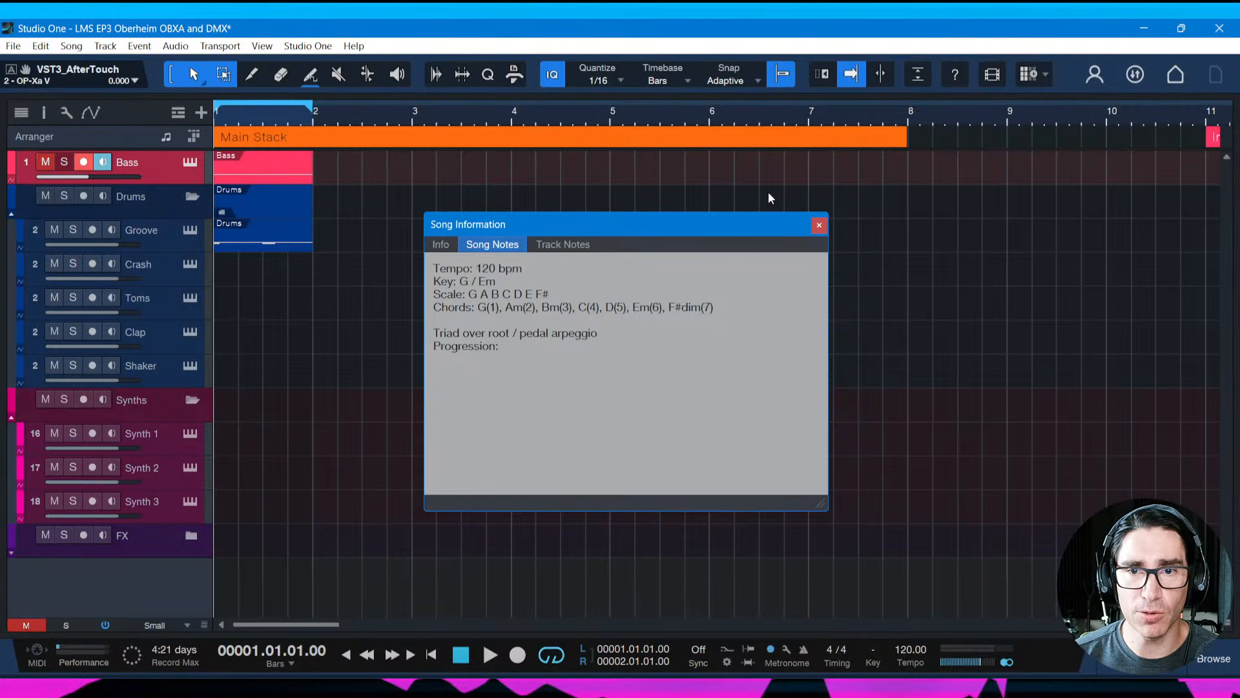
# Review the key, scale and chords in the song notes, close them and save the song
pyautogui.moveTo(757, 223); pyautogui.dragTo(752, 173)
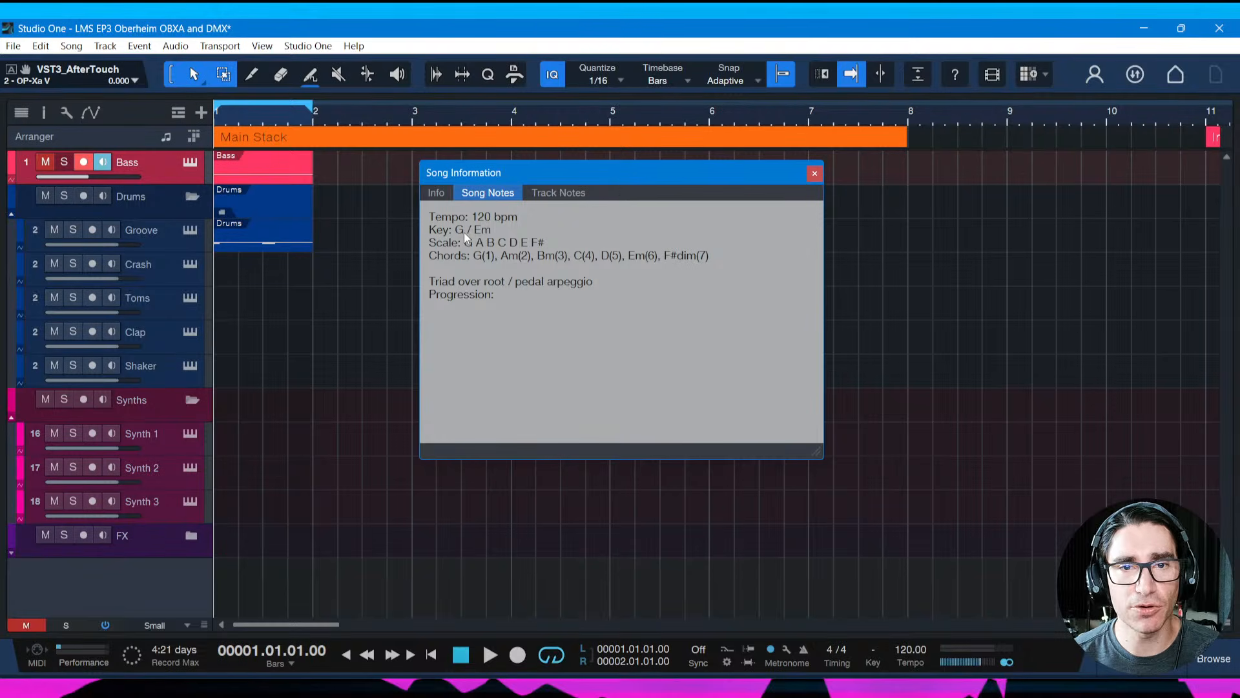
pyautogui.moveTo(618, 177); pyautogui.dragTo(618, 183)
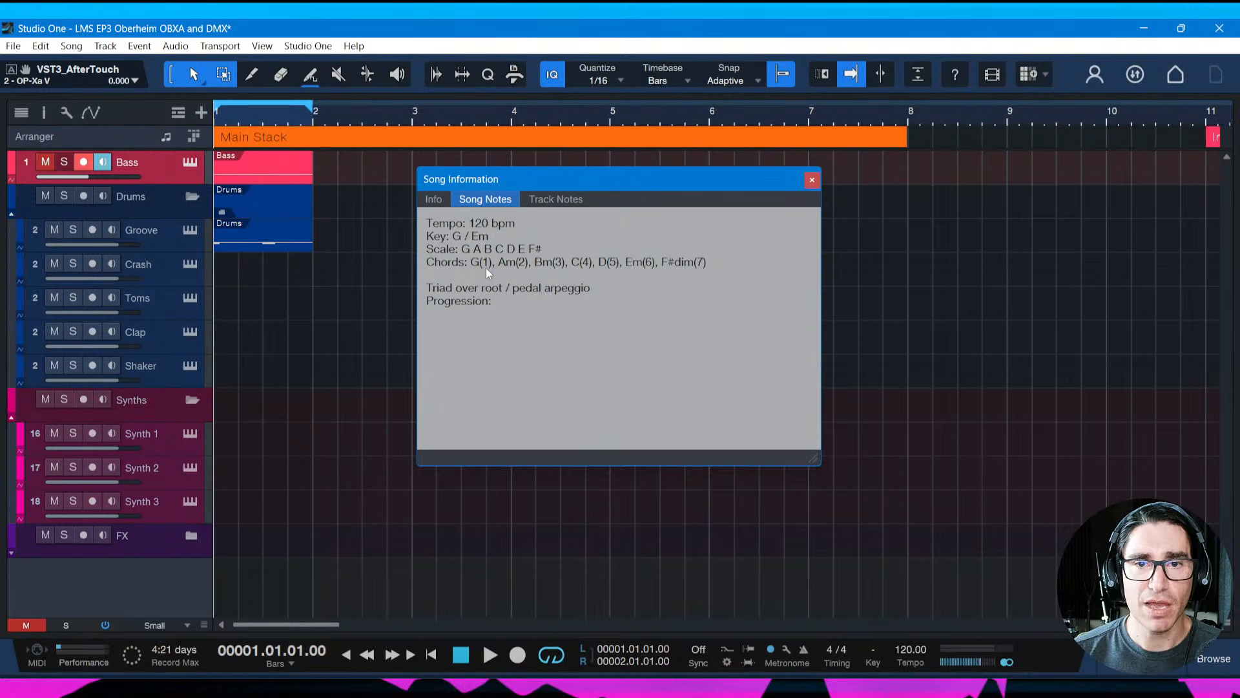
pyautogui.moveTo(669, 186); pyautogui.dragTo(653, 184)
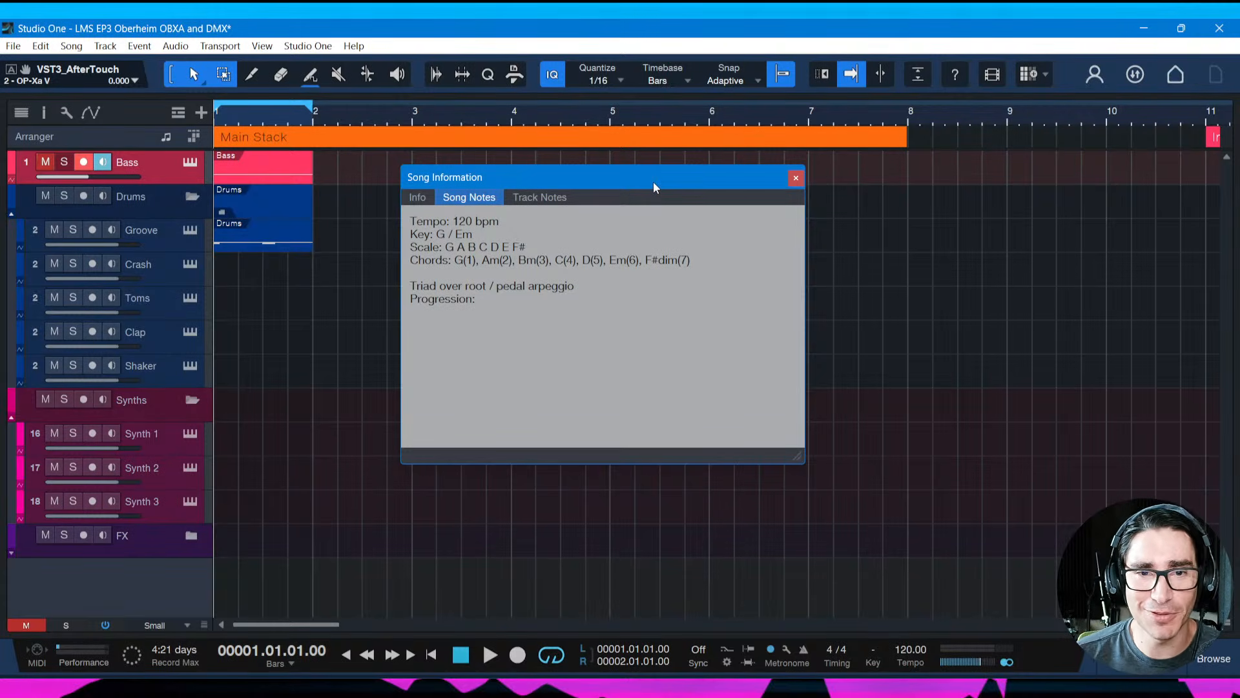
pyautogui.moveTo(654, 183); pyautogui.dragTo(645, 180)
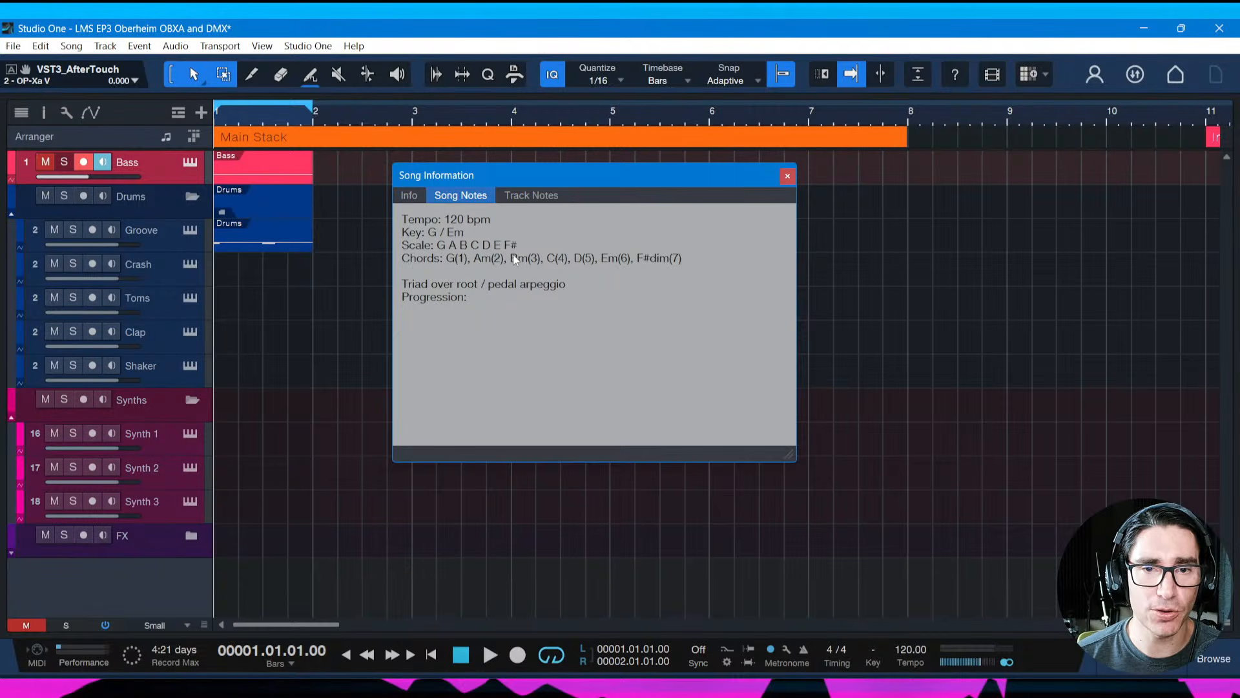
pyautogui.moveTo(572, 183); pyautogui.dragTo(573, 175)
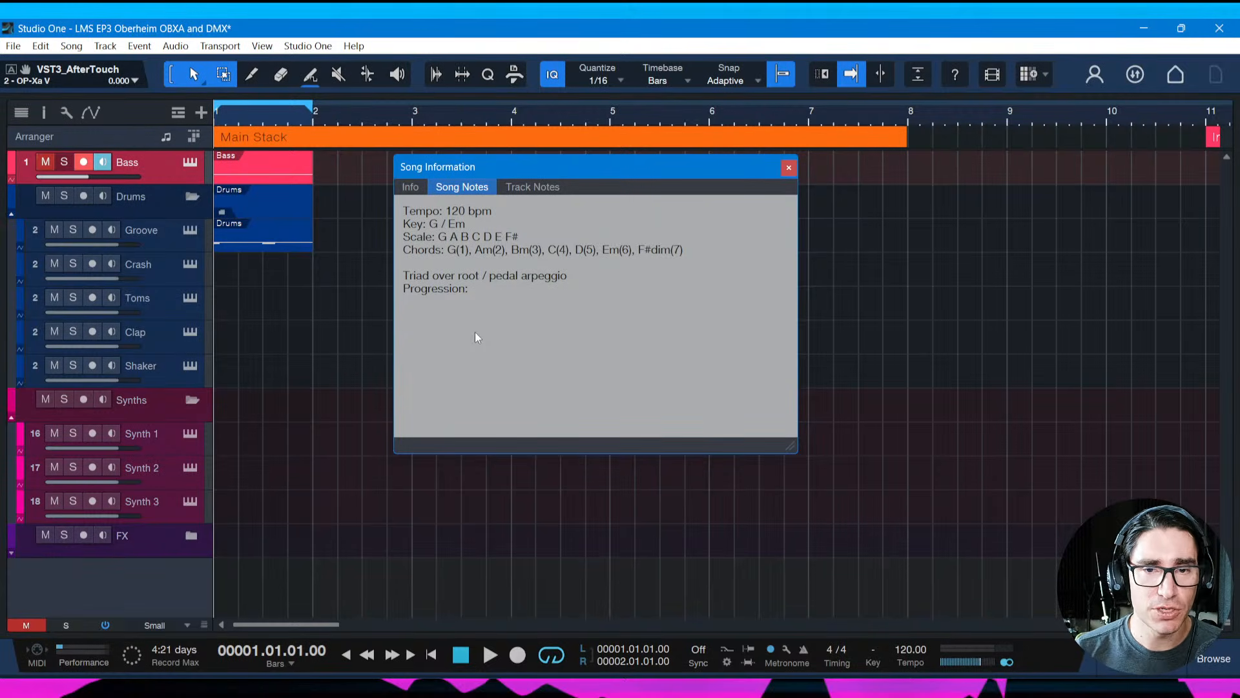
pyautogui.click(789, 167)
pyautogui.hotkey('ctrl', 's')
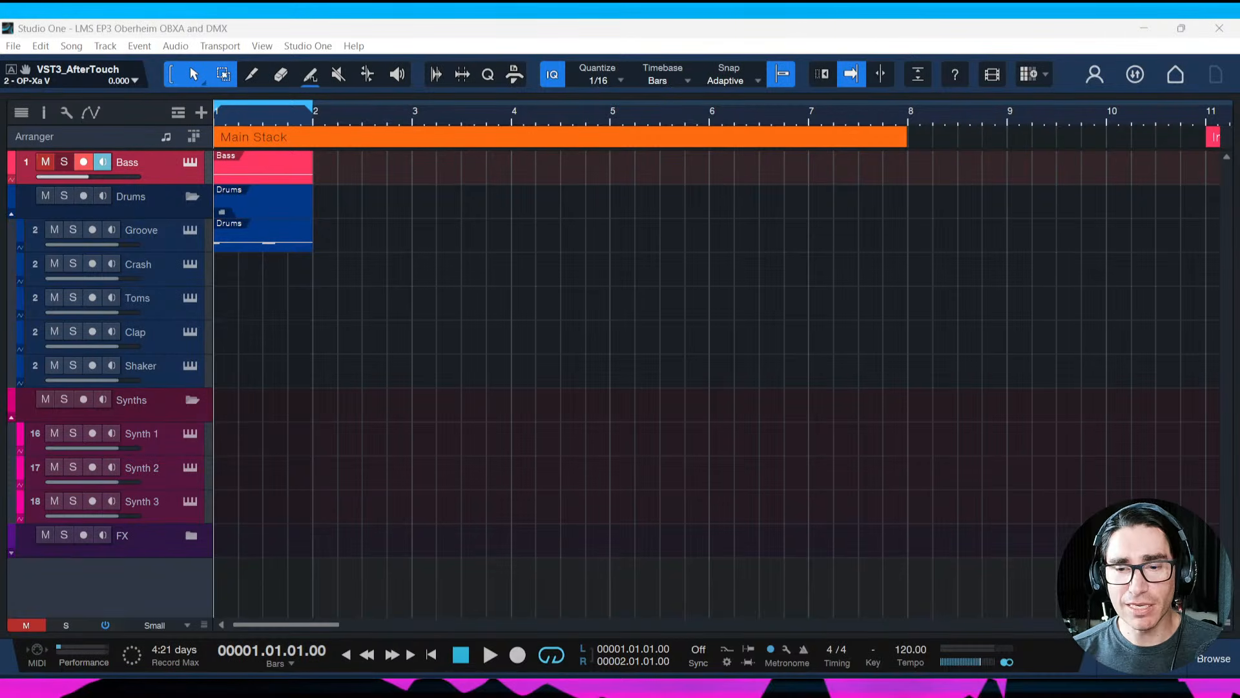
pyautogui.click(656, 507)
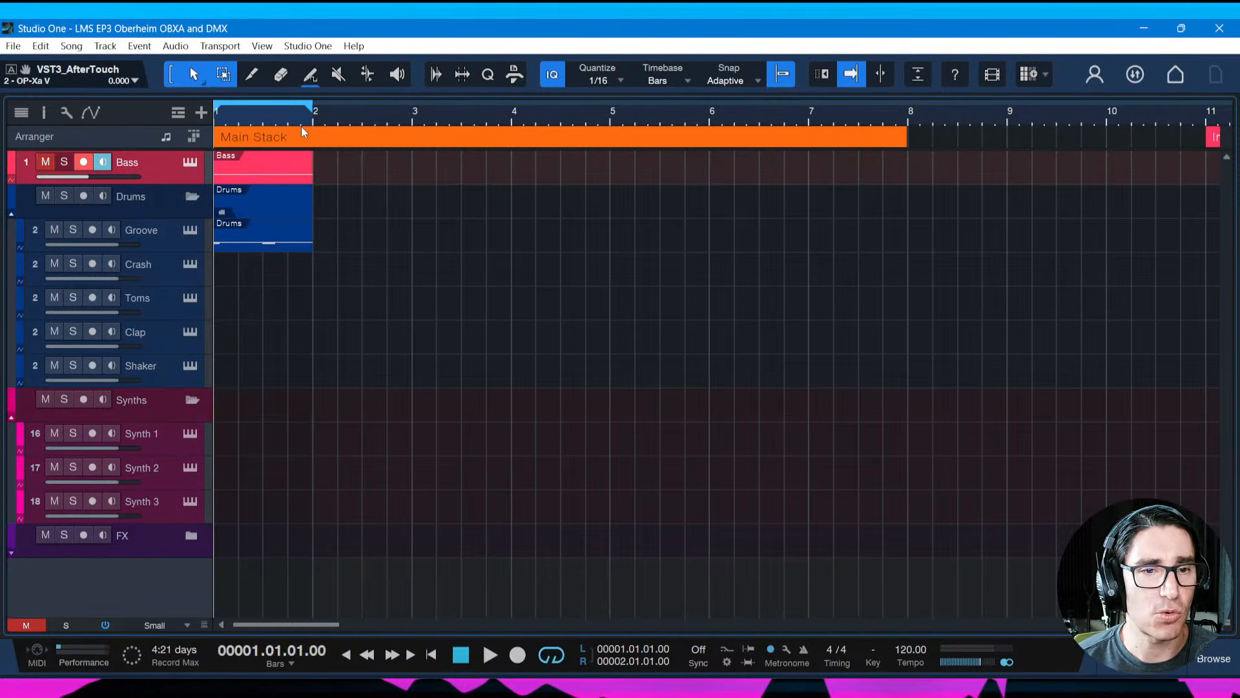
# Play the one-bar loop and open the OP-Xa V instrument of the Synth 1 track
pyautogui.press('space')
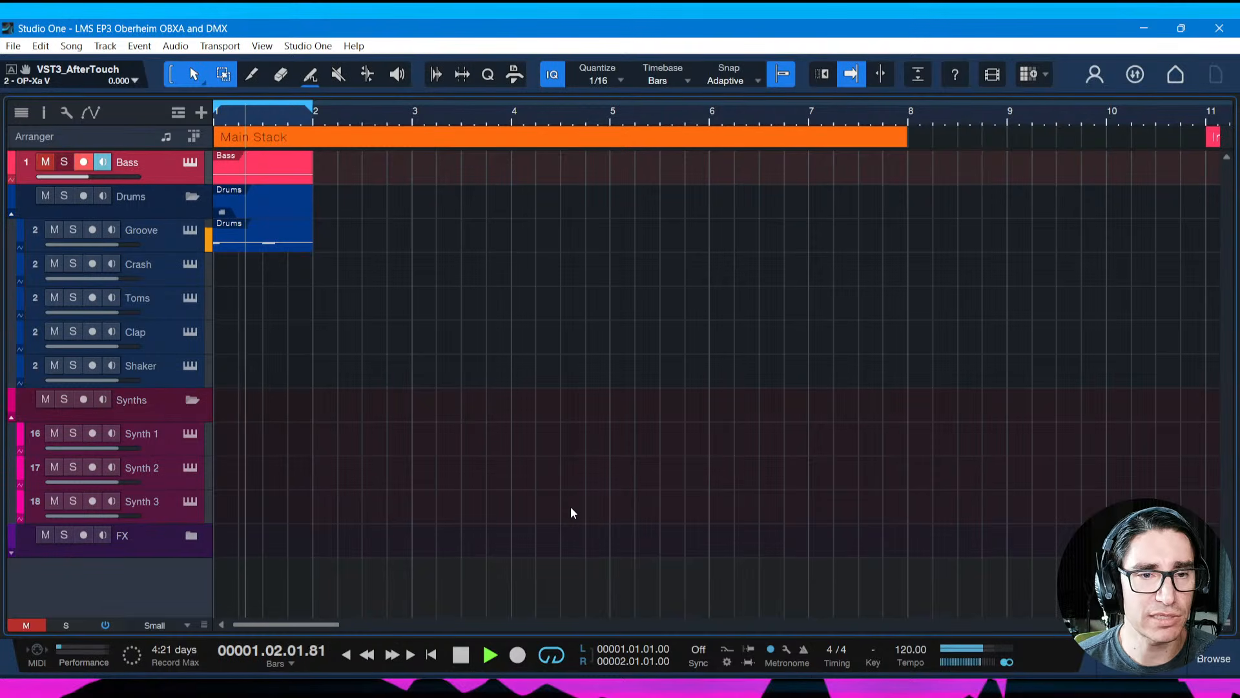
pyautogui.click(157, 436)
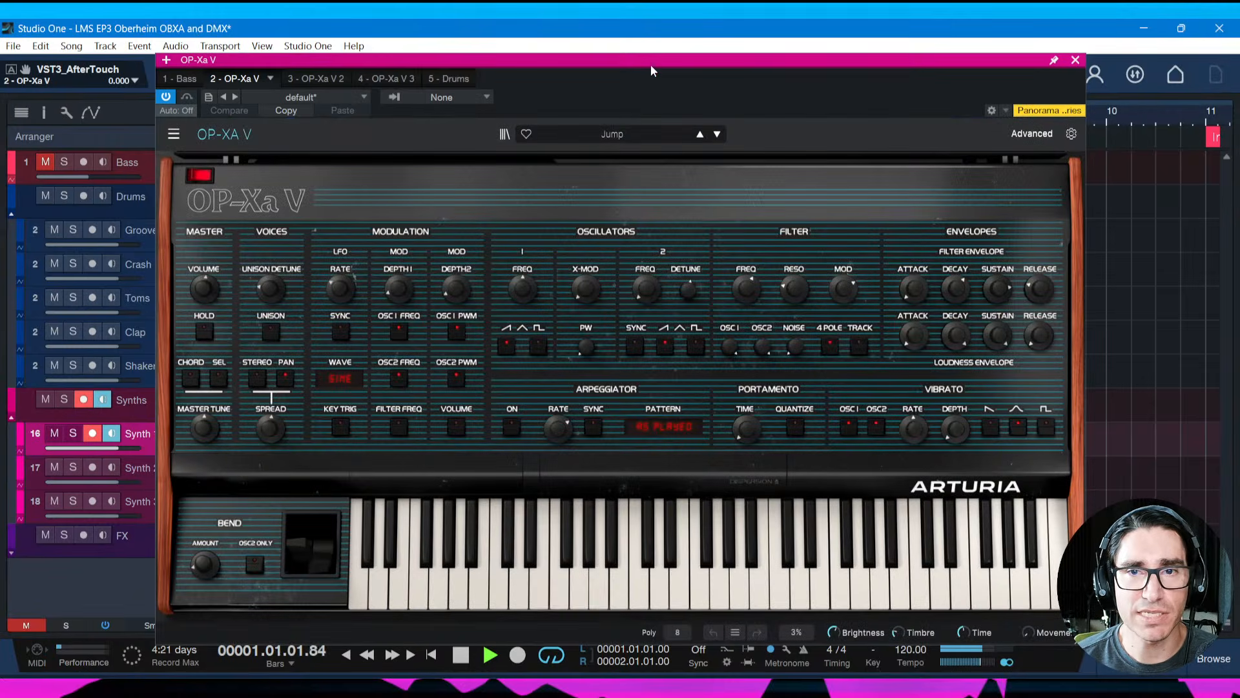
pyautogui.moveTo(651, 65); pyautogui.dragTo(602, 50)
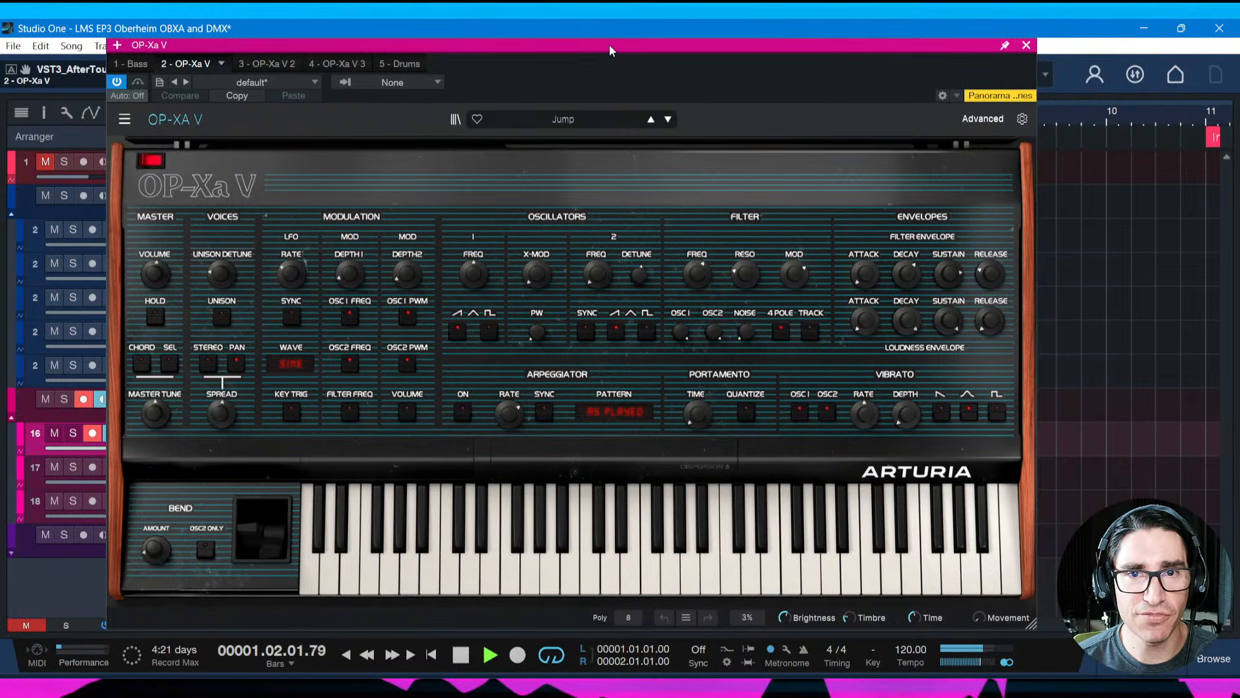
pyautogui.moveTo(610, 45); pyautogui.dragTo(591, 57)
pyautogui.press('space')
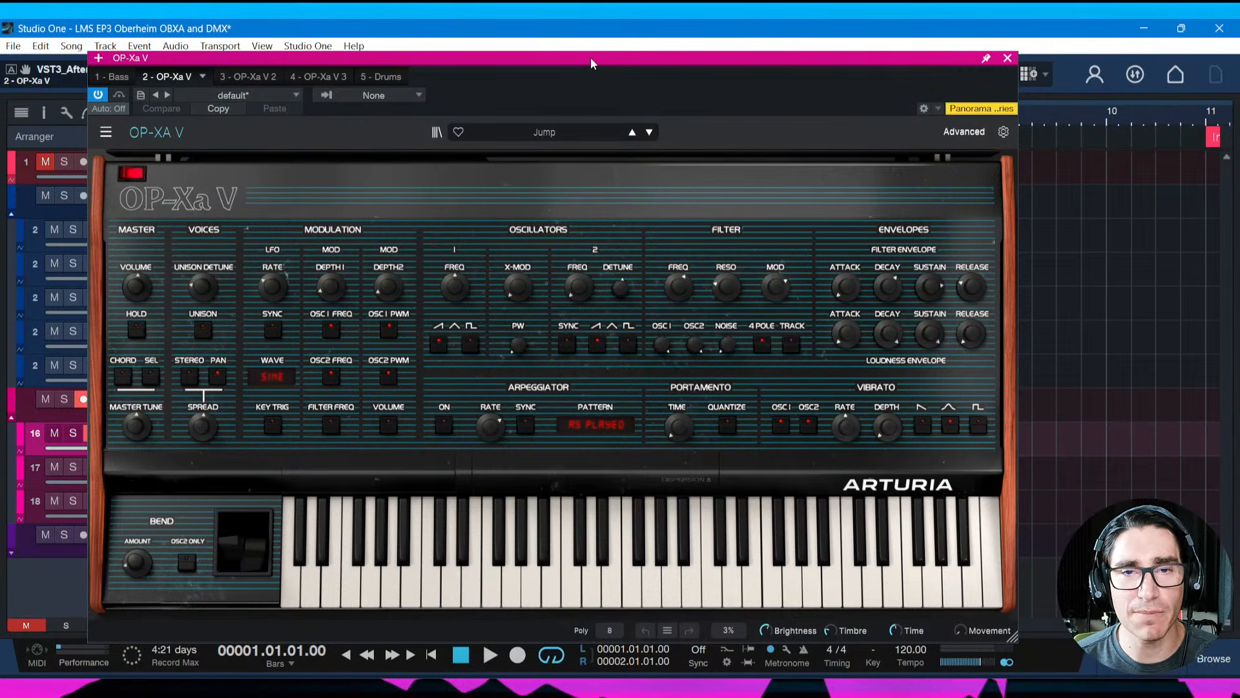
# Audition the OP-Xa V Jump preset over the looping drum groove
pyautogui.moveTo(591, 59); pyautogui.dragTo(602, 60)
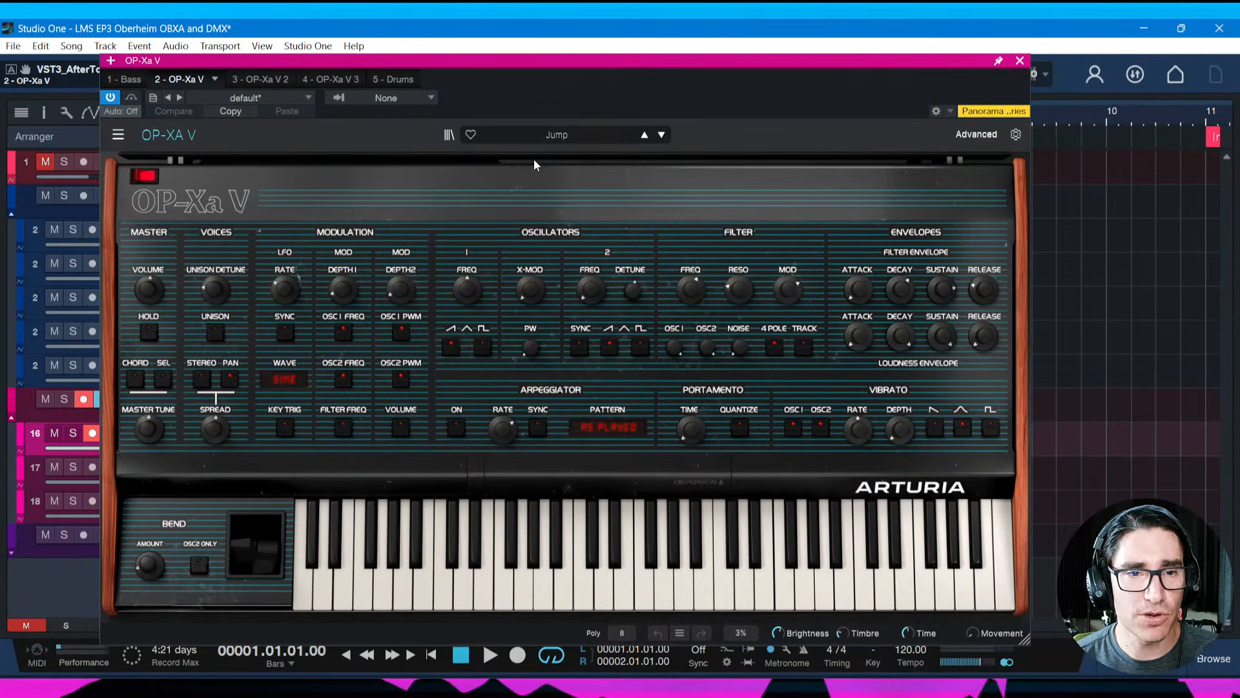
pyautogui.press('space')
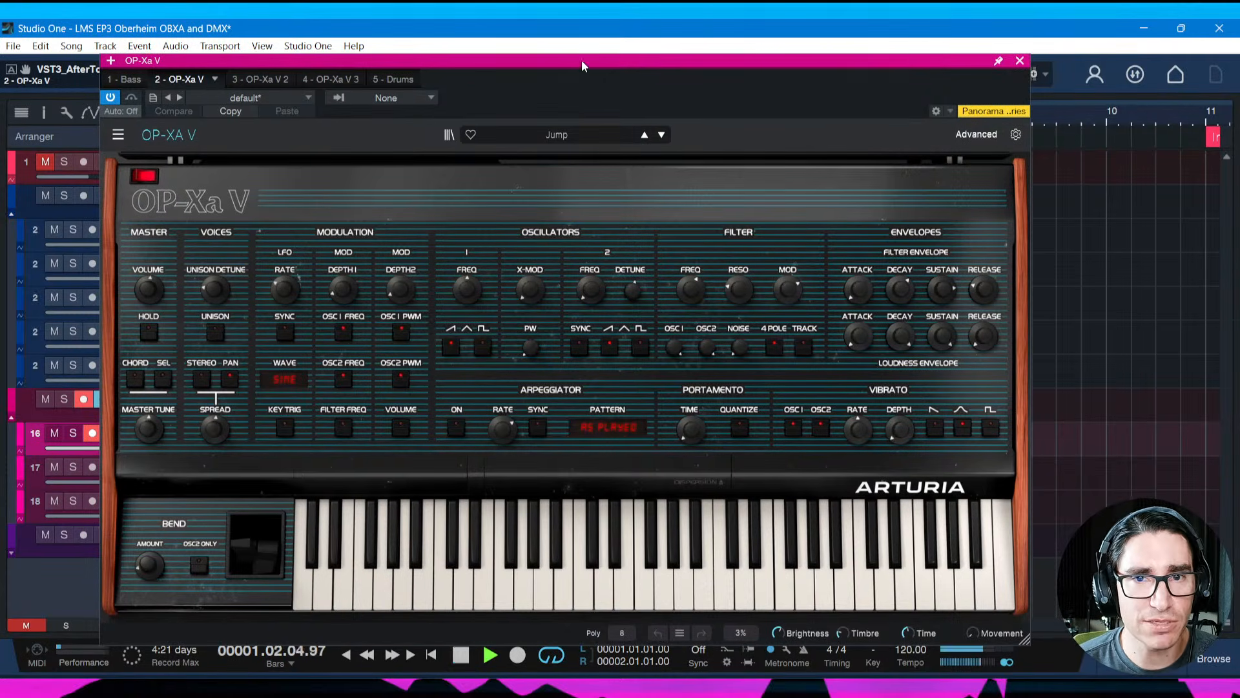
pyautogui.moveTo(581, 60)
pyautogui.mouseDown()
pyautogui.moveTo(611, 67)
pyautogui.moveTo(587, 63)
pyautogui.mouseUp()
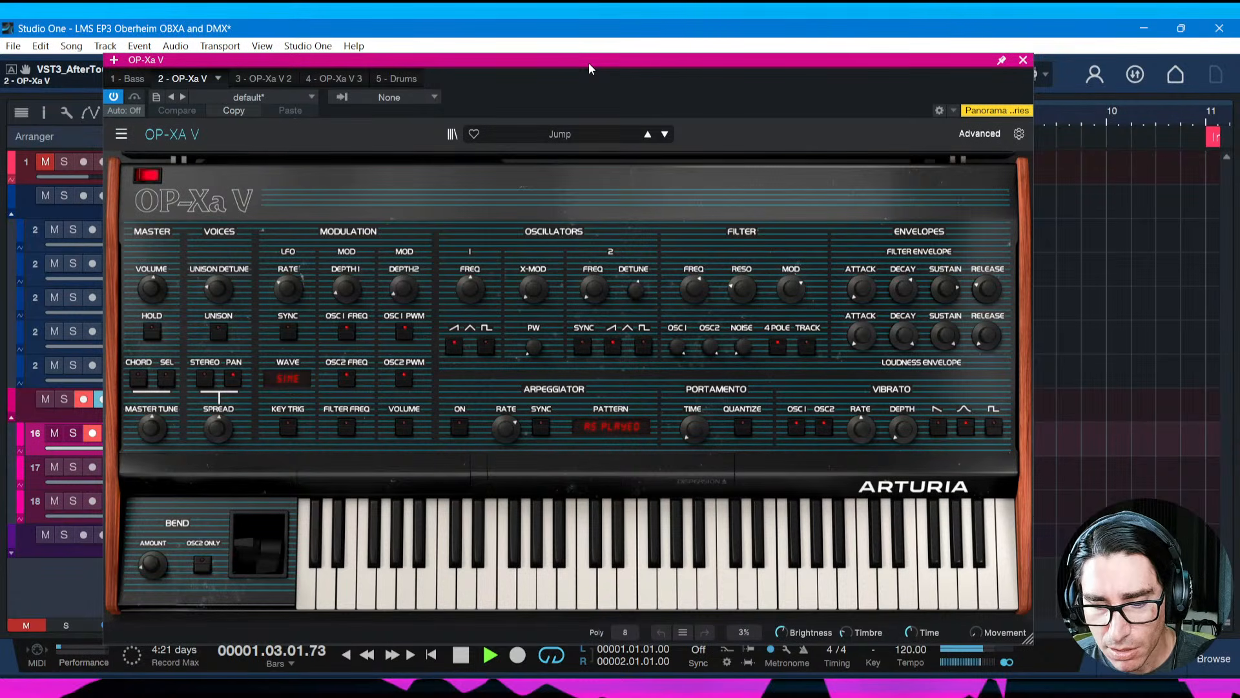
pyautogui.press('space')
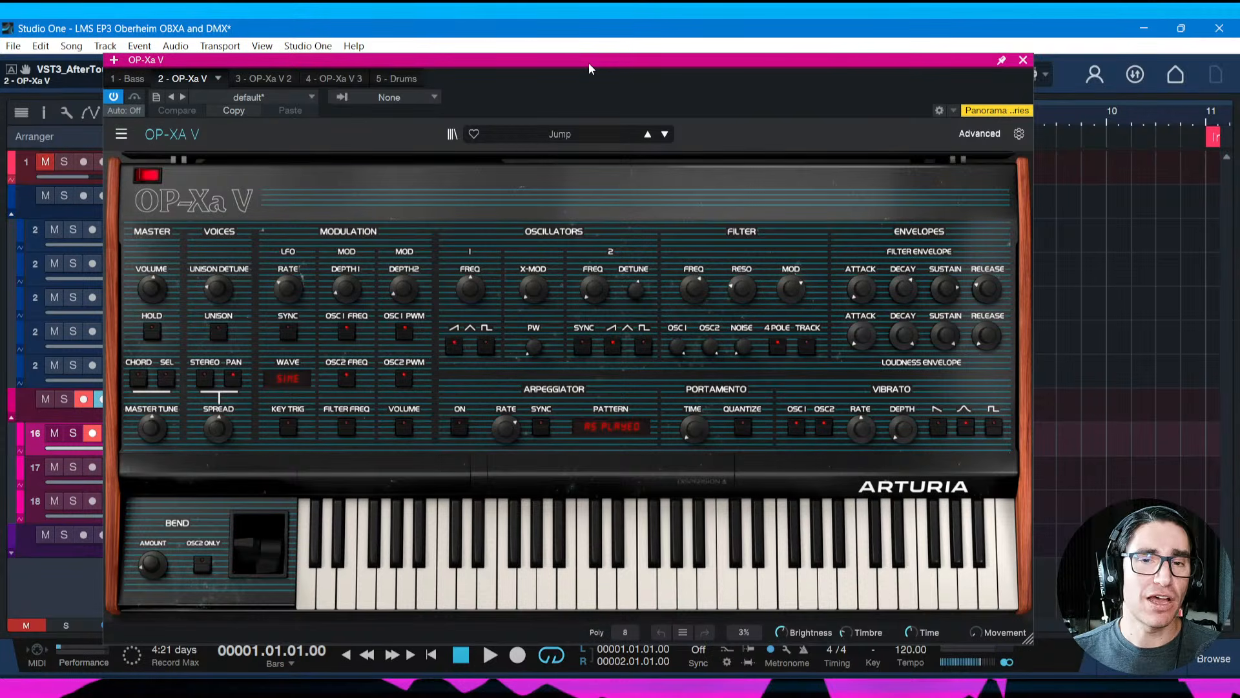
# Check the chord list in the song notes and try chords with the Jump preset over the loop
pyautogui.hotkey('ctrl', 'i')
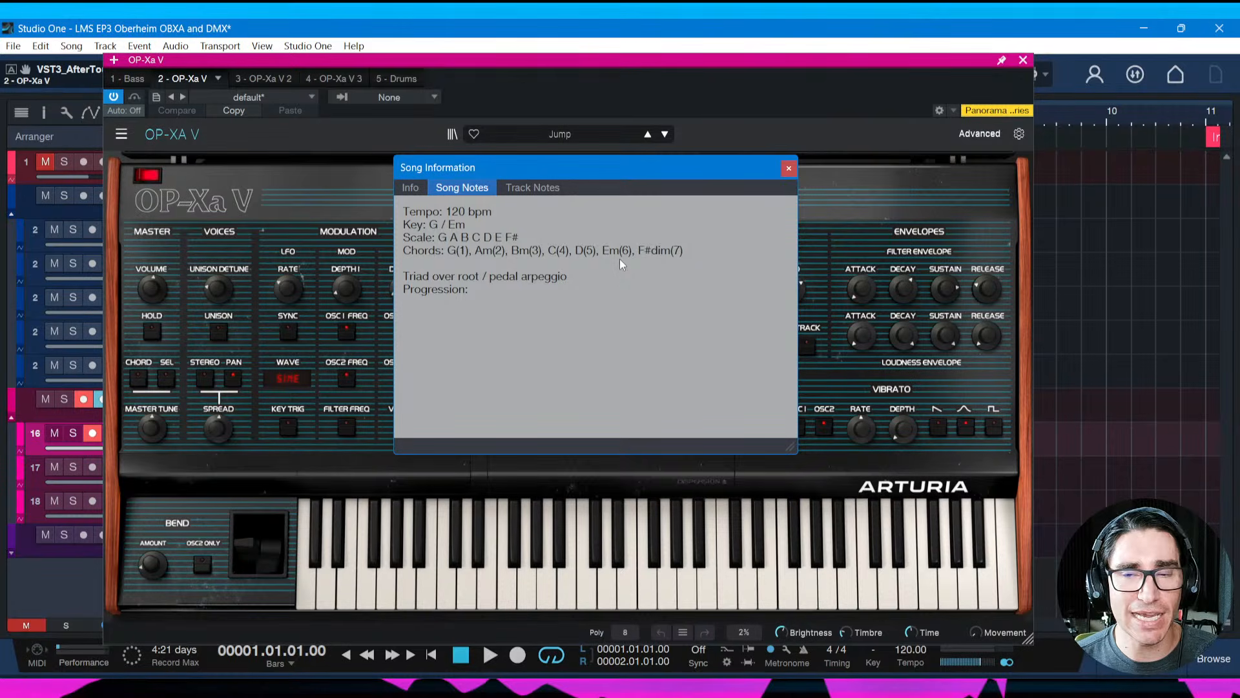
pyautogui.click(789, 168)
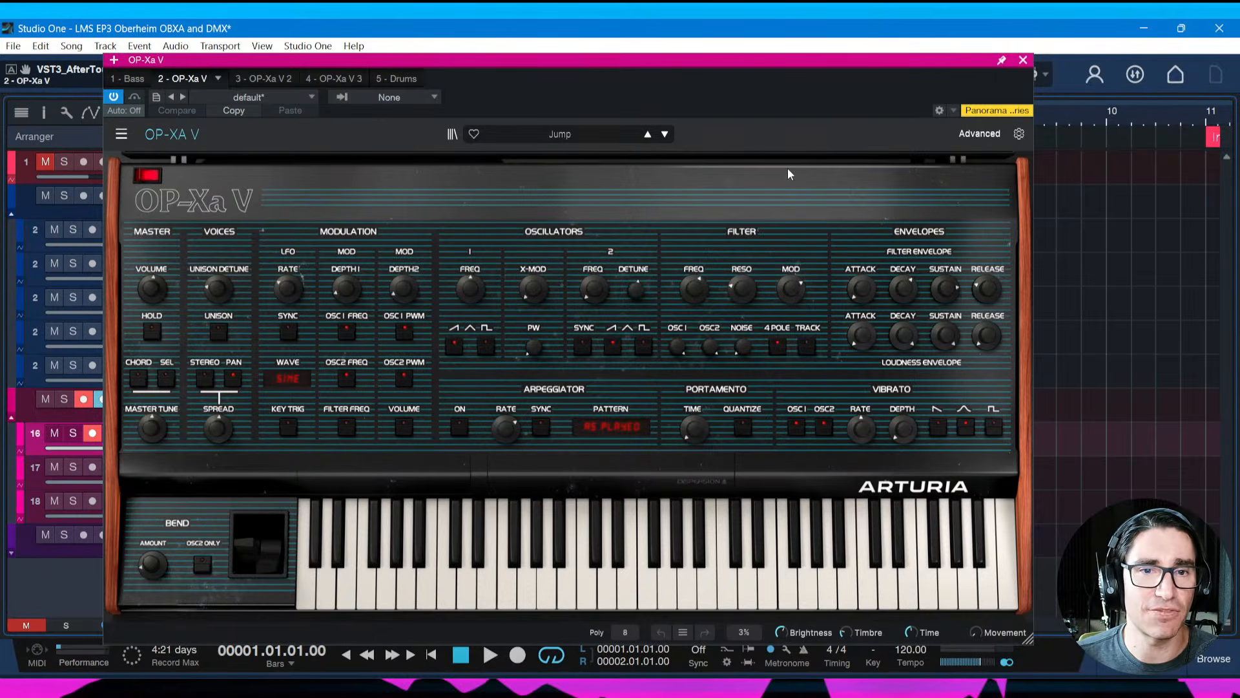
pyautogui.moveTo(710, 69); pyautogui.dragTo(741, 61)
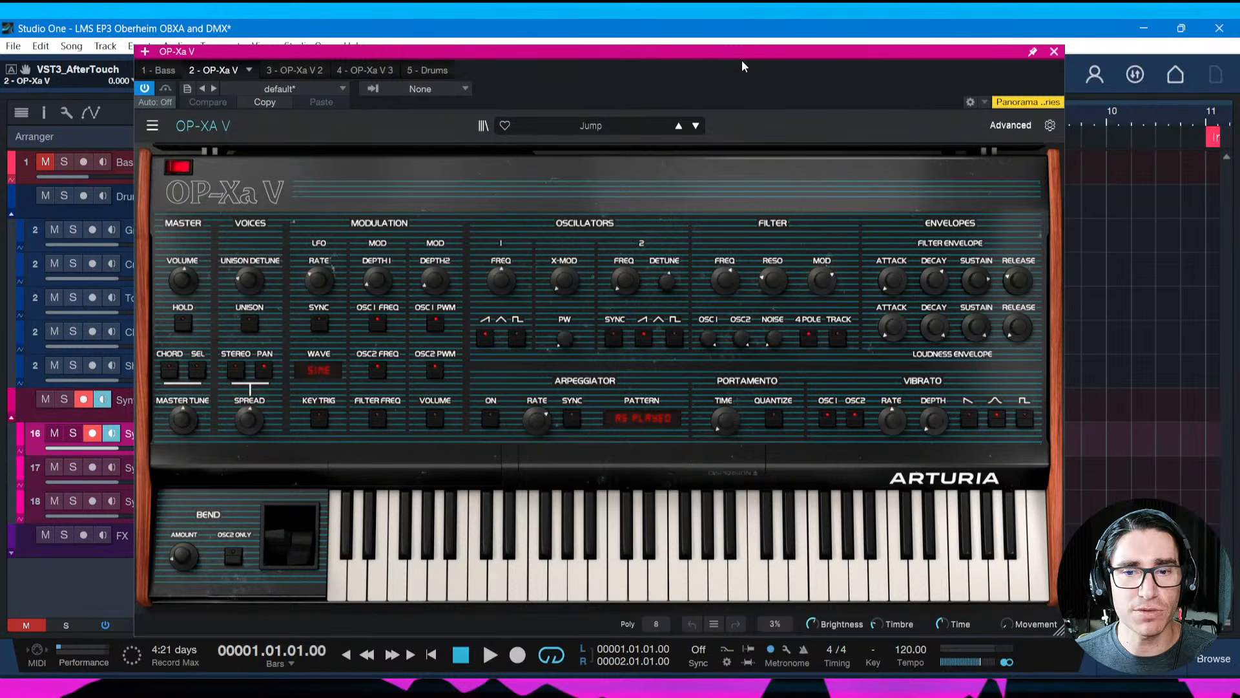
pyautogui.press('space')
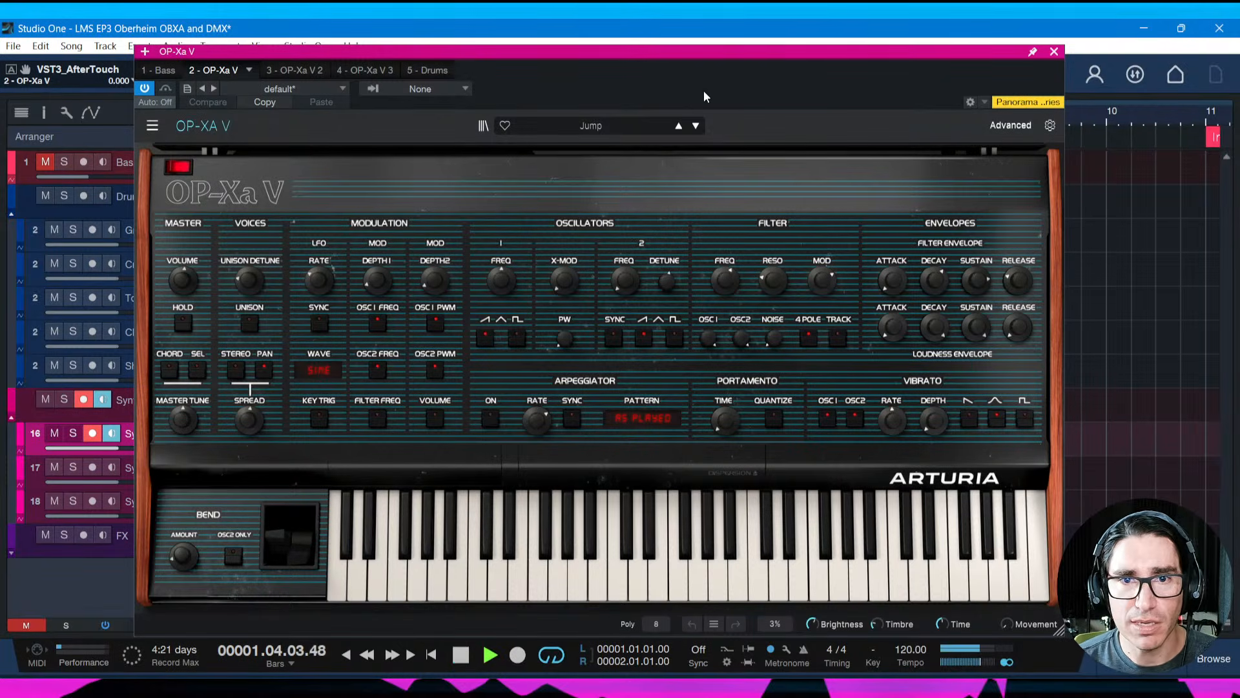
pyautogui.moveTo(693, 55); pyautogui.dragTo(662, 52)
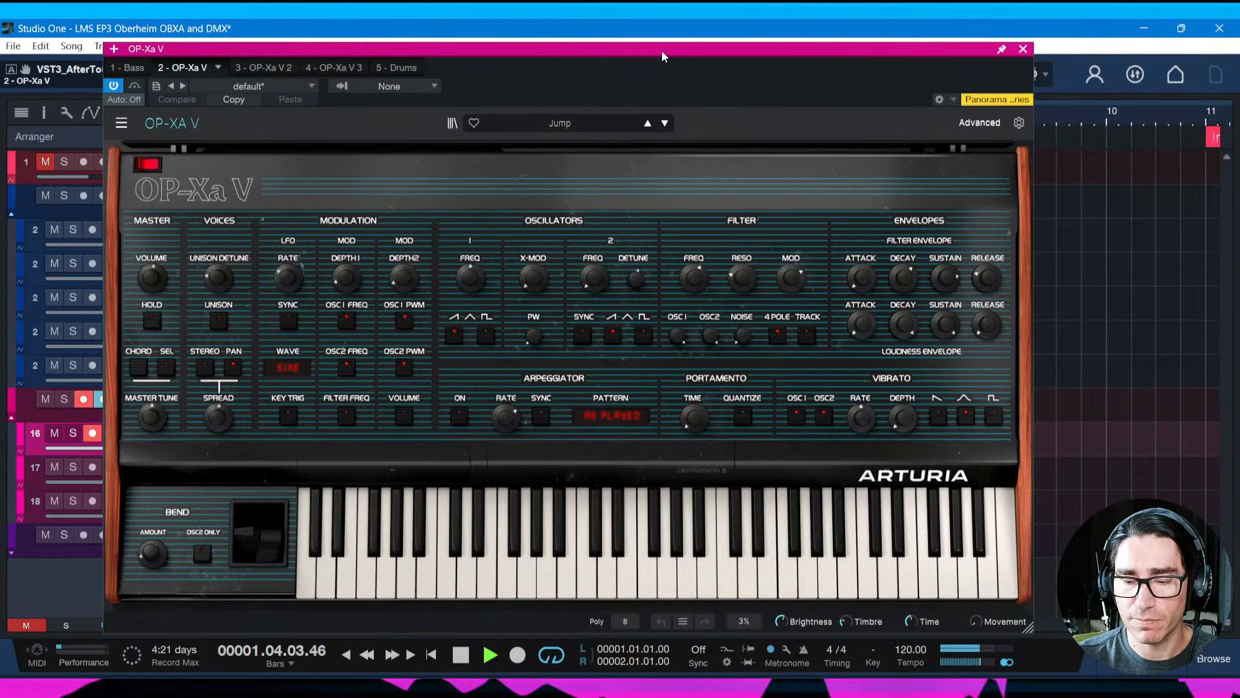
pyautogui.press('space')
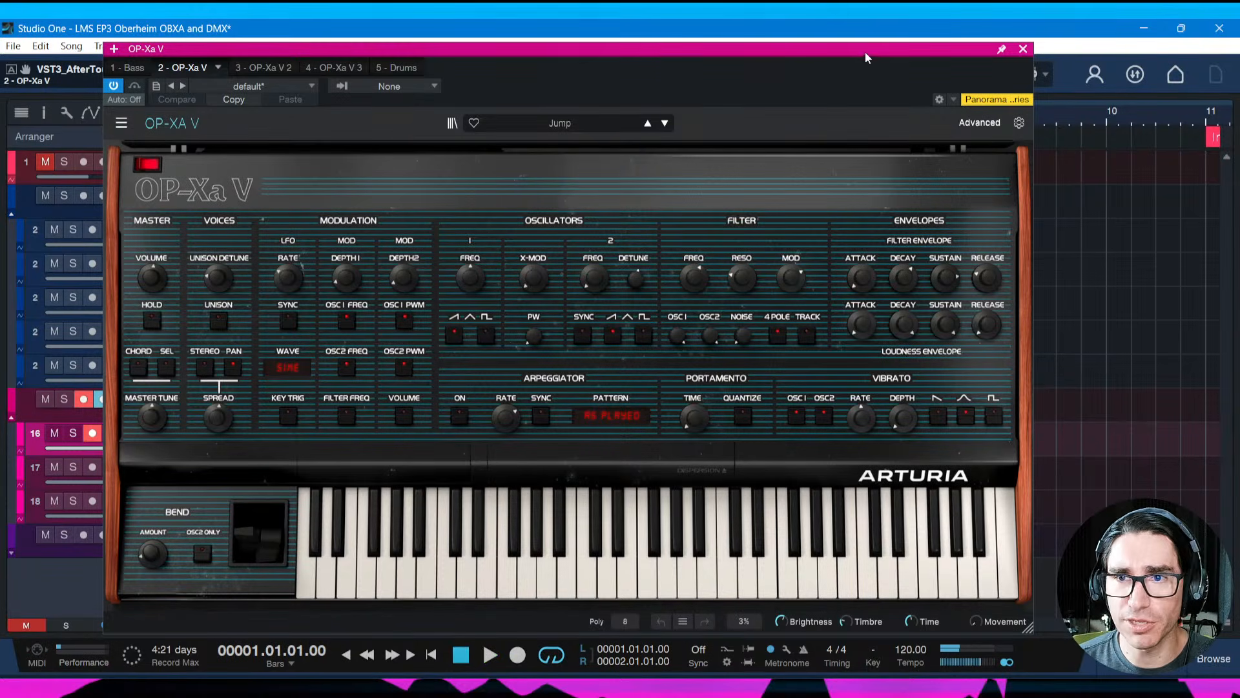
# Close the OP-Xa V instrument window and save the song
pyautogui.moveTo(1000, 89); pyautogui.dragTo(964, 76)
pyautogui.click(986, 36)
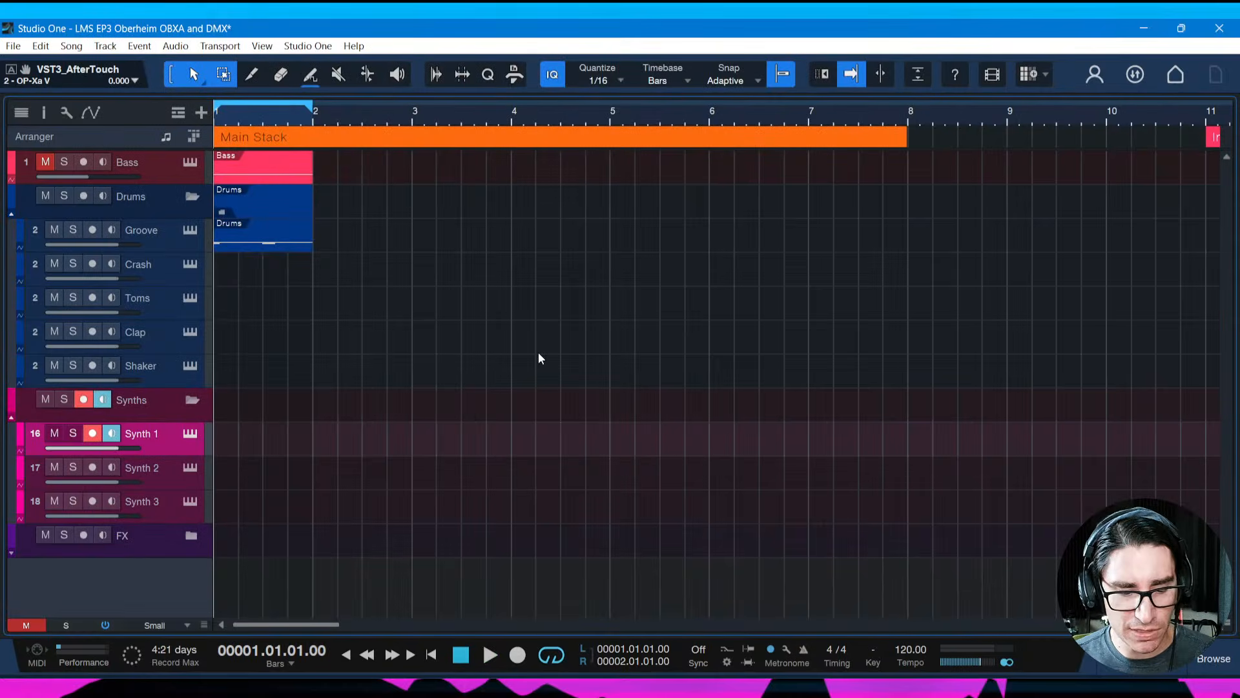
pyautogui.hotkey('ctrl', 's')
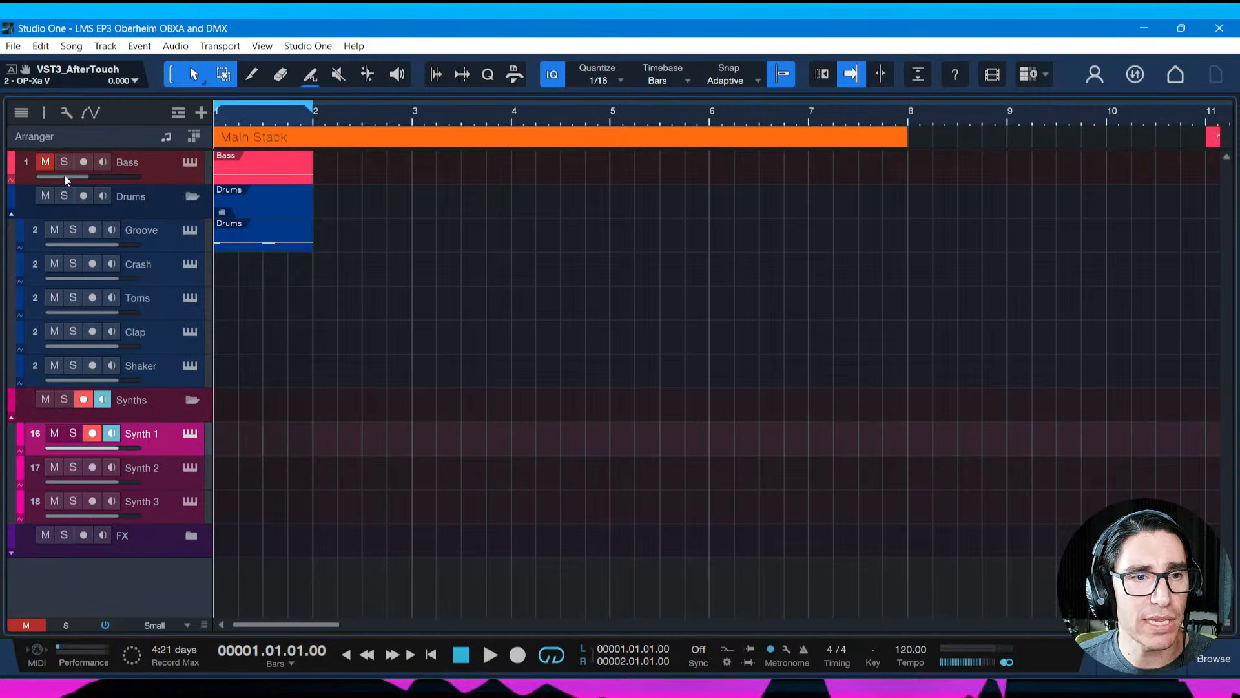
# Unmute the Bass track and extend its event to the start of bar 5
pyautogui.click(49, 161)
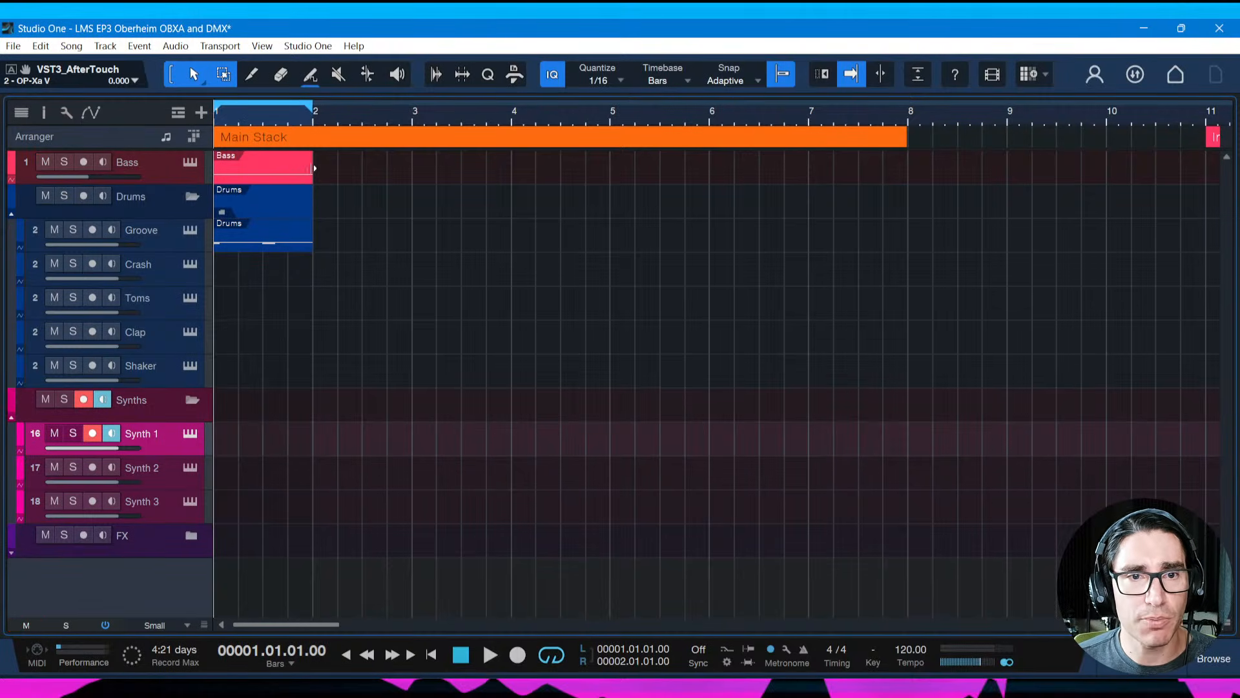
pyautogui.moveTo(311, 176); pyautogui.dragTo(609, 177)
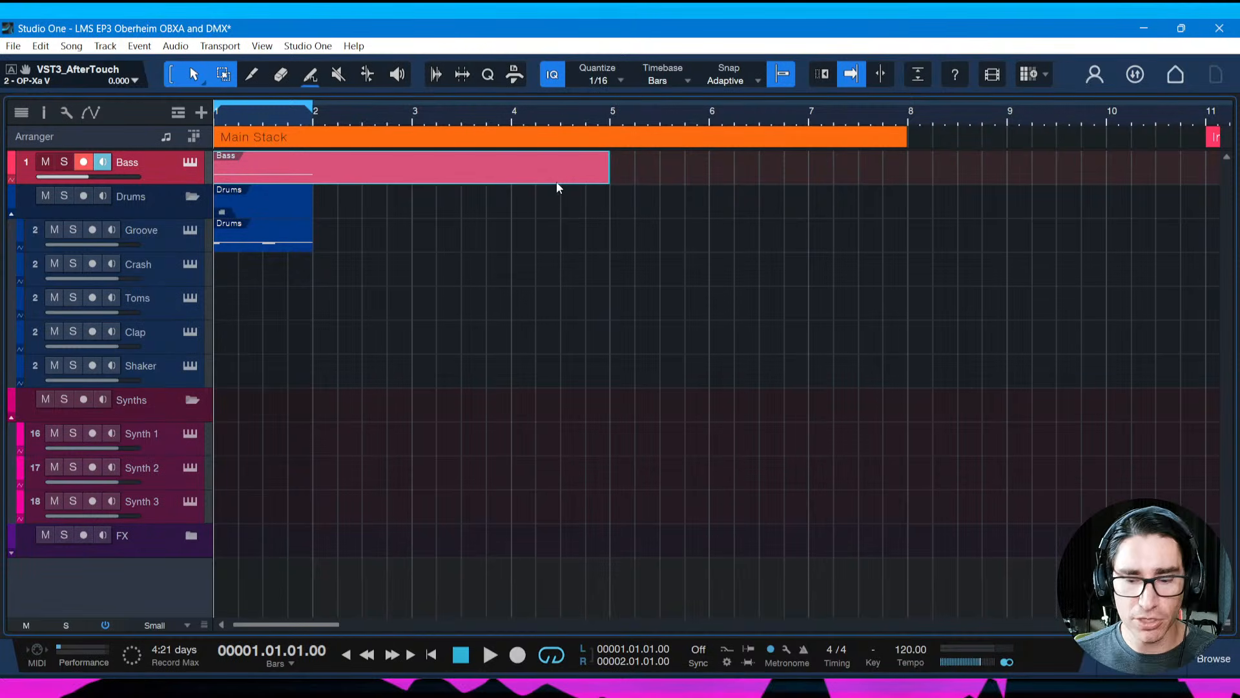
# Set the loop range to the extended Bass event and mute the Drums folder for a short test playback
pyautogui.press('p')
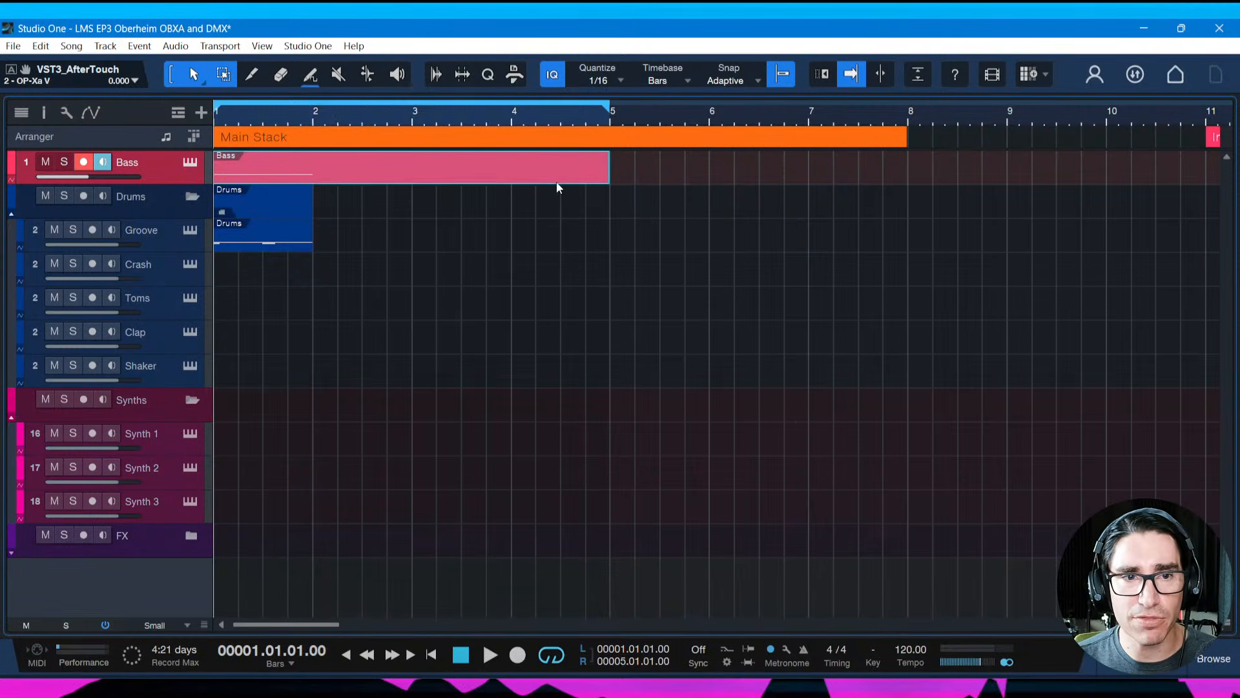
pyautogui.click(45, 195)
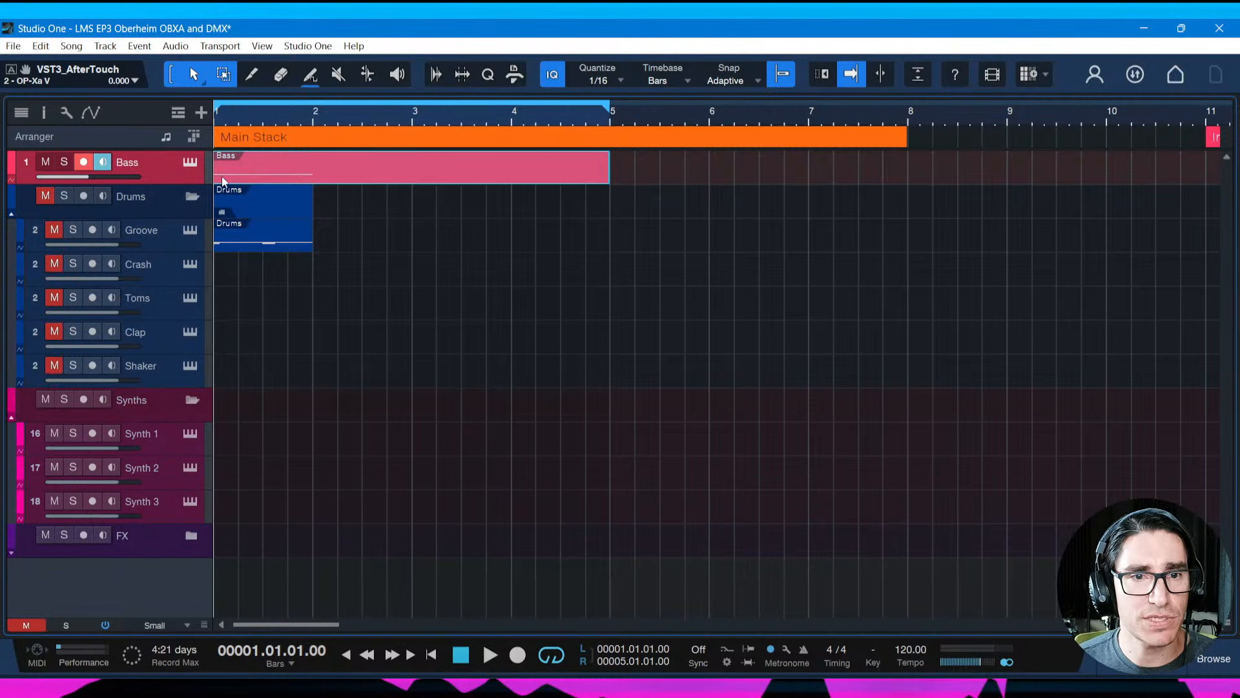
pyautogui.press('space')
pyautogui.press('space')
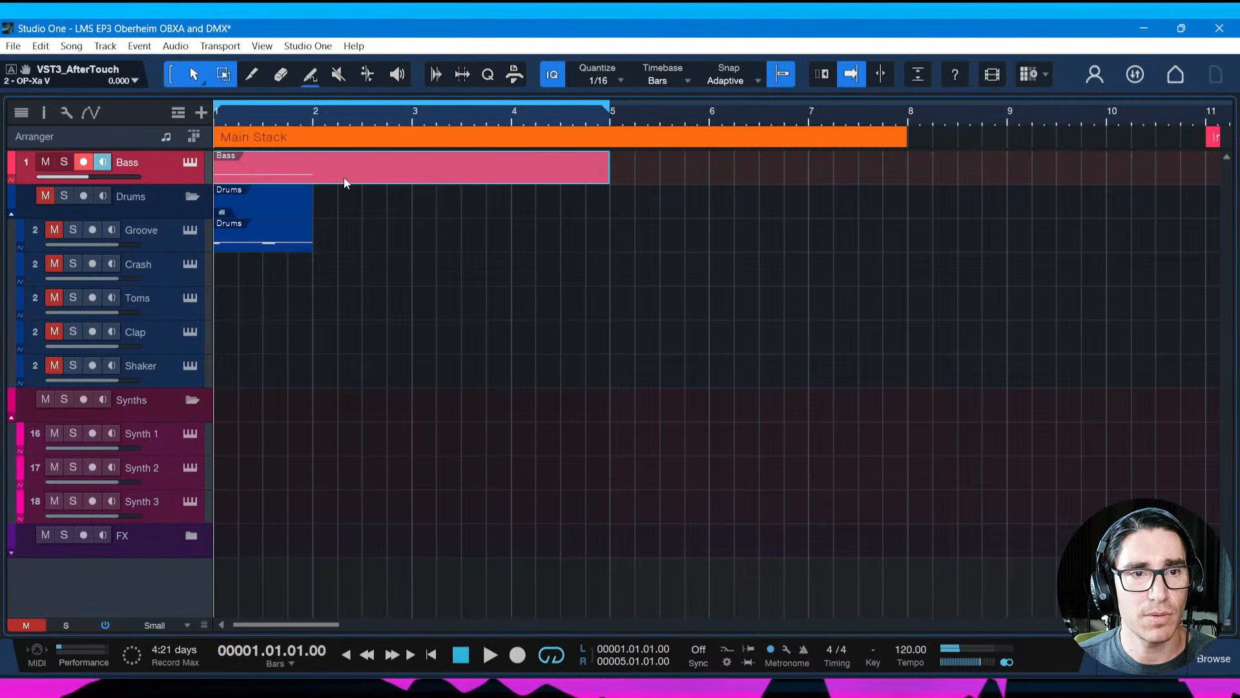
# Set the bass OP-Xa V channel's volume to -4.3 dB in the mixer while listening to the bass
pyautogui.doubleClick(343, 177)
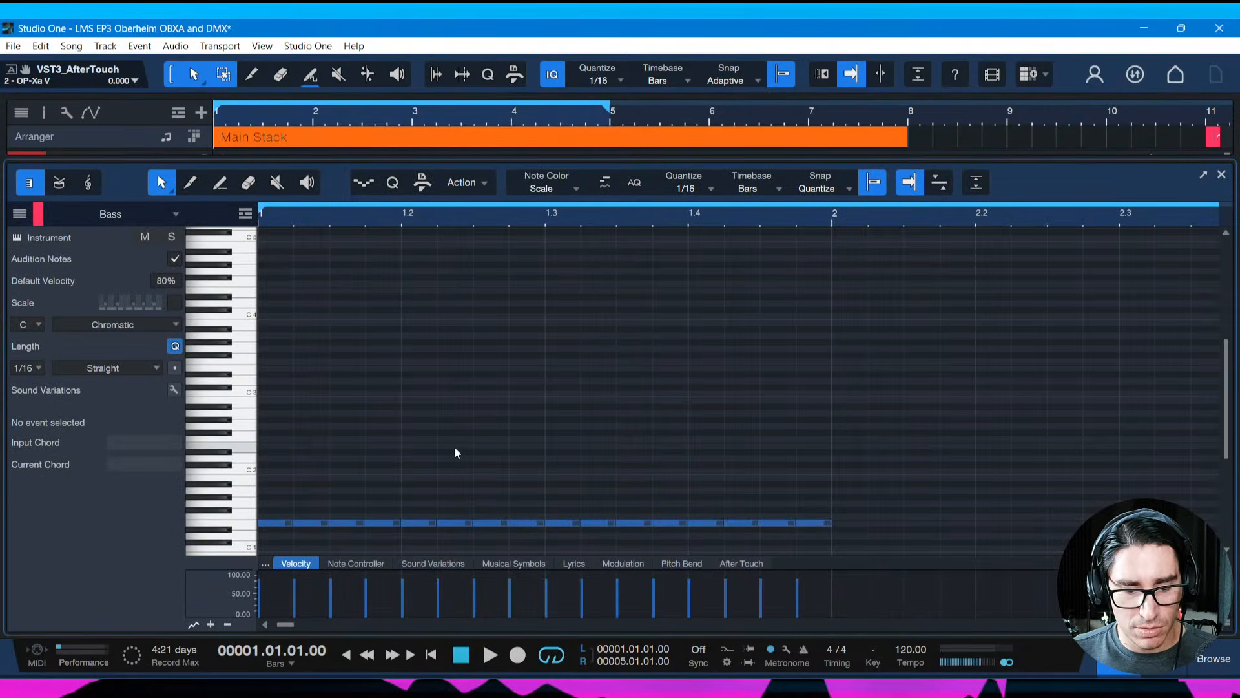
pyautogui.press('F3')
pyautogui.press('space')
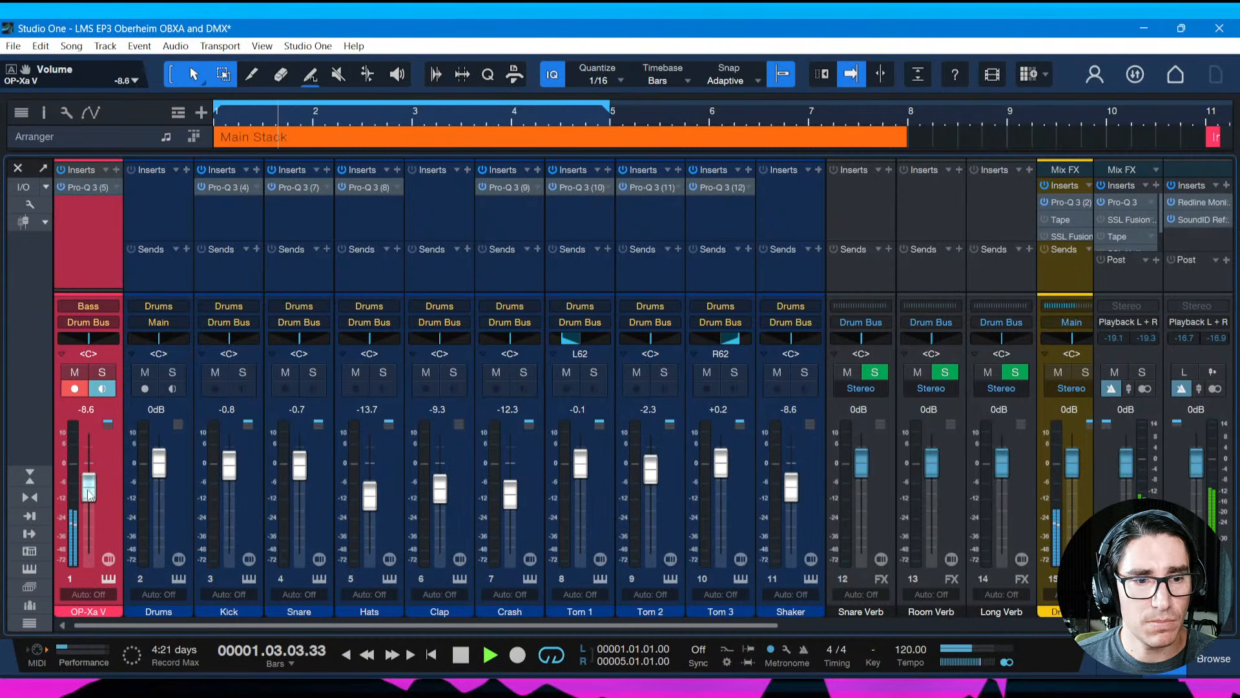
pyautogui.moveTo(89, 492); pyautogui.dragTo(88, 481)
pyautogui.press('space')
pyautogui.press('space')
pyautogui.press('space')
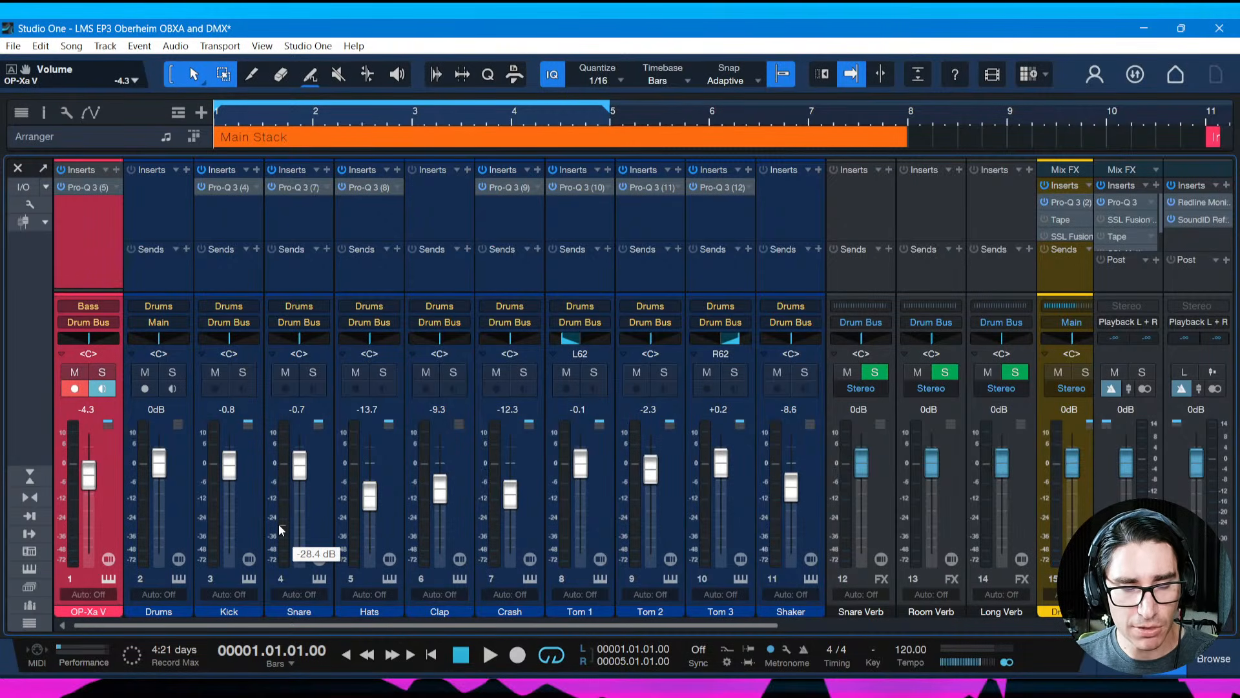
pyautogui.press('F3')
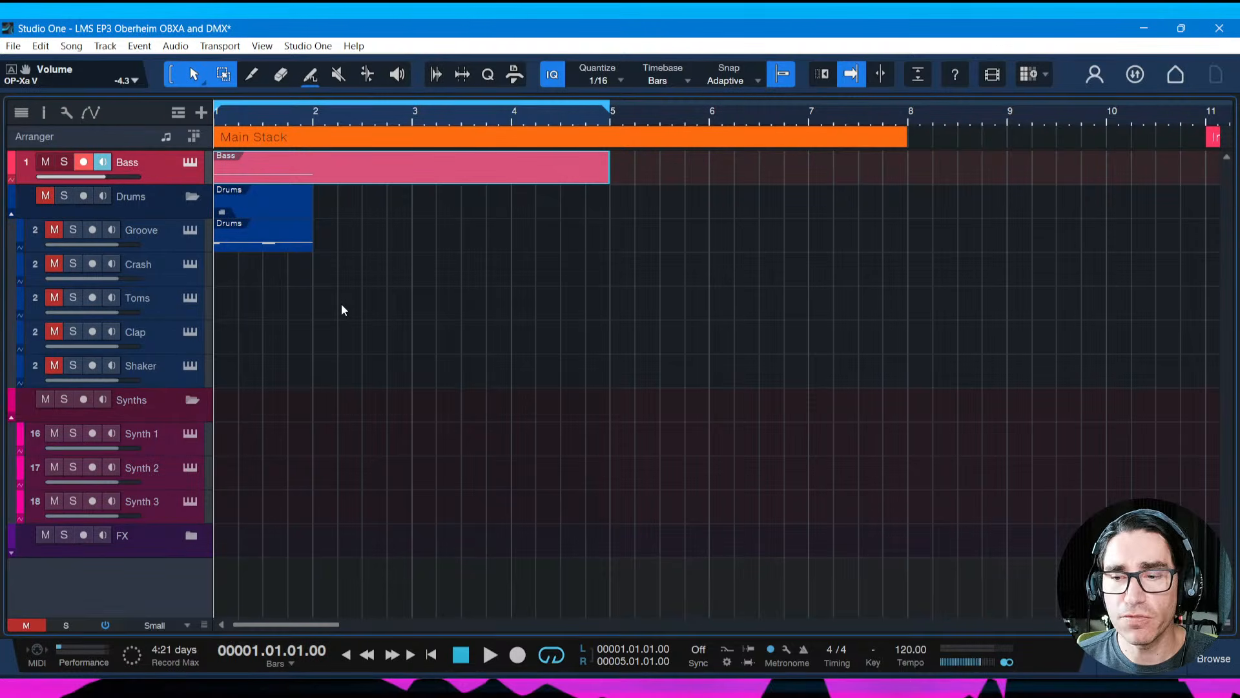
# Open the Bass event for note editing and transpose all of its bar 1 notes down to C1
pyautogui.doubleClick(346, 180)
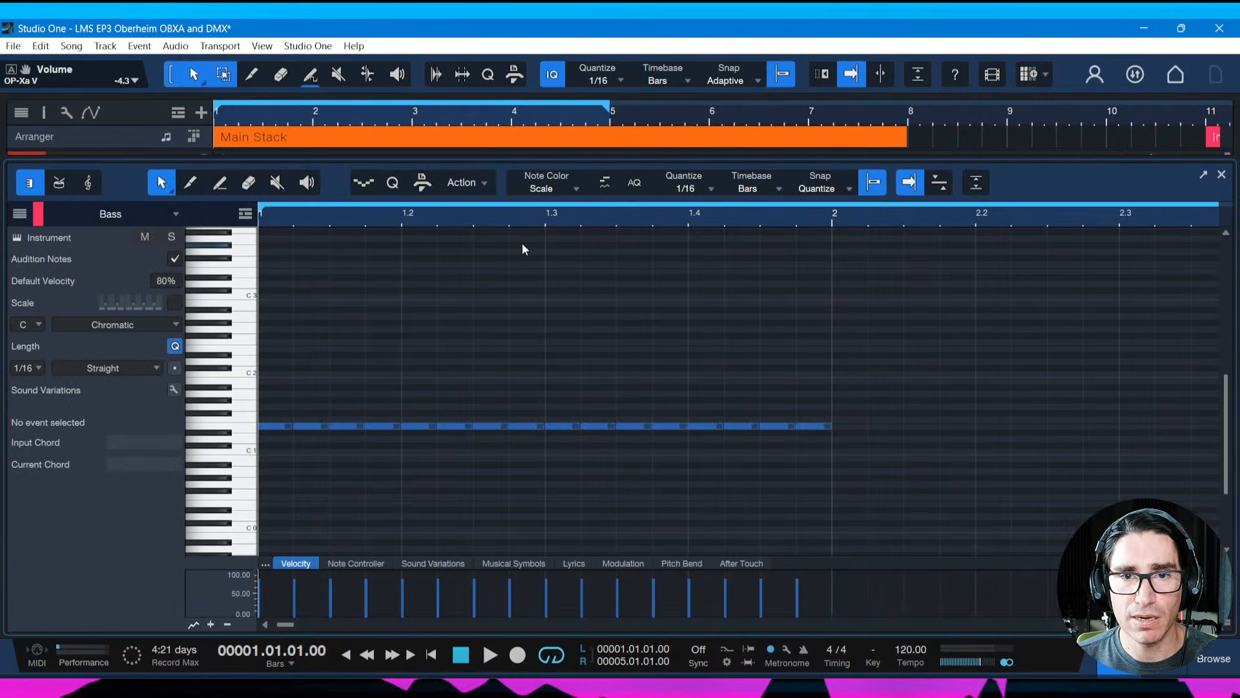
pyautogui.hotkey('shift', 'l')
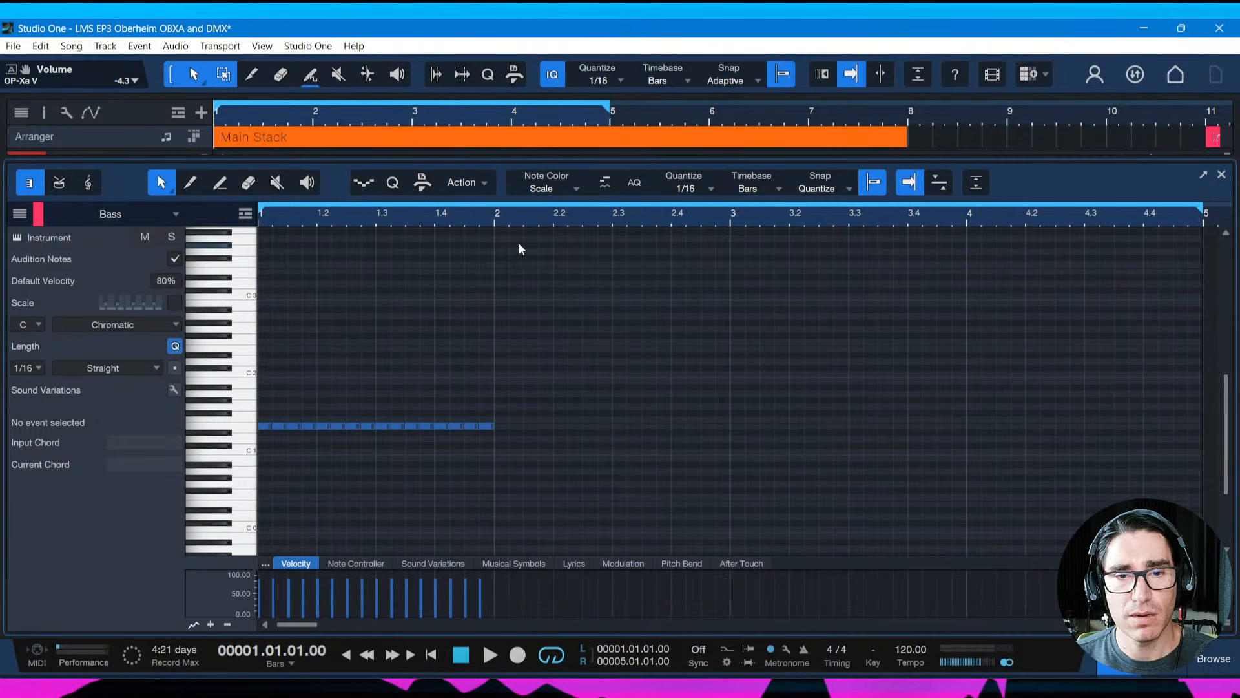
pyautogui.click(482, 435)
pyautogui.moveTo(497, 435); pyautogui.dragTo(257, 396)
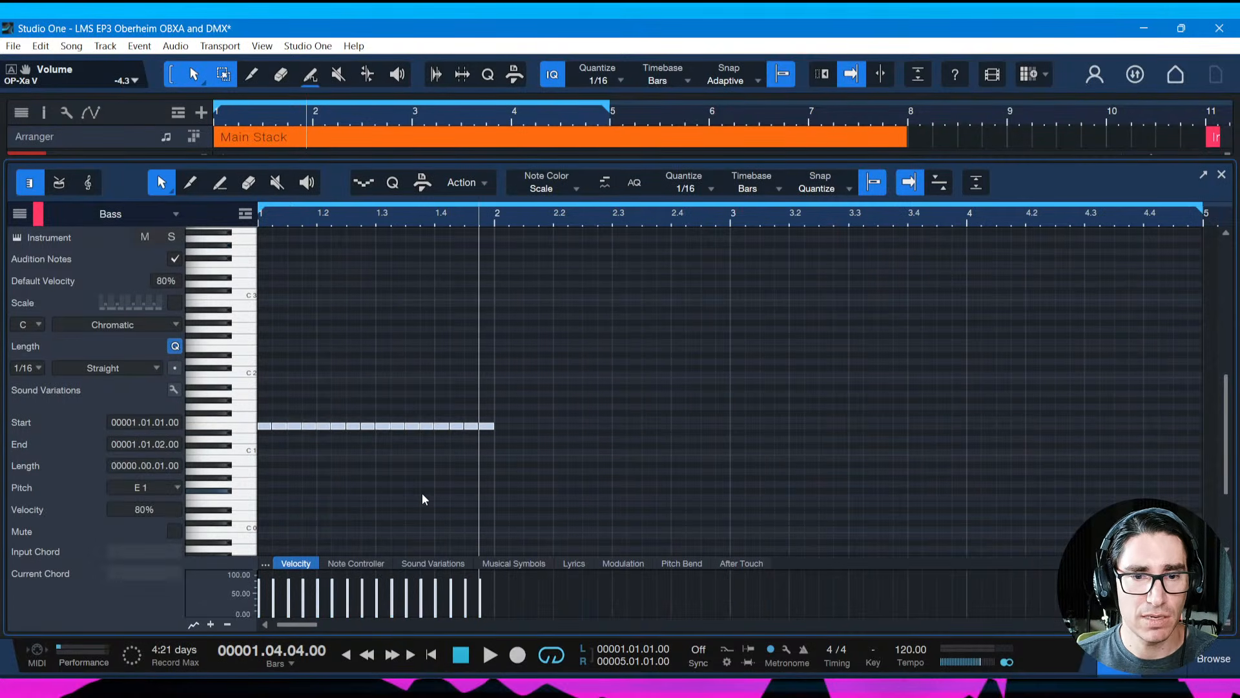
pyautogui.press('Down')
pyautogui.press('Down')
pyautogui.press('Down')
pyautogui.press('Down')
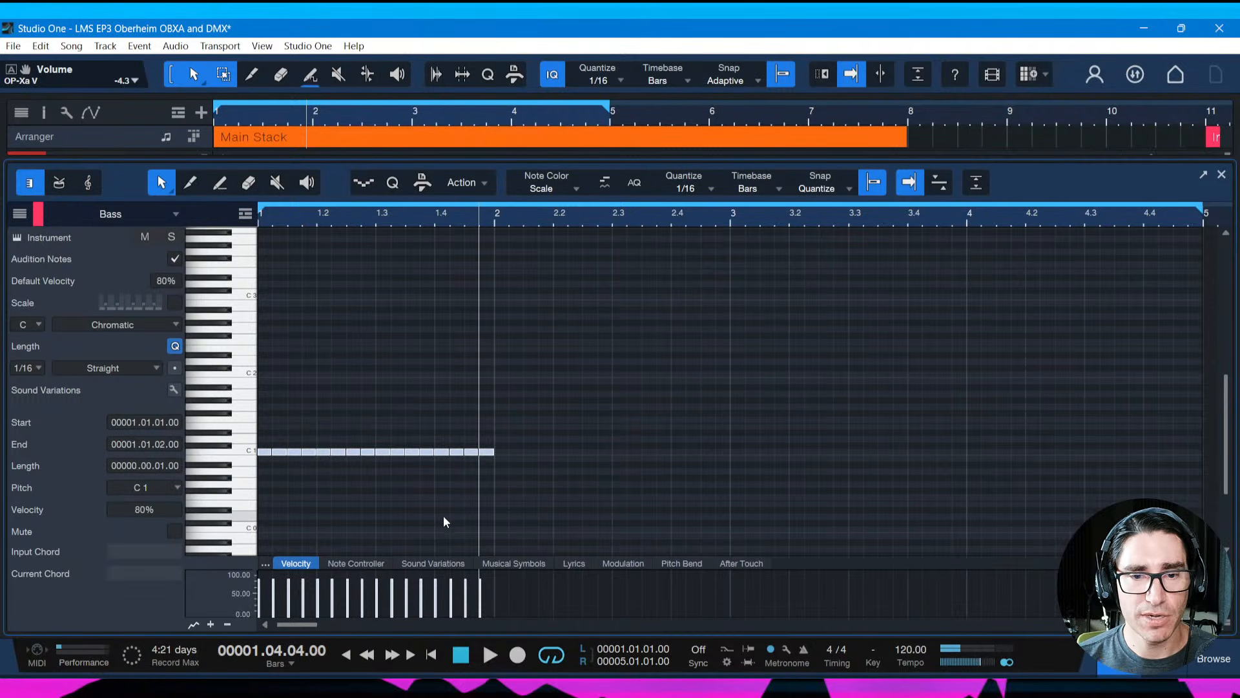
pyautogui.click(468, 473)
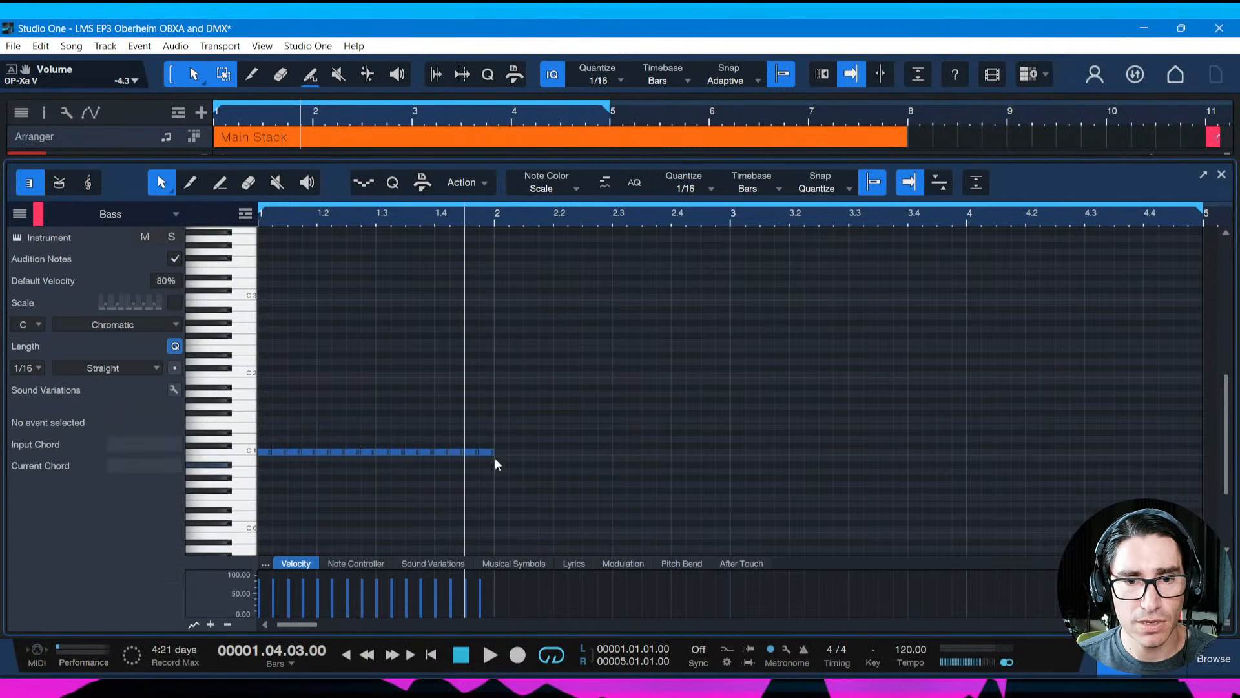
# Duplicate the bar 1 bass notes into bar 2 and transpose the copies up to E1
pyautogui.moveTo(495, 459); pyautogui.dragTo(262, 422)
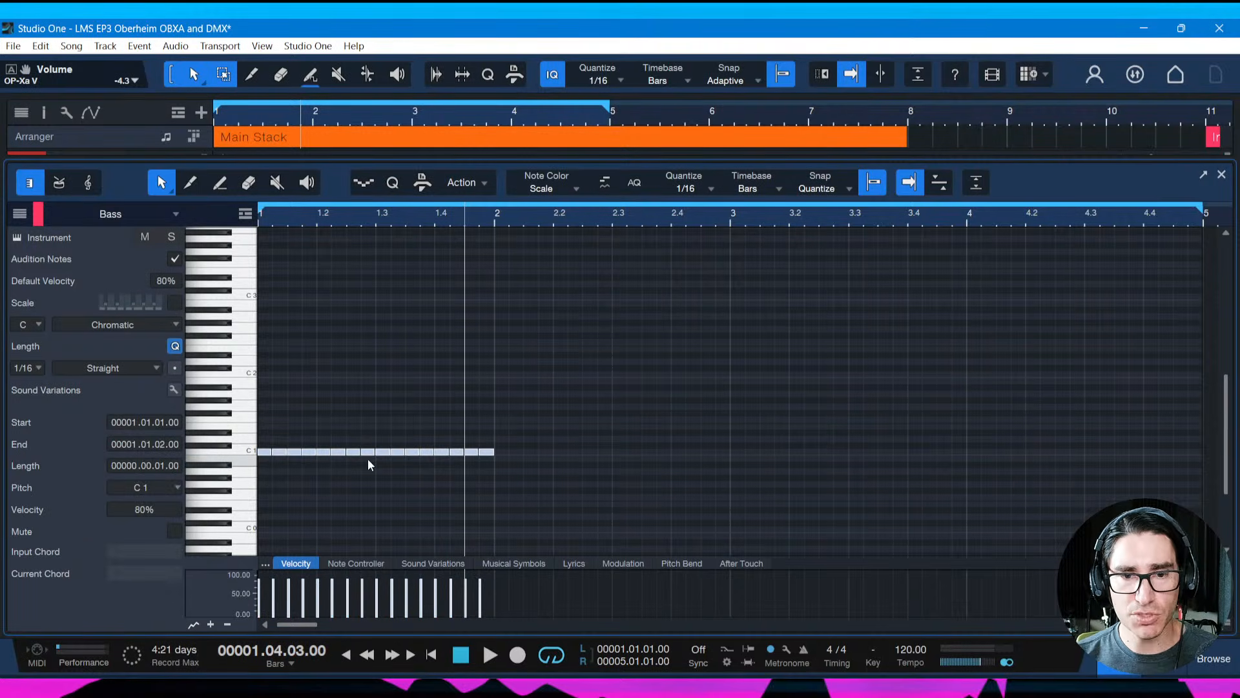
pyautogui.press('d')
pyautogui.press('Up')
pyautogui.press('Up')
pyautogui.press('Up')
pyautogui.press('Up')
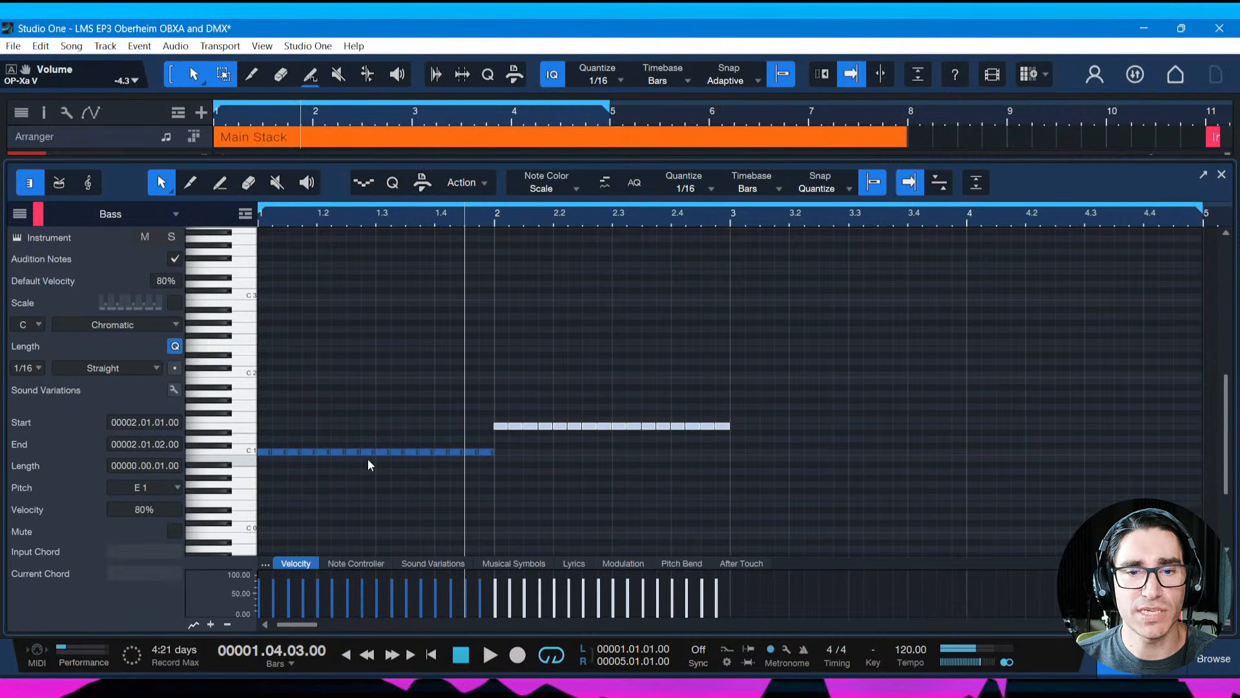
# Duplicate the bass notes into bar 3 at D1, repeat them in bar 4 at the same pitch, and save the song
pyautogui.press('d')
pyautogui.press('Down')
pyautogui.press('Down')
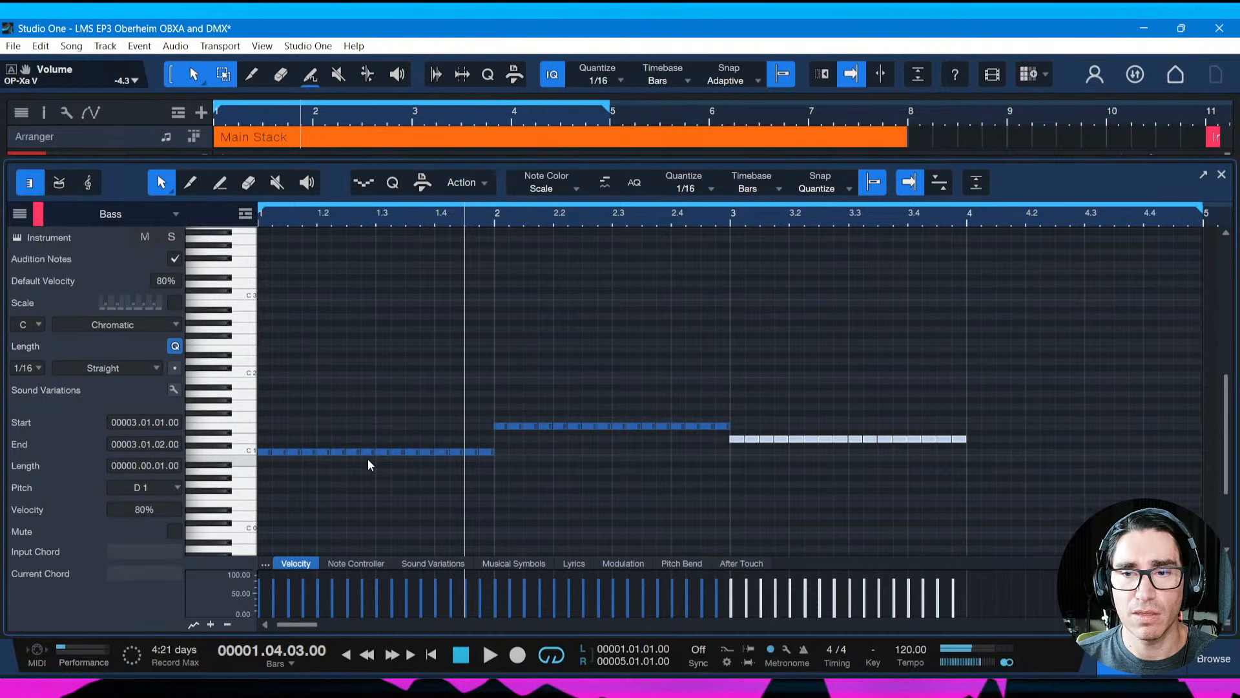
pyautogui.press('d')
pyautogui.hotkey('ctrl', 's')
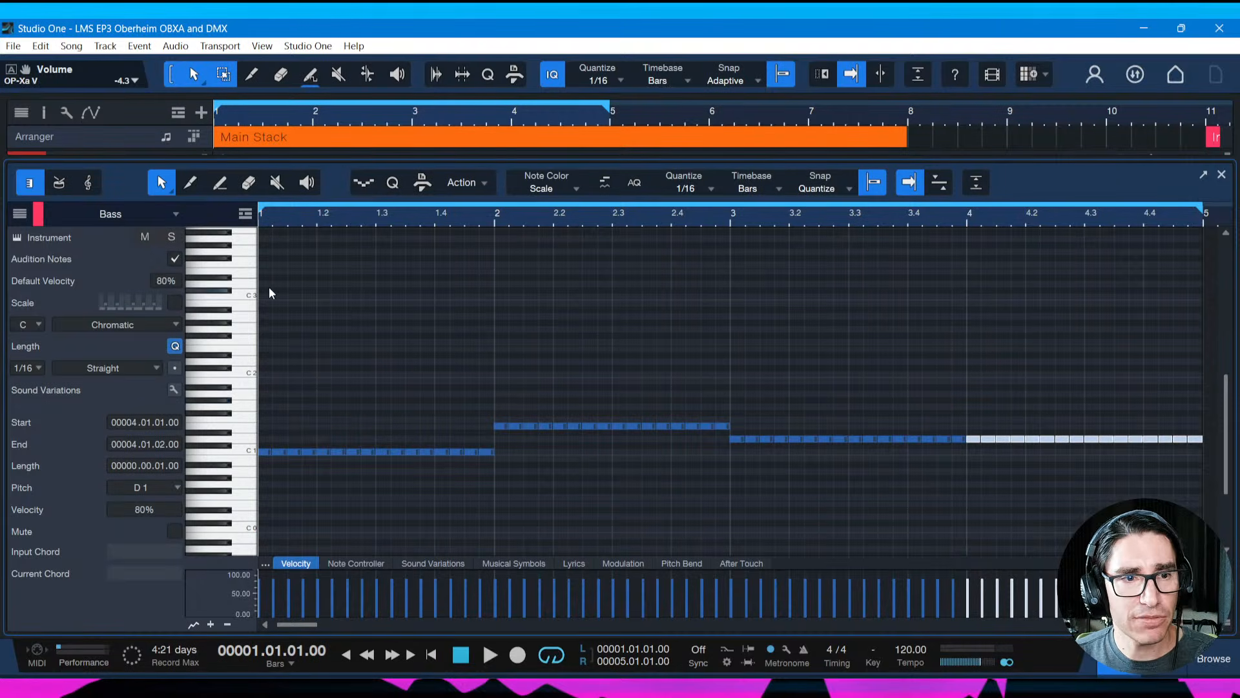
# Open the bass OP-Xa V instrument and look through the presets in the LMS EP3 playlist
pyautogui.click(17, 237)
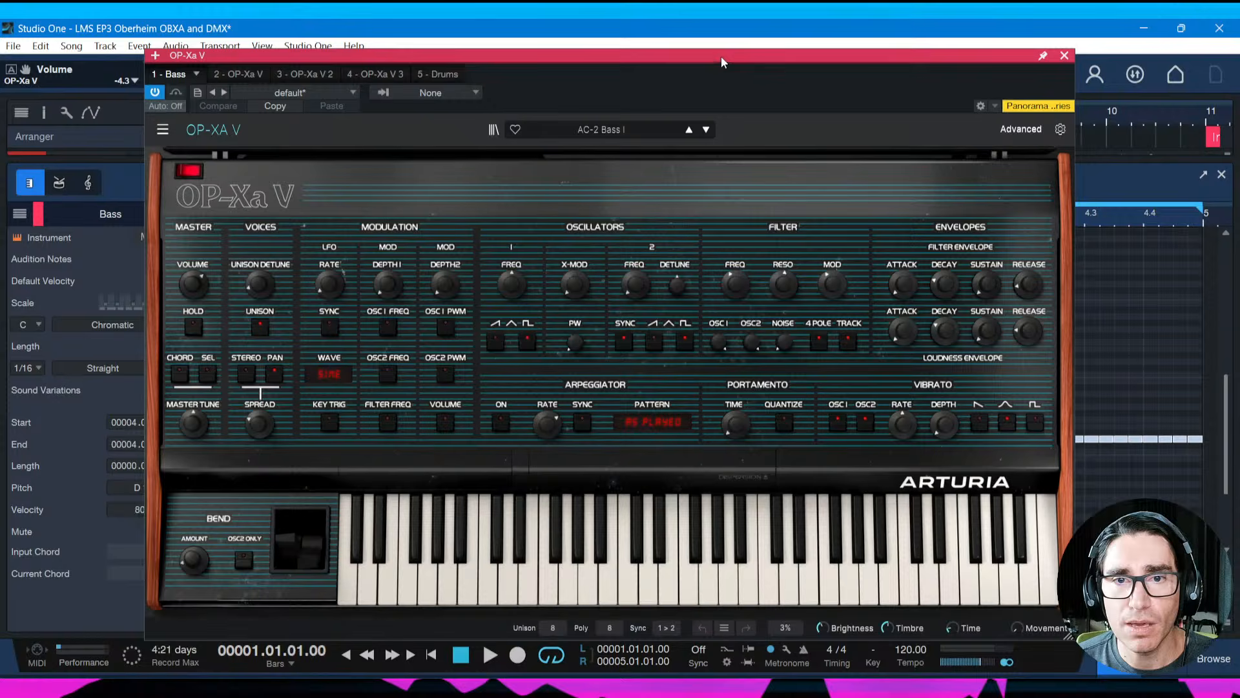
pyautogui.moveTo(721, 56); pyautogui.dragTo(717, 70)
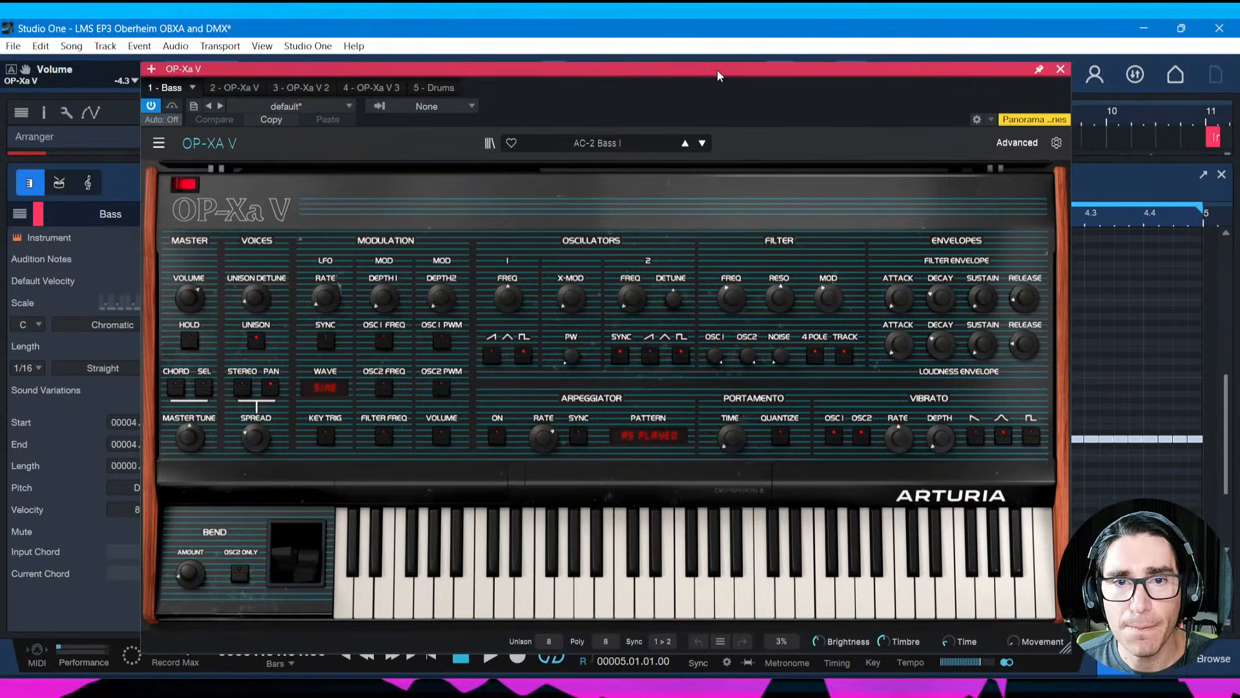
pyautogui.click(490, 143)
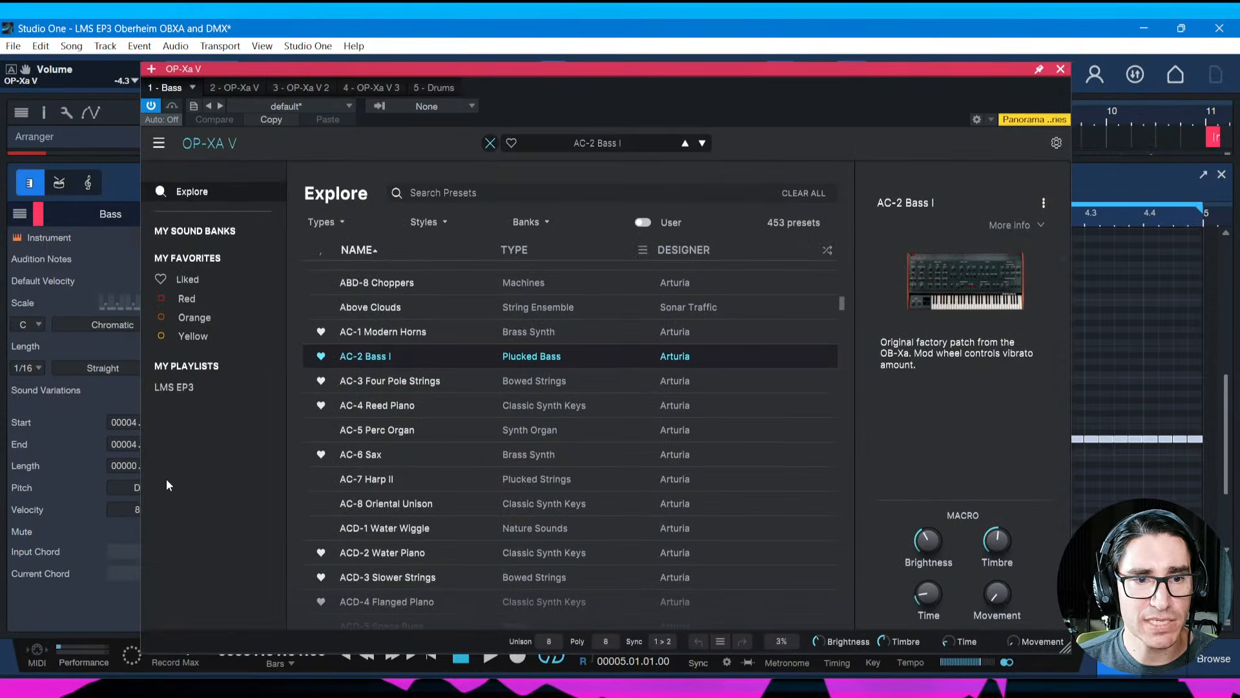
pyautogui.click(191, 383)
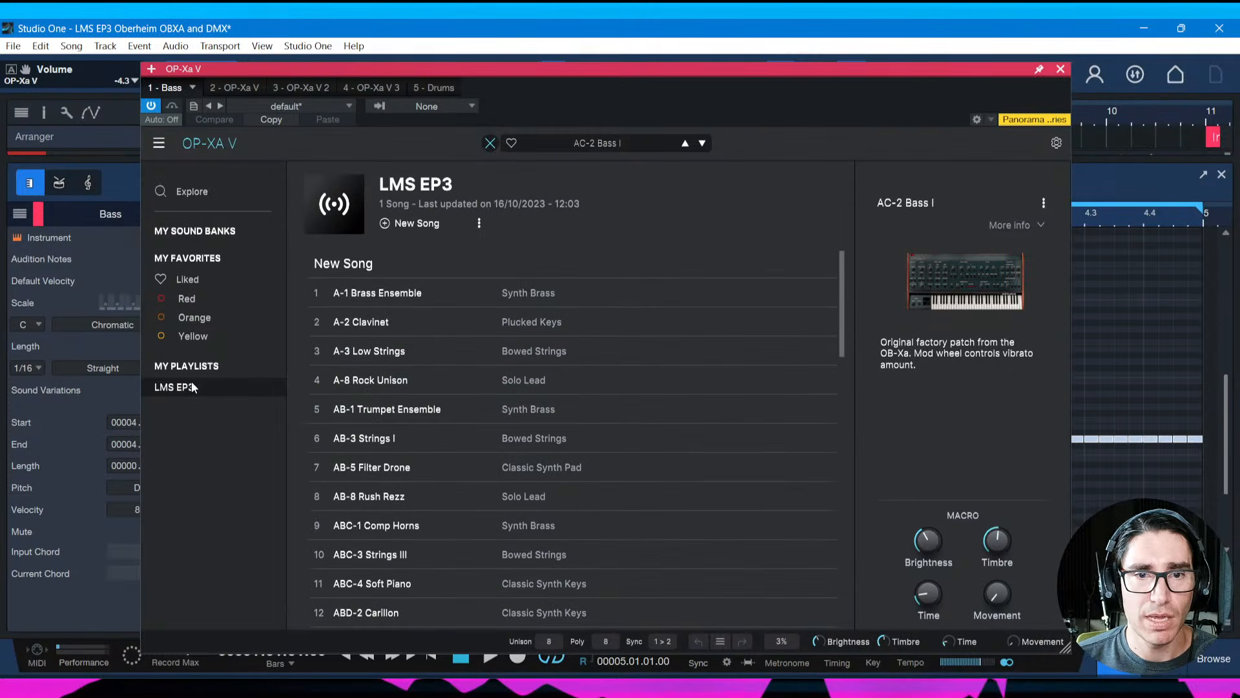
pyautogui.moveTo(794, 73); pyautogui.dragTo(783, 65)
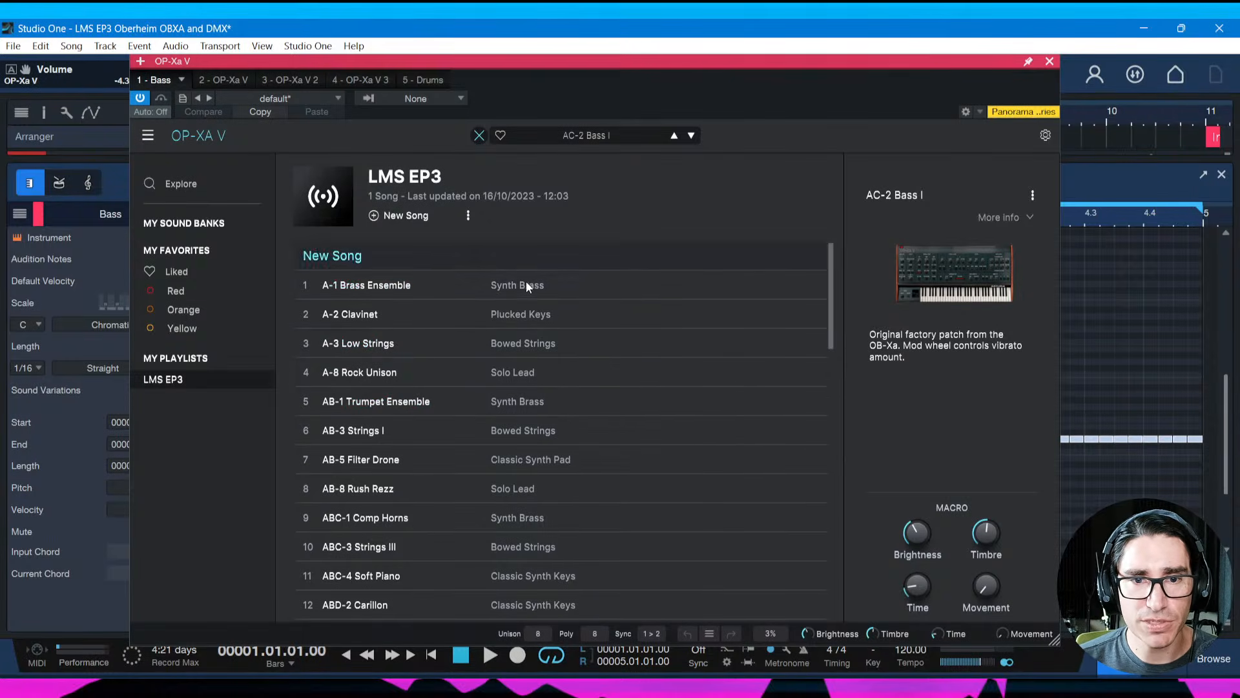
pyautogui.moveTo(829, 319); pyautogui.dragTo(832, 550)
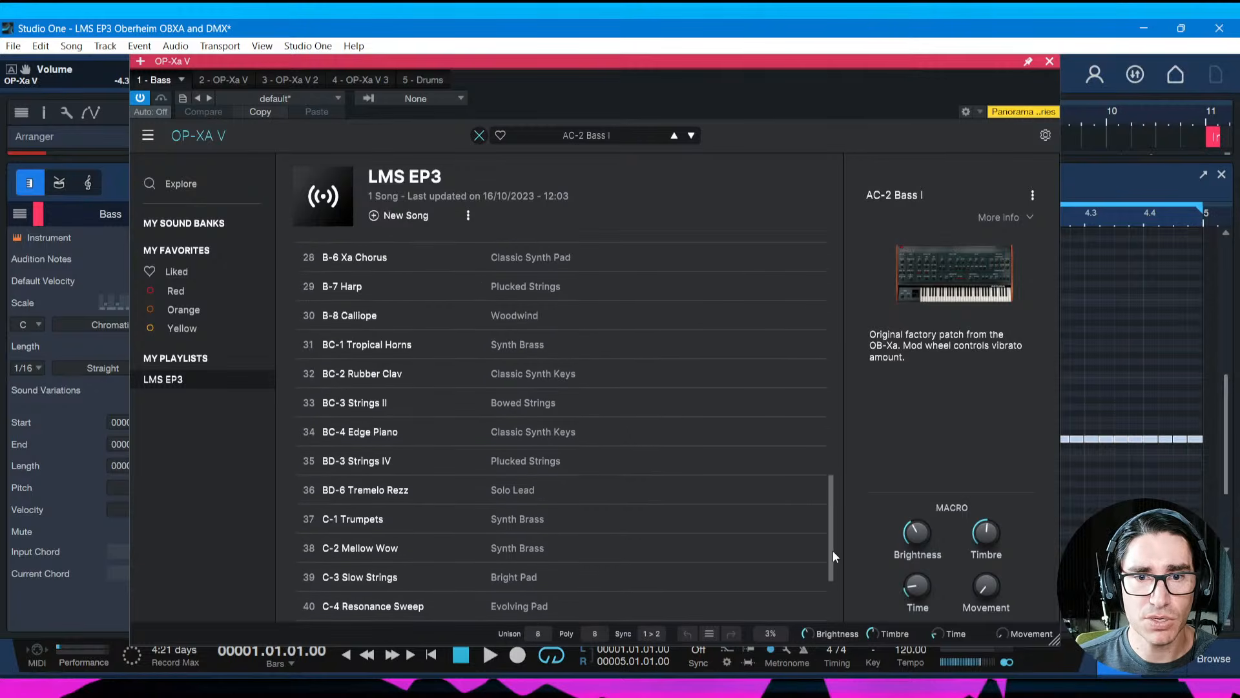
# Load the BC-8 Unison Fear preset from the Vintage Factory sound bank and audition it with the bass line
pyautogui.click(208, 224)
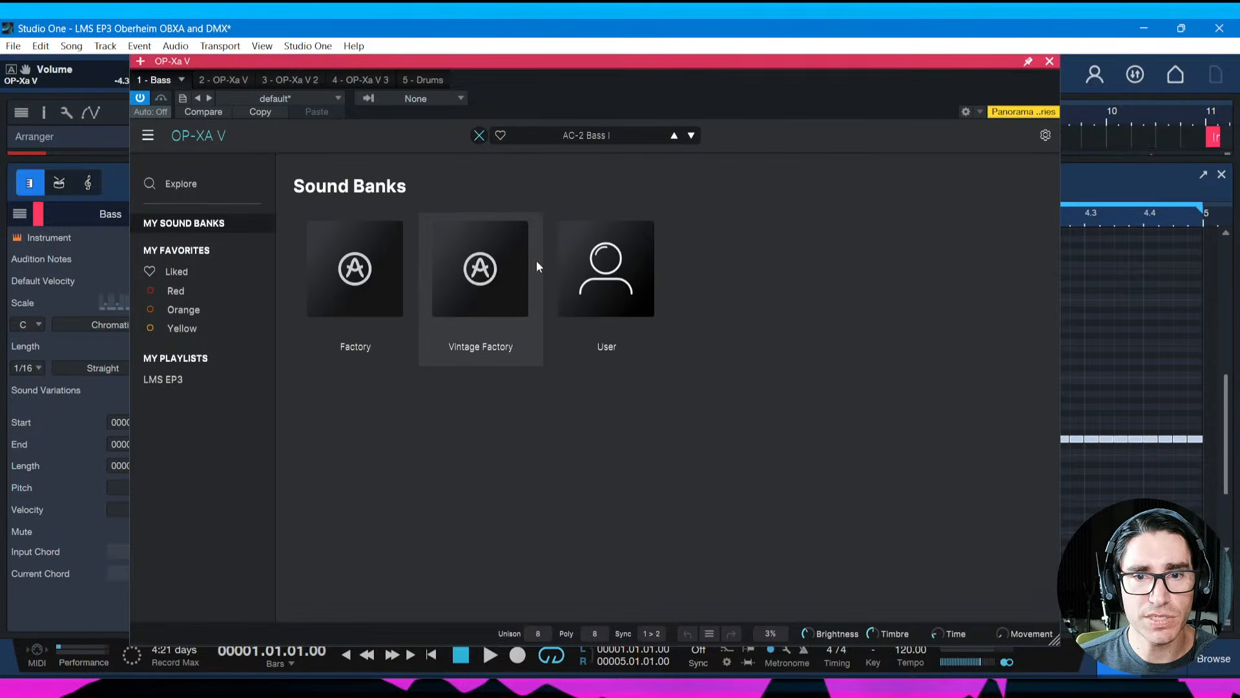
pyautogui.click(471, 283)
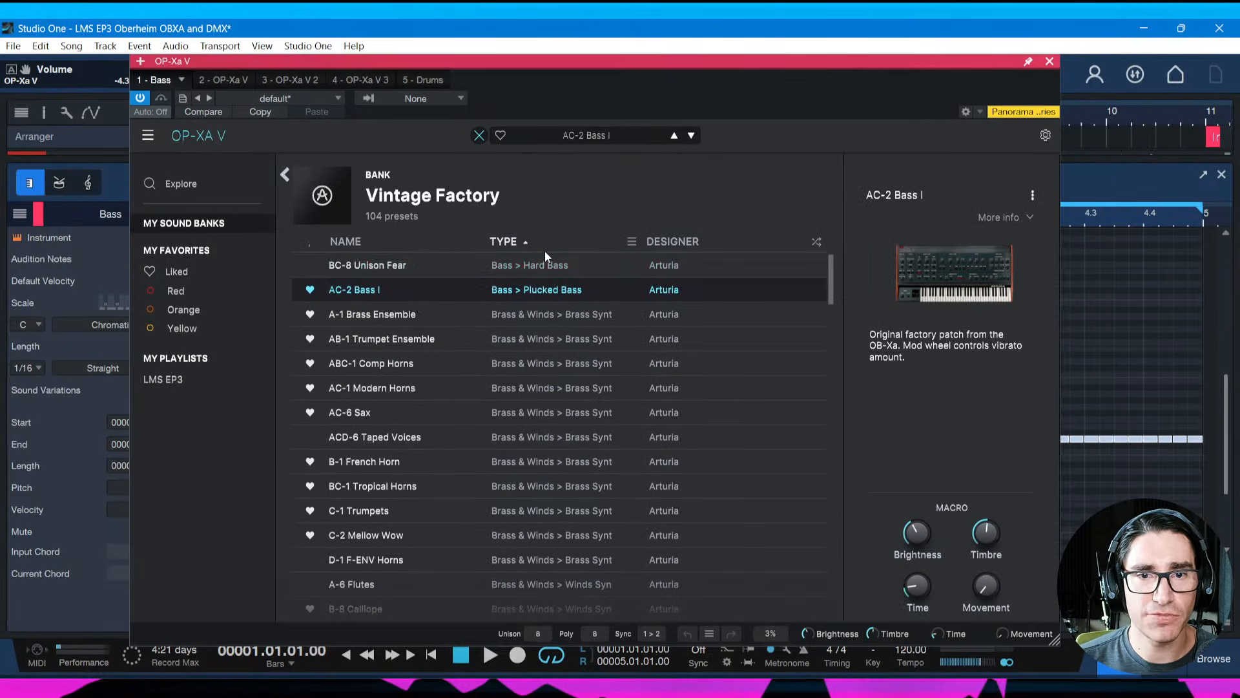
pyautogui.click(401, 264)
pyautogui.press('space')
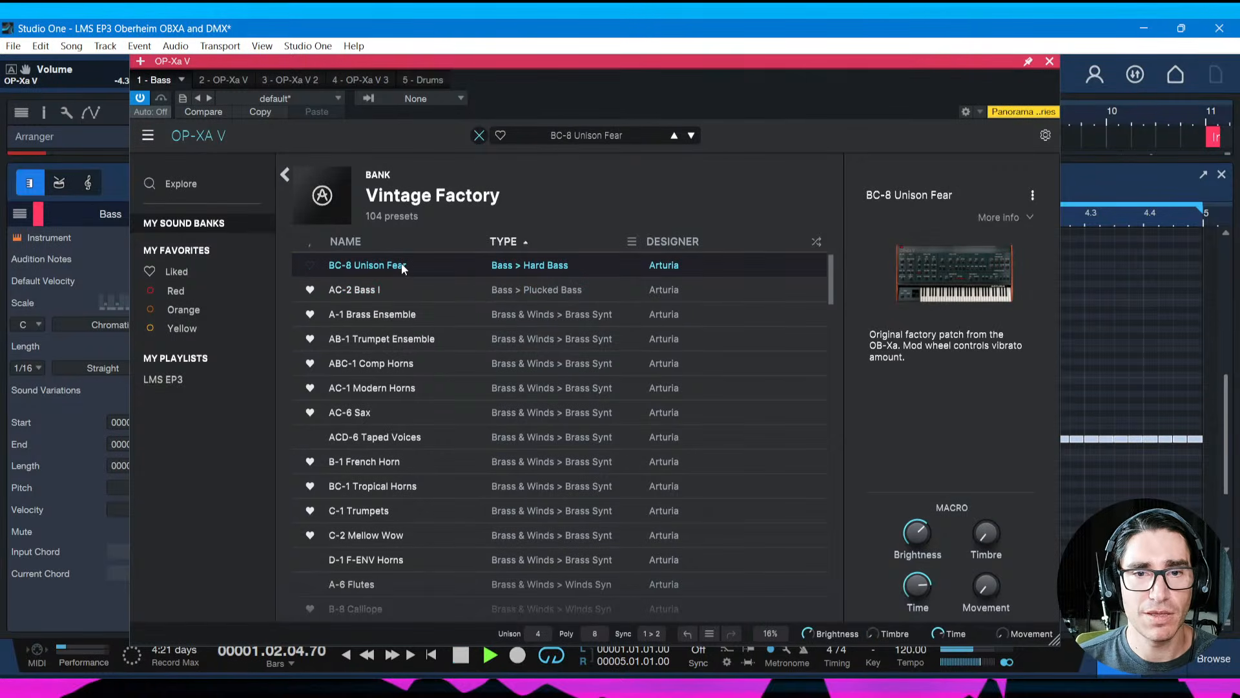
pyautogui.press('space')
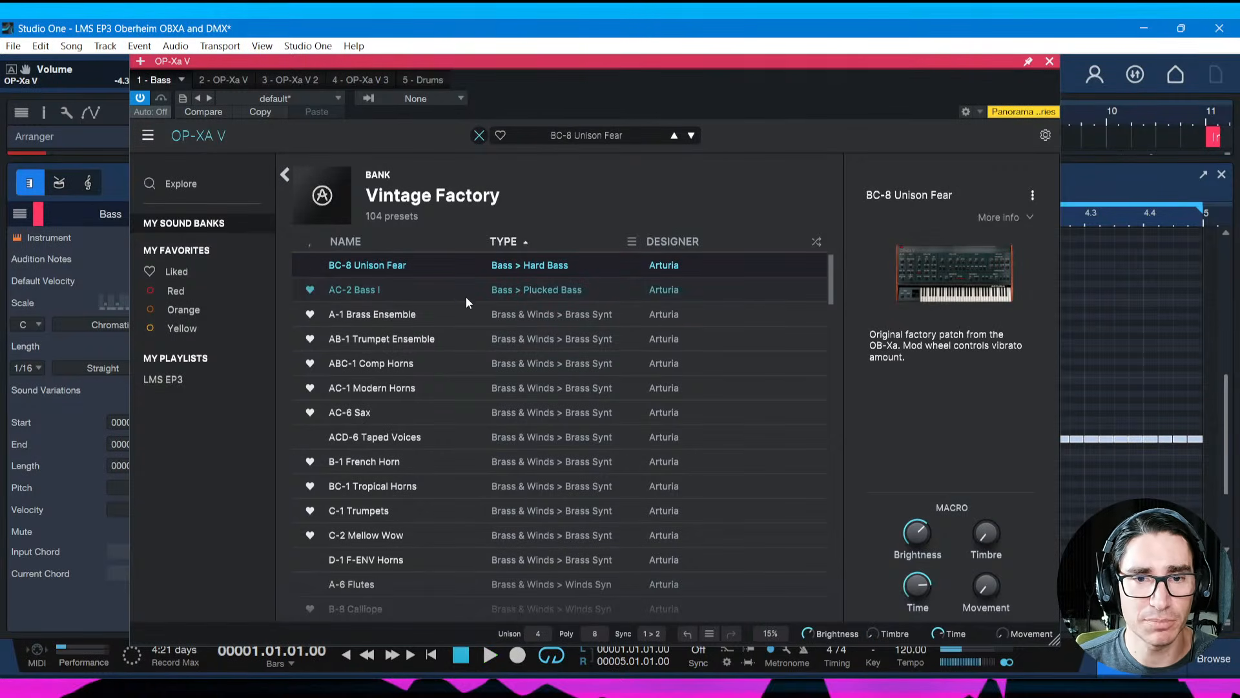
# Reload the AC-2 Bass I preset, audition it briefly, and return to the synth's front panel
pyautogui.click(449, 291)
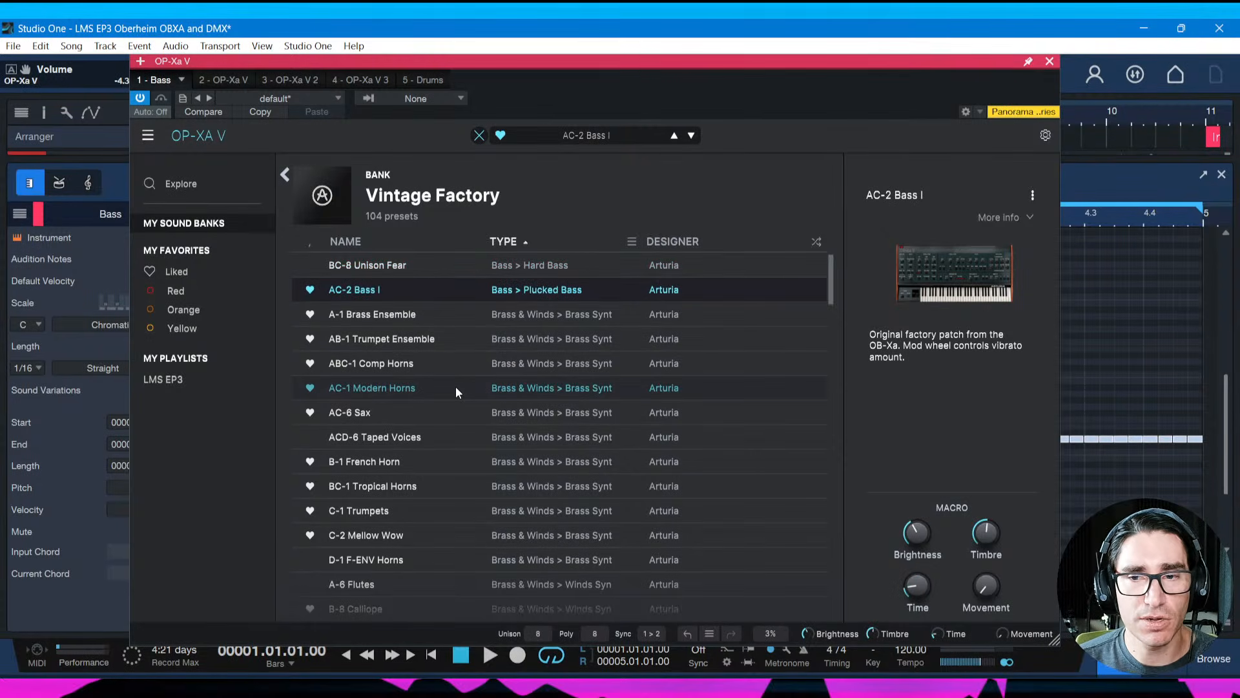
pyautogui.press('space')
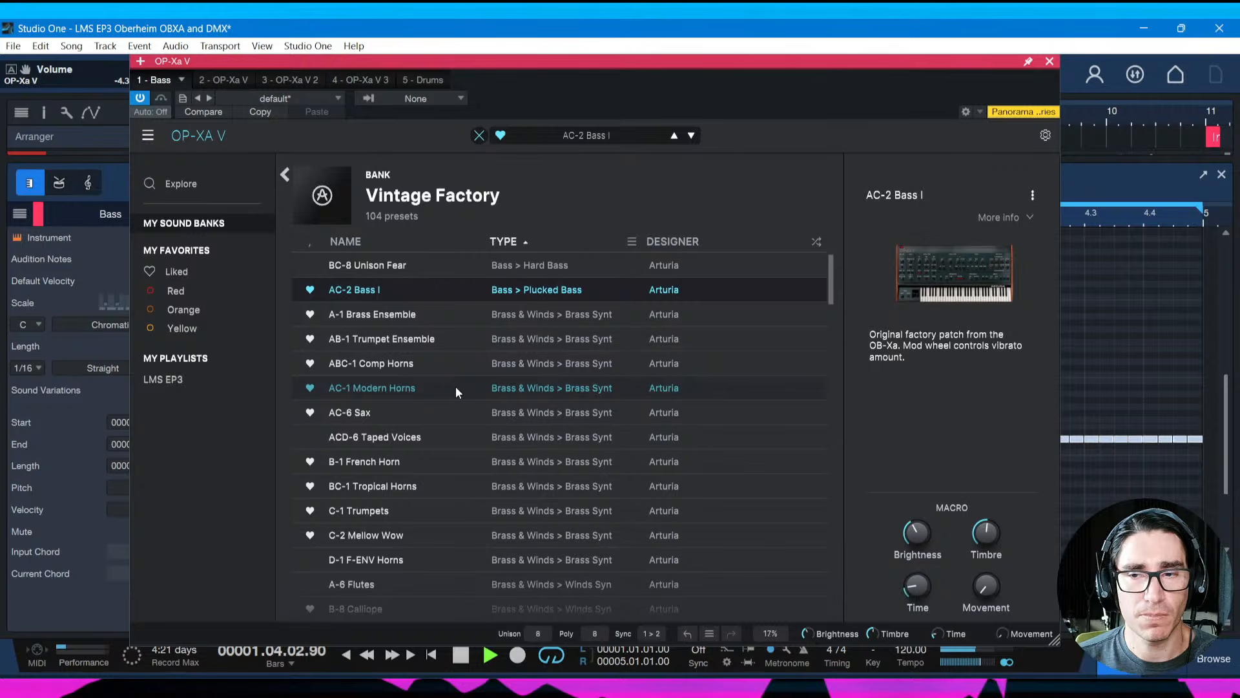
pyautogui.press('space')
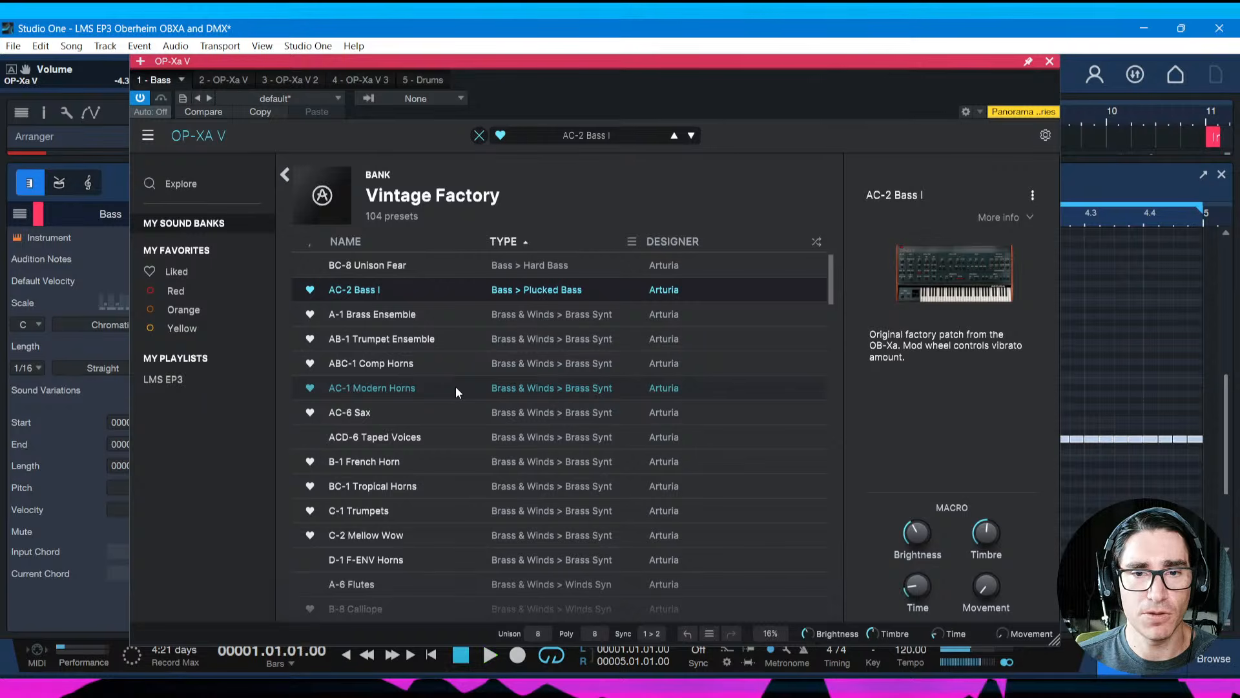
pyautogui.doubleClick(421, 292)
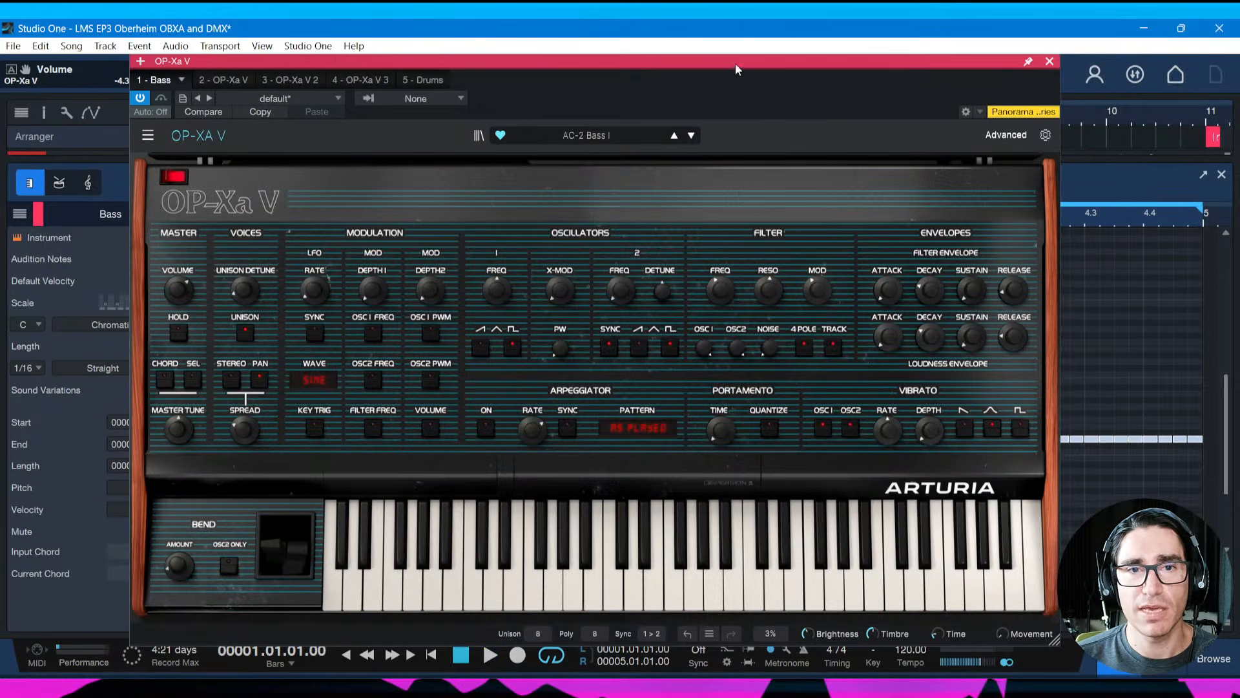
pyautogui.moveTo(735, 63); pyautogui.dragTo(743, 64)
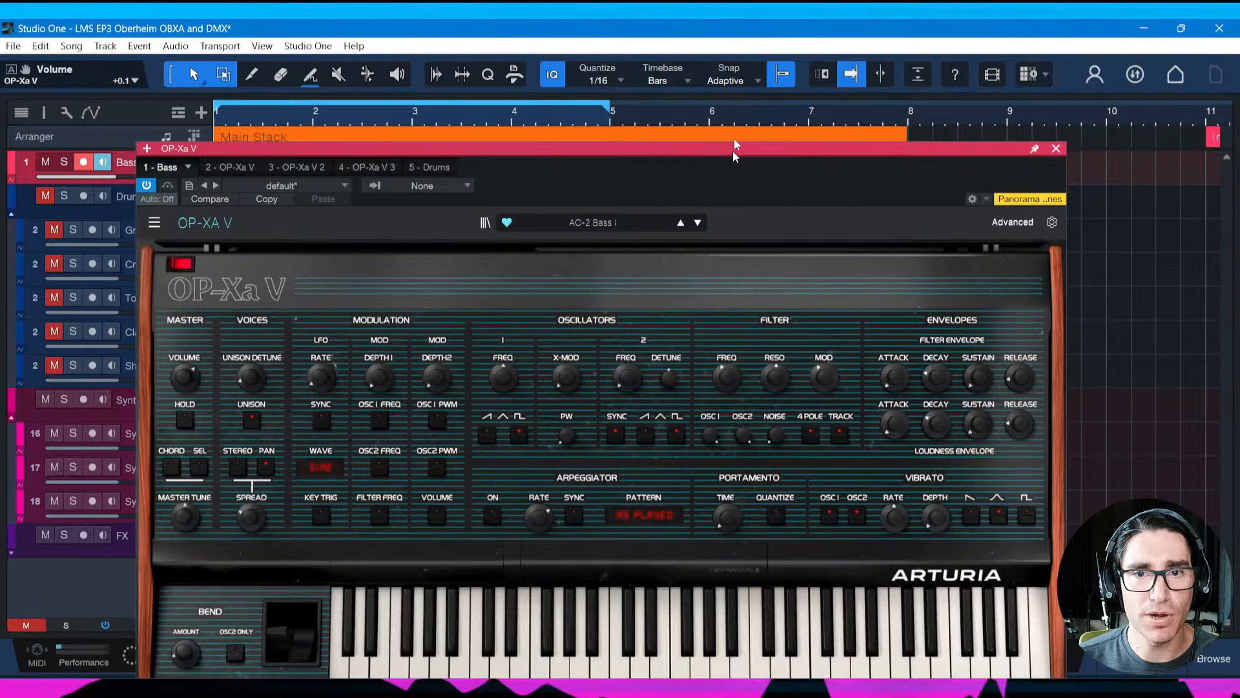
pyautogui.moveTo(733, 149); pyautogui.dragTo(761, 72)
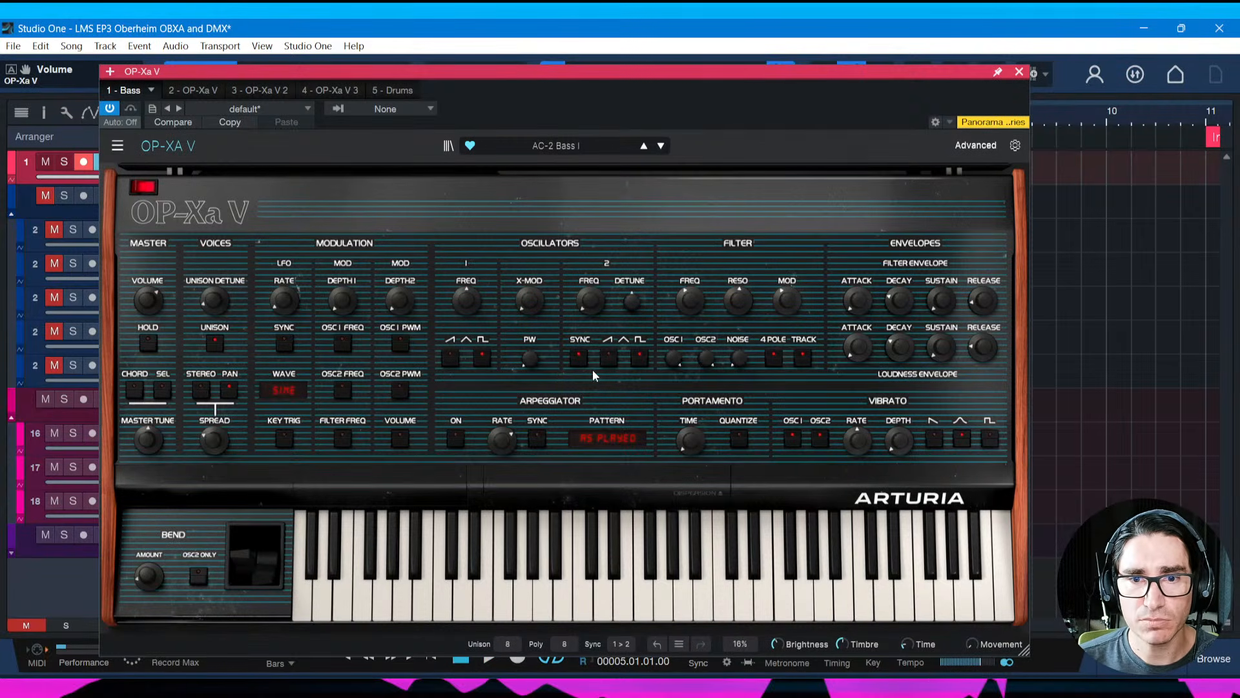
# Turn off oscillator sync on the bass patch, audition it, and turn off Unison
pyautogui.click(578, 356)
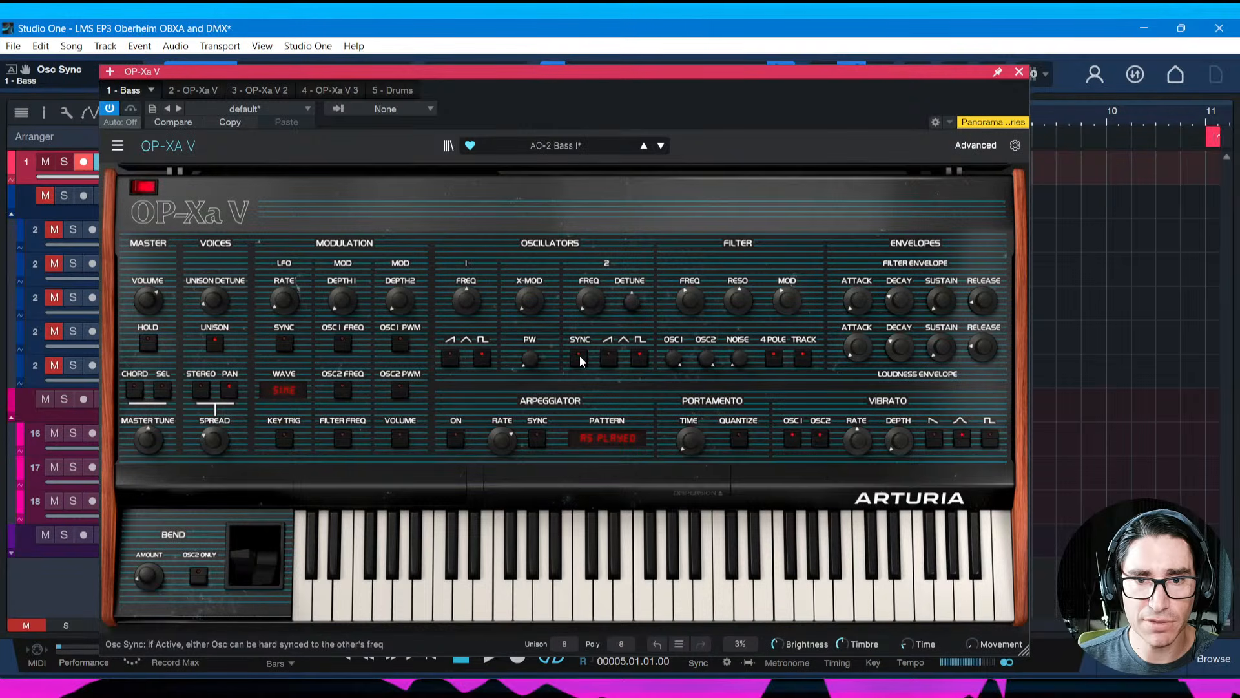
pyautogui.press('space')
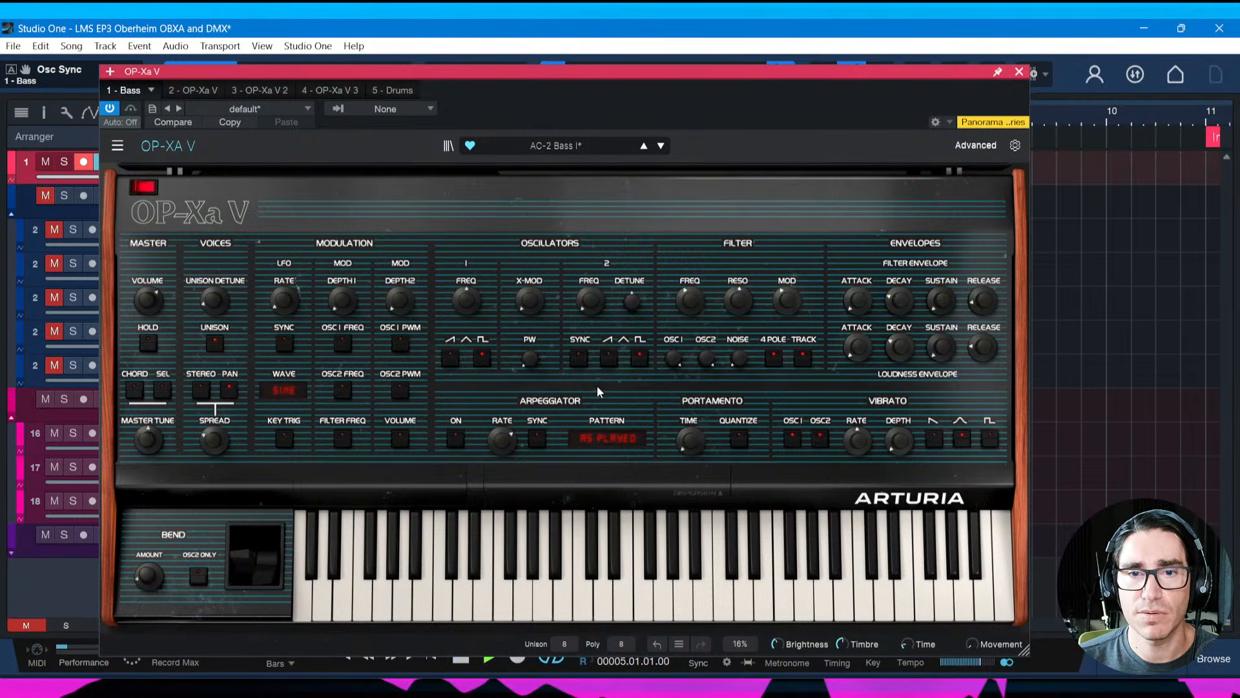
pyautogui.press('space')
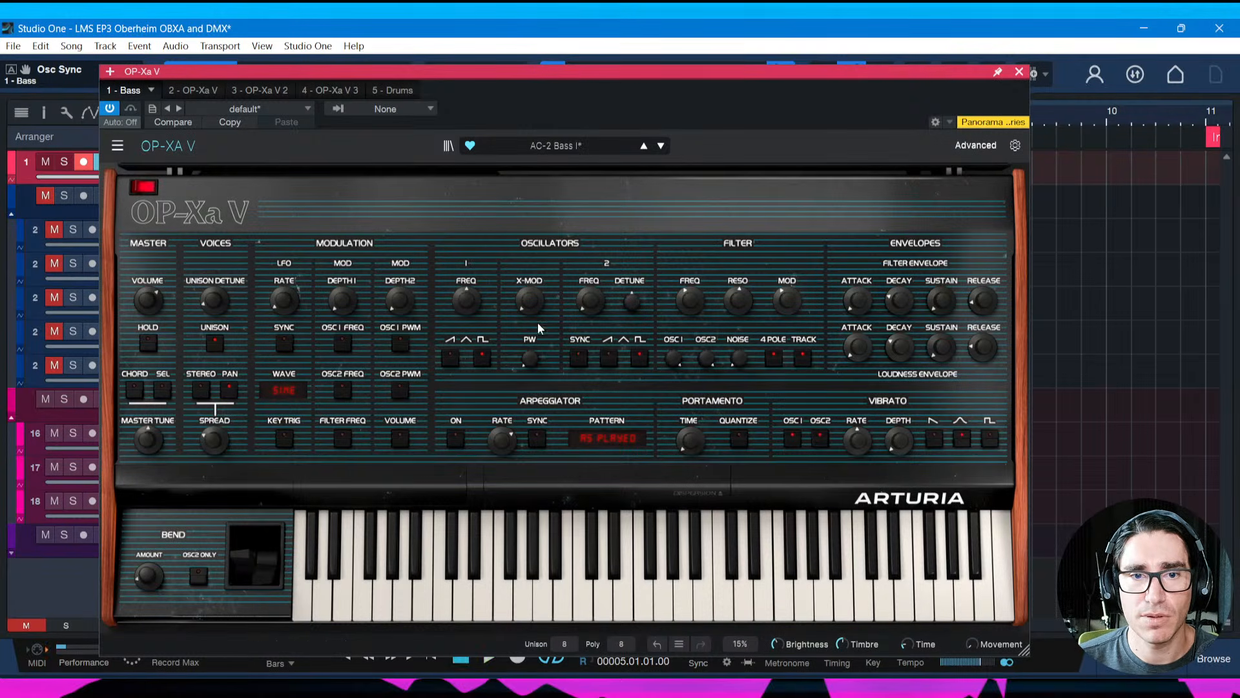
pyautogui.click(213, 345)
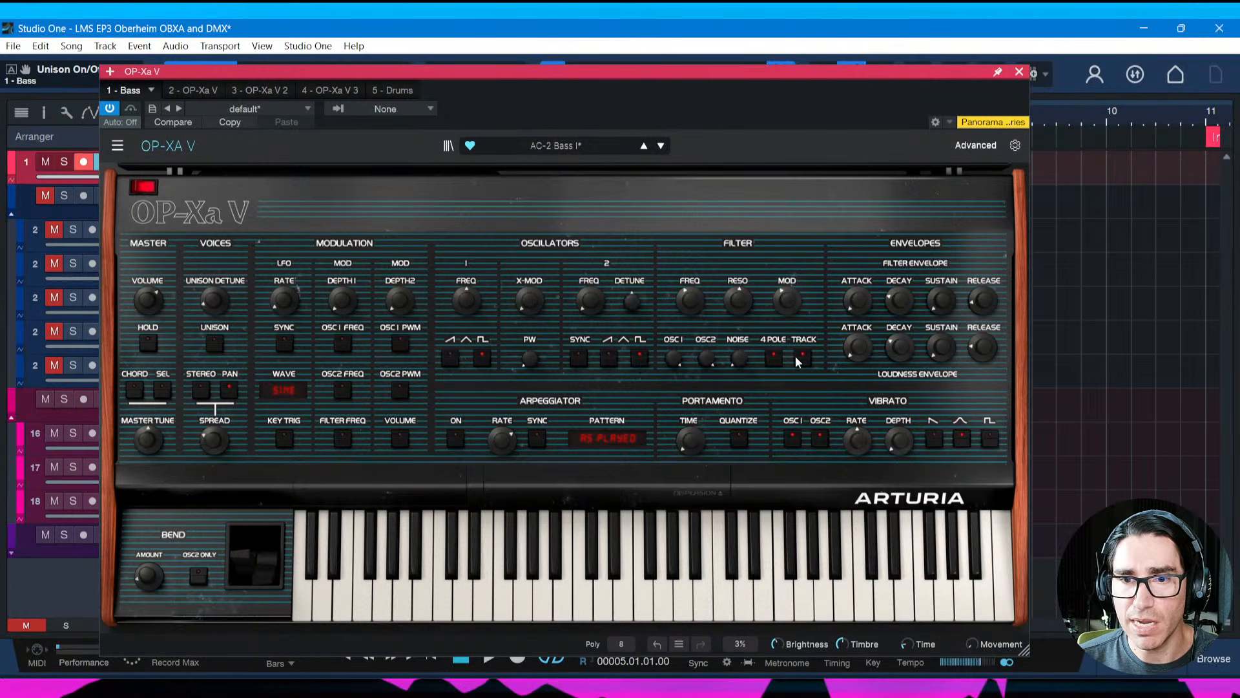
# During playback, lower the bass patch's filter resonance and frequency and set the filter modulation to about 0.704
pyautogui.press('space')
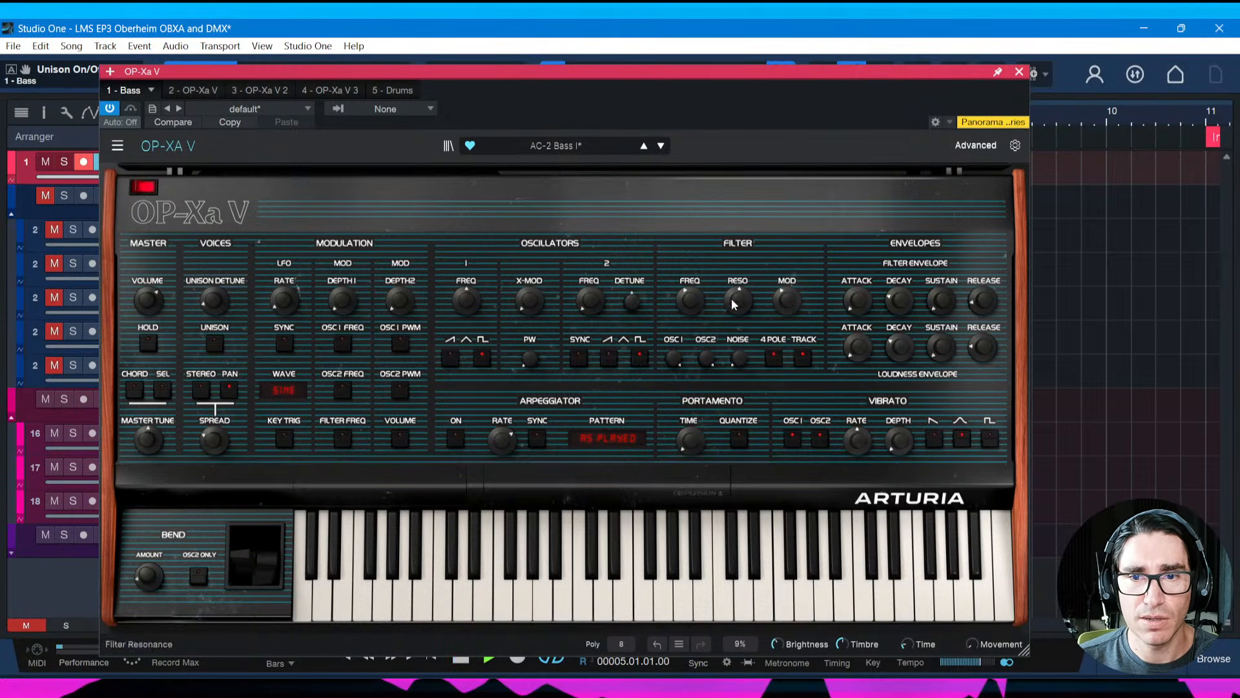
pyautogui.moveTo(735, 302); pyautogui.dragTo(735, 342)
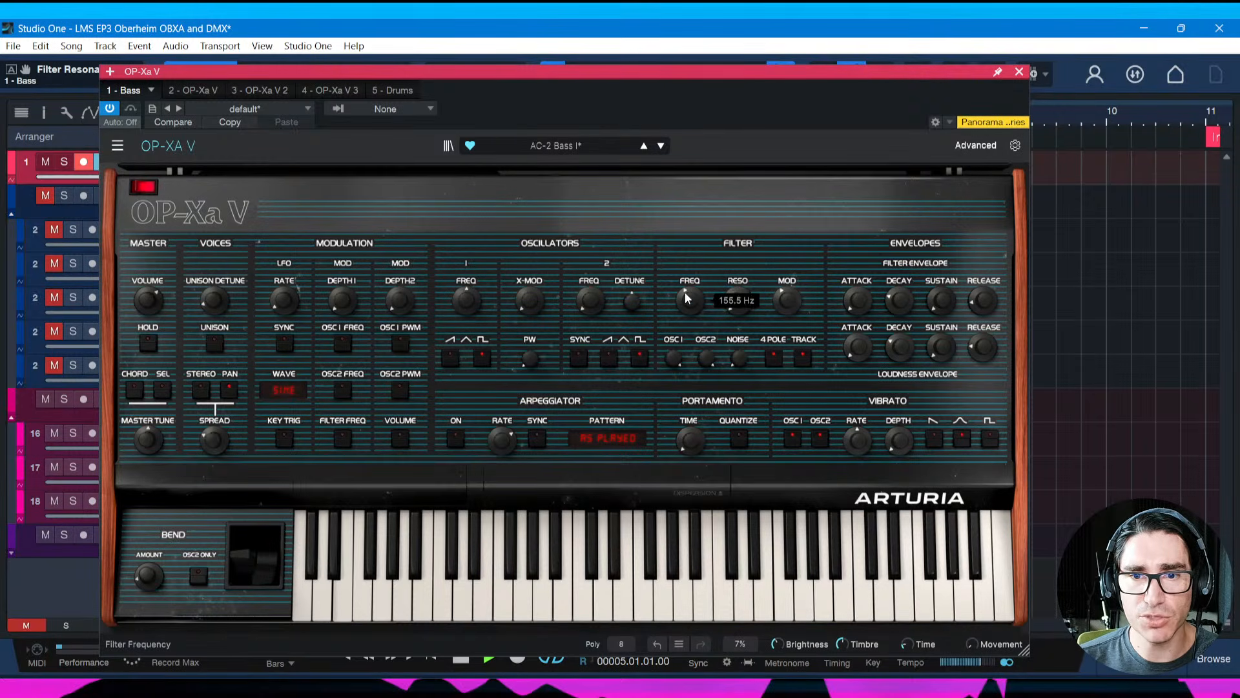
pyautogui.moveTo(687, 297); pyautogui.dragTo(687, 317)
pyautogui.moveTo(787, 300); pyautogui.dragTo(790, 297)
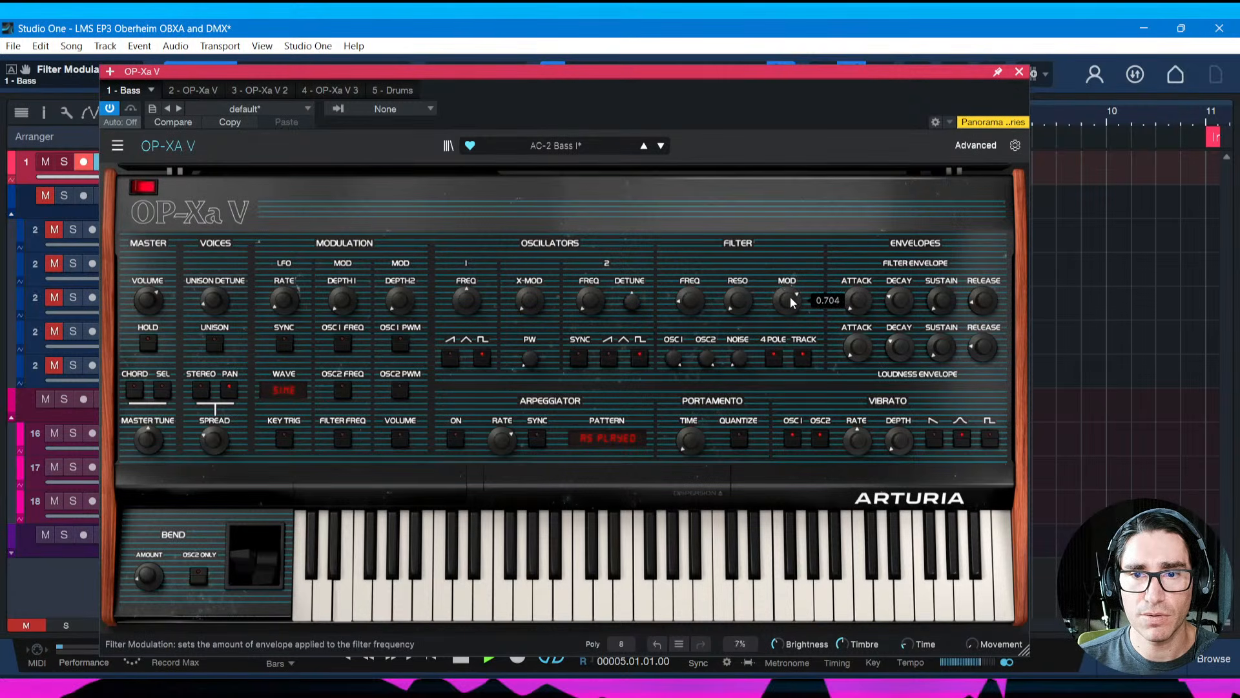
# Turn off the bass filter's Track and 4 Pole options and stop playback
pyautogui.click(798, 362)
pyautogui.click(780, 354)
pyautogui.press('space')
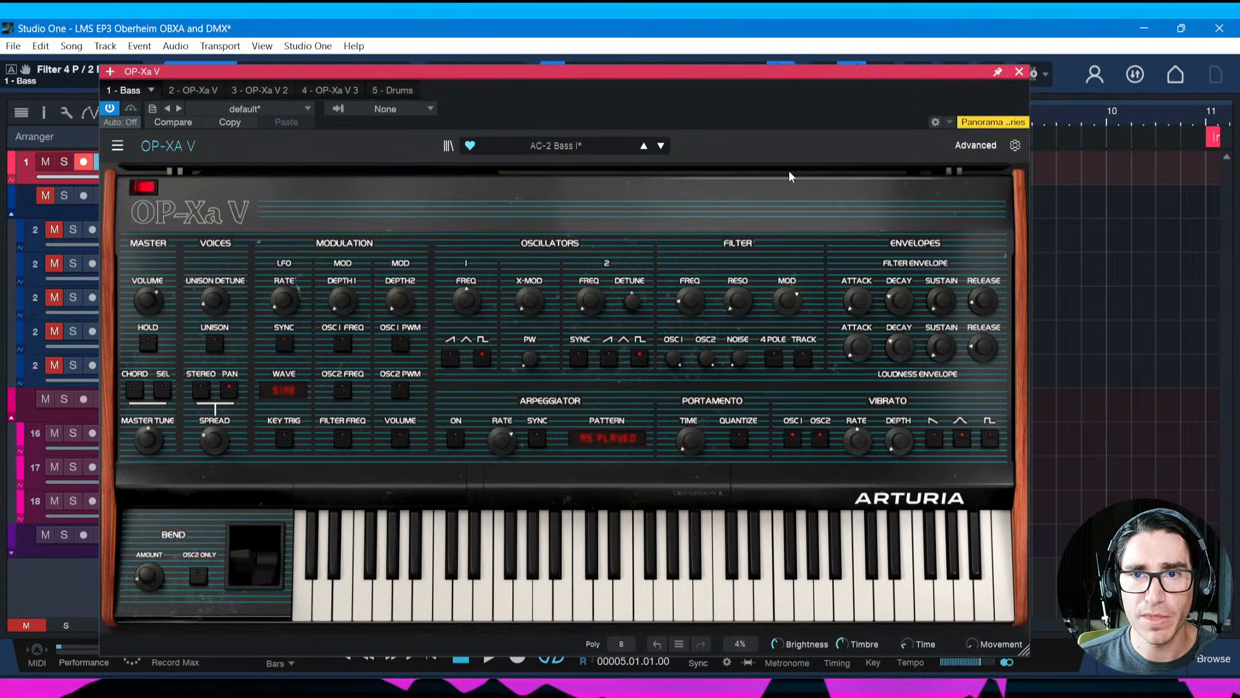
# Select the sawtooth waveform for oscillator 1 of the bass patch
pyautogui.moveTo(762, 75); pyautogui.dragTo(755, 73)
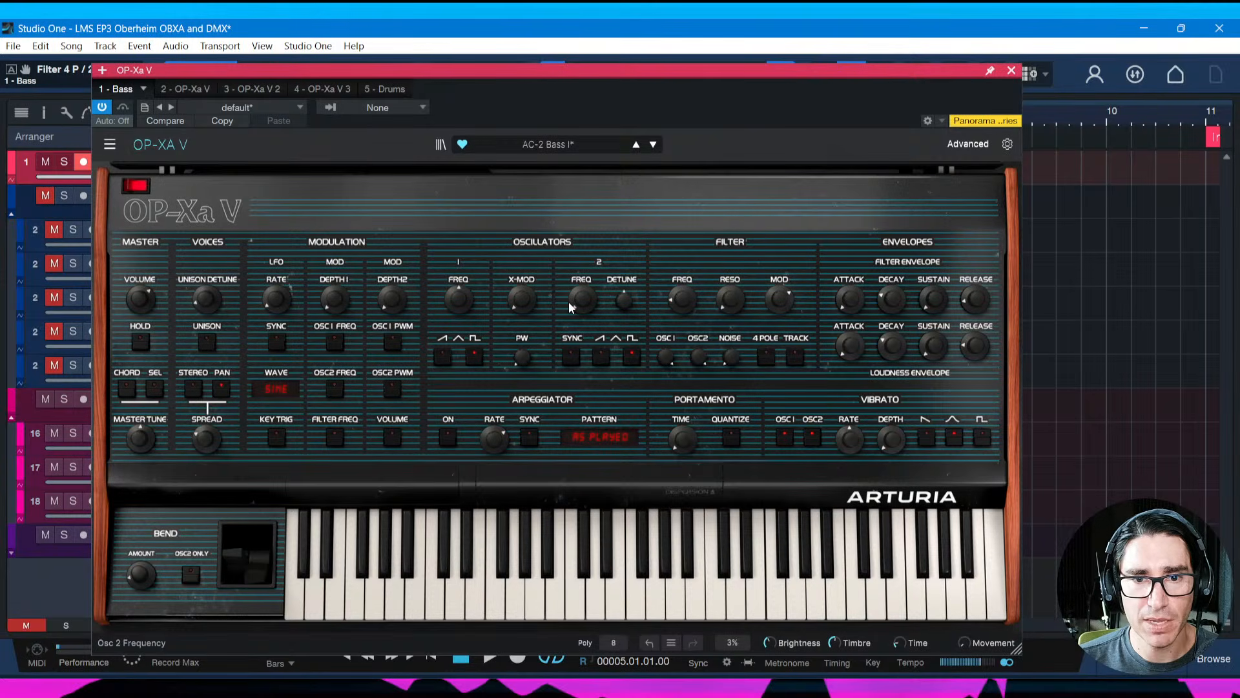
pyautogui.click(442, 355)
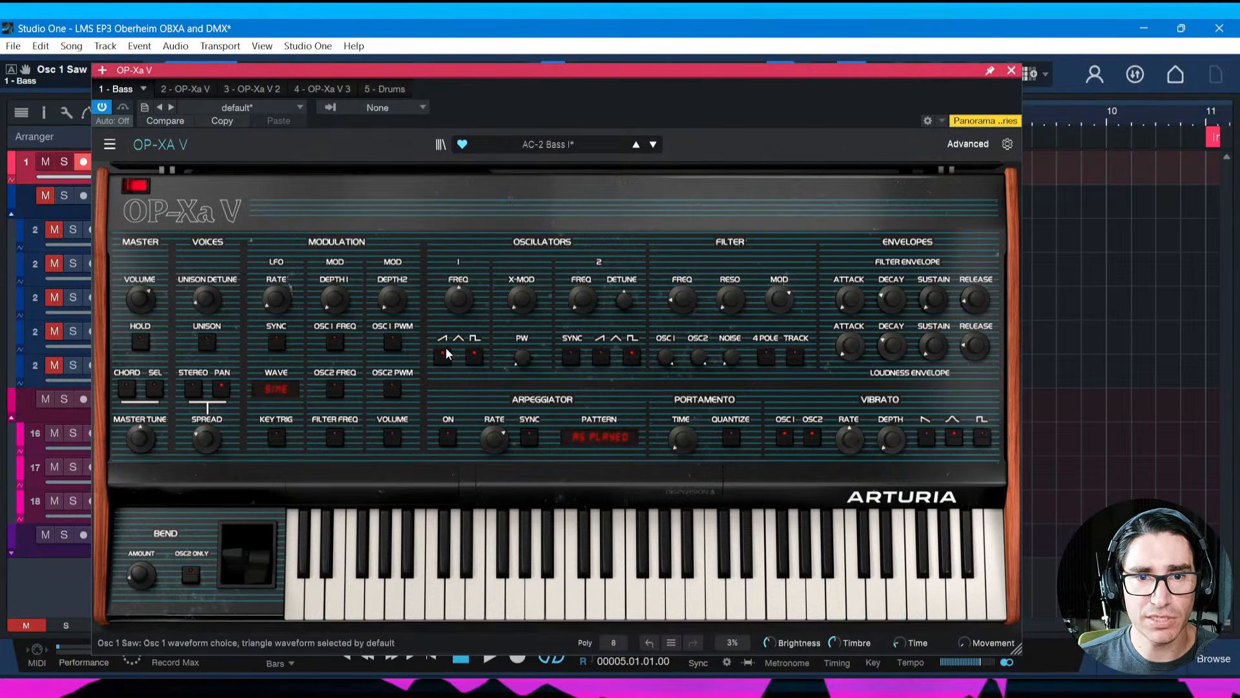
# Select the sawtooth waveform for oscillator 2 of the bass patch, set oscillator 1's level to about 0.840, and audition the sound
pyautogui.click(582, 299)
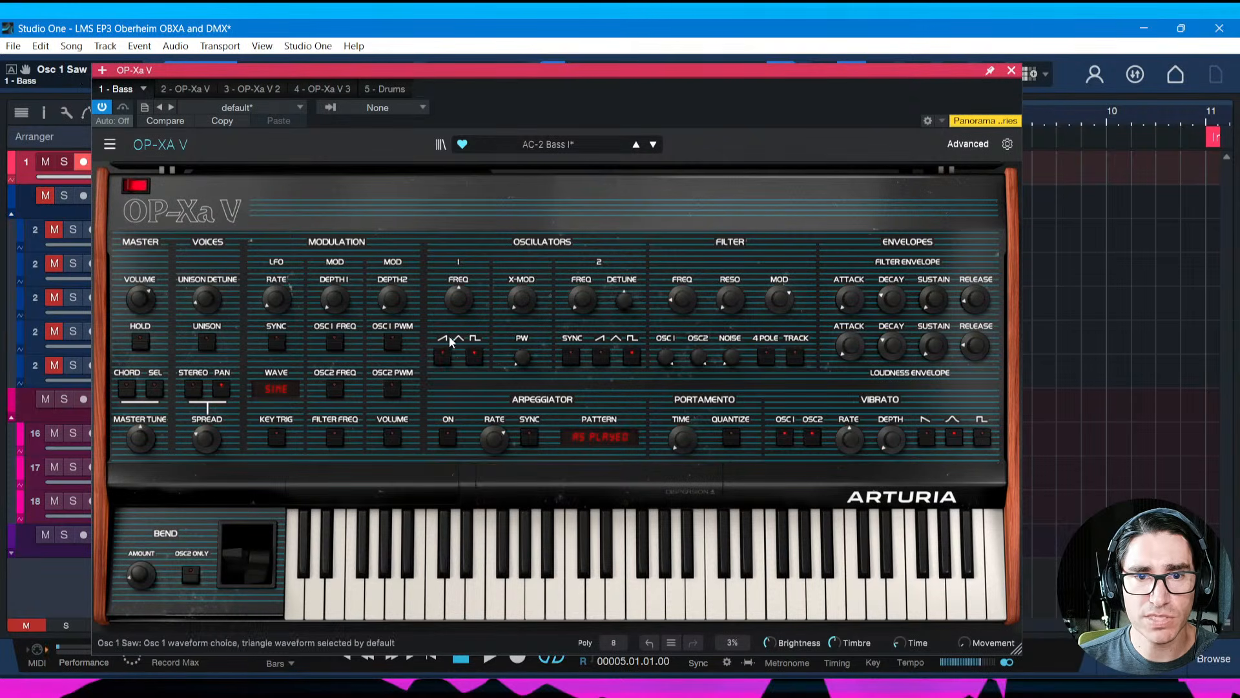
pyautogui.click(602, 356)
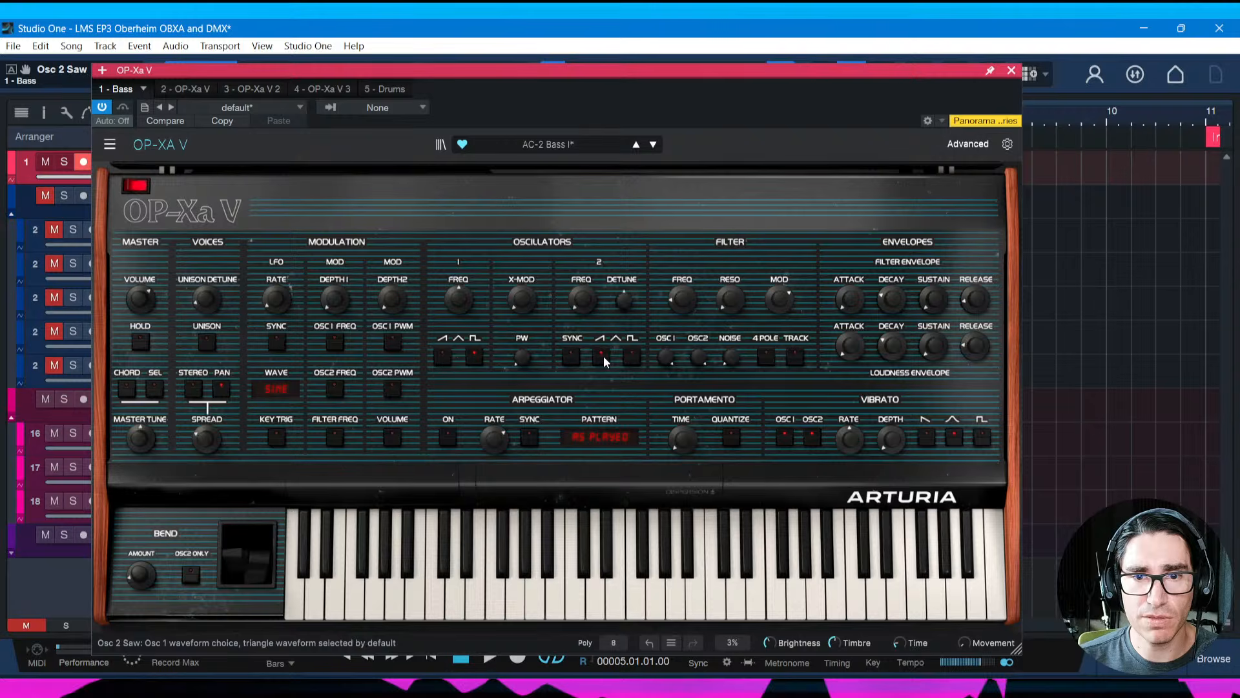
pyautogui.moveTo(582, 299)
pyautogui.press('space')
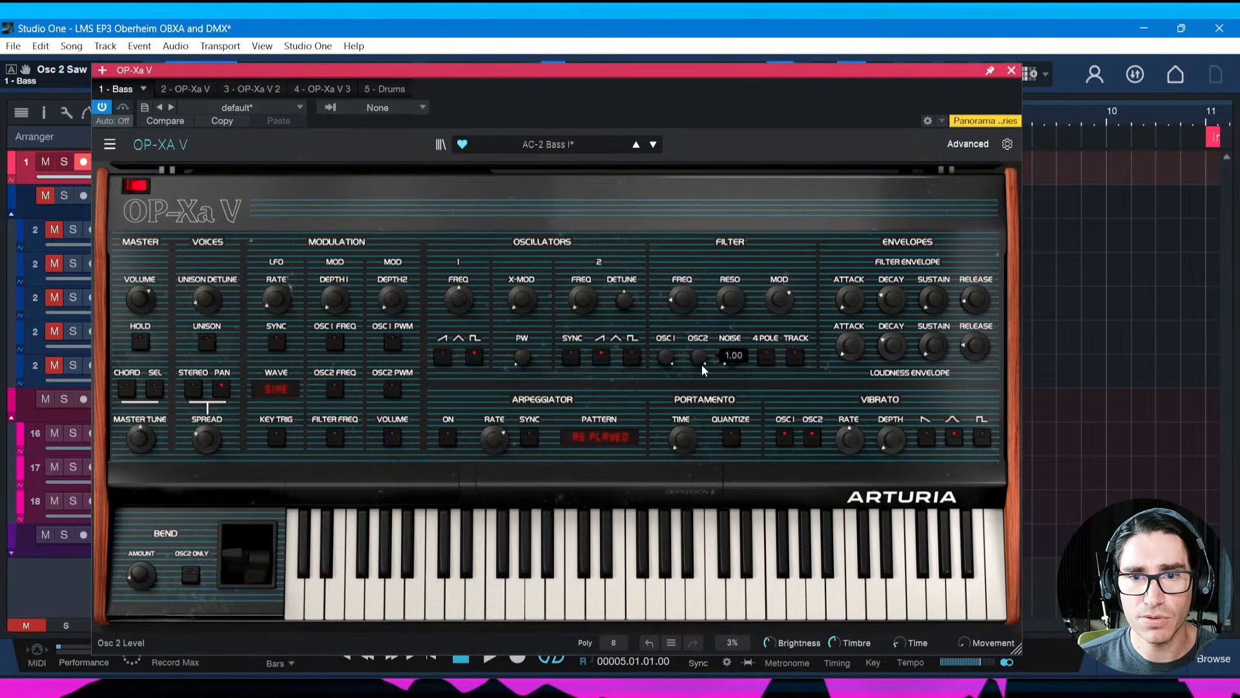
pyautogui.moveTo(666, 357); pyautogui.dragTo(669, 324)
pyautogui.press('space')
pyautogui.press('space')
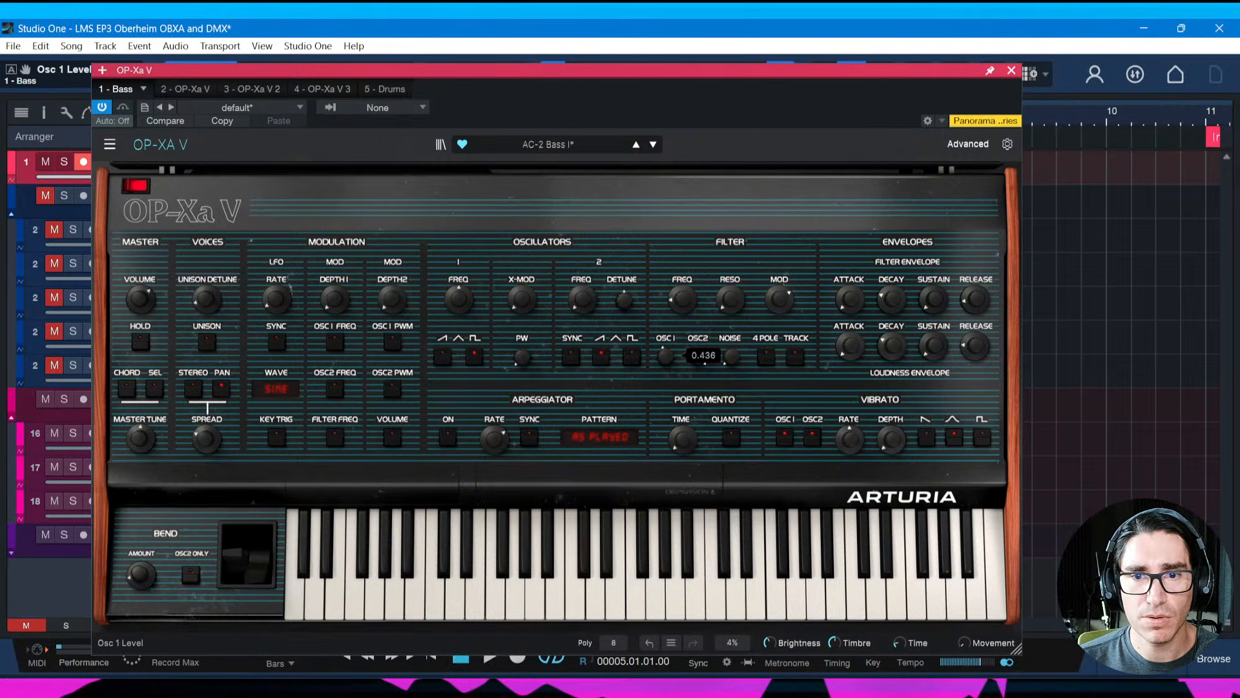
# Transpose all notes of the four-bar bass part up one octave and audition the part
pyautogui.click(1011, 70)
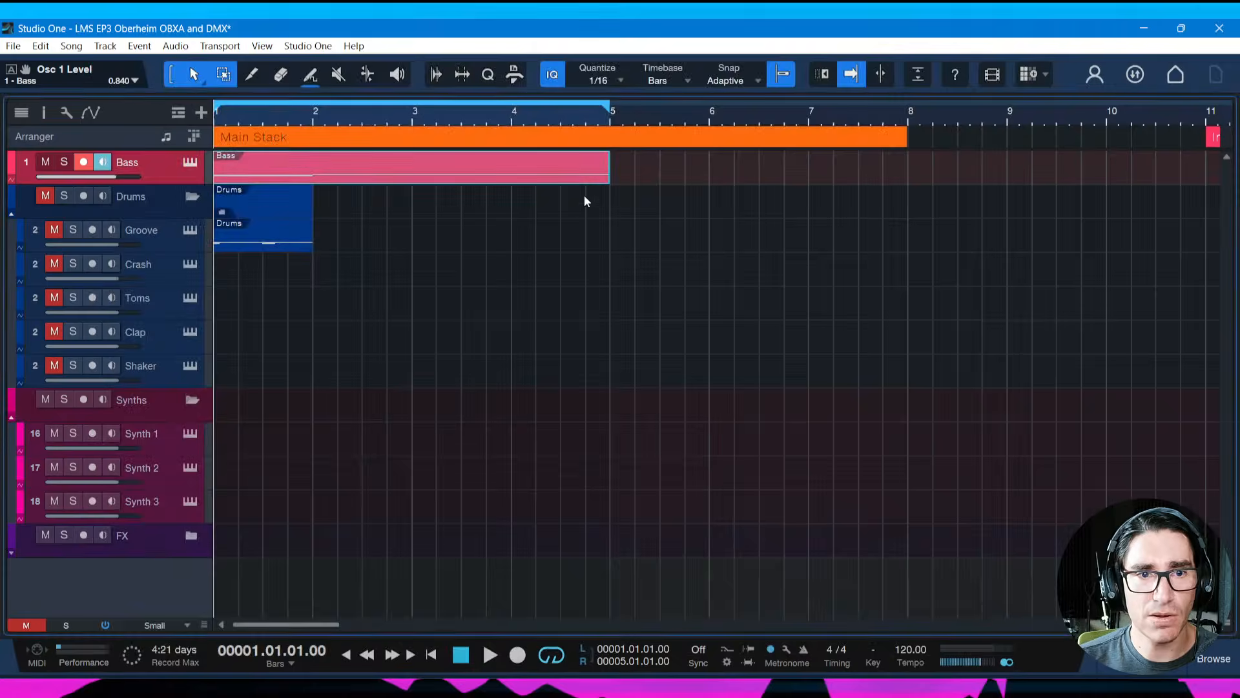
pyautogui.doubleClick(406, 159)
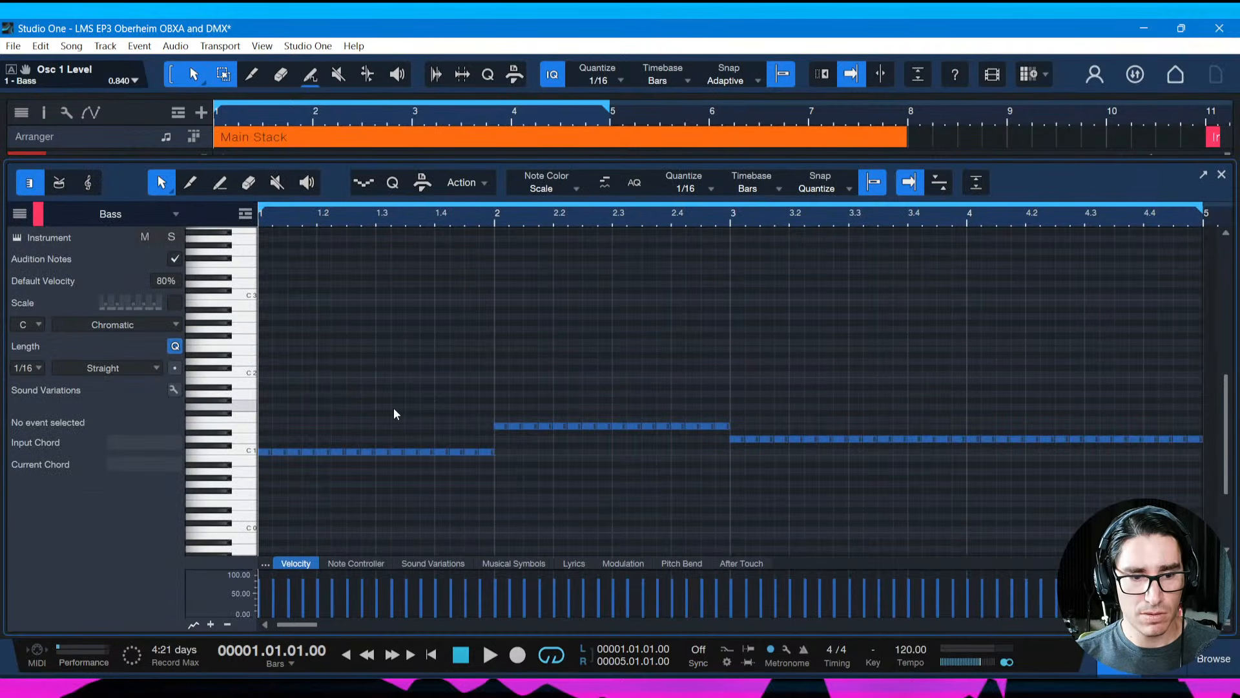
pyautogui.click(393, 408)
pyautogui.hotkey('ctrl', 'a')
pyautogui.hotkey('shift', 'Up')
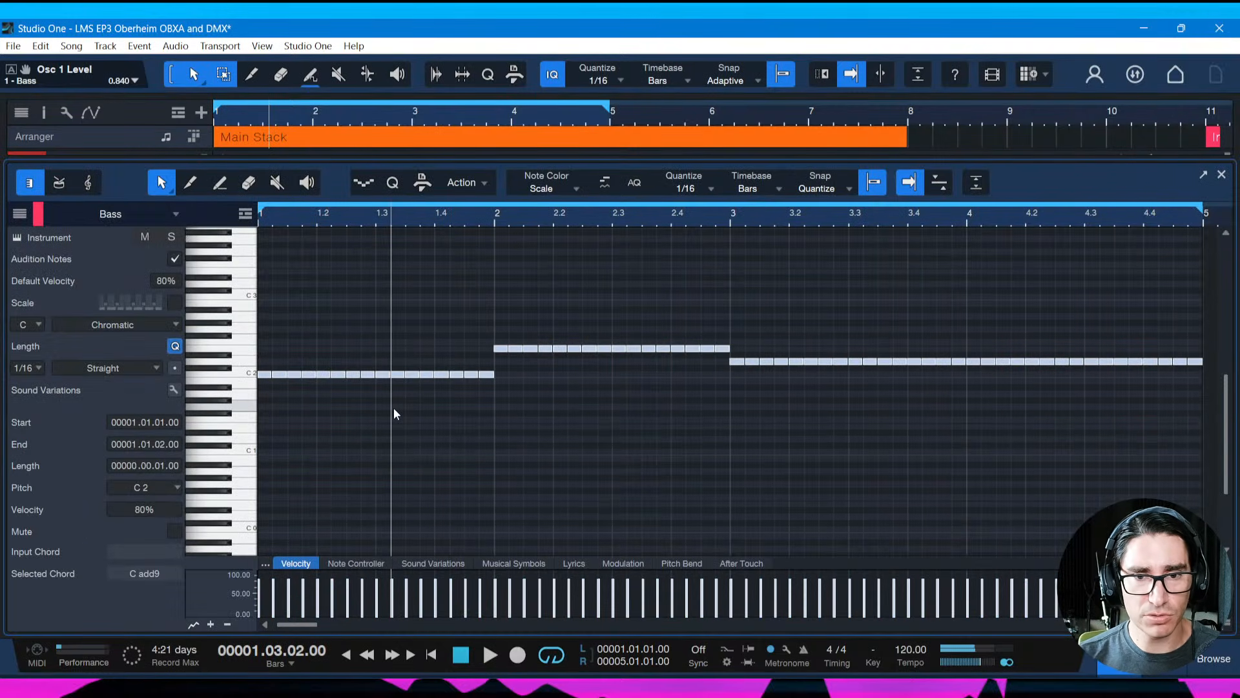
pyautogui.press('space')
pyautogui.press('space')
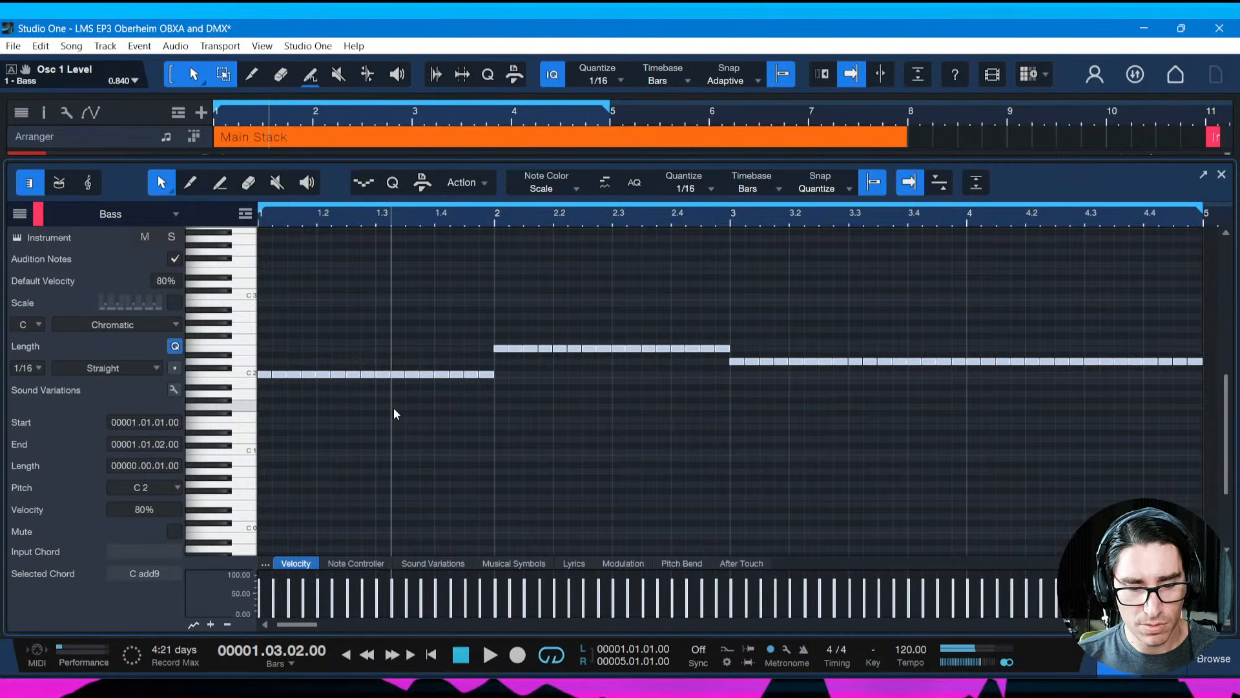
# Reopen the bass instrument and audition the patch while checking the frequency settings of oscillators 2 and 1
pyautogui.click(18, 237)
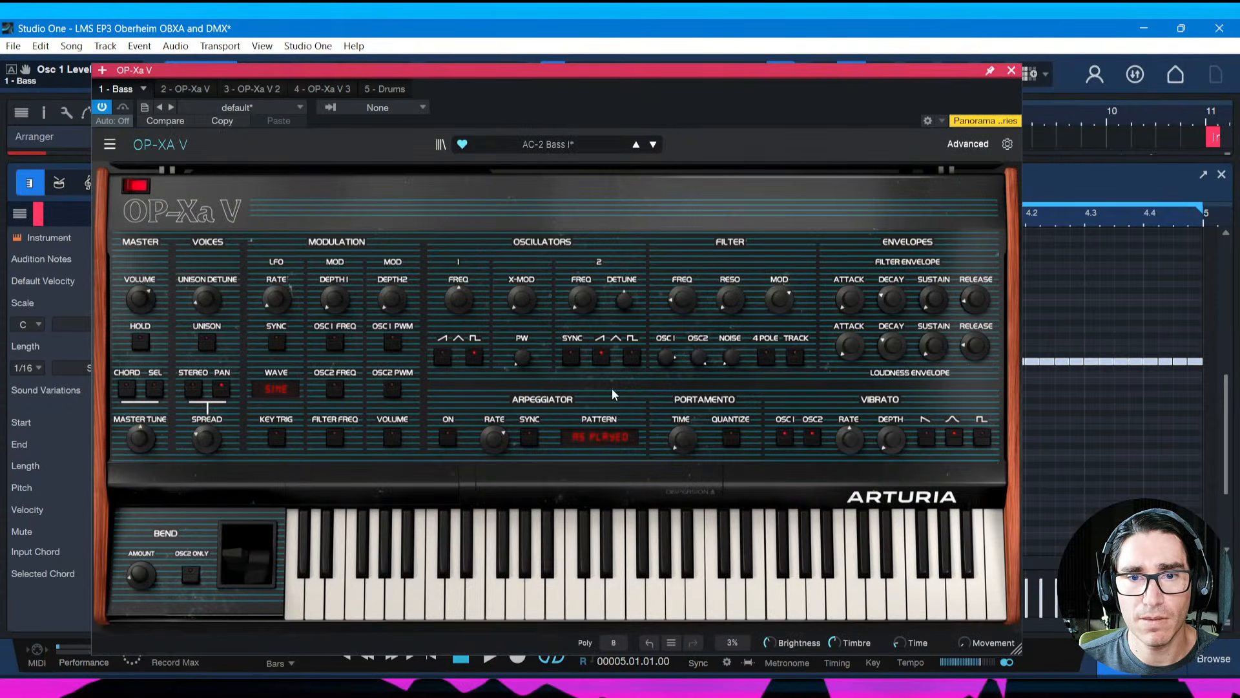
pyautogui.press('space')
pyautogui.moveTo(585, 305)
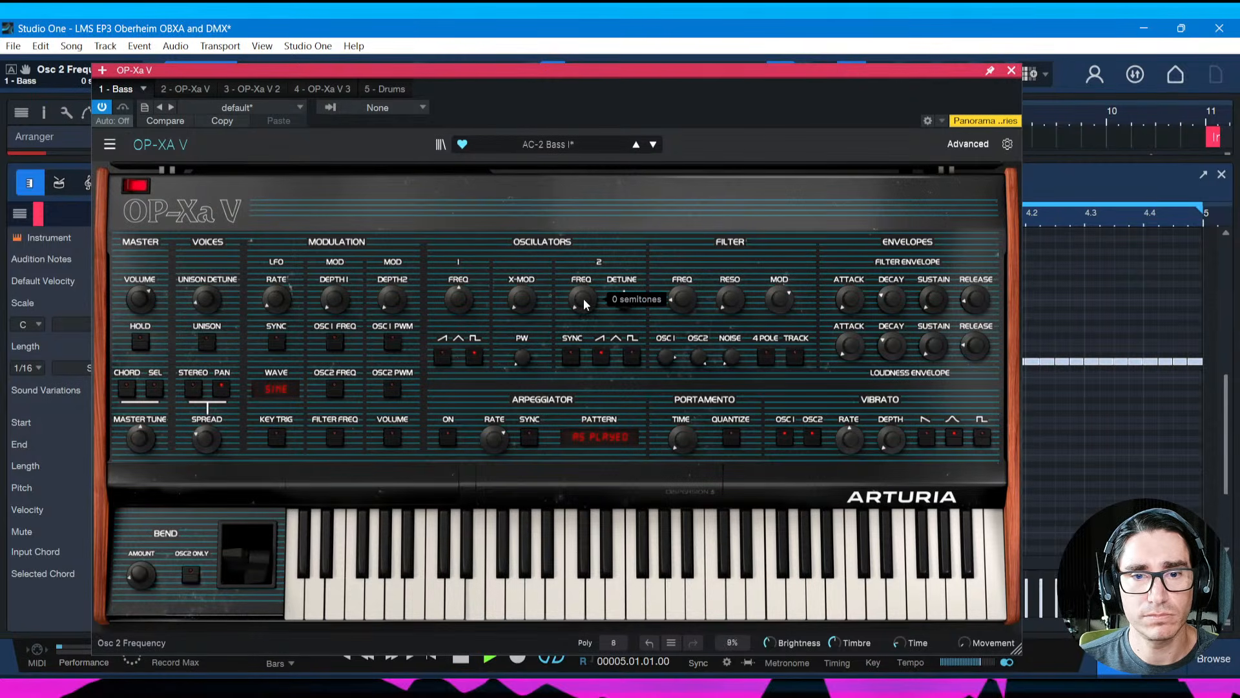
pyautogui.press('space')
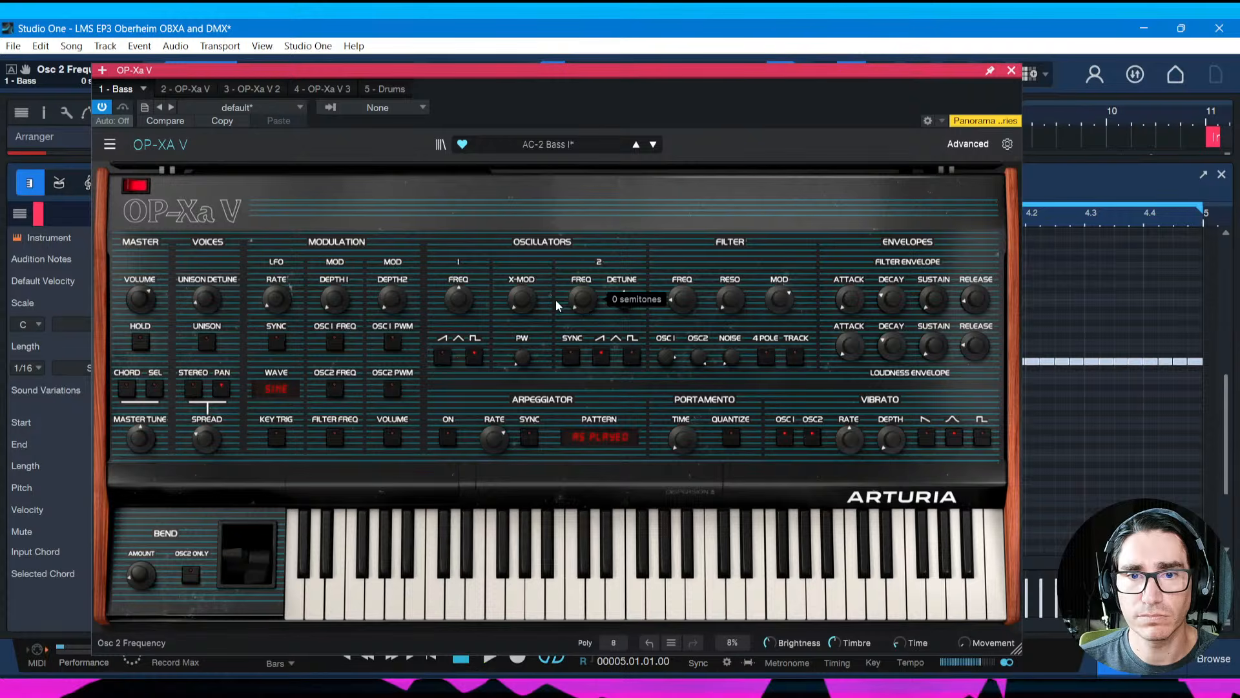
pyautogui.moveTo(462, 305)
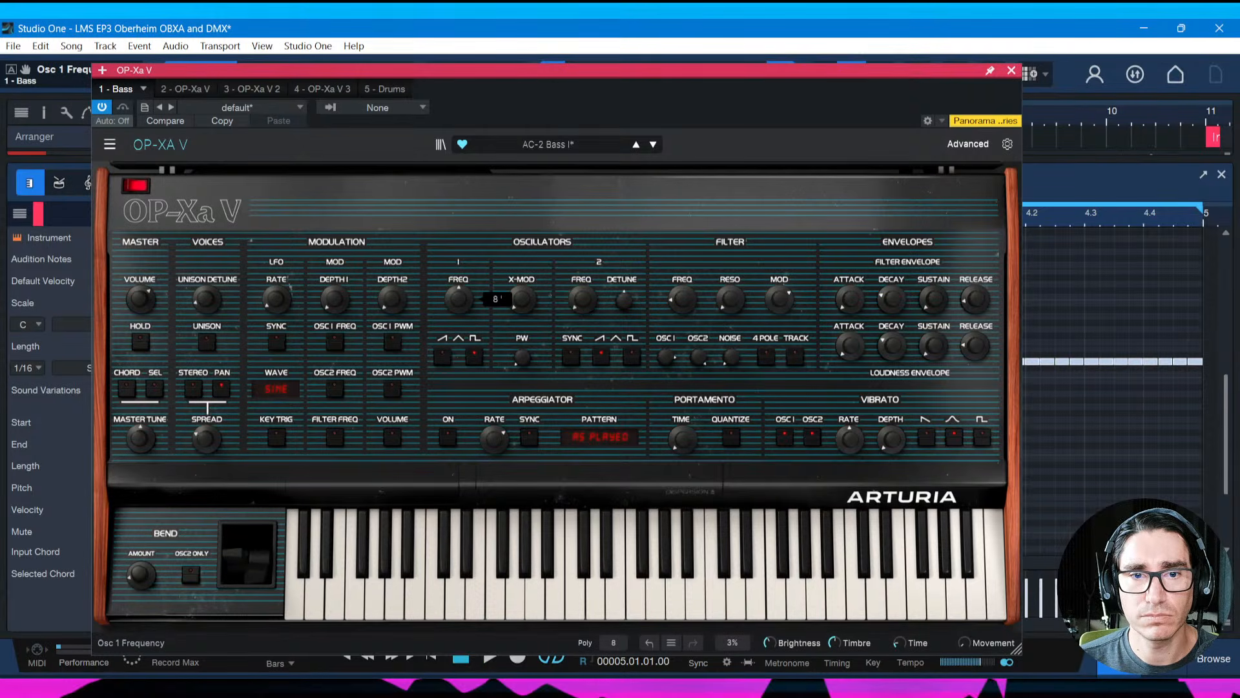
pyautogui.press('space')
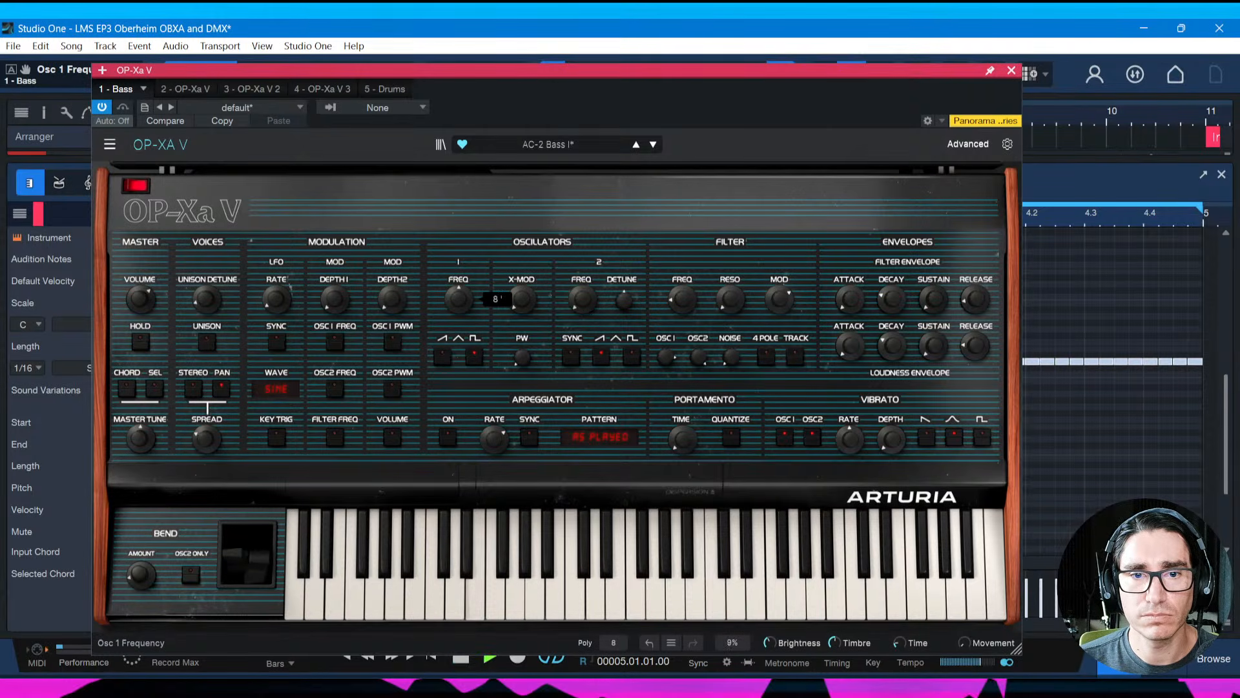
pyautogui.press('space')
# Slightly adjust oscillator 2's detune on the bass patch and audition the change
pyautogui.moveTo(623, 303)
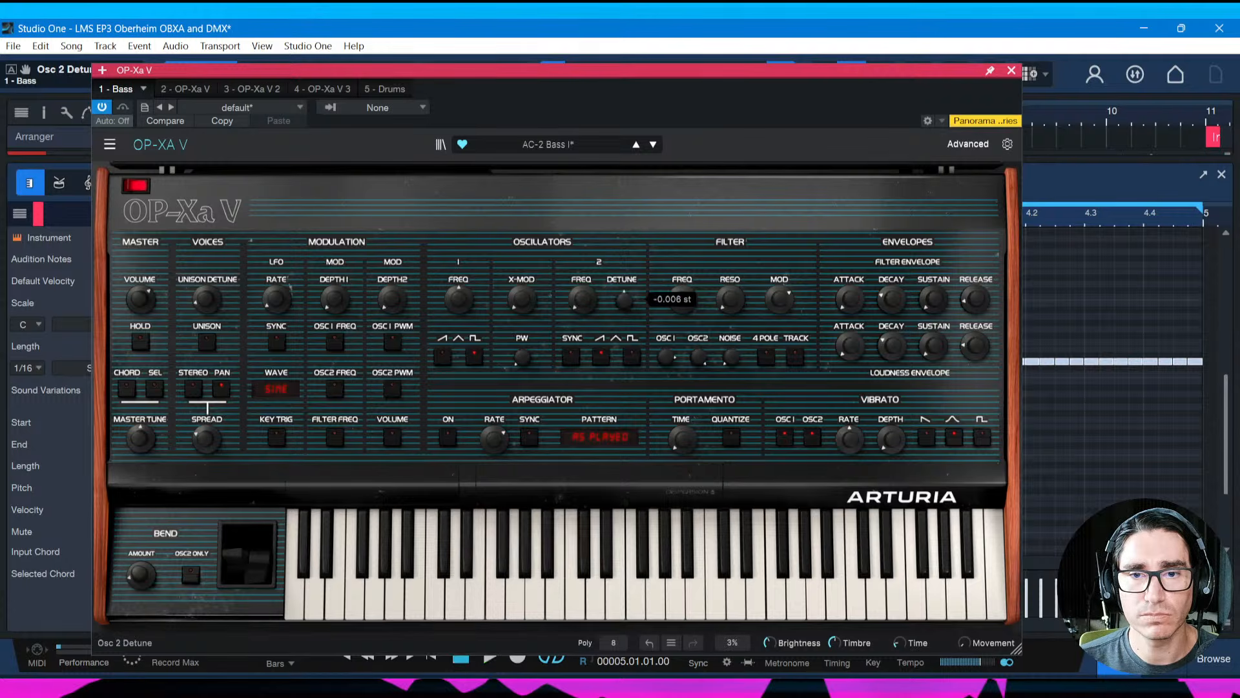
pyautogui.moveTo(624, 303); pyautogui.dragTo(629, 316)
pyautogui.press('space')
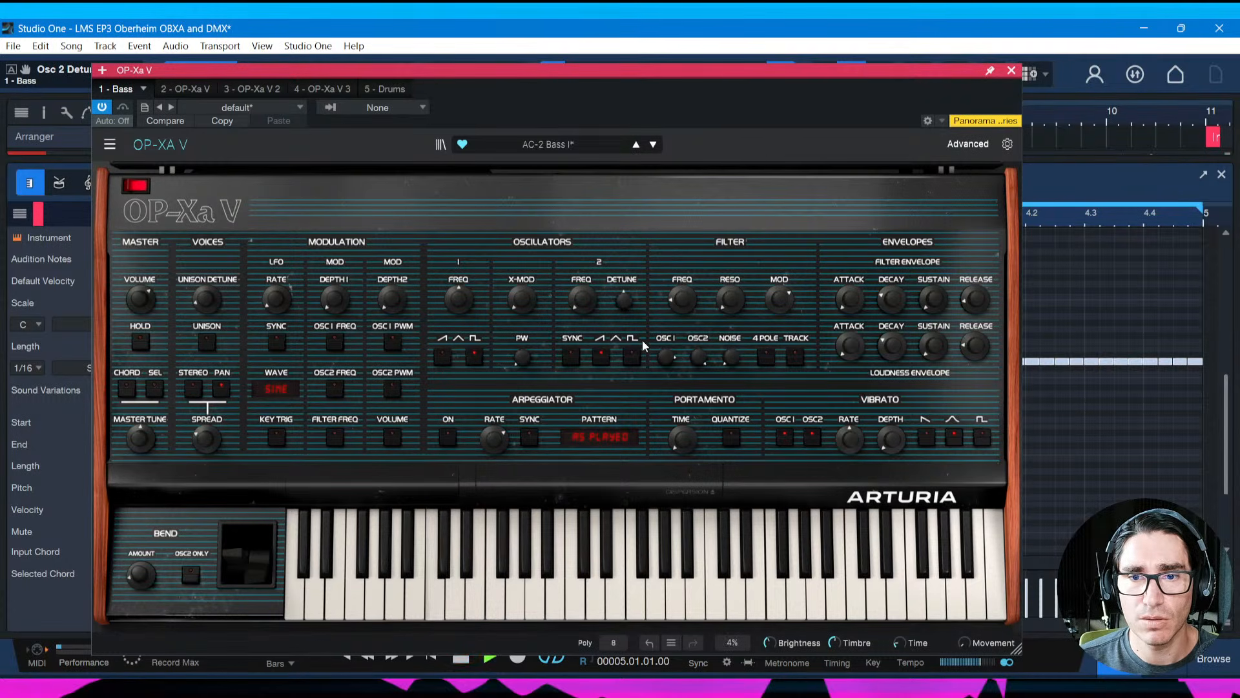
pyautogui.press('space')
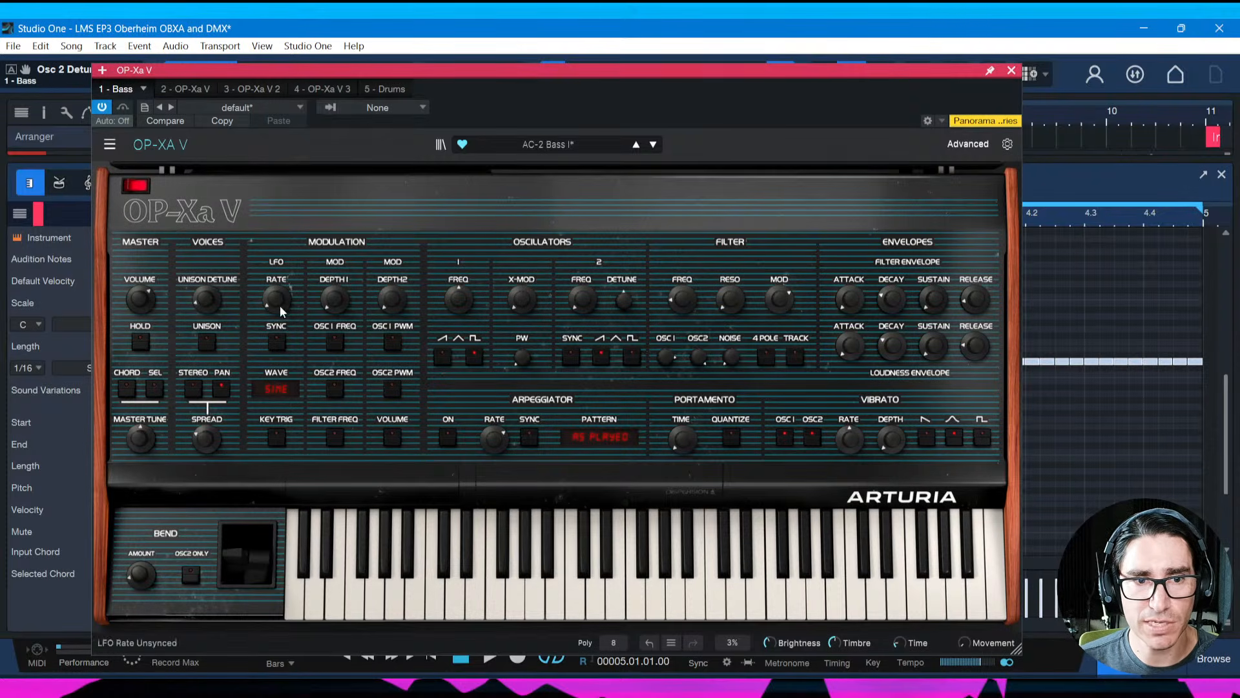
# Audition the bass patch repeatedly while checking its LFO rate and the levels of both oscillators
pyautogui.moveTo(276, 303)
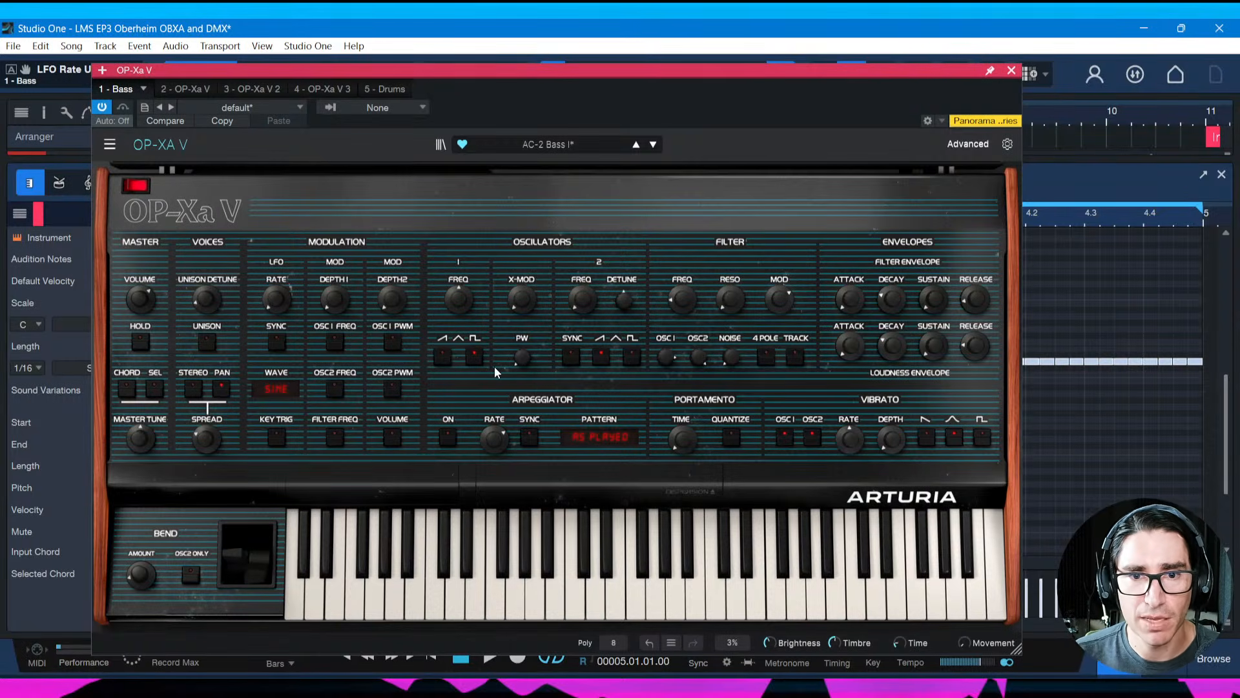
pyautogui.press('space')
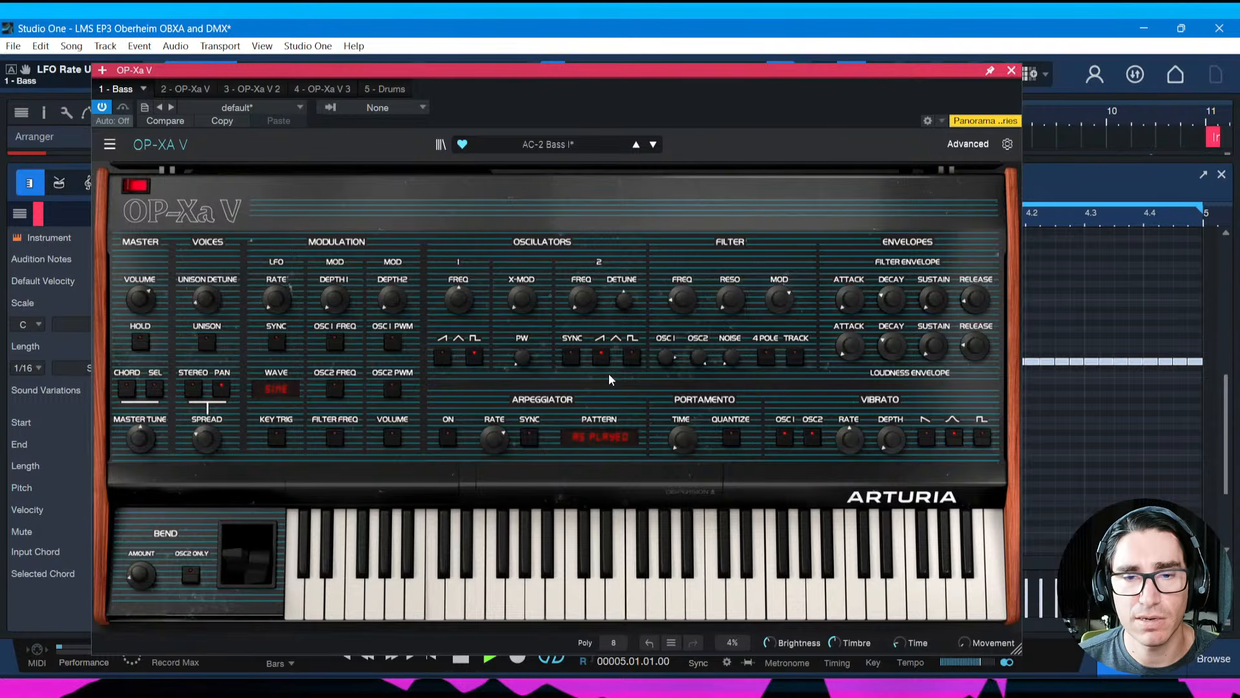
pyautogui.press('space')
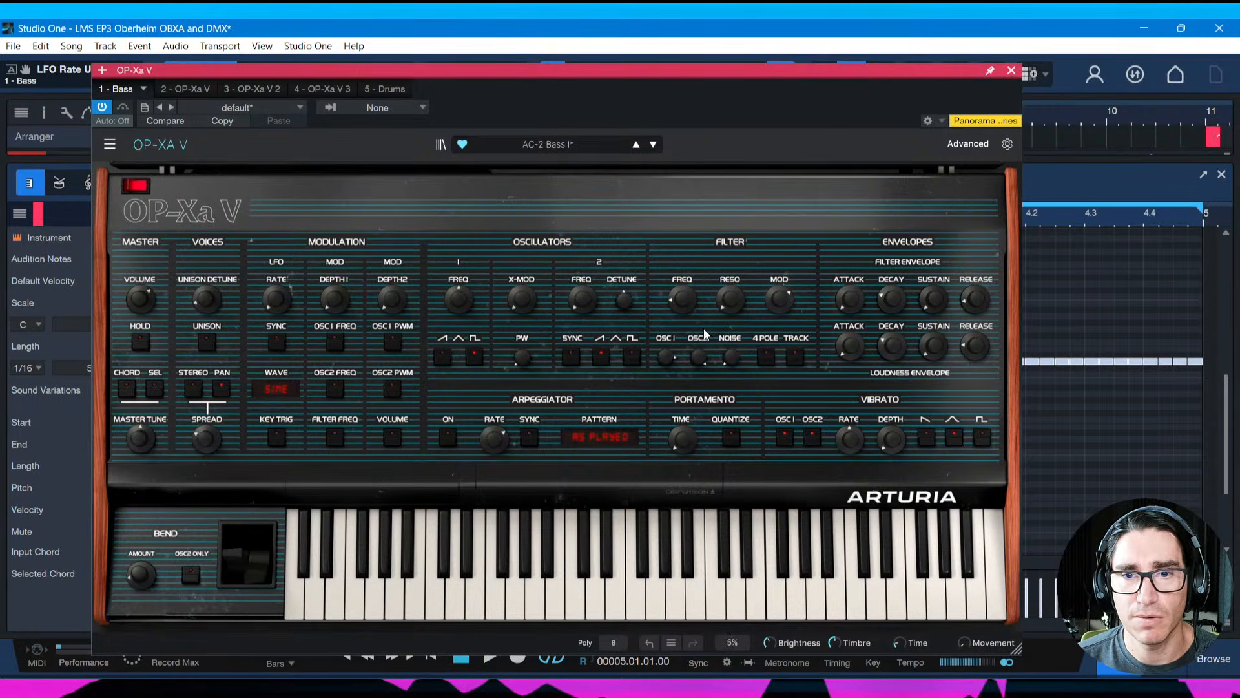
pyautogui.moveTo(687, 367)
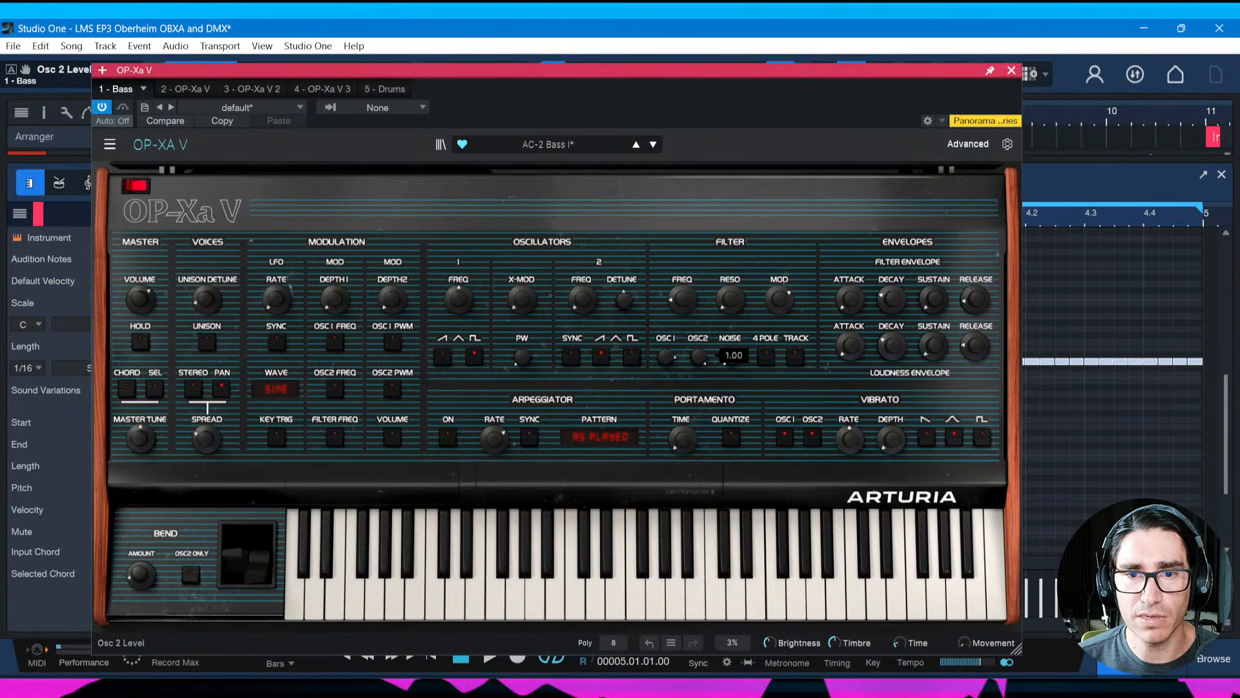
pyautogui.press('space')
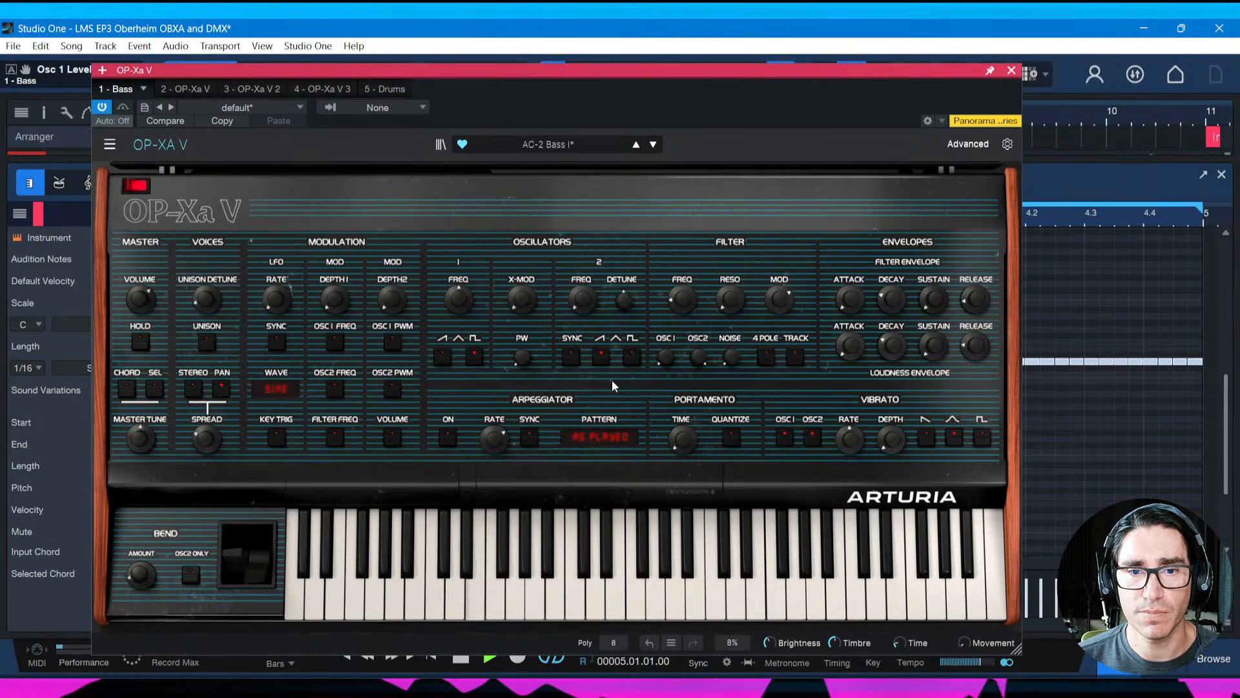
pyautogui.press('space')
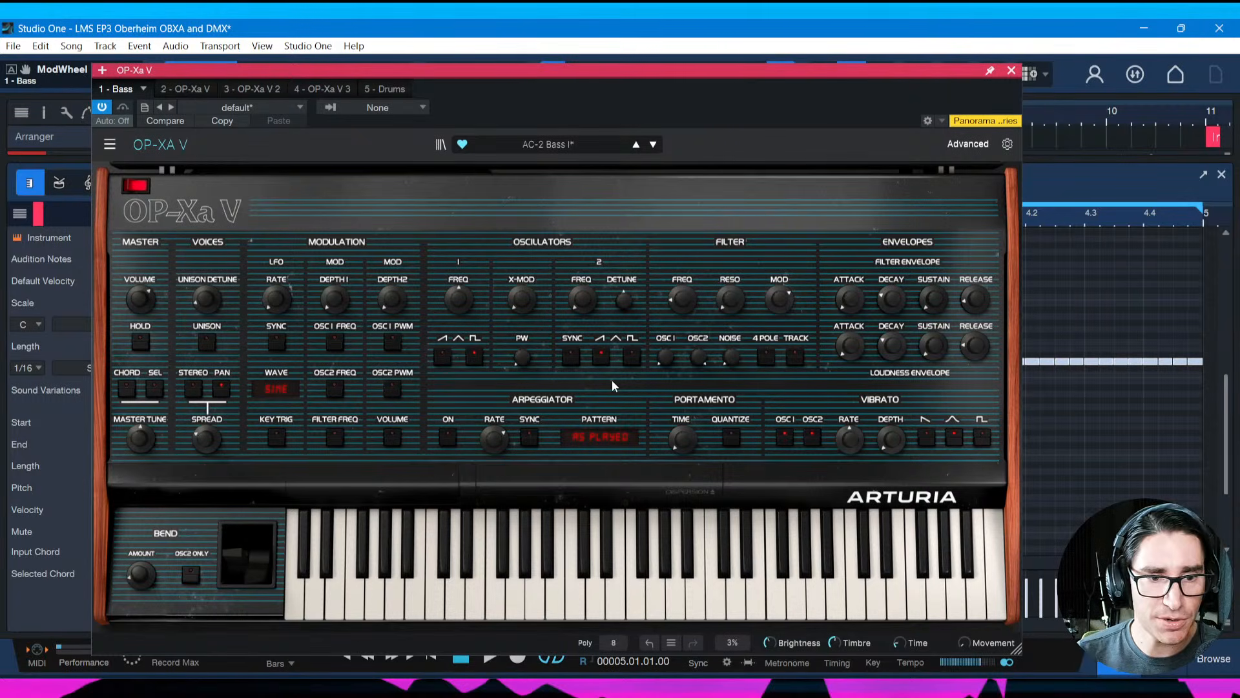
pyautogui.press('space')
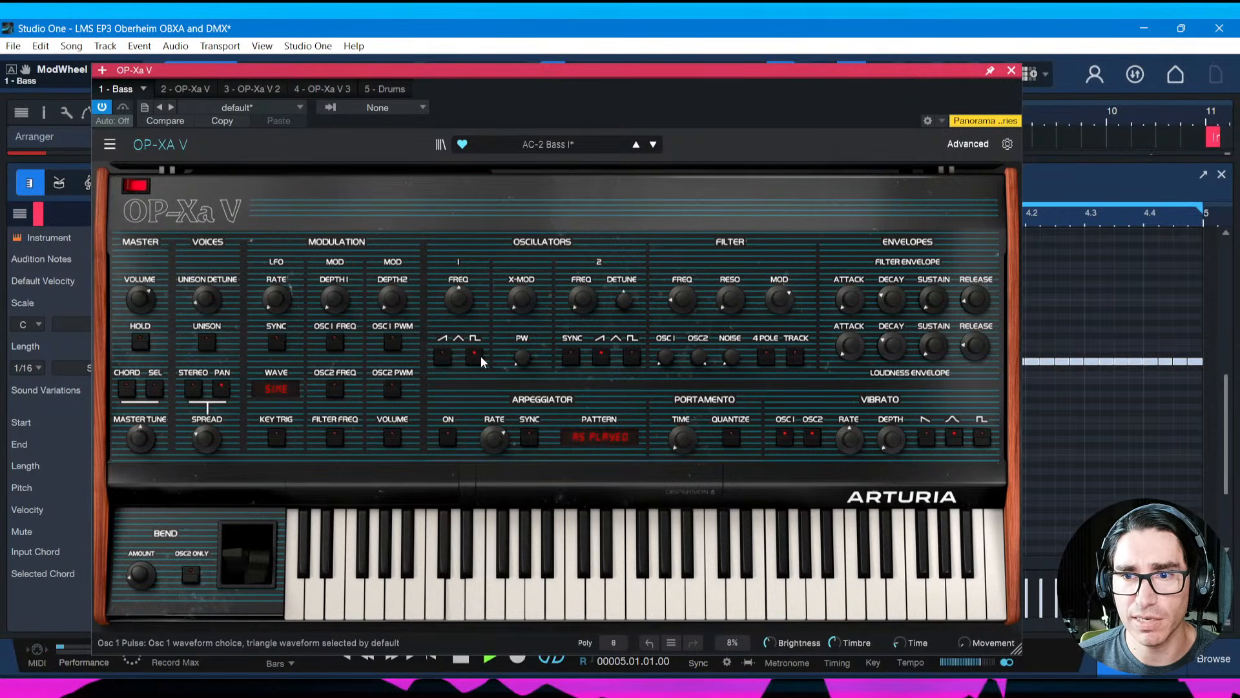
pyautogui.press('space')
# Load the Default template preset for the bass sound and reposition the instrument window
pyautogui.click(554, 144)
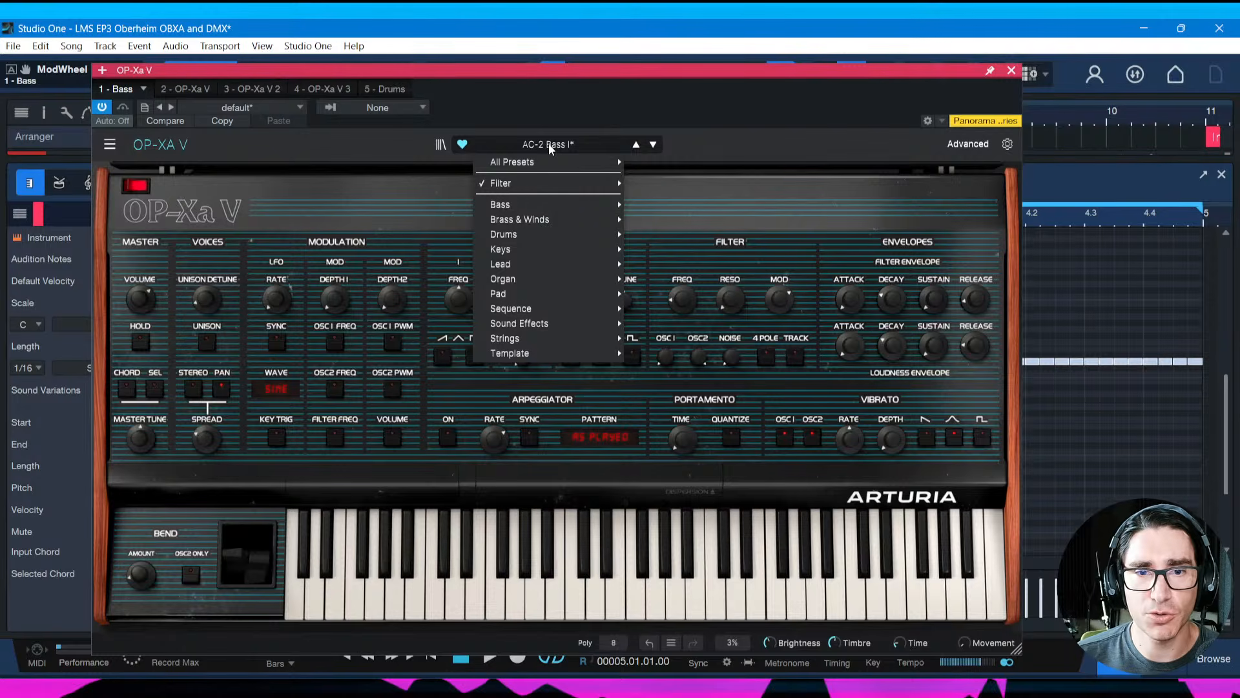
pyautogui.moveTo(520, 354)
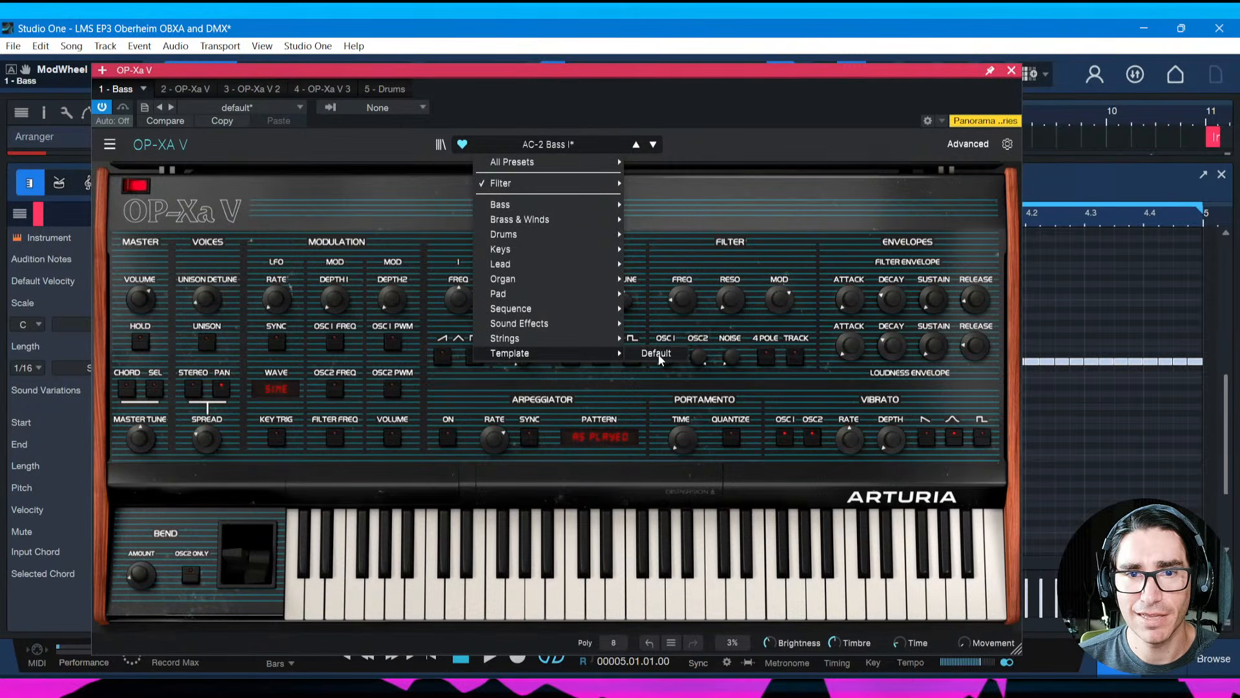
pyautogui.click(657, 354)
pyautogui.moveTo(802, 75); pyautogui.dragTo(792, 67)
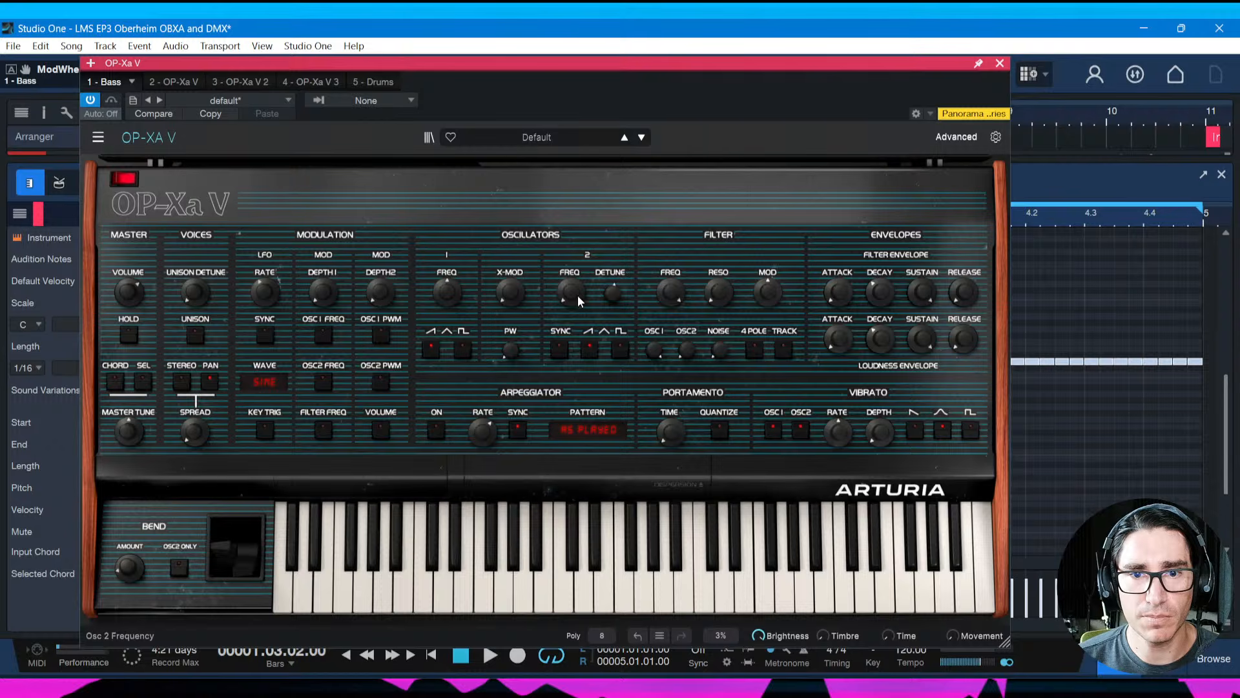
# Adjust the levels of both oscillators in the Default patch and audition the bass
pyautogui.moveTo(688, 355); pyautogui.dragTo(687, 346)
pyautogui.press('space')
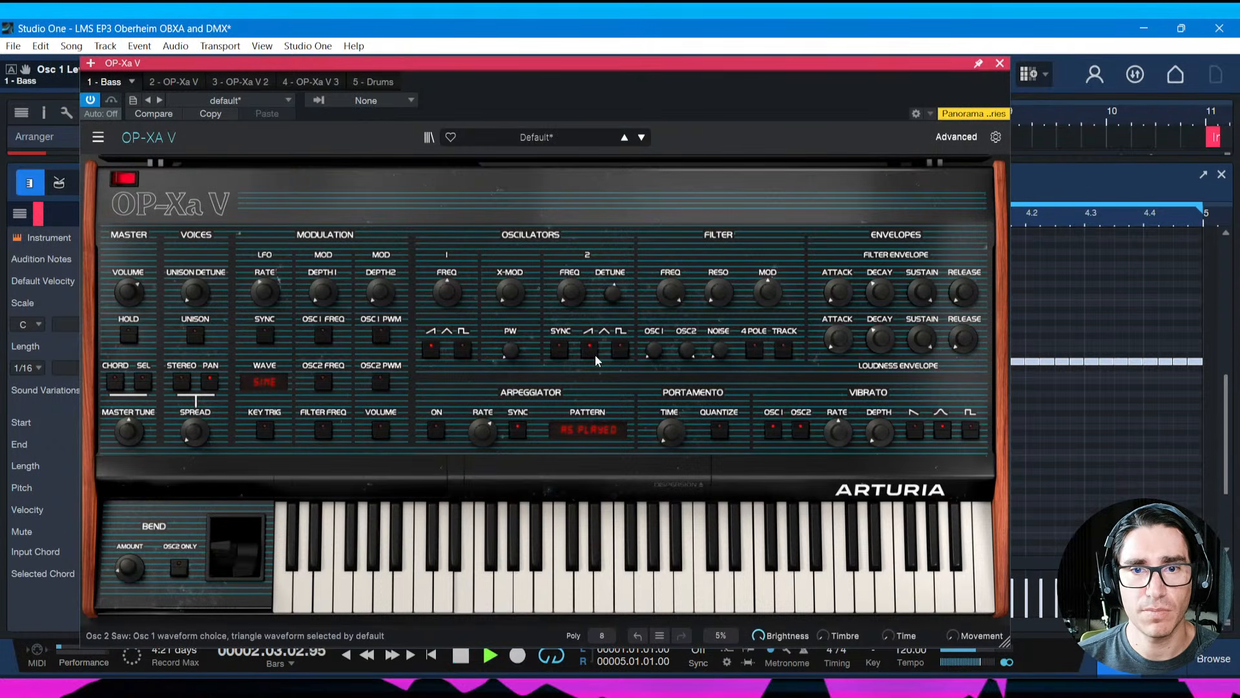
pyautogui.press('space')
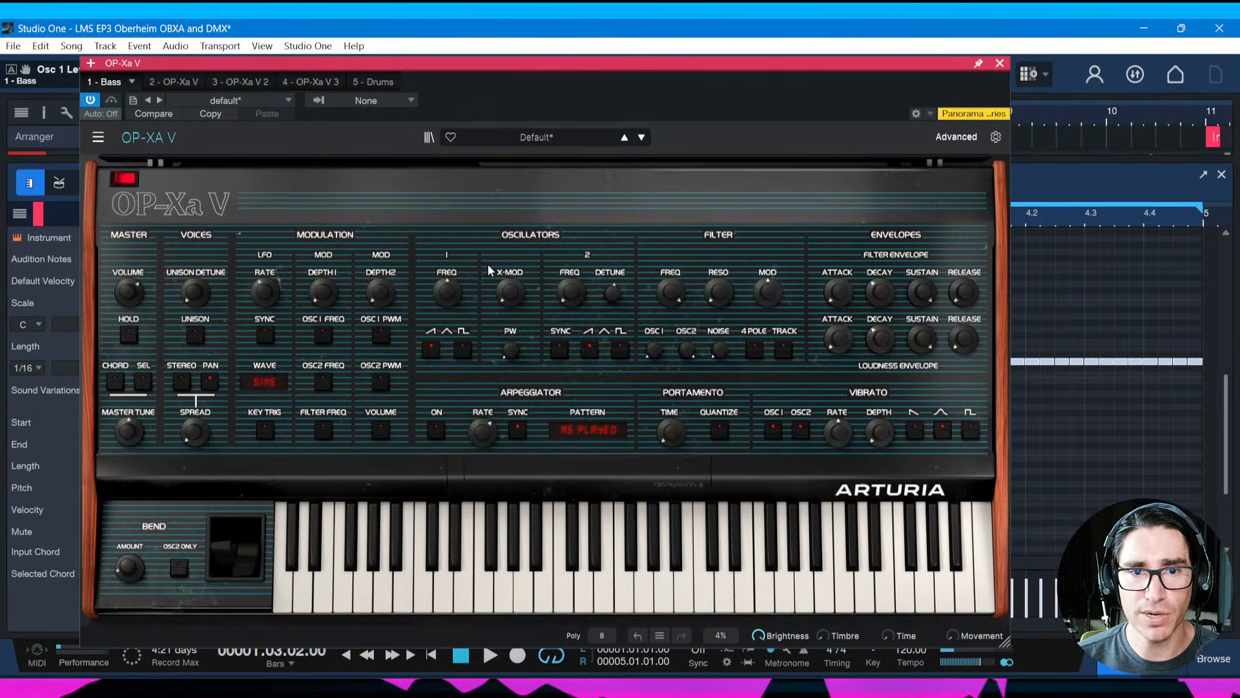
# Switch oscillator 1 from sawtooth to the pulse waveform, set its level to 1.00, and audition the bass
pyautogui.click(463, 349)
pyautogui.click(432, 347)
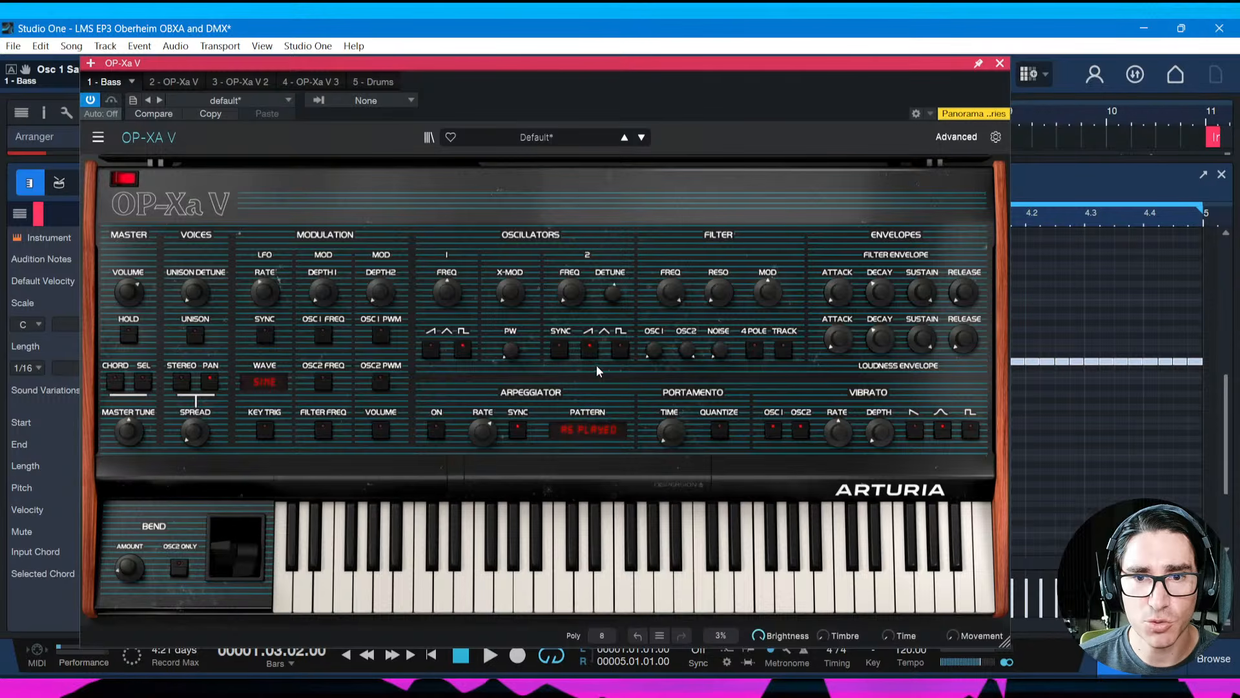
pyautogui.moveTo(655, 350); pyautogui.dragTo(654, 258)
pyautogui.press('space')
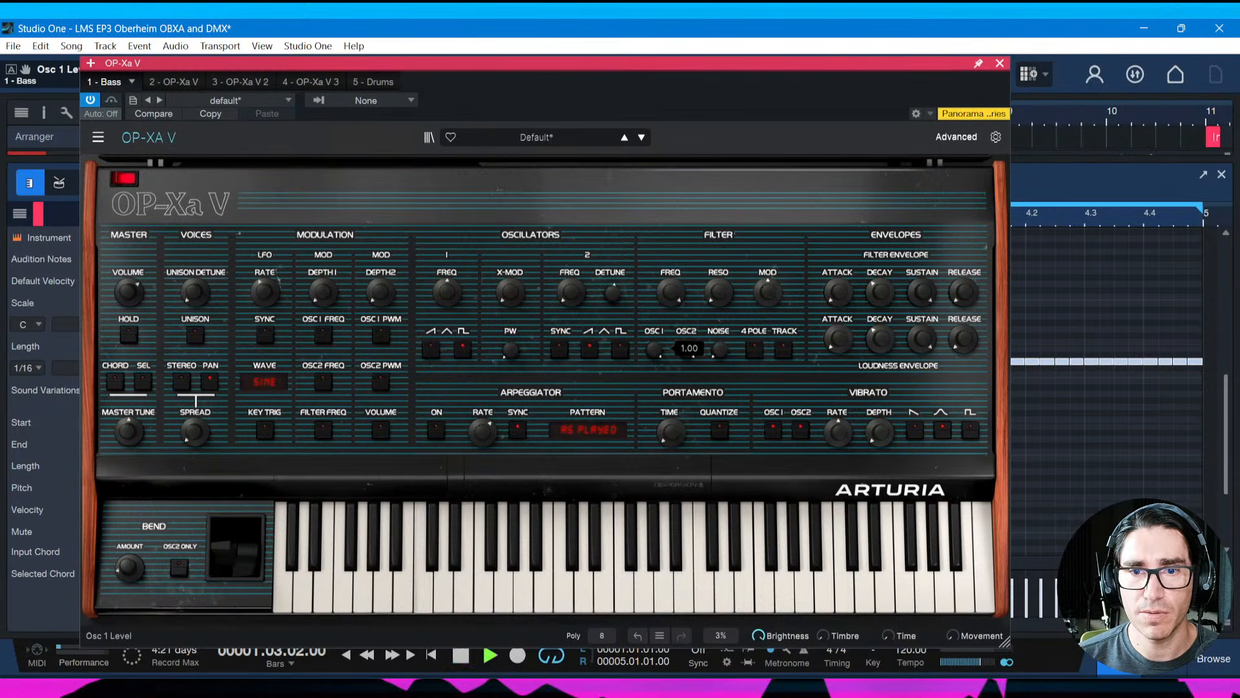
pyautogui.press('space')
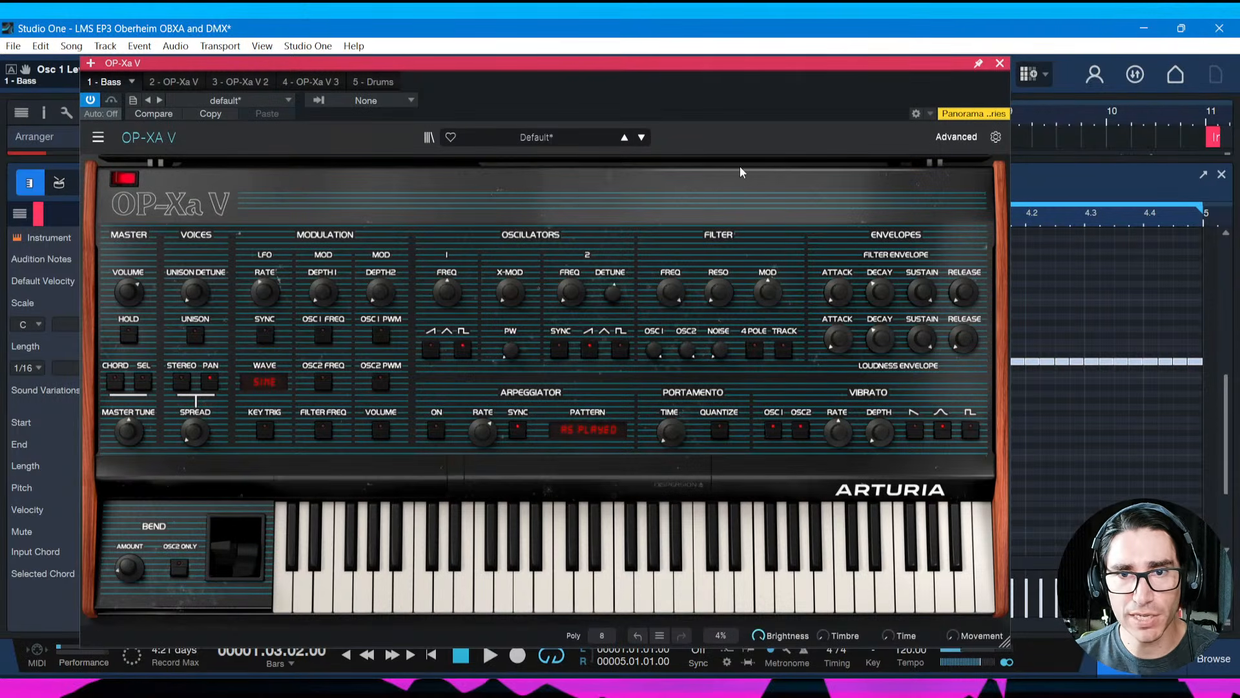
# Reposition the instrument window and lower the bass patch's filter frequency during playback
pyautogui.moveTo(714, 68)
pyautogui.mouseDown()
pyautogui.moveTo(700, 76)
pyautogui.moveTo(732, 76)
pyautogui.mouseUp()
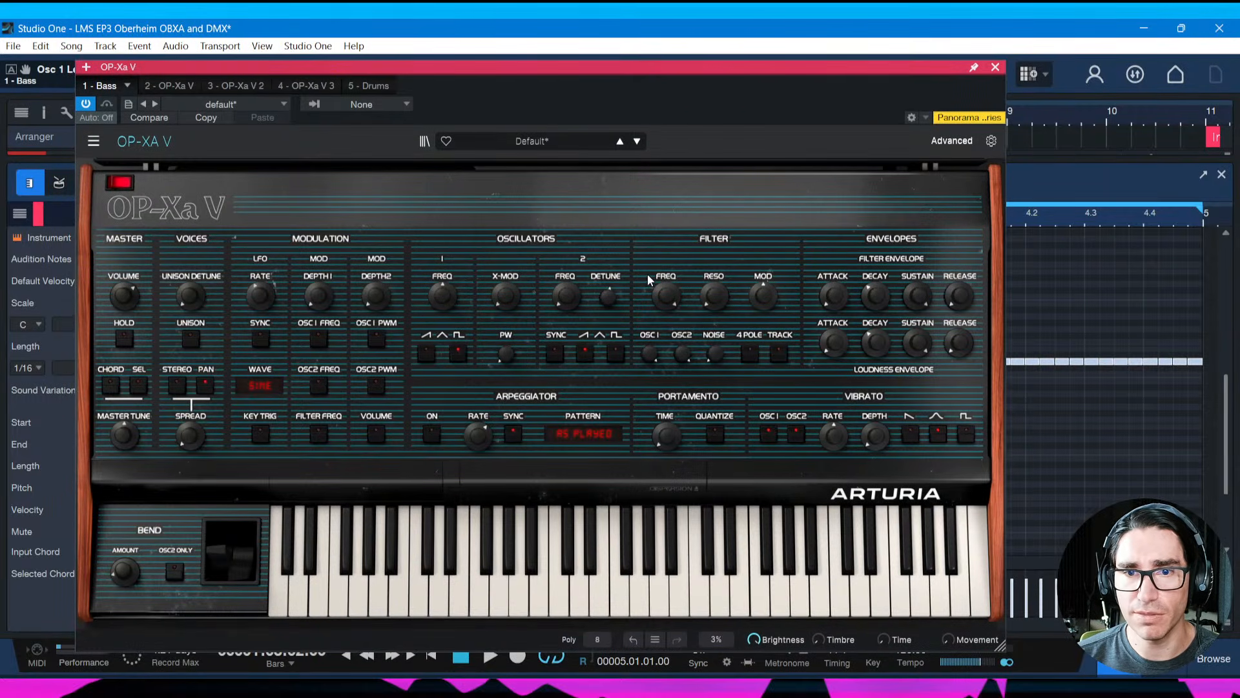
pyautogui.moveTo(665, 297)
pyautogui.press('space')
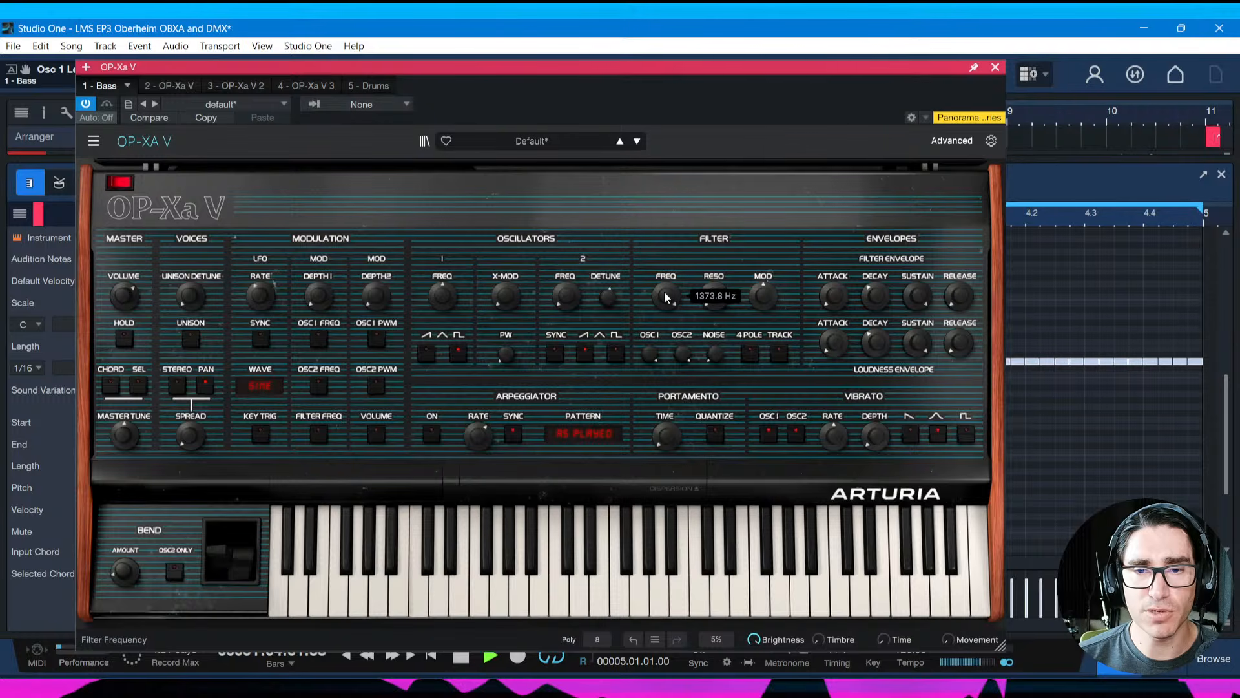
pyautogui.moveTo(665, 297); pyautogui.dragTo(665, 370)
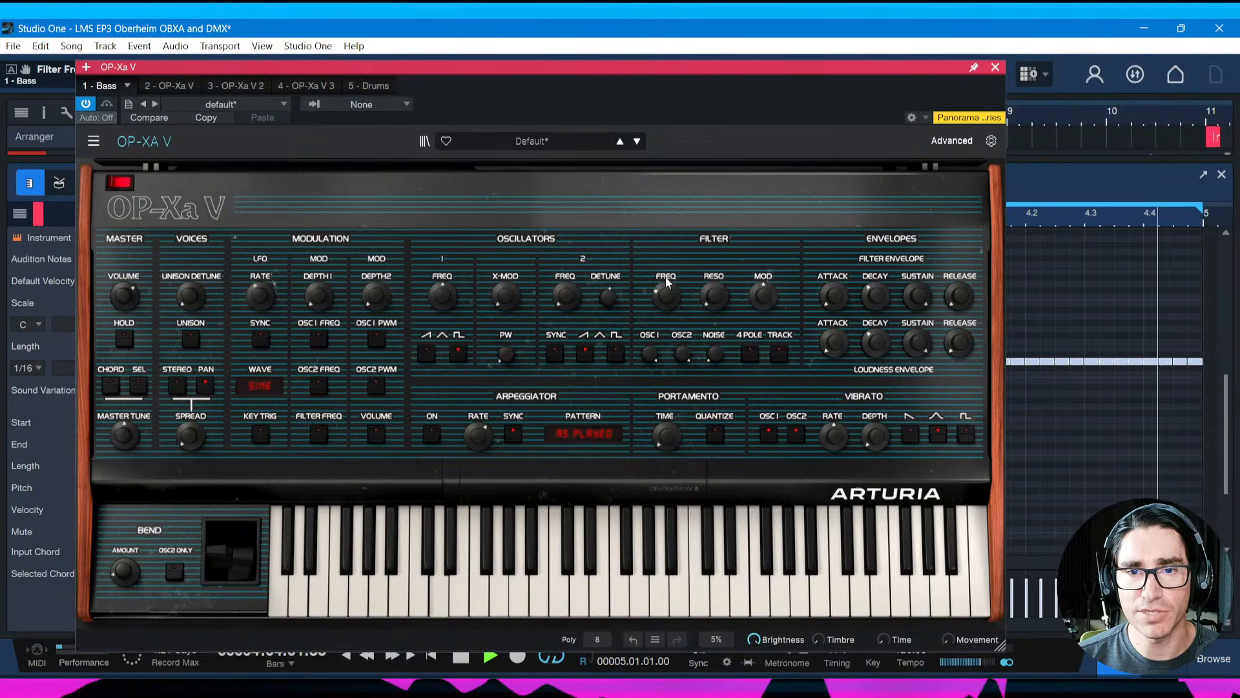
pyautogui.moveTo(667, 282); pyautogui.dragTo(667, 295)
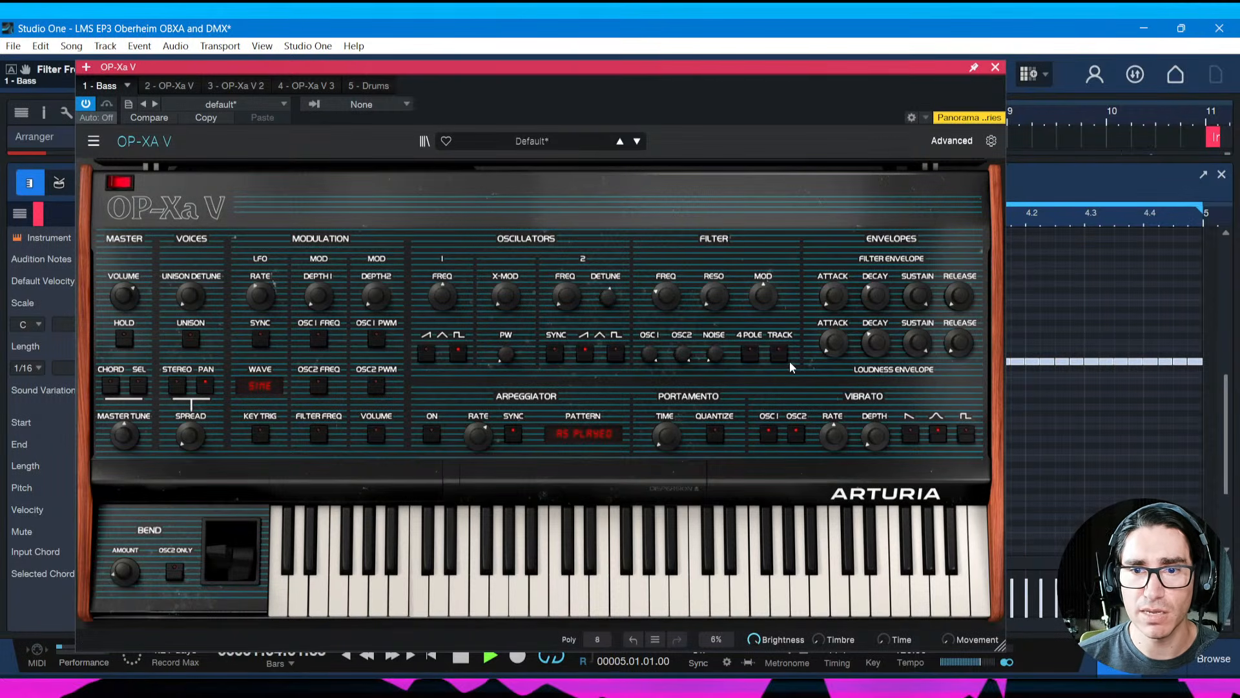
# Stop playback and shape the bass envelopes, adjusting the loudness release and setting the filter decay to 397 ms
pyautogui.press('space')
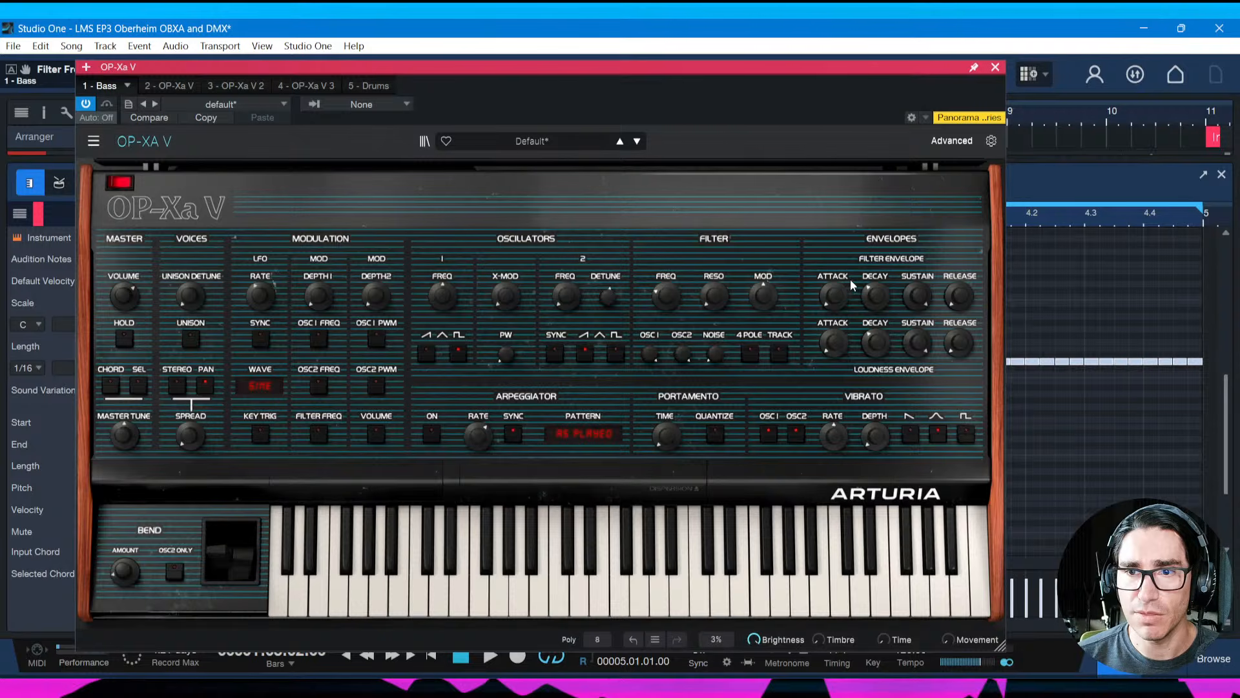
pyautogui.moveTo(927, 67); pyautogui.dragTo(917, 71)
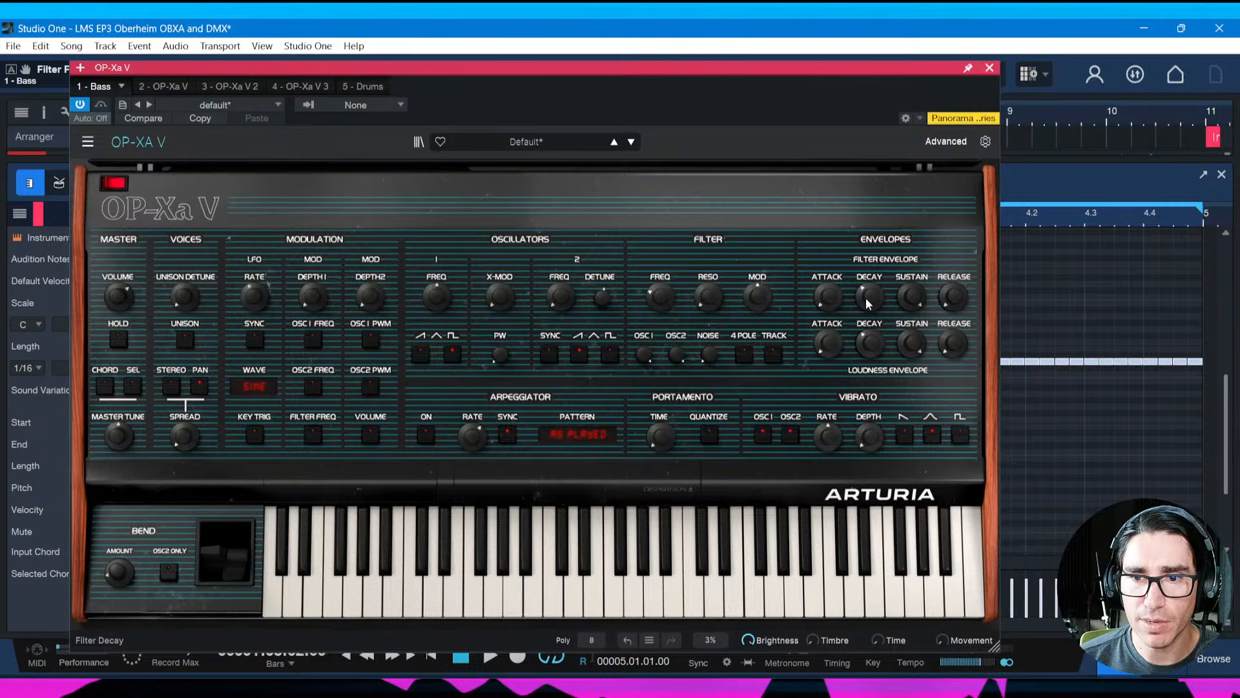
pyautogui.moveTo(868, 295)
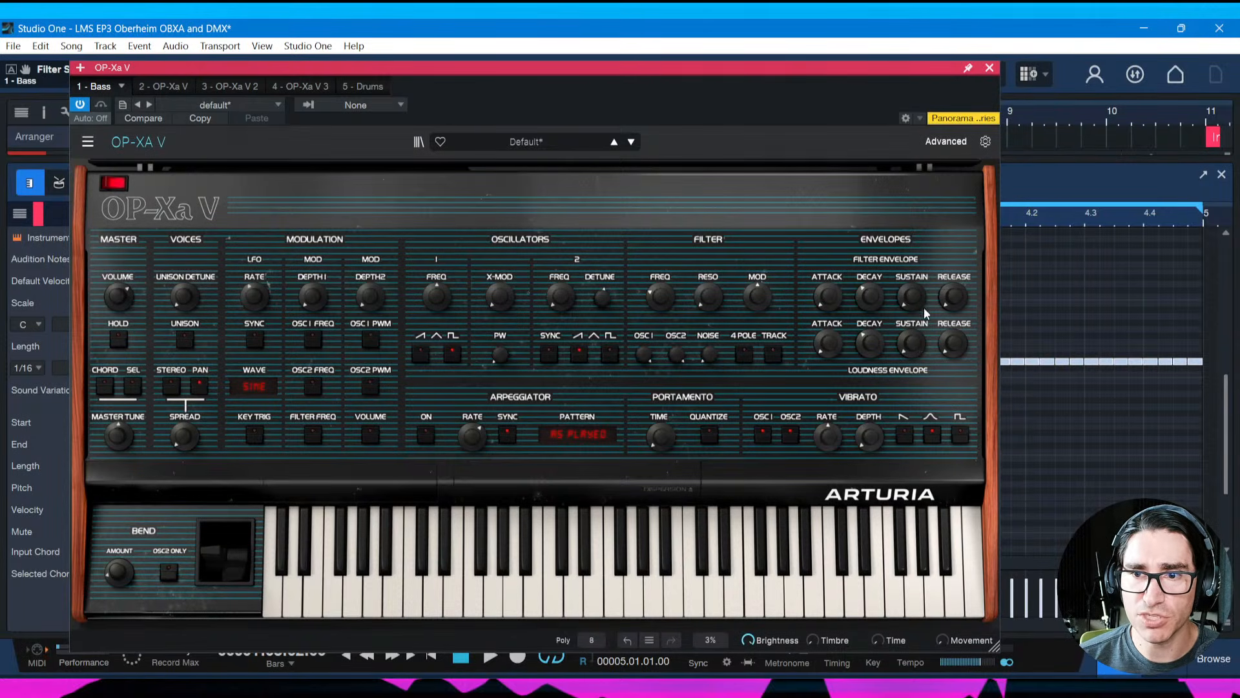
pyautogui.moveTo(953, 296)
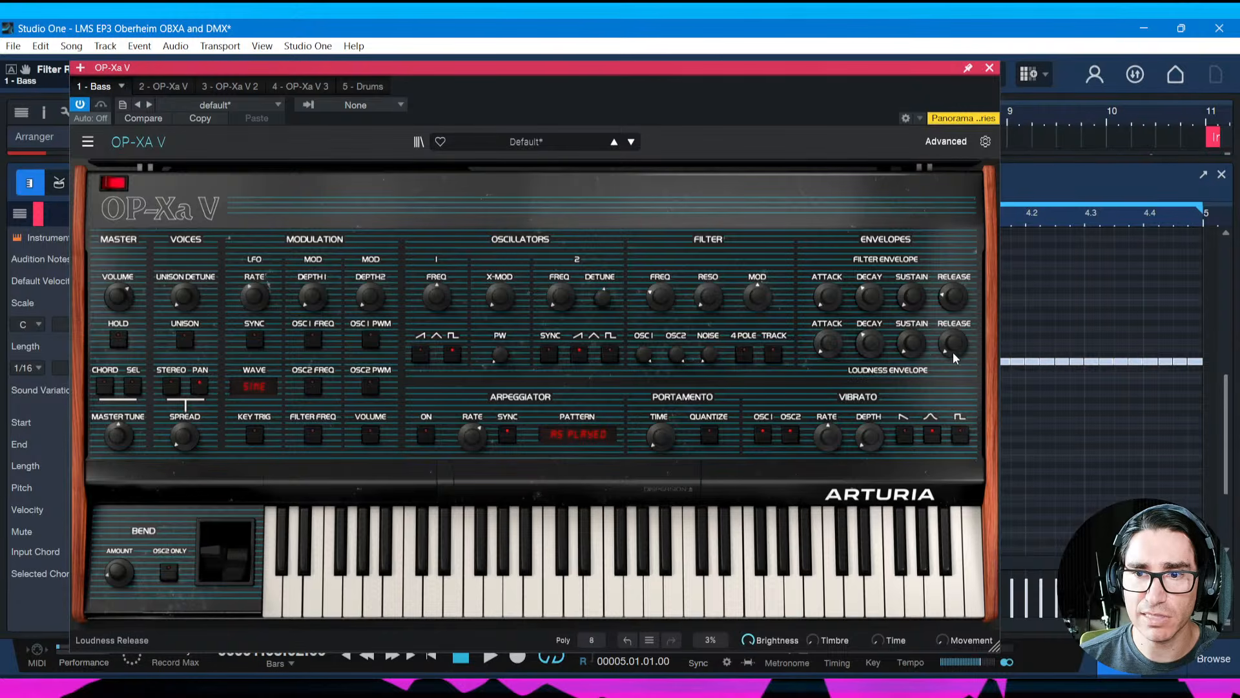
pyautogui.moveTo(954, 349); pyautogui.dragTo(954, 316)
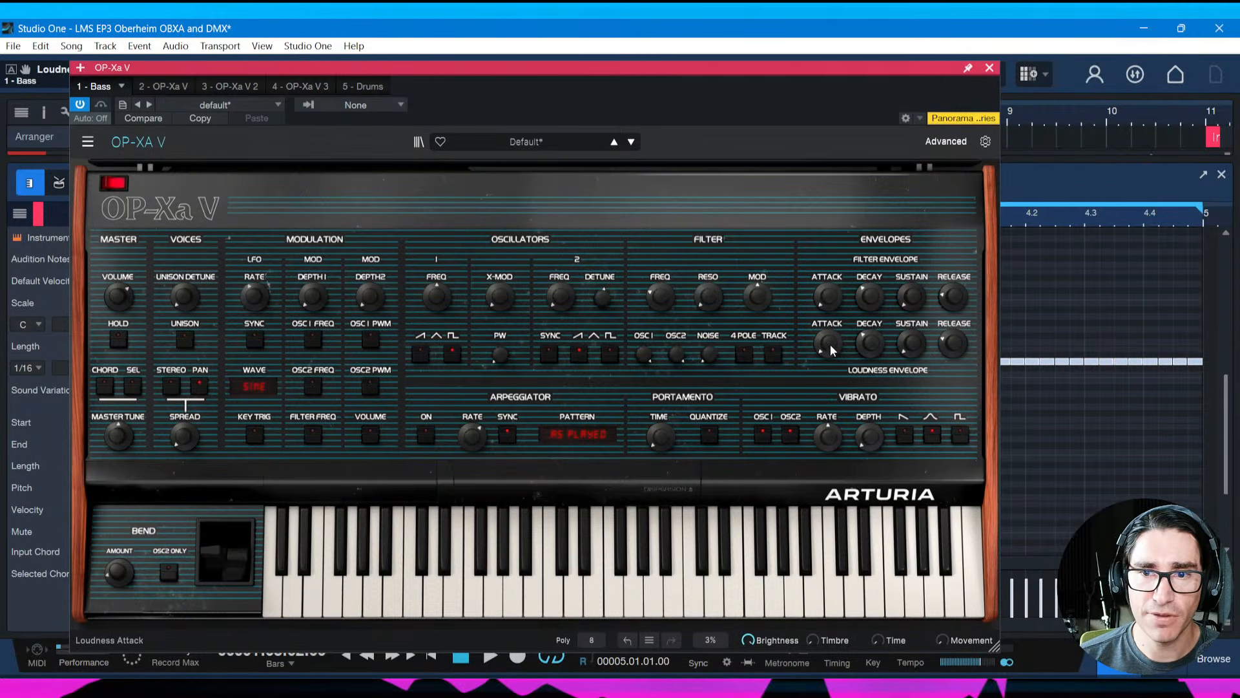
pyautogui.moveTo(870, 297); pyautogui.dragTo(870, 294)
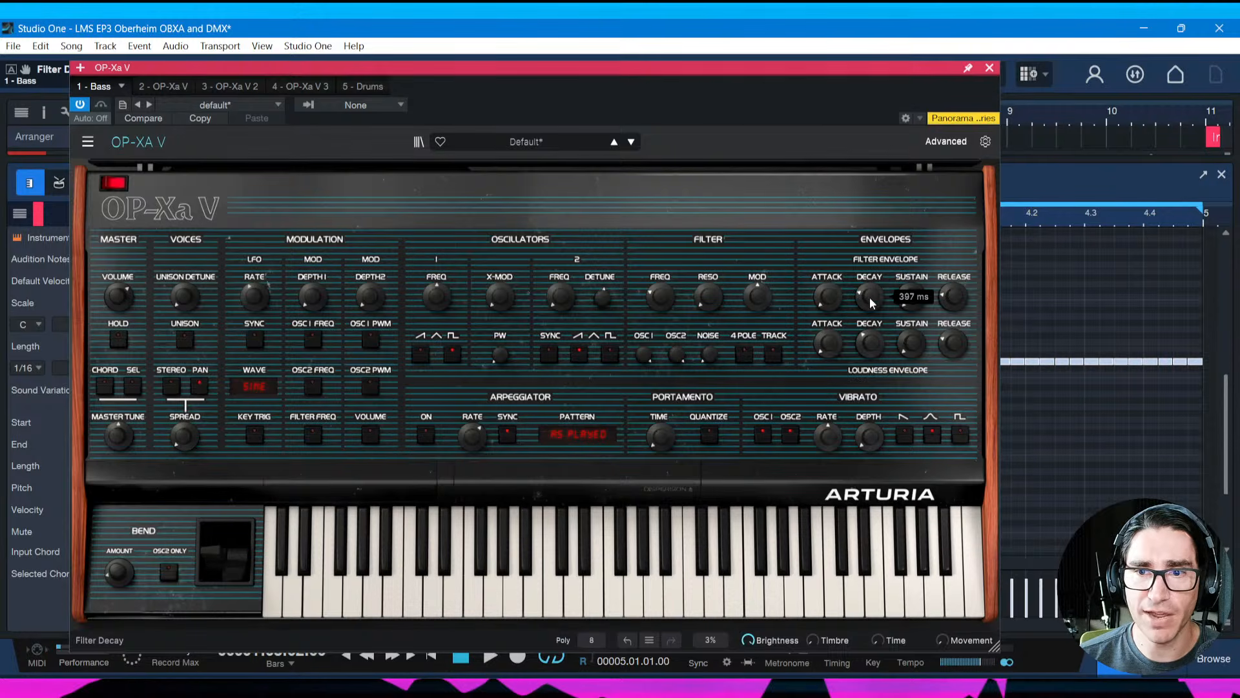
# Play the bass loop and adjust the filter frequency and the envelope modulation amount applied to it
pyautogui.moveTo(870, 343)
pyautogui.press('space')
pyautogui.moveTo(750, 308)
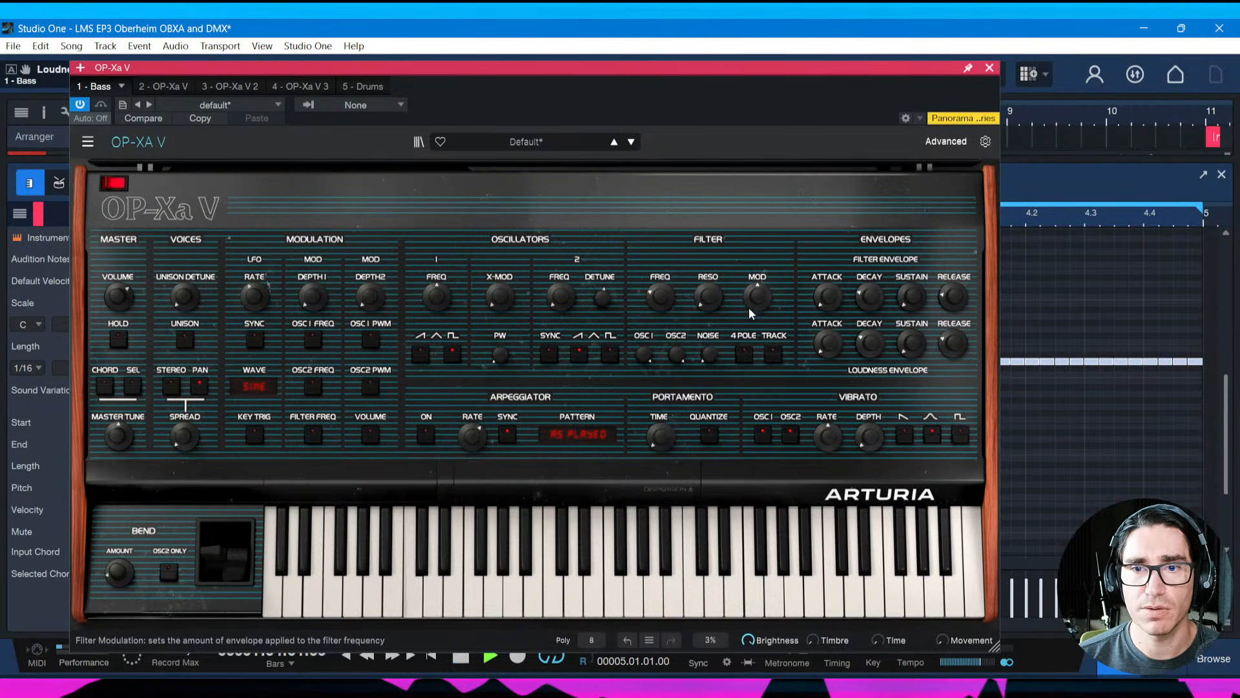
pyautogui.moveTo(660, 299); pyautogui.dragTo(659, 295)
pyautogui.moveTo(757, 296); pyautogui.dragTo(757, 287)
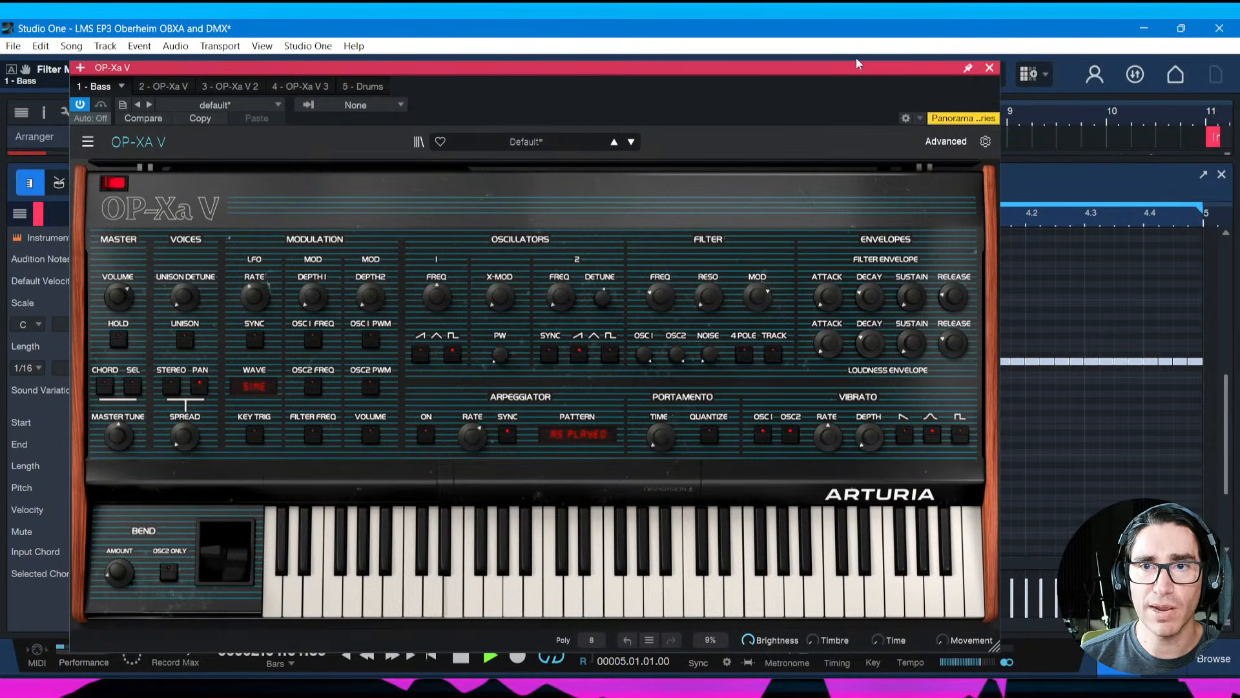
# Restart playback, enable Unison for the bass voices, and set the unison detune to 0.00
pyautogui.moveTo(832, 73); pyautogui.dragTo(809, 68)
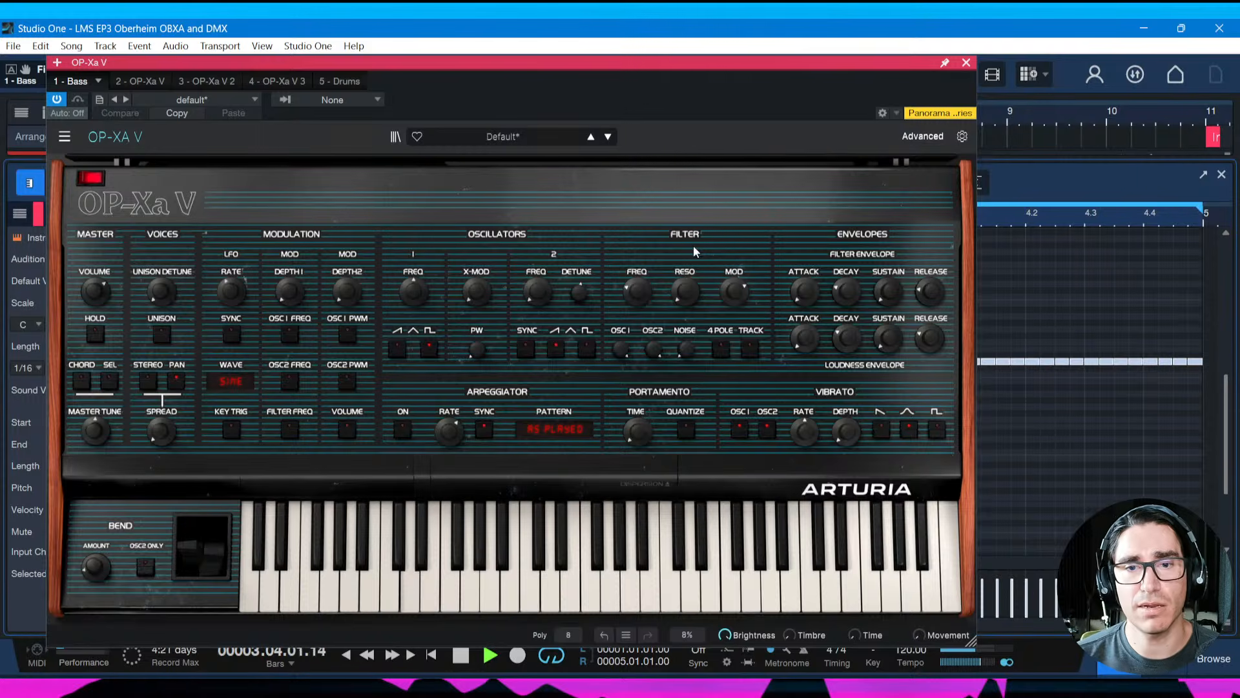
pyautogui.press('space')
pyautogui.press('space')
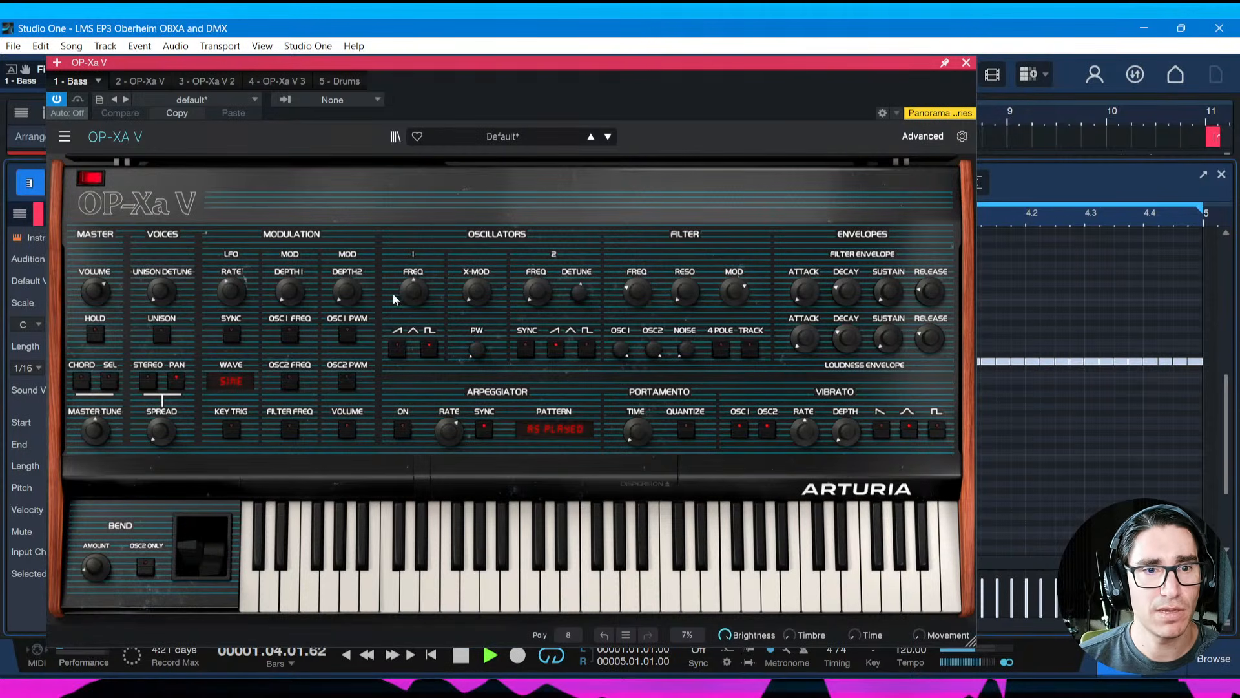
pyautogui.click(162, 333)
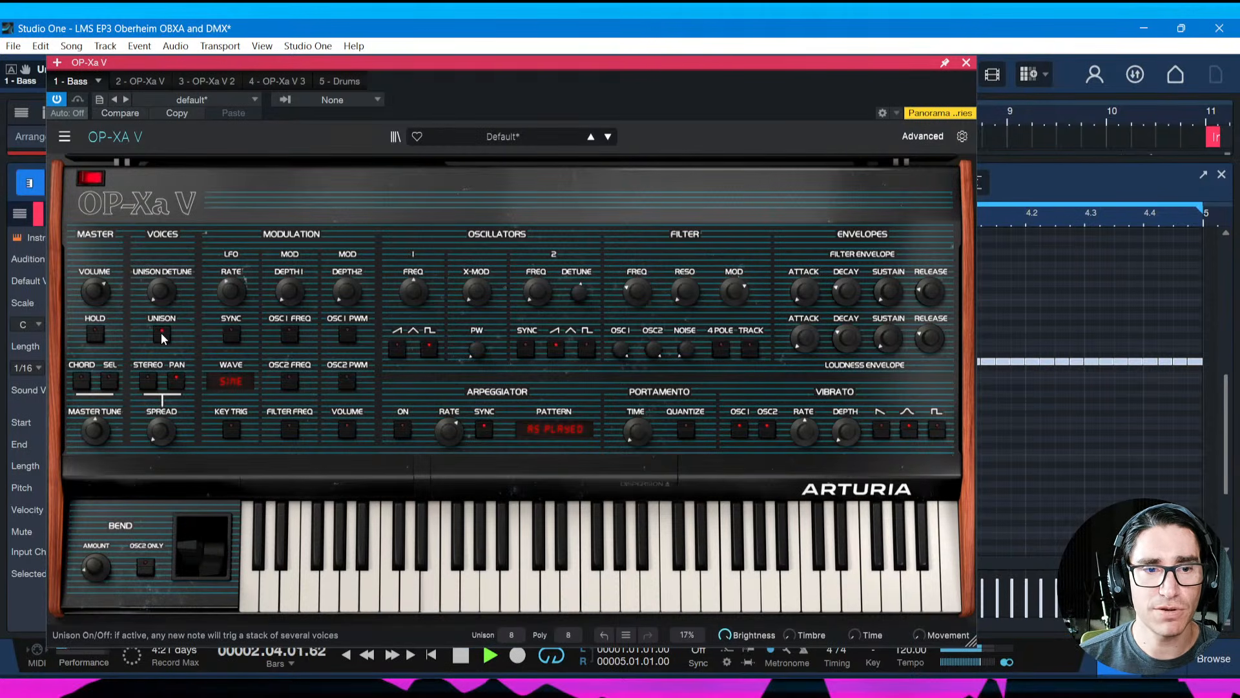
pyautogui.moveTo(160, 292); pyautogui.dragTo(166, 297)
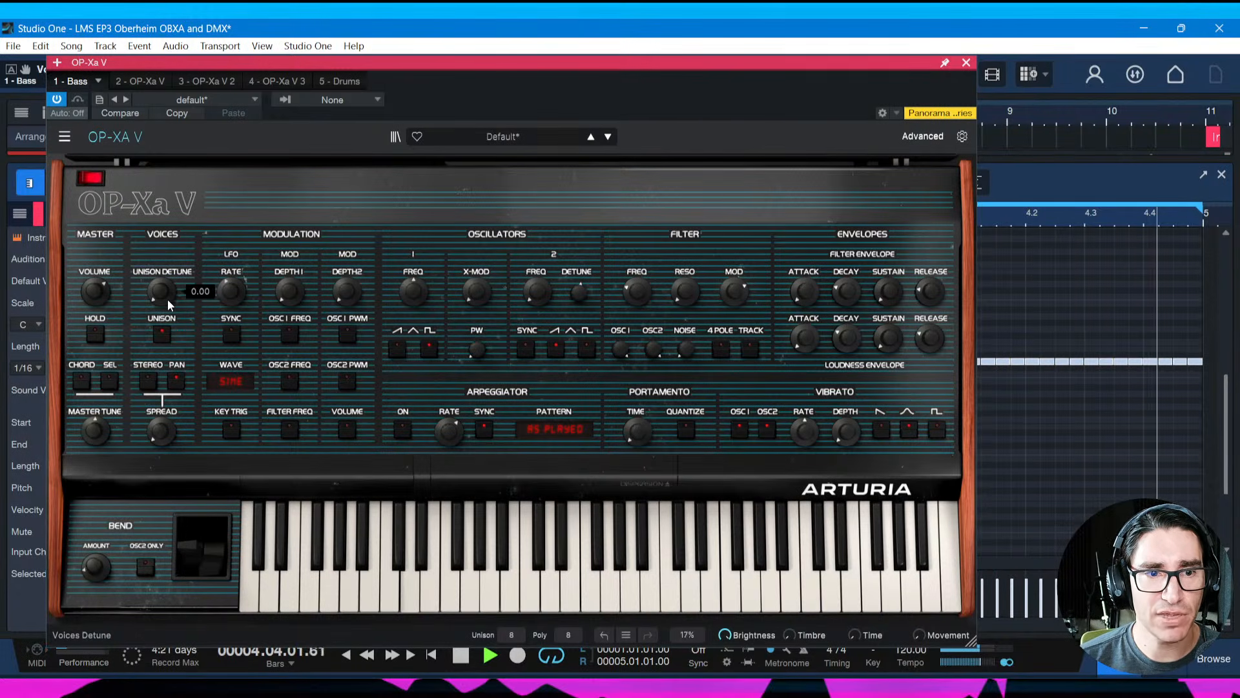
# Set the voice spread amount to 0.736 in Pan mode, stop playback, and reveal the individual voice pan controls
pyautogui.moveTo(166, 436); pyautogui.dragTo(195, 489)
pyautogui.click(175, 383)
pyautogui.press('space')
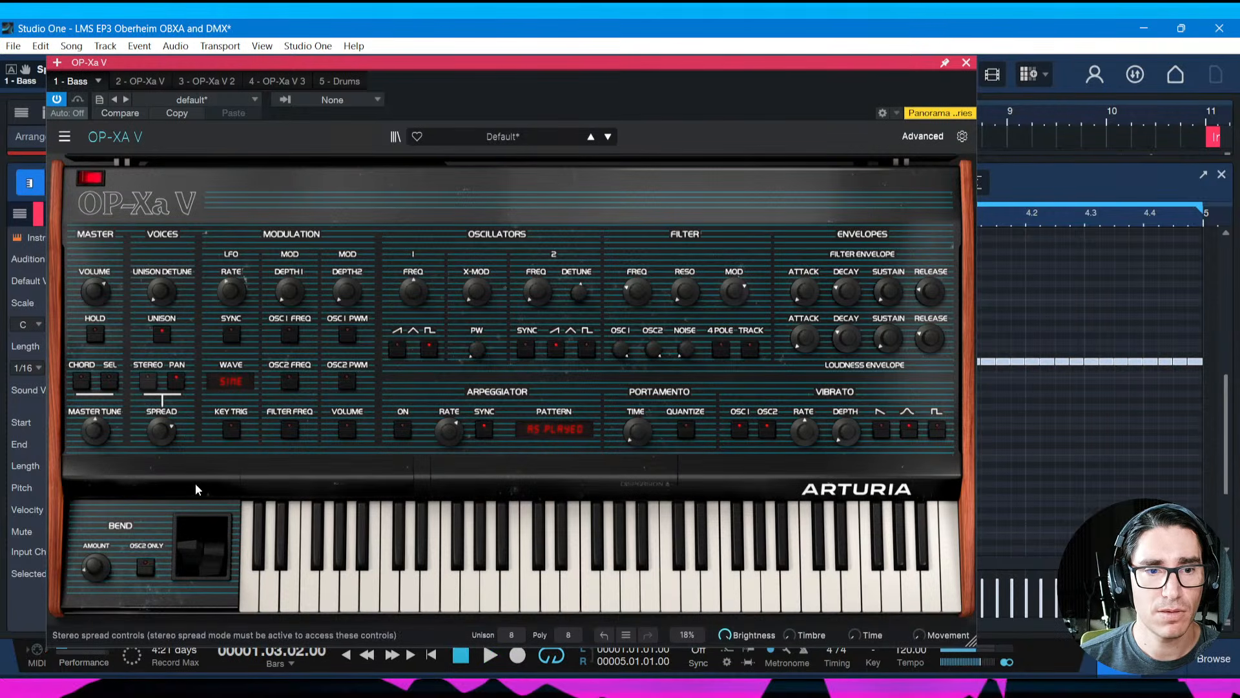
pyautogui.click(347, 479)
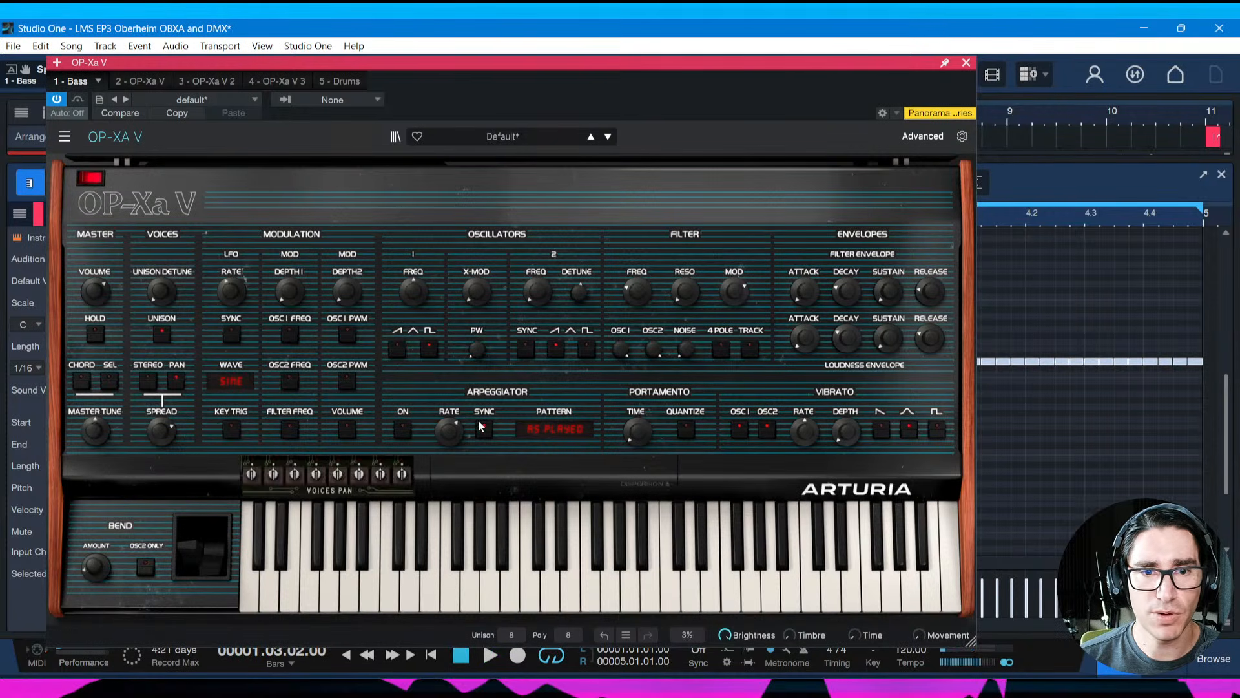
# Transpose all the bass notes down one octave in the note editor and play the part from the start
pyautogui.click(966, 62)
pyautogui.click(540, 456)
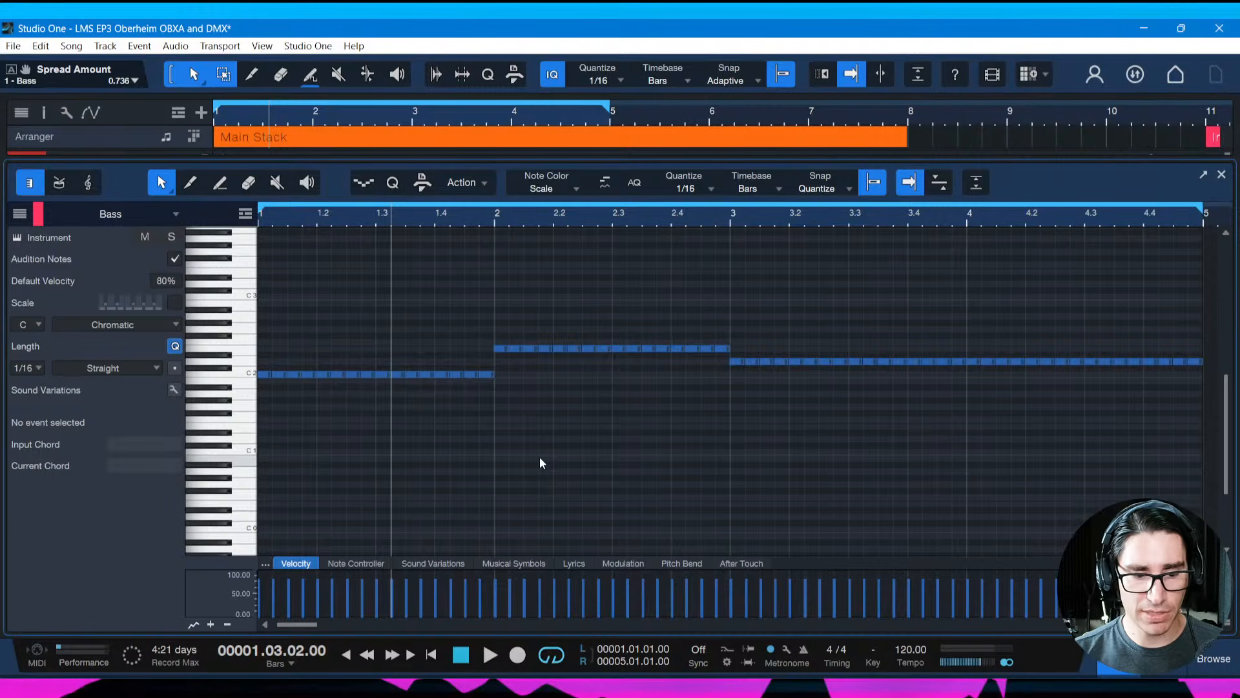
pyautogui.hotkey('ctrl', 'a')
pyautogui.hotkey('shift', 'Down')
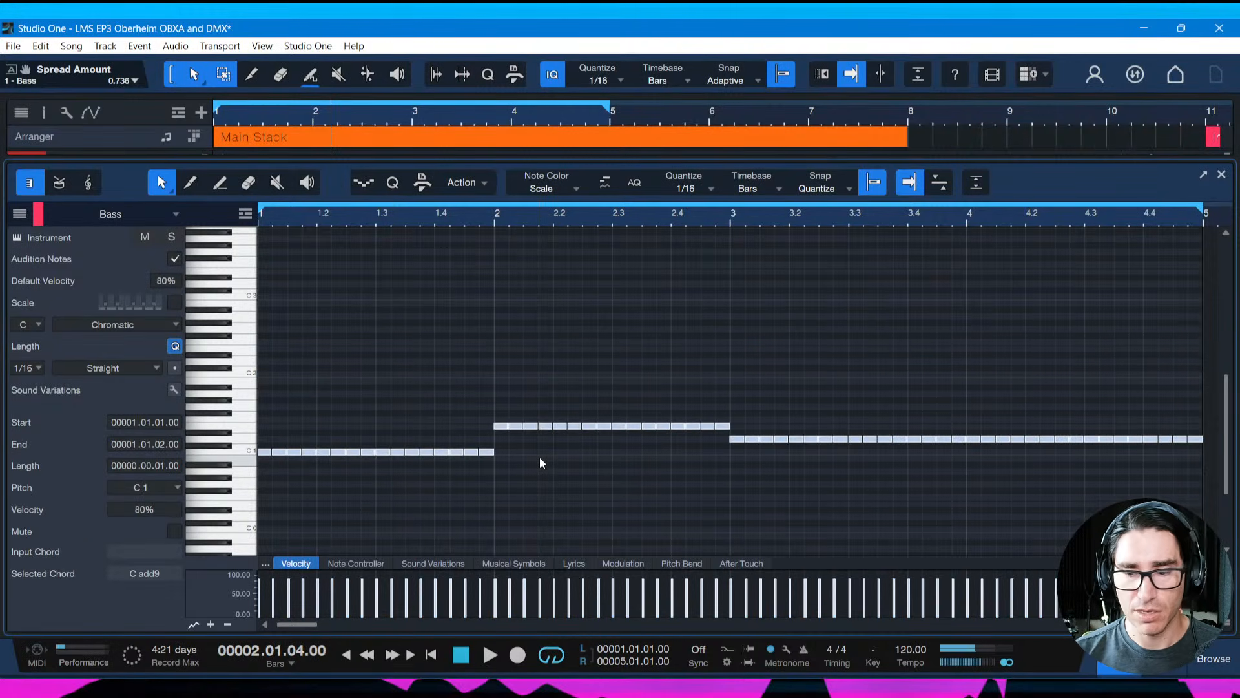
pyautogui.press('Home')
pyautogui.press('space')
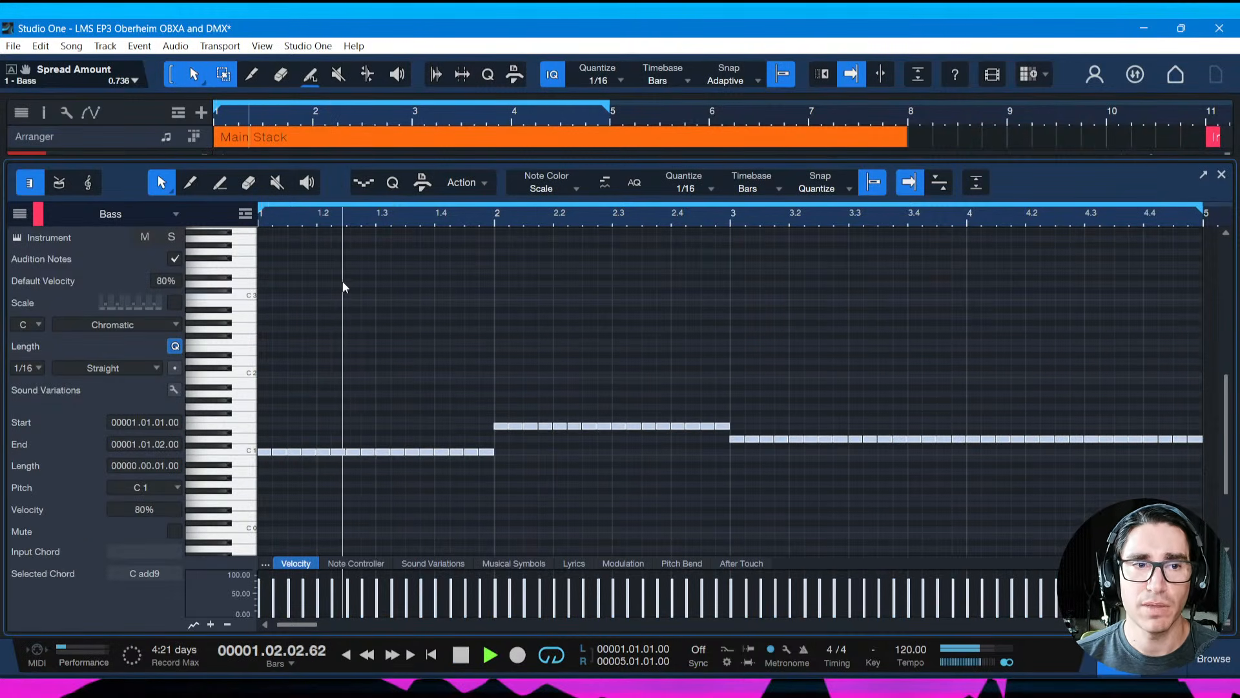
# Reopen the bass instrument, switch the voice spread to Stereo mode, and adjust its stereo and movement controls
pyautogui.click(17, 239)
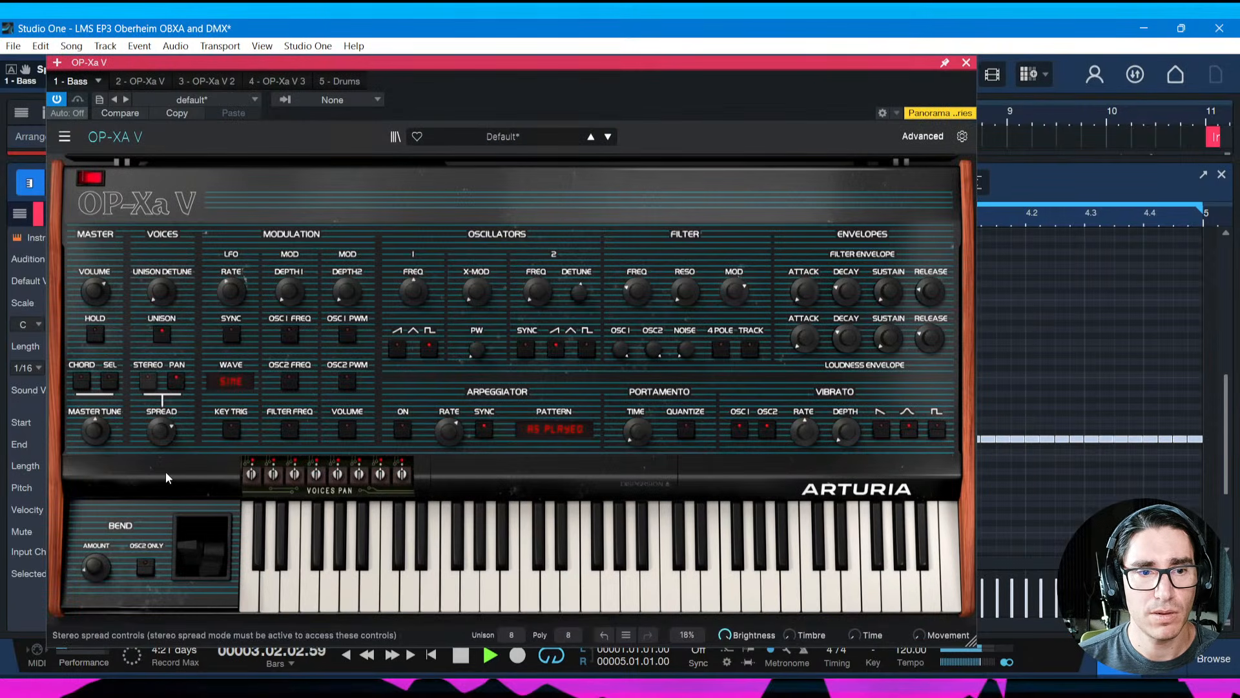
pyautogui.click(152, 383)
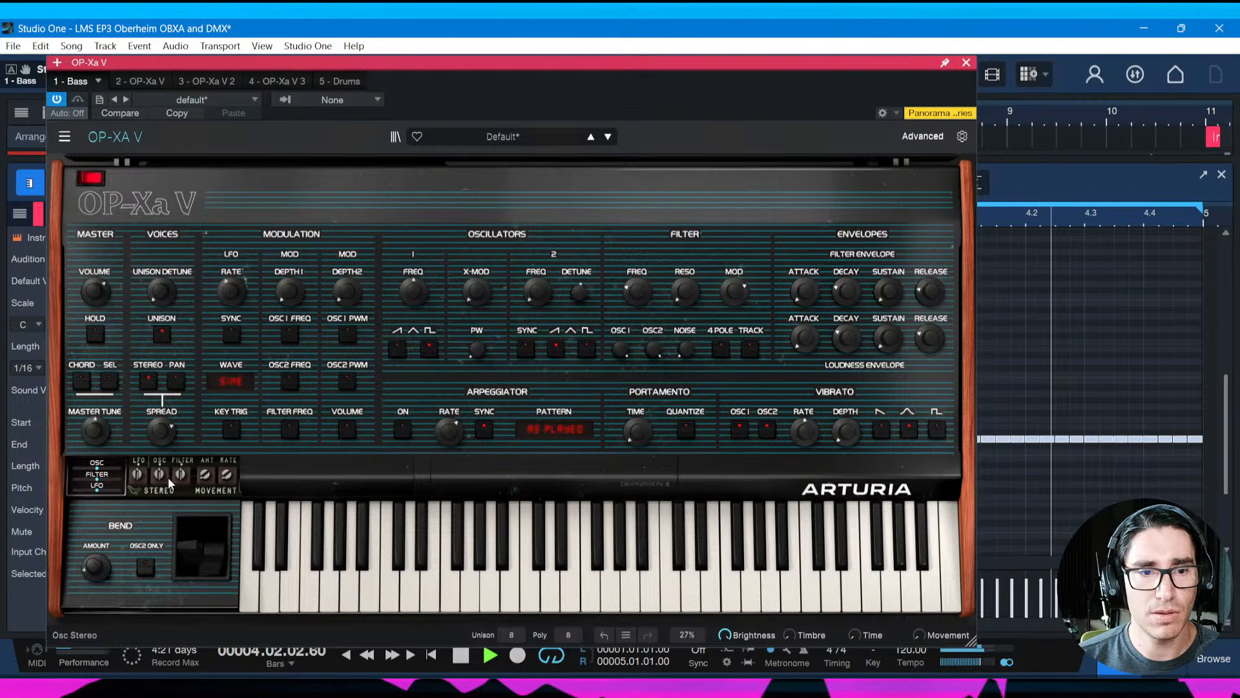
pyautogui.moveTo(205, 476)
pyautogui.mouseDown()
pyautogui.moveTo(205, 453)
pyautogui.moveTo(226, 467)
pyautogui.mouseUp()
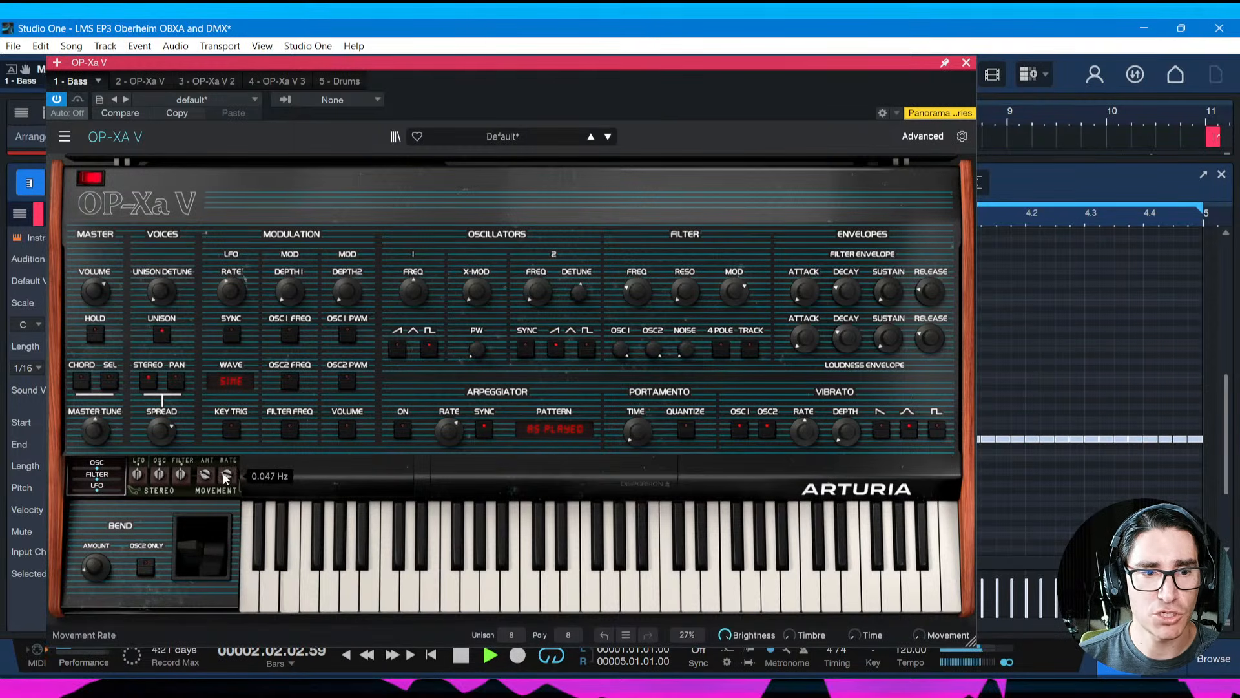
pyautogui.moveTo(138, 476); pyautogui.dragTo(227, 475)
pyautogui.moveTo(164, 431)
pyautogui.mouseDown()
pyautogui.moveTo(164, 403)
pyautogui.moveTo(166, 428)
pyautogui.mouseUp()
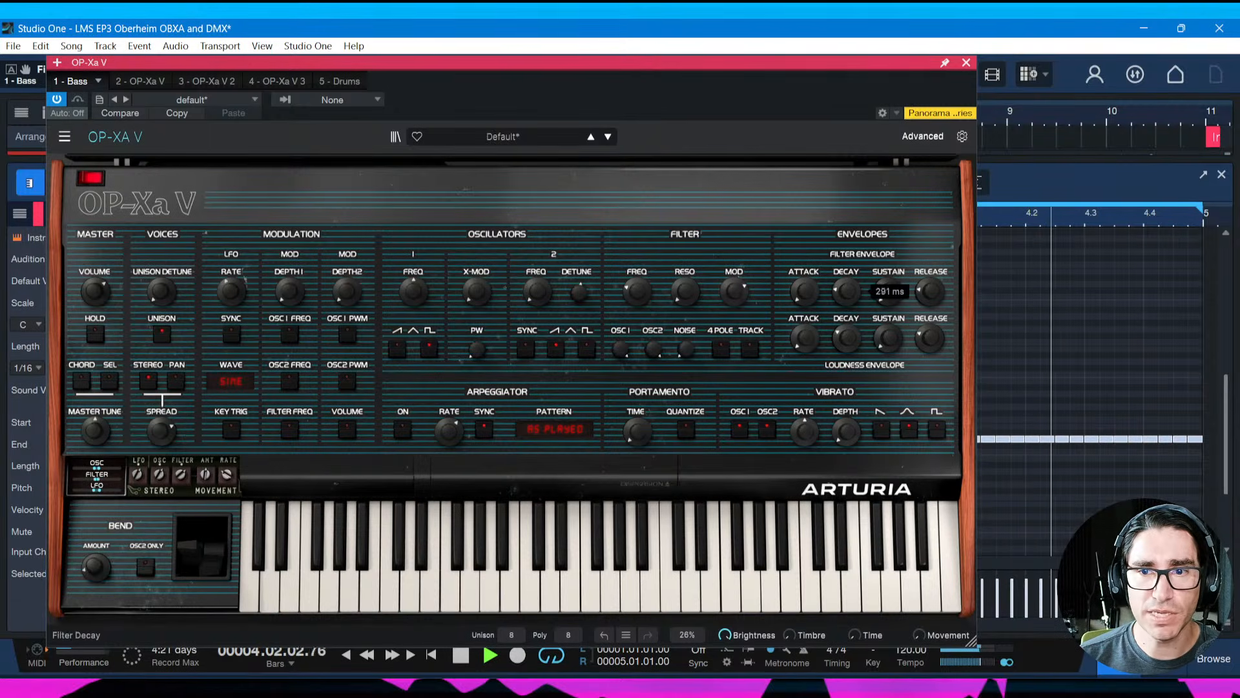
# Adjust the filter envelope decay and filter modulation amount, and set the loudness decay to 354 ms during playback
pyautogui.moveTo(854, 349); pyautogui.dragTo(854, 342)
pyautogui.moveTo(846, 292); pyautogui.dragTo(846, 290)
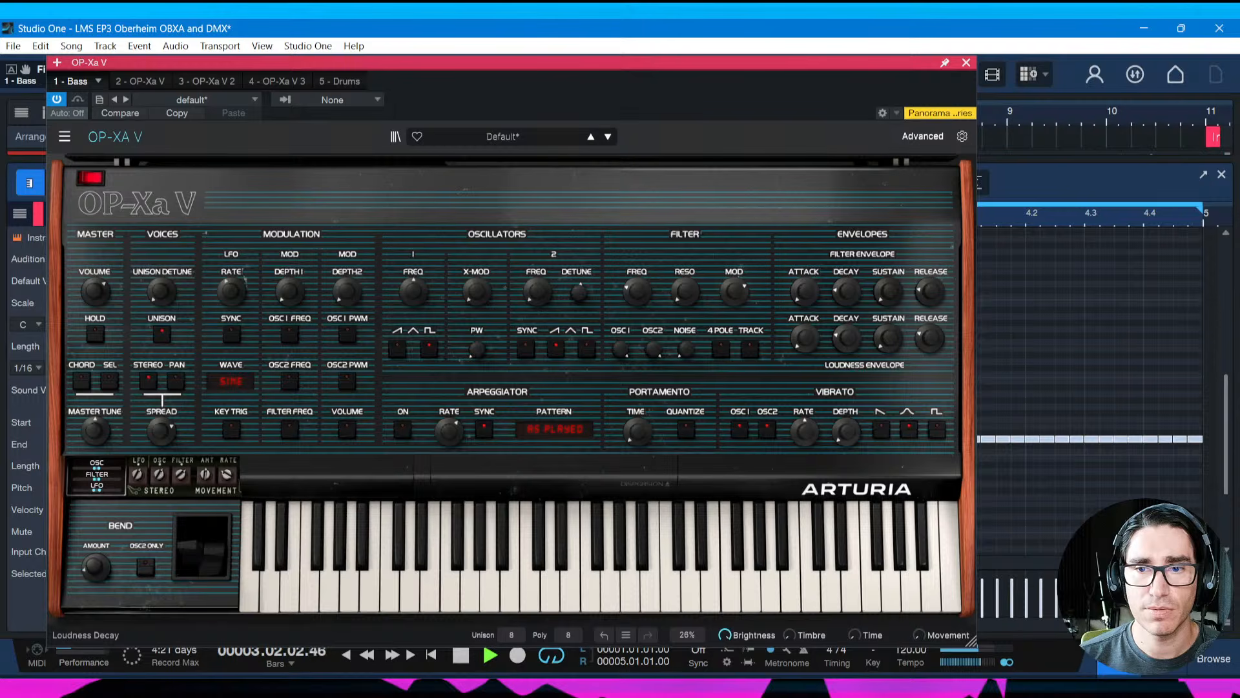
pyautogui.moveTo(849, 343)
pyautogui.mouseDown()
pyautogui.moveTo(848, 326)
pyautogui.moveTo(849, 339)
pyautogui.mouseUp()
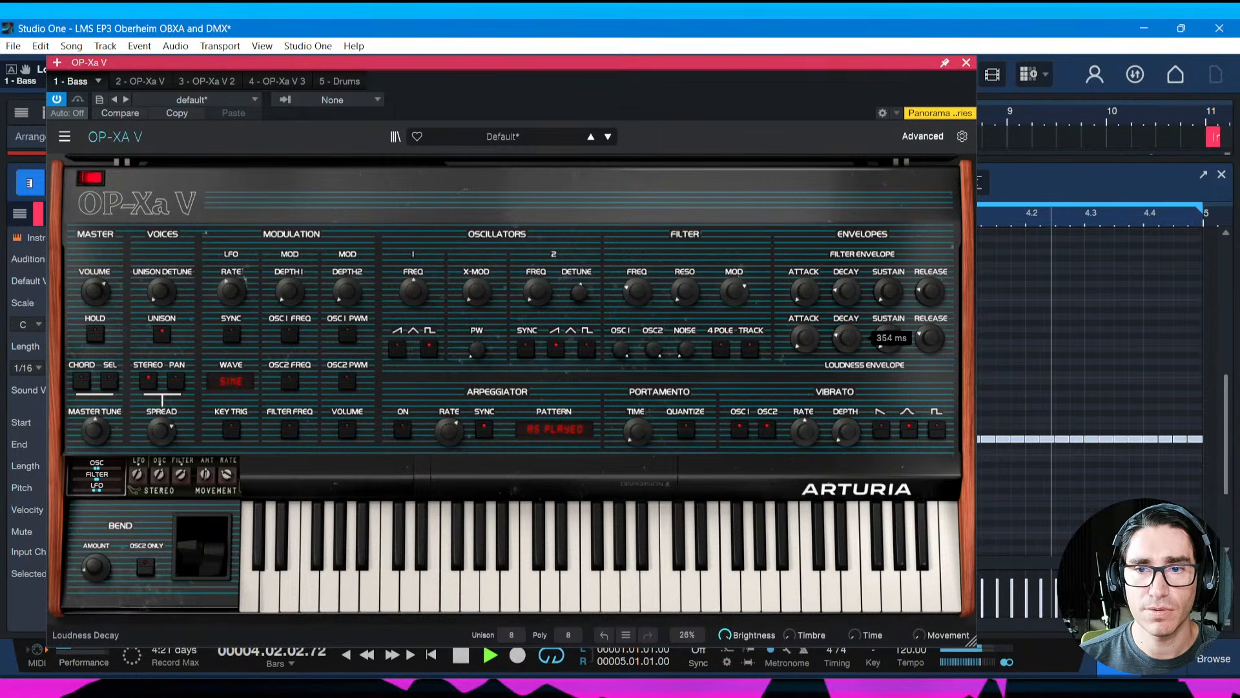
pyautogui.moveTo(846, 292); pyautogui.dragTo(846, 286)
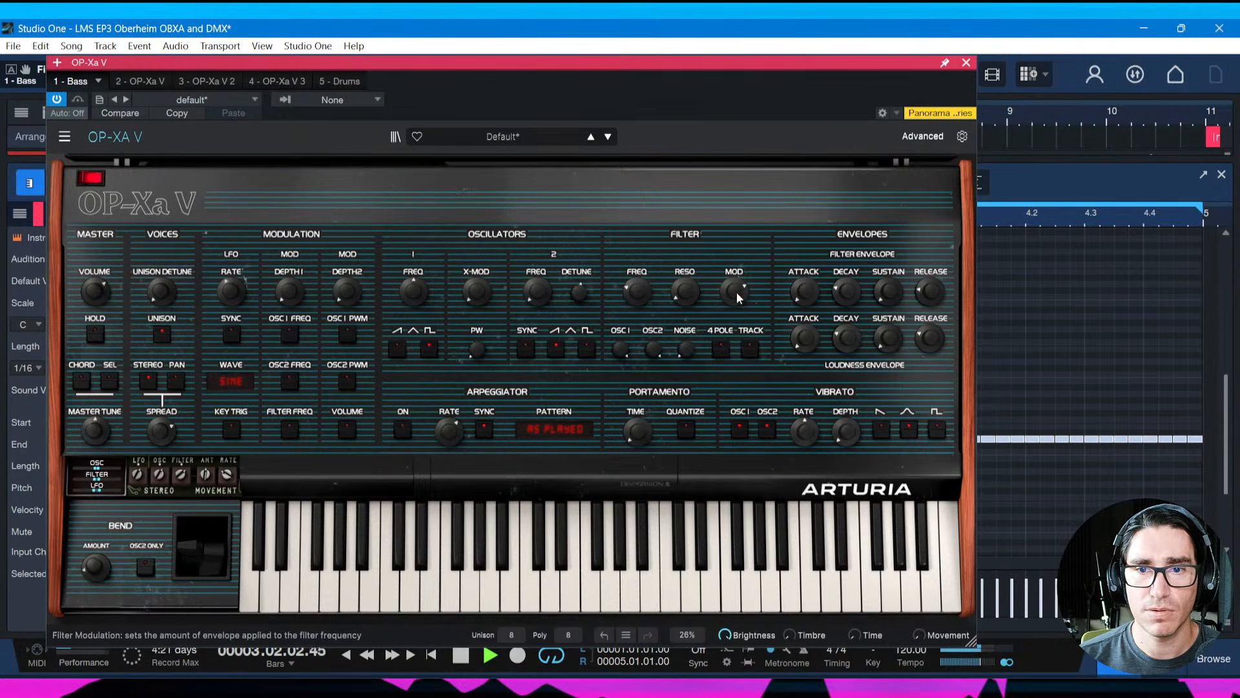
pyautogui.moveTo(734, 291); pyautogui.dragTo(735, 294)
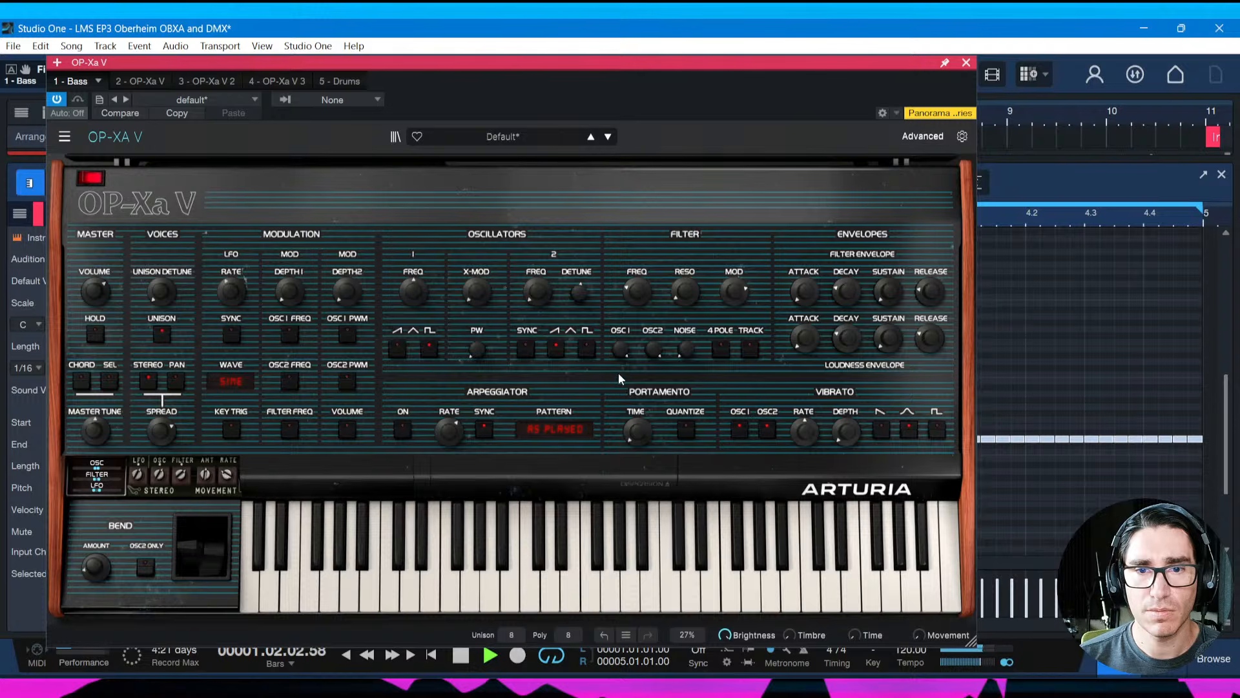
# Adjust the oscillator 1 level and reshape the loudness envelope's sustain, with its decay set to 537 ms
pyautogui.moveTo(619, 349); pyautogui.dragTo(619, 317)
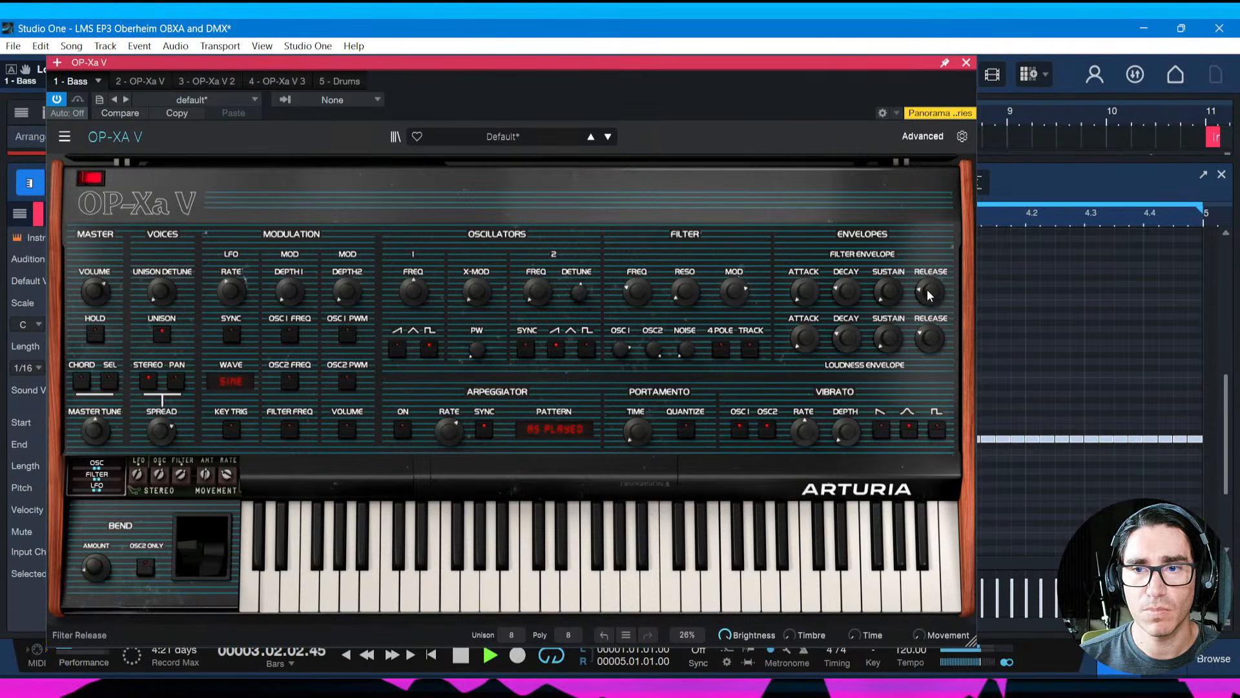
pyautogui.moveTo(888, 339); pyautogui.dragTo(888, 346)
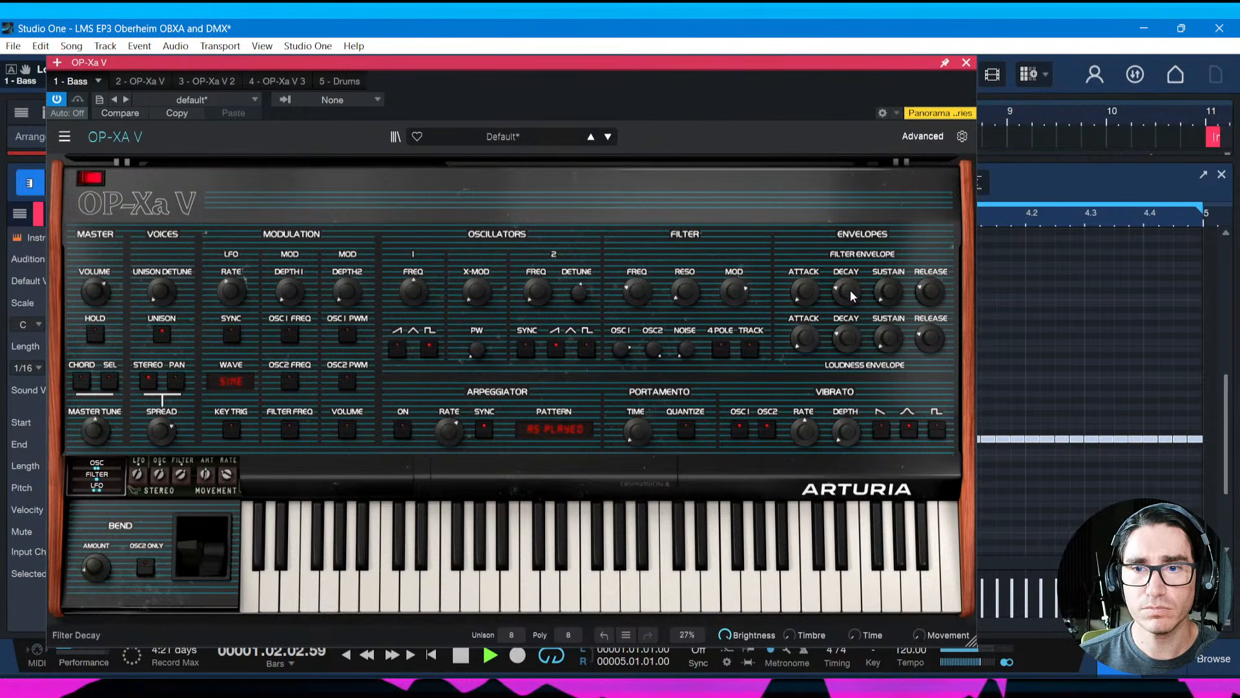
pyautogui.moveTo(848, 292); pyautogui.dragTo(846, 328)
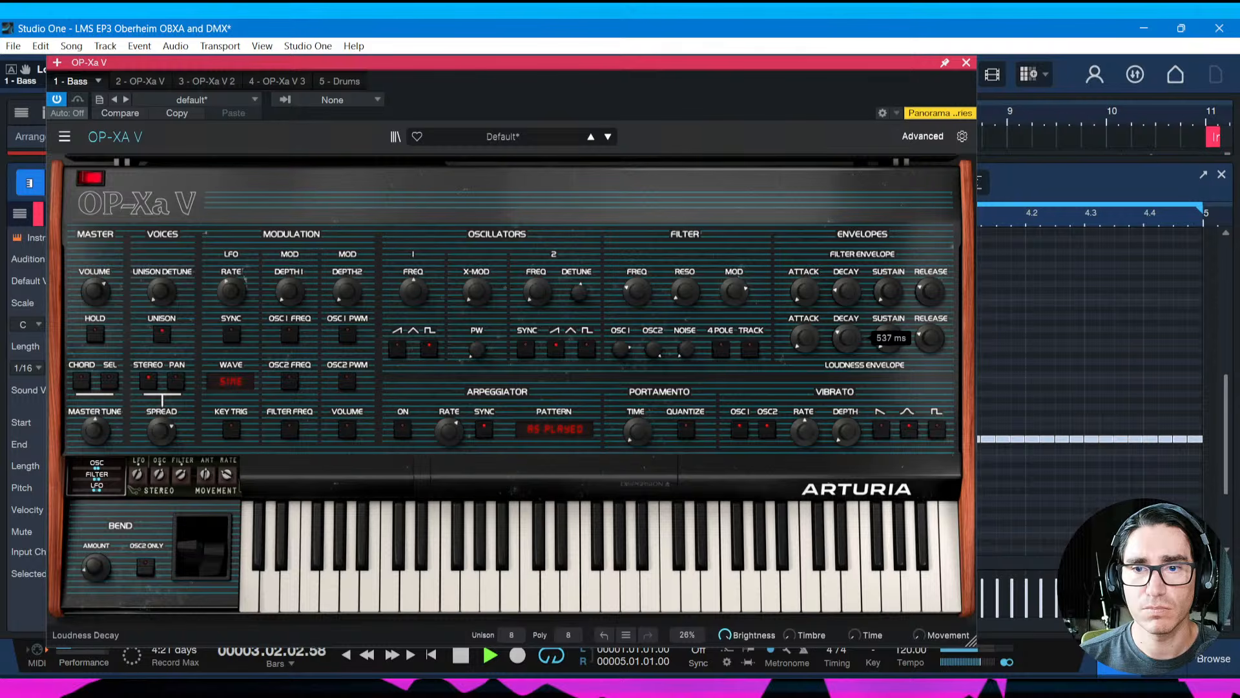
pyautogui.press('space')
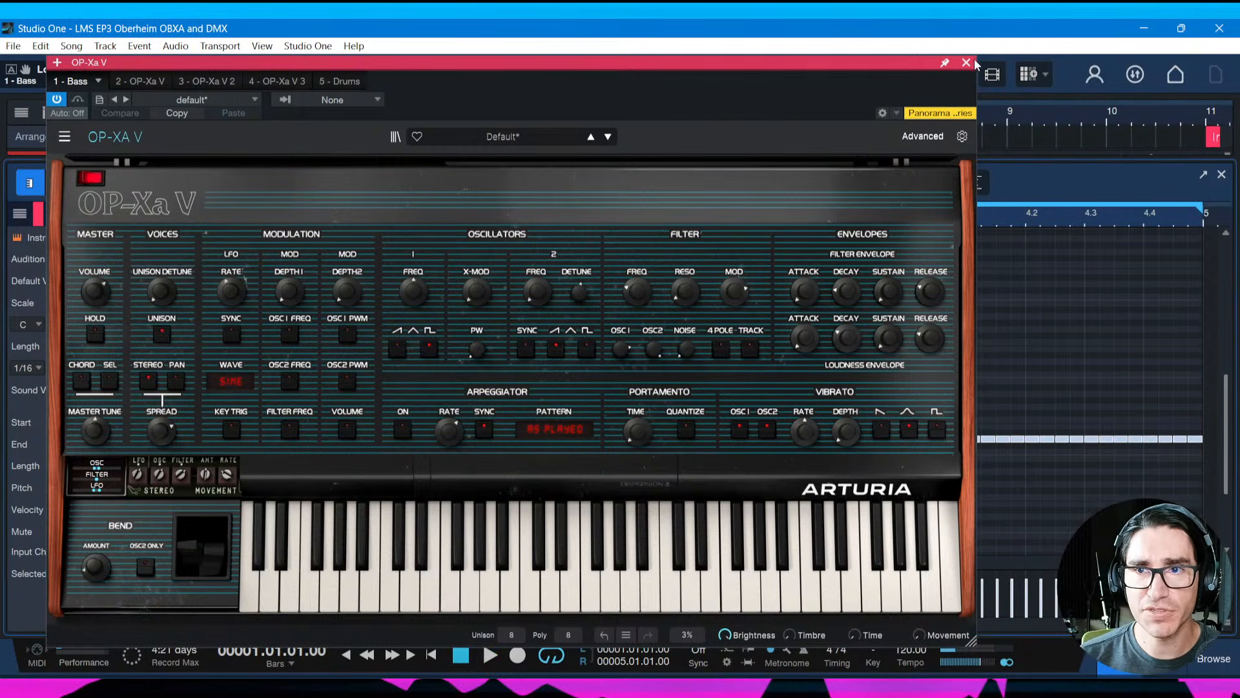
# Close the instrument and note editor to return to the arrangement, and save the song
pyautogui.click(967, 62)
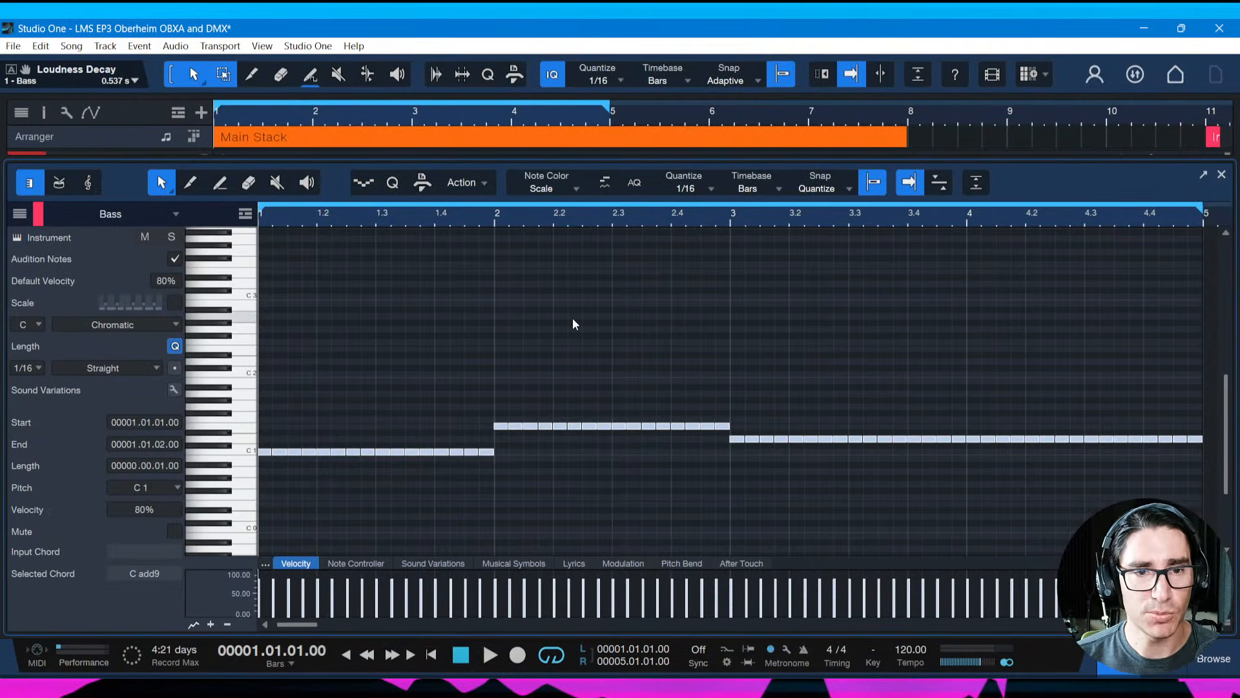
pyautogui.press('F3')
pyautogui.press('F3')
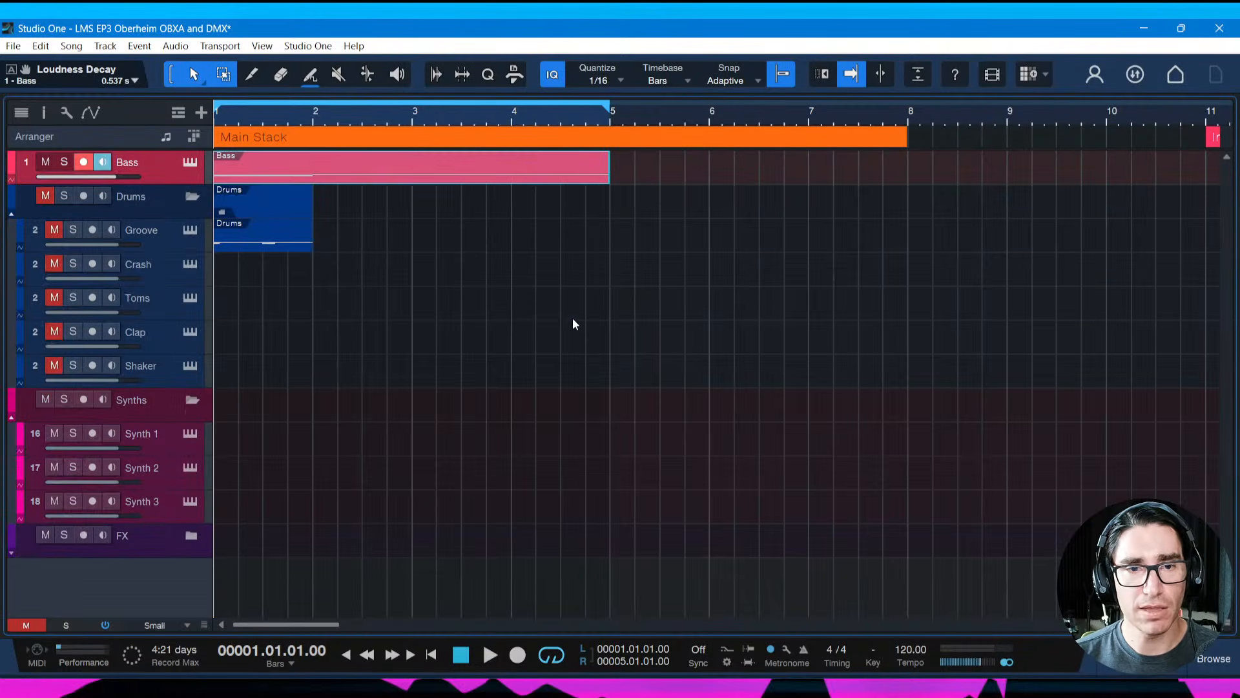
pyautogui.hotkey('ctrl', 's')
# Unmute the Drums folder, play the drums together with the bass, and save the song
pyautogui.press('space')
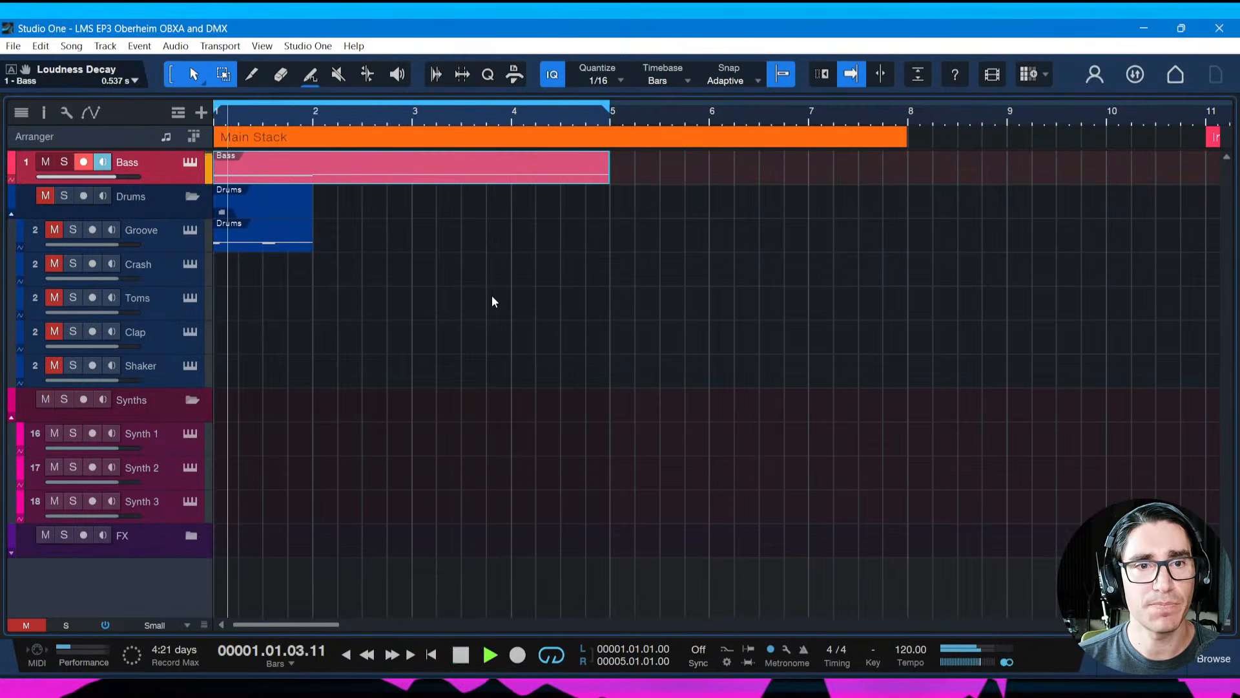
pyautogui.press('space')
pyautogui.click(46, 195)
pyautogui.press('space')
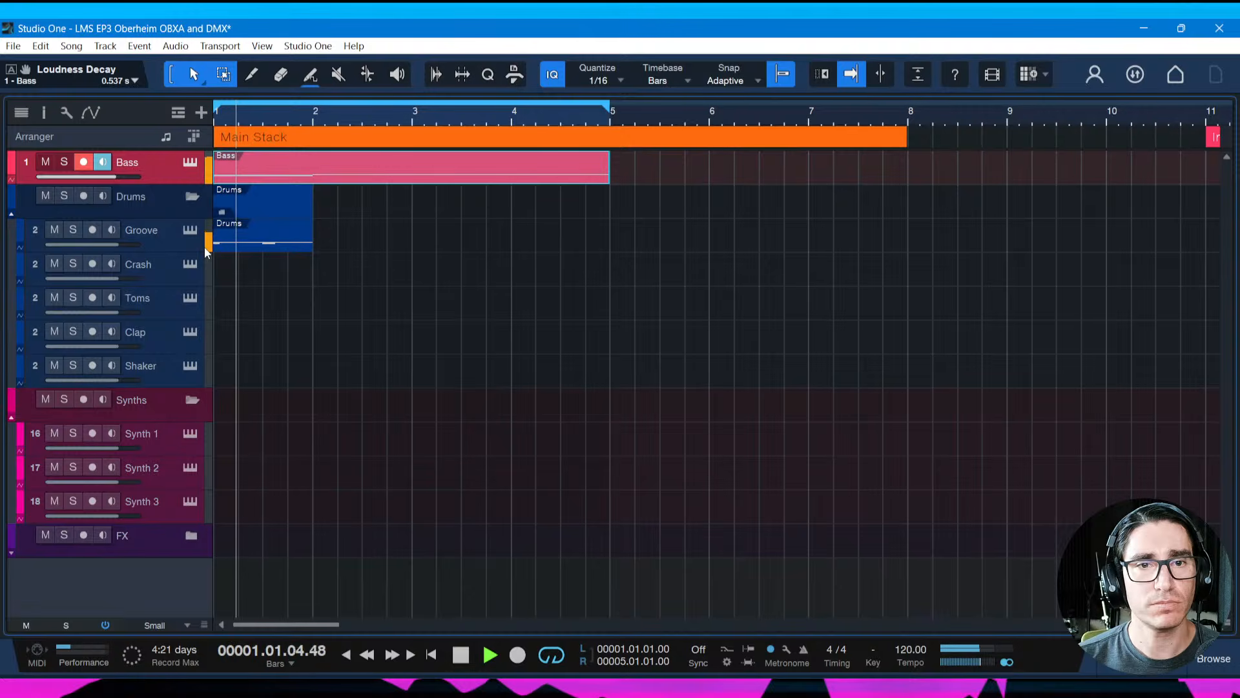
pyautogui.hotkey('ctrl', 's')
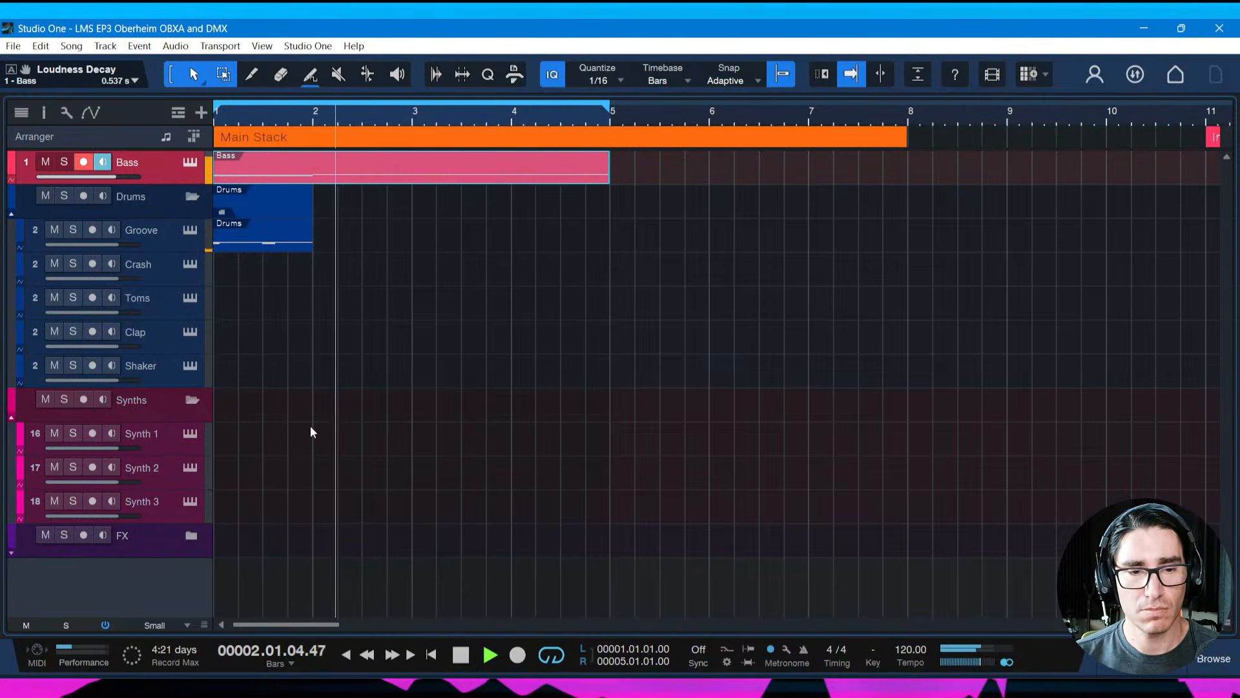
# Lower the bass instrument's OP-Xa V channel volume to -2.8 in the mixer during playback
pyautogui.press('F3')
pyautogui.moveTo(92, 472); pyautogui.dragTo(92, 479)
pyautogui.press('F3')
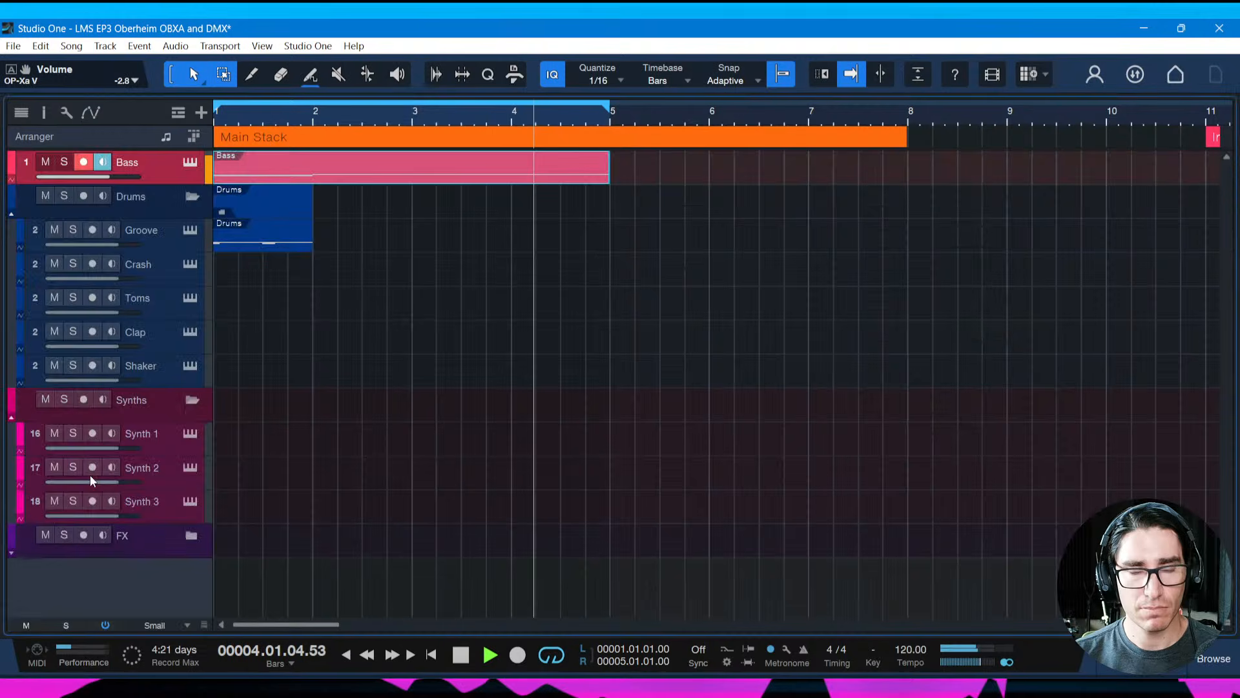
# Stop playback, extend the Groove track's drum part to bar 5, and save the song
pyautogui.press('space')
pyautogui.hotkey('ctrl', 's')
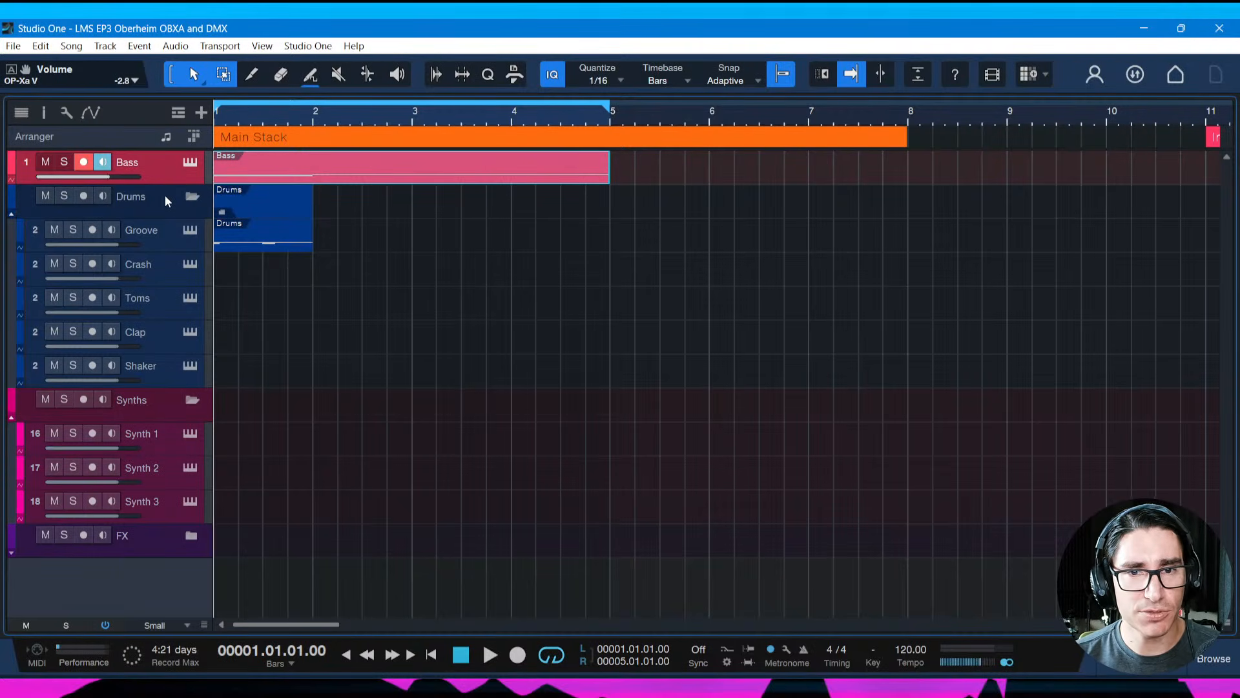
pyautogui.click(165, 235)
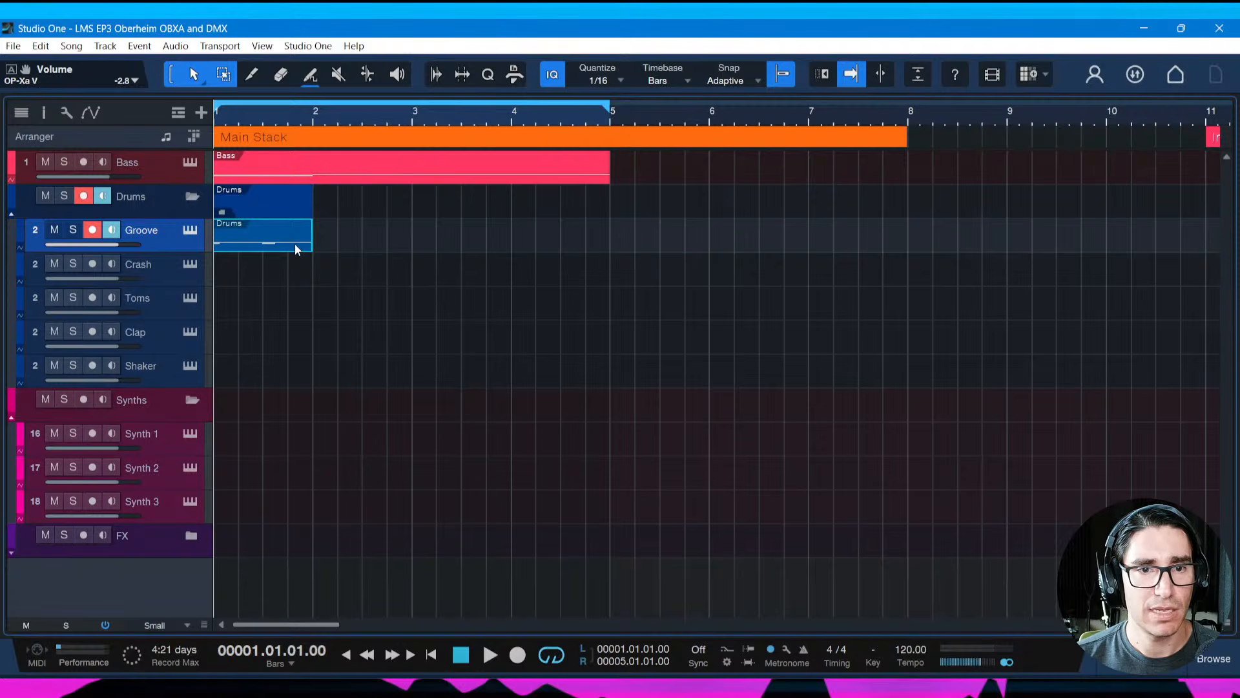
pyautogui.moveTo(314, 236); pyautogui.dragTo(610, 239)
pyautogui.hotkey('ctrl', 's')
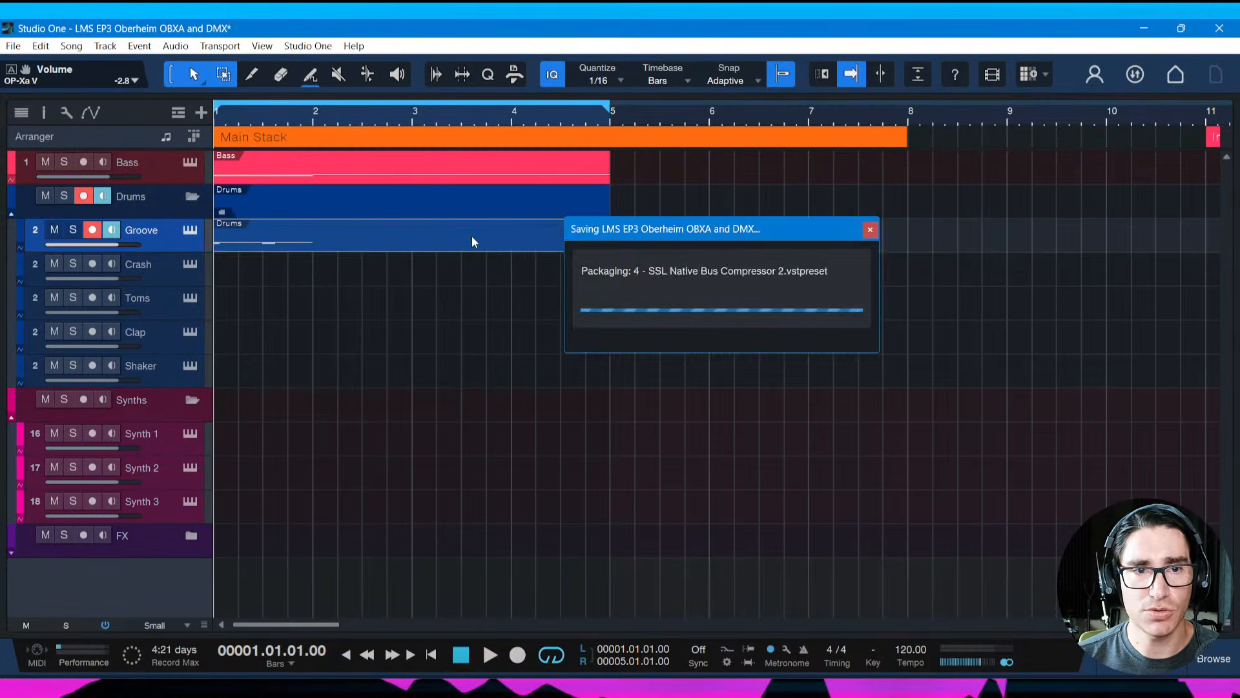
# Open the Groove drum part for editing, delete all its notes, save the song, and return to the start
pyautogui.doubleClick(416, 240)
pyautogui.click(498, 349)
pyautogui.hotkey('ctrl', 'a')
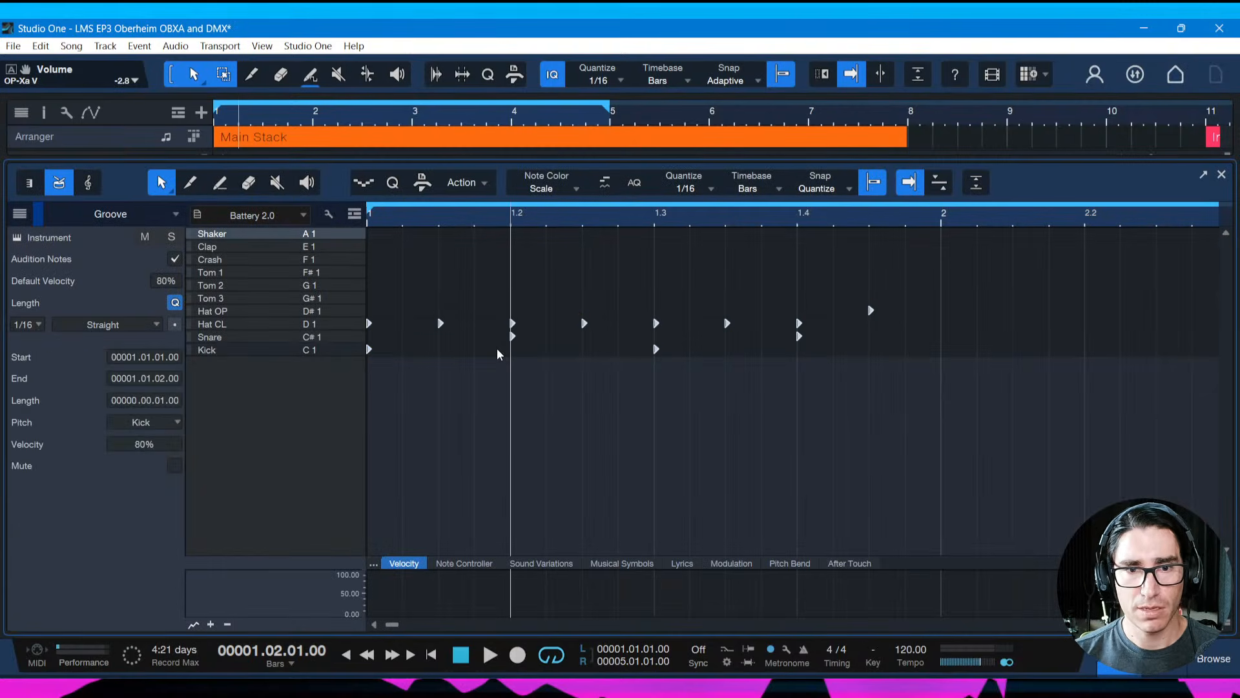
pyautogui.press('Delete')
pyautogui.hotkey('ctrl', 's')
pyautogui.press(',')
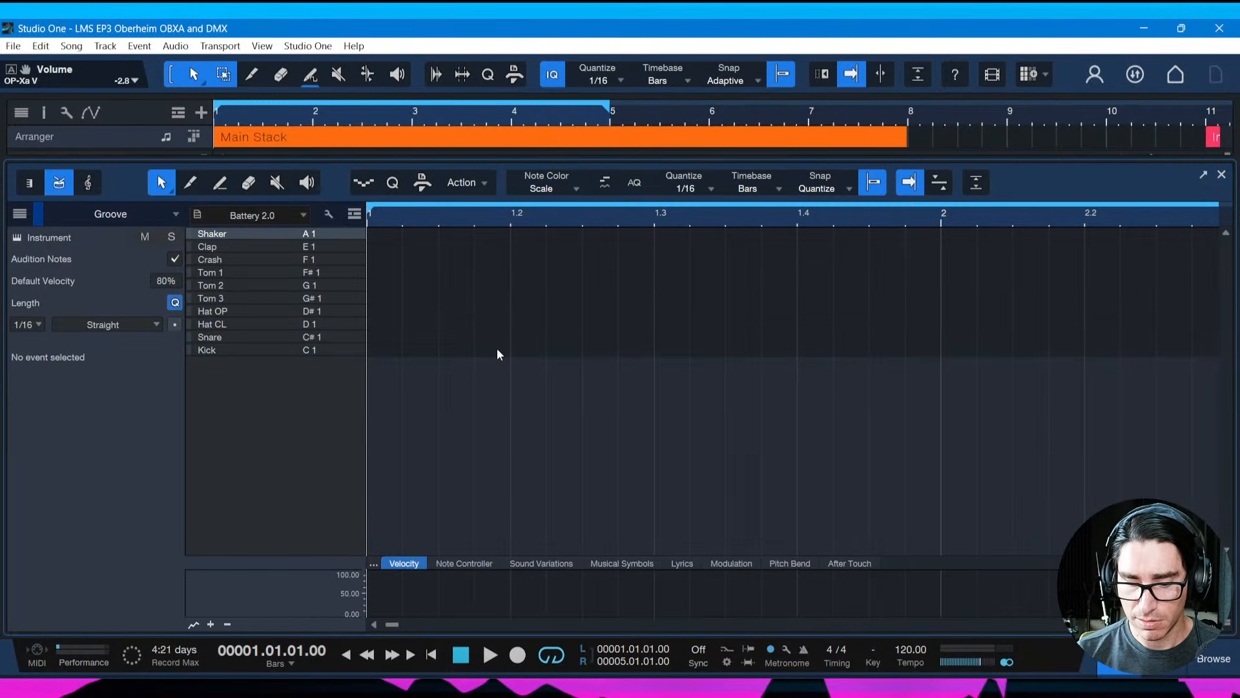
# Program kicks at 1.1 and 1.3 and snares at 1.2 and 1.4 in the first bar, and audition the pattern
pyautogui.hotkey('alt', 'z')
pyautogui.press('space')
pyautogui.press('space')
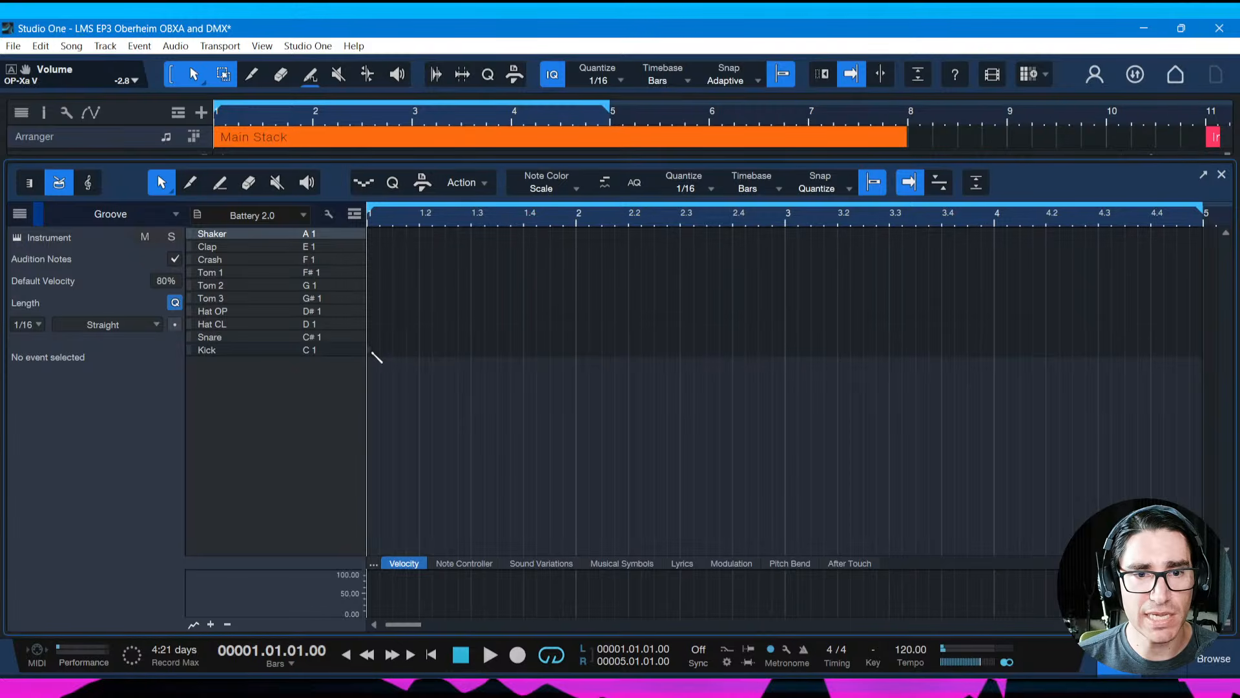
pyautogui.click(473, 338)
pyautogui.press('space')
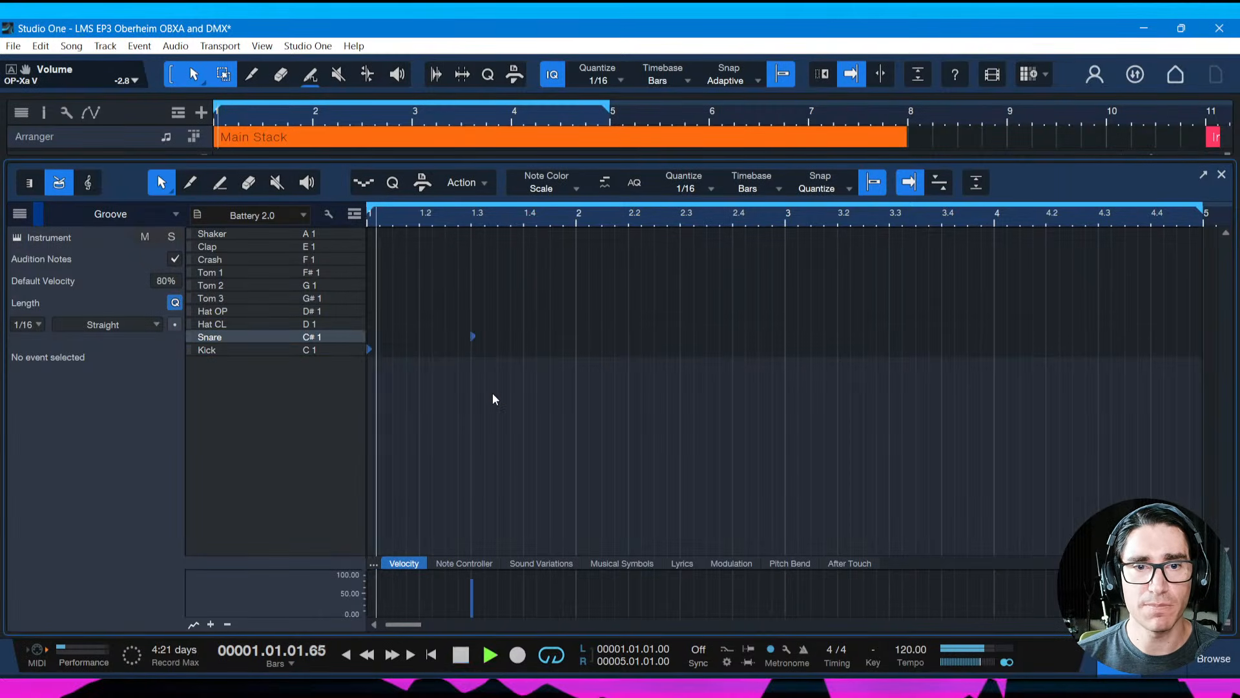
pyautogui.press('space')
pyautogui.doubleClick(472, 337)
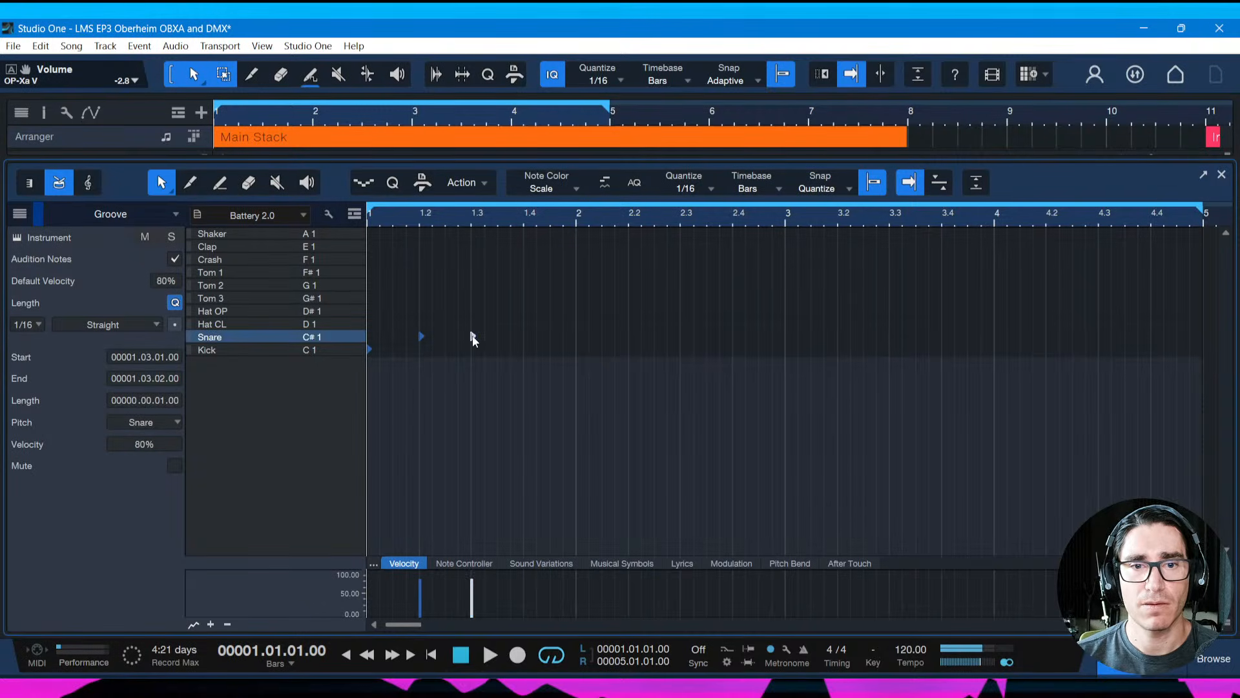
pyautogui.click(475, 349)
pyautogui.click(527, 337)
pyautogui.press('space')
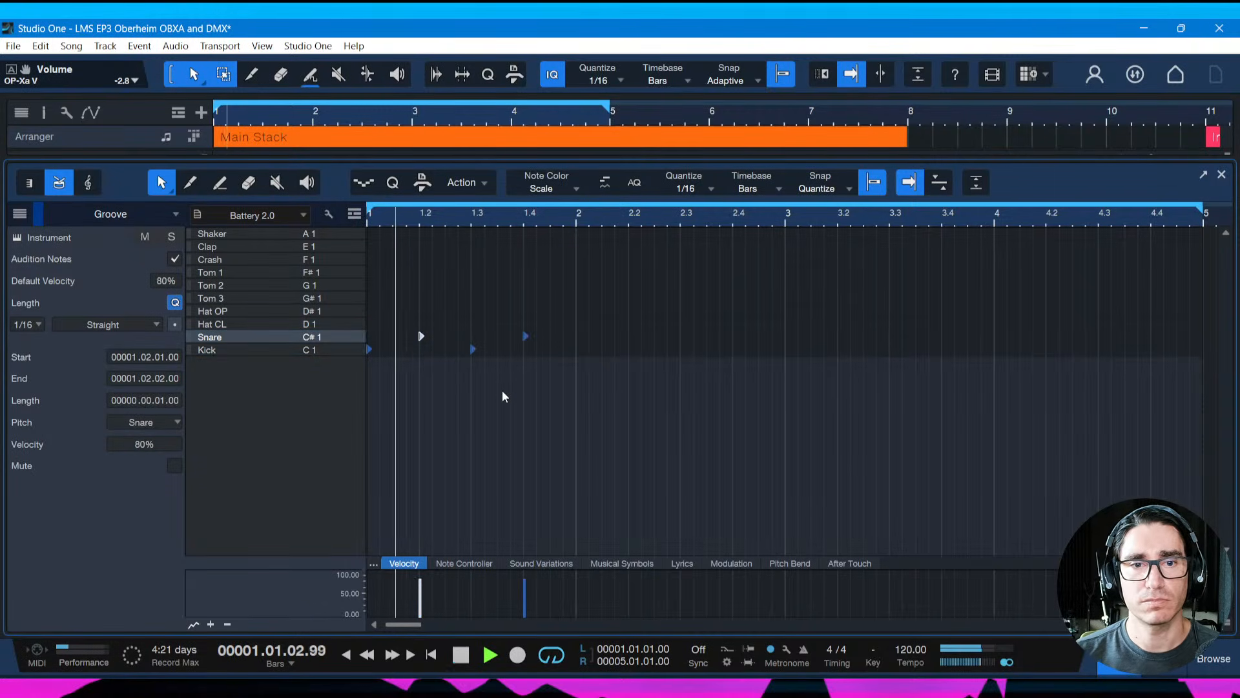
pyautogui.press('space')
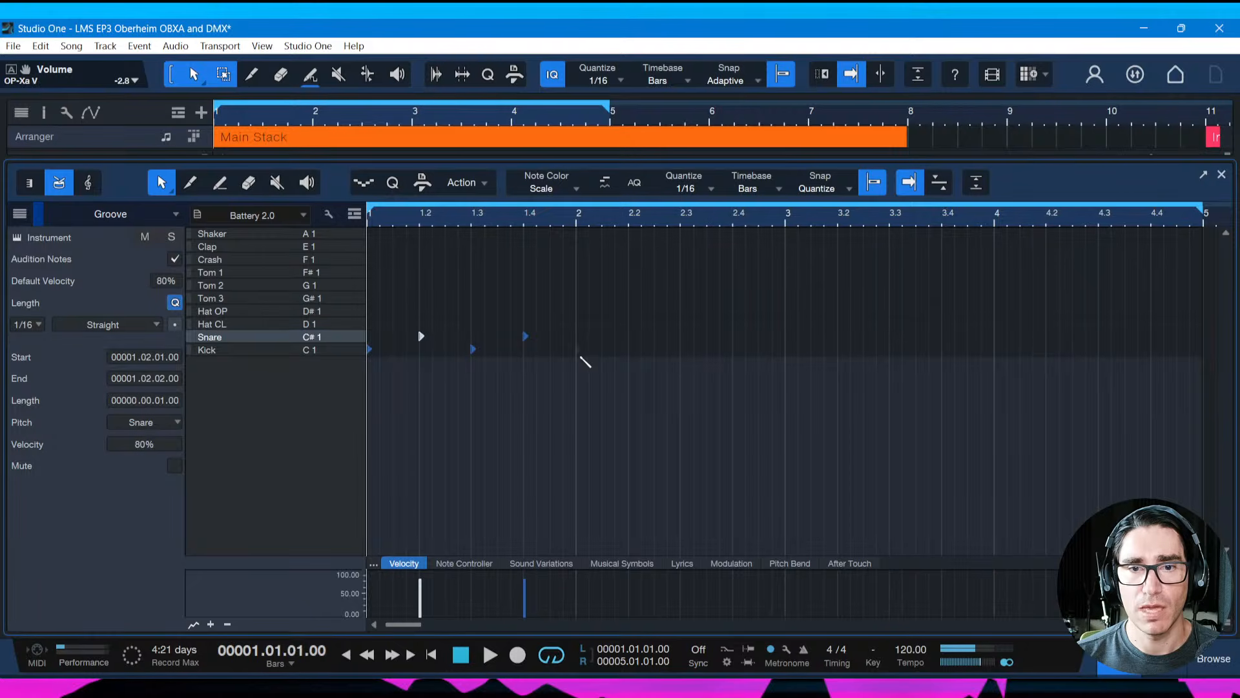
# Duplicate the first bar's kick and snare pattern three times to fill four bars, play it, and save the song
pyautogui.click(578, 349)
pyautogui.click(630, 336)
pyautogui.moveTo(576, 333); pyautogui.dragTo(360, 338)
pyautogui.press('Delete')
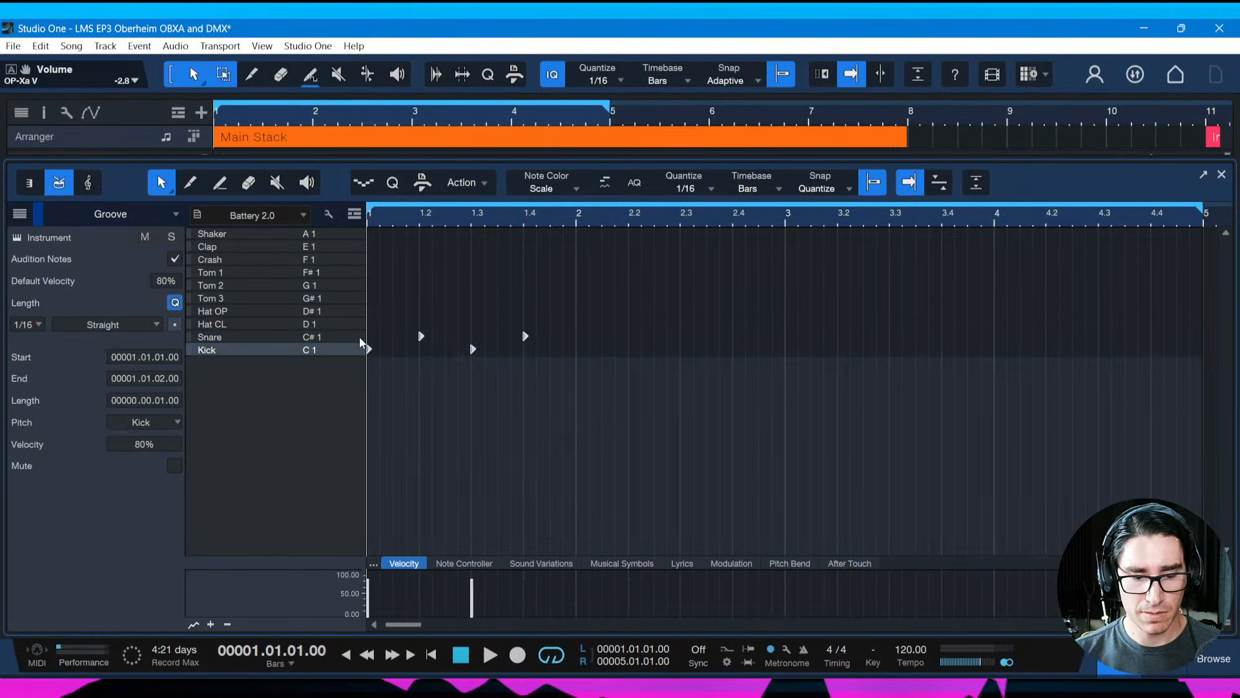
pyautogui.hotkey('ctrl', 'd')
pyautogui.hotkey('ctrl', 'd')
pyautogui.hotkey('ctrl', 'd')
pyautogui.press('space')
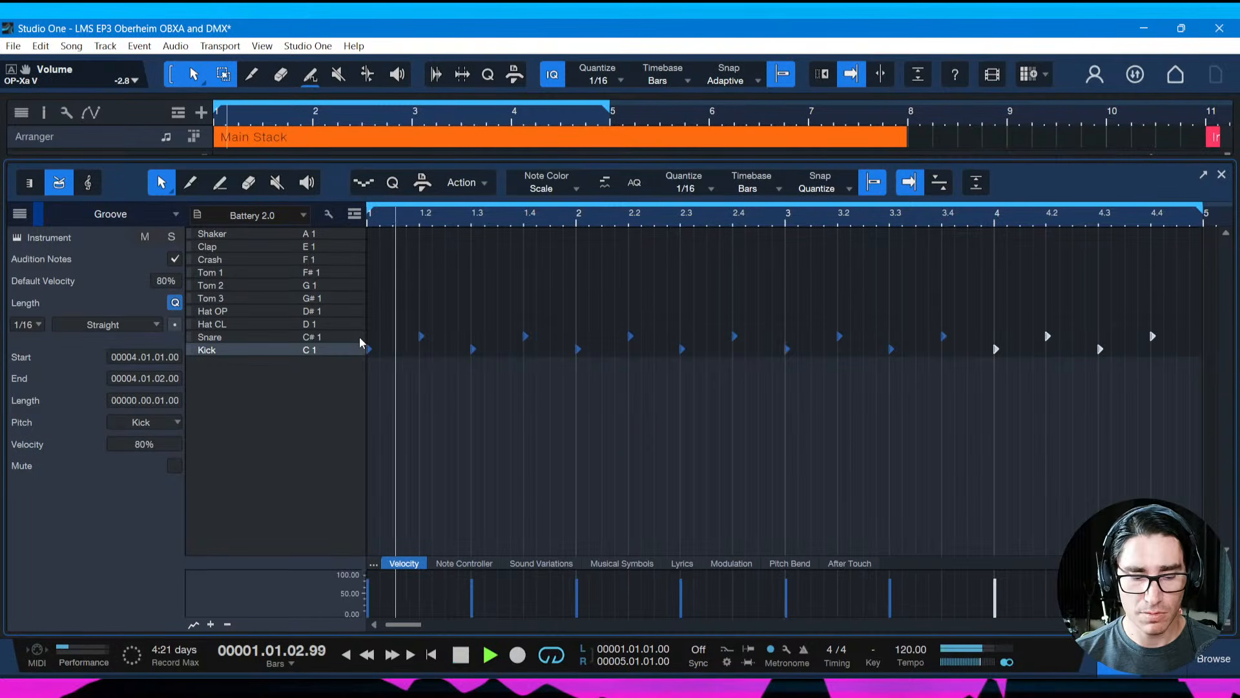
pyautogui.hotkey('ctrl', 's')
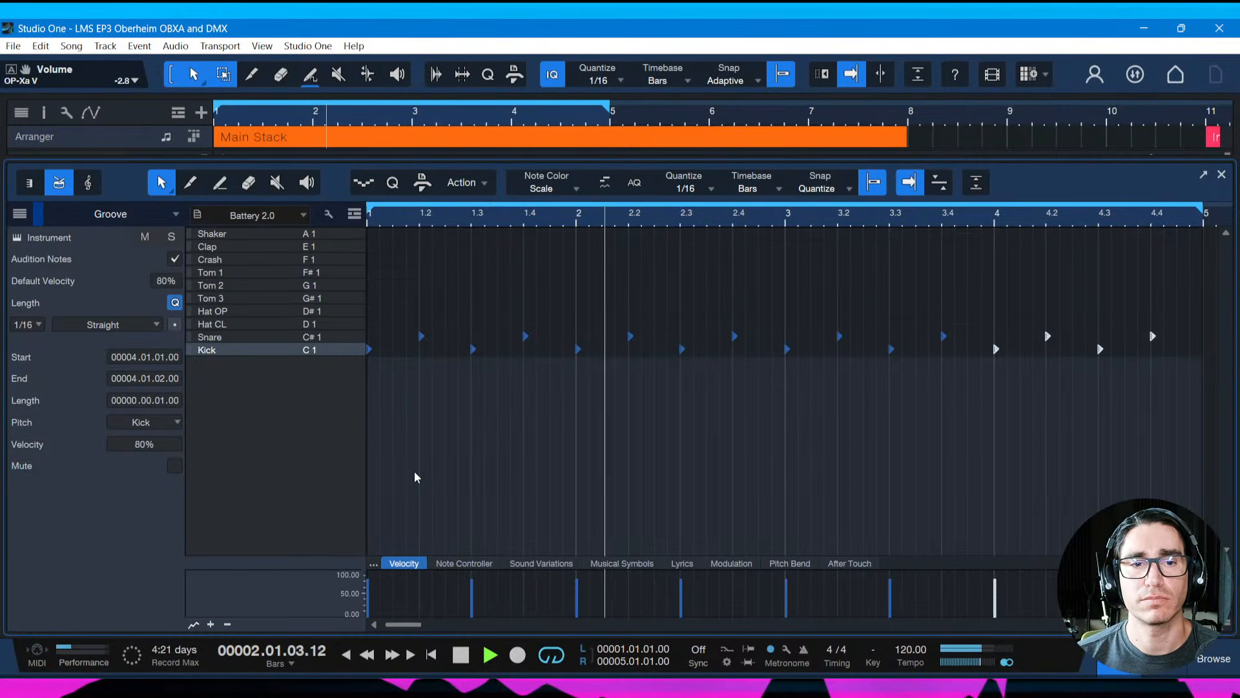
pyautogui.press('space')
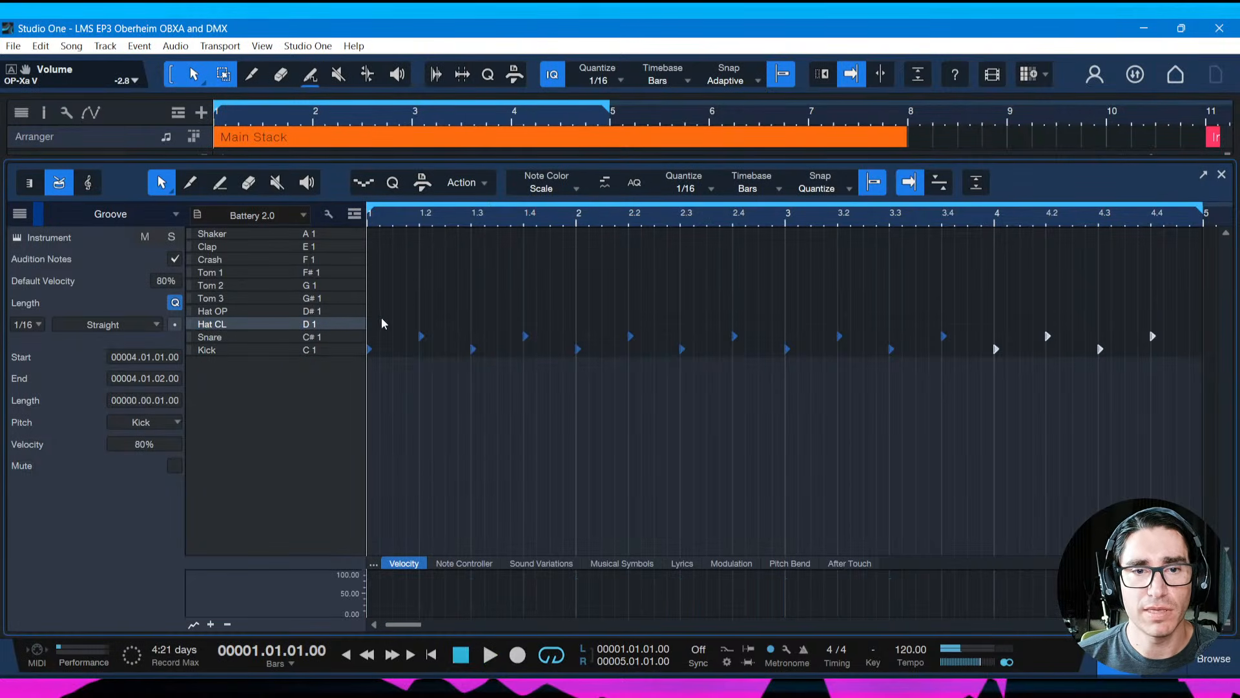
# Add closed hi-hats on the four off-beats of the first bar and audition them
pyautogui.click(396, 323)
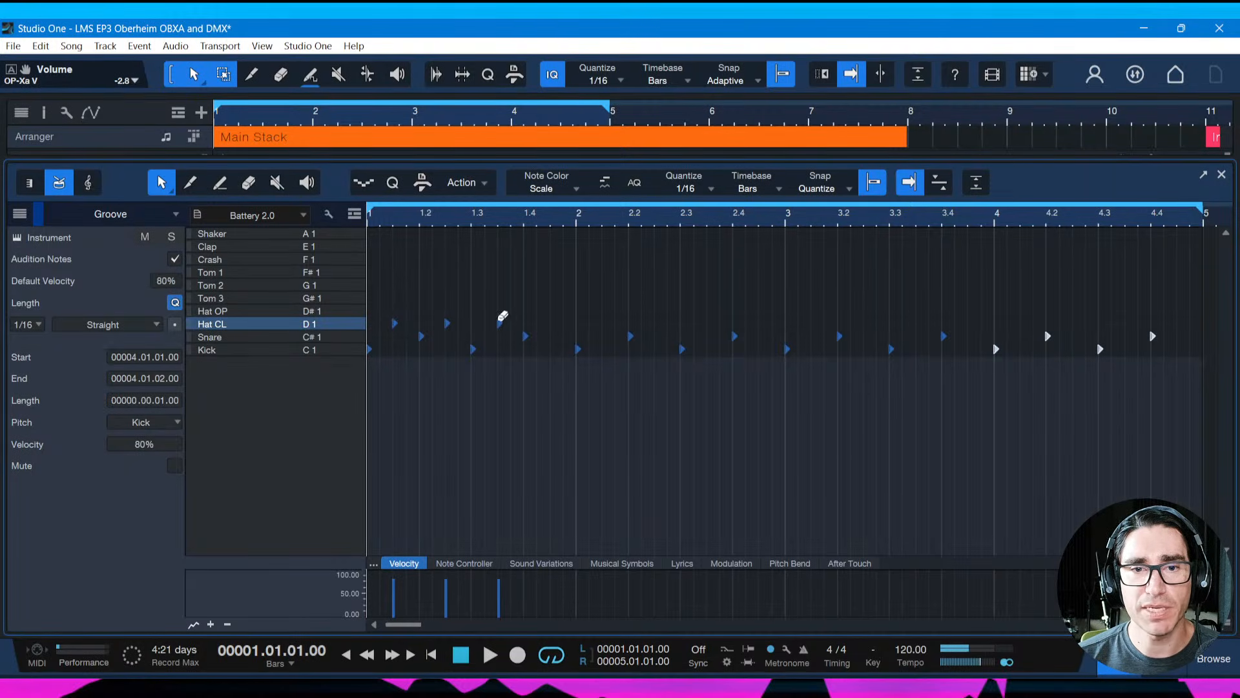
pyautogui.press('space')
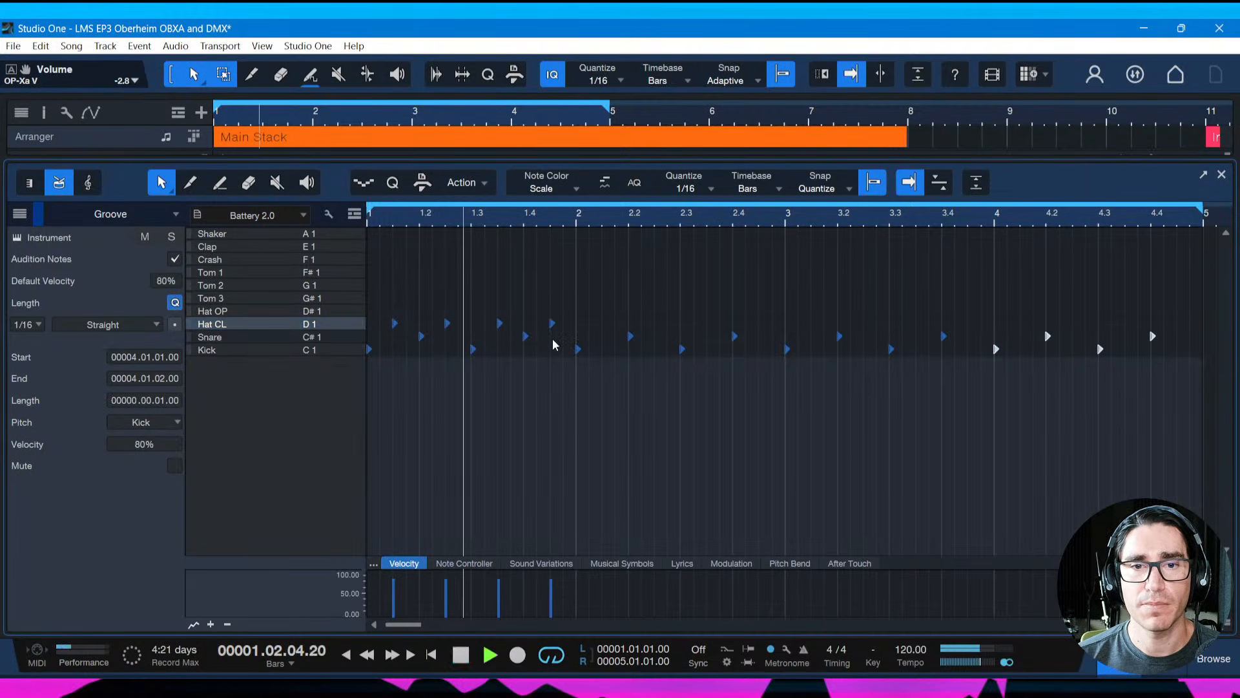
pyautogui.press('space')
# Duplicate the first bar's closed hi-hat notes three times through bar 4, play the groove, and save the song
pyautogui.moveTo(573, 332); pyautogui.dragTo(388, 292)
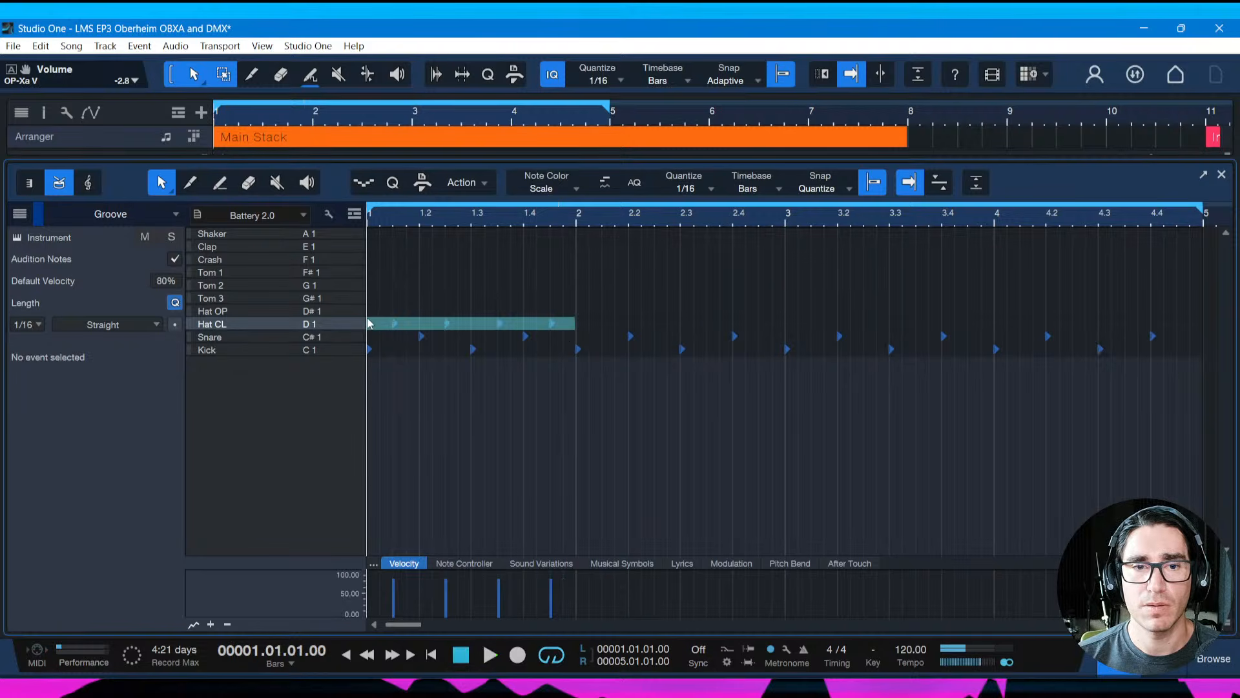
pyautogui.press('d')
pyautogui.press('d')
pyautogui.press('d')
pyautogui.press('space')
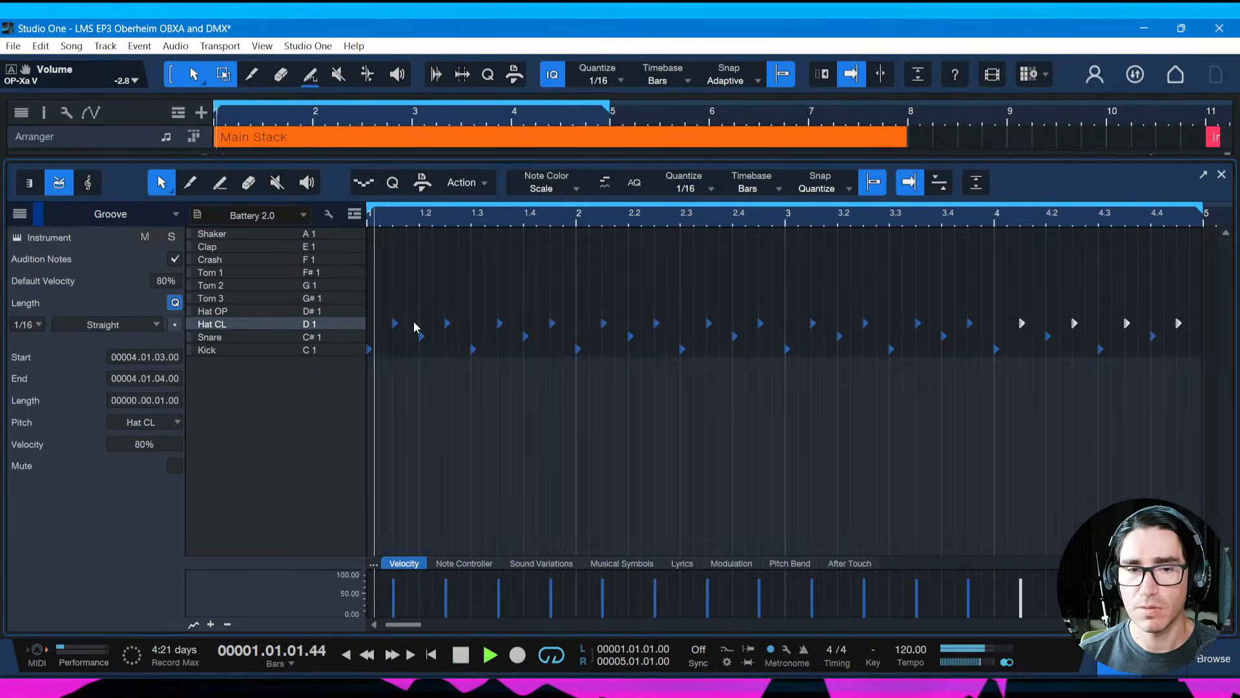
pyautogui.hotkey('ctrl', 's')
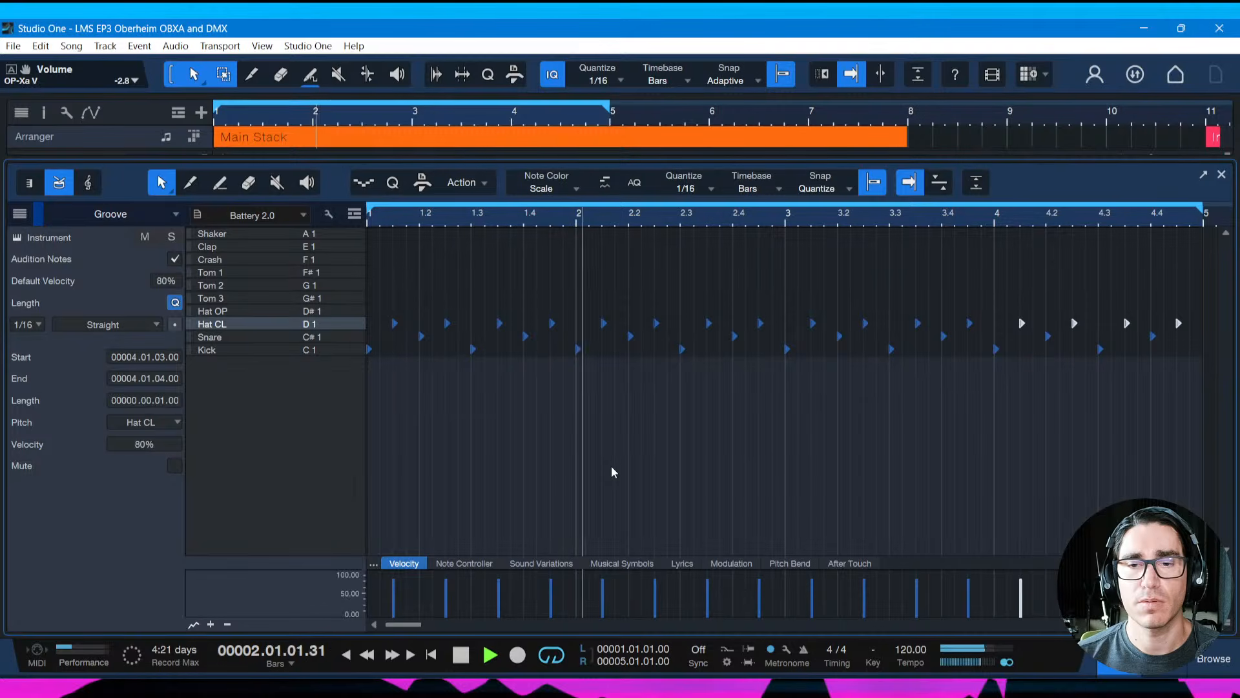
pyautogui.press('space')
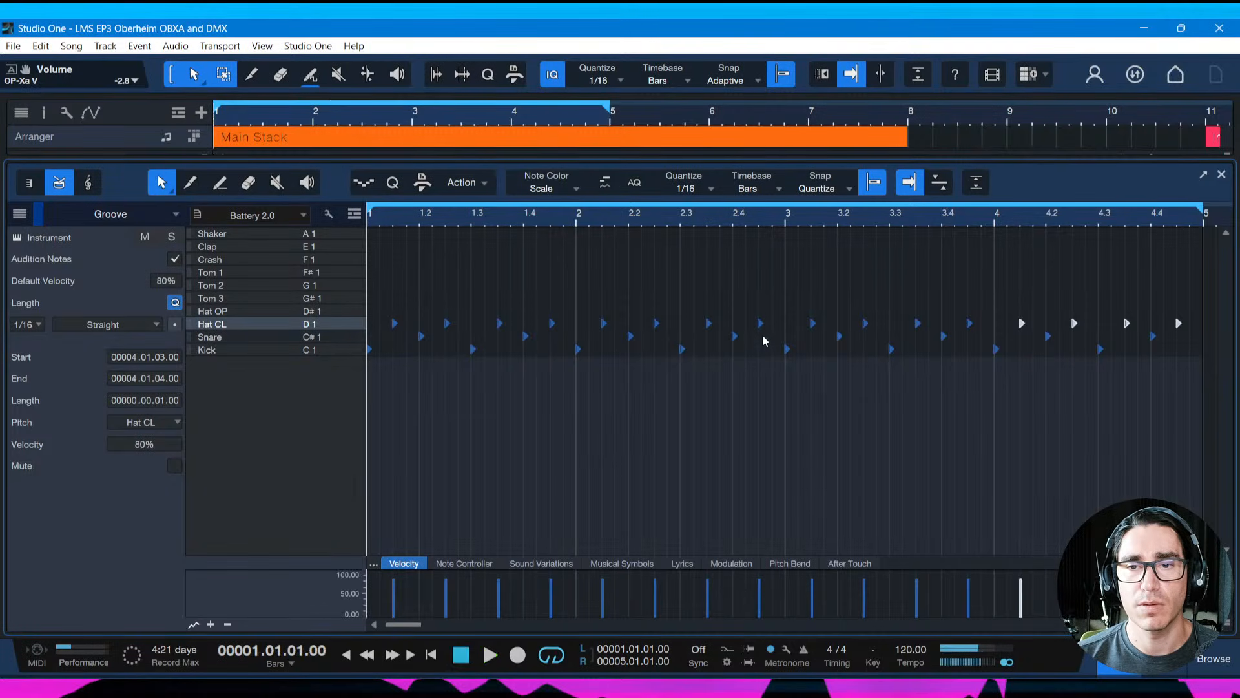
# Change the last hi-hat notes of bars 2 and 4 to Hat OP, play the groove, and save the song
pyautogui.click(761, 322)
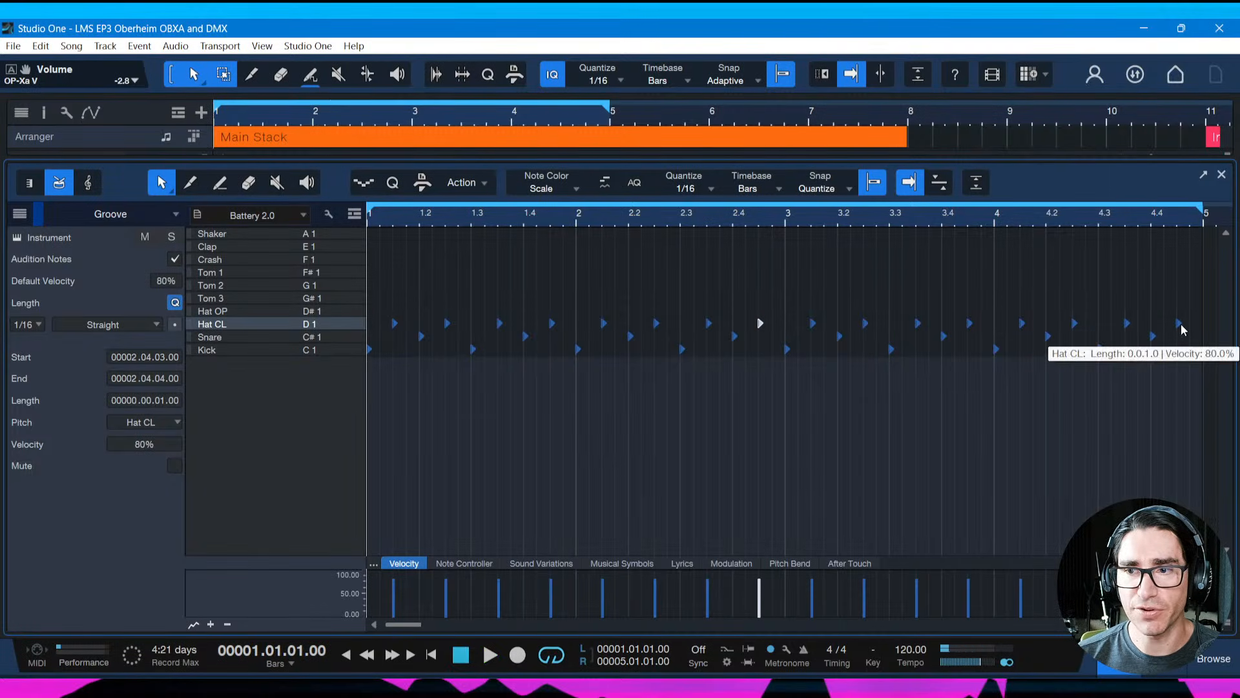
pyautogui.hotkey('shift', 'Up')
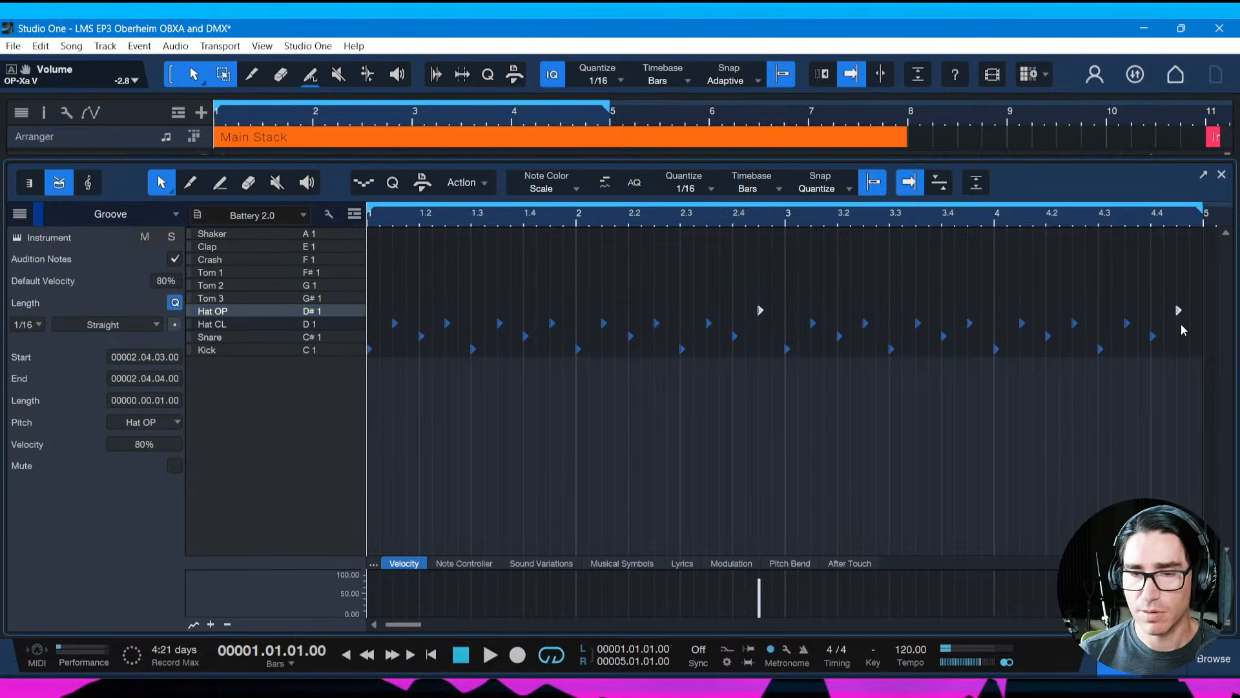
pyautogui.press('space')
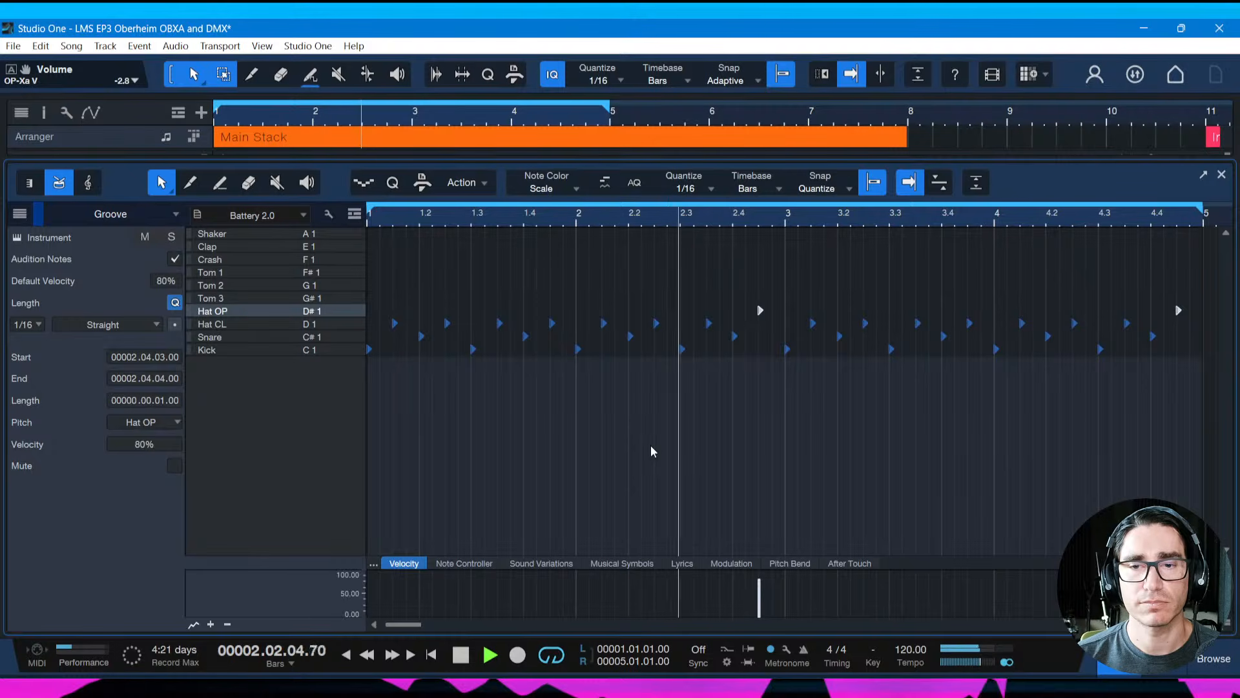
pyautogui.hotkey('ctrl', 's')
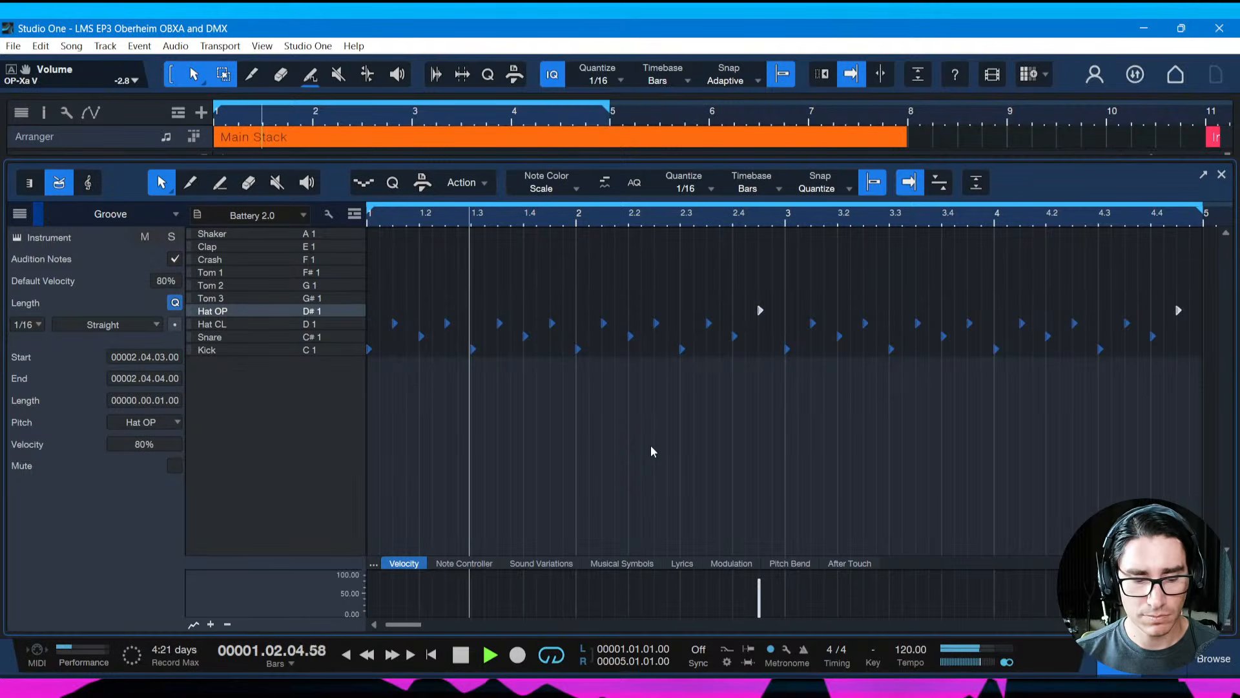
# In the mixer, set the OP-Xa V channel to -49.2, Kick to -1.4, Snare to -0.5, and Hats to -14.9
pyautogui.press('F3')
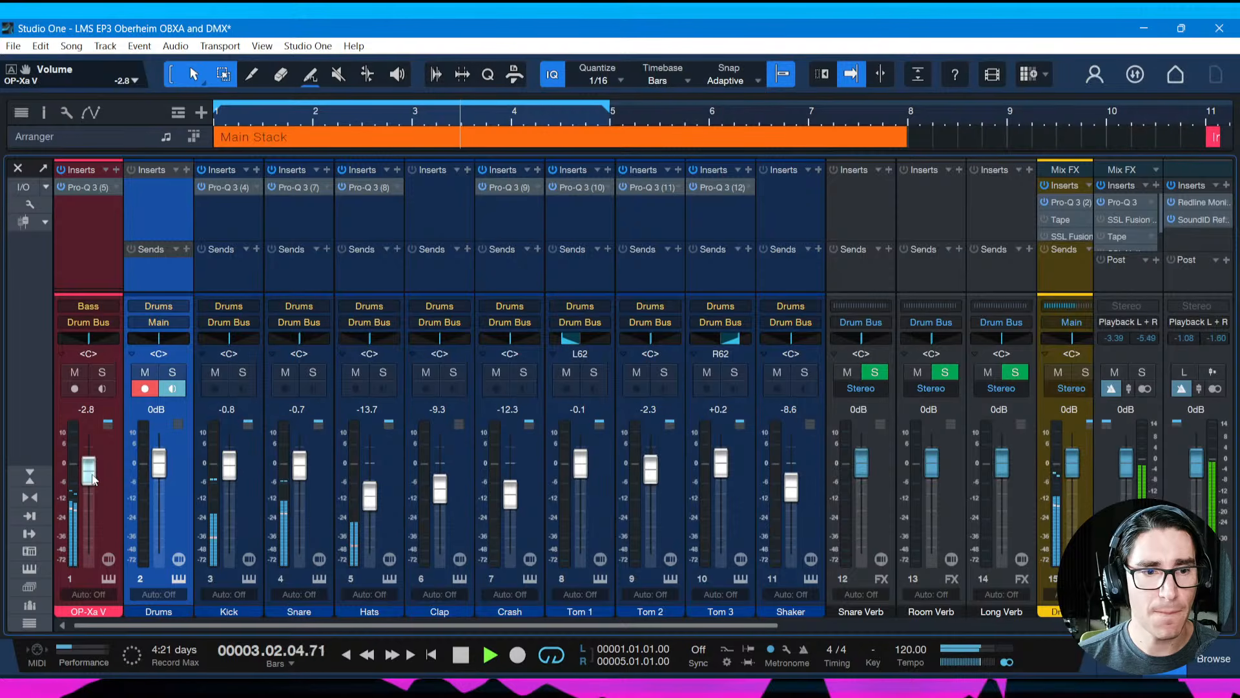
pyautogui.moveTo(91, 474); pyautogui.dragTo(88, 539)
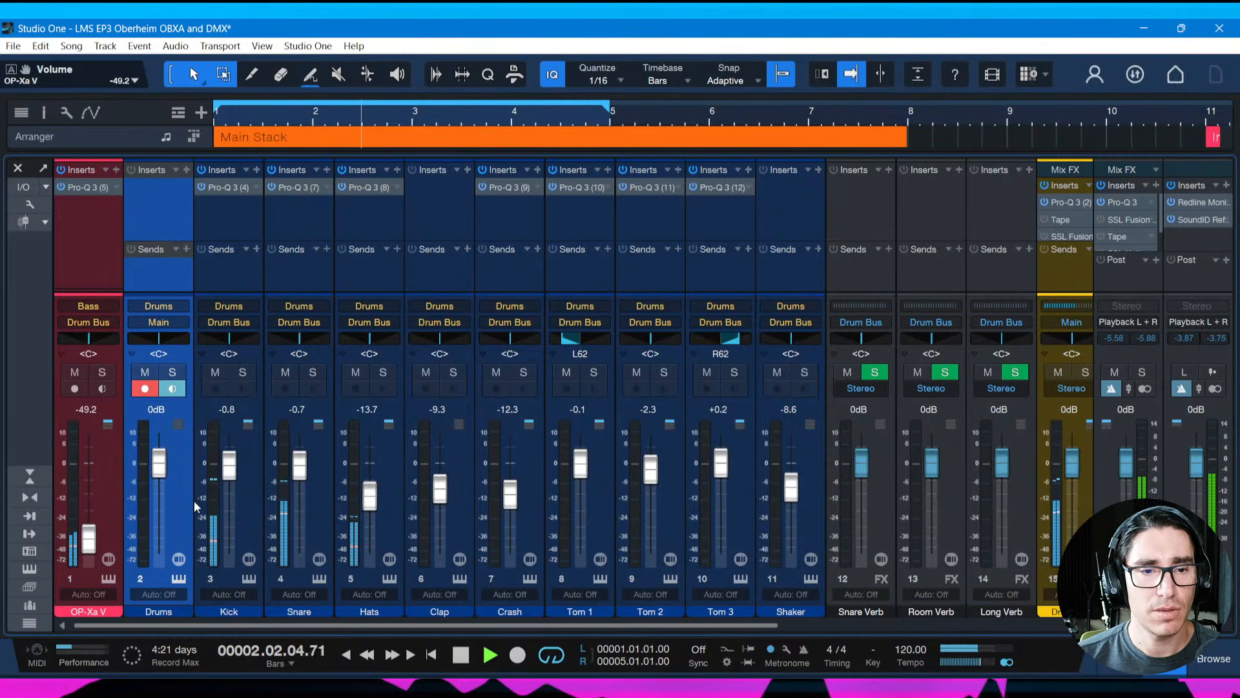
pyautogui.click(227, 476)
pyautogui.moveTo(228, 476); pyautogui.dragTo(300, 478)
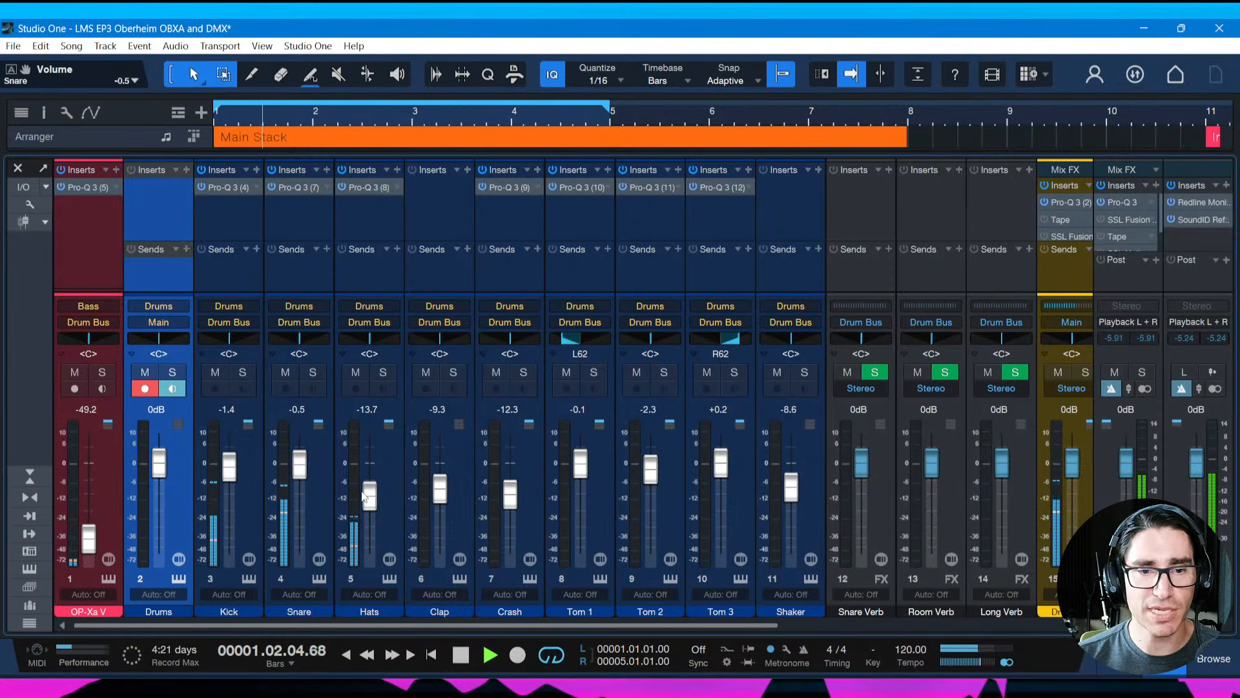
pyautogui.moveTo(369, 495); pyautogui.dragTo(367, 501)
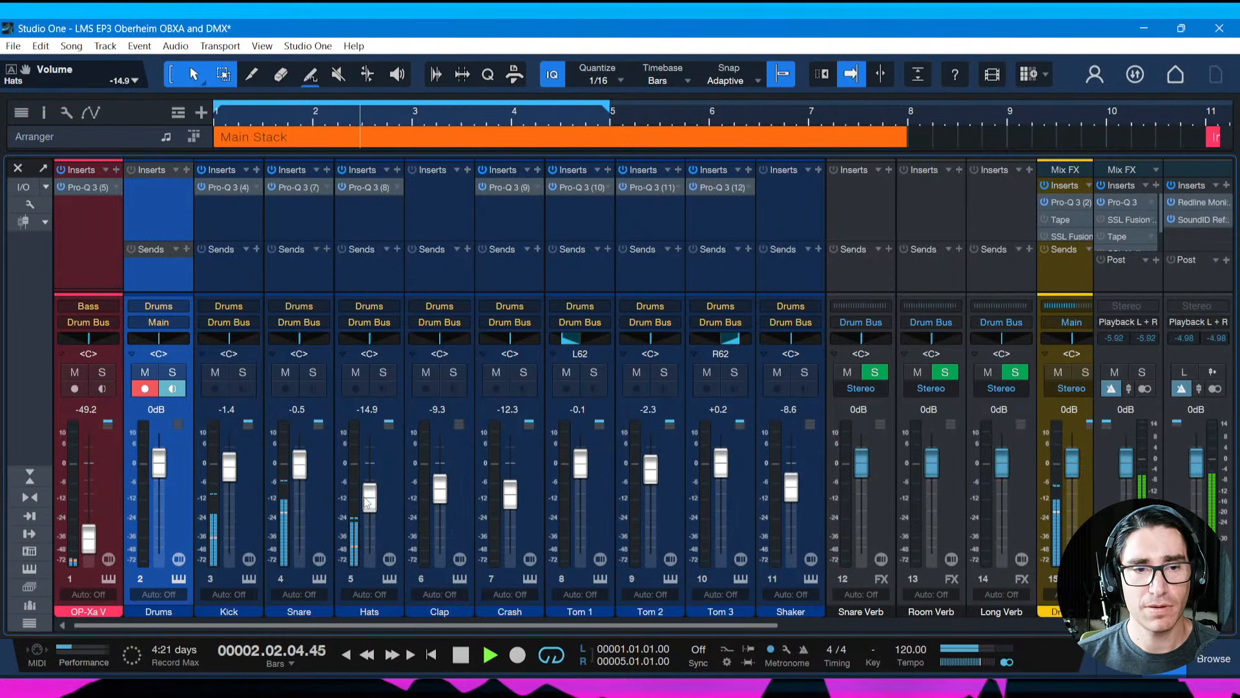
# Open the Kick channel's Battery instrument, set the kick's volume envelope decay to 97.3 ms, and compare it with the envelope off and on
pyautogui.click(250, 465)
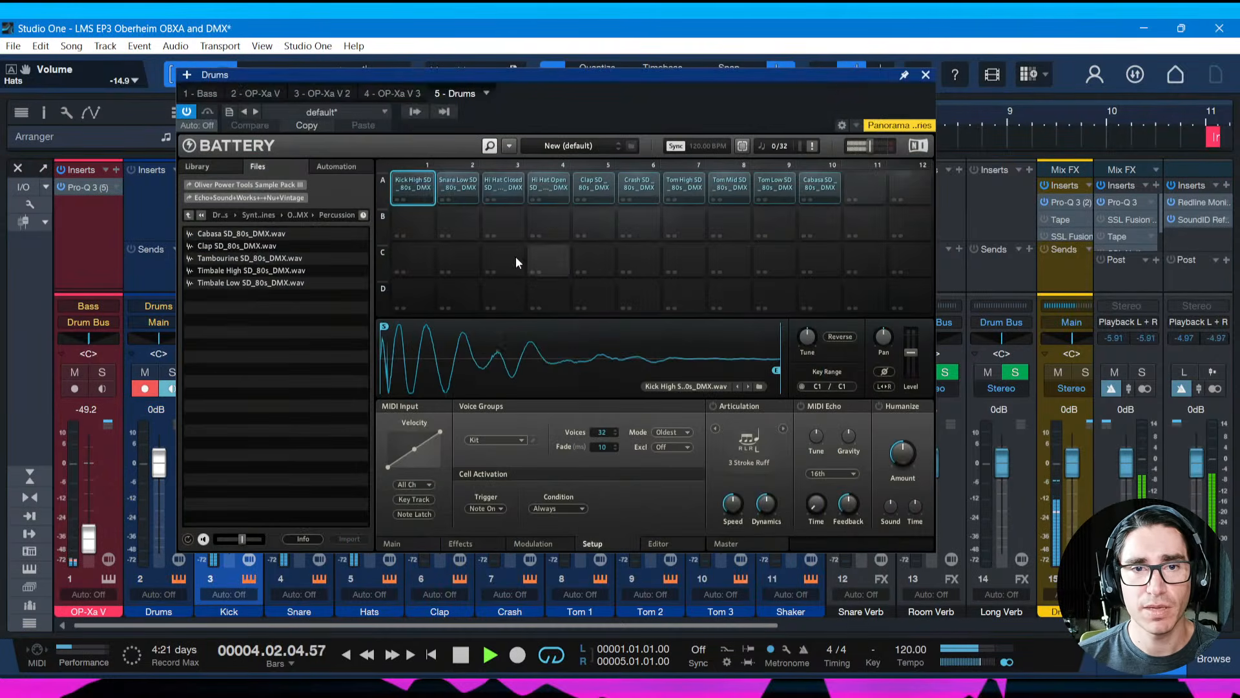
pyautogui.moveTo(475, 87); pyautogui.dragTo(507, 86)
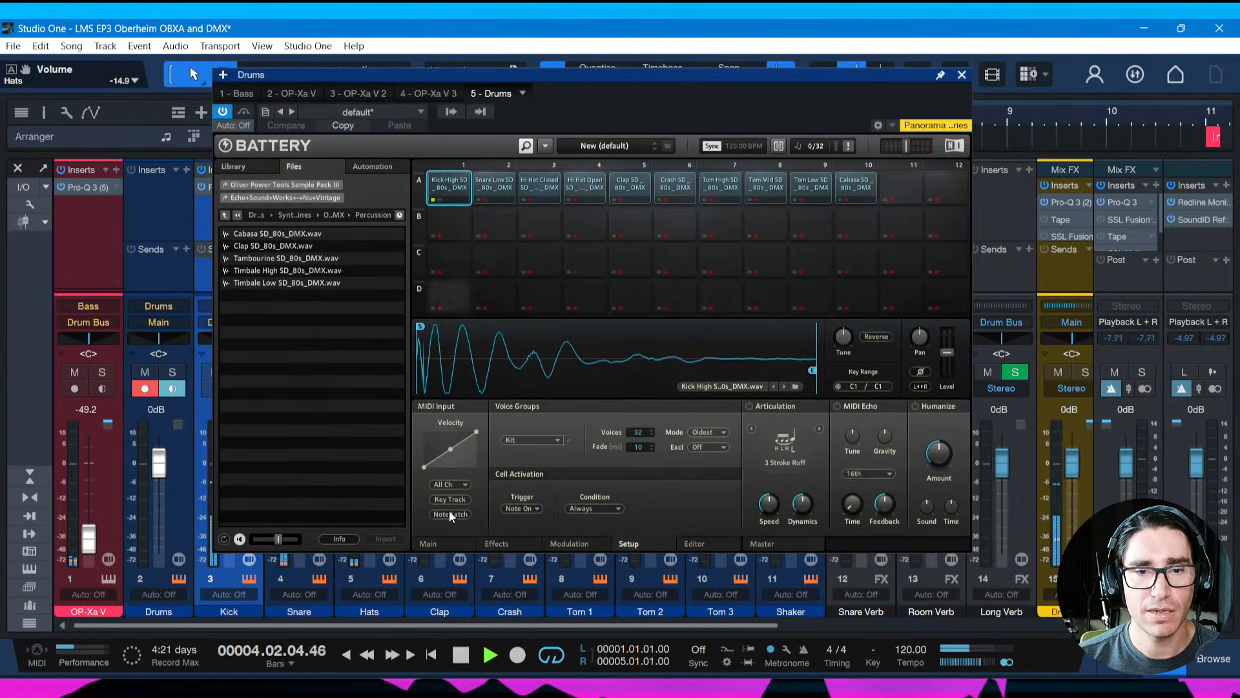
pyautogui.click(439, 544)
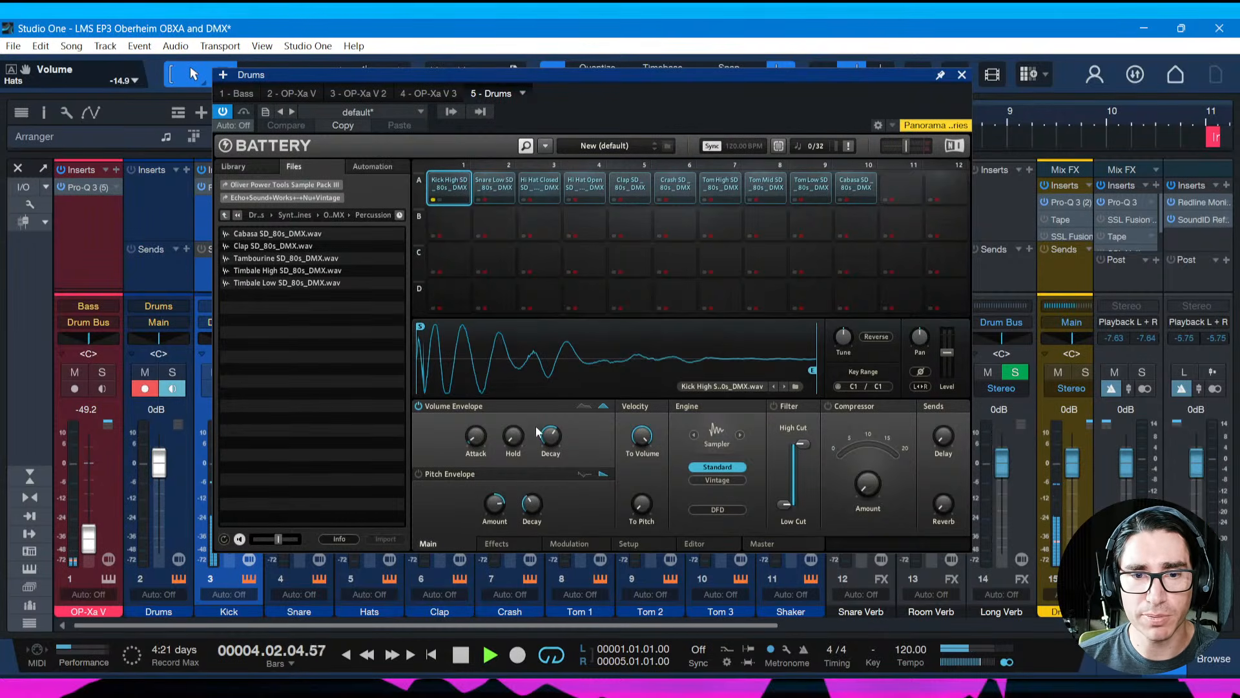
pyautogui.moveTo(550, 437); pyautogui.dragTo(550, 458)
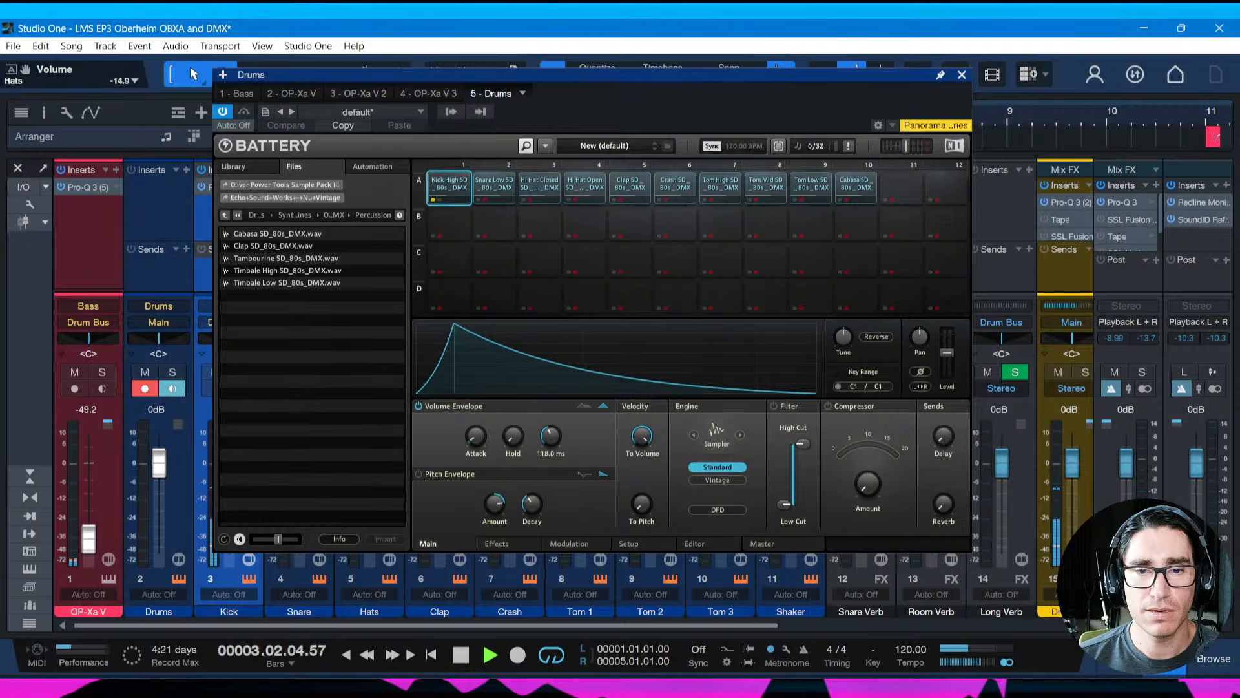
pyautogui.moveTo(549, 458); pyautogui.dragTo(550, 462)
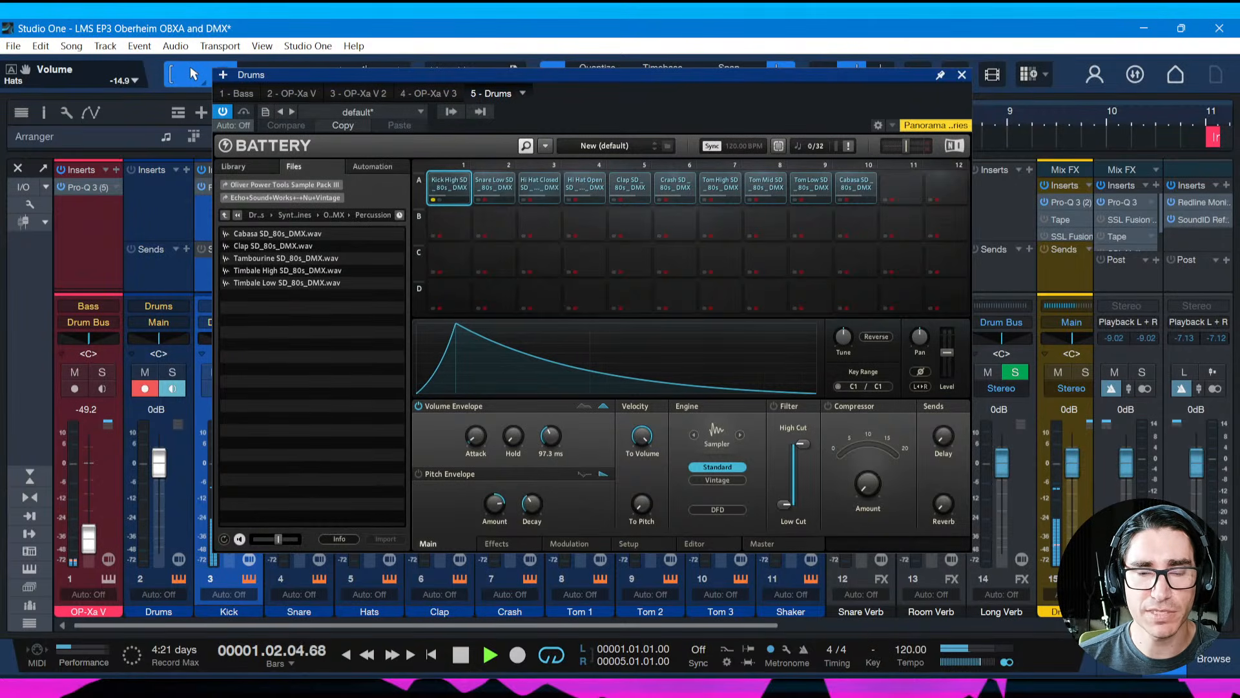
pyautogui.click(419, 407)
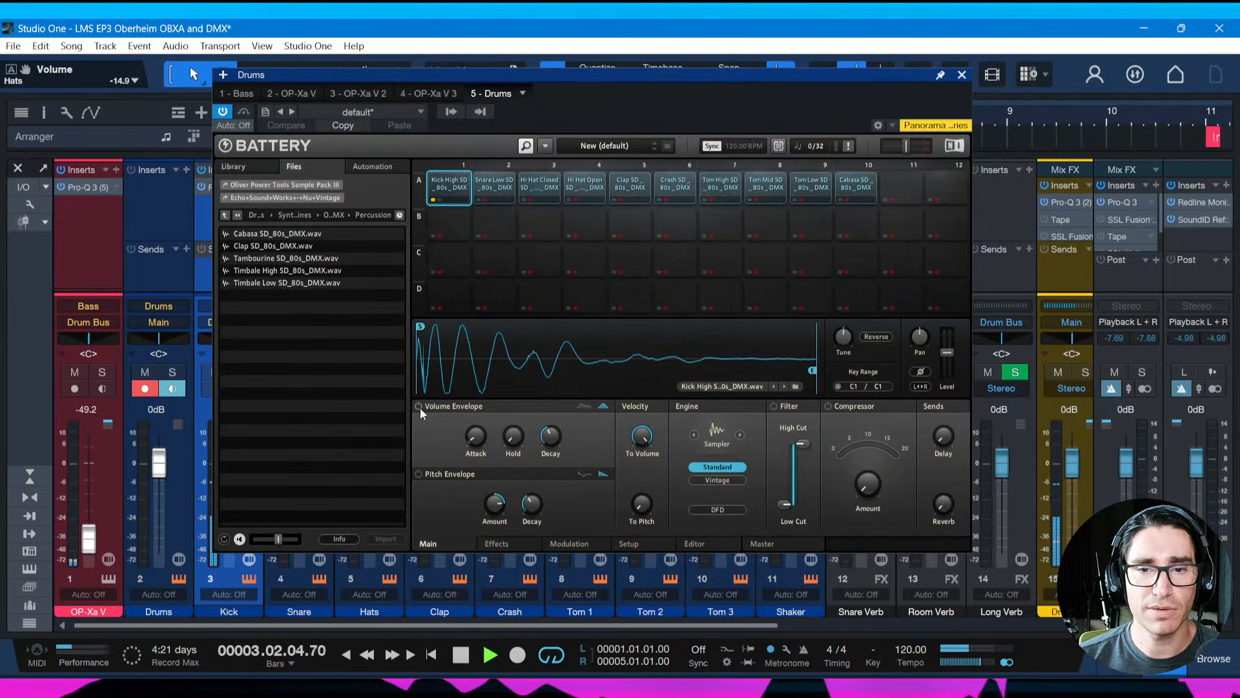
pyautogui.click(420, 408)
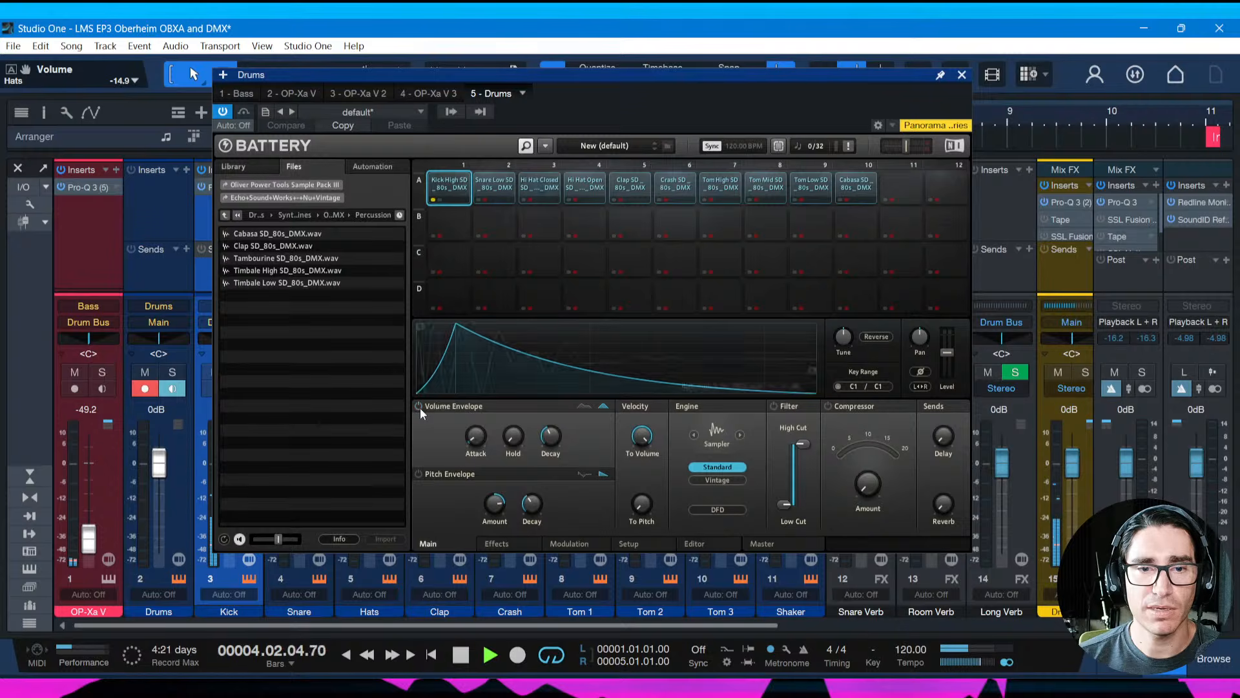
# Switch on the kick's volume envelope in Battery and raise the Kick channel to +0.1 in the mixer
pyautogui.click(420, 409)
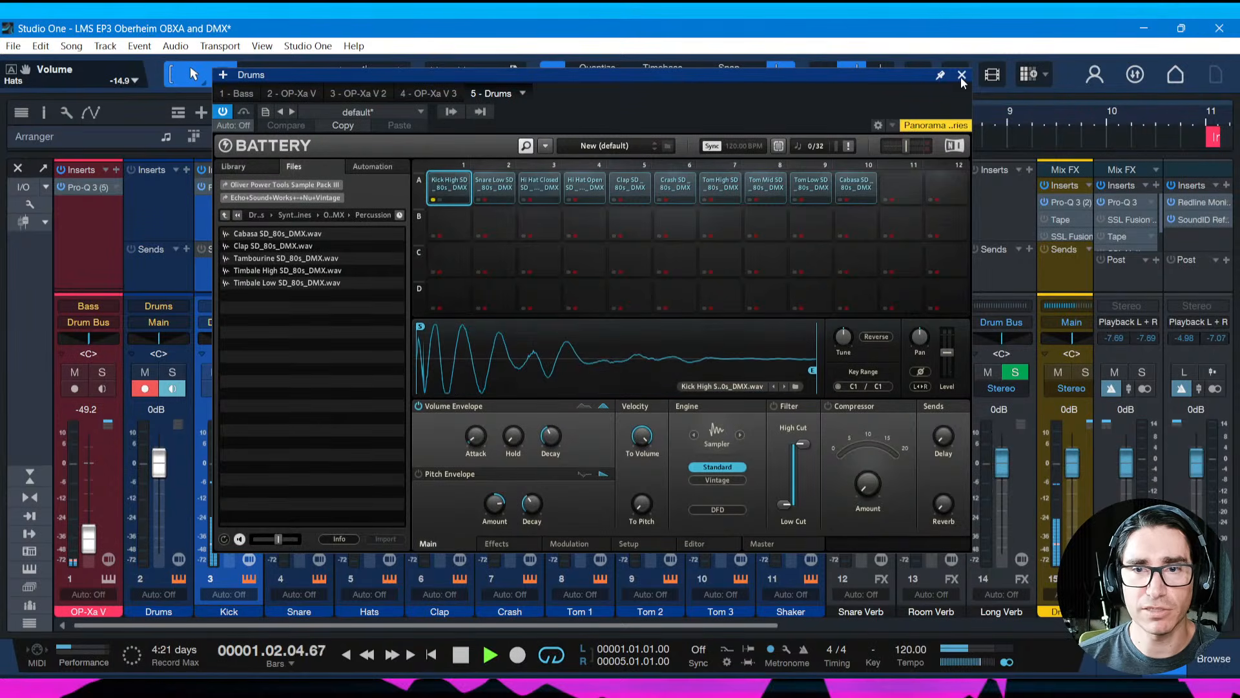
pyautogui.click(961, 76)
pyautogui.moveTo(231, 481); pyautogui.dragTo(231, 476)
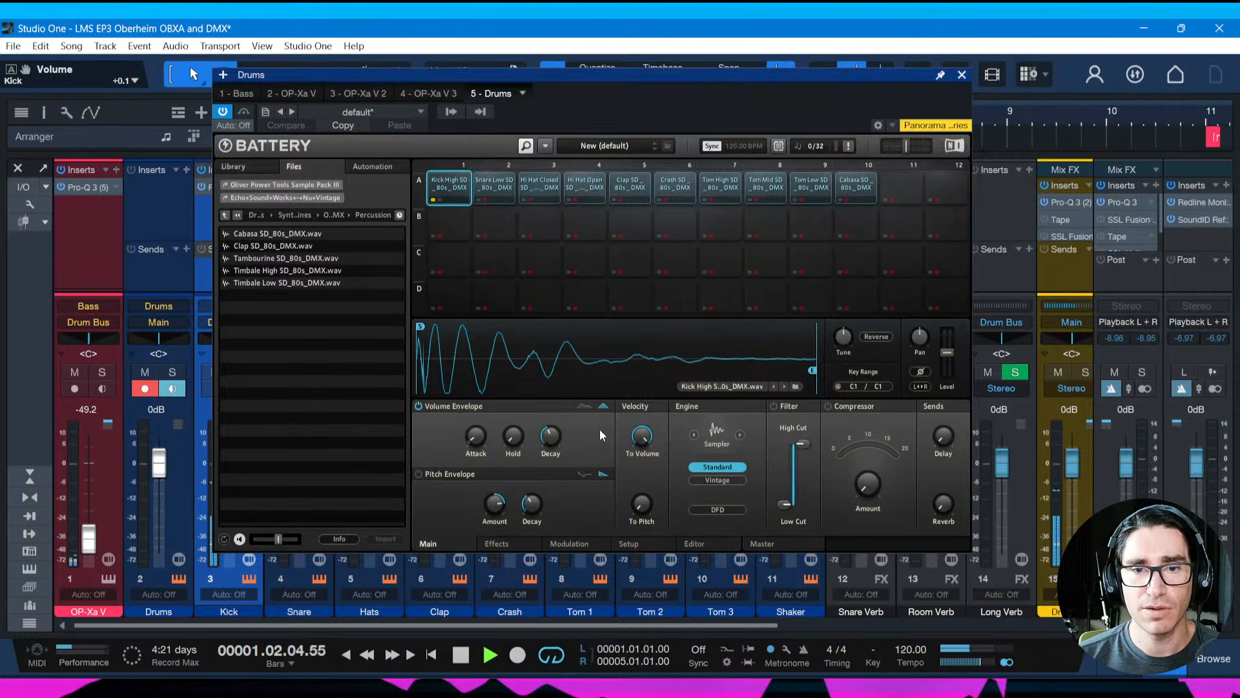
# Lengthen the decay of the kick's volume envelope slightly in Battery, and save the song
pyautogui.moveTo(552, 437); pyautogui.dragTo(552, 430)
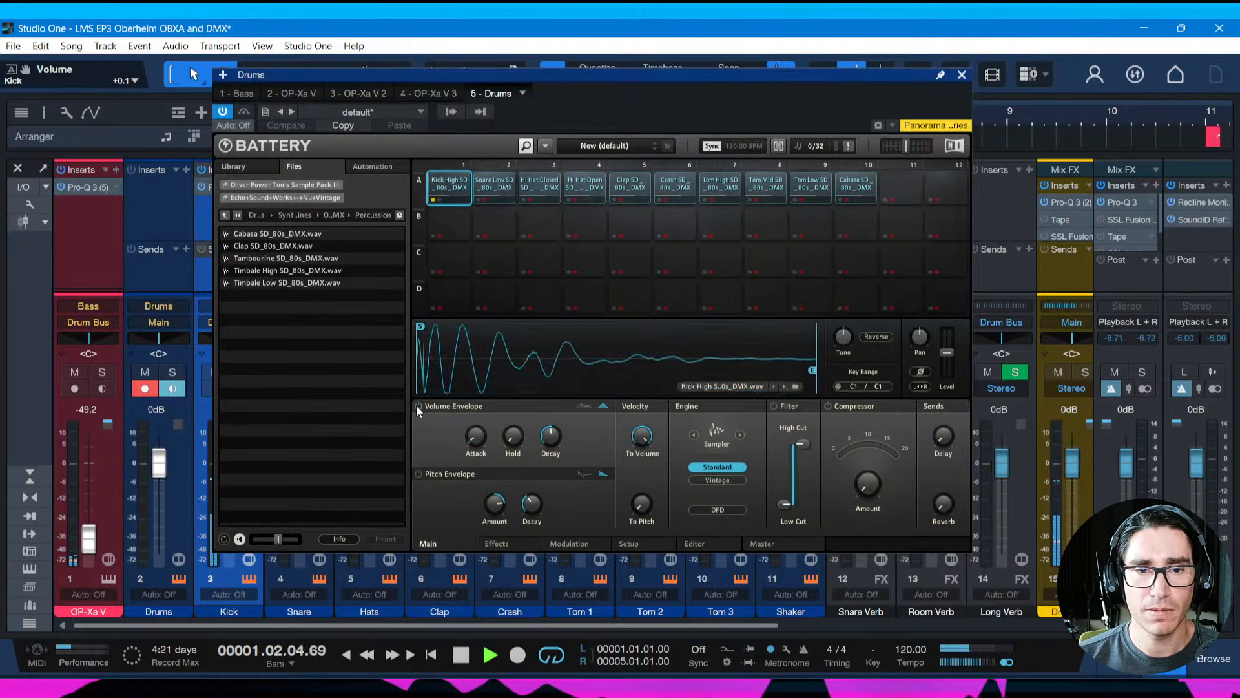
pyautogui.click(961, 74)
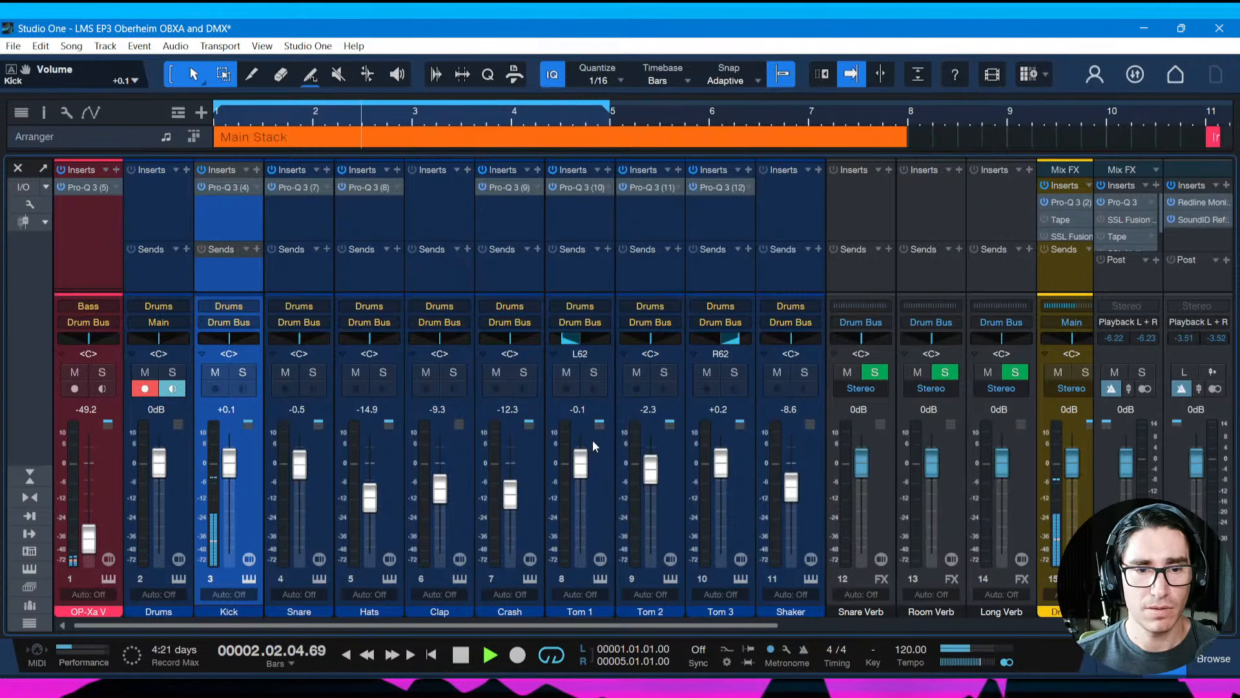
pyautogui.hotkey('ctrl', 's')
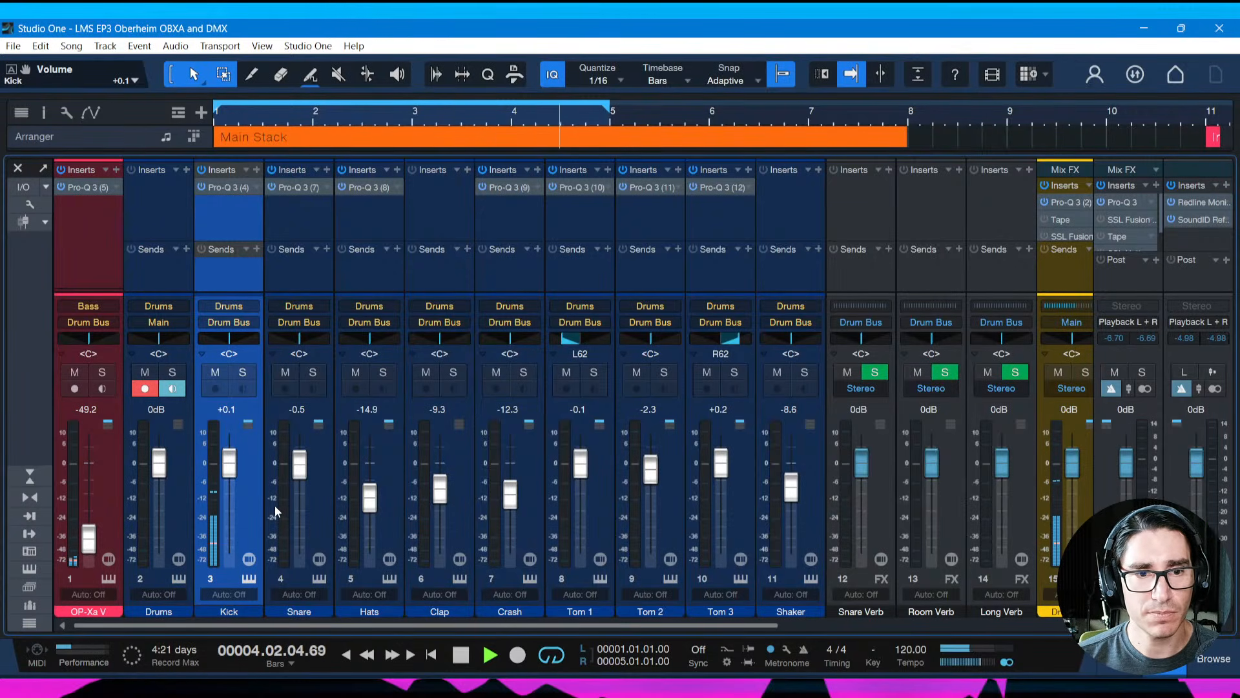
# Restart the groove, raise the OP-Xa V channel to -4.3 while it plays, and save the song
pyautogui.press('space')
pyautogui.press('F3')
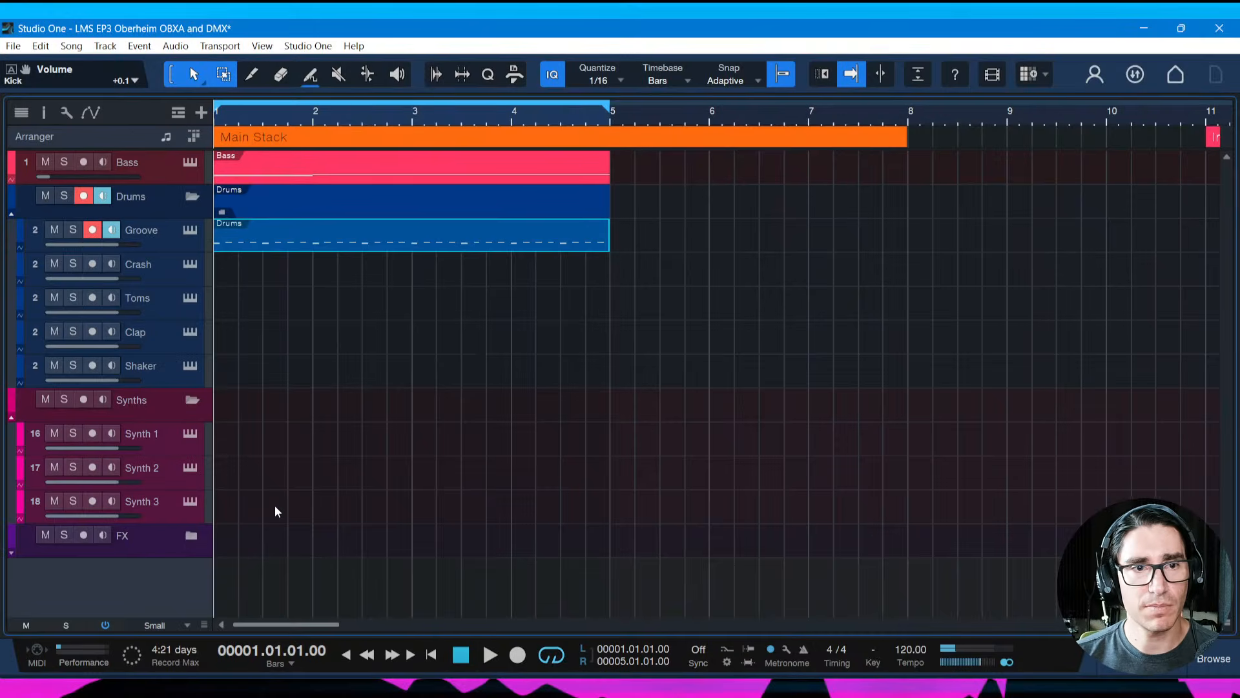
pyautogui.press('F3')
pyautogui.press('space')
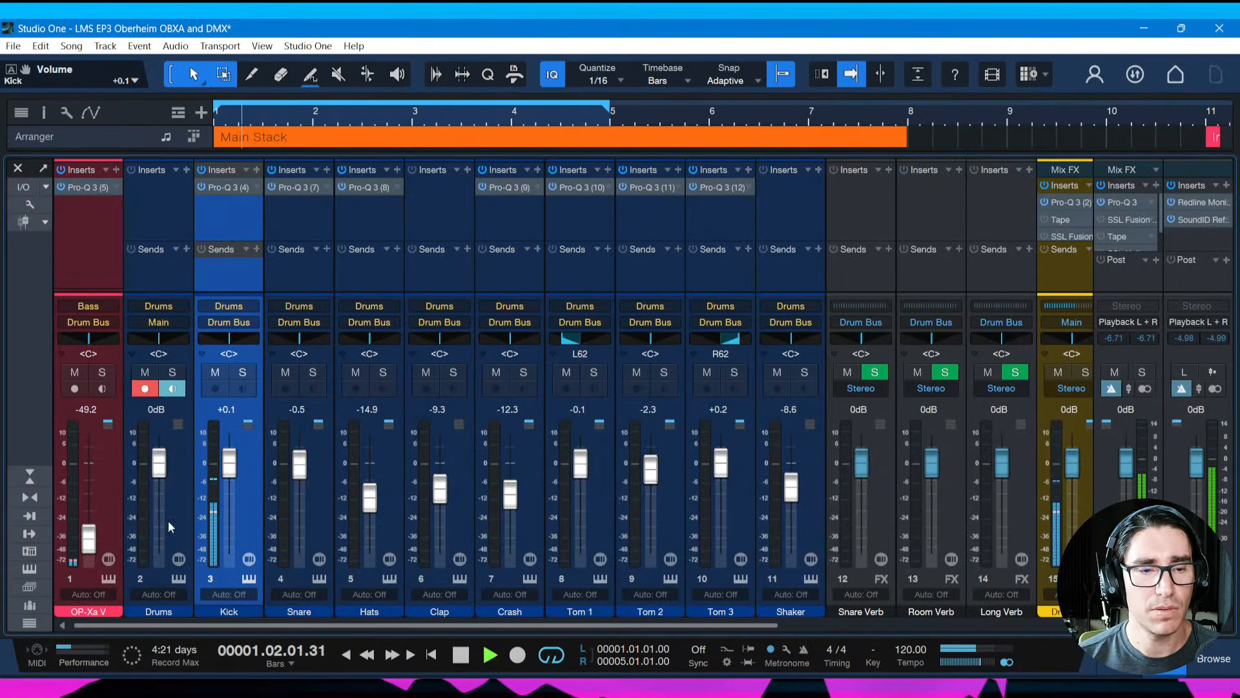
pyautogui.moveTo(88, 538); pyautogui.dragTo(93, 476)
pyautogui.hotkey('ctrl', 's')
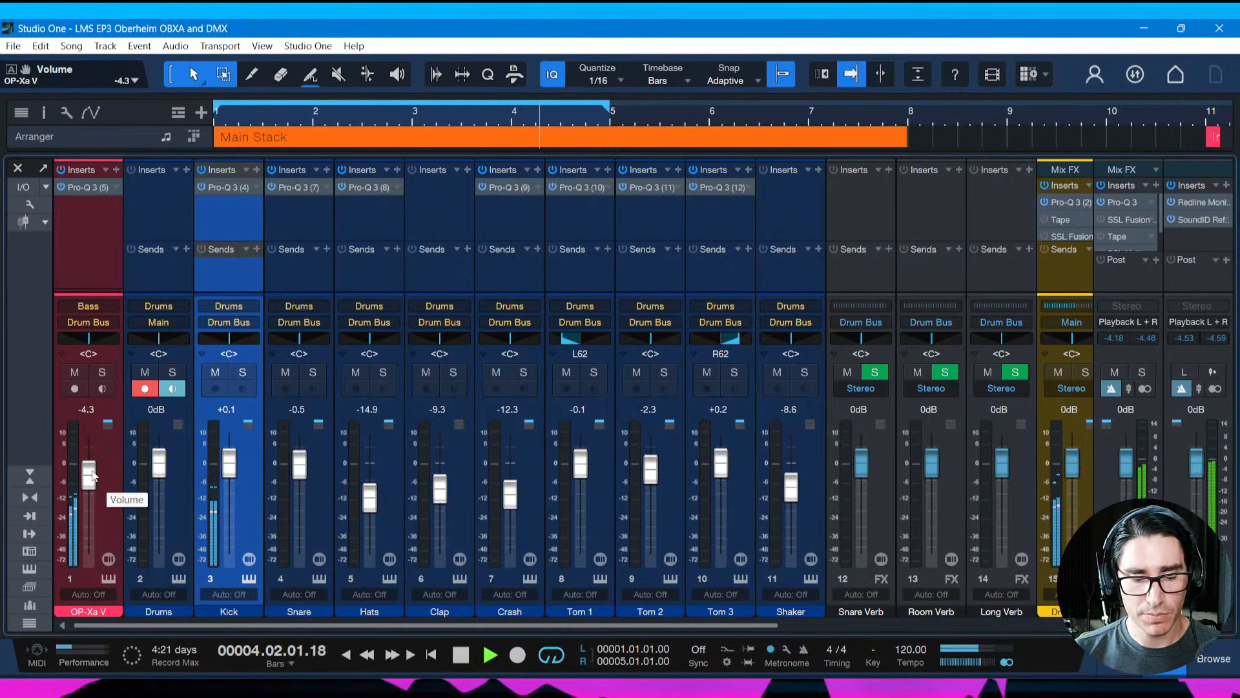
pyautogui.press('F3')
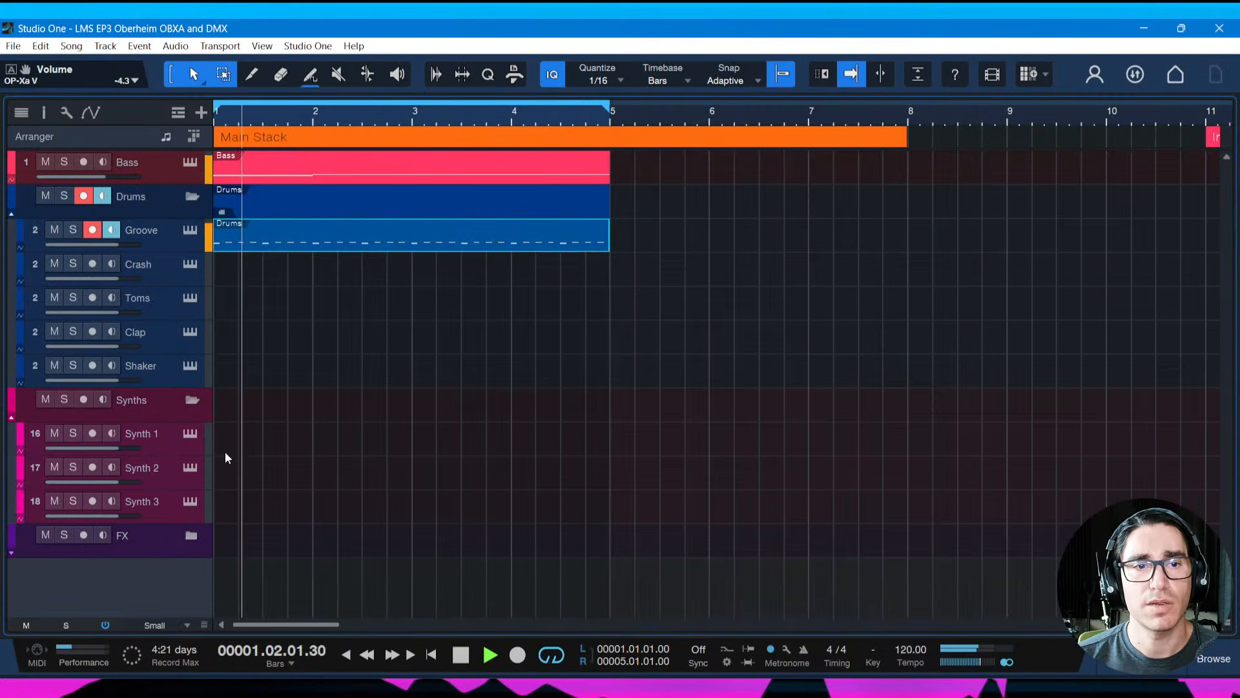
pyautogui.press('F3')
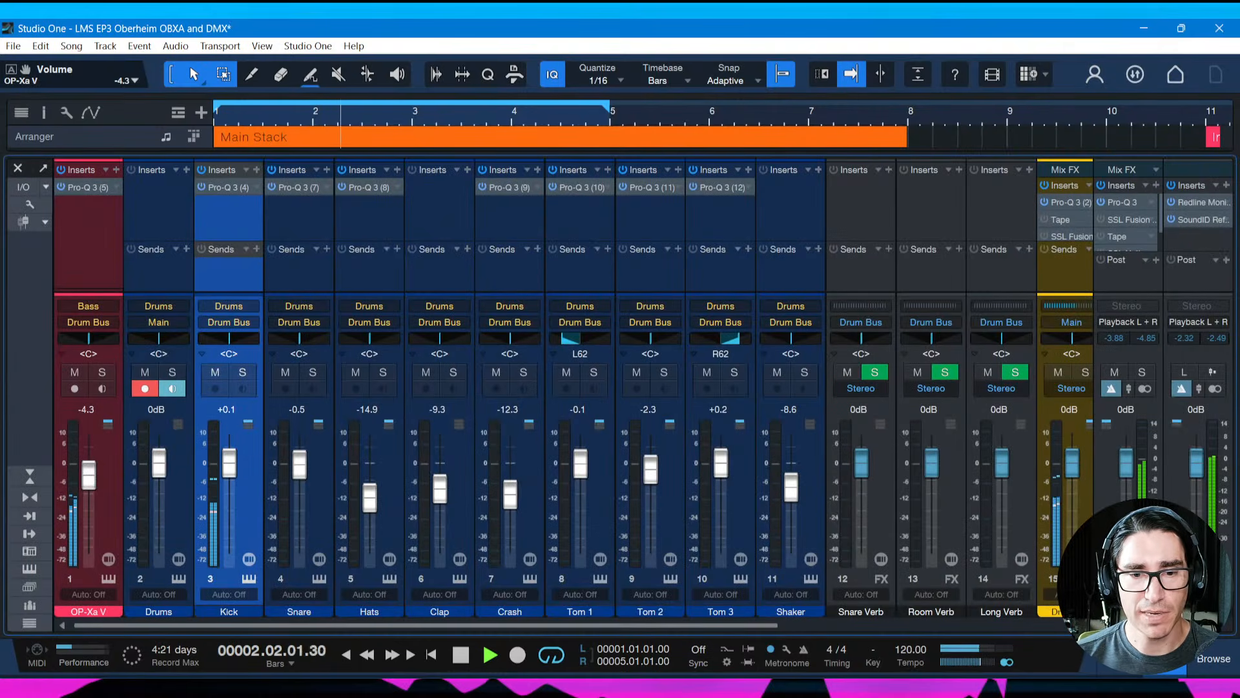
# Try the Hats channel at +1.3 while the groove plays, and stop playback
pyautogui.moveTo(375, 508); pyautogui.dragTo(370, 471)
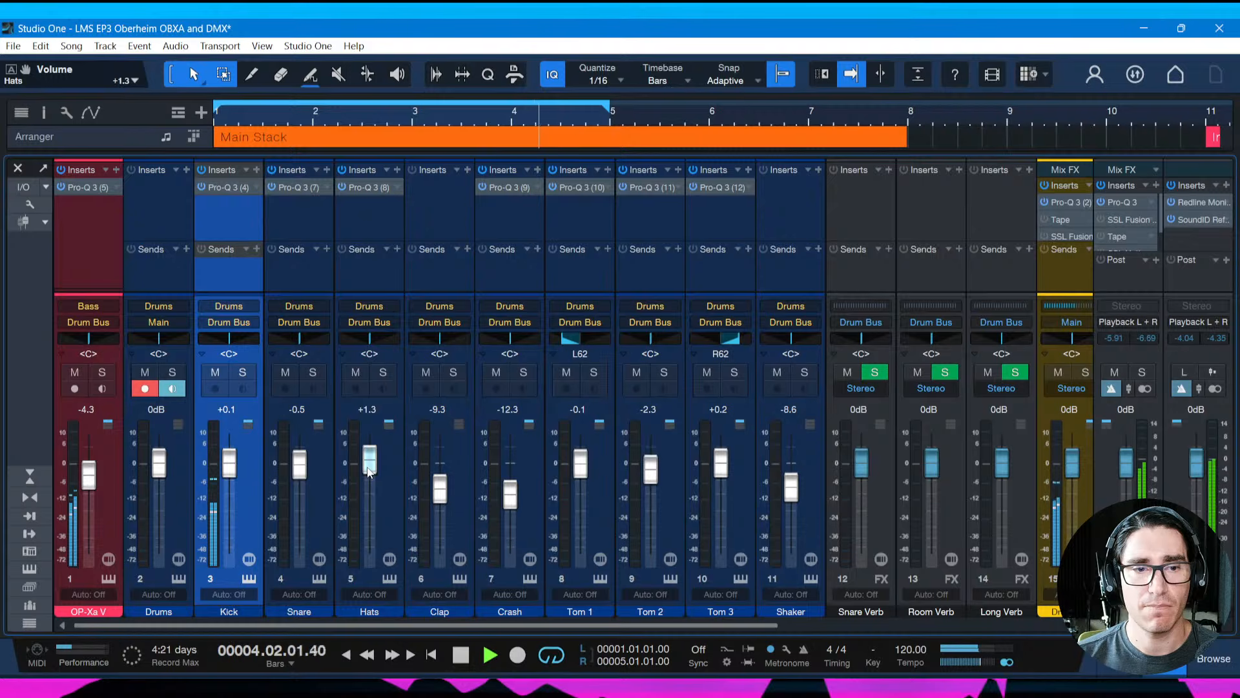
pyautogui.click(390, 474)
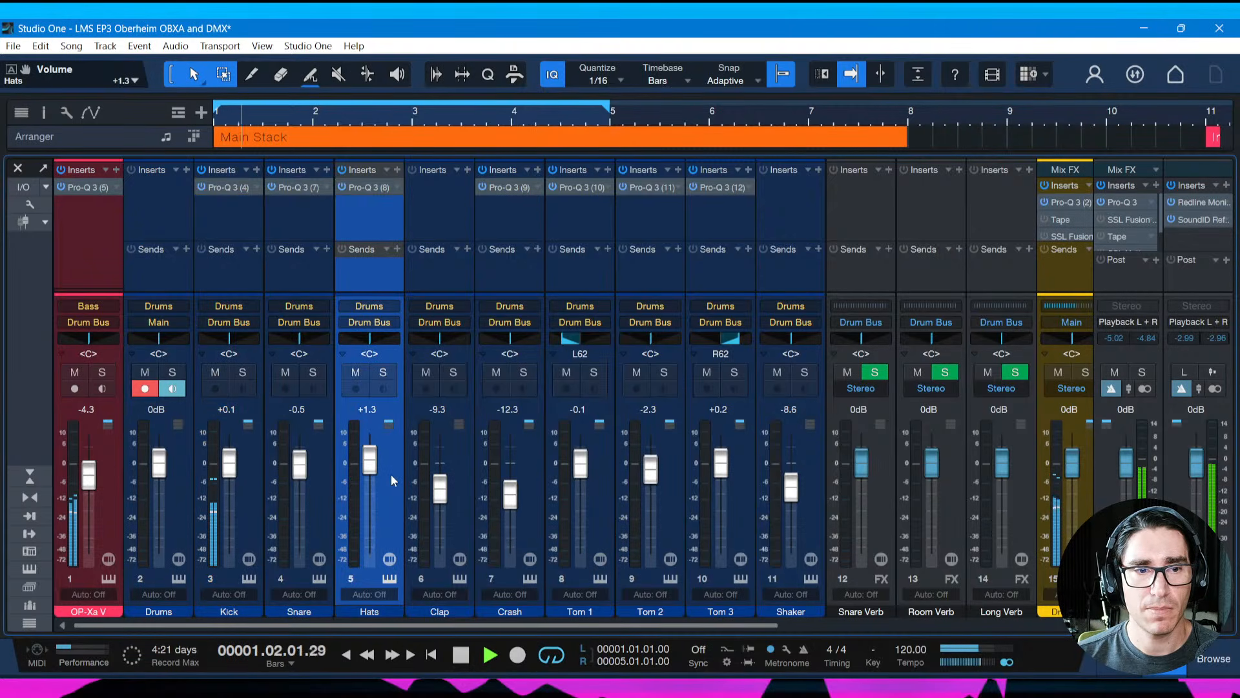
pyautogui.press('space')
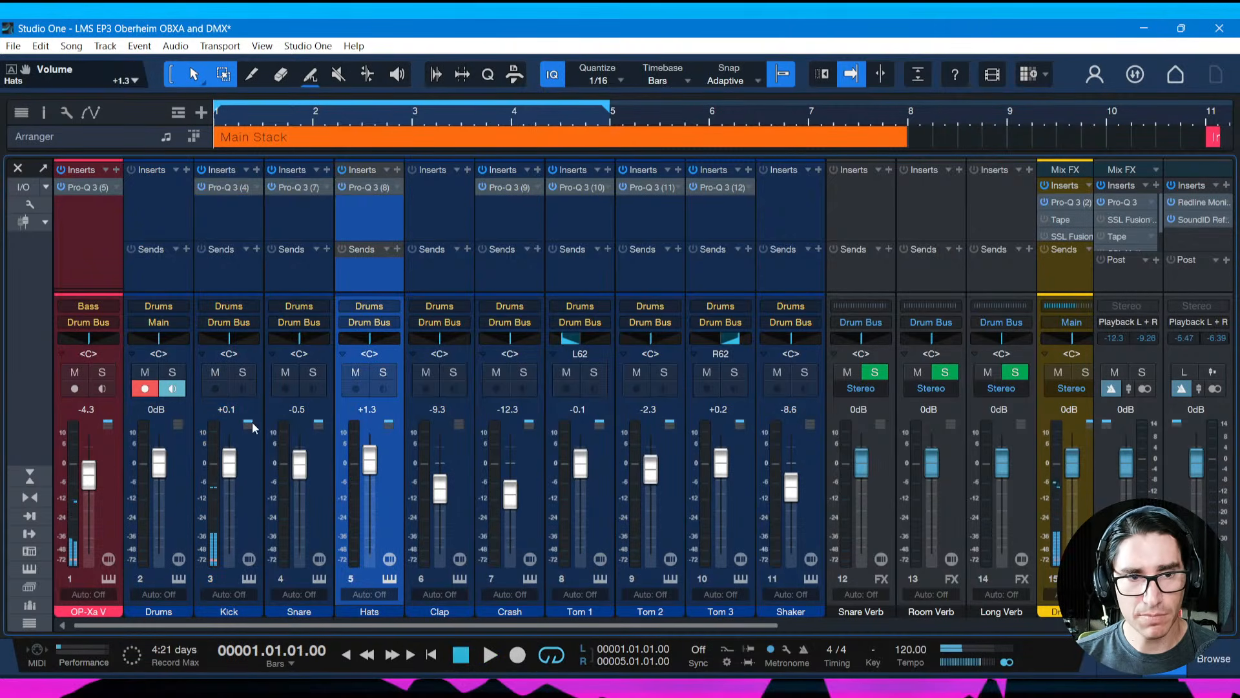
# Check the Hats channel's Battery instrument, restart the groove, set the Hats channel to -7.2, and save the song
pyautogui.click(388, 580)
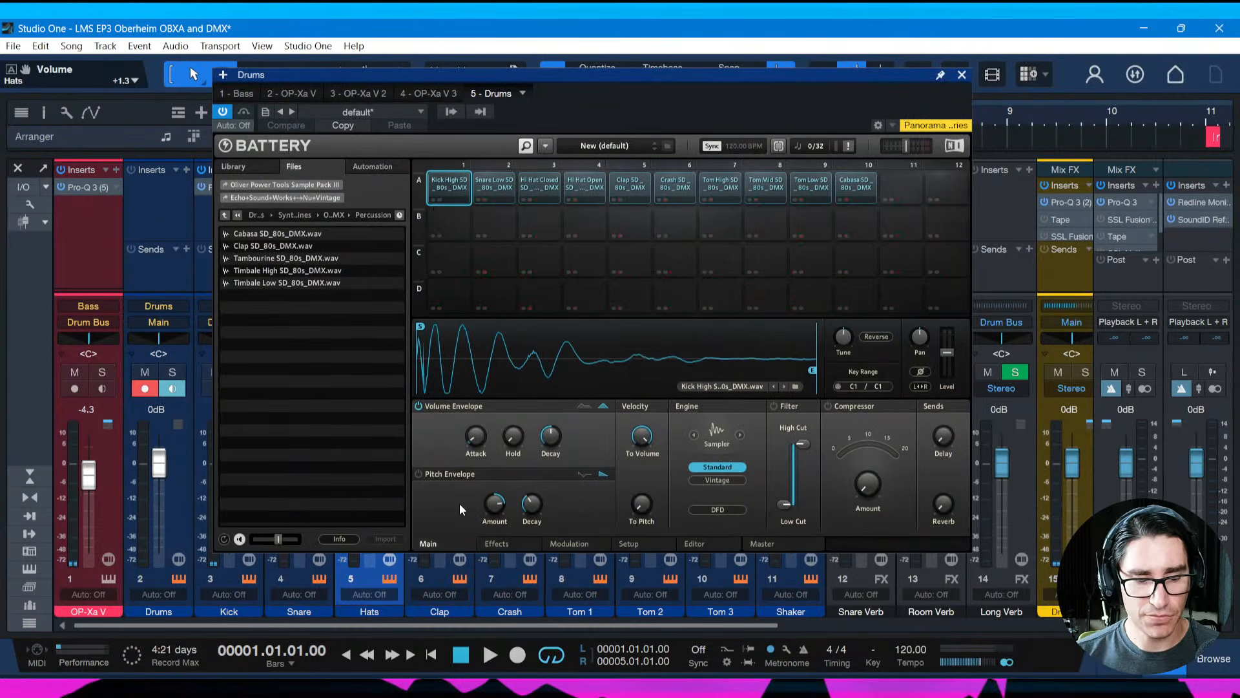
pyautogui.press('Escape')
pyautogui.press('space')
pyautogui.hotkey('ctrl', 's')
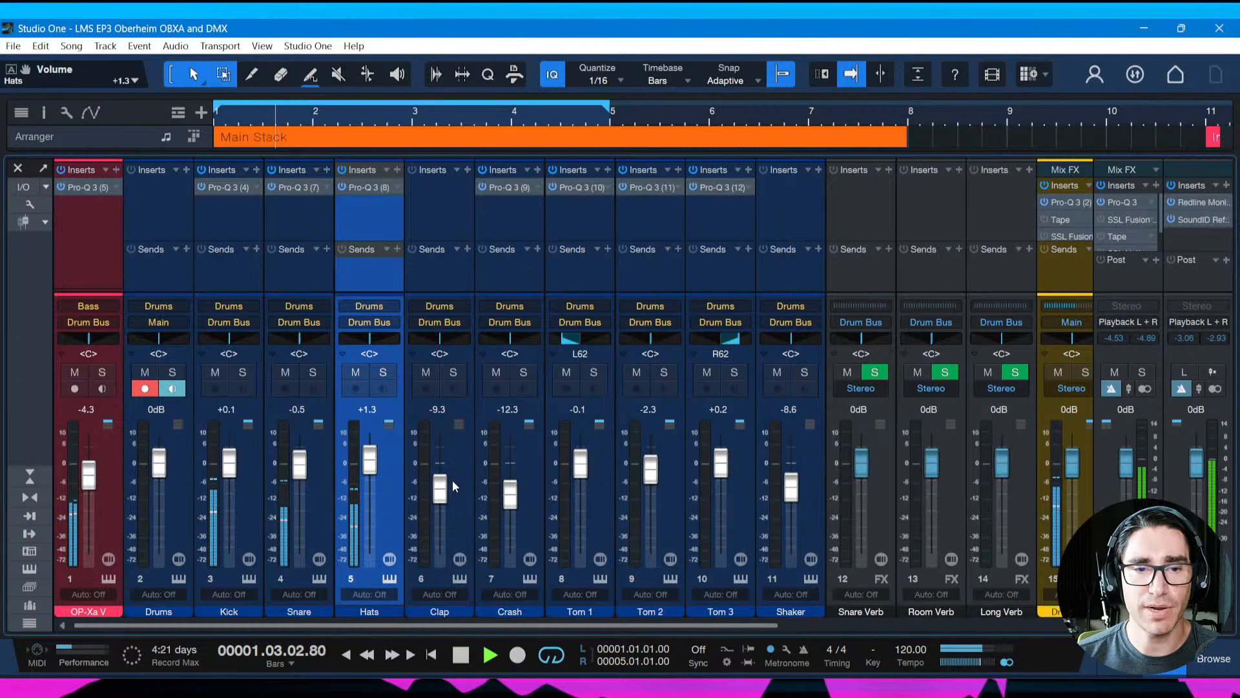
pyautogui.moveTo(371, 467); pyautogui.dragTo(374, 494)
pyautogui.hotkey('ctrl', 's')
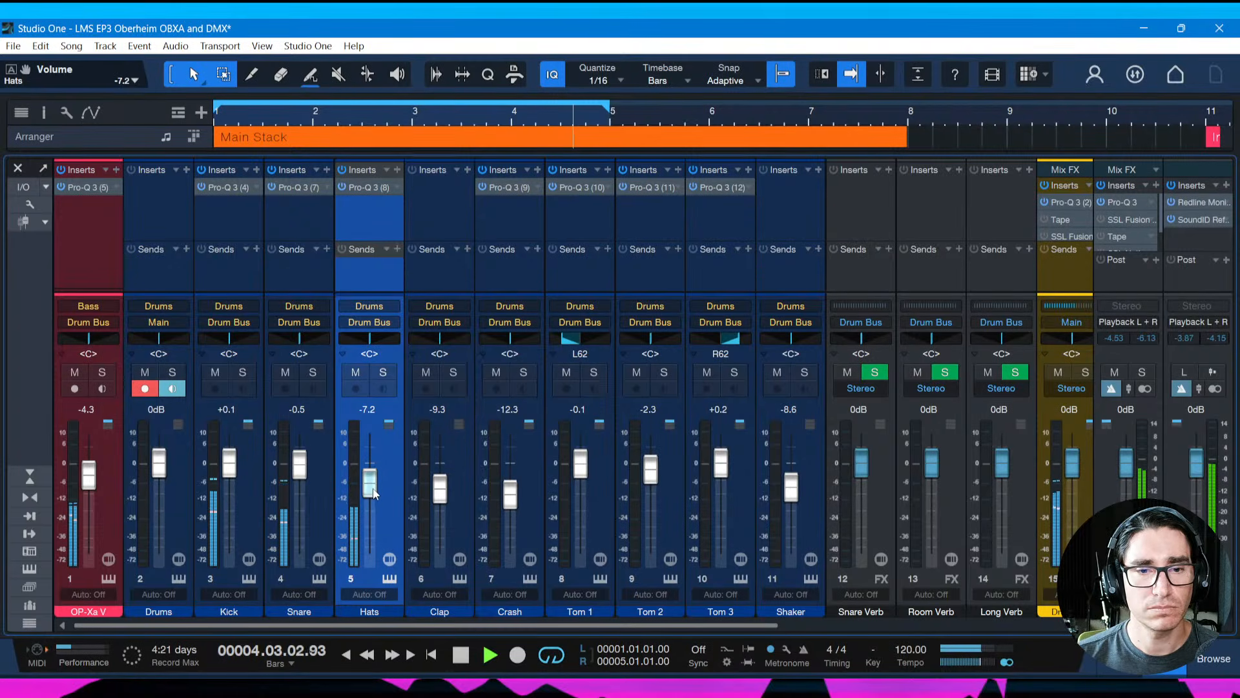
pyautogui.hotkey('ctrl', 's')
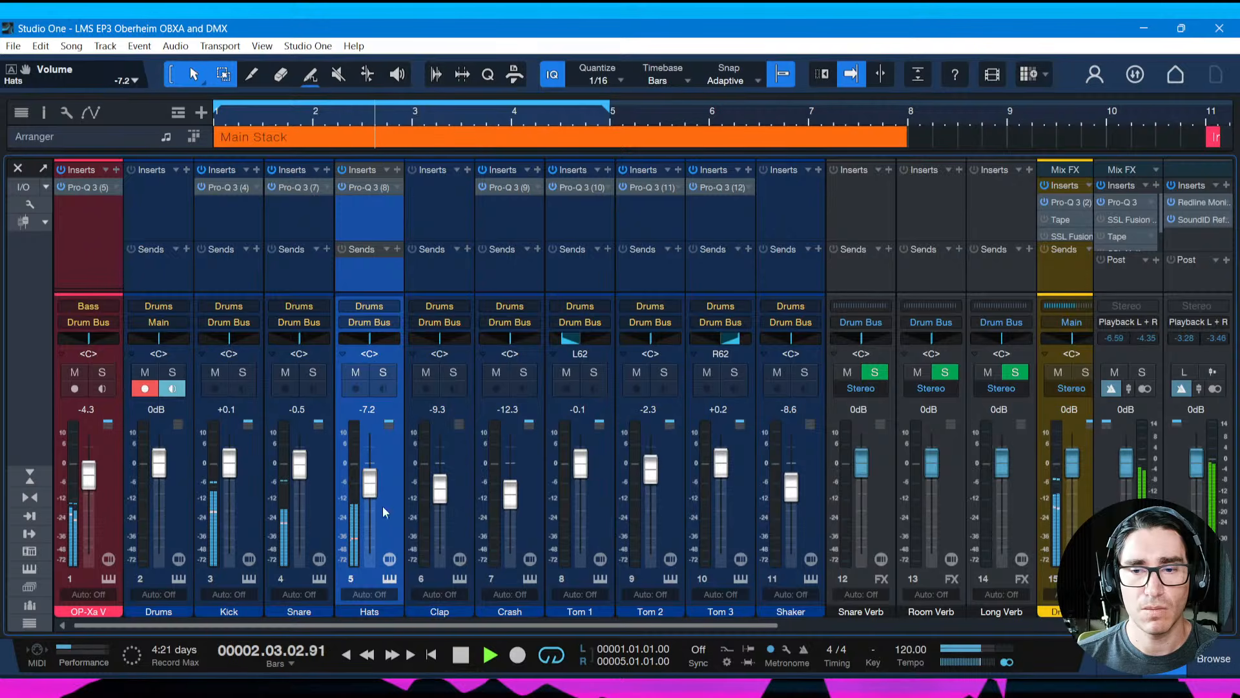
# Create a one-beat part at bar 1 on the Crash track and add a Crash (F 1) note on its first beat
pyautogui.moveTo(489, 626); pyautogui.dragTo(541, 626)
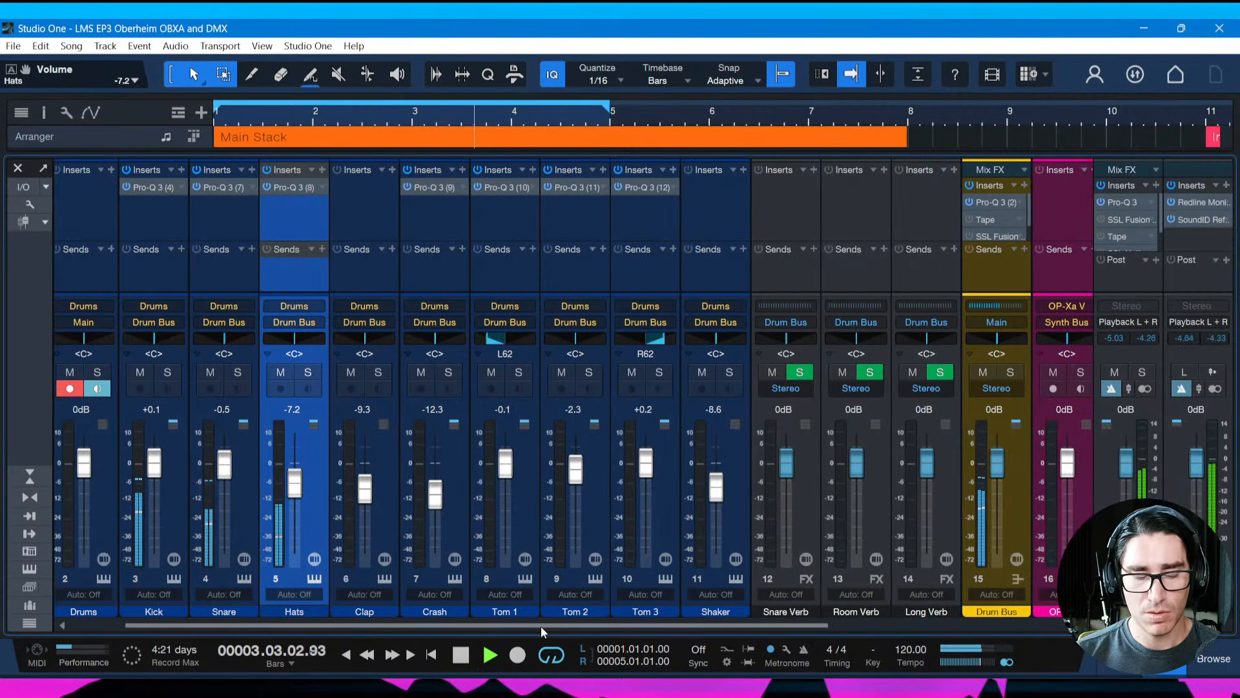
pyautogui.press('F3')
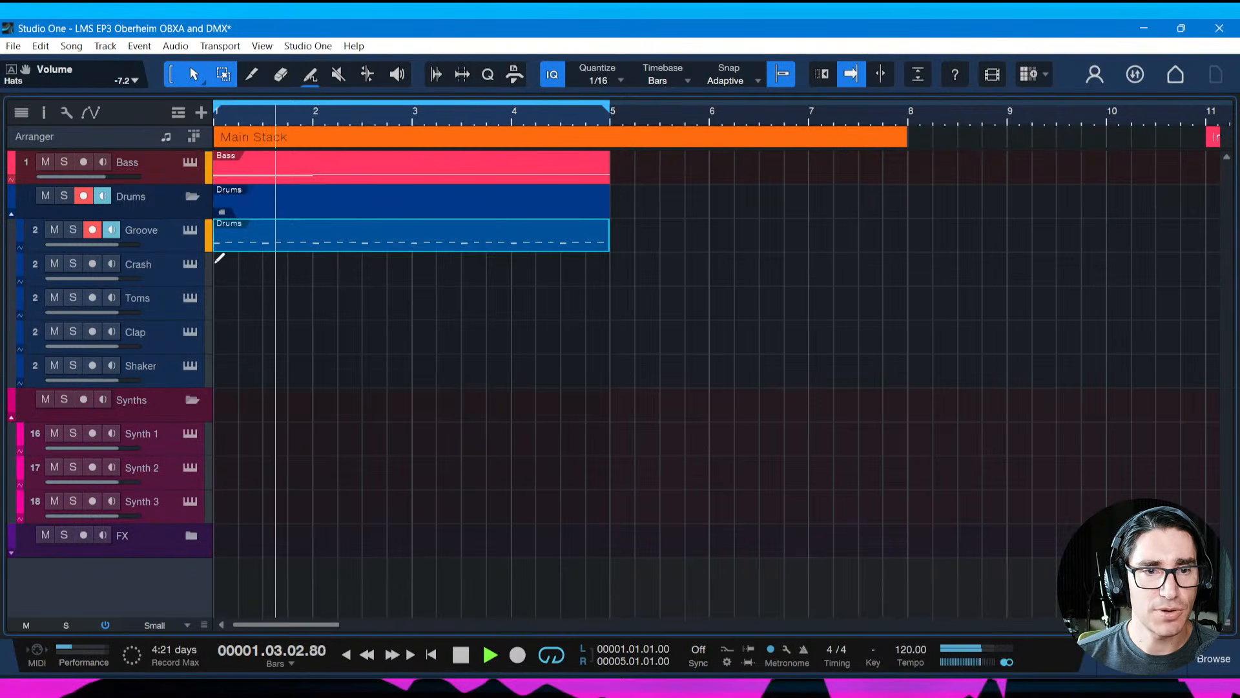
pyautogui.moveTo(220, 258); pyautogui.dragTo(238, 259)
pyautogui.doubleClick(229, 276)
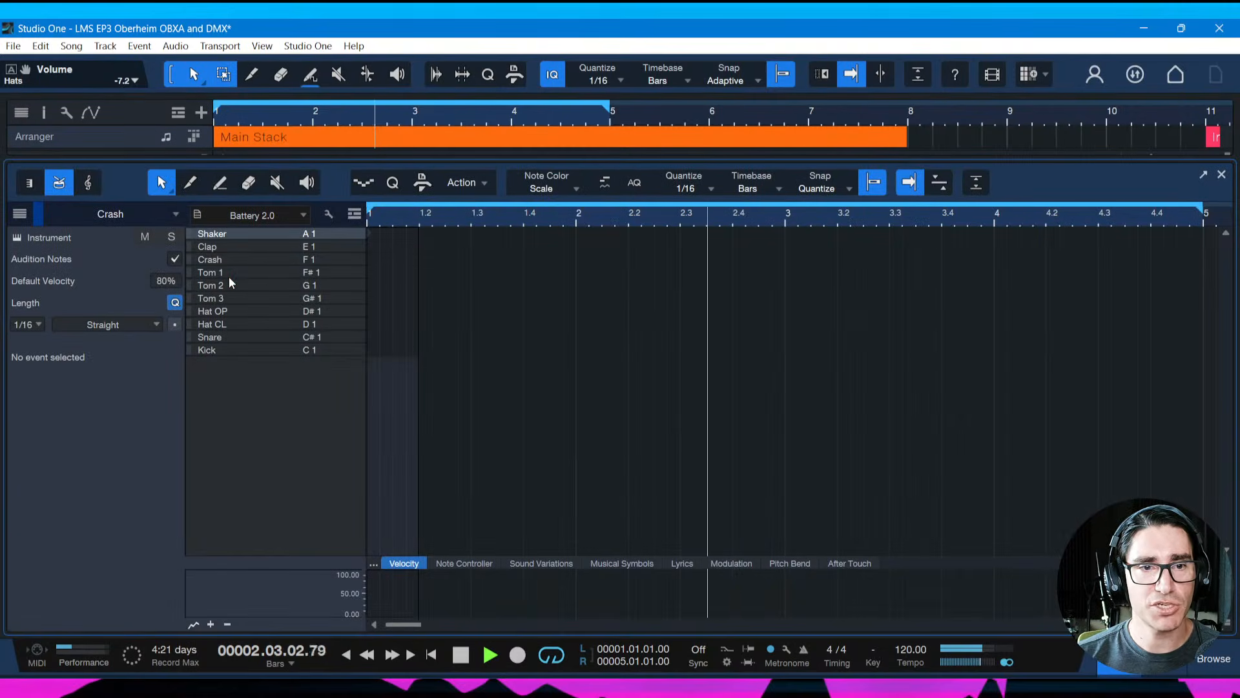
pyautogui.click(361, 258)
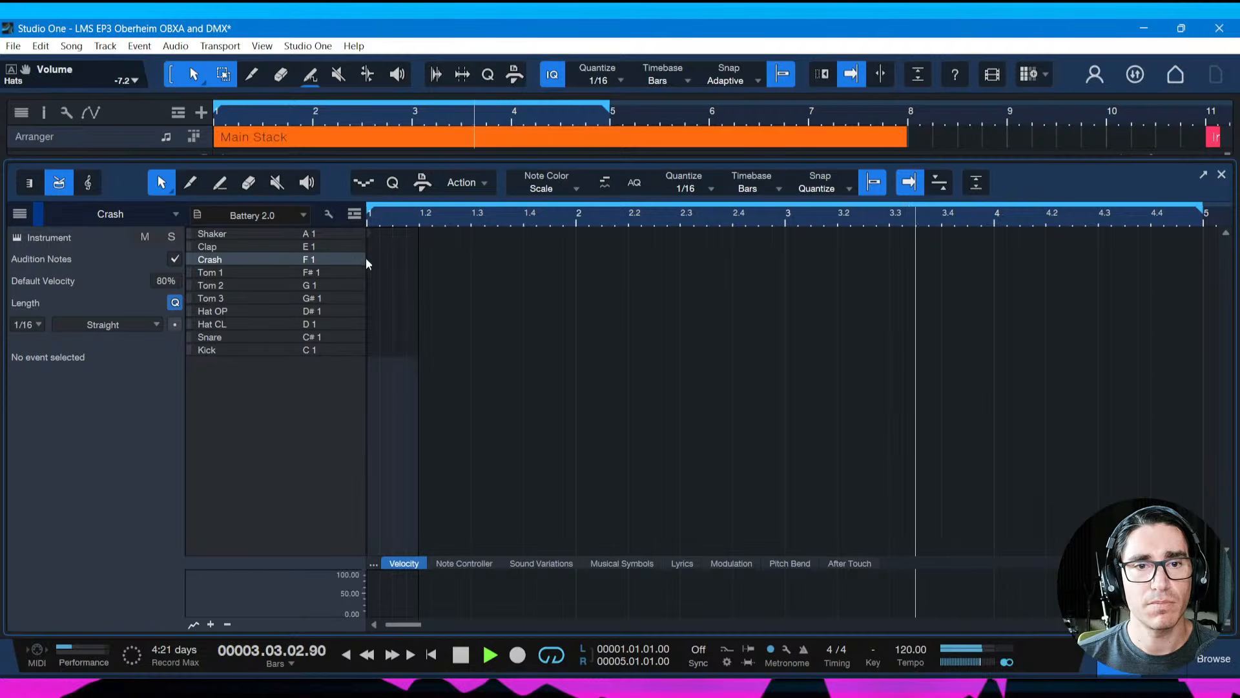
# Lower the Crash channel to -14.3 in the mixer while the groove plays, and save the song
pyautogui.press('F3')
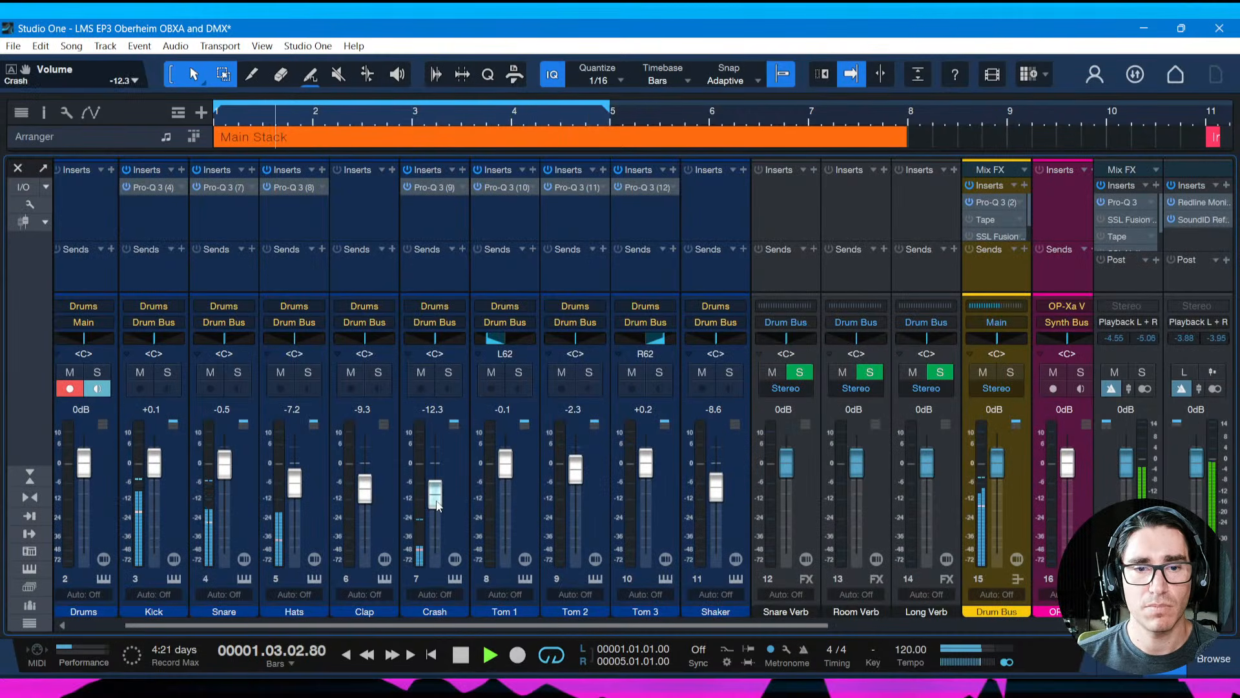
pyautogui.moveTo(436, 505); pyautogui.dragTo(436, 508)
pyautogui.hotkey('ctrl', 's')
# Insert SSL Native FlexVerb on the Room Verb channel and load its Rooms preset The Drum Room
pyautogui.moveTo(483, 625); pyautogui.dragTo(525, 630)
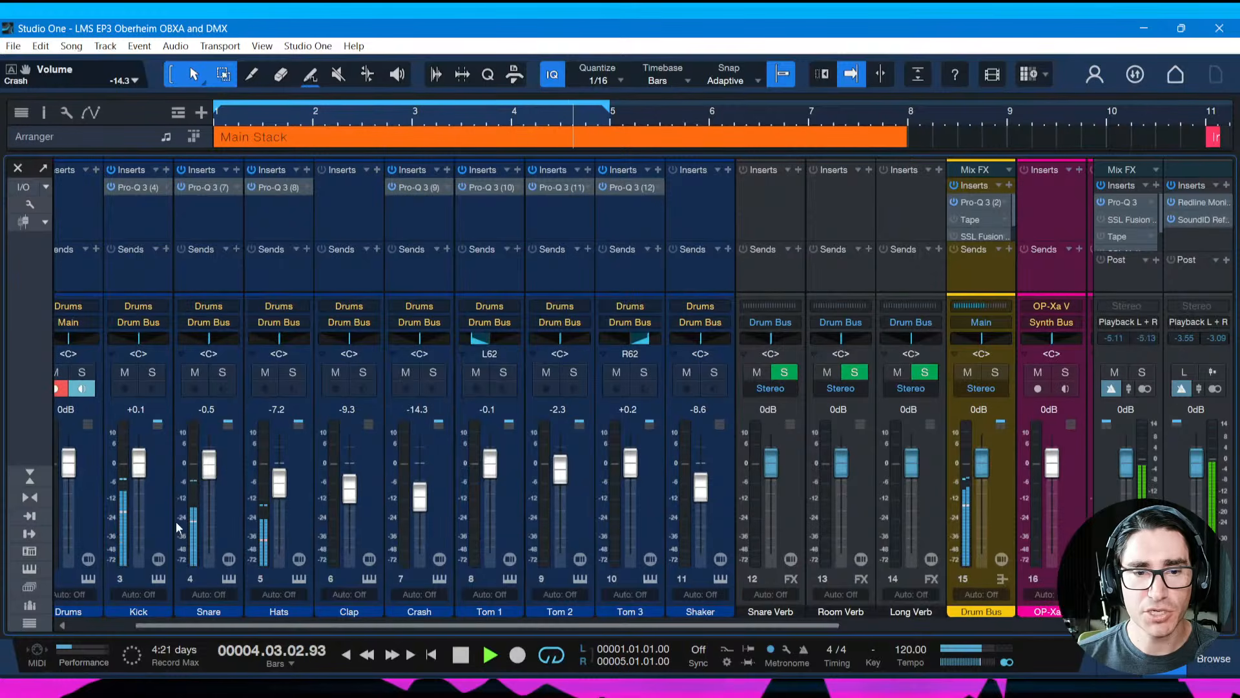
pyautogui.click(869, 170)
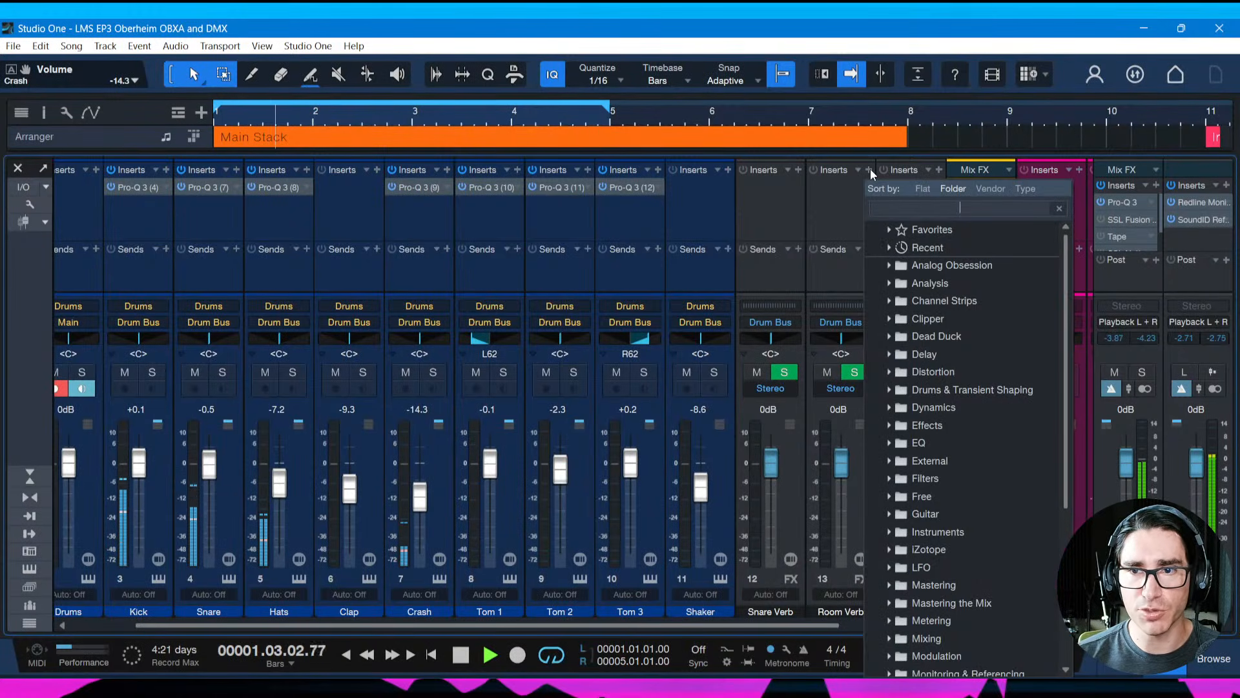
pyautogui.write('f')
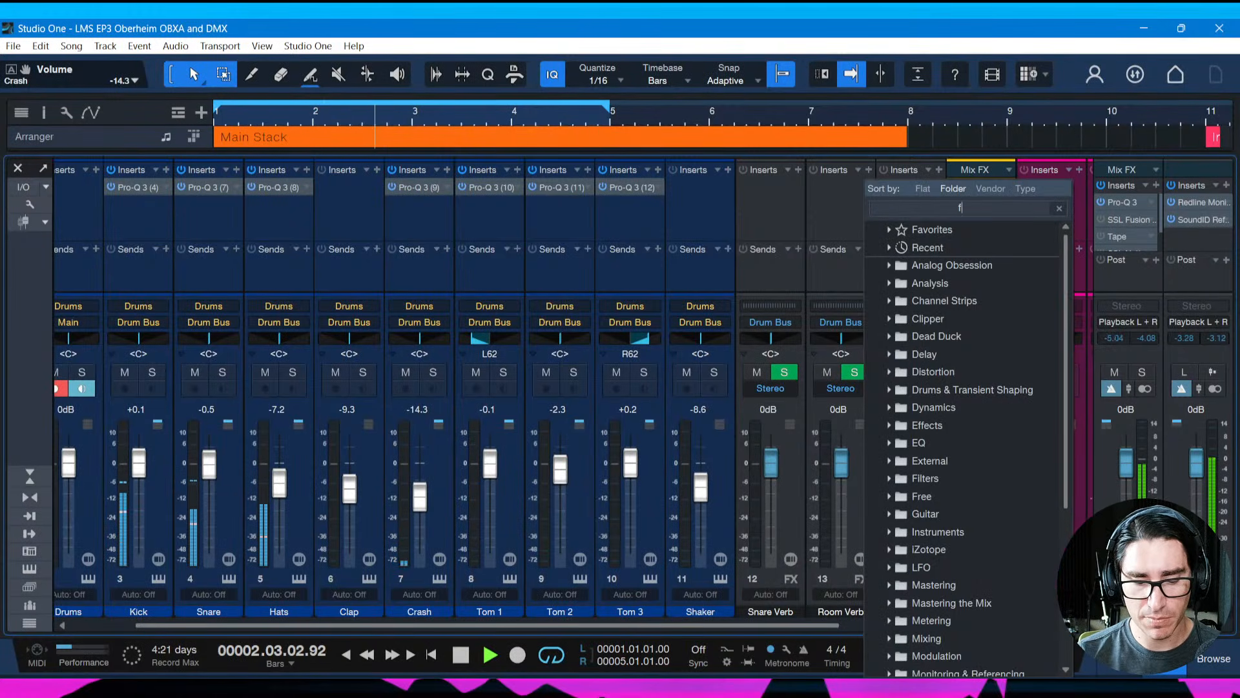
pyautogui.write('lex')
pyautogui.press('Return')
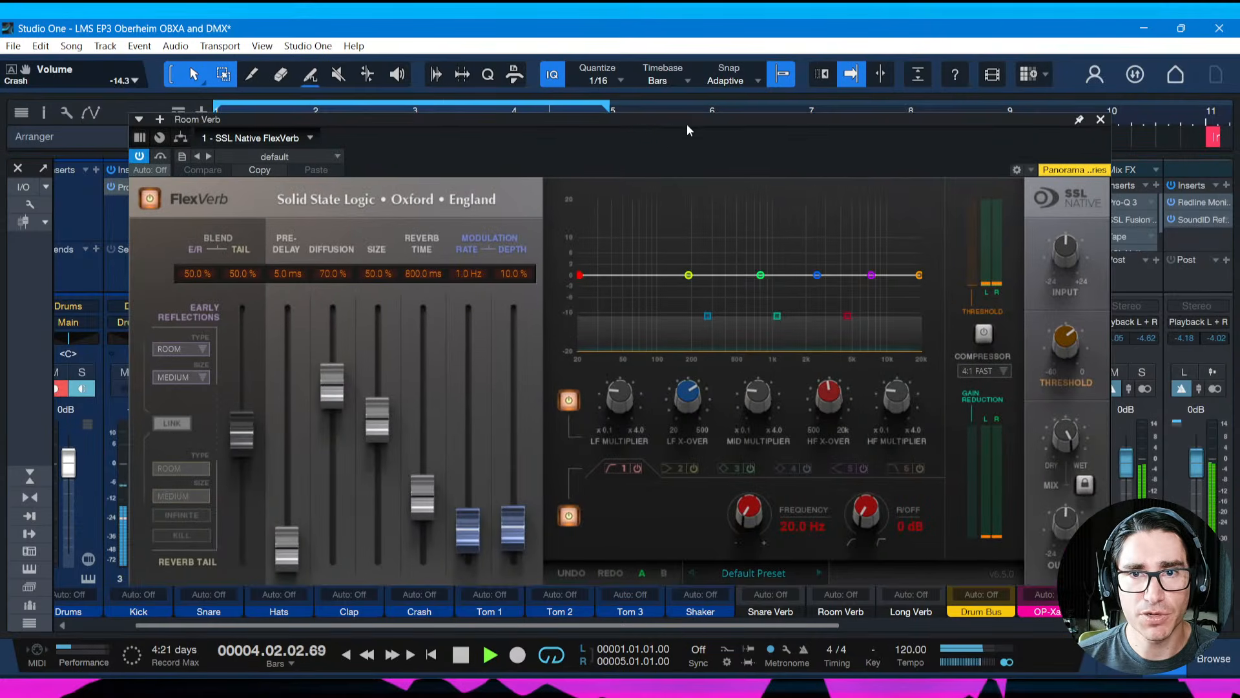
pyautogui.moveTo(687, 124); pyautogui.dragTo(661, 125)
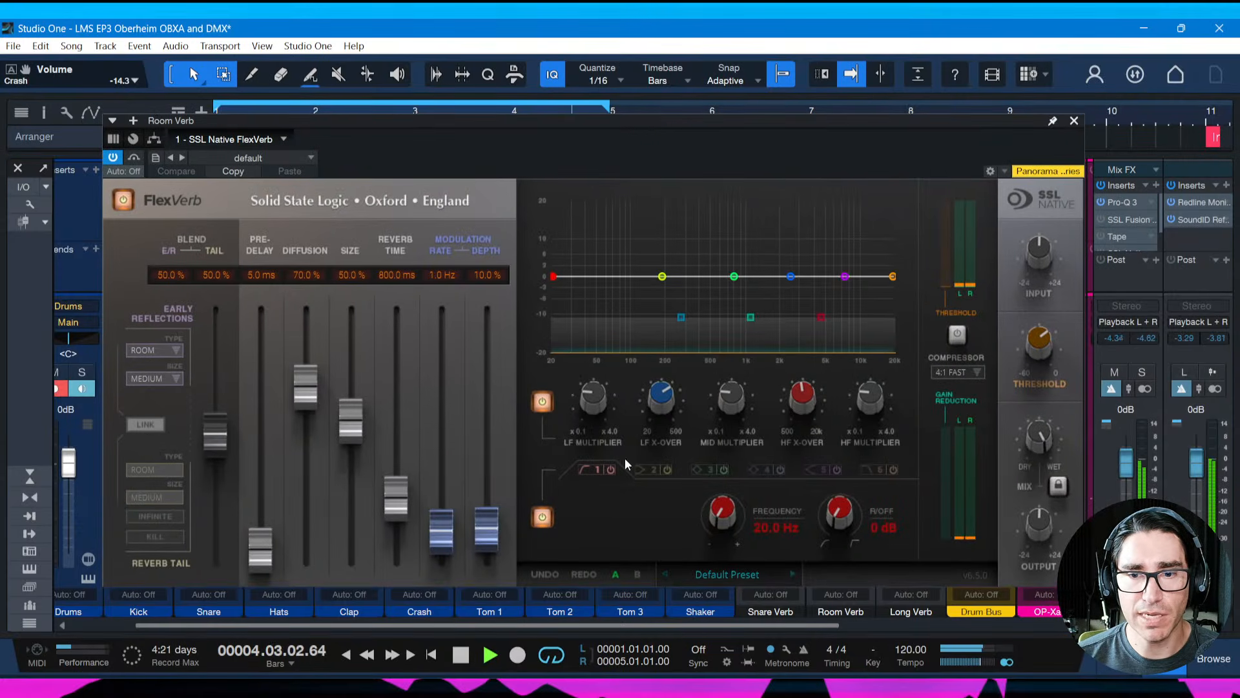
pyautogui.click(703, 575)
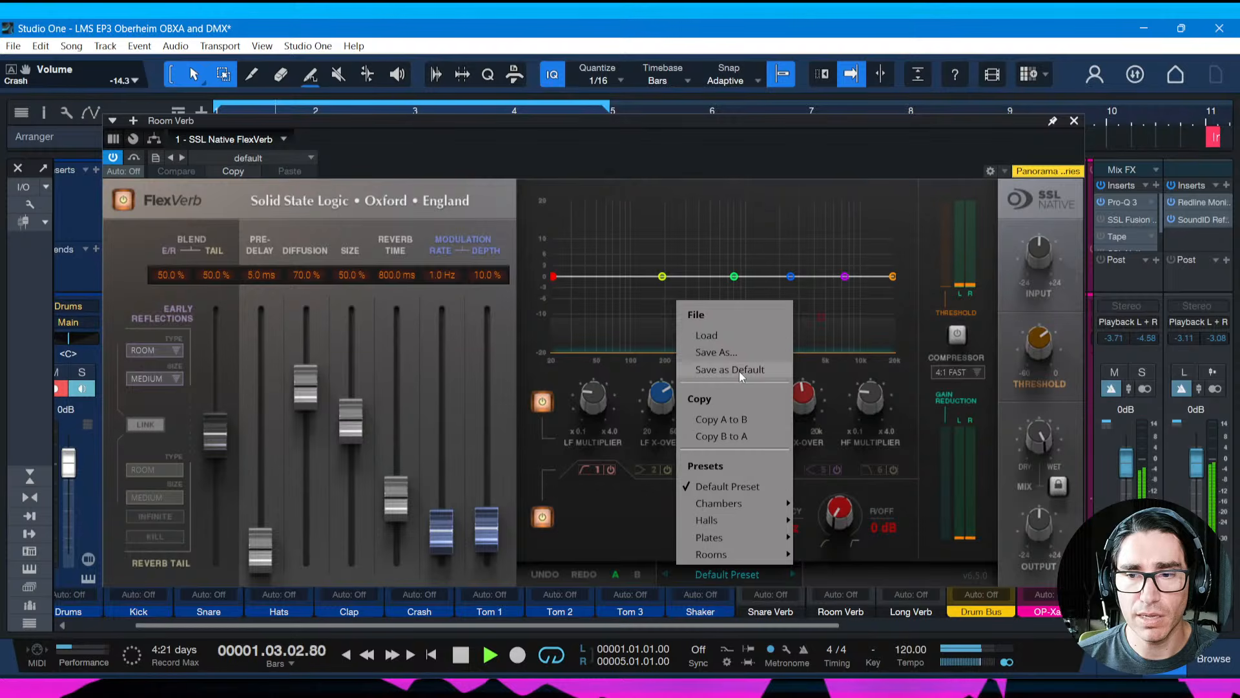
pyautogui.moveTo(717, 555)
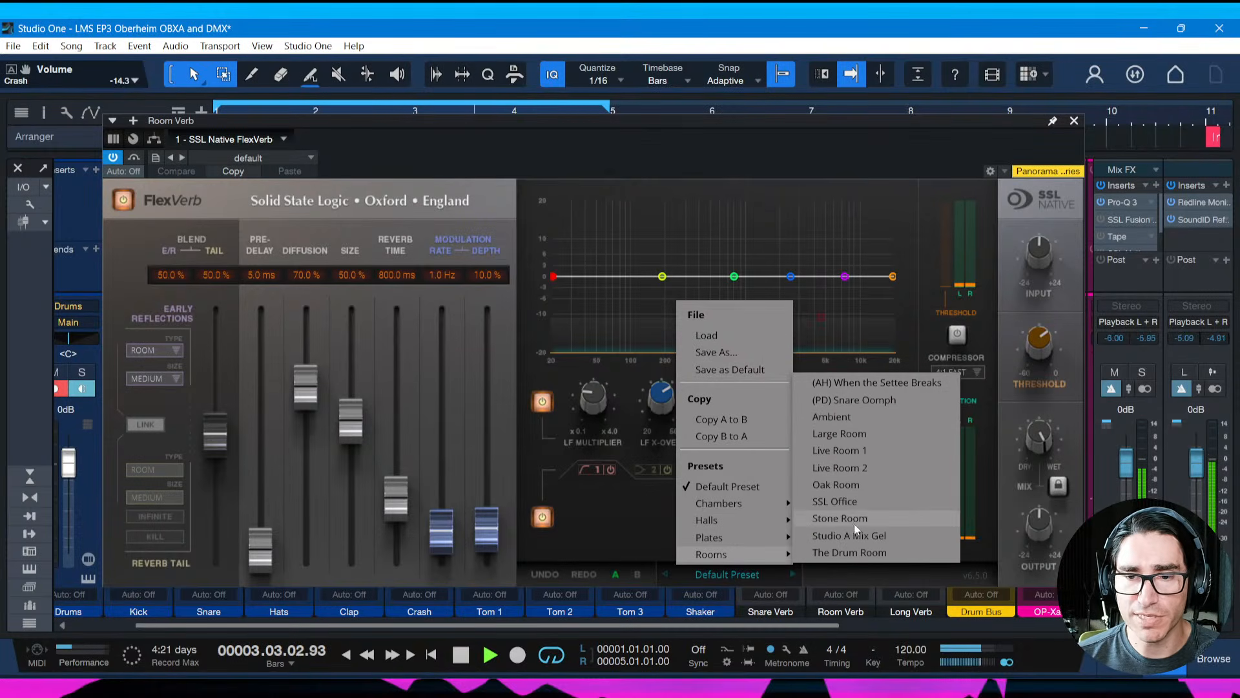
pyautogui.click(836, 555)
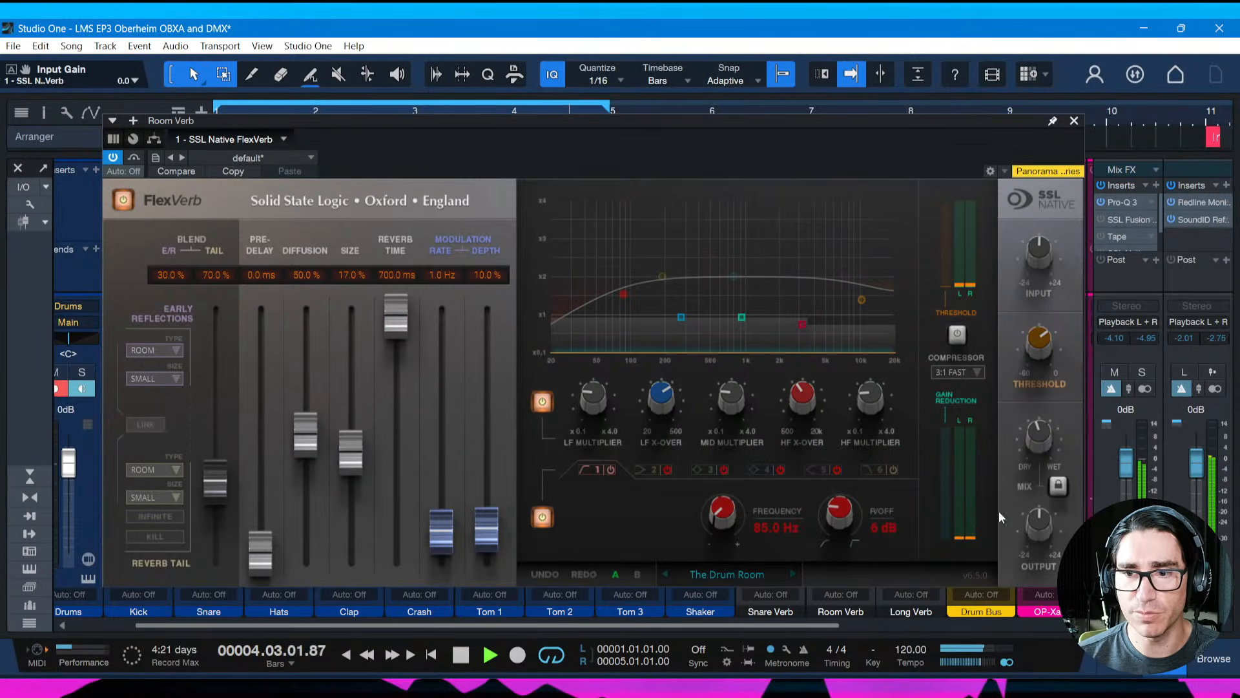
# Set the Room Verb FlexVerb's dry/wet mix to 100% wet, and save the song
pyautogui.moveTo(1033, 429)
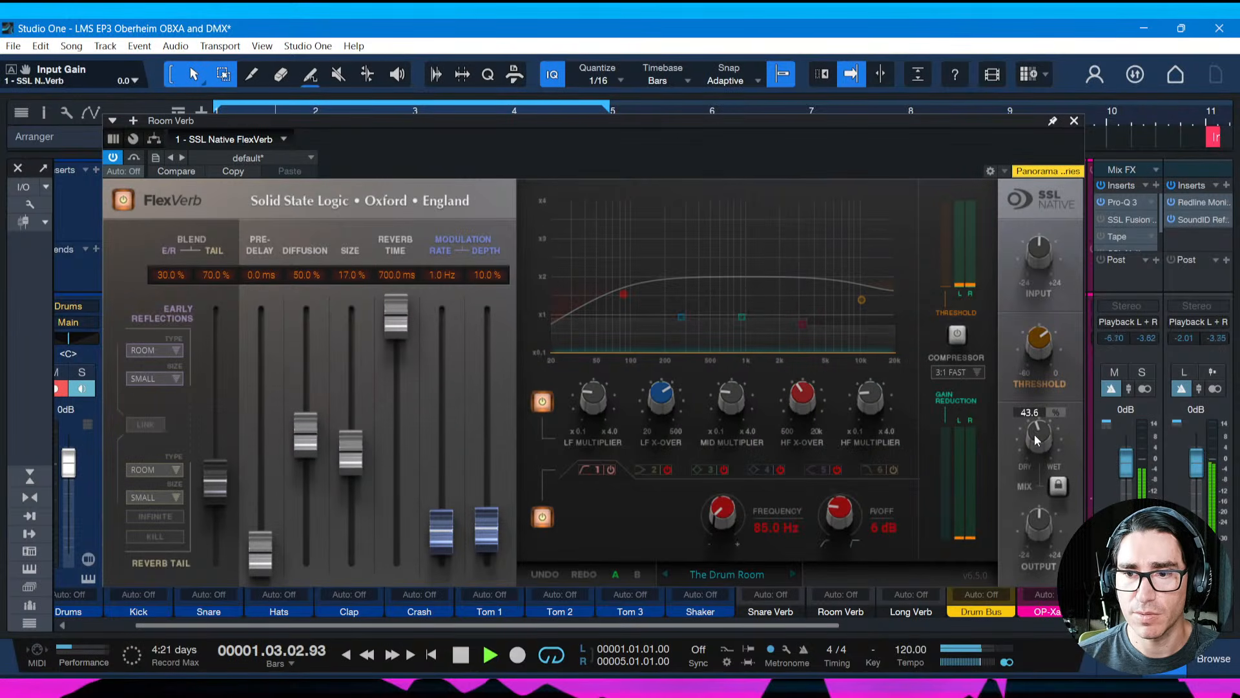
pyautogui.moveTo(1033, 434); pyautogui.dragTo(1032, 436)
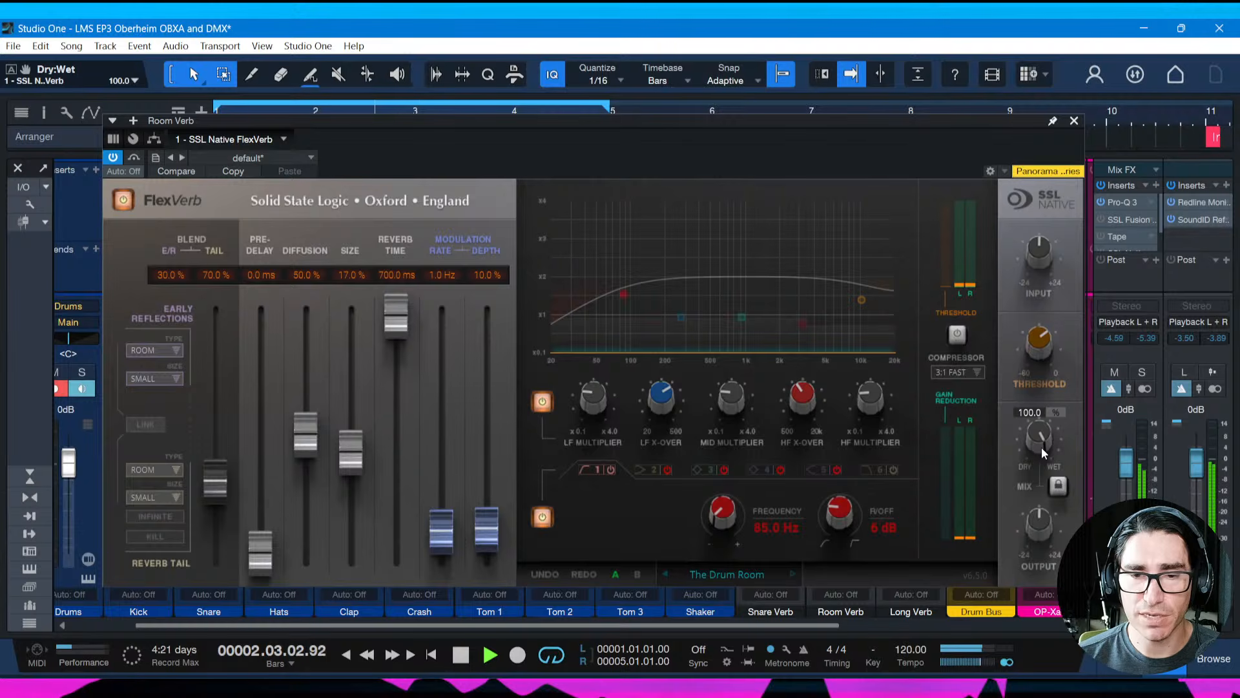
pyautogui.click(1073, 121)
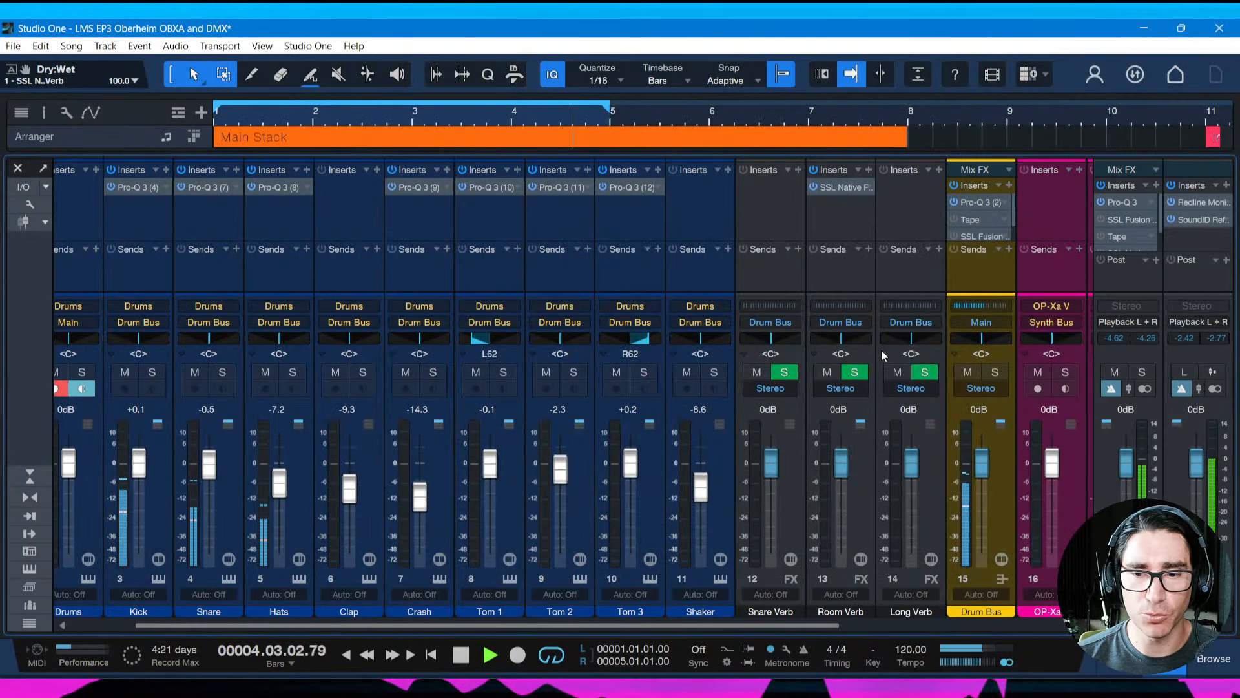
pyautogui.hotkey('ctrl', 's')
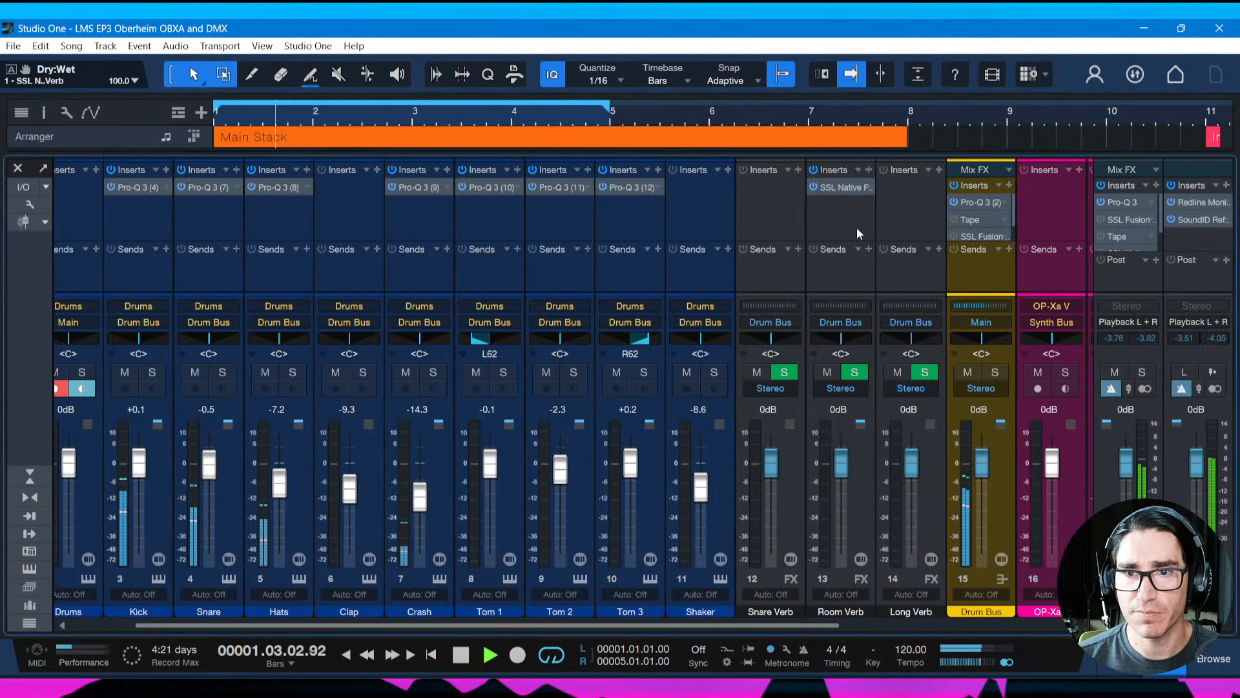
pyautogui.moveTo(705, 627); pyautogui.dragTo(614, 617)
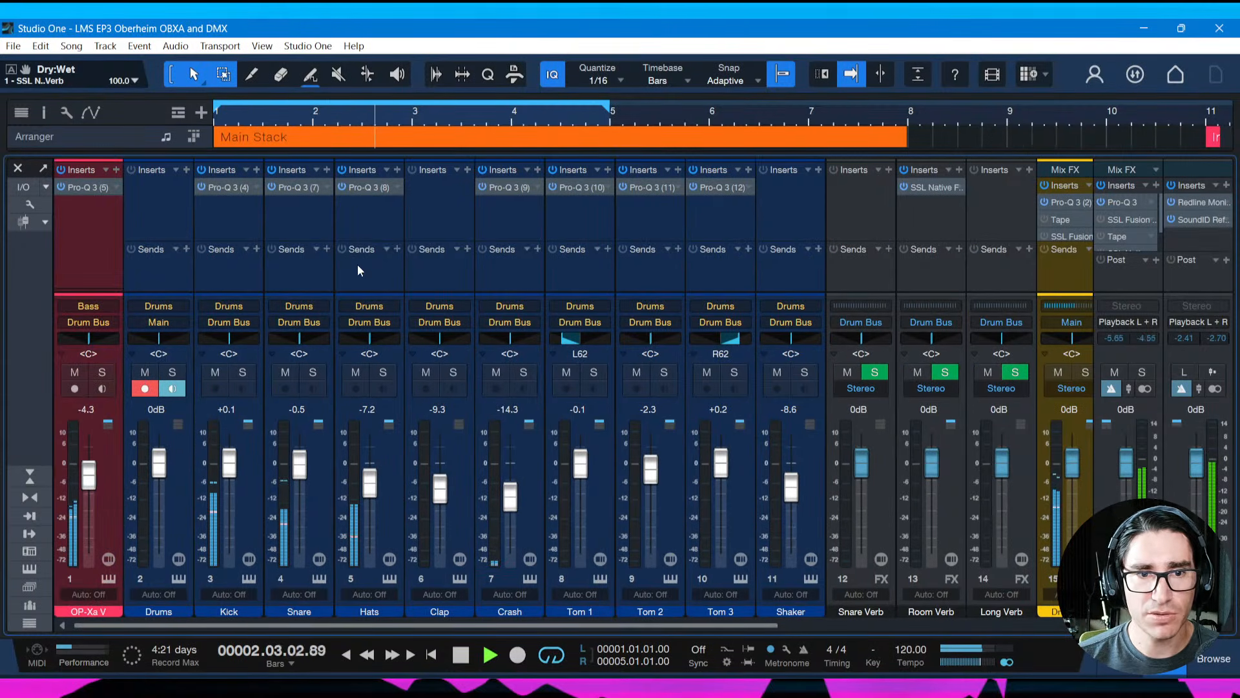
# Add a Room Verb send to the Snare channel and set its level to -11.4
pyautogui.click(328, 249)
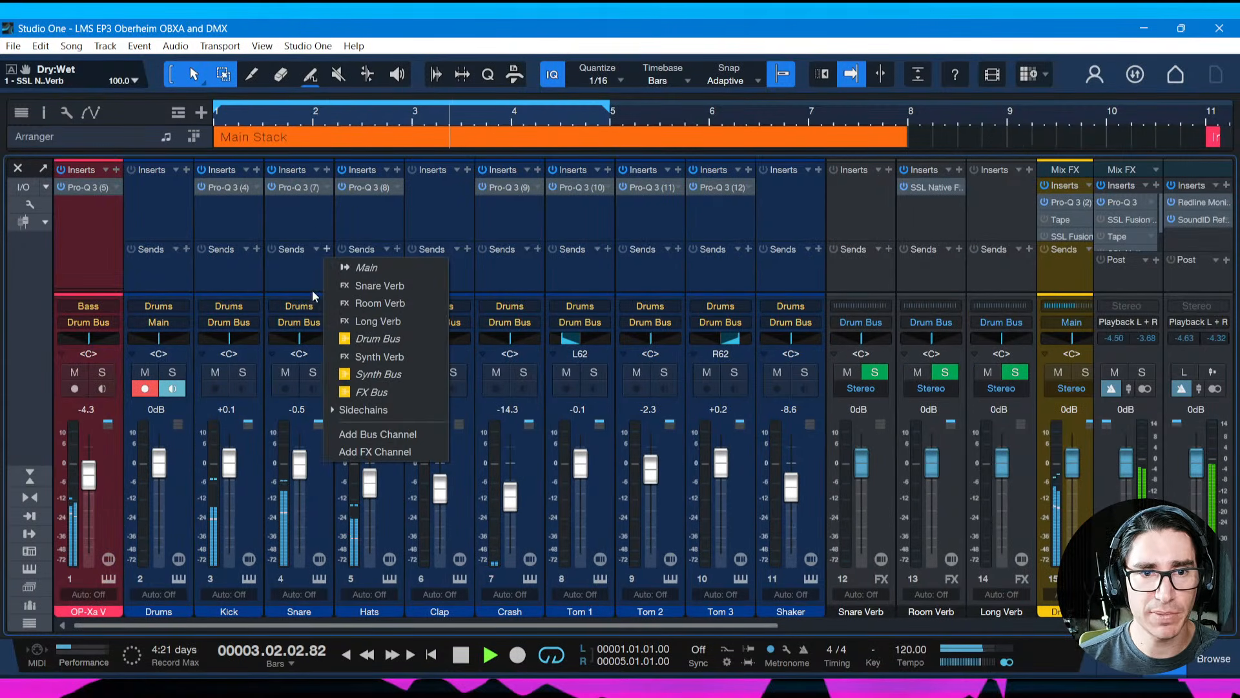
pyautogui.click(378, 302)
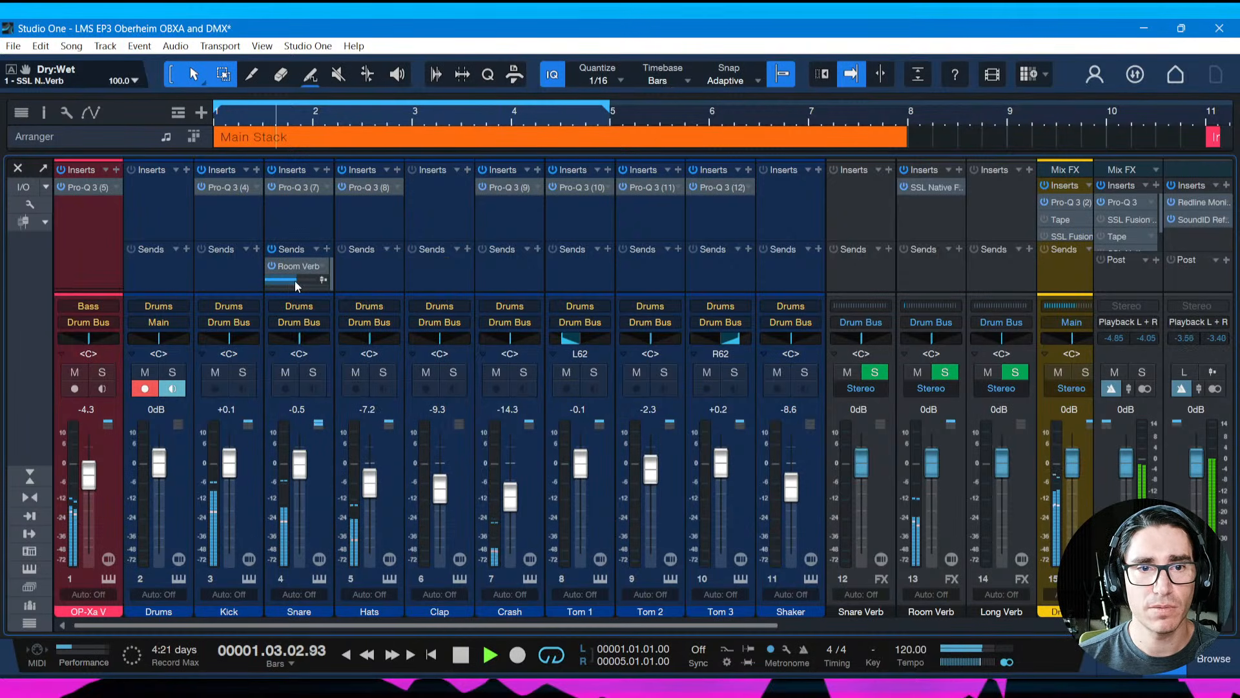
pyautogui.moveTo(295, 280); pyautogui.dragTo(288, 279)
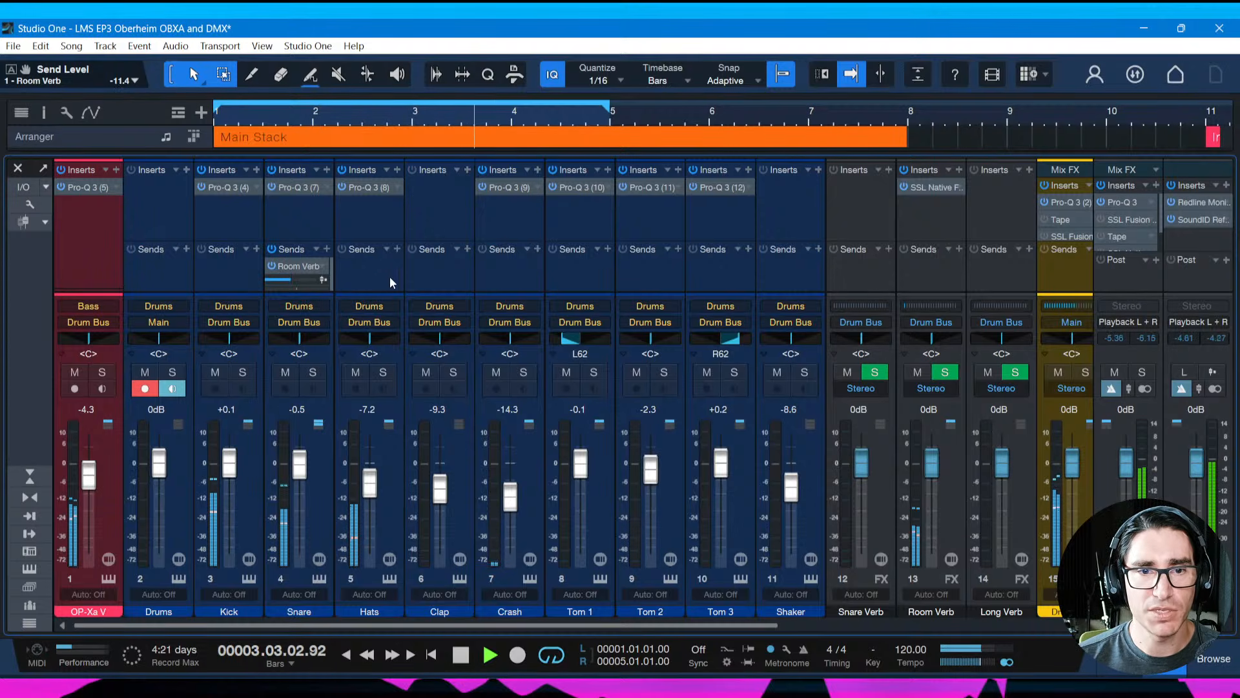
# Add a reduced Room Verb send to the Hats channel, lower the Hats volume to -8.6, and save the song
pyautogui.click(396, 250)
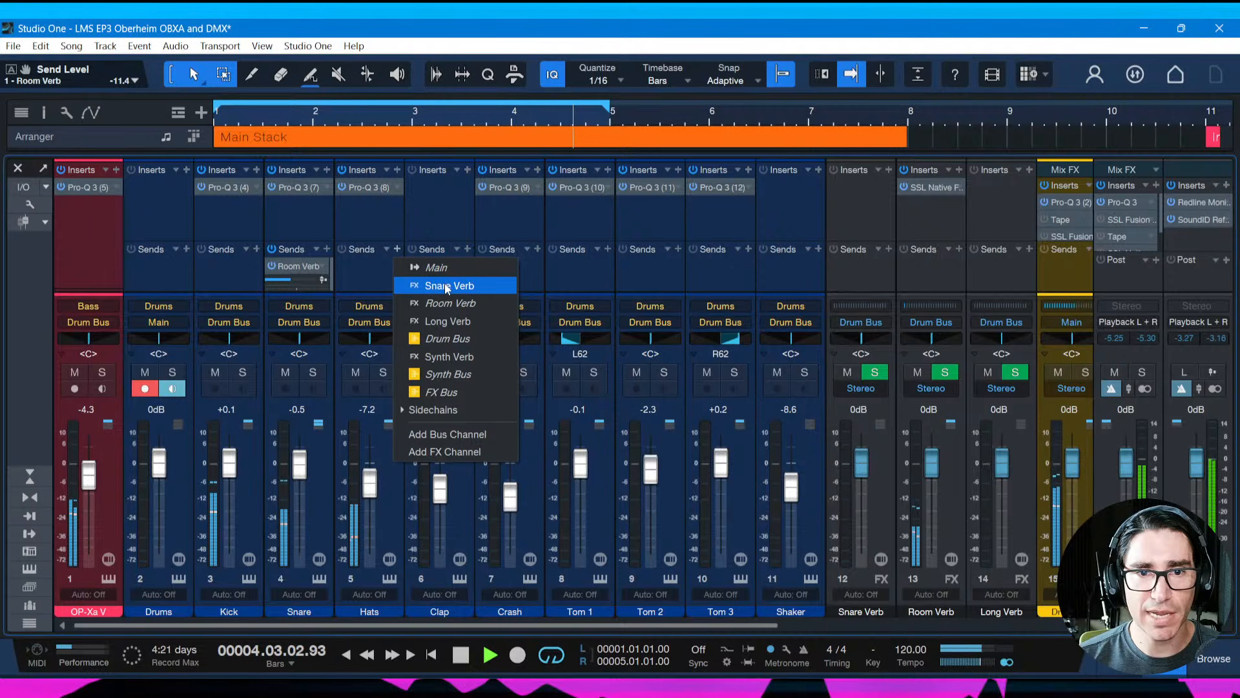
pyautogui.click(441, 302)
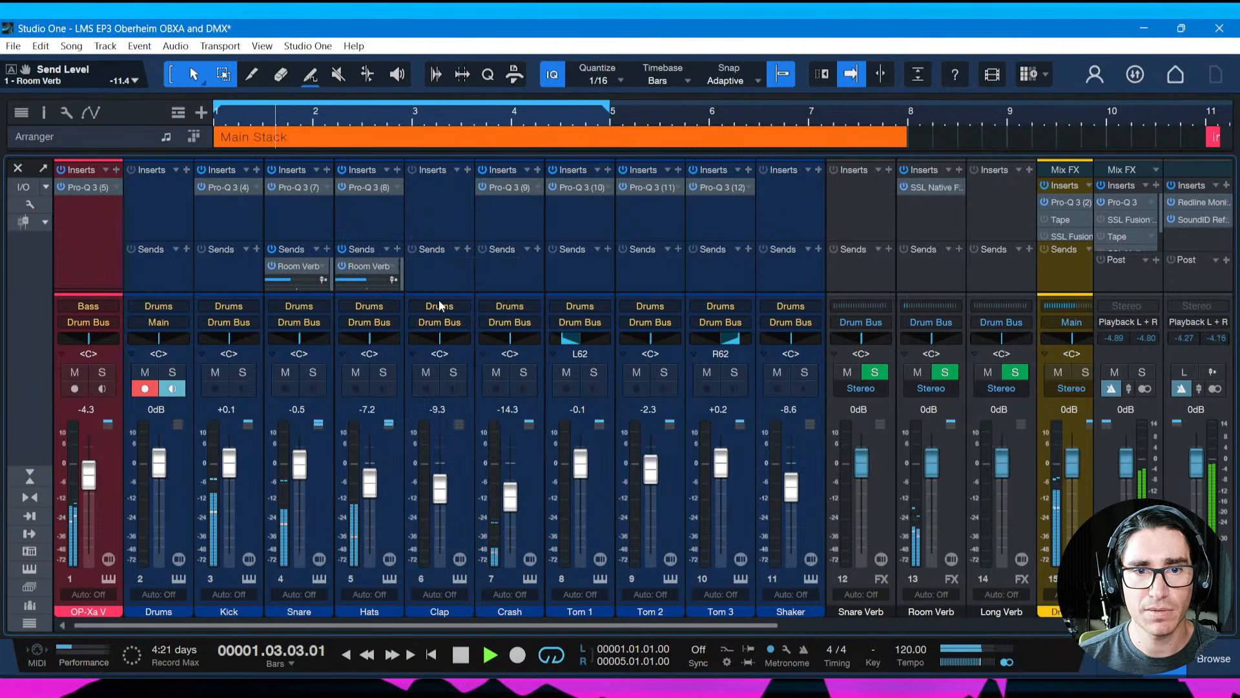
pyautogui.moveTo(366, 279); pyautogui.dragTo(355, 280)
pyautogui.moveTo(370, 481); pyautogui.dragTo(367, 486)
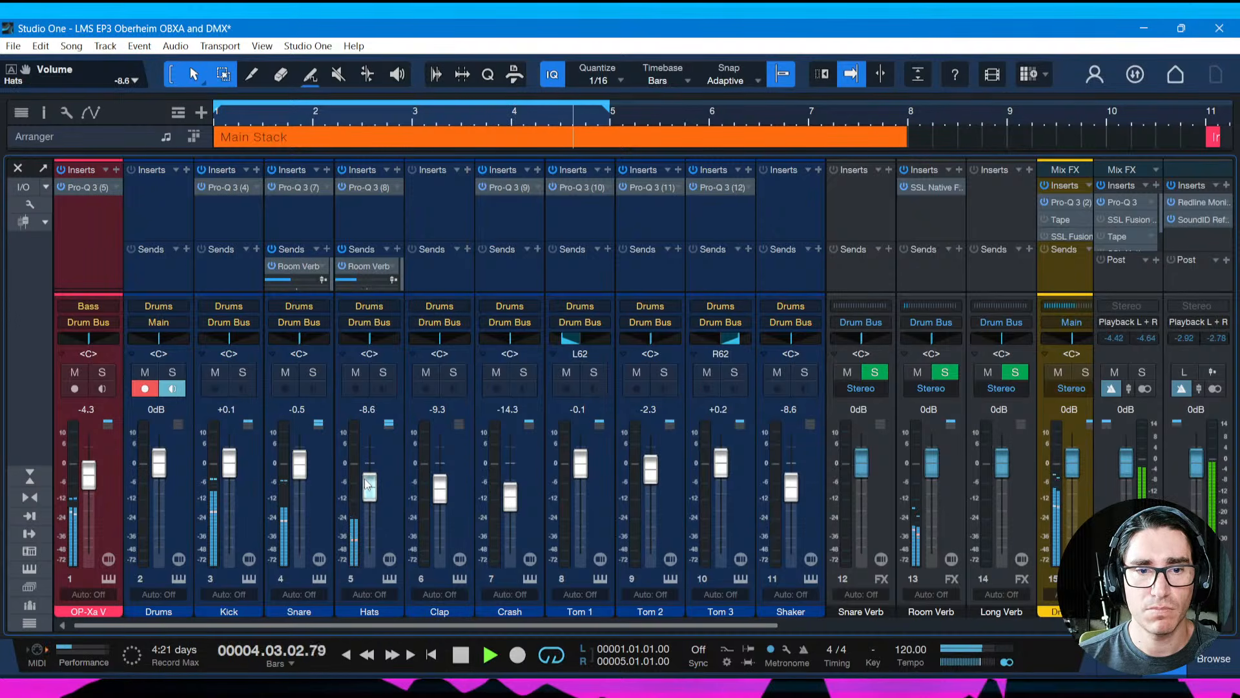
pyautogui.hotkey('ctrl', 's')
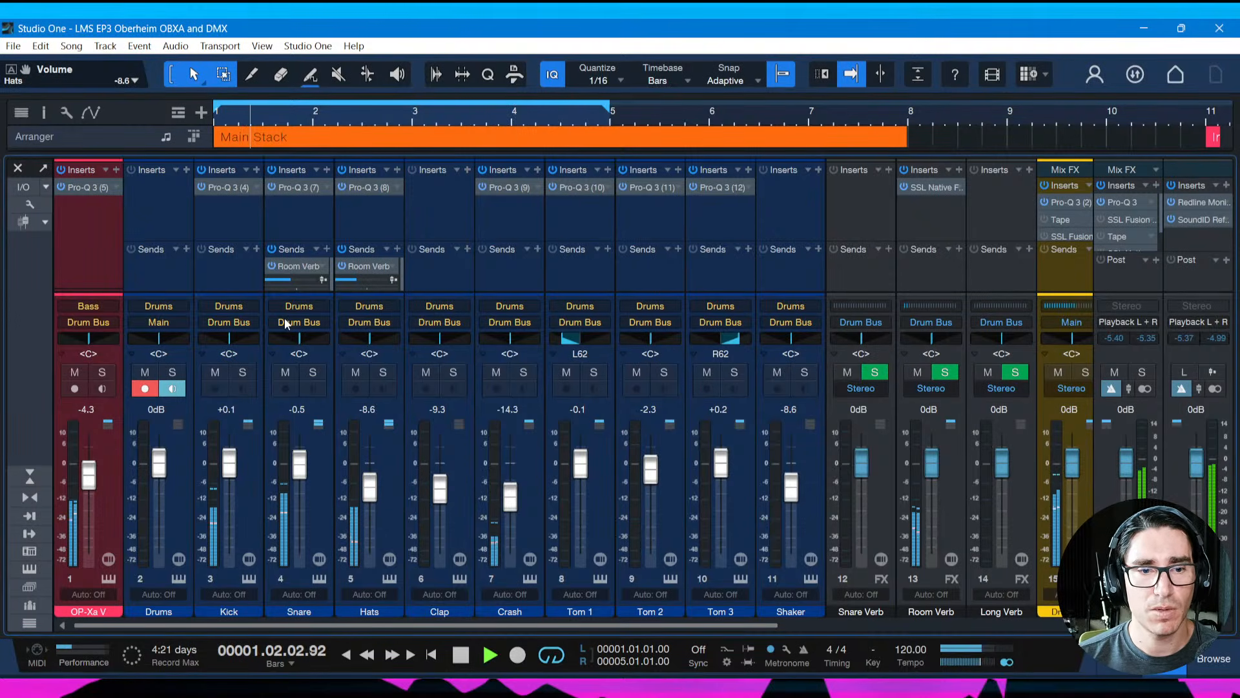
# Add a Room Verb send to the Kick channel at a low level, and save the song
pyautogui.click(256, 248)
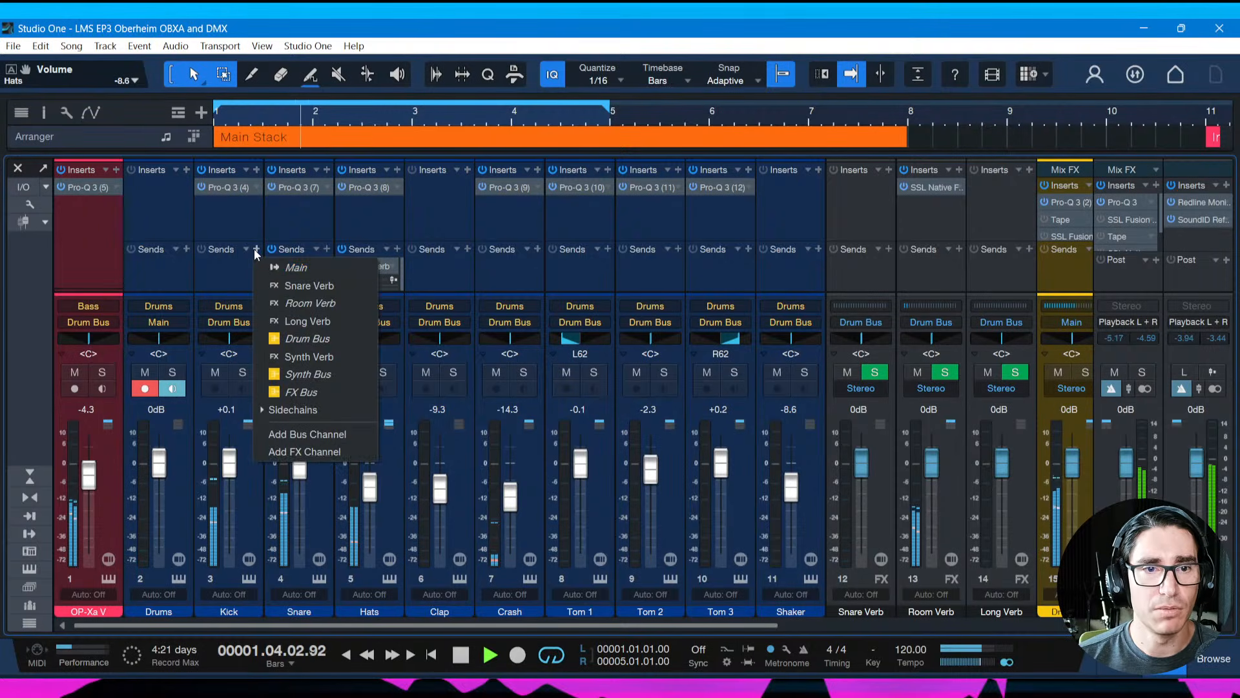
pyautogui.click(281, 302)
pyautogui.moveTo(229, 281); pyautogui.dragTo(202, 284)
pyautogui.hotkey('ctrl', 's')
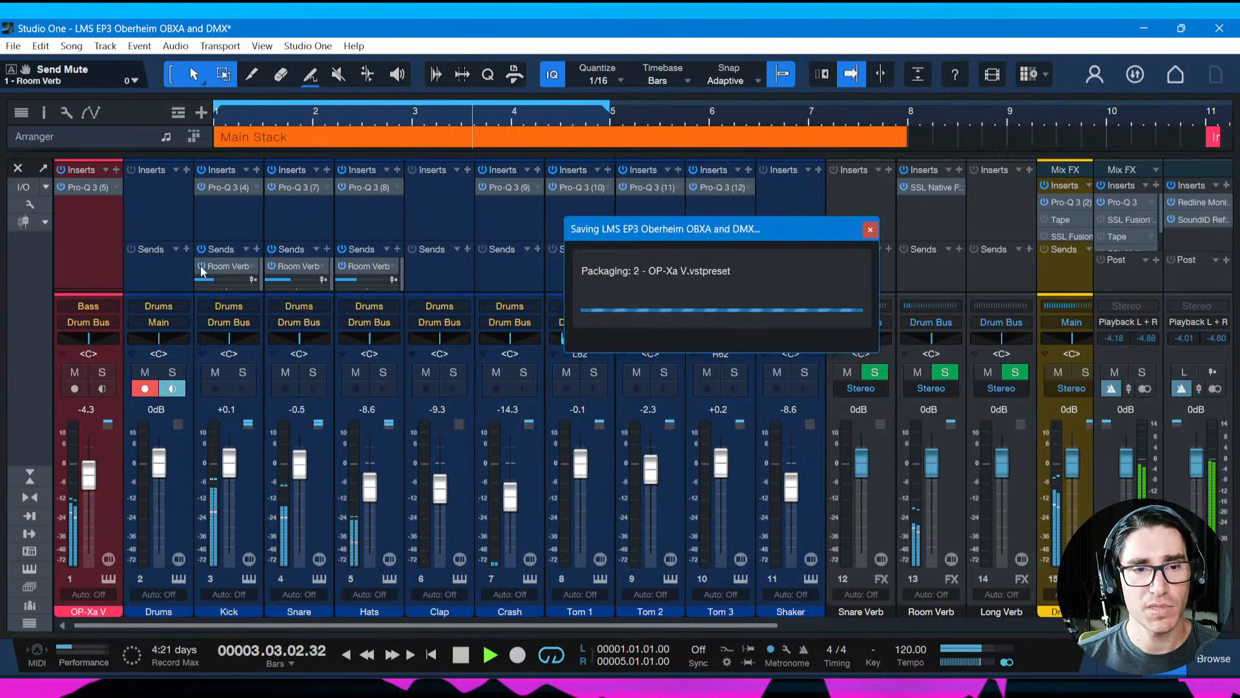
# Set the Kick's Room Verb send level to -25.7 with the Kick soloed, unsolo it, and save the song
pyautogui.click(243, 373)
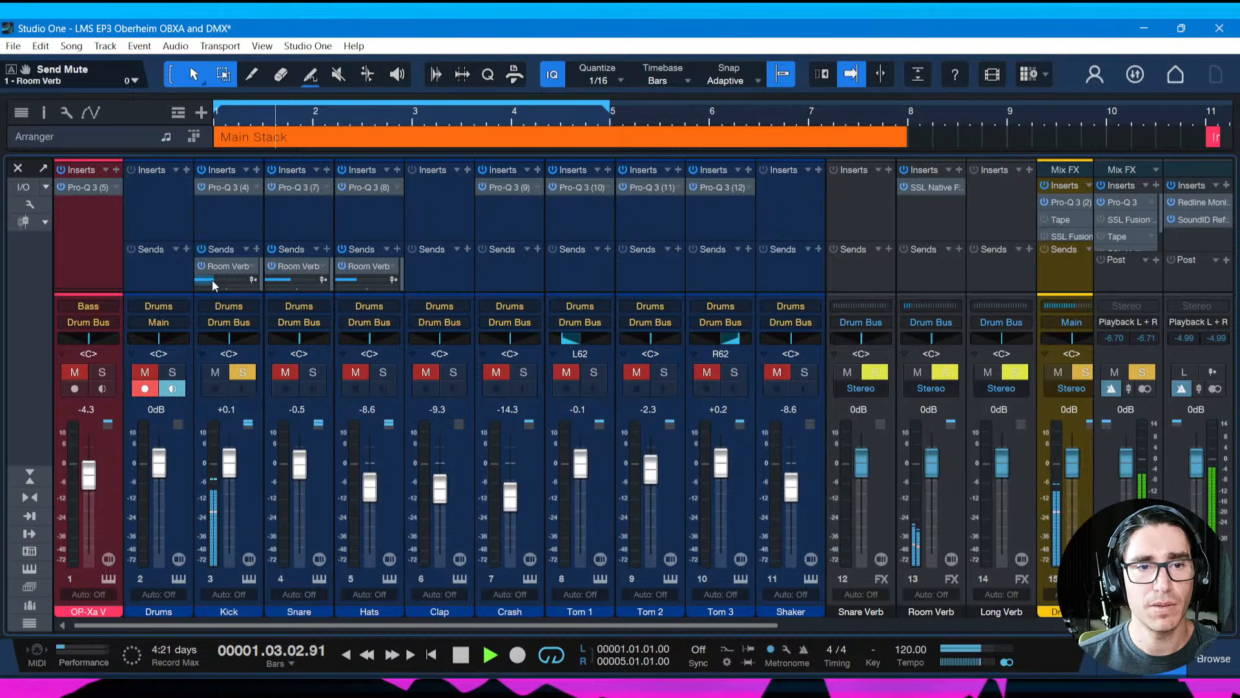
pyautogui.moveTo(212, 280); pyautogui.dragTo(209, 281)
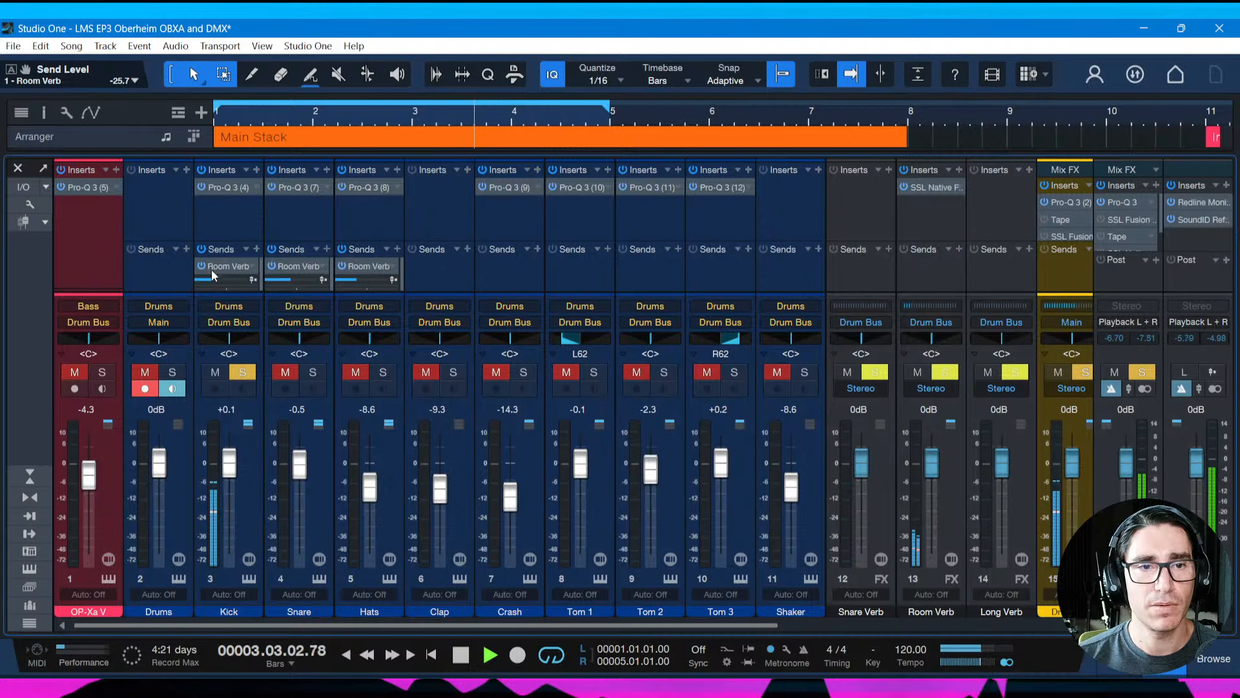
pyautogui.click(237, 379)
pyautogui.hotkey('ctrl', 's')
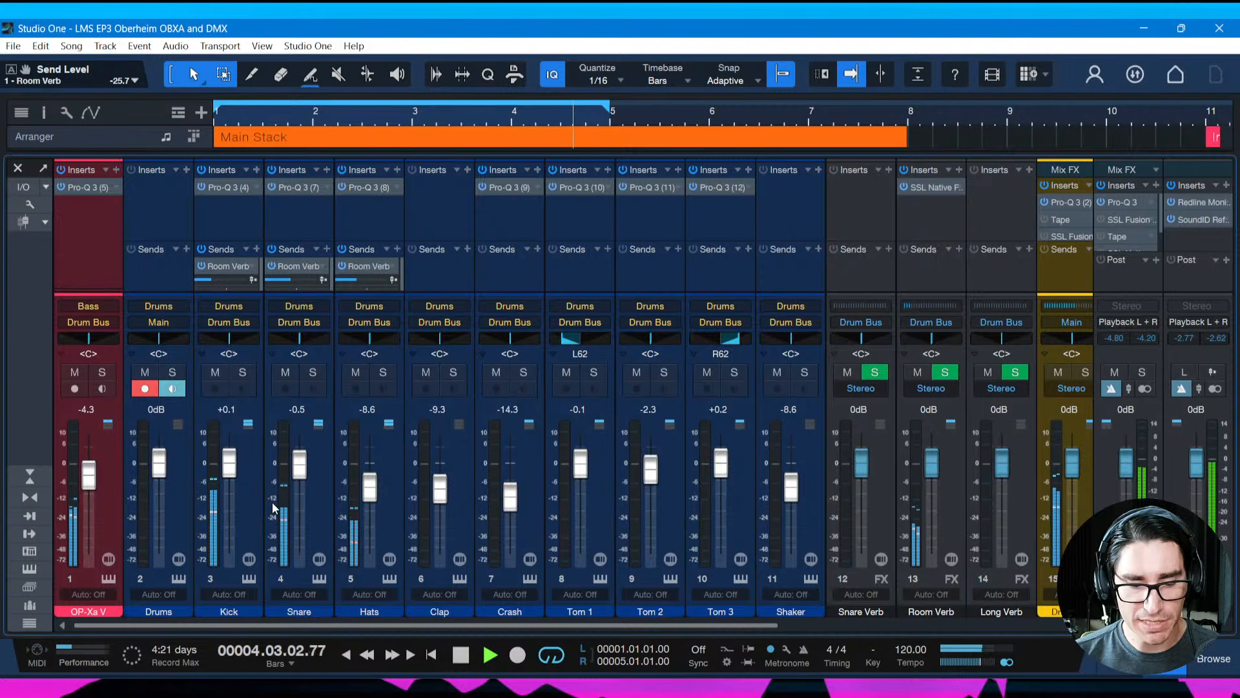
# Lower the Hats channel to -9.8, save the song, and hide the mixer
pyautogui.click(372, 495)
pyautogui.moveTo(373, 501); pyautogui.dragTo(373, 503)
pyautogui.hotkey('ctrl', 's')
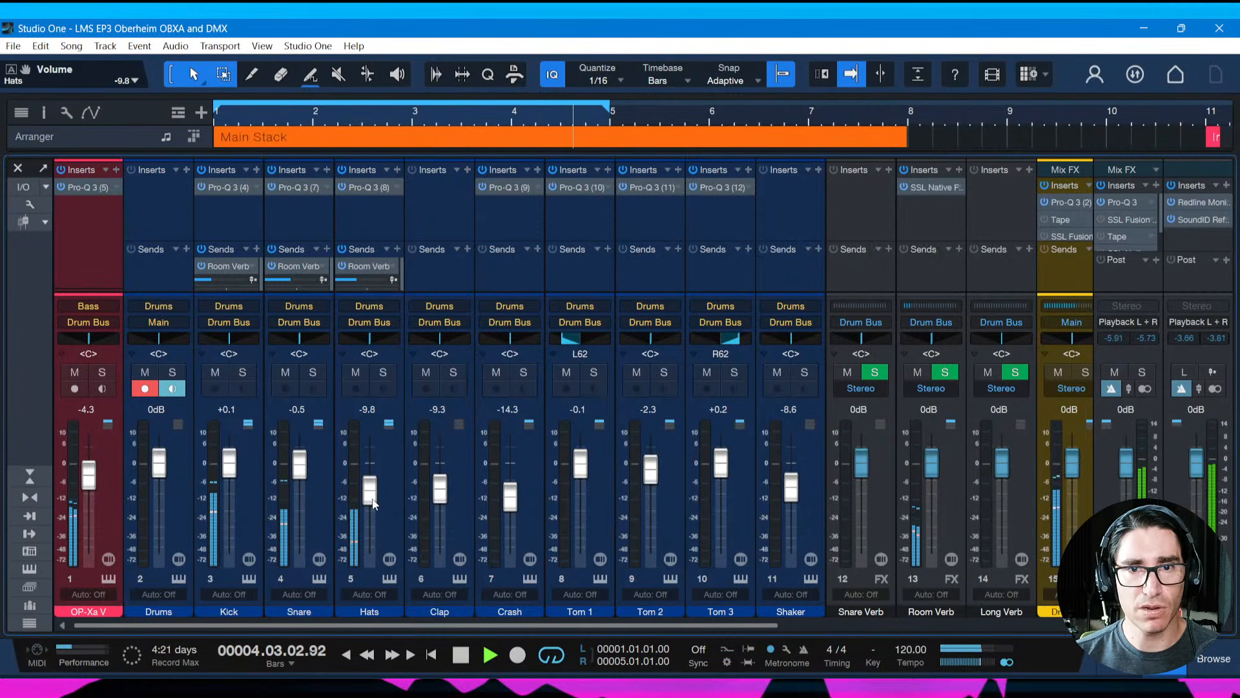
pyautogui.press('F3')
pyautogui.hotkey('ctrl', 's')
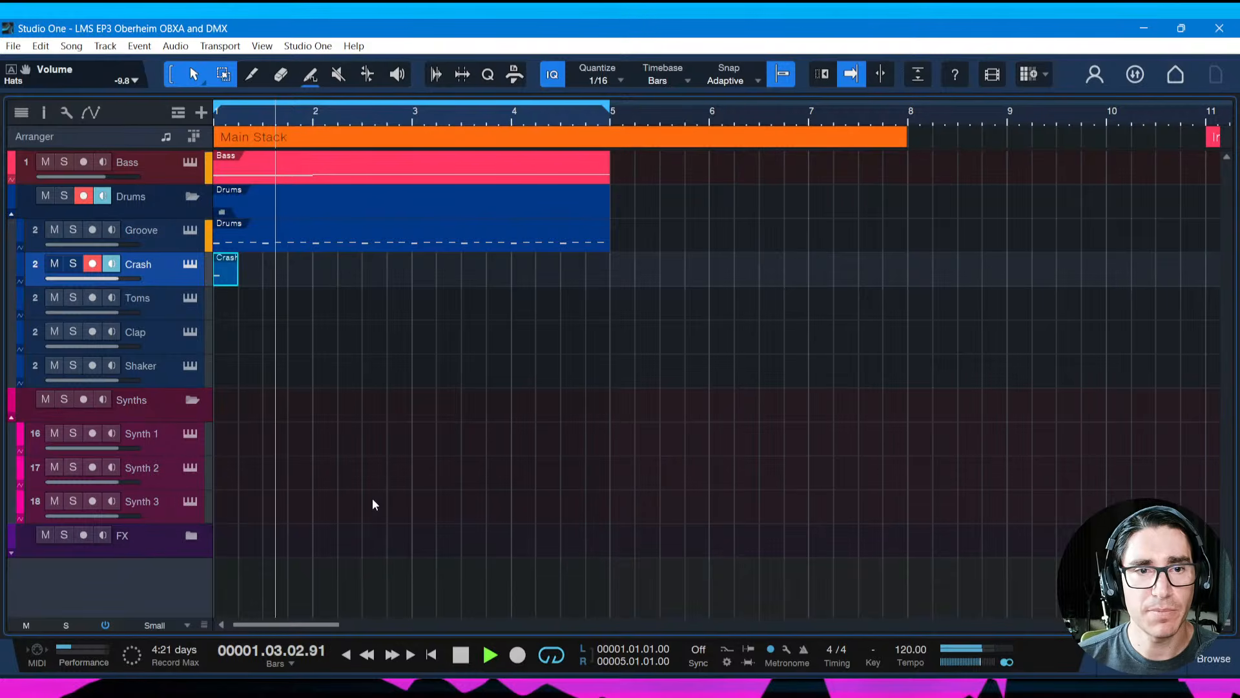
# Stop playback and review the key, scale and chords in the song notes, saving the song after closing them
pyautogui.press('space')
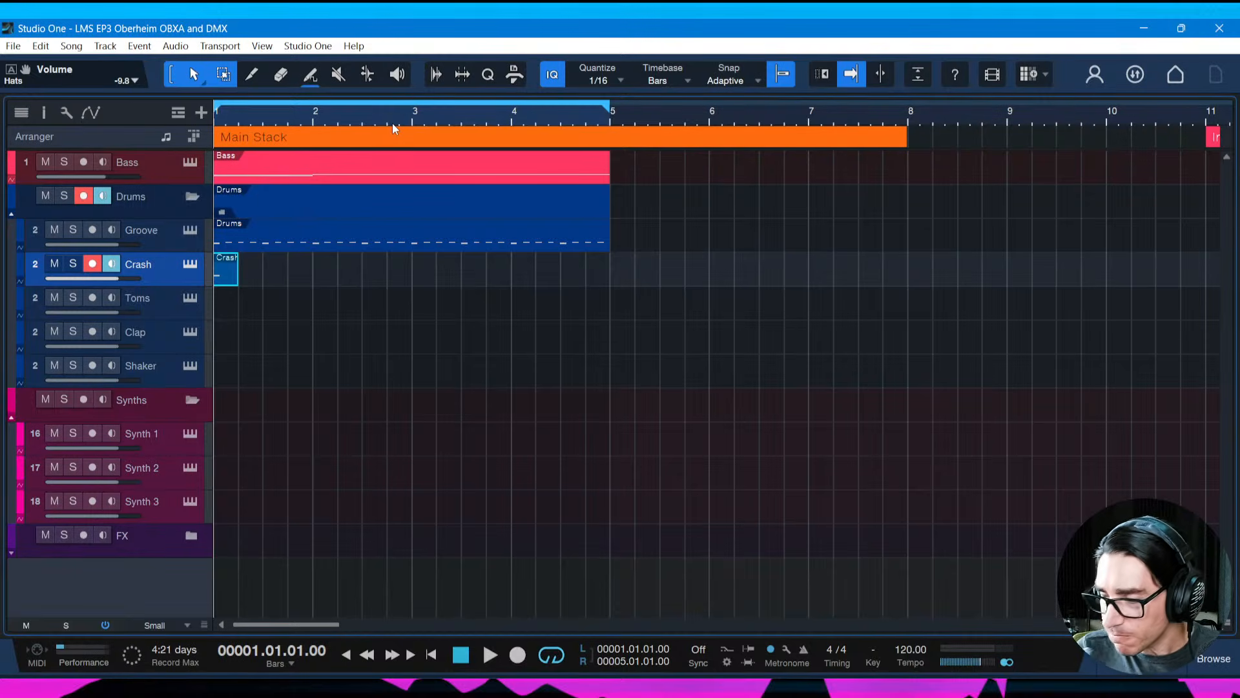
pyautogui.hotkey('ctrl', 'i')
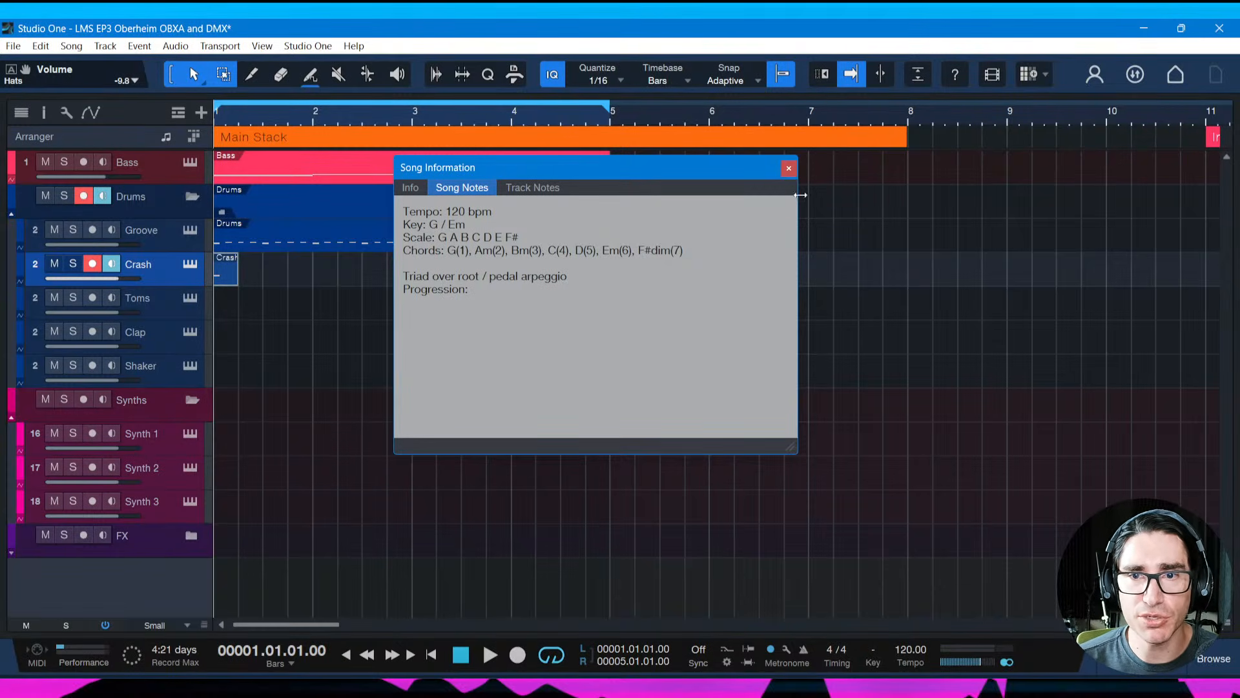
pyautogui.click(788, 168)
pyautogui.hotkey('ctrl', 's')
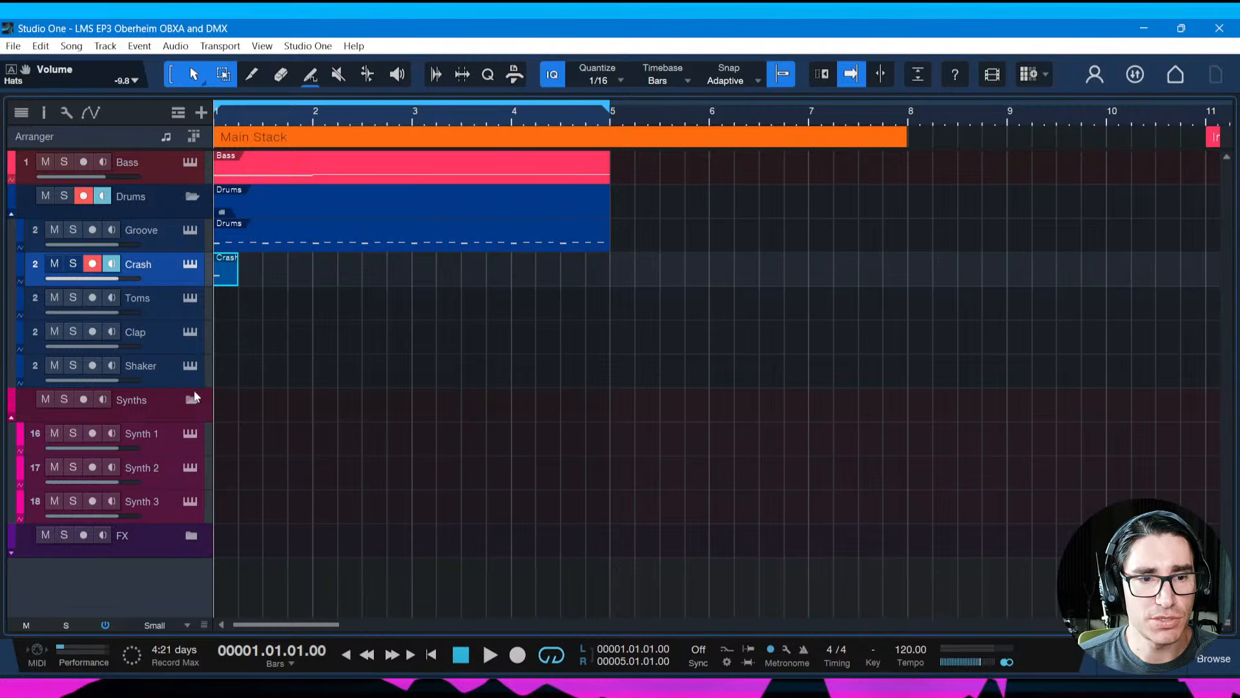
# Open the Synth 1 track's OP-Xa V and show the presets in its LMS EP3 playlist
pyautogui.click(158, 437)
pyautogui.click(191, 438)
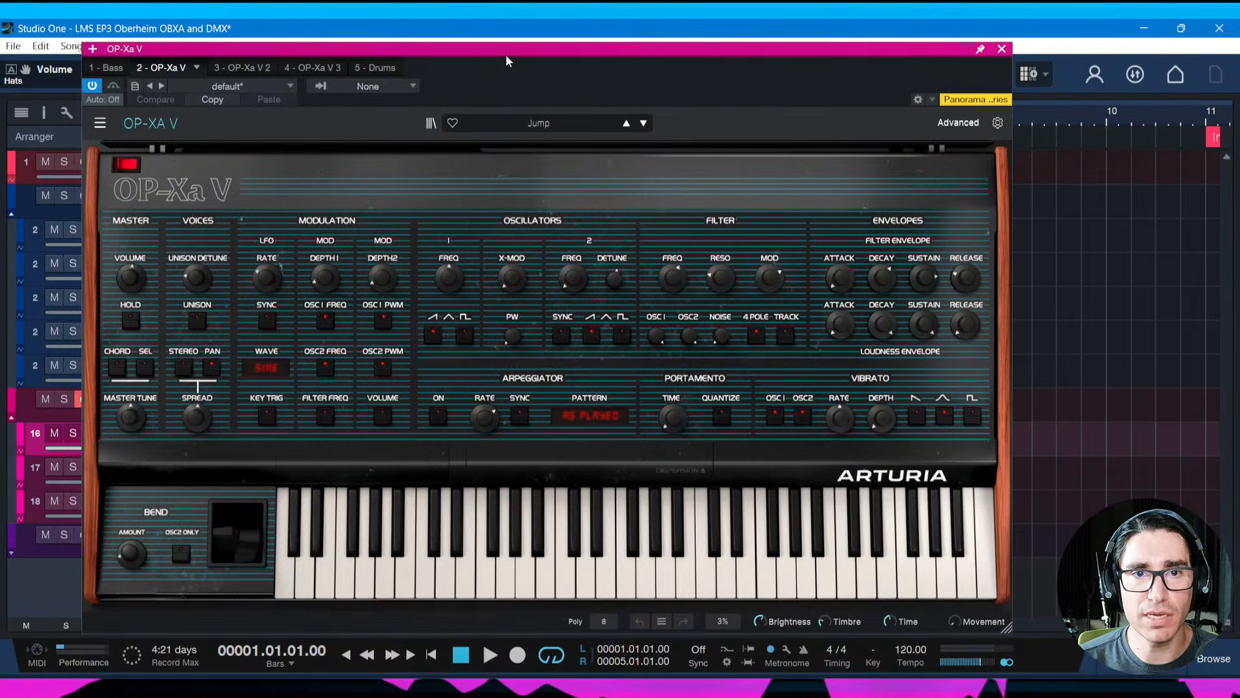
pyautogui.click(431, 124)
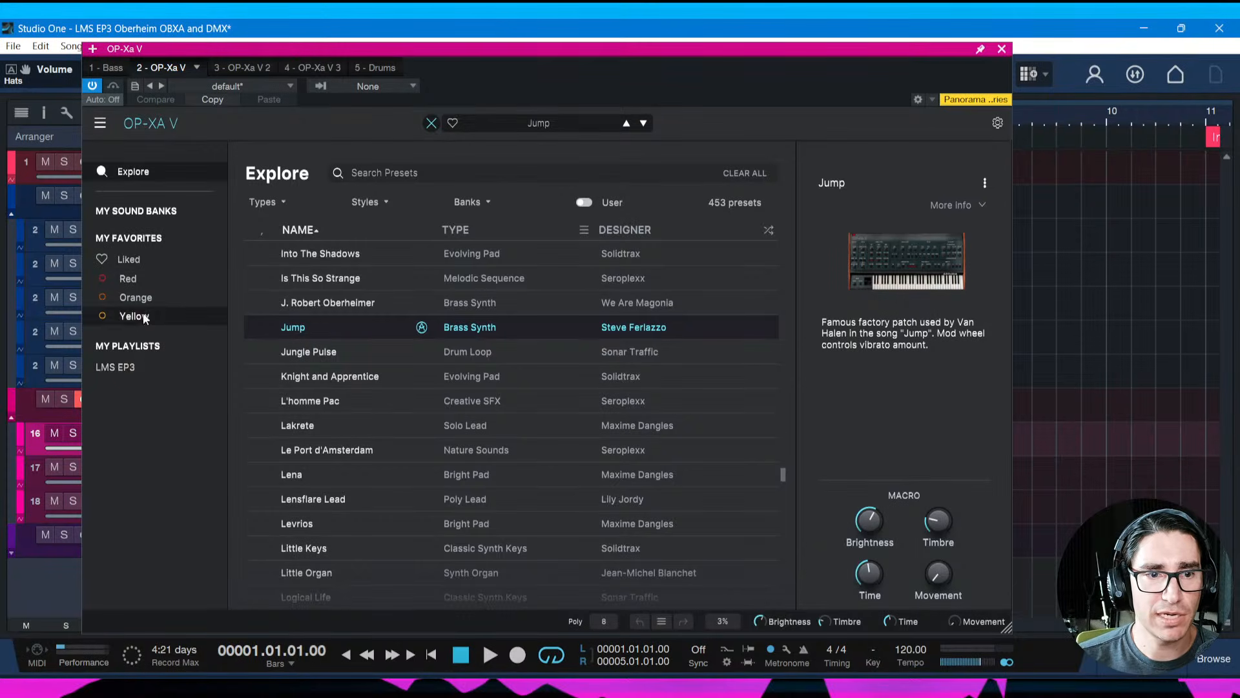
pyautogui.click(131, 367)
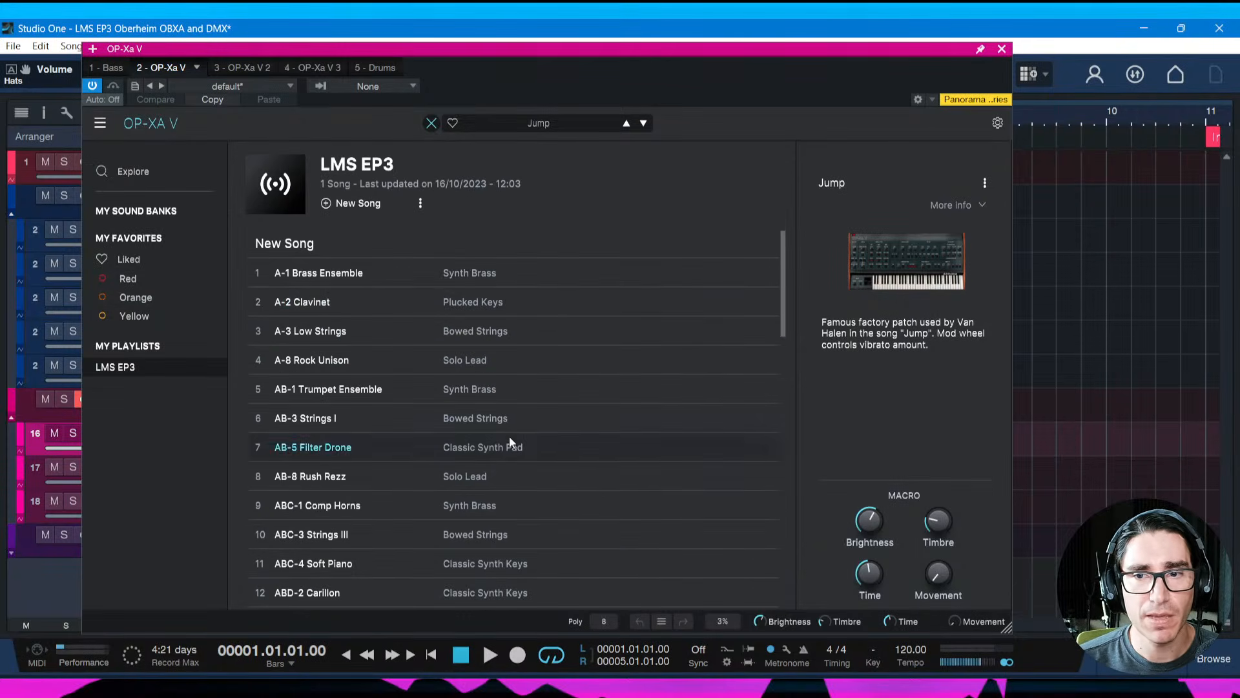
pyautogui.moveTo(782, 289); pyautogui.dragTo(793, 260)
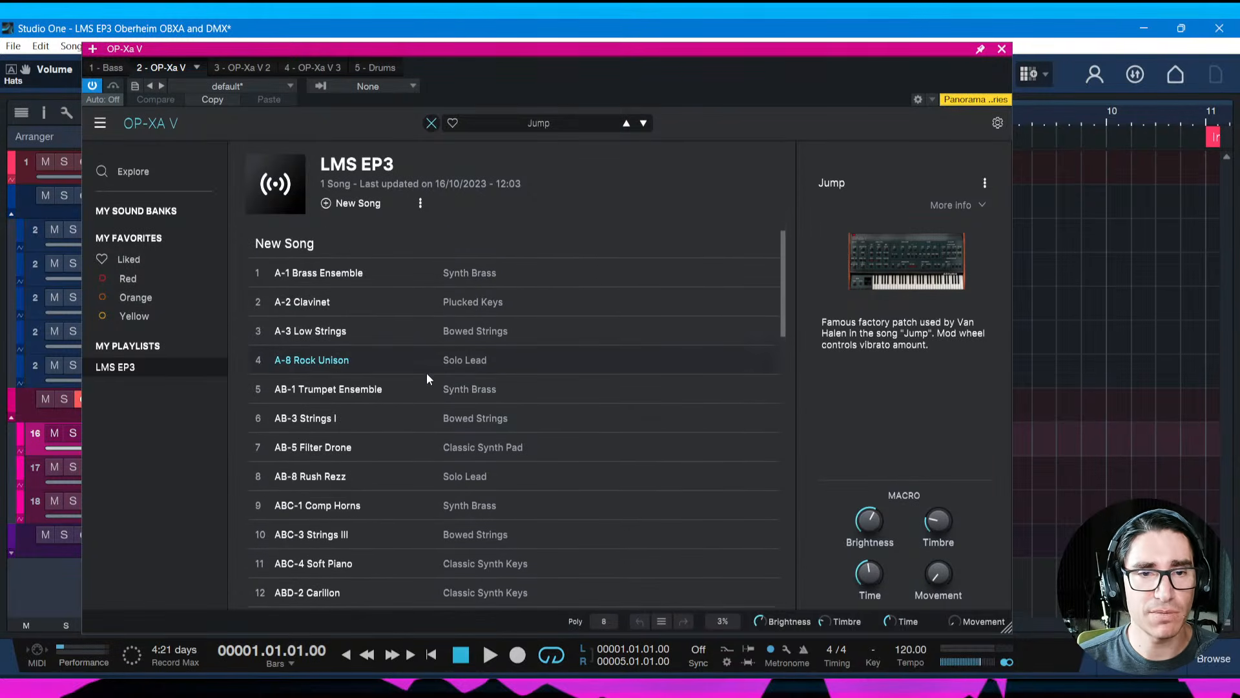
# Audition the LMS EP3 presets from A-1 Brass Ensemble through AB-3 Strings I over the looping groove
pyautogui.press('space')
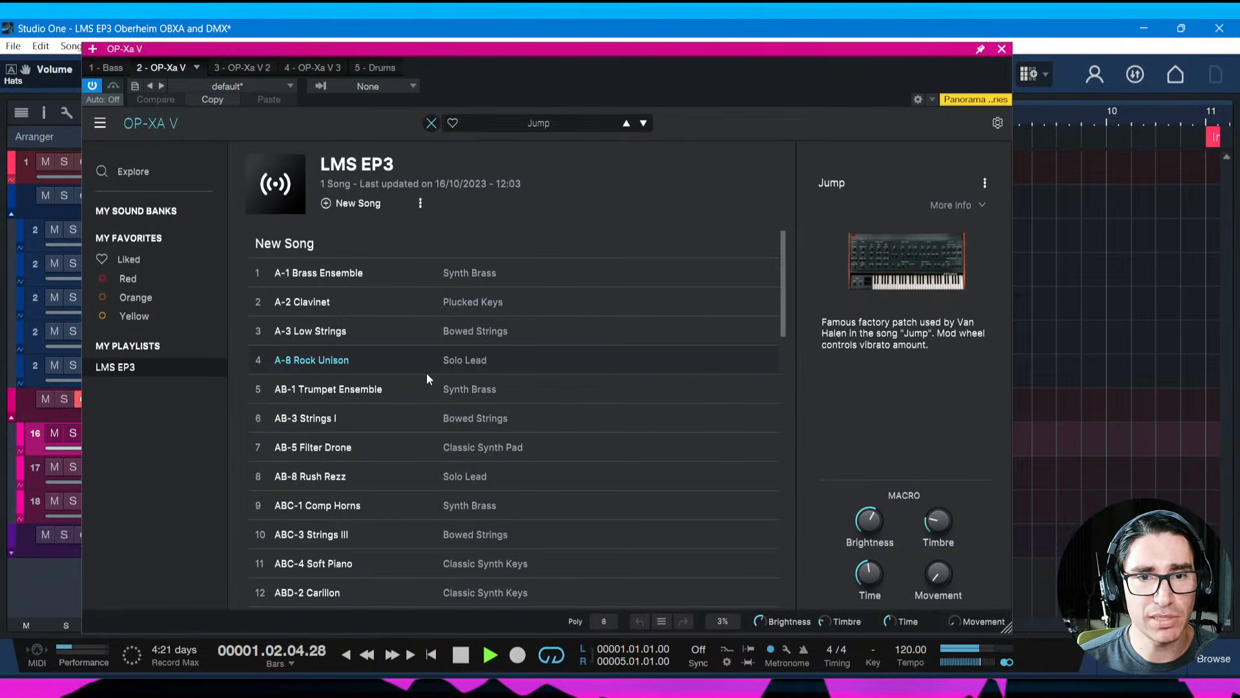
pyautogui.click(368, 274)
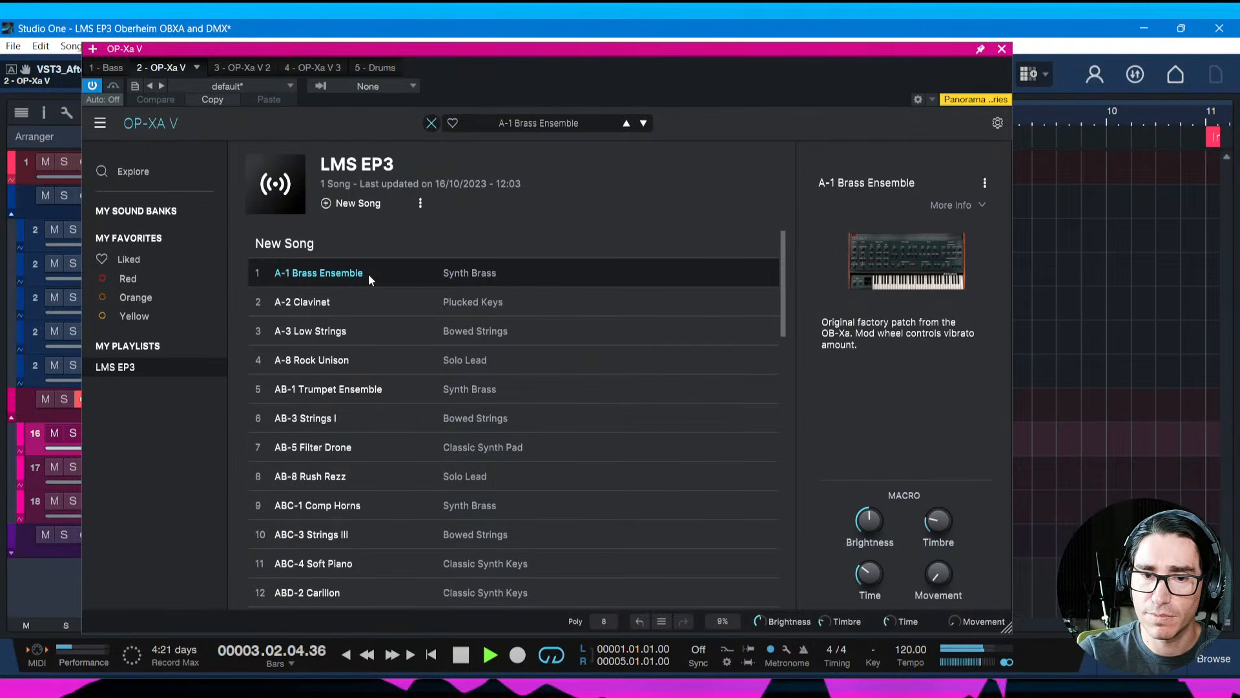
pyautogui.press('Down')
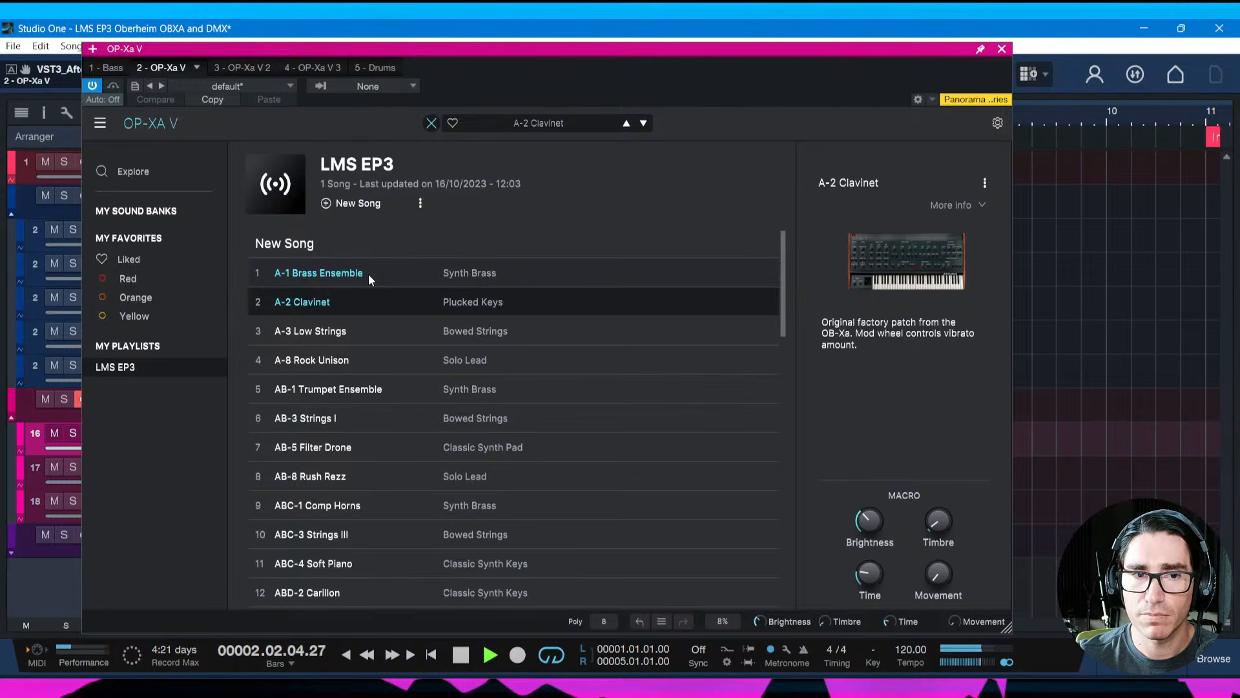
pyautogui.press('Down')
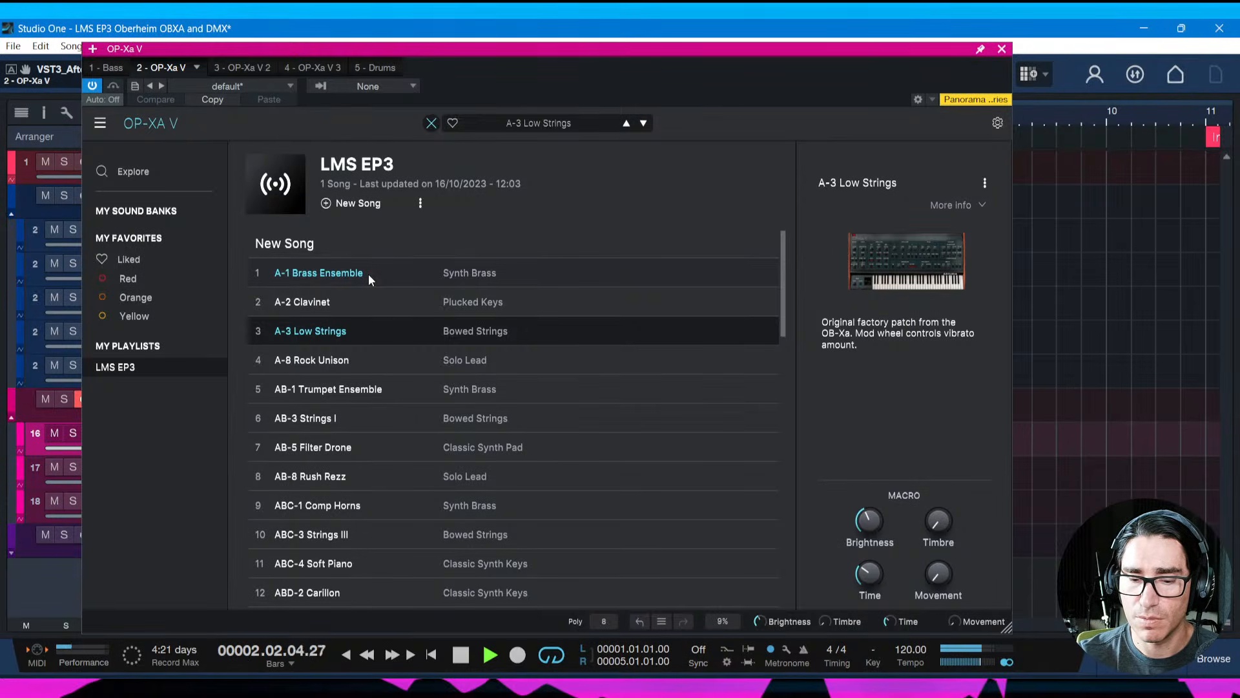
pyautogui.press('Down')
pyautogui.press('Down')
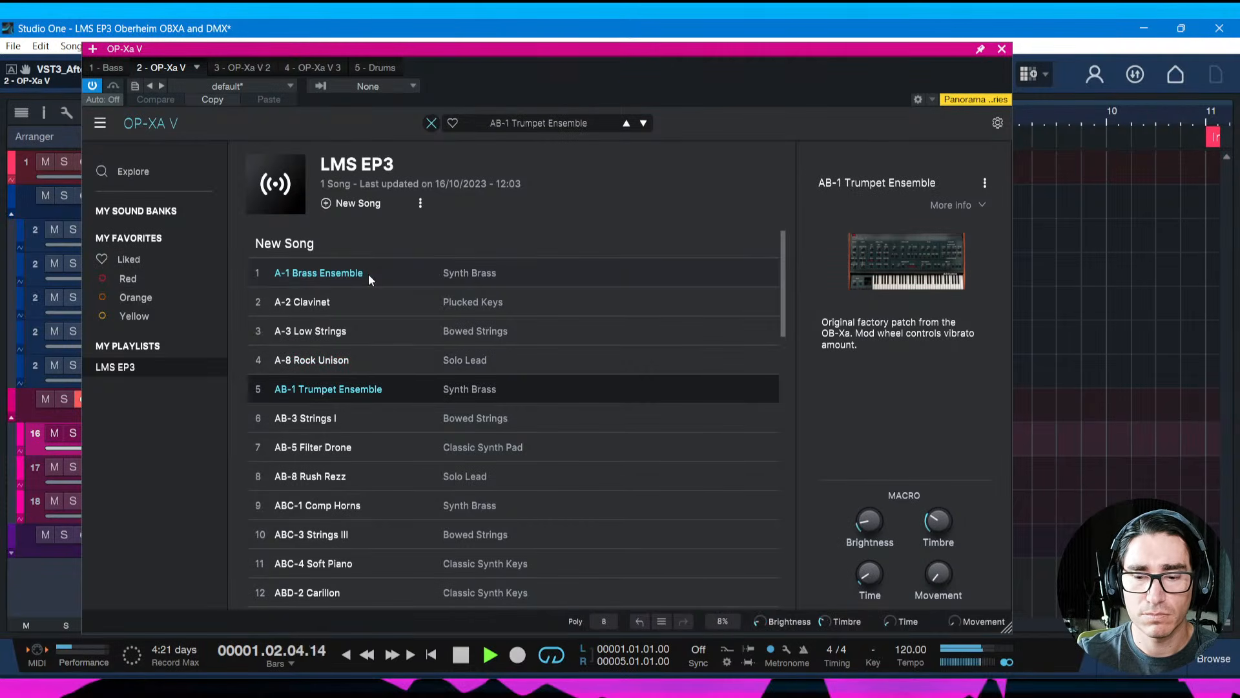
pyautogui.press('Down')
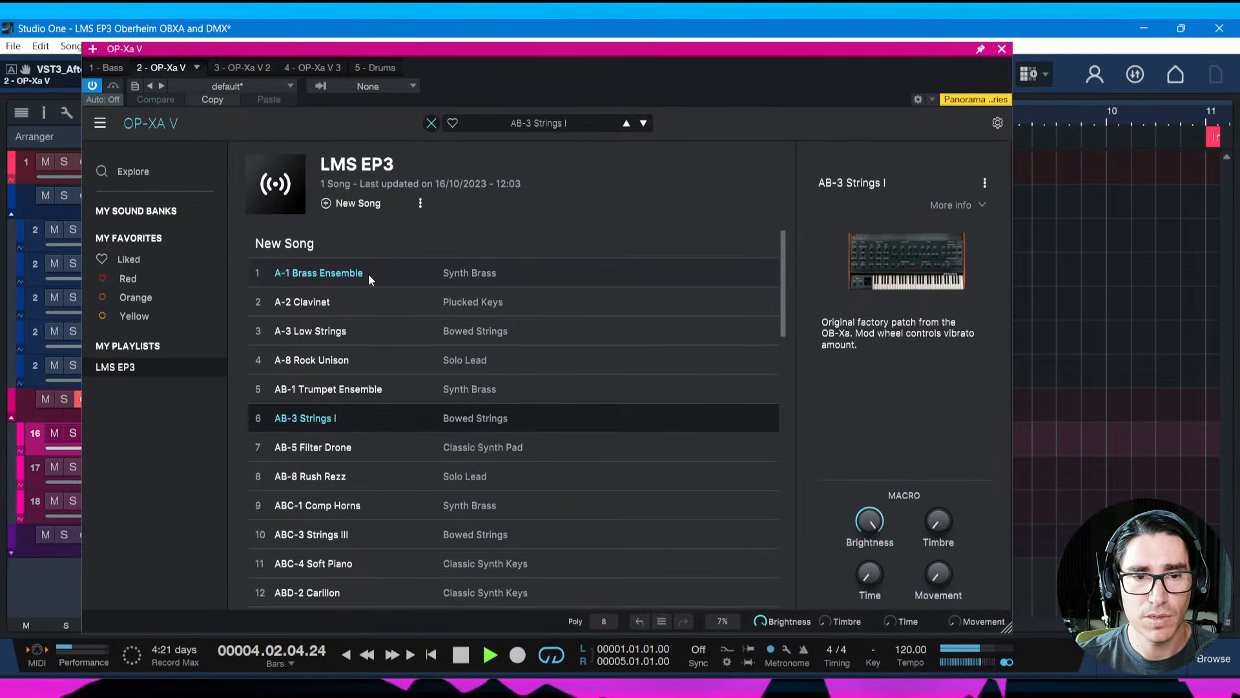
# Look further through the LMS EP3 playlist and audition ABD-3 Solo Strings
pyautogui.click(397, 444)
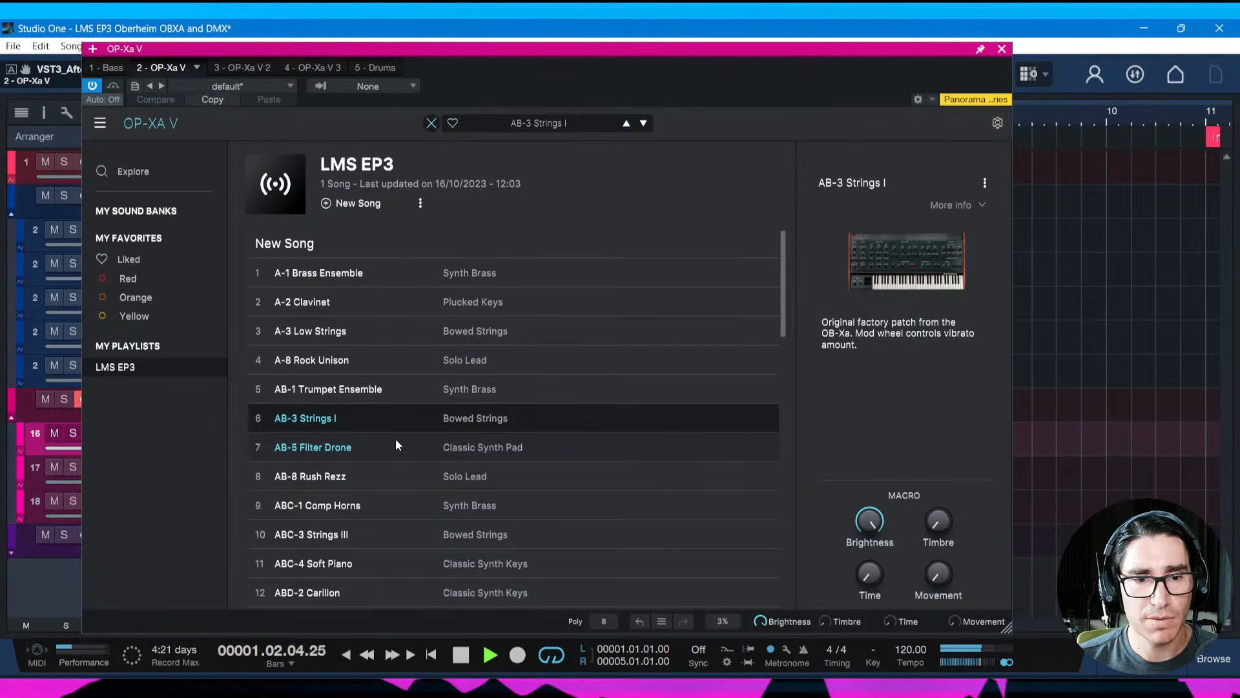
pyautogui.scroll(-6, 393, 482)
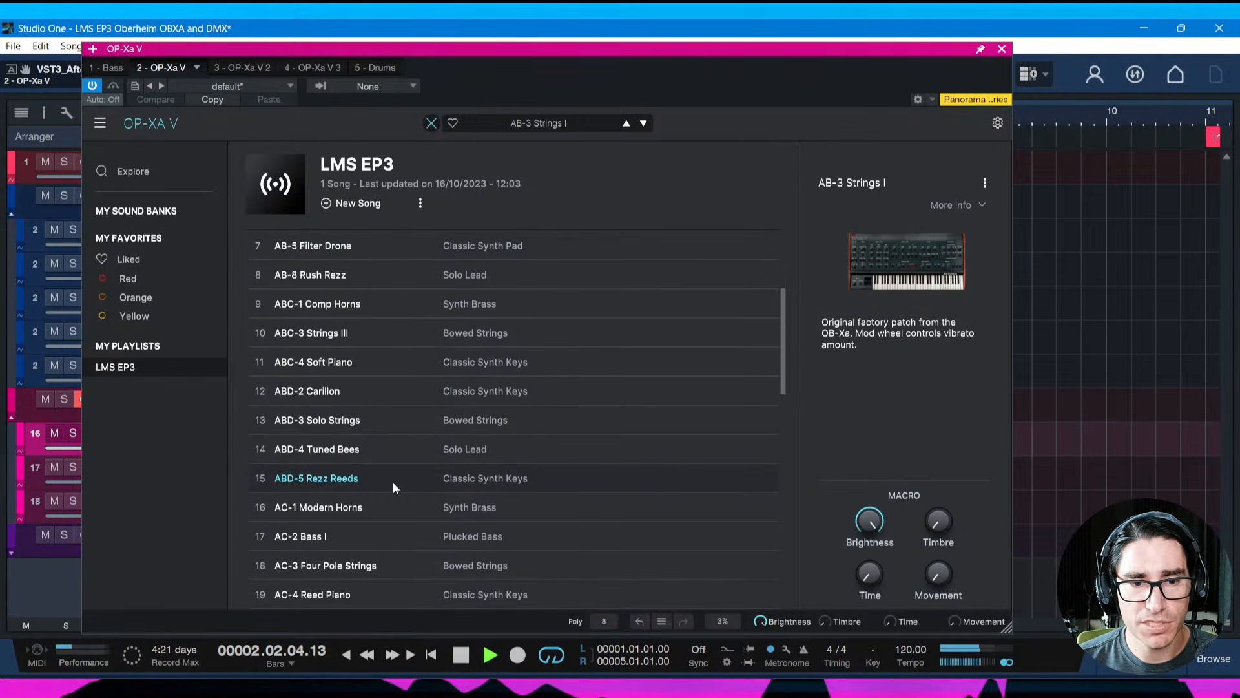
pyautogui.click(349, 420)
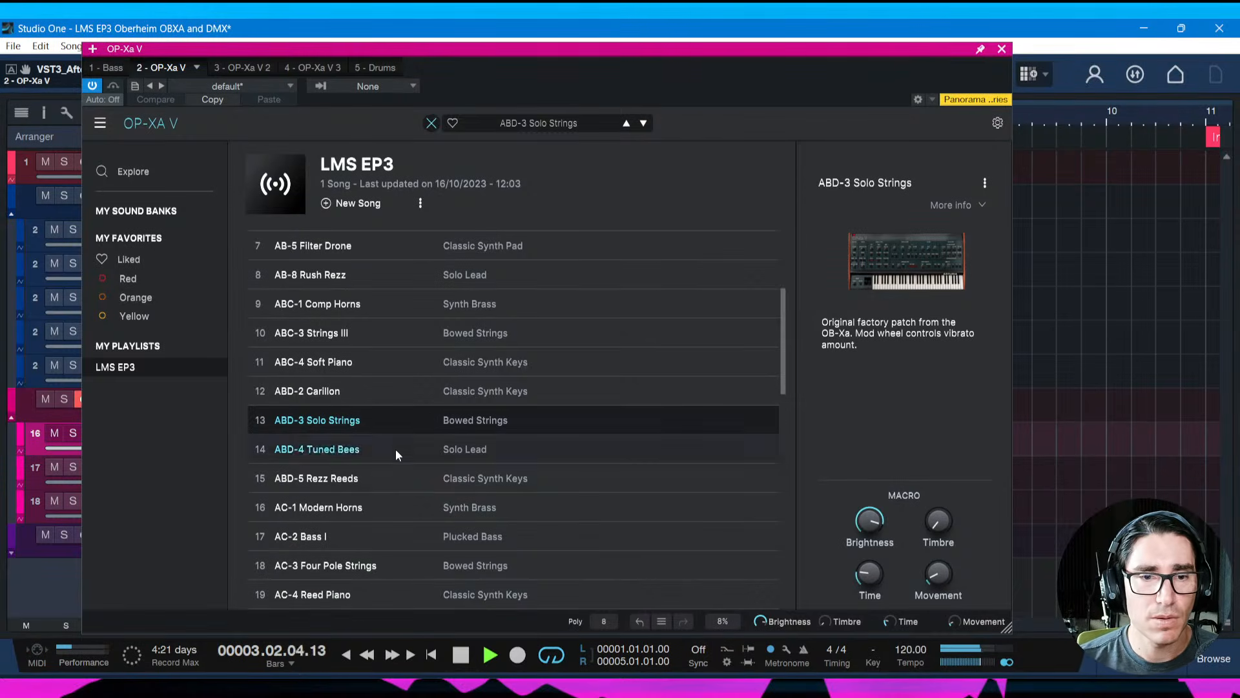
# Load the A-1 Brass Ensemble preset on Synth 1 without renaming it, and return to the synth's front panel
pyautogui.scroll(3, 421, 428)
pyautogui.click(341, 273)
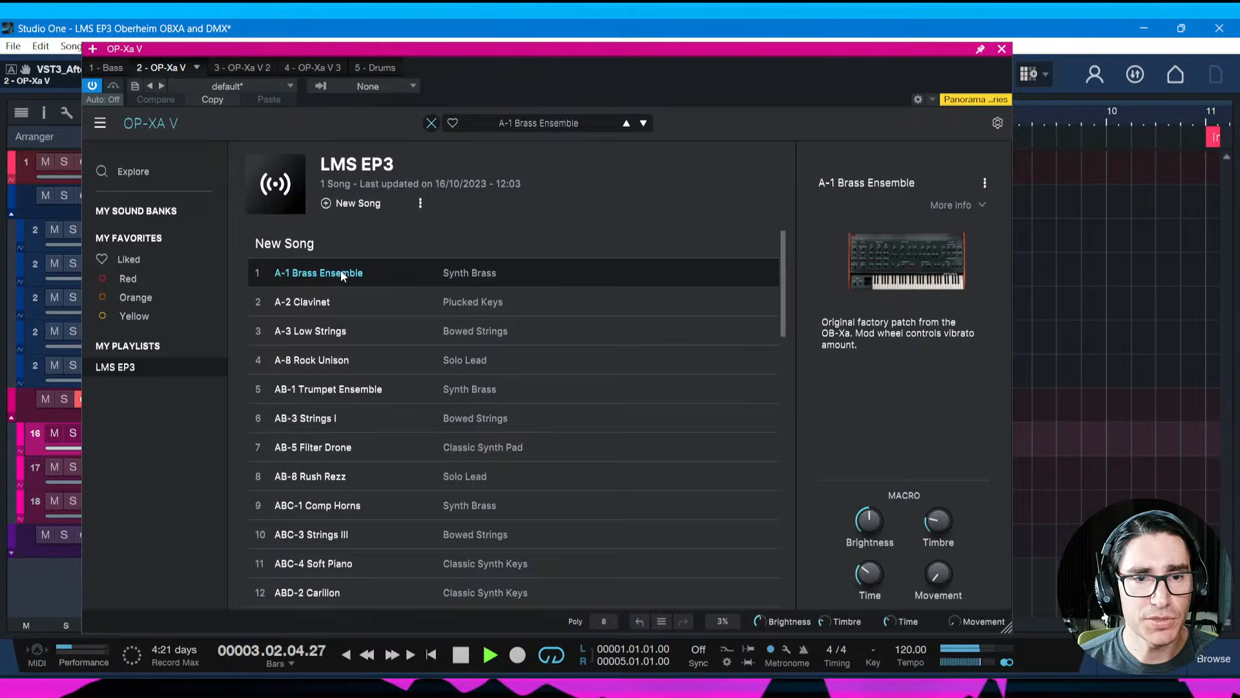
pyautogui.doubleClick(339, 270)
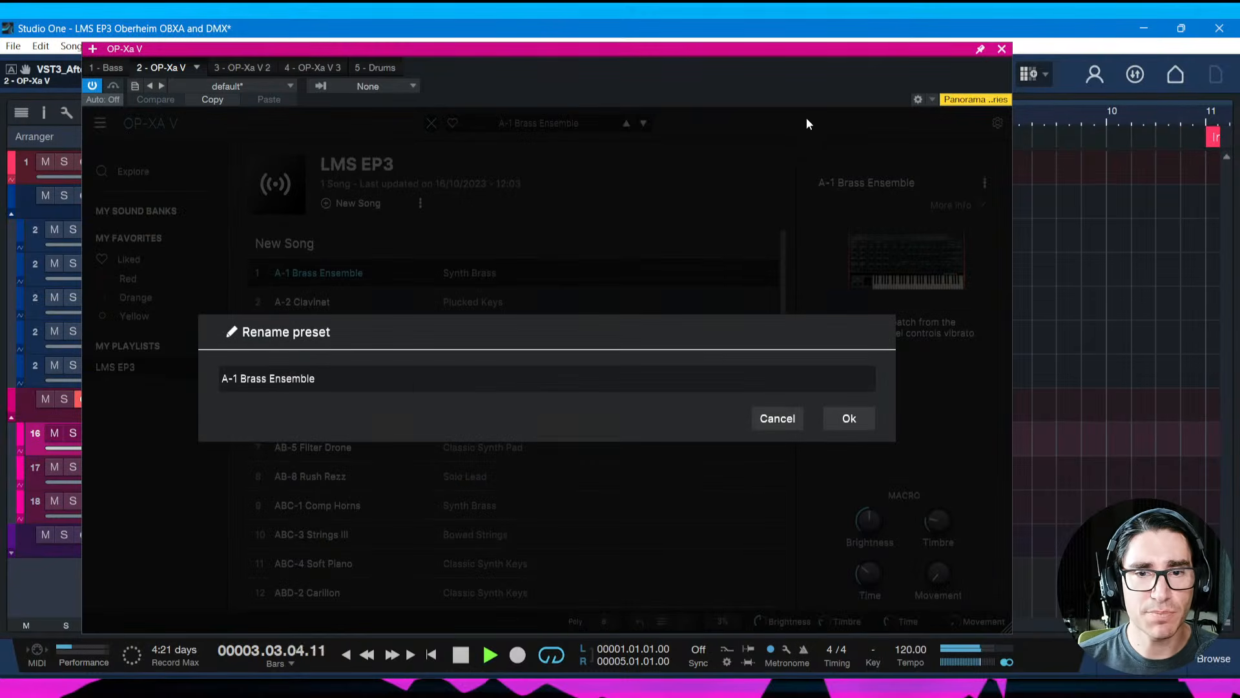
pyautogui.click(777, 419)
pyautogui.click(327, 301)
pyautogui.doubleClick(328, 274)
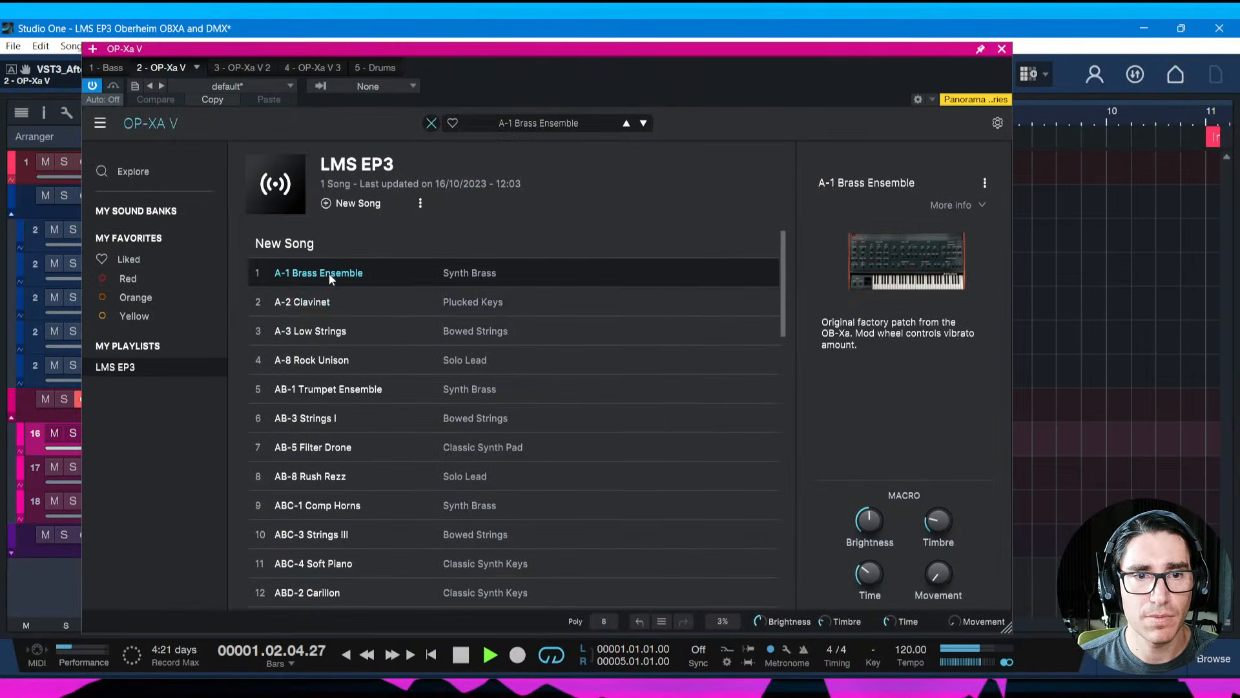
pyautogui.click(777, 419)
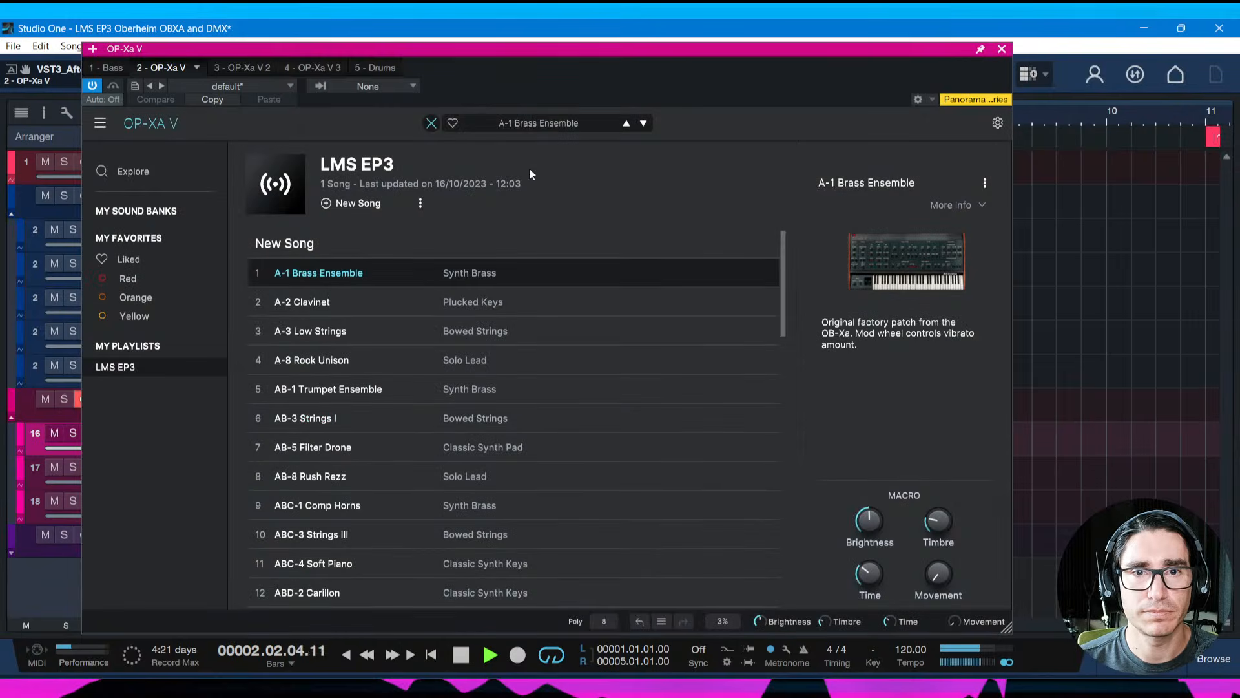
pyautogui.click(431, 122)
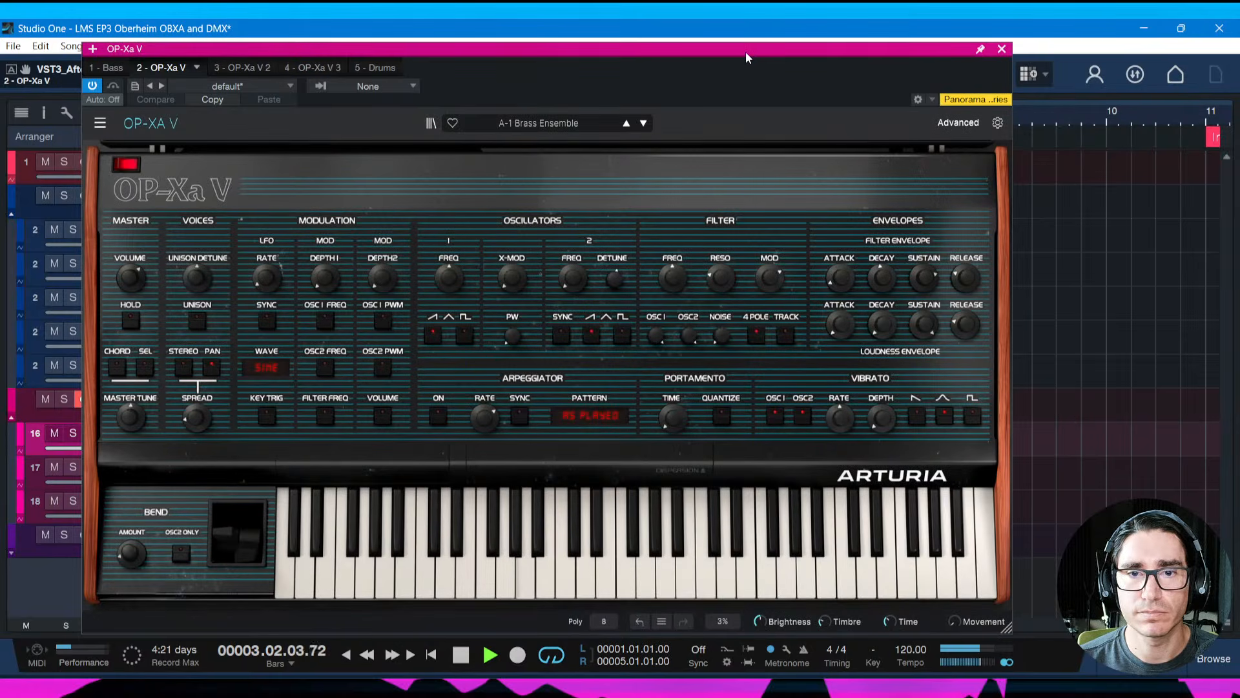
# Stop the loop, switch to YouTube Studio to check the livestream chat, and return to Studio One
pyautogui.moveTo(728, 51); pyautogui.dragTo(763, 59)
pyautogui.press('space')
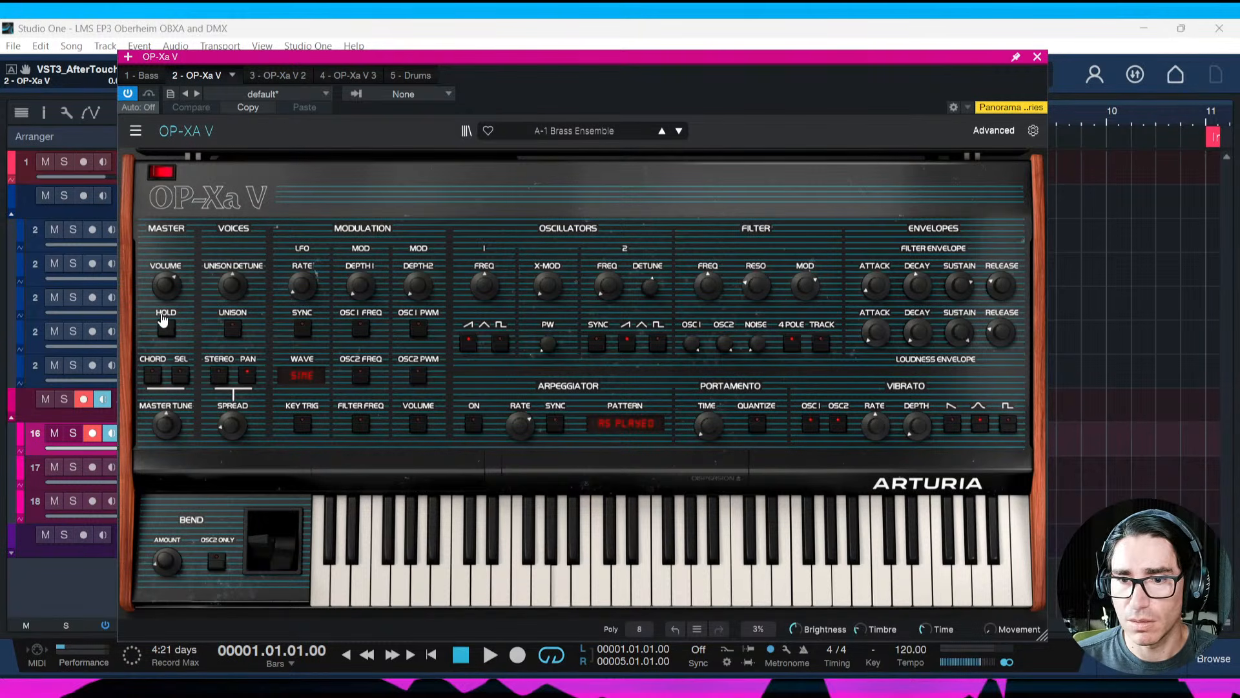
pyautogui.hotkey('alt', 'Tab')
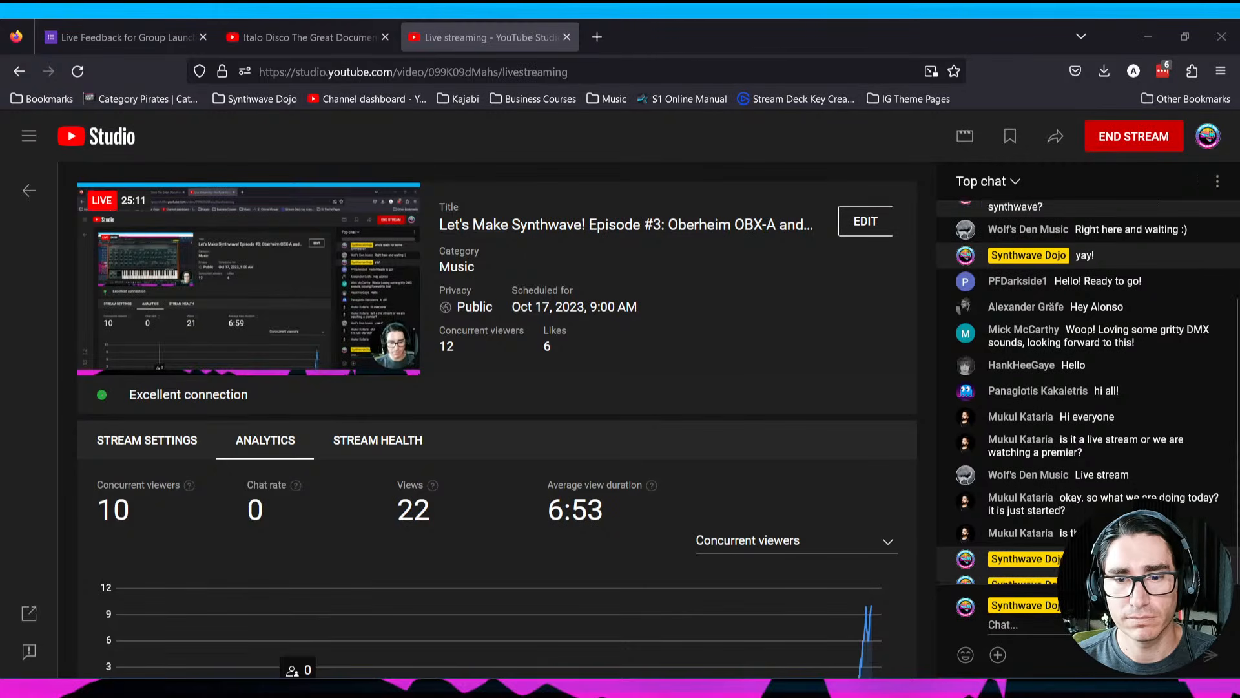
pyautogui.hotkey('alt', 'Tab')
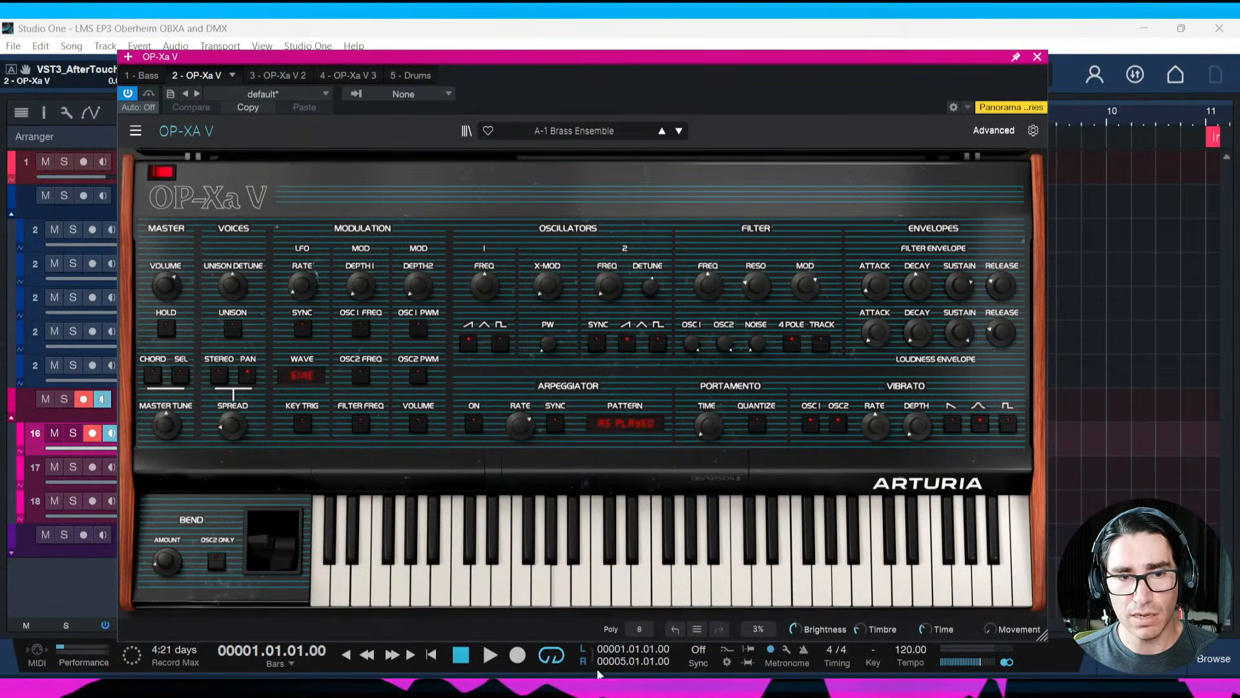
# Play the looping groove to try out part ideas with the A-1 Brass Ensemble sound on Synth 1, and stop it
pyautogui.click(567, 421)
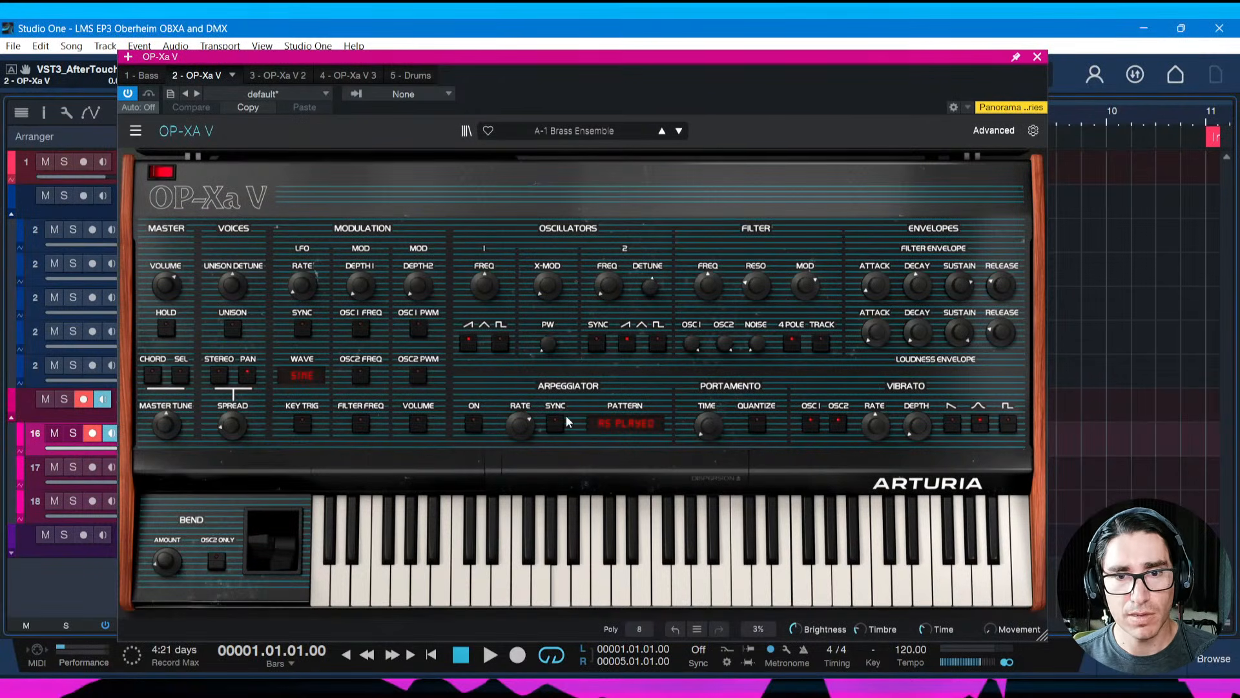
pyautogui.moveTo(631, 61); pyautogui.dragTo(619, 58)
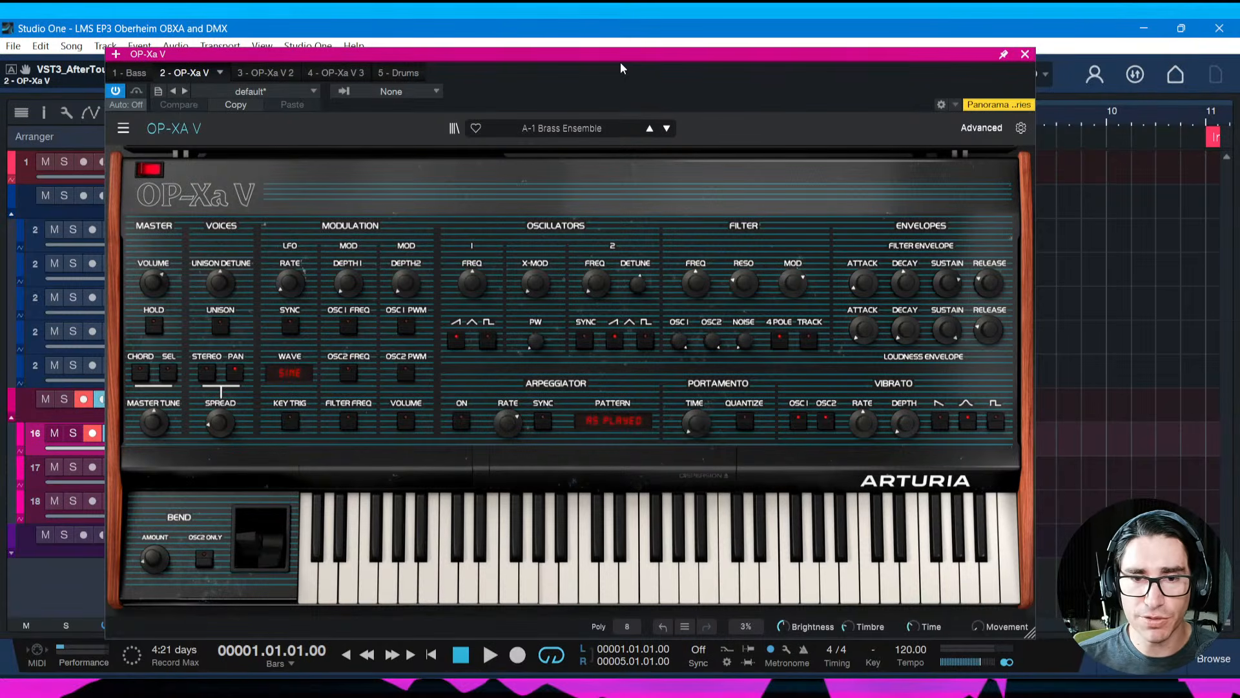
pyautogui.moveTo(620, 62); pyautogui.dragTo(614, 64)
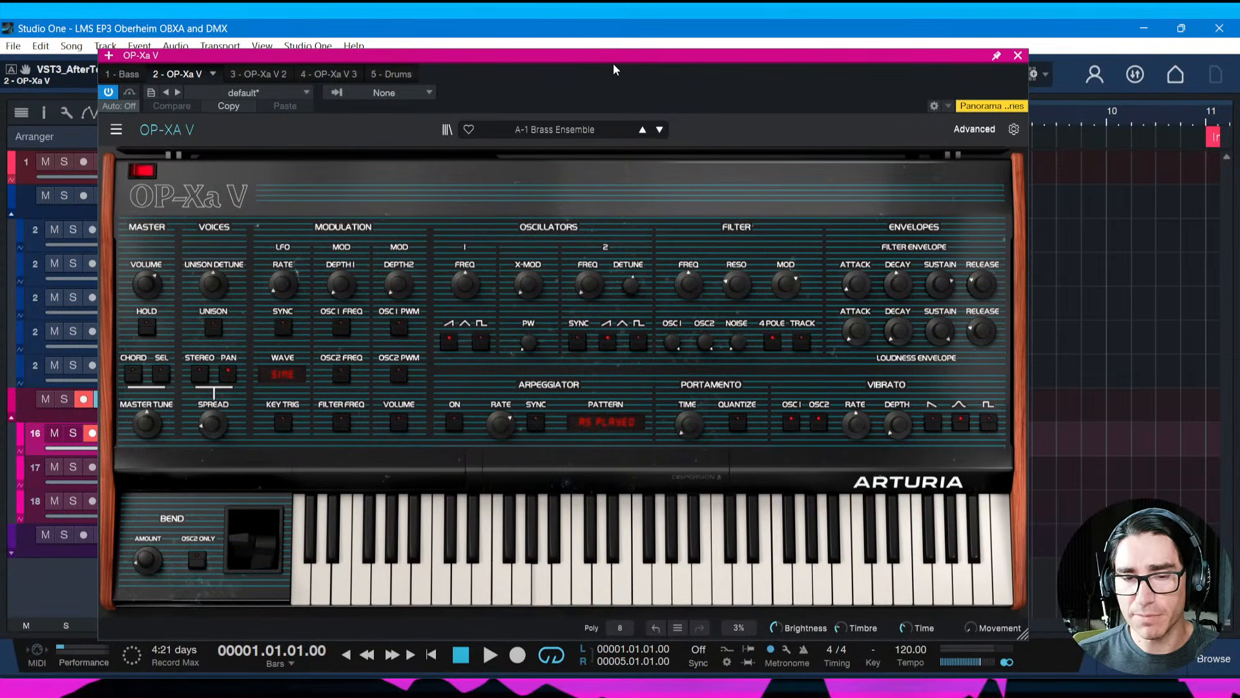
pyautogui.press('space')
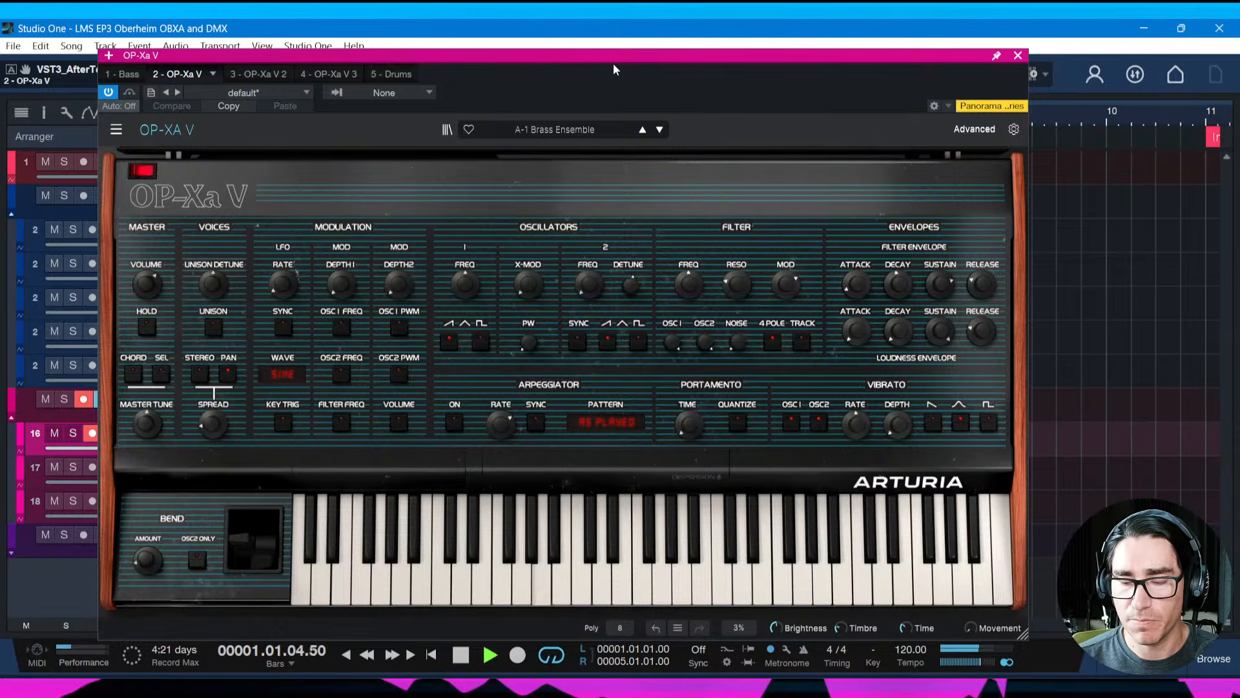
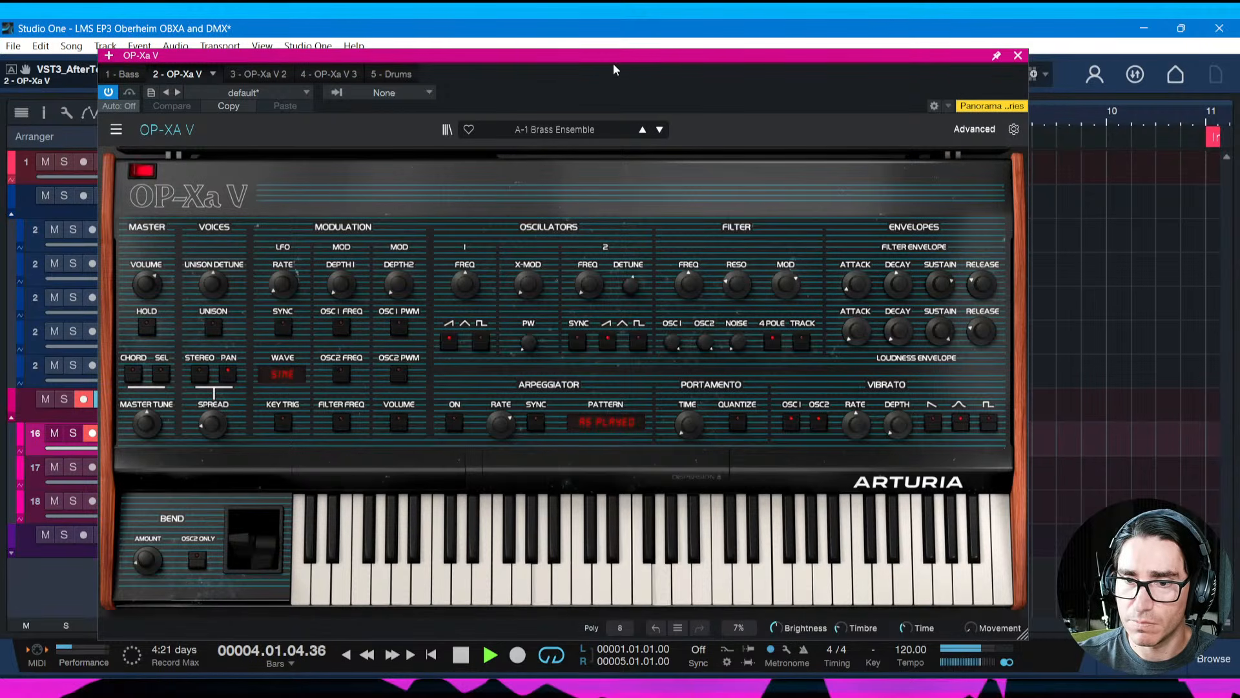
pyautogui.press('space')
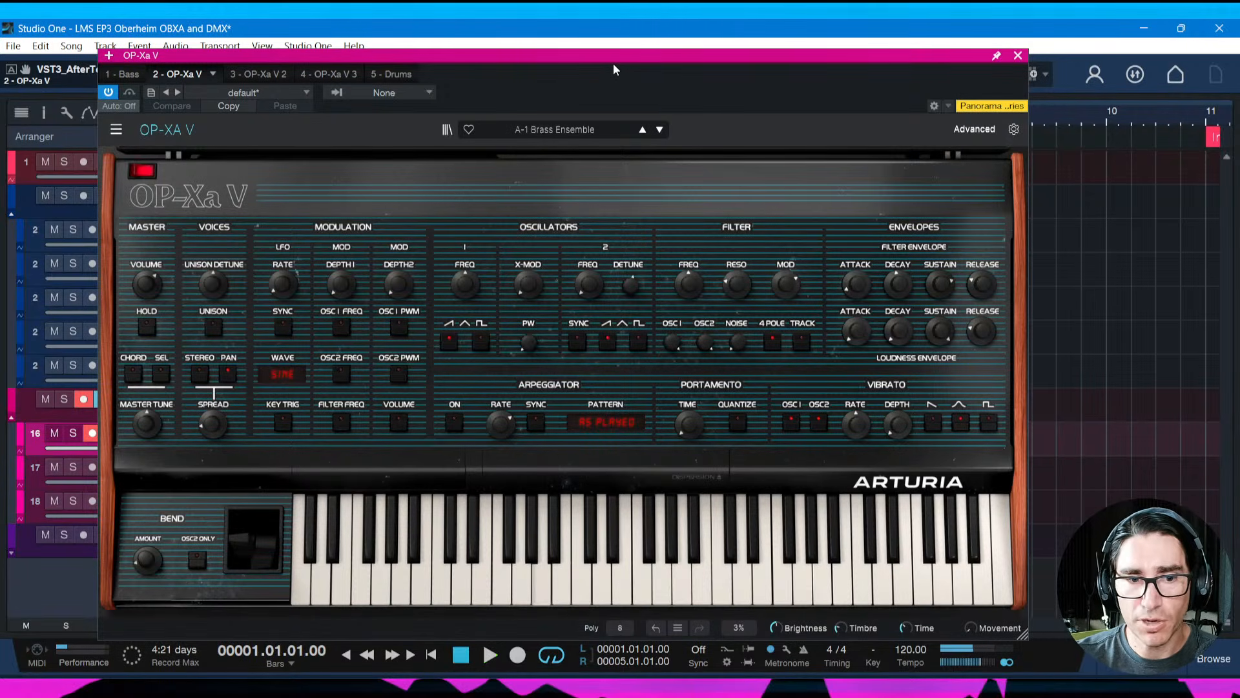
# Close the OP-Xa V window, rename the Synth 1 track as Arp and save the song
pyautogui.moveTo(614, 63); pyautogui.dragTo(598, 67)
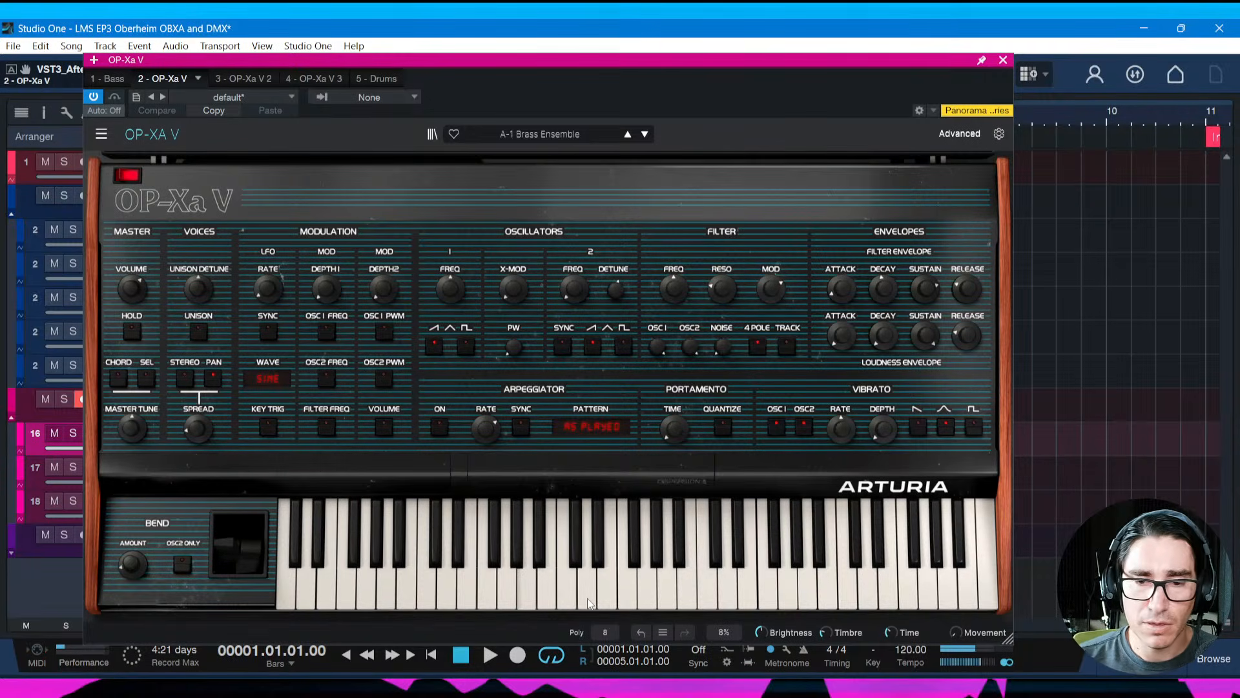
pyautogui.click(1005, 62)
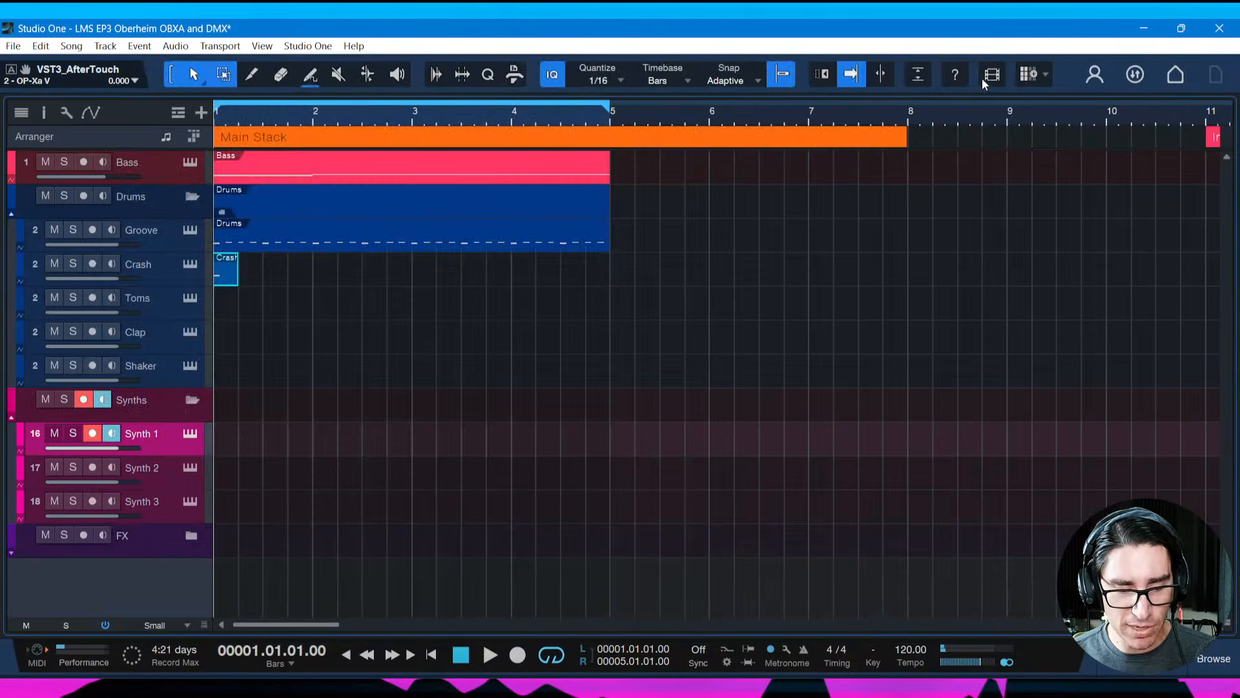
pyautogui.hotkey('ctrl', 's')
pyautogui.doubleClick(153, 429)
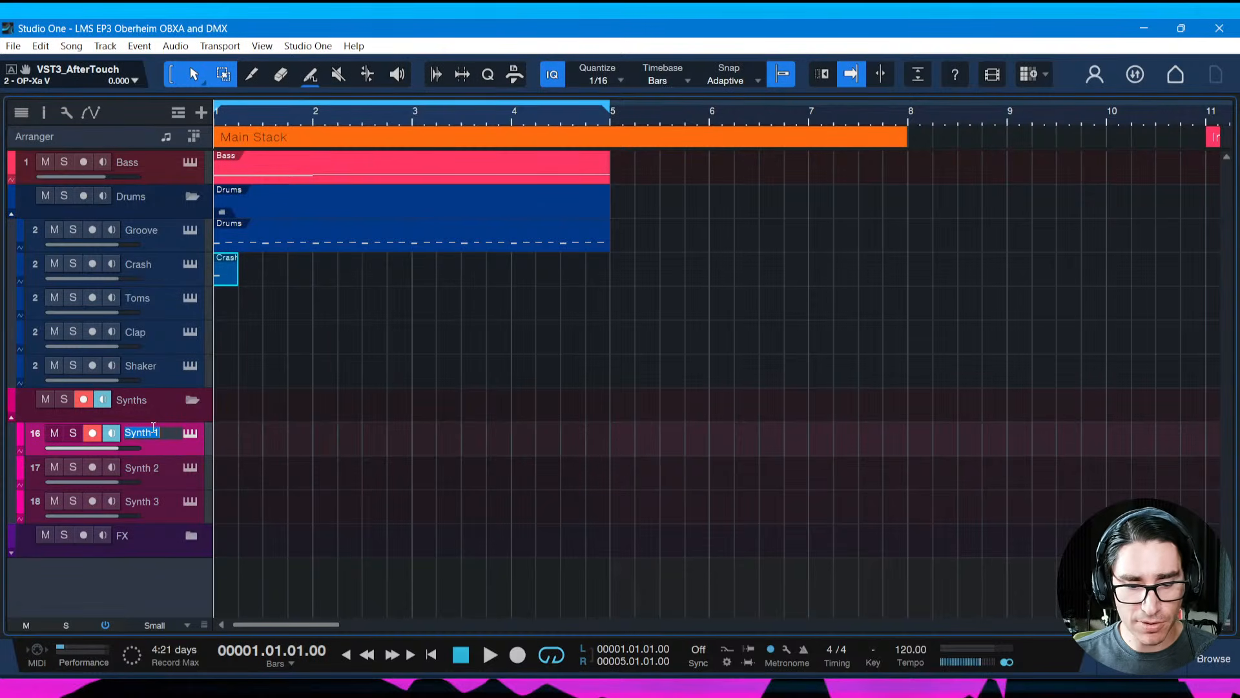
pyautogui.write('Arp')
pyautogui.hotkey('ctrl', 's')
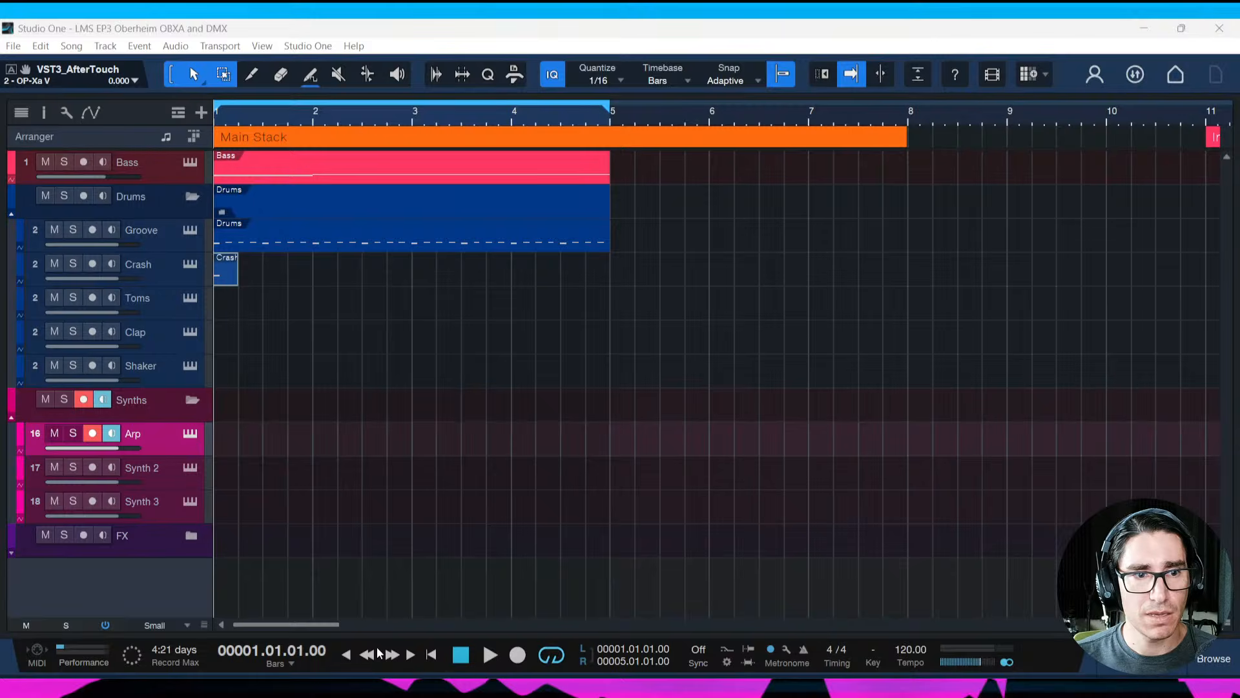
# Draw a four-bar instrument part on the Arp track from bar 1 to bar 5 and open it for note editing
pyautogui.click(378, 650)
pyautogui.moveTo(214, 446)
pyautogui.mouseDown()
pyautogui.moveTo(310, 428)
pyautogui.moveTo(615, 431)
pyautogui.mouseUp()
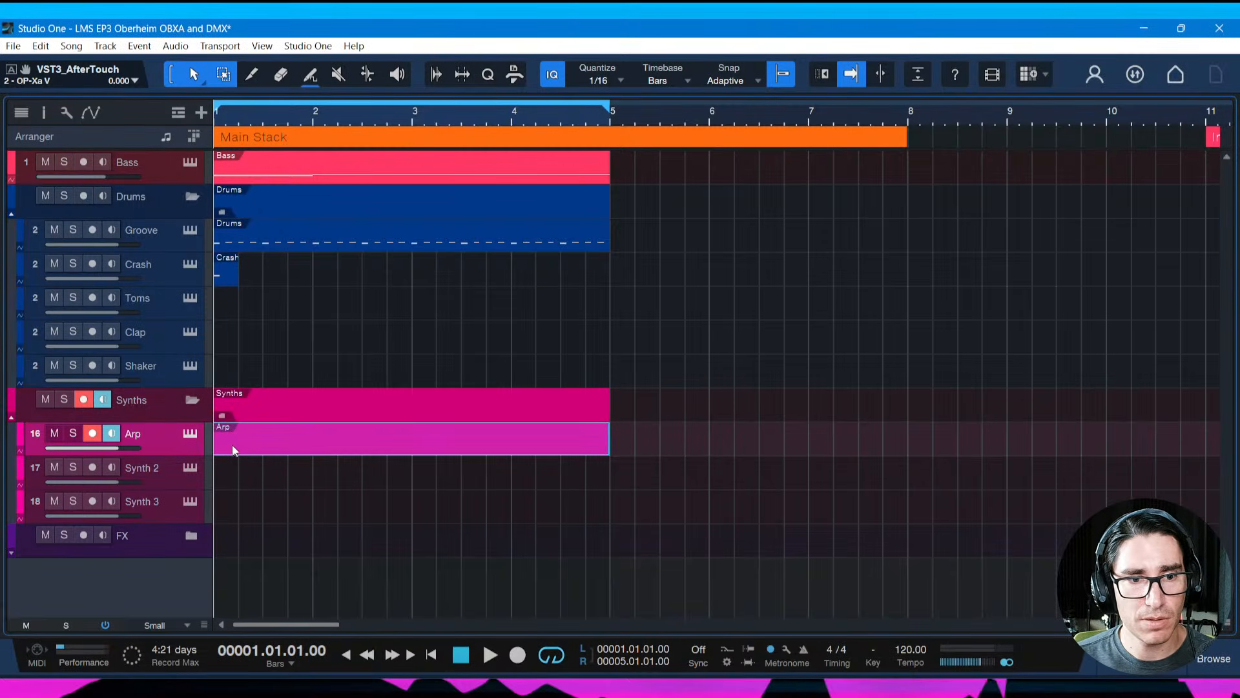
pyautogui.doubleClick(231, 447)
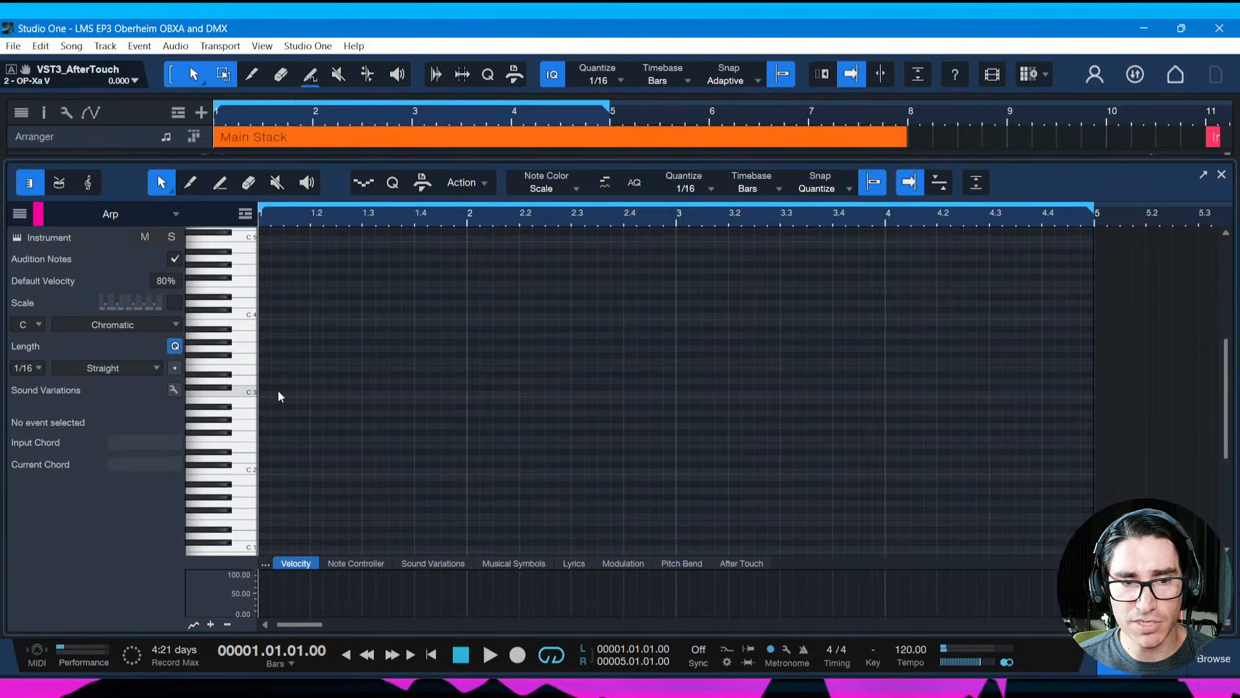
pyautogui.press('space')
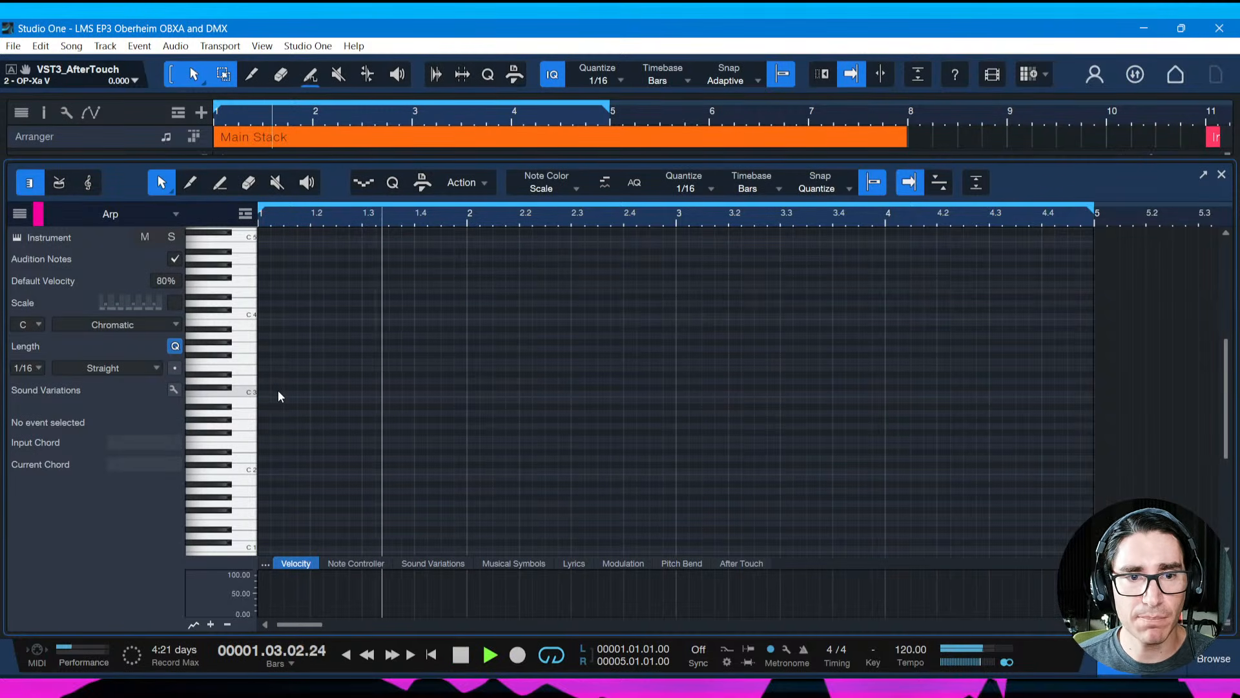
pyautogui.press('space')
# Try filling bar 1 of the Arp part with sixteen 1/16 notes on D3, deleting the extra one in bar 2
pyautogui.keyDown('ctrl'); pyautogui.click(261, 381); pyautogui.keyUp('ctrl')
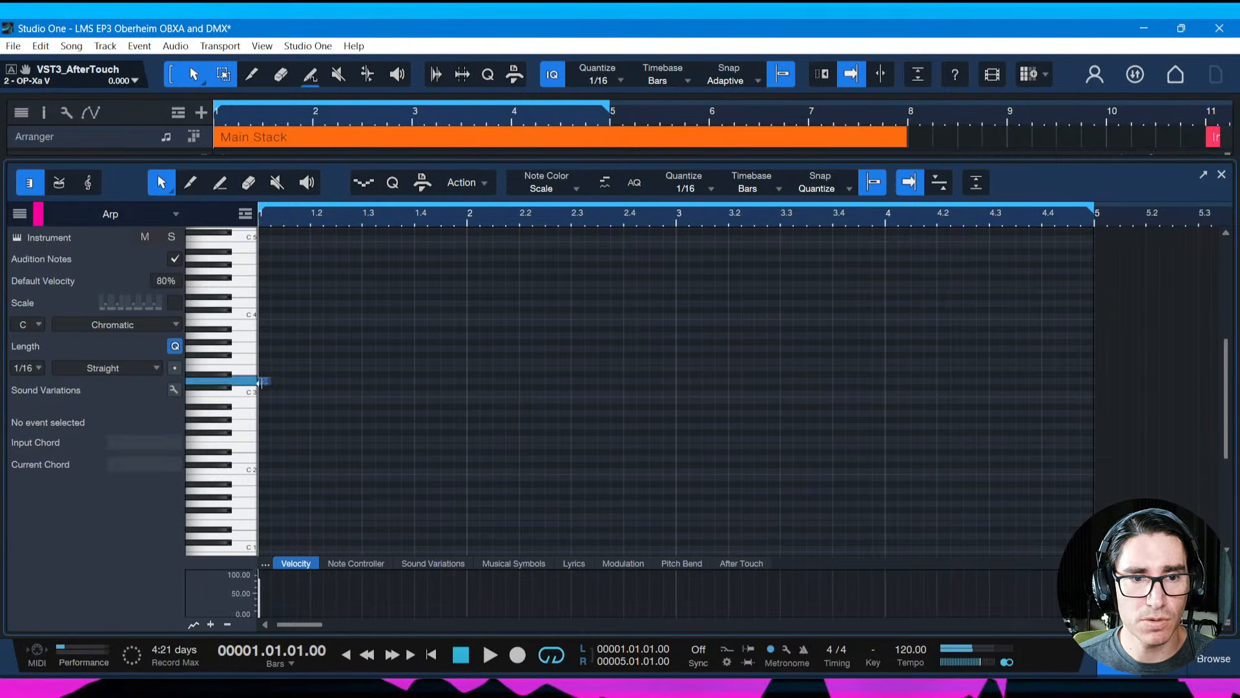
pyautogui.press('d')
pyautogui.press('d')
pyautogui.press('d')
pyautogui.press('d')
pyautogui.press('d')
pyautogui.press('d')
pyautogui.press('d')
pyautogui.press('d')
pyautogui.press('d')
pyautogui.press('d')
pyautogui.press('d')
pyautogui.press('d')
pyautogui.press('d')
pyautogui.press('d')
pyautogui.press('d')
pyautogui.press('d')
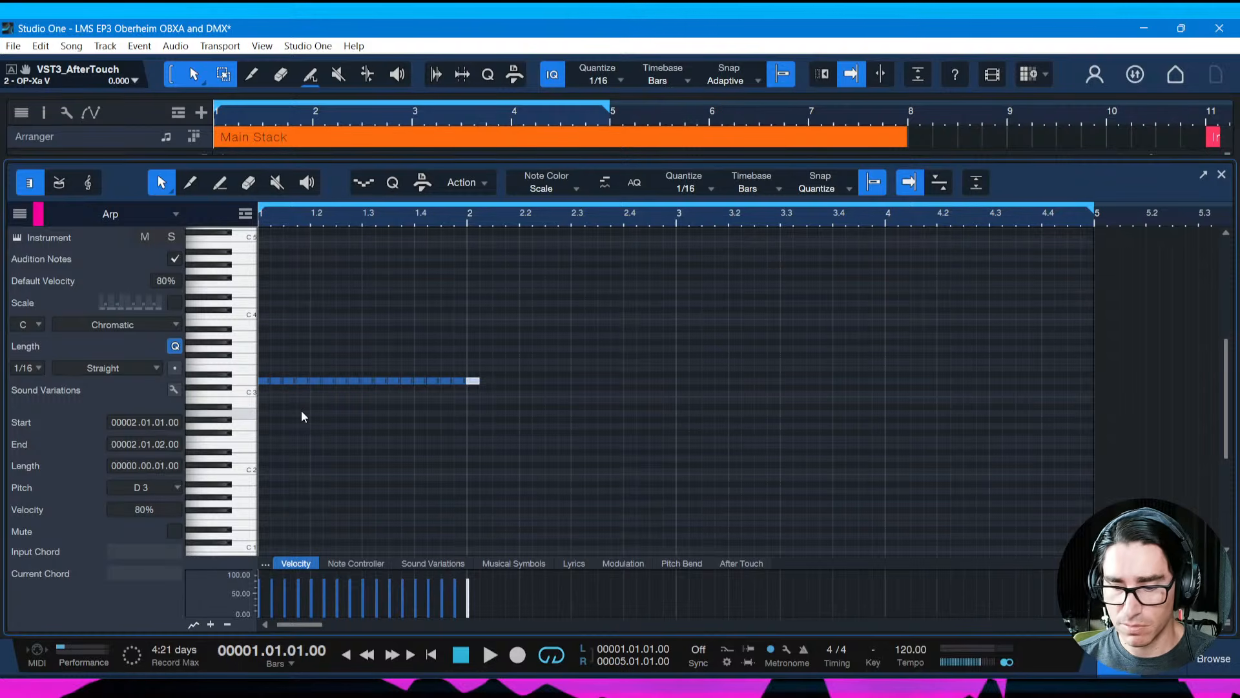
pyautogui.press('Delete')
# Try shaping the sixteenth notes into an arpeggio by raising the second to fifth to F#3, G3, F#3 and A3
pyautogui.click(262, 381)
pyautogui.click(277, 383)
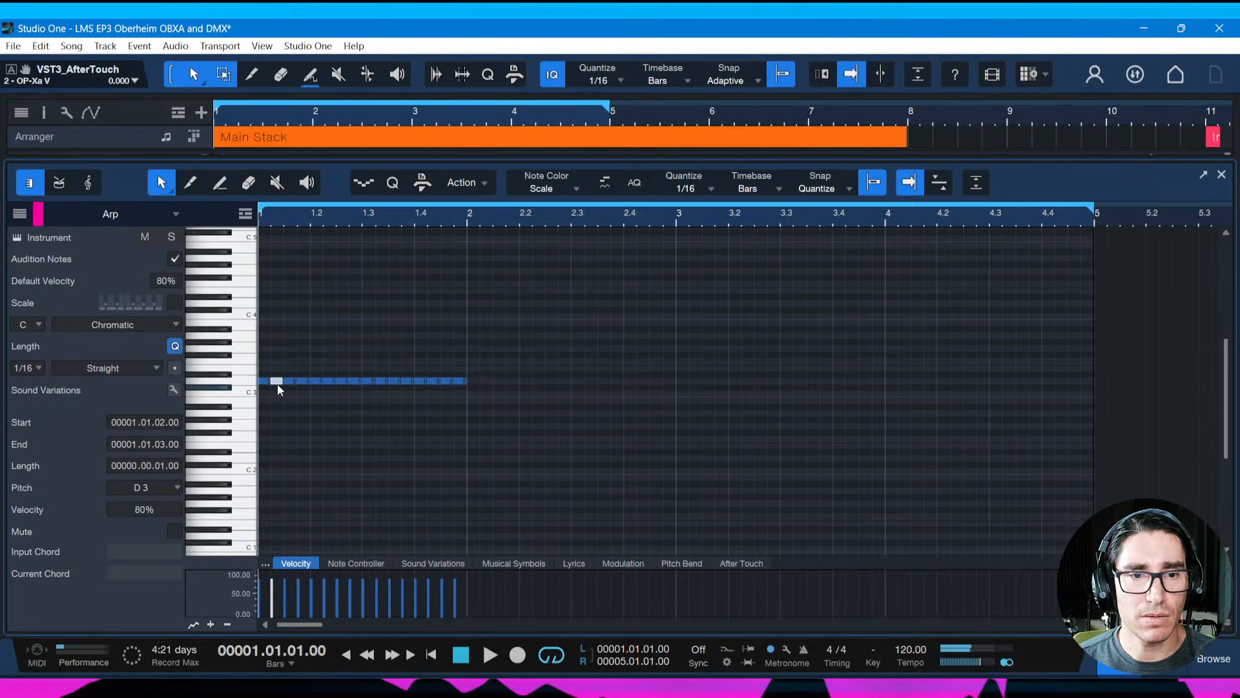
pyautogui.press('Up')
pyautogui.press('Up')
pyautogui.press('Up')
pyautogui.press('Up')
pyautogui.press('Right')
pyautogui.press('Up')
pyautogui.press('Up')
pyautogui.press('Up')
pyautogui.press('Up')
pyautogui.press('Up')
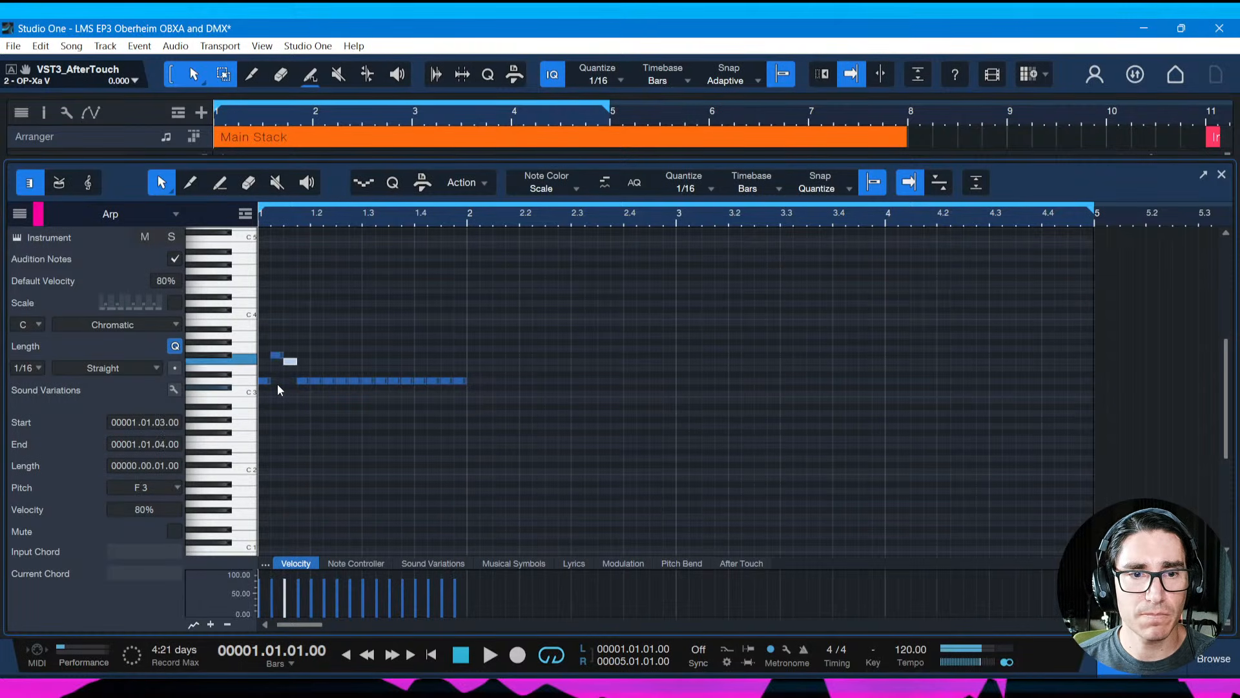
pyautogui.press('Right')
pyautogui.press('Up')
pyautogui.press('Up')
pyautogui.press('Up')
pyautogui.press('Up')
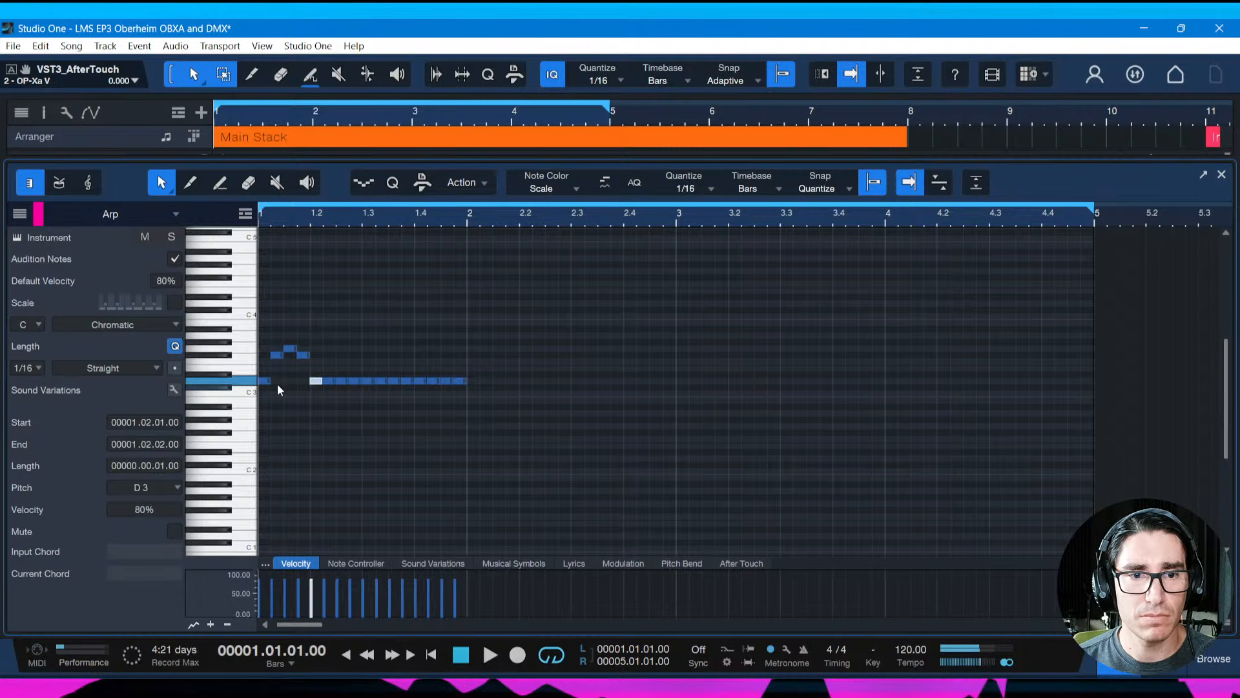
pyautogui.press('Right')
pyautogui.press('Up')
pyautogui.press('Up')
pyautogui.press('Up')
pyautogui.press('Up')
pyautogui.press('Up')
pyautogui.press('Up')
pyautogui.press('Up')
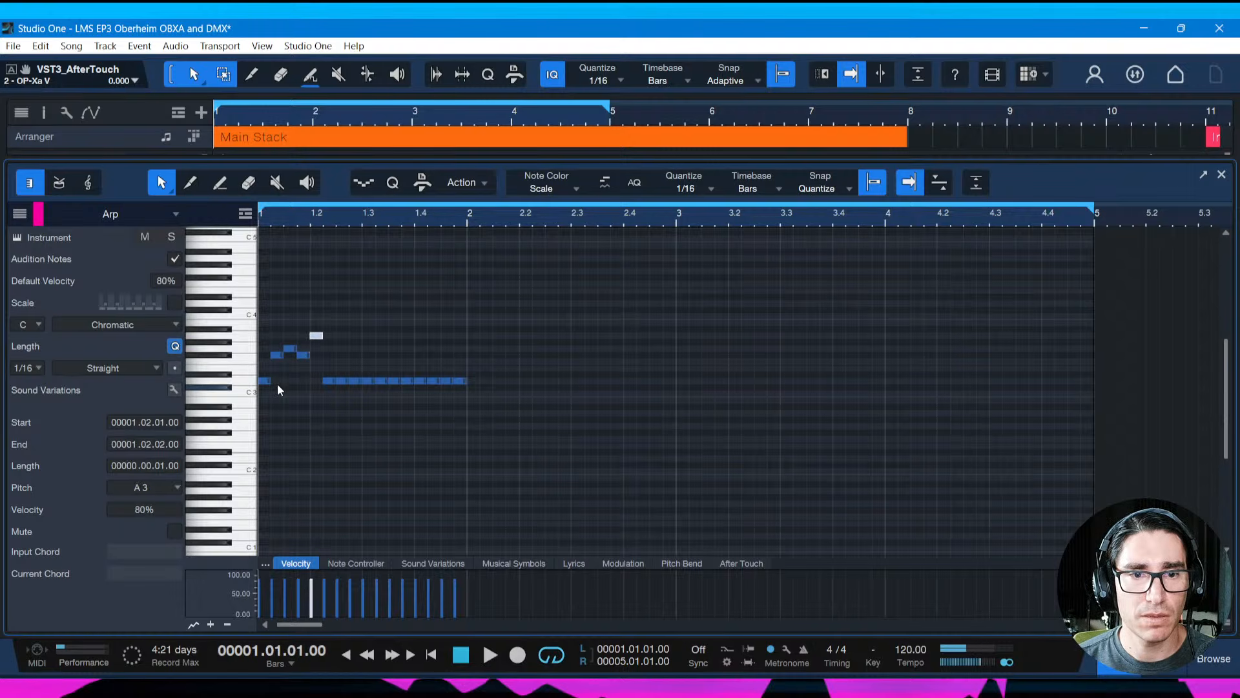
pyautogui.press('Right')
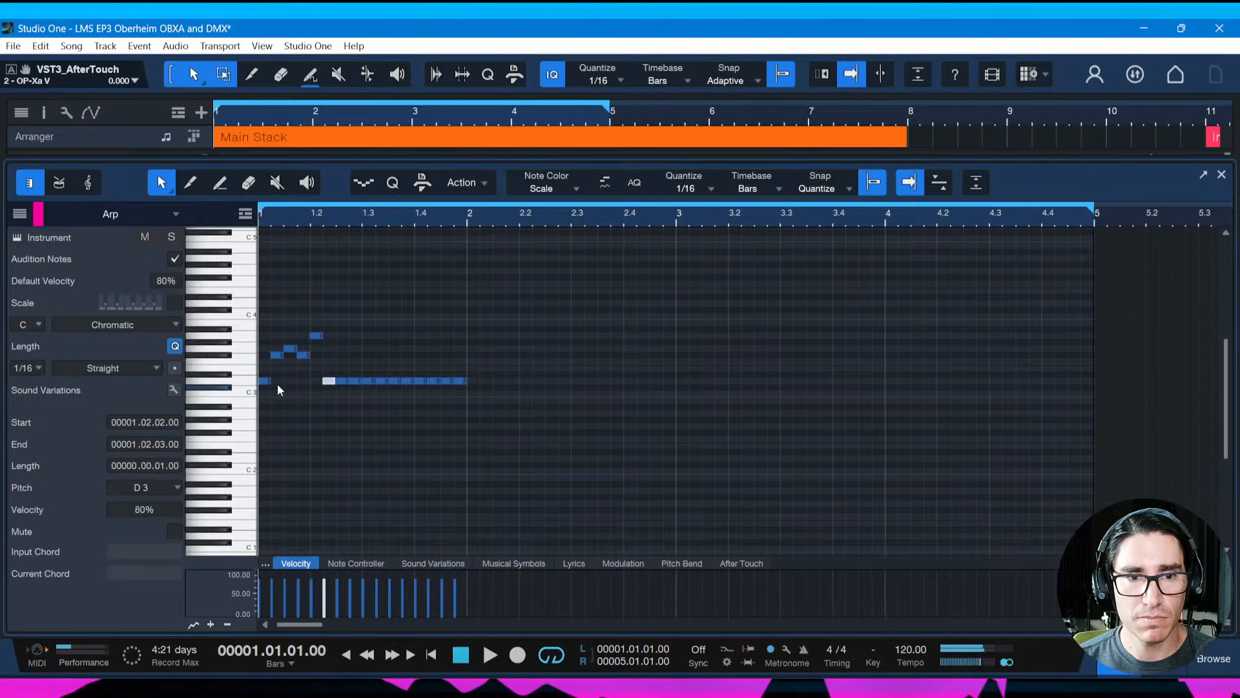
# Delete all notes from the Arp part and return the playhead to the song start
pyautogui.click(327, 409)
pyautogui.hotkey('ctrl', 'a')
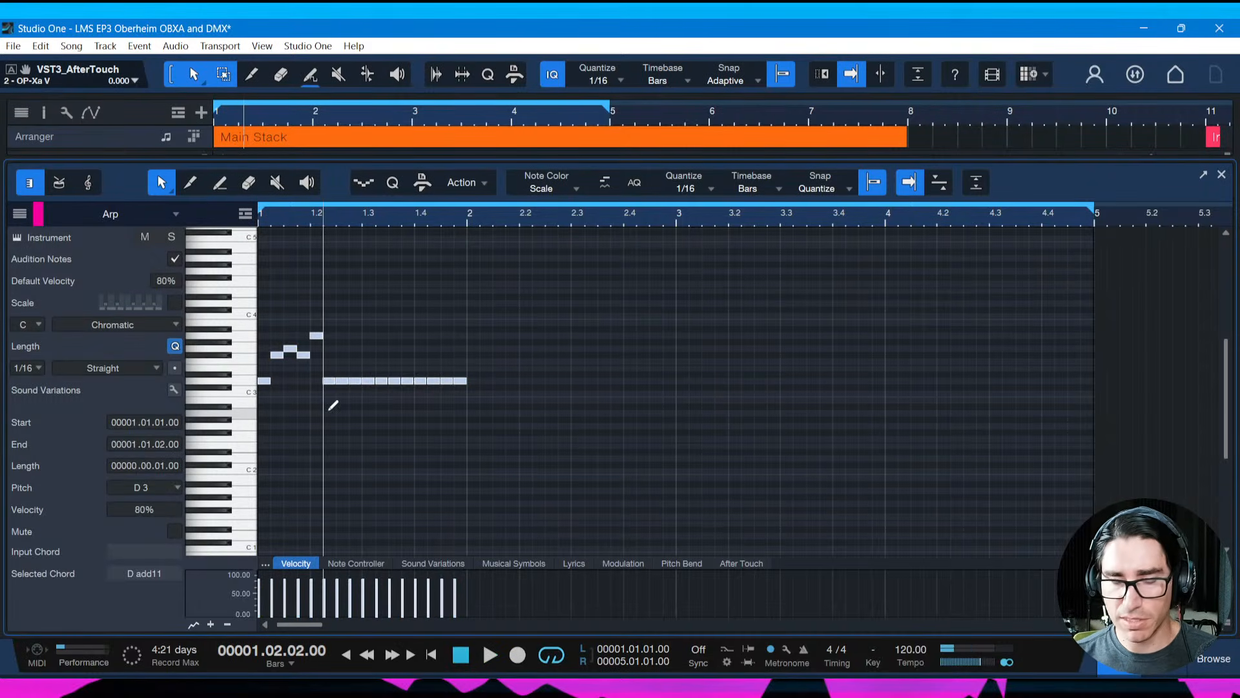
pyautogui.press('Delete')
pyautogui.press('Home')
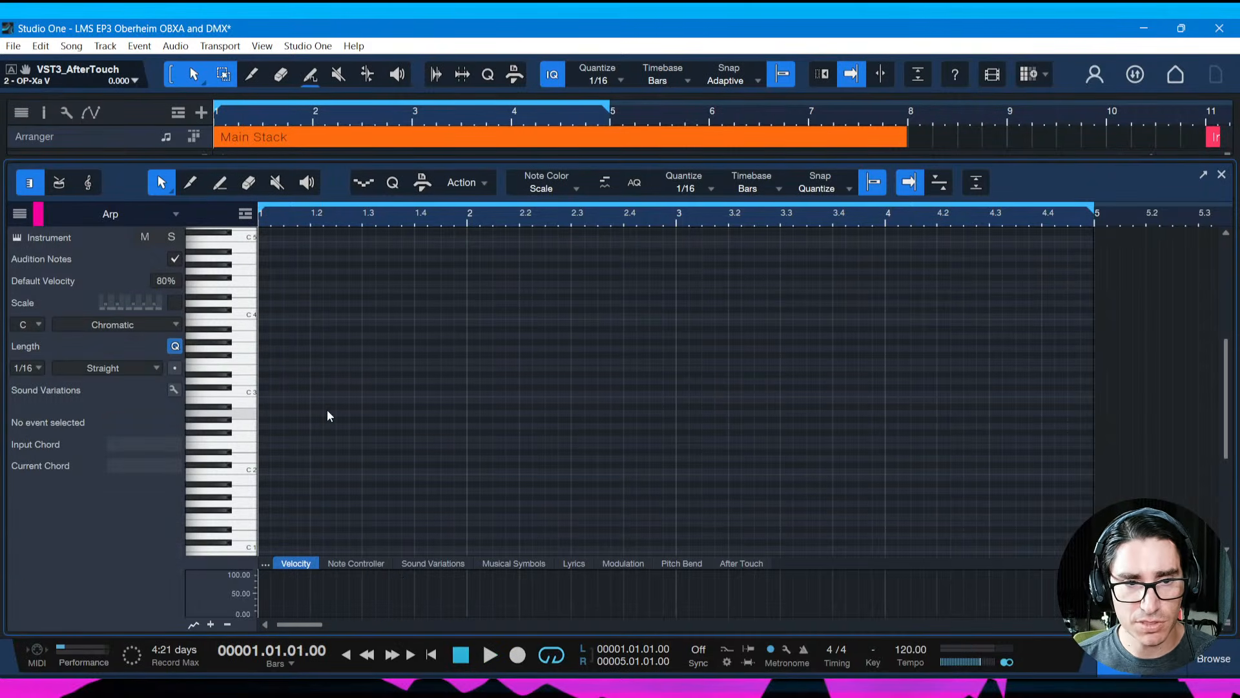
# Fill bar 1 of the Arp part with eight D3 notes, each two sixteenths long
pyautogui.click(256, 387)
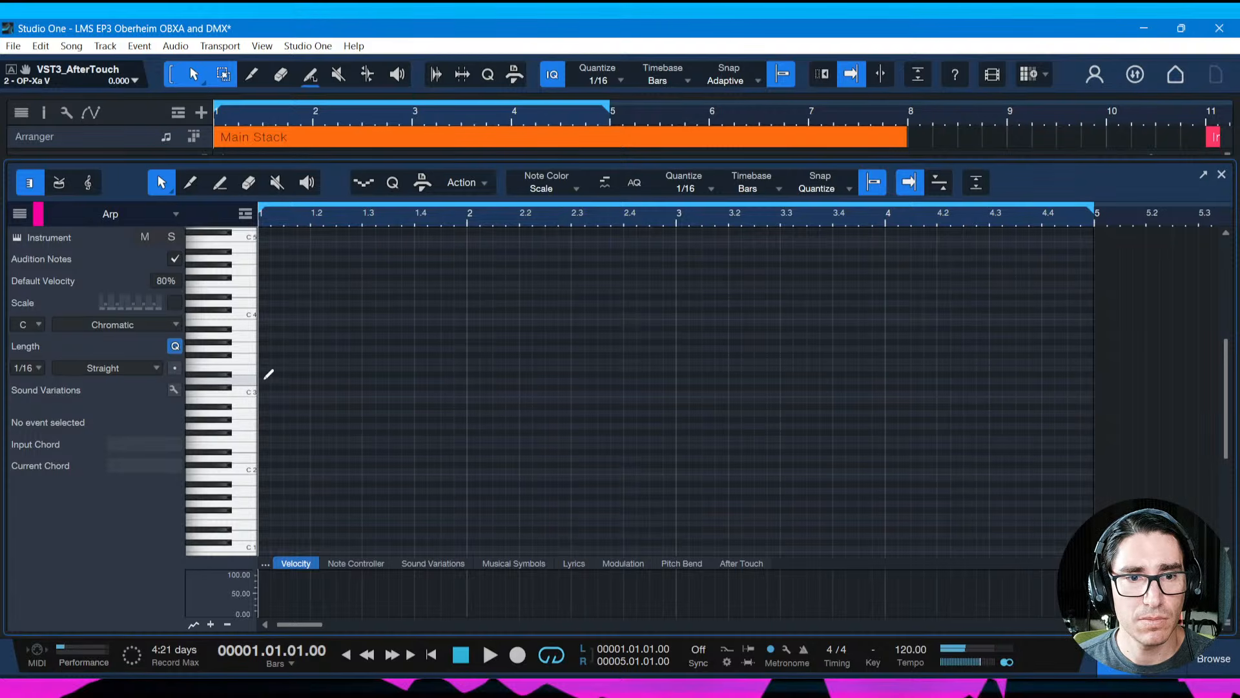
pyautogui.keyDown('ctrl'); pyautogui.click(264, 379); pyautogui.keyUp('ctrl')
pyautogui.moveTo(271, 381); pyautogui.dragTo(283, 381)
pyautogui.press('d')
pyautogui.press('d')
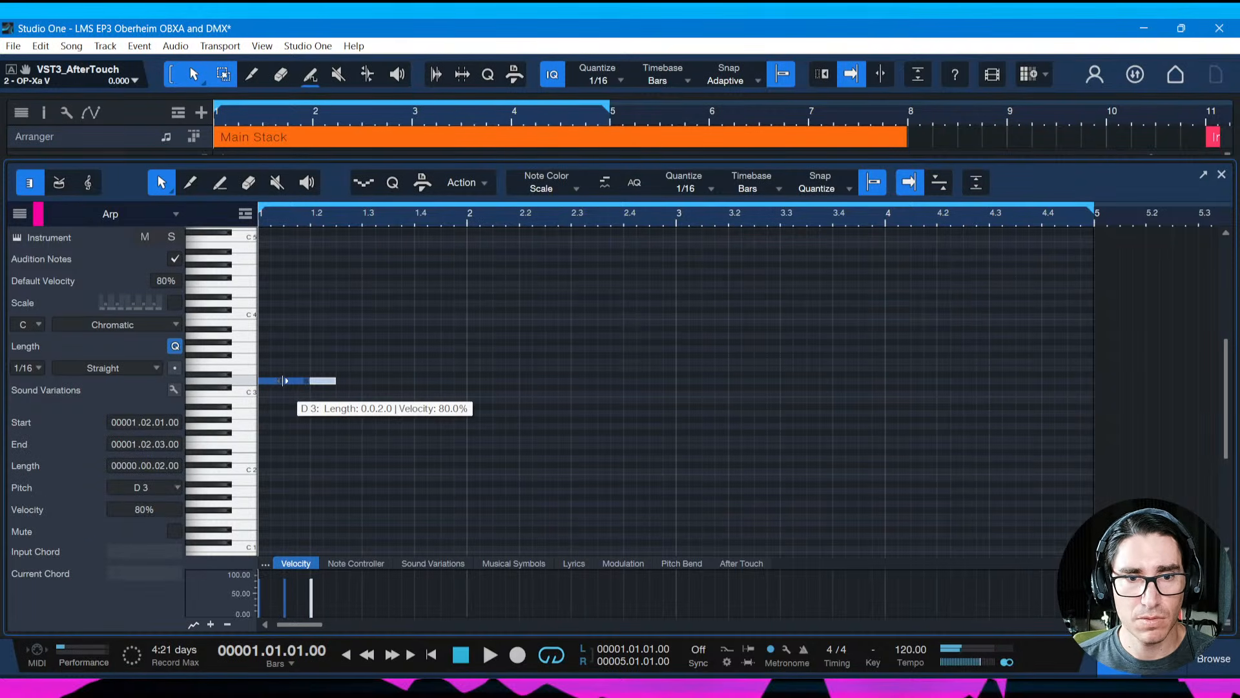
pyautogui.press('d')
pyautogui.press('d')
pyautogui.press('d')
pyautogui.press('d')
pyautogui.press('d')
# Raise the second note of the bar to F#3 and the third to G3
pyautogui.press('Left')
pyautogui.press('Left')
pyautogui.press('Left')
pyautogui.press('Left')
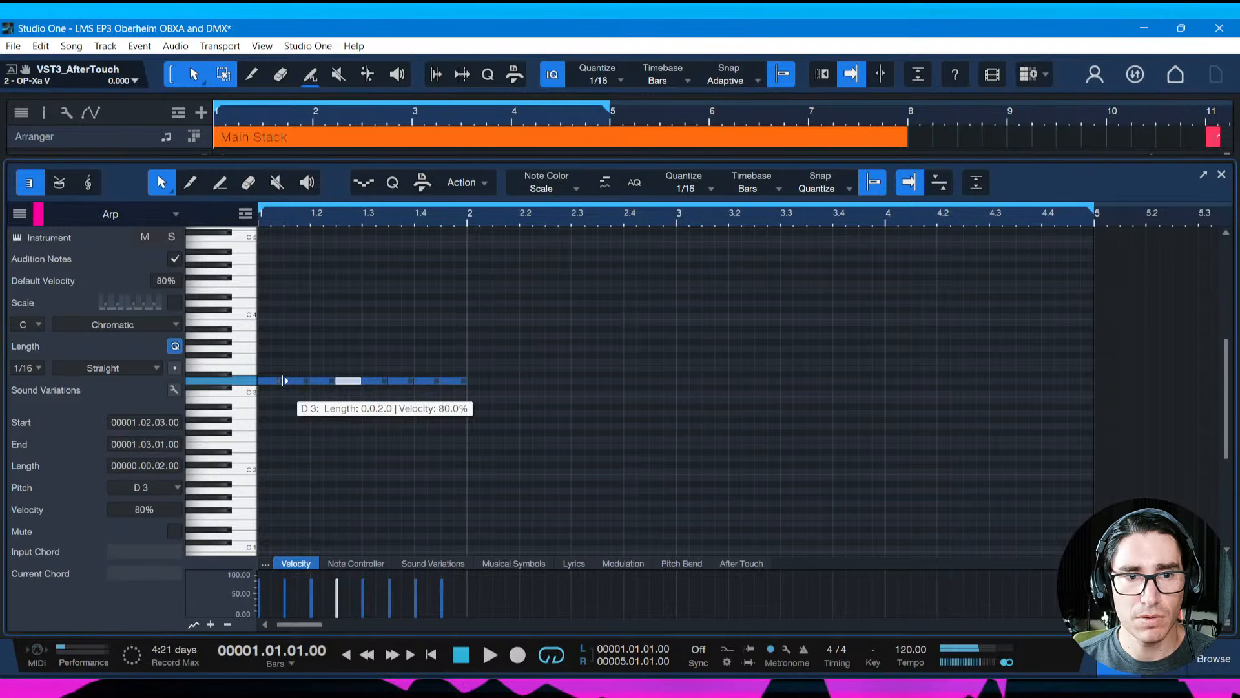
pyautogui.press('Left')
pyautogui.press('Up')
pyautogui.press('Up')
pyautogui.press('Up')
pyautogui.press('Up')
pyautogui.press('Right')
pyautogui.press('Up')
pyautogui.press('Up')
pyautogui.press('Up')
pyautogui.press('Up')
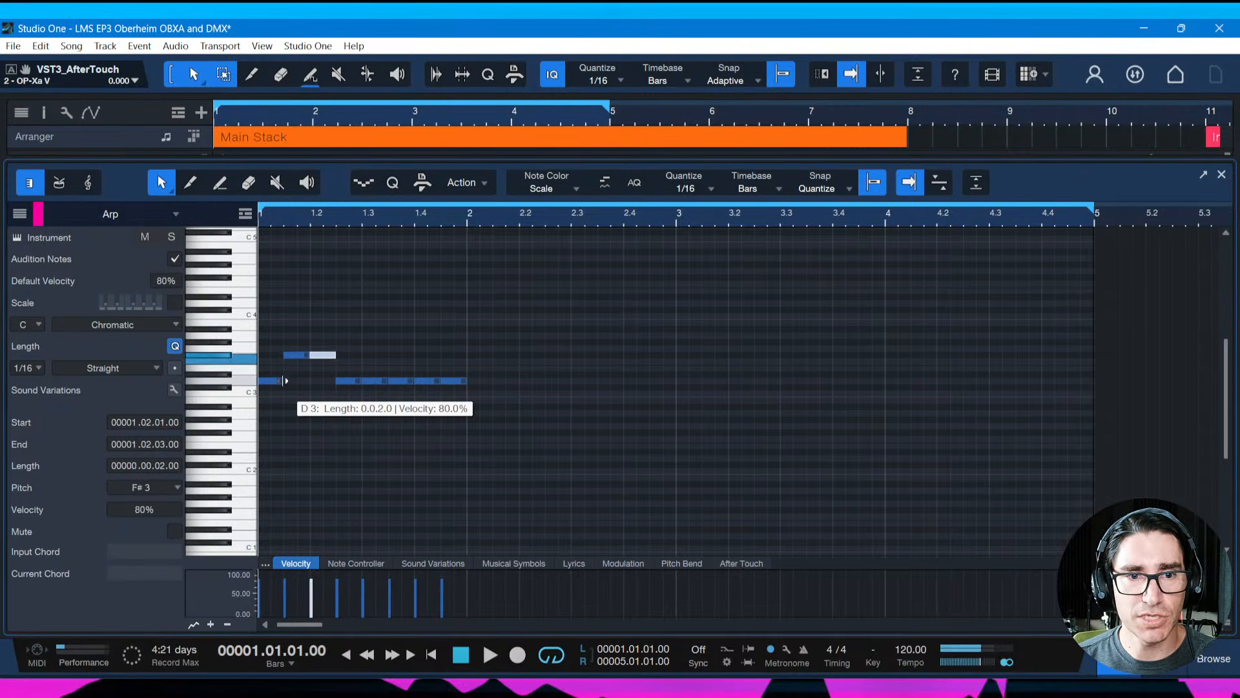
pyautogui.press('Up')
# Leave the fourth note on D3, and raise the fifth note to F#3 and the sixth to A3
pyautogui.press('Right')
pyautogui.press('Right')
pyautogui.press('Up')
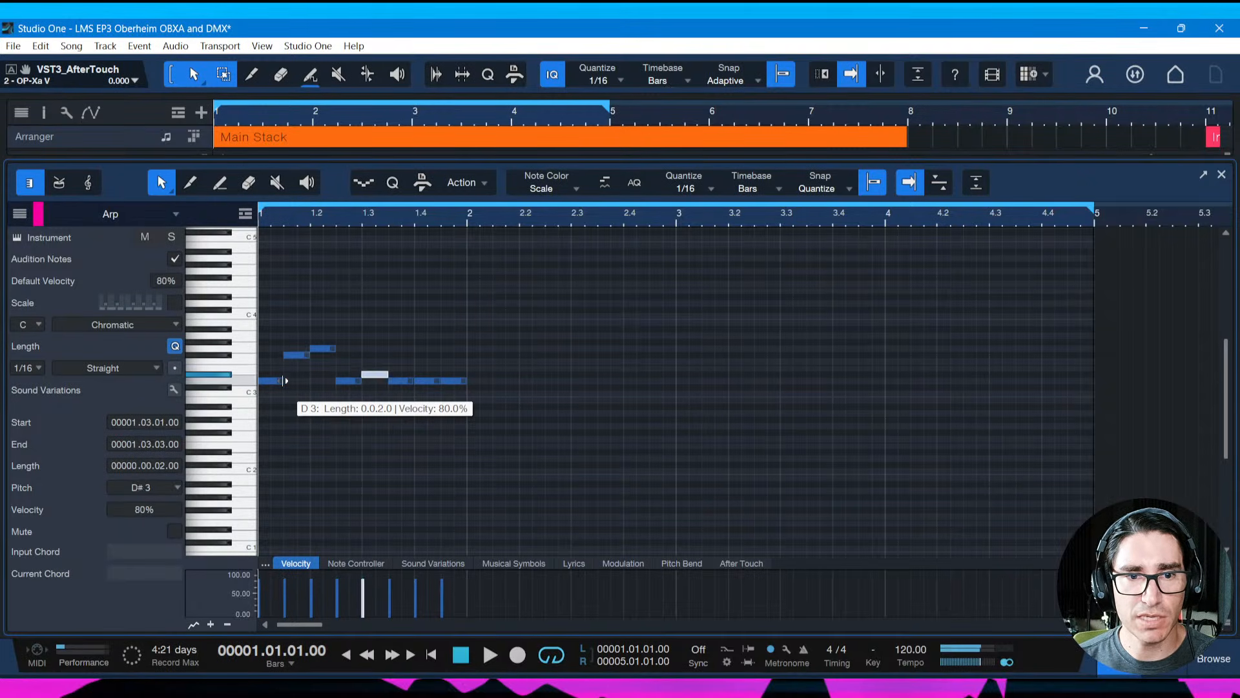
pyautogui.press('Up')
pyautogui.press('Up')
pyautogui.press('Up')
pyautogui.press('Up')
pyautogui.press('Down')
pyautogui.press('Right')
pyautogui.press('Up')
pyautogui.press('Up')
pyautogui.press('Up')
pyautogui.press('Up')
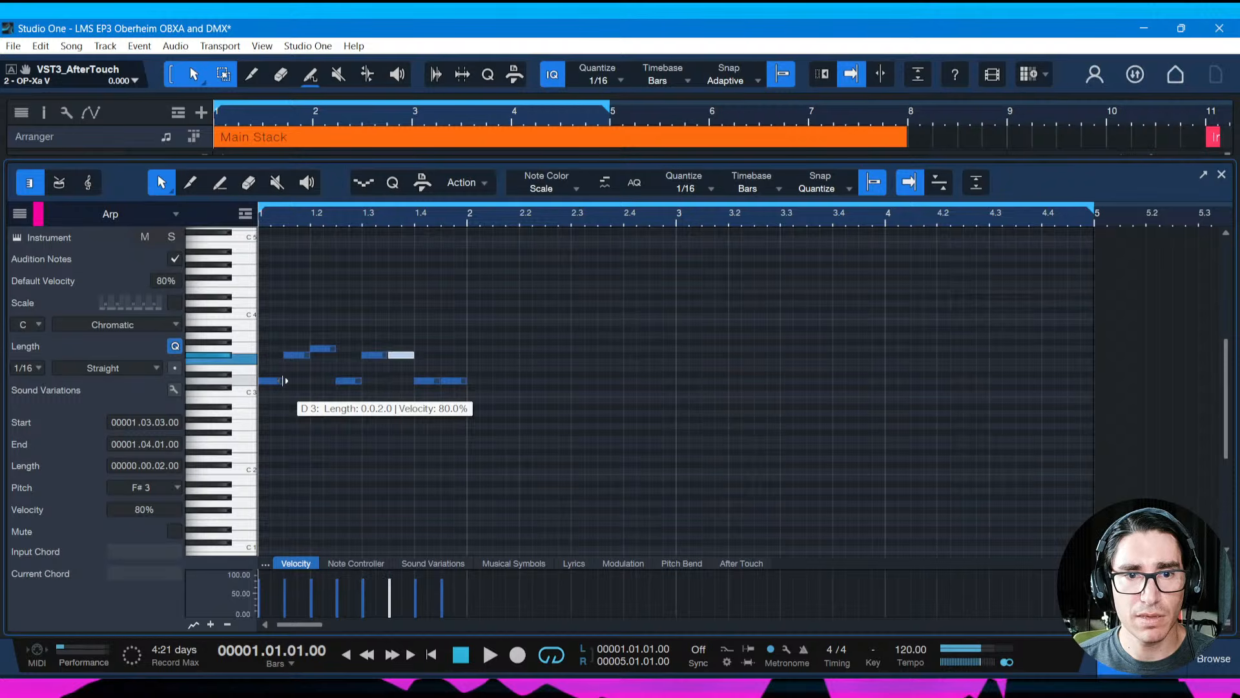
pyautogui.press('Up')
pyautogui.press('Up')
pyautogui.press('Up')
# Keep the seventh note on D3 and raise the eighth note of the bar to F#3
pyautogui.press('Right')
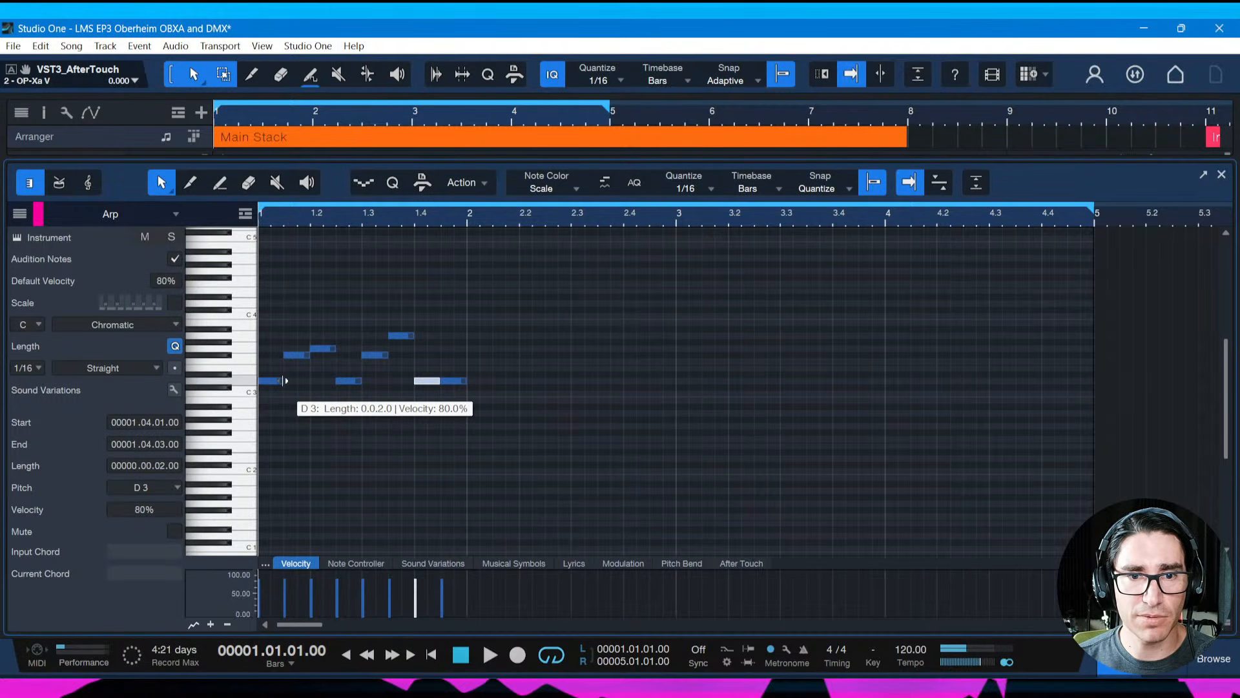
pyautogui.press('Right')
pyautogui.press('Up')
pyautogui.press('Up')
pyautogui.press('Up')
pyautogui.press('Up')
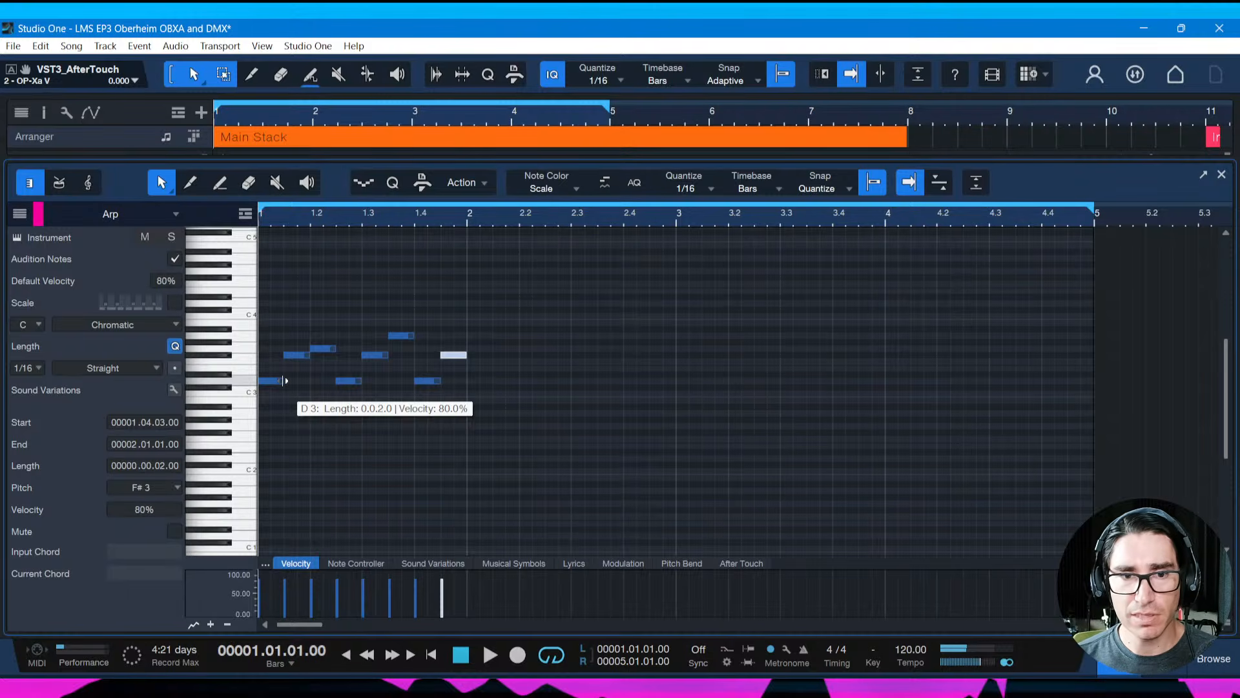
# Audition and save the one-bar arpeggio, and select all of its notes
pyautogui.press('space')
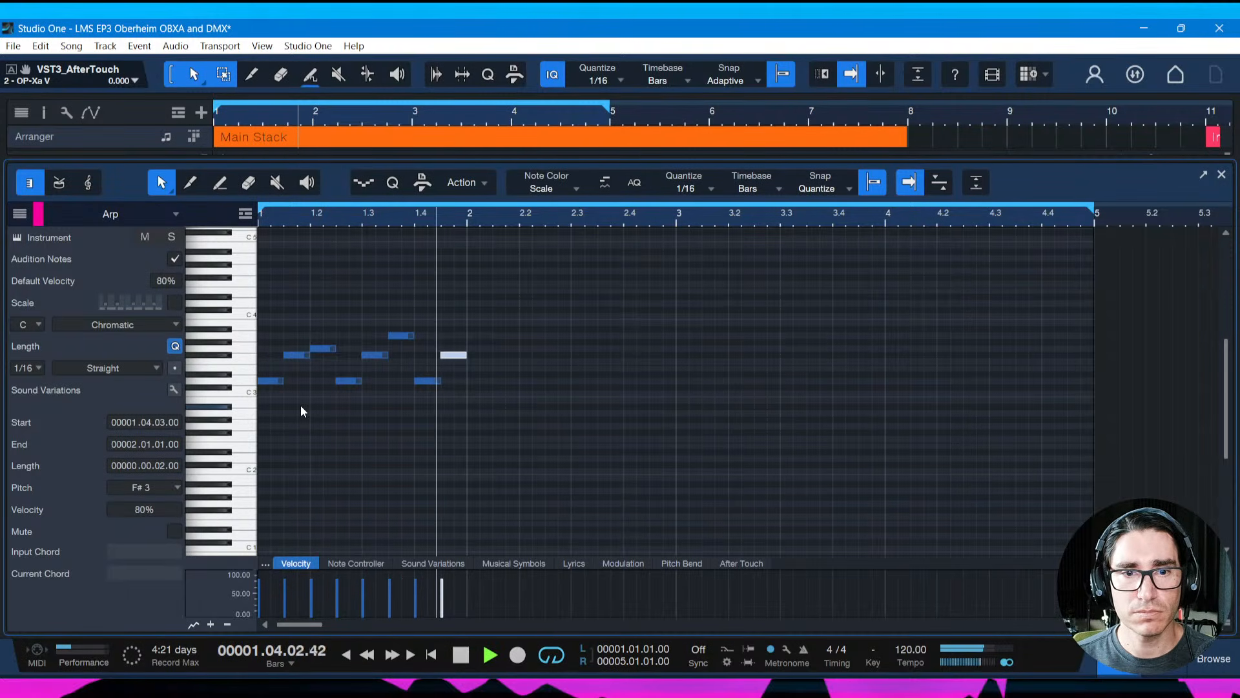
pyautogui.press('space')
pyautogui.hotkey('ctrl', 's')
pyautogui.hotkey('ctrl', 'a')
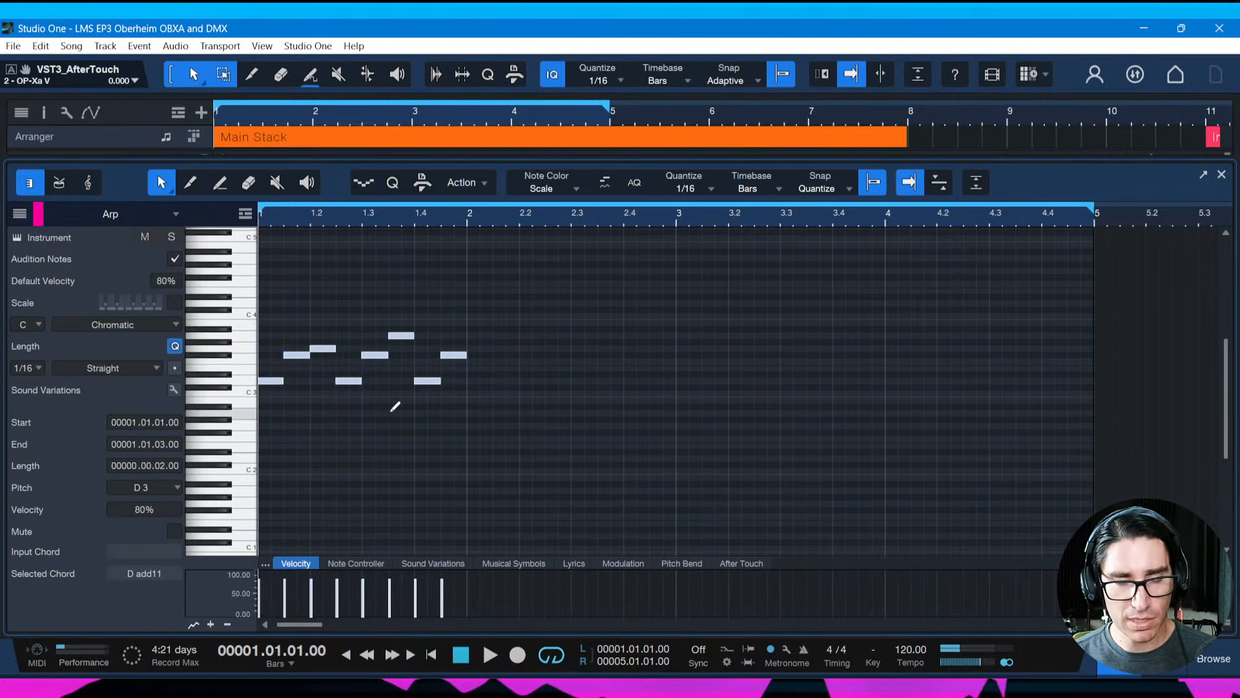
# Duplicate the selected one-bar arpeggio three times to fill bars 1 to 4, and save the song
pyautogui.press('d')
pyautogui.press('d')
pyautogui.press('d')
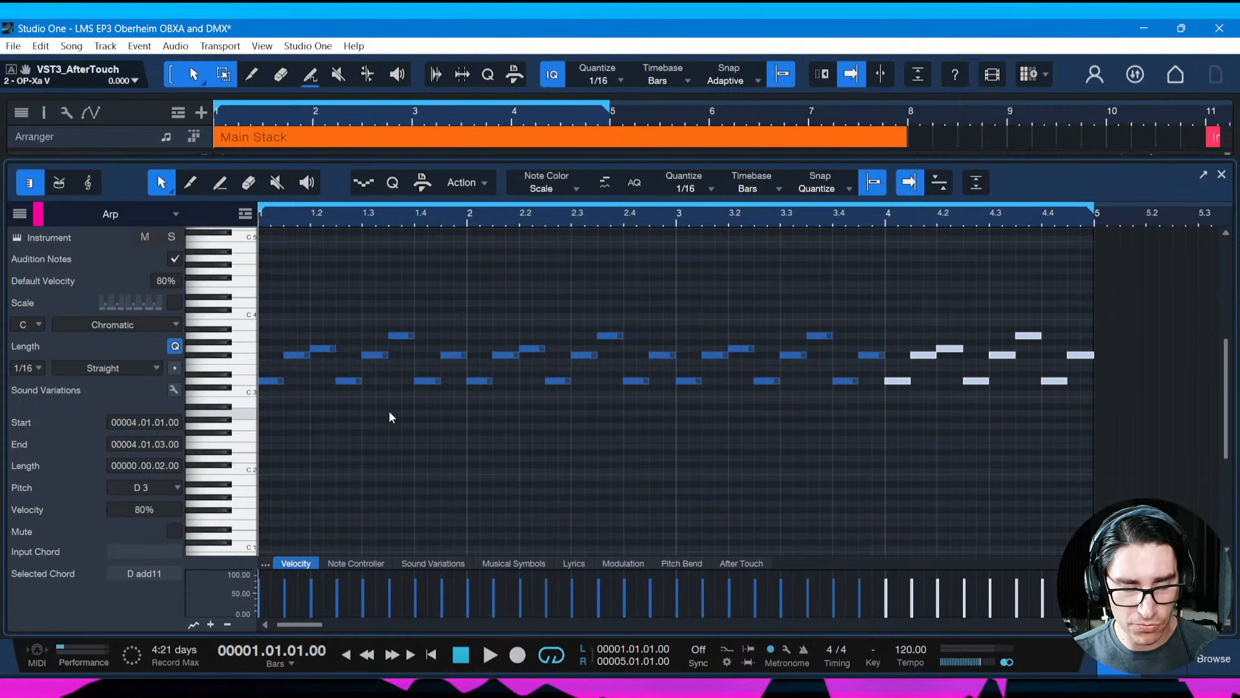
pyautogui.hotkey('ctrl', 's')
# Play the song and lower the Arp channel's volume to -2.2 dB
pyautogui.press('space')
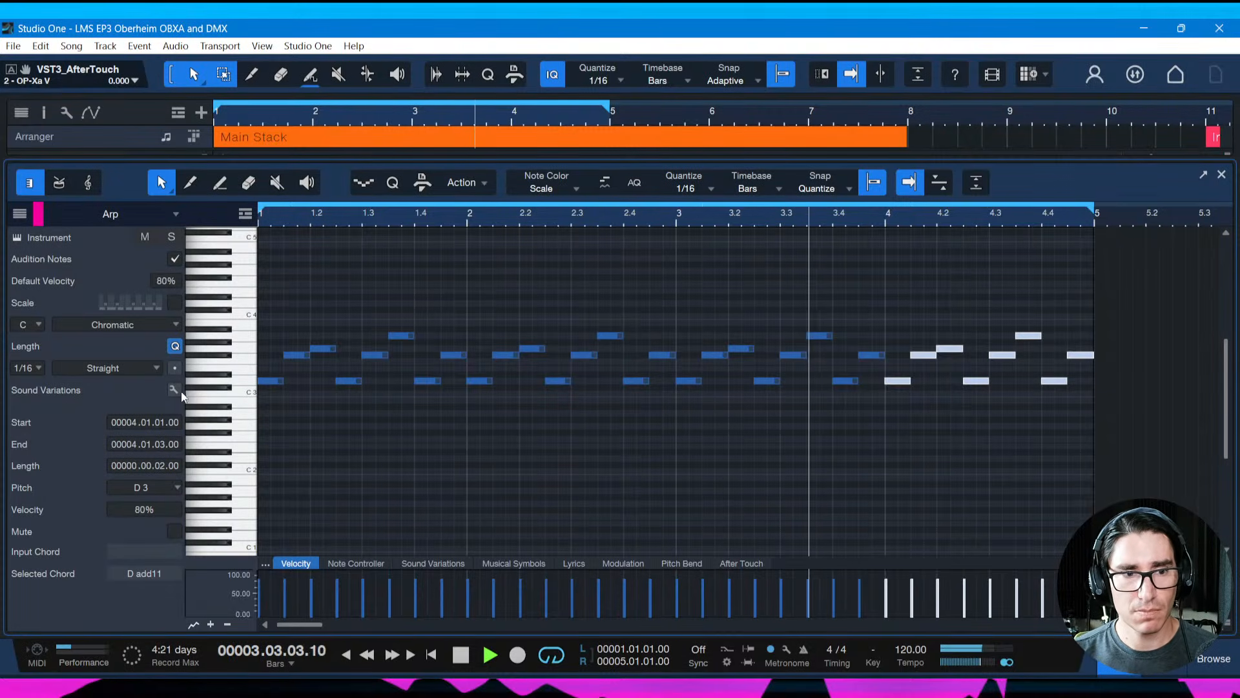
pyautogui.press('F4')
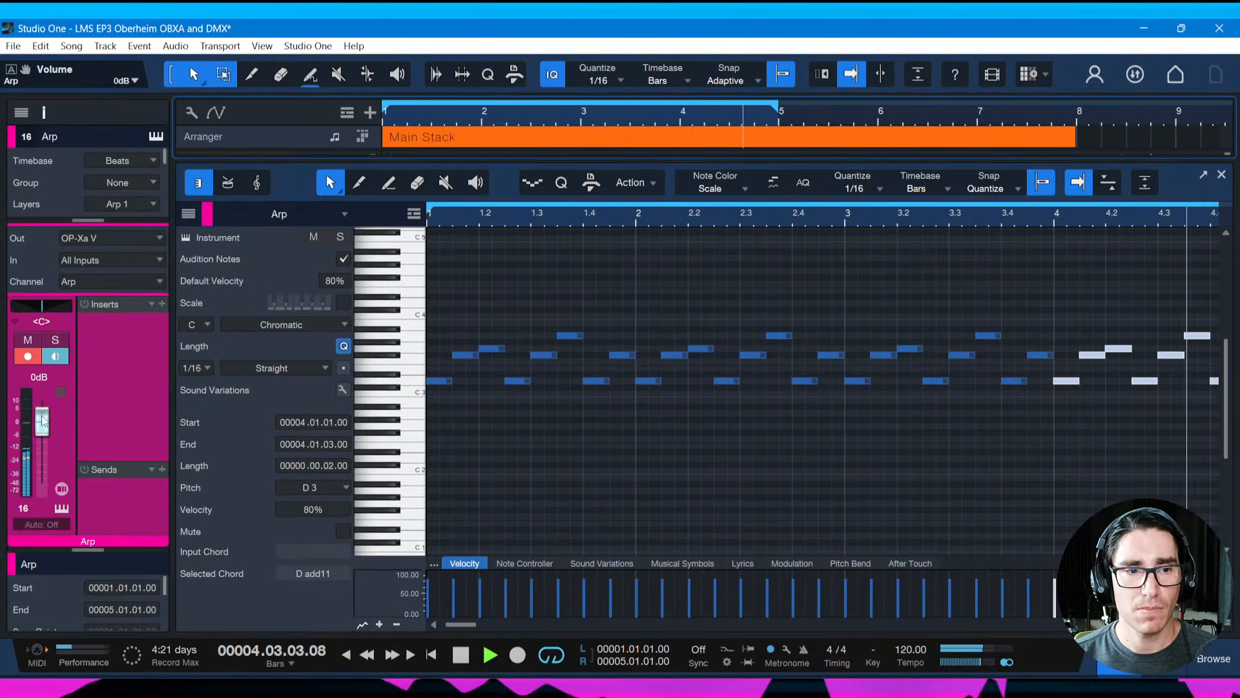
pyautogui.moveTo(42, 420); pyautogui.dragTo(44, 426)
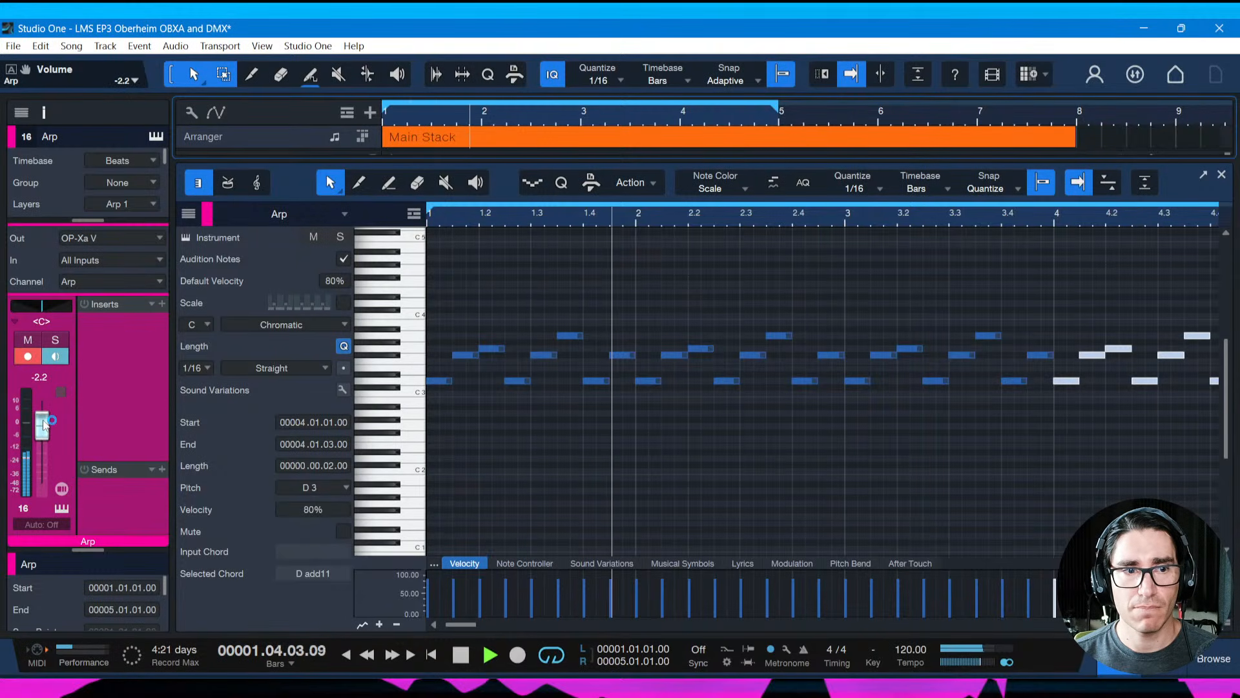
# Check the Arp track's OP-Xa V instrument during playback, save the song and close the instrument window
pyautogui.click(187, 239)
pyautogui.moveTo(784, 65); pyautogui.dragTo(794, 70)
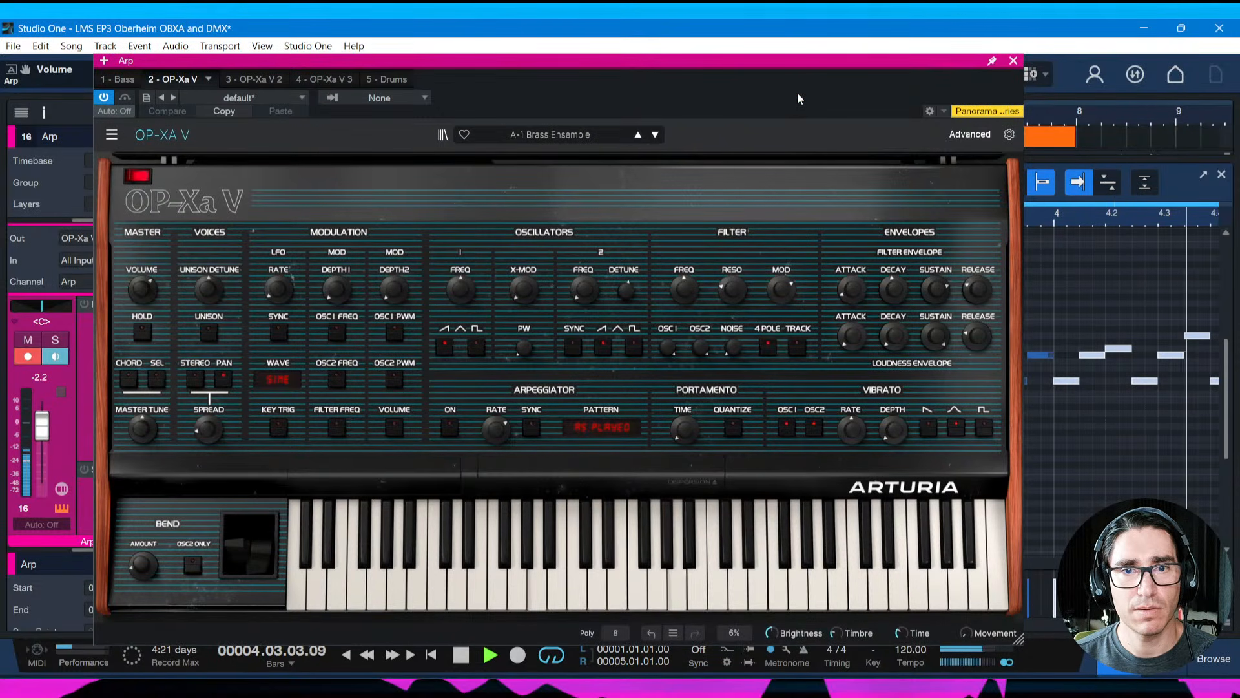
pyautogui.press('space')
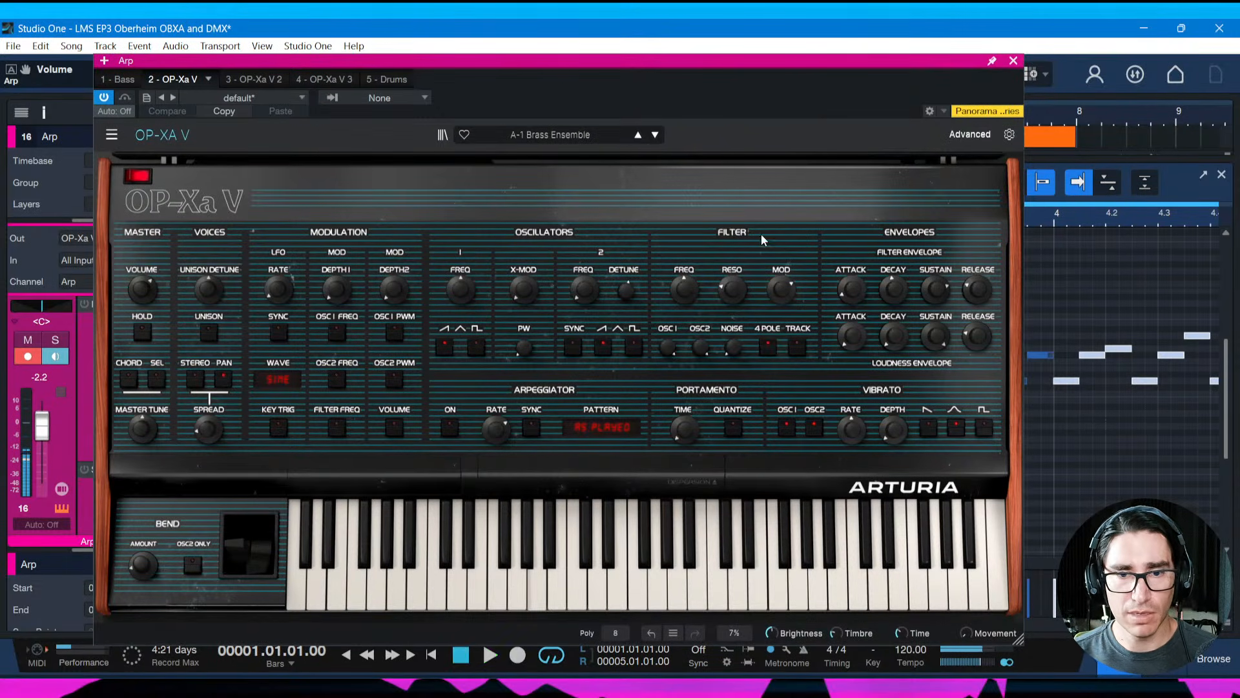
pyautogui.hotkey('ctrl', 's')
pyautogui.click(1013, 60)
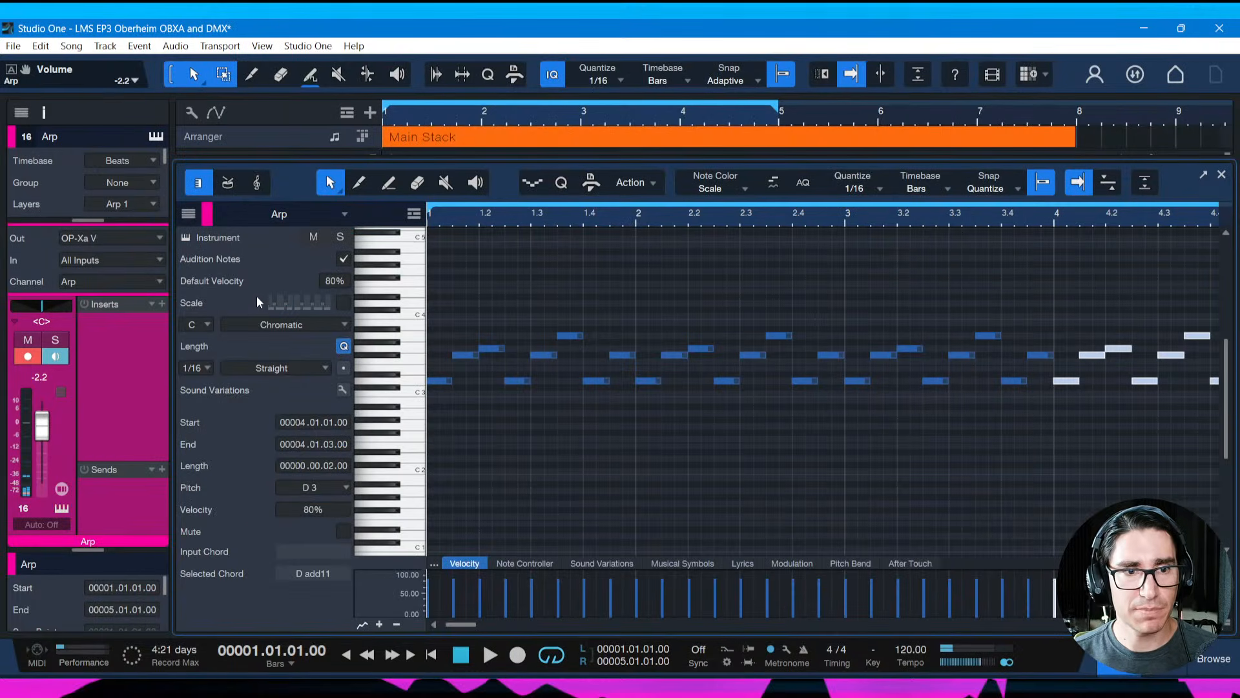
# Insert the Replika XT delay on the Arp channel
pyautogui.click(162, 304)
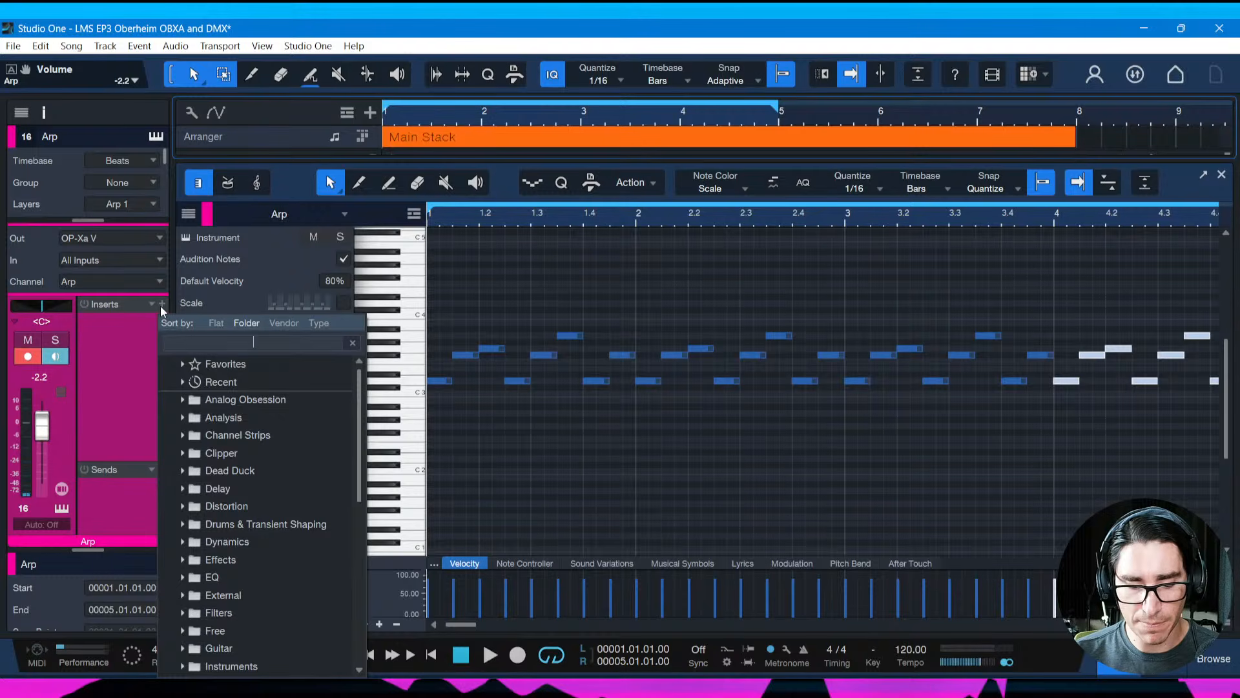
pyautogui.write('pro-q')
pyautogui.press('Return')
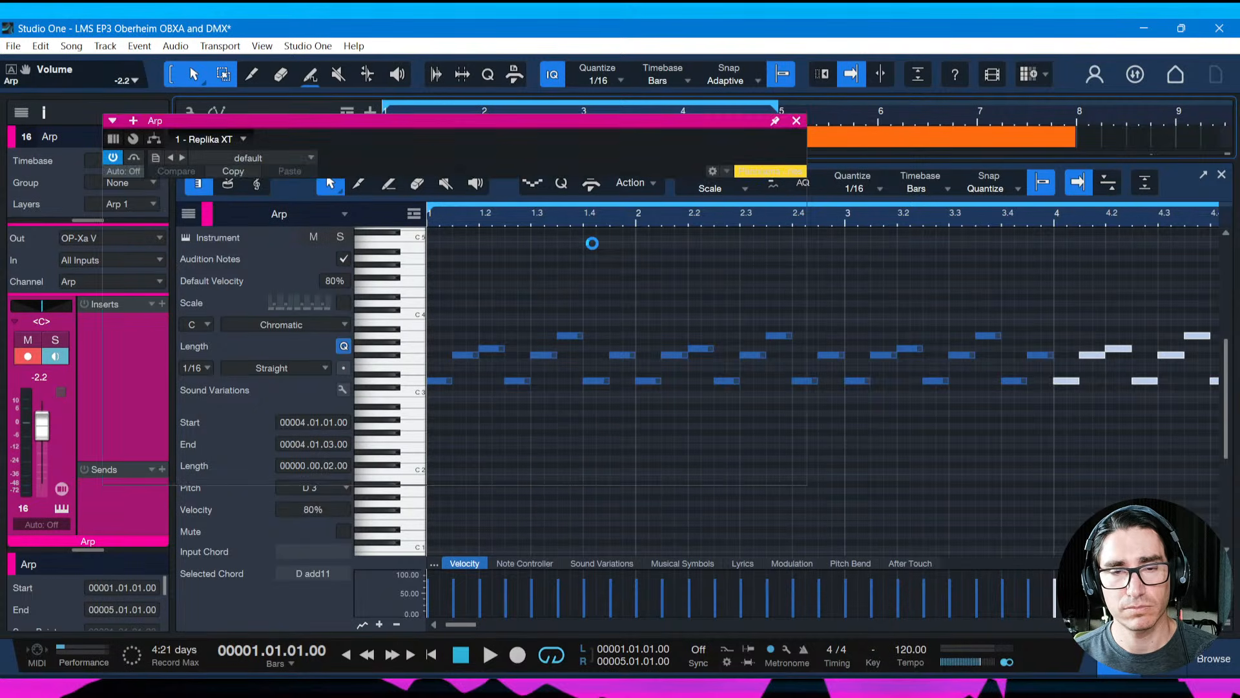
pyautogui.moveTo(576, 125); pyautogui.dragTo(695, 126)
# During playback, try a Replika XT mix of 83% / 17% with the Ping Pong mode switched on
pyautogui.press('space')
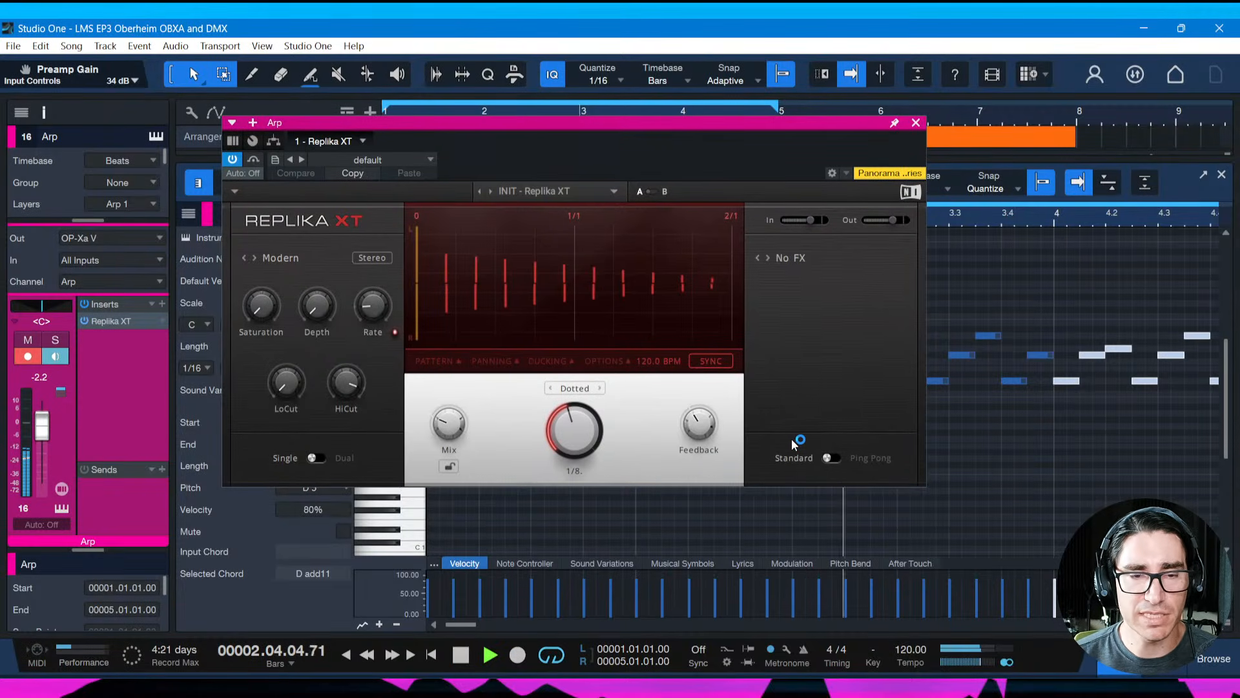
pyautogui.moveTo(353, 386)
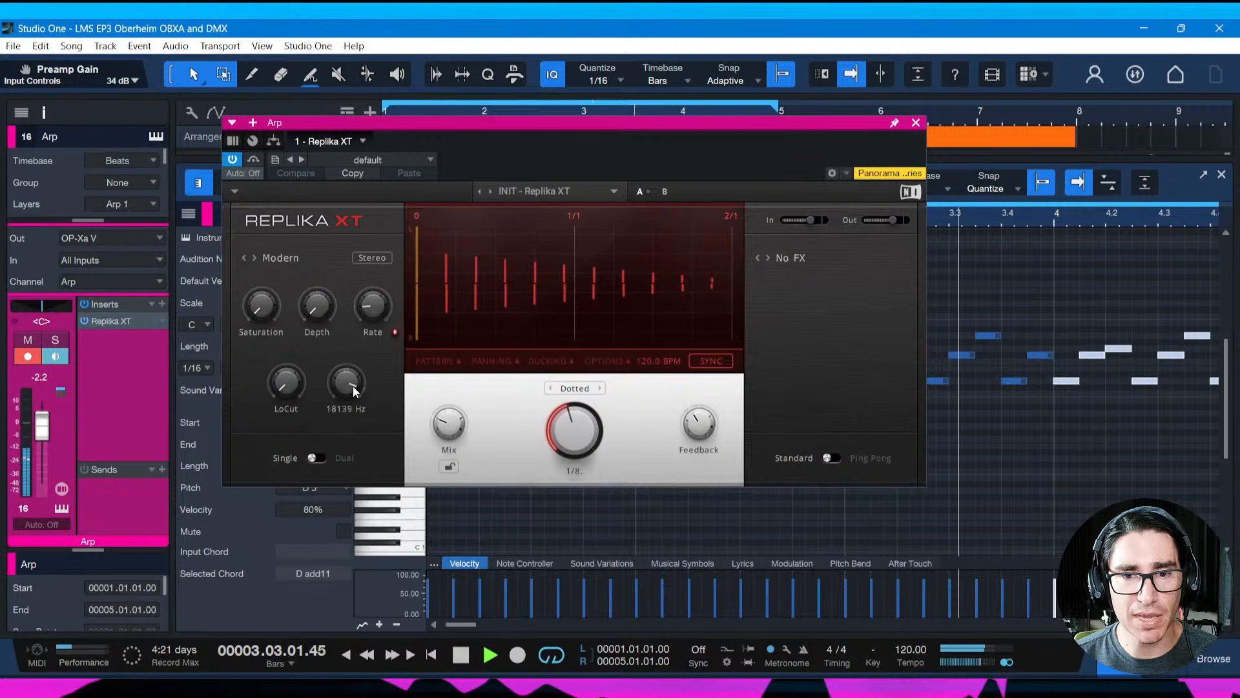
pyautogui.moveTo(352, 385); pyautogui.dragTo(353, 381)
pyautogui.moveTo(449, 423)
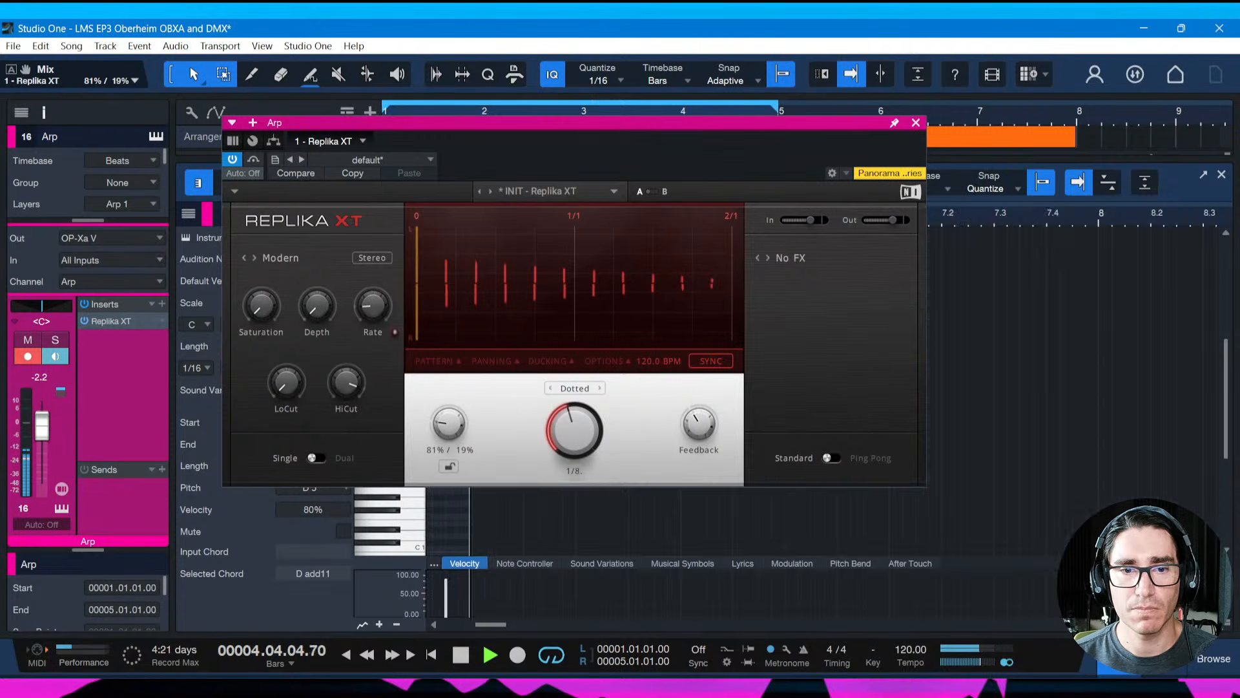
pyautogui.moveTo(449, 423); pyautogui.dragTo(449, 426)
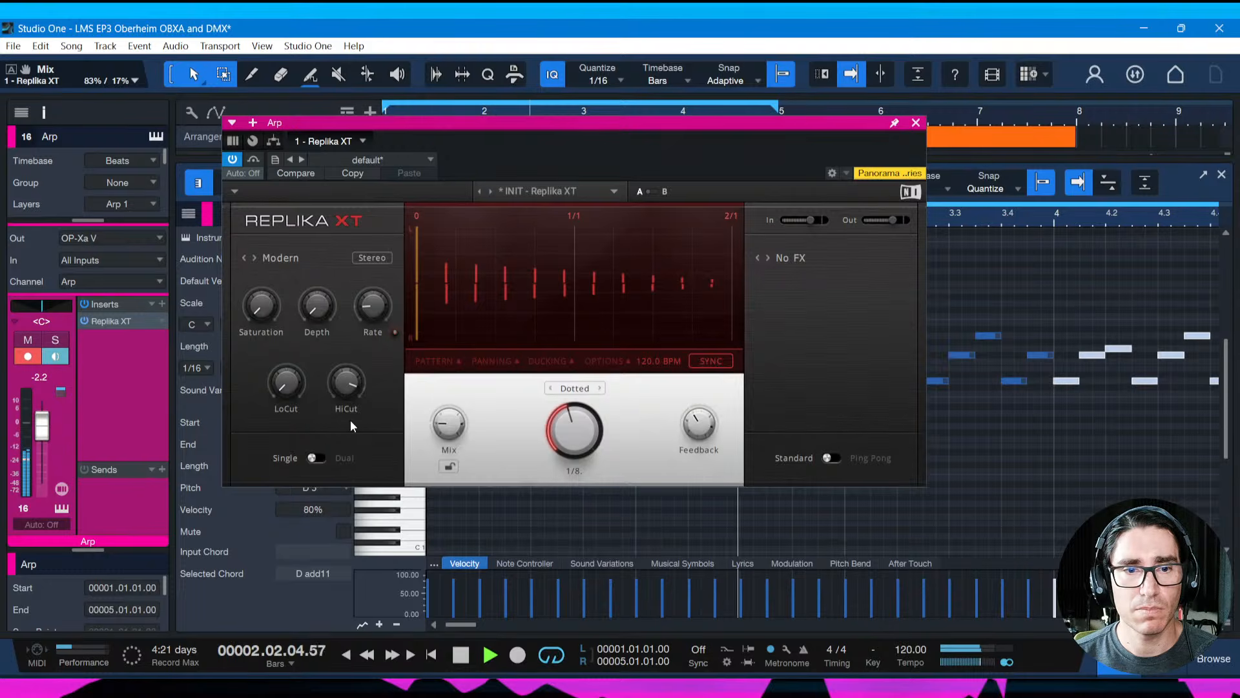
pyautogui.click(843, 457)
pyautogui.press('space')
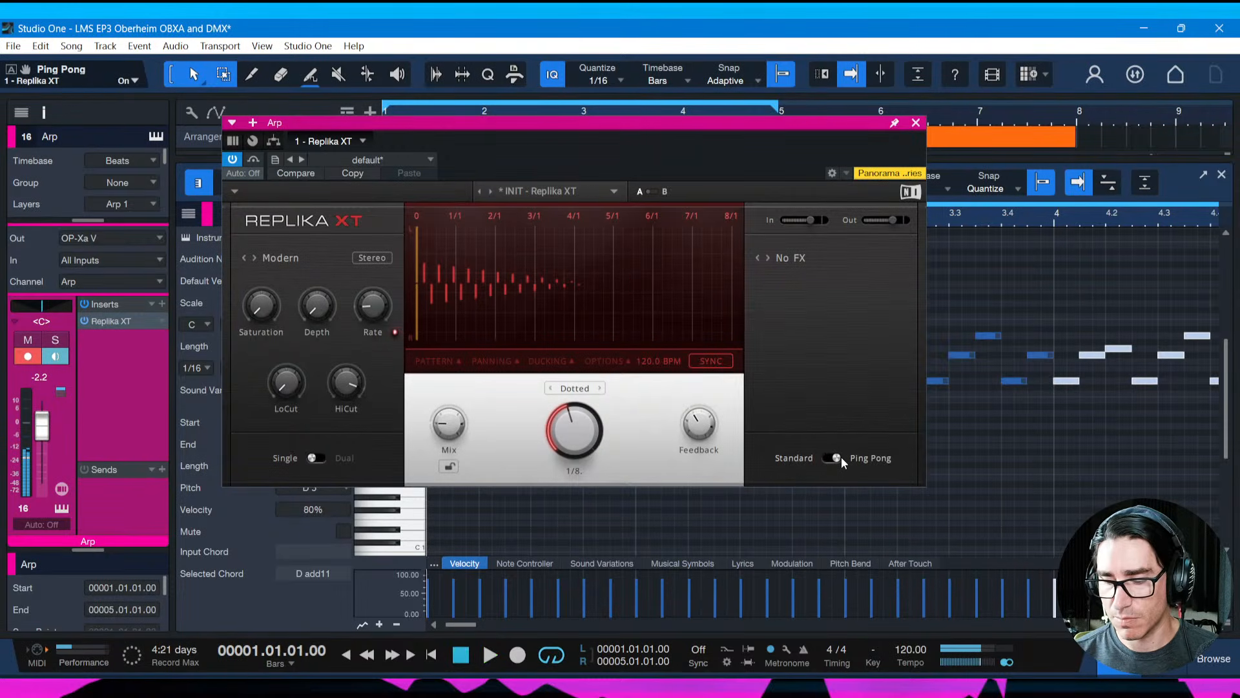
# Solo the Arp during playback, set the delay's mix to 69% / 31% and return it to Standard mode
pyautogui.press('space')
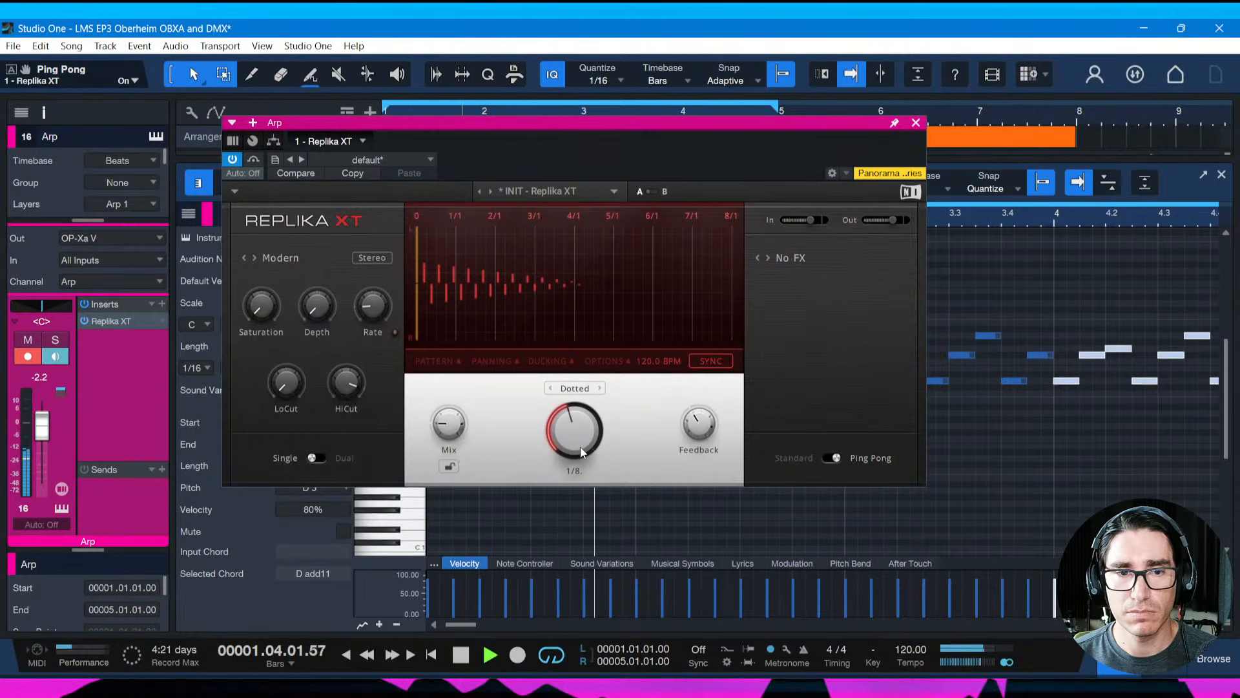
pyautogui.press('s')
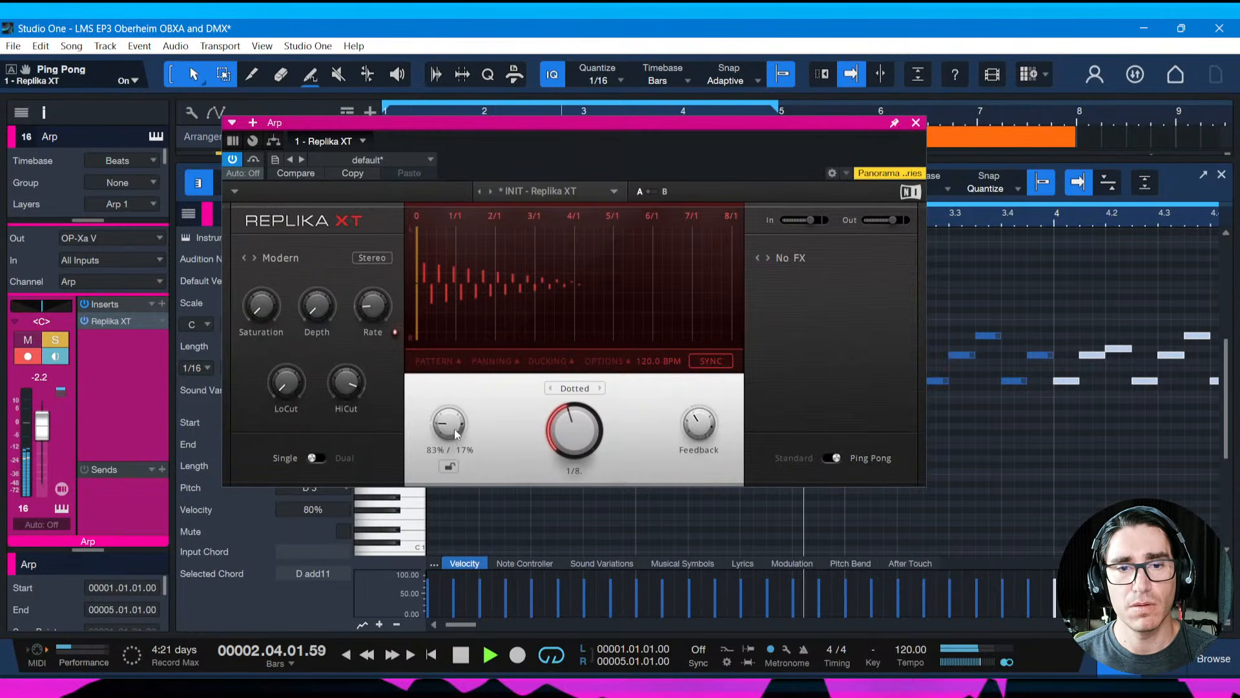
pyautogui.moveTo(455, 429); pyautogui.dragTo(454, 414)
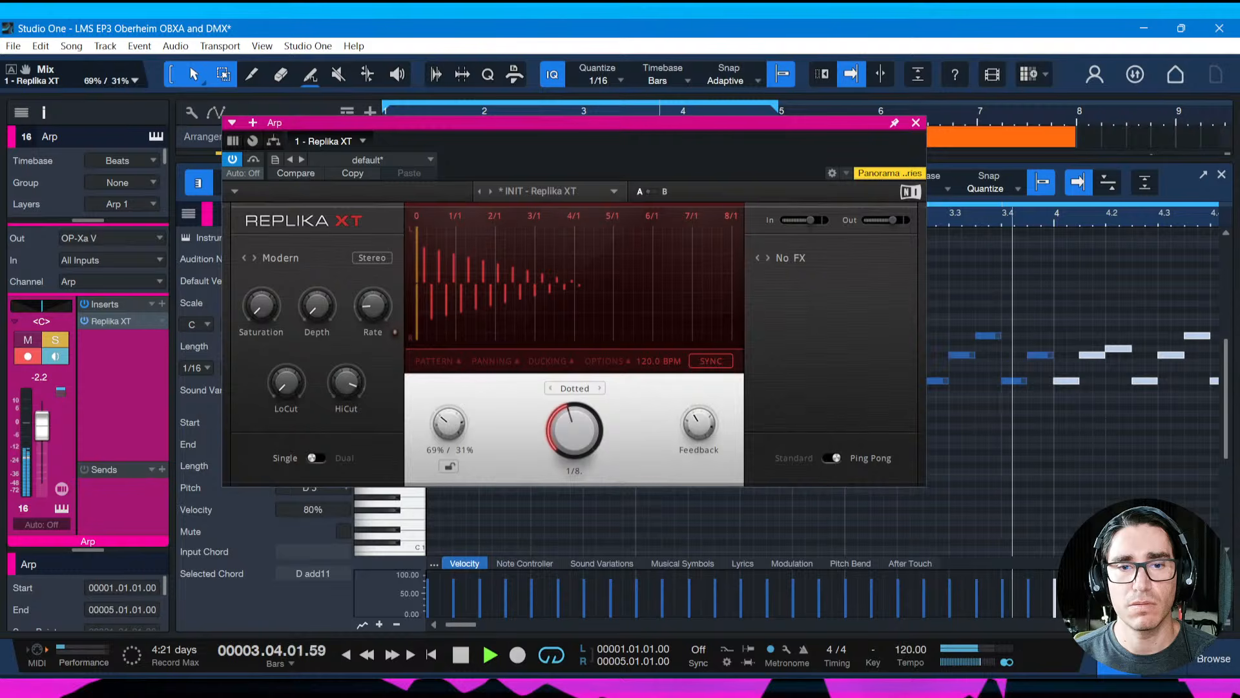
pyautogui.click(829, 457)
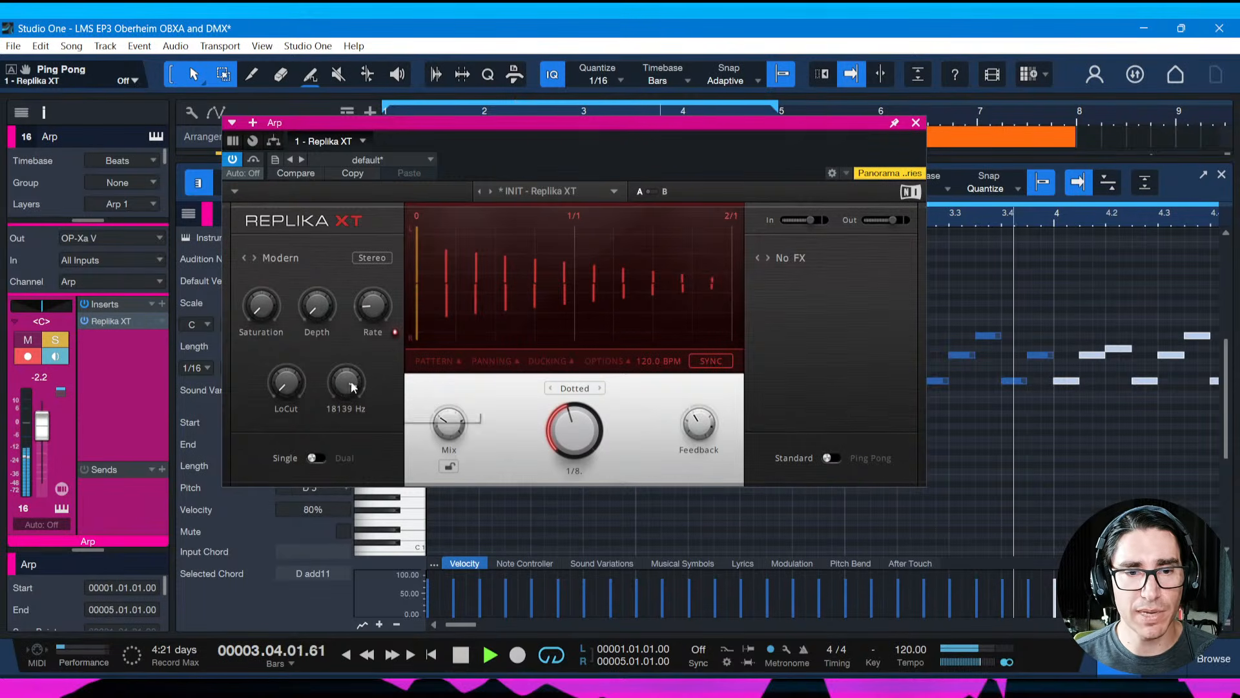
# Filter the Replika XT repeats with the HiCut at about 5467 Hz and the LoCut at 427 Hz, auditioning the changes
pyautogui.moveTo(349, 383); pyautogui.dragTo(349, 439)
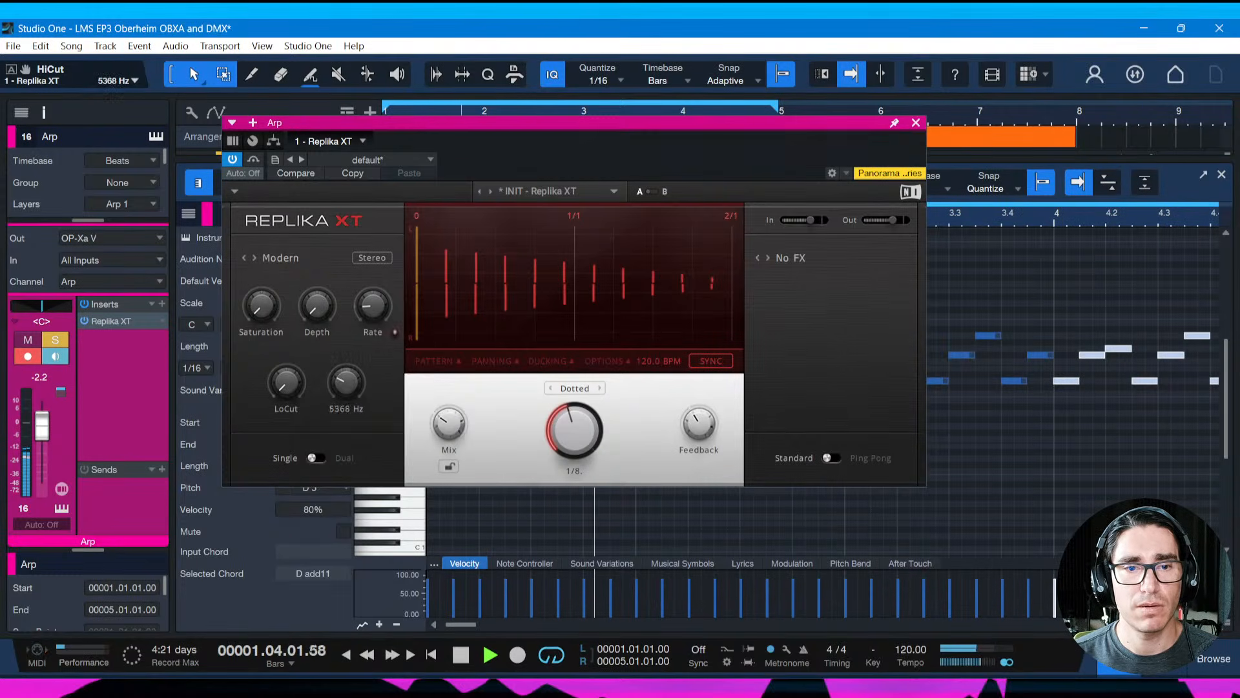
pyautogui.moveTo(295, 386); pyautogui.dragTo(295, 325)
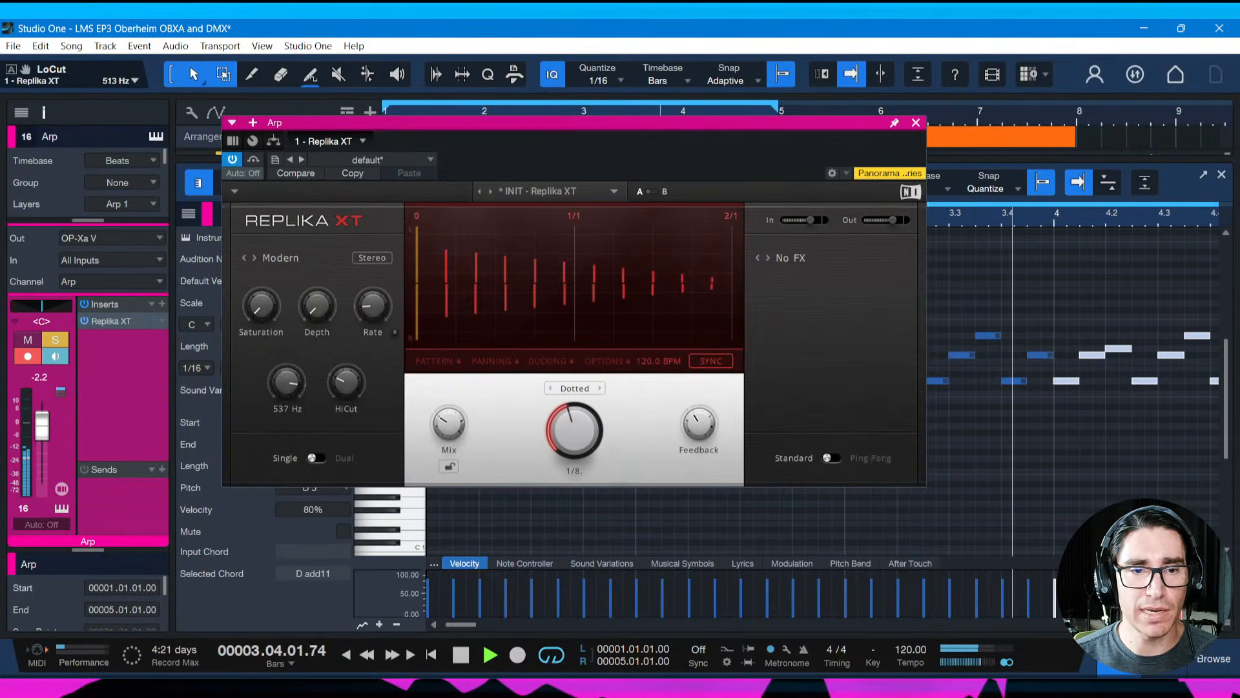
pyautogui.press('space')
pyautogui.moveTo(297, 387); pyautogui.dragTo(346, 394)
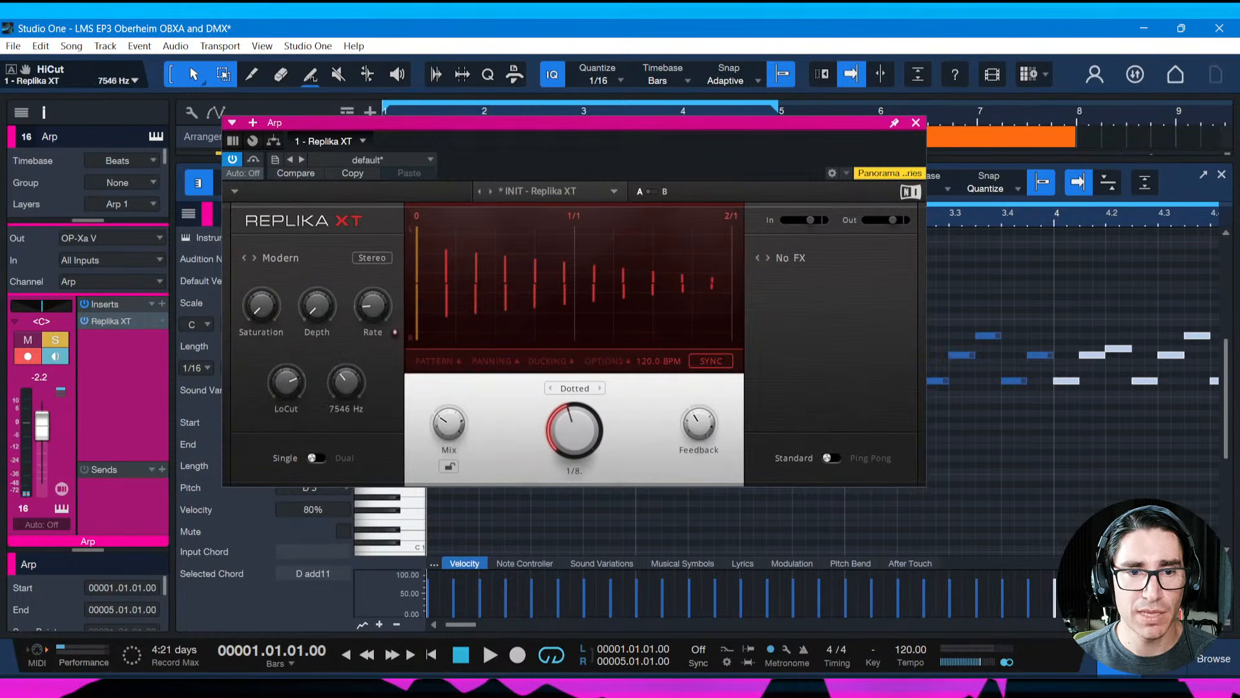
pyautogui.press('space')
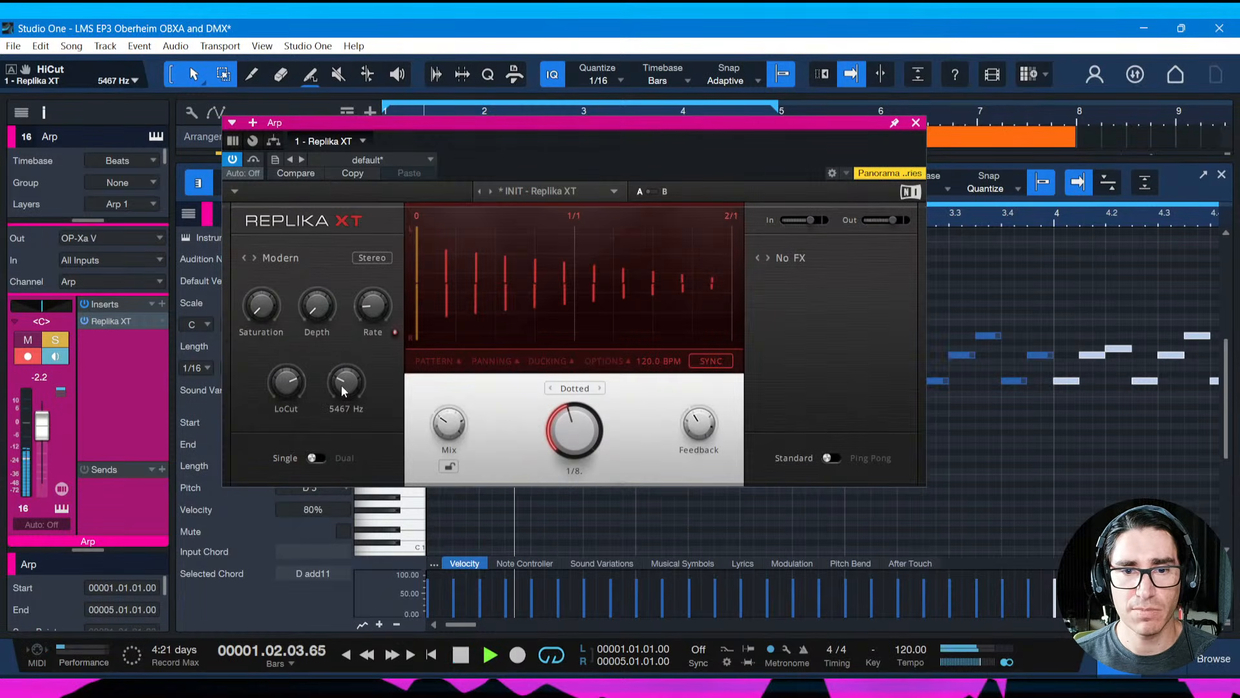
pyautogui.press('space')
pyautogui.moveTo(341, 385); pyautogui.dragTo(284, 389)
pyautogui.press('space')
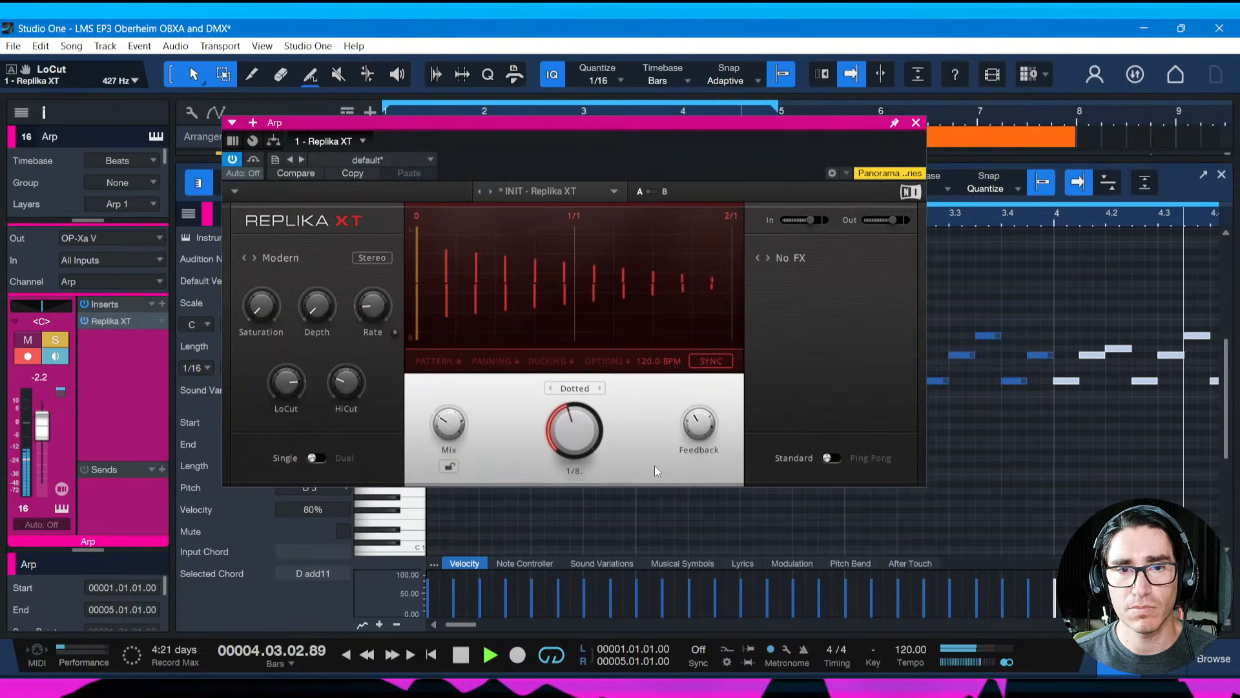
# Unsolo the Arp, lower its channel volume to -3.9 dB, save the song and close the delay window
pyautogui.press('s')
pyautogui.hotkey('ctrl', 's')
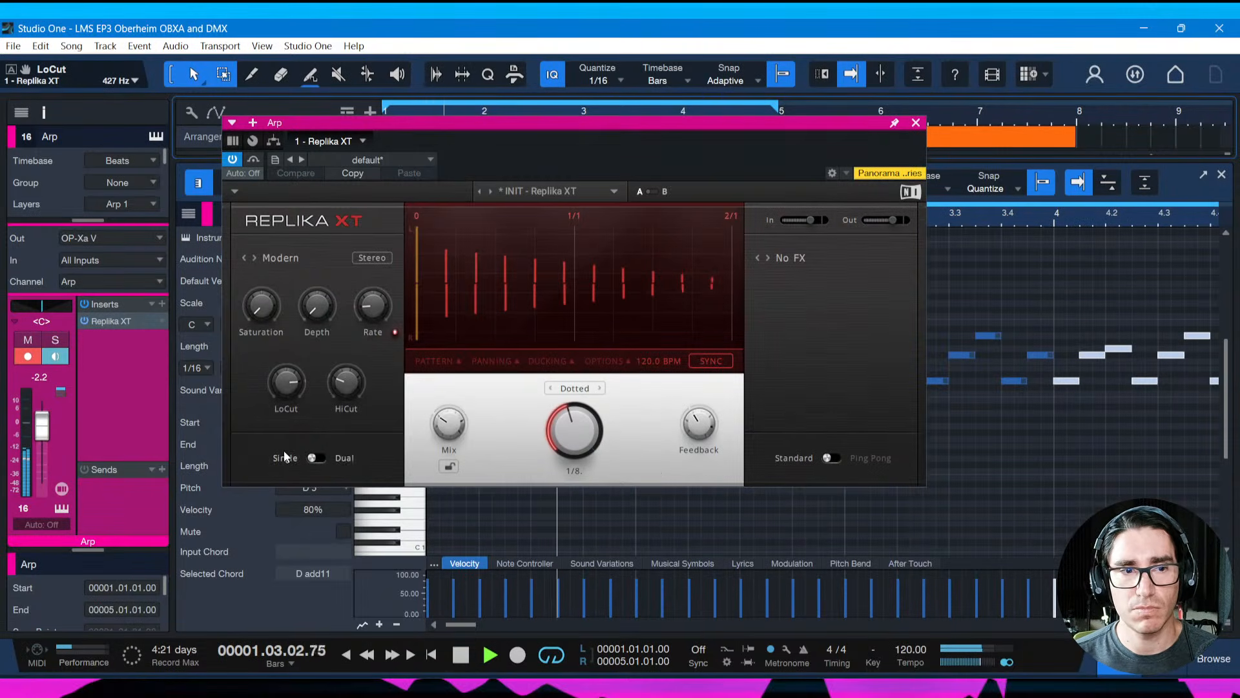
pyautogui.moveTo(41, 425); pyautogui.dragTo(46, 439)
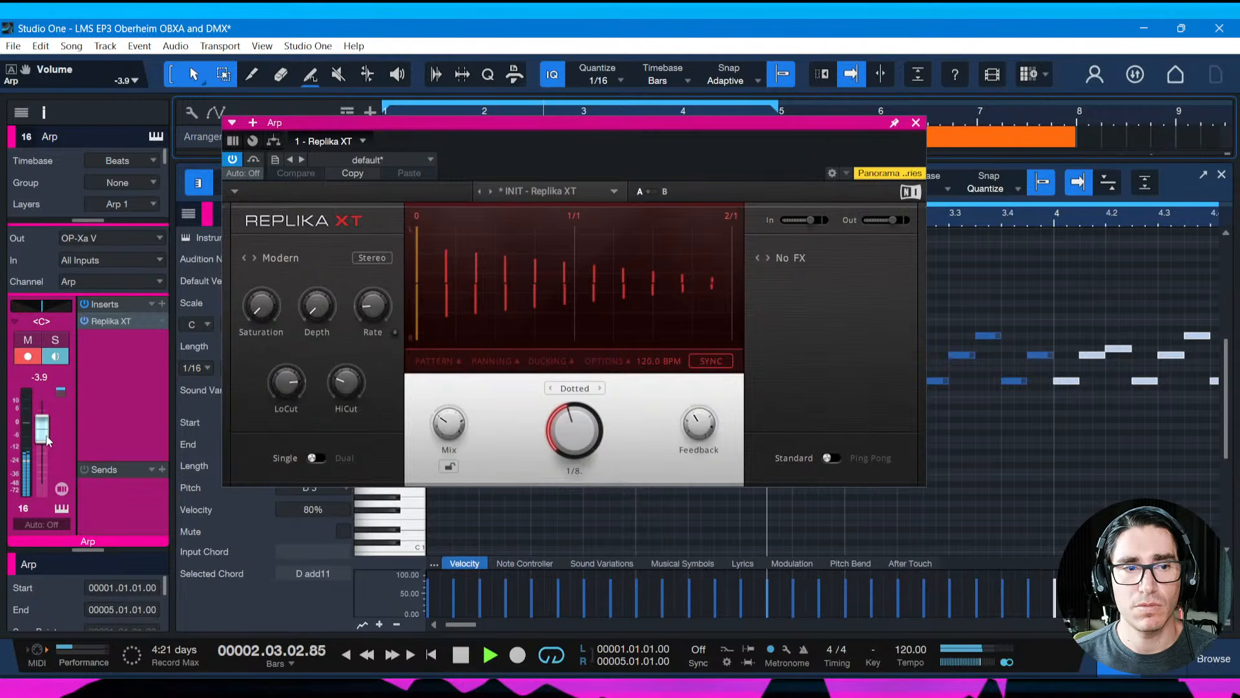
pyautogui.hotkey('ctrl', 's')
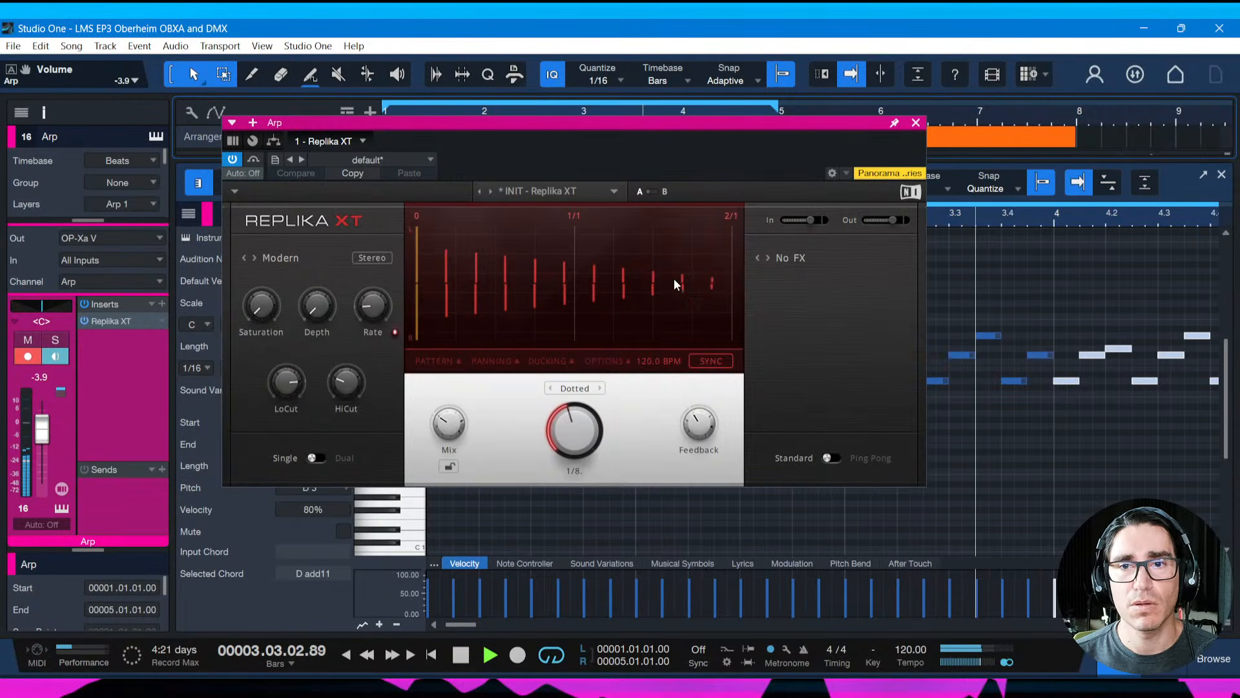
pyautogui.click(916, 122)
pyautogui.press('space')
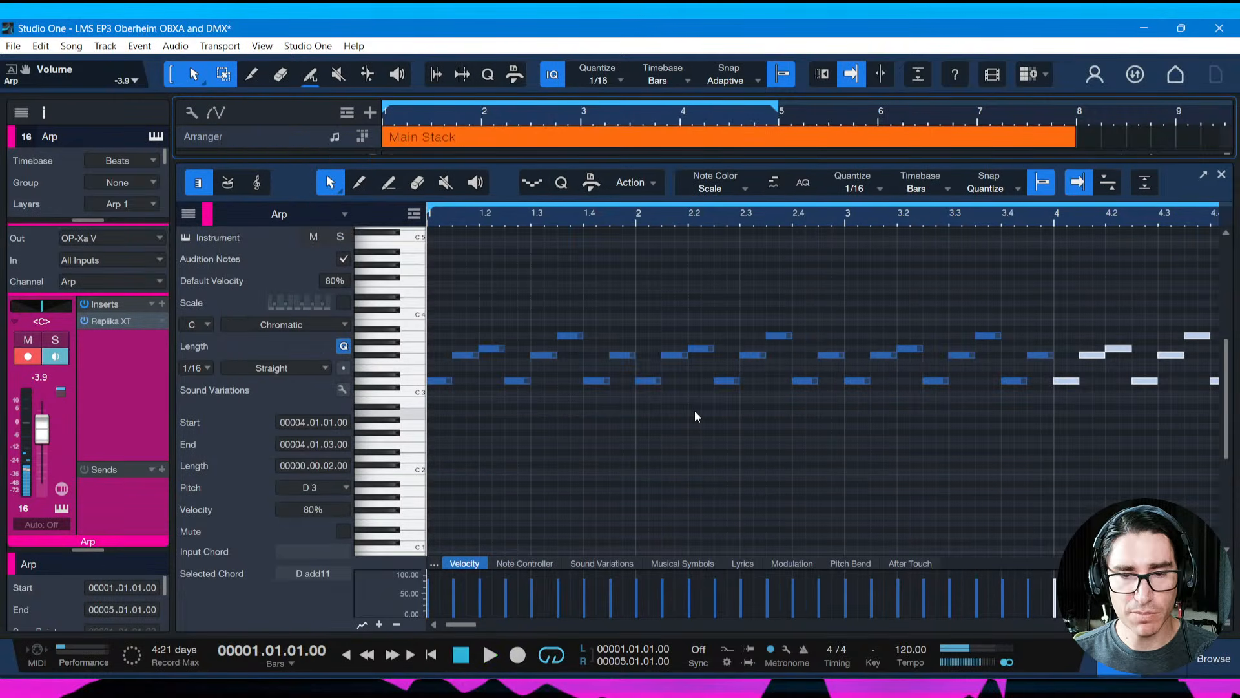
# Insert the Rev LX-24 reverb on the Synth Verb channel in the mixer
pyautogui.press('F3')
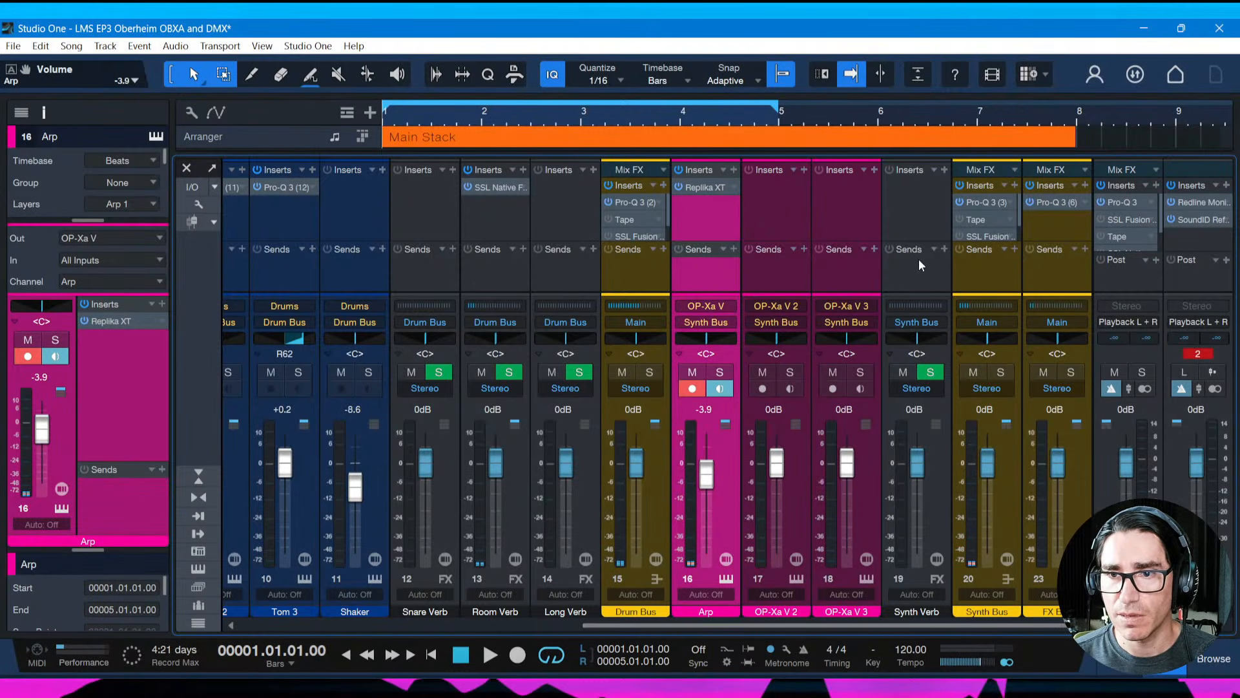
pyautogui.click(921, 204)
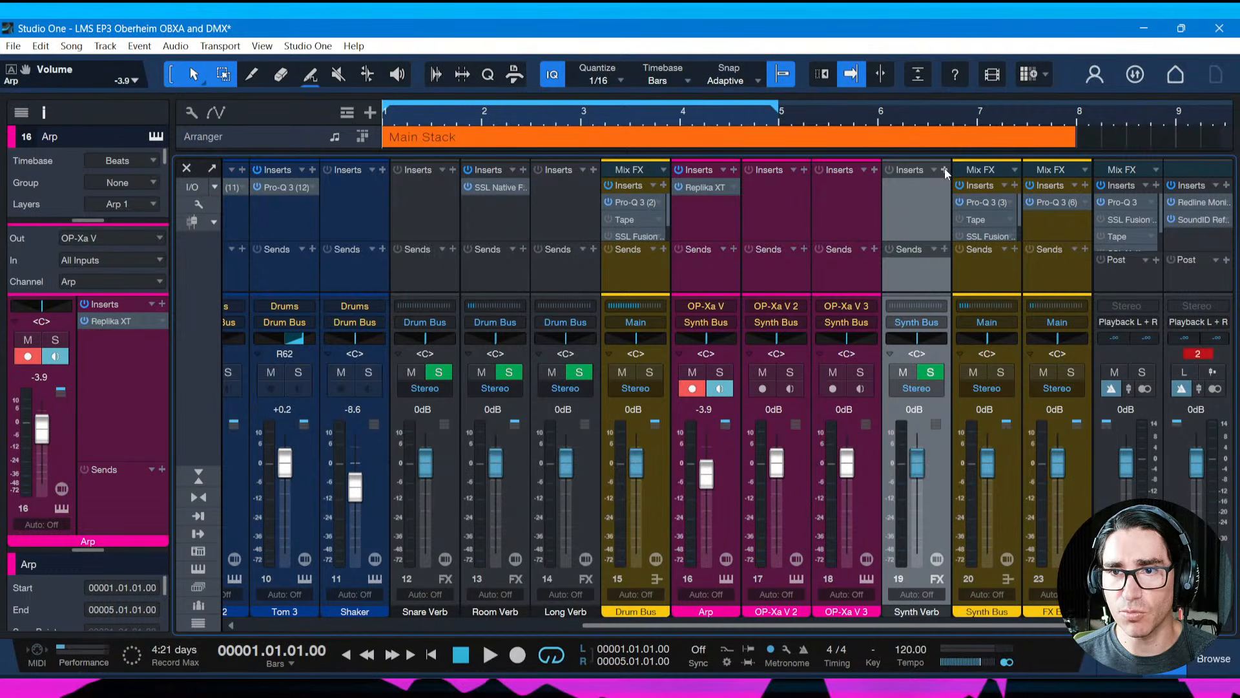
pyautogui.click(944, 169)
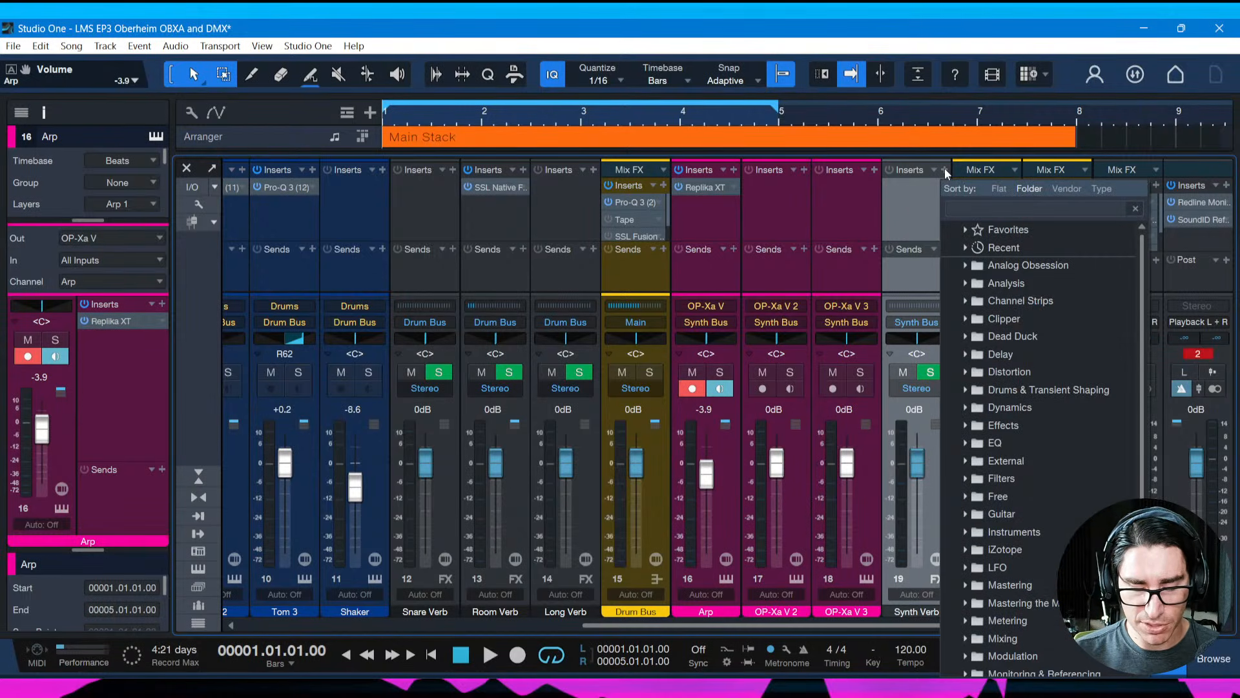
pyautogui.write('lx')
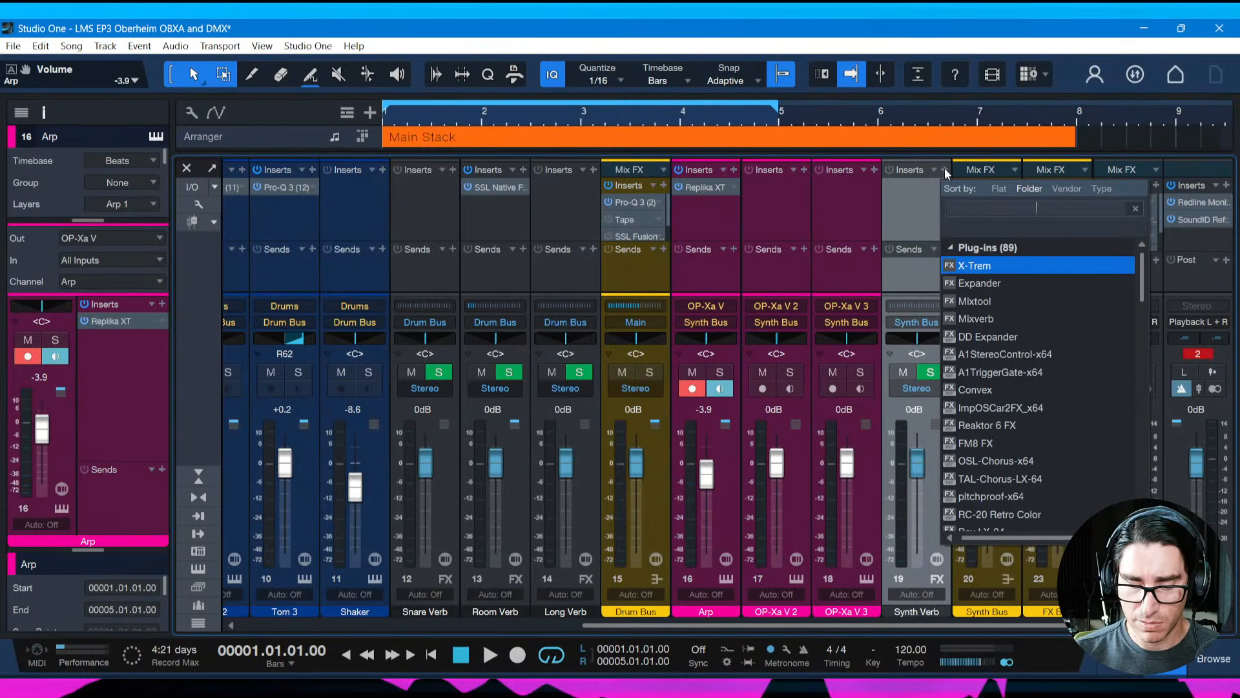
pyautogui.press('Down')
pyautogui.press('Down')
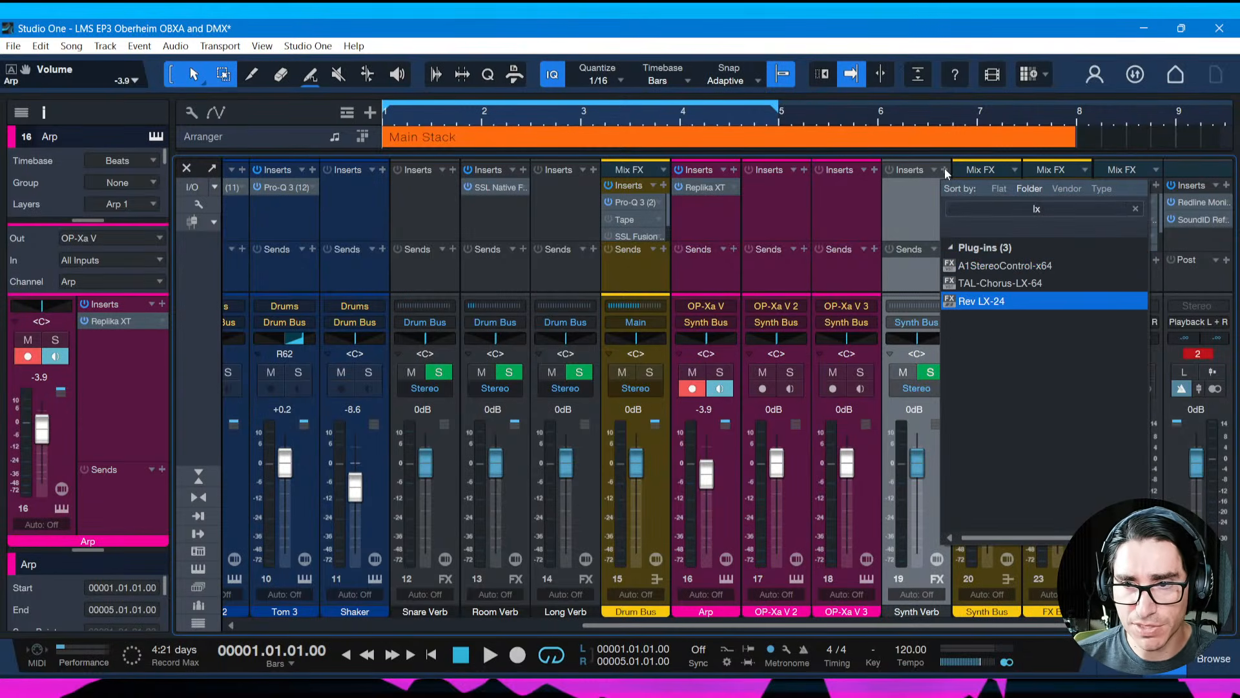
pyautogui.press('Return')
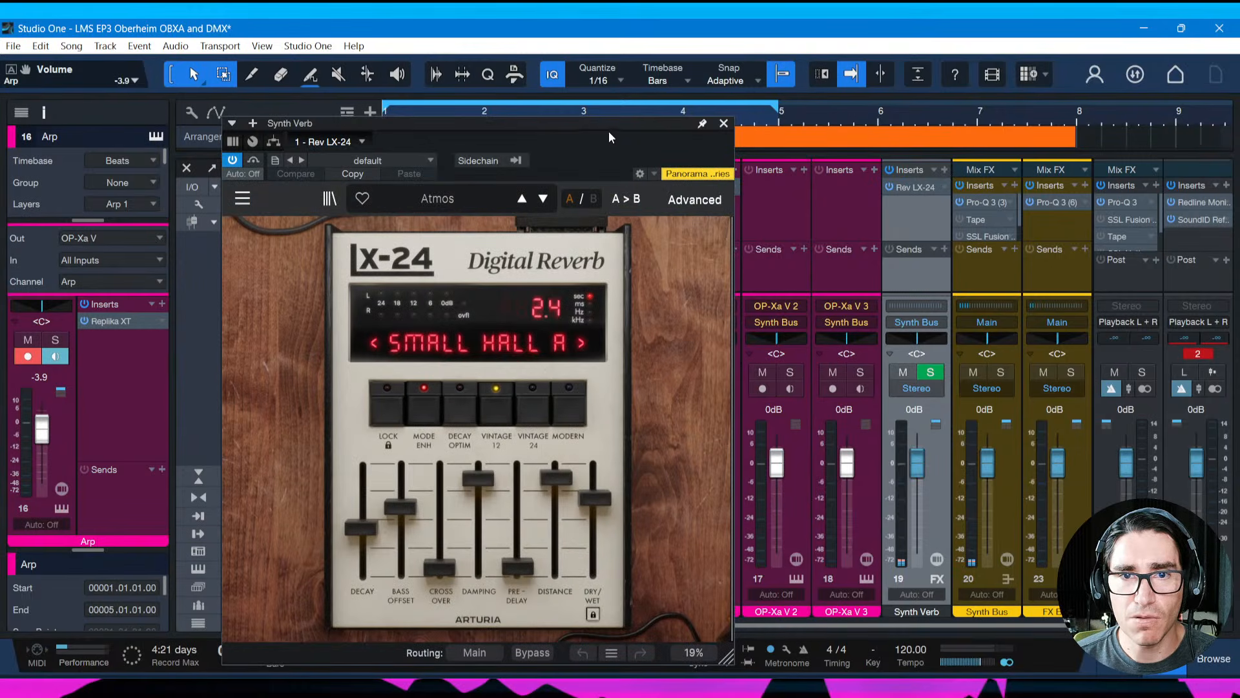
# Load the custom preset Large Hall 4s Low Diffusion in the Synth Verb's Rev LX-24 reverb
pyautogui.moveTo(608, 137); pyautogui.dragTo(633, 132)
pyautogui.click(469, 192)
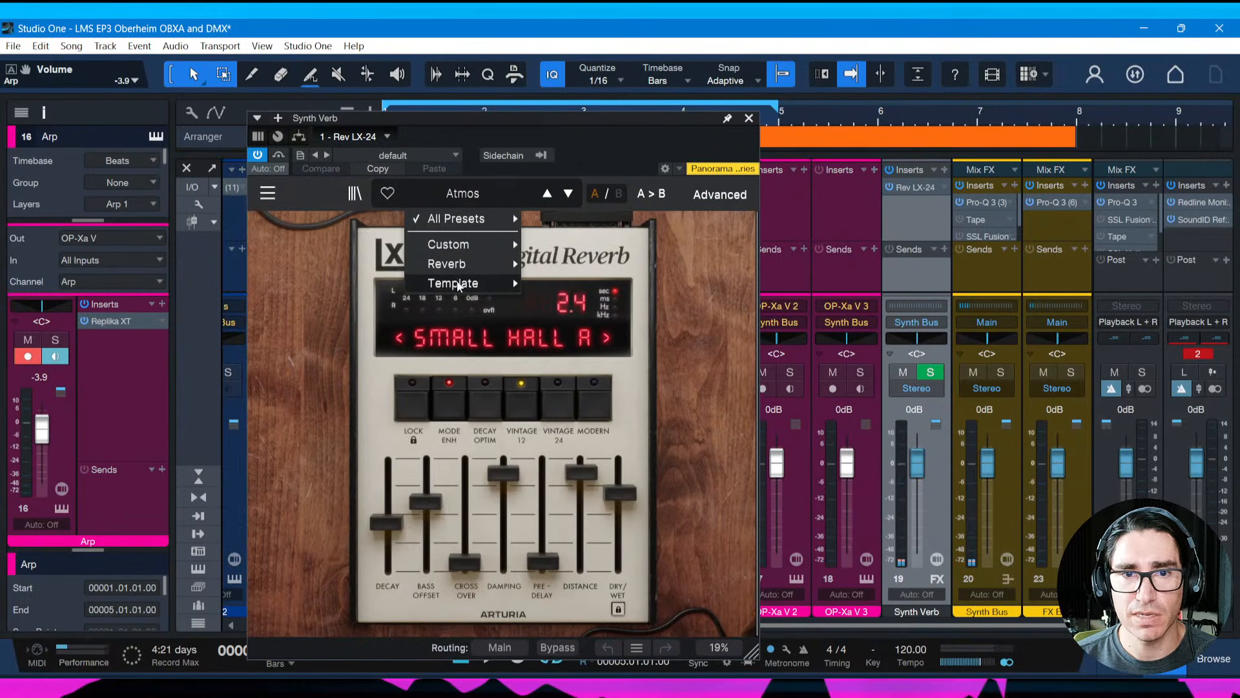
pyautogui.moveTo(458, 286)
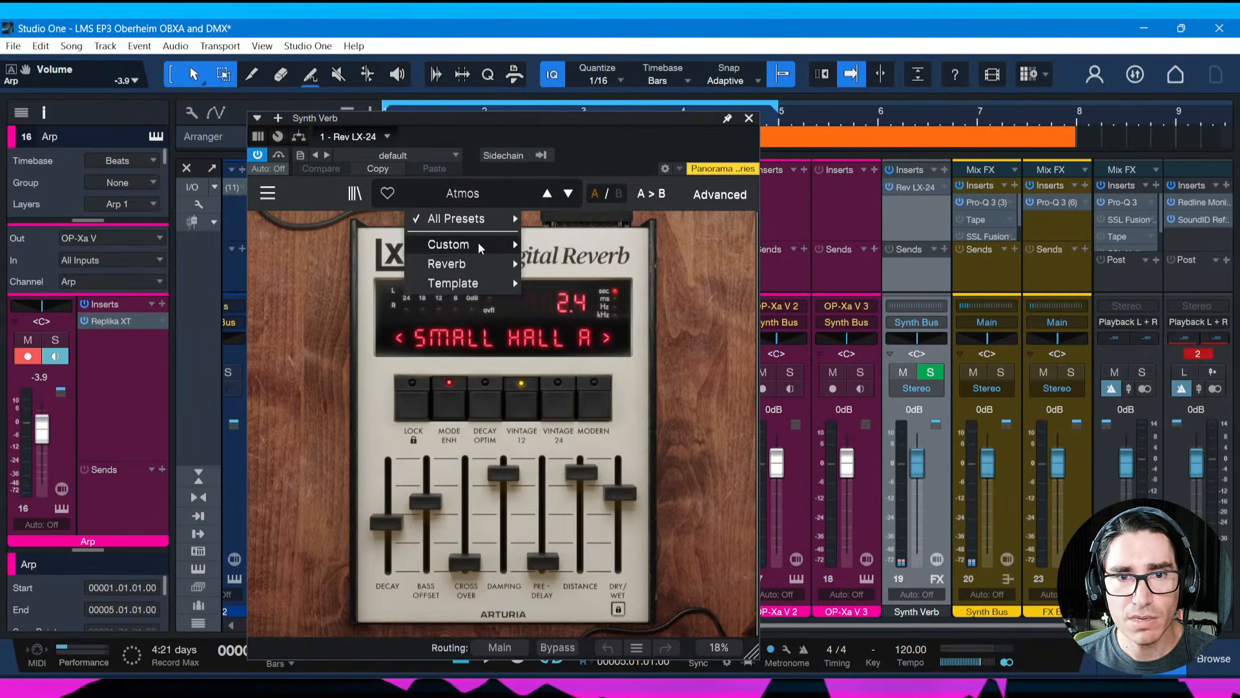
pyautogui.moveTo(477, 245)
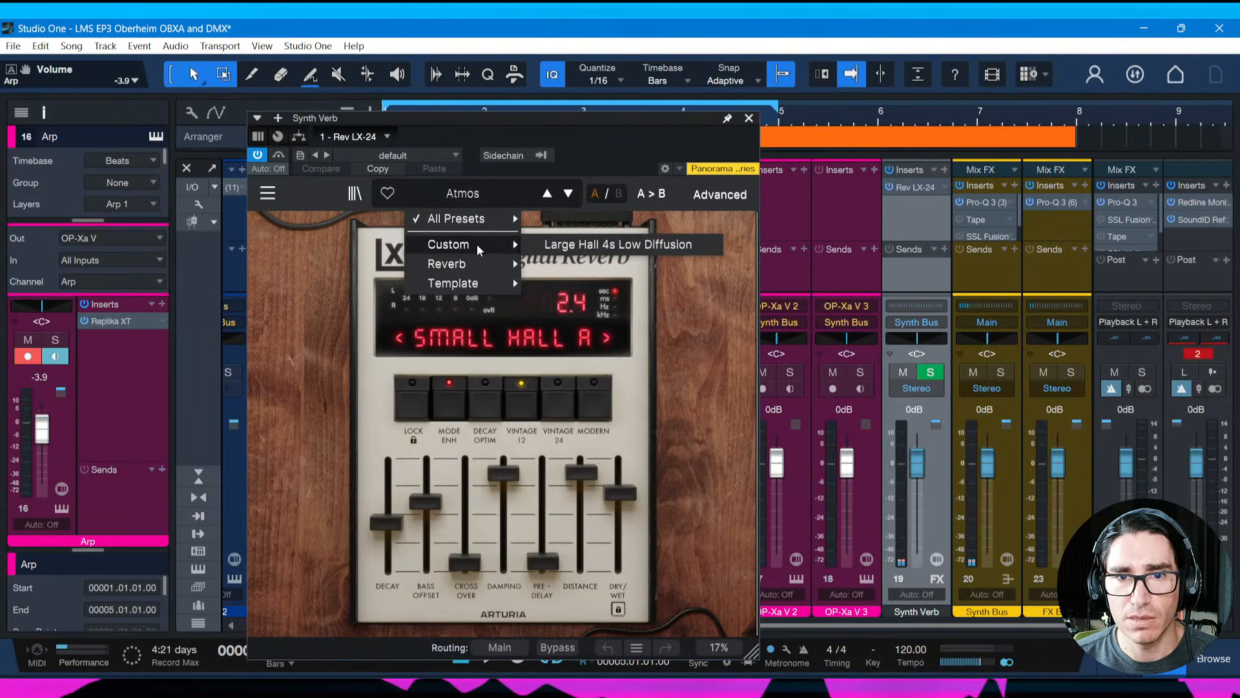
pyautogui.click(578, 246)
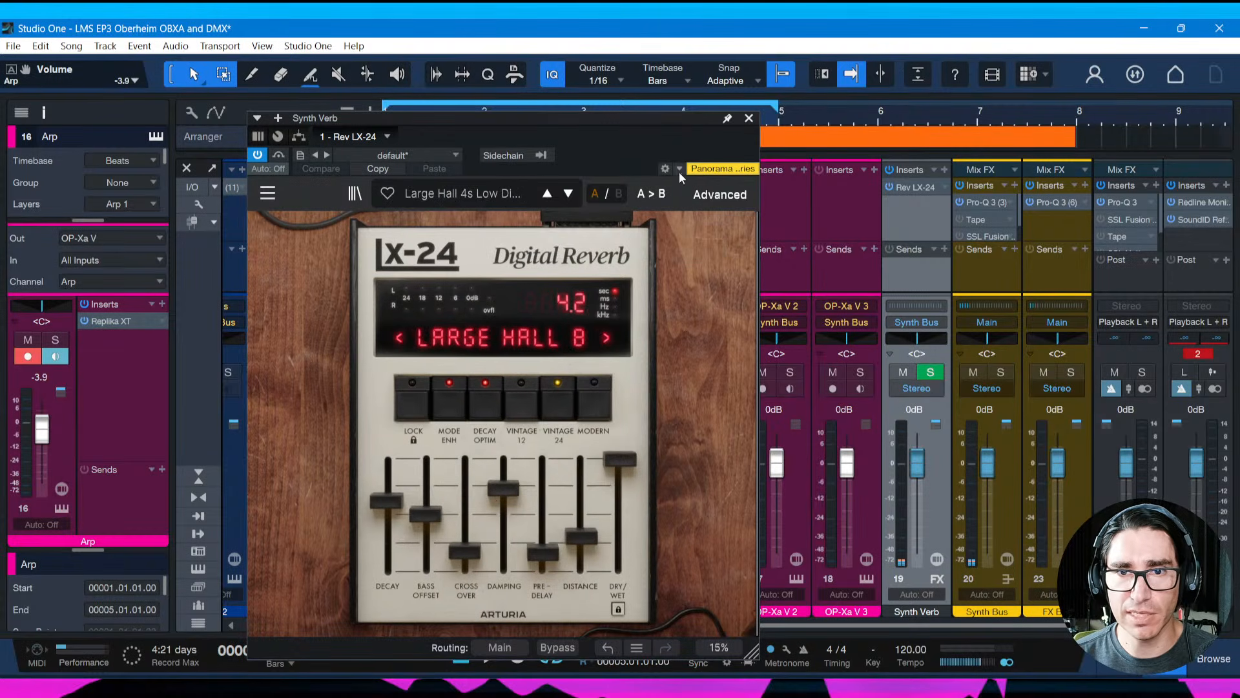
# Shorten the Rev LX-24's decay to 2.8 seconds, close the reverb window and save the song
pyautogui.moveTo(663, 135); pyautogui.dragTo(681, 103)
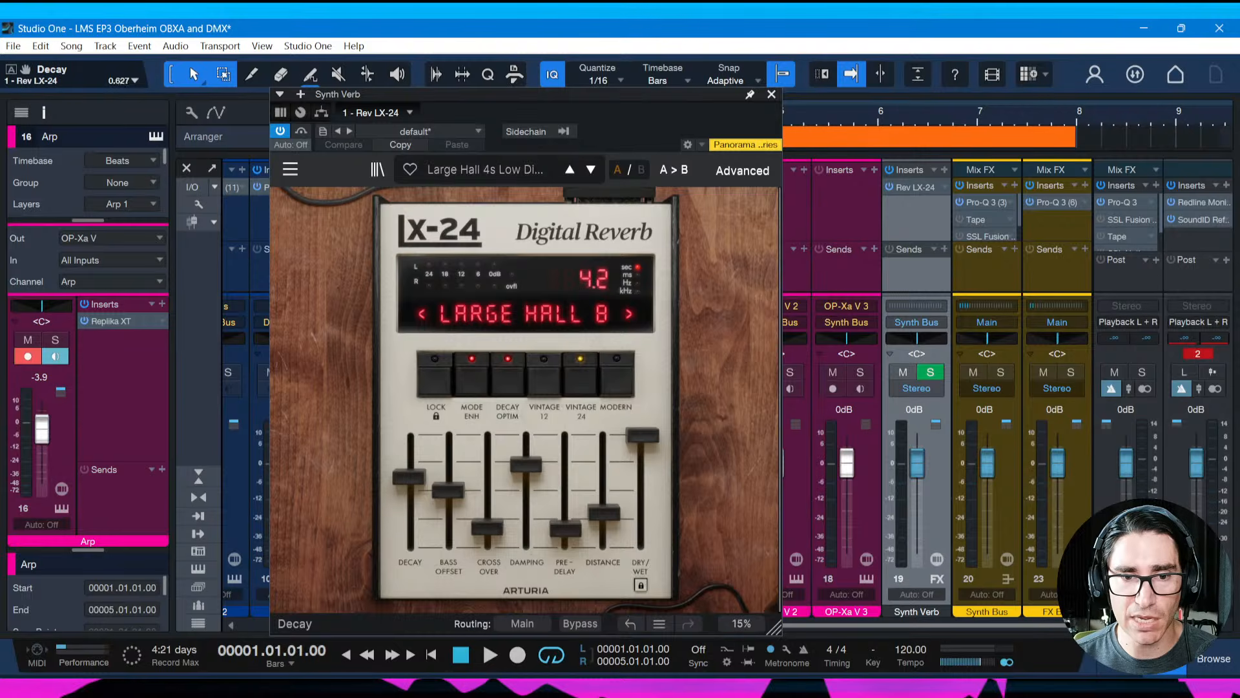
pyautogui.moveTo(409, 476); pyautogui.dragTo(409, 491)
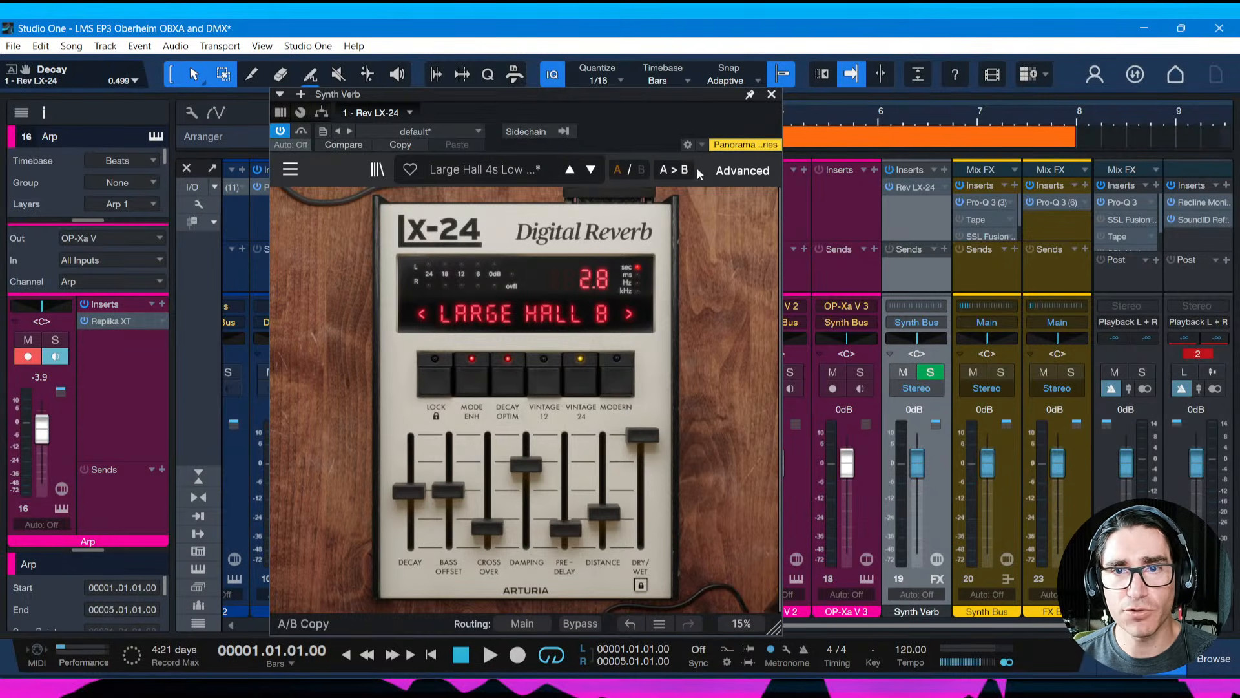
pyautogui.click(772, 96)
pyautogui.hscroll(-2, 568, 621)
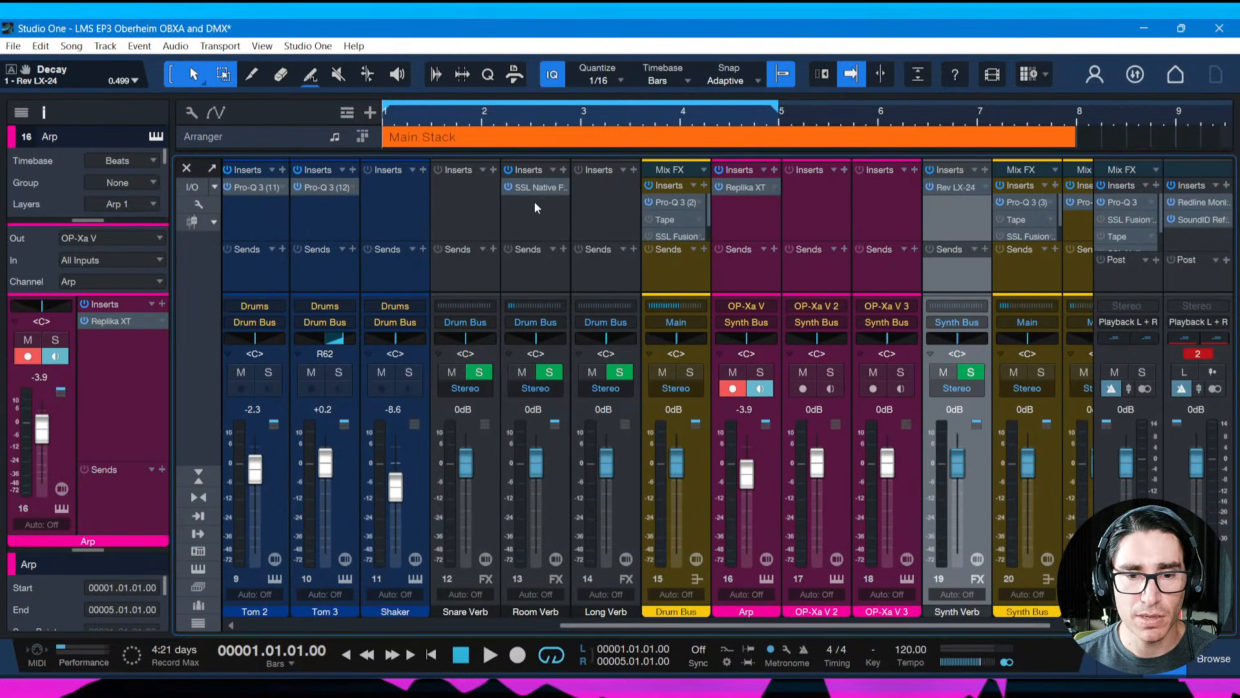
pyautogui.moveTo(630, 627); pyautogui.dragTo(667, 630)
pyautogui.hotkey('ctrl', 's')
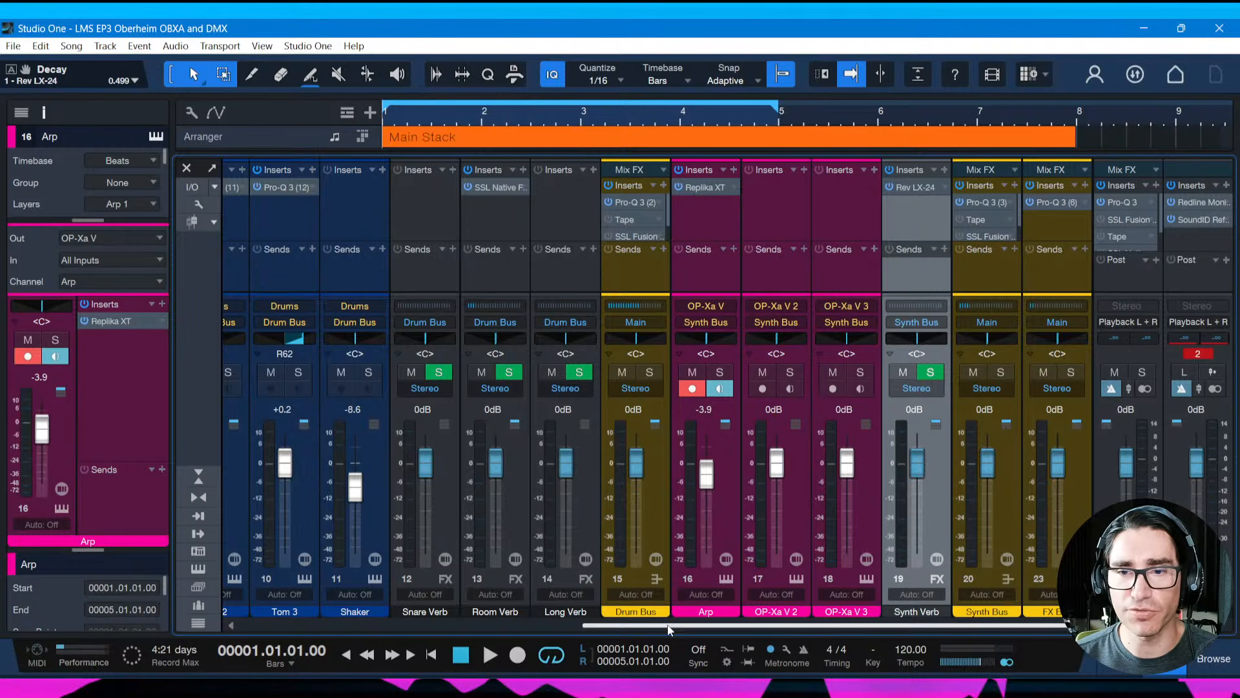
# Reopen the Synth Verb's Rev LX-24, set its decay to 3.4 seconds and close the window
pyautogui.click(916, 188)
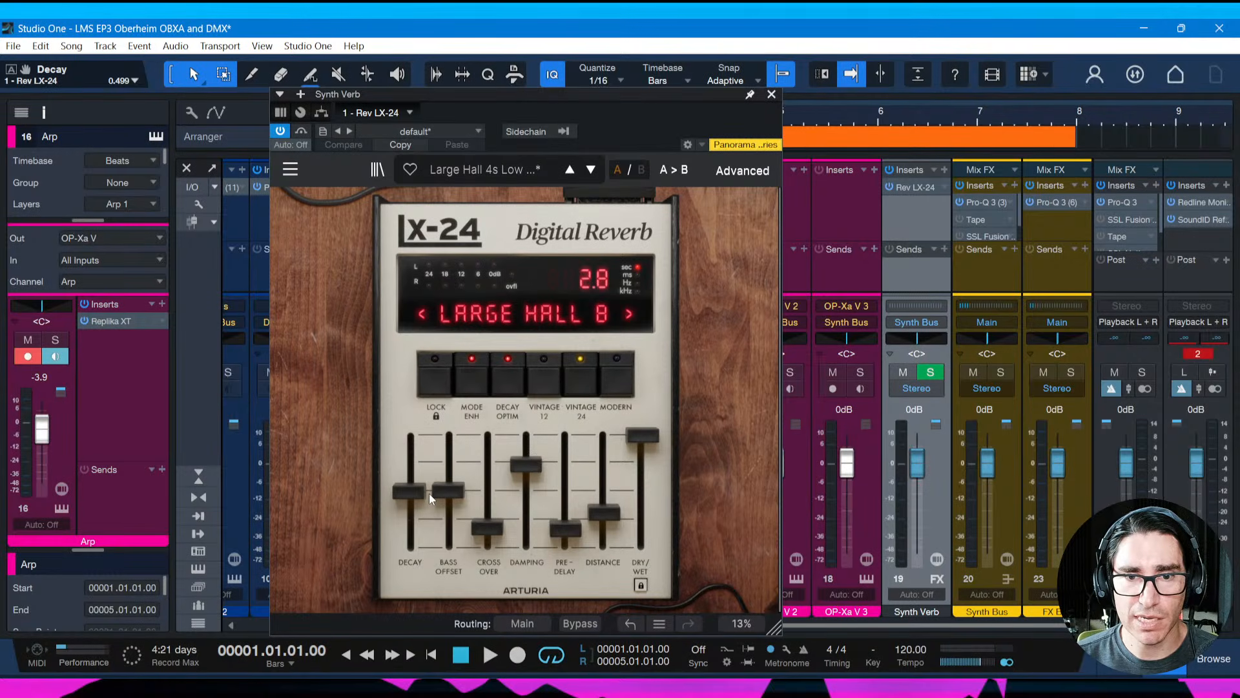
pyautogui.moveTo(409, 492); pyautogui.dragTo(410, 485)
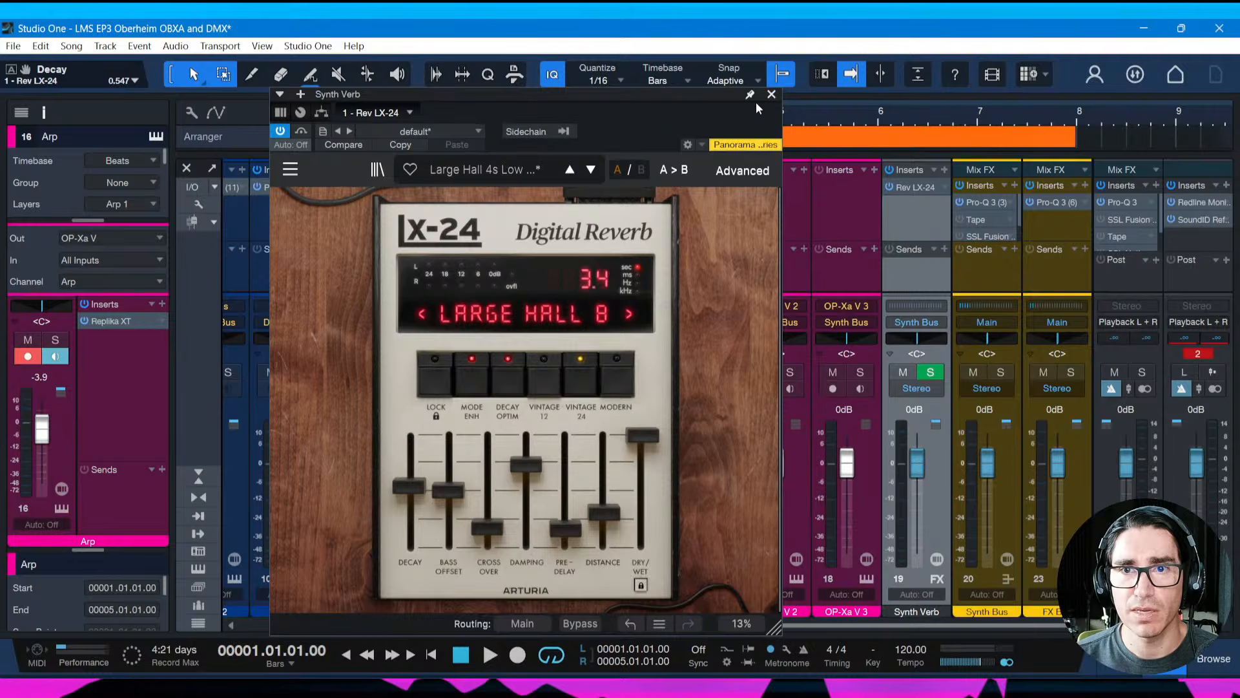
pyautogui.click(772, 95)
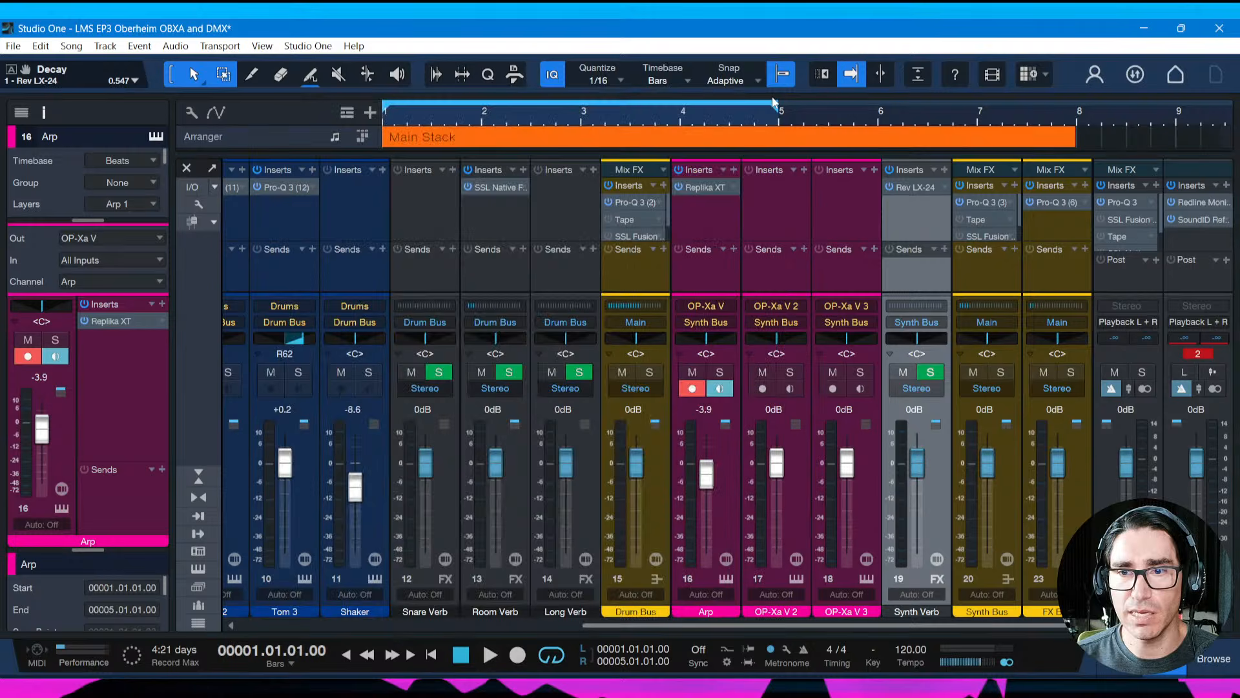
# Insert FabFilter Pro-Q 3 after the Rev LX-24 on the Synth Verb channel
pyautogui.click(945, 170)
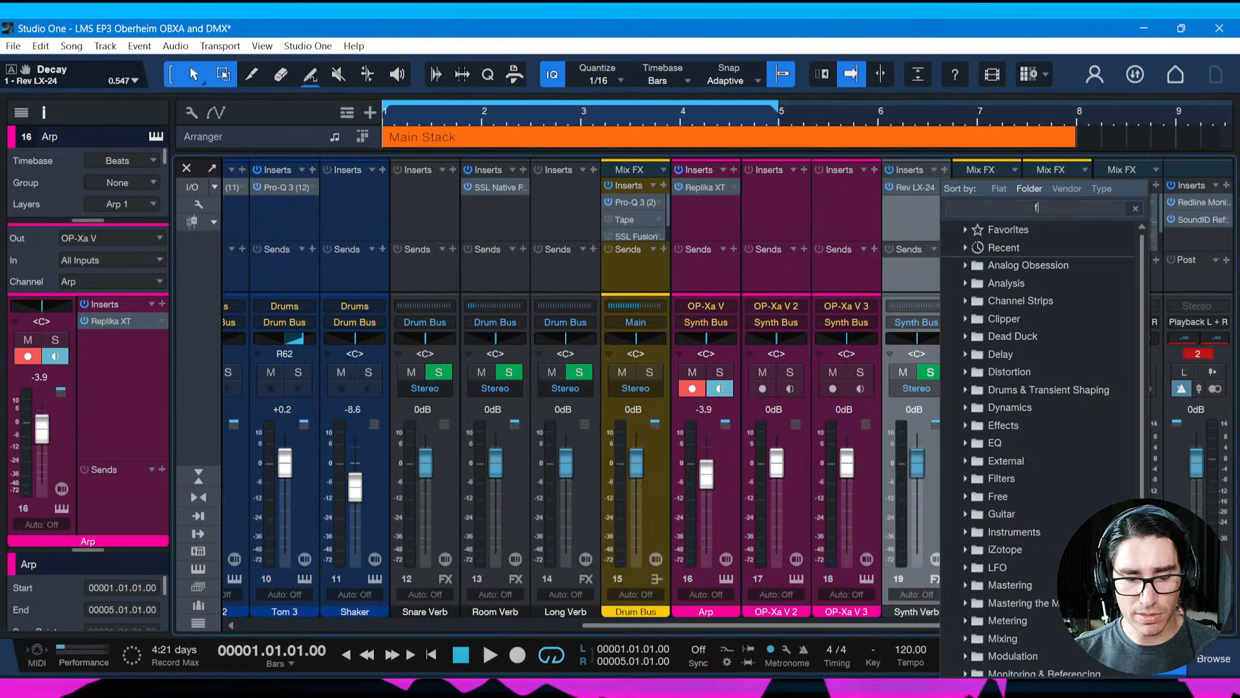
pyautogui.write('fab')
pyautogui.press('Down')
pyautogui.press('Down')
pyautogui.press('Down')
pyautogui.press('Return')
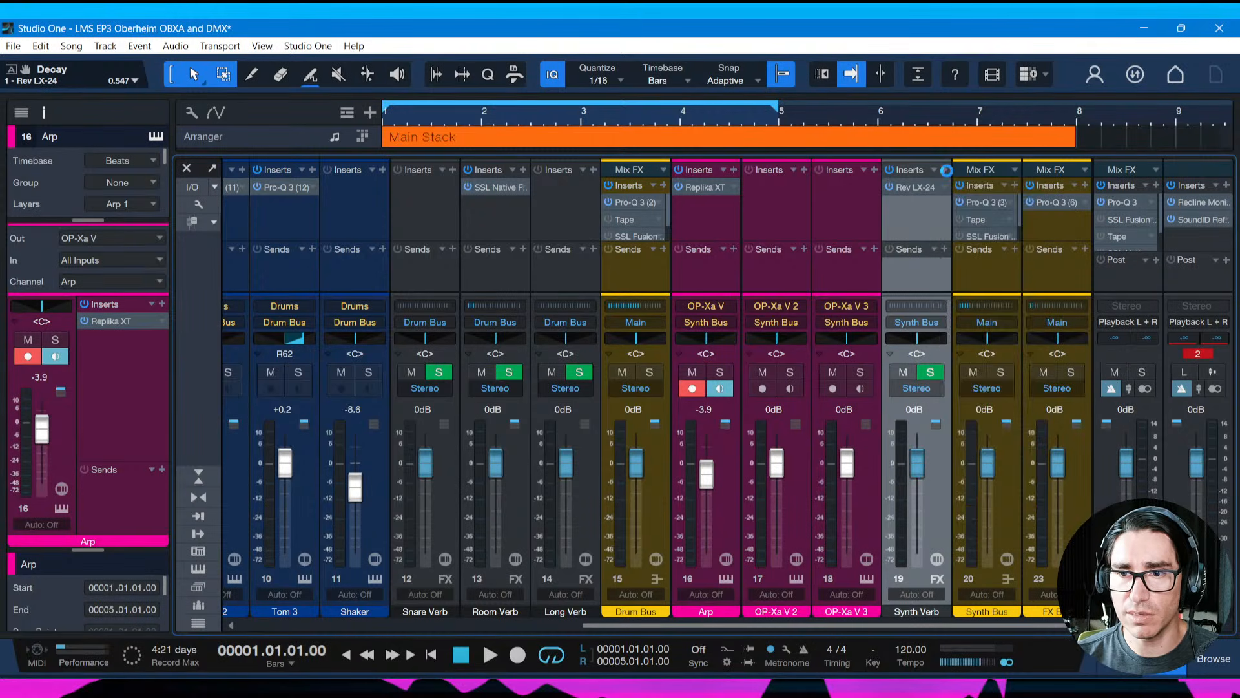
# Add an 18 dB/oct low cut at about 243 Hz in the Synth Verb's Pro-Q 3, close it and save
pyautogui.click(489, 344)
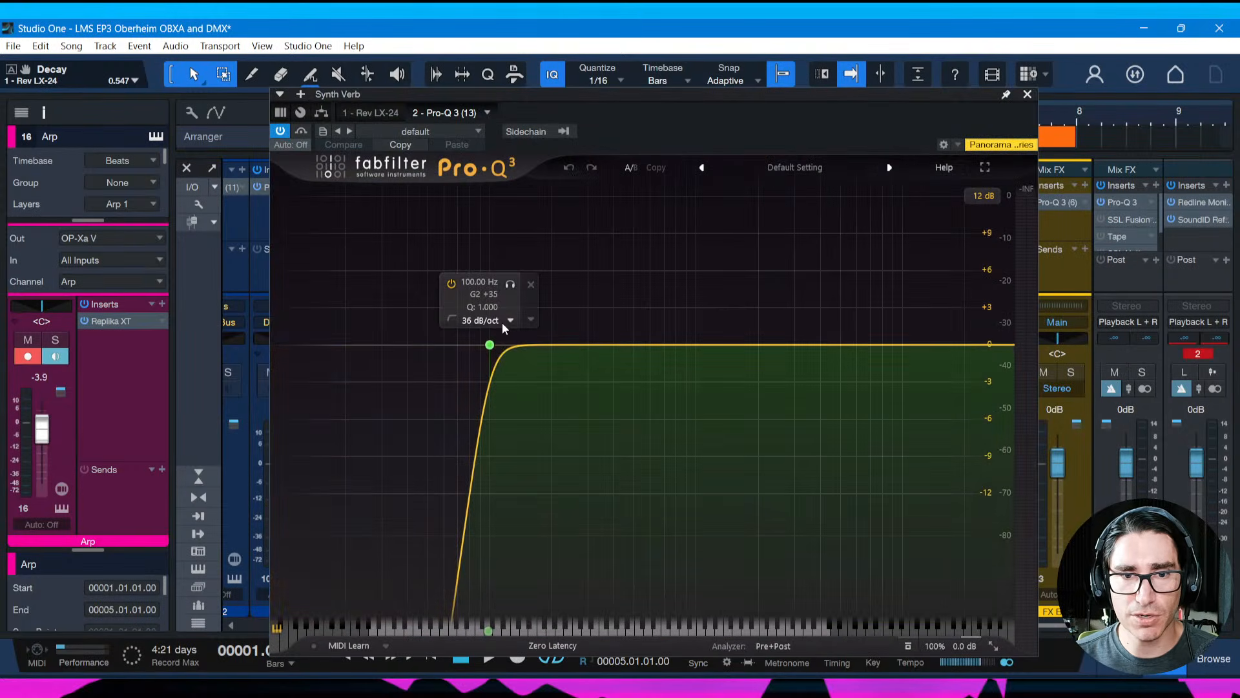
pyautogui.click(491, 321)
pyautogui.click(498, 371)
pyautogui.moveTo(490, 344); pyautogui.dragTo(601, 345)
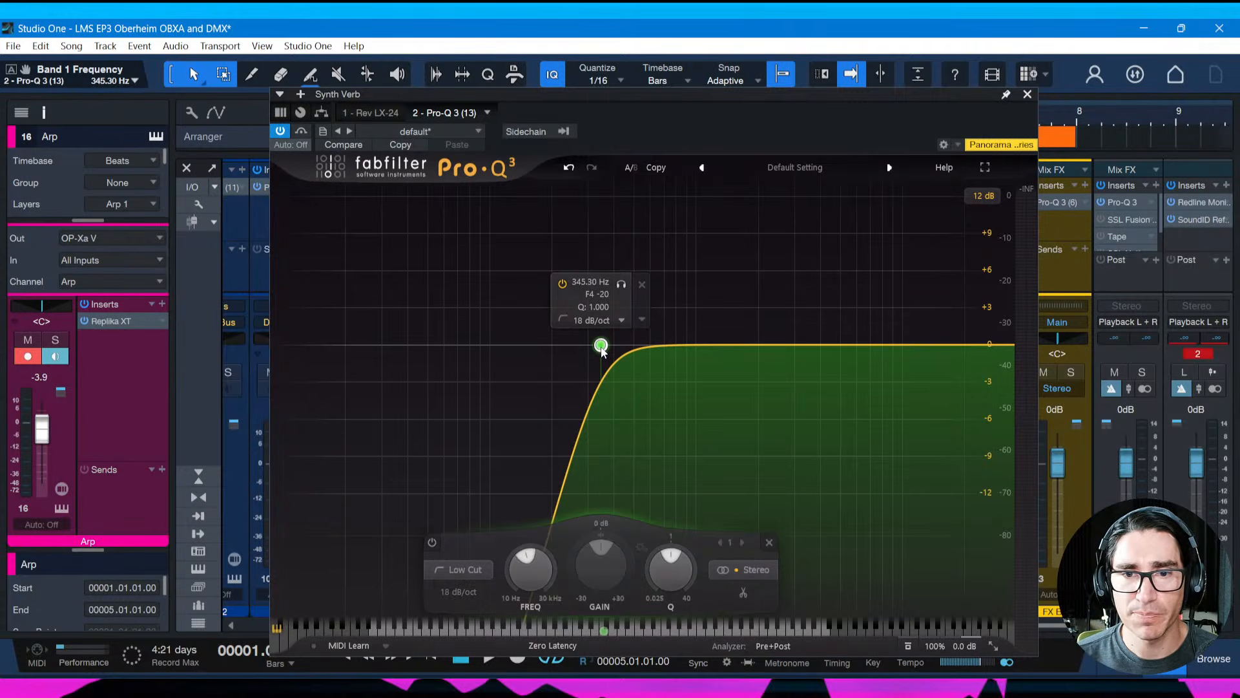
pyautogui.moveTo(601, 345); pyautogui.dragTo(619, 345)
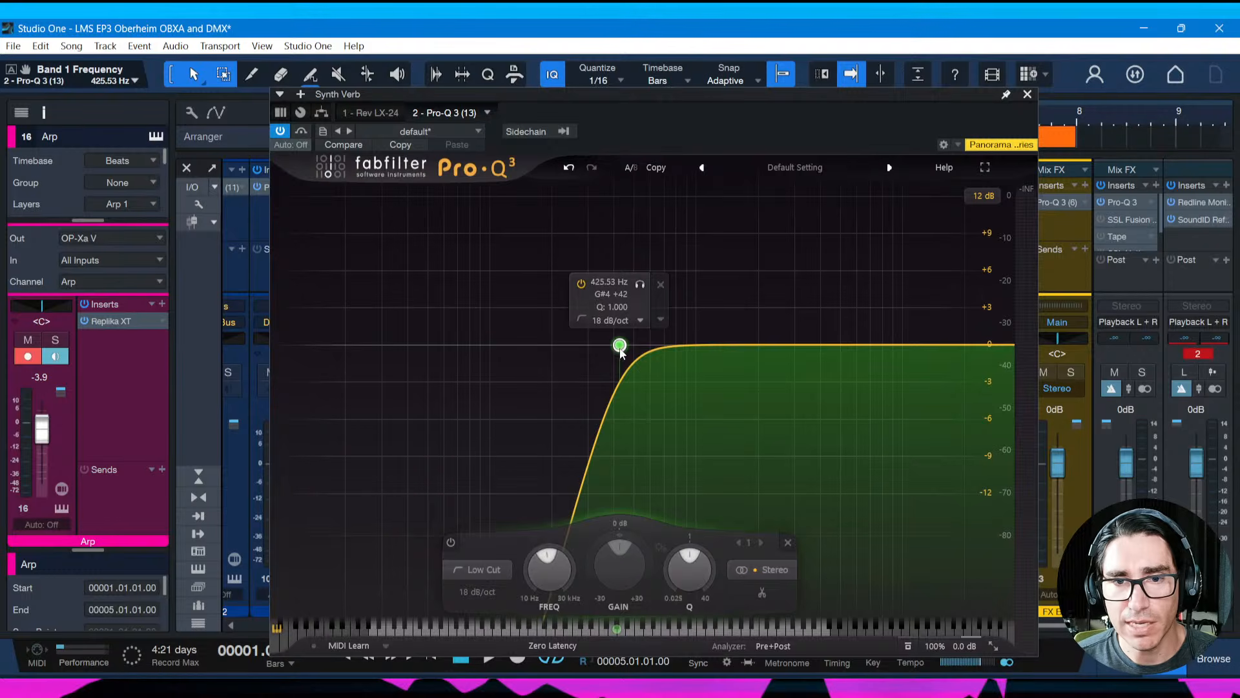
pyautogui.moveTo(620, 346); pyautogui.dragTo(575, 345)
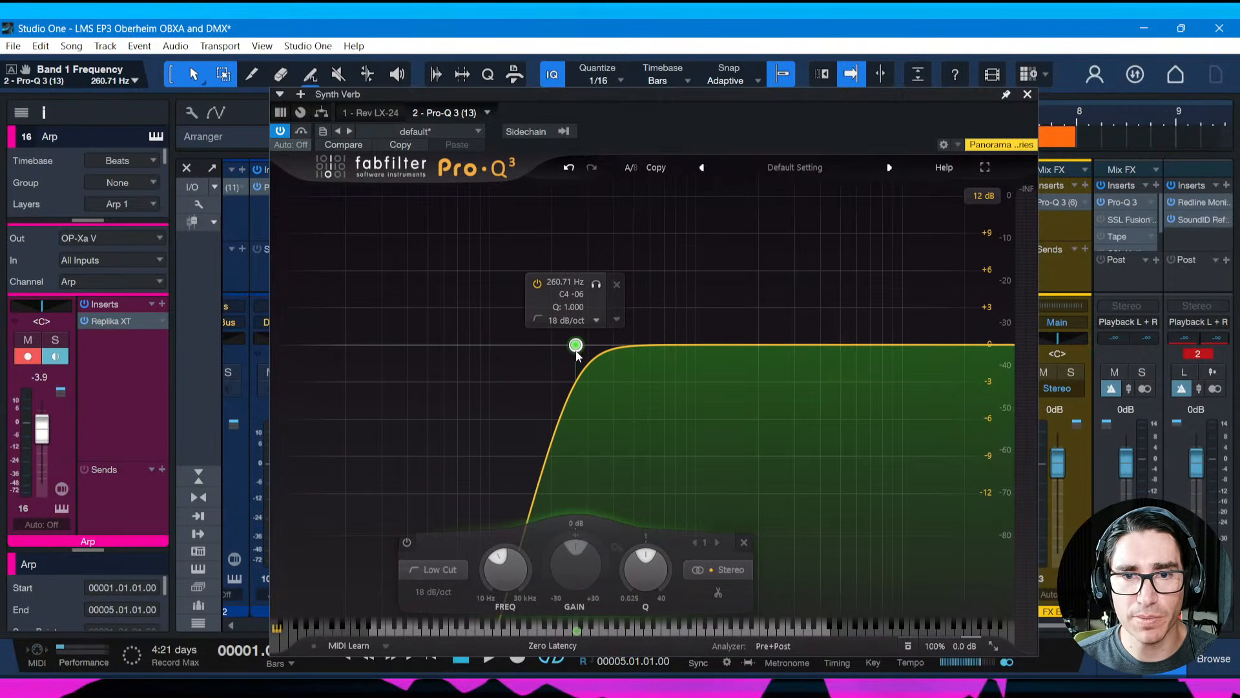
pyautogui.moveTo(577, 353); pyautogui.dragTo(564, 360)
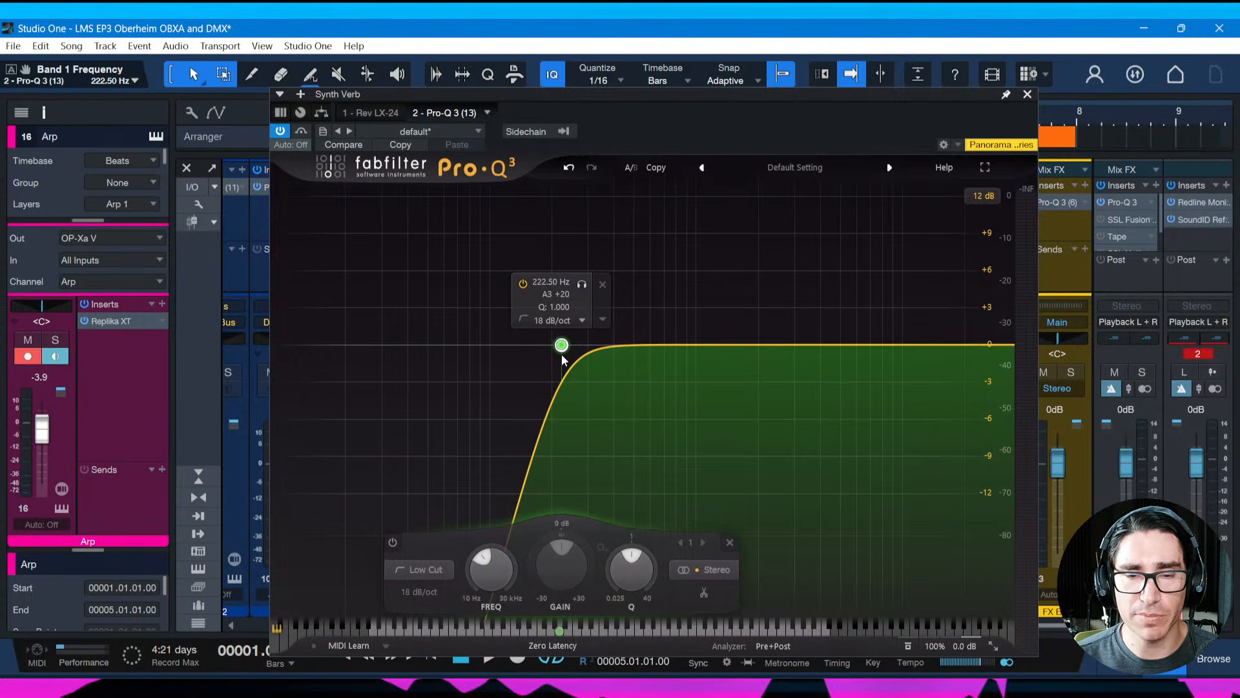
pyautogui.moveTo(564, 356)
pyautogui.mouseDown()
pyautogui.moveTo(548, 356)
pyautogui.moveTo(571, 356)
pyautogui.mouseUp()
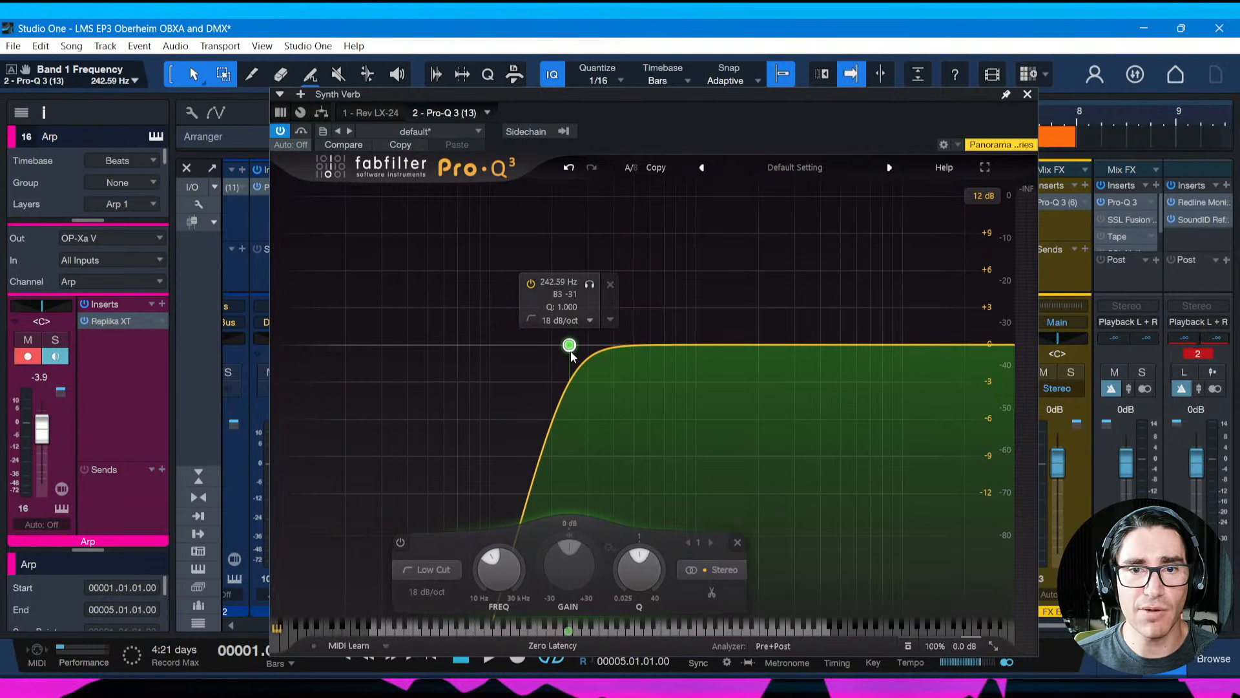
pyautogui.click(1027, 94)
pyautogui.hotkey('ctrl', 's')
# Start playback and add a Synth Verb send to the Arp channel at a level of -6.5 dB
pyautogui.press('space')
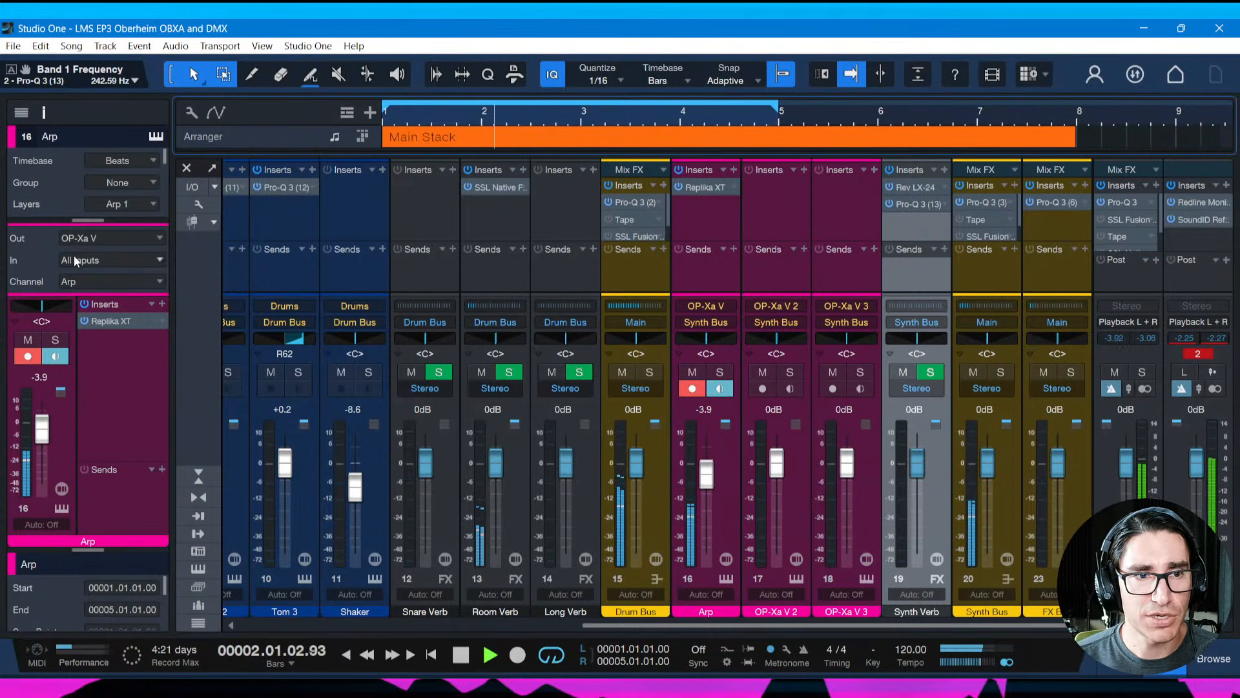
pyautogui.click(162, 469)
pyautogui.click(194, 360)
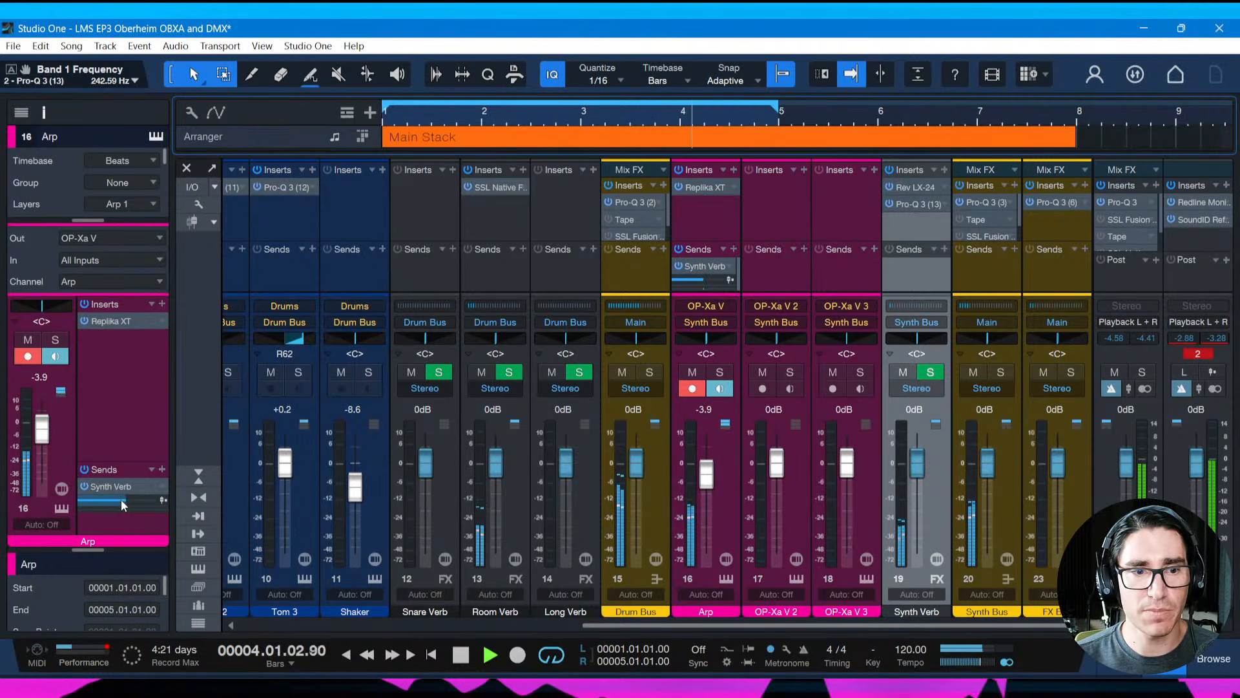
pyautogui.moveTo(141, 505); pyautogui.dragTo(122, 506)
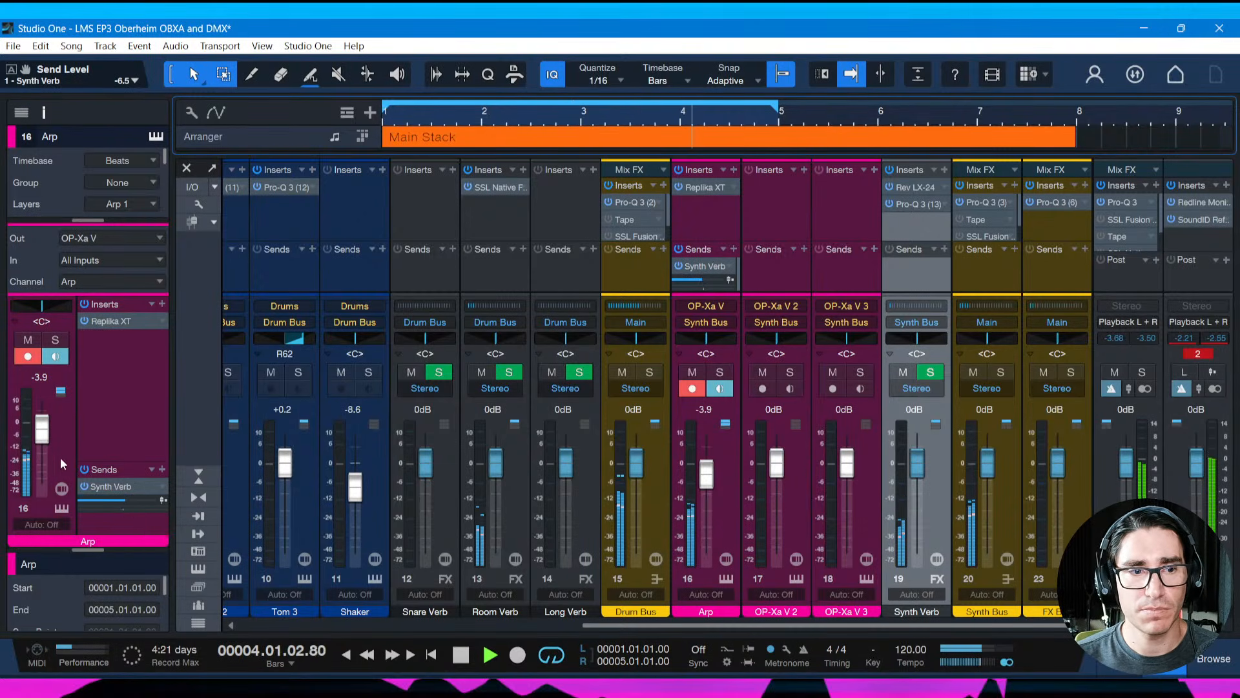
pyautogui.moveTo(44, 444); pyautogui.dragTo(44, 440)
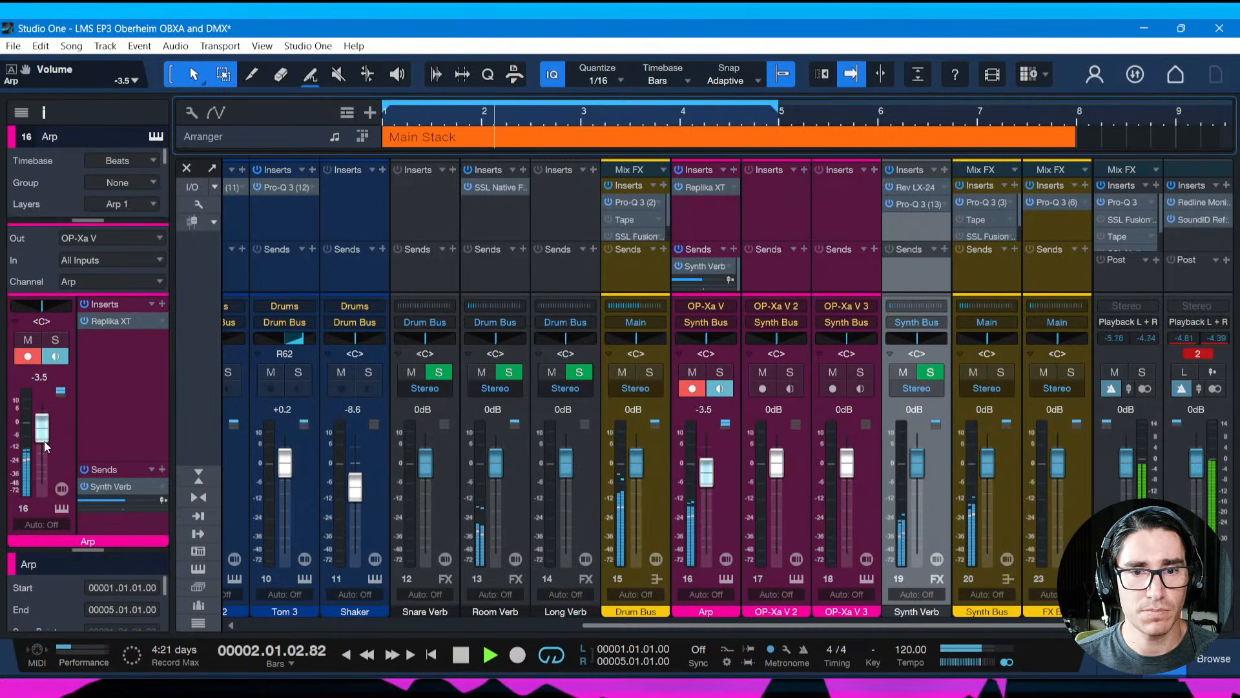
pyautogui.scroll(-1, 43, 441)
pyautogui.hotkey('ctrl', 's')
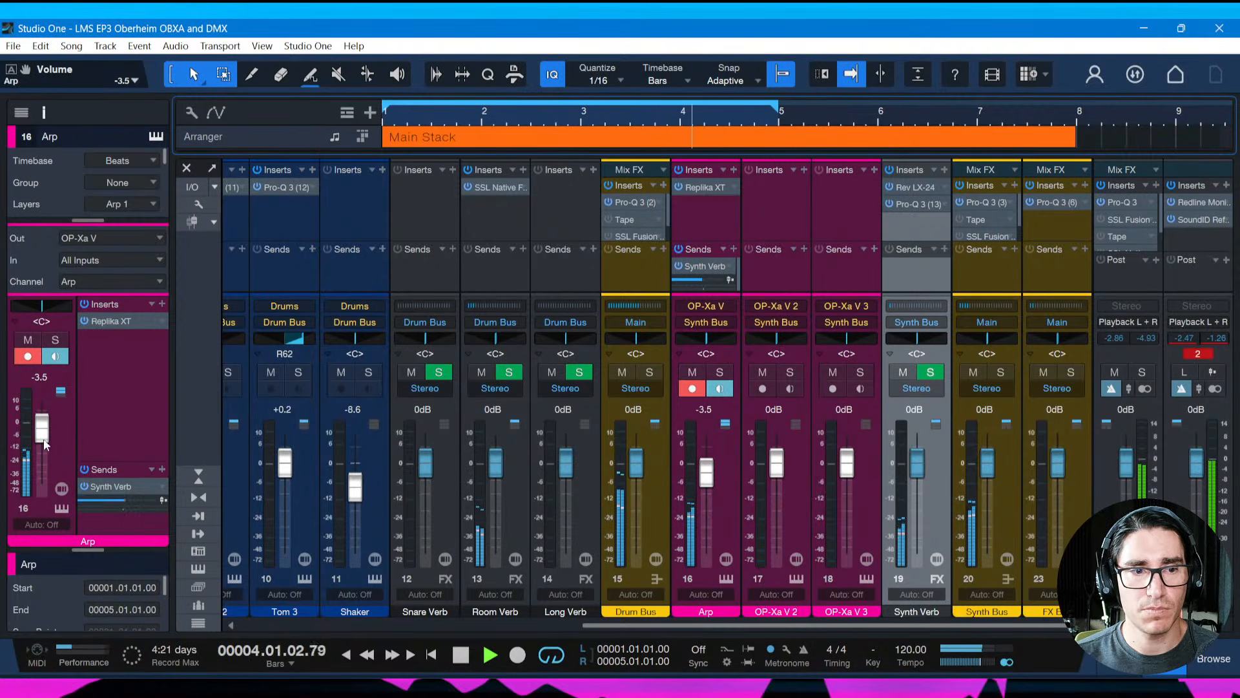
pyautogui.scroll(-3, 42, 444)
pyautogui.hotkey('ctrl', 's')
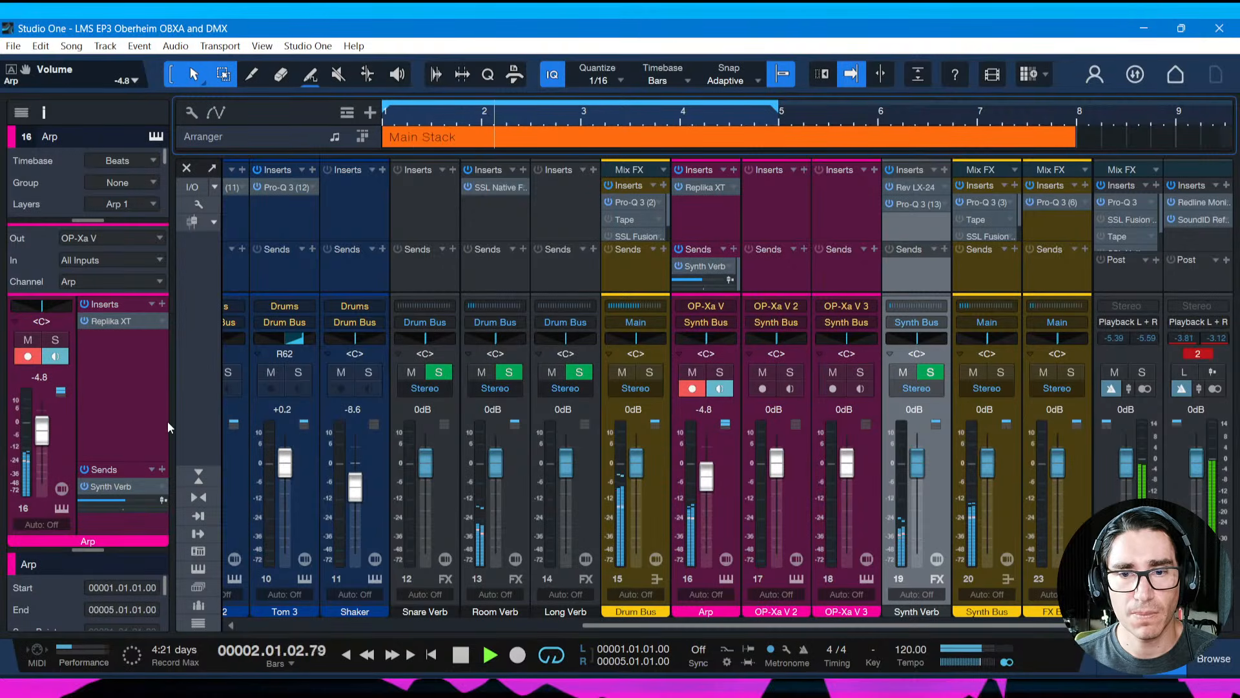
# Hide the mixer to return to the track arrangement and save the song
pyautogui.press('F3')
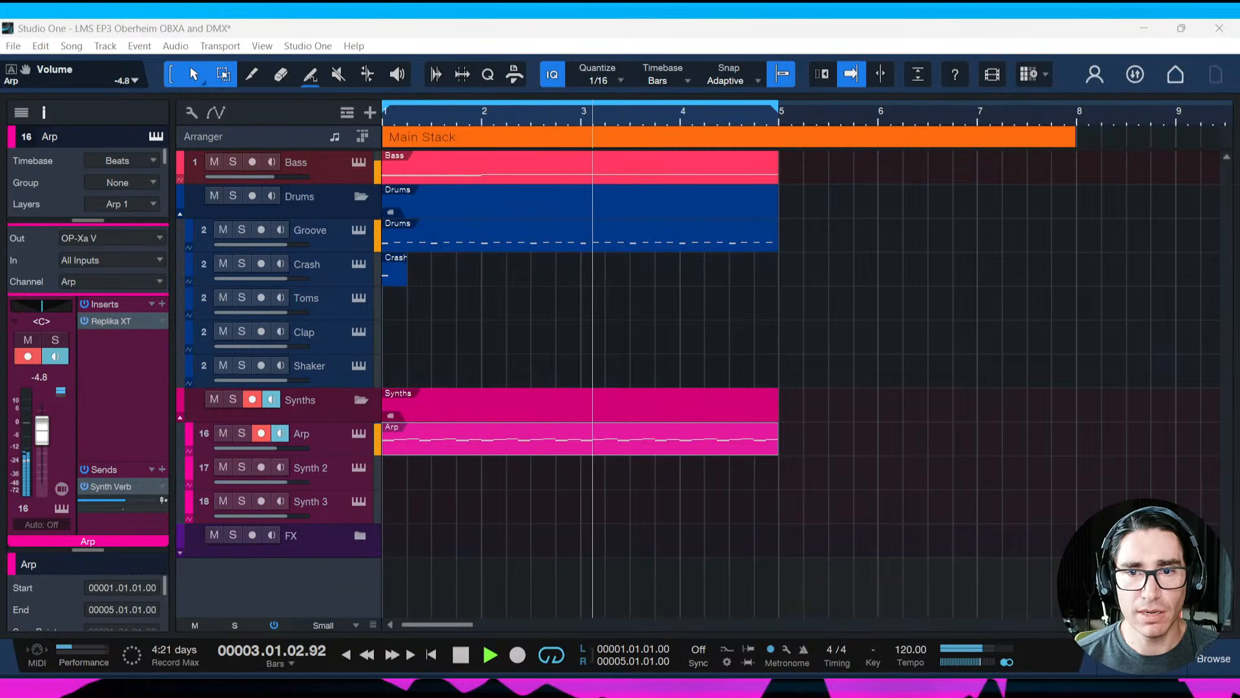
pyautogui.hotkey('alt', 'Tab')
pyautogui.hotkey('ctrl', 's')
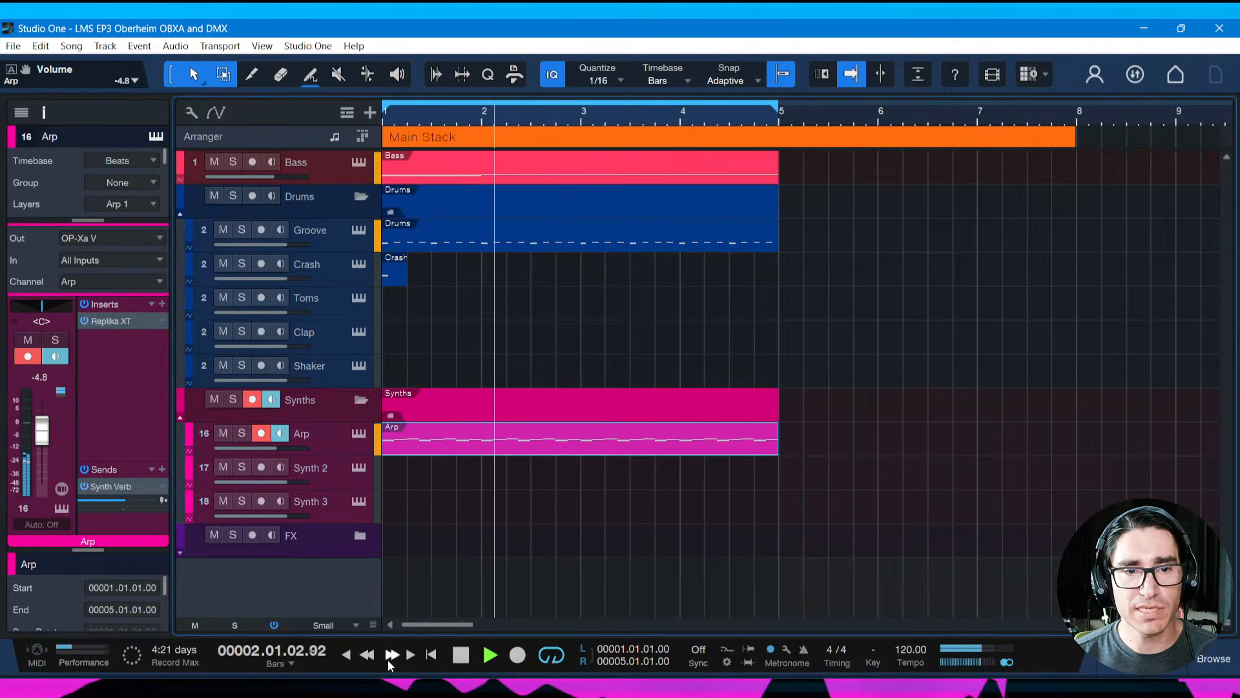
# Open the OP-Xa V instrument of the Synth 2 track, stop playback and reposition the plug-in window
pyautogui.click(326, 477)
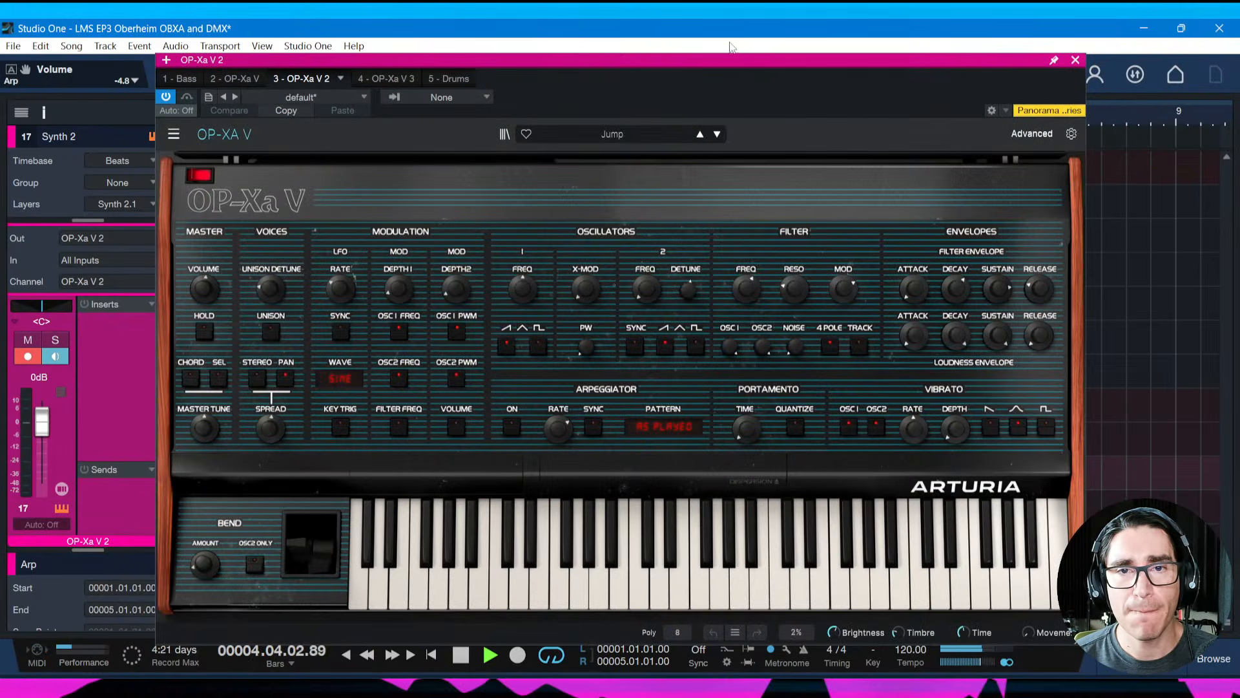
pyautogui.press('space')
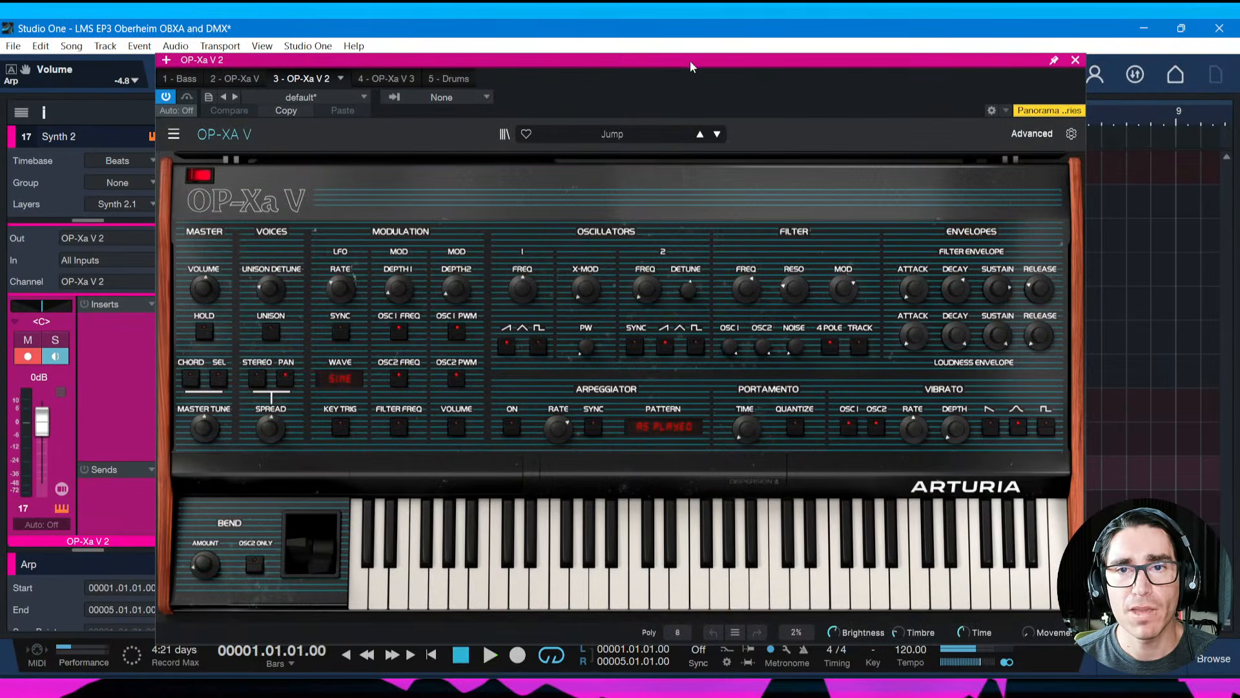
pyautogui.moveTo(690, 61); pyautogui.dragTo(674, 108)
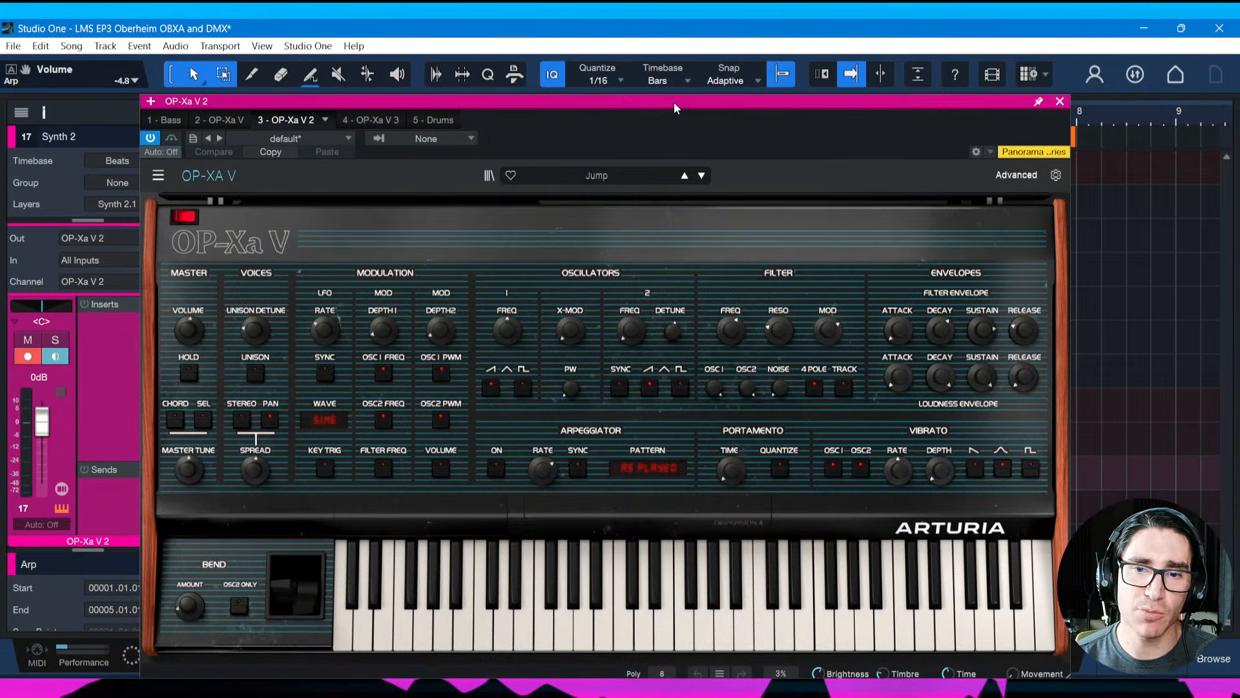
pyautogui.moveTo(677, 107); pyautogui.dragTo(676, 104)
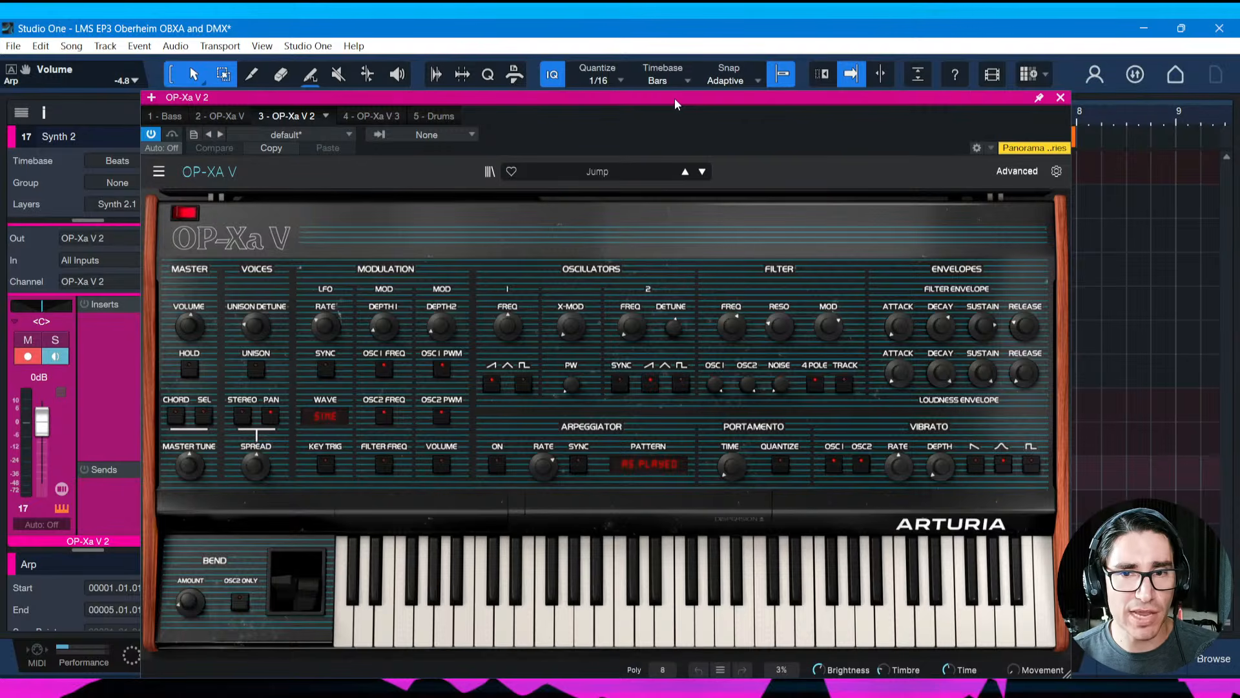
pyautogui.moveTo(687, 101); pyautogui.dragTo(664, 91)
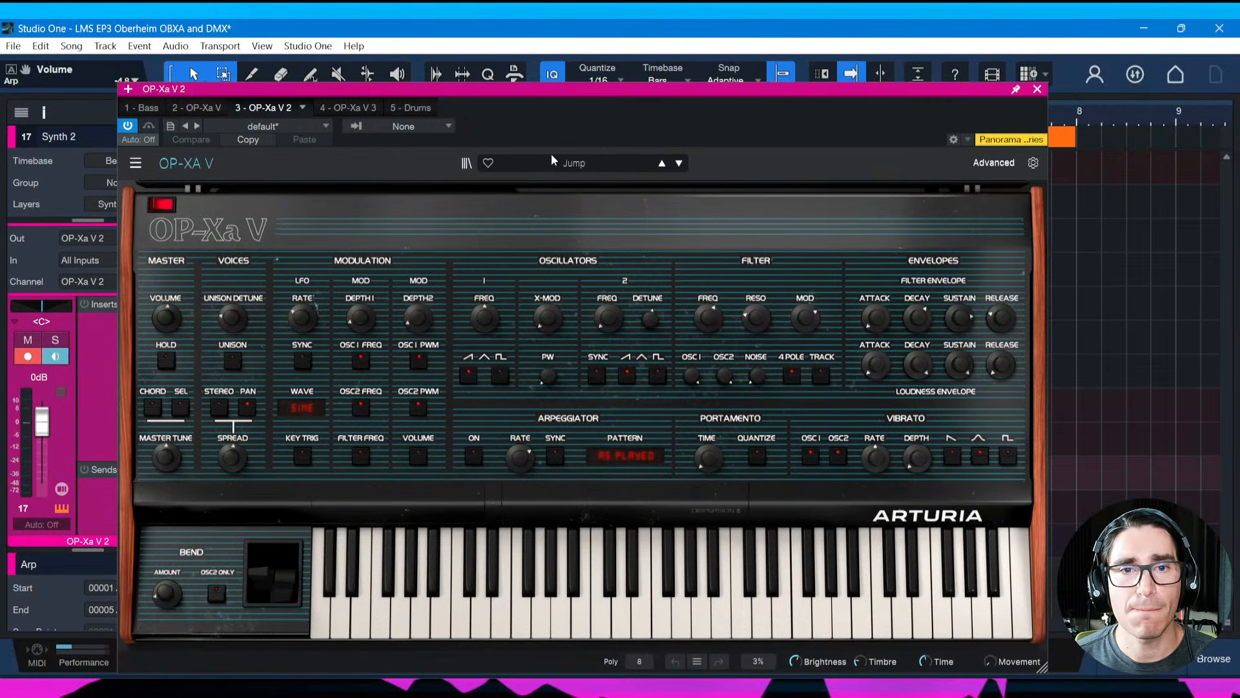
# Load the A-2 Clavinet preset from the LMS EP3 playlist in Synth 2's OP-Xa V
pyautogui.click(467, 164)
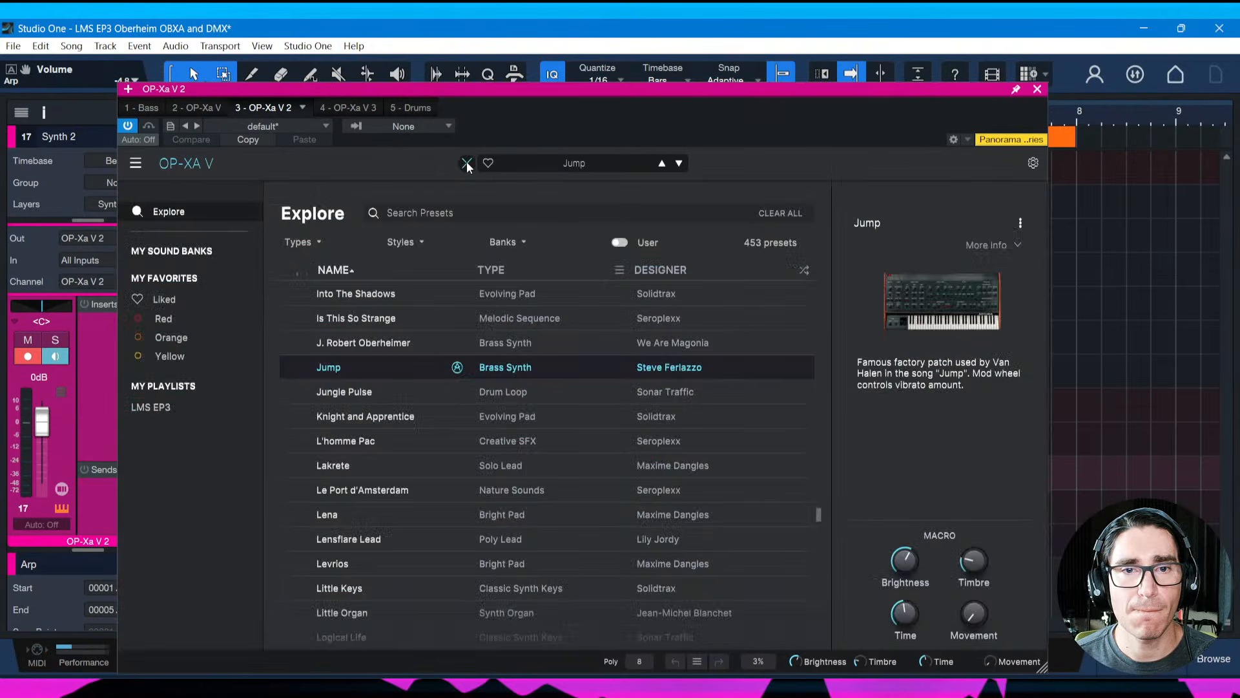
pyautogui.click(152, 406)
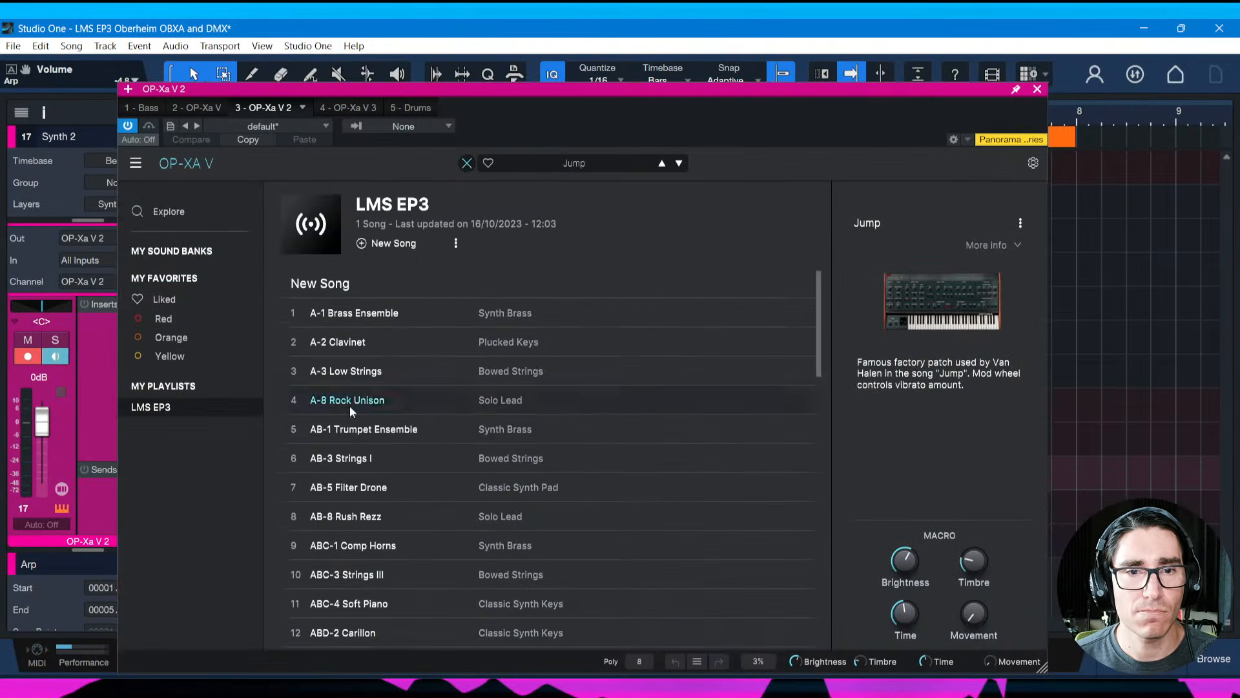
pyautogui.click(392, 349)
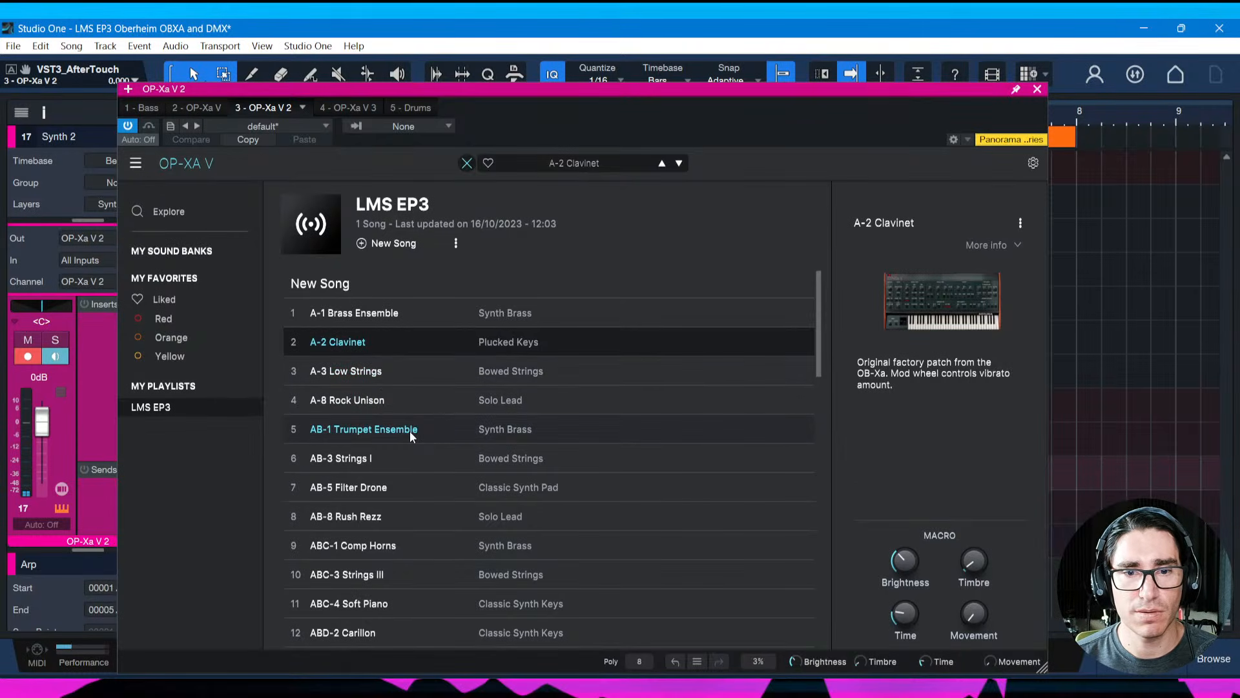
# Audition AB-3 Strings I, ABC-3 Strings III, ABC-4 Soft Piano, ABD-2 Carillon, ABD-3 Solo Strings and ABD-4 Tuned Bees on Synth 2
pyautogui.click(393, 456)
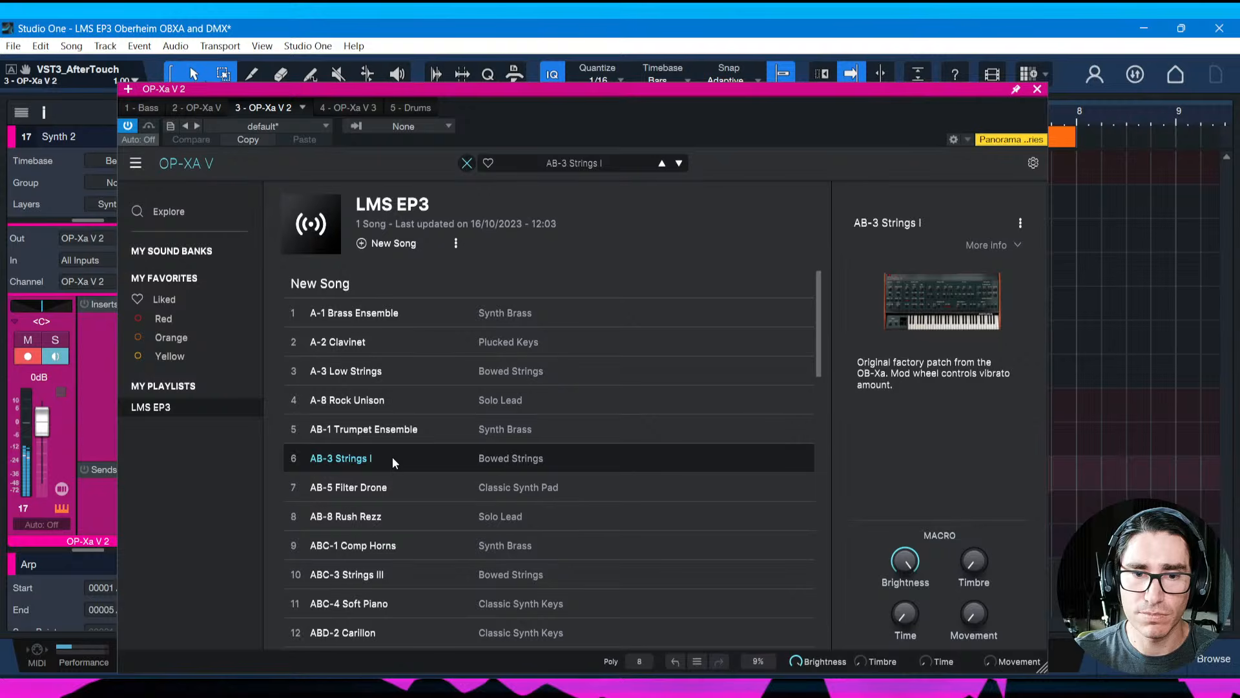
pyautogui.click(355, 583)
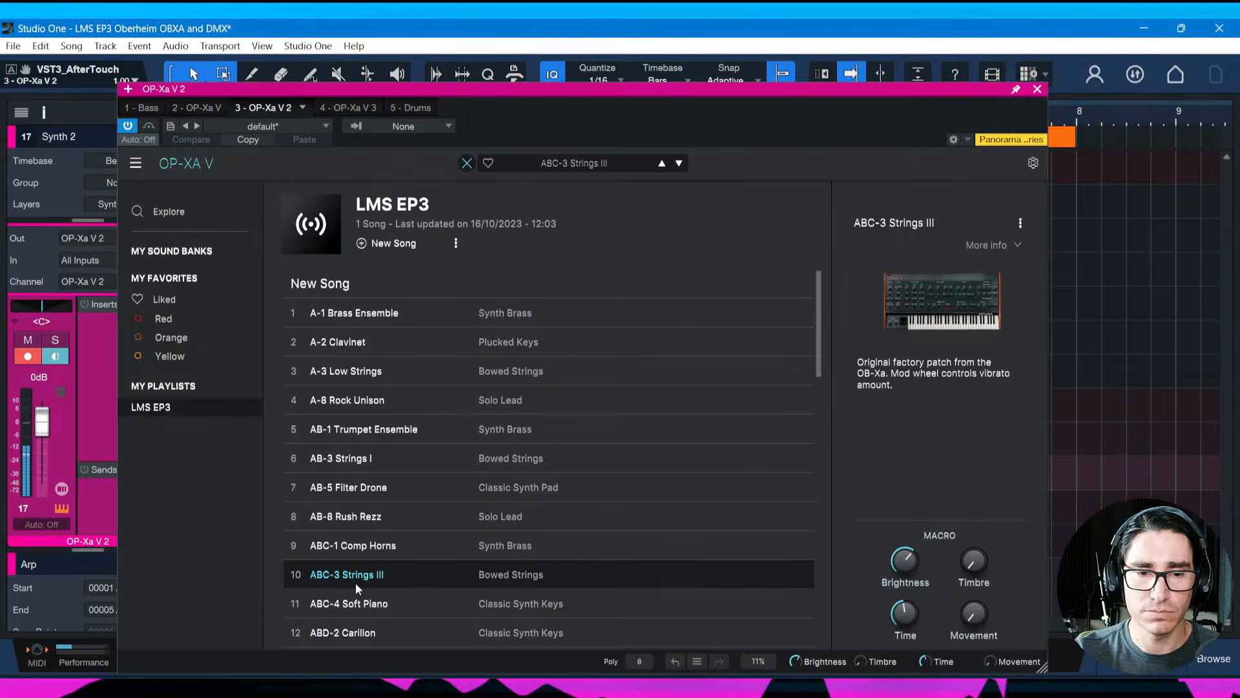
pyautogui.scroll(-1, 355, 582)
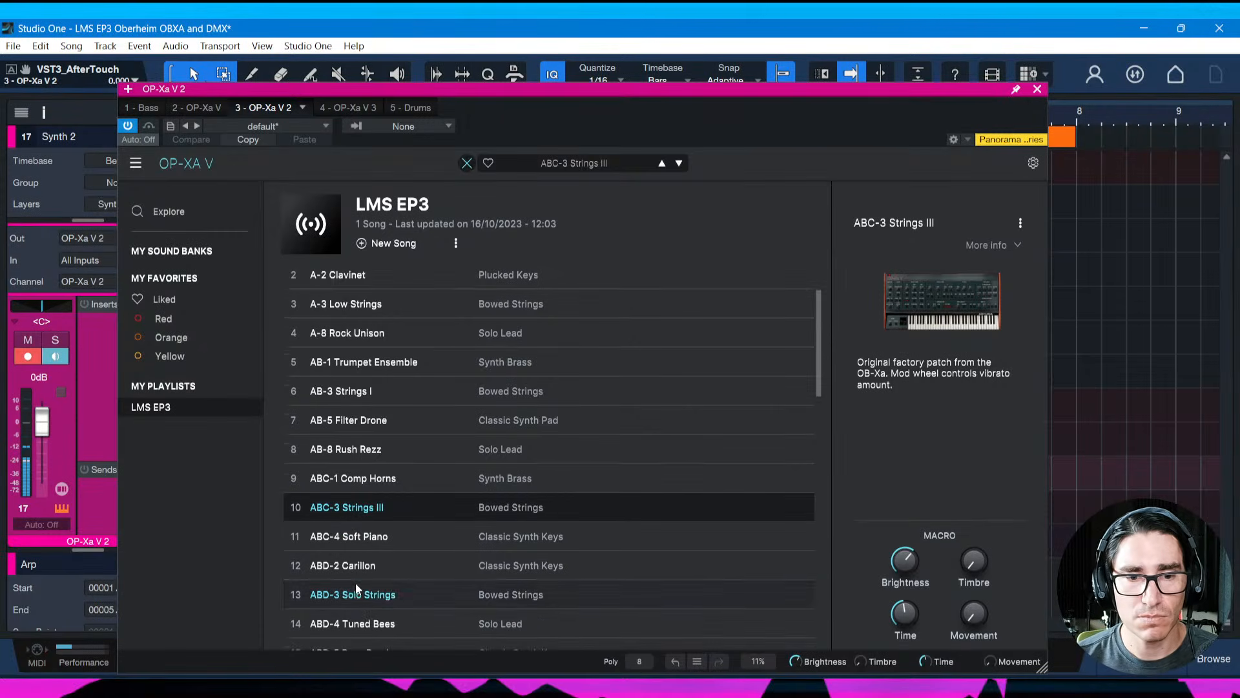
pyautogui.click(359, 543)
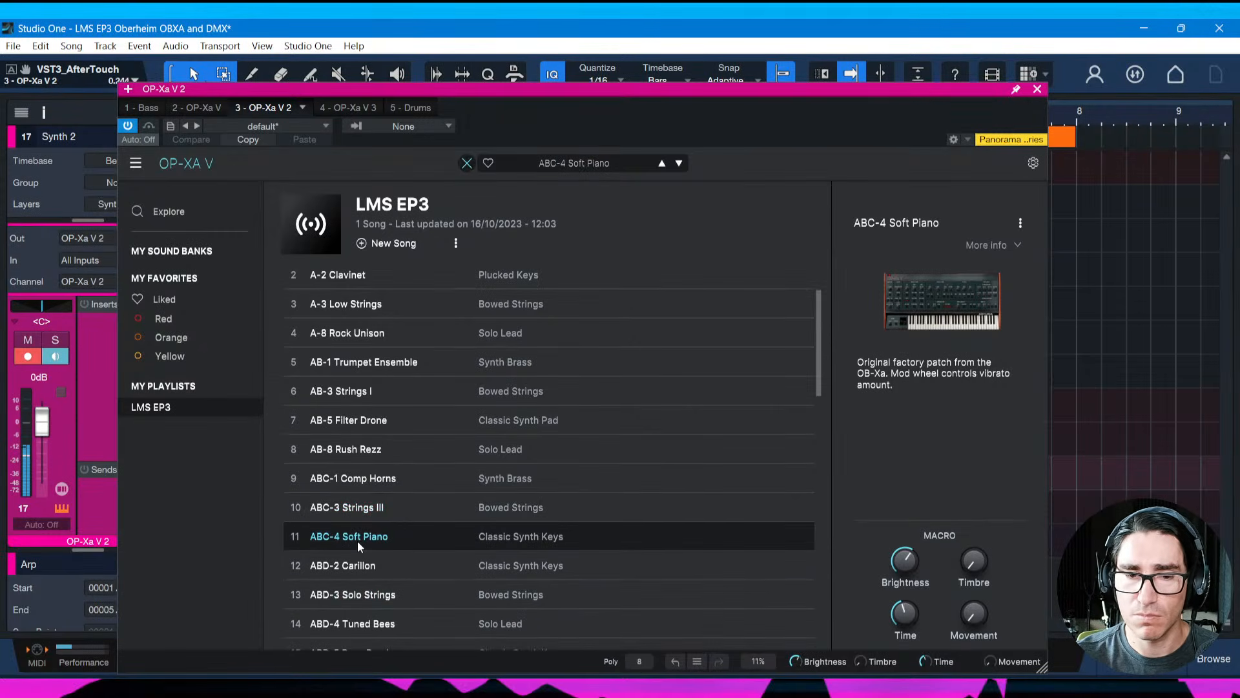
pyautogui.press('Down')
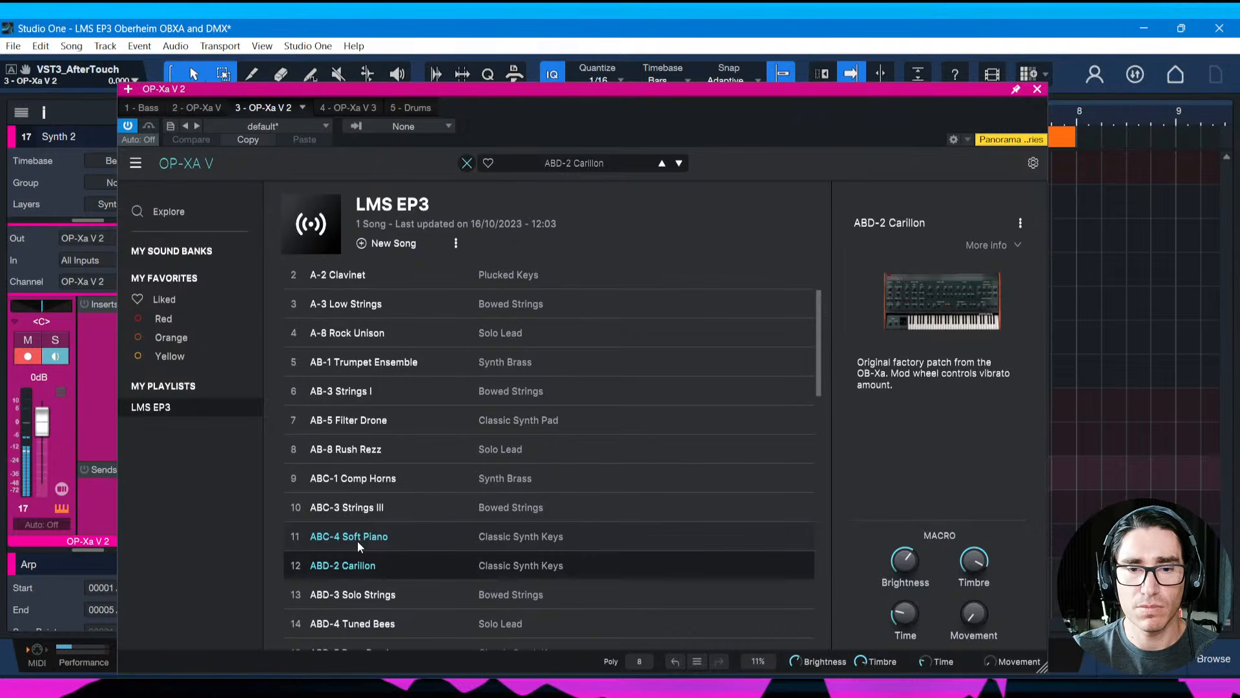
pyautogui.press('Down')
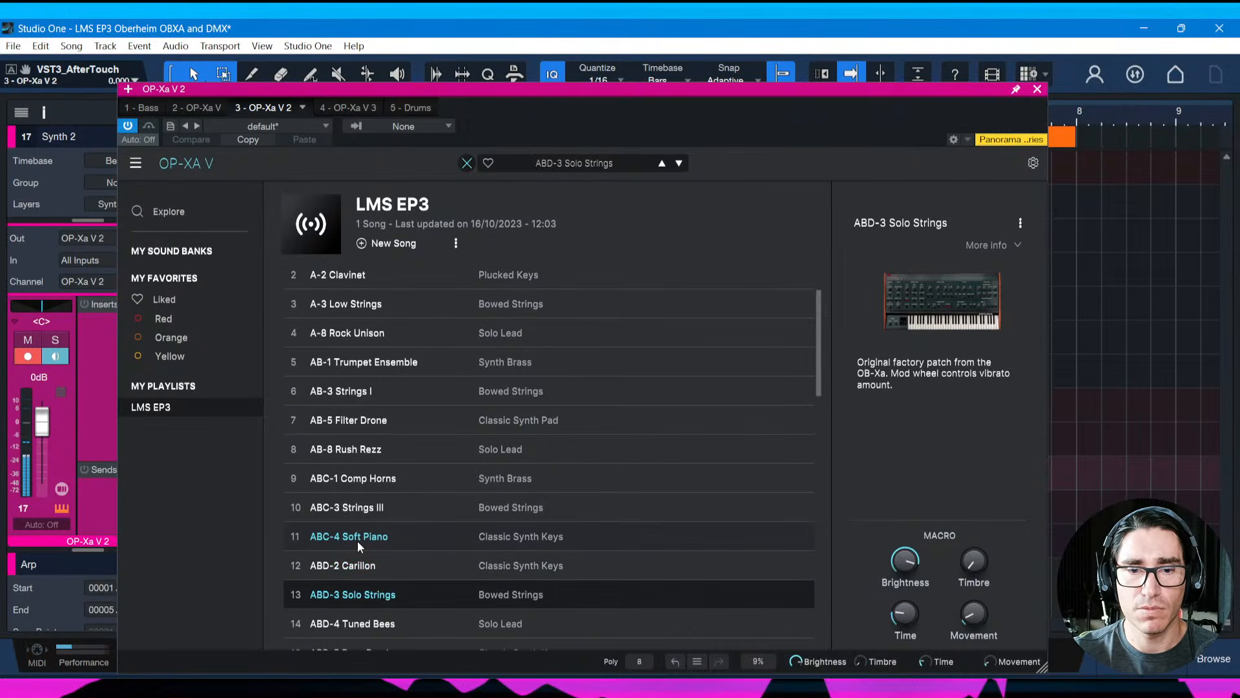
pyautogui.press('Down')
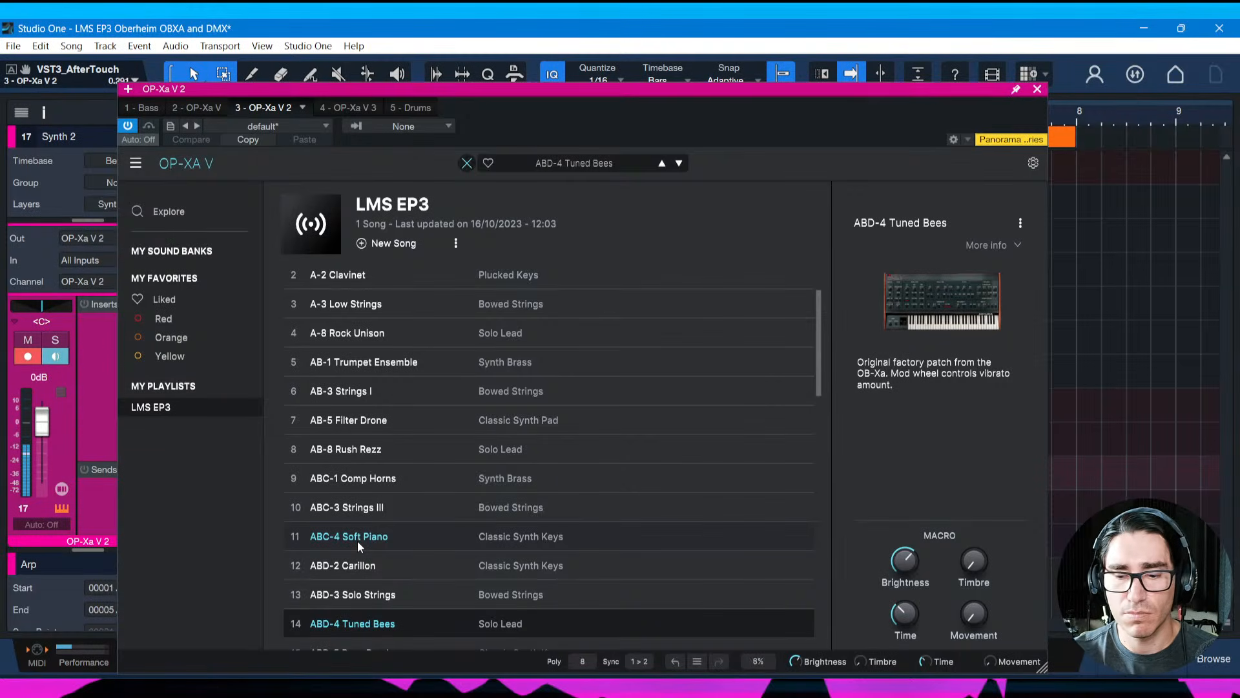
# Audition further LMS EP3 presets on Synth 2, including ABD-5 Rezz Reeds, AC-4 Reed Piano and ACD-2 Water Piano, ending on ACD-4 Flanged Piano
pyautogui.moveTo(817, 392); pyautogui.dragTo(824, 442)
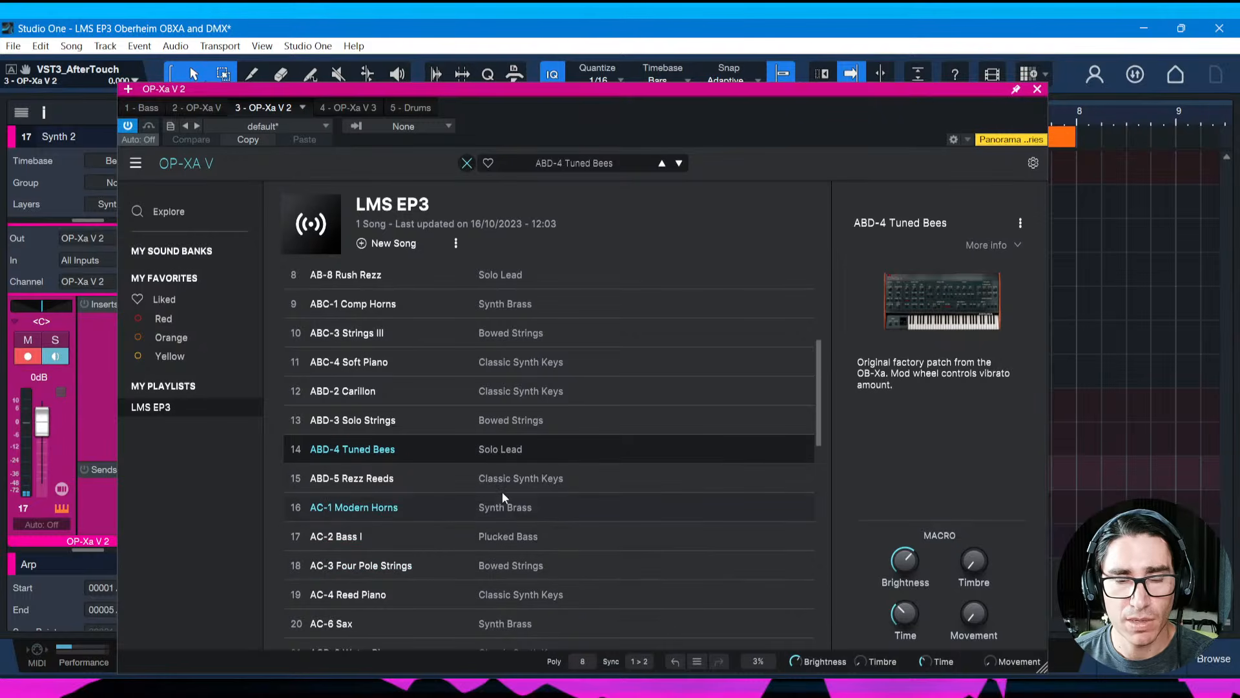
pyautogui.click(517, 478)
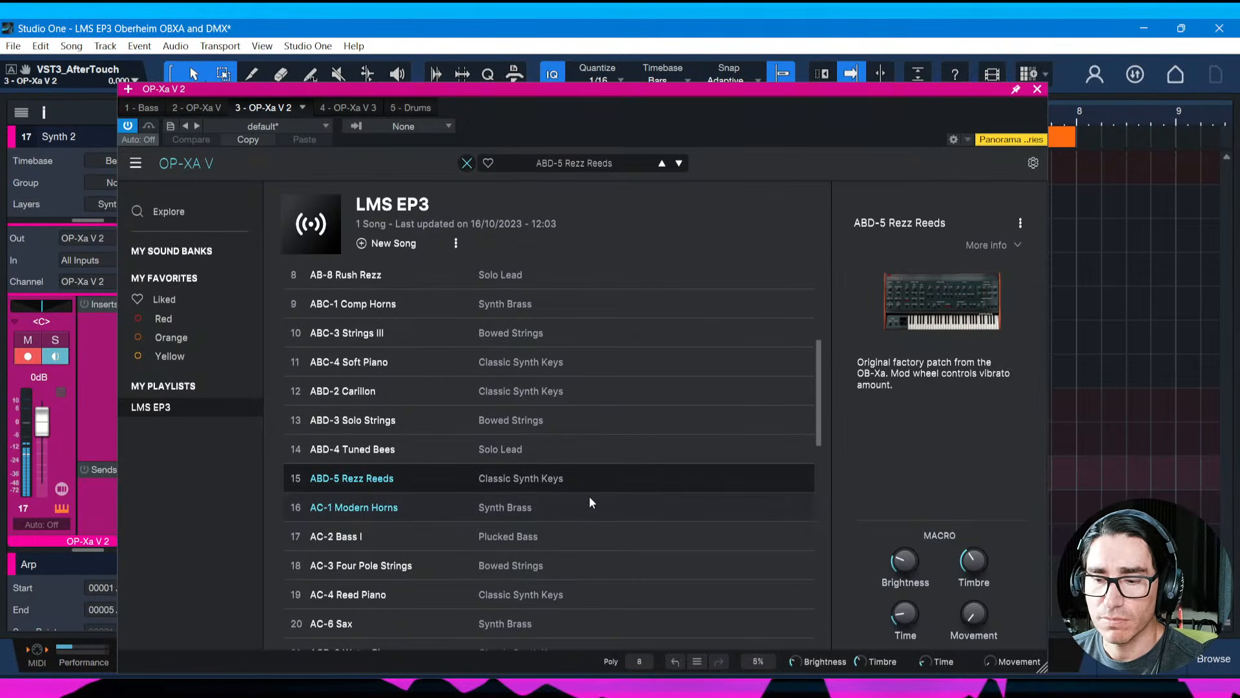
pyautogui.click(559, 597)
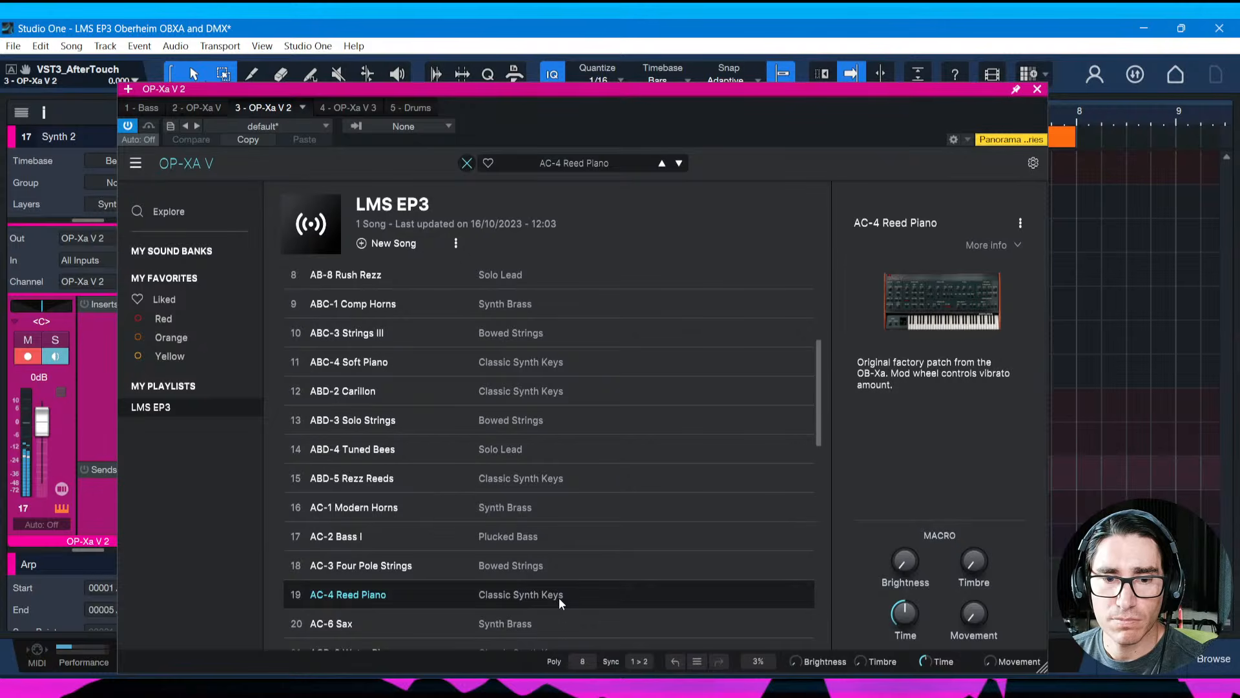
pyautogui.click(539, 624)
pyautogui.moveTo(815, 439); pyautogui.dragTo(808, 495)
pyautogui.click(539, 419)
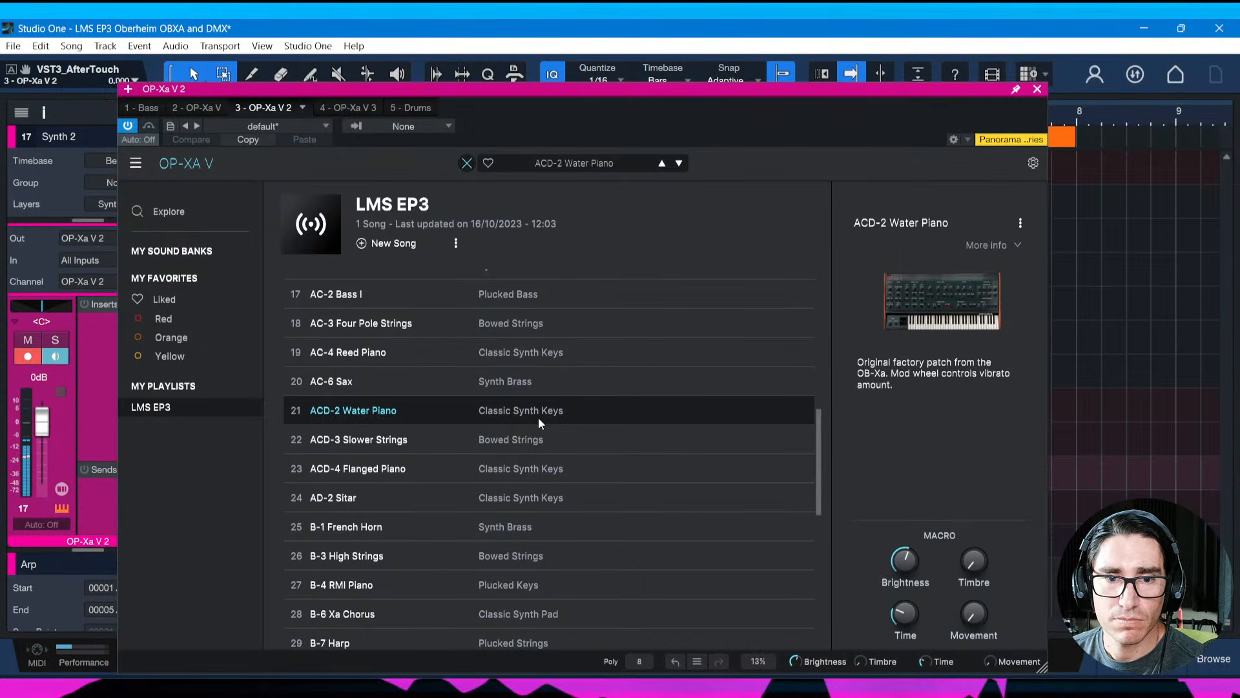
pyautogui.click(531, 467)
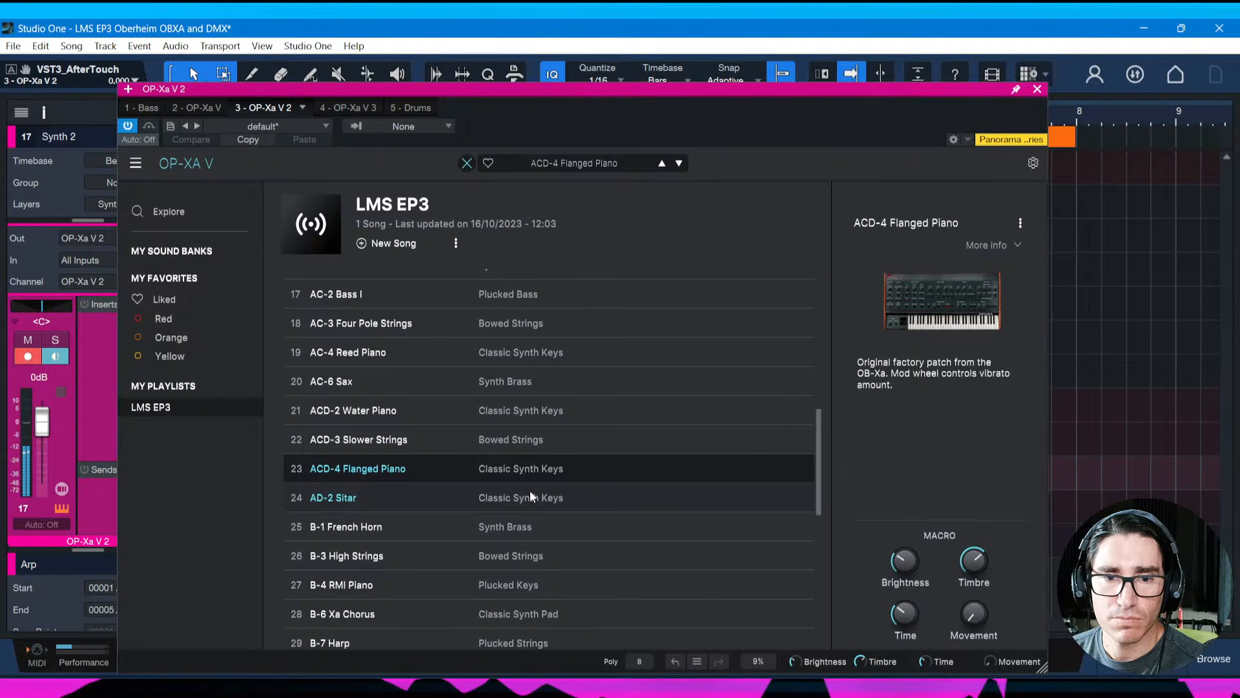
# Audition the AD-2 Sitar, B-4 RMI Piano, B-6 Xa Chorus, B-7 Harp, BC-2 Rubber Clav and BC-4 Edge Piano presets on Synth 2 and stop playback
pyautogui.click(531, 496)
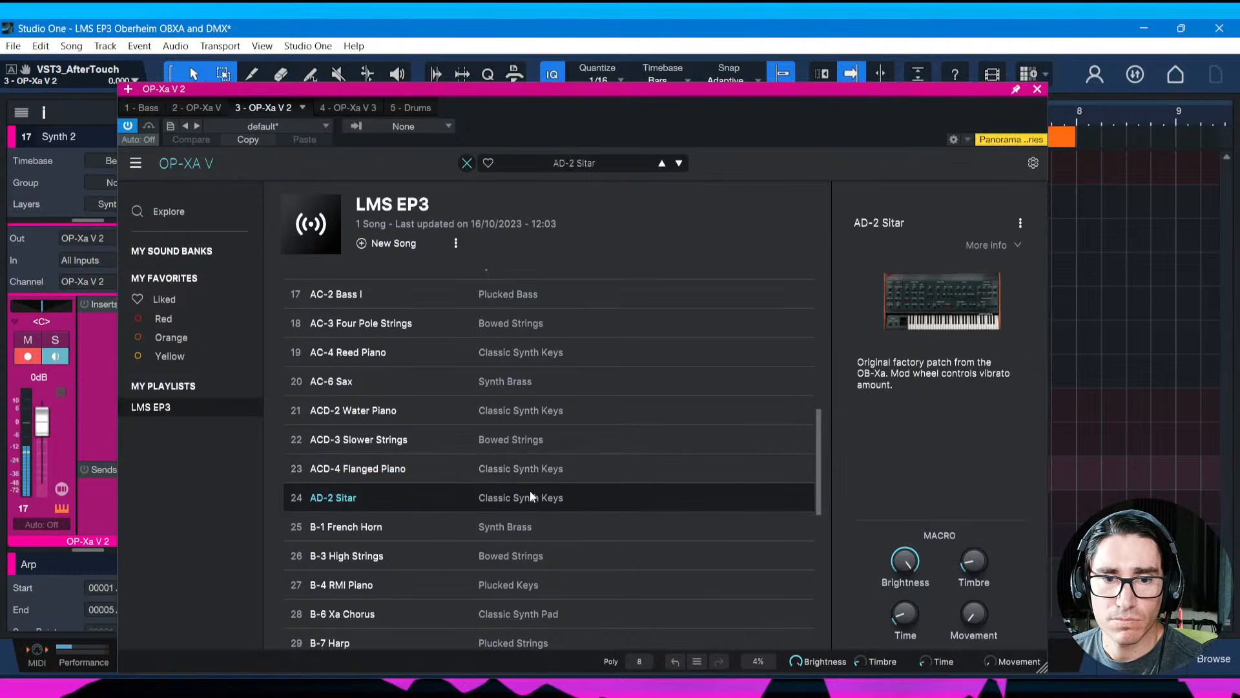
pyautogui.click(526, 584)
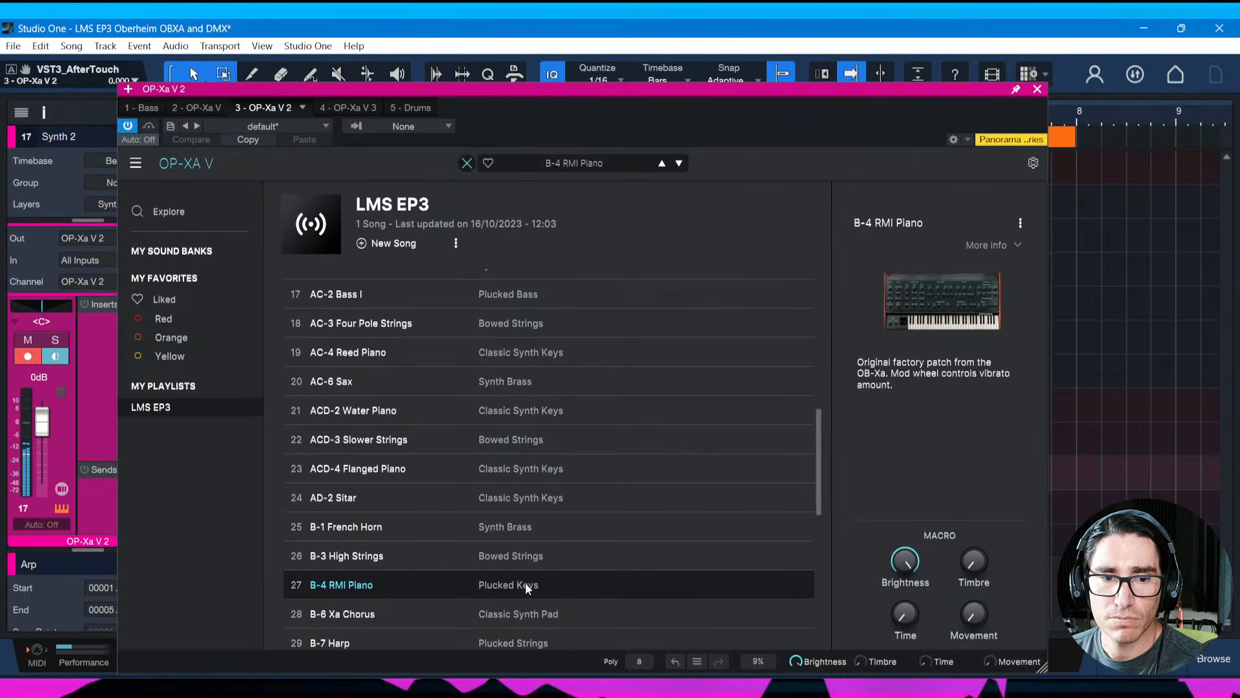
pyautogui.click(531, 612)
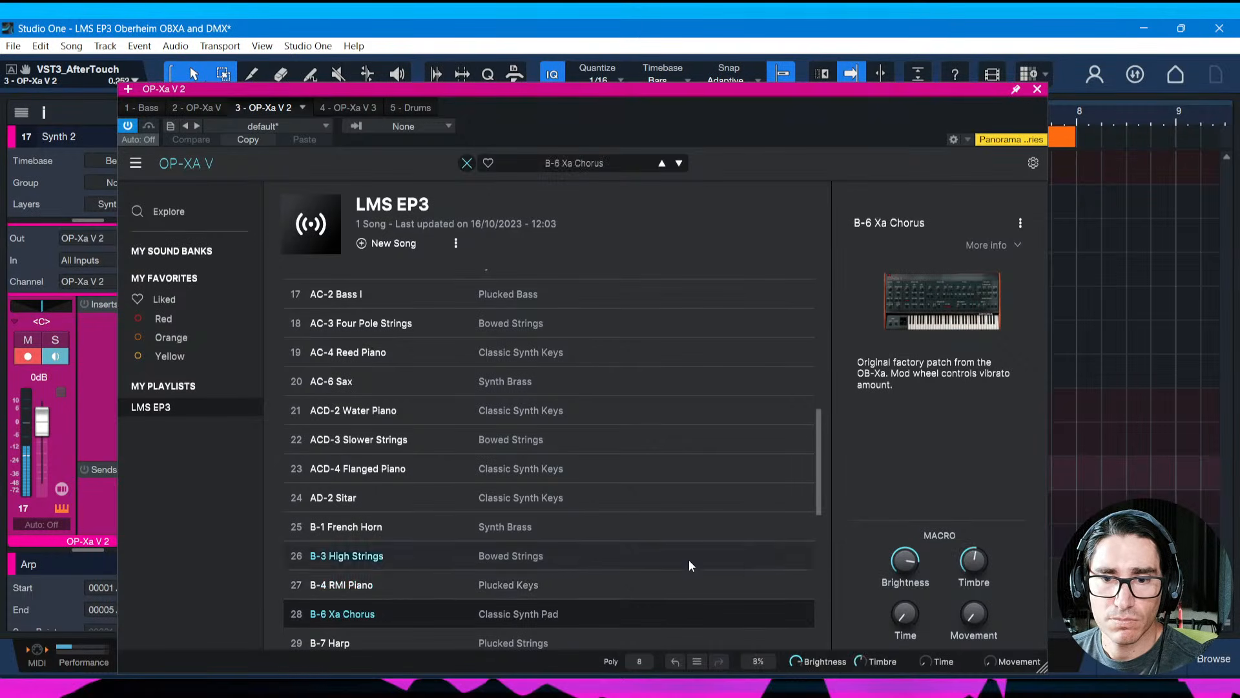
pyautogui.moveTo(818, 497); pyautogui.dragTo(815, 545)
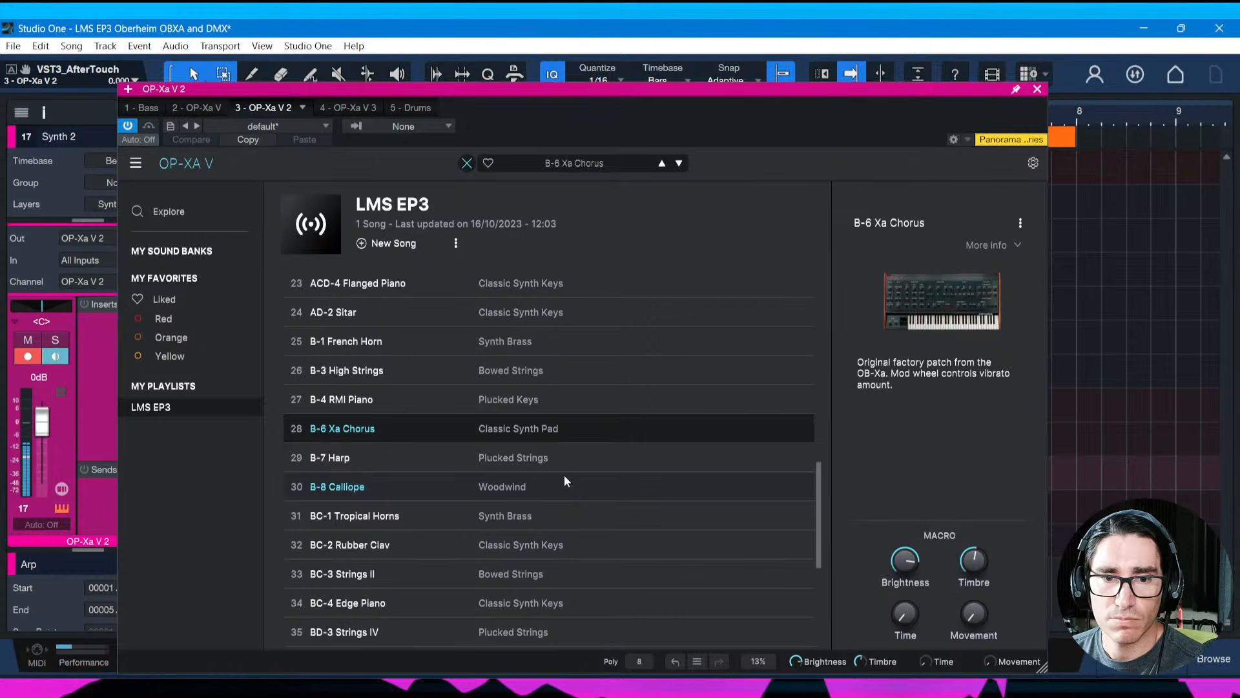
pyautogui.click(552, 459)
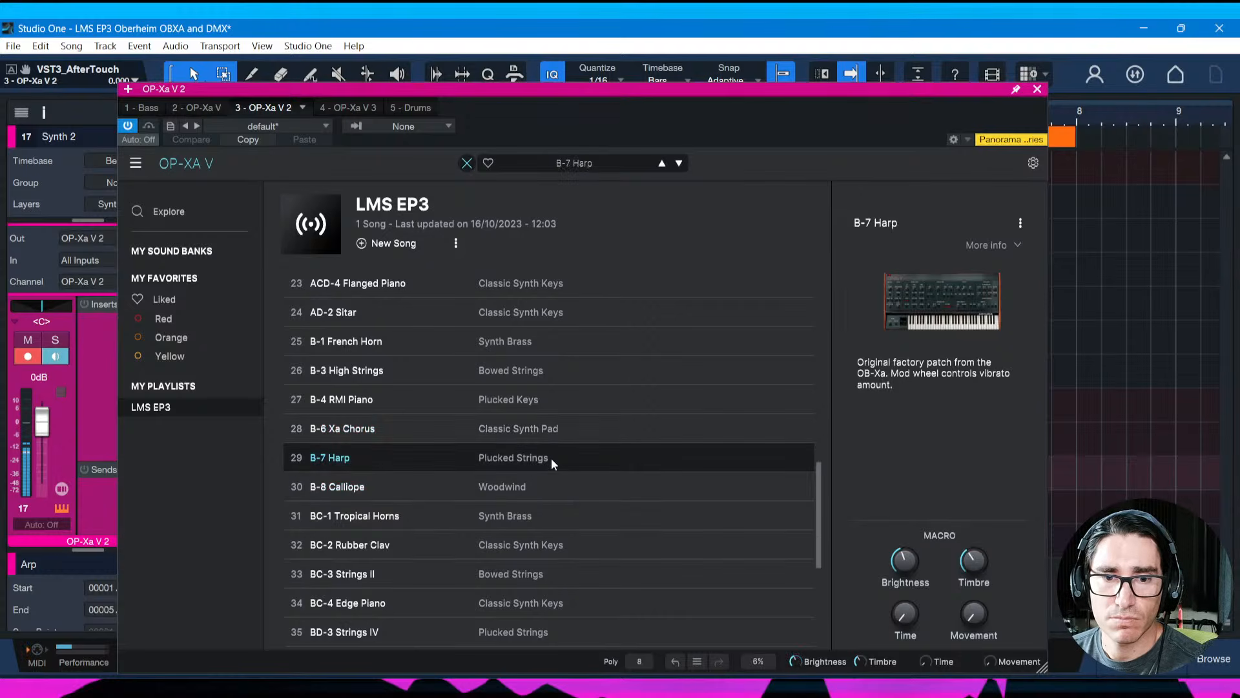
pyautogui.click(543, 544)
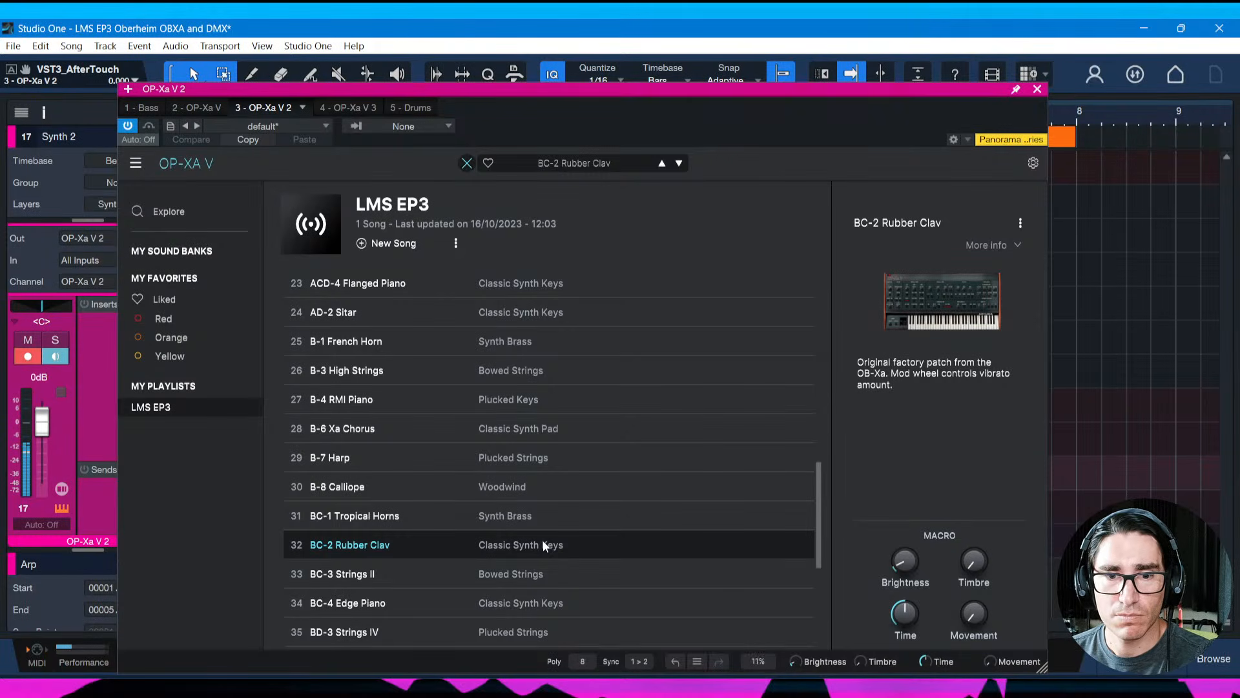
pyautogui.click(531, 602)
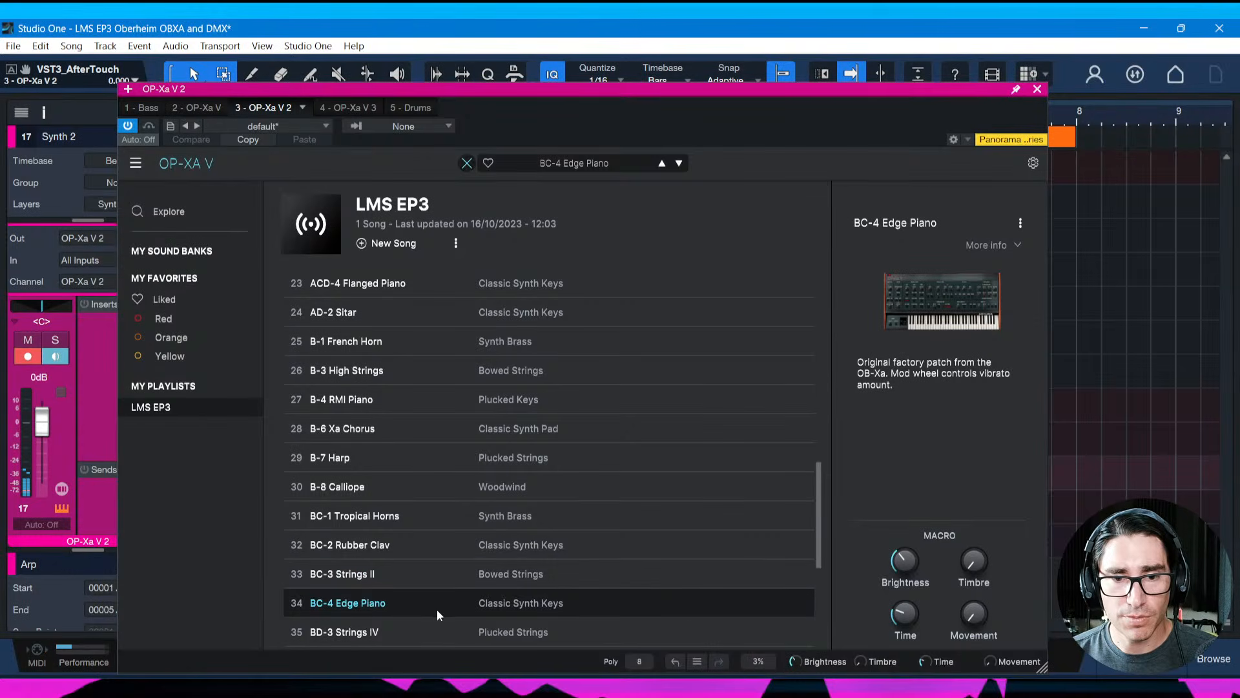
pyautogui.click(1038, 89)
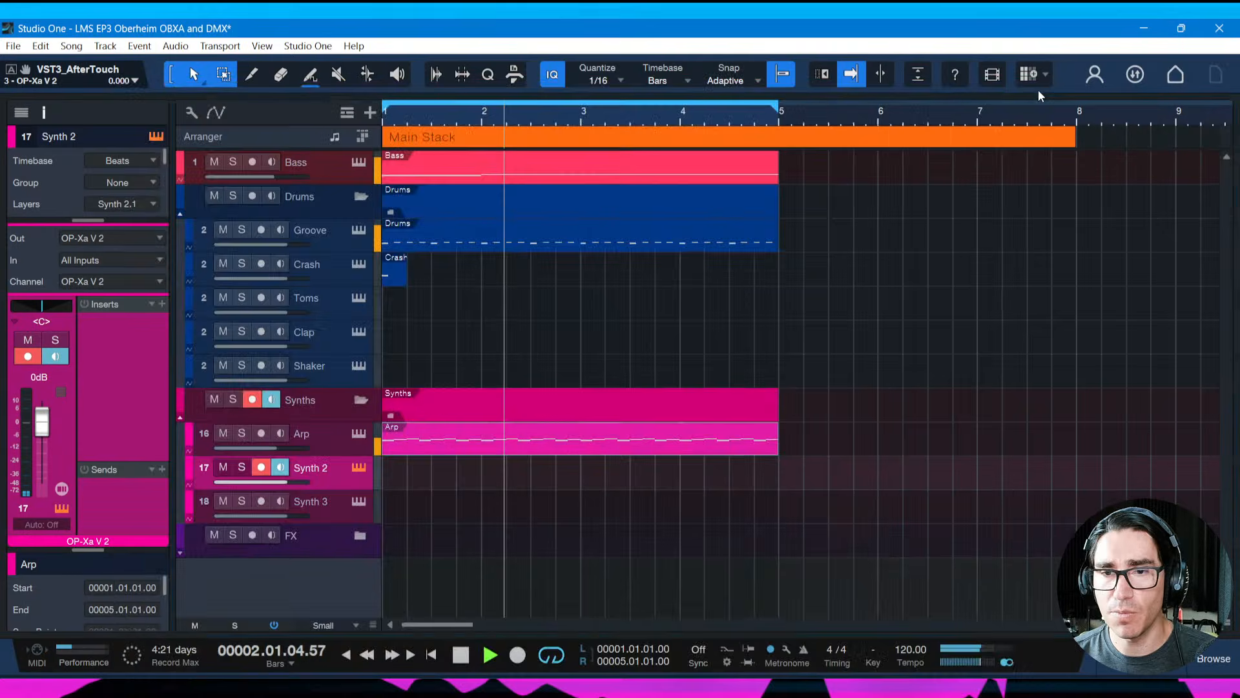
pyautogui.press('space')
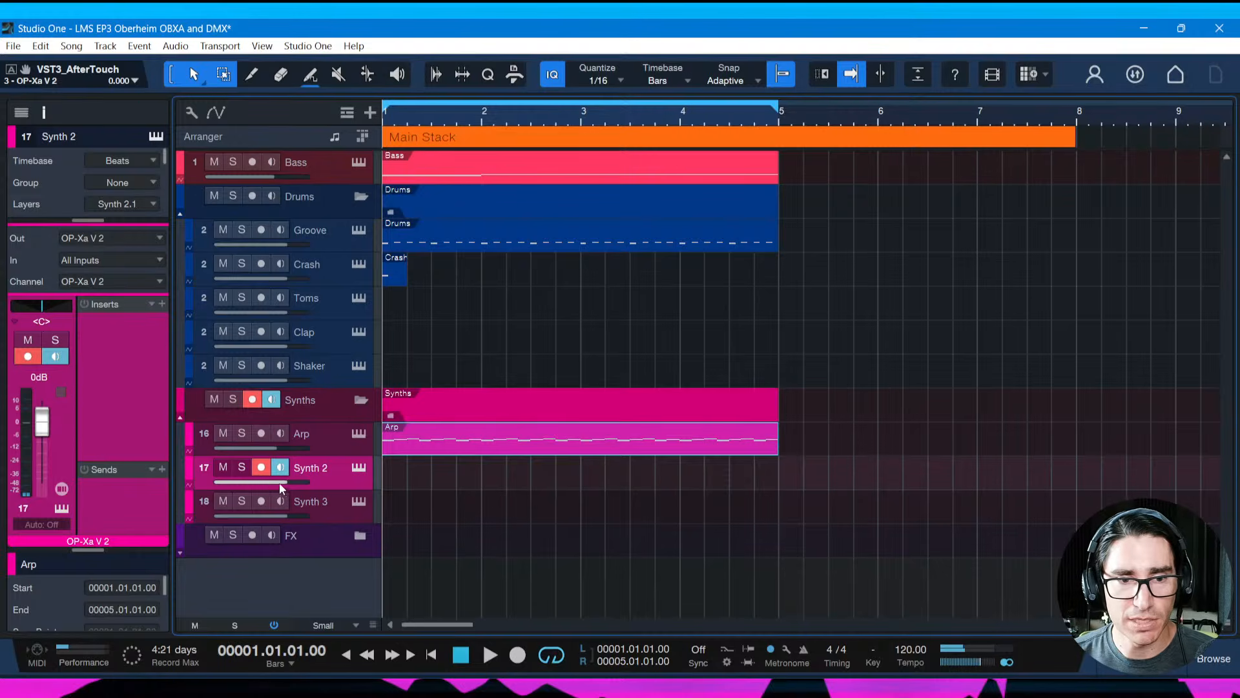
# Compare the BD-3 Strings IV, BC-2 Rubber Clav and B-4 RMI Piano presets on Synth 2, settling on BC-2 Rubber Clav
pyautogui.click(359, 467)
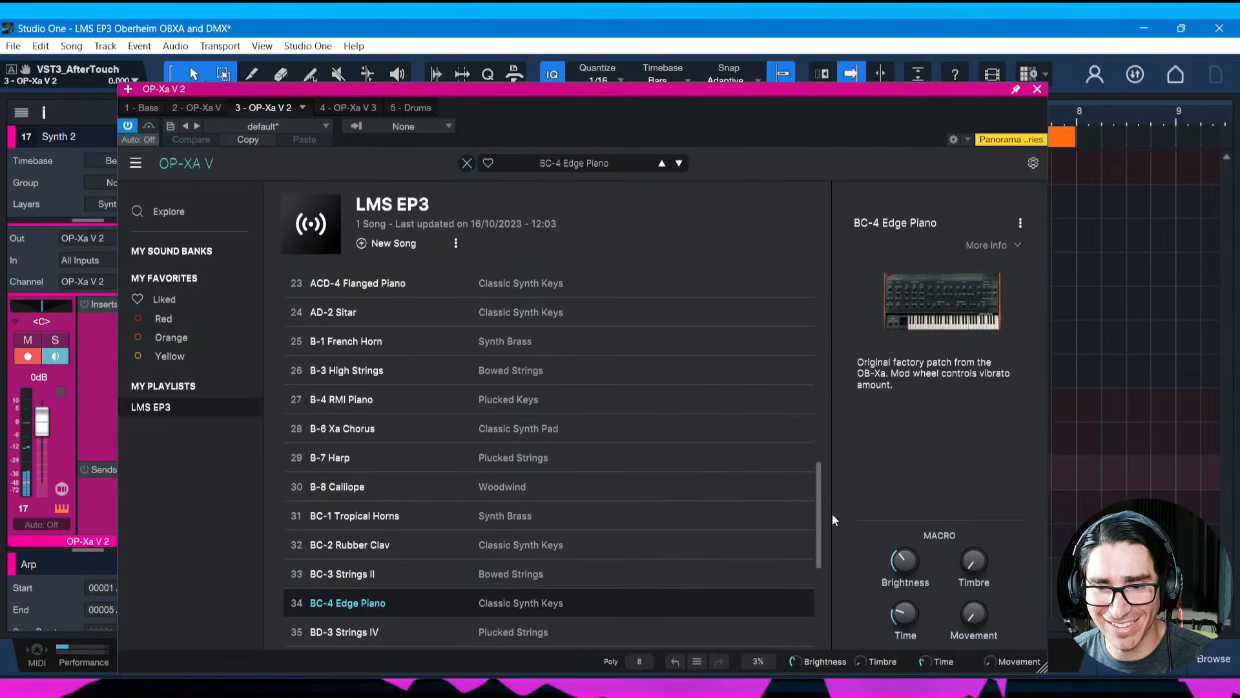
pyautogui.moveTo(817, 520); pyautogui.dragTo(818, 548)
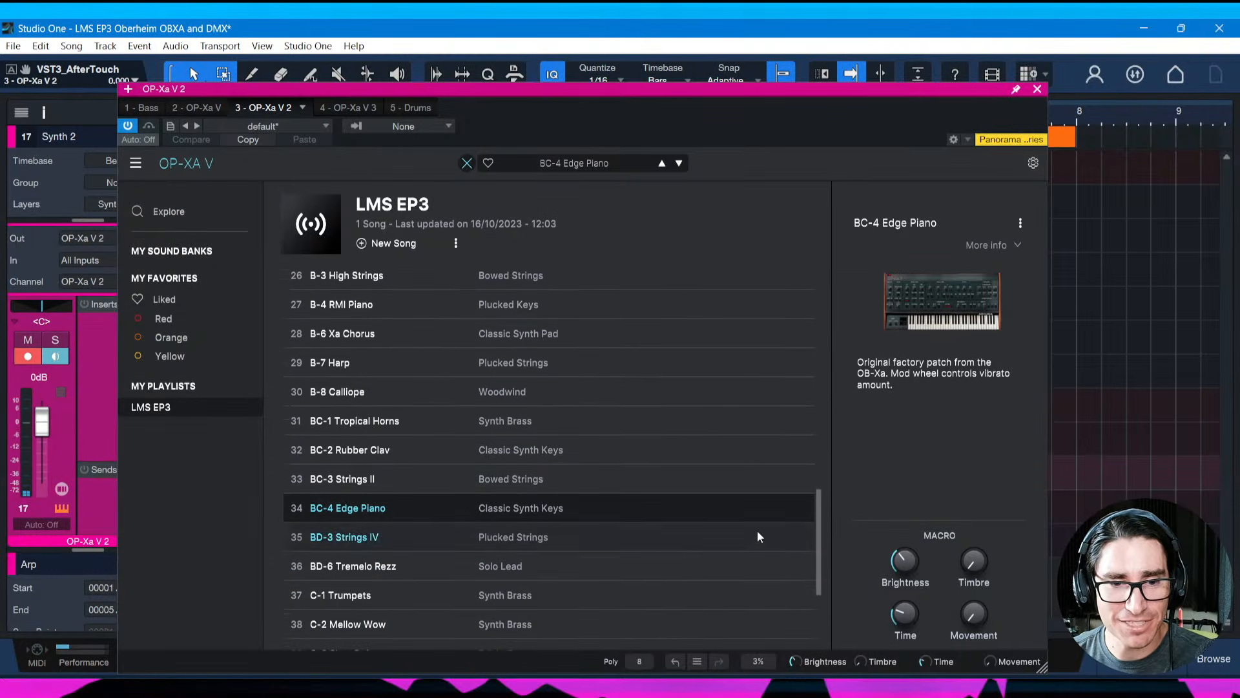
pyautogui.click(551, 546)
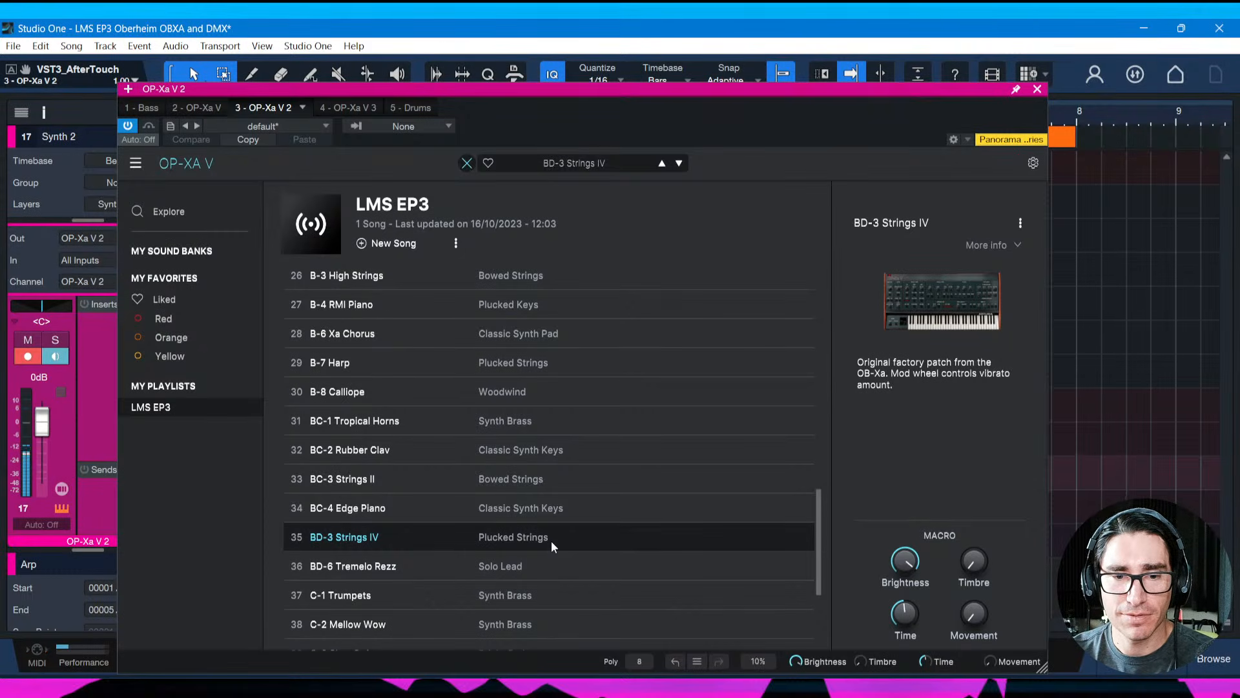
pyautogui.click(488, 452)
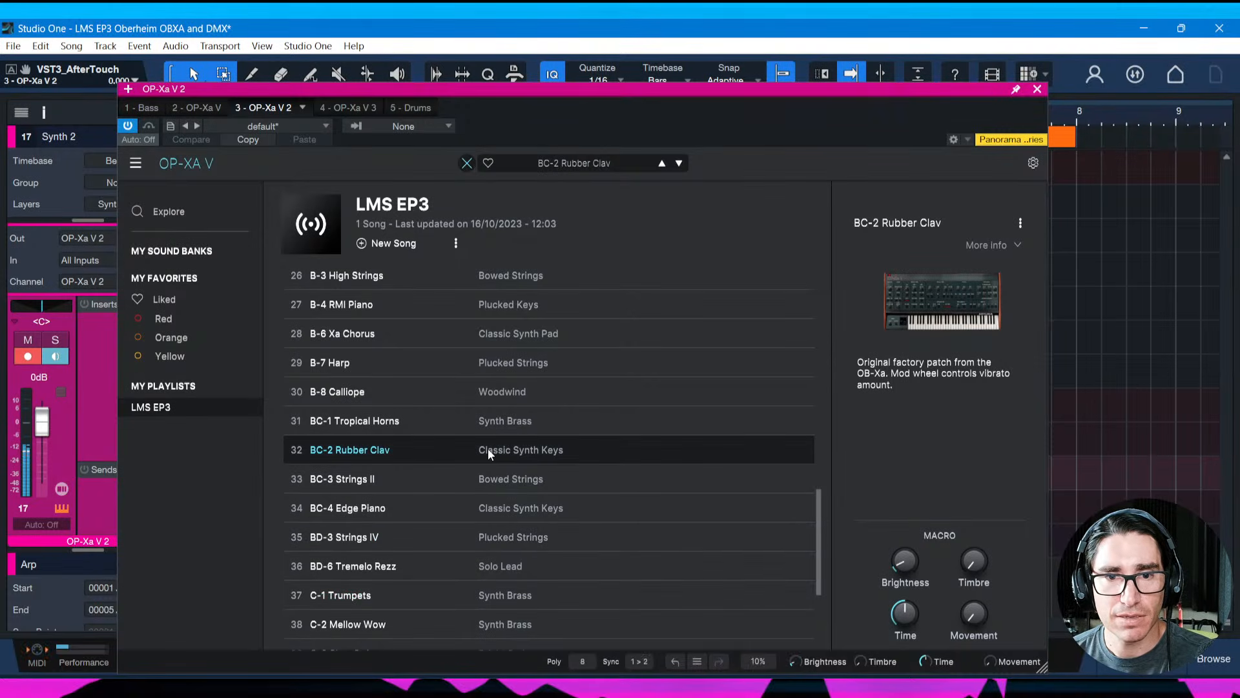
pyautogui.click(529, 304)
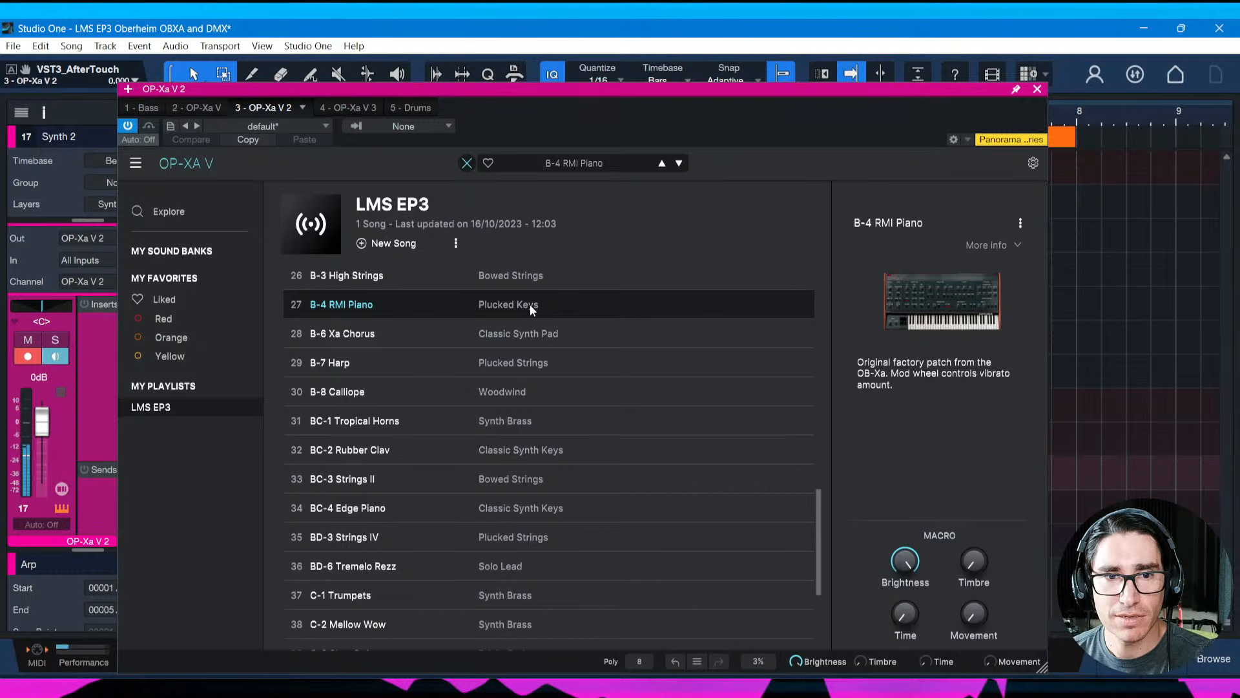
pyautogui.click(516, 449)
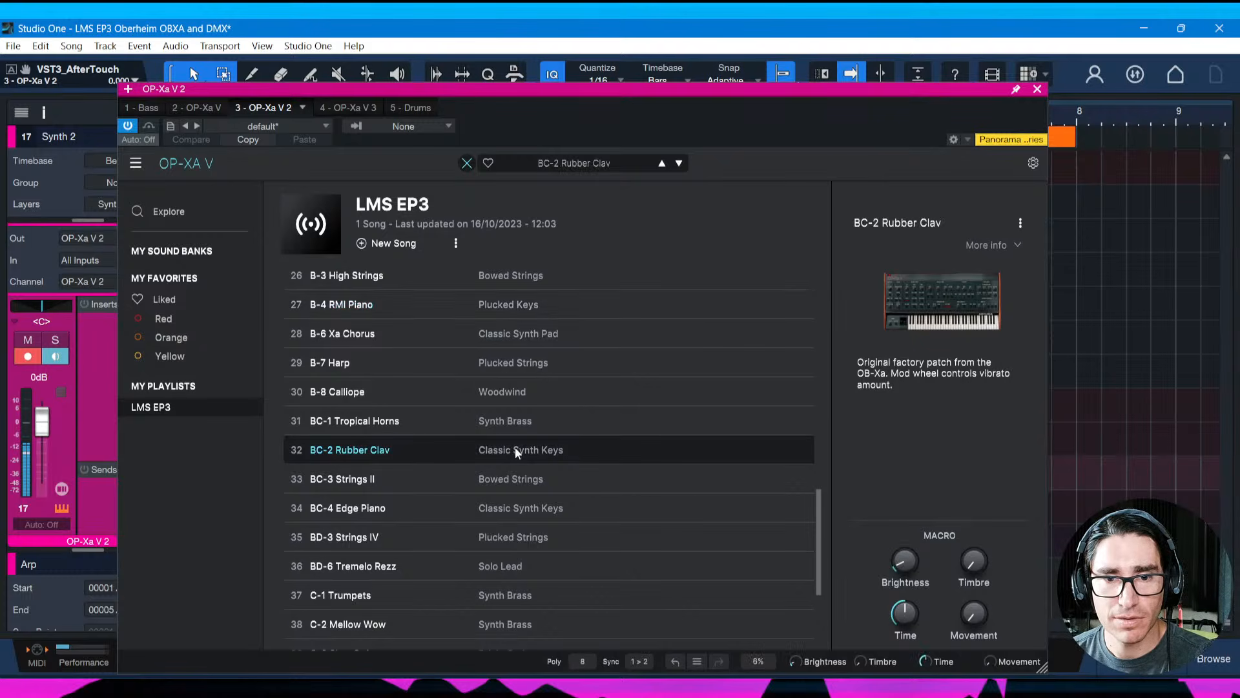
pyautogui.click(1036, 89)
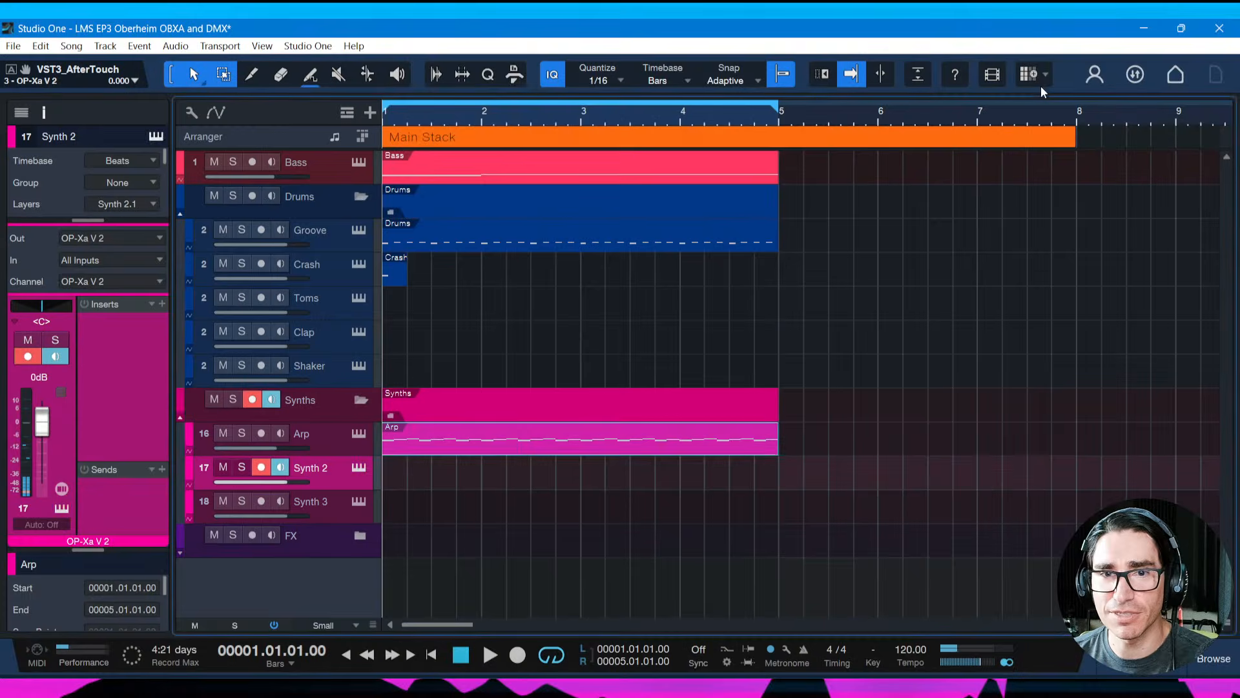
# Load the A-2 Clavinet preset from the LMS EP3 playlist into Synth 2 during playback and close the instrument
pyautogui.press('space')
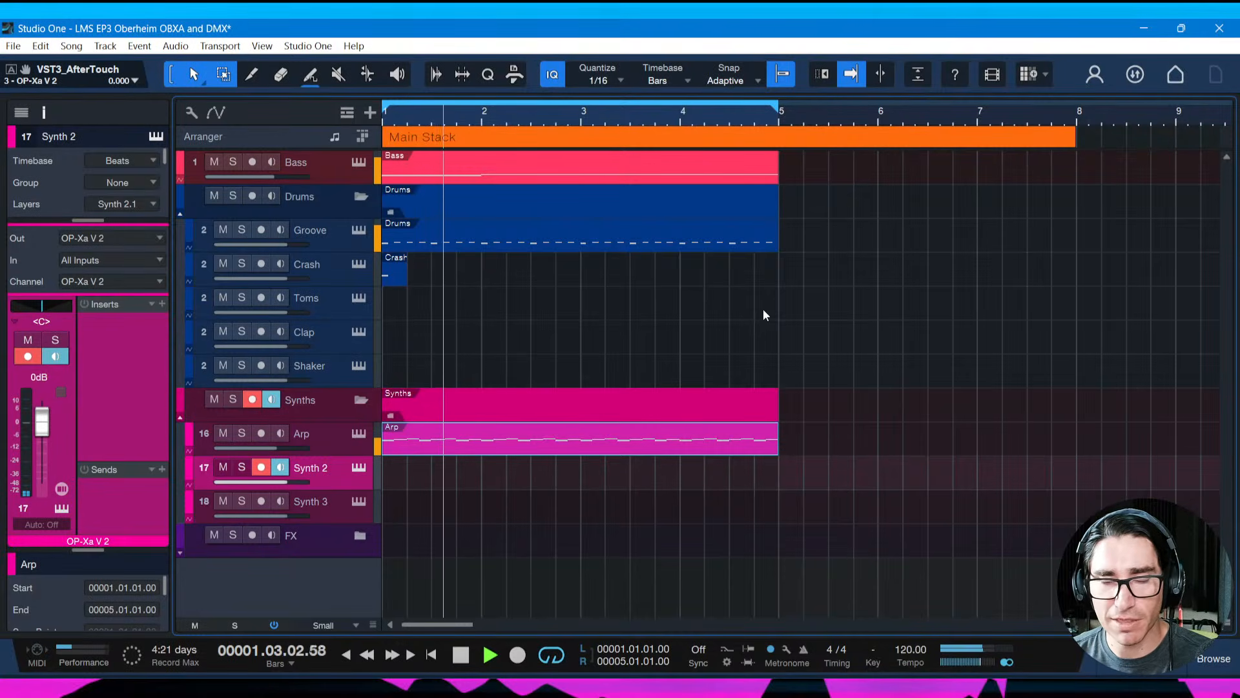
pyautogui.click(357, 468)
pyautogui.scroll(10, 516, 488)
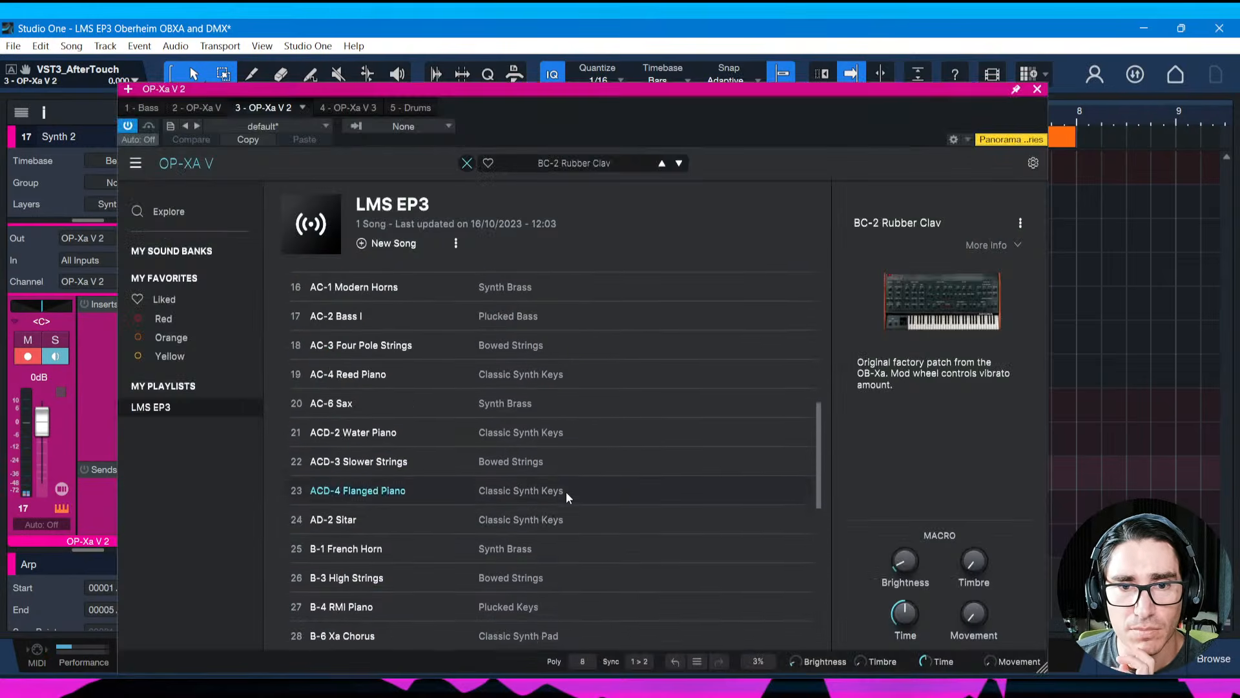
pyautogui.click(522, 347)
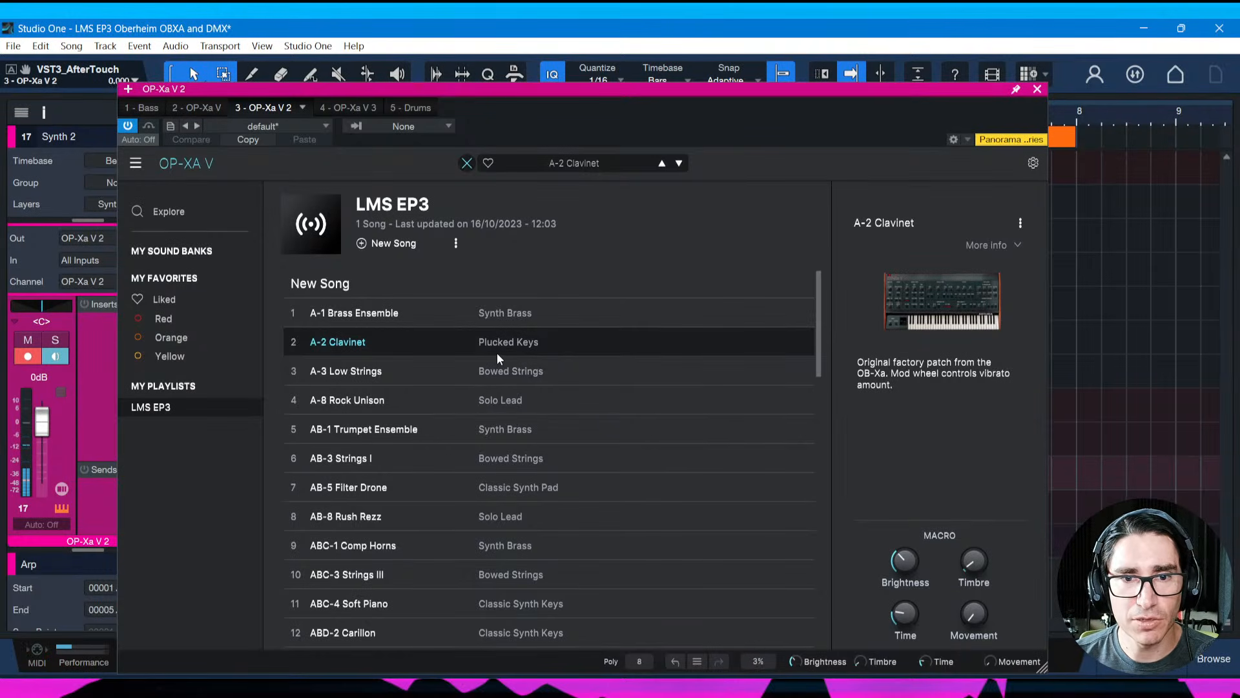
pyautogui.doubleClick(494, 345)
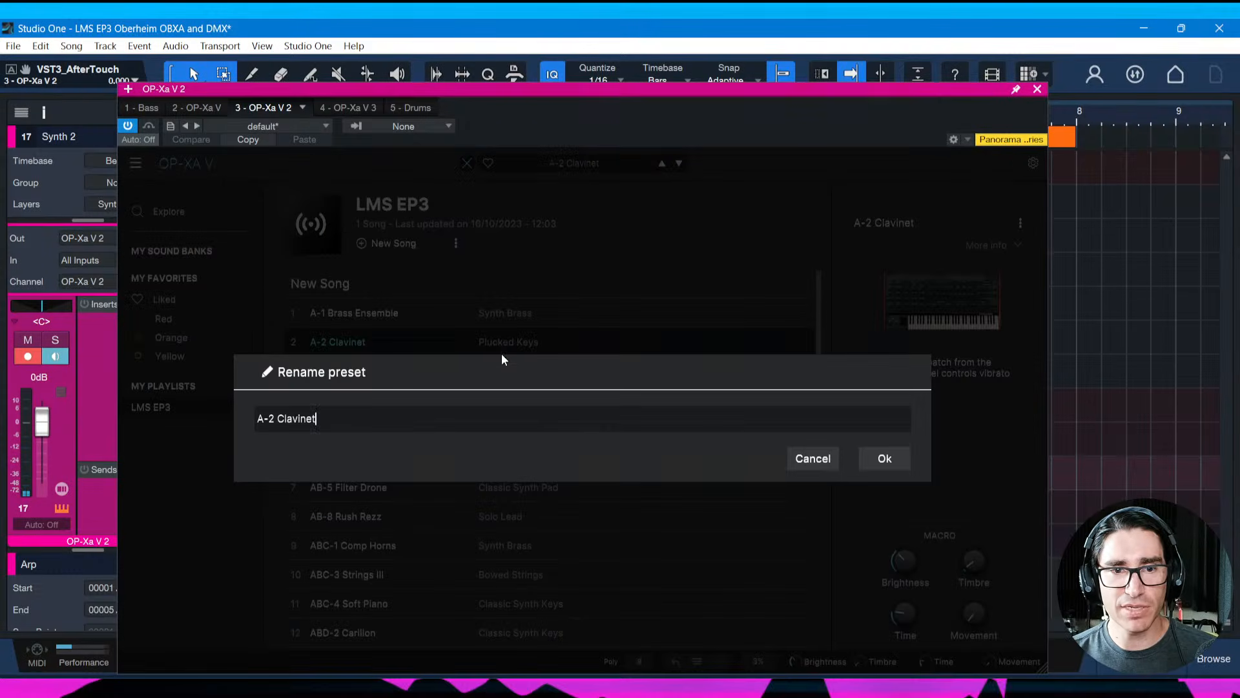
pyautogui.click(807, 462)
pyautogui.click(466, 163)
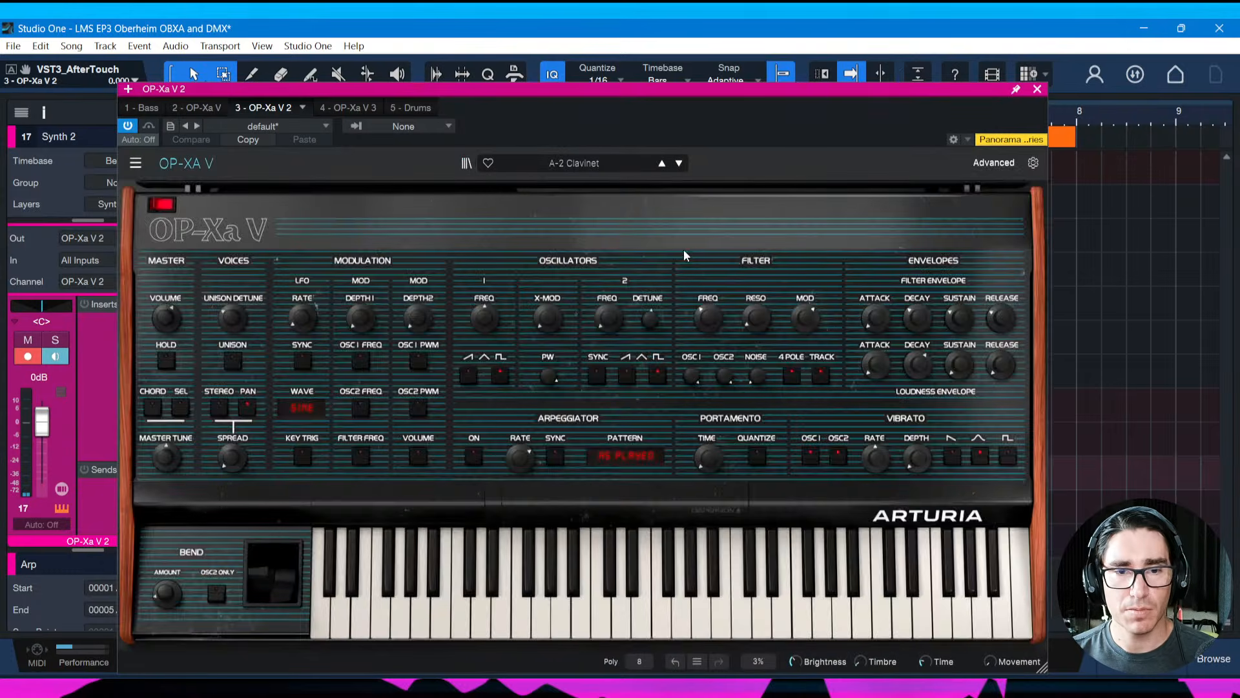
pyautogui.moveTo(816, 91); pyautogui.dragTo(914, 81)
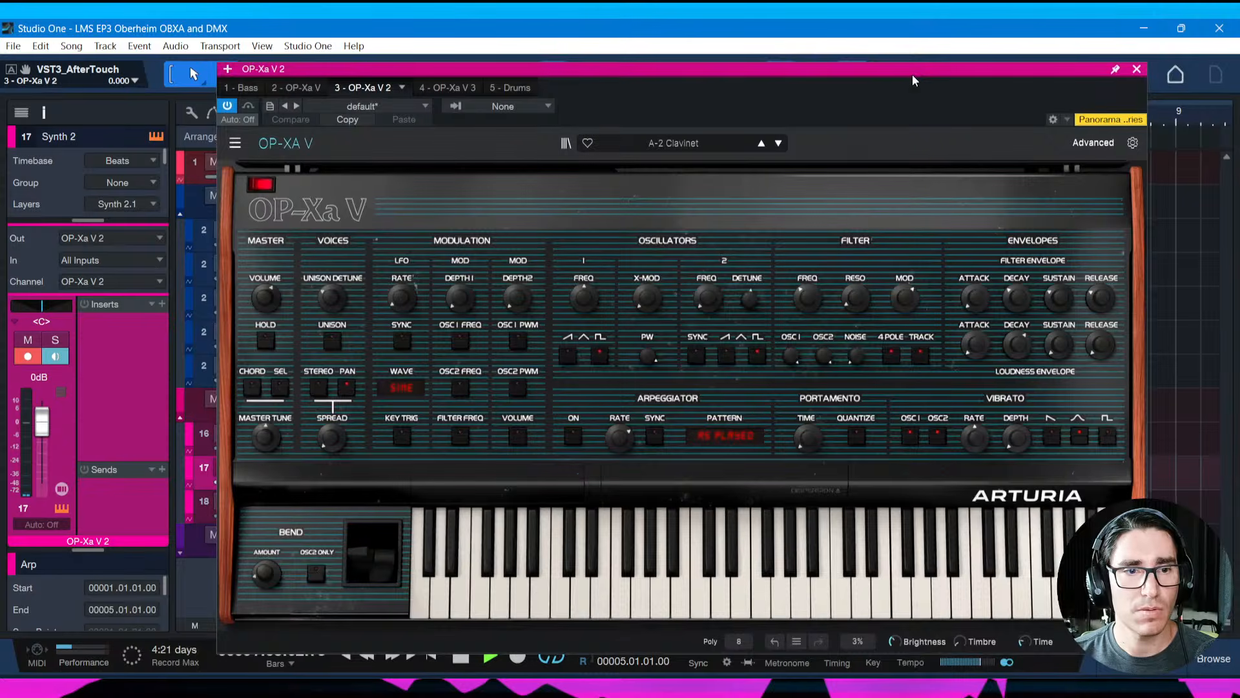
pyautogui.press('Escape')
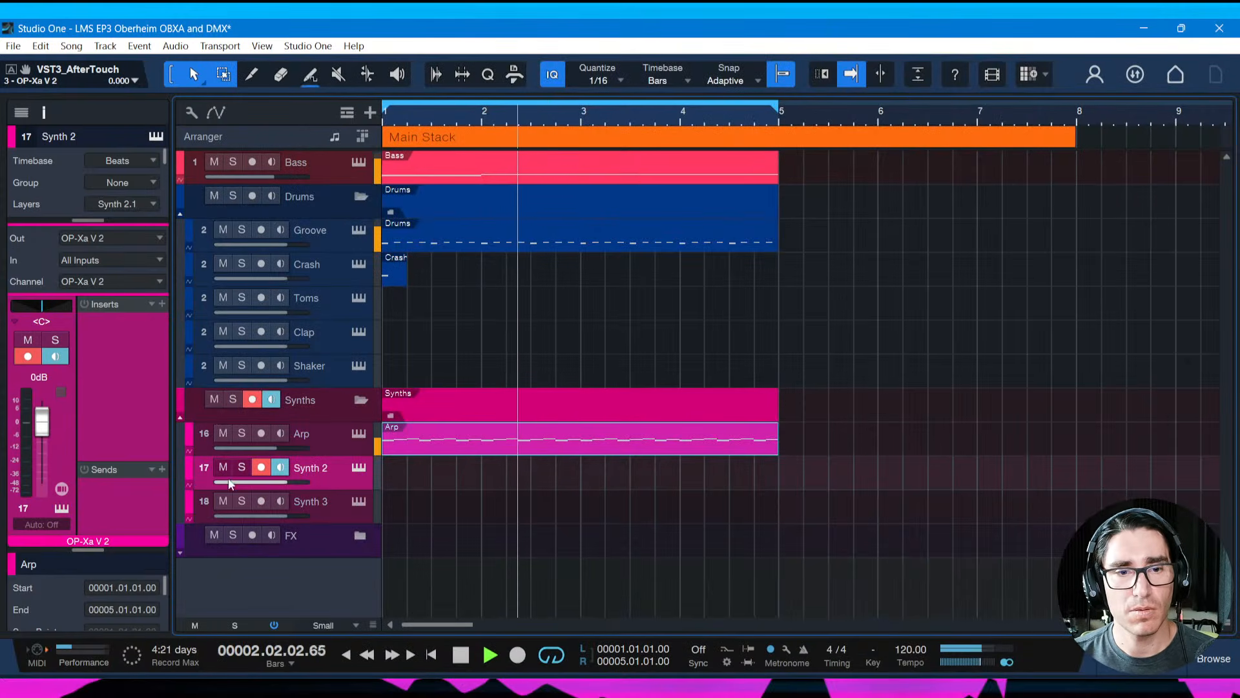
# Lower the Arp track's volume to about -6.6 dB and reselect the Synth 2 track
pyautogui.click(309, 445)
pyautogui.moveTo(284, 447)
pyautogui.mouseDown()
pyautogui.moveTo(262, 447)
pyautogui.moveTo(277, 451)
pyautogui.mouseUp()
pyautogui.click(320, 470)
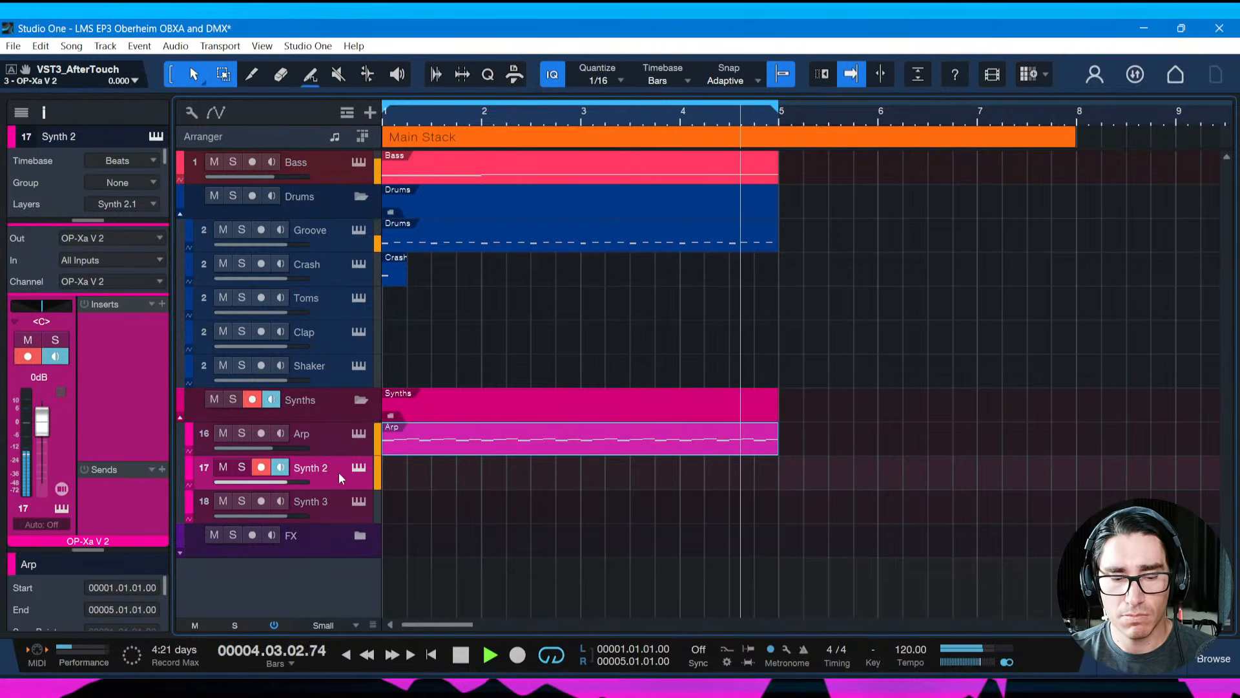
# Set the bass channel's fader to -6.9 dB in the mixer and name the channel Bass
pyautogui.press('F3')
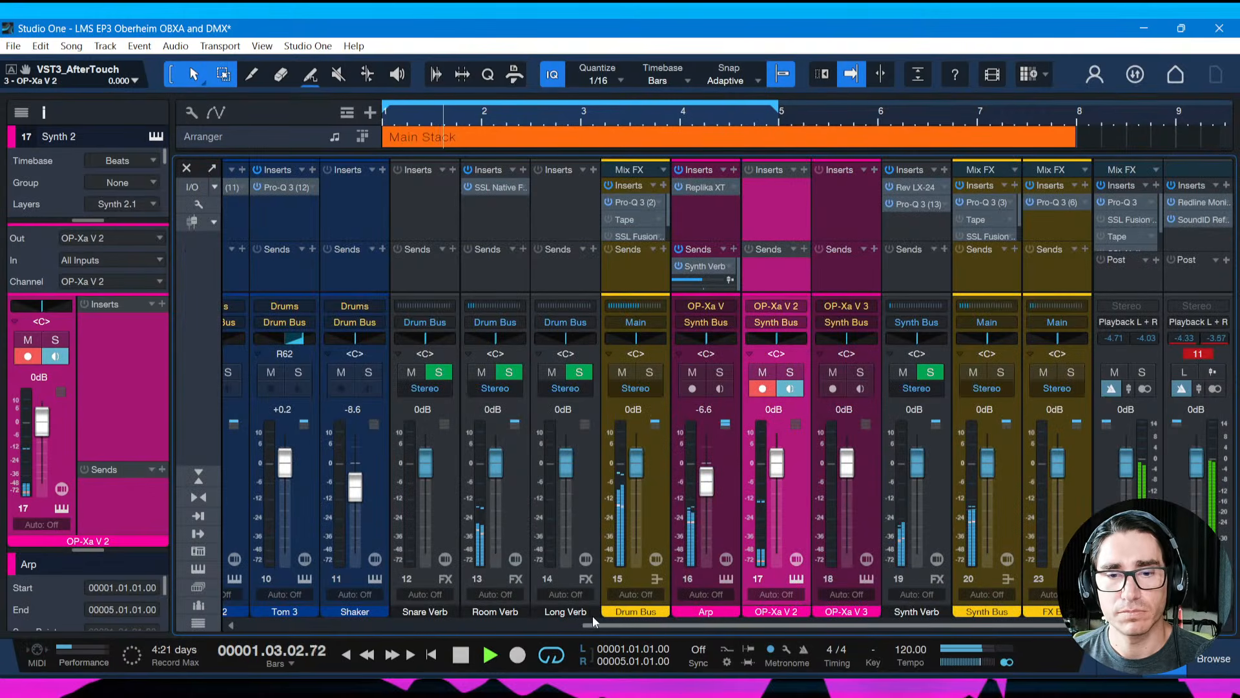
pyautogui.moveTo(594, 621); pyautogui.dragTo(252, 640)
pyautogui.moveTo(257, 477); pyautogui.dragTo(259, 481)
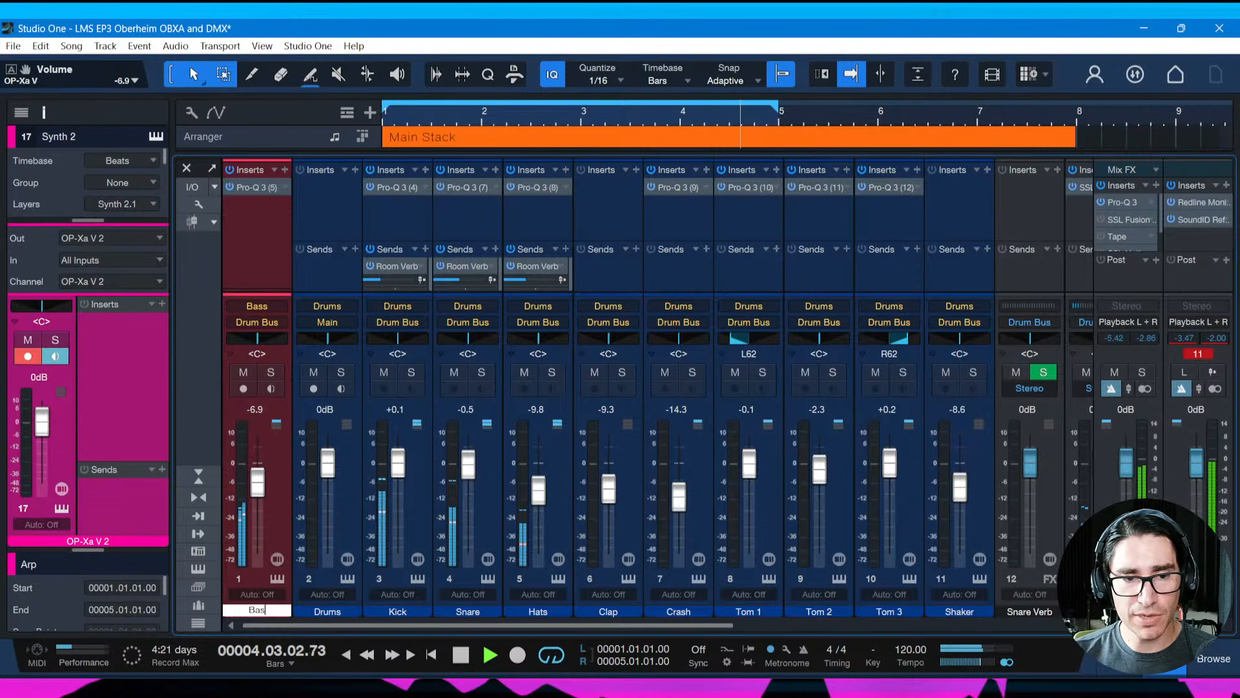
pyautogui.press('F3')
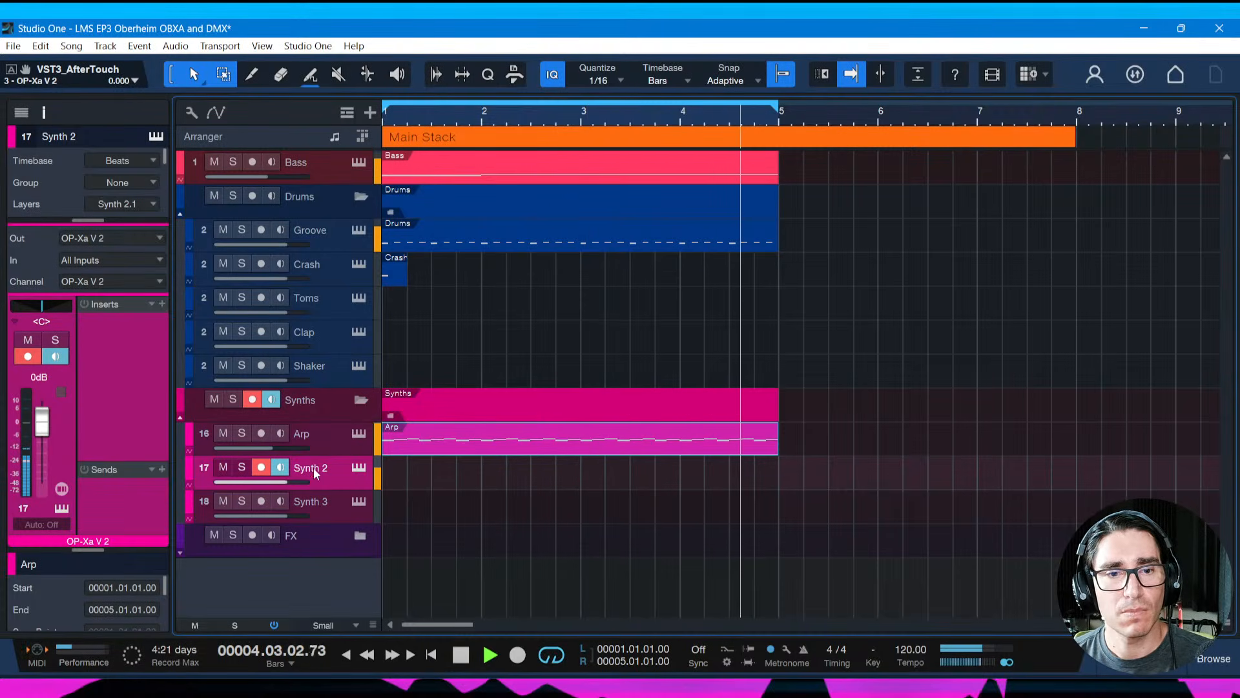
# Raise the Synth 2 track's volume to +4.0 dB, checking it against playback, and save the song
pyautogui.moveTo(291, 481); pyautogui.dragTo(292, 482)
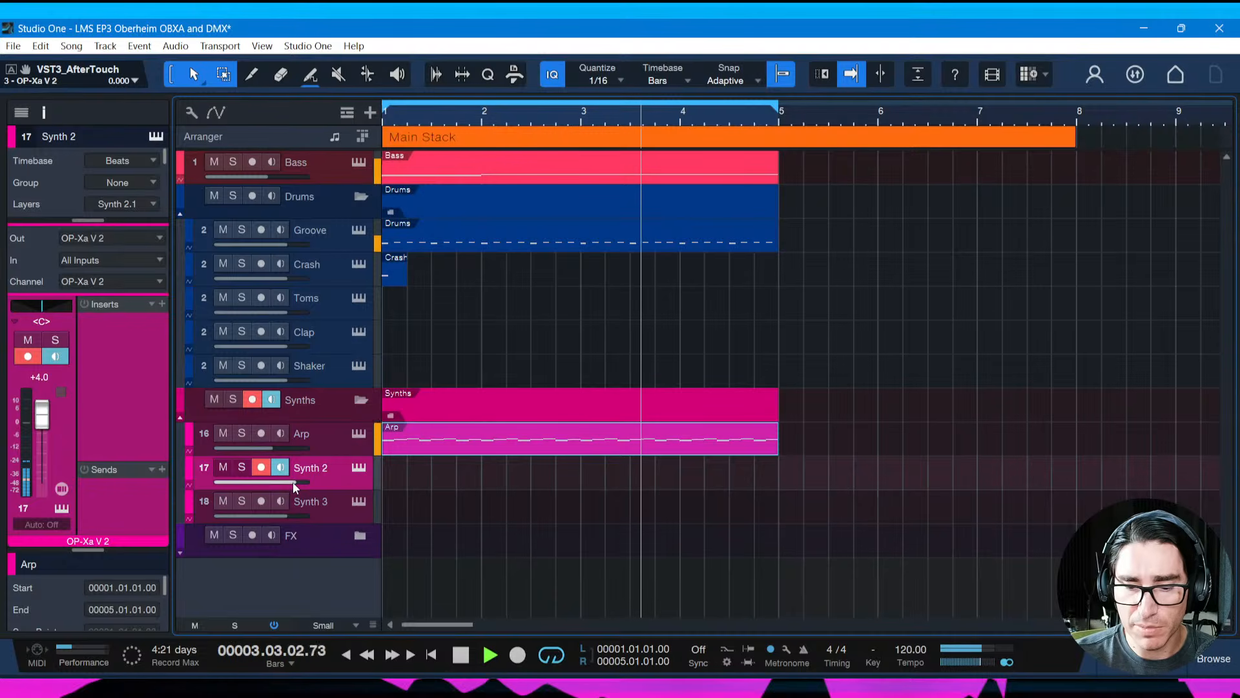
pyautogui.press('space')
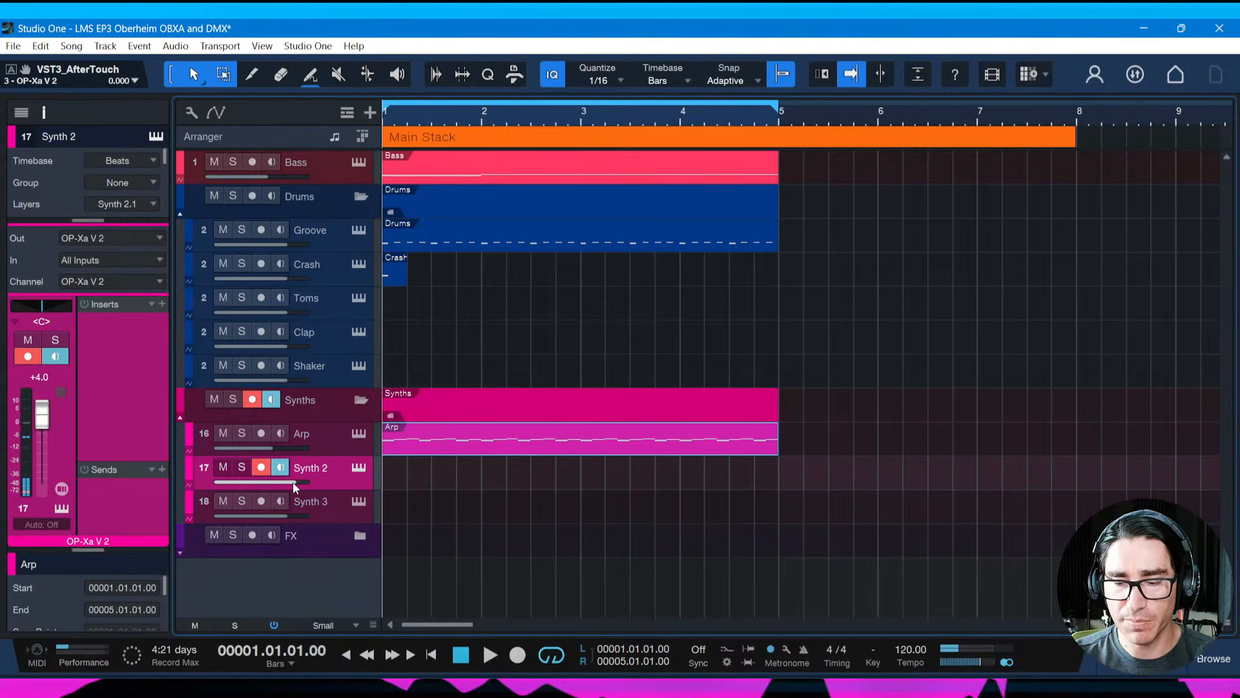
pyautogui.press('space')
pyautogui.press('space')
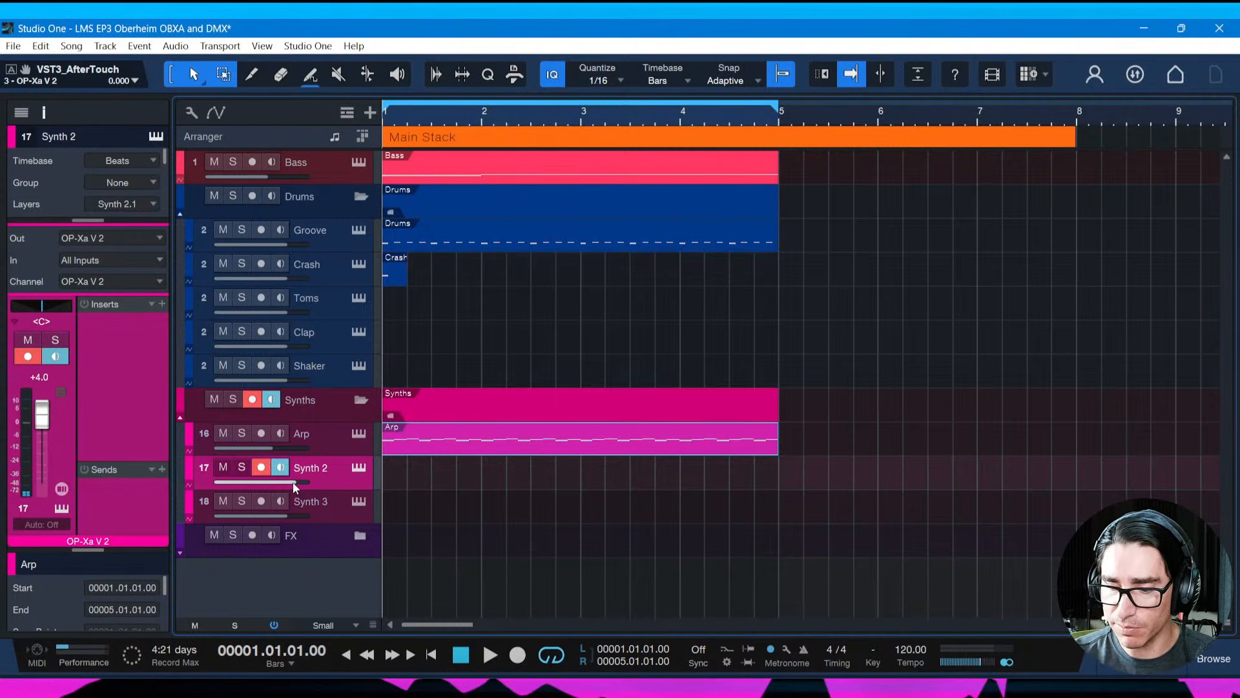
pyautogui.press('space')
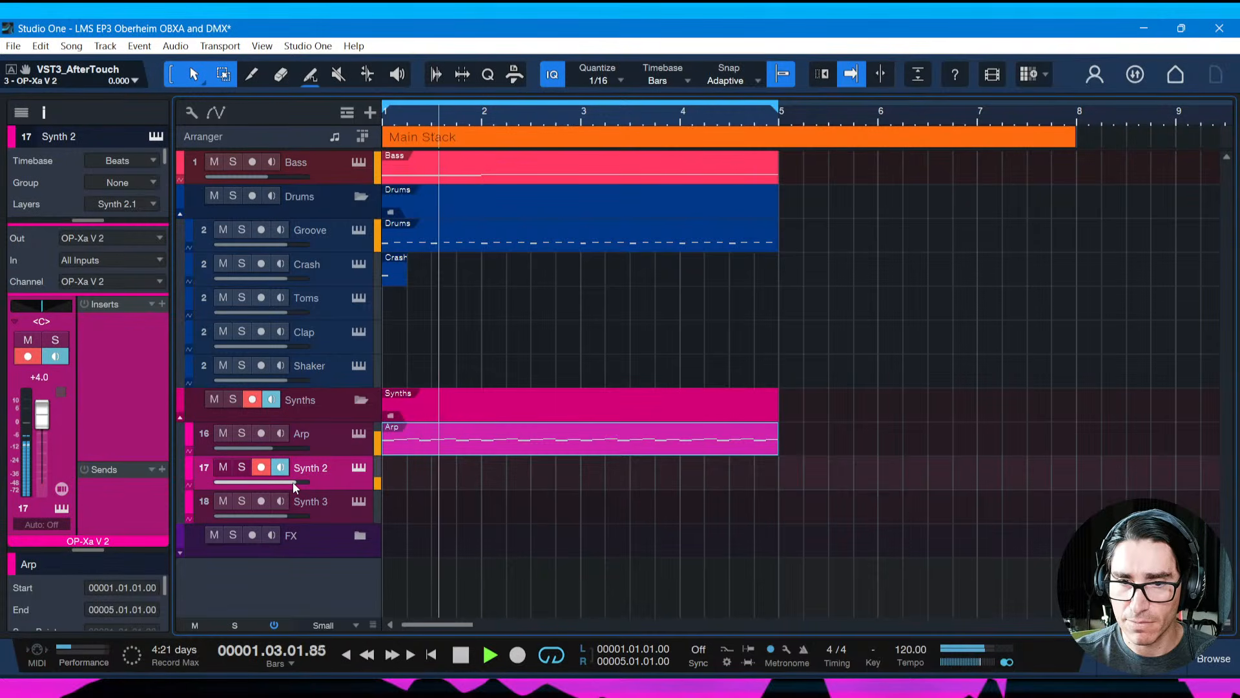
pyautogui.press('space')
pyautogui.hotkey('ctrl', 's')
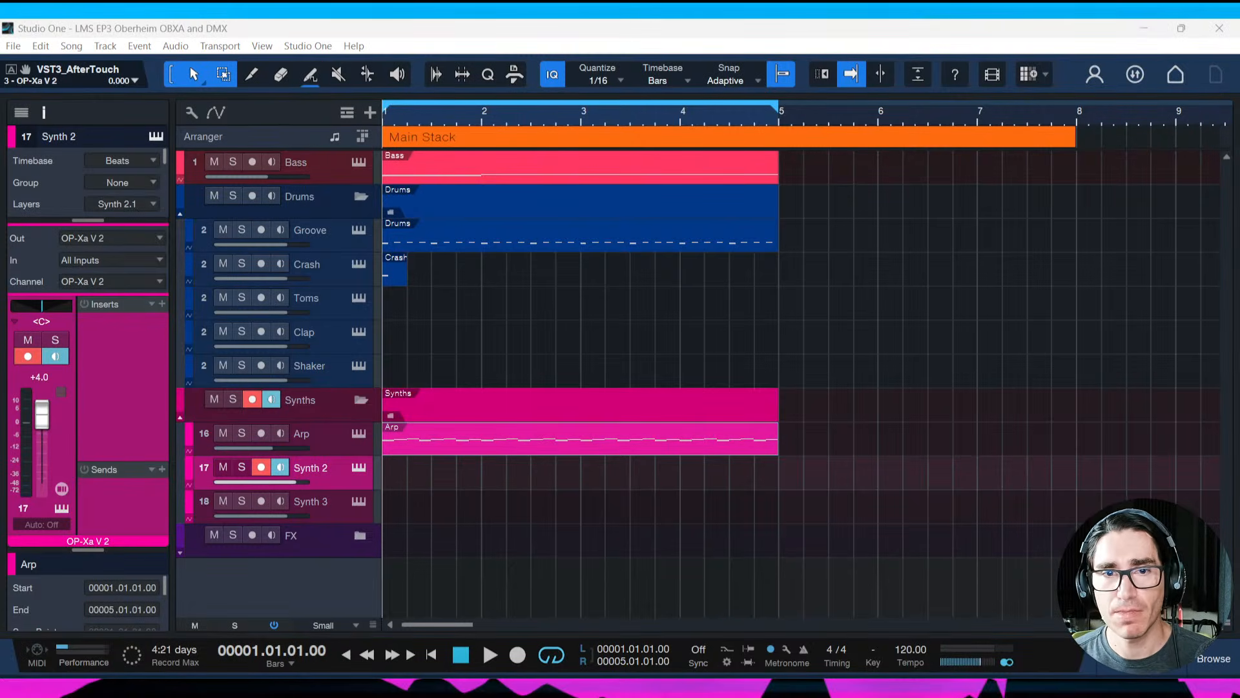
# Move a new empty part spanning bars 1 to 5 from the Synth 3 track to Synth 2, and rename the Synth 2 track Chords
pyautogui.doubleClick(388, 499)
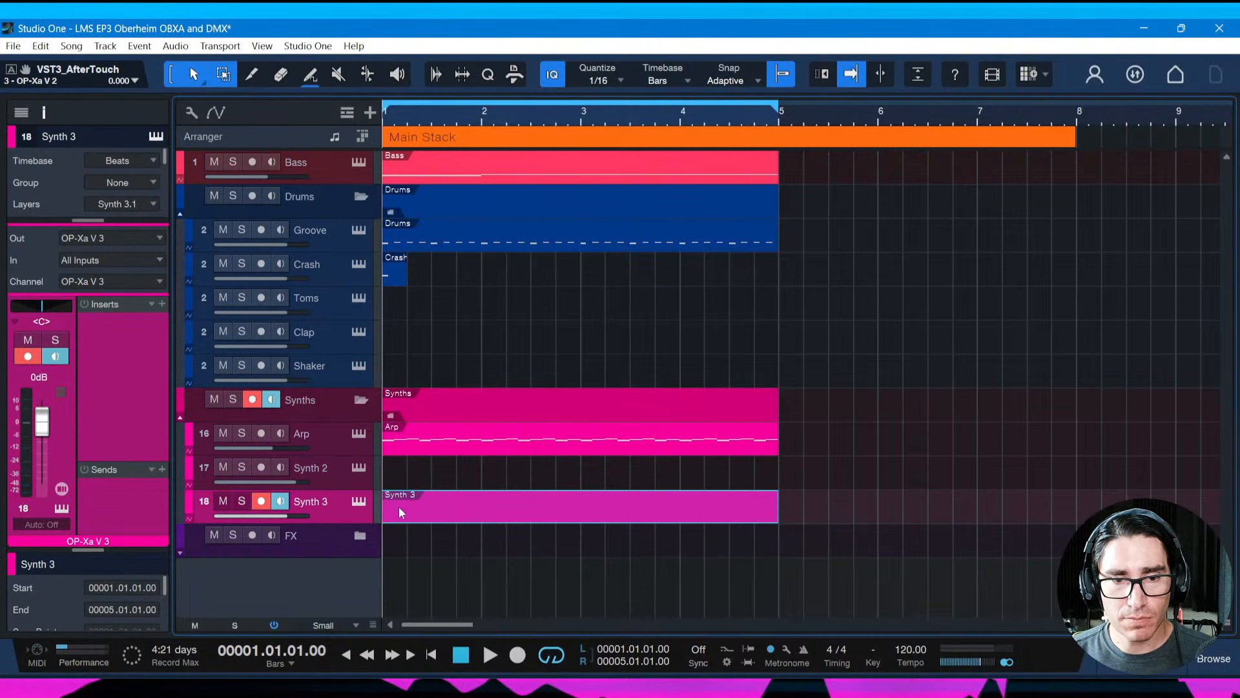
pyautogui.moveTo(399, 512); pyautogui.dragTo(404, 471)
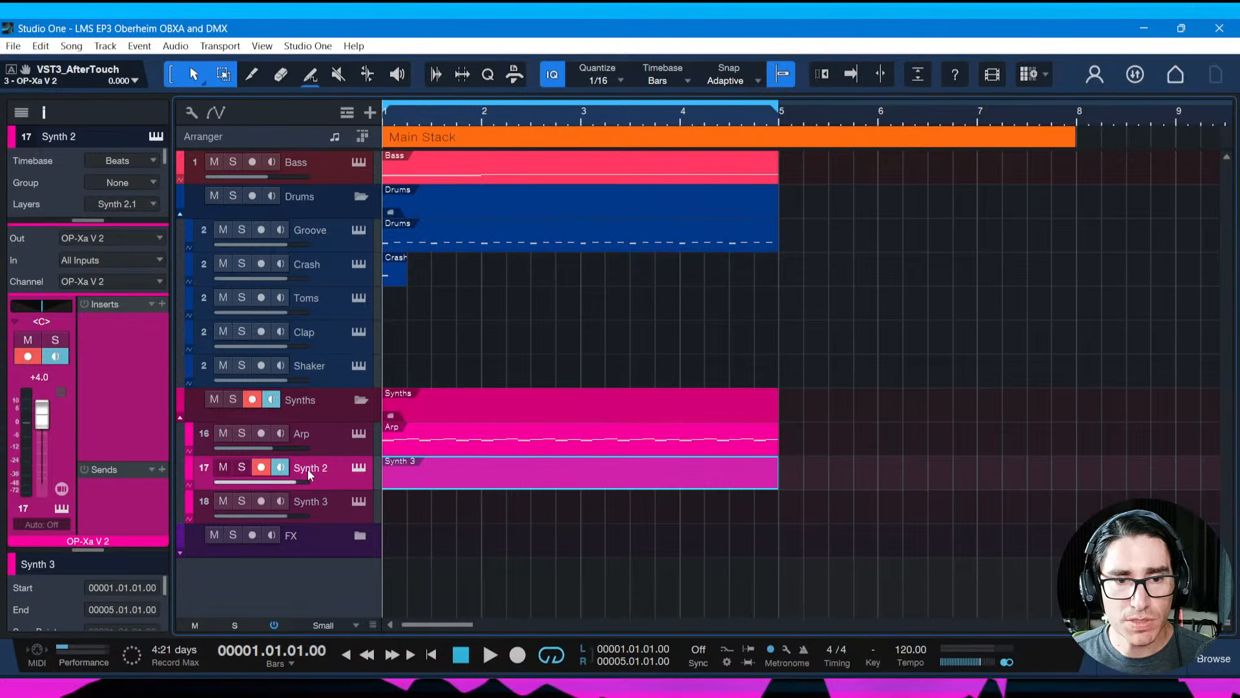
pyautogui.write('Chords')
pyautogui.press('Return')
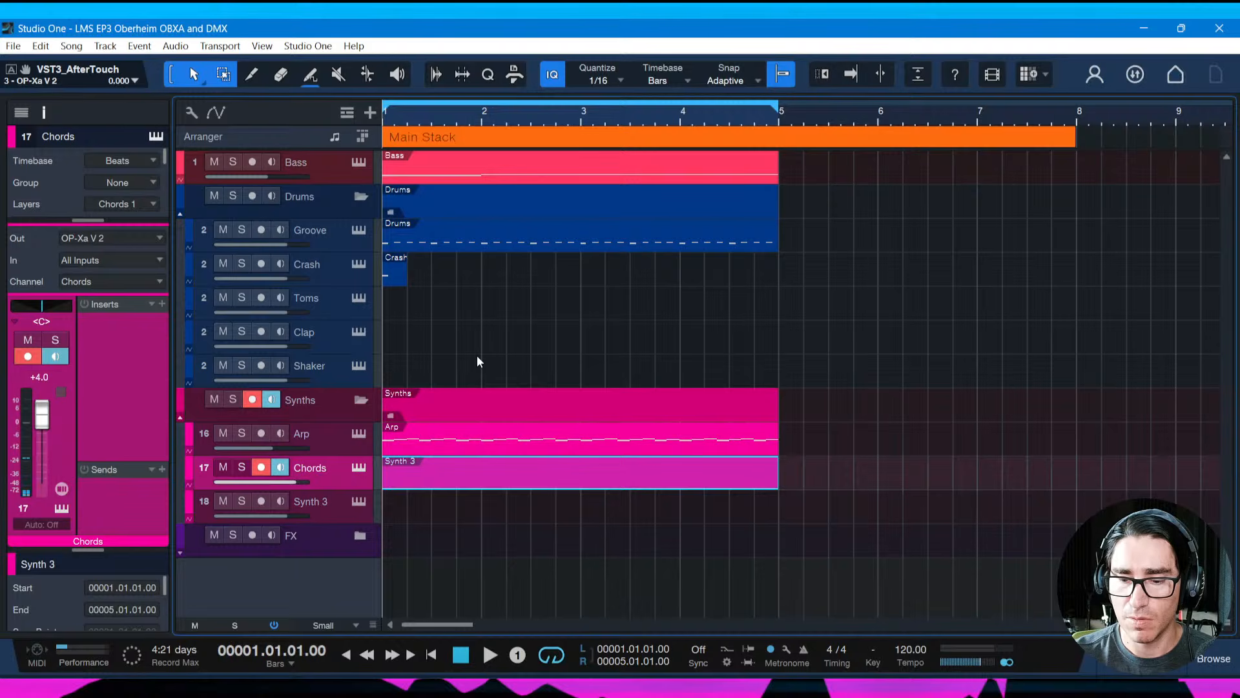
# Stop and undo the short take recorded on the Chords track
pyautogui.press('space')
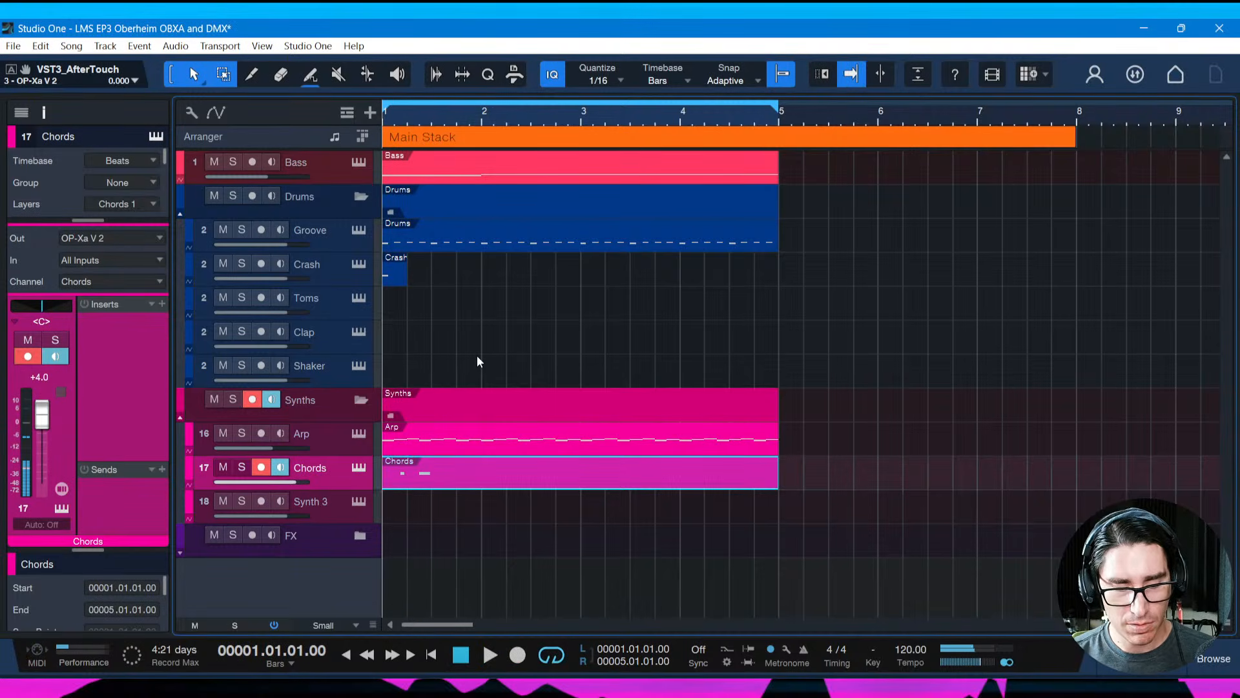
pyautogui.hotkey('ctrl', 'z')
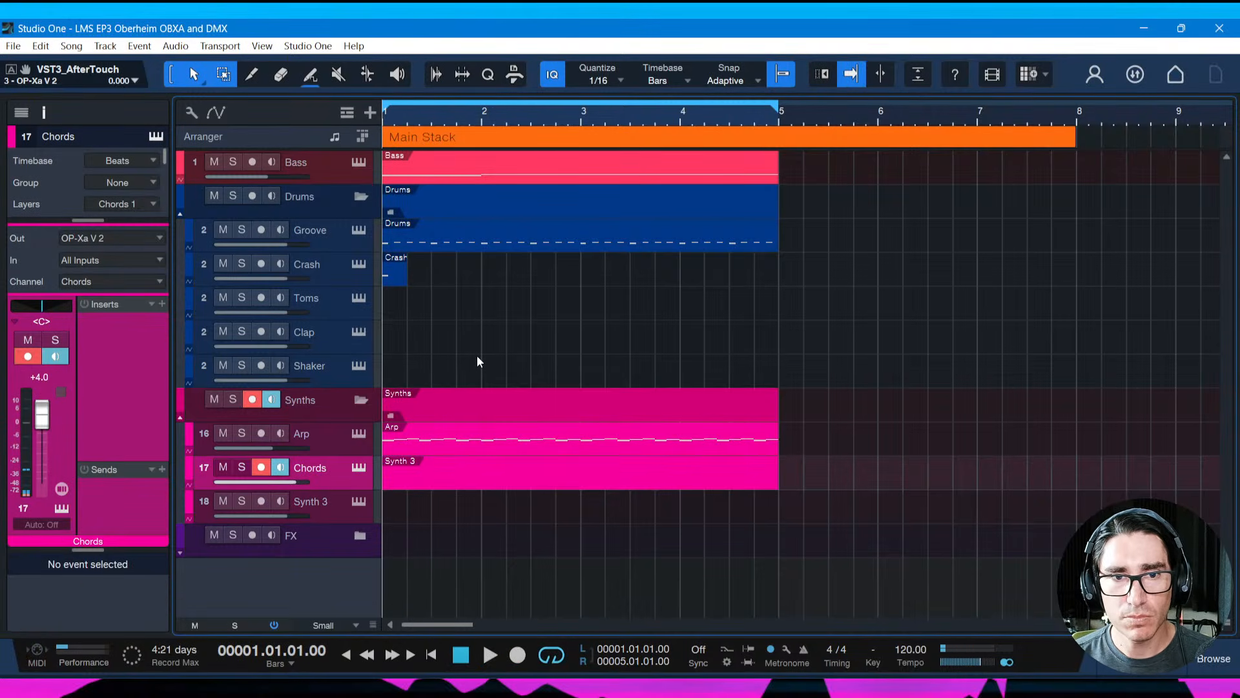
# Look over the Bass part's notes and the mixer, and reselect the Chords track
pyautogui.doubleClick(465, 177)
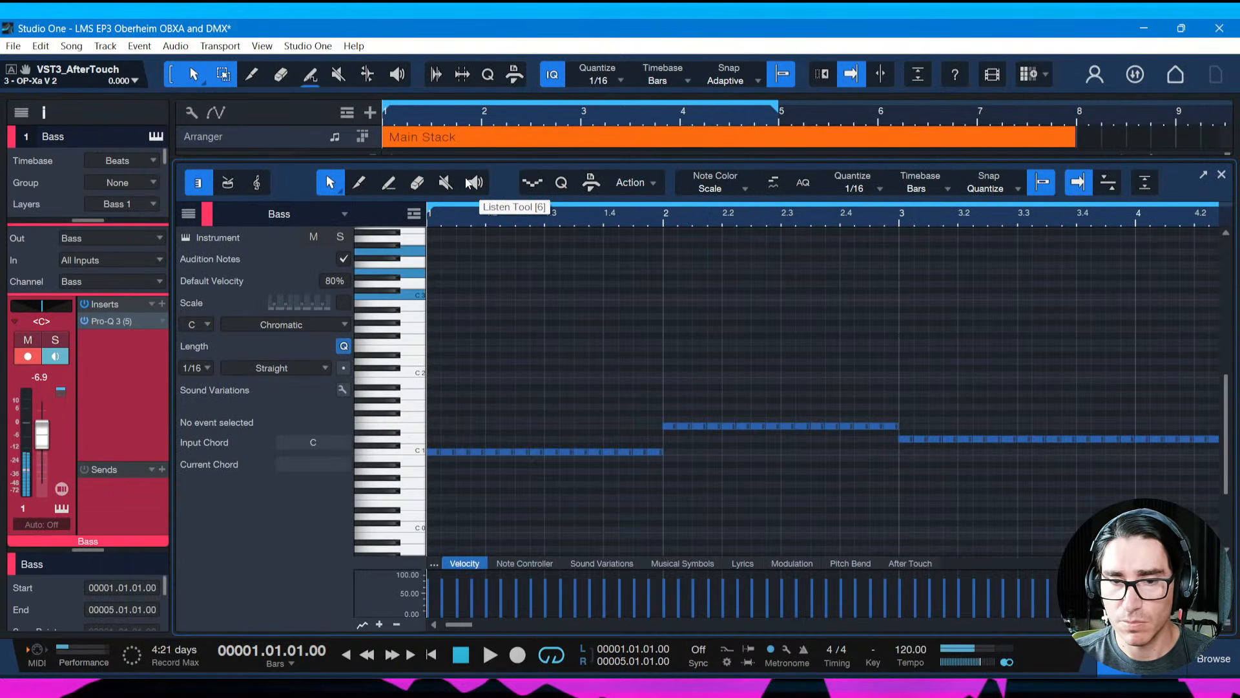
pyautogui.press('F3')
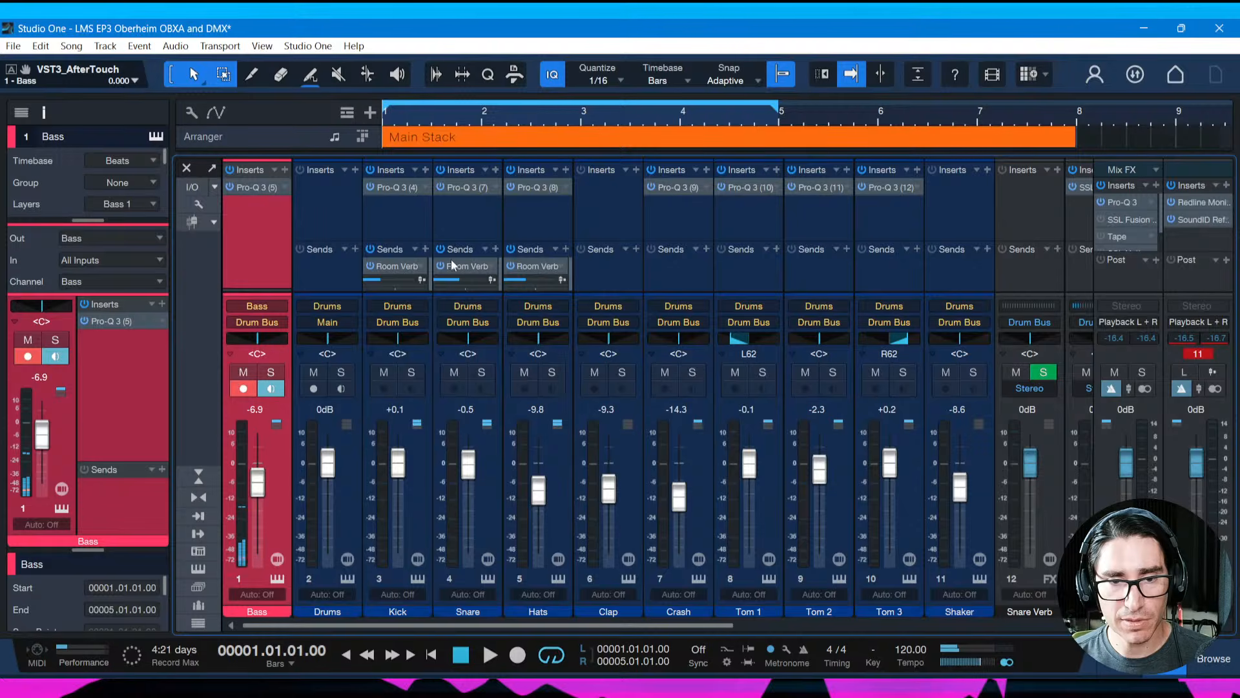
pyautogui.press('F3')
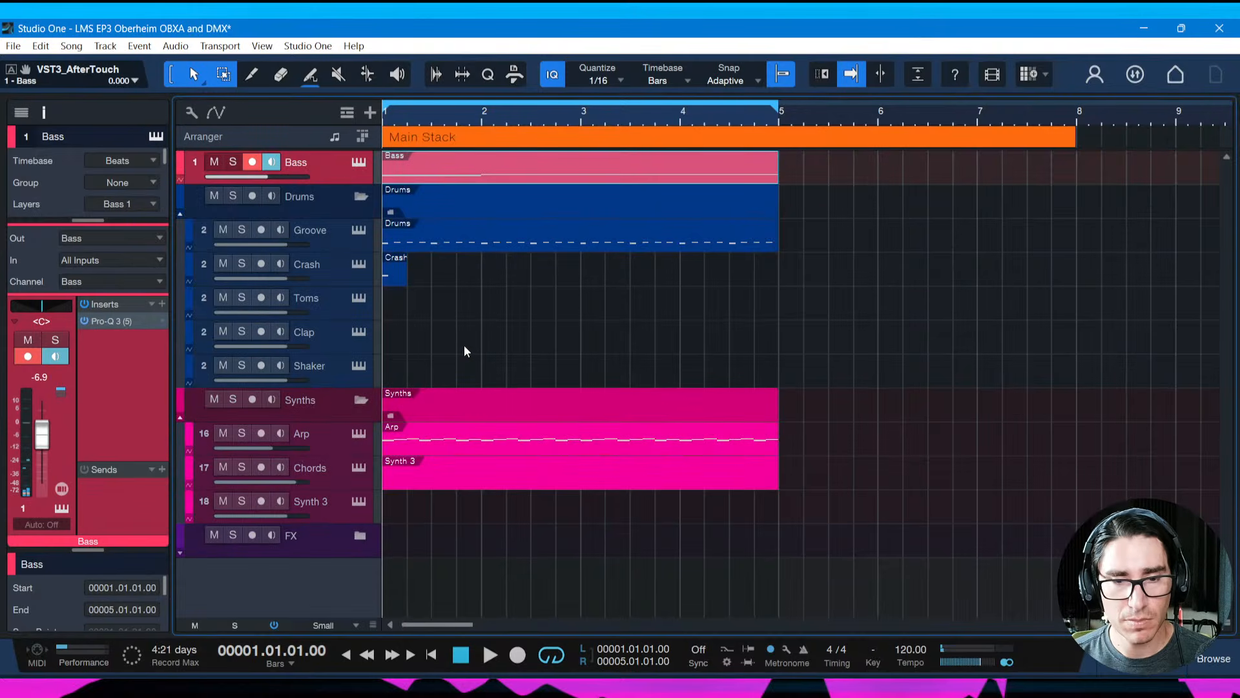
pyautogui.click(330, 469)
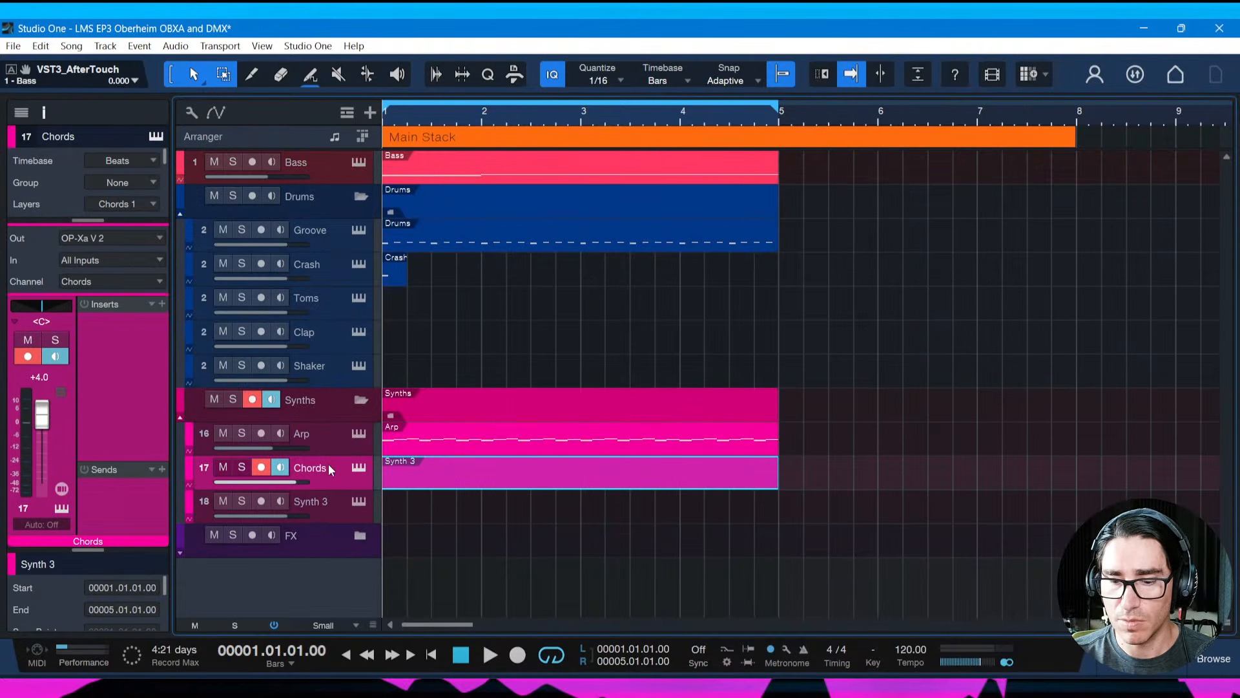
# Mute the Arp track, rehearse the chords against the remaining playback, and save the song
pyautogui.press('space')
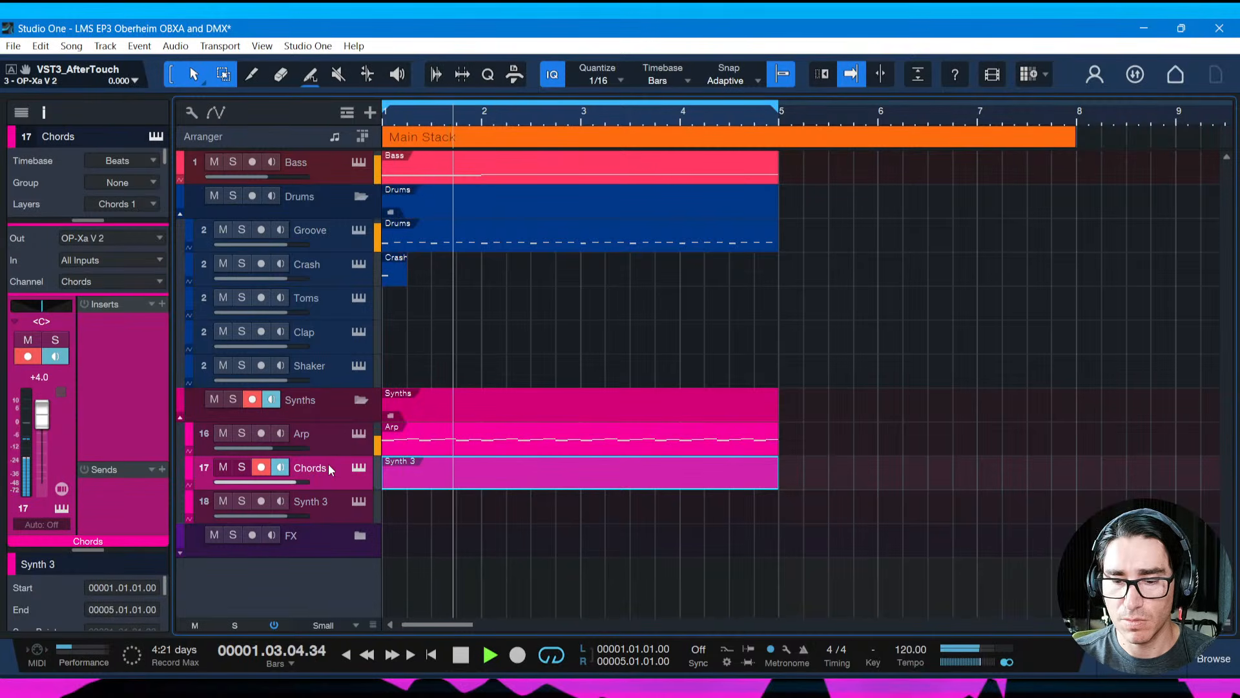
pyautogui.click(223, 433)
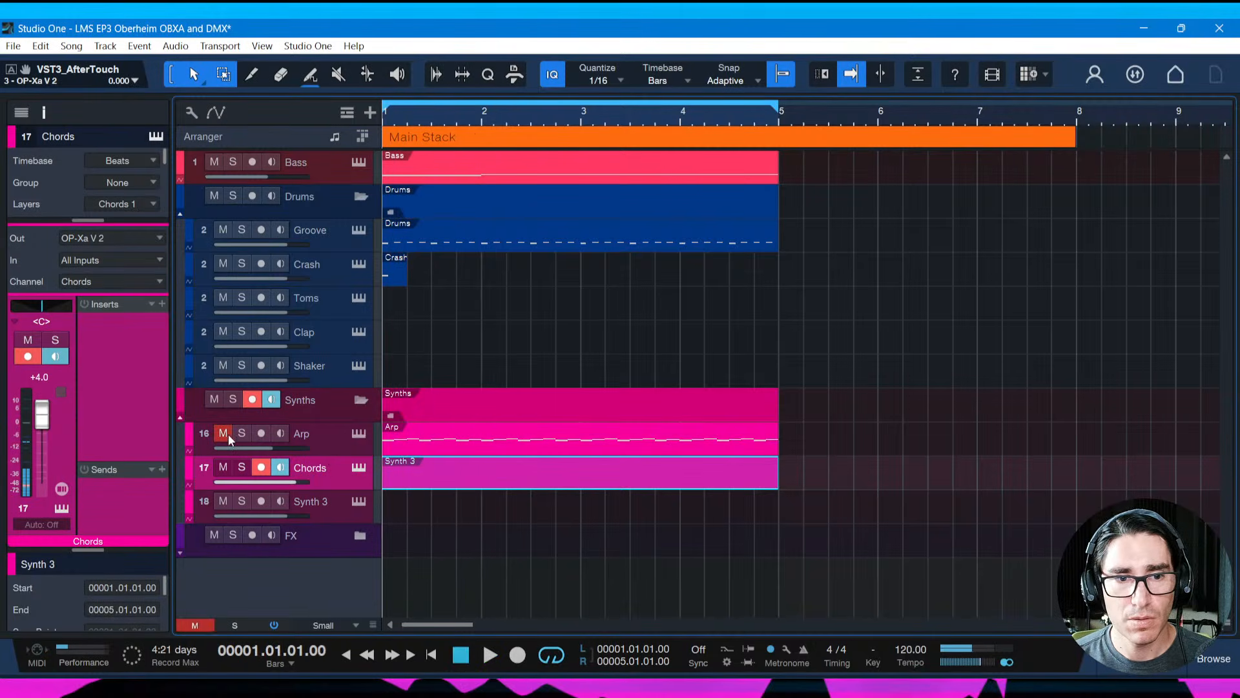
pyautogui.press('space')
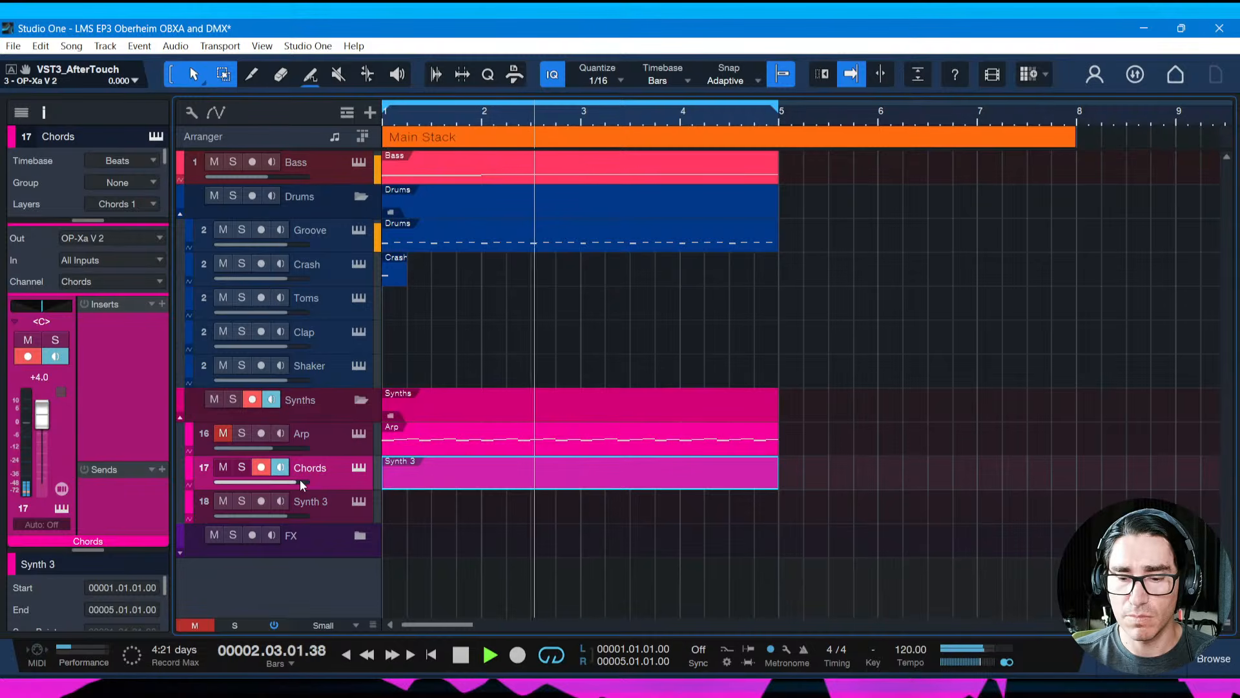
pyautogui.press('space')
pyautogui.hotkey('ctrl', 's')
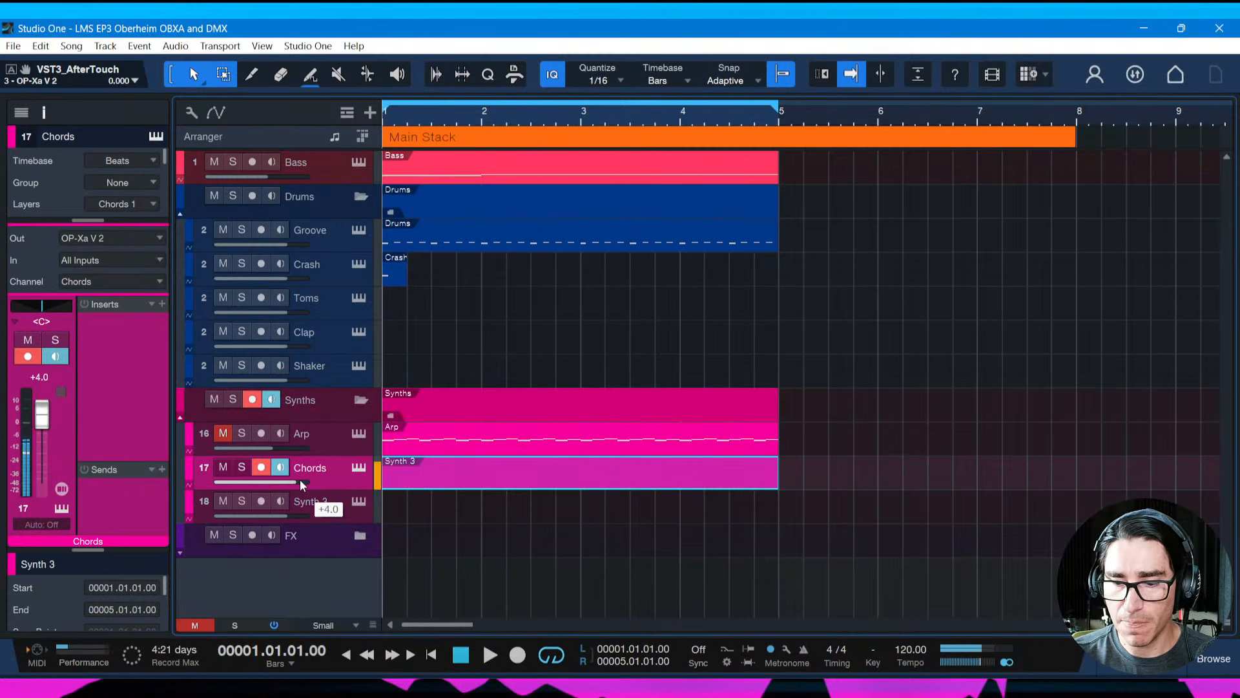
# Rehearse once more, save the song, and record the chord part on the Chords track across bars 1 to 5
pyautogui.press('space')
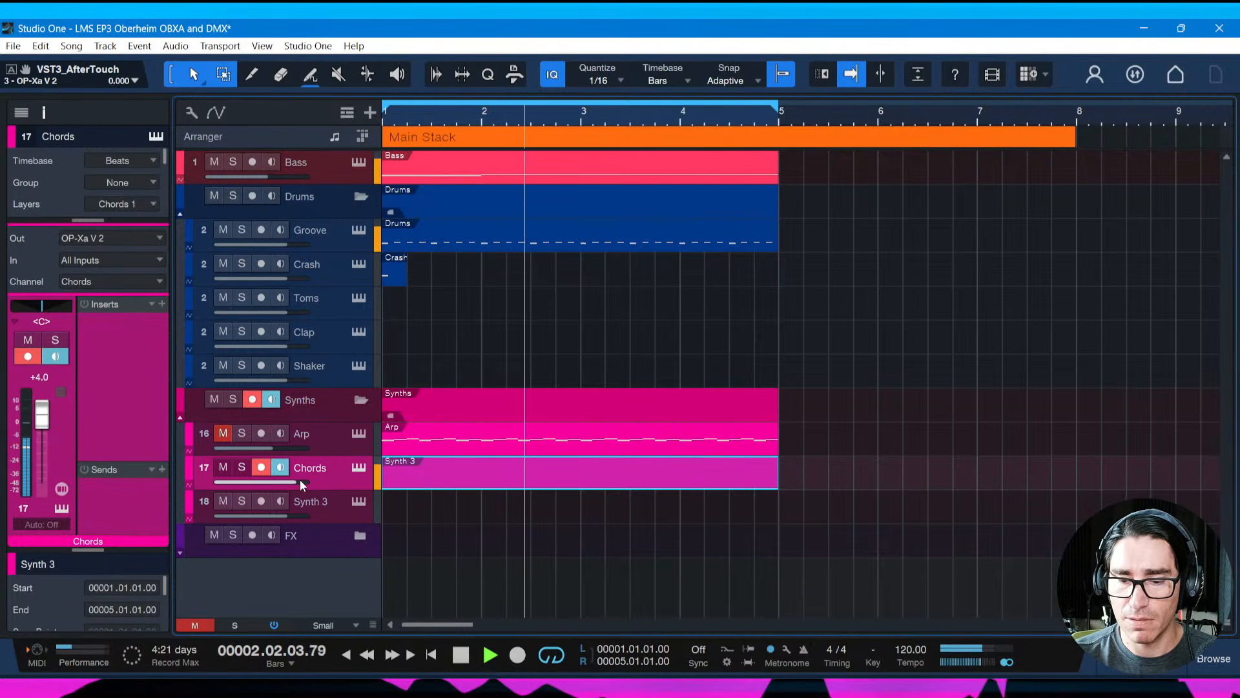
pyautogui.press('space')
pyautogui.hotkey('ctrl', 's')
pyautogui.press('KP_Multiply')
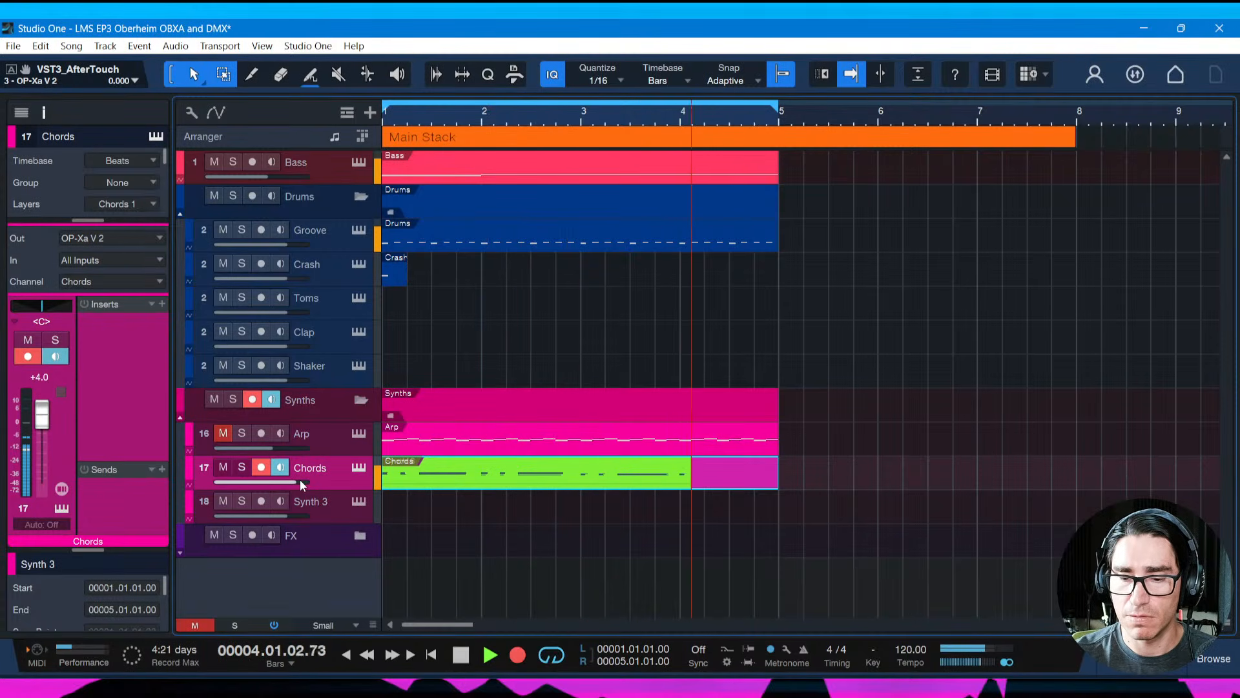
pyautogui.press('space')
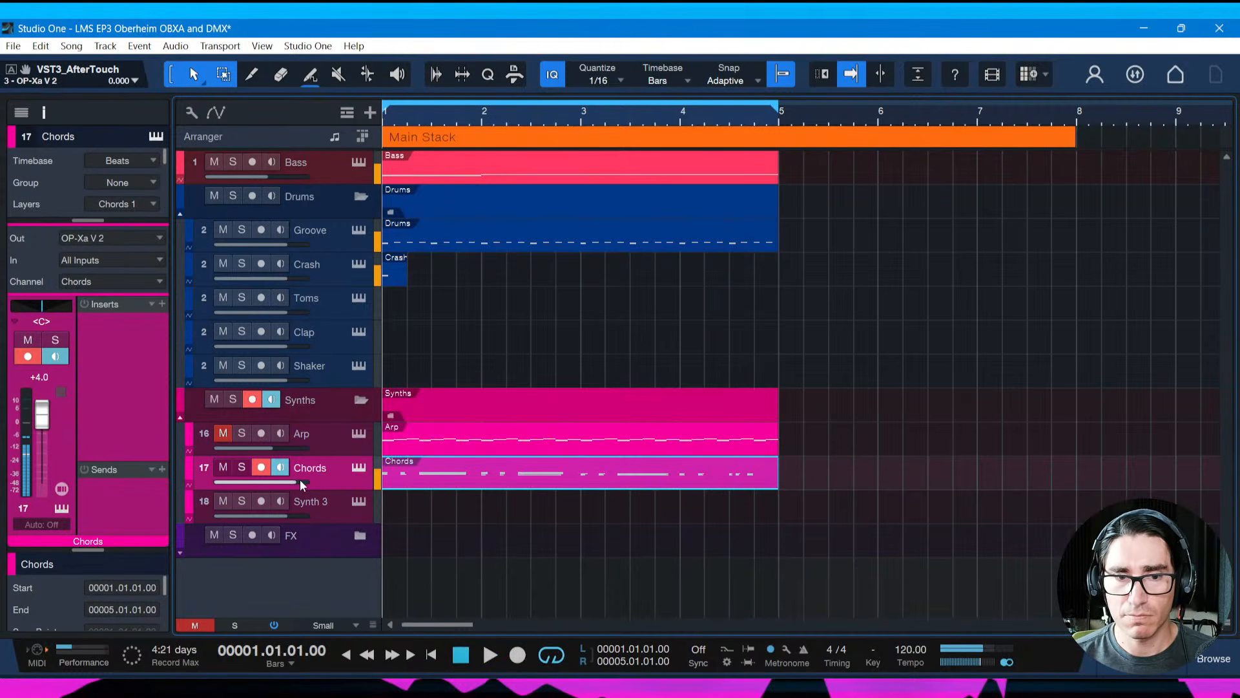
# Open the recorded Chords part in the note editor and play it back from bar 1
pyautogui.doubleClick(408, 486)
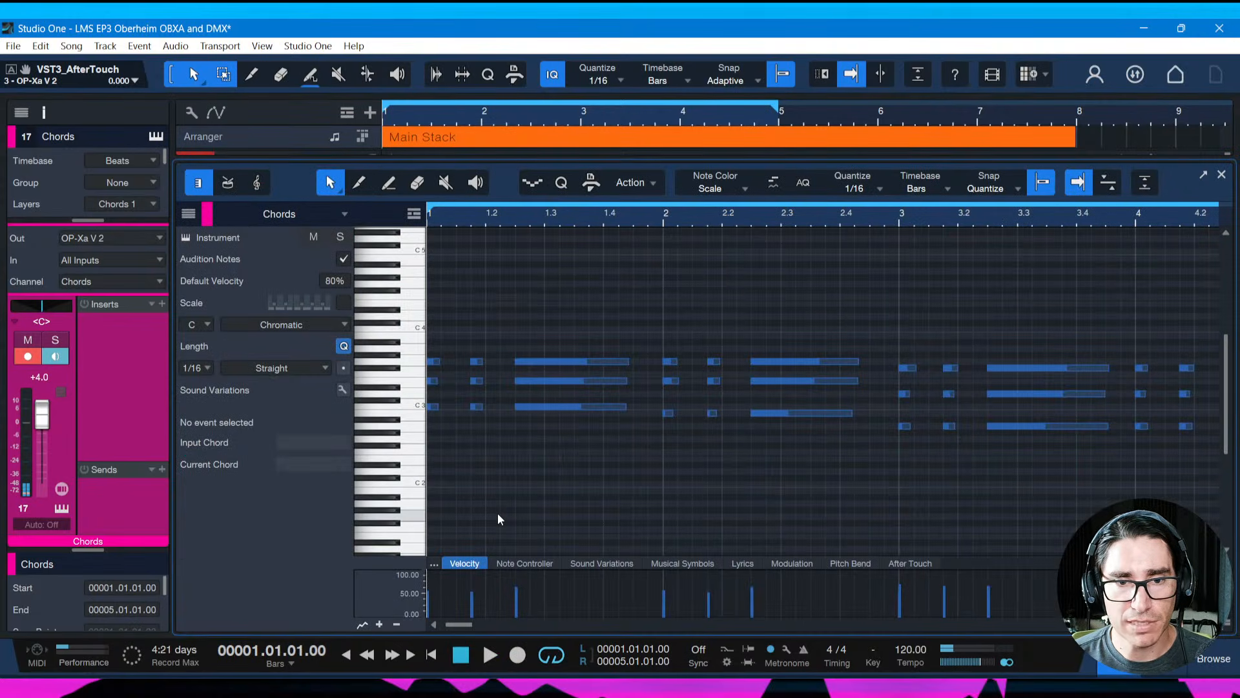
pyautogui.press('space')
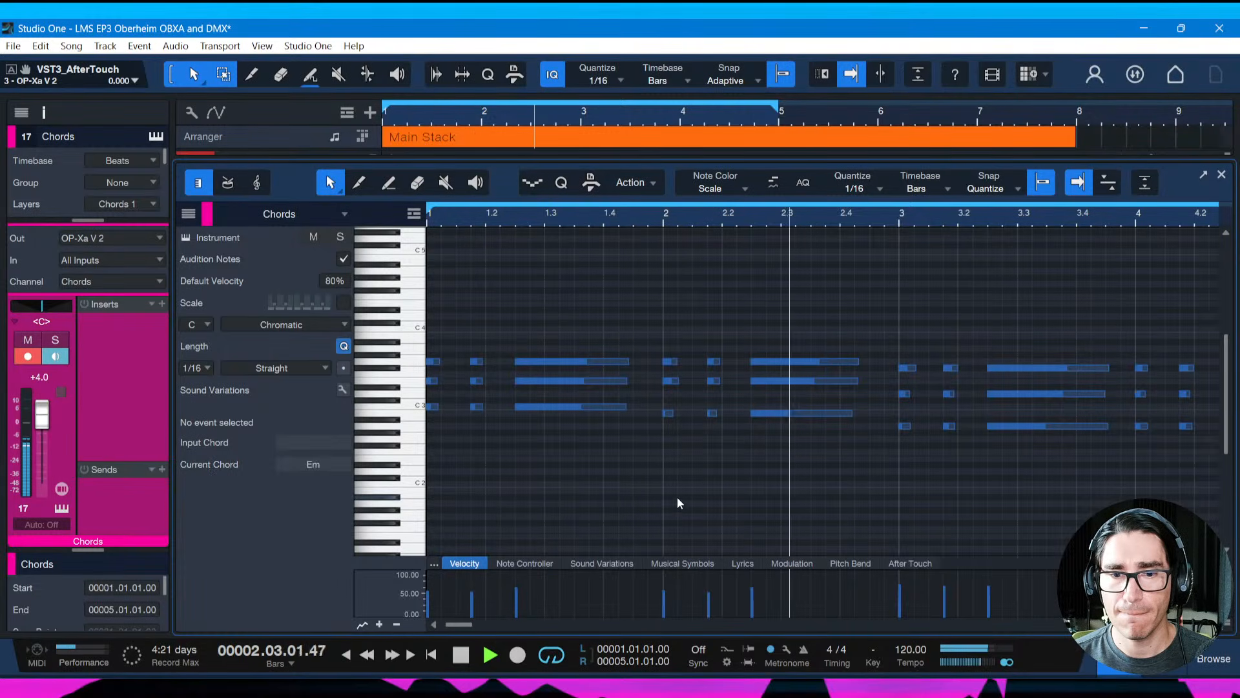
pyautogui.press('space')
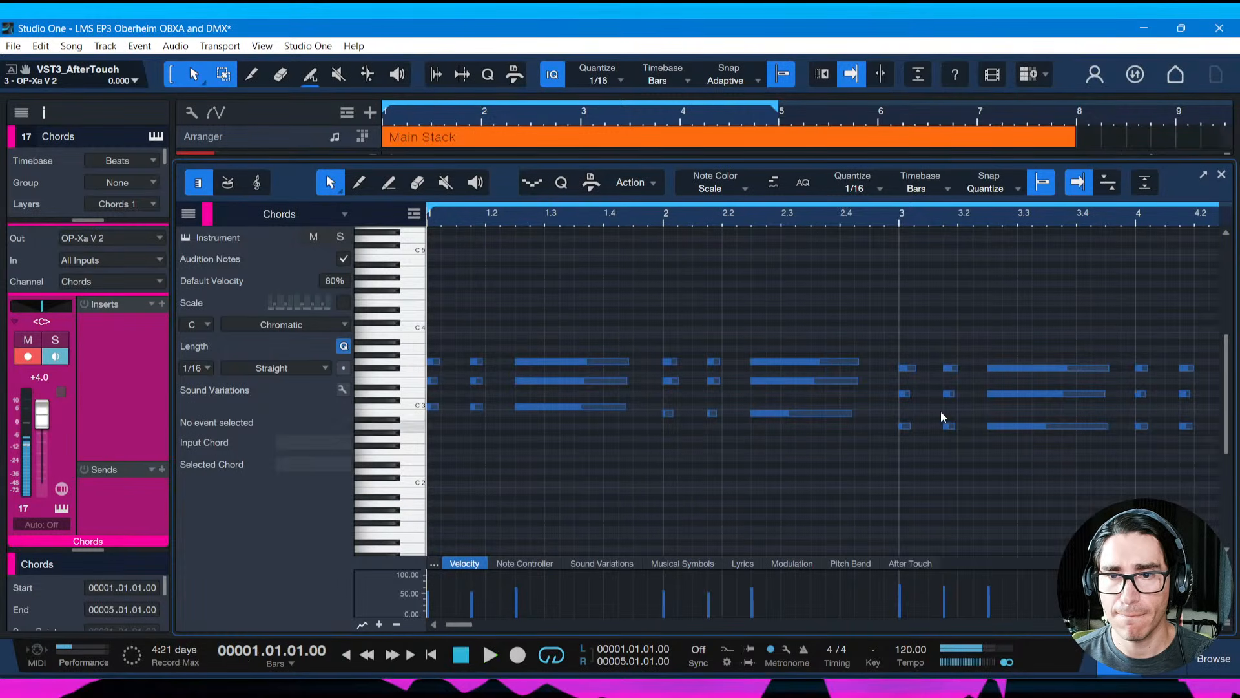
# Extend the short D3 and A2 notes at the start of bar 3 to a full sixteenth and audition the part
pyautogui.click(907, 427)
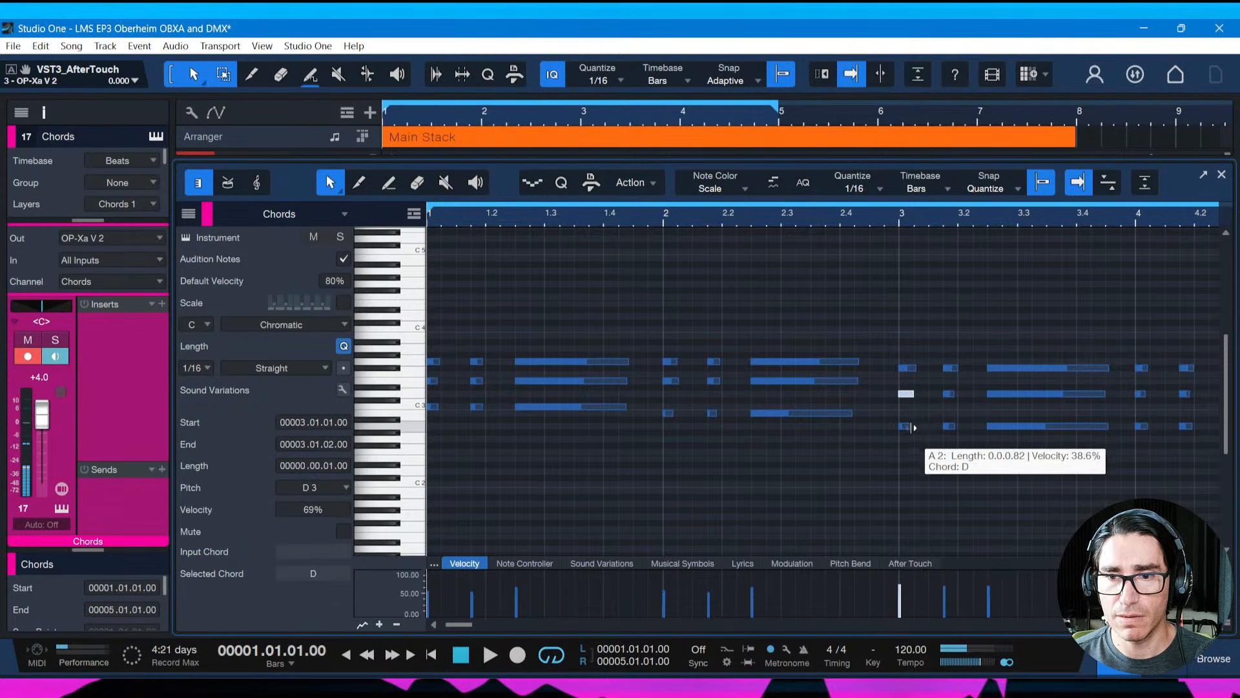
pyautogui.press('space')
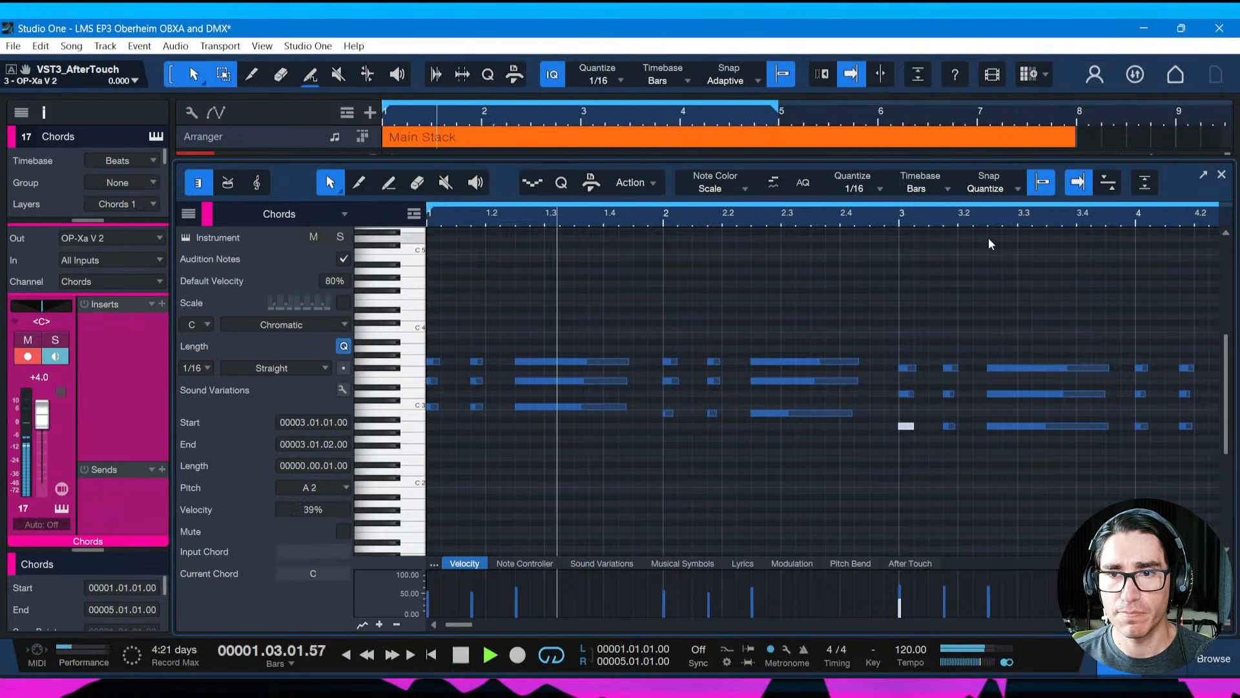
pyautogui.moveTo(1021, 227); pyautogui.dragTo(817, 218)
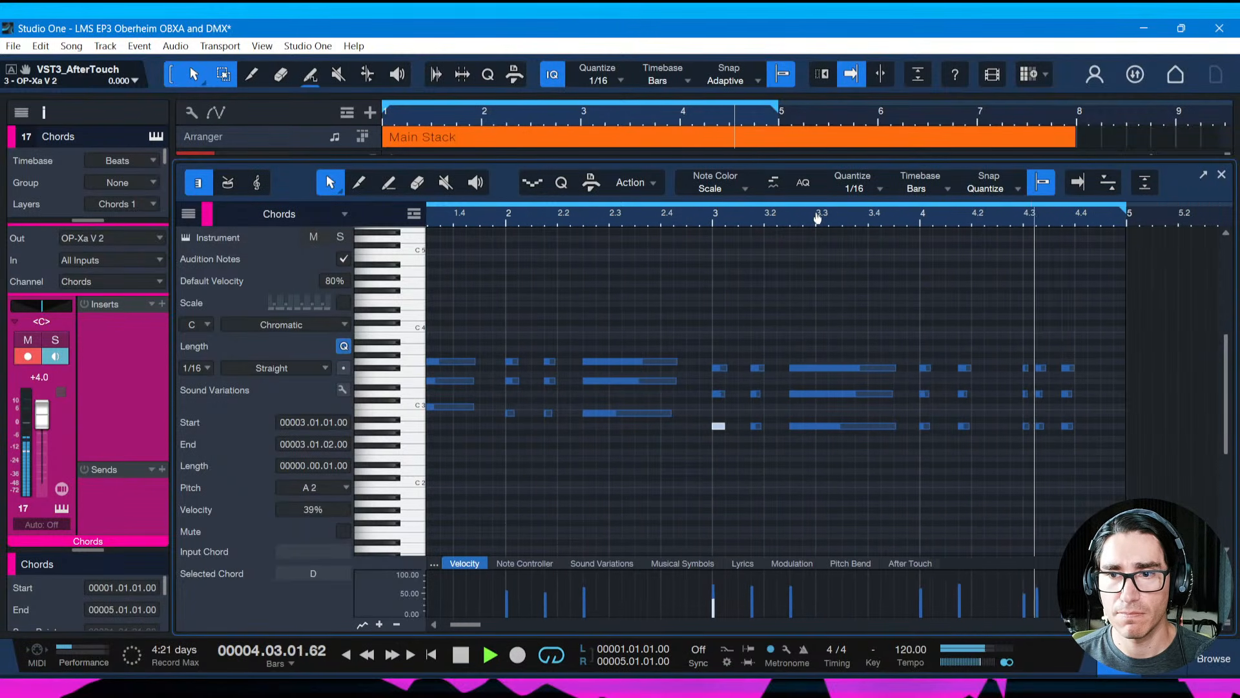
pyautogui.press('space')
# With editor snapping off, resize the three chord notes at 4.3, setting A2 to 0.0.0.71, and play that passage
pyautogui.moveTo(1032, 231); pyautogui.dragTo(1002, 326)
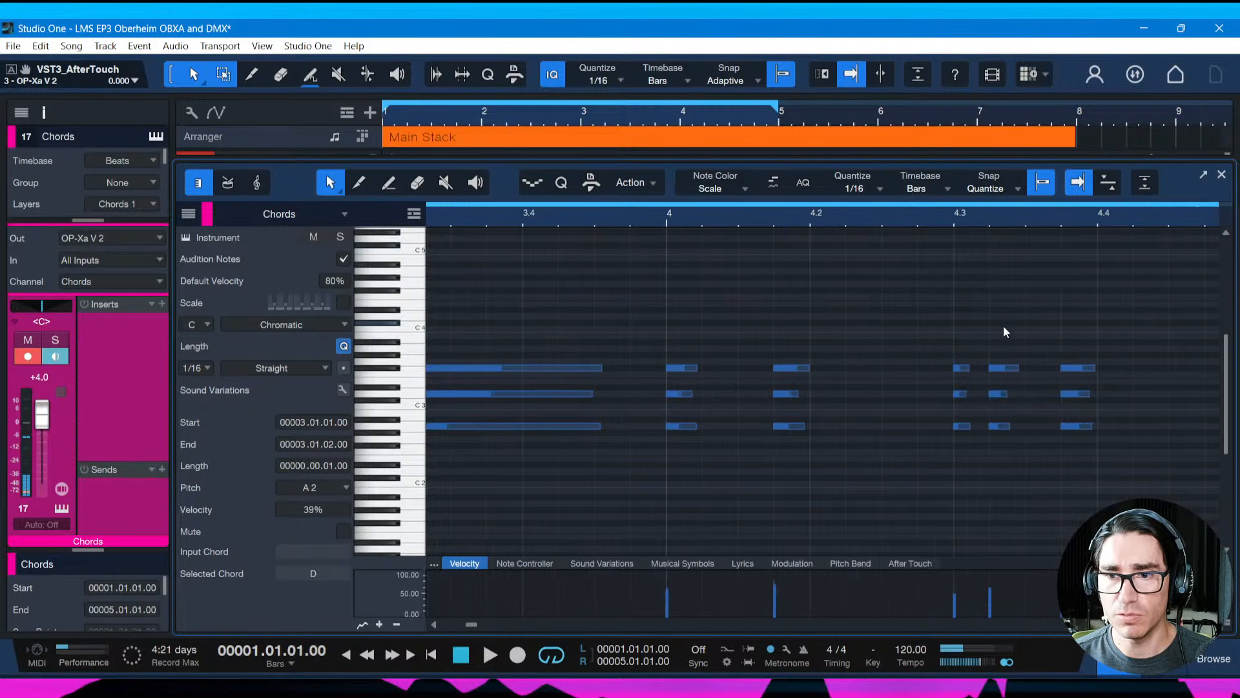
pyautogui.click(962, 362)
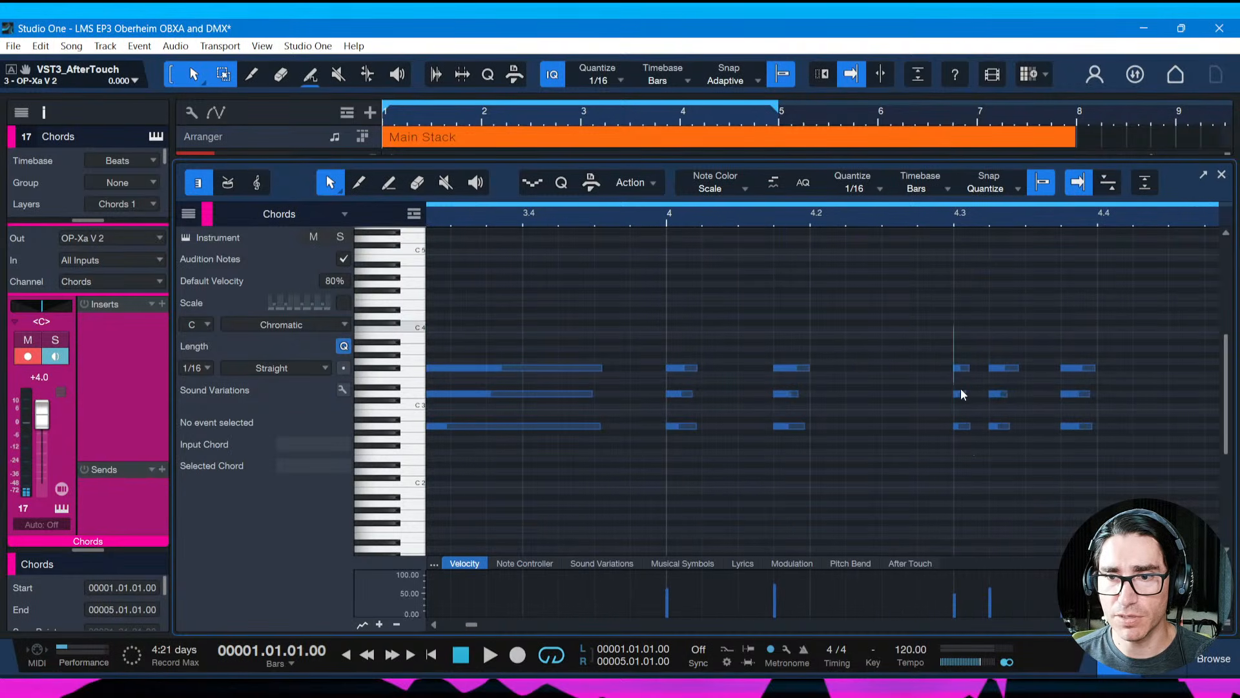
pyautogui.moveTo(961, 389); pyautogui.dragTo(957, 348)
pyautogui.moveTo(969, 394)
pyautogui.mouseDown()
pyautogui.moveTo(958, 399)
pyautogui.moveTo(974, 401)
pyautogui.mouseUp()
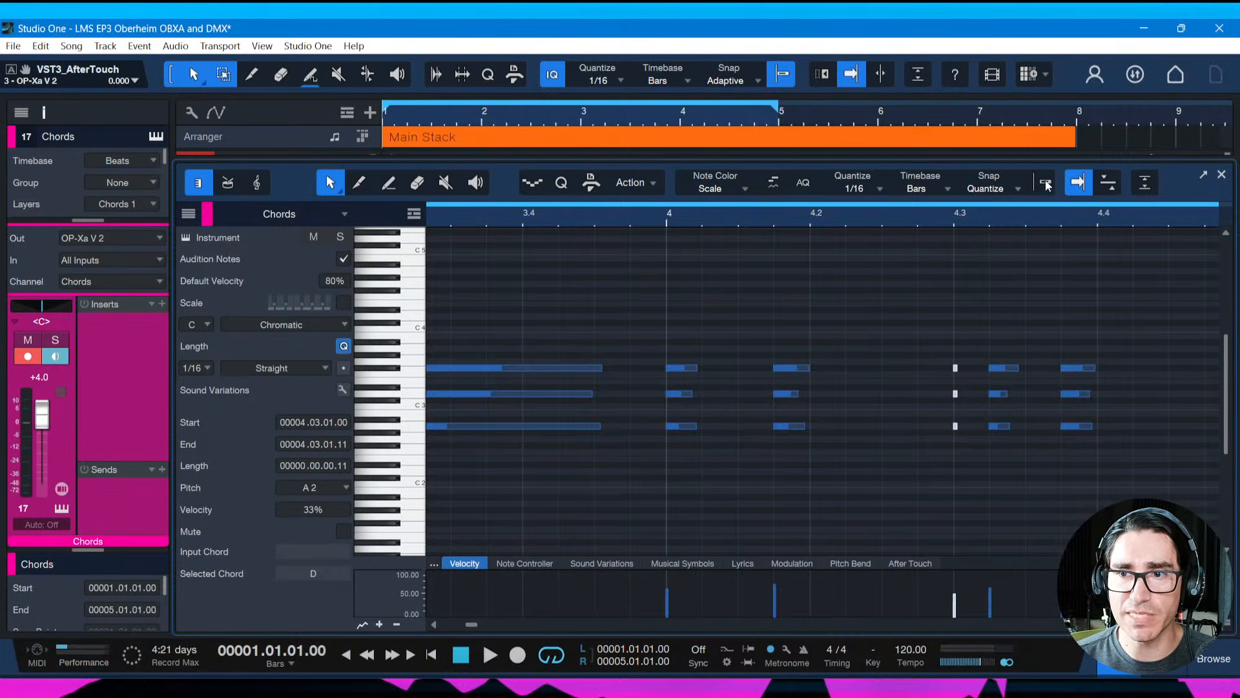
pyautogui.moveTo(960, 368); pyautogui.dragTo(981, 374)
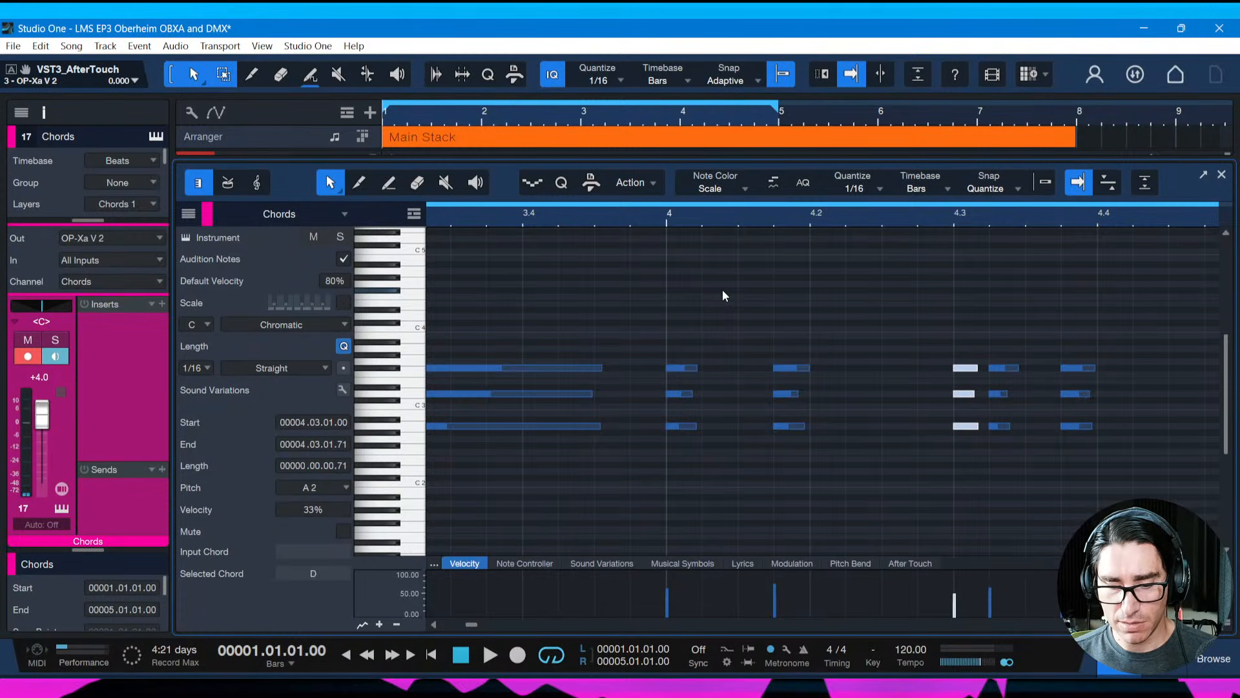
pyautogui.click(574, 221)
pyautogui.press('space')
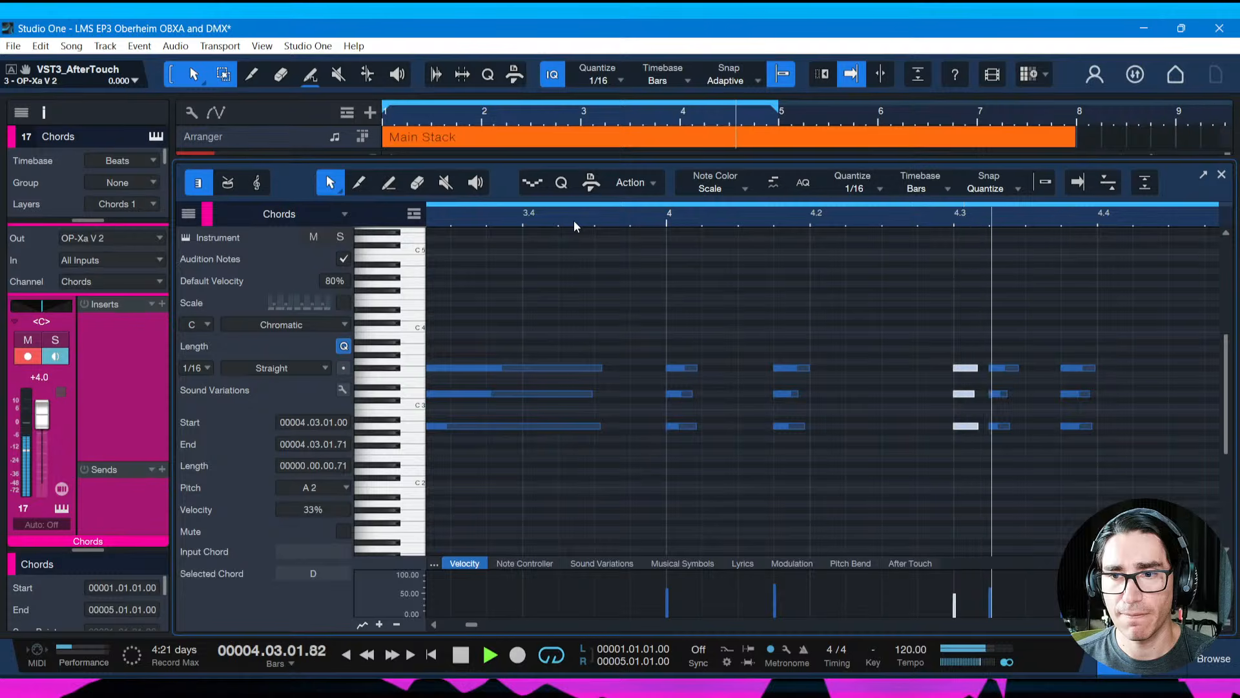
pyautogui.press('space')
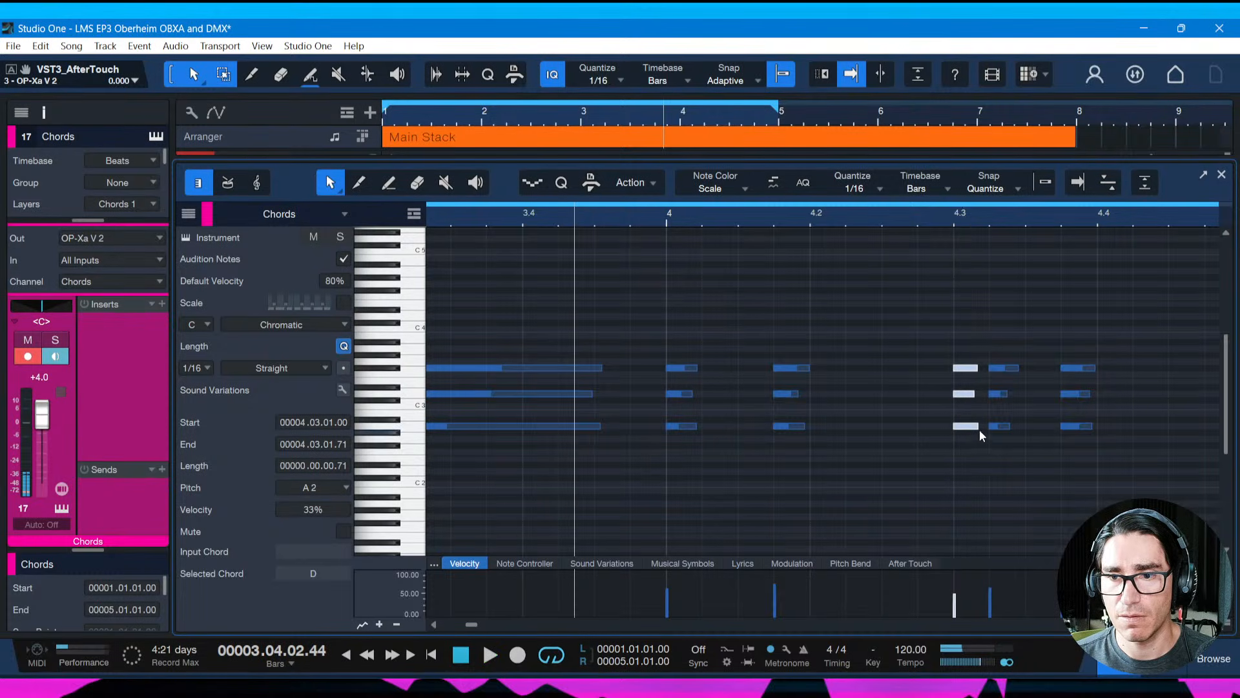
# Shorten the three chord notes at 4.3 so A2 is 0.0.0.57 long, and check them in playback
pyautogui.moveTo(979, 429); pyautogui.dragTo(973, 429)
pyautogui.press('space')
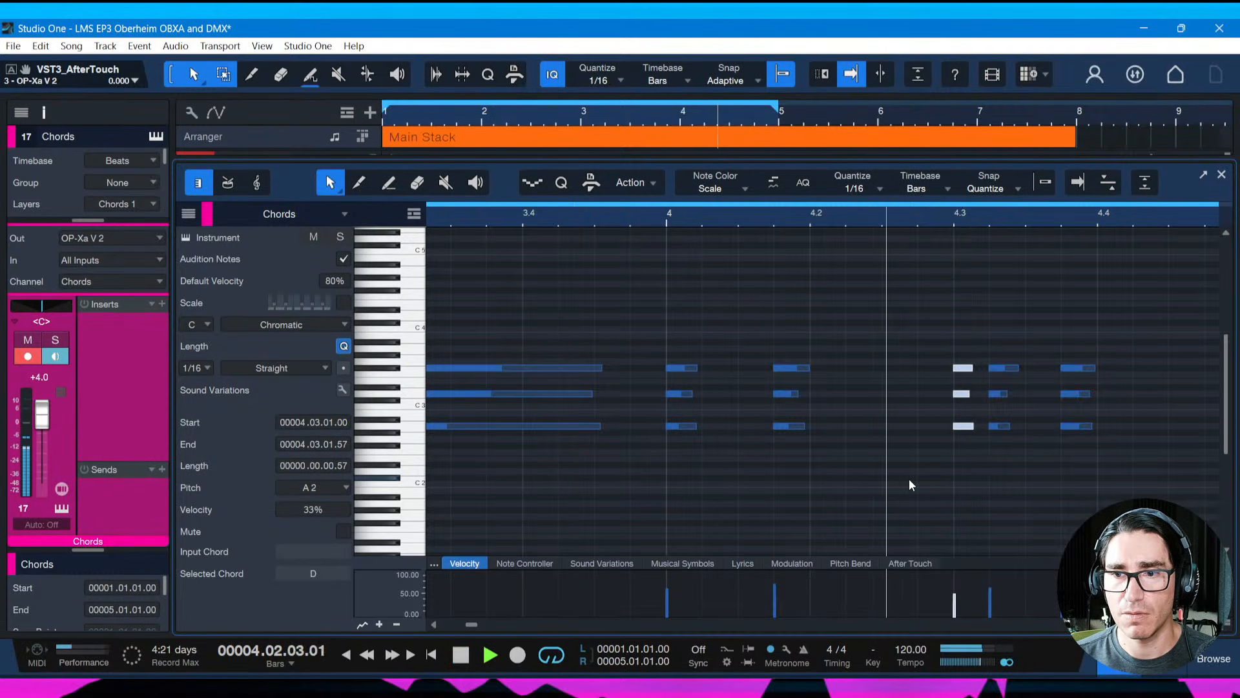
pyautogui.press('space')
# Lengthen the two short B2 notes at 2.1.1 and 2.1.4, making the second 0.0.0.84 long
pyautogui.moveTo(847, 220); pyautogui.dragTo(1014, 205)
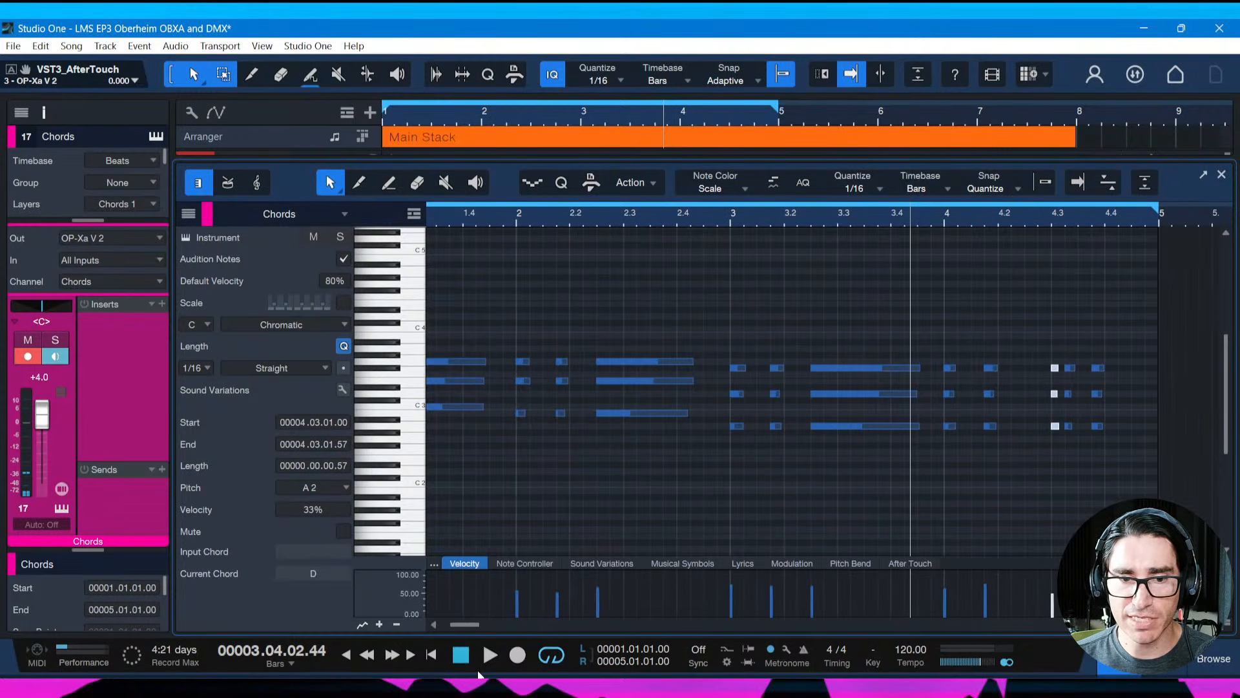
pyautogui.moveTo(468, 625); pyautogui.dragTo(451, 626)
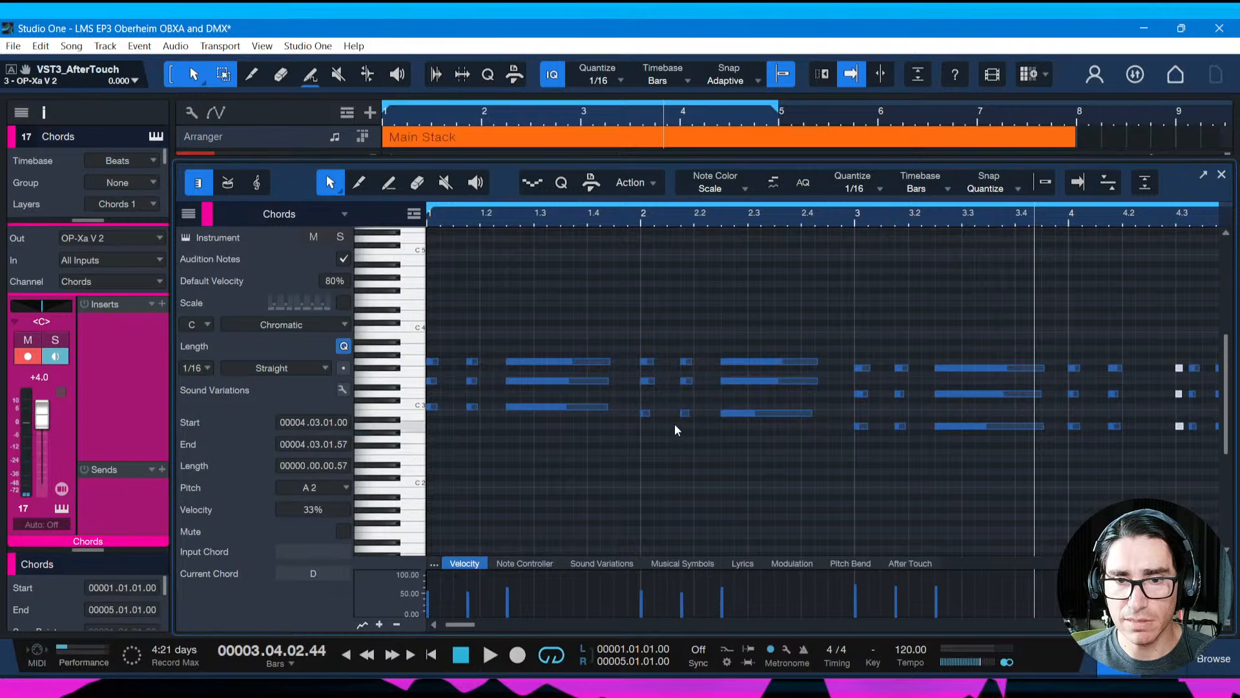
pyautogui.moveTo(665, 228); pyautogui.dragTo(674, 248)
pyautogui.click(642, 413)
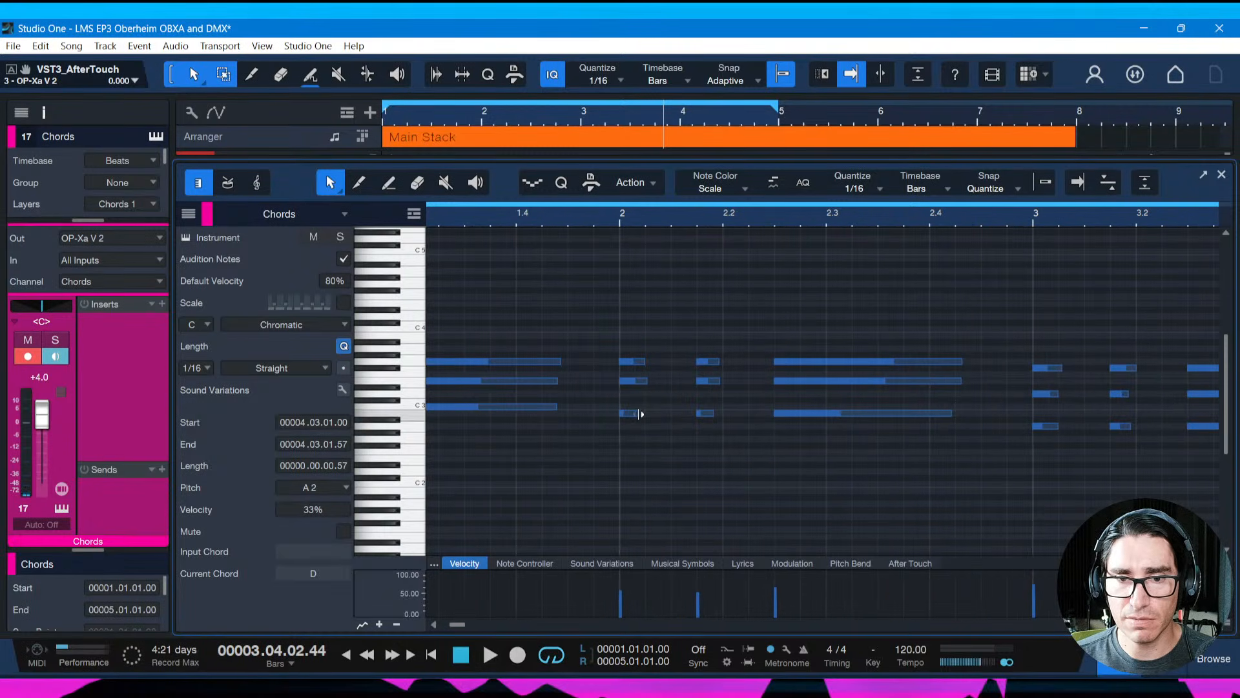
pyautogui.click(711, 414)
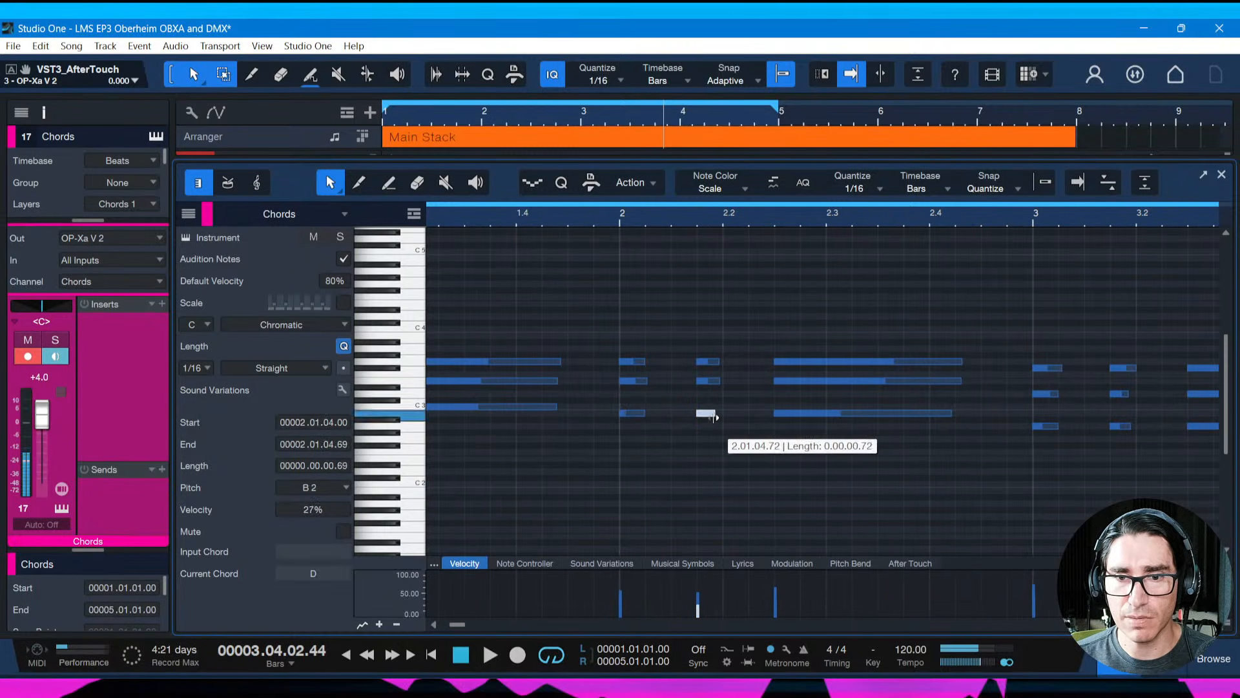
# Lengthen the opening E3 note to 0.0.0.81 and the A2 note at 3.1.4 to 0.0.0.87
pyautogui.moveTo(459, 624); pyautogui.dragTo(450, 628)
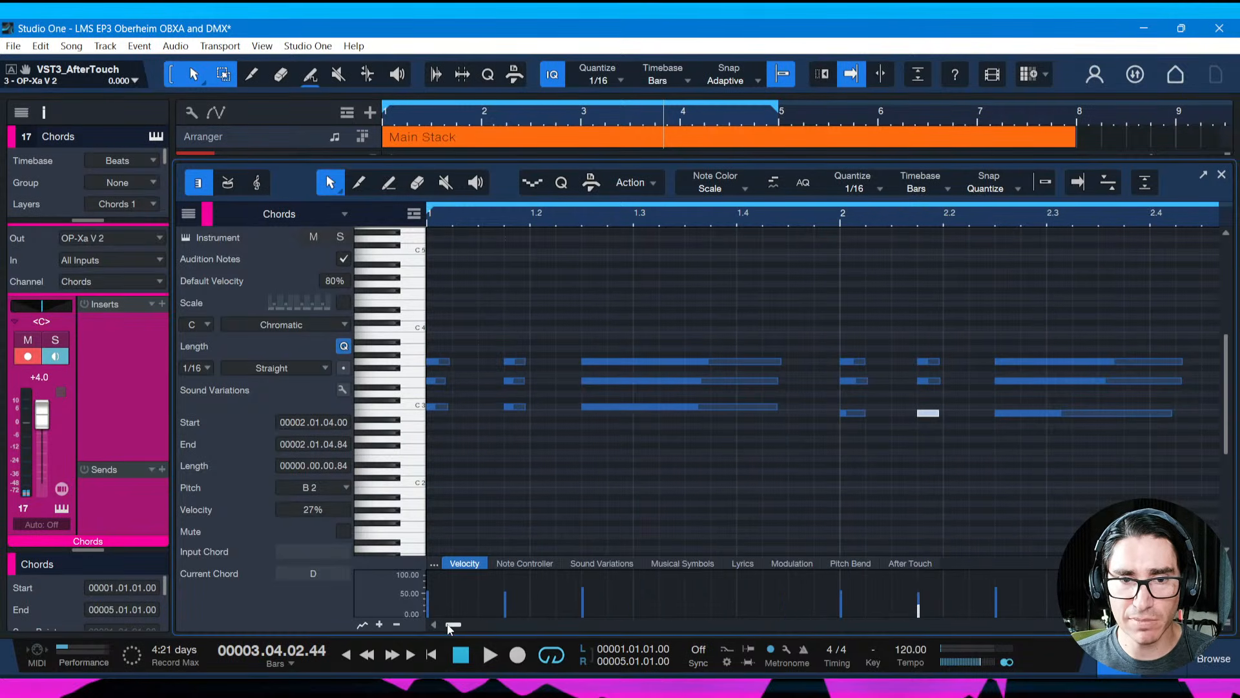
pyautogui.click(445, 382)
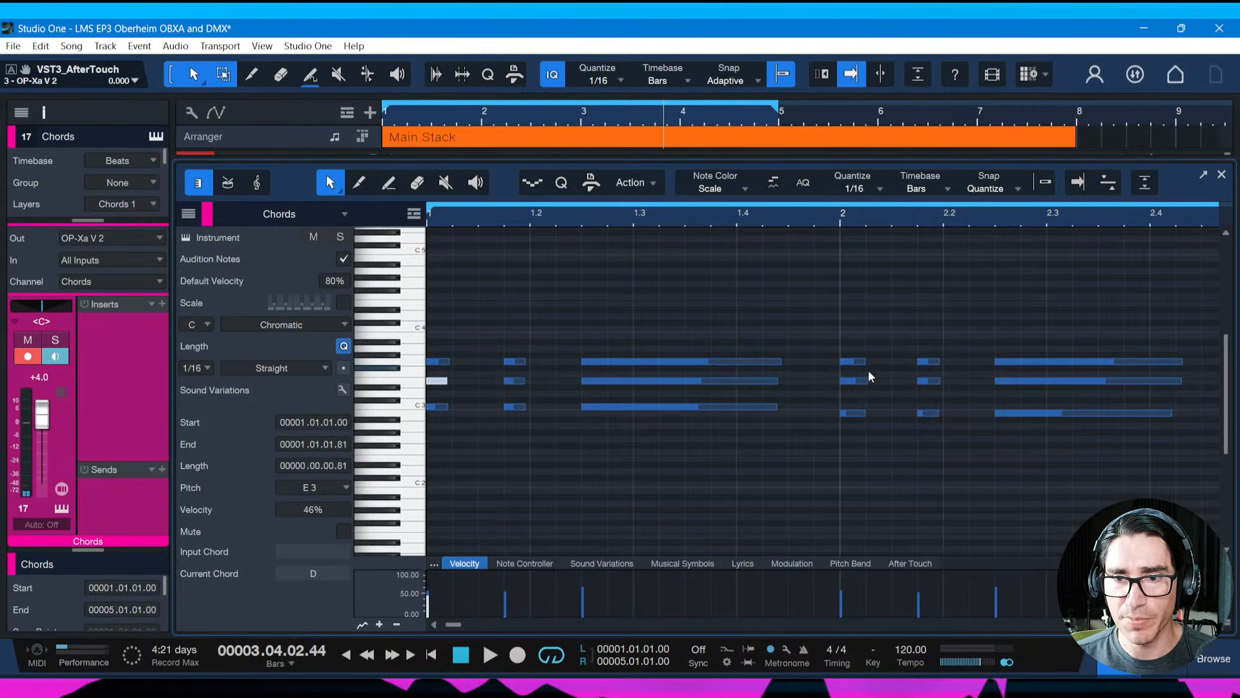
pyautogui.moveTo(460, 625); pyautogui.dragTo(470, 624)
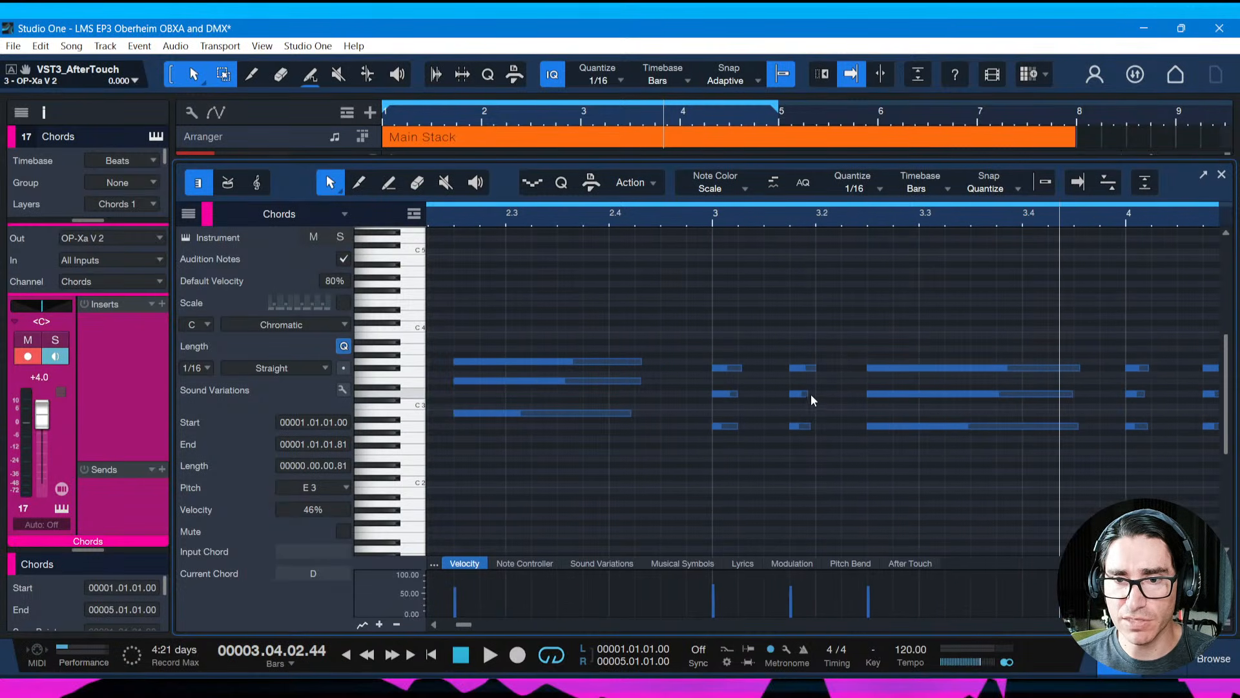
pyautogui.click(809, 426)
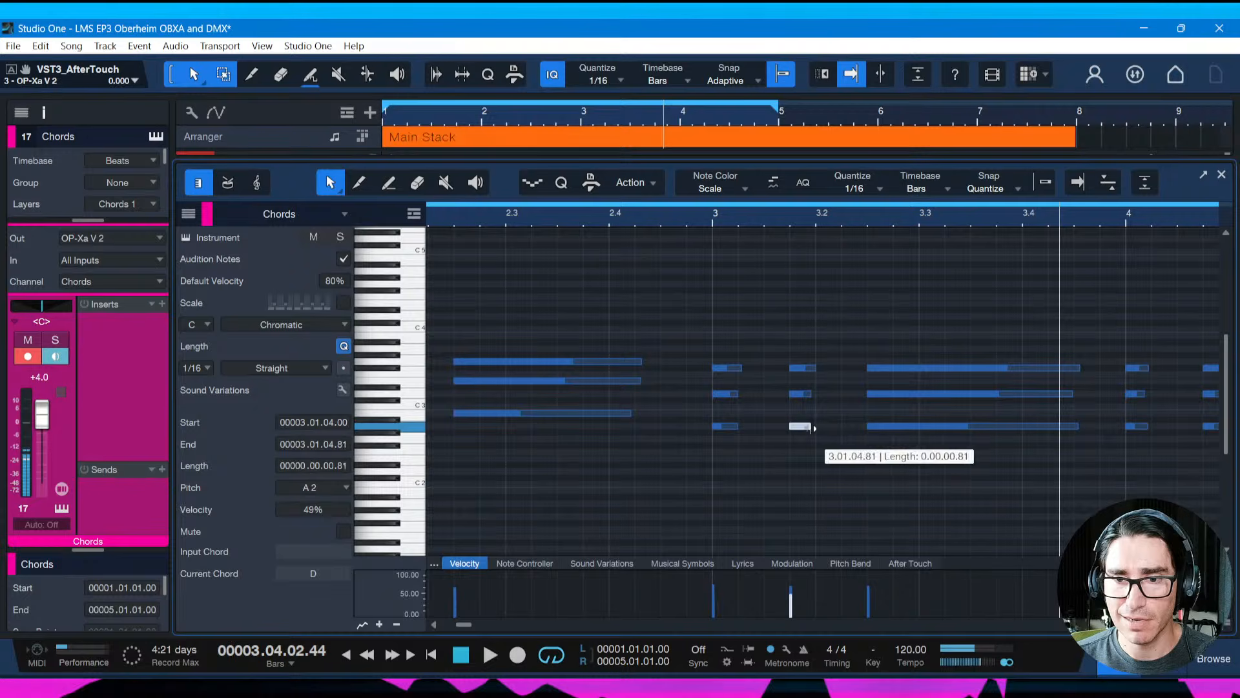
pyautogui.moveTo(813, 428); pyautogui.dragTo(813, 428)
pyautogui.moveTo(941, 223); pyautogui.dragTo(498, 227)
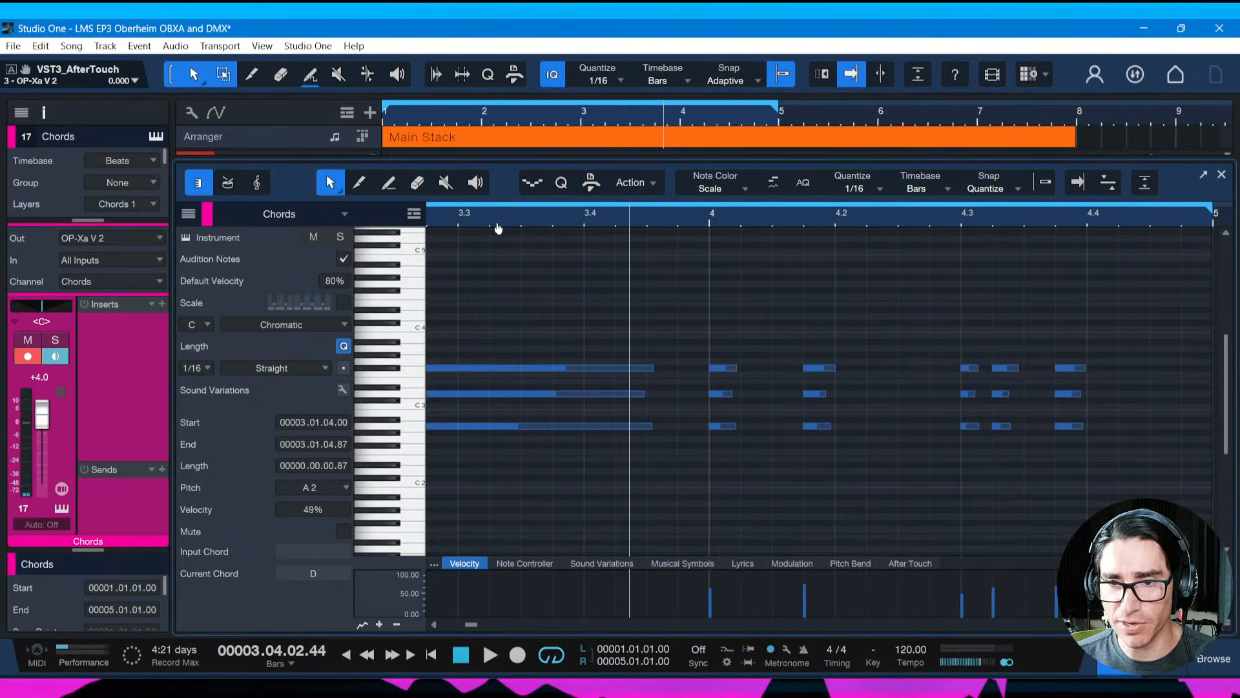
# Adjust the D3 note lengths in bar 4, making the note at 4.1.4 0.0.0.94 long and the one at 4.3.4 0.0.0.84
pyautogui.moveTo(827, 397); pyautogui.dragTo(834, 398)
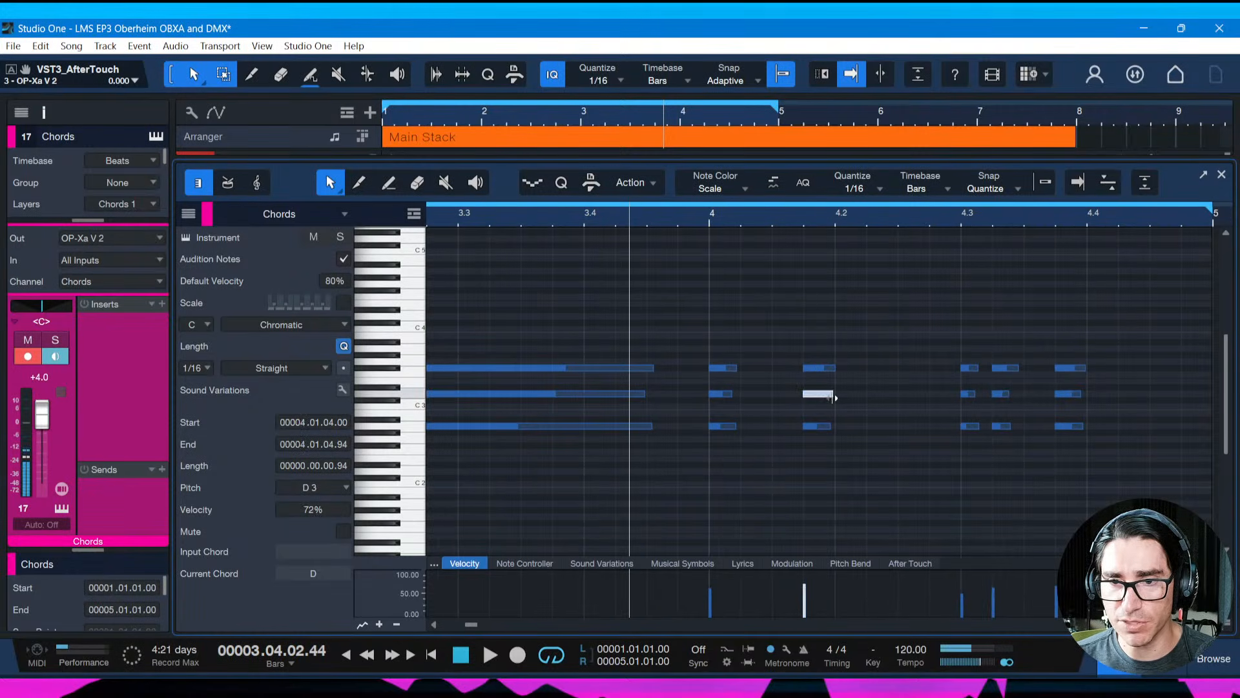
pyautogui.click(730, 395)
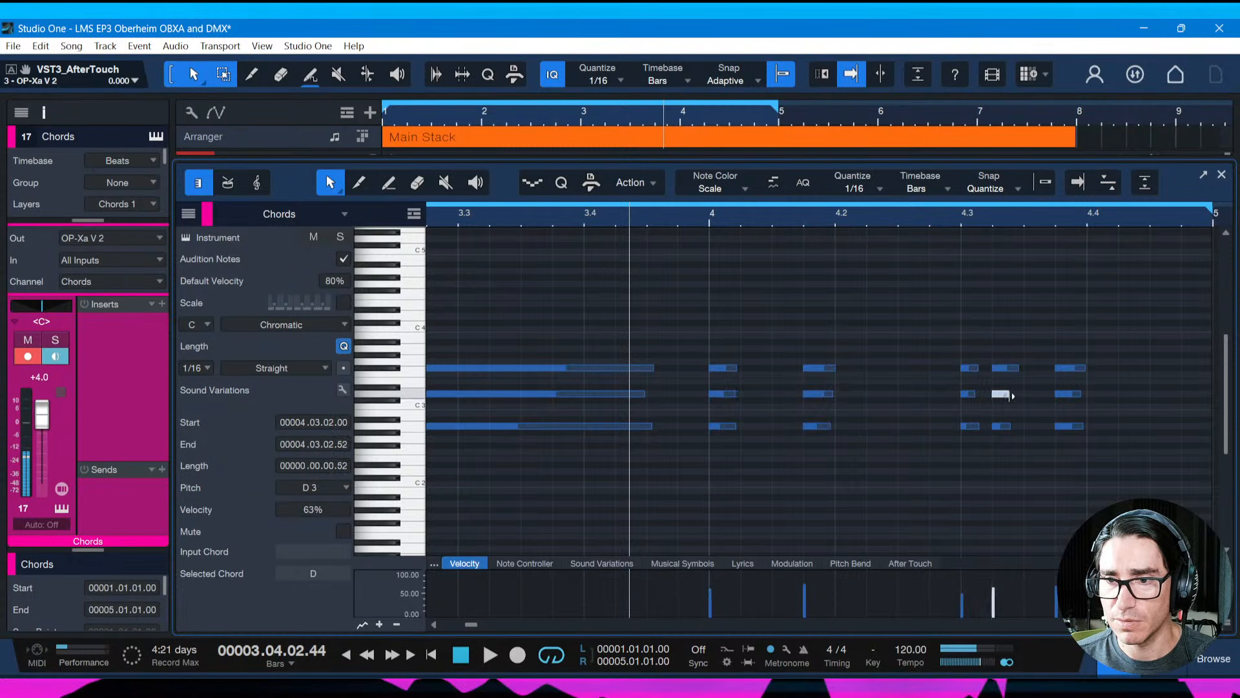
pyautogui.moveTo(1018, 368); pyautogui.dragTo(1015, 372)
pyautogui.click(1084, 394)
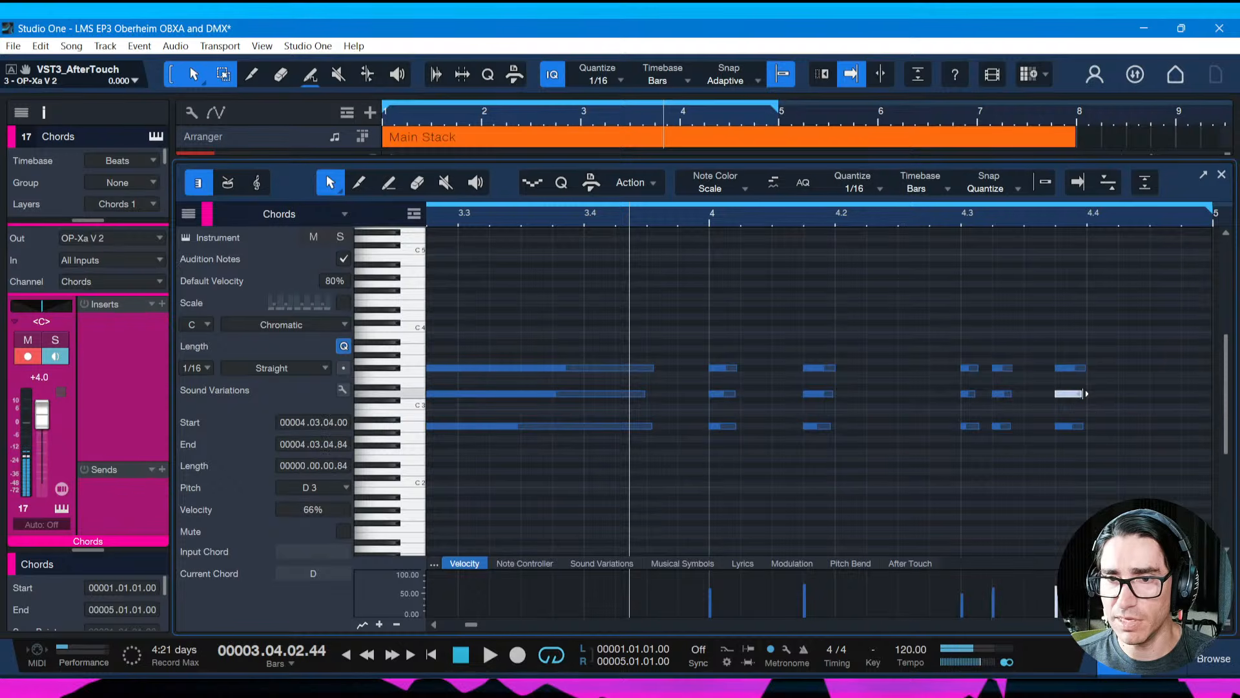
# Turn editor snapping back on and save the song after playing back the edited chords
pyautogui.moveTo(838, 223); pyautogui.dragTo(826, 194)
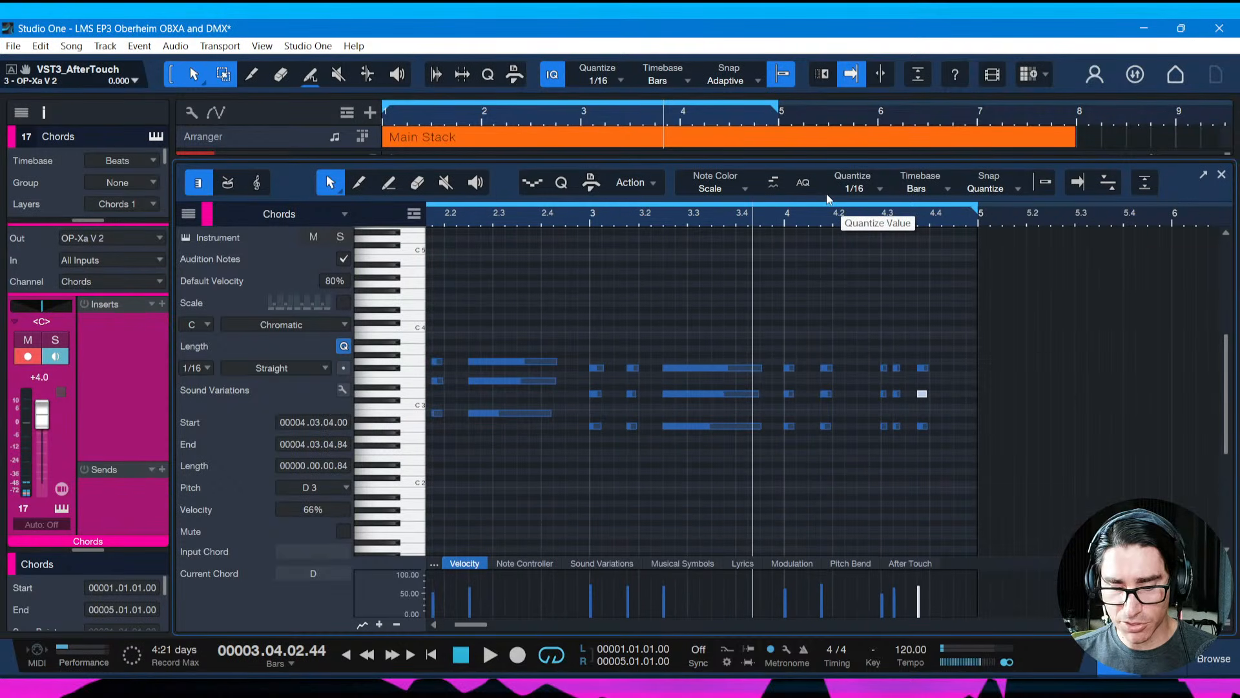
pyautogui.press('n')
pyautogui.press('space')
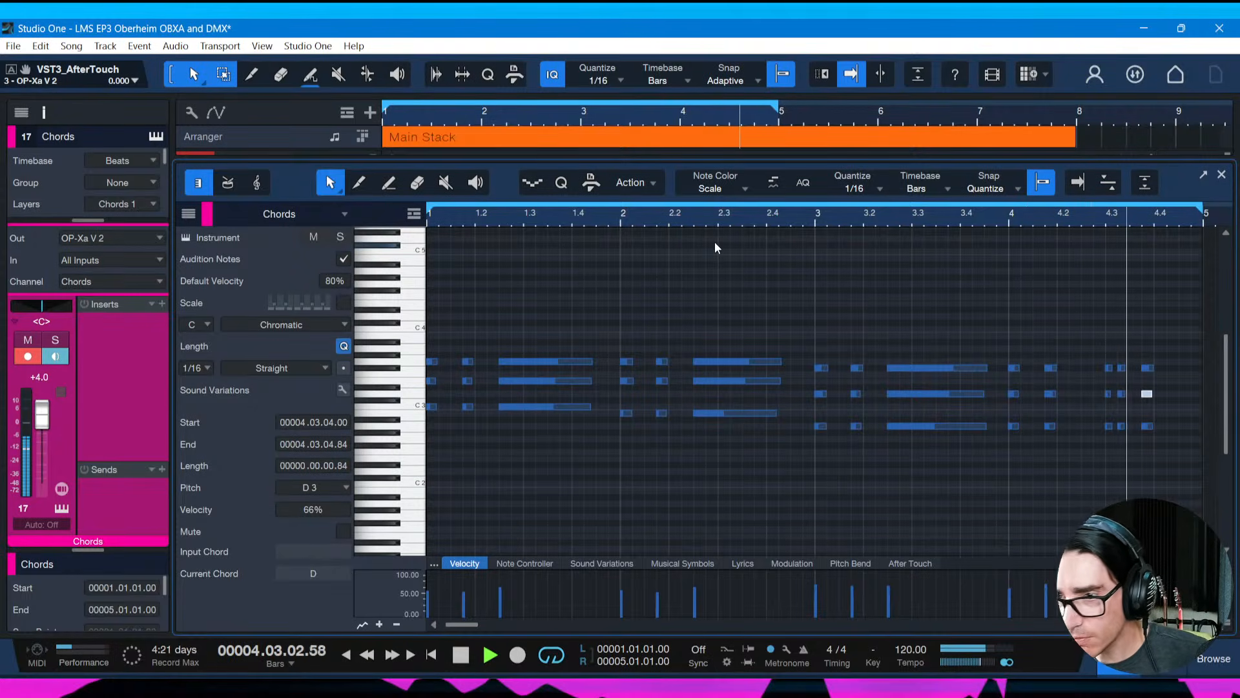
pyautogui.press('space')
pyautogui.hotkey('ctrl', 's')
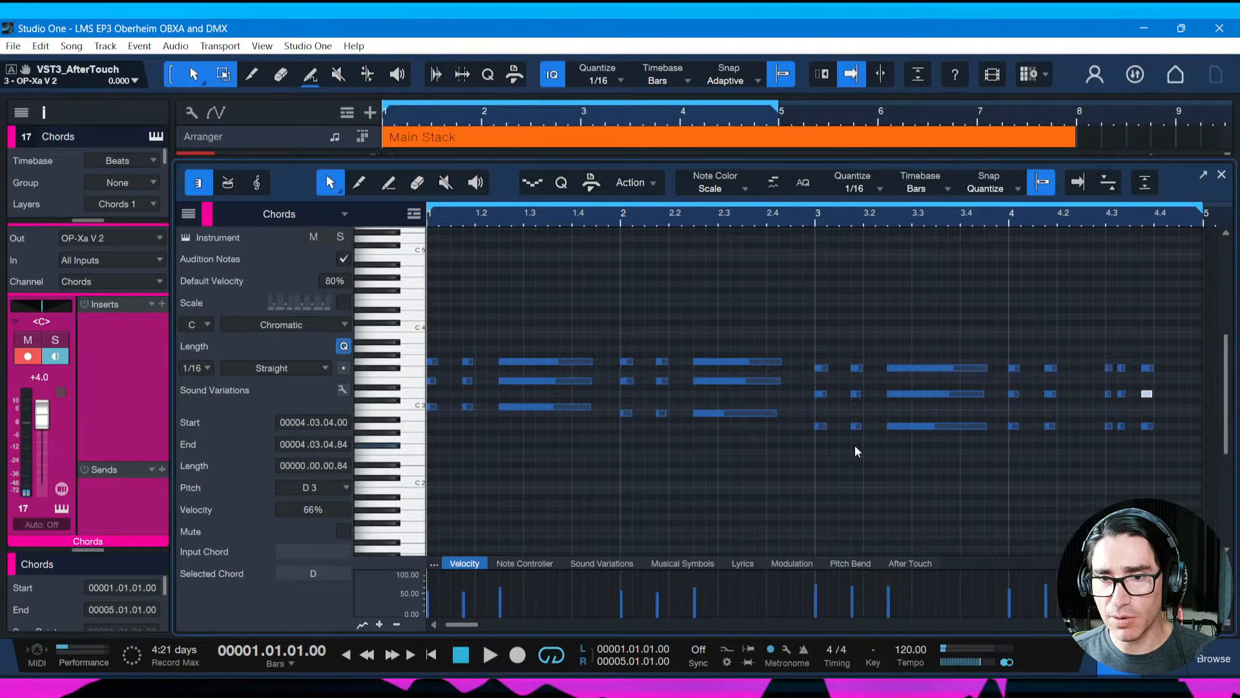
# Set the velocity of all notes in the Chords part to 80% and save the song
pyautogui.hotkey('ctrl', 'a')
pyautogui.rightClick(899, 367)
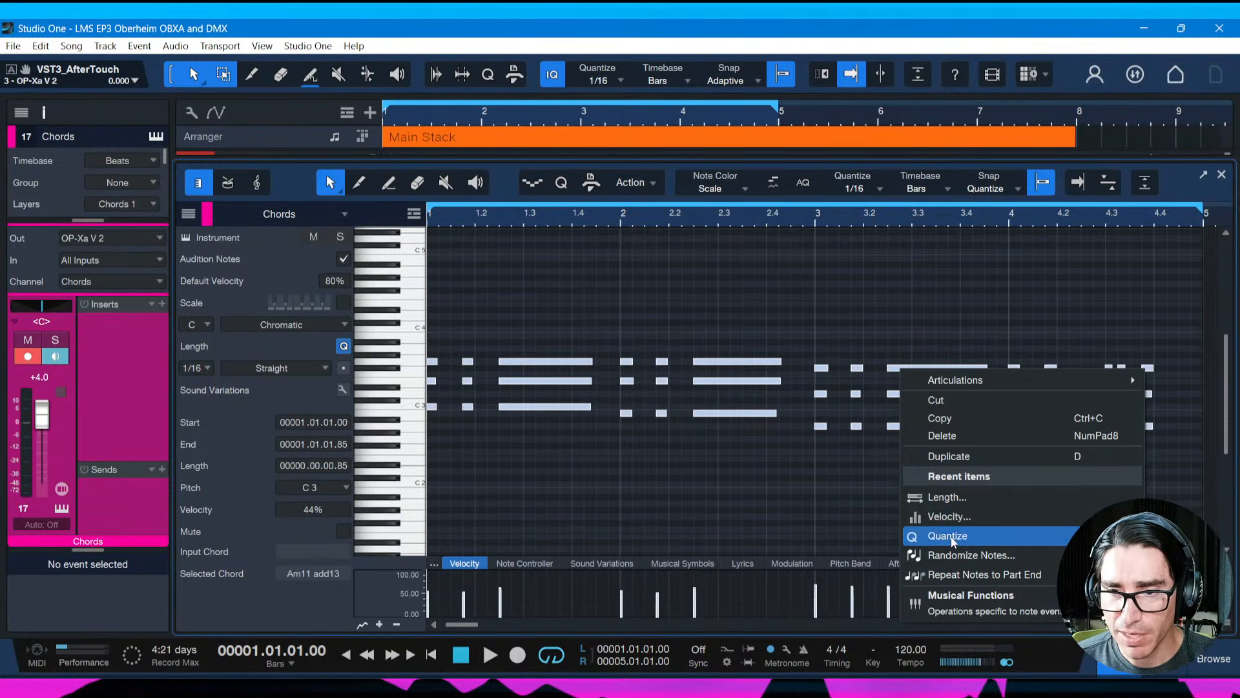
pyautogui.click(956, 517)
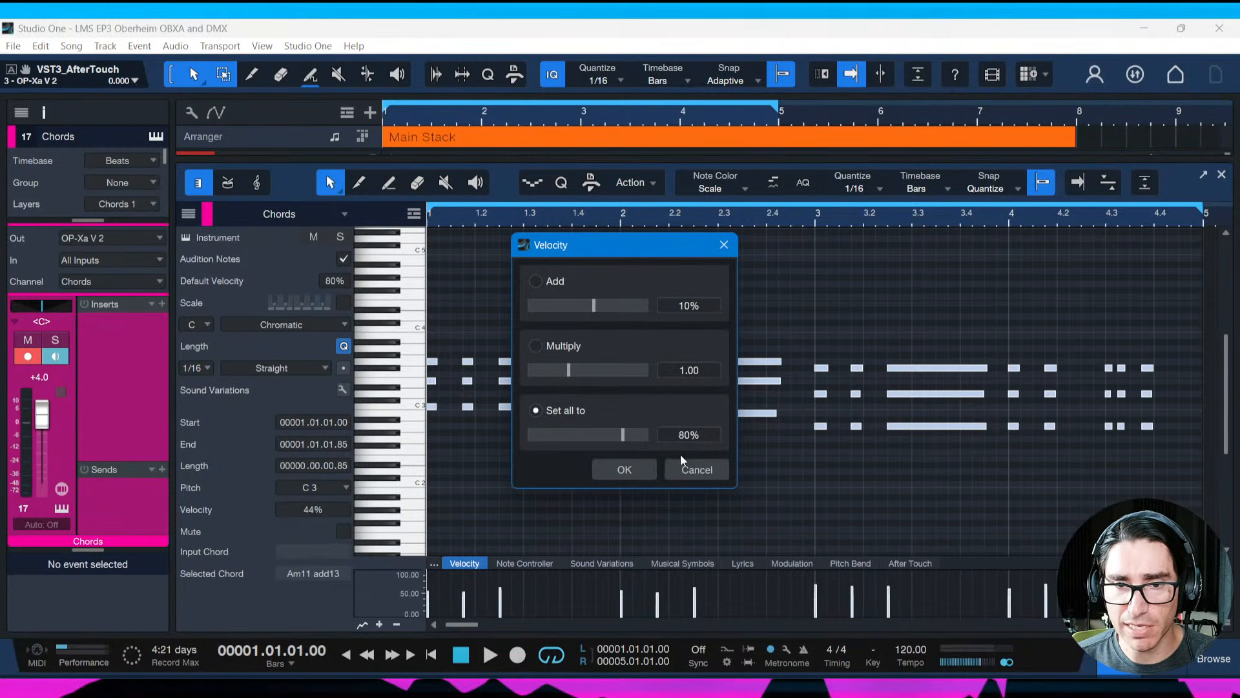
pyautogui.click(624, 470)
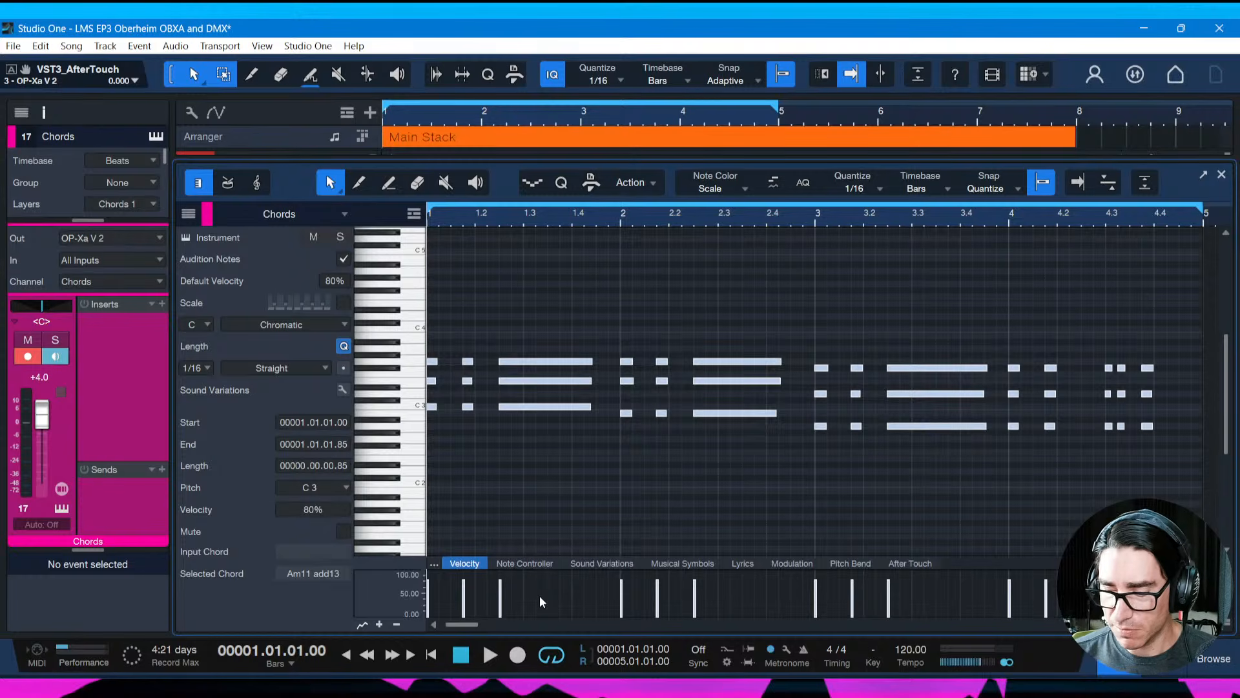
pyautogui.hotkey('ctrl', 's')
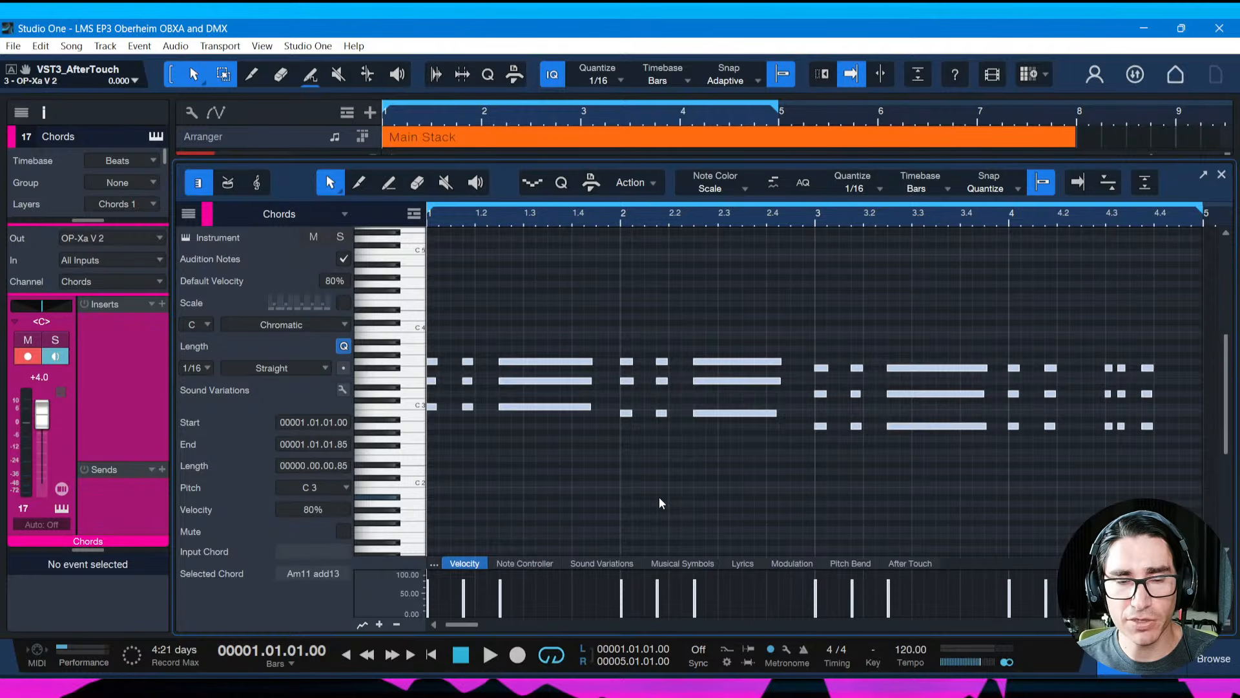
# Lower the Chords channel volume to -0.9 dB during playback and restart playback from the beginning
pyautogui.press('space')
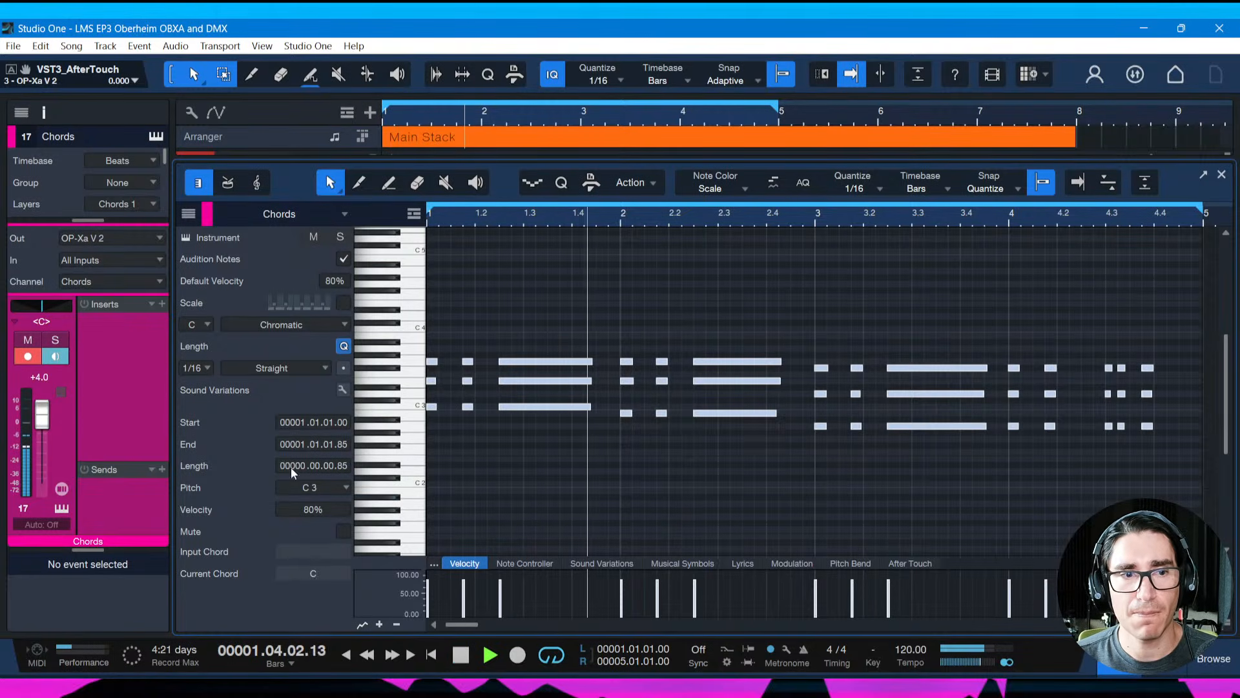
pyautogui.moveTo(42, 415); pyautogui.dragTo(42, 437)
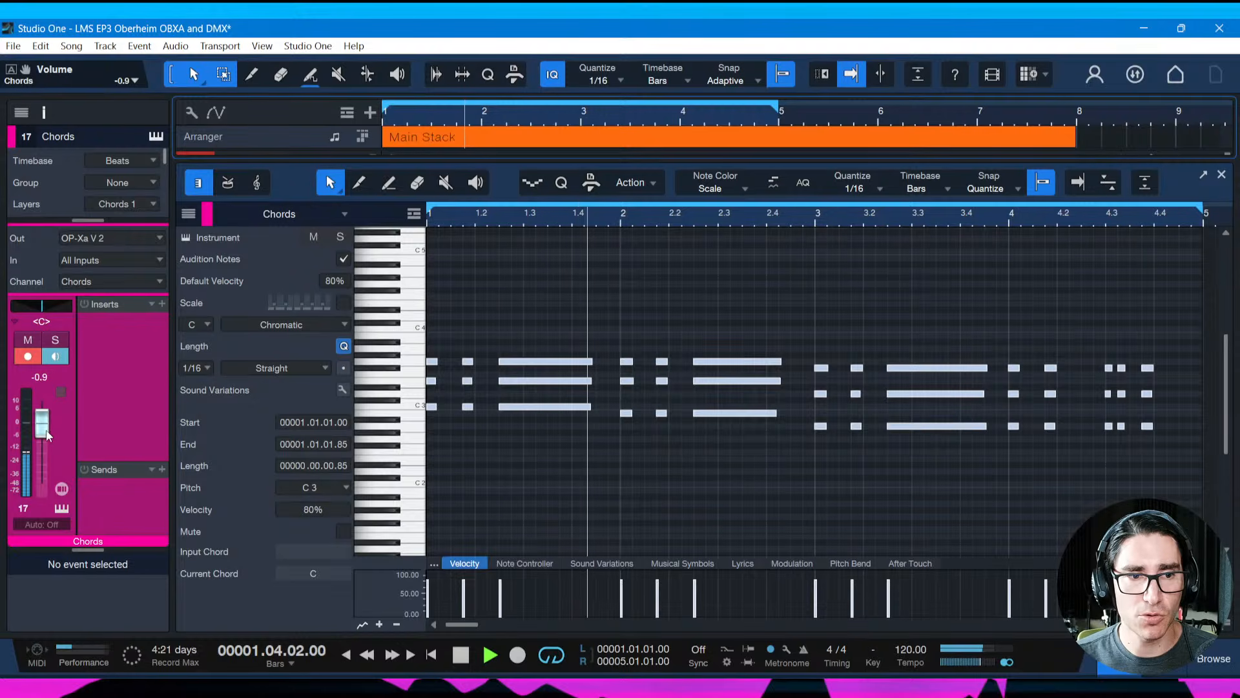
pyautogui.press('space')
pyautogui.press('space')
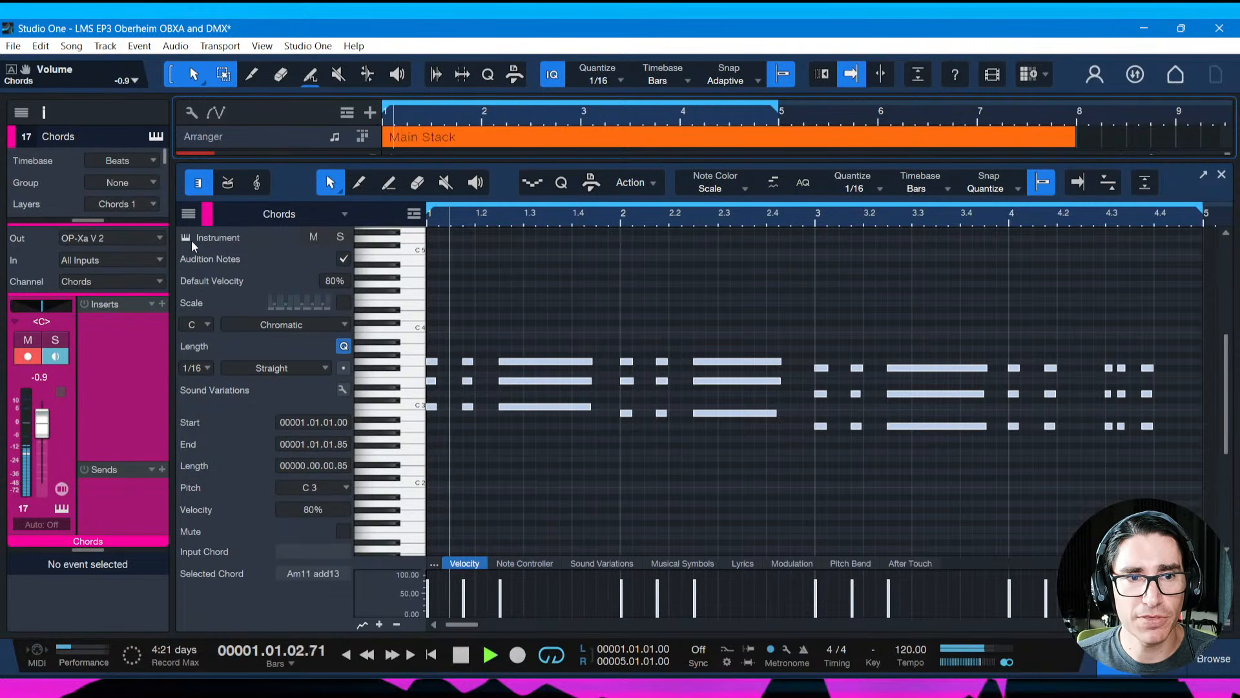
# Open the Chords track's OP-Xa V effects section and switch off Effect 2 (Delay) and Effect 3 (Chorus)
pyautogui.click(188, 239)
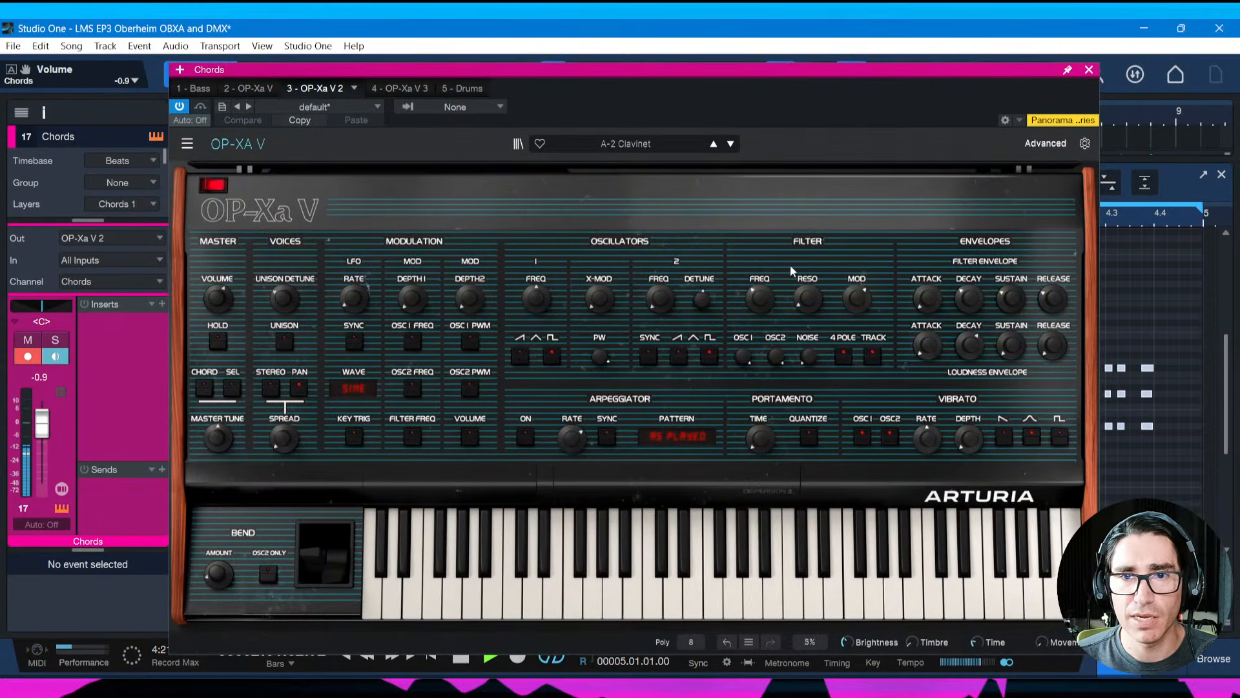
pyautogui.click(1043, 145)
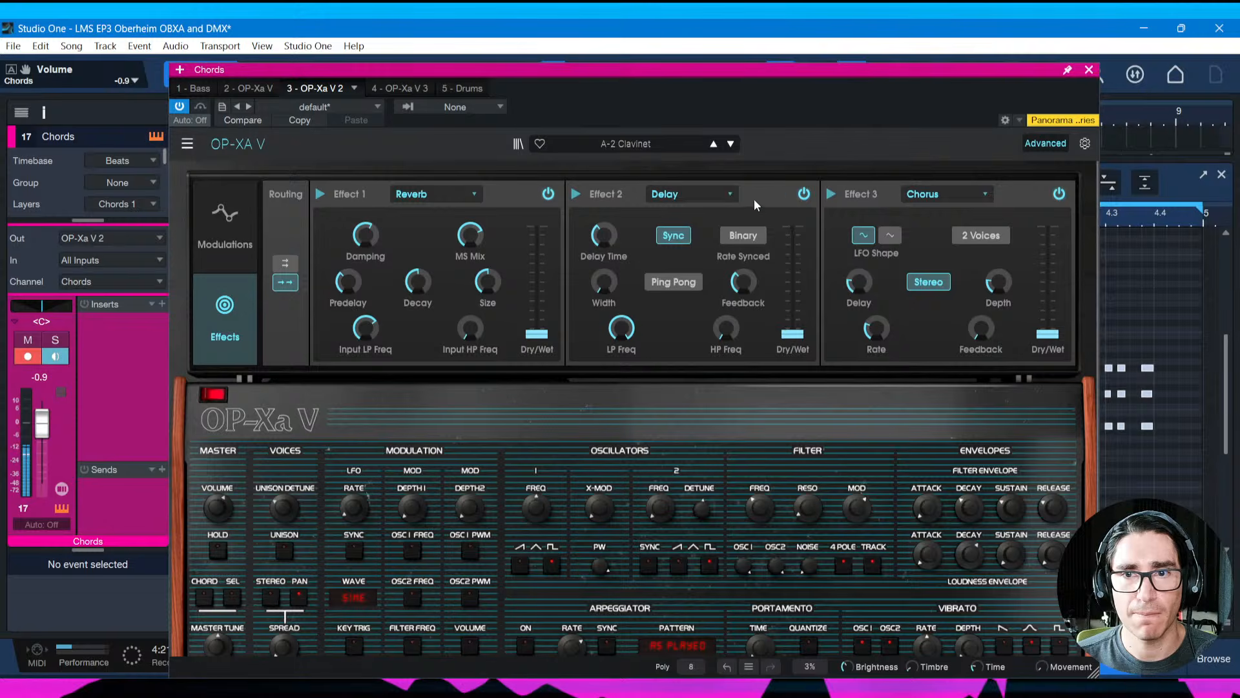
pyautogui.click(804, 194)
pyautogui.click(1060, 194)
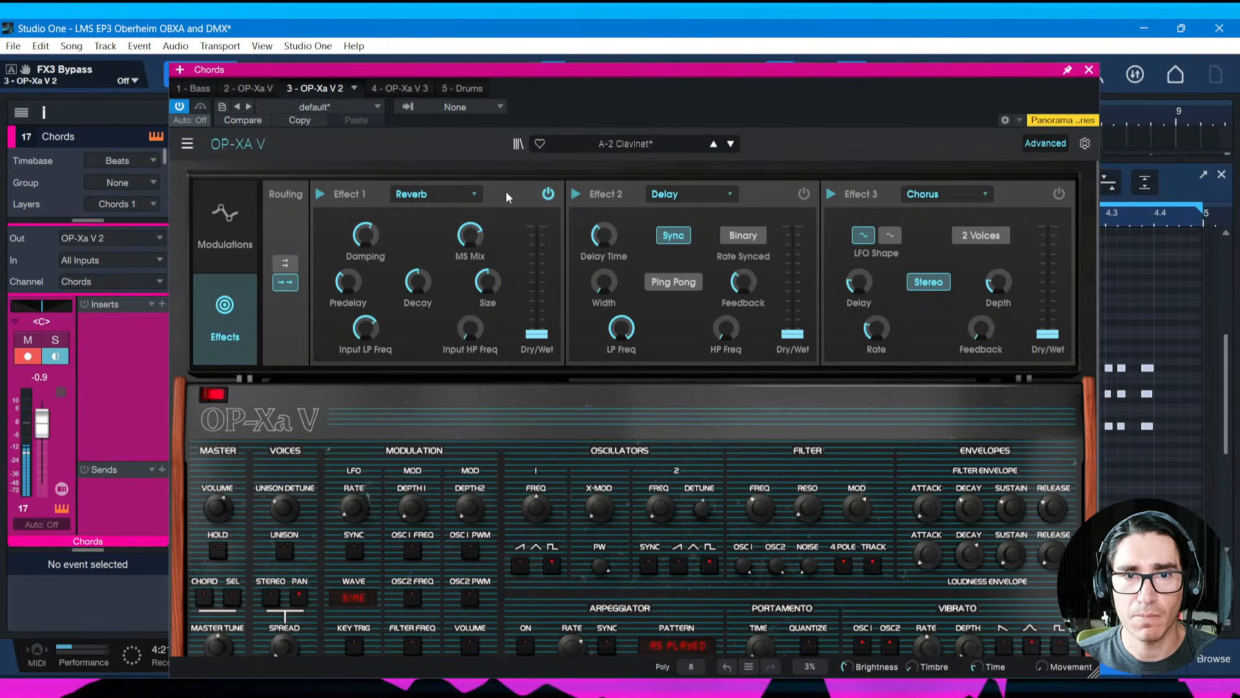
# Change Effect 1 from Reverb to Chorus and raise its dry/wet mix to 0.416
pyautogui.click(467, 195)
pyautogui.click(423, 277)
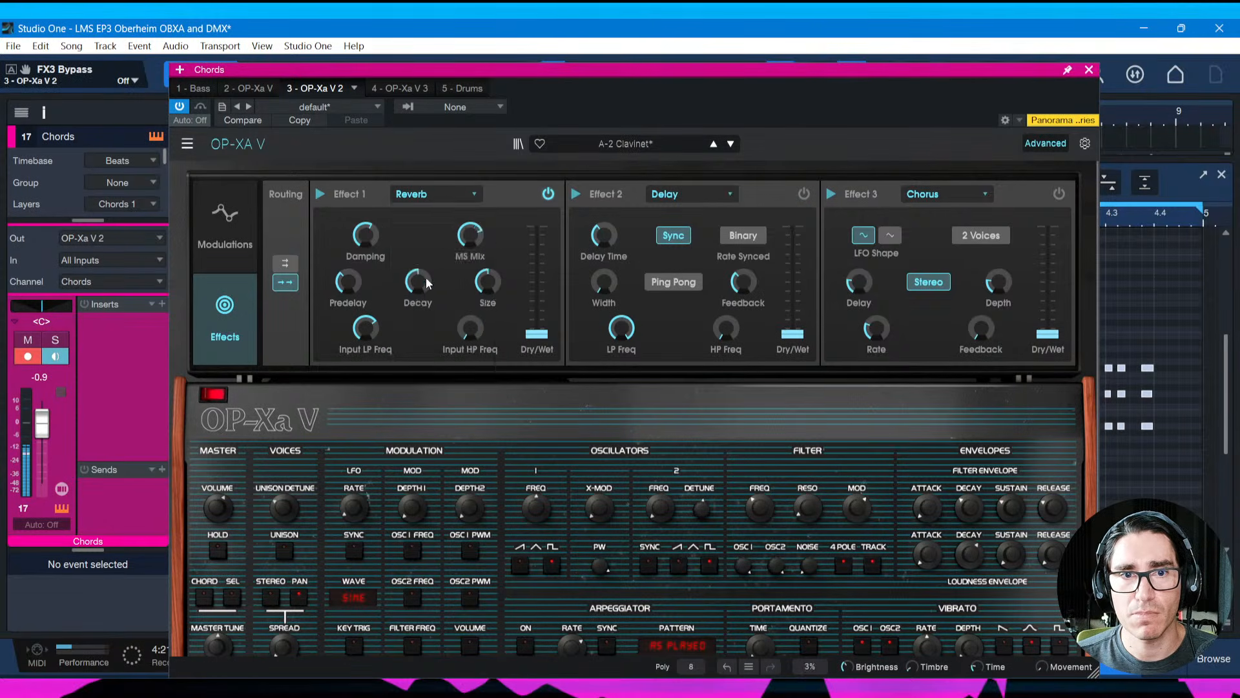
pyautogui.moveTo(536, 333); pyautogui.dragTo(536, 291)
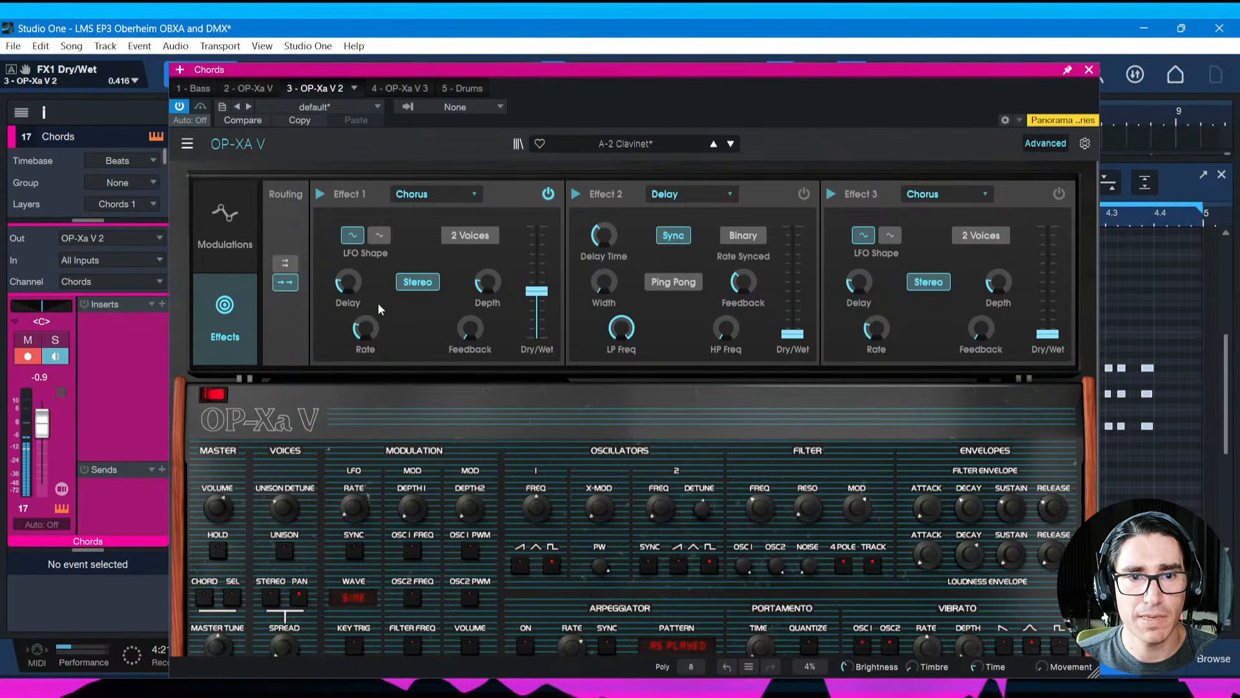
# Adjust Effect 1's chorus rate to about 0.86 Hz, depth to 1.12 ms and delay to about 5.85 ms, with low feedback
pyautogui.moveTo(368, 322); pyautogui.dragTo(368, 321)
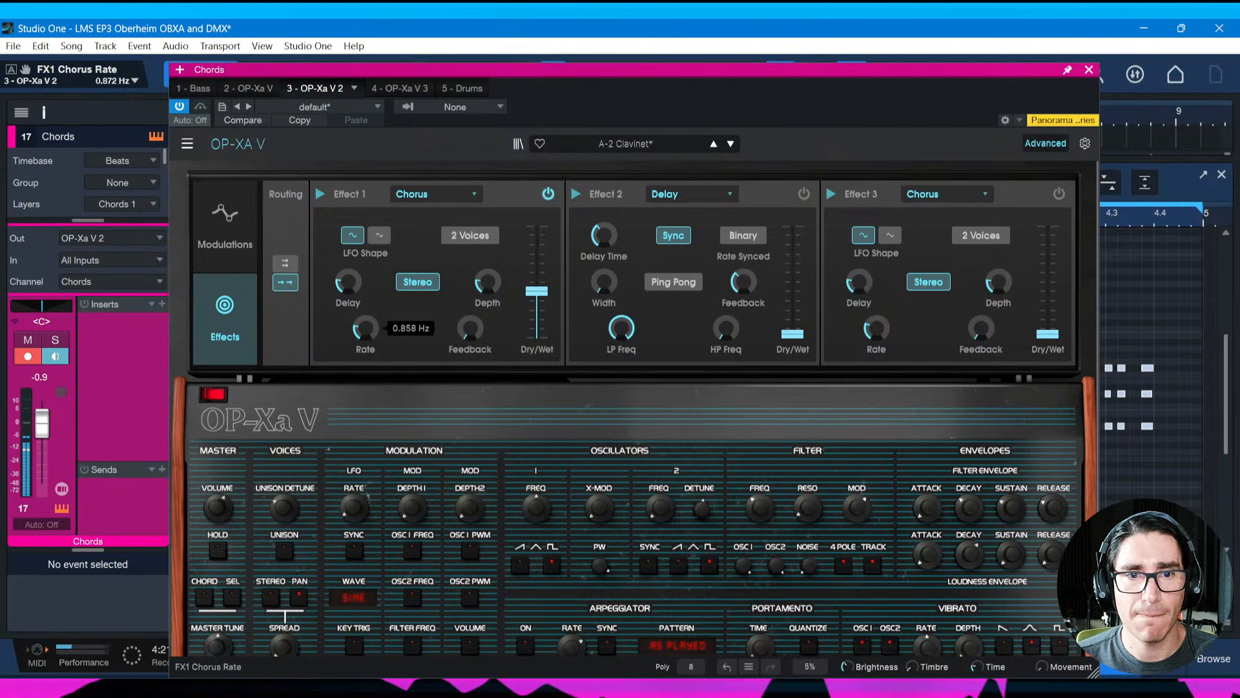
pyautogui.moveTo(470, 328); pyautogui.dragTo(470, 326)
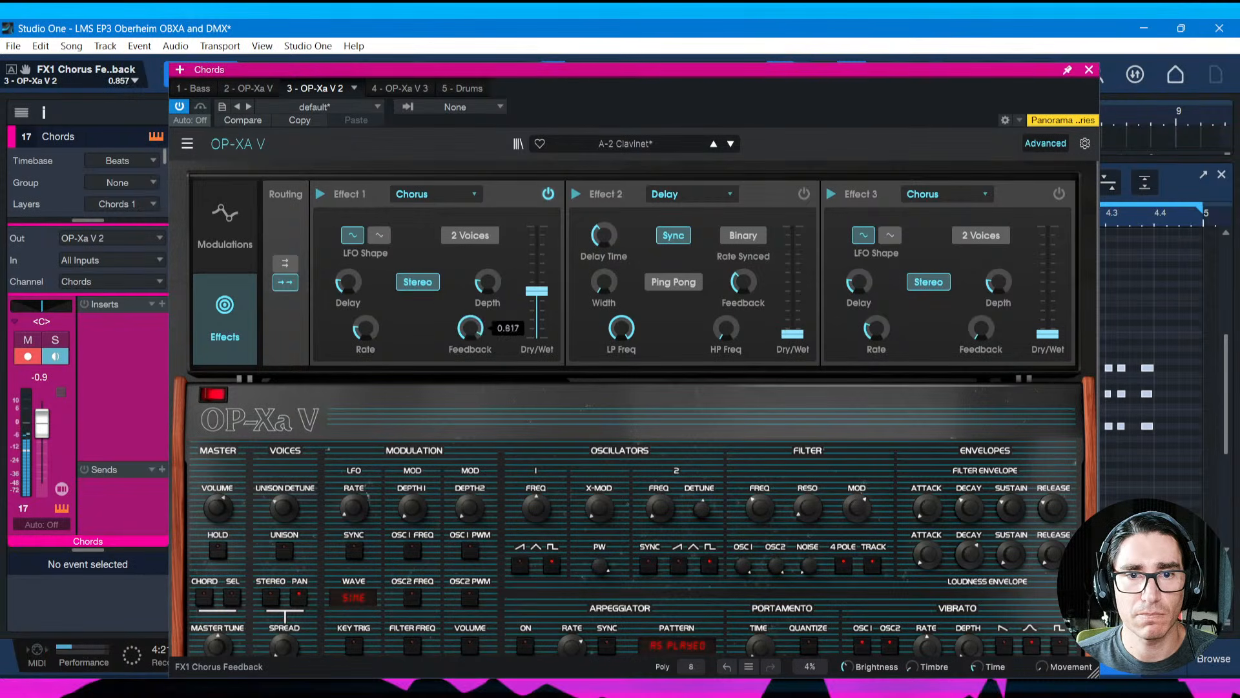
pyautogui.moveTo(488, 282); pyautogui.dragTo(488, 281)
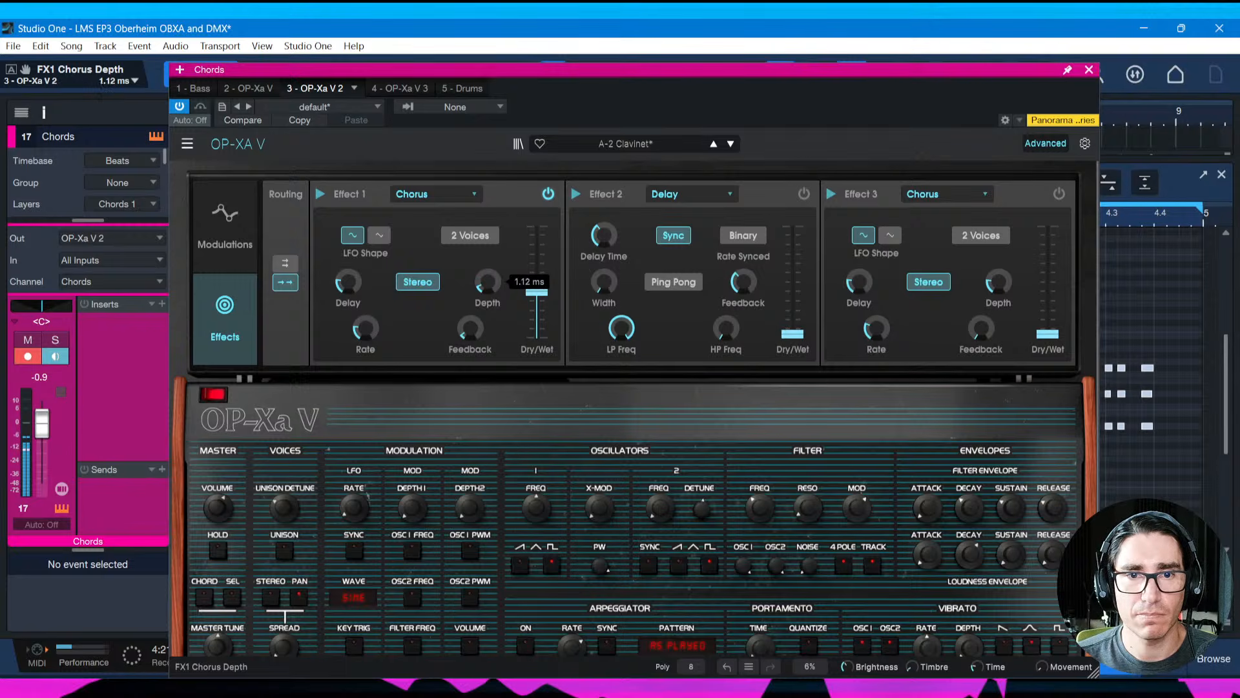
pyautogui.moveTo(347, 281); pyautogui.dragTo(347, 279)
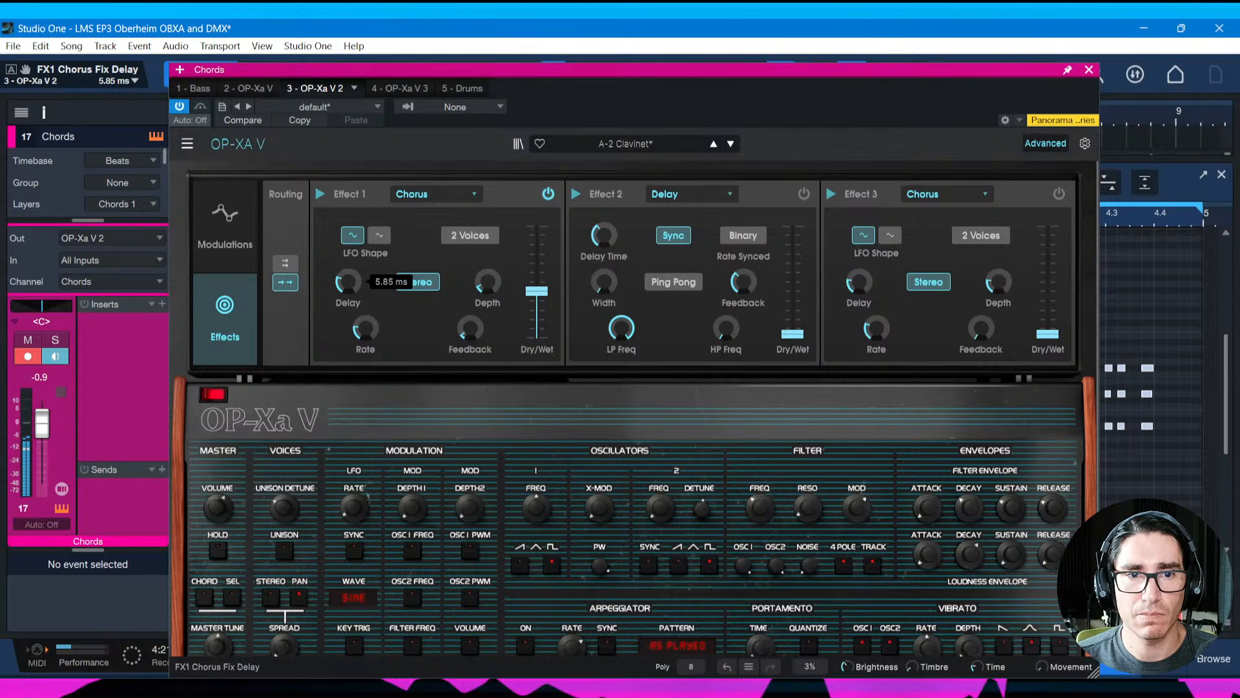
# Raise Effect 1's chorus dry/wet mix to 0.764, close the synth window and save the song
pyautogui.moveTo(536, 285); pyautogui.dragTo(535, 259)
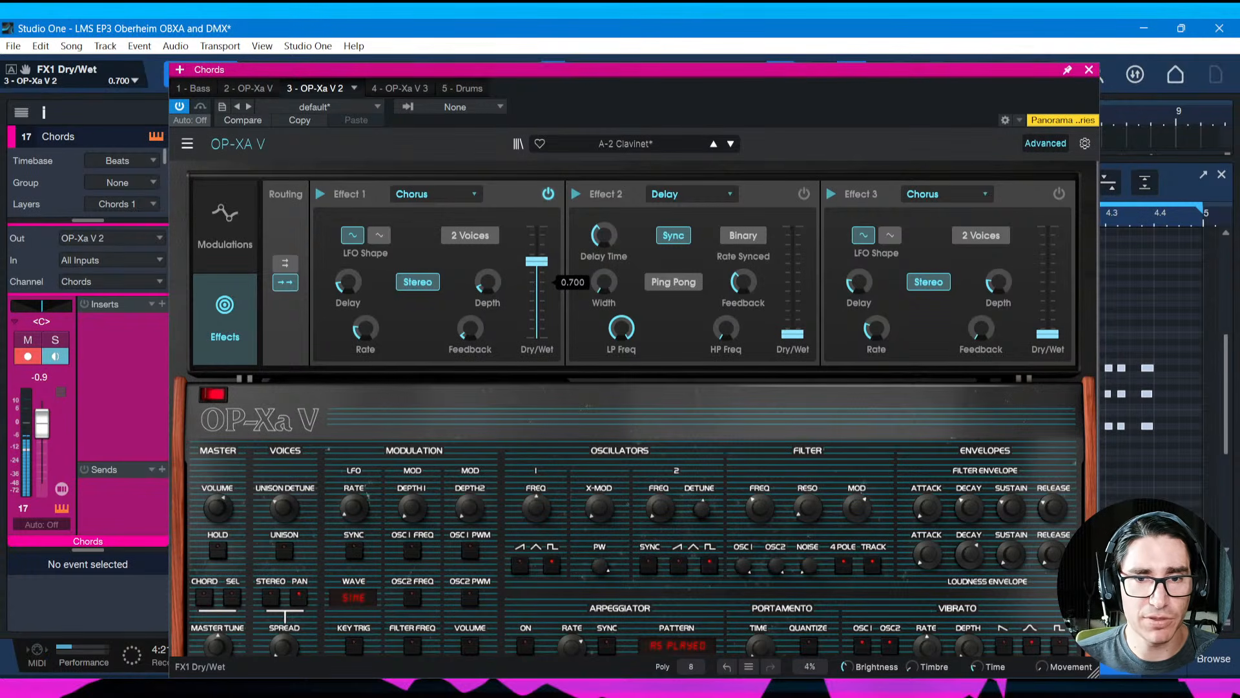
pyautogui.moveTo(536, 261); pyautogui.dragTo(536, 241)
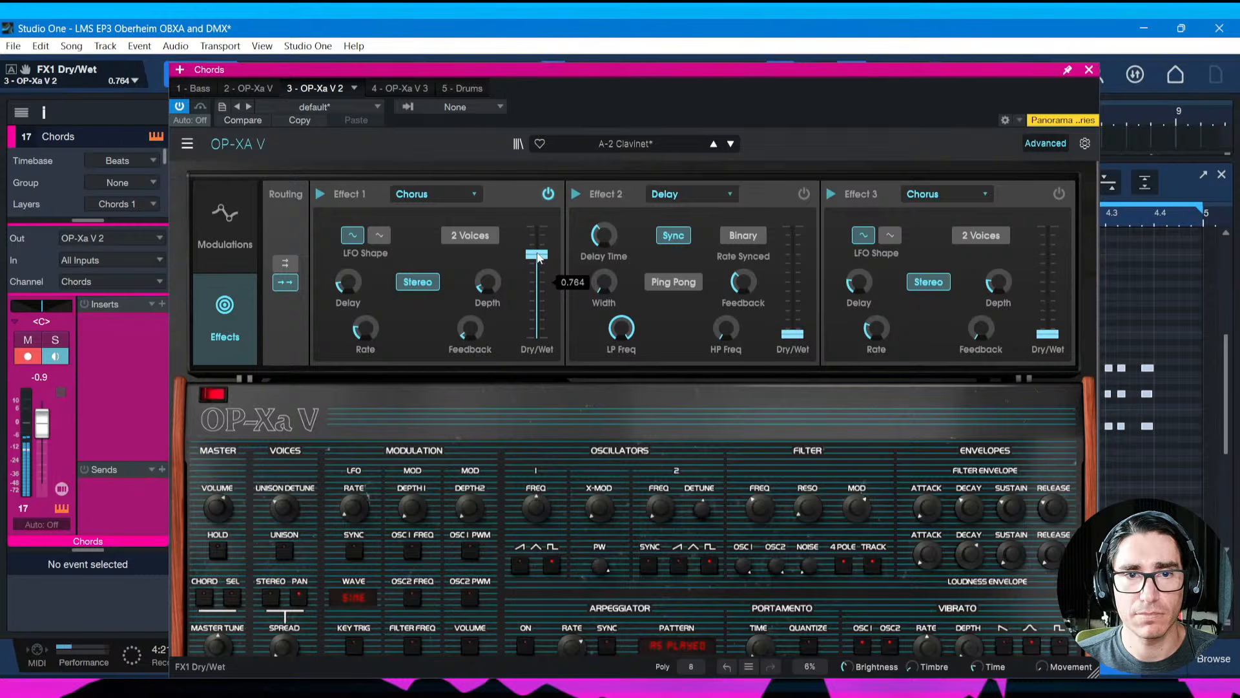
pyautogui.click(1089, 70)
pyautogui.hotkey('ctrl', 's')
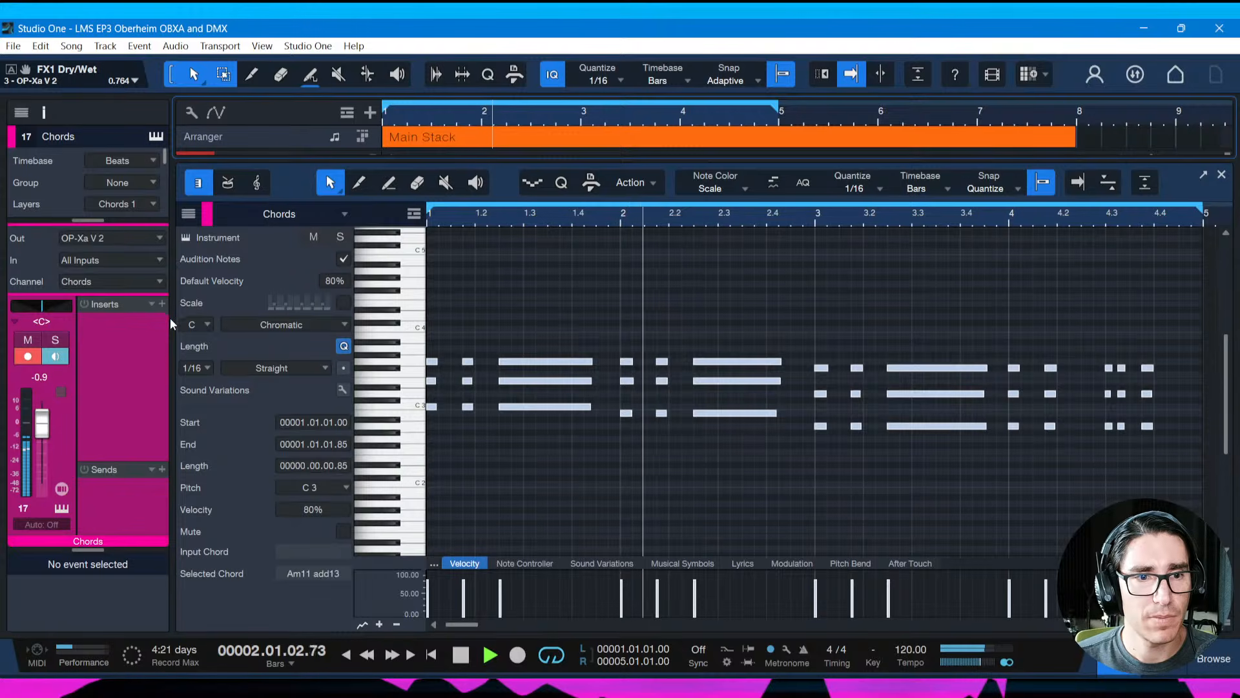
# Add a send from the Chords channel to Synth Verb at a level of -12.5 dB and save the song
pyautogui.click(162, 469)
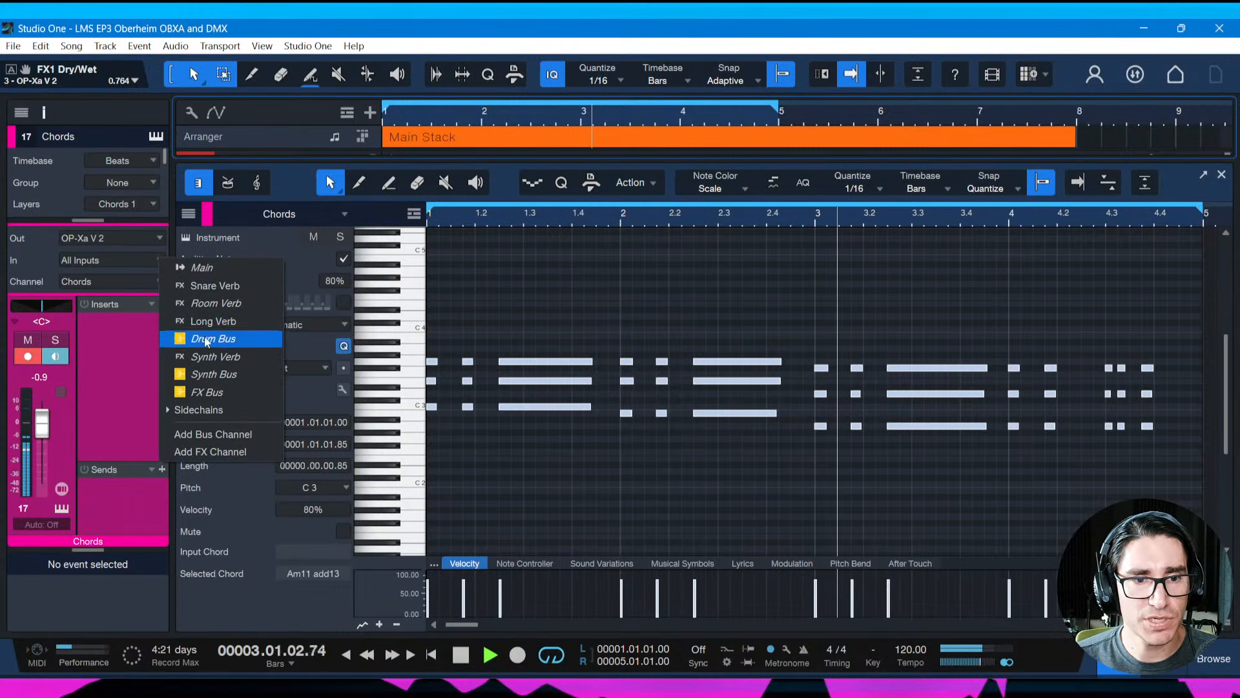
pyautogui.click(200, 356)
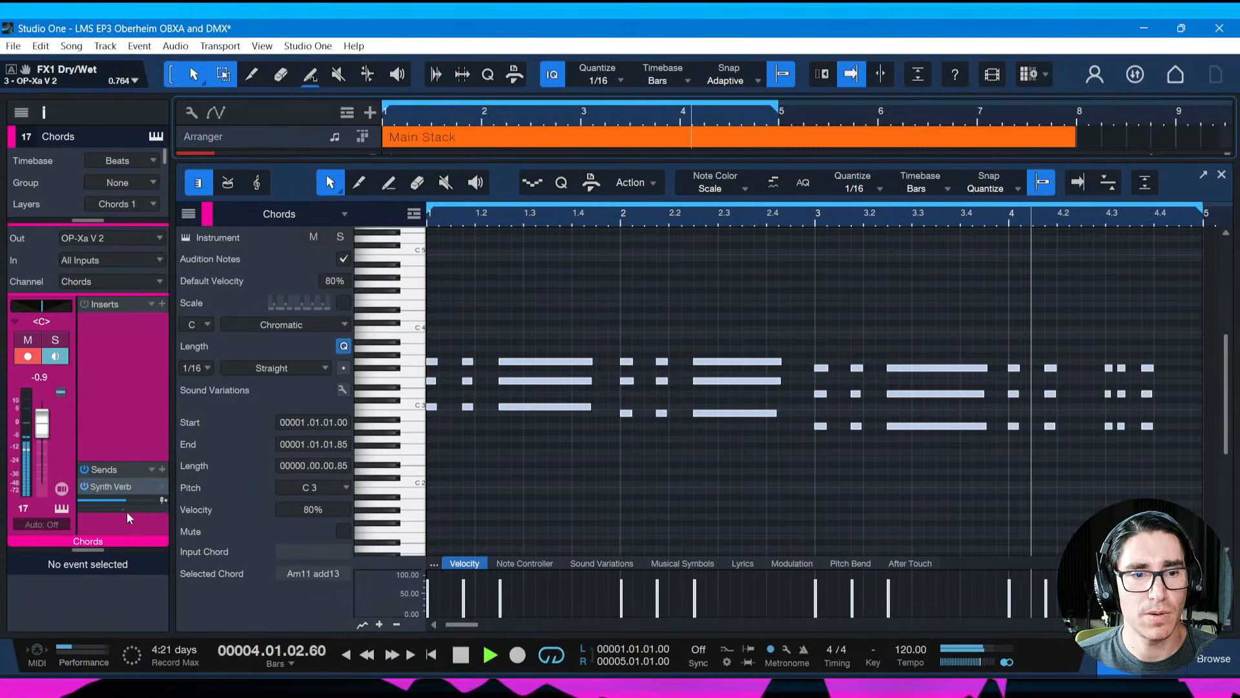
pyautogui.moveTo(124, 501); pyautogui.dragTo(114, 502)
pyautogui.hotkey('ctrl', 's')
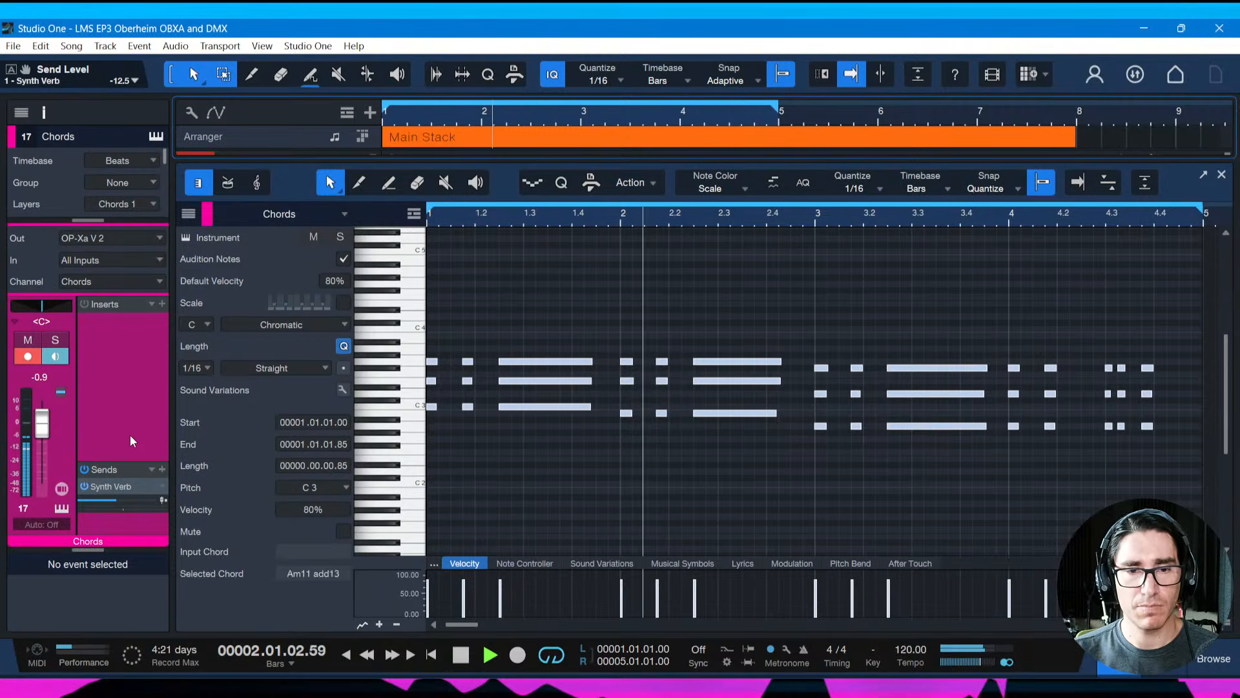
# Switch from the note editor to the mixing console, with the Chords track inspector shown beside it
pyautogui.press('F4')
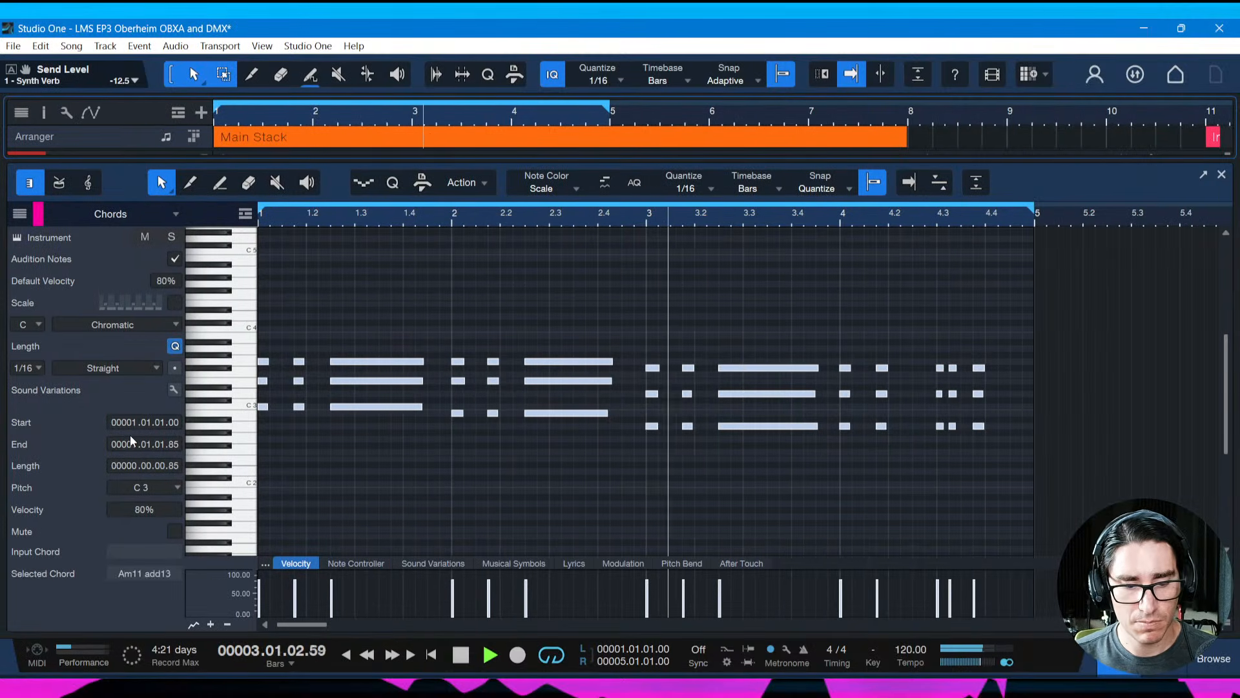
pyautogui.press('F3')
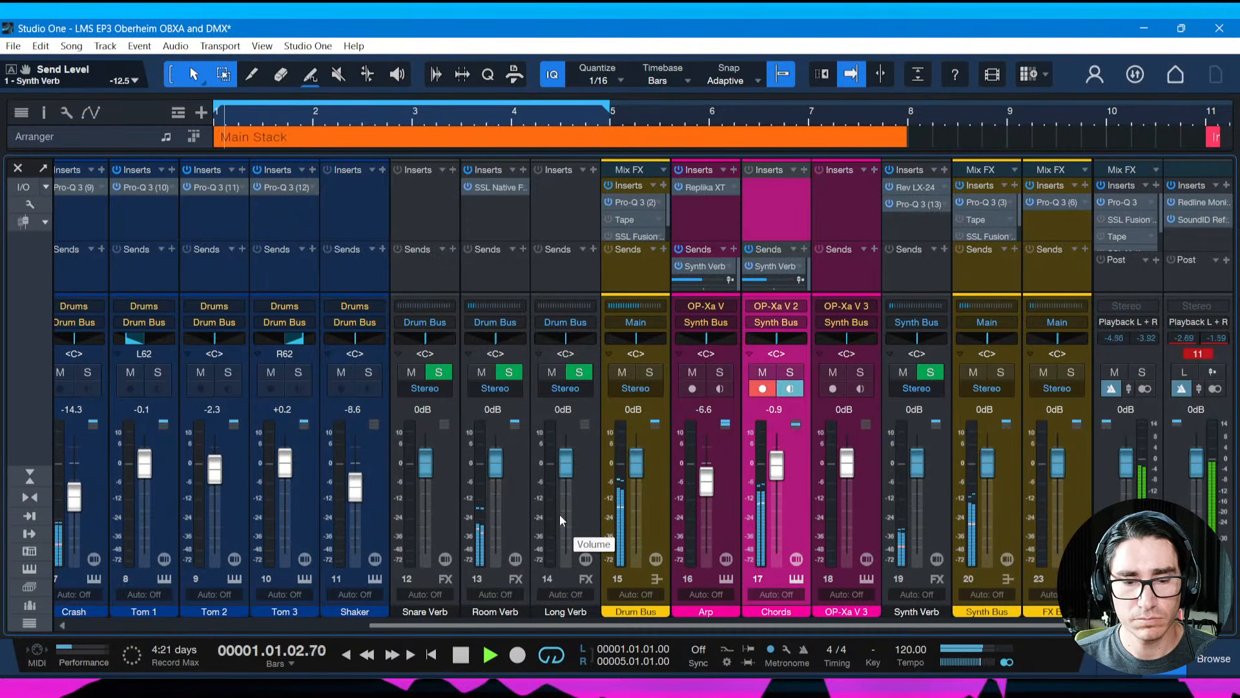
pyautogui.press('F3')
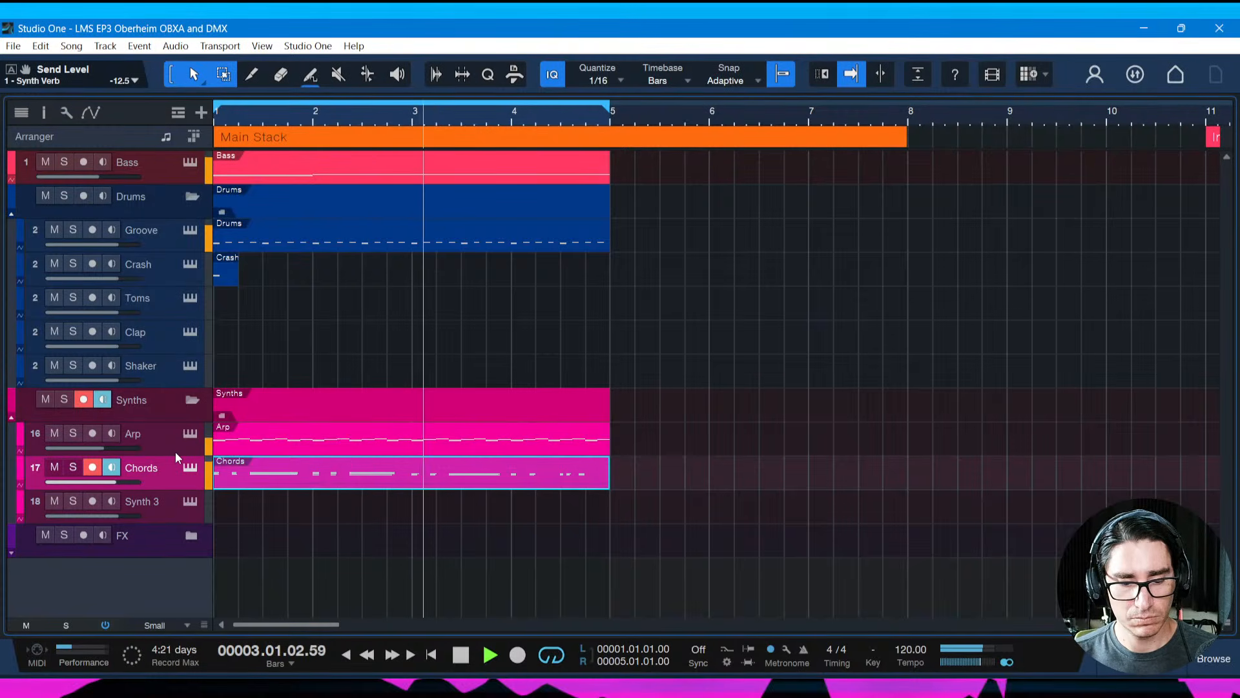
pyautogui.press('F4')
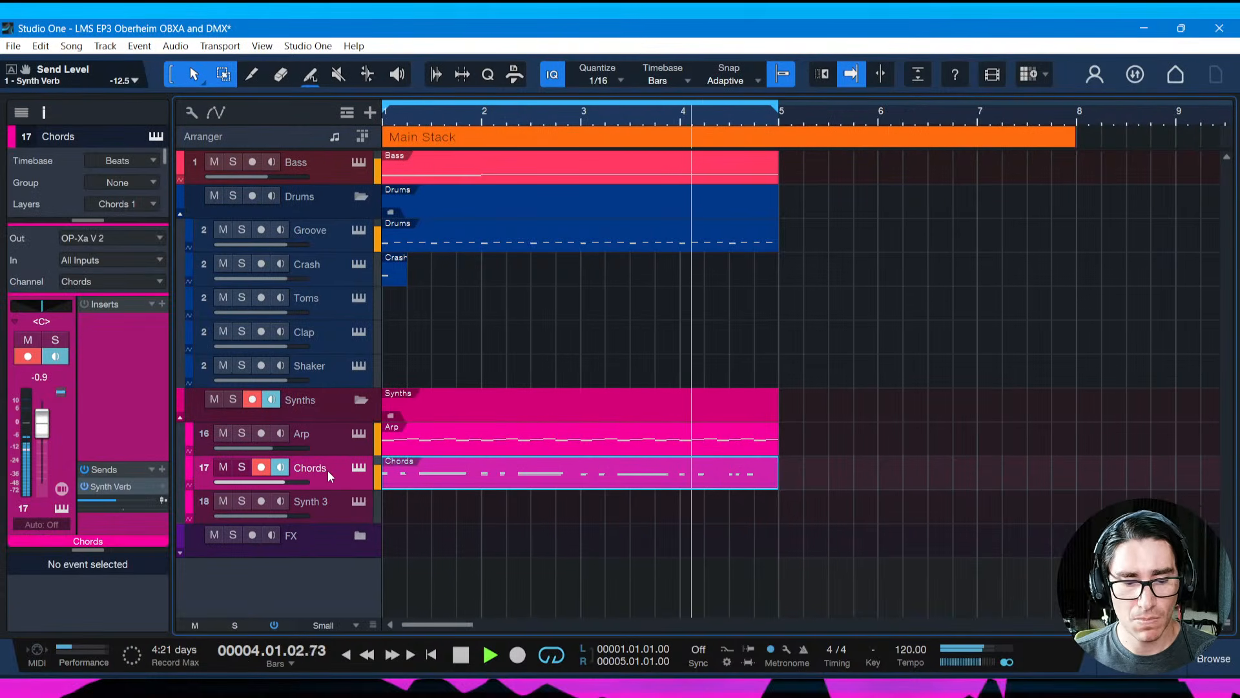
pyautogui.press('F3')
# Pull the Chords and Arp faders fully down, and rebalance them with Arp at -5.2 dB and Chords at -3.1 dB
pyautogui.moveTo(946, 478); pyautogui.dragTo(946, 555)
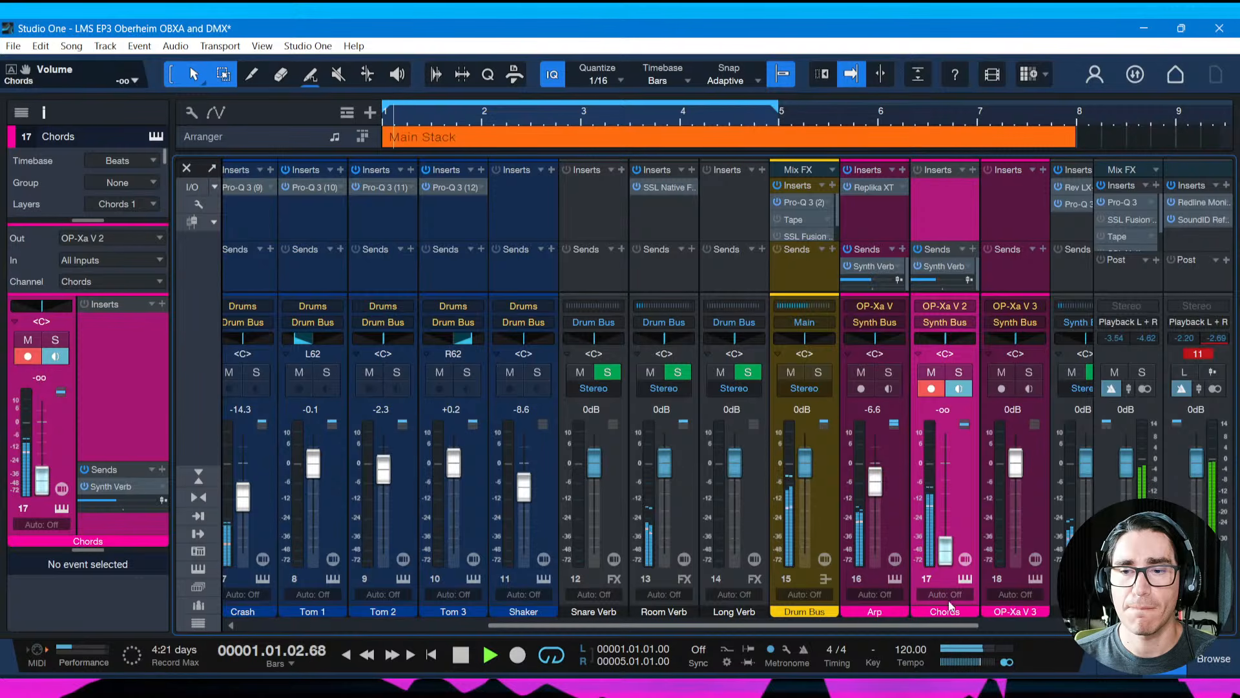
pyautogui.moveTo(877, 489); pyautogui.dragTo(877, 562)
pyautogui.moveTo(905, 625); pyautogui.dragTo(947, 626)
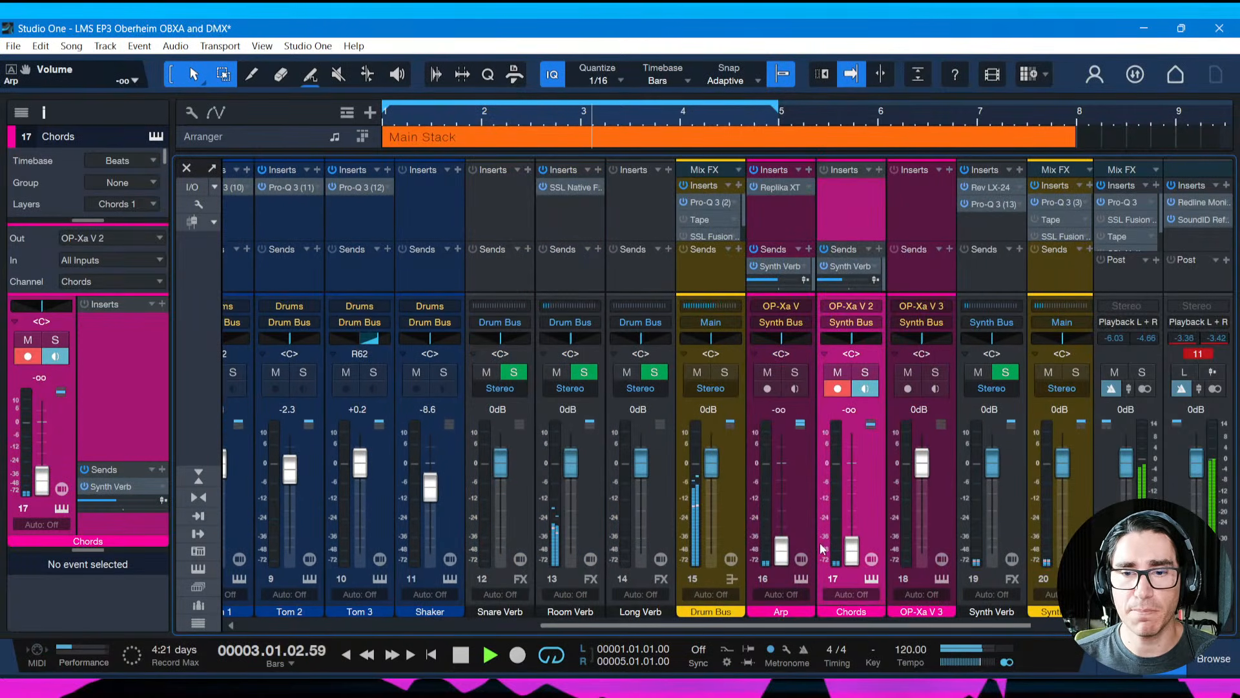
pyautogui.moveTo(781, 550); pyautogui.dragTo(782, 485)
pyautogui.moveTo(851, 549); pyautogui.dragTo(849, 469)
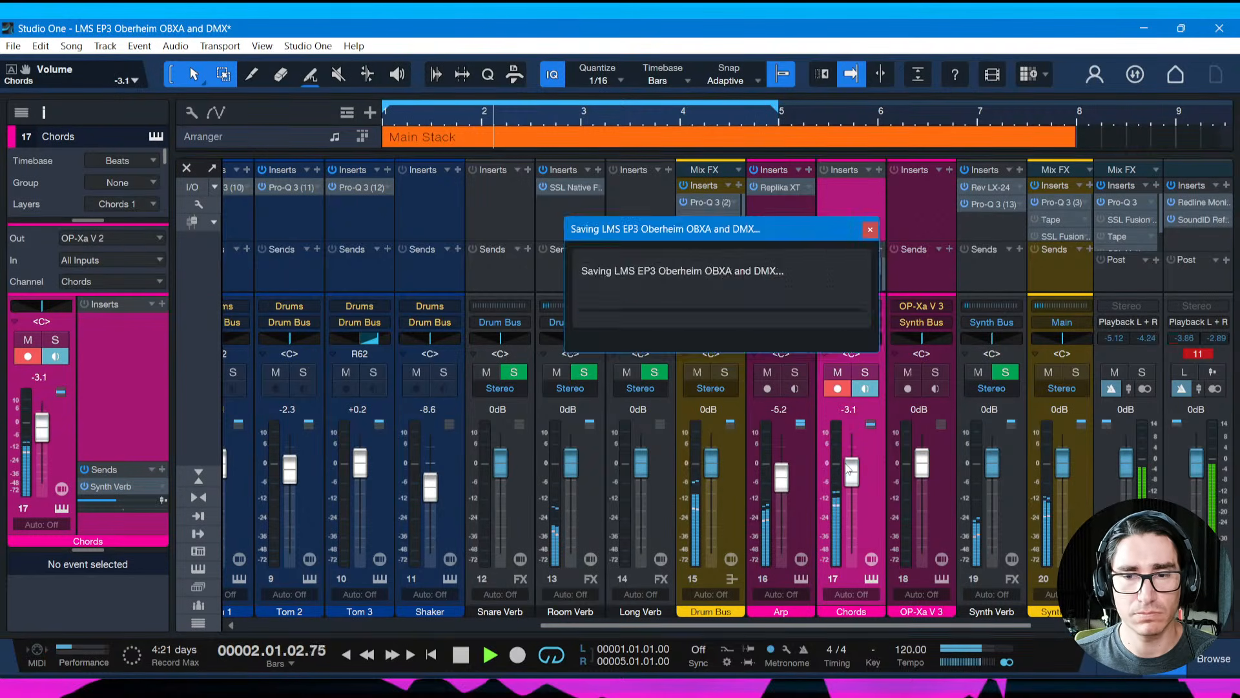
# Rebalance the synth channels during playback with Arp at -8.4 dB and Chords at -1.9 dB, and save the song
pyautogui.moveTo(849, 469)
pyautogui.mouseDown()
pyautogui.moveTo(783, 483)
pyautogui.moveTo(849, 488)
pyautogui.mouseUp()
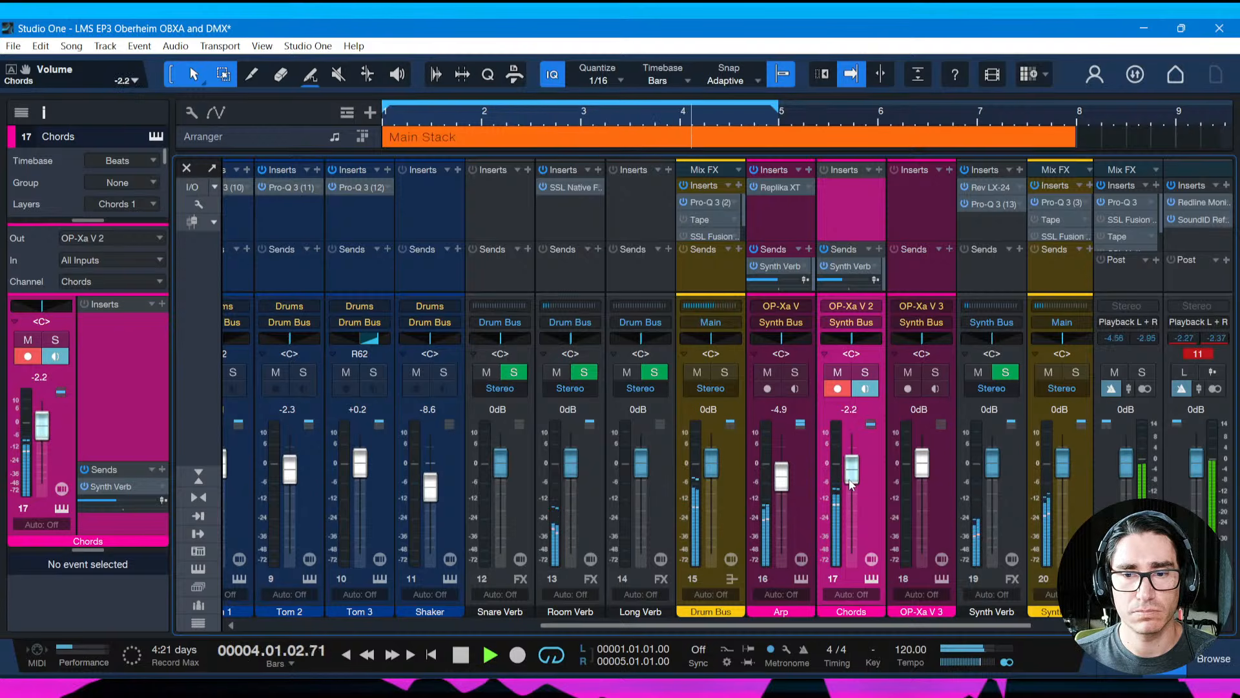
pyautogui.hotkey('ctrl', 's')
pyautogui.moveTo(703, 629)
pyautogui.mouseDown()
pyautogui.moveTo(579, 626)
pyautogui.moveTo(690, 626)
pyautogui.mouseUp()
pyautogui.moveTo(806, 490); pyautogui.dragTo(809, 500)
pyautogui.moveTo(875, 478); pyautogui.dragTo(869, 479)
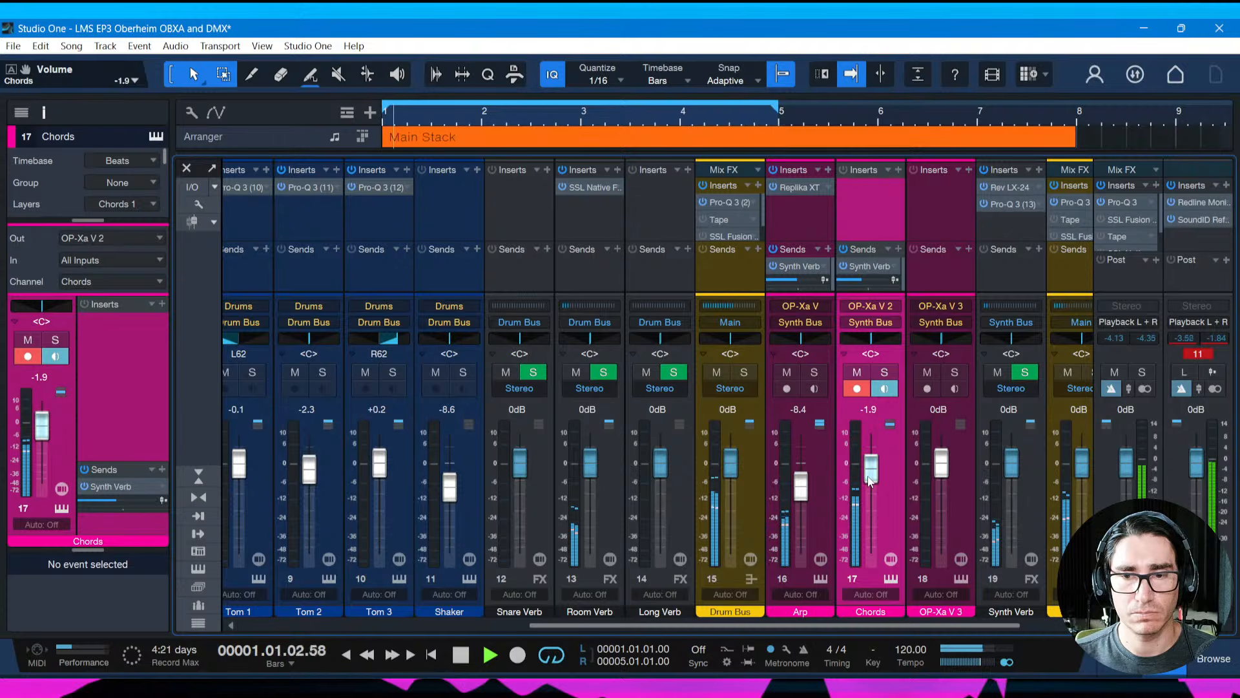
pyautogui.hotkey('ctrl', 's')
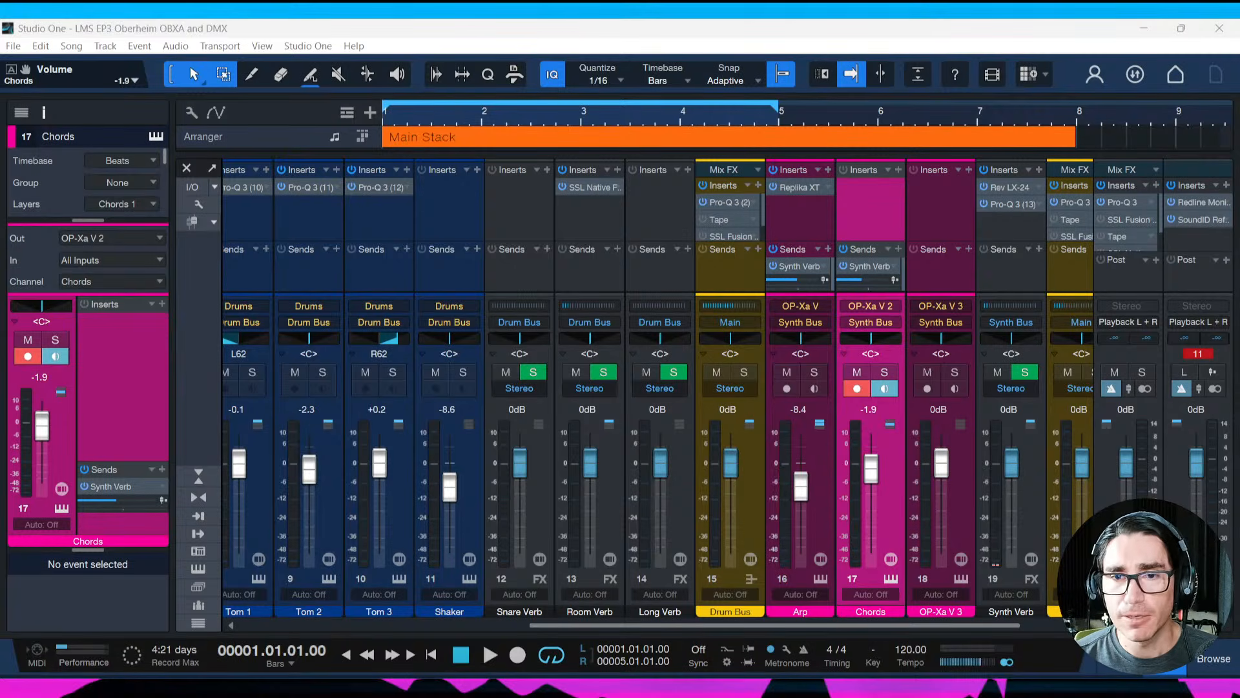
# Hide the mixing console to return to the track arrangement, and save the song
pyautogui.hotkey('alt', 'Tab')
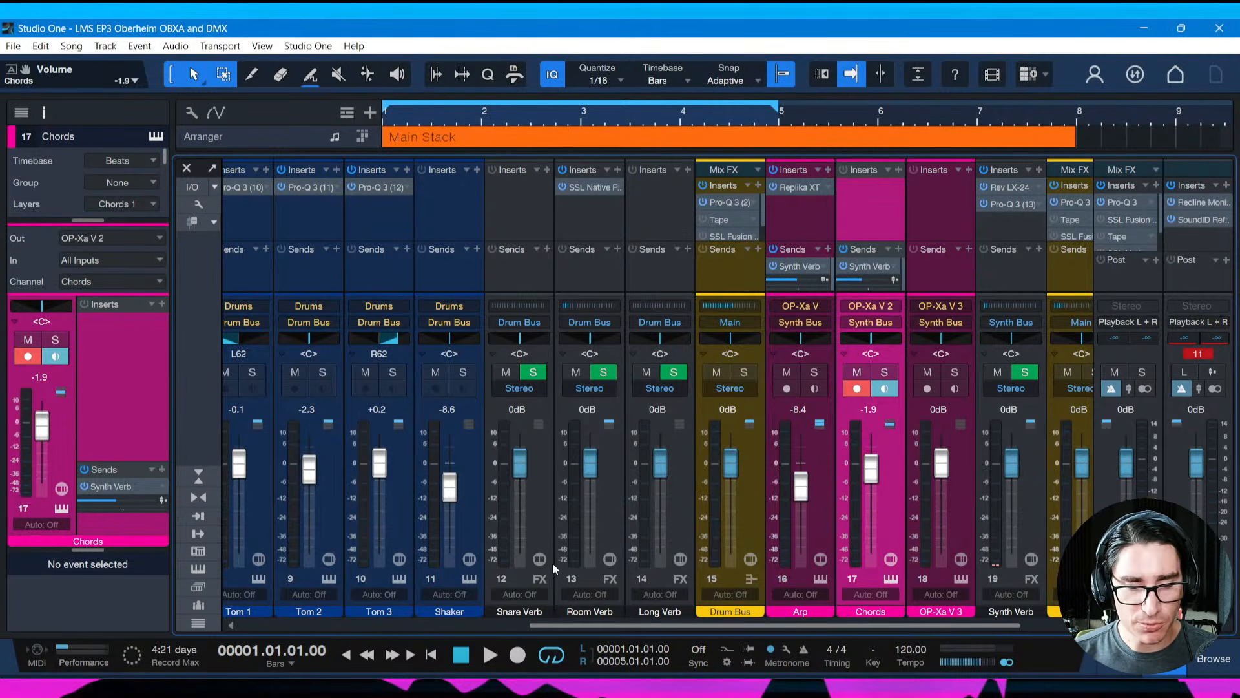
pyautogui.press('F3')
pyautogui.hotkey('ctrl', 's')
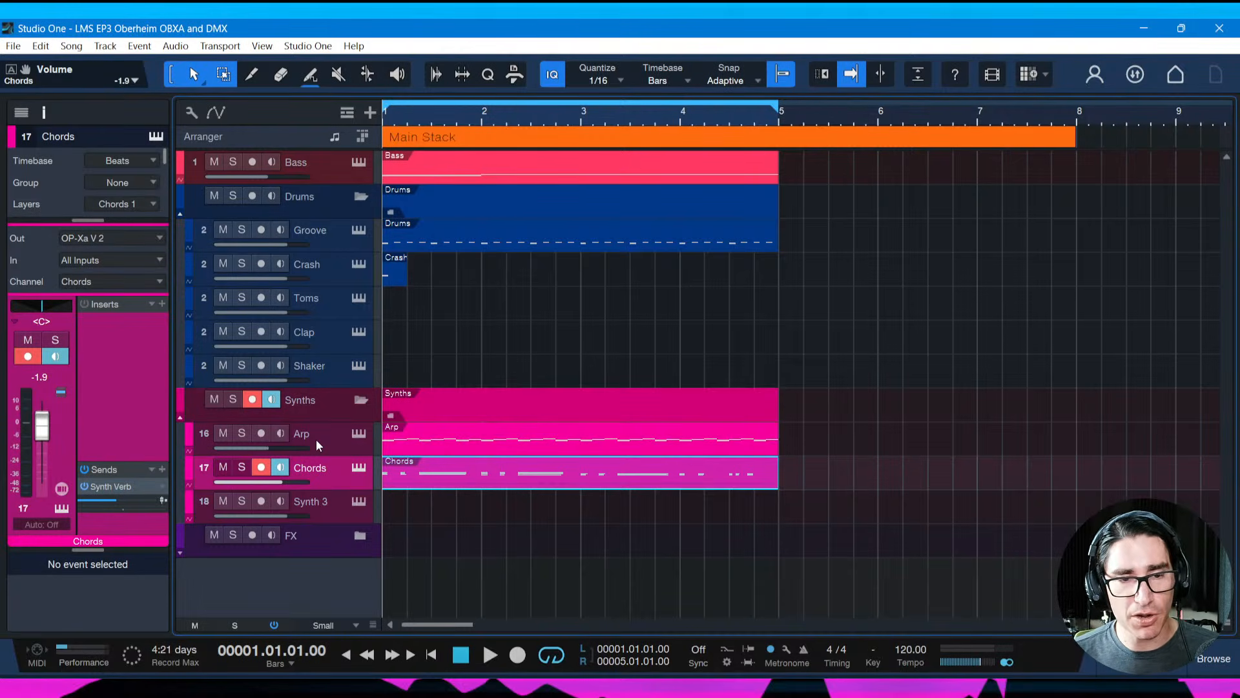
# Select the Synth 3 track, open its OP-Xa V instrument and show the LMS EP3 preset playlist
pyautogui.click(322, 497)
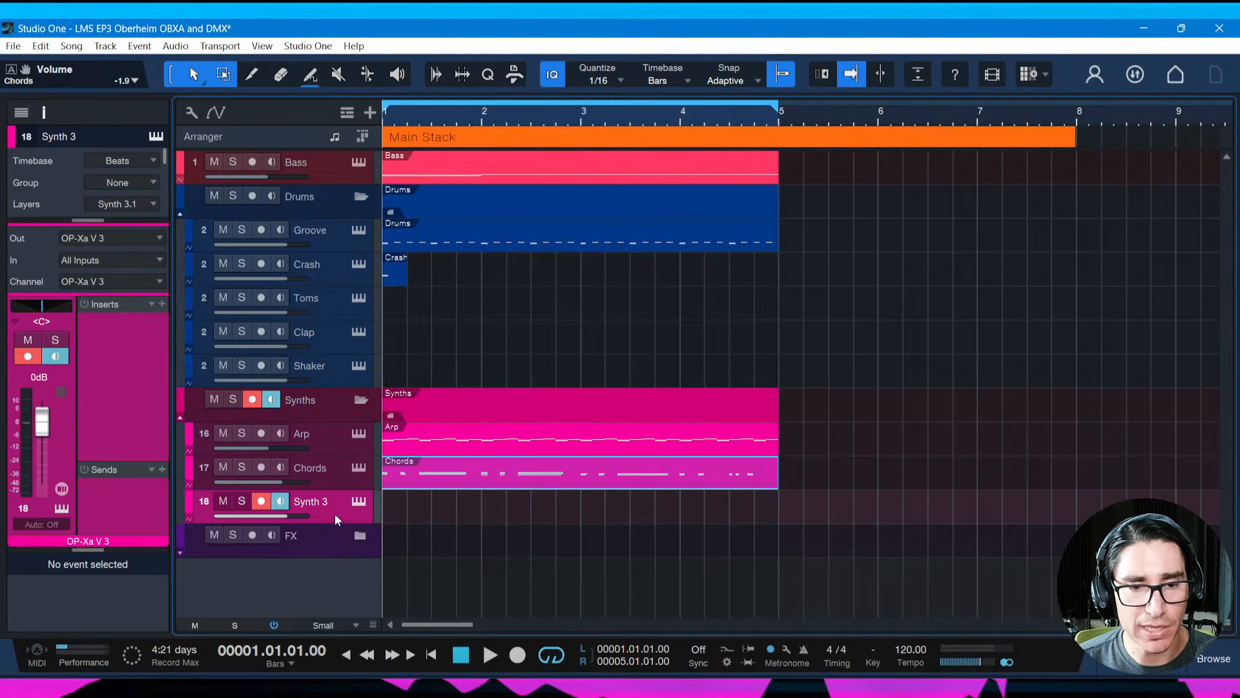
pyautogui.click(358, 503)
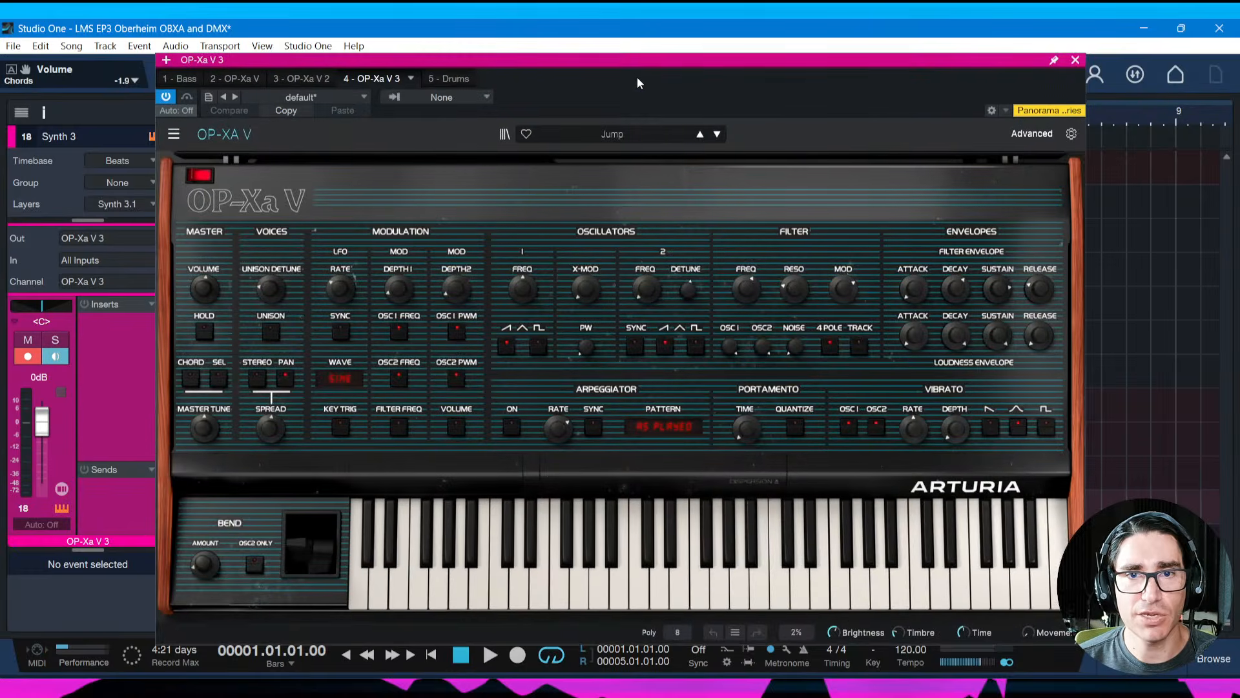
pyautogui.moveTo(627, 60); pyautogui.dragTo(562, 63)
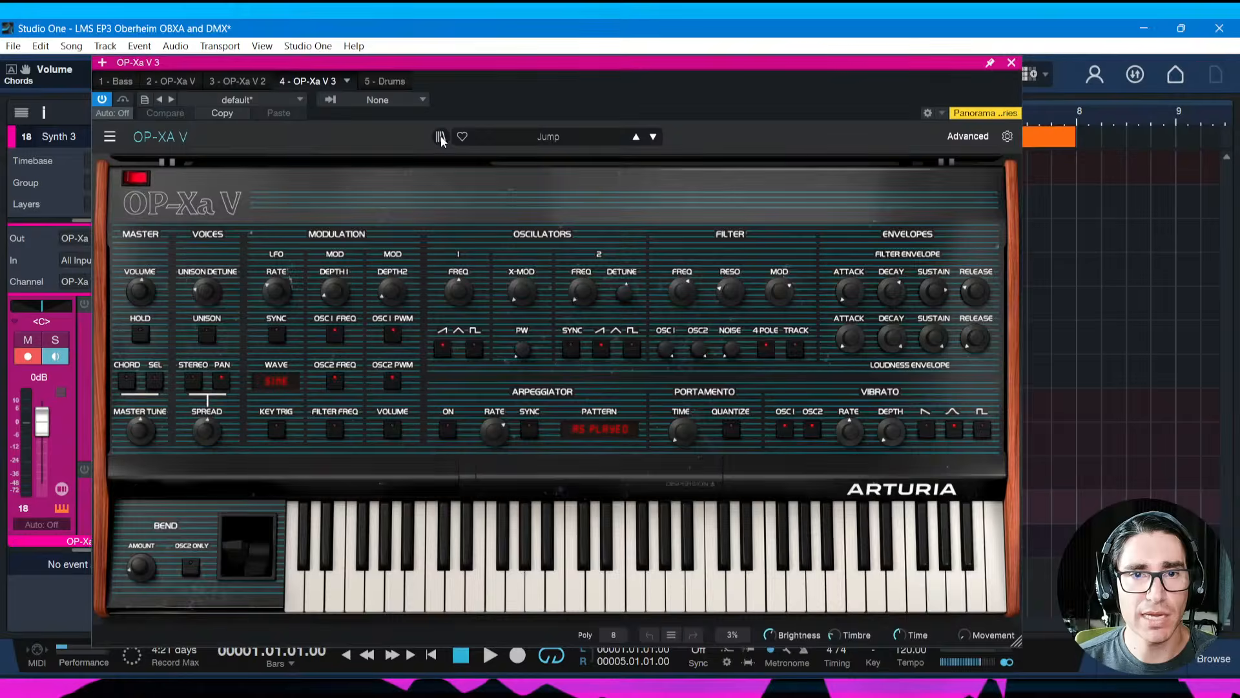
pyautogui.click(441, 137)
pyautogui.click(141, 384)
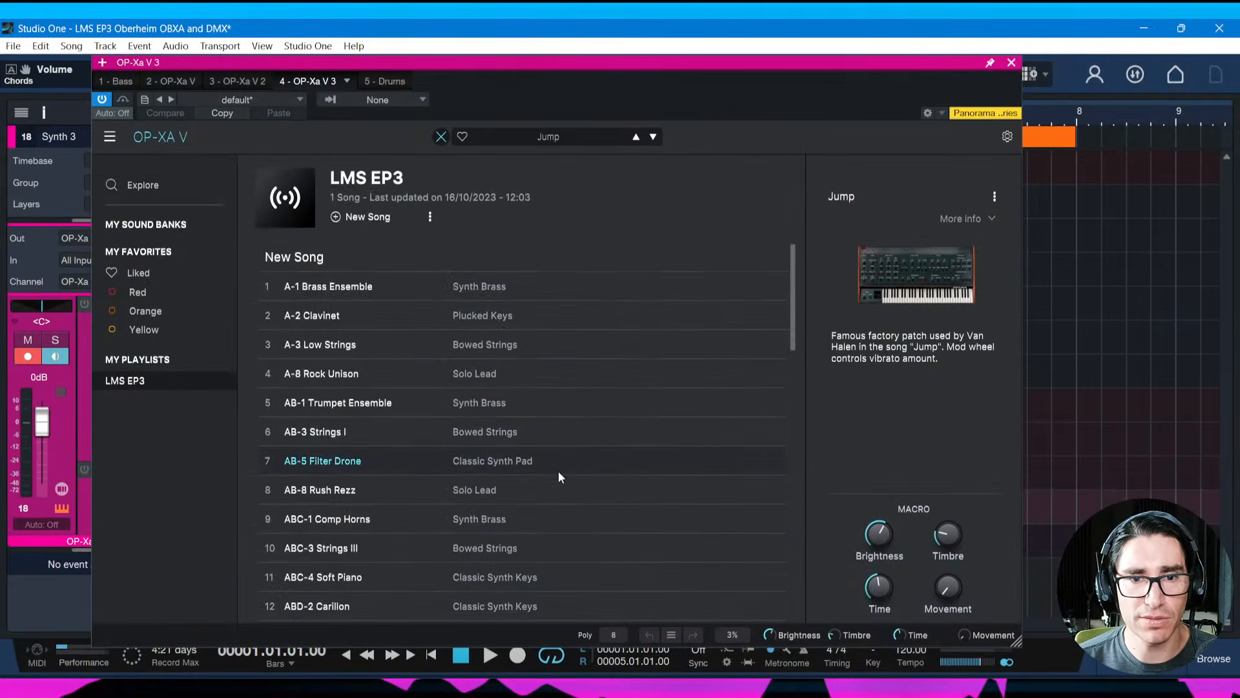
# Audition the A-3 Low Strings, CD-3 Strings V, D-6 Comp Synth and C-4 Resonance Sweep presets for Synth 3
pyautogui.click(487, 347)
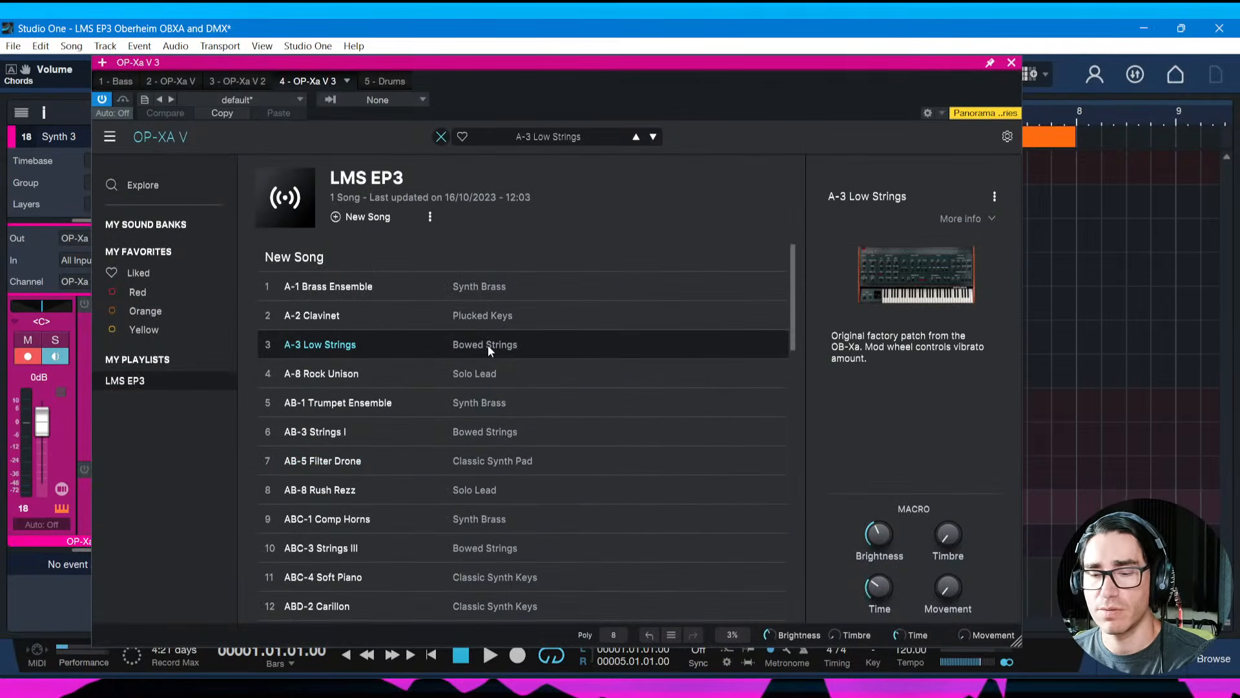
pyautogui.scroll(-10, 511, 464)
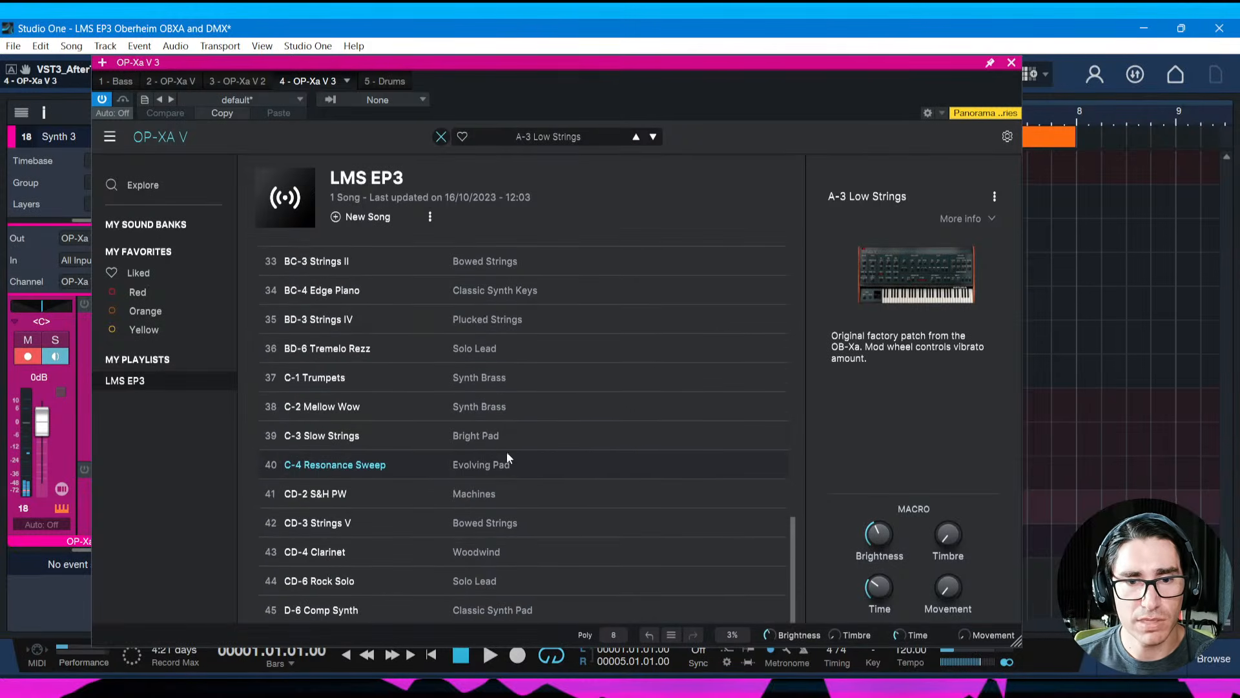
pyautogui.click(500, 526)
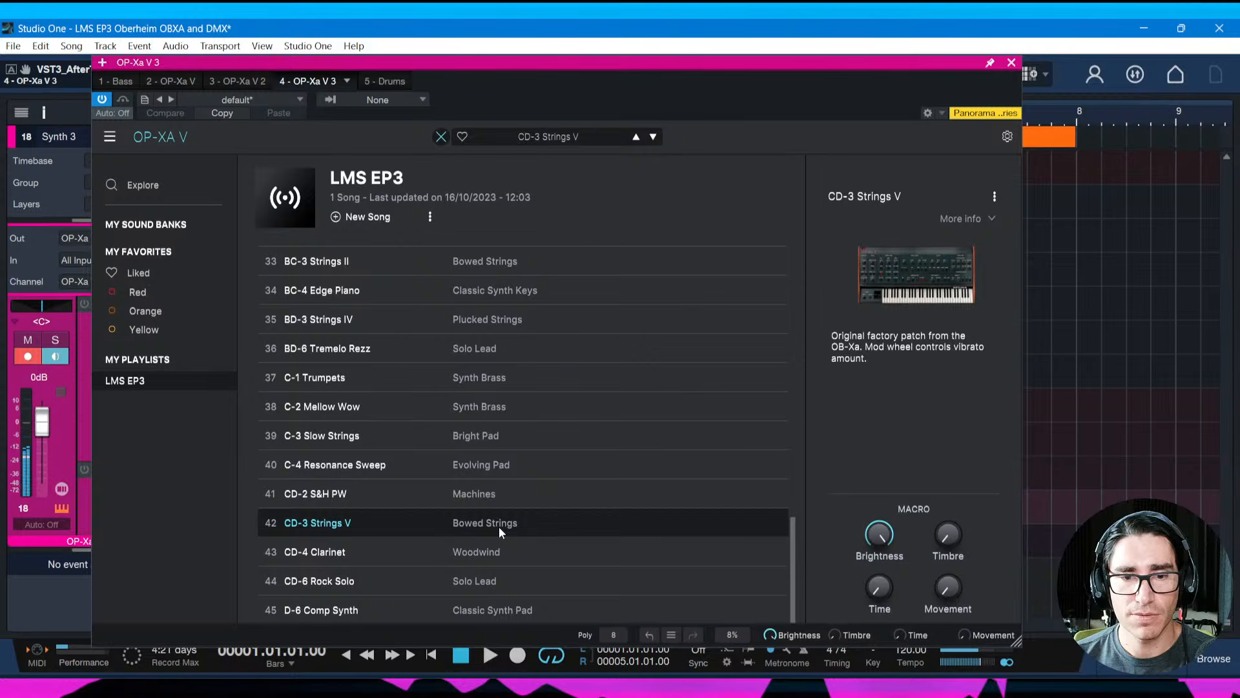
pyautogui.click(504, 611)
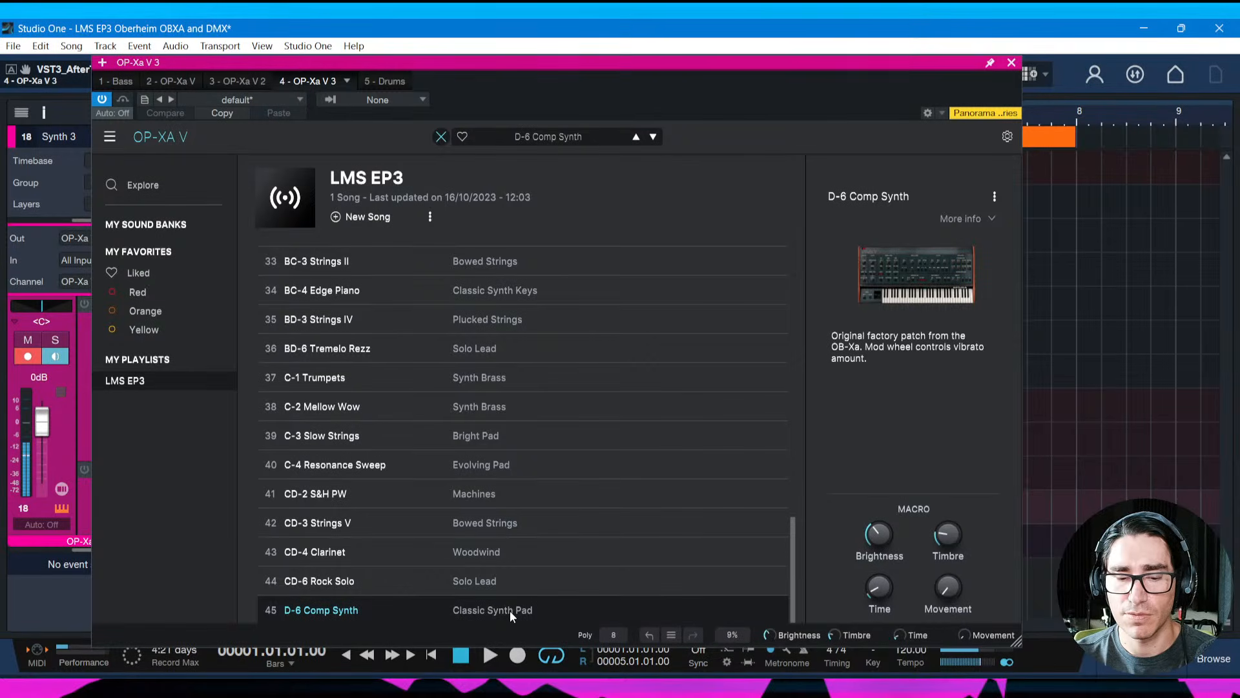
pyautogui.click(472, 461)
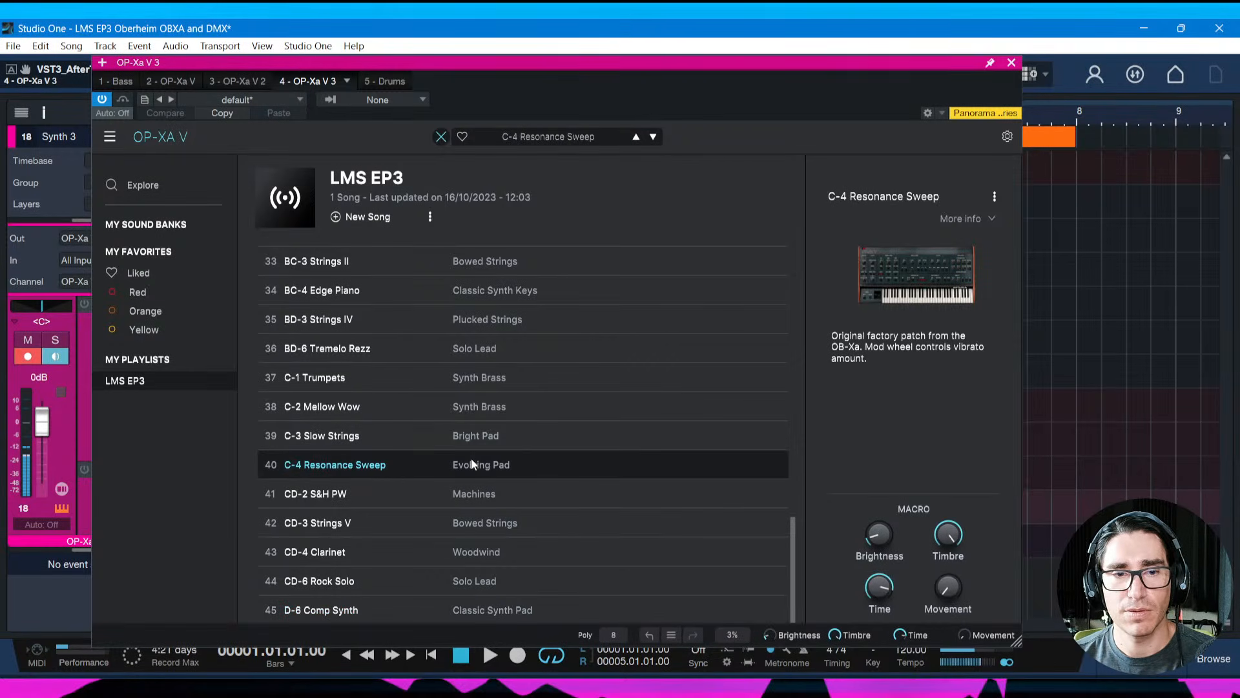
# Audition the C-3 Slow Strings, C-2 Mellow Wow, C-1 Trumpets, BD-6 Tremelo Rezz, BD-3 Strings IV and BC-4 Edge Piano presets
pyautogui.click(469, 439)
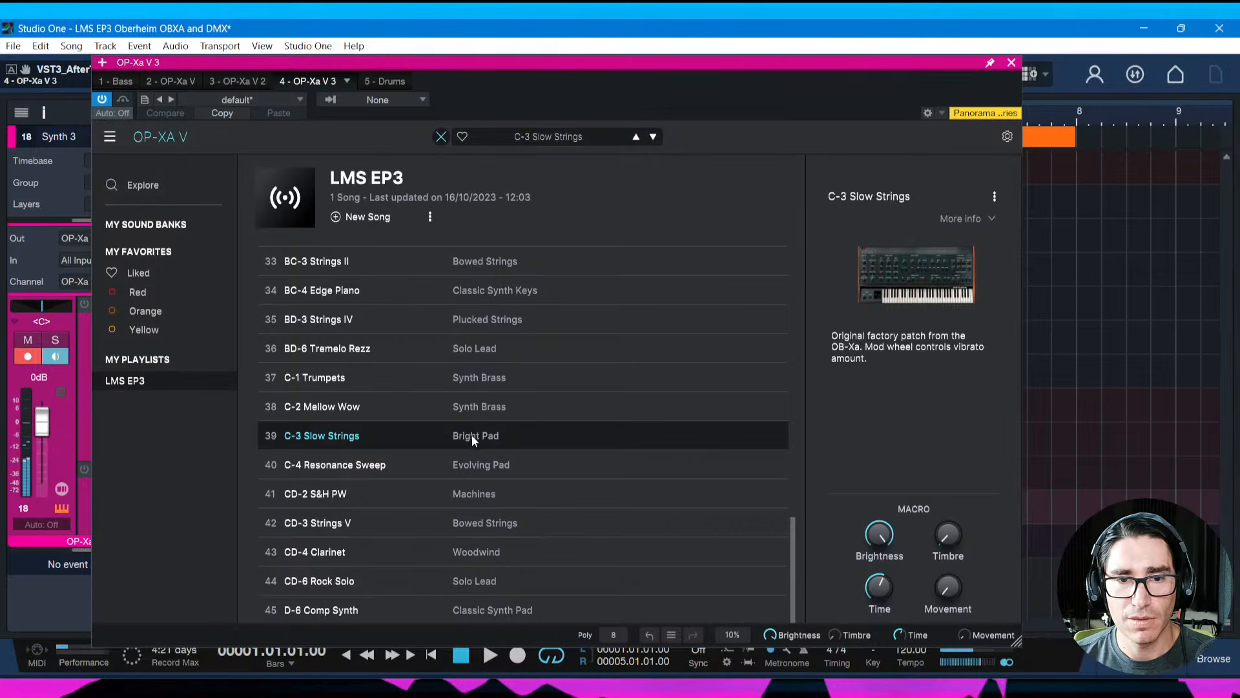
pyautogui.click(470, 409)
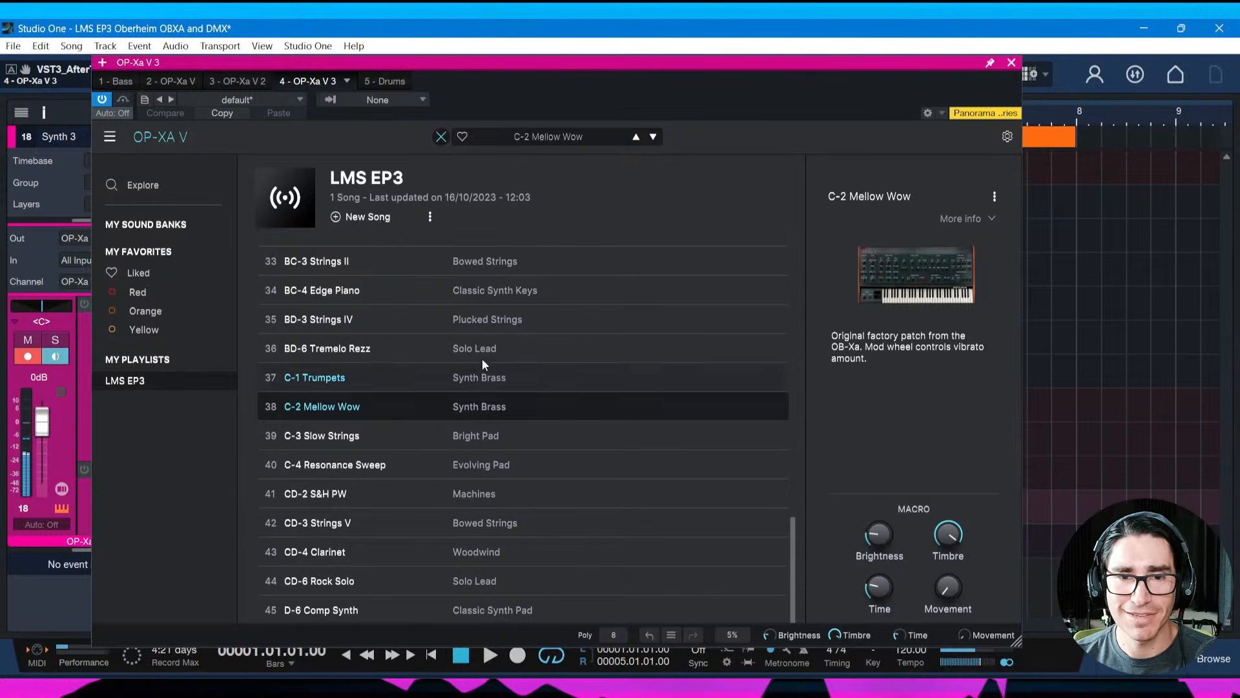
pyautogui.click(472, 378)
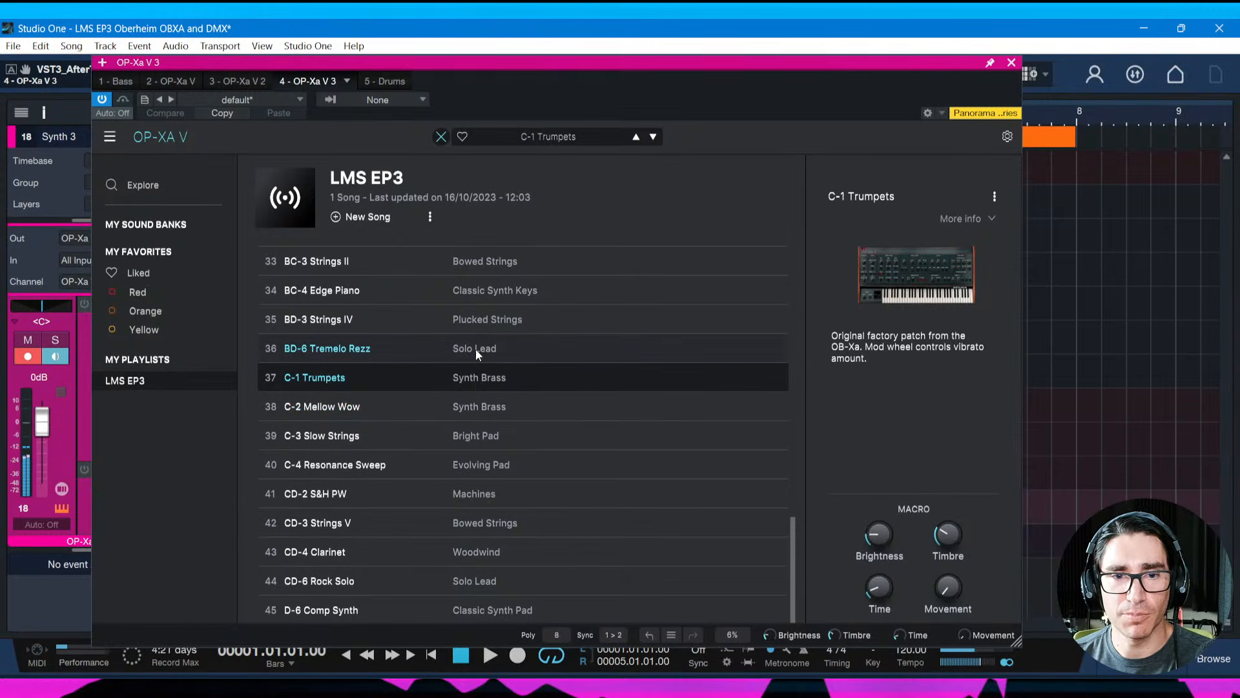
pyautogui.click(475, 354)
pyautogui.click(478, 318)
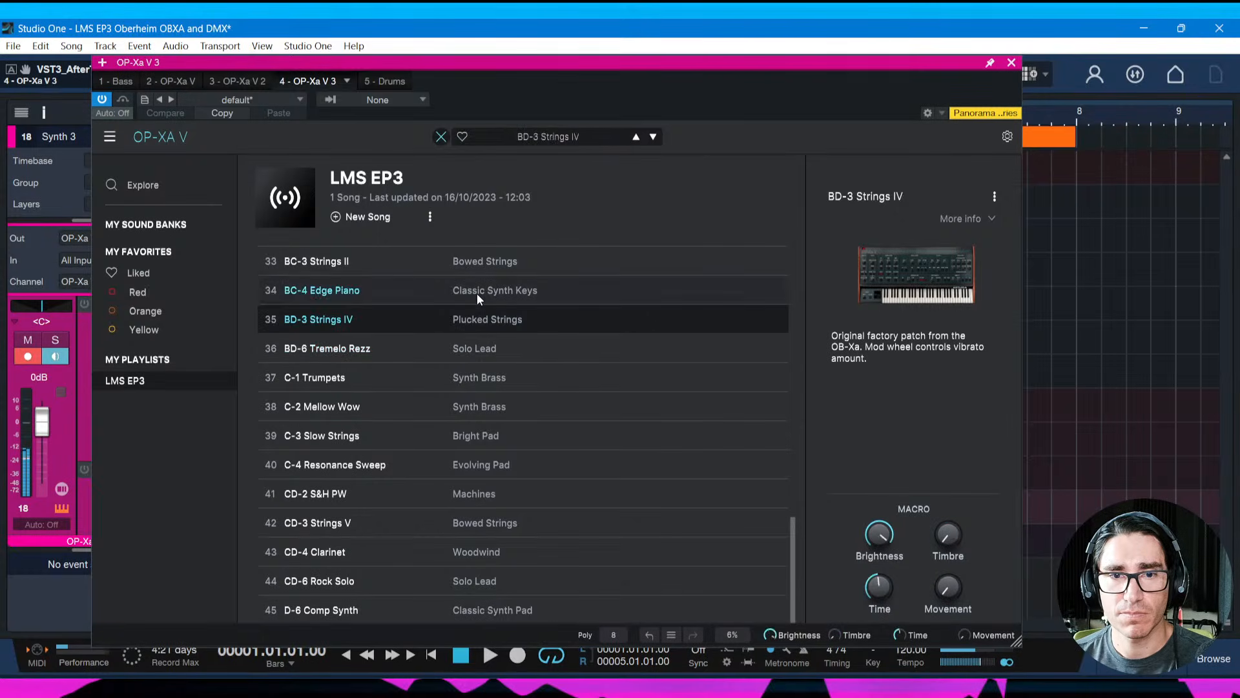
pyautogui.click(476, 293)
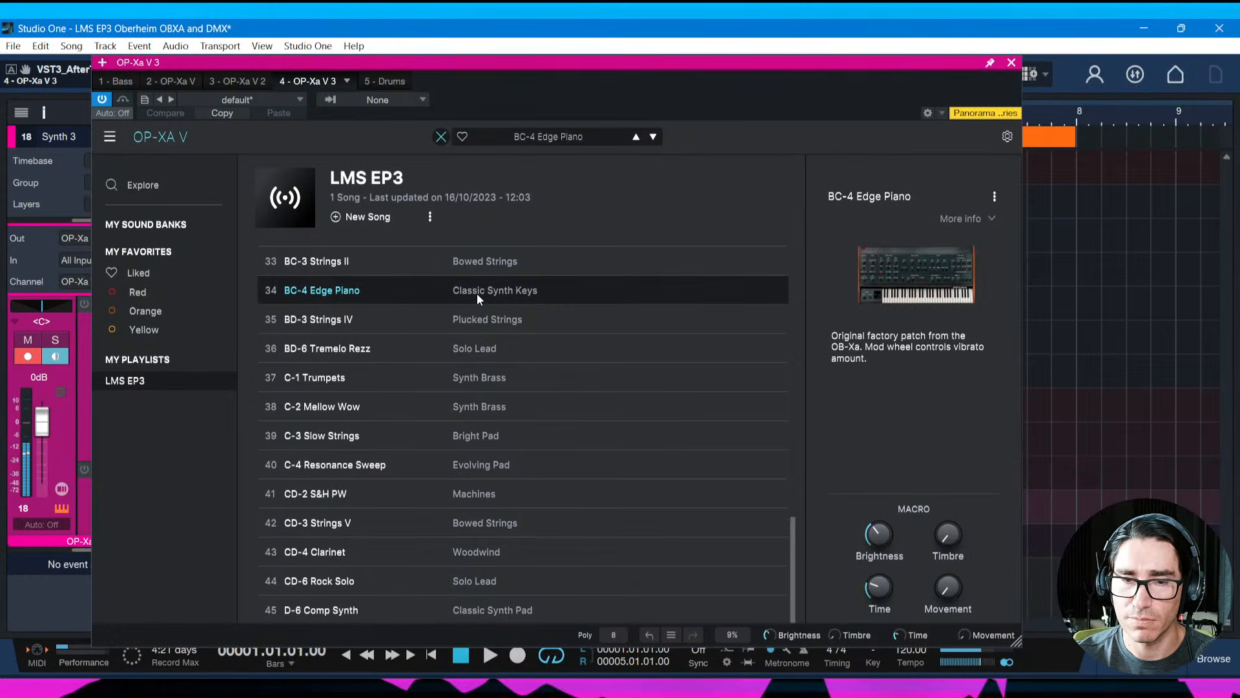
# Audition the B-6 Xa Chorus and B-3 High Strings presets, and dismiss the OneDrive error dialog
pyautogui.scroll(5, 476, 293)
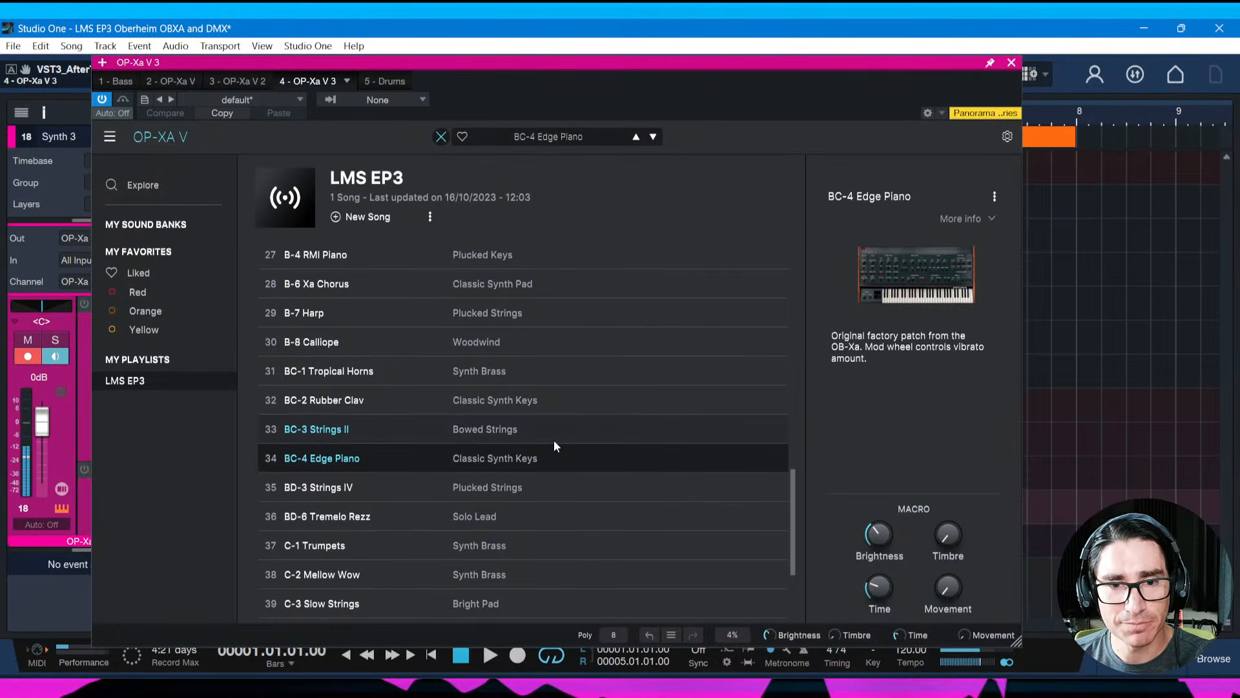
pyautogui.click(491, 287)
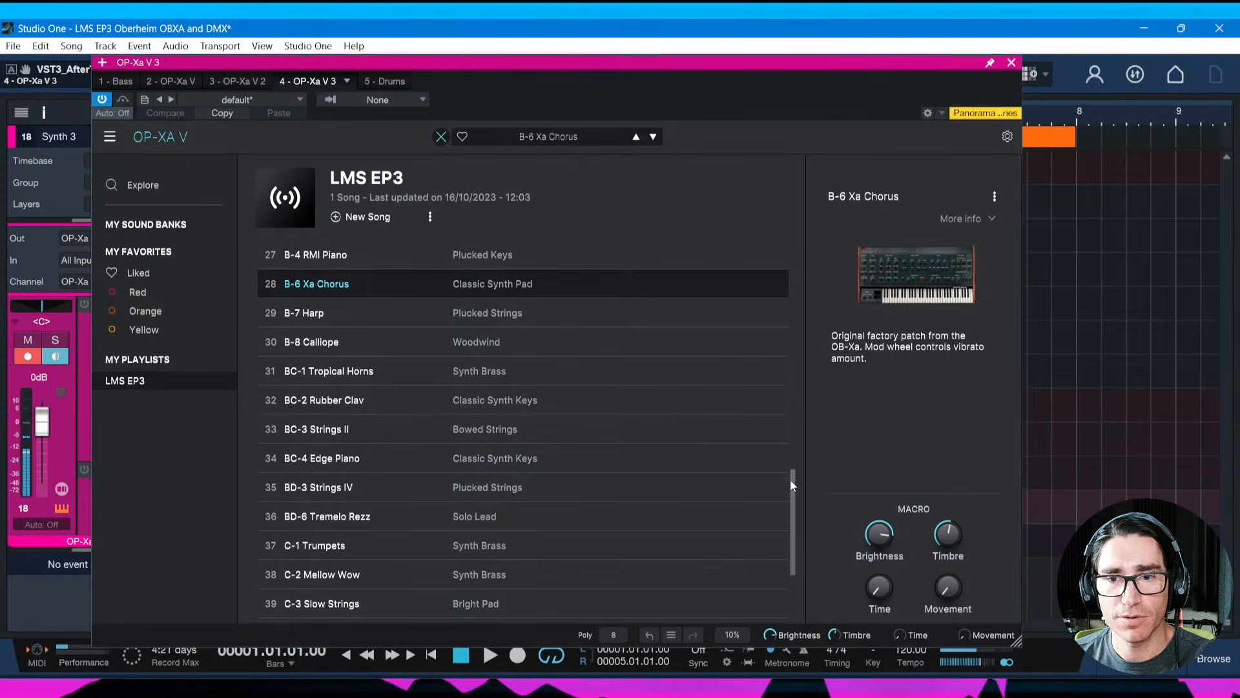
pyautogui.moveTo(789, 479); pyautogui.dragTo(777, 417)
pyautogui.click(519, 413)
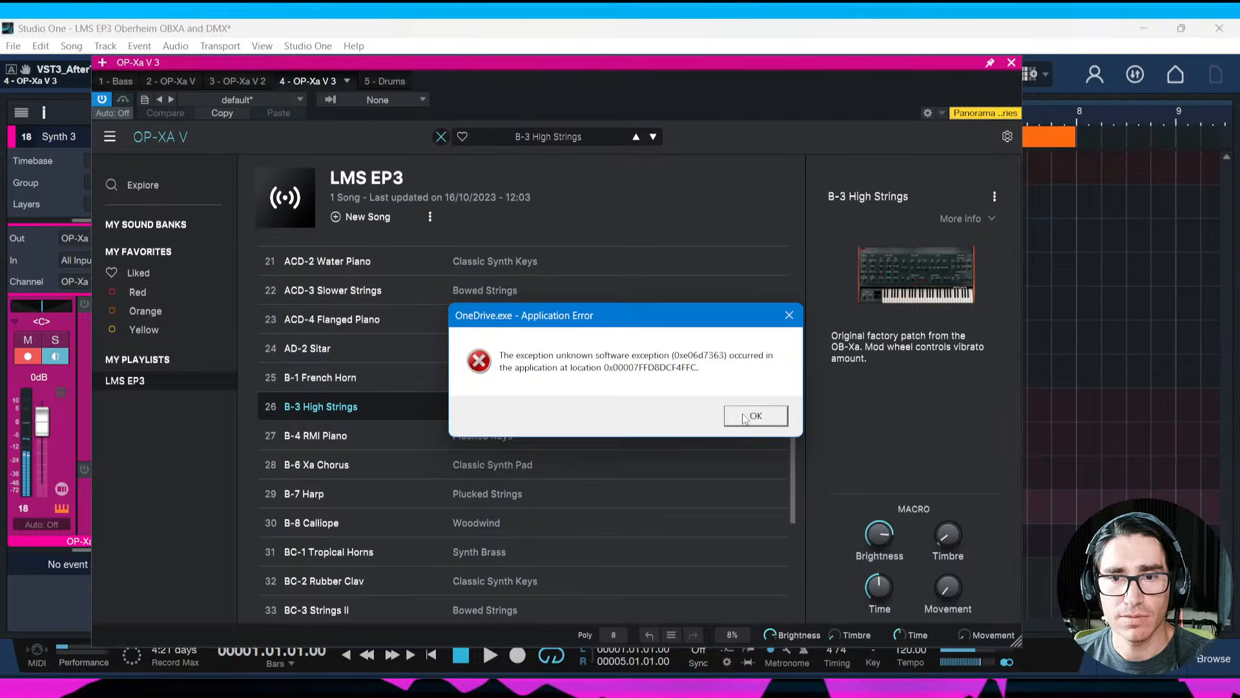
pyautogui.click(746, 417)
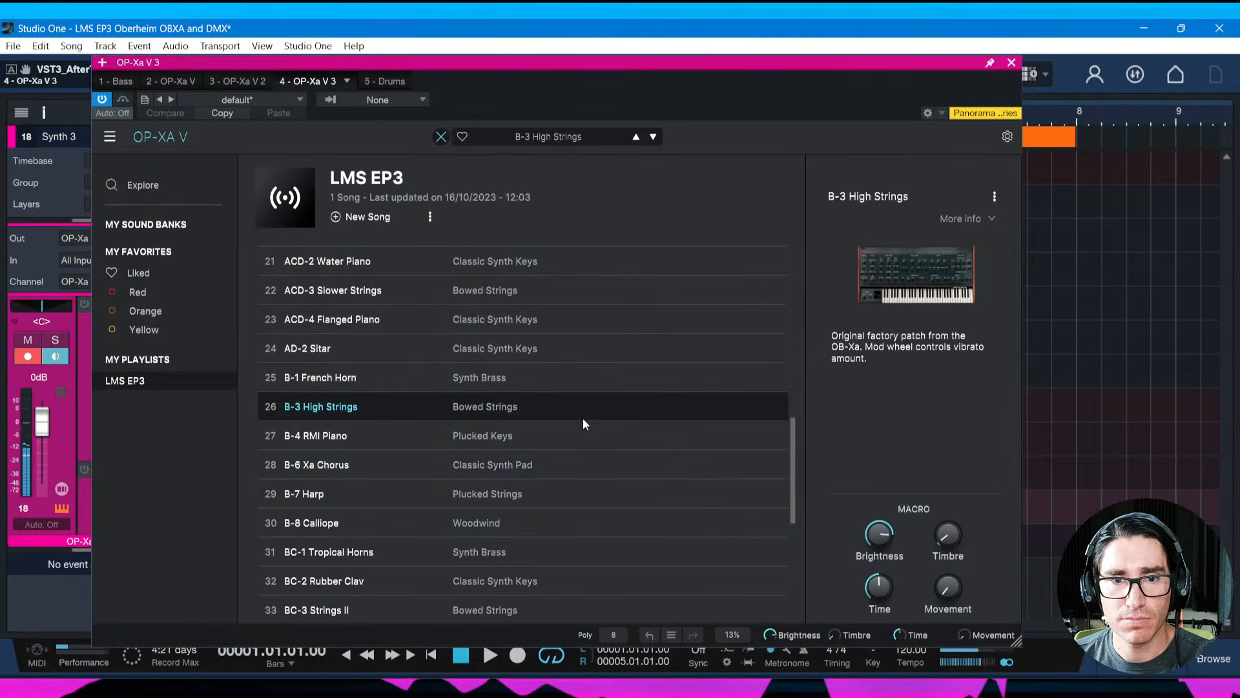
# Audition the B-1 French Horn, AD-2 Sitar, ACD-2 Water Piano and ACD-3 Slower Strings presets
pyautogui.click(509, 375)
pyautogui.click(516, 349)
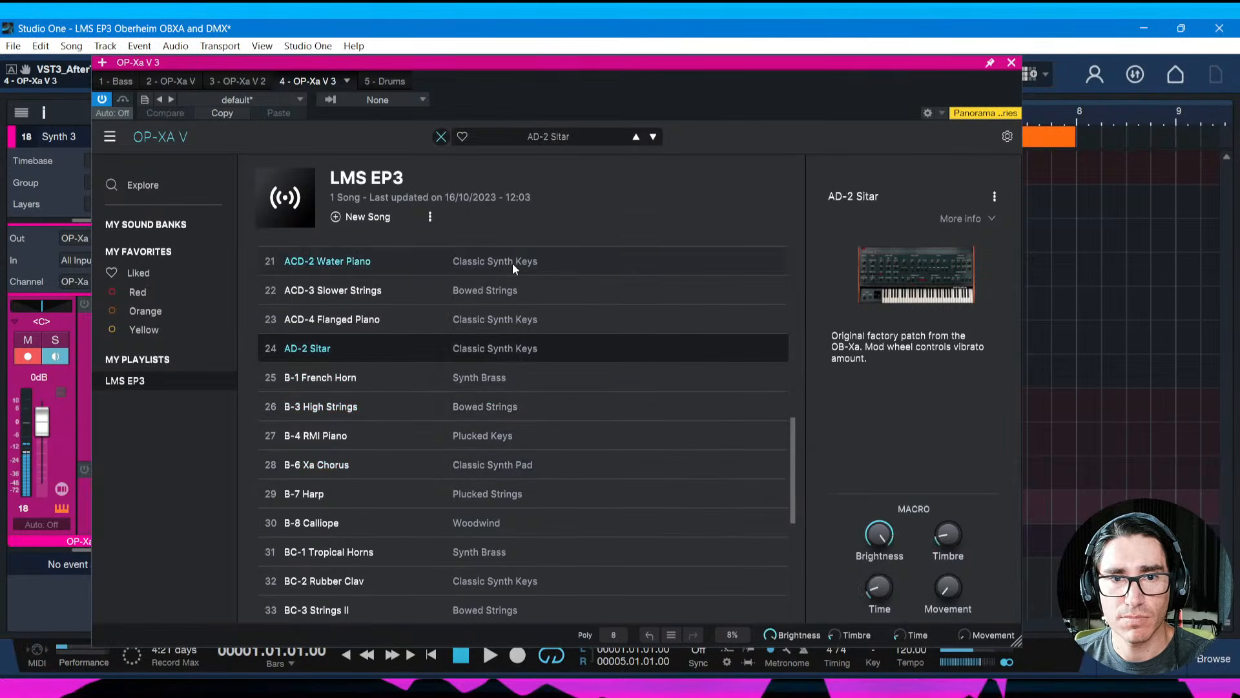
pyautogui.click(512, 262)
pyautogui.click(517, 292)
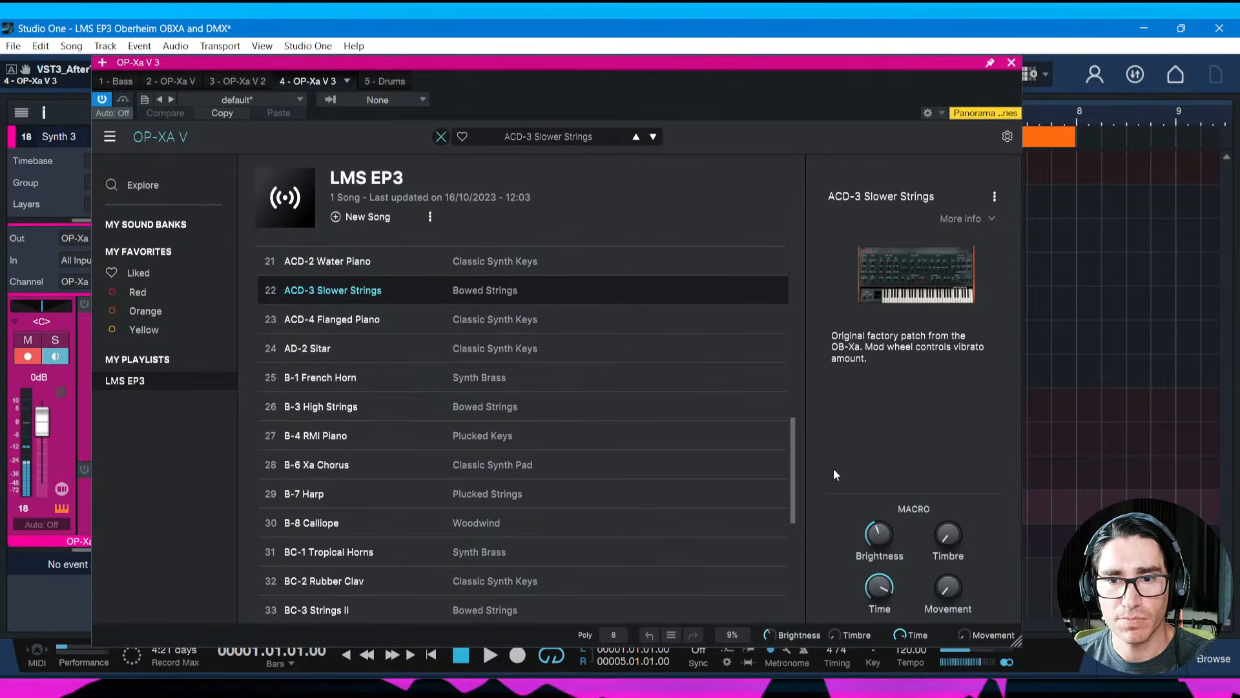
# Compare the CD-3 Strings V preset again with C-4 Resonance Sweep and BC-4 Edge Piano
pyautogui.moveTo(793, 485); pyautogui.dragTo(793, 587)
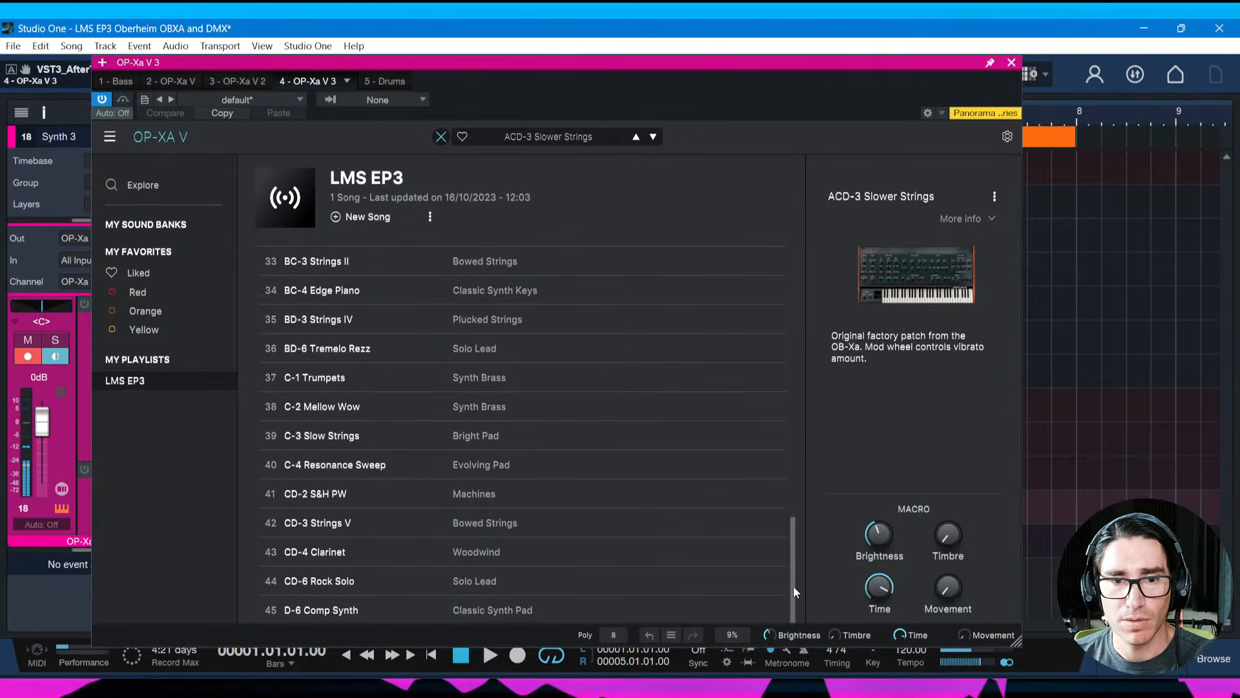
pyautogui.click(481, 525)
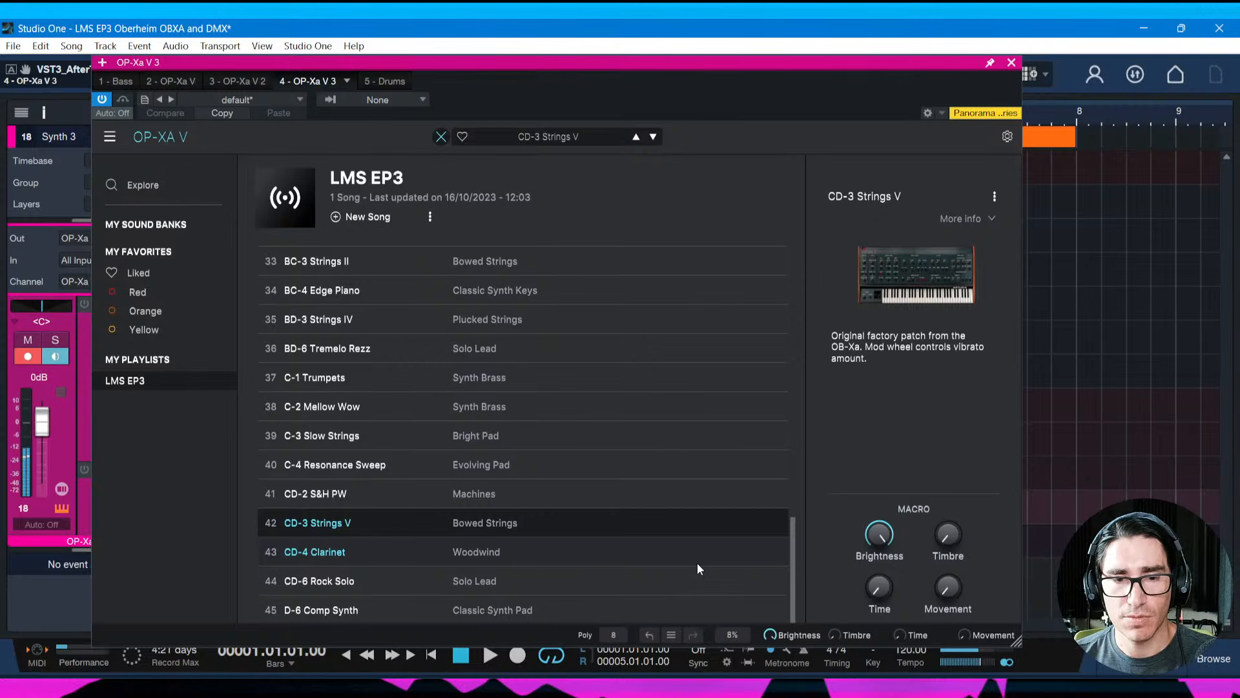
pyautogui.click(496, 462)
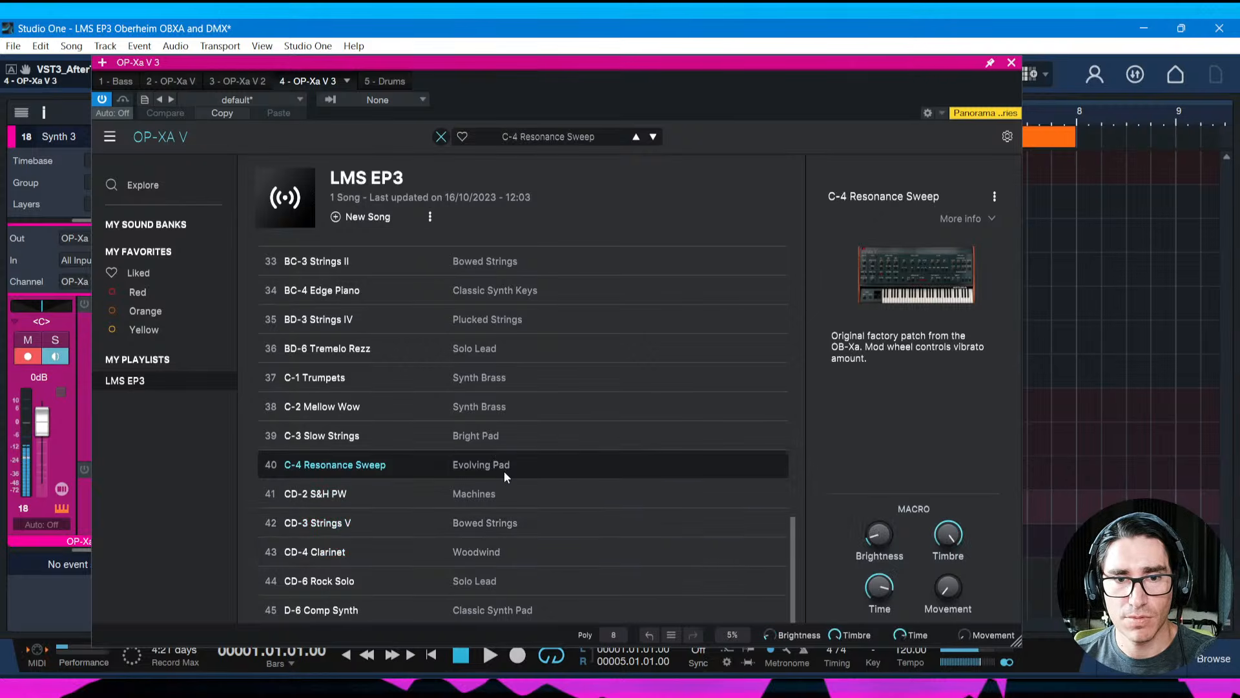
pyautogui.click(511, 292)
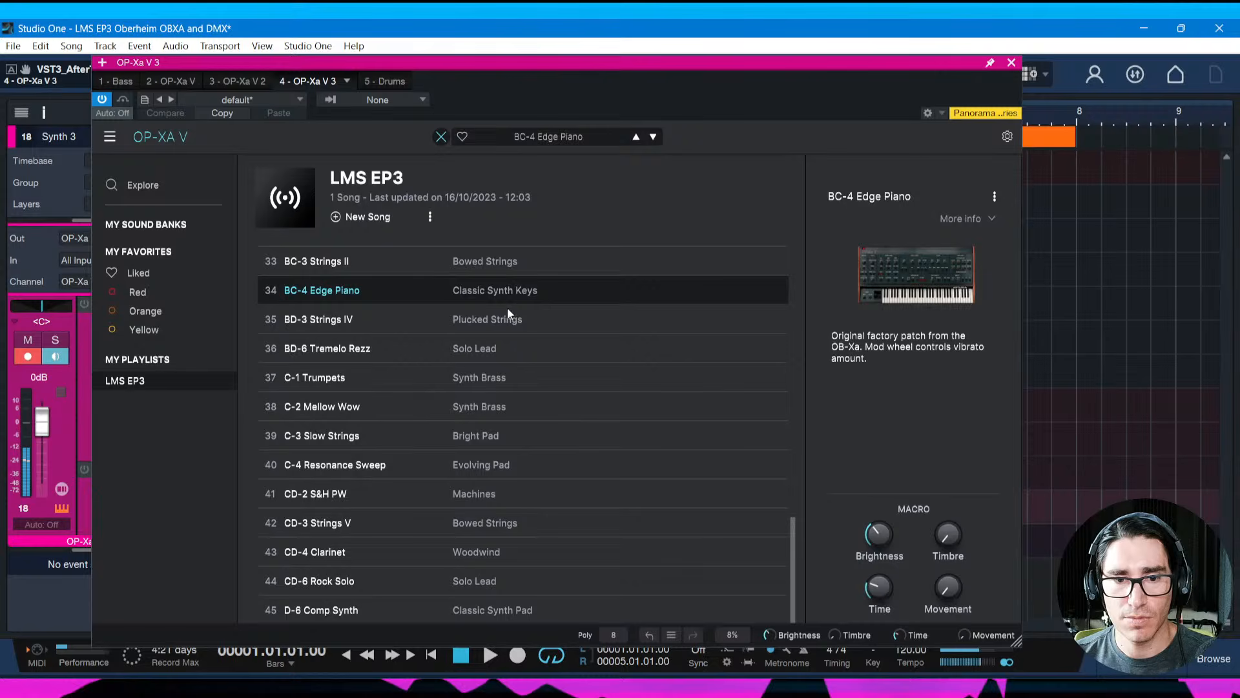
# Load the CD-3 Strings V preset for Synth 3, return to the synth panel, start playback and save the song
pyautogui.click(503, 522)
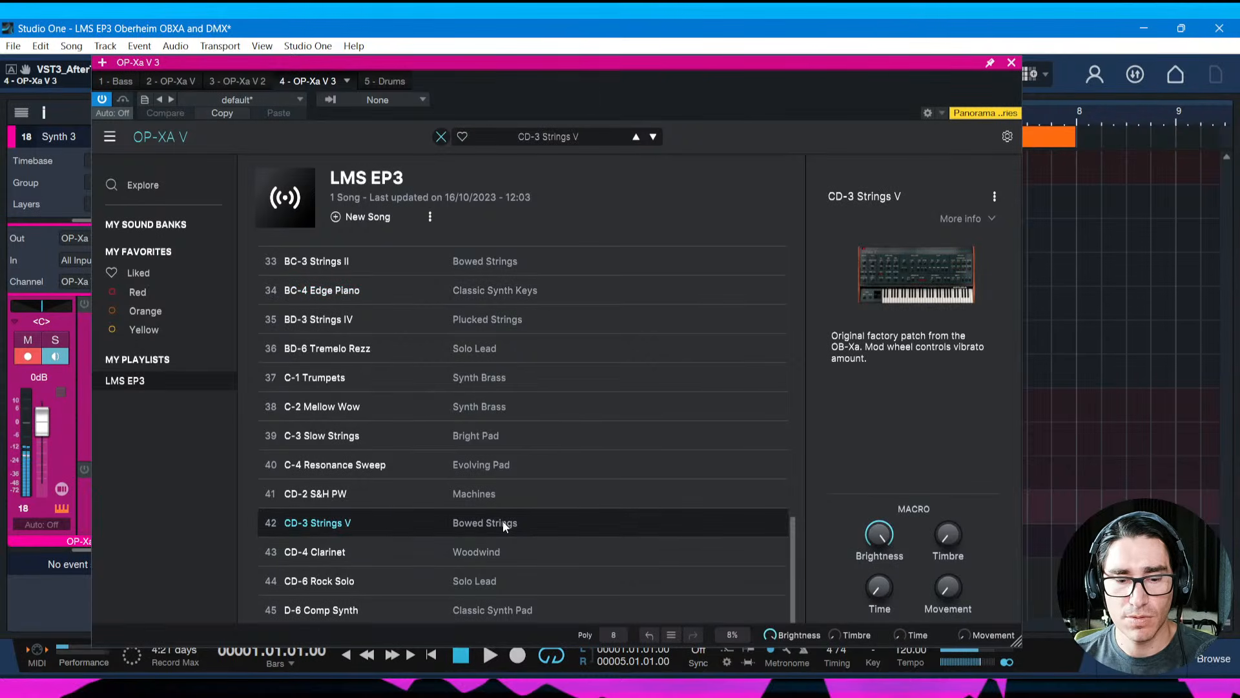
pyautogui.click(440, 138)
pyautogui.press('space')
pyautogui.hotkey('ctrl', 's')
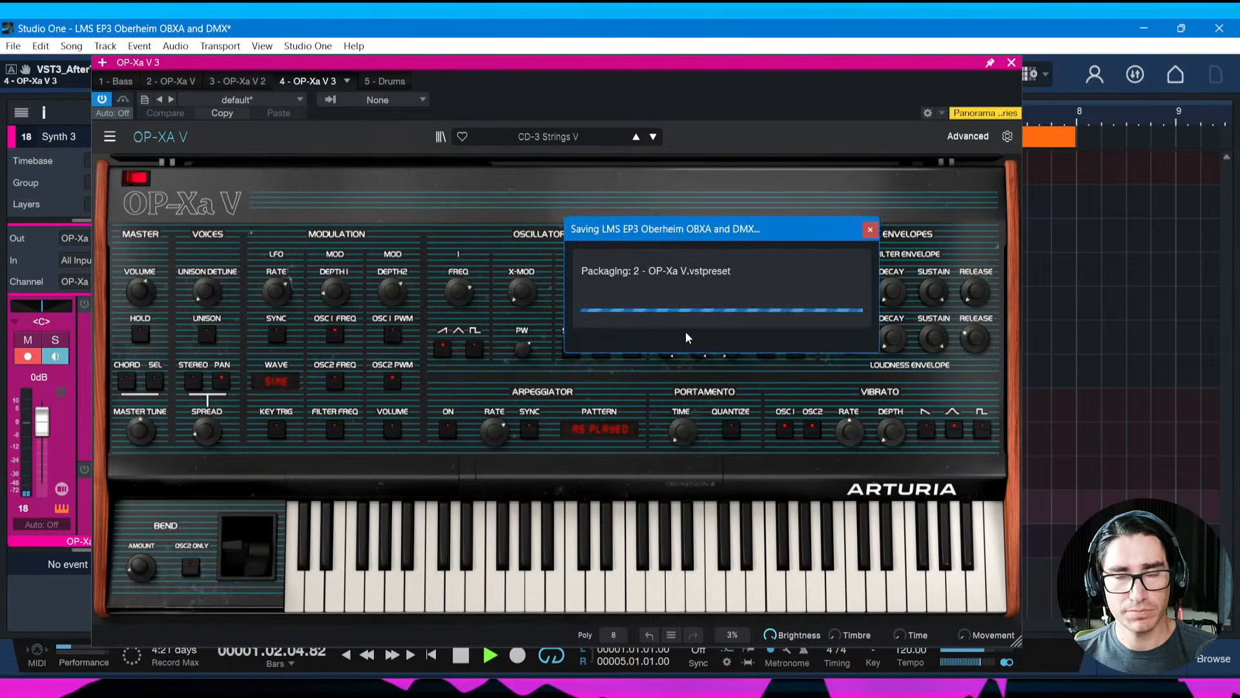
# Raise the Synth 3 channel fader to +1.8 dB while the song plays, and stop playback
pyautogui.moveTo(711, 67); pyautogui.dragTo(766, 68)
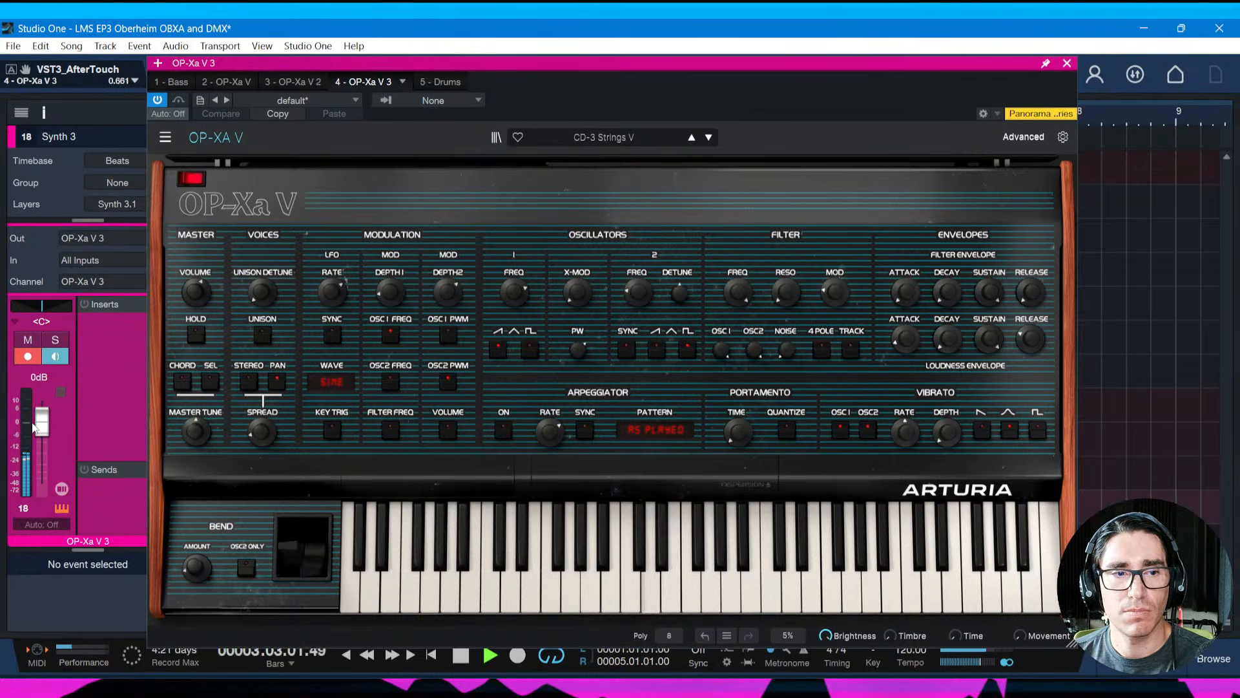
pyautogui.moveTo(41, 432); pyautogui.dragTo(44, 426)
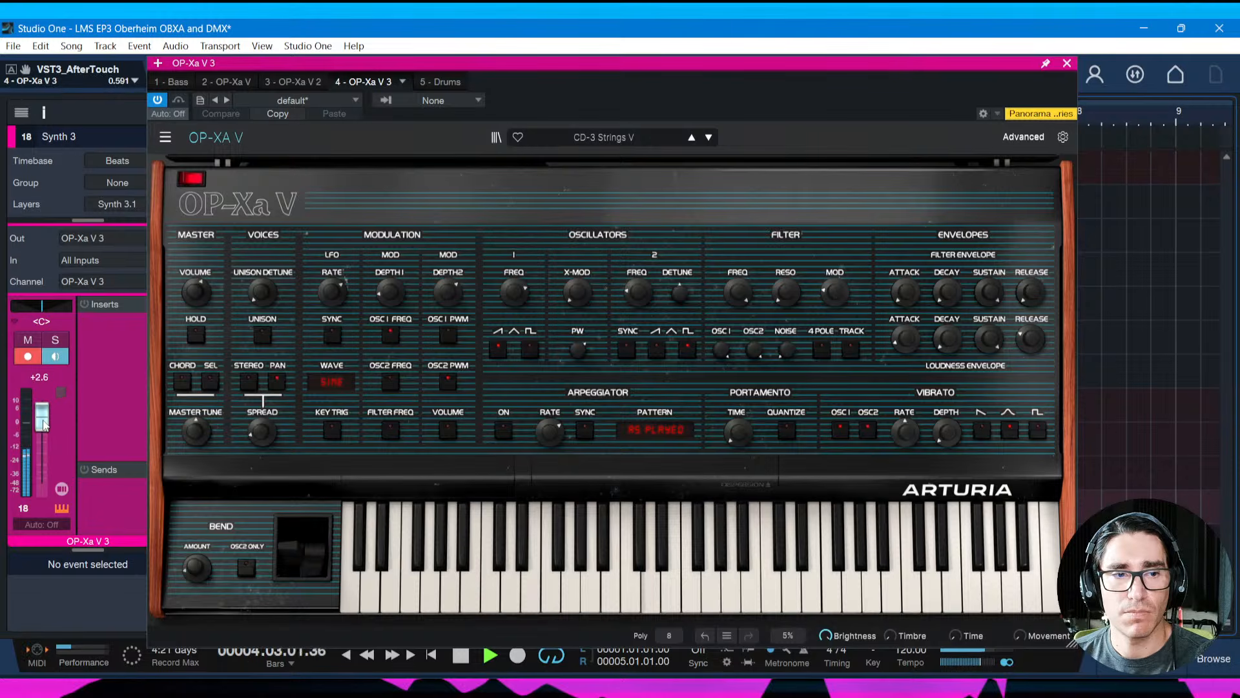
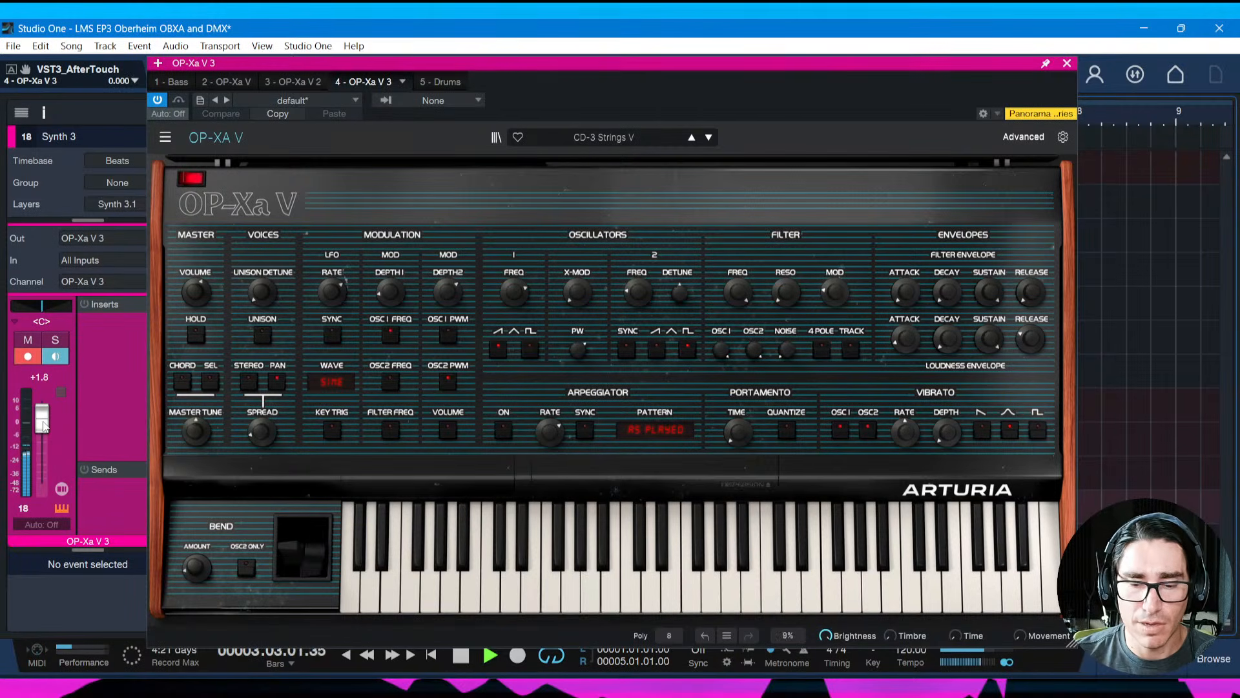
pyautogui.press('space')
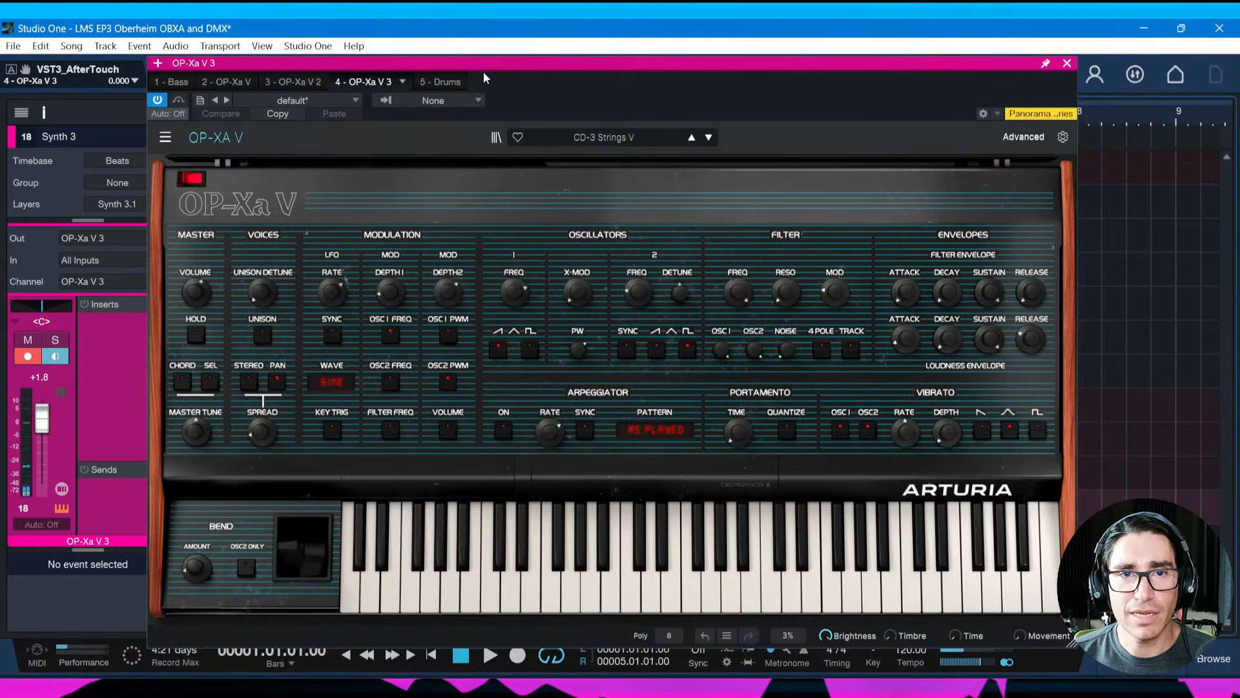
# Move the OP-Xa V window aside and close it, then start playback and save the song
pyautogui.moveTo(483, 69); pyautogui.dragTo(453, 55)
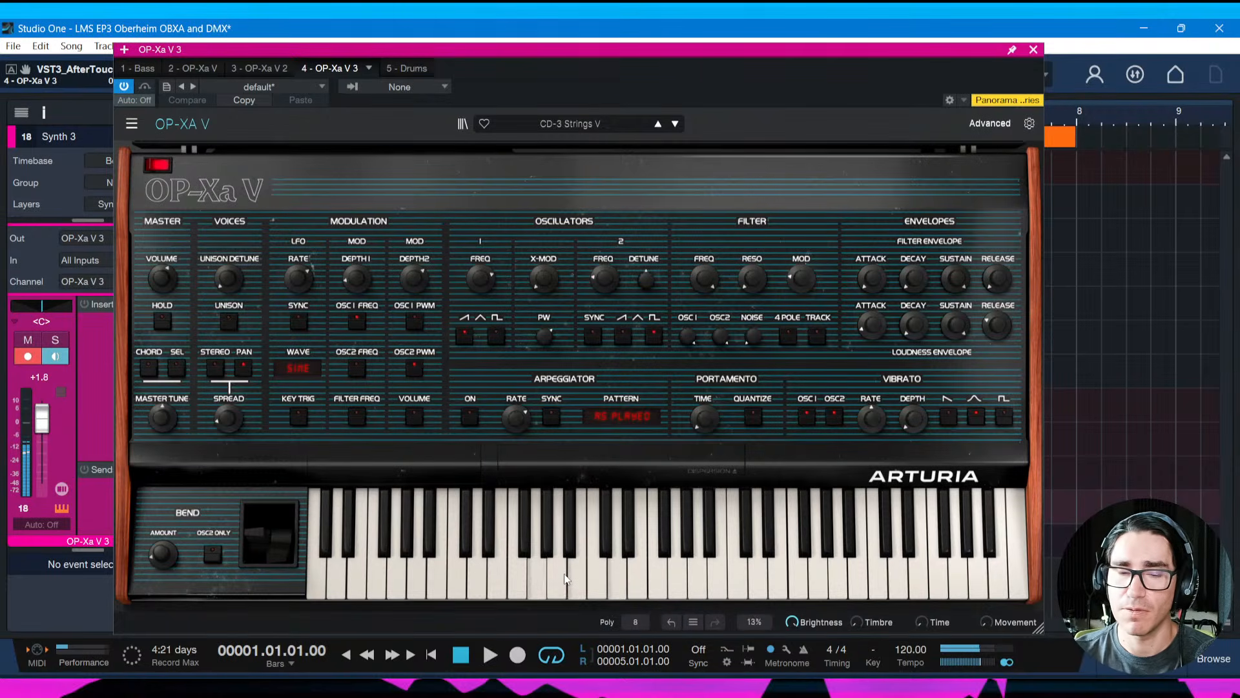
pyautogui.click(1035, 50)
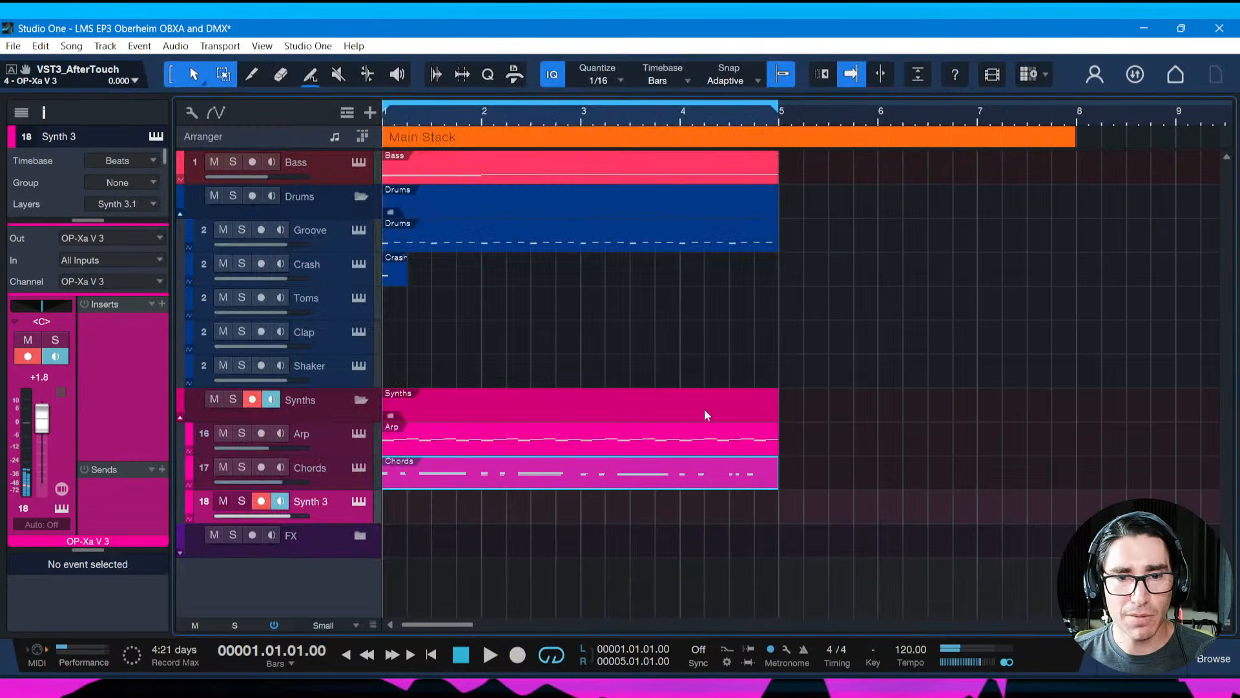
pyautogui.press('space')
pyautogui.hotkey('ctrl', 's')
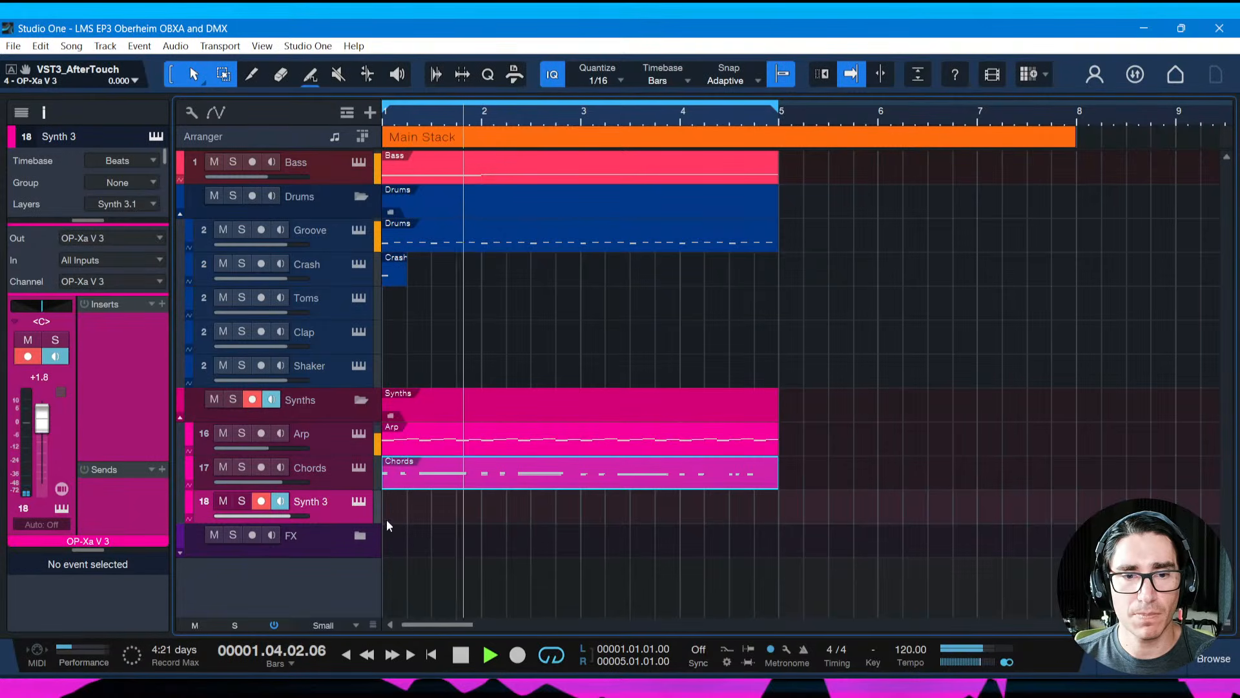
# Rename the Synth 3 track to "Pad" and save the song
pyautogui.doubleClick(312, 501)
pyautogui.write('Pad')
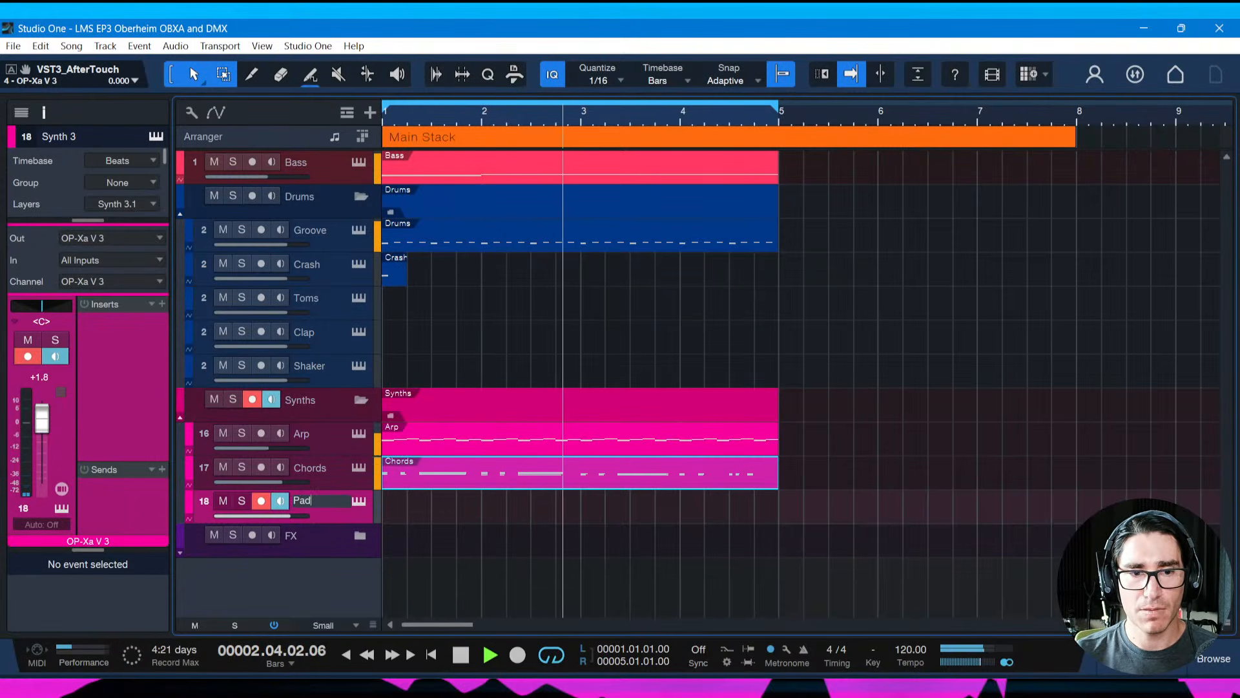
pyautogui.press('Return')
pyautogui.hotkey('ctrl', 's')
# Create an empty four-bar event on the Pad track, open it in the note editor and stop playback
pyautogui.doubleClick(390, 517)
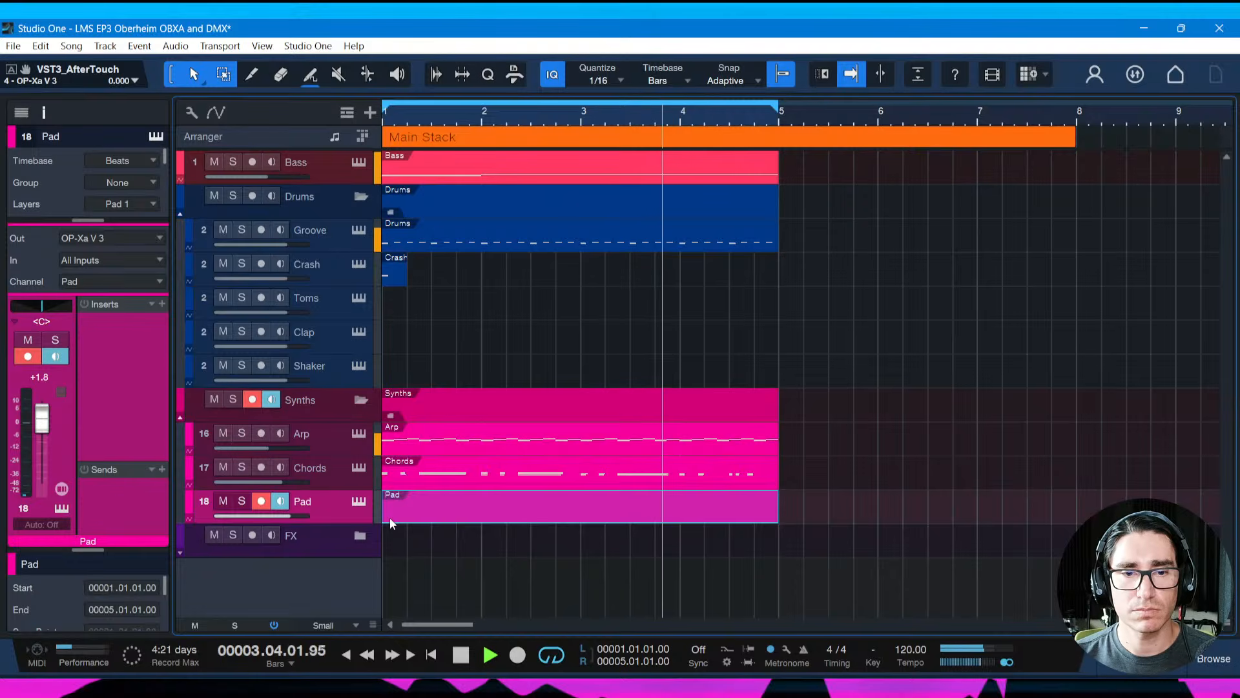
pyautogui.doubleClick(398, 514)
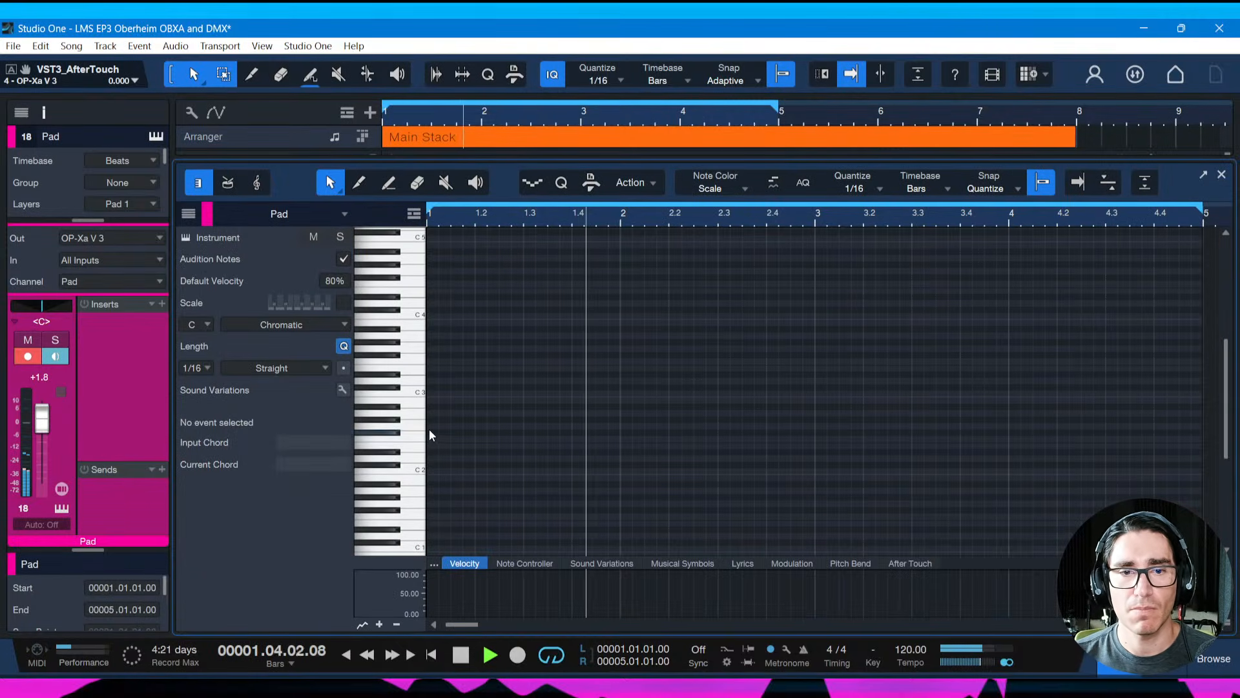
pyautogui.press('space')
pyautogui.moveTo(430, 426); pyautogui.dragTo(522, 423)
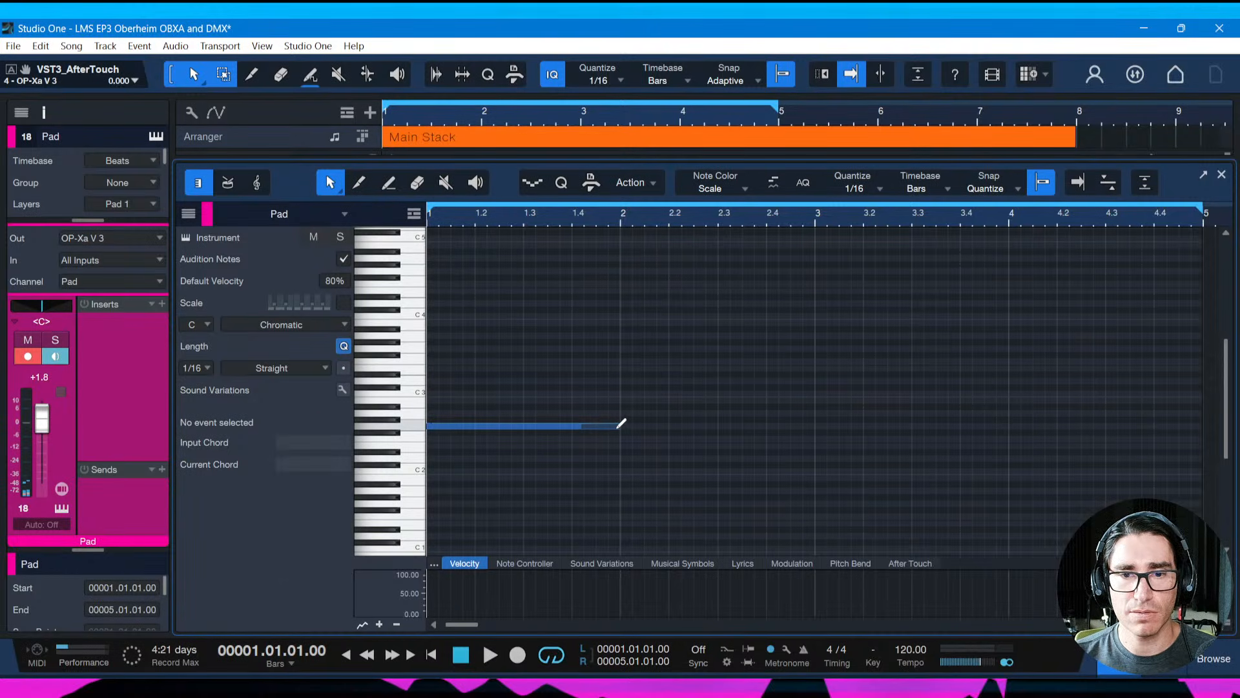
pyautogui.moveTo(620, 425); pyautogui.dragTo(617, 426)
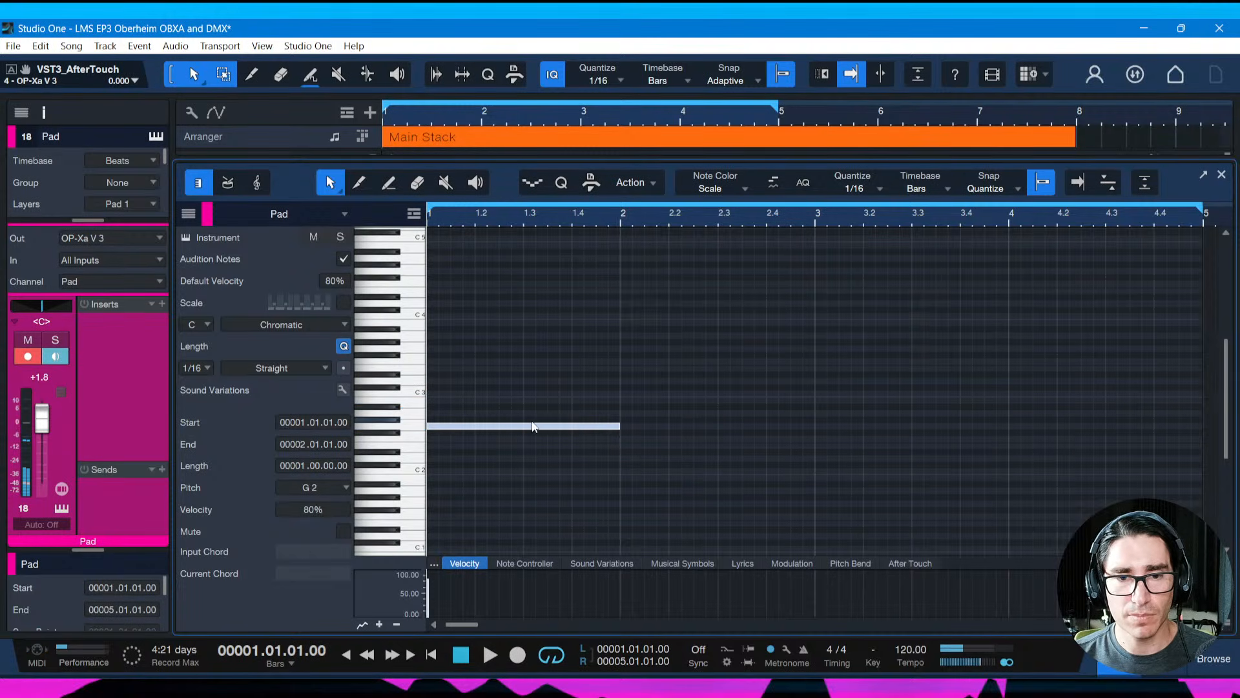
pyautogui.doubleClick(533, 426)
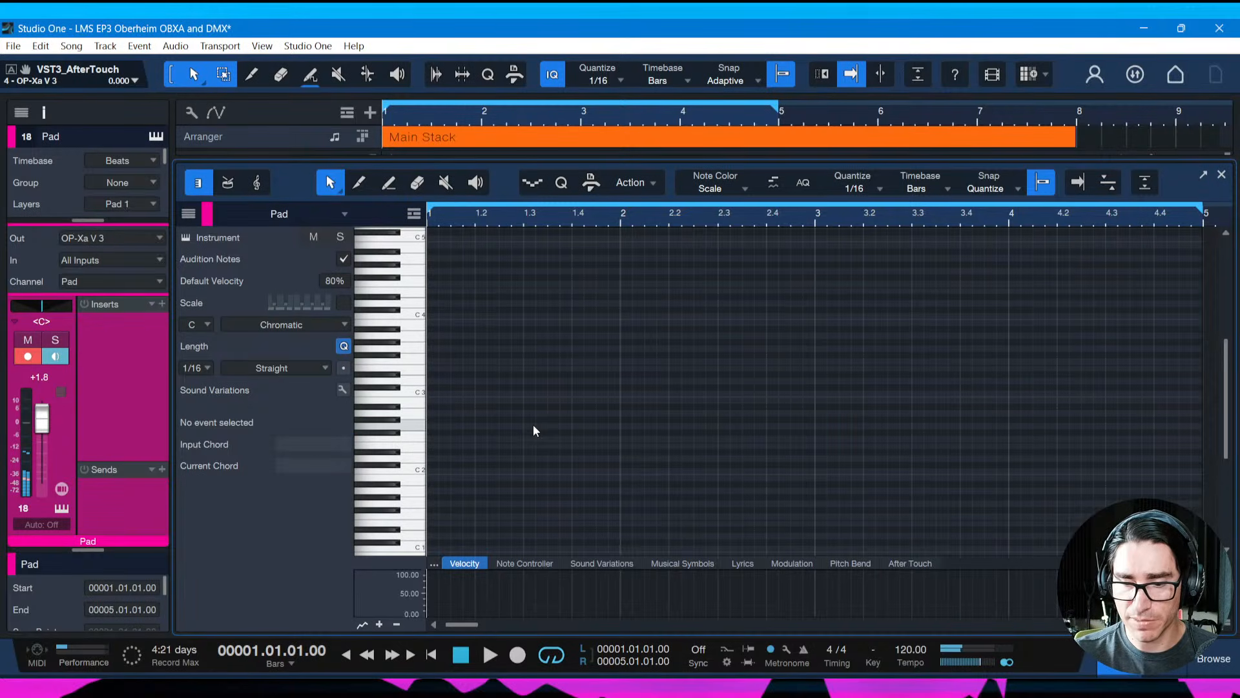
# Audition a Gsus2 chord on the Pad against the looping song, stop playback and save
pyautogui.press('space')
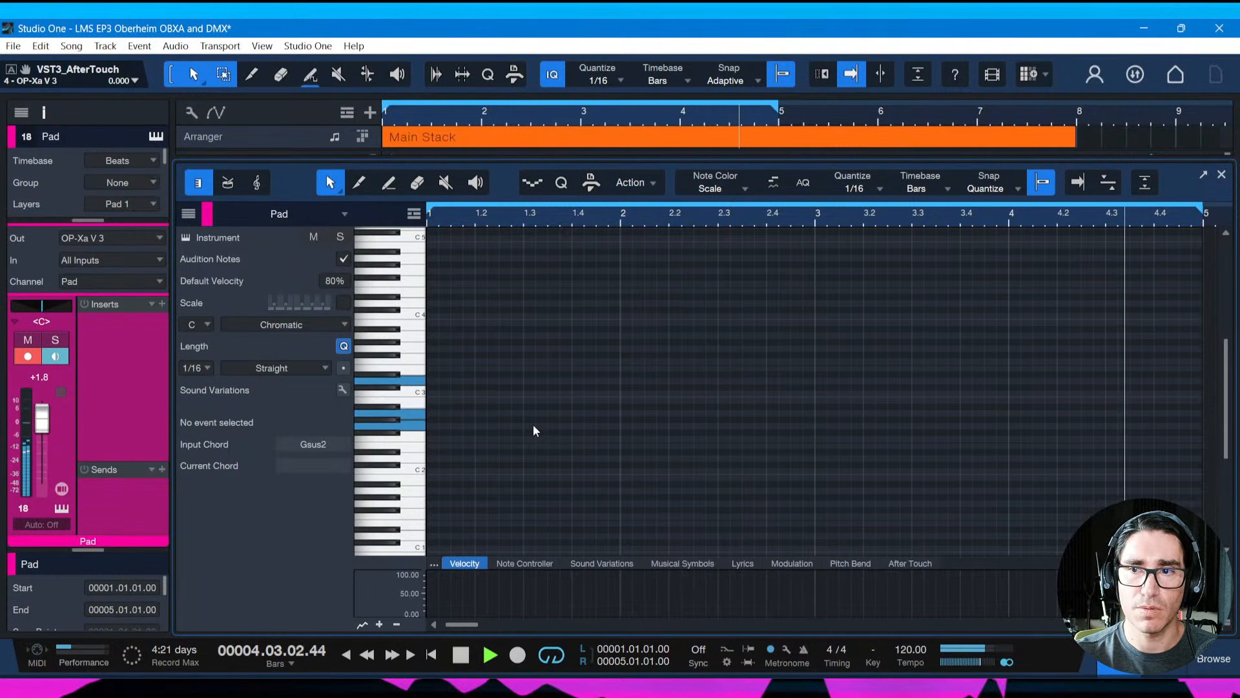
pyautogui.press('space')
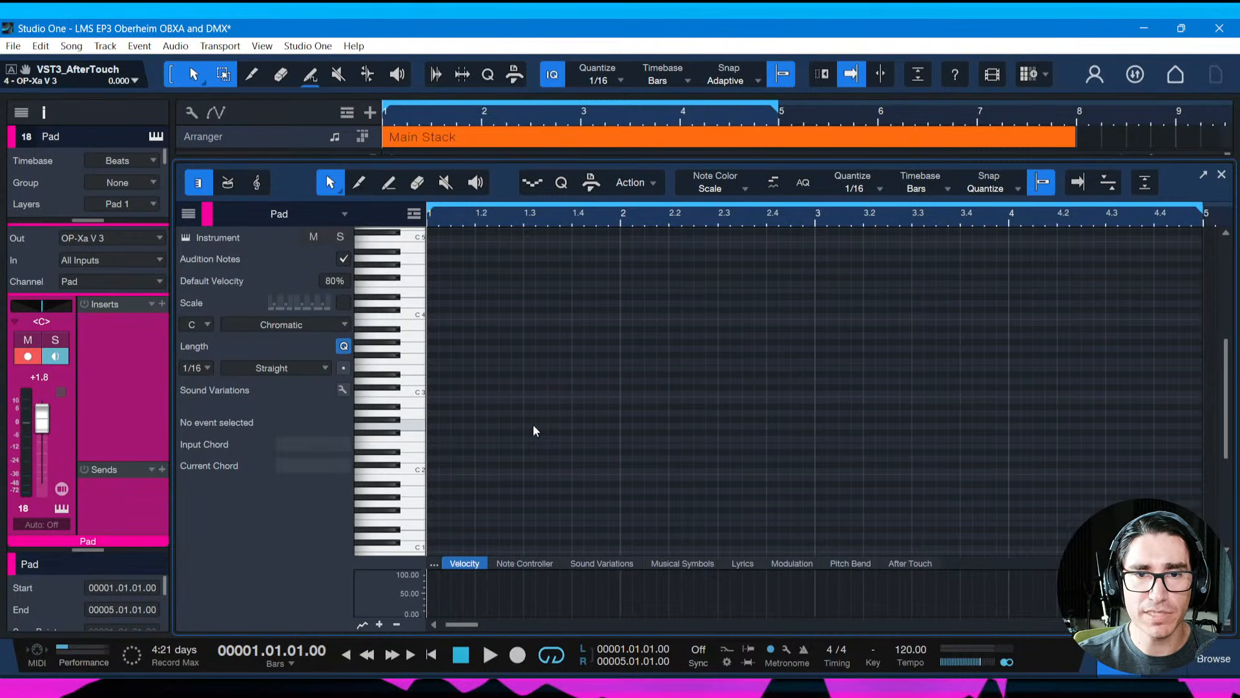
pyautogui.press('space')
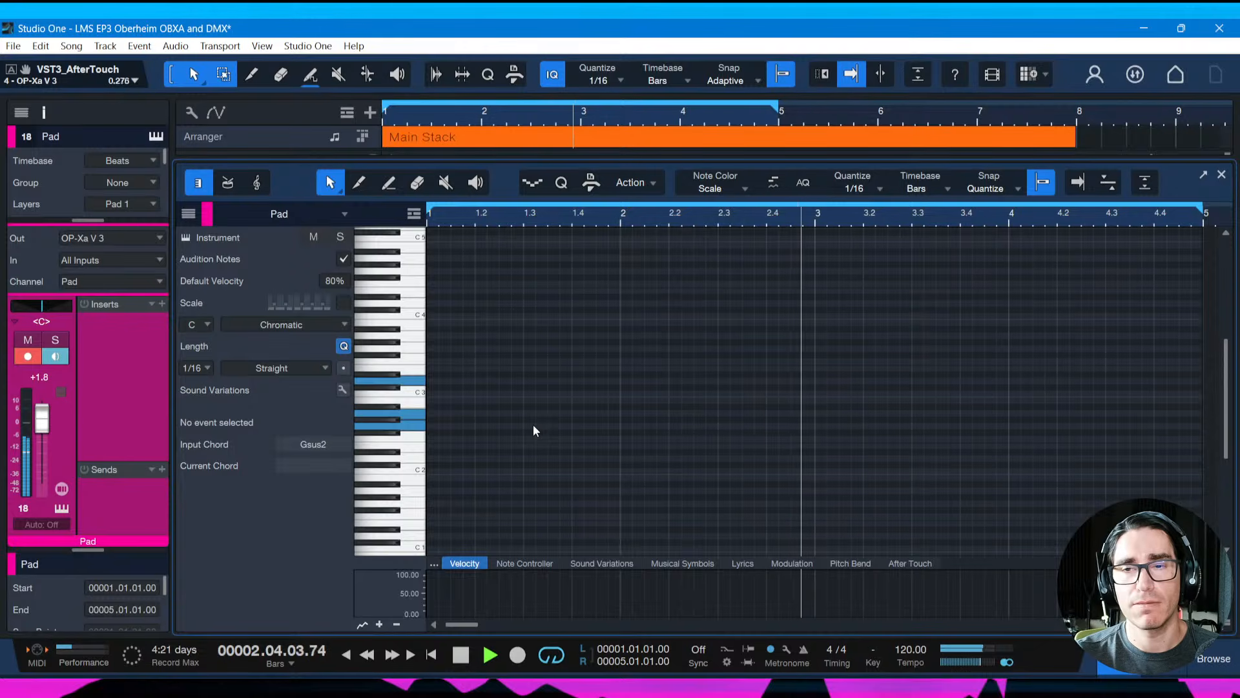
pyautogui.press('space')
pyautogui.hotkey('ctrl', 's')
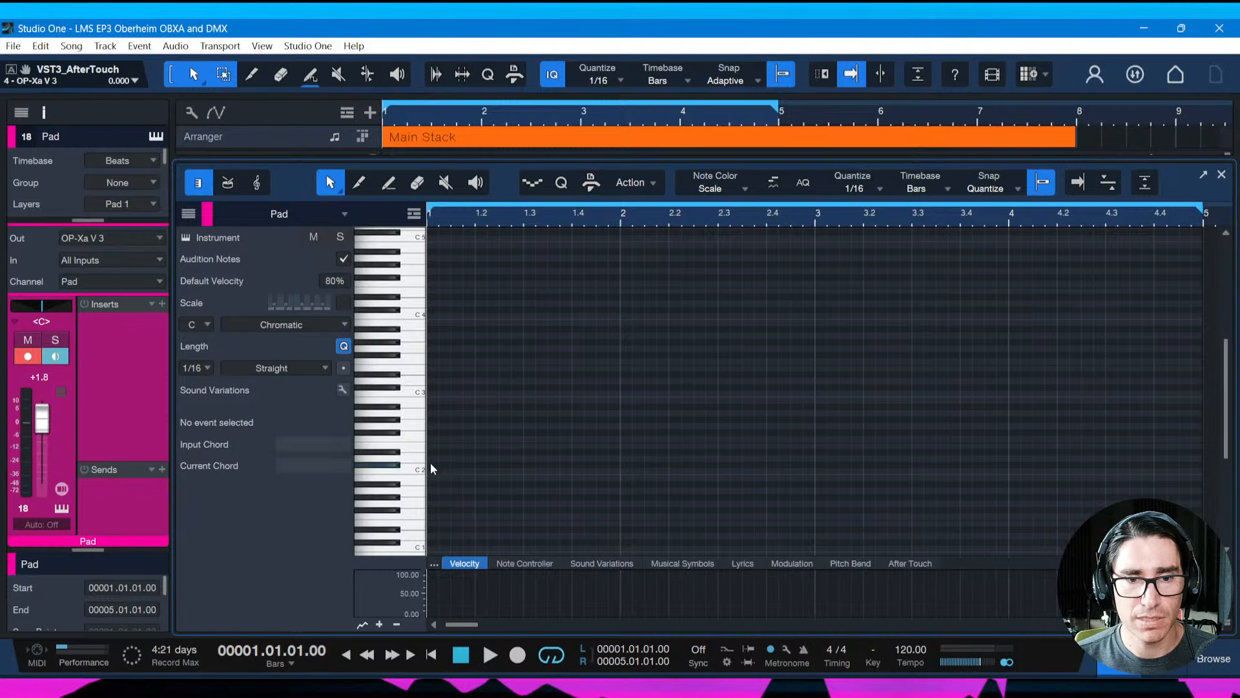
# Draw a G2 note spanning all four bars of the Pad event and duplicate it up to D3
pyautogui.click(414, 429)
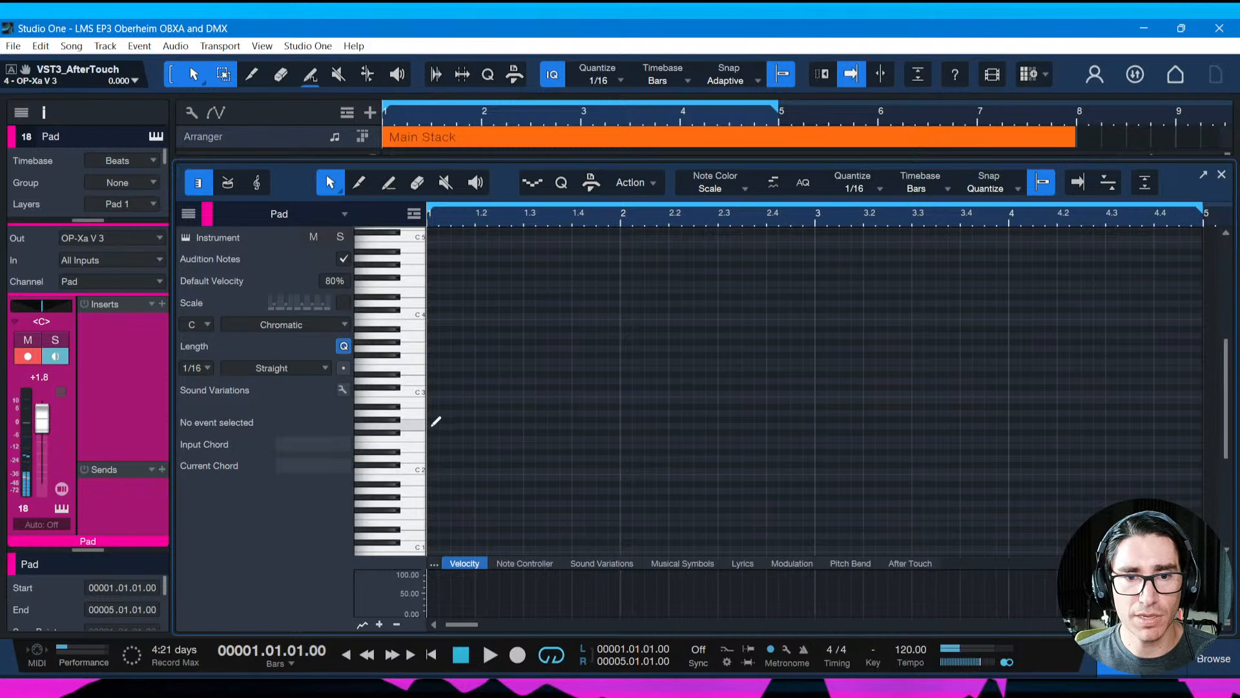
pyautogui.moveTo(431, 425); pyautogui.dragTo(475, 426)
pyautogui.moveTo(745, 423); pyautogui.dragTo(730, 422)
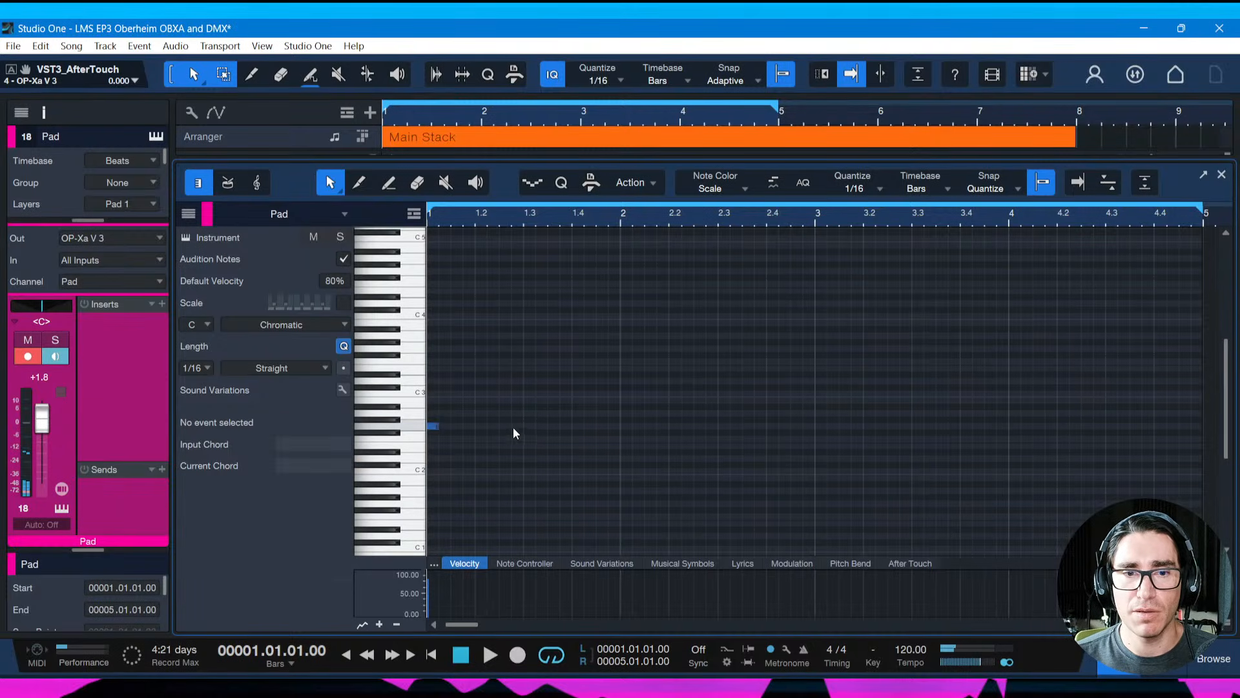
pyautogui.moveTo(443, 427); pyautogui.dragTo(1204, 437)
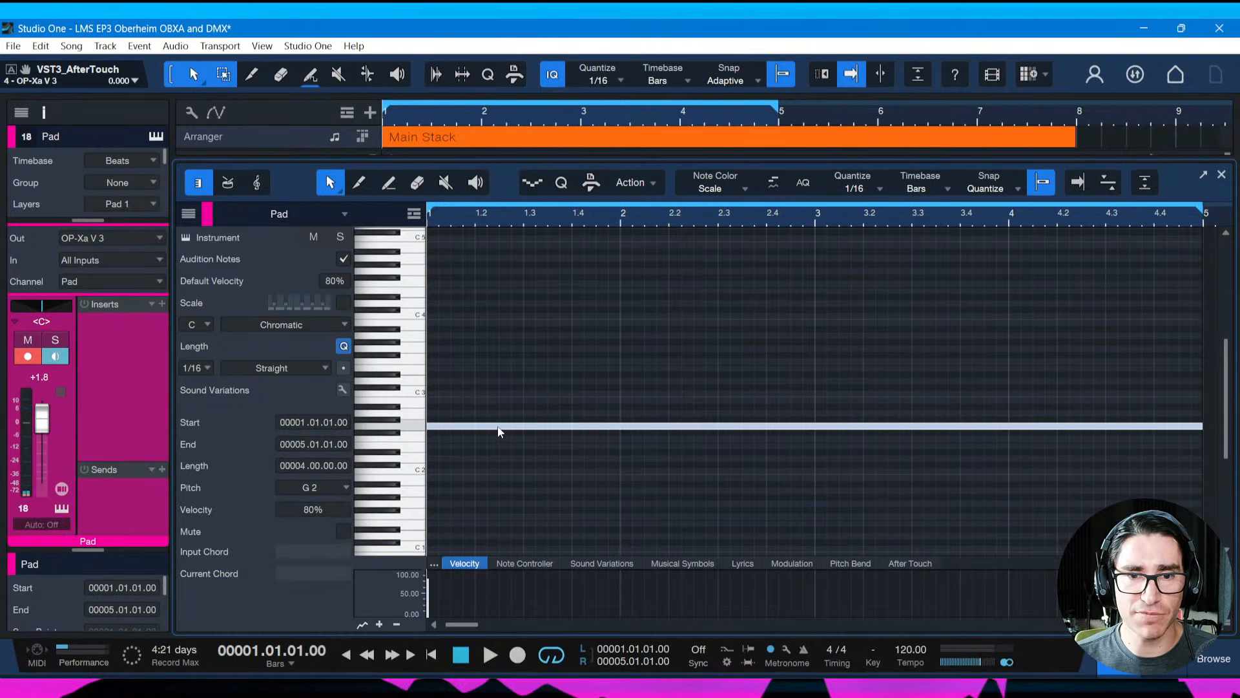
pyautogui.moveTo(499, 431); pyautogui.dragTo(498, 382)
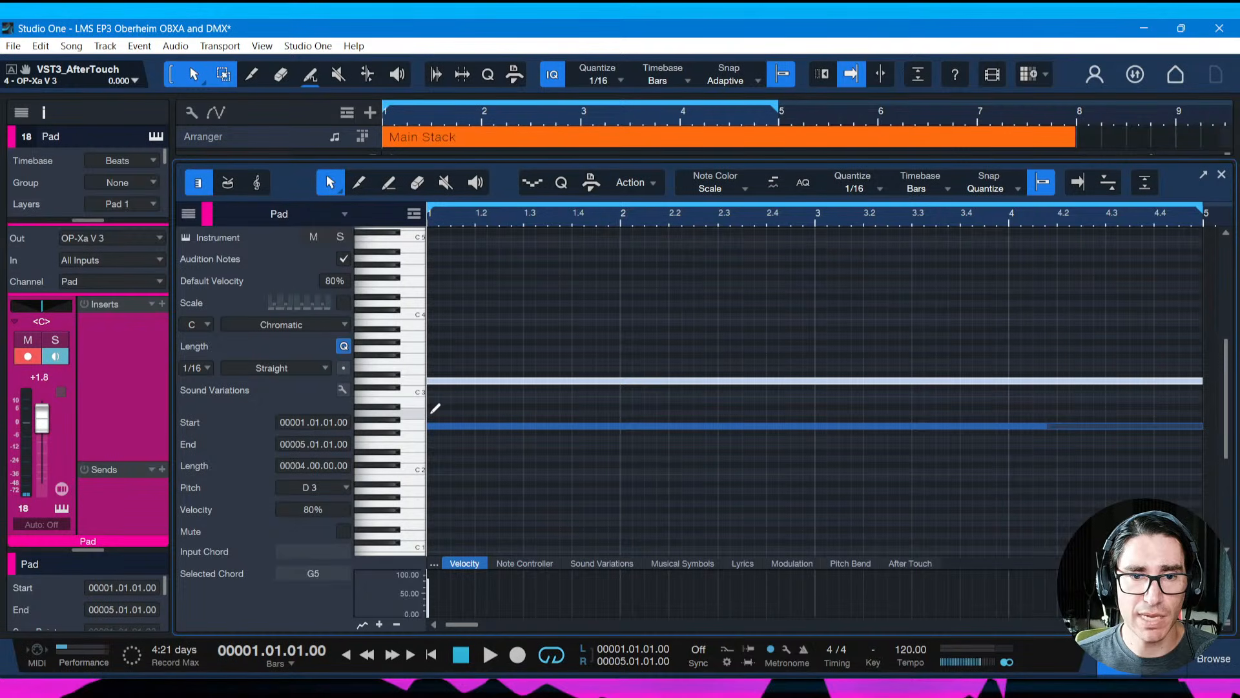
# Add a B2 note from bar 1 to bar 3 and an A2 note from bar 3 to bar 5, and play the song
pyautogui.click(455, 408)
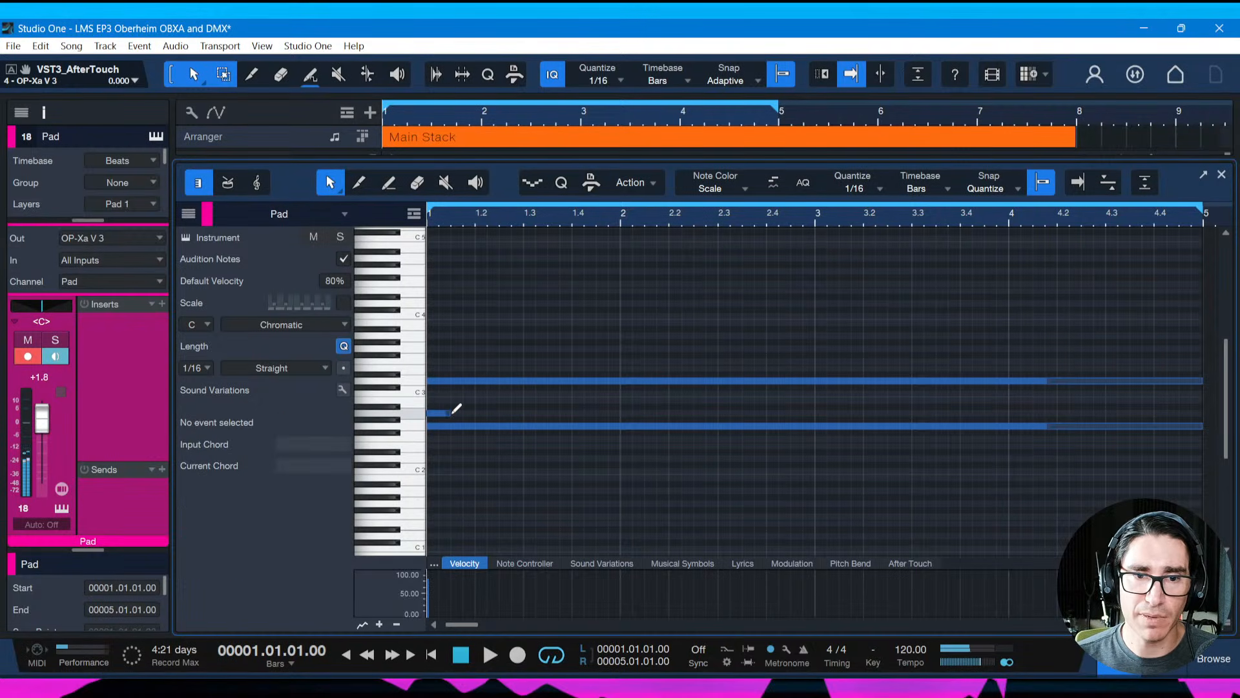
pyautogui.click(452, 413)
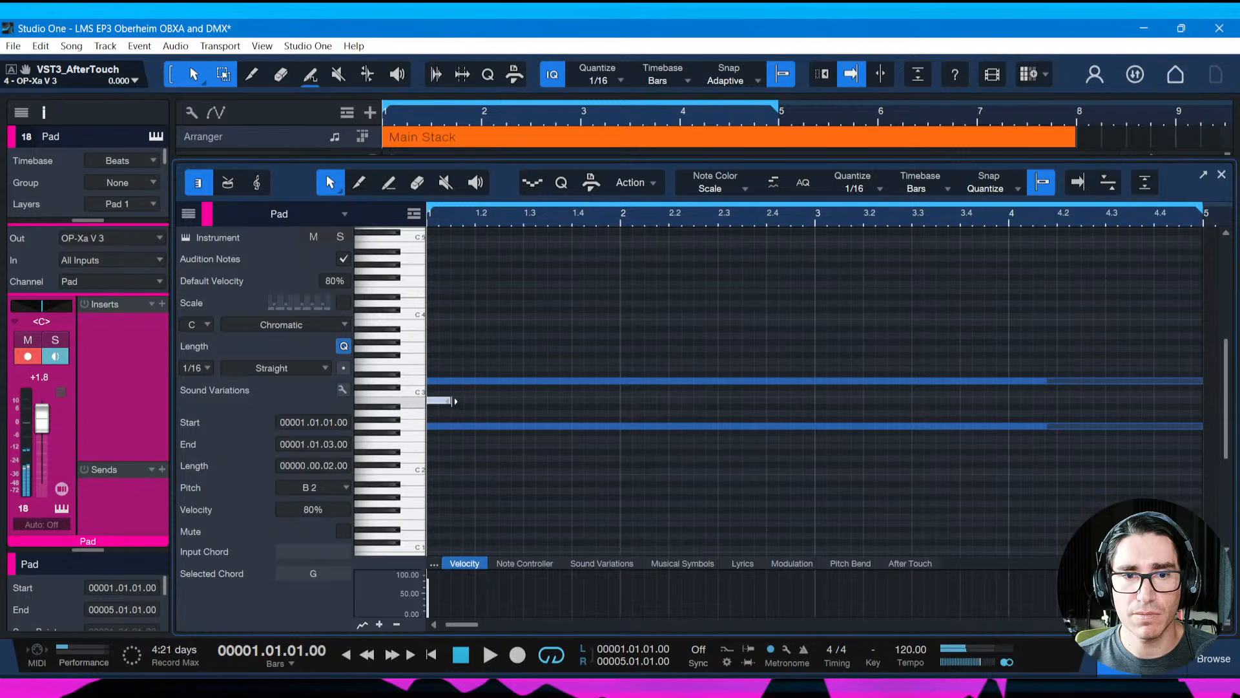
pyautogui.moveTo(454, 401); pyautogui.dragTo(814, 412)
pyautogui.doubleClick(814, 407)
pyautogui.press('space')
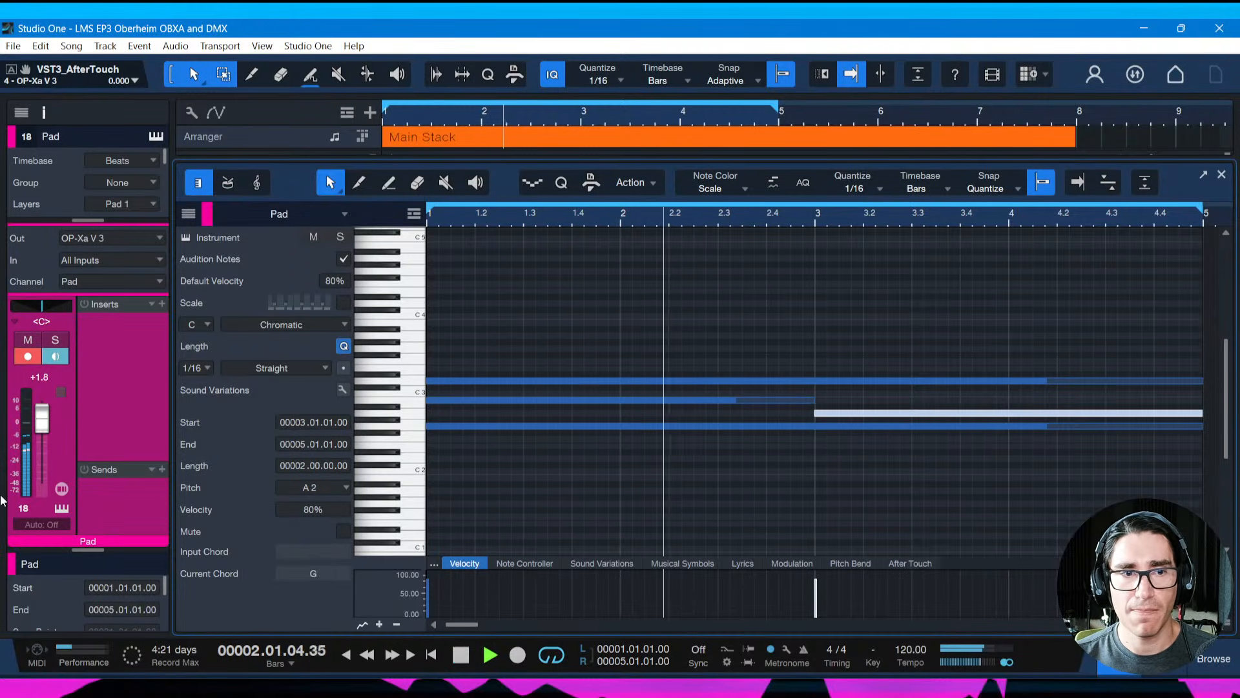
# Lower the Pad channel fader to -3.0 dB during playback, saving the song along the way
pyautogui.moveTo(41, 426); pyautogui.dragTo(41, 436)
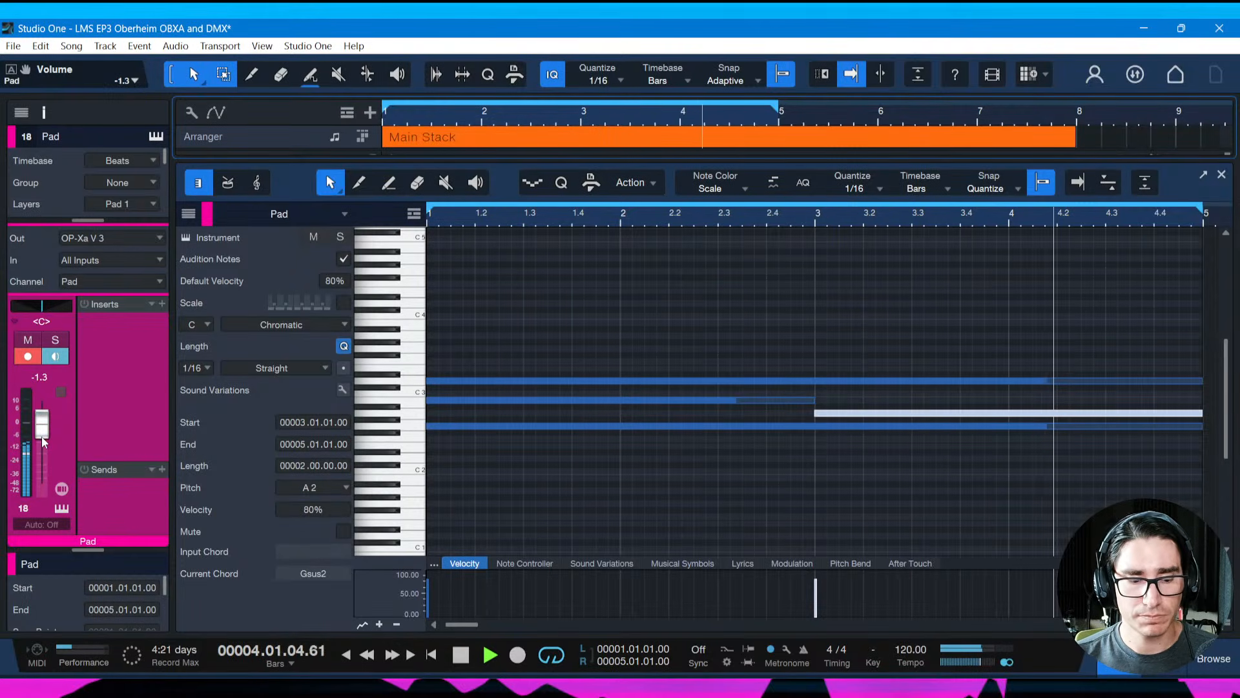
pyautogui.hotkey('ctrl', 's')
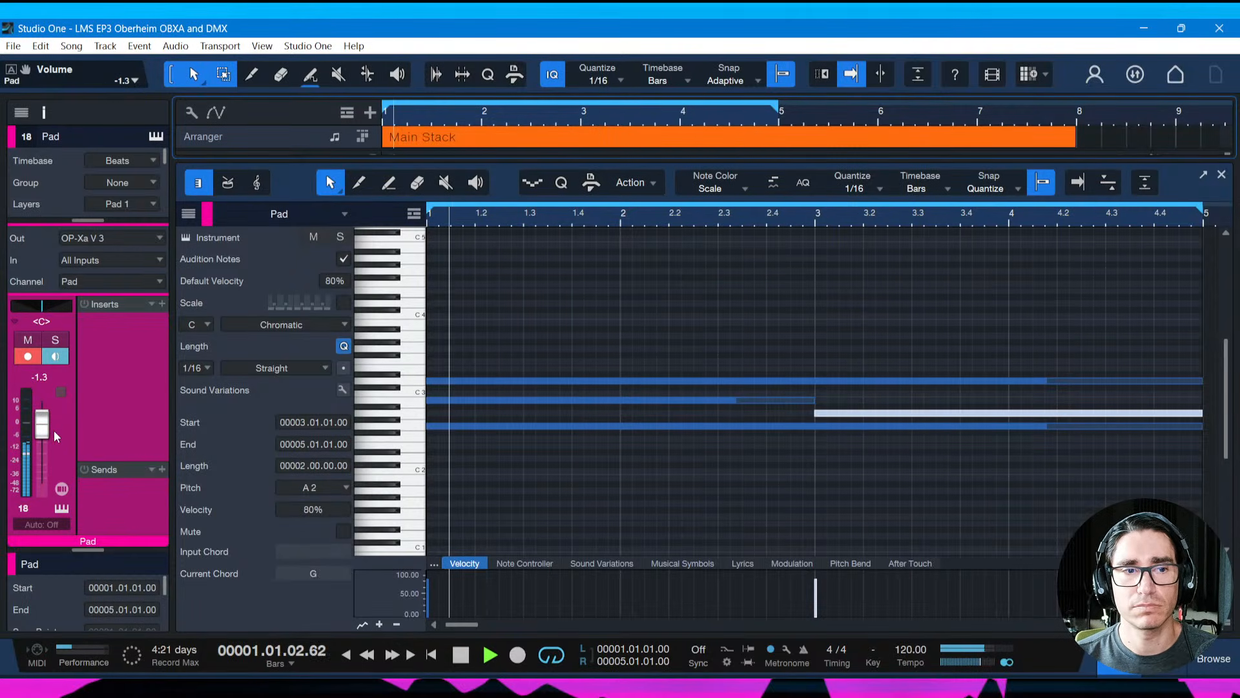
pyautogui.moveTo(40, 435); pyautogui.dragTo(40, 440)
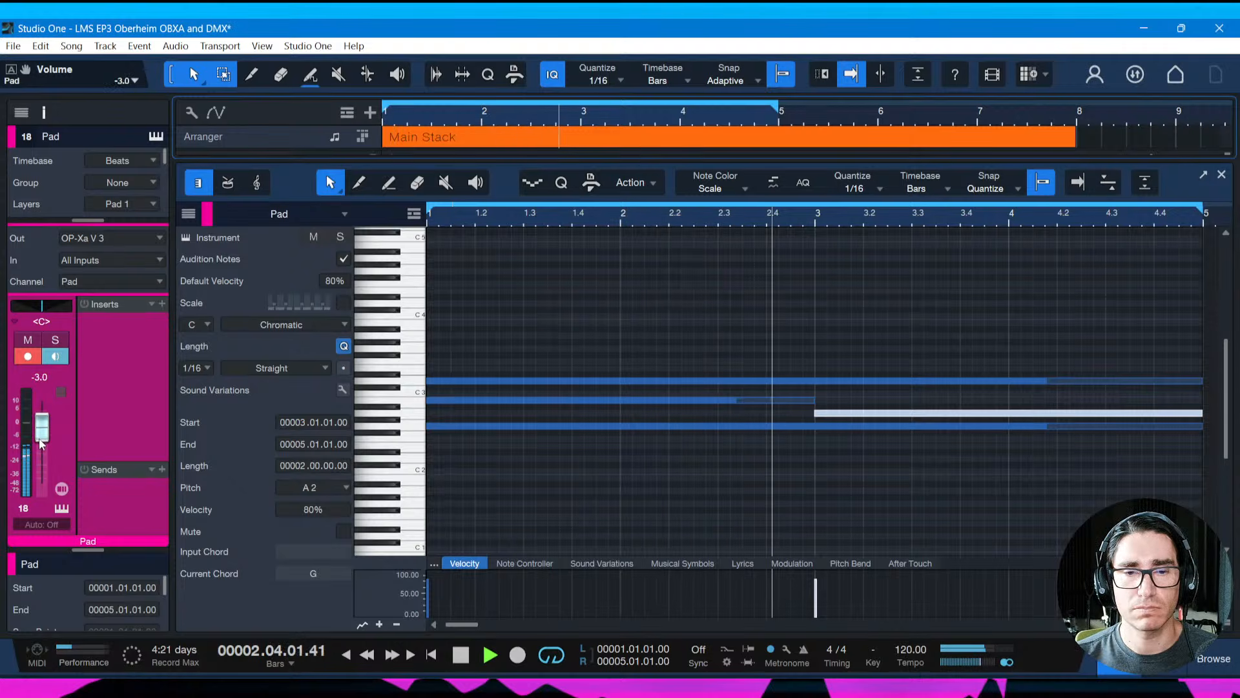
pyautogui.click(162, 303)
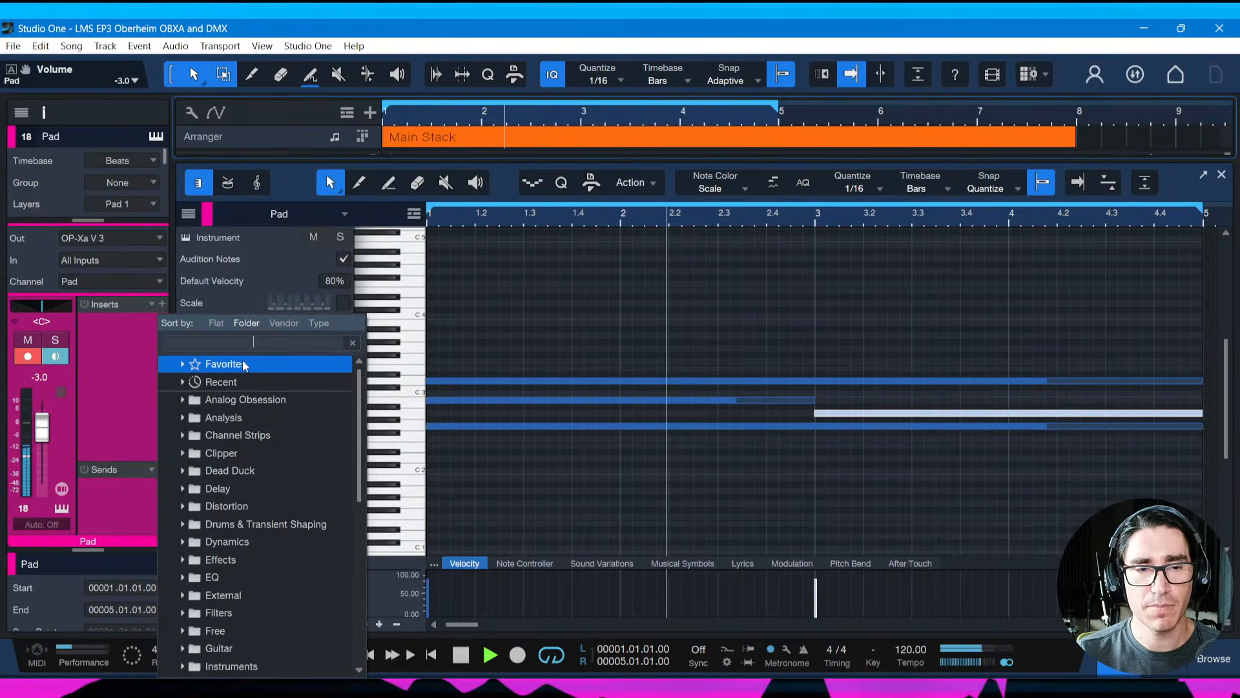
pyautogui.write('shaper')
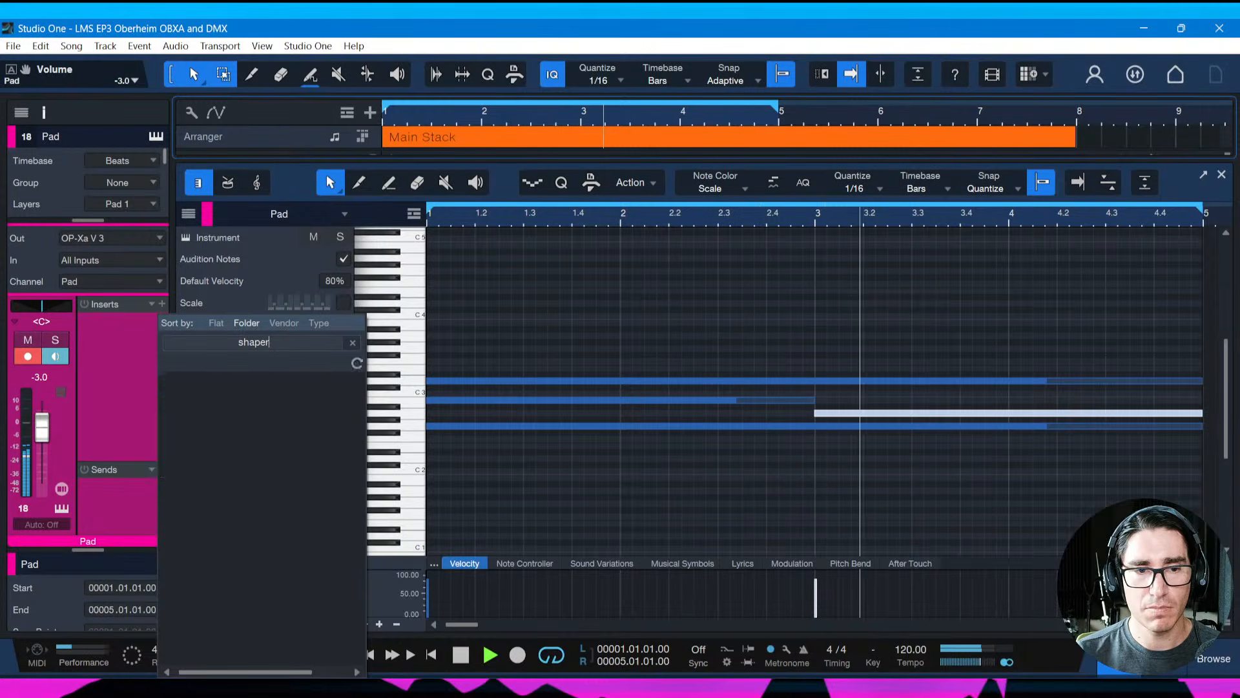
pyautogui.press('Escape')
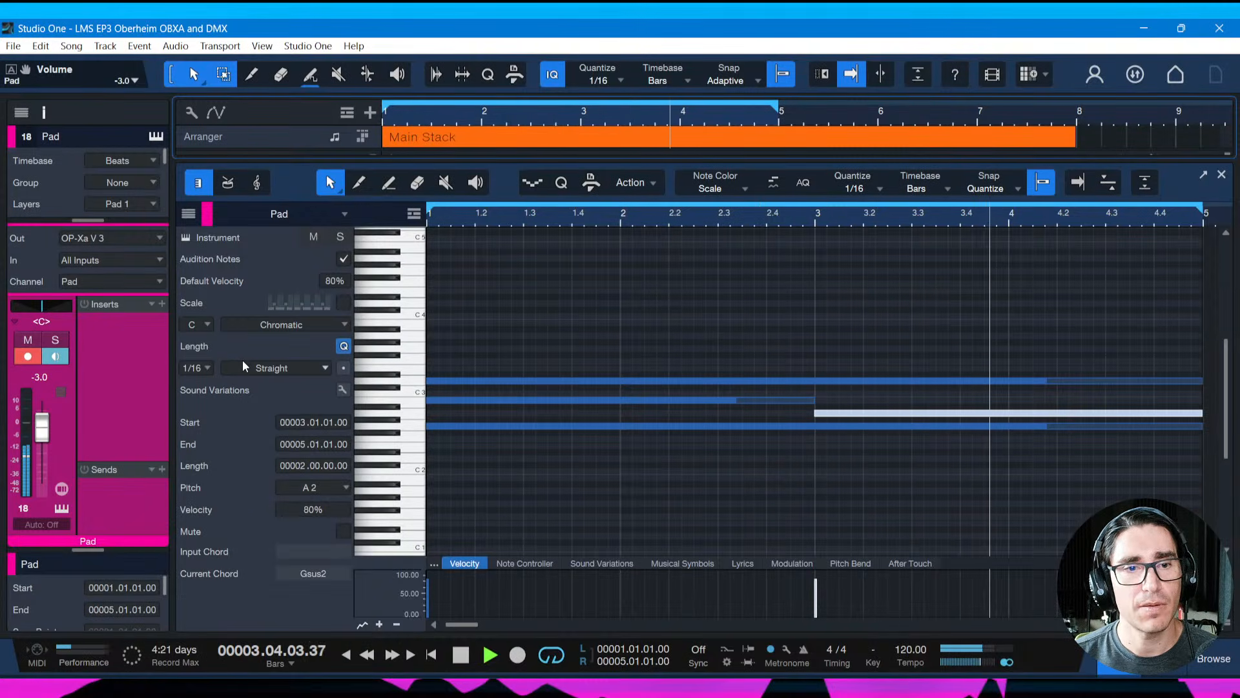
# Search the insert plug-ins for "shaper" and add ShaperBox 3 to the Pad channel
pyautogui.click(162, 303)
pyautogui.write('s')
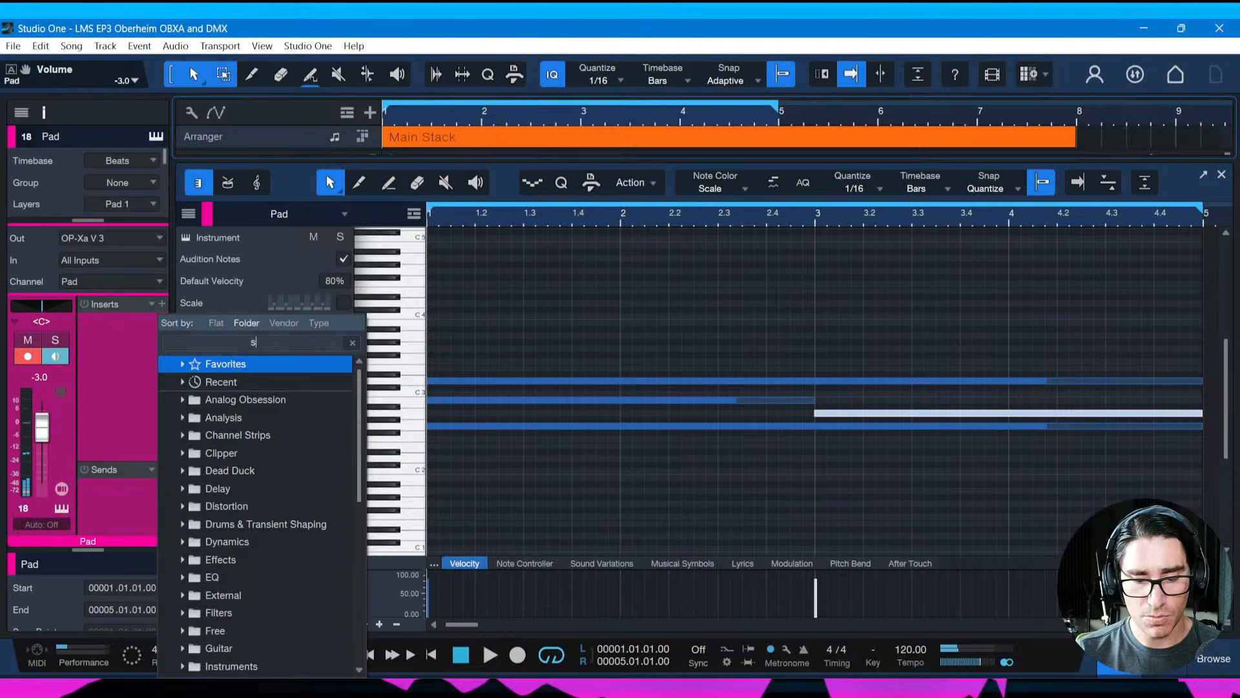
pyautogui.write('haper')
pyautogui.press('Down')
pyautogui.press('Down')
pyautogui.press('Down')
pyautogui.press('Down')
pyautogui.press('Up')
pyautogui.press('Up')
pyautogui.press('Up')
pyautogui.press('Up')
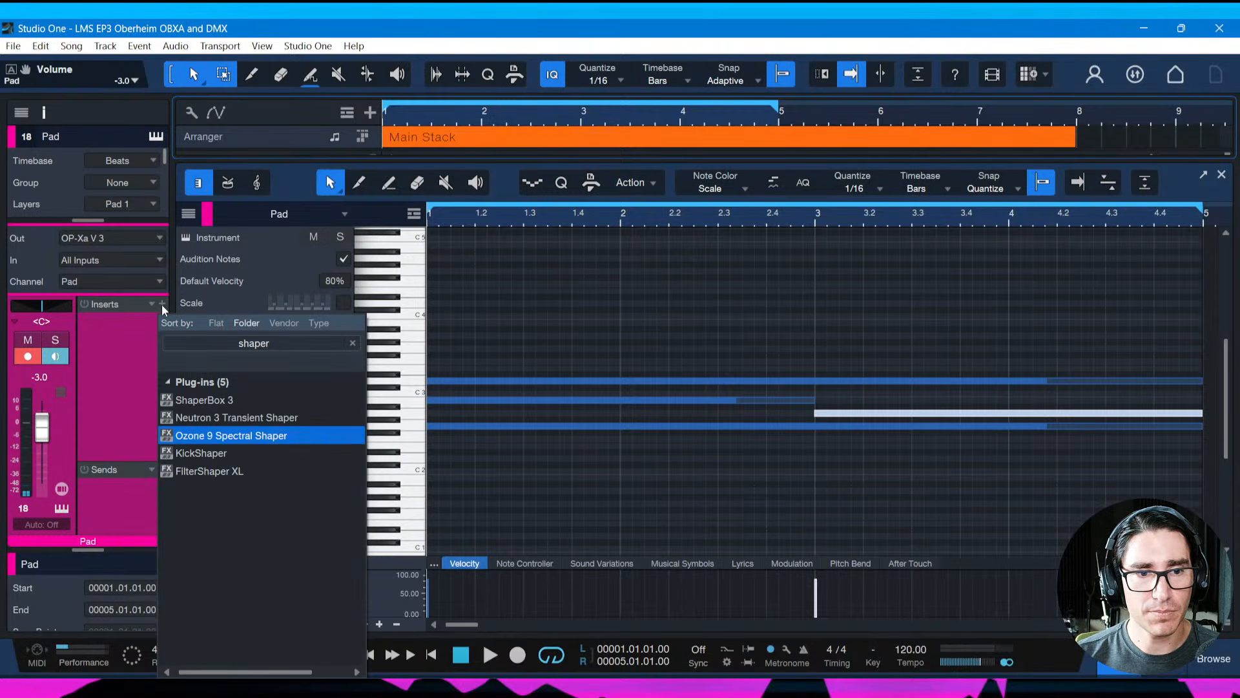
pyautogui.press('Return')
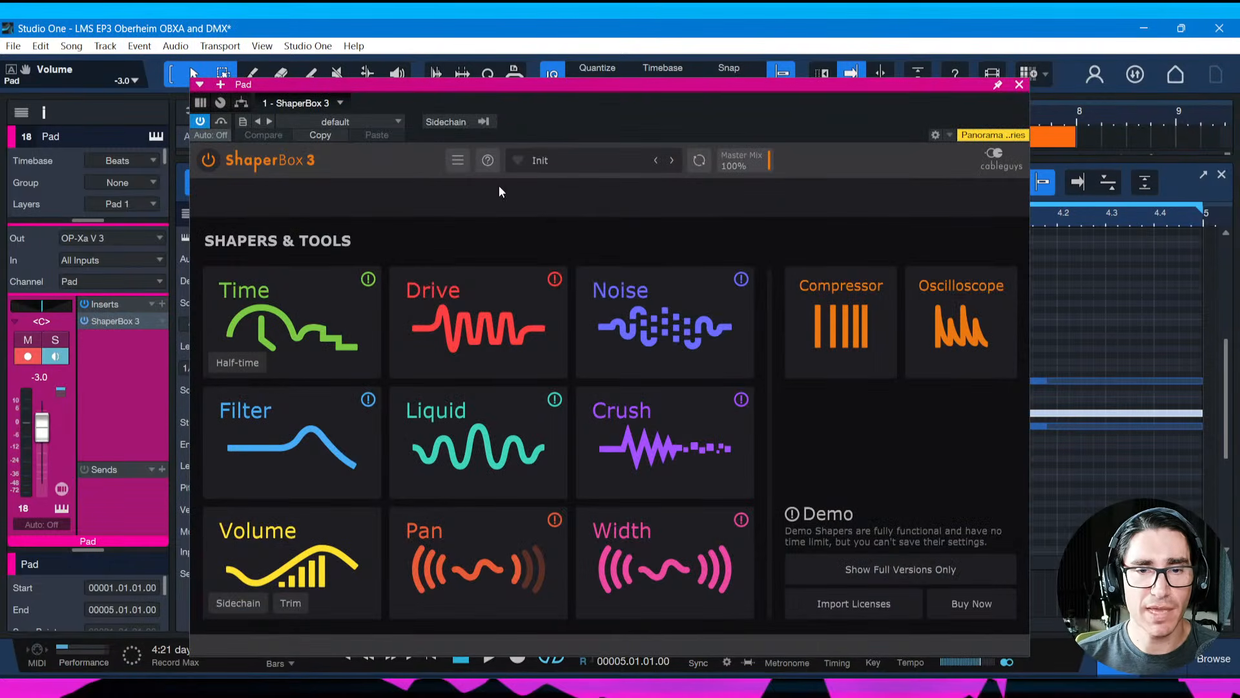
# Add the Volume shaper with its Sidechain curve and set its mix to 56%, checking the Pad in solo
pyautogui.click(228, 606)
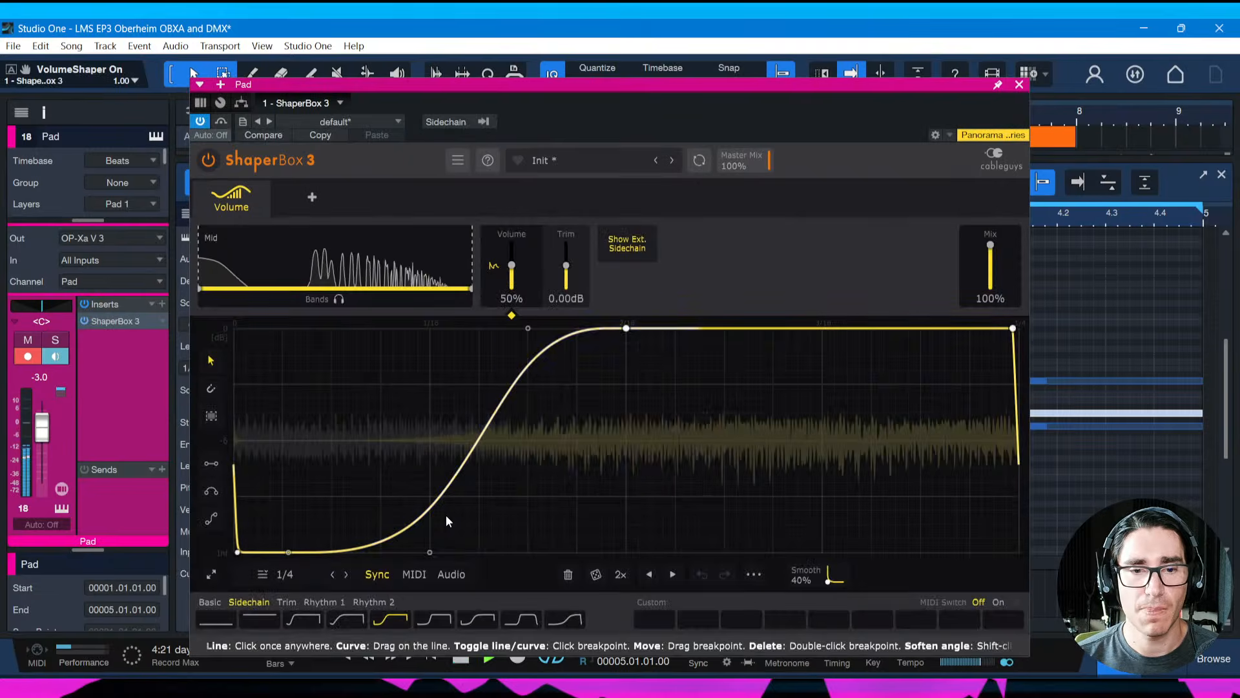
pyautogui.moveTo(990, 245); pyautogui.dragTo(990, 260)
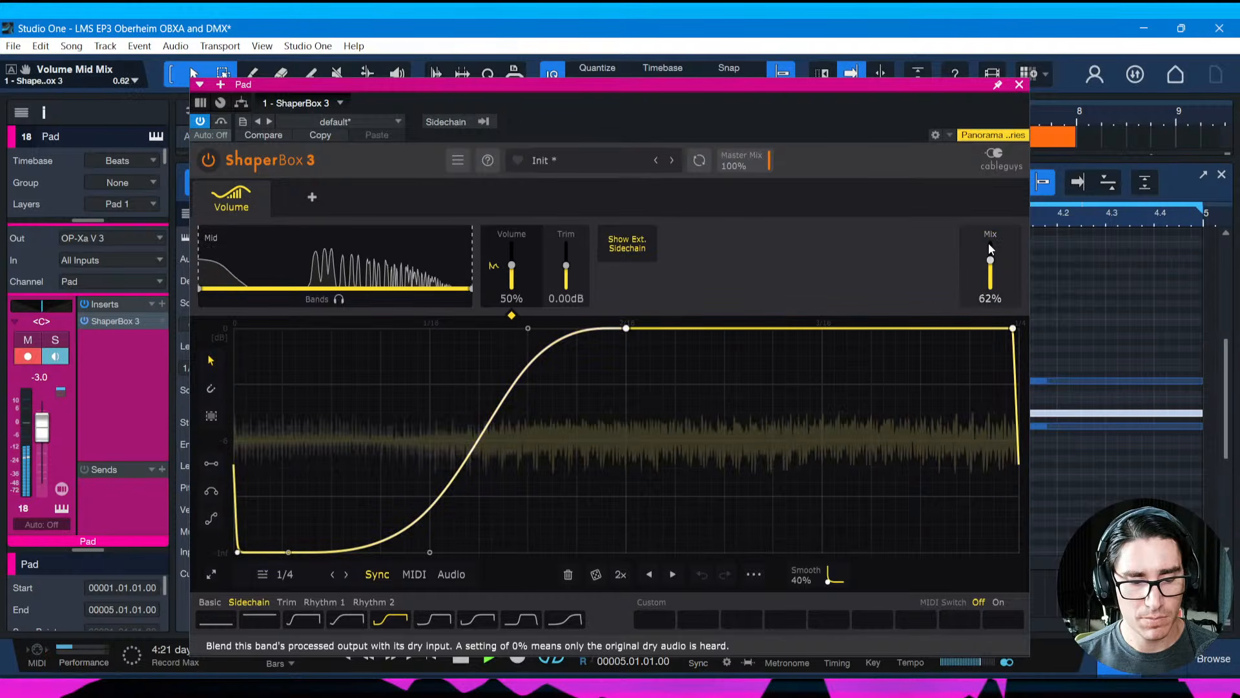
pyautogui.press('s')
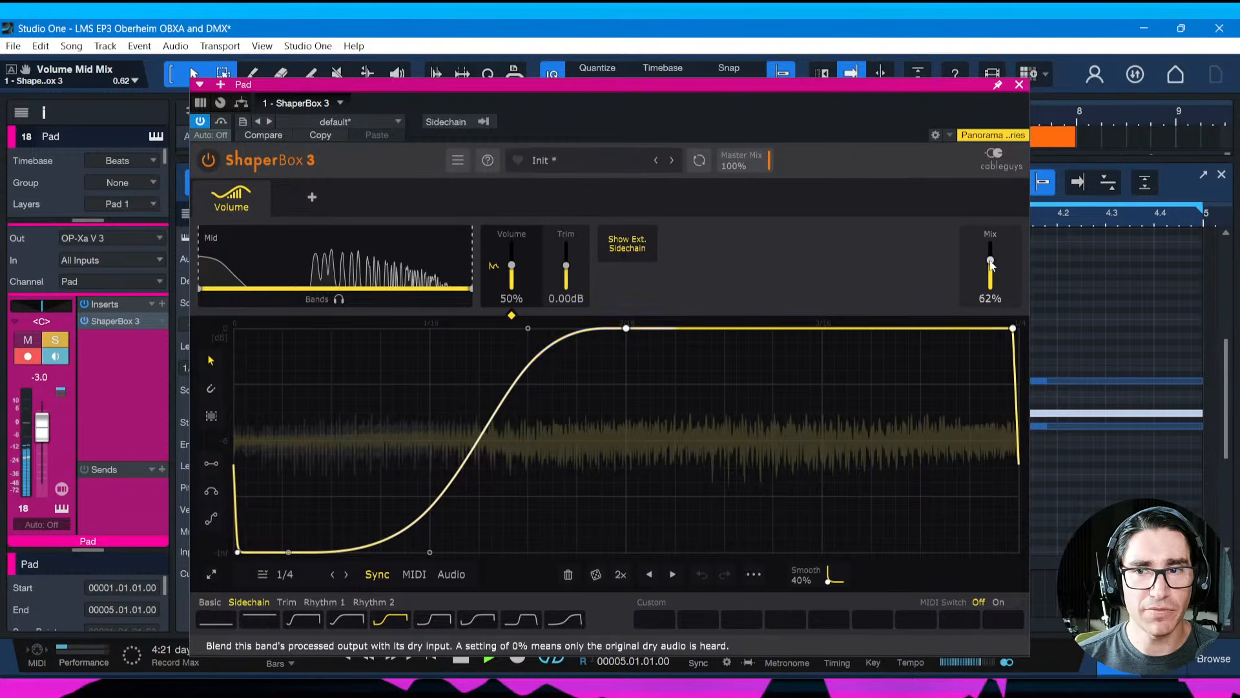
pyautogui.moveTo(990, 260)
pyautogui.mouseDown()
pyautogui.moveTo(990, 245)
pyautogui.moveTo(990, 263)
pyautogui.mouseUp()
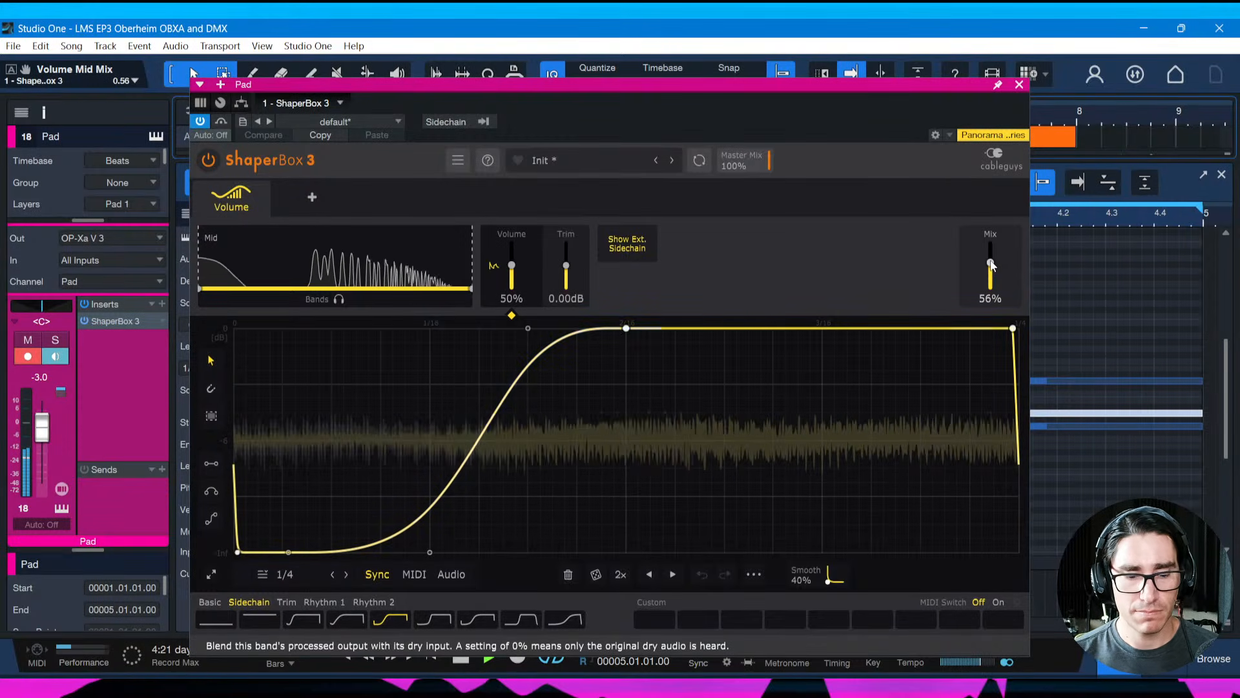
# Close ShaperBox 3, save the song and lower the Pad channel fader to -4.3 dB
pyautogui.click(1019, 86)
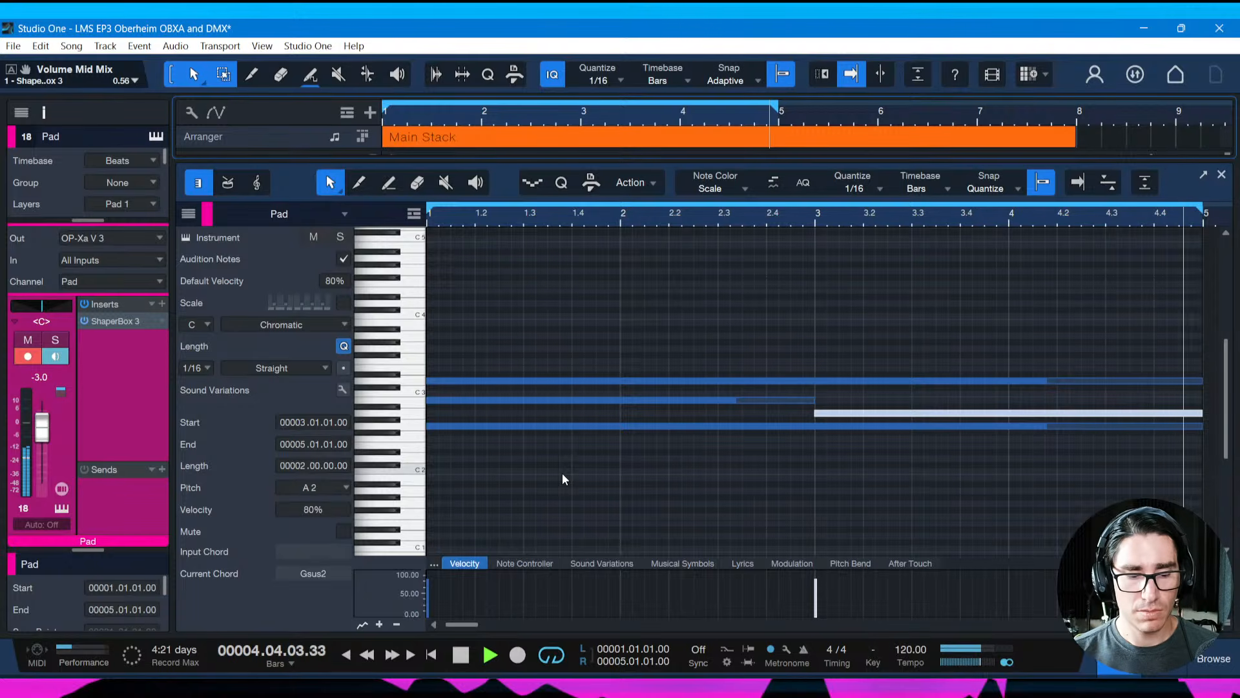
pyautogui.hotkey('ctrl', 's')
pyautogui.moveTo(51, 432); pyautogui.dragTo(50, 438)
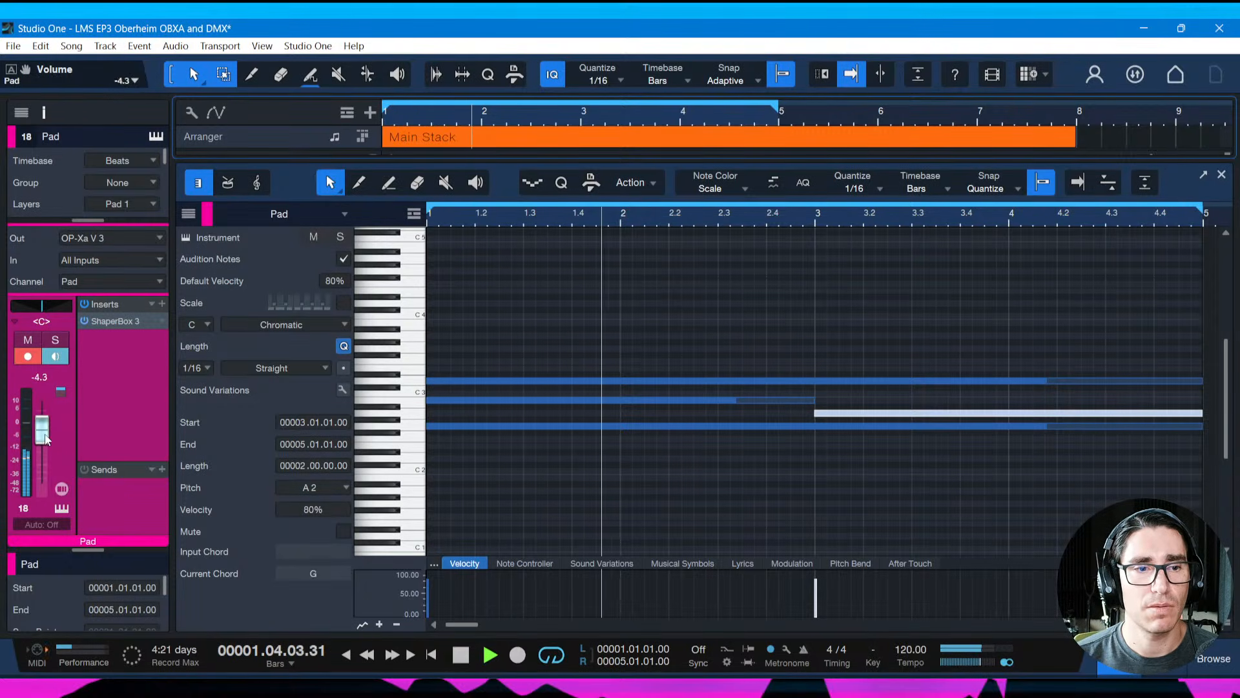
# Add a Synth Verb send to the Pad channel, set its level to -0.8 dB and save the song
pyautogui.click(162, 469)
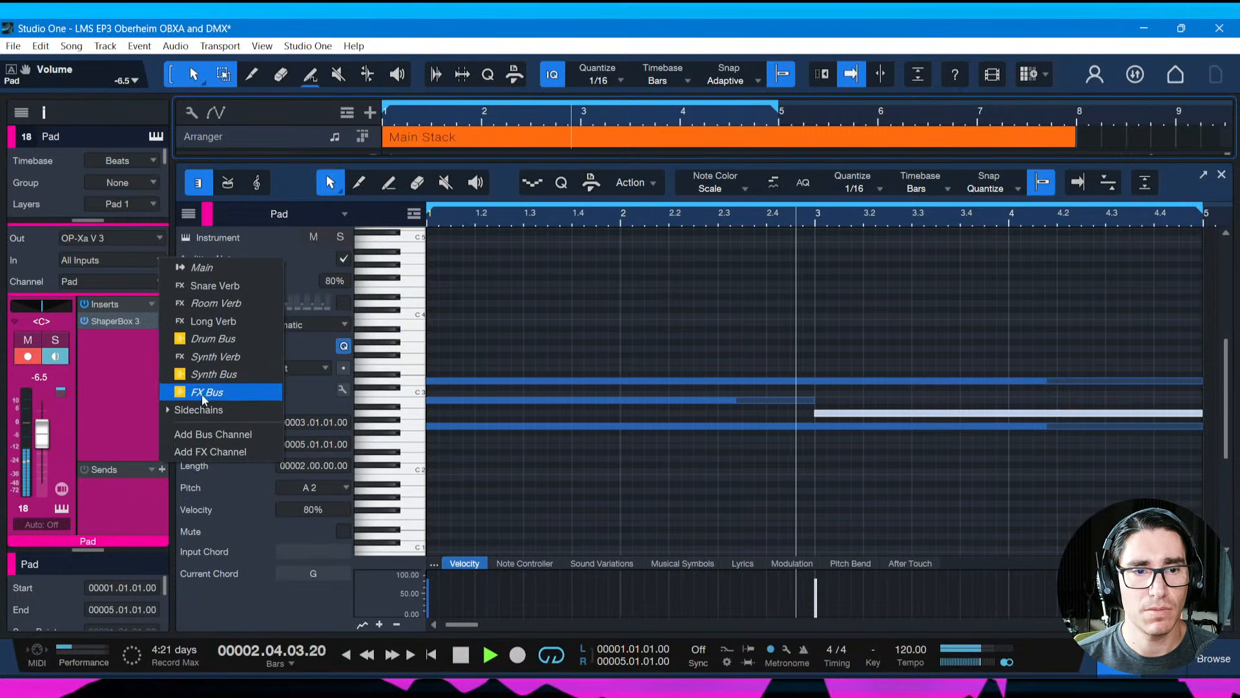
pyautogui.click(206, 359)
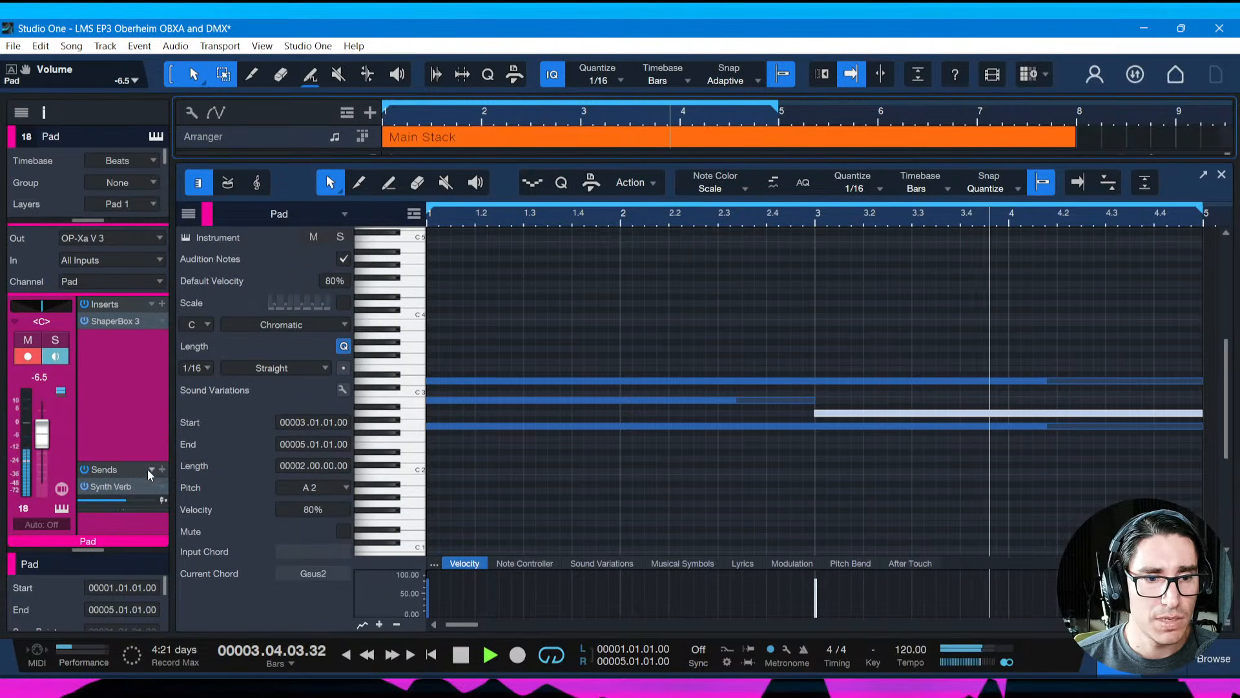
pyautogui.moveTo(126, 499); pyautogui.dragTo(134, 501)
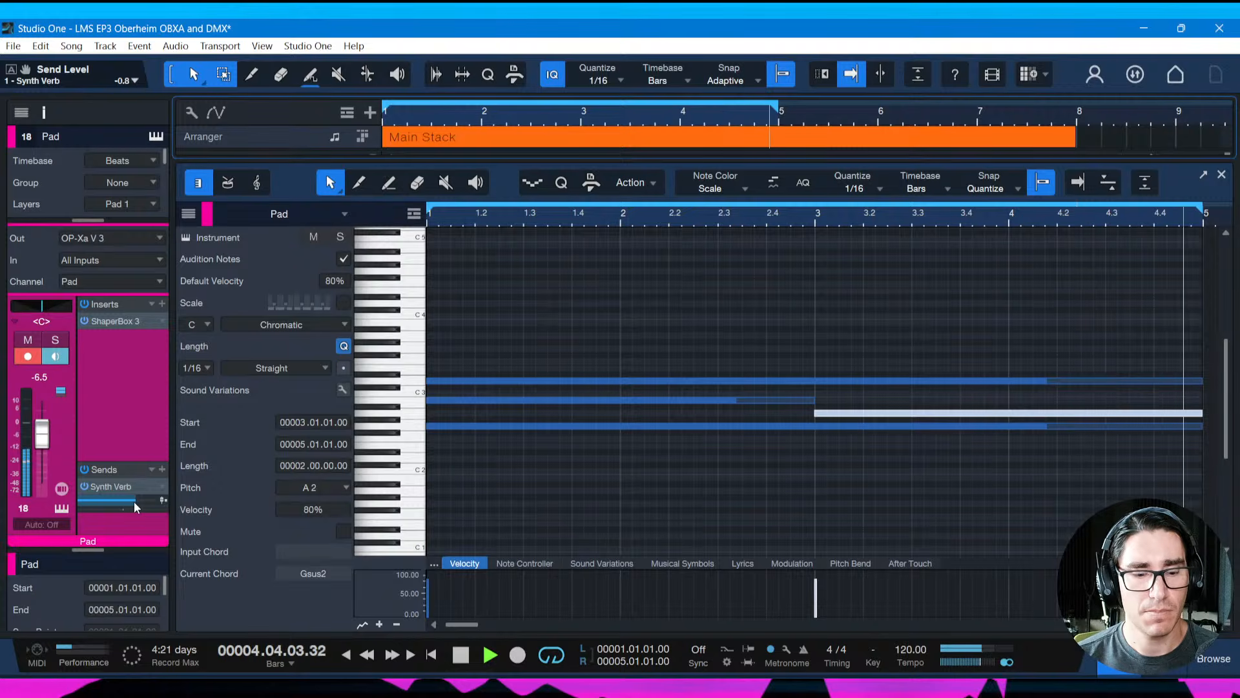
pyautogui.press('s')
pyautogui.hotkey('ctrl', 's')
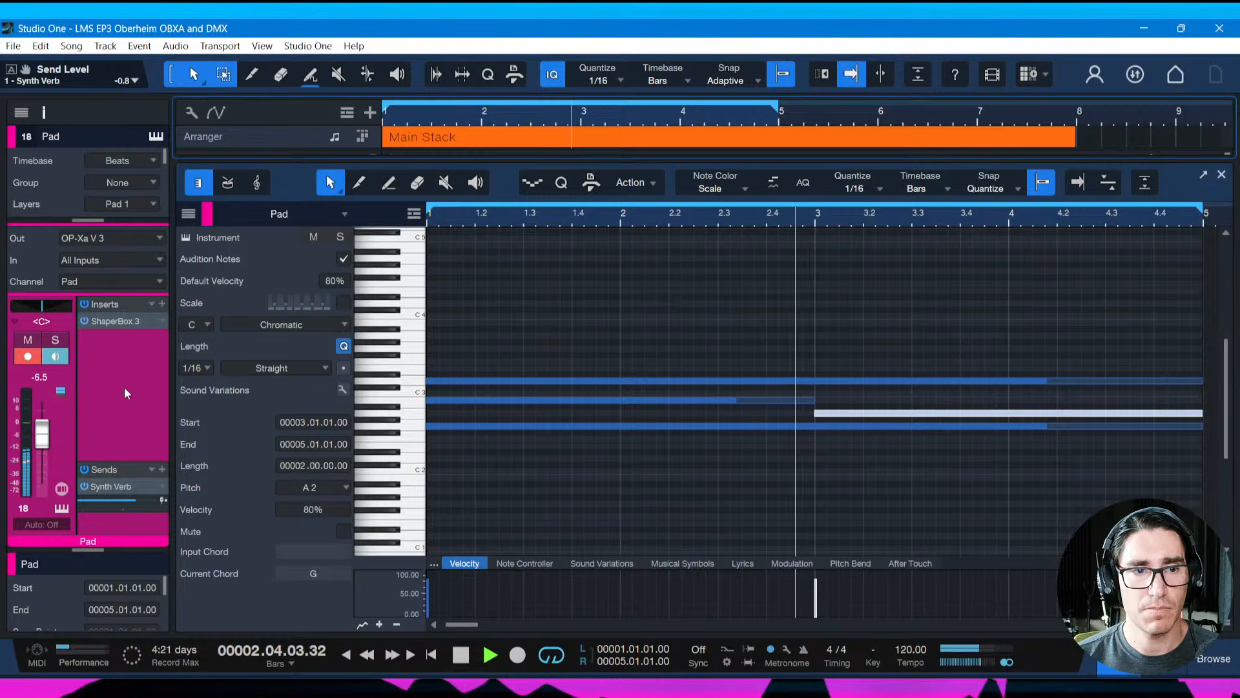
# Set the filter modulation of the Pad's OP-Xa V to 0.124 while soloed, then unsolo the Pad and save the song
pyautogui.press('s')
pyautogui.click(61, 509)
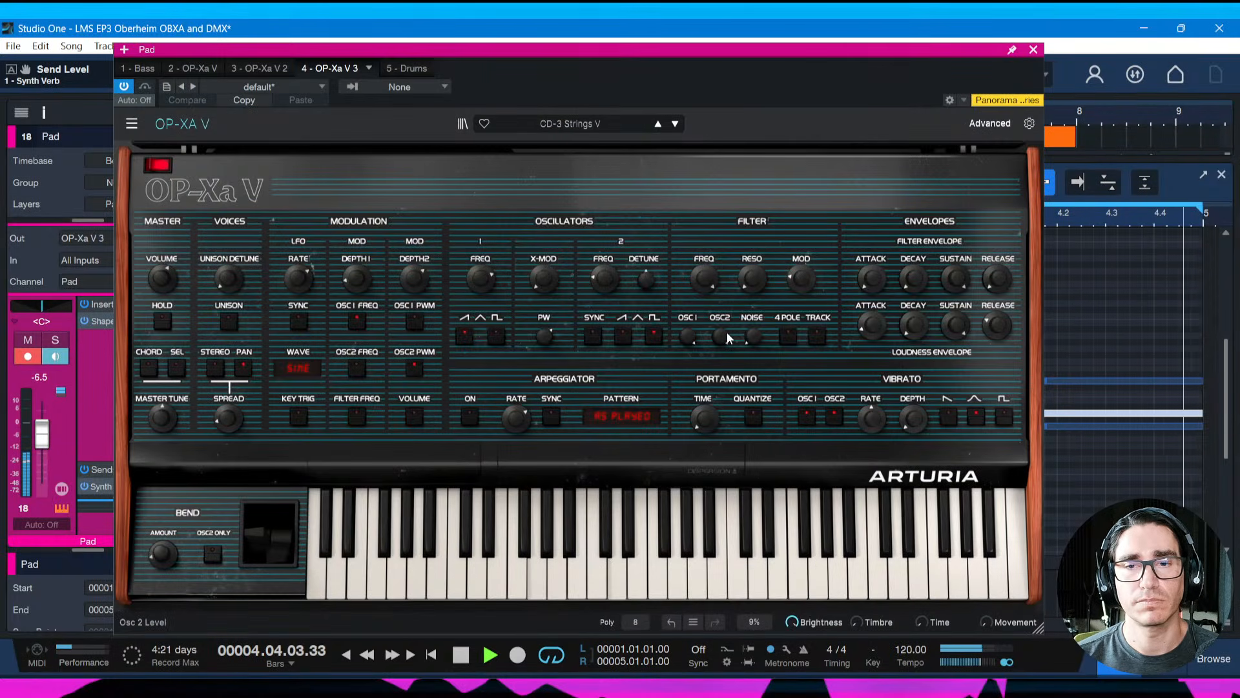
pyautogui.press('s')
pyautogui.moveTo(806, 278)
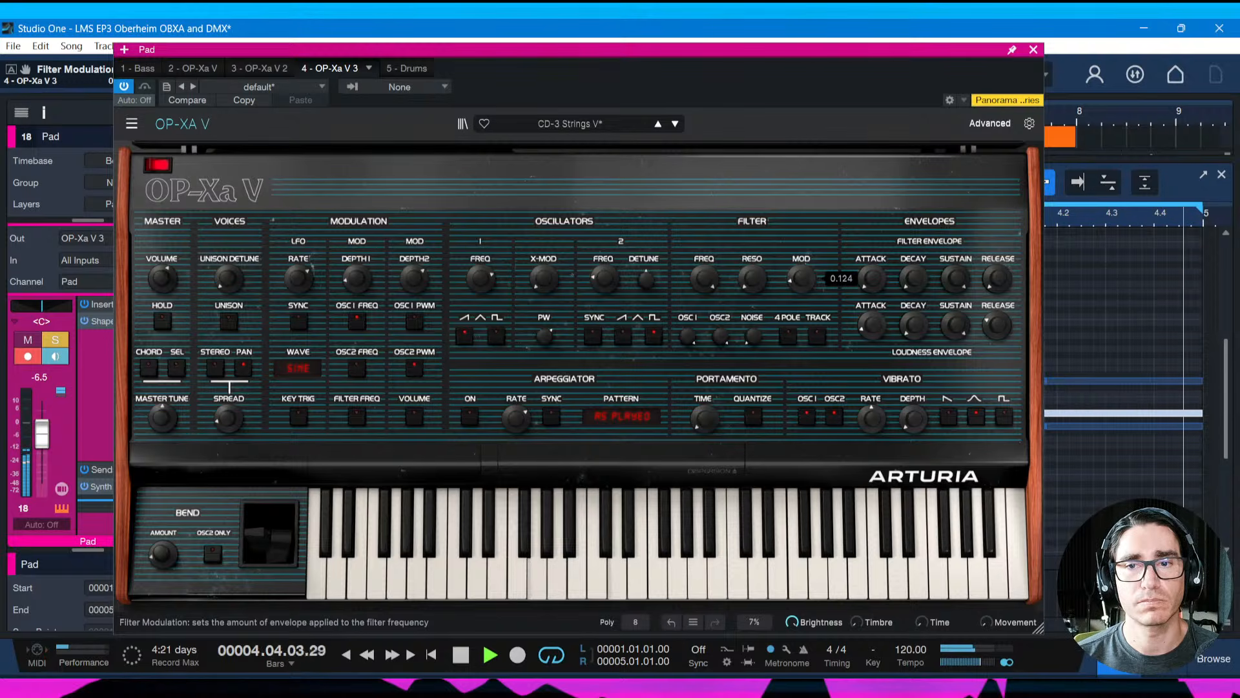
pyautogui.hotkey('ctrl', 's')
pyautogui.hotkey('alt', 'F4')
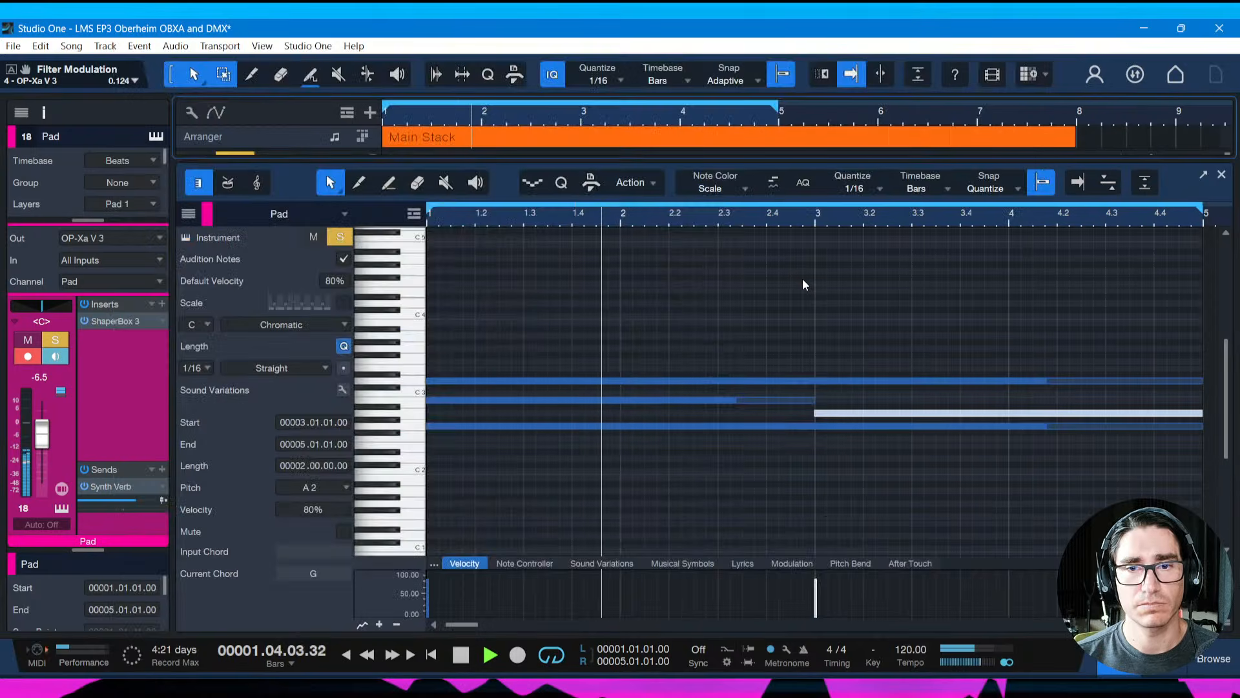
pyautogui.press('s')
pyautogui.hotkey('ctrl', 's')
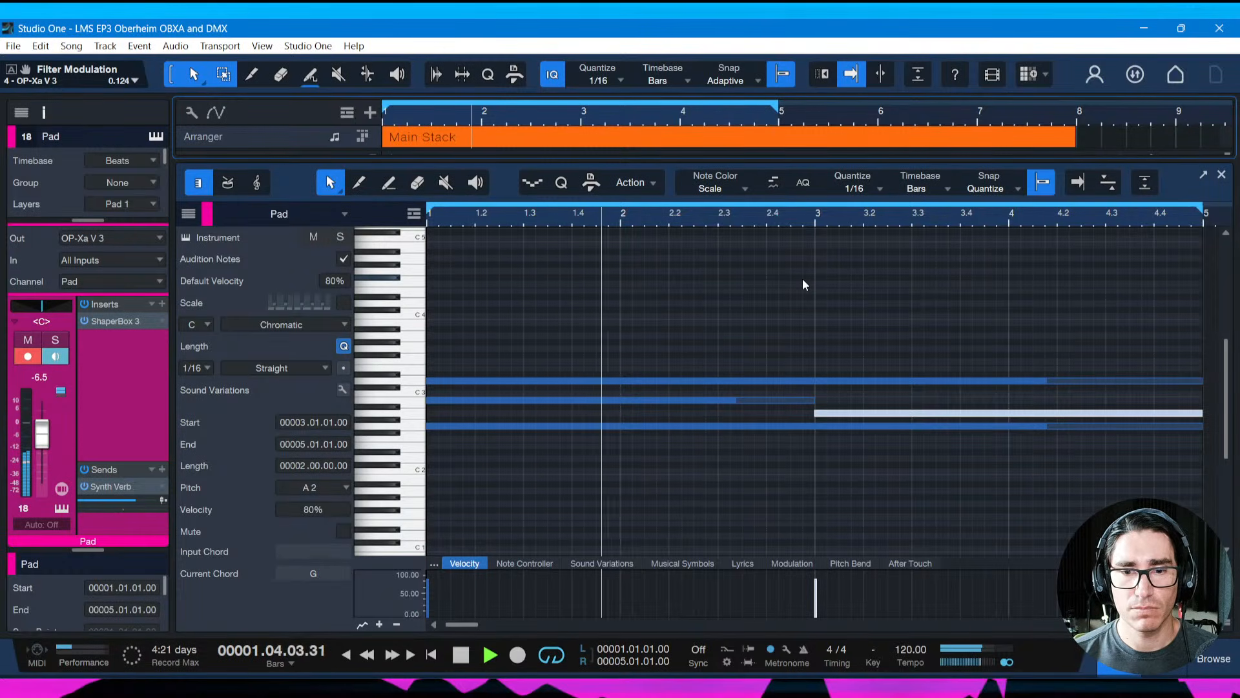
# Rebalance the synths by lowering the Pad to -15.3 dB and raising the Arp to -4.8 dB, and save the song
pyautogui.press('F3')
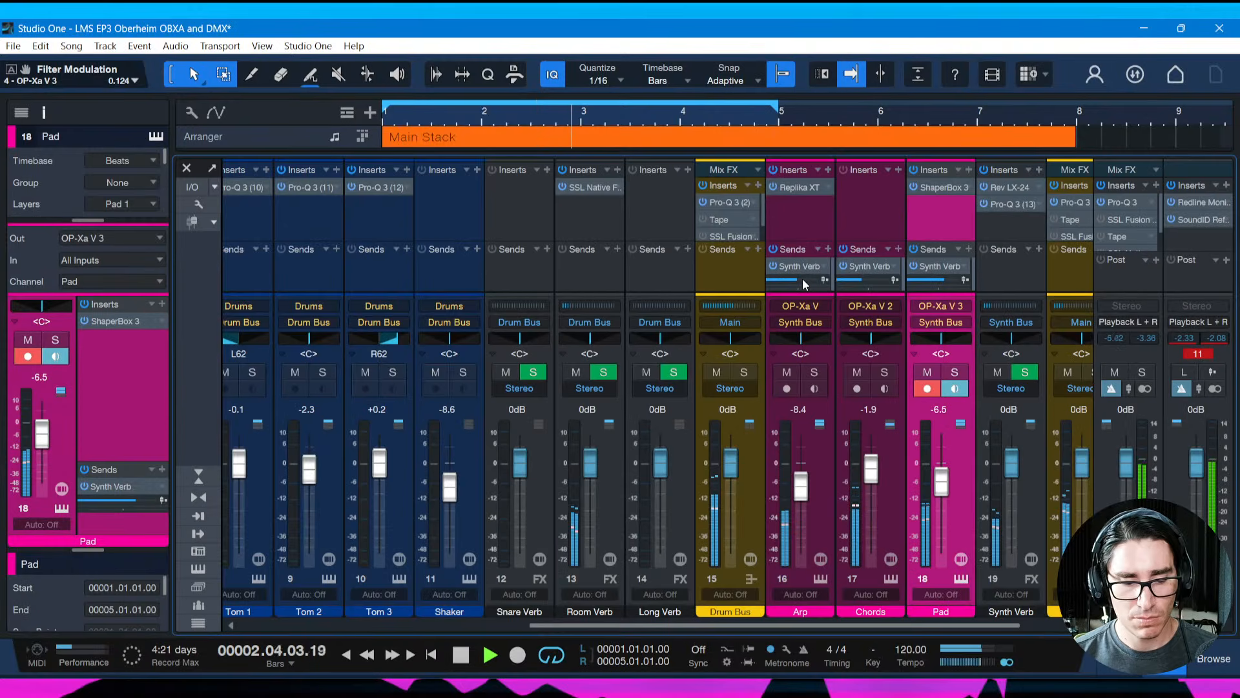
pyautogui.hotkey('ctrl', 's')
pyautogui.press('F3')
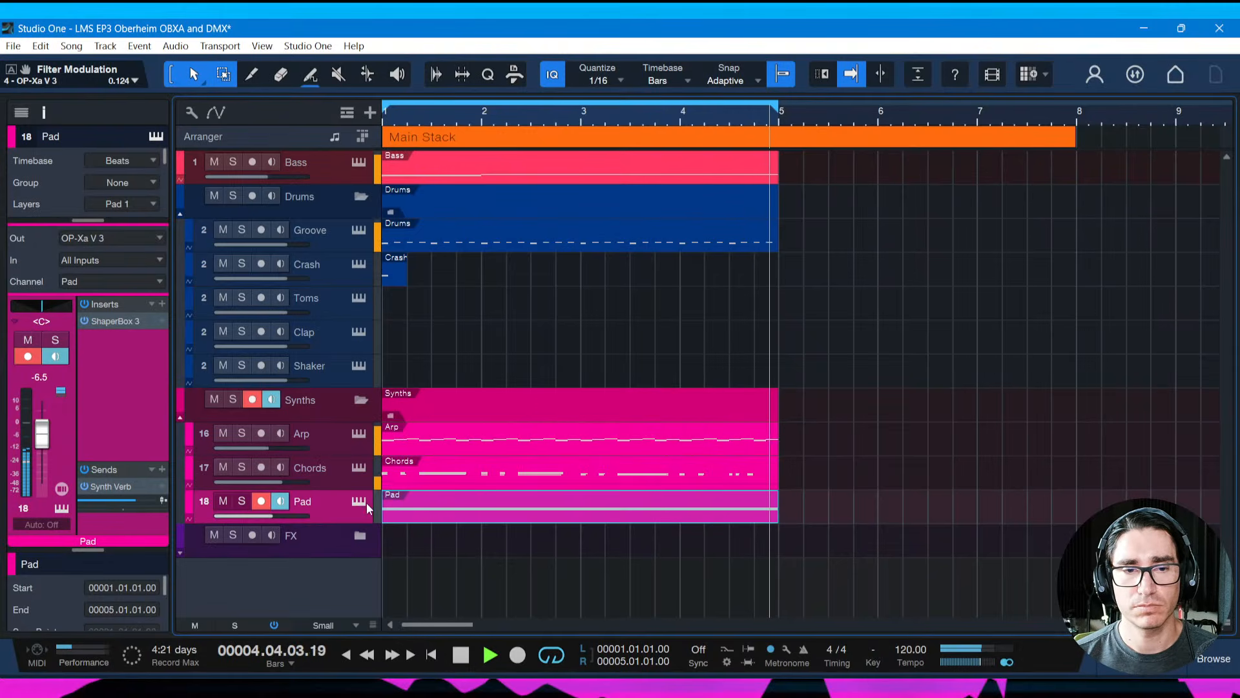
pyautogui.moveTo(273, 513); pyautogui.dragTo(252, 516)
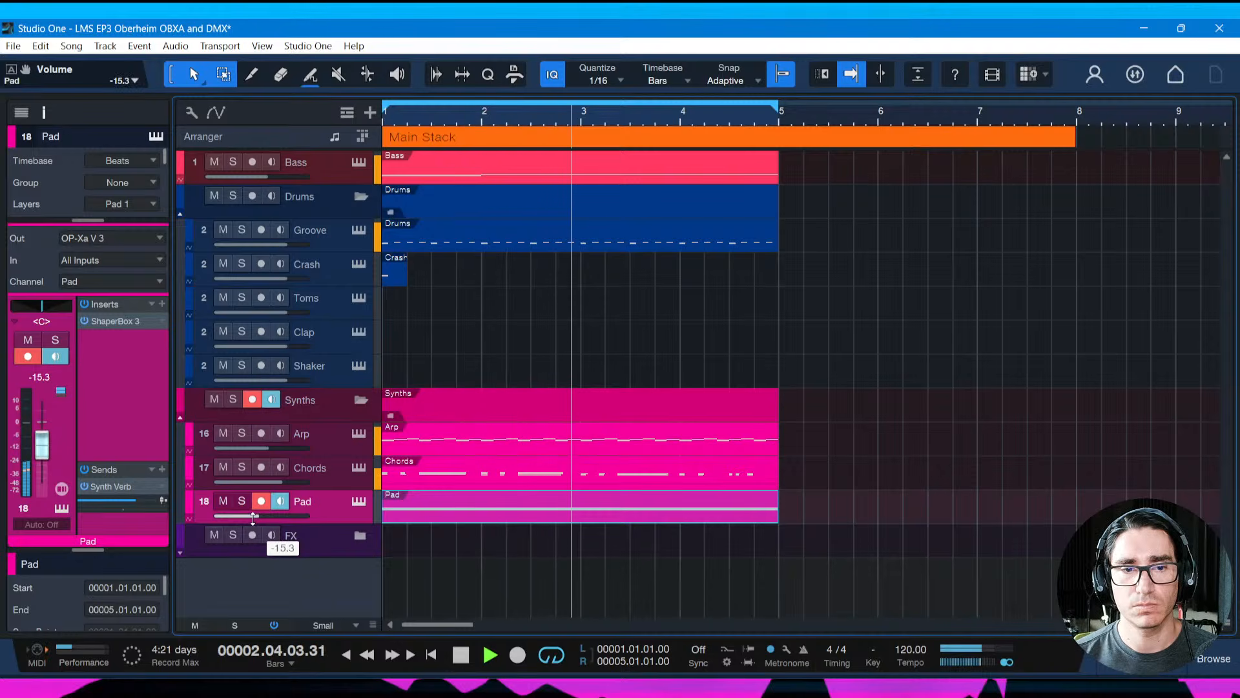
pyautogui.moveTo(268, 447)
pyautogui.mouseDown()
pyautogui.moveTo(282, 480)
pyautogui.moveTo(274, 450)
pyautogui.mouseUp()
pyautogui.hotkey('ctrl', 's')
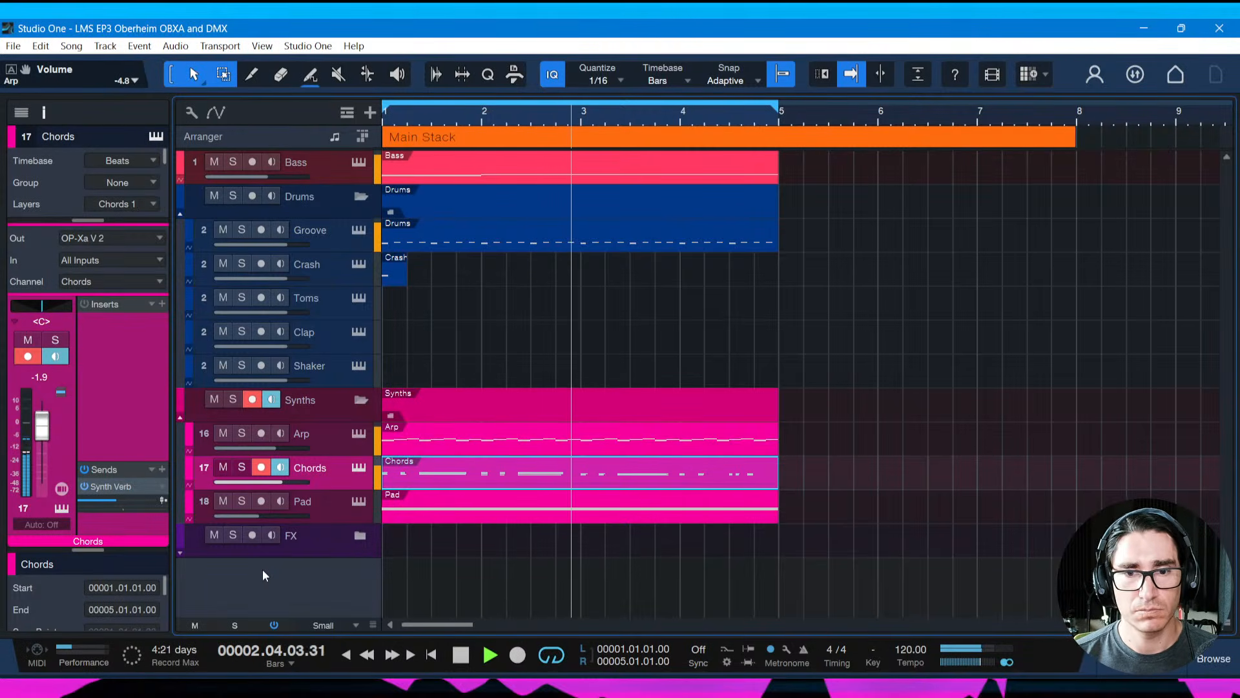
pyautogui.press('space')
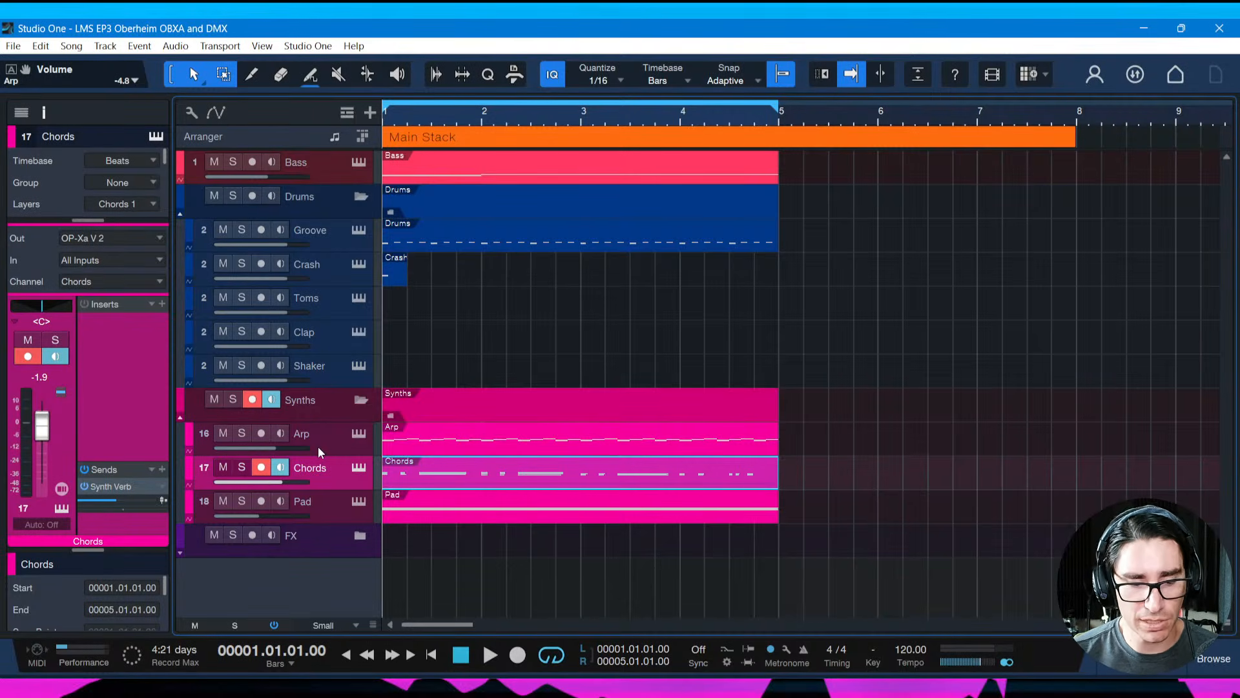
# Create an empty part on the Clap track from bar 1 to bar 5 and save the song
pyautogui.click(335, 508)
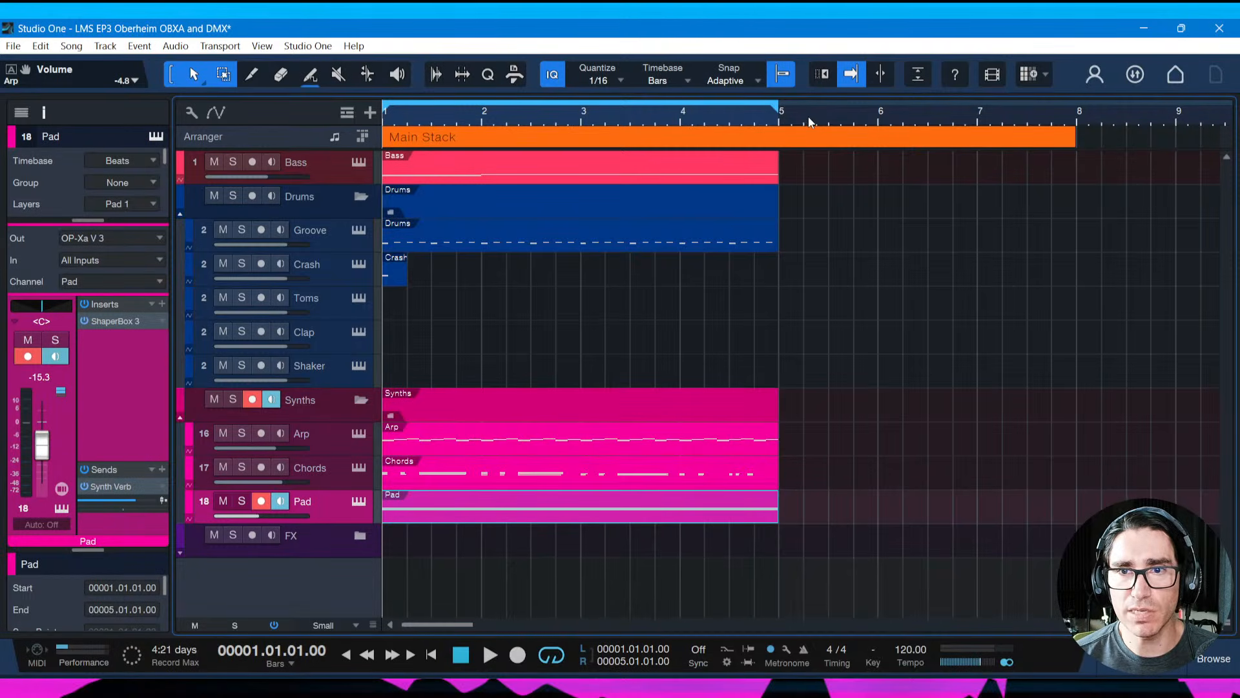
pyautogui.scroll(-4, 808, 118)
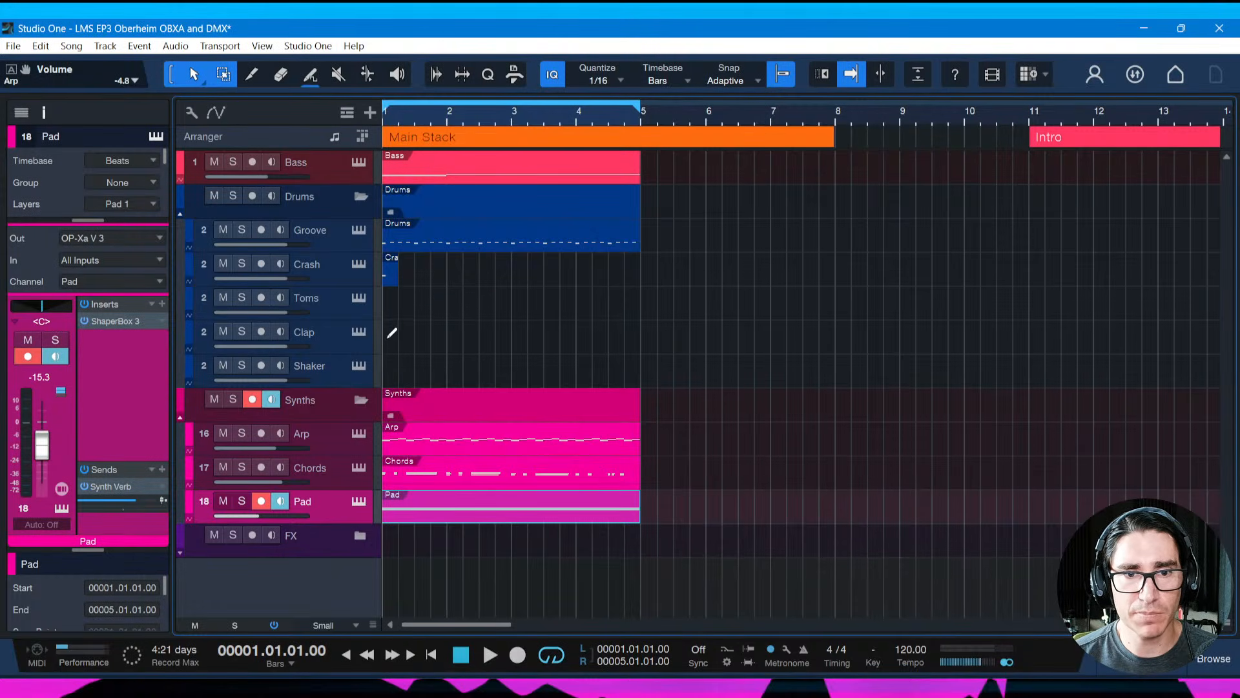
pyautogui.moveTo(388, 337)
pyautogui.mouseDown()
pyautogui.moveTo(415, 355)
pyautogui.moveTo(639, 355)
pyautogui.mouseUp()
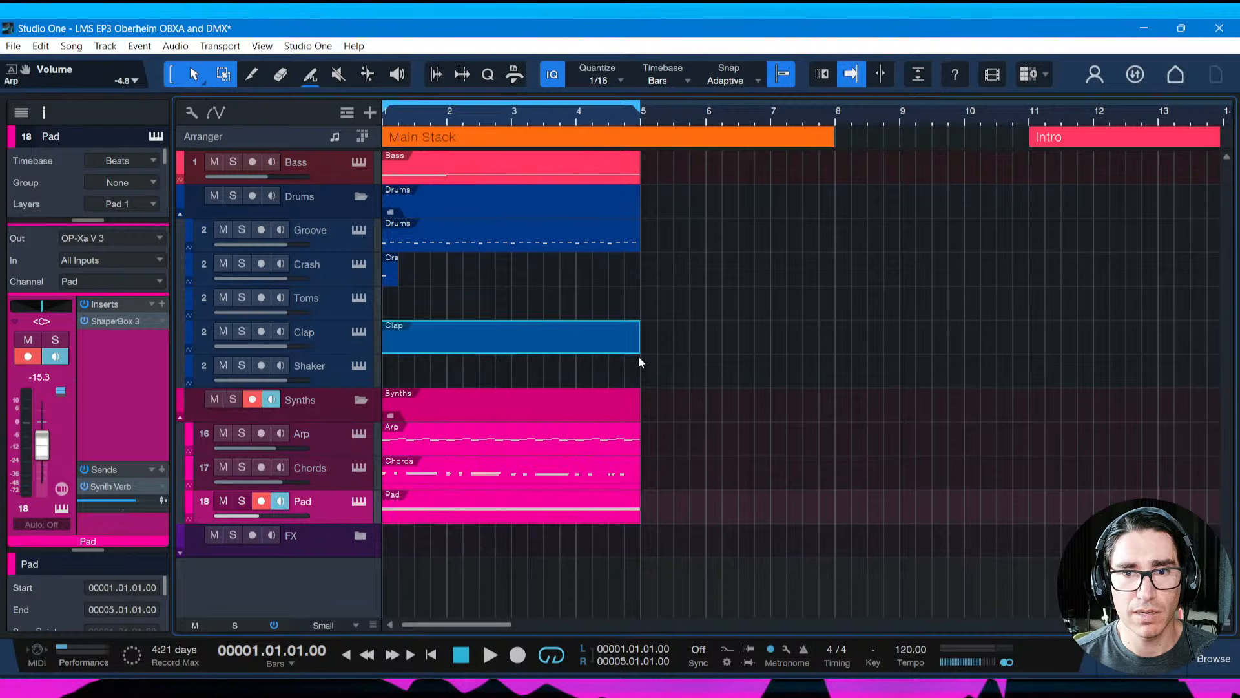
pyautogui.click(590, 350)
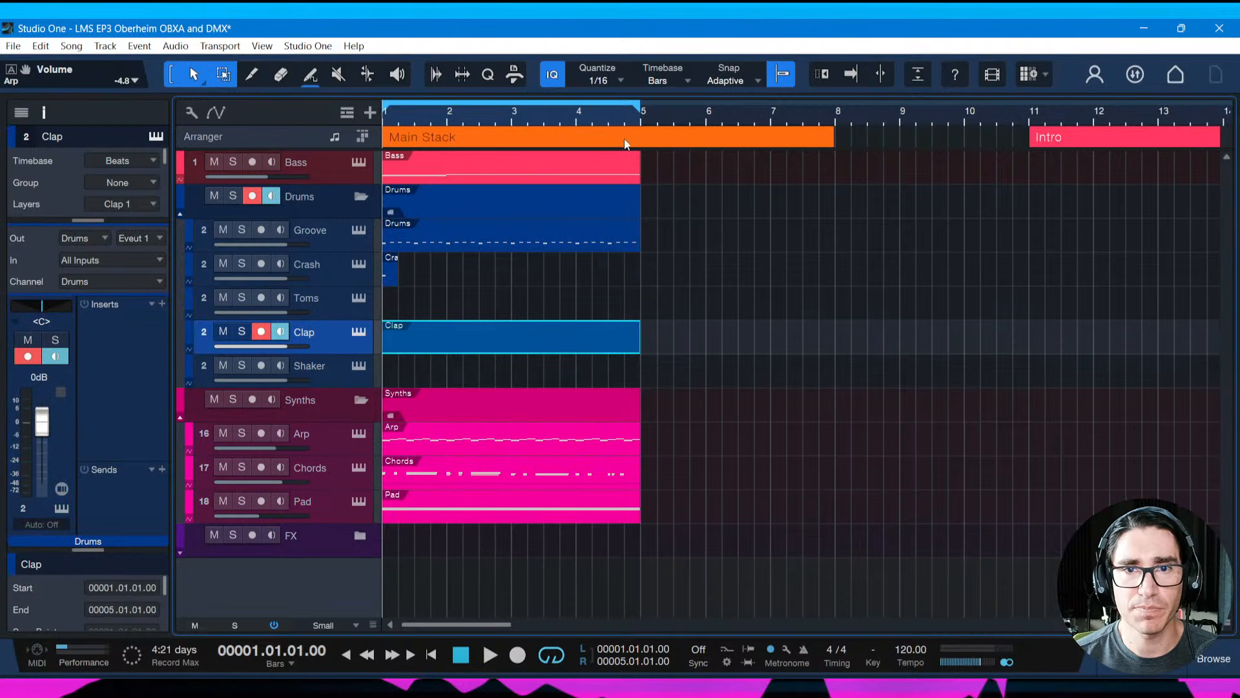
pyautogui.press('f')
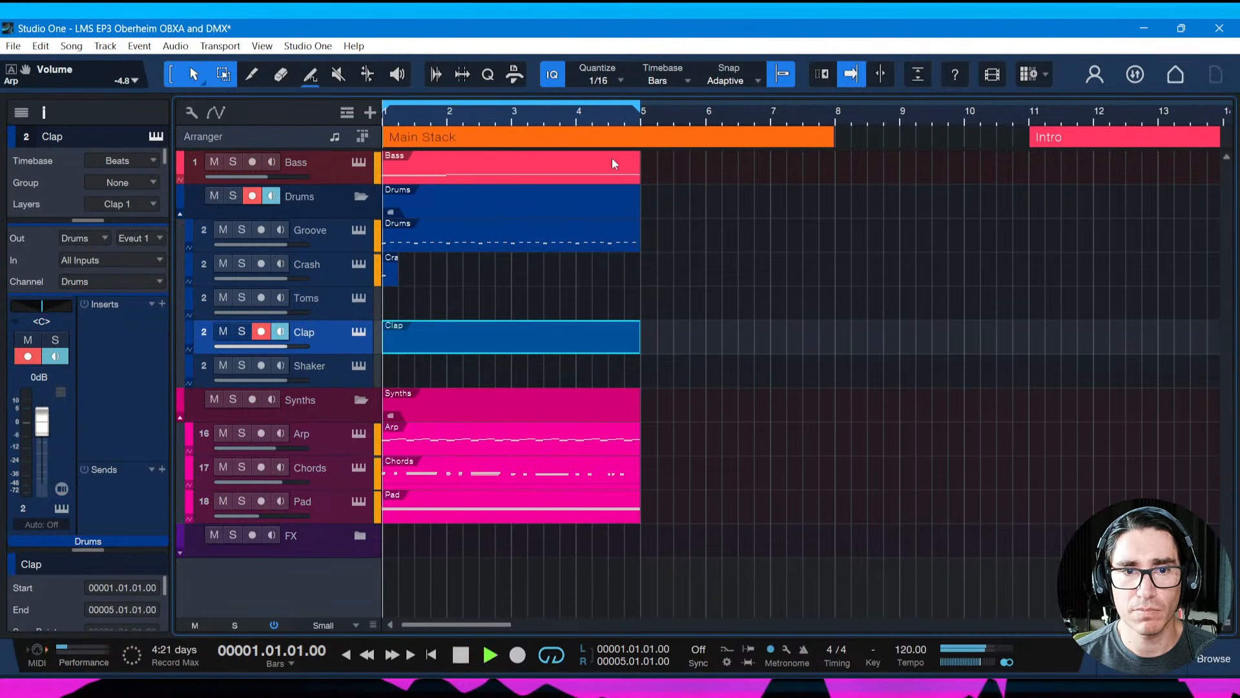
pyautogui.press('space')
pyautogui.hotkey('ctrl', 's')
# Open the new Clap part for drum editing and raise the Clap mixer channel to -4.0 dB during playback
pyautogui.doubleClick(438, 346)
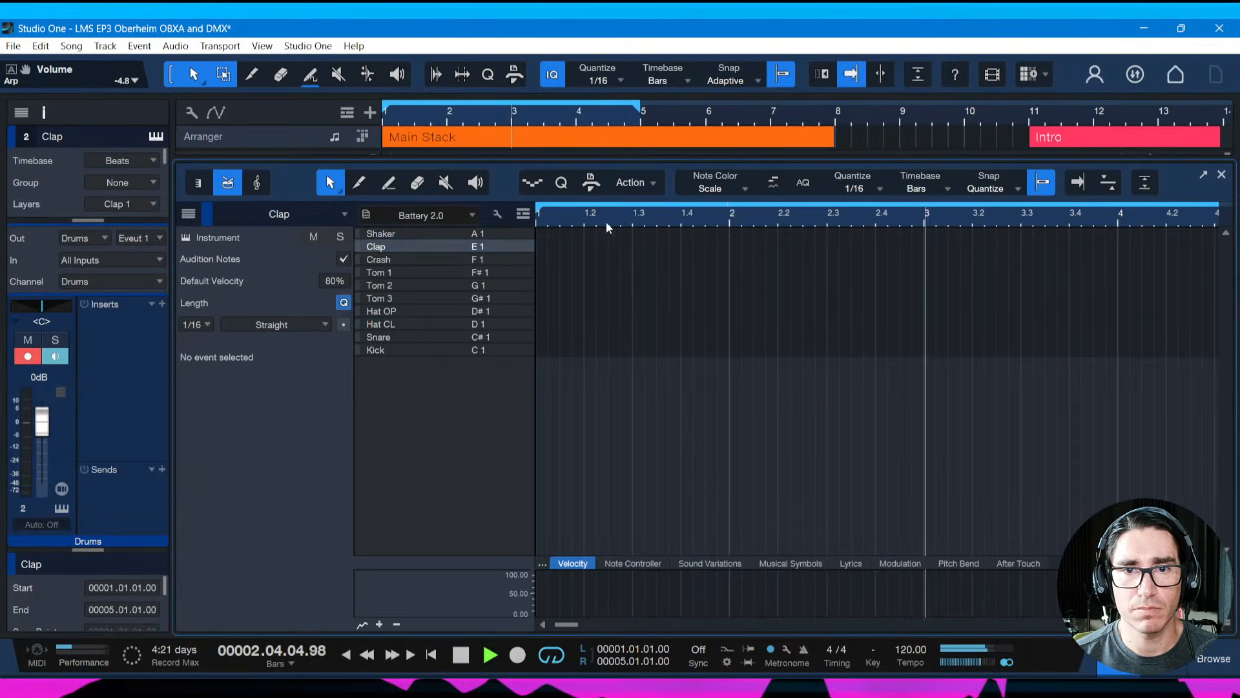
pyautogui.press('e')
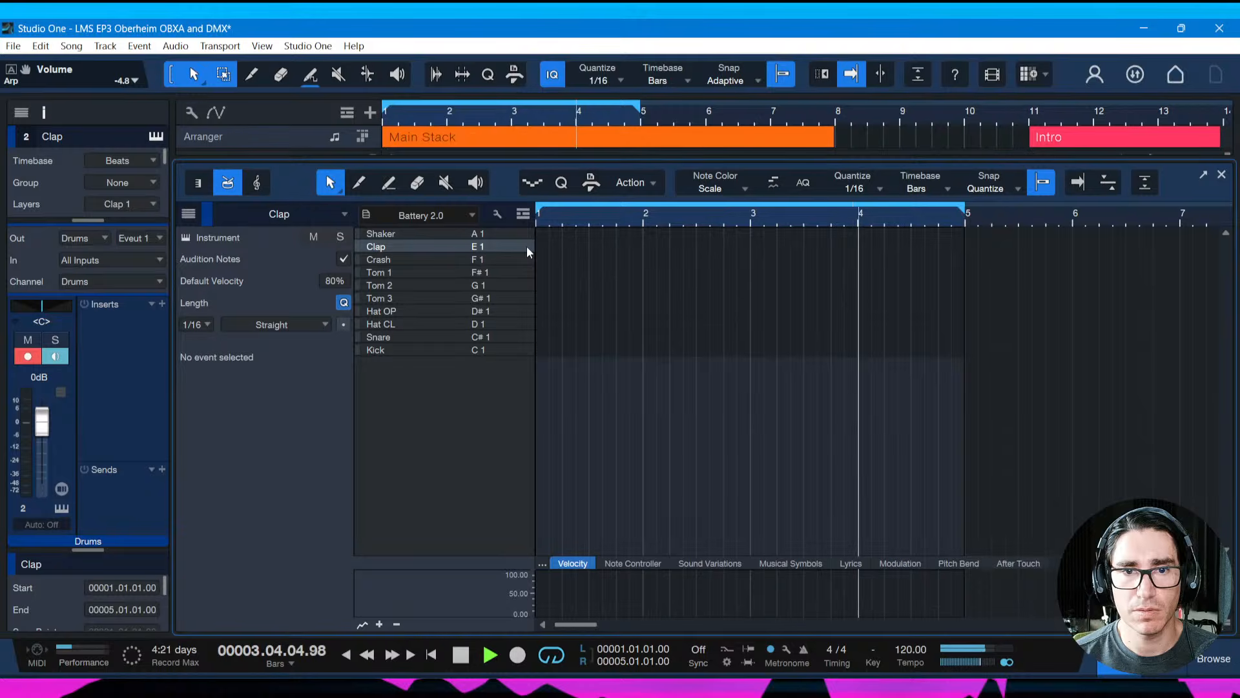
pyautogui.press('F3')
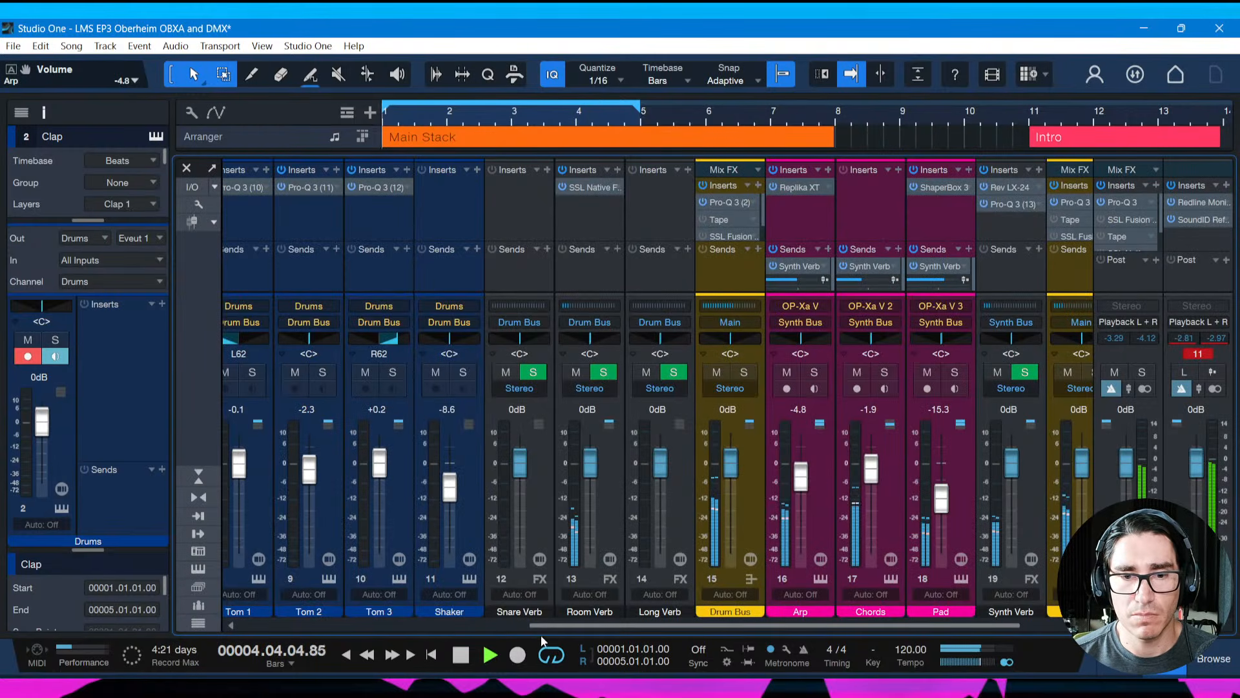
pyautogui.moveTo(541, 634); pyautogui.dragTo(382, 629)
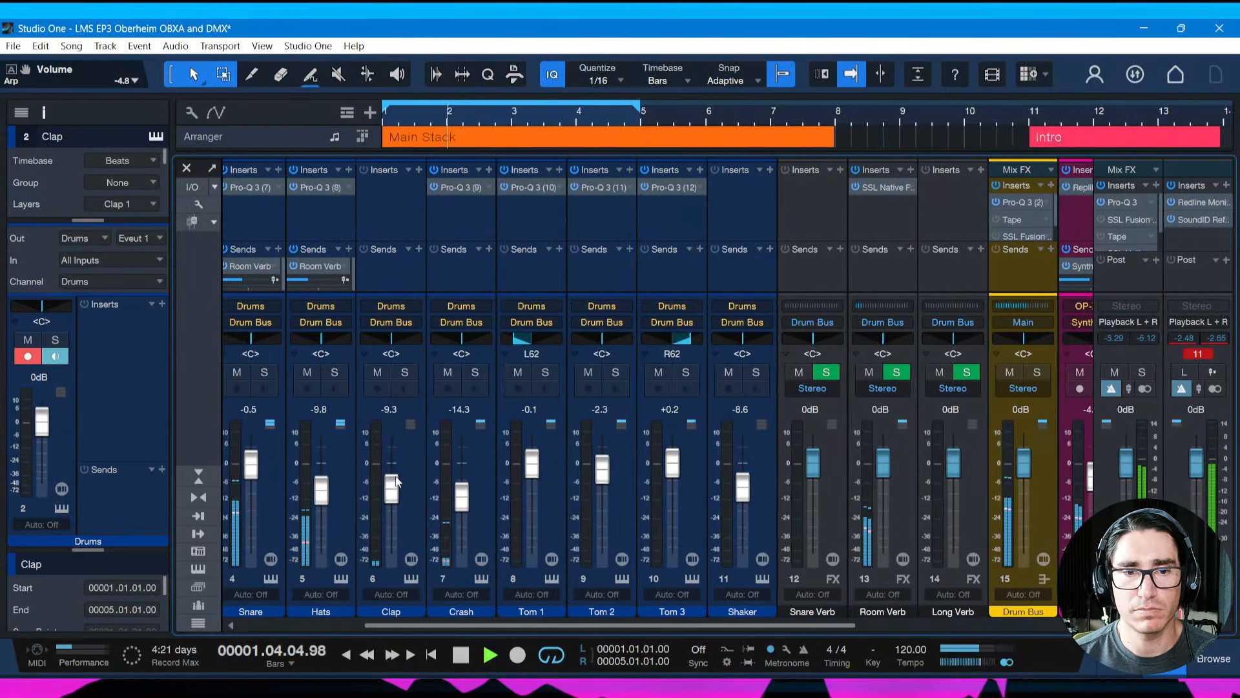
pyautogui.moveTo(396, 482); pyautogui.dragTo(391, 470)
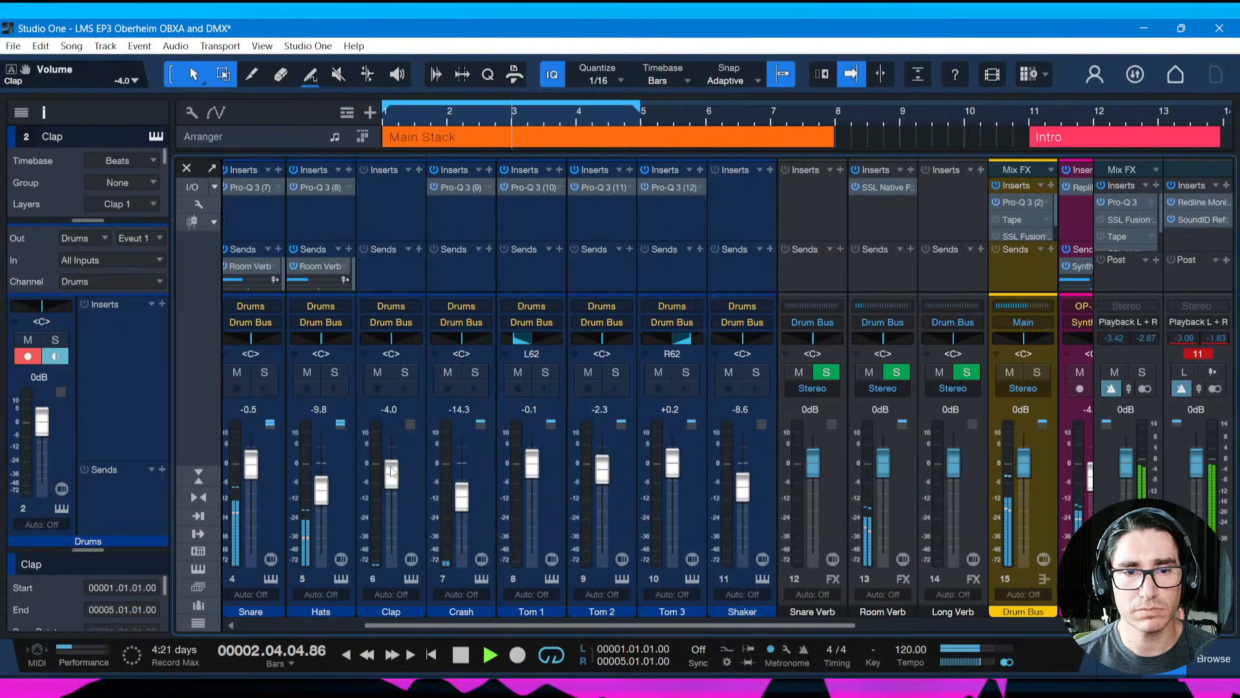
pyautogui.press('F3')
pyautogui.press('F2')
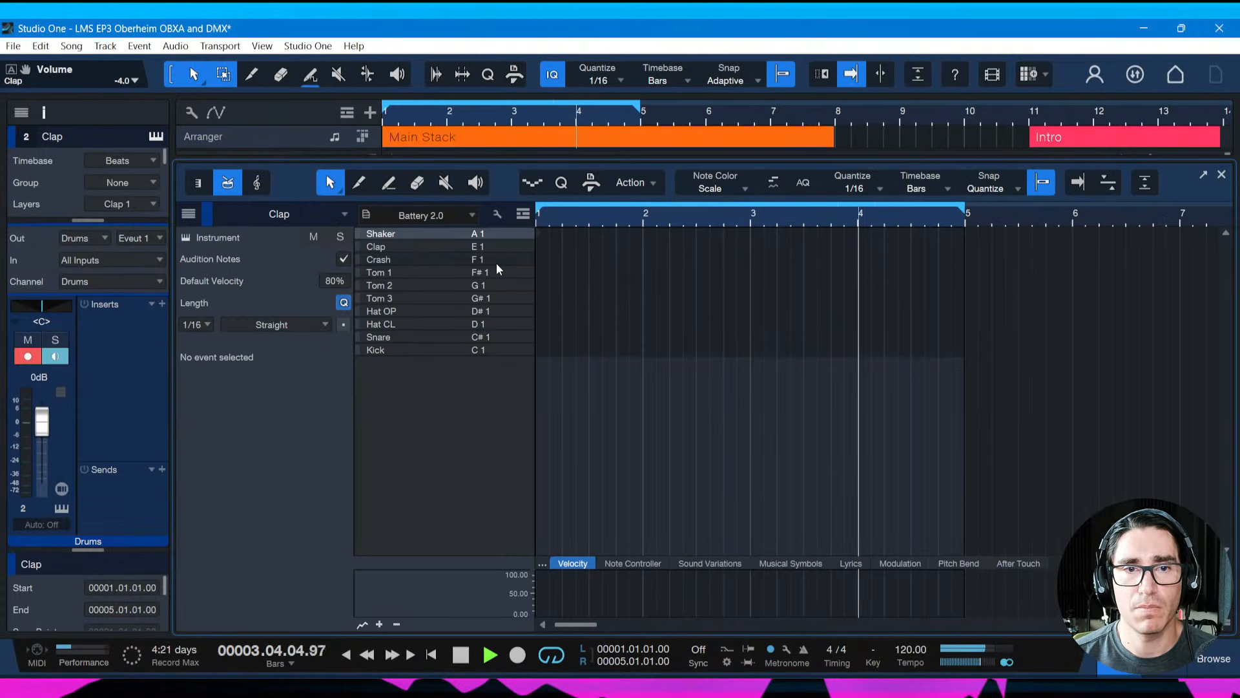
# Audition the Clap sound against the start of the loop to work out where its hits belong
pyautogui.click(513, 249)
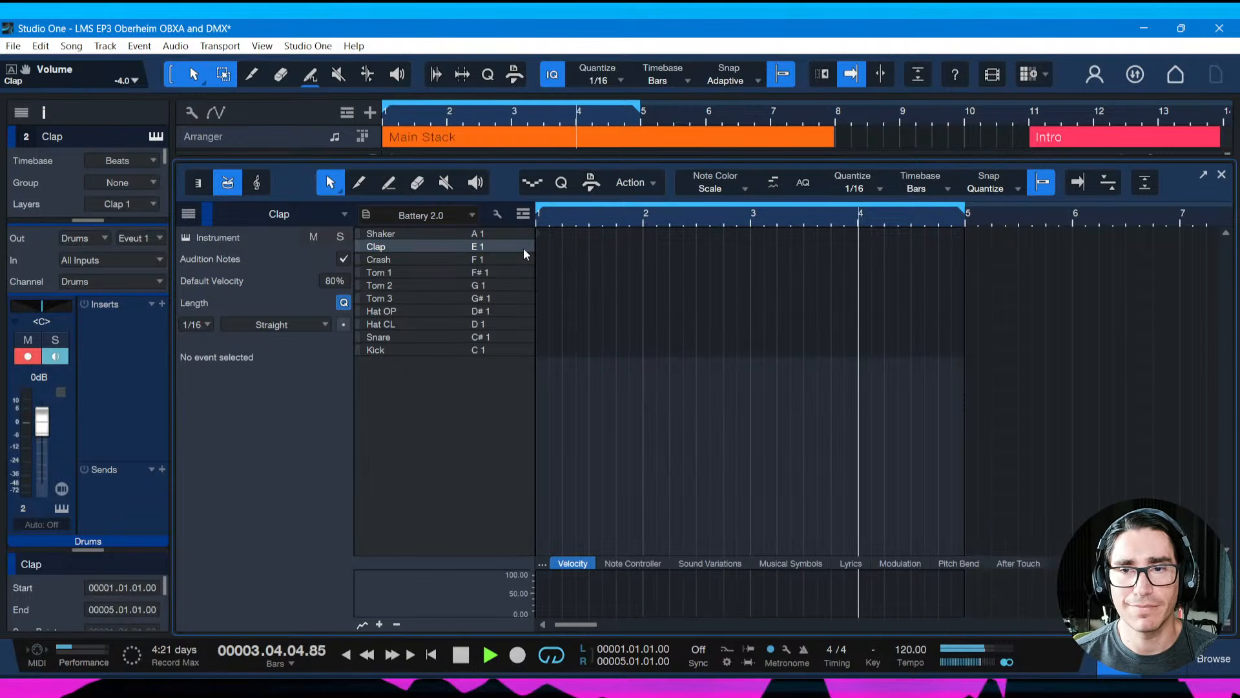
pyautogui.press('space')
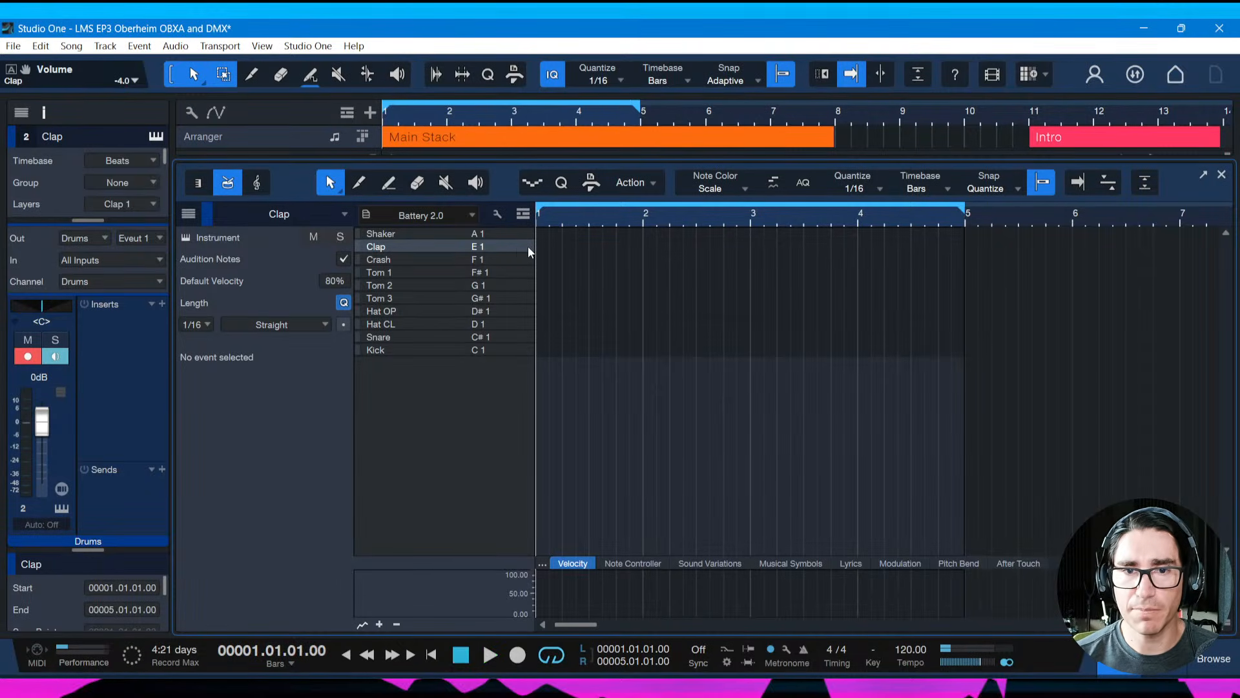
pyautogui.press('space')
pyautogui.press('space')
pyautogui.press('space')
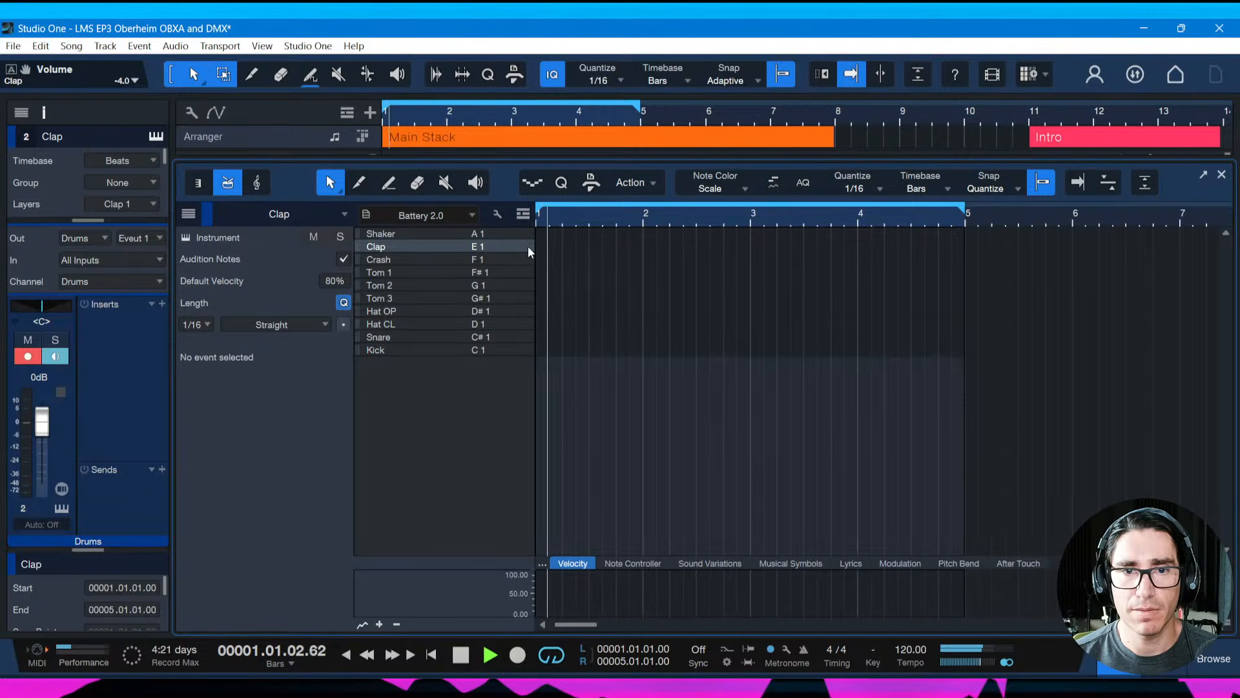
pyautogui.press('space')
pyautogui.press('space')
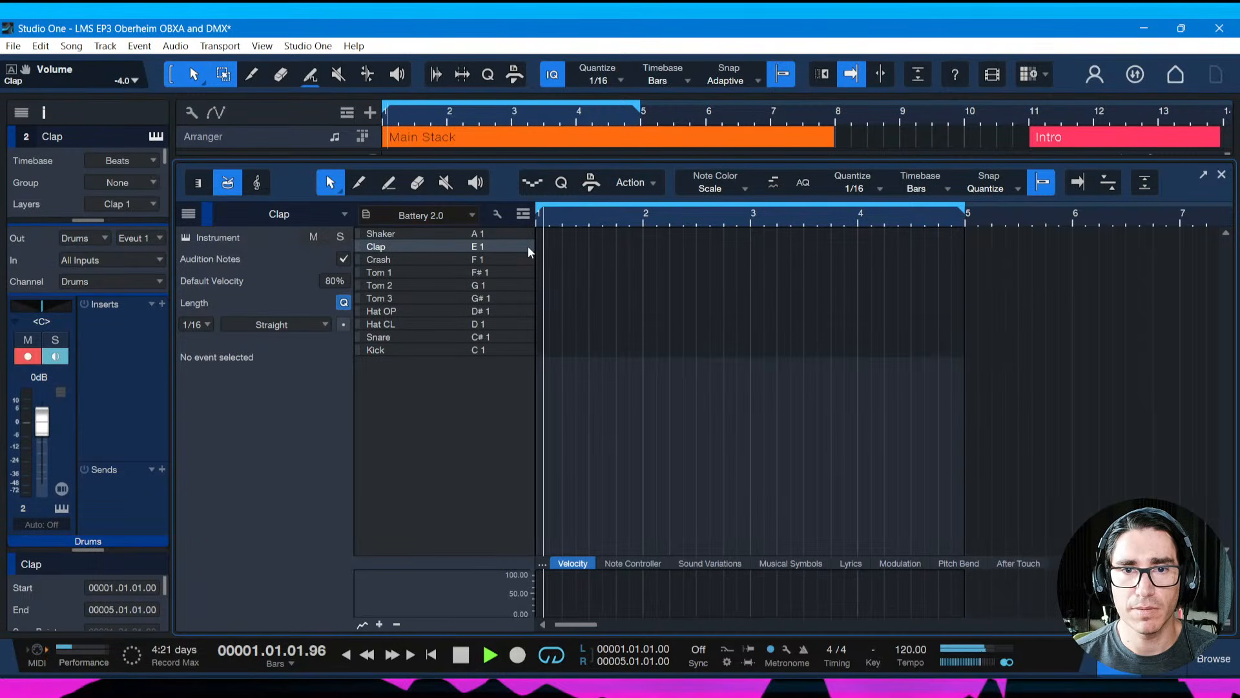
pyautogui.press('space')
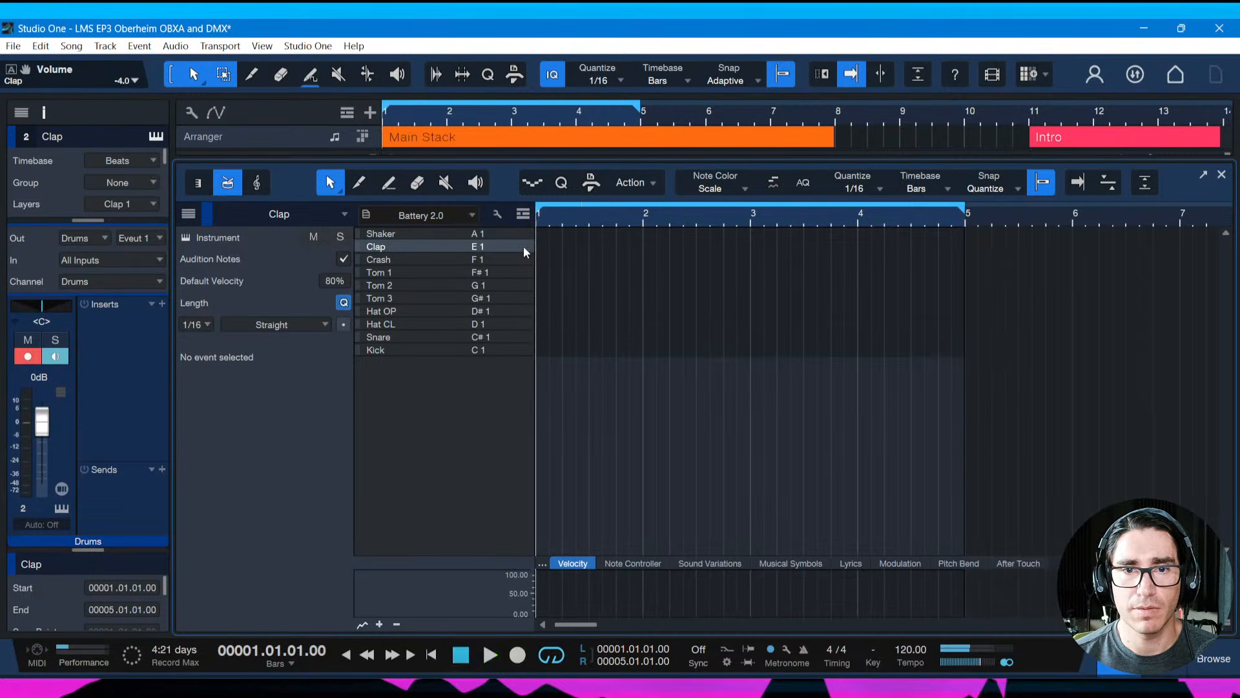
# Place Clap hits at 1.2.3 and 1.3.2 in the first bar, checking their timing with playback
pyautogui.click(578, 247)
pyautogui.press('space')
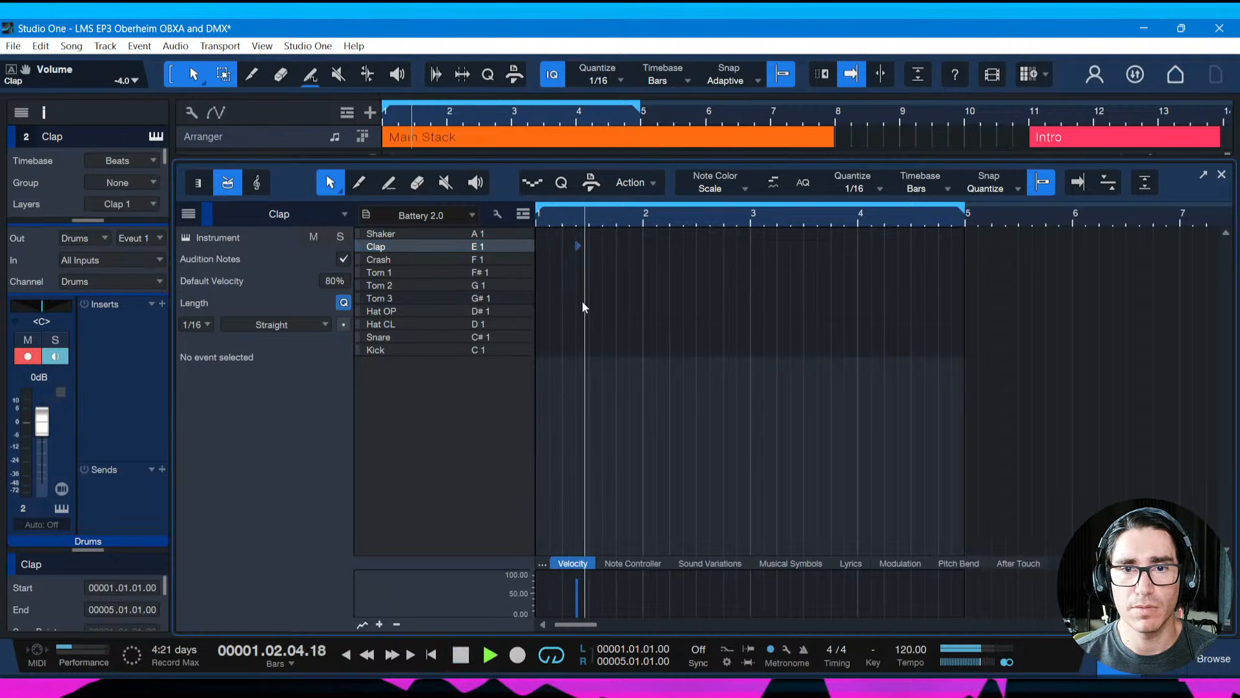
pyautogui.press('space')
pyautogui.click(604, 246)
pyautogui.press('space')
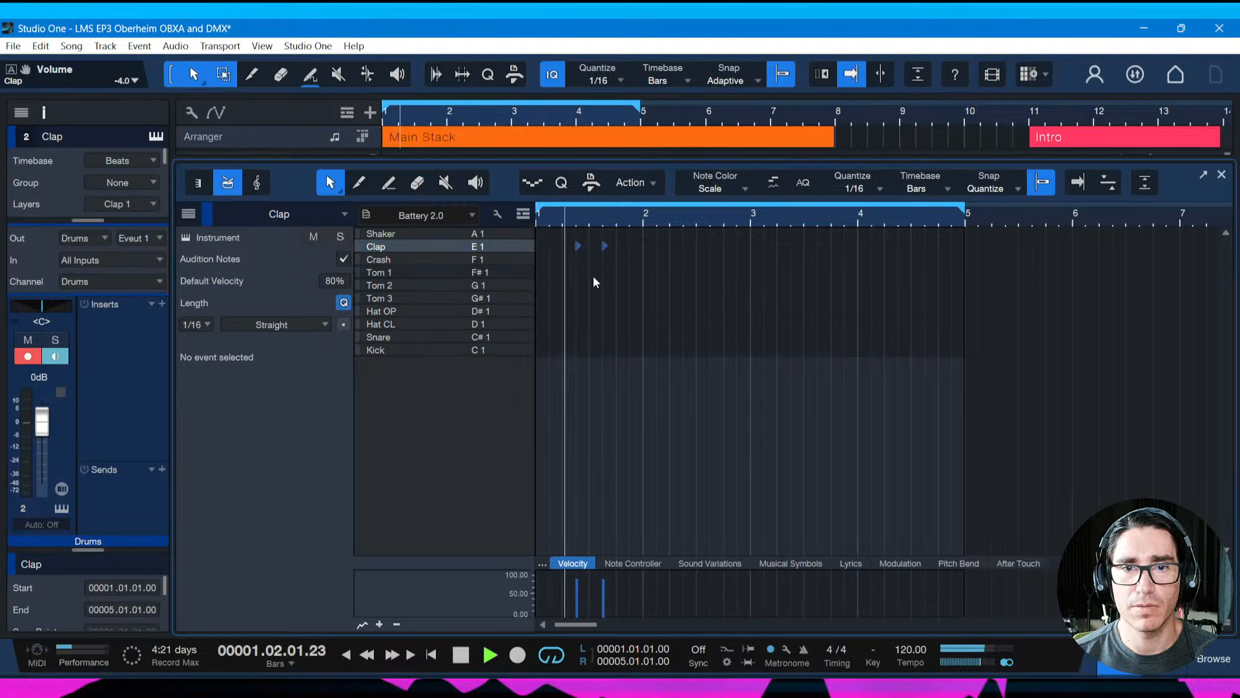
pyautogui.press('space')
pyautogui.moveTo(621, 215); pyautogui.dragTo(588, 249)
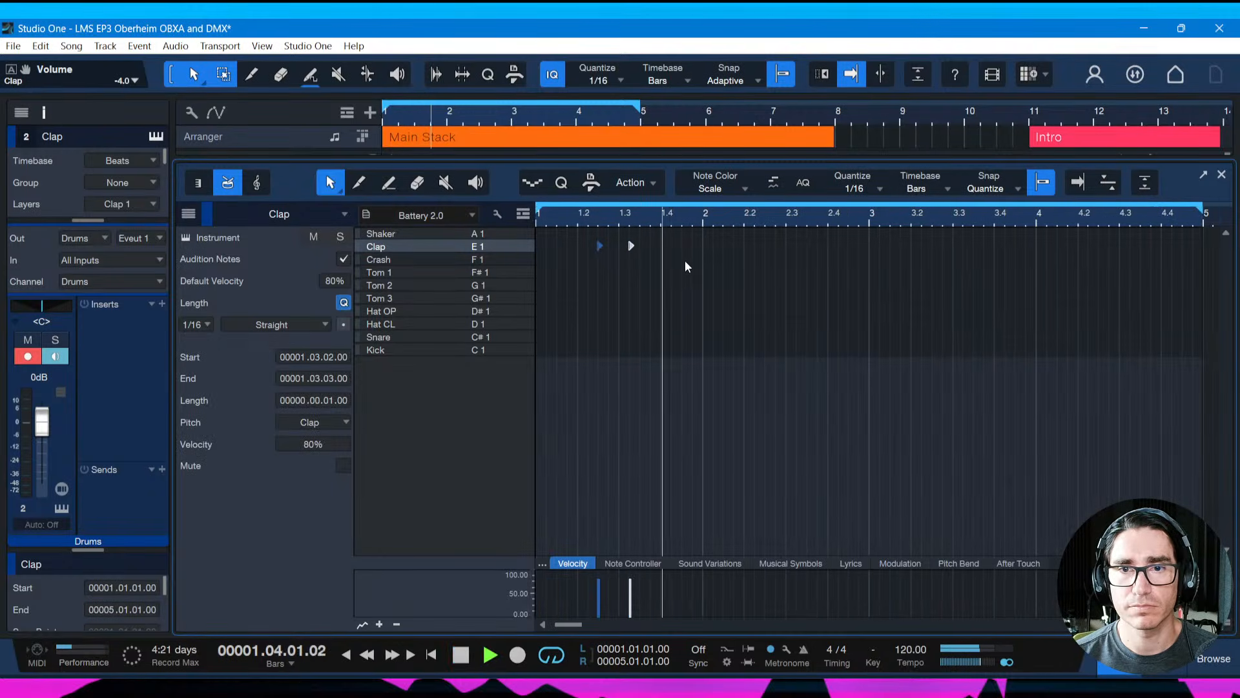
pyautogui.press('space')
# Duplicate both Clap hits and shift the copies to 2.2.3 and 2.3.2 in the second bar
pyautogui.moveTo(703, 246); pyautogui.dragTo(528, 242)
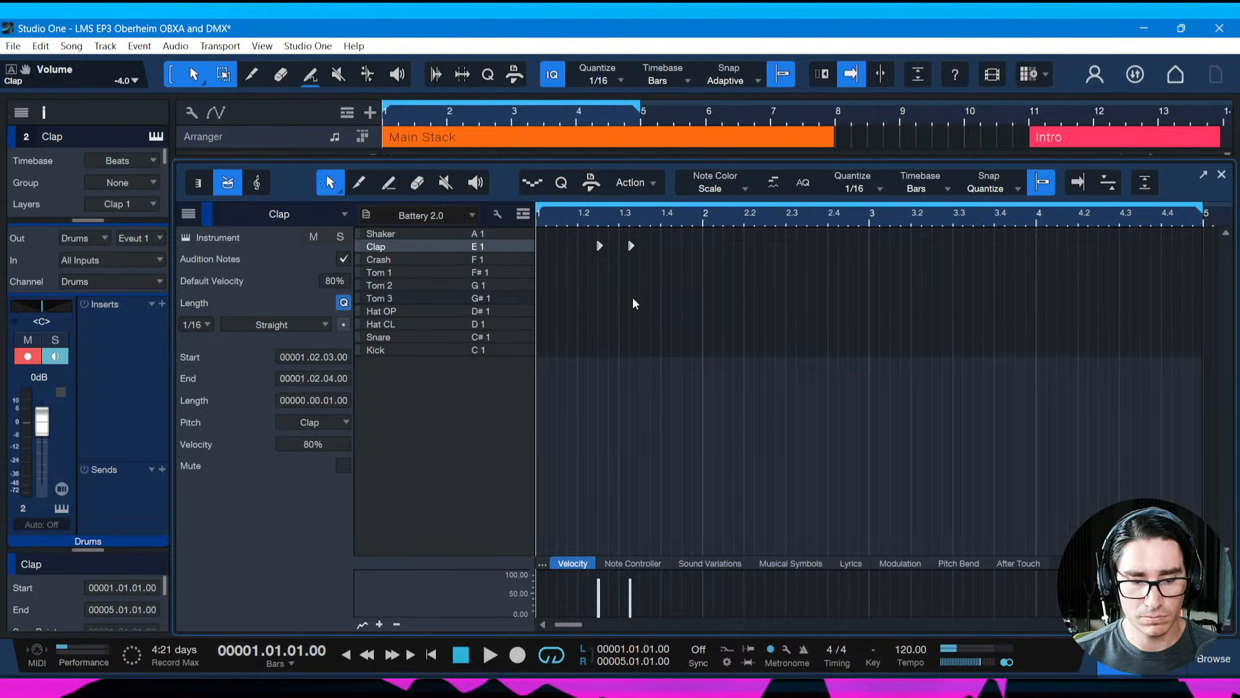
pyautogui.press('d')
pyautogui.hotkey('alt', 'Right')
pyautogui.hotkey('alt', 'Right')
pyautogui.hotkey('alt', 'Right')
pyautogui.hotkey('alt', 'Right')
pyautogui.hotkey('alt', 'Right')
pyautogui.hotkey('alt', 'Right')
pyautogui.hotkey('alt', 'Right')
pyautogui.hotkey('alt', 'Right')
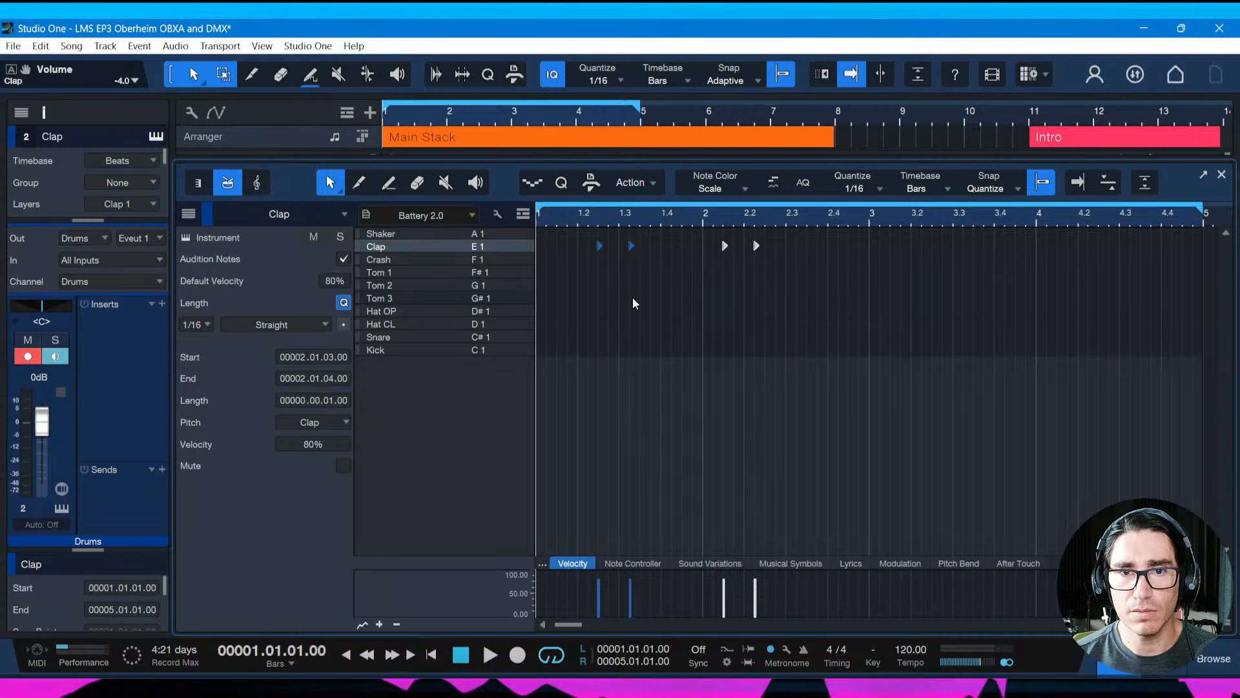
pyautogui.hotkey('alt', 'Right')
pyautogui.hotkey('alt', 'Right')
pyautogui.hotkey('alt', 'Right')
pyautogui.hotkey('alt', 'Right')
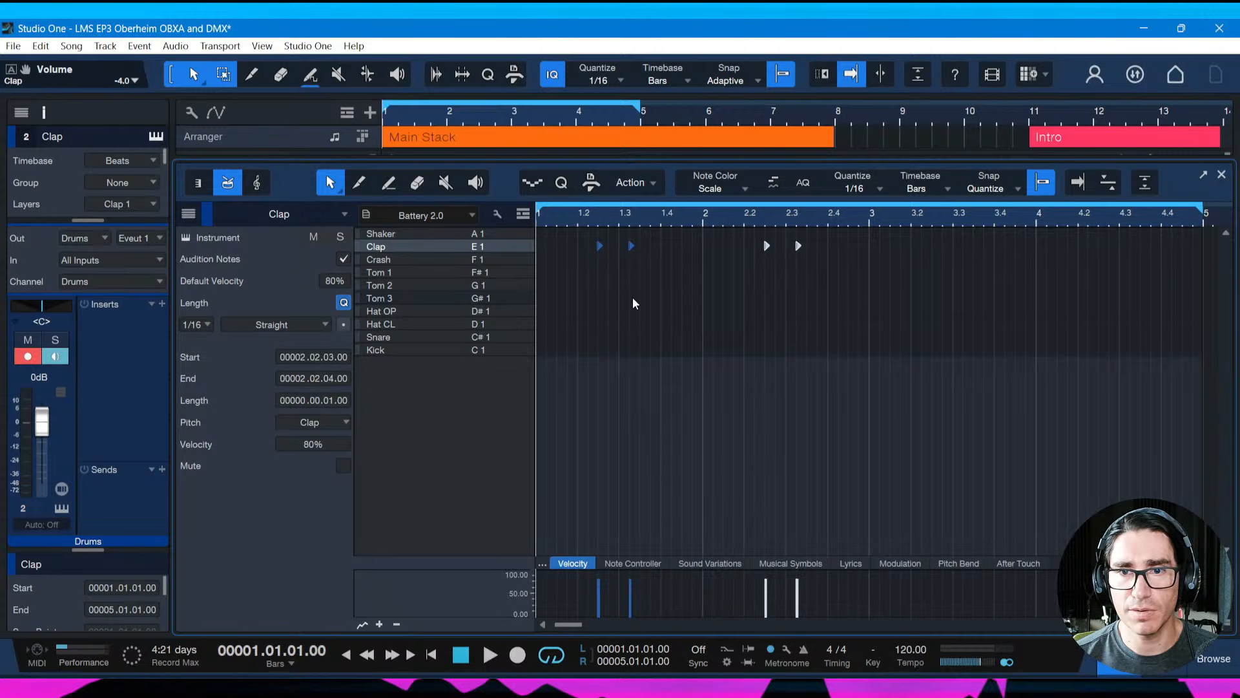
# Audition the Clap pattern and replay the loop from bar 3 to work out where the third bar's hits belong
pyautogui.press('space')
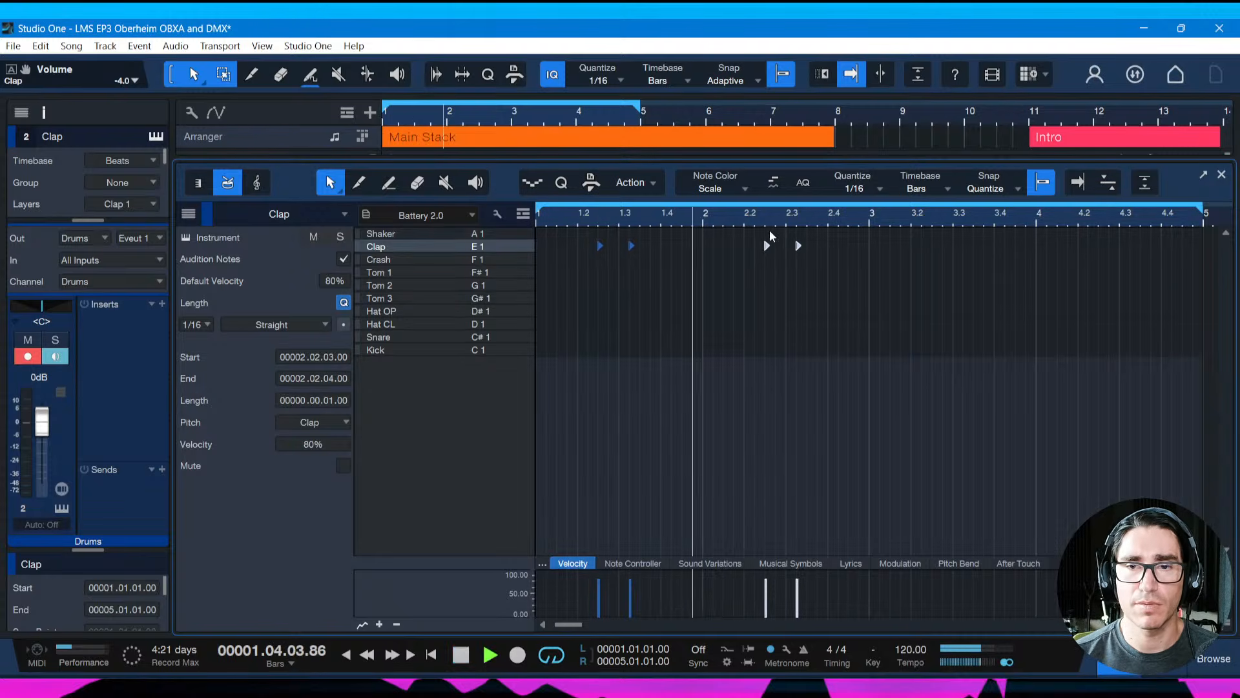
pyautogui.press('space')
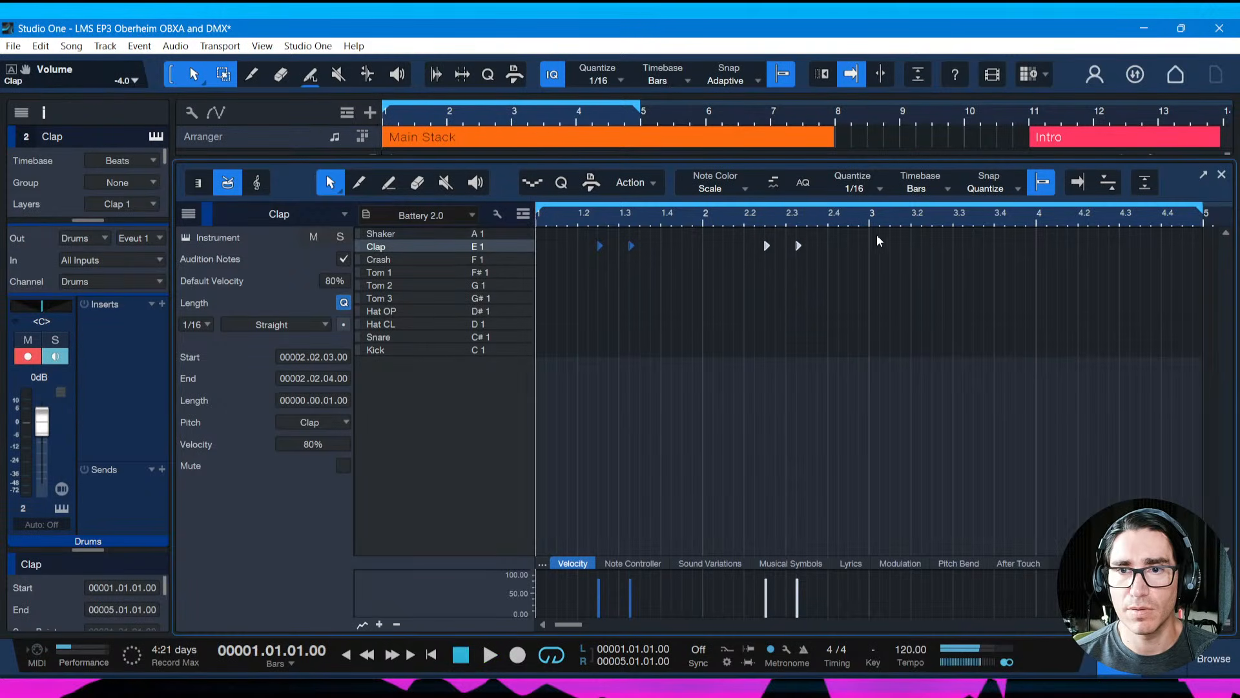
pyautogui.click(870, 222)
pyautogui.press('space')
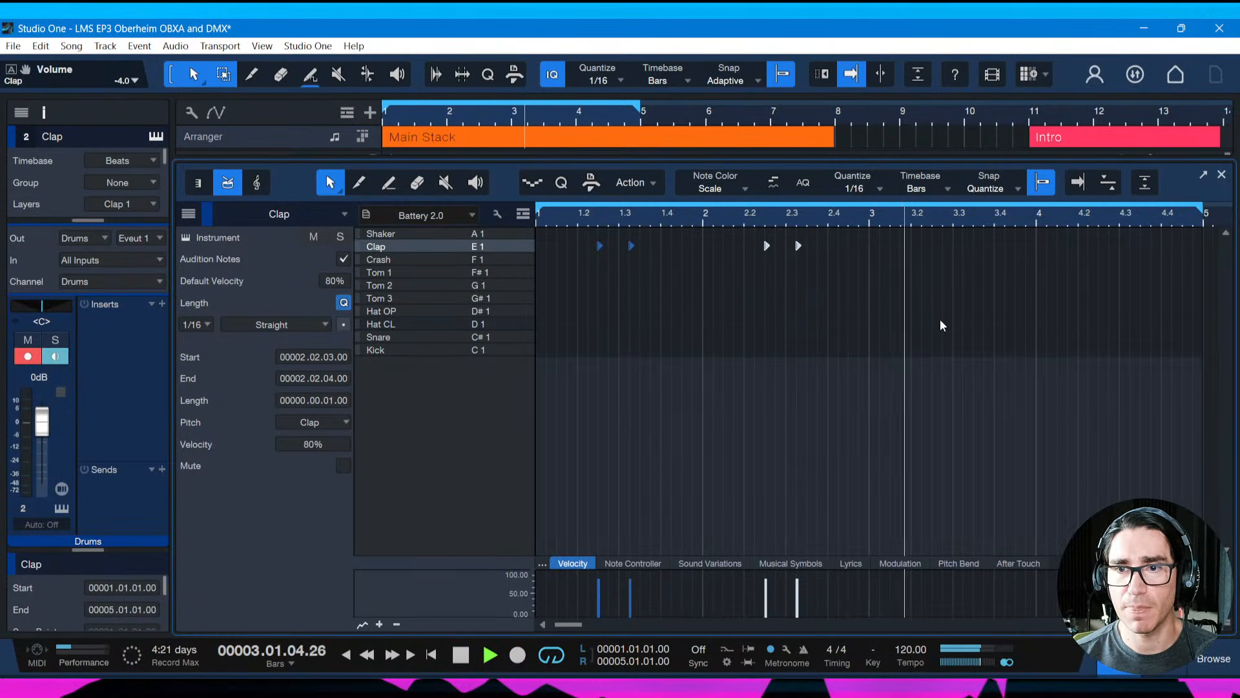
pyautogui.press('space')
pyautogui.press('space')
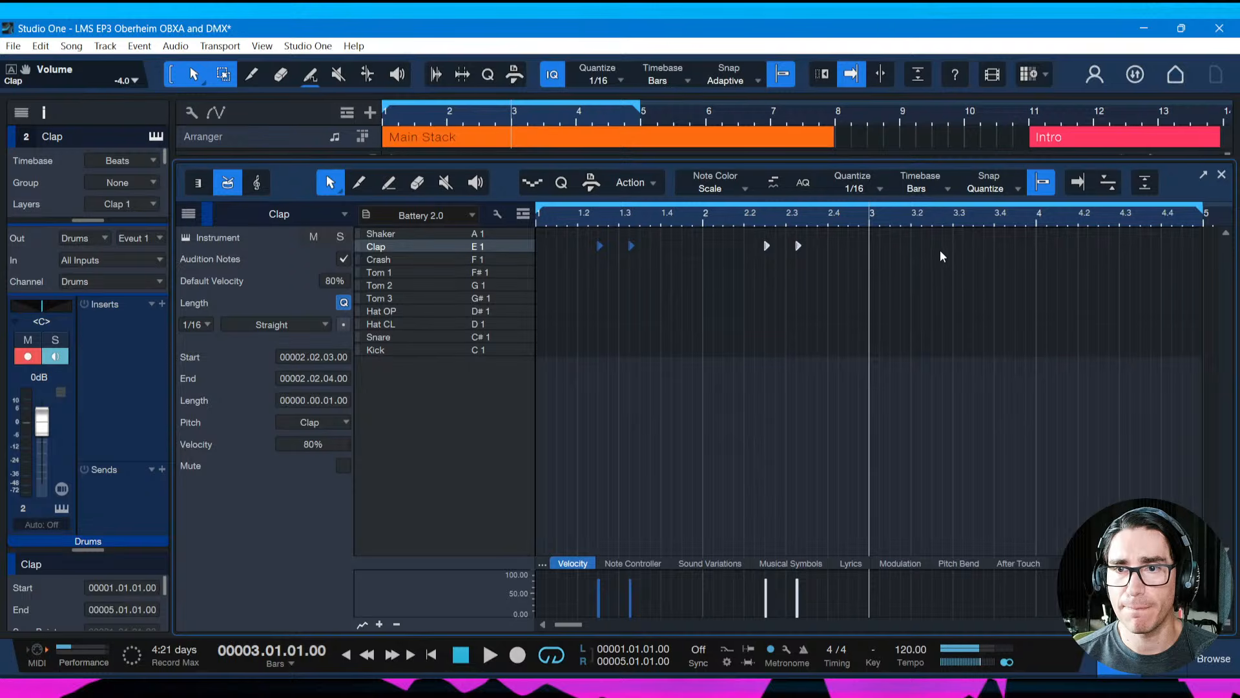
pyautogui.press('space')
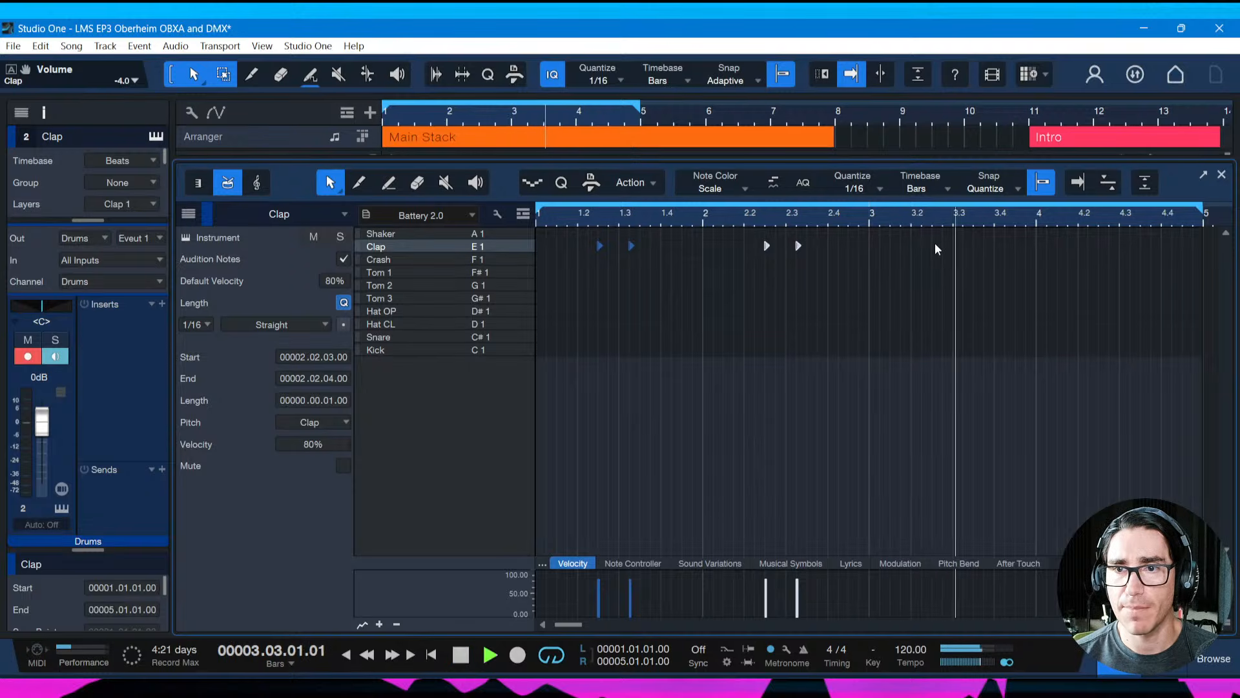
pyautogui.press('space')
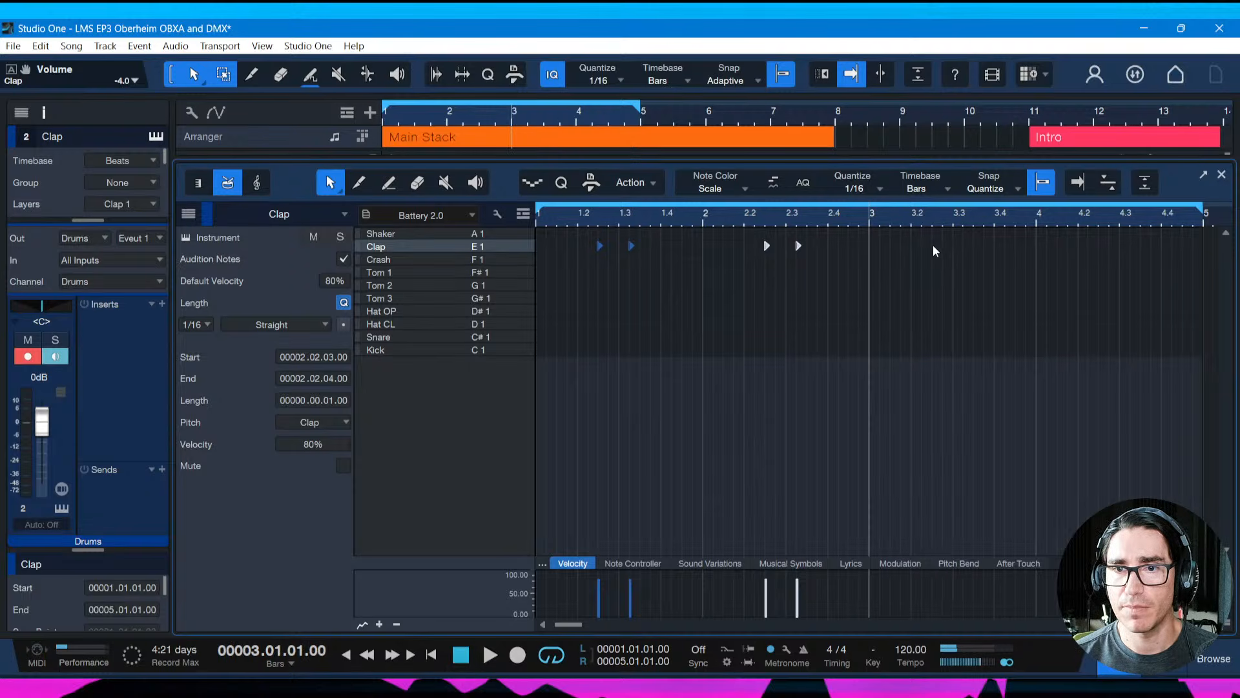
# Place Clap hits at 3.2.3, 3.2.4 and 3.3.1 in the third bar, checking their timing with playback
pyautogui.click(953, 247)
pyautogui.press('space')
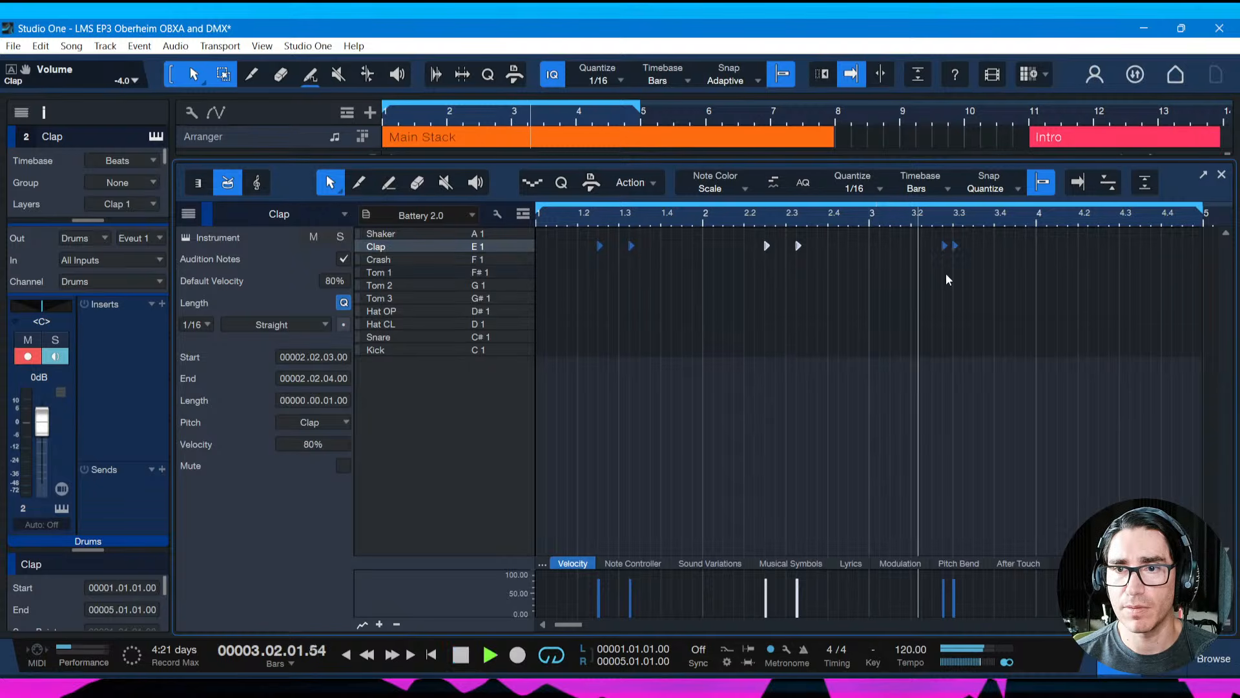
pyautogui.press('space')
pyautogui.press('space')
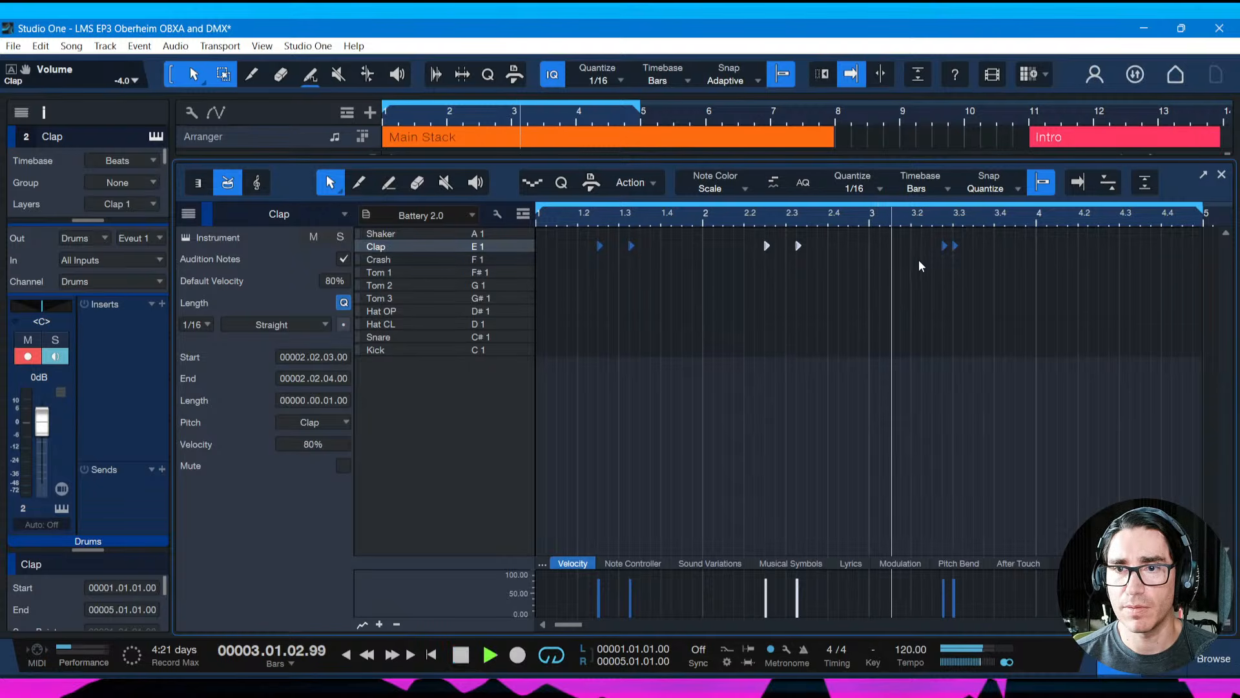
pyautogui.press('space')
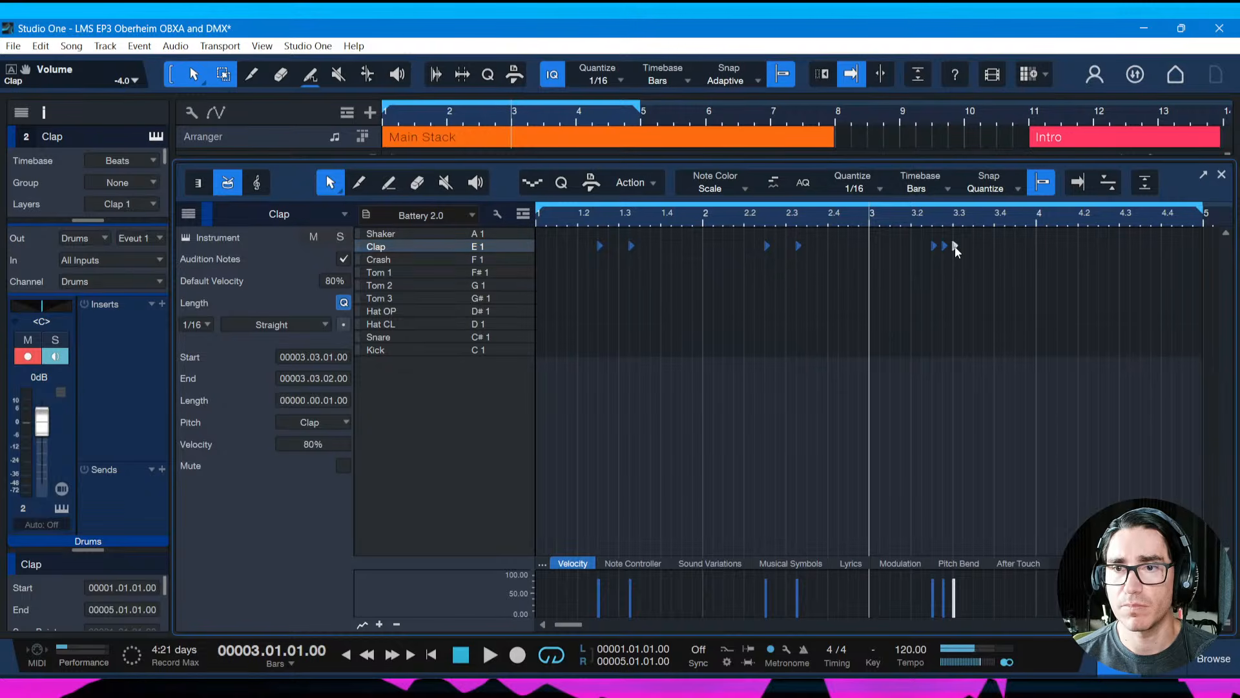
# Move the Clap hit at 3.3.1 onto 3.2.4 and replay the third bar to check the timing
pyautogui.moveTo(955, 247); pyautogui.dragTo(945, 247)
pyautogui.press('space')
pyautogui.press('space')
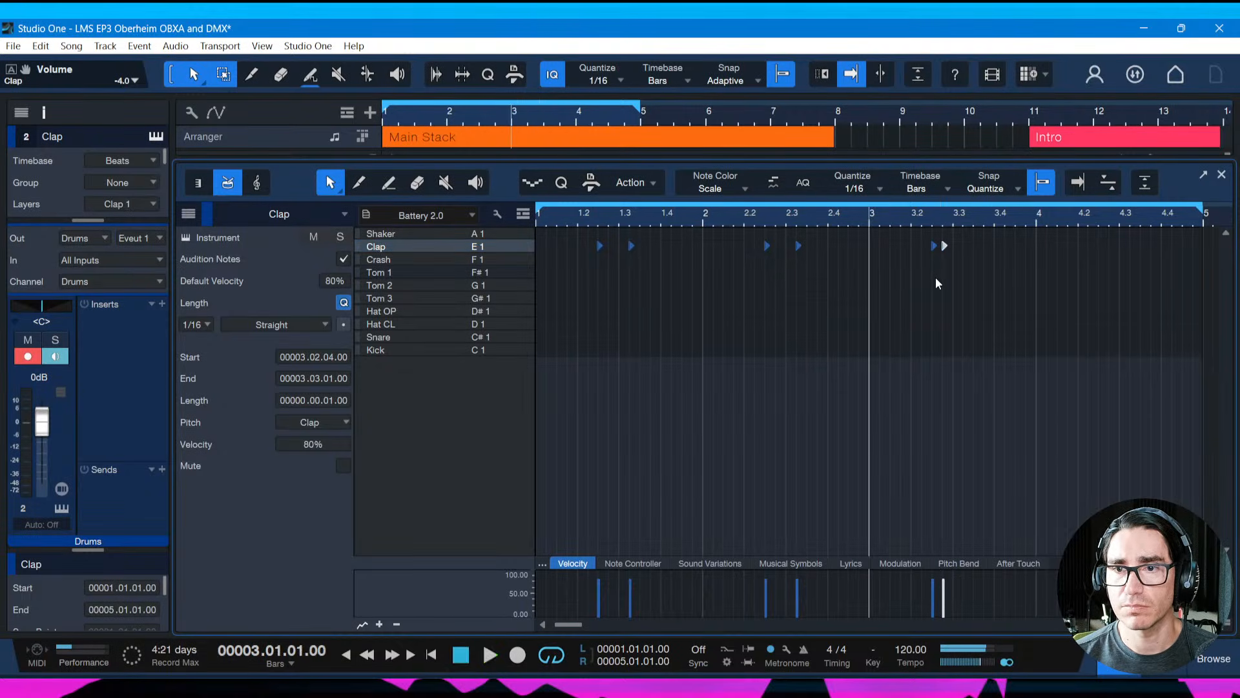
pyautogui.press('space')
pyautogui.press('space')
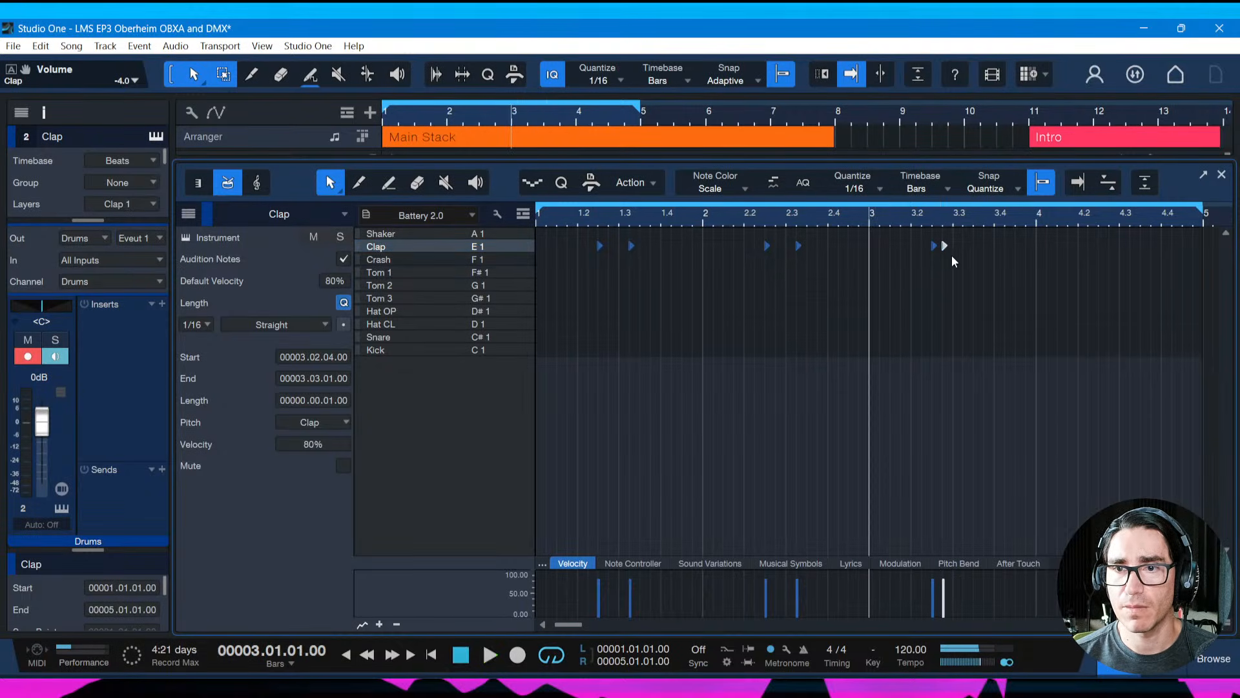
# Add Clap hits at 3.3.2 and 3.3.4 and check the third bar with playback
pyautogui.click(983, 247)
pyautogui.press('space')
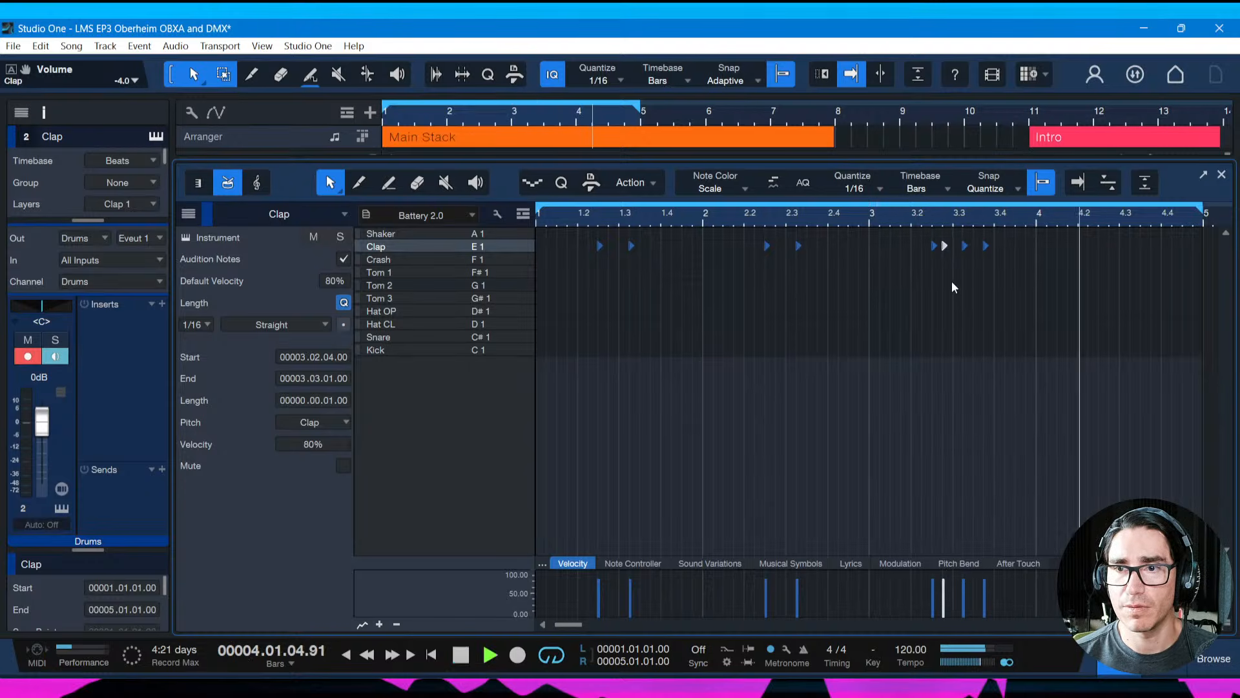
pyautogui.press('space')
# Copy the second bar's two Clap hits into bar 4 at 4.2.3 and 4.3.2, and save the song during playback
pyautogui.moveTo(708, 245); pyautogui.dragTo(870, 250)
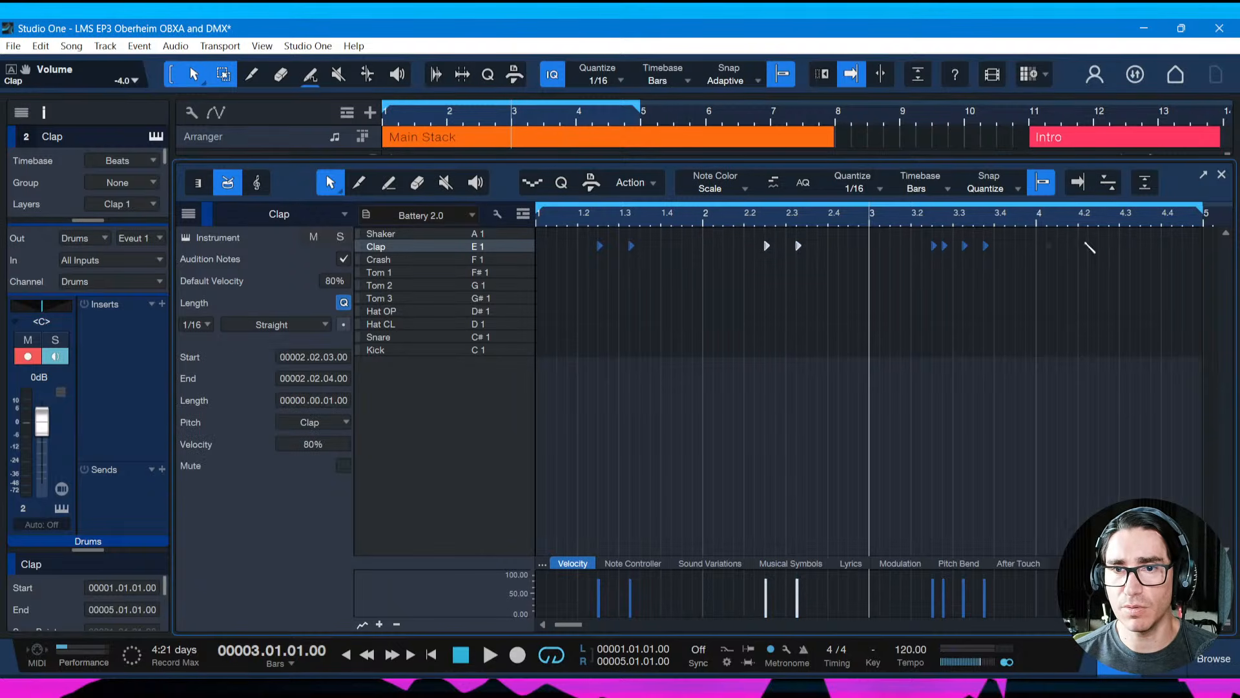
pyautogui.click(1039, 226)
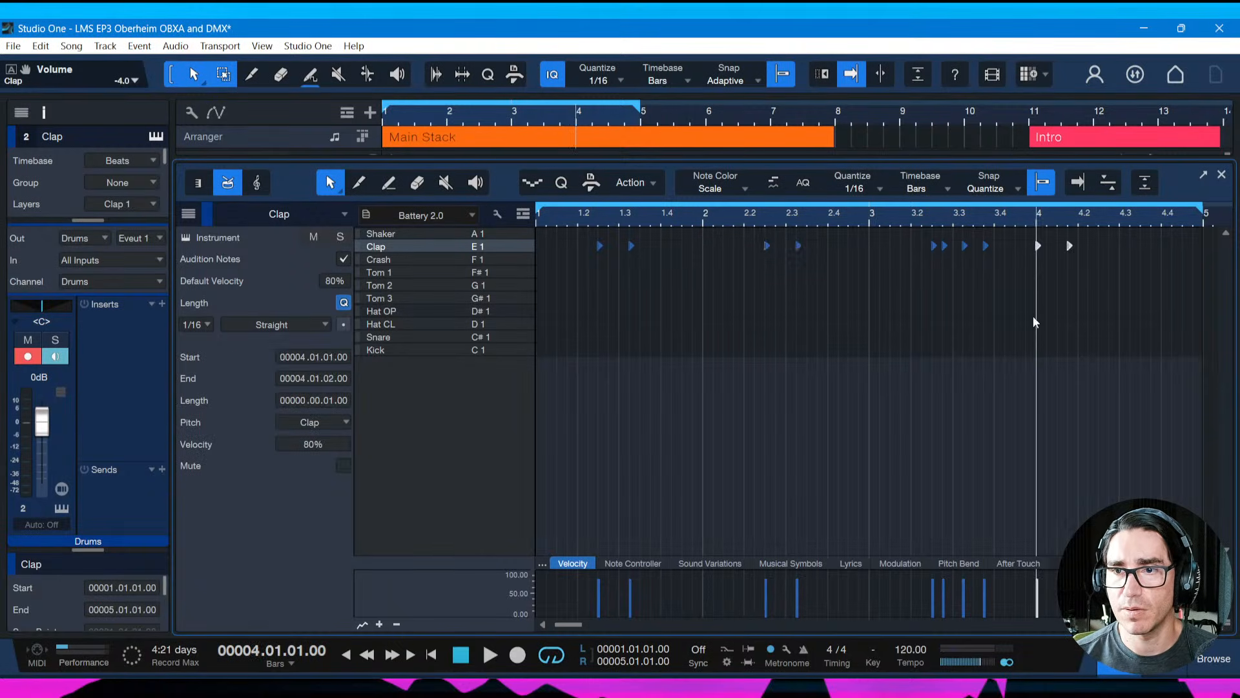
pyautogui.hotkey('alt', 'Right')
pyautogui.hotkey('alt', 'Right')
pyautogui.hotkey('alt', 'Right')
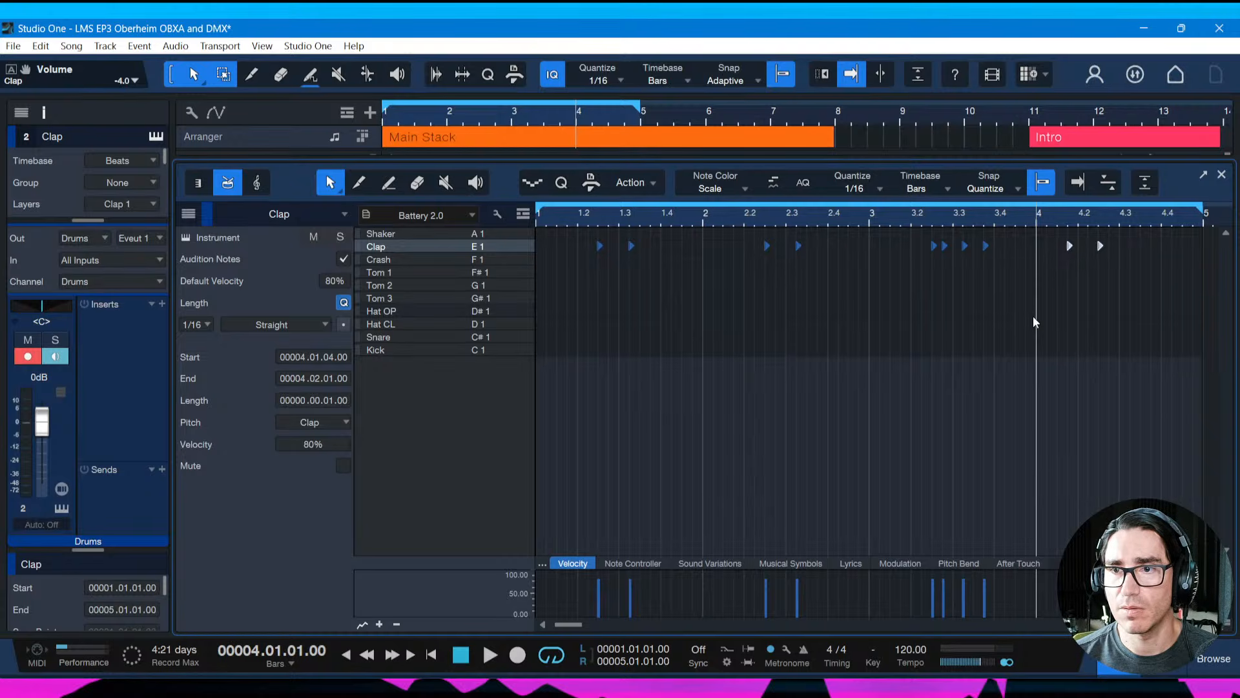
pyautogui.hotkey('alt', 'Right')
pyautogui.hotkey('alt', 'Right')
pyautogui.hotkey('alt', 'Right')
pyautogui.press('space')
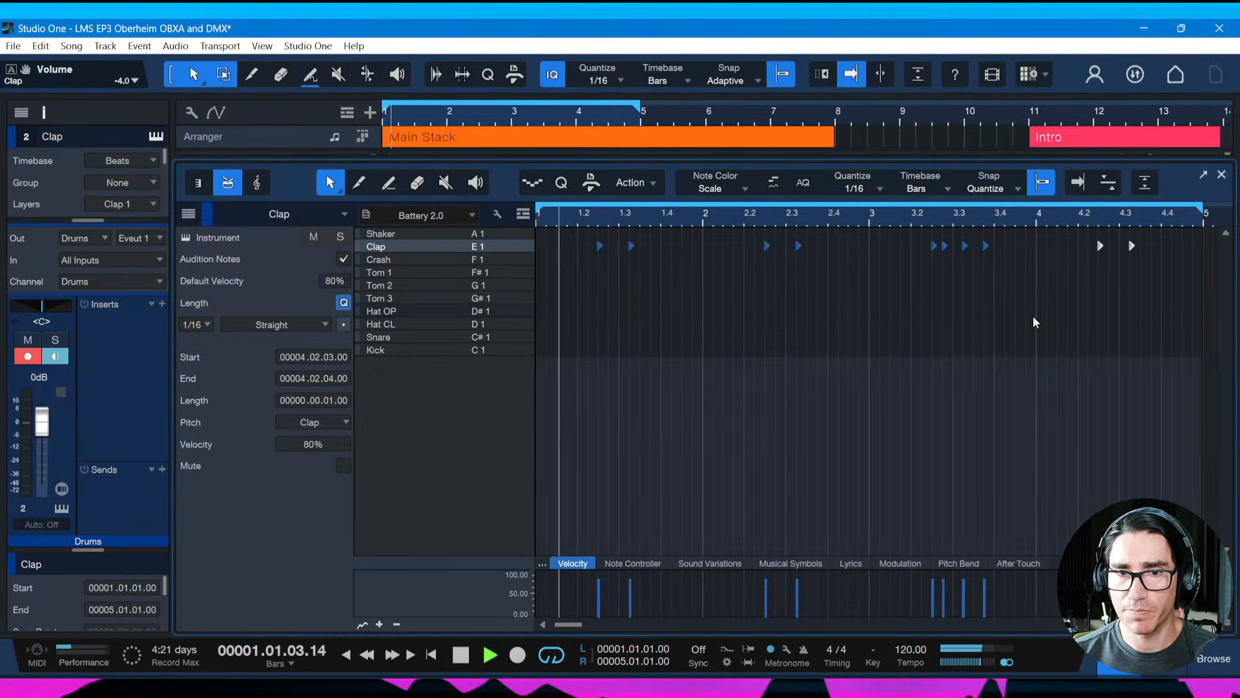
pyautogui.hotkey('ctrl', 's')
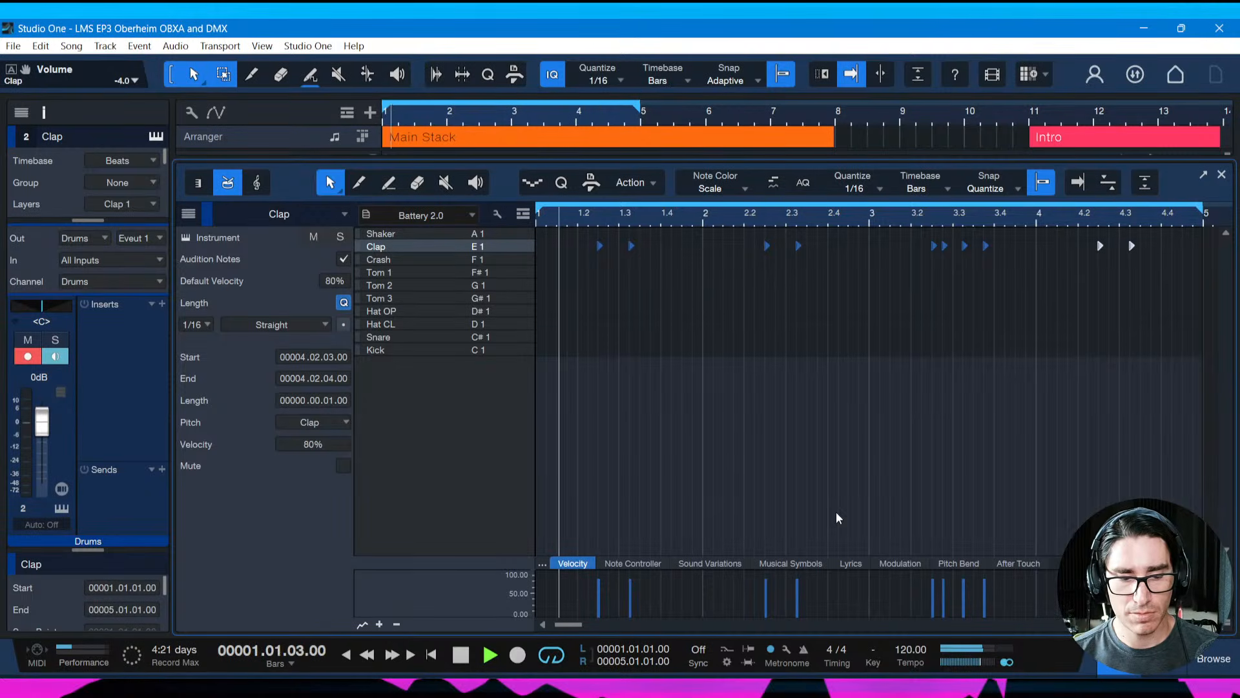
# Show the mixer and raise the Clap channel to -1.4 dB during playback
pyautogui.press('F3')
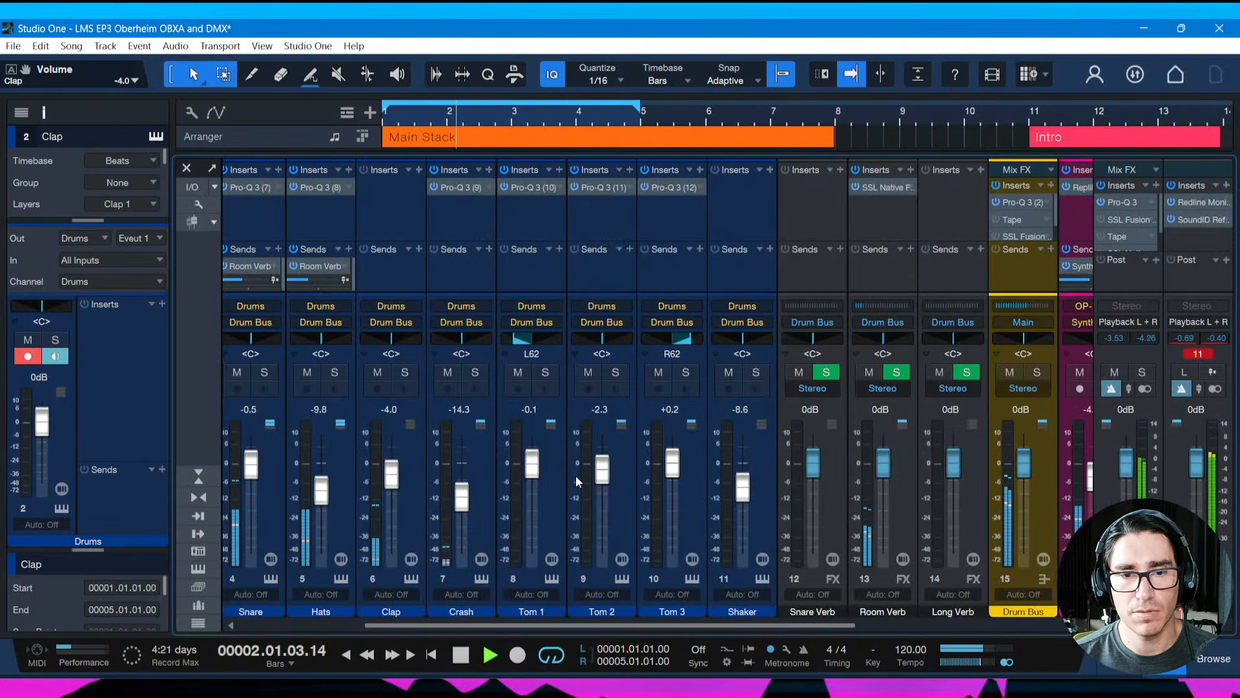
pyautogui.moveTo(465, 630); pyautogui.dragTo(424, 623)
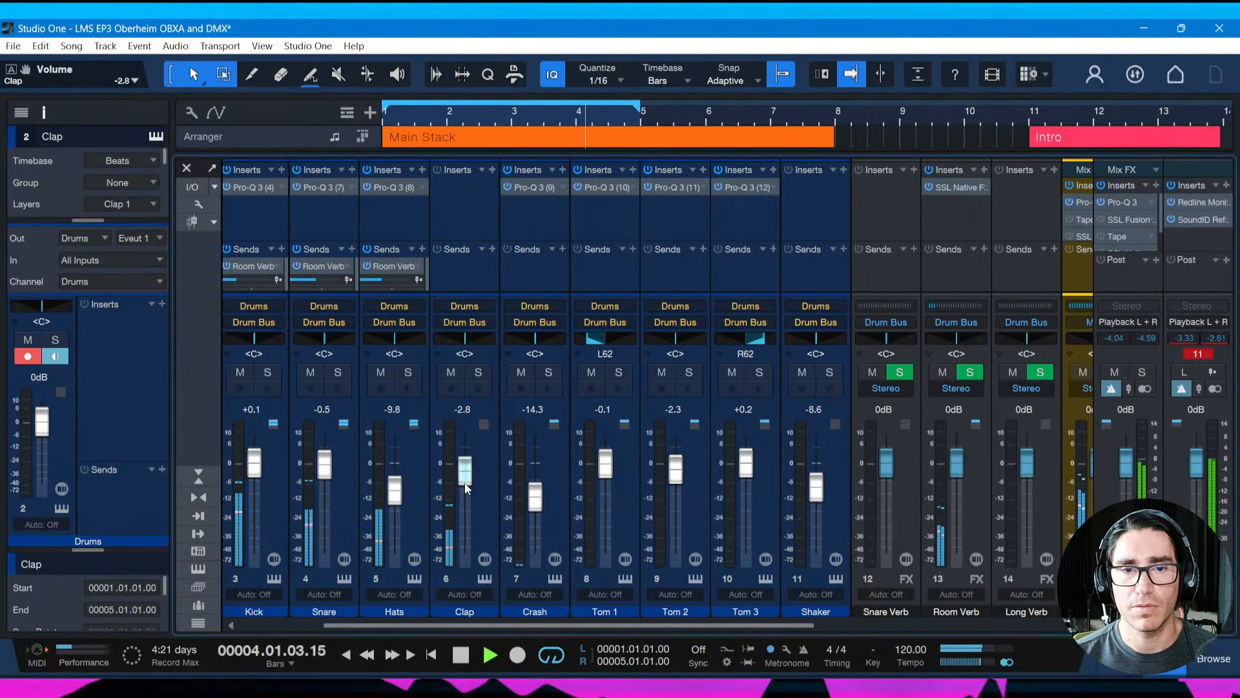
pyautogui.moveTo(462, 474); pyautogui.dragTo(460, 480)
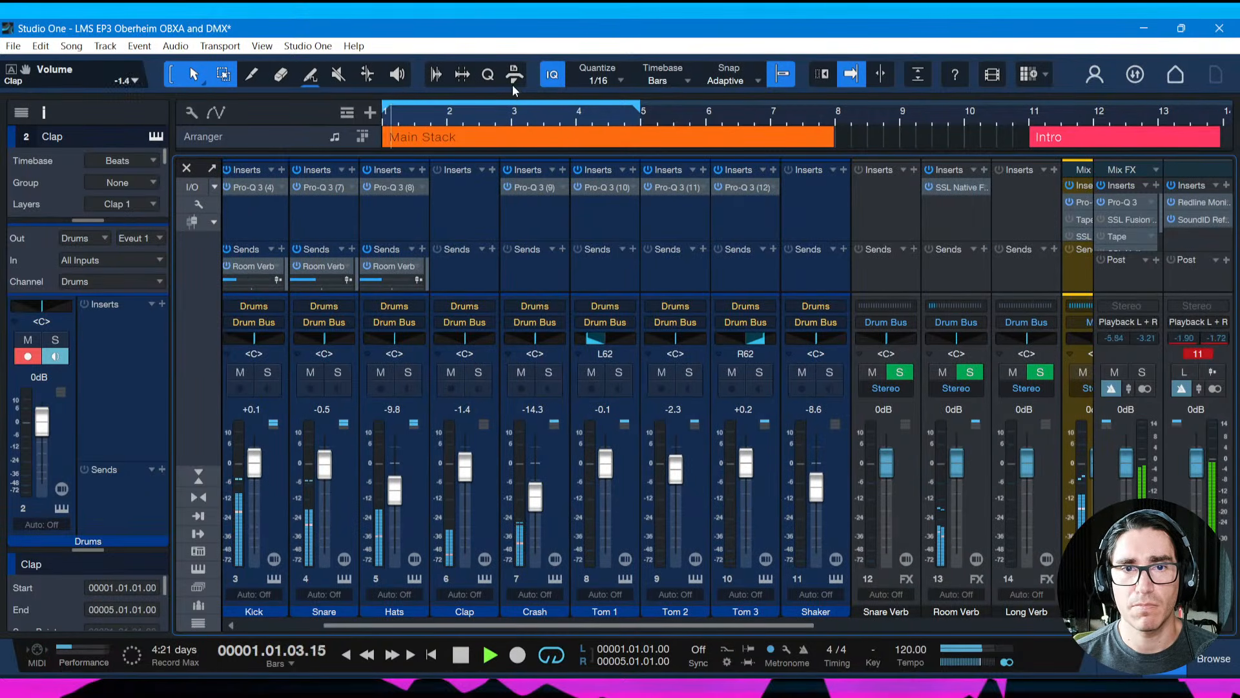
# Add a Room Verb send to the Clap channel at a send level of -10.1 and save the song
pyautogui.click(493, 248)
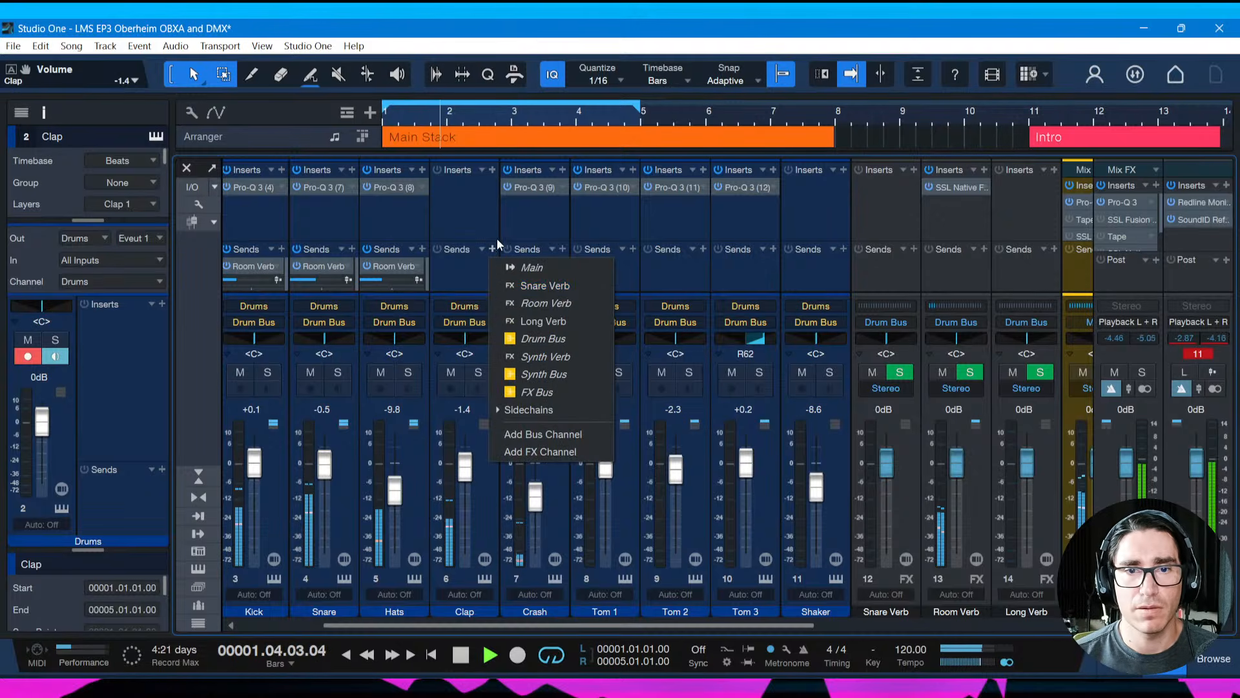
pyautogui.click(538, 303)
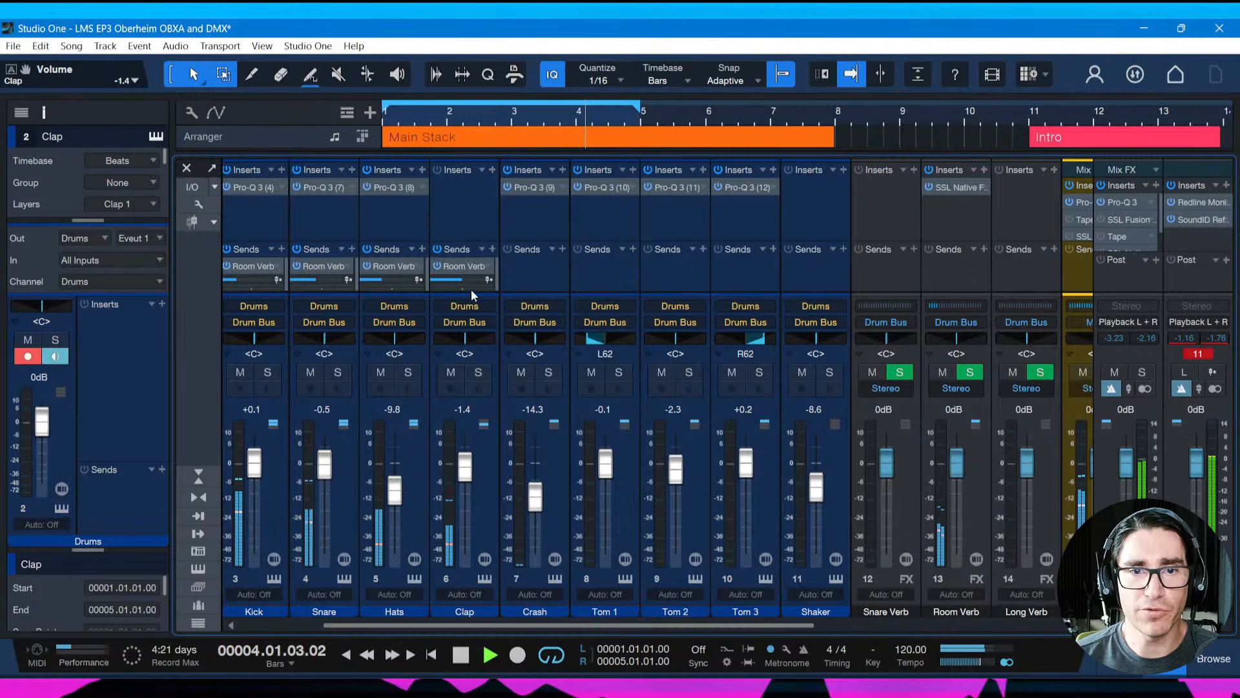
pyautogui.moveTo(460, 279)
pyautogui.mouseDown()
pyautogui.moveTo(470, 286)
pyautogui.moveTo(457, 288)
pyautogui.mouseUp()
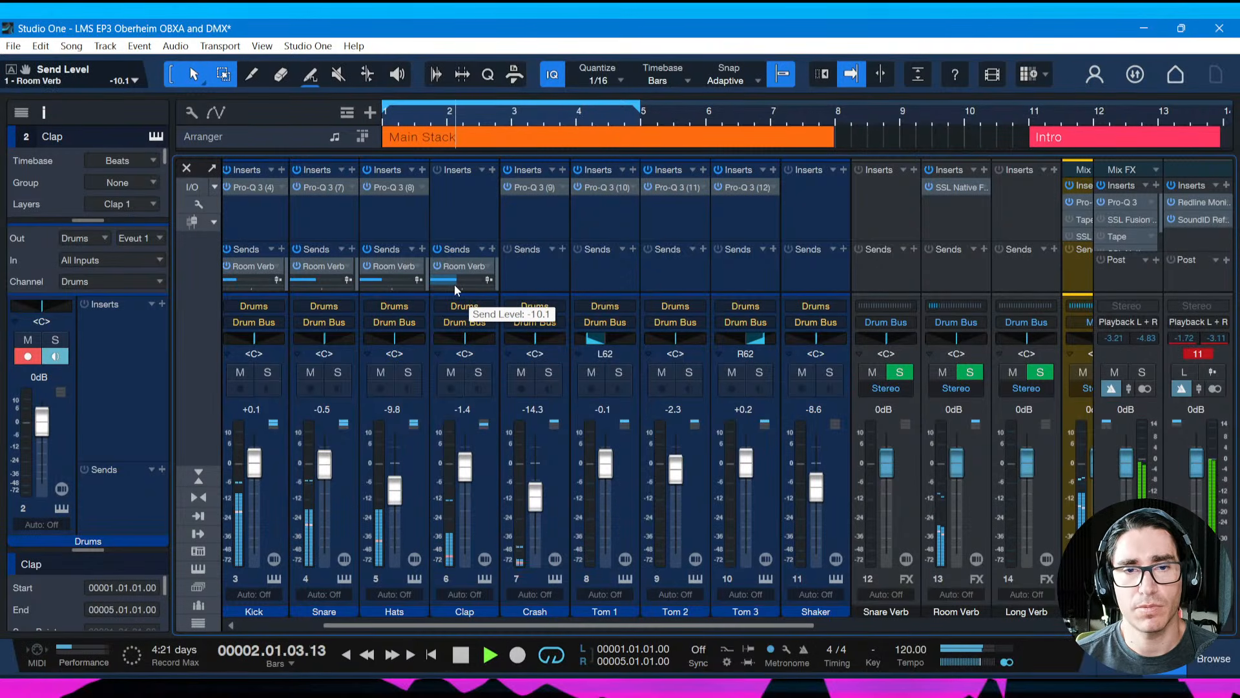
pyautogui.hotkey('ctrl', 's')
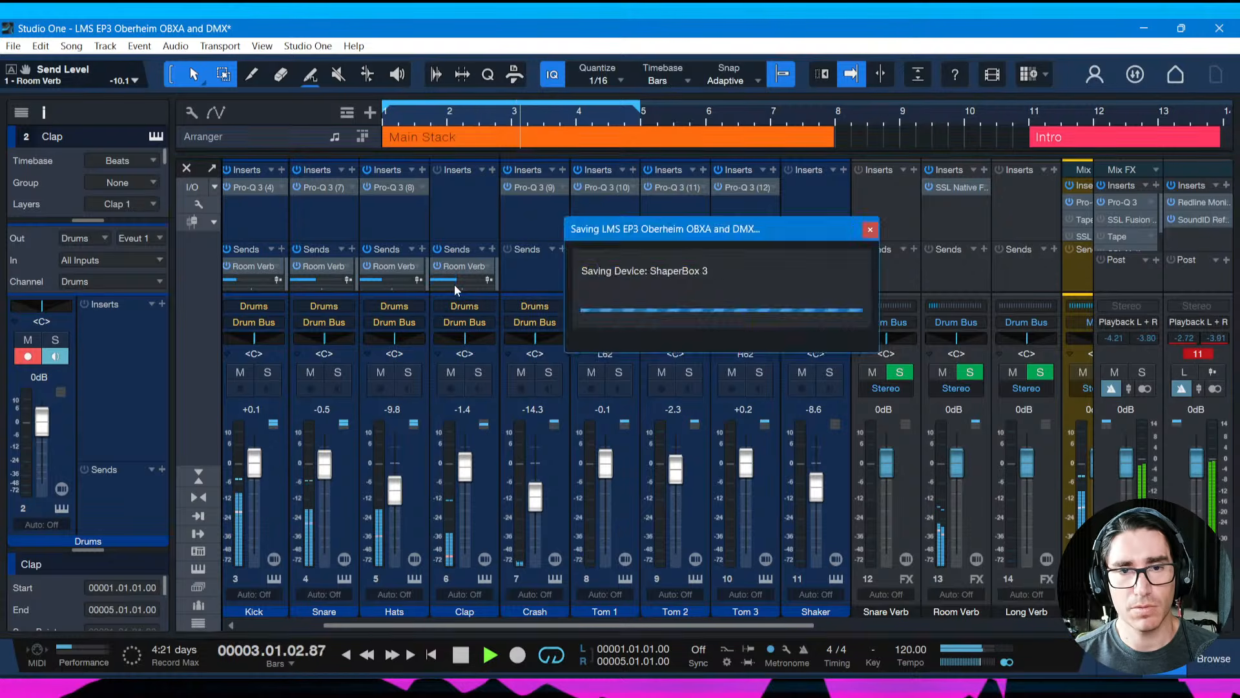
# Insert the Replika XT delay on the Clap channel and switch it from Standard to Ping Pong
pyautogui.click(492, 169)
pyautogui.write('pro-q 3')
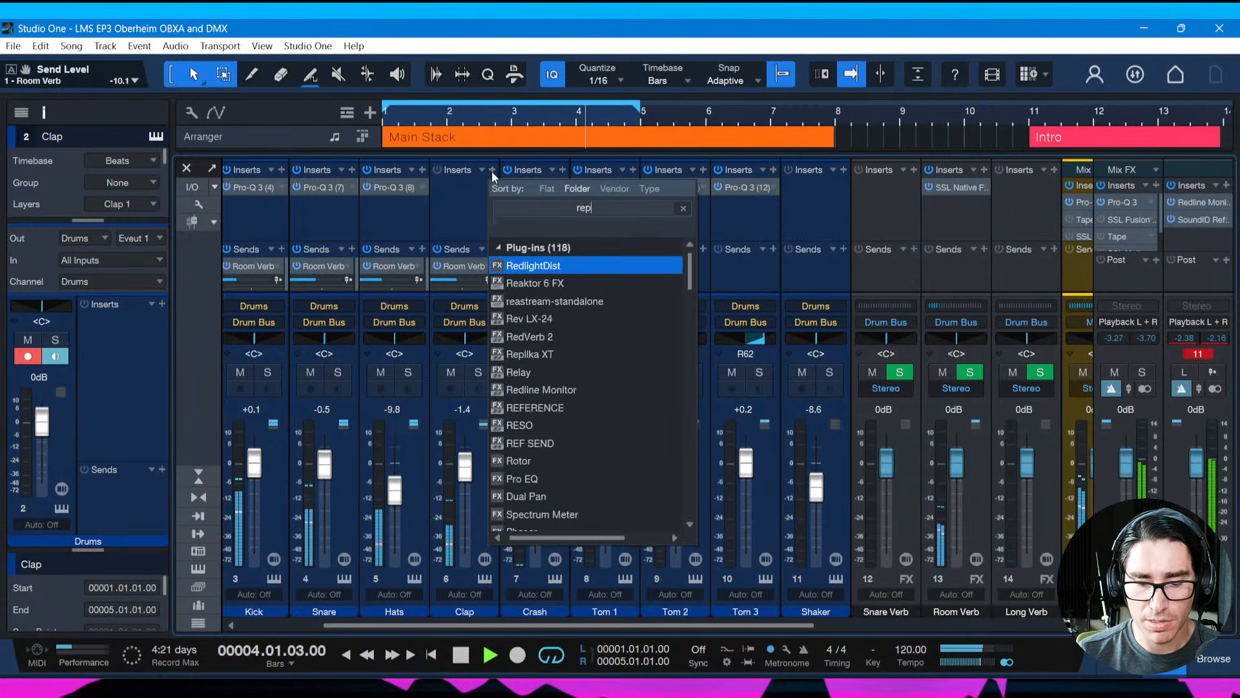
pyautogui.press('Return')
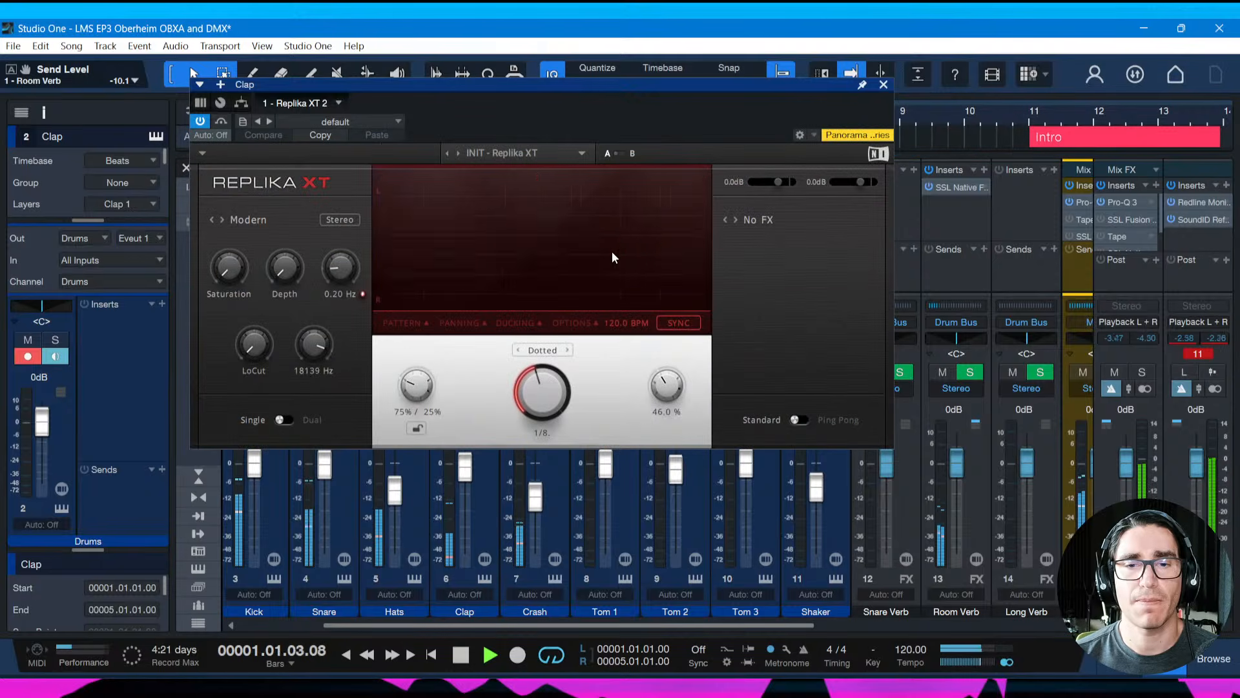
pyautogui.moveTo(618, 86); pyautogui.dragTo(650, 118)
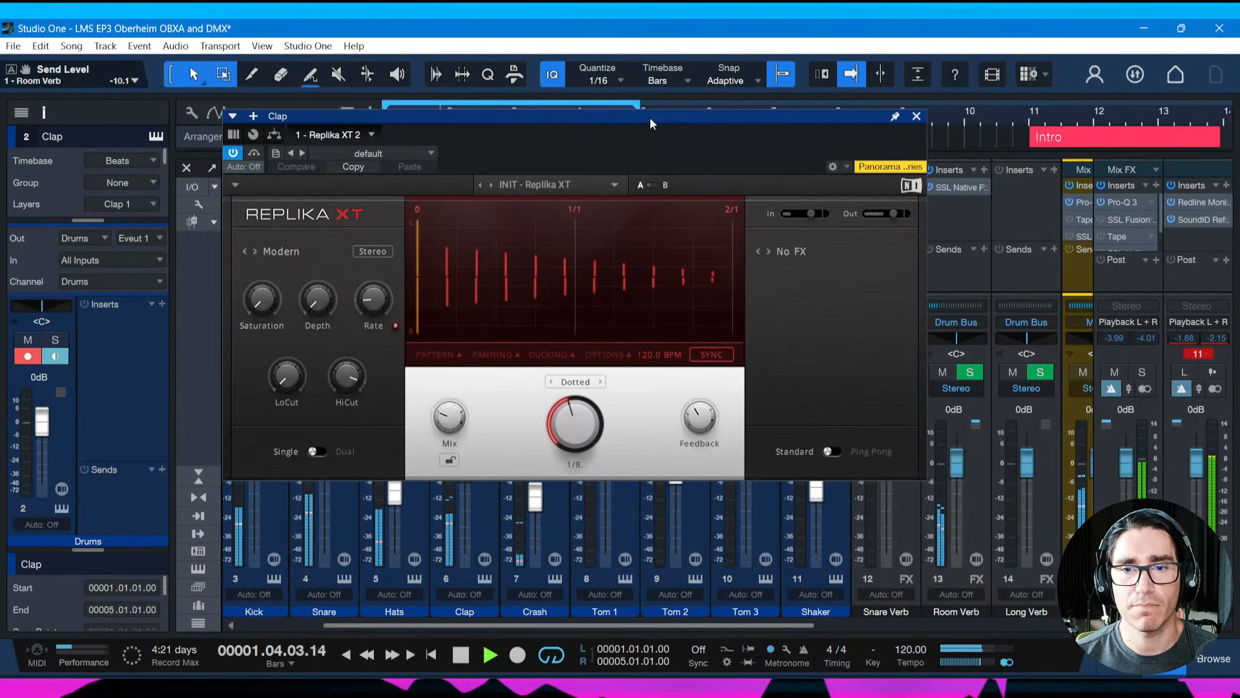
pyautogui.click(838, 451)
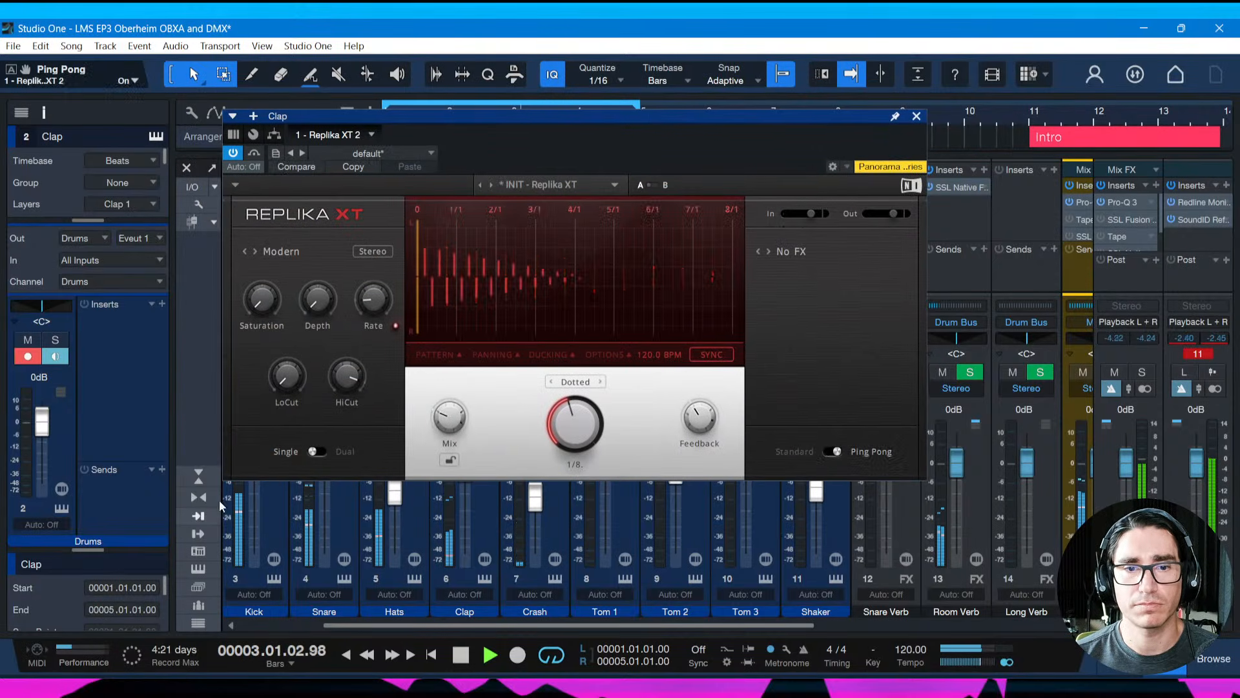
# Set Replika XT's mix to 63% / 37%, LoCut to 288 Hz and feedback to 49%, reduce HiCut, and close the plug-in
pyautogui.moveTo(447, 424); pyautogui.dragTo(447, 429)
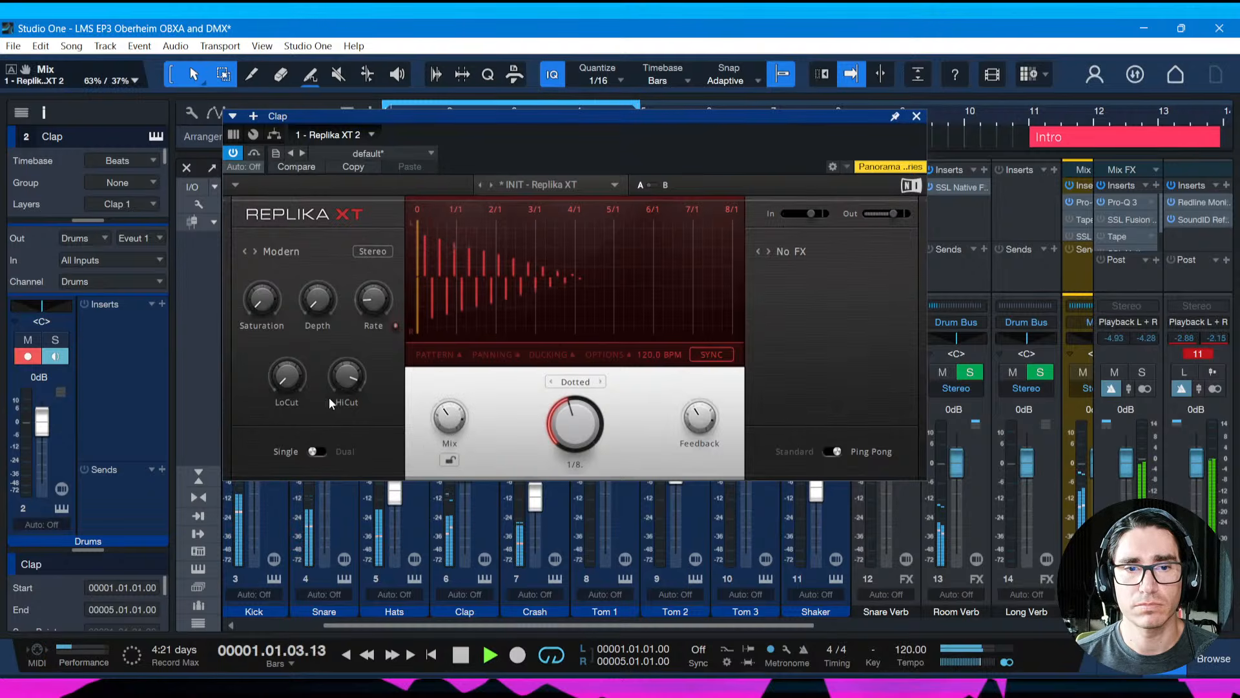
pyautogui.moveTo(346, 376); pyautogui.dragTo(294, 353)
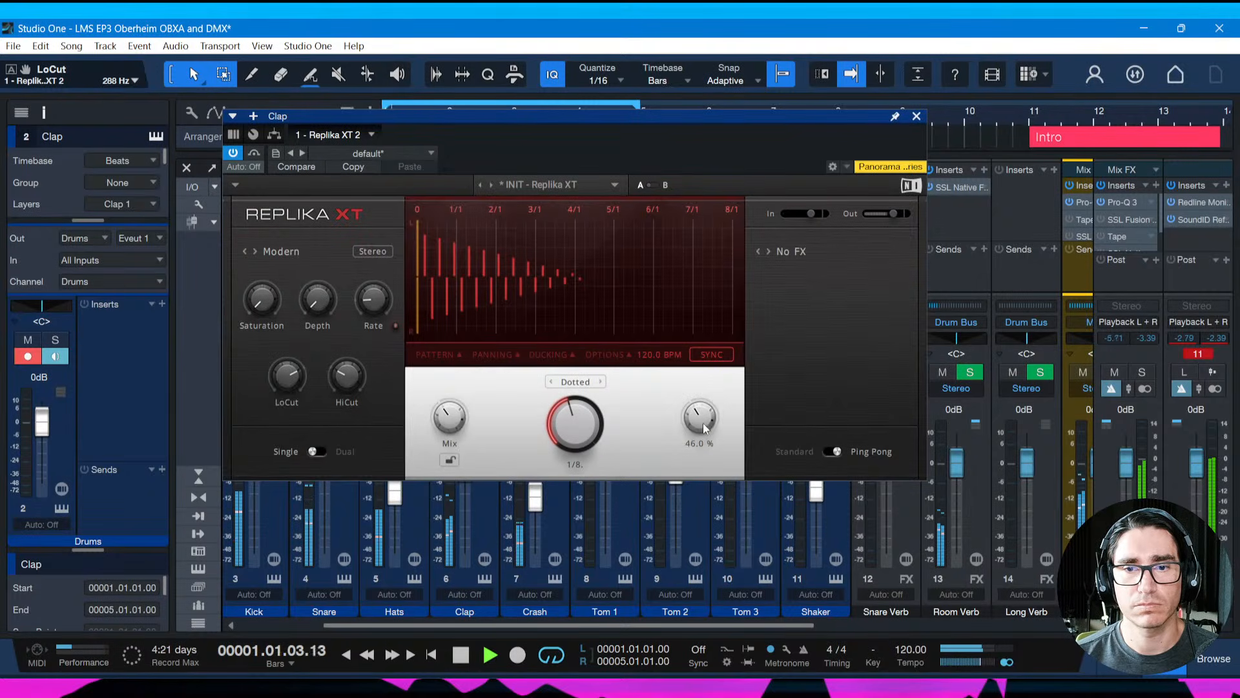
pyautogui.moveTo(705, 429); pyautogui.dragTo(704, 427)
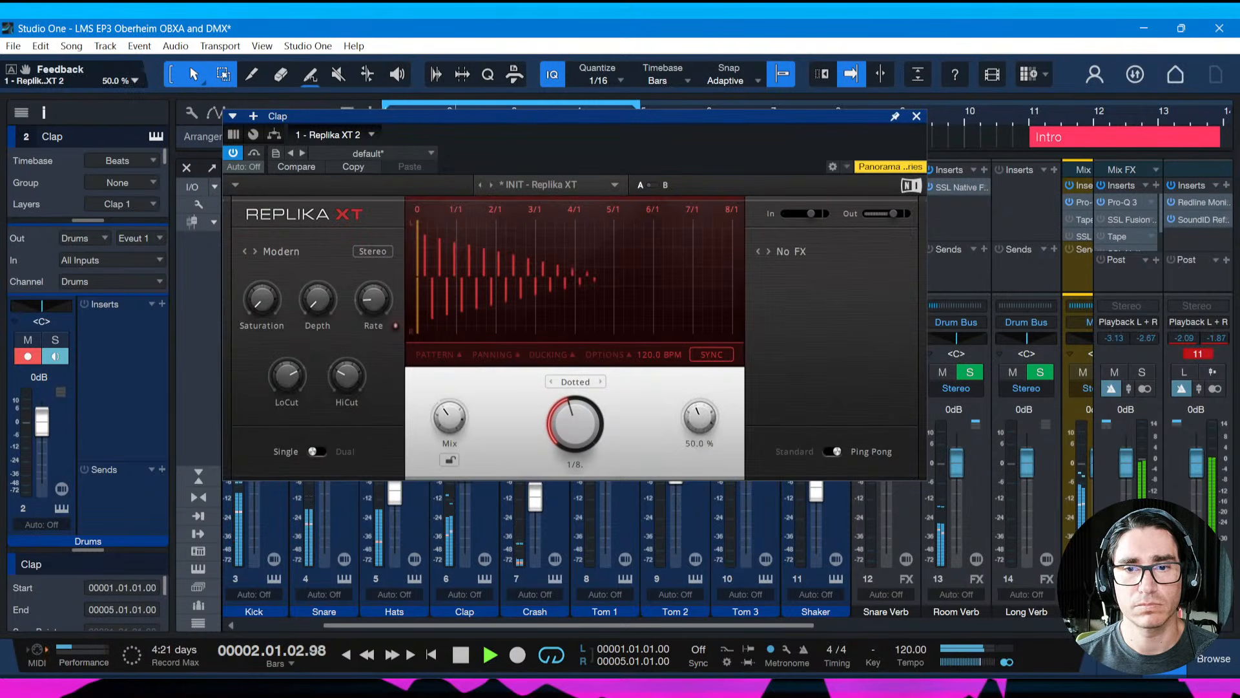
pyautogui.click(916, 118)
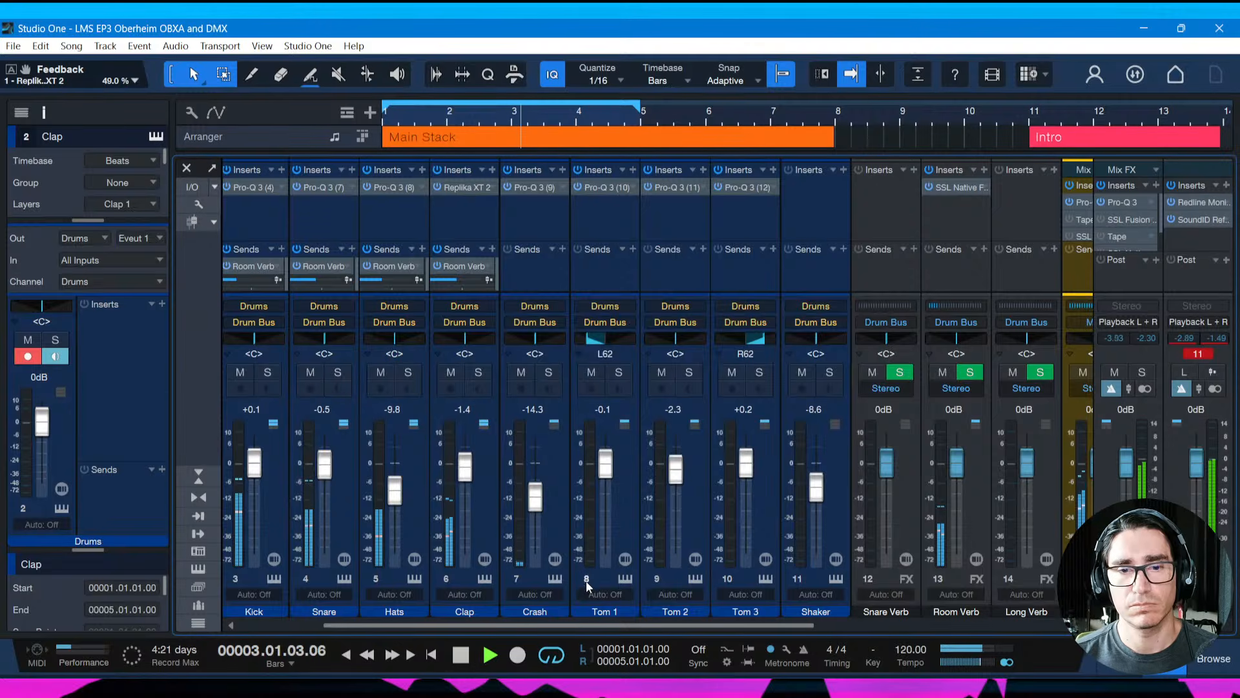
# Lower the Clap channel to -7.2 dB and the Arp channel to -6.9 dB during playback
pyautogui.moveTo(465, 469); pyautogui.dragTo(462, 500)
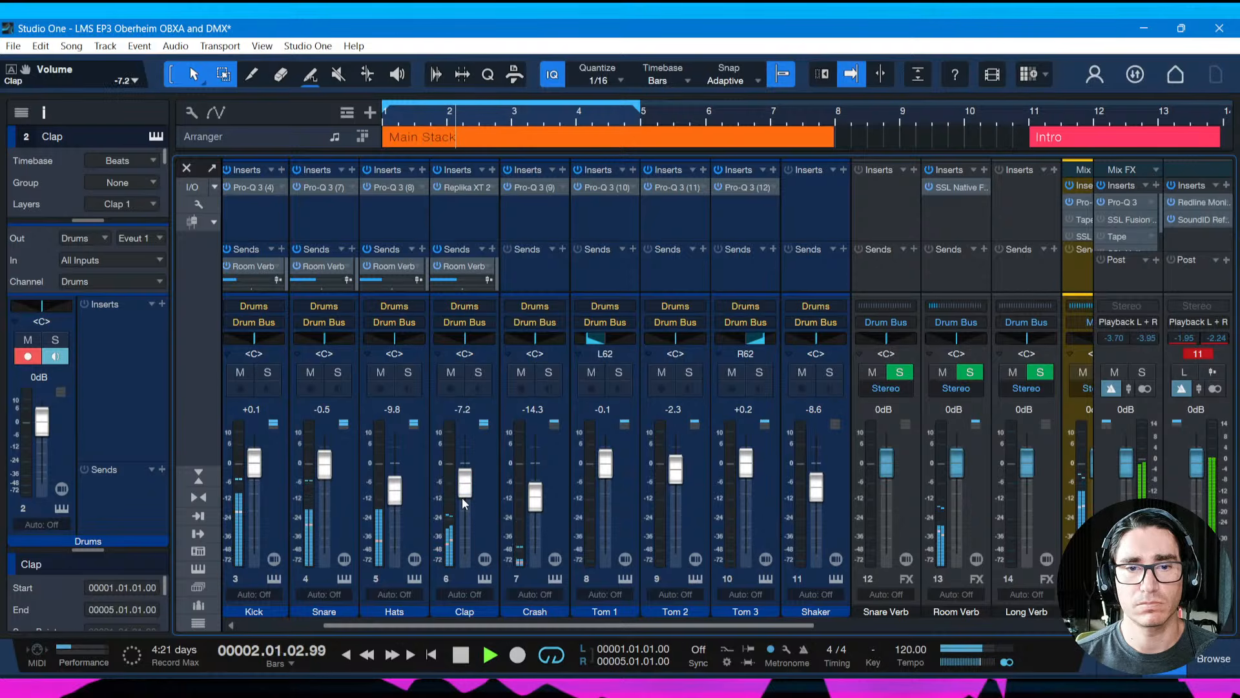
pyautogui.moveTo(573, 626); pyautogui.dragTo(823, 618)
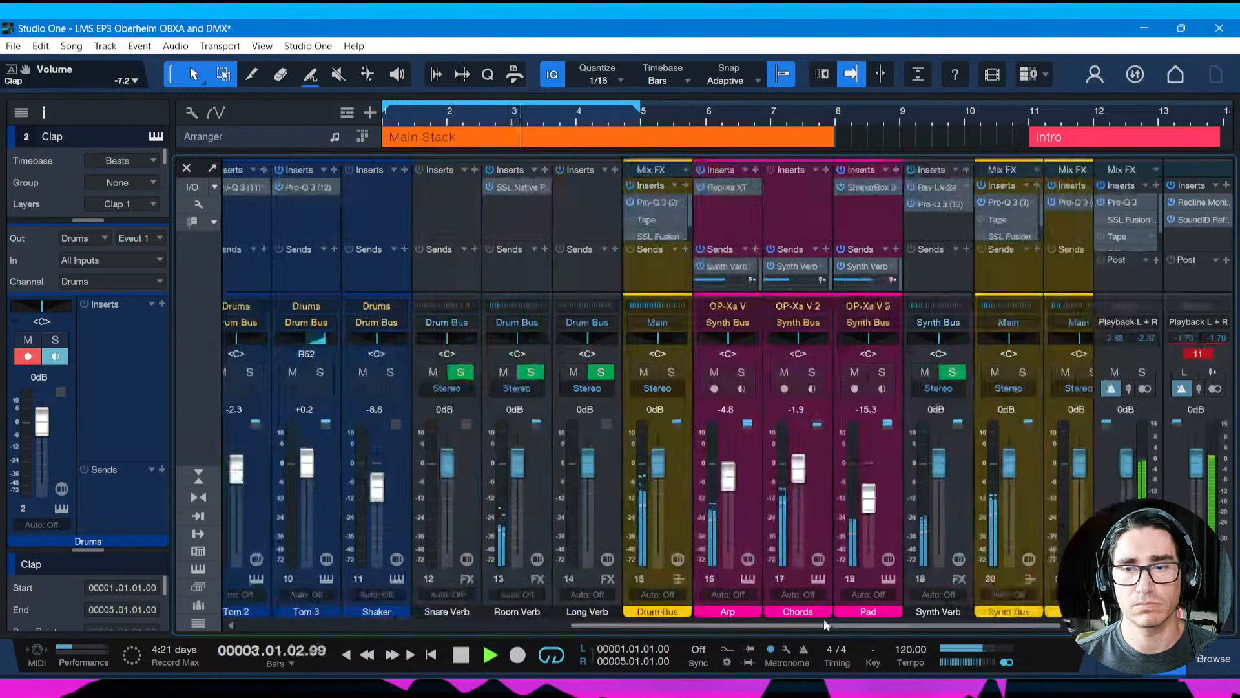
pyautogui.moveTo(728, 493); pyautogui.dragTo(728, 498)
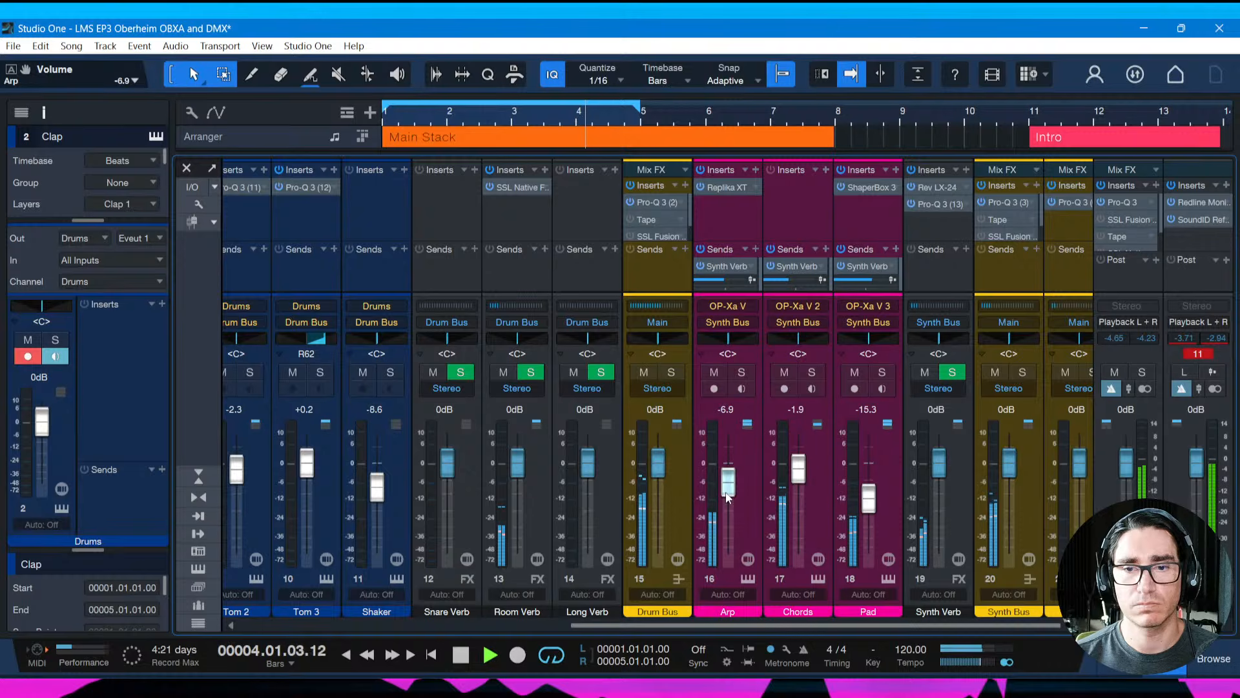
# Raise the Clap channel to -6.3 dB and the Hats channel to -8.9 dB, save the song, and return to the arrangement
pyautogui.hotkey('ctrl', 's')
pyautogui.moveTo(668, 625); pyautogui.dragTo(384, 626)
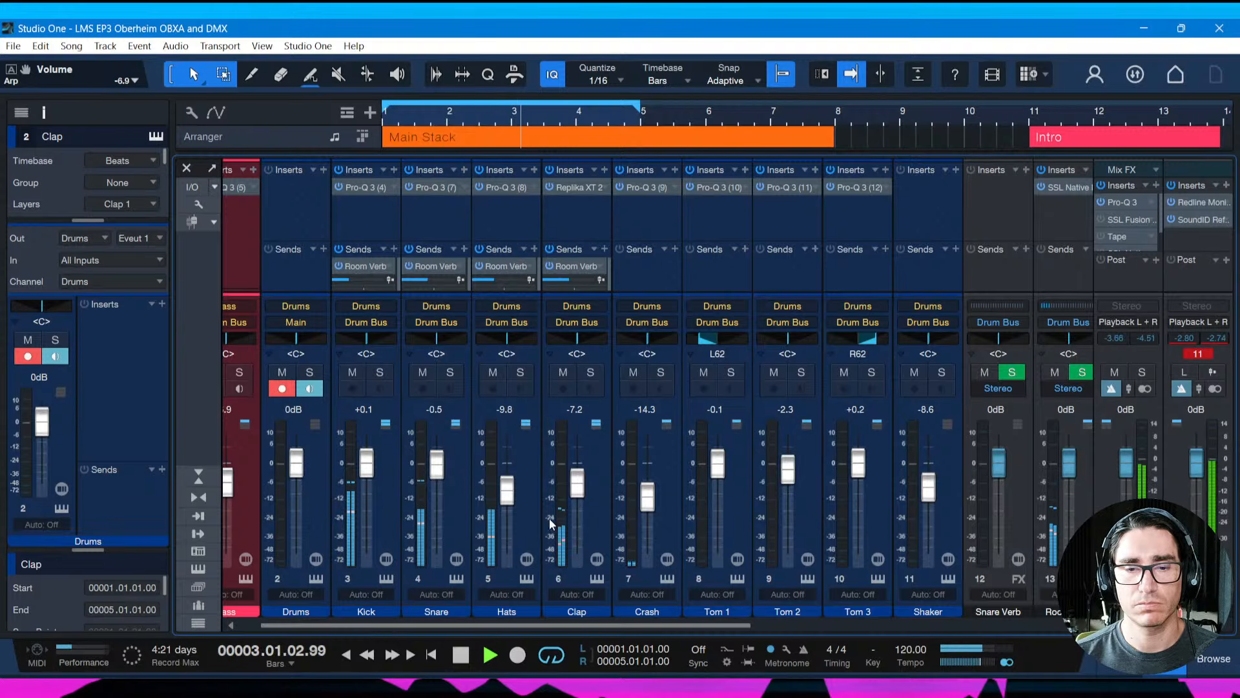
pyautogui.moveTo(577, 491); pyautogui.dragTo(578, 488)
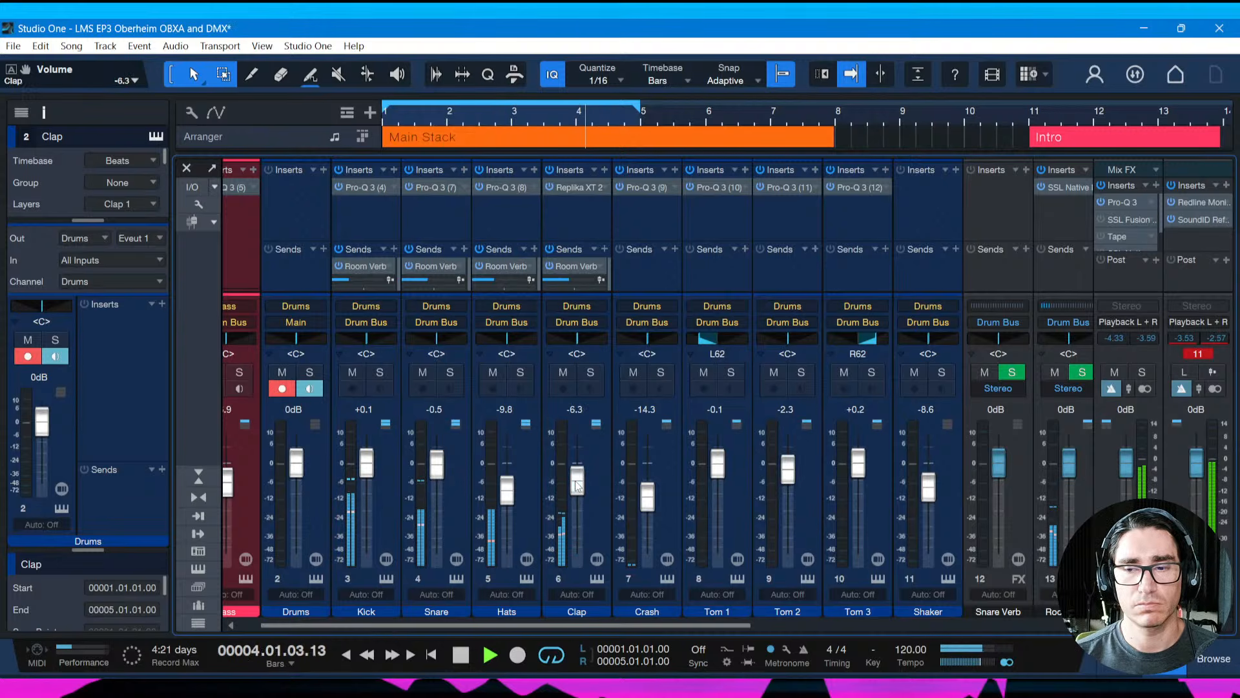
pyautogui.hotkey('ctrl', 's')
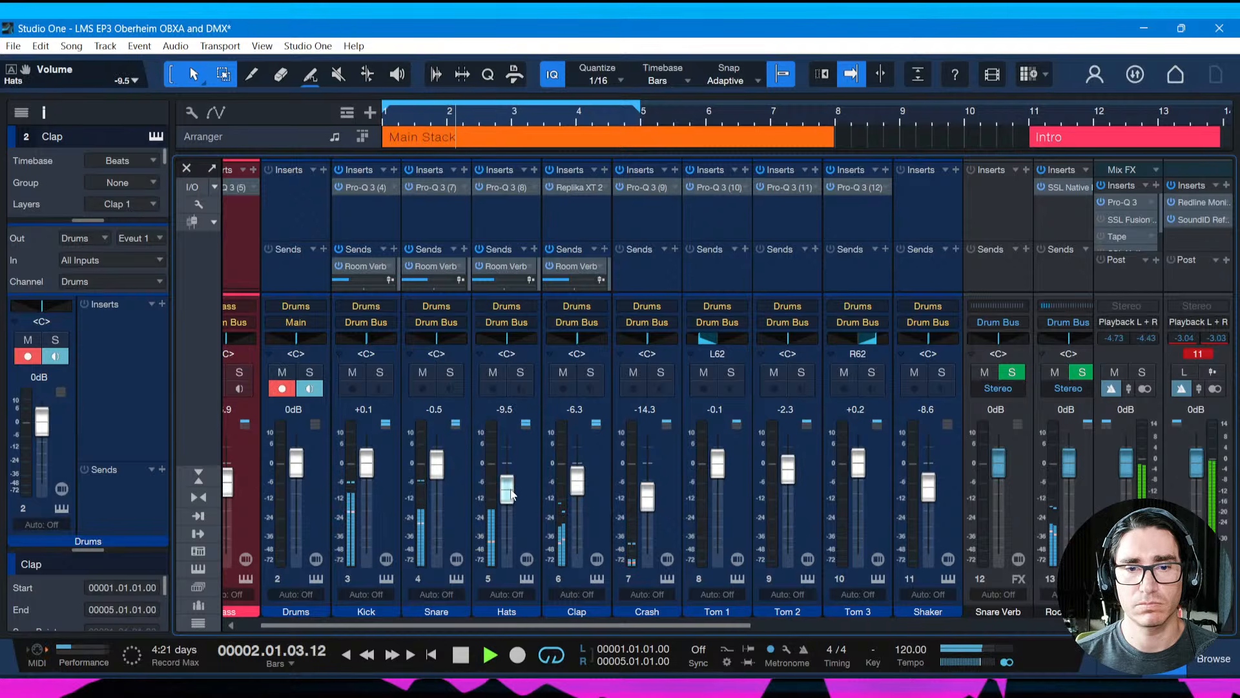
pyautogui.moveTo(509, 499); pyautogui.dragTo(512, 494)
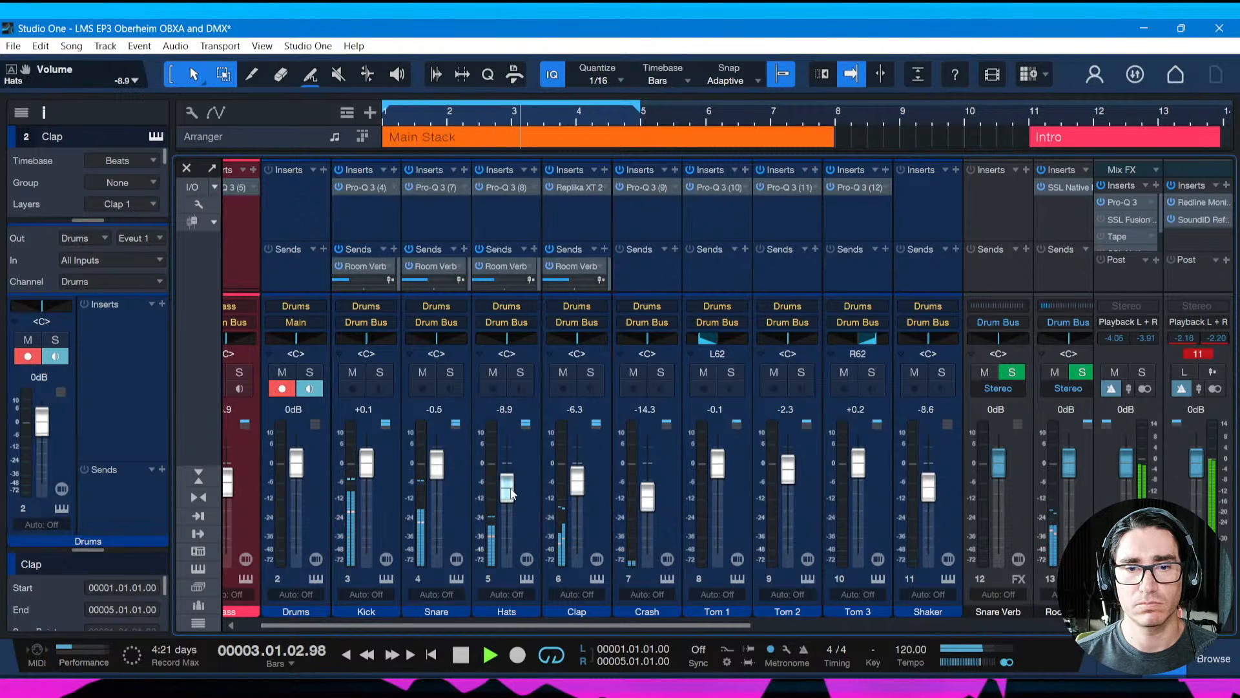
pyautogui.hotkey('ctrl', 's')
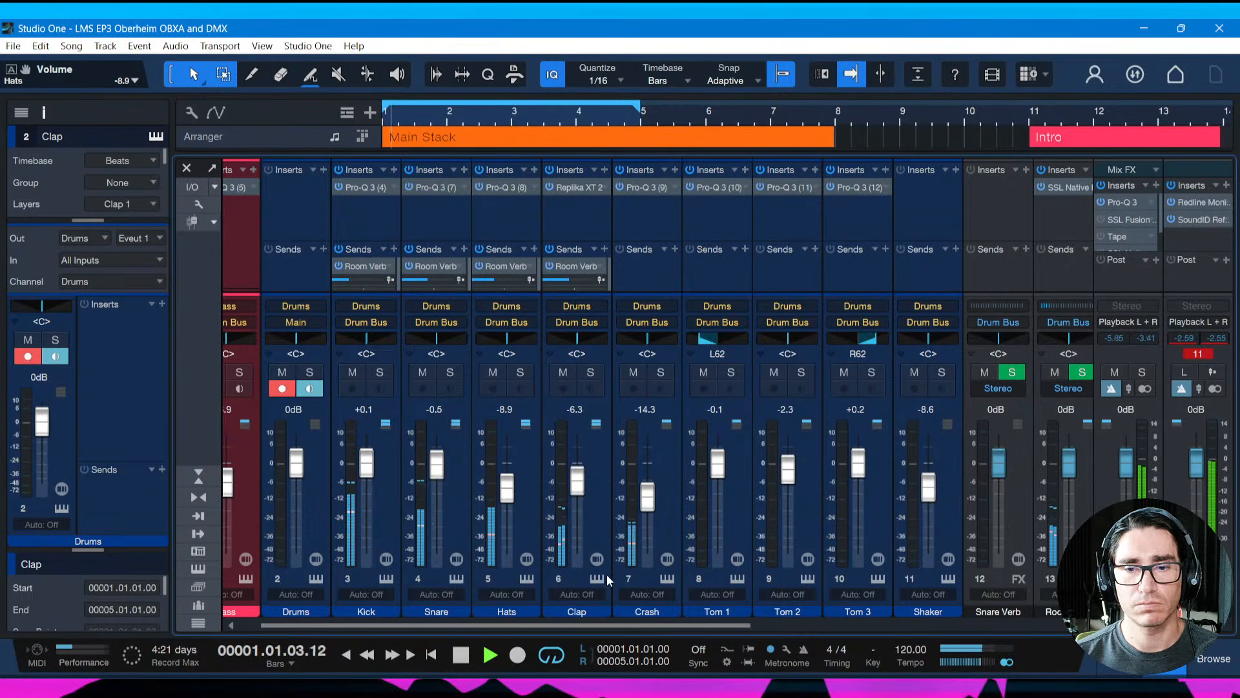
pyautogui.press('space')
pyautogui.press('F3')
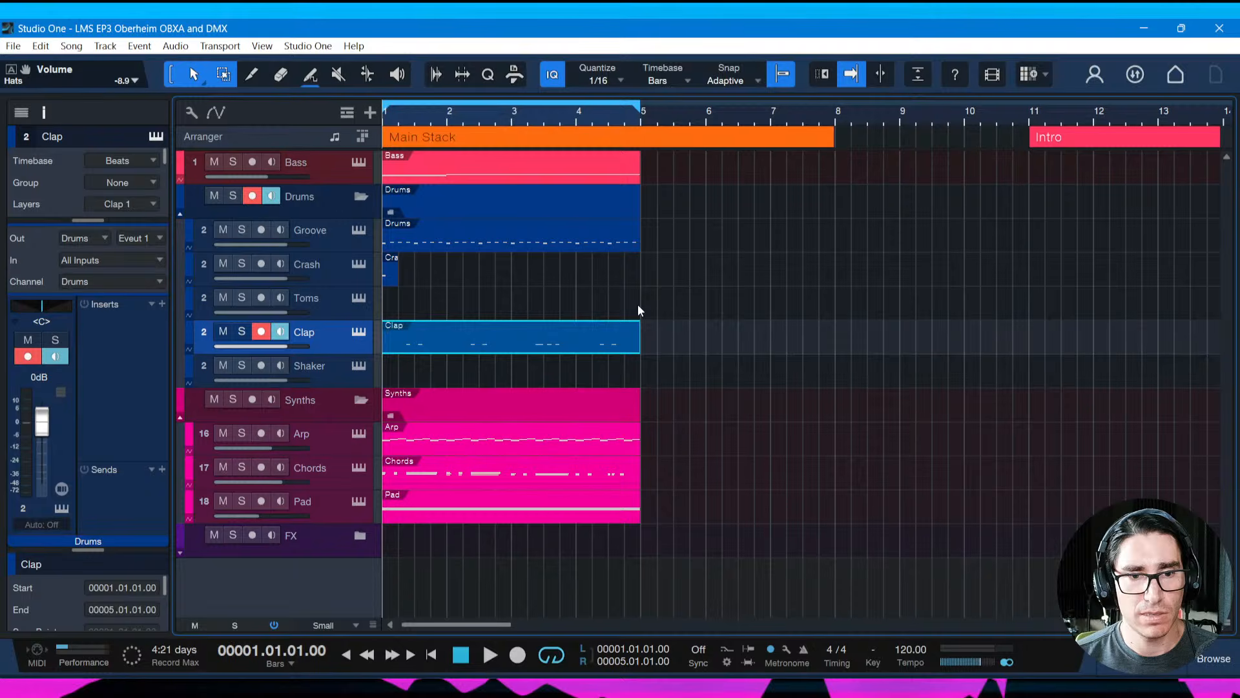
# Duplicate the Bass, Groove, Clap, Arp, Chords and Pad events so the copies fill bars 5 to 9, and save the song
pyautogui.click(547, 510)
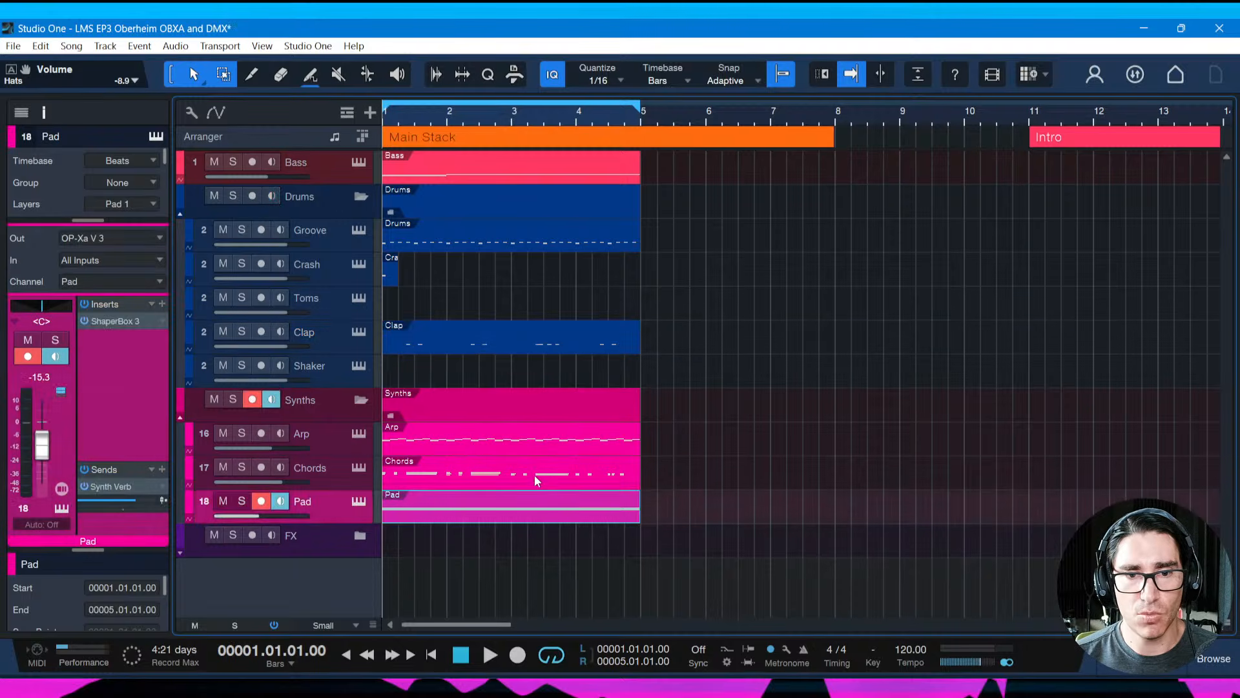
pyautogui.keyDown('shift'); pyautogui.click(533, 474); pyautogui.keyUp('shift')
pyautogui.keyDown('shift'); pyautogui.click(528, 442); pyautogui.keyUp('shift')
pyautogui.click(531, 344)
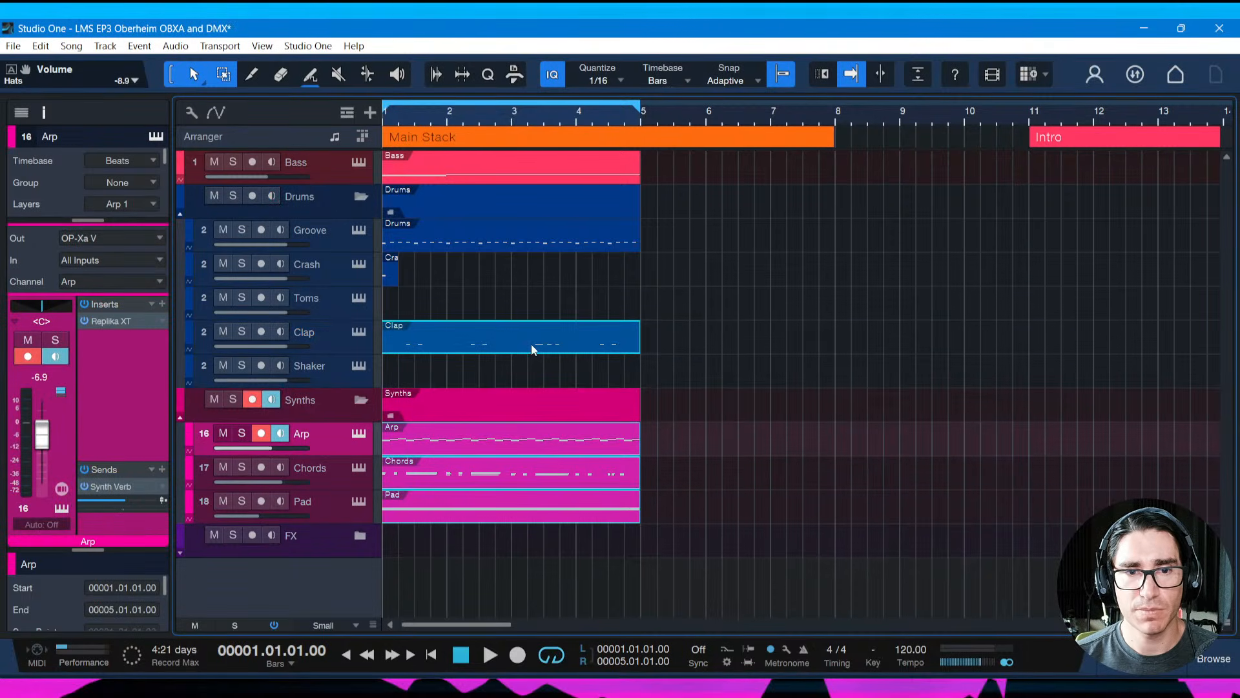
pyautogui.keyDown('shift'); pyautogui.click(503, 240); pyautogui.keyUp('shift')
pyautogui.keyDown('shift'); pyautogui.click(501, 175); pyautogui.keyUp('shift')
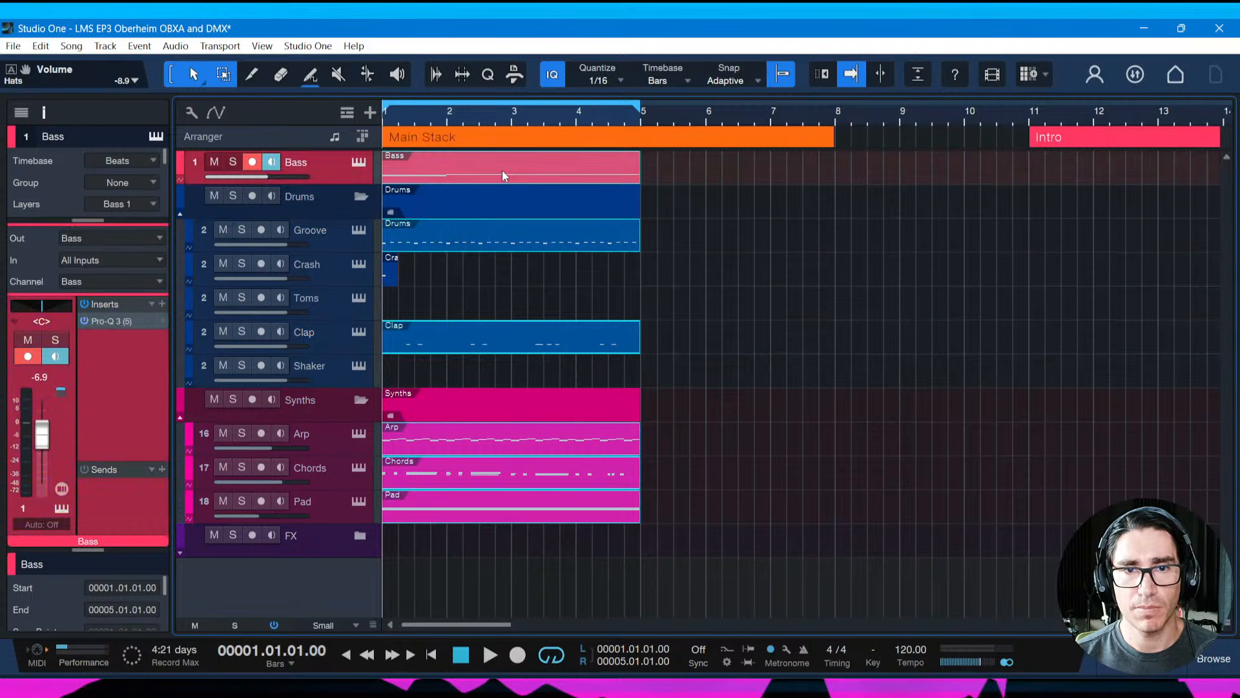
pyautogui.press('d')
pyautogui.hotkey('ctrl', 's')
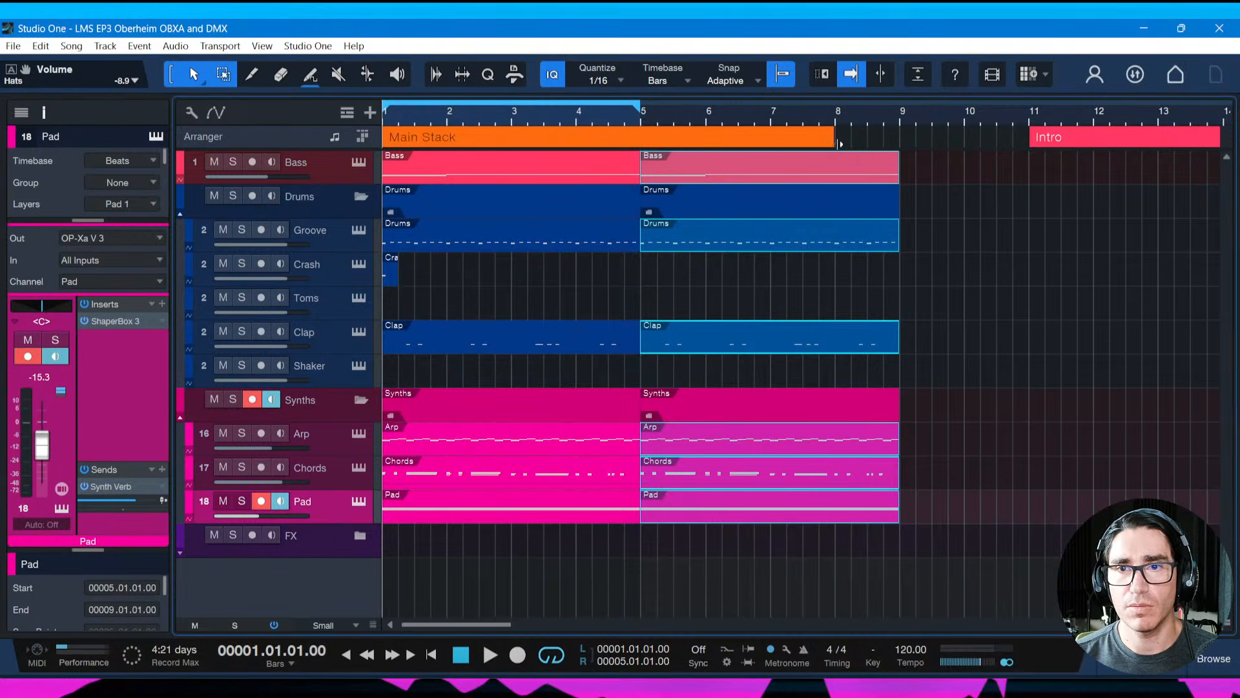
# Extend the Main Stack section and the loop range to bar 9, start playback and save the song
pyautogui.moveTo(840, 143); pyautogui.dragTo(900, 145)
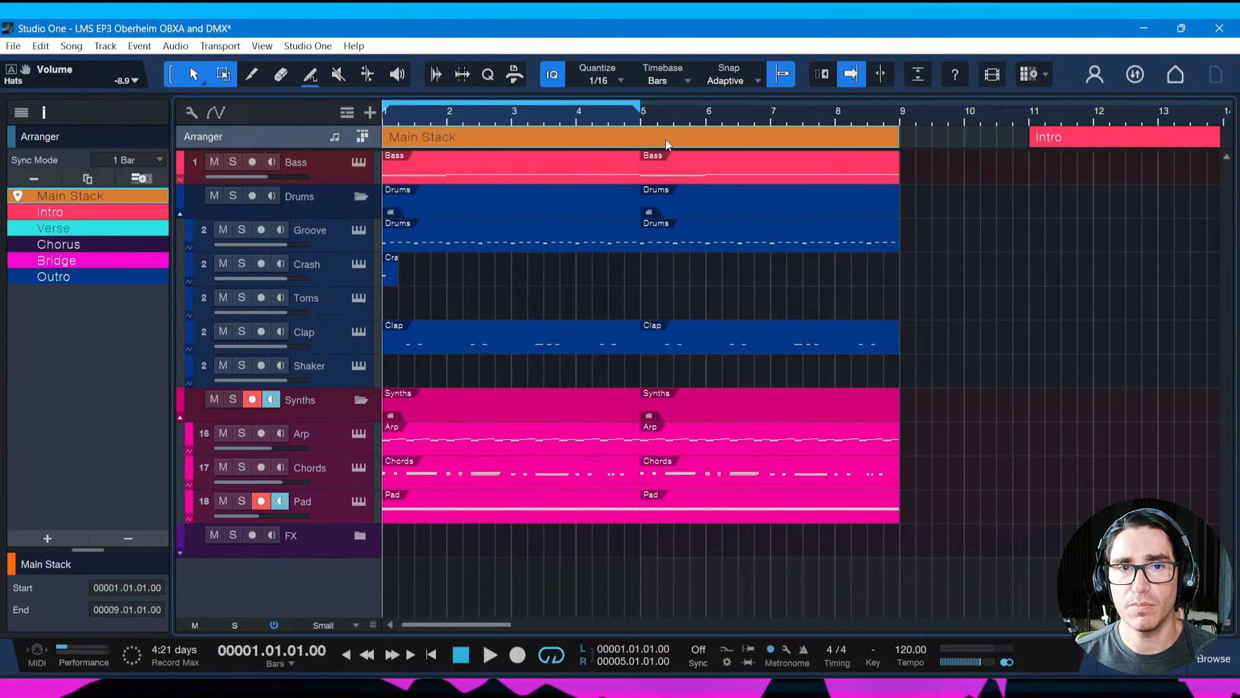
pyautogui.moveTo(640, 111); pyautogui.dragTo(900, 111)
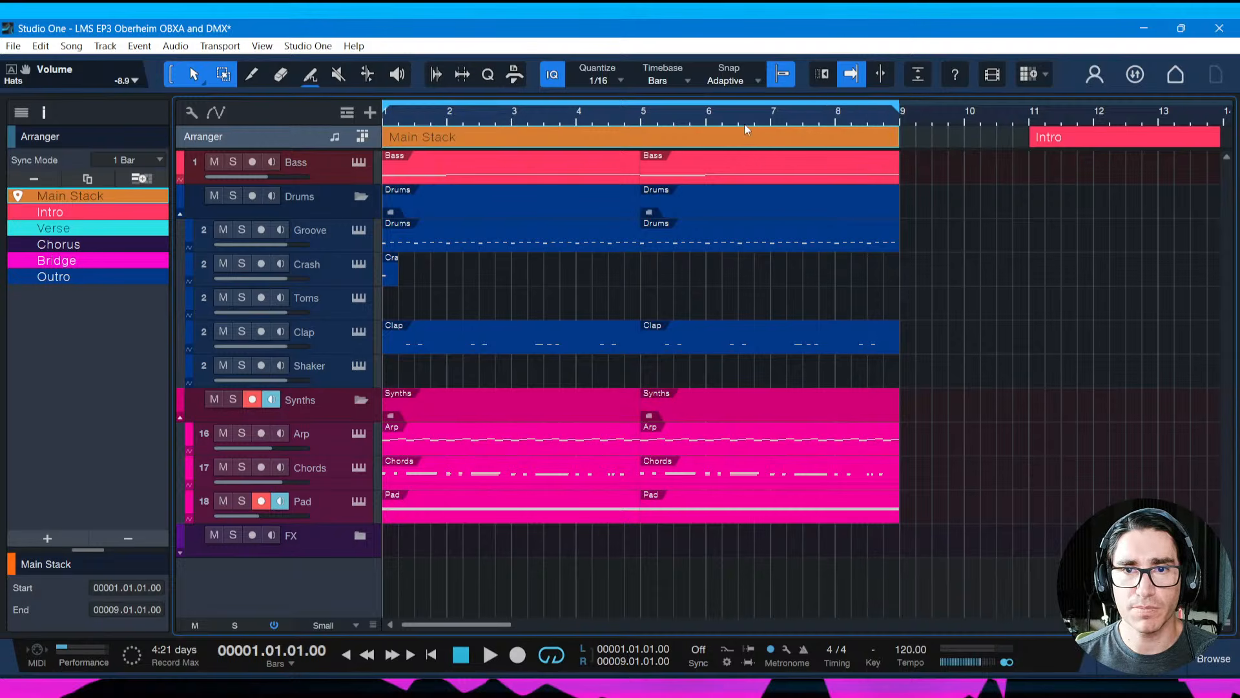
pyautogui.press('w')
pyautogui.press('space')
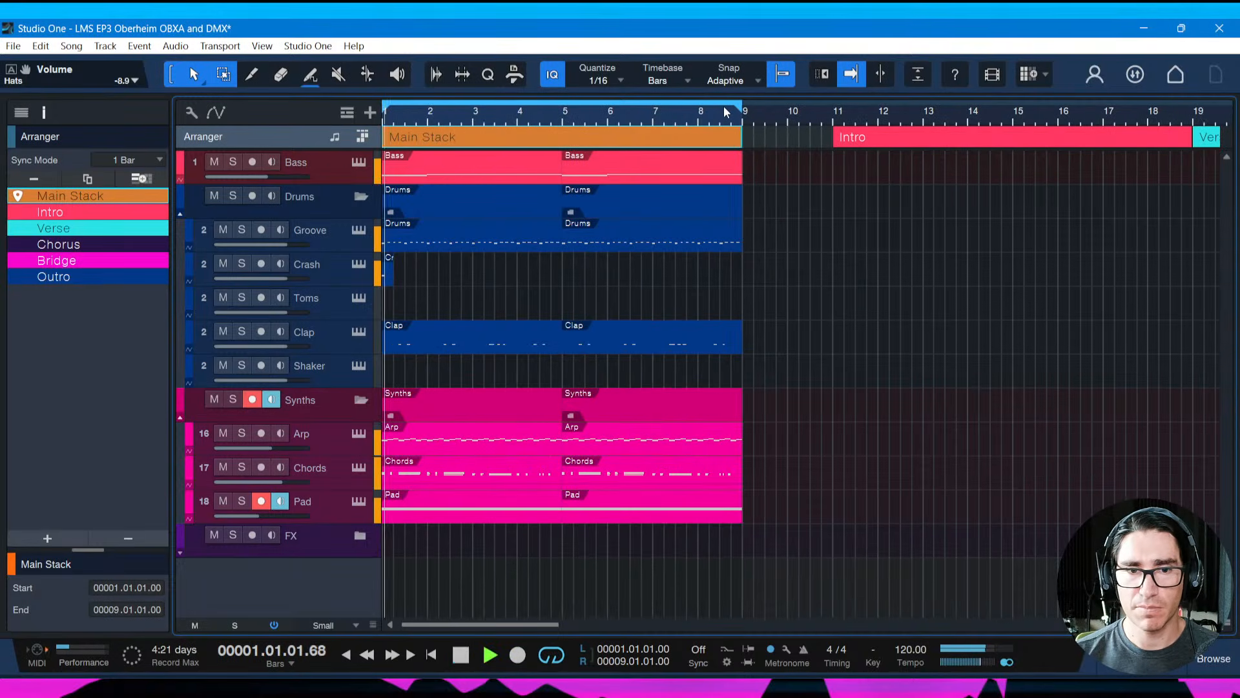
pyautogui.hotkey('ctrl', 's')
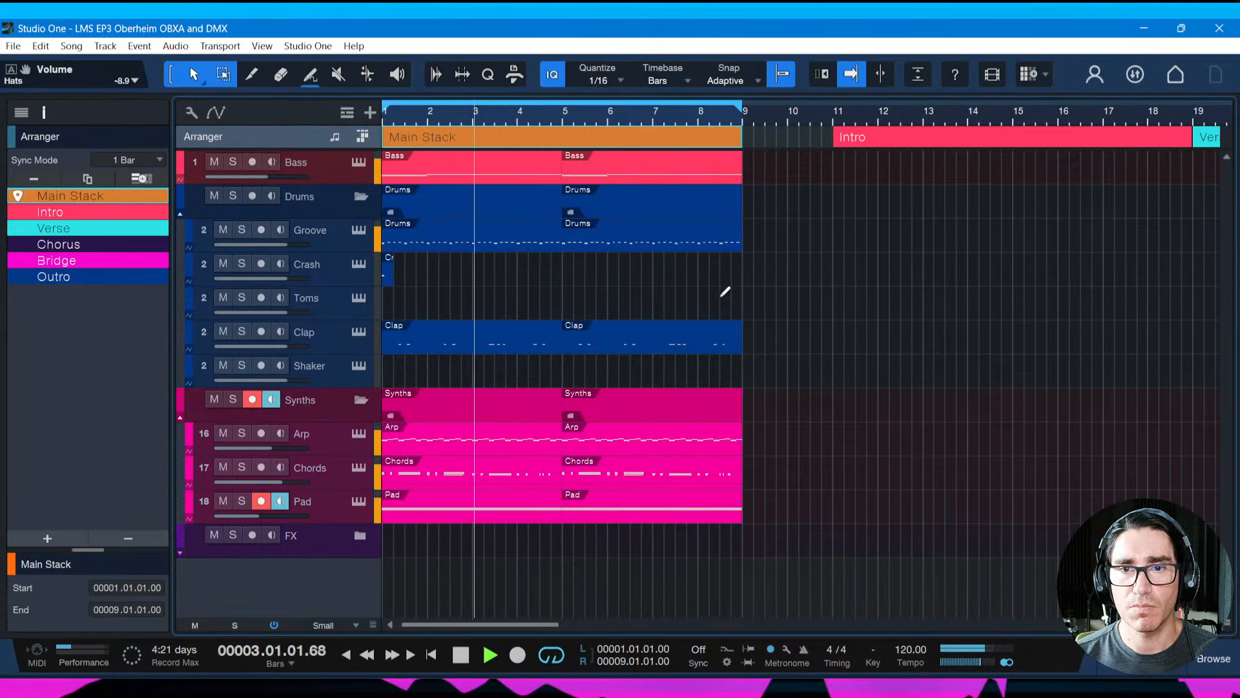
# Draw a one-bar event on the Toms track from bar 8 to 9, save, and open it in the drum editor
pyautogui.moveTo(700, 291); pyautogui.dragTo(742, 299)
pyautogui.hotkey('ctrl', 's')
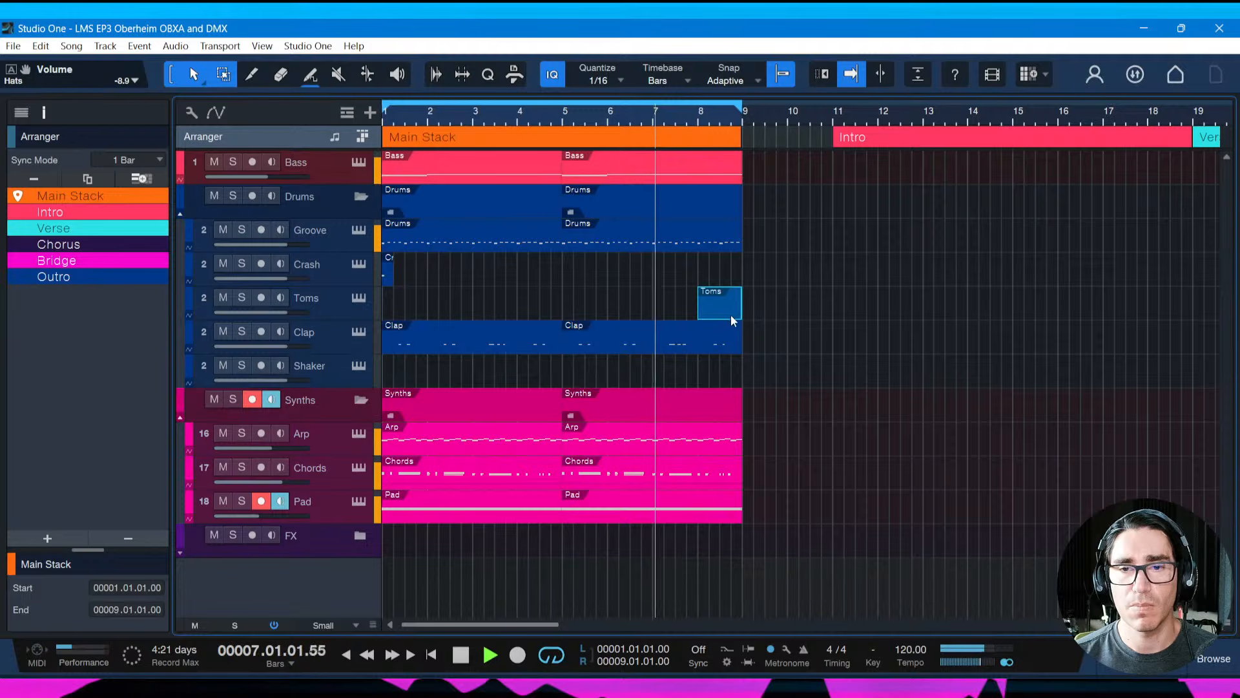
pyautogui.doubleClick(713, 312)
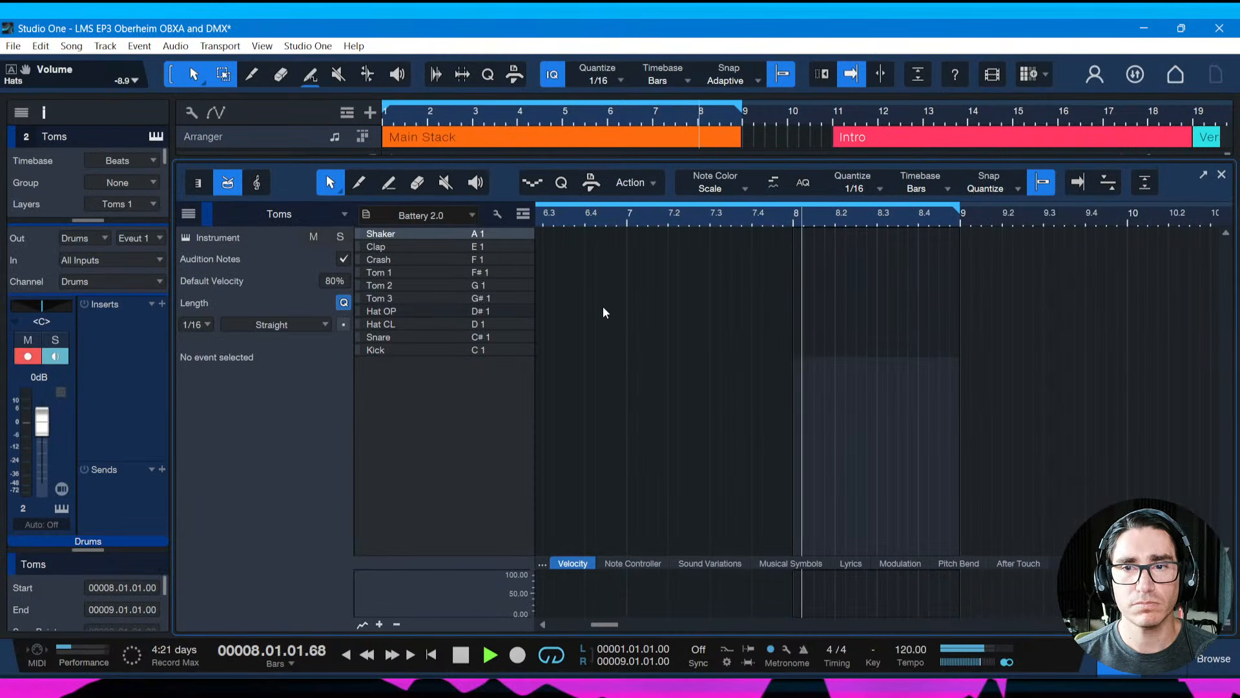
pyautogui.press('space')
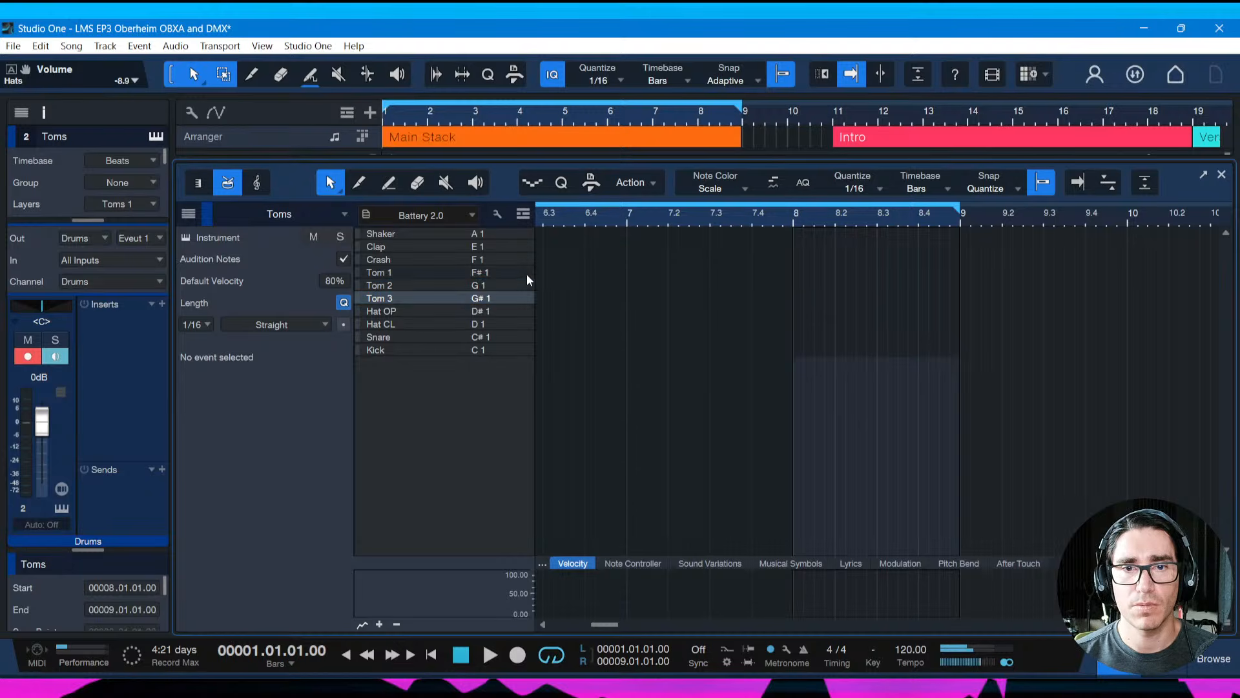
# Play the lead-in through bar 8 from several positions to find where the tom fill should fall
pyautogui.moveTo(833, 226); pyautogui.dragTo(709, 240)
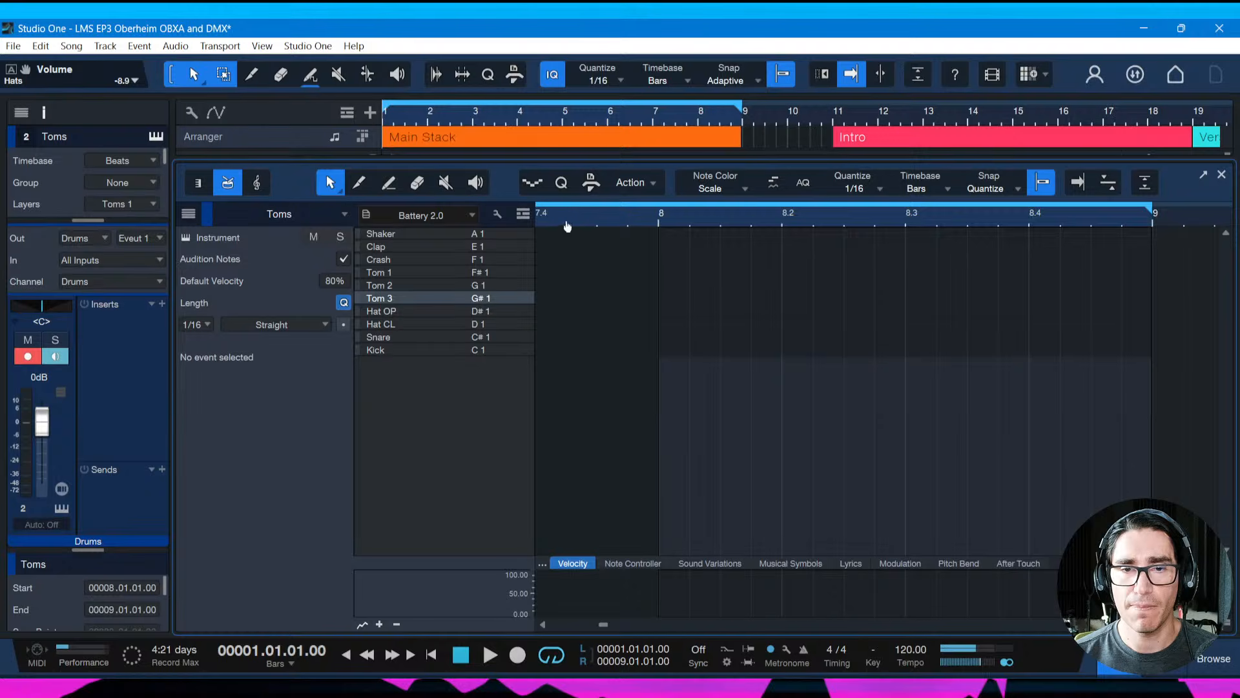
pyautogui.moveTo(567, 226); pyautogui.dragTo(624, 189)
pyautogui.click(627, 117)
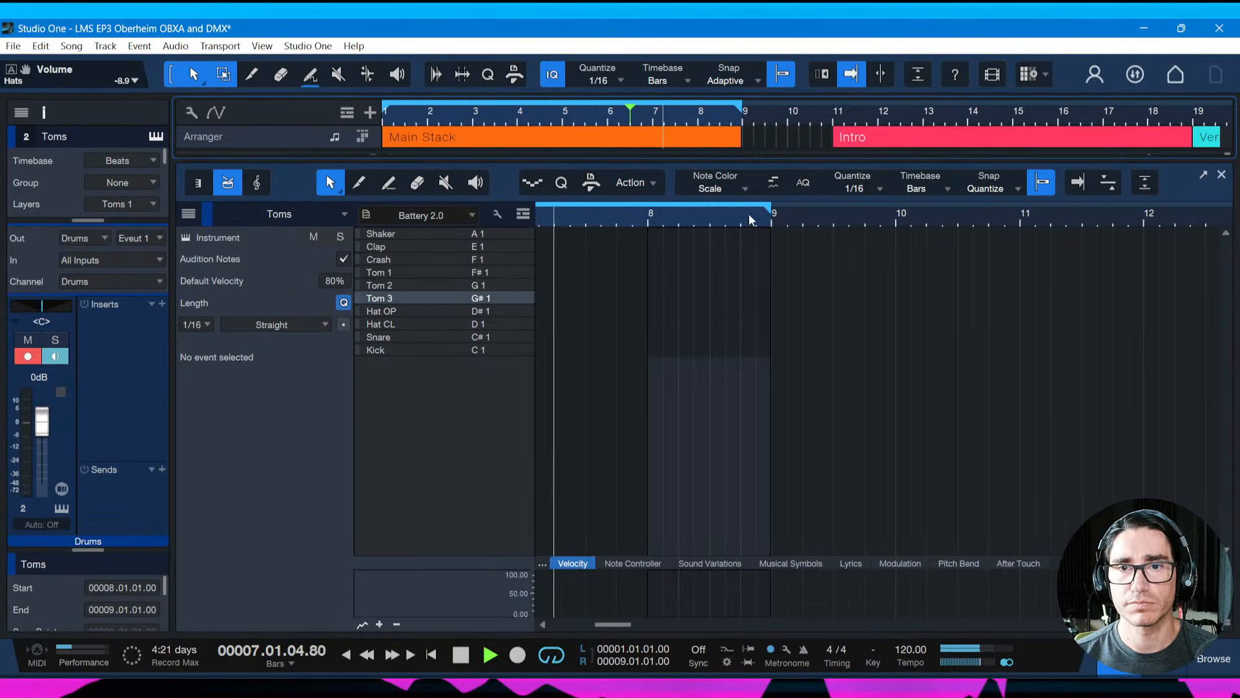
pyautogui.moveTo(749, 214); pyautogui.dragTo(889, 231)
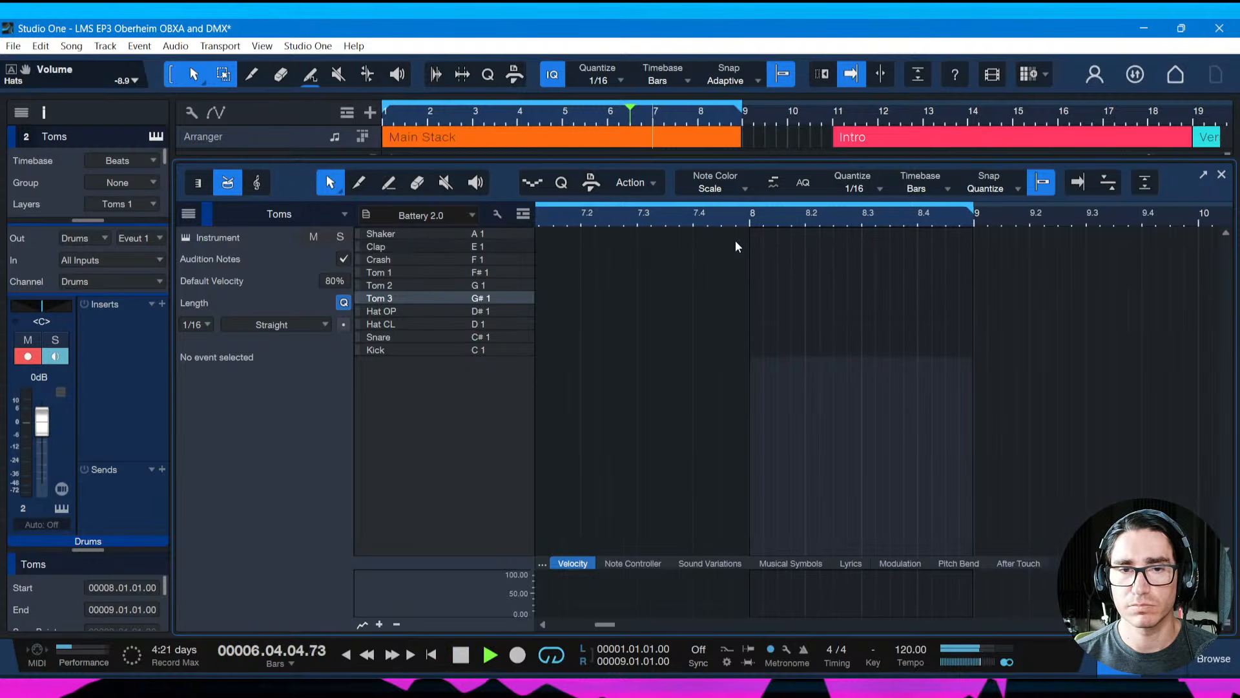
pyautogui.click(529, 270)
pyautogui.press('space')
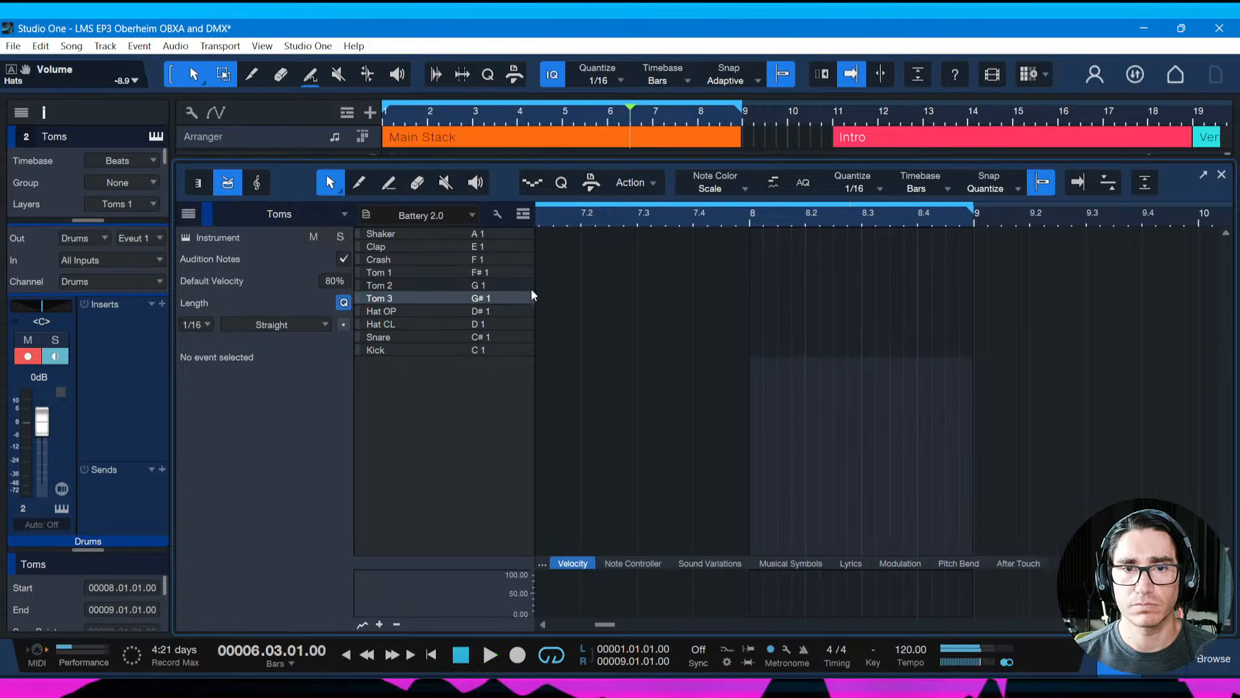
pyautogui.press('space')
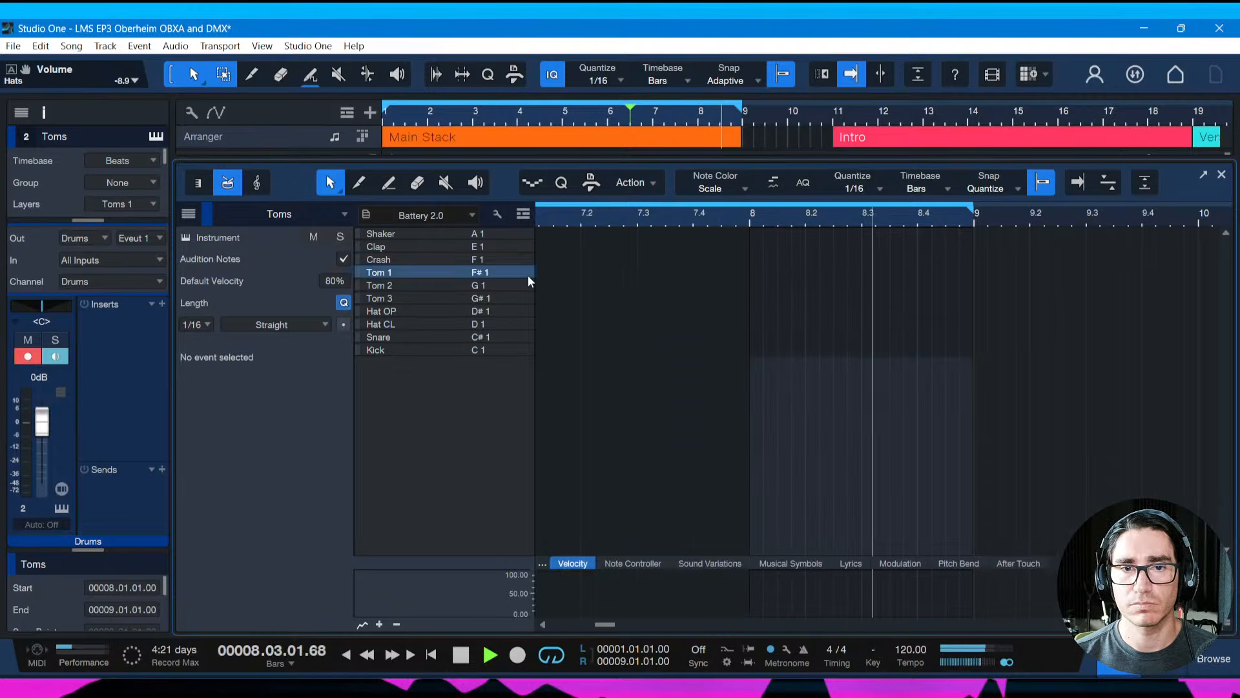
pyautogui.press('space')
pyautogui.click(647, 223)
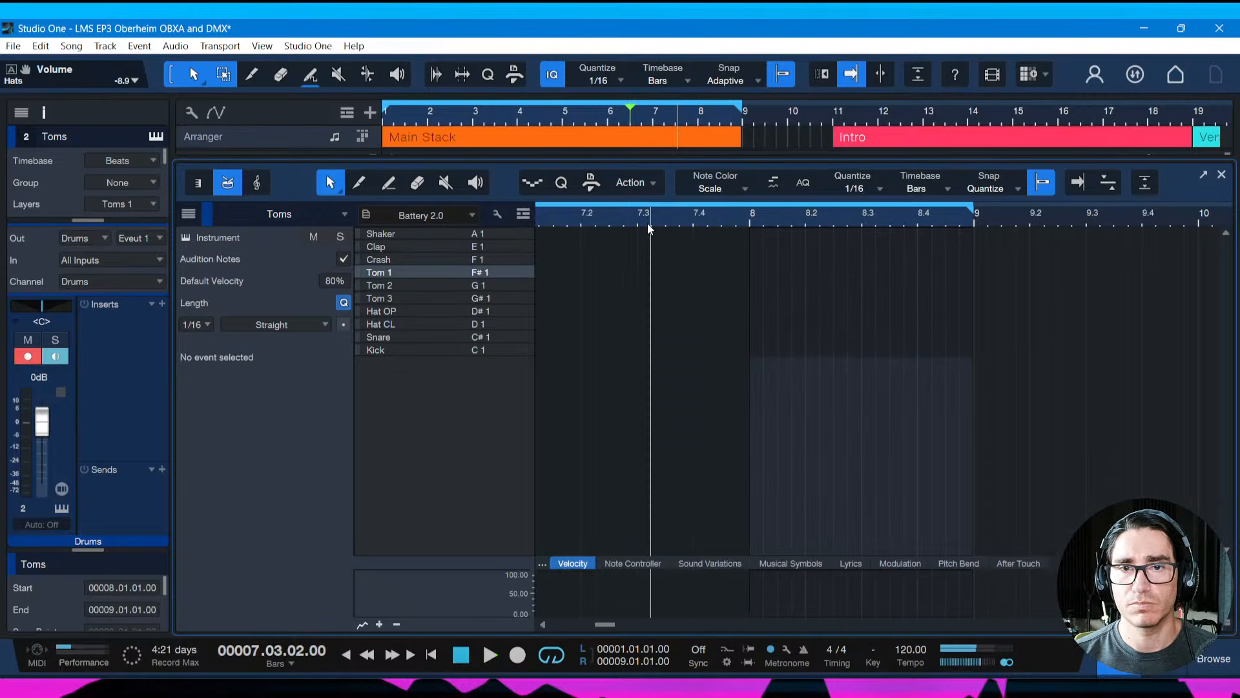
pyautogui.press('space')
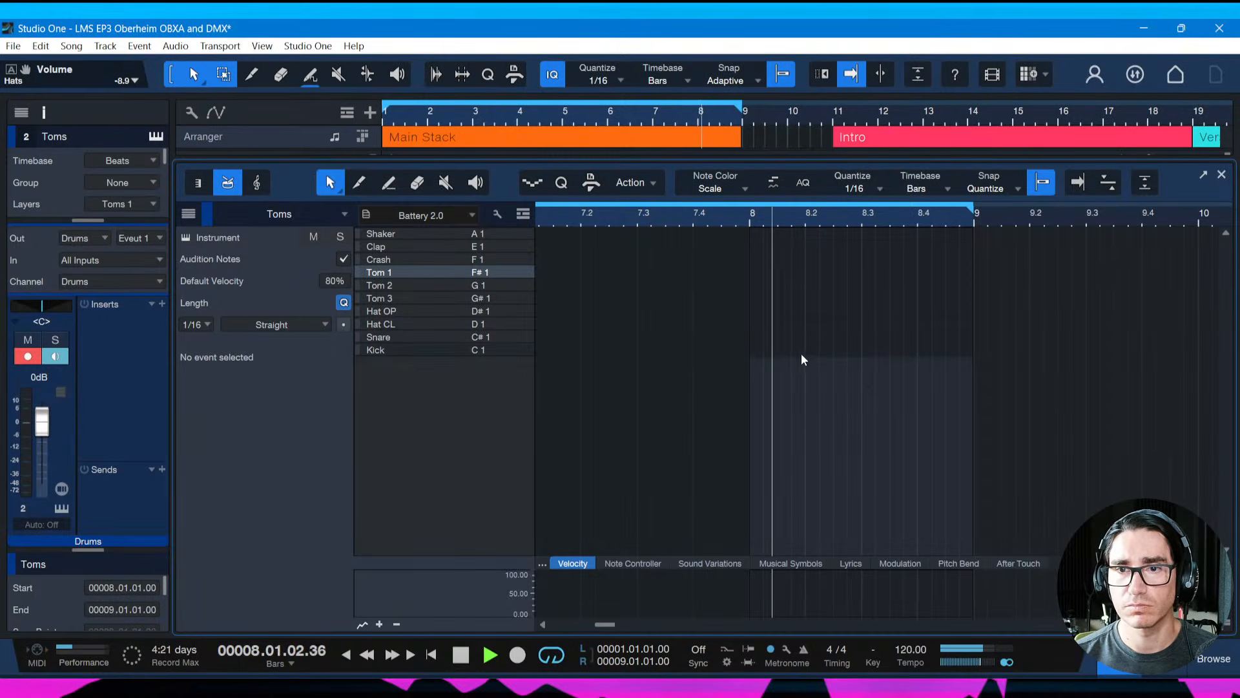
pyautogui.press('space')
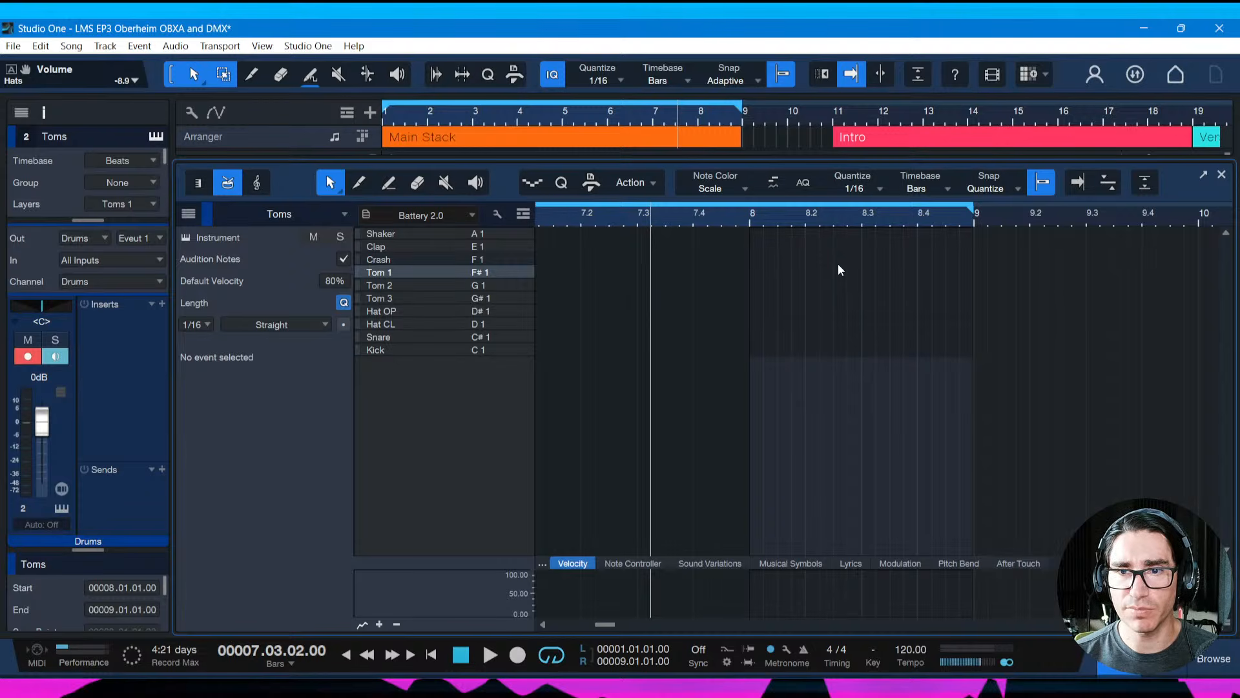
pyautogui.press('space')
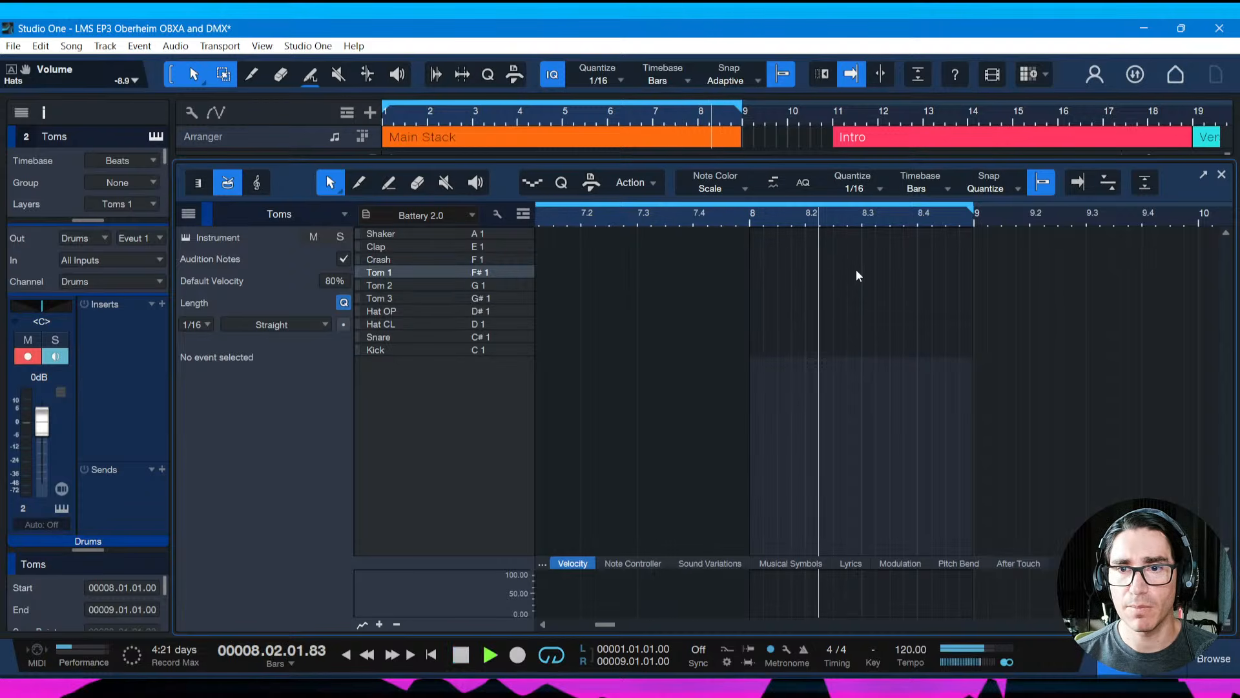
pyautogui.press('space')
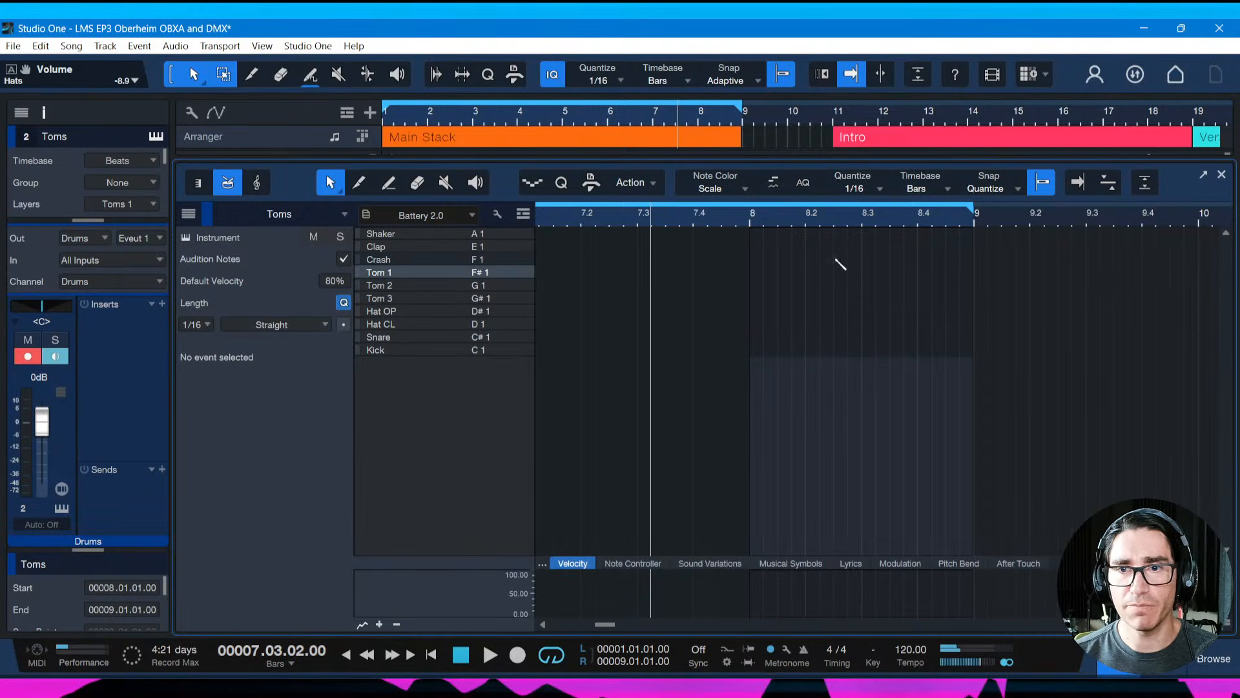
# Add Tom 1 hits at 8.2.3 and 8.2.4 and a Tom 2 hit at 8.3.2, checking the fill in playback
pyautogui.click(836, 259)
pyautogui.click(835, 272)
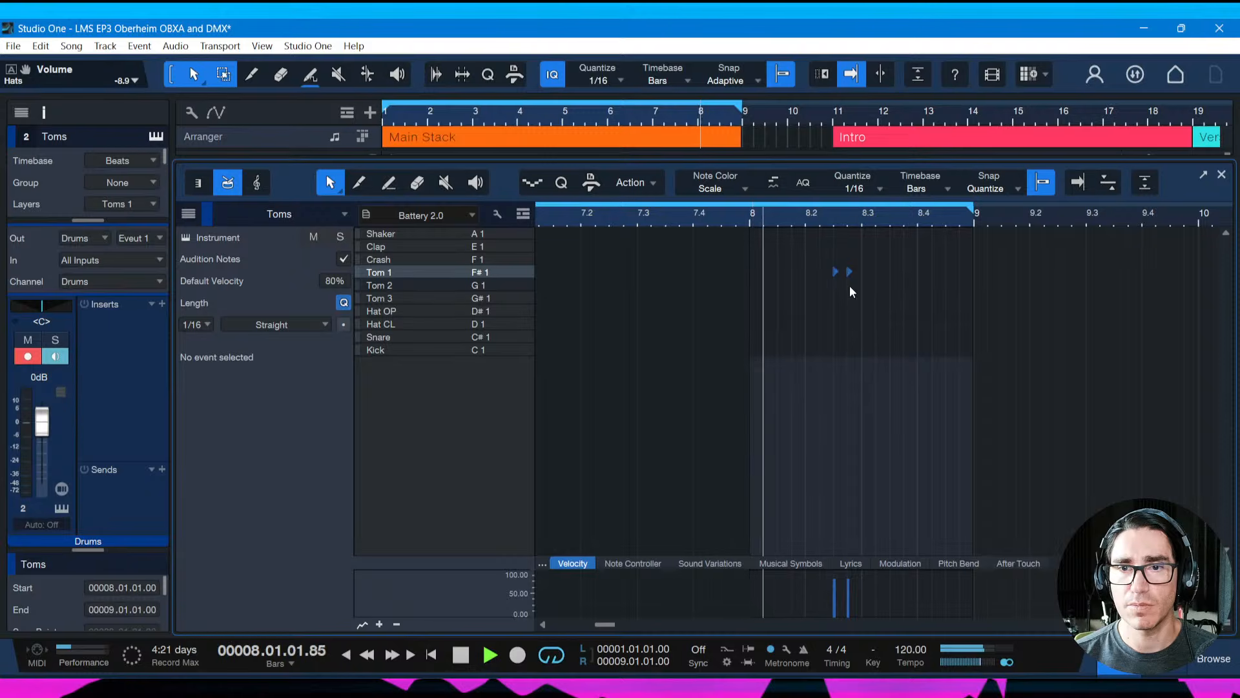
pyautogui.press('space')
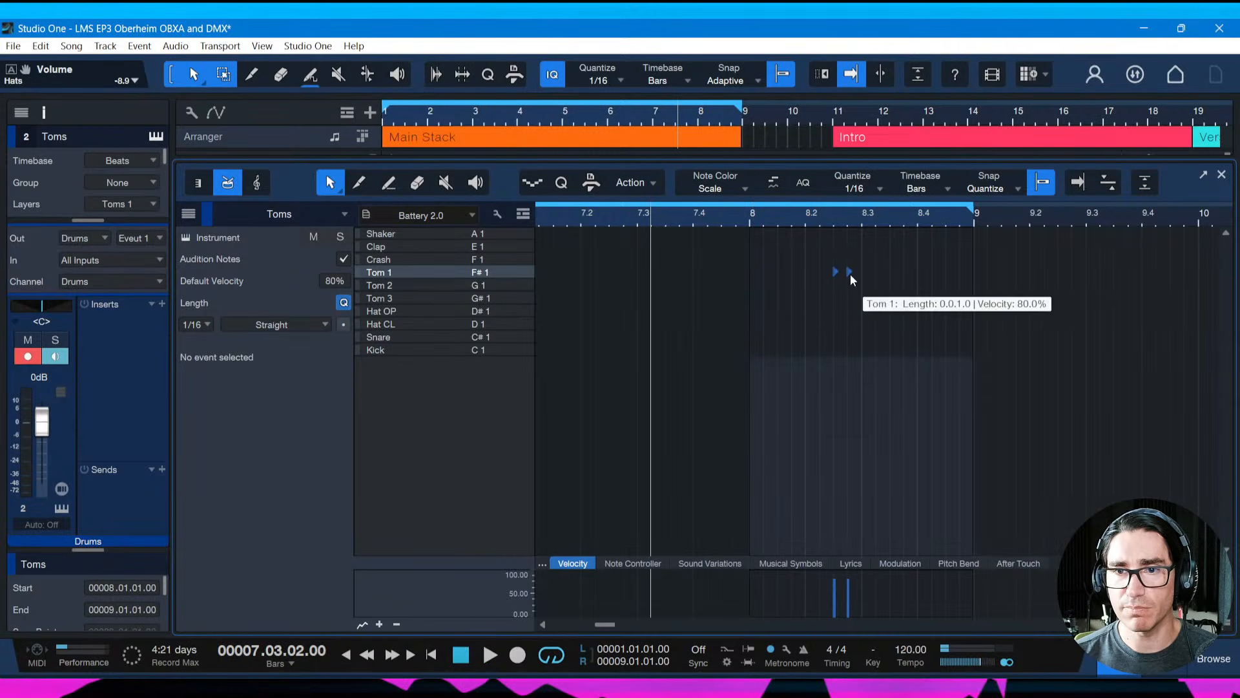
pyautogui.press('space')
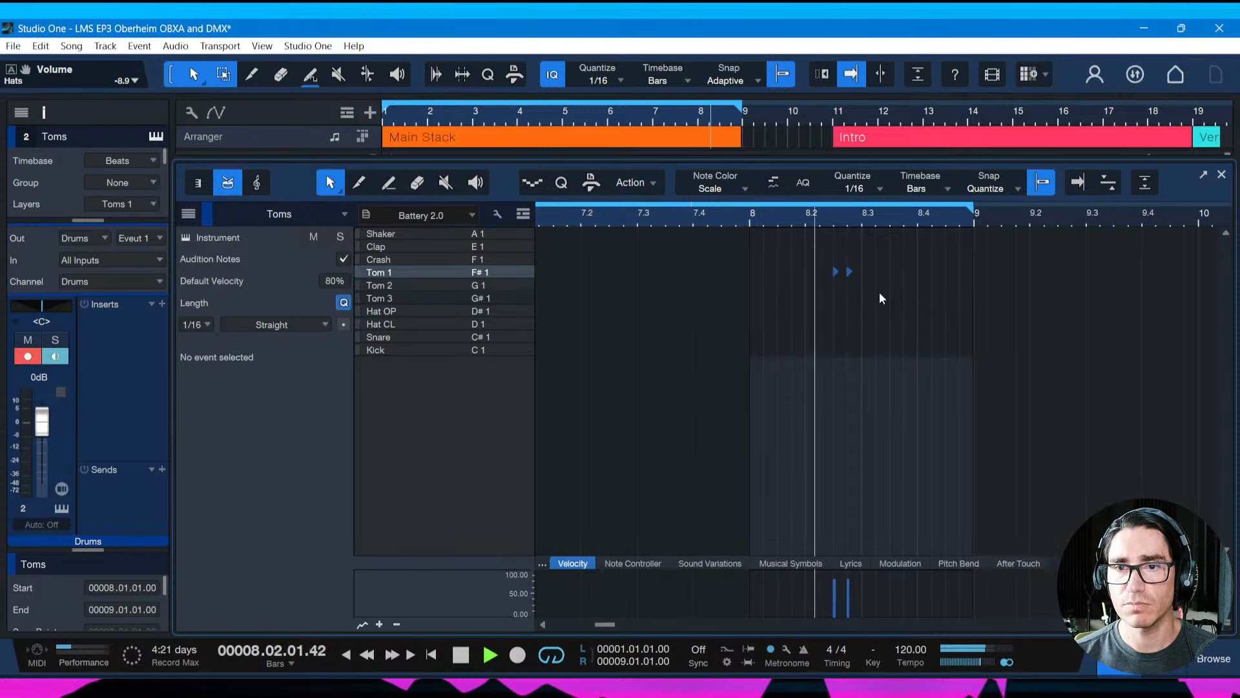
pyautogui.press('space')
pyautogui.click(878, 284)
pyautogui.press('space')
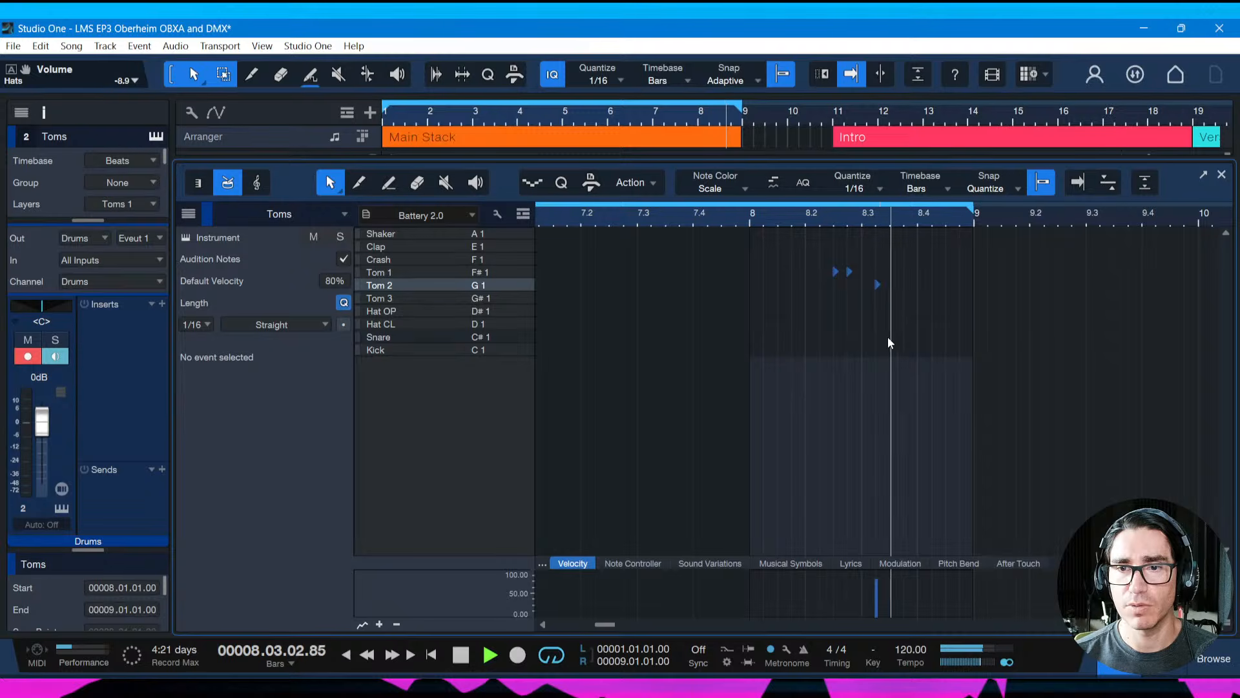
pyautogui.press('space')
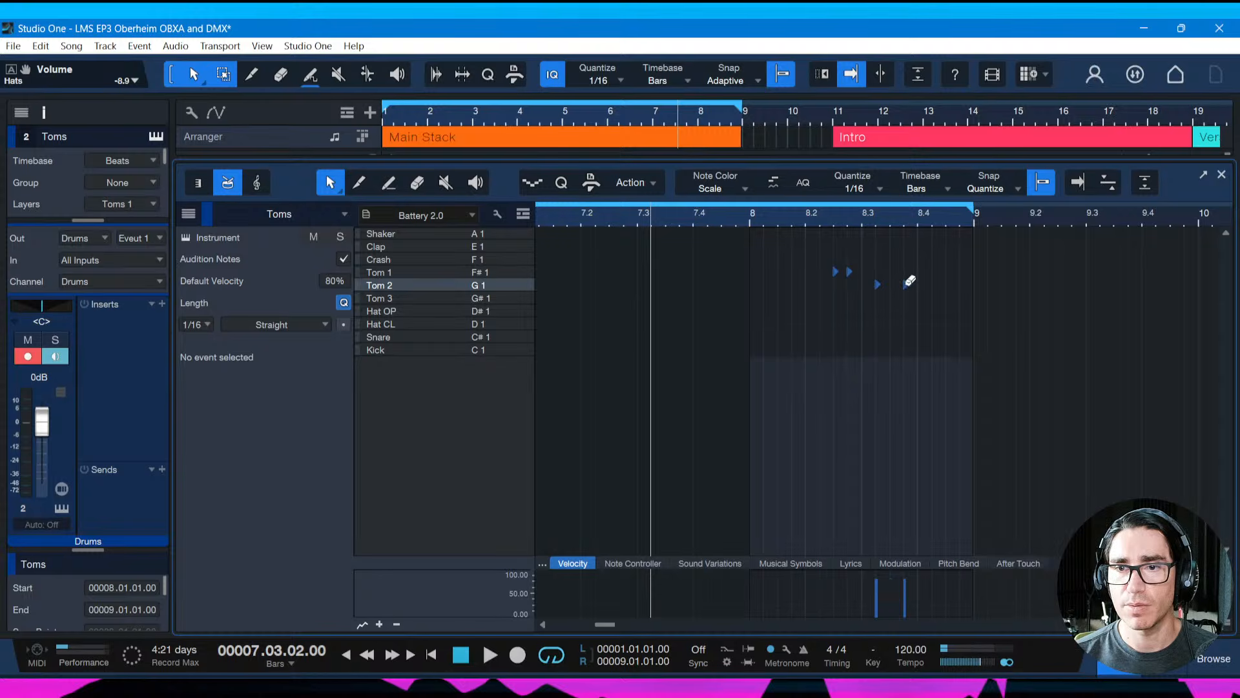
# Add Tom 3 hits at 8.3.4 and 8.4.3 and a Tom 2 hit at 8.3.3, and play back the fill
pyautogui.click(892, 296)
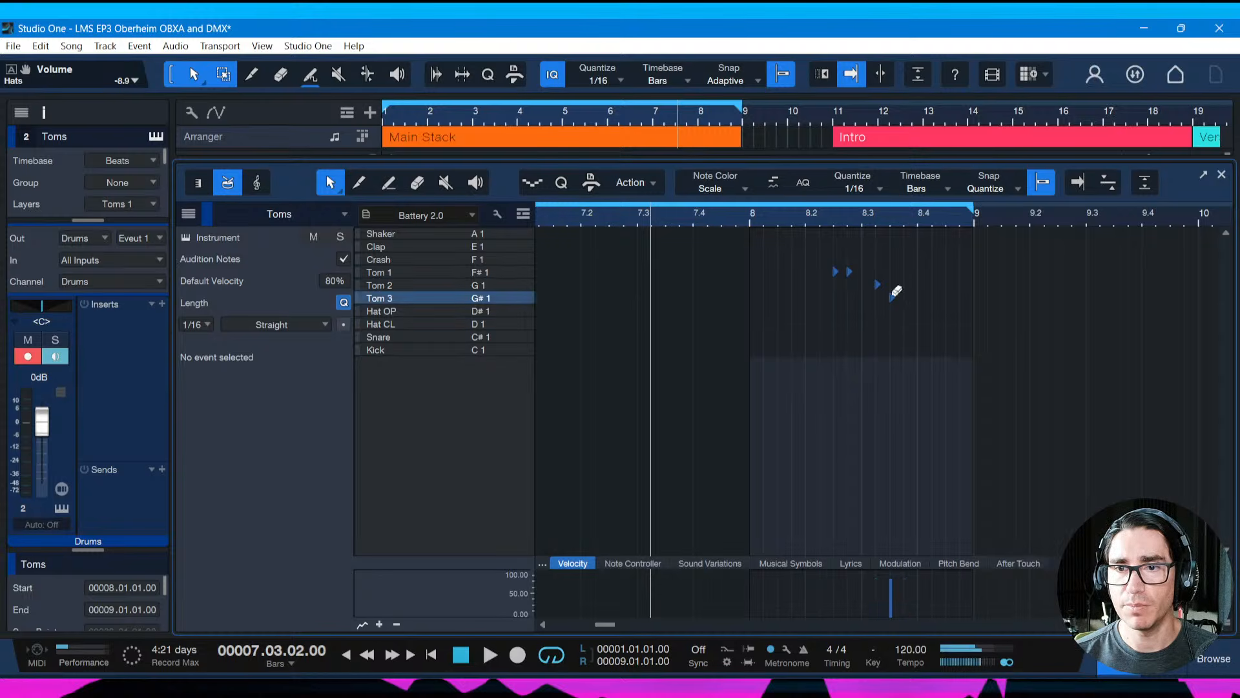
pyautogui.click(891, 297)
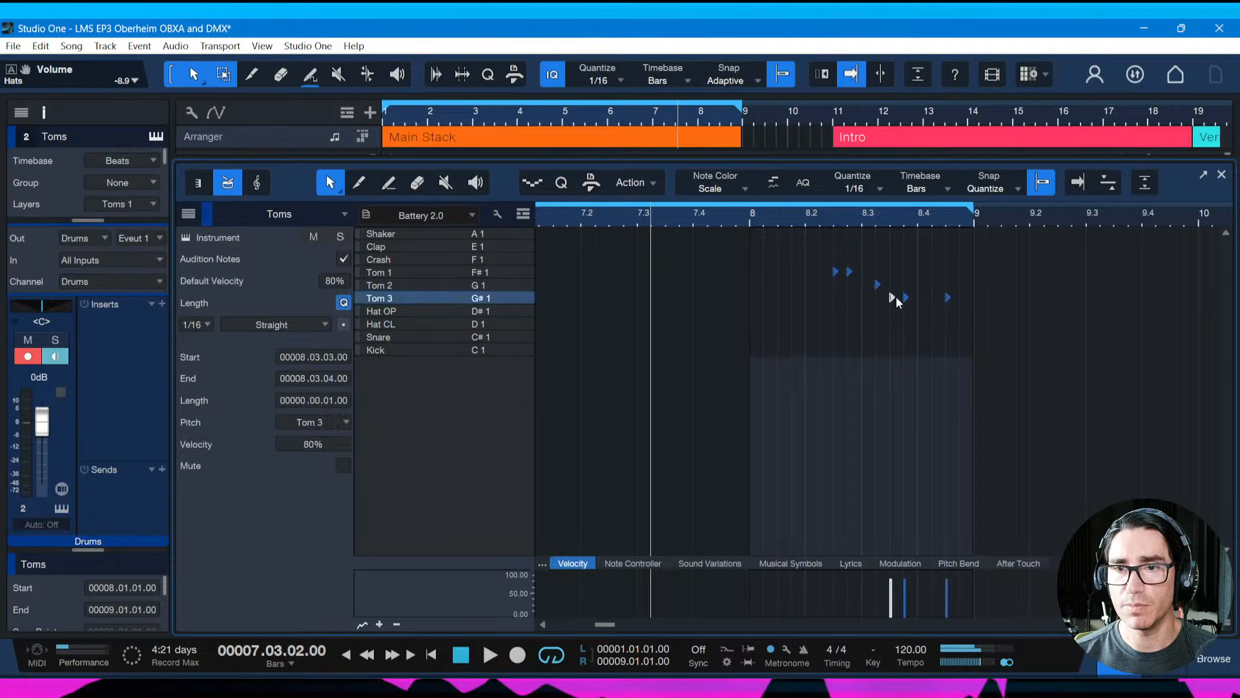
pyautogui.press('Up')
pyautogui.press('space')
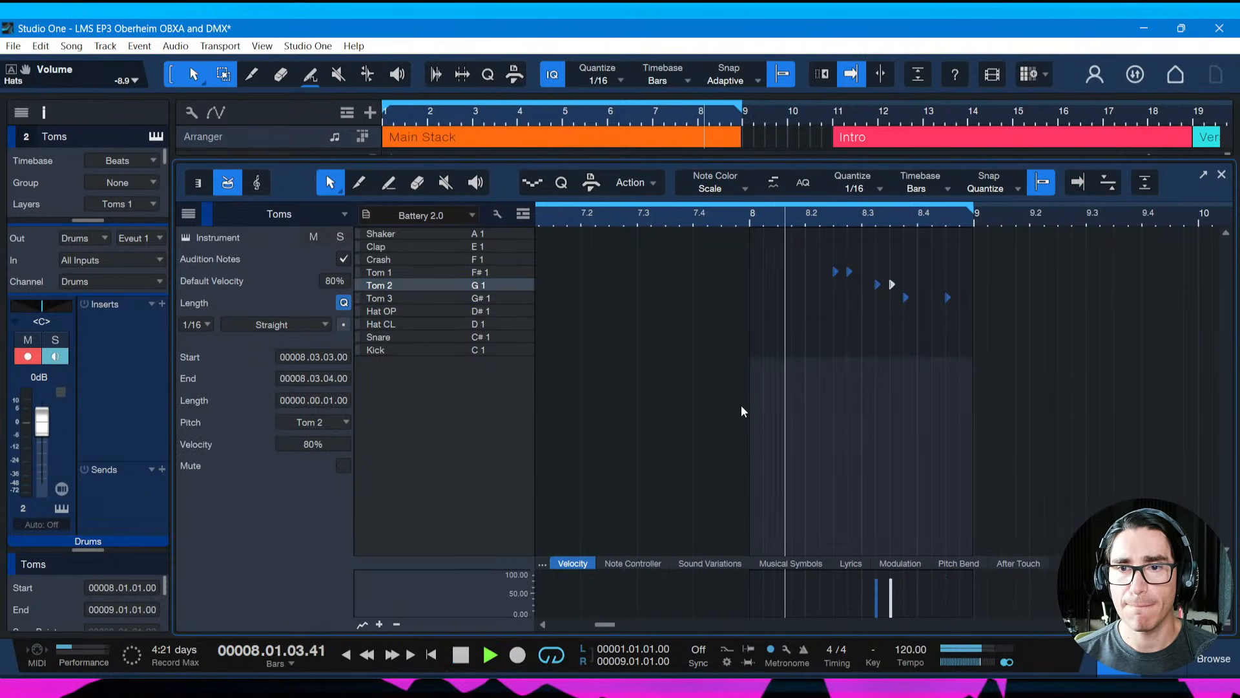
# Delete the Tom 2 hit at 8.3.3 and add a Tom 3 hit at 8.4.1, checking the fill in playback
pyautogui.press('space')
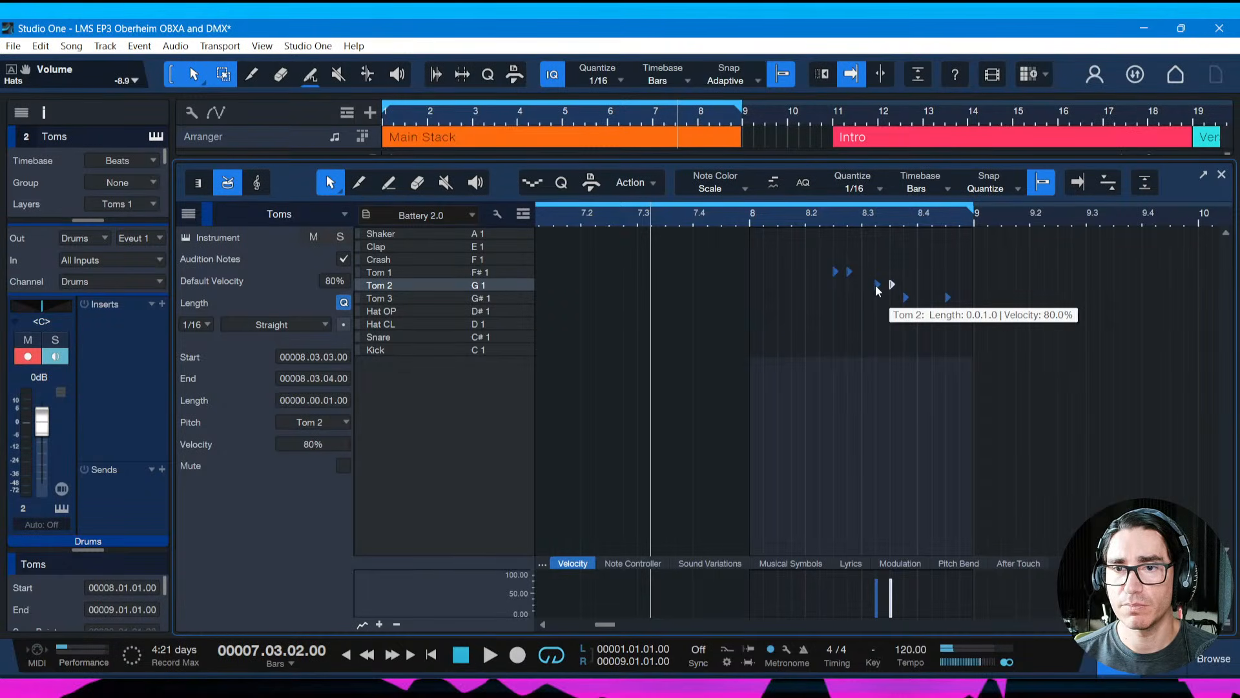
pyautogui.press('Delete')
pyautogui.press('space')
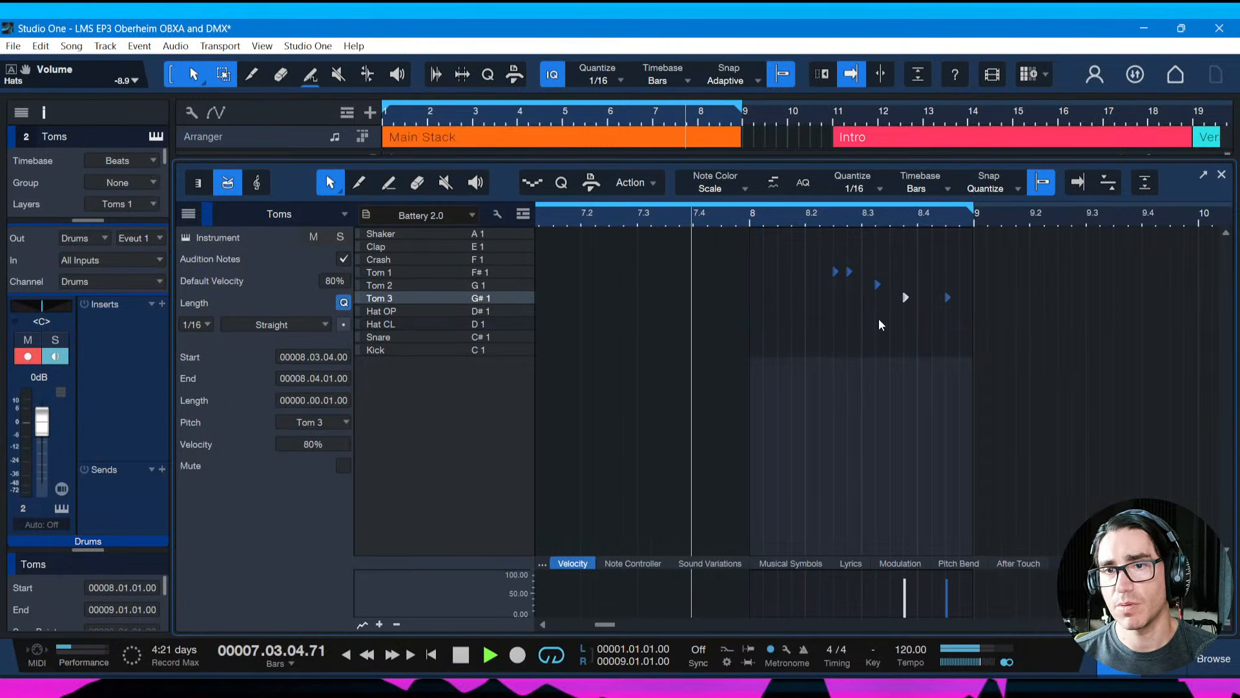
pyautogui.scroll(3, 930, 232)
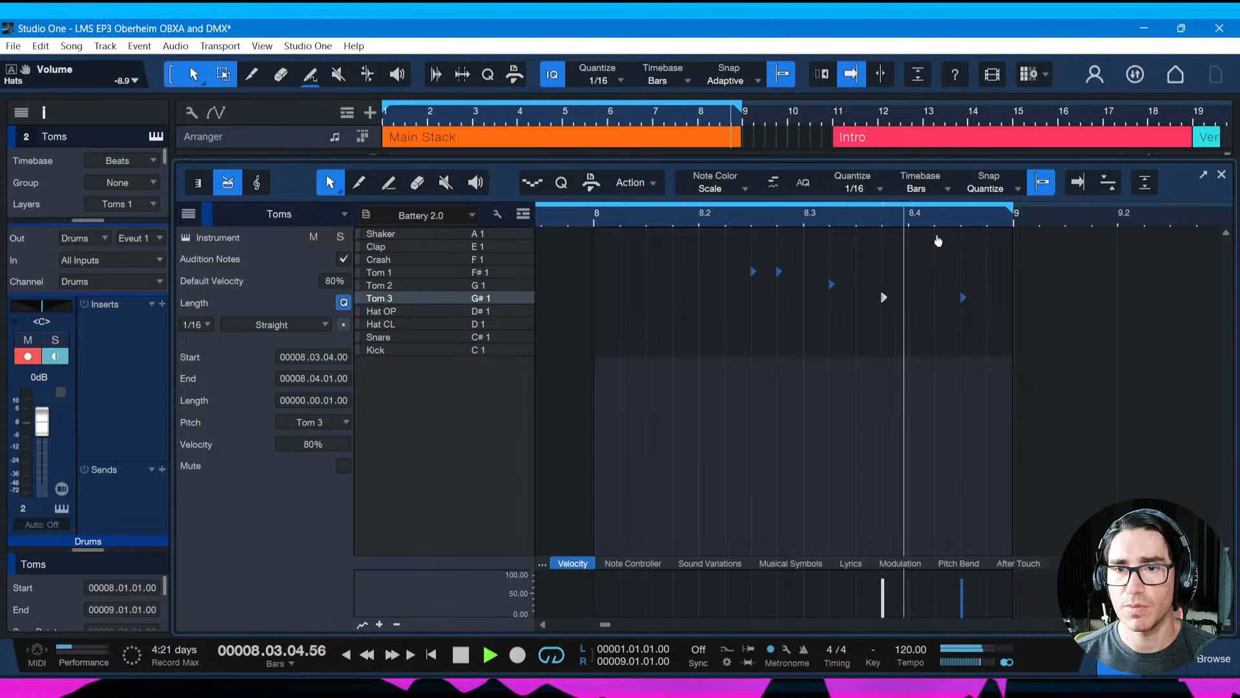
pyautogui.press('space')
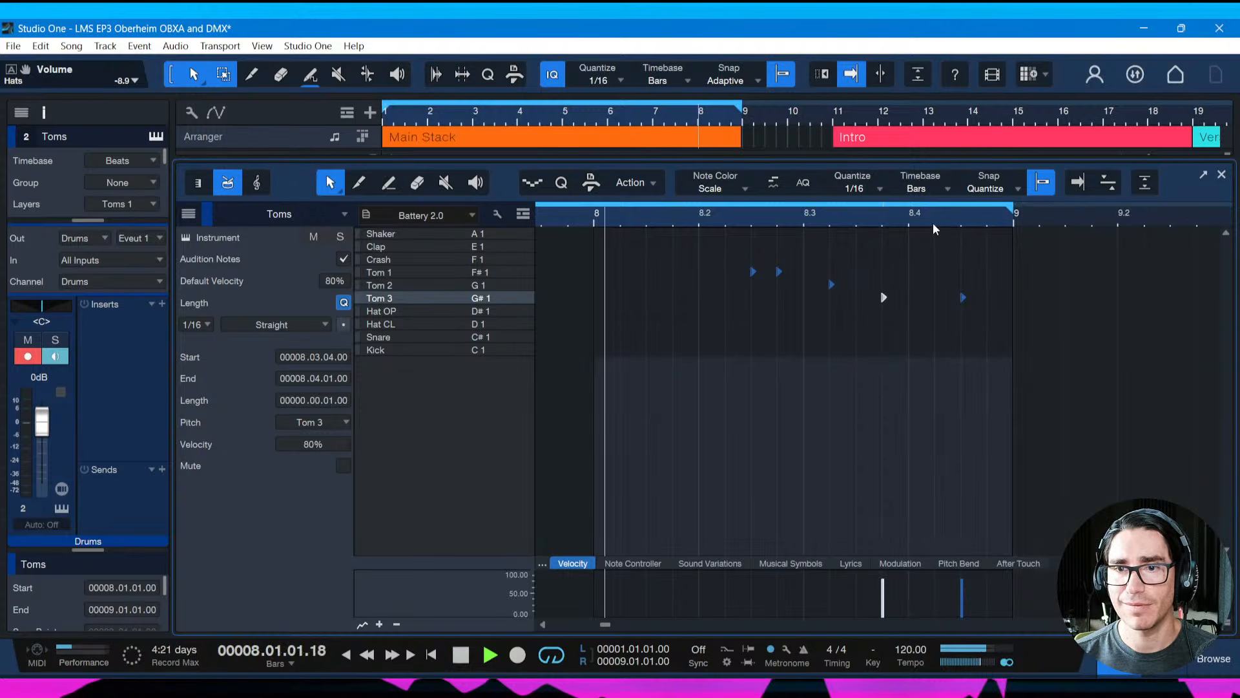
pyautogui.press('space')
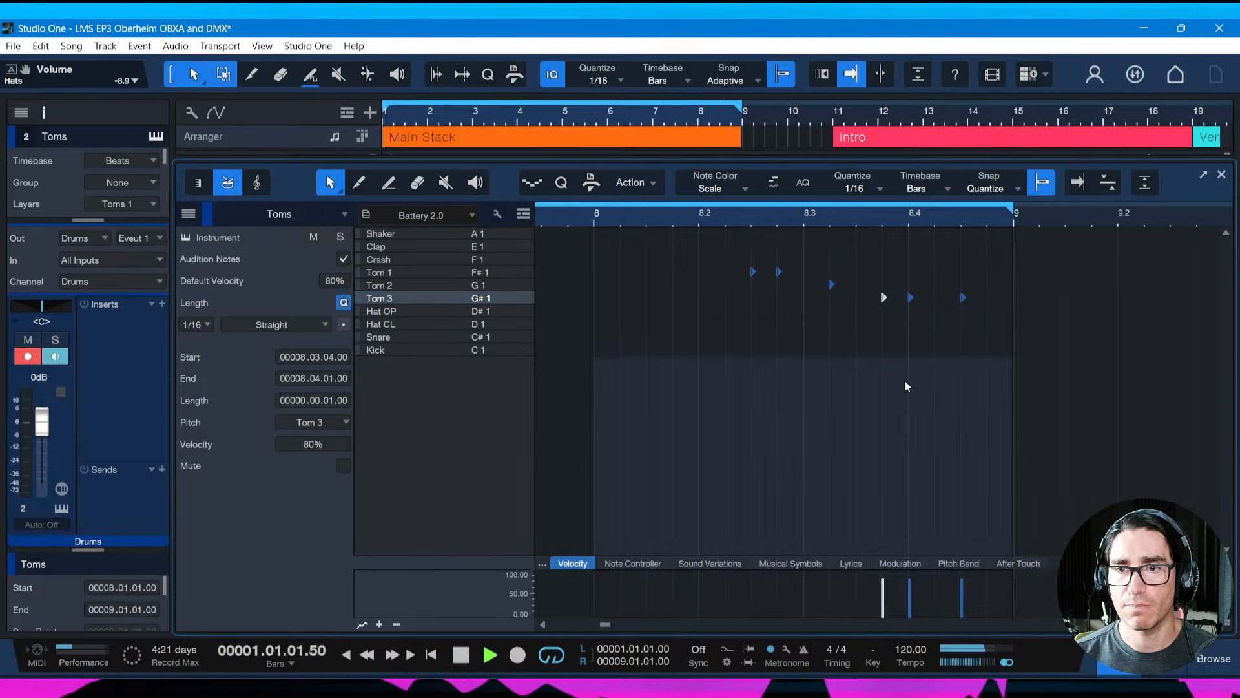
pyautogui.press('space')
pyautogui.click(839, 223)
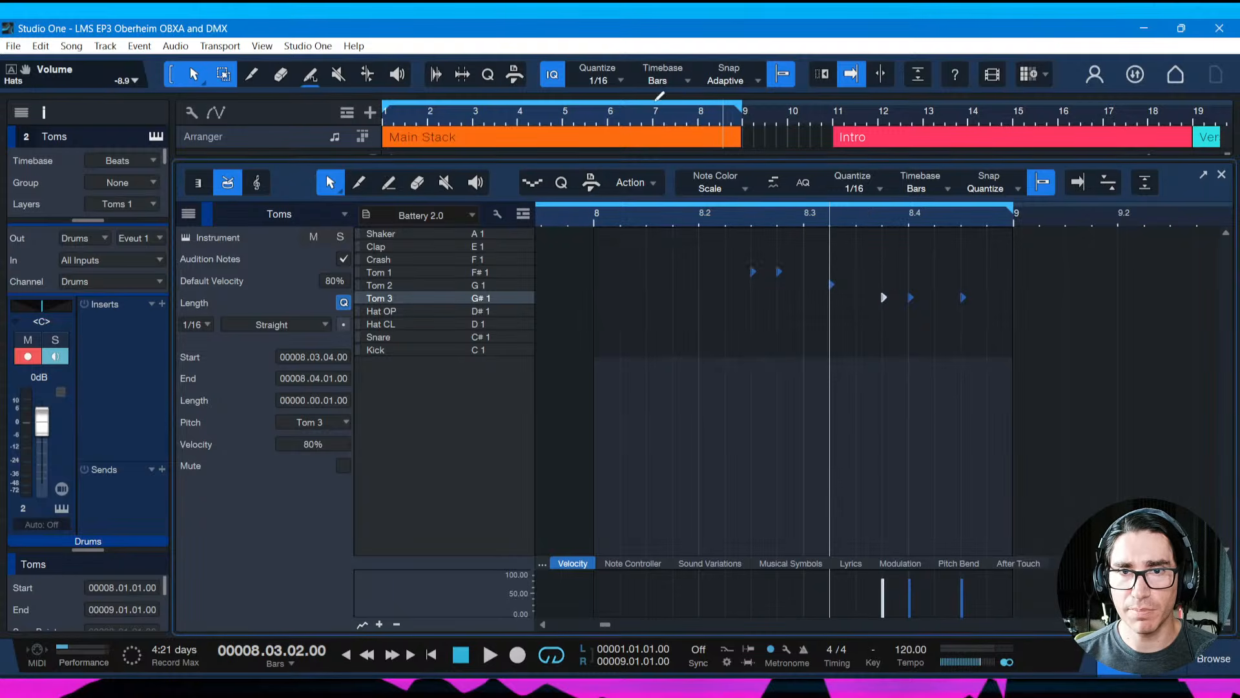
# Set the loop range to bars 7 to 9, save, and play it with the tom channels shown in the mixer
pyautogui.moveTo(654, 103); pyautogui.dragTo(742, 114)
pyautogui.hotkey('ctrl', 's')
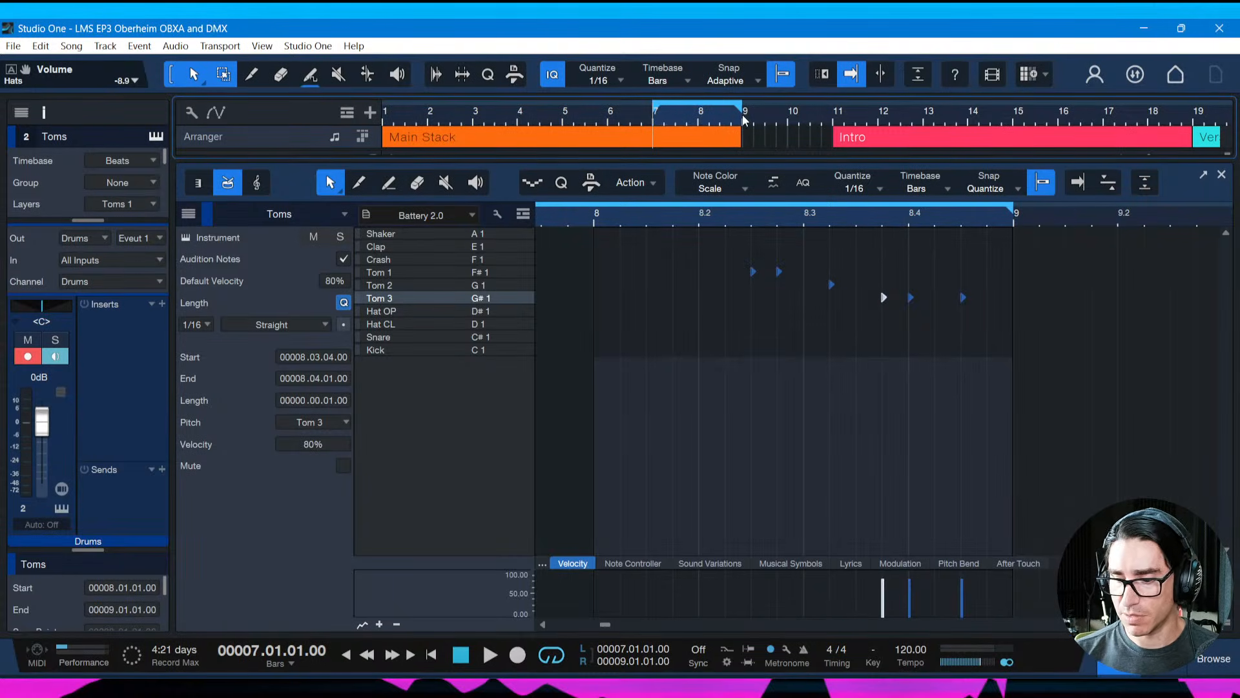
pyautogui.press('space')
pyautogui.press('F3')
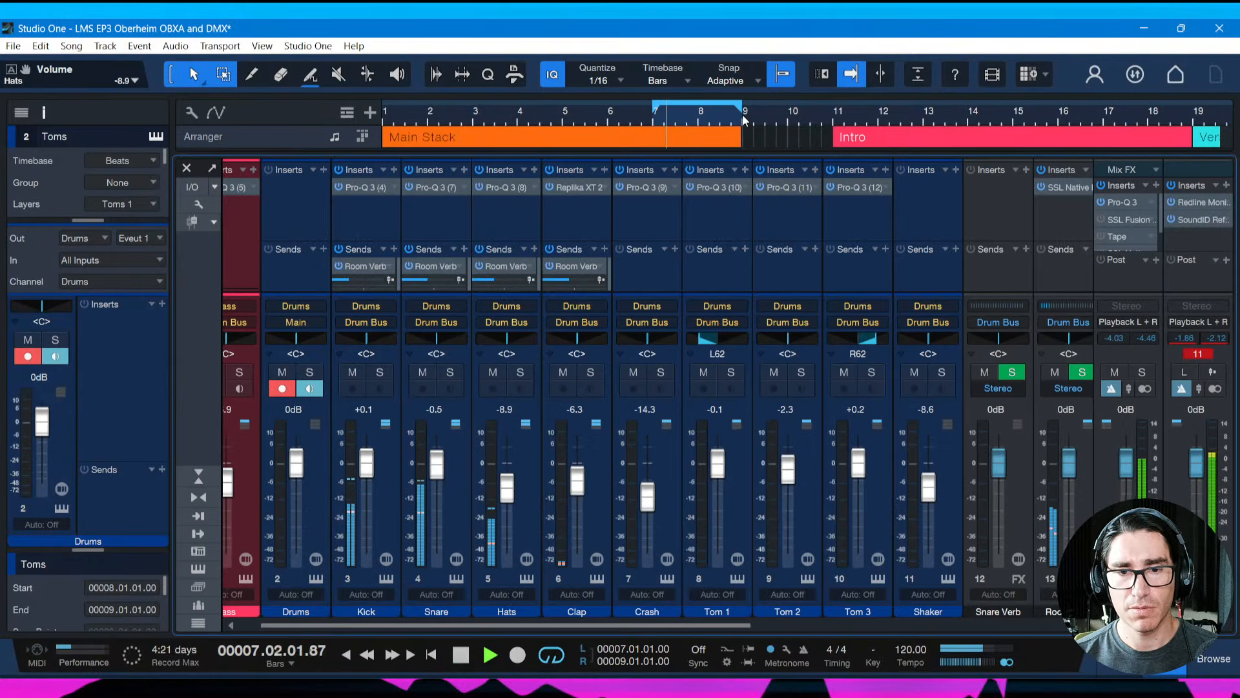
pyautogui.moveTo(651, 627); pyautogui.dragTo(751, 621)
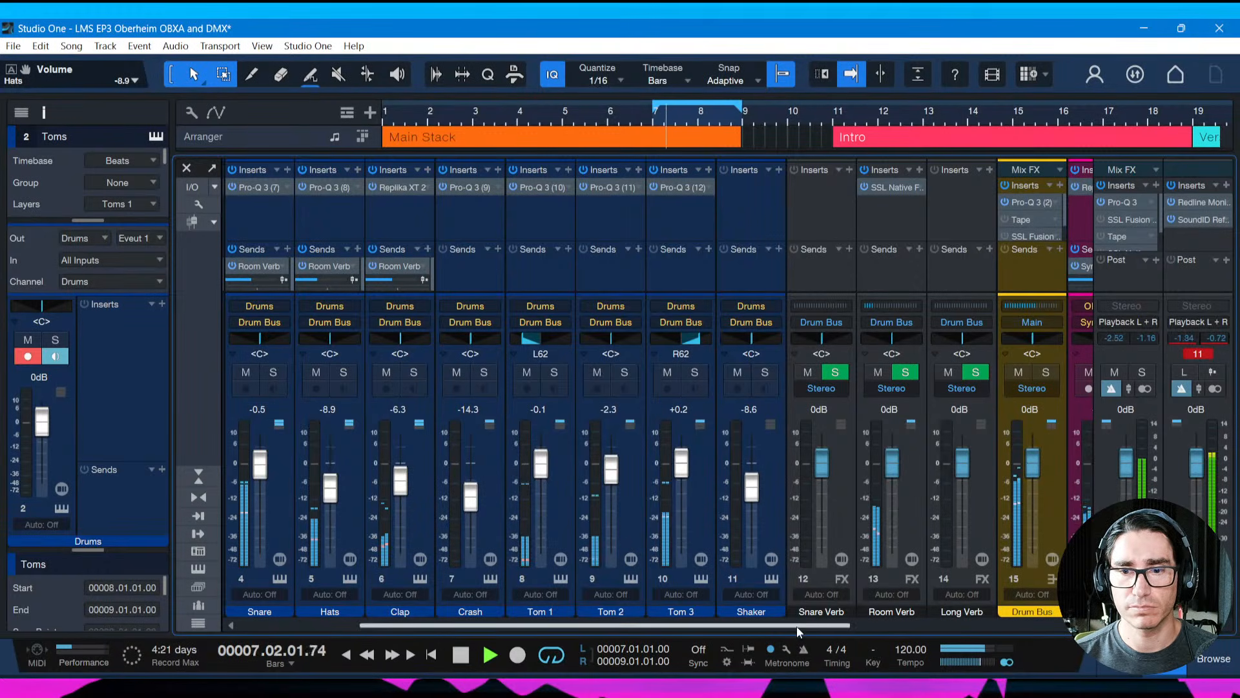
pyautogui.moveTo(796, 626); pyautogui.dragTo(686, 627)
pyautogui.moveTo(764, 628); pyautogui.dragTo(742, 625)
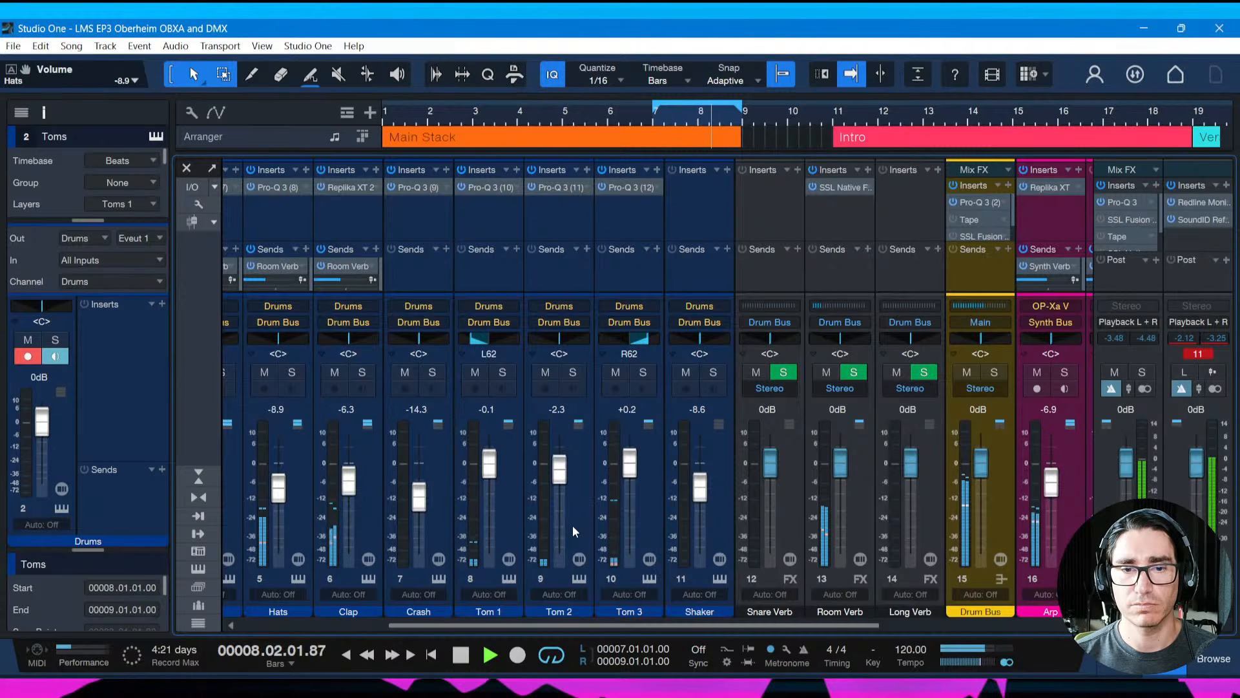
pyautogui.press('space')
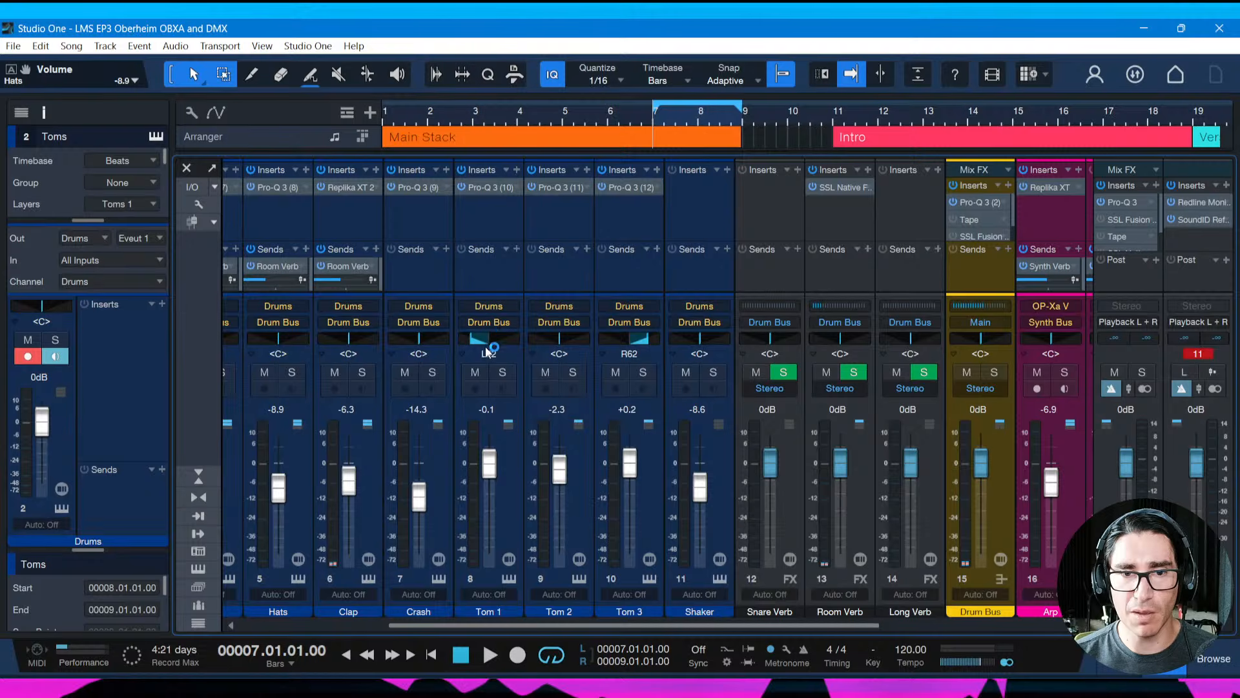
# Add a VCA for the Tom 1, Tom 2 and Tom 3 channels, lower it to -0.8 dB, and start playback
pyautogui.click(520, 506)
pyautogui.keyDown('shift'); pyautogui.click(561, 507); pyautogui.keyUp('shift')
pyautogui.keyDown('shift'); pyautogui.click(649, 496); pyautogui.keyUp('shift')
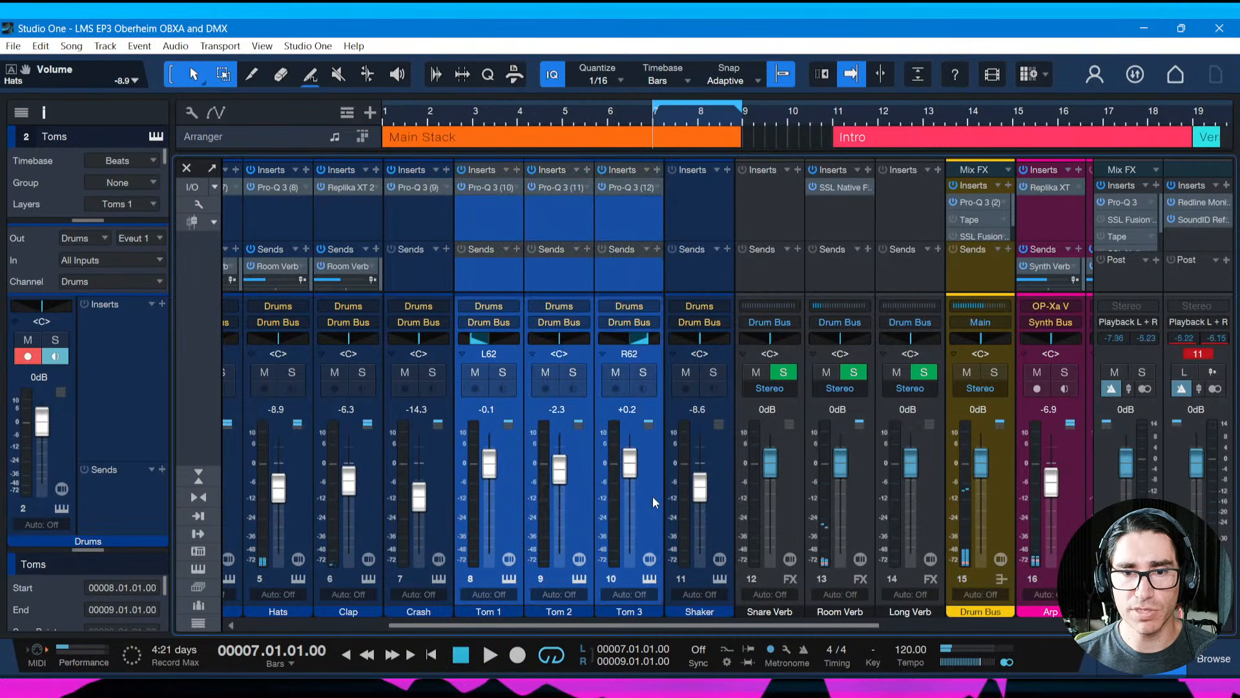
pyautogui.rightClick(652, 497)
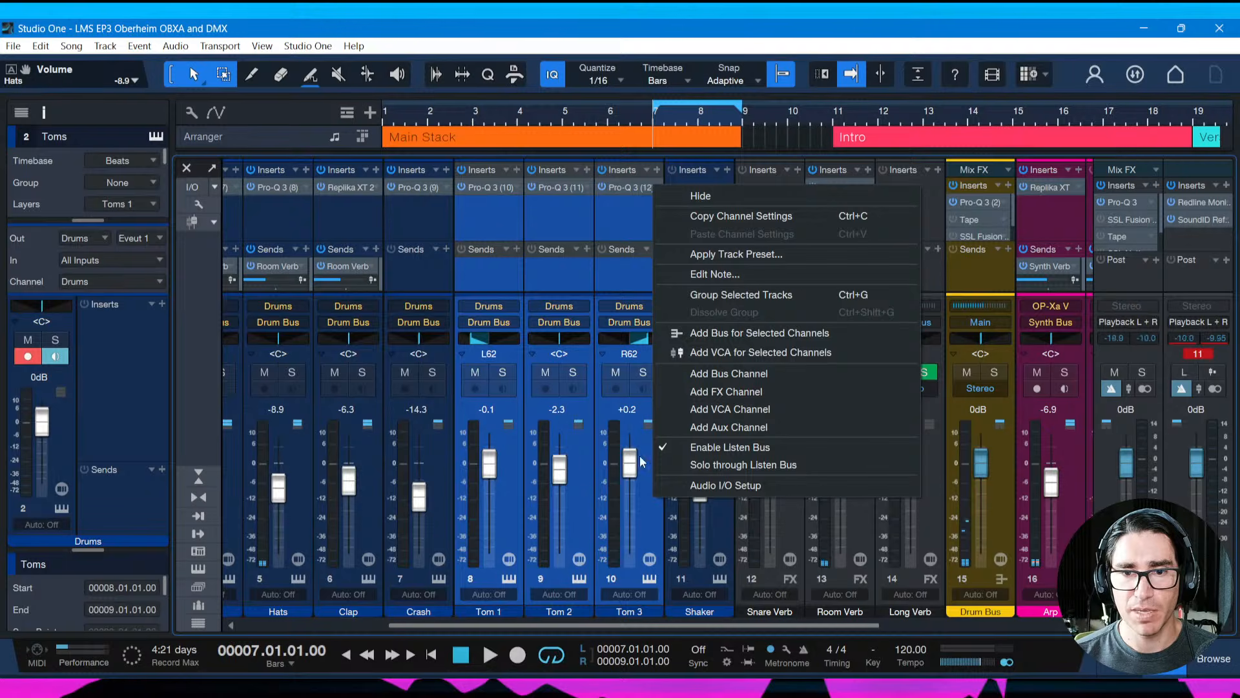
pyautogui.click(723, 352)
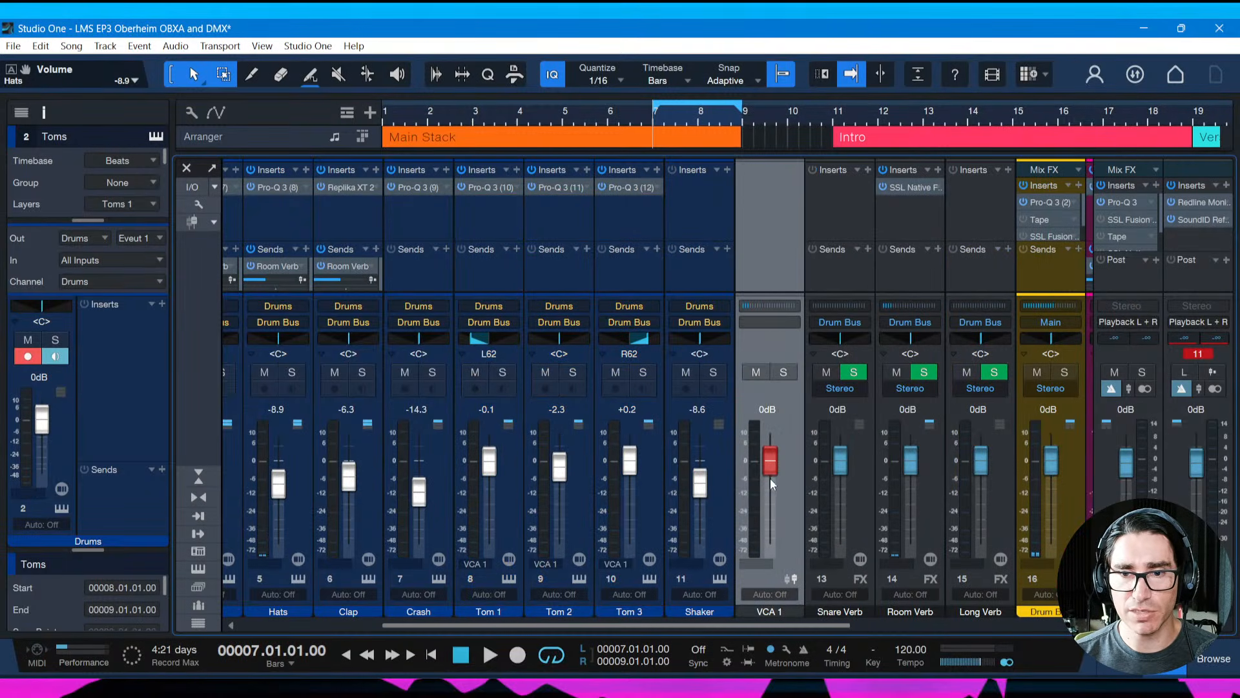
pyautogui.moveTo(773, 466); pyautogui.dragTo(774, 469)
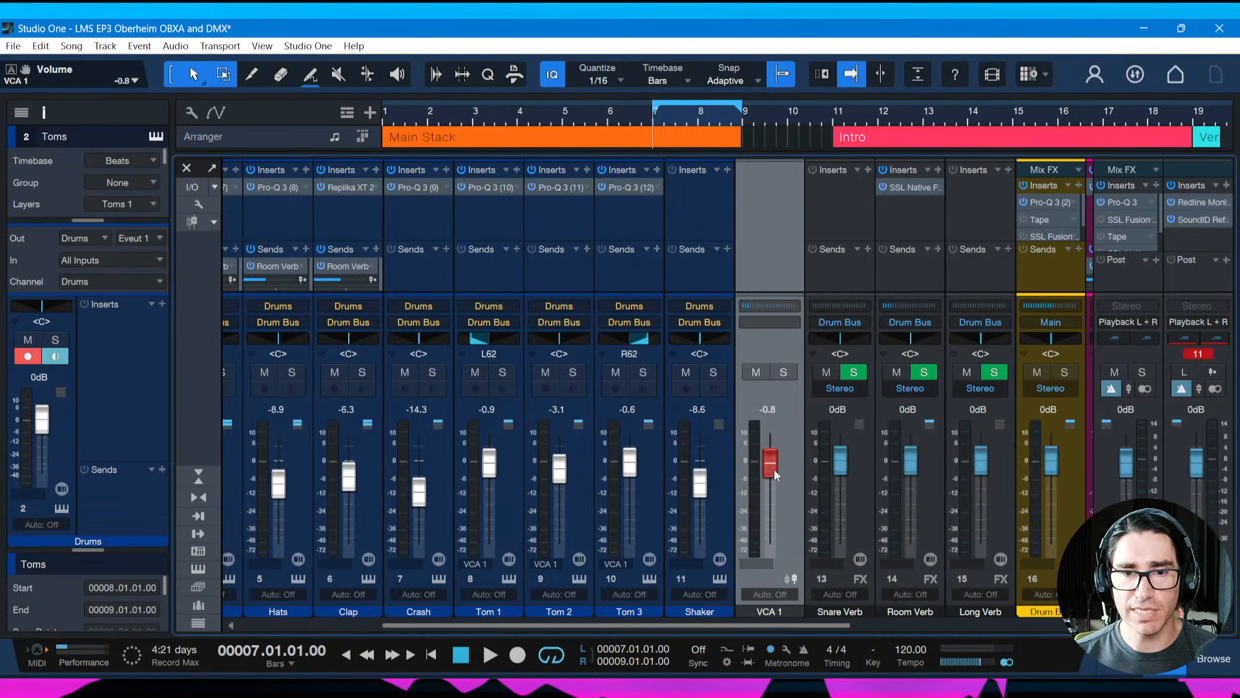
pyautogui.press('space')
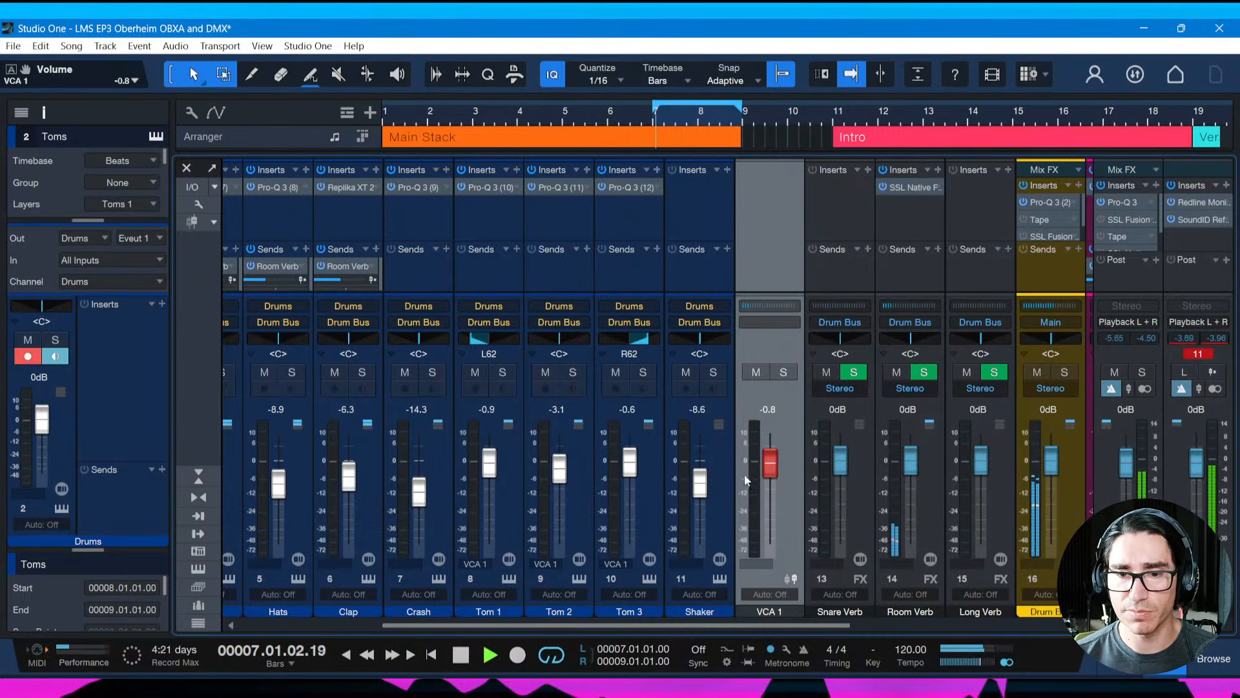
# Rename the new VCA channel "Toms VCA" and raise its level to +1.7 dB
pyautogui.doubleClick(763, 611)
pyautogui.write('To')
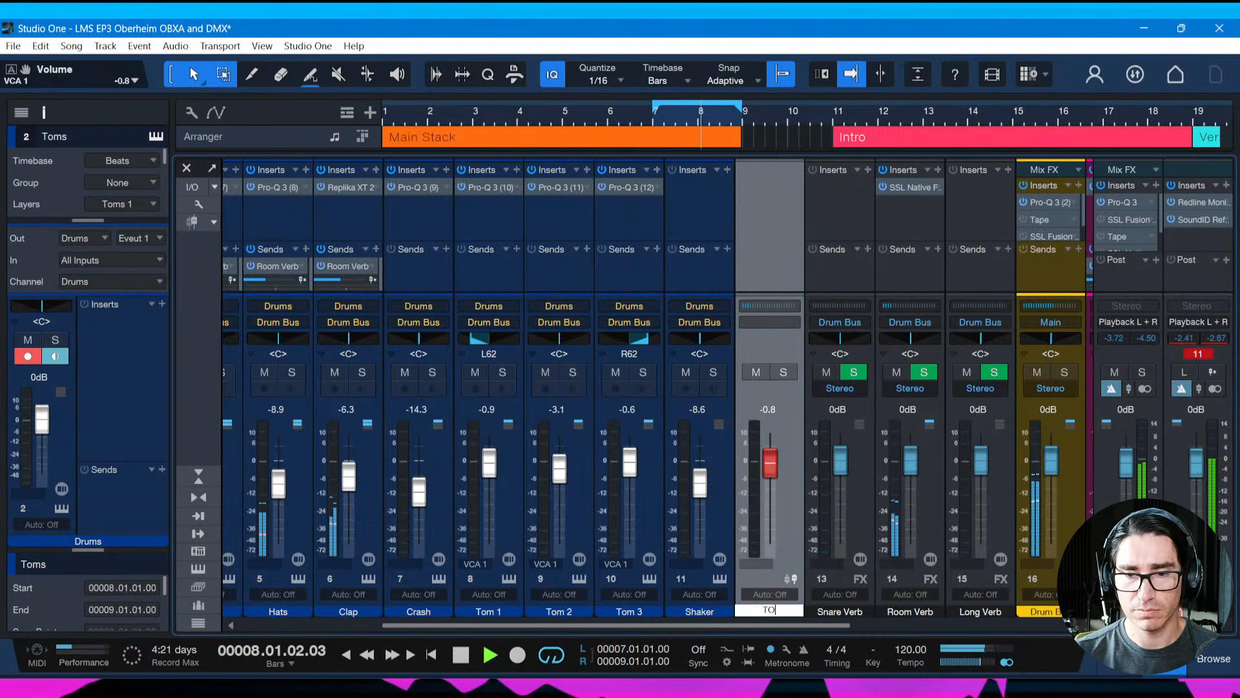
pyautogui.write('ms V')
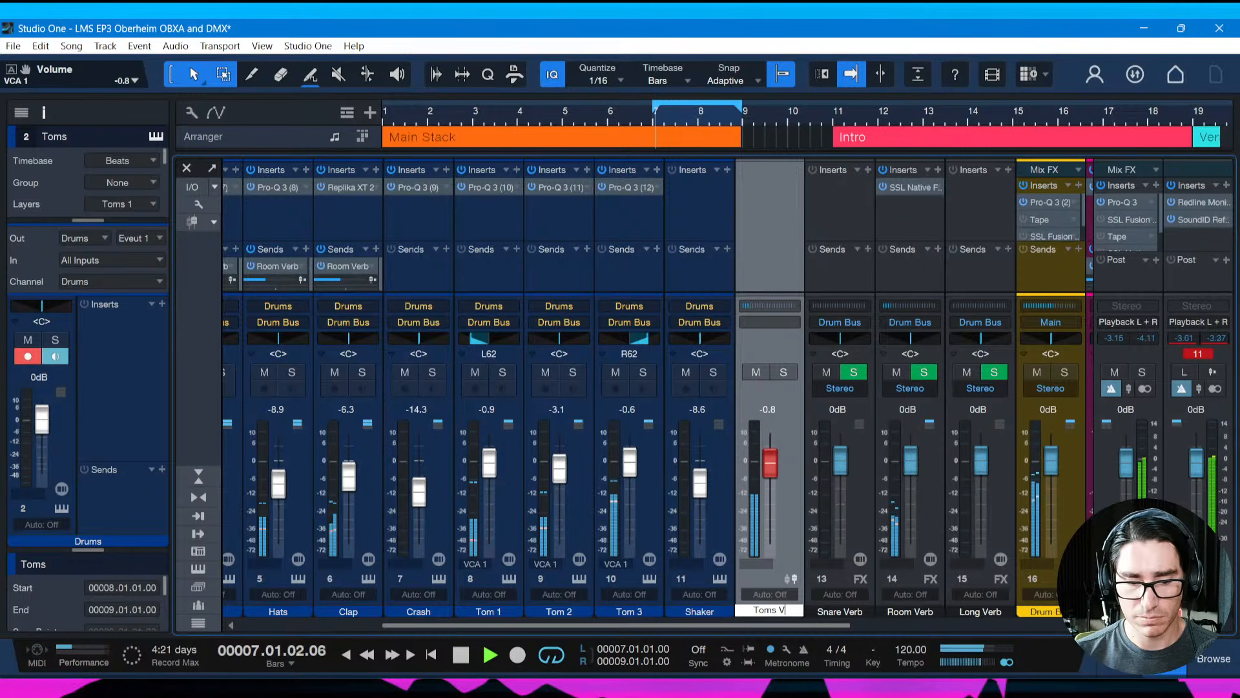
pyautogui.write('CA')
pyautogui.press('Return')
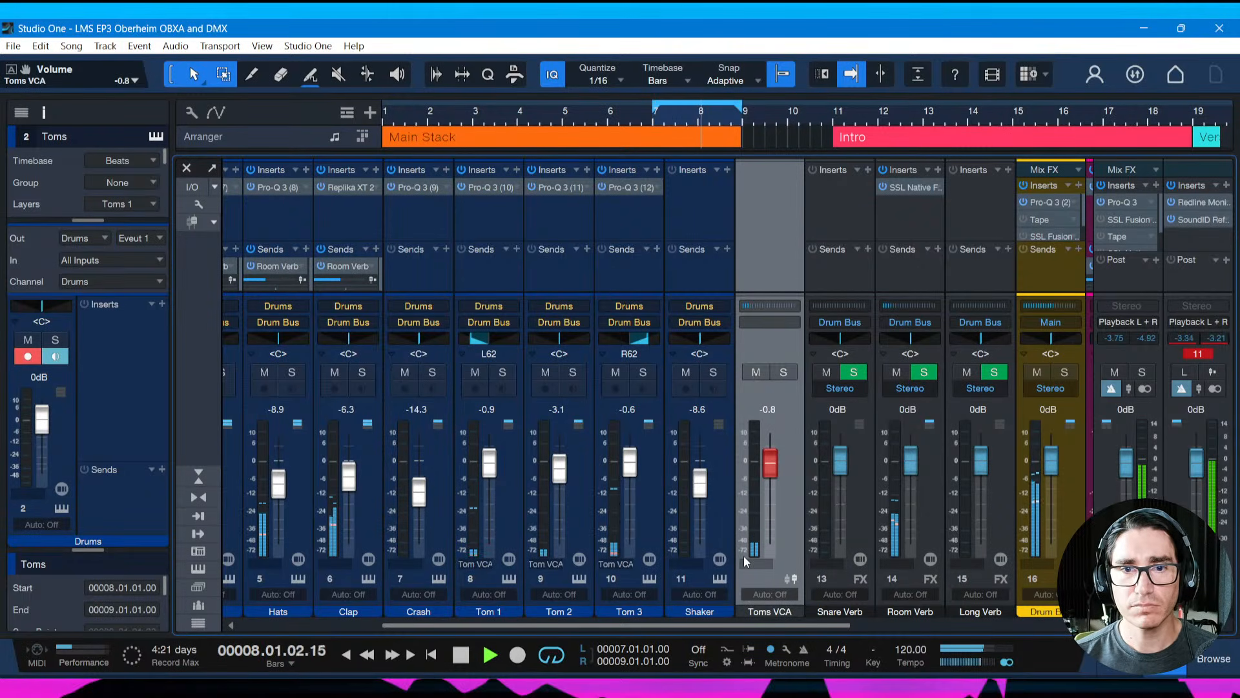
pyautogui.moveTo(766, 472); pyautogui.dragTo(769, 462)
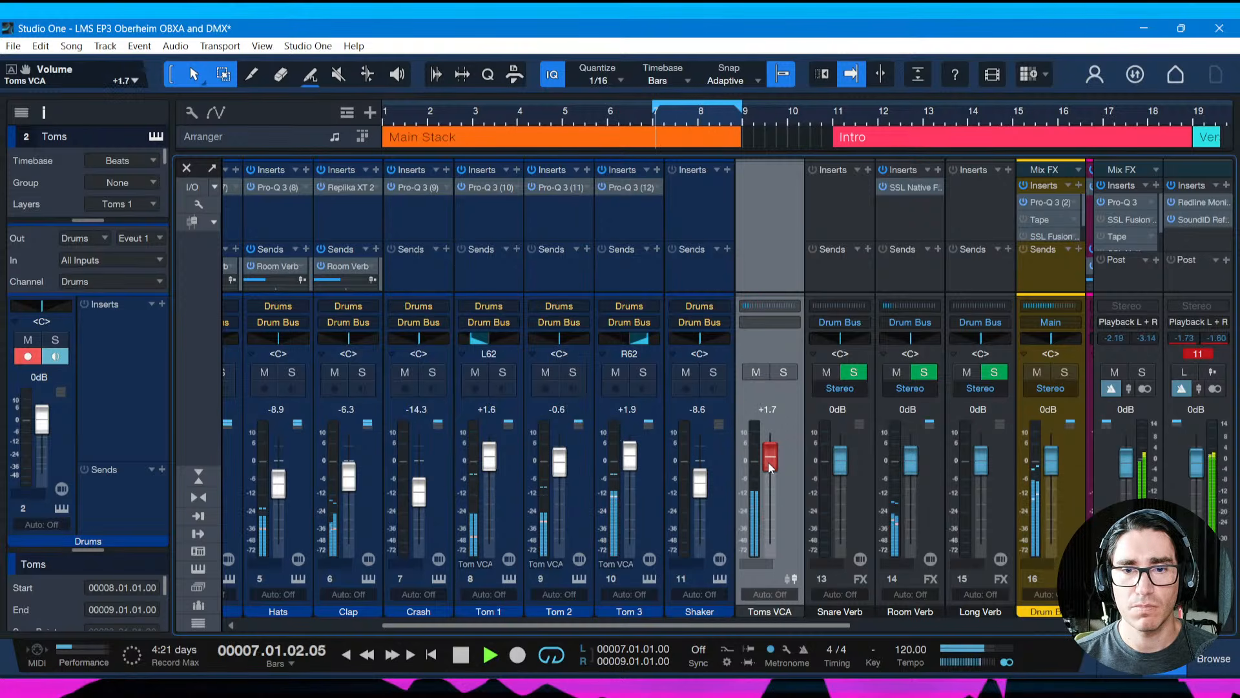
# Mute the Arp, Chords and Pad channels and bring the tom channels back into view
pyautogui.moveTo(785, 624); pyautogui.dragTo(1026, 616)
pyautogui.click(742, 373)
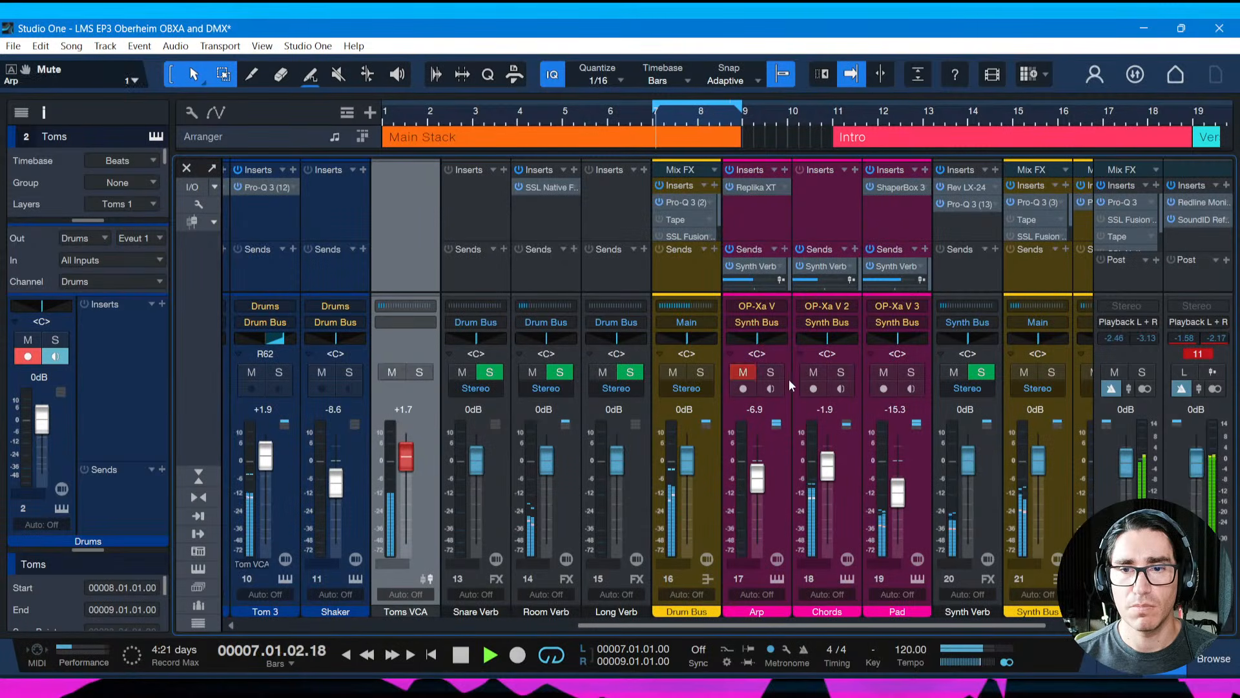
pyautogui.click(813, 373)
pyautogui.click(884, 372)
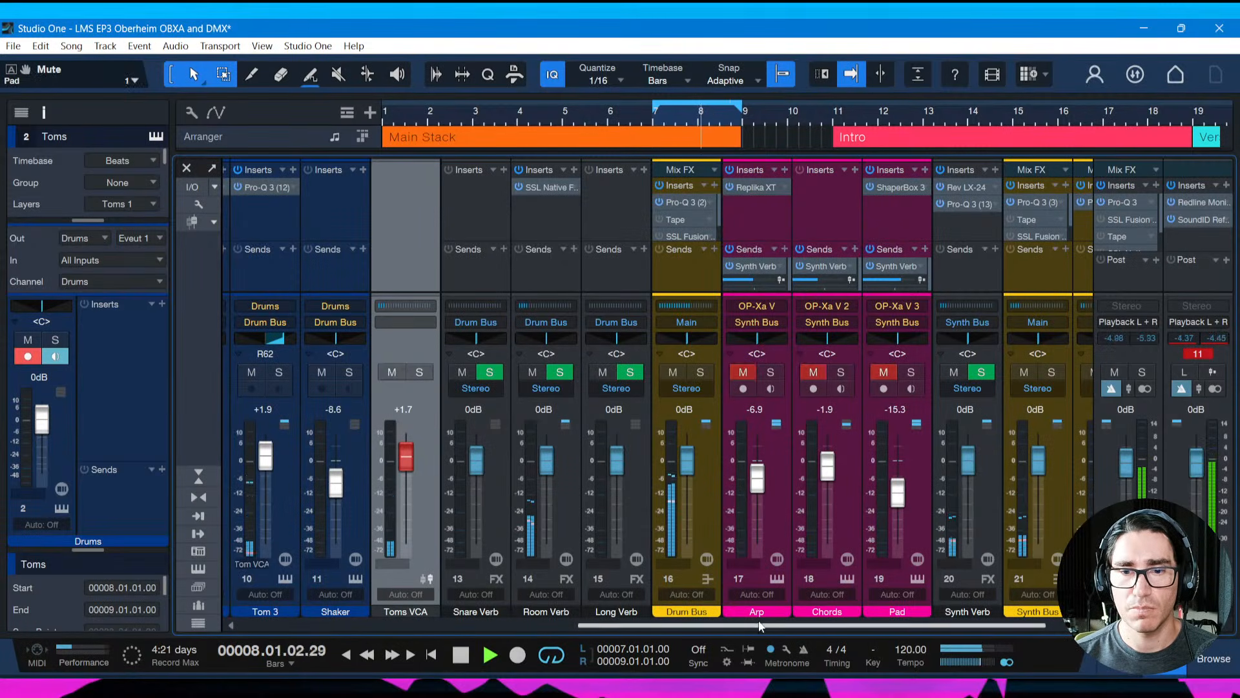
pyautogui.moveTo(761, 625); pyautogui.dragTo(551, 626)
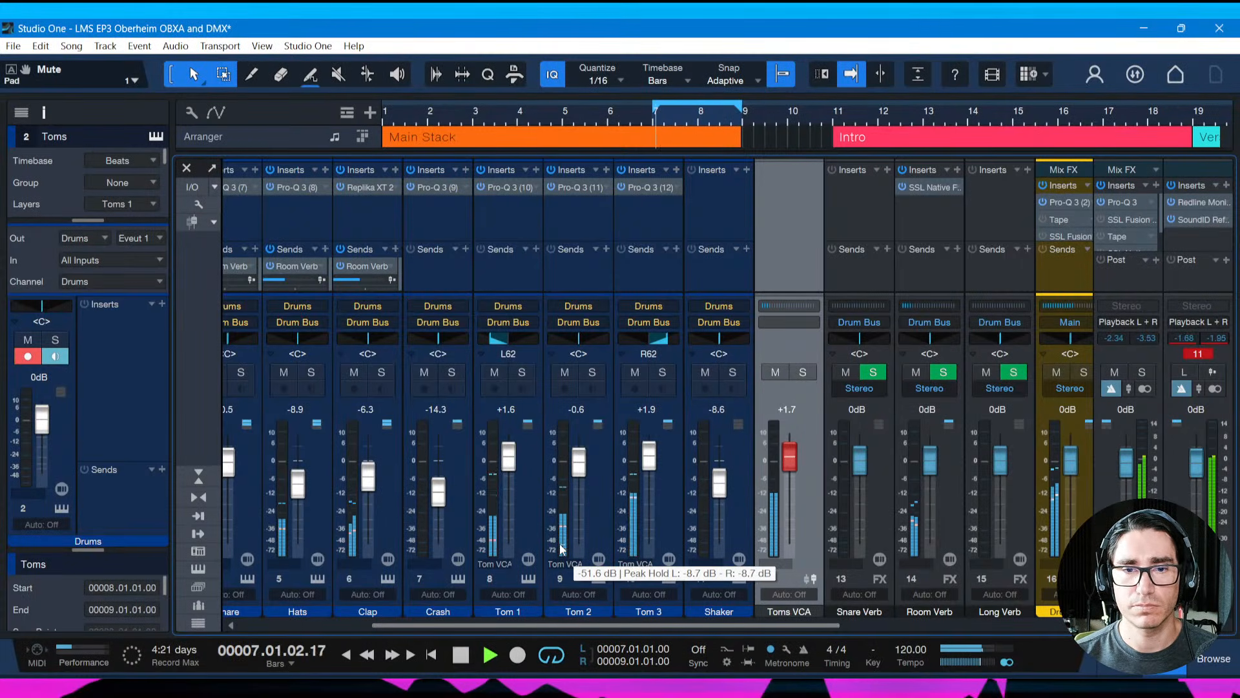
# Open the Battery drum instrument, select its Tom High cell, and restart loop playback
pyautogui.click(528, 579)
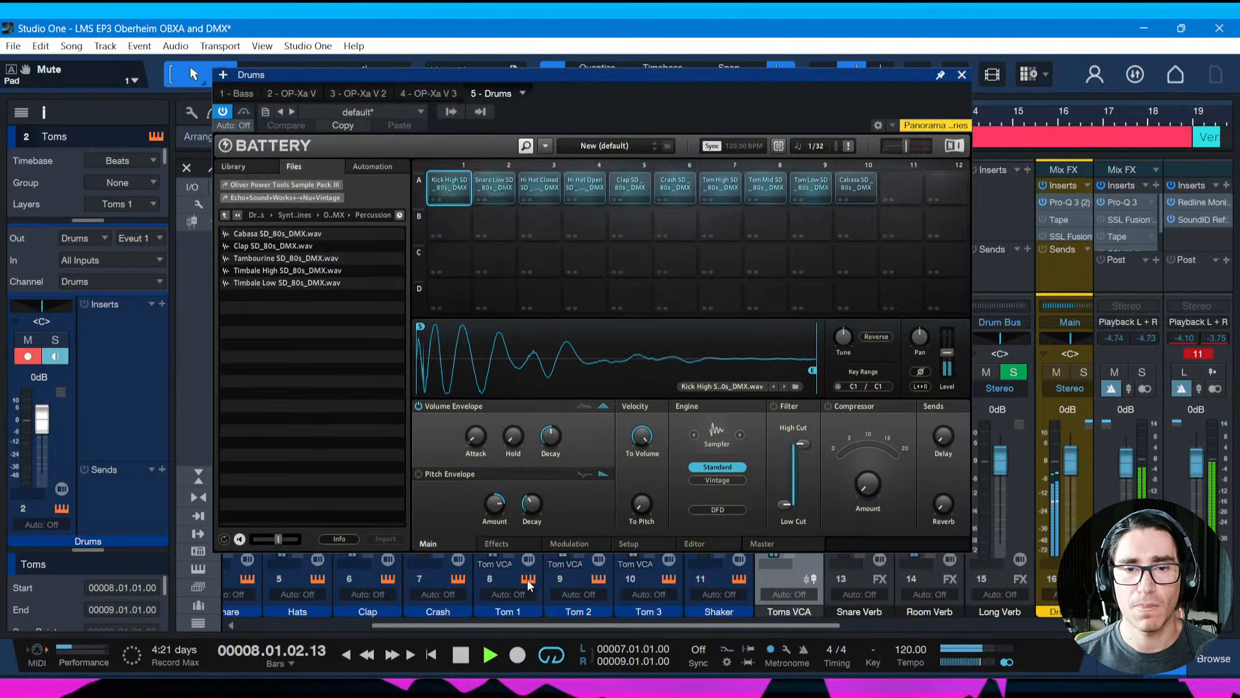
pyautogui.moveTo(742, 76); pyautogui.dragTo(774, 88)
pyautogui.press('space')
pyautogui.click(714, 195)
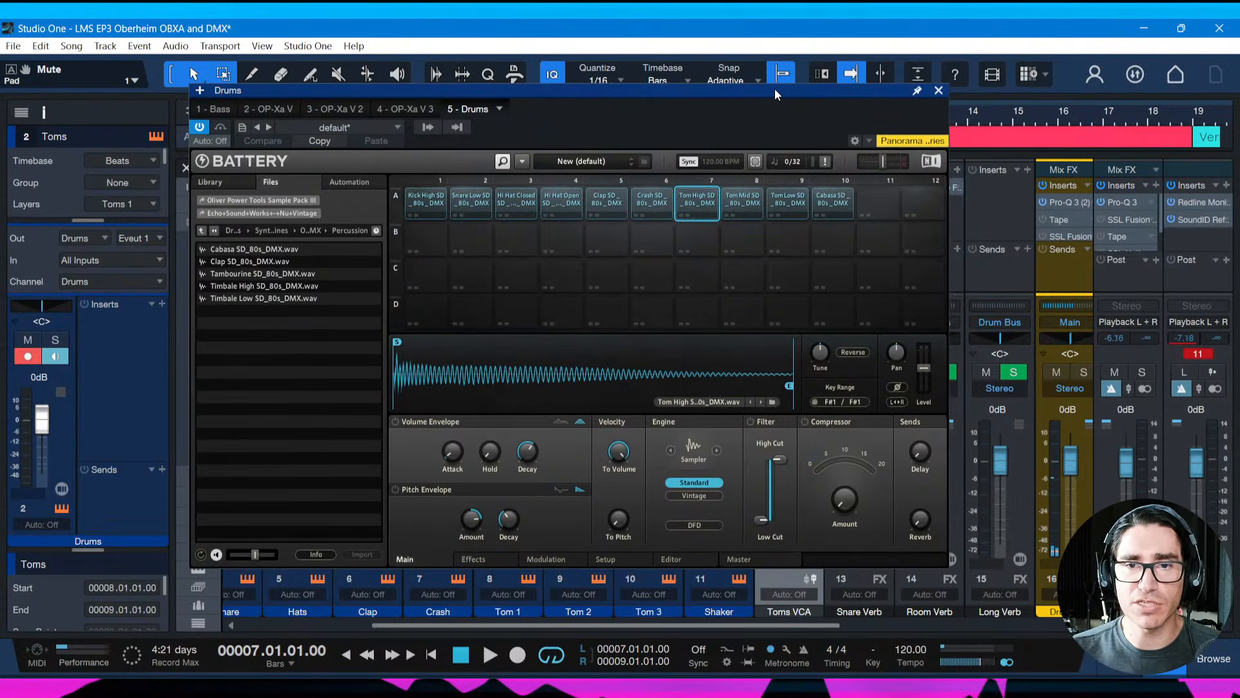
pyautogui.press('space')
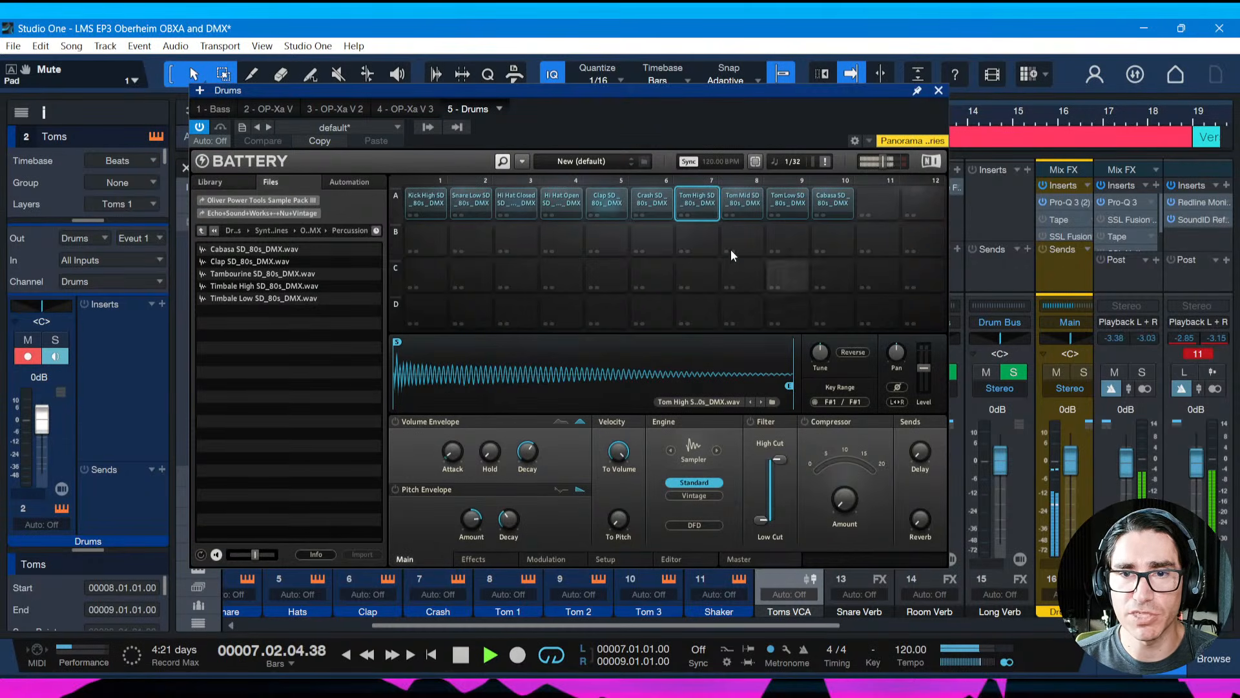
# Tune the Tom High cell to 4.00 semitones and try raising the Tom Mid cell's tuning during playback
pyautogui.moveTo(824, 359); pyautogui.dragTo(824, 346)
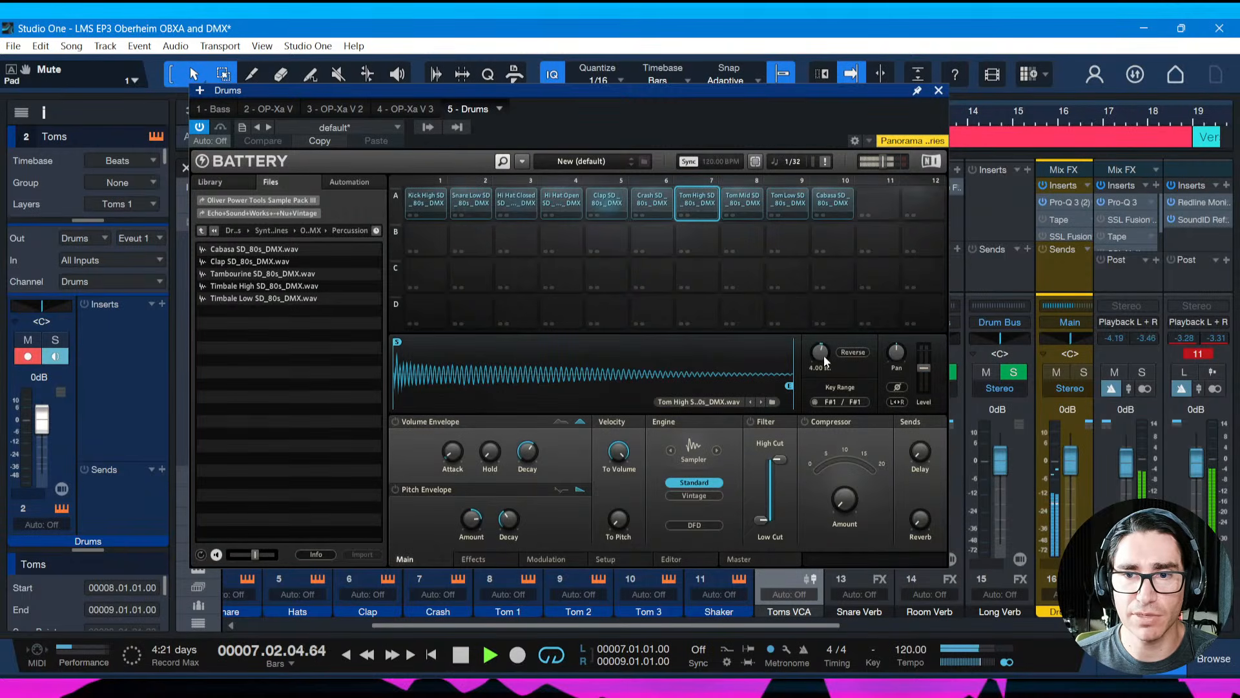
pyautogui.click(743, 202)
pyautogui.moveTo(822, 355); pyautogui.dragTo(822, 345)
pyautogui.click(788, 202)
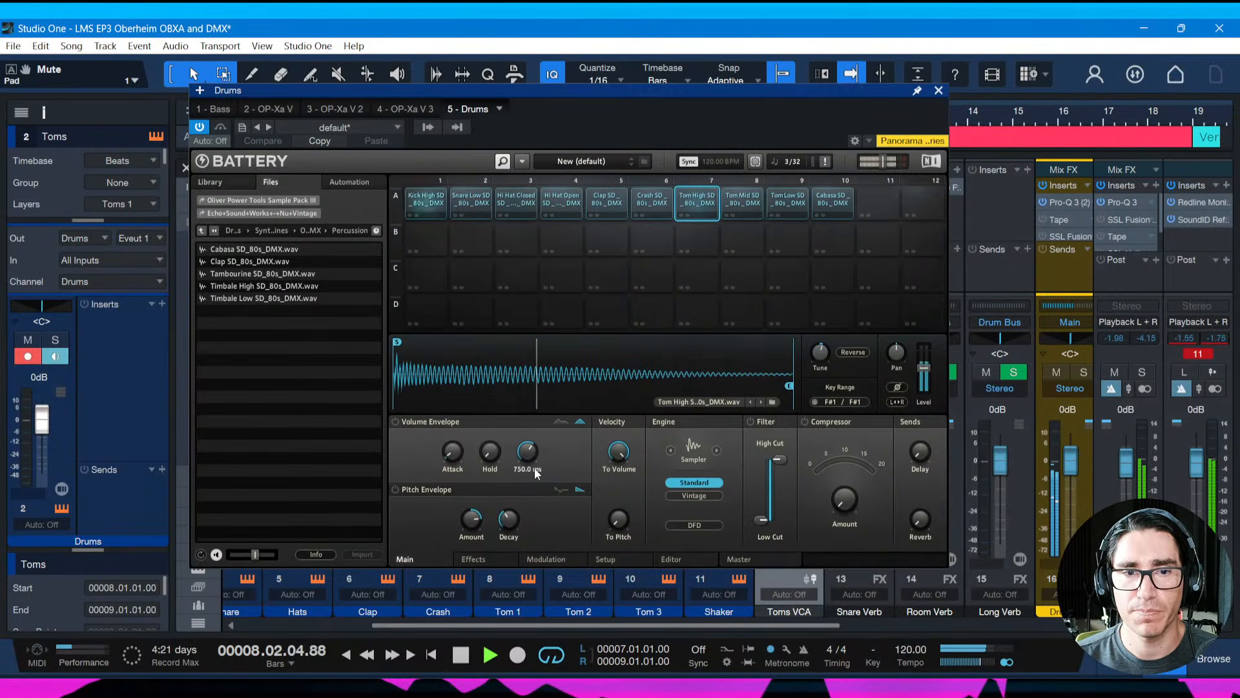
# Enable the volume envelope on the Tom High cell and set its decay to about 241.4 ms
pyautogui.click(396, 421)
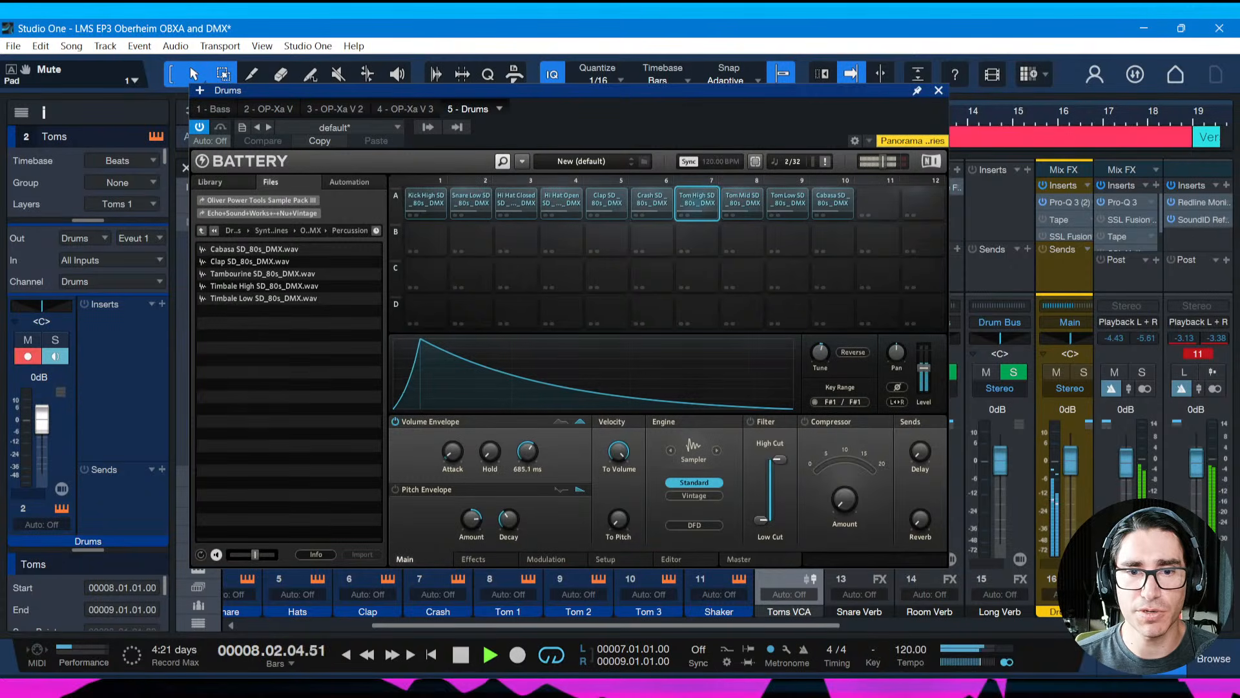
pyautogui.moveTo(526, 453); pyautogui.dragTo(526, 498)
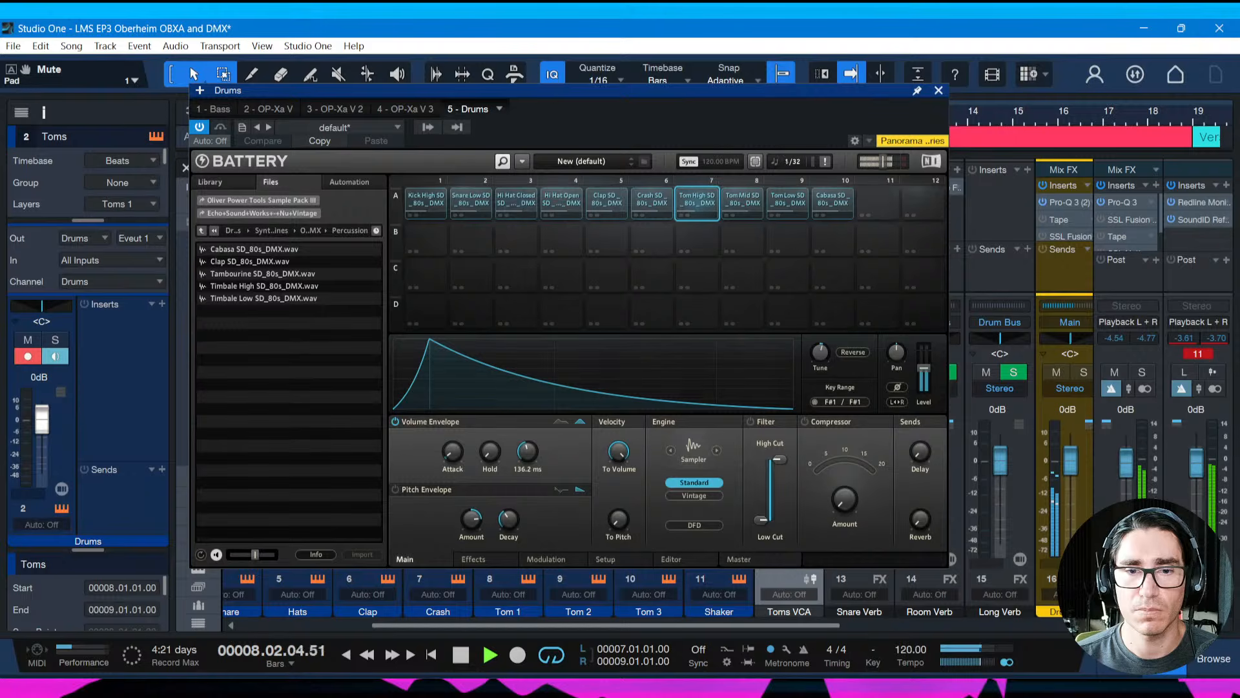
pyautogui.moveTo(526, 497); pyautogui.dragTo(526, 479)
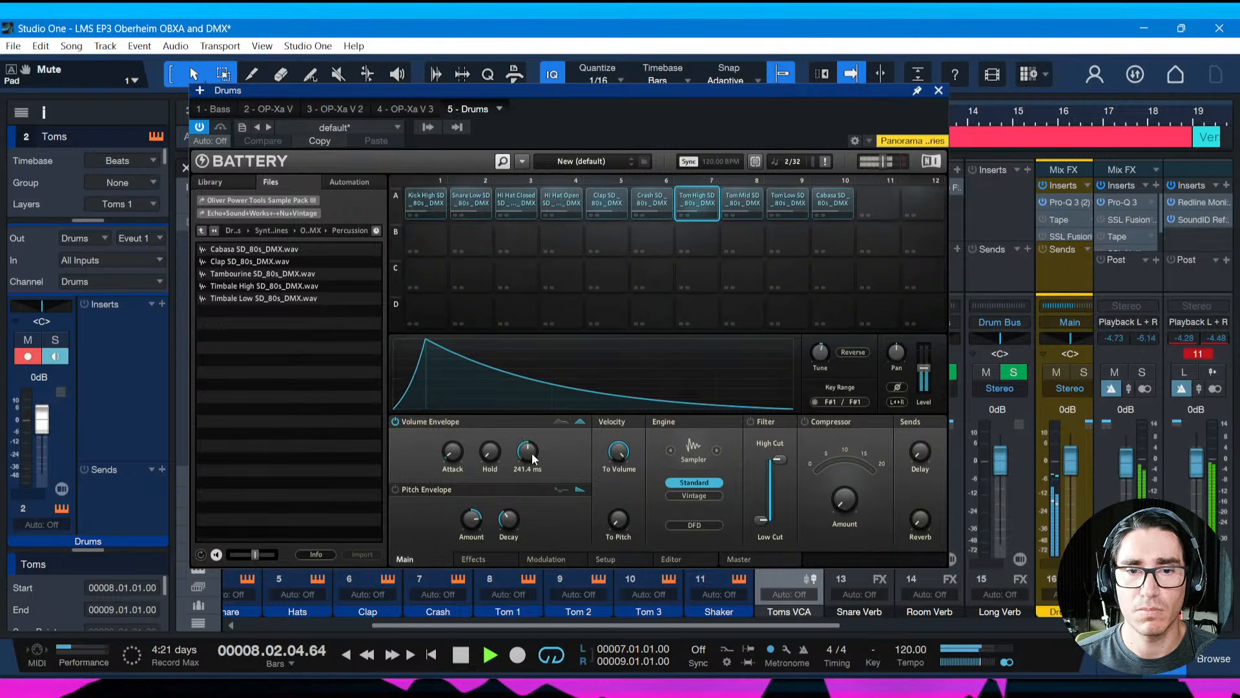
# Enable the volume envelope on the Tom Mid cell and shorten its decay
pyautogui.click(747, 203)
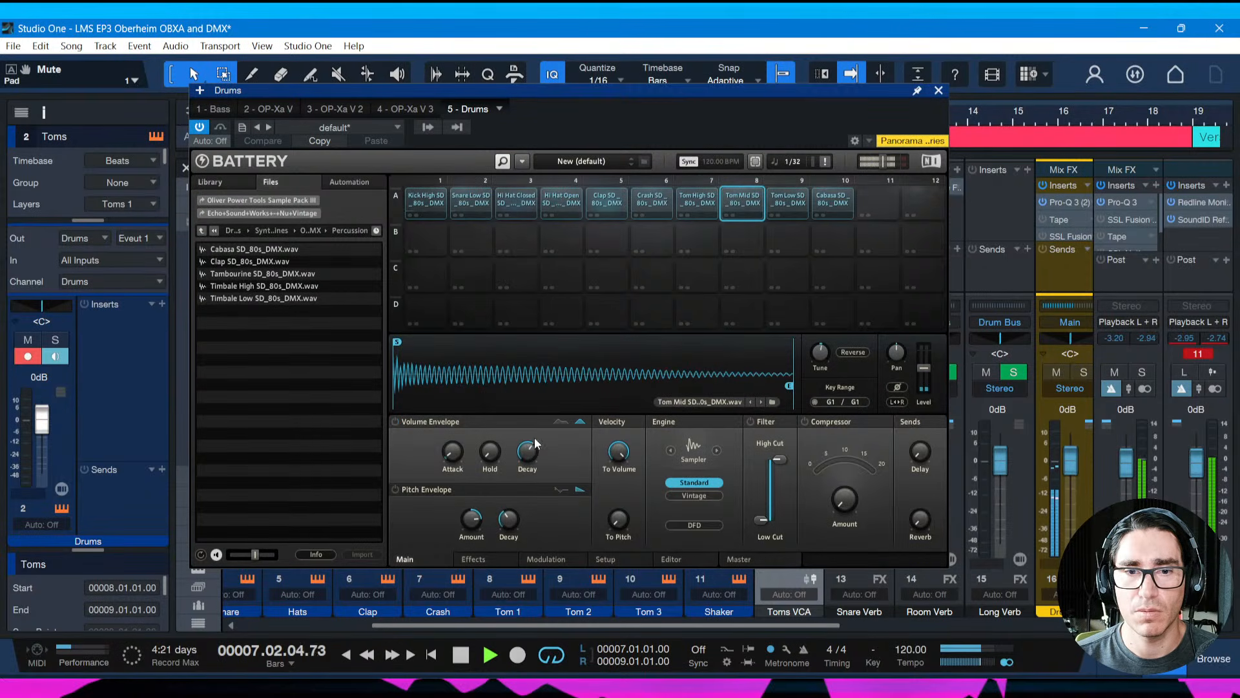
pyautogui.moveTo(527, 451); pyautogui.dragTo(527, 472)
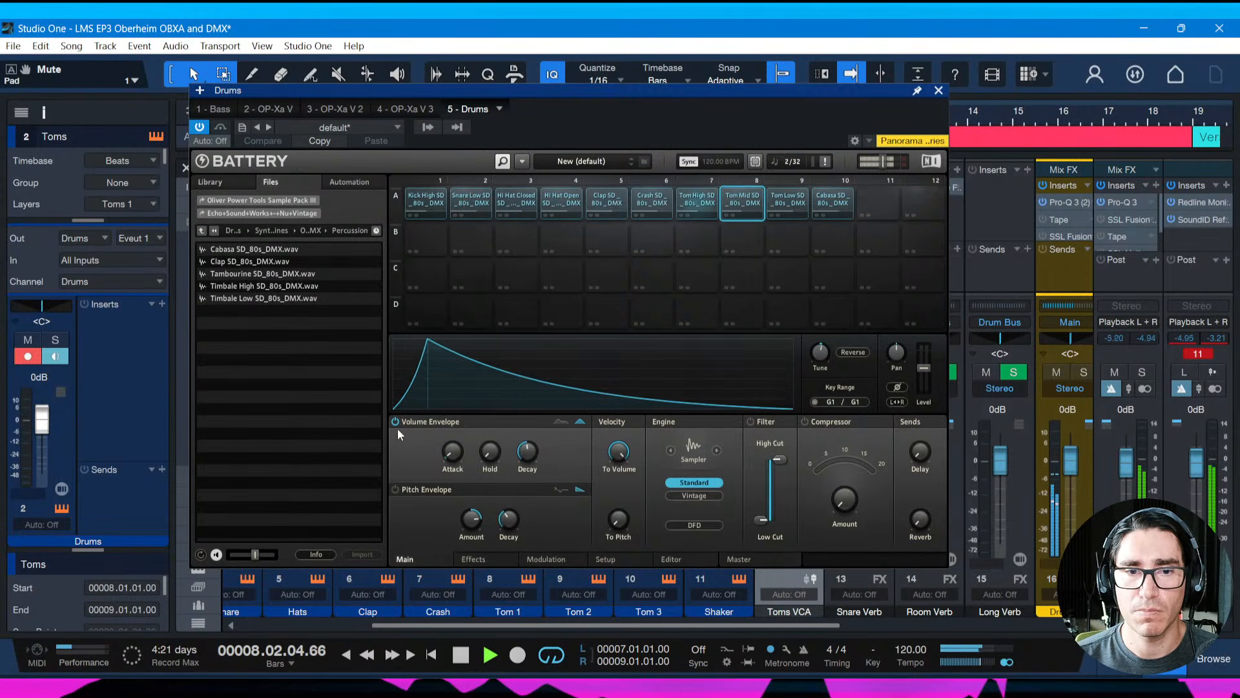
pyautogui.click(395, 422)
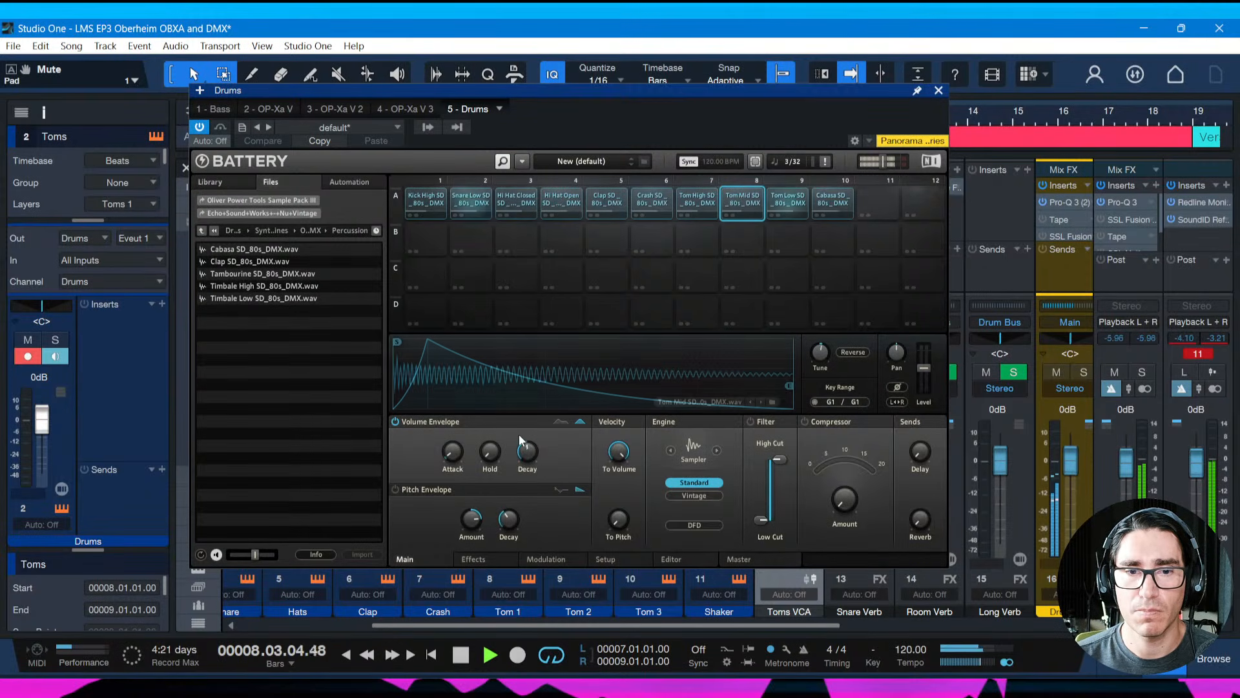
# Enable the volume envelope on the Tom Low cell and shorten its decay
pyautogui.click(793, 199)
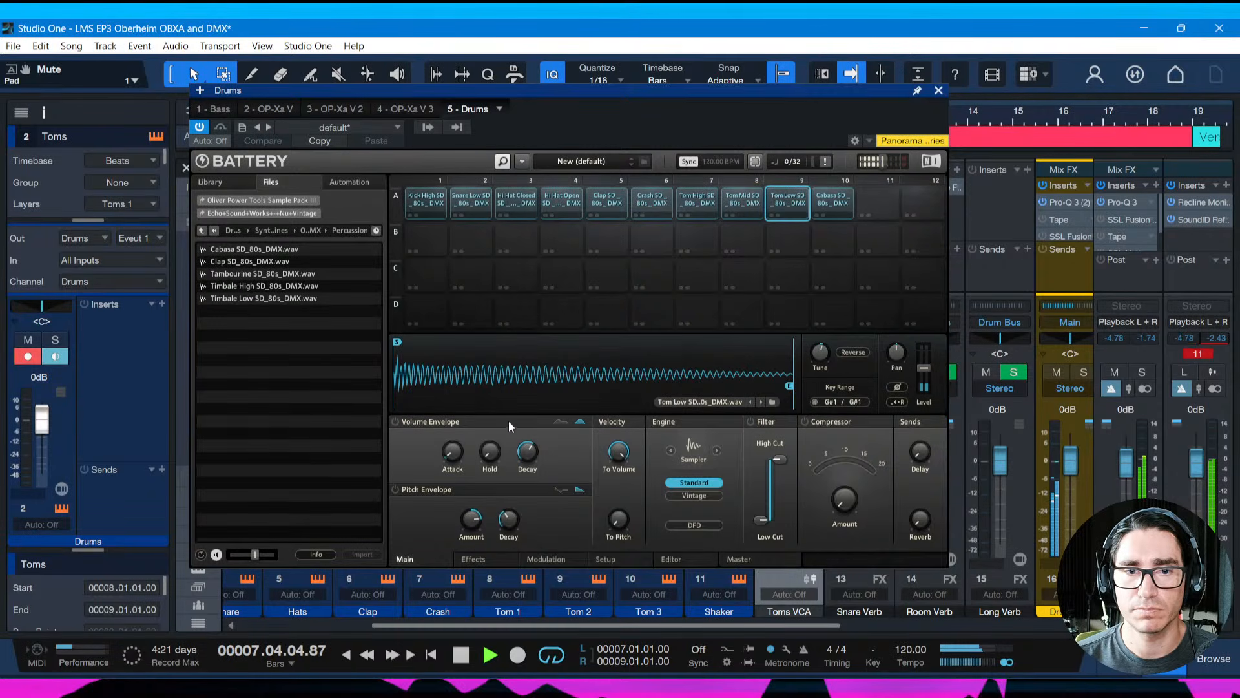
pyautogui.click(395, 422)
pyautogui.moveTo(525, 452); pyautogui.dragTo(525, 465)
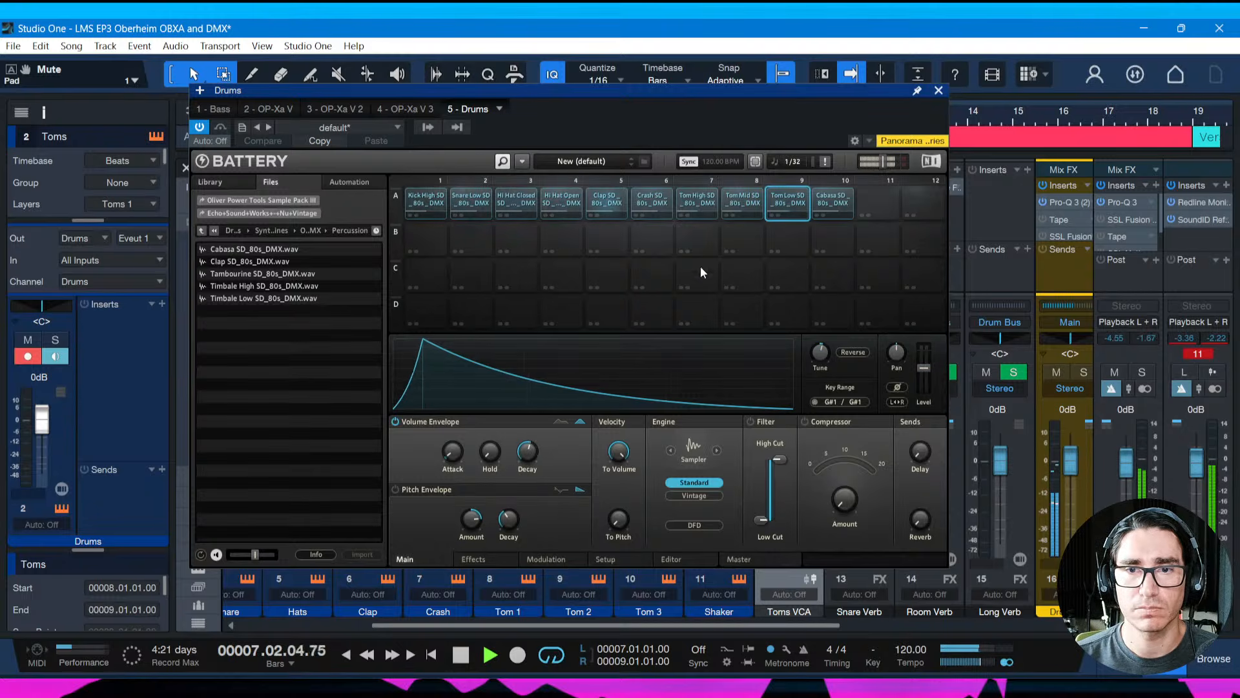
# Set the Tom Mid cell's envelope decay to about 230.2 ms, slightly lengthen the Tom High decay, and close the instrument
pyautogui.click(738, 205)
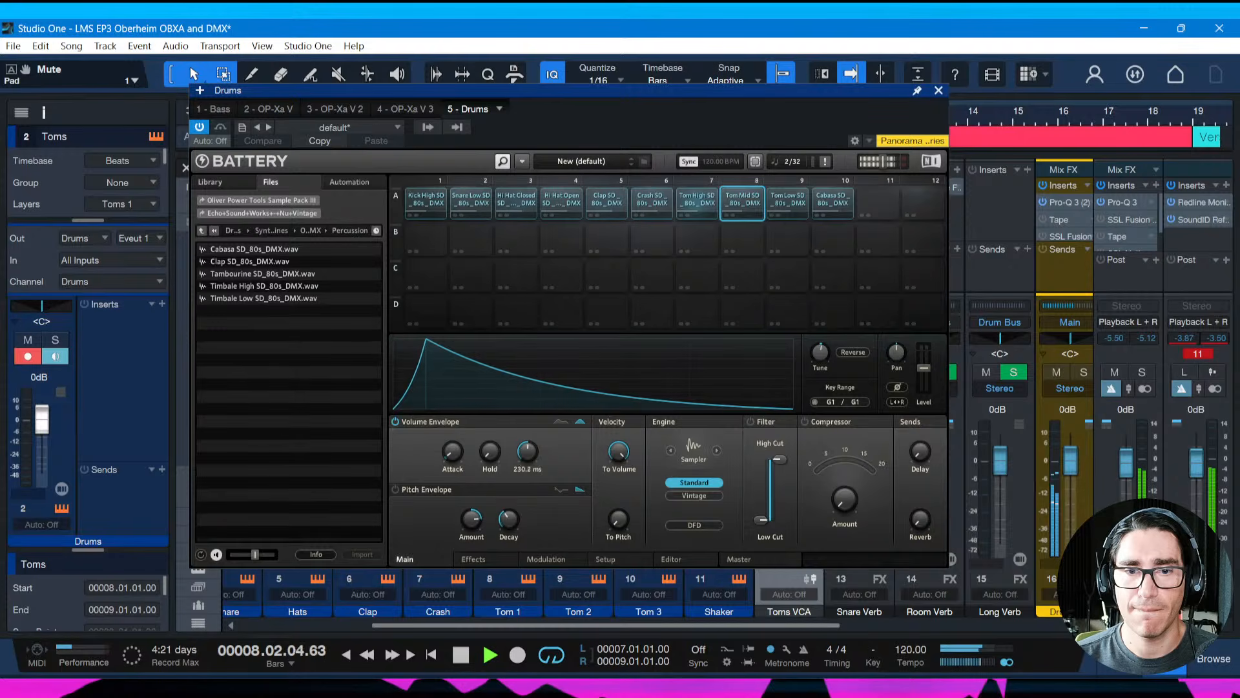
pyautogui.click(701, 206)
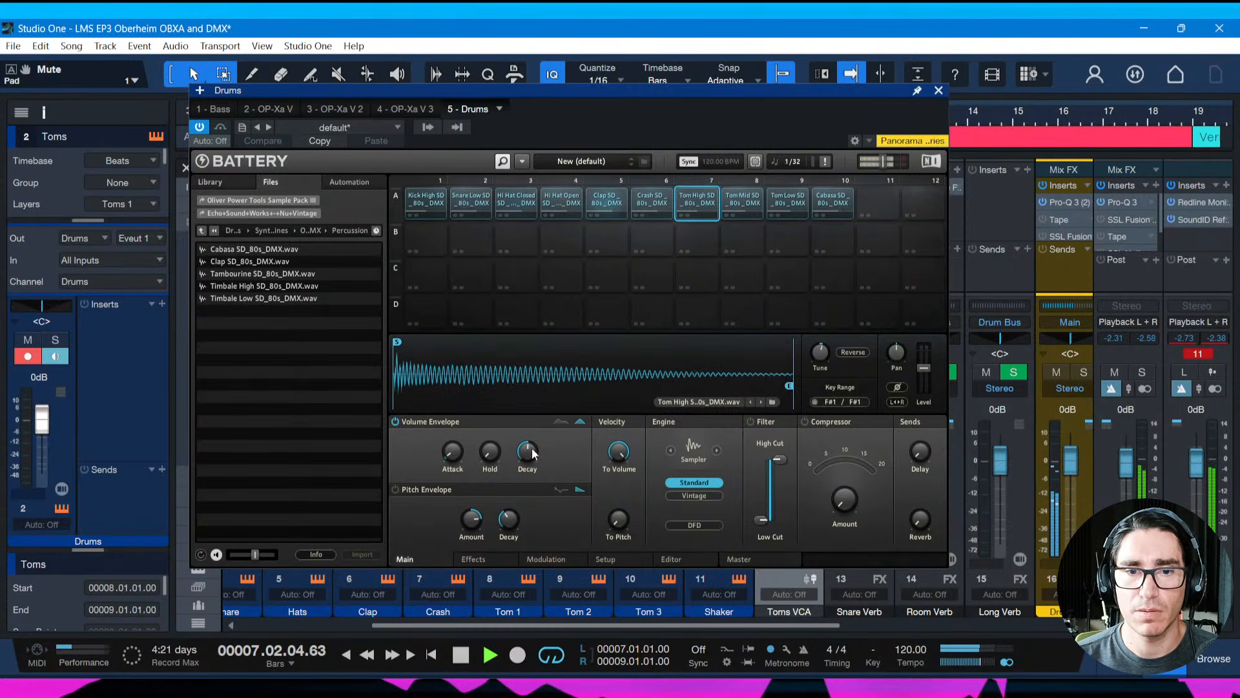
pyautogui.moveTo(531, 452); pyautogui.dragTo(531, 445)
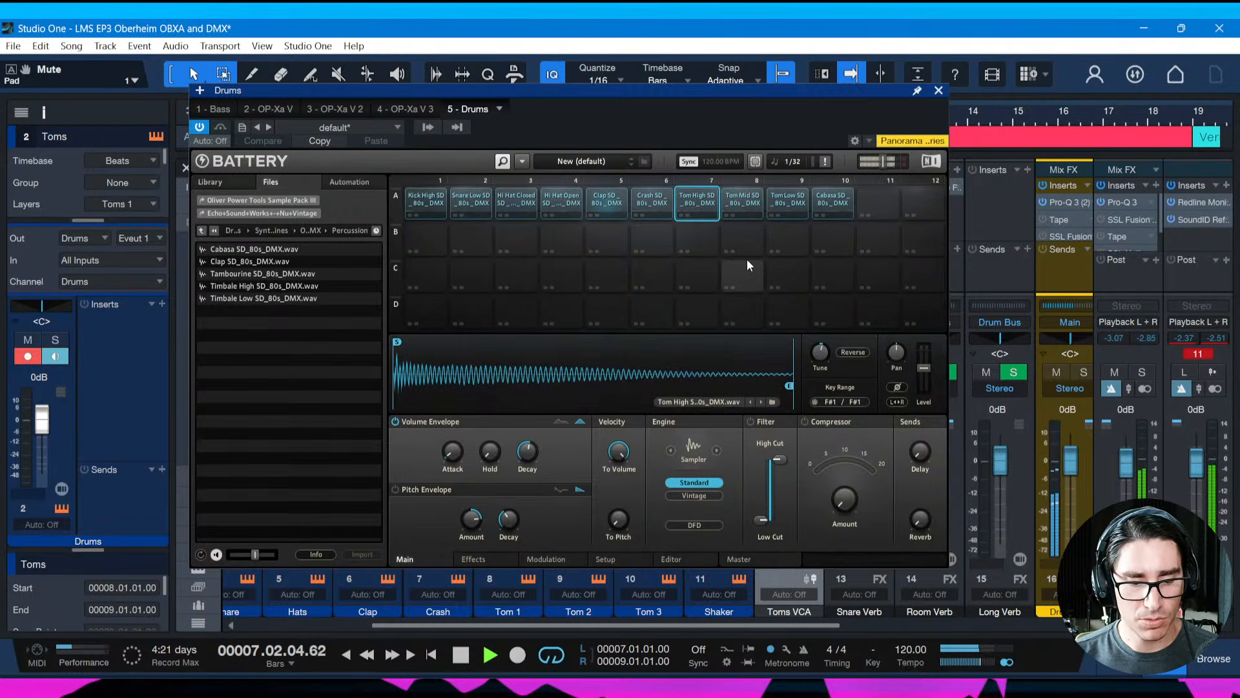
pyautogui.press('Escape')
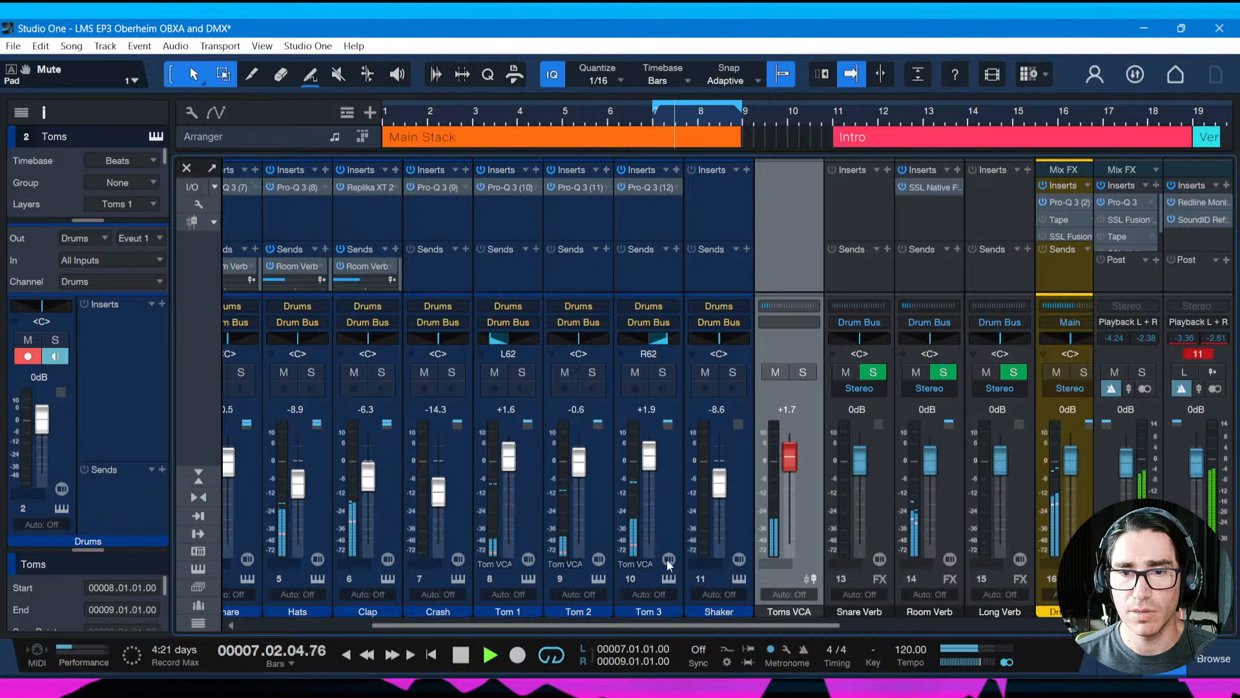
# Stop playback, add an FX channel beside Snare Verb in the mixer, name it Toms VERB, and save the song
pyautogui.moveTo(601, 625); pyautogui.dragTo(642, 626)
pyautogui.press('space')
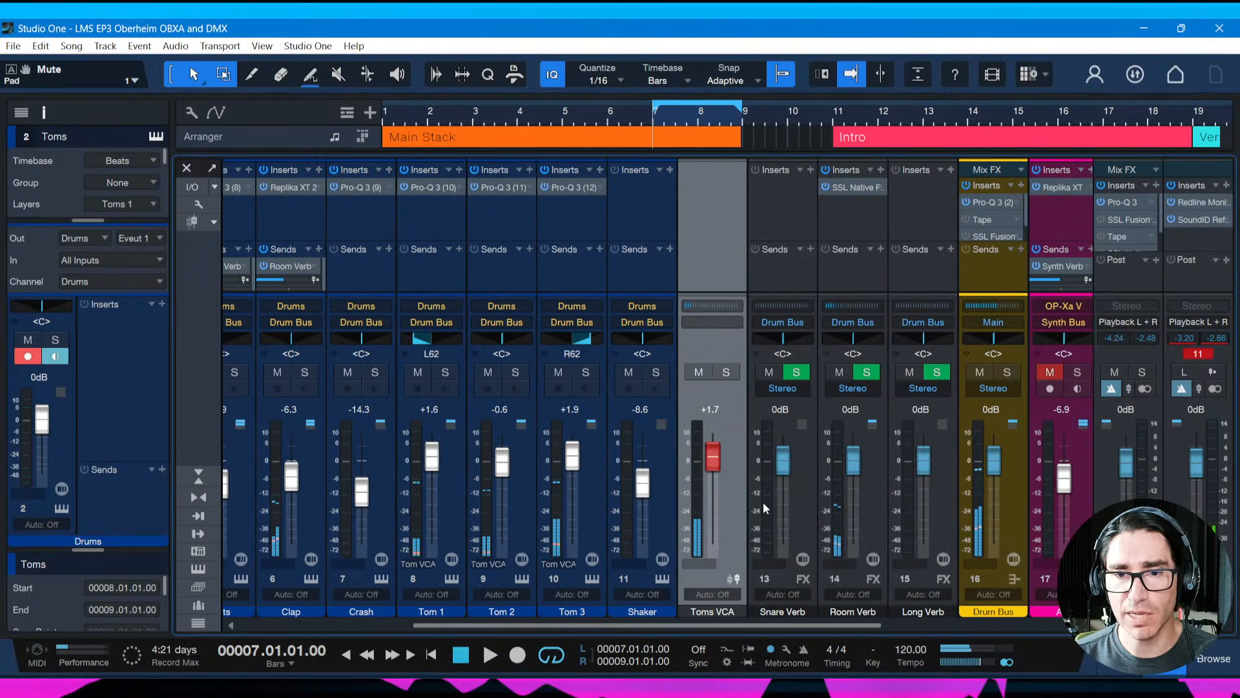
pyautogui.rightClick(763, 408)
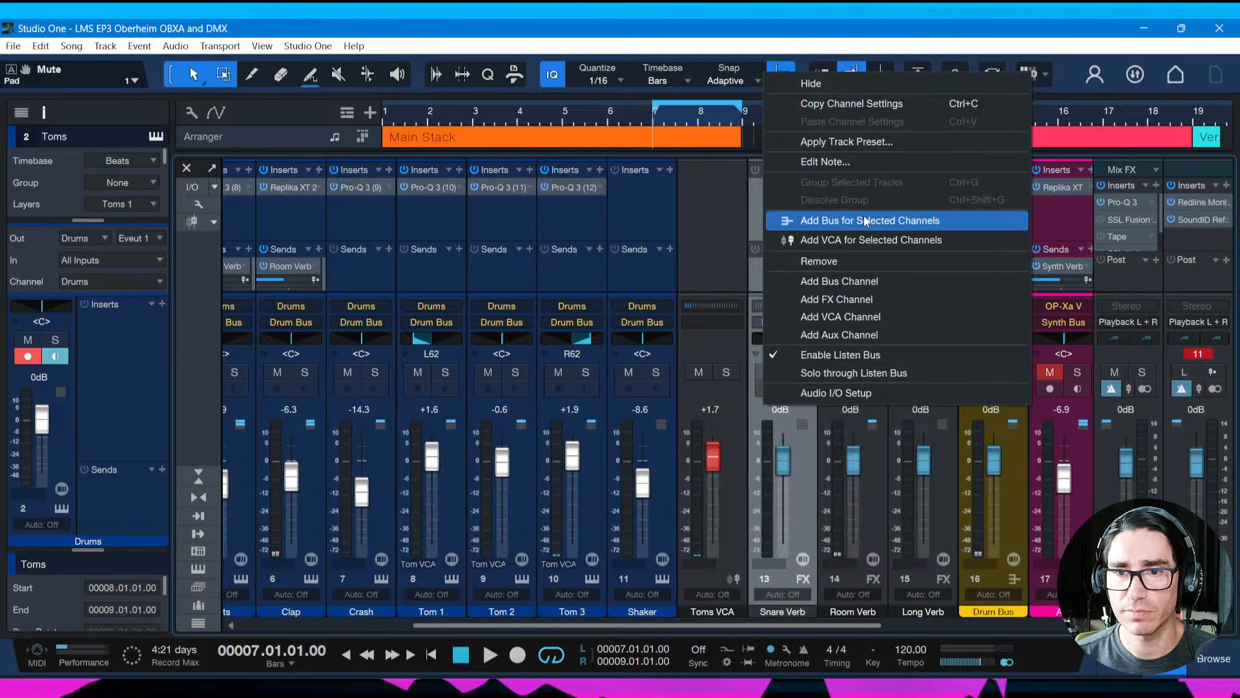
pyautogui.click(863, 299)
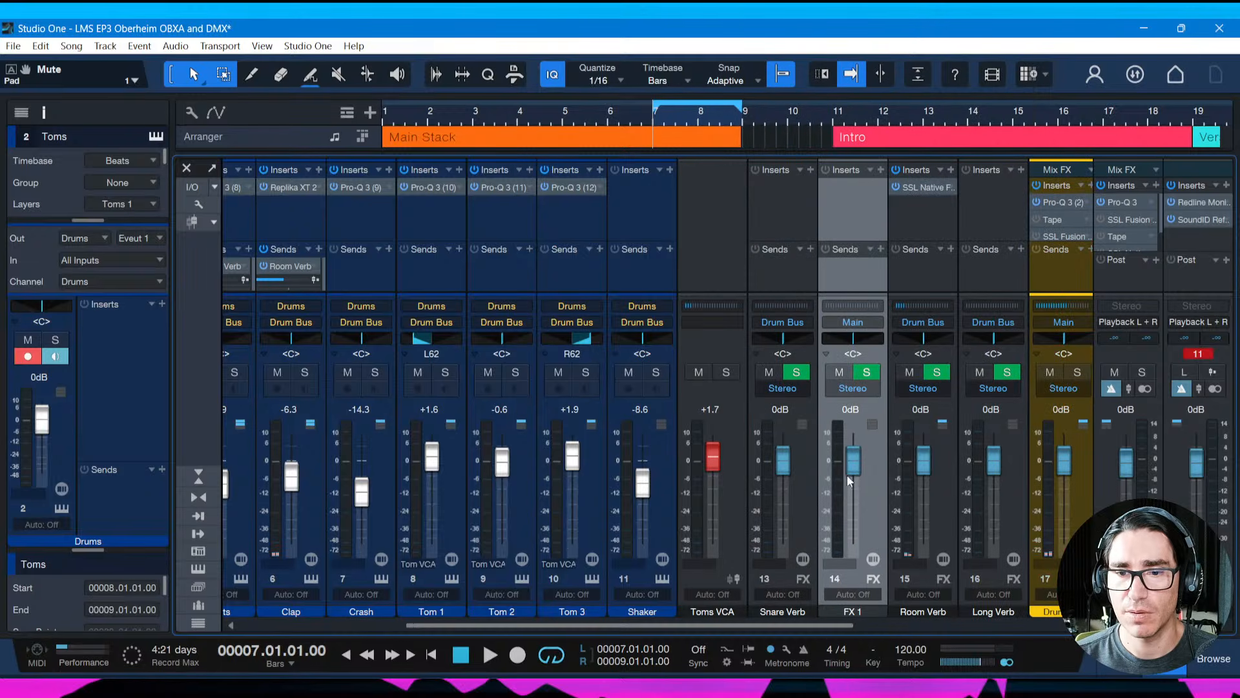
pyautogui.doubleClick(850, 611)
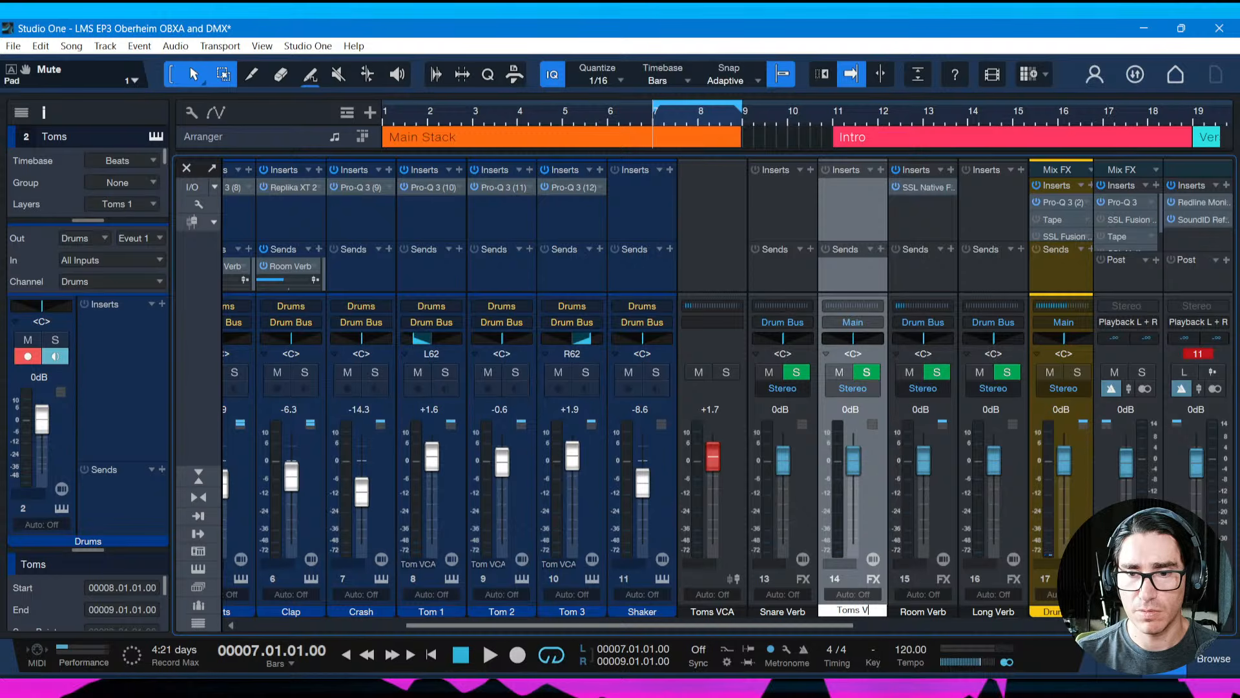
pyautogui.press('Return')
pyautogui.hotkey('ctrl', 's')
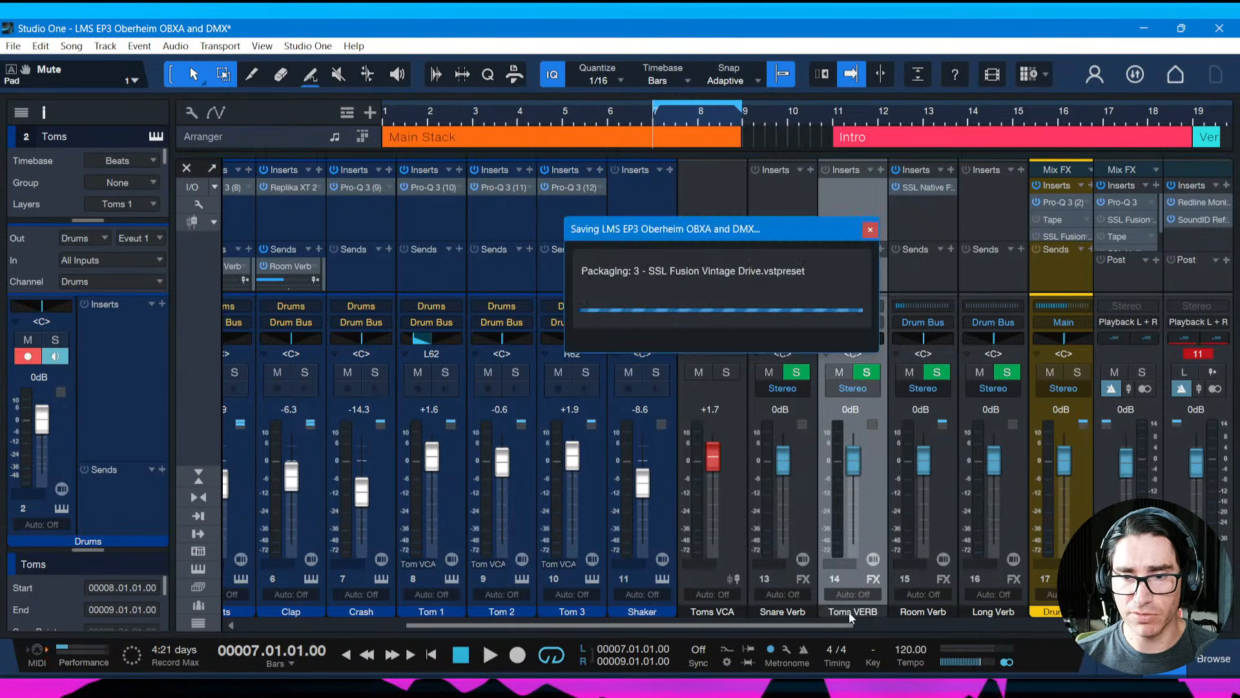
# Insert the 80s Spaces reverb on the Toms VERB channel and save the song
pyautogui.click(881, 169)
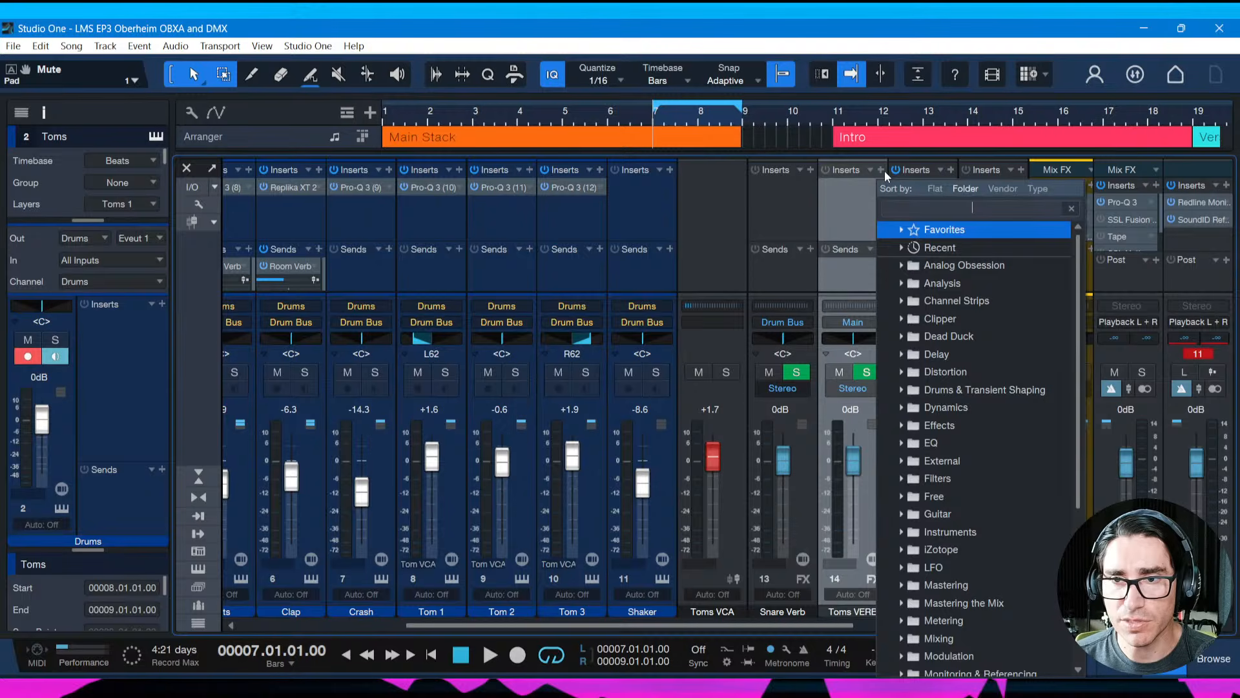
pyautogui.write('80s')
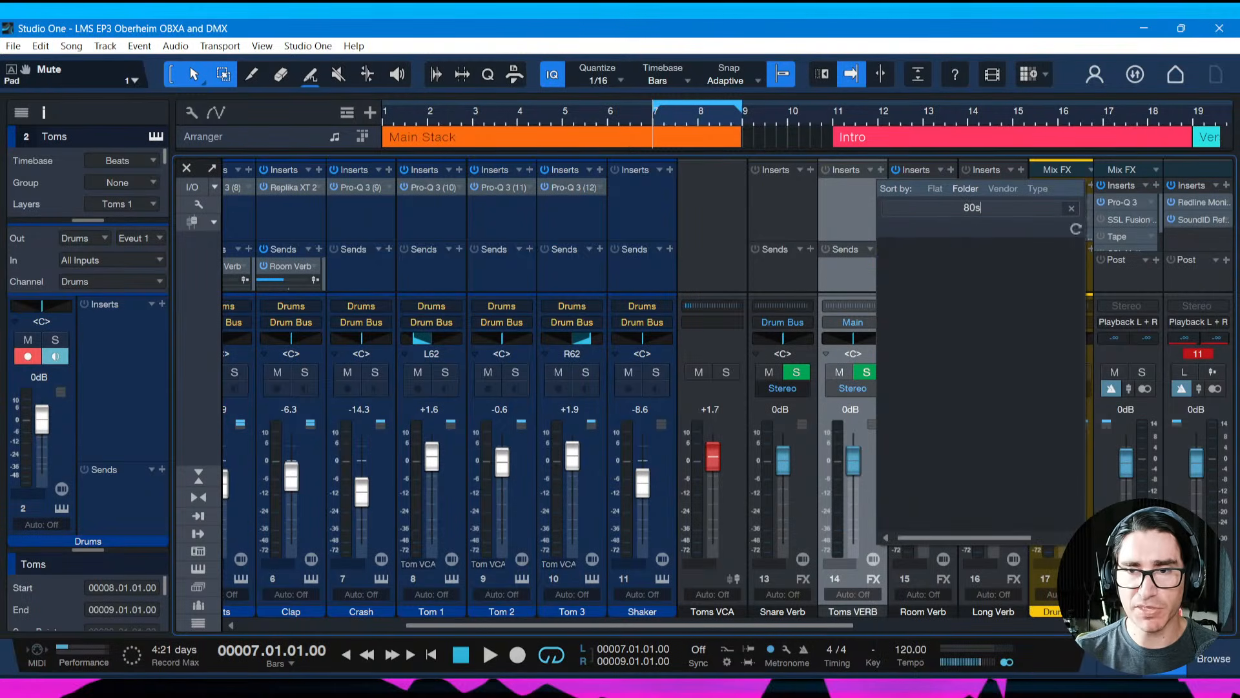
pyautogui.click(910, 264)
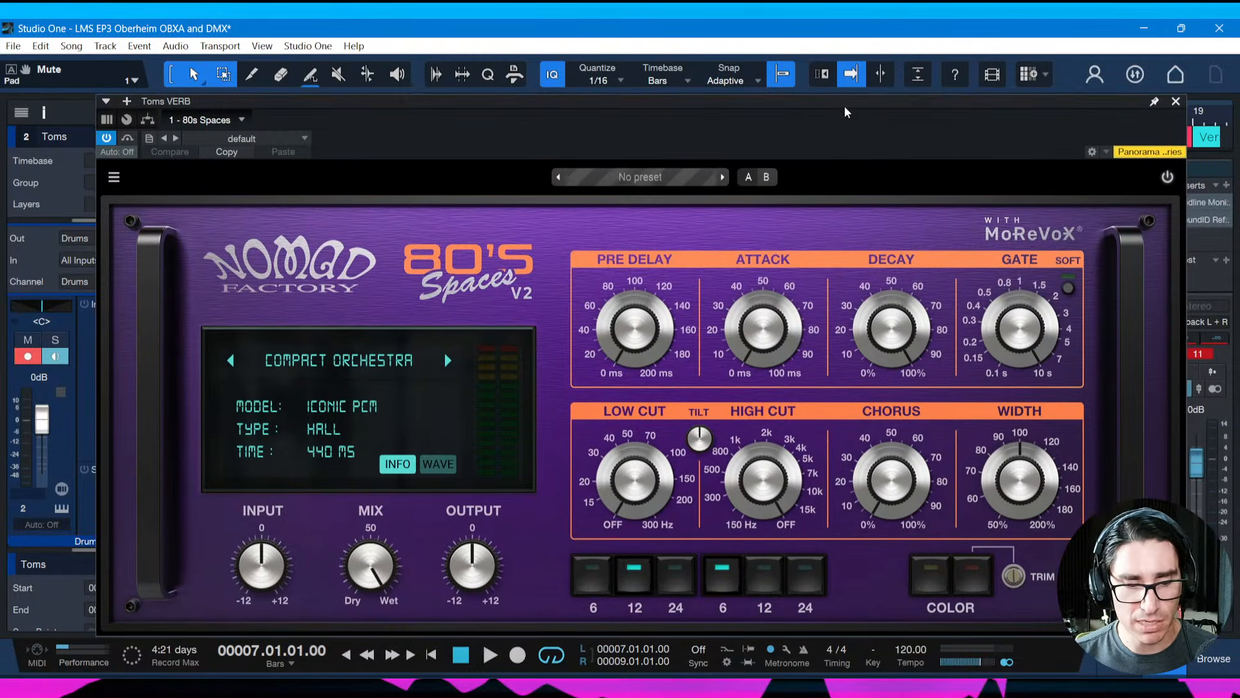
pyautogui.hotkey('ctrl', 's')
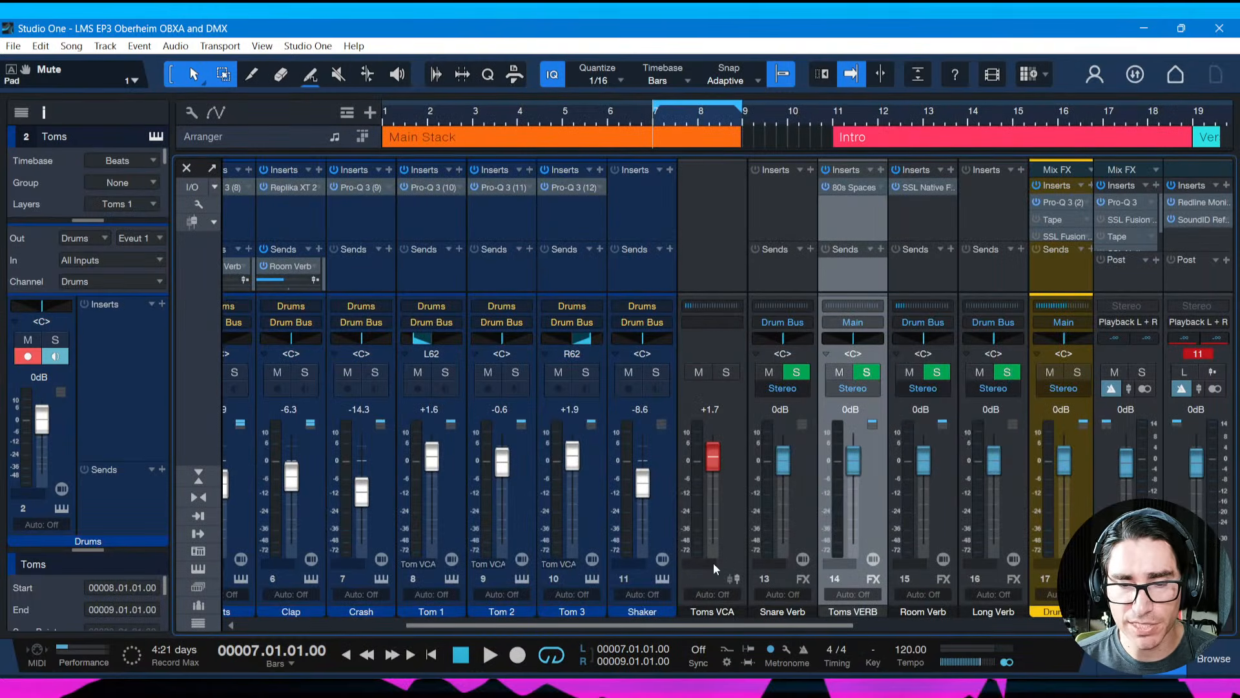
# Select the Tom 1, Tom 2 and Tom 3 channels together and add a send to Toms VERB on all three
pyautogui.moveTo(638, 625); pyautogui.dragTo(606, 626)
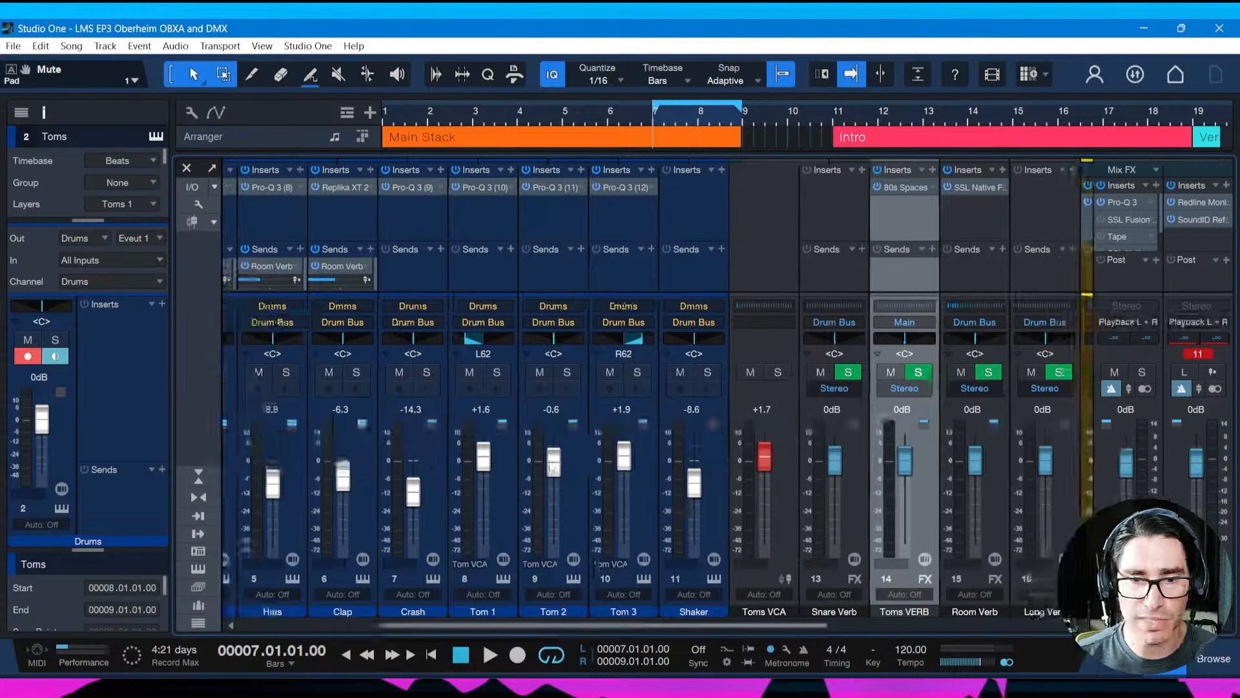
pyautogui.click(505, 460)
pyautogui.click(571, 460)
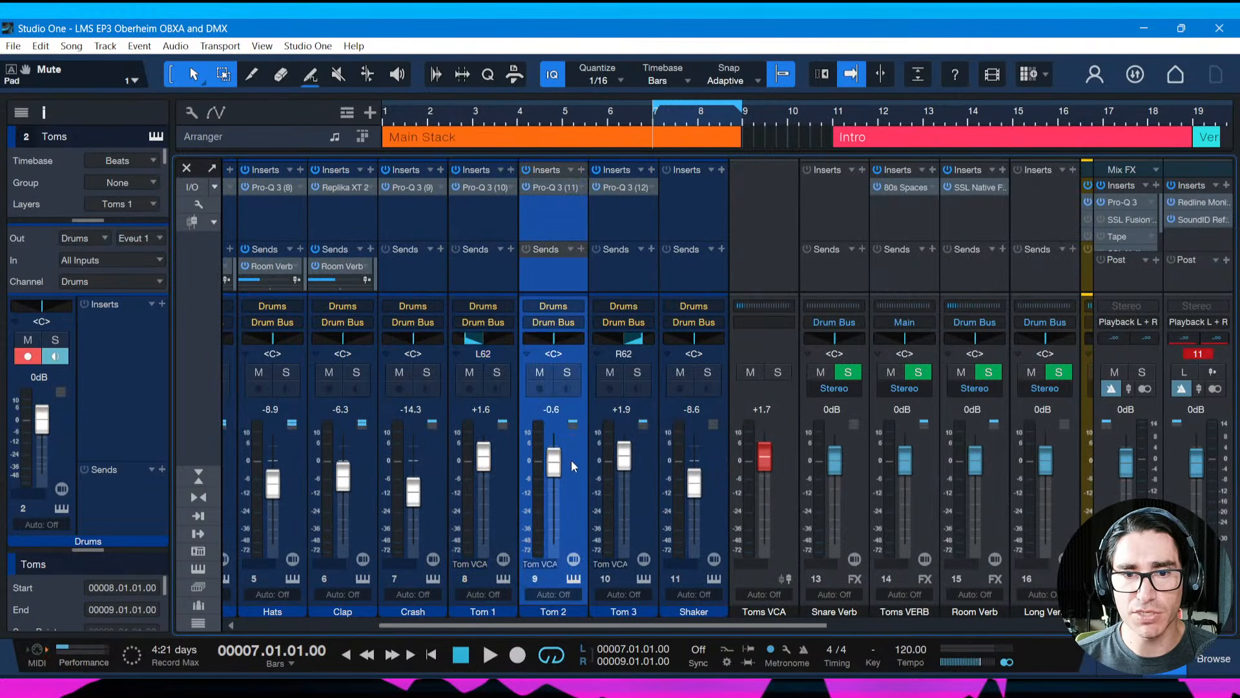
pyautogui.click(503, 458)
pyautogui.keyDown('ctrl'); pyautogui.click(580, 459); pyautogui.keyUp('ctrl')
pyautogui.keyDown('ctrl'); pyautogui.click(640, 458); pyautogui.keyUp('ctrl')
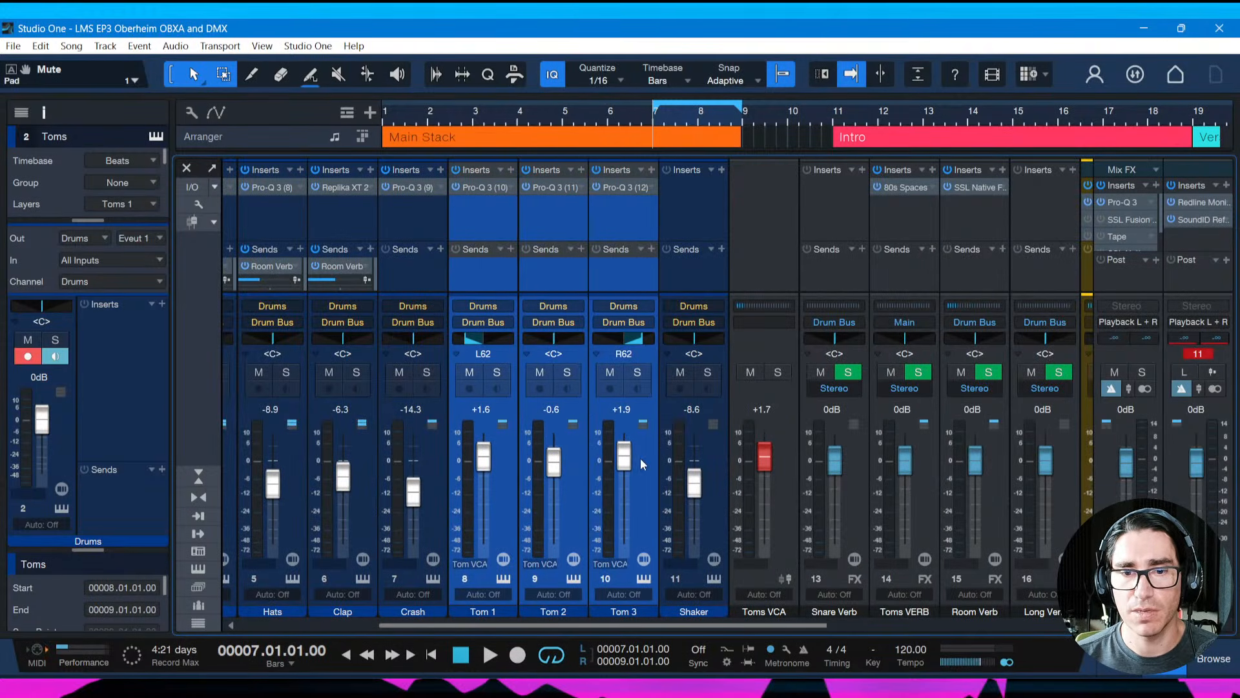
pyautogui.click(510, 250)
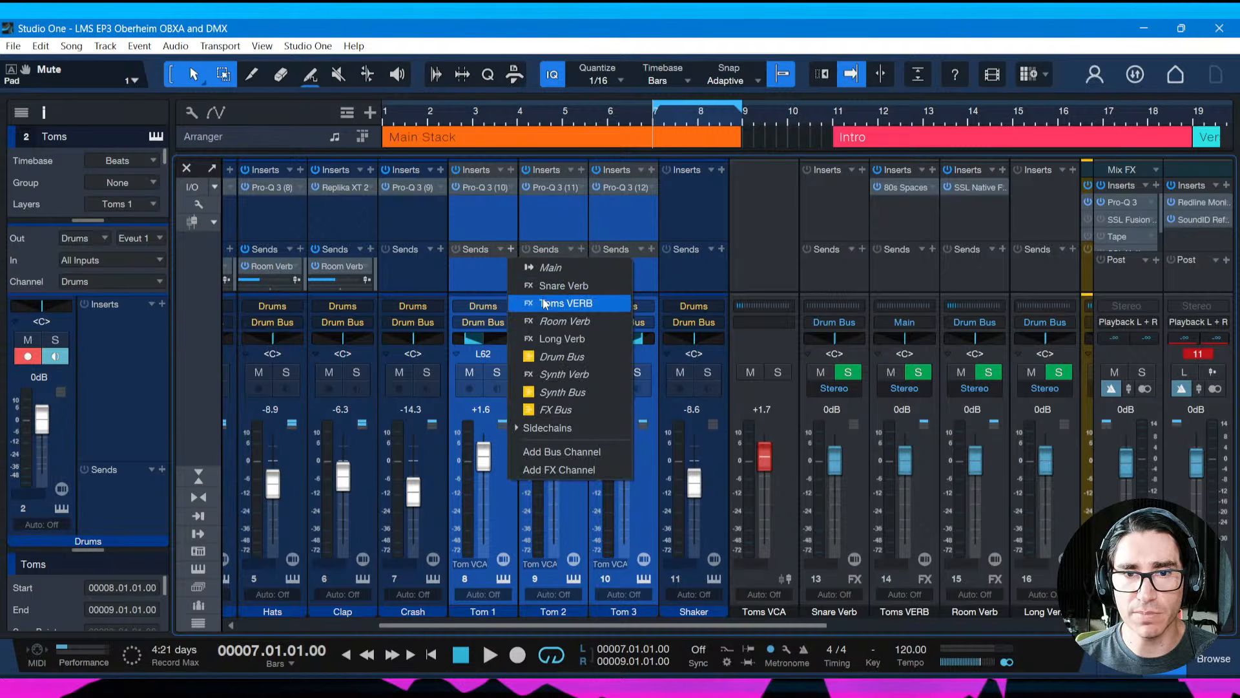
pyautogui.click(543, 297)
# Load the drum preset 16- Phil Toms in the Toms VERB channel's 80s Spaces during playback, close the plug-in, and save the song
pyautogui.moveTo(724, 630); pyautogui.dragTo(780, 625)
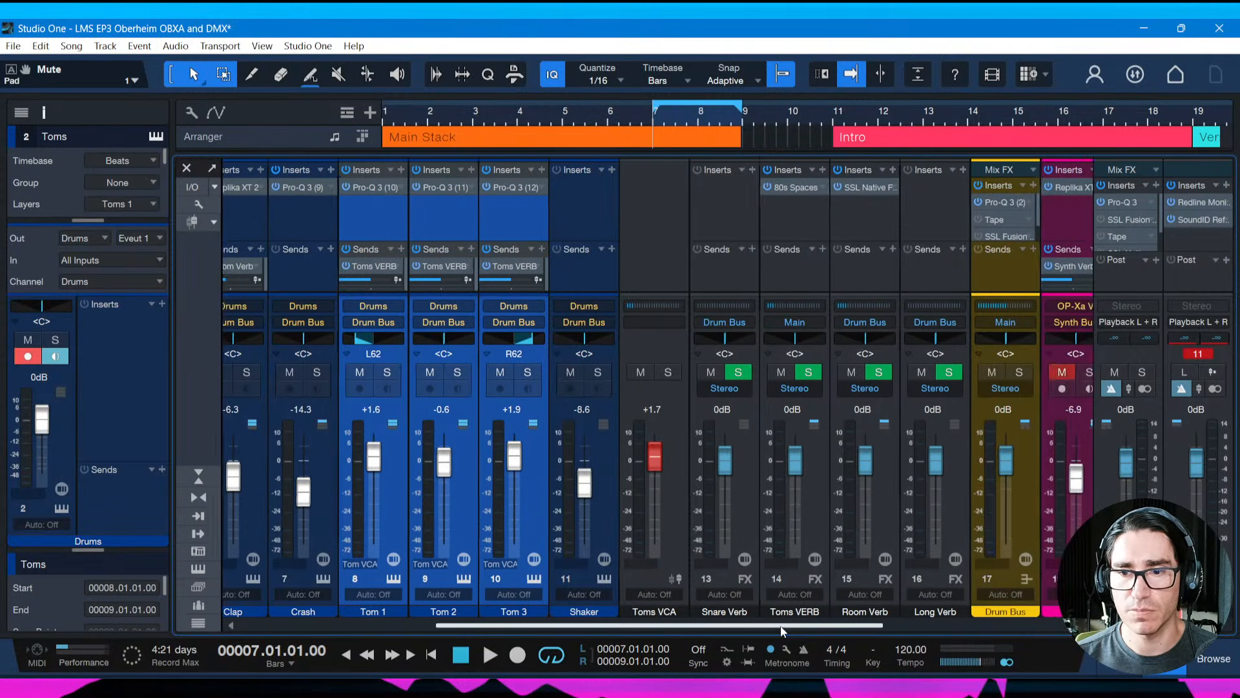
pyautogui.press('space')
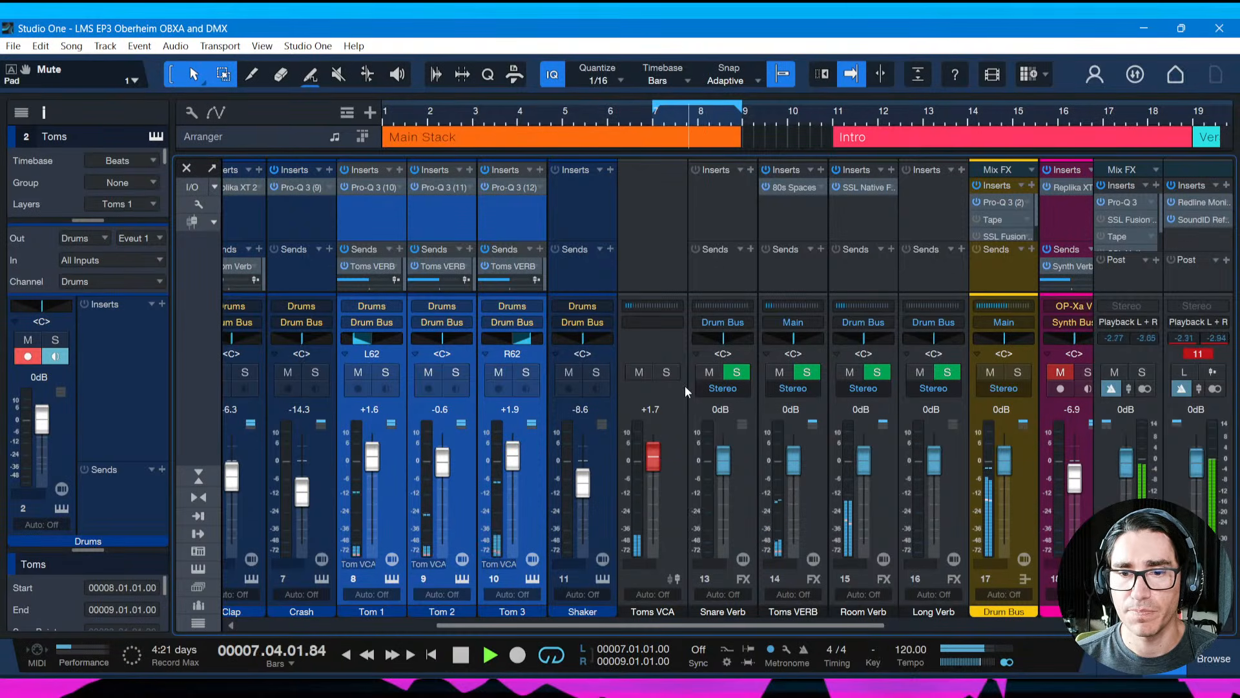
pyautogui.click(792, 188)
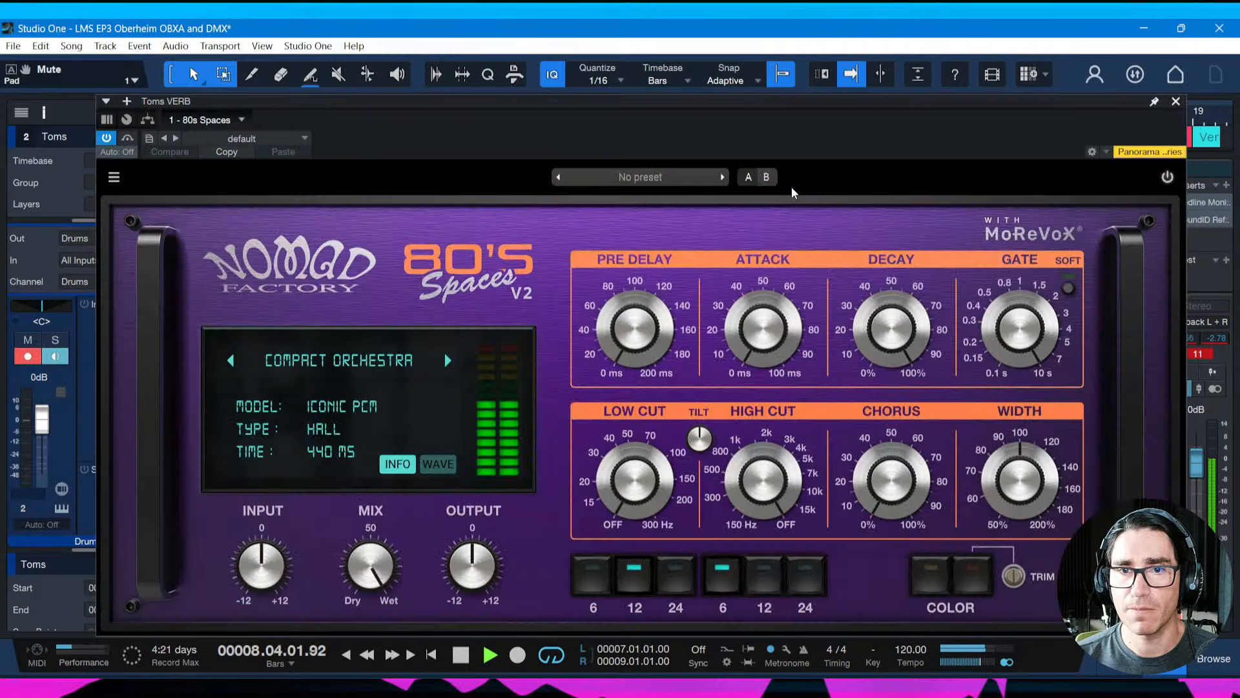
pyautogui.moveTo(622, 106); pyautogui.dragTo(599, 92)
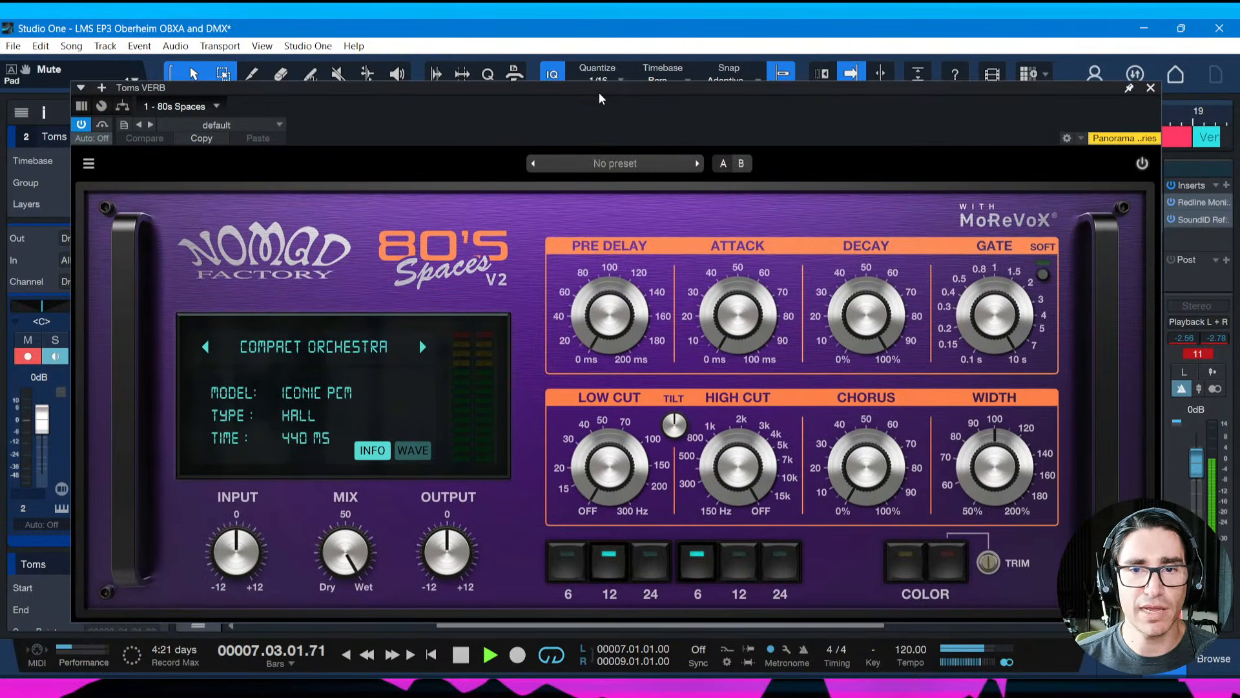
pyautogui.click(608, 164)
pyautogui.moveTo(579, 236)
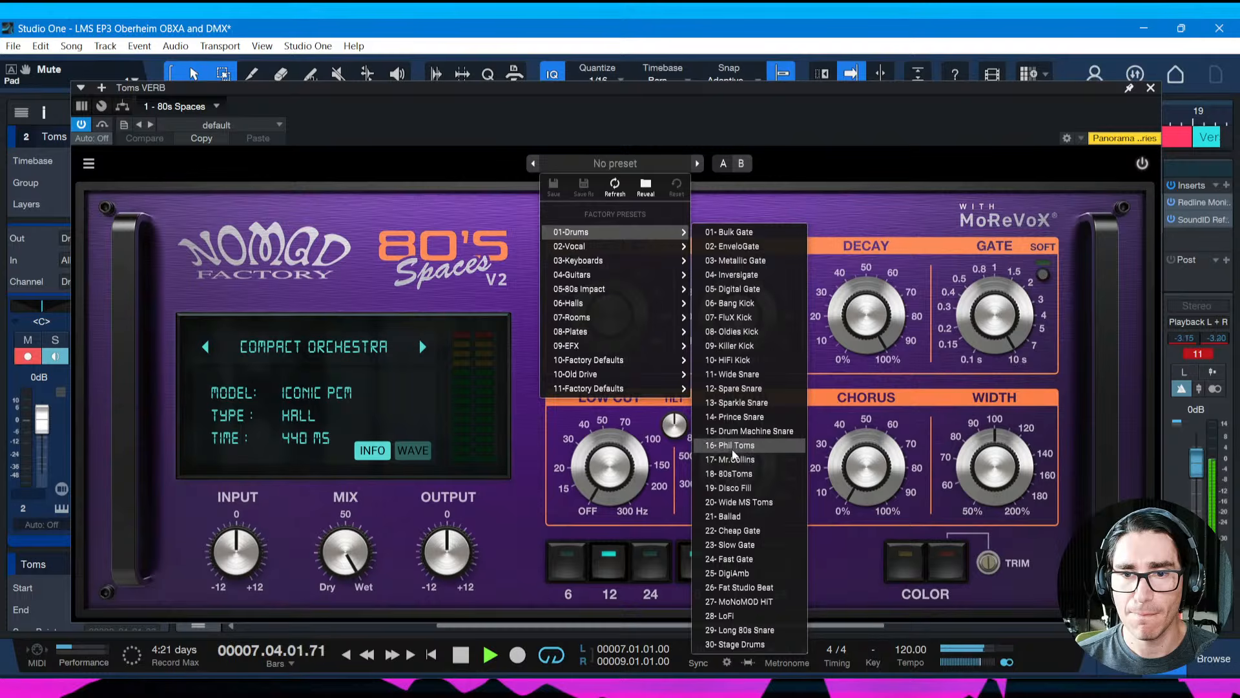
pyautogui.click(734, 446)
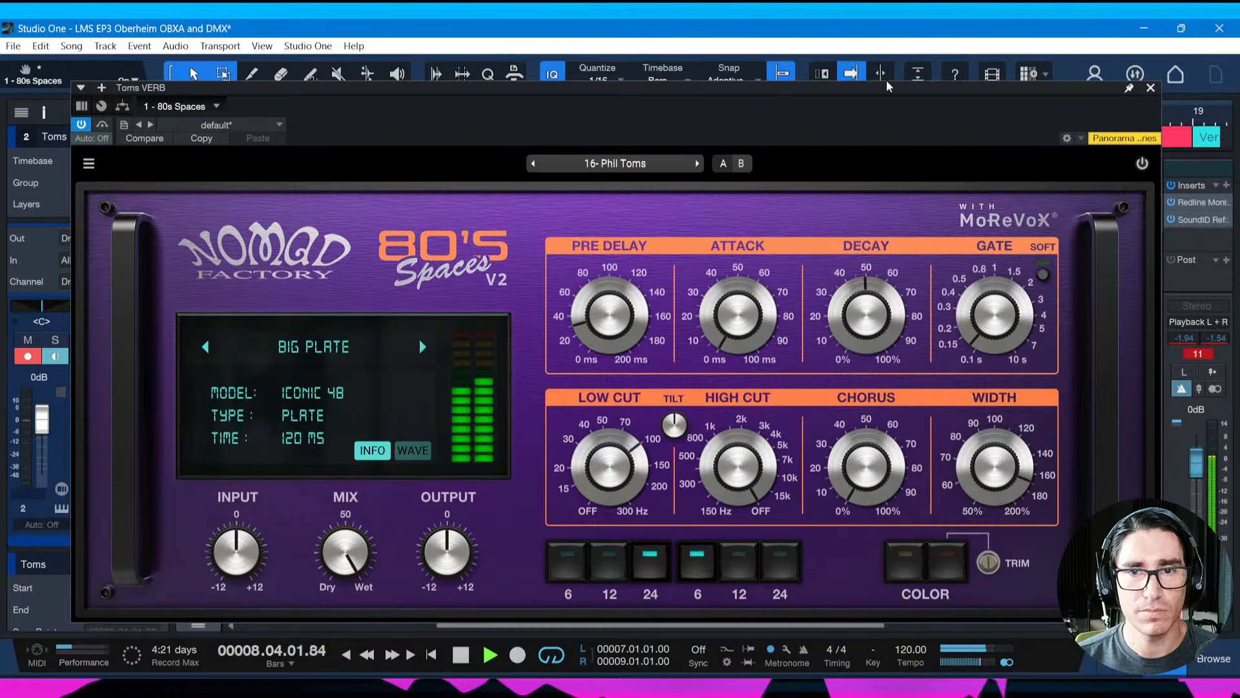
pyautogui.click(1151, 89)
pyautogui.hotkey('ctrl', 's')
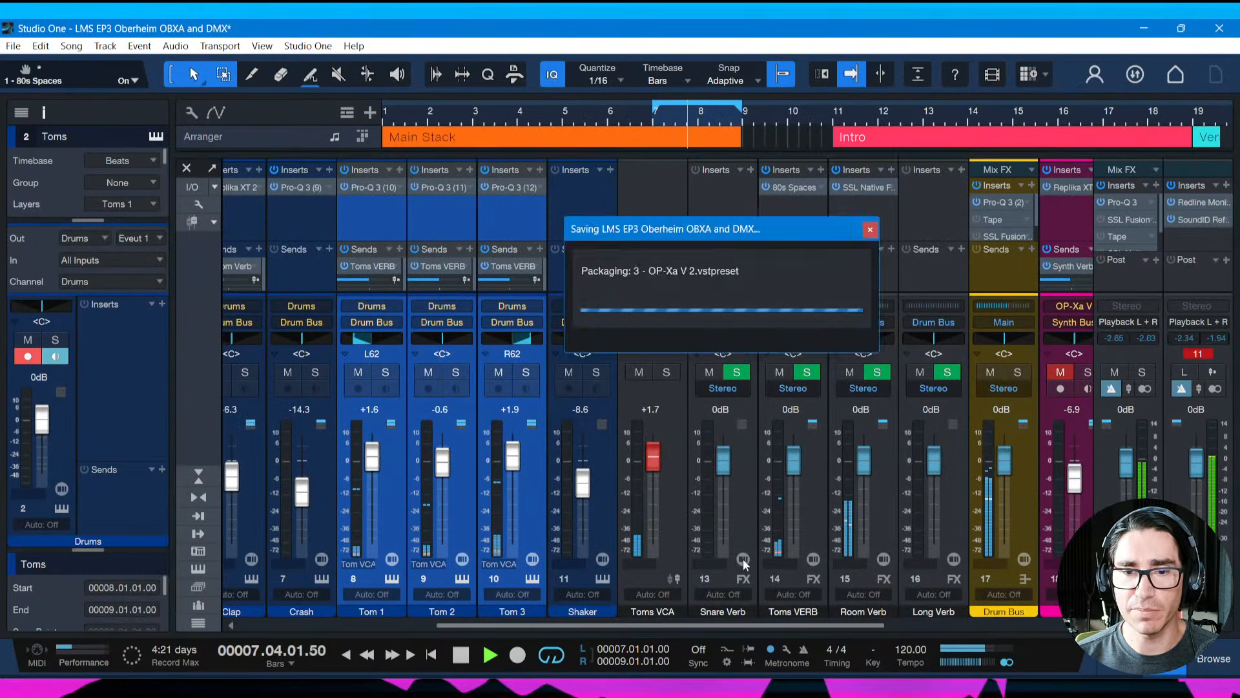
# Unmute the Arp, Chords and Pad channels
pyautogui.hscroll(3, 779, 629)
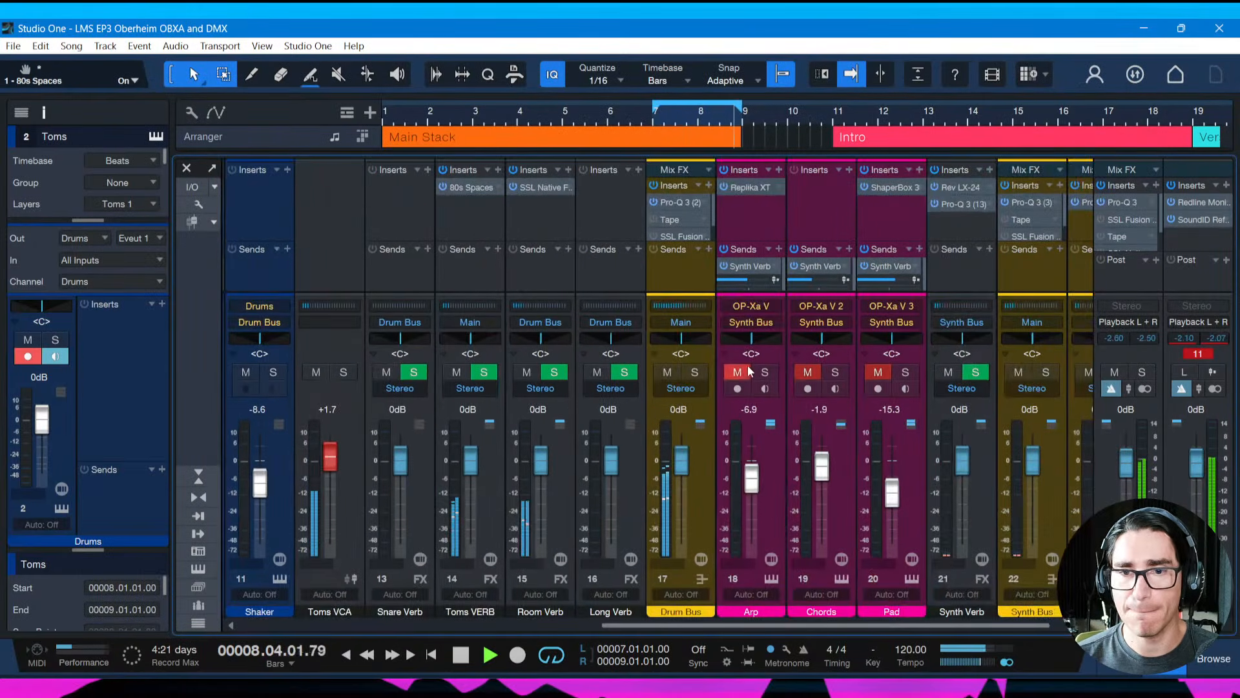
pyautogui.click(737, 372)
pyautogui.click(808, 372)
pyautogui.click(878, 373)
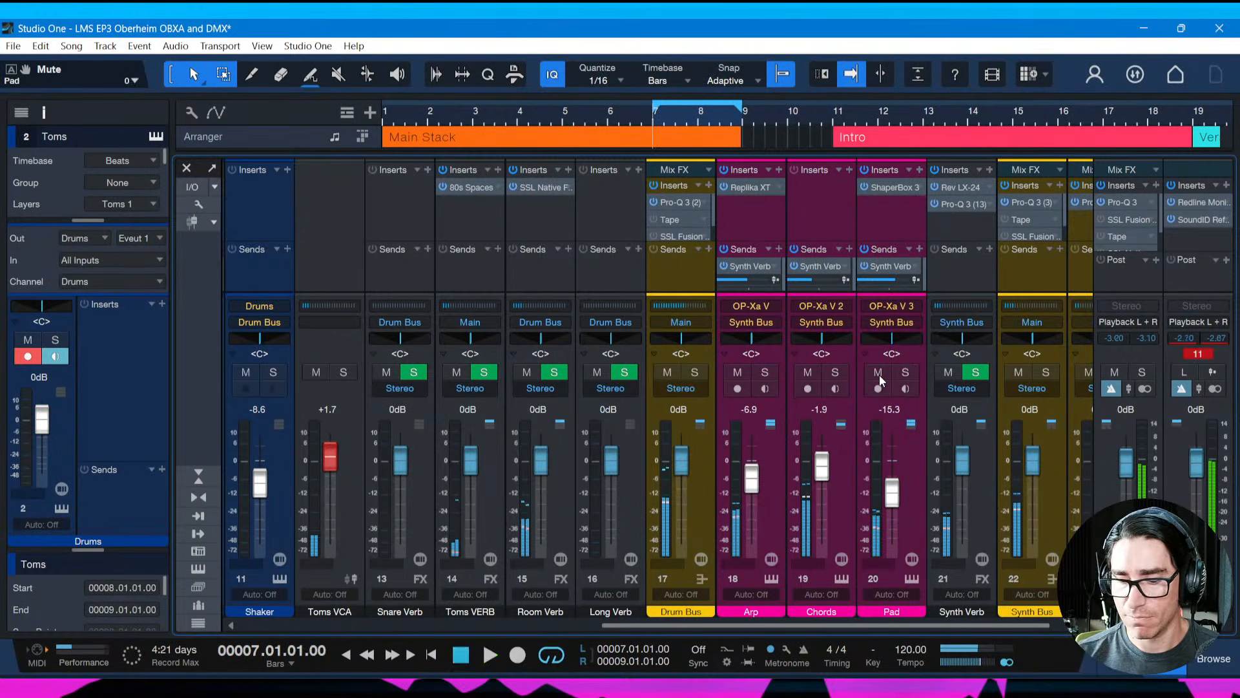
# Raise the Toms VERB channel to +2.7 dB and the Toms VCA to +2.0 dB during loop playback
pyautogui.moveTo(766, 625); pyautogui.dragTo(514, 622)
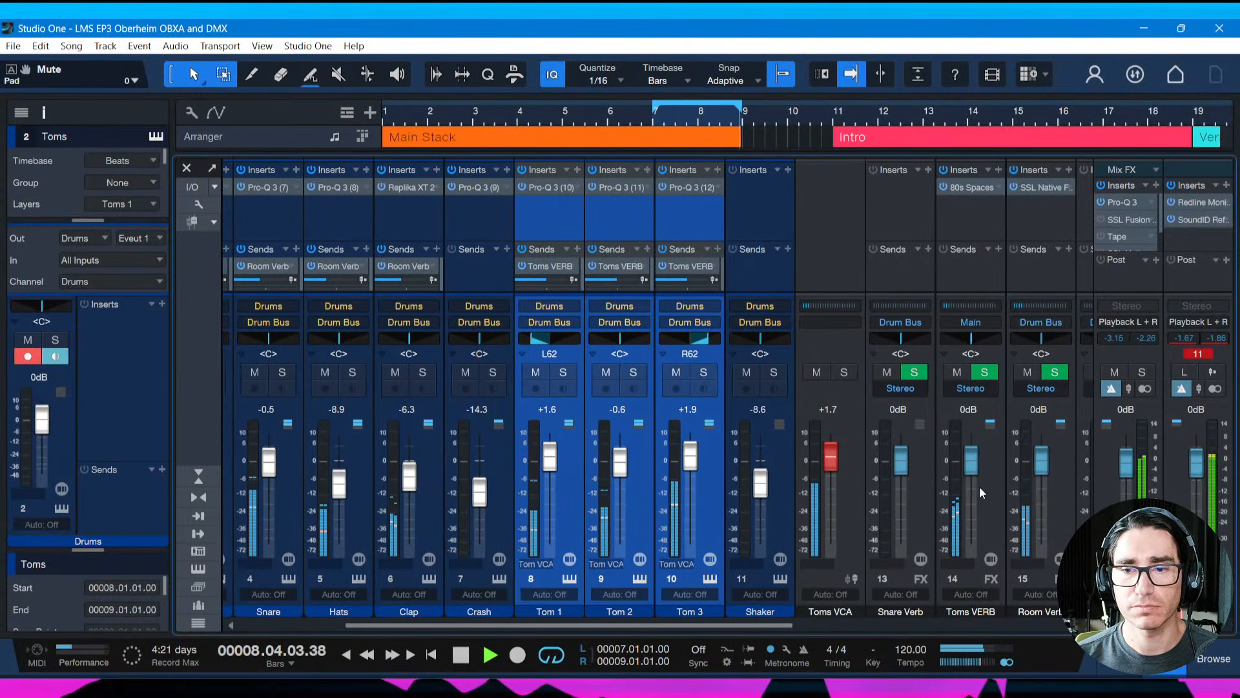
pyautogui.moveTo(973, 467); pyautogui.dragTo(970, 458)
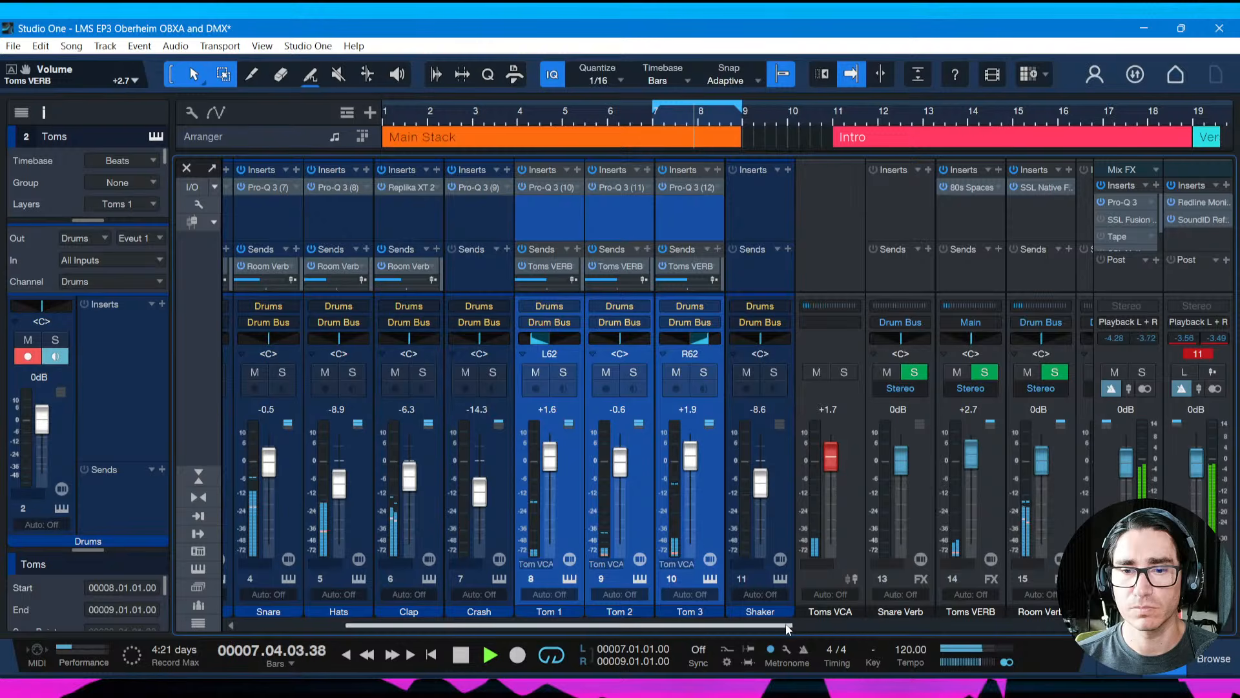
pyautogui.moveTo(785, 628); pyautogui.dragTo(772, 629)
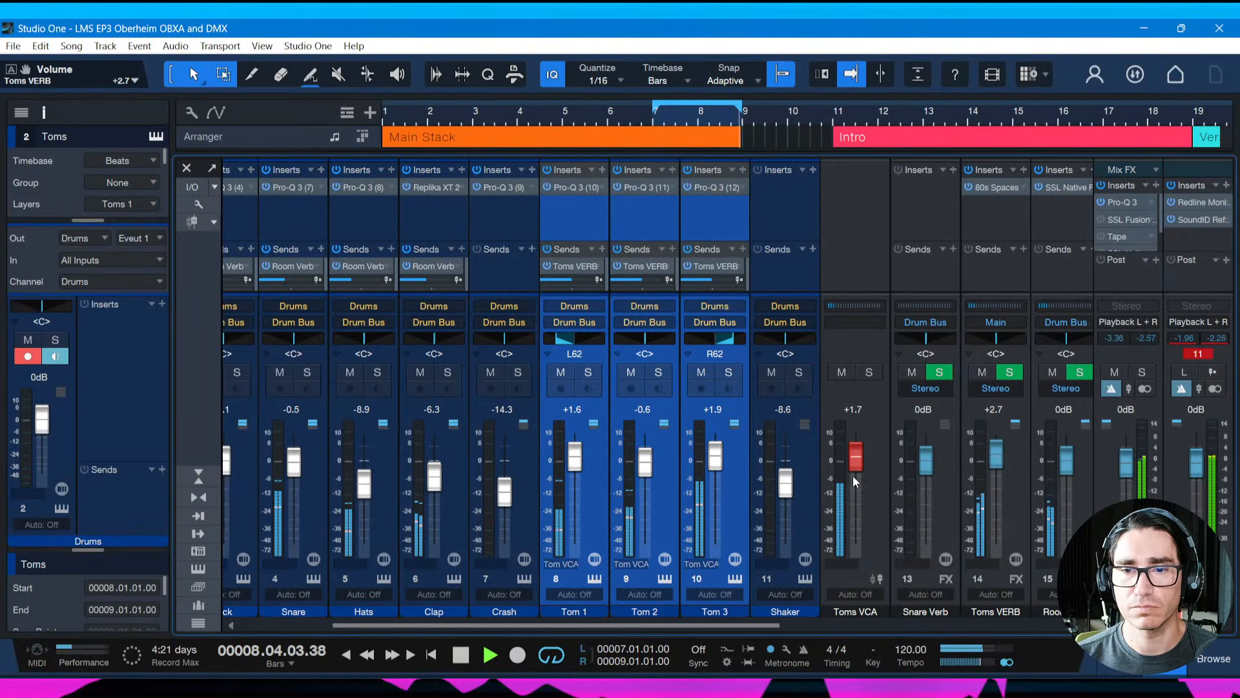
pyautogui.moveTo(854, 467); pyautogui.dragTo(851, 466)
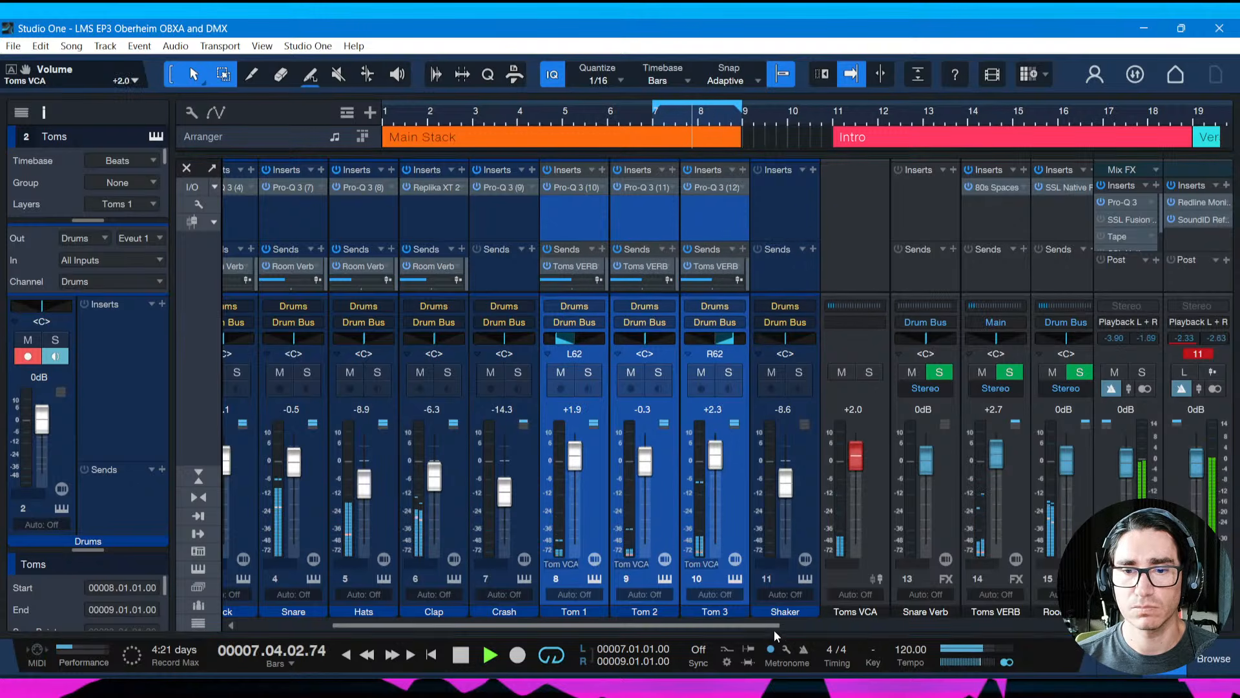
# Solo the Bass channel and play the loop briefly to hear it alone
pyautogui.moveTo(774, 630); pyautogui.dragTo(676, 626)
pyautogui.press('space')
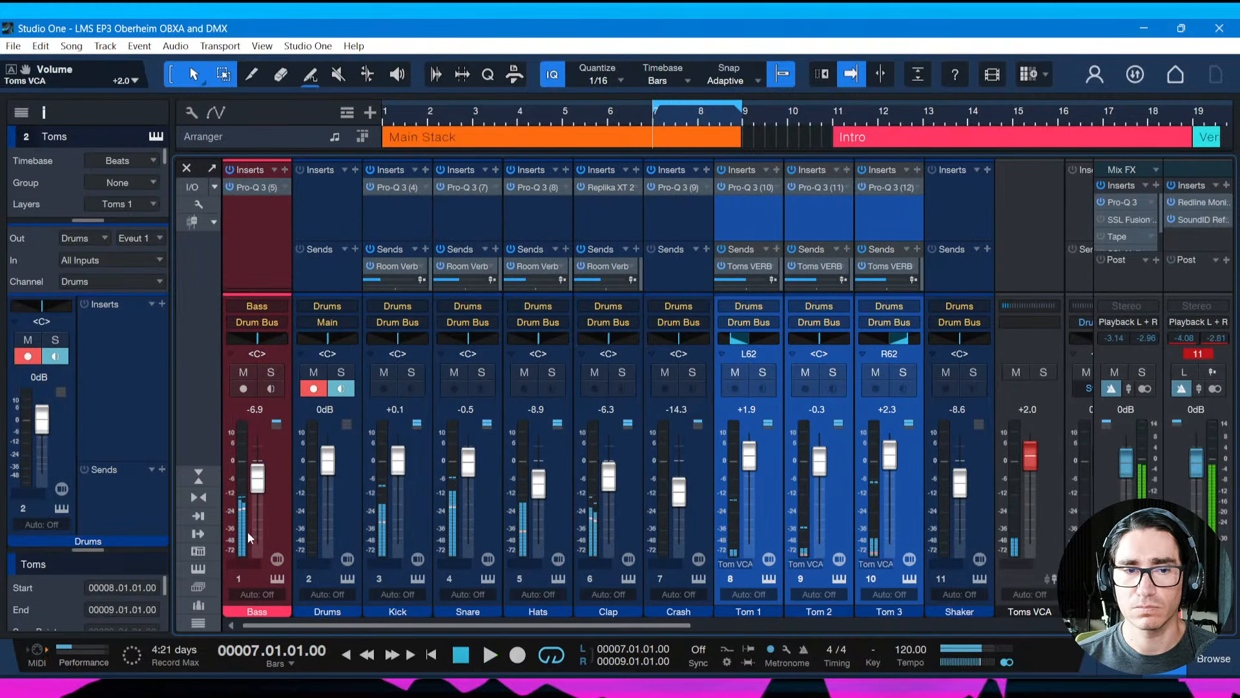
pyautogui.click(271, 372)
pyautogui.press('space')
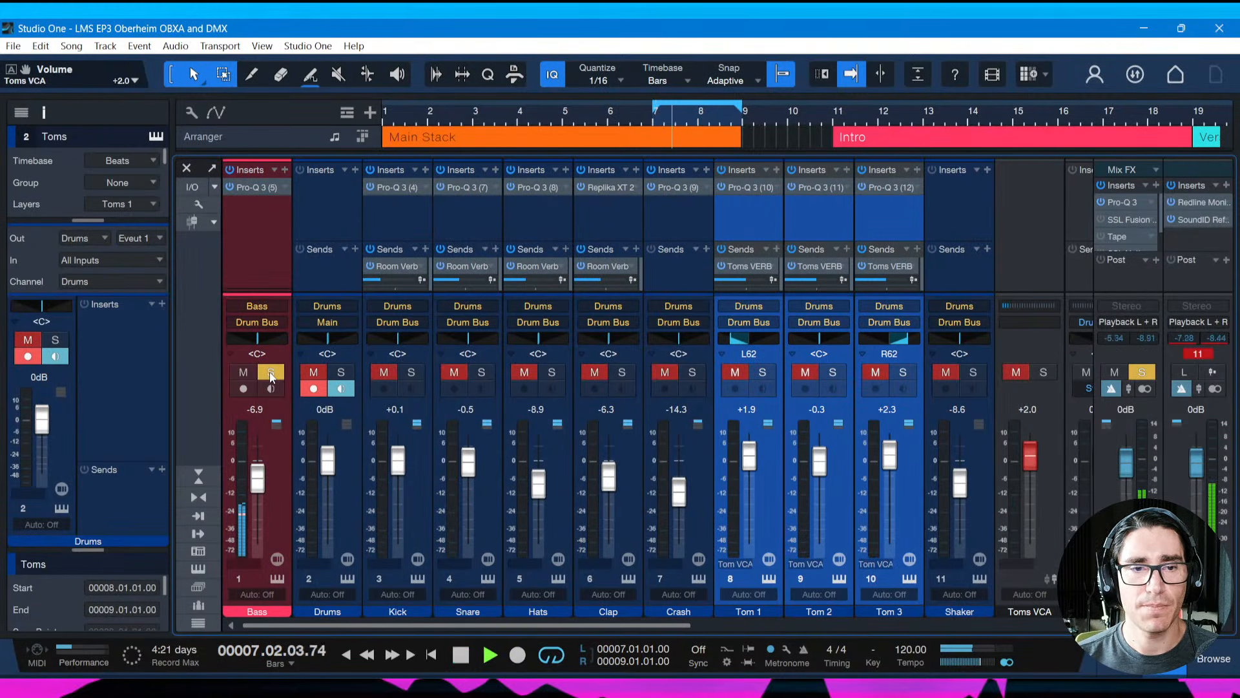
pyautogui.press('space')
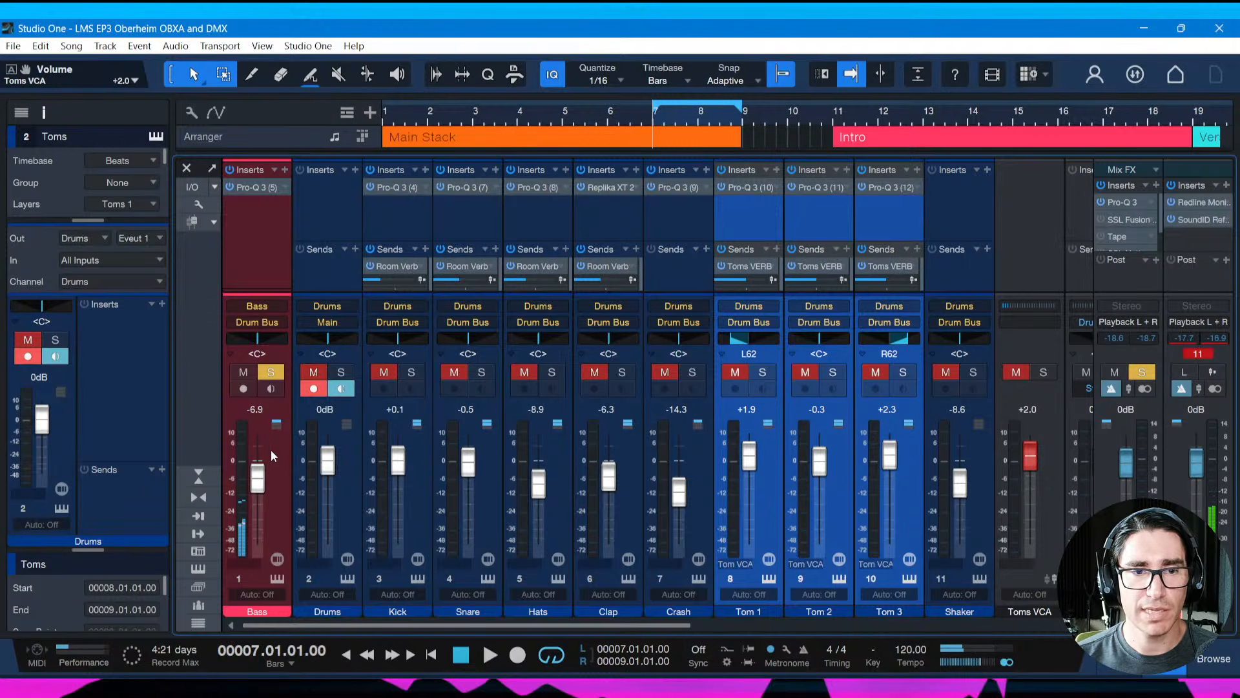
# Set the Bass OP-Xa V's loudness decay to about 374 ms and filter decay to 0.163 s during loop playback, and save the song
pyautogui.click(279, 578)
pyautogui.press('space')
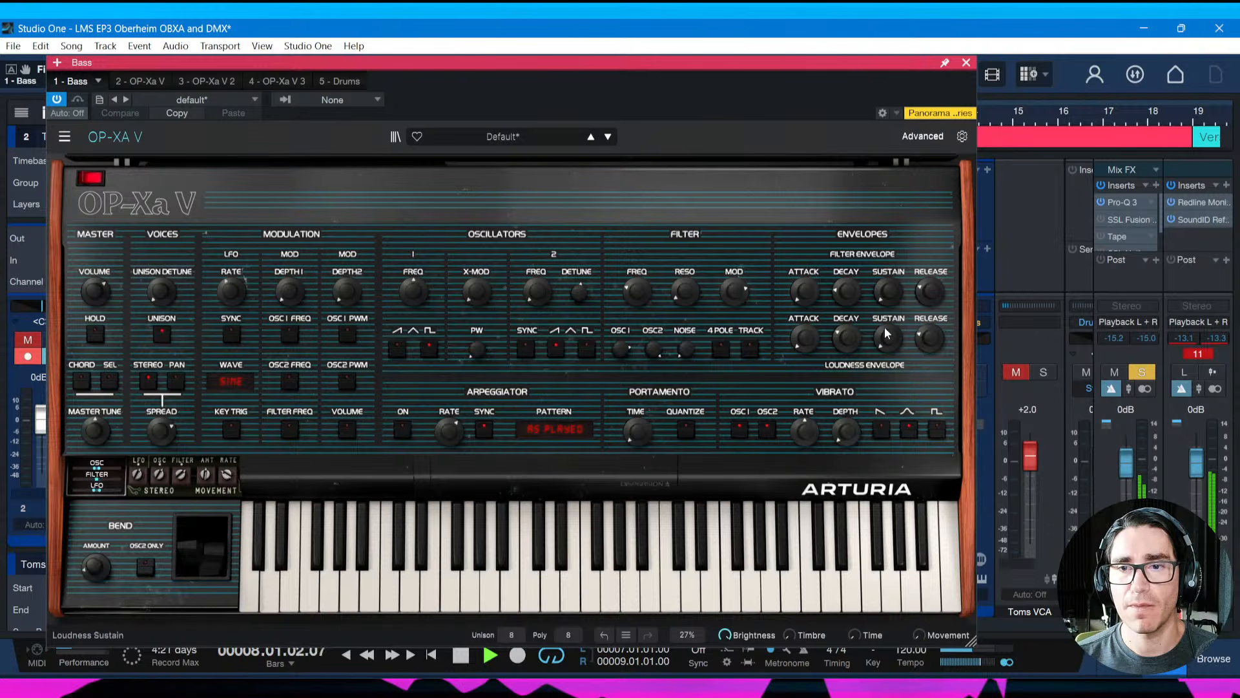
pyautogui.moveTo(852, 337)
pyautogui.moveTo(847, 338); pyautogui.dragTo(847, 344)
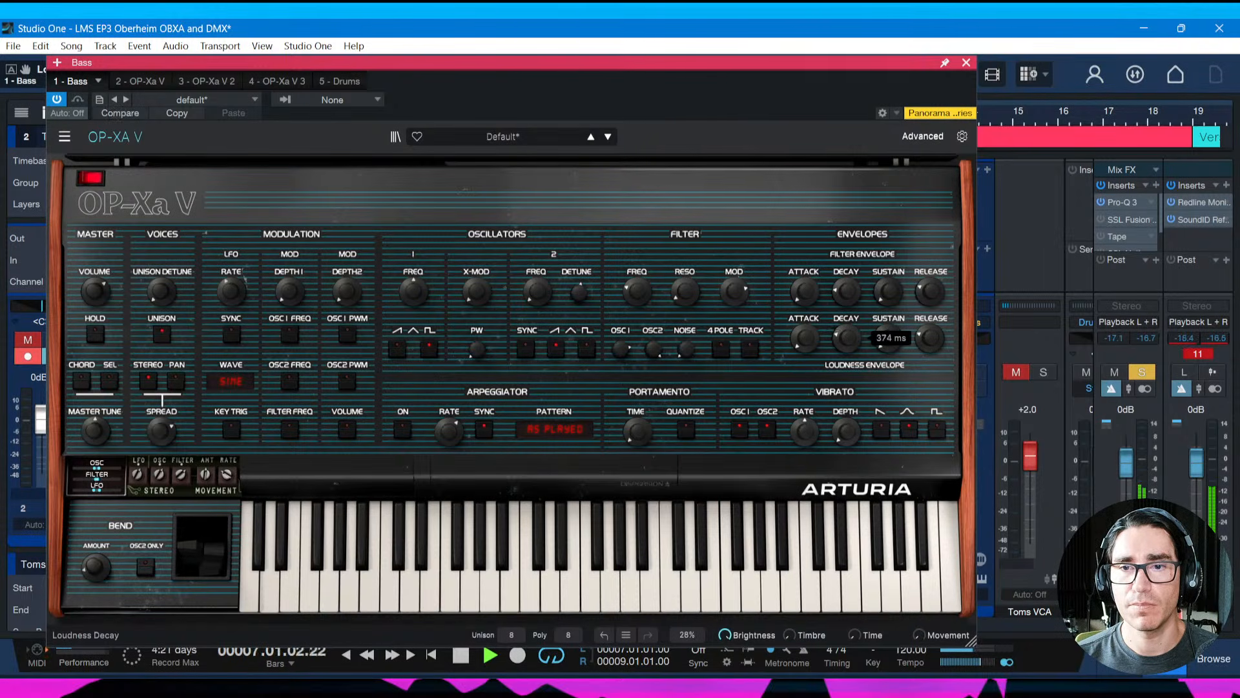
pyautogui.moveTo(847, 292); pyautogui.dragTo(852, 287)
pyautogui.hotkey('ctrl', 's')
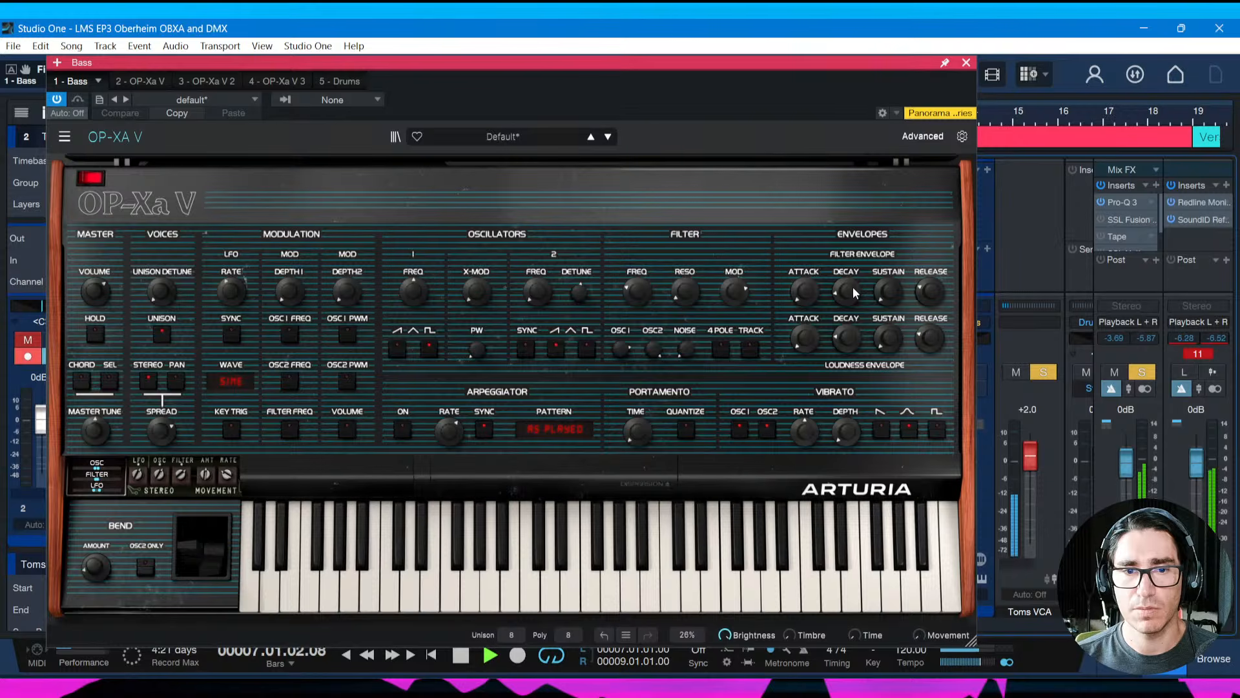
# Close the Bass synth, clear the solos on the Bass and tom channels, and save the song
pyautogui.moveTo(707, 78); pyautogui.dragTo(877, 95)
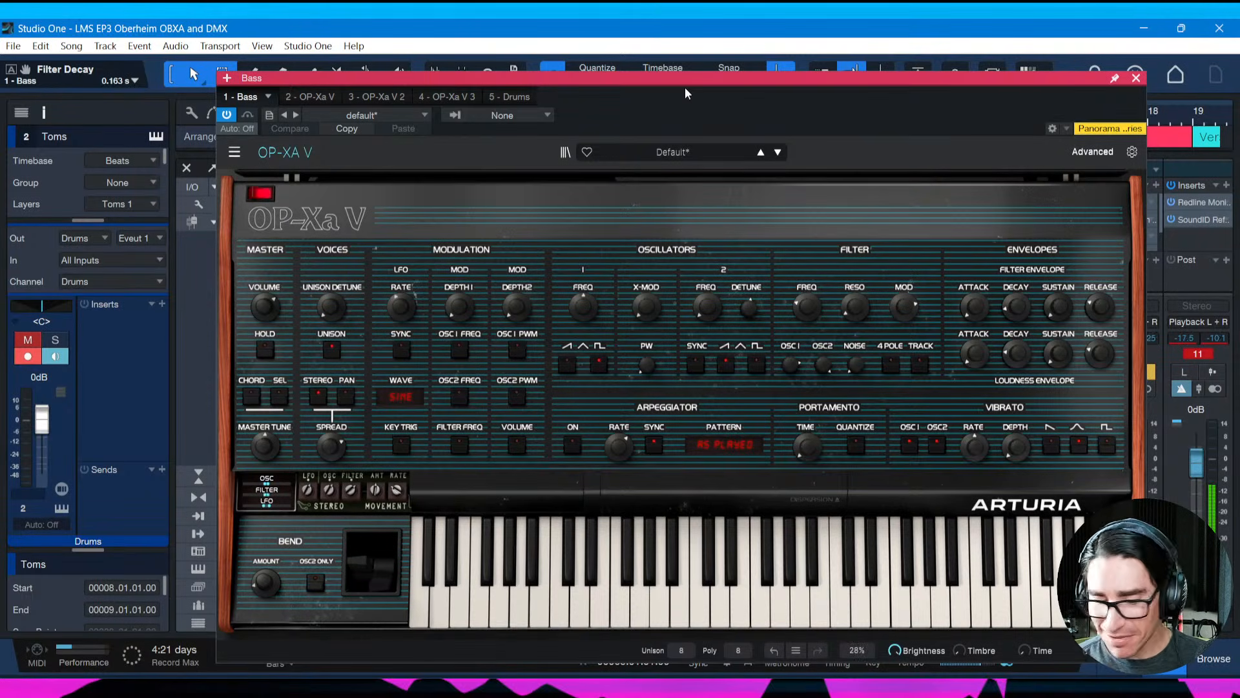
pyautogui.moveTo(843, 95); pyautogui.dragTo(779, 101)
pyautogui.click(1071, 85)
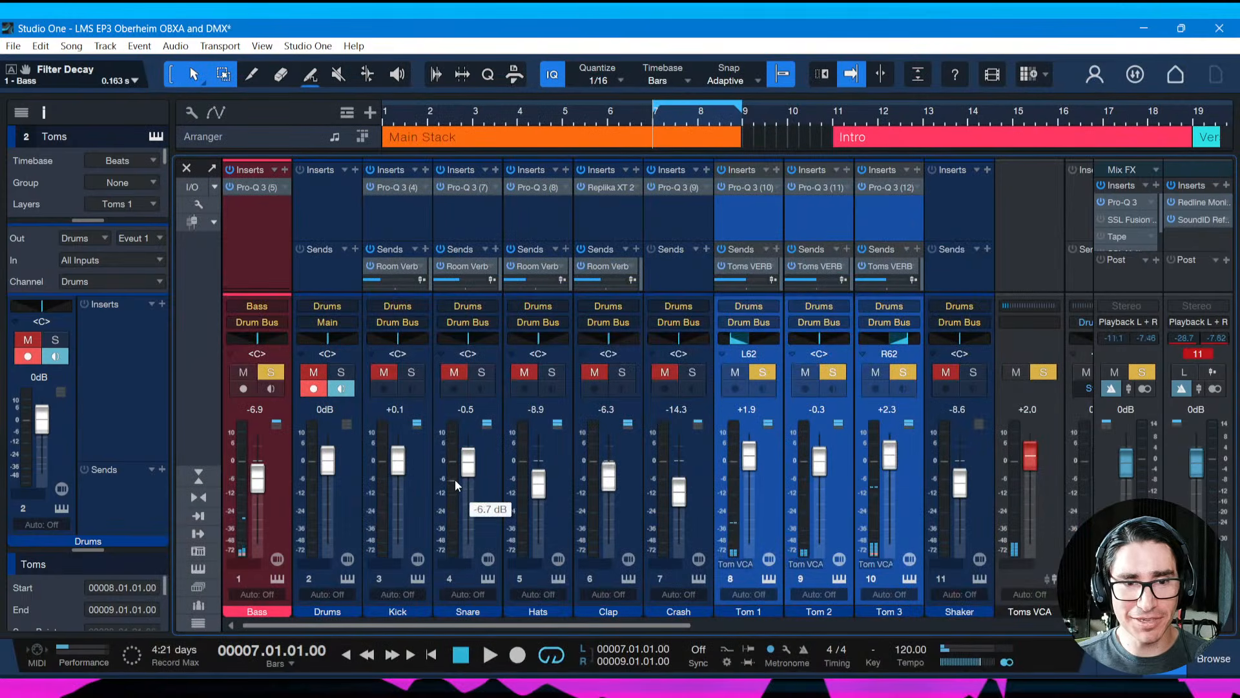
pyautogui.click(763, 378)
pyautogui.hotkey('ctrl', 's')
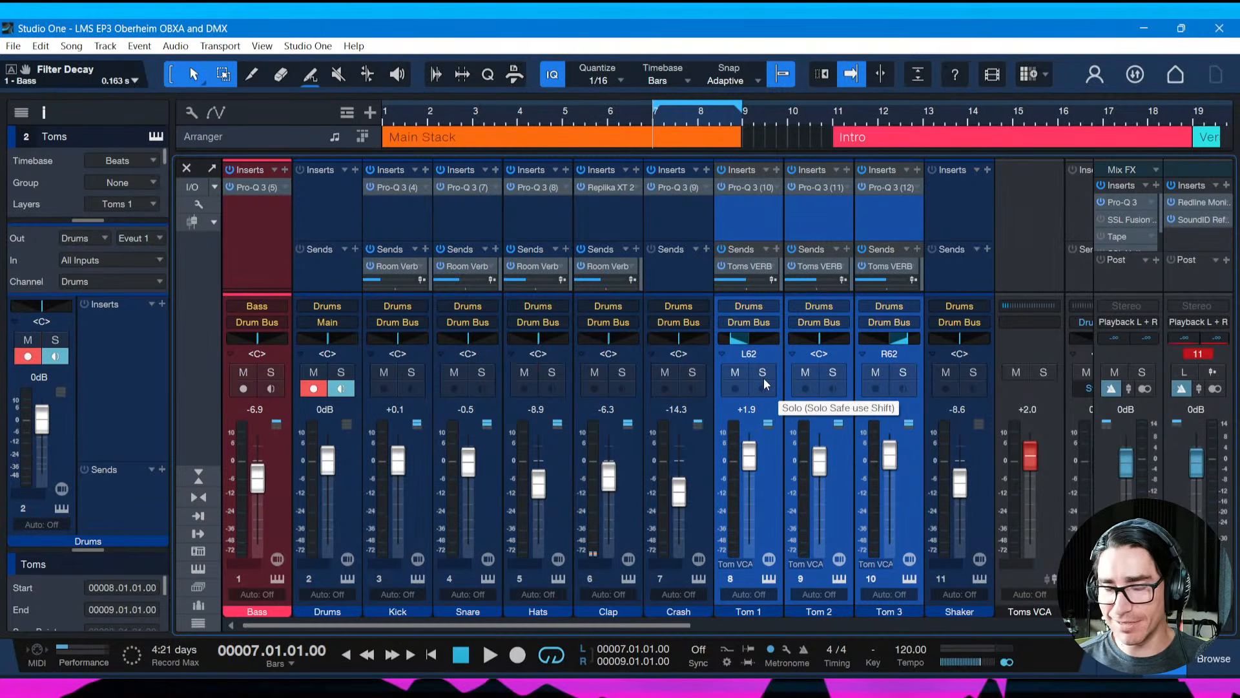
# Raise the Bass channel to -2.4 dB during loop playback and reopen its OP-Xa V instrument
pyautogui.press('space')
pyautogui.moveTo(262, 476)
pyautogui.mouseDown()
pyautogui.moveTo(259, 457)
pyautogui.moveTo(258, 470)
pyautogui.mouseUp()
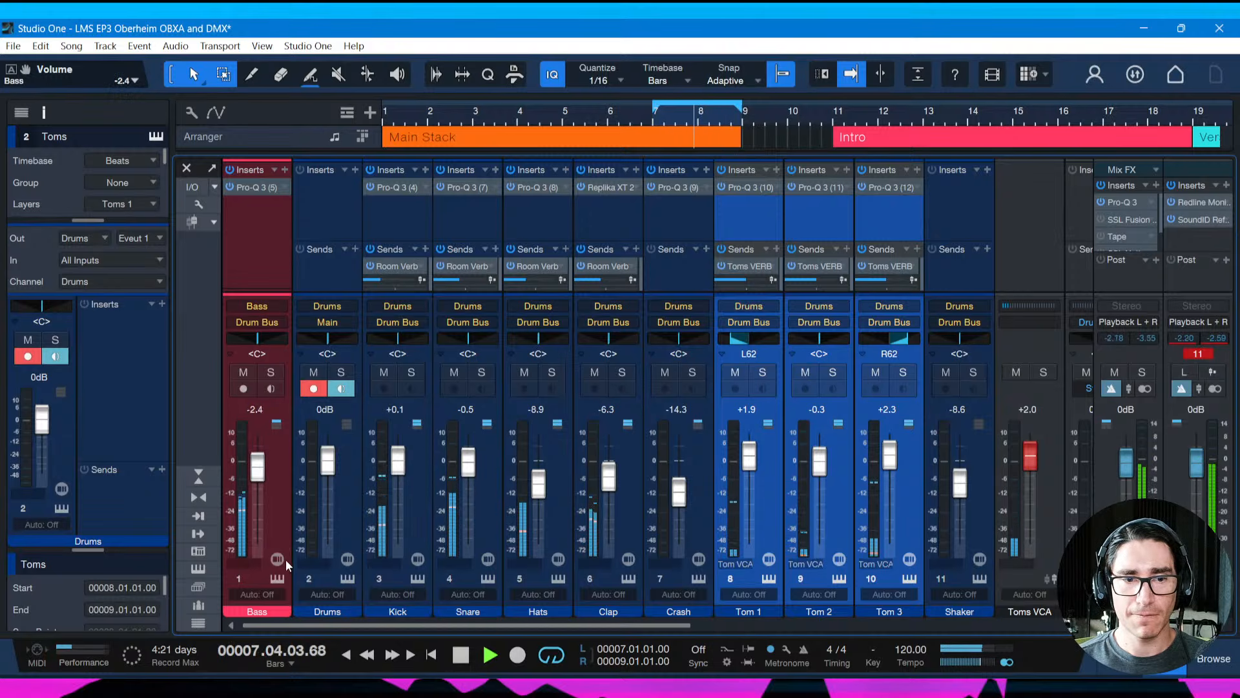
pyautogui.click(277, 578)
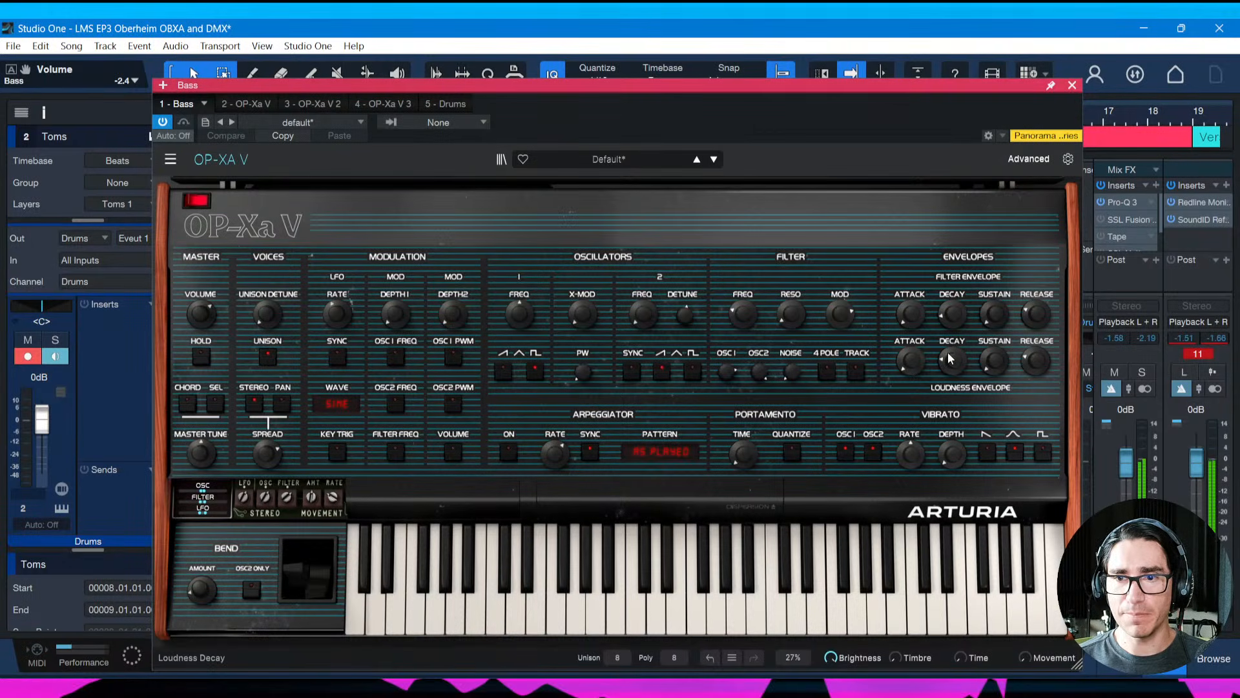
# Set the bass synth's filter decay to about 211 ms and its loudness decay to about 354 ms
pyautogui.moveTo(949, 358); pyautogui.dragTo(950, 363)
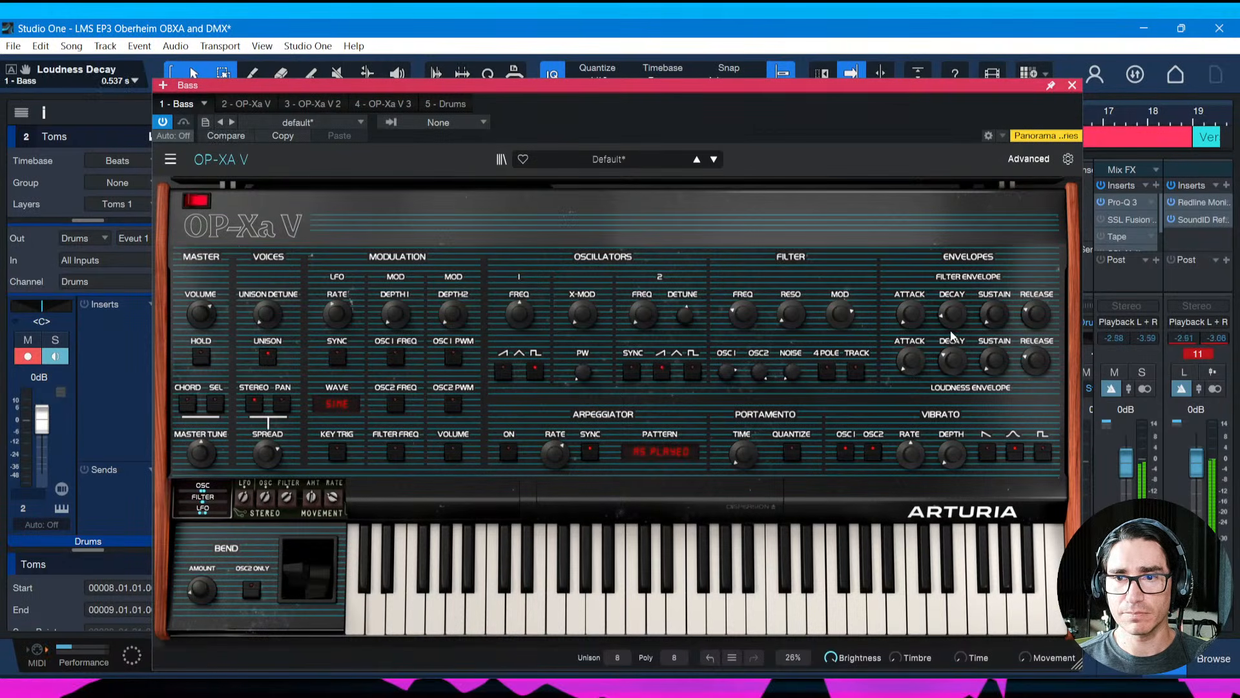
pyautogui.moveTo(952, 314); pyautogui.dragTo(952, 319)
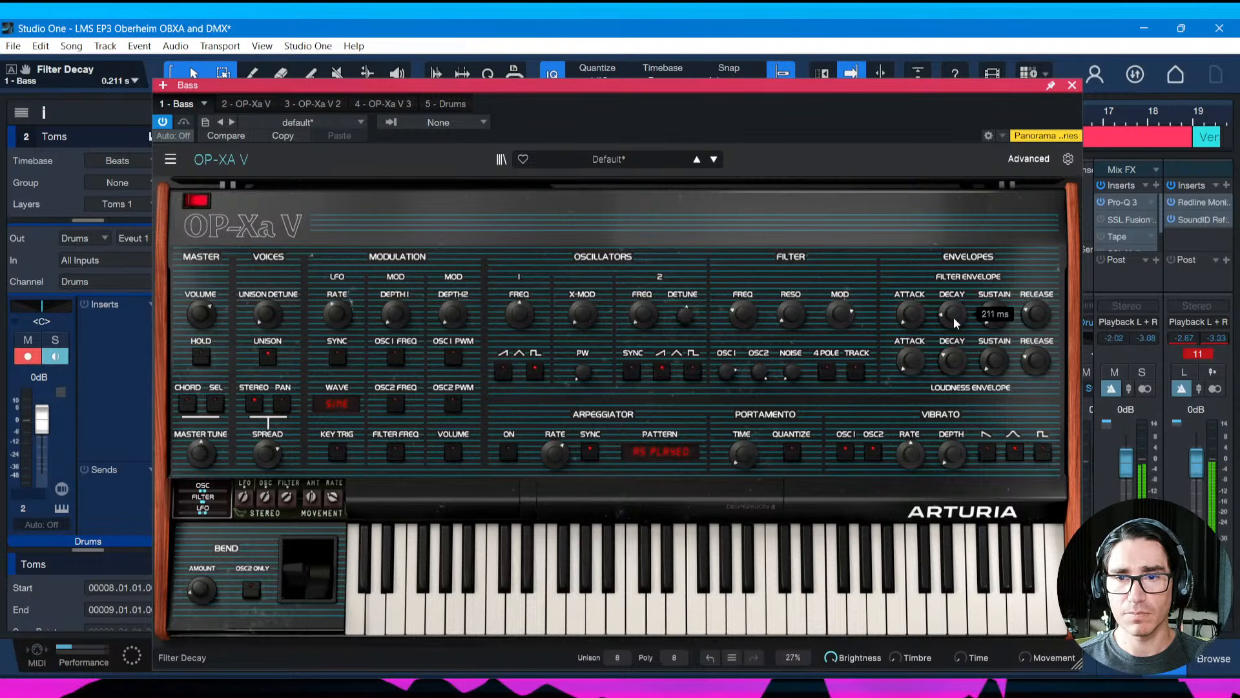
pyautogui.moveTo(952, 360); pyautogui.dragTo(953, 354)
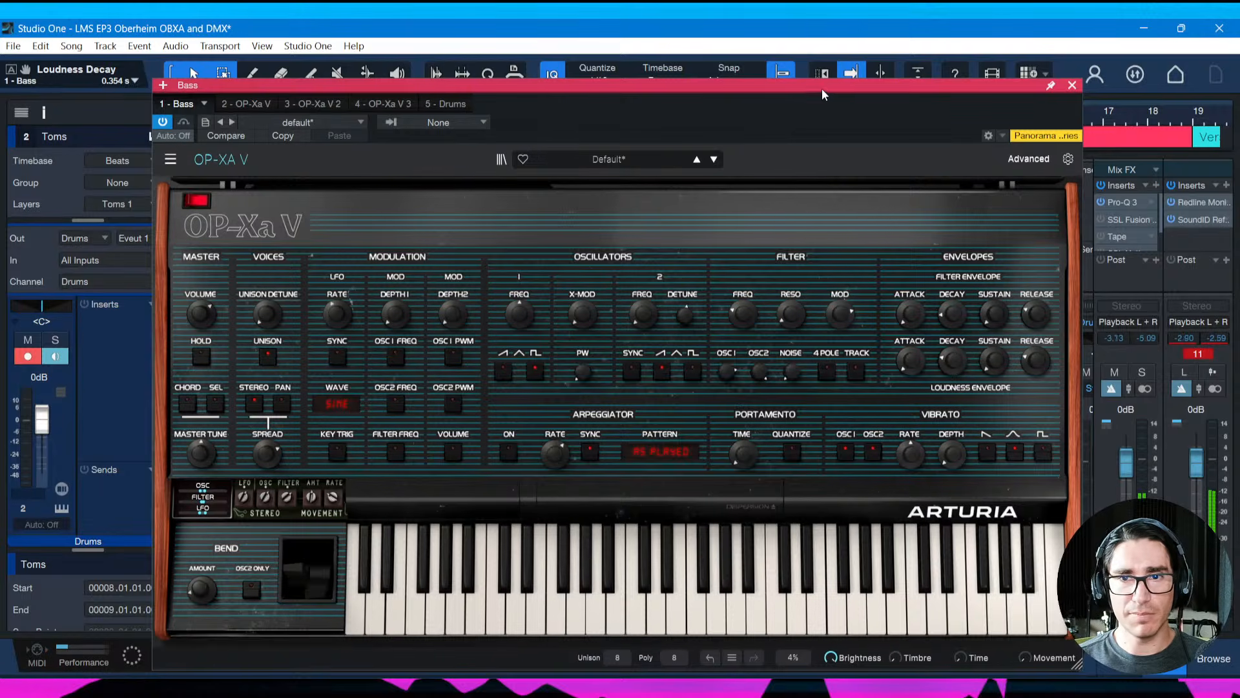
# Solo the Bass track and compare its sound with unison switched off and on
pyautogui.moveTo(823, 91); pyautogui.dragTo(925, 88)
pyautogui.click(233, 423)
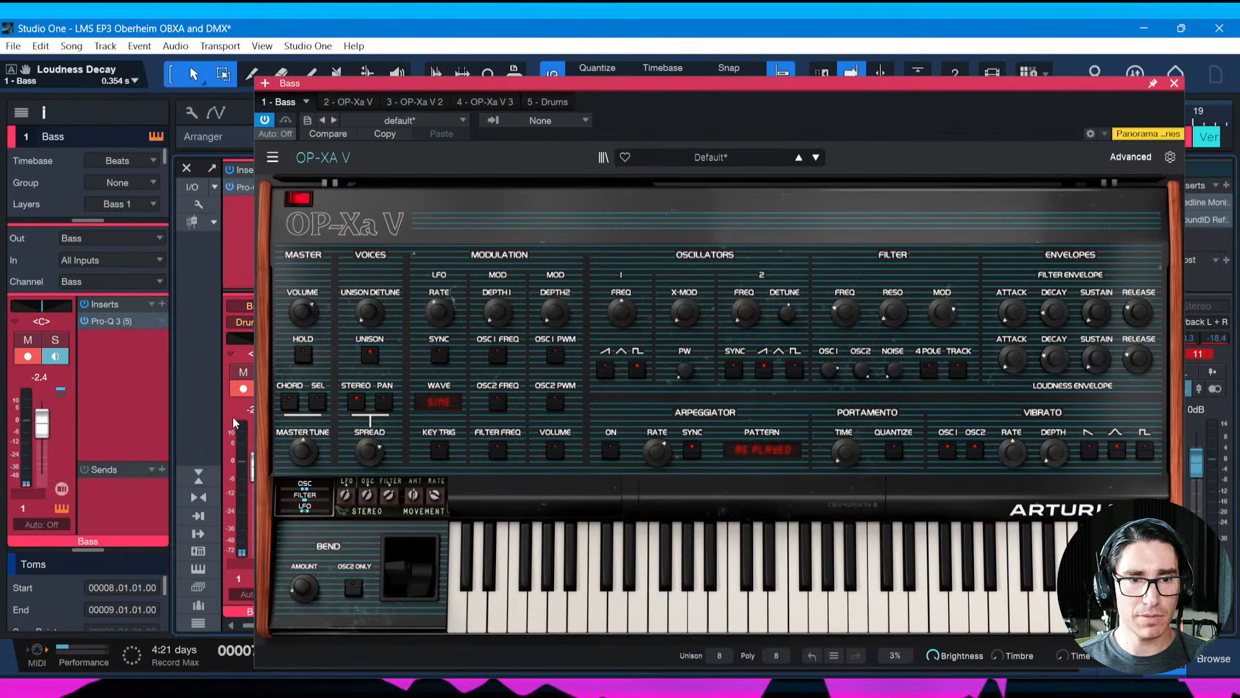
pyautogui.moveTo(940, 92); pyautogui.dragTo(852, 97)
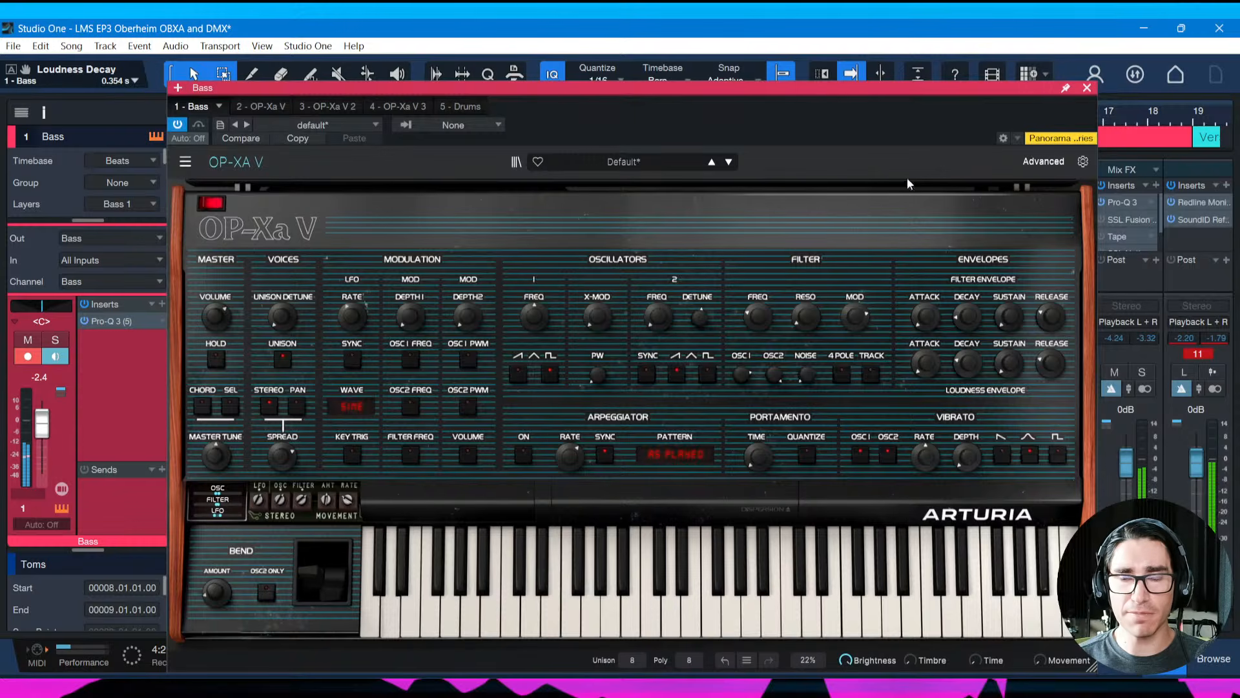
pyautogui.press('s')
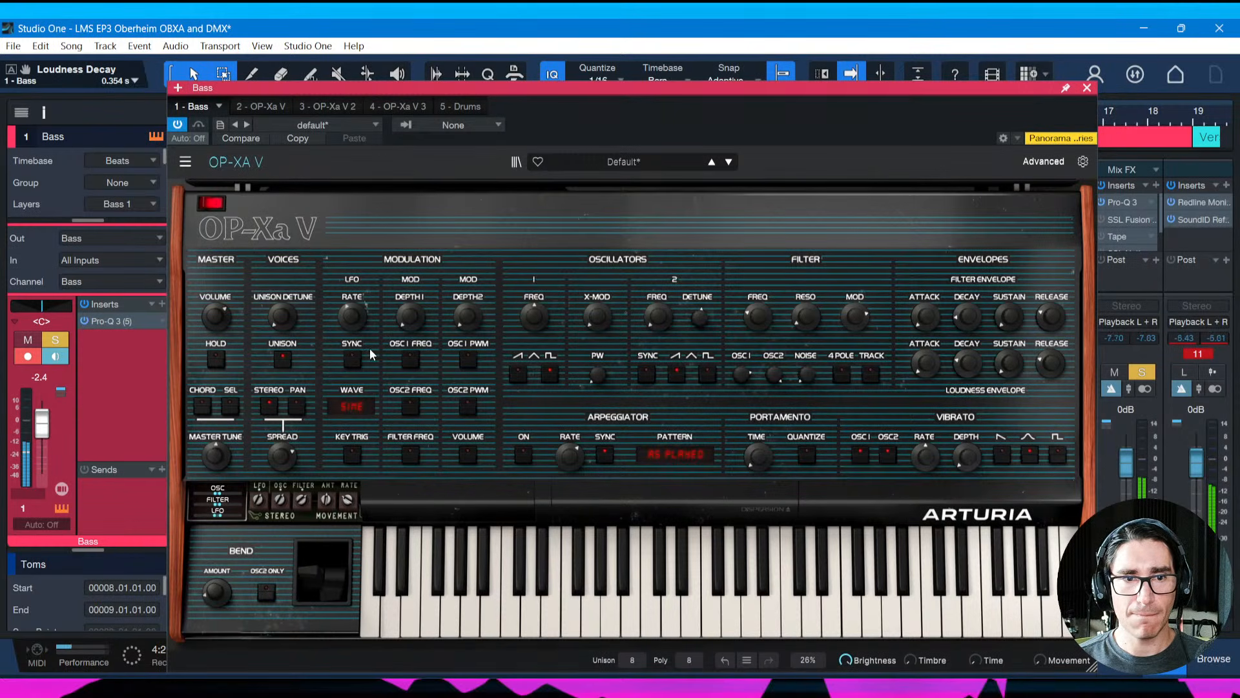
pyautogui.click(279, 362)
pyautogui.click(279, 363)
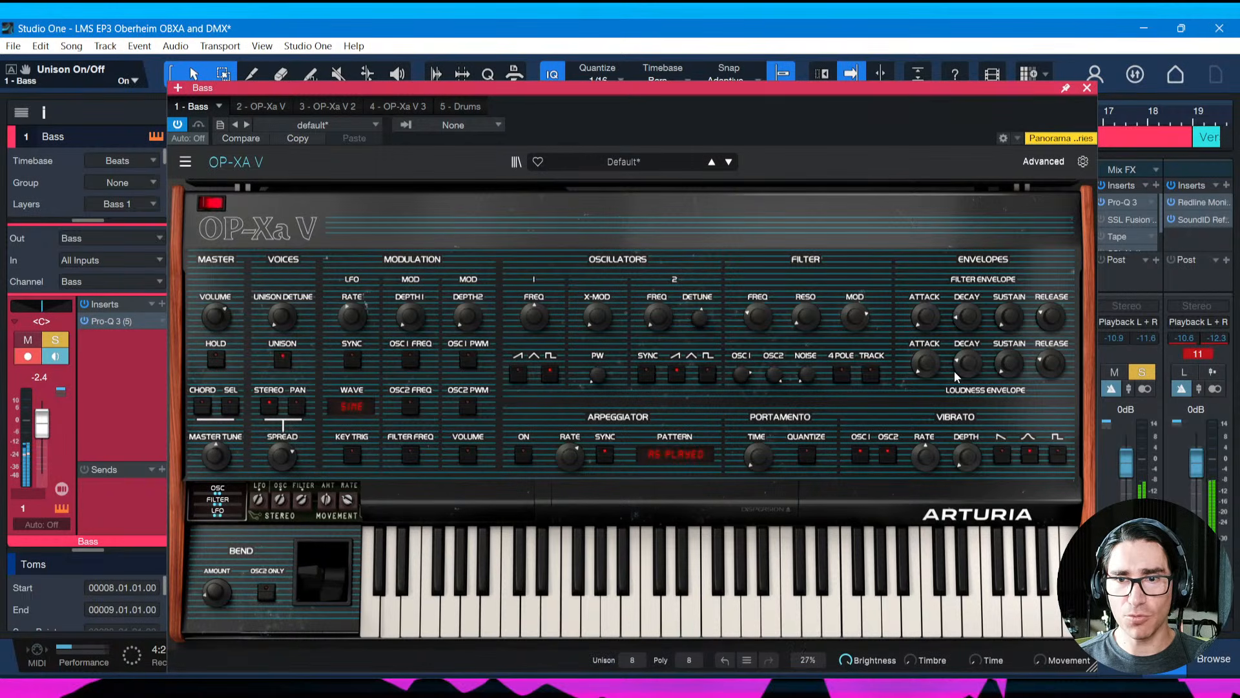
# Set the bass synth's filter decay to 195 ms and its loudness decay to about 364 ms, and save the song
pyautogui.click(857, 319)
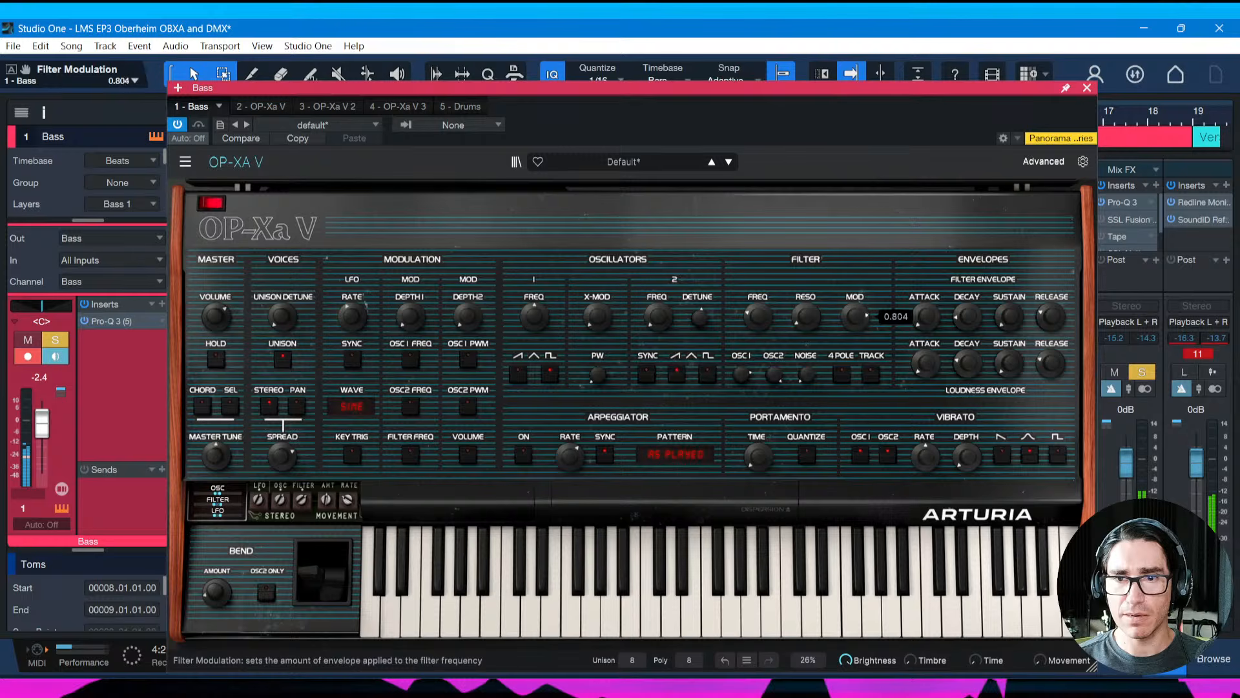
pyautogui.moveTo(969, 360); pyautogui.dragTo(966, 326)
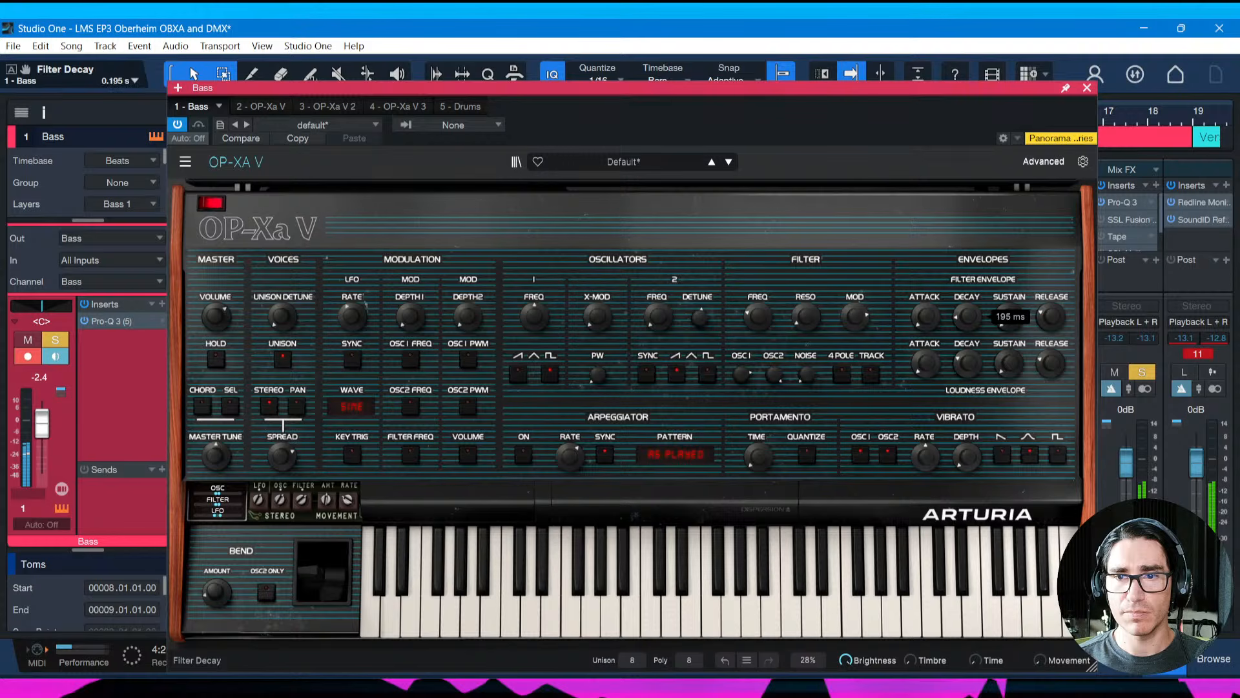
pyautogui.moveTo(966, 364); pyautogui.dragTo(966, 358)
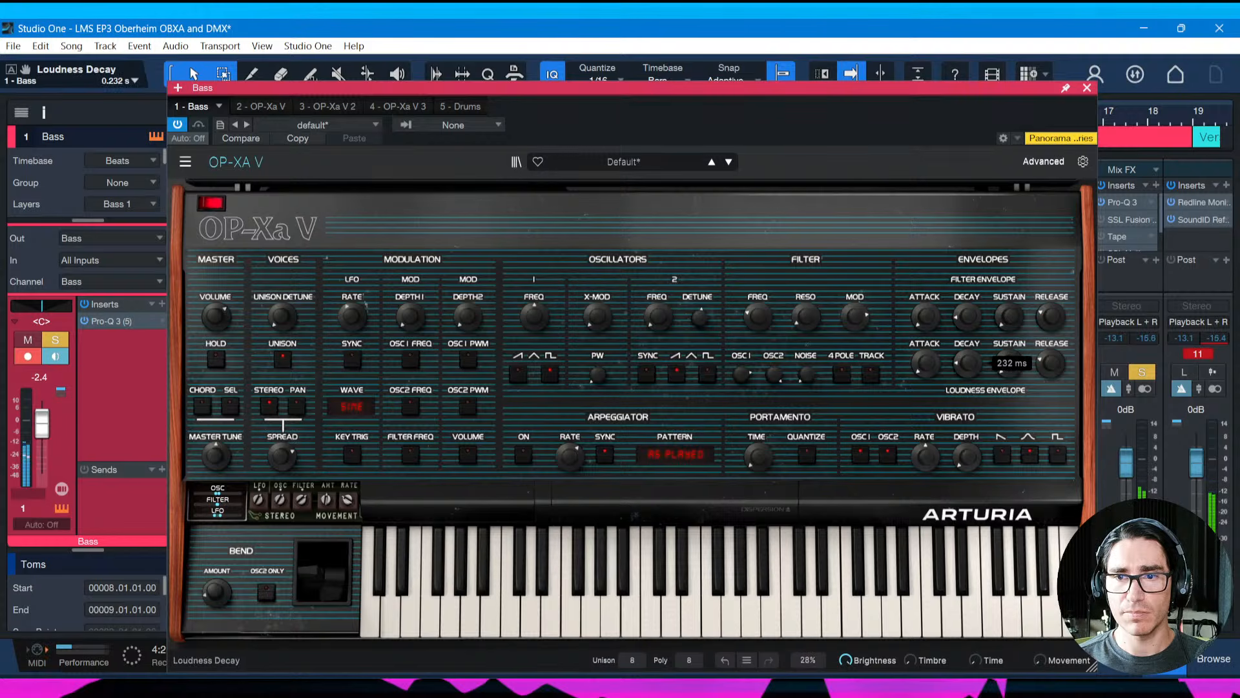
pyautogui.hotkey('ctrl', 's')
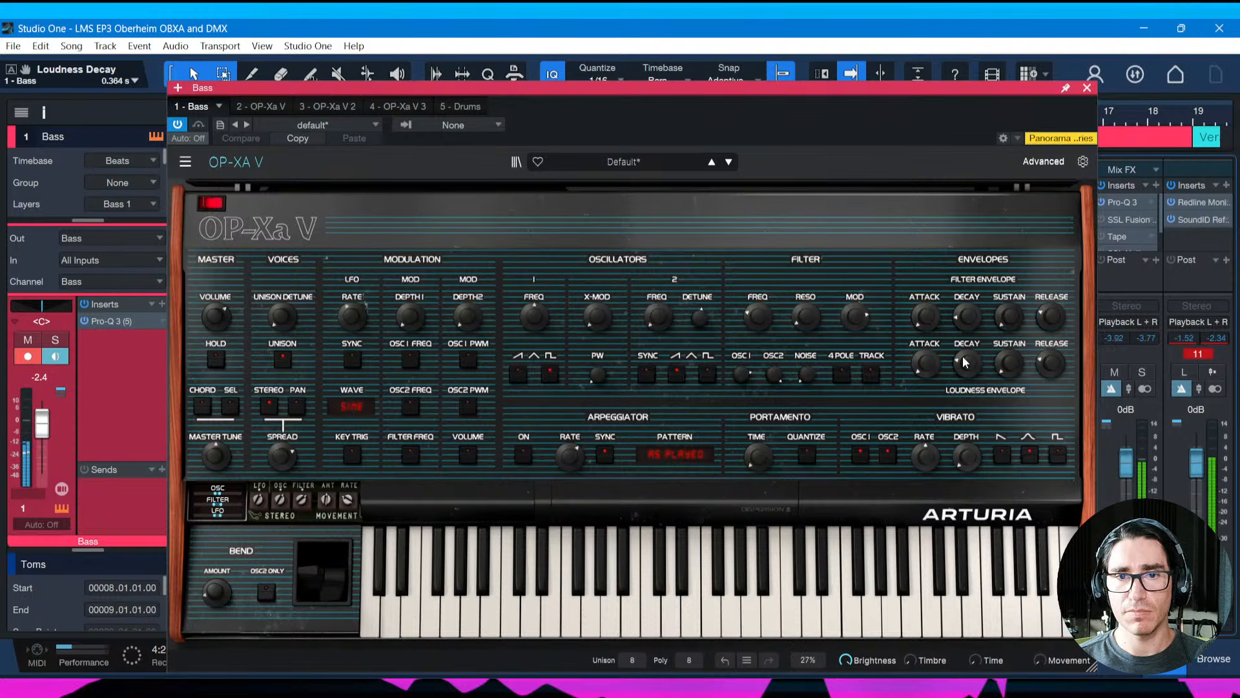
# Close the bass synth and the mixer, stop playback, and save the song
pyautogui.click(1087, 88)
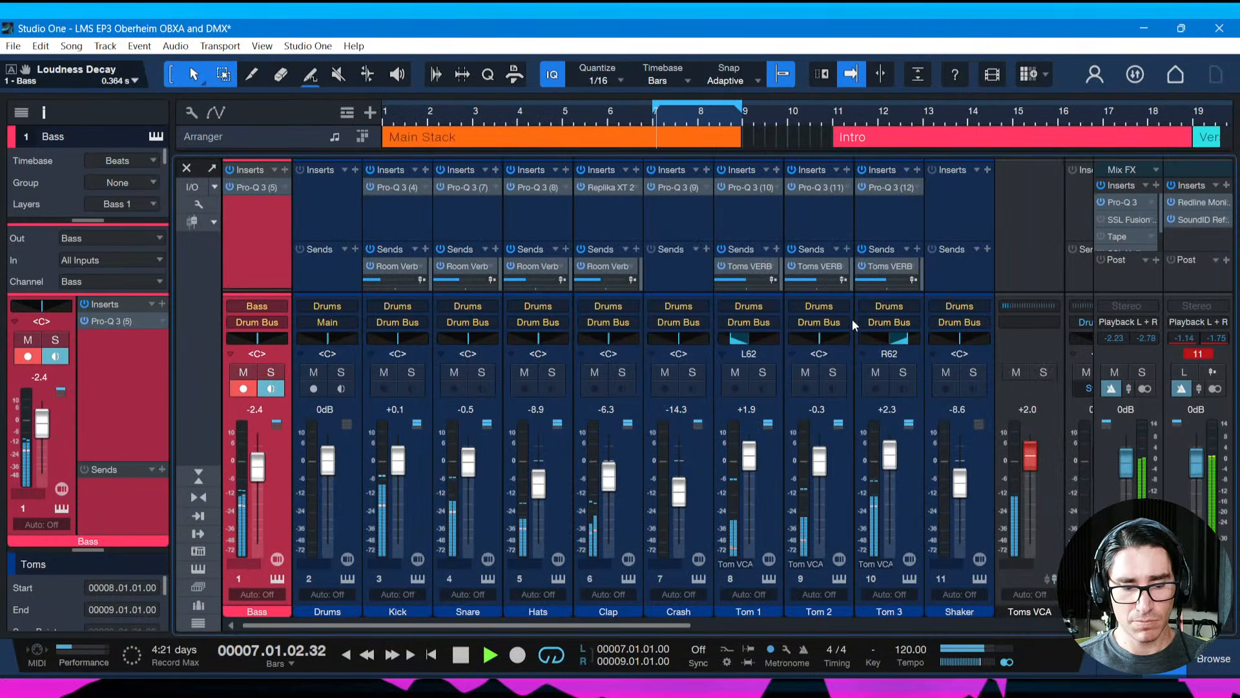
pyautogui.press('F3')
pyautogui.press('space')
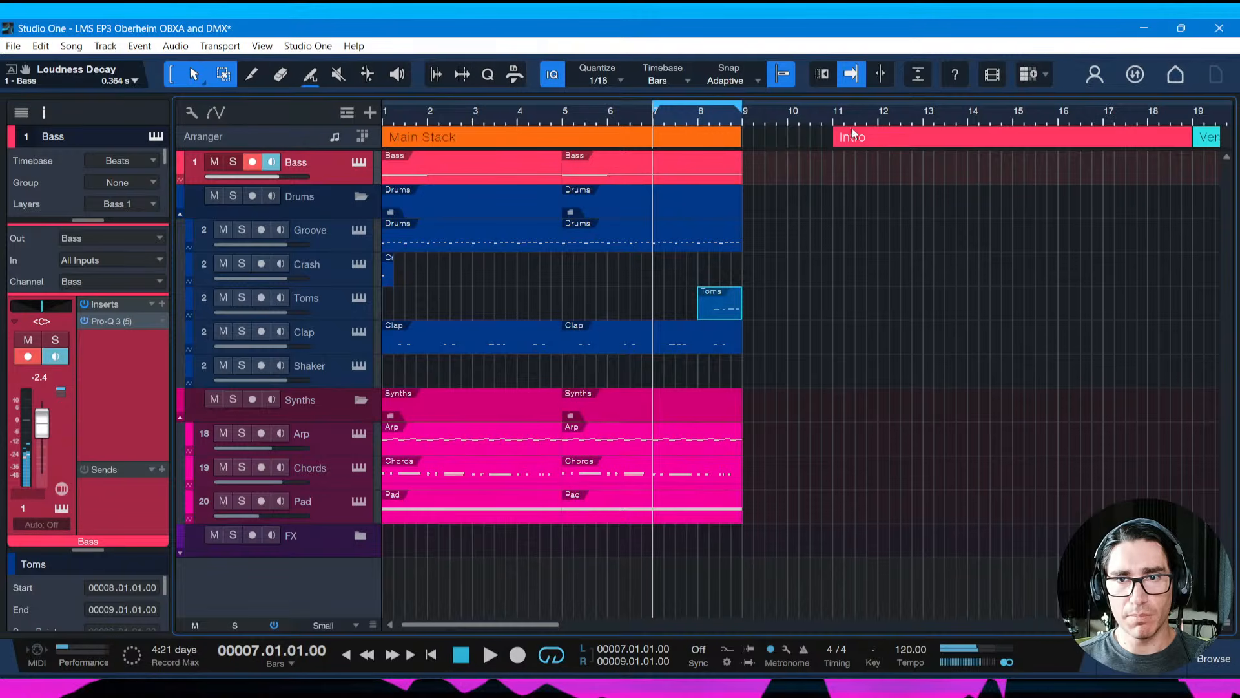
pyautogui.hotkey('ctrl', 's')
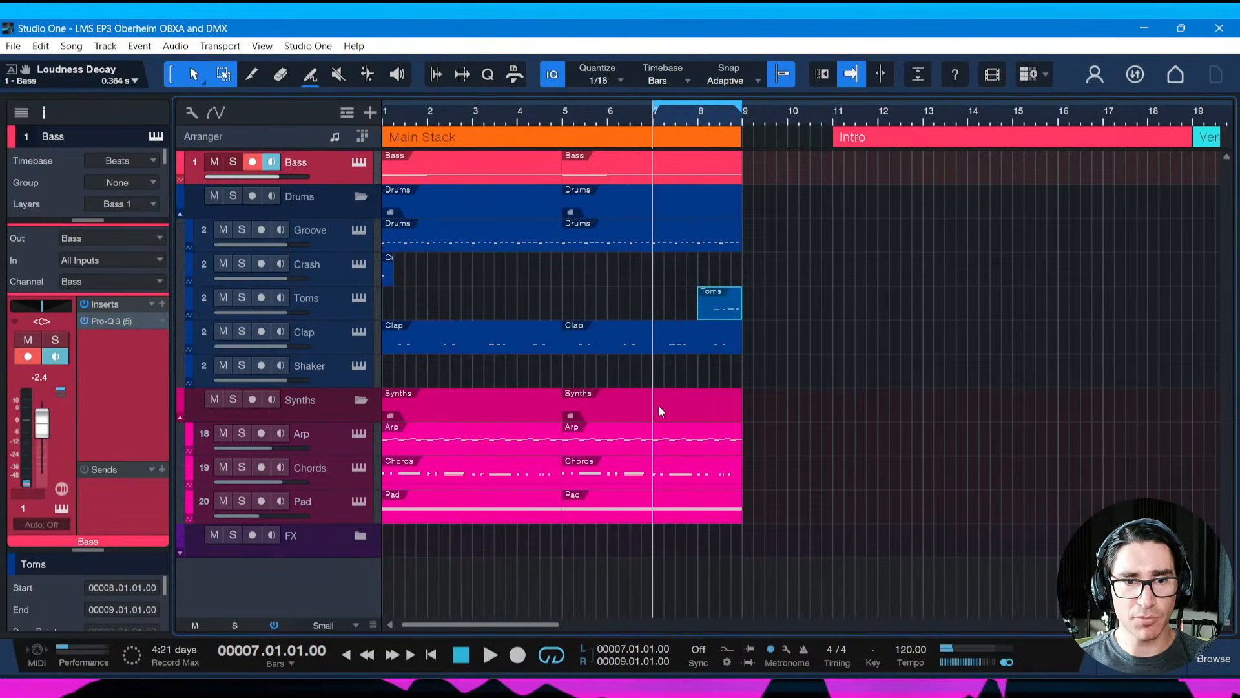
# Extend the loop range over the whole Main Stack section, from bar 1 to bar 9, and save the song
pyautogui.moveTo(623, 115); pyautogui.dragTo(644, 93)
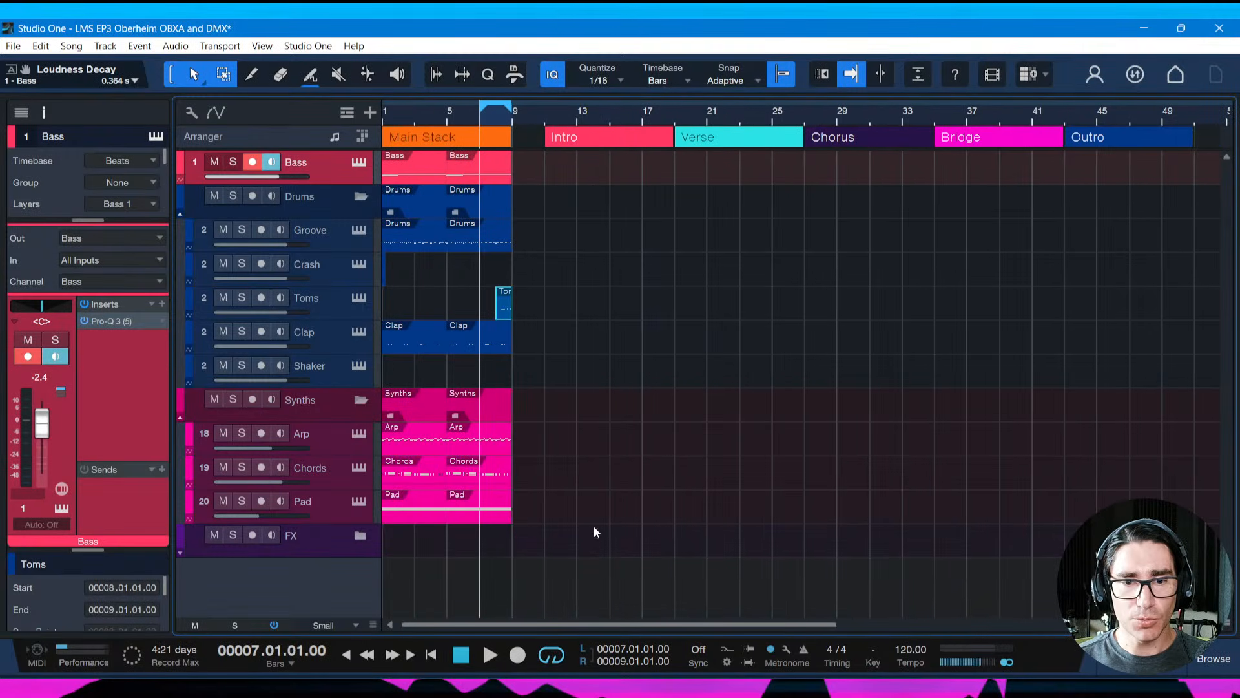
pyautogui.moveTo(447, 120); pyautogui.dragTo(511, 142)
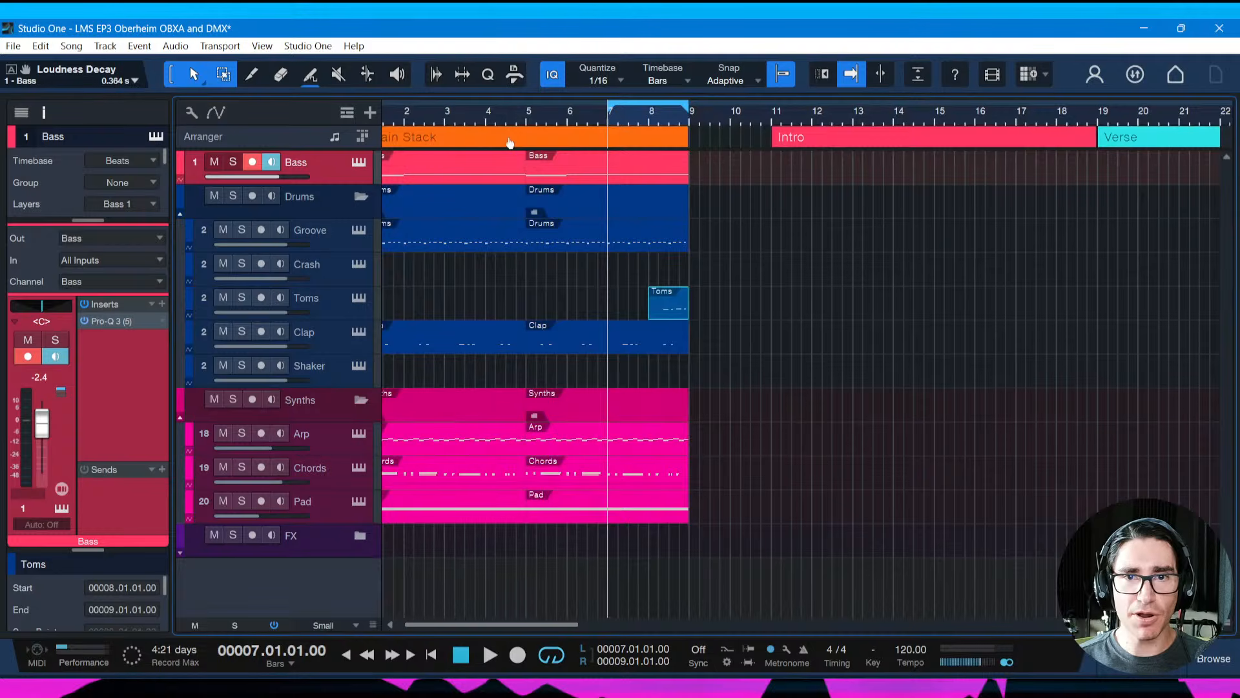
pyautogui.moveTo(611, 104); pyautogui.dragTo(352, 131)
pyautogui.hotkey('ctrl', 's')
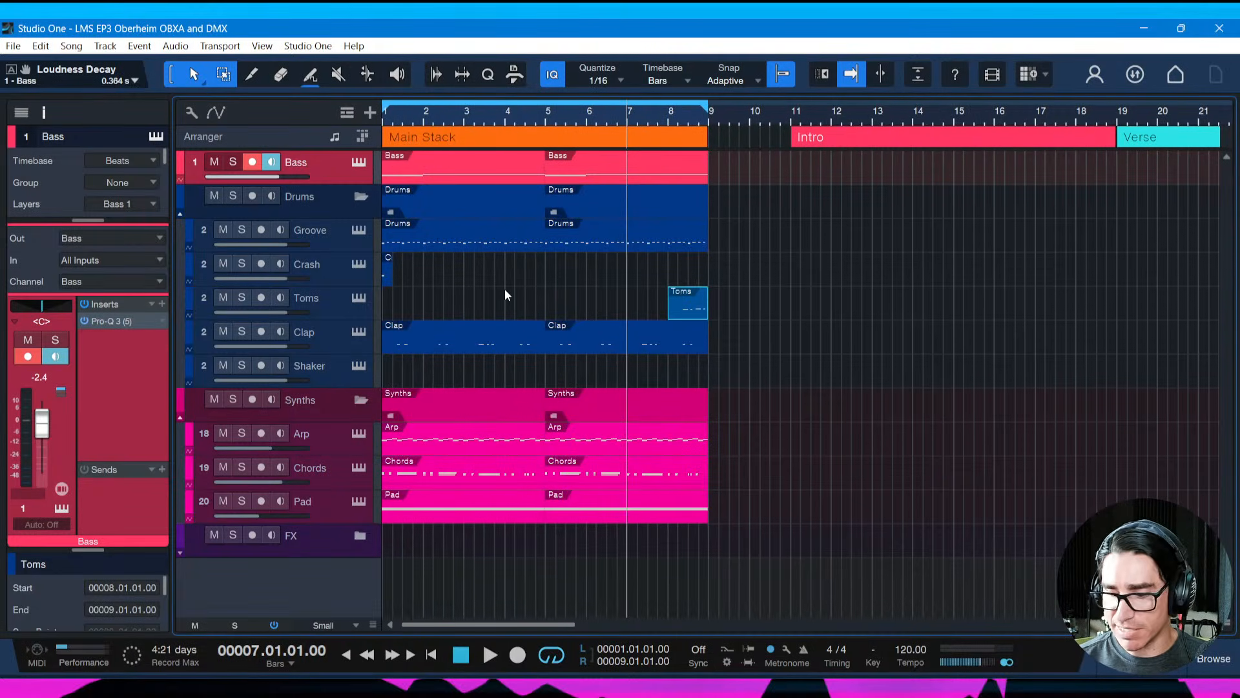
# While playing the loop from the start, set the Toms VCA to -1.1 dB and the Clap to -7.5 dB, and save the mix
pyautogui.press(',')
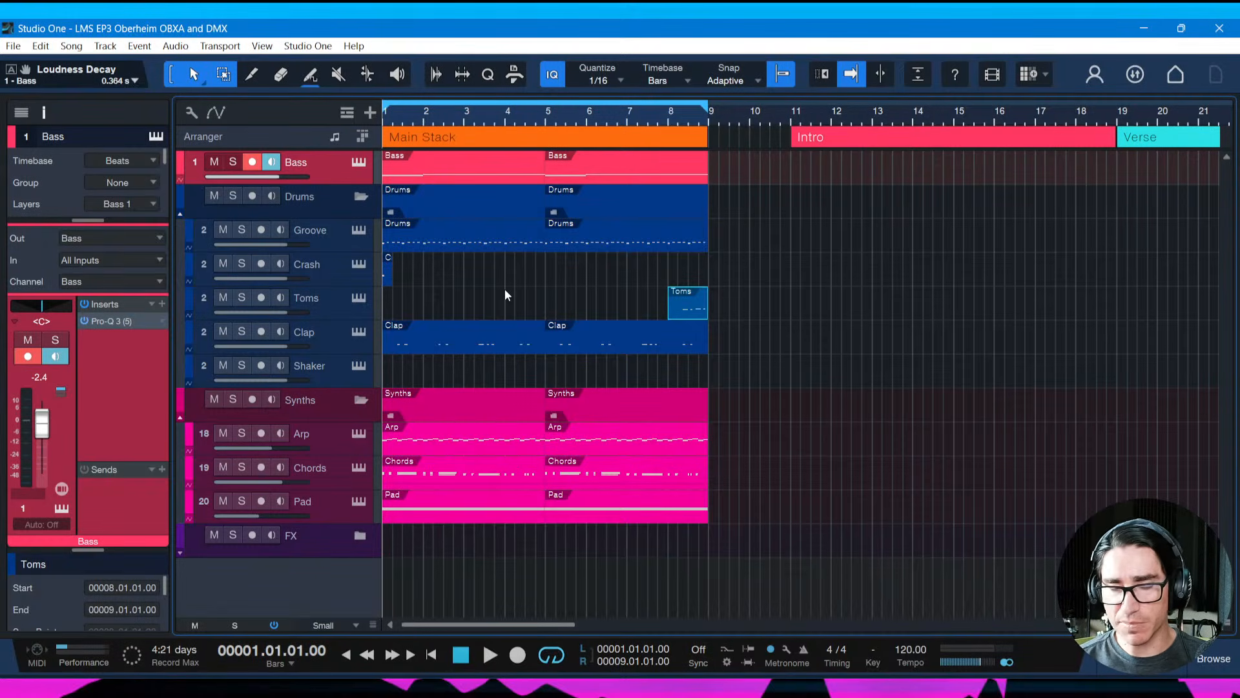
pyautogui.press('space')
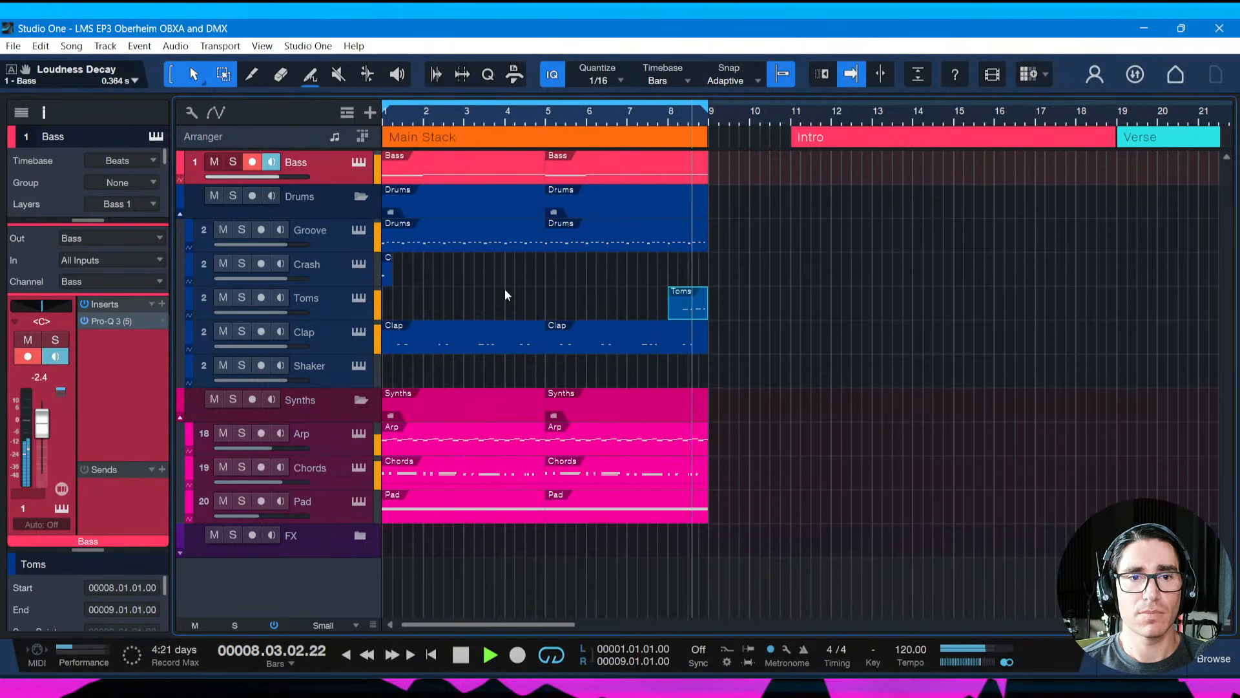
pyautogui.press('F3')
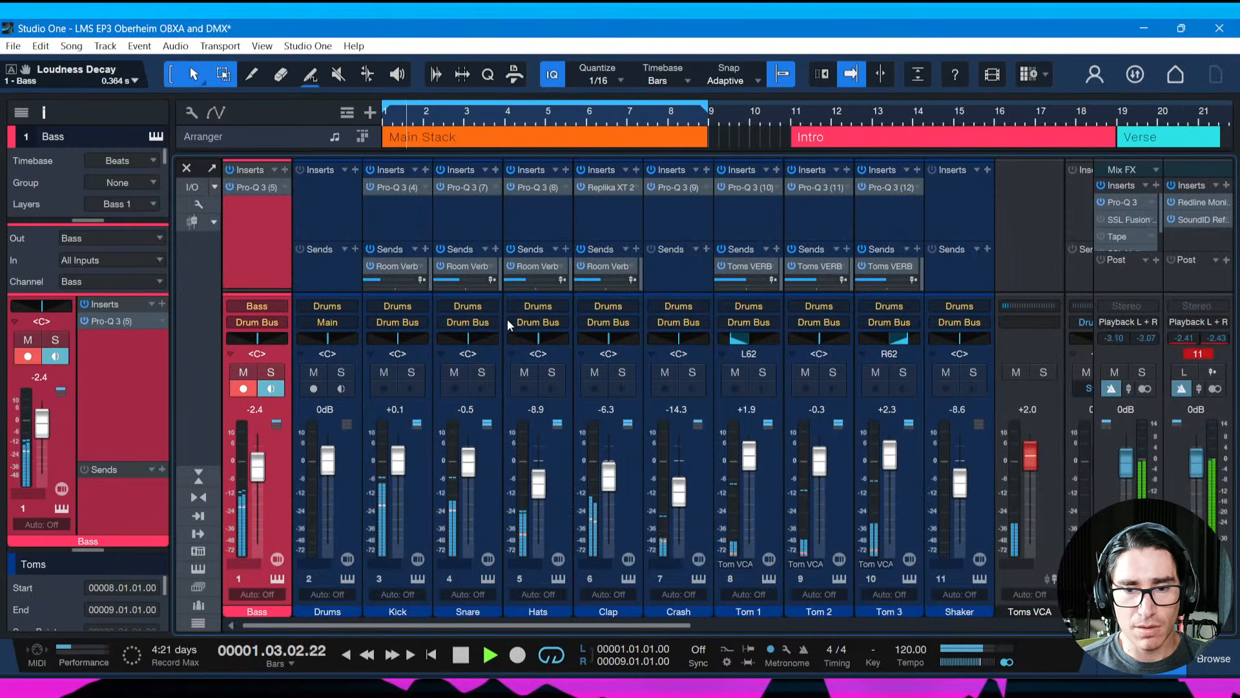
pyautogui.moveTo(1028, 464); pyautogui.dragTo(1027, 474)
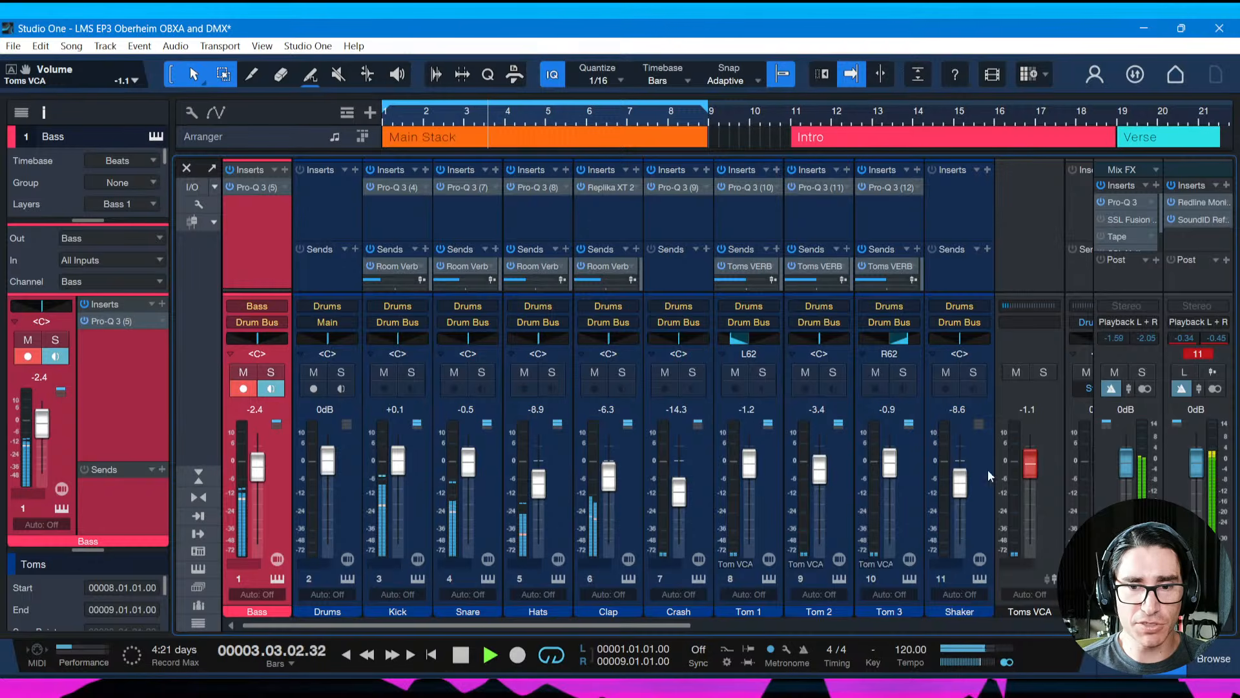
pyautogui.moveTo(614, 487); pyautogui.dragTo(612, 494)
pyautogui.hotkey('ctrl', 's')
pyautogui.press('F3')
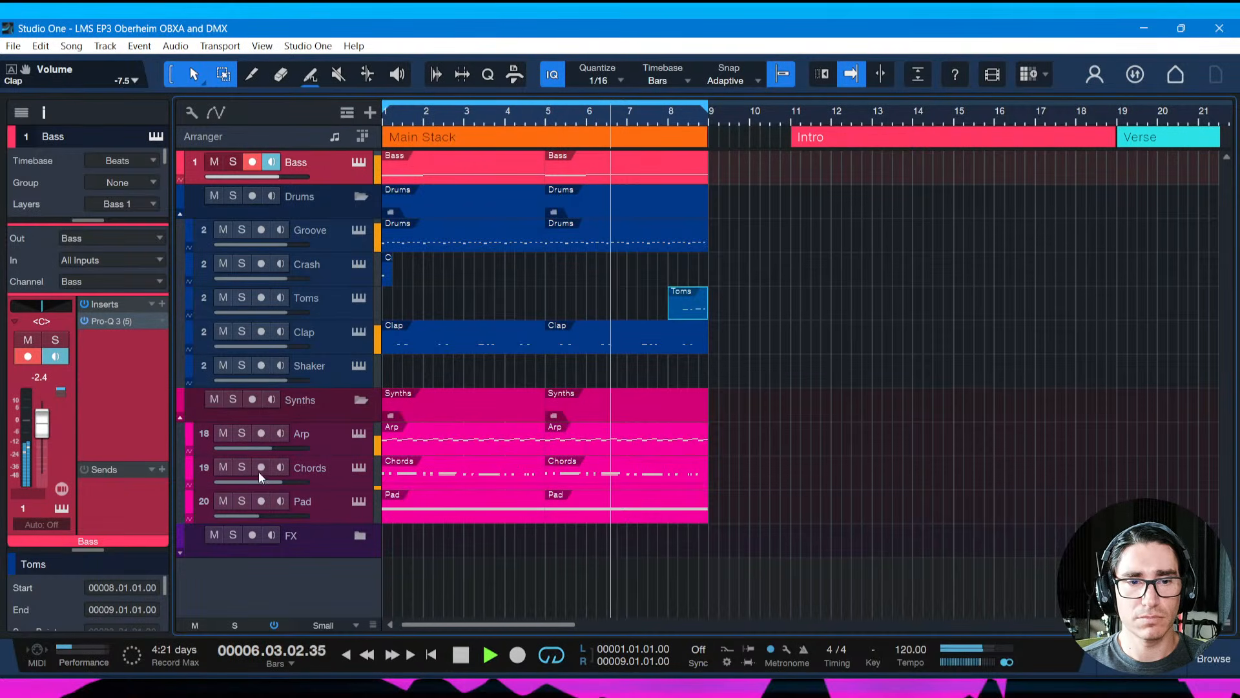
# Solo the Arp and Pad tracks one at a time to check them during playback, and stop playback
pyautogui.click(243, 434)
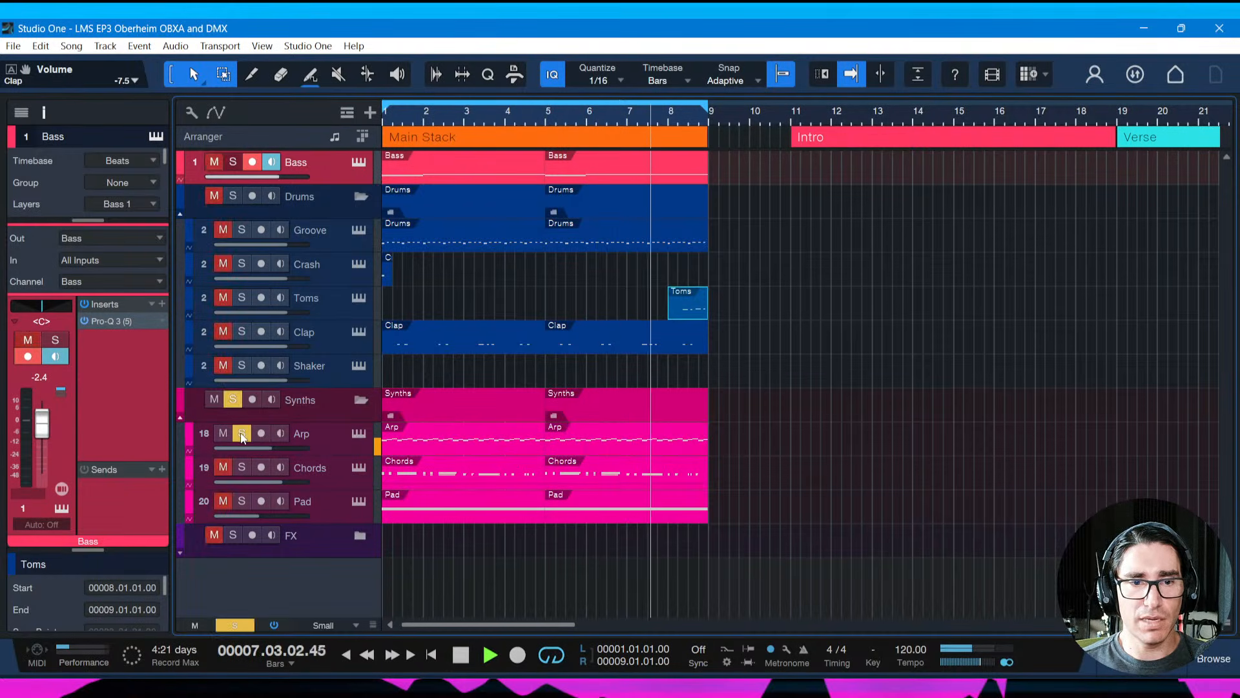
pyautogui.click(242, 433)
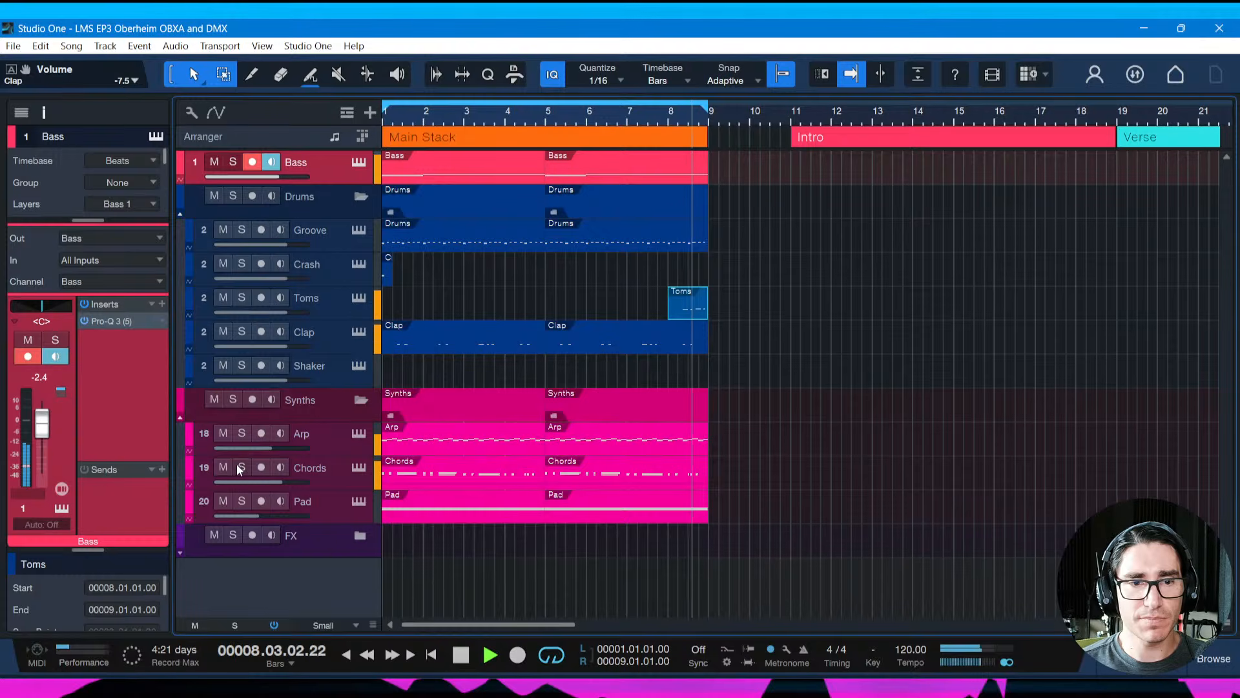
pyautogui.click(243, 501)
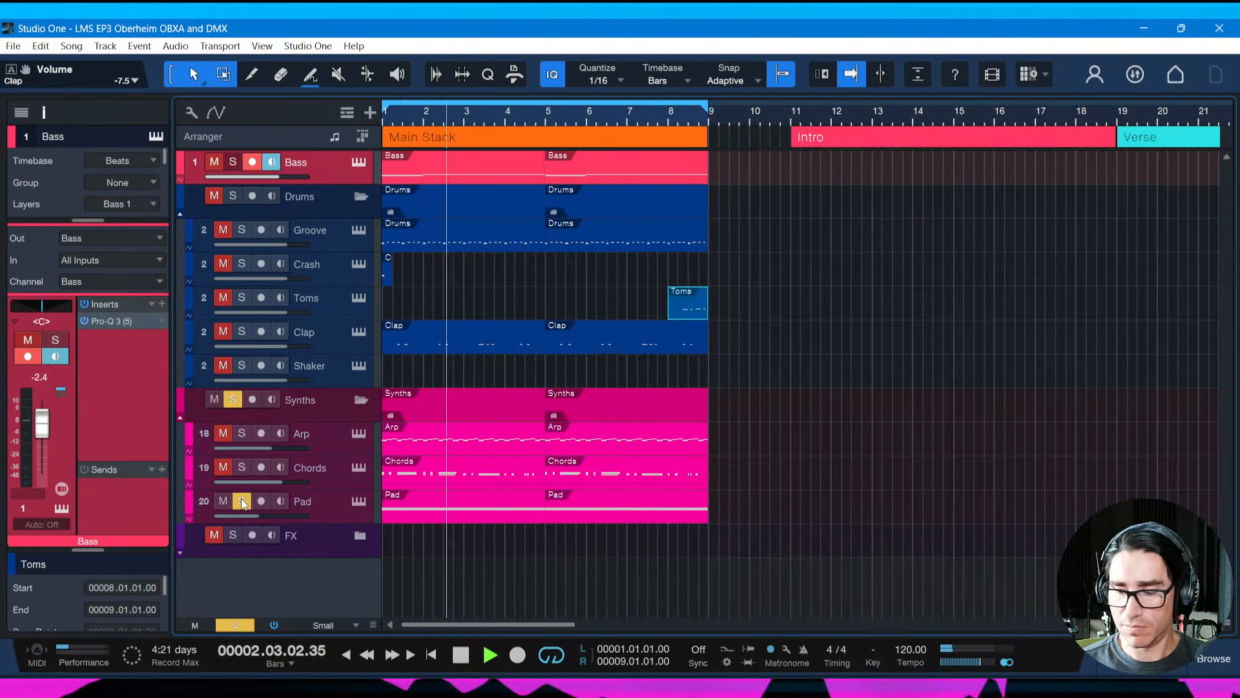
pyautogui.press('space')
pyautogui.press('space')
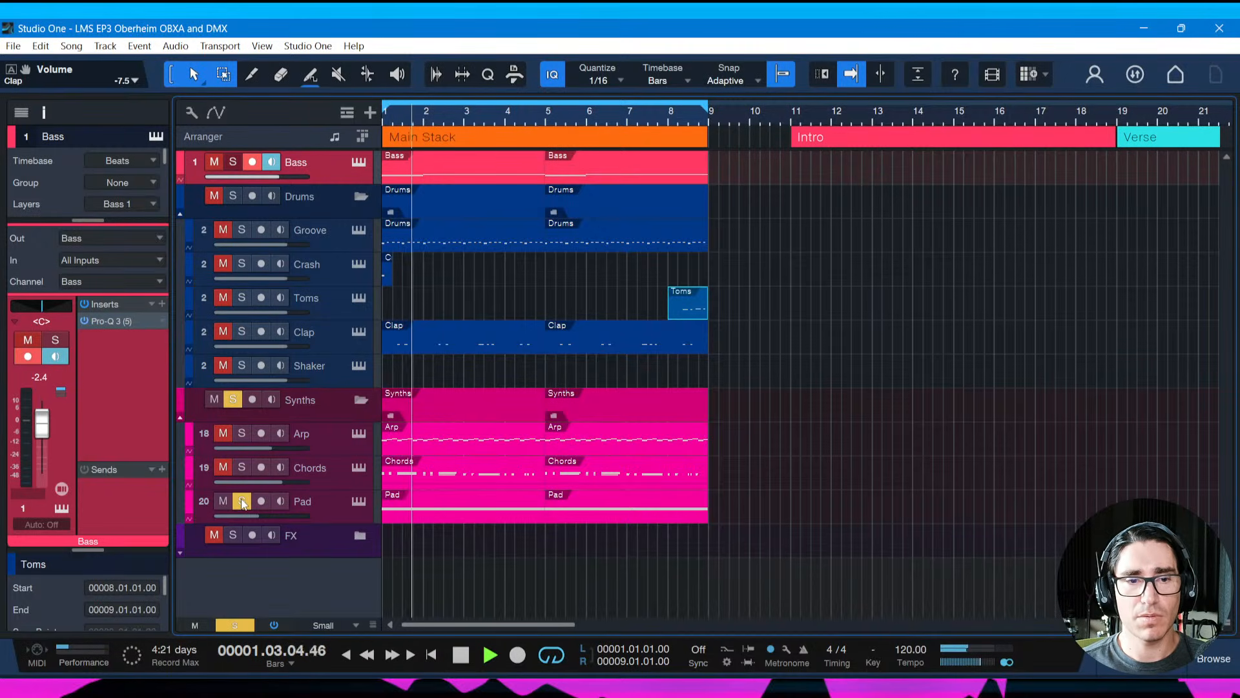
pyautogui.click(242, 502)
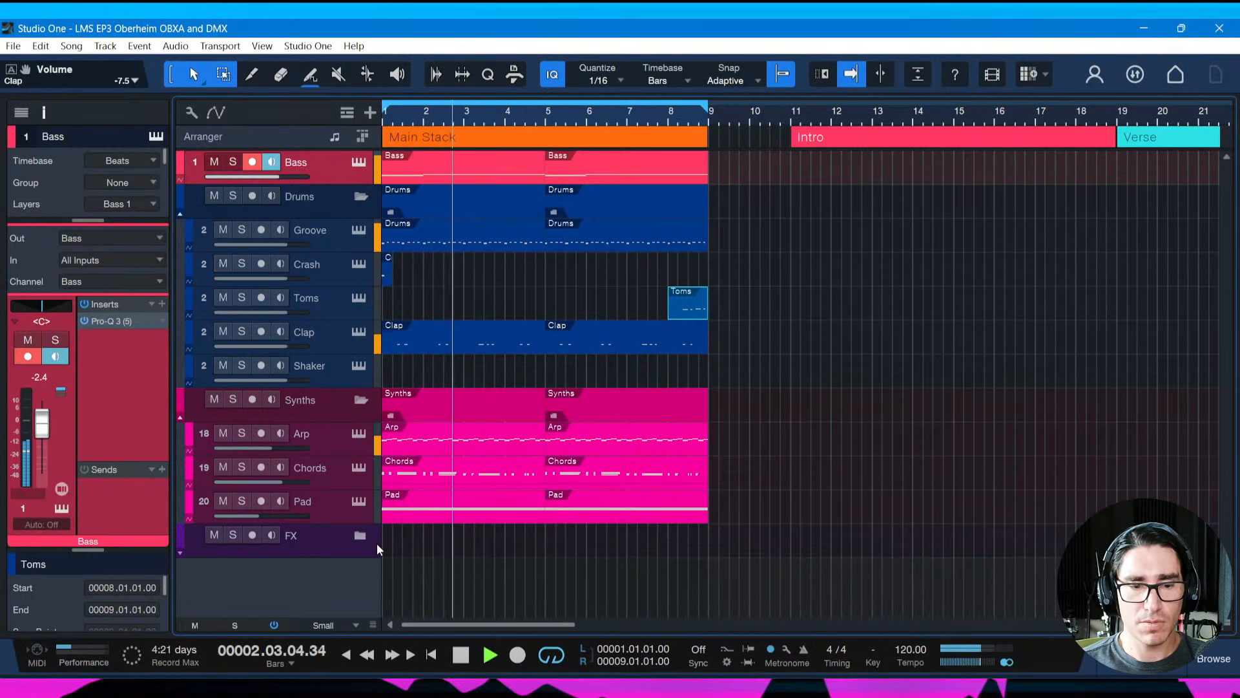
pyautogui.press('space')
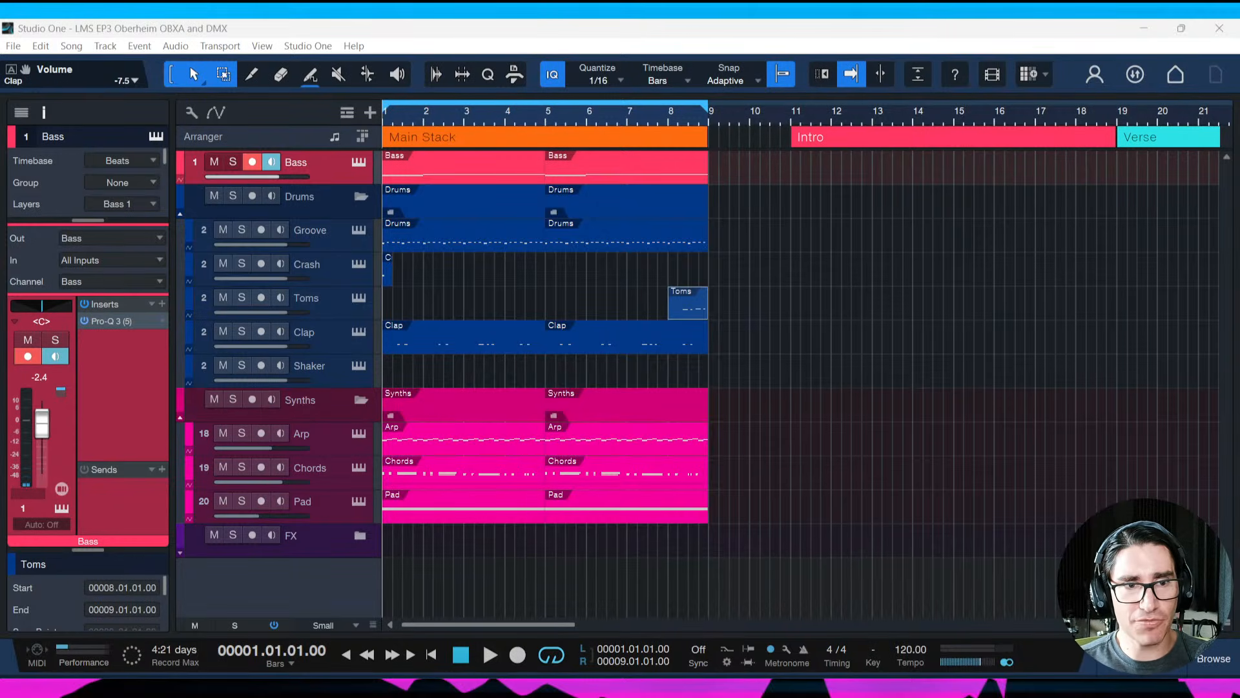
# Return to the song window and save the song
pyautogui.hotkey('alt', 'Tab')
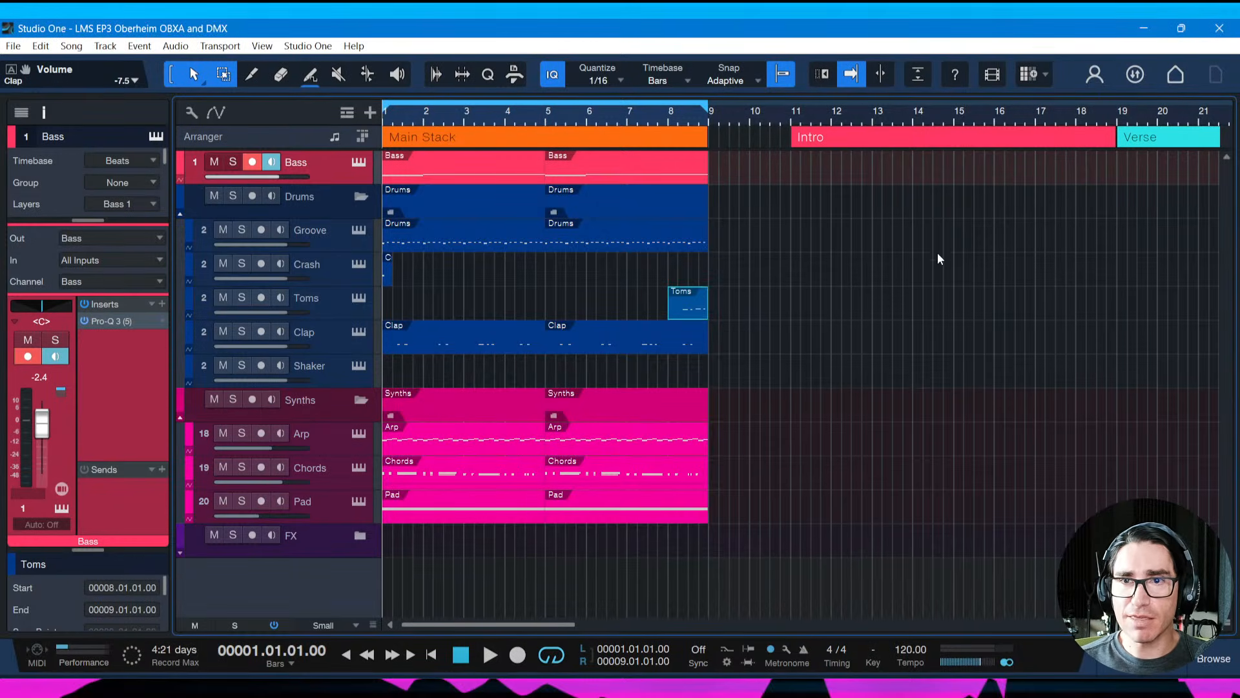
pyautogui.moveTo(879, 116); pyautogui.dragTo(806, 94)
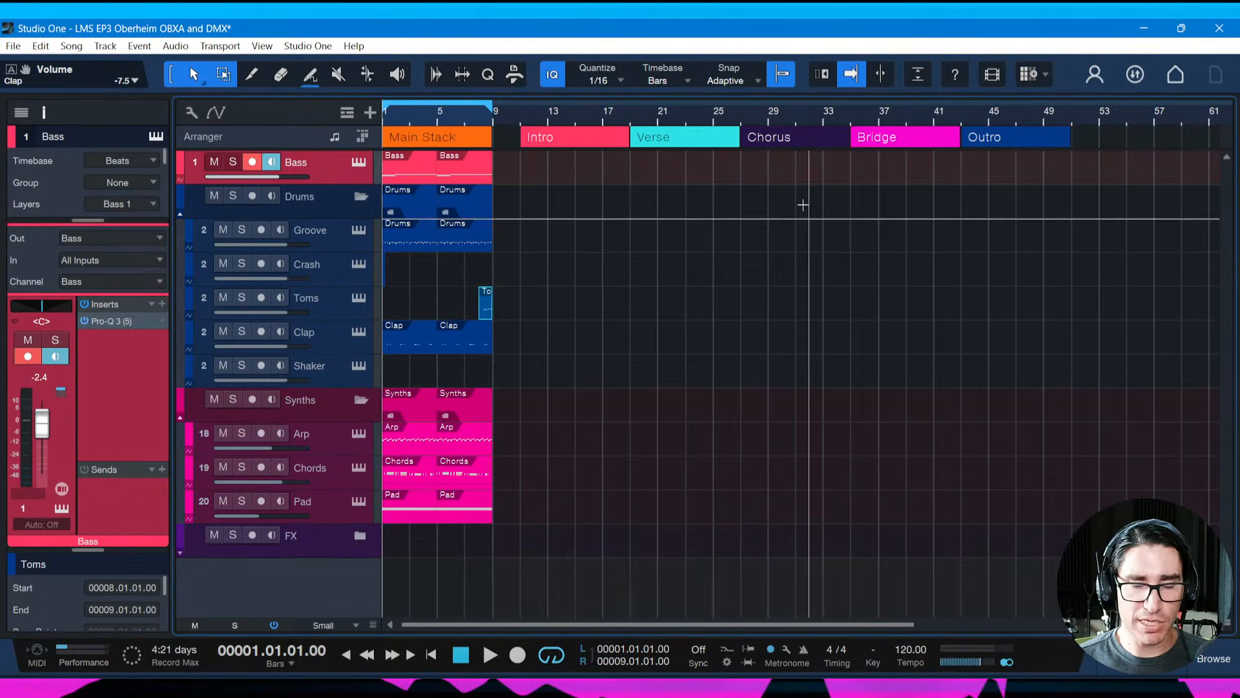
pyautogui.hotkey('ctrl', 's')
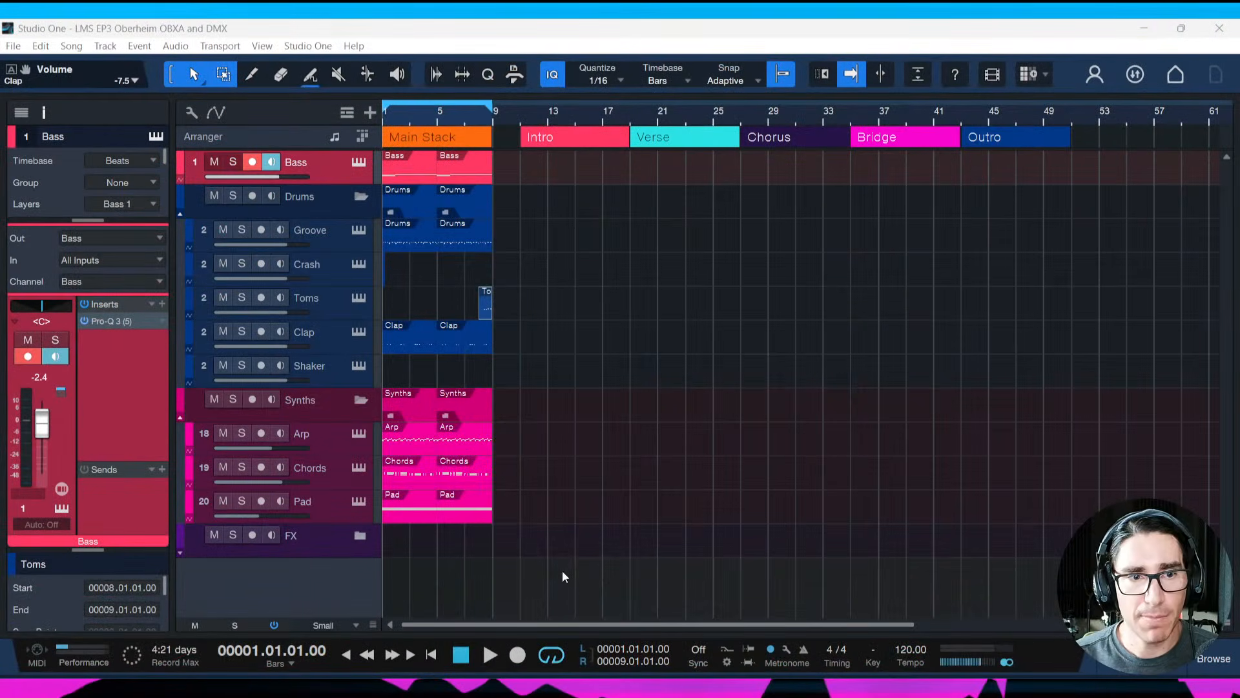
# Go back to the arrangement, deselect the Toms event and place the playback cursor at bar 8
pyautogui.hotkey('alt', 'Tab')
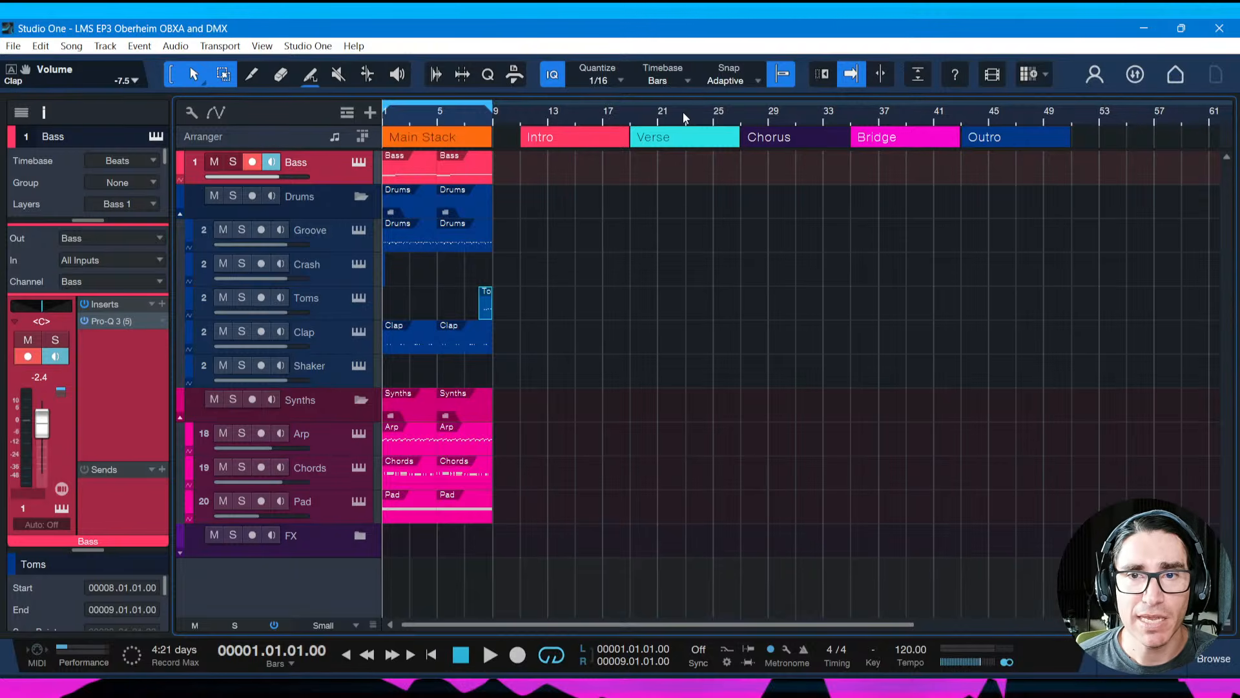
pyautogui.moveTo(682, 123); pyautogui.dragTo(676, 119)
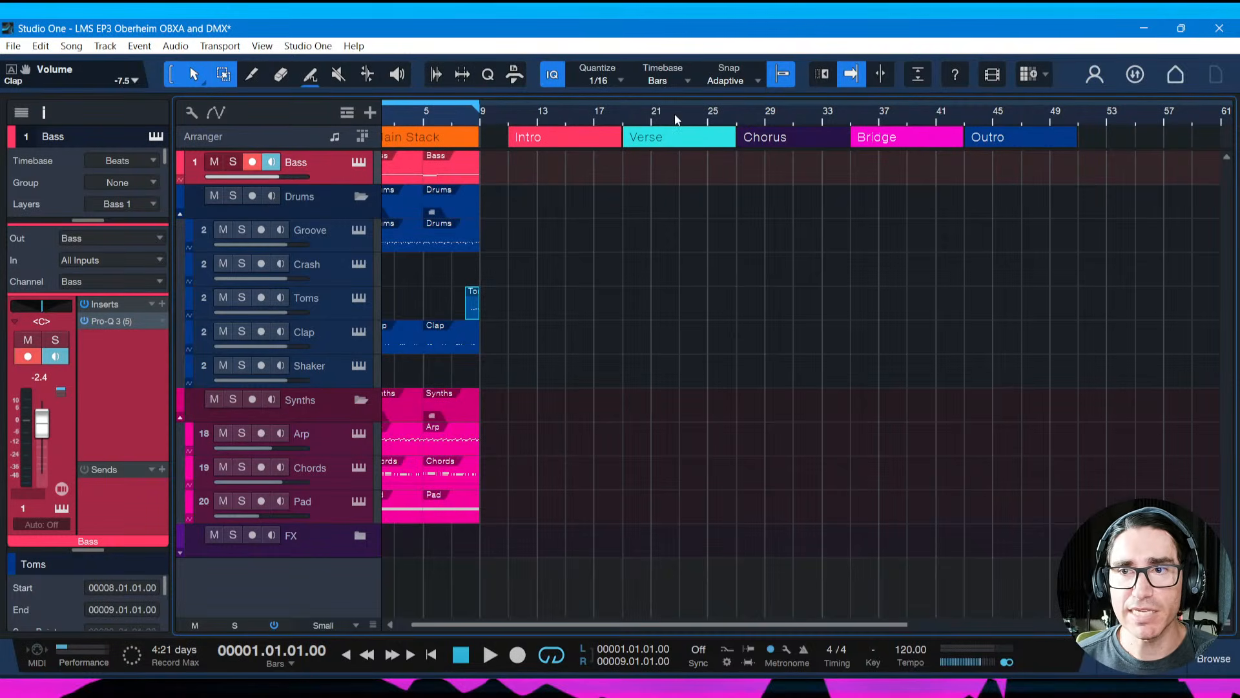
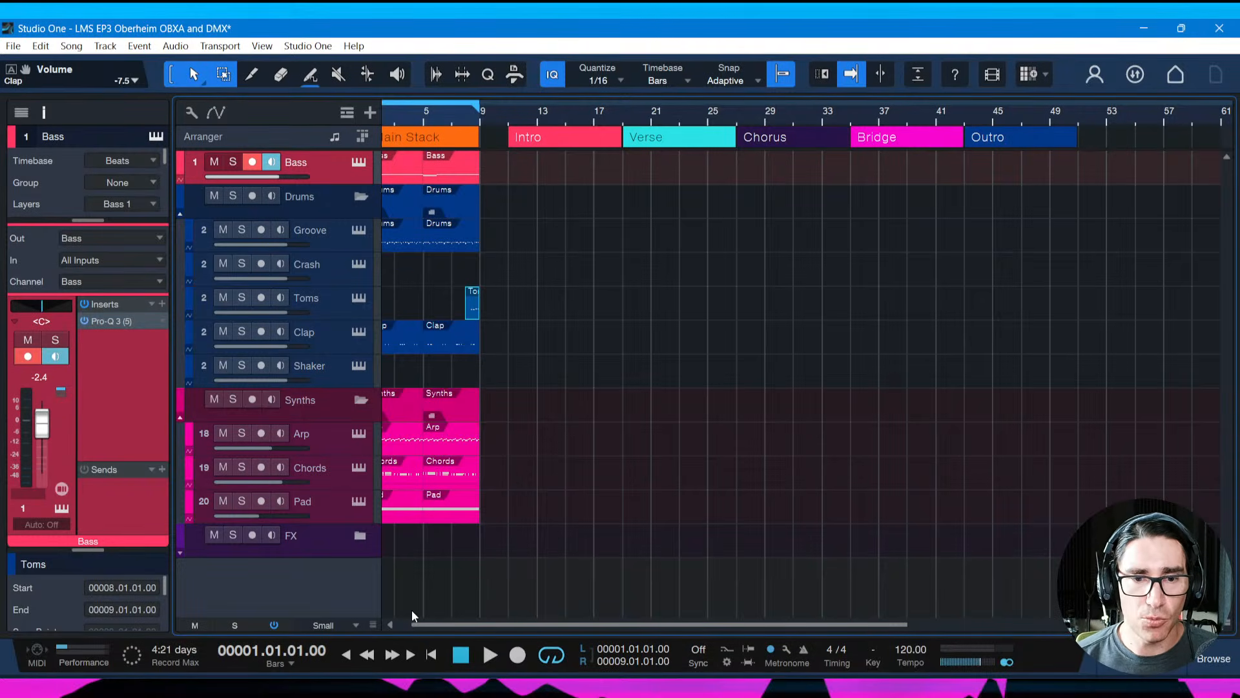
pyautogui.click(464, 541)
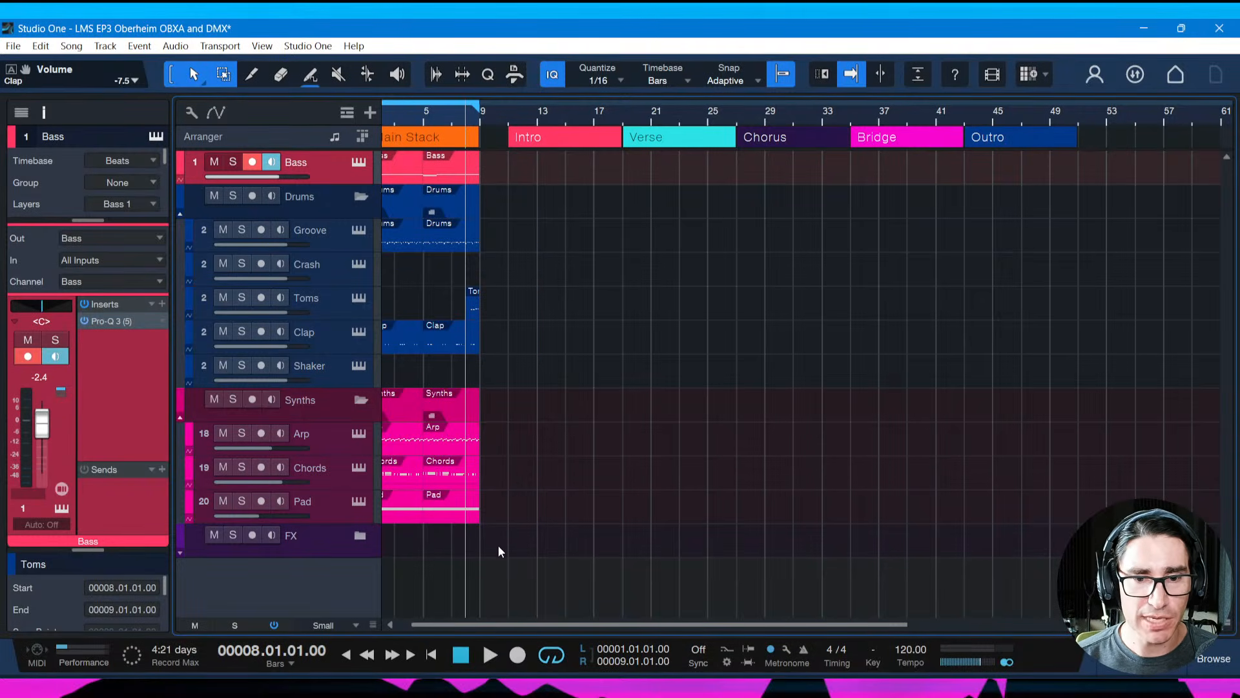
# Copy all the Main Stack events into the Chorus section, starting at bar 27, and save the song
pyautogui.moveTo(520, 625); pyautogui.dragTo(468, 618)
pyautogui.moveTo(529, 540); pyautogui.dragTo(374, 178)
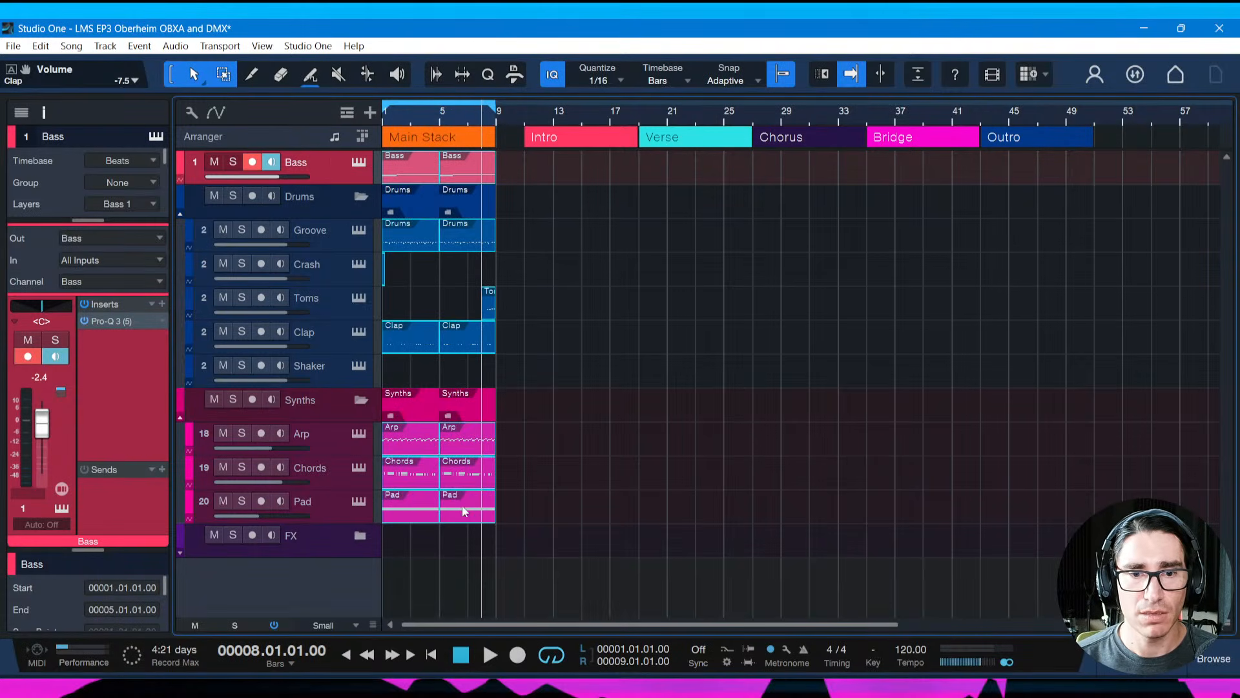
pyautogui.moveTo(463, 509); pyautogui.dragTo(839, 487)
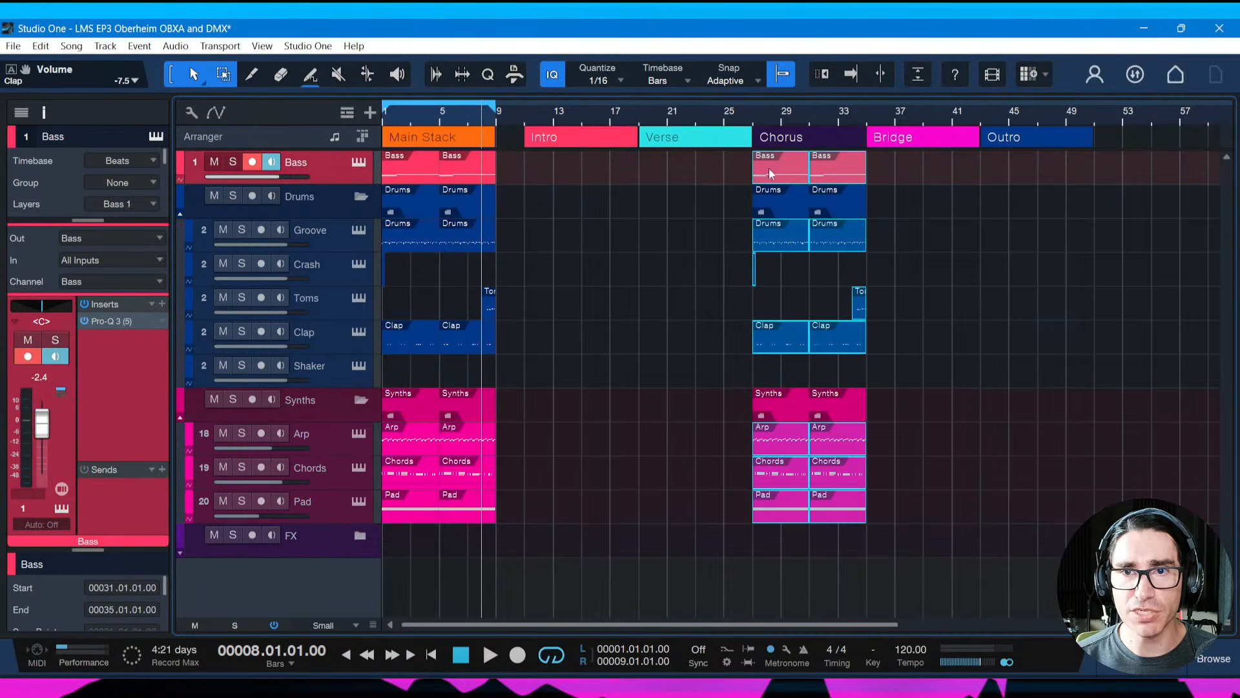
pyautogui.hotkey('ctrl', 's')
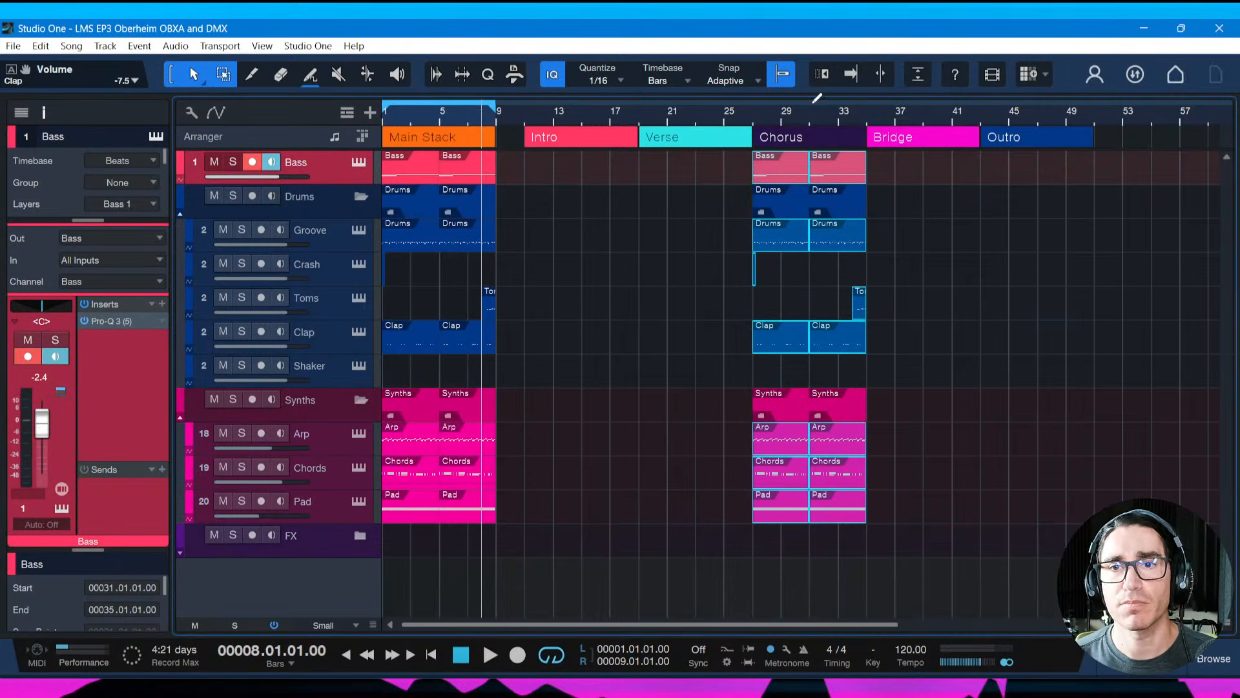
# Copy the first Chorus Bass event to the start of the Intro at bar 11 and duplicate it to fill the section
pyautogui.moveTo(805, 124); pyautogui.dragTo(798, 126)
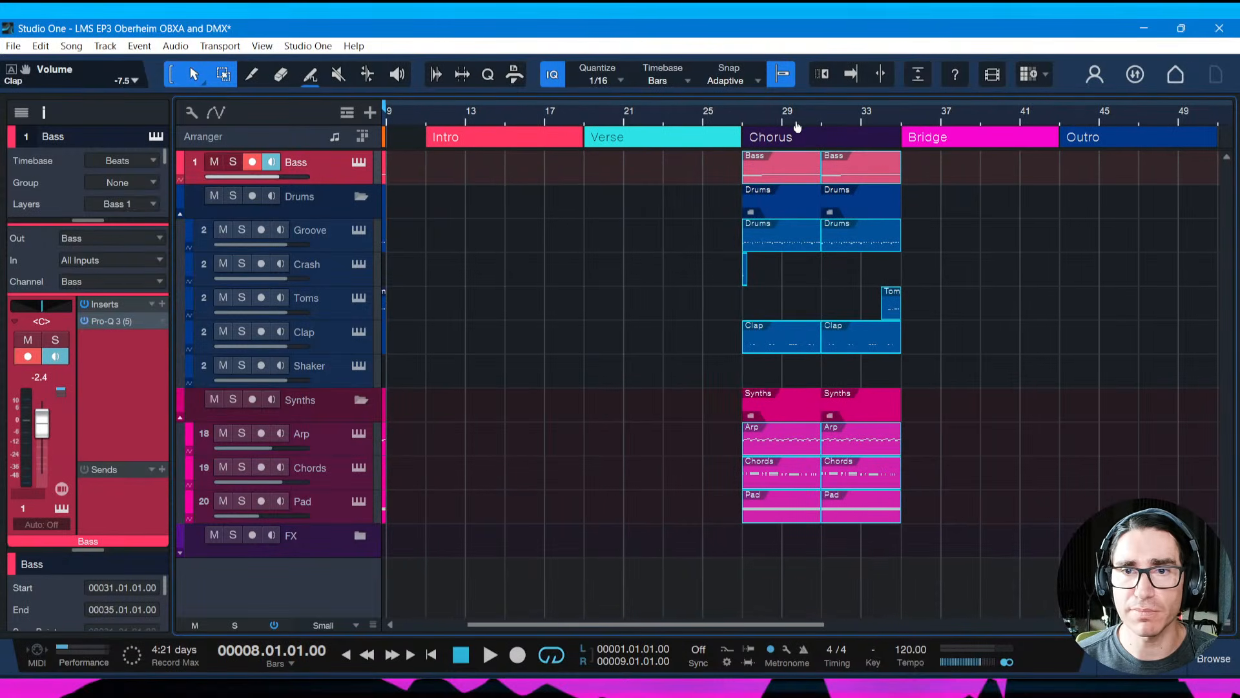
pyautogui.click(633, 444)
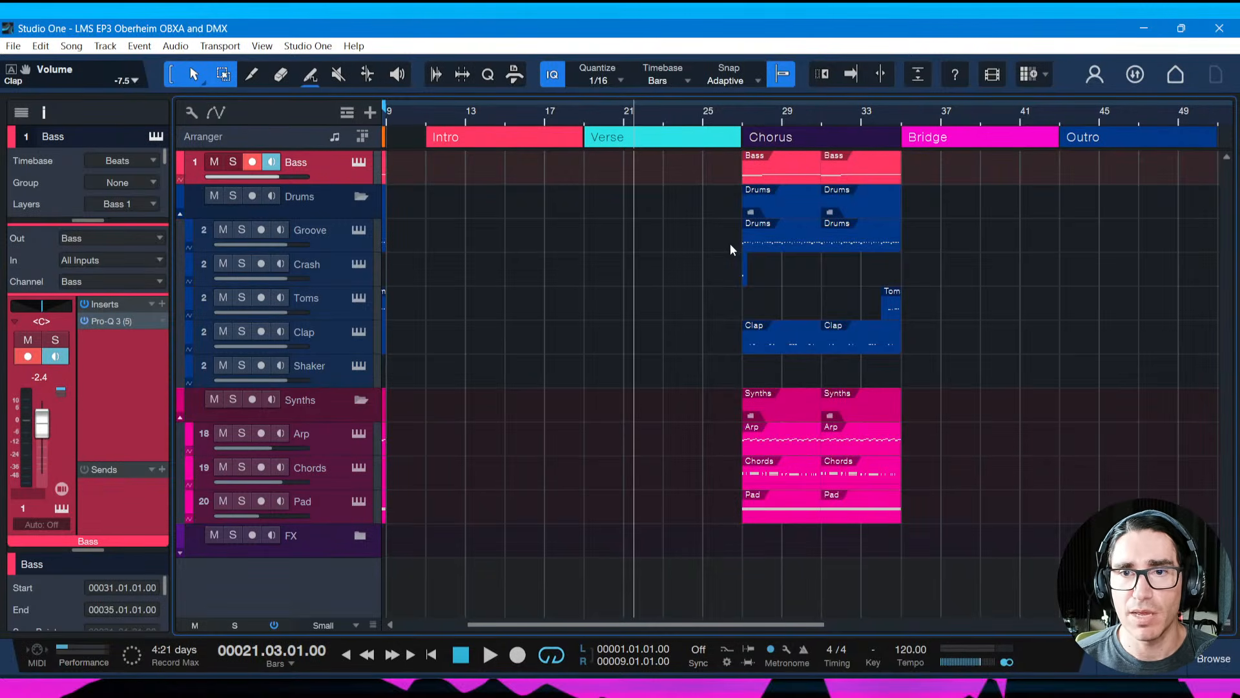
pyautogui.moveTo(762, 178); pyautogui.dragTo(472, 183)
pyautogui.press('d')
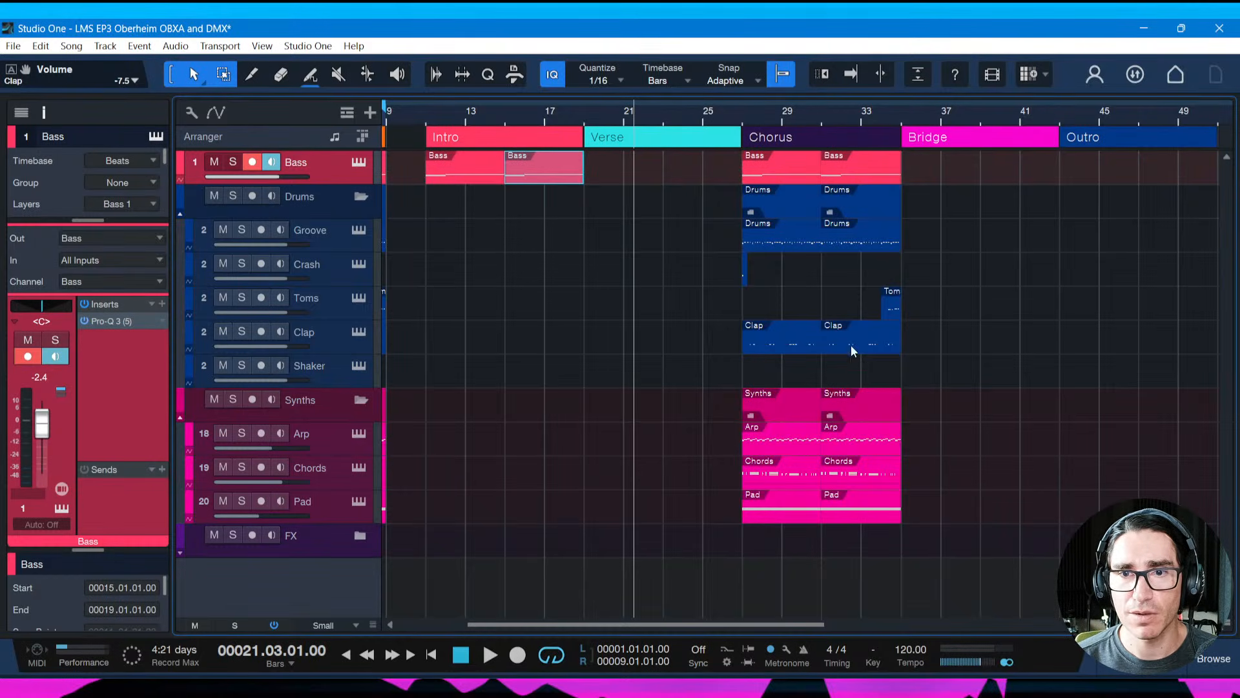
# Copy the Chorus Toms fill into the Intro, leaving one-bar events at bars 12, 14, 16 and 18, and save the song
pyautogui.click(889, 311)
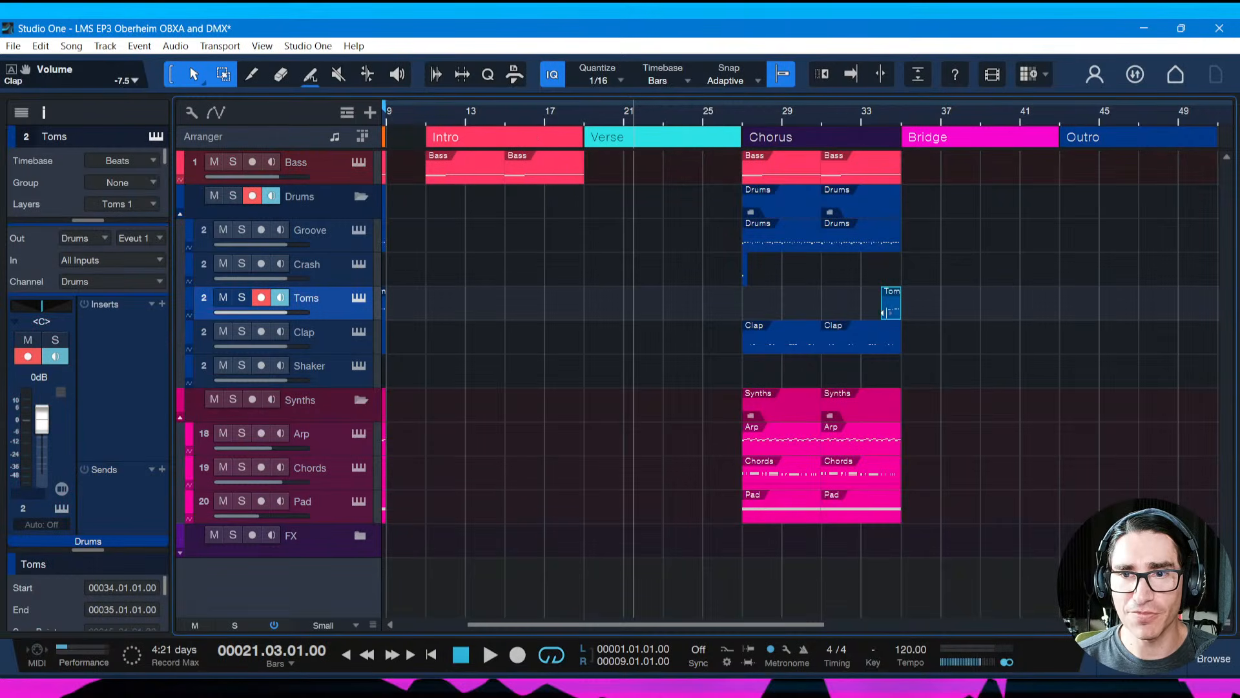
pyautogui.moveTo(890, 311); pyautogui.dragTo(455, 300)
pyautogui.press('d')
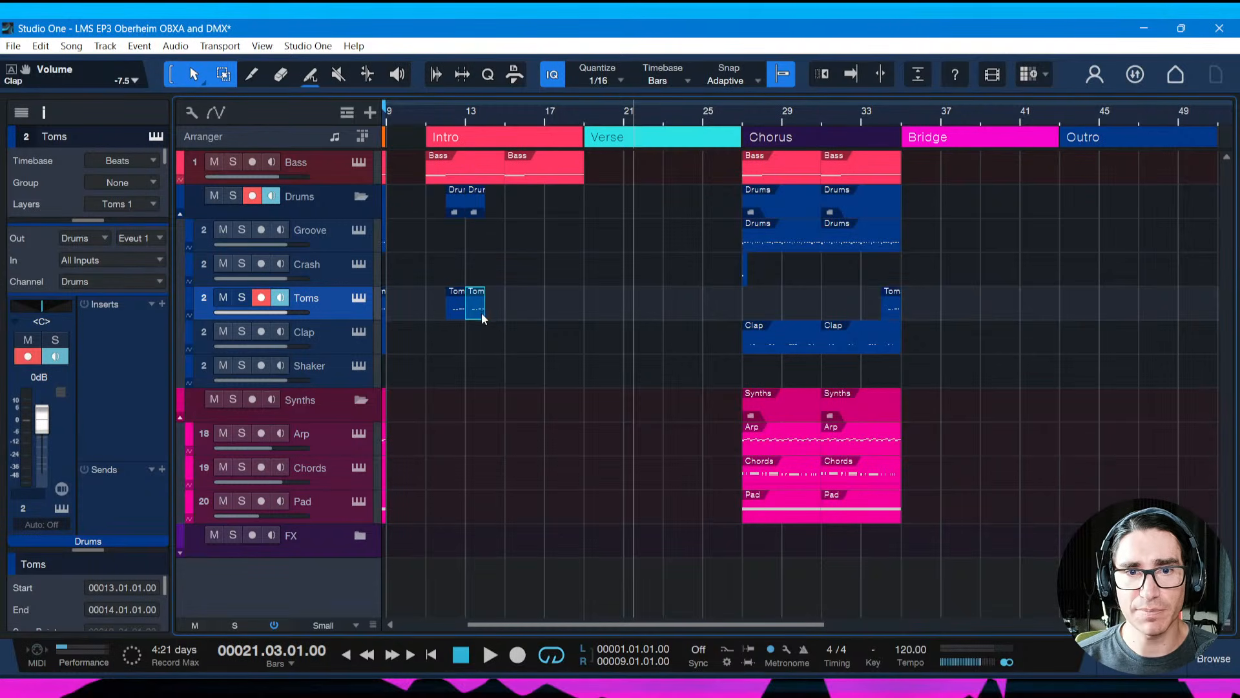
pyautogui.press('d')
pyautogui.press('d')
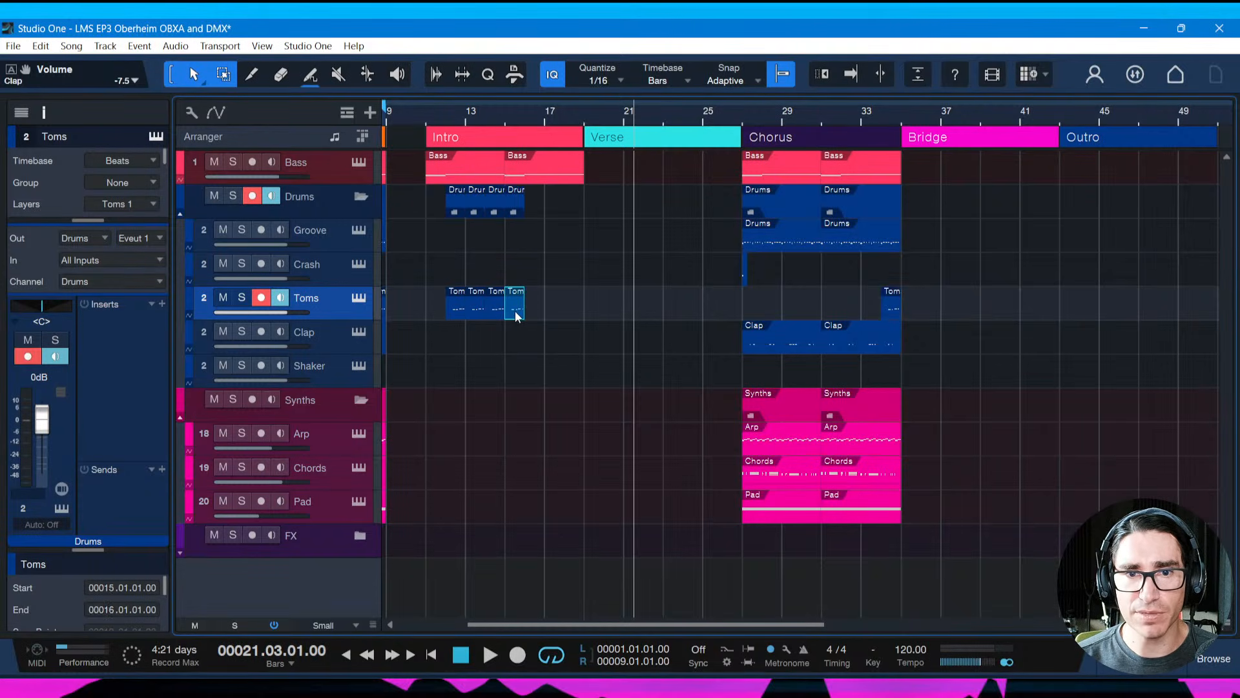
pyautogui.moveTo(514, 311); pyautogui.dragTo(572, 315)
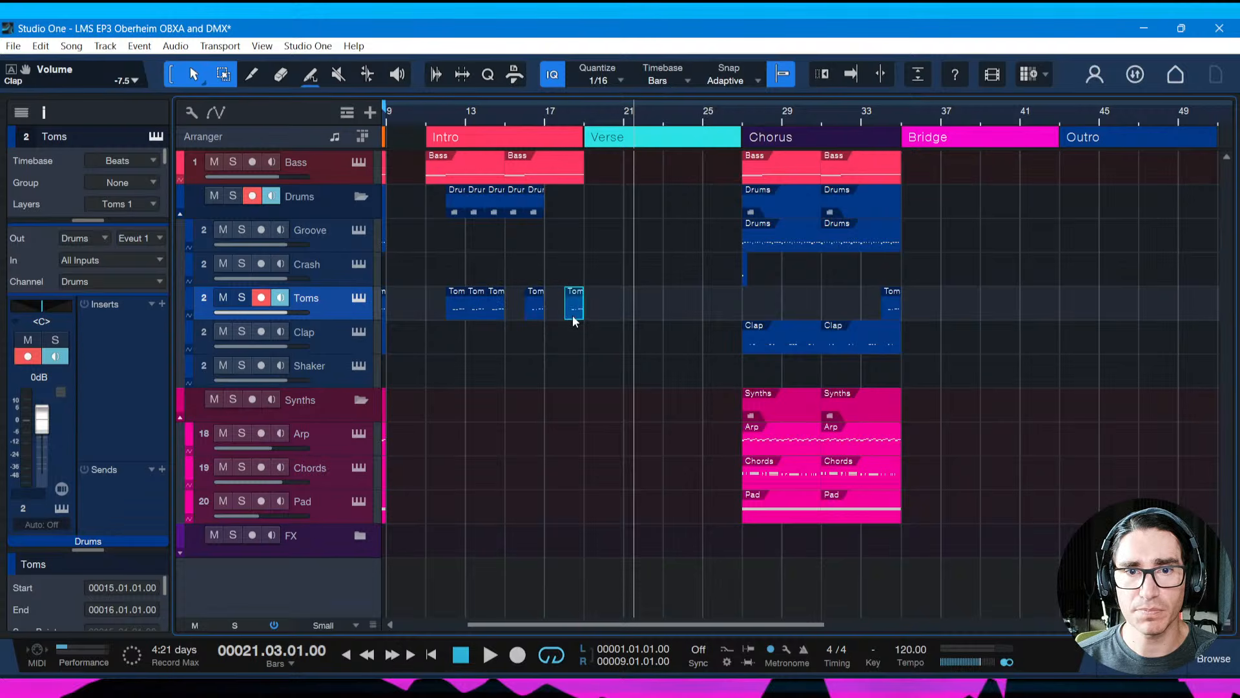
pyautogui.click(478, 315)
pyautogui.press('Delete')
pyautogui.hotkey('ctrl', 's')
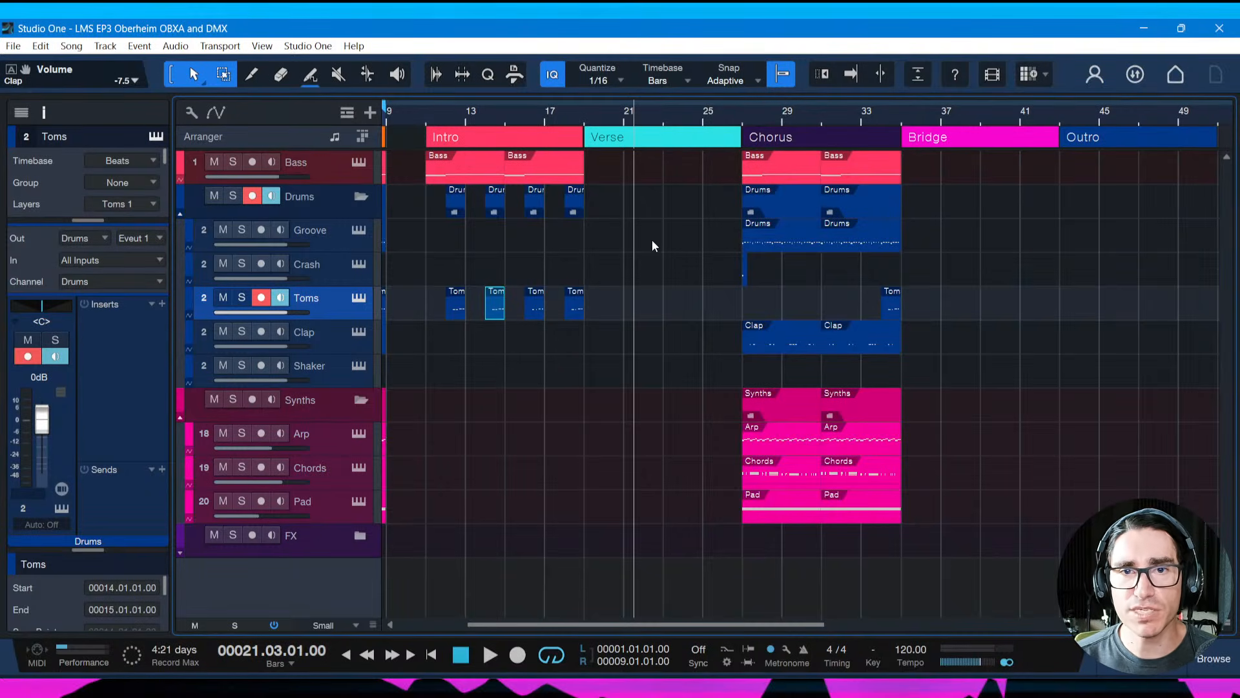
# Duplicate the Intro's last Bass event twice to fill the Verse section
pyautogui.click(553, 172)
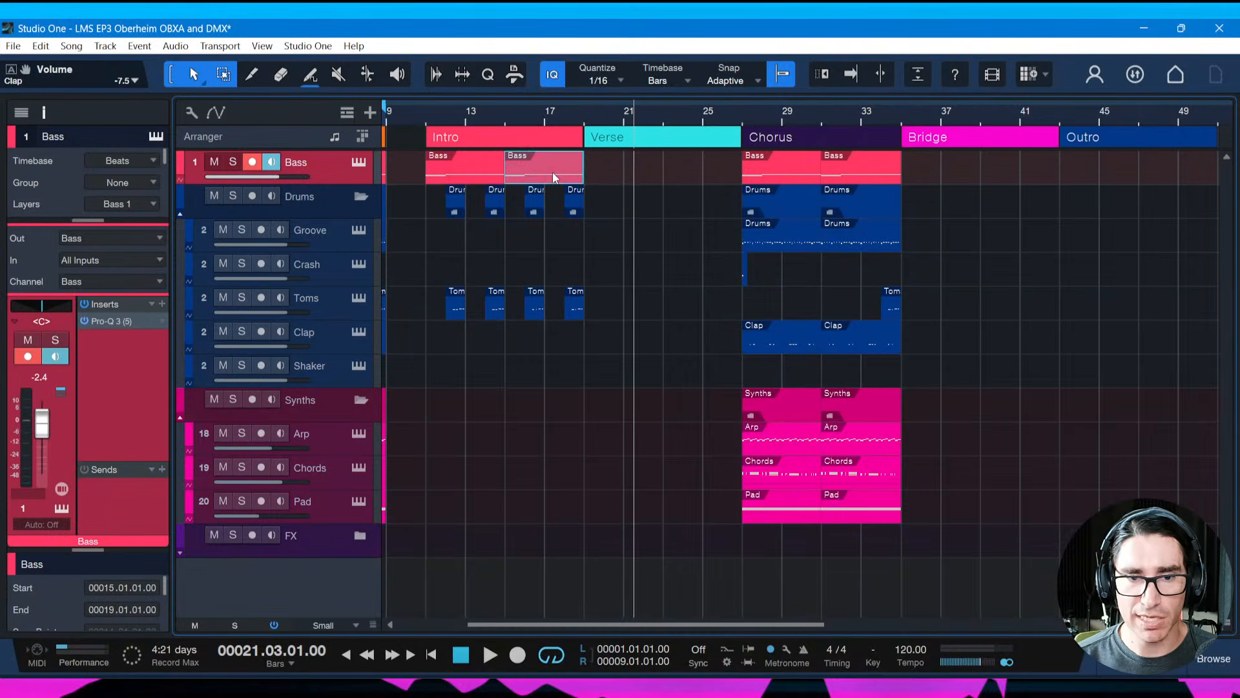
pyautogui.press('d')
pyautogui.press('d')
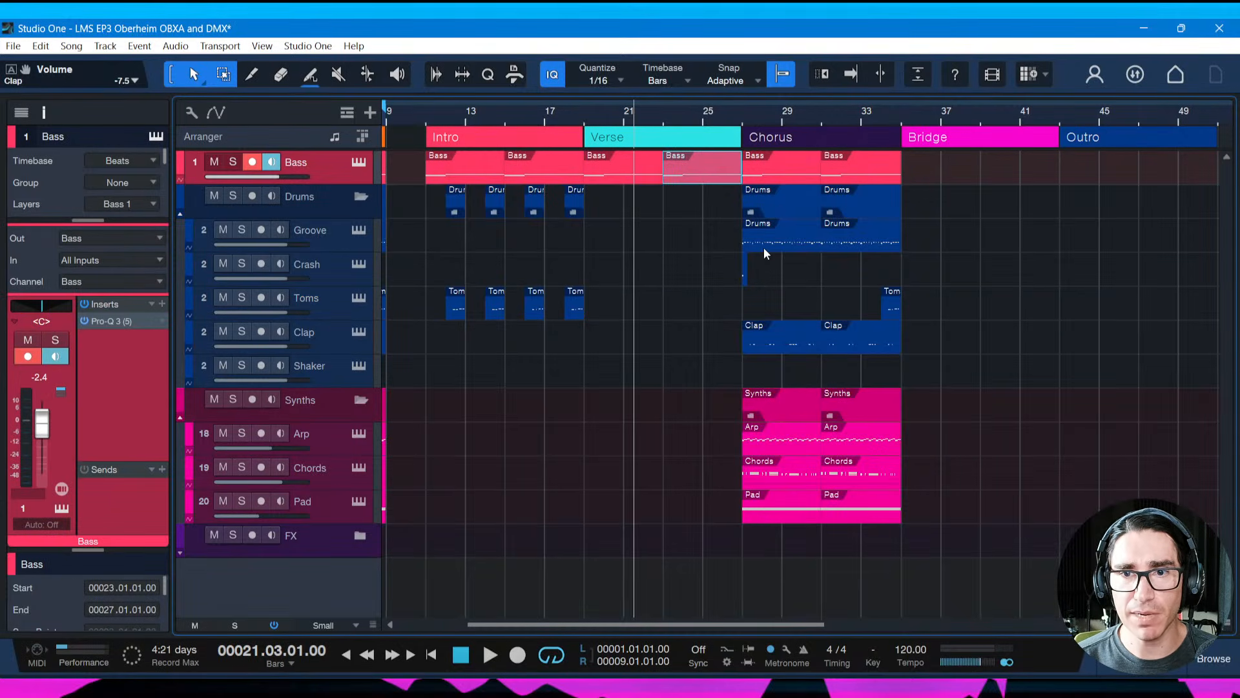
# Fill the Verse and Bridge sections with copies of the Chorus Groove drum events and save the song
pyautogui.moveTo(763, 246); pyautogui.dragTo(607, 243)
pyautogui.press('d')
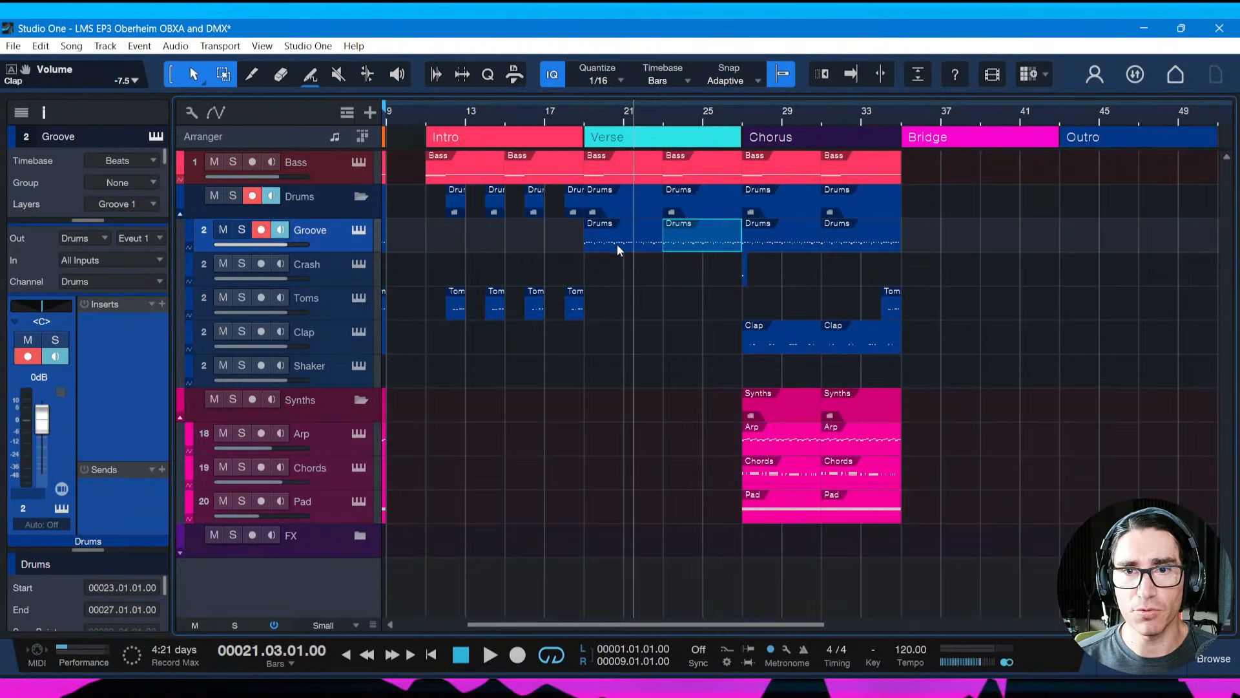
pyautogui.click(857, 244)
pyautogui.press('d')
pyautogui.press('d')
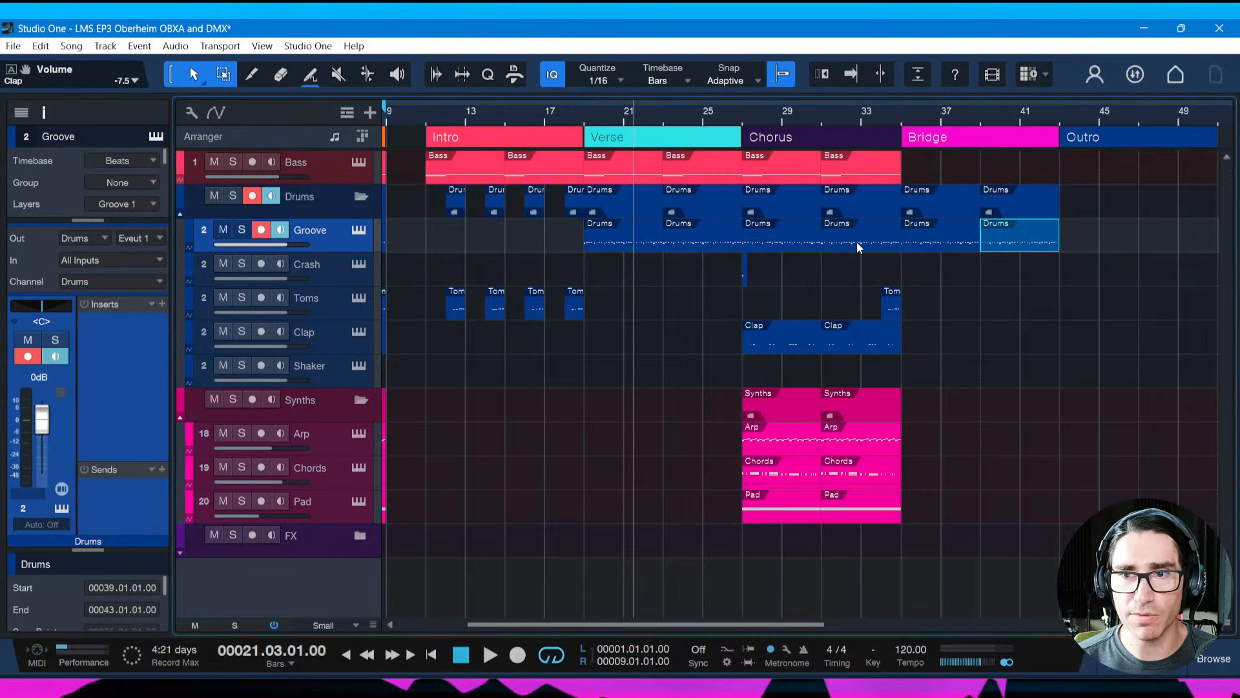
pyautogui.hotkey('ctrl', 's')
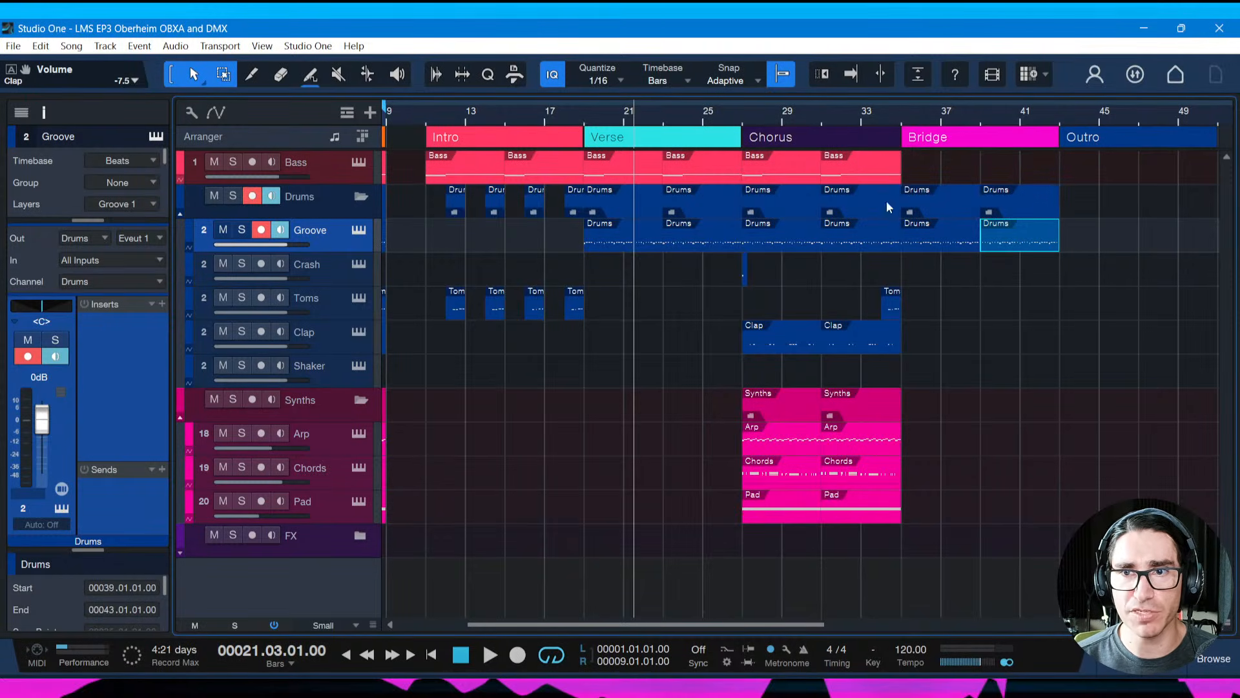
# Duplicate the last Chorus Bass event four times to fill the Bridge and Outro up to bar 51
pyautogui.click(862, 169)
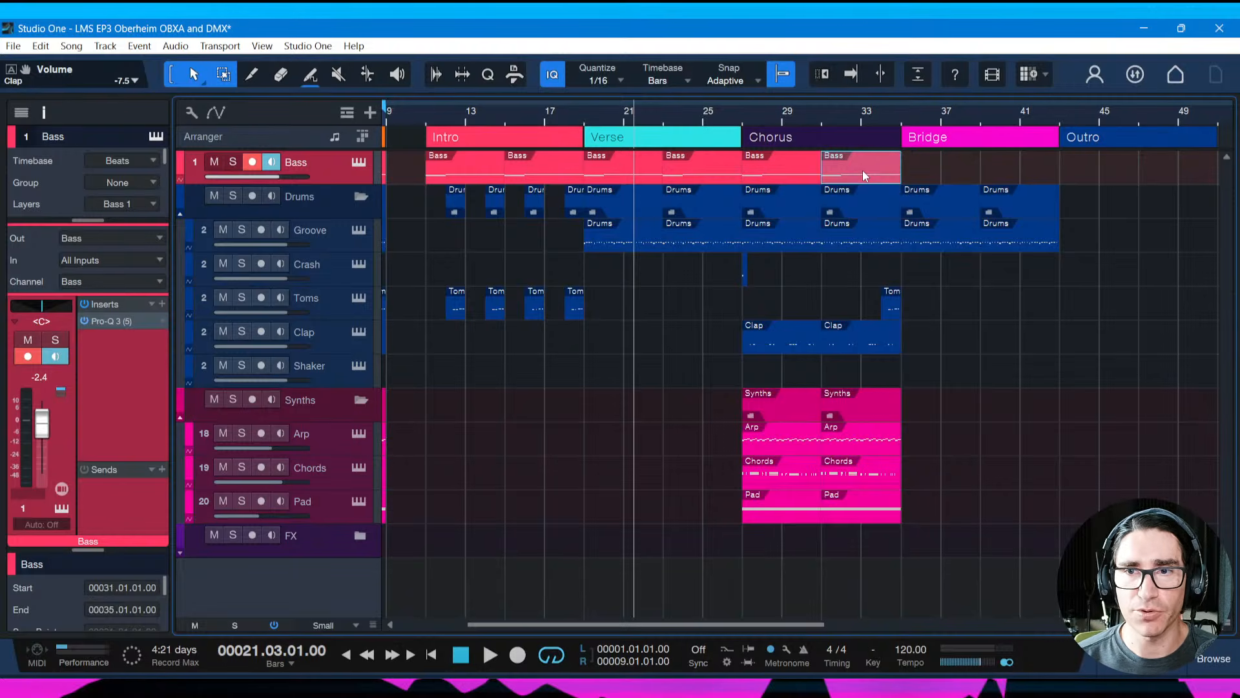
pyautogui.press('d')
pyautogui.press('d')
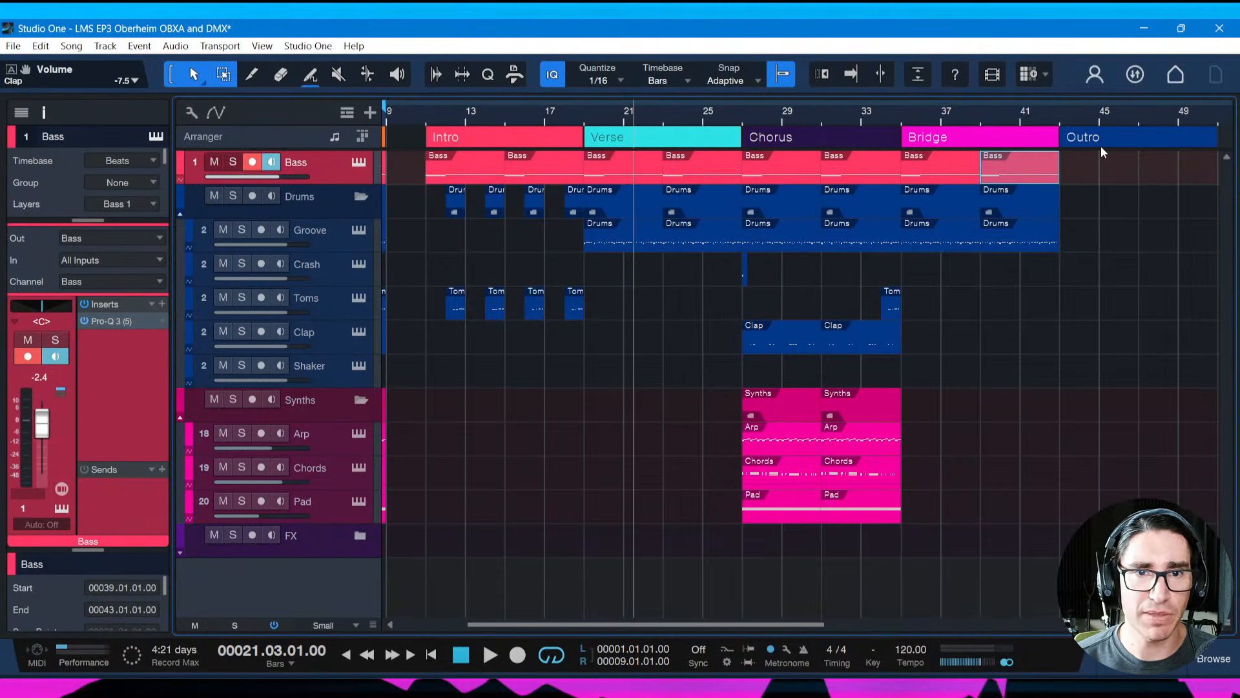
pyautogui.press('d')
pyautogui.press('d')
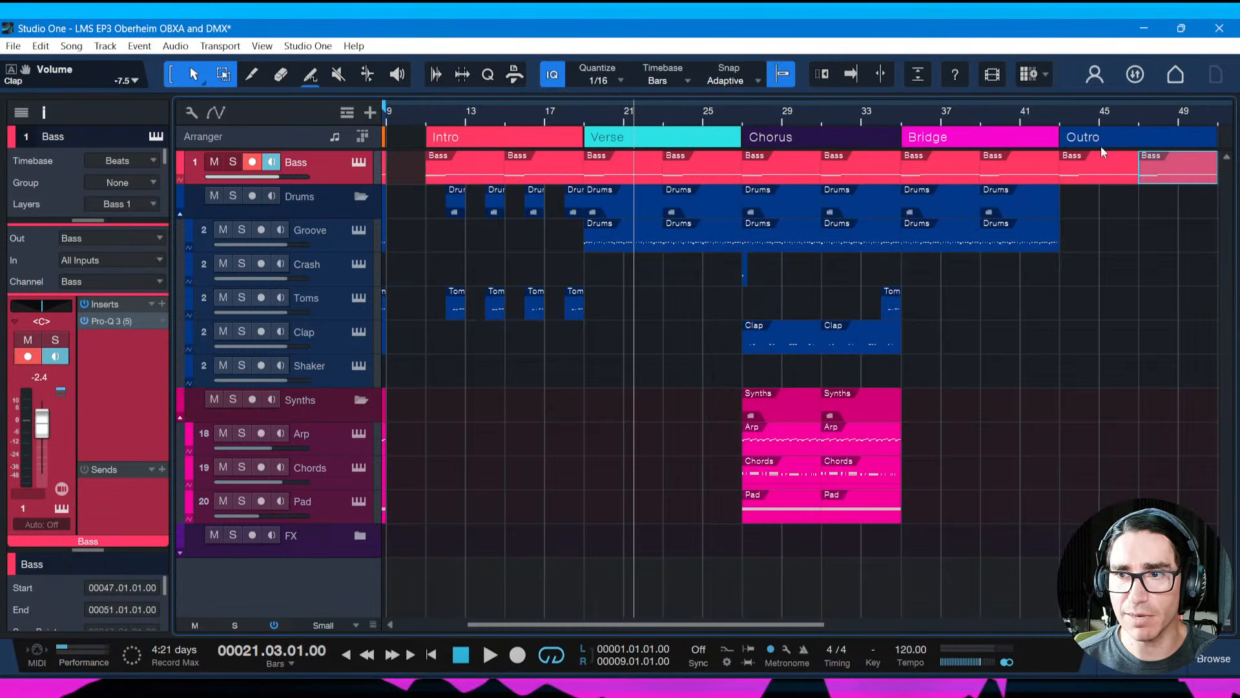
# Lengthen the Chorus Crash event to one full bar and copy it to the starts of the Verse, Bridge and Outro
pyautogui.moveTo(974, 119); pyautogui.dragTo(920, 120)
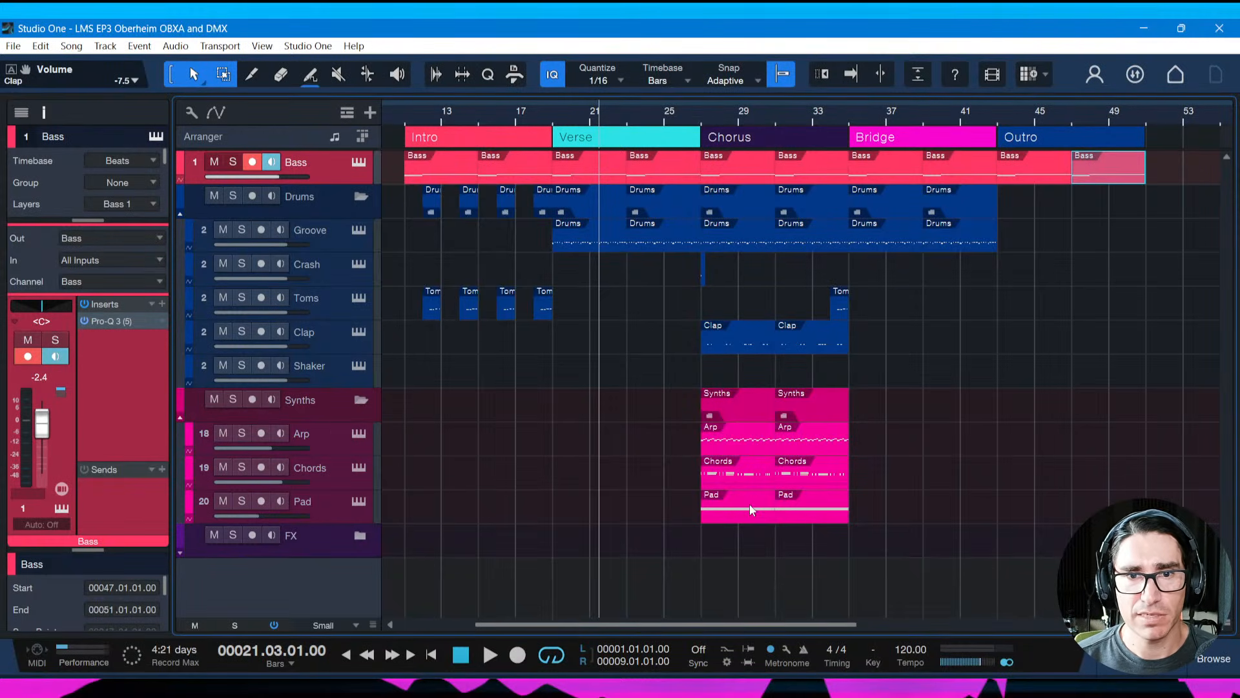
pyautogui.moveTo(683, 120); pyautogui.dragTo(728, 130)
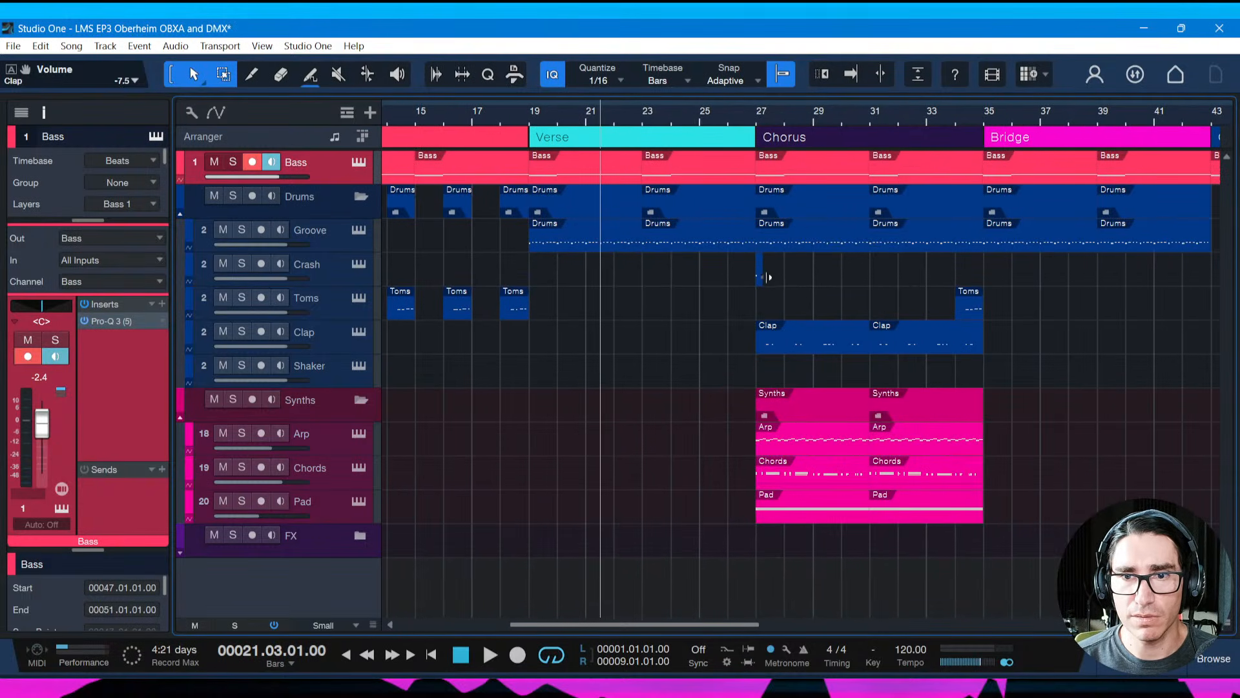
pyautogui.moveTo(768, 277); pyautogui.dragTo(788, 281)
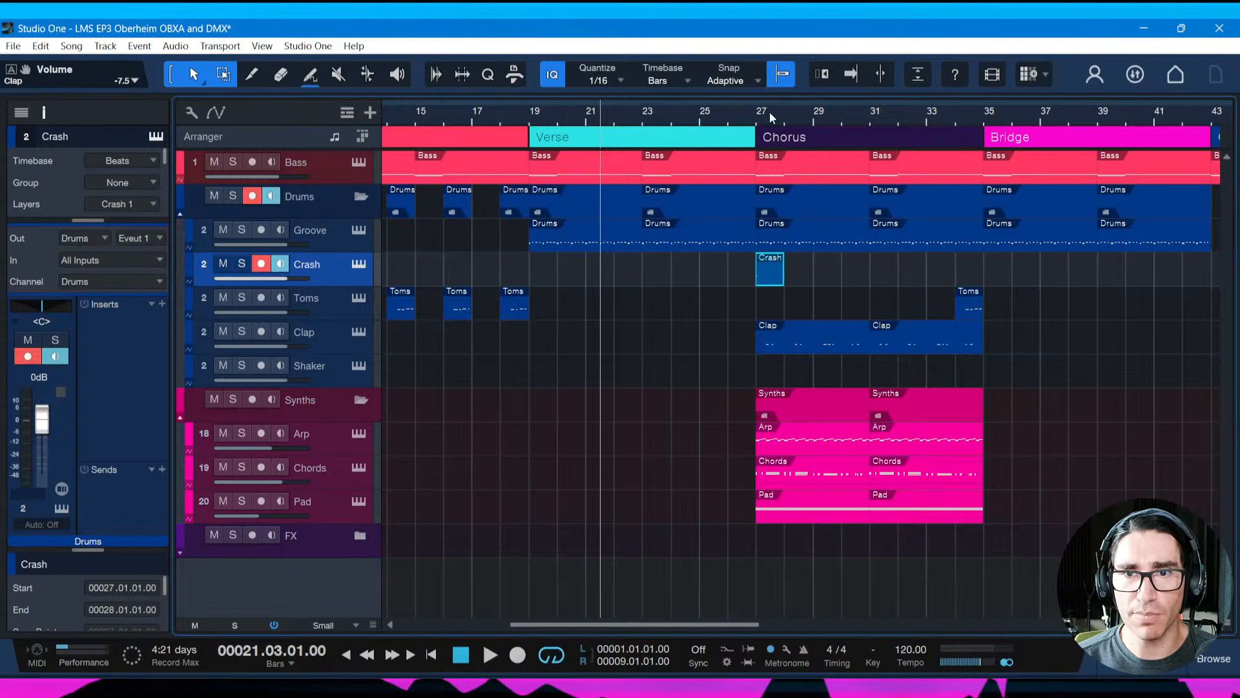
pyautogui.moveTo(769, 114); pyautogui.dragTo(771, 110)
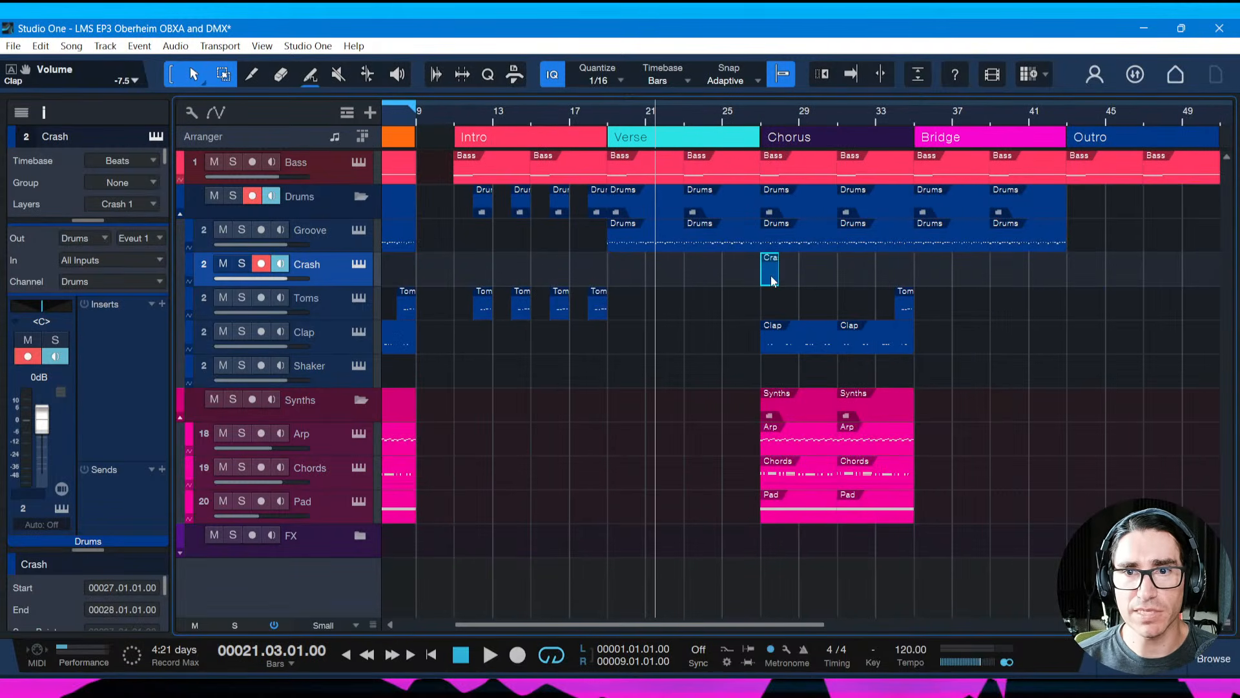
pyautogui.moveTo(770, 275); pyautogui.dragTo(620, 264)
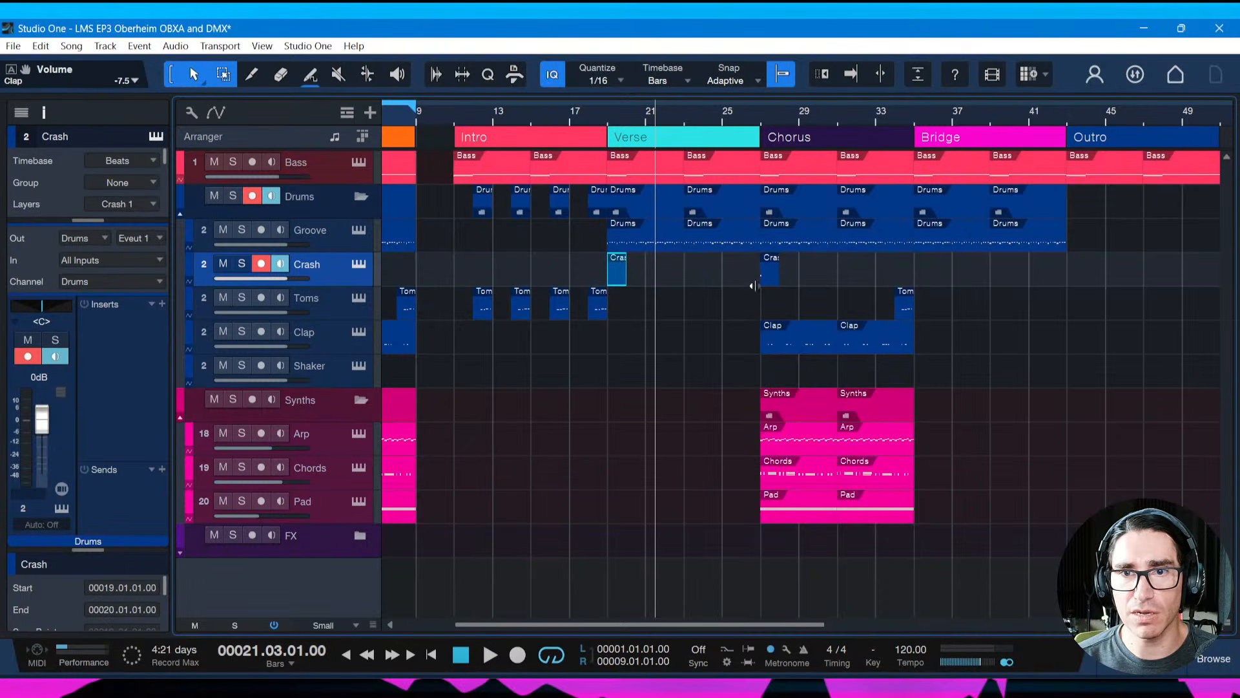
pyautogui.moveTo(771, 274); pyautogui.dragTo(1078, 267)
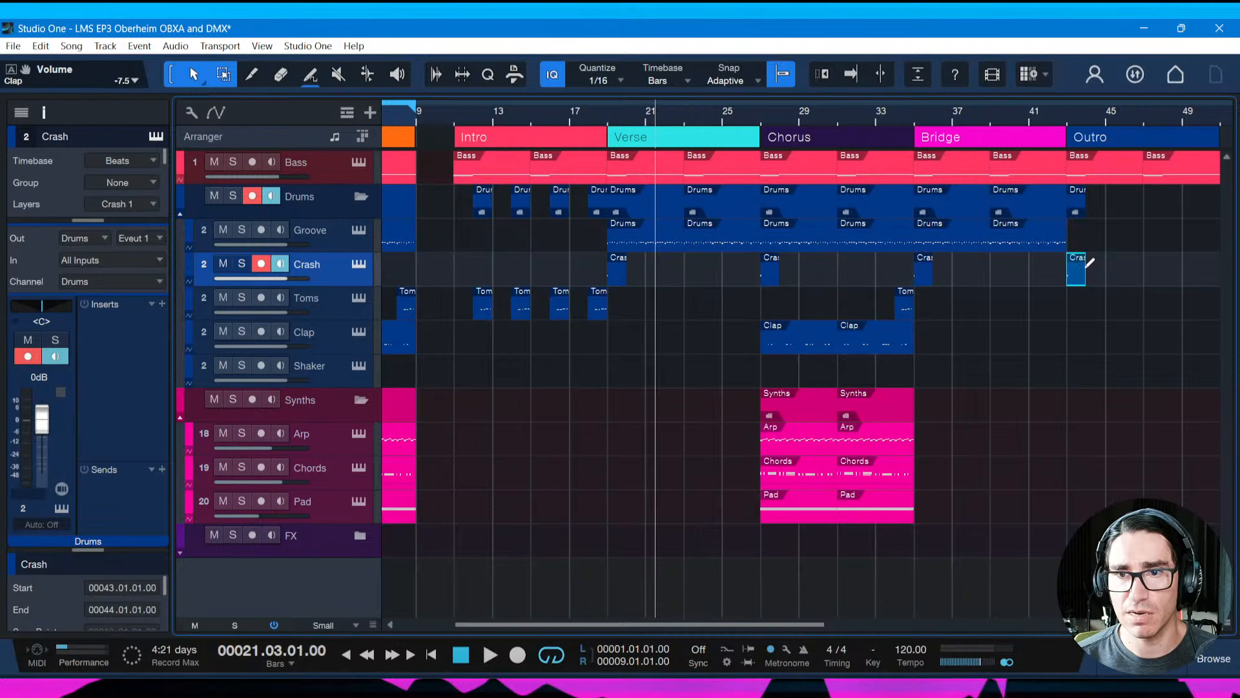
# Copy the Toms fill to the last bars of the Verse and Bridge, bars 26 and 42, and save the song
pyautogui.click(600, 312)
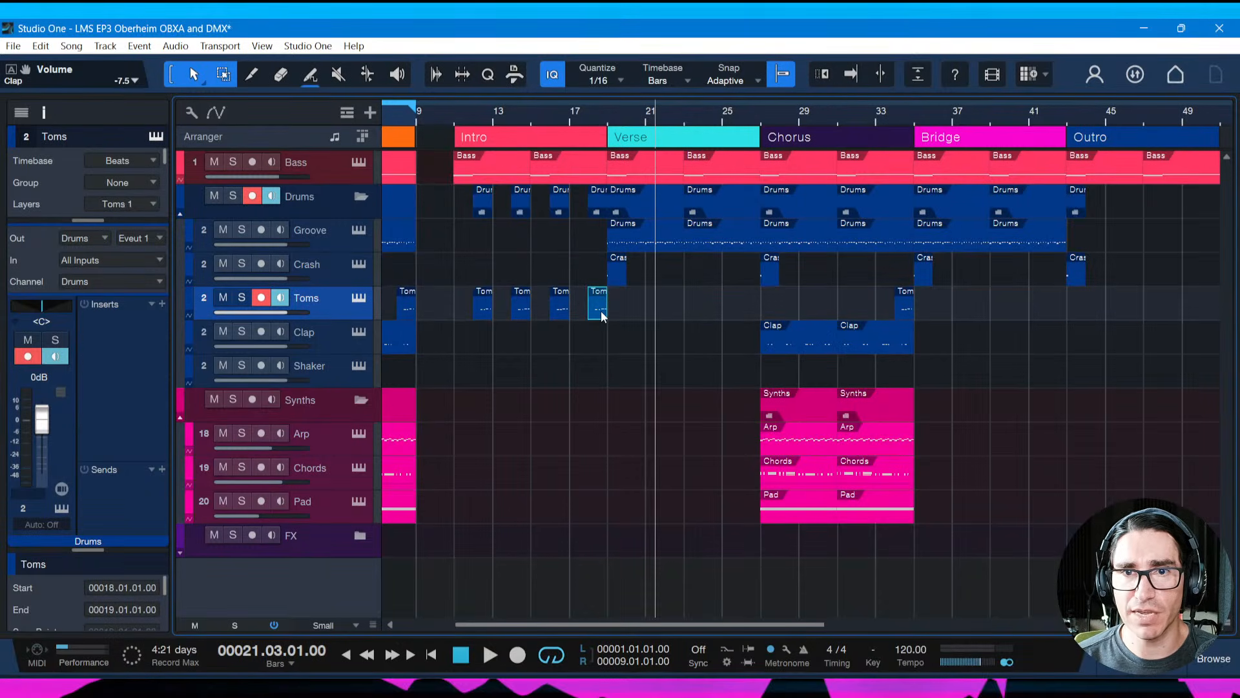
pyautogui.moveTo(601, 311); pyautogui.dragTo(749, 312)
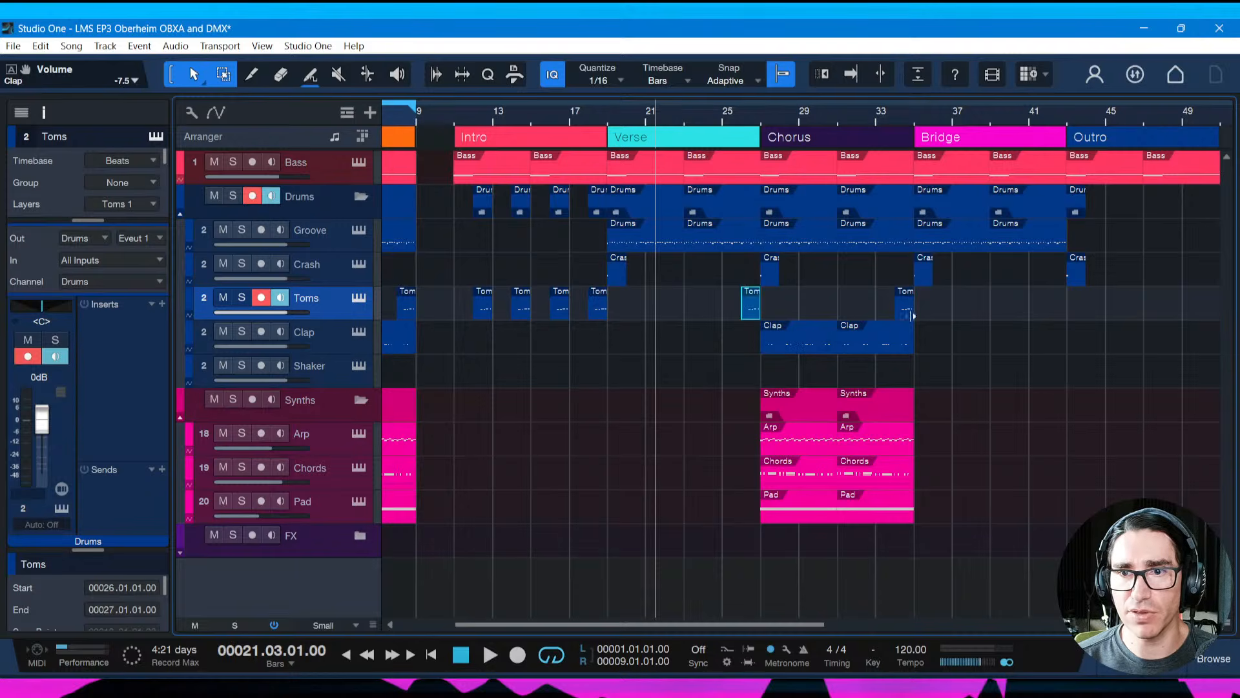
pyautogui.moveTo(907, 311); pyautogui.dragTo(1056, 316)
pyautogui.hotkey('ctrl', 's')
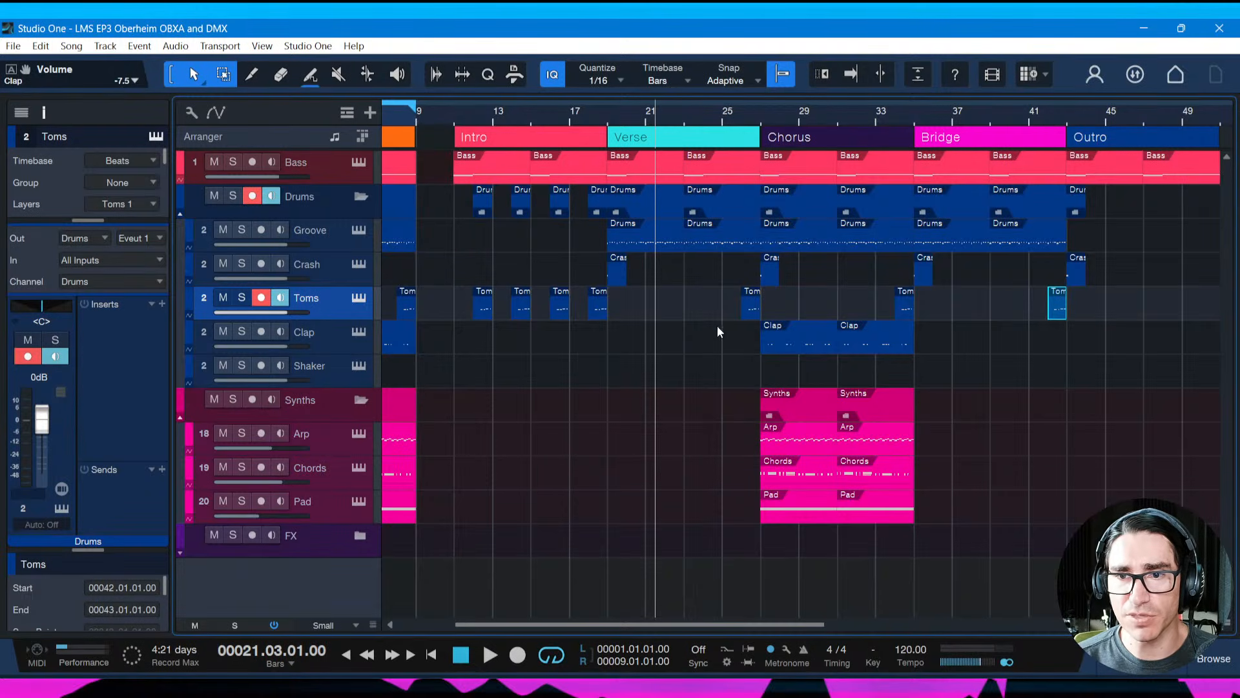
# Open the song notes and enter the chord progression as "C,Em, D, D"
pyautogui.hotkey('ctrl', 'i')
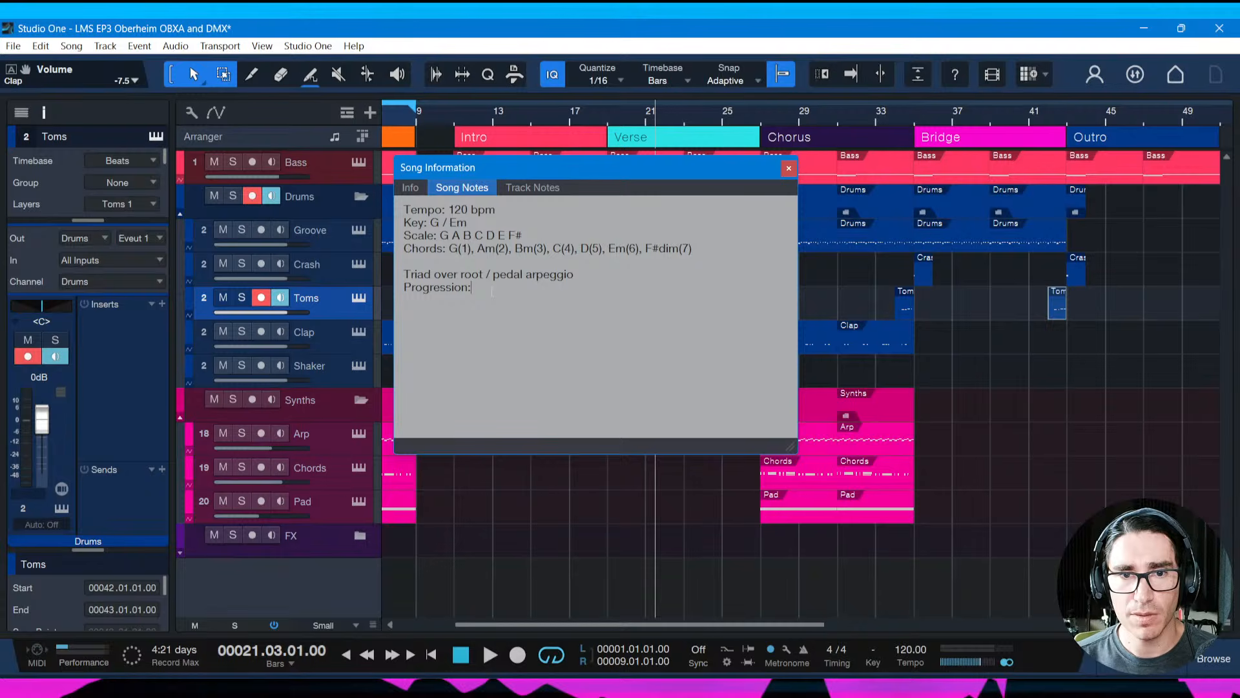
pyautogui.write('C, ')
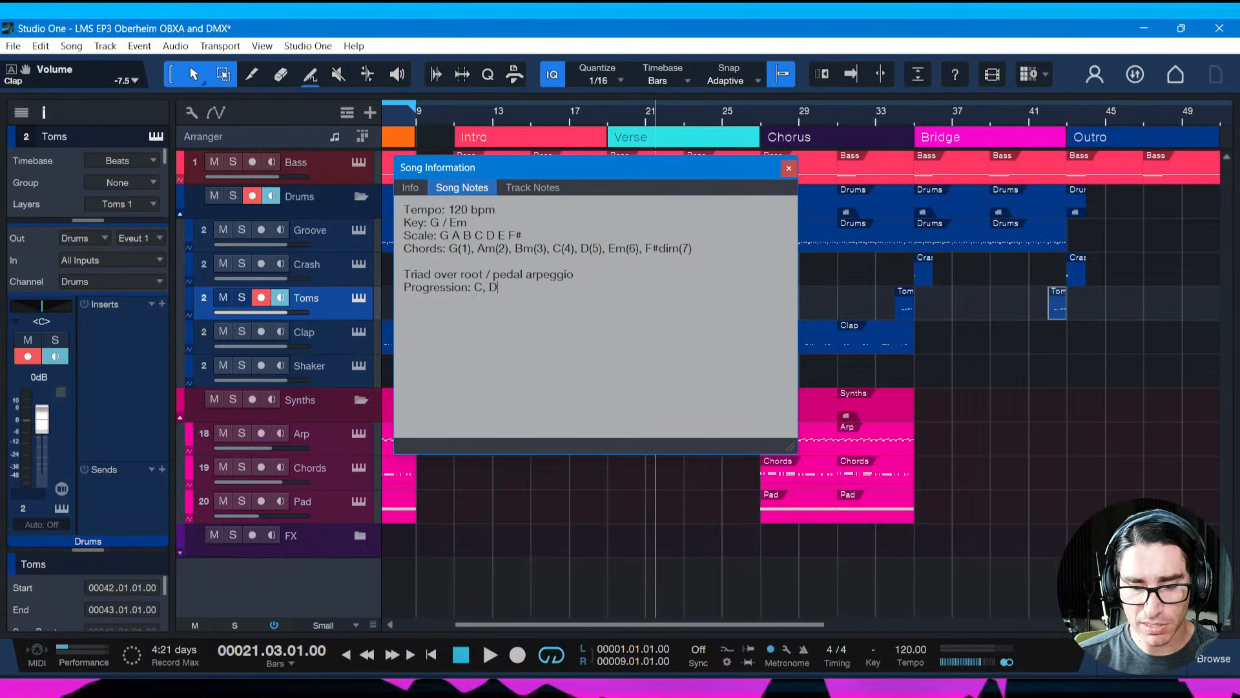
pyautogui.write('Em')
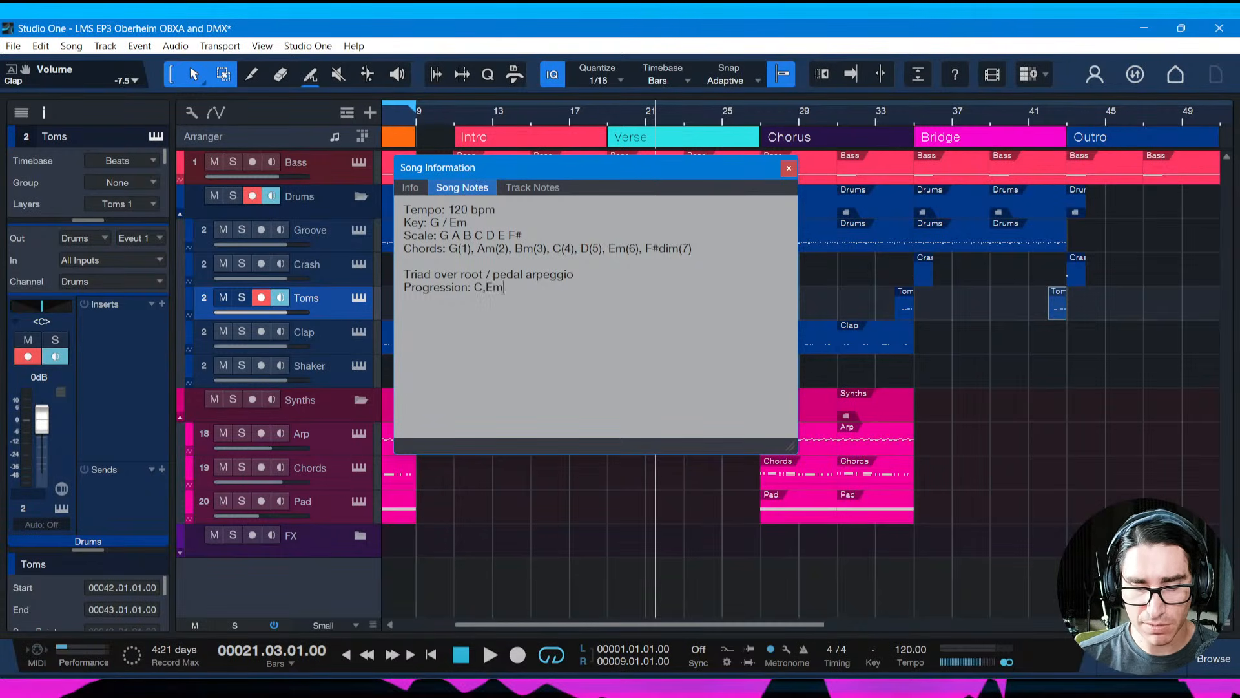
pyautogui.write(', D, D')
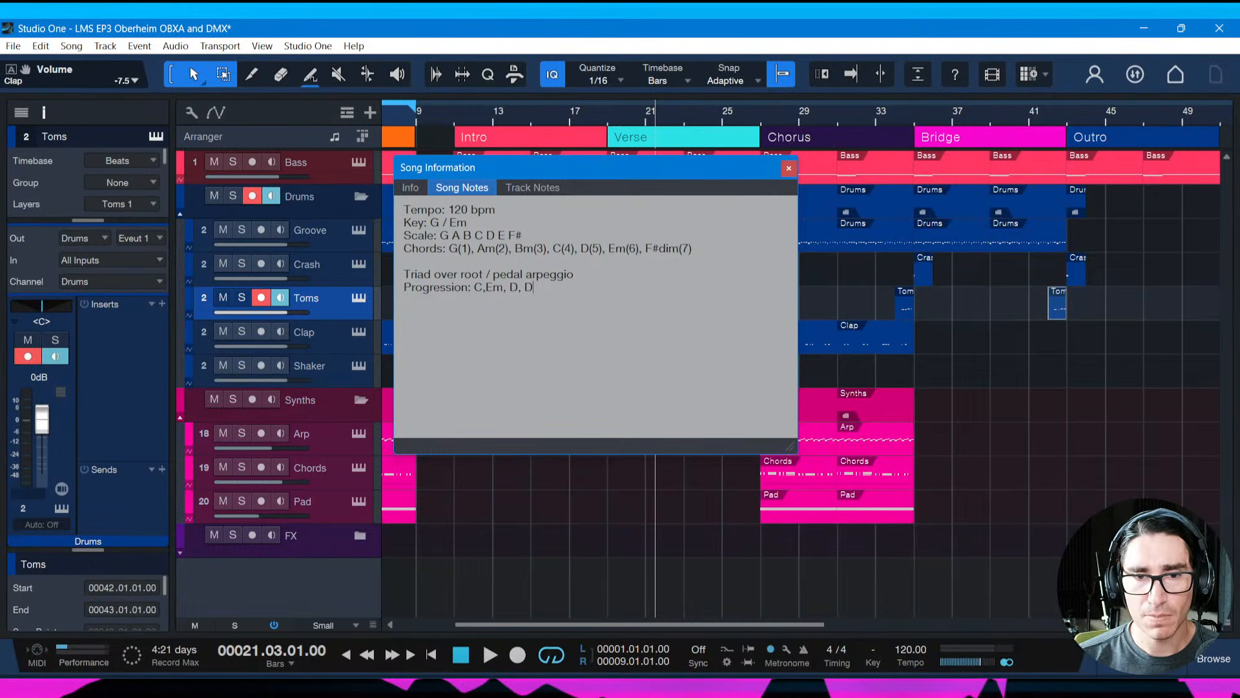
# Add a "Tasks:" heading with the item "-another drum fill" below the progression in the song notes, and close the notes
pyautogui.press('Return')
pyautogui.write('Task')
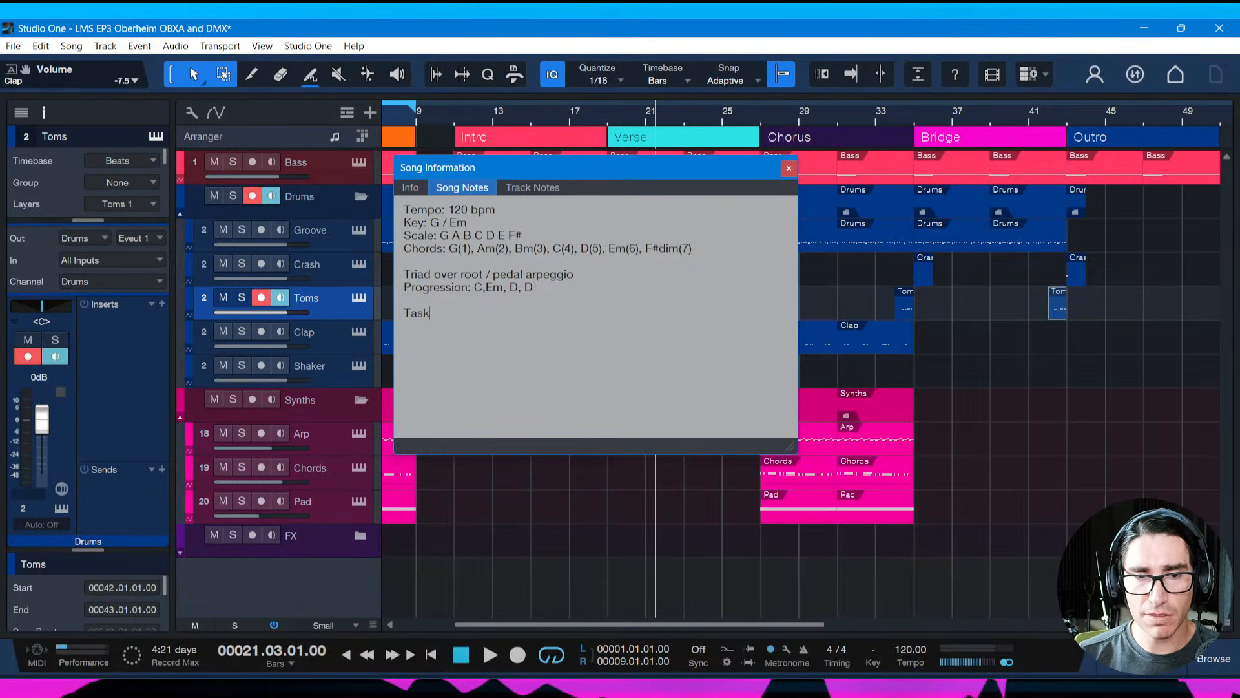
pyautogui.write('s:')
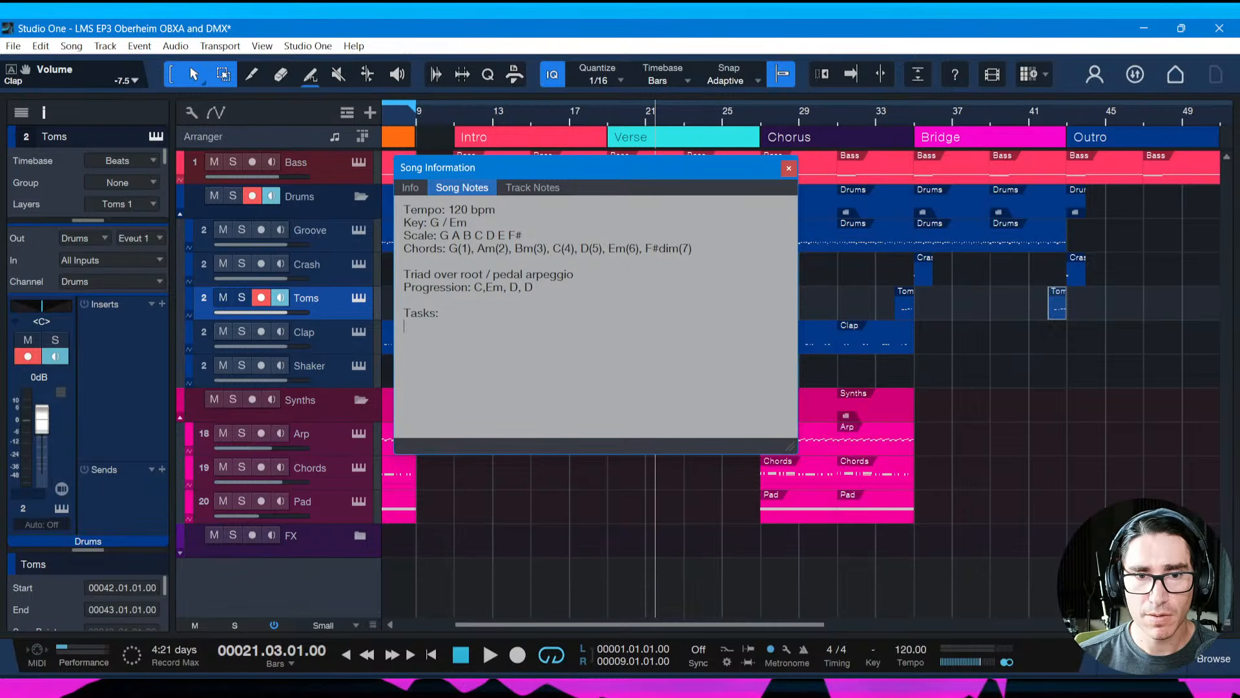
pyautogui.press('Return')
pyautogui.write('-')
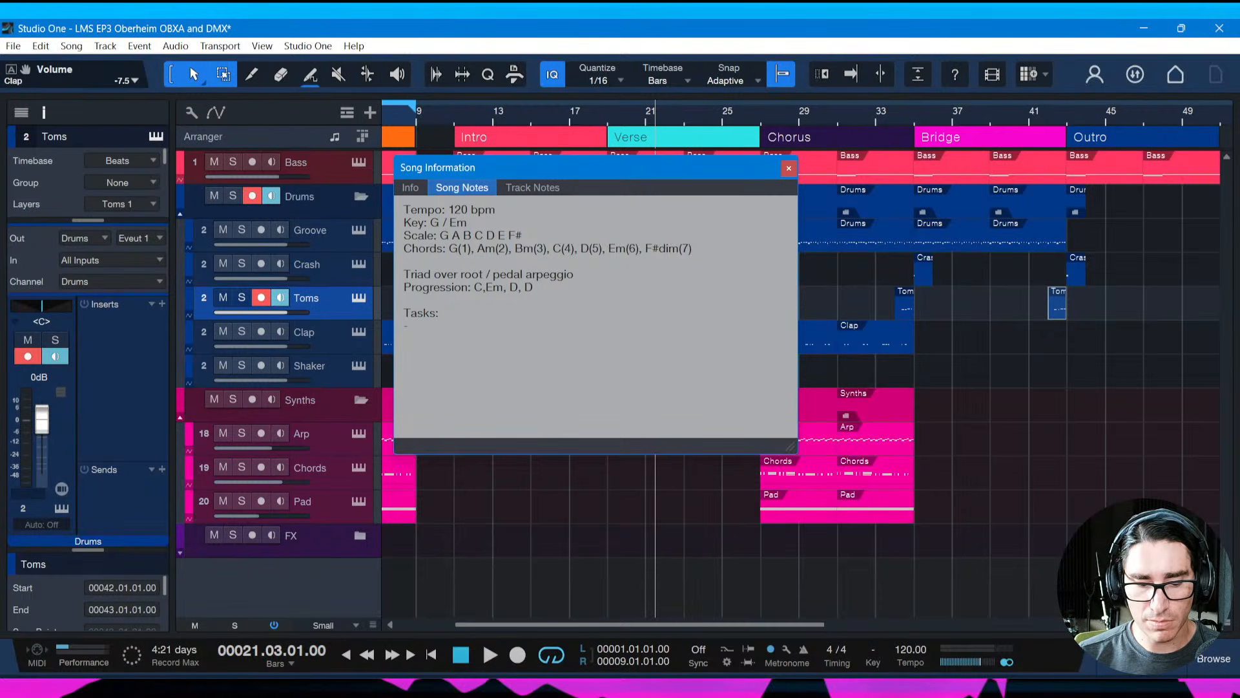
pyautogui.write('another drum')
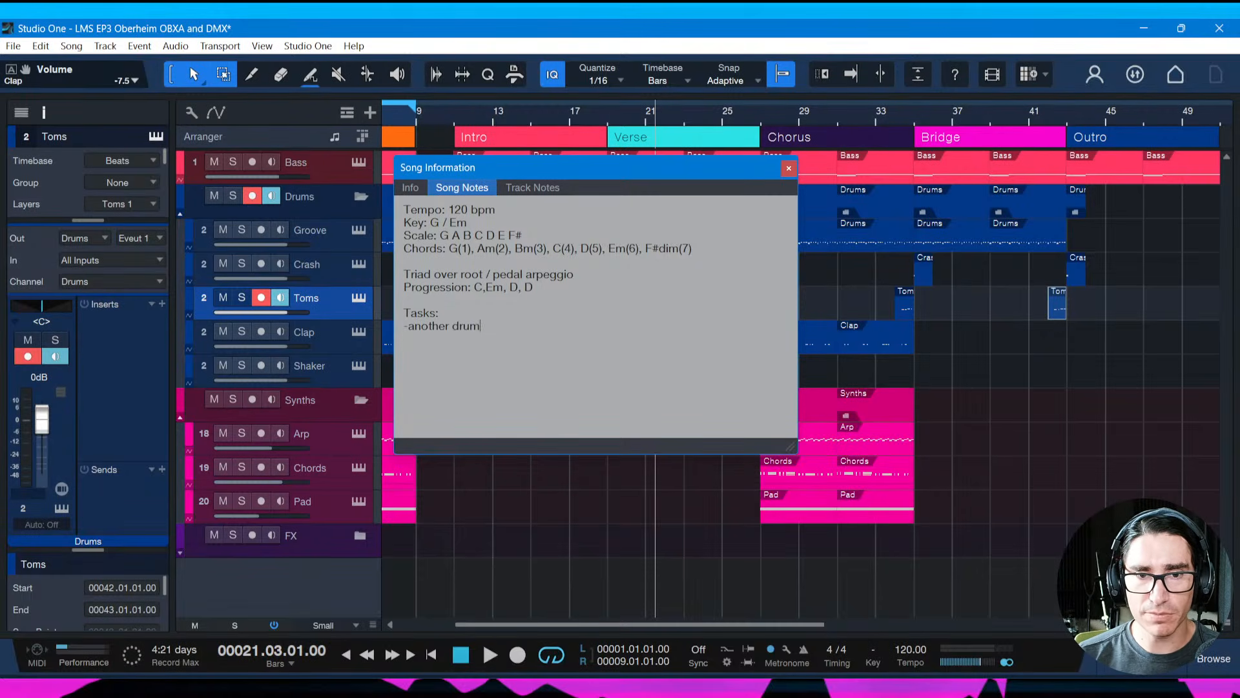
pyautogui.write(' fill')
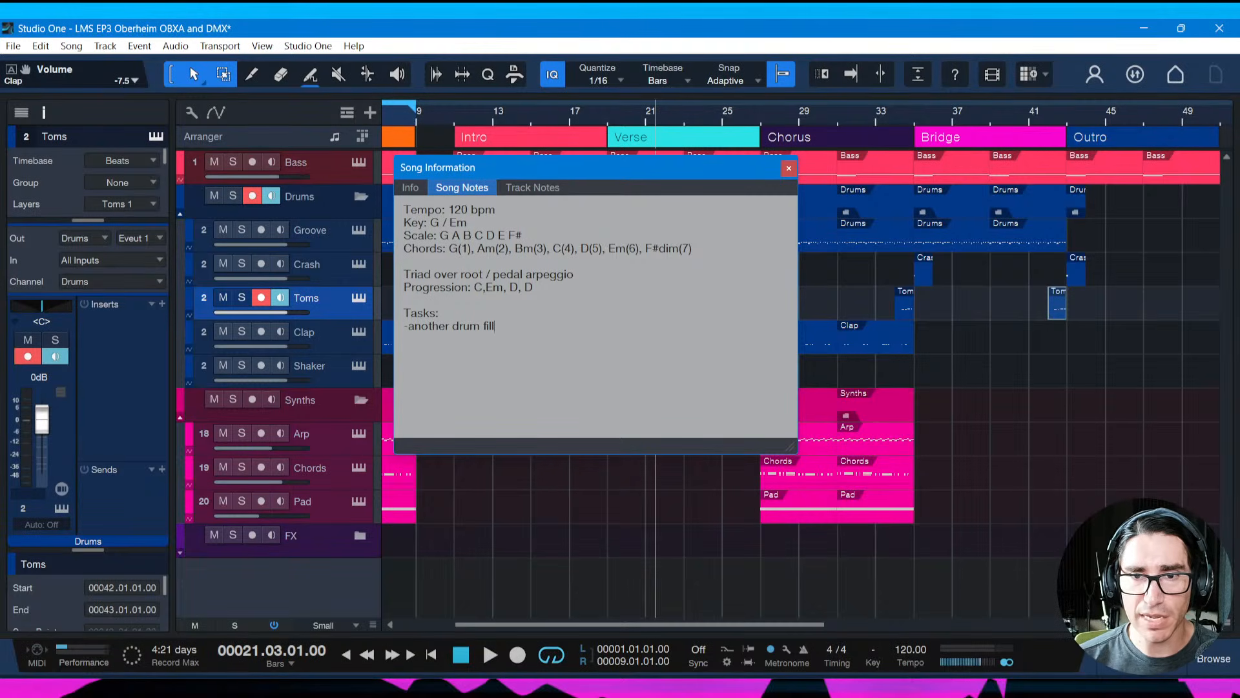
pyautogui.moveTo(688, 169); pyautogui.dragTo(696, 195)
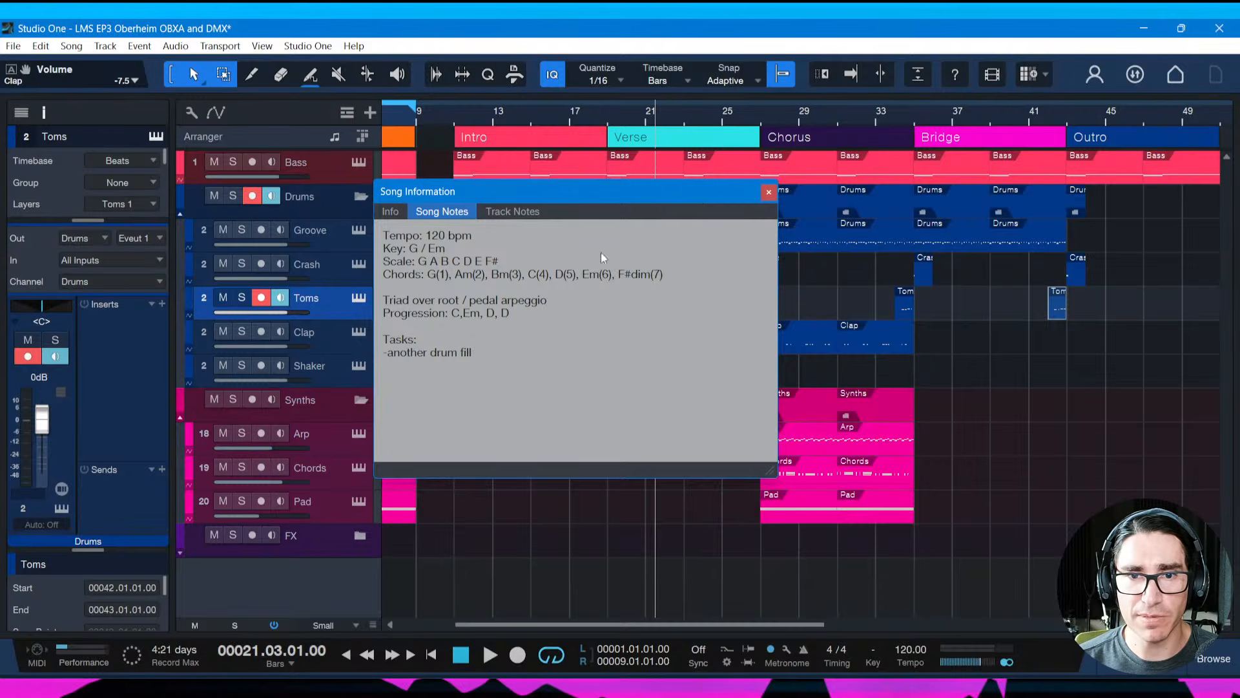
pyautogui.click(768, 192)
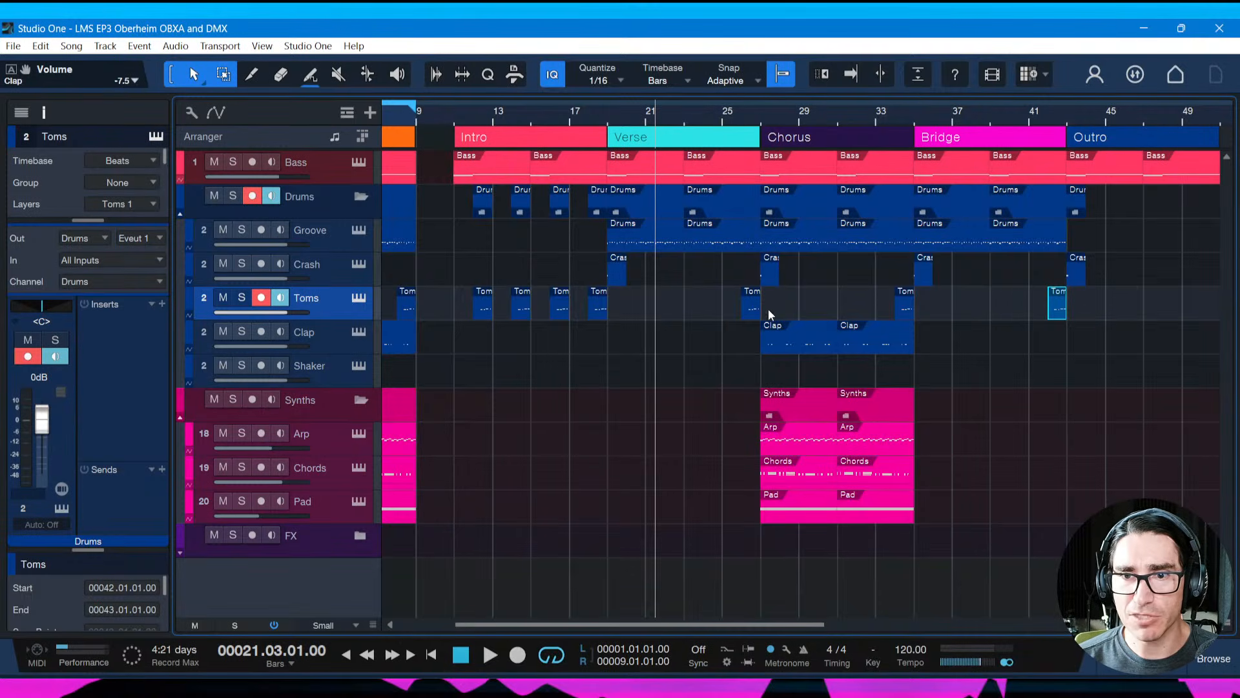
# Duplicate the last Chorus Clap event twice to fill the Bridge up to bar 43, and save the song
pyautogui.click(823, 347)
pyautogui.click(863, 343)
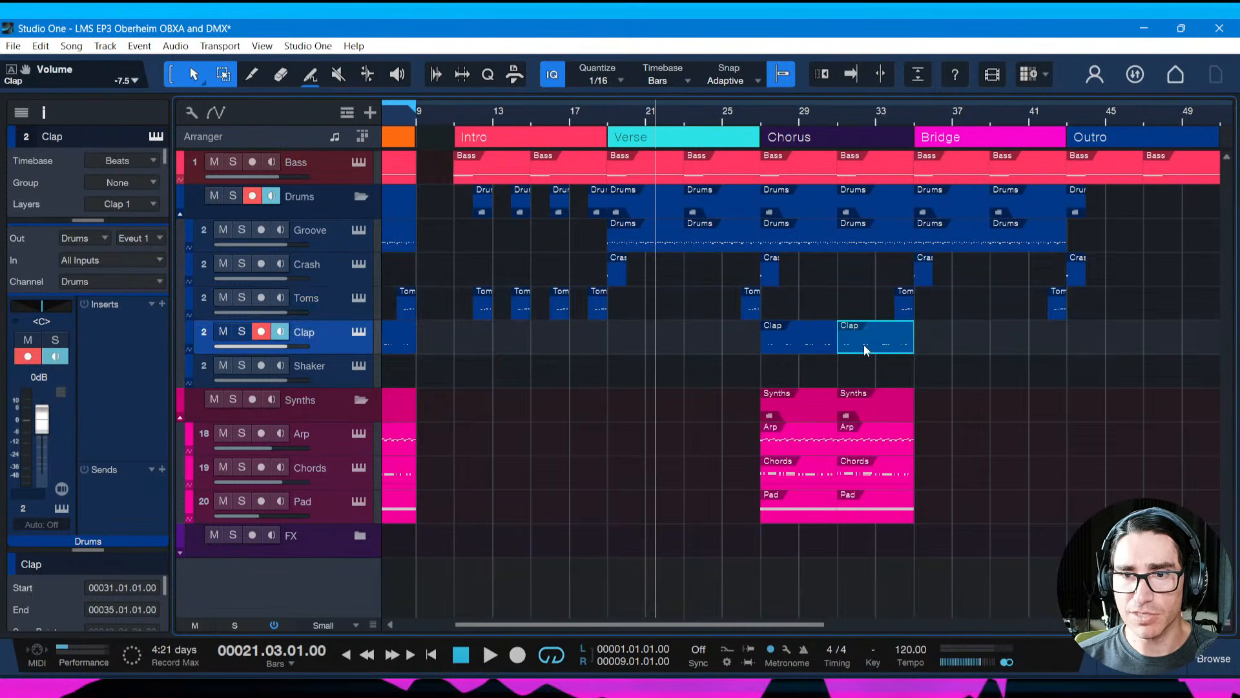
pyautogui.press('d')
pyautogui.press('d')
pyautogui.hotkey('ctrl', 's')
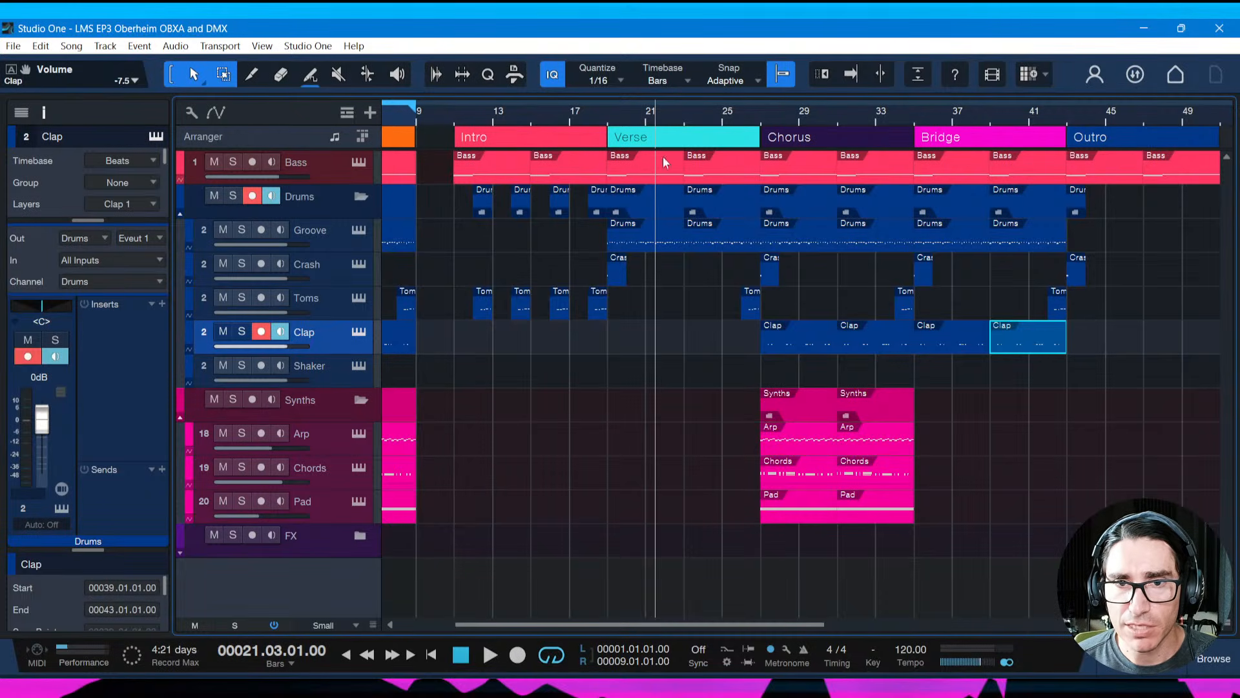
# Copy the first Chorus Arp event to the Verse start at bar 19, duplicate it to bar 23, and save the song
pyautogui.click(790, 443)
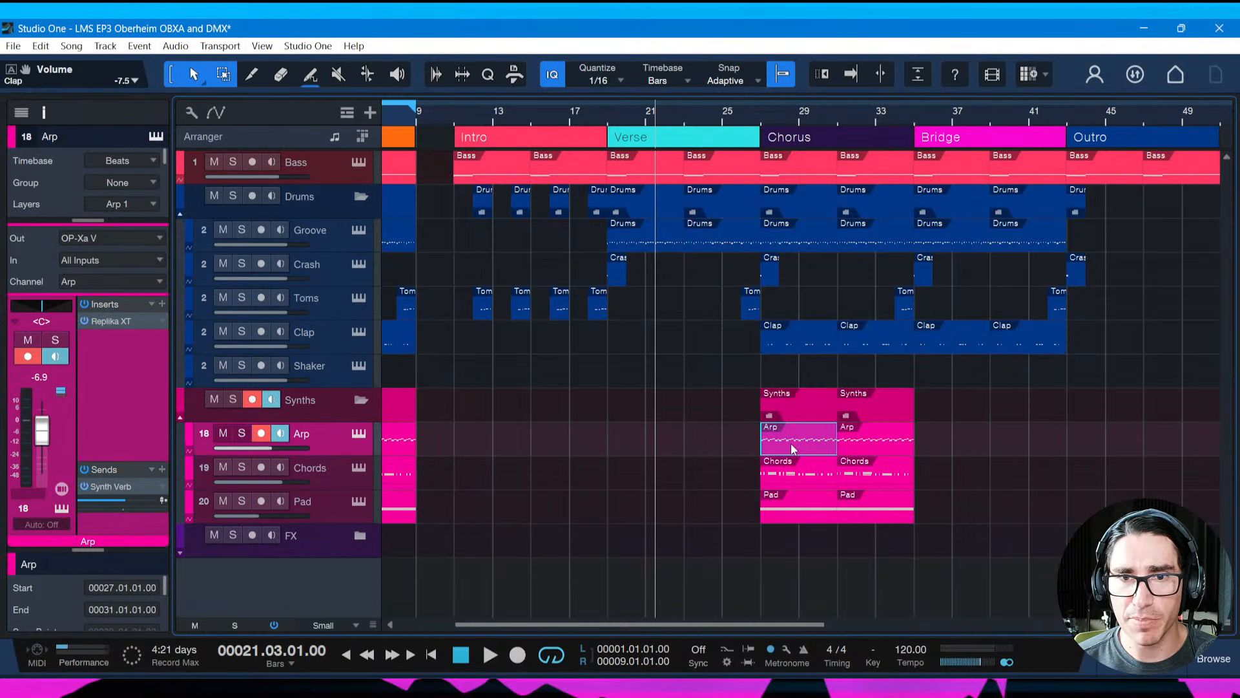
pyautogui.moveTo(790, 443); pyautogui.dragTo(642, 441)
pyautogui.press('d')
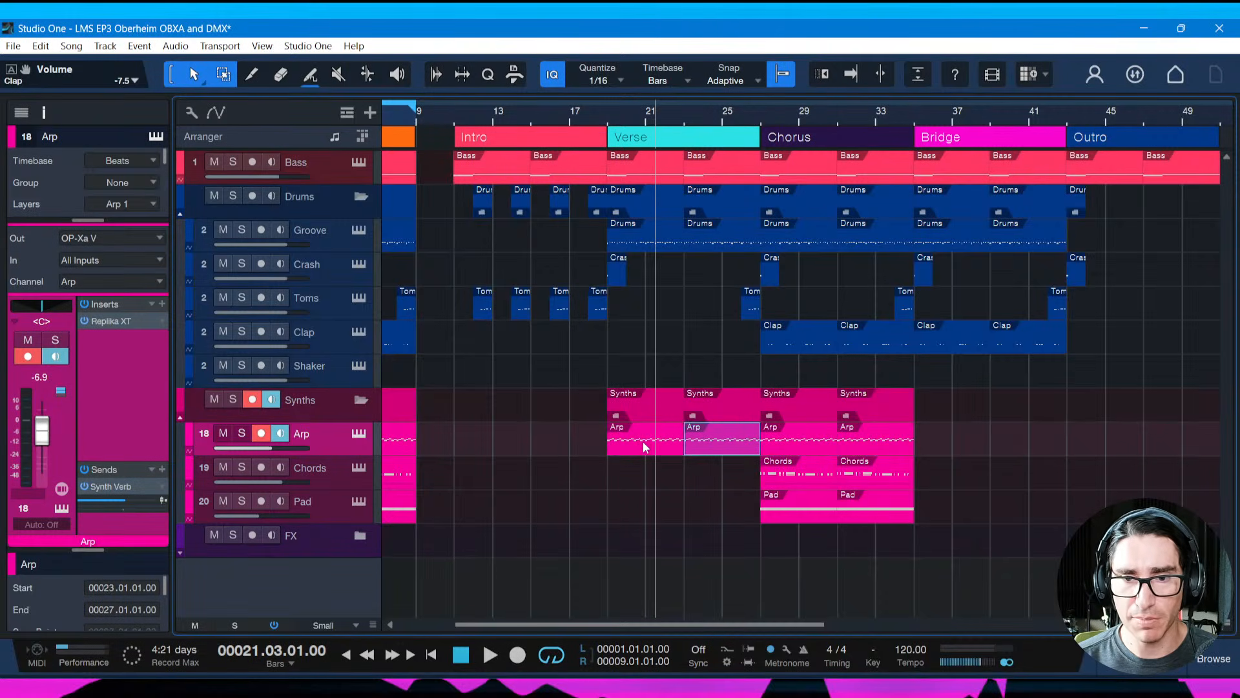
pyautogui.hotkey('ctrl', 's')
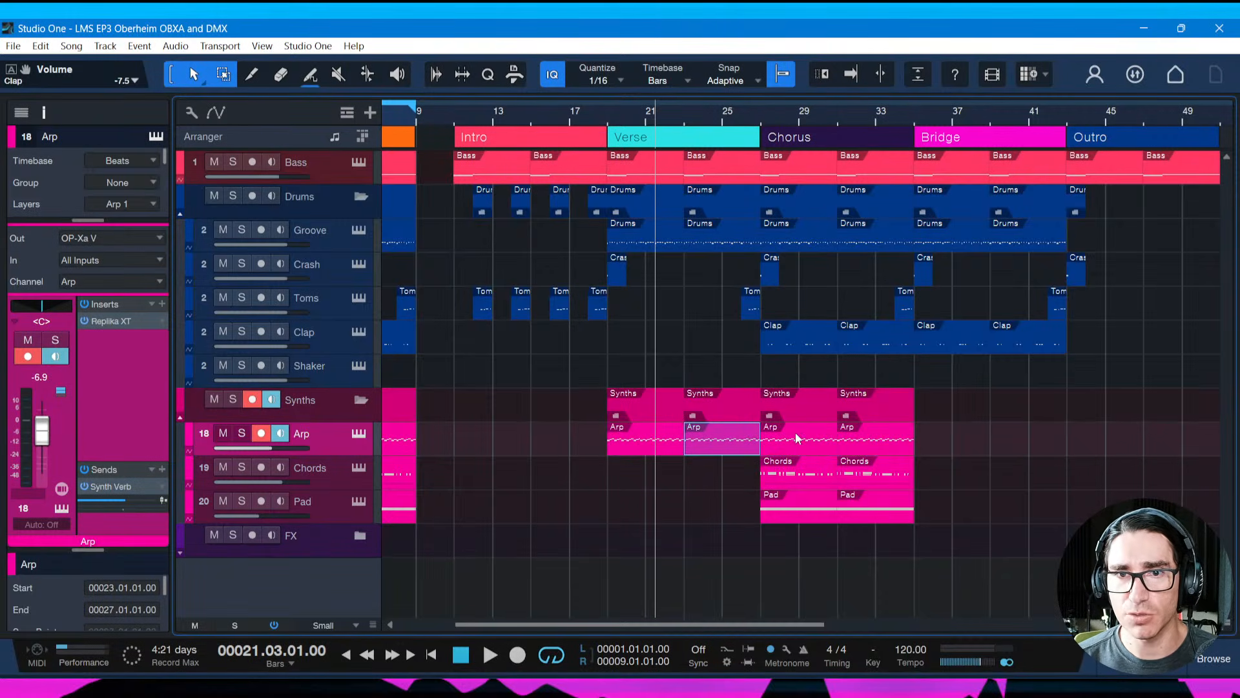
# Add the task "-filter in arp during verse to chorus" to the song notes, close them, and save the song
pyautogui.hotkey('ctrl', 'alt', 'n')
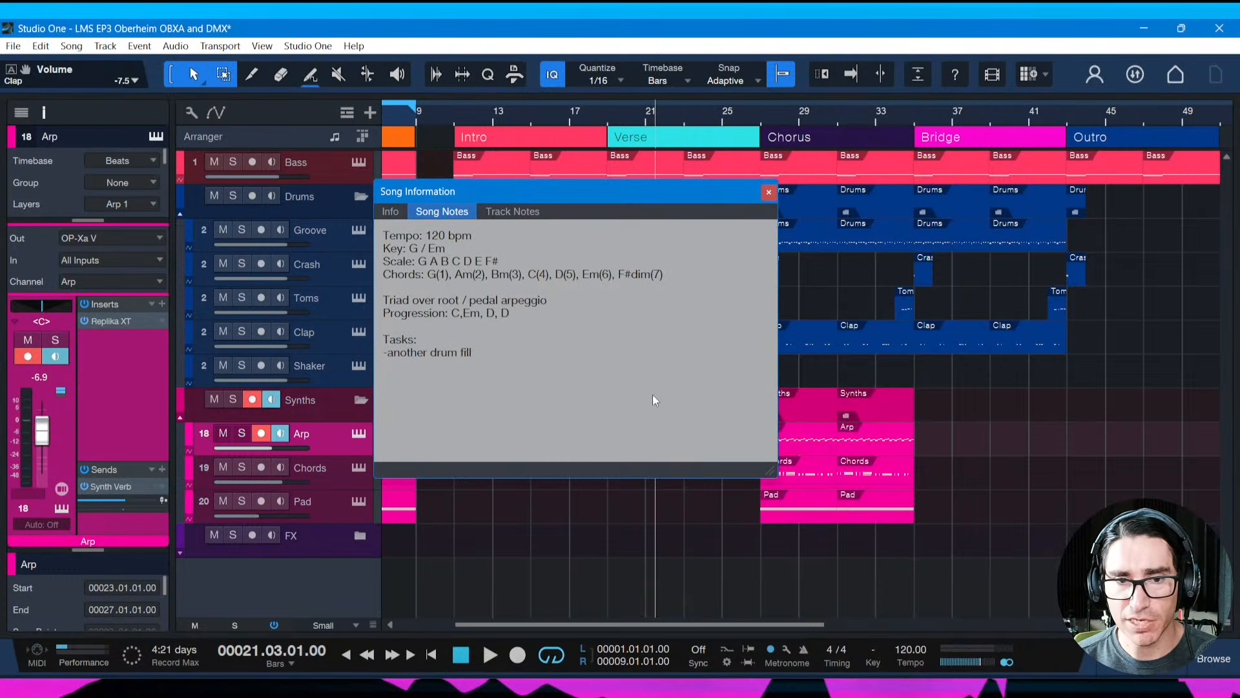
pyautogui.click(505, 356)
pyautogui.press('Return')
pyautogui.write('-')
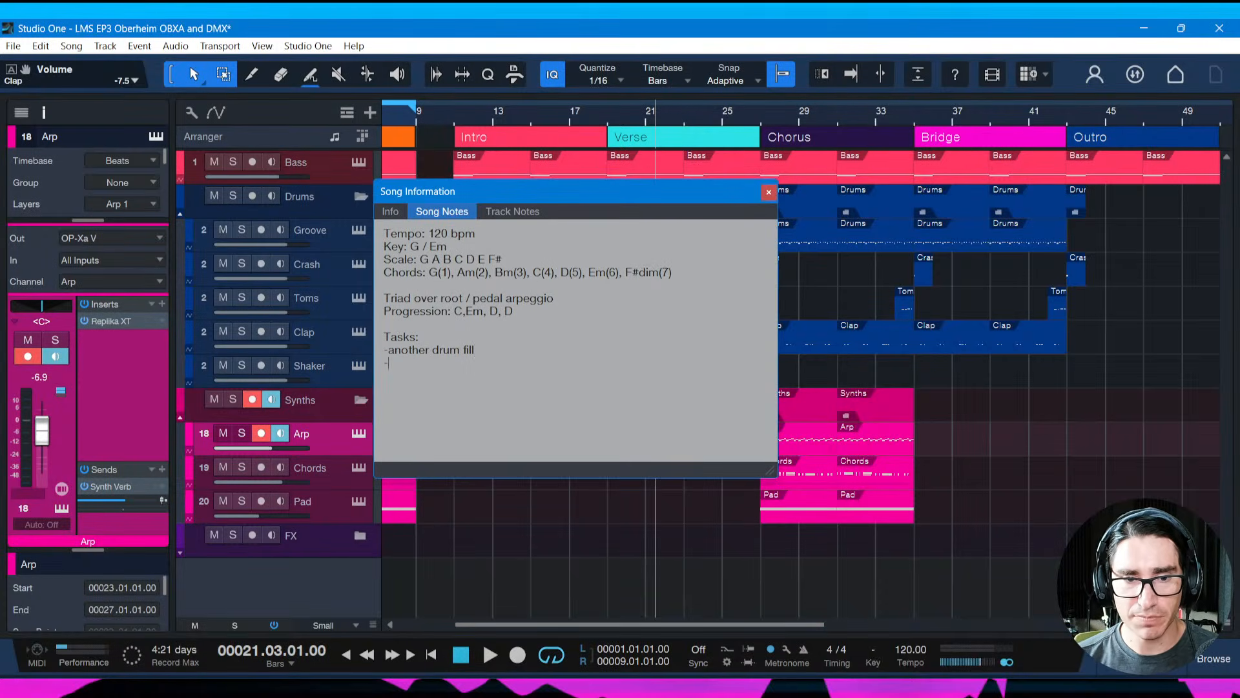
pyautogui.write('filter in ar')
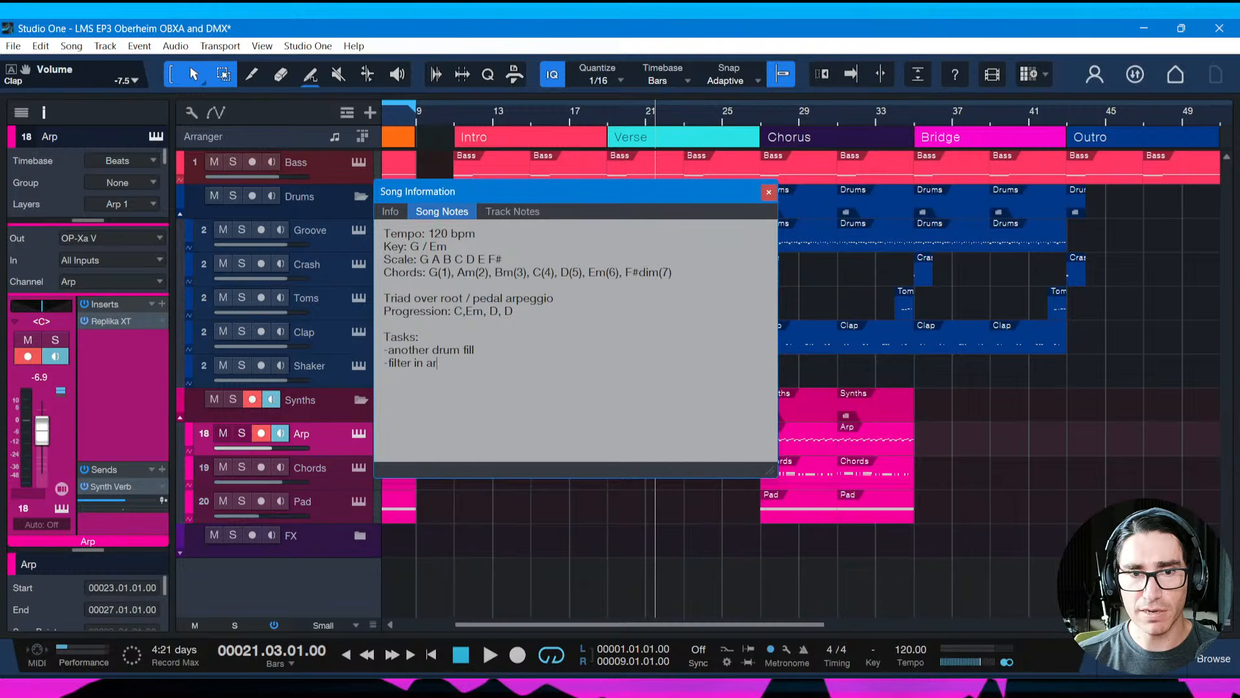
pyautogui.write('p during')
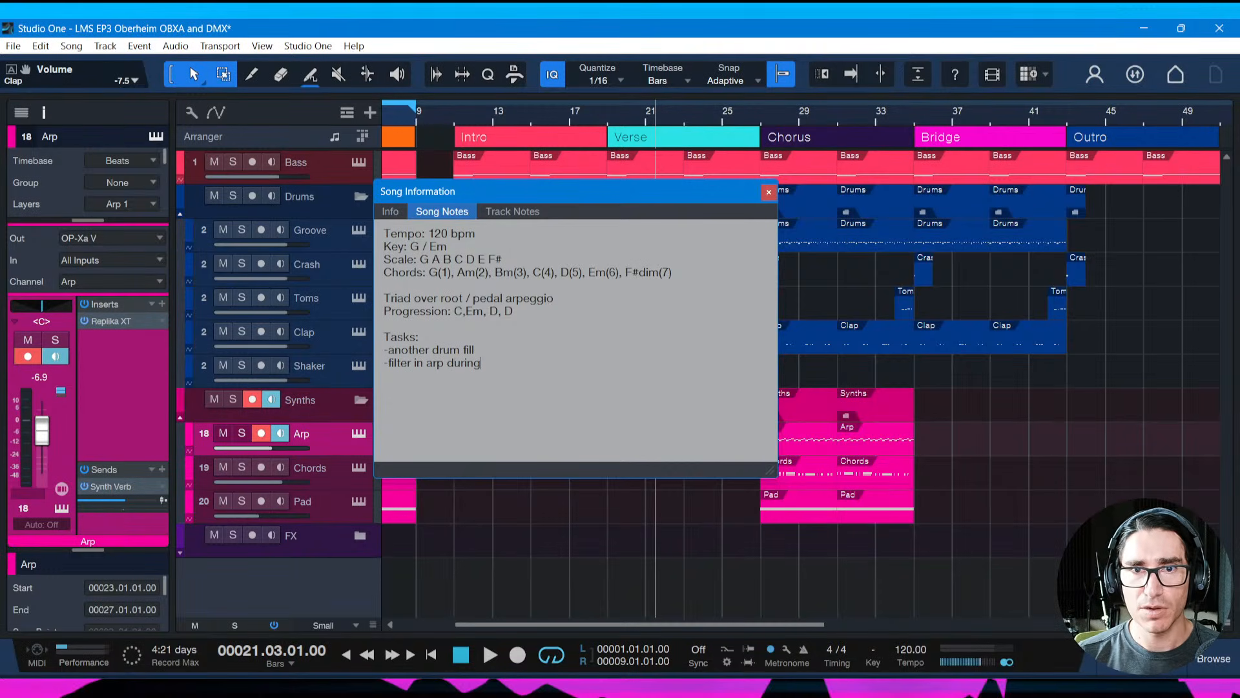
pyautogui.write(' verse to chory')
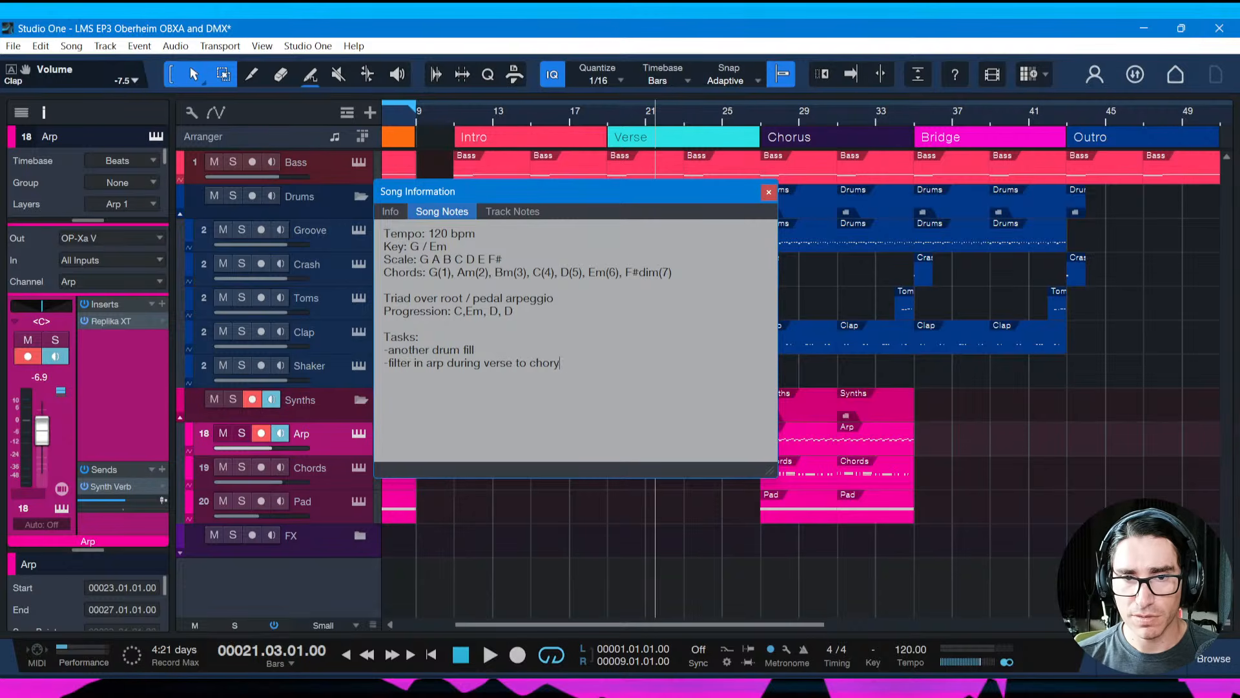
pyautogui.press('BackSpace')
pyautogui.write('us')
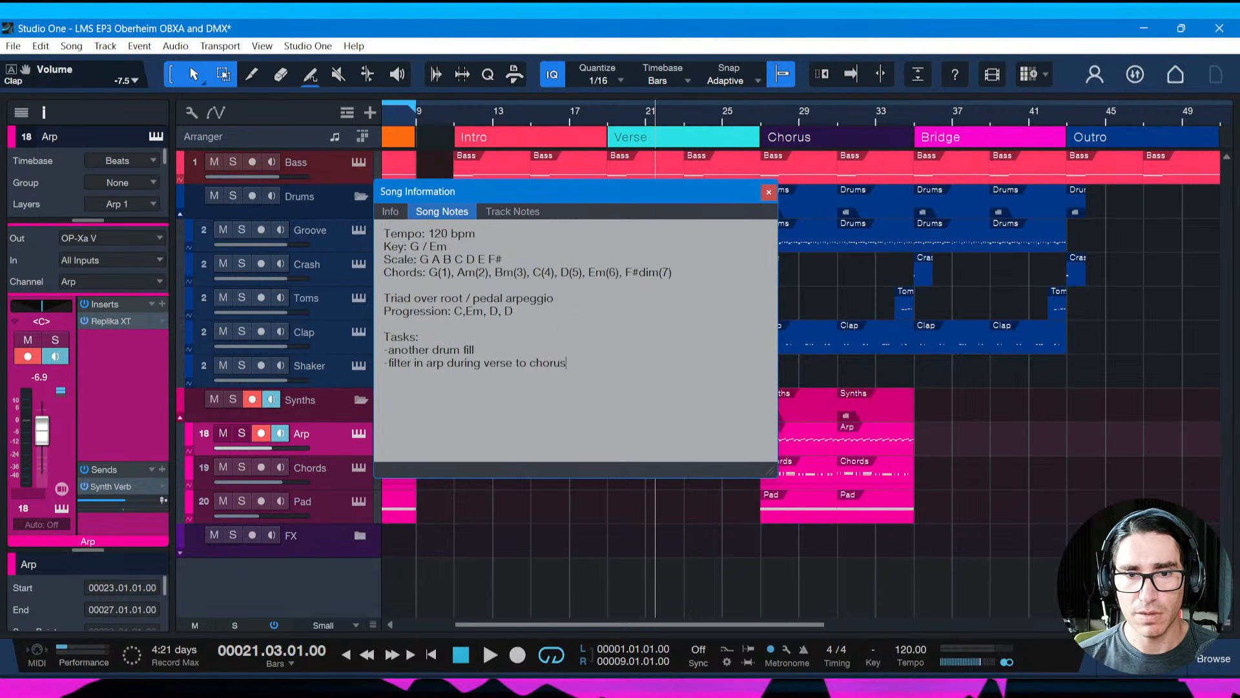
pyautogui.click(771, 193)
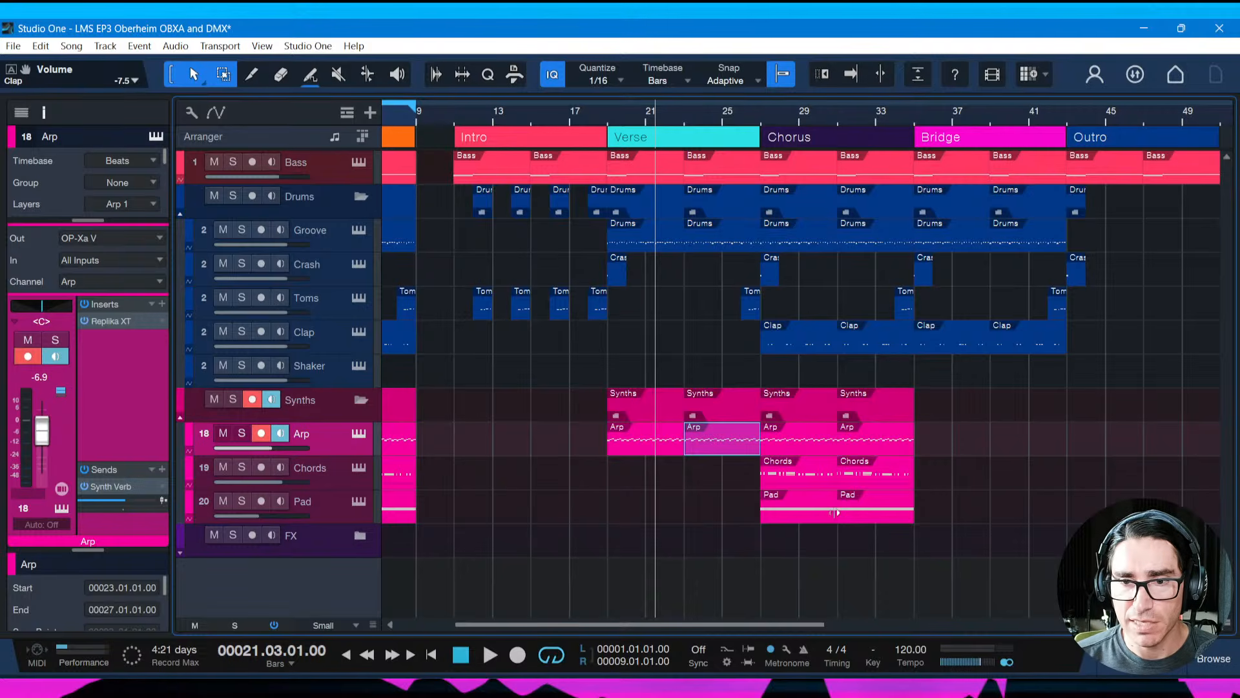
pyautogui.hotkey('ctrl', 's')
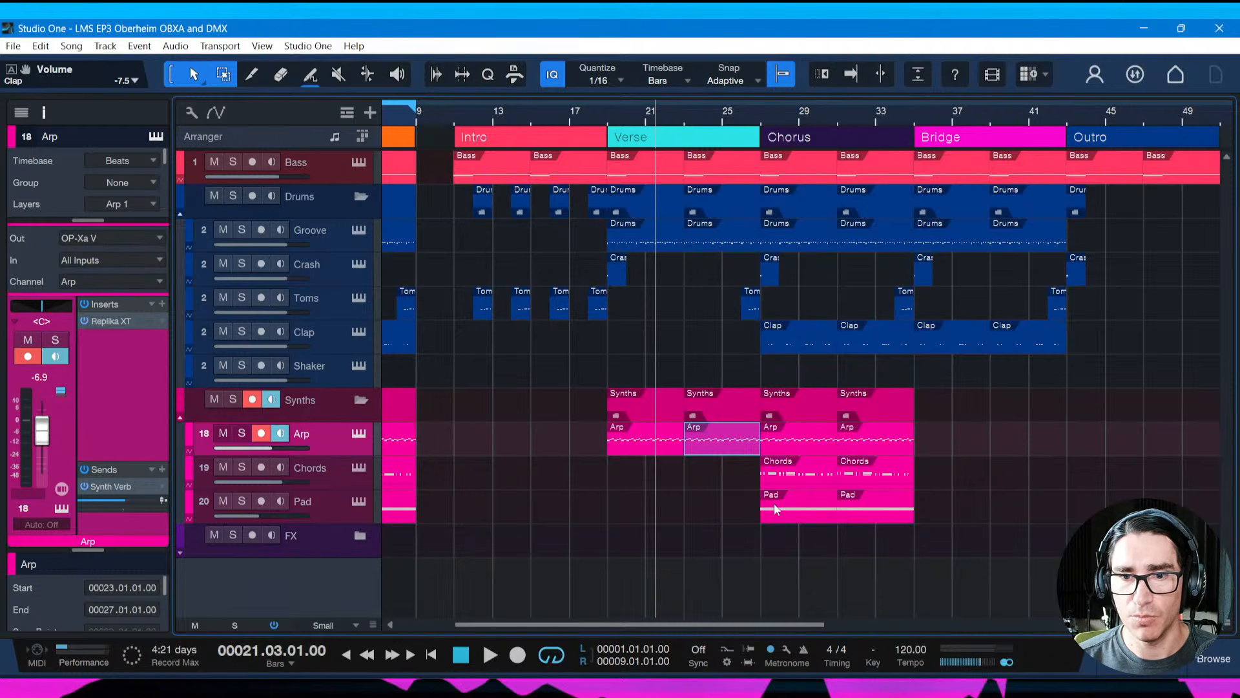
# Copy the Chorus Pad event to bars 15, 19 and 23 to cover the Intro's second half and the Verse
pyautogui.click(775, 505)
pyautogui.moveTo(775, 508); pyautogui.dragTo(553, 513)
pyautogui.moveTo(779, 509); pyautogui.dragTo(638, 502)
pyautogui.moveTo(772, 509); pyautogui.dragTo(697, 509)
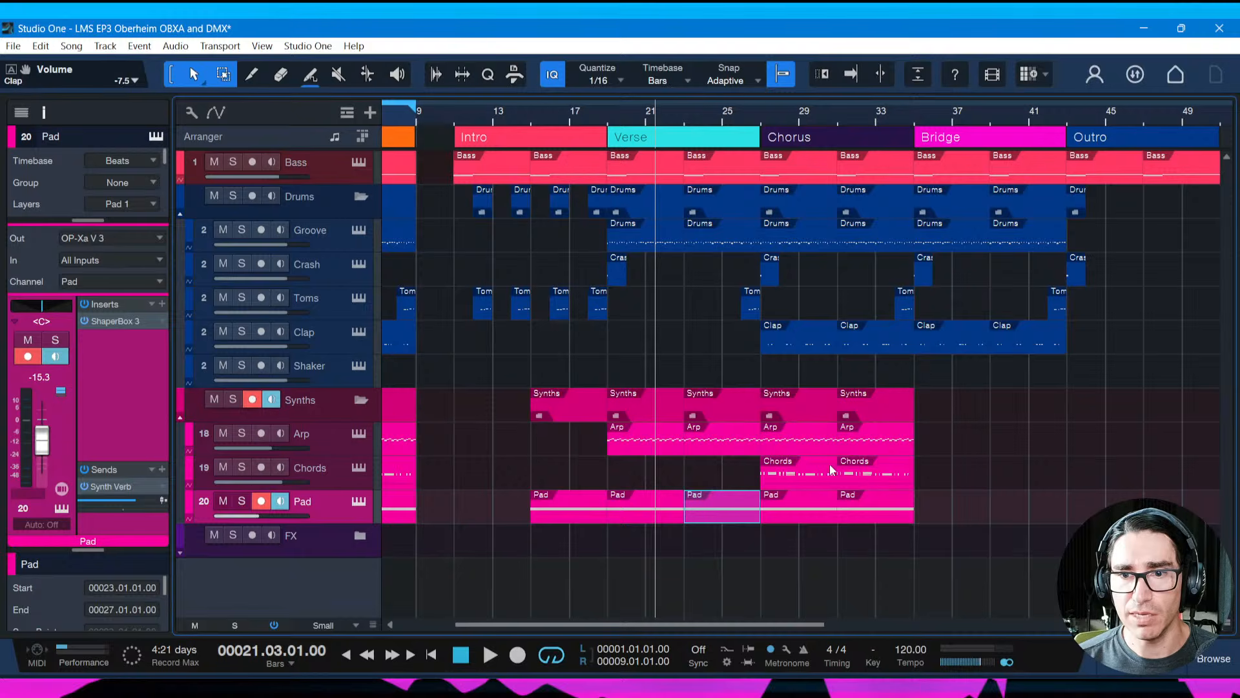
# Fill the Bridge with two copies of the Chorus Chords event and the Outro with two Pad events, and save the song
pyautogui.moveTo(854, 478); pyautogui.dragTo(1041, 476)
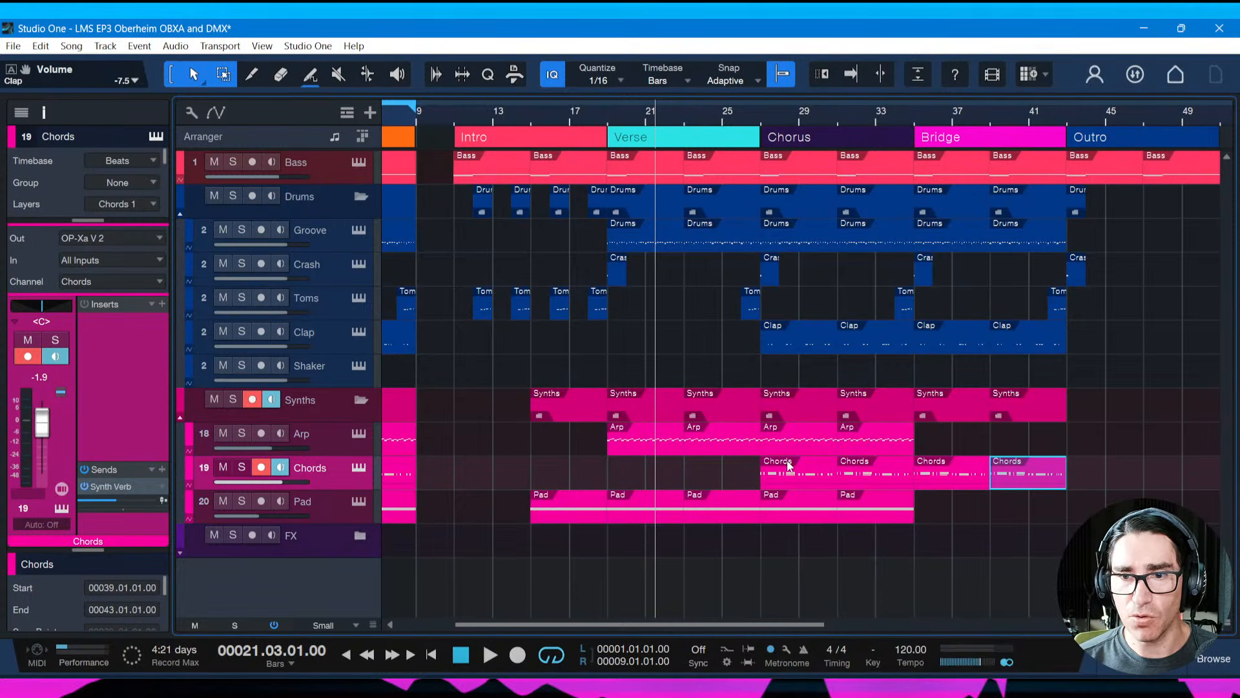
pyautogui.hotkey('ctrl', 's')
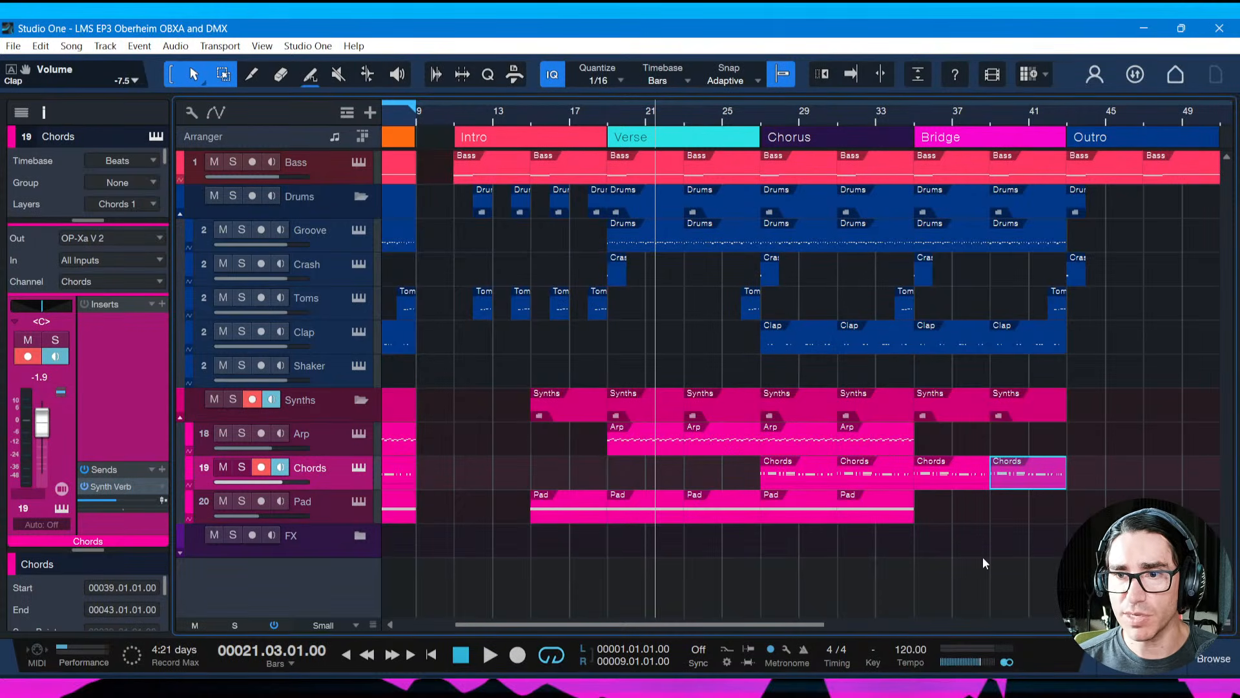
pyautogui.moveTo(1090, 113); pyautogui.dragTo(1062, 119)
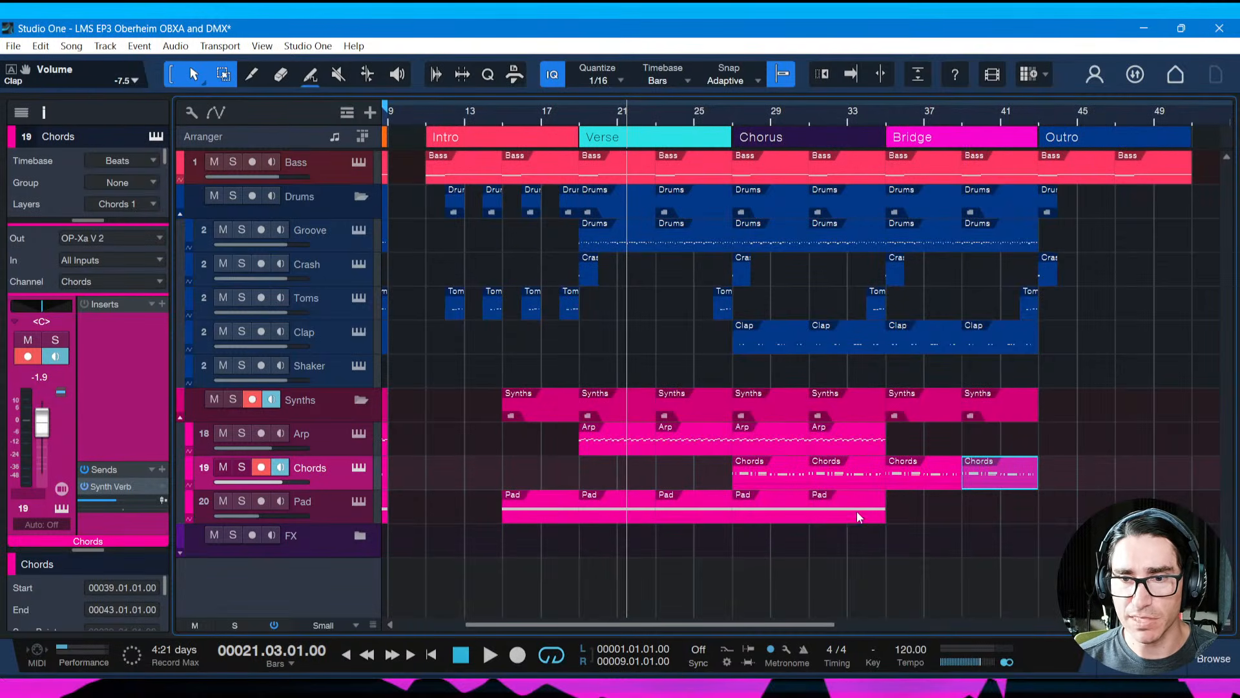
pyautogui.moveTo(856, 510); pyautogui.dragTo(1087, 510)
pyautogui.press('d')
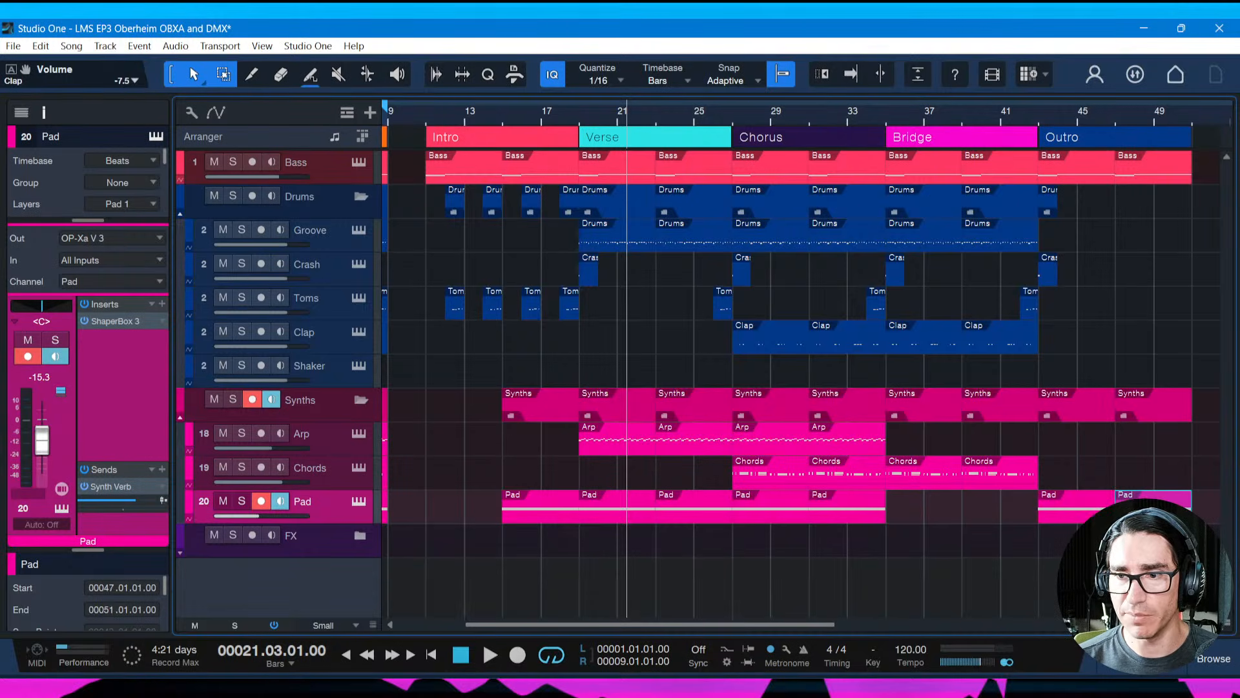
pyautogui.hotkey('ctrl', 's')
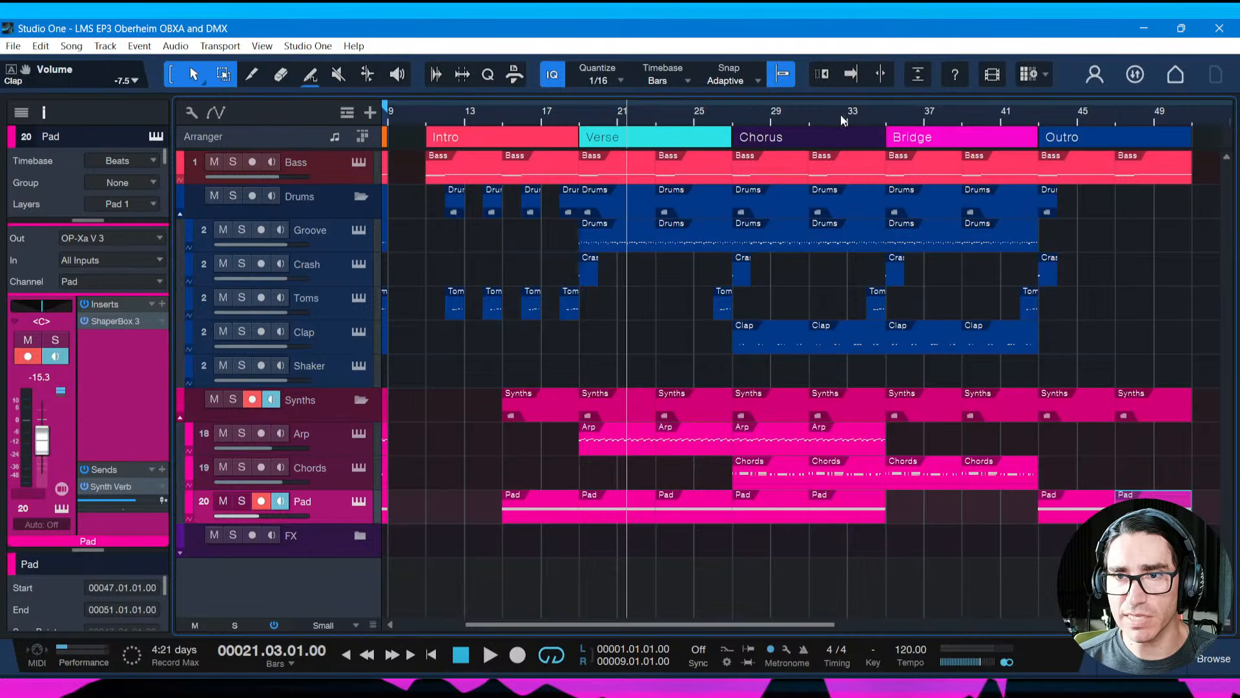
pyautogui.moveTo(840, 116); pyautogui.dragTo(849, 120)
pyautogui.hotkey('ctrl', 's')
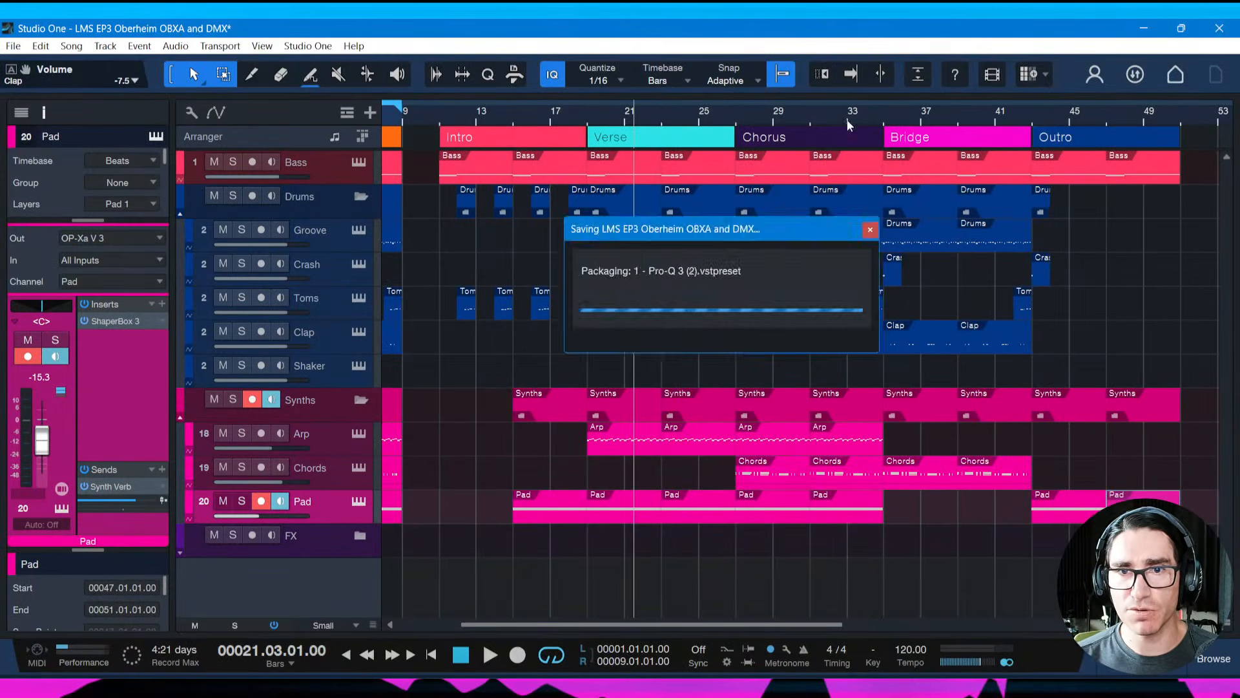
pyautogui.hotkey('alt', 'Tab')
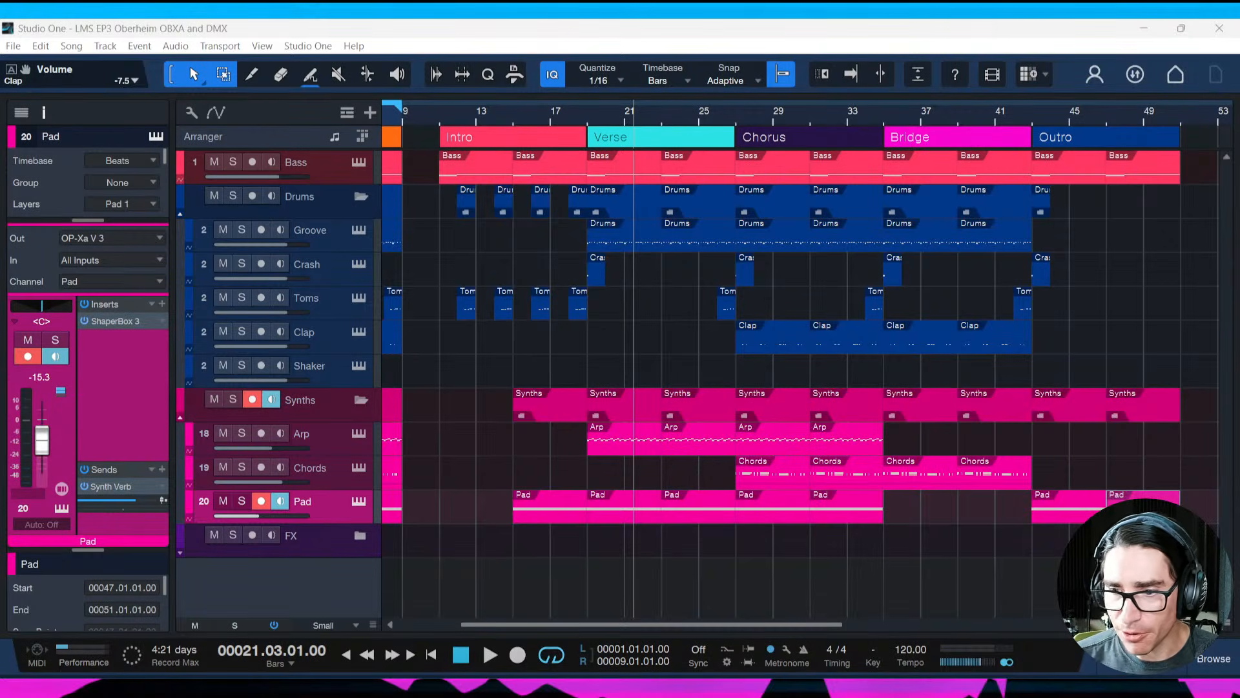
pyautogui.hotkey('alt', 'Tab')
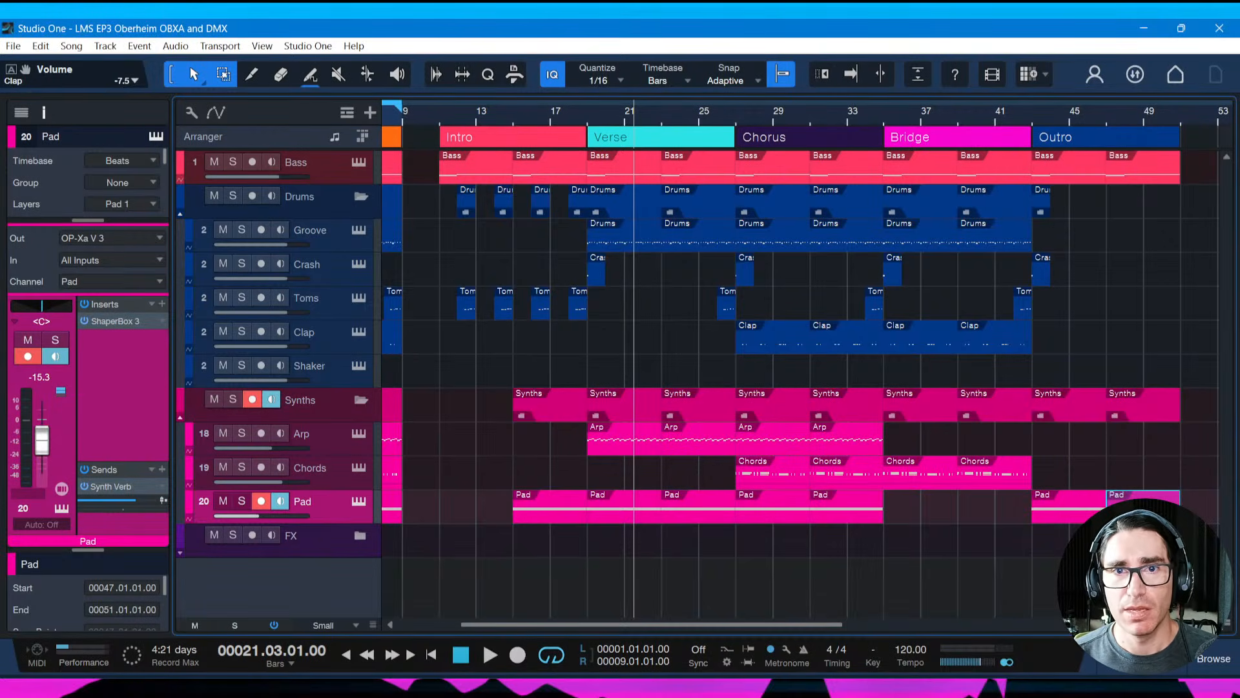
# Set the loop range to the Intro section, bars 11 to 19, enable autoscroll, and briefly play from its start
pyautogui.click(489, 134)
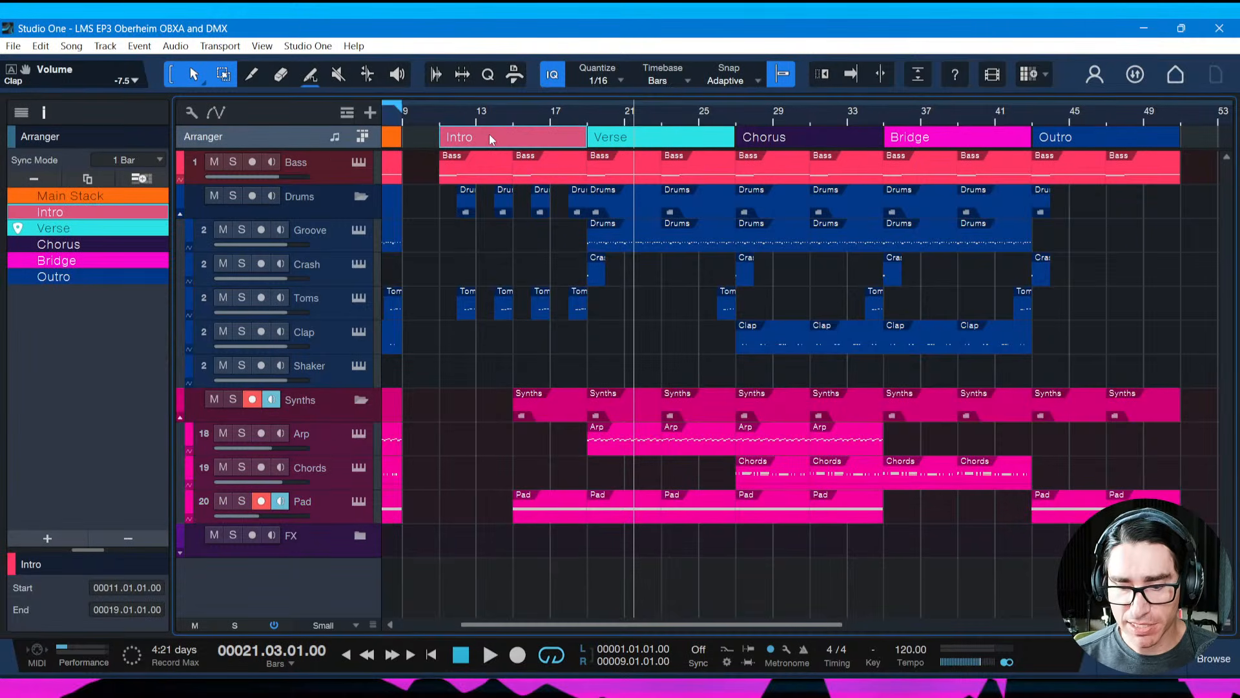
pyautogui.press('p')
pyautogui.press('space')
pyautogui.press('f')
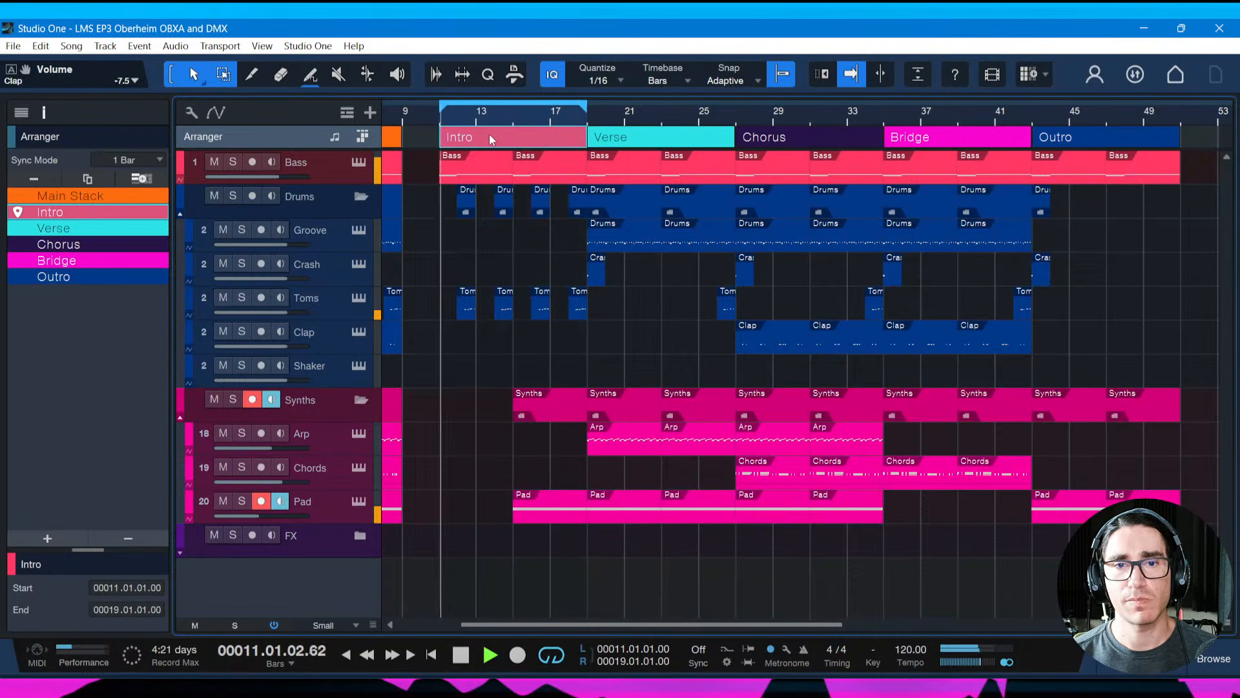
pyautogui.press('space')
# Recolor the Intro's last Toms event at bar 18 turquoise
pyautogui.click(579, 309)
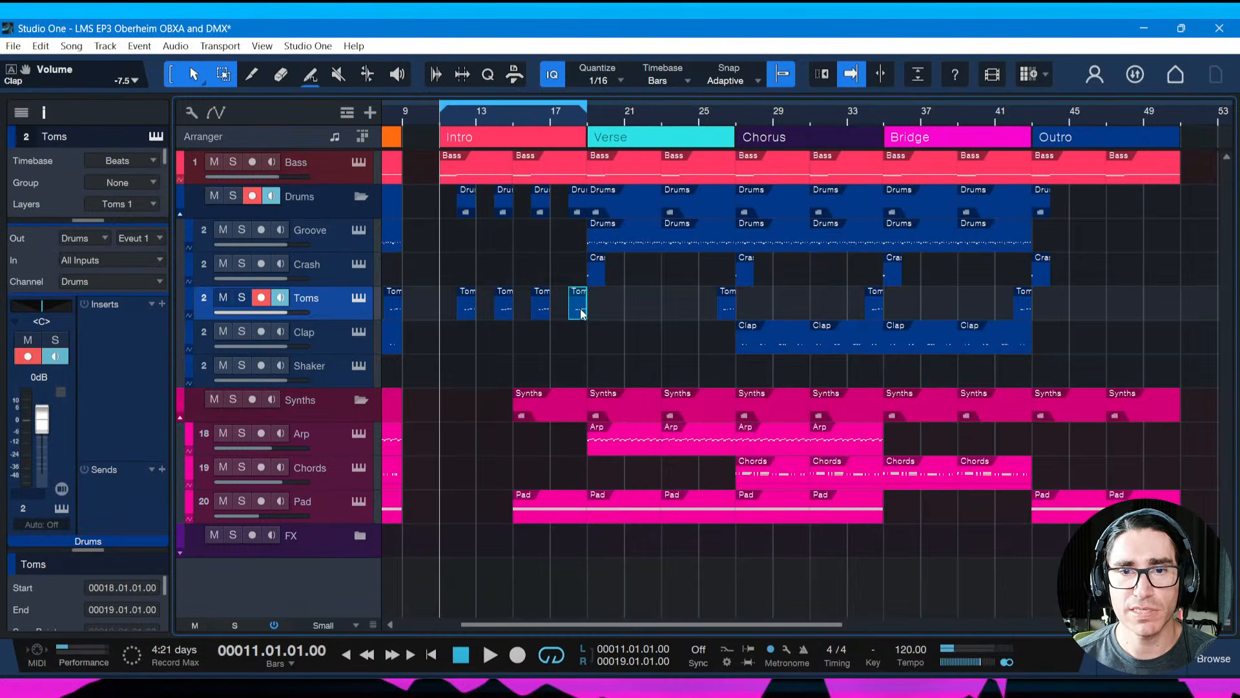
pyautogui.rightClick(579, 309)
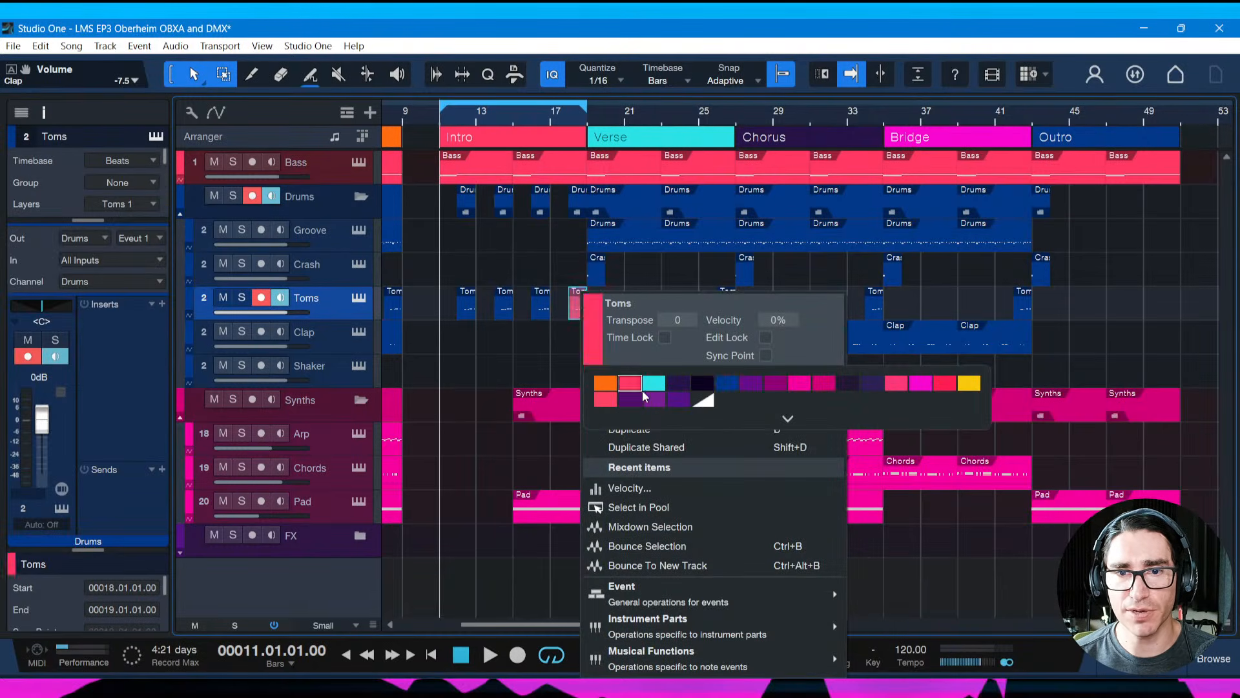
pyautogui.click(545, 366)
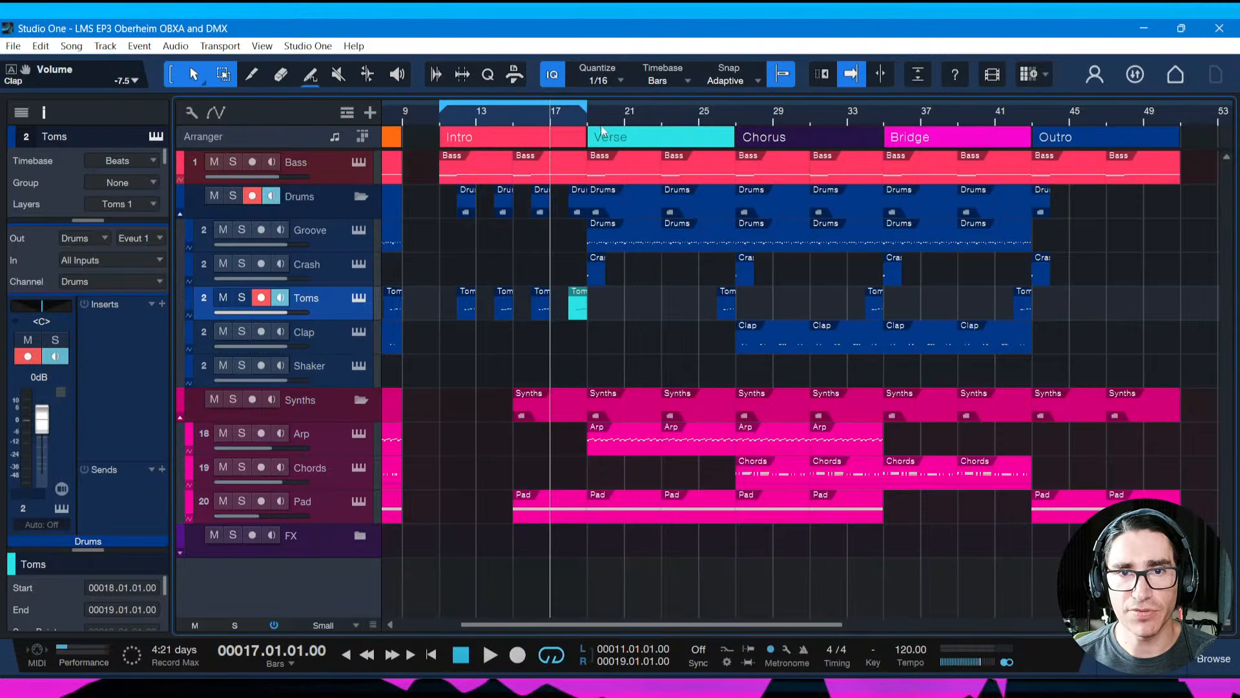
pyautogui.scroll(3, 526, 115)
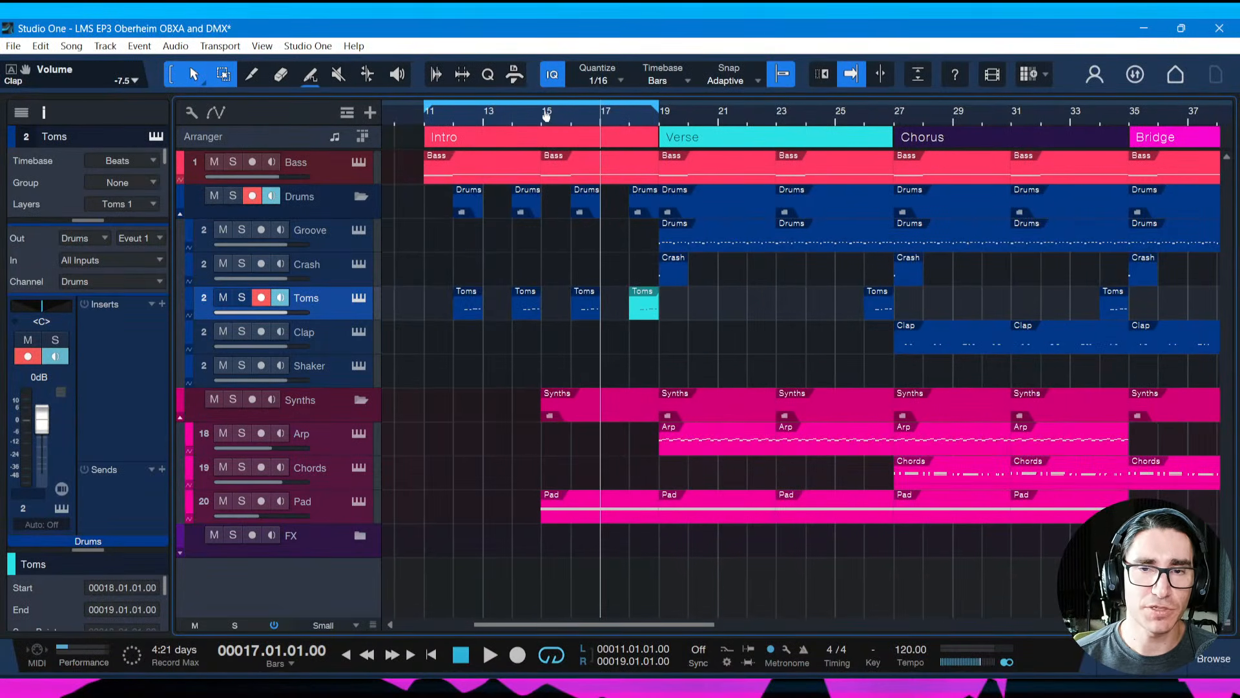
pyautogui.scroll(-2, 543, 116)
pyautogui.scroll(1, 543, 114)
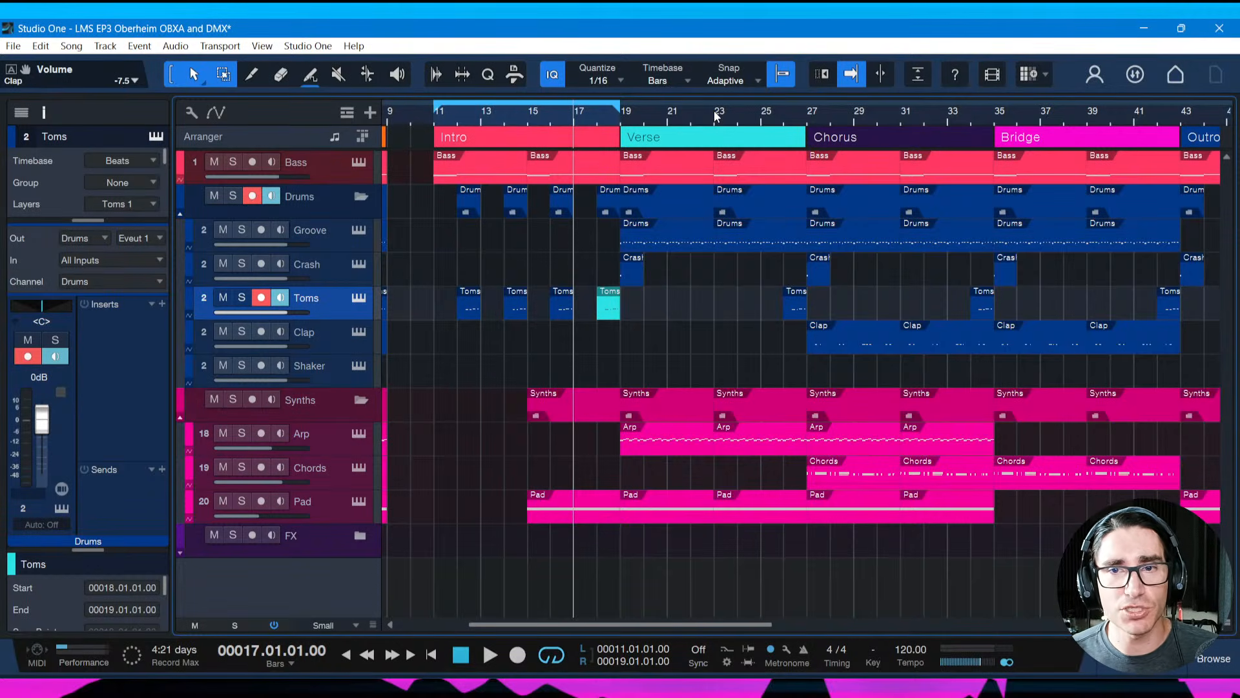
pyautogui.scroll(-2, 710, 109)
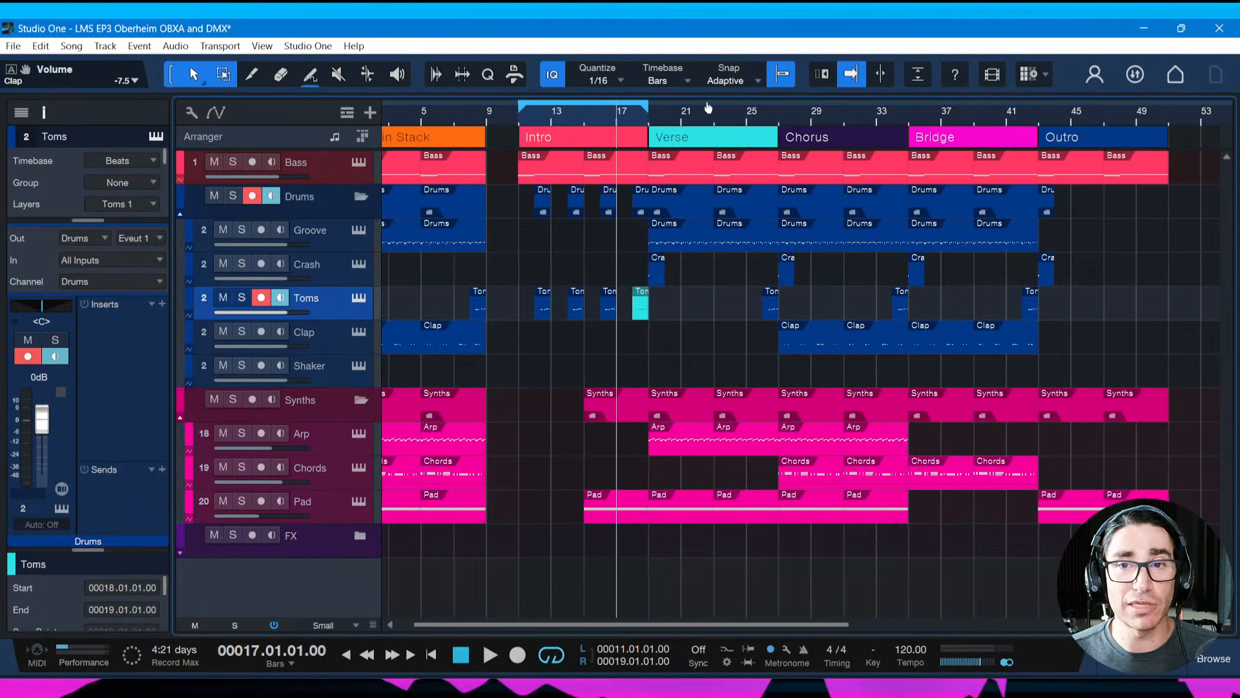
pyautogui.scroll(3, 708, 107)
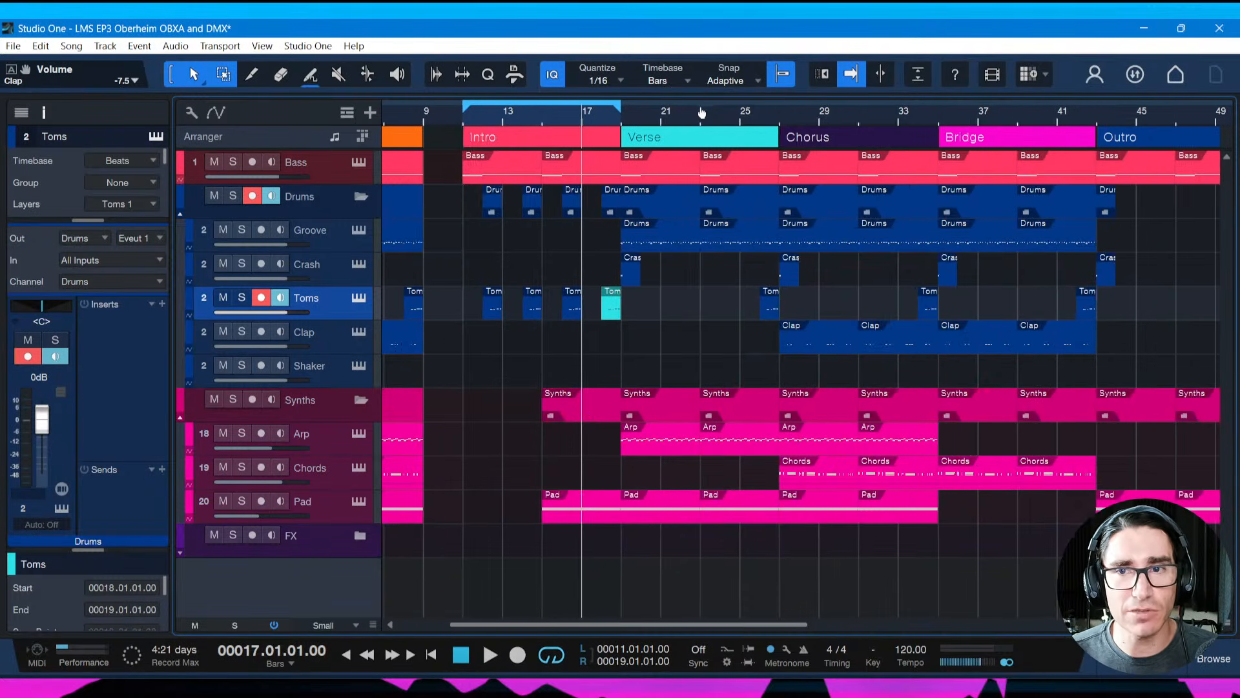
pyautogui.scroll(-1, 699, 115)
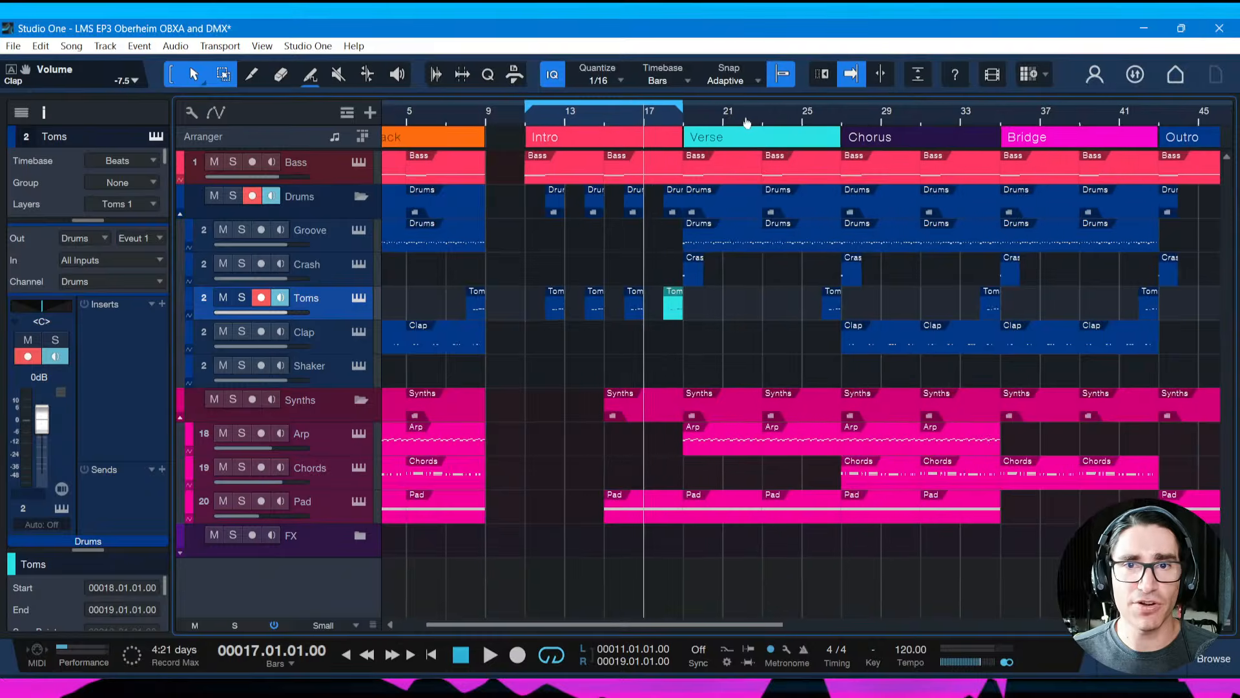
pyautogui.scroll(2, 743, 116)
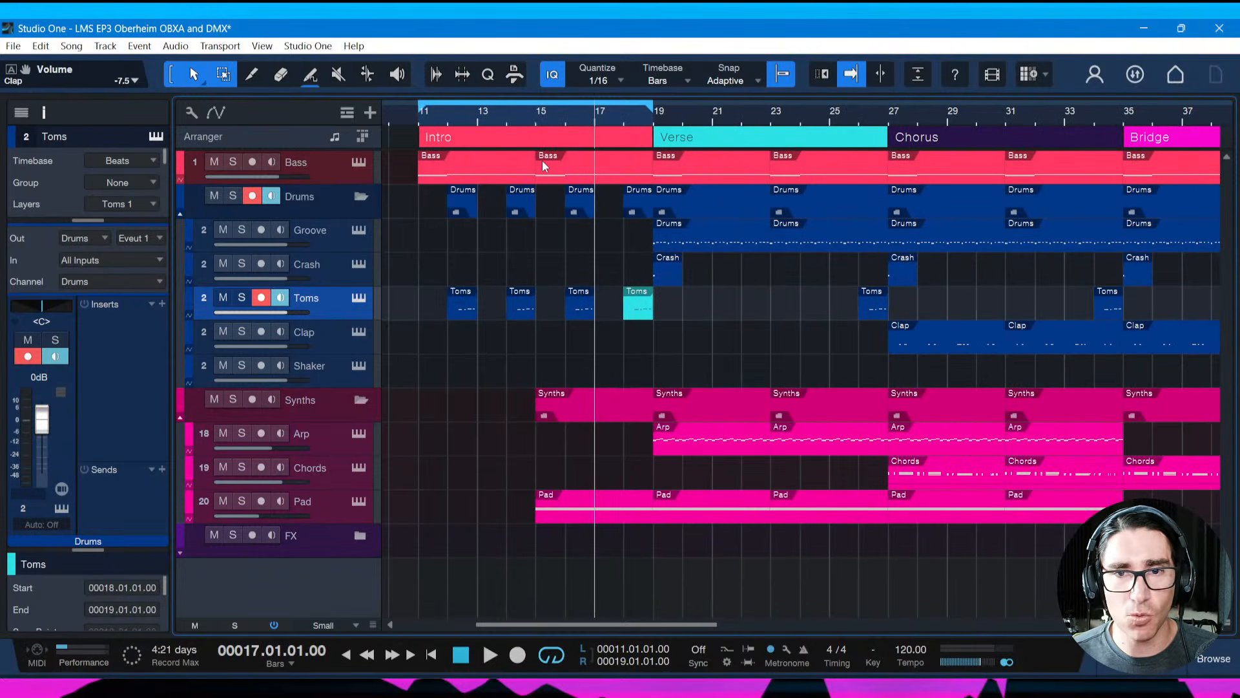
# Play the Intro from the loop start at bar 11 through to its last fill, and save the song
pyautogui.press(',')
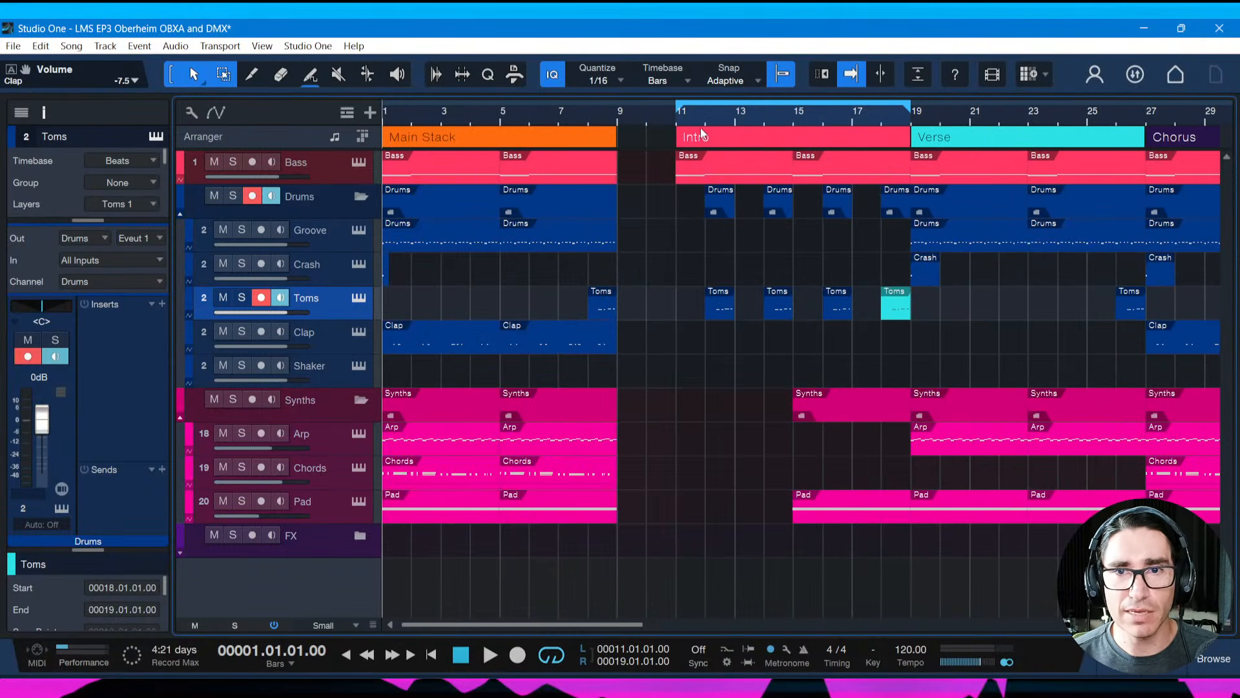
pyautogui.press('KP_1')
pyautogui.press('space')
pyautogui.scroll(2, 929, 111)
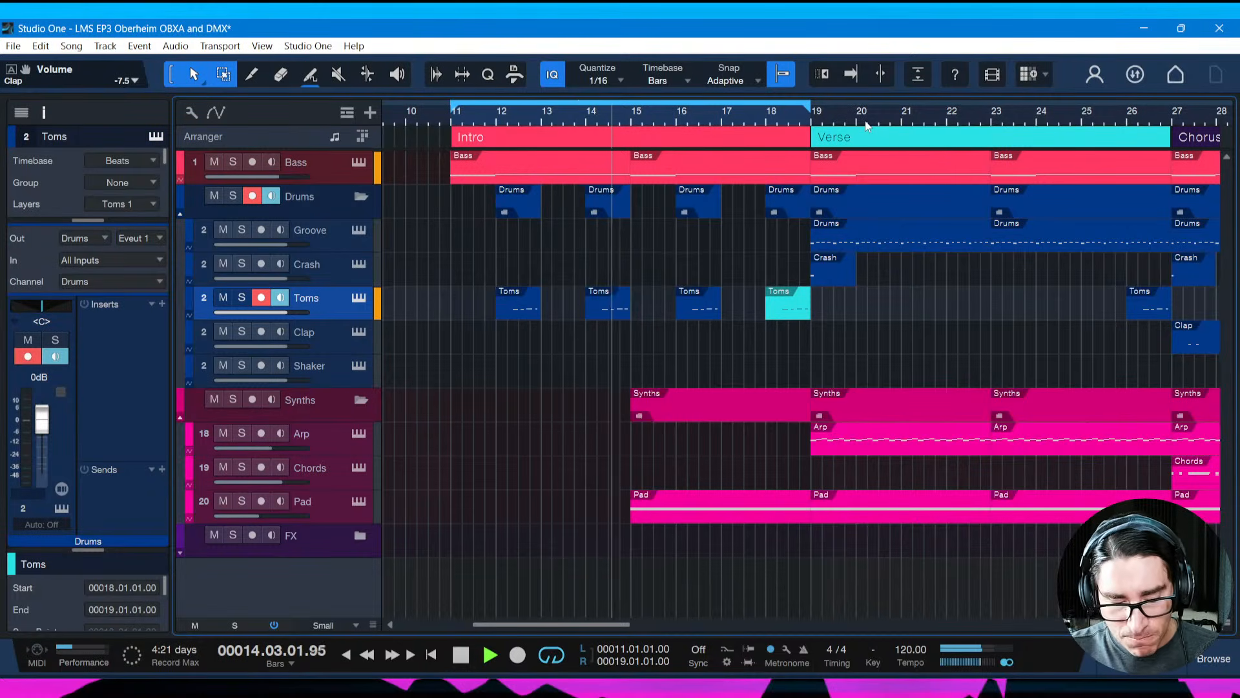
pyautogui.hotkey('ctrl', 's')
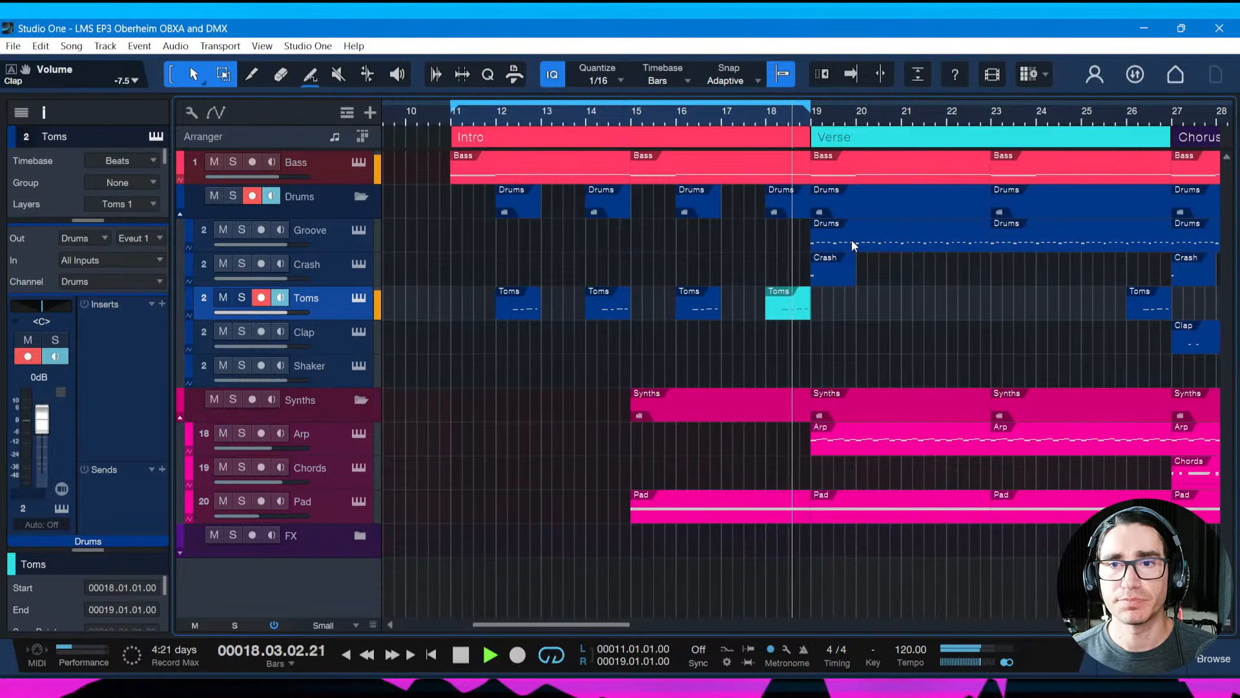
pyautogui.press('space')
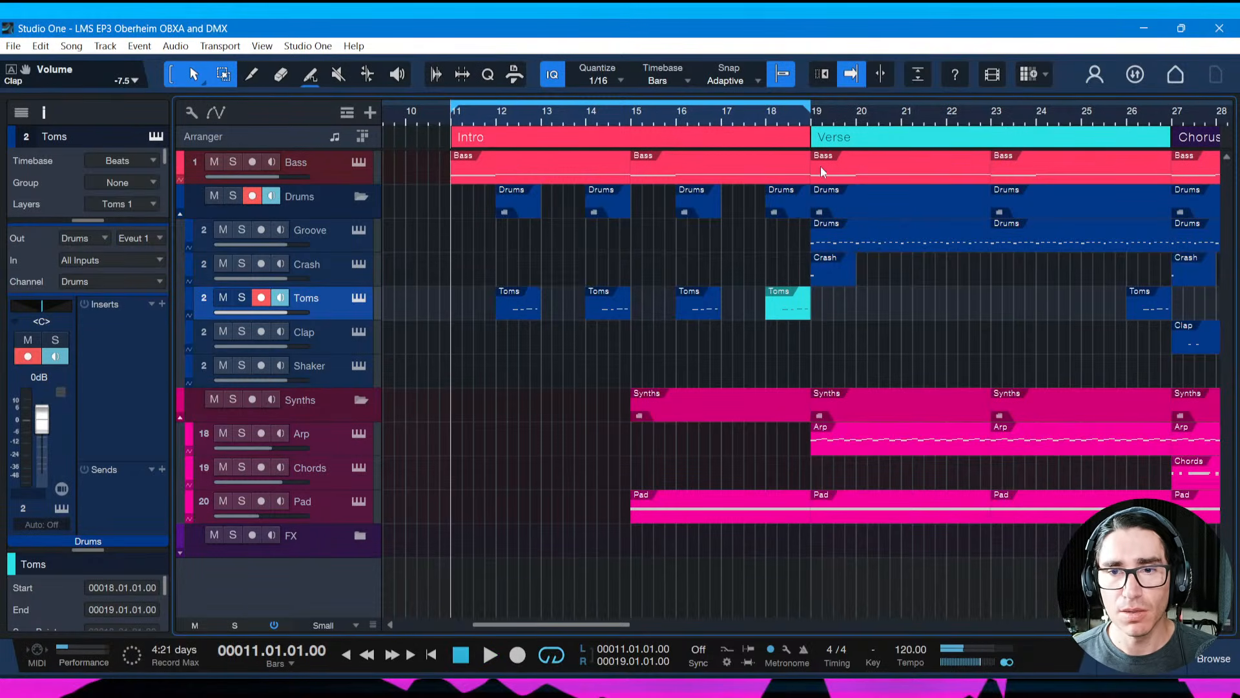
# Open the Intro's turquoise Toms event at bar 18 for editing and delete all of its notes
pyautogui.moveTo(826, 122); pyautogui.dragTo(803, 142)
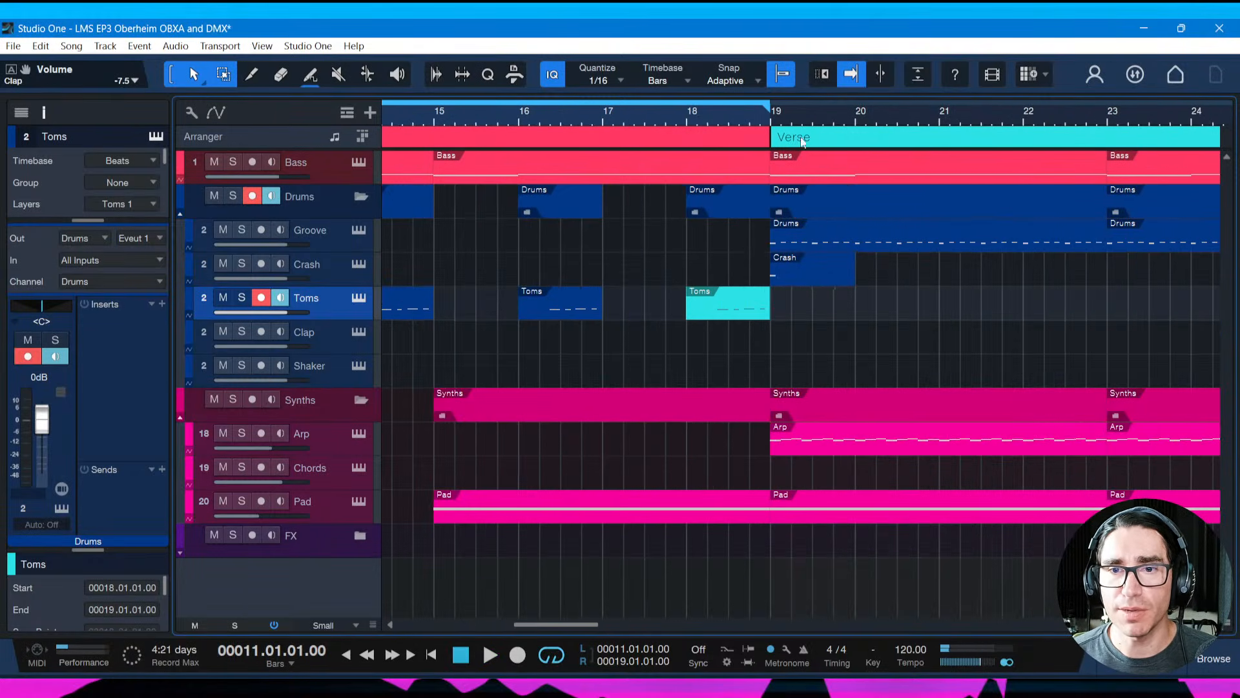
pyautogui.doubleClick(704, 308)
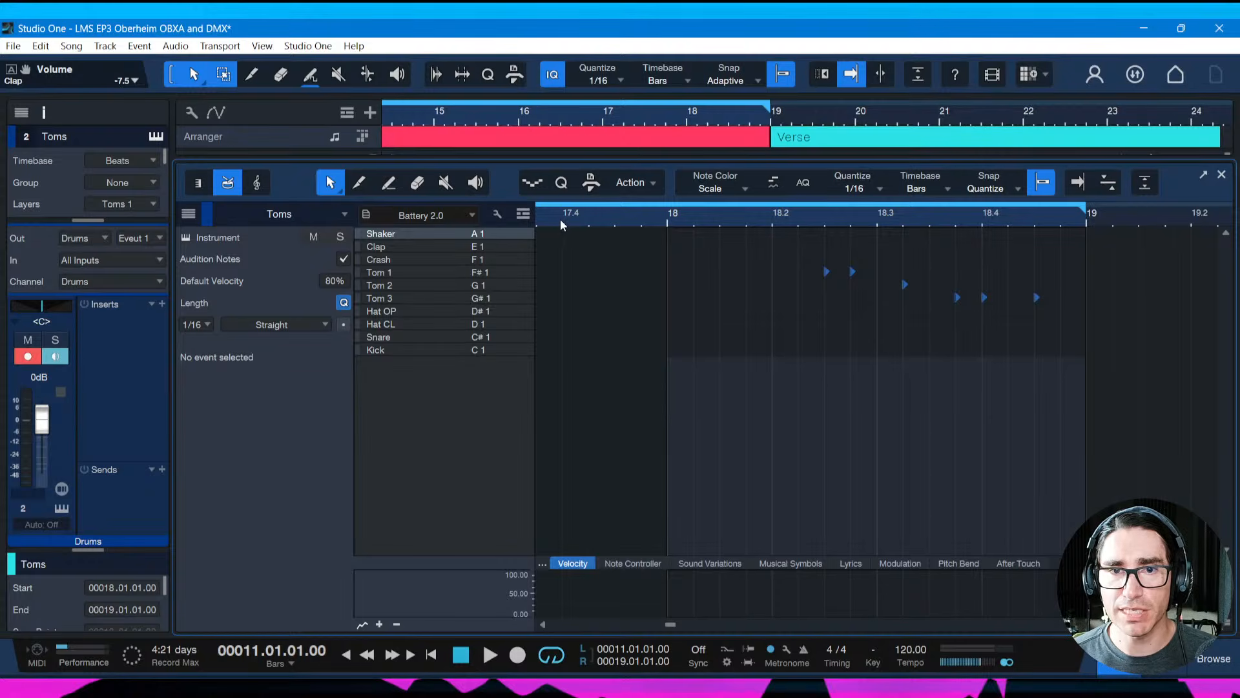
pyautogui.moveTo(797, 251); pyautogui.dragTo(1061, 324)
pyautogui.press('Delete')
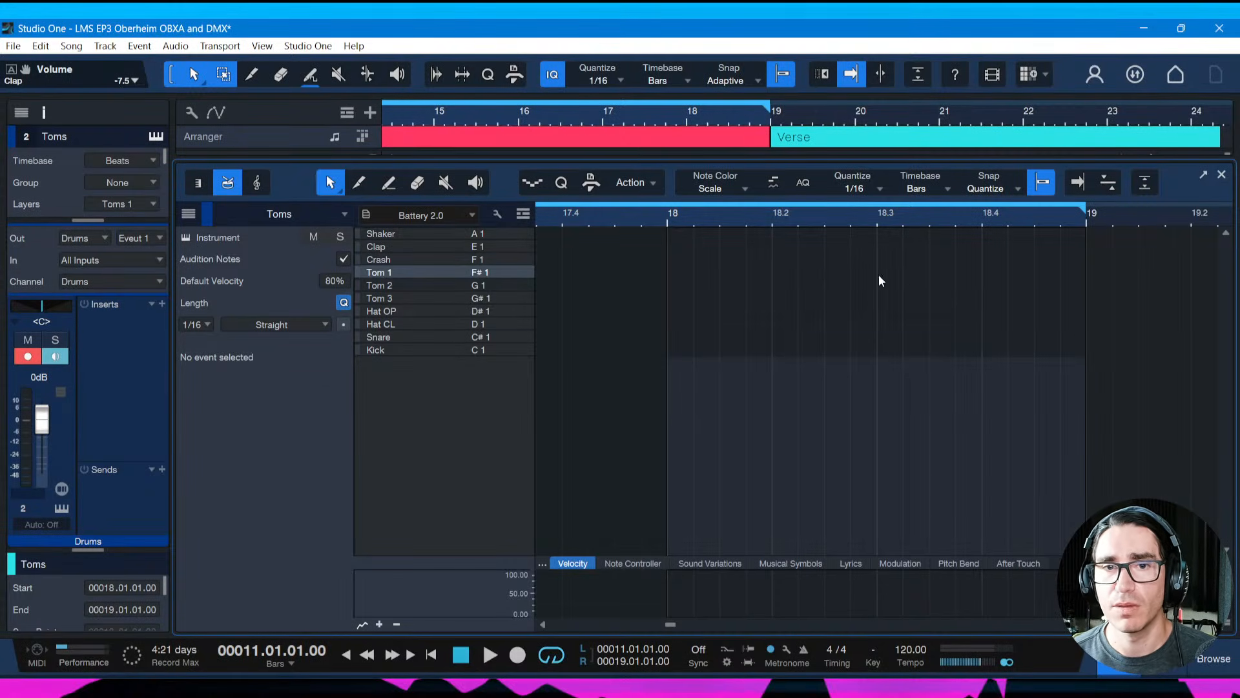
# Play repeatedly from beat 17.3 into the emptied bar 18 to work out a new tom fill
pyautogui.click(549, 220)
pyautogui.press('space')
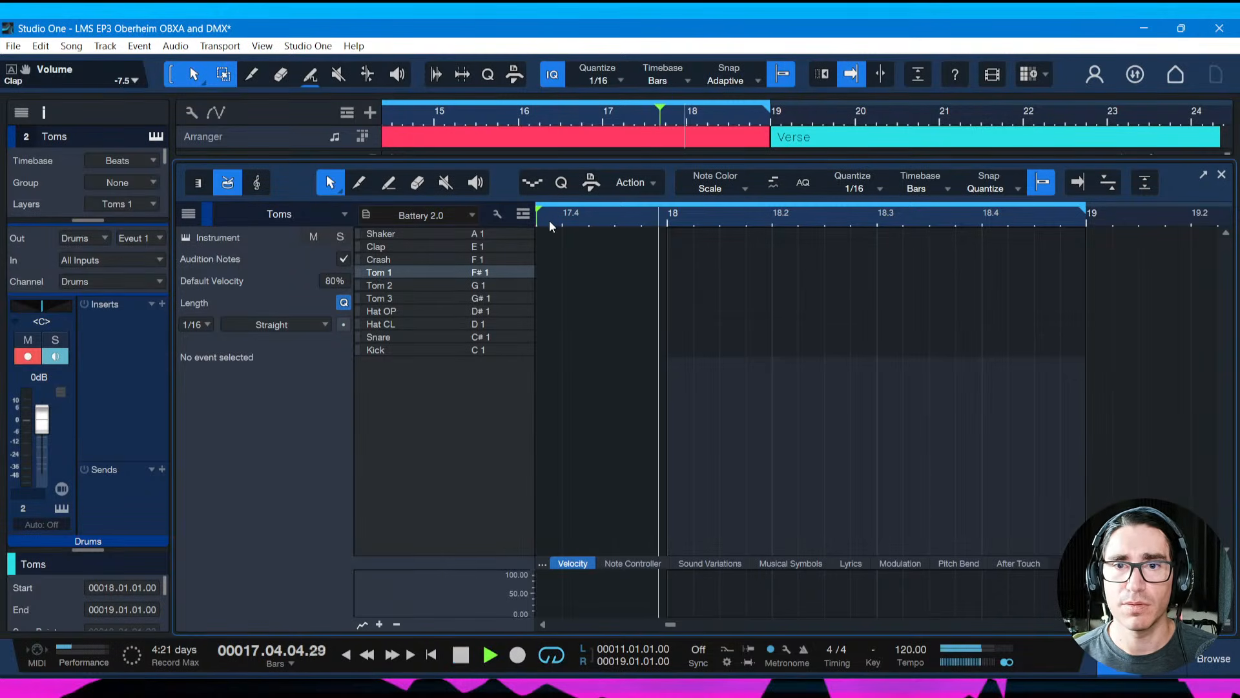
pyautogui.press('space')
pyautogui.press('space')
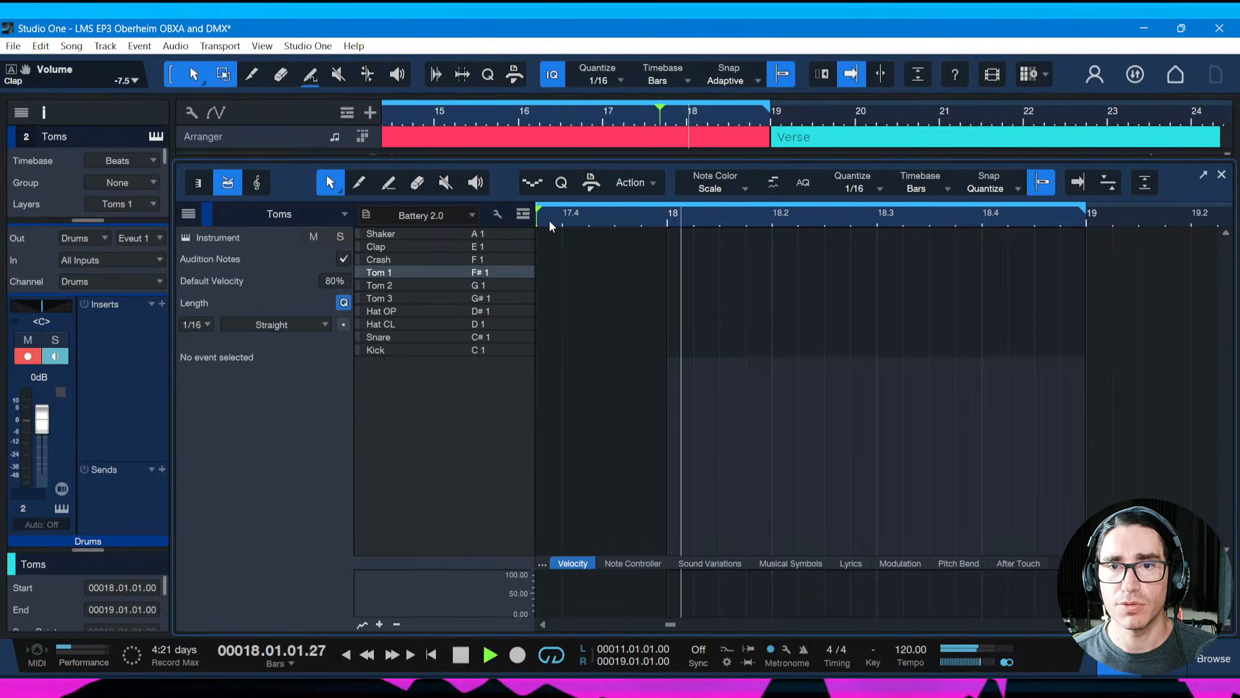
pyautogui.press('space')
pyautogui.press('space')
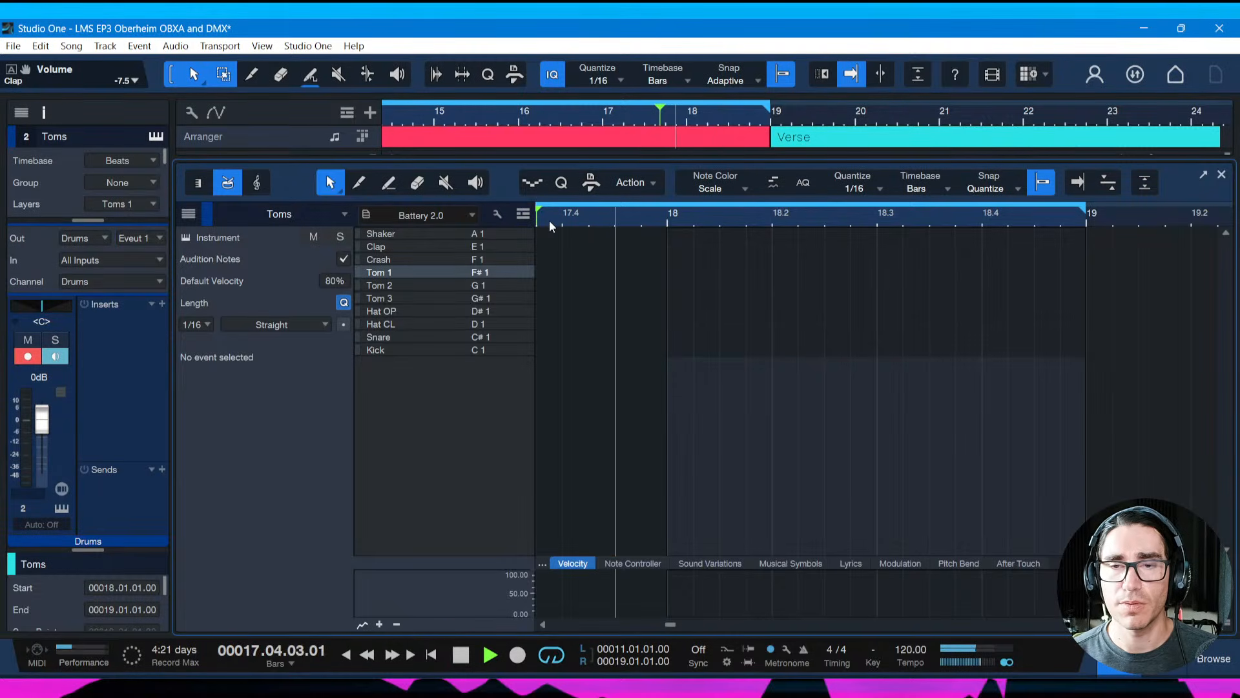
pyautogui.press('space')
pyautogui.press('space')
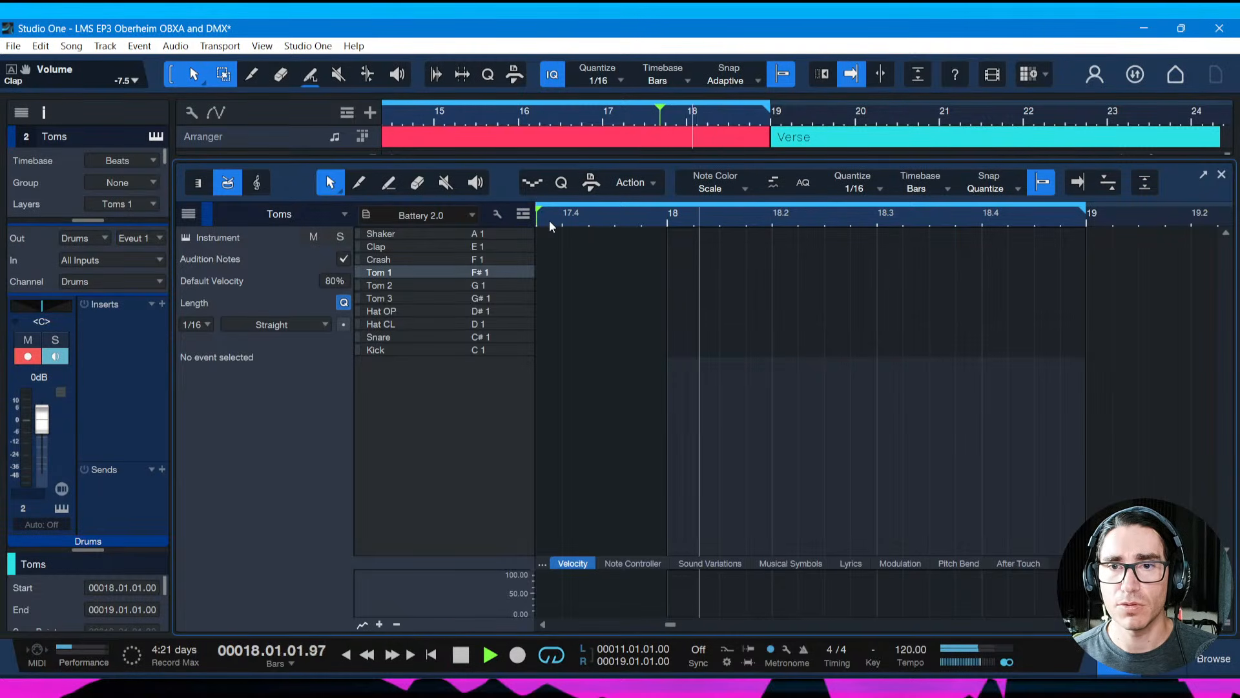
pyautogui.press('space')
pyautogui.press('space')
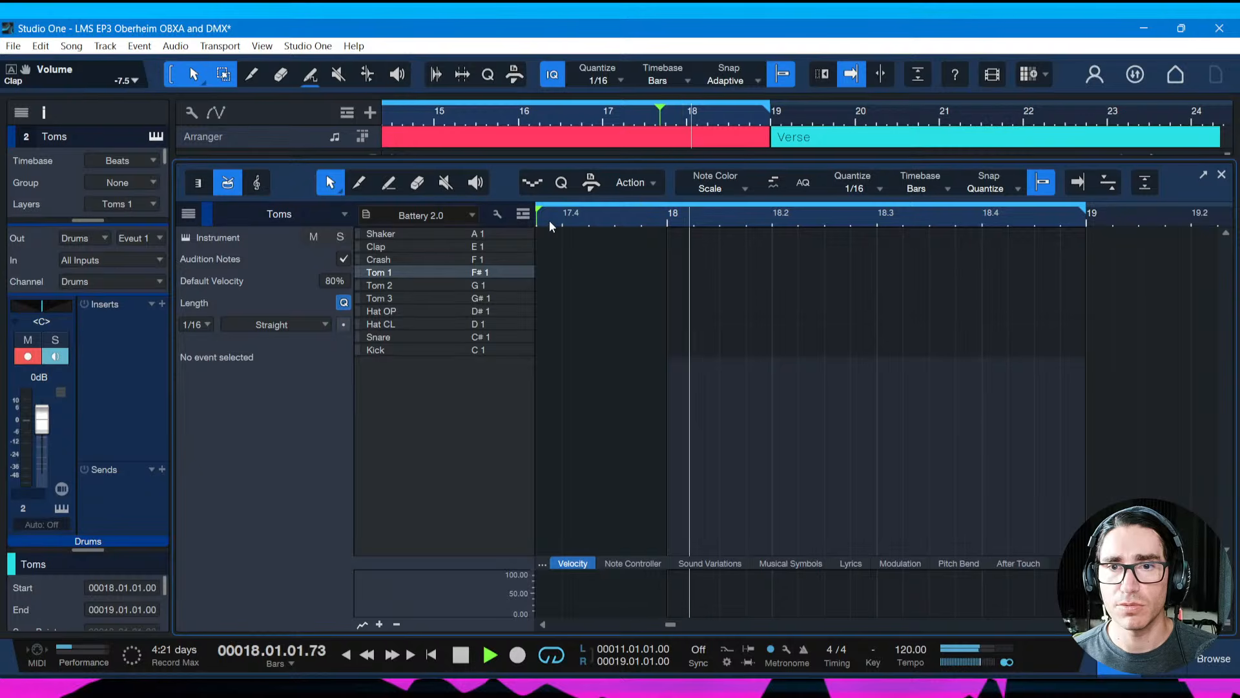
pyautogui.press('space')
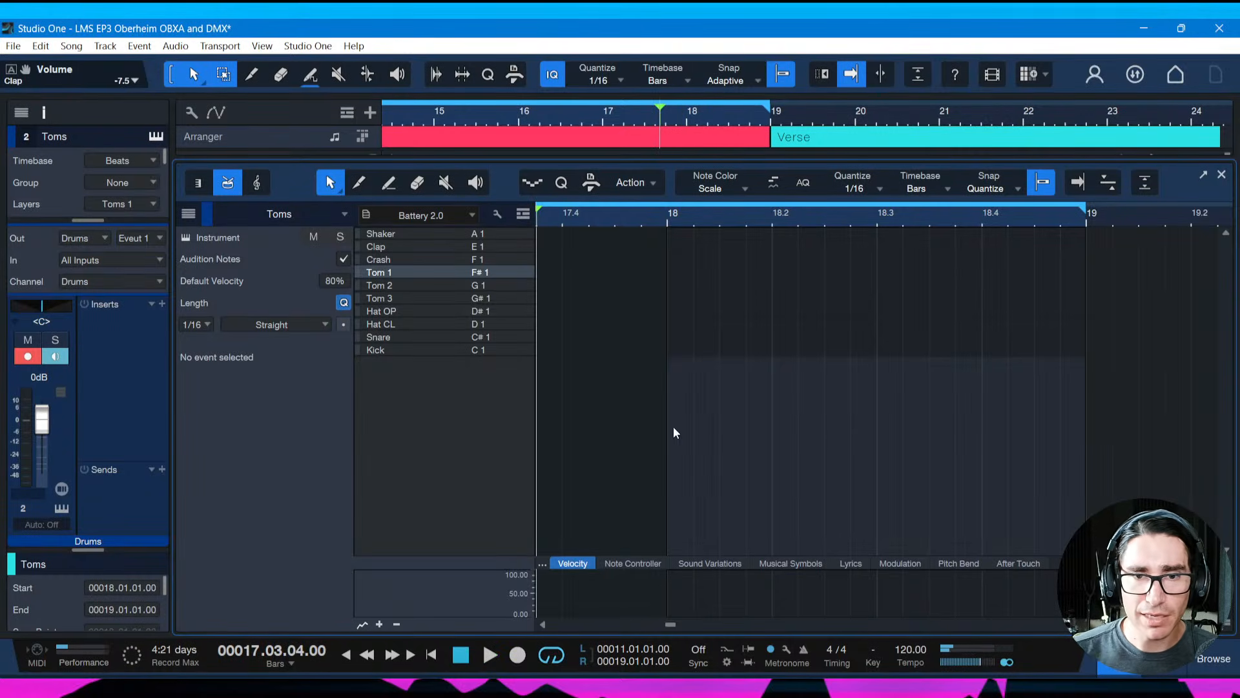
pyautogui.press('space')
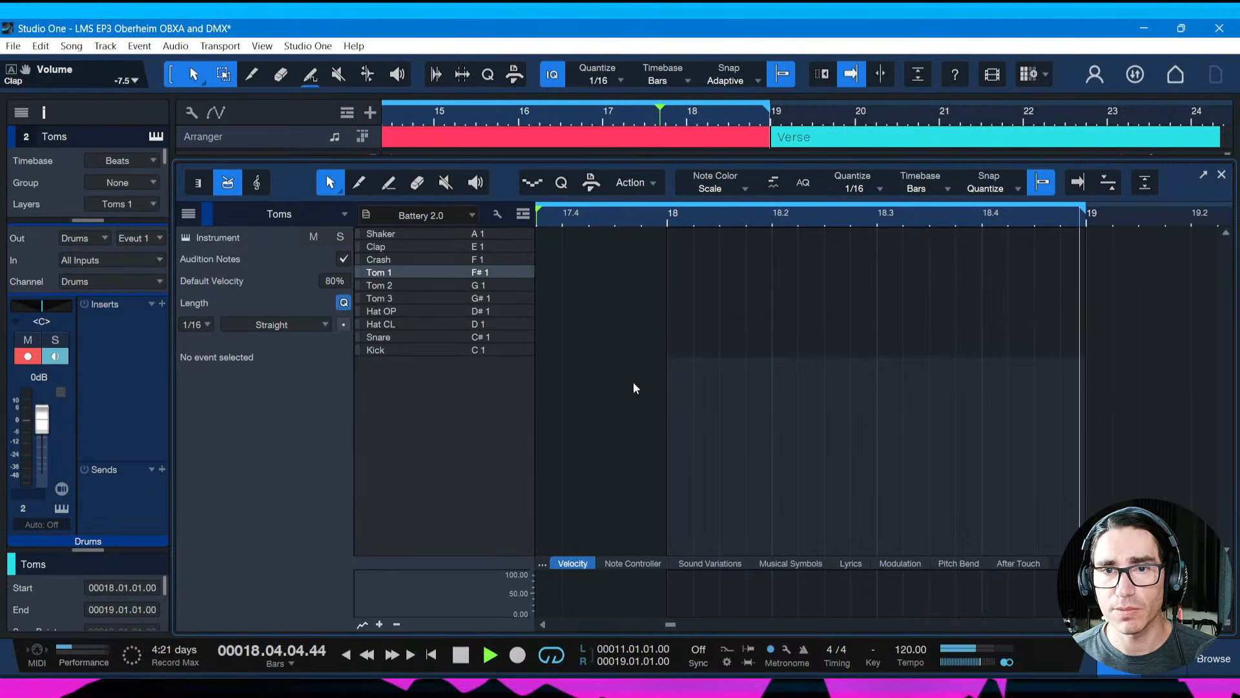
pyautogui.press('space')
pyautogui.press('space')
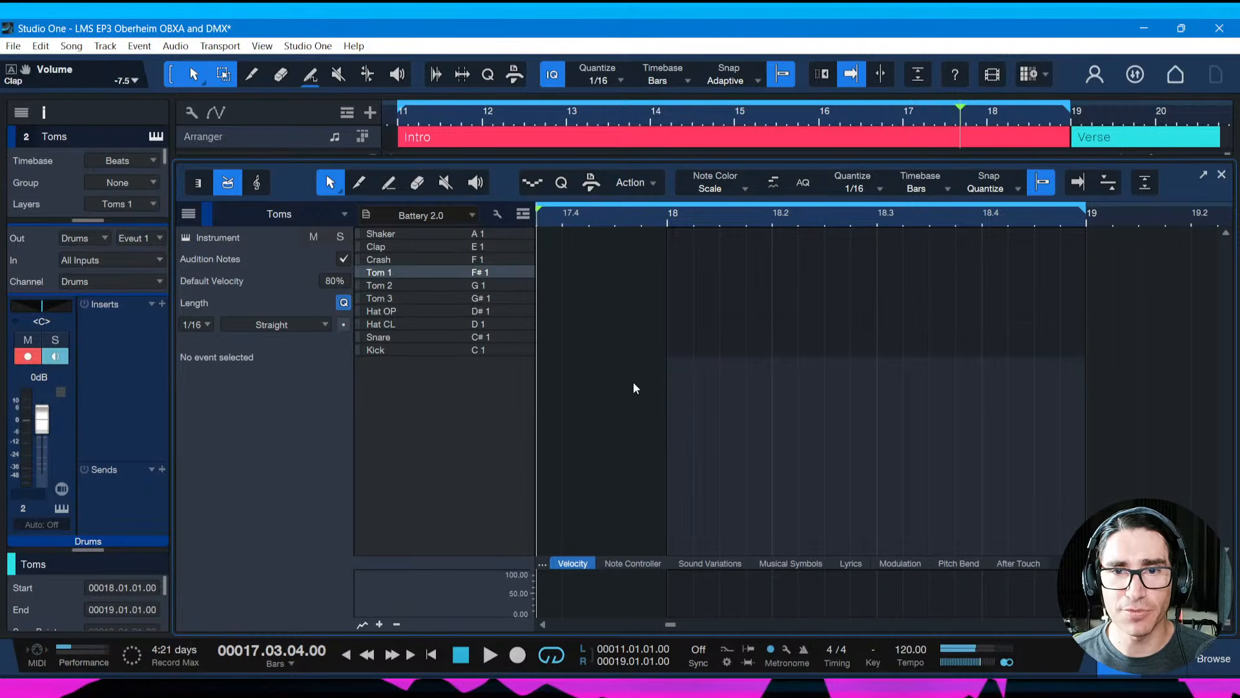
pyautogui.press('space')
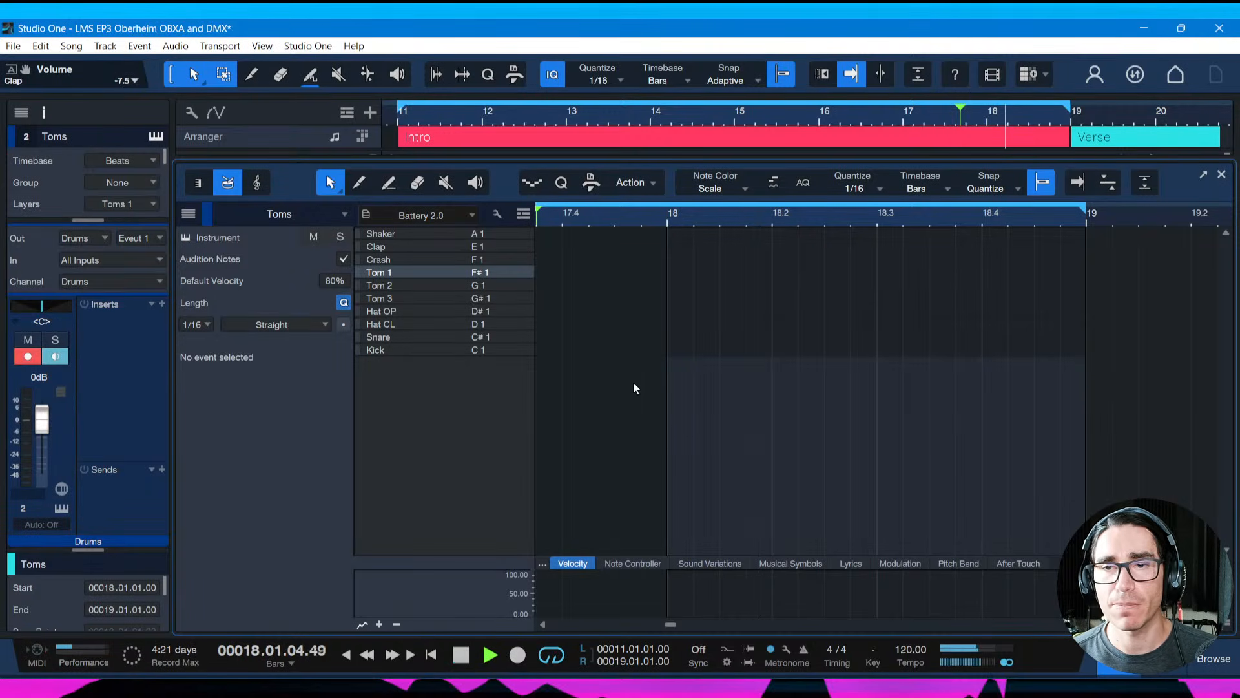
pyautogui.press('space')
pyautogui.press('space')
pyautogui.press('space')
pyautogui.press('space')
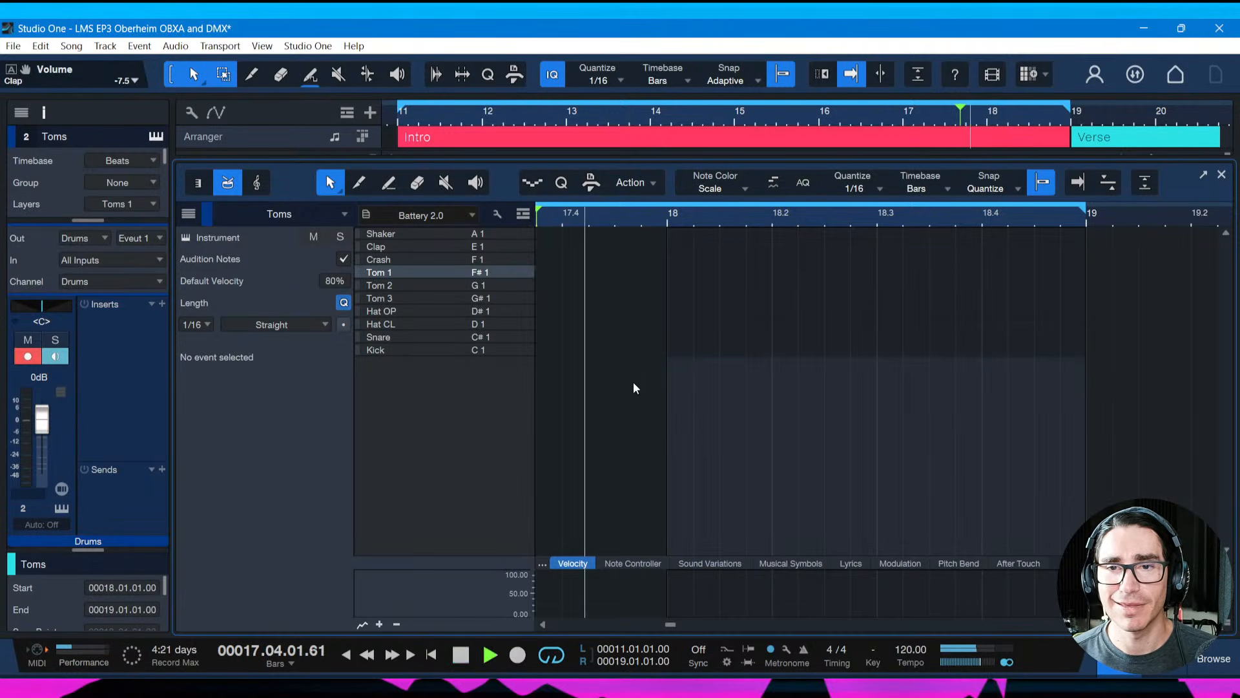
pyautogui.press('space')
pyautogui.press('space')
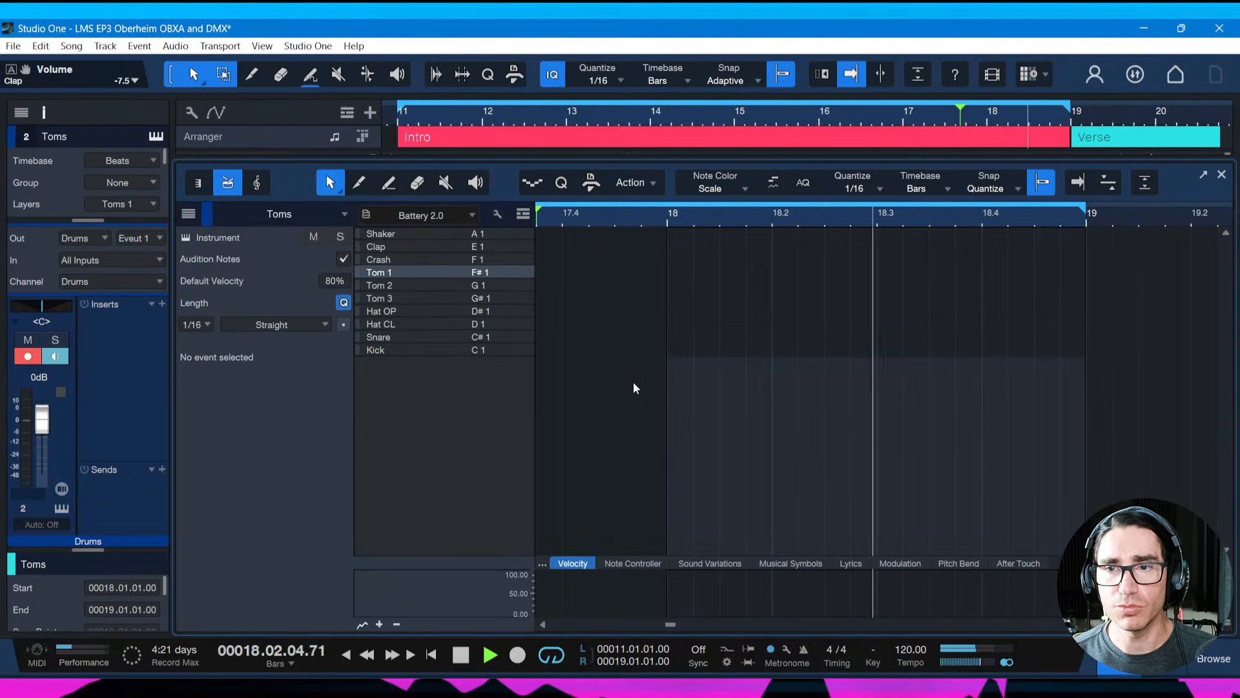
pyautogui.press('space')
pyautogui.press('space')
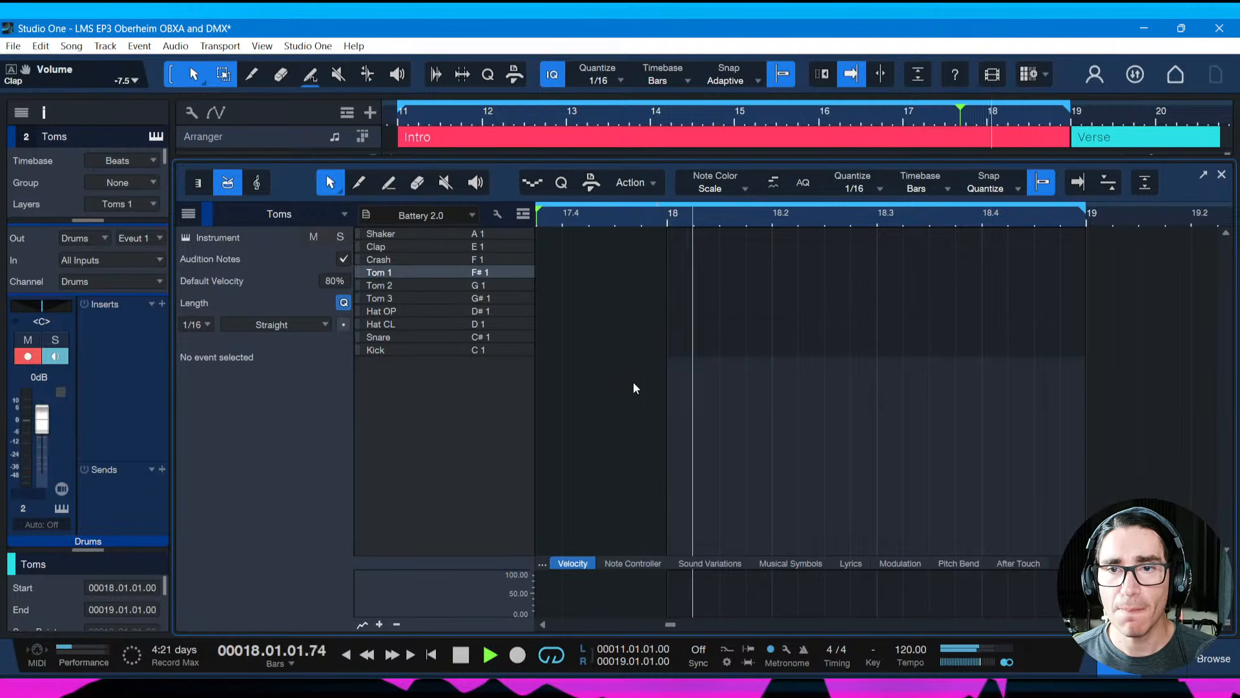
pyautogui.press('space')
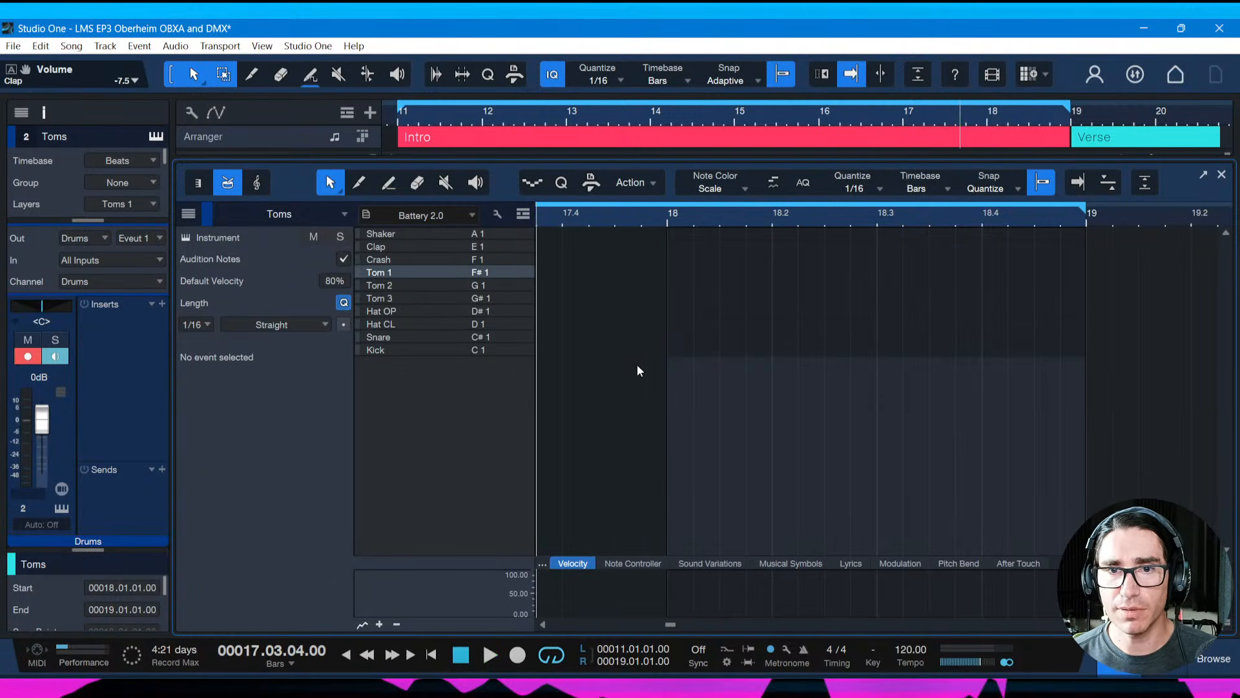
# Move the playback start to bar 17 and listen through to the empty fill bar
pyautogui.moveTo(727, 218)
pyautogui.mouseDown()
pyautogui.moveTo(724, 196)
pyautogui.moveTo(734, 197)
pyautogui.mouseUp()
pyautogui.moveTo(594, 223); pyautogui.dragTo(666, 223)
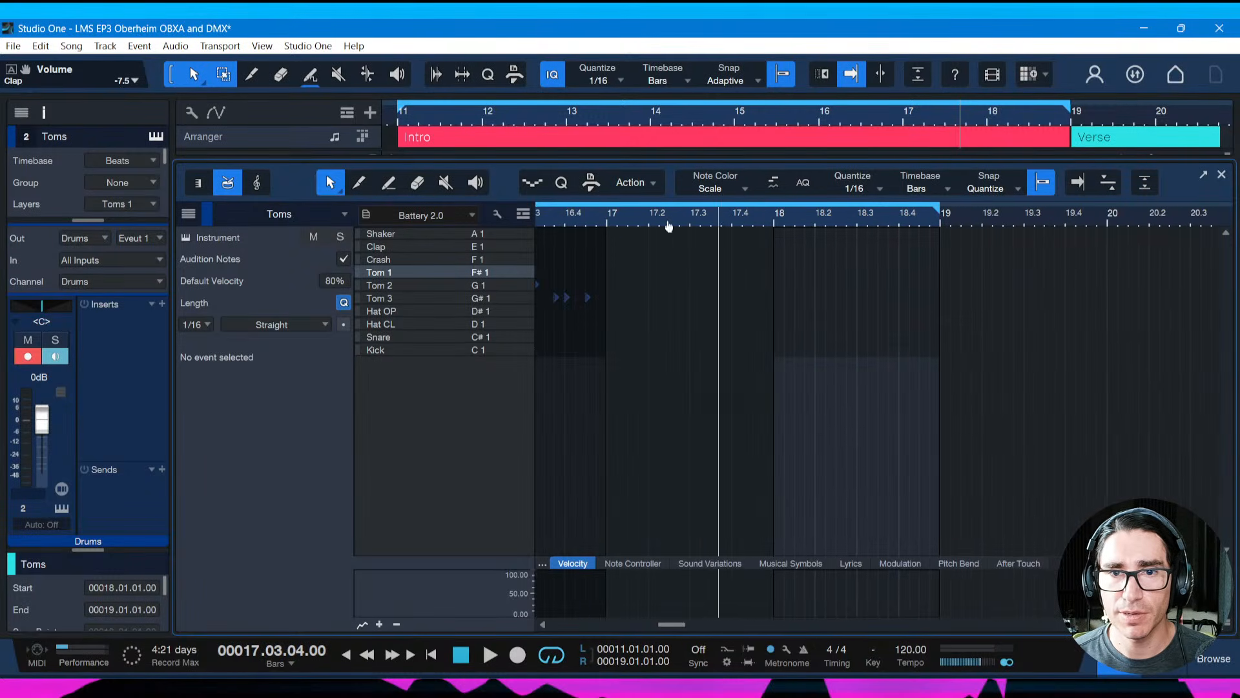
pyautogui.click(605, 218)
pyautogui.press('space')
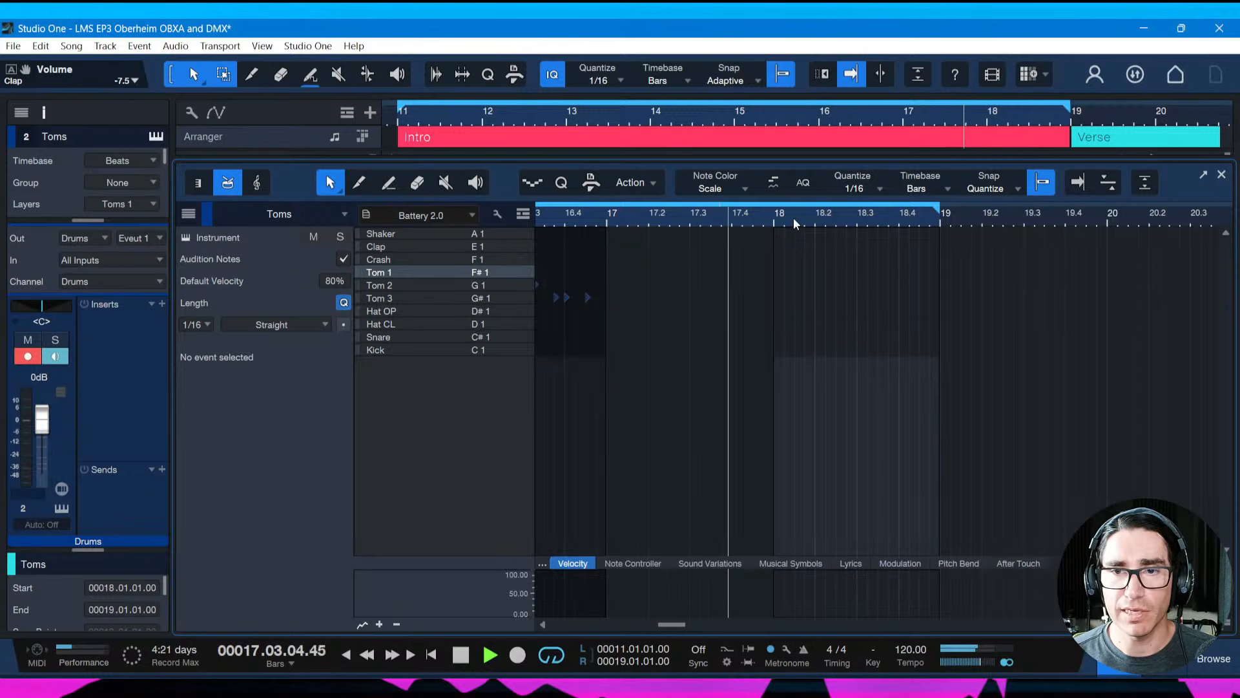
pyautogui.moveTo(793, 218); pyautogui.dragTo(841, 269)
pyautogui.press('space')
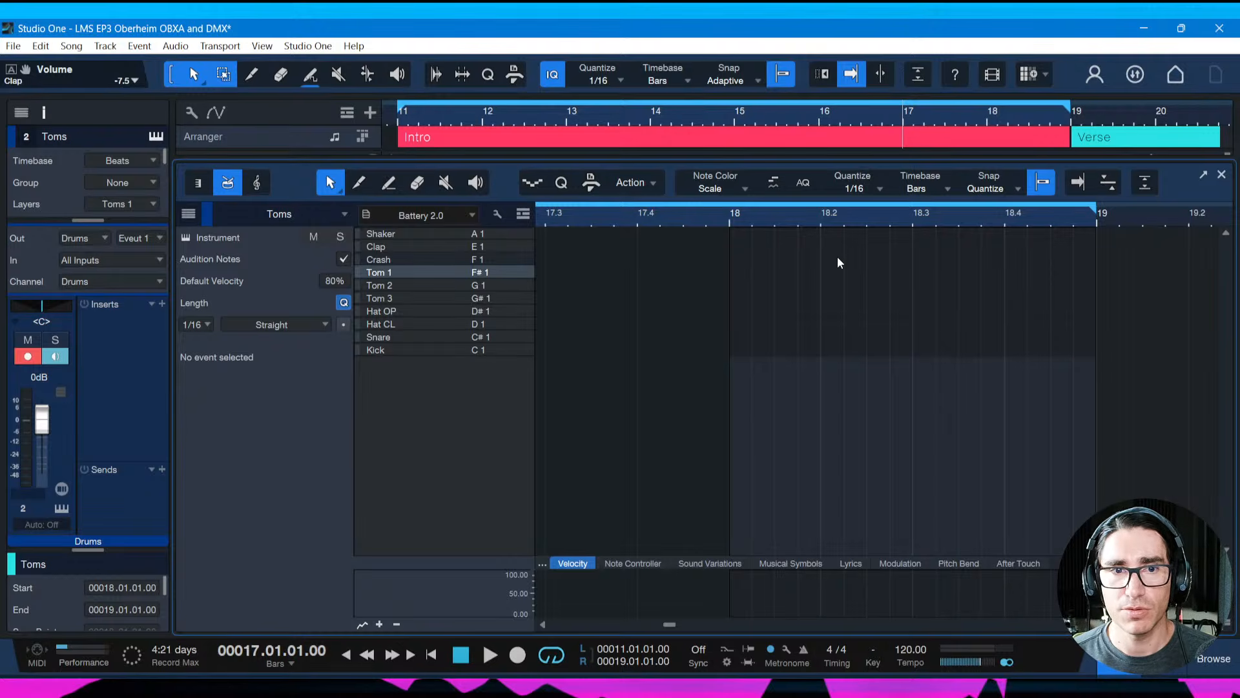
# Add three consecutive sixteenth Tom 1 notes from 18.2 and Tom 2 notes at 18.2.4 and 18.3.2
pyautogui.doubleClick(827, 273)
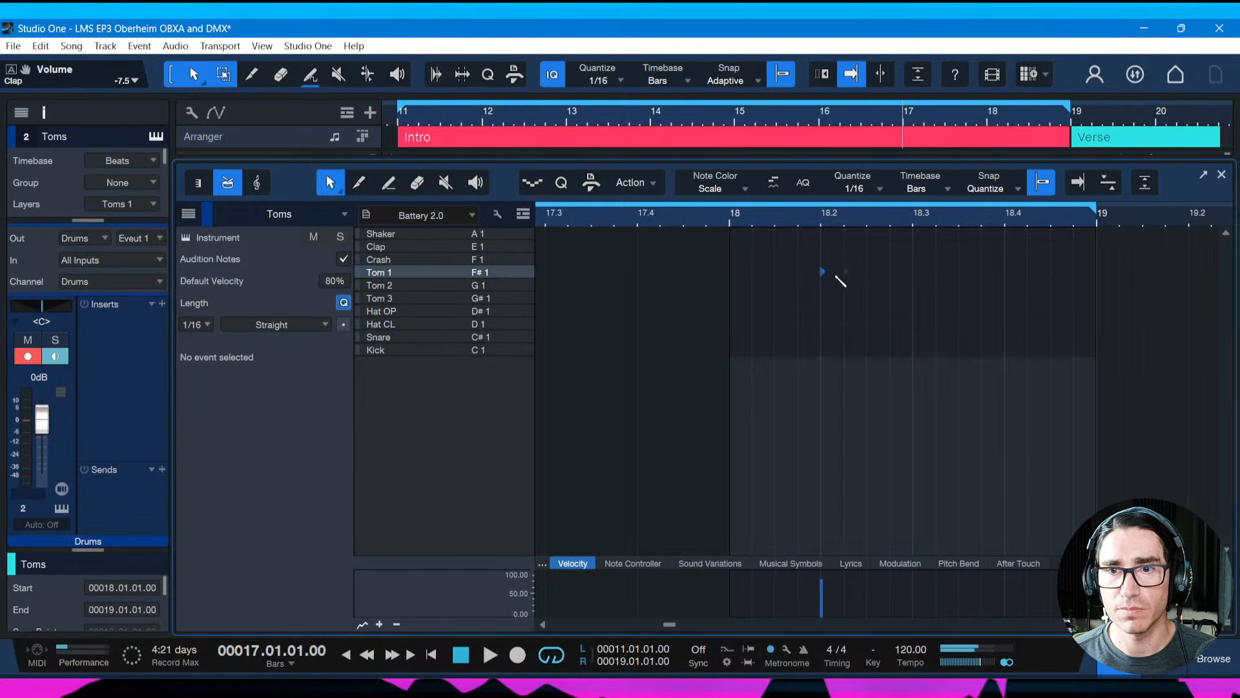
pyautogui.doubleClick(845, 272)
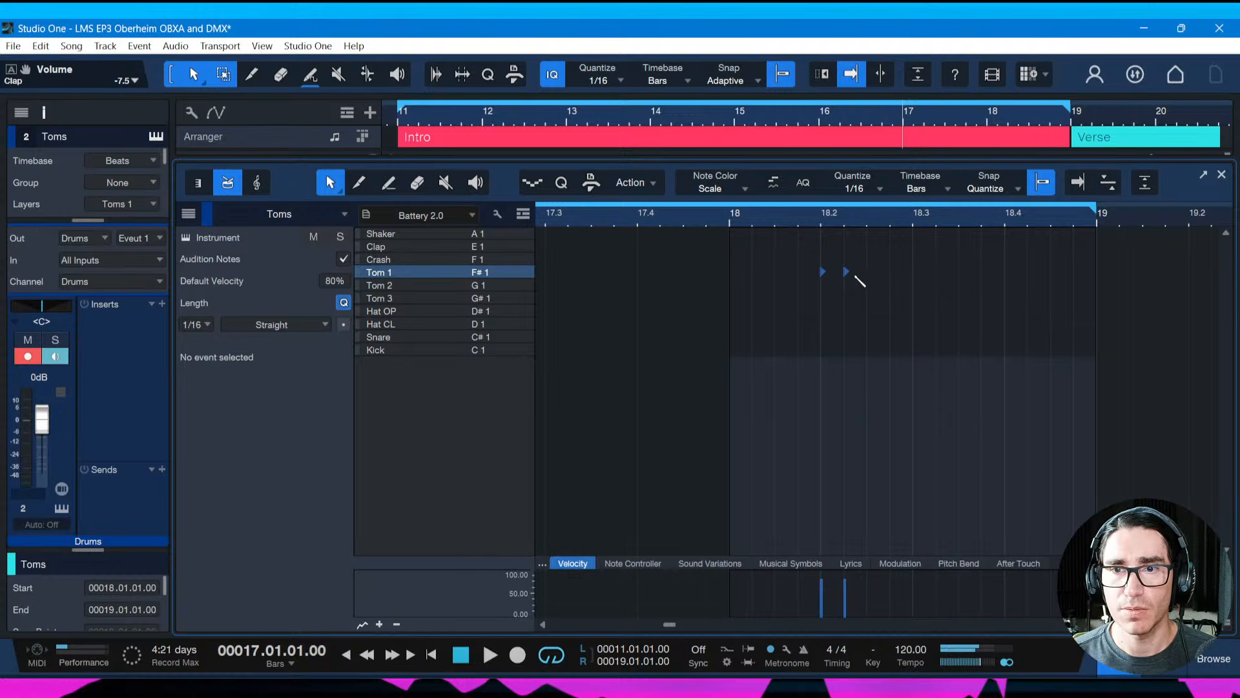
pyautogui.doubleClick(868, 272)
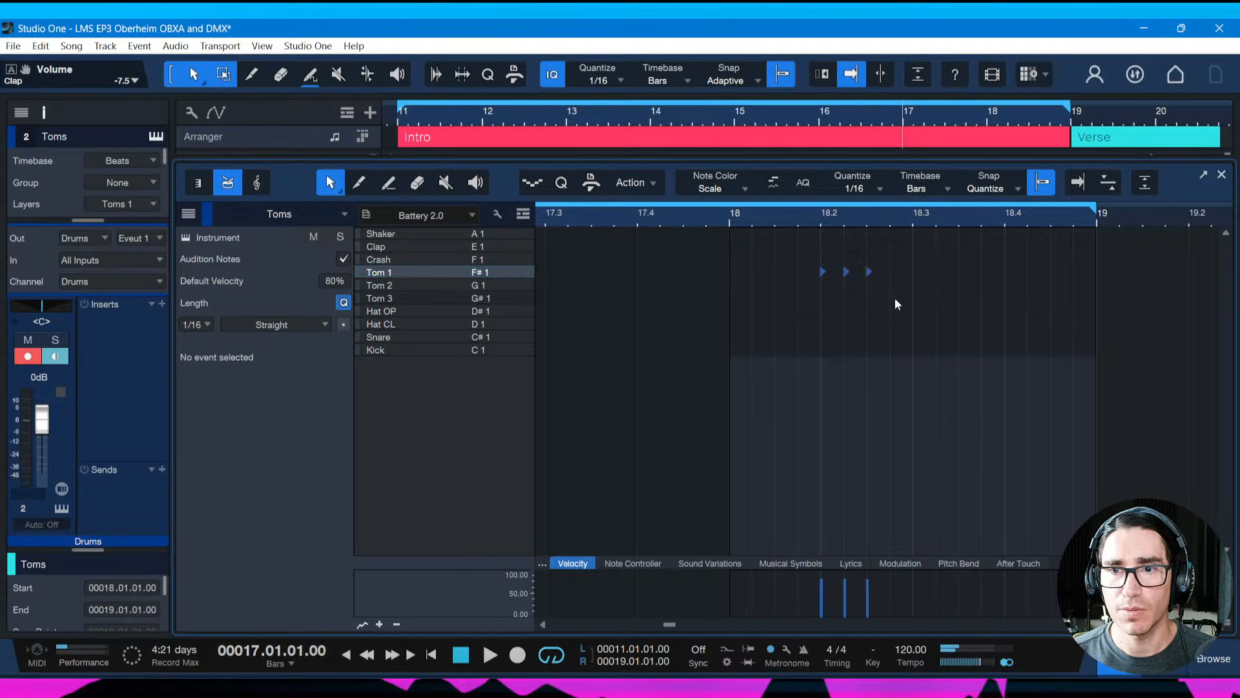
pyautogui.doubleClick(892, 284)
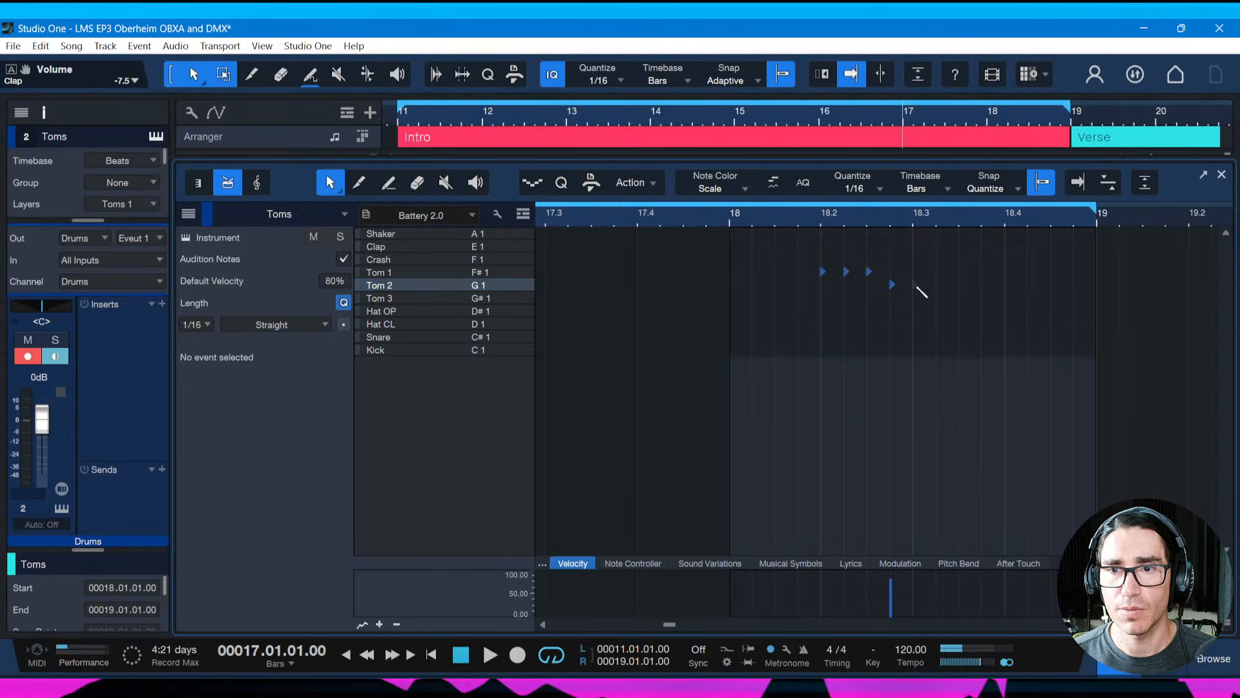
pyautogui.doubleClick(938, 285)
# Play from bar 17 to listen to the new tom fill in bar 18
pyautogui.press('space')
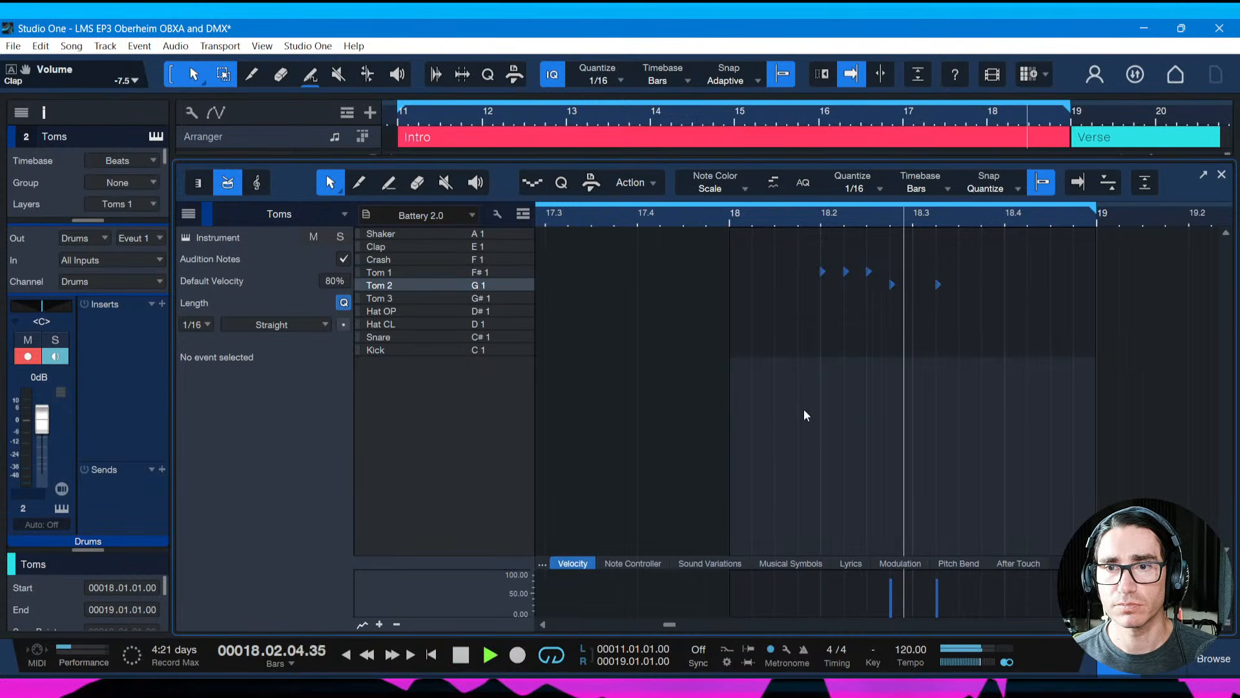
pyautogui.press('space')
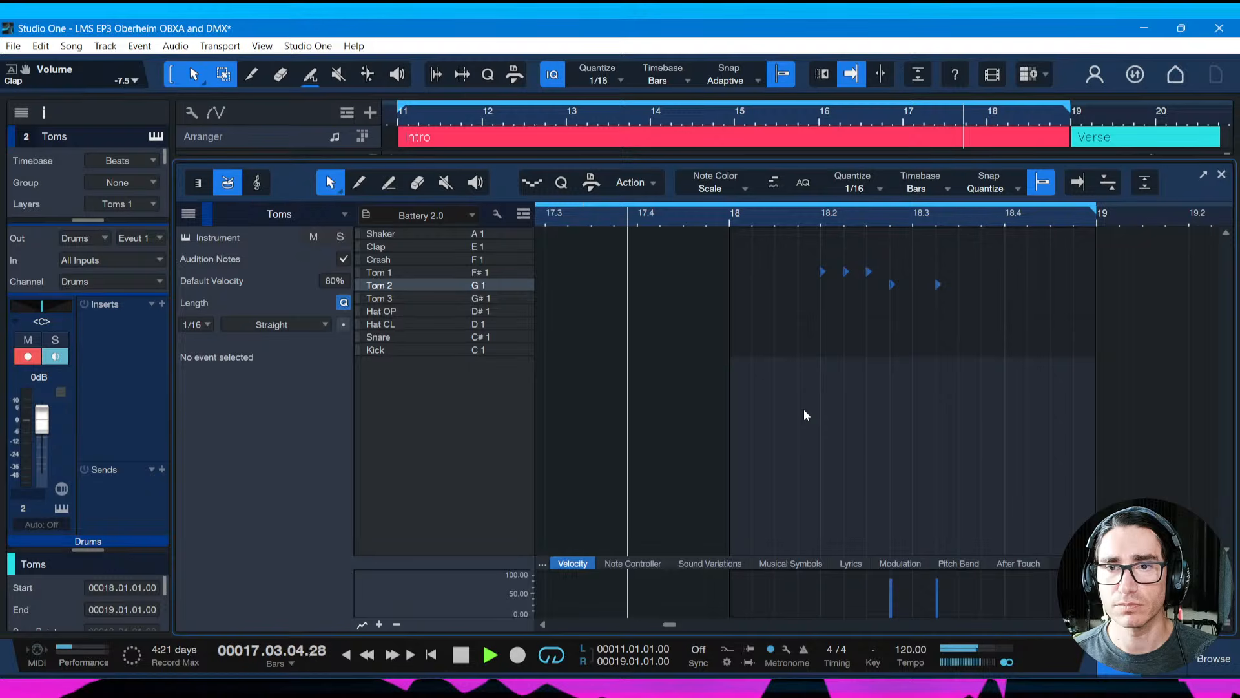
pyautogui.press('space')
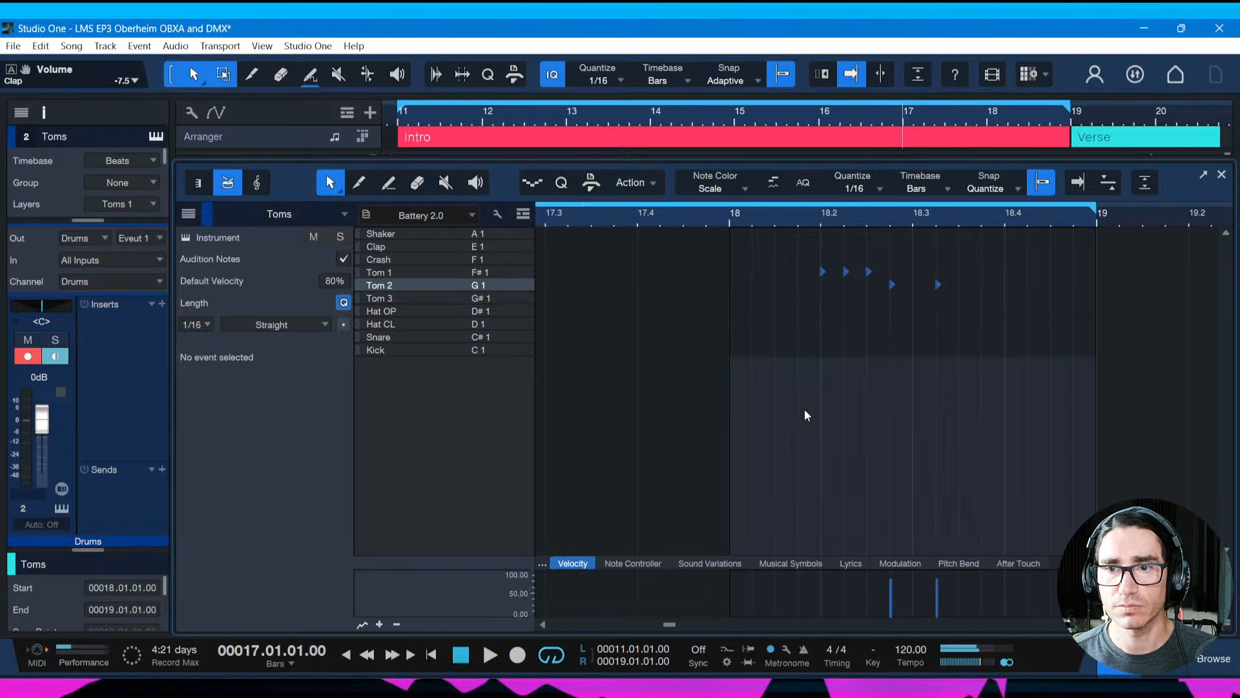
# Add four consecutive sixteenth Tom 3 notes from 18.3.4 to complete the fill, and close the note editor
pyautogui.keyDown('ctrl'); pyautogui.click(982, 297); pyautogui.keyUp('ctrl')
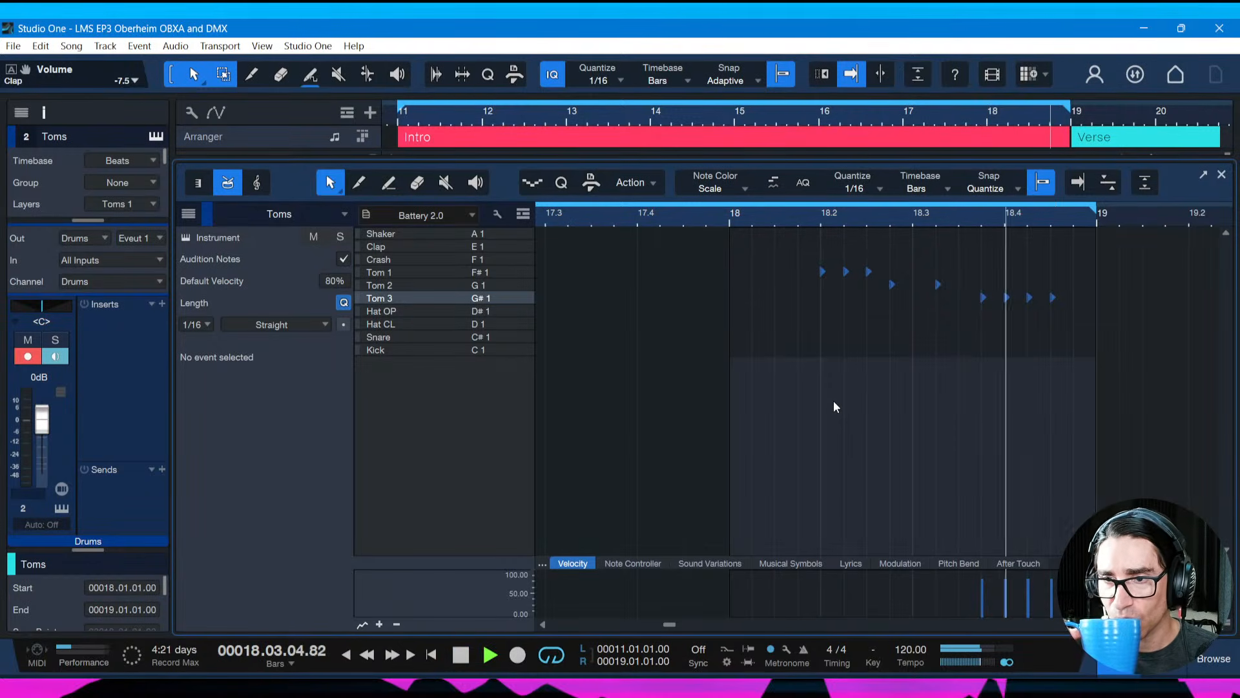
pyautogui.press('space')
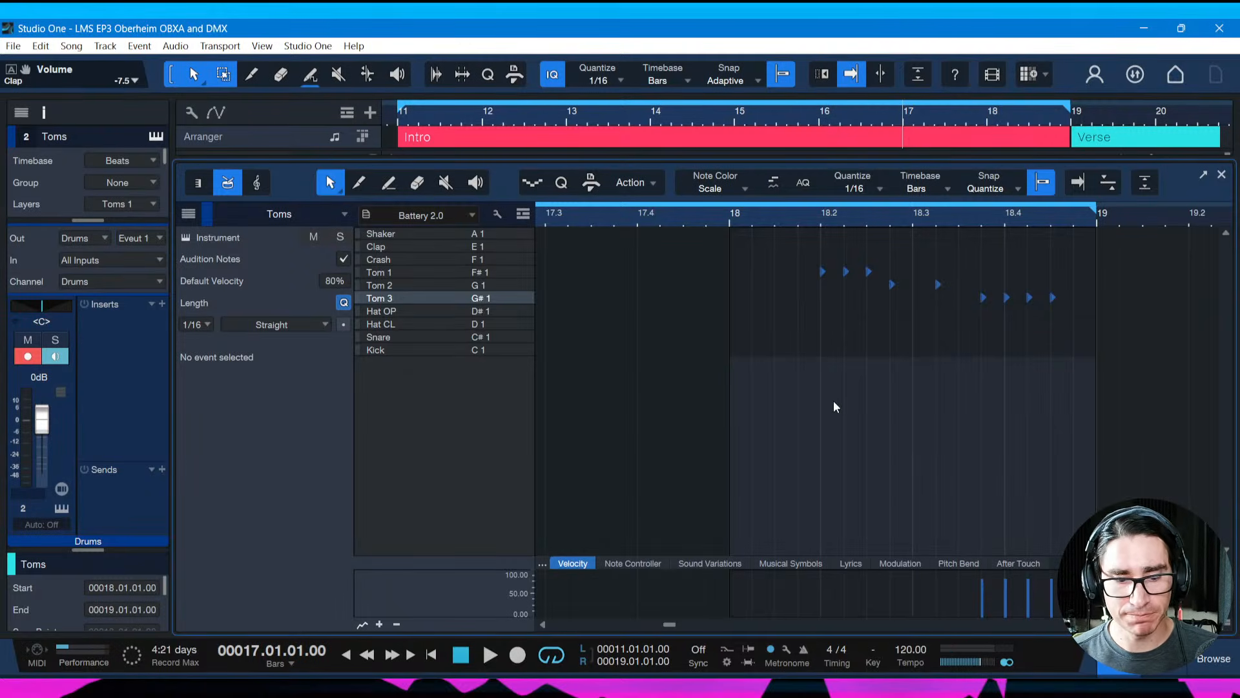
pyautogui.press('F3')
pyautogui.press('F2')
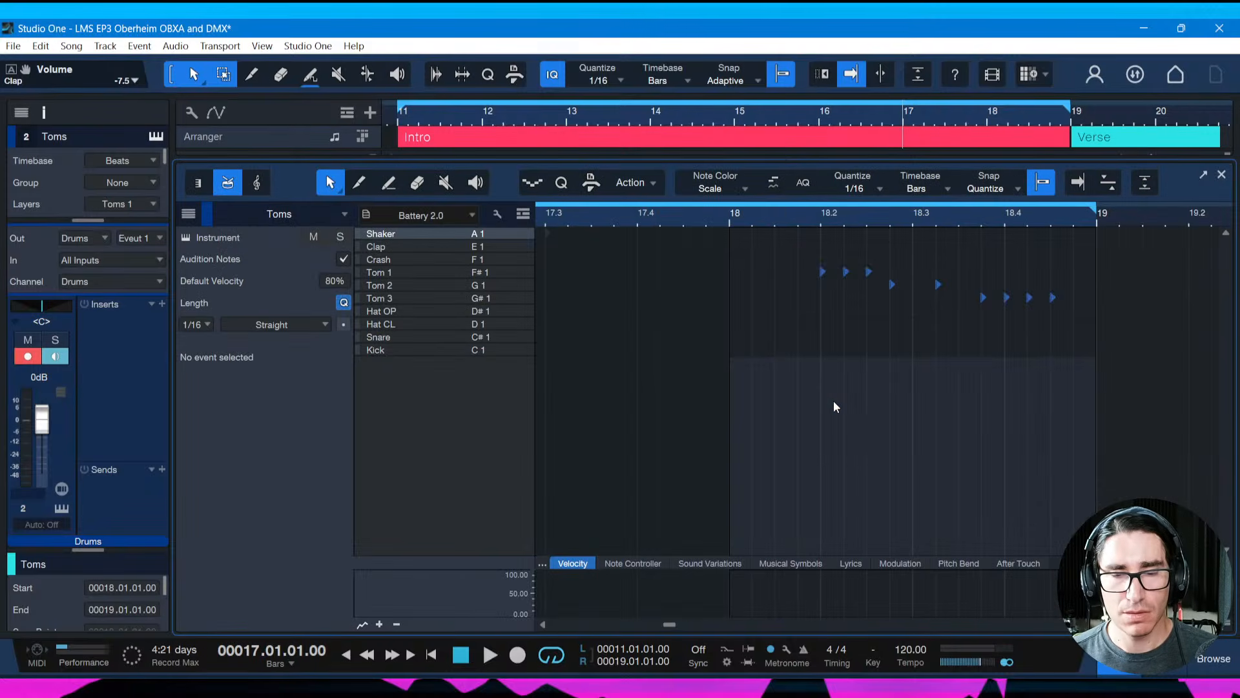
pyautogui.press('F2')
# Play the Intro from bar 11 to listen to the tom fills and the pad's entry, and save the song
pyautogui.press('space')
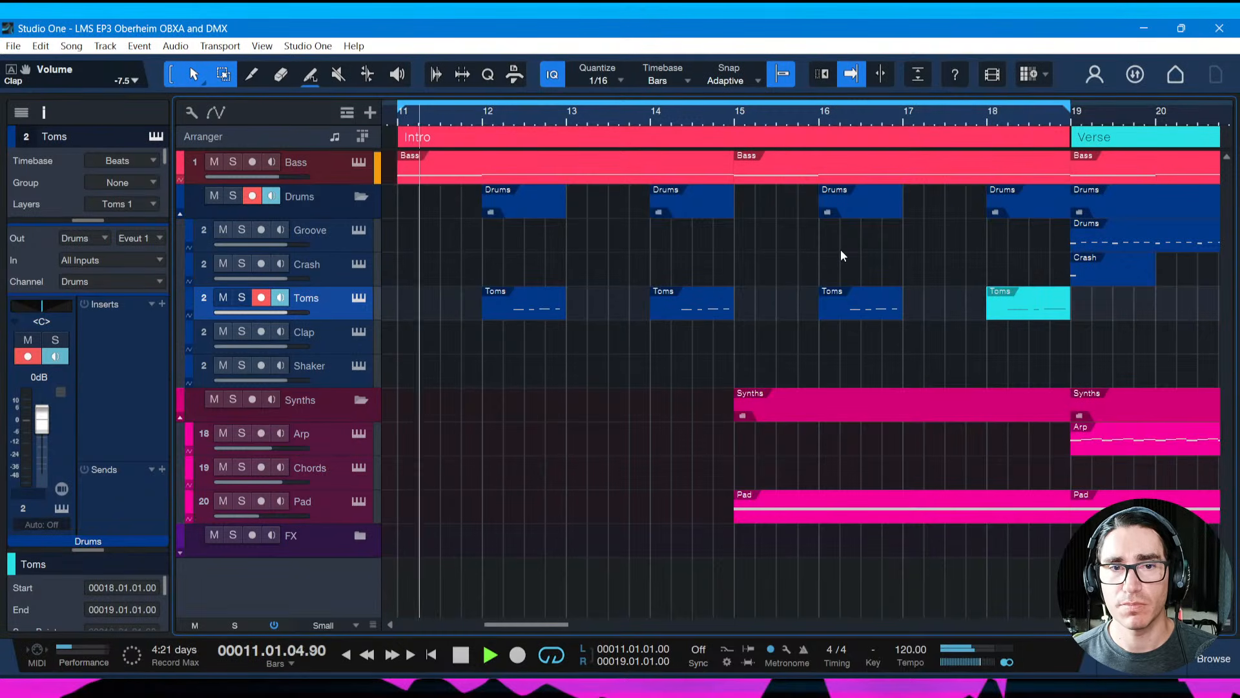
pyautogui.press('space')
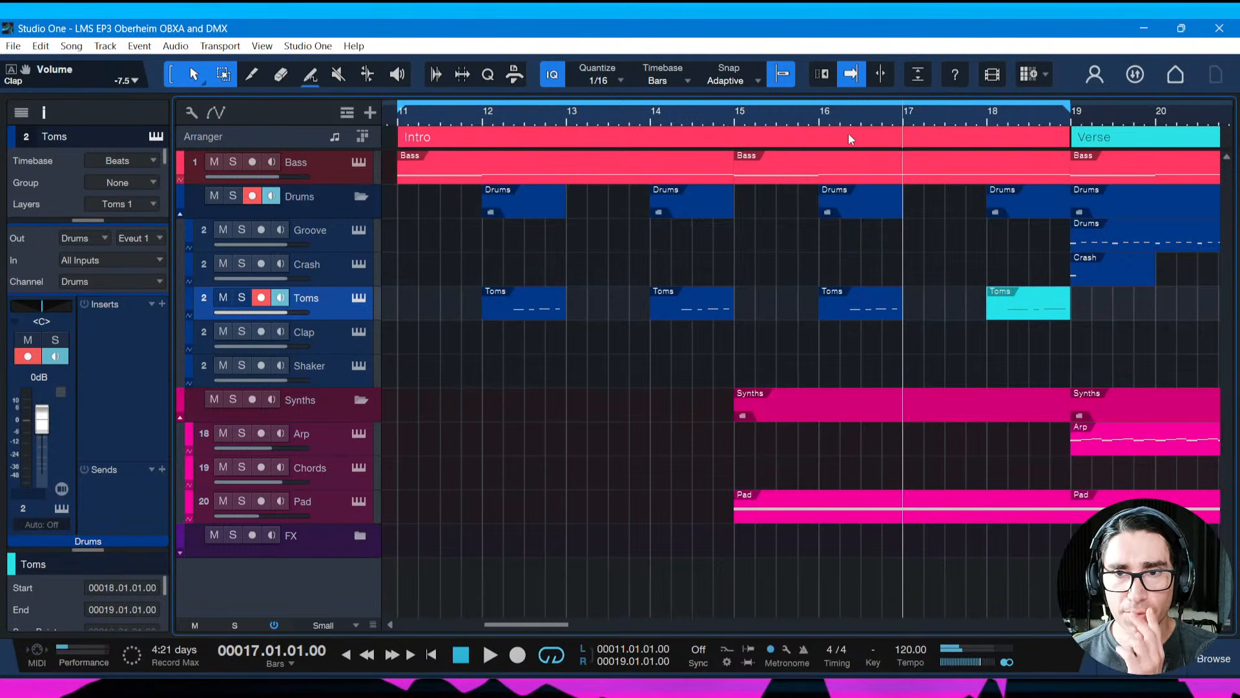
pyautogui.moveTo(837, 122); pyautogui.dragTo(779, 121)
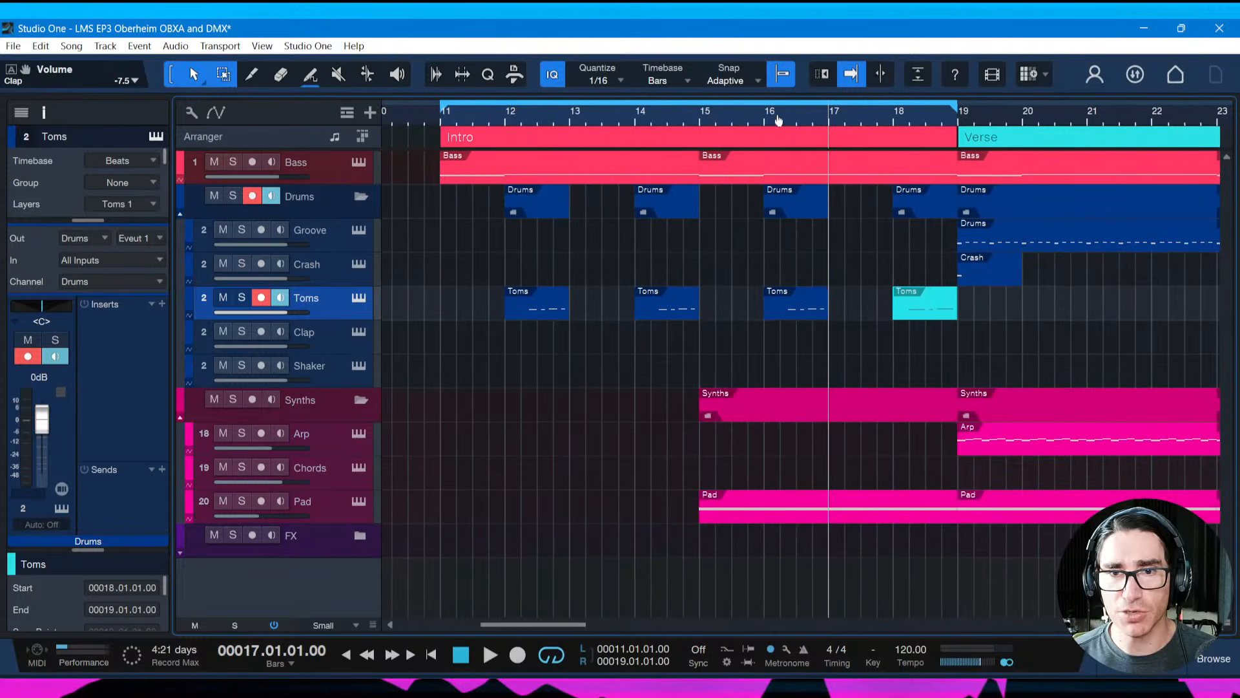
pyautogui.press('space')
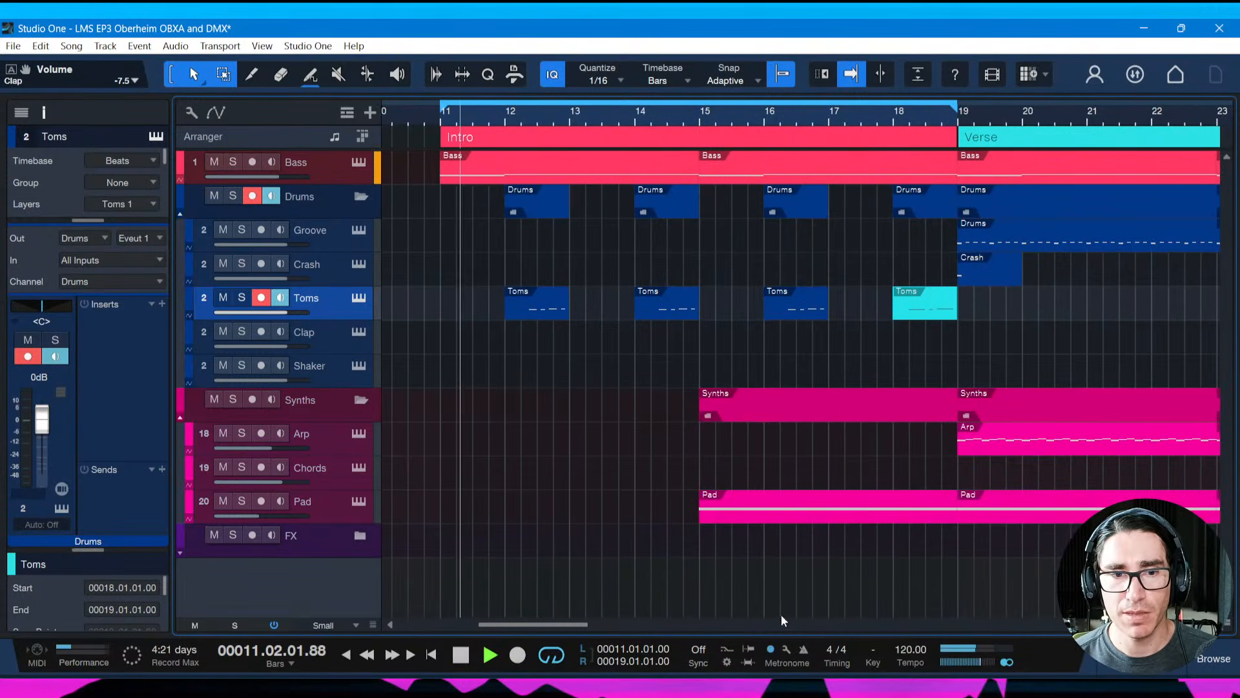
pyautogui.moveTo(560, 626); pyautogui.dragTo(568, 626)
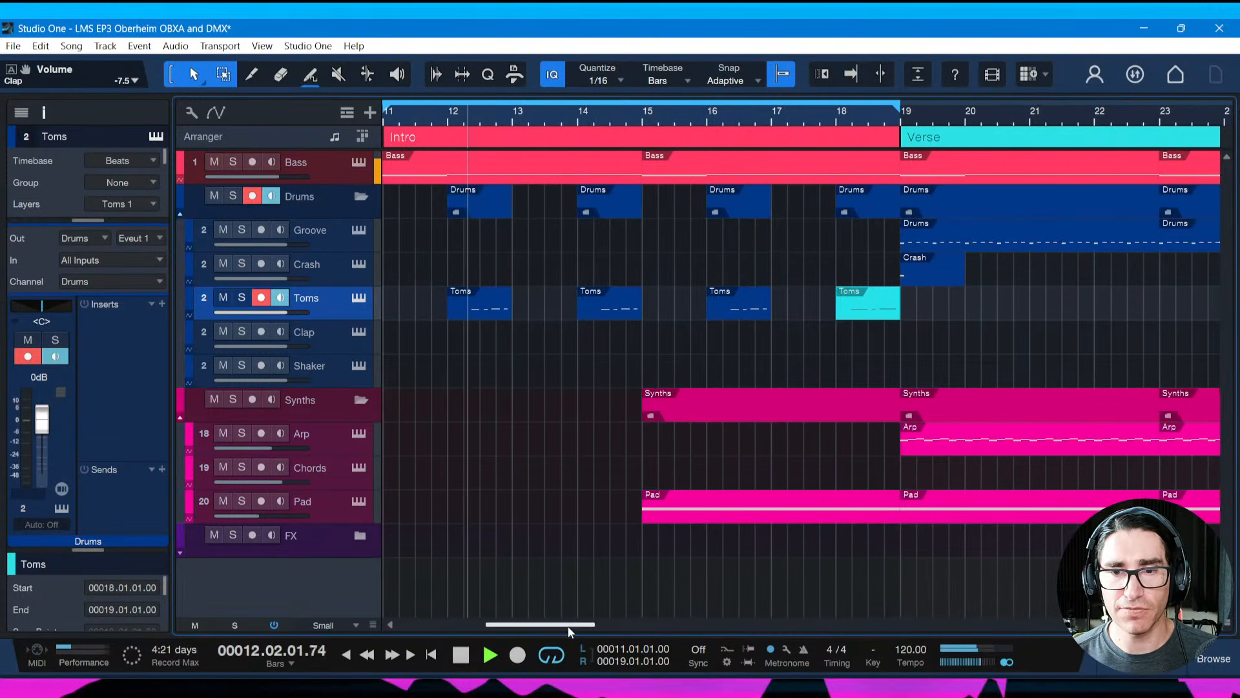
pyautogui.hotkey('ctrl', 's')
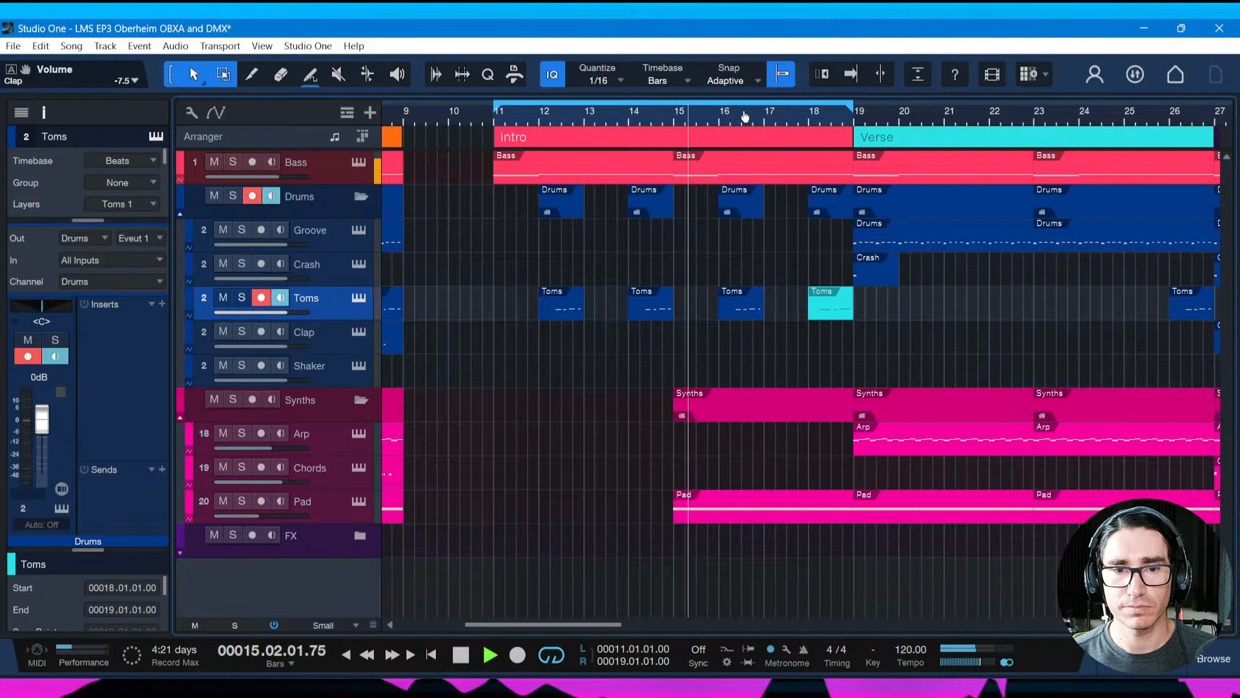
pyautogui.scroll(-2, 747, 117)
pyautogui.hotkey('ctrl', 's')
pyautogui.press('space')
# Raise the Pad track's volume to -5.4 dB and save the song
pyautogui.click(316, 508)
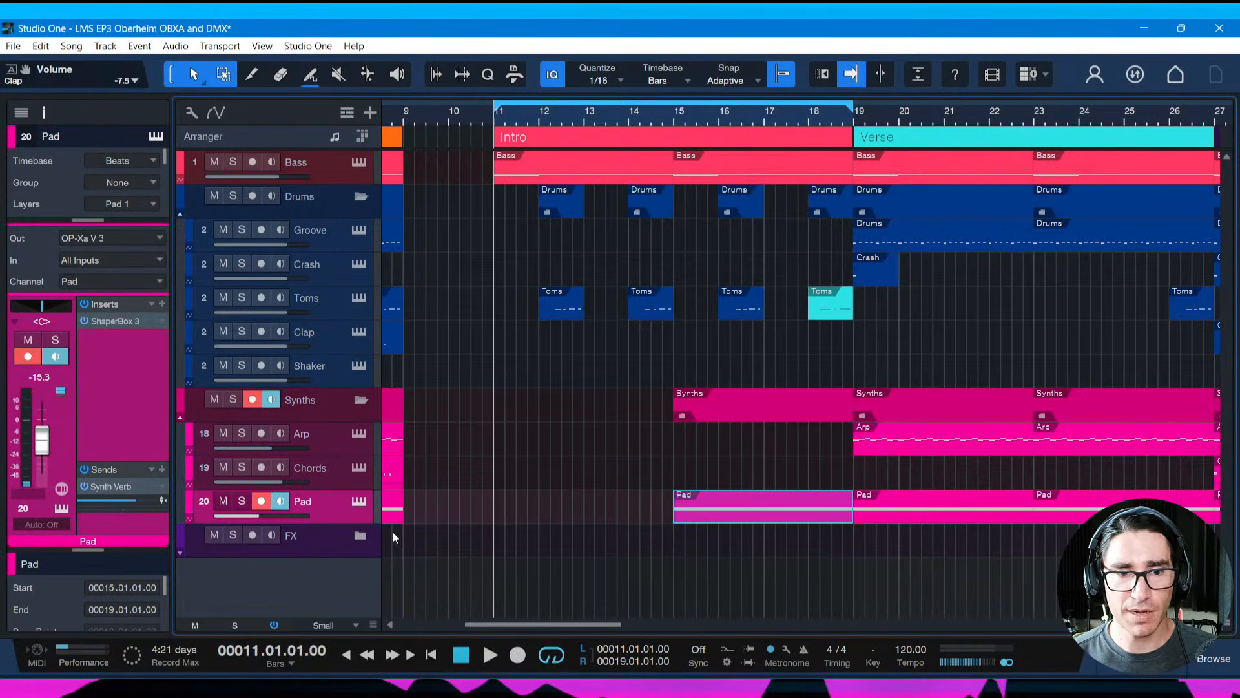
pyautogui.moveTo(261, 514); pyautogui.dragTo(274, 514)
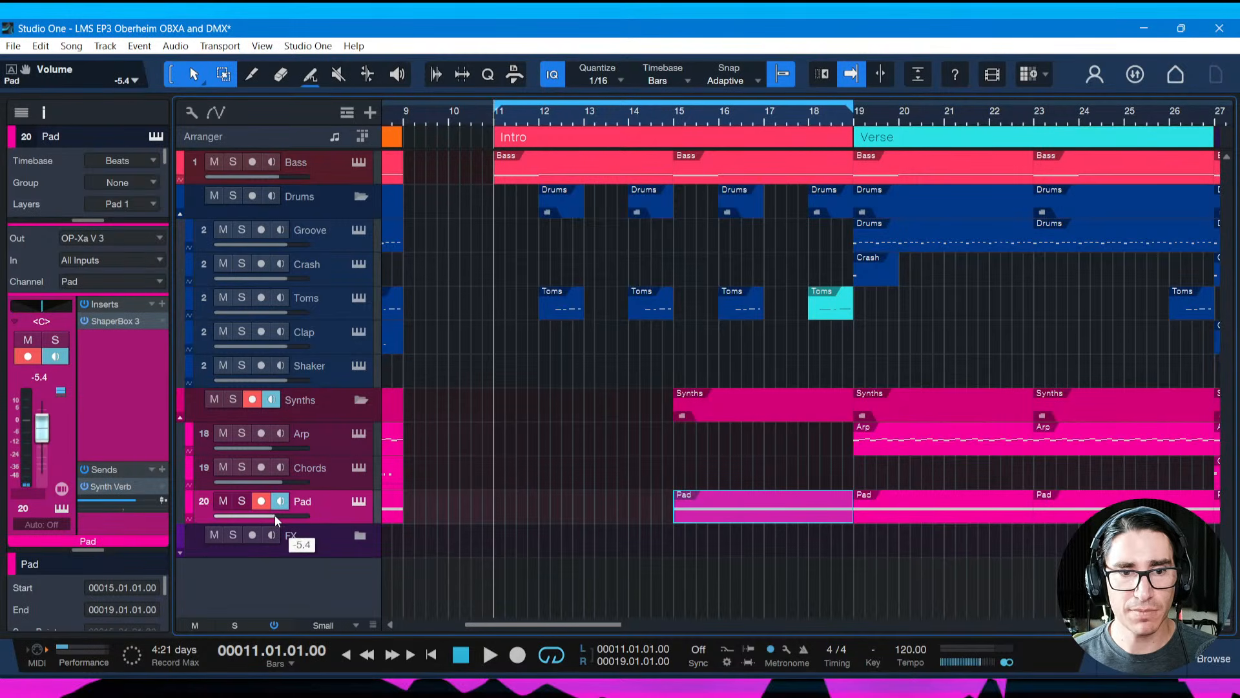
pyautogui.press('space')
pyautogui.hotkey('ctrl', 's')
pyautogui.press('space')
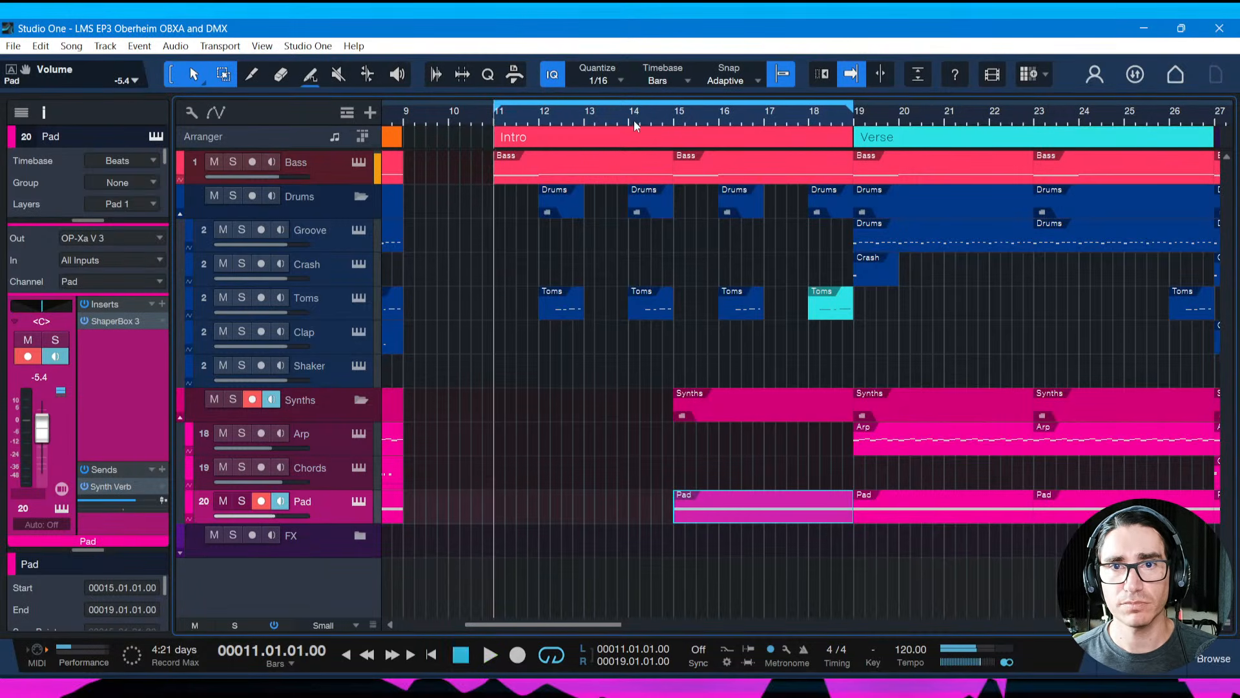
# Play from bar 14 into the pad's entry, set the Pad track's volume to -9.0 dB, and save
pyautogui.click(633, 119)
pyautogui.press('space')
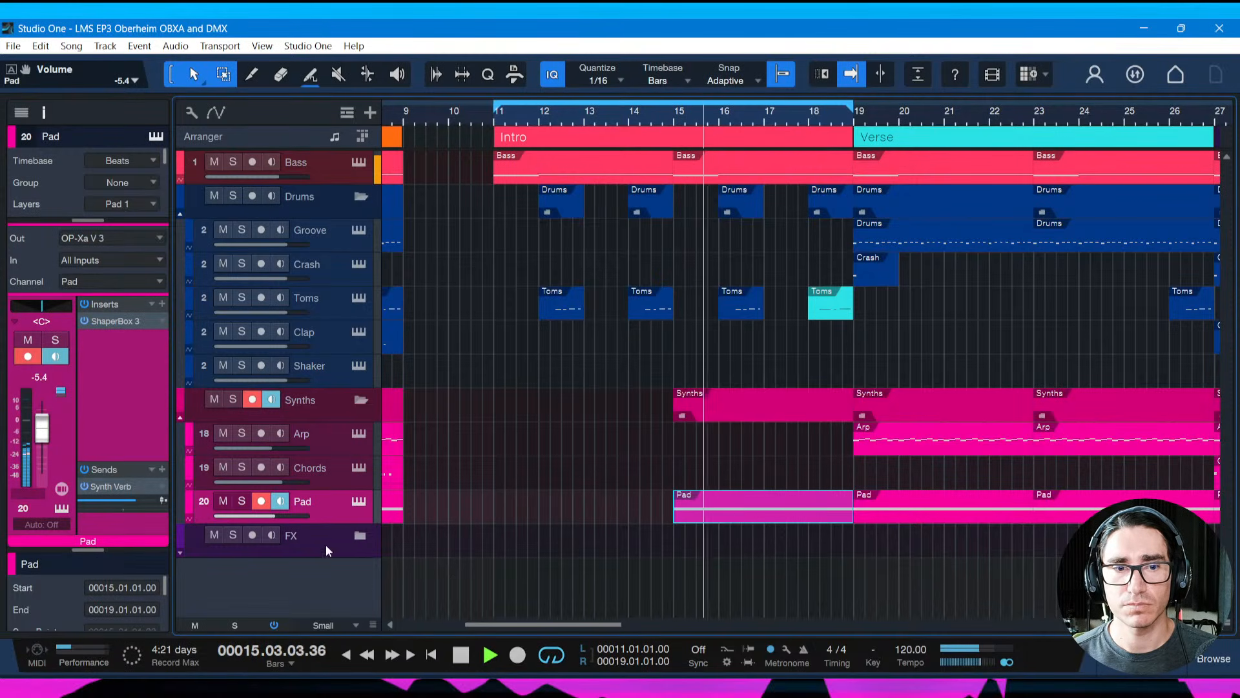
pyautogui.moveTo(274, 512); pyautogui.dragTo(266, 514)
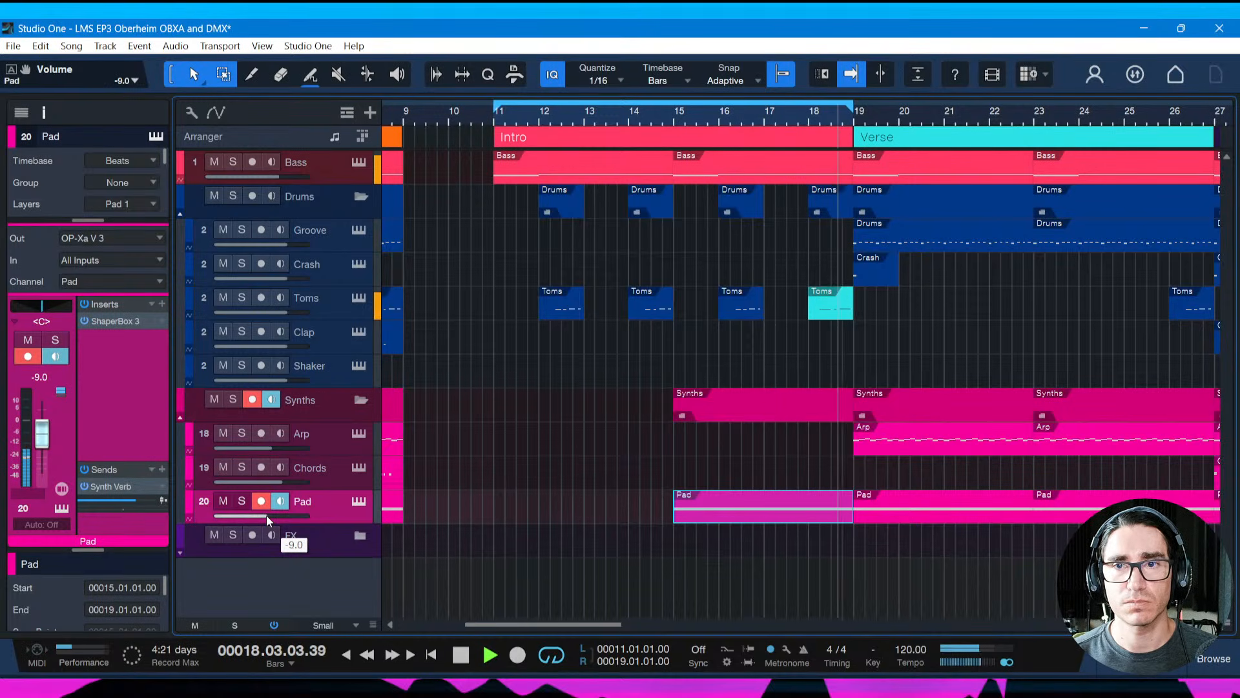
pyautogui.hotkey('ctrl', 's')
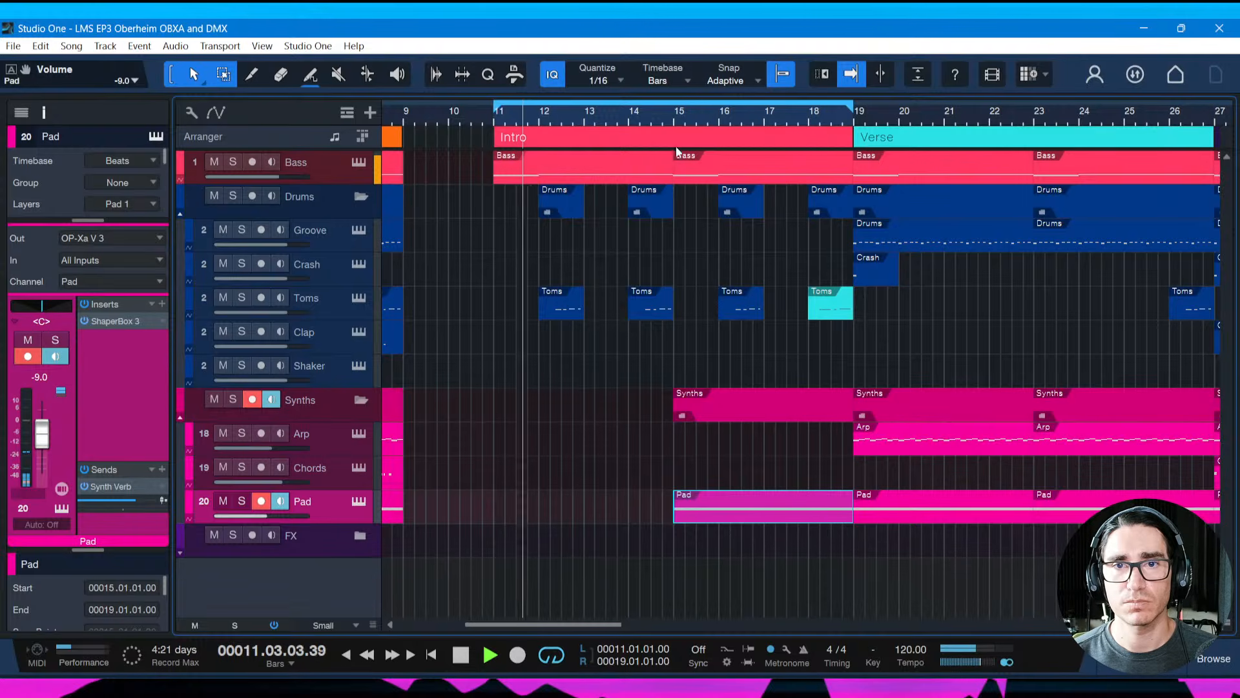
# Play from 14.3 to check the pad's level as it enters at bar 15
pyautogui.press('space')
pyautogui.click(651, 118)
pyautogui.press('space')
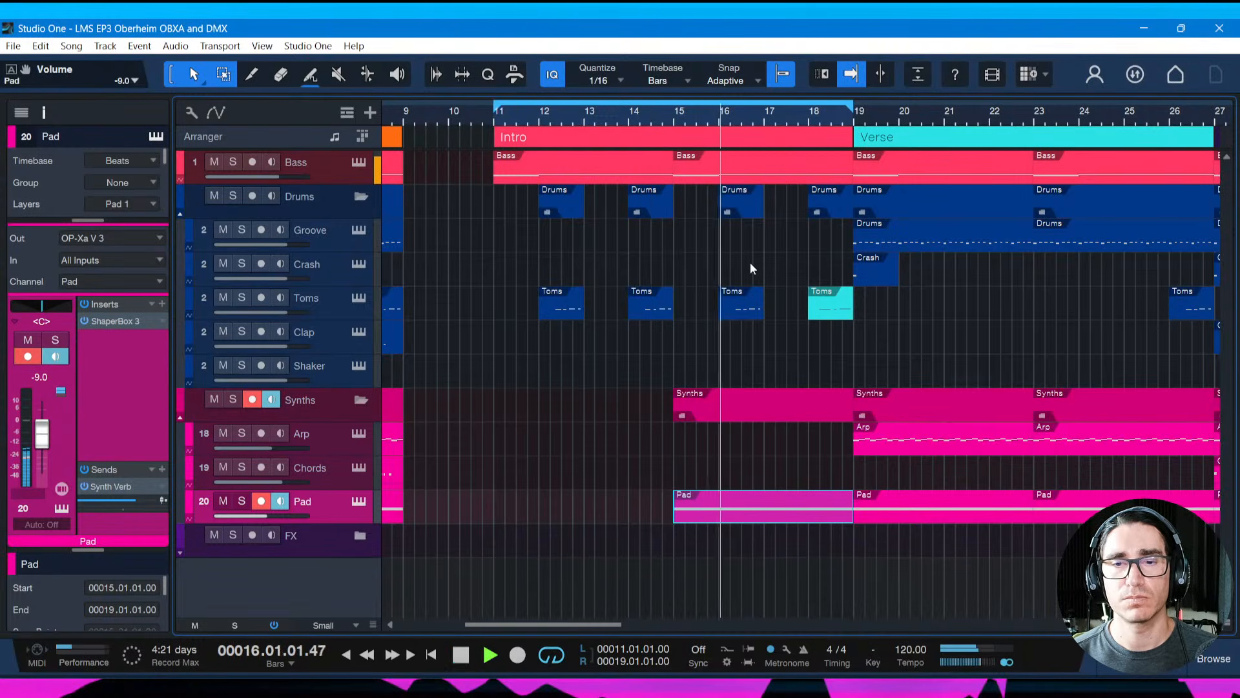
pyautogui.press('space')
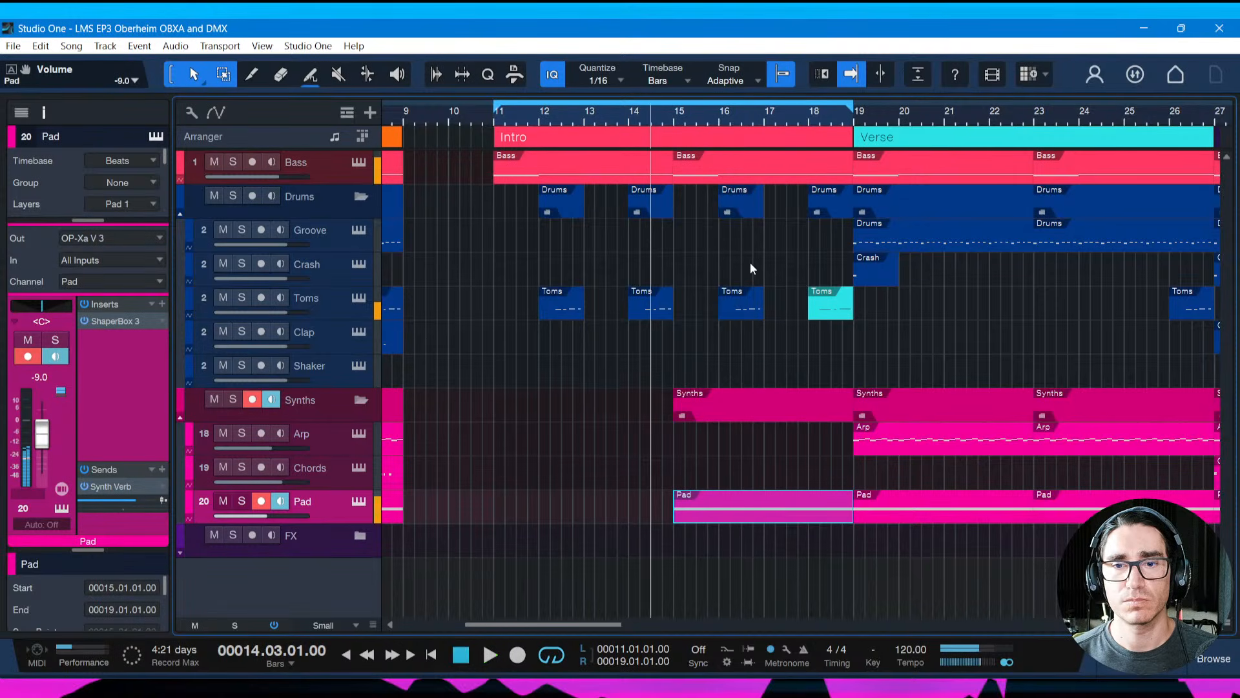
pyautogui.press('space')
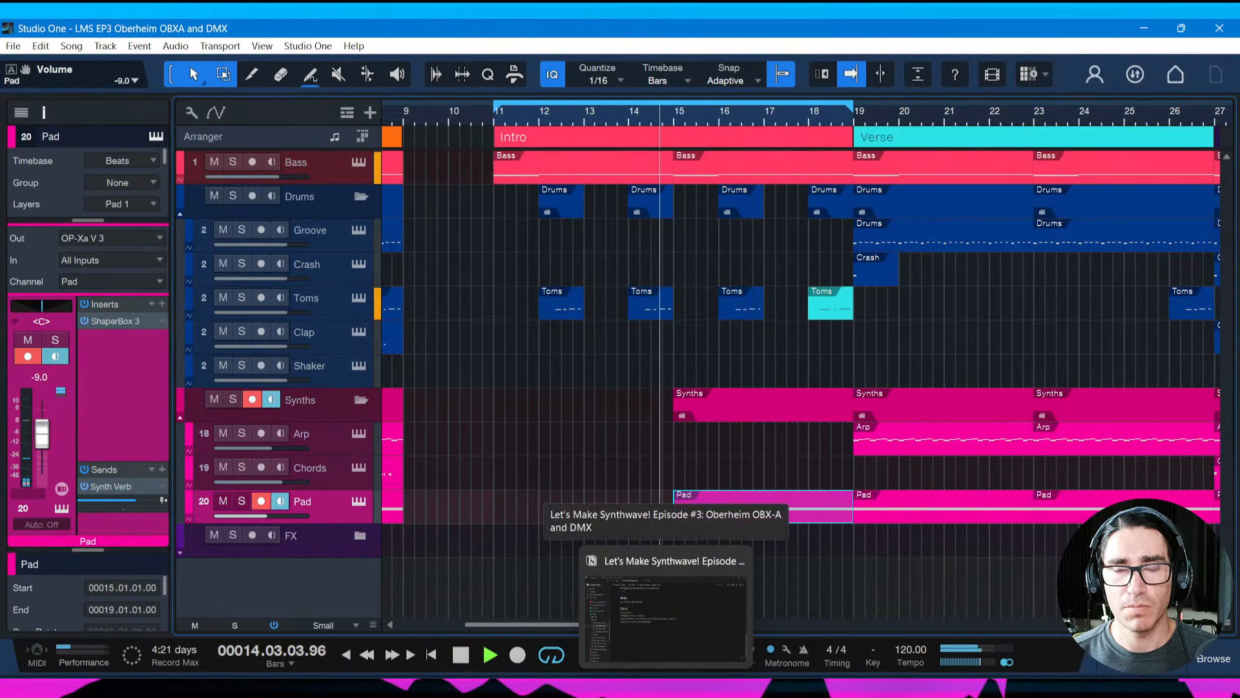
pyautogui.press('space')
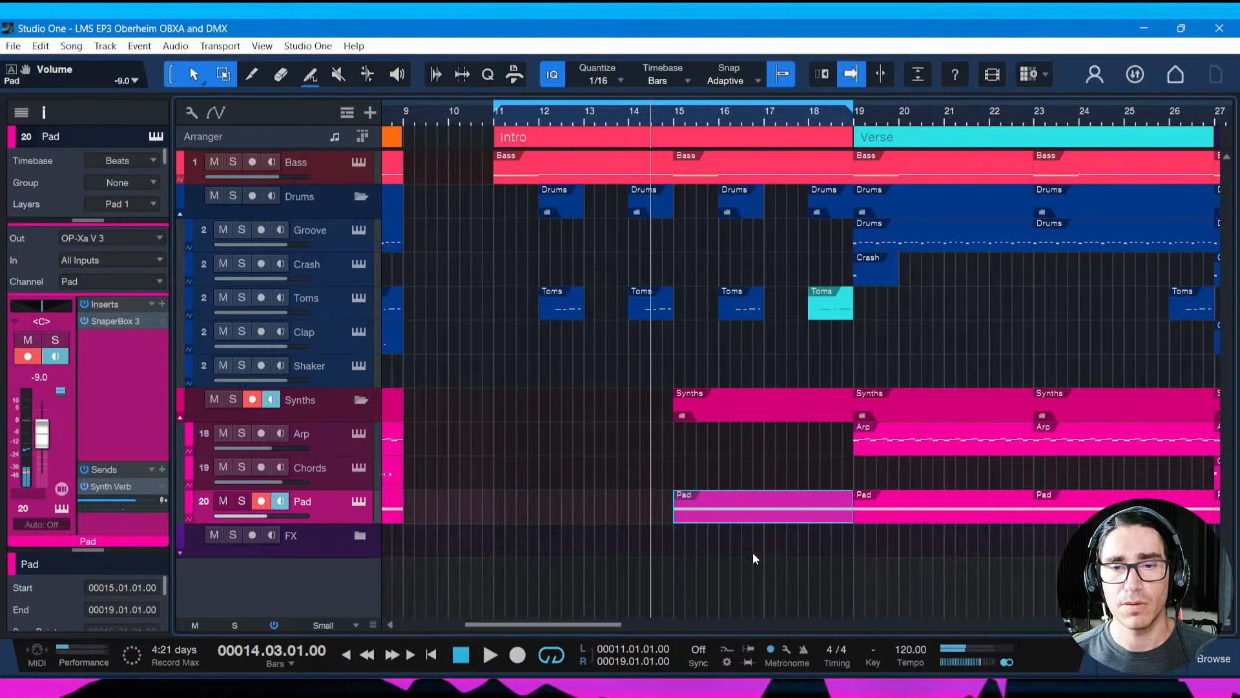
# Copy the Intro's Pad event from bar 15 to bar 11, save the song, and play the Intro from its start
pyautogui.moveTo(710, 517); pyautogui.dragTo(529, 518)
pyautogui.hotkey('ctrl', 's')
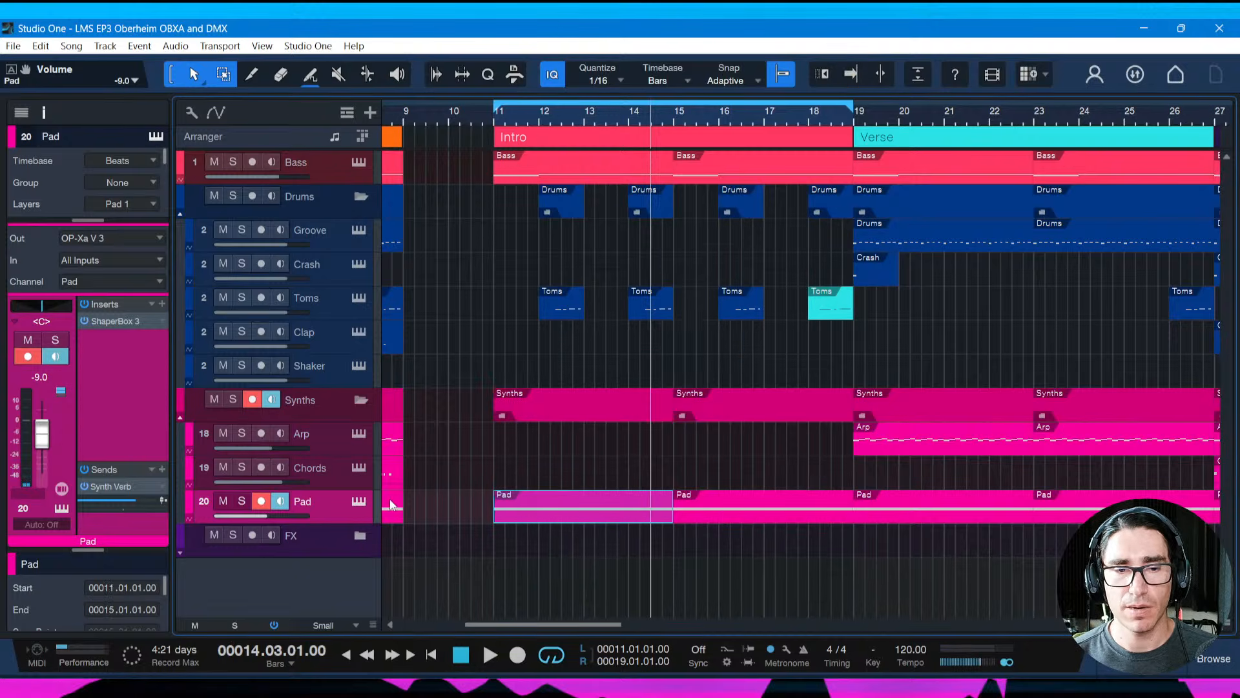
pyautogui.press('space')
pyautogui.press('space')
pyautogui.press('KP_1')
pyautogui.press('space')
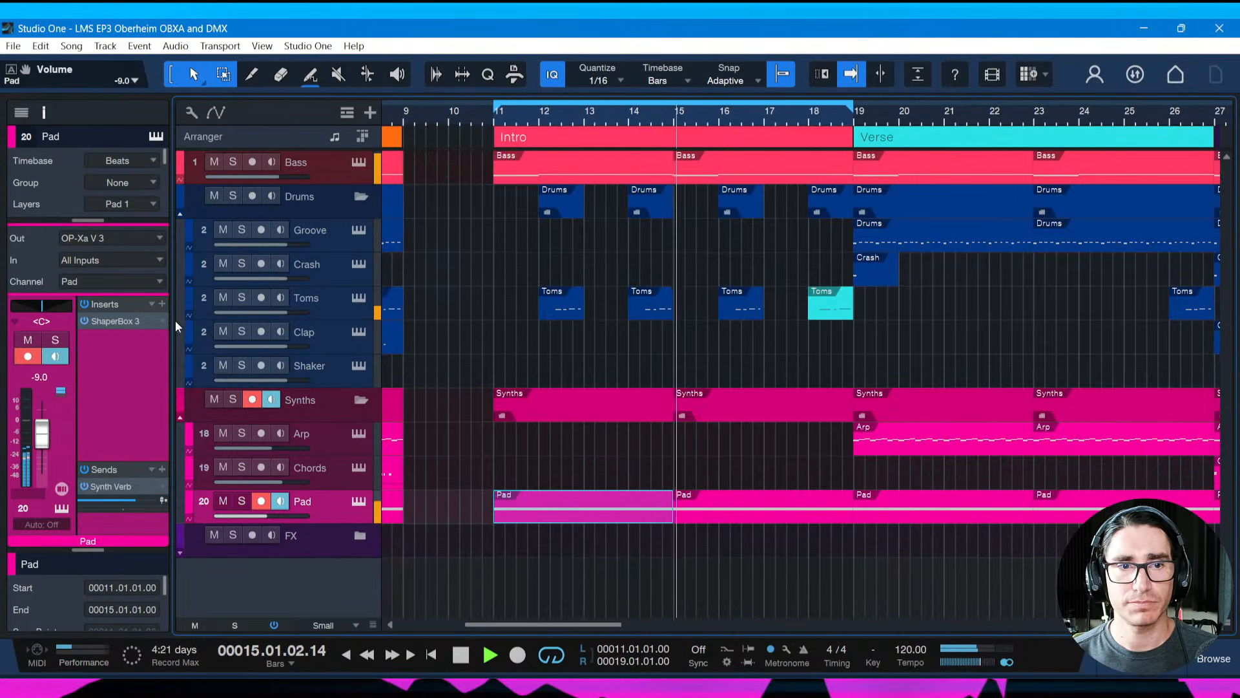
# Insert FilterShaper XL after ShaperBox 3 on the Pad track and save the song
pyautogui.click(162, 307)
pyautogui.write('shp')
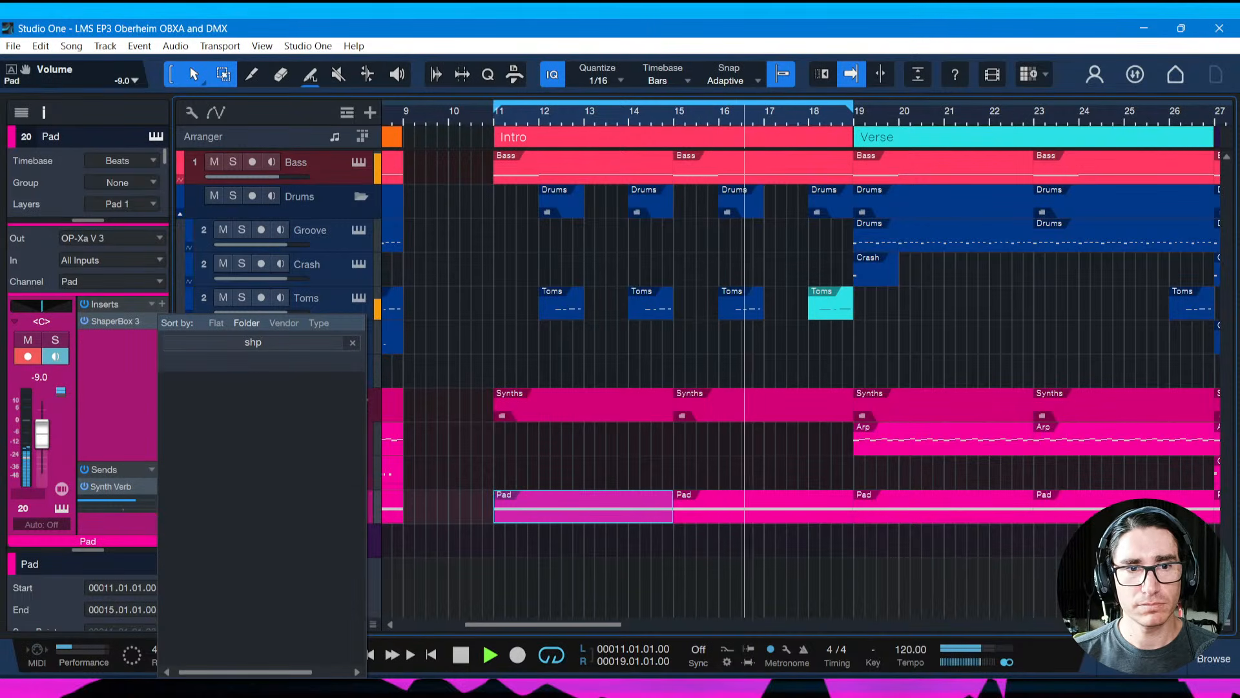
pyautogui.press('BackSpace')
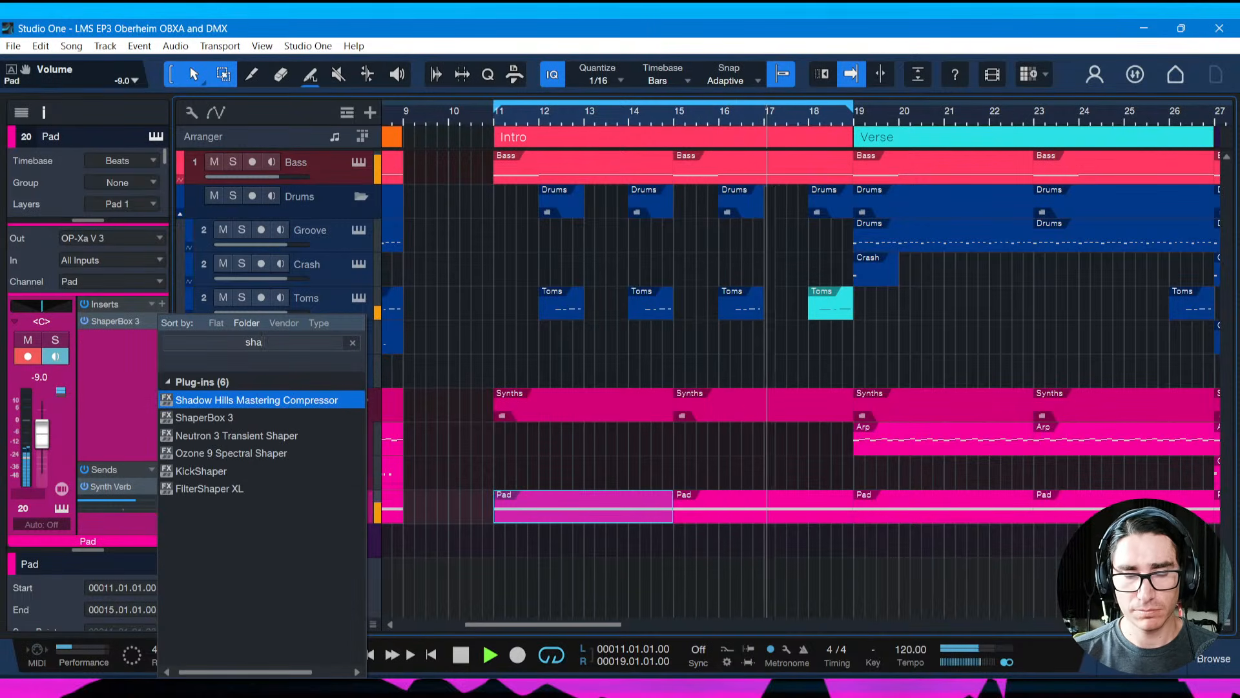
pyautogui.write('aper')
pyautogui.doubleClick(205, 470)
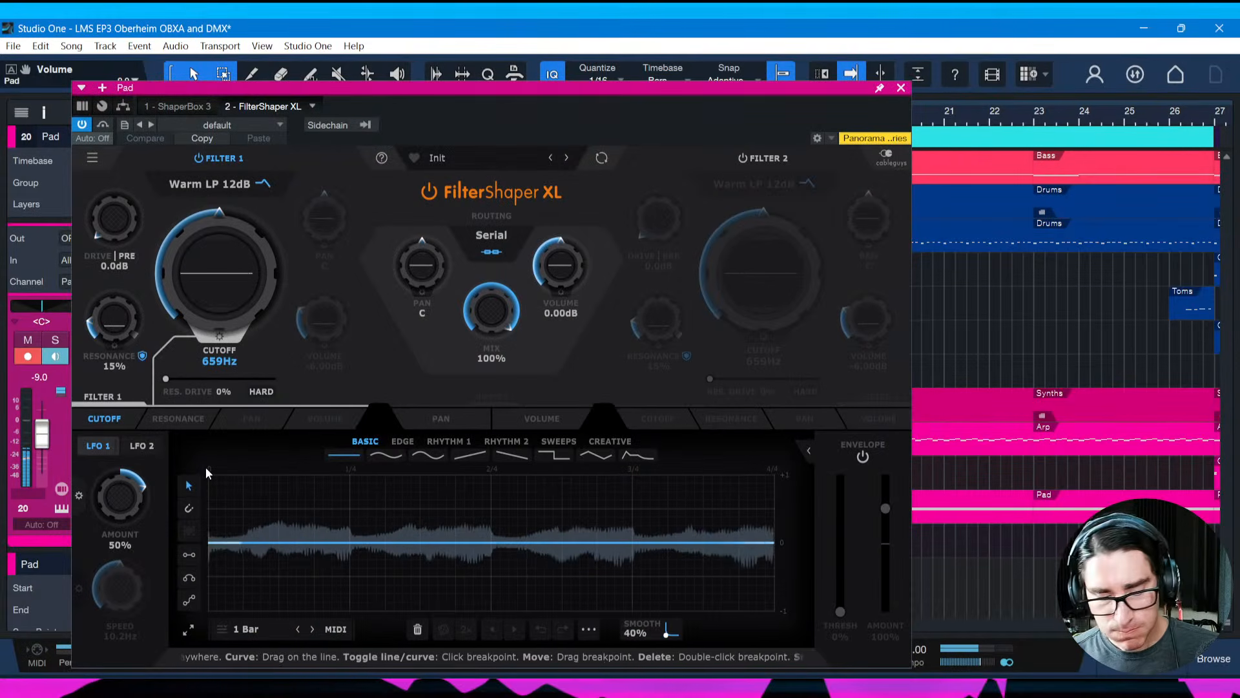
pyautogui.hotkey('ctrl', 's')
pyautogui.moveTo(648, 98); pyautogui.dragTo(743, 78)
pyautogui.press('space')
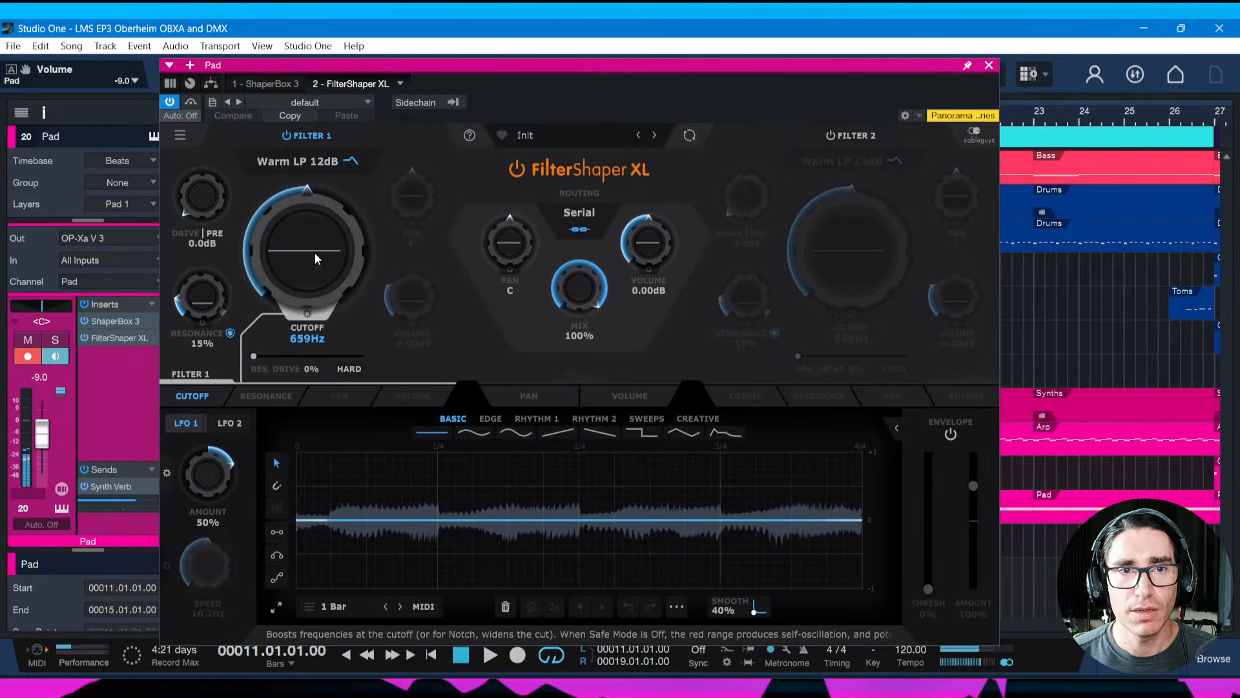
pyautogui.moveTo(448, 68); pyautogui.dragTo(451, 73)
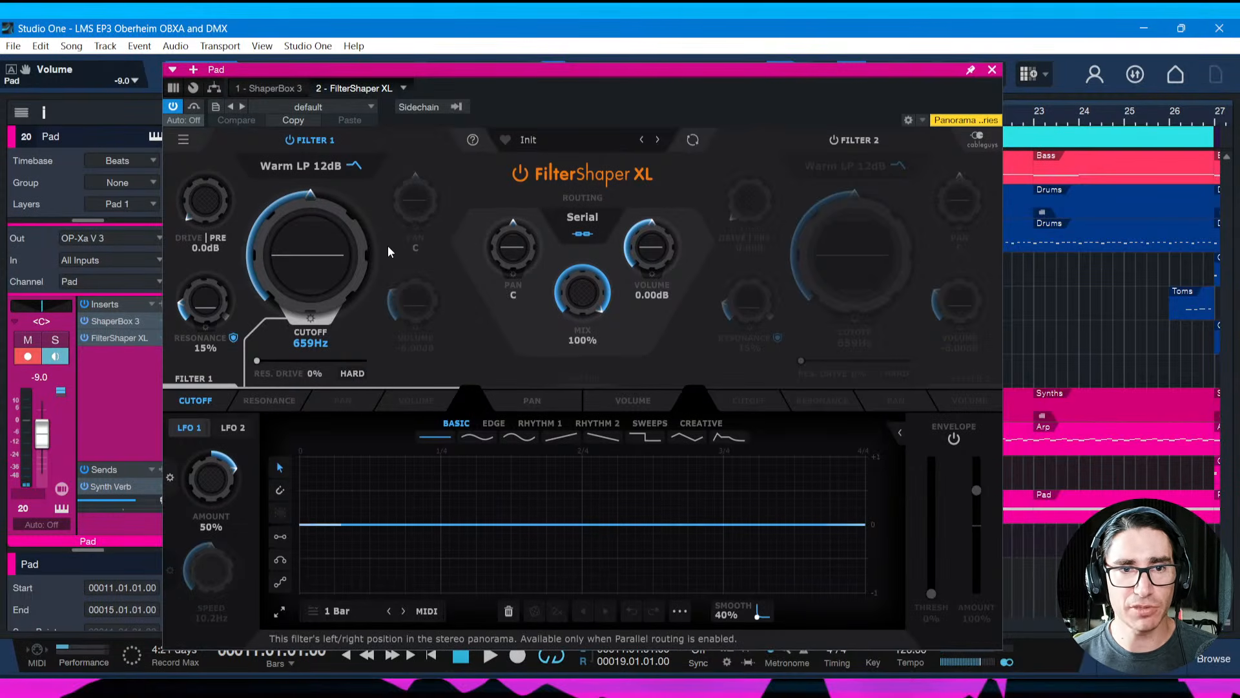
# Set FilterShaper XL's Filter 1 cutoff to 21.1 kHz and play the pad to check the sound
pyautogui.press('space')
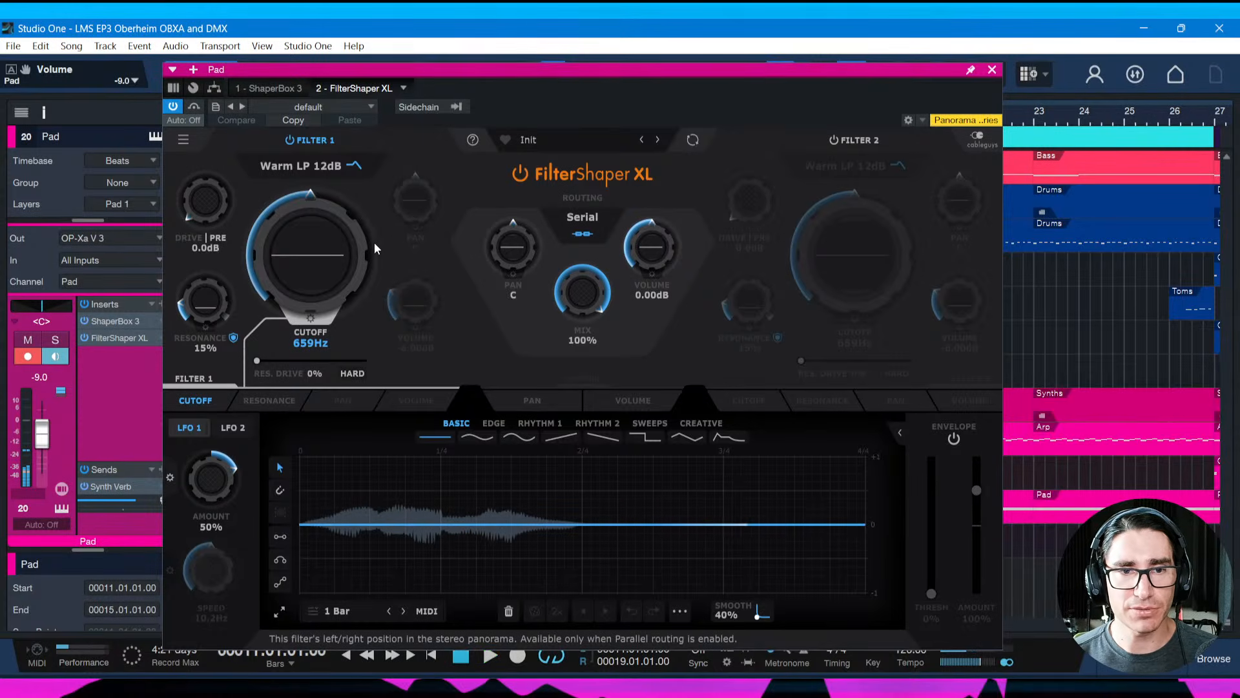
pyautogui.doubleClick(331, 252)
pyautogui.press('space')
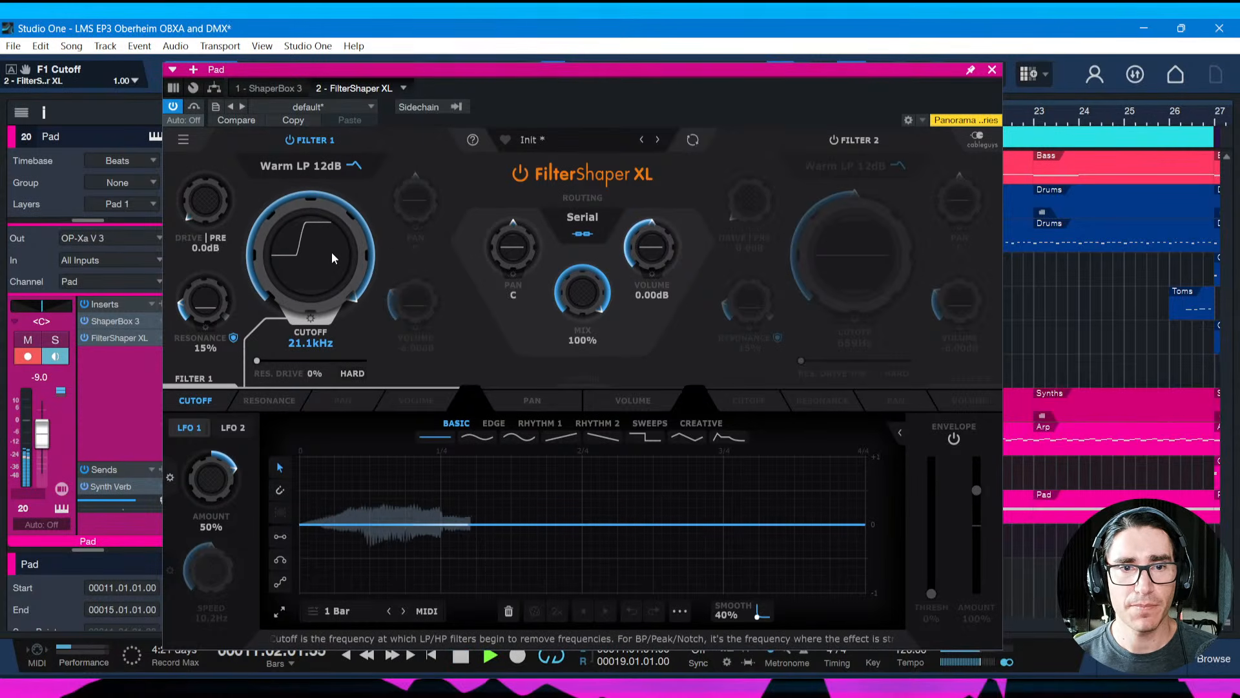
pyautogui.hotkey('ctrl', 's')
pyautogui.press('space')
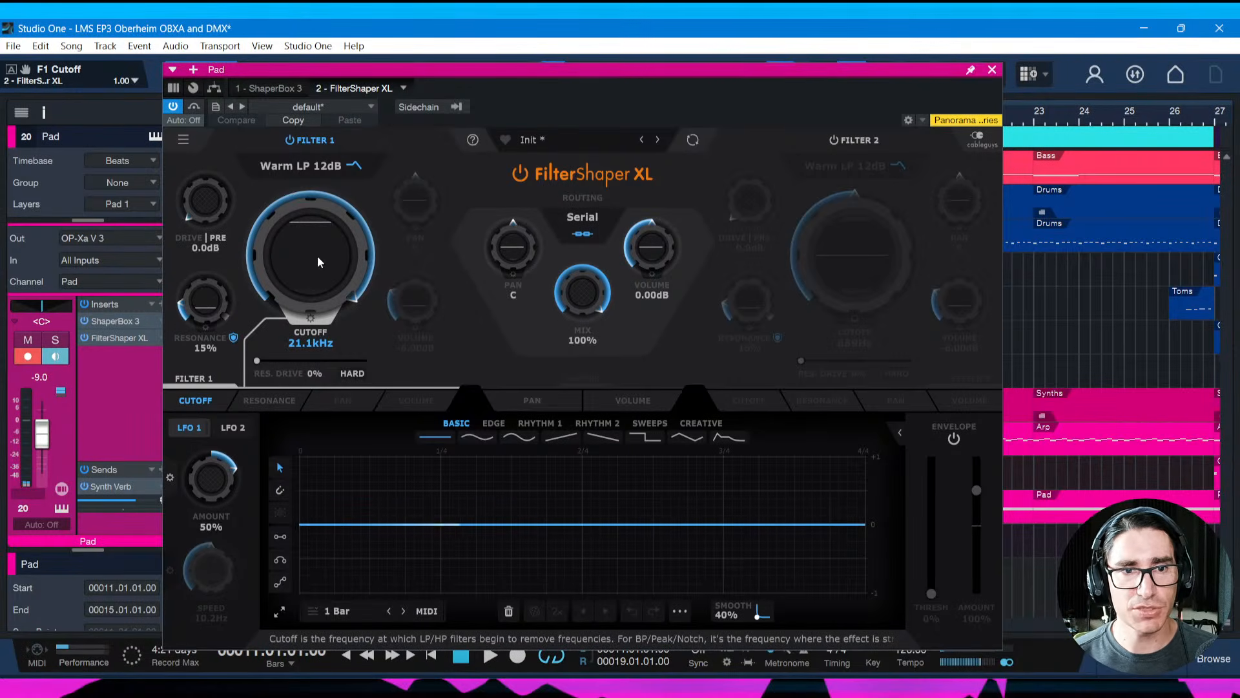
# Close the plug-in window, then show and enlarge the F1 Cutoff automation lane under the Pad track
pyautogui.press('a')
pyautogui.press('Escape')
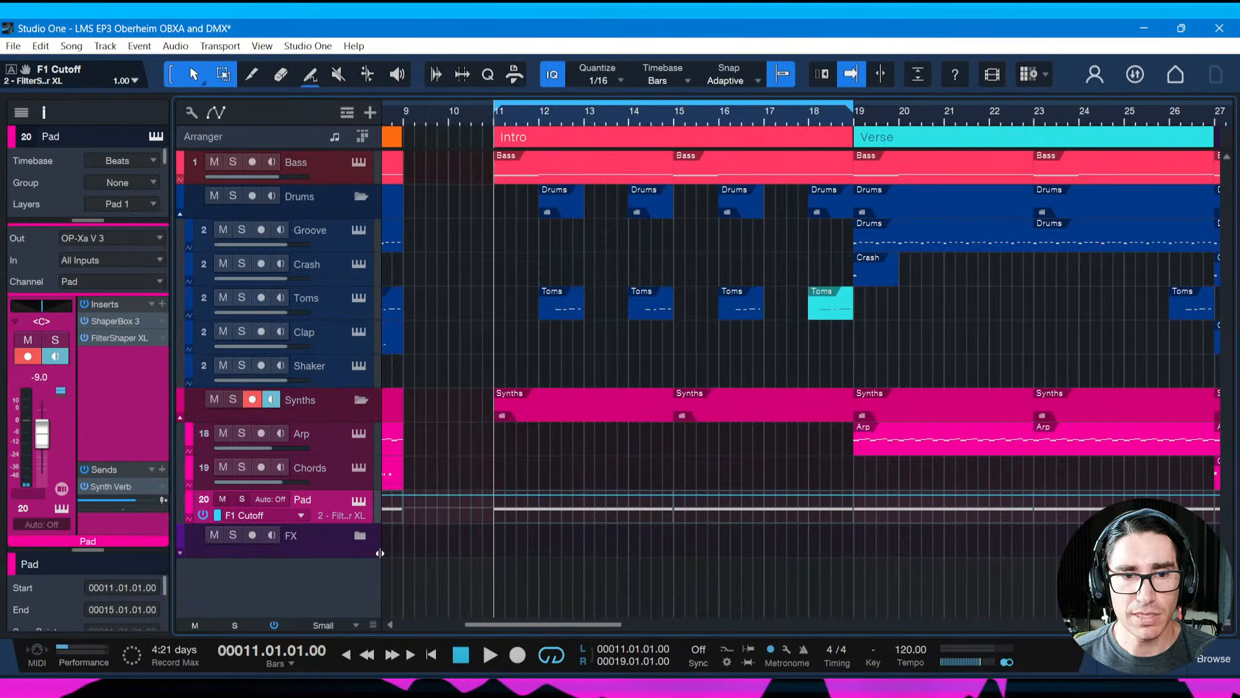
pyautogui.click(186, 521)
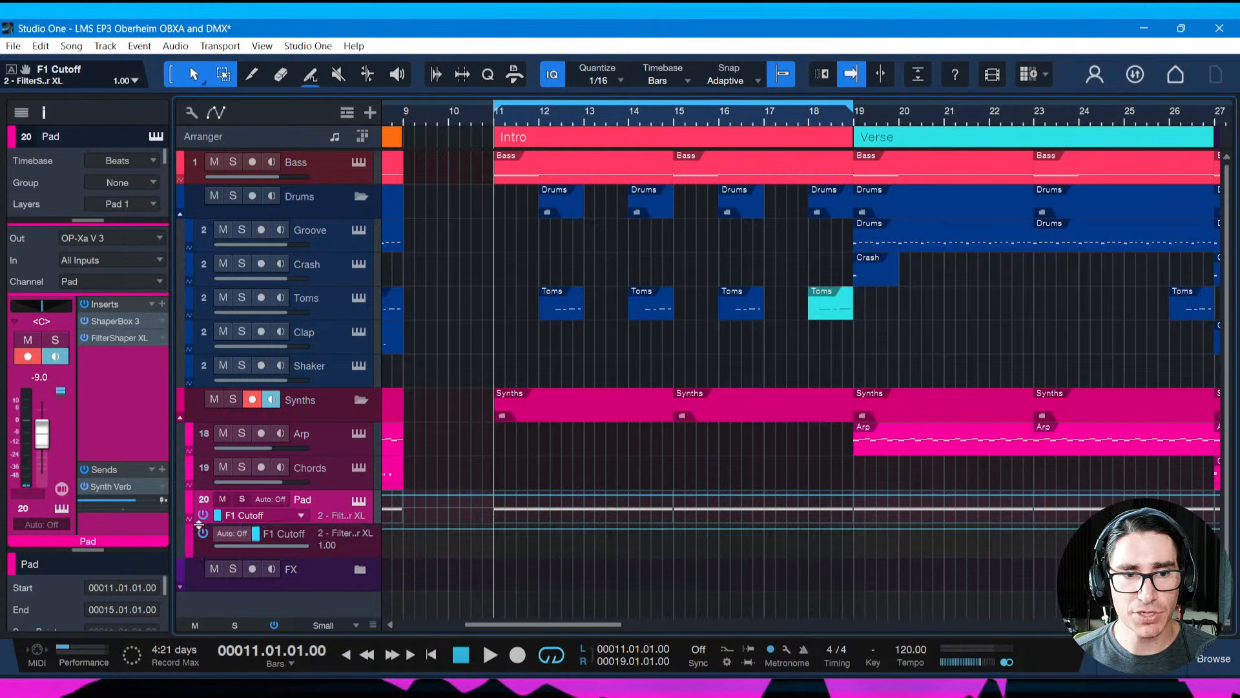
pyautogui.moveTo(328, 560); pyautogui.dragTo(336, 630)
pyautogui.scroll(-4, 358, 575)
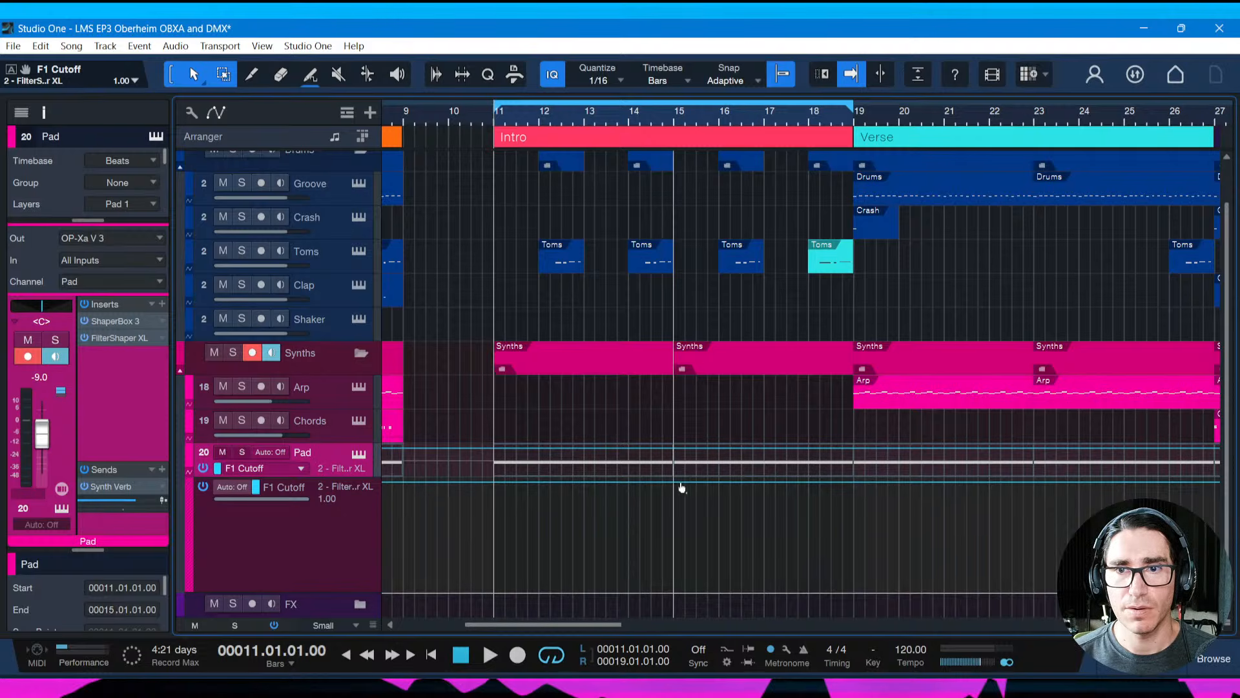
# Automate the Pad's F1 Cutoff from 0.34 at bar 11 to 1.00 at bar 19, with a point at bar 15, and save
pyautogui.click(854, 484)
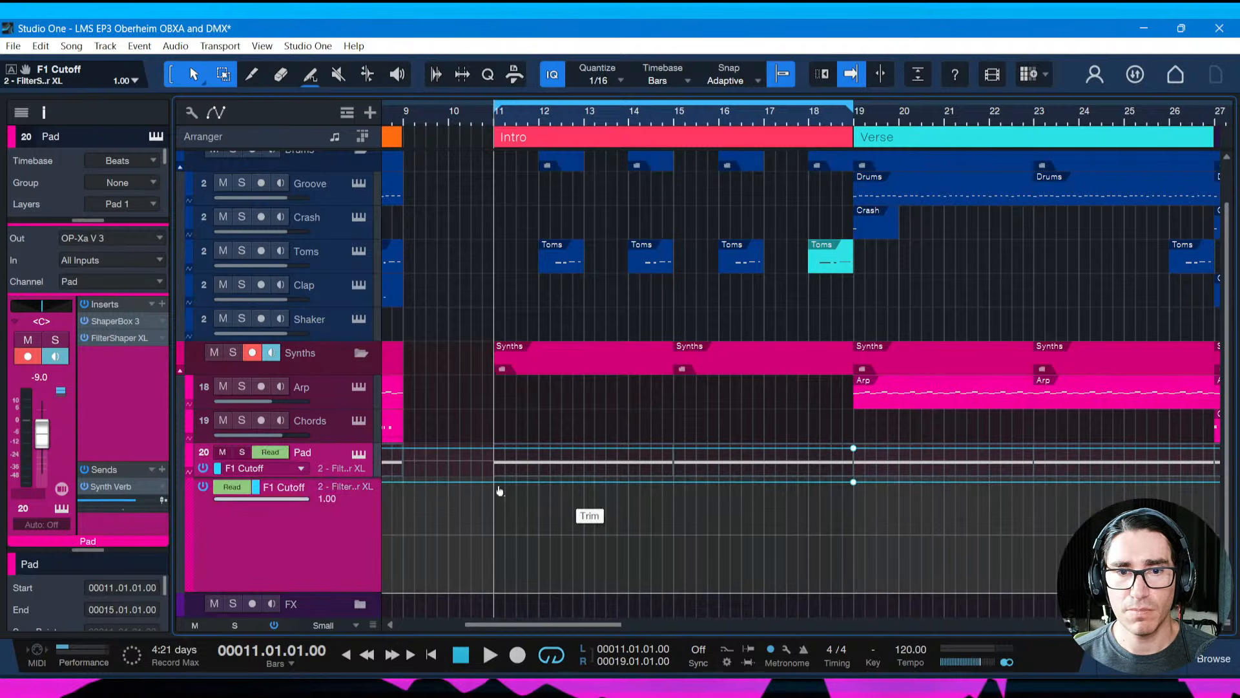
pyautogui.moveTo(496, 487); pyautogui.dragTo(495, 555)
pyautogui.press('space')
pyautogui.press('space')
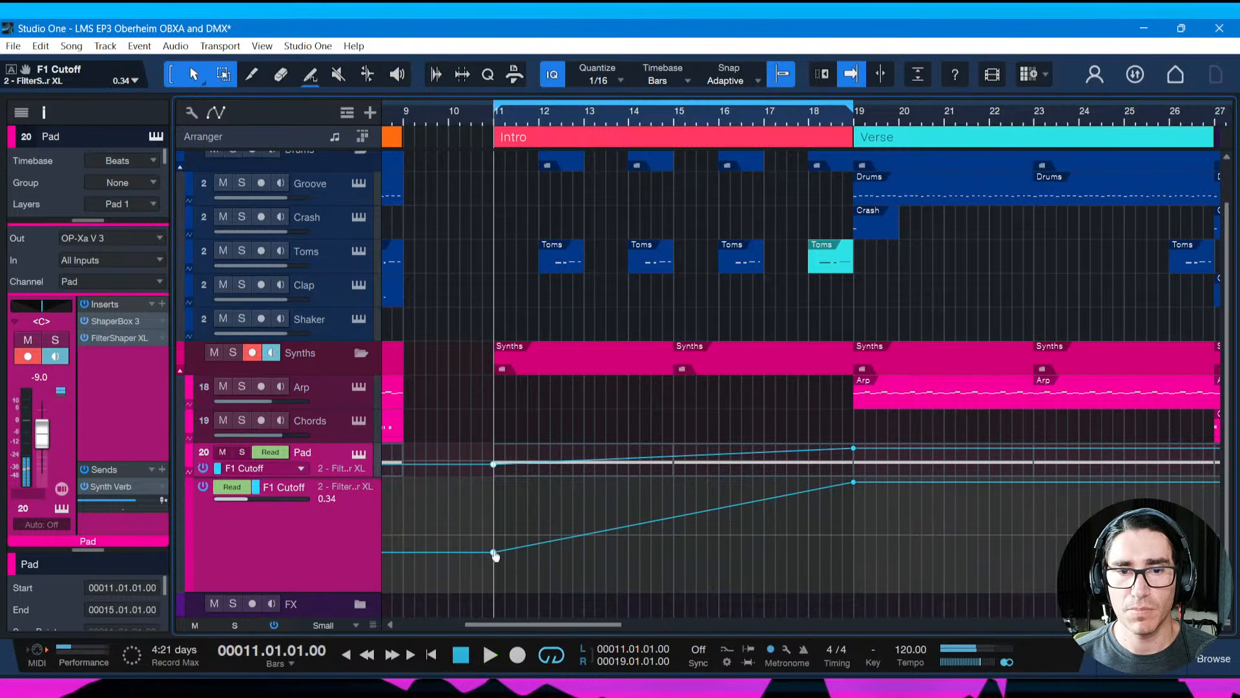
pyautogui.press('space')
pyautogui.hotkey('ctrl', 's')
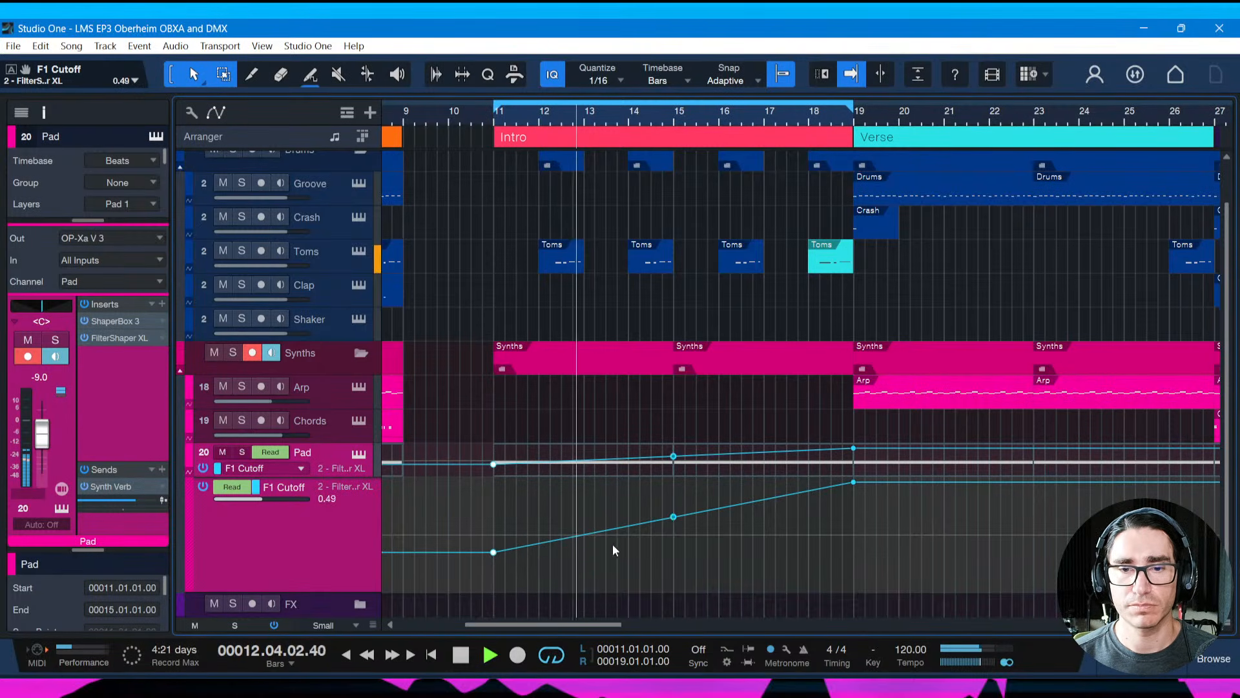
# Raise the Pad's F1 Cutoff automation point at bar 15 so the sweep bows upward, and save the song
pyautogui.click(672, 513)
pyautogui.hotkey('ctrl', 'z')
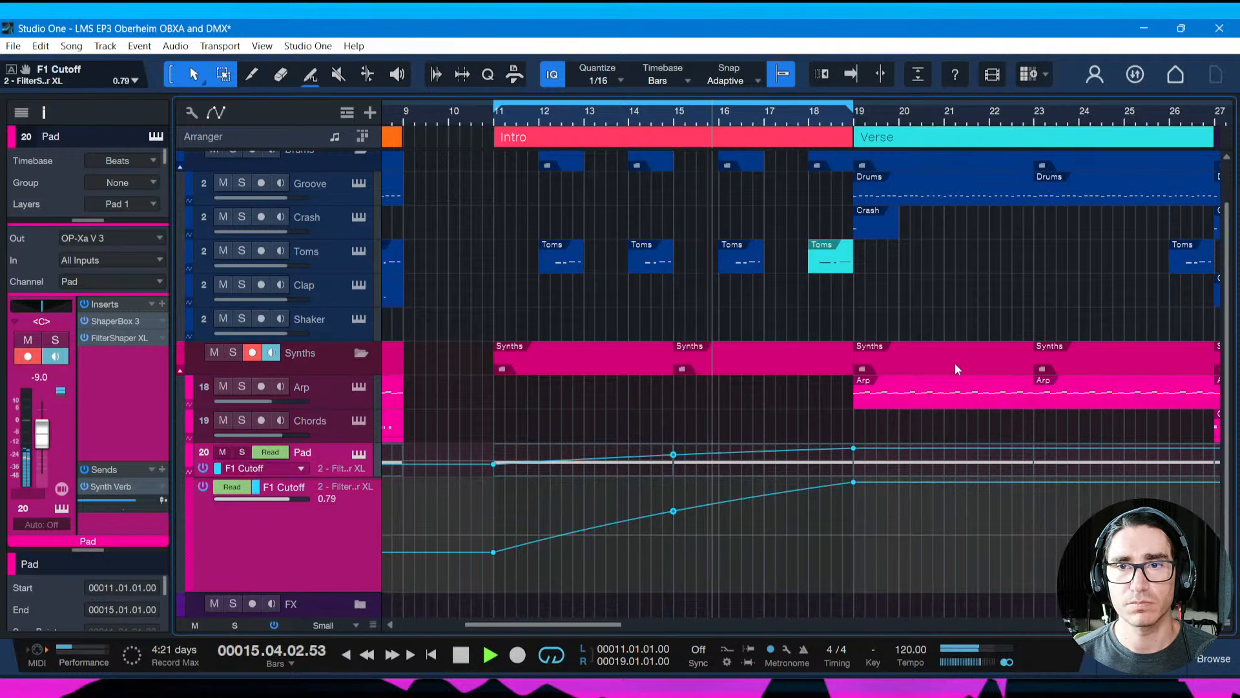
pyautogui.hotkey('ctrl', 's')
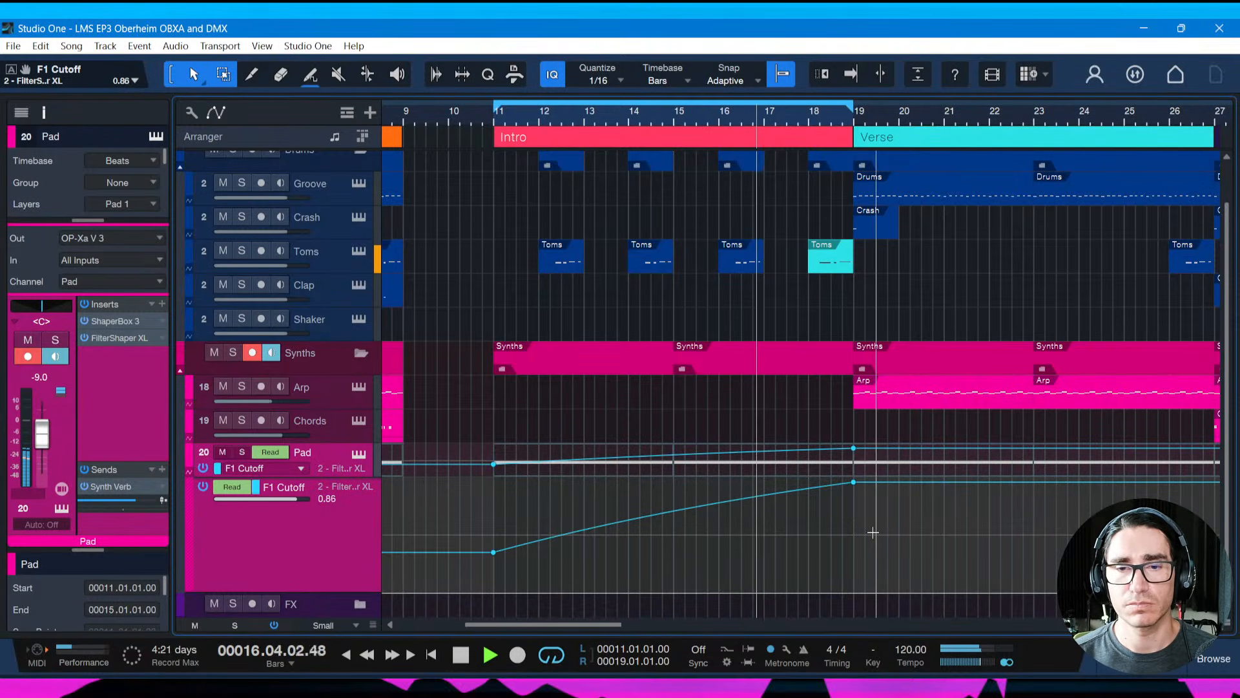
pyautogui.moveTo(638, 522)
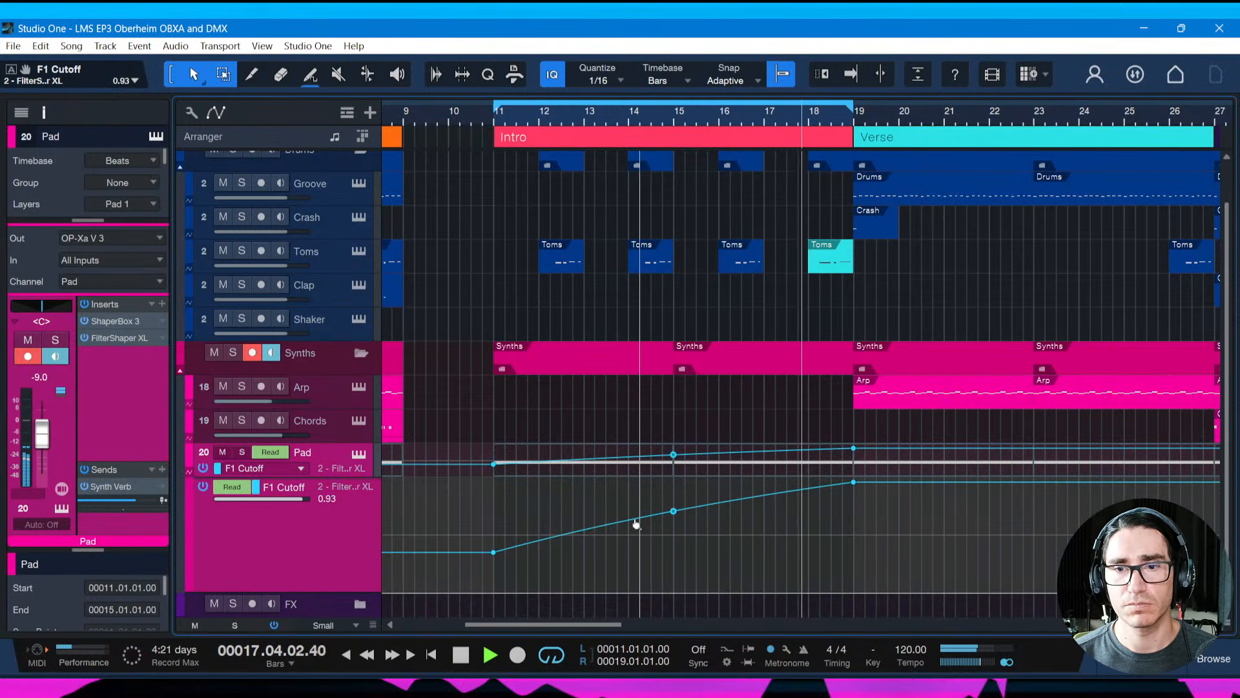
# Play the Intro to check the pad's filter sweep, then hide the automation lanes and save the song
pyautogui.press('a')
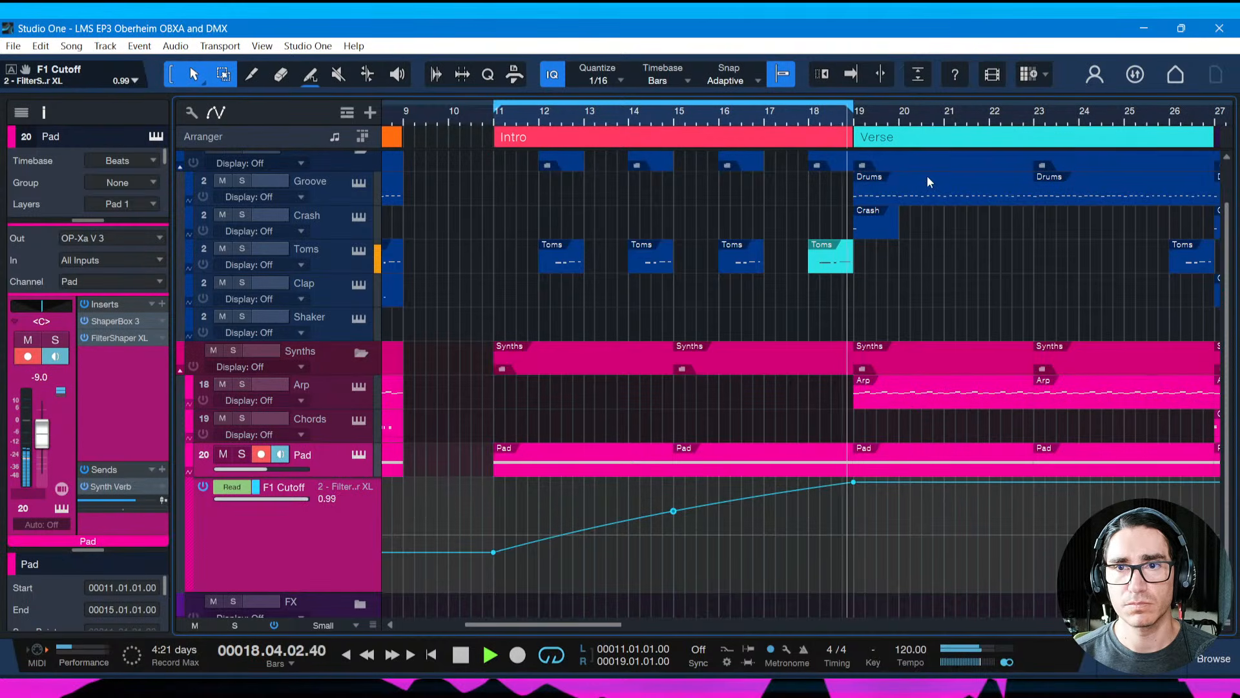
pyautogui.press('space')
pyautogui.scroll(-4, 863, 105)
pyautogui.moveTo(862, 105); pyautogui.dragTo(628, 102)
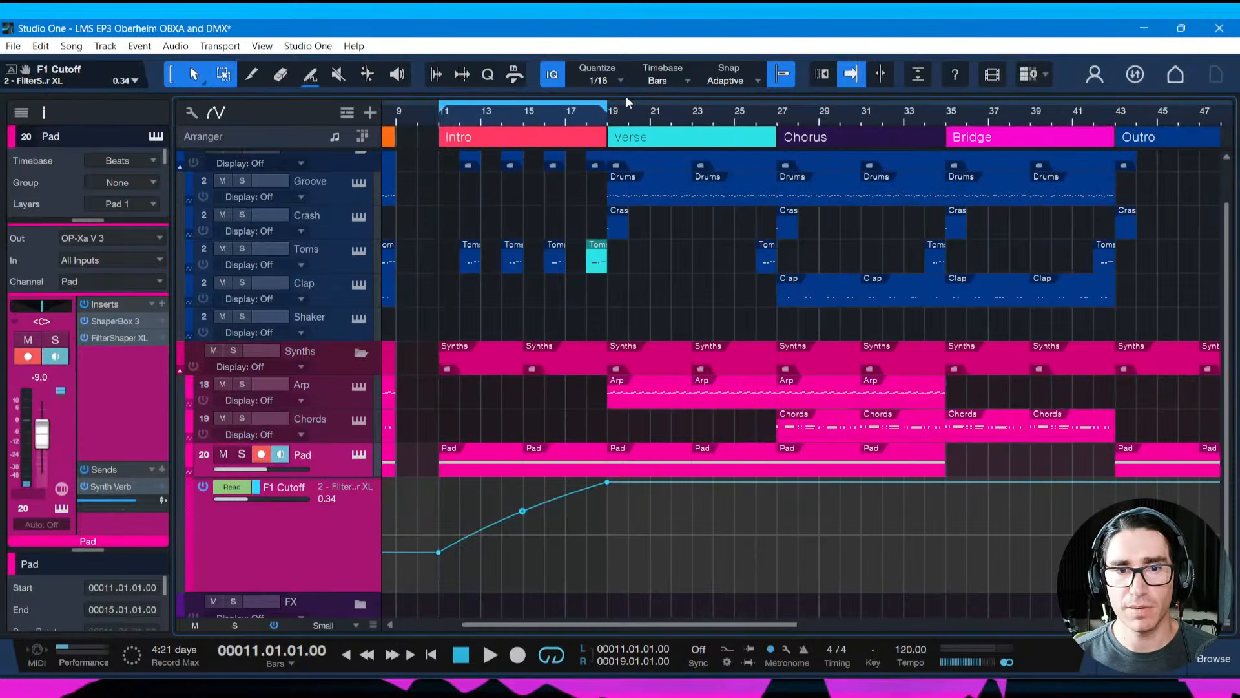
pyautogui.hotkey('ctrl', 's')
pyautogui.press('space')
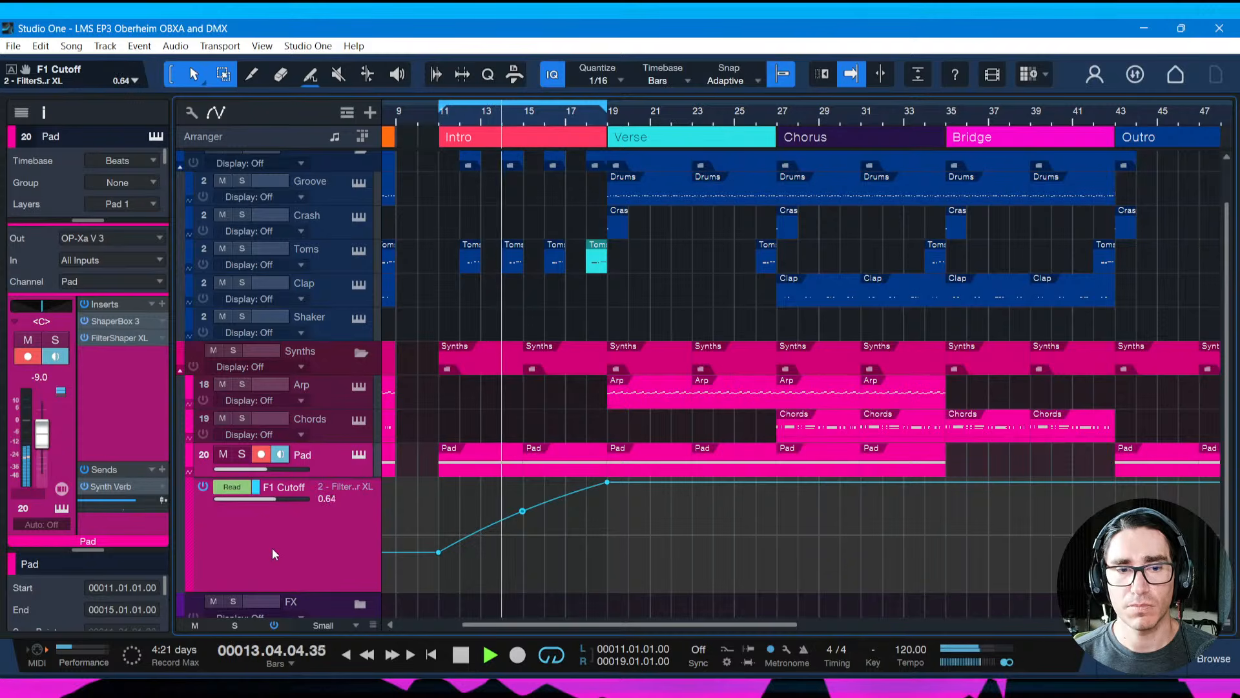
pyautogui.press('a')
pyautogui.hotkey('ctrl', 's')
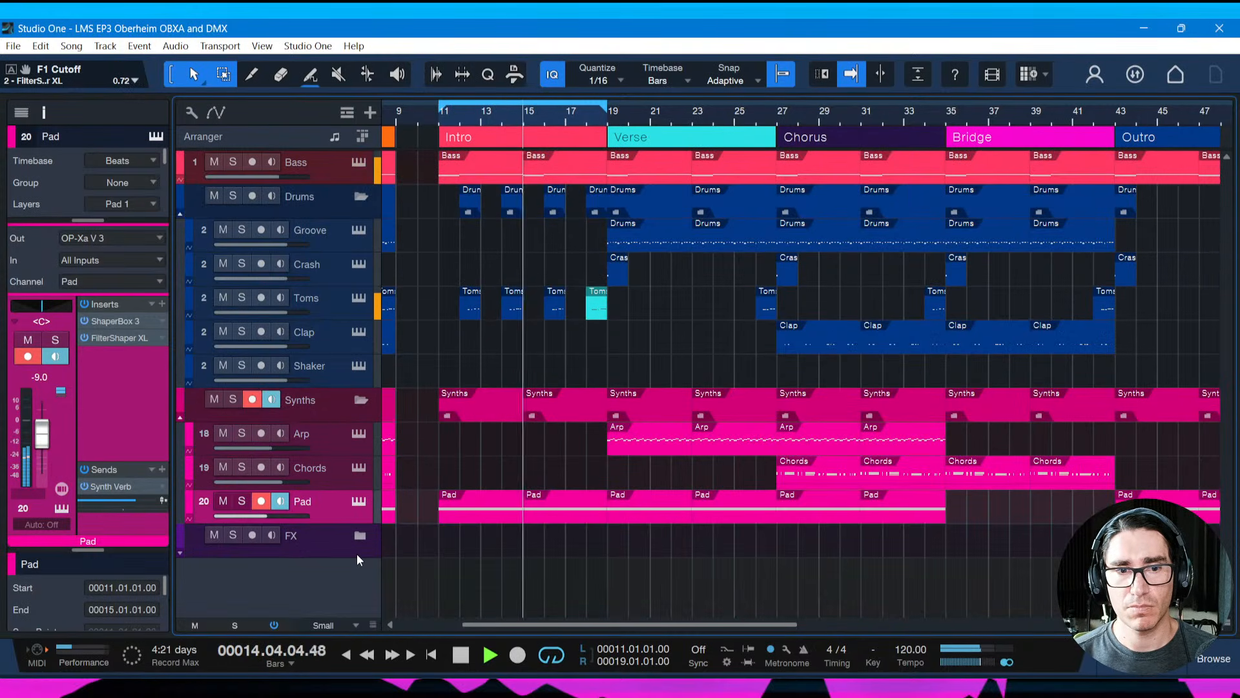
# Stop playback and add Arturia's Jun-6 V from the instrument browser as a new track below the FX folder
pyautogui.press('space')
pyautogui.press('F5')
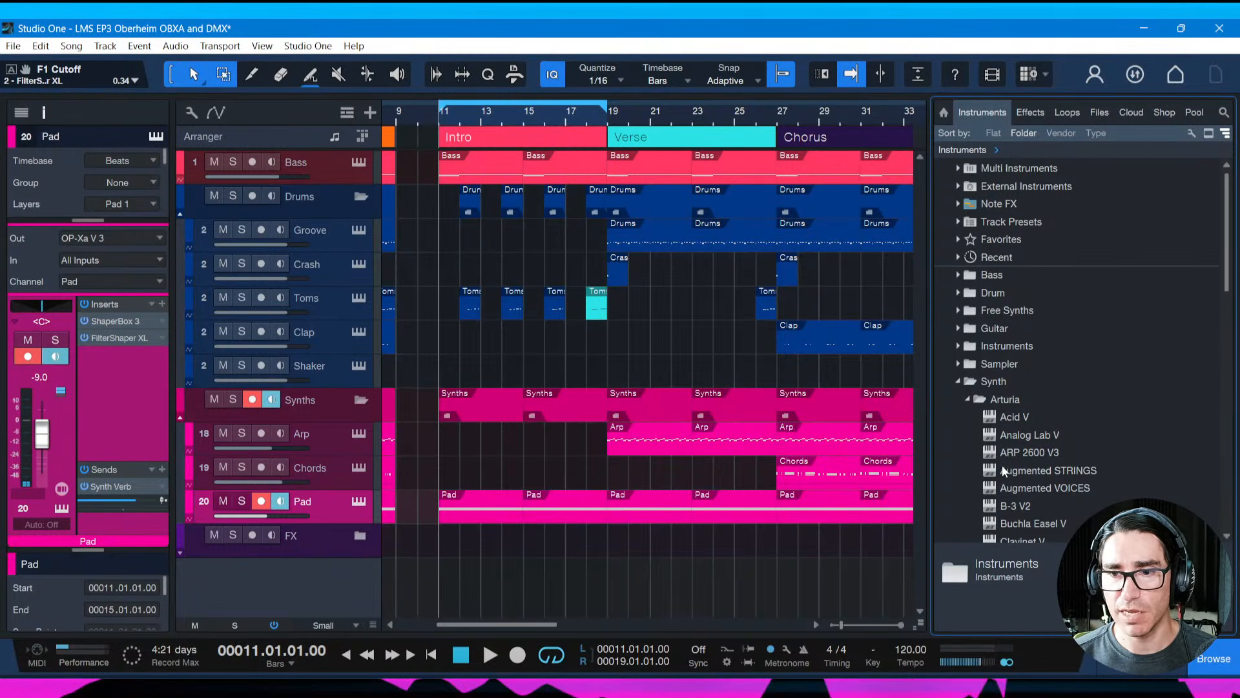
pyautogui.scroll(-3, 1053, 486)
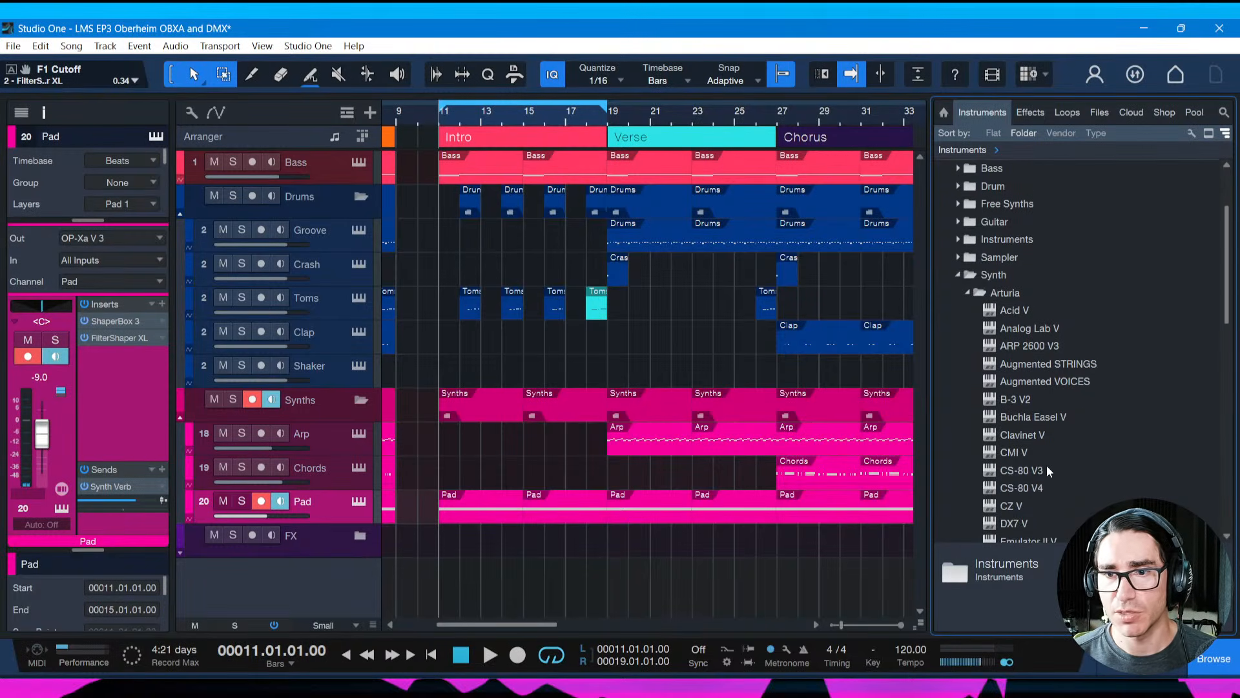
pyautogui.scroll(-2, 1047, 465)
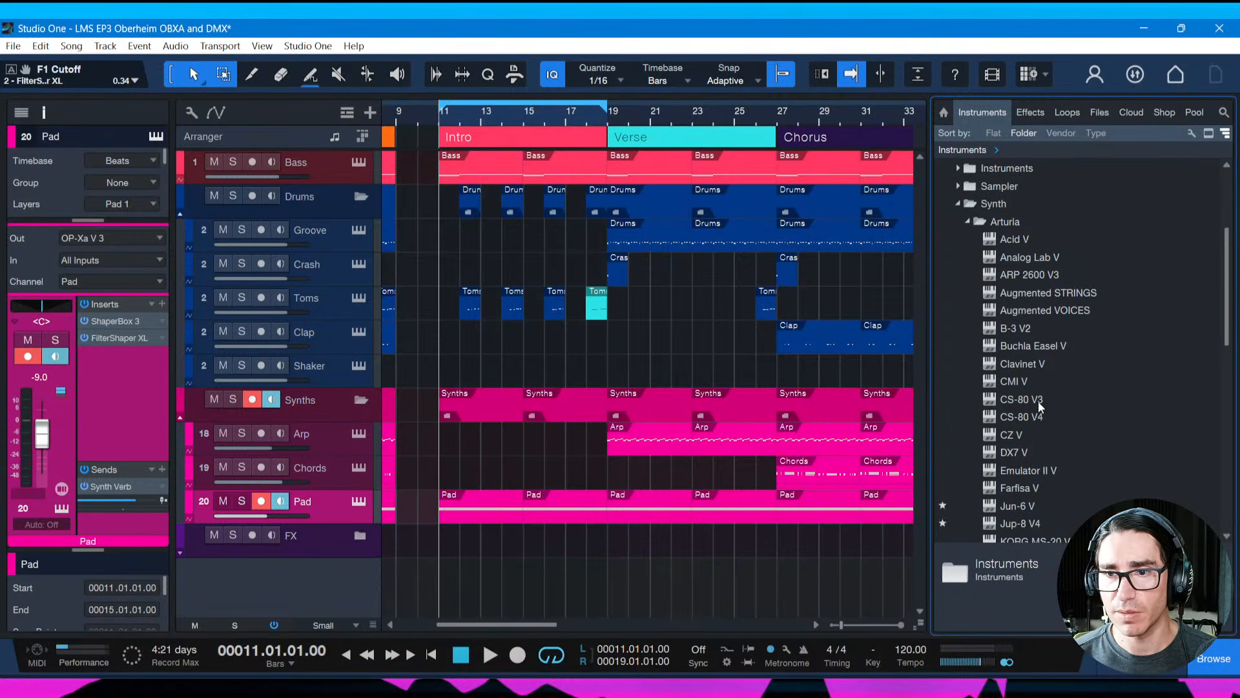
pyautogui.scroll(-2, 1037, 401)
pyautogui.scroll(2, 1040, 288)
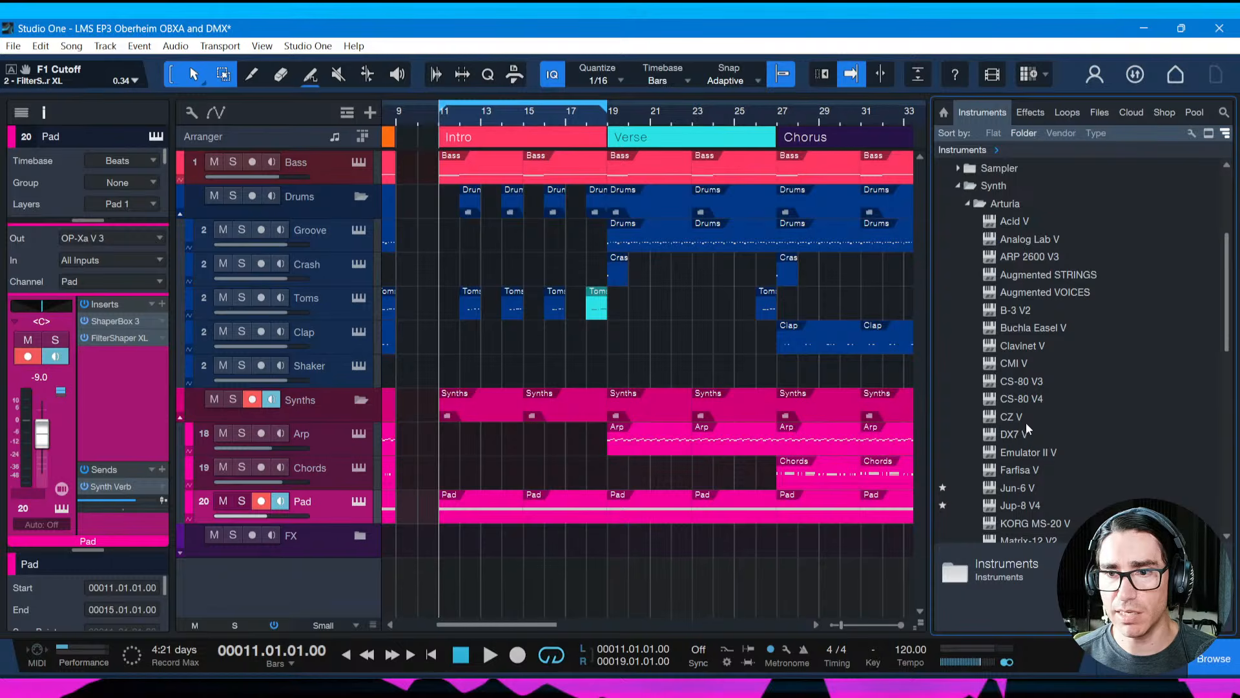
pyautogui.scroll(-5, 1026, 422)
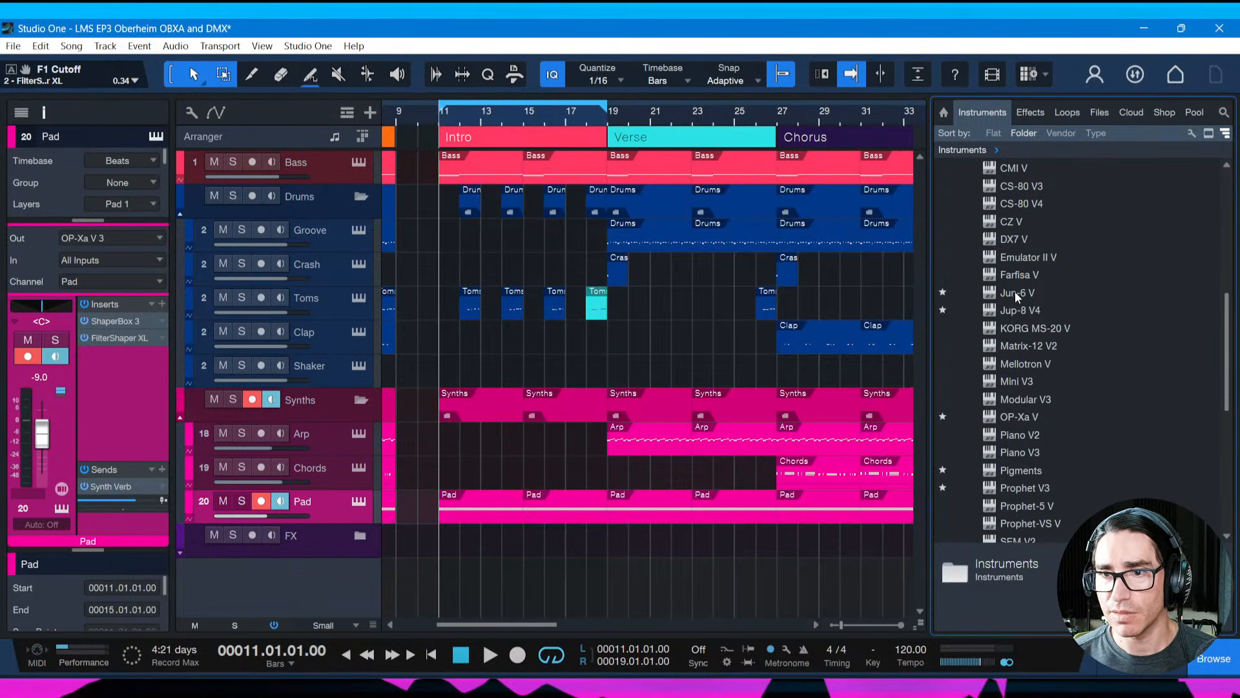
pyautogui.moveTo(1014, 292); pyautogui.dragTo(452, 566)
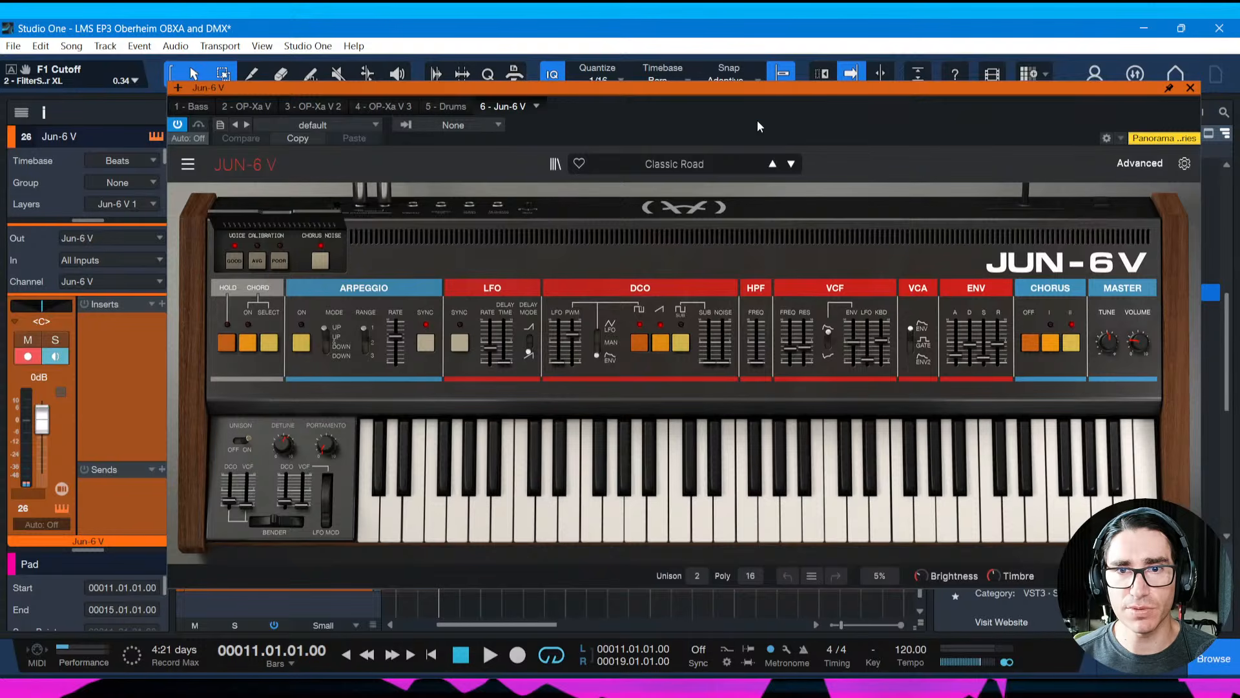
# Load the Default template preset in Jun-6 V, switch the DCO from sawtooth to sub oscillator, and close the plug-in window
pyautogui.click(701, 166)
pyautogui.moveTo(637, 405)
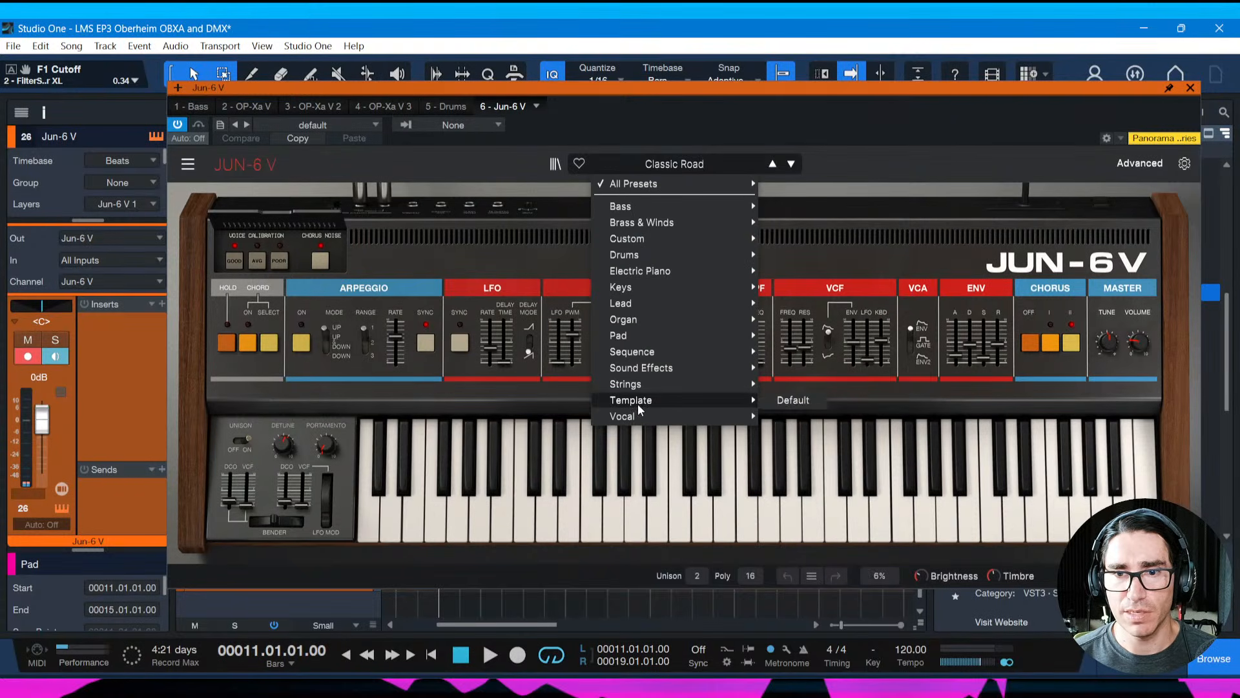
pyautogui.click(791, 397)
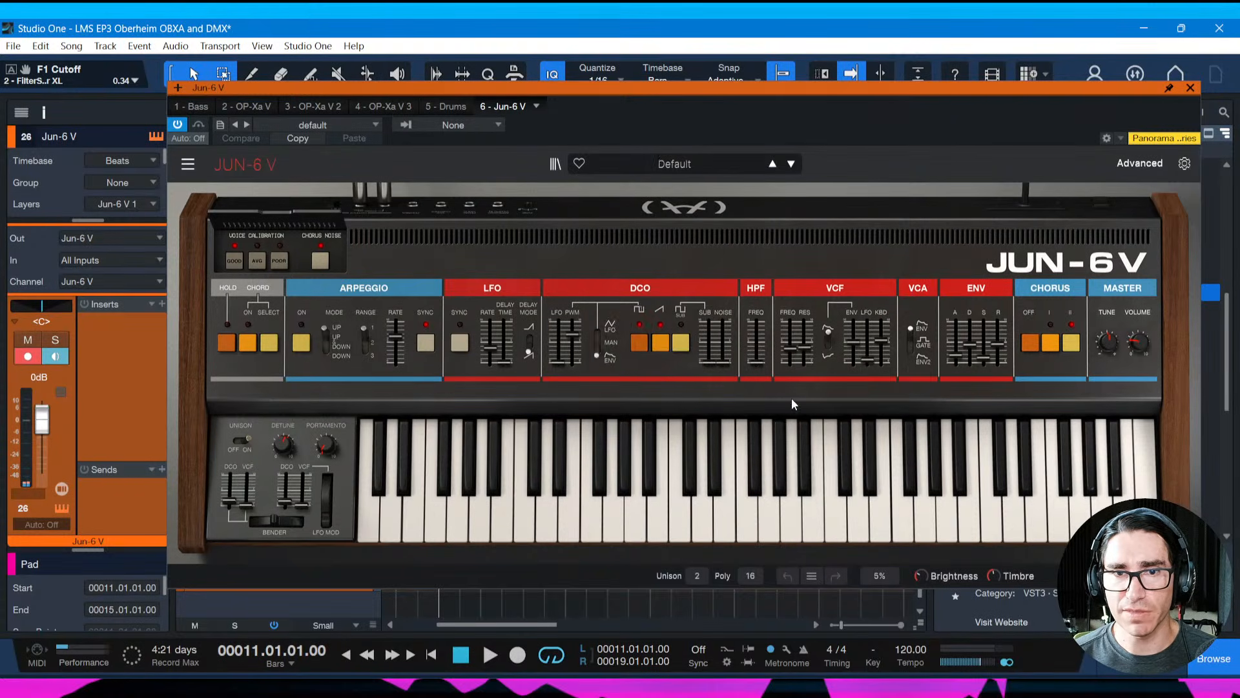
pyautogui.click(661, 347)
pyautogui.click(680, 343)
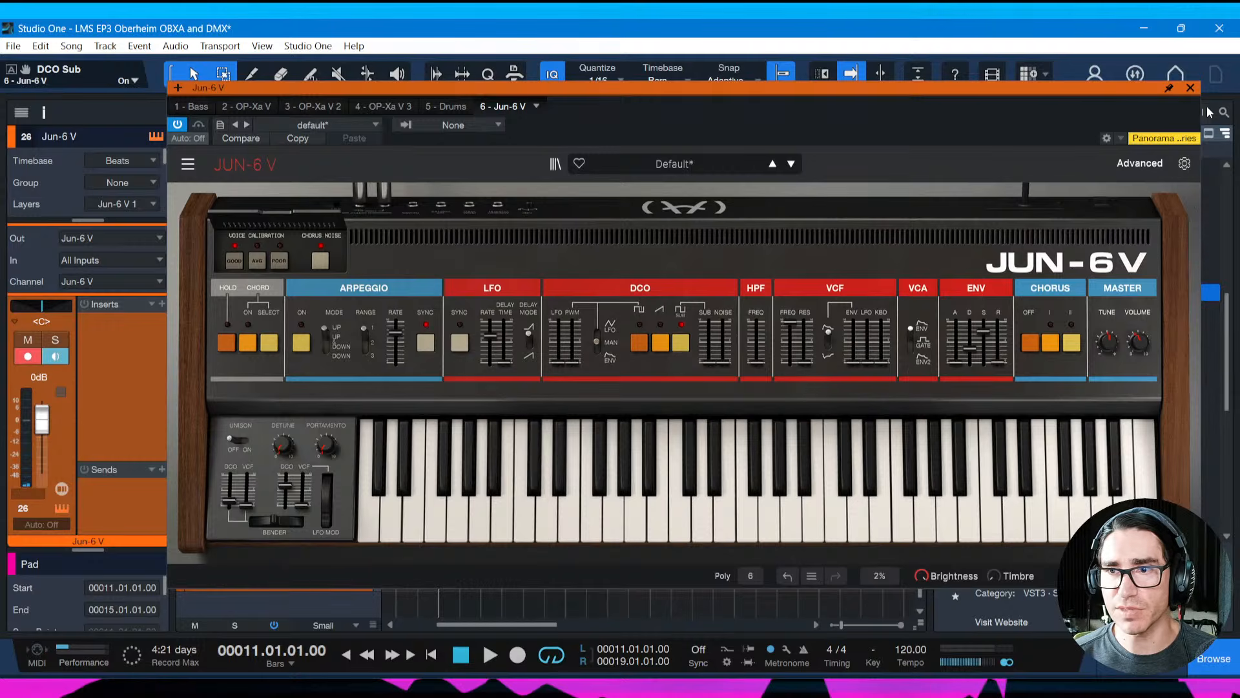
pyautogui.click(1189, 88)
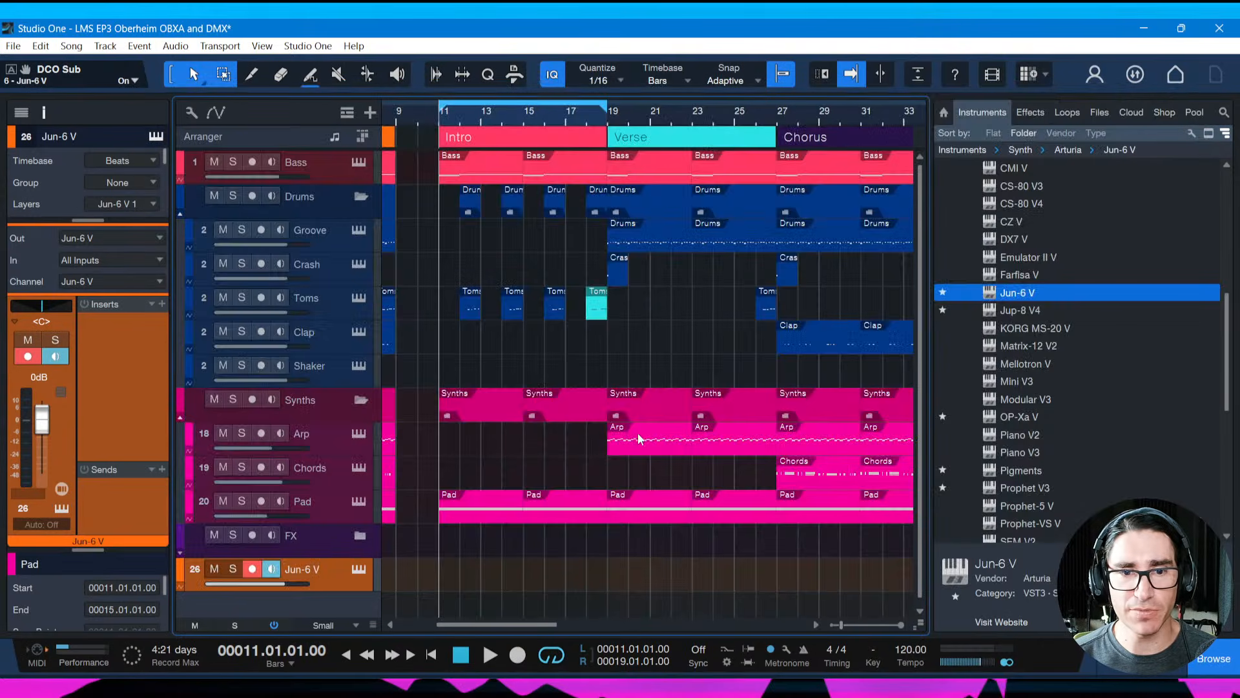
# Move the Jun-6 V track into the expanded FX folder, rename it Noise, and save the song
pyautogui.click(355, 536)
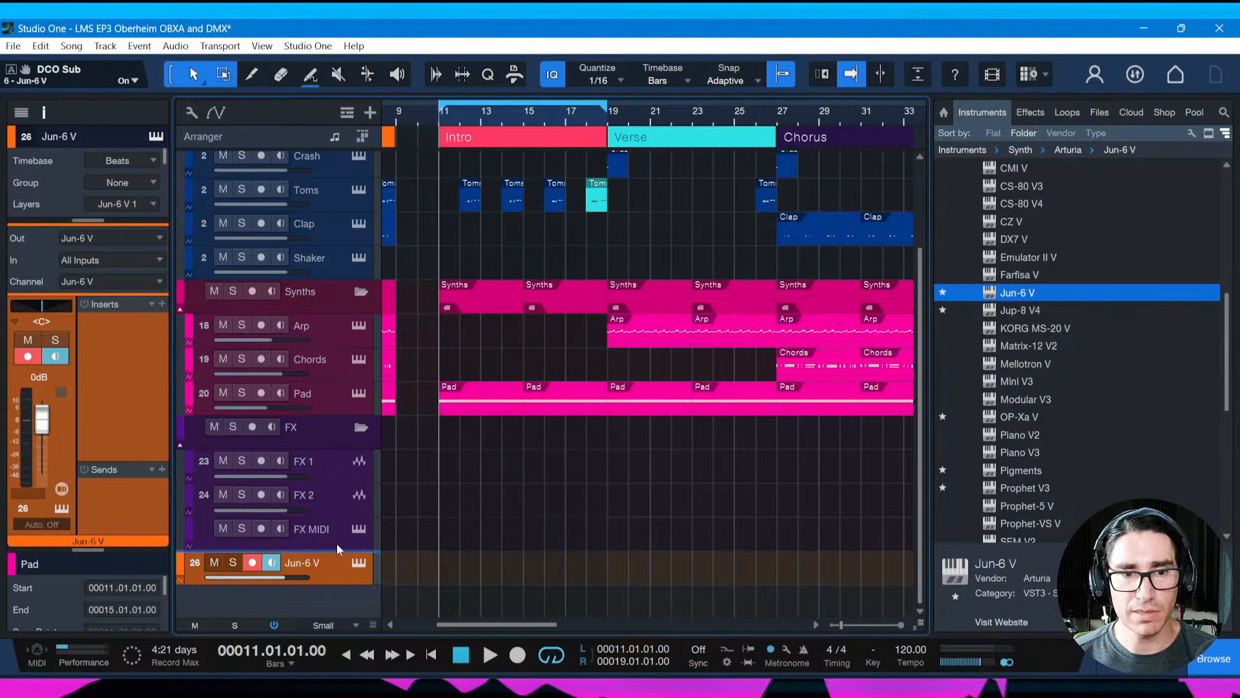
pyautogui.moveTo(336, 544); pyautogui.dragTo(336, 544)
pyautogui.doubleClick(306, 562)
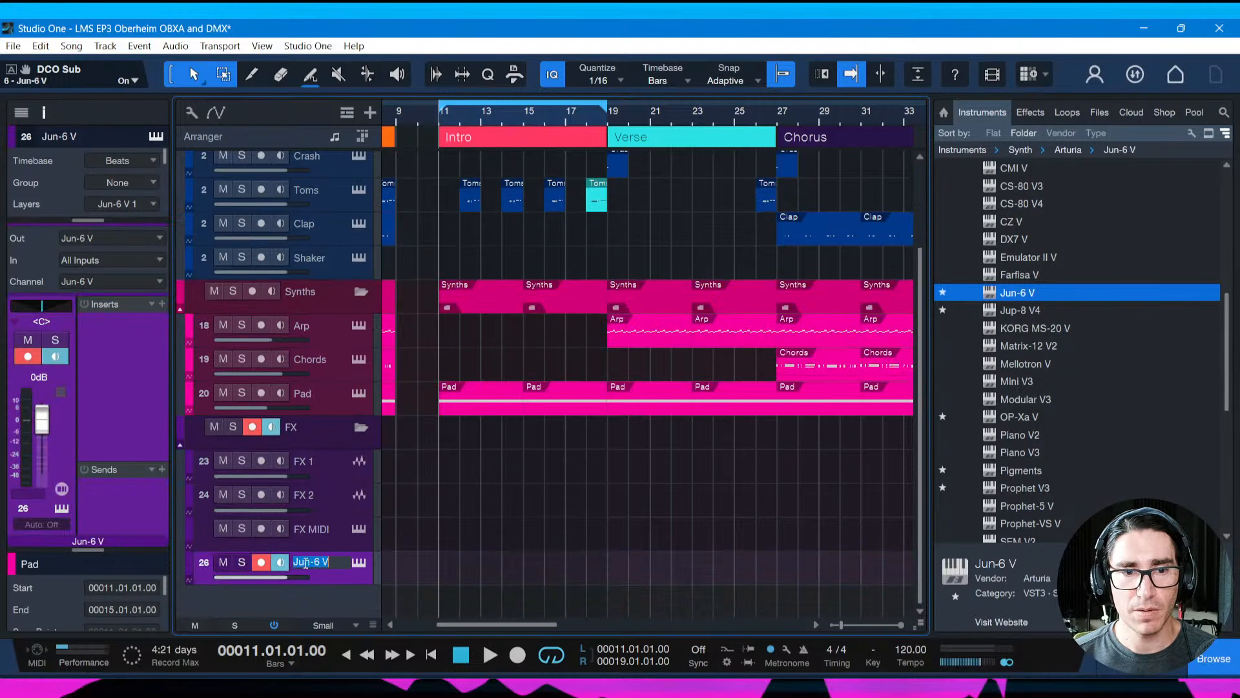
pyautogui.hotkey('ctrl', 's')
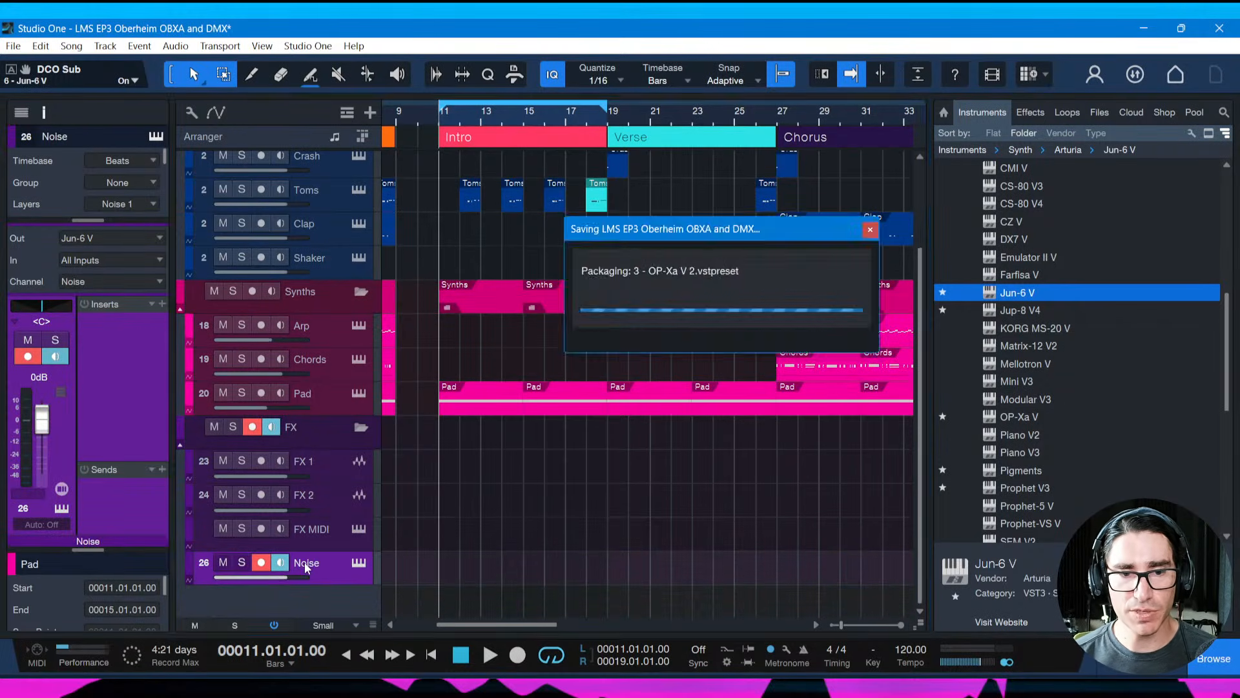
# Create a one-bar event at bar 18 on the Noise track and fill it with a full-length C3 note
pyautogui.moveTo(588, 567); pyautogui.dragTo(590, 566)
pyautogui.moveTo(616, 561); pyautogui.dragTo(611, 568)
pyautogui.doubleClick(598, 572)
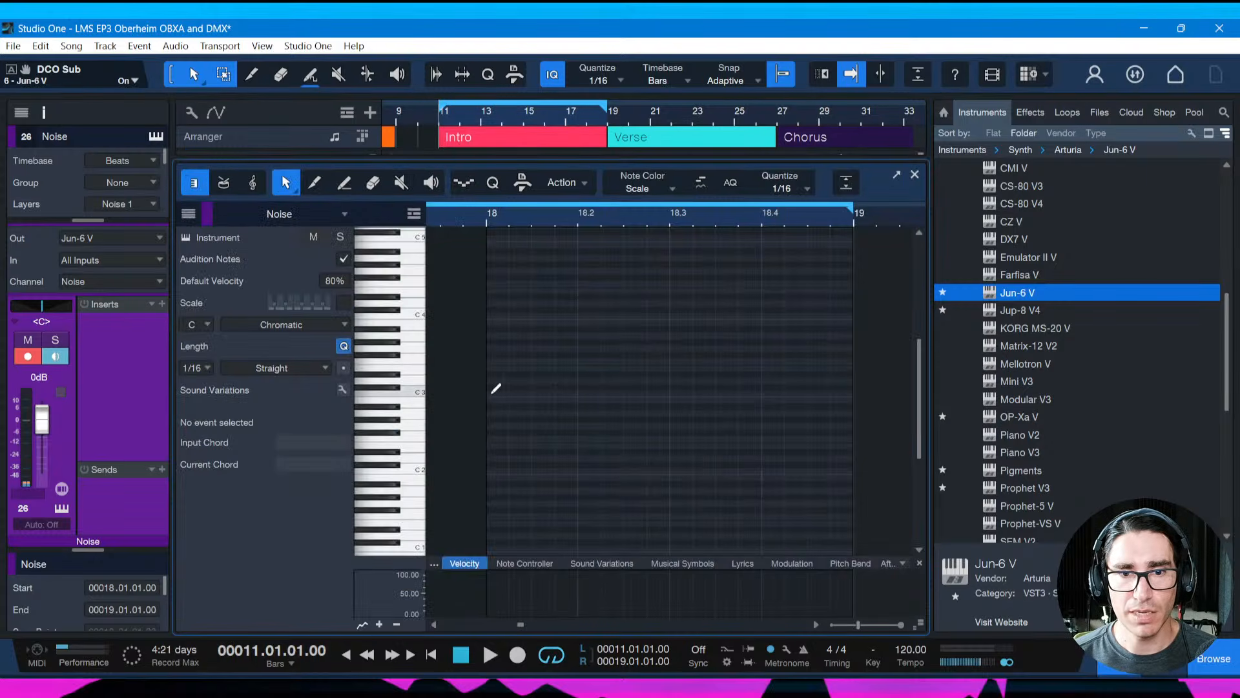
pyautogui.moveTo(489, 392); pyautogui.dragTo(853, 393)
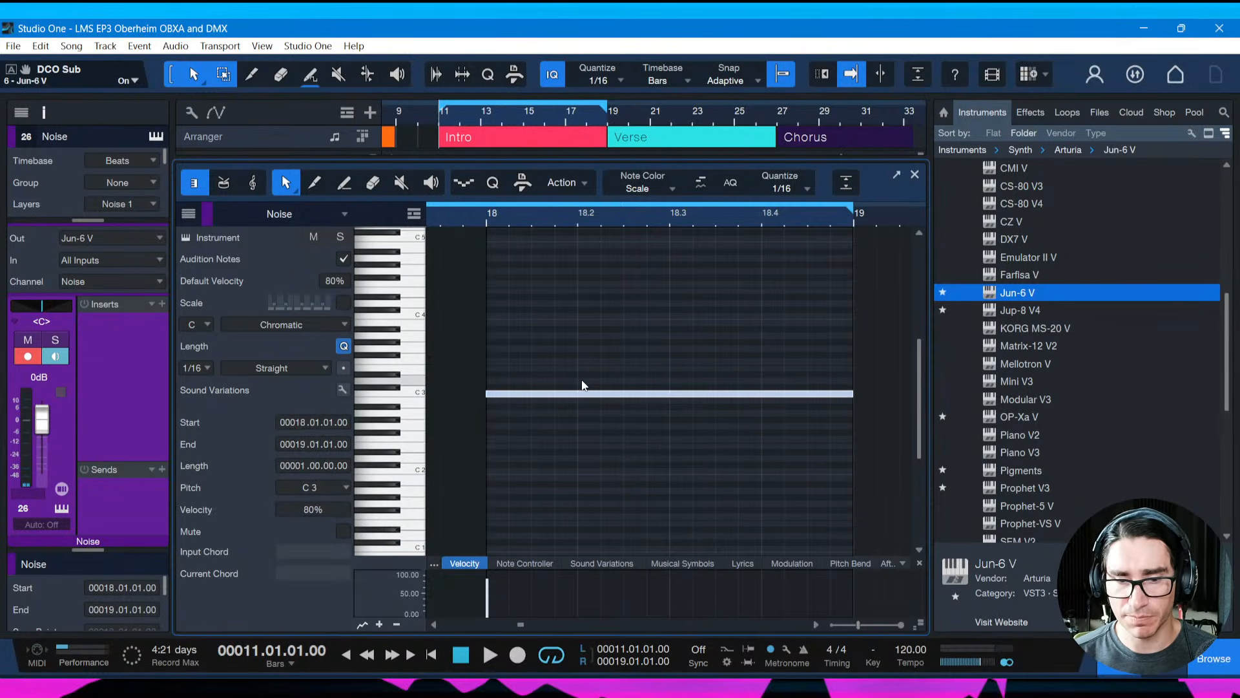
# Set the loop range to bars 18–20, play the new note in the mix, and save the song
pyautogui.press('space')
pyautogui.press('space')
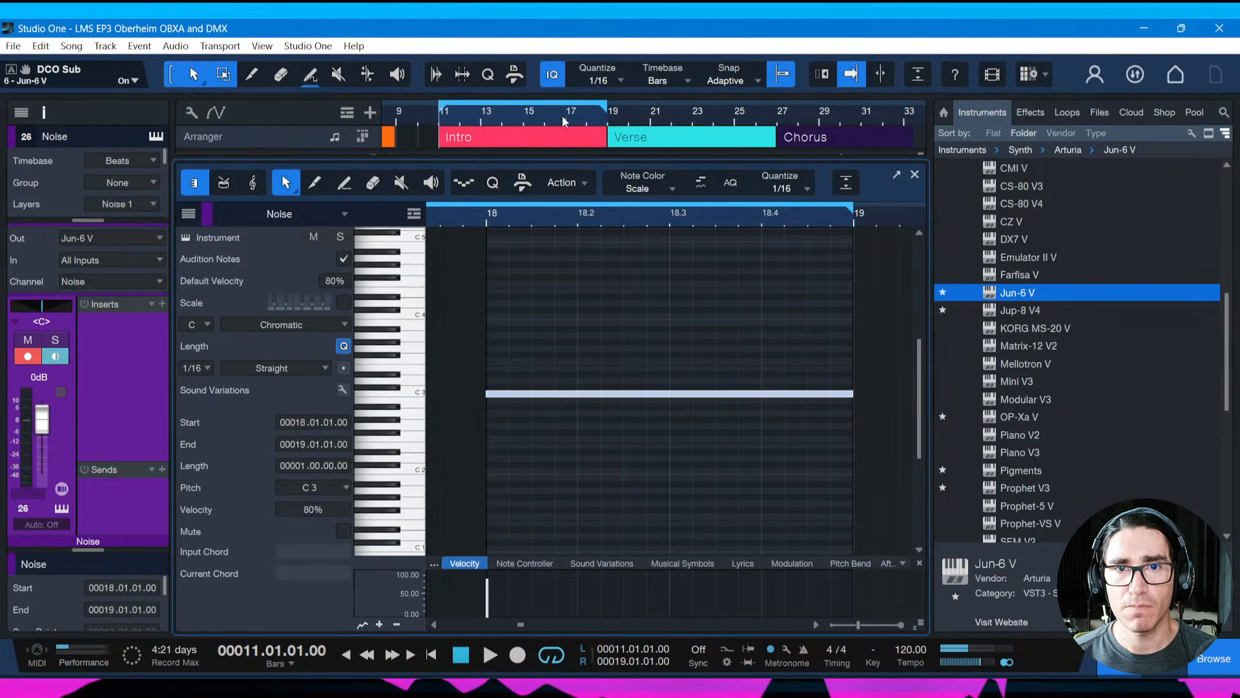
pyautogui.moveTo(589, 100)
pyautogui.mouseDown()
pyautogui.moveTo(626, 103)
pyautogui.moveTo(591, 104)
pyautogui.mouseUp()
pyautogui.press('space')
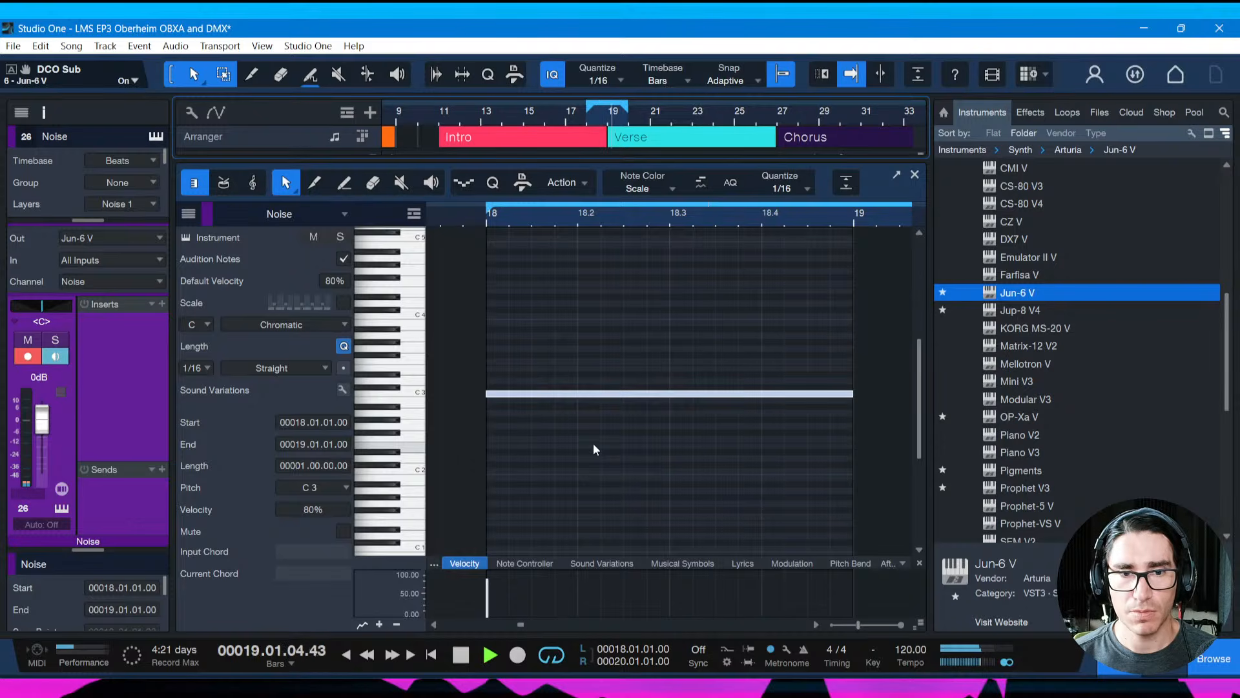
pyautogui.press('space')
pyautogui.hotkey('ctrl', 's')
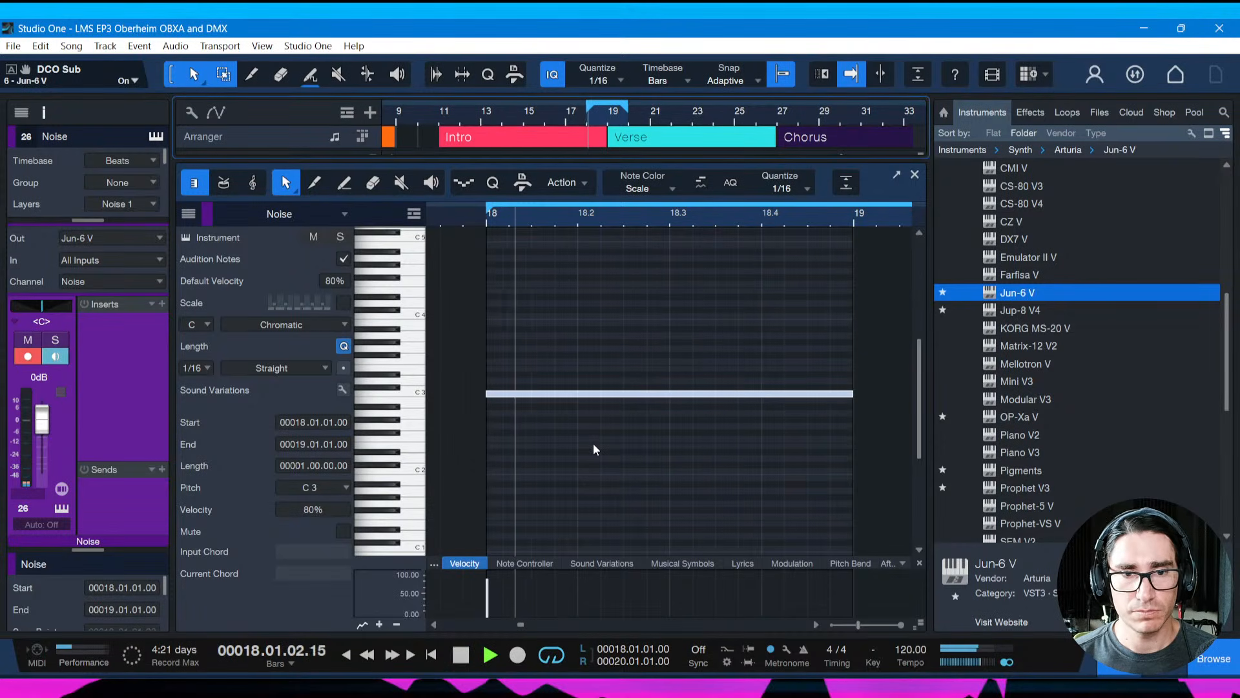
# Reopen Jun-6 V, turn off its Chorus Noise, and solo the Noise track to hear it alone
pyautogui.click(185, 237)
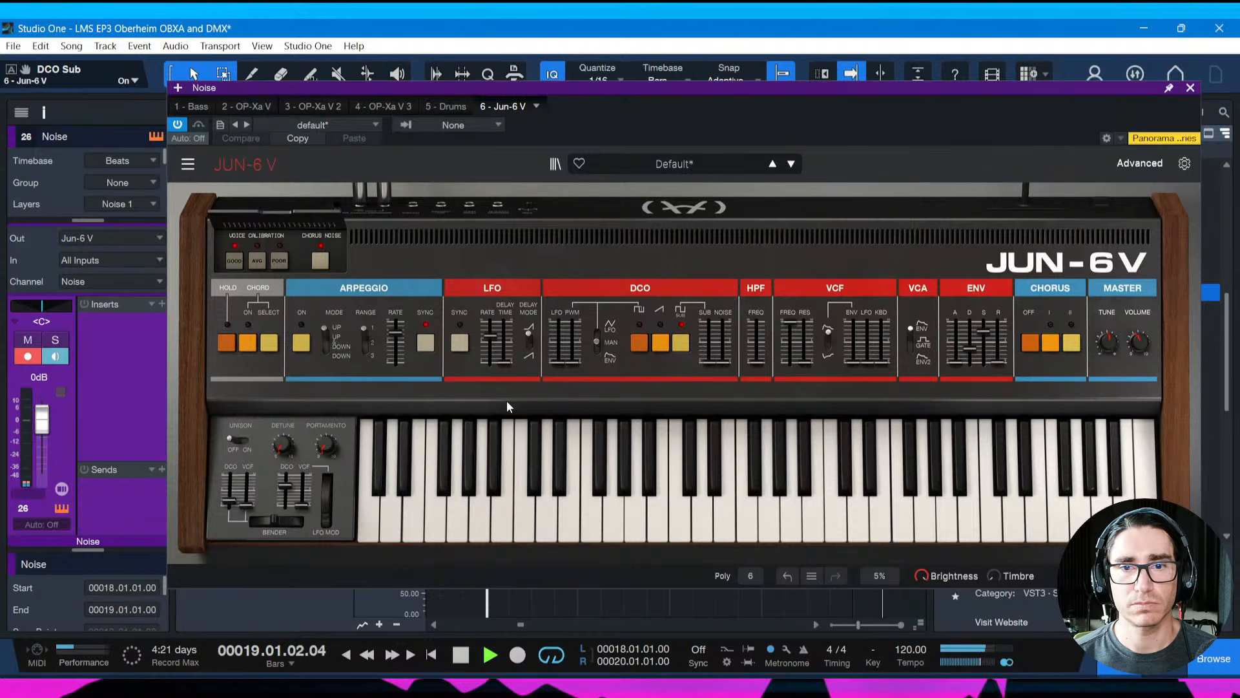
pyautogui.press('space')
pyautogui.press('space')
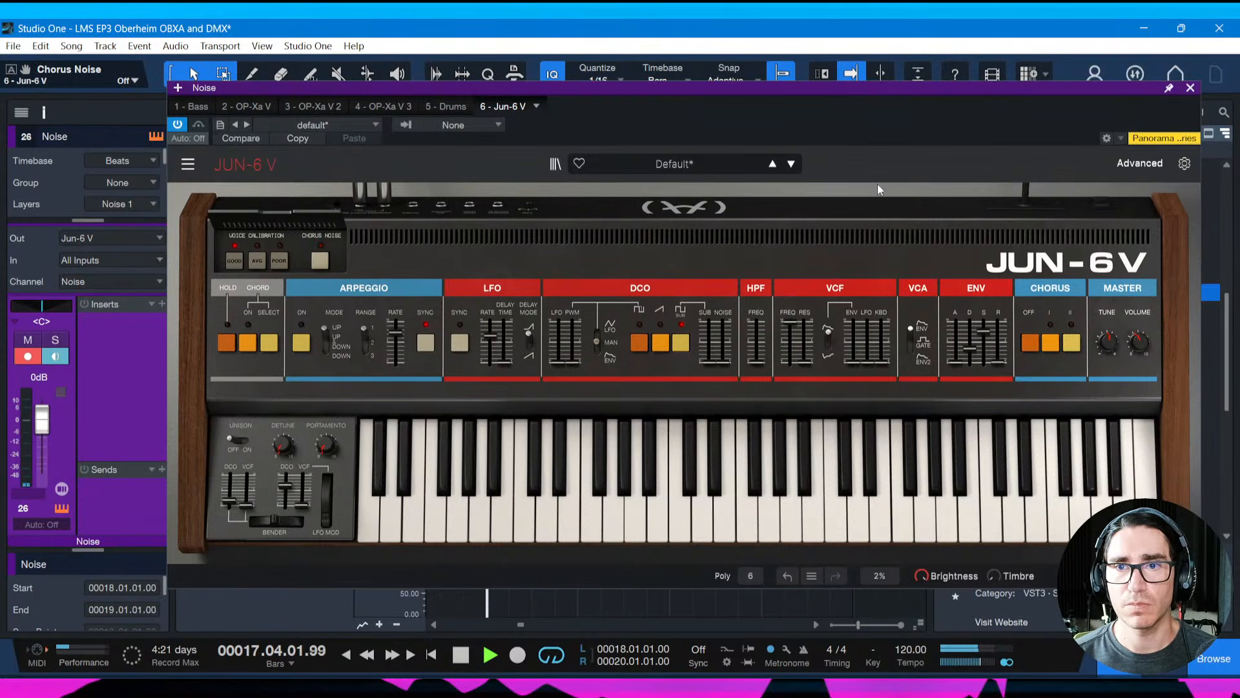
pyautogui.moveTo(885, 90); pyautogui.dragTo(851, 84)
pyautogui.press('space')
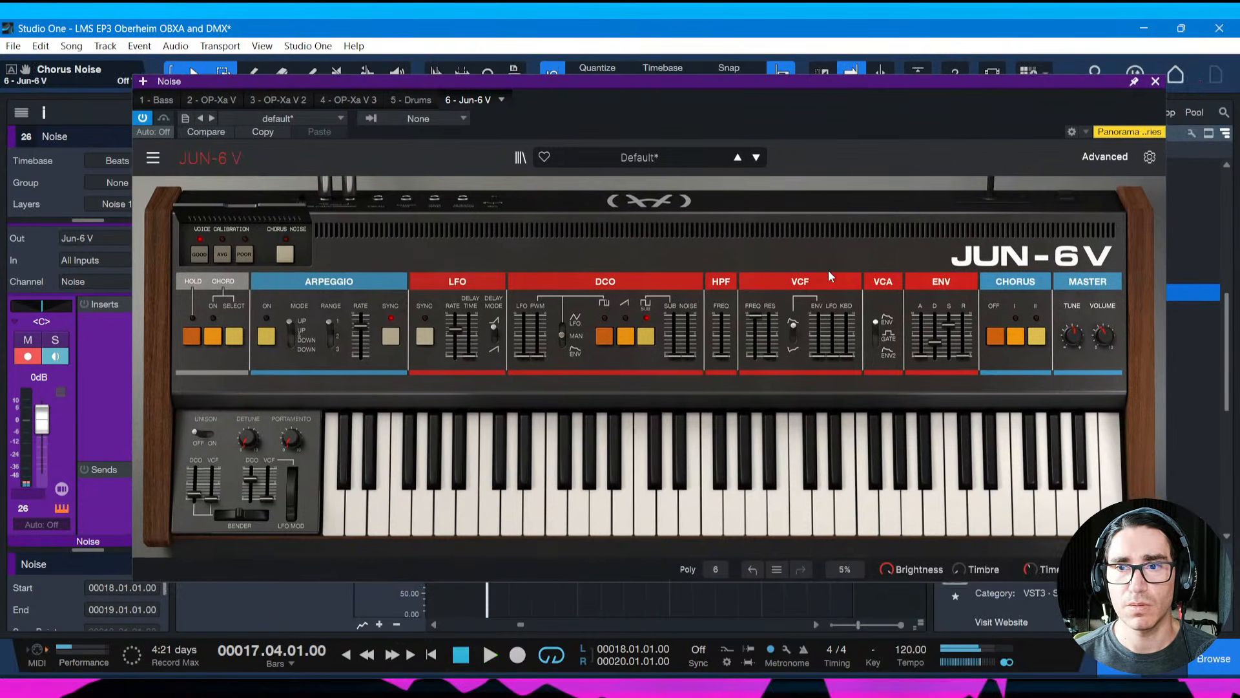
pyautogui.press('s')
pyautogui.press('space')
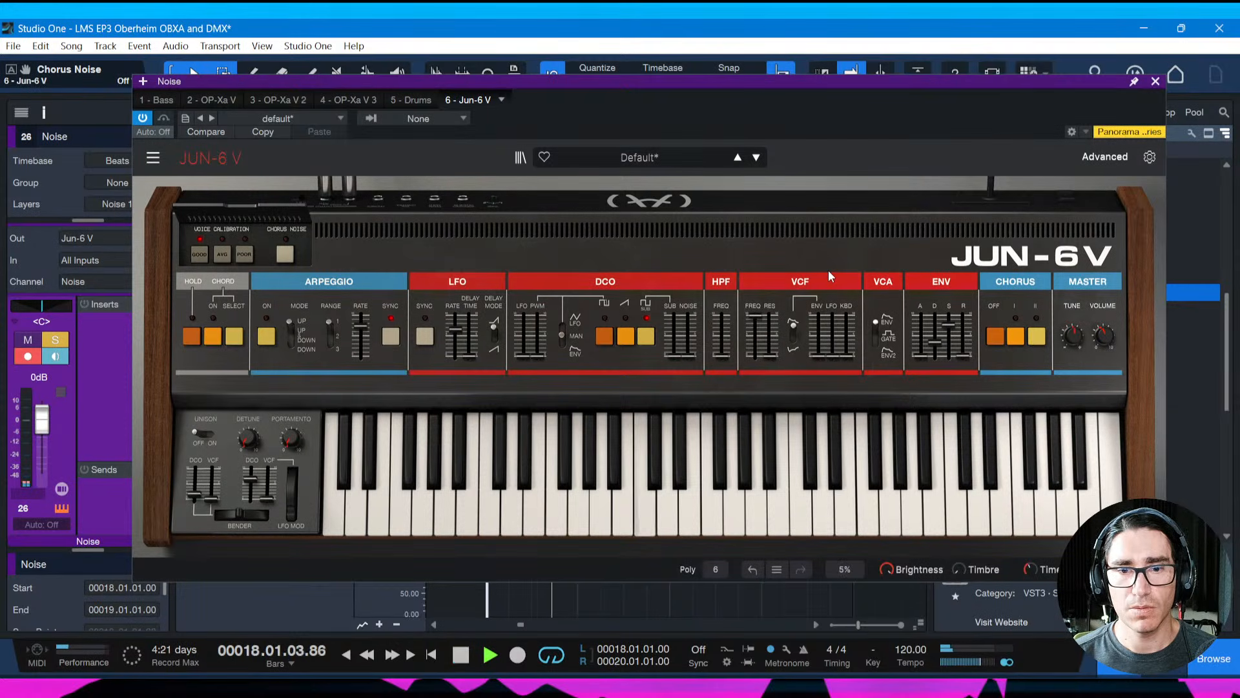
# Try a Jun-6 V master volume of -2.94 while playing the soloed note
pyautogui.press('space')
pyautogui.moveTo(1103, 334)
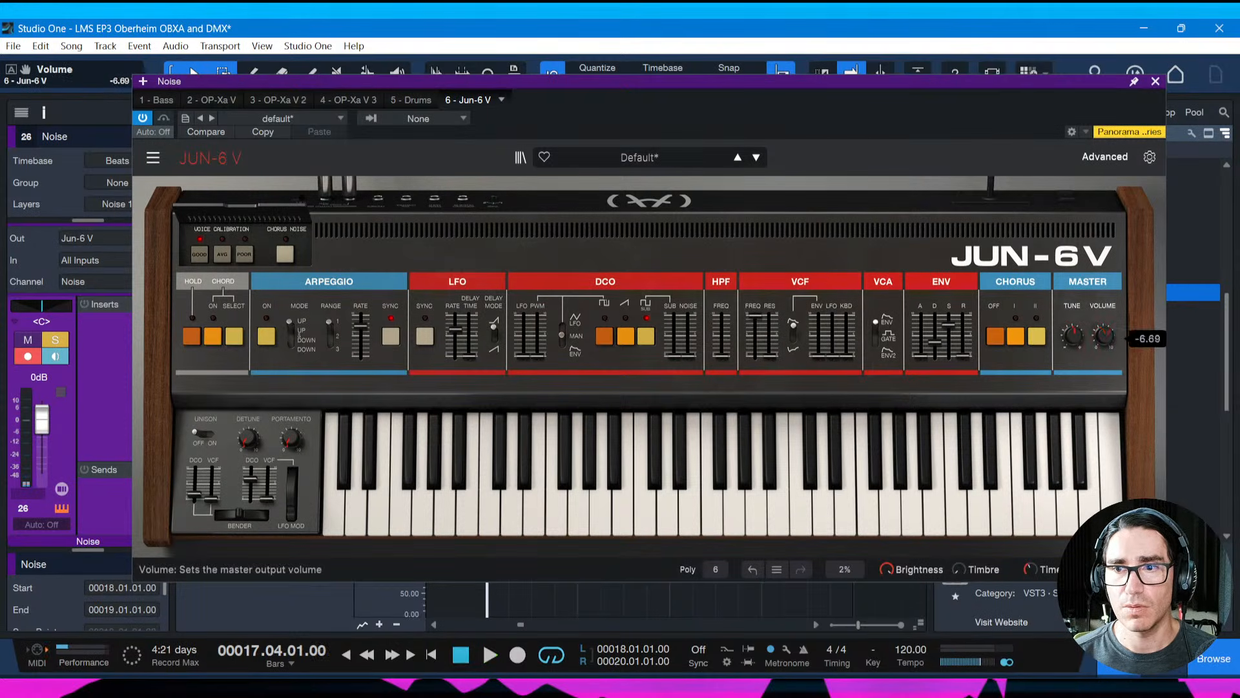
pyautogui.moveTo(1103, 335); pyautogui.dragTo(1105, 347)
pyautogui.press('space')
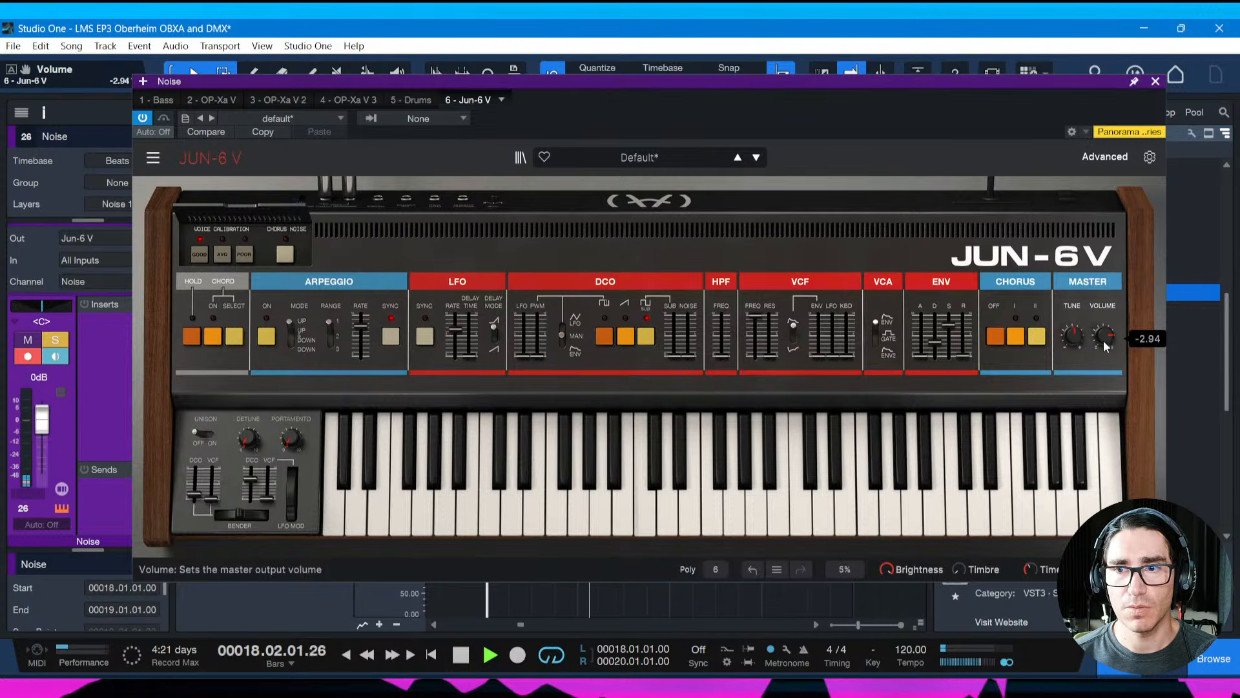
pyautogui.scroll(-2, 1105, 346)
# Stop playback, set Jun-6 V's DCO noise volume to 1.00, and turn off the sub oscillator
pyautogui.press('space')
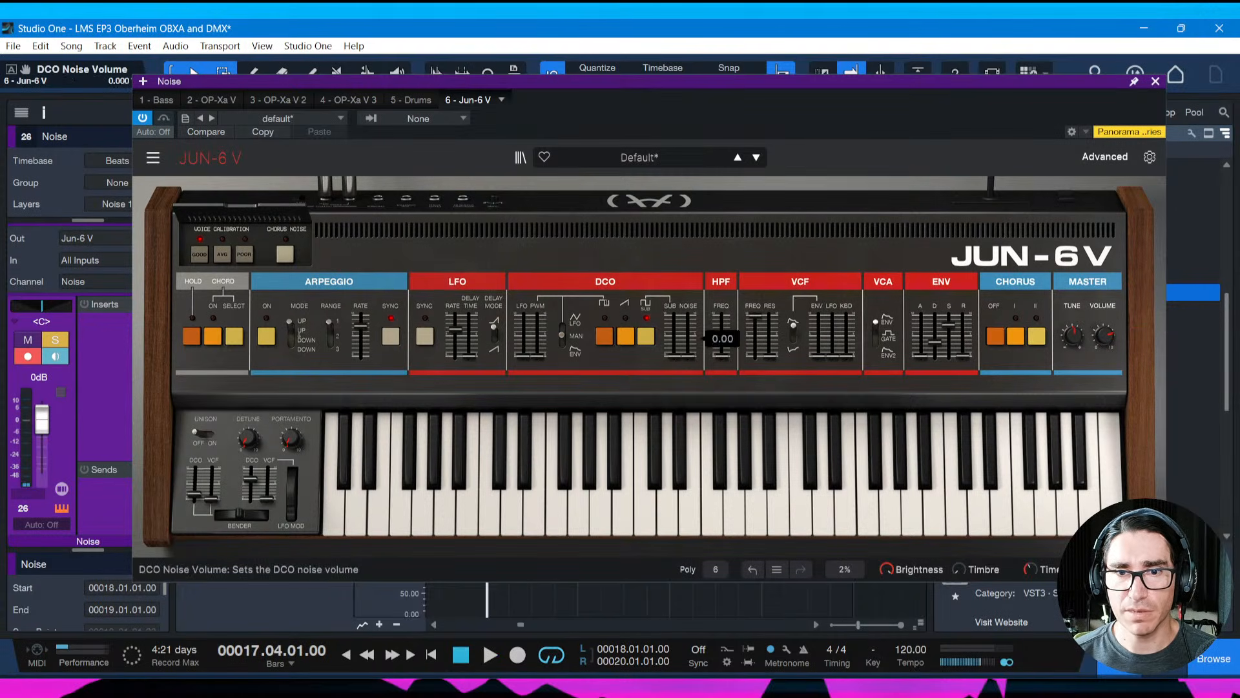
pyautogui.moveTo(688, 352); pyautogui.dragTo(689, 319)
pyautogui.click(646, 337)
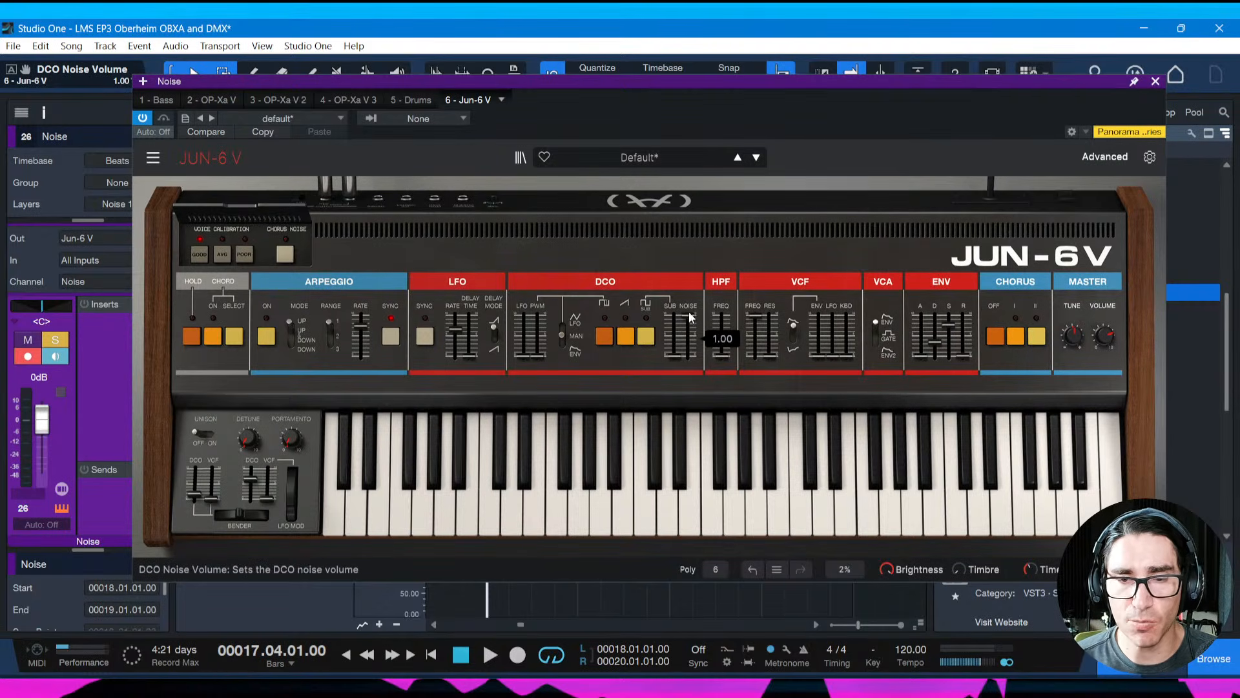
# Set Jun-6 V's master volume to -15.7 while checking the level of the noise in playback
pyautogui.moveTo(1103, 336); pyautogui.dragTo(1101, 360)
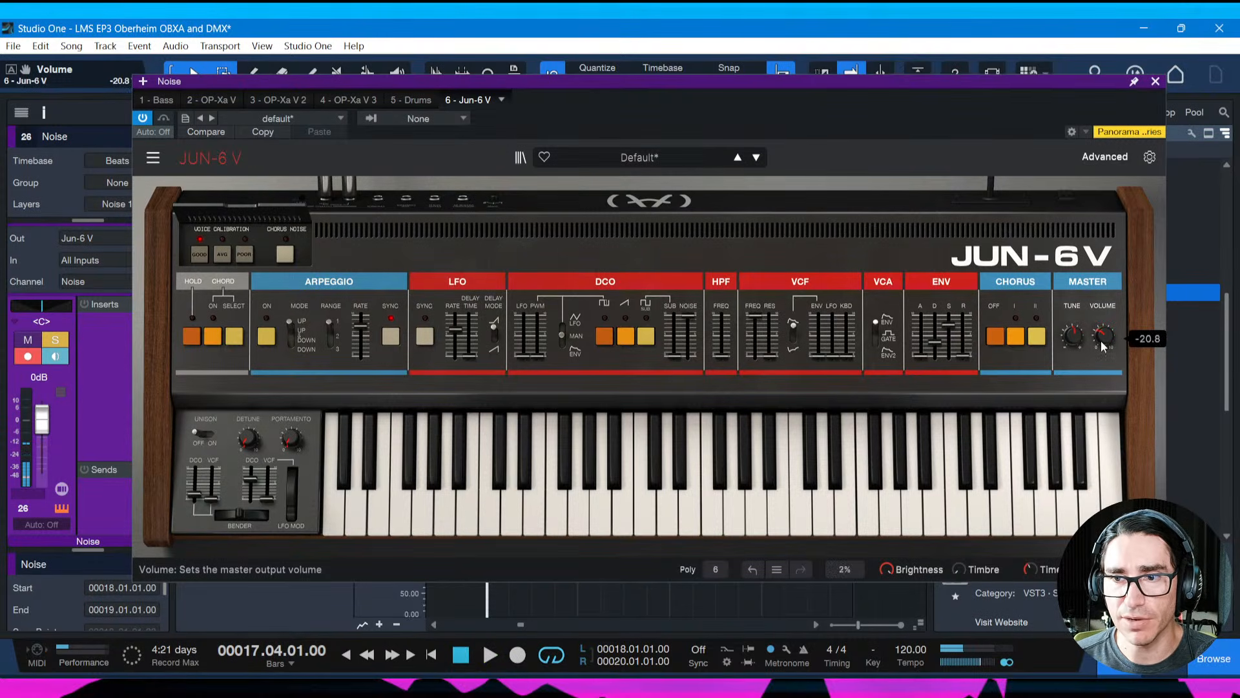
pyautogui.press('space')
pyautogui.scroll(4, 1101, 342)
pyautogui.press('space')
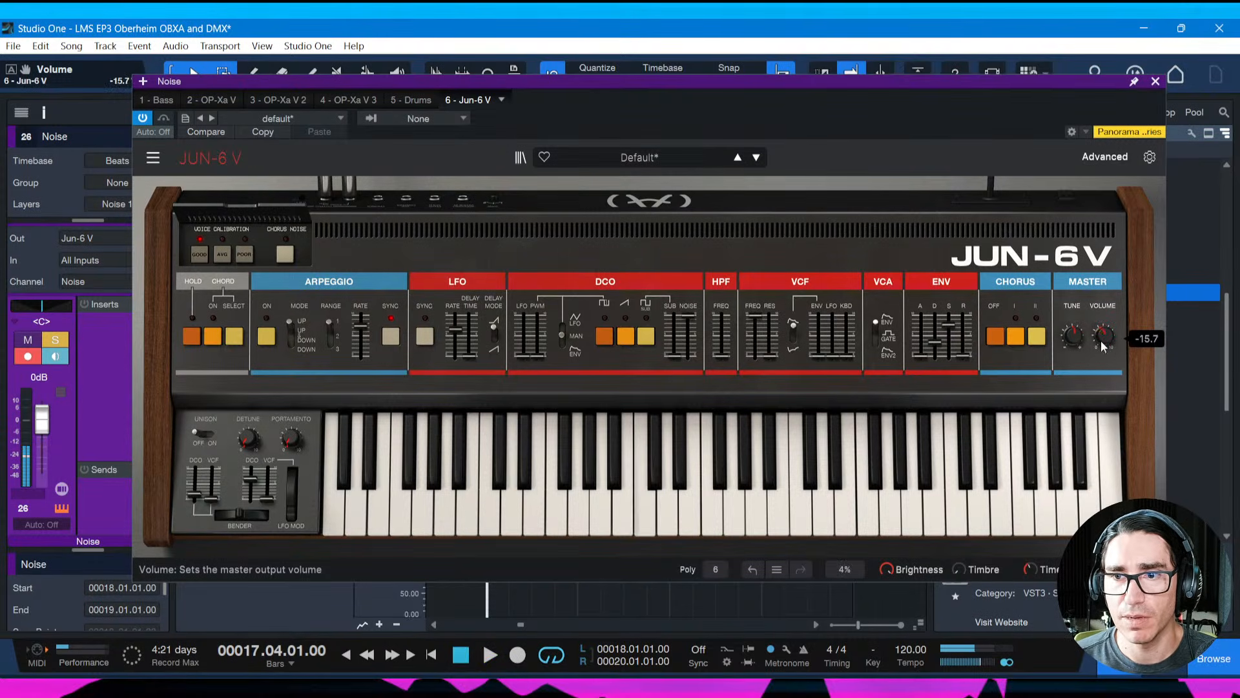
# Switch on Jun-6 V's second chorus mode and set the master volume to -12.9 while playing the noise
pyautogui.click(1036, 336)
pyautogui.press('space')
pyautogui.scroll(2, 1102, 341)
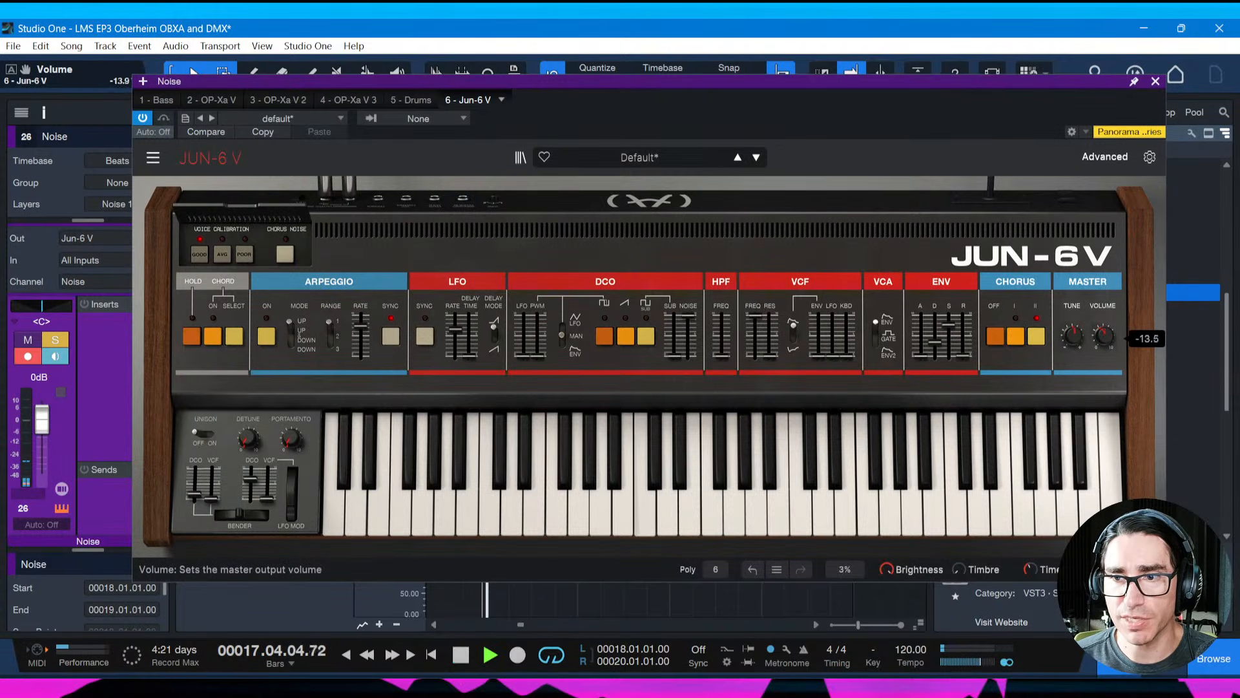
pyautogui.scroll(-2, 1105, 342)
pyautogui.press('space')
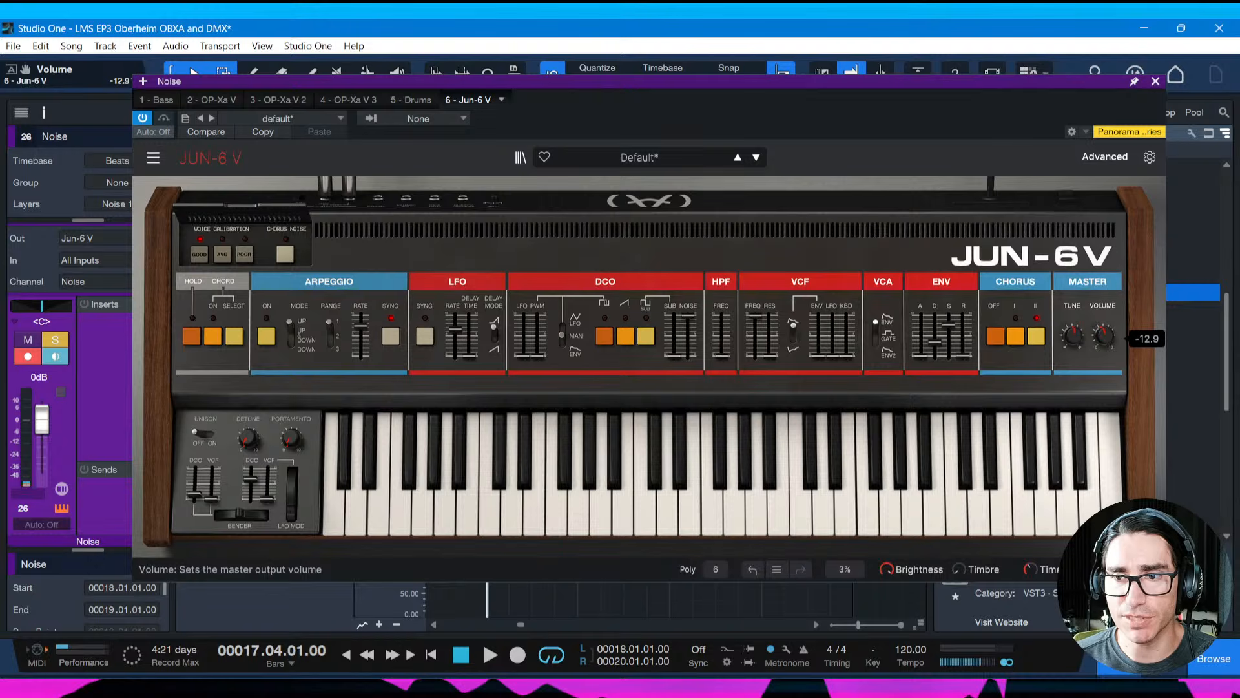
# Save the song while checking the chorused noise in playback
pyautogui.press('space')
pyautogui.hotkey('ctrl', 's')
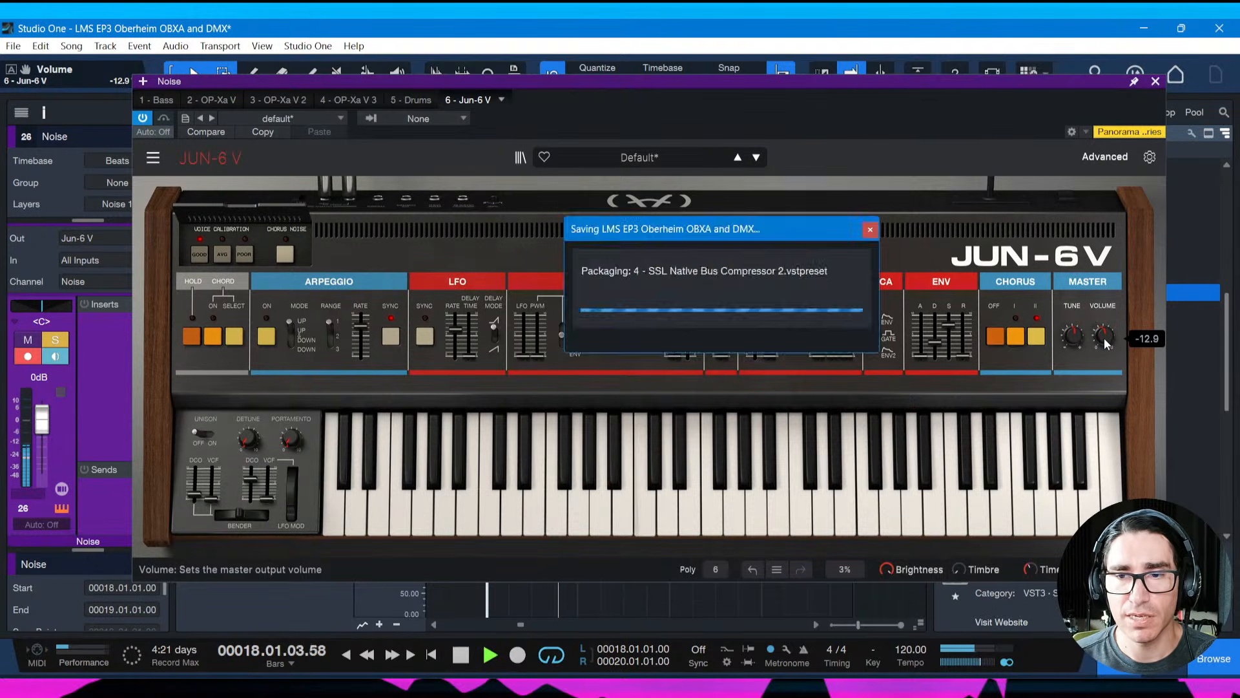
pyautogui.press('space')
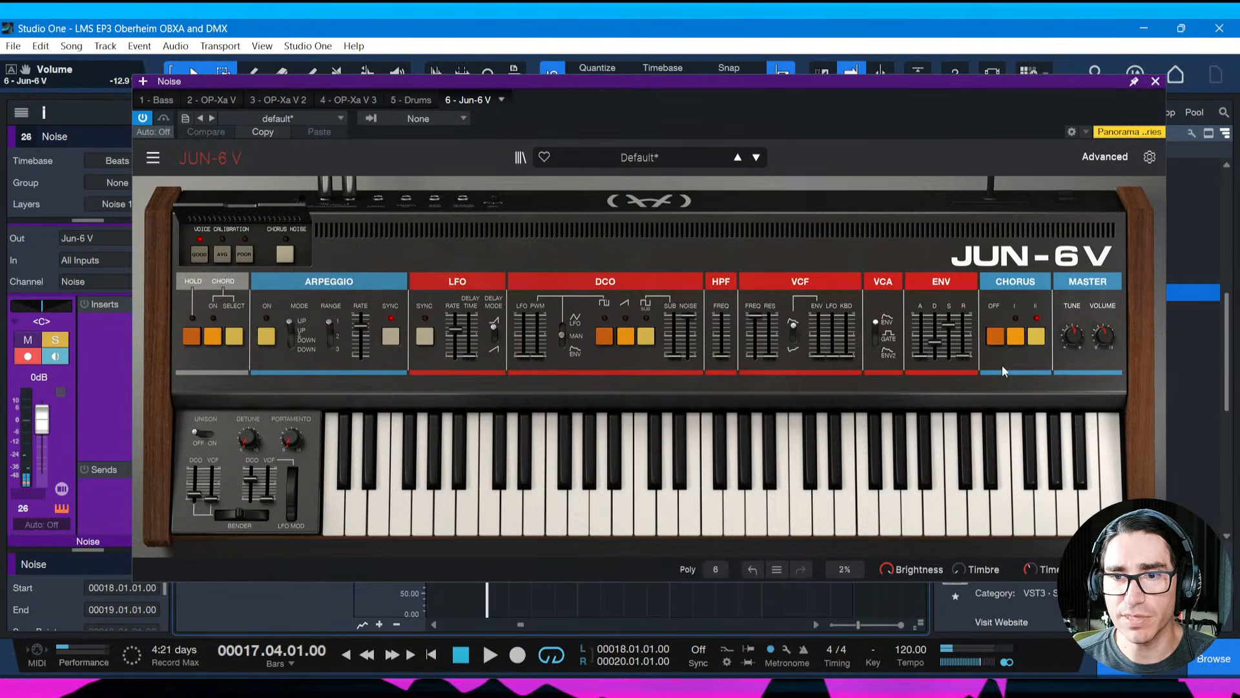
# Set Jun-6 V's envelope release to 3.88 s and raise the VCF resonance while auditioning the noise
pyautogui.press('space')
pyautogui.moveTo(971, 360); pyautogui.dragTo(963, 327)
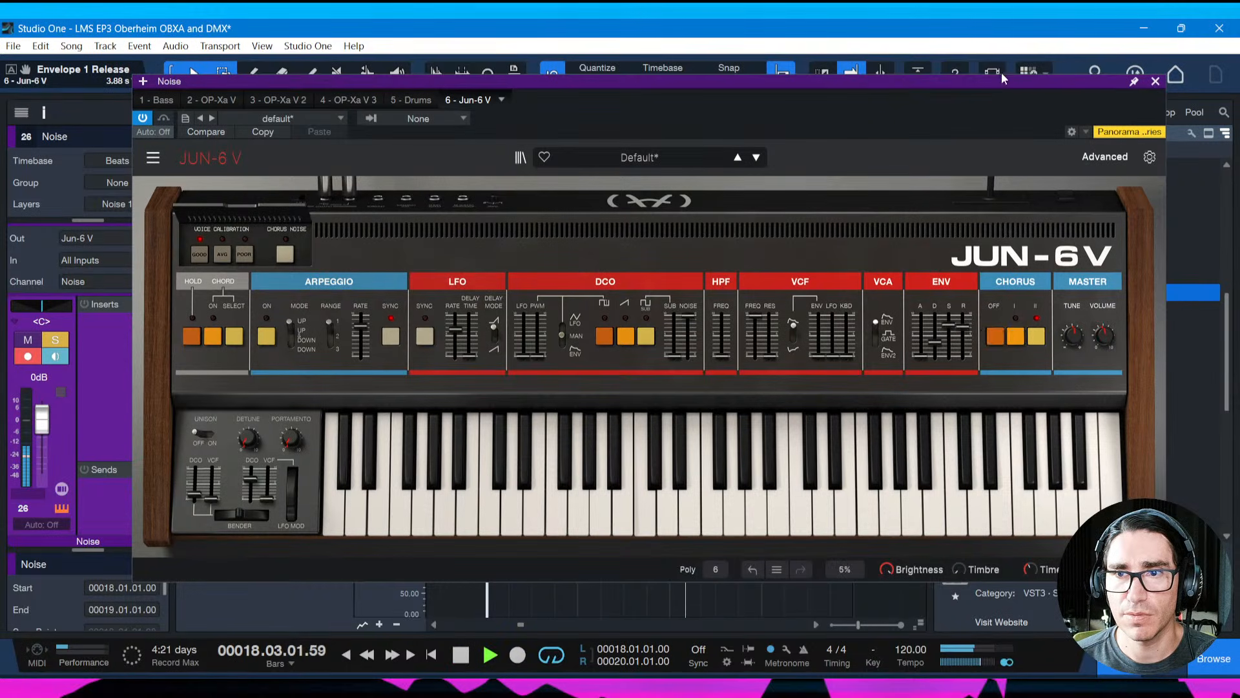
pyautogui.moveTo(998, 80); pyautogui.dragTo(961, 70)
pyautogui.press('space')
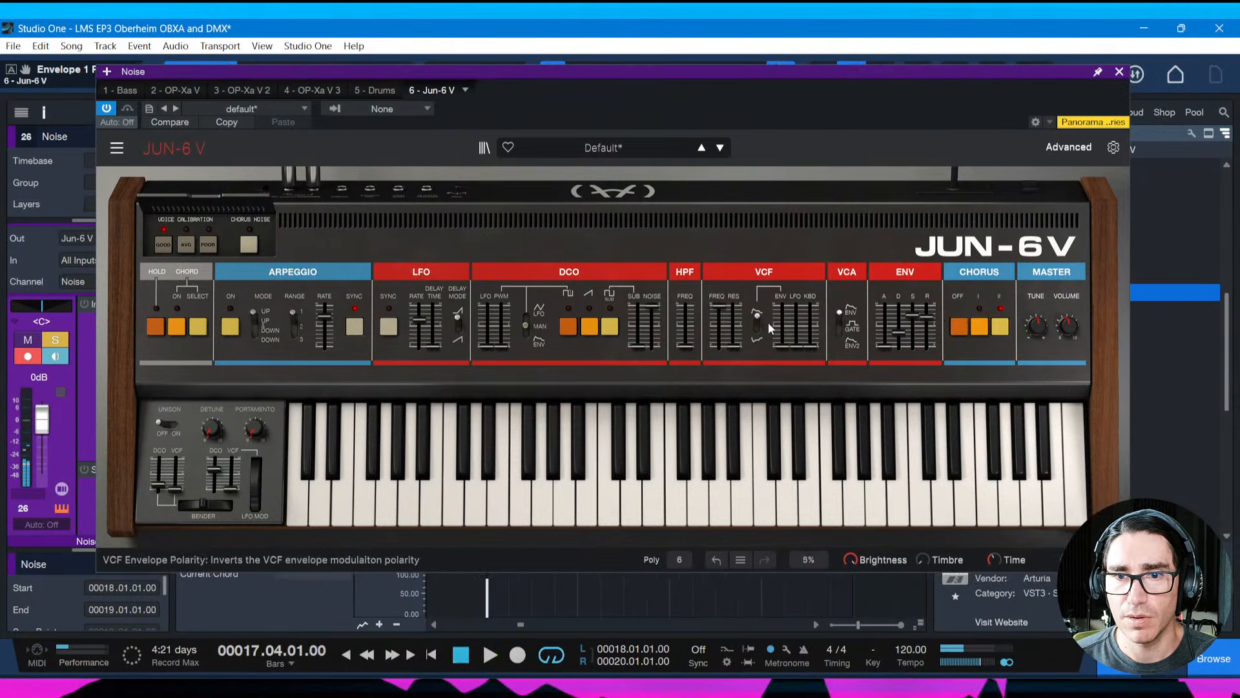
pyautogui.moveTo(738, 345); pyautogui.dragTo(734, 327)
pyautogui.press('space')
pyautogui.press('space')
# Reveal Jun-6 V's advanced section, adjust its synced delay time, and set the delay dry/wet mix to about 0.49
pyautogui.click(1059, 148)
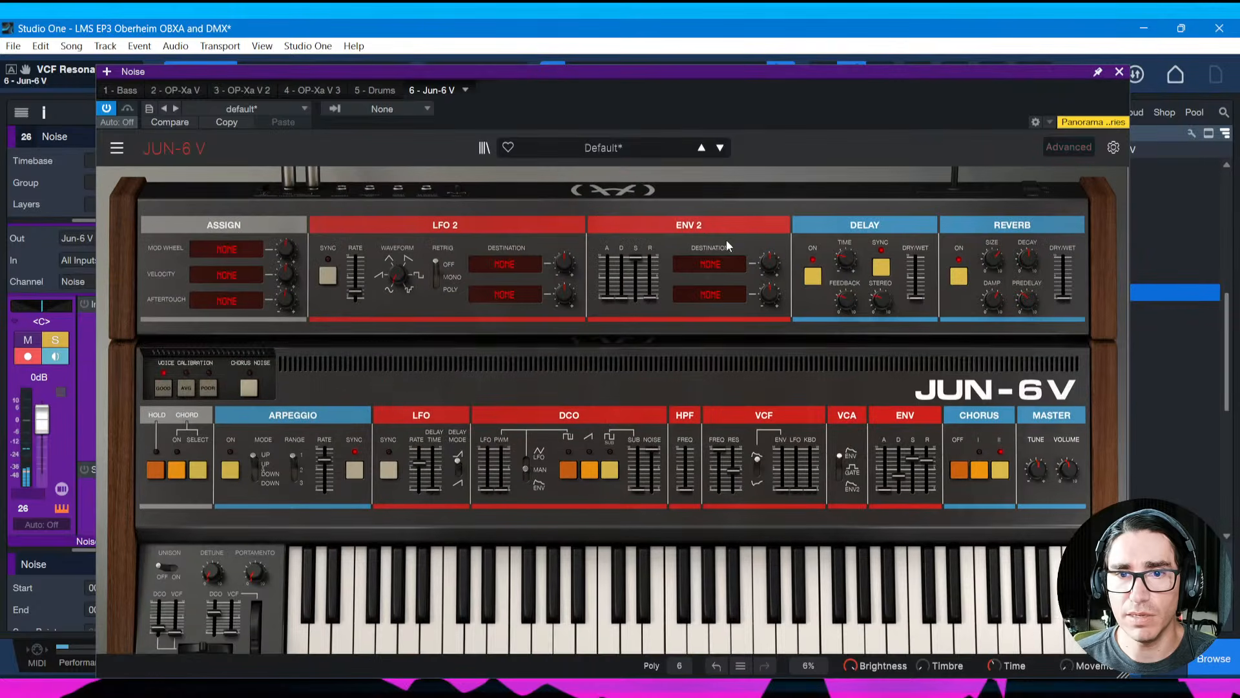
pyautogui.moveTo(916, 297); pyautogui.dragTo(846, 259)
pyautogui.click(846, 260)
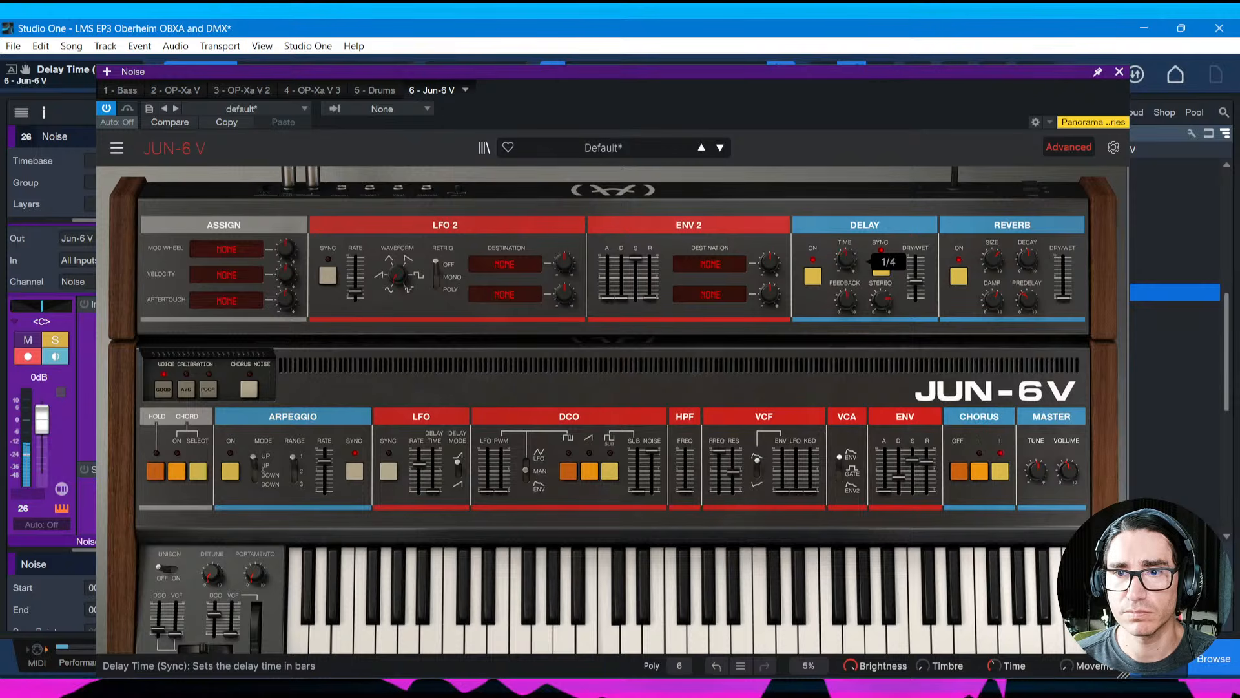
pyautogui.moveTo(845, 259); pyautogui.dragTo(850, 259)
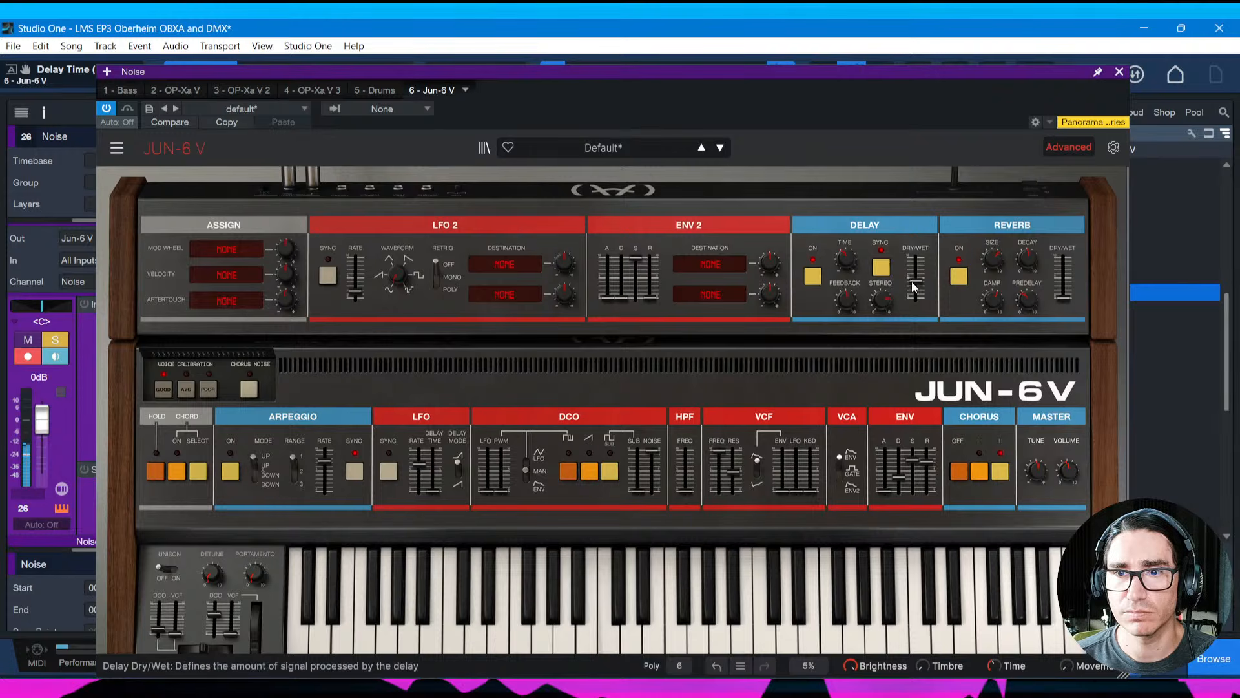
pyautogui.moveTo(914, 281); pyautogui.dragTo(914, 277)
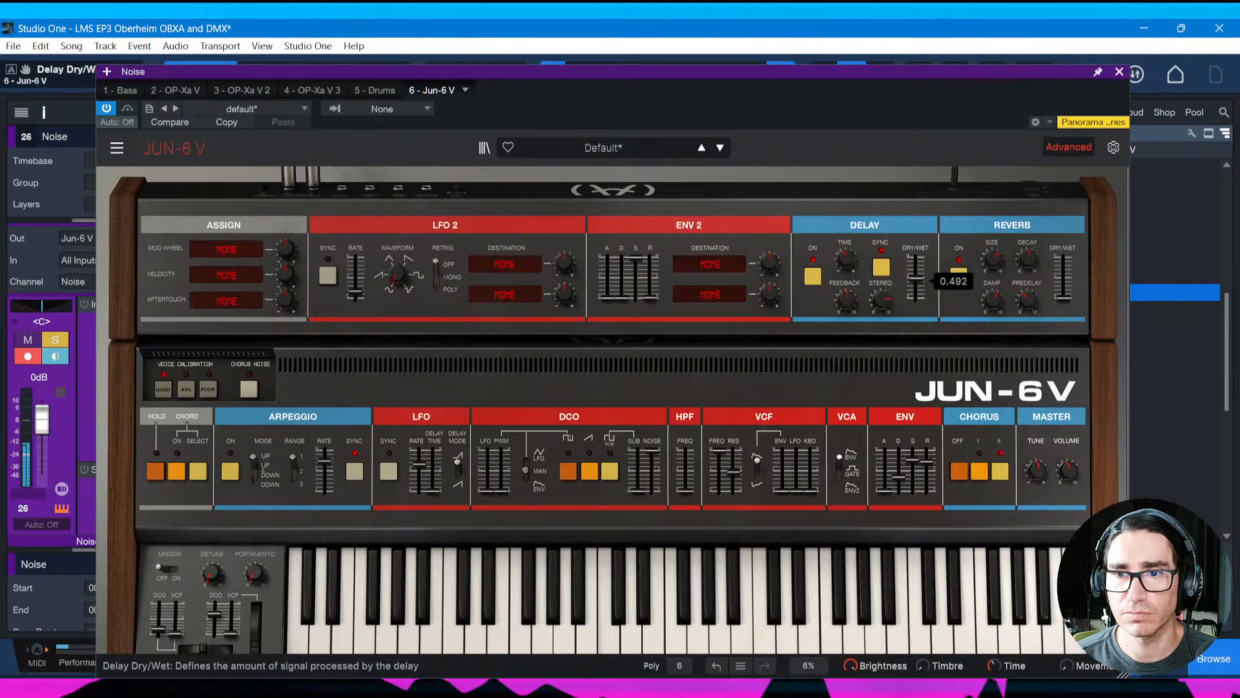
pyautogui.moveTo(915, 279); pyautogui.dragTo(914, 279)
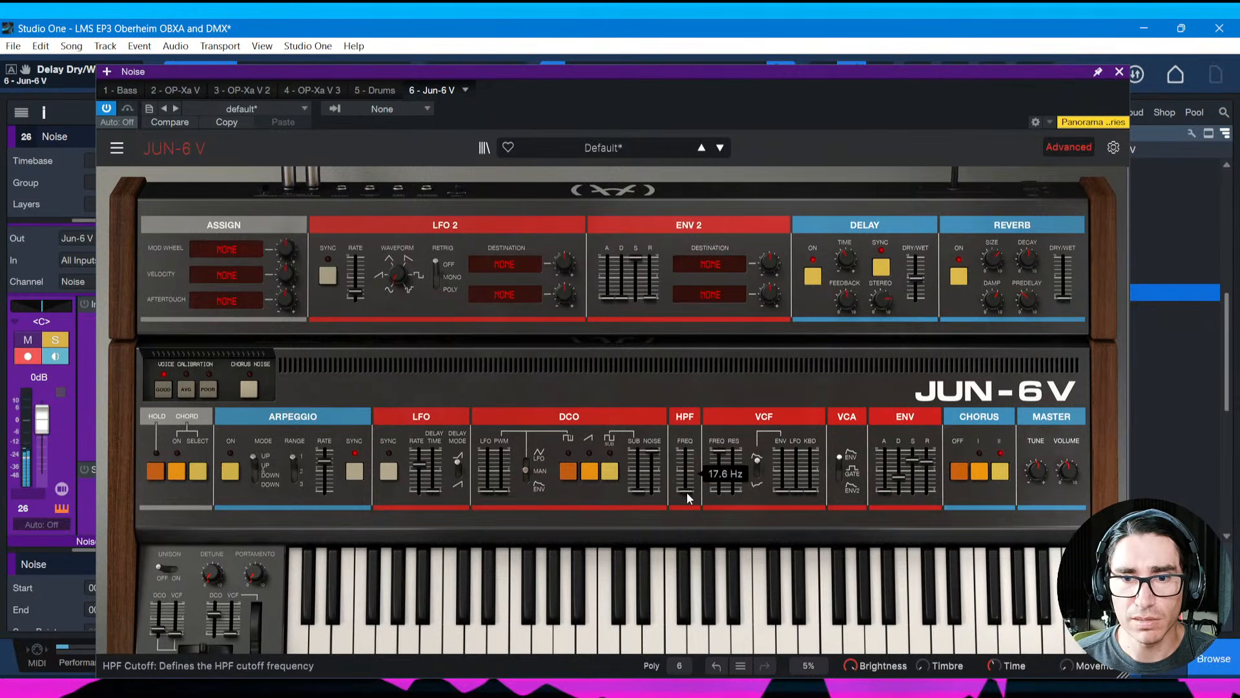
# Raise Jun-6 V's HPF cutoff to just above 653 Hz and save the song
pyautogui.moveTo(688, 492); pyautogui.dragTo(686, 481)
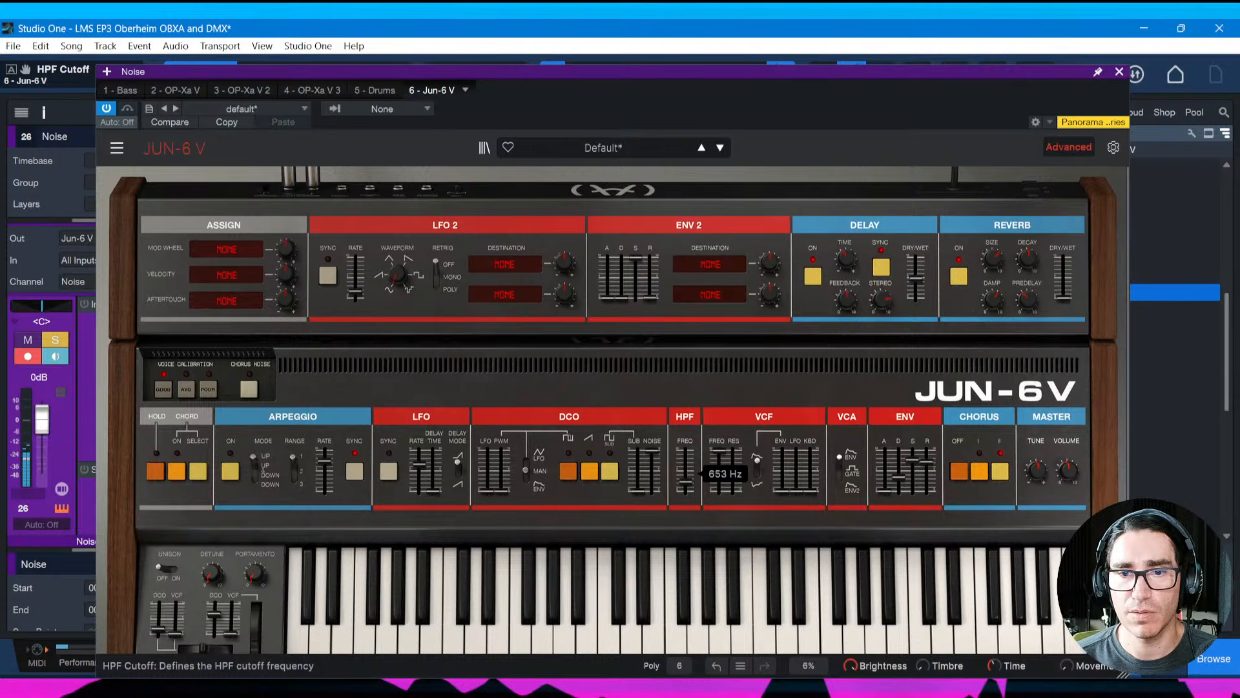
pyautogui.moveTo(686, 481); pyautogui.dragTo(686, 478)
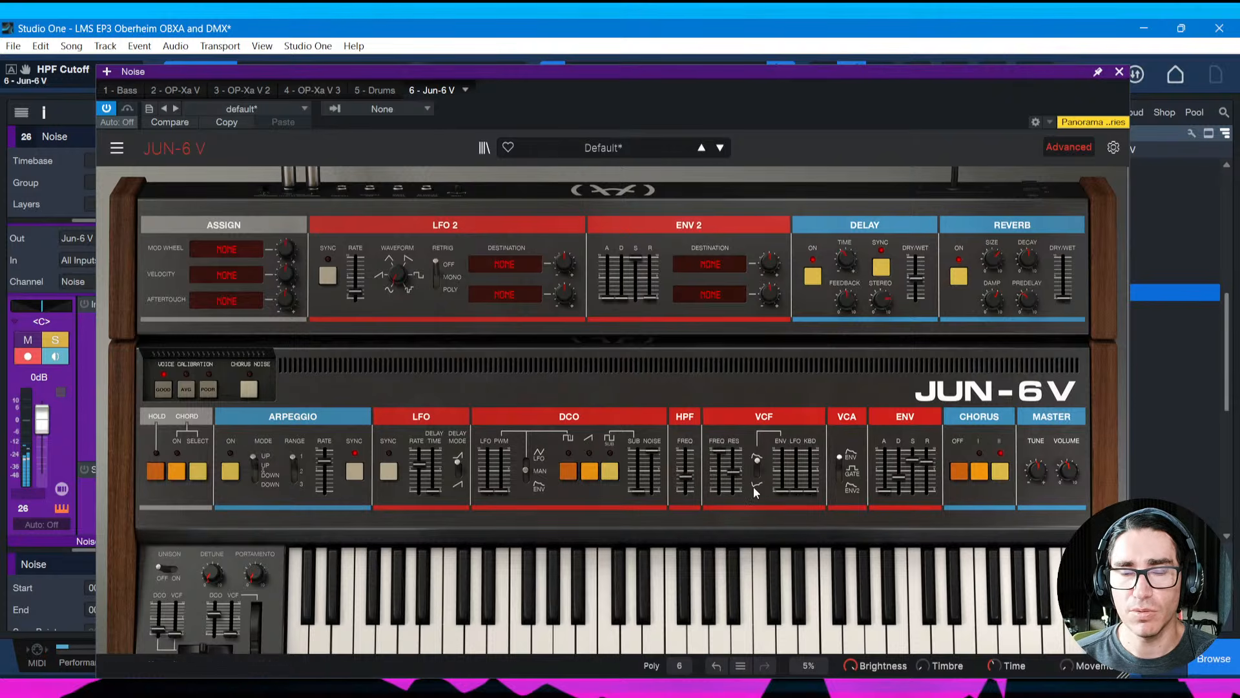
pyautogui.hotkey('ctrl', 's')
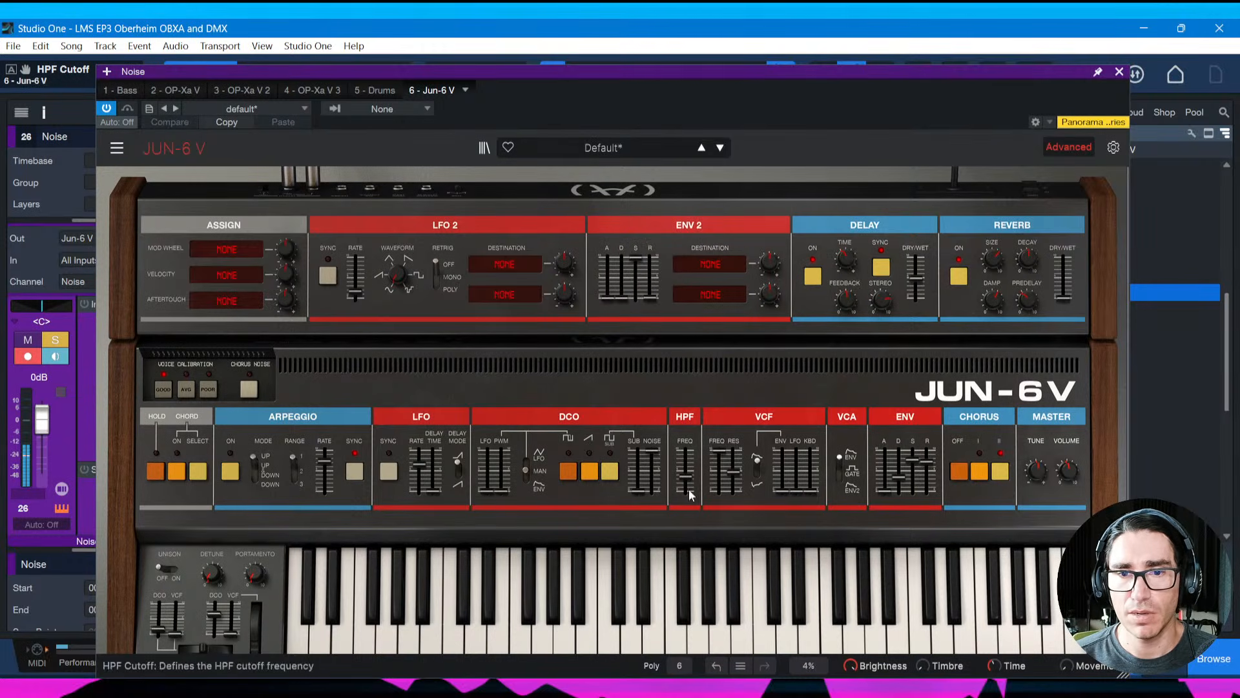
# Touch Jun-6 V's VCF cutoff at 102600 Hz, return to the arrangement, and expand a taller VCF Cutoff automation lane beneath Noise
pyautogui.moveTo(718, 452); pyautogui.dragTo(721, 448)
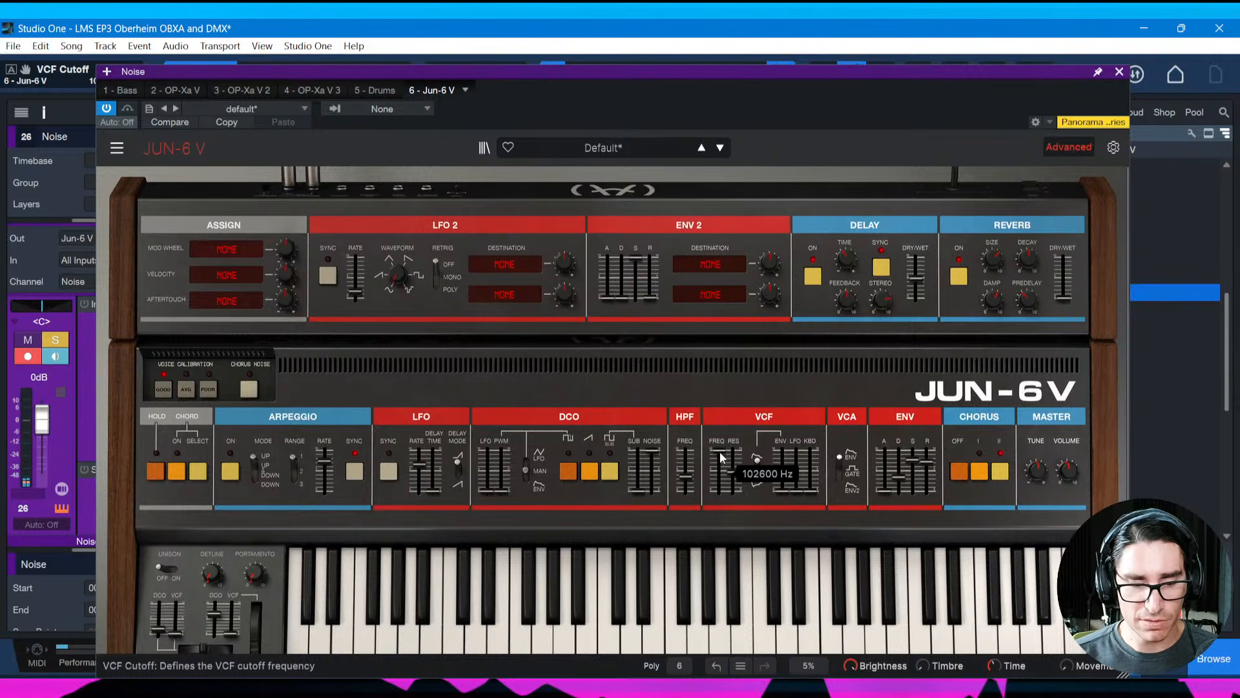
pyautogui.press('Escape')
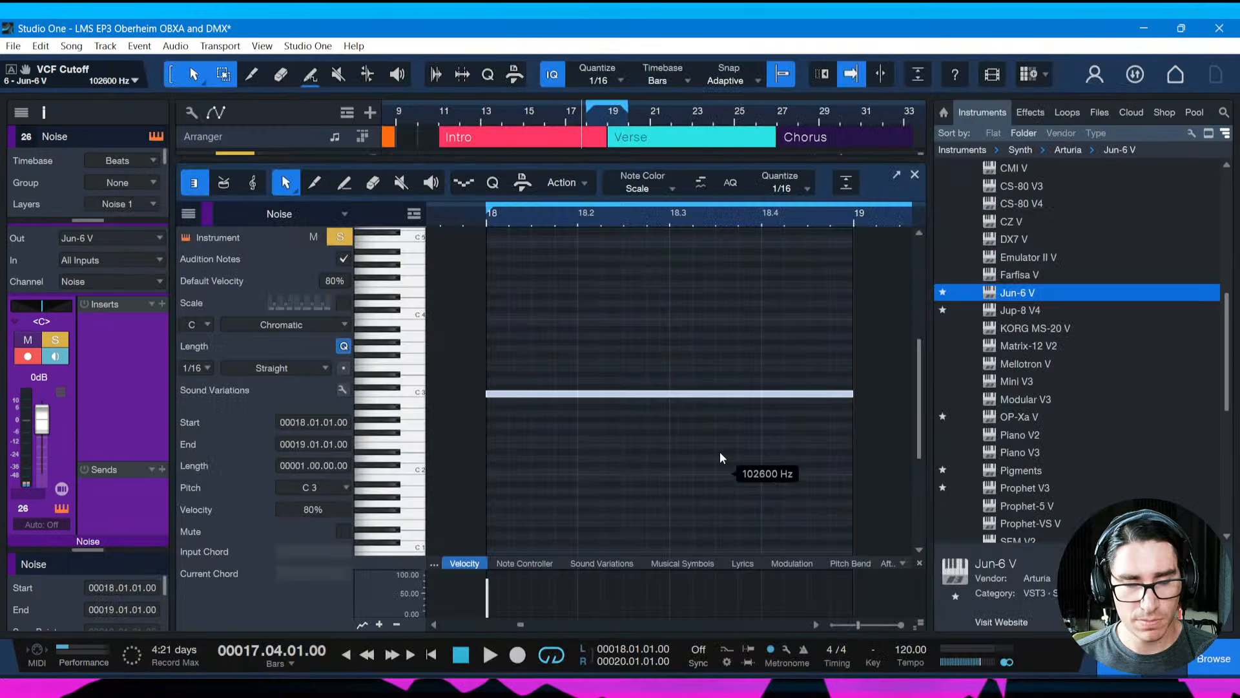
pyautogui.press('F2')
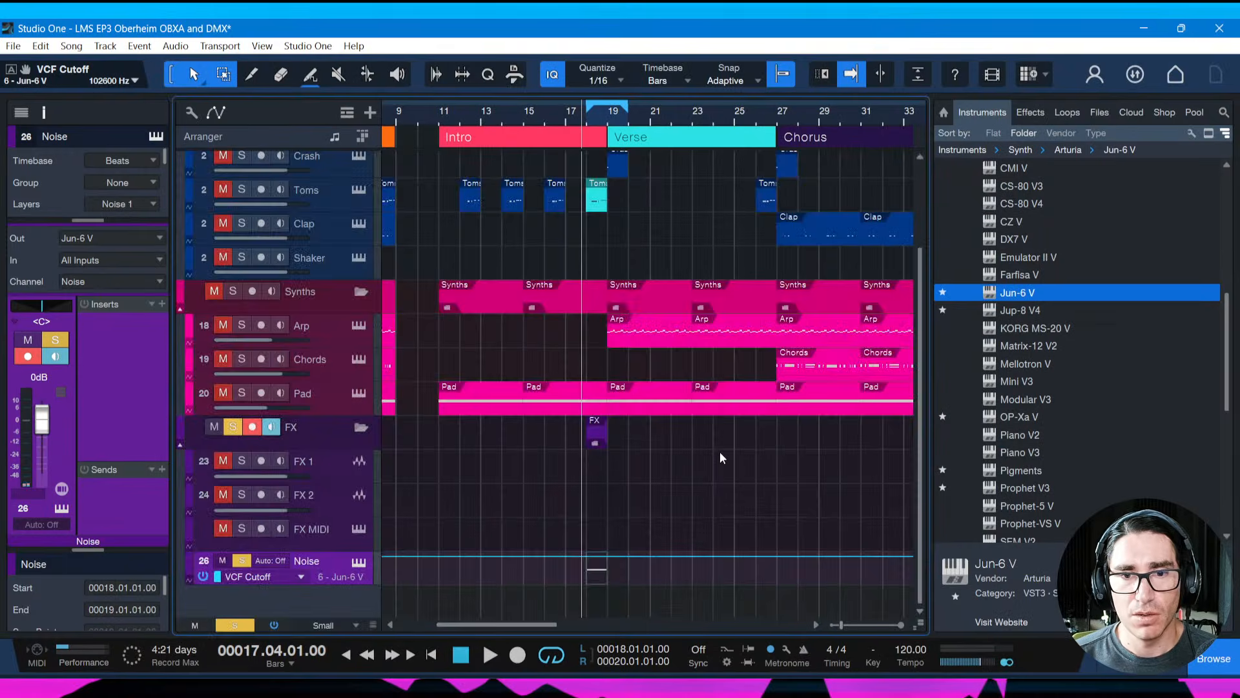
pyautogui.click(189, 579)
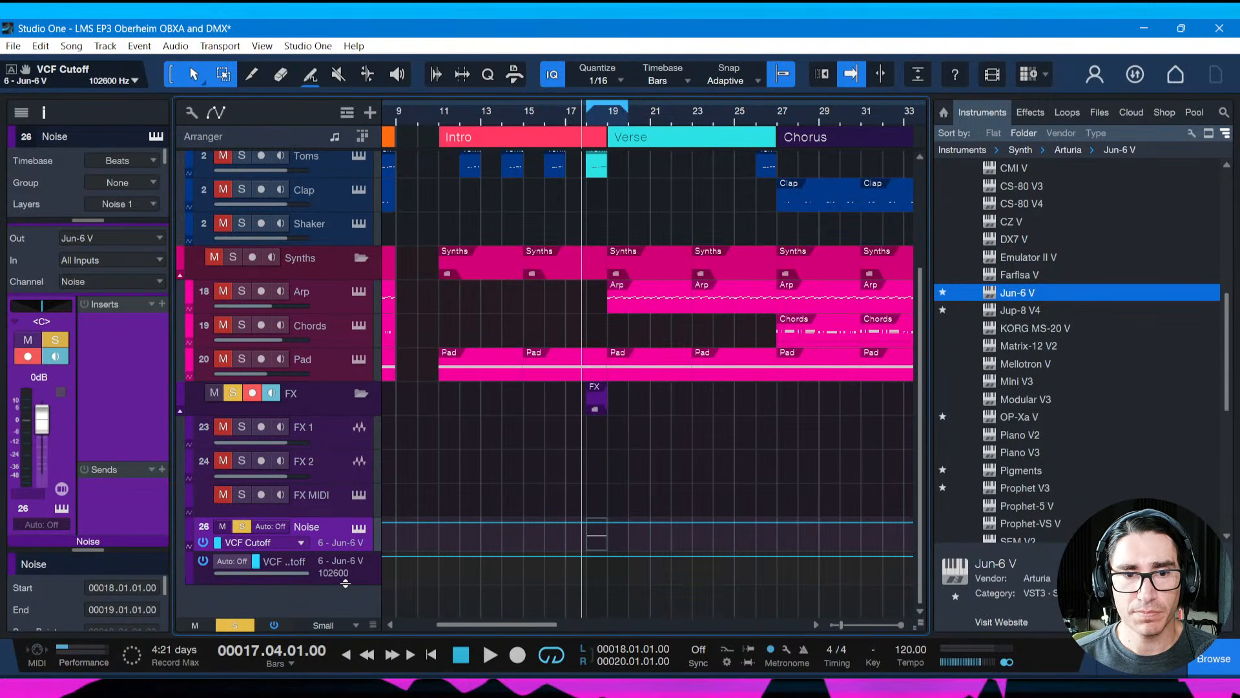
pyautogui.moveTo(345, 584); pyautogui.dragTo(340, 647)
# Show track automation in the arrangement and play the noise transition before the Verse
pyautogui.scroll(-2, 355, 587)
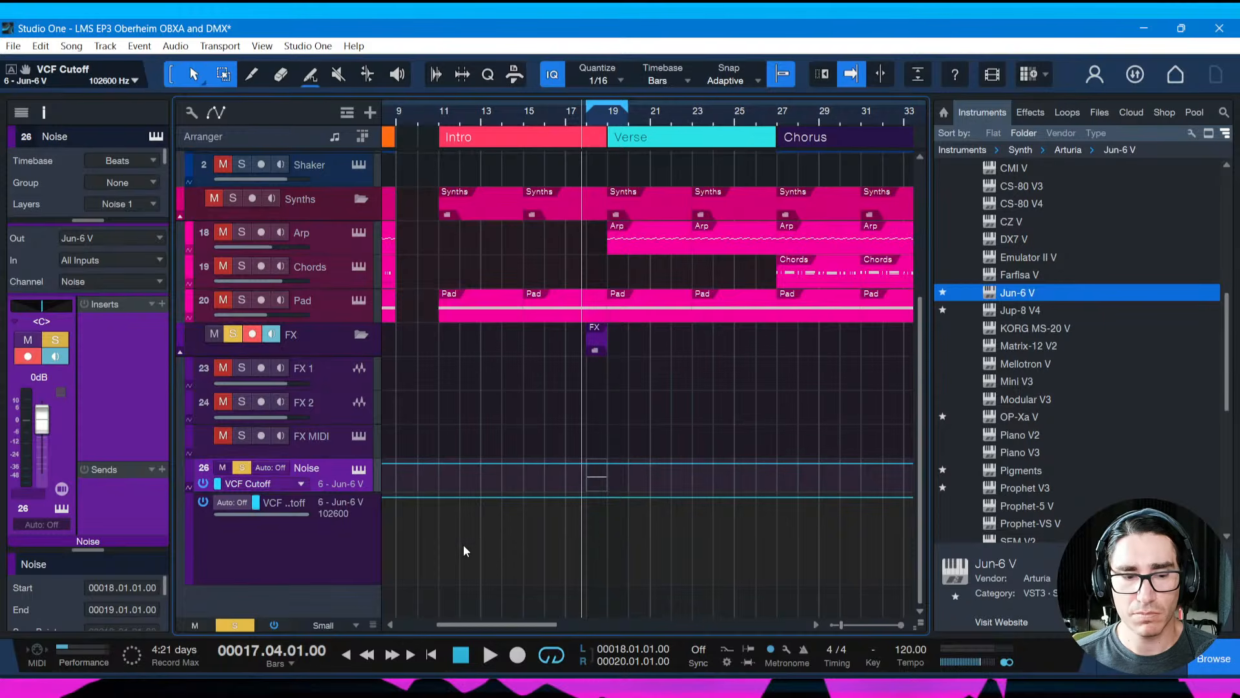
pyautogui.press('a')
pyautogui.scroll(-5, 571, 591)
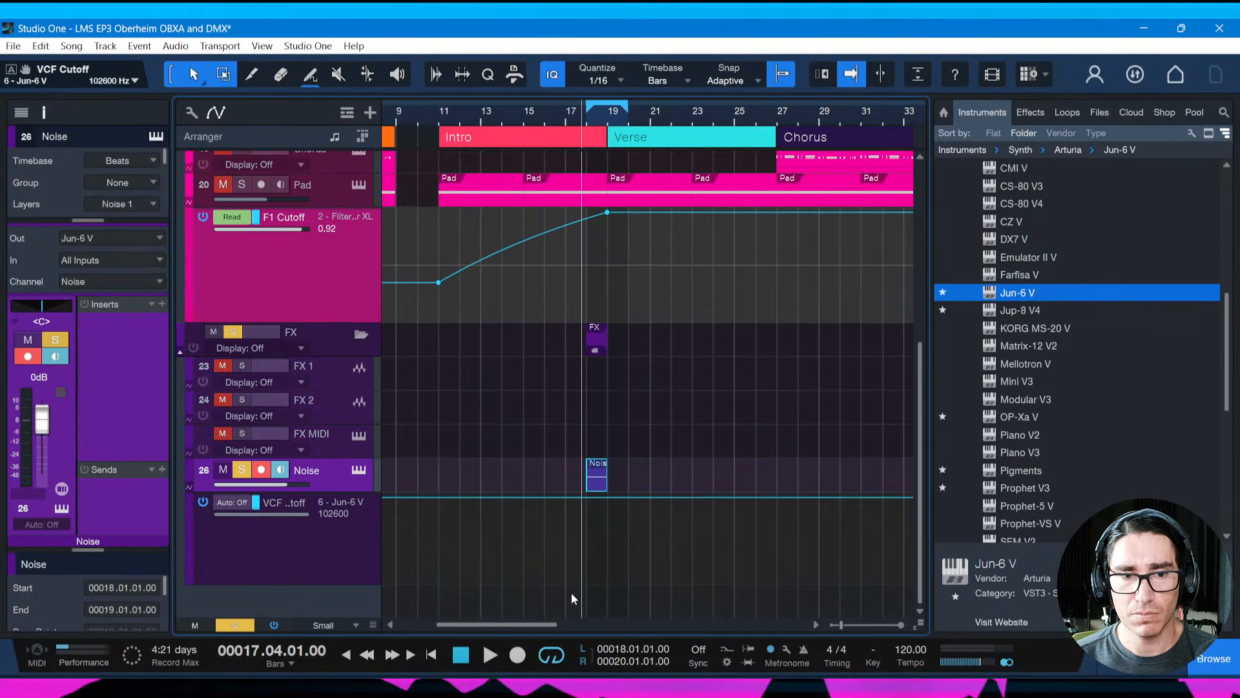
pyautogui.press('space')
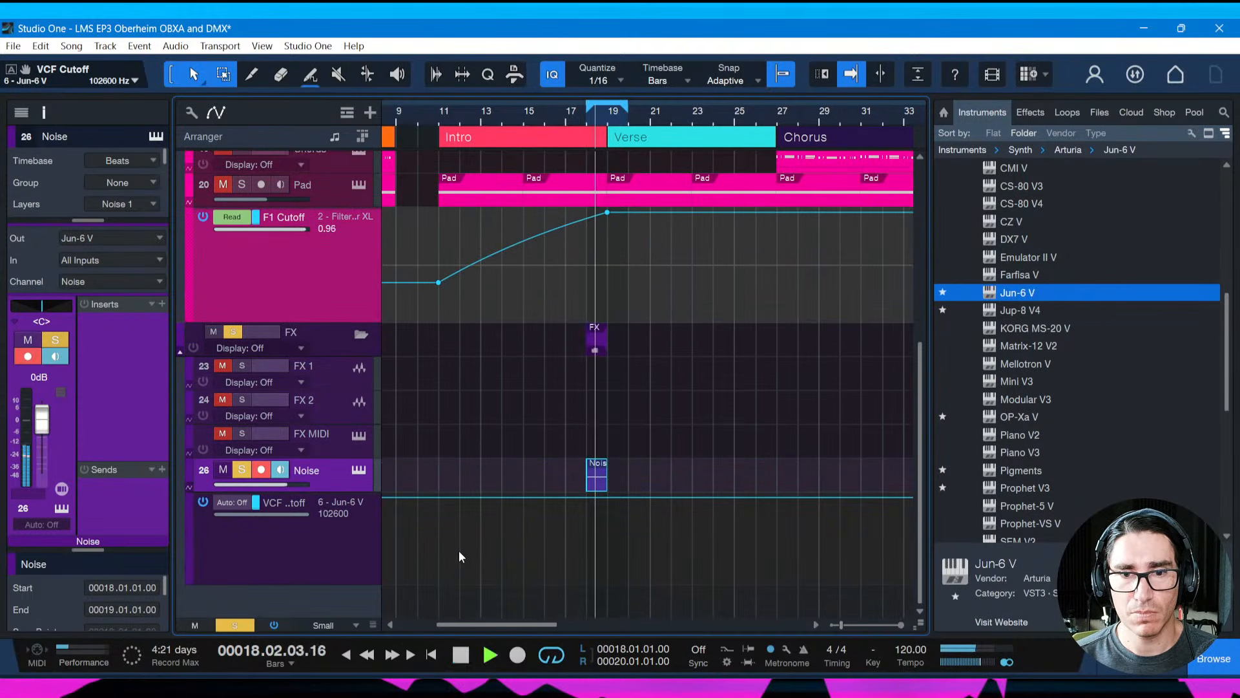
pyautogui.click(580, 541)
pyautogui.press('space')
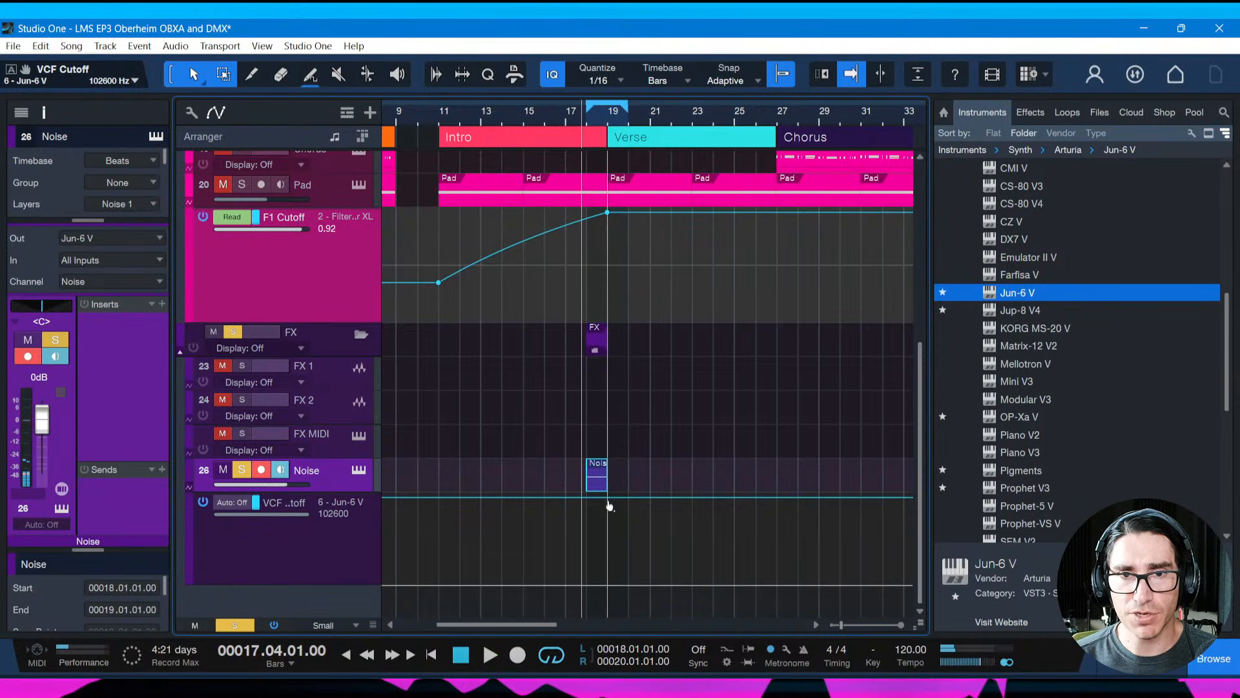
# Add VCF Cutoff automation points at bars 19 and 18, marking the end and start of the Noise clip
pyautogui.click(607, 498)
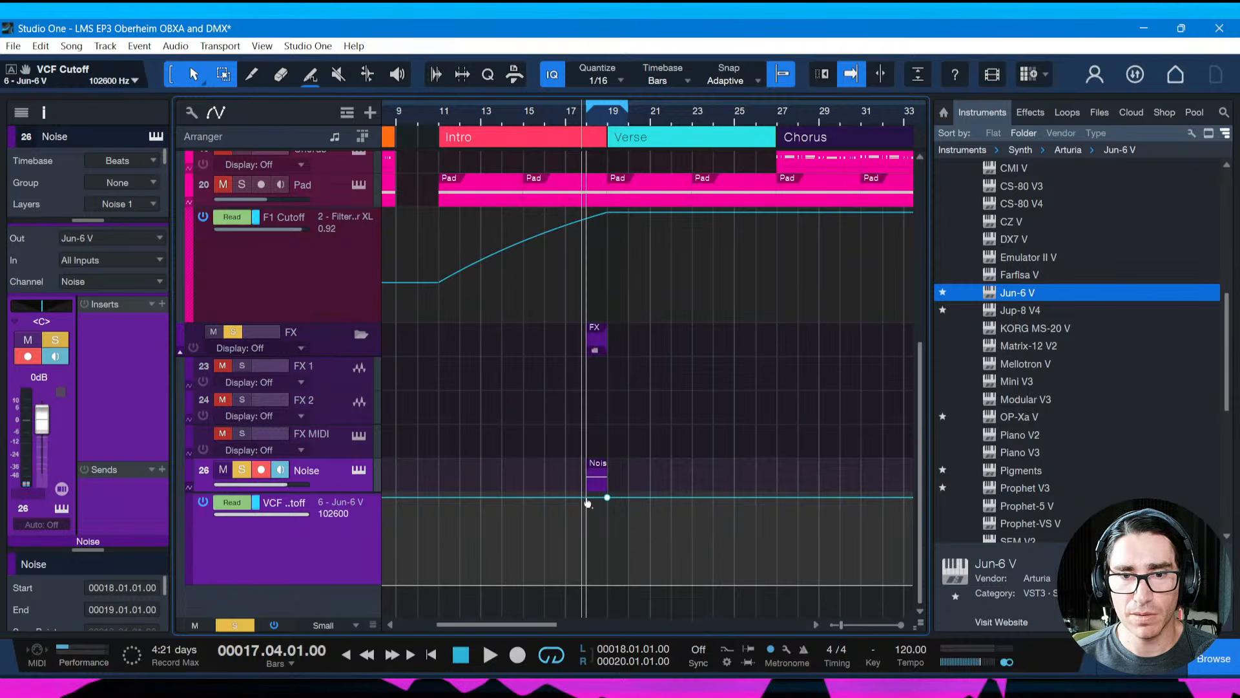
pyautogui.click(586, 498)
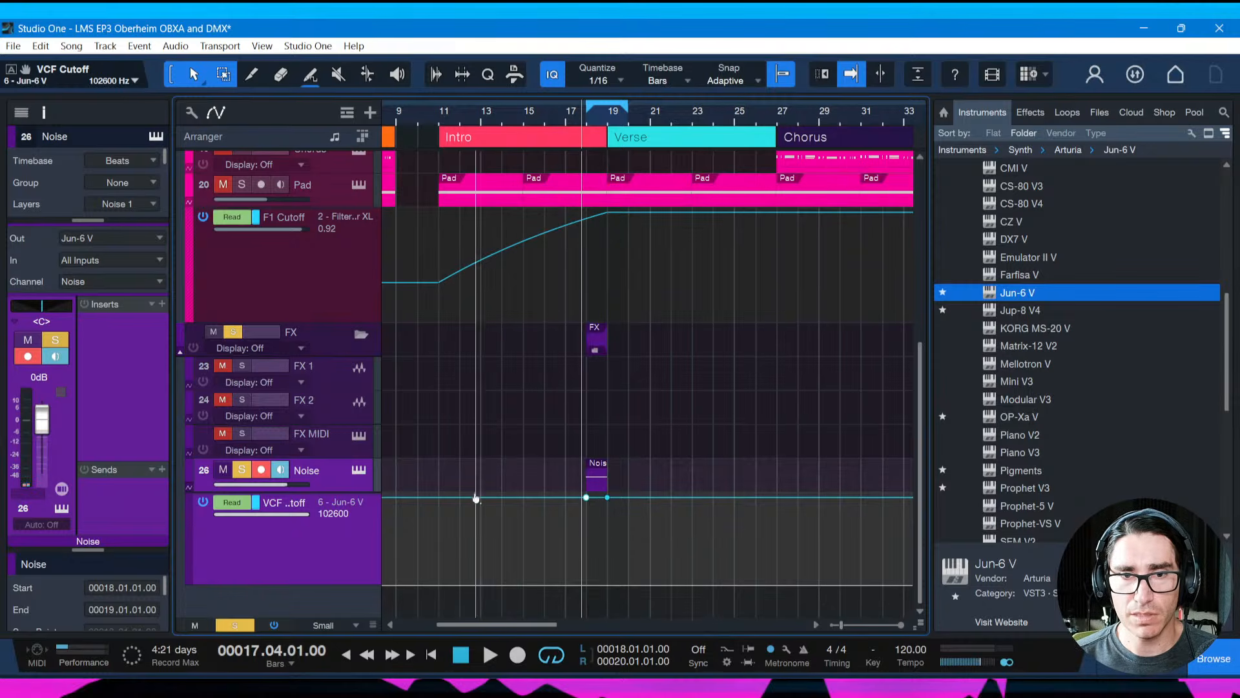
pyautogui.click(522, 241)
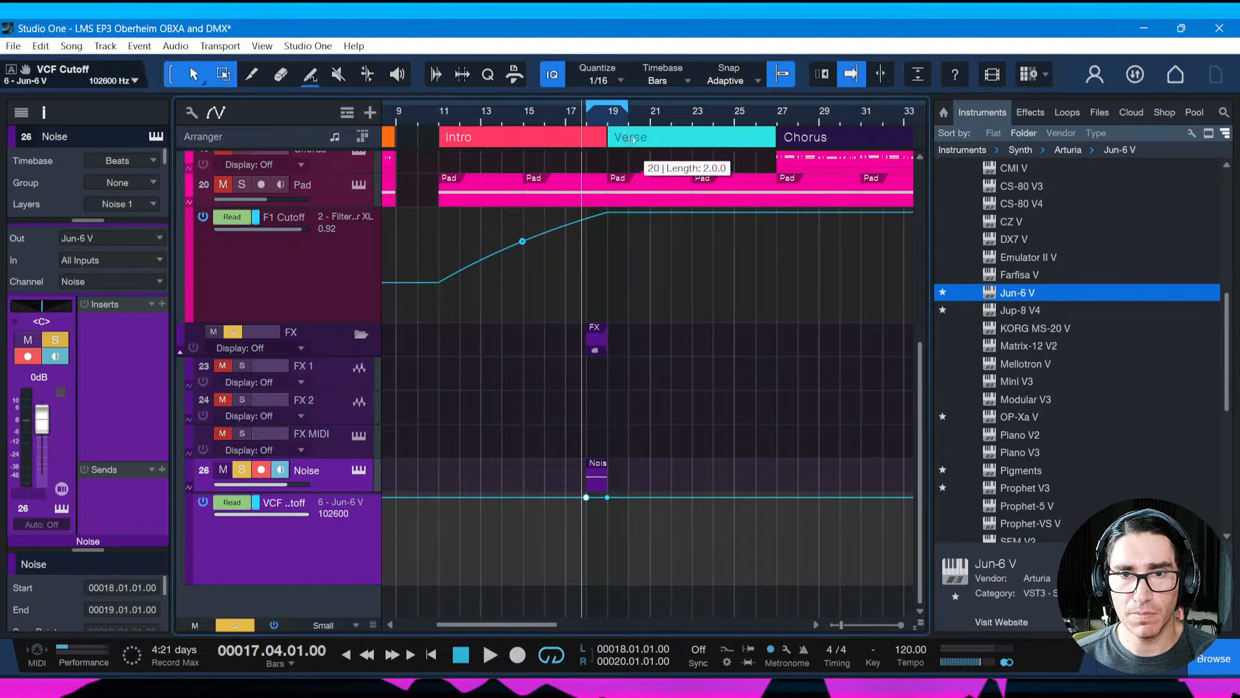
pyautogui.scroll(3, 640, 152)
pyautogui.scroll(2, 669, 144)
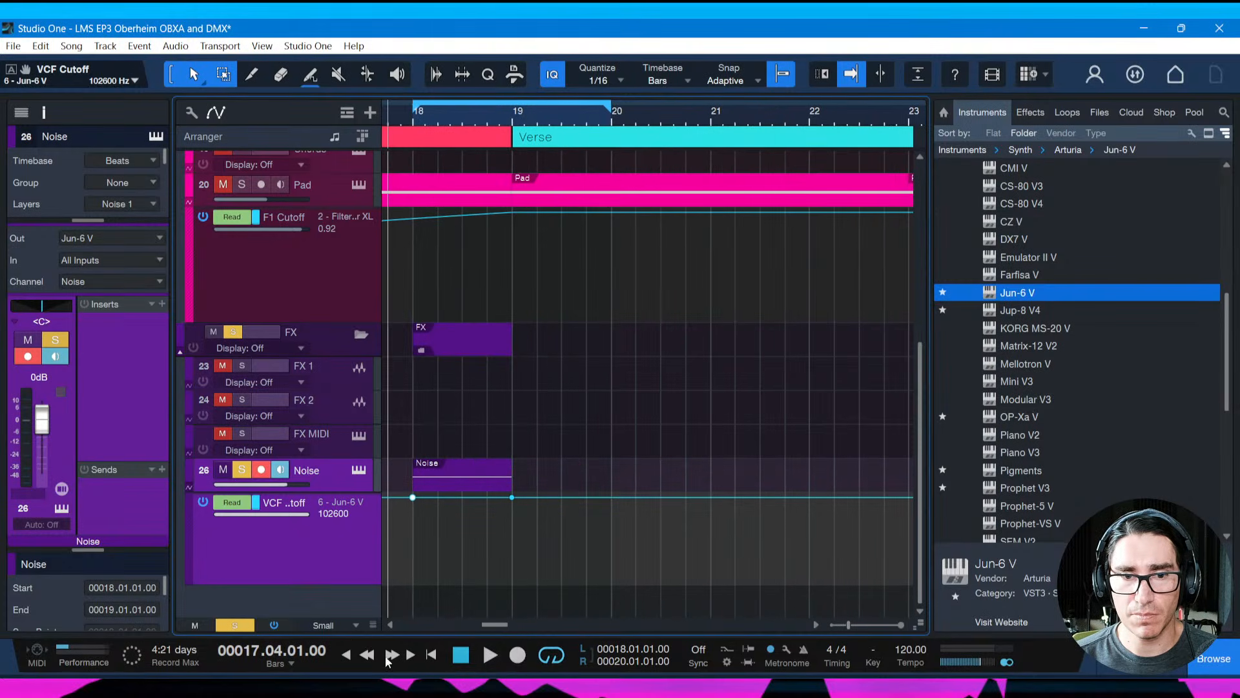
pyautogui.hscroll(-3, 484, 629)
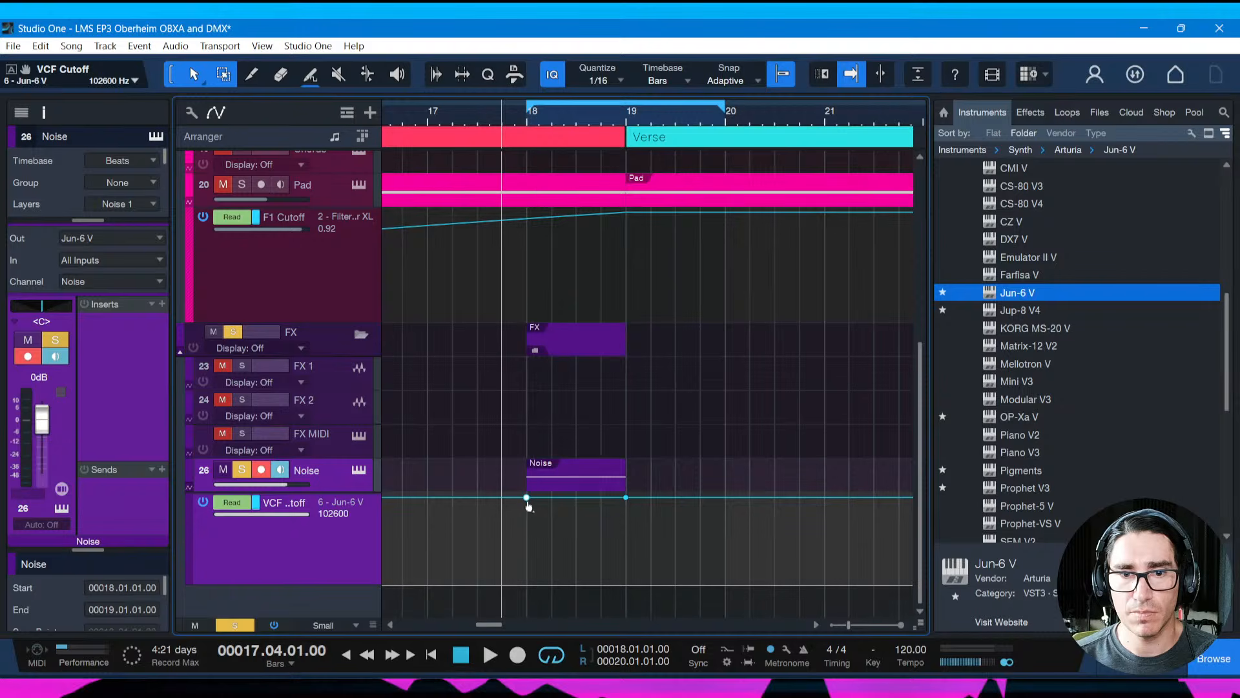
# Pull the VCF Cutoff point at bar 18 down to make a rising sweep to bar 19, and play it
pyautogui.moveTo(533, 502); pyautogui.dragTo(527, 563)
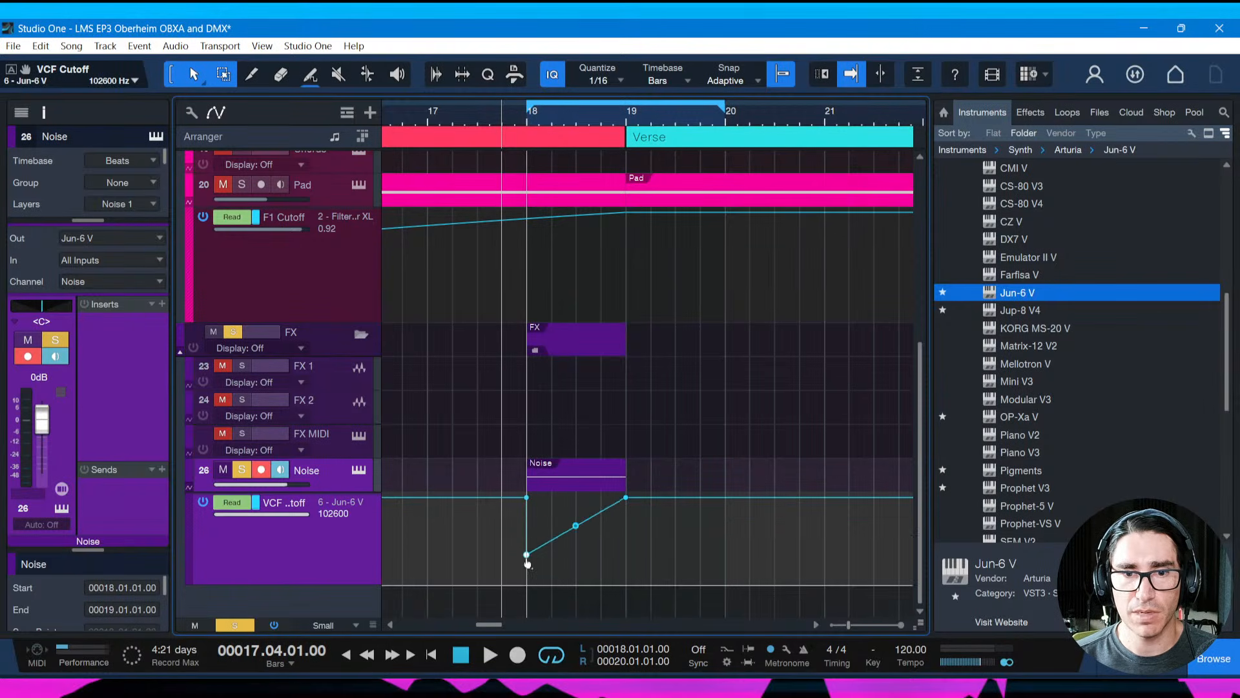
pyautogui.press('space')
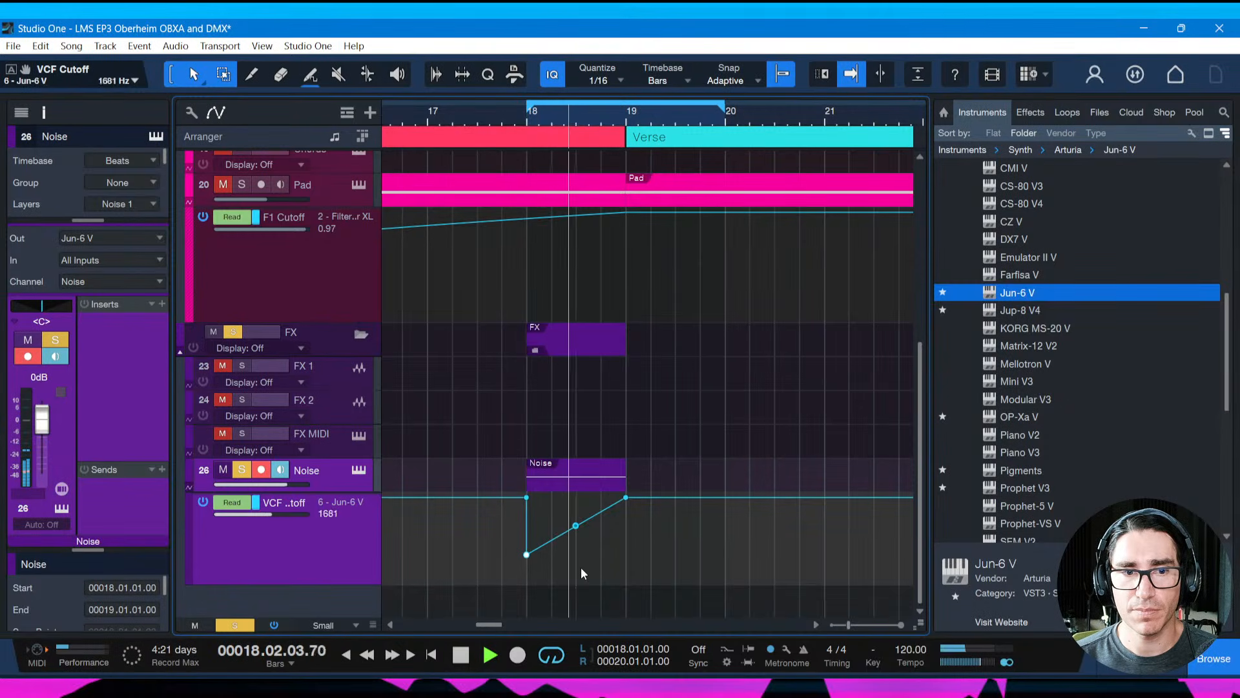
pyautogui.press('space')
pyautogui.press('space')
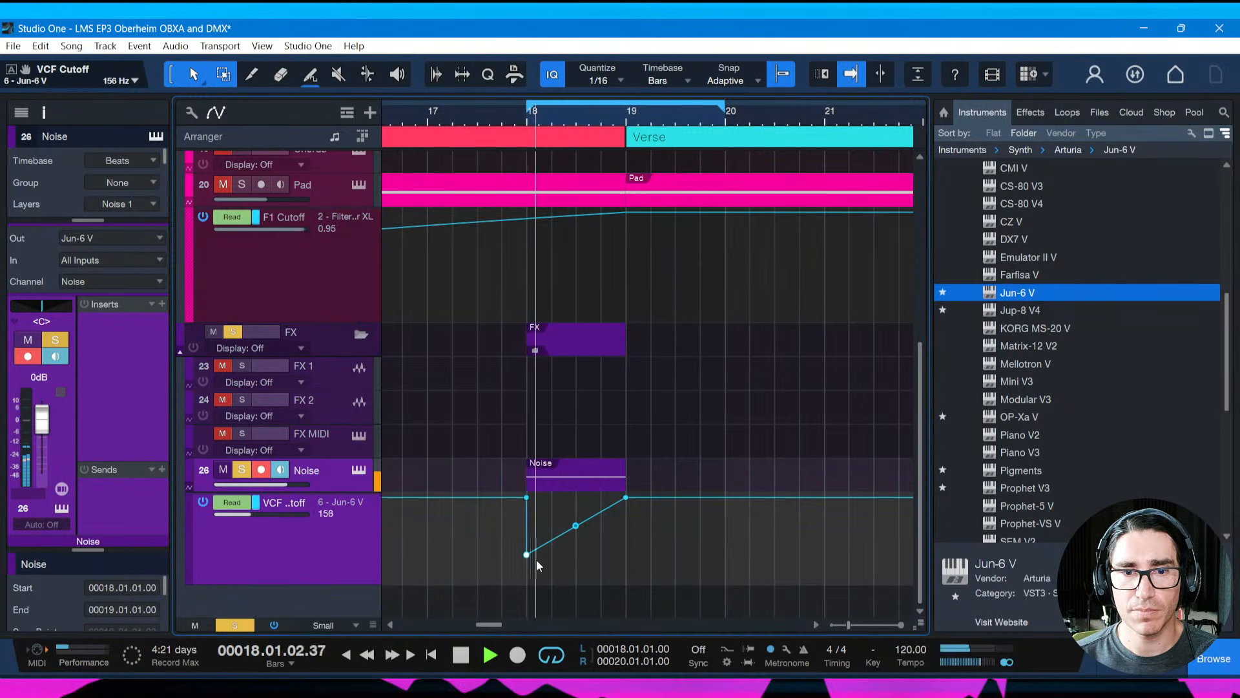
pyautogui.press('space')
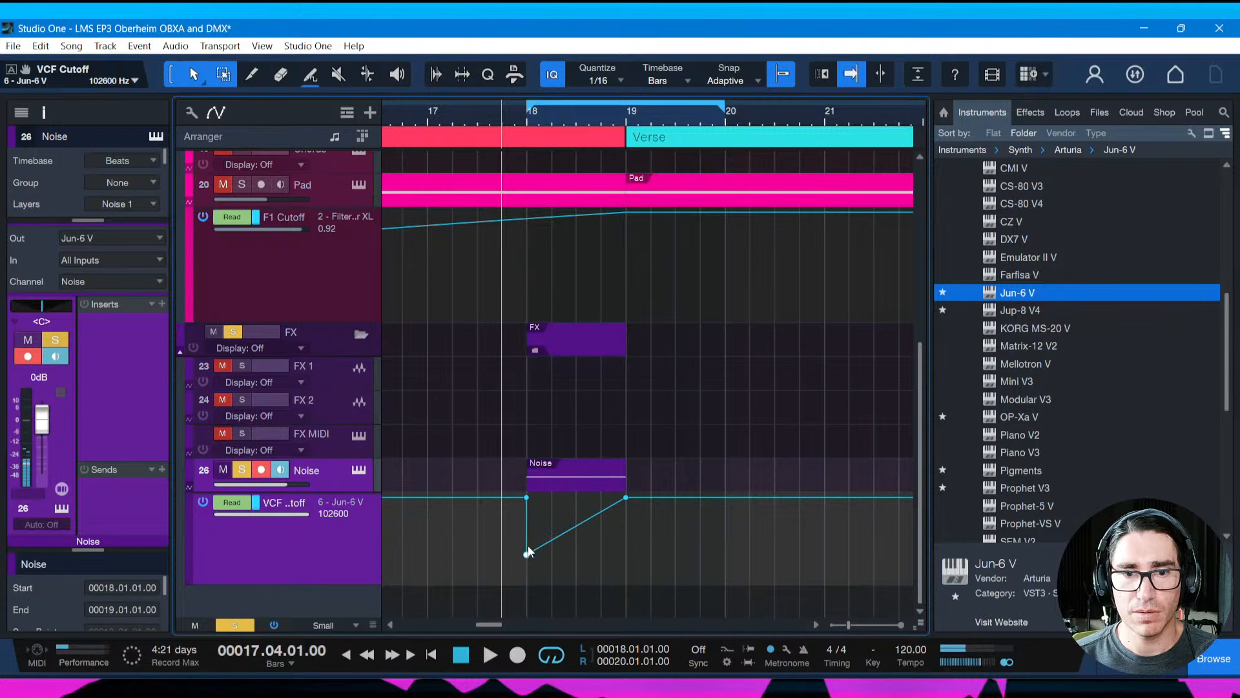
# Lower the start of the noise's VCF Cutoff sweep further at bar 18 and listen to the transition
pyautogui.moveTo(530, 561); pyautogui.dragTo(527, 569)
pyautogui.press('space')
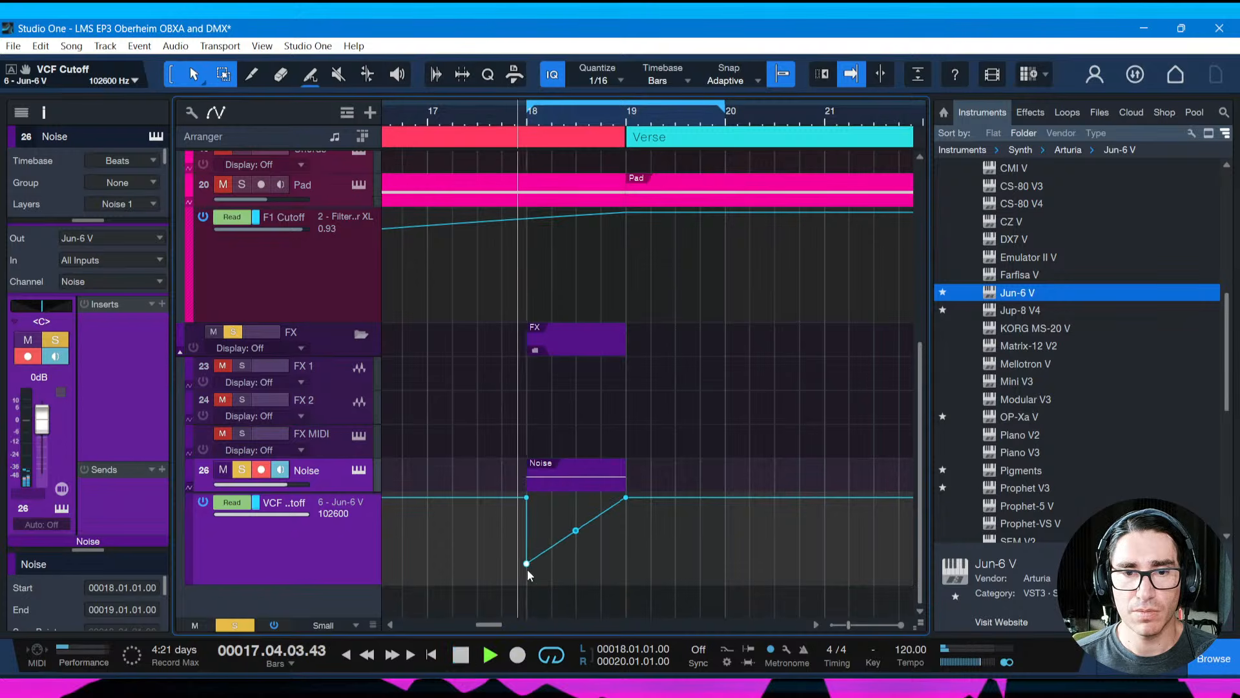
pyautogui.press('space')
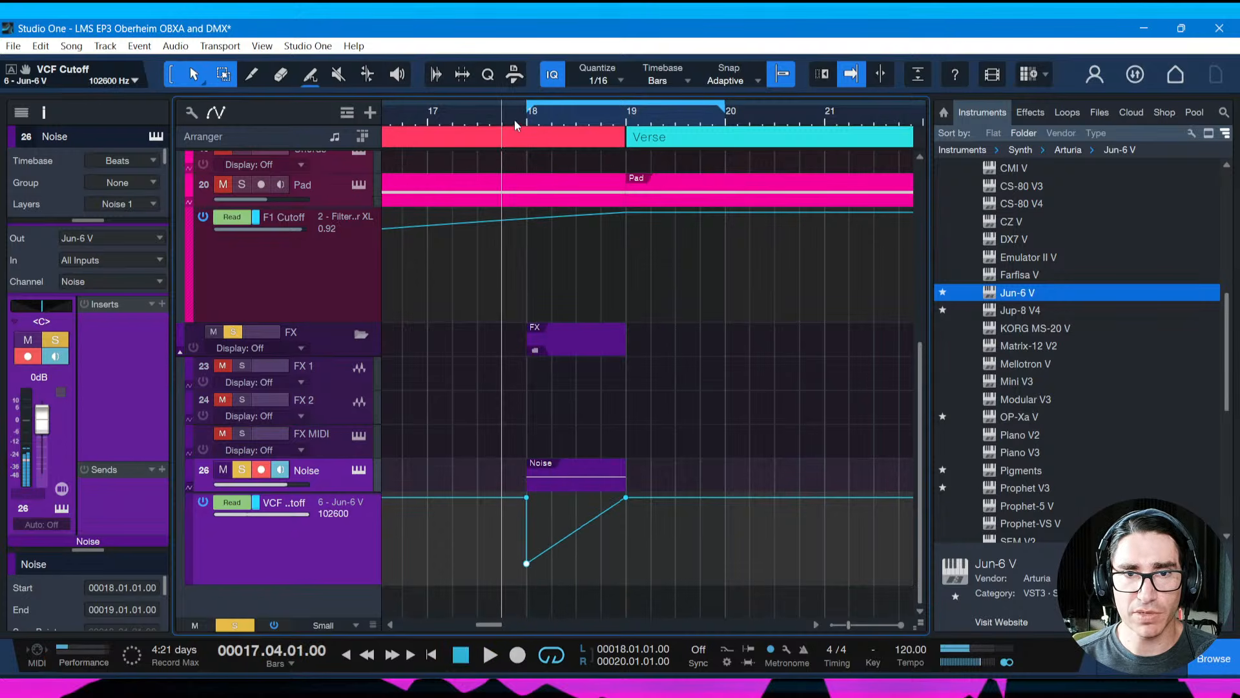
pyautogui.moveTo(514, 125); pyautogui.dragTo(536, 140)
pyautogui.press('space')
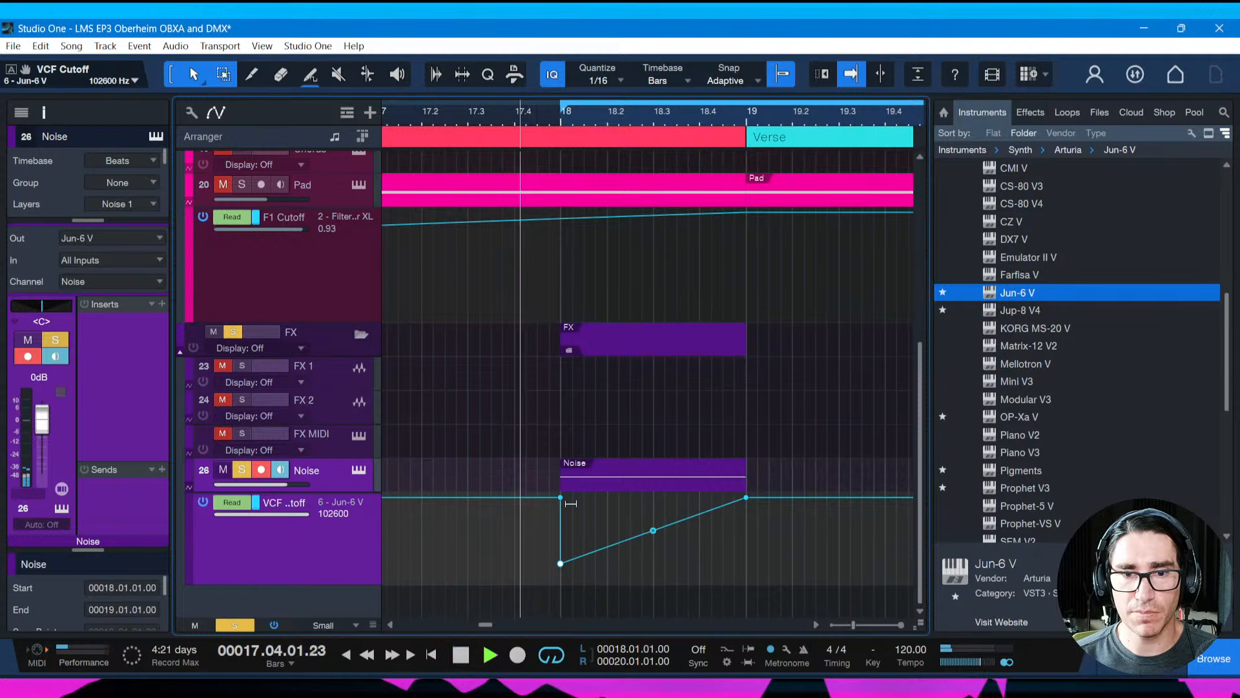
pyautogui.press('space')
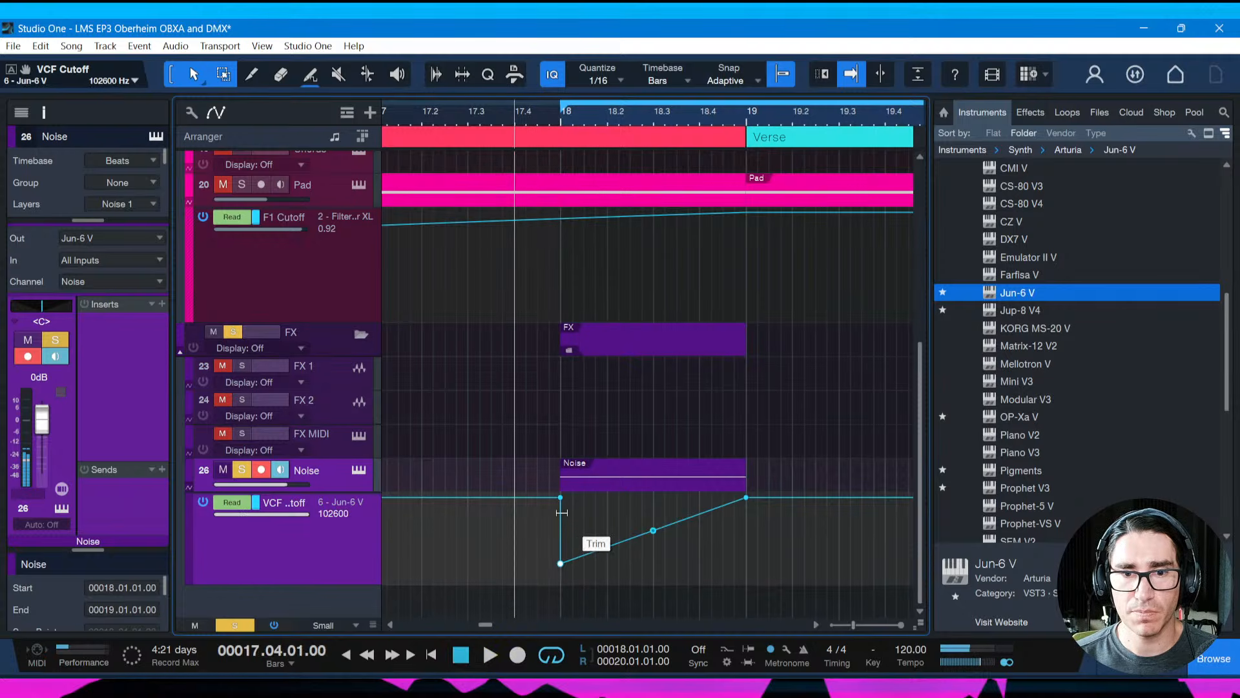
# Bend the noise's VCF Cutoff sweep between bars 18 and 19 upward into a convex curve and listen to it
pyautogui.press('space')
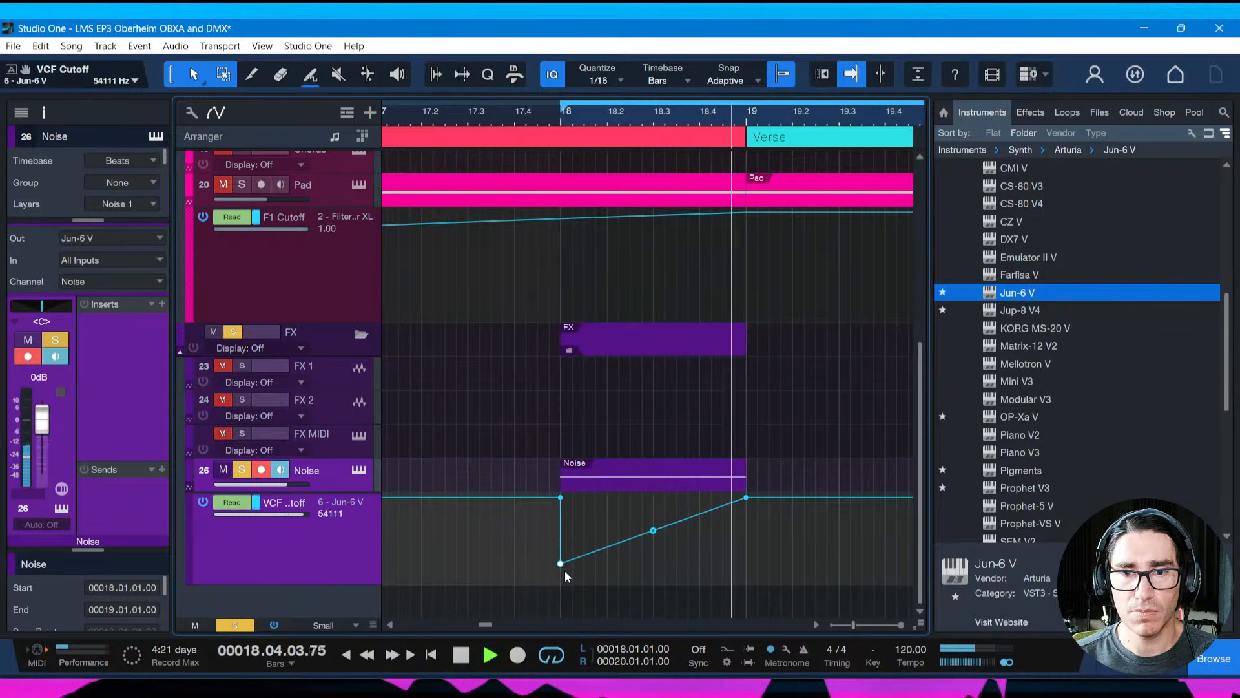
pyautogui.press('space')
pyautogui.moveTo(653, 530); pyautogui.dragTo(655, 526)
pyautogui.press('space')
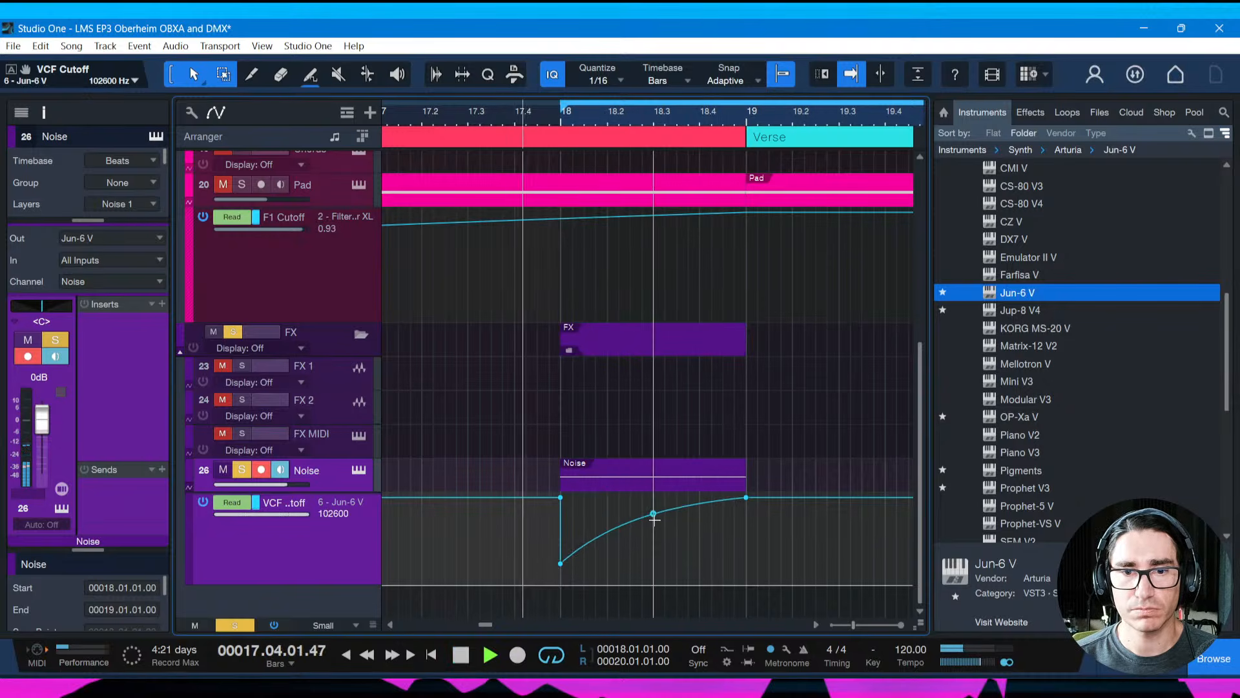
pyautogui.press('space')
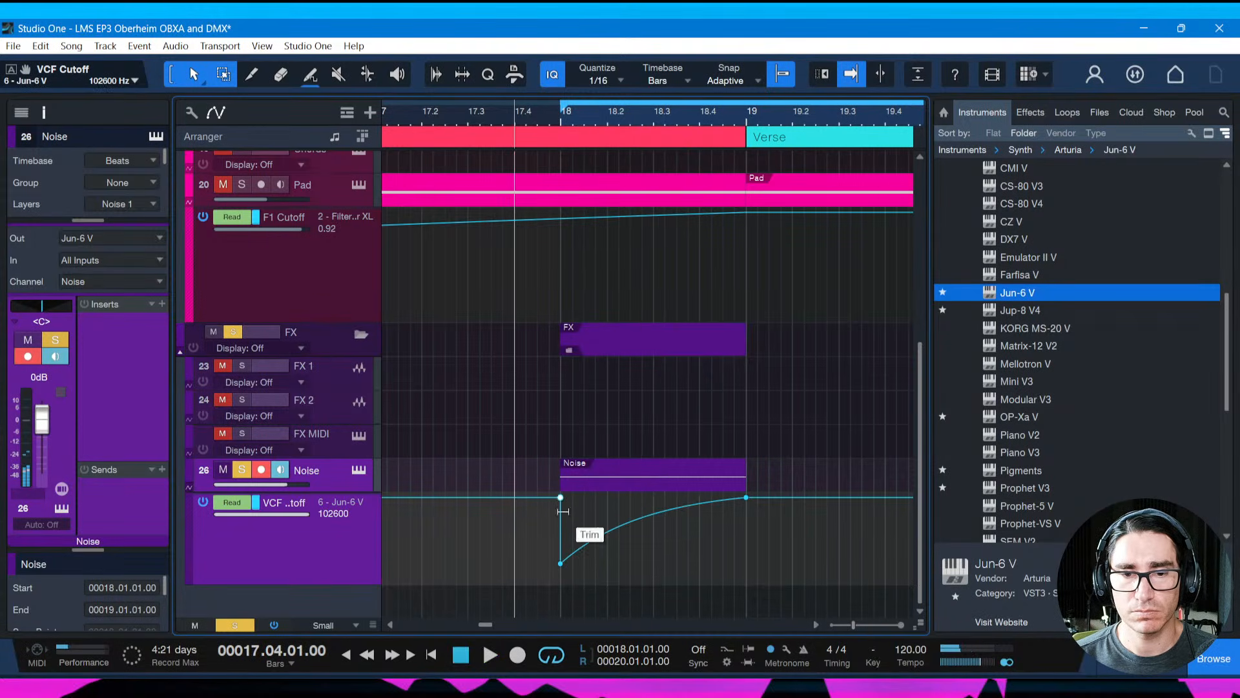
pyautogui.press('space')
pyautogui.press('space')
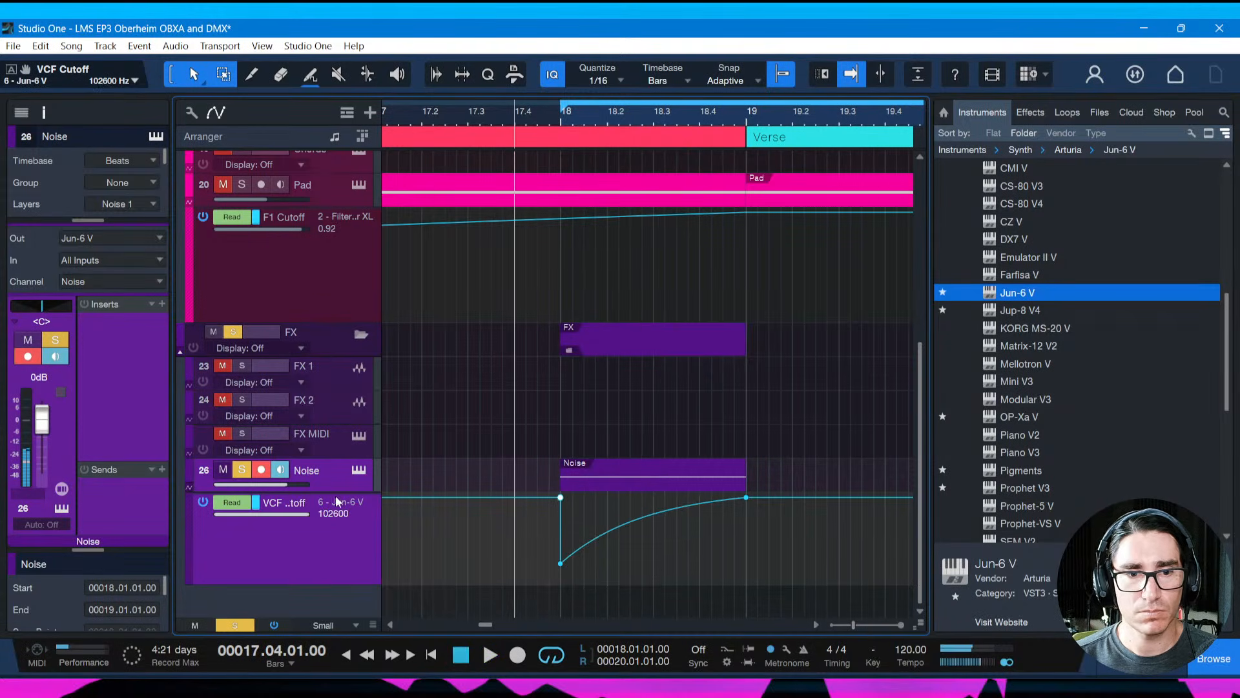
# Set the Jun-6 V envelope attack on the Noise track to 60 ms, play the transition and save the song
pyautogui.click(359, 472)
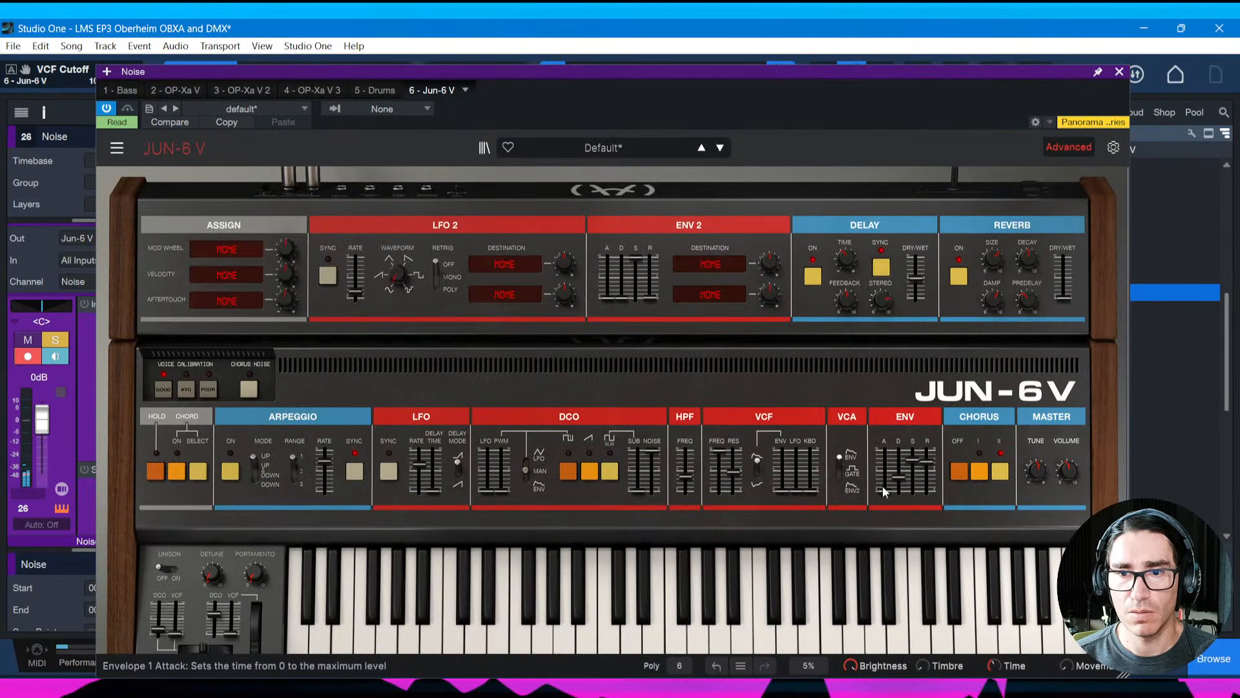
pyautogui.moveTo(884, 491); pyautogui.dragTo(885, 485)
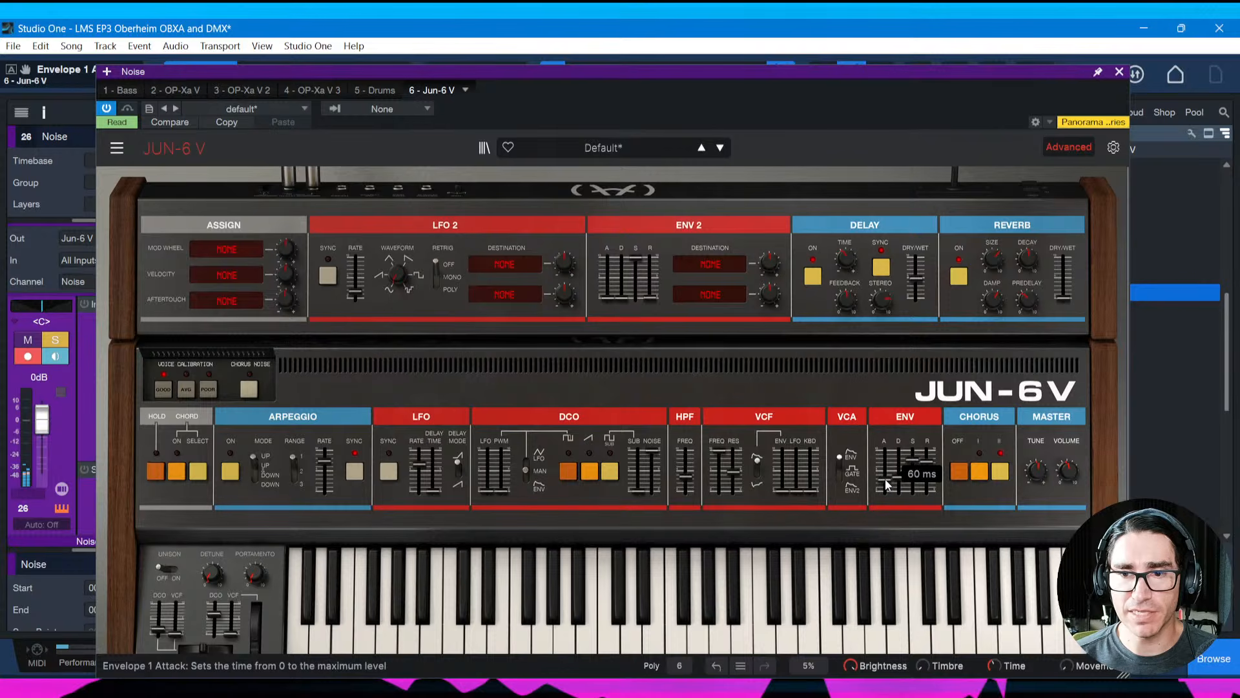
pyautogui.click(1120, 73)
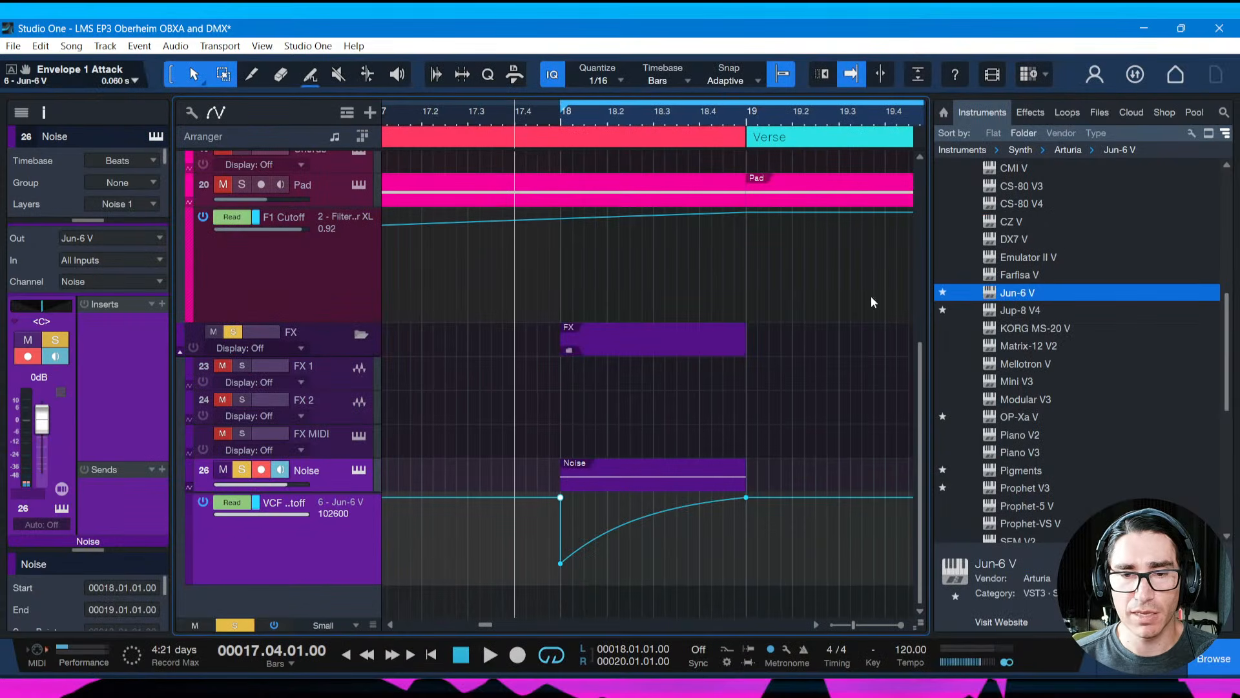
pyautogui.press('space')
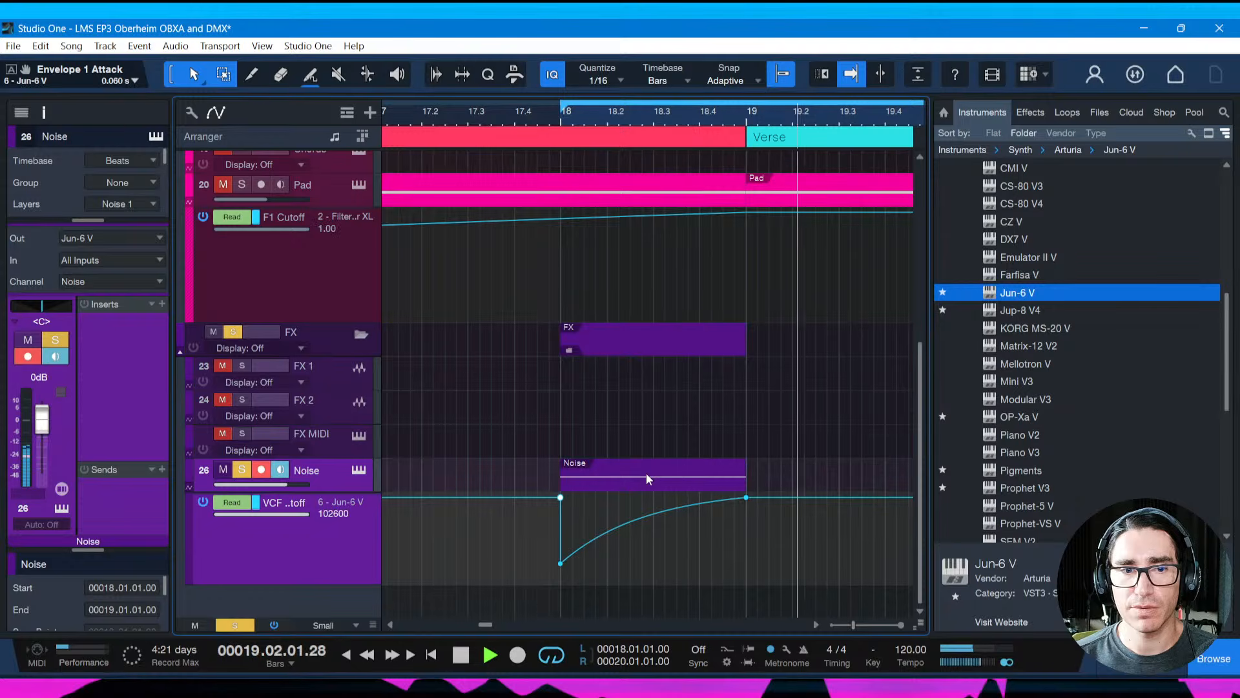
pyautogui.press('space')
pyautogui.hotkey('ctrl', 's')
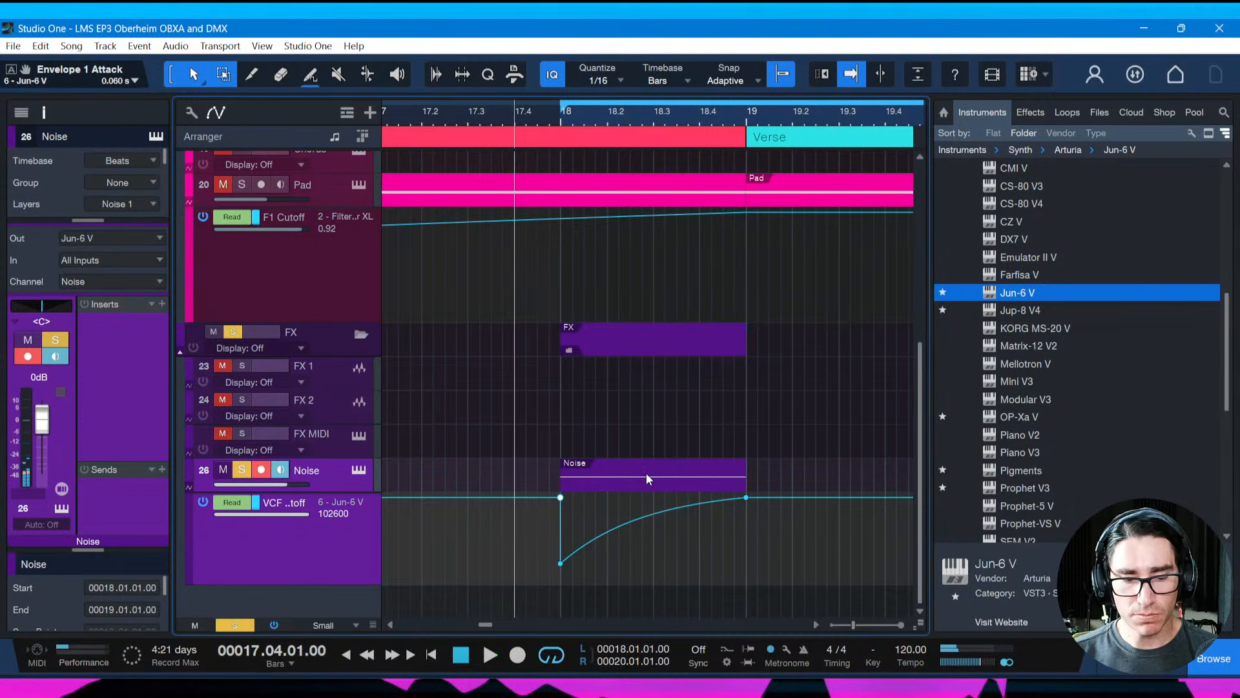
# Hide the browser and unsolo the FX folder to play the noise transition in the full mix, saving the song
pyautogui.press('F2')
pyautogui.press('F2')
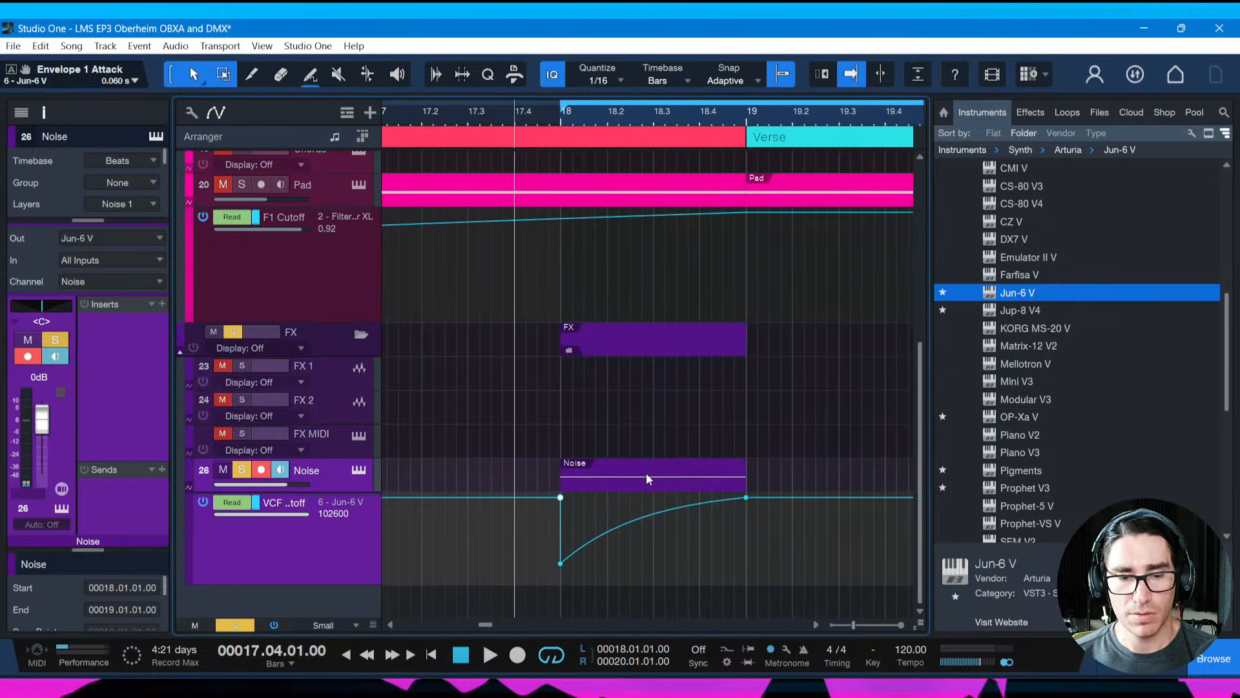
pyautogui.hotkey('alt', 'z')
pyautogui.hotkey('ctrl', 's')
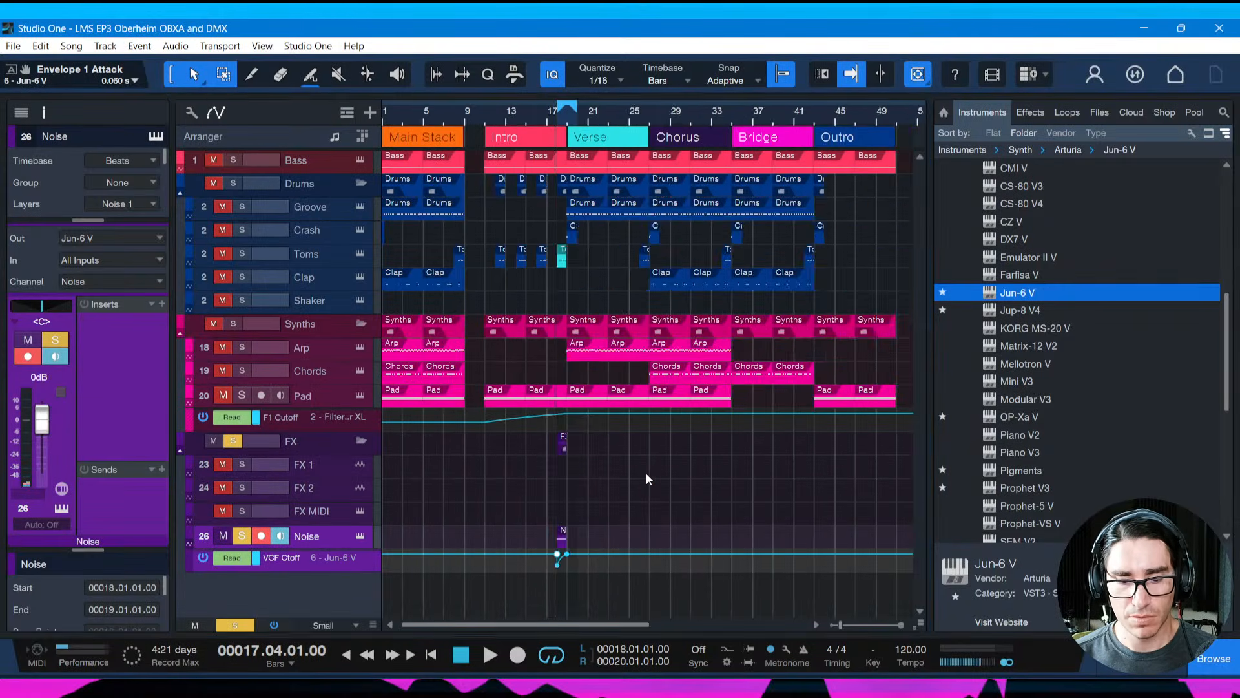
pyautogui.press('F5')
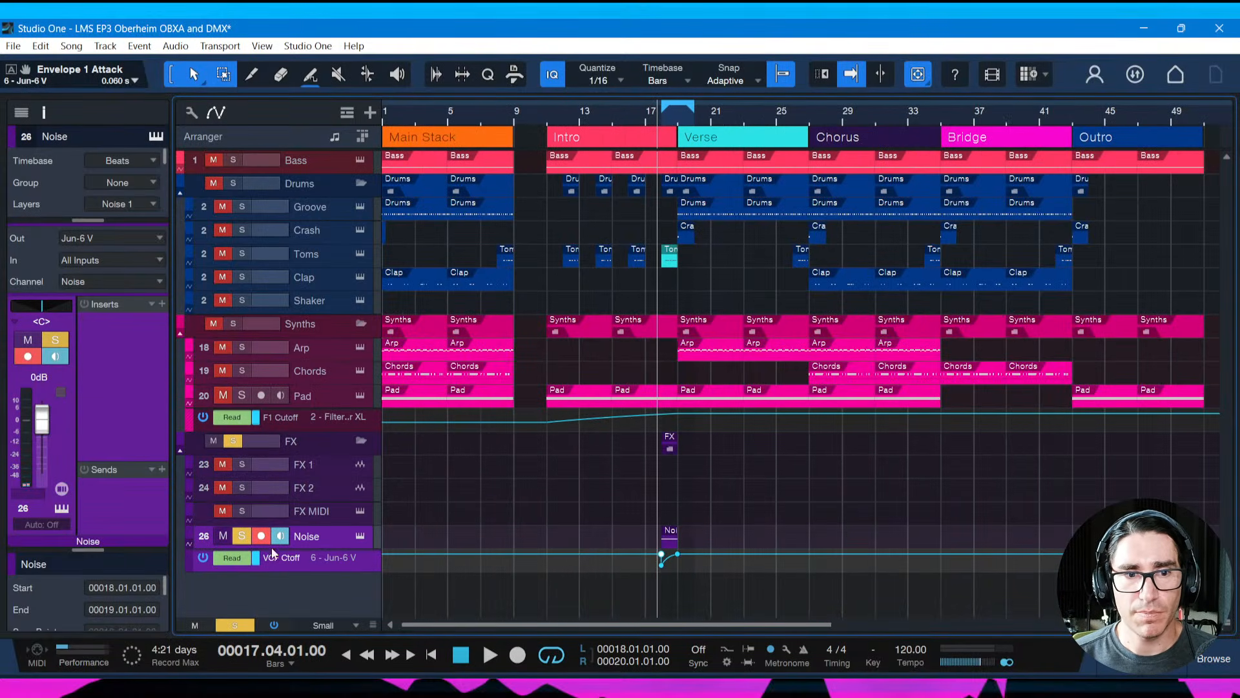
pyautogui.click(232, 442)
pyautogui.press('space')
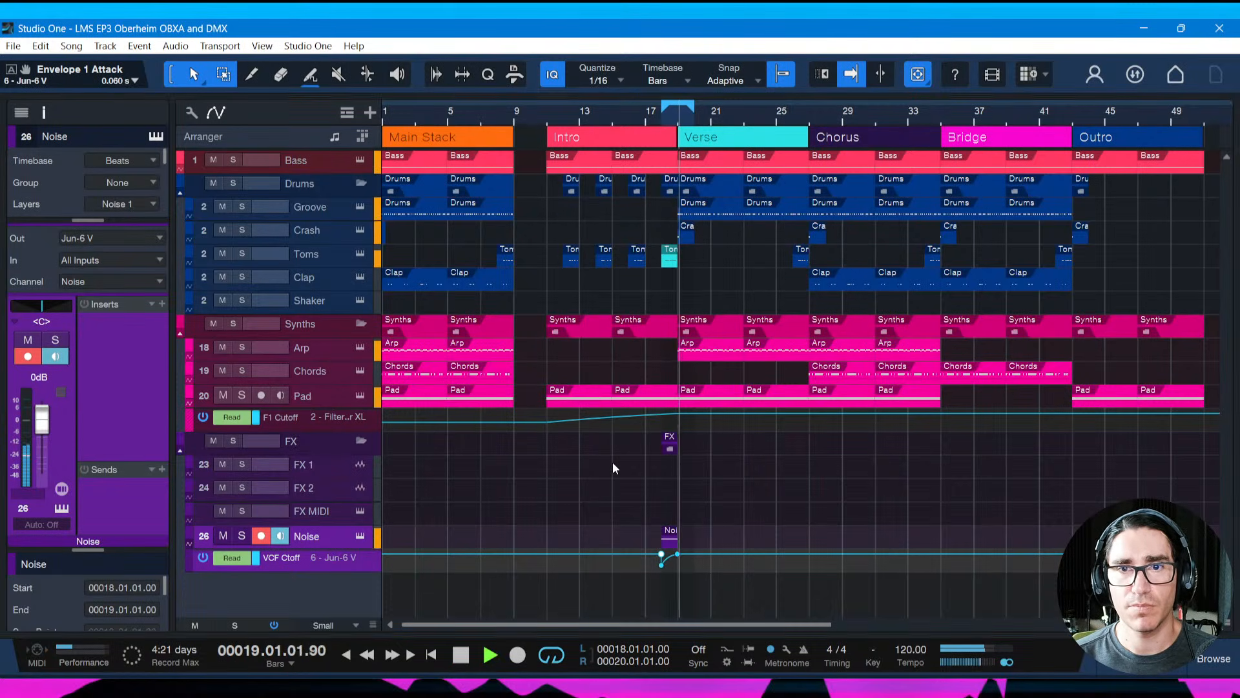
pyautogui.hotkey('ctrl', 's')
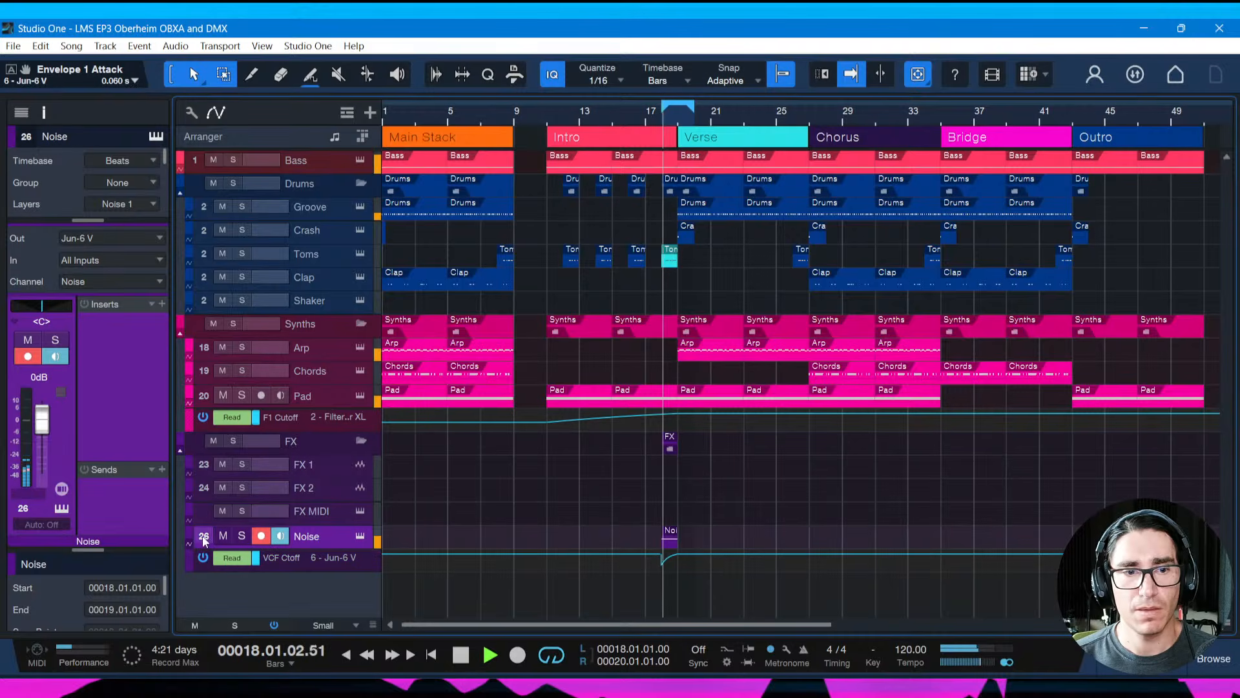
# Lower the Noise track's volume to -5.9 dB while the transition plays, and save the song
pyautogui.moveTo(41, 420); pyautogui.dragTo(40, 438)
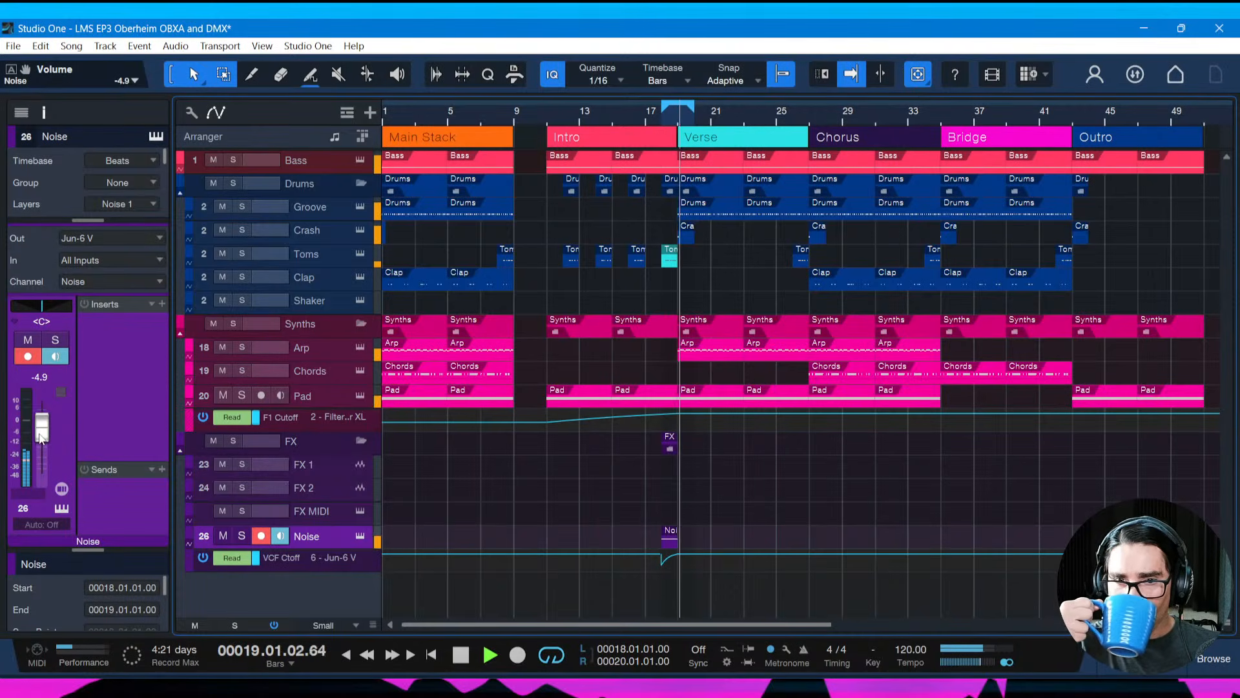
pyautogui.hotkey('ctrl', 's')
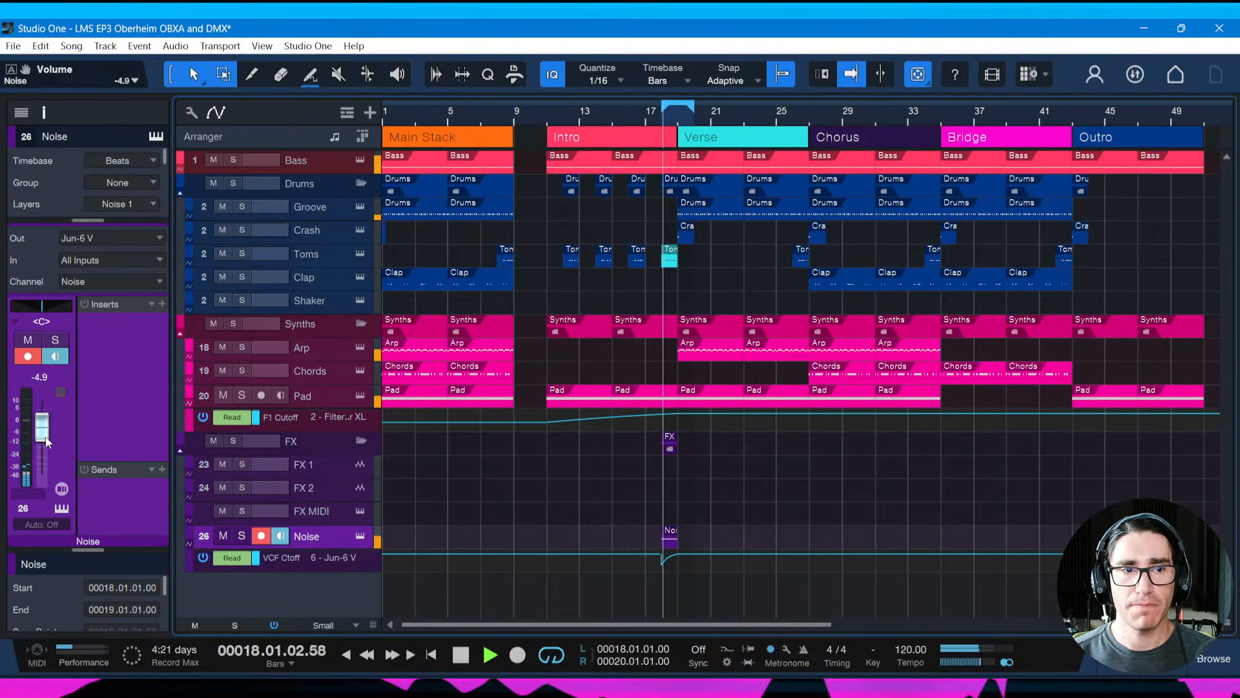
pyautogui.moveTo(45, 436); pyautogui.dragTo(46, 440)
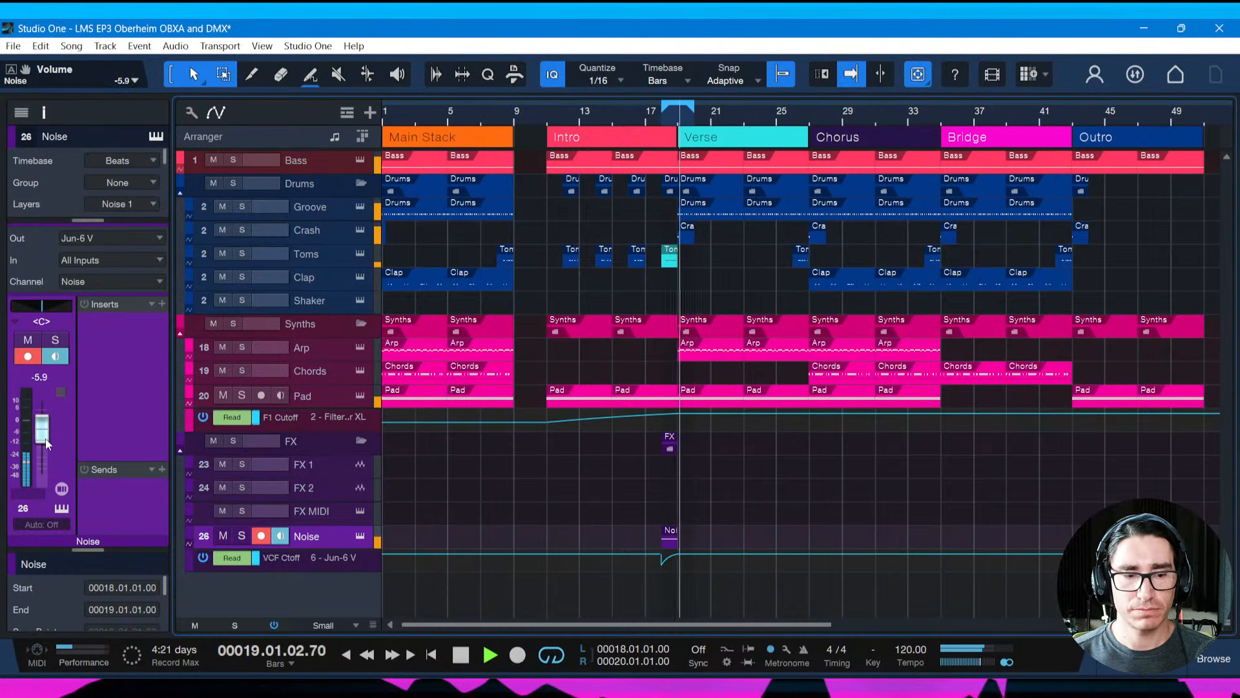
pyautogui.hotkey('ctrl', 's')
pyautogui.press('space')
# Copy the Noise clip with its cutoff sweep to bars 26, 34 and 42, save, and play the Verse transition
pyautogui.moveTo(755, 126); pyautogui.dragTo(724, 225)
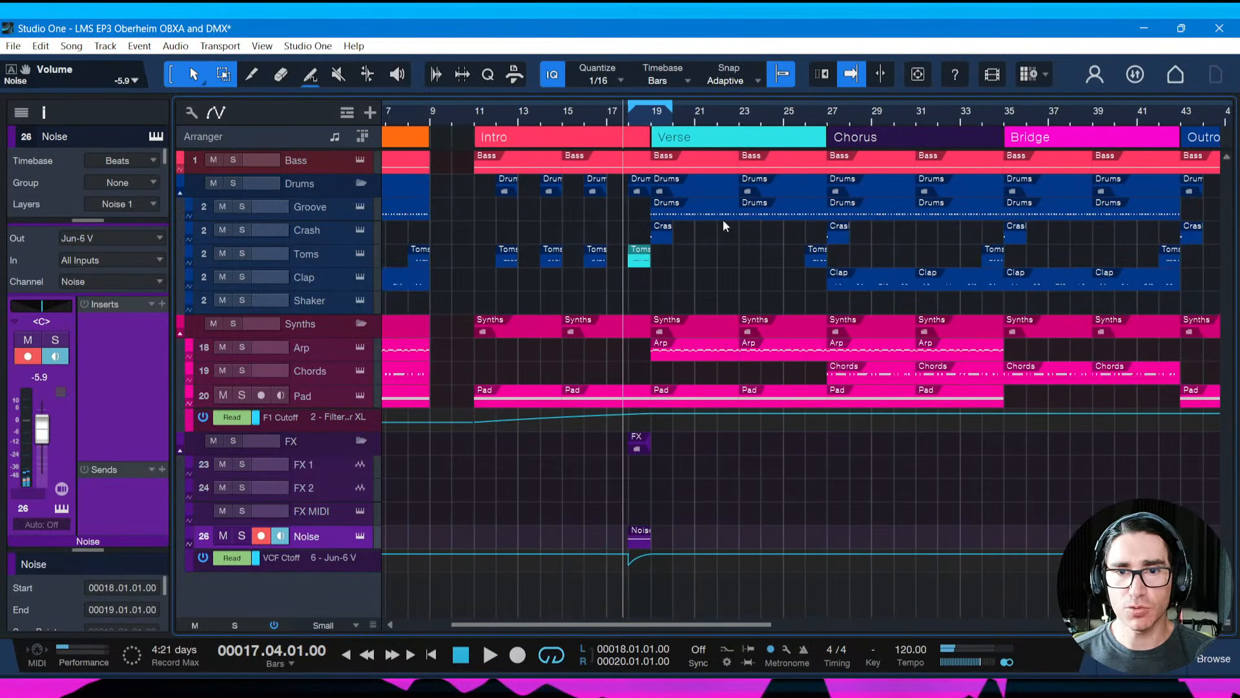
pyautogui.click(641, 547)
pyautogui.moveTo(640, 547); pyautogui.dragTo(996, 543)
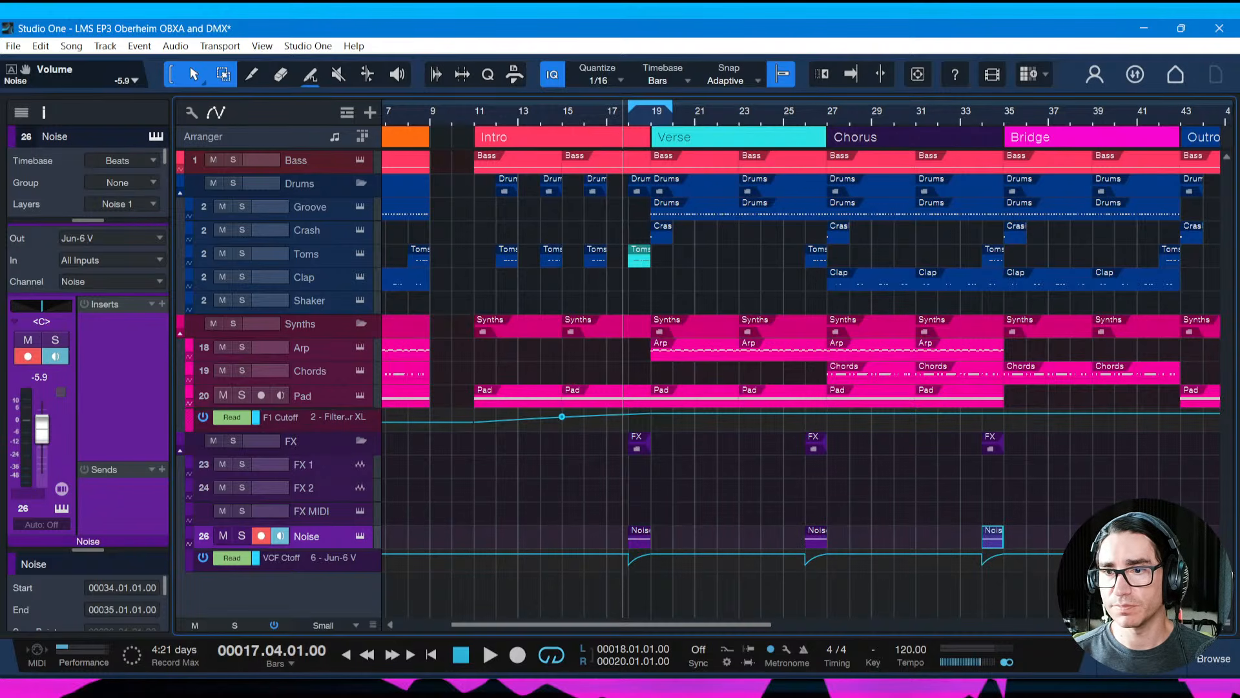
pyautogui.press('d')
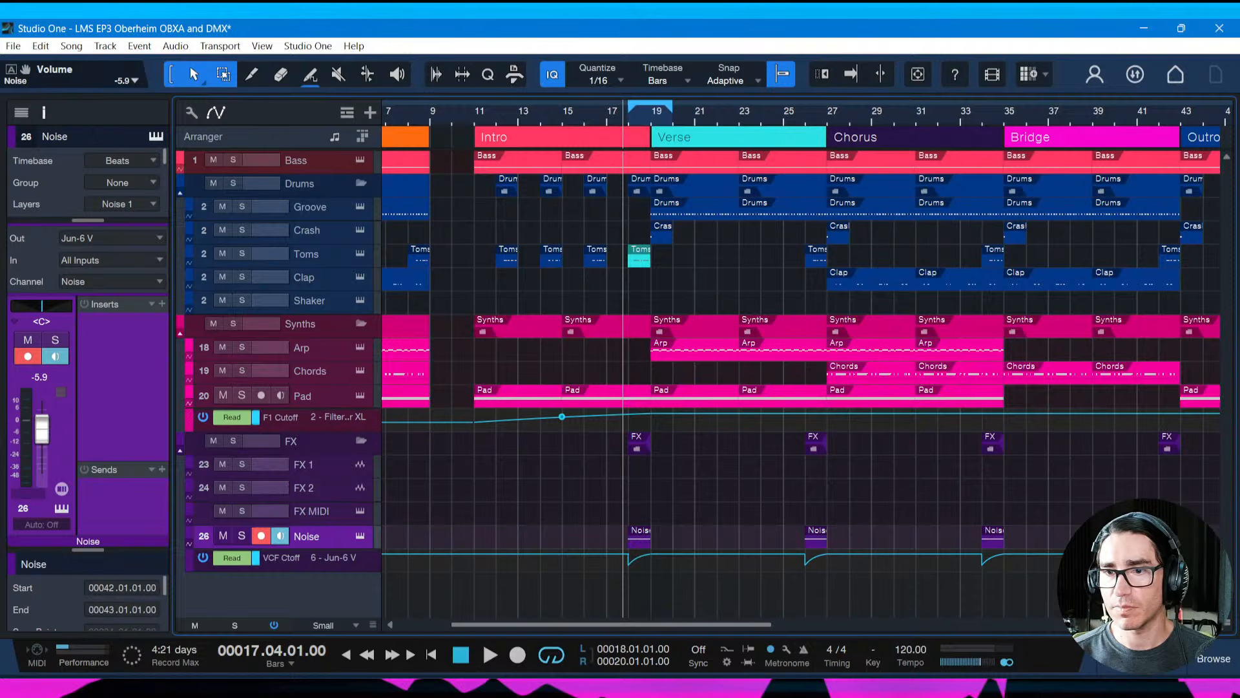
pyautogui.hotkey('ctrl', 's')
pyautogui.moveTo(863, 118); pyautogui.dragTo(807, 110)
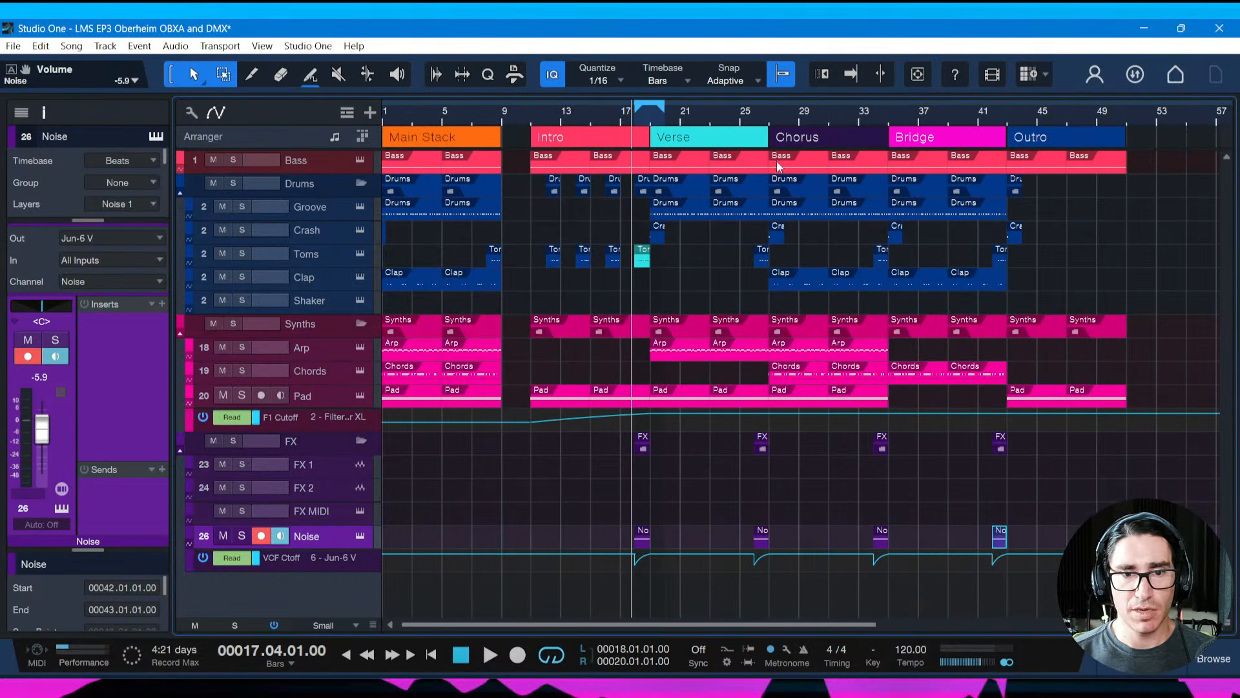
pyautogui.hotkey('ctrl', 's')
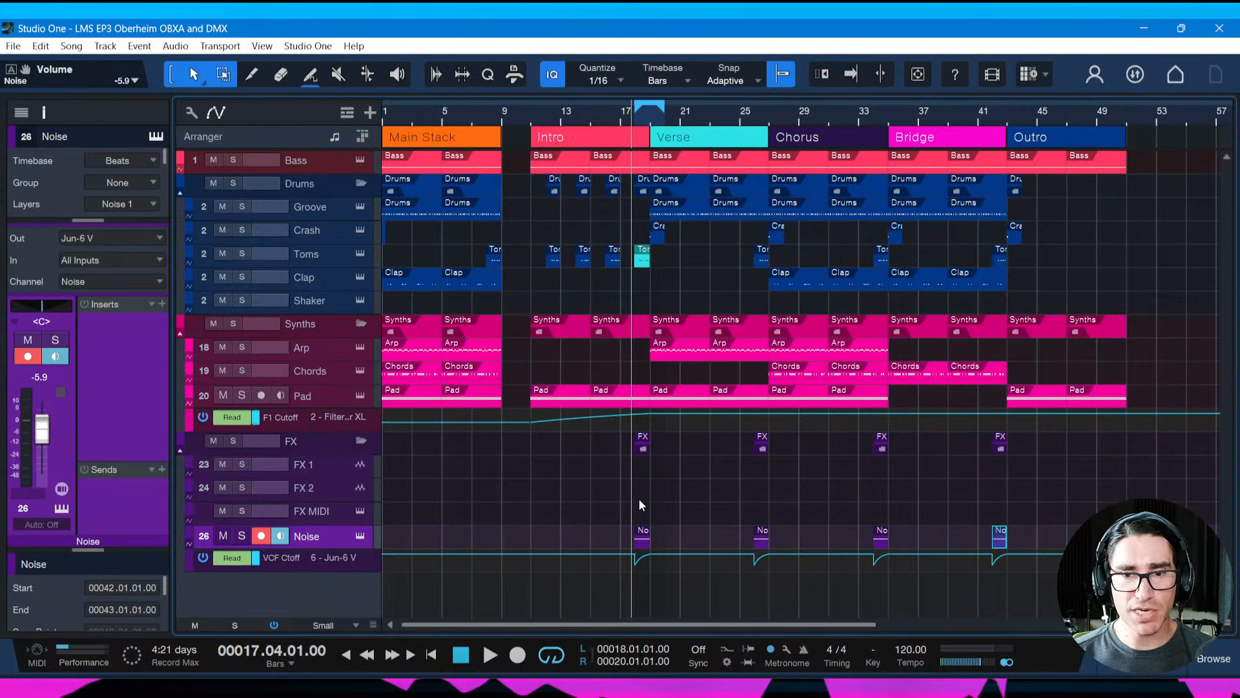
pyautogui.press('space')
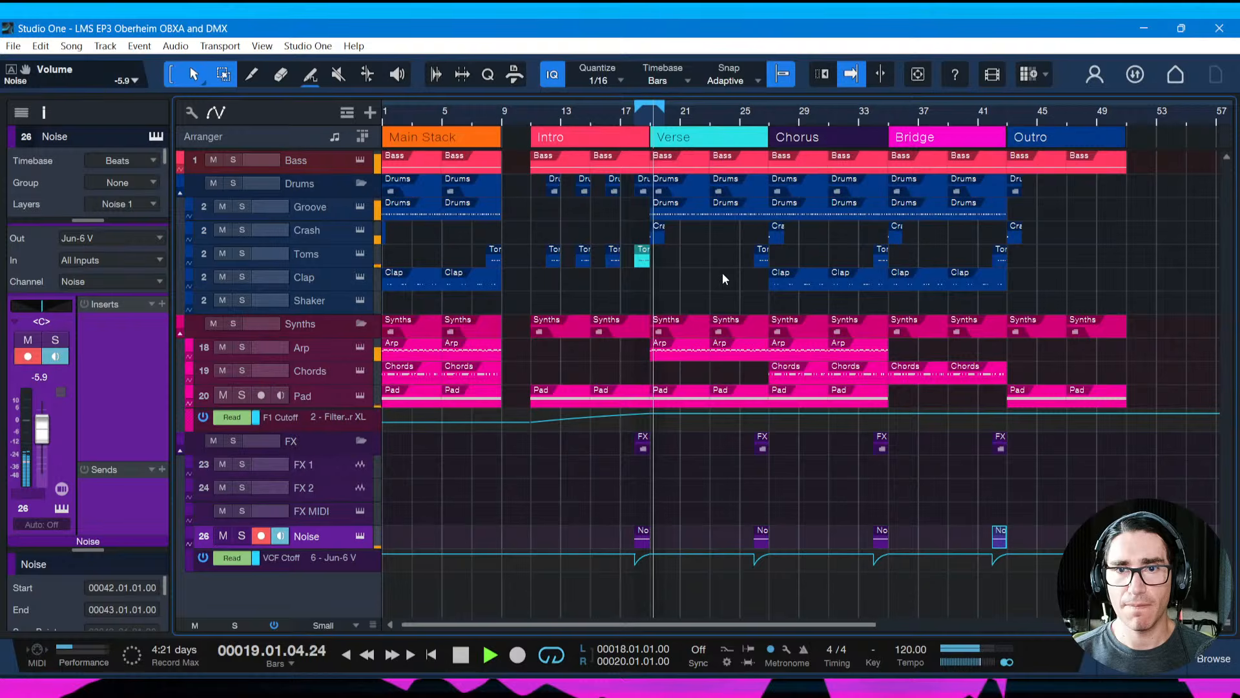
pyautogui.press('space')
# Replace the Toms clip at bar 34 before the Bridge with a copy of the Toms clip from bar 18
pyautogui.moveTo(709, 117)
pyautogui.mouseDown()
pyautogui.moveTo(715, 134)
pyautogui.moveTo(693, 125)
pyautogui.mouseUp()
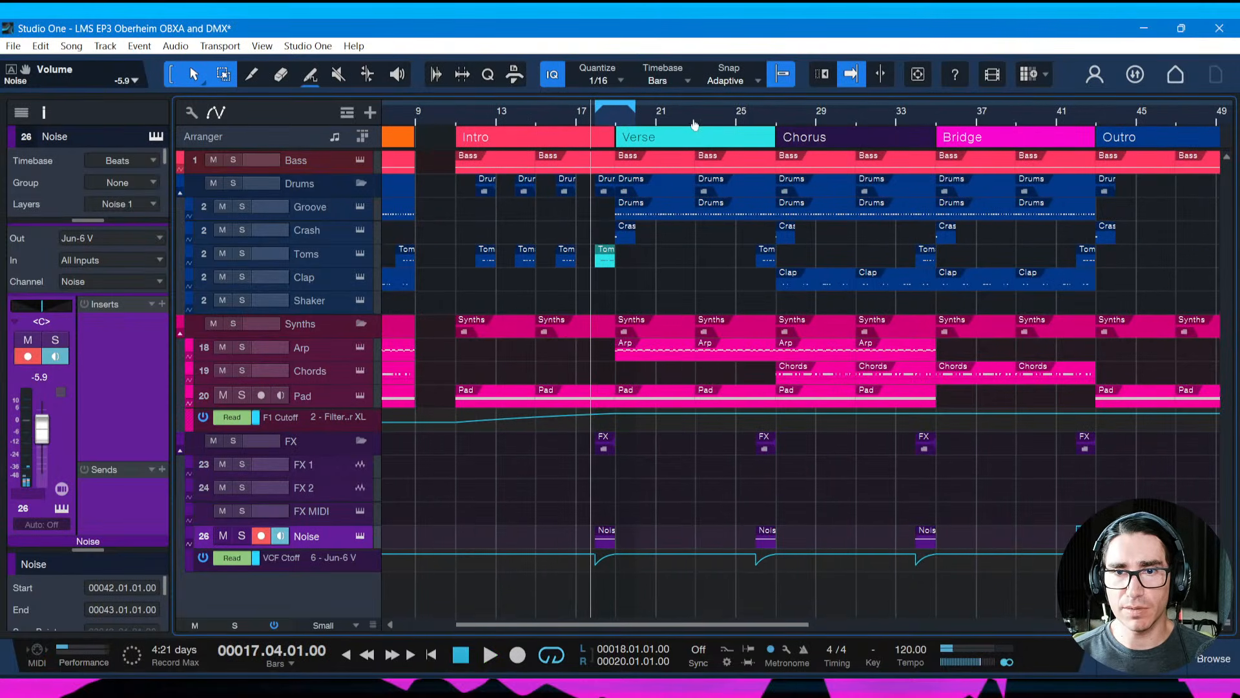
pyautogui.click(929, 260)
pyautogui.press('Delete')
pyautogui.doubleClick(608, 257)
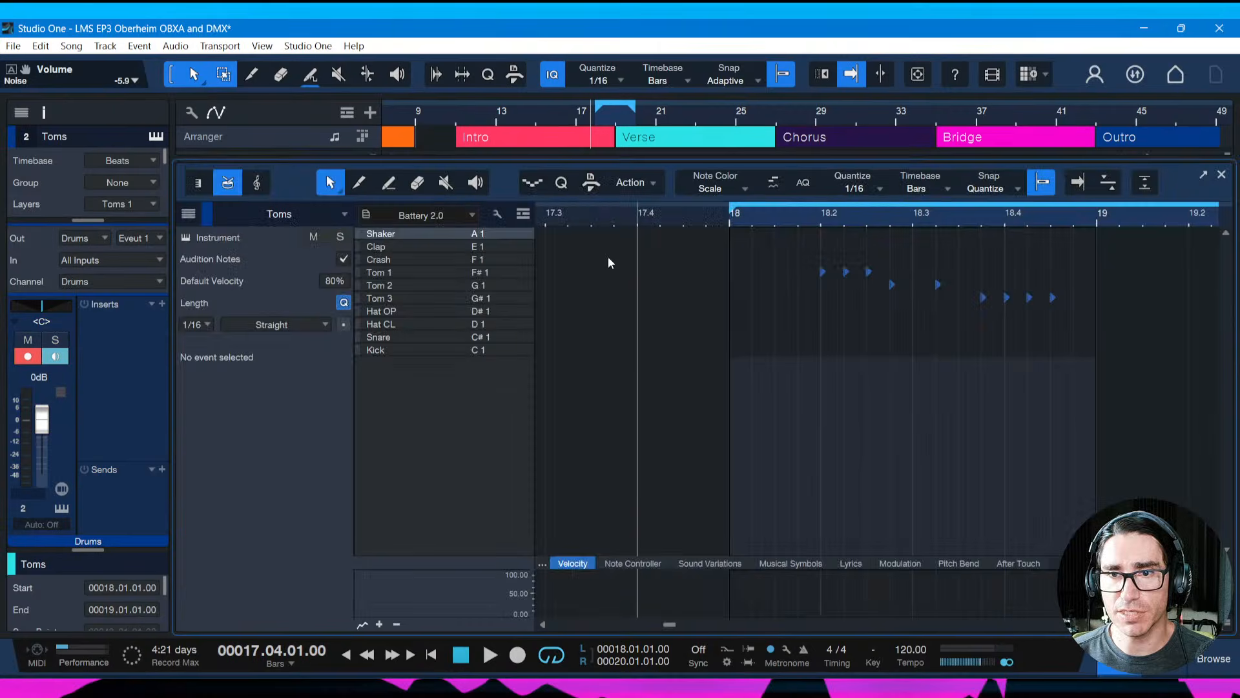
pyautogui.press('F2')
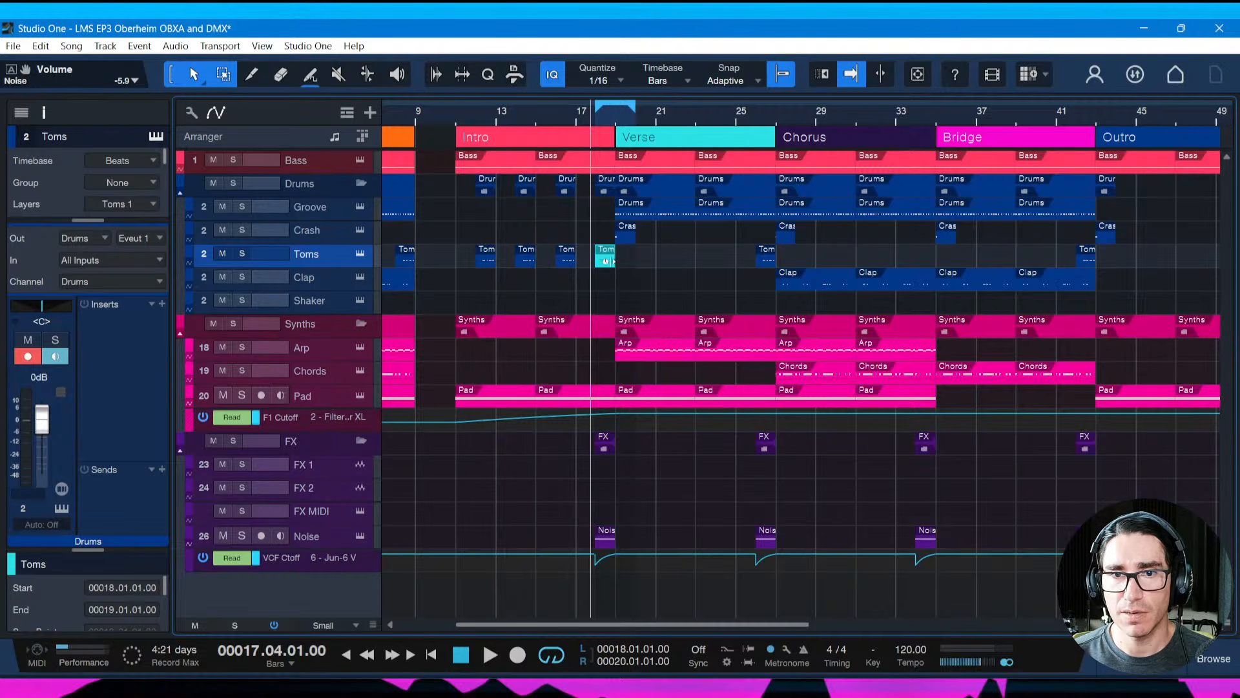
pyautogui.moveTo(609, 265); pyautogui.dragTo(930, 261)
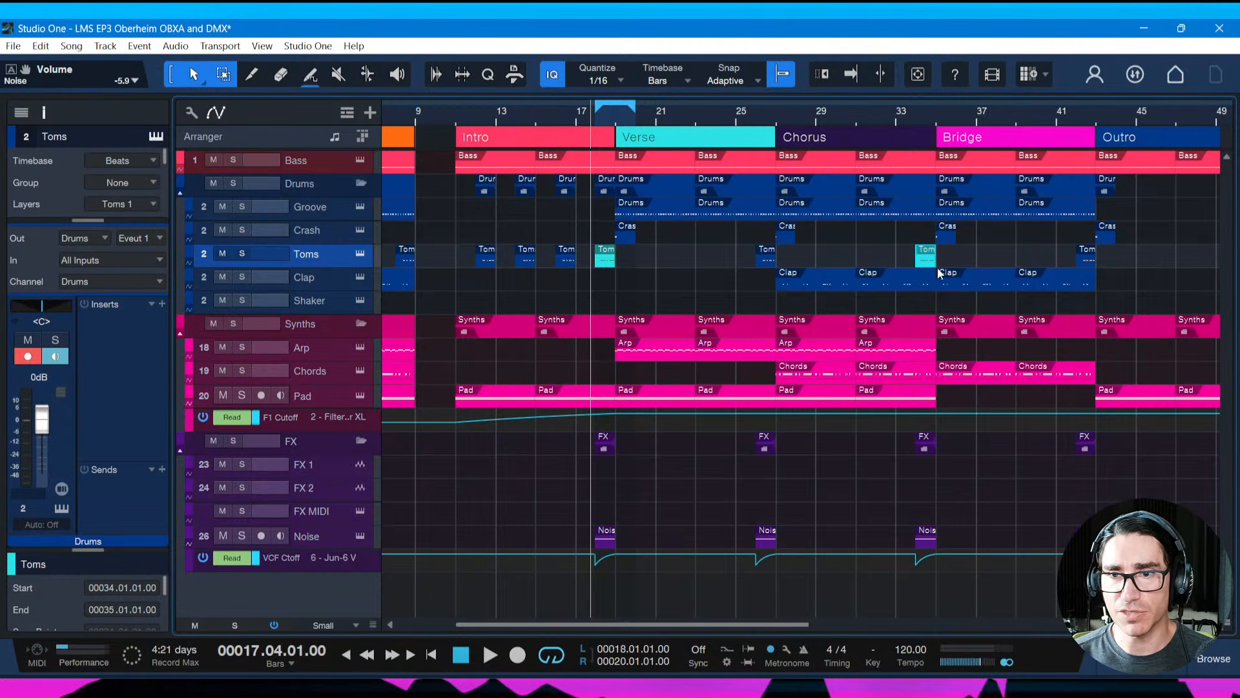
# Copy the Toms clip from bar 42 into the Outro at bars 44, 46, 48 and 50, and save the song
pyautogui.moveTo(1101, 107); pyautogui.dragTo(974, 122)
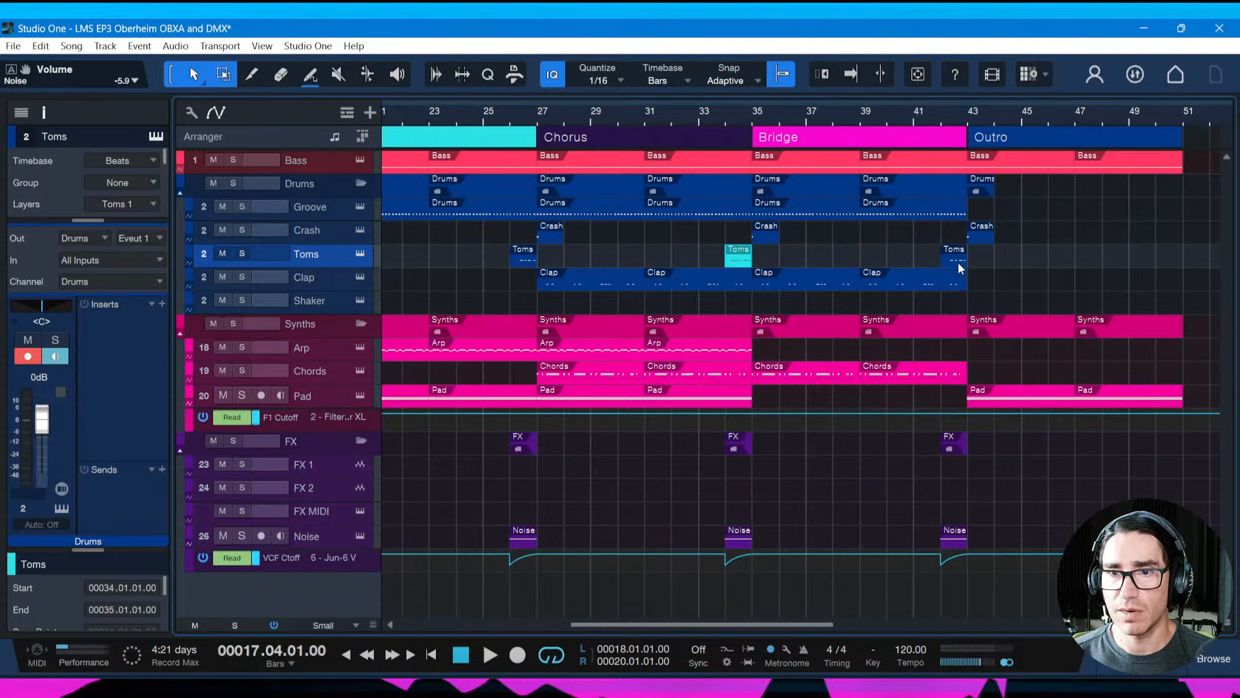
pyautogui.click(958, 263)
pyautogui.moveTo(958, 266); pyautogui.dragTo(1014, 267)
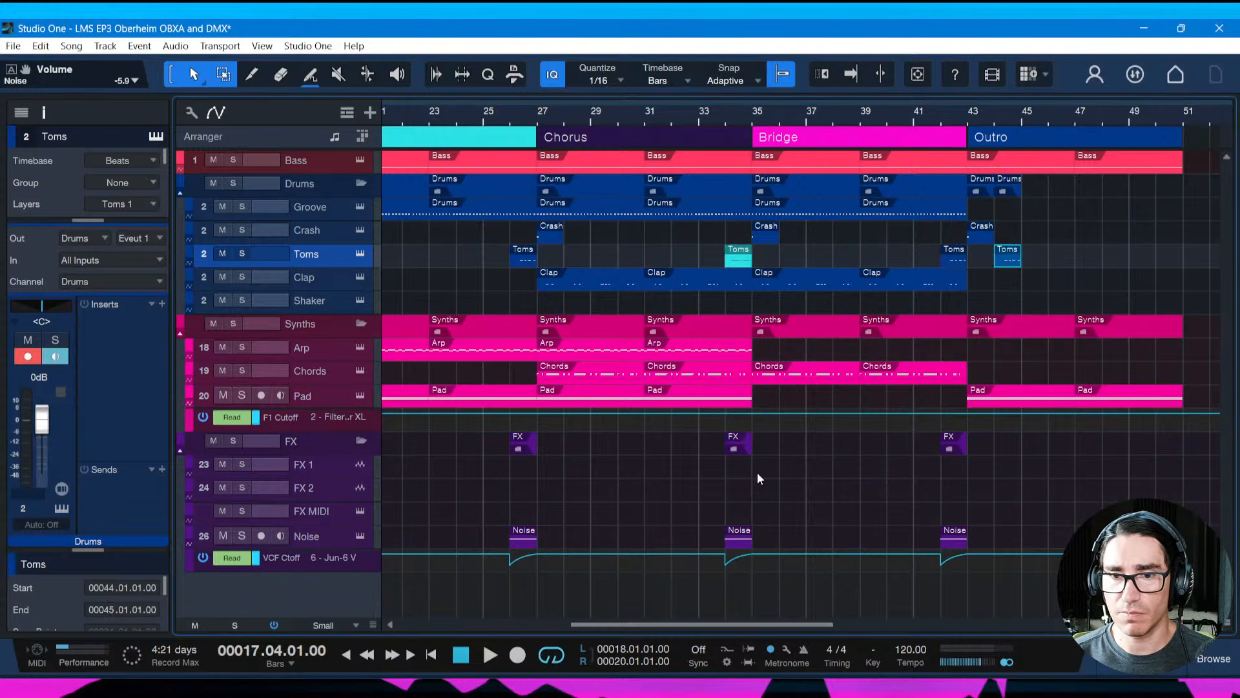
pyautogui.hscroll(-5, 773, 320)
pyautogui.hscroll(-1, 773, 321)
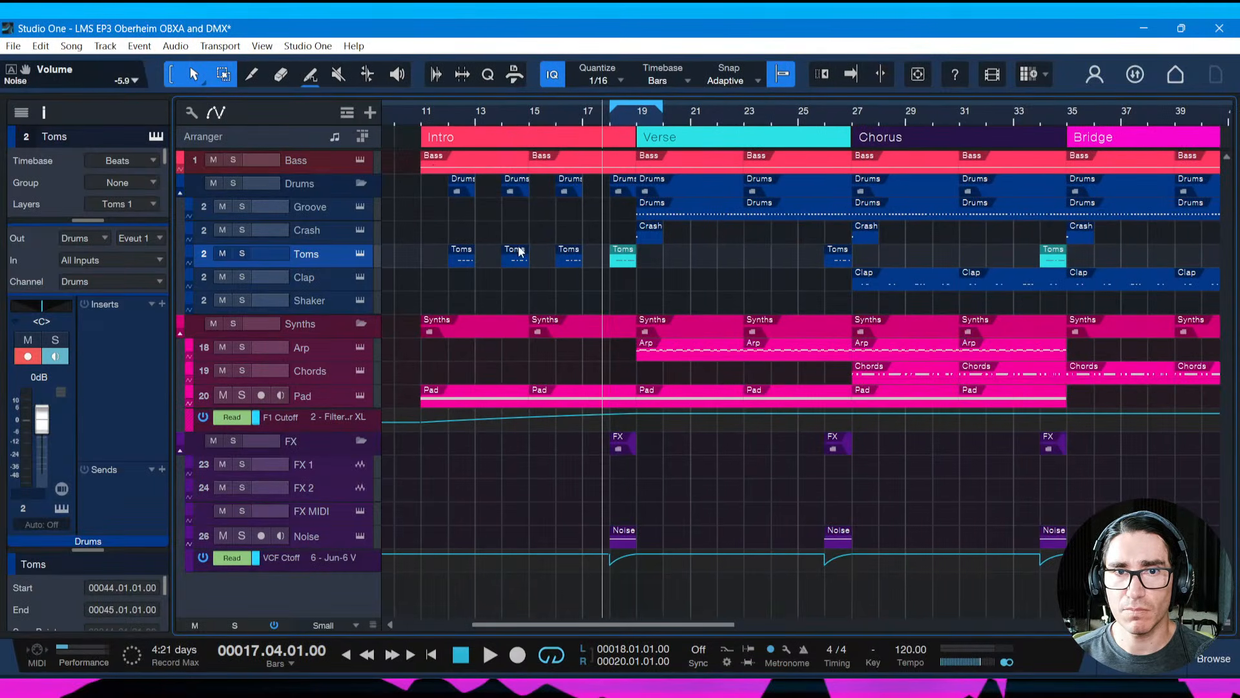
pyautogui.hscroll(9, 1000, 254)
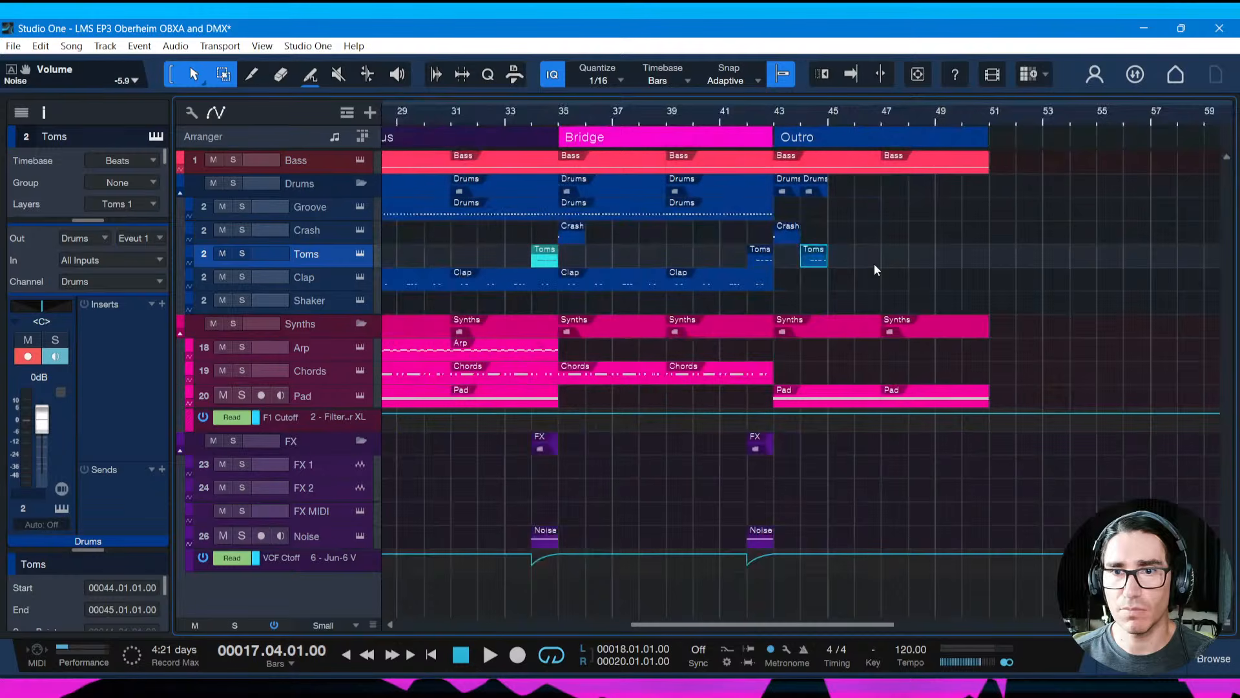
pyautogui.press('d')
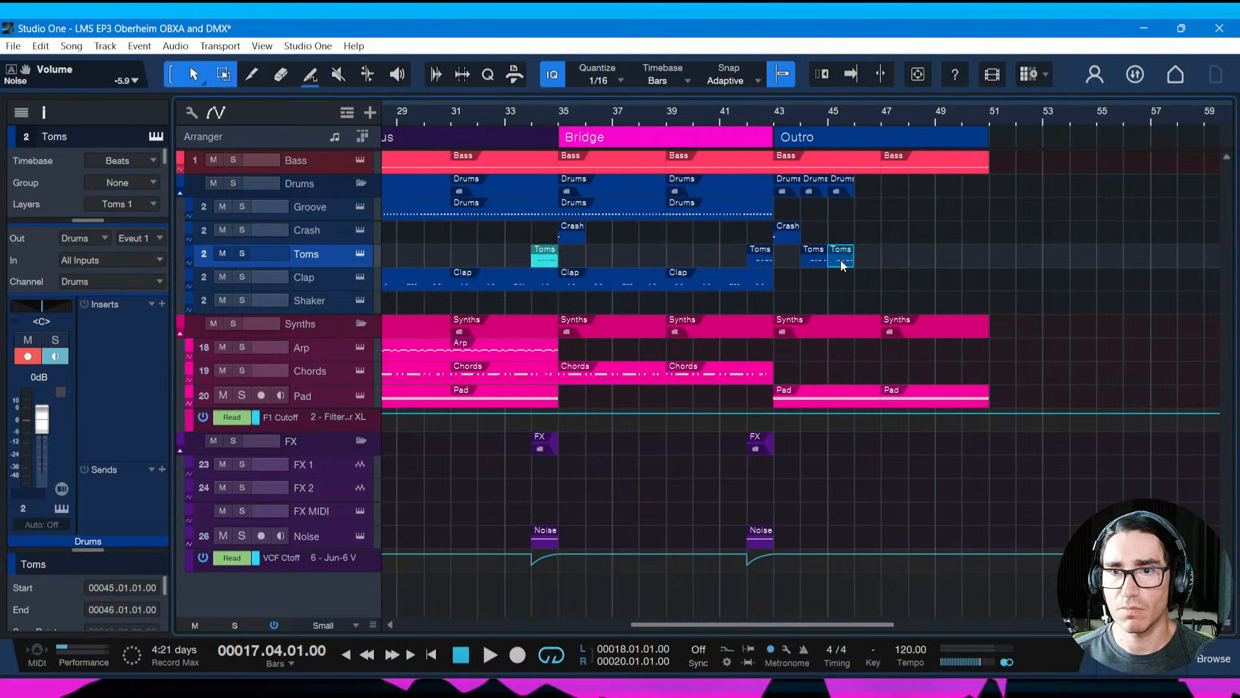
pyautogui.moveTo(840, 260); pyautogui.dragTo(978, 262)
pyautogui.hotkey('ctrl', 's')
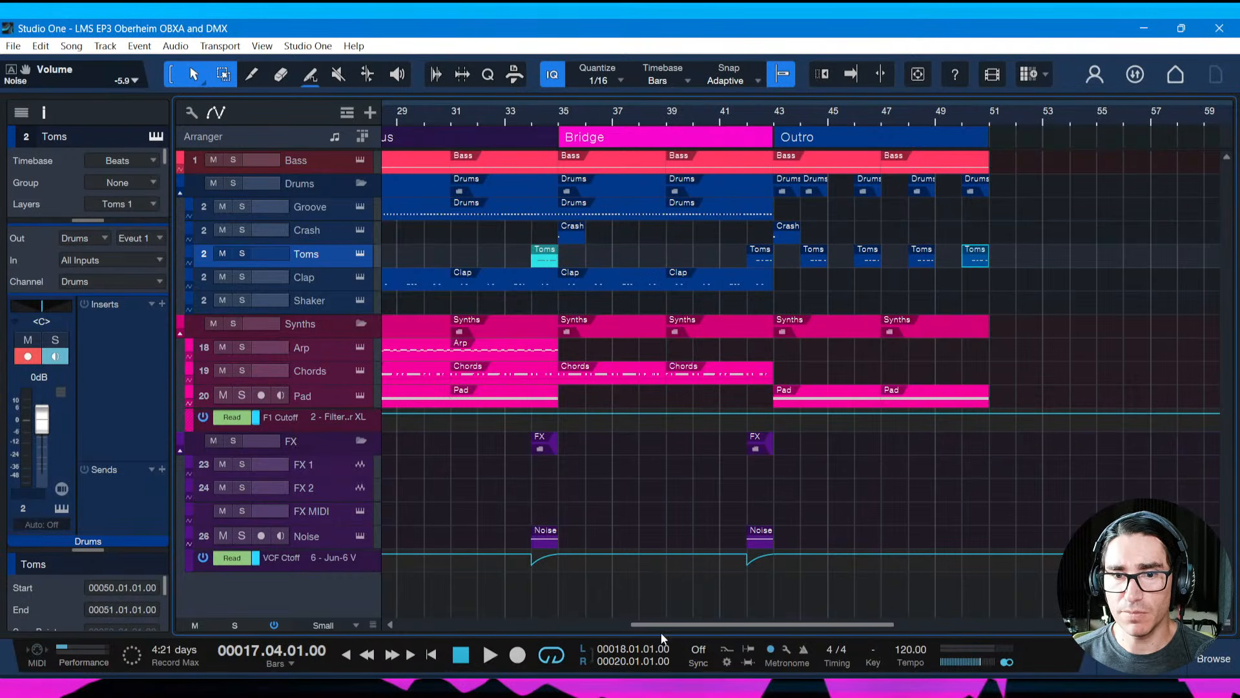
# Recolour the Toms clip at bar 42, at the end of the Bridge, yellow and save the song
pyautogui.moveTo(660, 625); pyautogui.dragTo(566, 606)
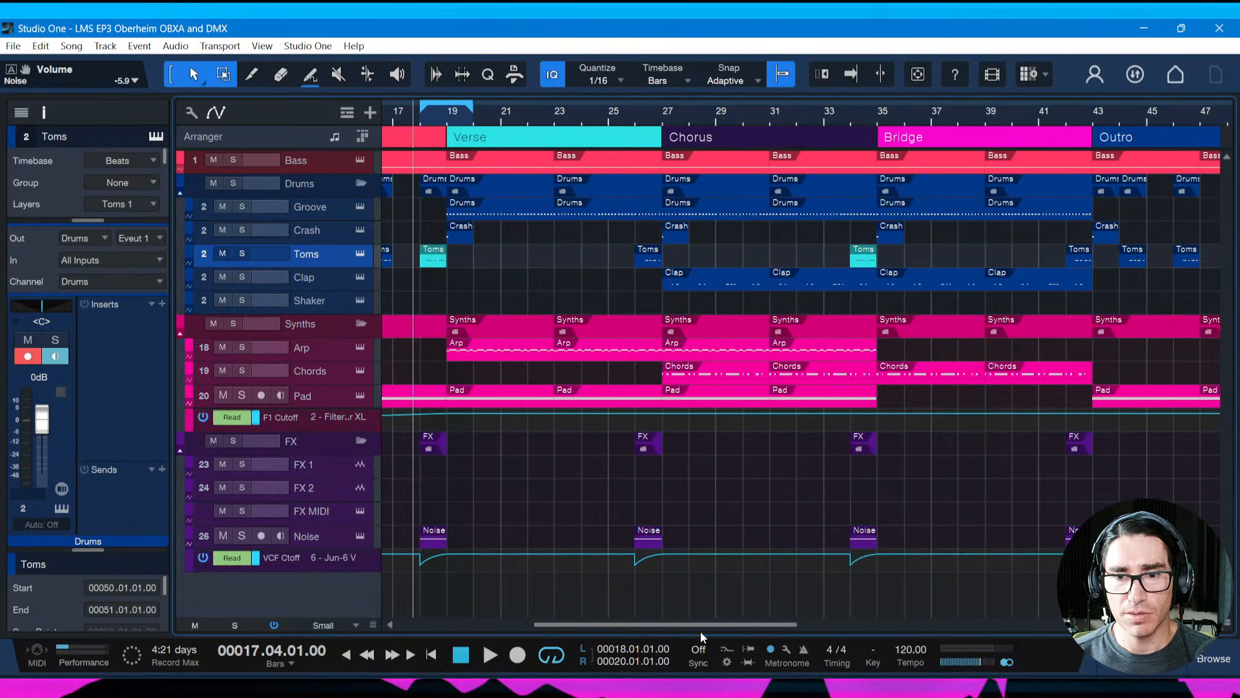
pyautogui.moveTo(700, 625); pyautogui.dragTo(757, 629)
pyautogui.click(892, 257)
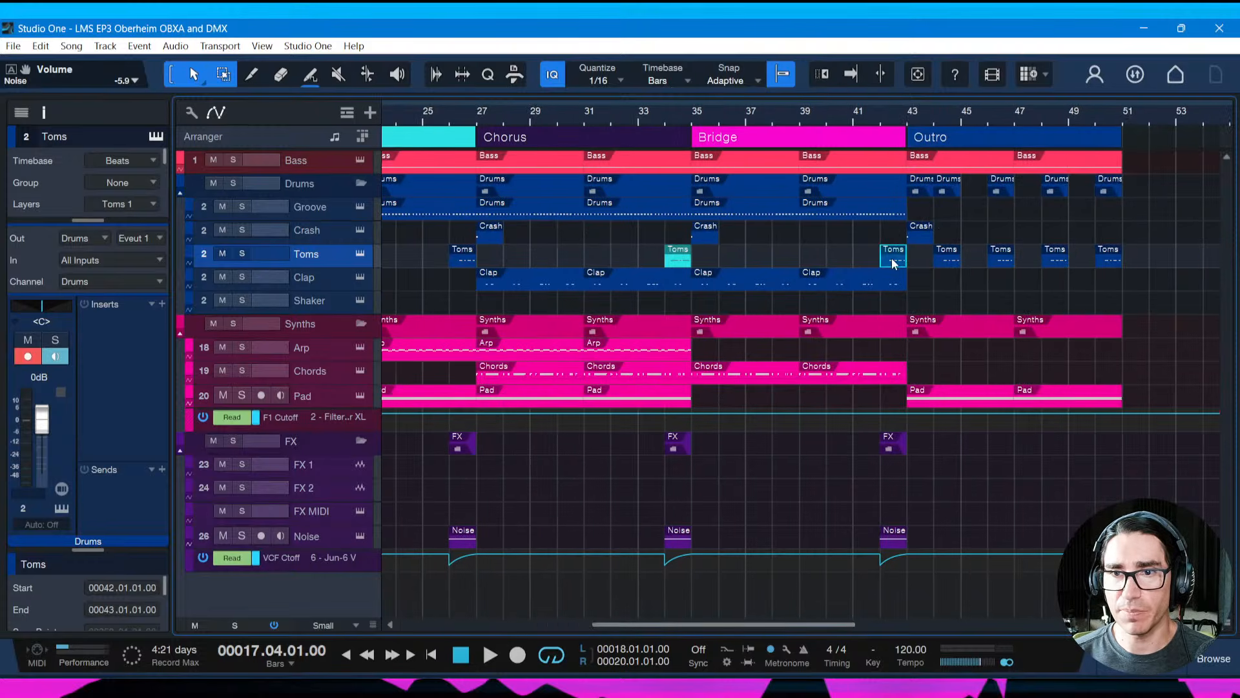
pyautogui.rightClick(892, 258)
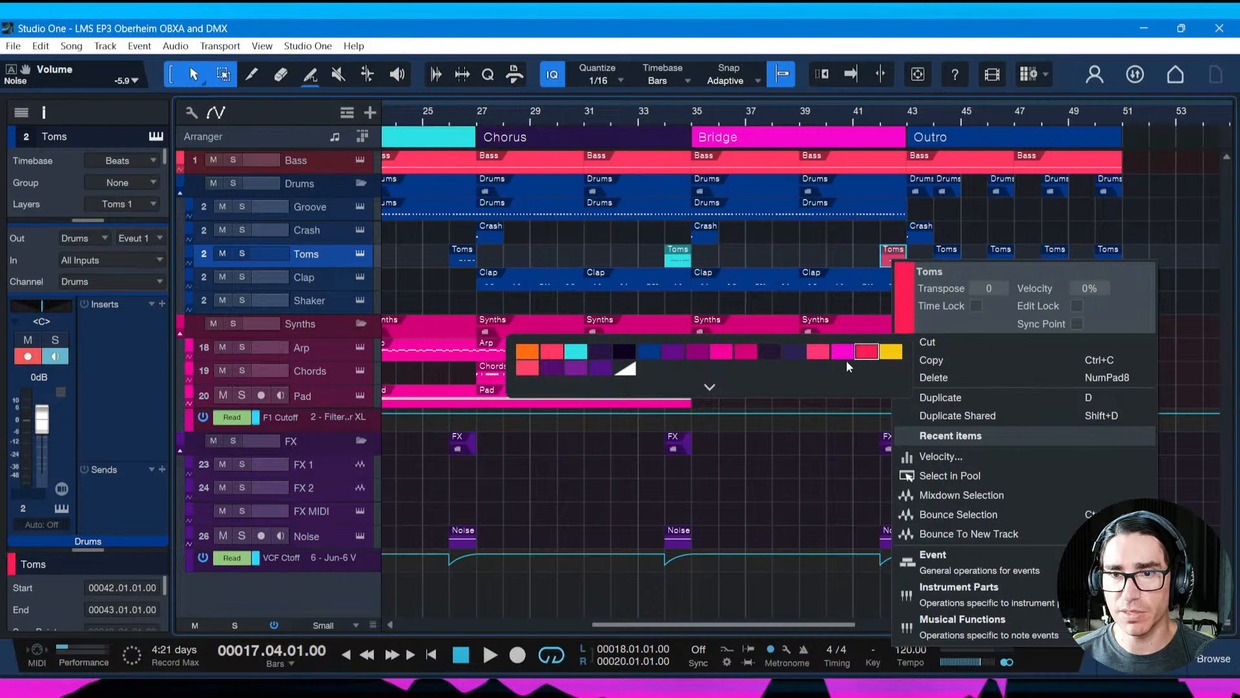
pyautogui.click(890, 351)
pyautogui.click(840, 254)
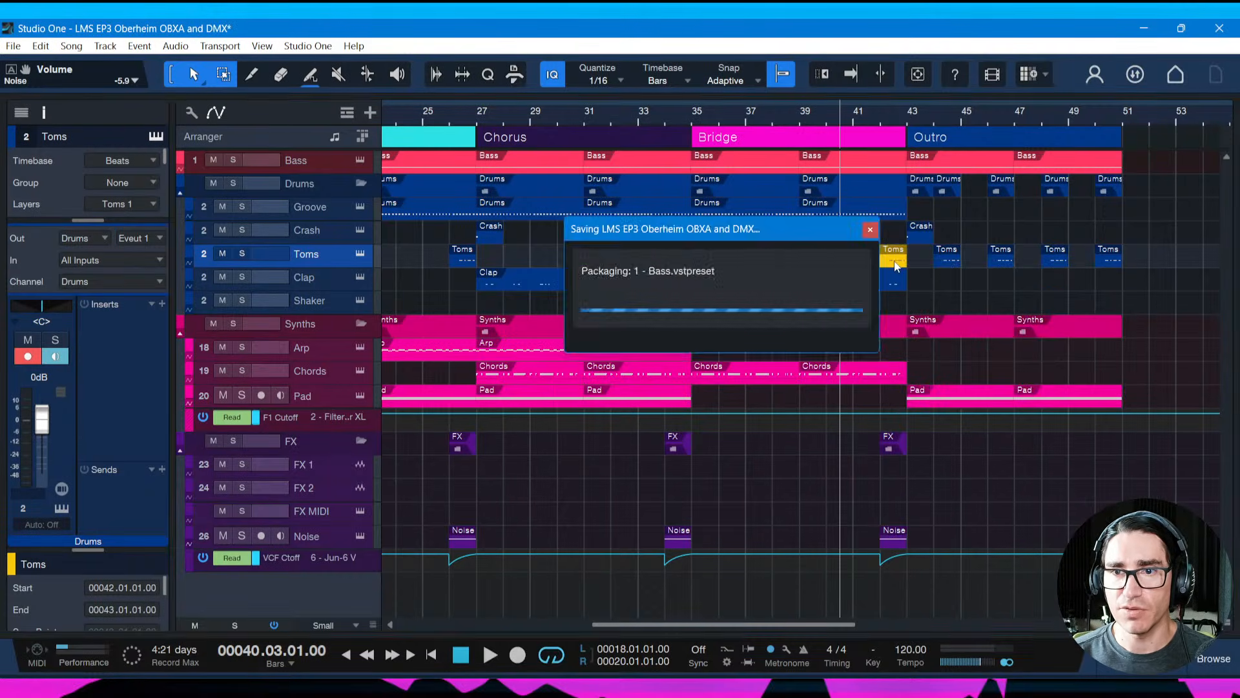
# Delete every tom note in the yellow Toms clip at bar 42, save, and play the emptied bar
pyautogui.doubleClick(893, 257)
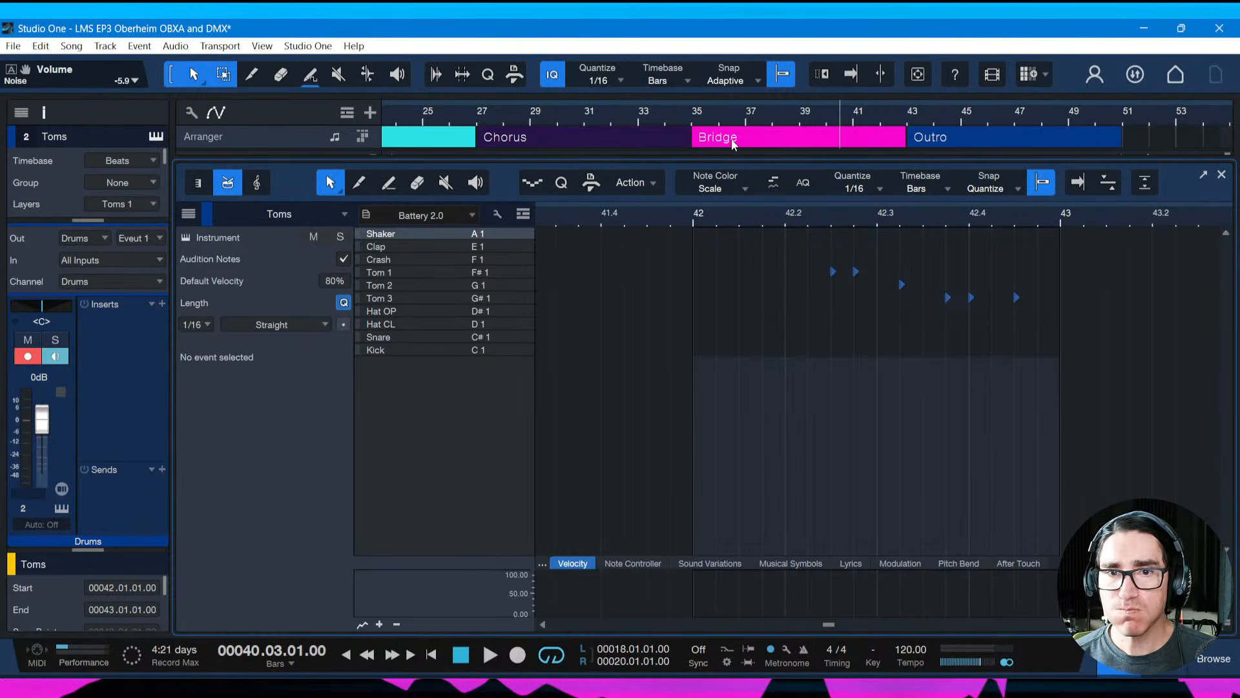
pyautogui.click(604, 216)
pyautogui.press('space')
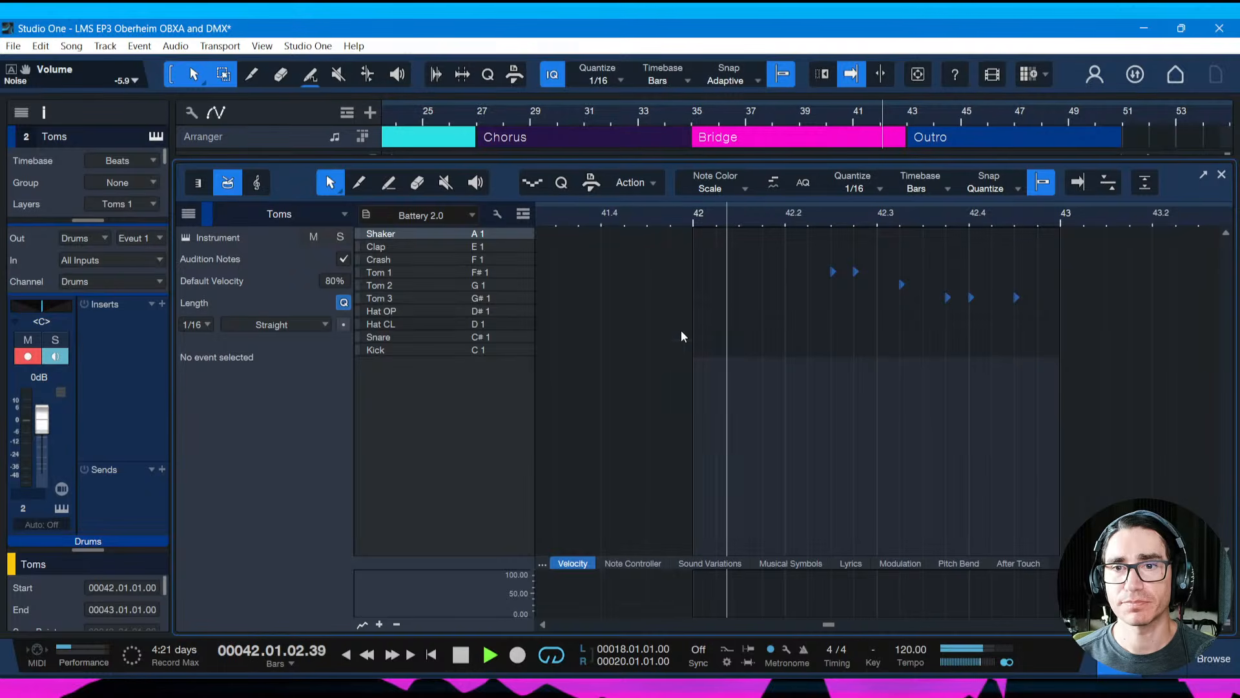
pyautogui.press('space')
pyautogui.moveTo(818, 259); pyautogui.dragTo(1034, 328)
pyautogui.press('Delete')
pyautogui.hotkey('ctrl', 's')
pyautogui.press('space')
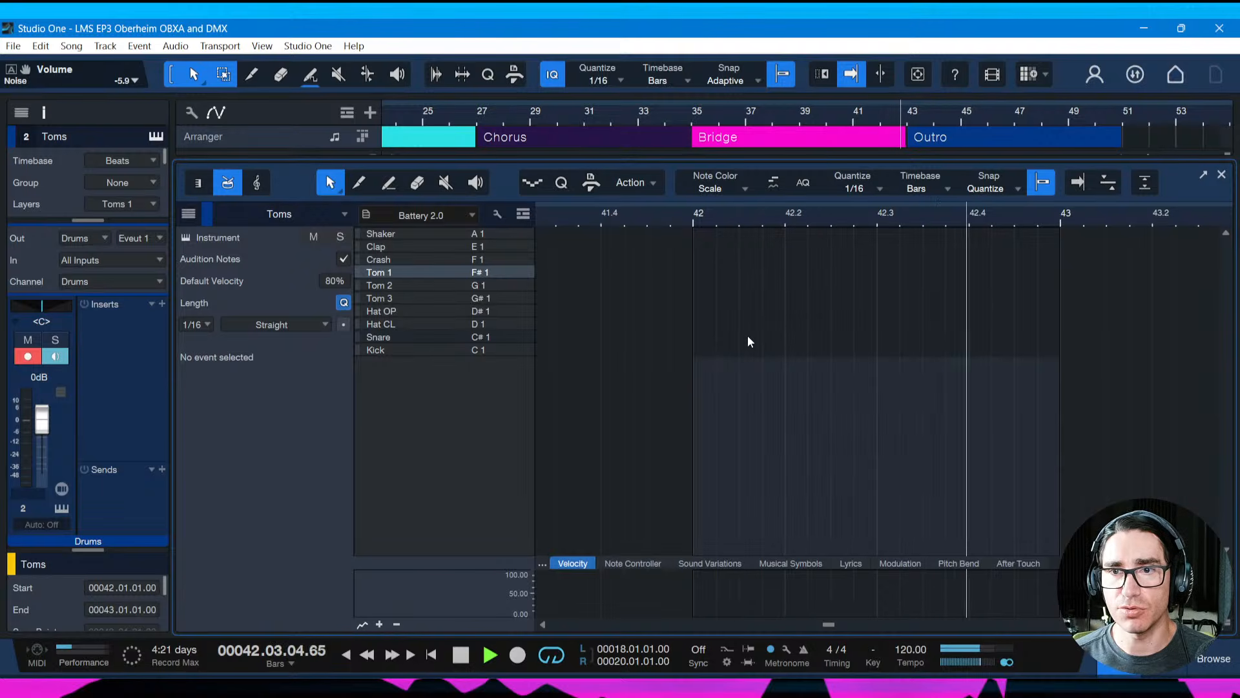
pyautogui.press('space')
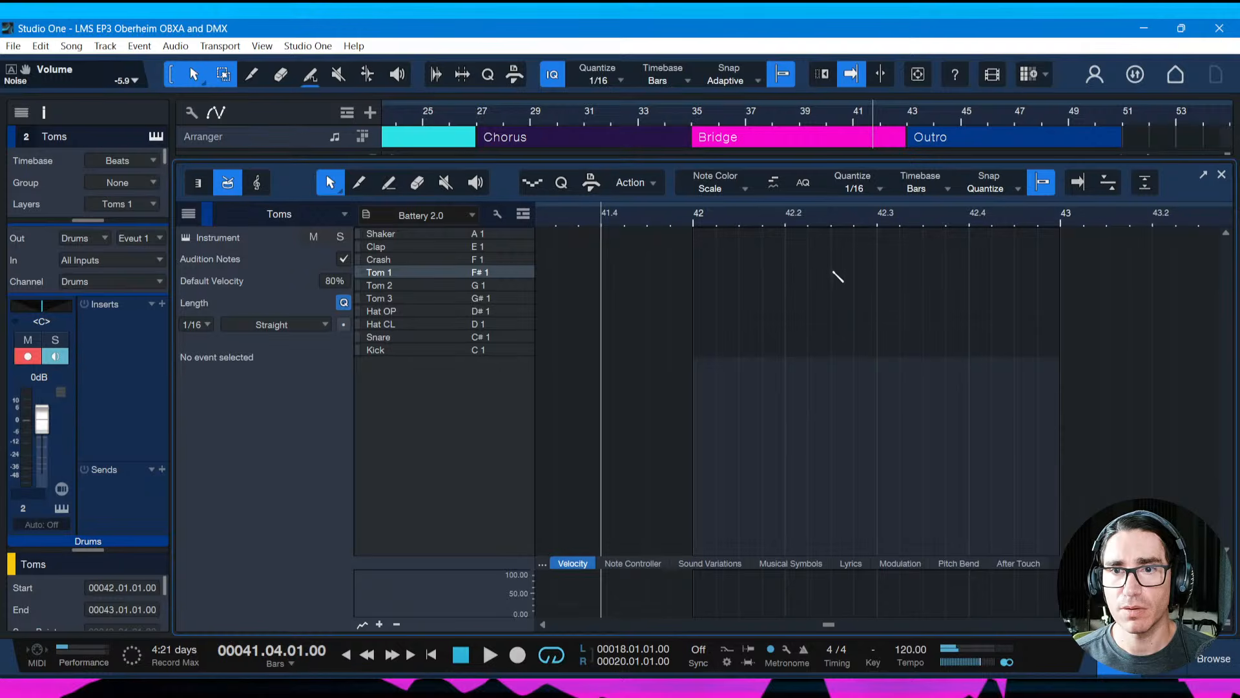
# Write a descending sixteenth-note fill in bar 42 with three Tom 1, three Tom 2 and four Tom 3 hits, audition it, and save
pyautogui.click(833, 272)
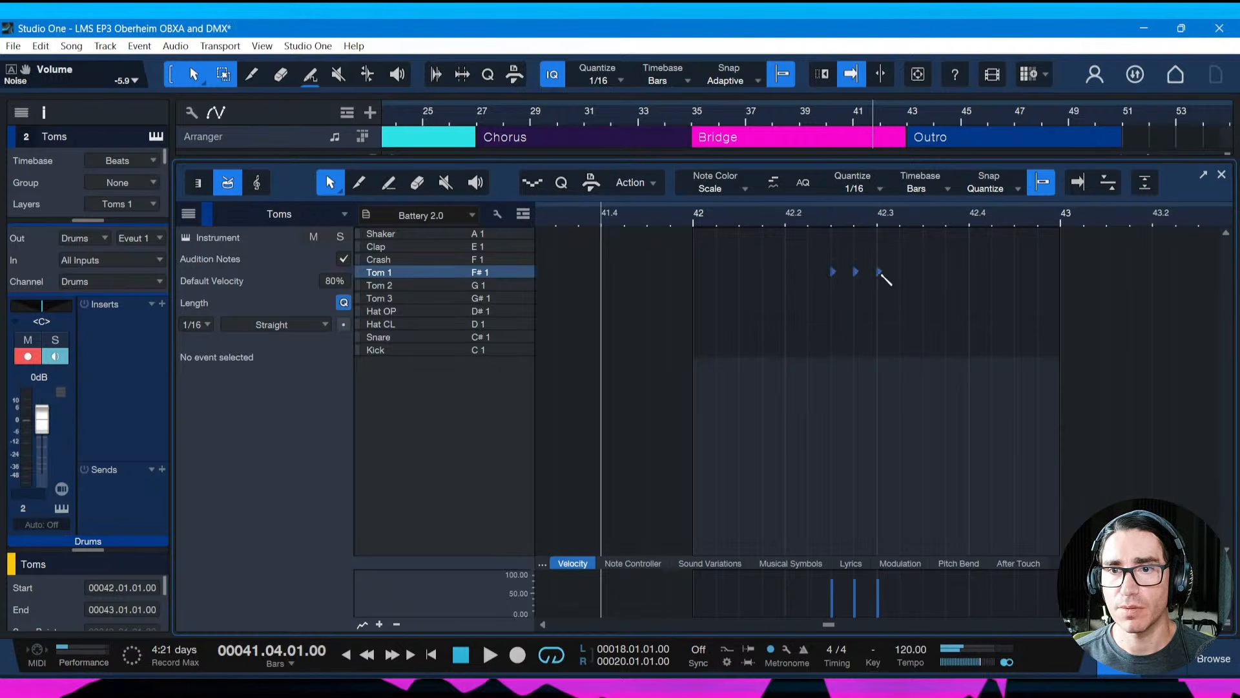
pyautogui.click(902, 285)
pyautogui.click(925, 284)
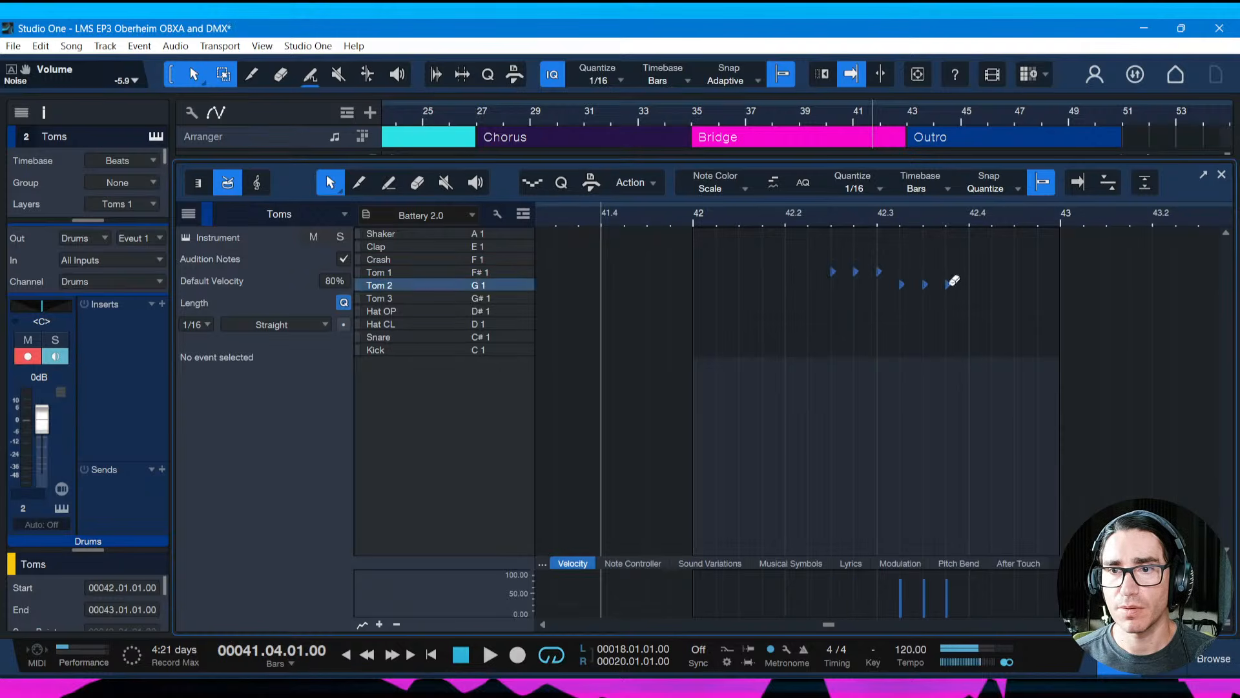
pyautogui.click(971, 298)
pyautogui.click(993, 297)
pyautogui.click(1016, 298)
pyautogui.press('space')
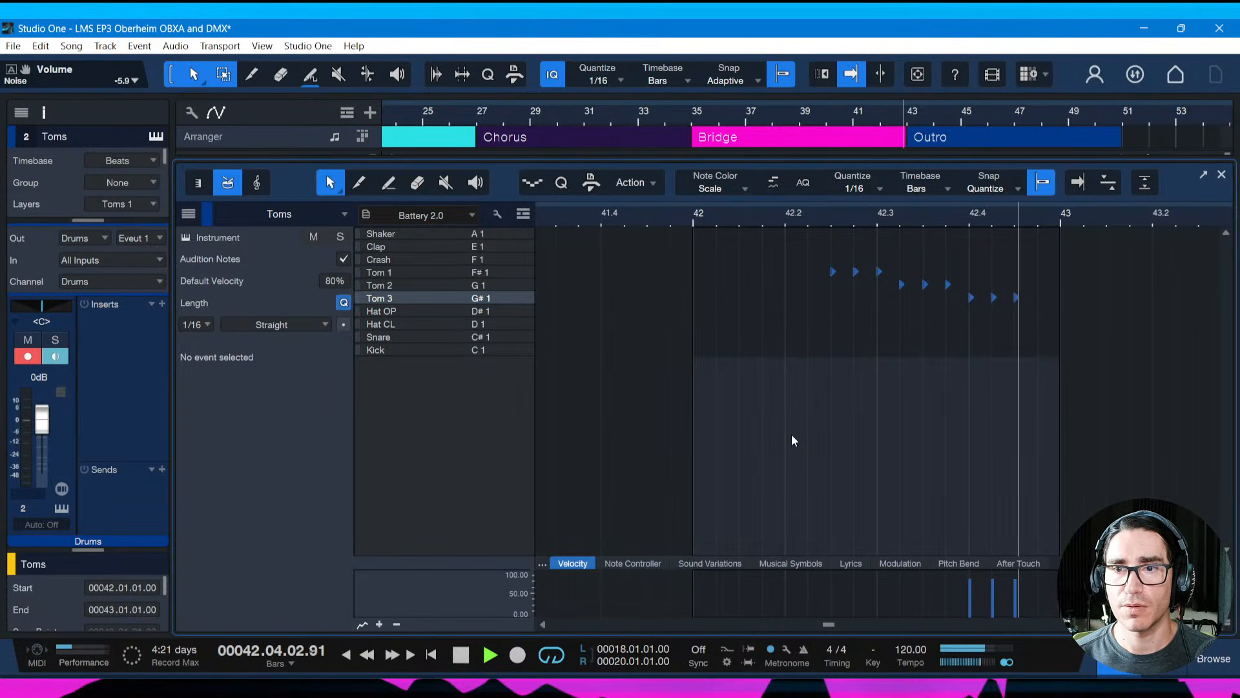
pyautogui.press('space')
pyautogui.press('space')
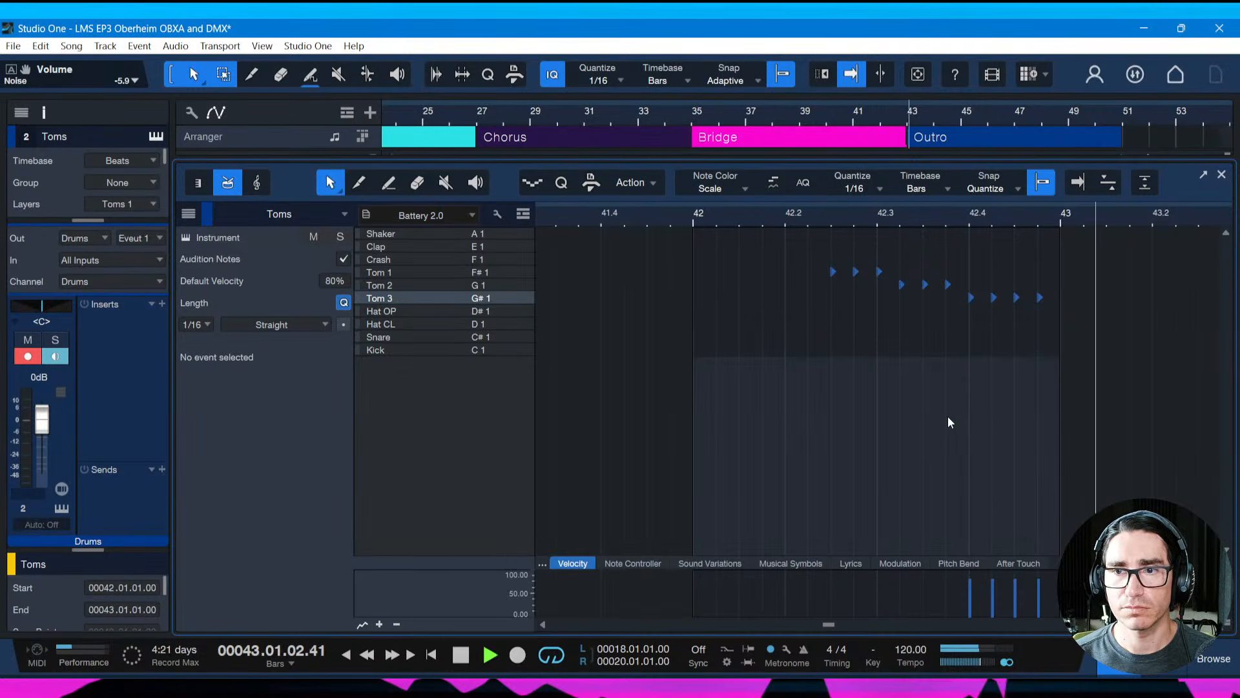
pyautogui.hotkey('ctrl', 's')
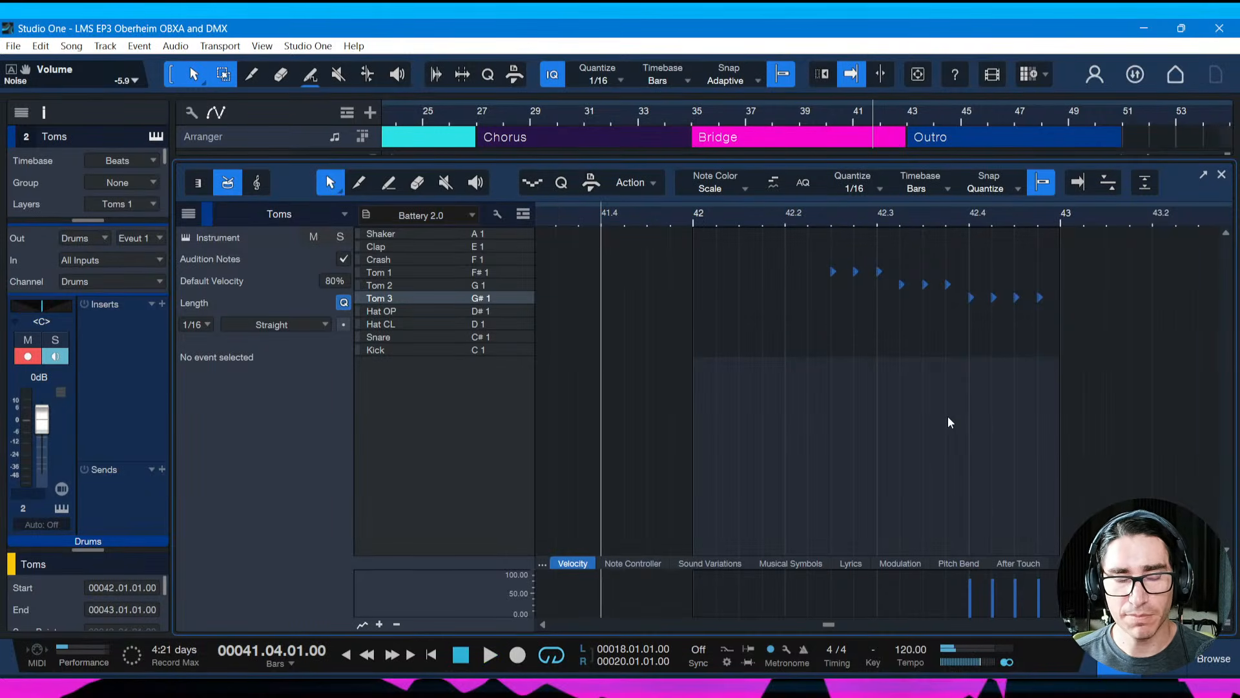
pyautogui.press('F2')
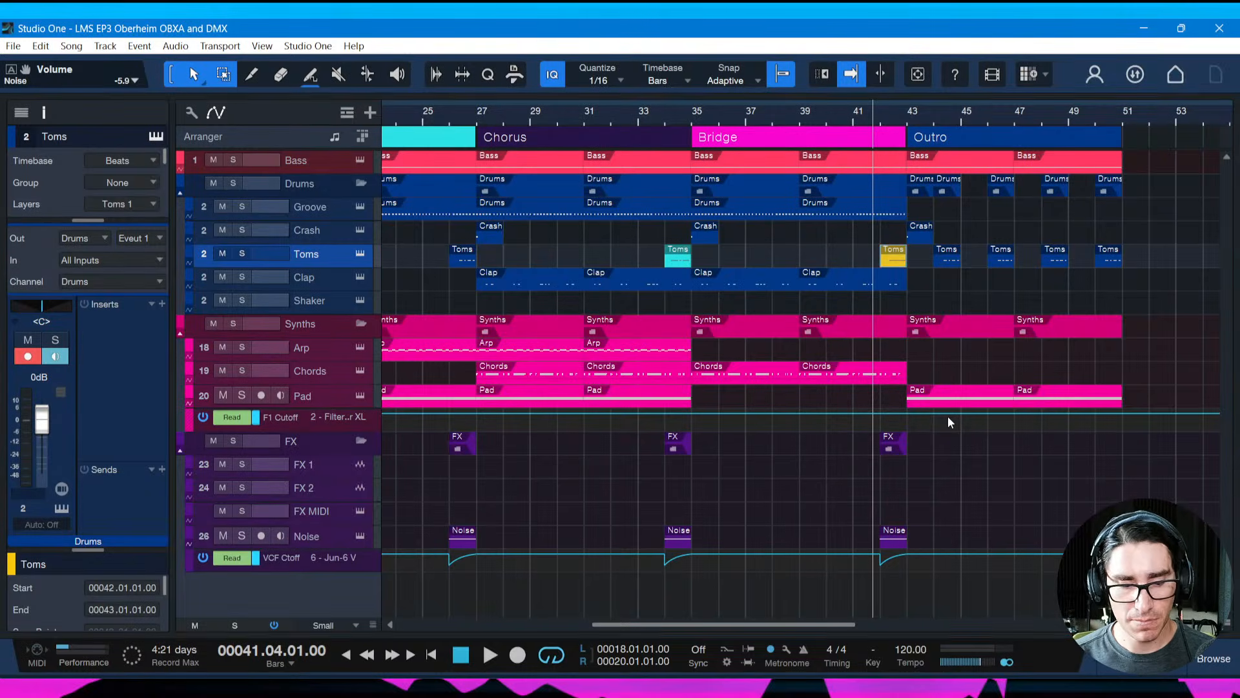
# Delete the unused FX MIDI, FX 2 and FX 1 tracks and save the song
pyautogui.press('z')
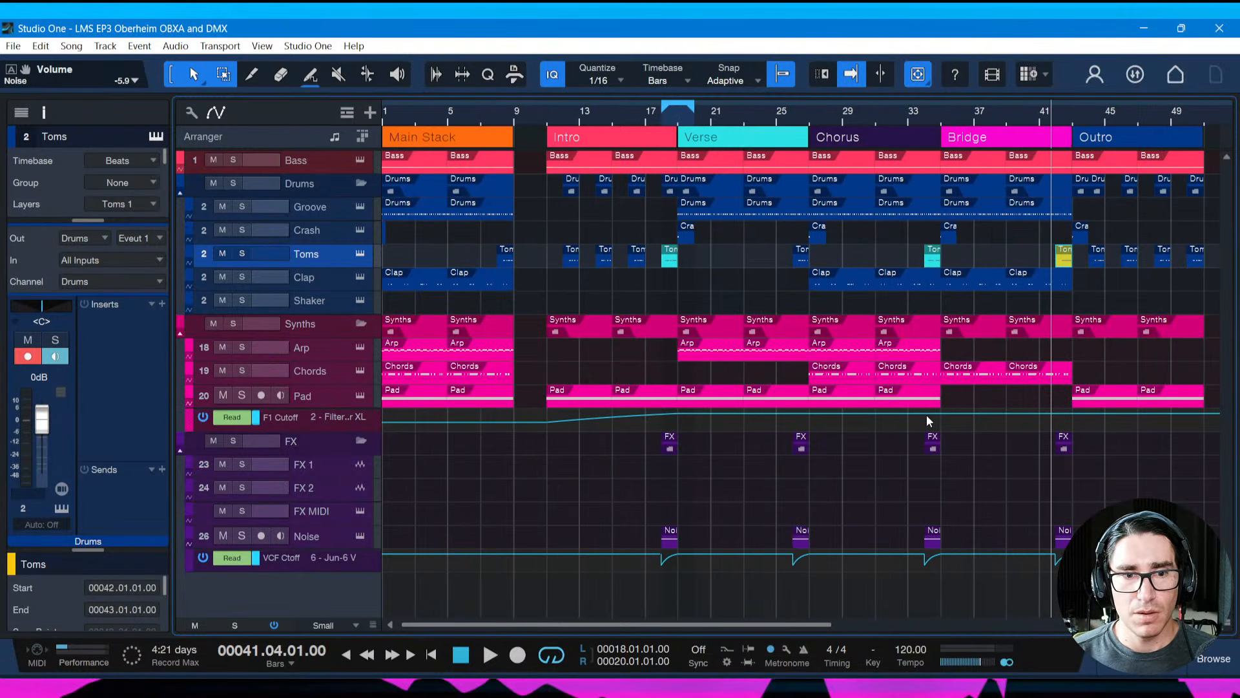
pyautogui.click(331, 509)
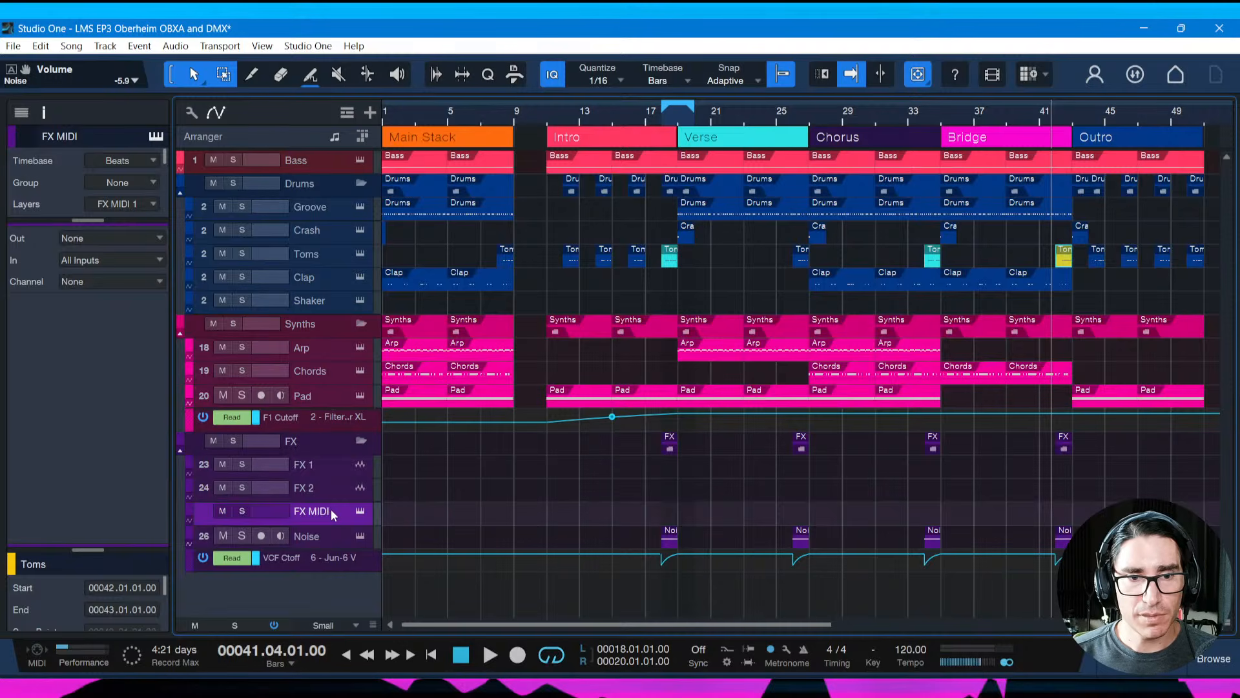
pyautogui.keyDown('shift'); pyautogui.click(327, 488); pyautogui.keyUp('shift')
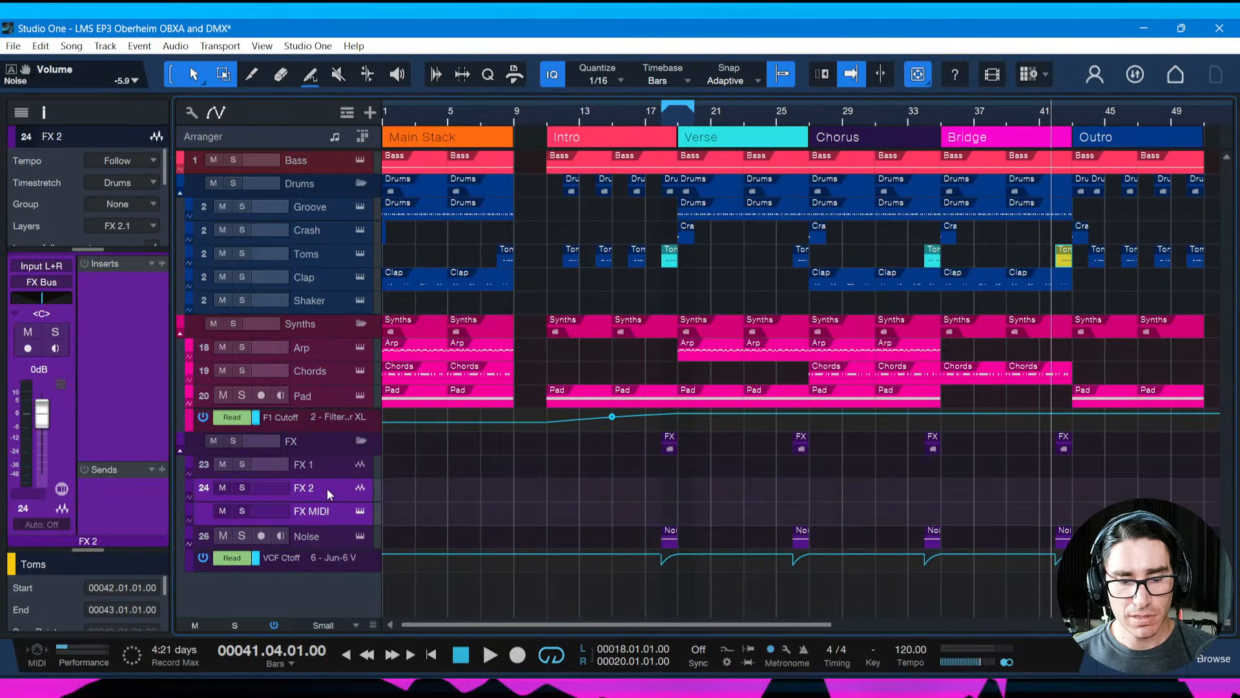
pyautogui.press('Delete')
pyautogui.click(323, 510)
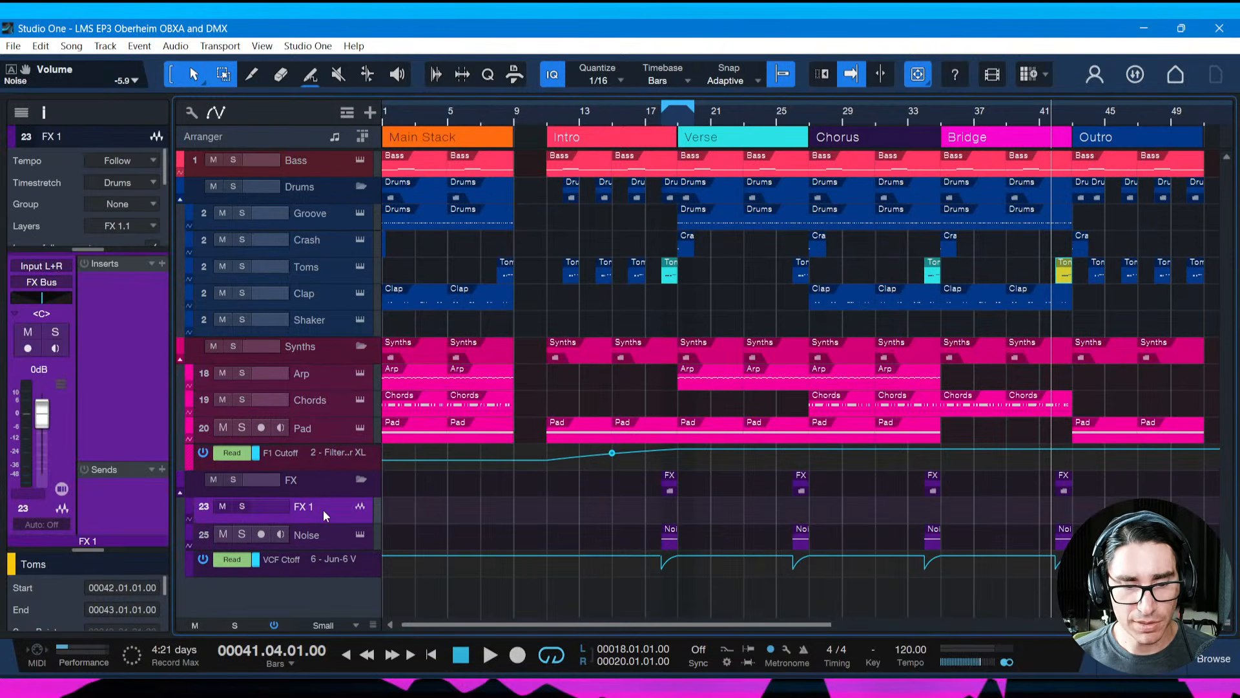
pyautogui.press('Delete')
pyautogui.hotkey('ctrl', 's')
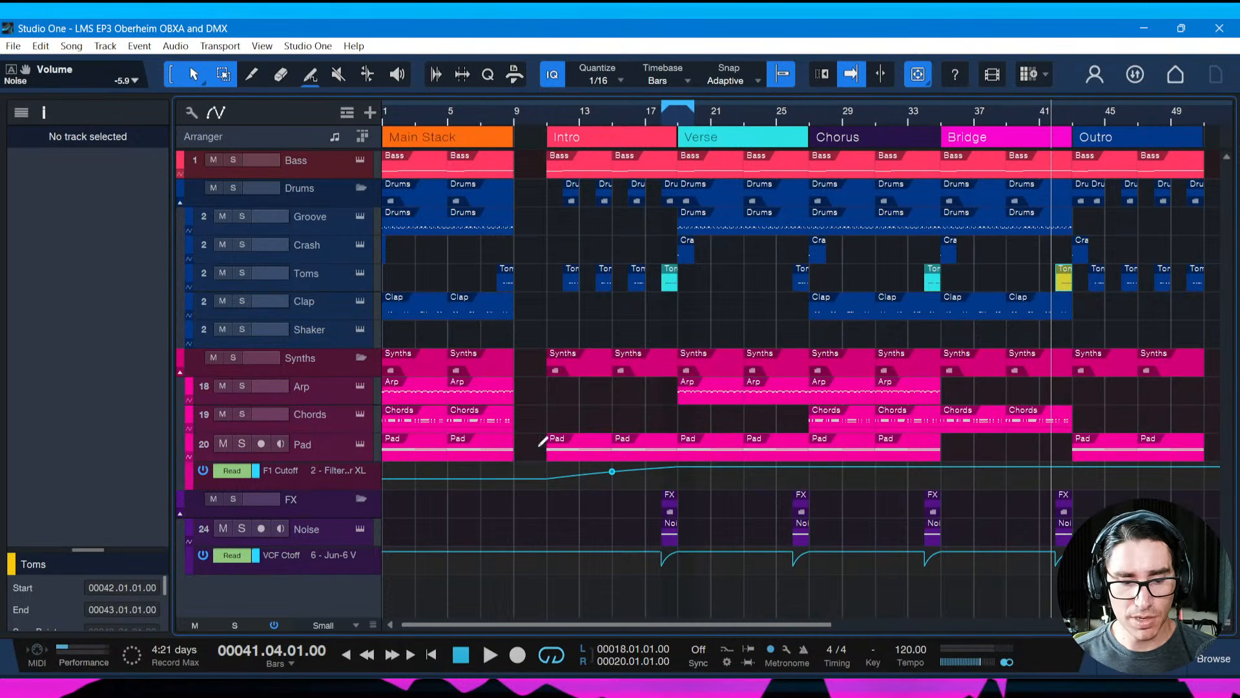
# Play the Intro through into the Verse, save, and replay the transition from the second half of bar 17
pyautogui.moveTo(745, 115); pyautogui.dragTo(769, 118)
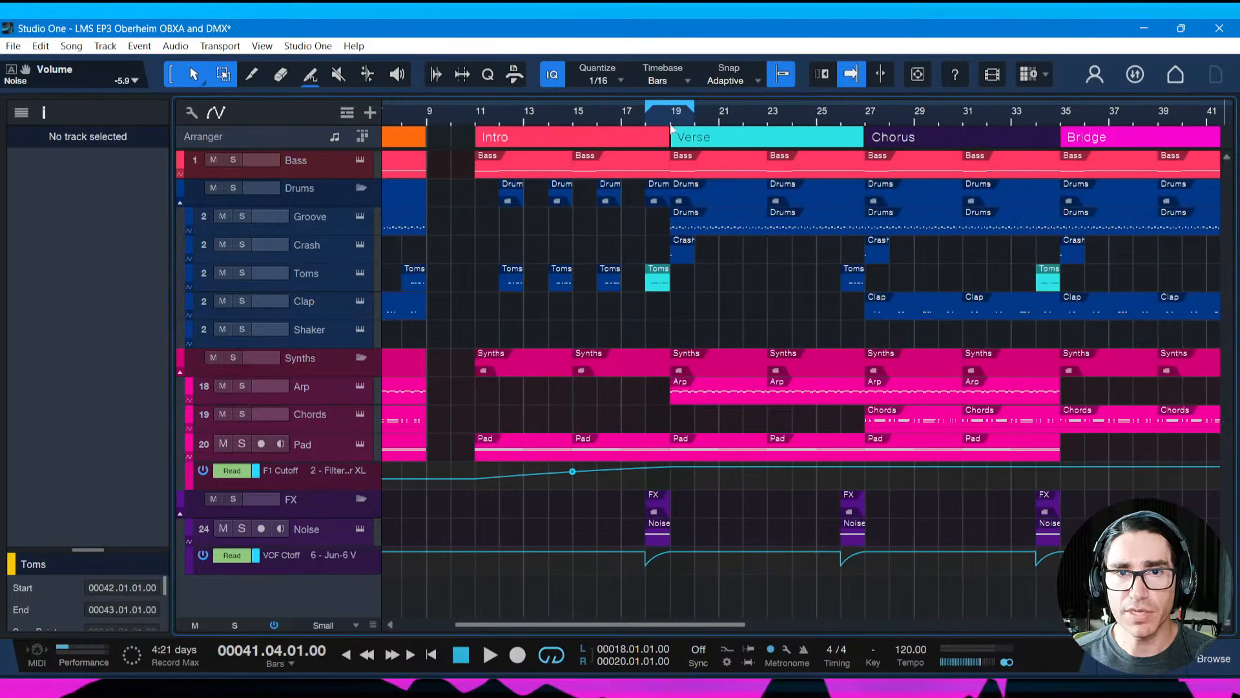
pyautogui.click(491, 138)
pyautogui.doubleClick(491, 139)
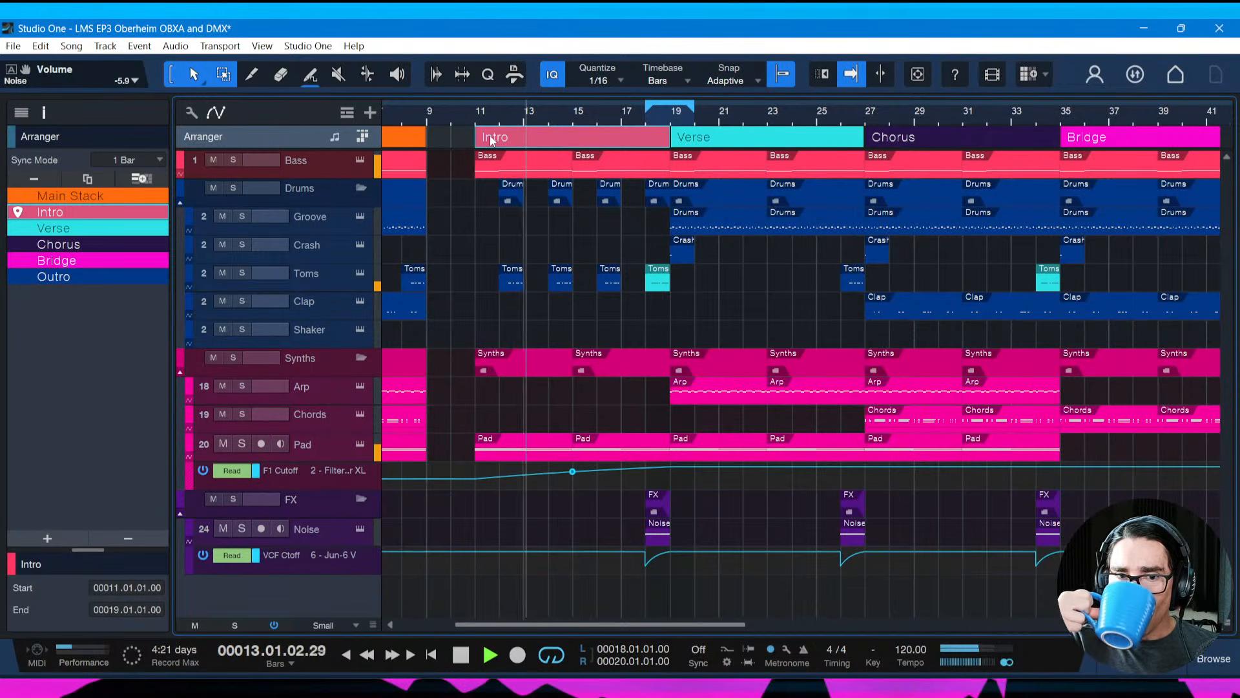
pyautogui.hotkey('ctrl', 's')
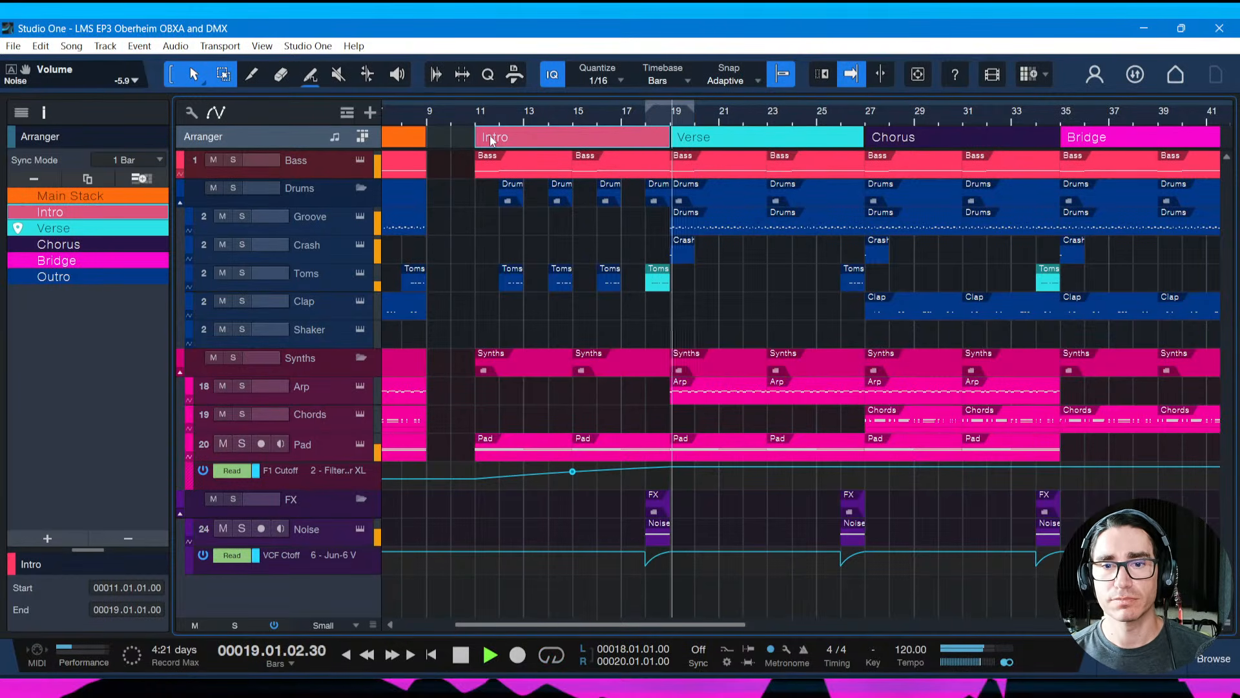
pyautogui.press('space')
pyautogui.click(635, 115)
pyautogui.press('space')
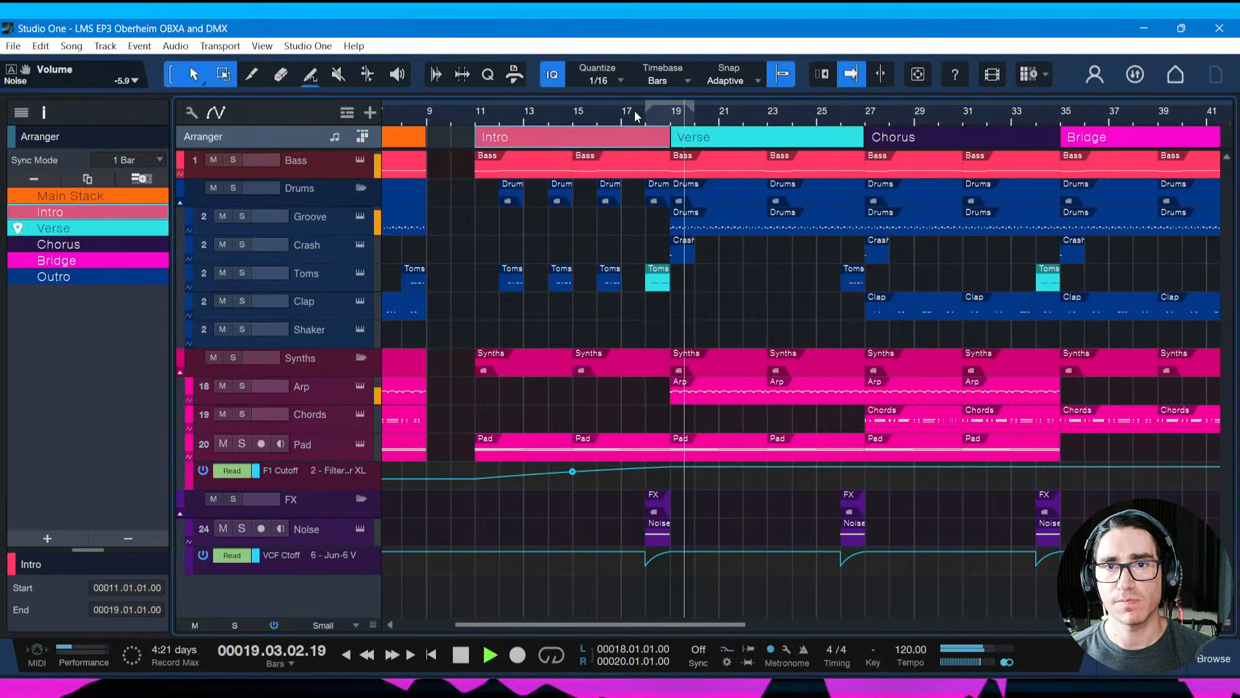
pyautogui.click(637, 113)
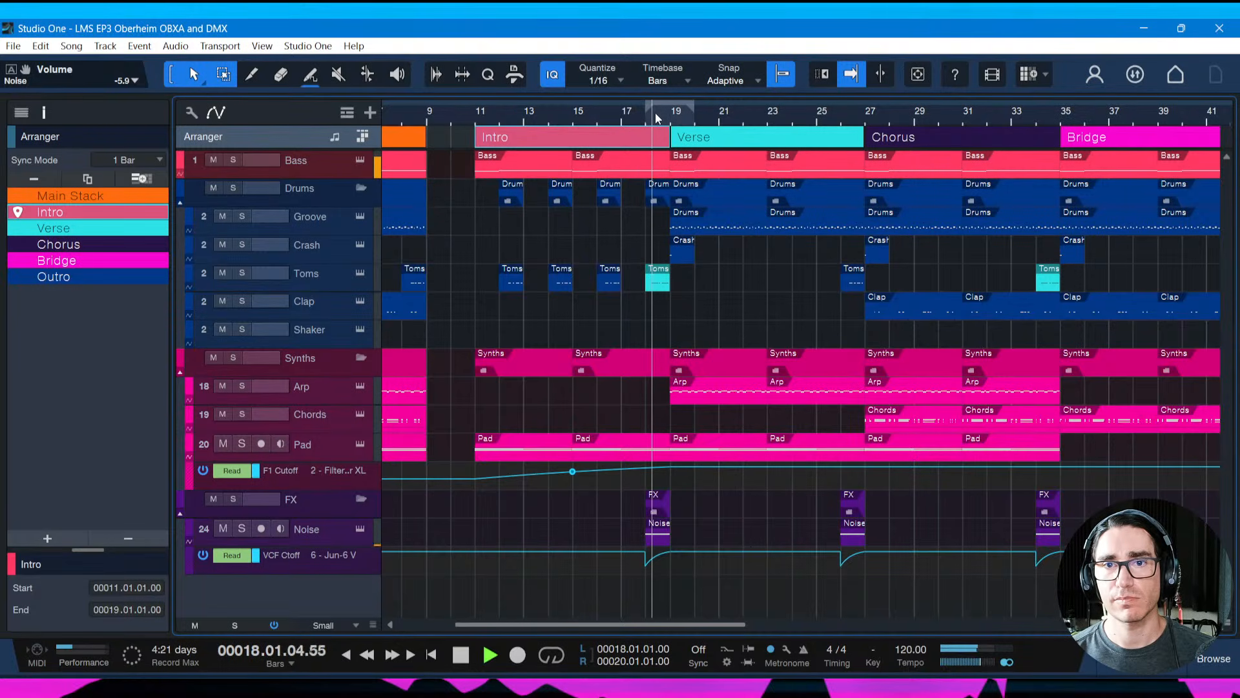
pyautogui.press('space')
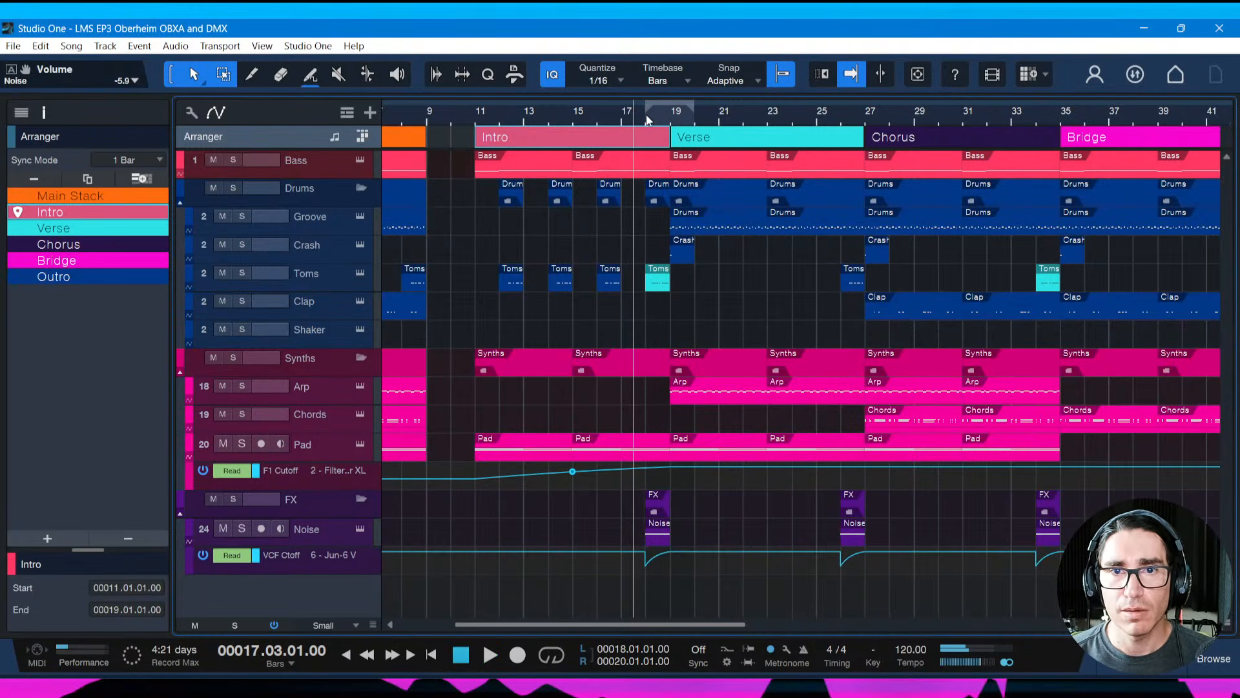
# Shorten the Intro's last Bass clip to end at bar 18 beat 3, playing the transition to check it
pyautogui.scroll(3, 638, 122)
pyautogui.moveTo(689, 164); pyautogui.dragTo(681, 165)
pyautogui.press('space')
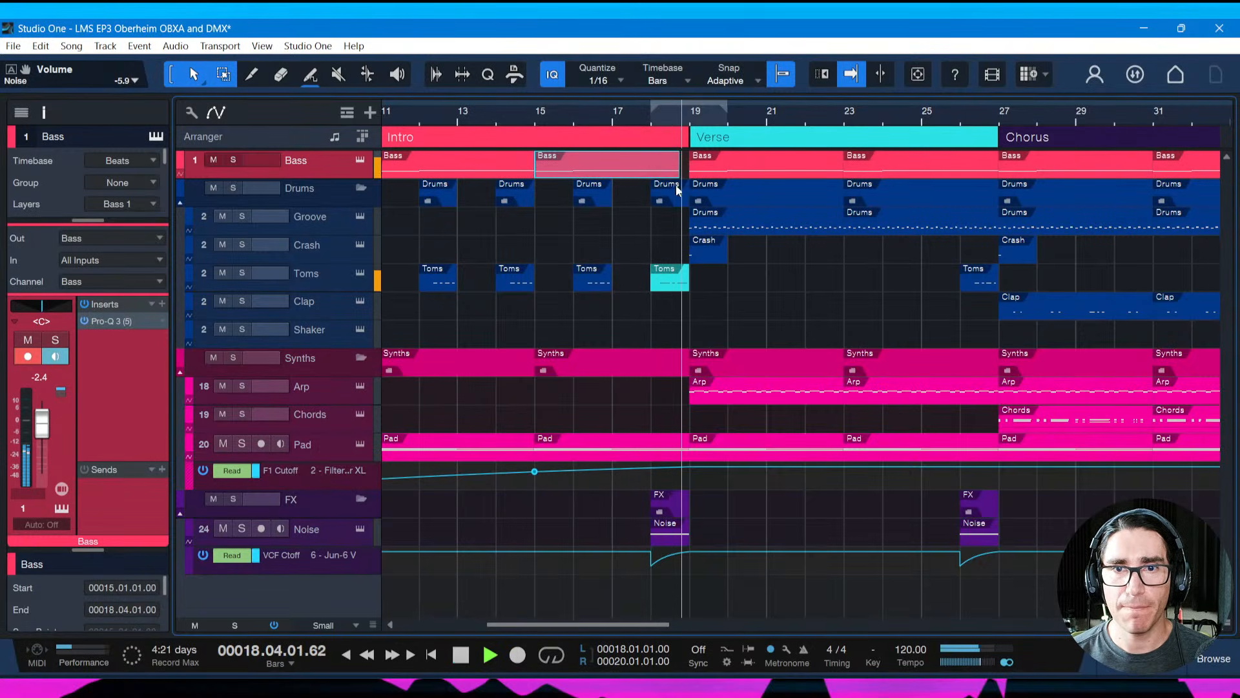
pyautogui.press('space')
pyautogui.moveTo(680, 165); pyautogui.dragTo(669, 165)
pyautogui.press('space')
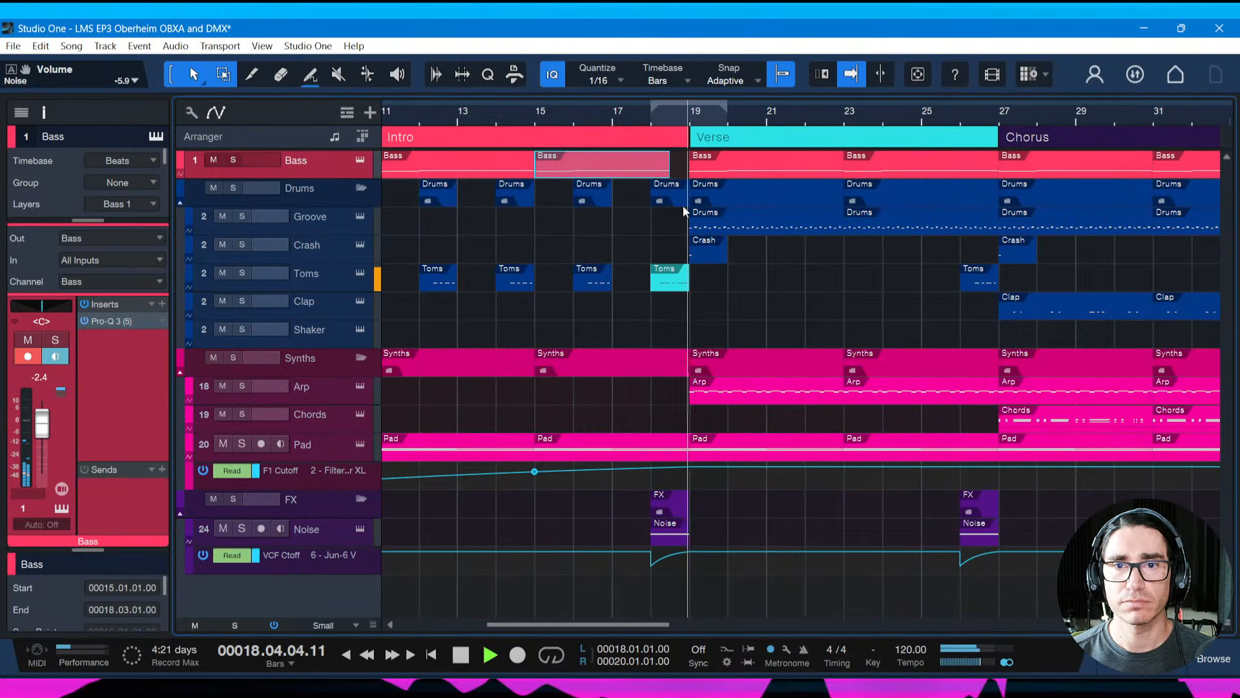
pyautogui.press('space')
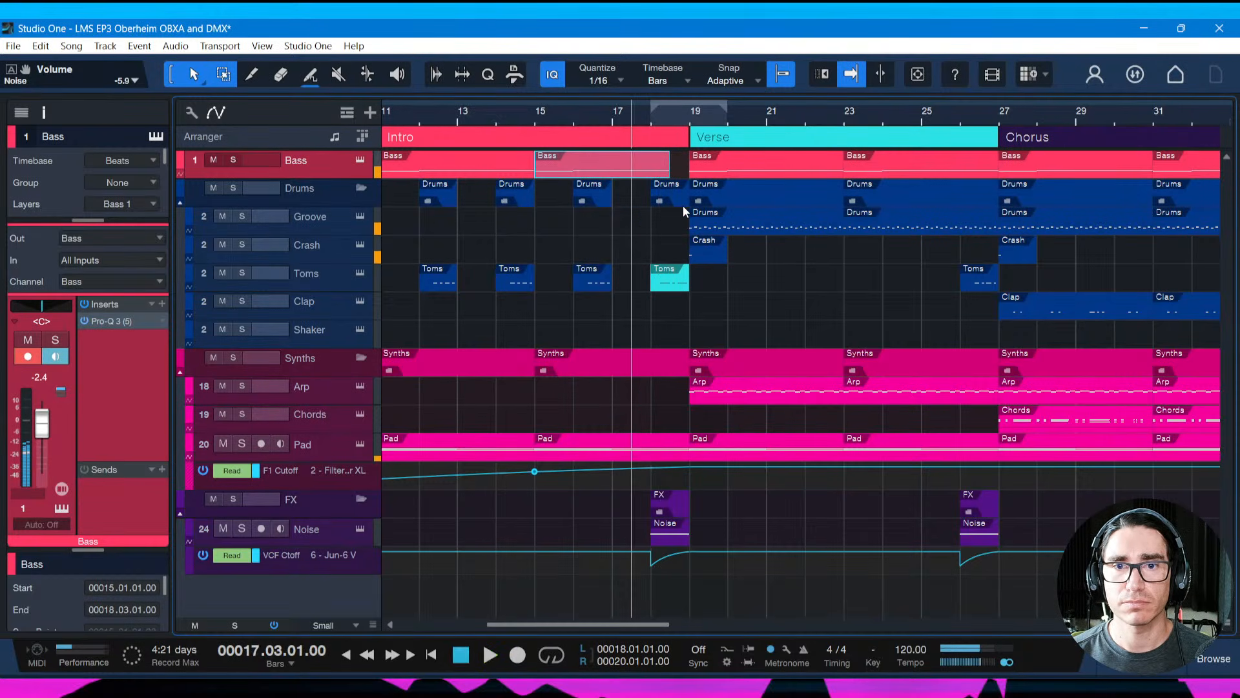
# Mute the three Tom 1 notes in the Toms clip at bar 18 and play the transition from bar 17
pyautogui.doubleClick(660, 292)
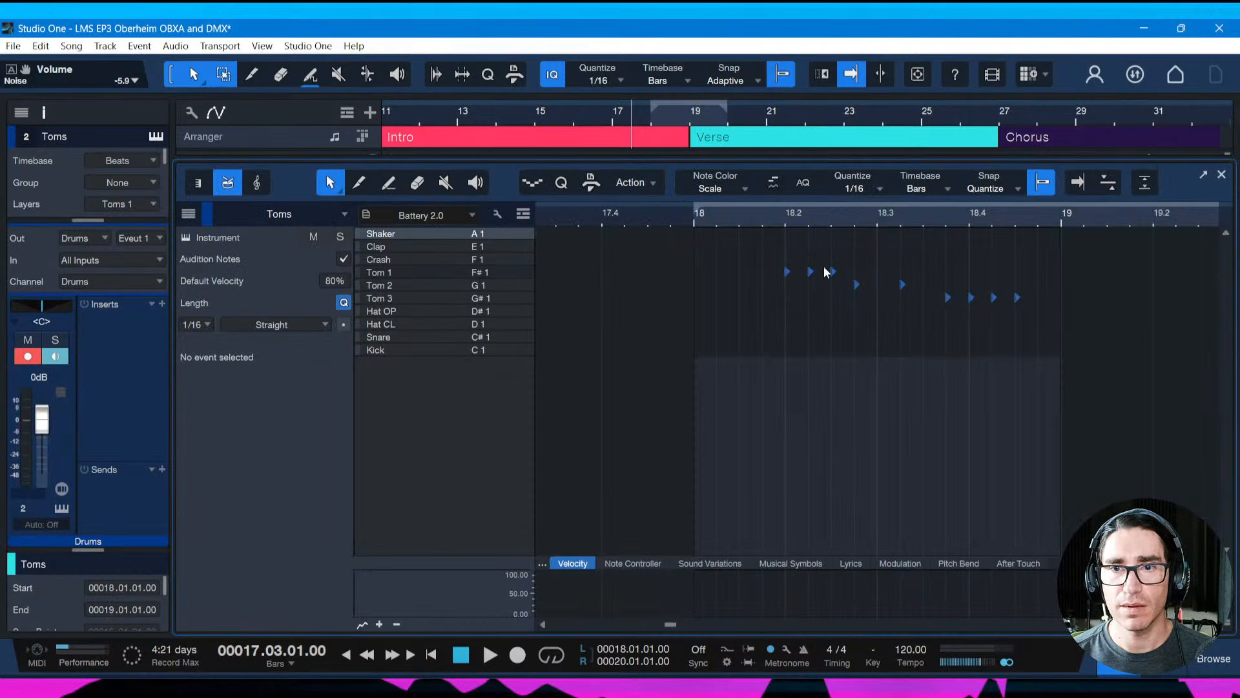
pyautogui.moveTo(816, 288); pyautogui.dragTo(821, 289)
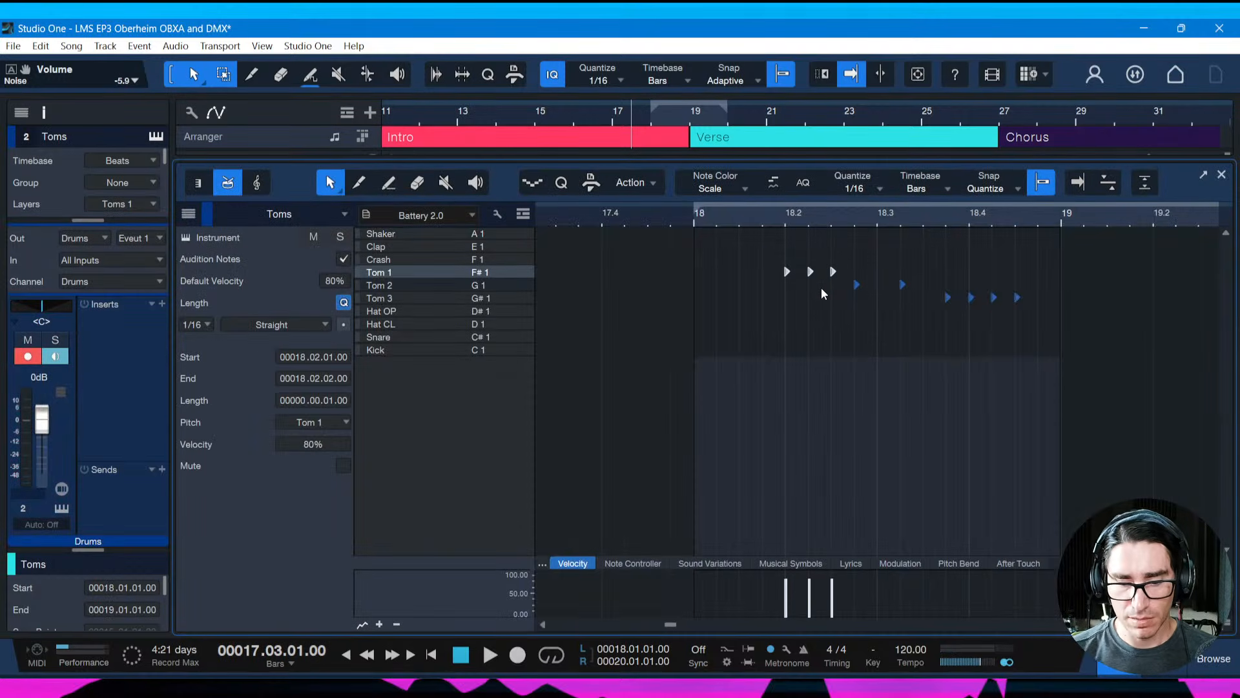
pyautogui.hotkey('shift', 'm')
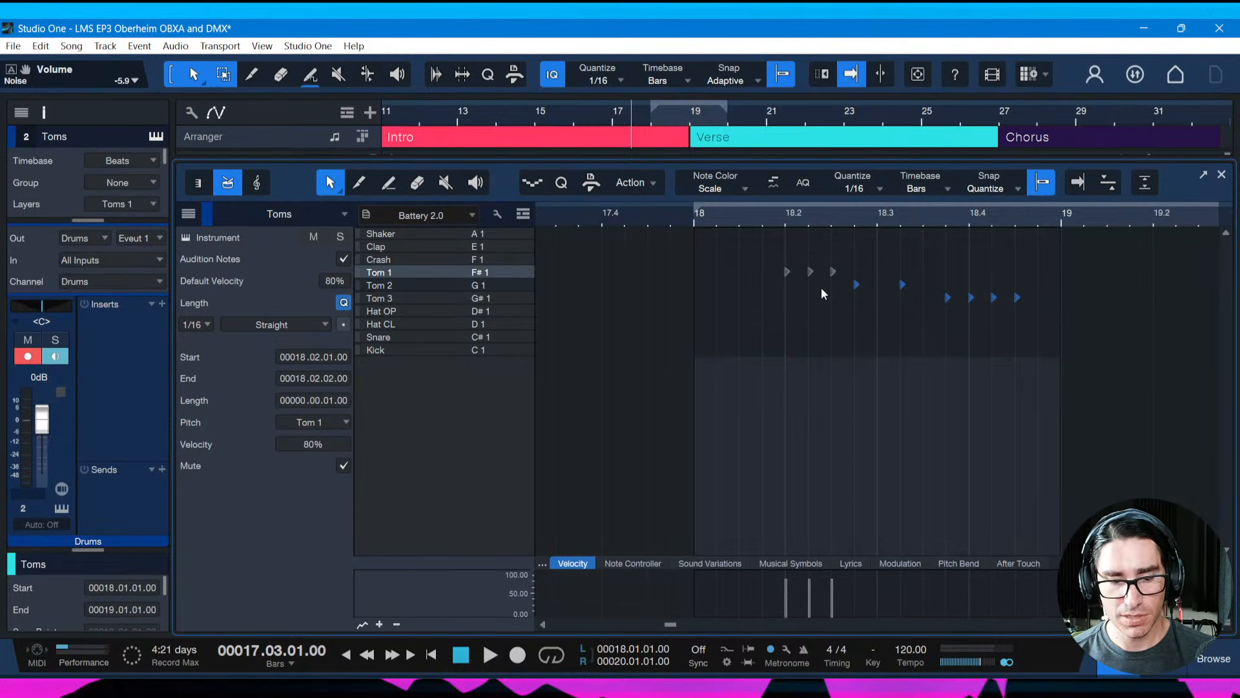
pyautogui.press('F2')
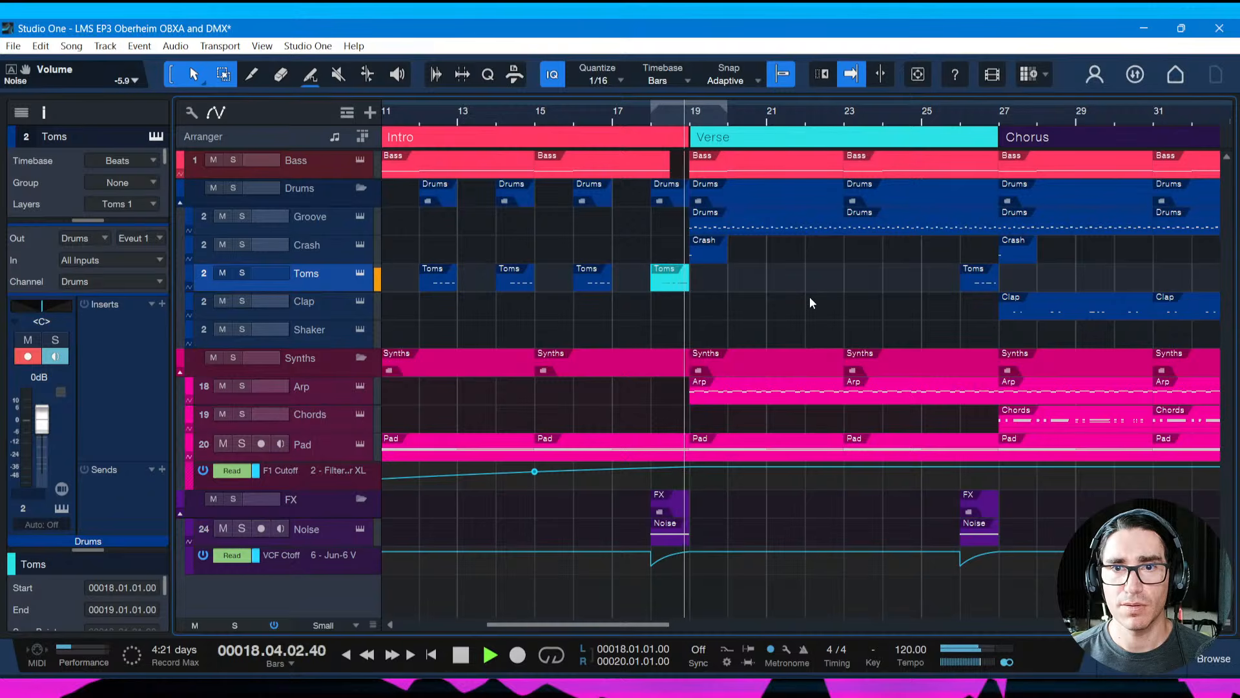
pyautogui.press('space')
pyautogui.press('space')
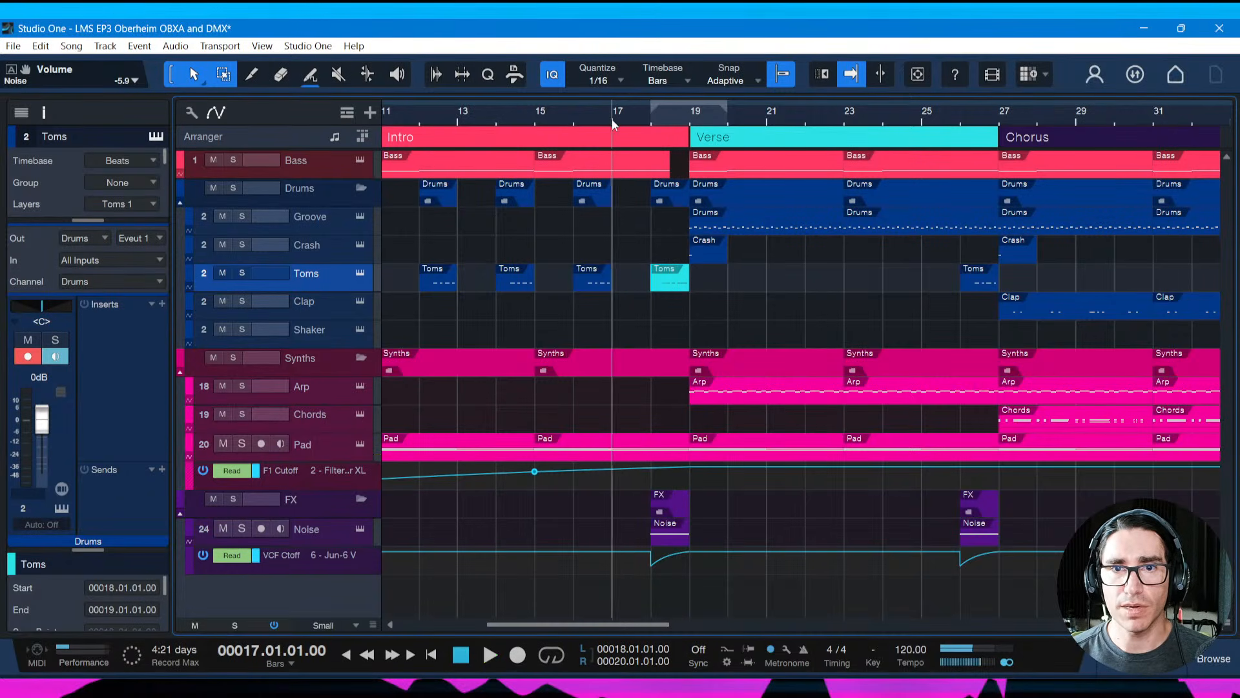
pyautogui.press('f')
pyautogui.scroll(2, 742, 134)
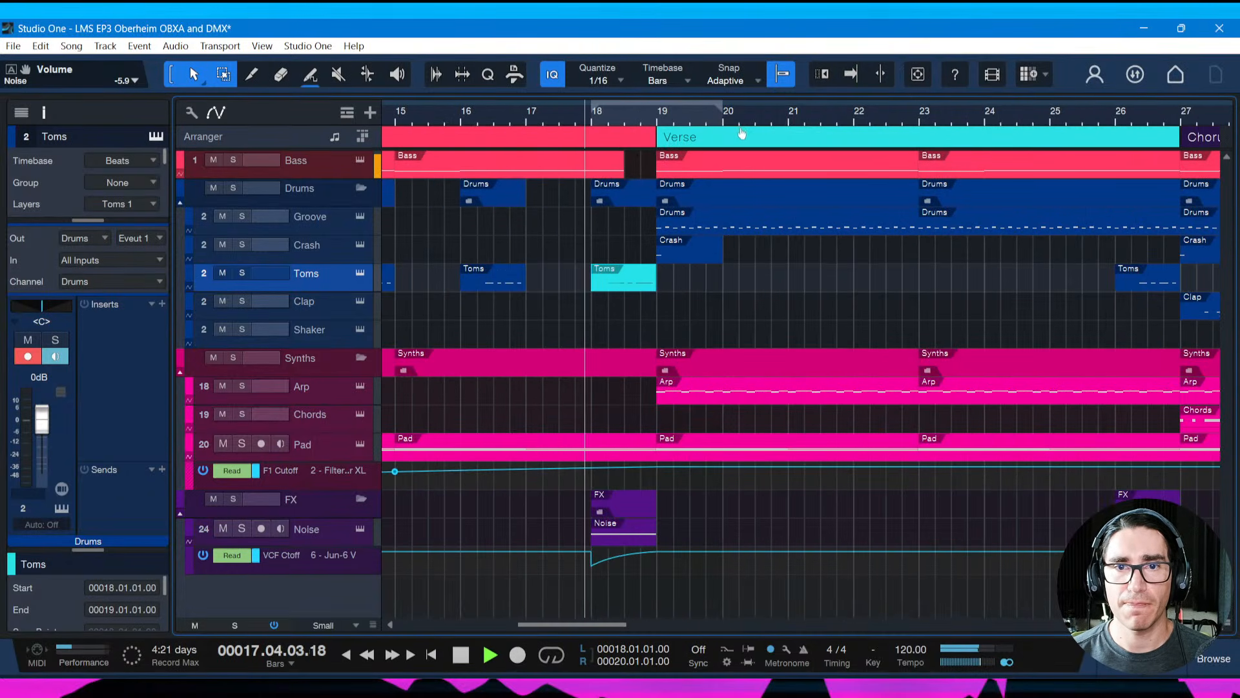
pyautogui.press('space')
pyautogui.press('f')
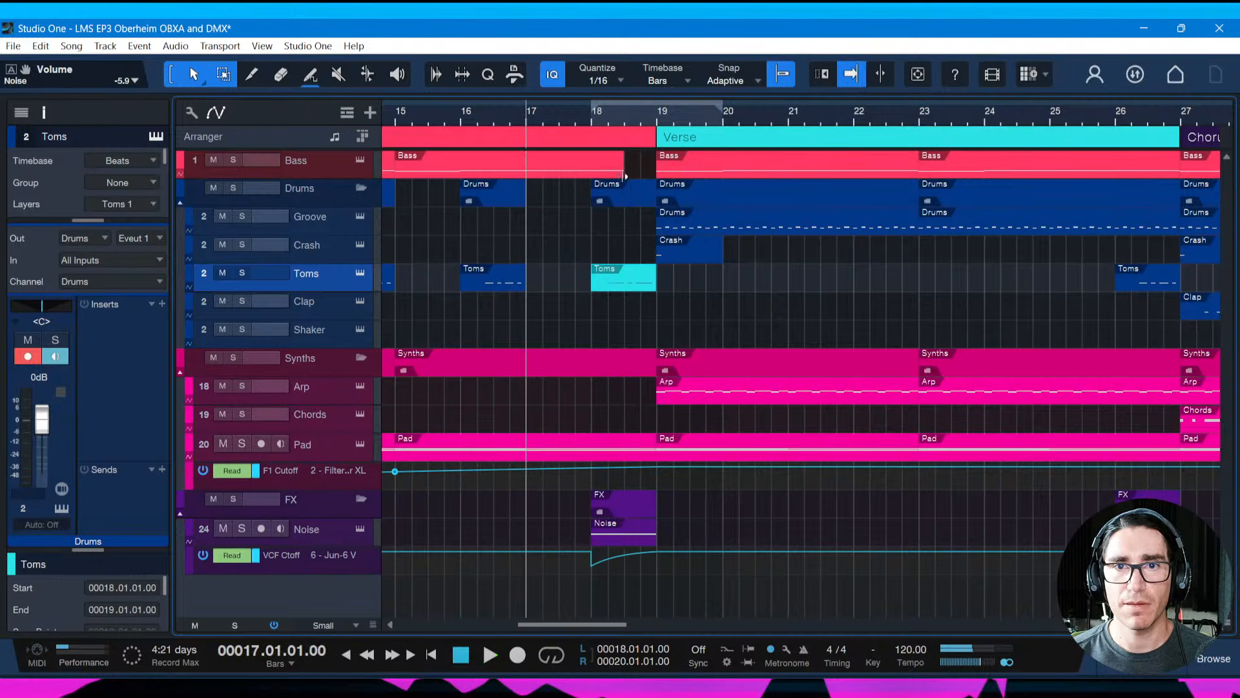
# Shorten the Intro's last Bass clip to end at bar 18, play the transition from bar 17 and save the song
pyautogui.moveTo(625, 169); pyautogui.dragTo(591, 169)
pyautogui.press('space')
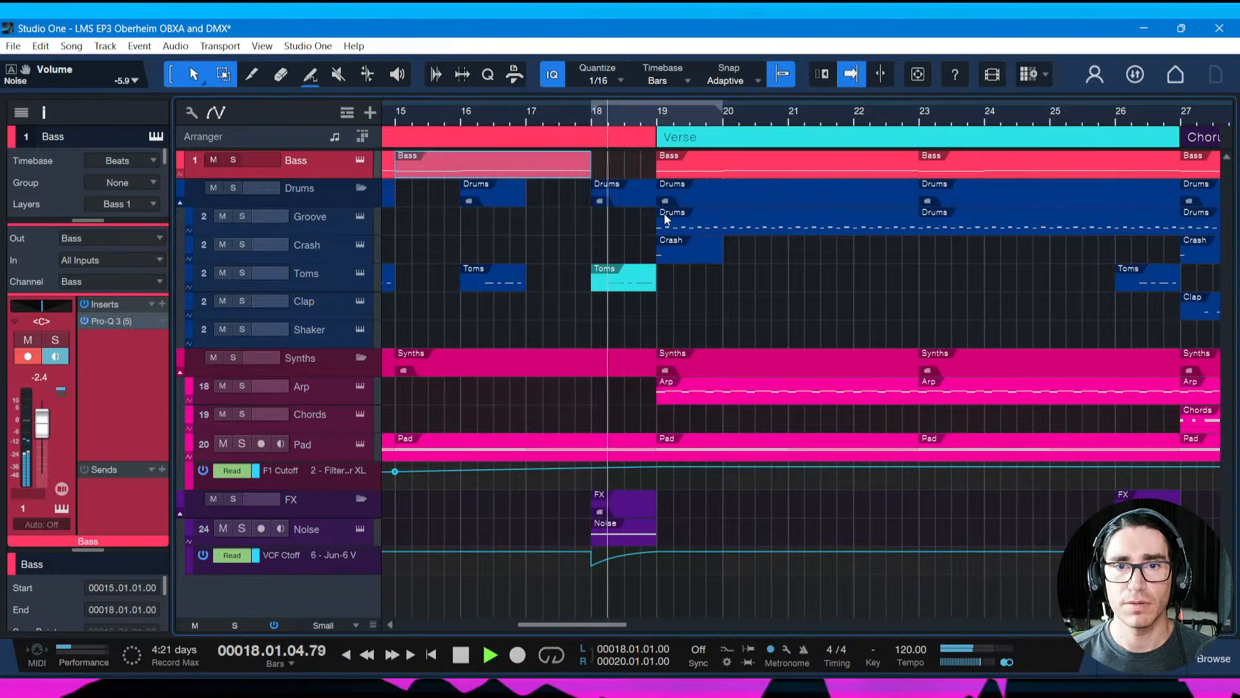
pyautogui.press('space')
pyautogui.press('space')
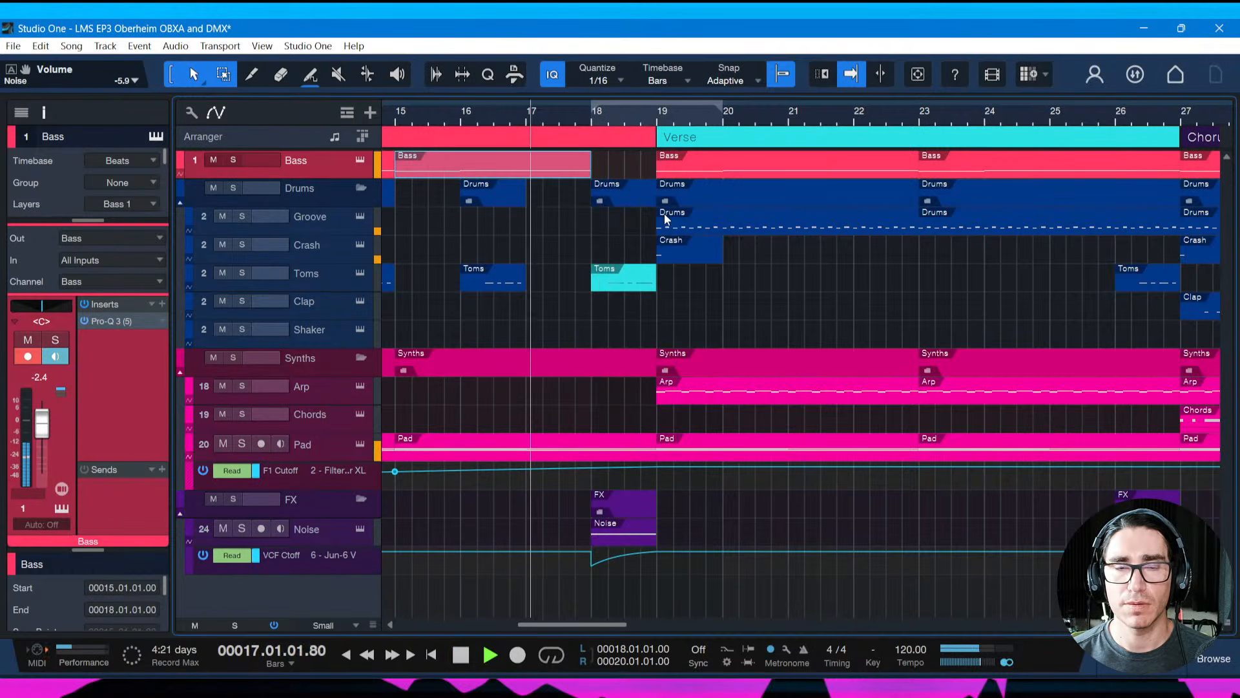
pyautogui.hotkey('ctrl', 's')
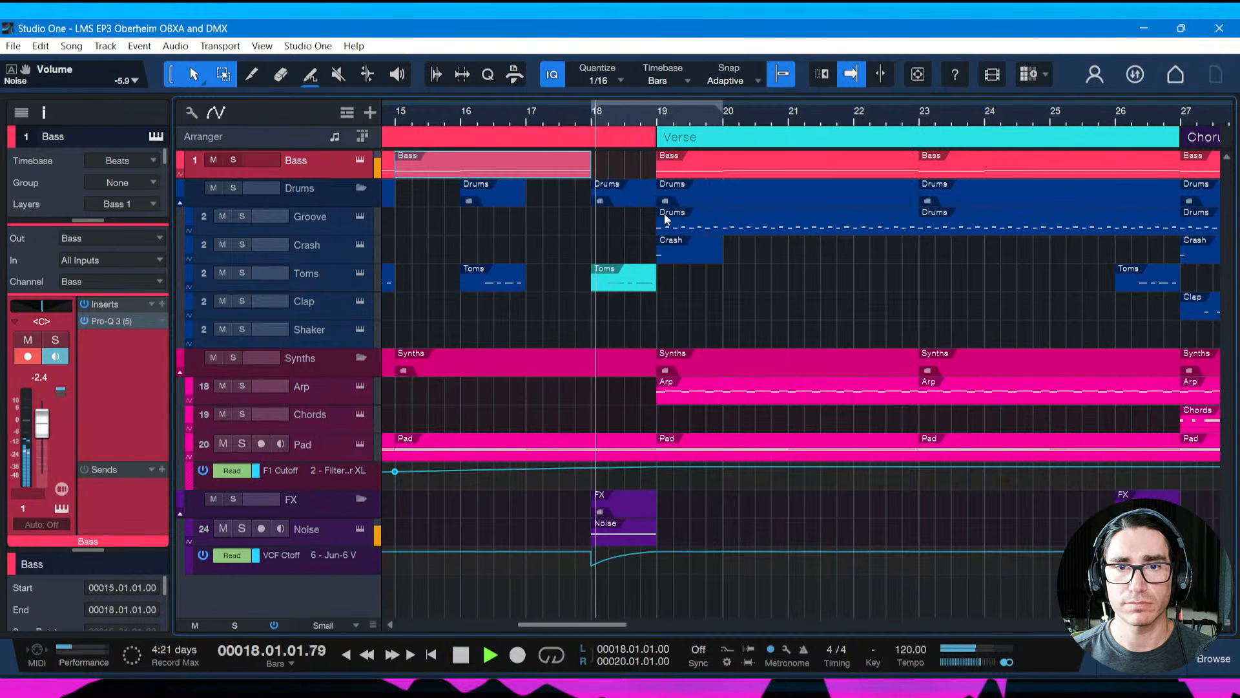
pyautogui.press('space')
# Unmute the three Tom 1 notes in the Toms clip at bar 18, play into the Verse and save the song
pyautogui.doubleClick(611, 276)
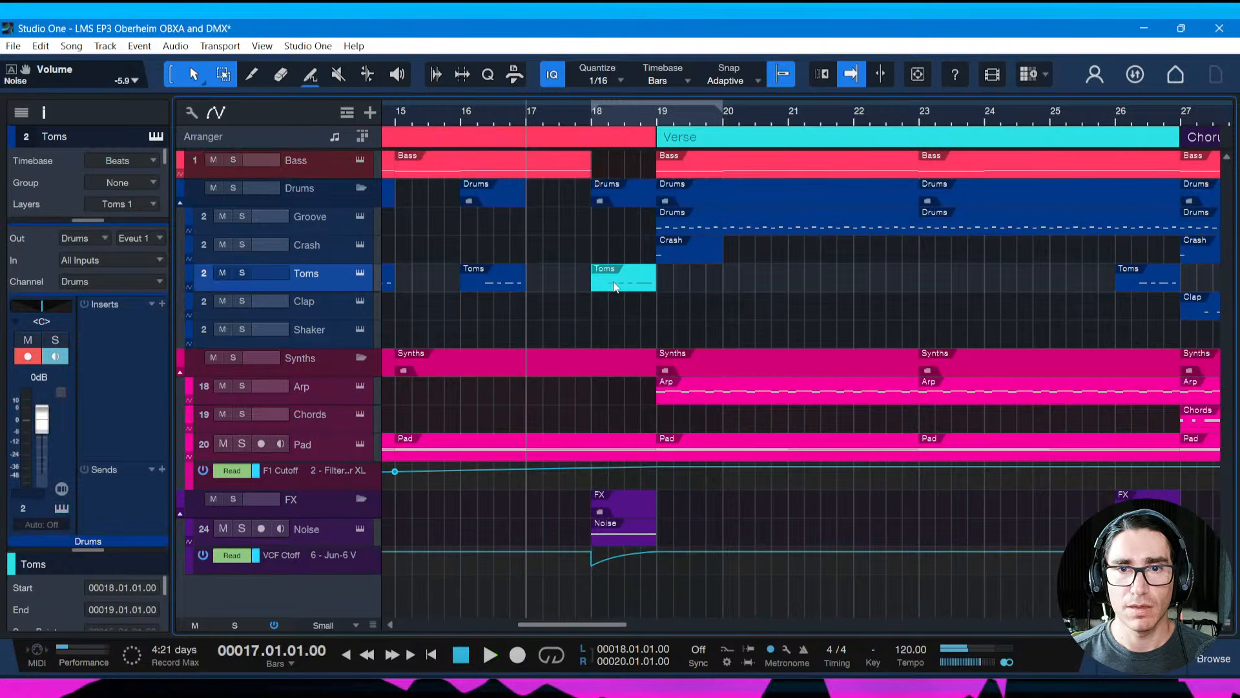
pyautogui.moveTo(761, 254); pyautogui.dragTo(840, 279)
pyautogui.click(811, 288)
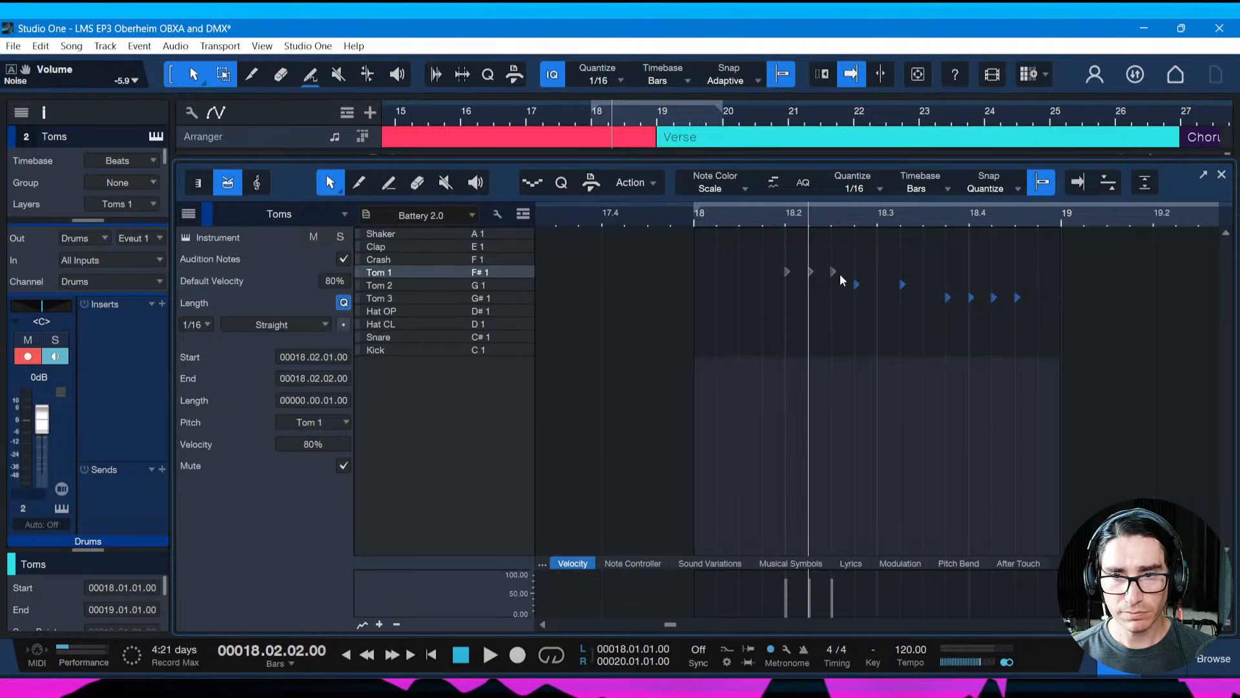
pyautogui.hotkey('shift', 'm')
pyautogui.hotkey('shift', 'm')
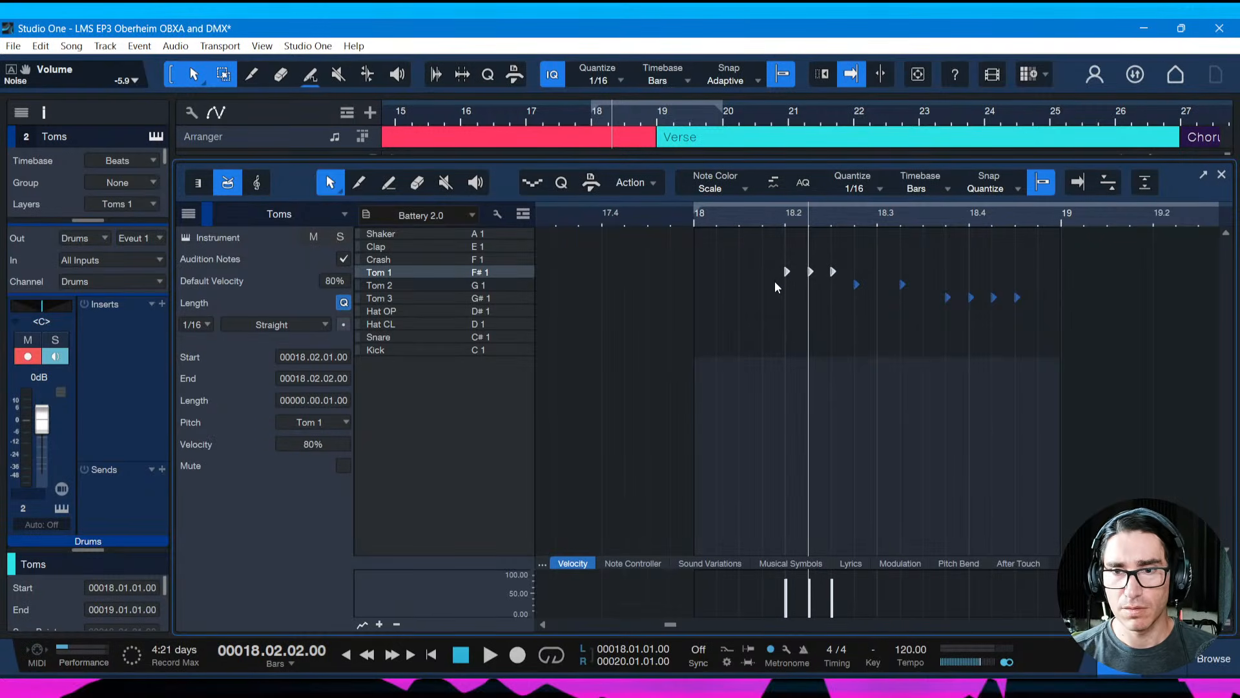
pyautogui.press('F2')
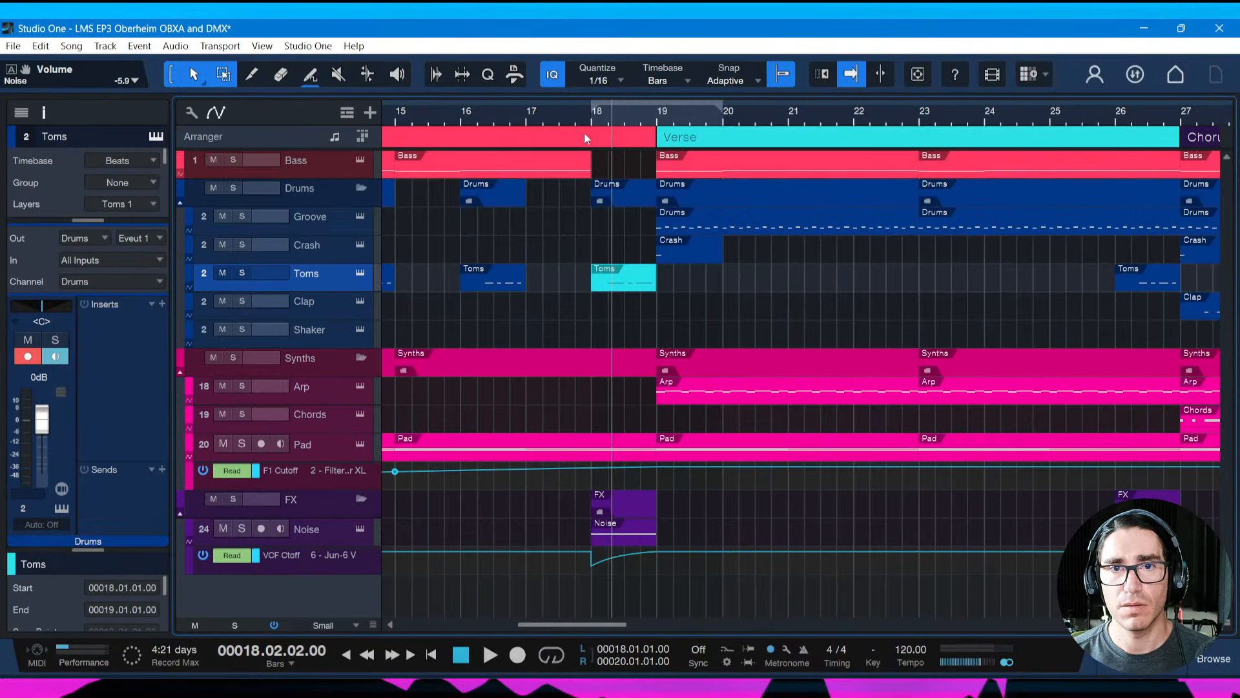
pyautogui.press('space')
pyautogui.hotkey('ctrl', 's')
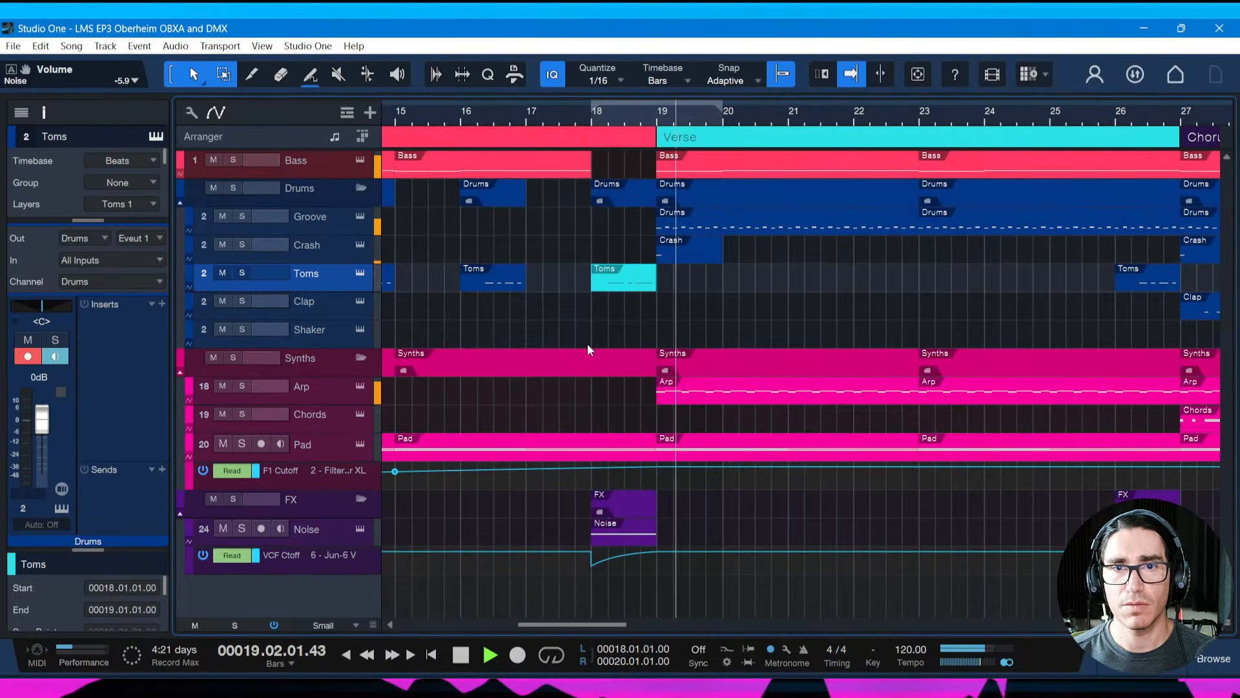
pyautogui.press('space')
# Play the Intro section from its start at bar 11 through the tom fill at bar 18
pyautogui.scroll(-3, 794, 120)
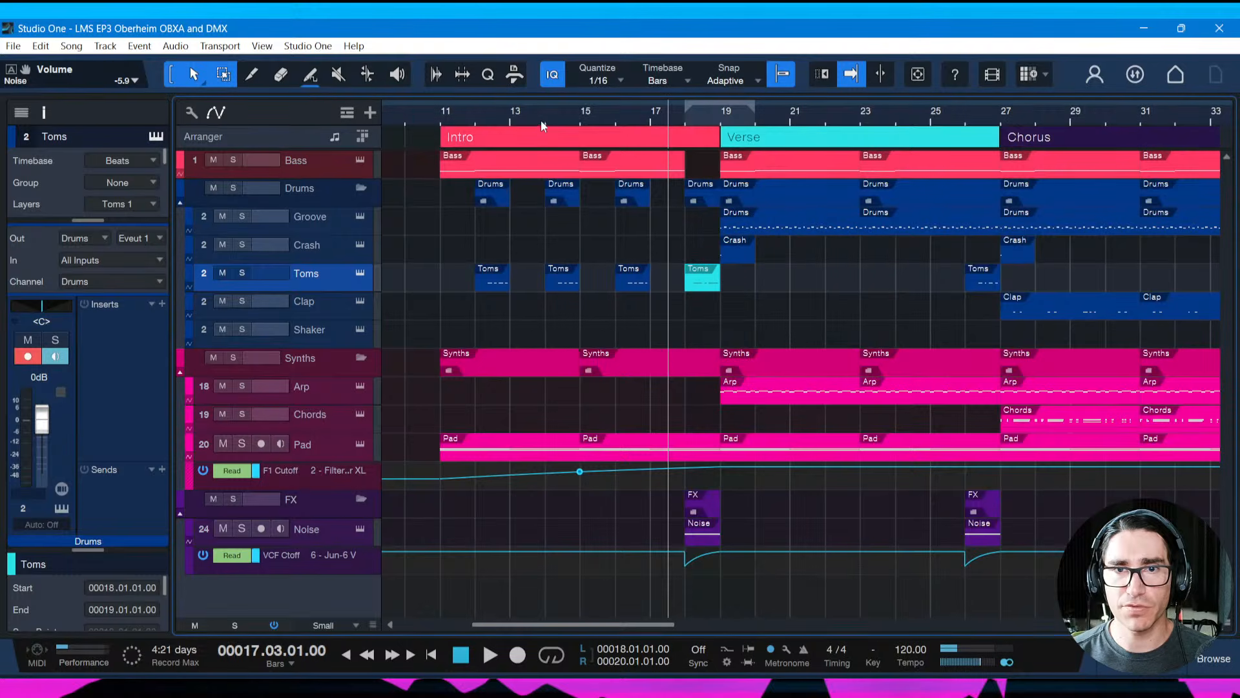
pyautogui.click(614, 109)
pyautogui.click(462, 142)
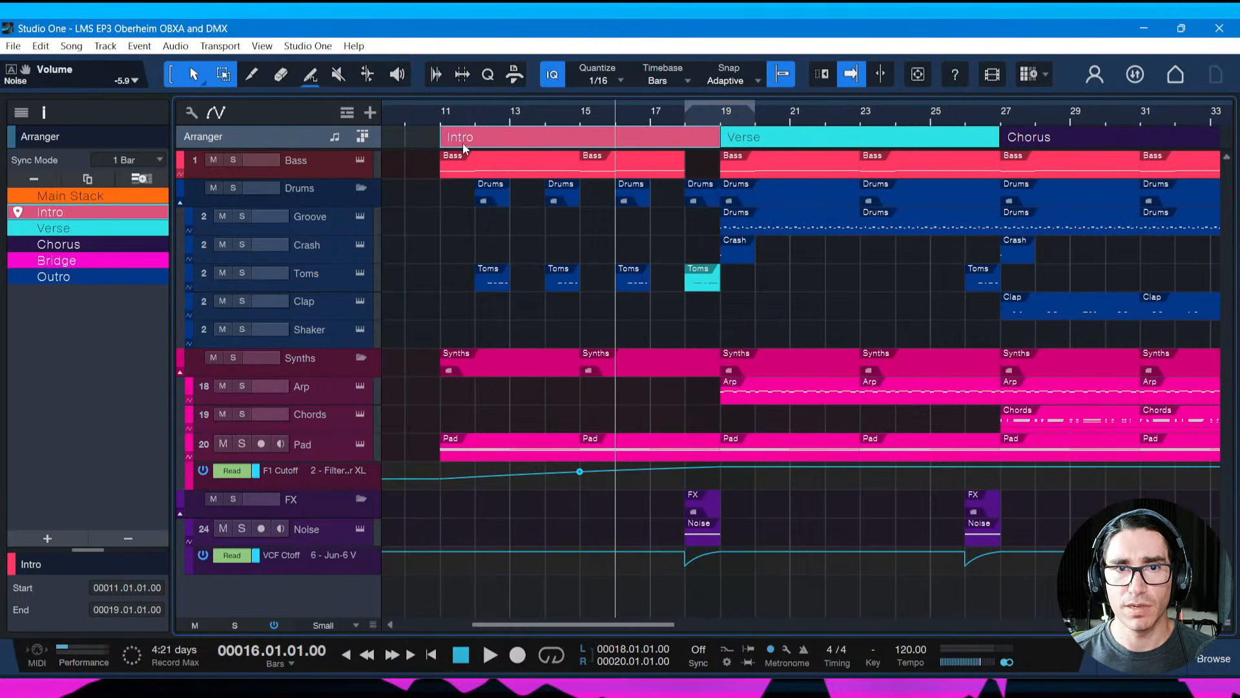
pyautogui.press('l')
pyautogui.press('space')
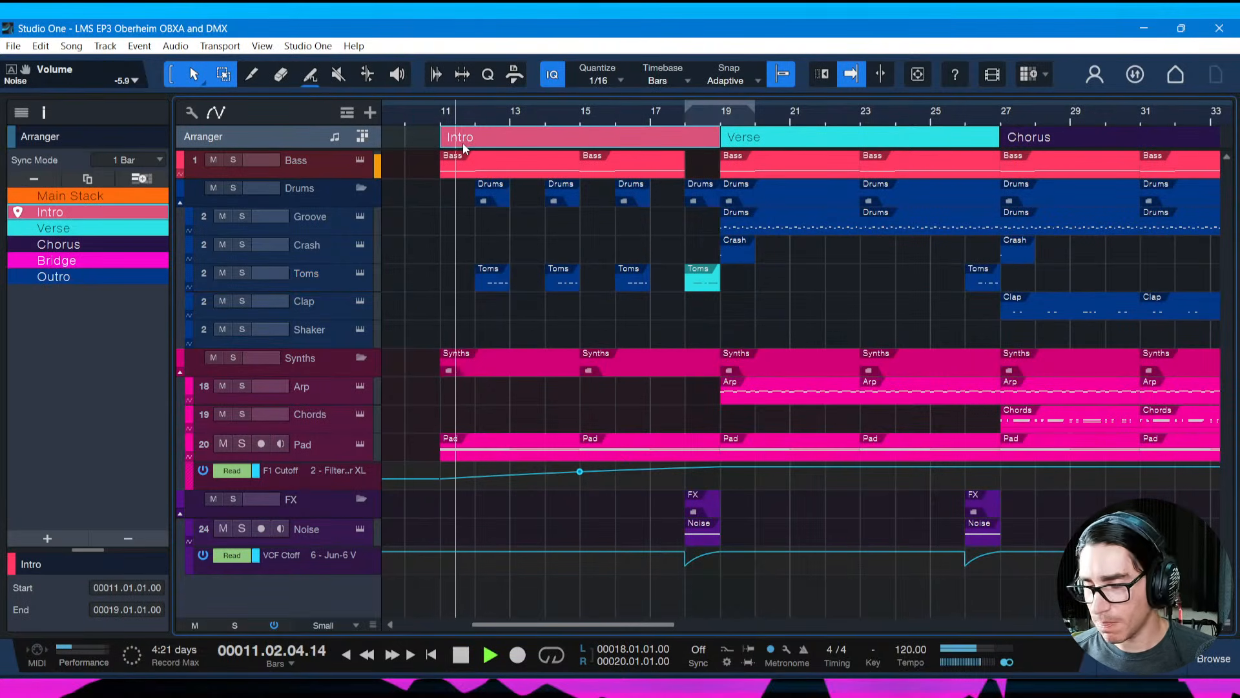
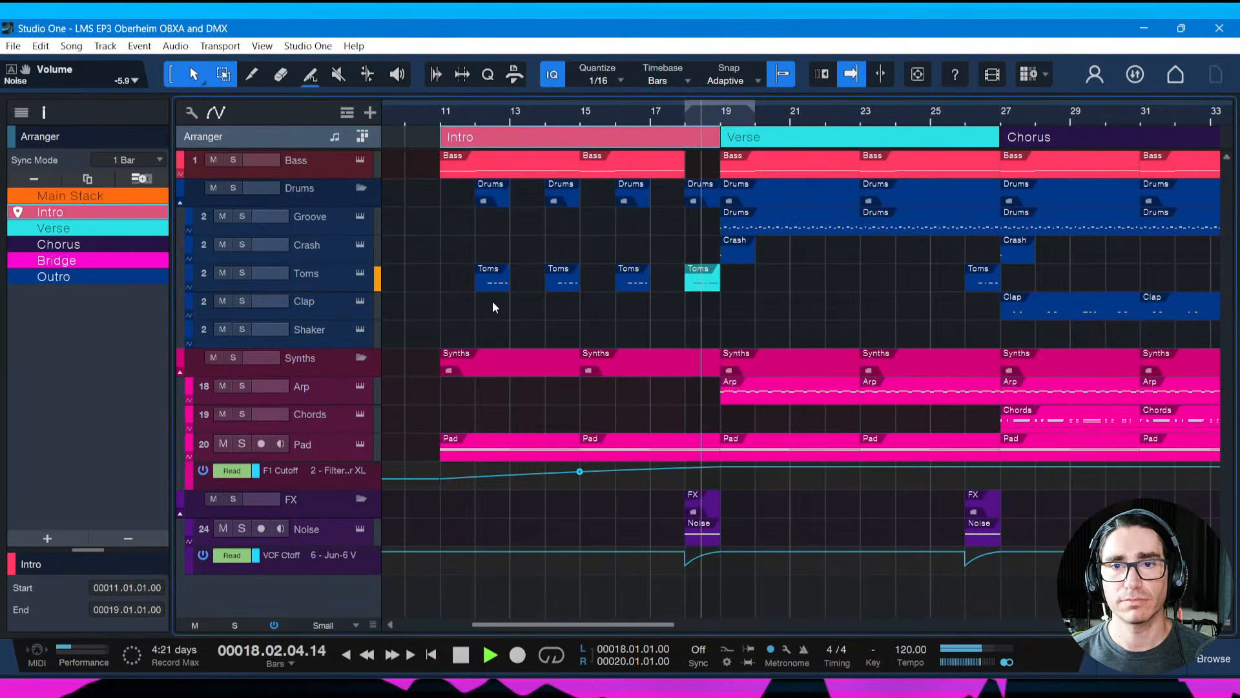
pyautogui.press('space')
# Replay the Intro and draw an empty one-bar clip on the Clap track at bar 13
pyautogui.press('space')
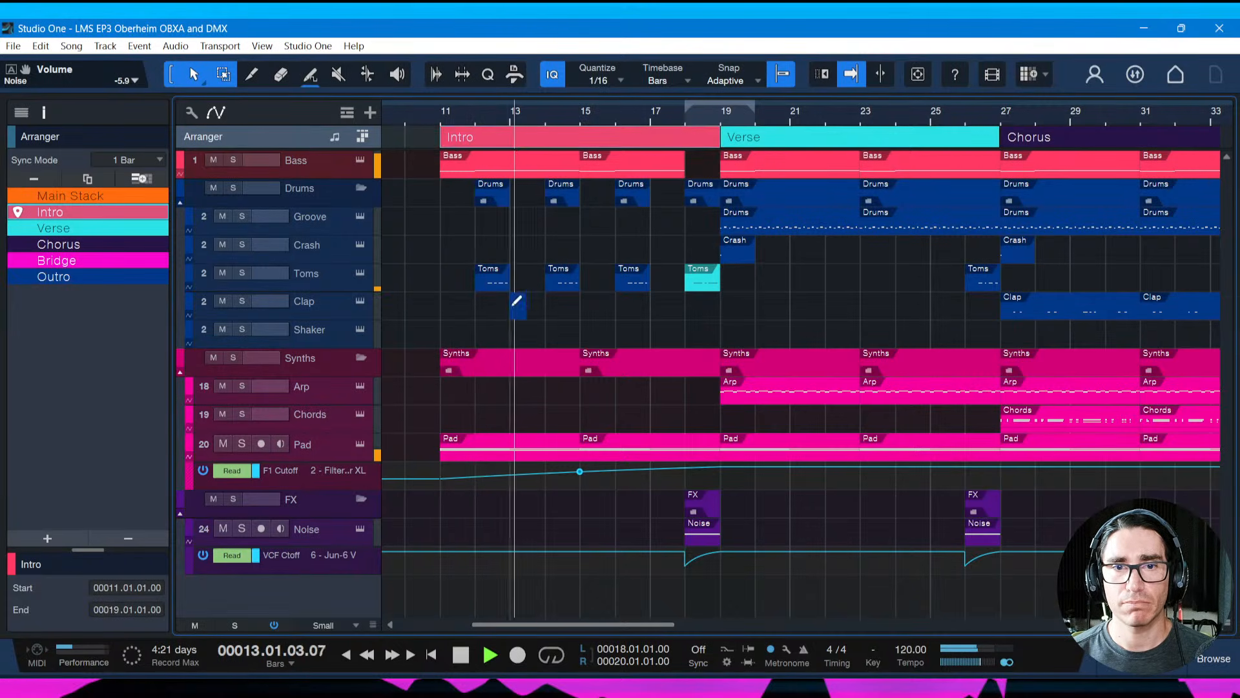
pyautogui.moveTo(515, 306); pyautogui.dragTo(551, 308)
pyautogui.press('space')
# Add a single Clap note on the first beat of the new Clap clip at bar 13
pyautogui.doubleClick(525, 311)
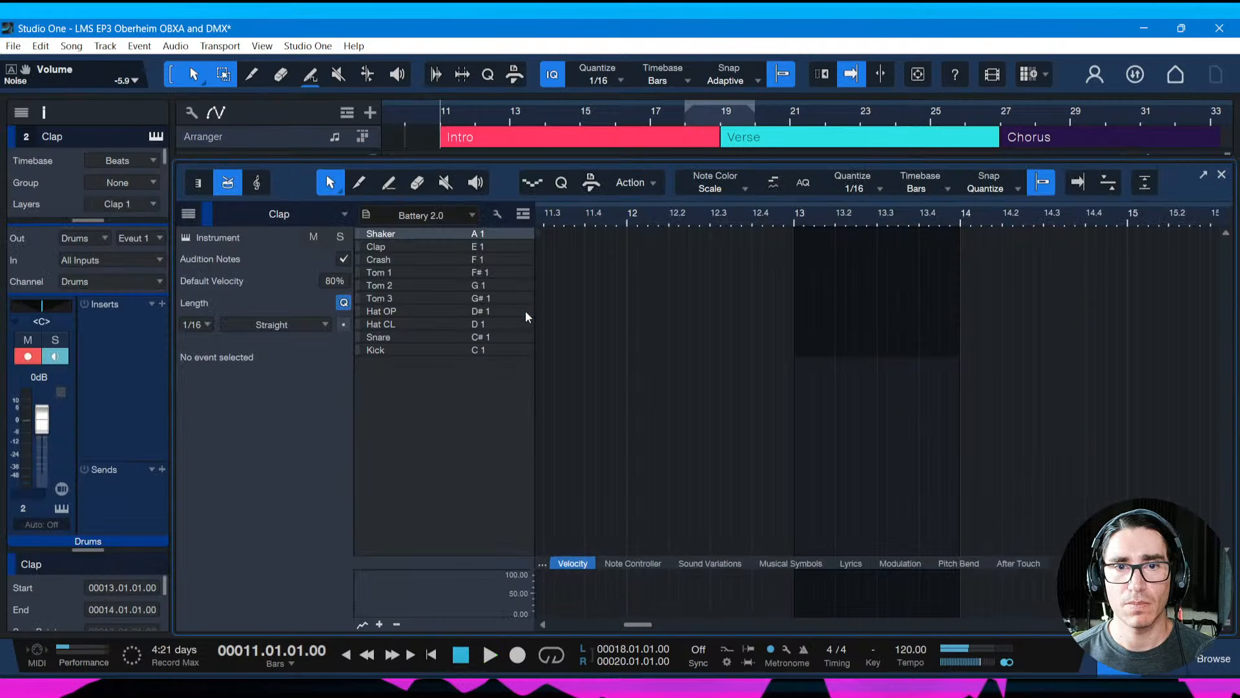
pyautogui.click(520, 246)
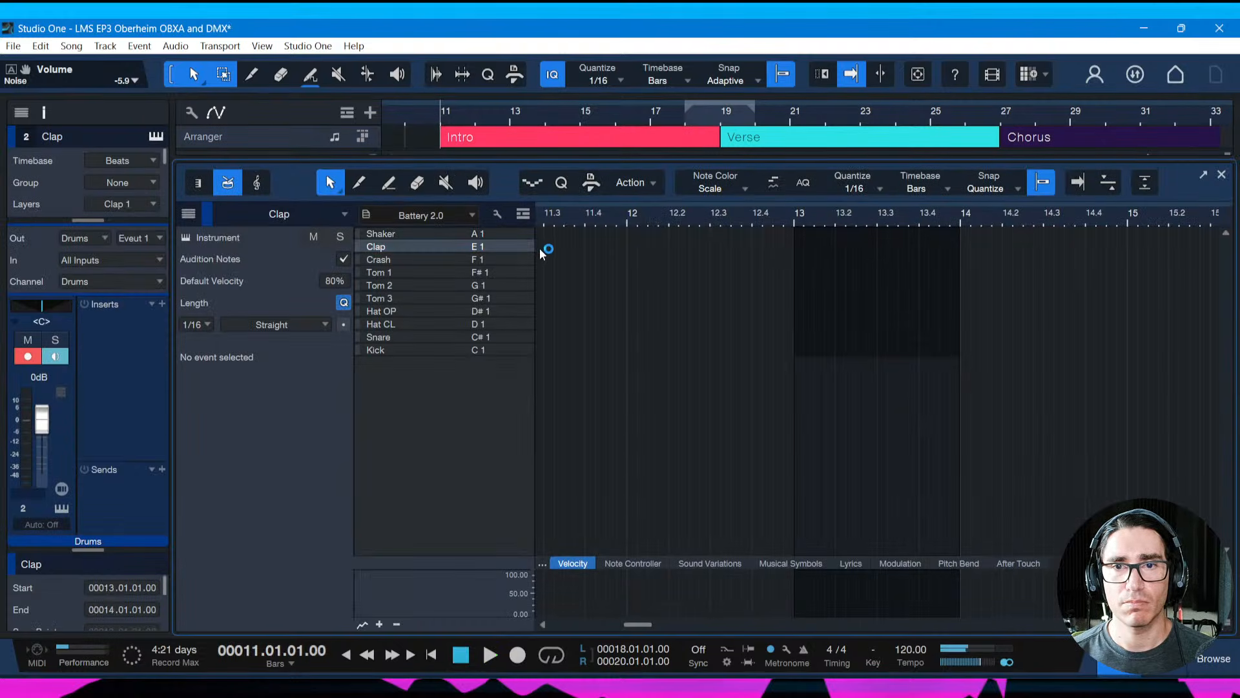
pyautogui.press('F2')
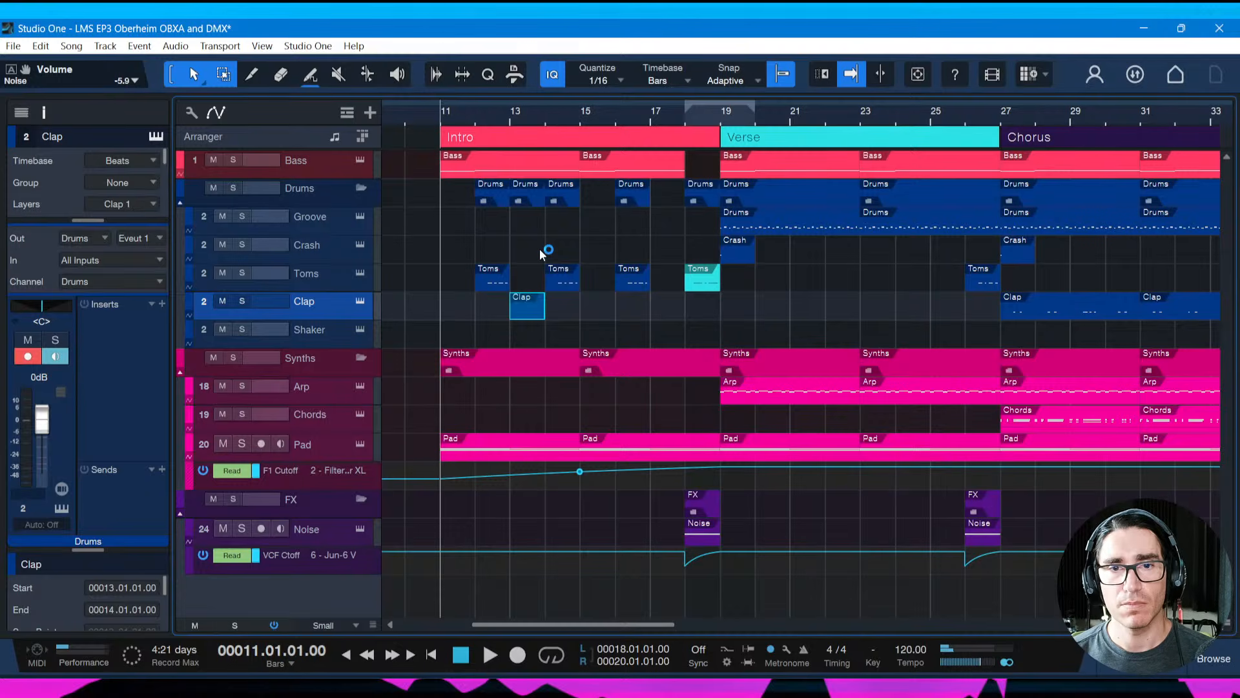
pyautogui.press('l')
pyautogui.press('F2')
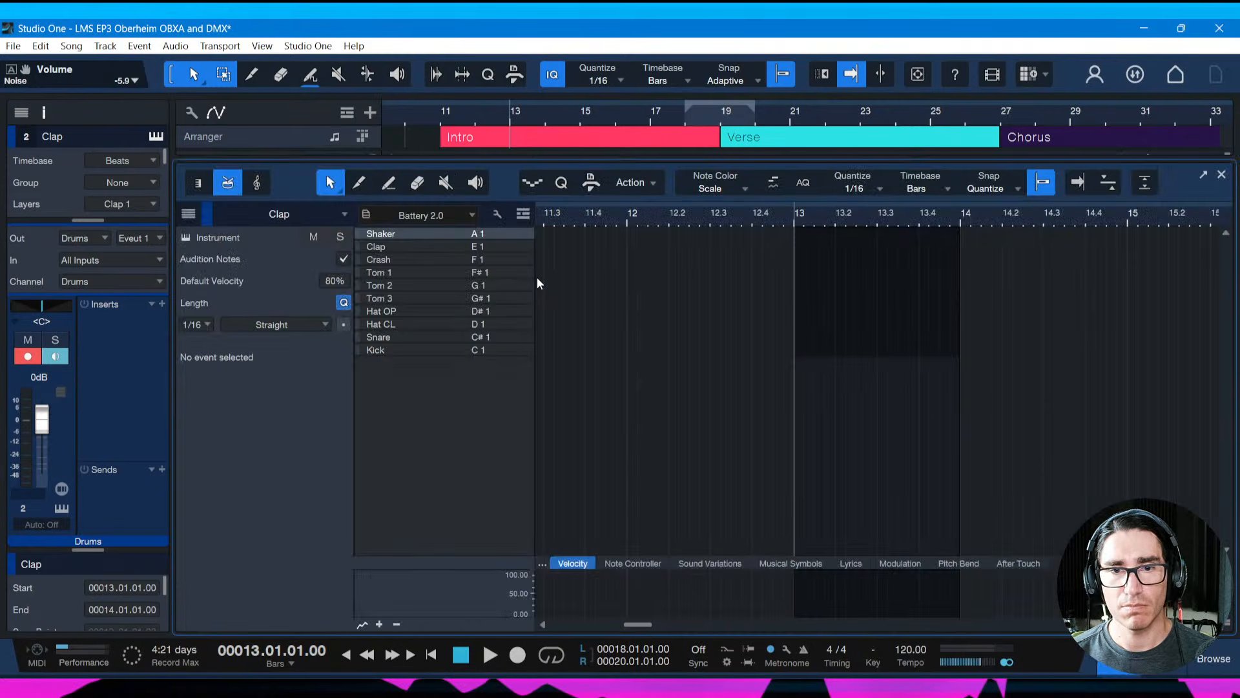
pyautogui.press('space')
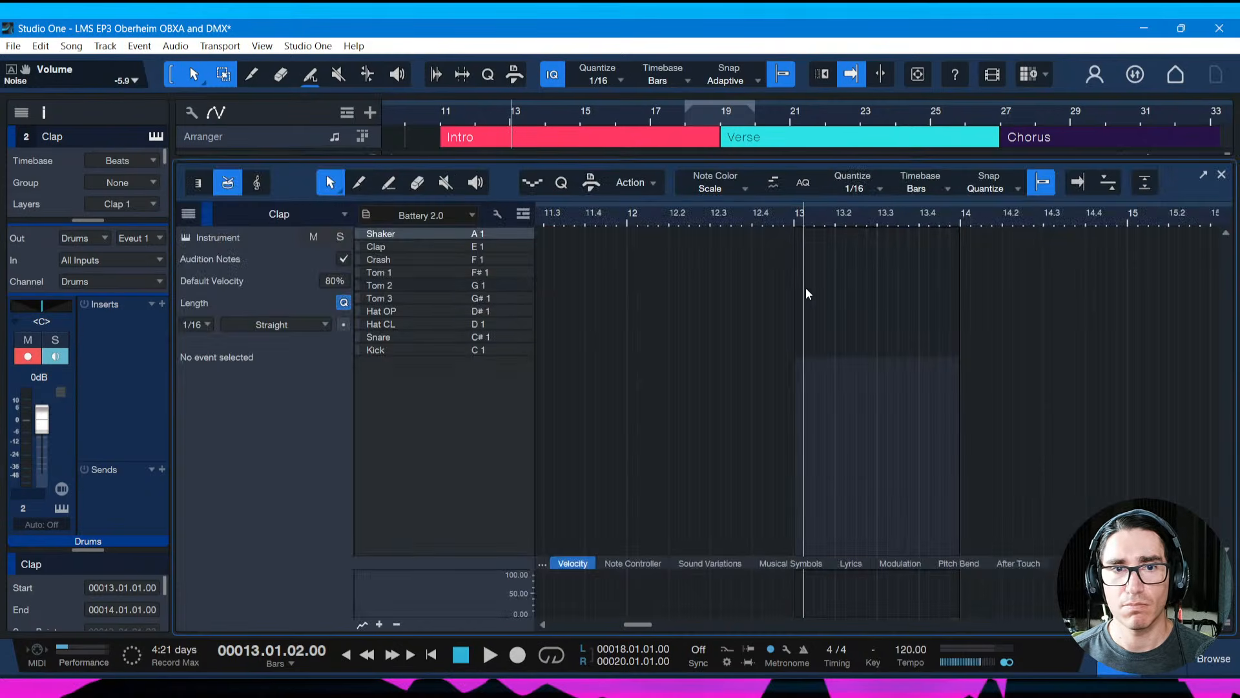
pyautogui.click(805, 234)
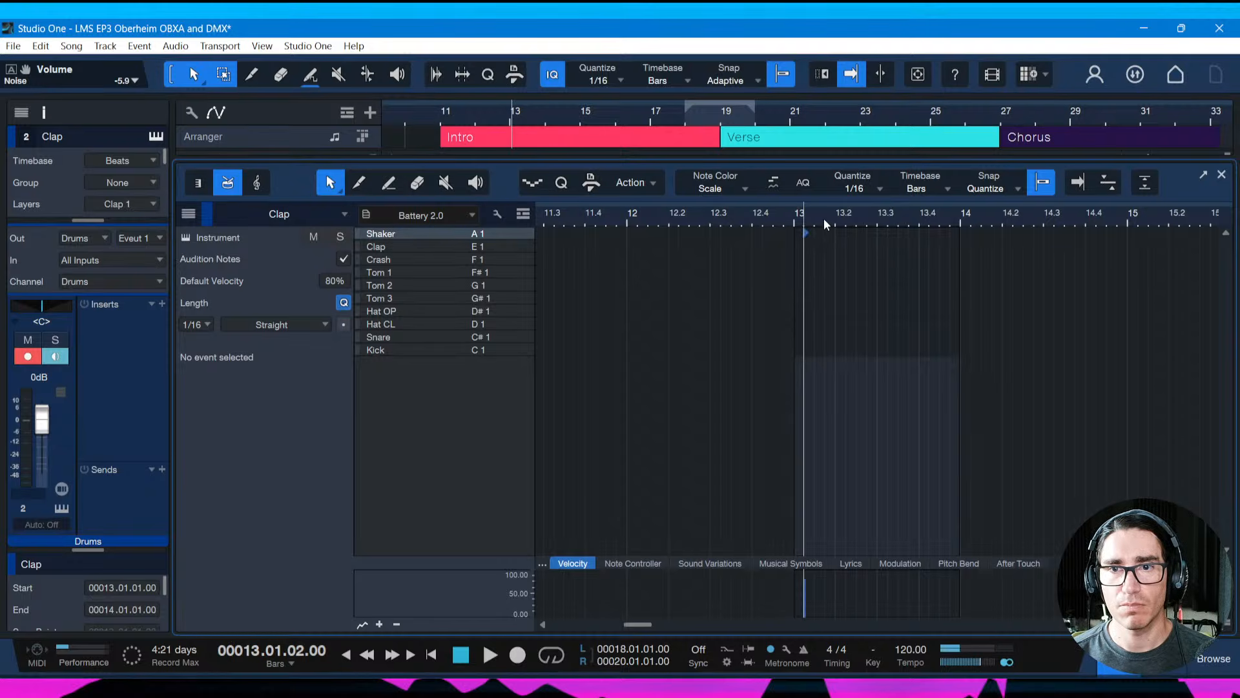
pyautogui.moveTo(821, 219); pyautogui.dragTo(824, 237)
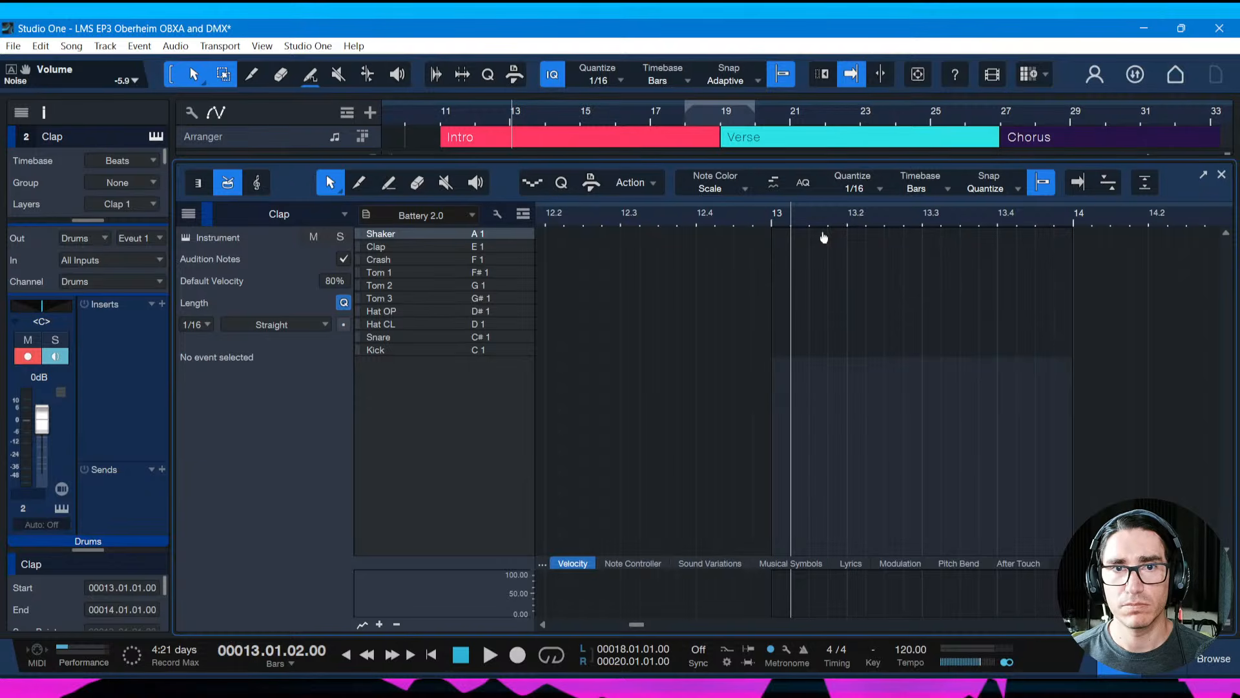
pyautogui.click(774, 246)
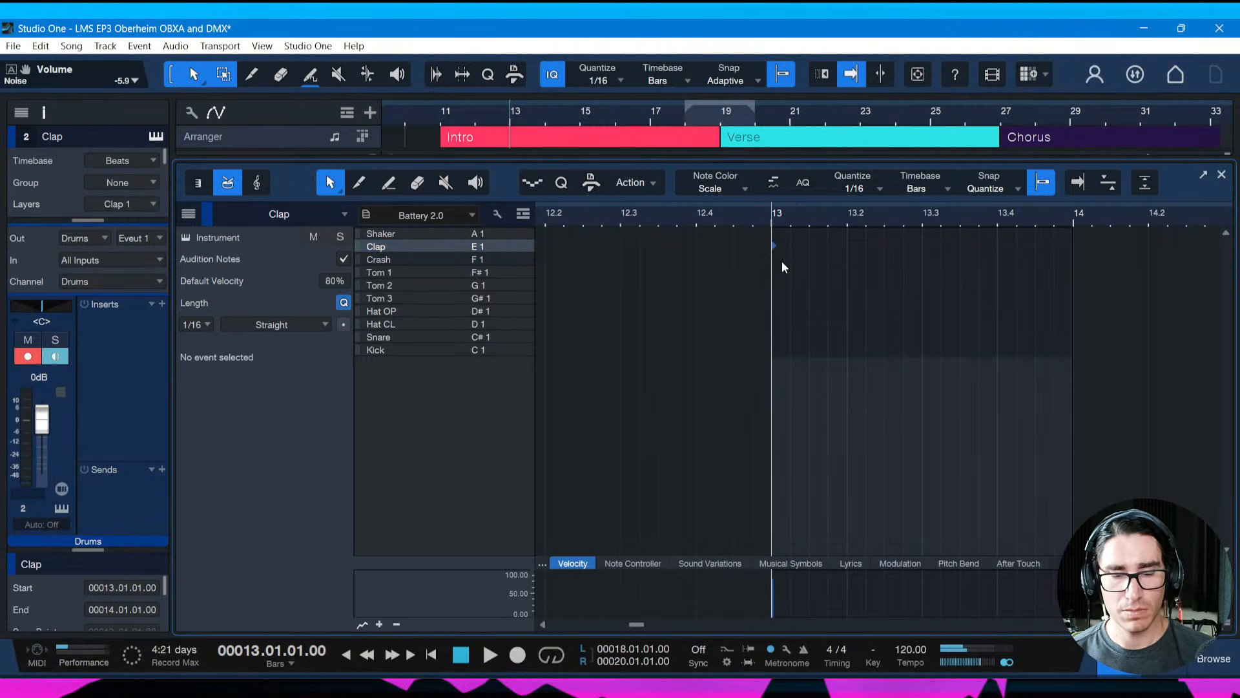
pyautogui.press('F2')
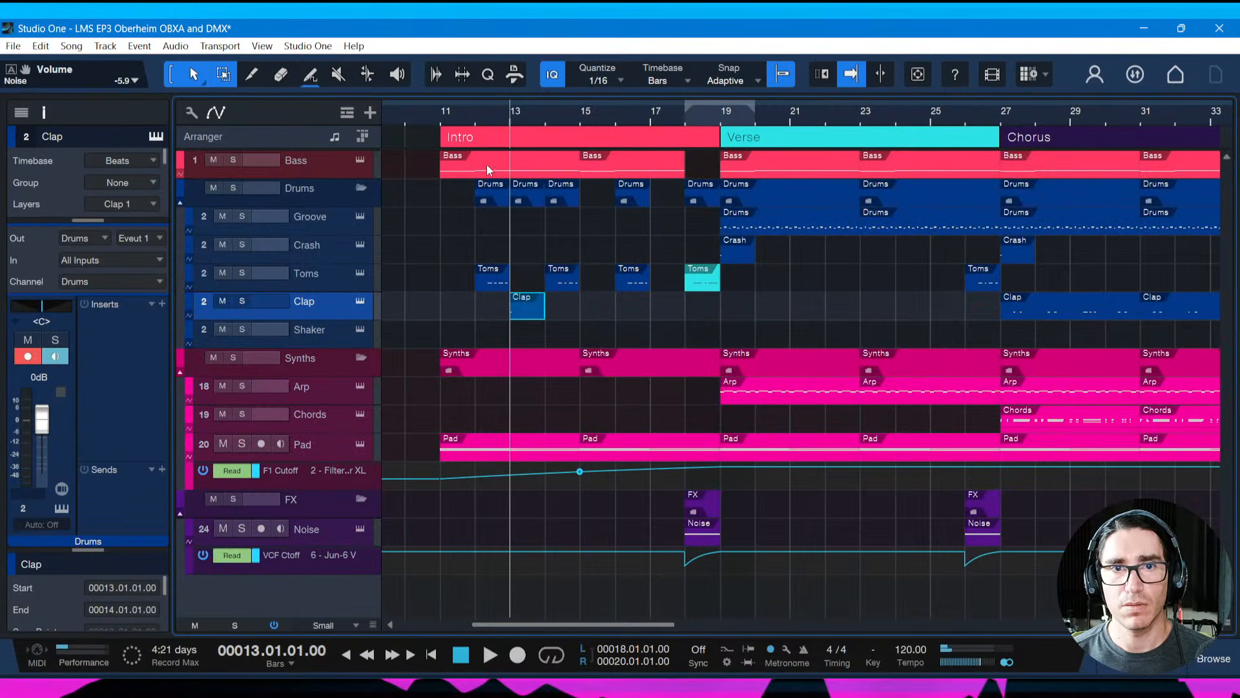
# Play the Intro from bar 11 to hear the added clap and save the song
pyautogui.click(448, 304)
pyautogui.press('space')
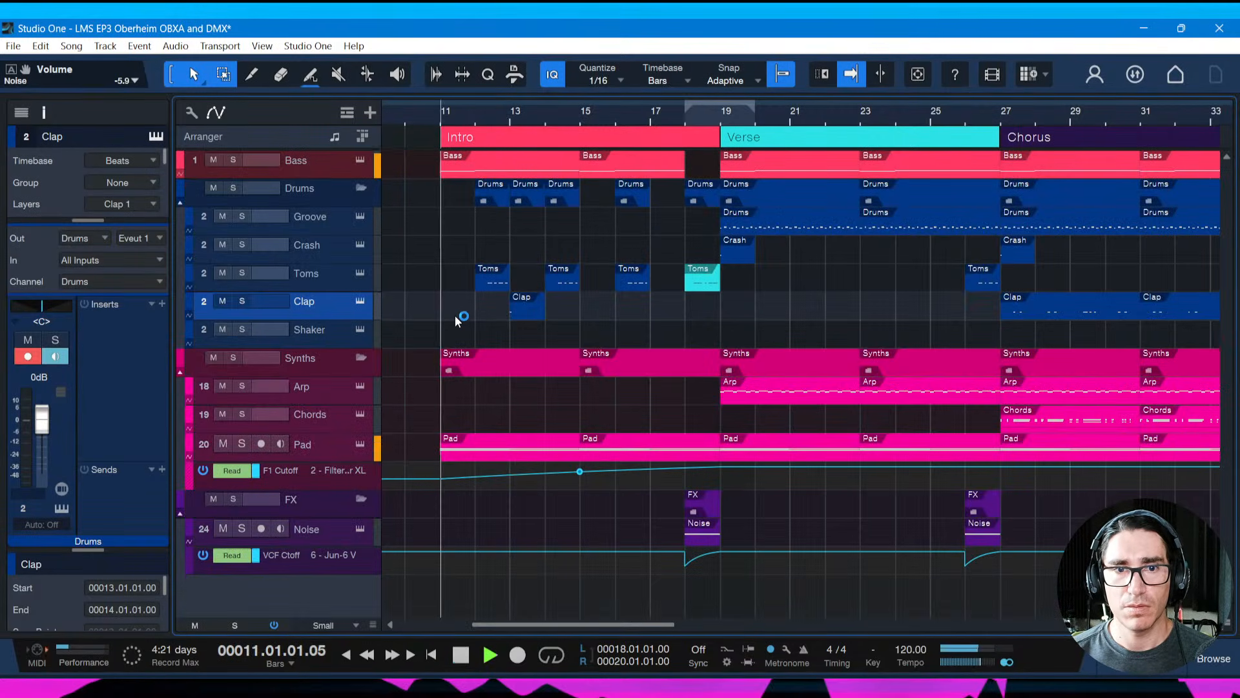
pyautogui.hotkey('ctrl', 's')
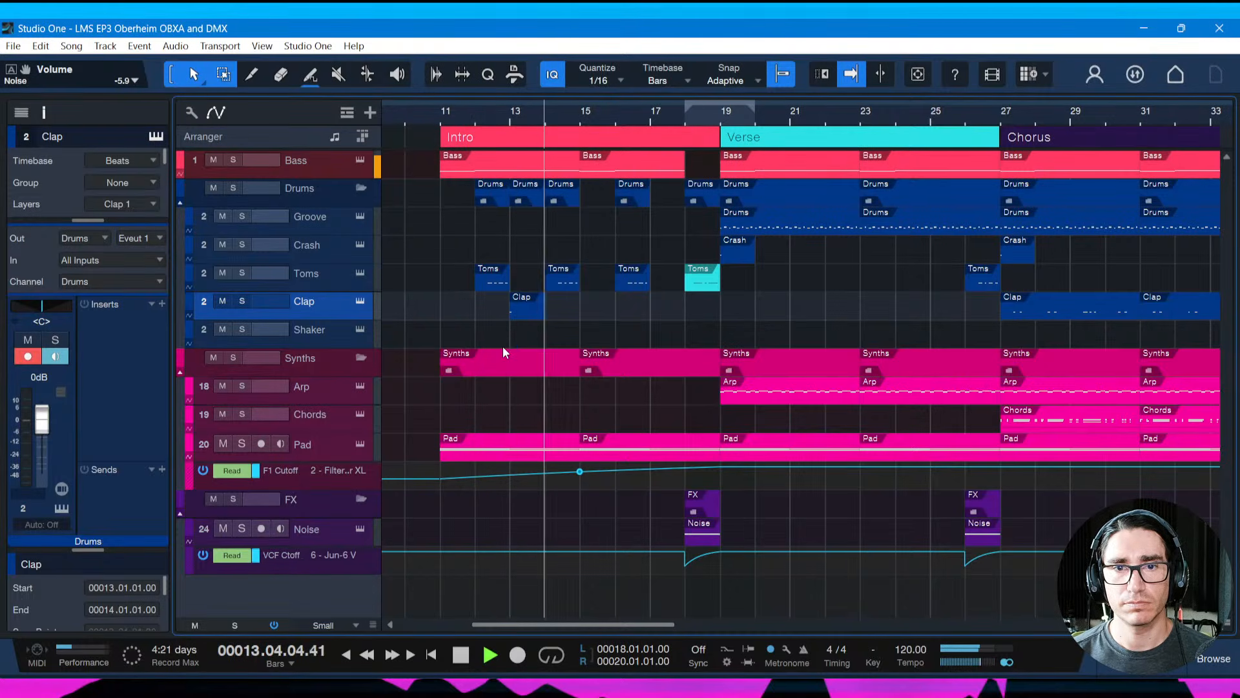
# Copy the bar 13 Clap clip to bar 17, play on into the Verse and save the song
pyautogui.click(529, 308)
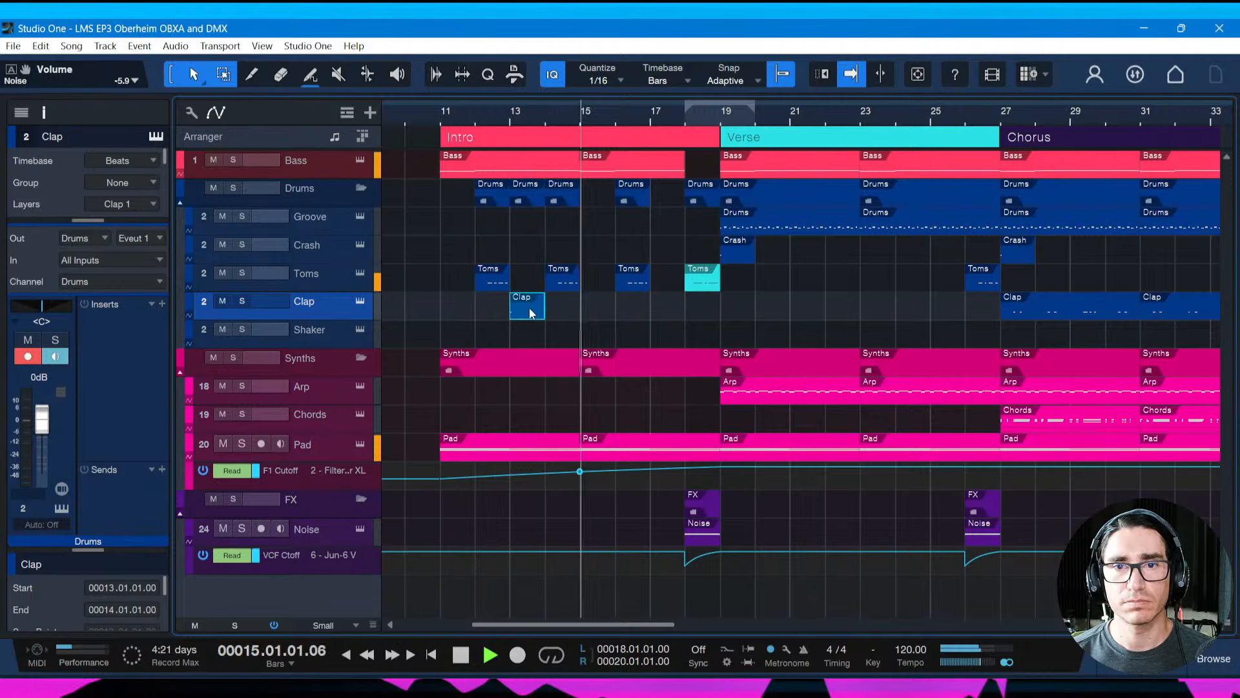
pyautogui.moveTo(529, 307); pyautogui.dragTo(672, 311)
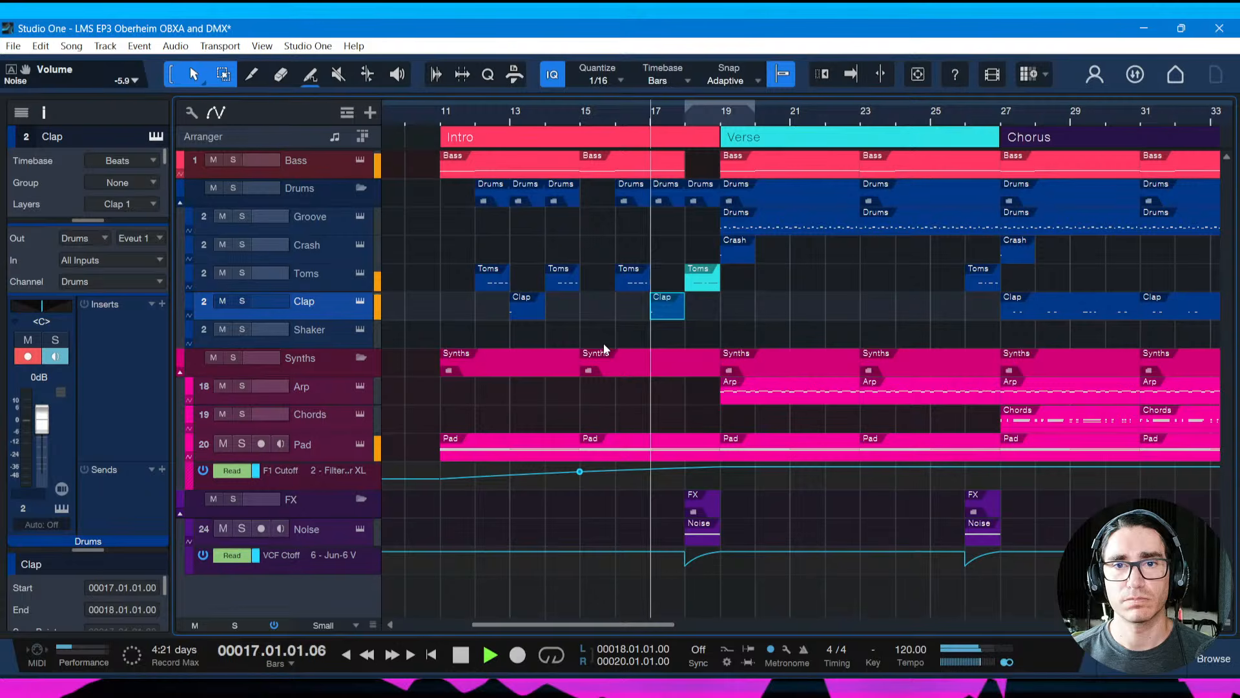
pyautogui.hotkey('ctrl', 's')
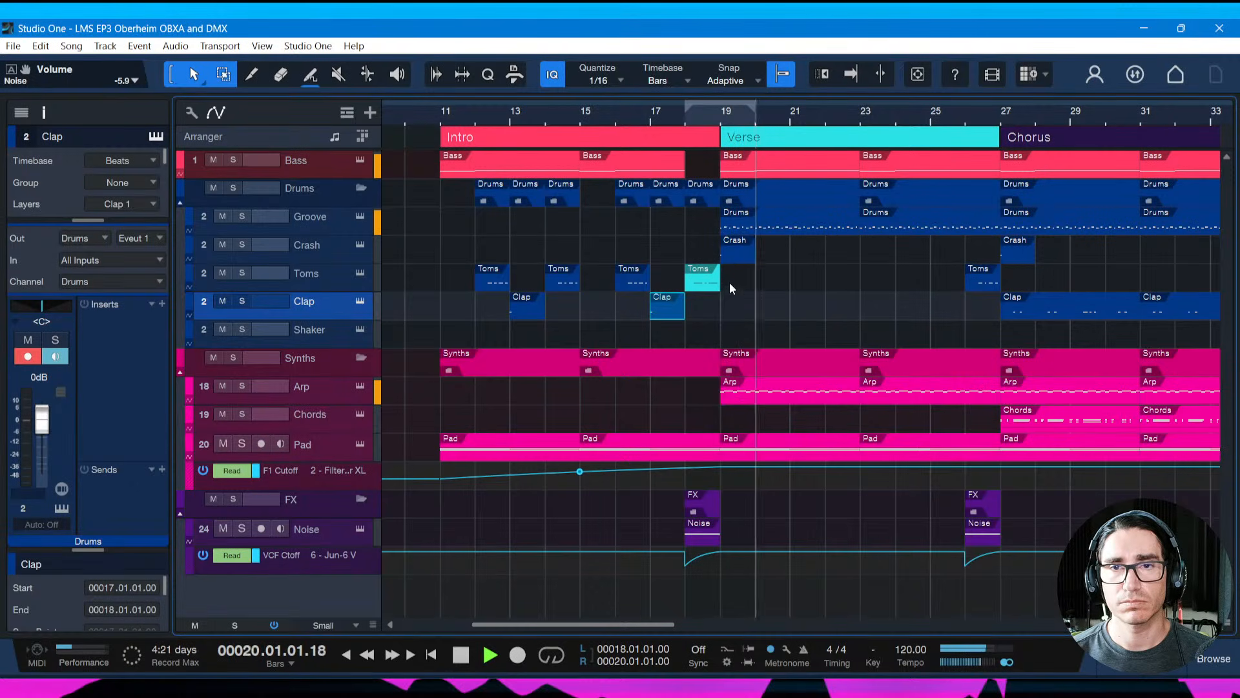
pyautogui.press('space')
# Remove the "another drum fill" task from the song notes, add Verse, Chorus, Bridge and Outro lines below Intro, and save
pyautogui.hotkey('ctrl', 'i')
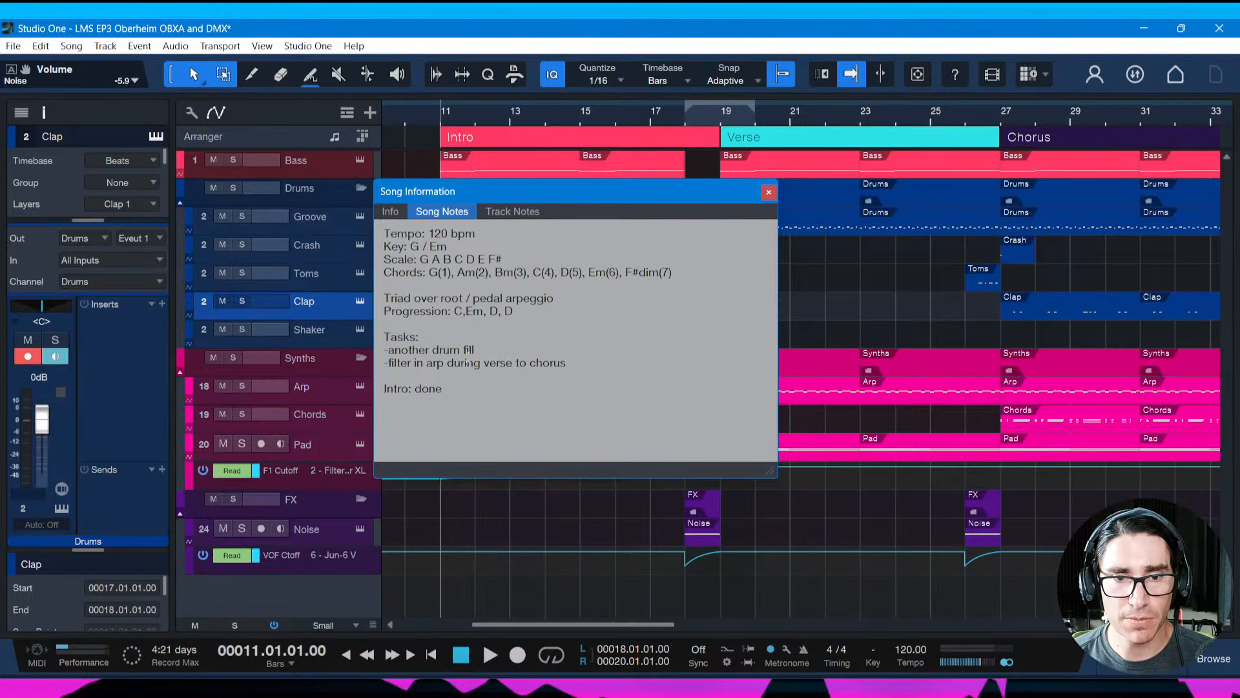
pyautogui.moveTo(475, 350); pyautogui.dragTo(385, 352)
pyautogui.press('BackSpace')
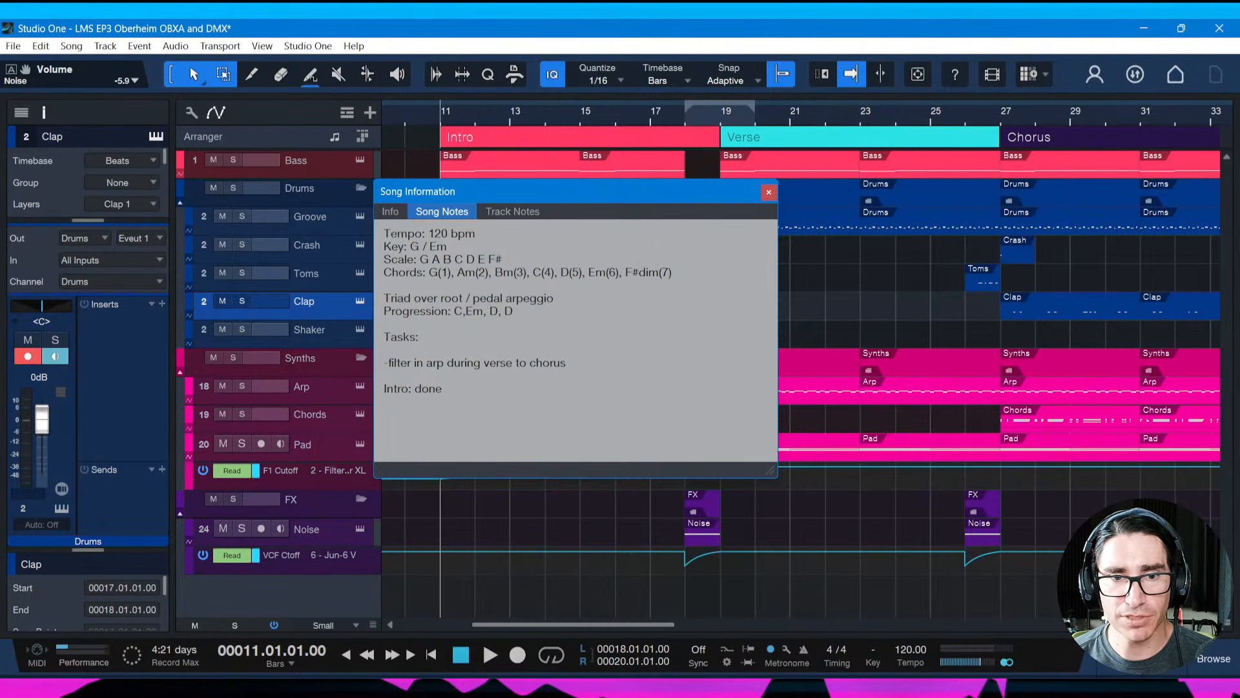
pyautogui.press('BackSpace')
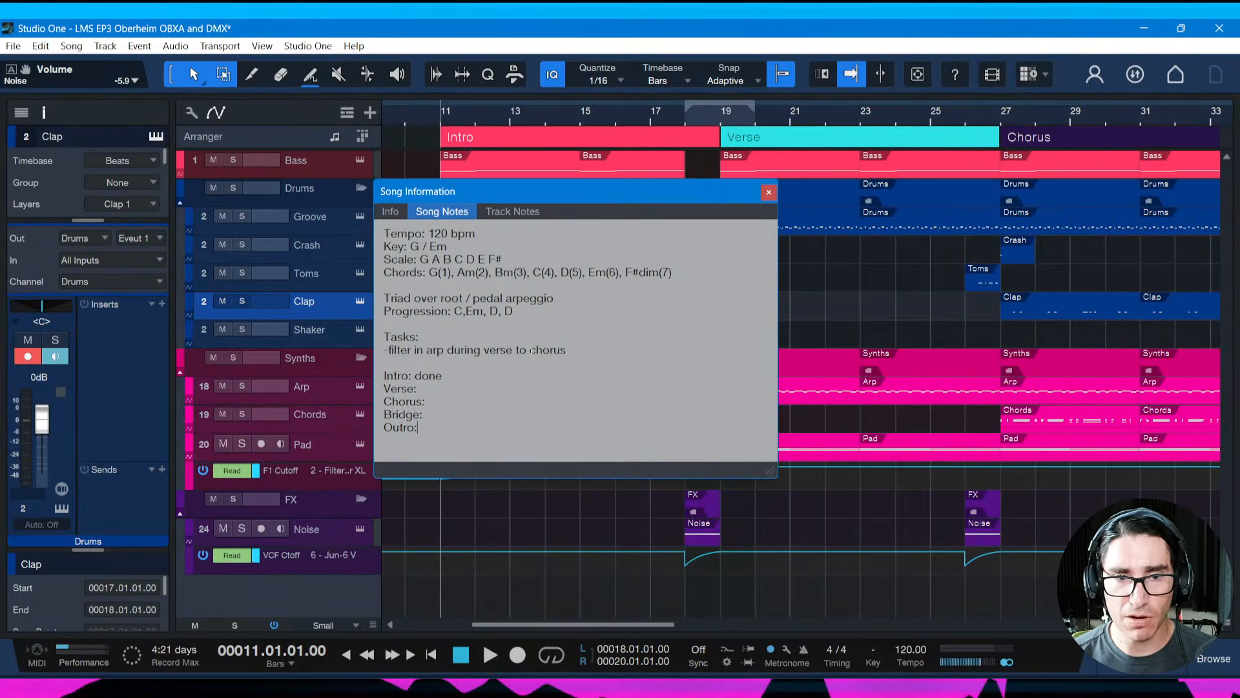
pyautogui.click(768, 193)
pyautogui.hotkey('ctrl', 's')
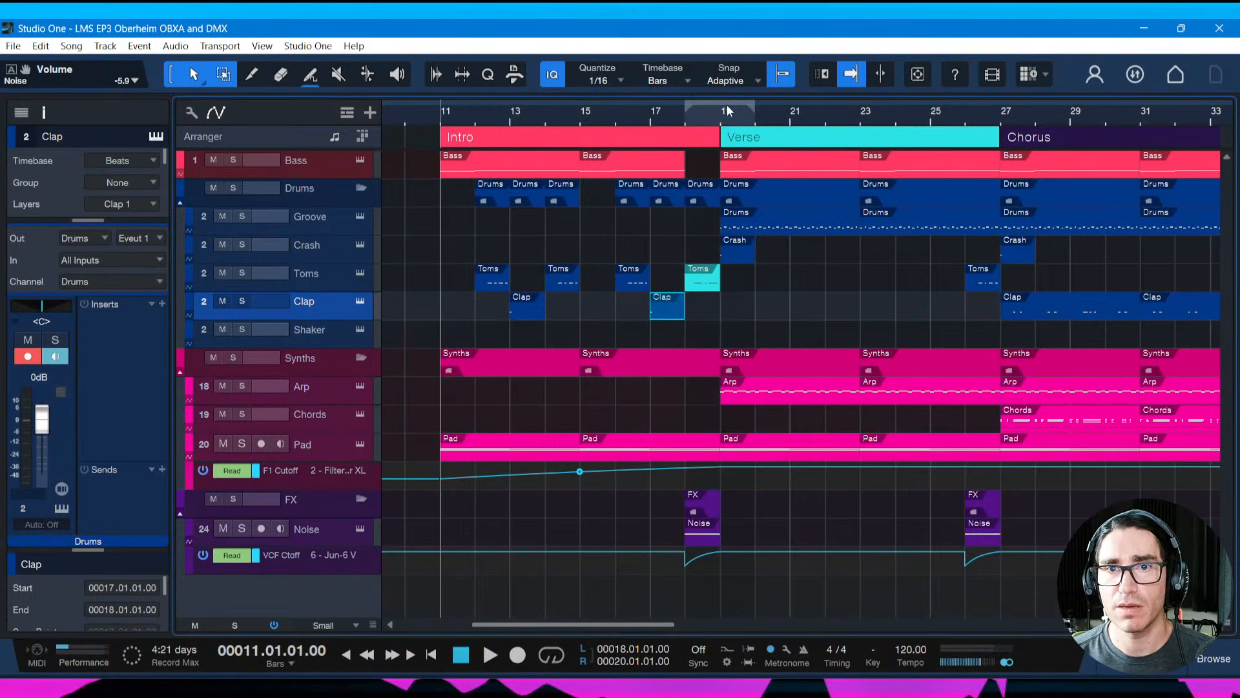
# Loop the Chorus section from bar 27 to 35, save the song, and play the loop with the mixer console open
pyautogui.press('space')
pyautogui.moveTo(821, 116); pyautogui.dragTo(744, 119)
pyautogui.hotkey('ctrl', 's')
pyautogui.press('space')
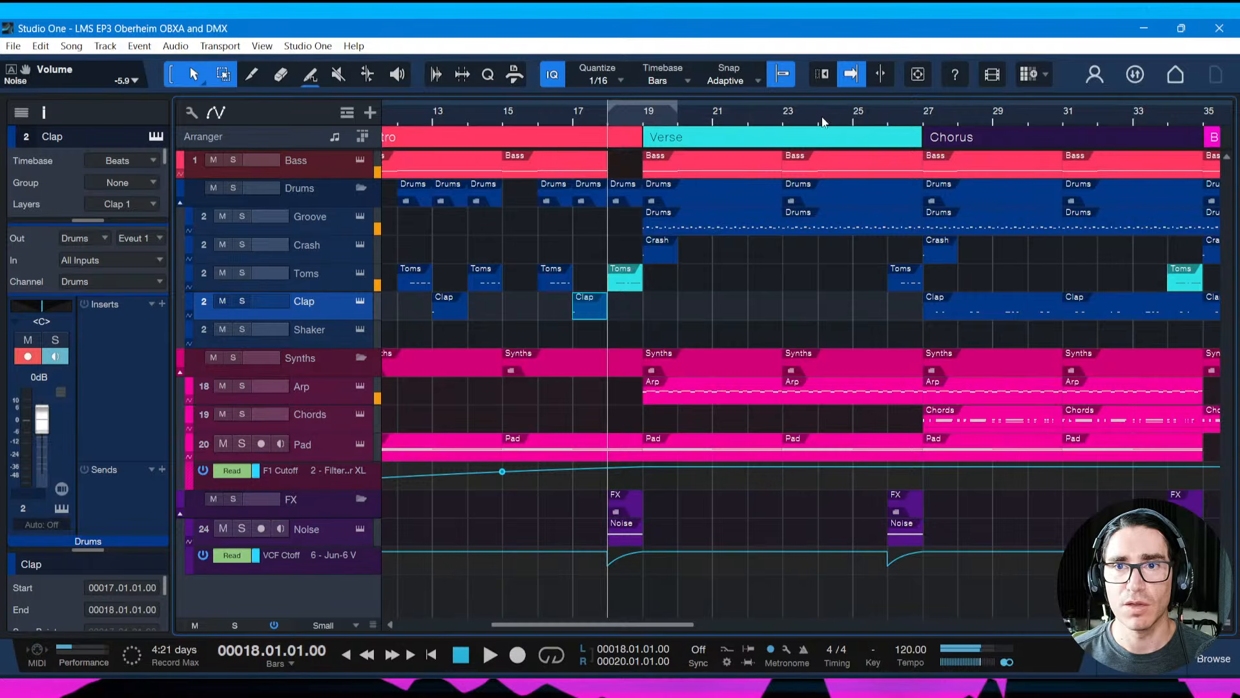
pyautogui.moveTo(822, 120)
pyautogui.mouseDown()
pyautogui.moveTo(624, 101)
pyautogui.moveTo(673, 137)
pyautogui.moveTo(621, 138)
pyautogui.mouseUp()
pyautogui.click(611, 139)
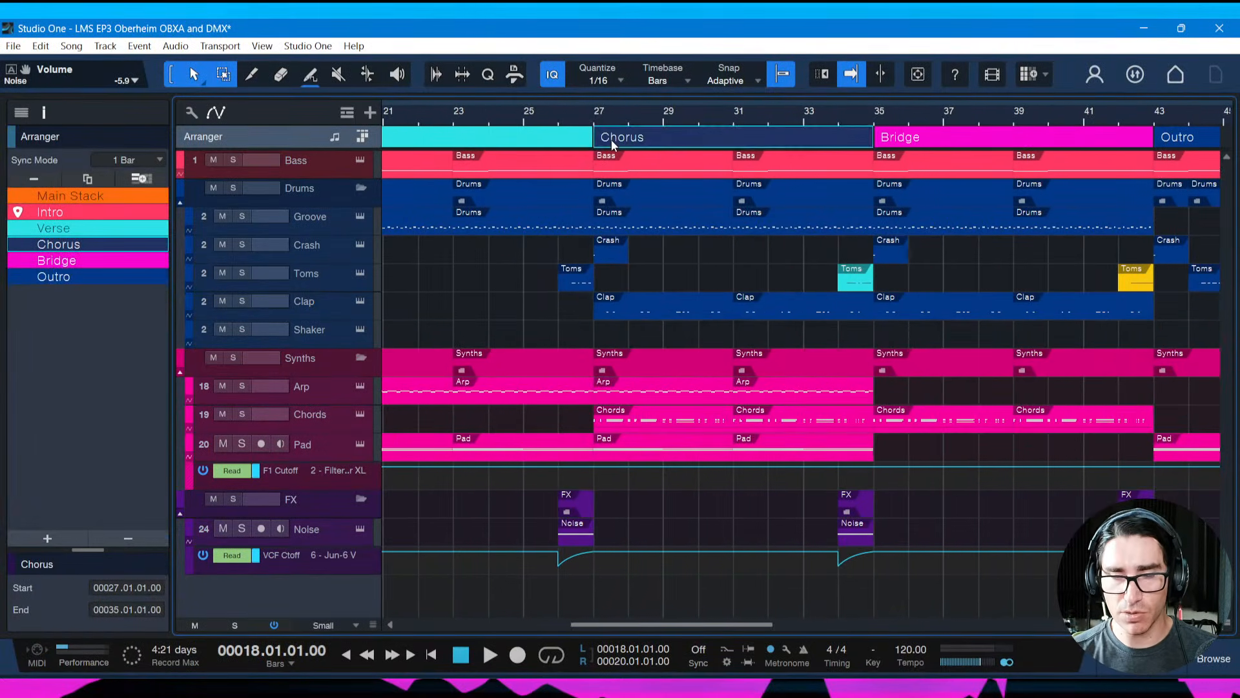
pyautogui.press('p')
pyautogui.hotkey('ctrl', 's')
pyautogui.press('space')
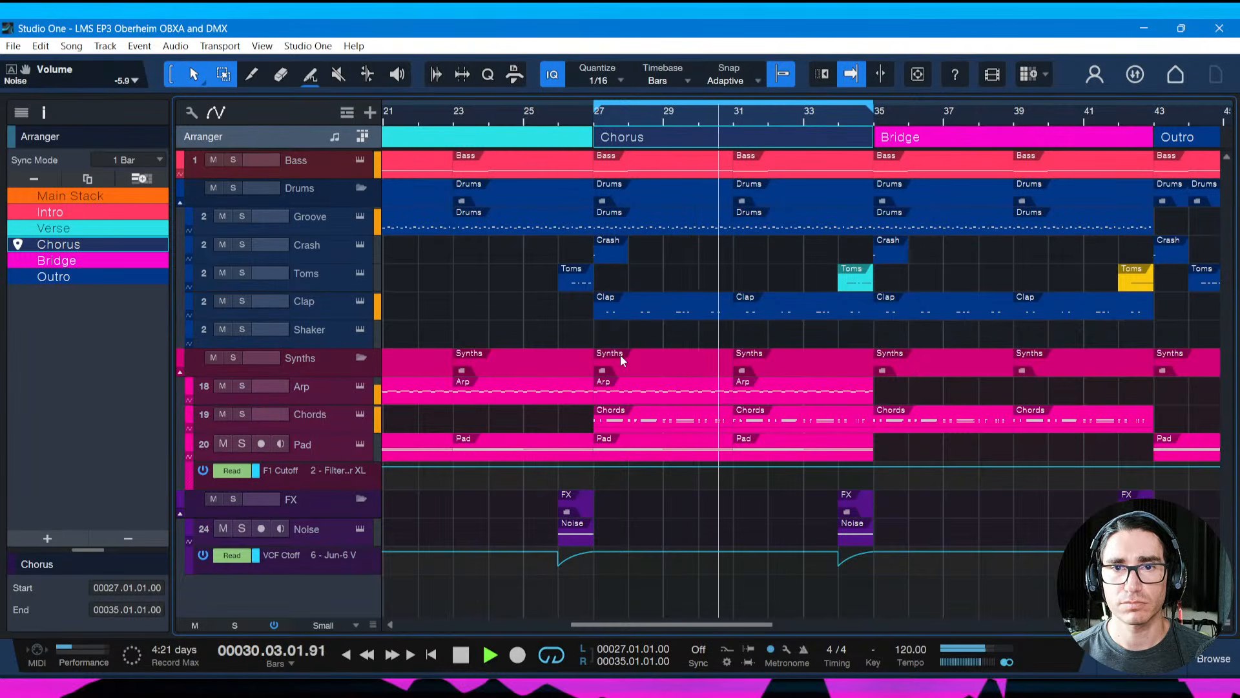
pyautogui.press('F3')
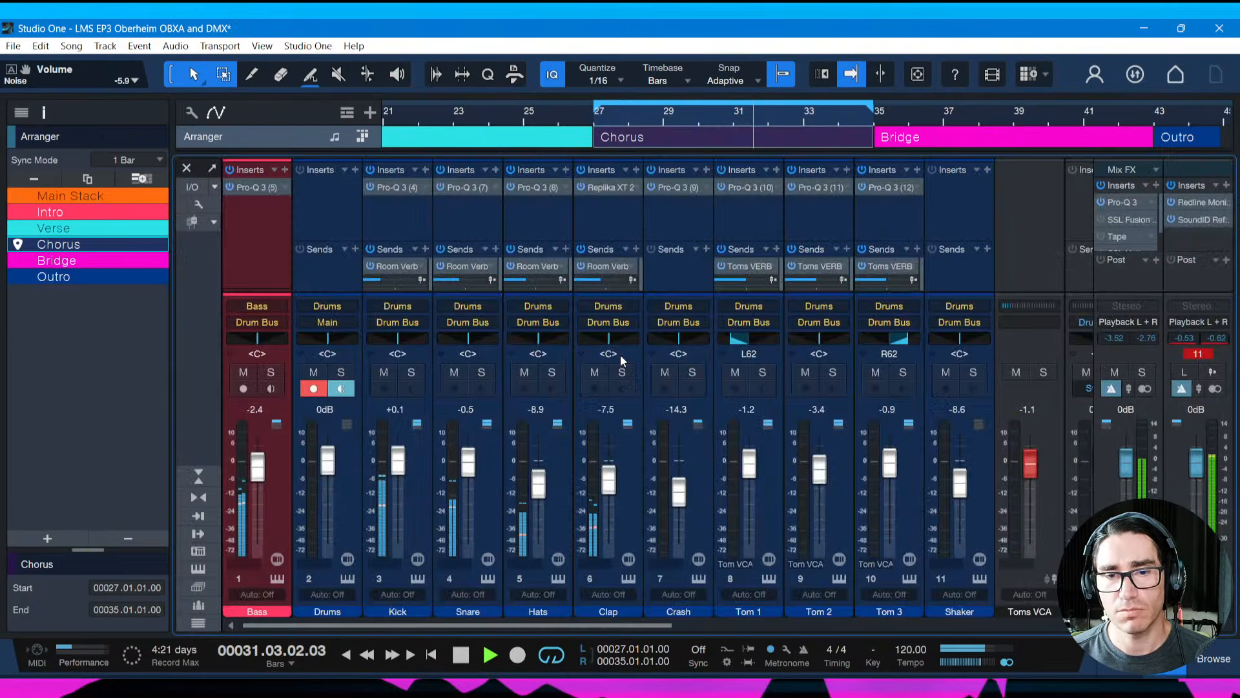
# Mute the Arp, Chords and Pad channels and play the Chorus loop with only the drums and bass
pyautogui.press('space')
pyautogui.moveTo(646, 626); pyautogui.dragTo(994, 620)
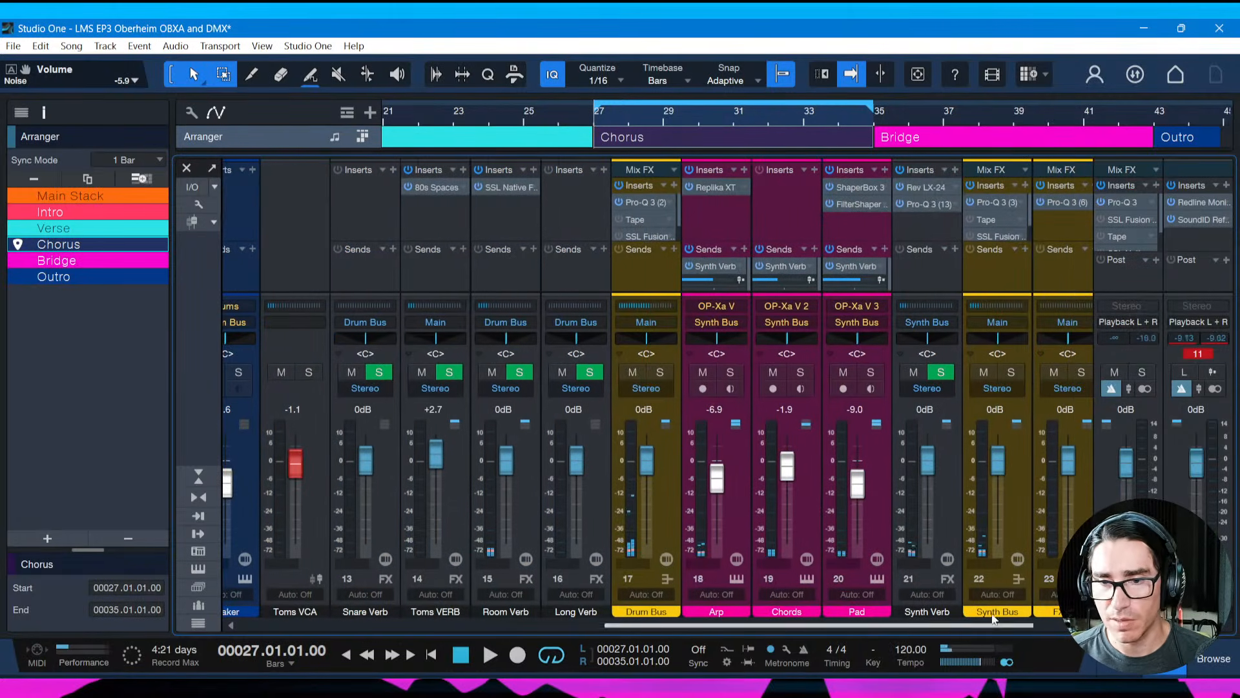
pyautogui.click(845, 372)
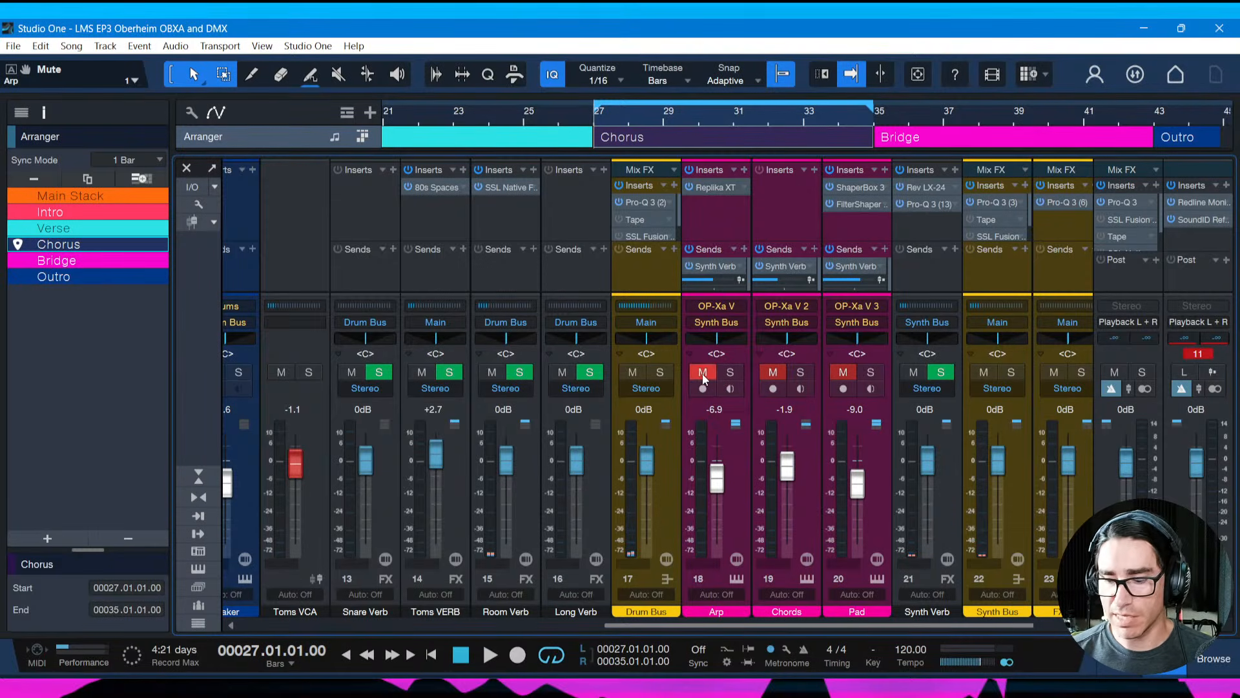
pyautogui.press('space')
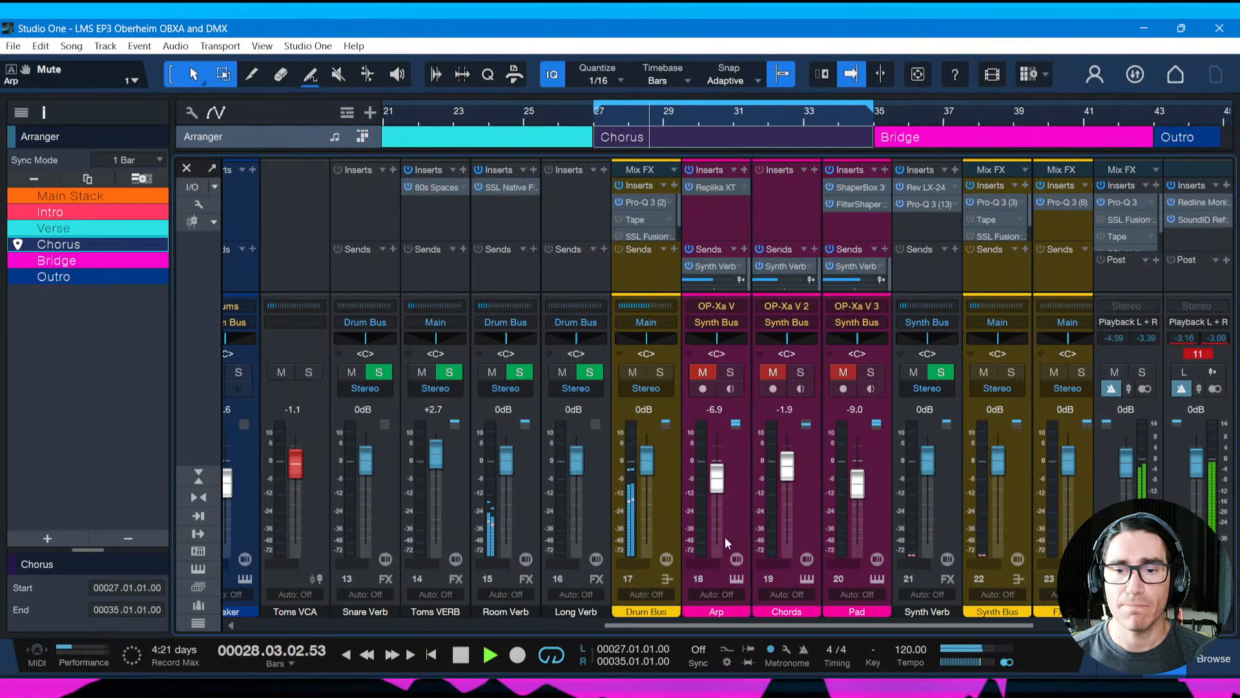
# Unmute the Arp during playback, set its level to -4.3 dB, and bring the Pad back in before stopping the loop
pyautogui.click(703, 373)
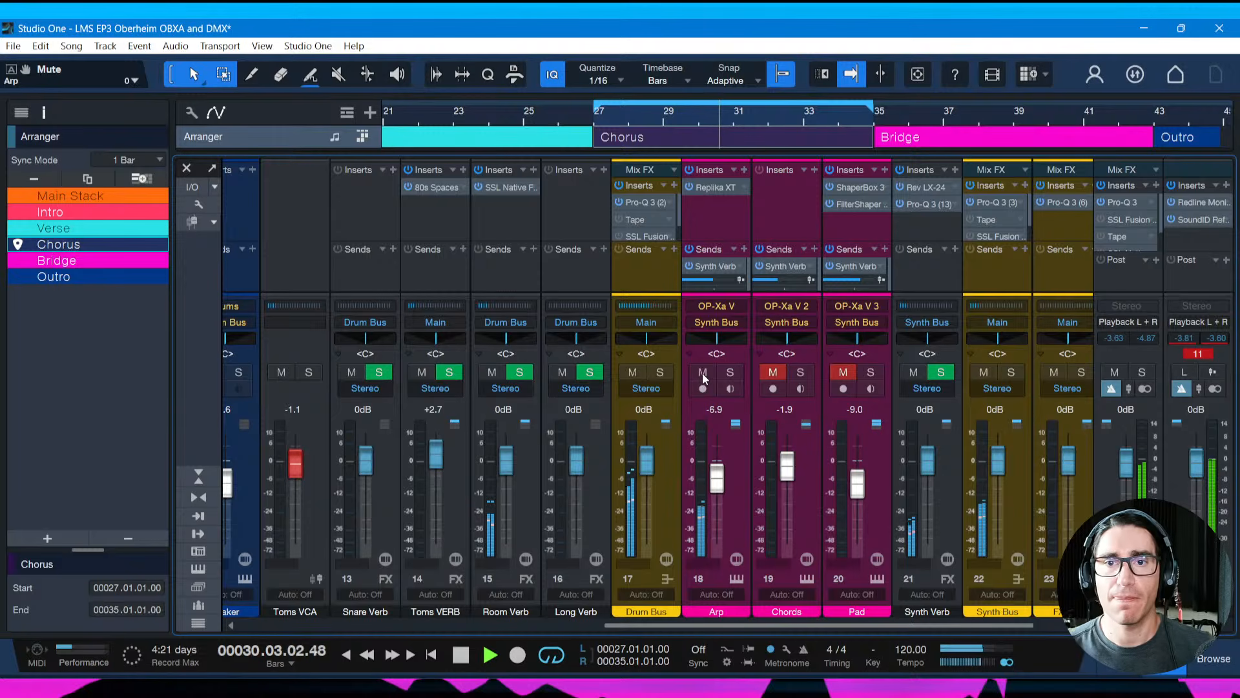
pyautogui.moveTo(717, 479); pyautogui.dragTo(722, 470)
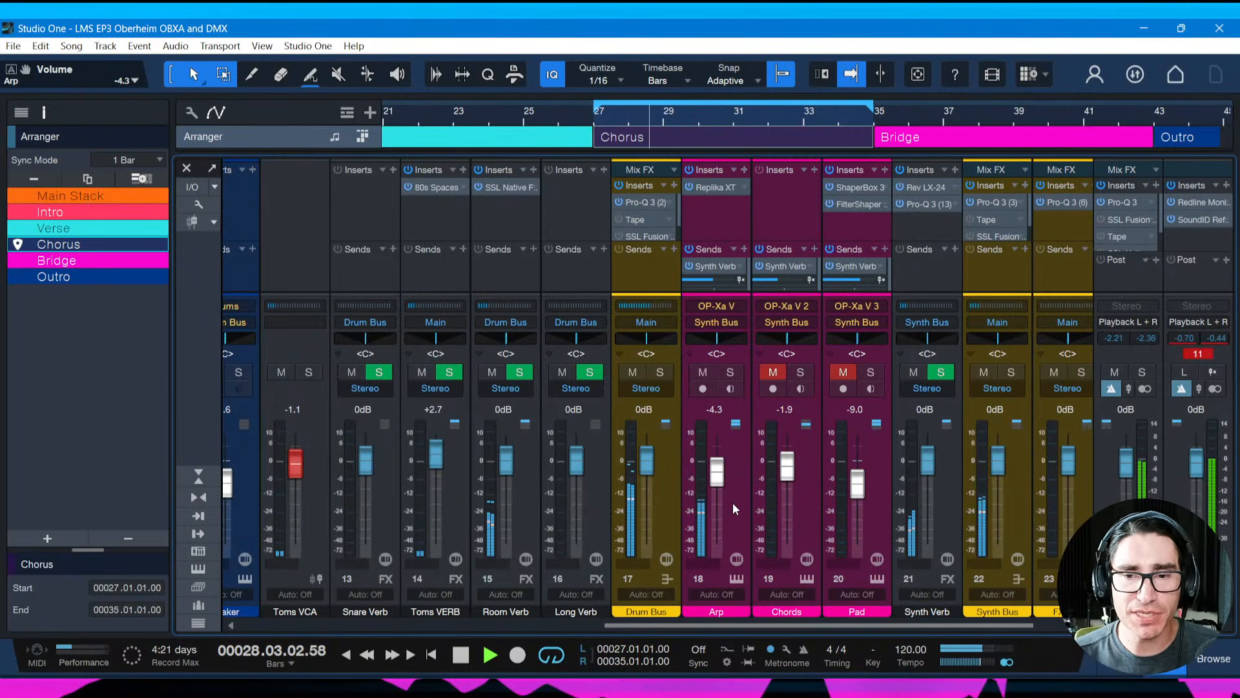
pyautogui.click(845, 372)
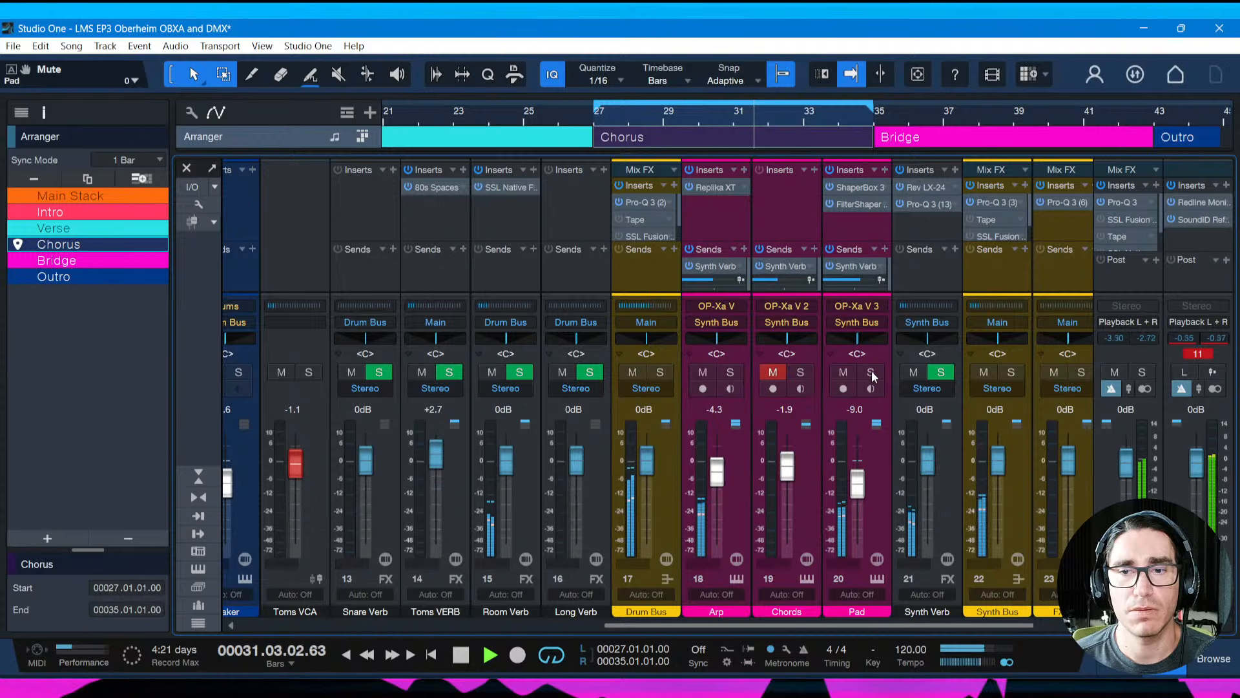
pyautogui.press('space')
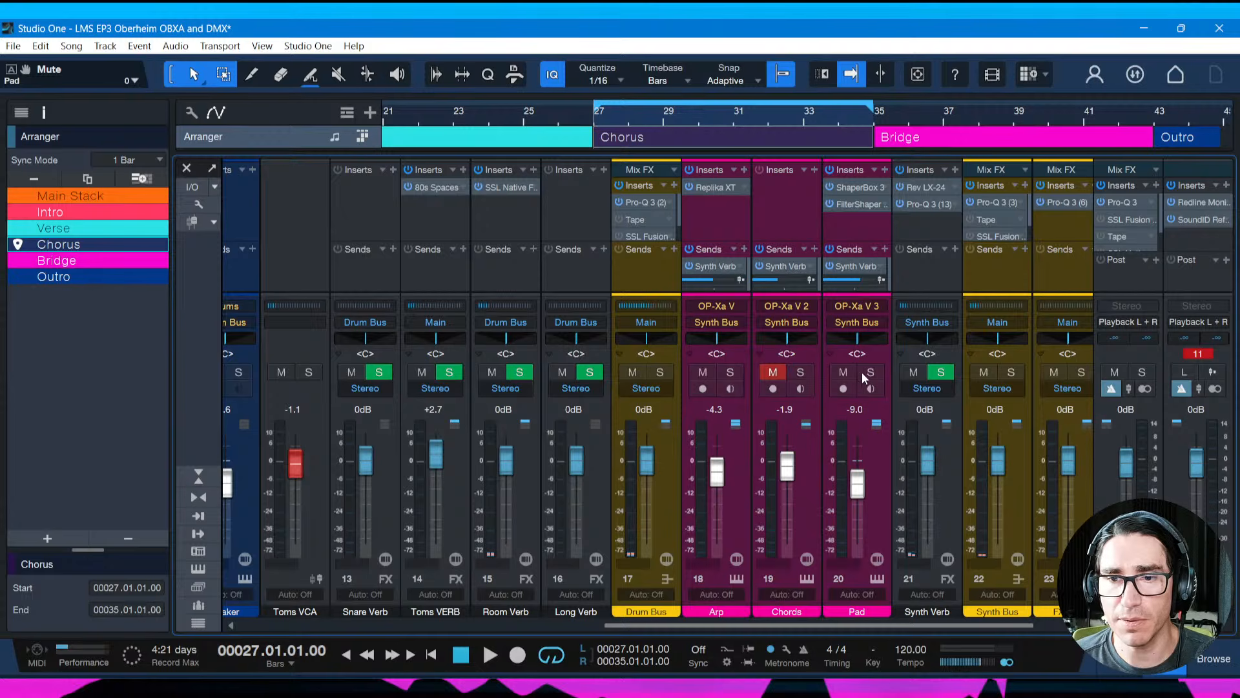
# Mute the Pad, unmute the Chords, and play the start of the Chorus loop to hear the chords with the arp
pyautogui.click(845, 375)
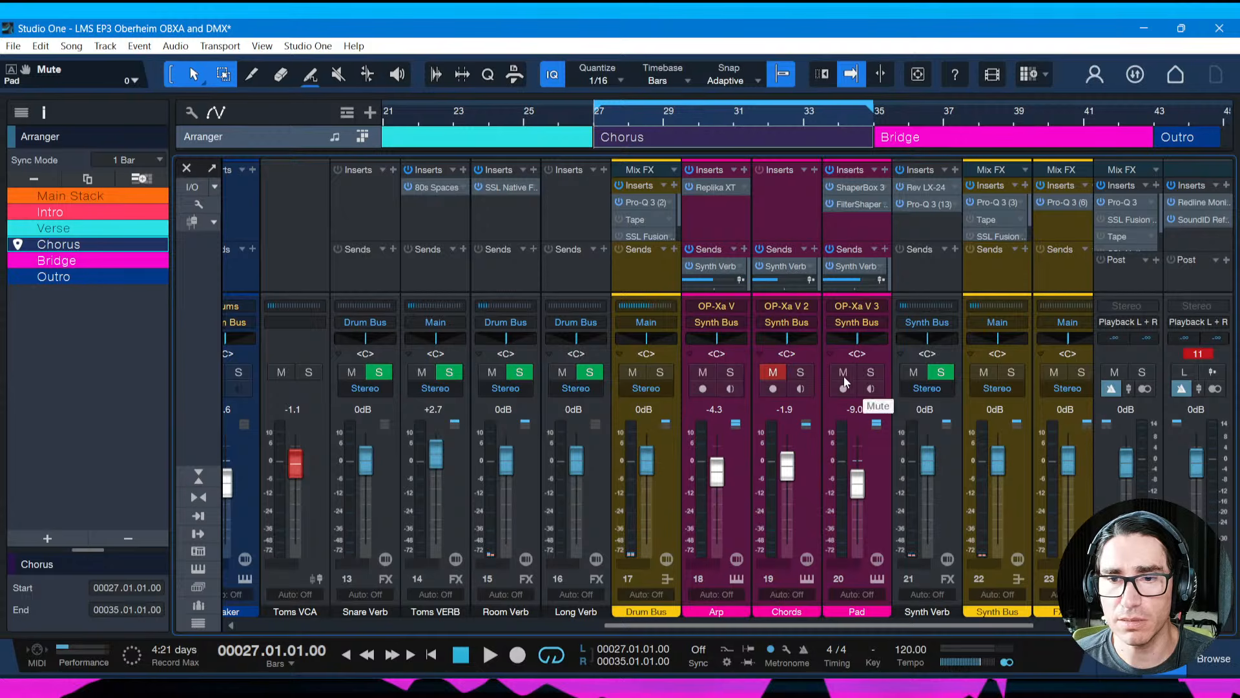
pyautogui.click(773, 373)
pyautogui.press('space')
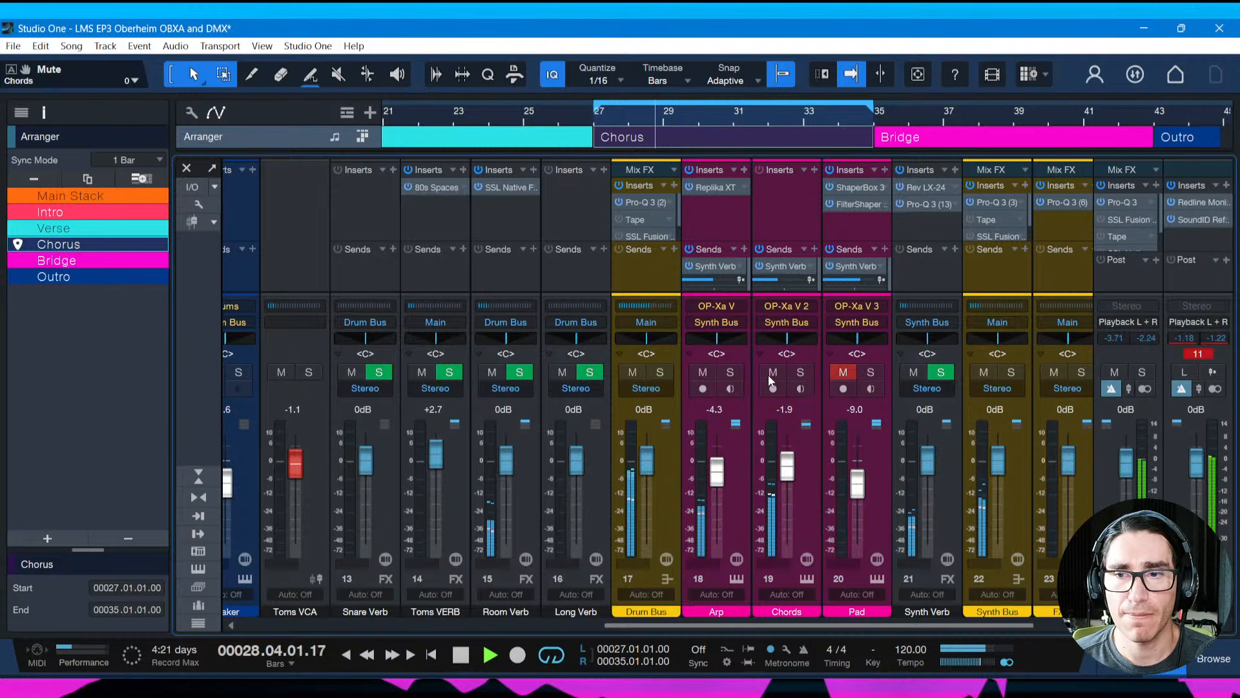
pyautogui.press('space')
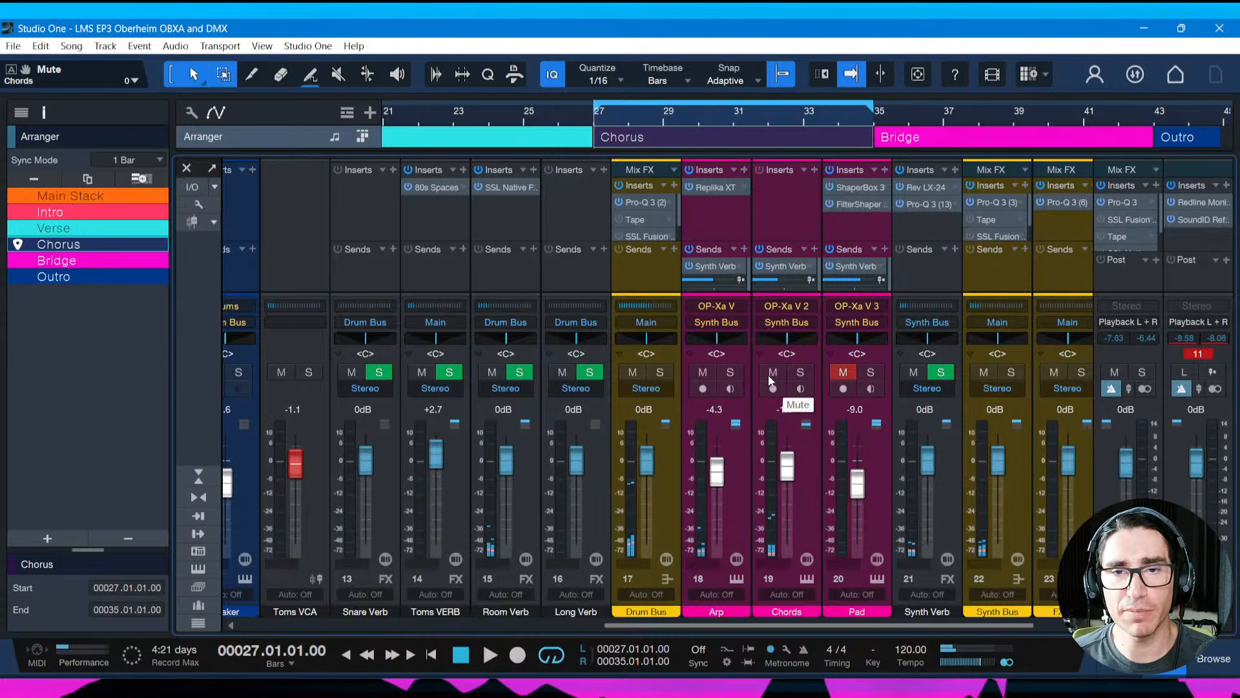
# Close the mixer console and show the arrangement from the Intro through the Outro
pyautogui.press('F3')
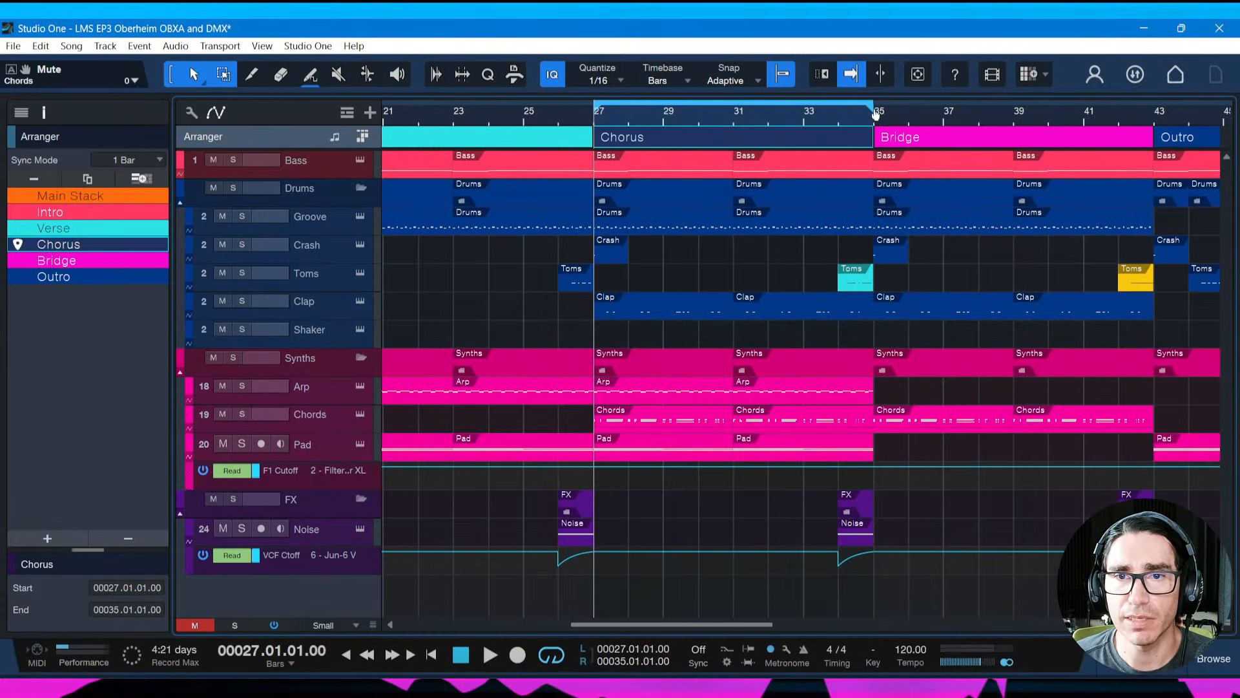
pyautogui.keyDown('ctrl'); pyautogui.scroll(-5, 882, 119); pyautogui.keyUp('ctrl')
pyautogui.keyDown('ctrl'); pyautogui.scroll(-3, 846, 103); pyautogui.keyUp('ctrl')
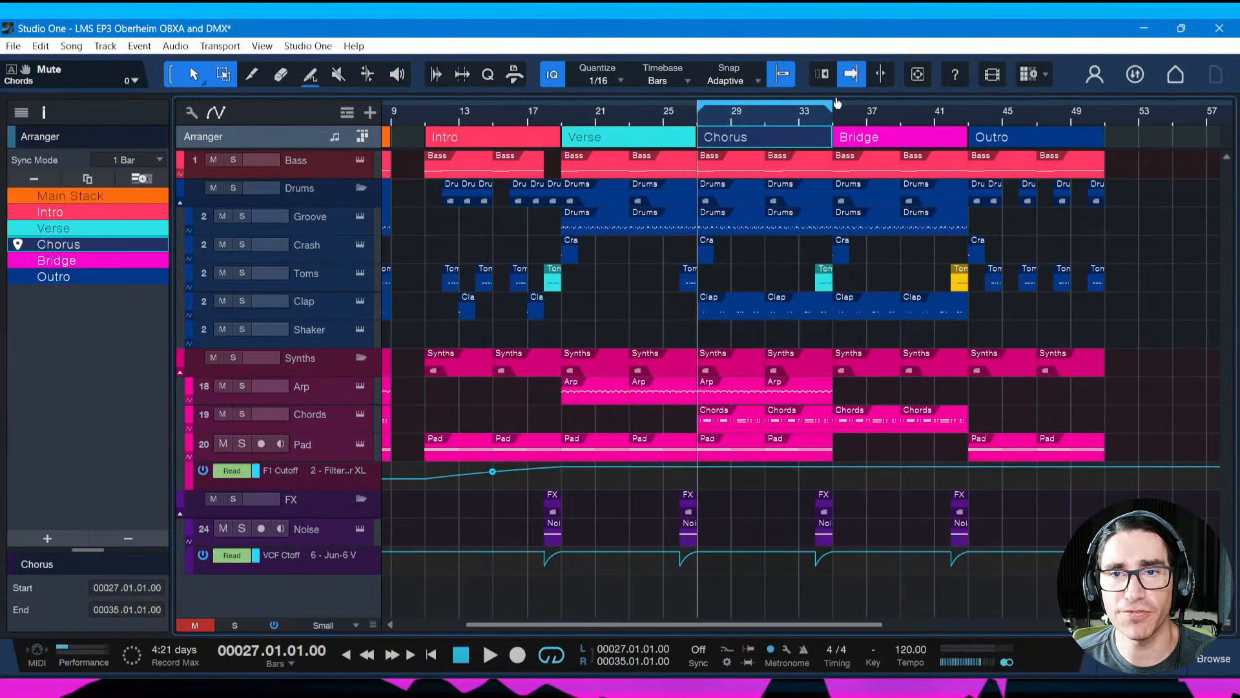
# Delete both Chords events in the Chorus section, play the section and save the song
pyautogui.keyDown('ctrl'); pyautogui.scroll(2, 837, 104); pyautogui.keyUp('ctrl')
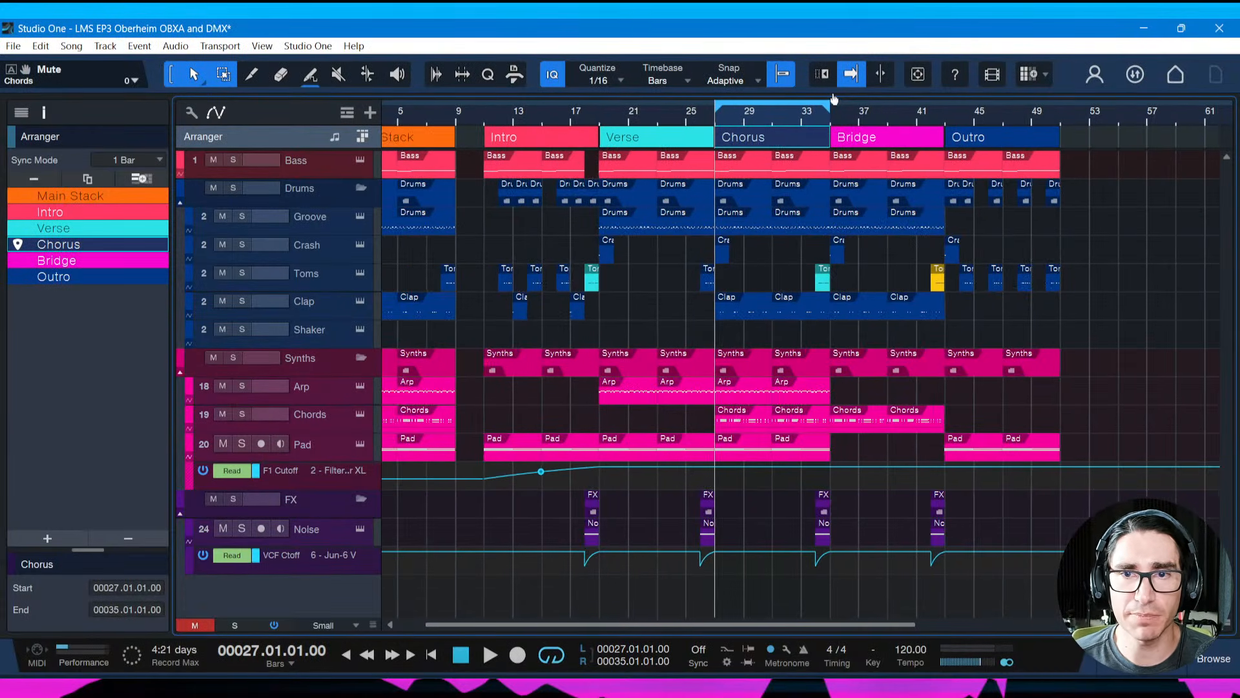
pyautogui.keyDown('ctrl'); pyautogui.scroll(-3, 827, 103); pyautogui.keyUp('ctrl')
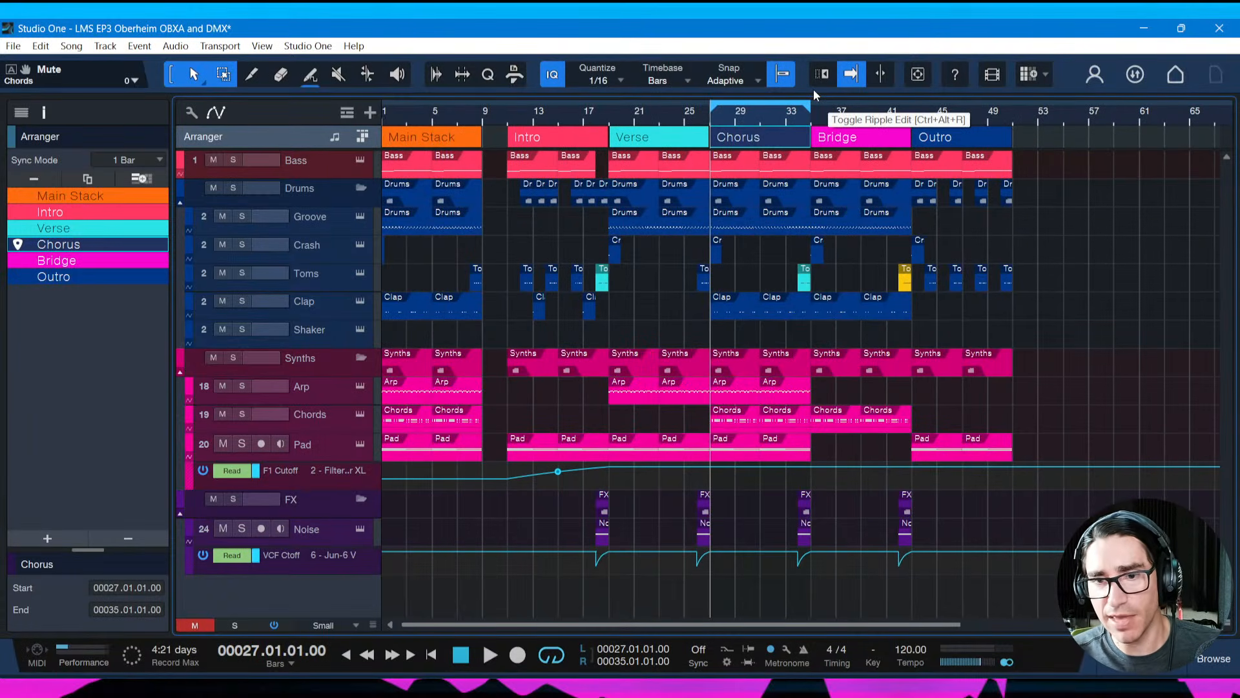
pyautogui.click(739, 423)
pyautogui.press('Delete')
pyautogui.press('Delete')
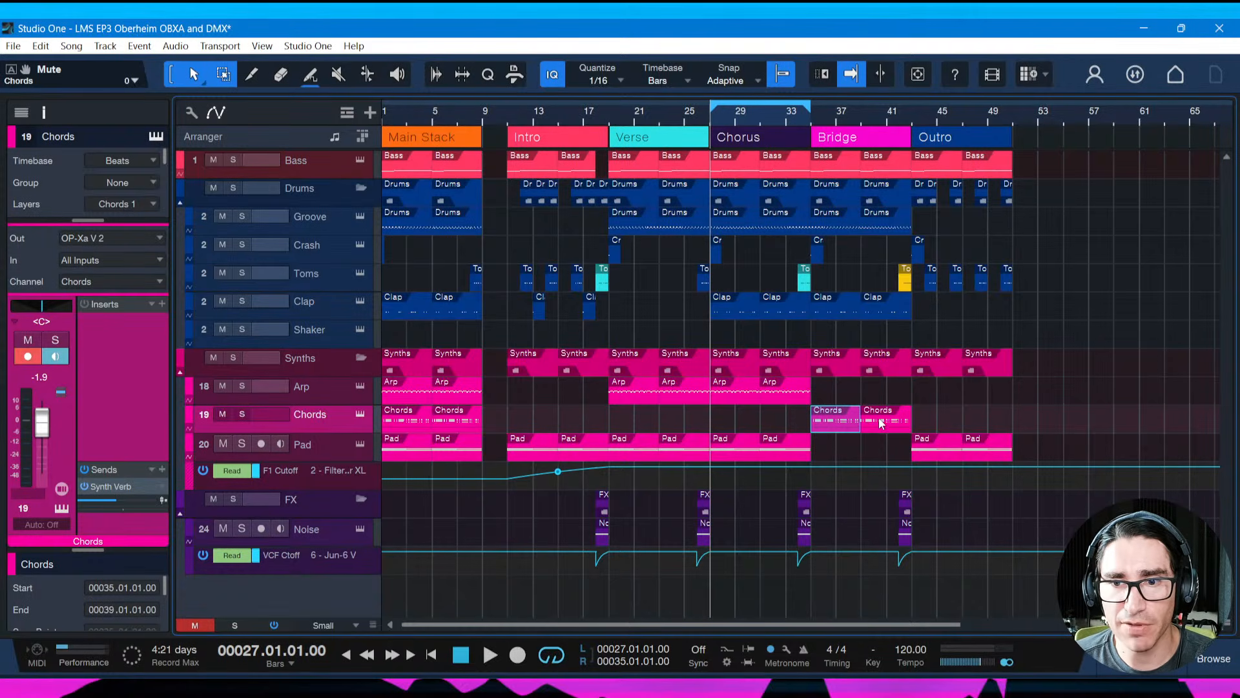
pyautogui.press('space')
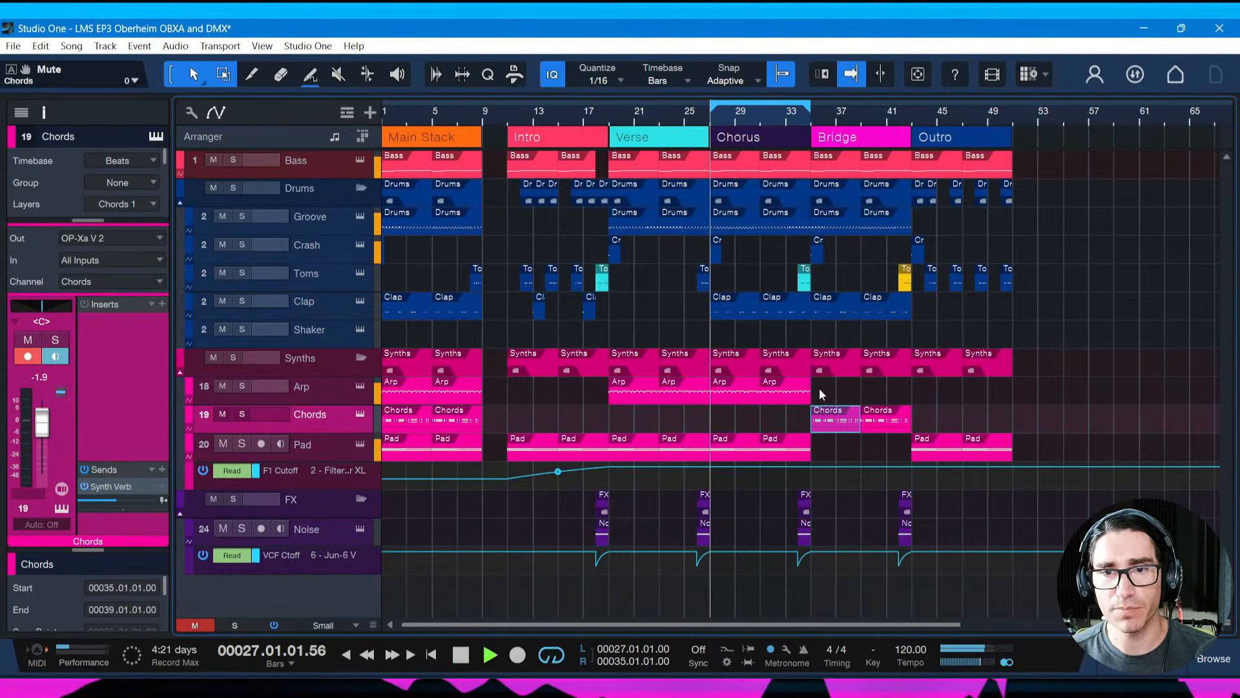
pyautogui.hotkey('ctrl', 's')
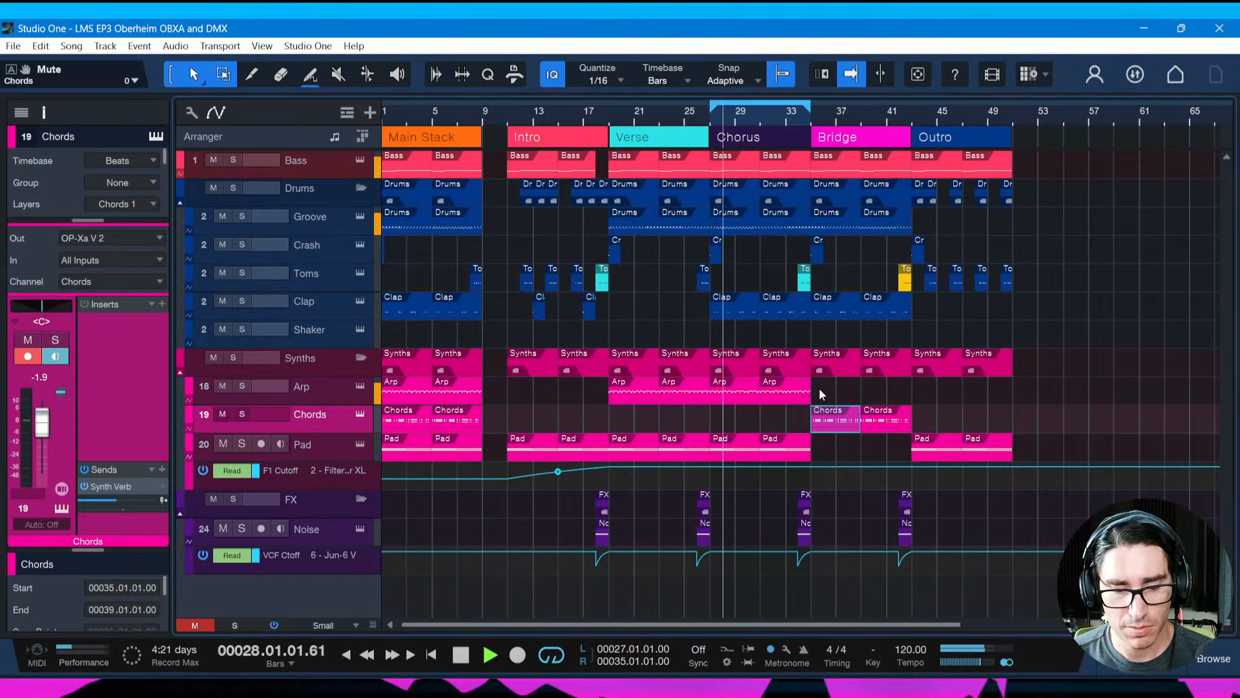
# Toggle the Pad channel's mute in the mixer while the chorus plays, stop playback and save the song
pyautogui.press('F3')
pyautogui.click(844, 374)
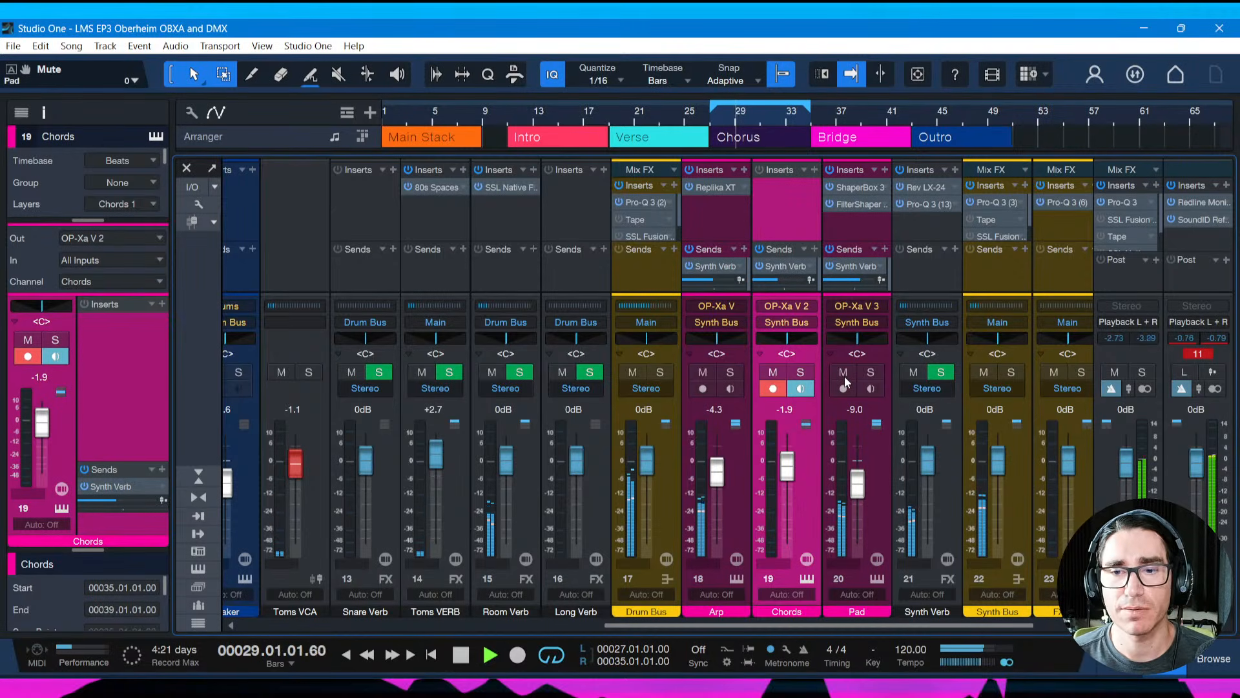
pyautogui.press('space')
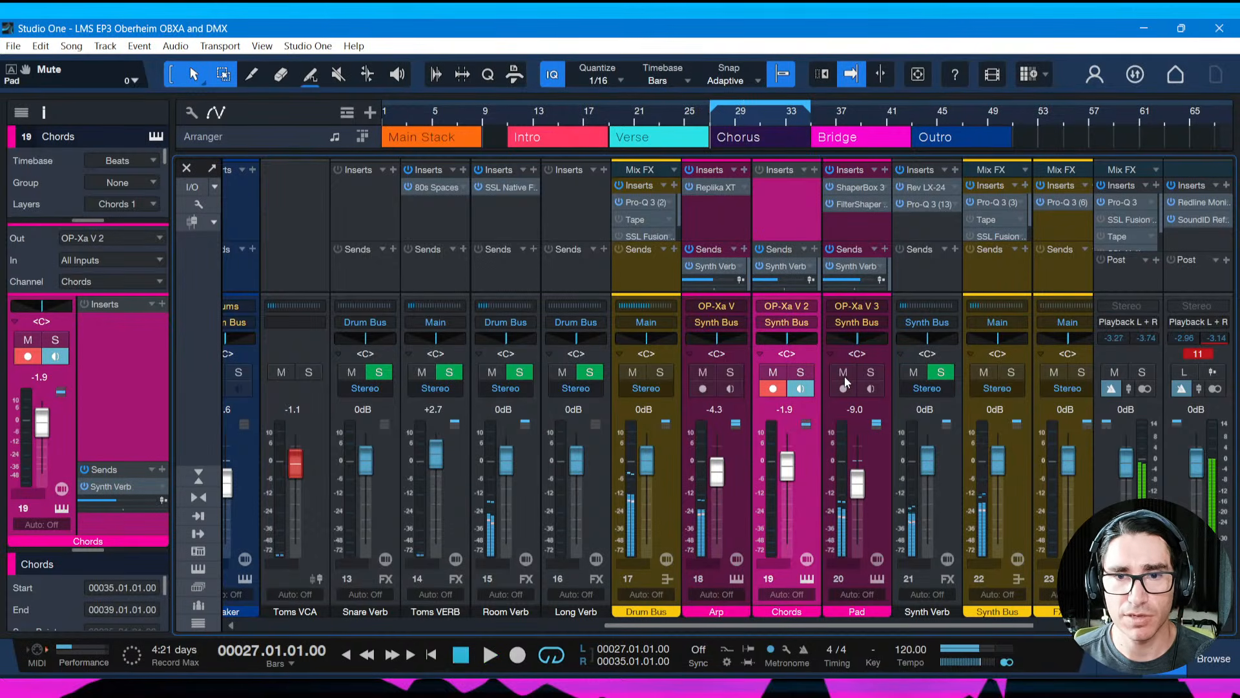
pyautogui.press('F3')
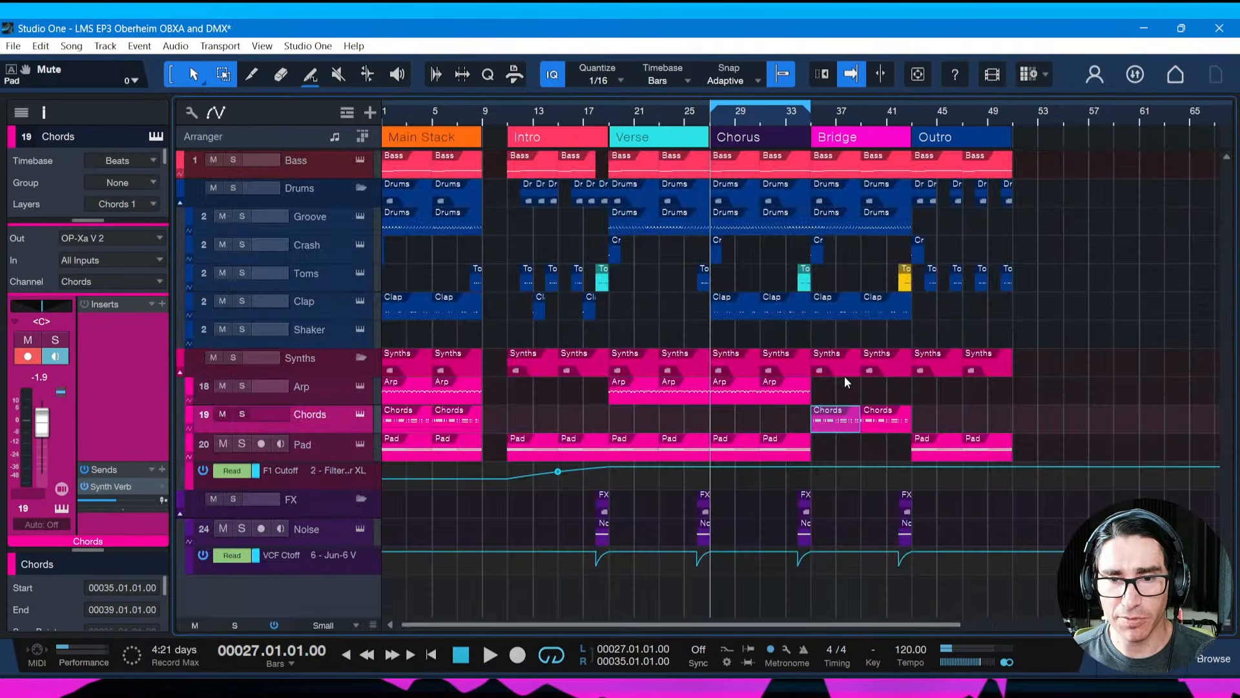
pyautogui.hotkey('ctrl', 's')
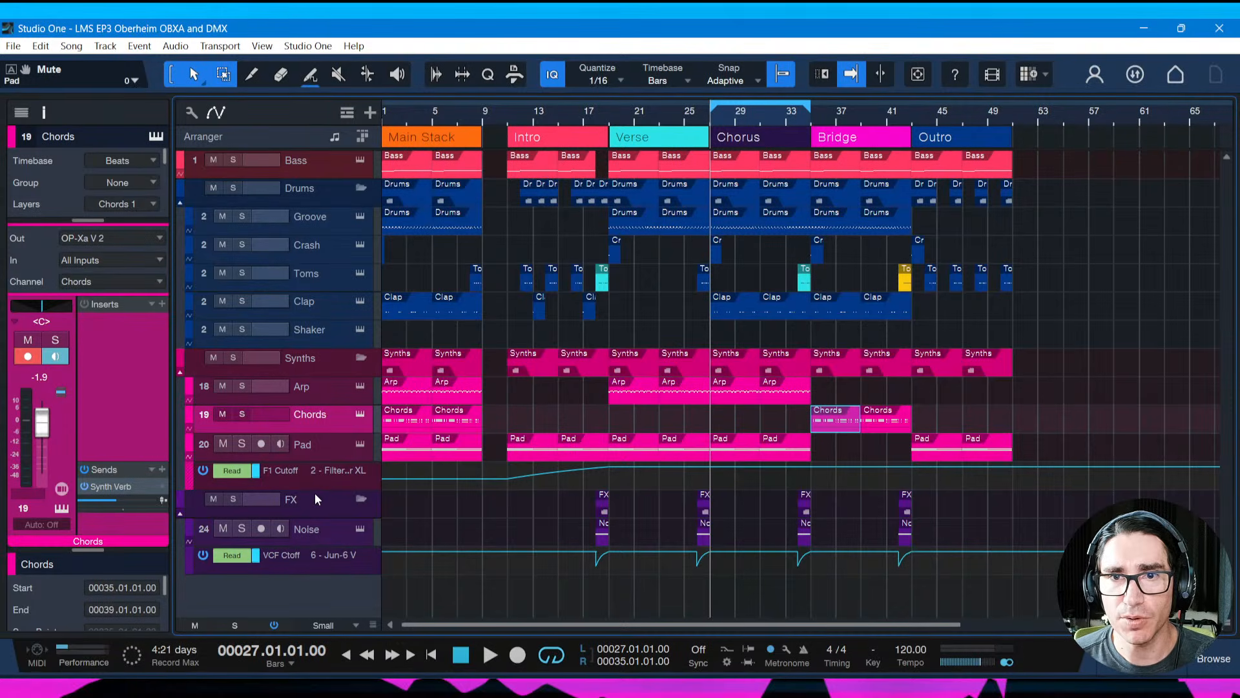
# Show the Pad track's volume automation and enlarge its lane
pyautogui.press('Down')
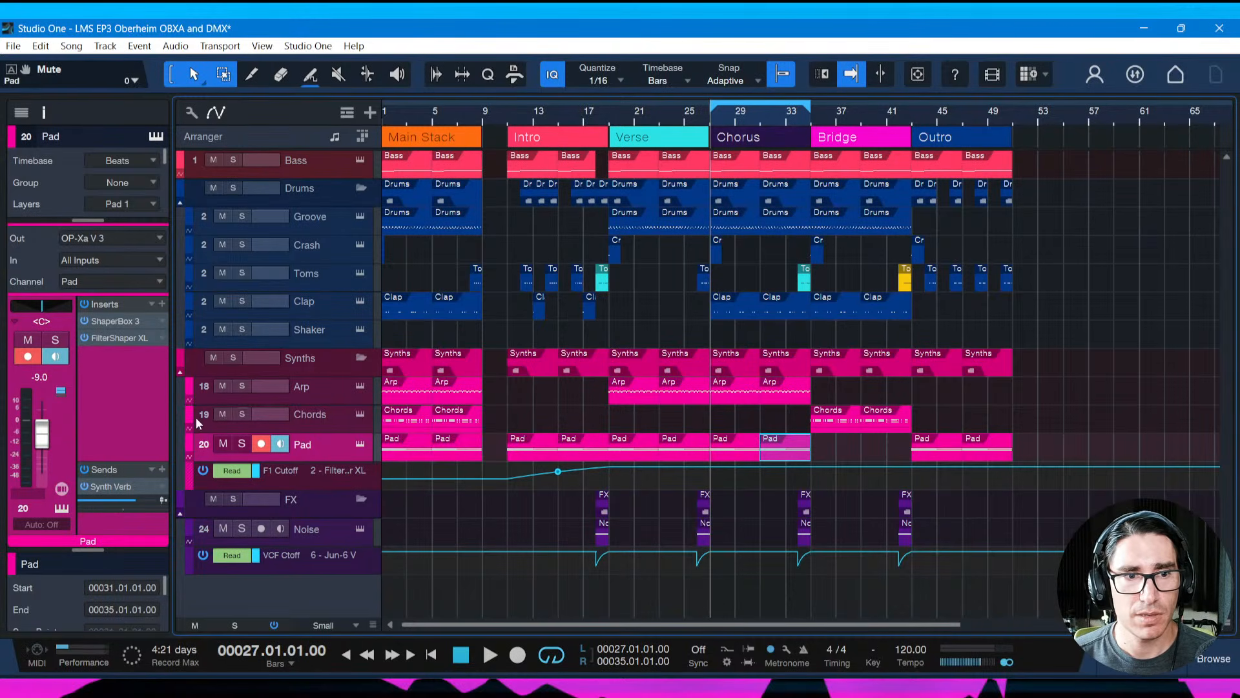
pyautogui.hotkey('alt', 'a')
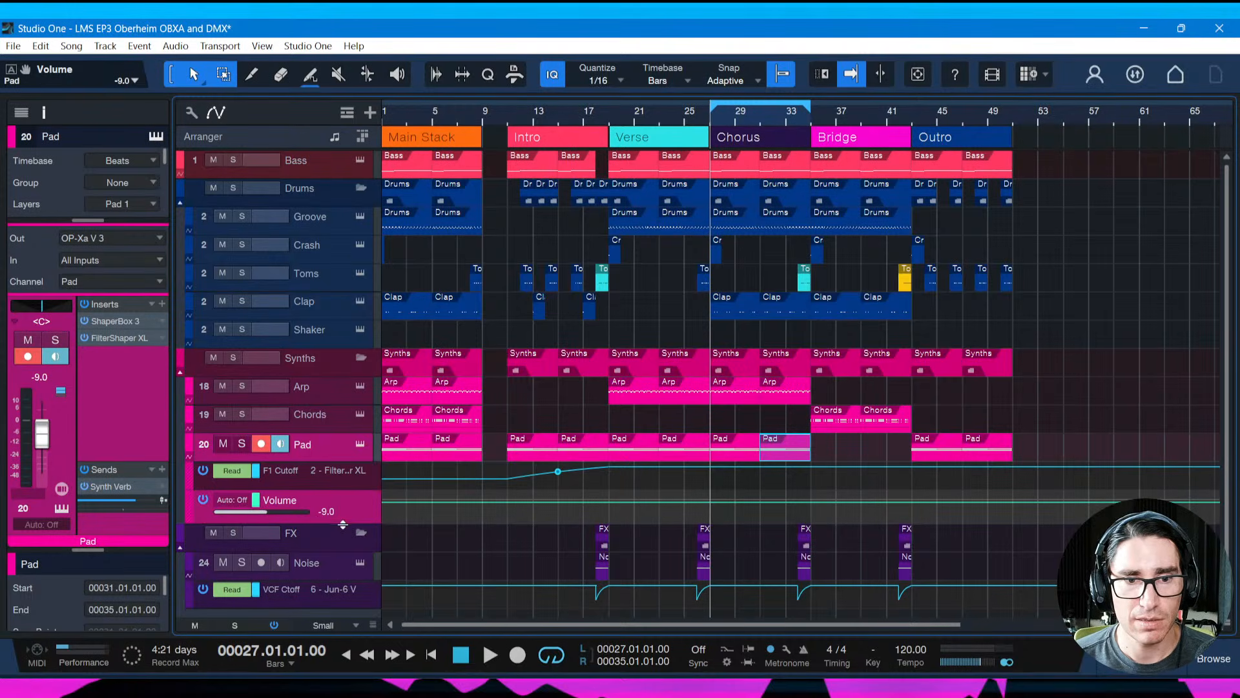
pyautogui.moveTo(342, 521); pyautogui.dragTo(334, 599)
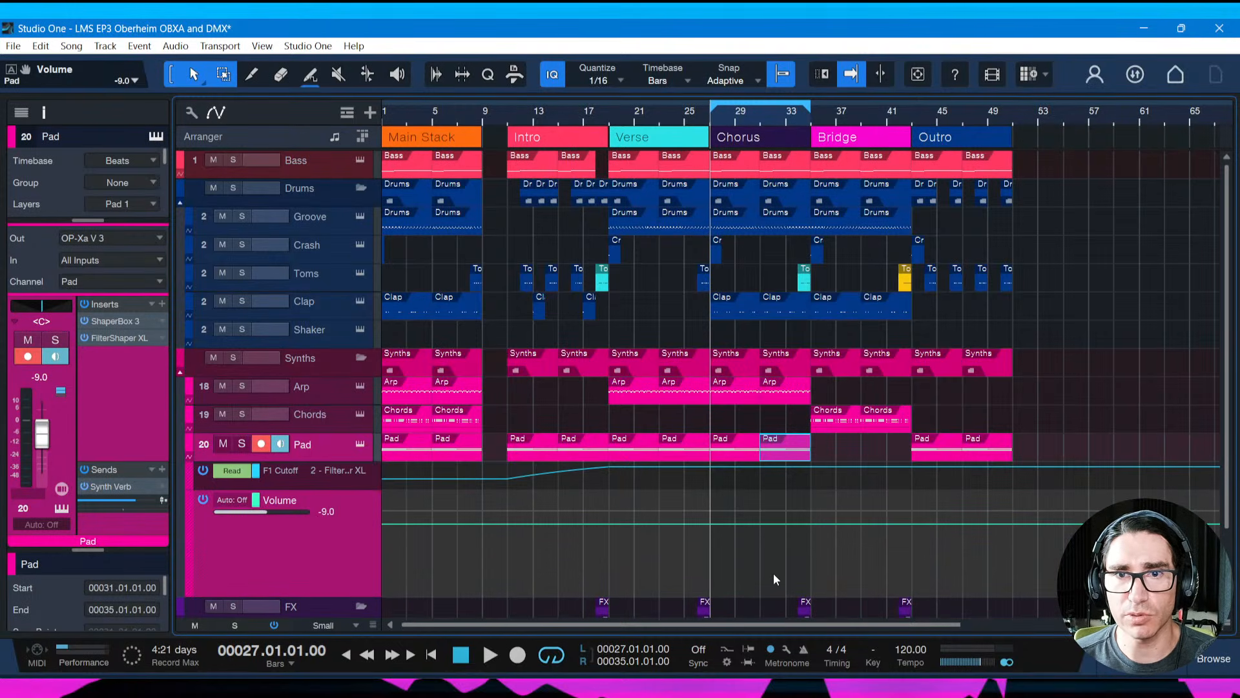
# Lower the Pad's volume automation to -12.2 dB across the Chorus, bars 27 to 35, start playback and save
pyautogui.click(709, 523)
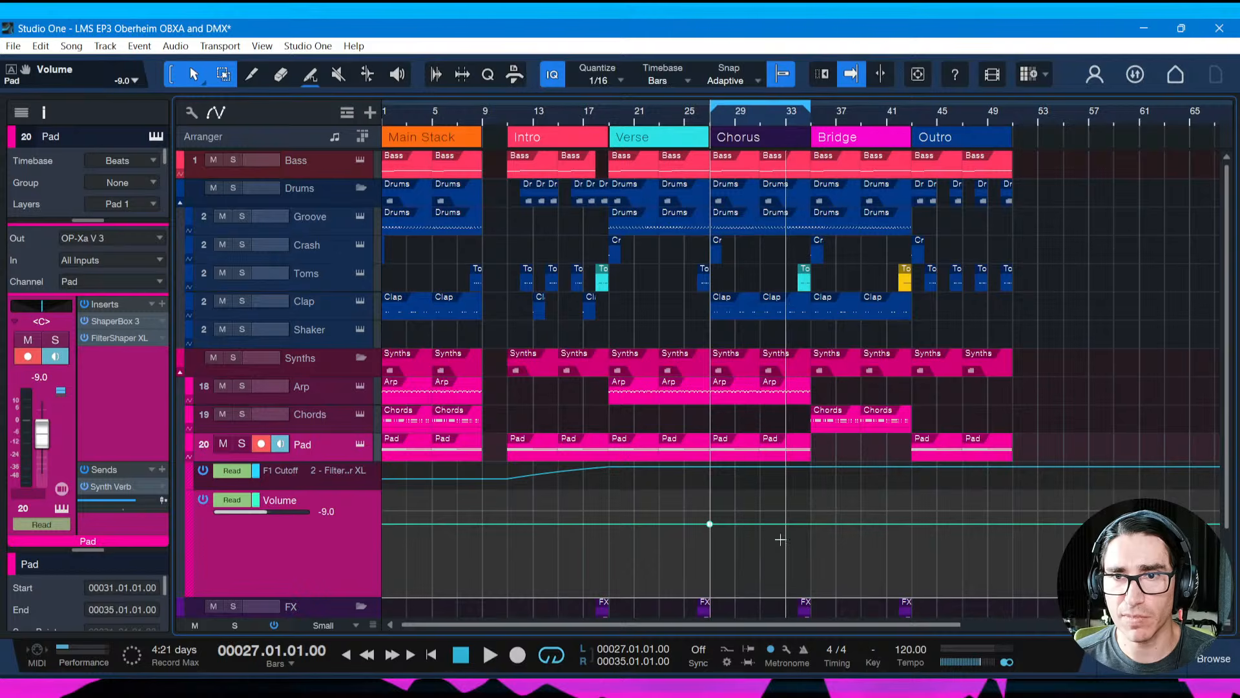
pyautogui.click(810, 524)
pyautogui.moveTo(746, 503); pyautogui.dragTo(748, 511)
pyautogui.press('space')
pyautogui.hotkey('ctrl', 's')
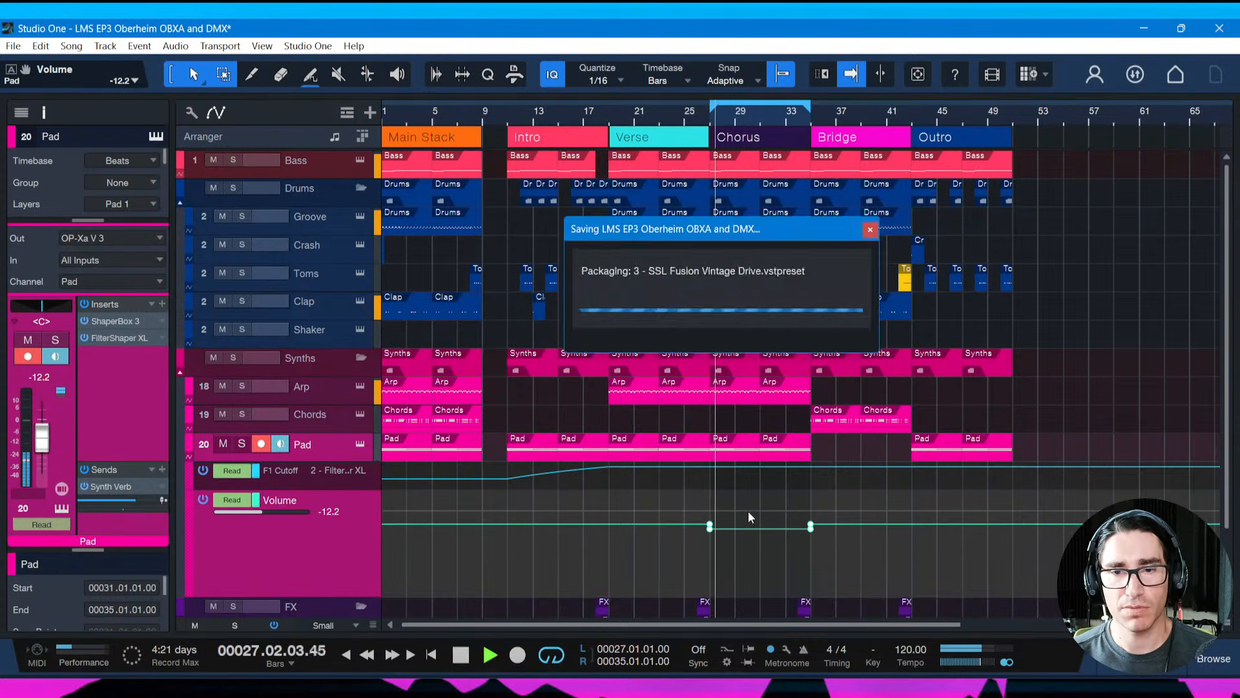
# Check the Pad track in solo, lower its chorus volume automation to -13.3 dB and save the song
pyautogui.click(241, 445)
pyautogui.click(242, 444)
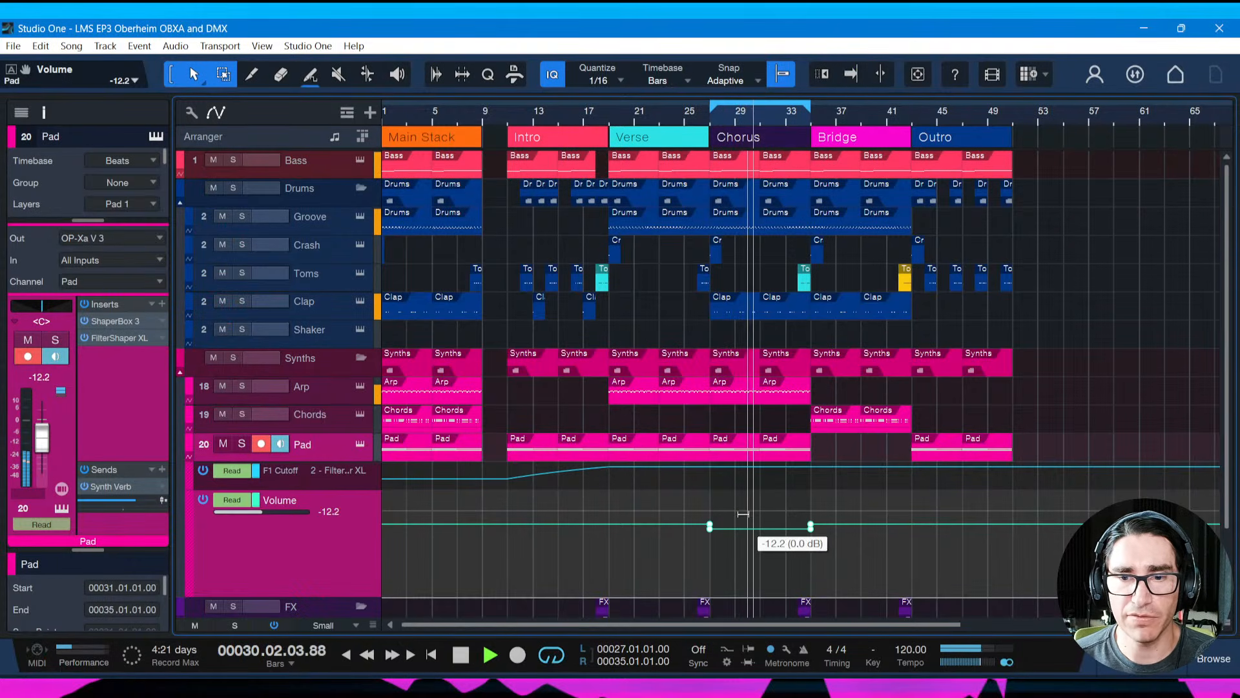
pyautogui.moveTo(743, 514); pyautogui.dragTo(742, 515)
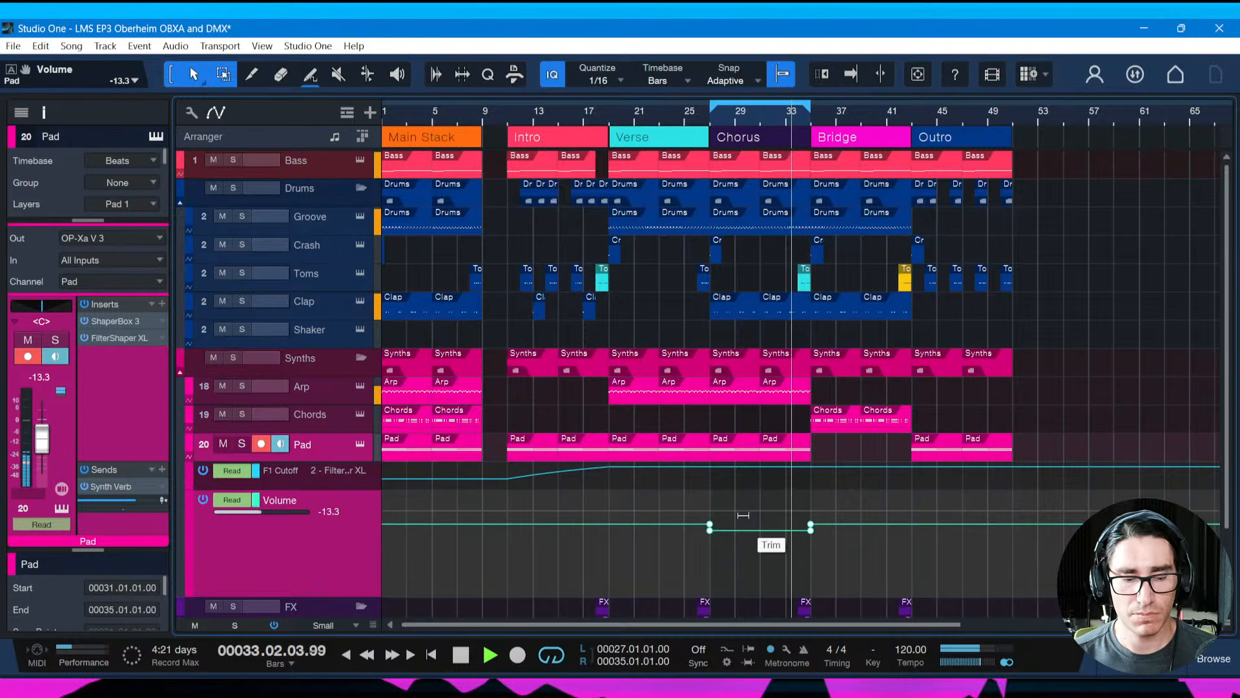
pyautogui.hotkey('ctrl', 's')
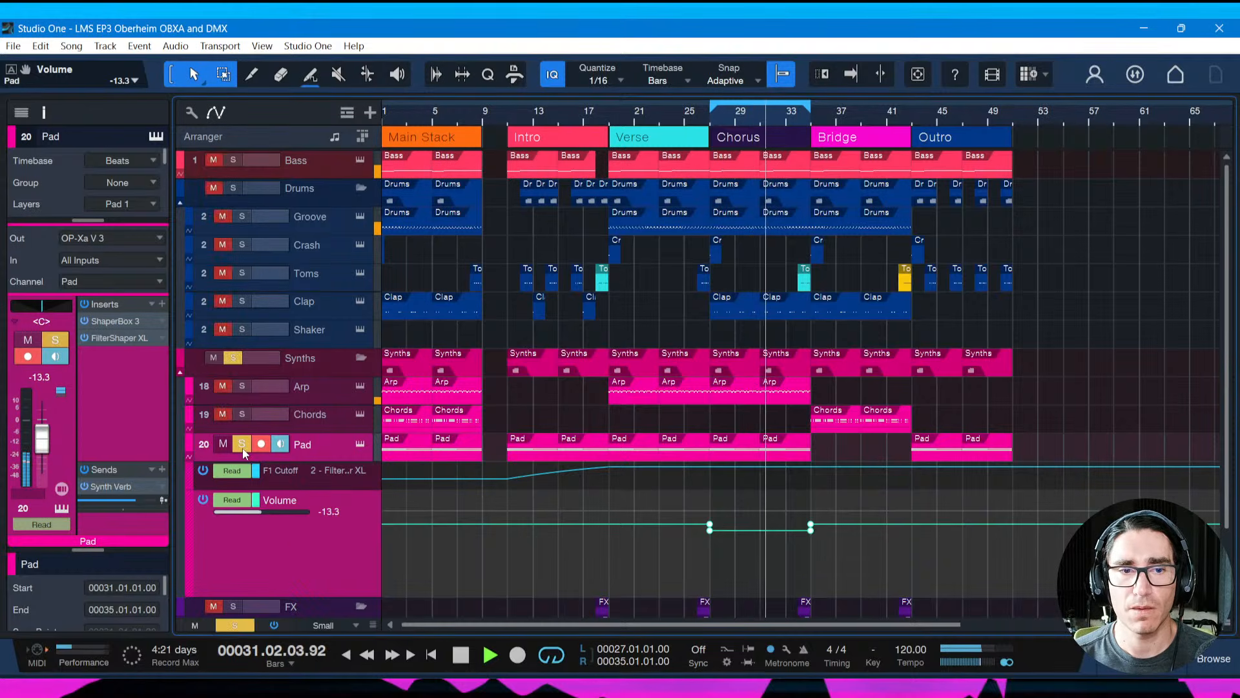
# Compare the chorus with and without the Pad track, leave the Pad muted, stop playback and save
pyautogui.click(223, 443)
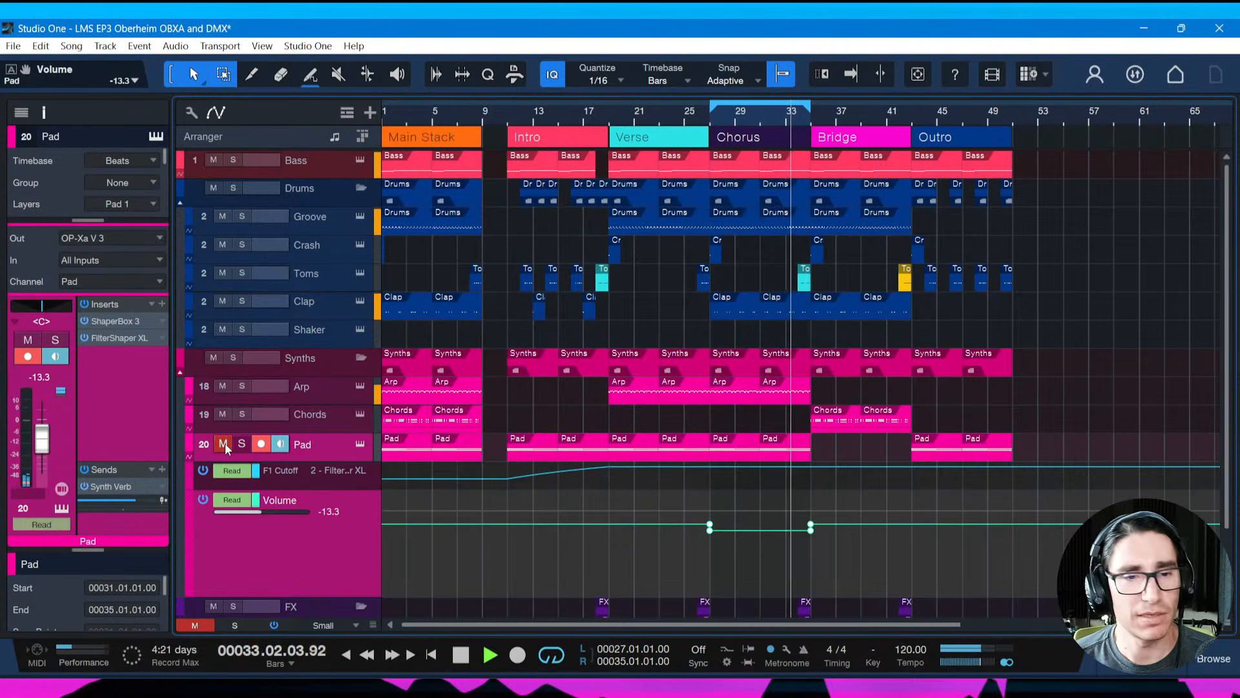
pyautogui.click(223, 444)
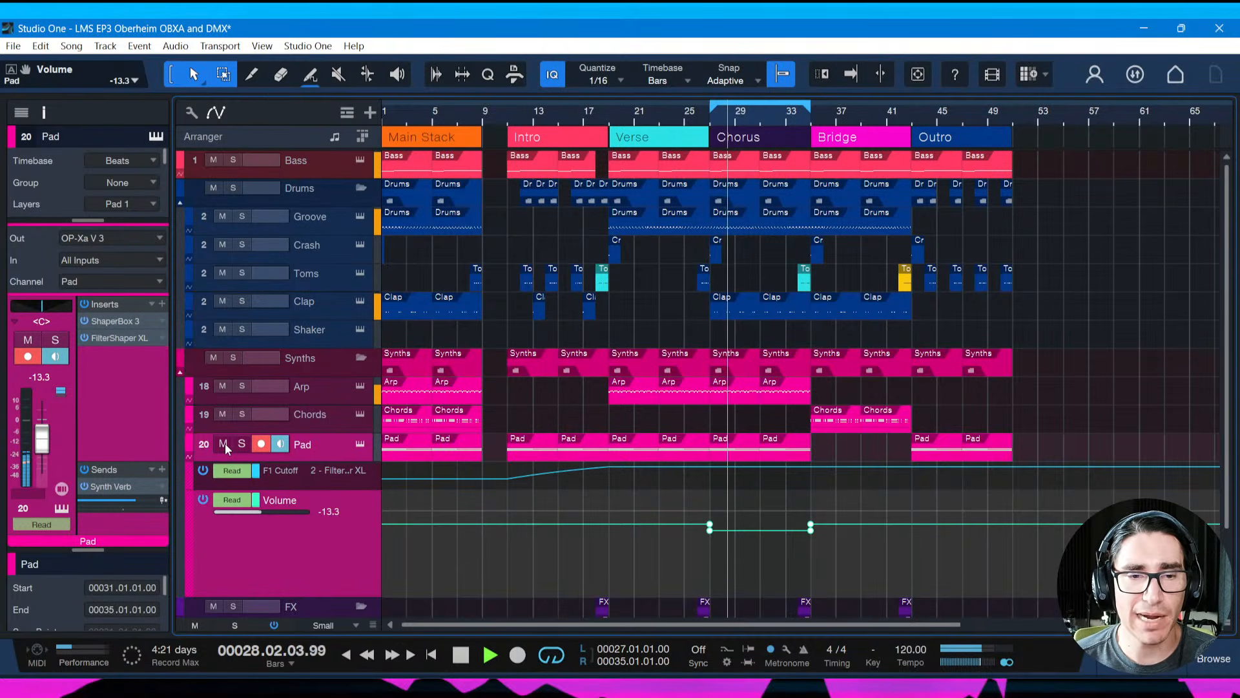
pyautogui.click(224, 443)
pyautogui.press('space')
pyautogui.hotkey('ctrl', 's')
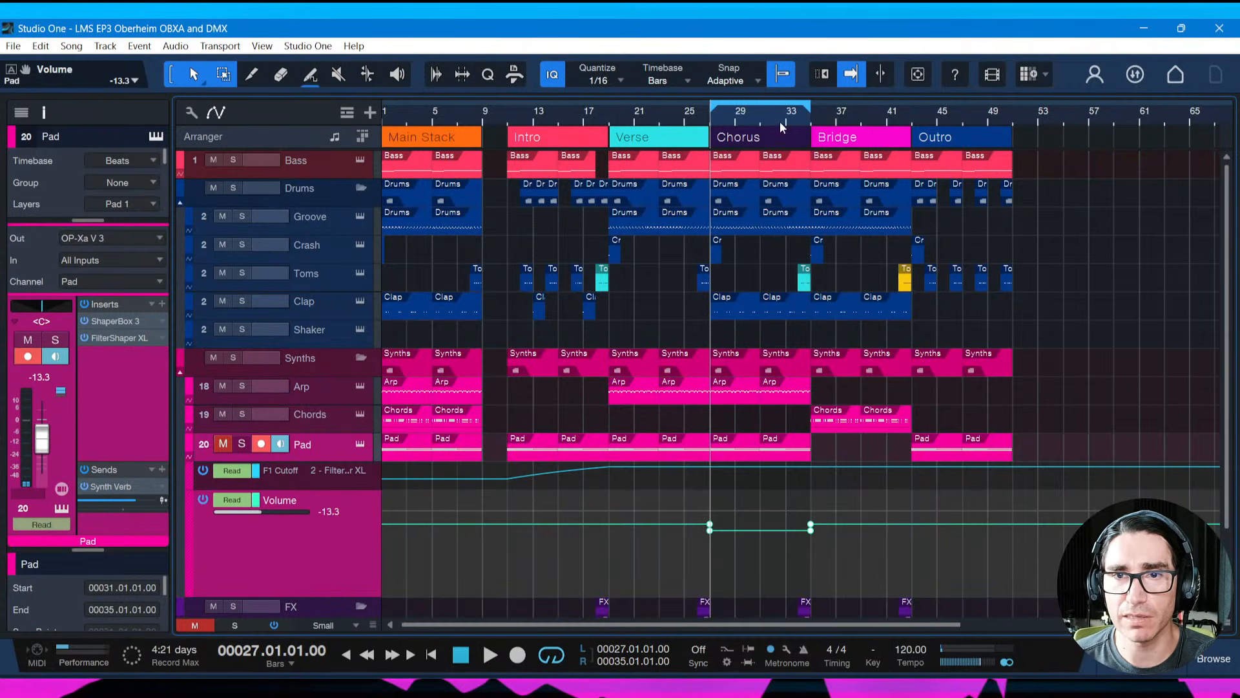
# Save the song, play the chorus and pull the Arp, Clap and Bass mixer faders all the way down
pyautogui.moveTo(774, 133); pyautogui.dragTo(735, 144)
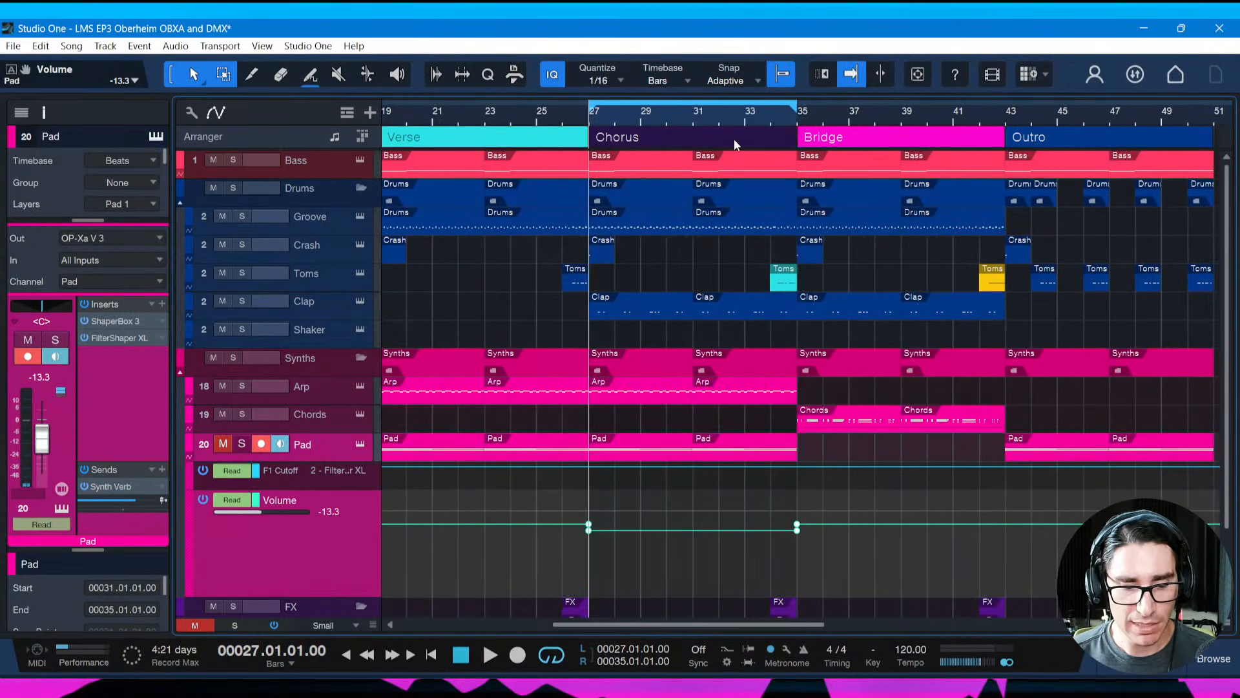
pyautogui.hotkey('ctrl', 's')
pyautogui.press('F3')
pyautogui.press('space')
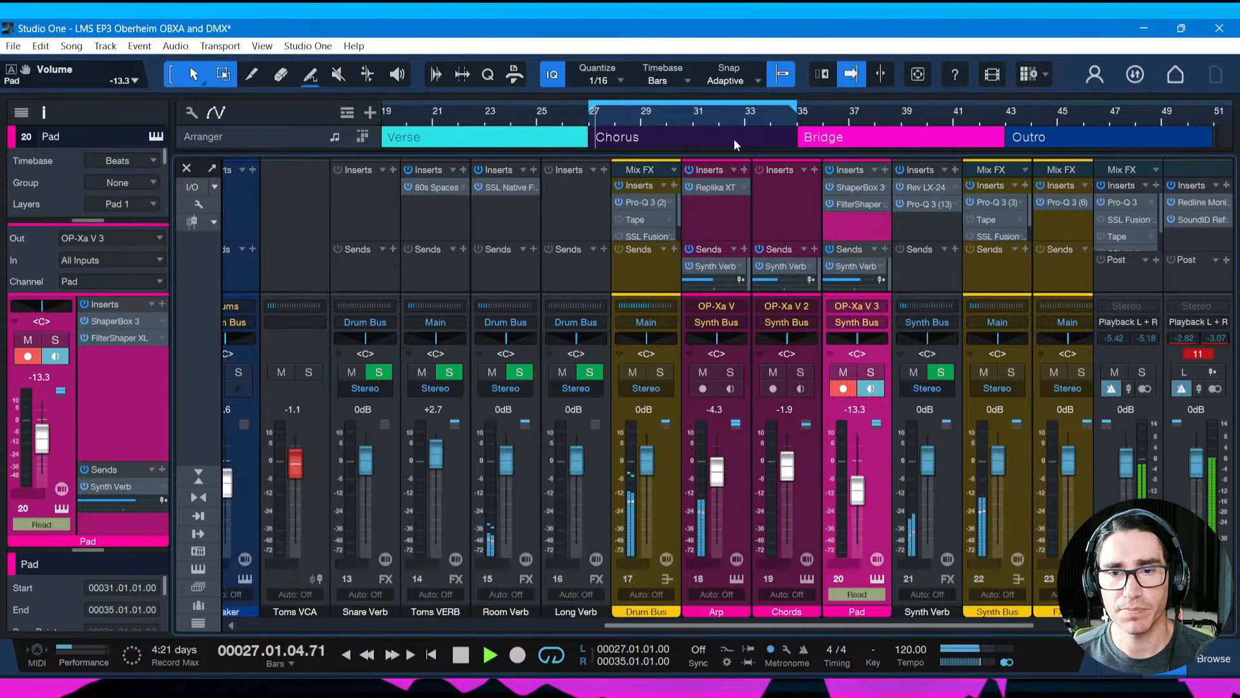
pyautogui.moveTo(793, 626); pyautogui.dragTo(846, 625)
pyautogui.moveTo(640, 484); pyautogui.dragTo(642, 527)
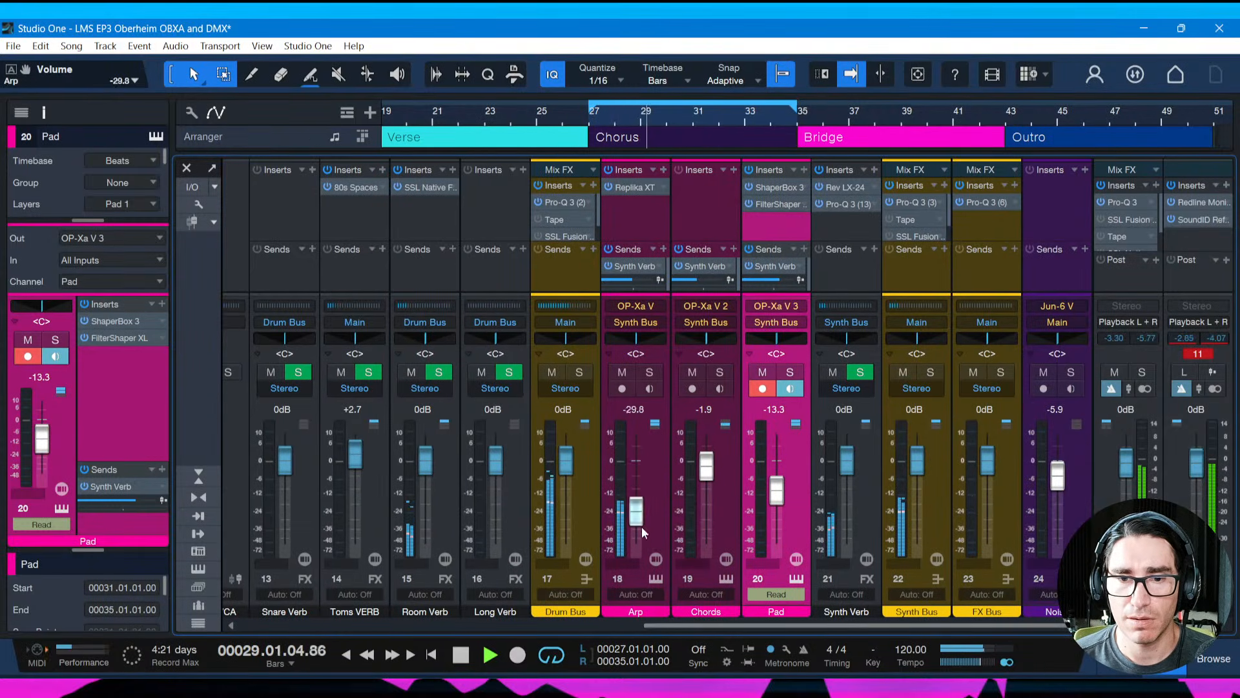
pyautogui.moveTo(646, 625); pyautogui.dragTo(336, 628)
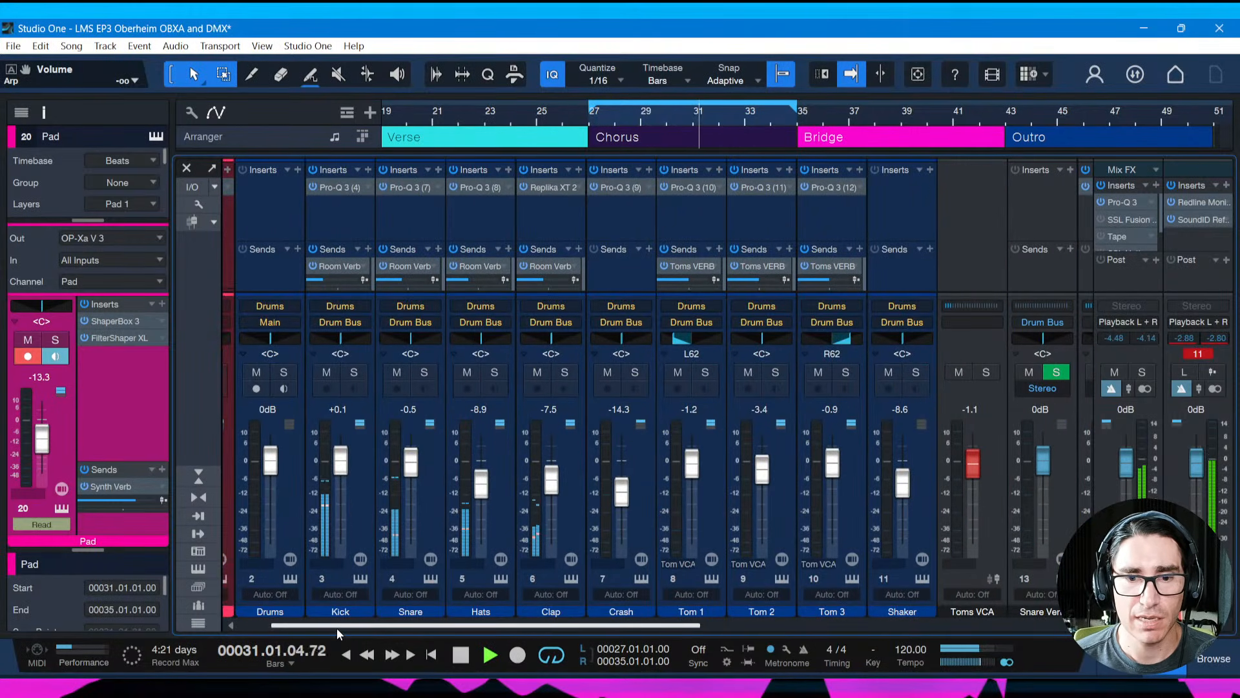
pyautogui.moveTo(559, 497); pyautogui.dragTo(553, 525)
pyautogui.moveTo(508, 627); pyautogui.dragTo(464, 621)
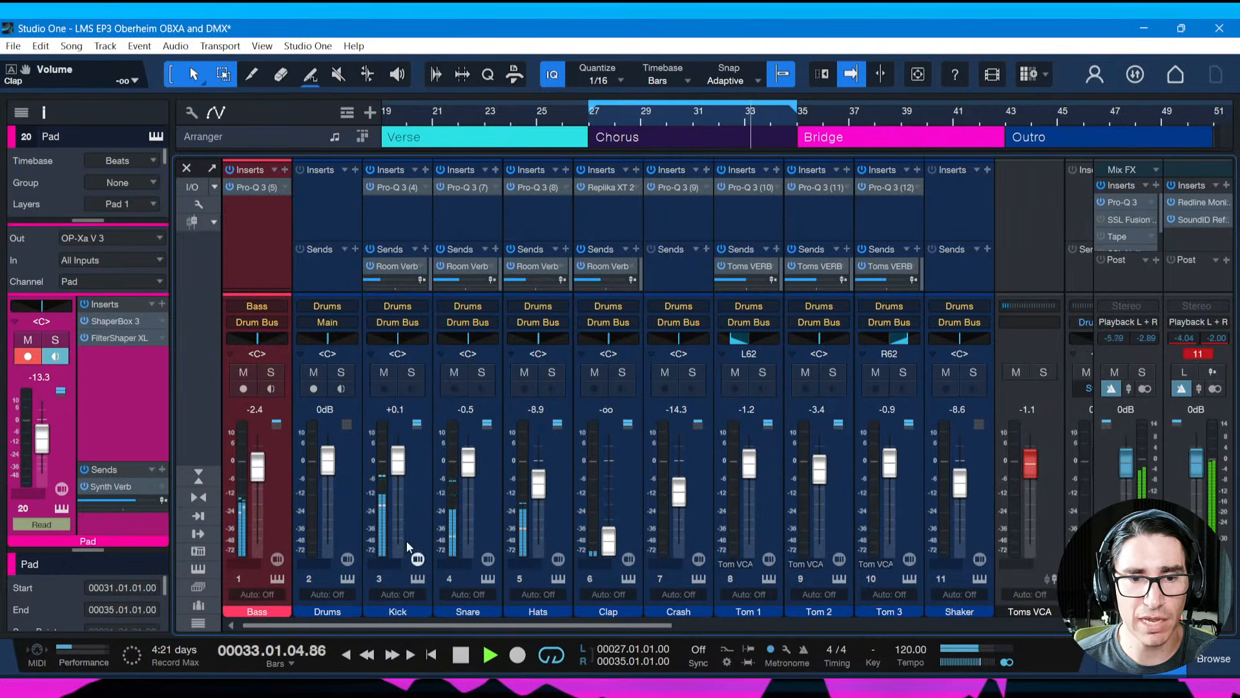
pyautogui.moveTo(257, 463); pyautogui.dragTo(264, 584)
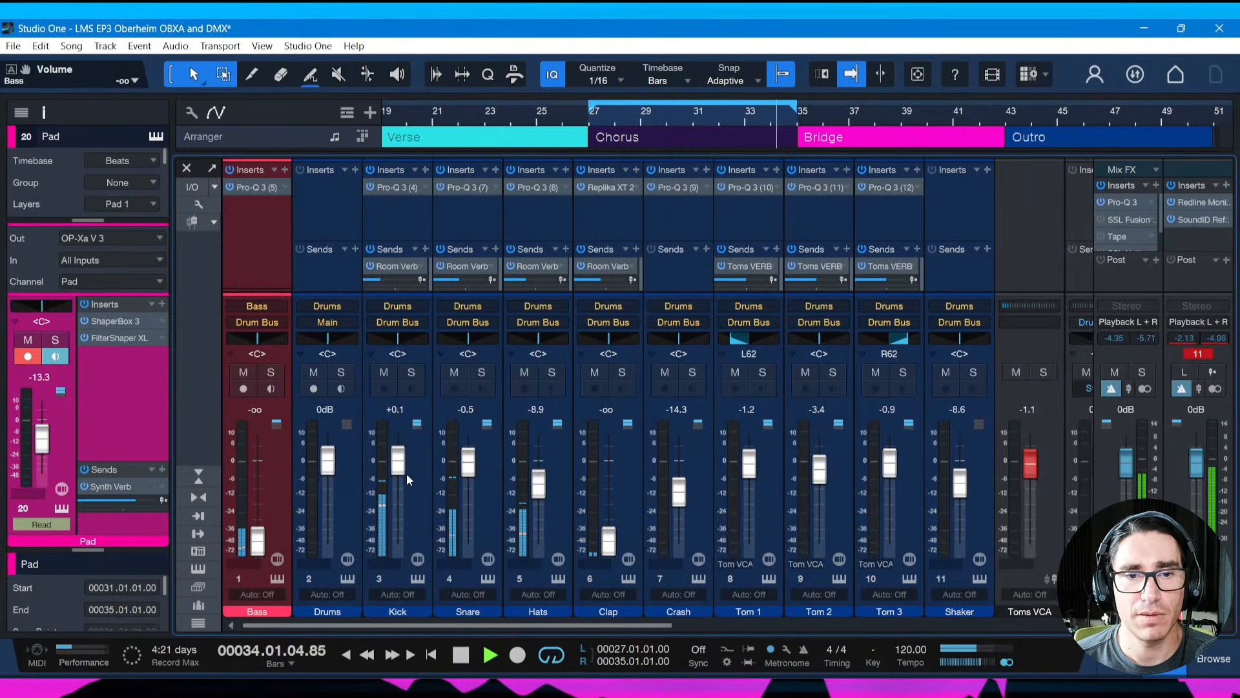
# Set the Kick fader to -1.8 dB, Snare to -0.2 dB, Hats to -11.3 dB and Bass to -1.8 dB, then stop playback
pyautogui.moveTo(398, 469); pyautogui.dragTo(398, 477)
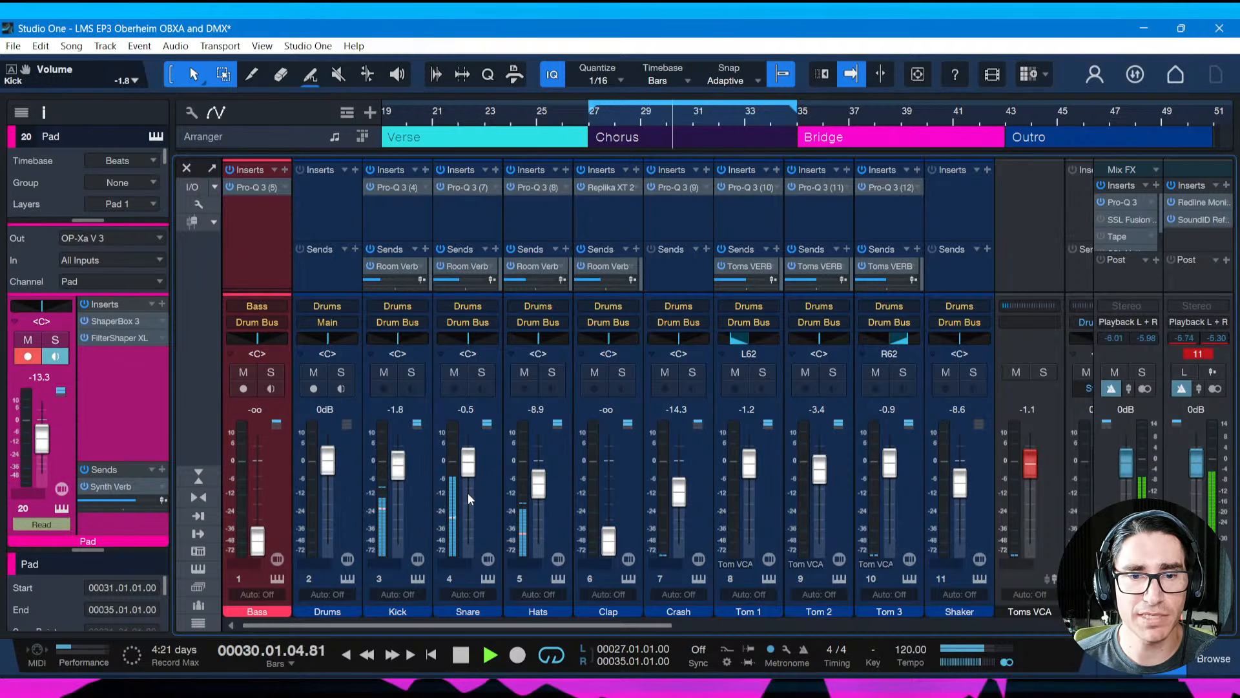
pyautogui.moveTo(465, 474); pyautogui.dragTo(464, 473)
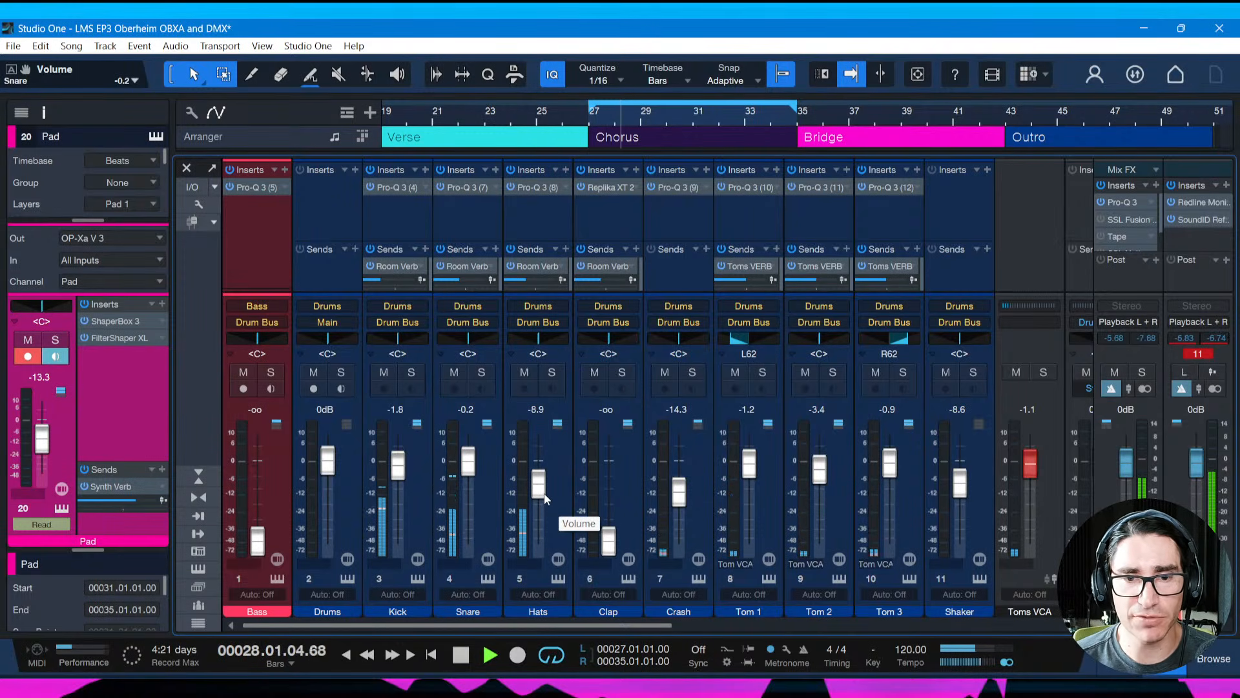
pyautogui.moveTo(544, 493); pyautogui.dragTo(537, 502)
pyautogui.moveTo(259, 549); pyautogui.dragTo(261, 471)
pyautogui.press('space')
# Add the TR5 White 2A compressor to the Bass channel's inserts
pyautogui.click(284, 169)
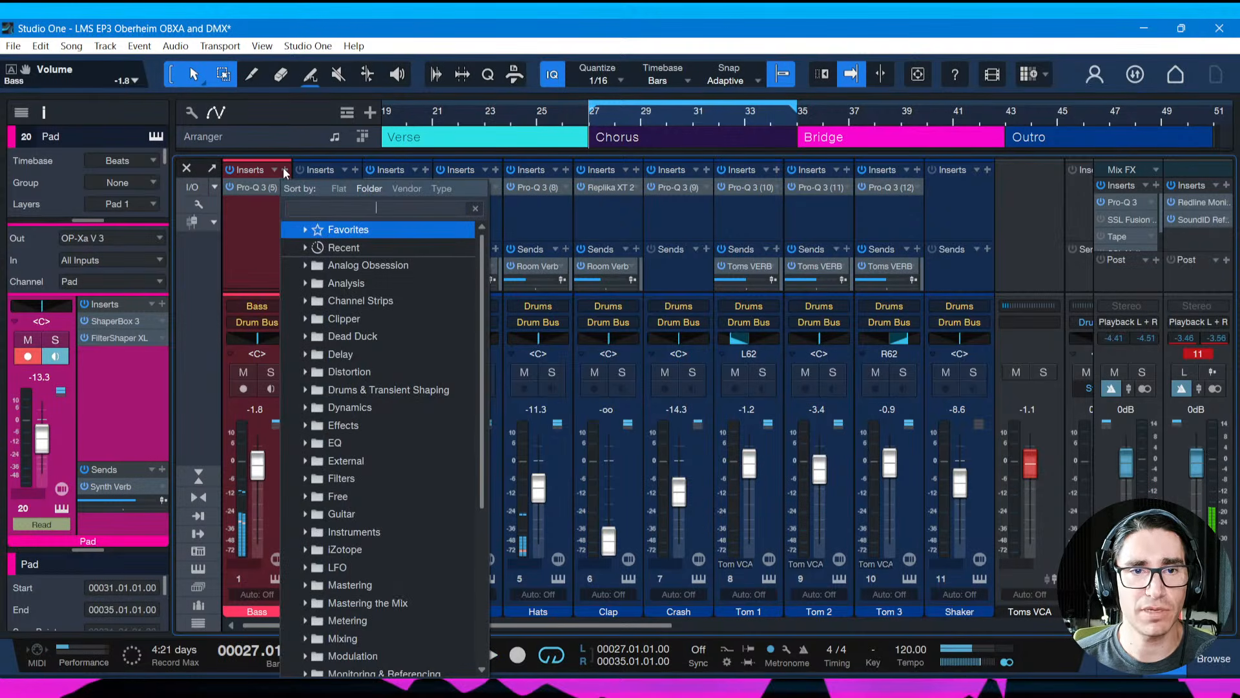
pyautogui.write('white')
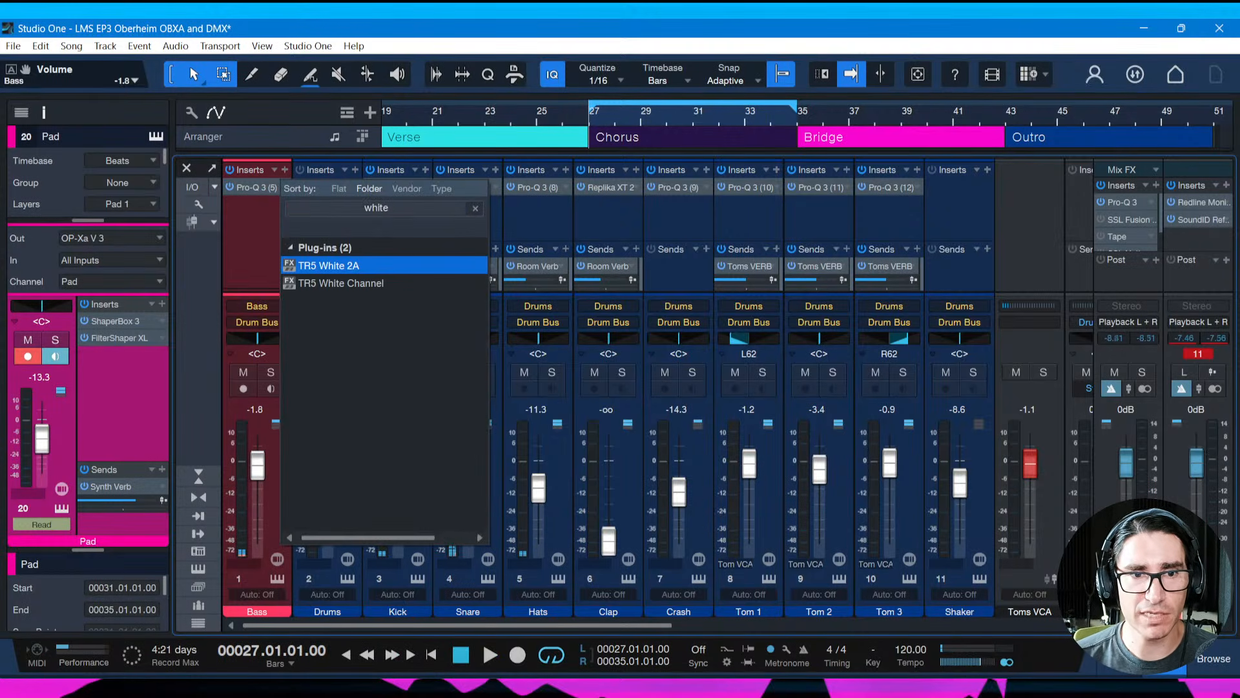
pyautogui.press('Return')
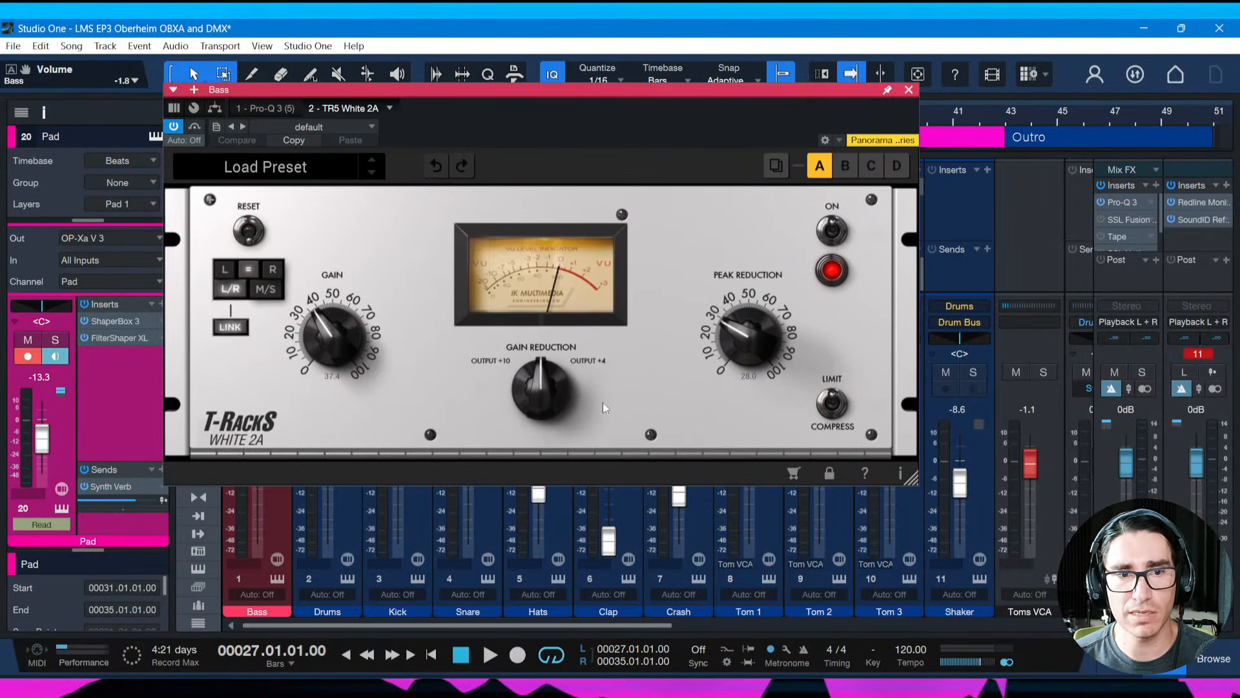
pyautogui.moveTo(516, 90); pyautogui.dragTo(607, 115)
pyautogui.press('space')
pyautogui.moveTo(45, 447); pyautogui.dragTo(44, 458)
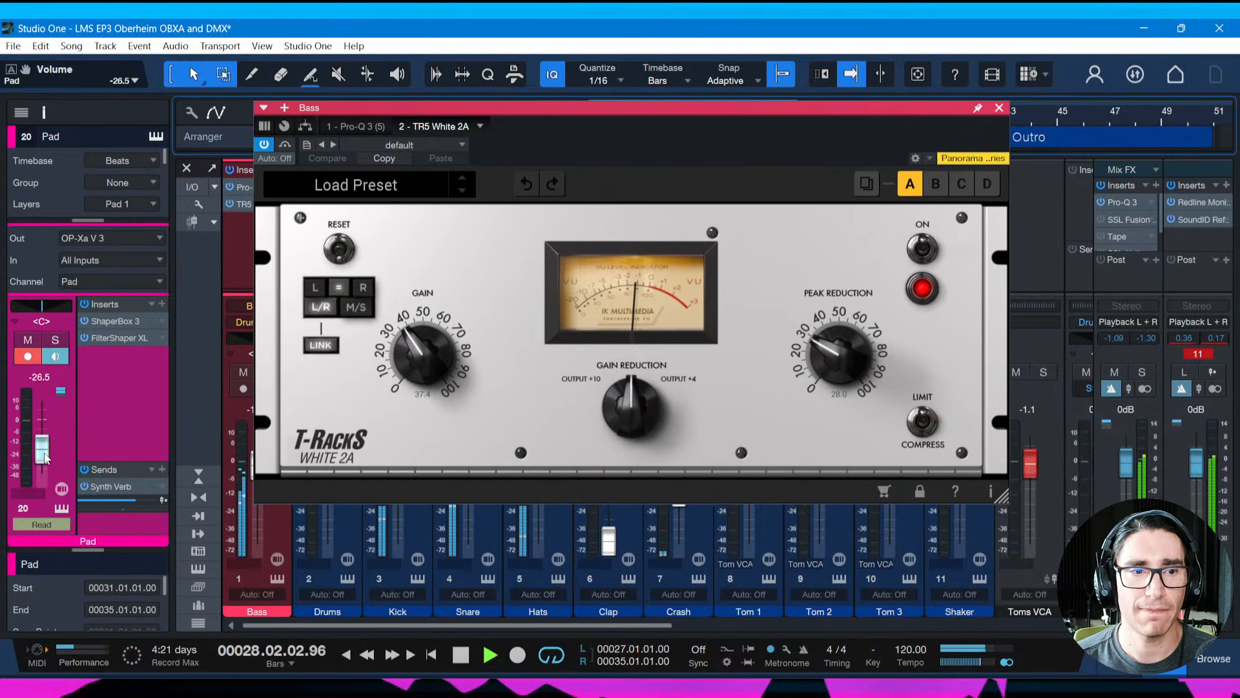
pyautogui.press('space')
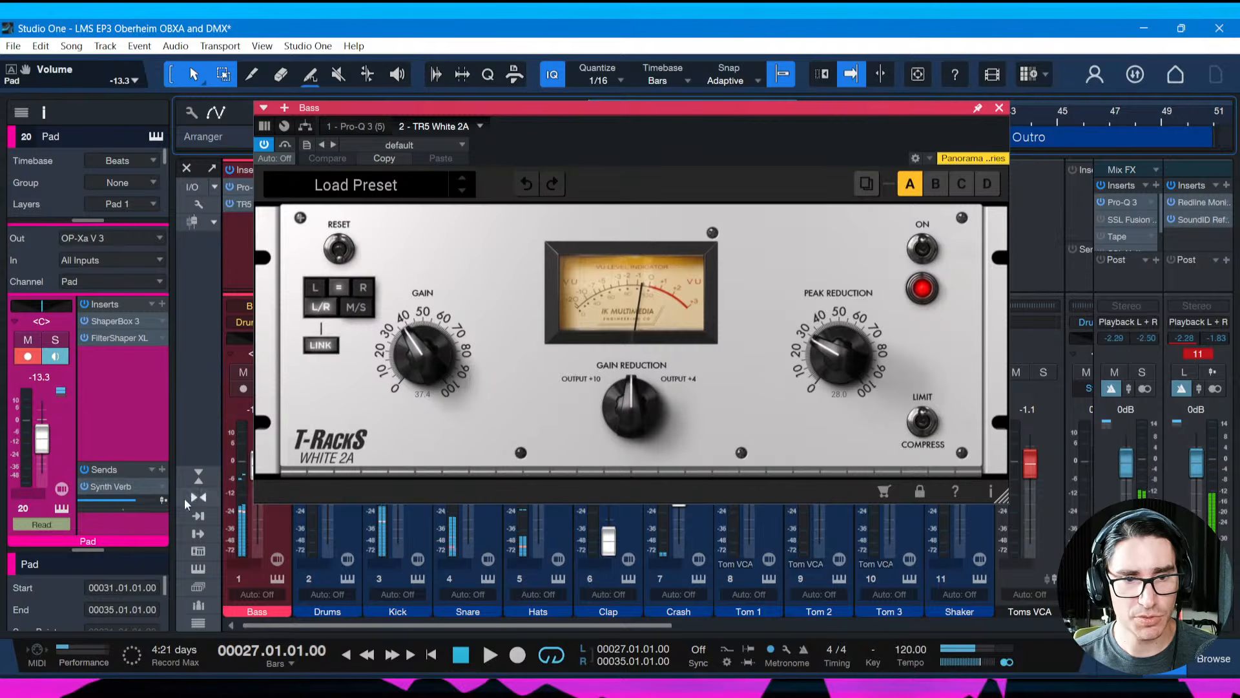
# Select the Bass channel and lower its fader to -7.9 dB while the chorus plays through the compressor
pyautogui.click(277, 533)
pyautogui.press('space')
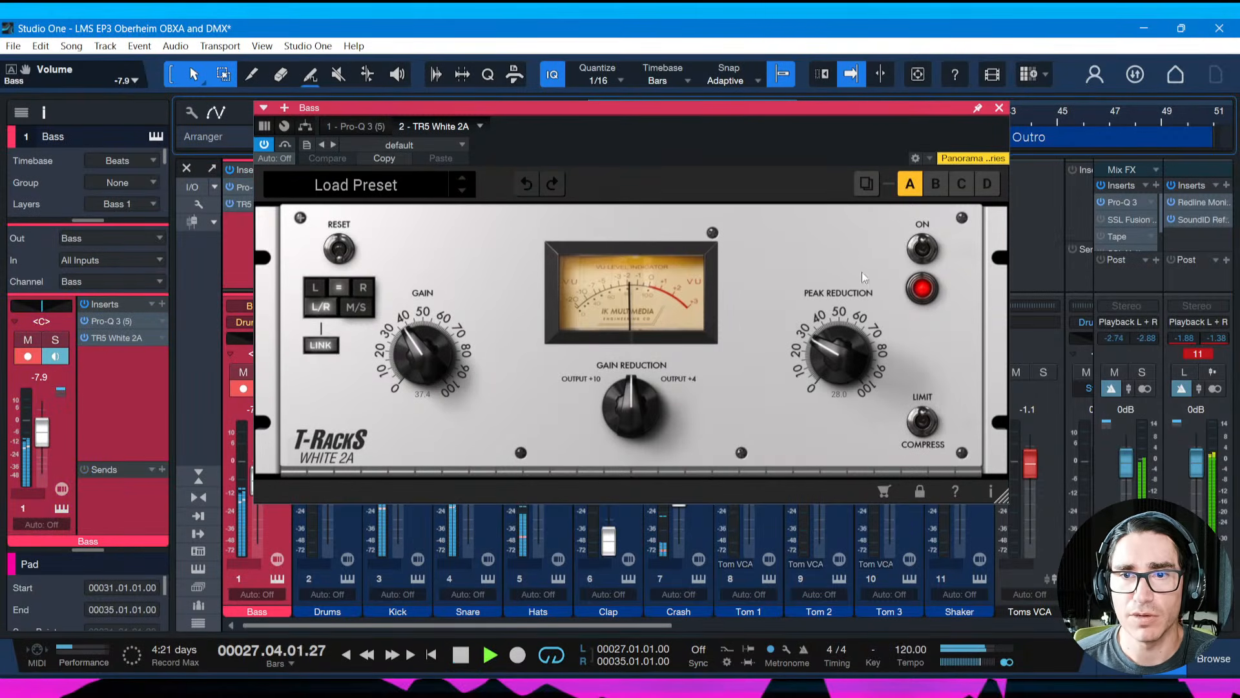
pyautogui.moveTo(832, 111); pyautogui.dragTo(816, 118)
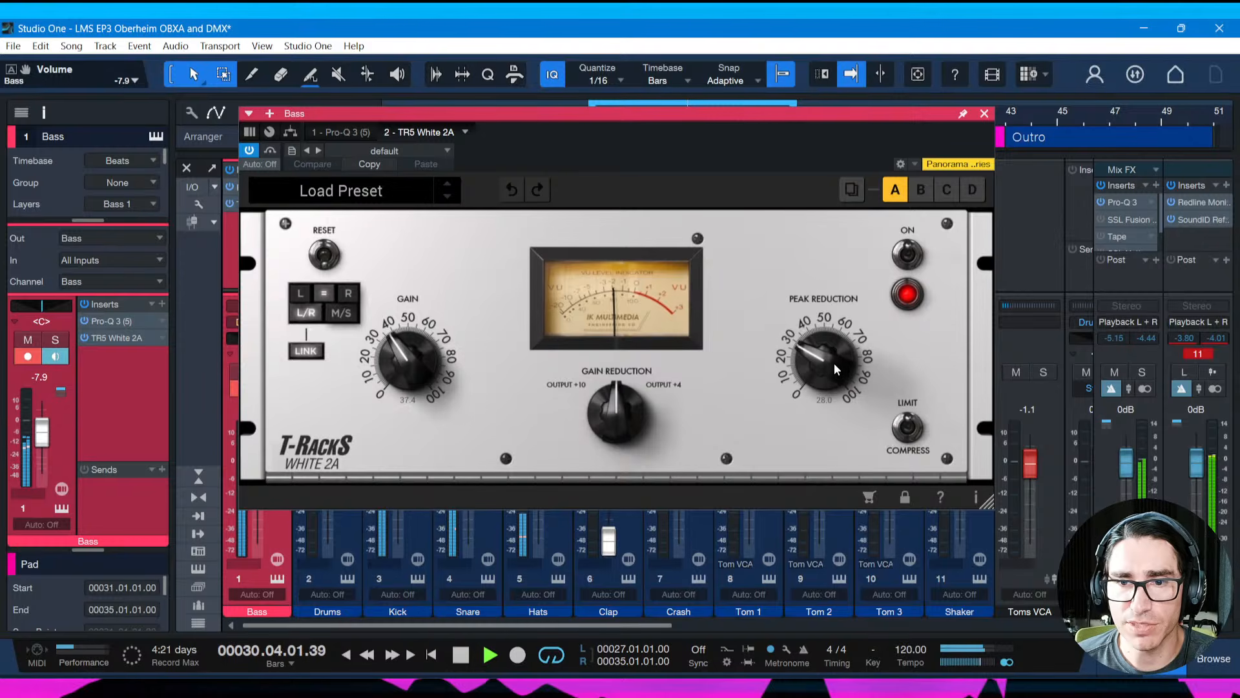
# Set the Bass compressor's peak reduction to 53.9 and gain to 38.9, comparing the processed sound with bypass
pyautogui.moveTo(834, 363); pyautogui.dragTo(840, 331)
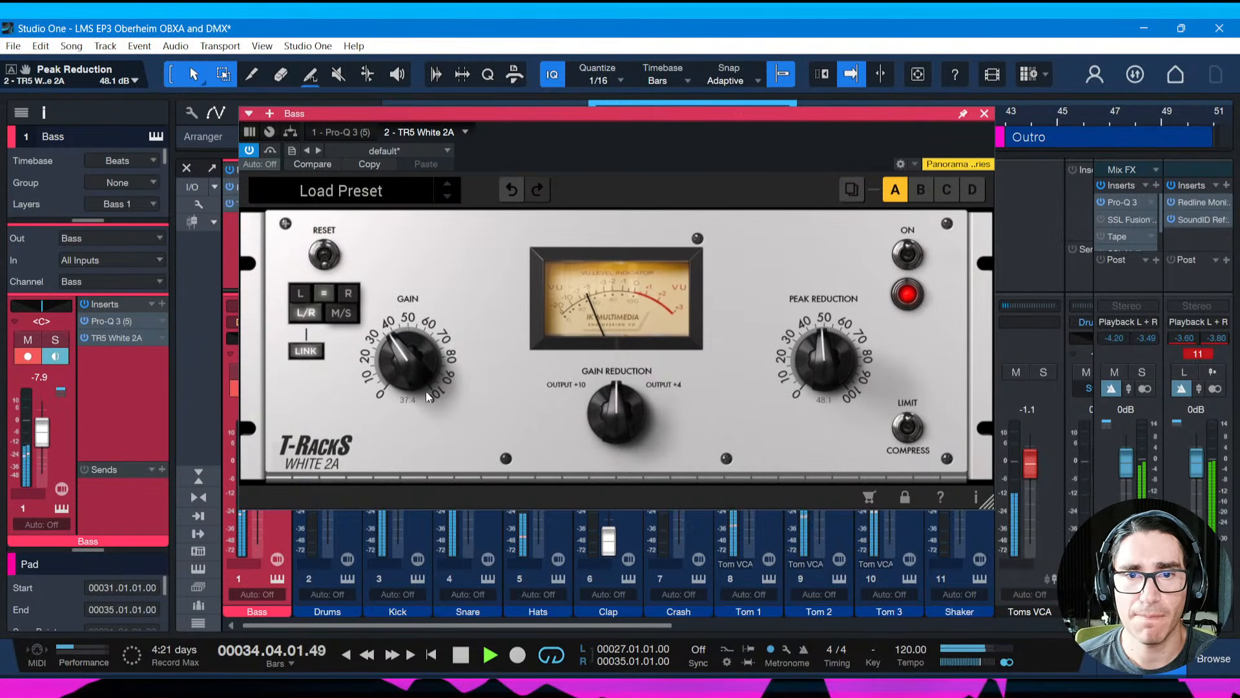
pyautogui.moveTo(826, 350); pyautogui.dragTo(826, 345)
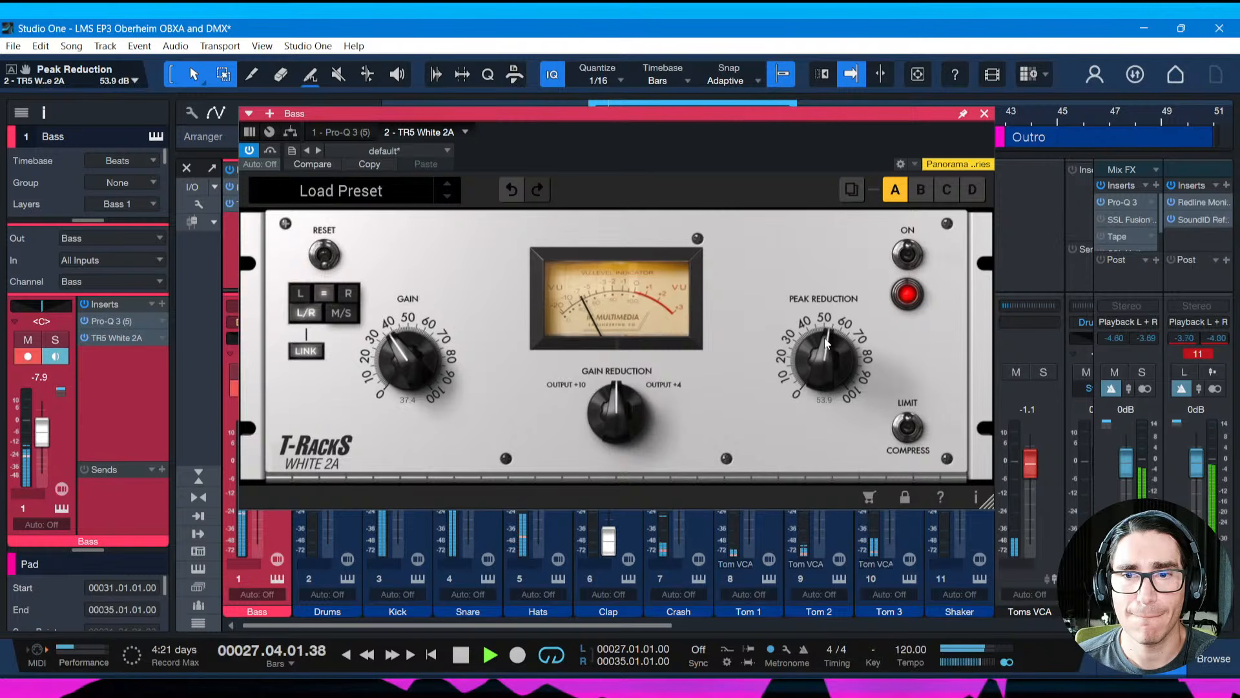
pyautogui.moveTo(419, 350); pyautogui.dragTo(411, 337)
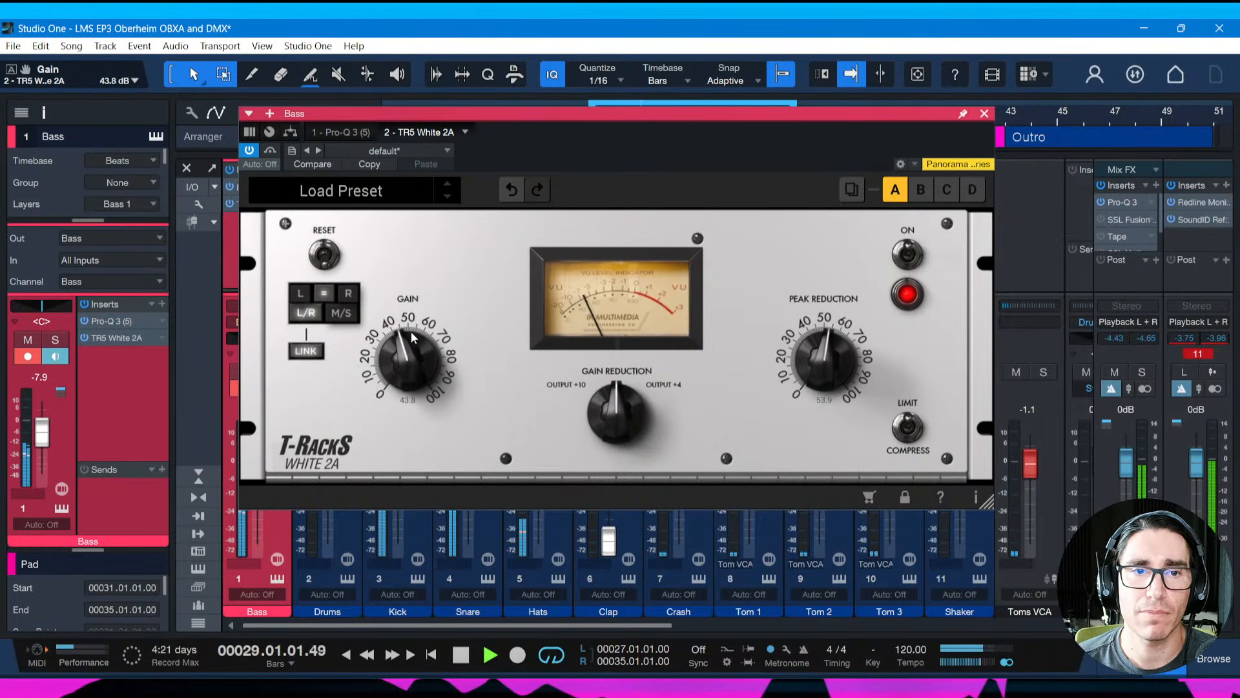
pyautogui.click(251, 150)
pyautogui.moveTo(401, 358); pyautogui.dragTo(401, 363)
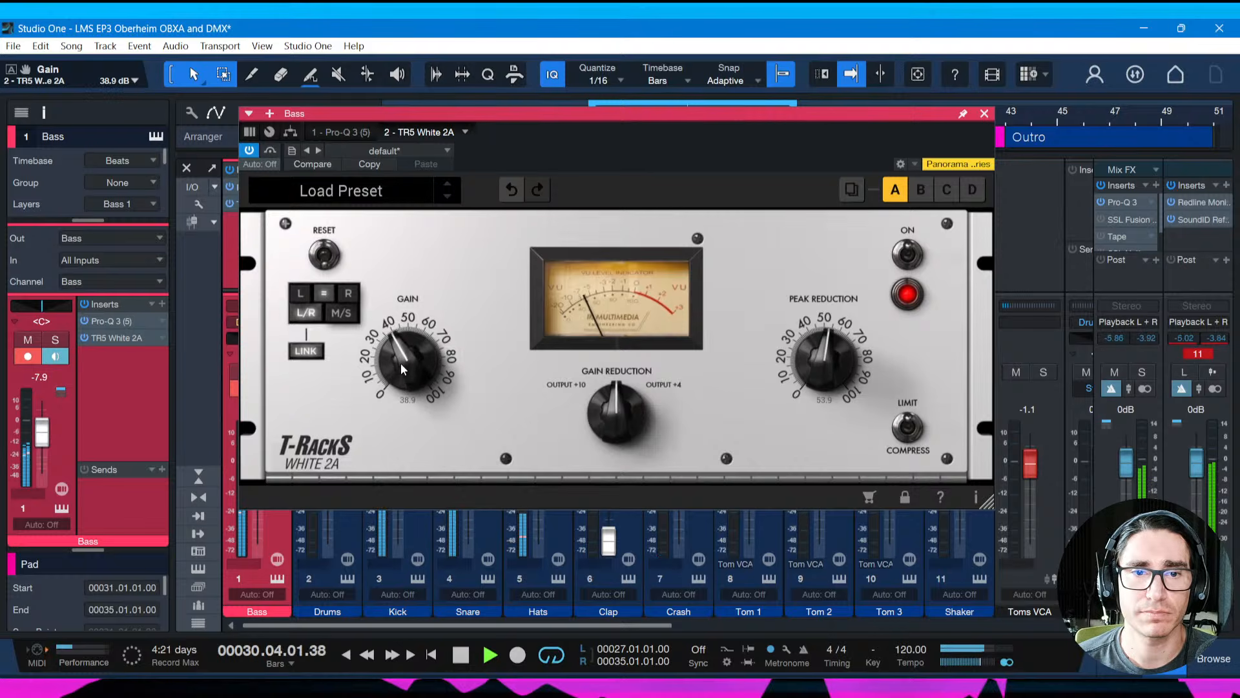
pyautogui.click(249, 150)
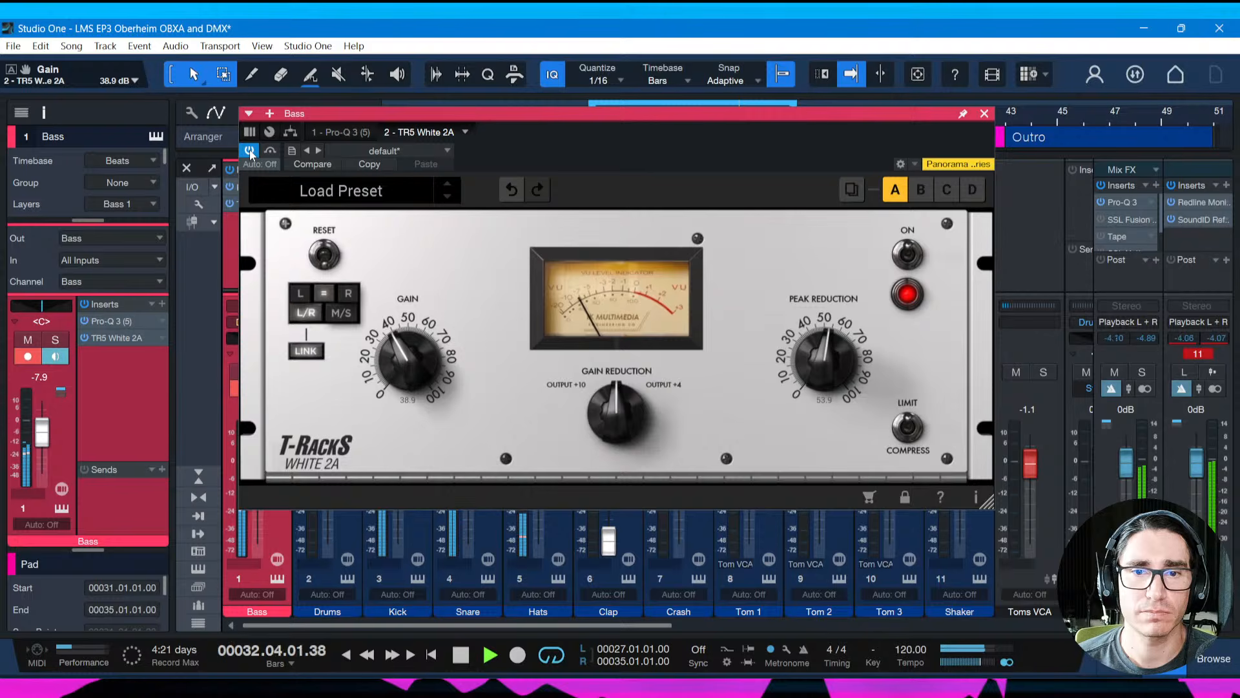
pyautogui.click(249, 150)
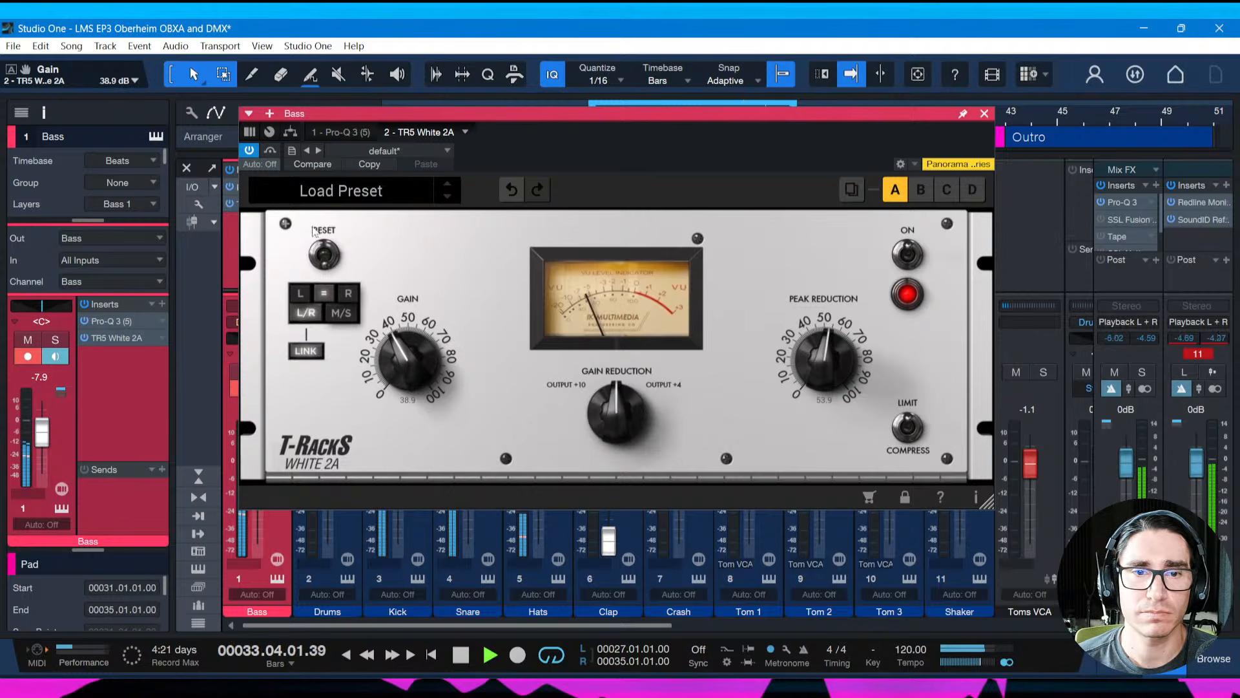
# Close the compressor window, raise the Bass fader to -6.2 dB and stop playback
pyautogui.click(985, 114)
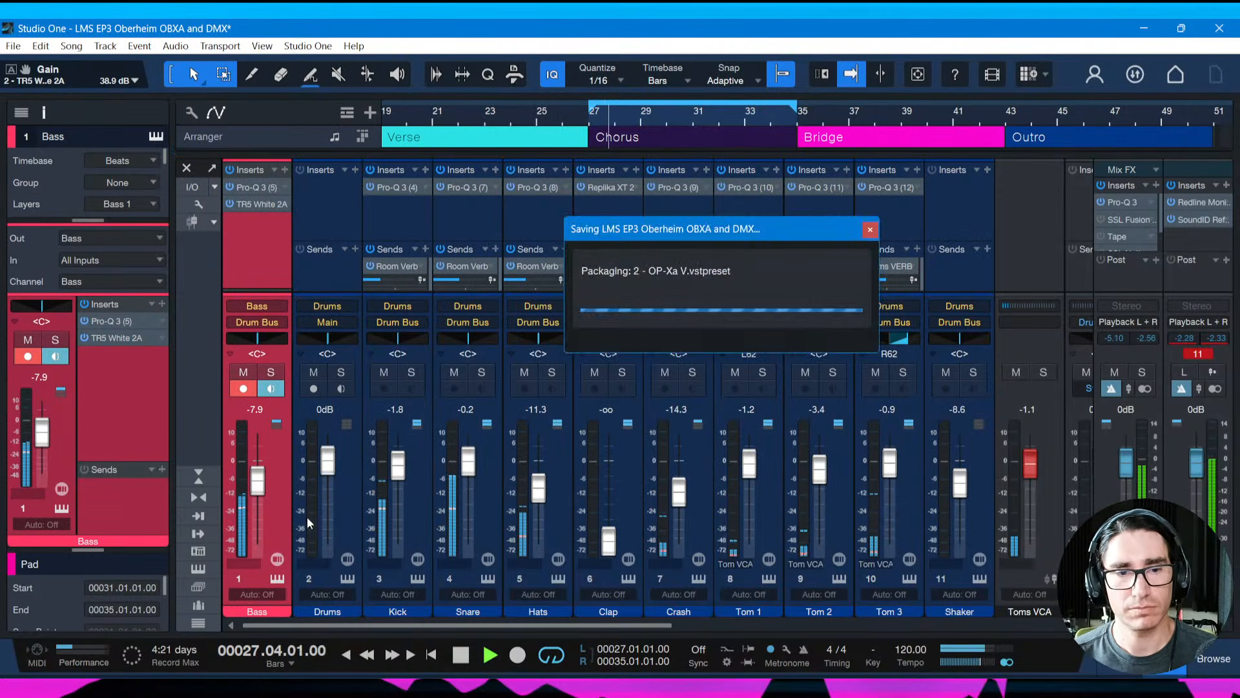
pyautogui.moveTo(257, 489); pyautogui.dragTo(257, 484)
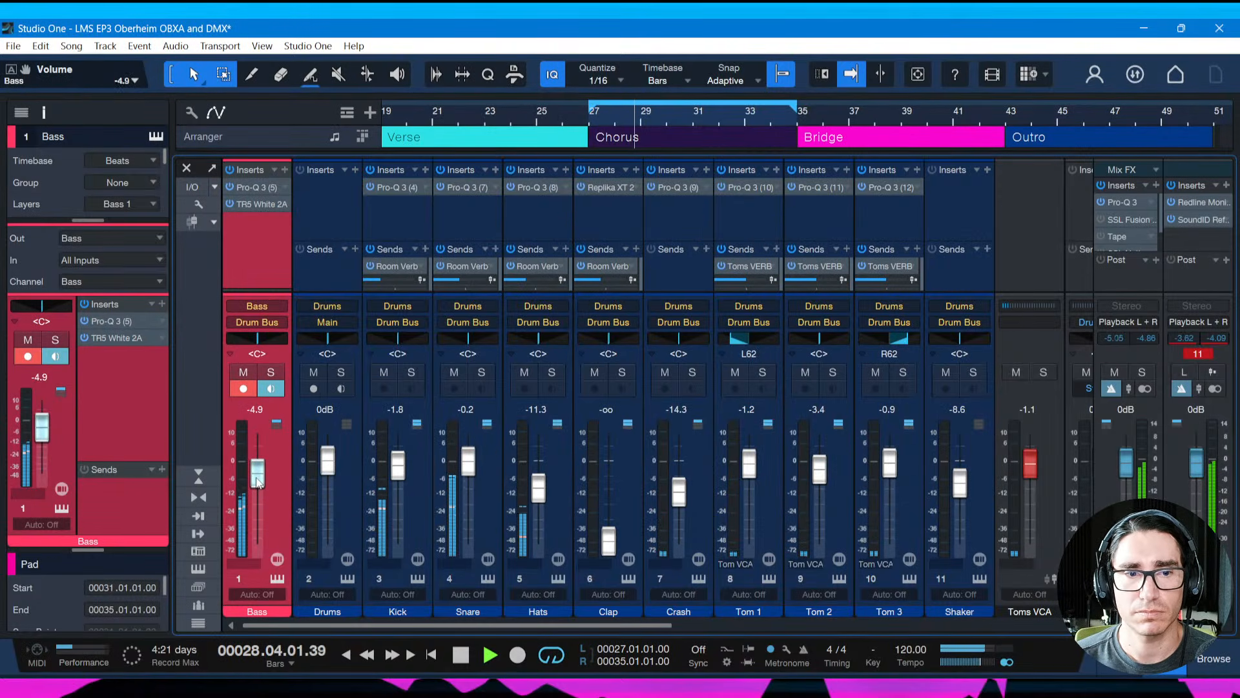
pyautogui.press('space')
# Play the chorus and audition the 60 Hz low-cut band in the Bass channel's Pro-Q 3 using solo and bypass
pyautogui.click(256, 187)
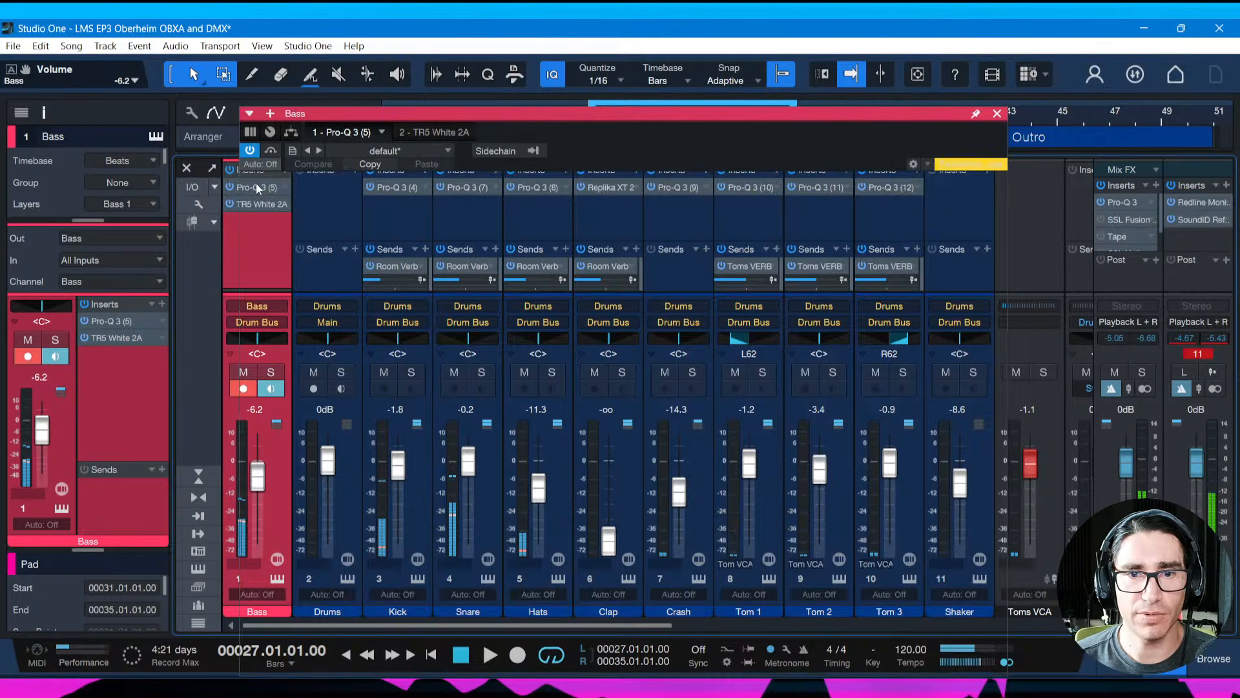
pyautogui.press('space')
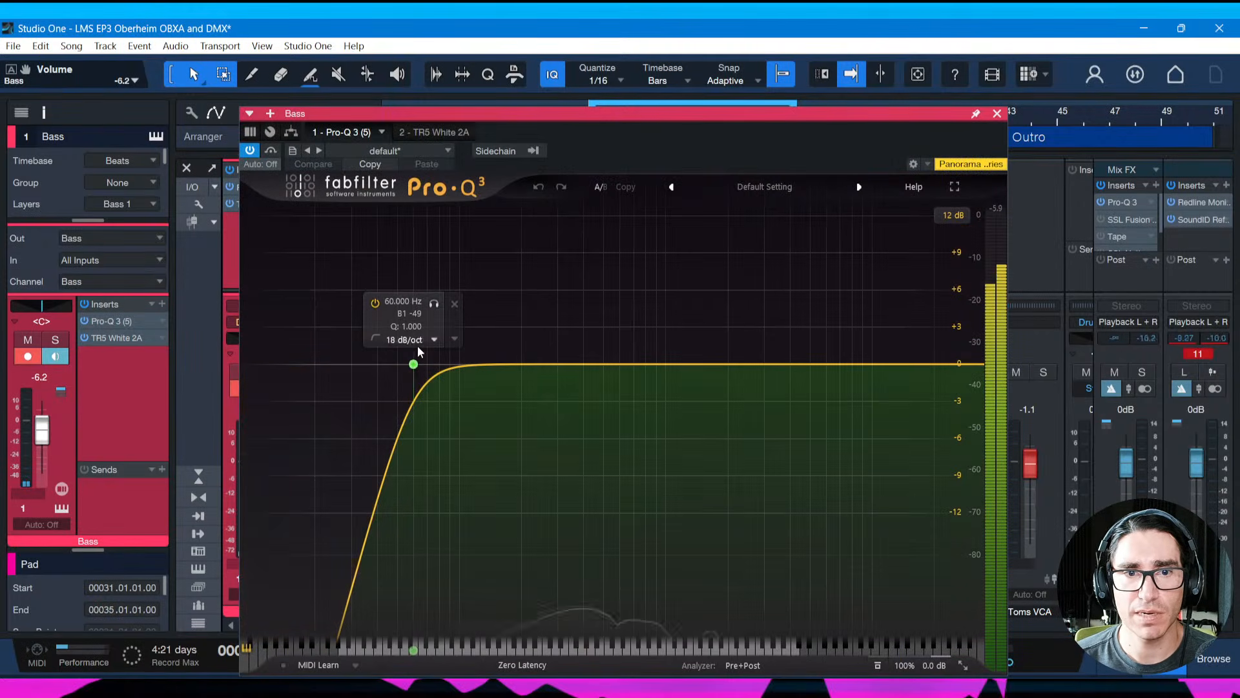
pyautogui.click(435, 304)
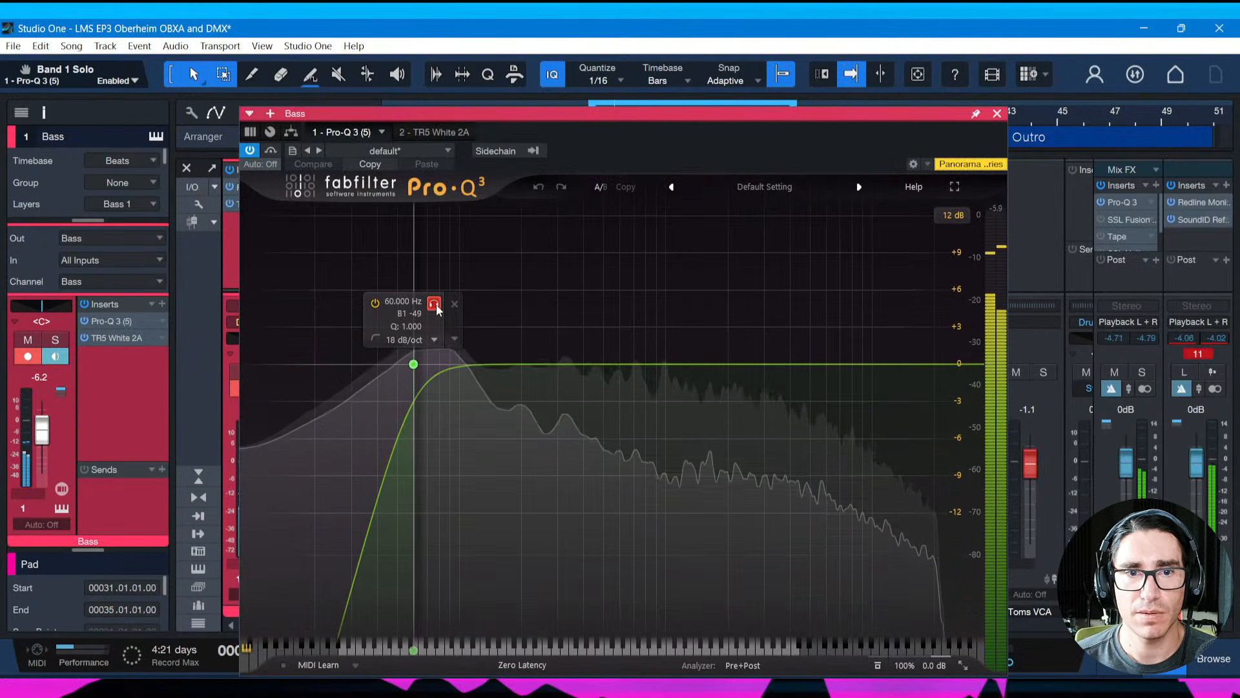
pyautogui.click(434, 304)
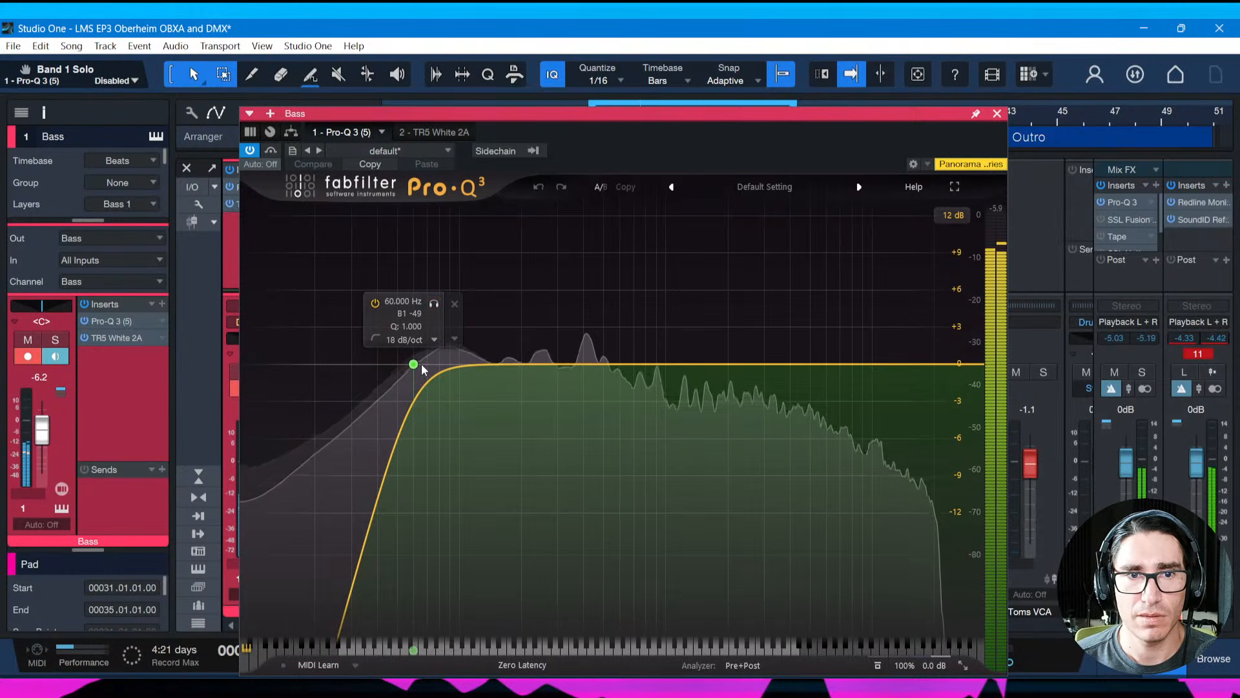
pyautogui.moveTo(549, 119); pyautogui.dragTo(544, 105)
pyautogui.moveTo(408, 350)
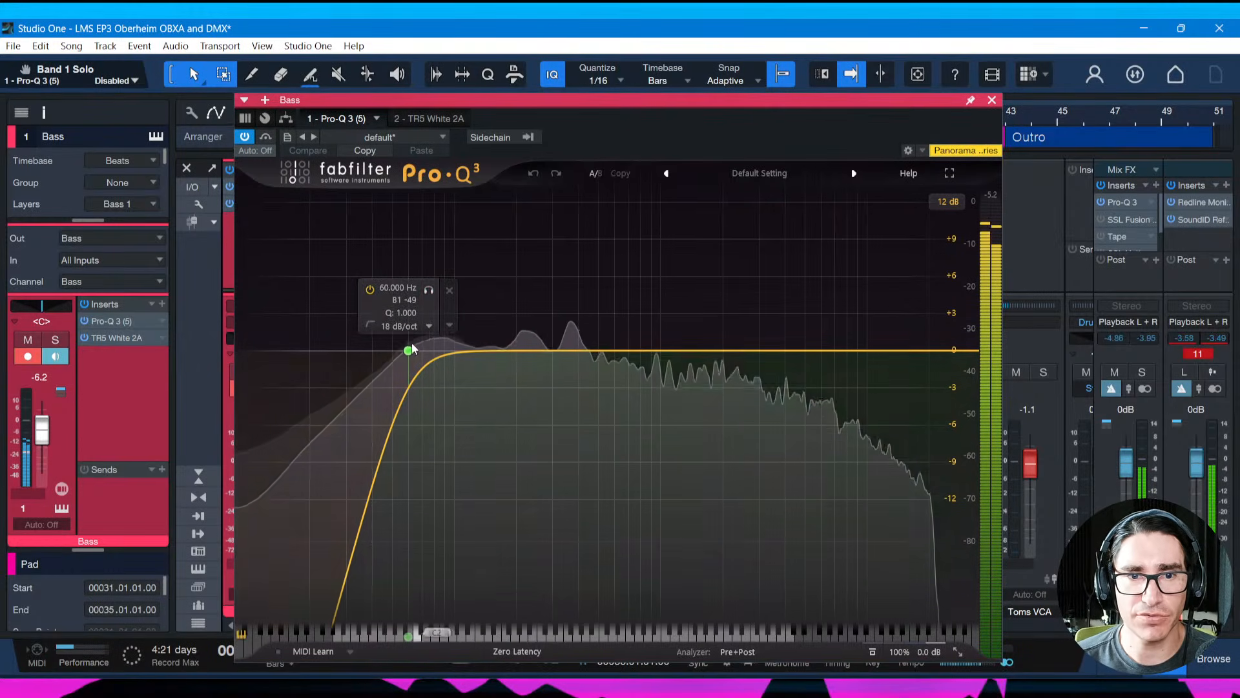
pyautogui.click(430, 290)
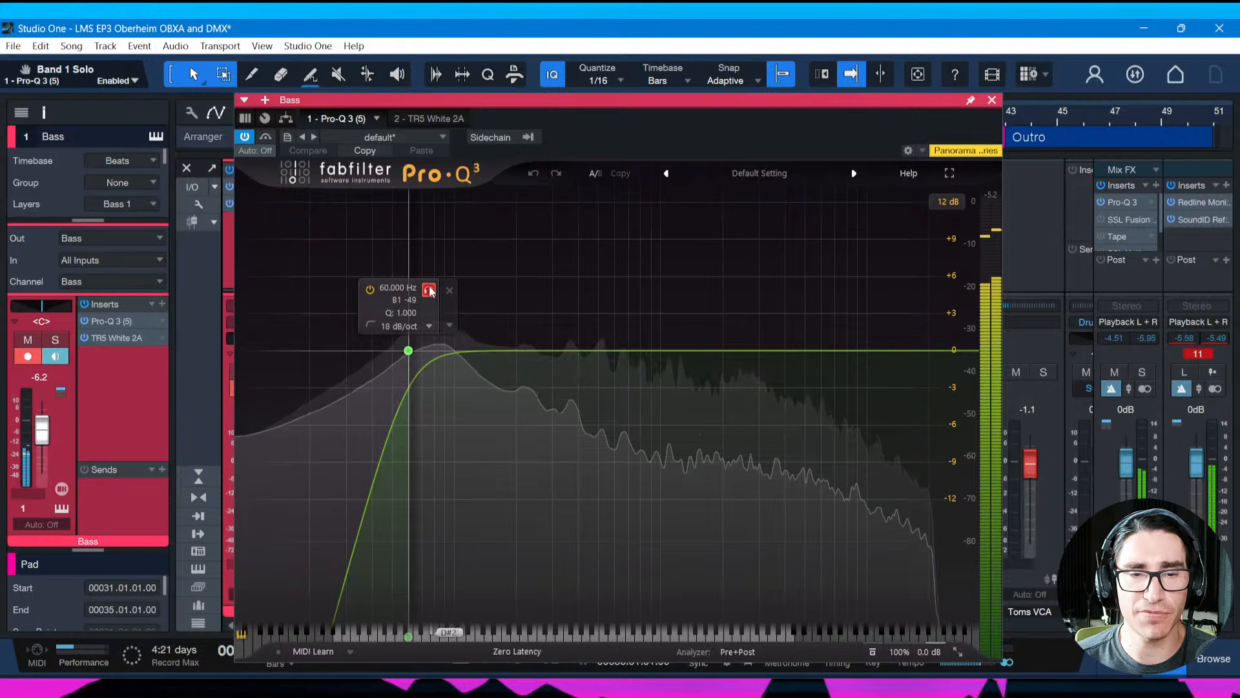
pyautogui.click(429, 290)
pyautogui.click(370, 289)
pyautogui.click(370, 289)
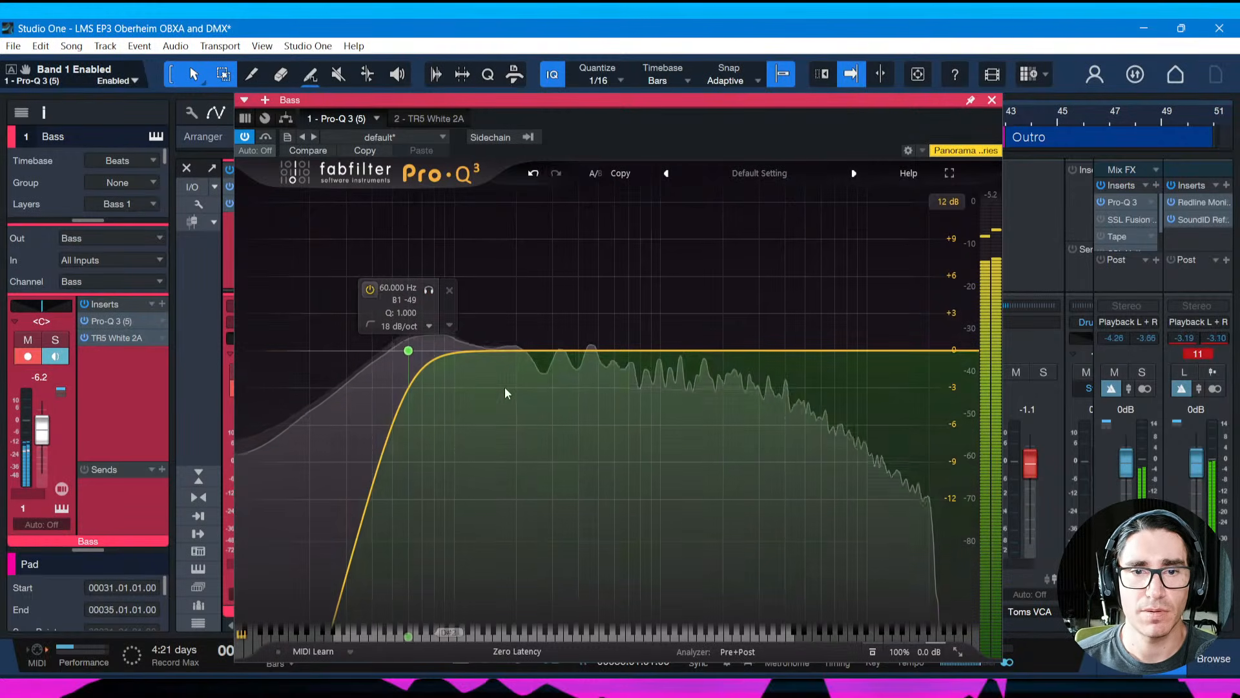
# Add a narrow bell cut to the Bass EQ at 93.324 Hz with -1.51 dB gain and a Q of 7.159
pyautogui.click(509, 323)
pyautogui.moveTo(506, 307); pyautogui.dragTo(443, 350)
pyautogui.scroll(4, 443, 368)
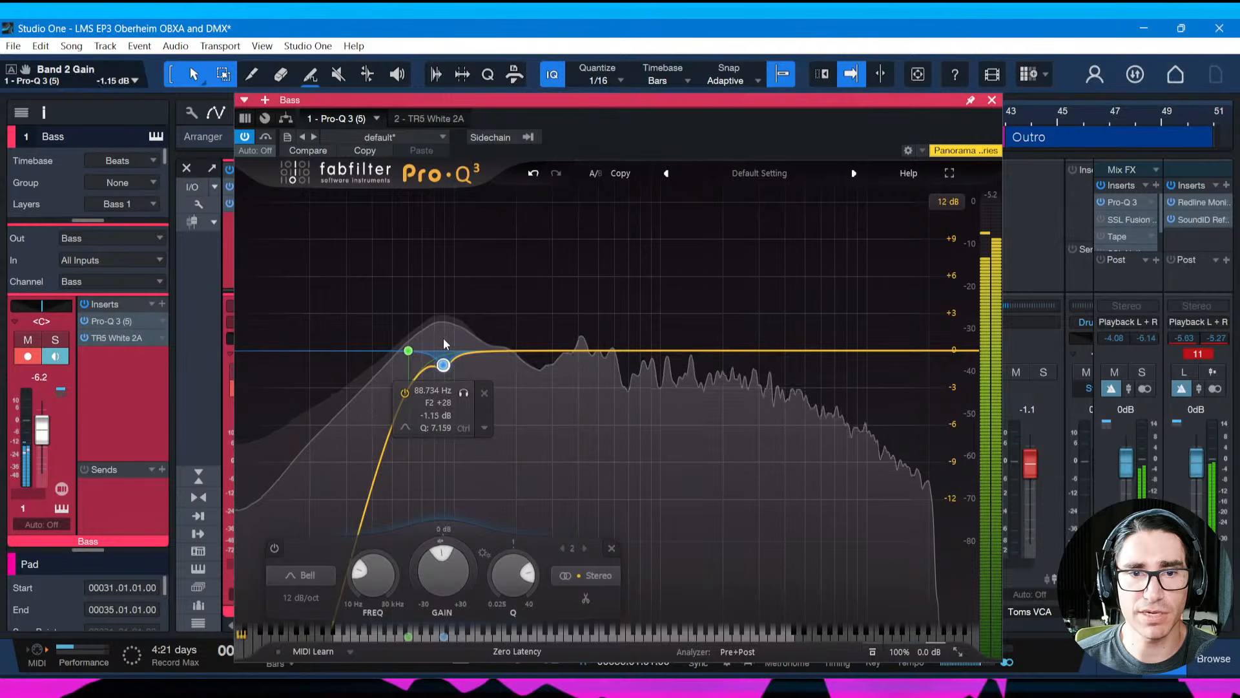
pyautogui.moveTo(445, 344); pyautogui.dragTo(449, 348)
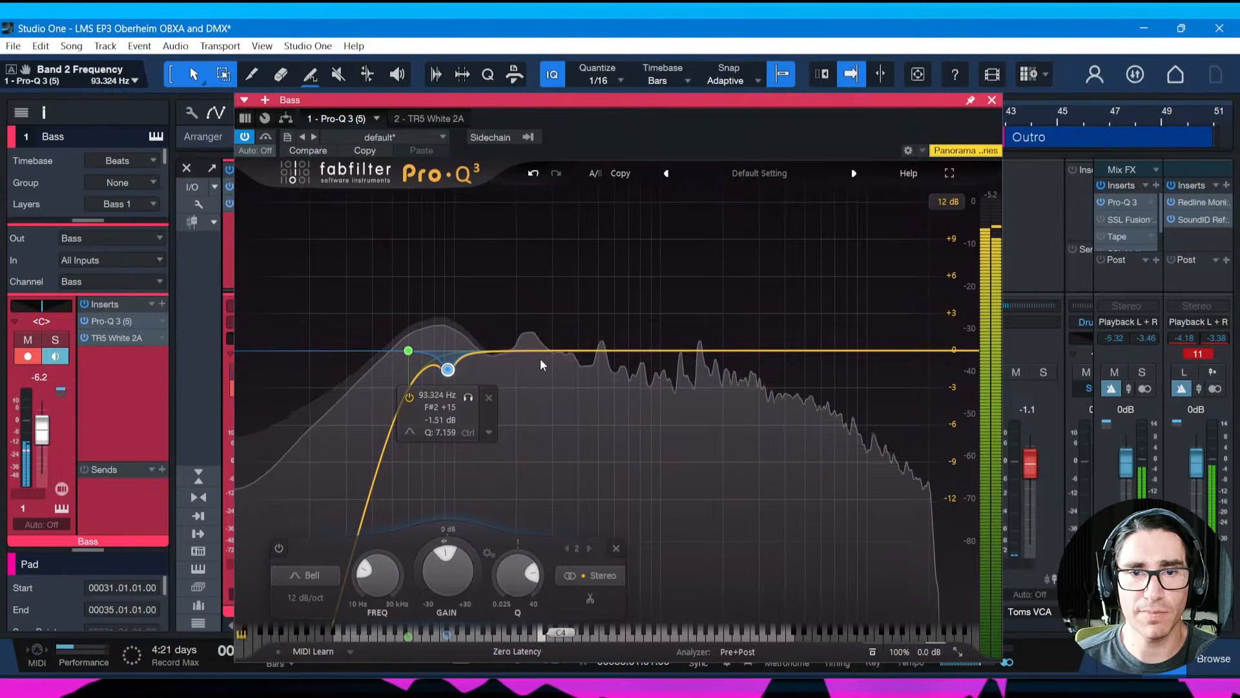
# Add a bell cut at 252.23 Hz with -2.56 dB gain and Q 4.643, solo it briefly and close the Bass EQ
pyautogui.moveTo(543, 350); pyautogui.dragTo(537, 421)
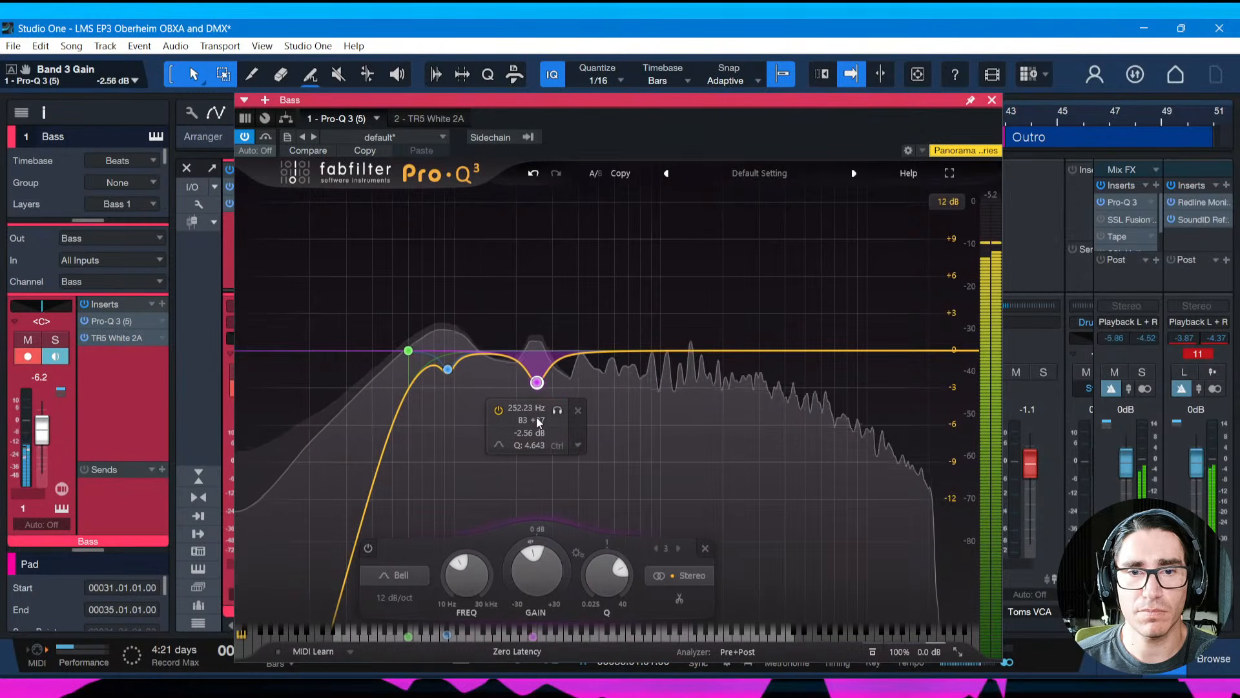
pyautogui.click(558, 411)
pyautogui.click(558, 412)
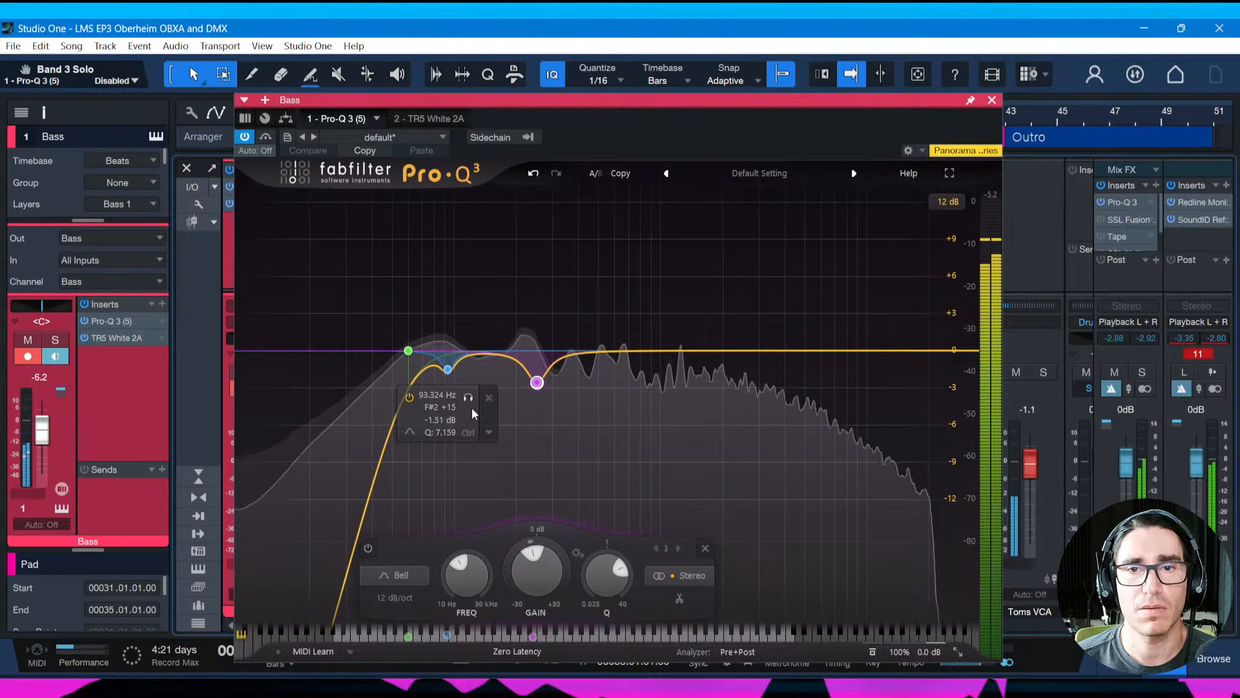
pyautogui.click(992, 100)
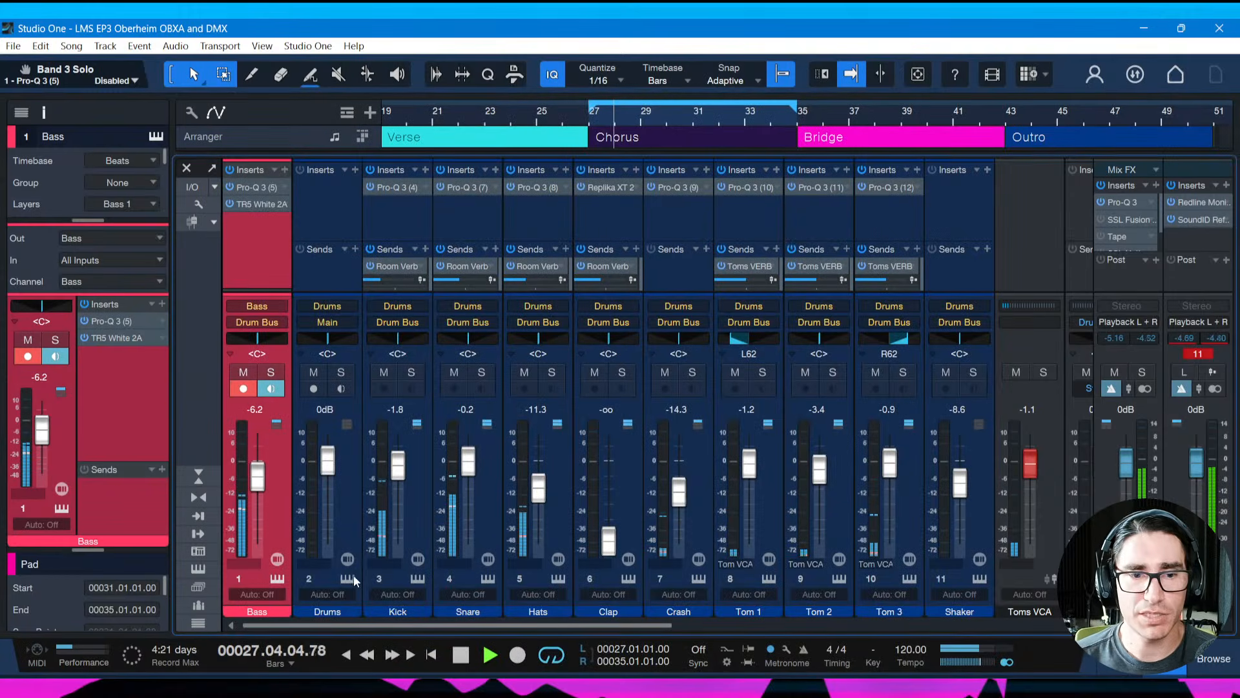
# Set the Bass and Arp faders to -5.3 dB each while the chorus plays, and save the song
pyautogui.moveTo(257, 479); pyautogui.dragTo(257, 480)
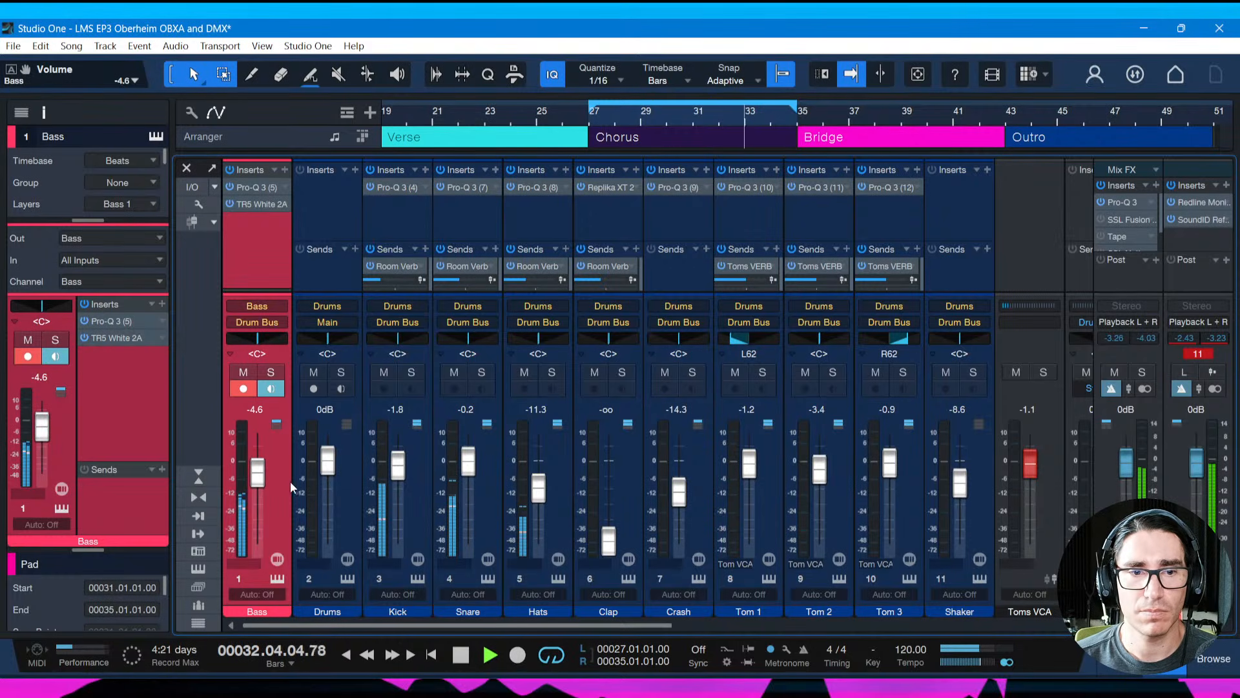
pyautogui.moveTo(258, 481); pyautogui.dragTo(259, 483)
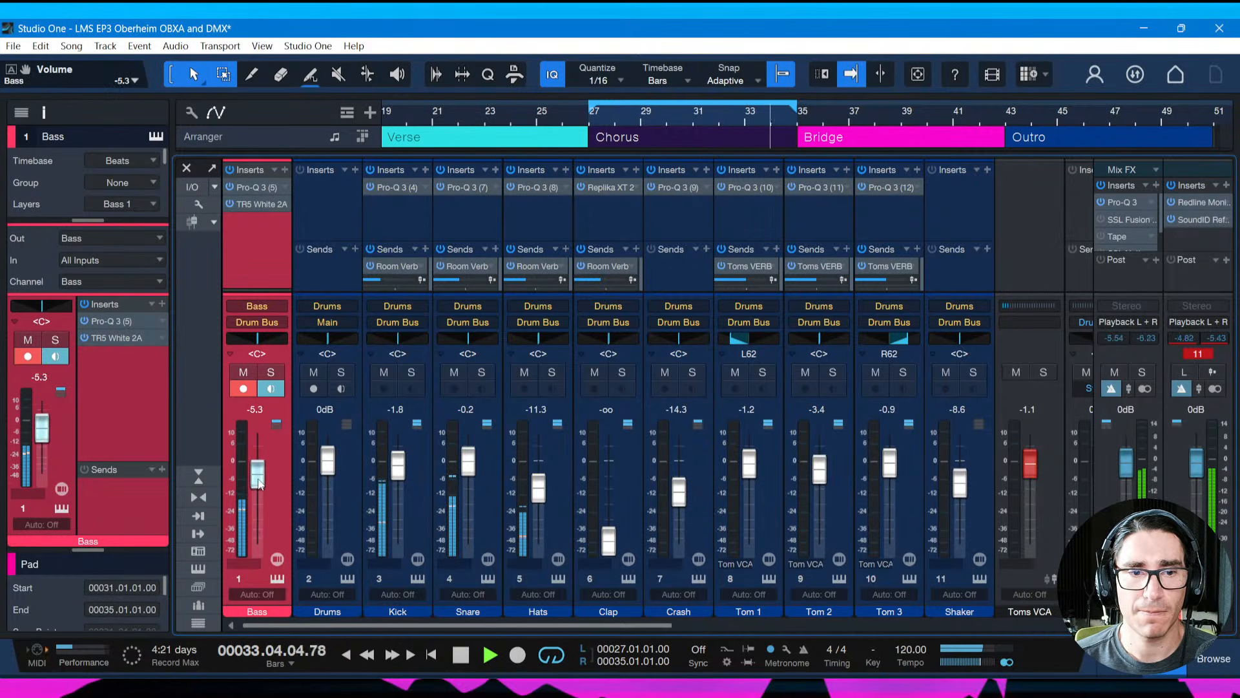
pyautogui.moveTo(569, 629); pyautogui.dragTo(963, 629)
pyautogui.moveTo(663, 540); pyautogui.dragTo(660, 477)
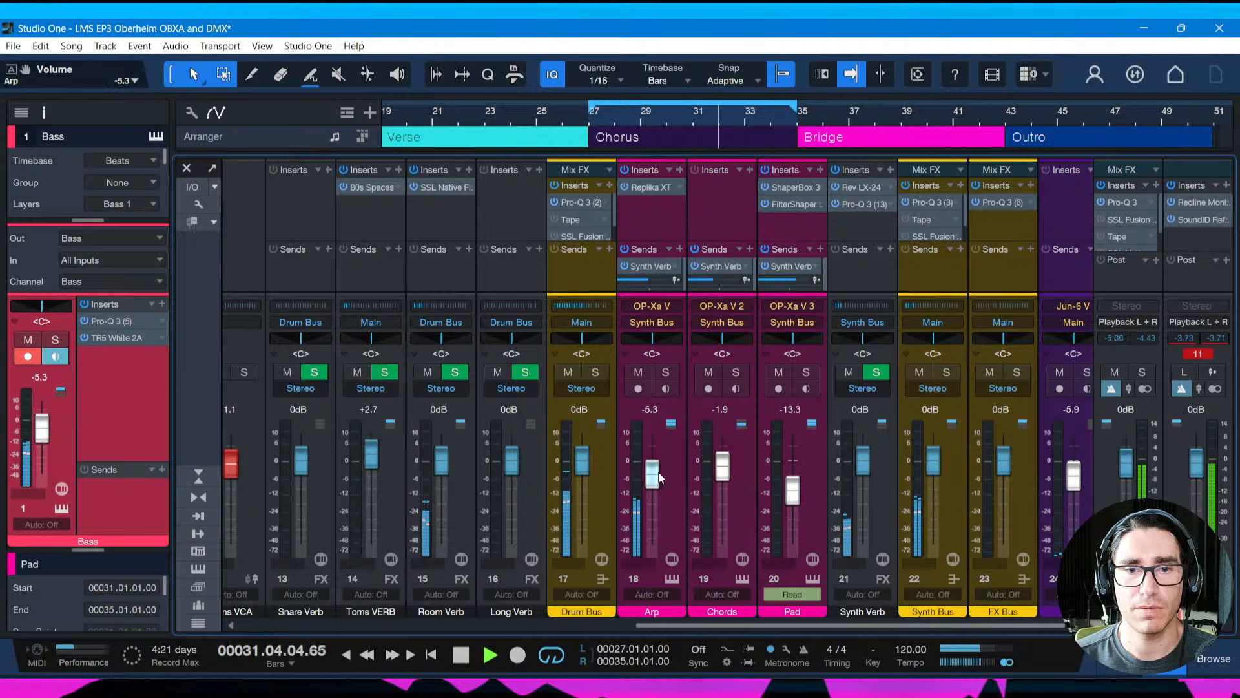
pyautogui.moveTo(709, 625); pyautogui.dragTo(719, 626)
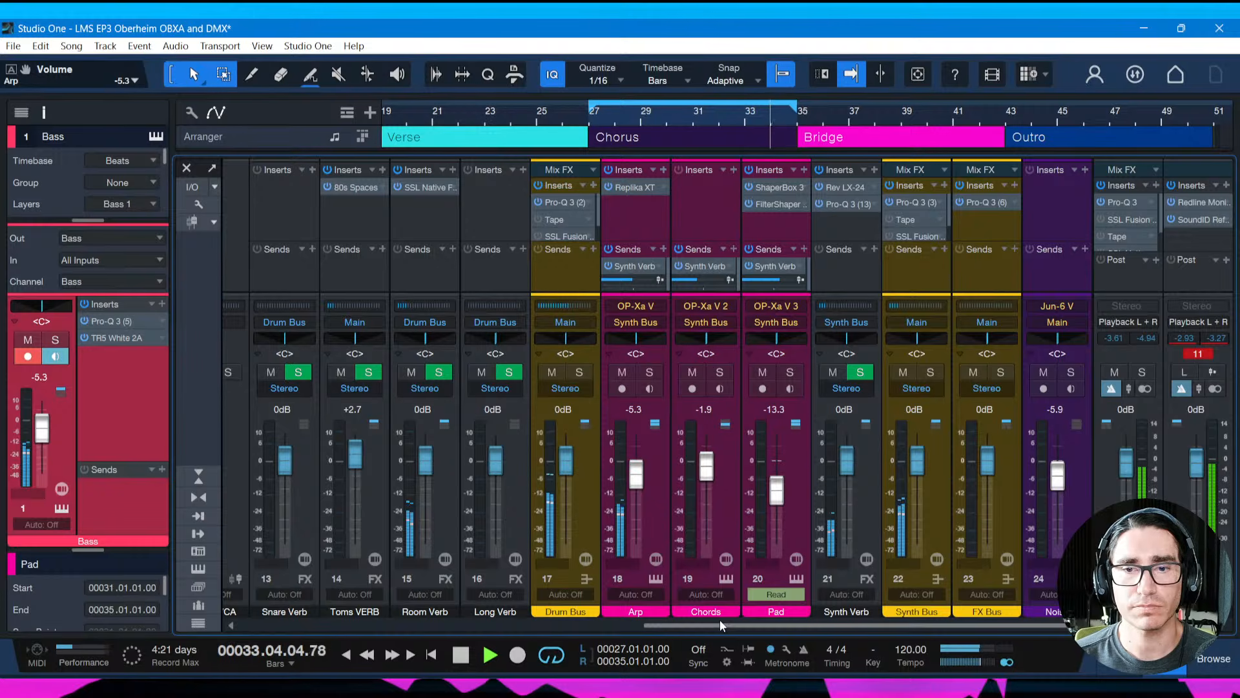
pyautogui.hotkey('ctrl', 's')
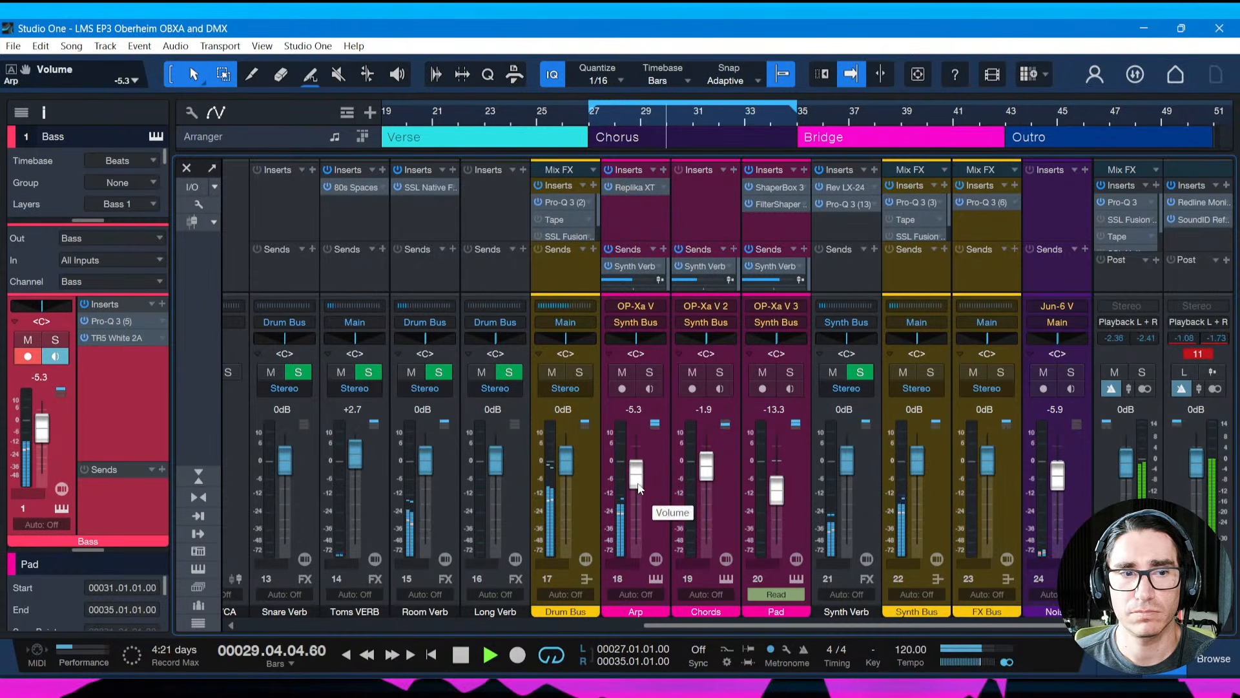
# Lower the Arp fader to -6.2 dB and the Bass fader to -5.9 dB
pyautogui.moveTo(637, 484); pyautogui.dragTo(638, 483)
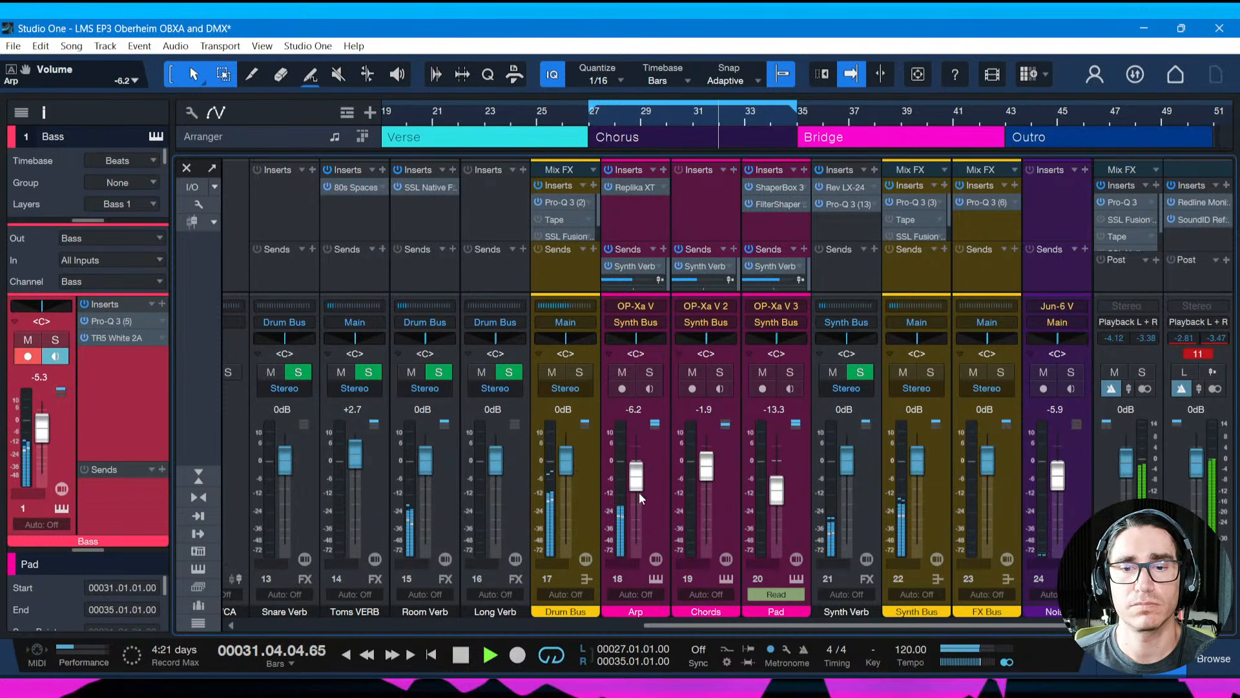
pyautogui.moveTo(711, 625); pyautogui.dragTo(304, 625)
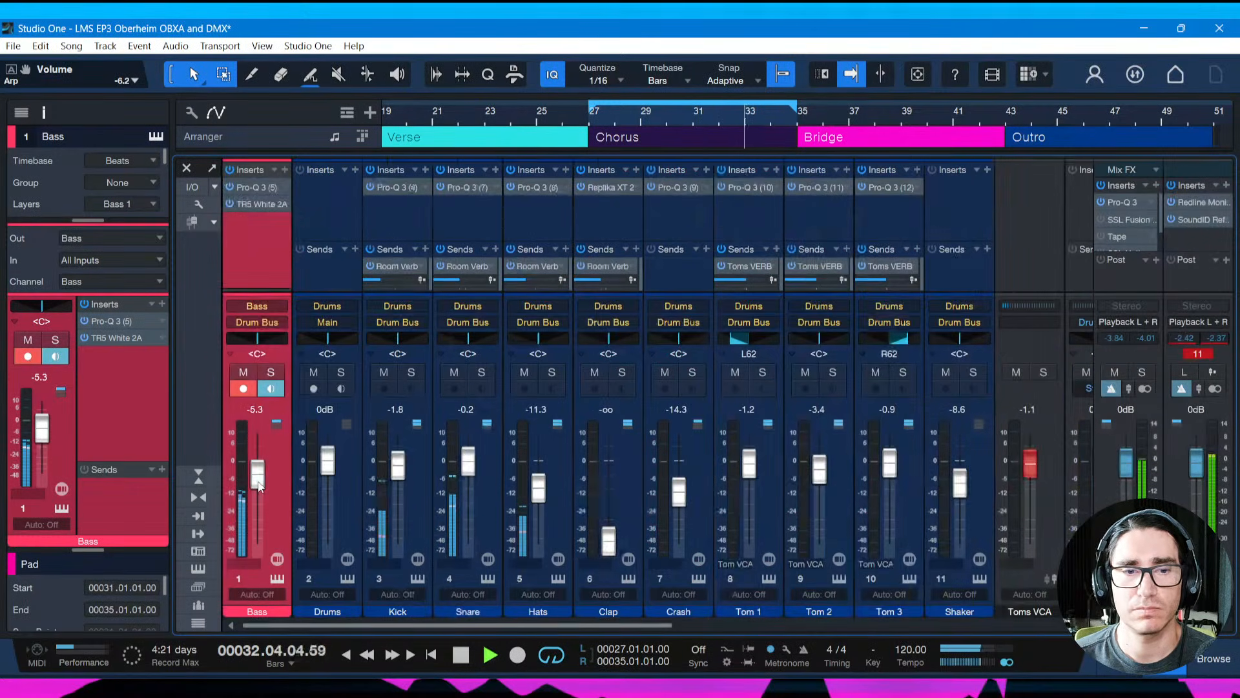
pyautogui.moveTo(258, 484); pyautogui.dragTo(258, 486)
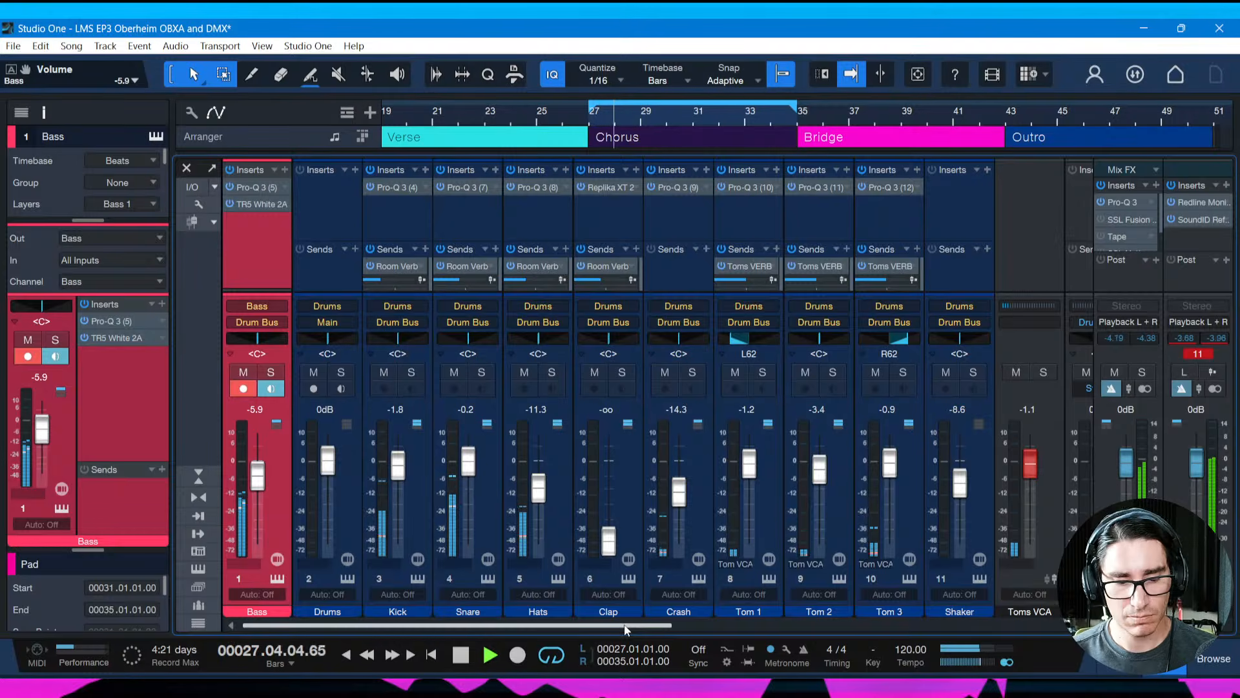
# Switch from the mixer to the arrangement, restart chorus playback and save the song
pyautogui.moveTo(622, 624); pyautogui.dragTo(975, 630)
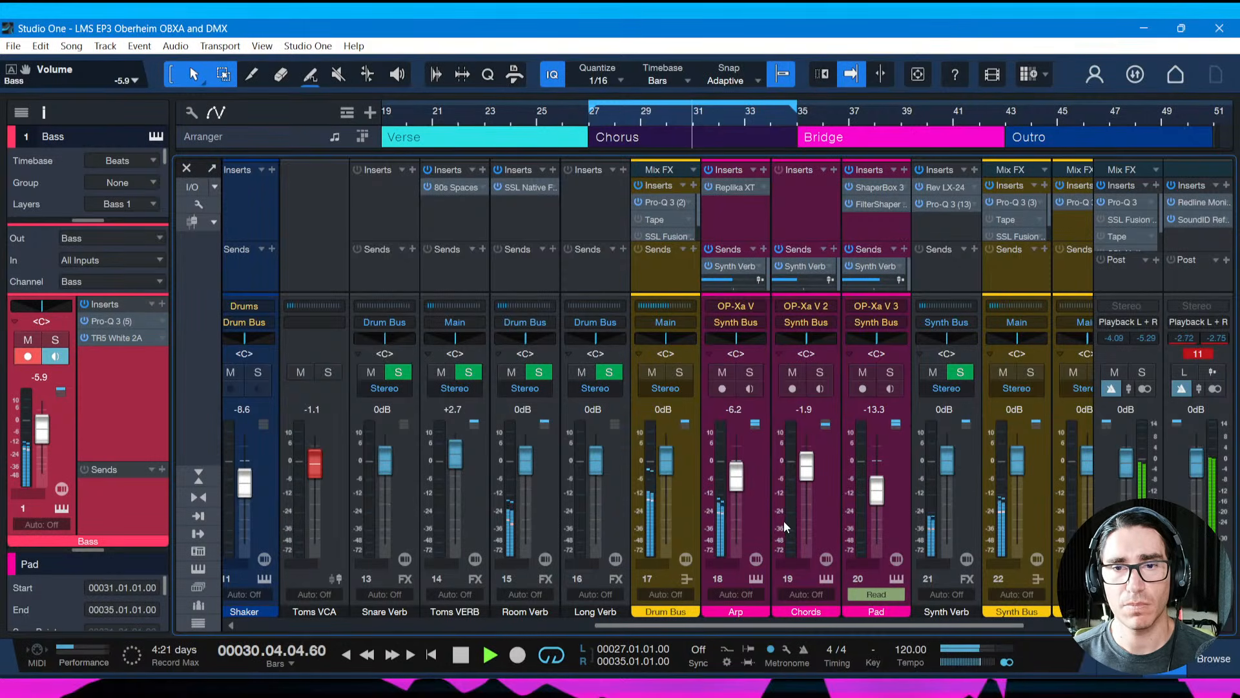
pyautogui.press('F3')
pyautogui.press('space')
pyautogui.press('space')
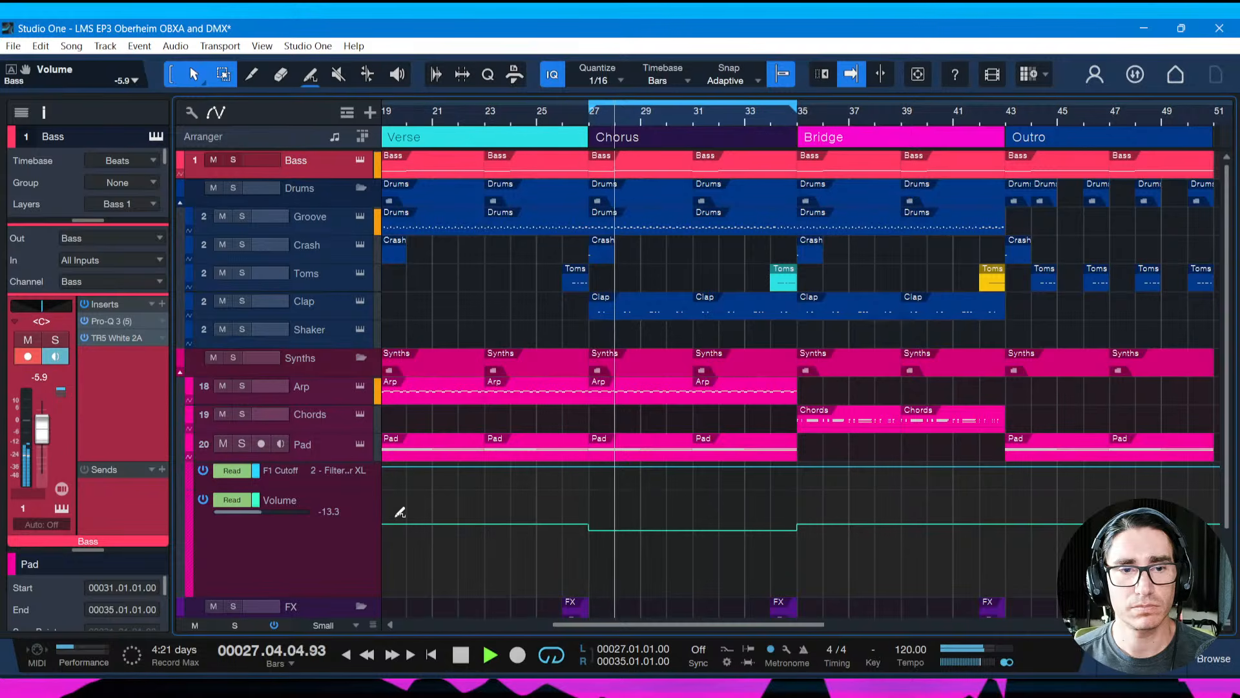
pyautogui.hotkey('ctrl', 's')
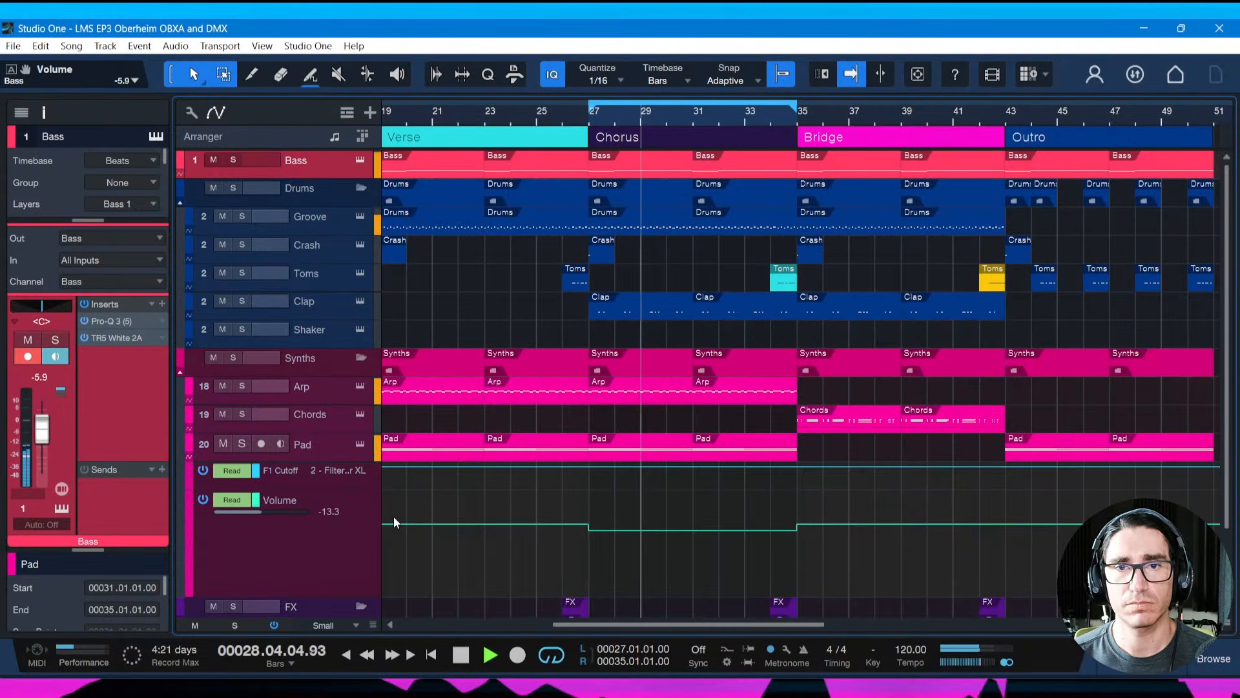
# Reopen the mixer and set the Arp fader to -5.6 dB while the chorus plays
pyautogui.press('F3')
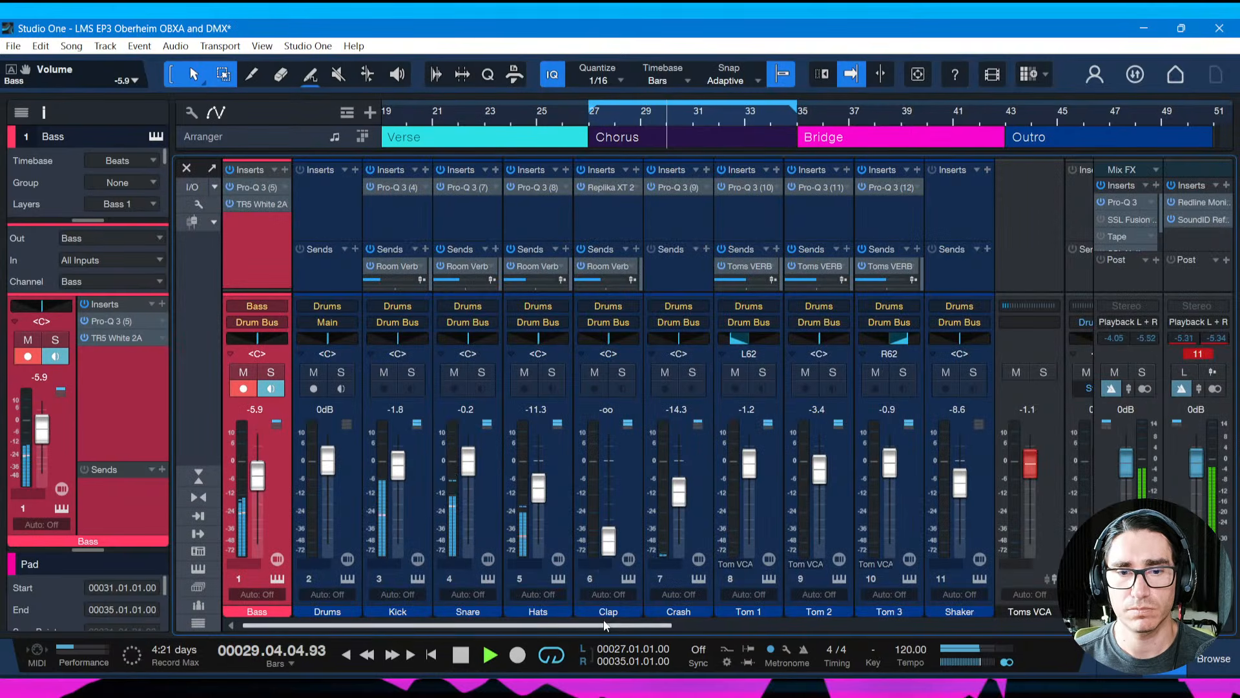
pyautogui.moveTo(607, 625); pyautogui.dragTo(974, 630)
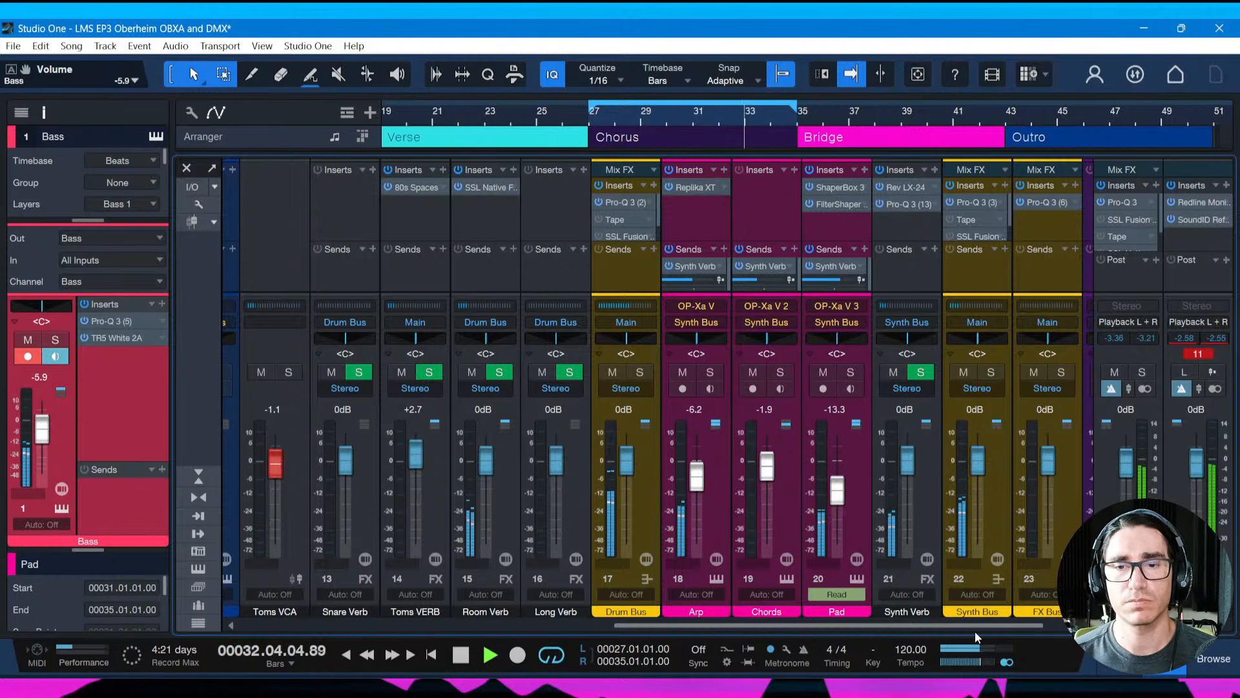
pyautogui.moveTo(698, 491); pyautogui.dragTo(697, 489)
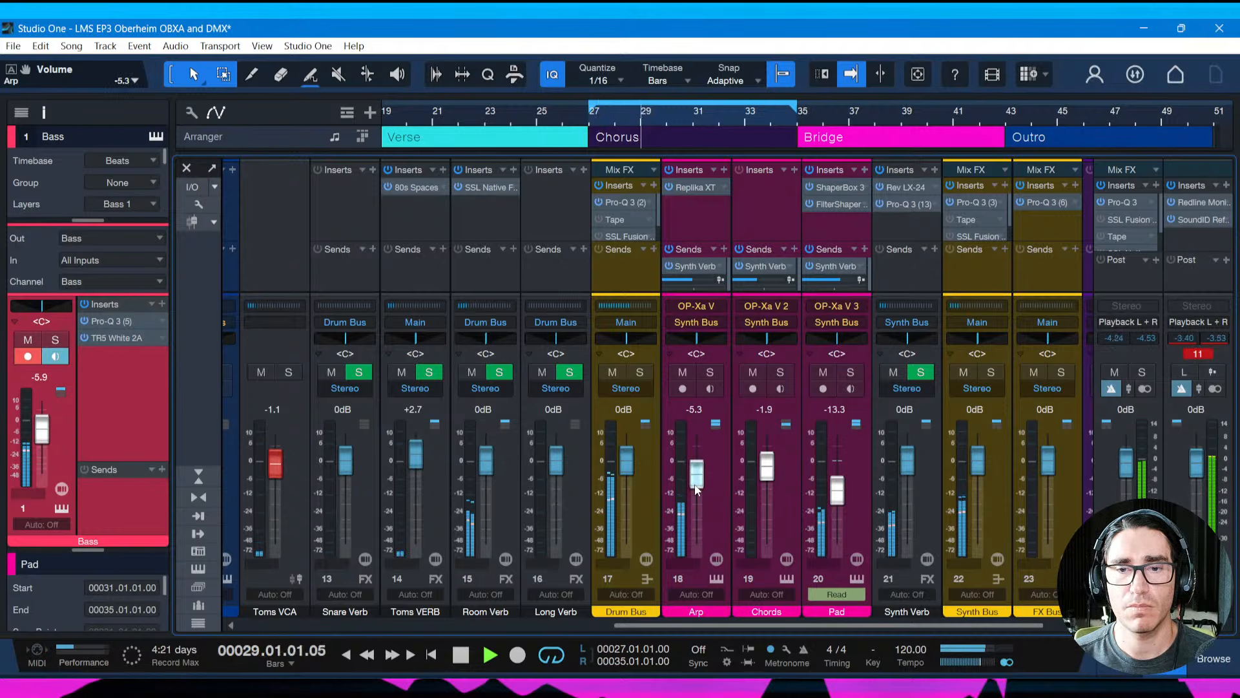
pyautogui.moveTo(697, 489); pyautogui.dragTo(699, 489)
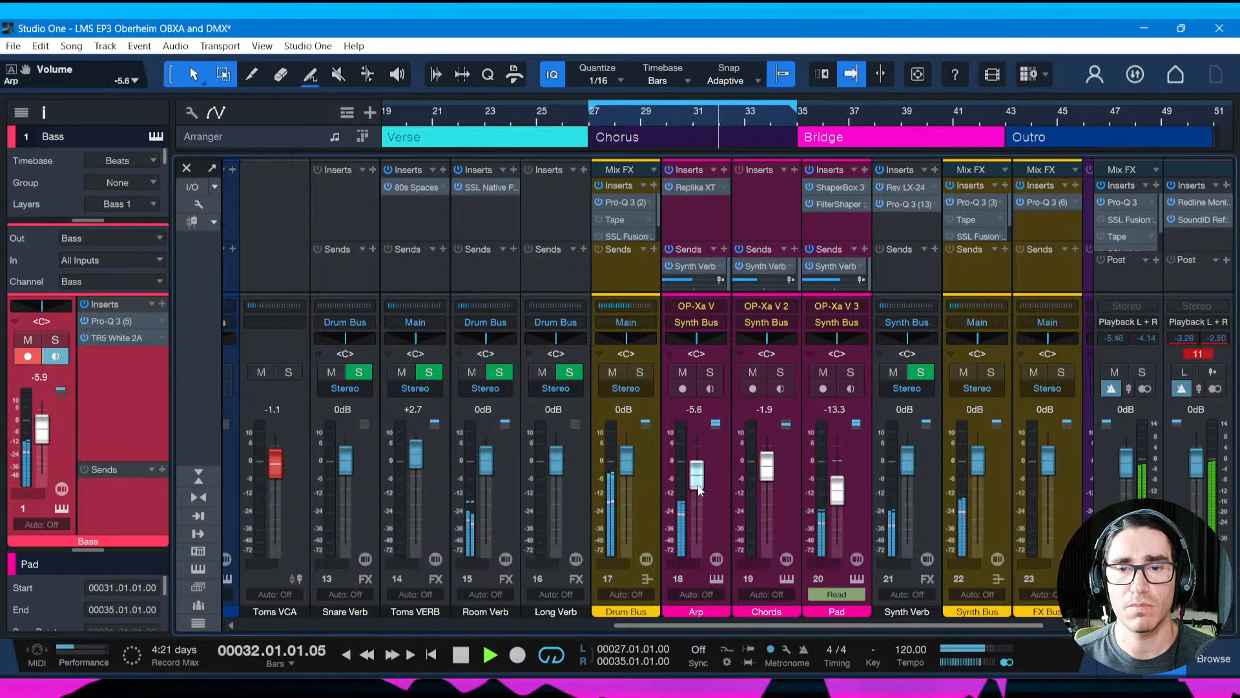
# Raise the Pad's volume automation across the chorus to -11.7 dB, restart chorus playback and save the song
pyautogui.press('F3')
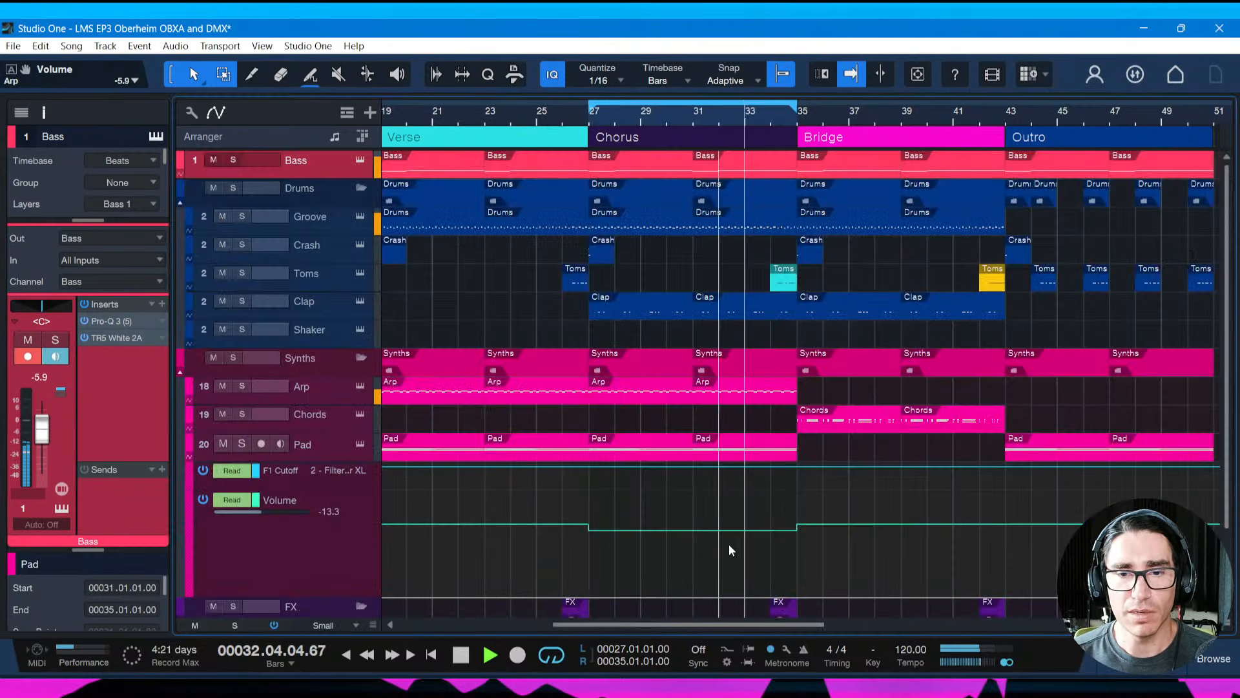
pyautogui.press('space')
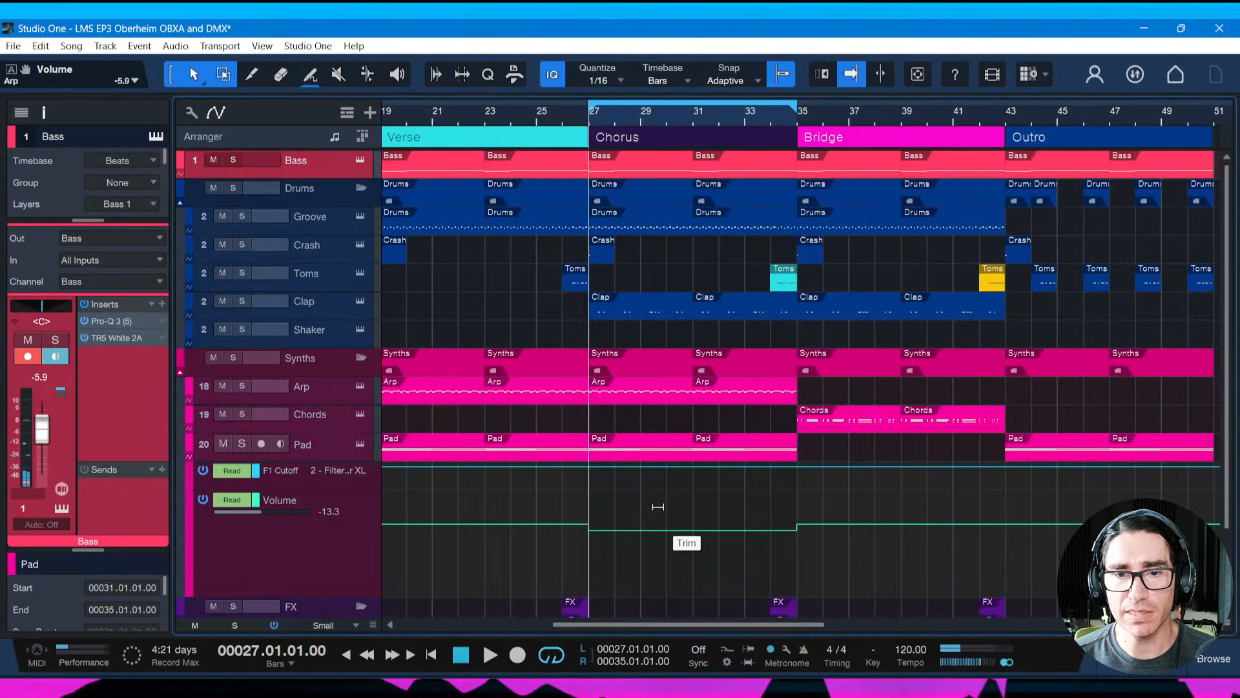
pyautogui.moveTo(657, 506); pyautogui.dragTo(658, 503)
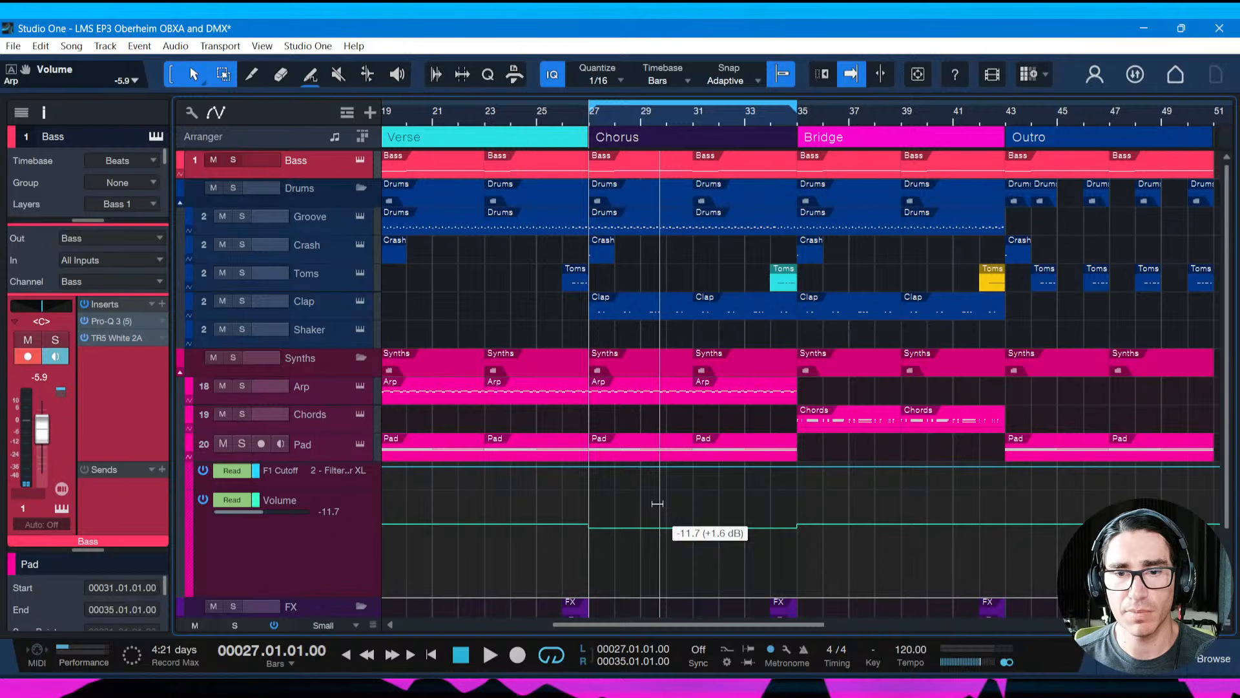
pyautogui.press('space')
pyautogui.hotkey('ctrl', 's')
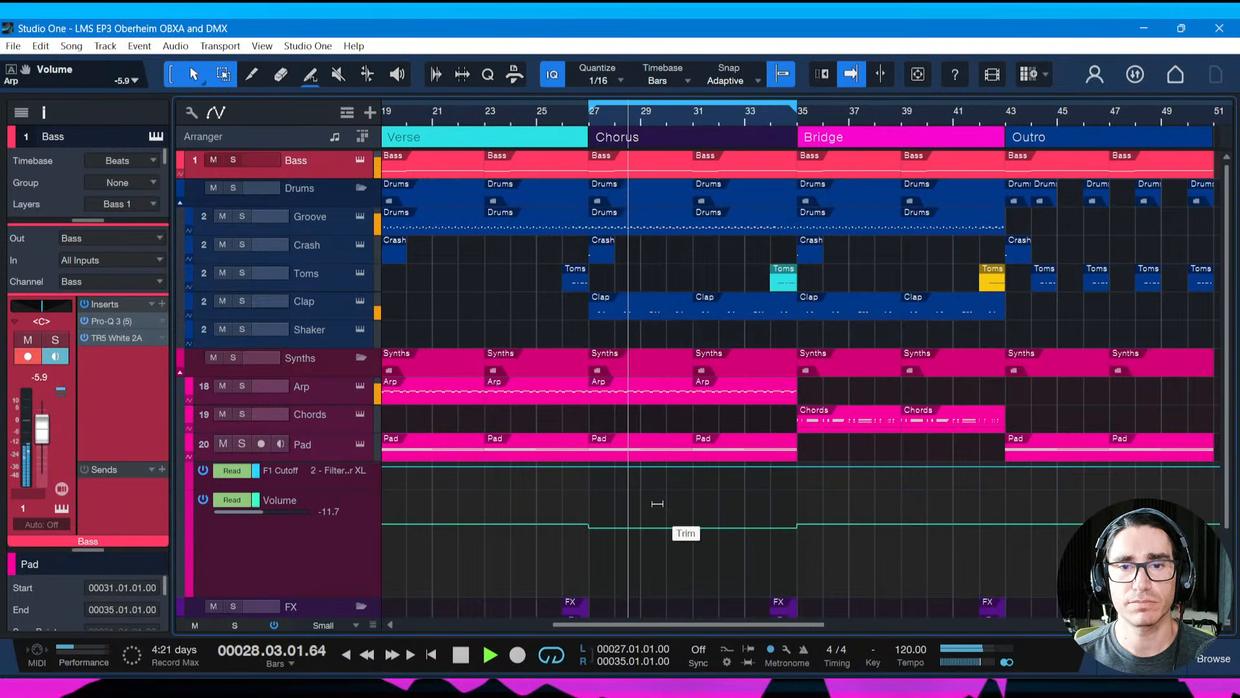
# Lower the Arp fader to -6.2 dB in the mixer while the chorus plays, and save the song
pyautogui.press('F3')
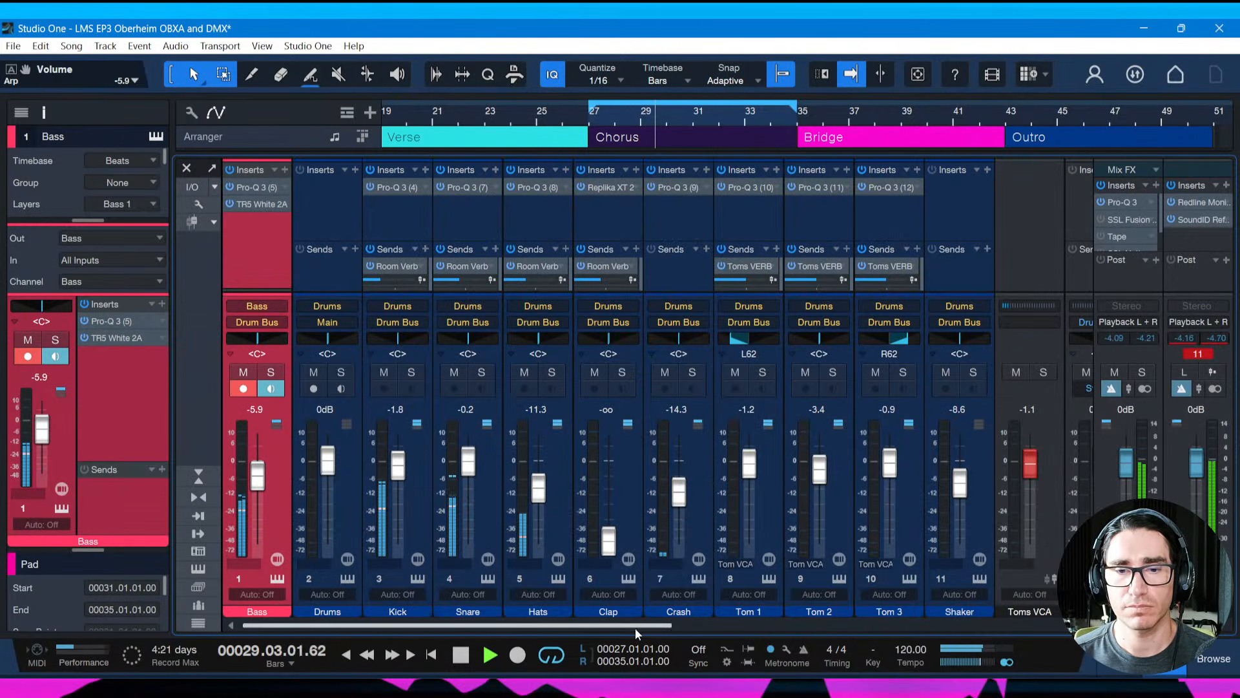
pyautogui.moveTo(634, 628); pyautogui.dragTo(887, 635)
pyautogui.moveTo(887, 634); pyautogui.dragTo(938, 626)
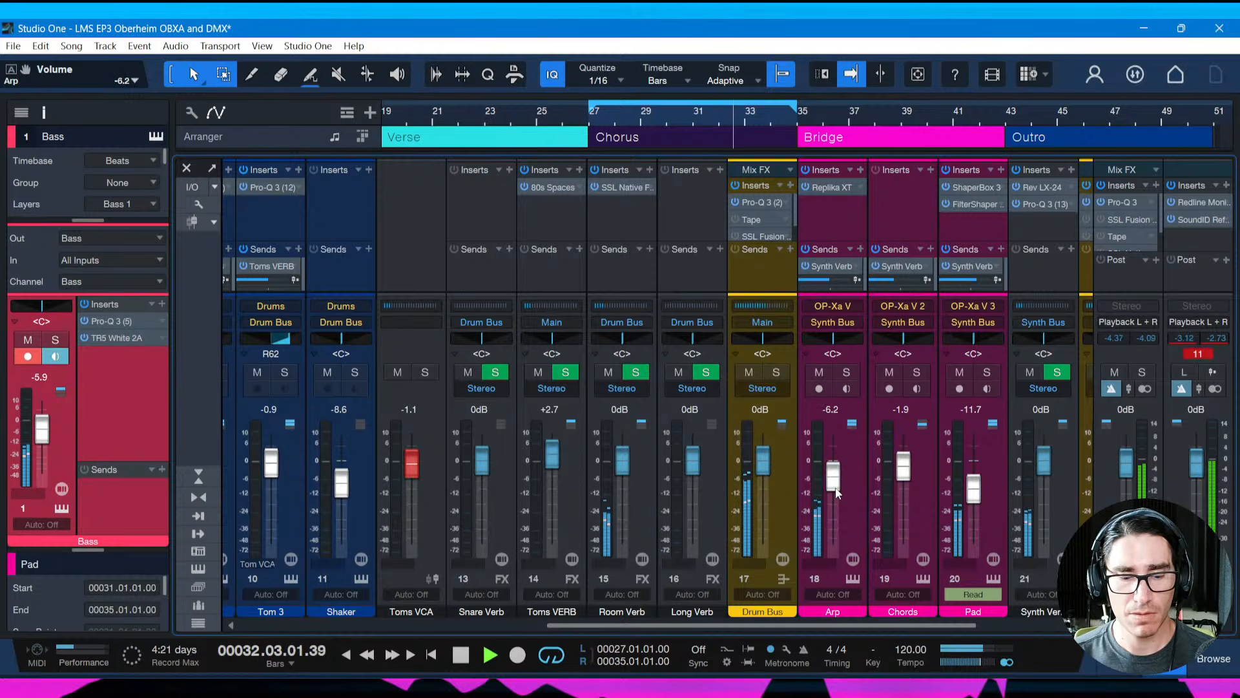
pyautogui.press('F3')
pyautogui.hotkey('ctrl', 's')
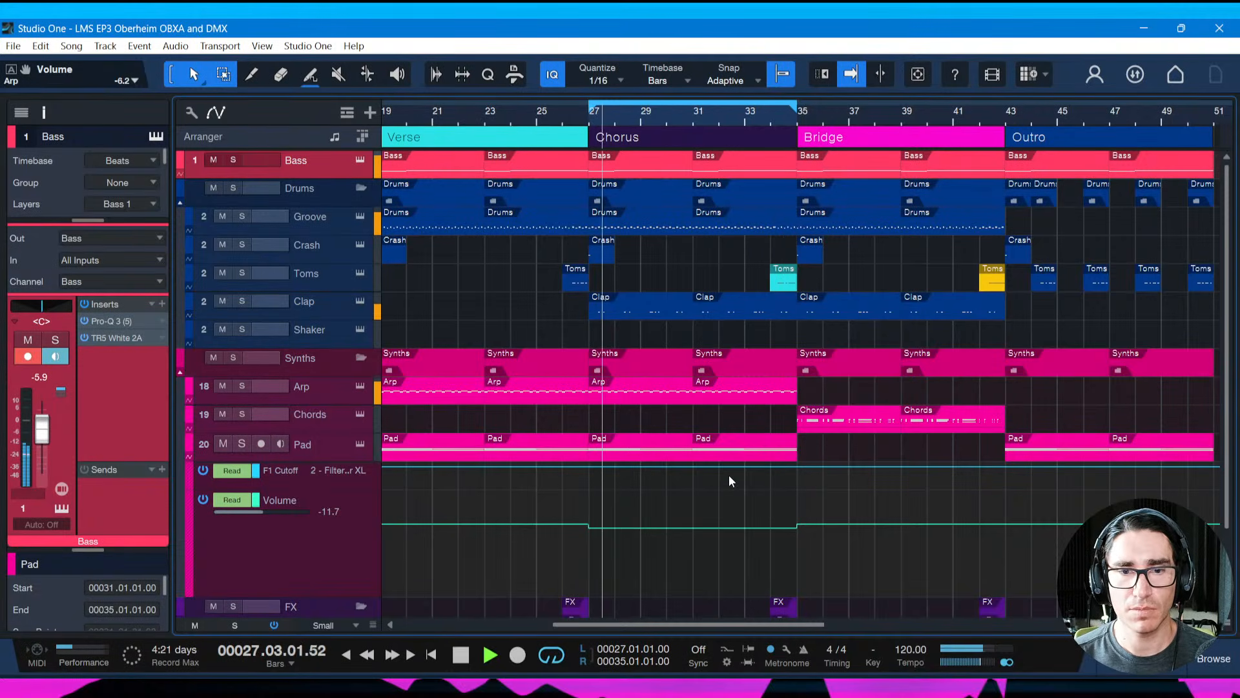
# Raise the Toms VCA fader to +2.0 dB while checking the chorus toms, and save the song
pyautogui.press('F3')
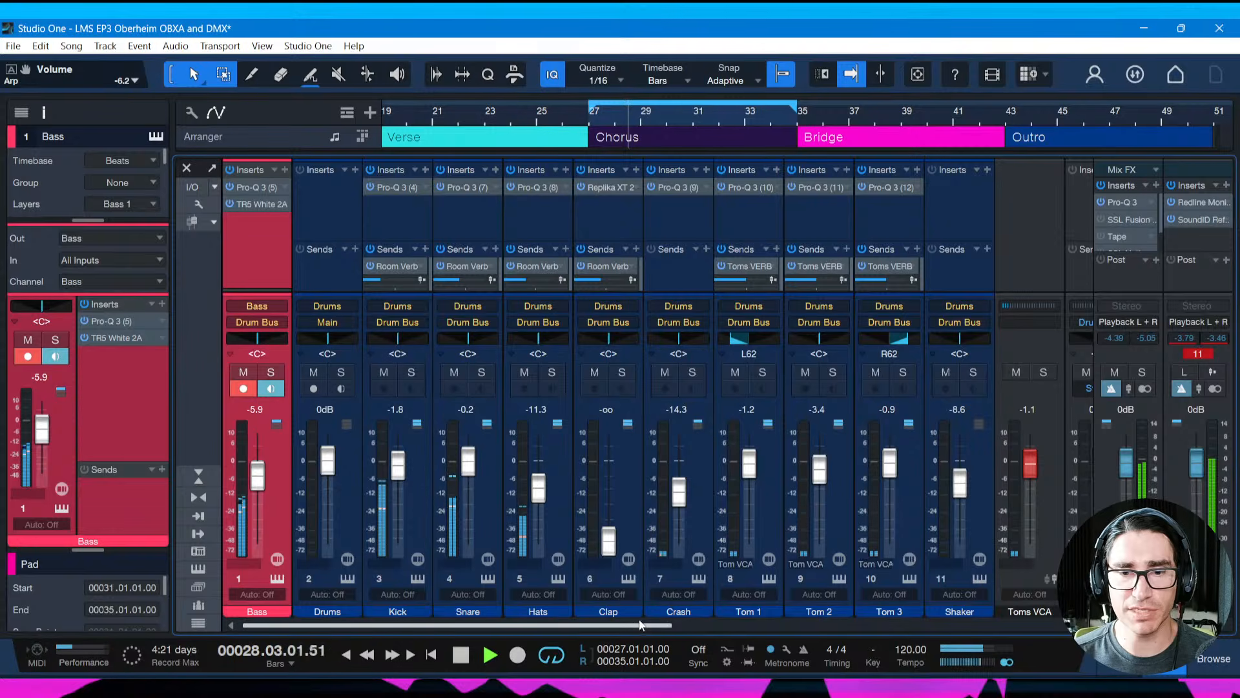
pyautogui.press('space')
pyautogui.press('F3')
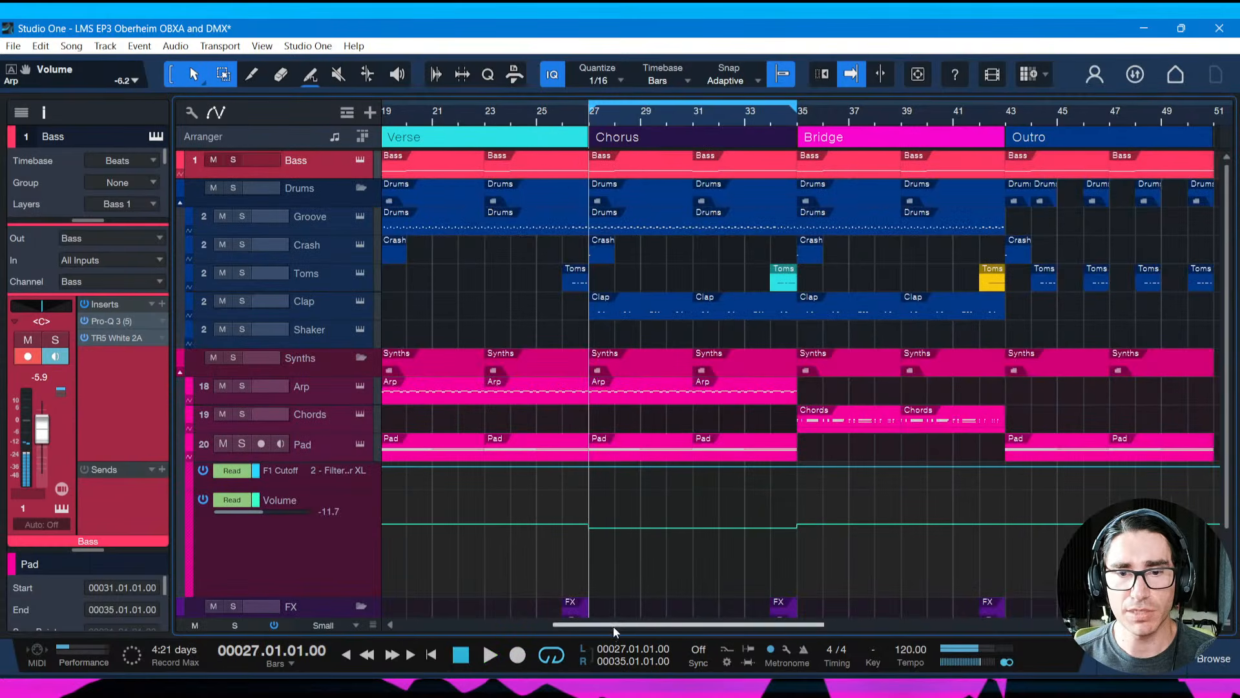
pyautogui.moveTo(614, 626); pyautogui.dragTo(549, 626)
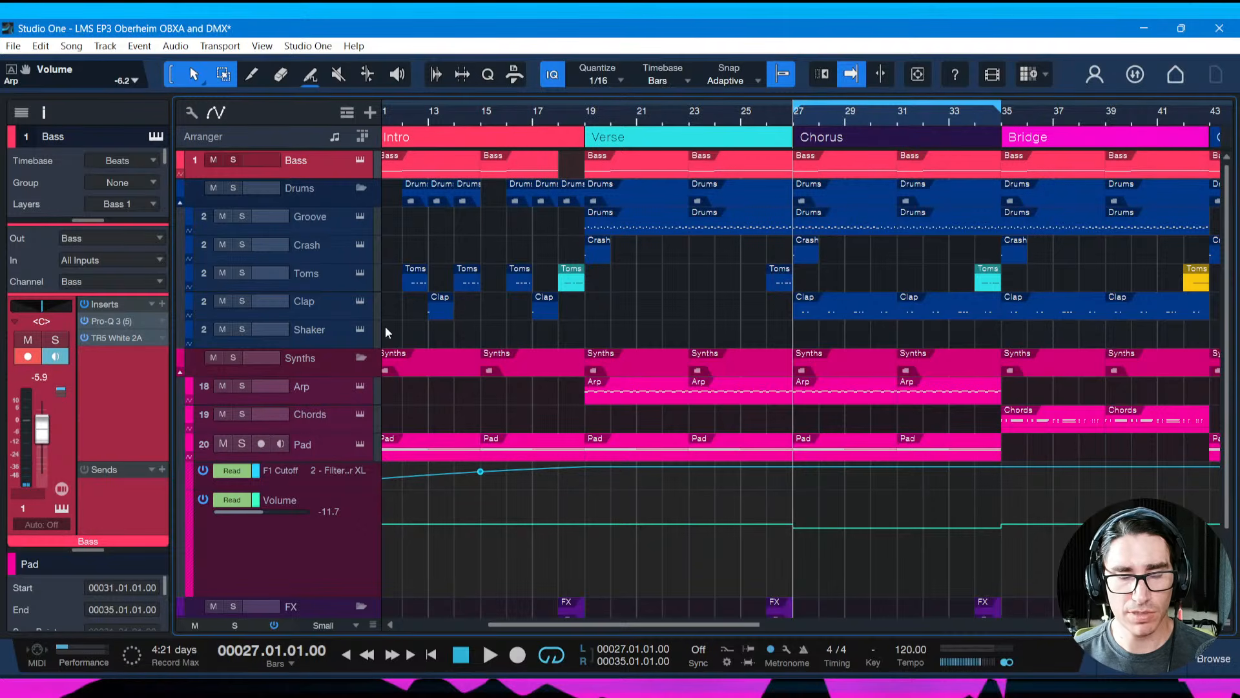
pyautogui.press('F3')
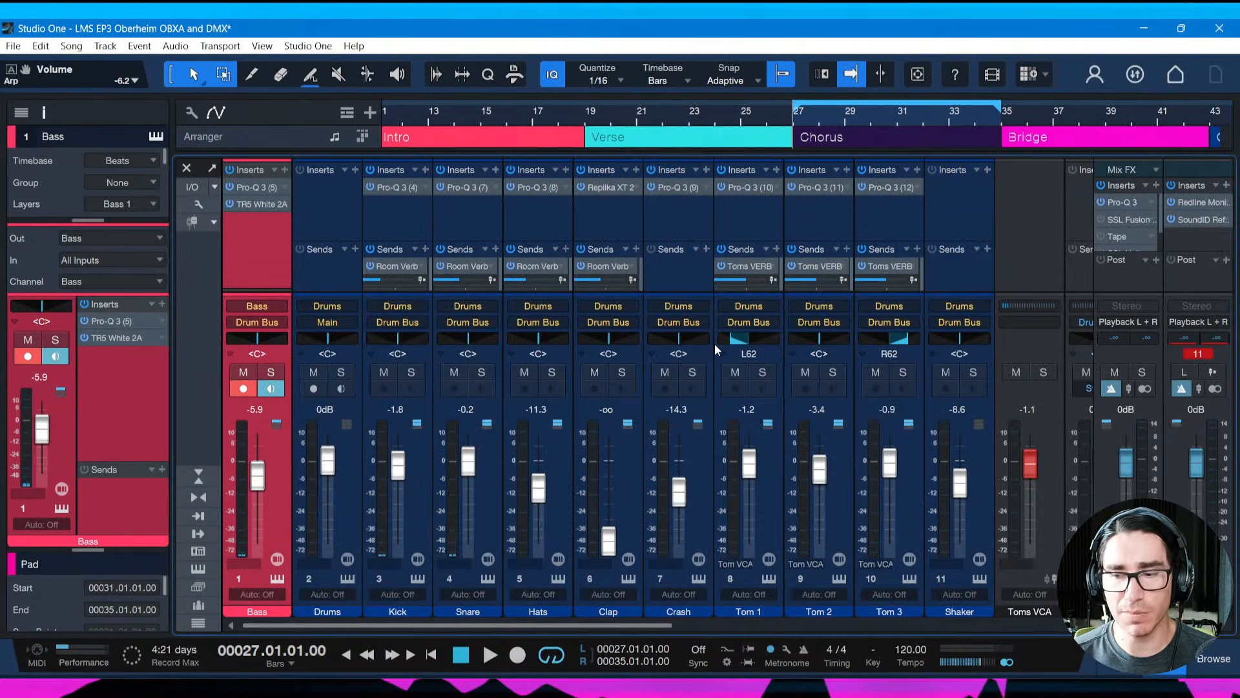
pyautogui.press('space')
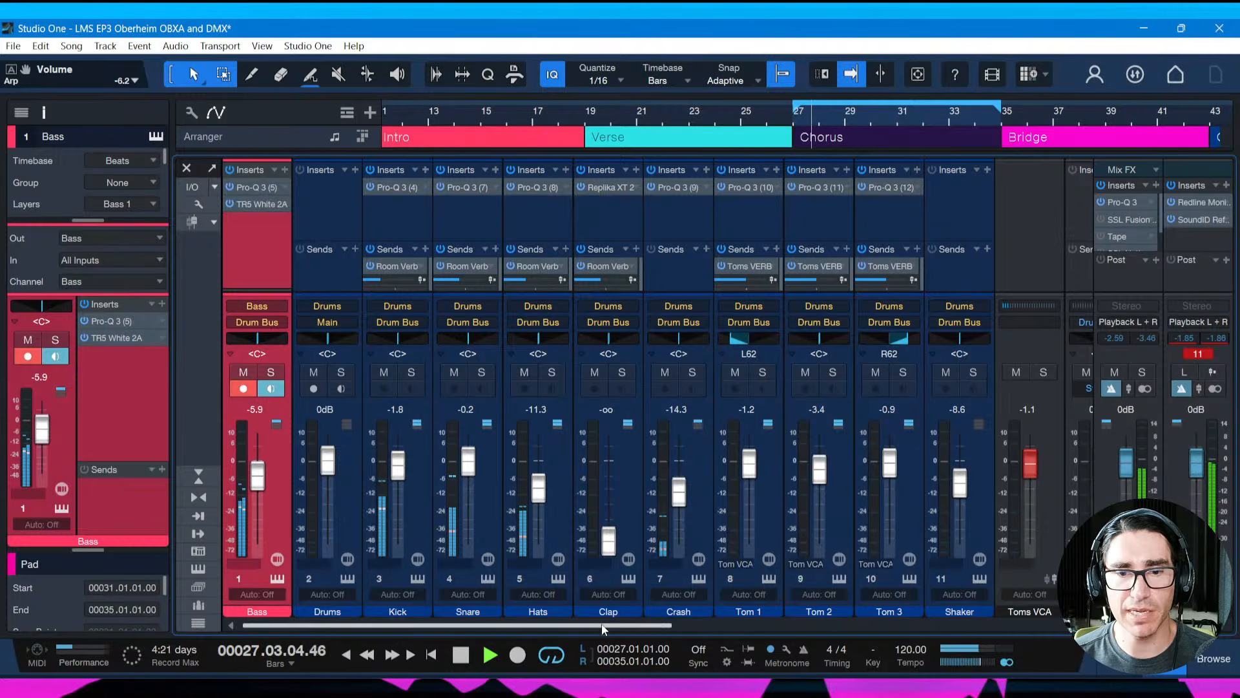
pyautogui.moveTo(598, 626); pyautogui.dragTo(746, 631)
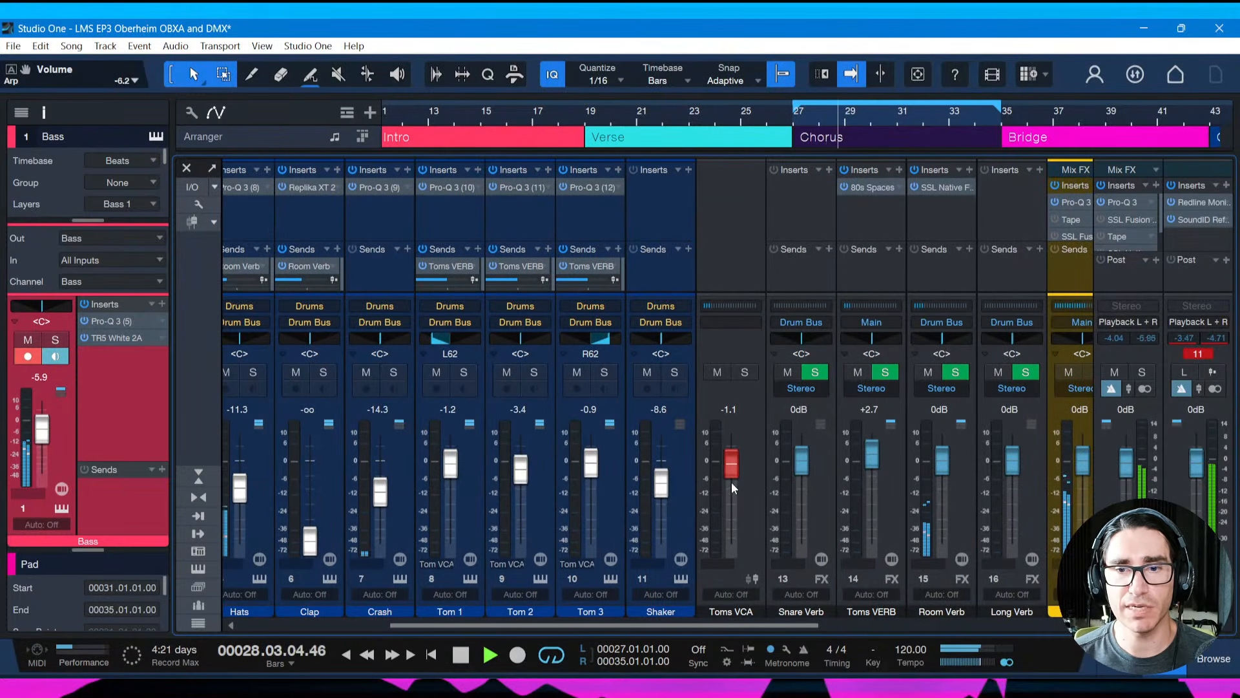
pyautogui.moveTo(732, 474); pyautogui.dragTo(731, 466)
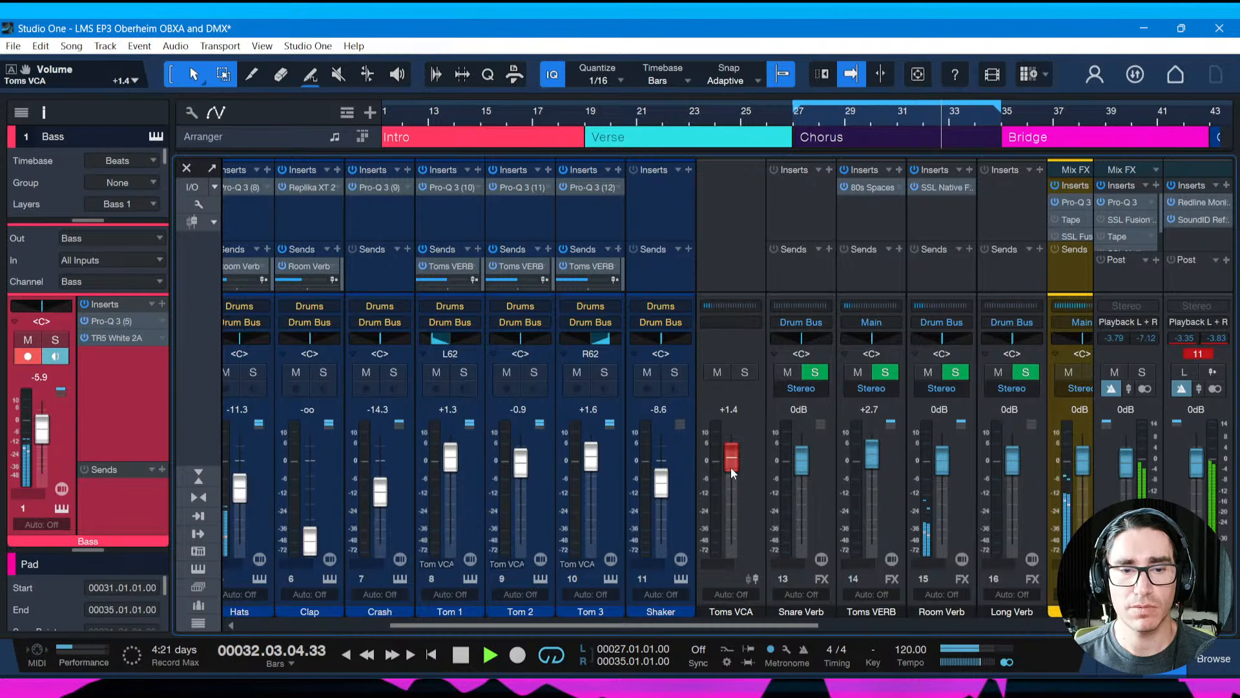
pyautogui.hotkey('ctrl', 's')
pyautogui.moveTo(730, 467); pyautogui.dragTo(731, 465)
pyautogui.click(943, 118)
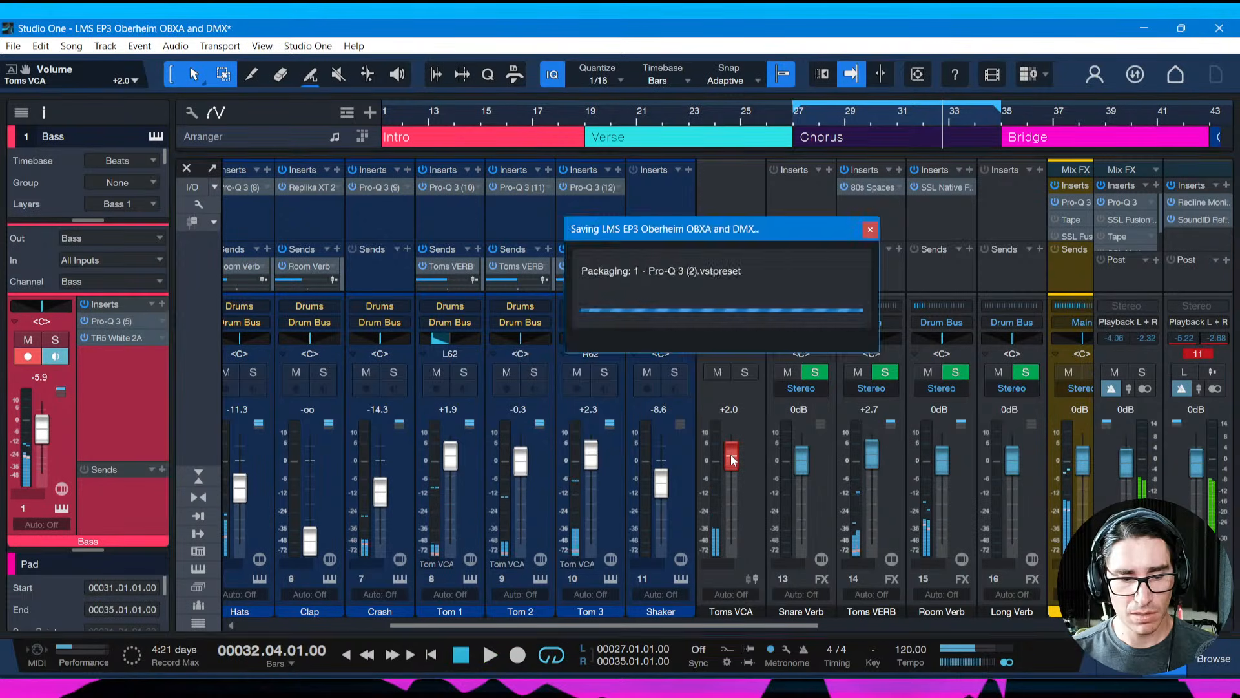
# Return to the arrangement, stop playback and mark the Chorus as done in the song notes
pyautogui.press('F3')
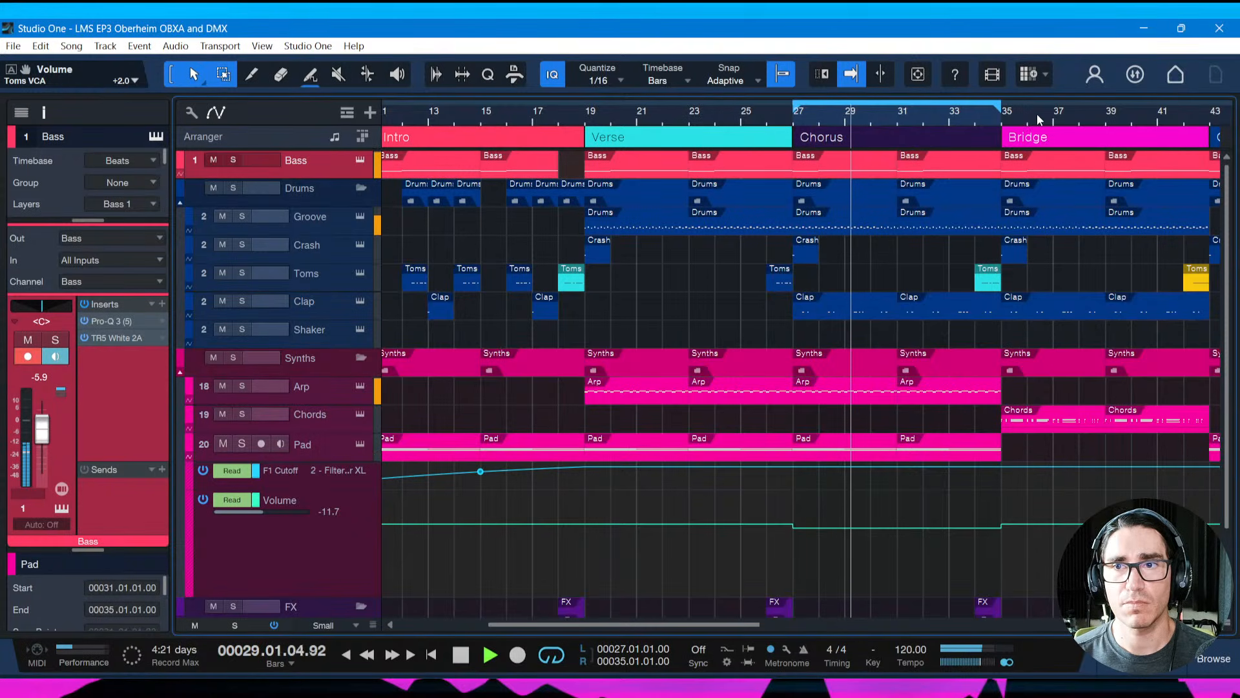
pyautogui.press('space')
pyautogui.hotkey('ctrl', 'i')
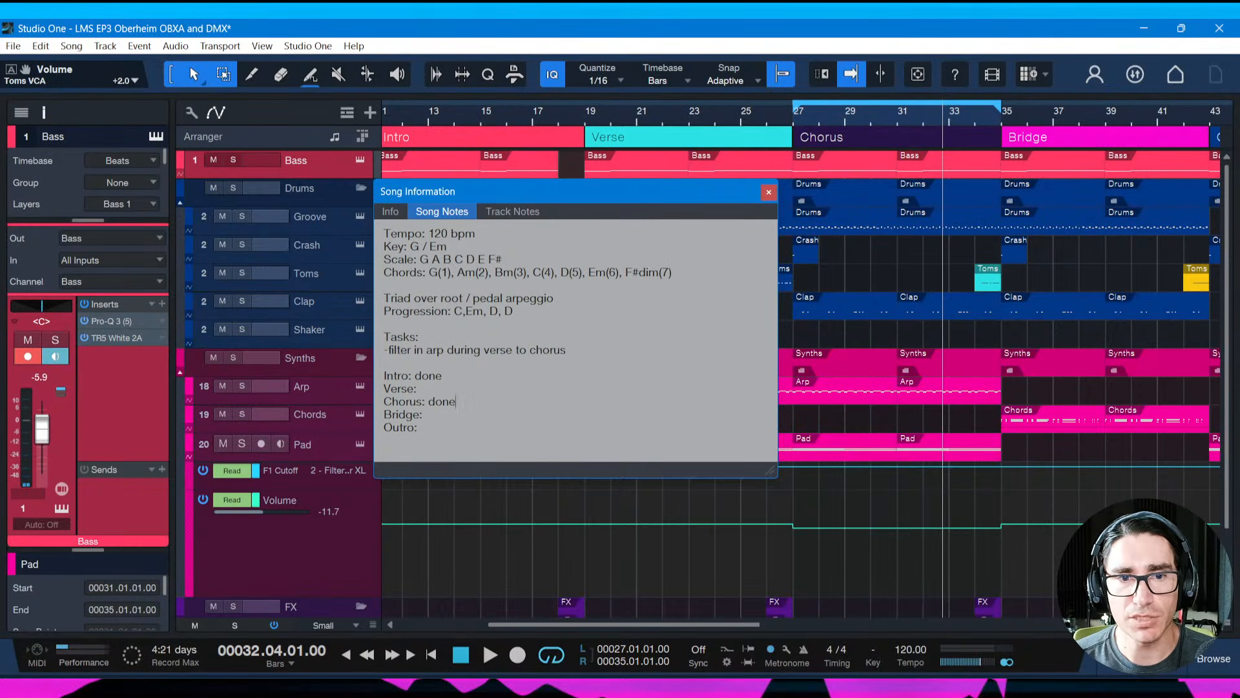
pyautogui.click(769, 192)
# Play the transition into the verse from bar 17 and set the loop range to the Verse section
pyautogui.press('space')
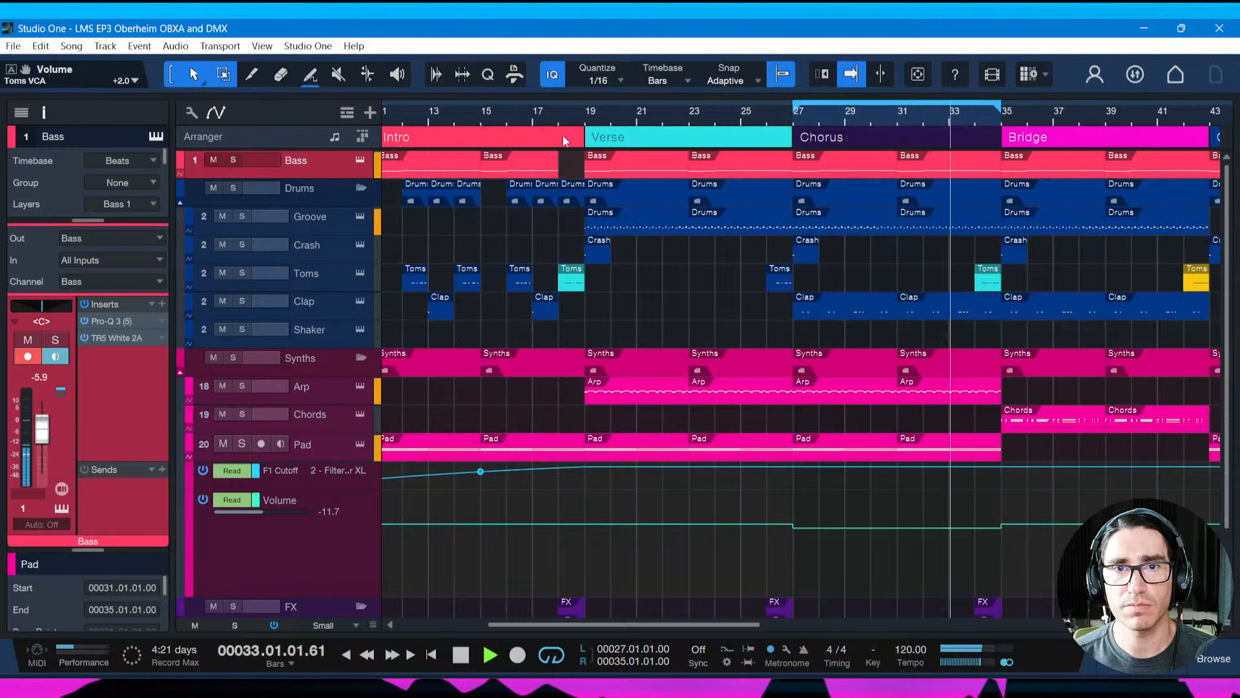
pyautogui.click(531, 112)
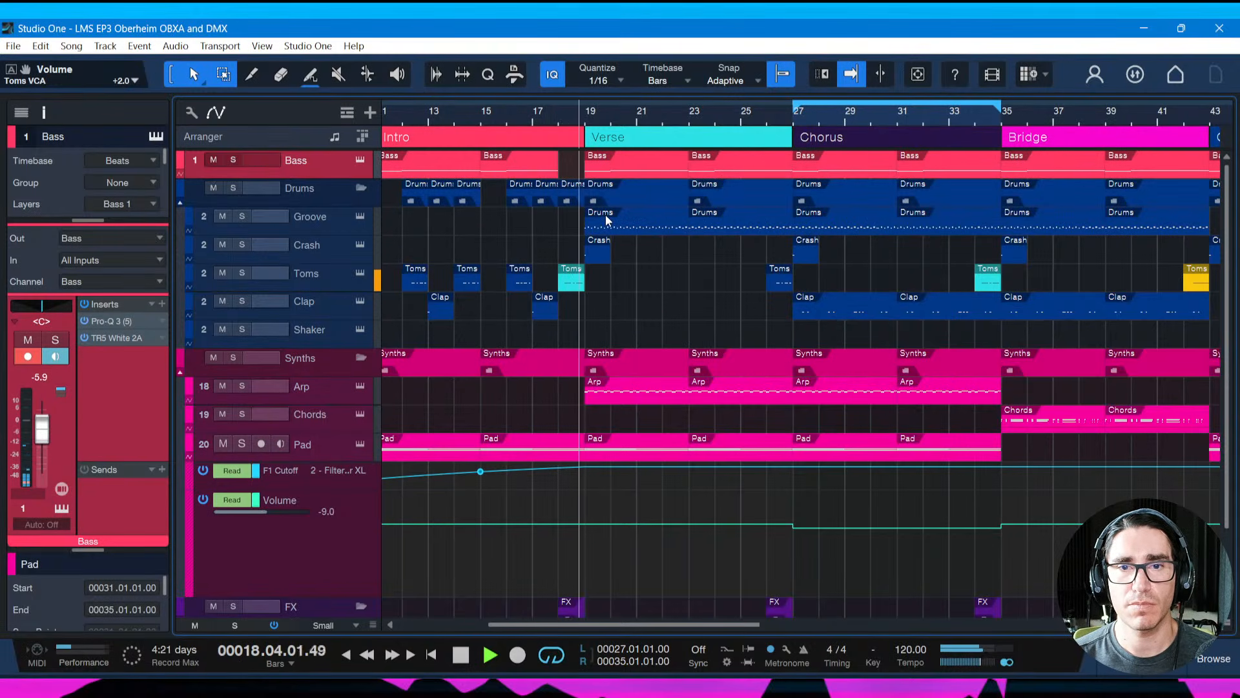
pyautogui.click(667, 147)
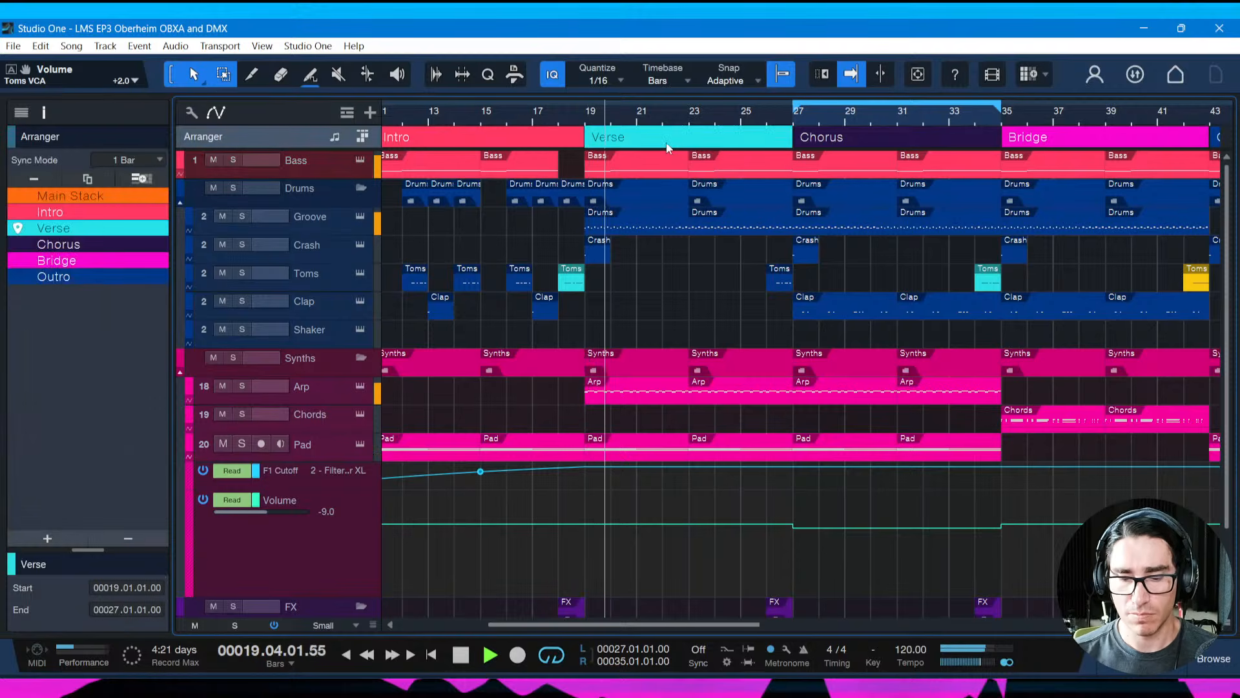
pyautogui.press('p')
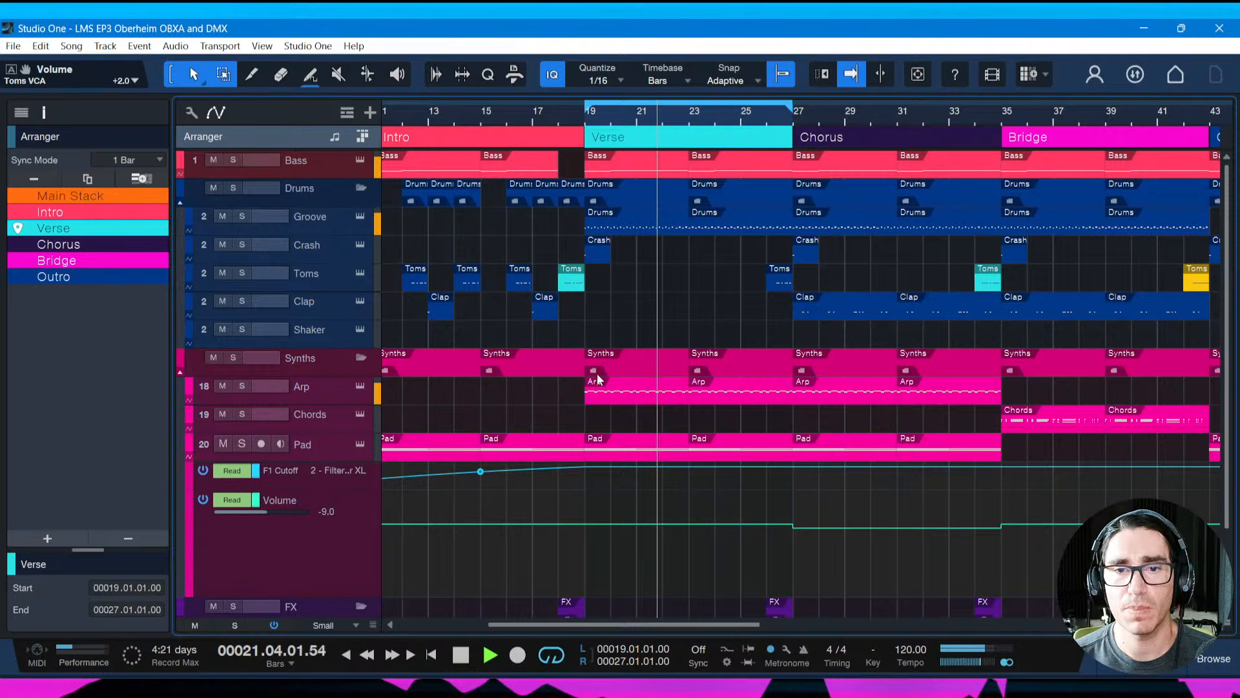
pyautogui.press('space')
# Select the Arp track and delete the task "filter in arp during verse to chorus" from the song notes
pyautogui.click(315, 394)
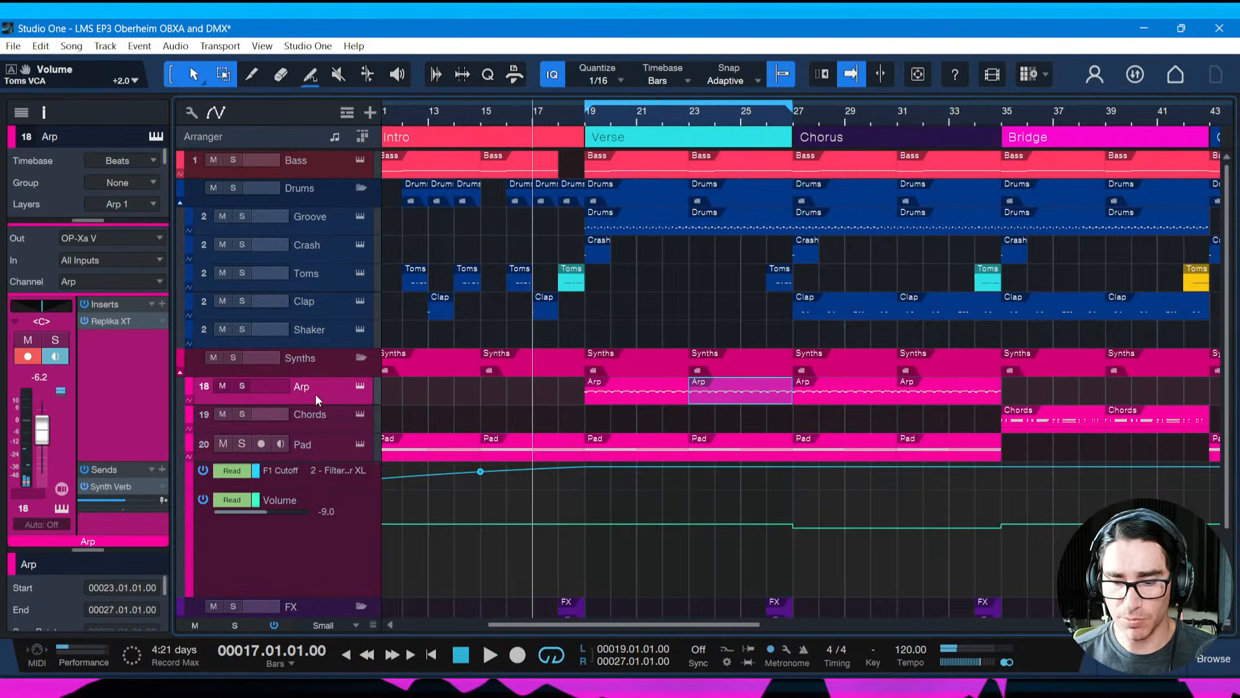
pyautogui.hotkey('ctrl', 'i')
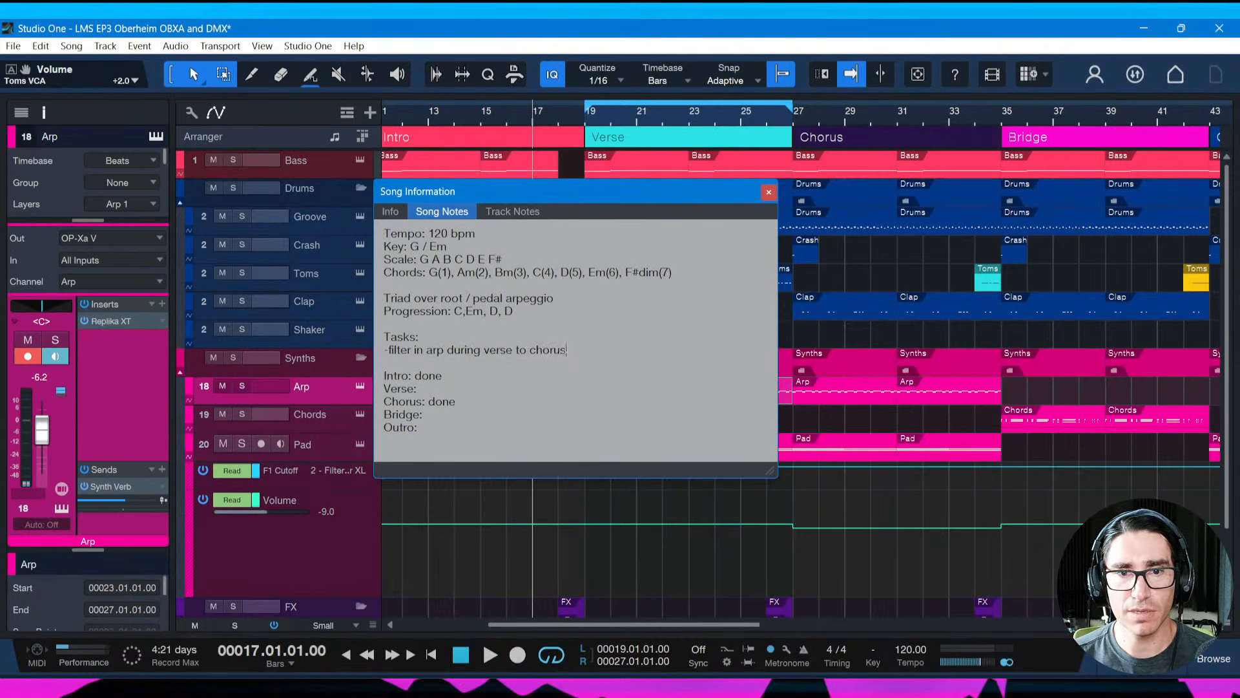
pyautogui.tripleClick(567, 350)
pyautogui.press('BackSpace')
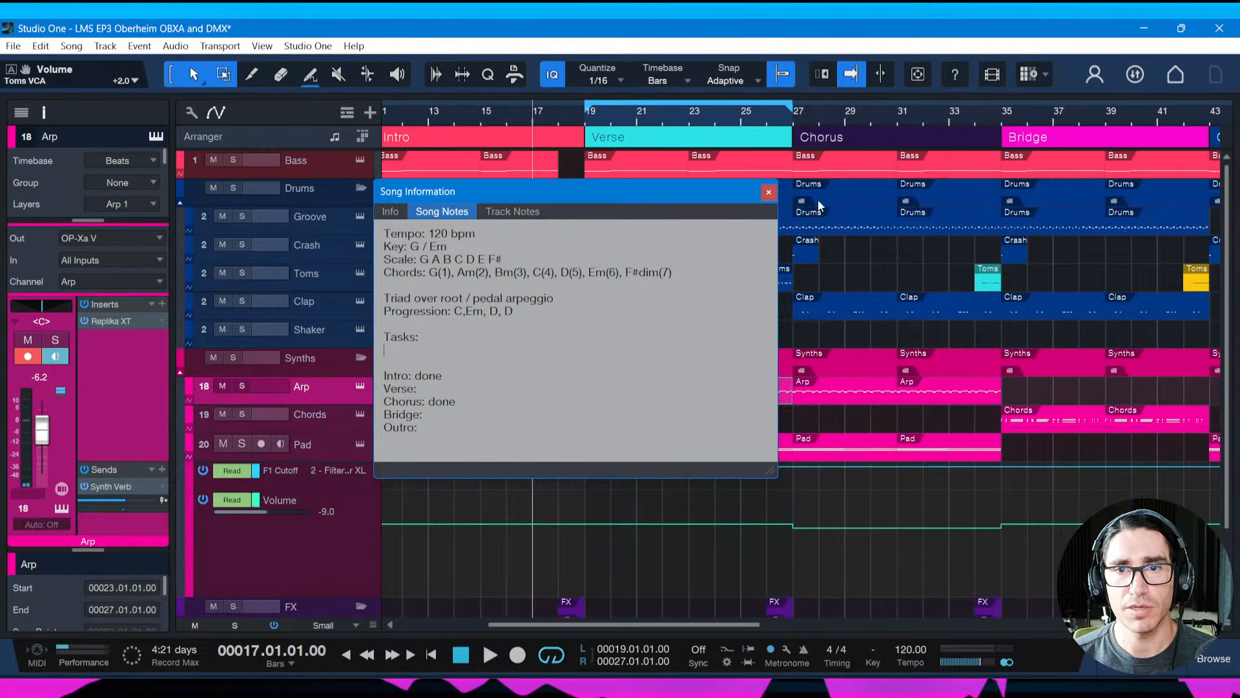
pyautogui.click(768, 194)
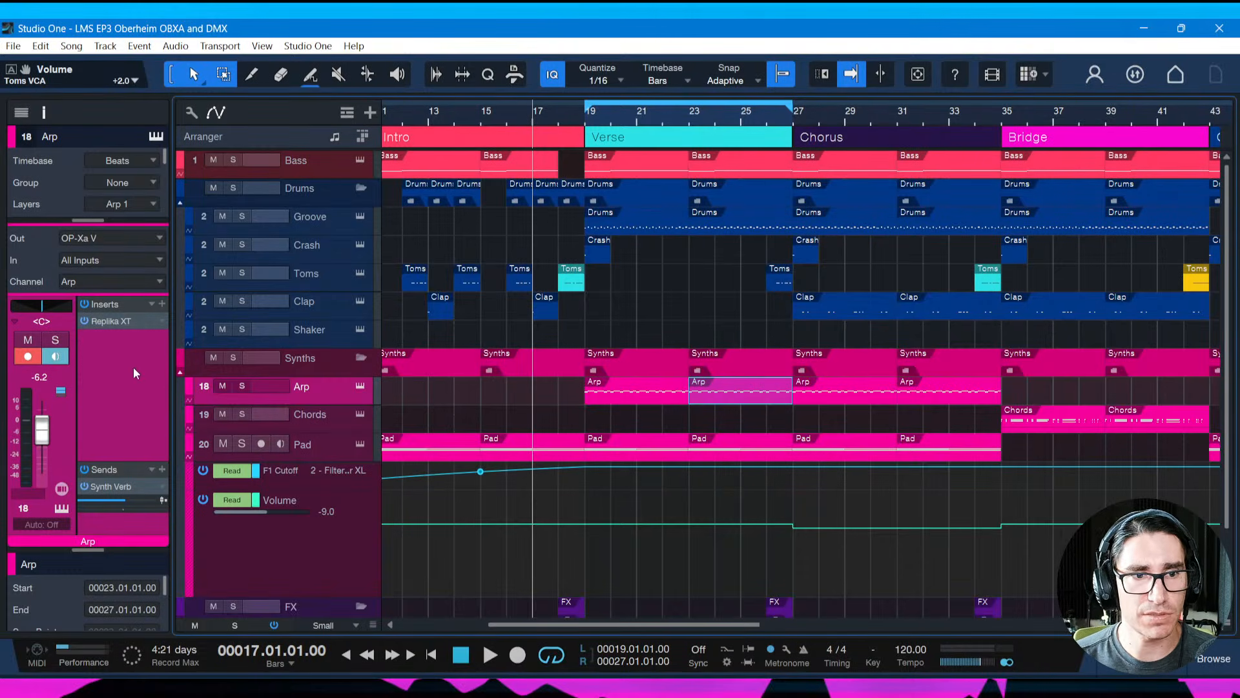
# Insert FilterShaper XL on the Arp channel and open its Filter 1 cutoff to 21.1 kHz
pyautogui.click(162, 304)
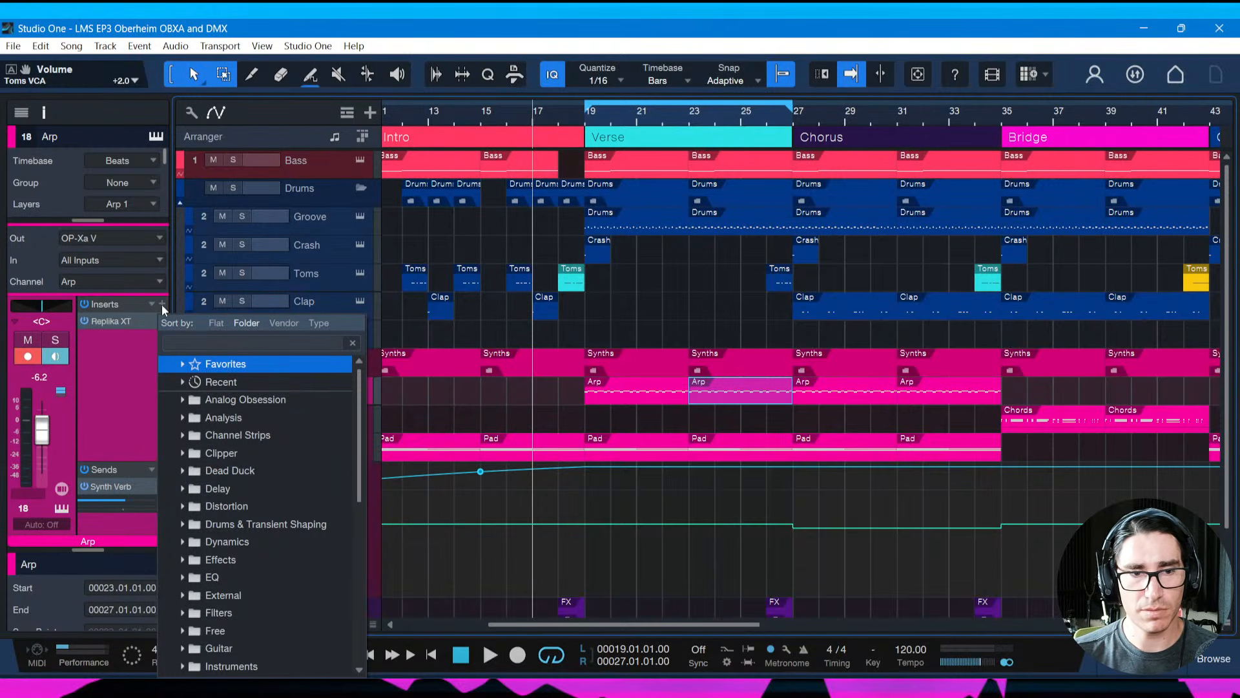
pyautogui.write('fil')
pyautogui.press('Down')
pyautogui.press('Return')
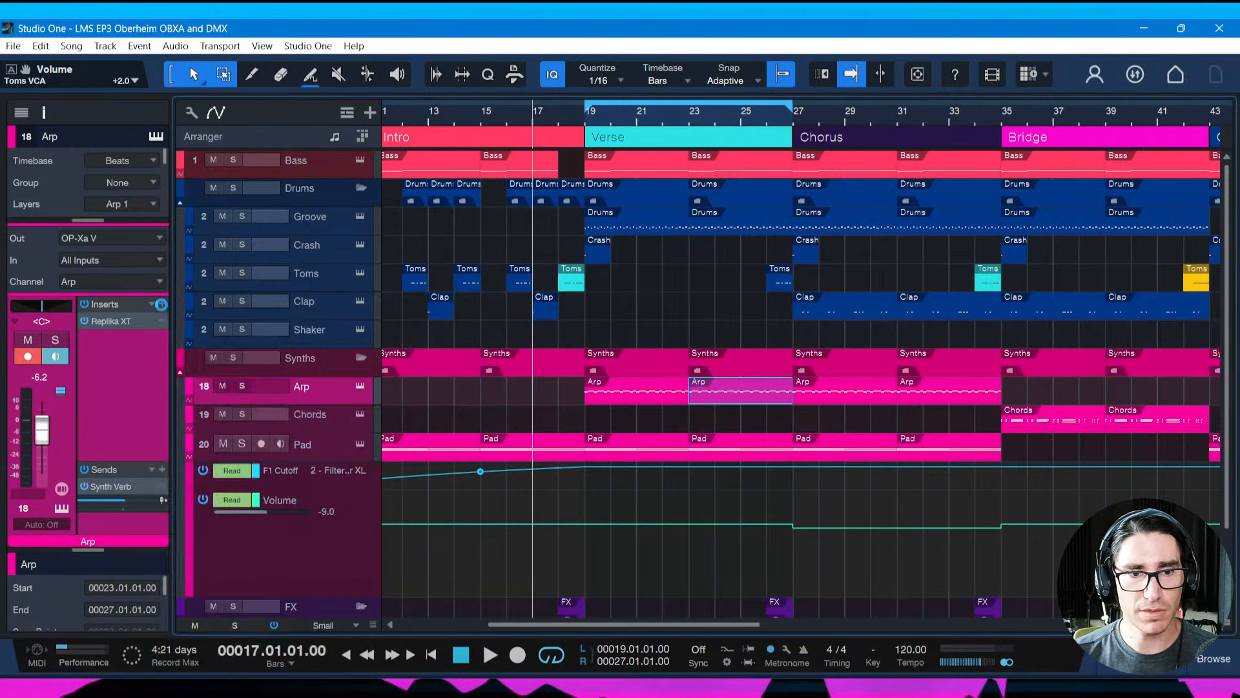
pyautogui.moveTo(500, 100); pyautogui.dragTo(470, 94)
pyautogui.moveTo(362, 265); pyautogui.dragTo(362, 184)
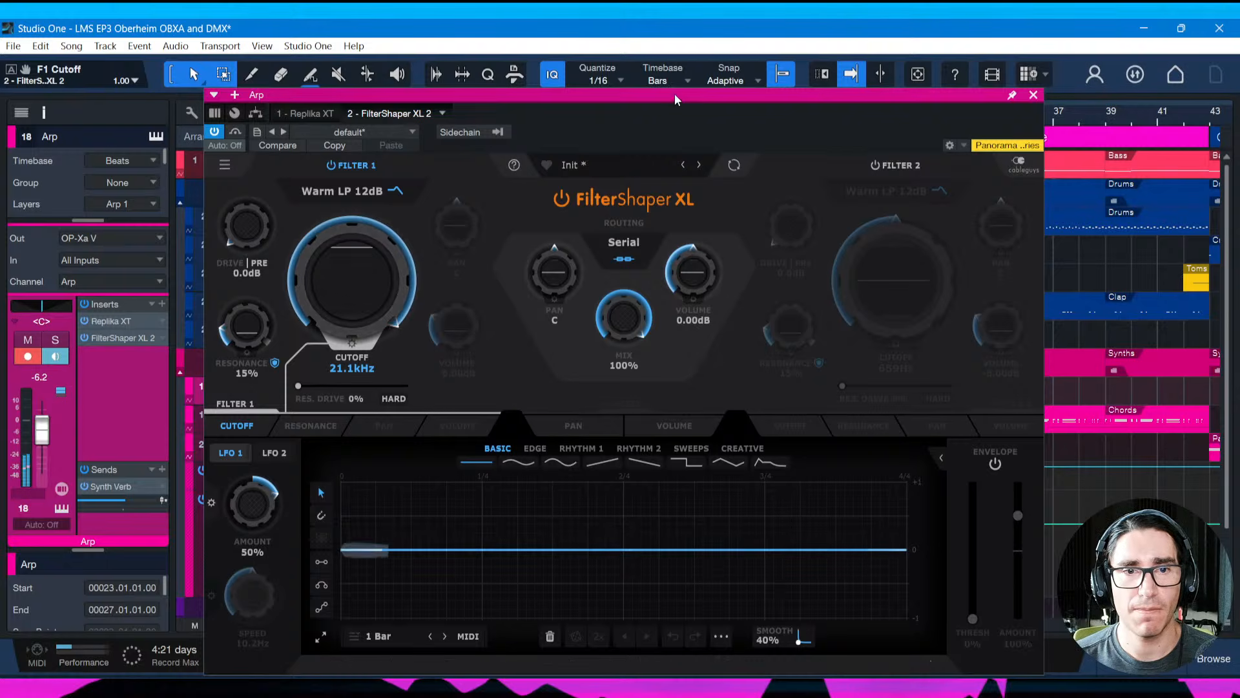
pyautogui.moveTo(674, 94); pyautogui.dragTo(672, 85)
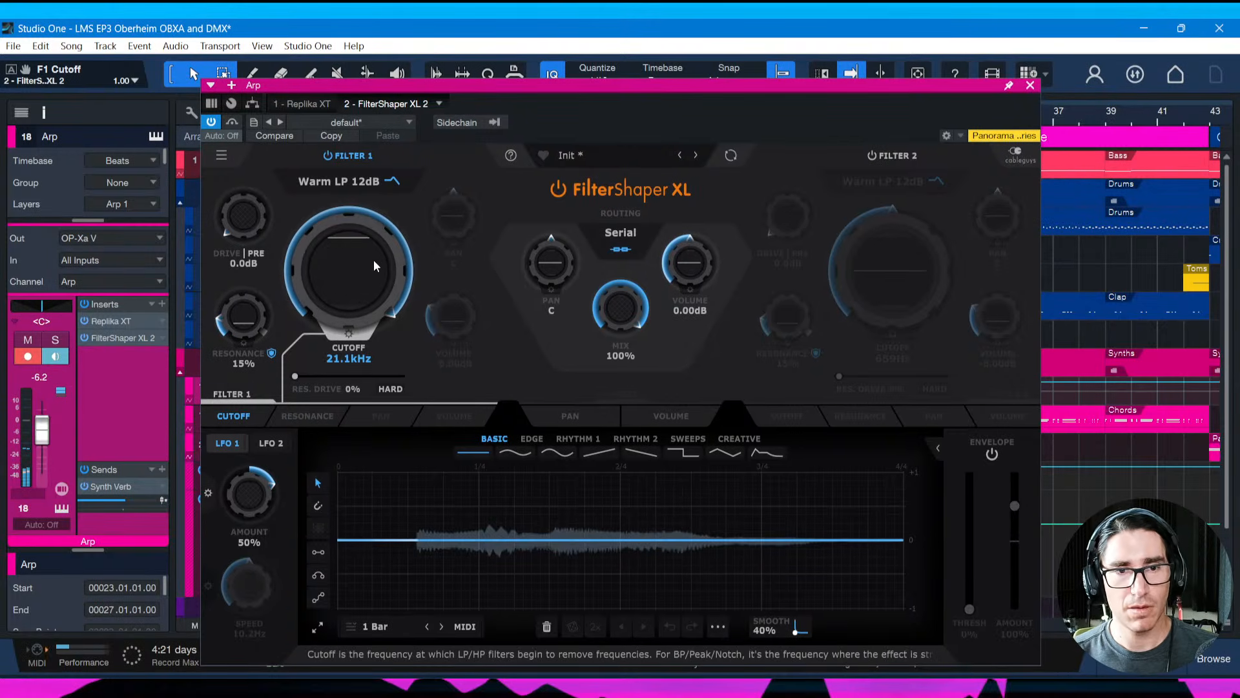
pyautogui.press('Escape')
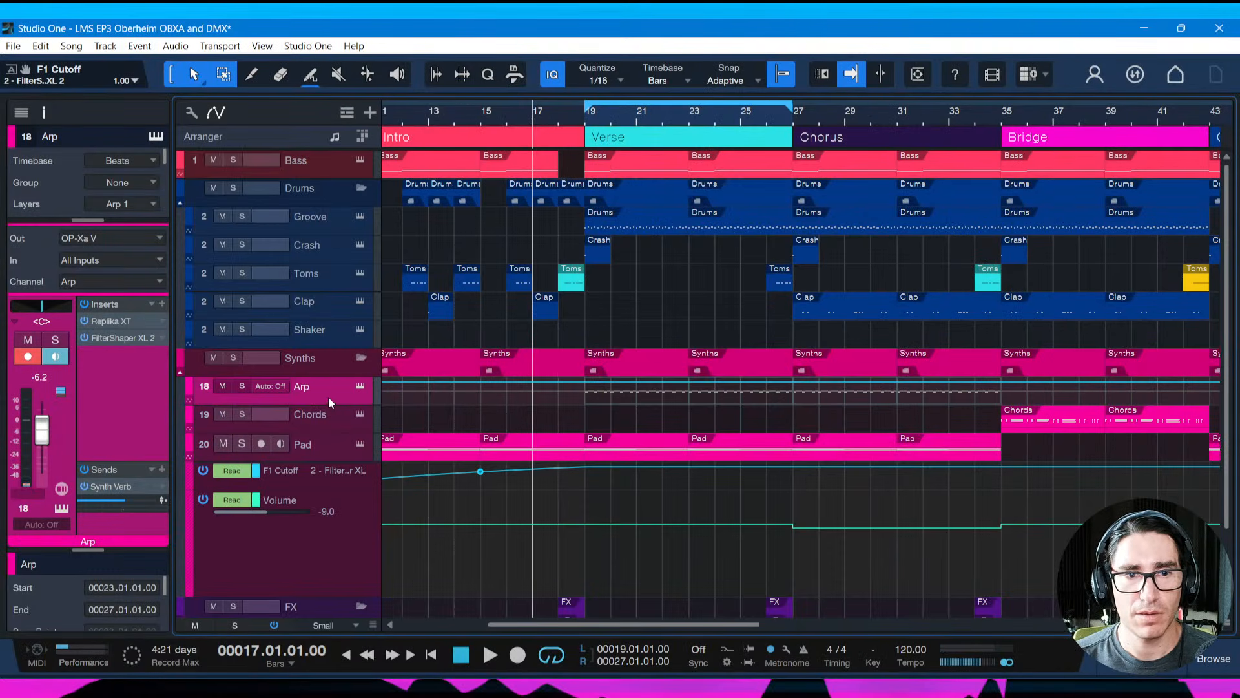
# Expand and enlarge the Arp's F1 Cutoff automation lane, and add points at value 1.00 on bars 27 and 19
pyautogui.press('a')
pyautogui.press('a')
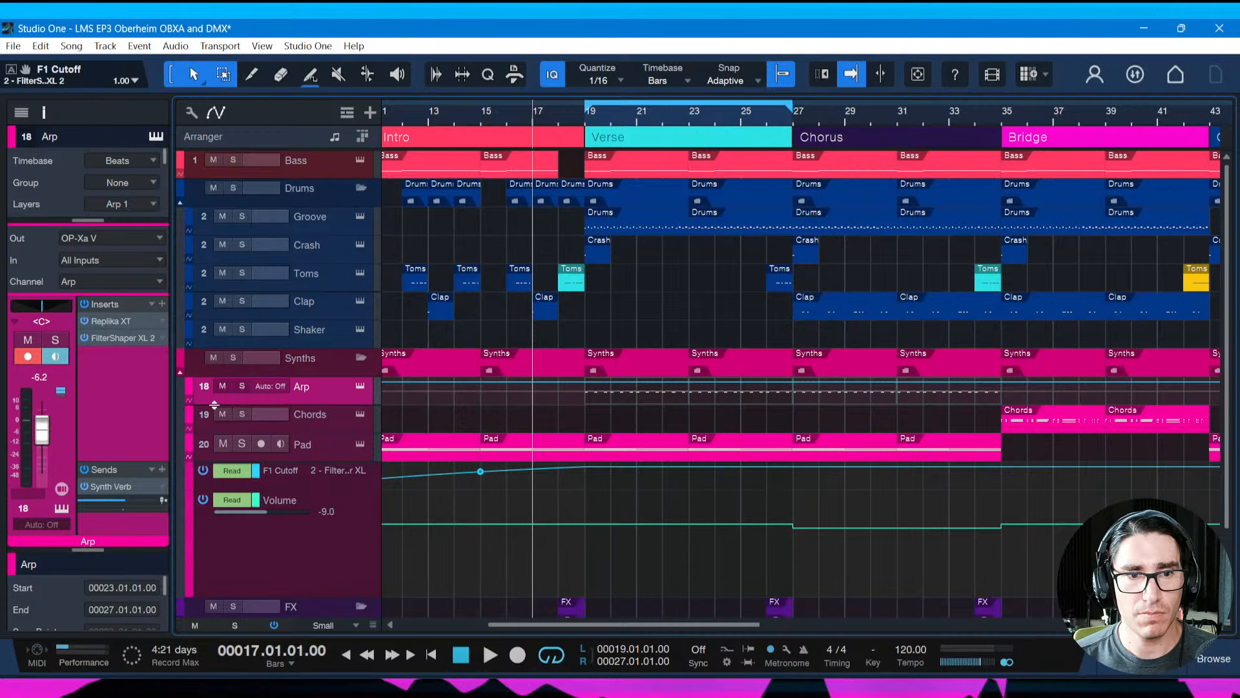
pyautogui.click(190, 401)
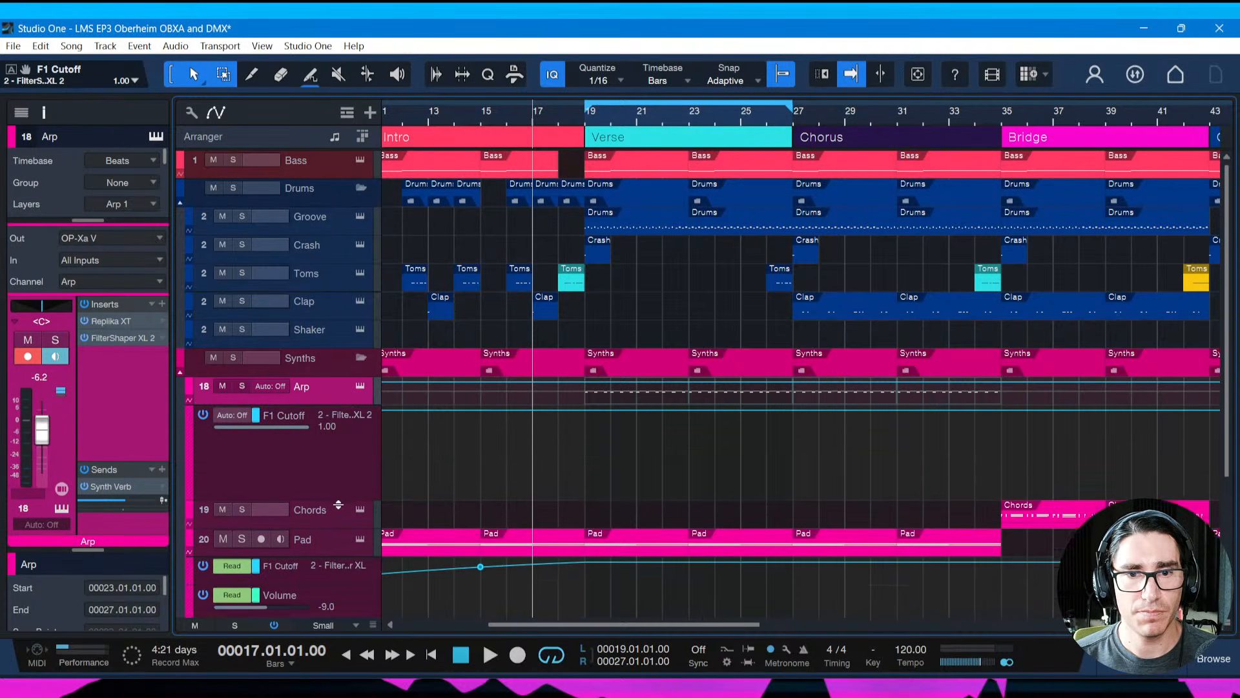
pyautogui.click(343, 450)
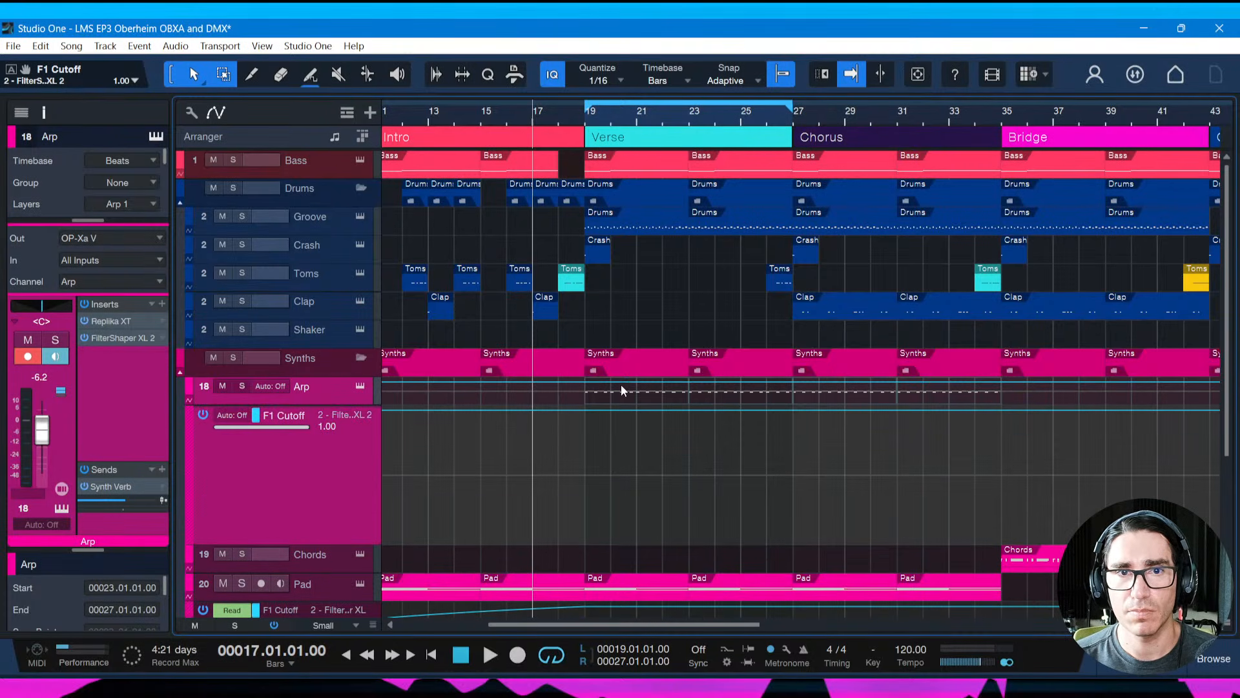
pyautogui.click(794, 417)
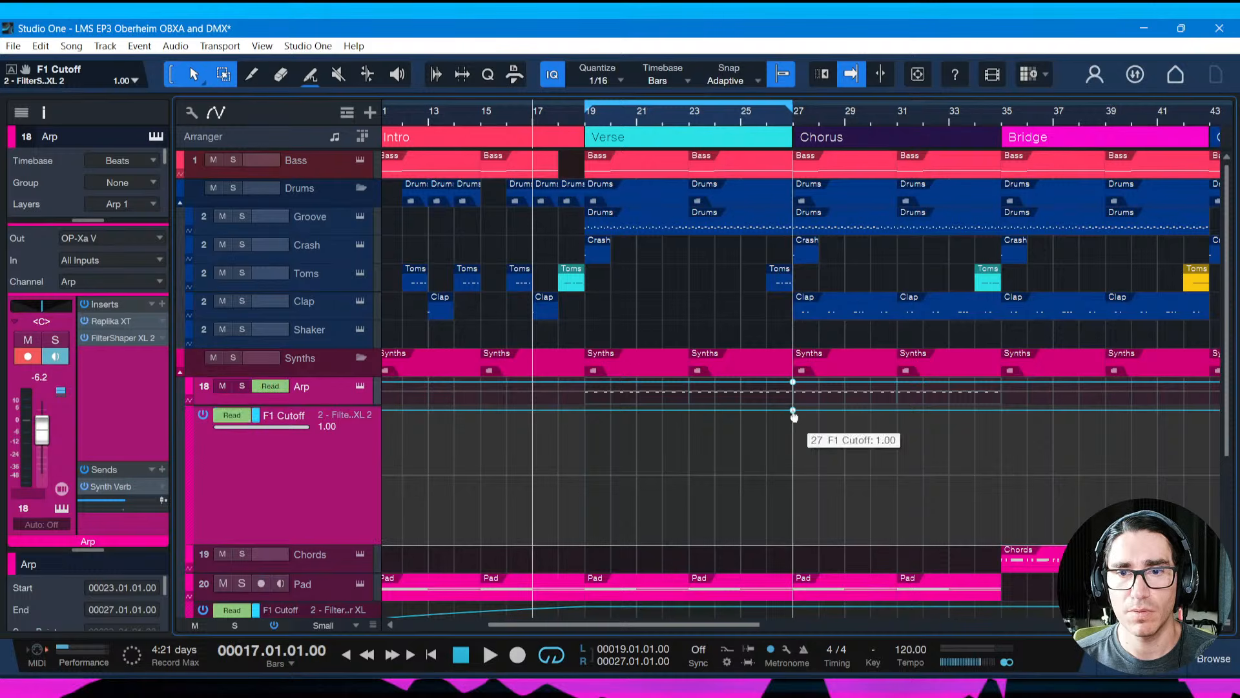
pyautogui.click(586, 416)
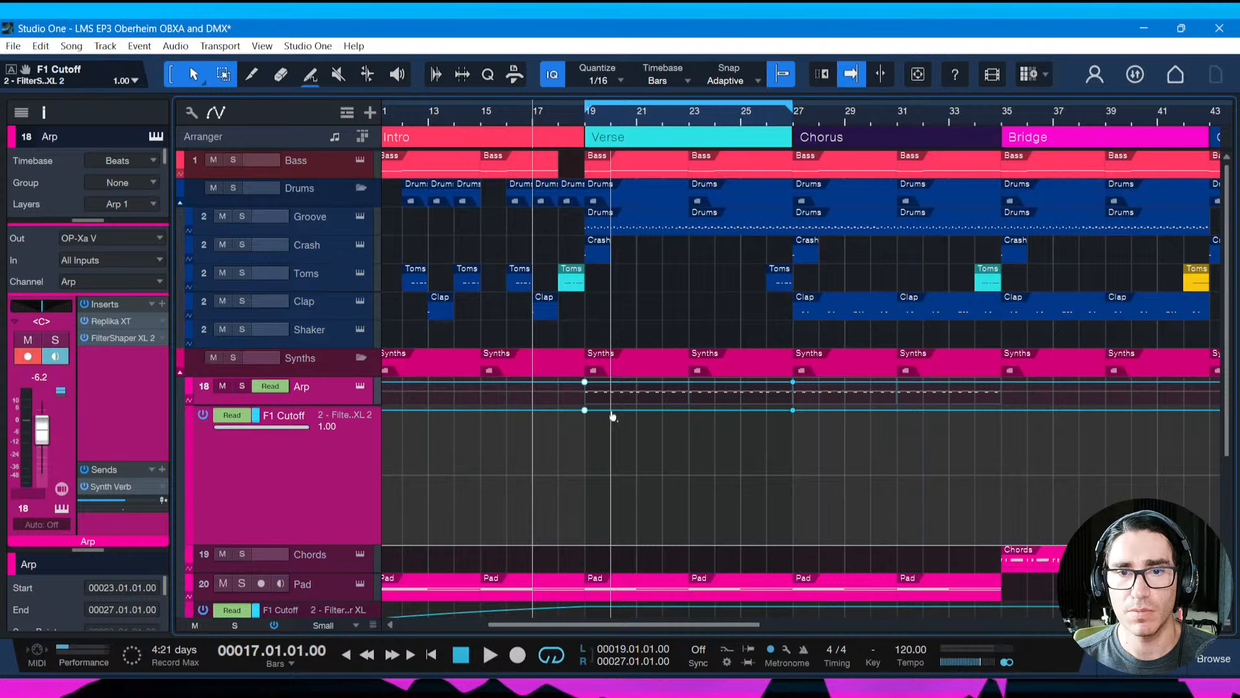
# Pull the Arp's F1 Cutoff automation at bar 19 down to about 0.69, ramping up to bar 27, and play the verse
pyautogui.moveTo(612, 417); pyautogui.dragTo(585, 454)
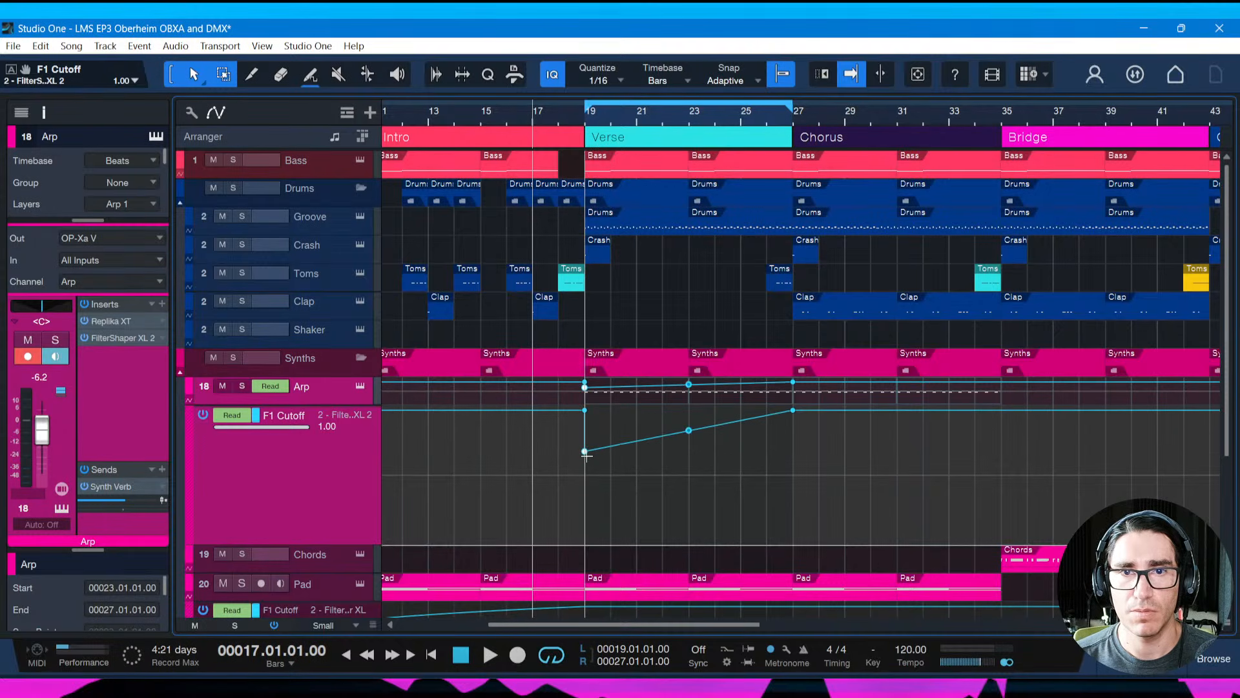
pyautogui.press('space')
pyautogui.press('space')
pyautogui.press('space')
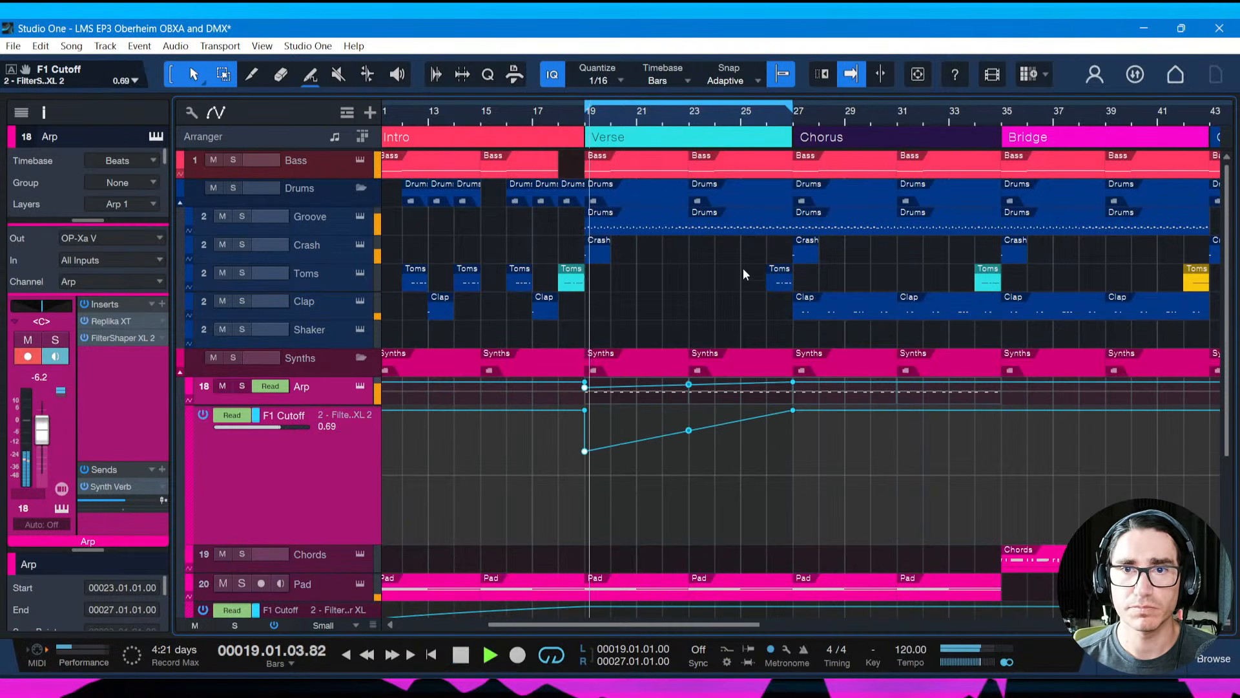
pyautogui.press('f')
pyautogui.scroll(2, 747, 136)
pyautogui.scroll(1, 747, 137)
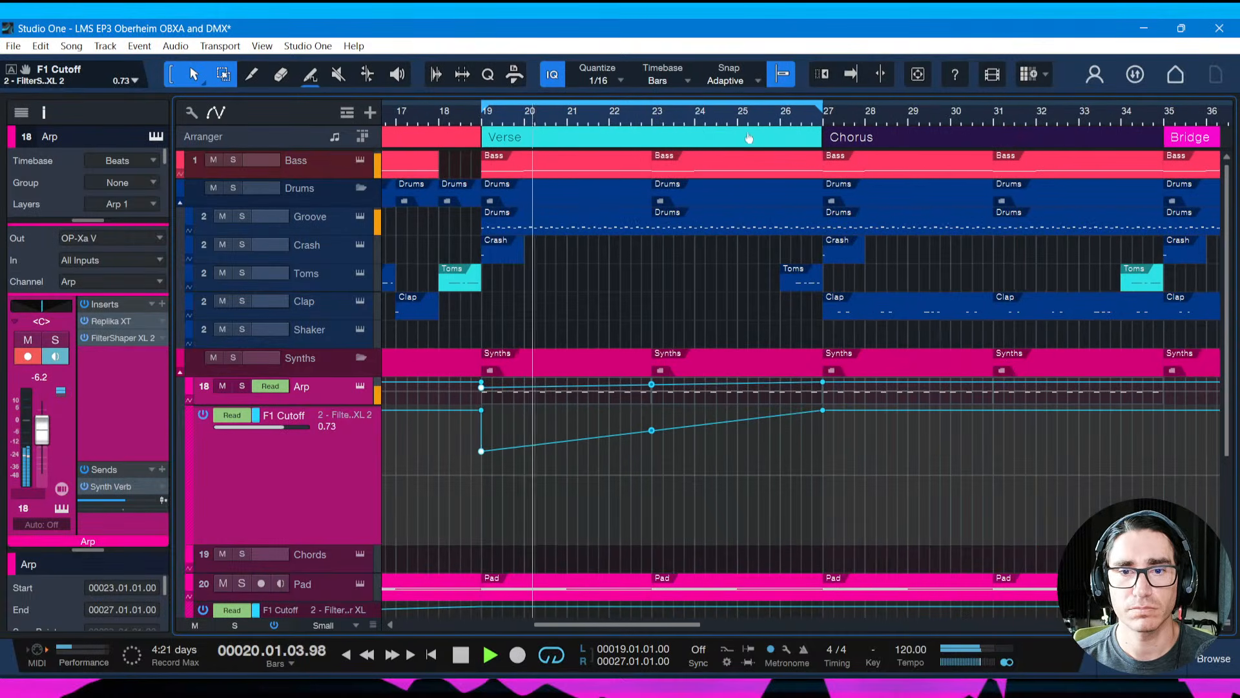
# Lower the ramp's starting point at bar 19 to about 0.50, play the verse, and save the song
pyautogui.press('space')
pyautogui.press('f')
pyautogui.moveTo(482, 452); pyautogui.dragTo(484, 479)
pyautogui.press('space')
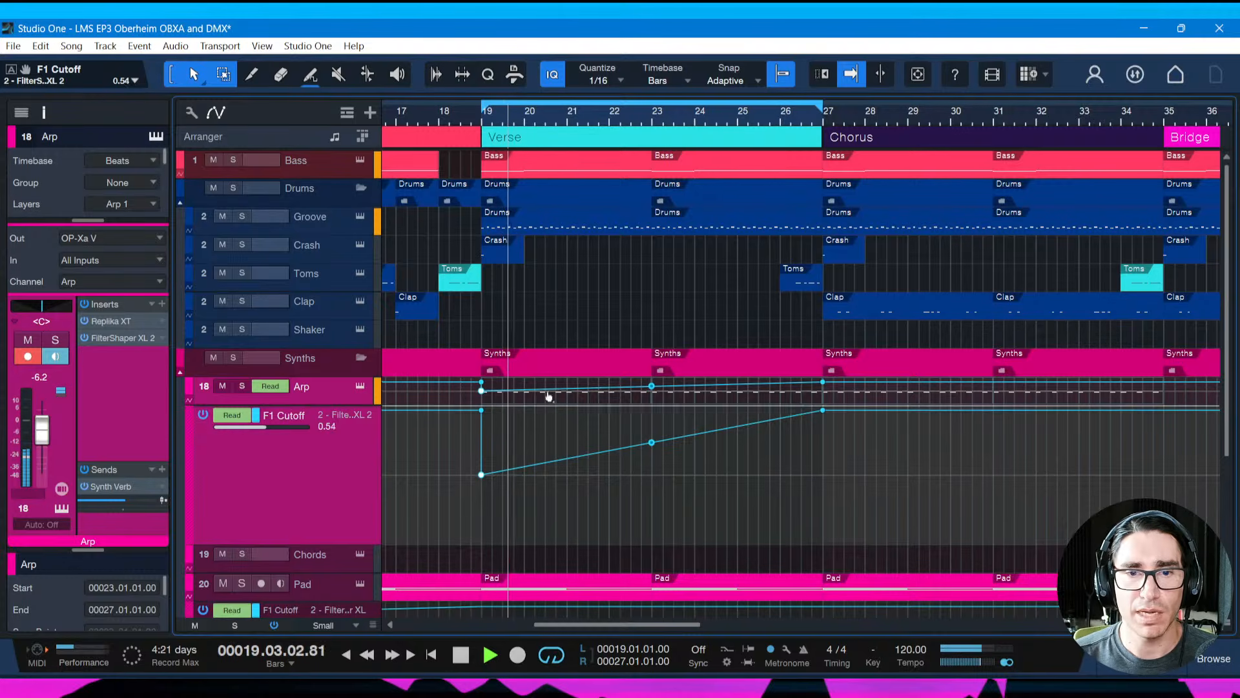
pyautogui.hotkey('ctrl', 's')
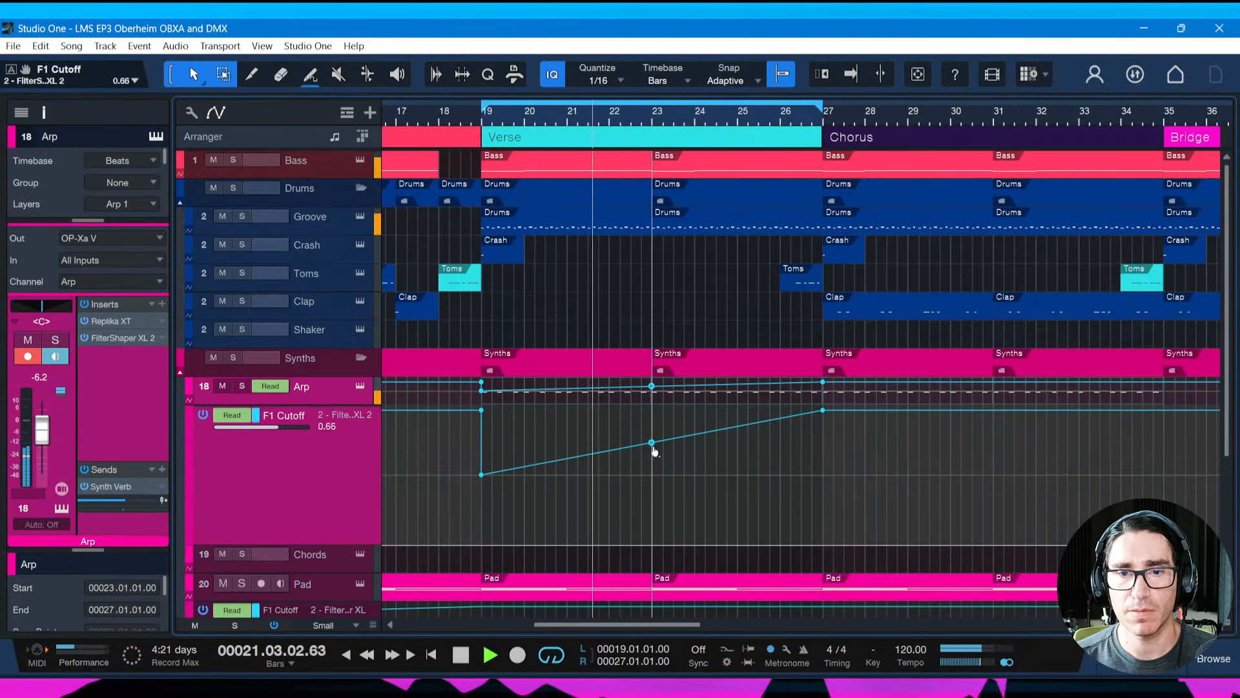
# Bend the F1 Cutoff ramp into a late-rising curve, lower its bar 19 start to 0.00, and play the verse
pyautogui.moveTo(654, 446); pyautogui.dragTo(651, 476)
pyautogui.press('space')
pyautogui.press('space')
pyautogui.moveTo(653, 473)
pyautogui.press('space')
pyautogui.moveTo(479, 473); pyautogui.dragTo(483, 568)
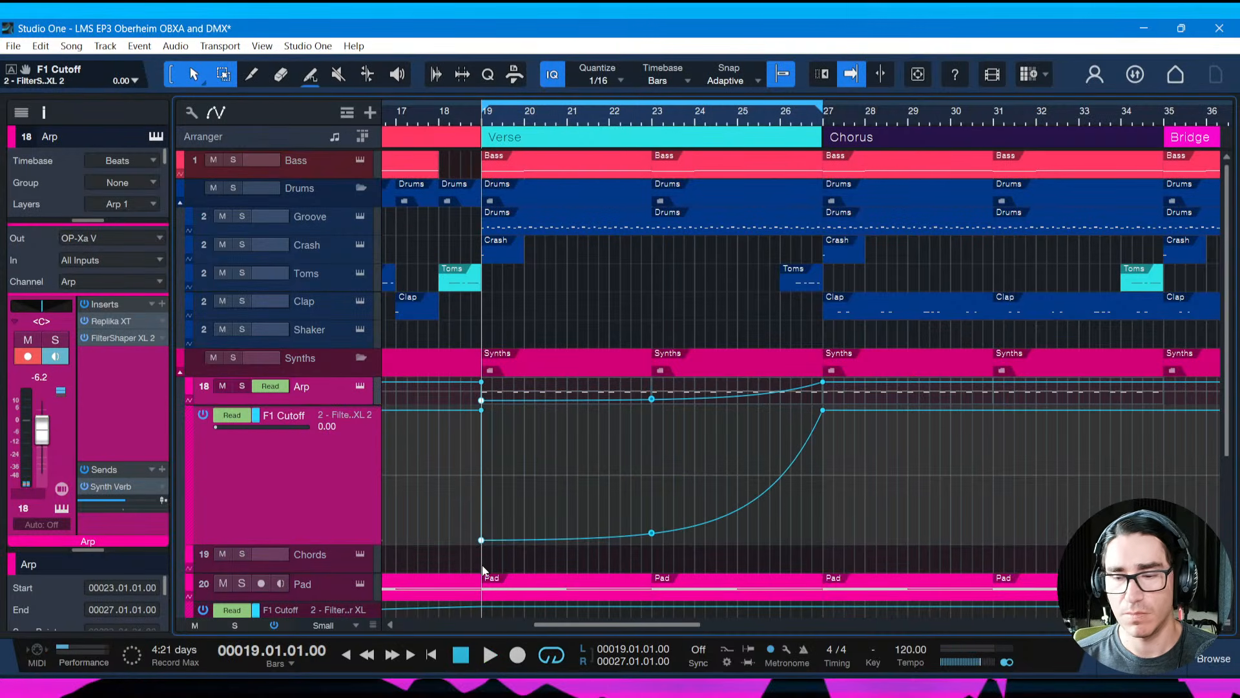
pyautogui.press('space')
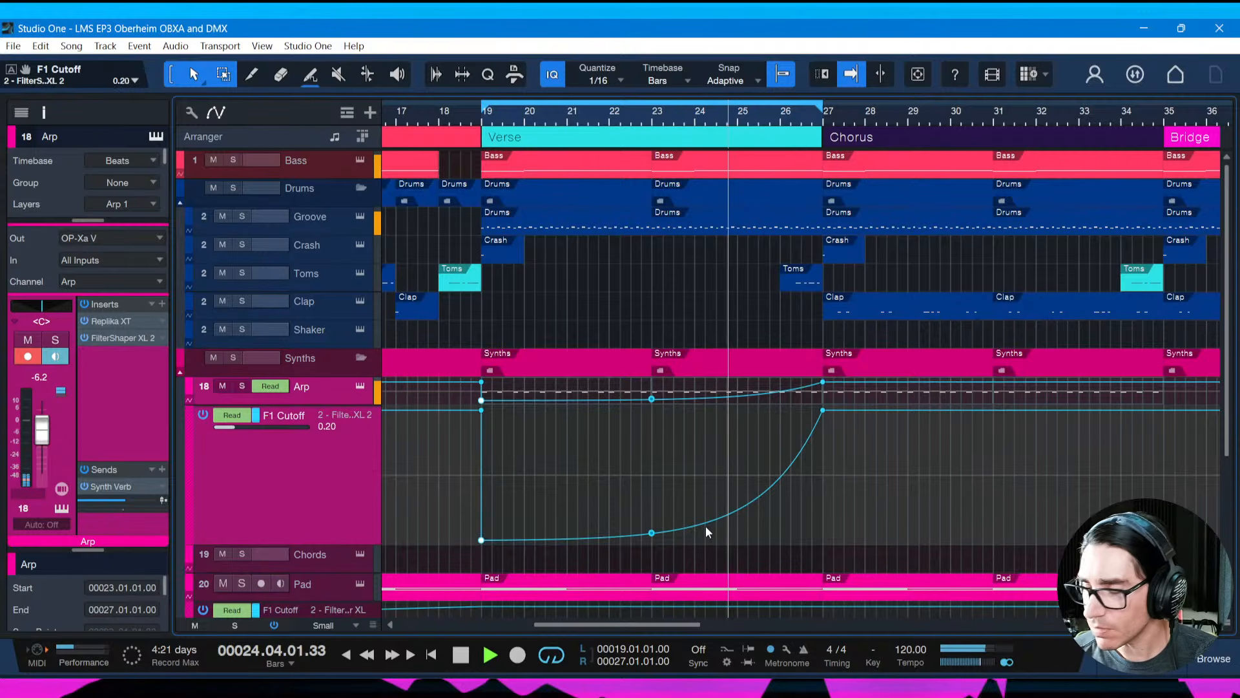
pyautogui.press('space')
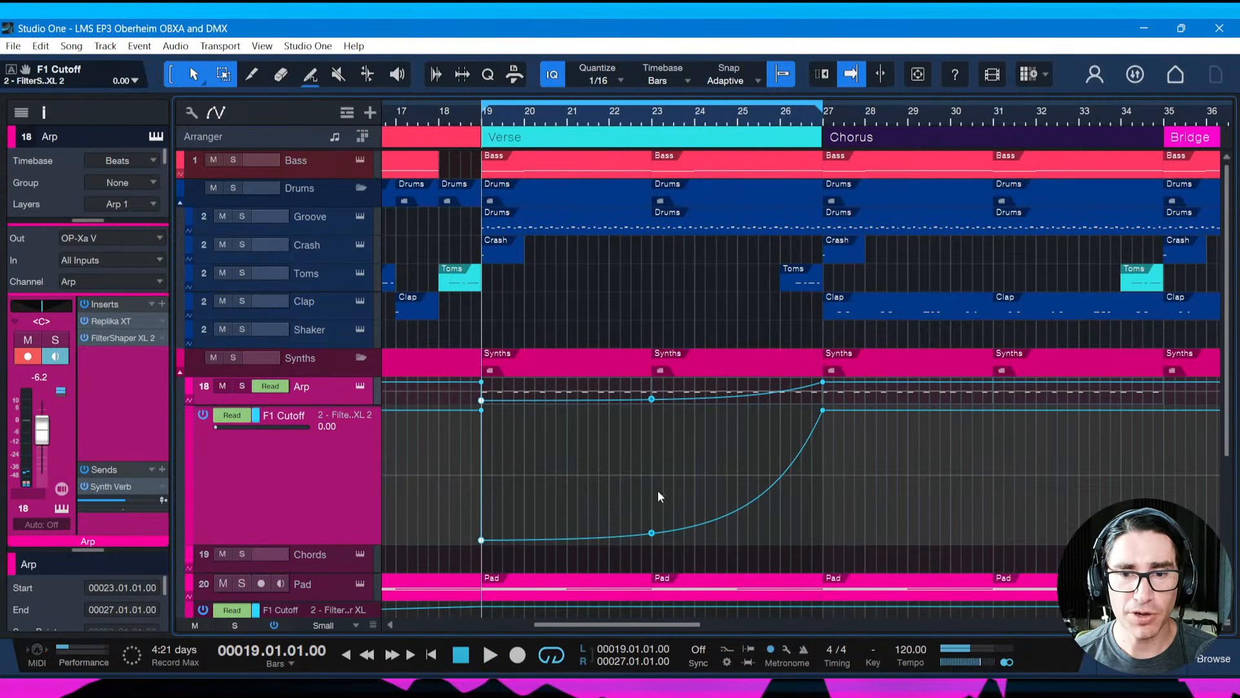
# Add F1 Cutoff points at and just before bar 23, bend the segment up to bar 27 upward, and play from bar 22
pyautogui.moveTo(652, 535)
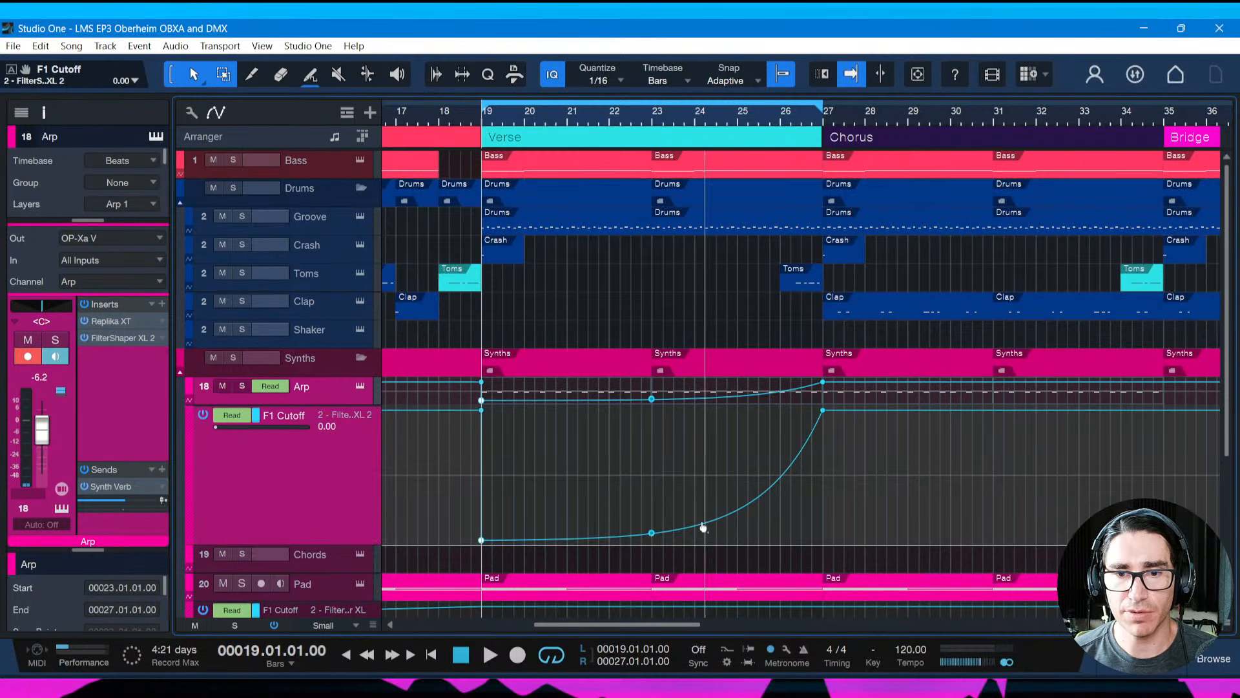
pyautogui.click(642, 536)
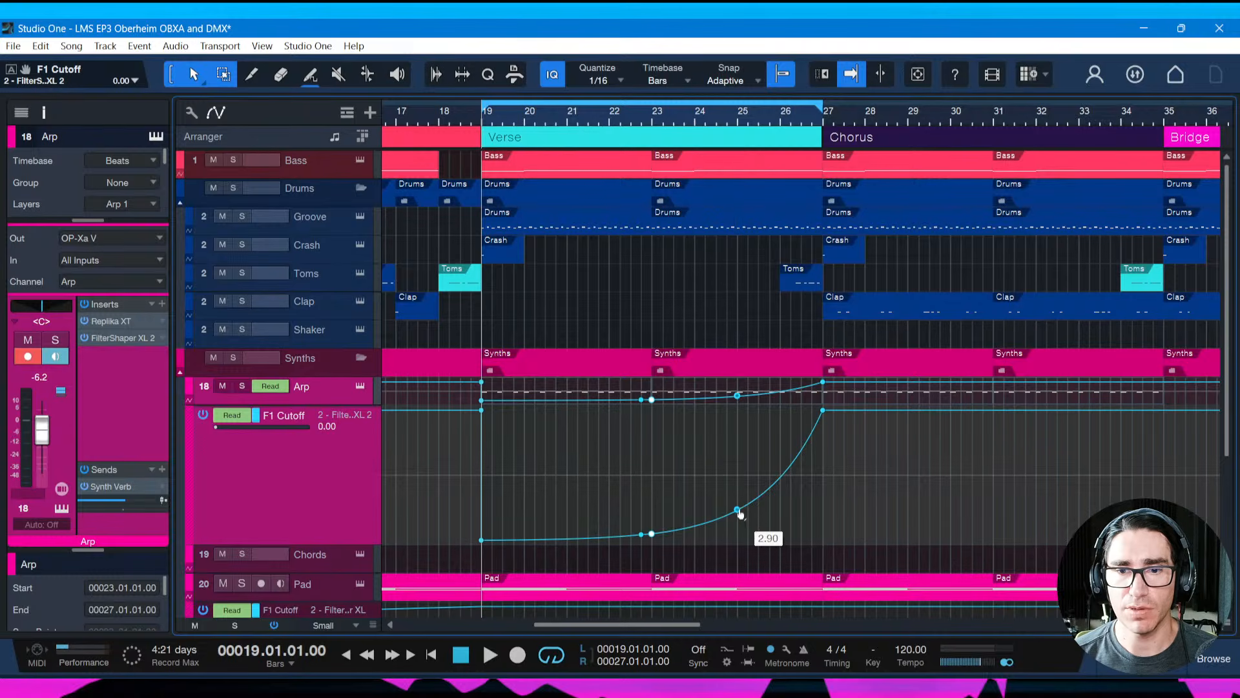
pyautogui.moveTo(740, 514); pyautogui.dragTo(726, 476)
pyautogui.press('space')
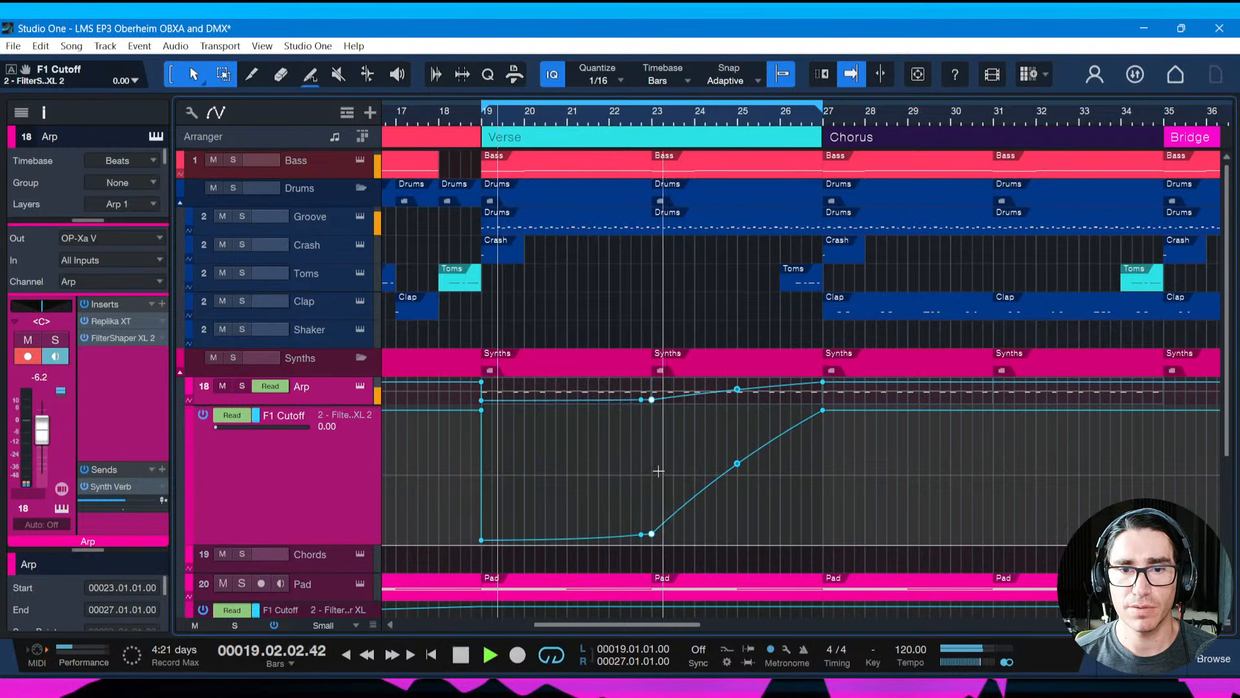
pyautogui.press('space')
pyautogui.click(605, 455)
pyautogui.press('space')
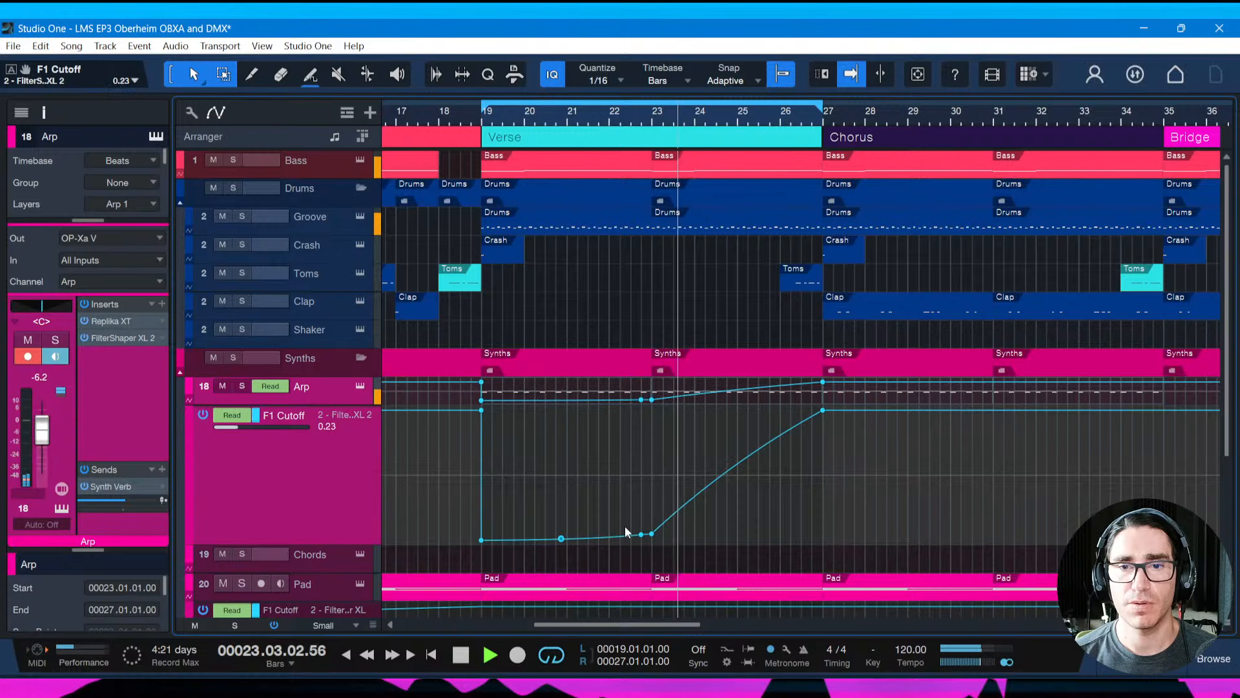
# Bend the F1 Cutoff curve between bars 23 and 27 further upward for a faster rise, and play from bar 22
pyautogui.press('space')
pyautogui.click(737, 464)
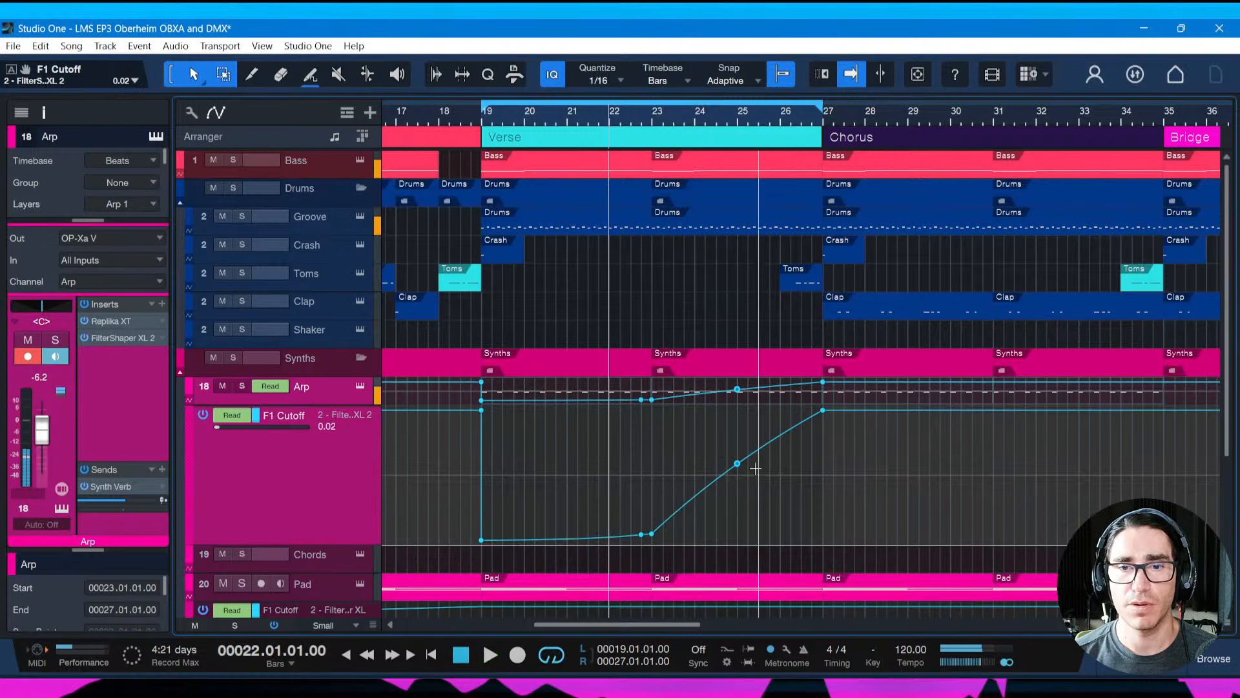
pyautogui.moveTo(741, 469); pyautogui.dragTo(705, 446)
pyautogui.press('space')
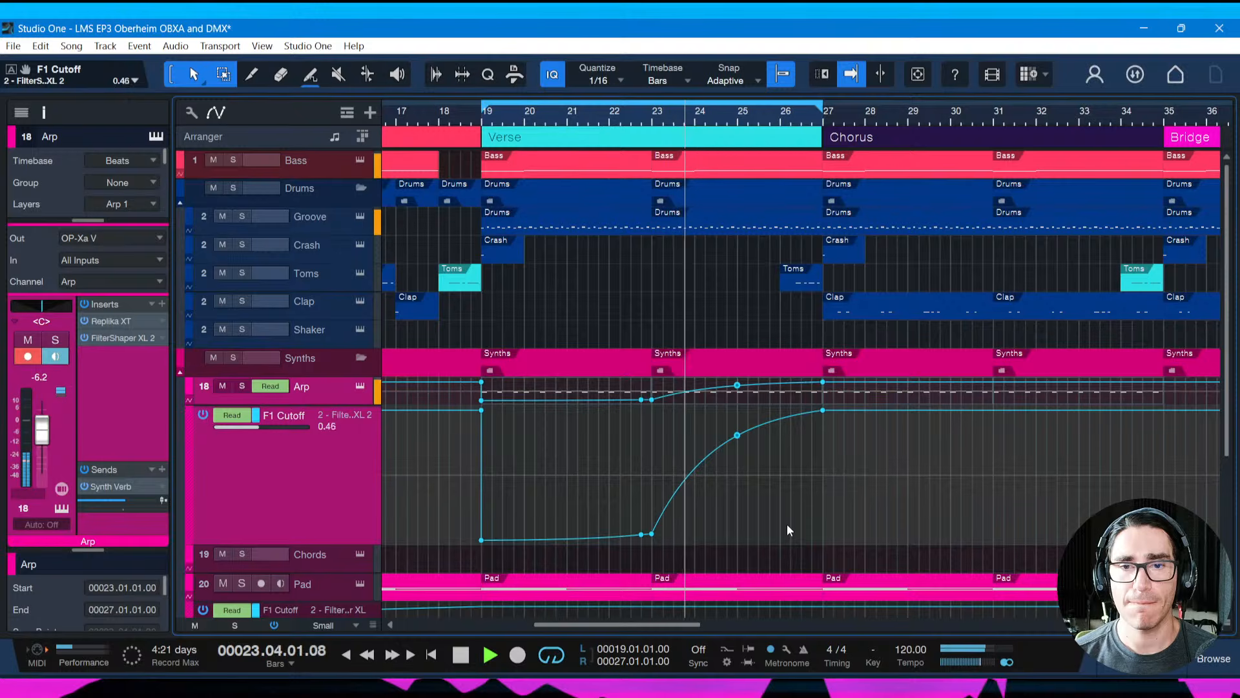
pyautogui.press('space')
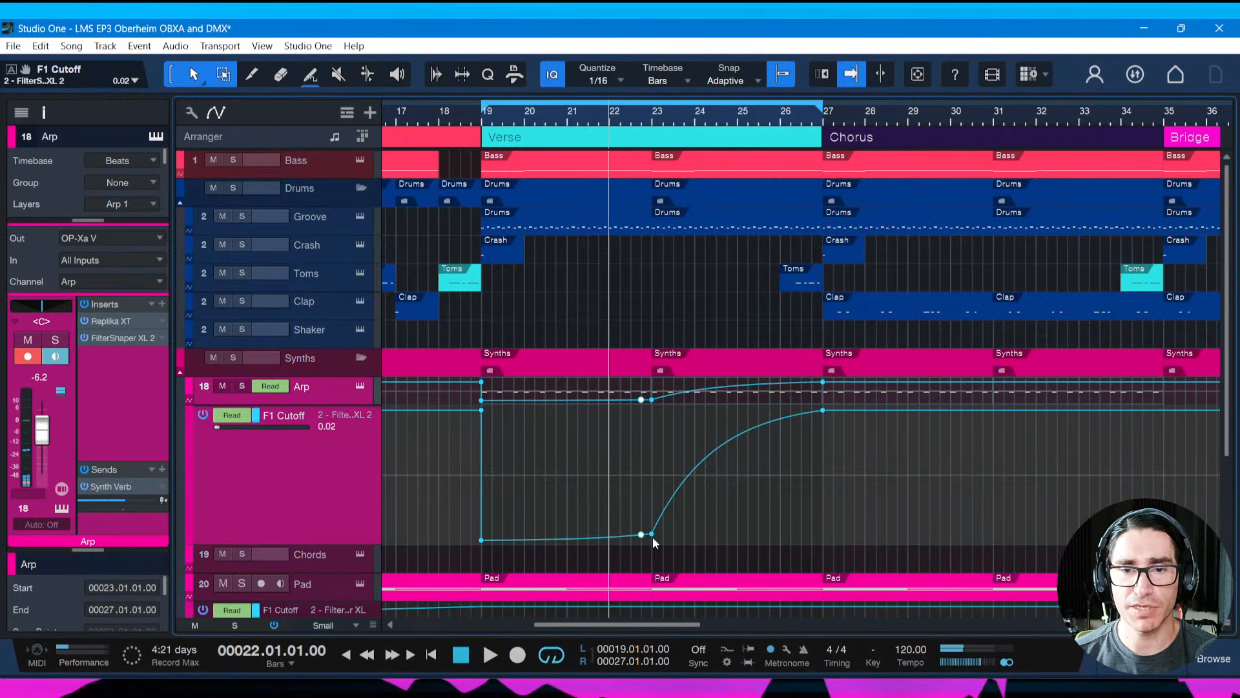
# Move the low F1 Cutoff point where the rise begins to about 22.2, play from bar 22, and save the song
pyautogui.moveTo(653, 536); pyautogui.dragTo(615, 540)
pyautogui.press('space')
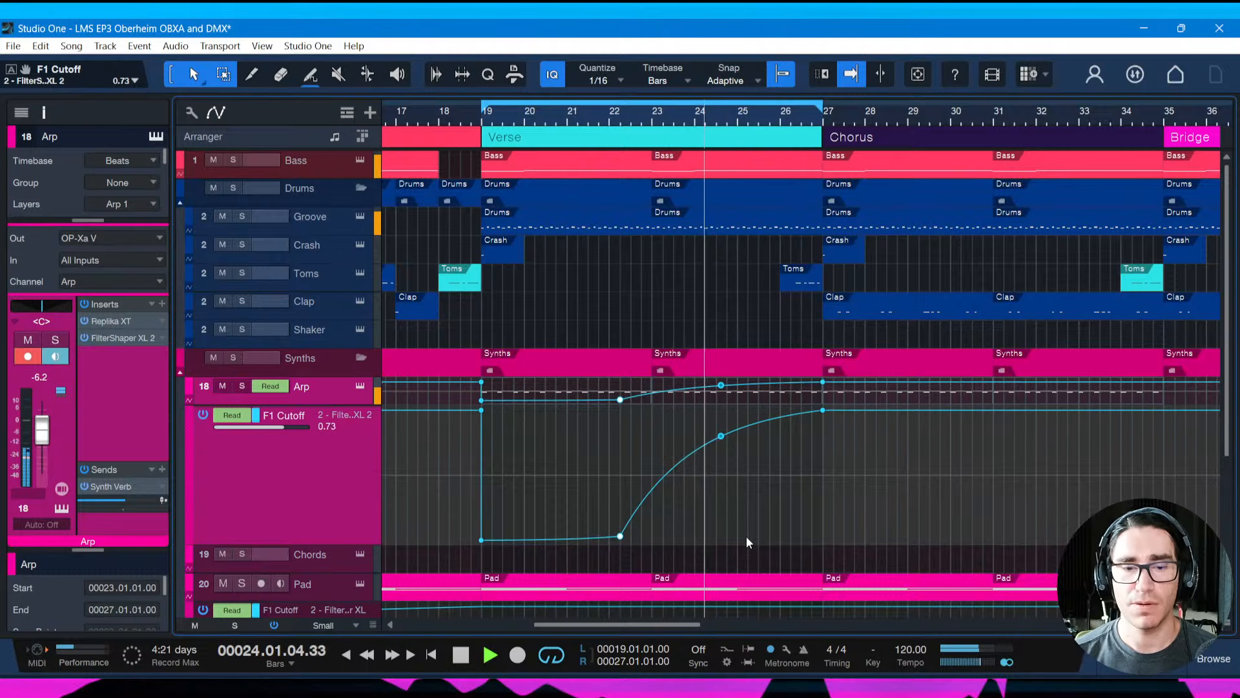
pyautogui.hotkey('ctrl', 's')
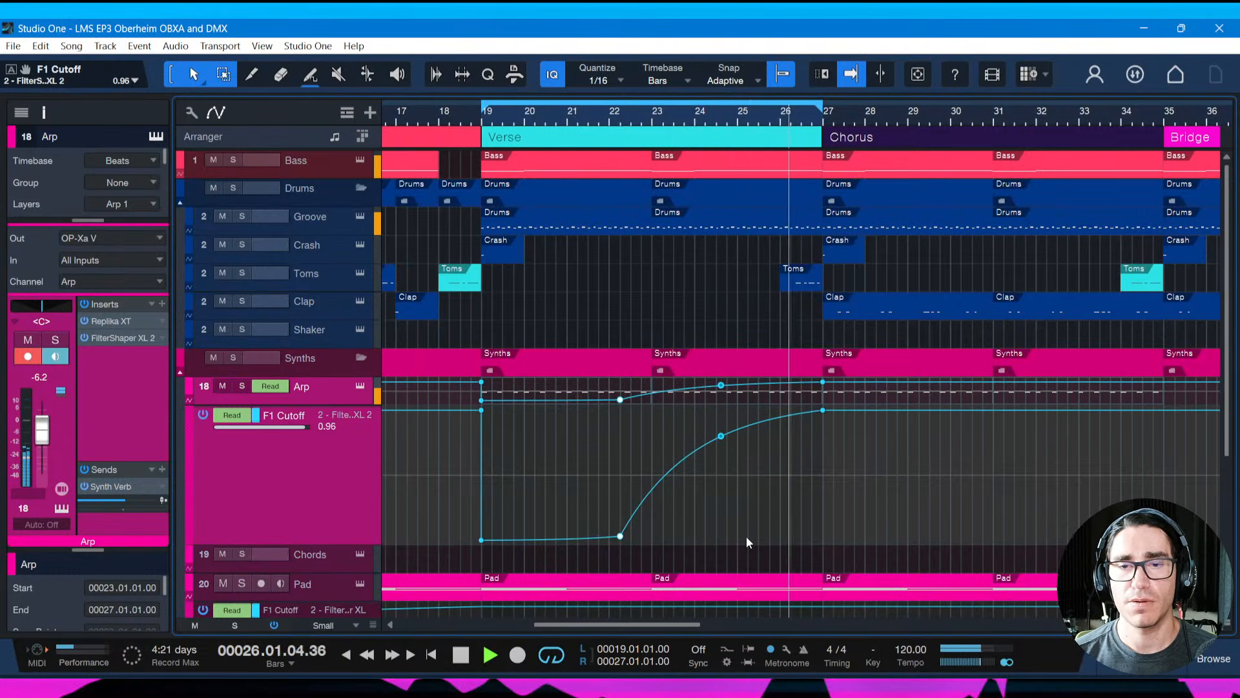
pyautogui.press('space')
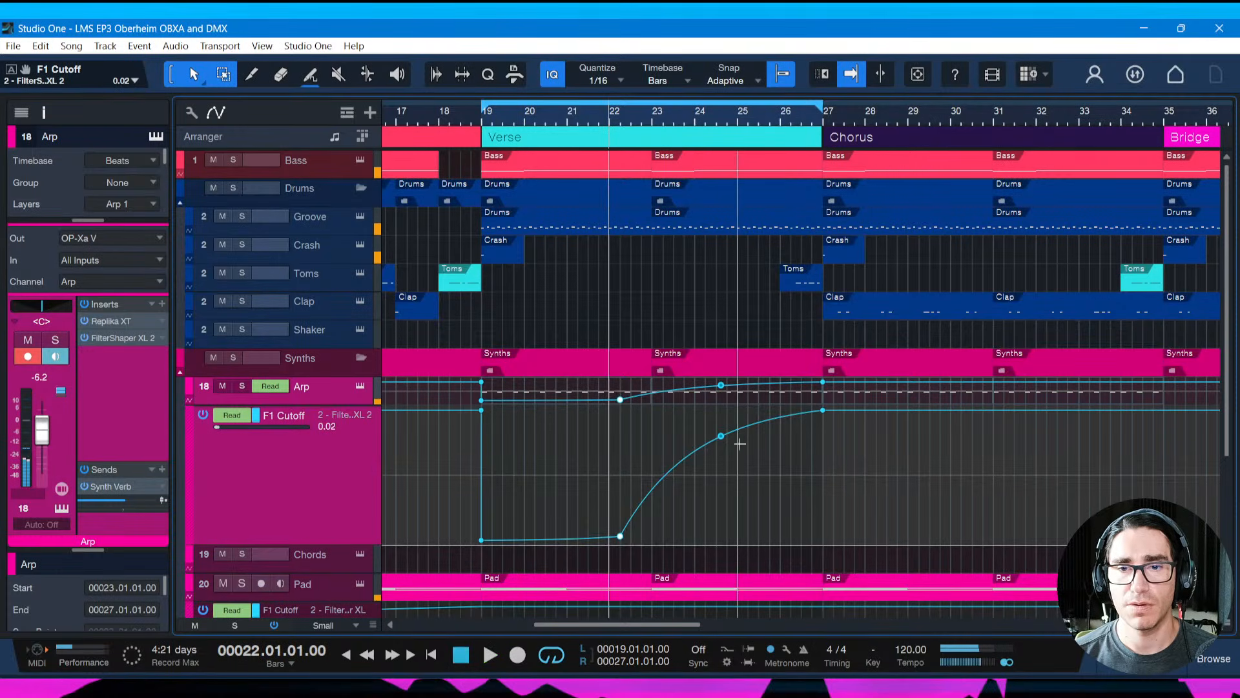
# Add an F1 Cutoff end point at bar 27 with value 0.90, play through into the chorus, and save the song
pyautogui.click(811, 413)
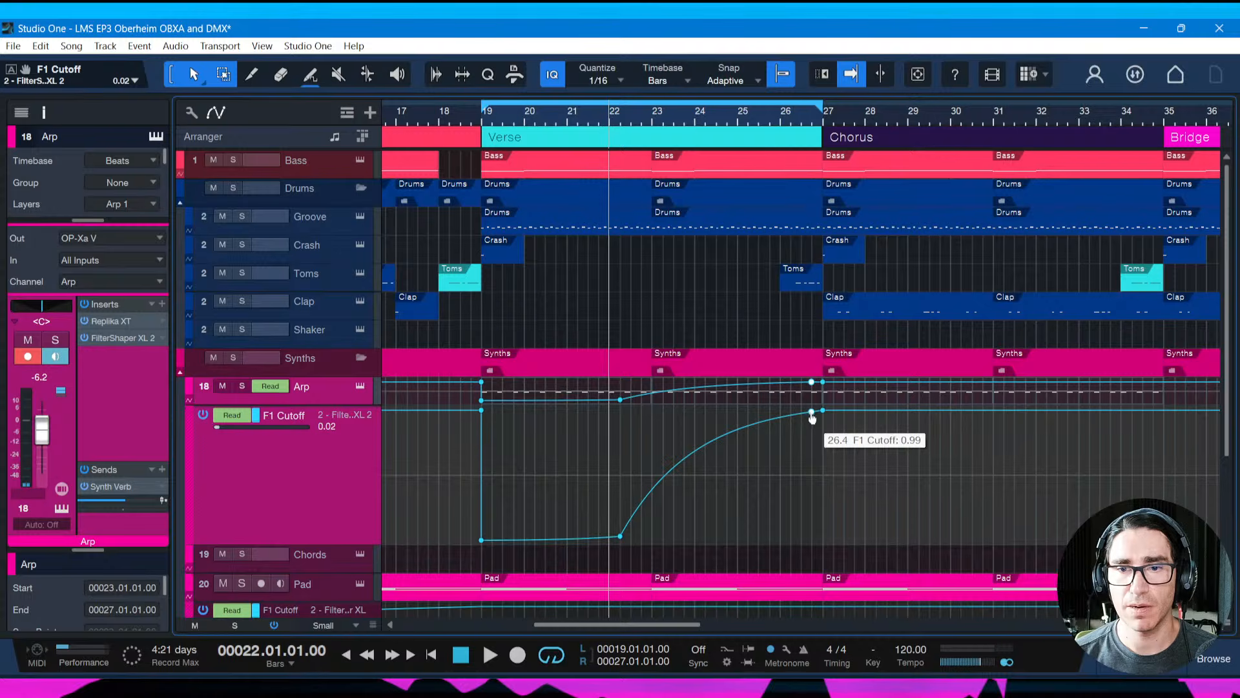
pyautogui.moveTo(812, 419); pyautogui.dragTo(823, 434)
pyautogui.click(722, 448)
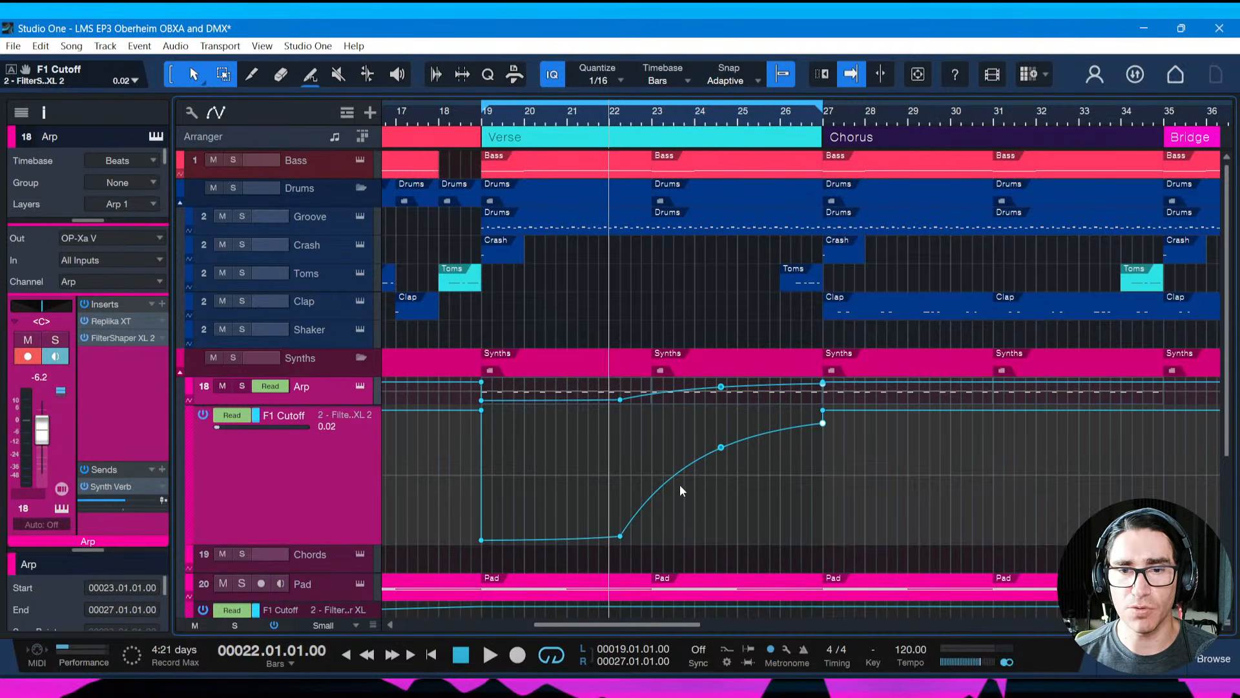
pyautogui.press('space')
pyautogui.hotkey('ctrl', 's')
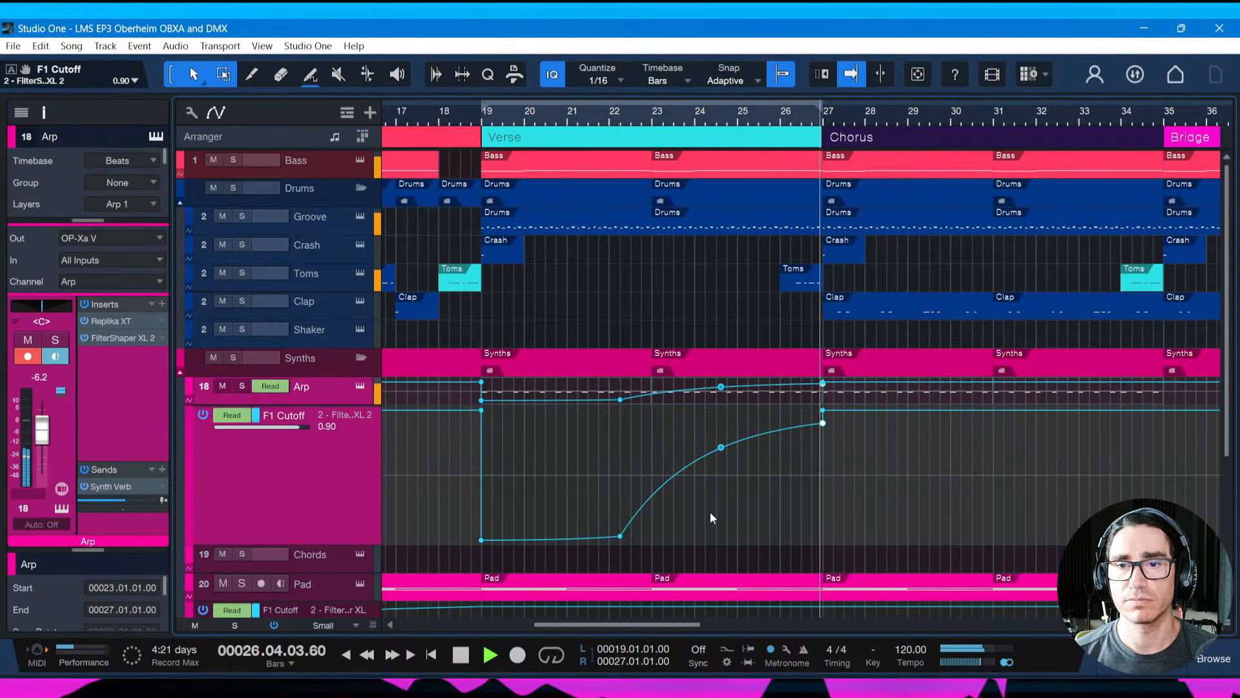
pyautogui.press('space')
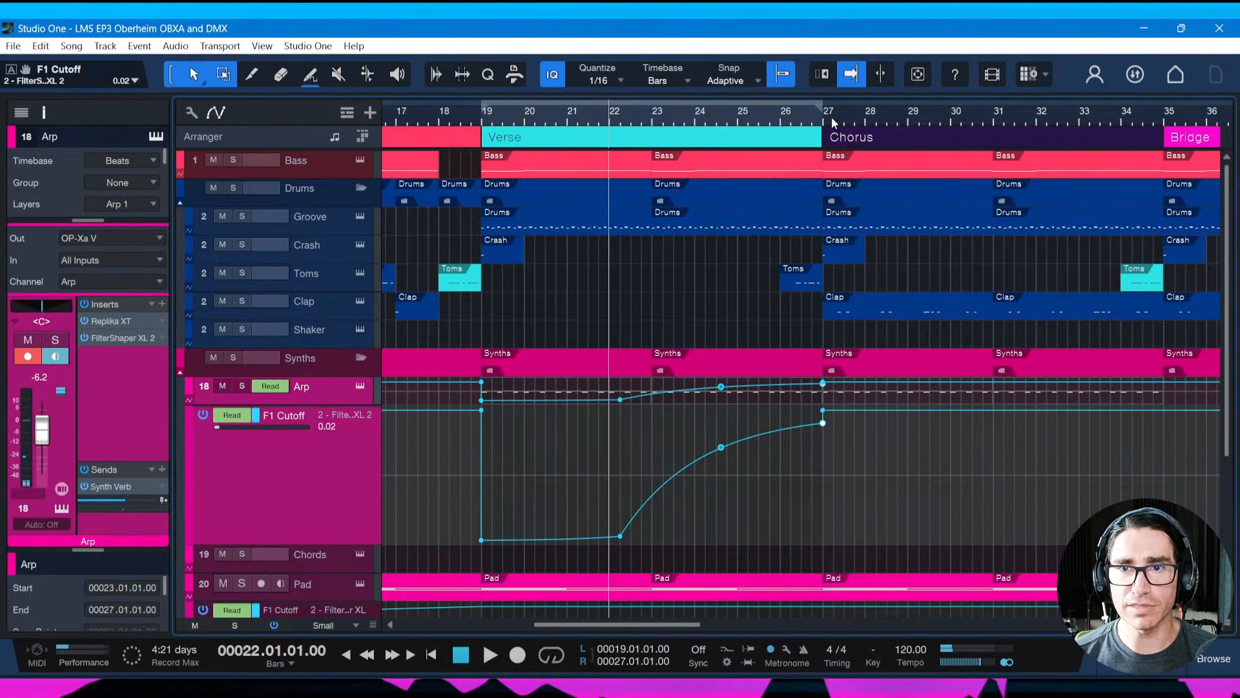
# Select the Verse section in the arranger and play it from bar 19
pyautogui.moveTo(794, 126); pyautogui.dragTo(659, 112)
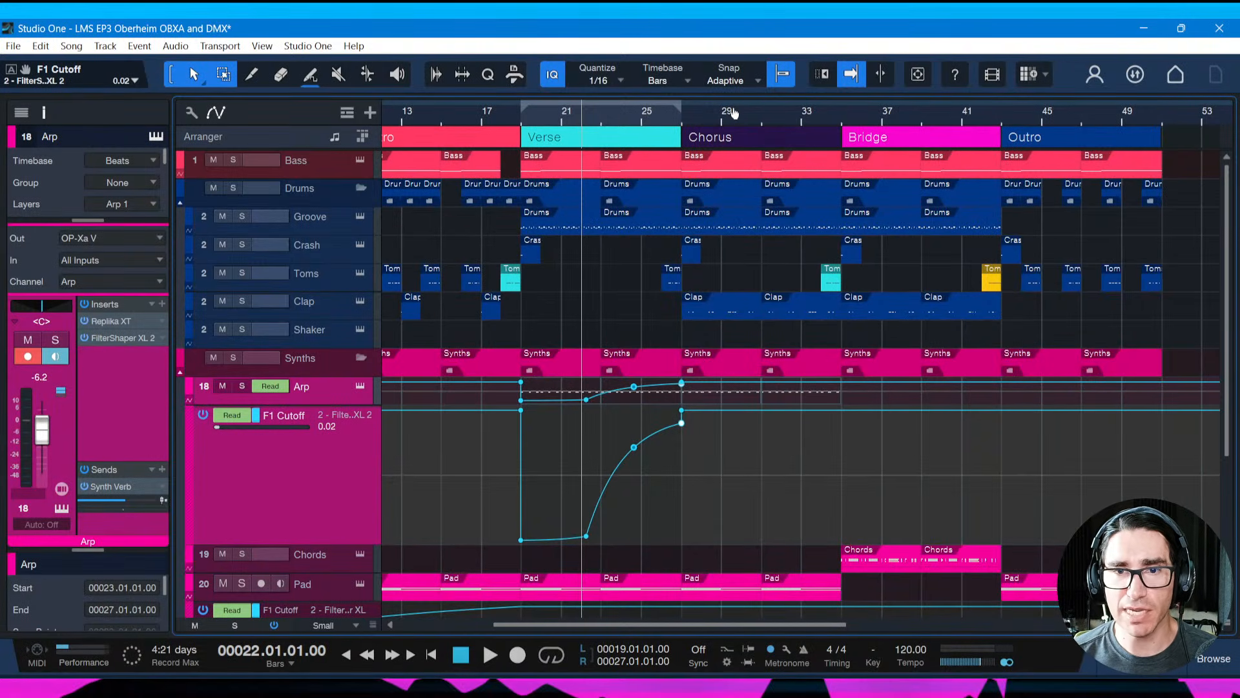
pyautogui.moveTo(738, 116); pyautogui.dragTo(763, 120)
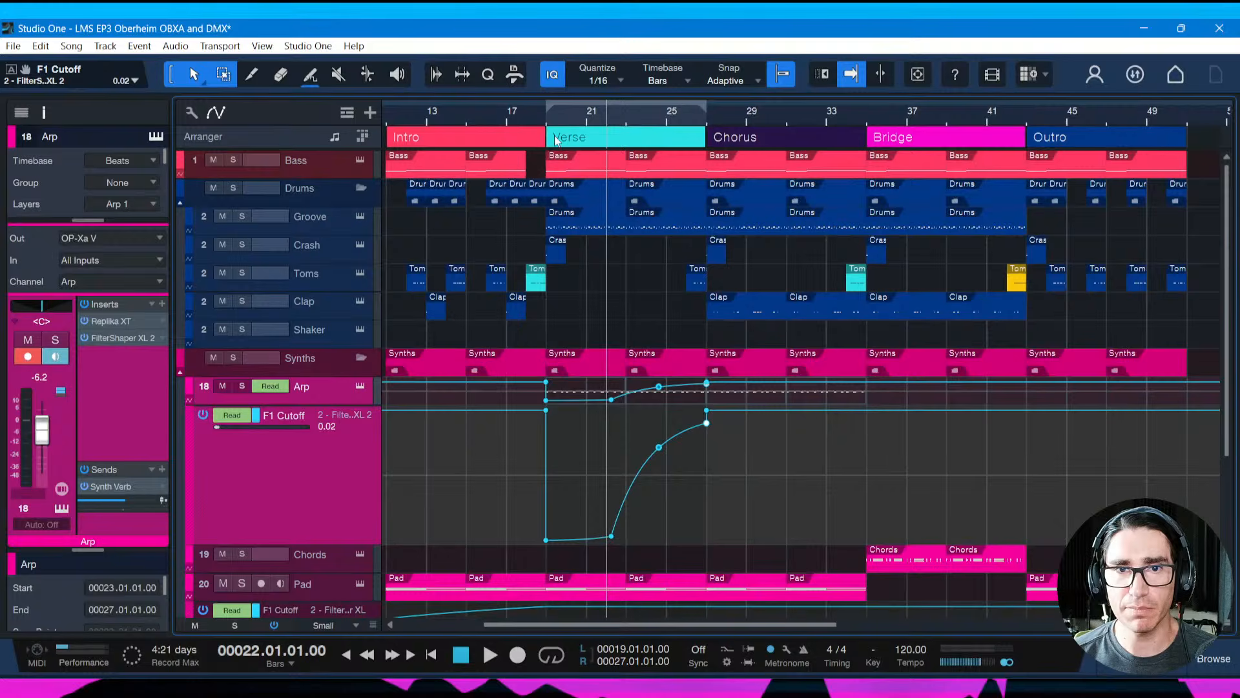
pyautogui.click(556, 141)
pyautogui.press('space')
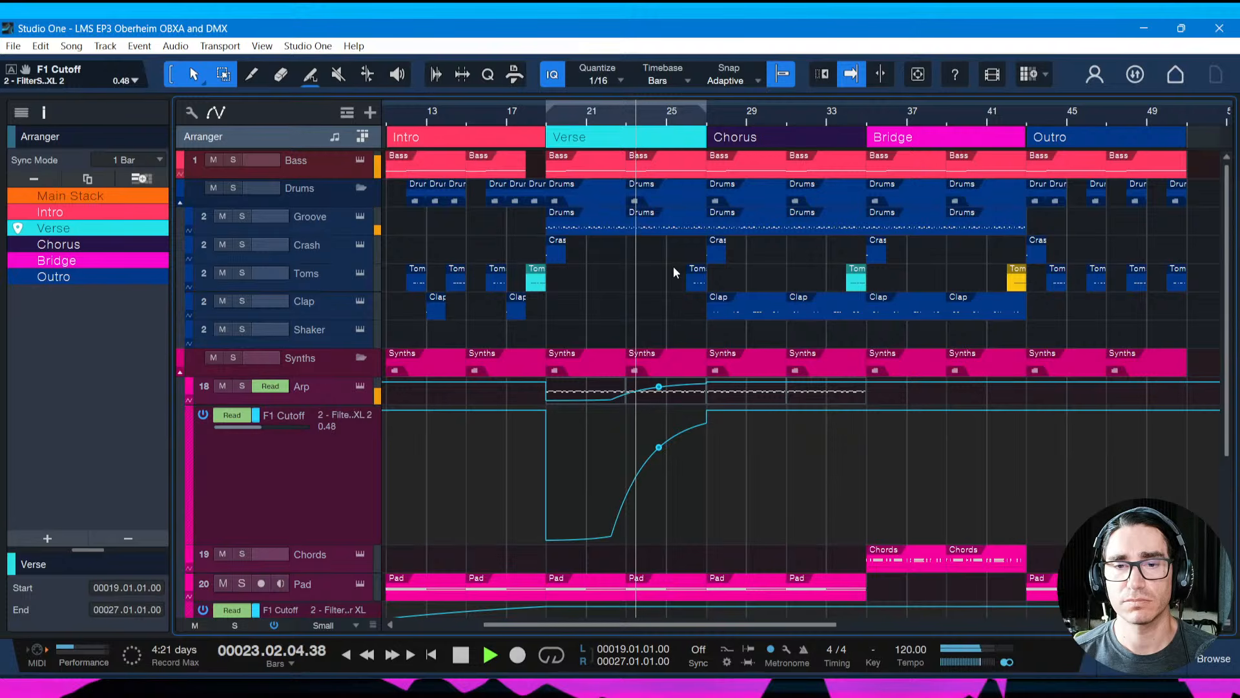
pyautogui.press('space')
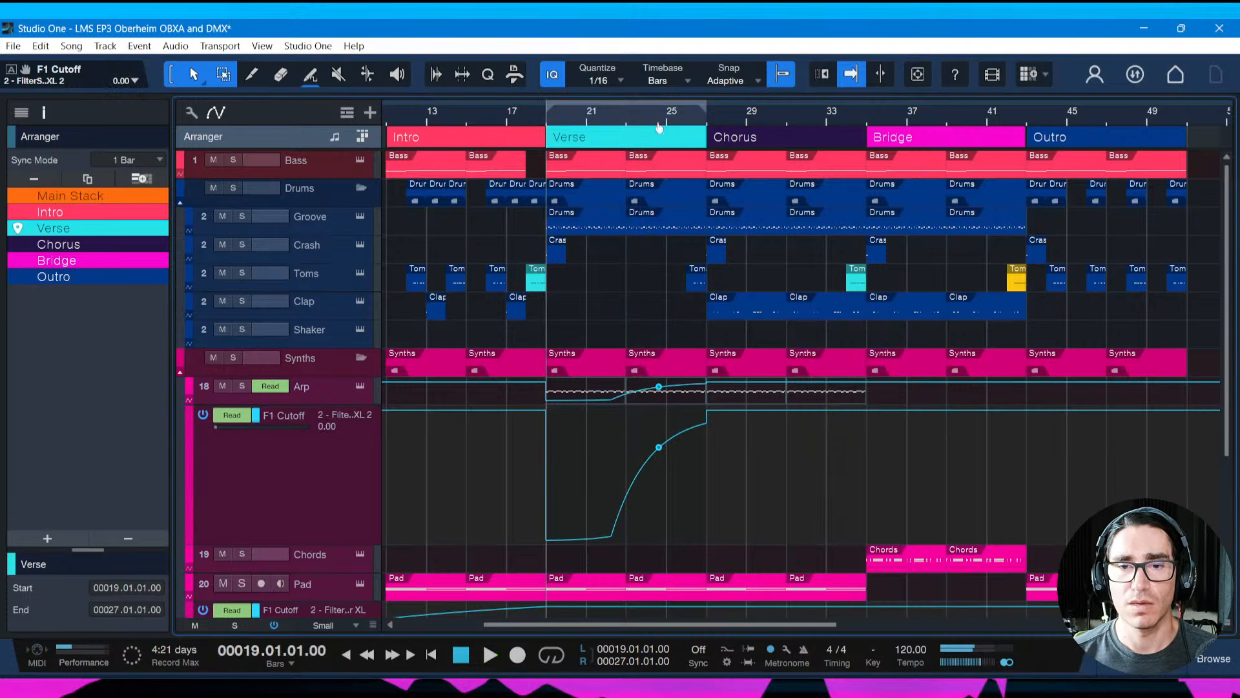
# Reselect the Arp track, move the point where the F1 Cutoff rise begins to about 22.4, and play the build-up
pyautogui.moveTo(657, 124)
pyautogui.mouseDown()
pyautogui.moveTo(670, 147)
pyautogui.moveTo(673, 136)
pyautogui.mouseUp()
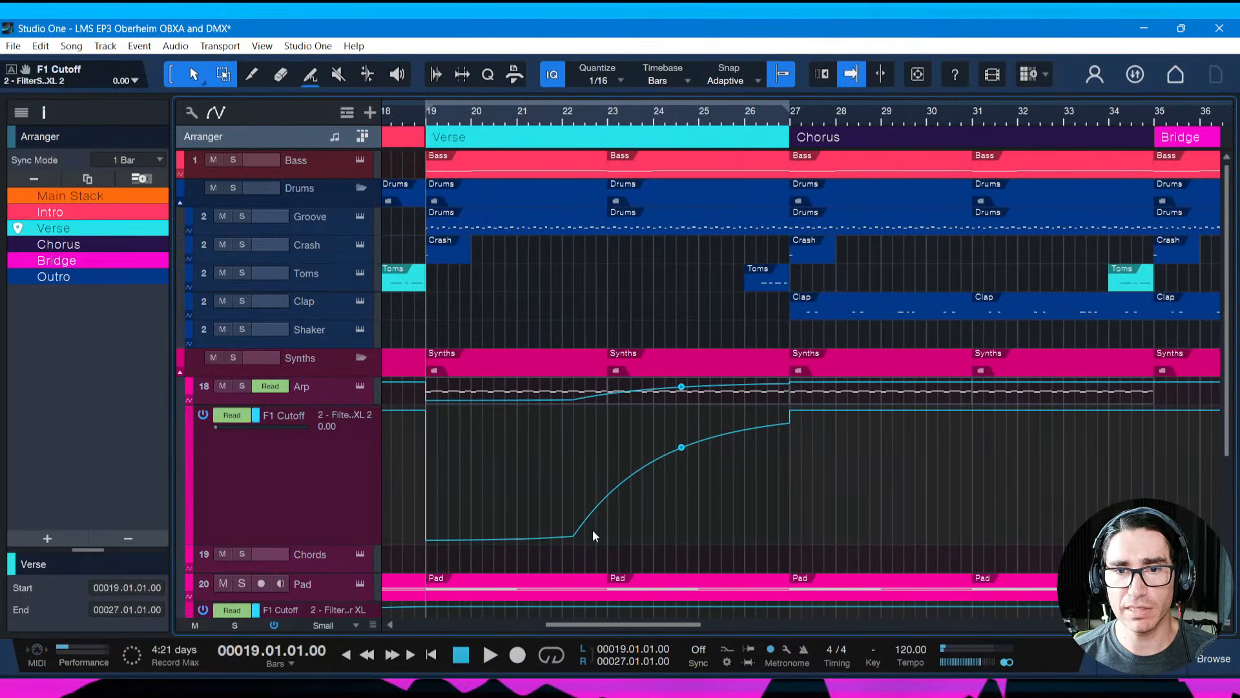
pyautogui.click(325, 511)
pyautogui.moveTo(576, 543); pyautogui.dragTo(596, 540)
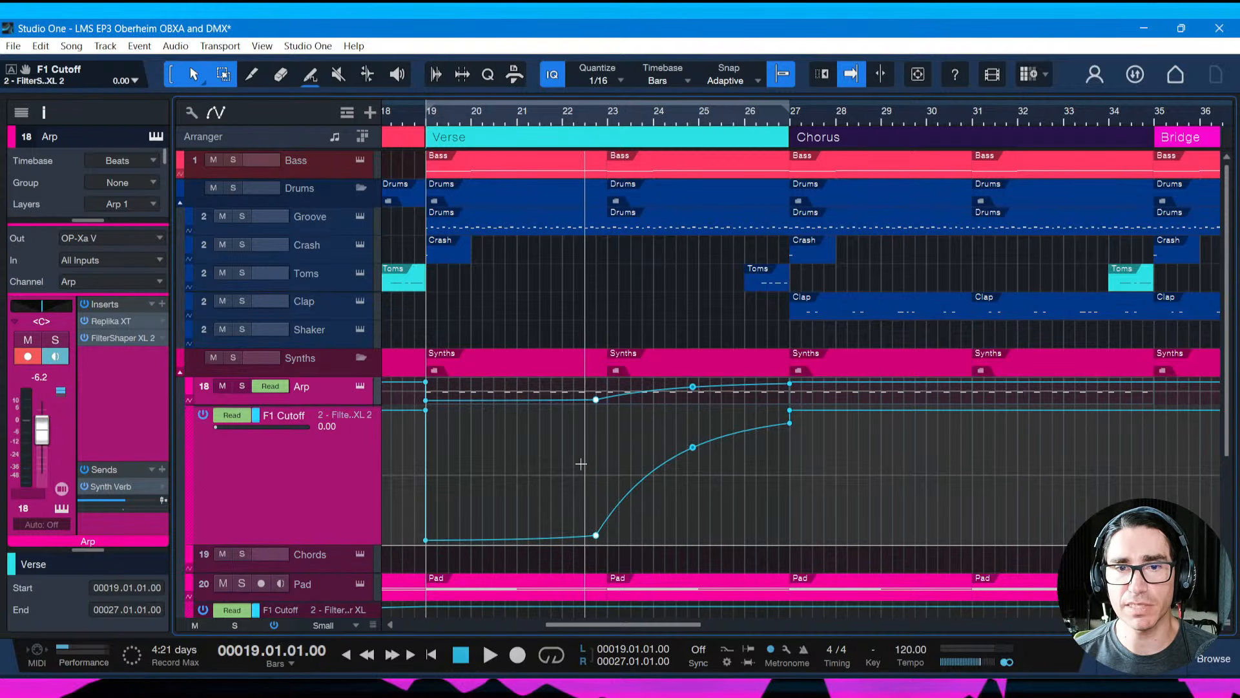
pyautogui.press('space')
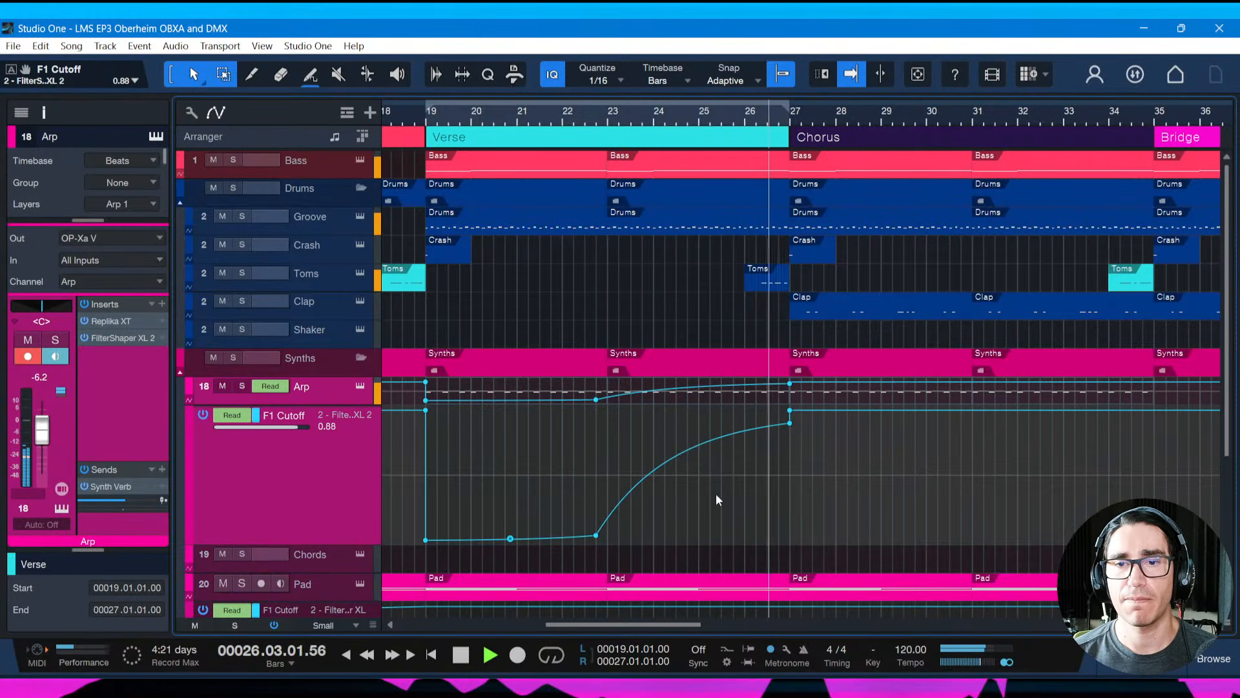
pyautogui.press('space')
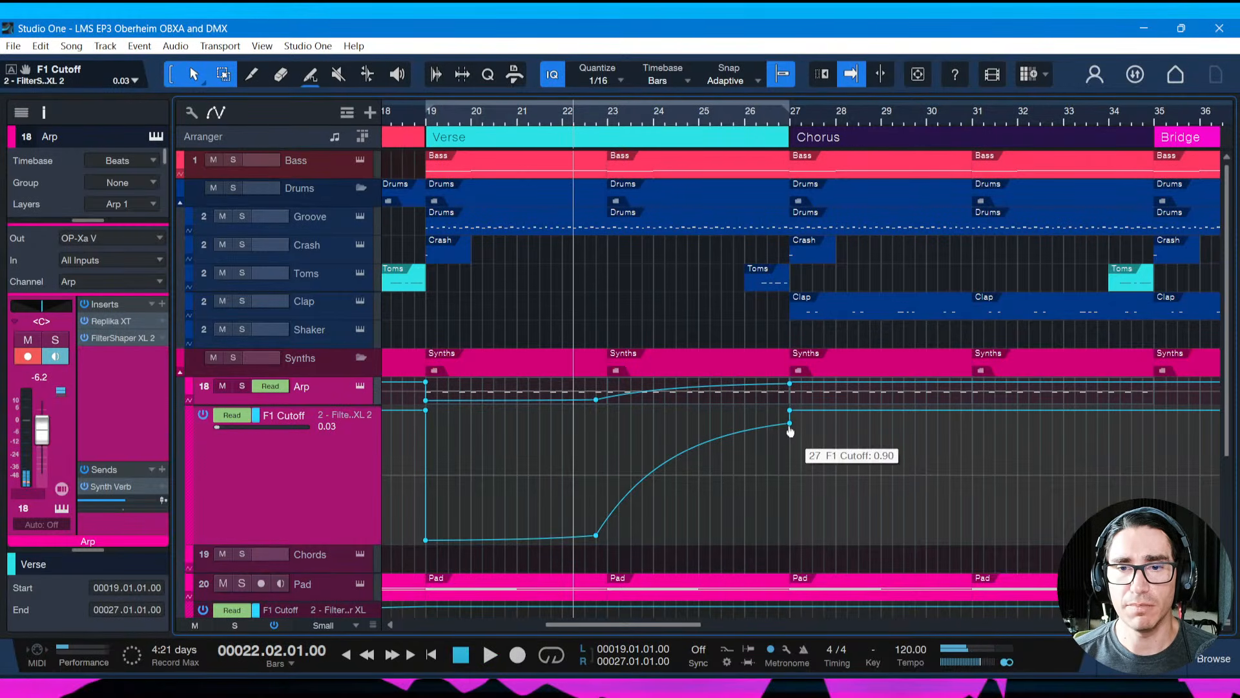
# Lower the F1 Cutoff ramp's end point at bar 27 slightly, play the transition into the chorus, and save the song
pyautogui.moveTo(789, 434); pyautogui.dragTo(788, 438)
pyautogui.press('space')
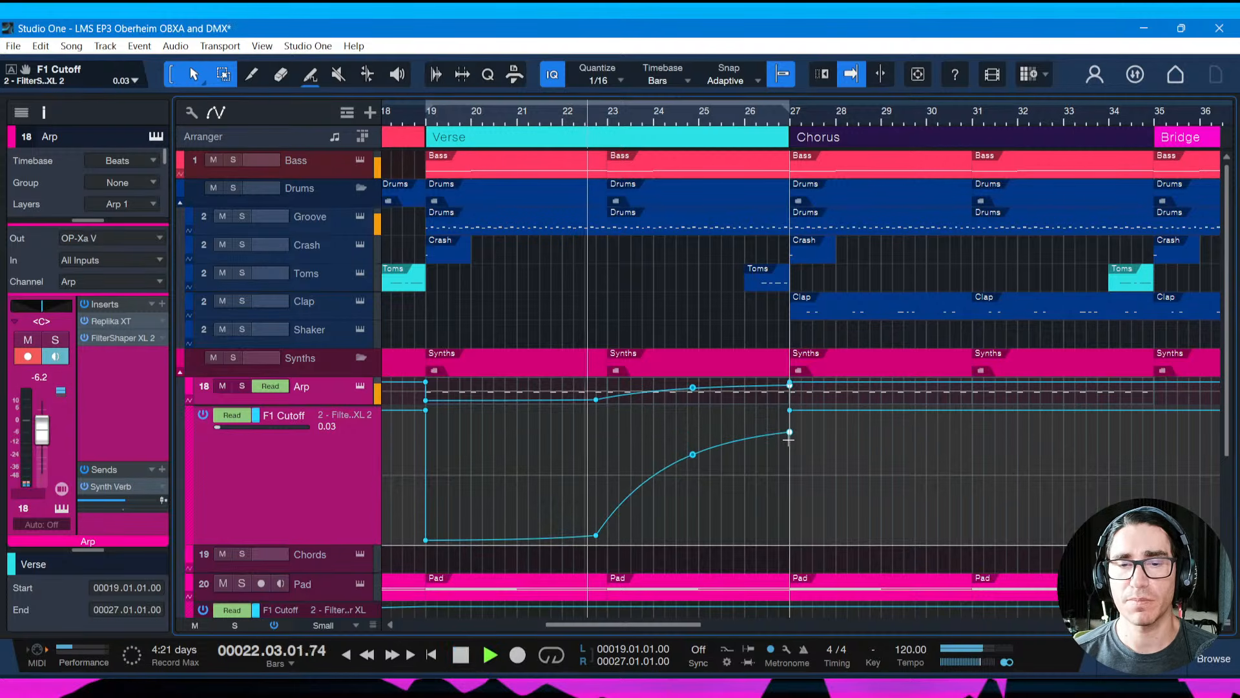
pyautogui.hotkey('ctrl', 's')
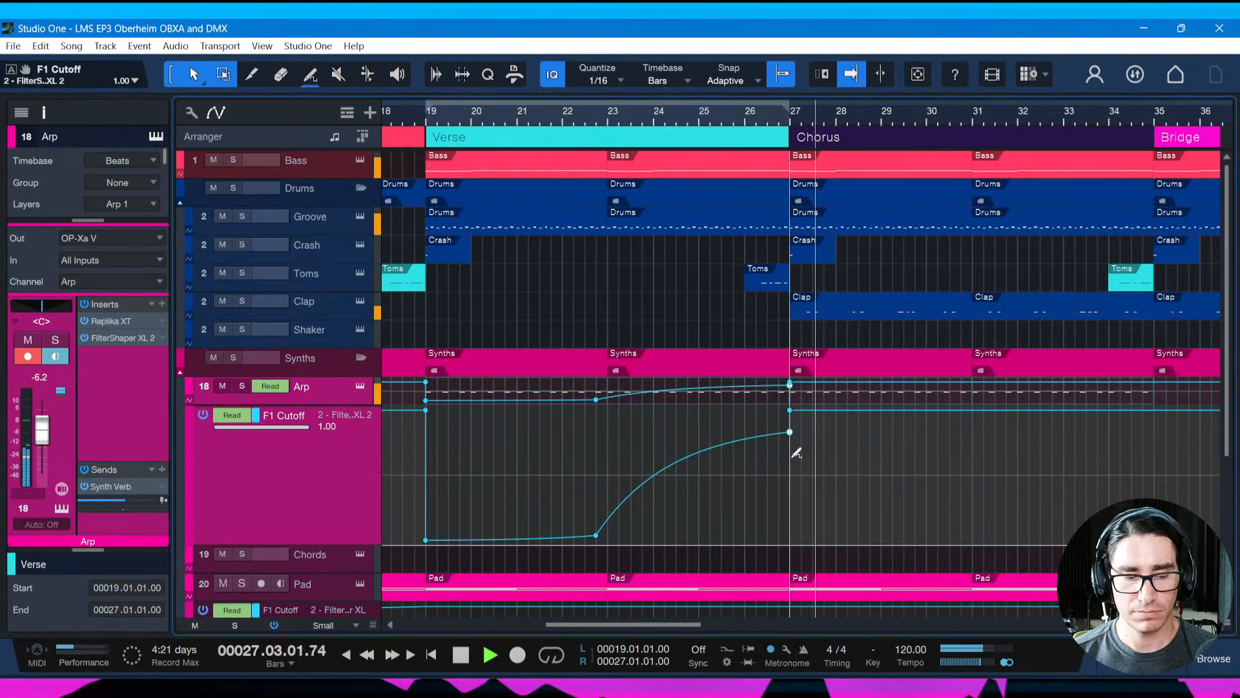
pyautogui.press('space')
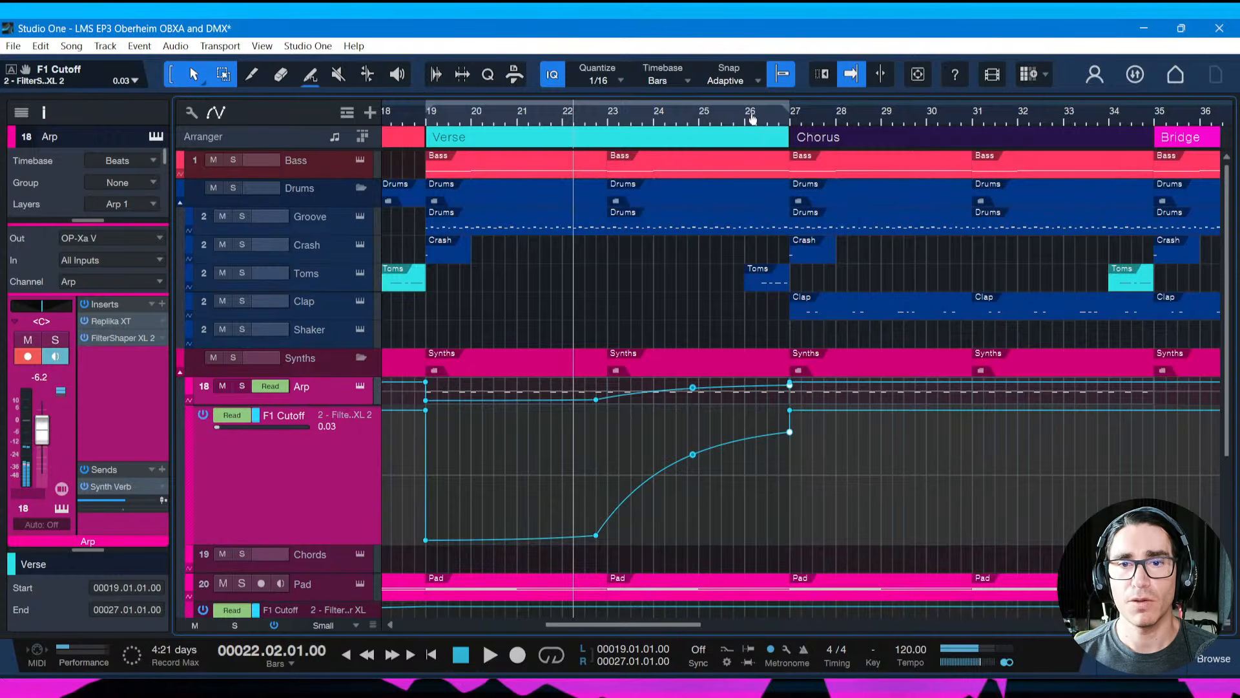
pyautogui.scroll(-4, 751, 117)
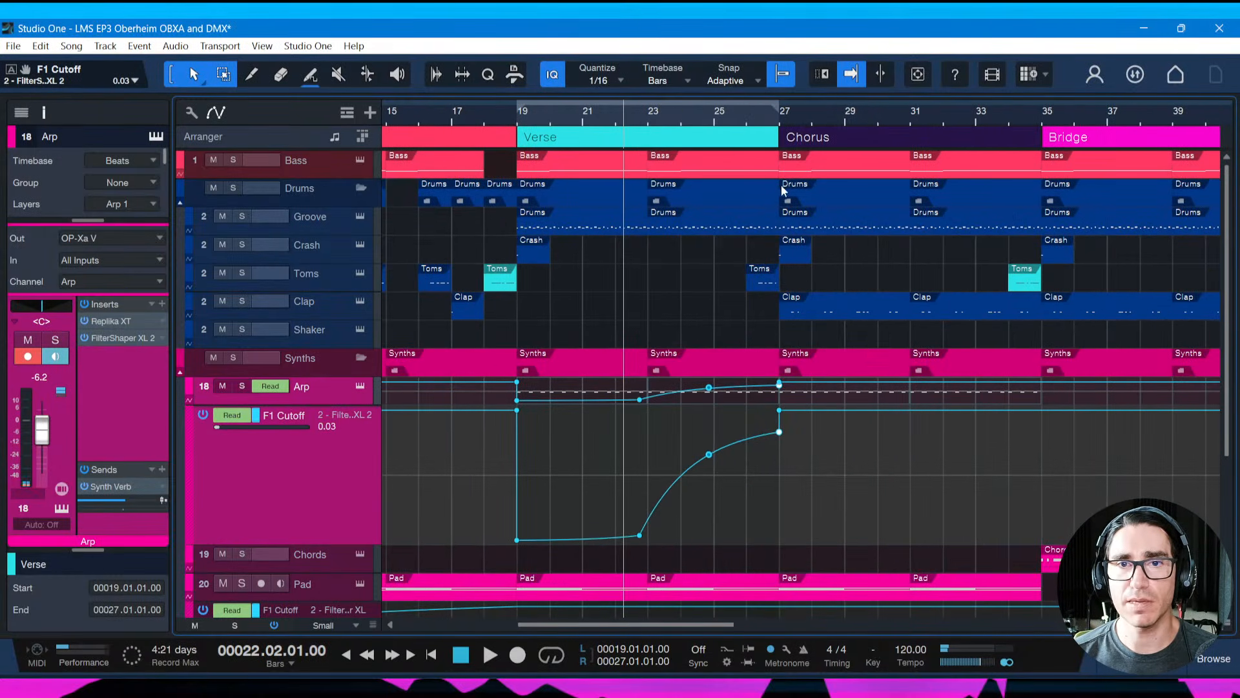
pyautogui.press('space')
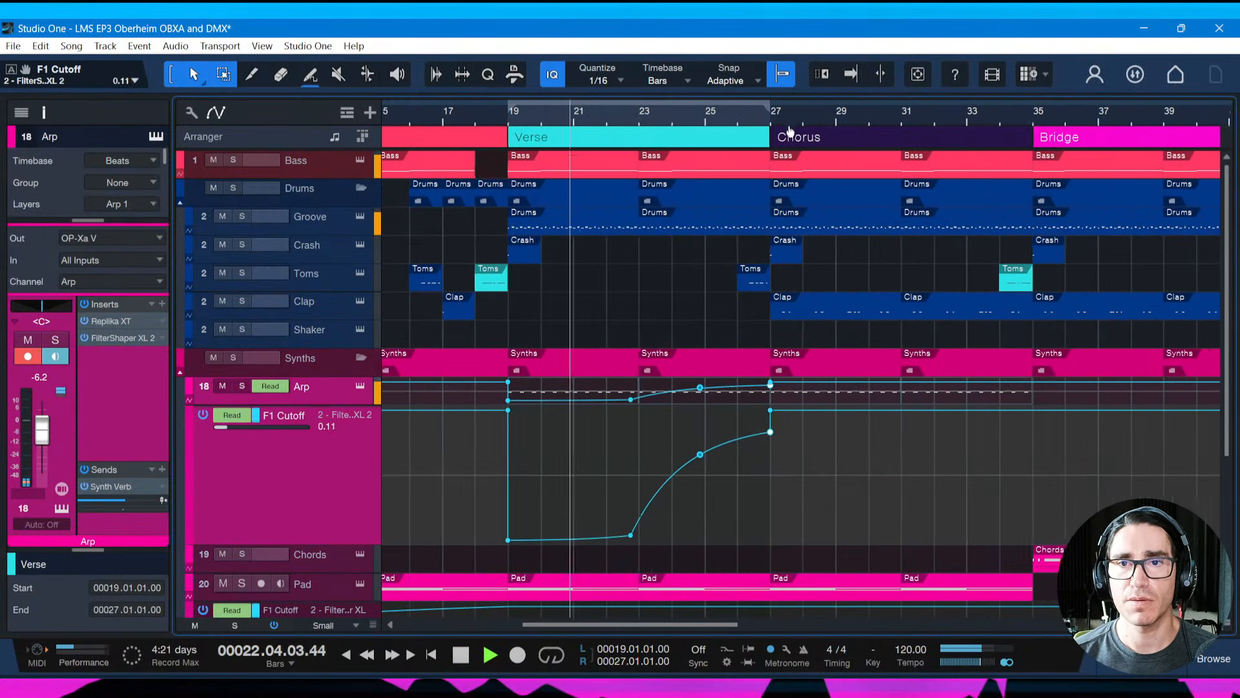
# Shorten the Groove track's last Verse drum event to end at bar 26.3, stop playback, and save the song
pyautogui.scroll(5, 787, 126)
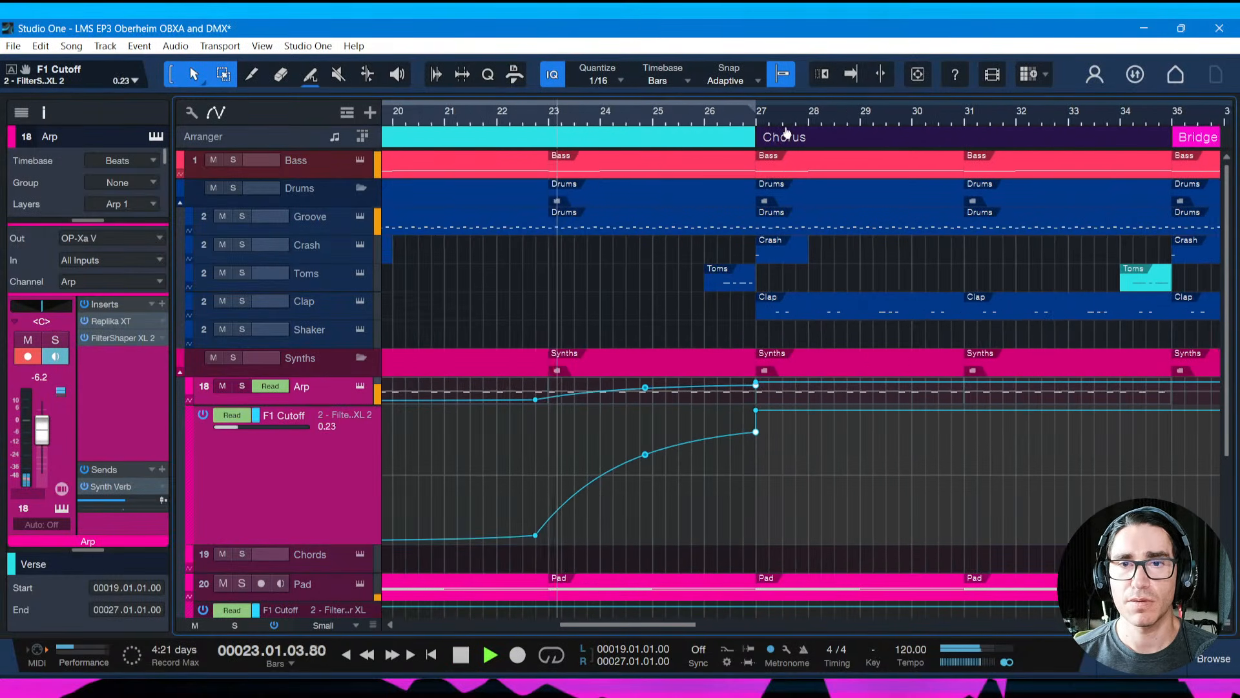
pyautogui.click(744, 218)
pyautogui.moveTo(745, 220); pyautogui.dragTo(730, 226)
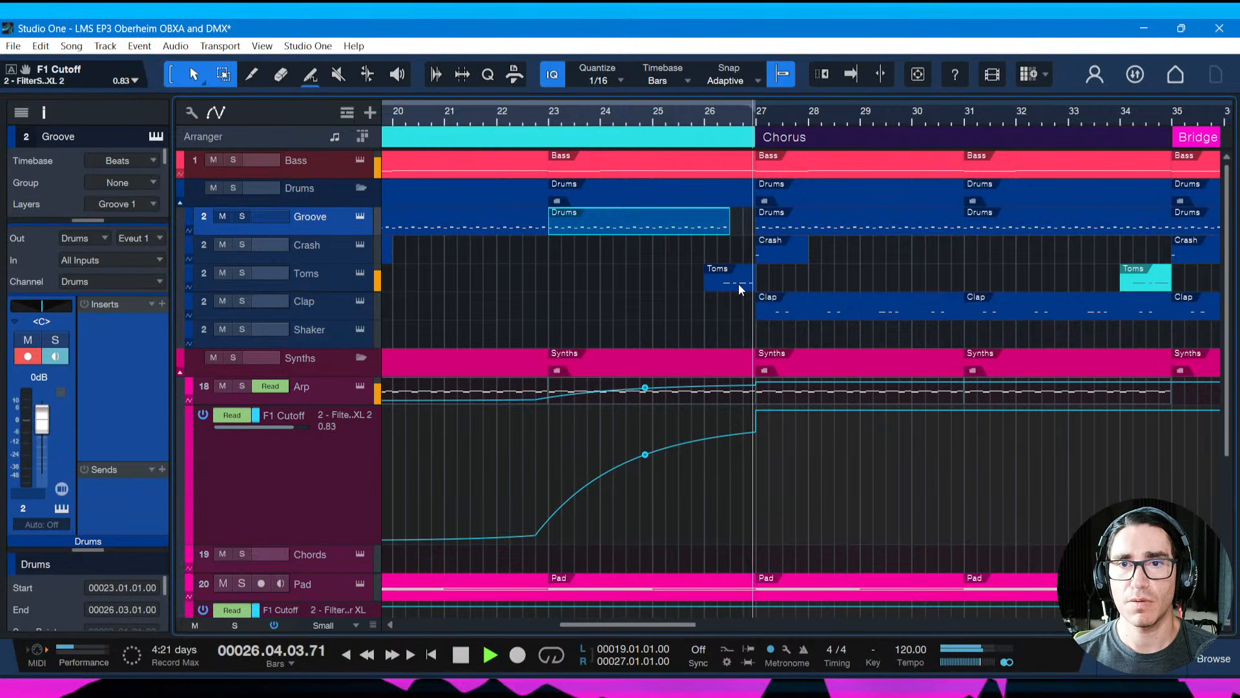
pyautogui.press('space')
pyautogui.scroll(-4, 740, 116)
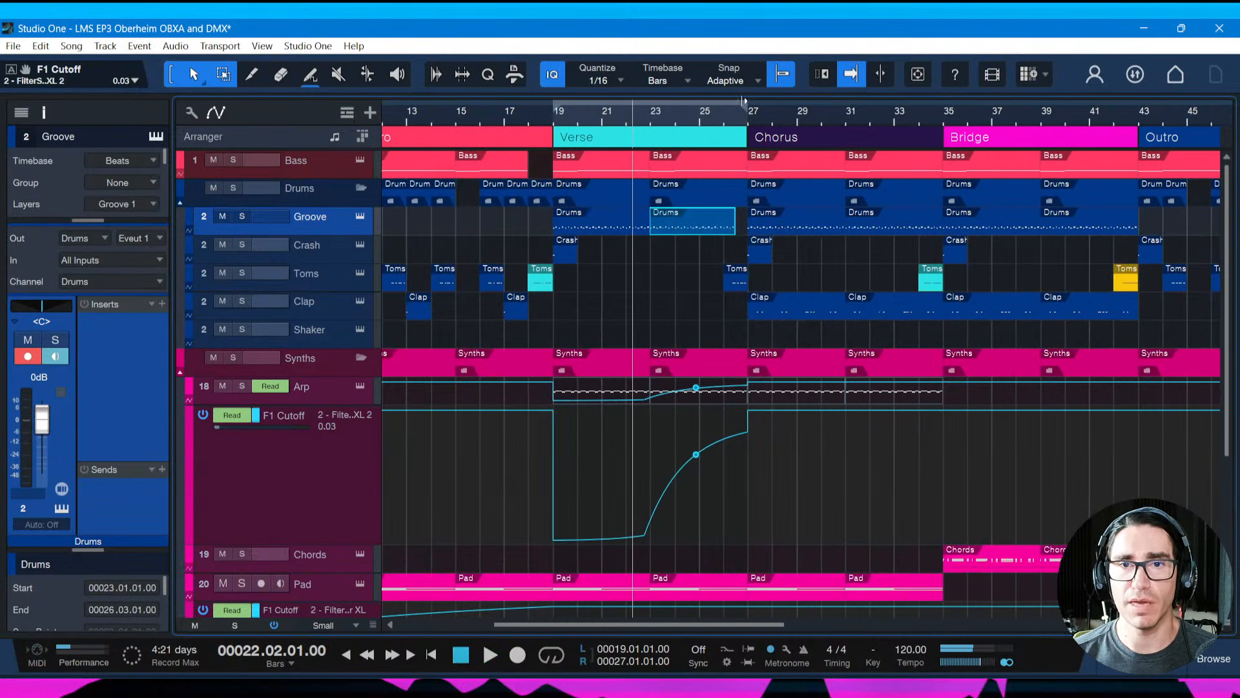
pyautogui.hotkey('ctrl', 's')
# Mark the verse as done in the song notes, save the song, and check the notes again
pyautogui.hotkey('ctrl', 'i')
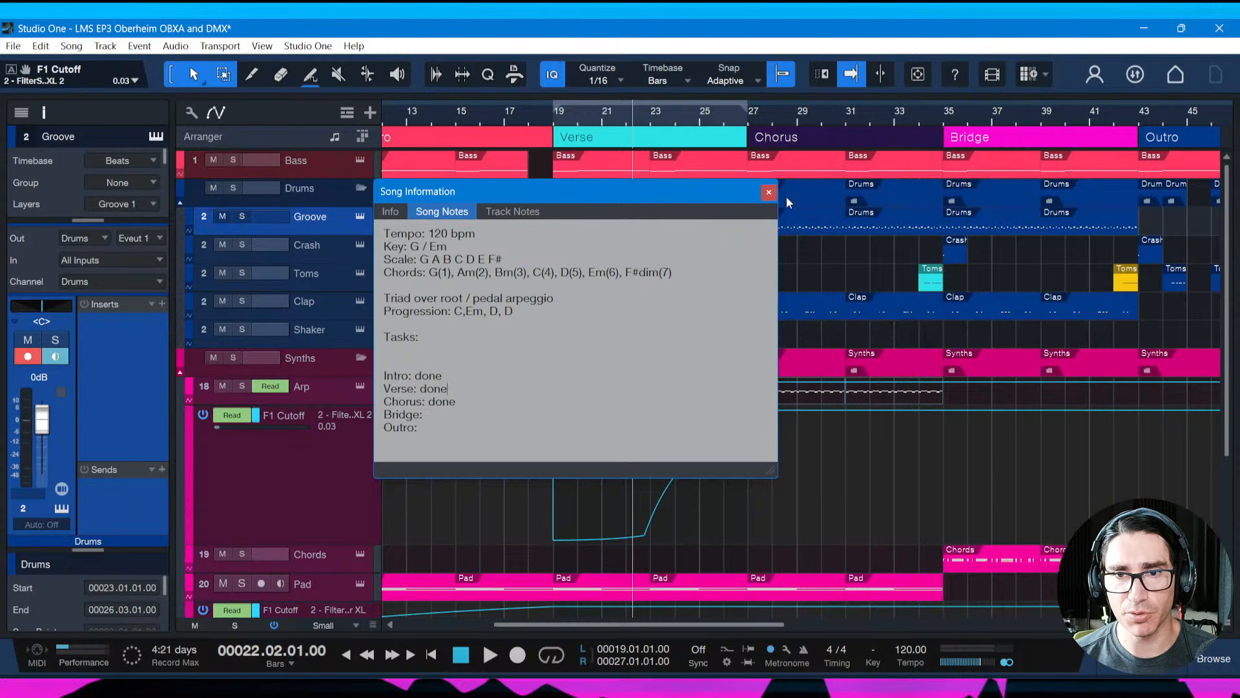
pyautogui.click(769, 191)
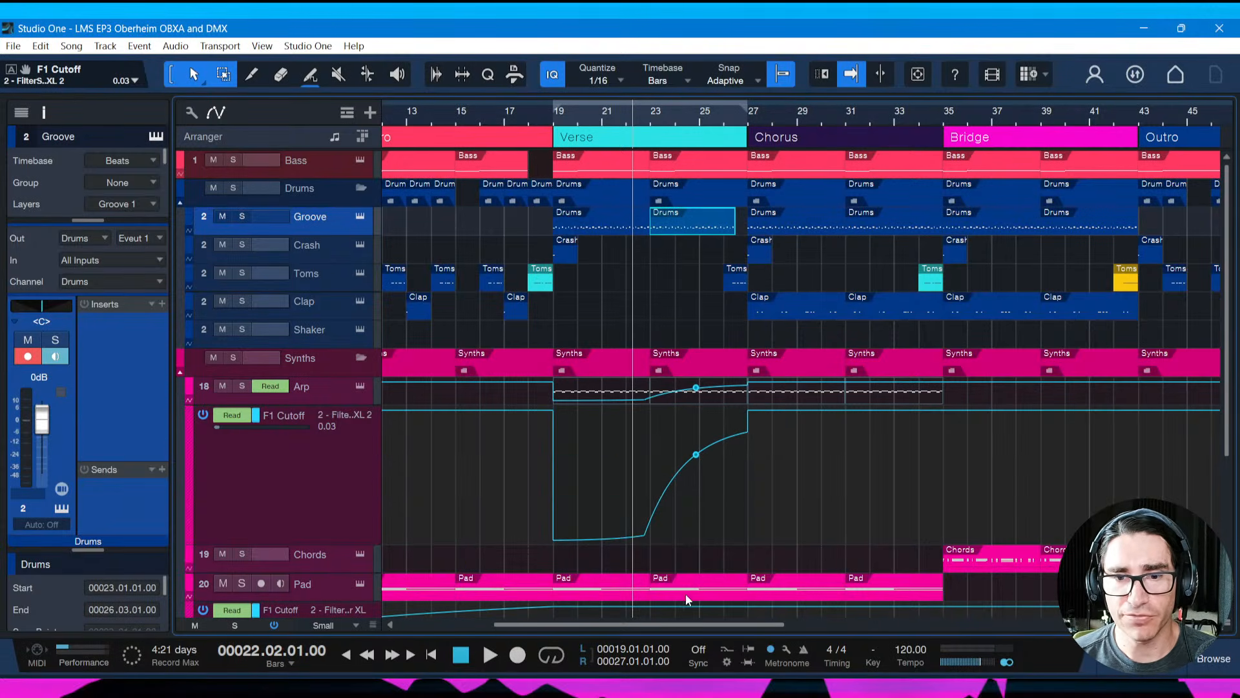
pyautogui.moveTo(732, 117)
pyautogui.mouseDown()
pyautogui.moveTo(724, 102)
pyautogui.moveTo(748, 114)
pyautogui.mouseUp()
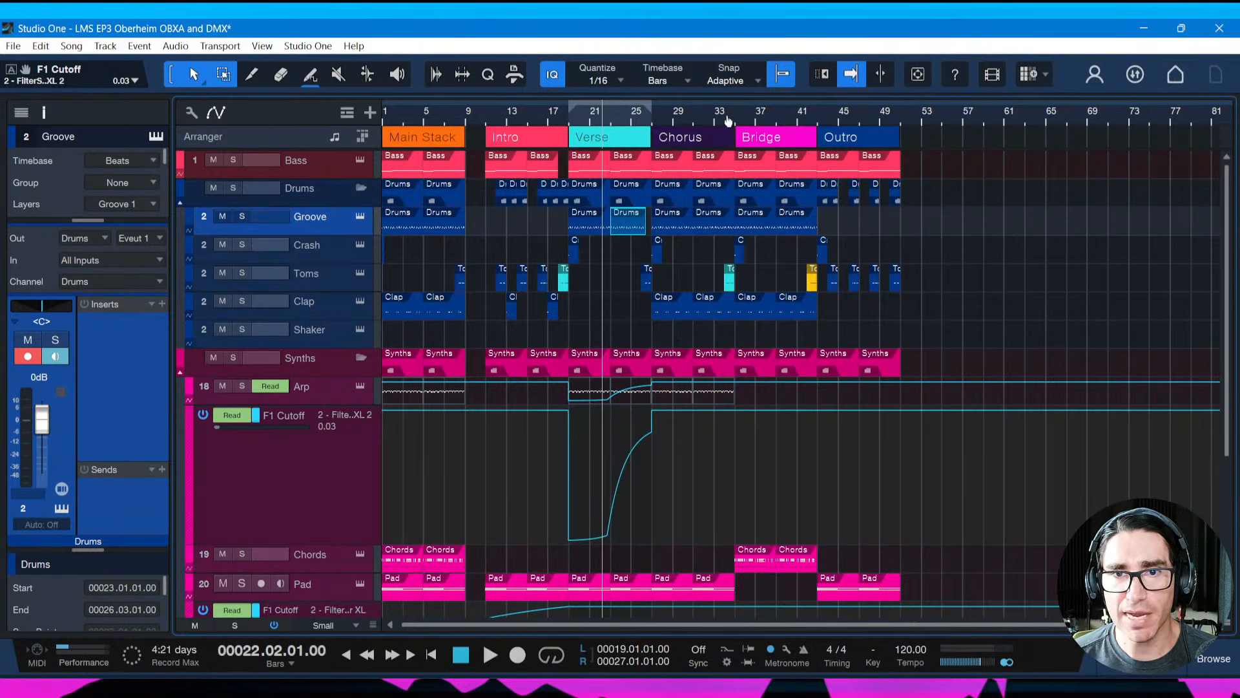
pyautogui.hotkey('ctrl', 's')
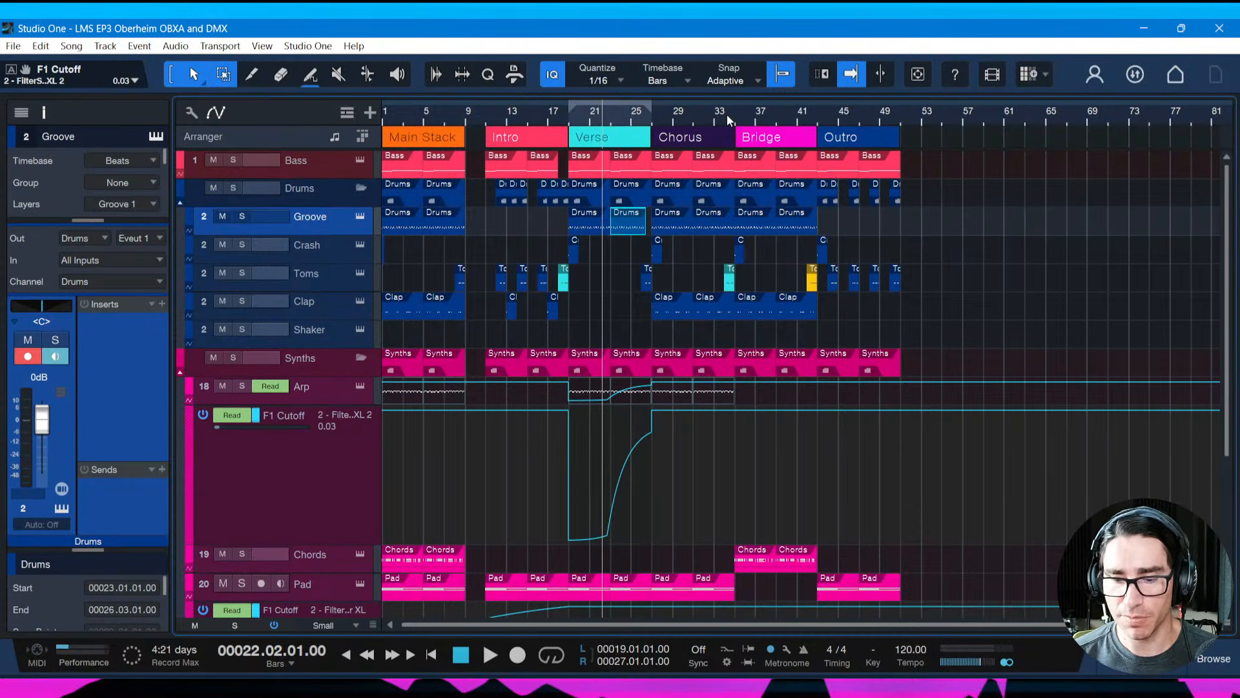
pyautogui.hotkey('ctrl', 'i')
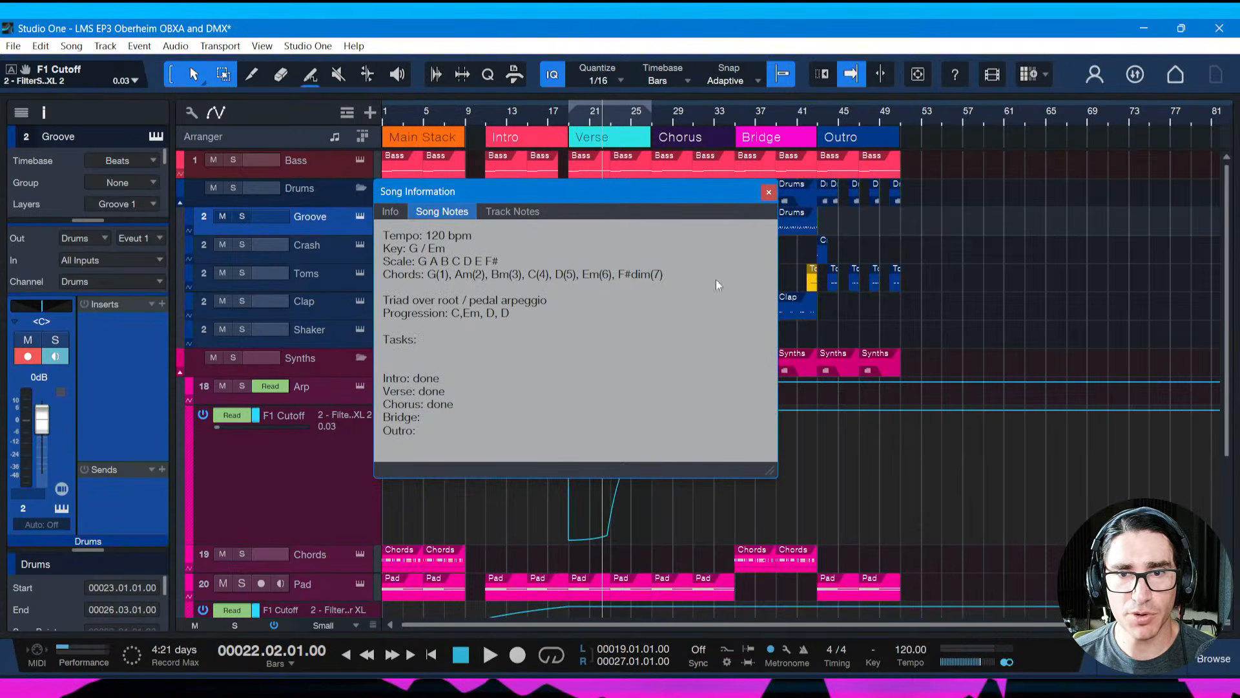
pyautogui.click(768, 192)
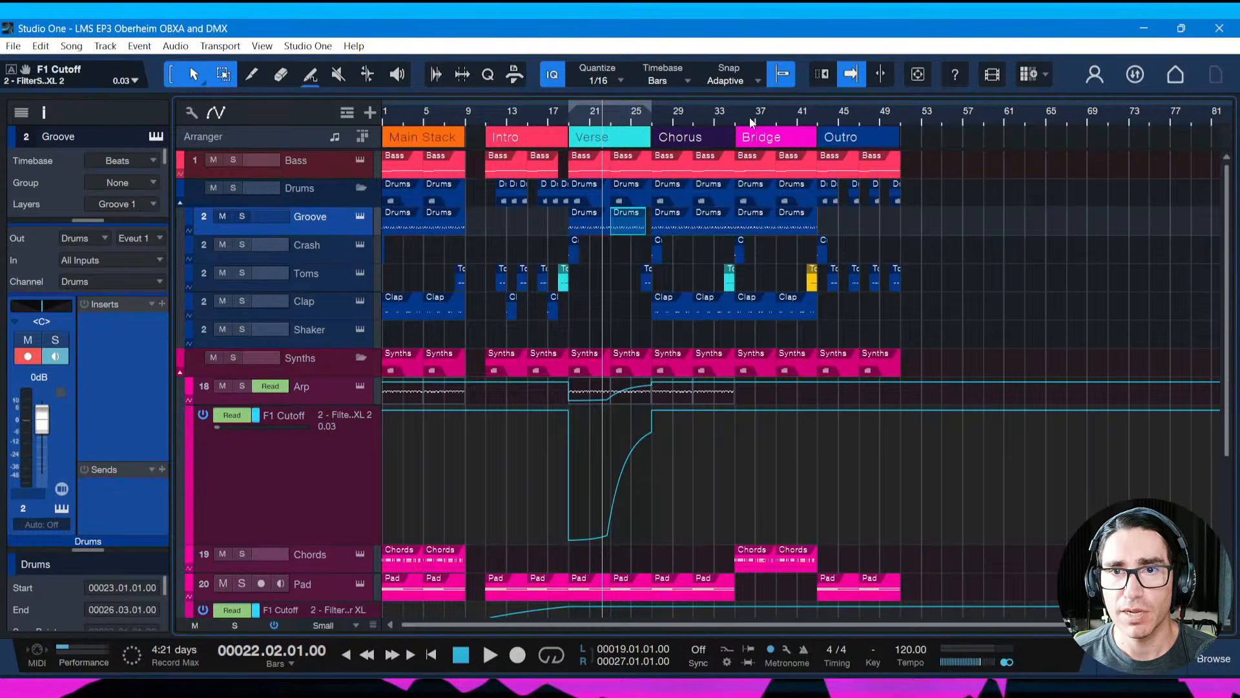
# Select the Bridge section in the arranger, loop bars 35 to 43, and play it
pyautogui.moveTo(750, 118); pyautogui.dragTo(700, 138)
pyautogui.click(700, 138)
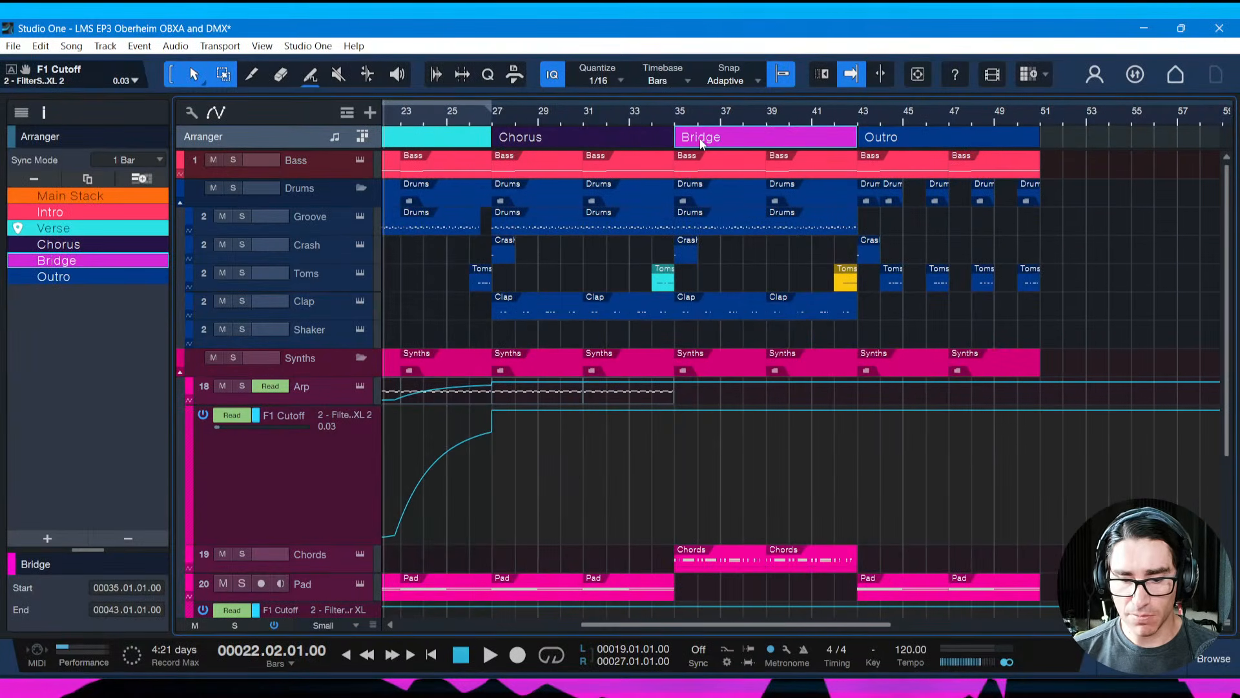
pyautogui.press('p')
pyautogui.press('space')
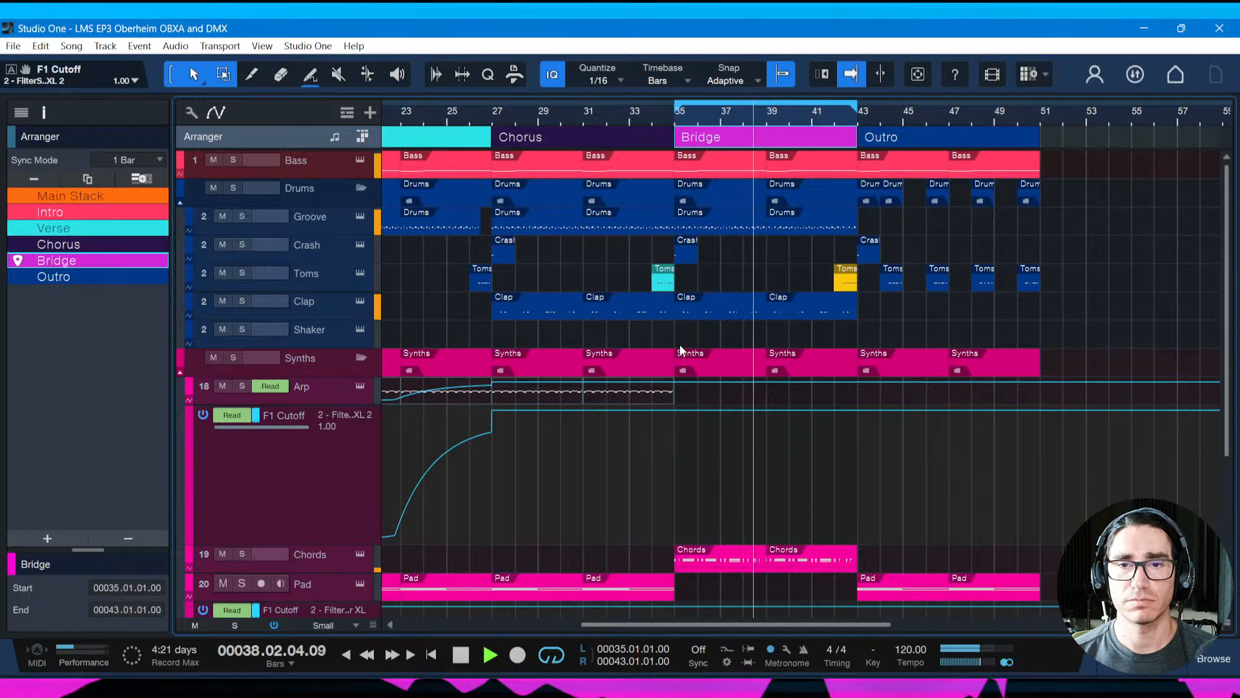
pyautogui.press('space')
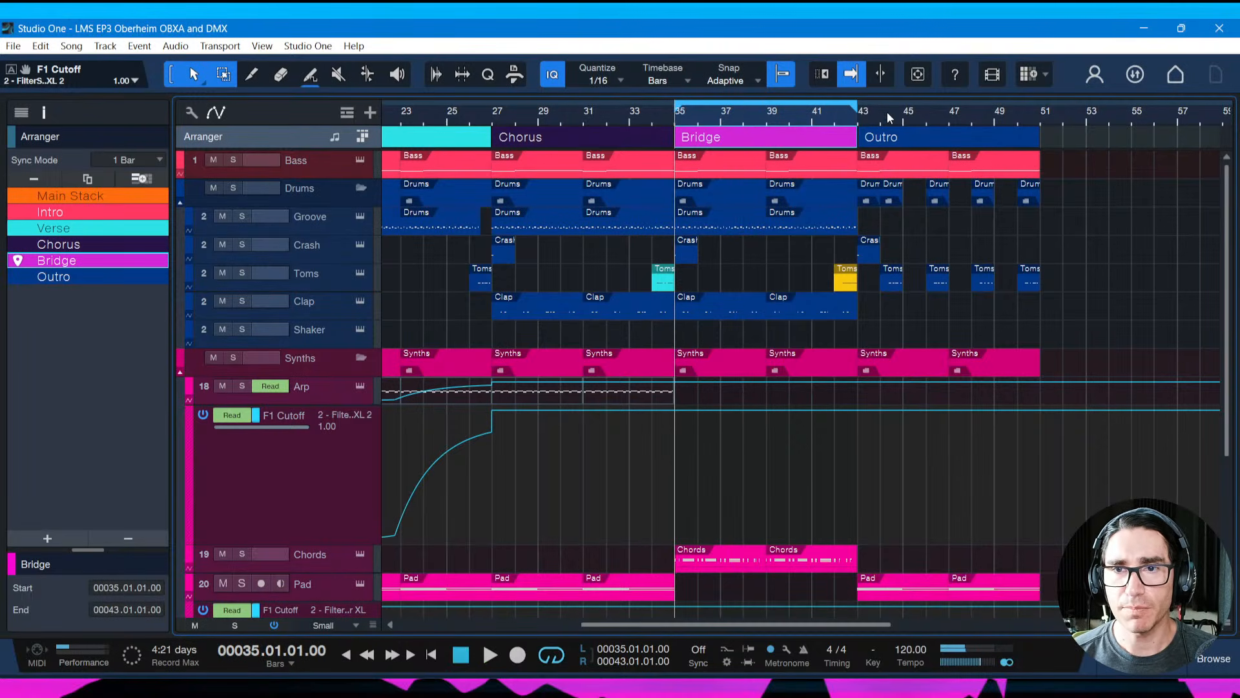
# Reduce all arrangement tracks to the Tiny height and play the opening bars of the Bridge
pyautogui.moveTo(888, 117); pyautogui.dragTo(863, 106)
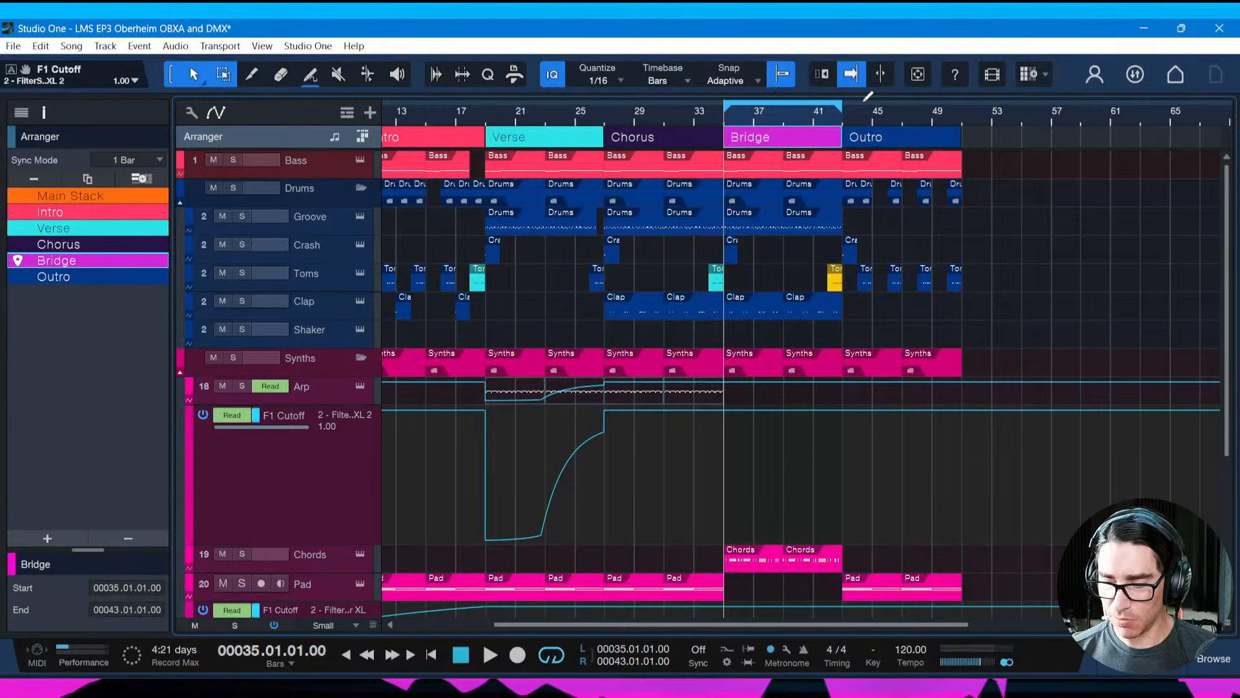
pyautogui.hotkey('shift', 'w')
pyautogui.hotkey('ctrl', 's')
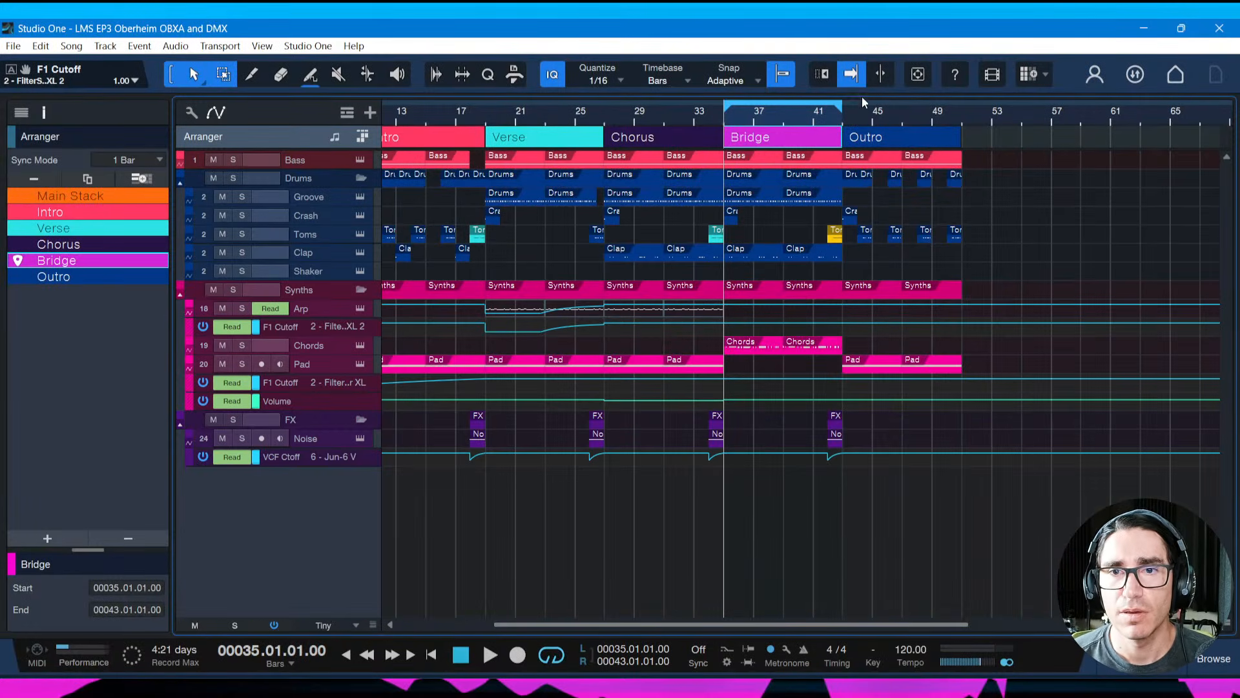
pyautogui.moveTo(860, 97); pyautogui.dragTo(880, 127)
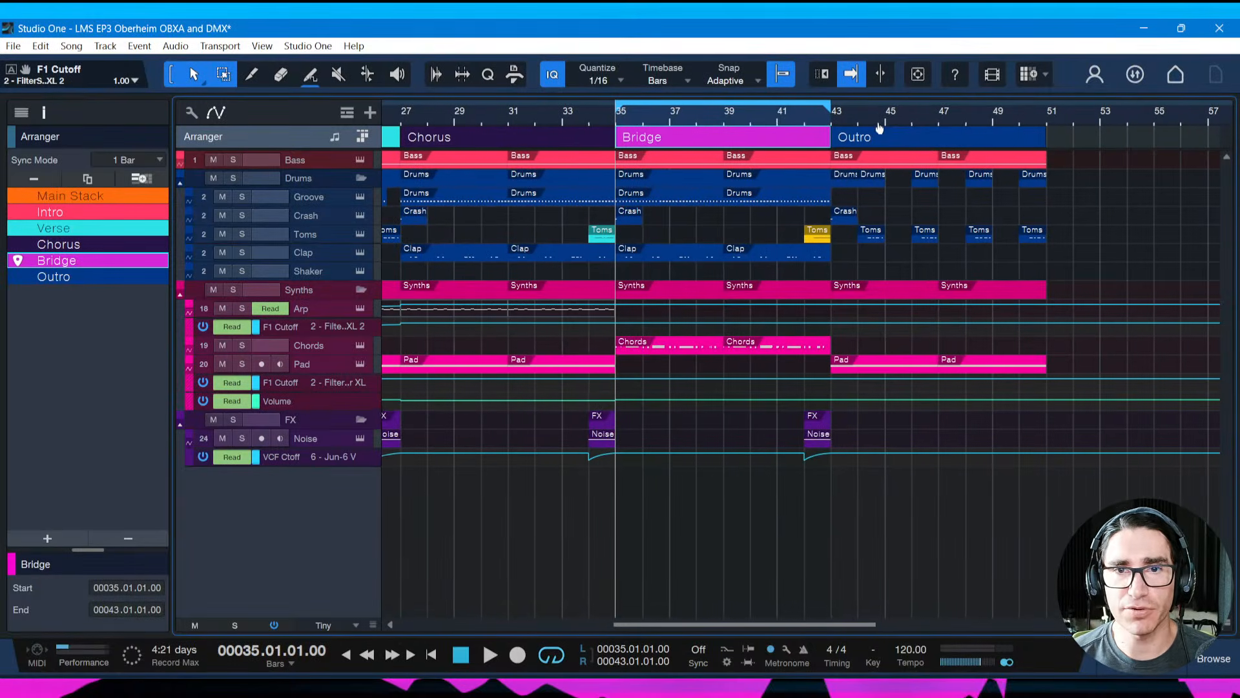
pyautogui.hotkey('alt', 'Tab')
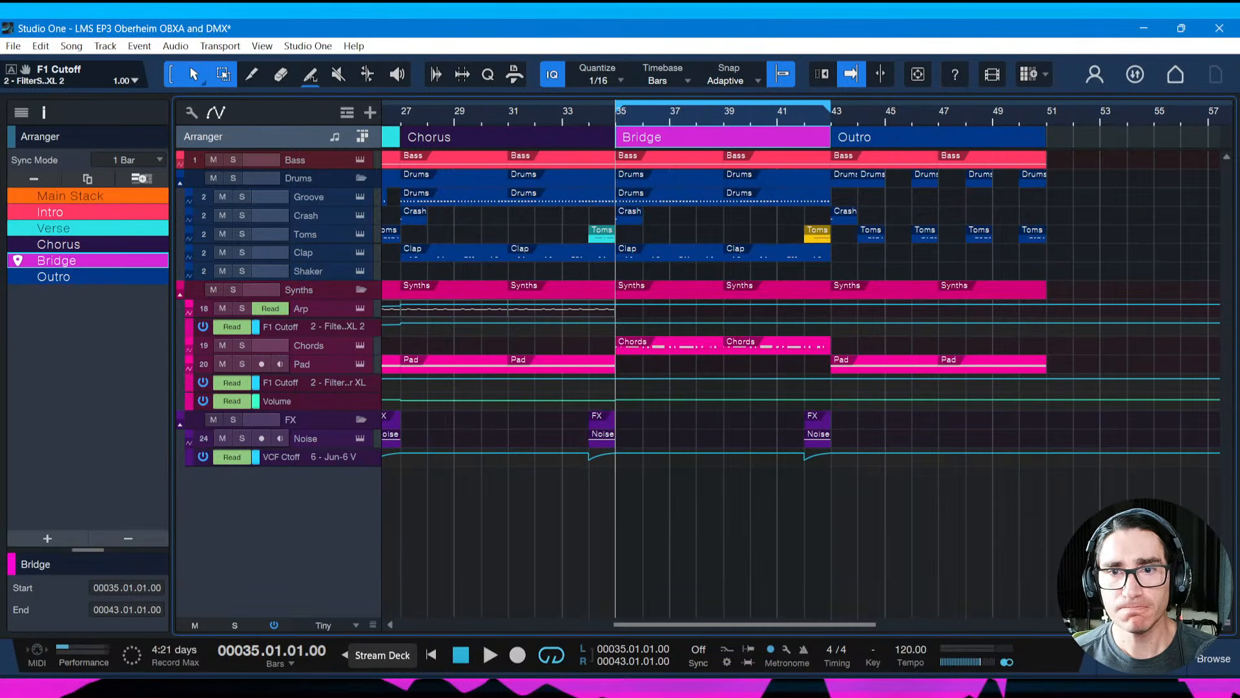
pyautogui.press('space')
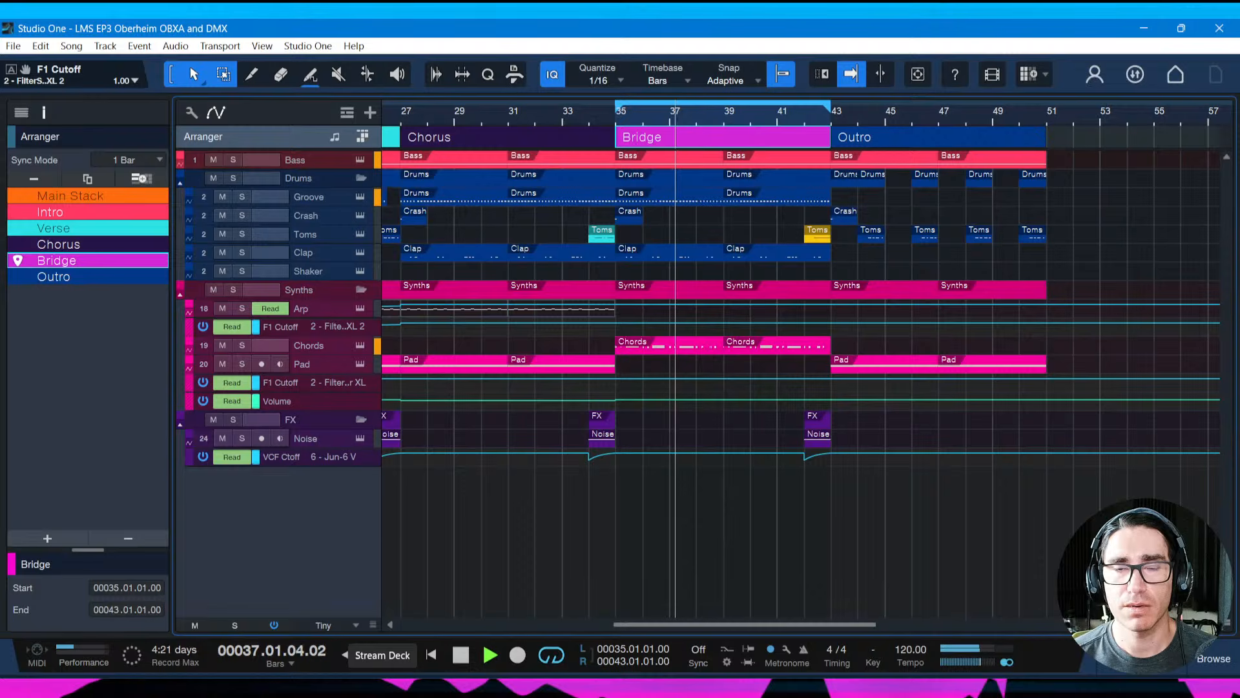
pyautogui.press('space')
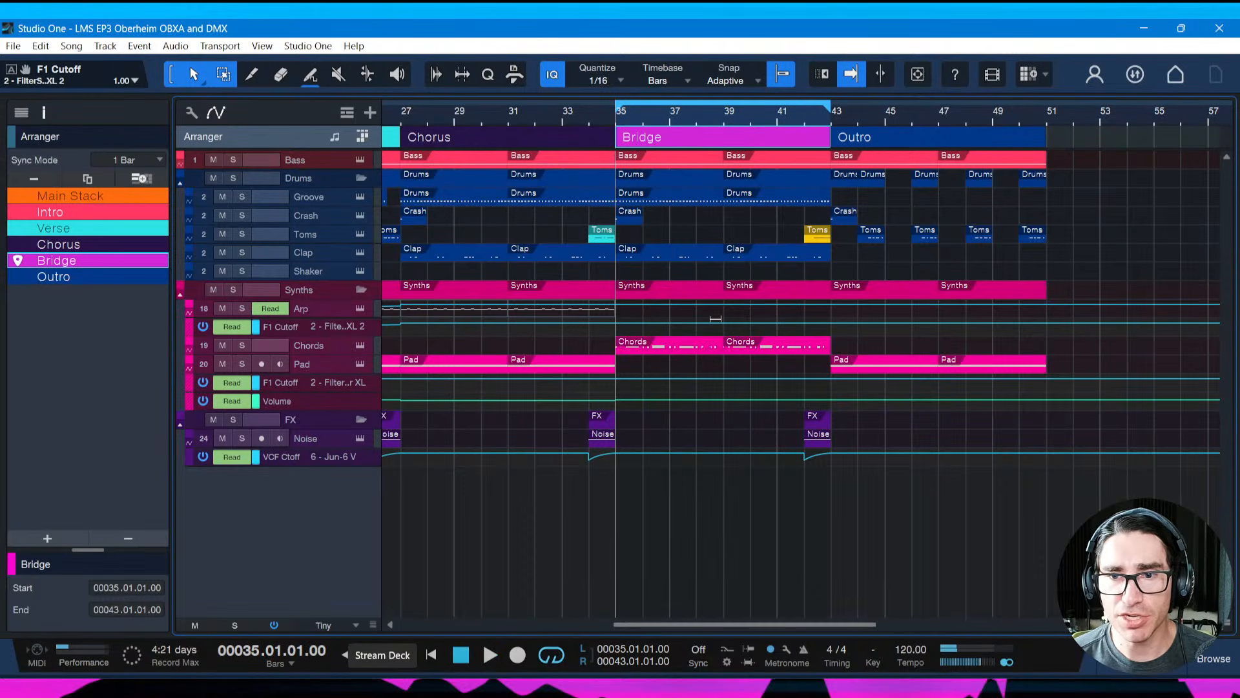
# Select the Chords track and insert the FilterShaper XL plug-in on its channel
pyautogui.click(321, 350)
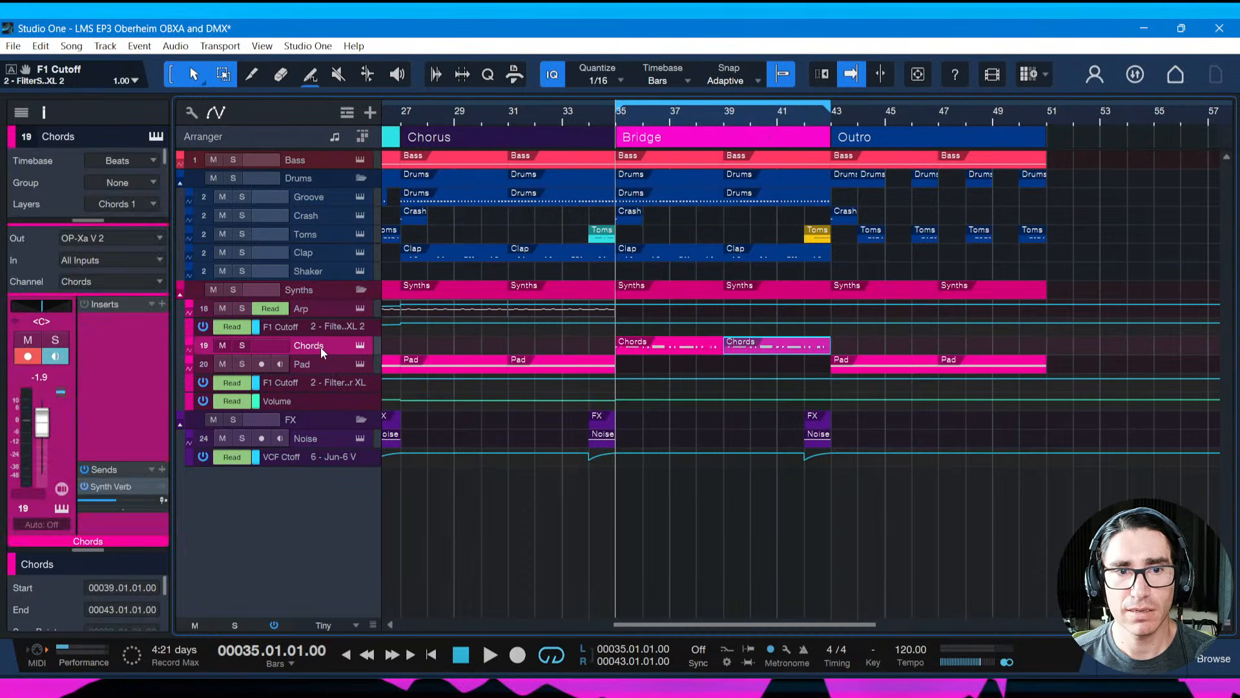
pyautogui.press('F4')
pyautogui.press('F4')
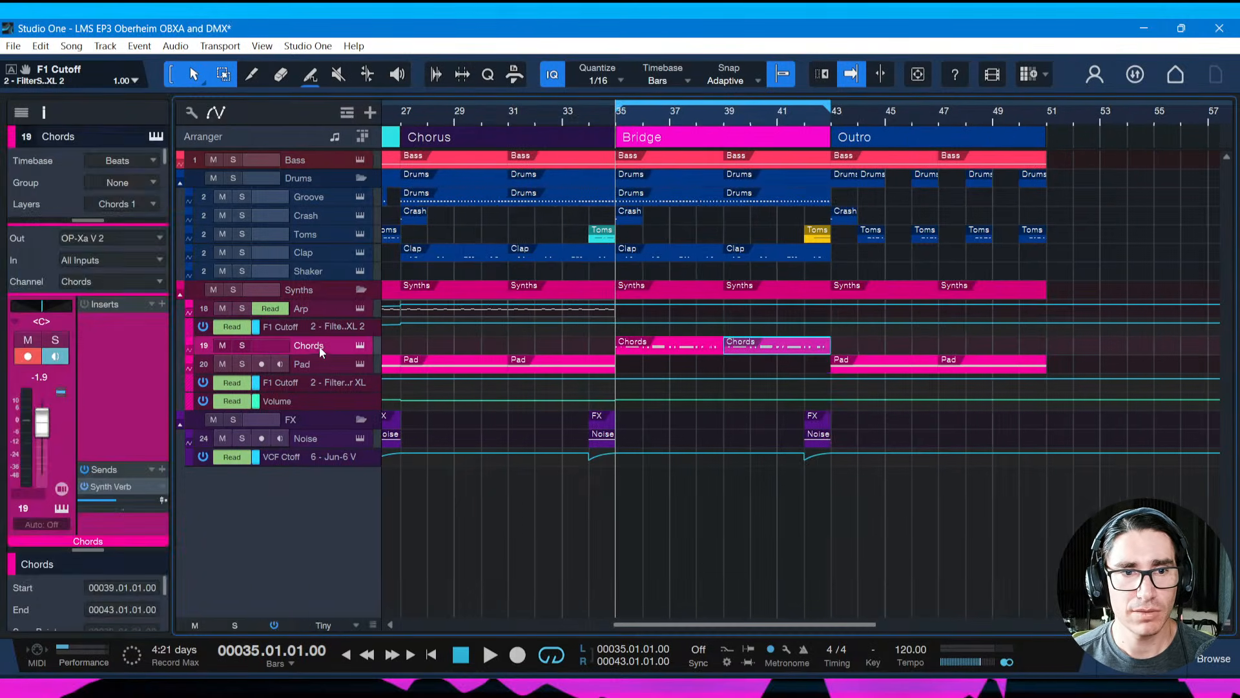
pyautogui.click(163, 304)
pyautogui.write('shaper')
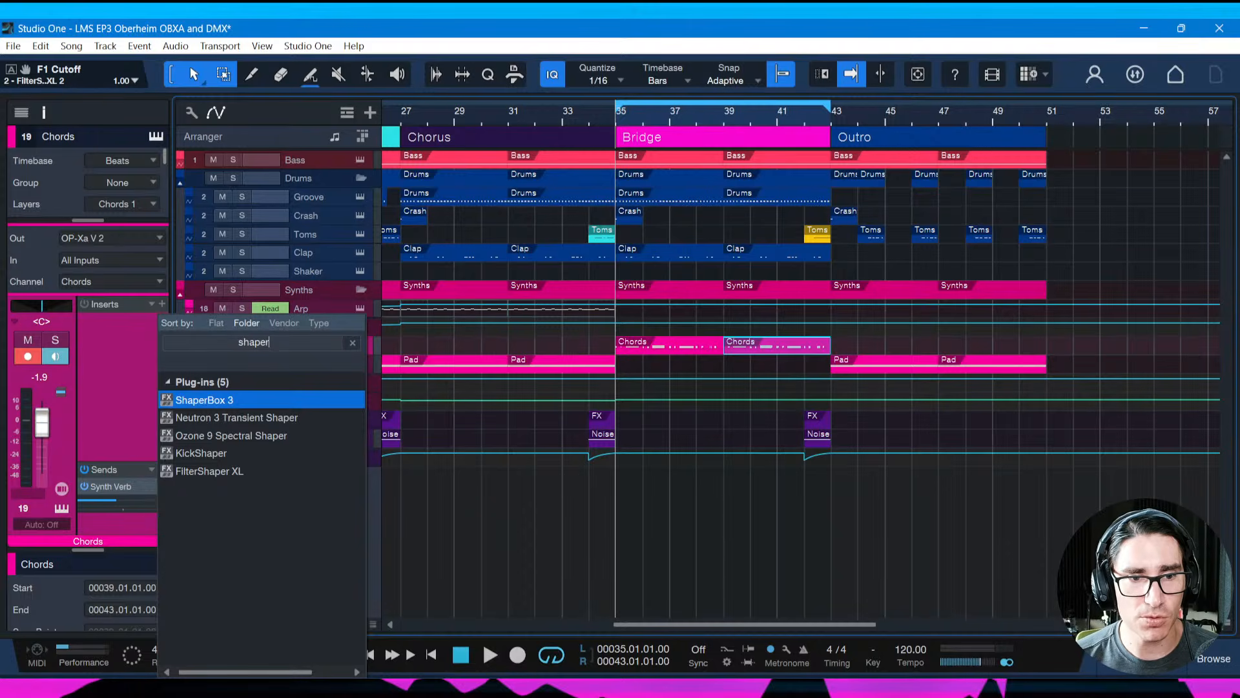
pyautogui.press('Down')
pyautogui.press('Down')
pyautogui.press('Down')
pyautogui.press('Down')
pyautogui.press('Return')
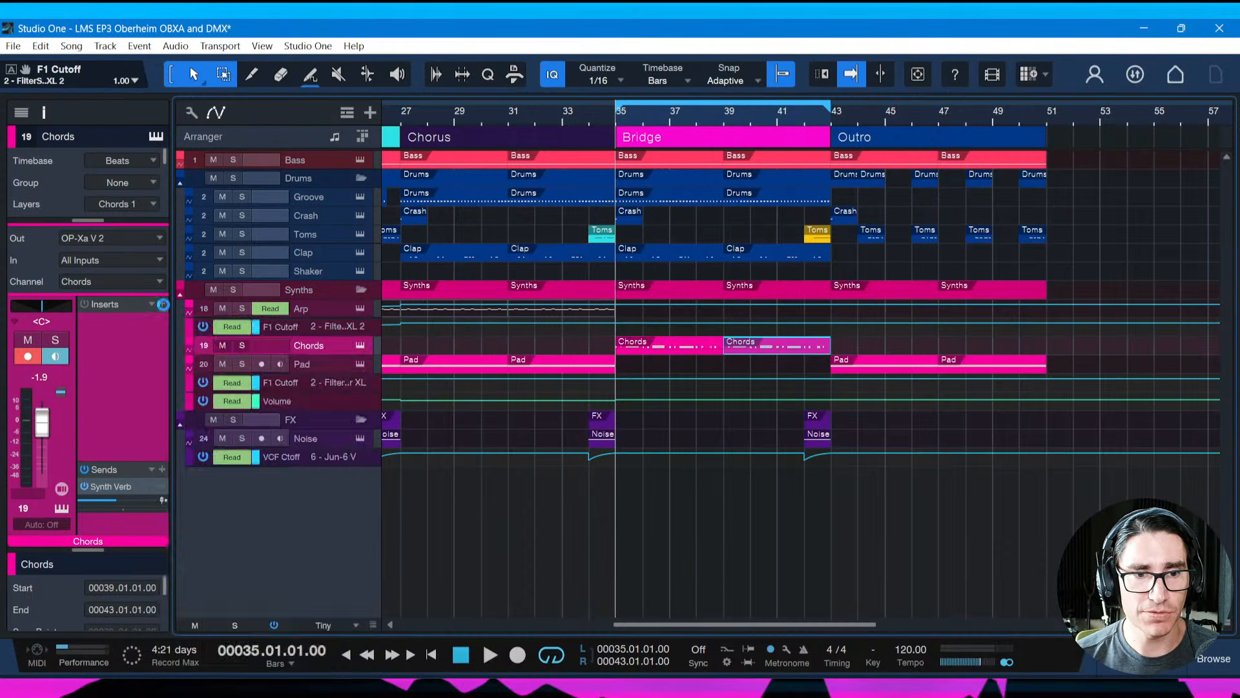
# Open FilterShaper XL's preset browser, start playback, and audition the Down Under preset from the Bubbling category
pyautogui.moveTo(564, 62); pyautogui.dragTo(606, 72)
pyautogui.click(561, 134)
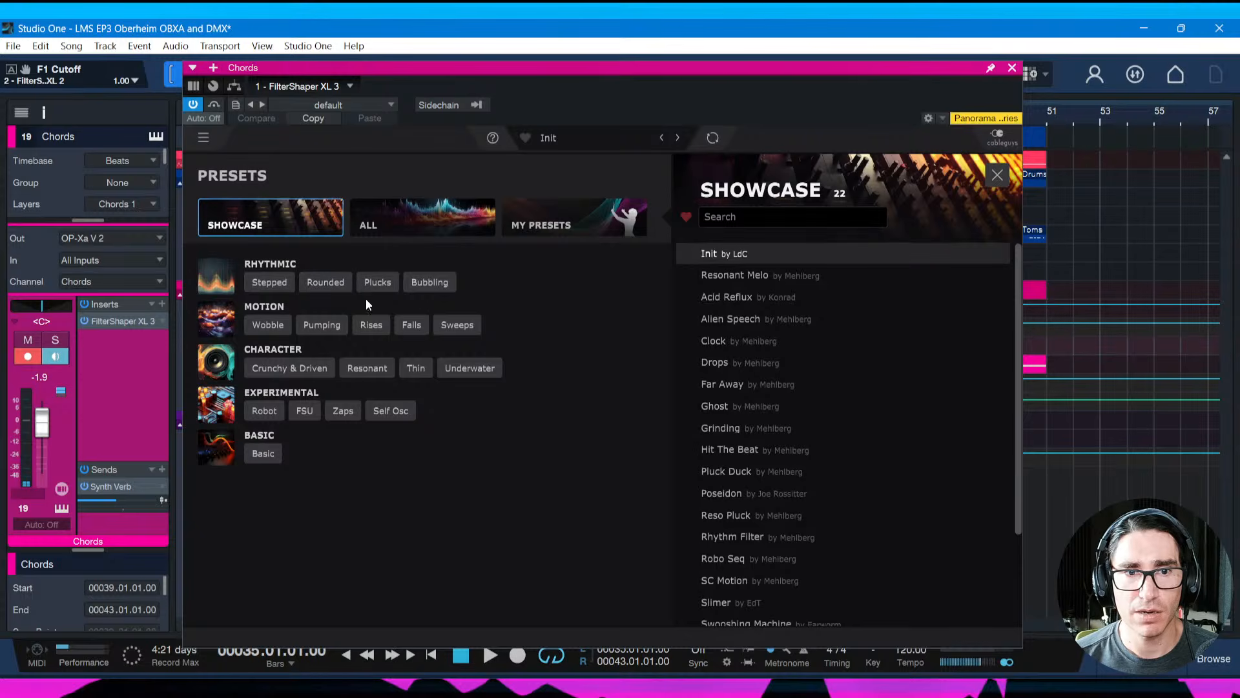
pyautogui.click(428, 283)
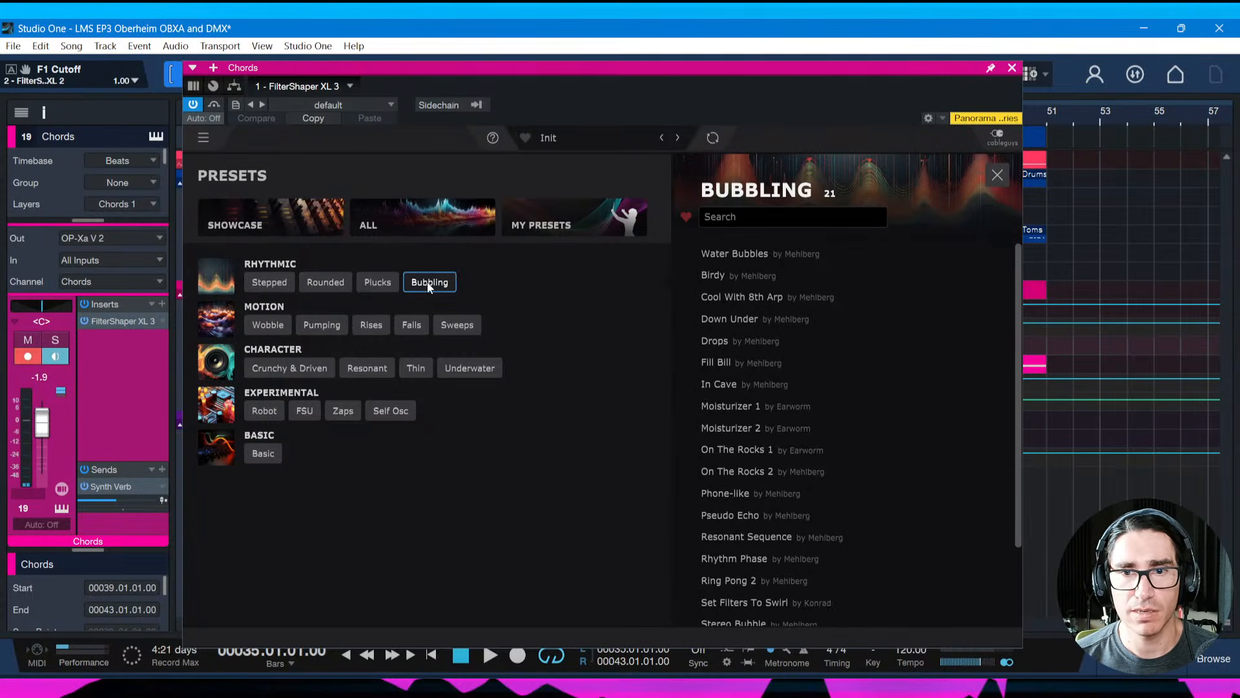
pyautogui.press('space')
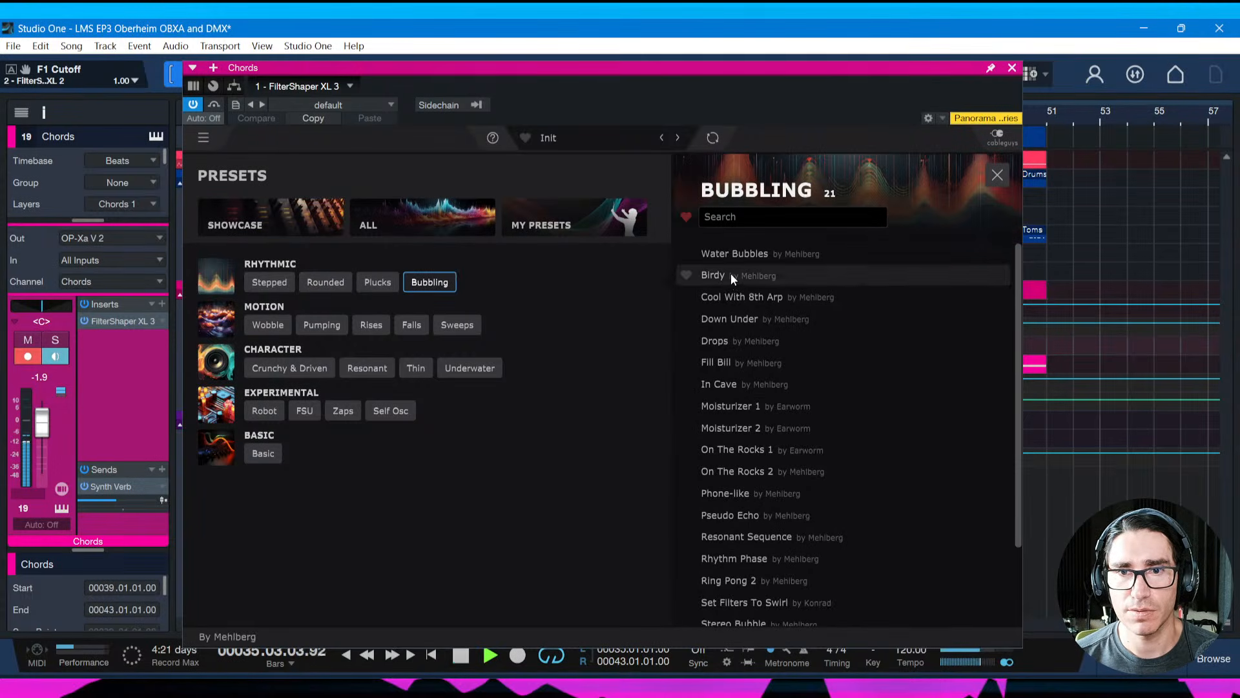
pyautogui.click(730, 320)
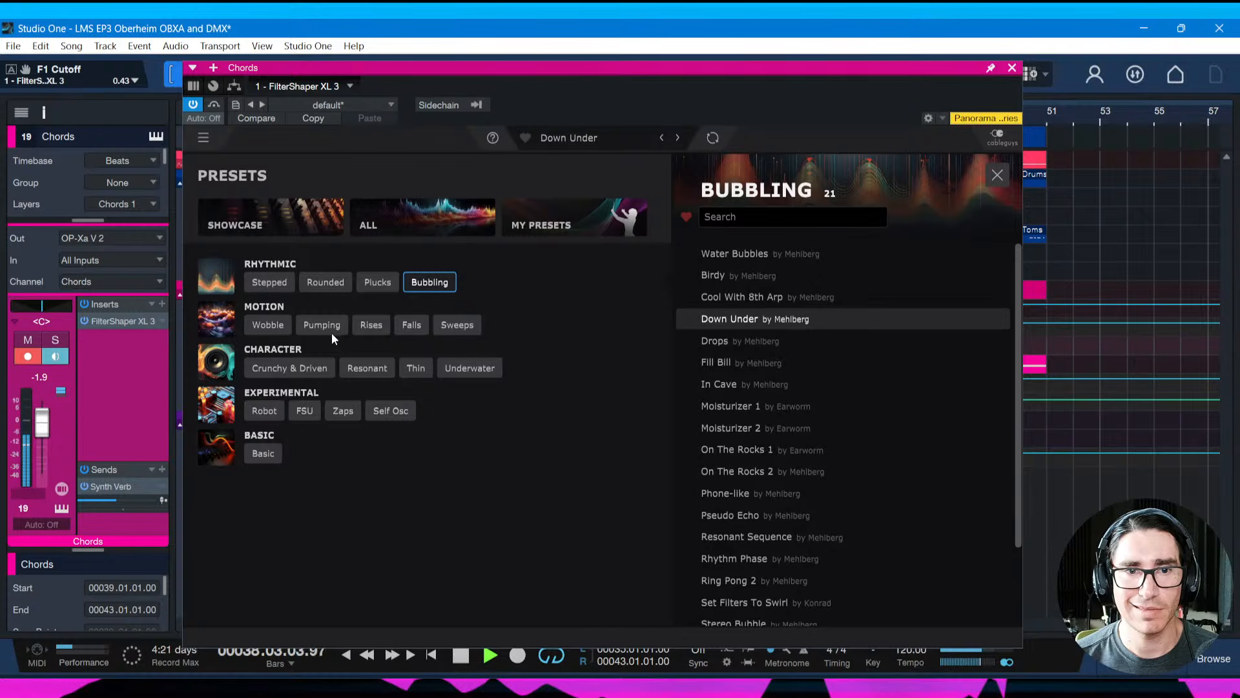
# Audition the Falls presets Crunch Fall 2 Bars, Wobble Fall 1 4 Bars and Wobble Fall 2 4 Bars on the Chords
pyautogui.click(411, 325)
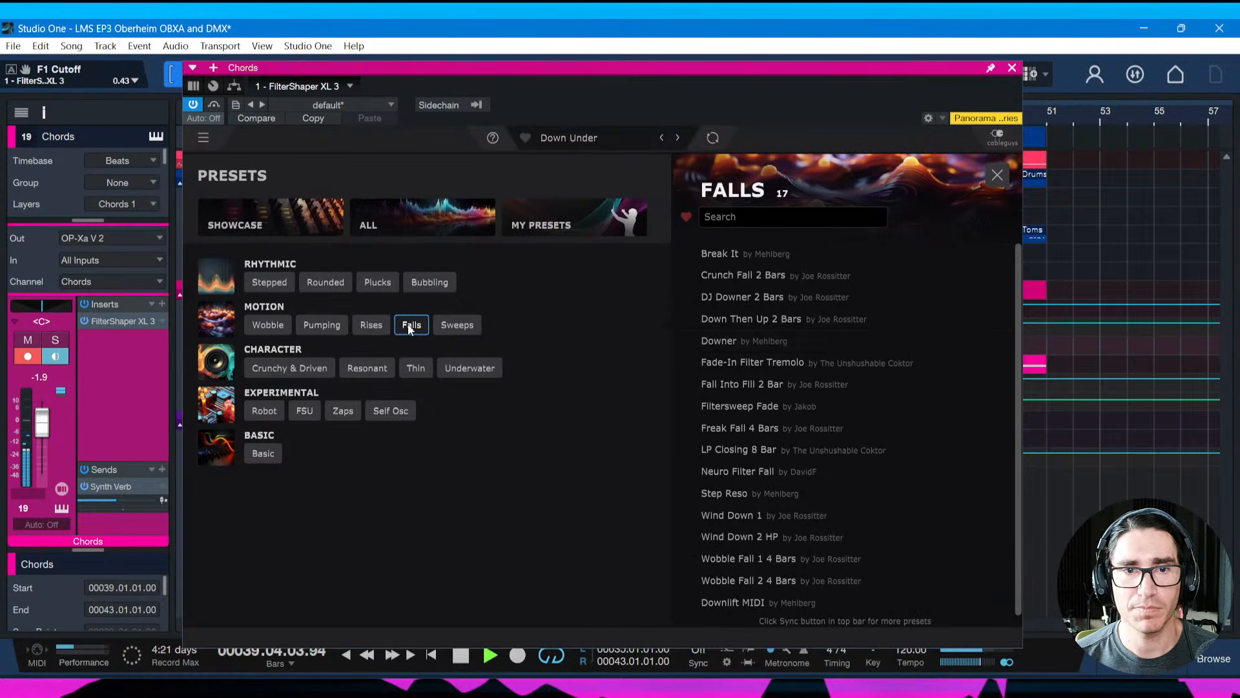
pyautogui.click(725, 275)
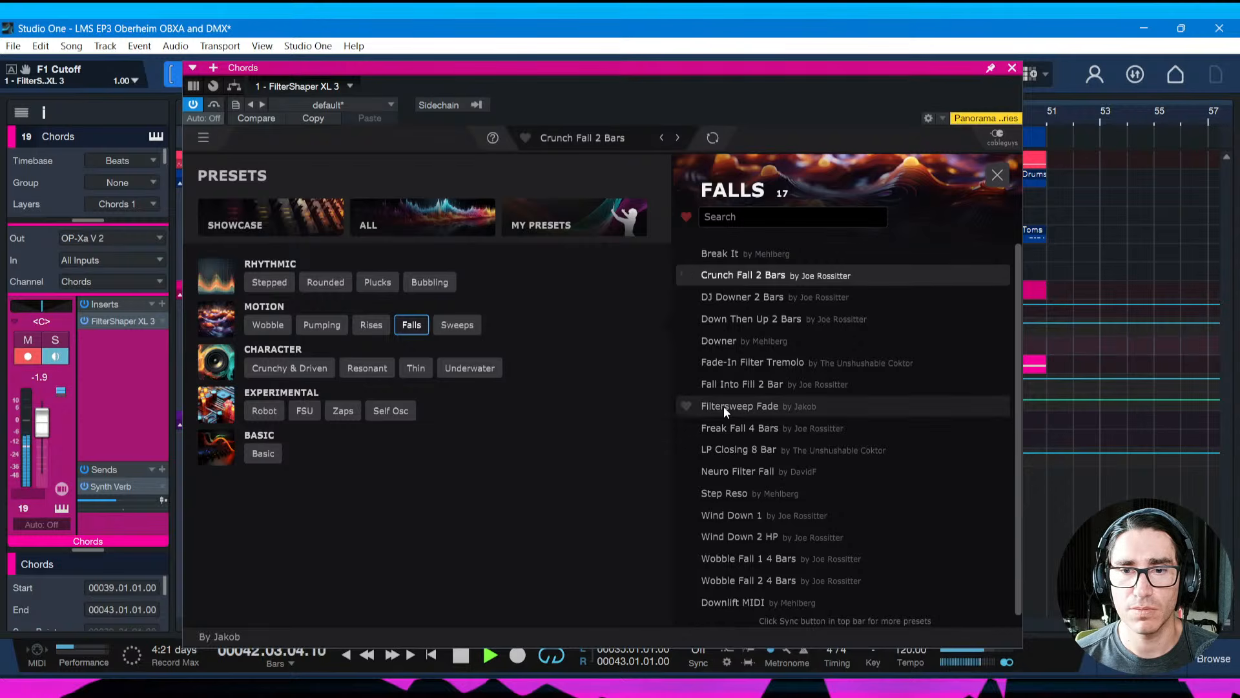
pyautogui.click(733, 558)
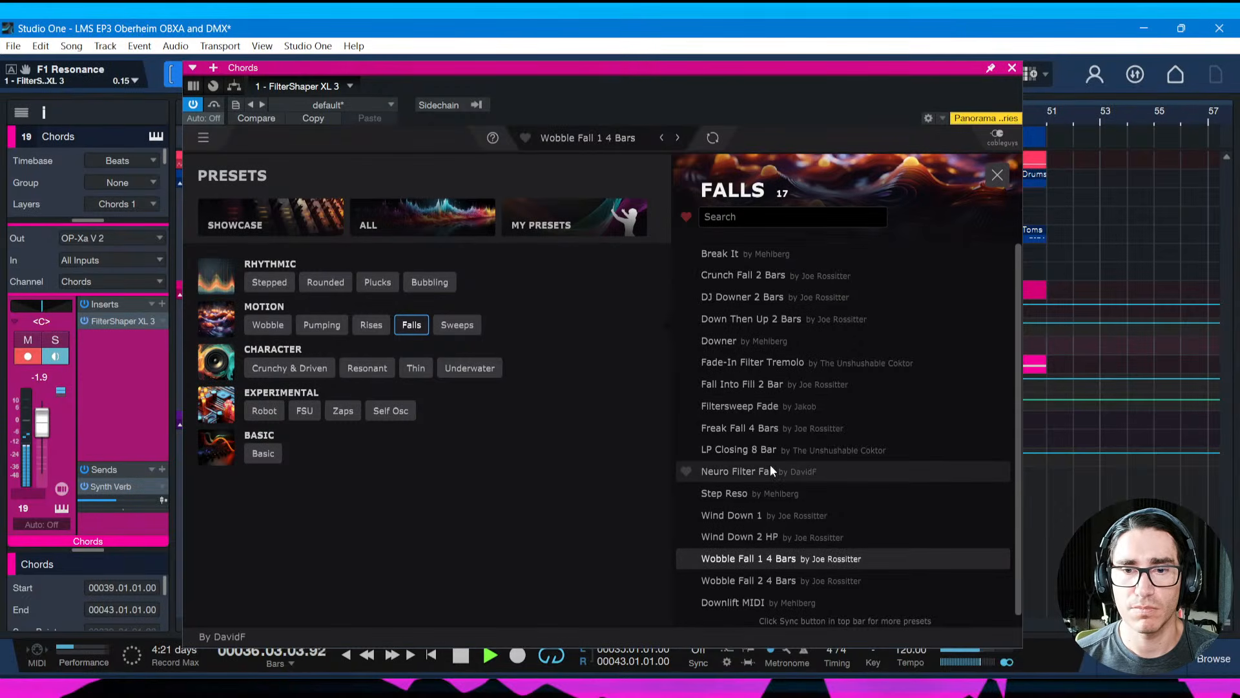
pyautogui.scroll(-1, 769, 464)
pyautogui.scroll(1, 769, 463)
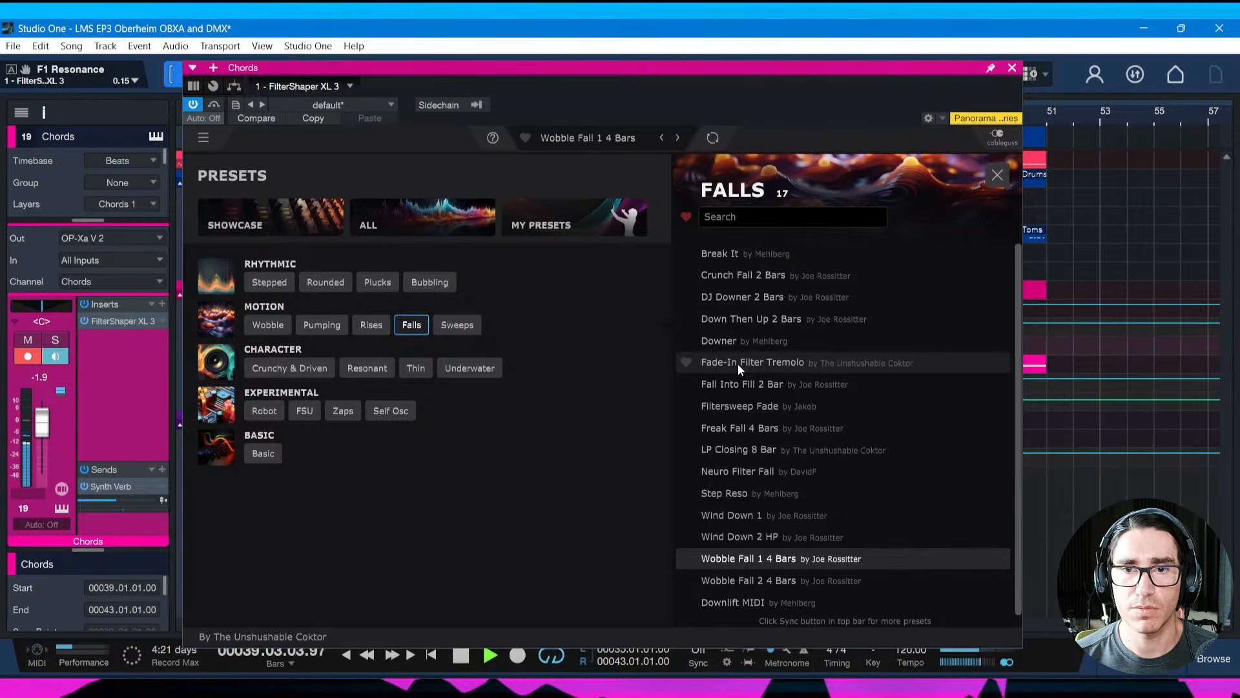
pyautogui.click(738, 576)
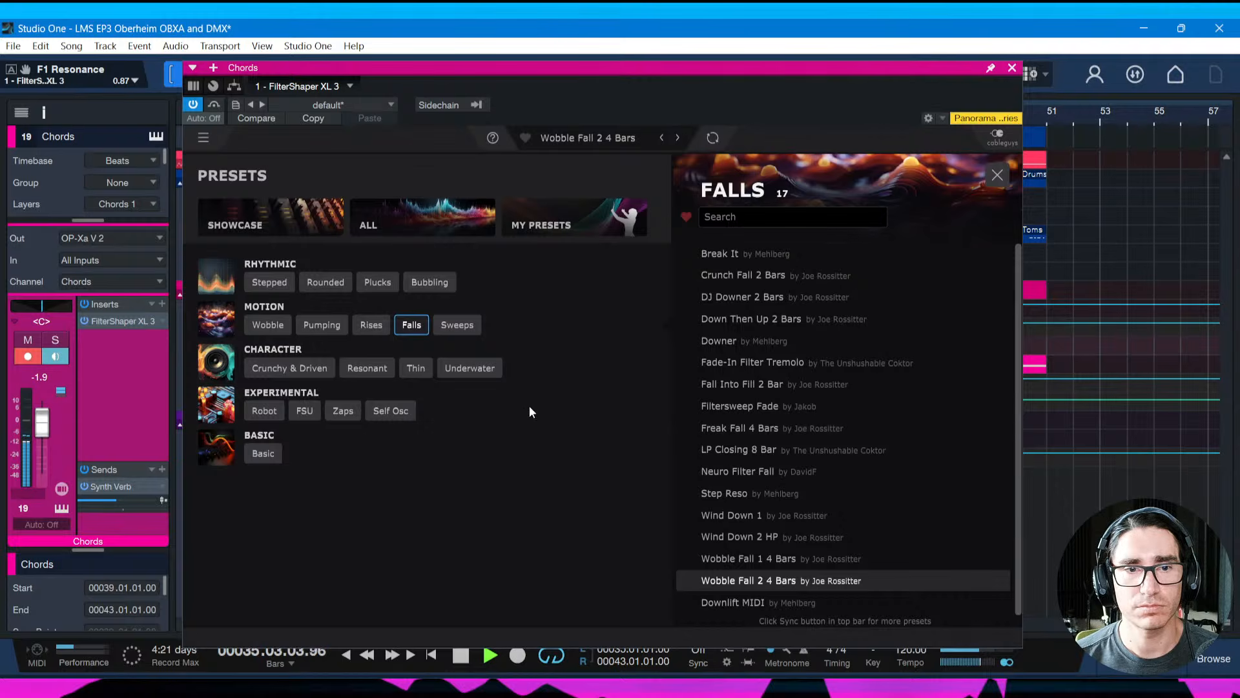
# Audition Broken Overdriven Tape and Overblown from the Crunchy & Driven category, and load the Movement preset
pyautogui.click(299, 367)
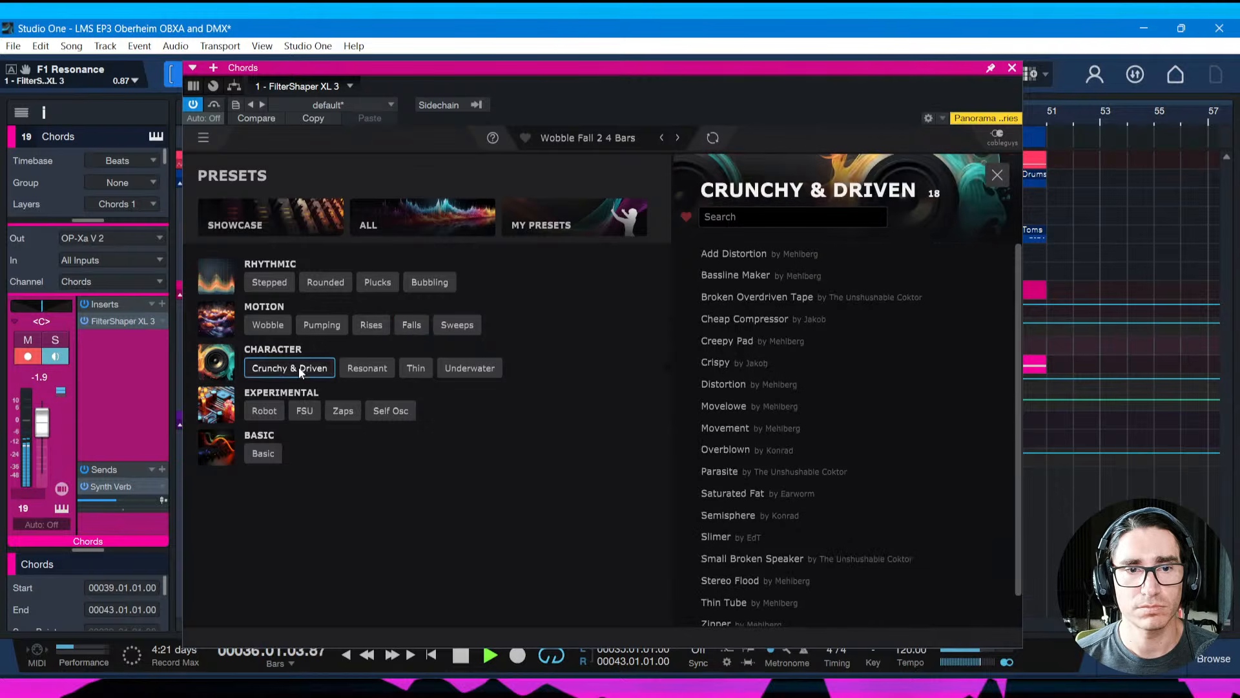
pyautogui.click(730, 303)
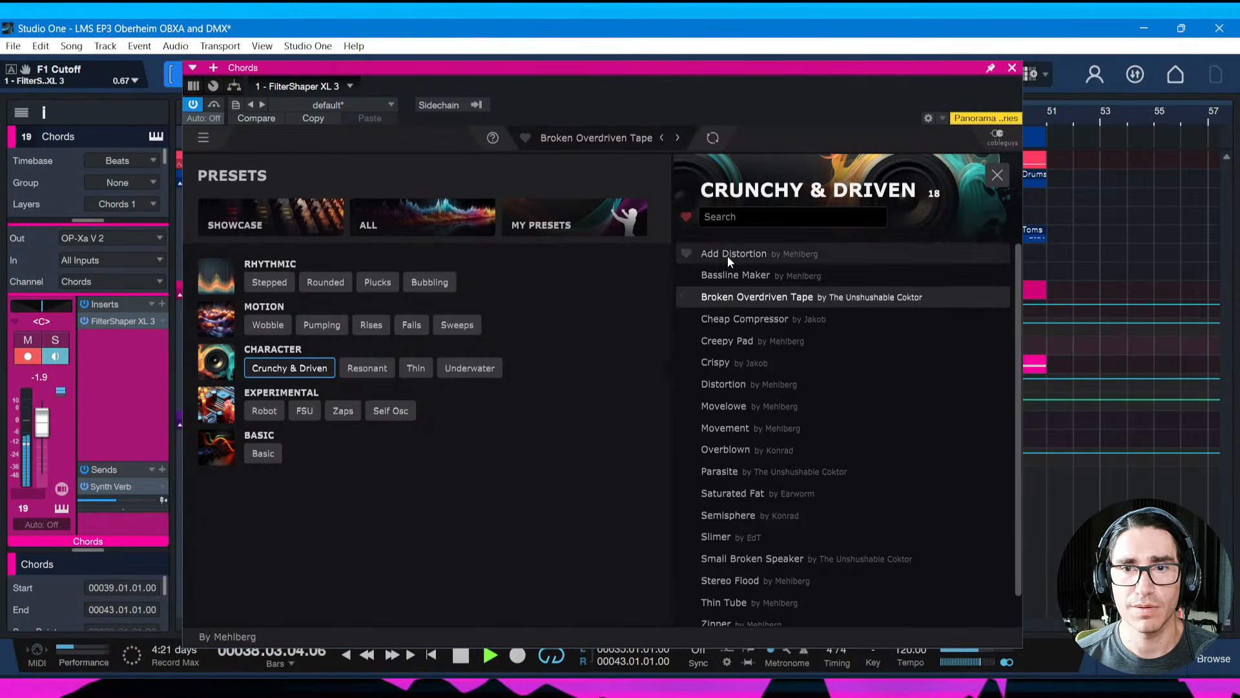
pyautogui.click(724, 451)
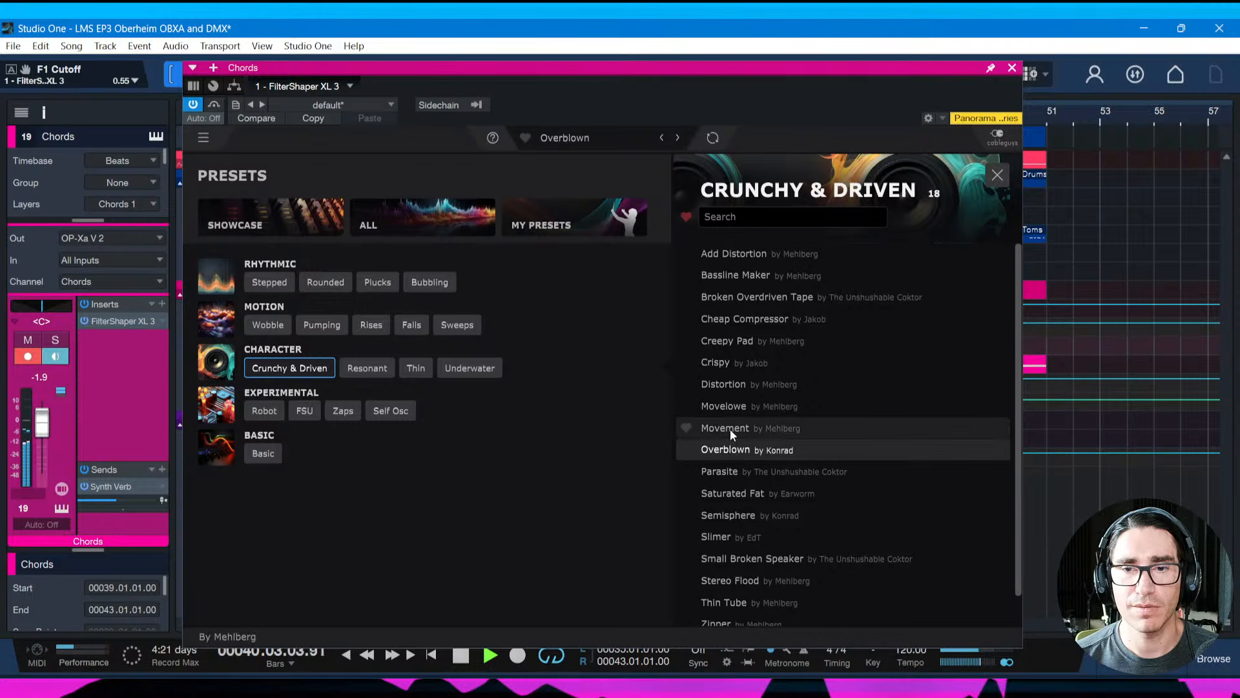
pyautogui.click(730, 429)
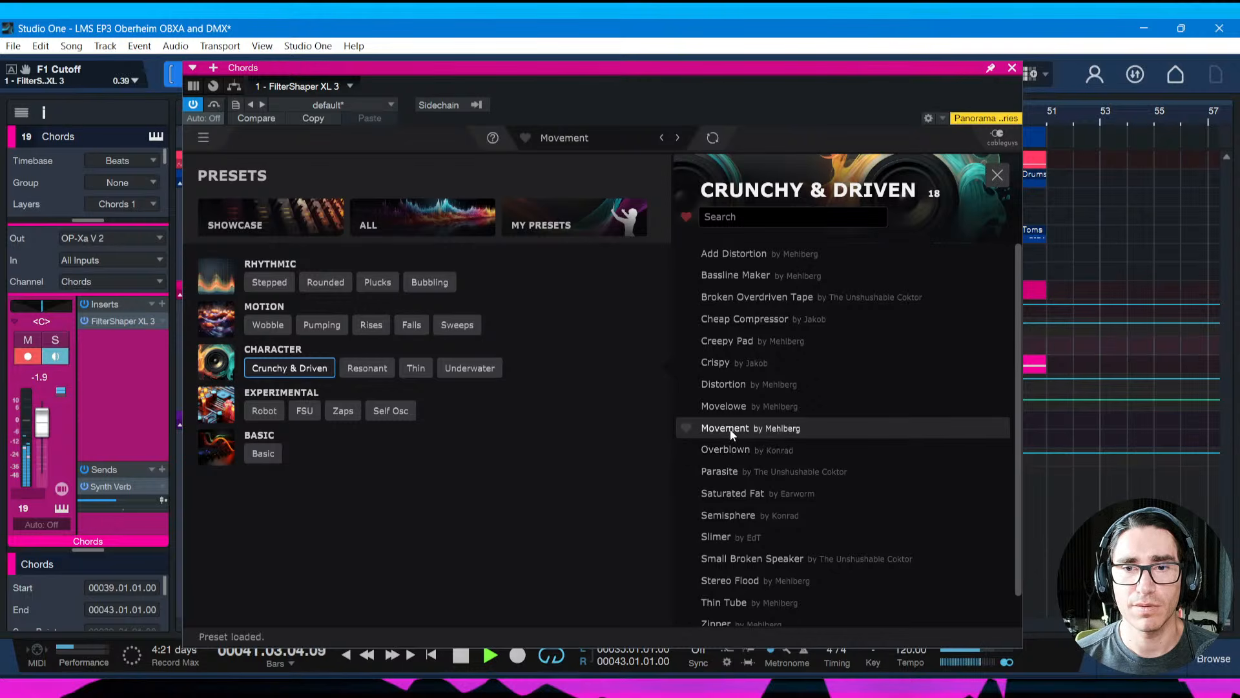
# Audition FilterShaper XL's Distortion preset on the Chords, look through the rest of the Crunchy & Driven category, and stop playback
pyautogui.click(726, 383)
pyautogui.scroll(-1, 797, 530)
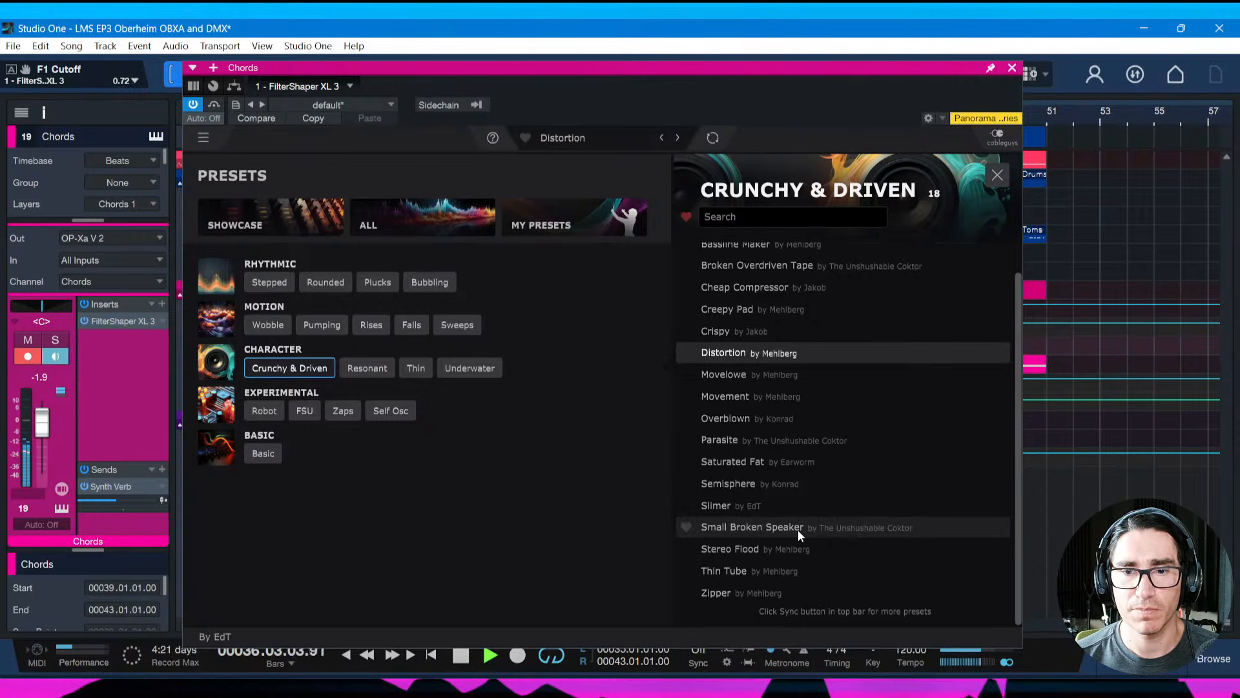
pyautogui.press('space')
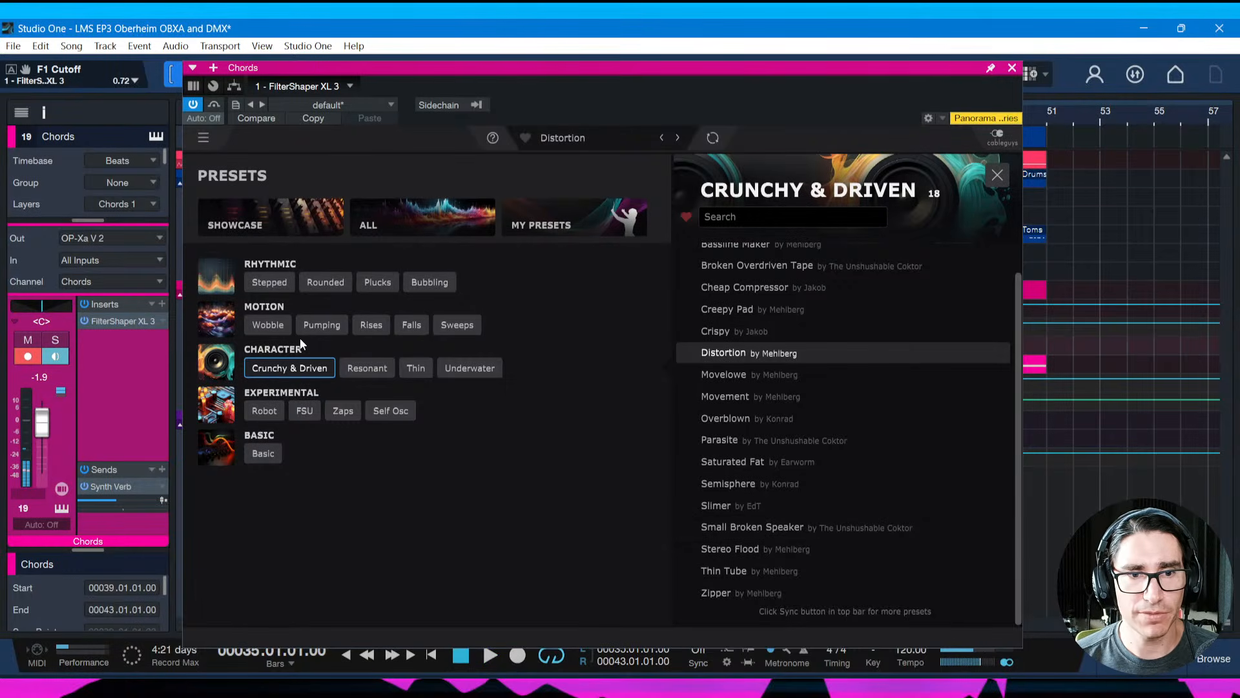
# Audition the Underwater 1 and Wandering Wobble presets from the Wobble category on the Chords with playback running
pyautogui.click(267, 324)
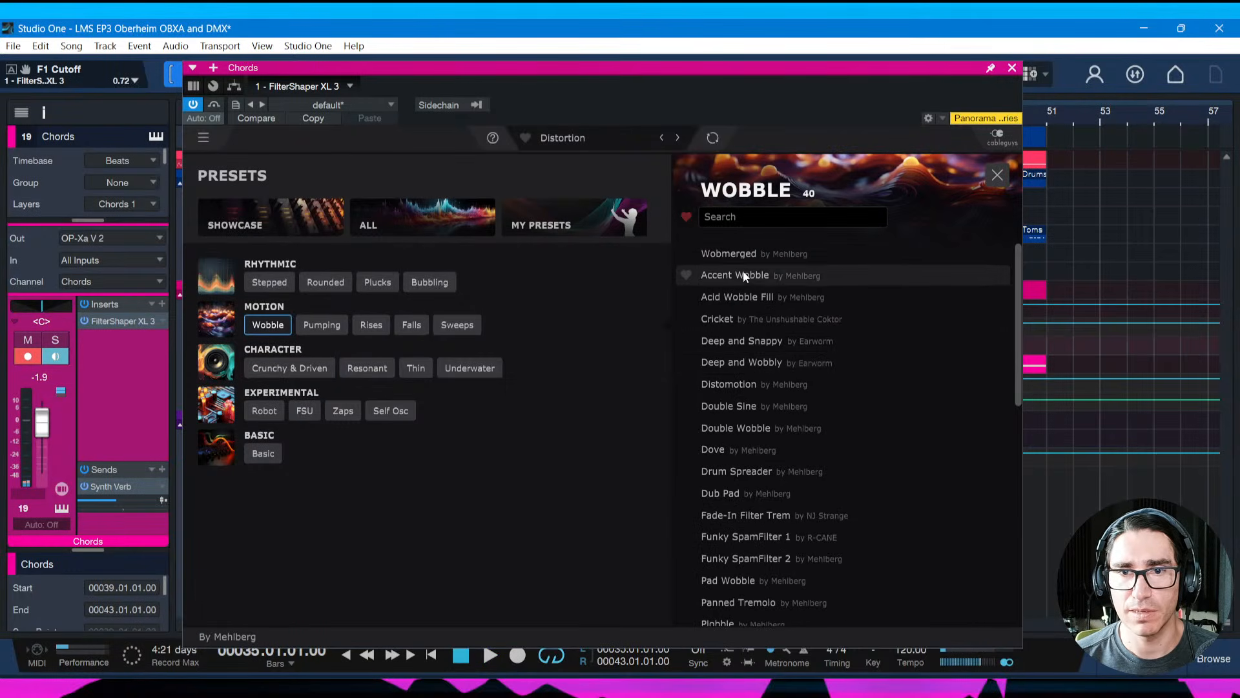
pyautogui.scroll(-10, 746, 405)
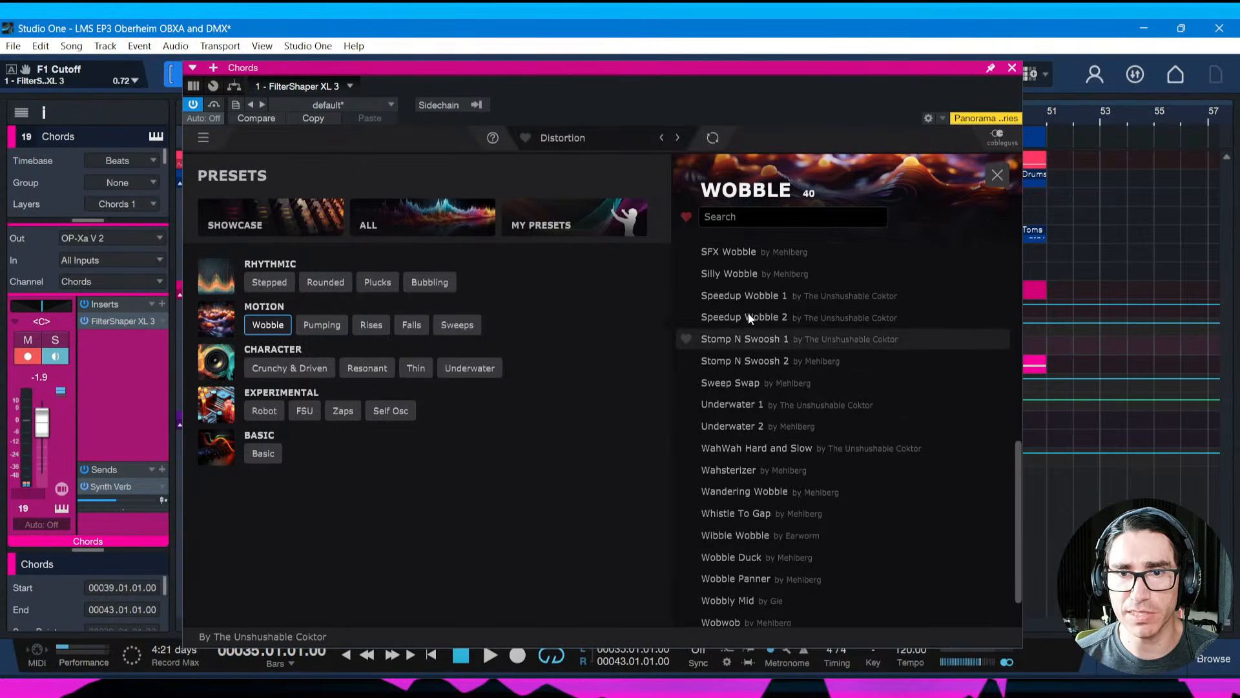
pyautogui.click(726, 406)
pyautogui.press('space')
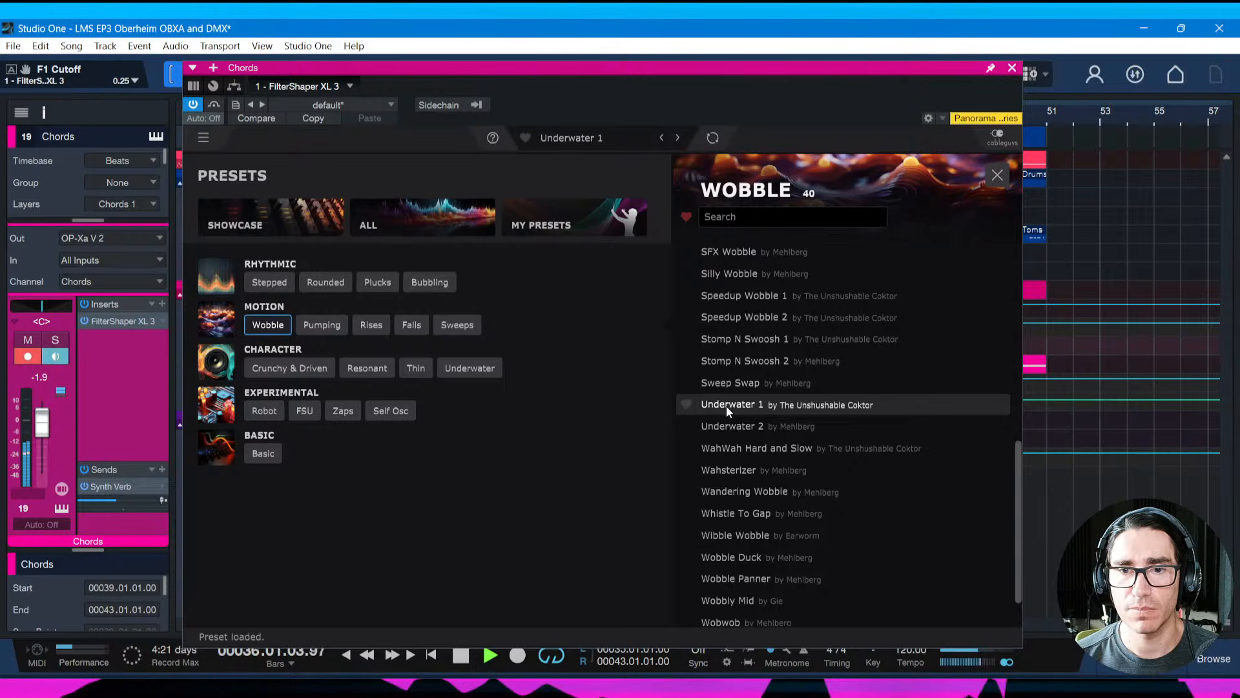
pyautogui.click(741, 491)
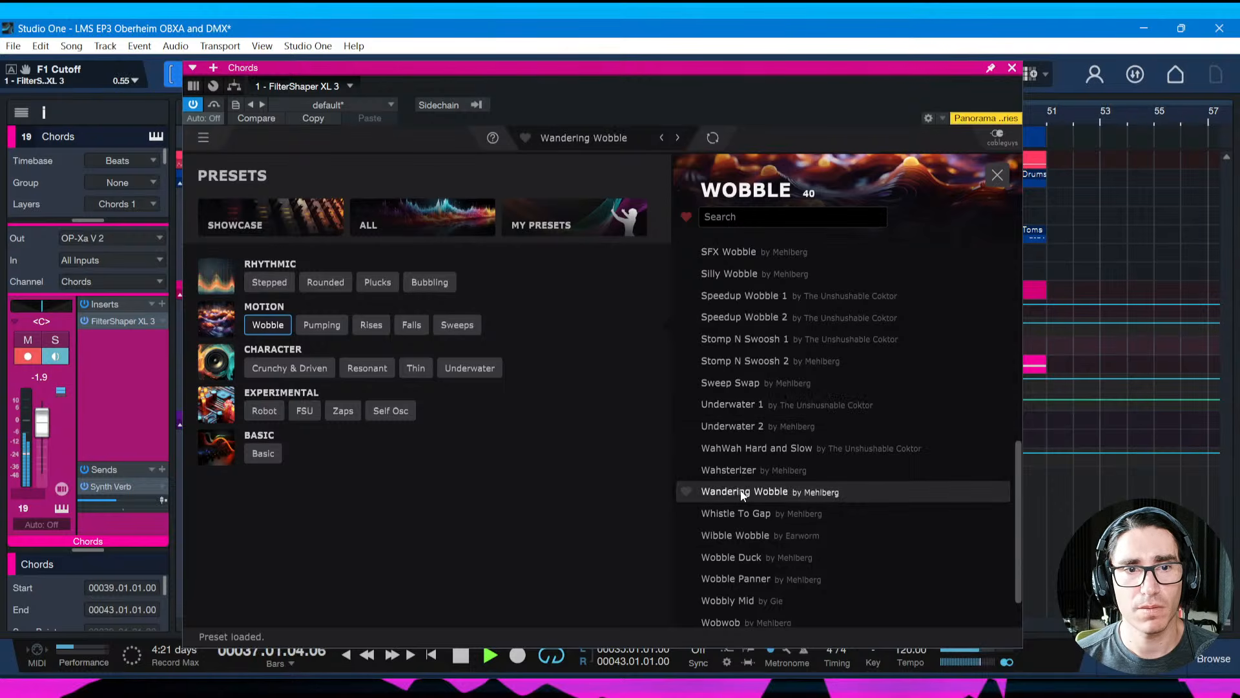
# Audition 2 Bar 8th Gate, Bassline Seq and Cannon Shot from the Stepped category
pyautogui.click(273, 282)
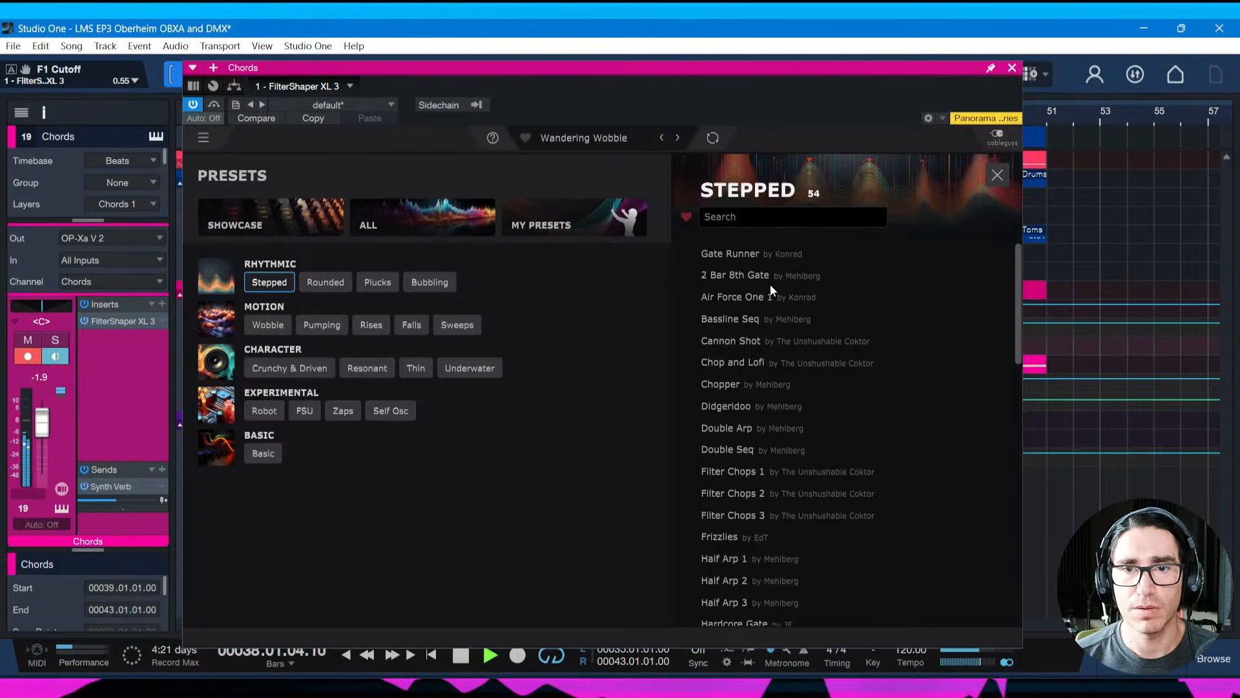
pyautogui.click(731, 276)
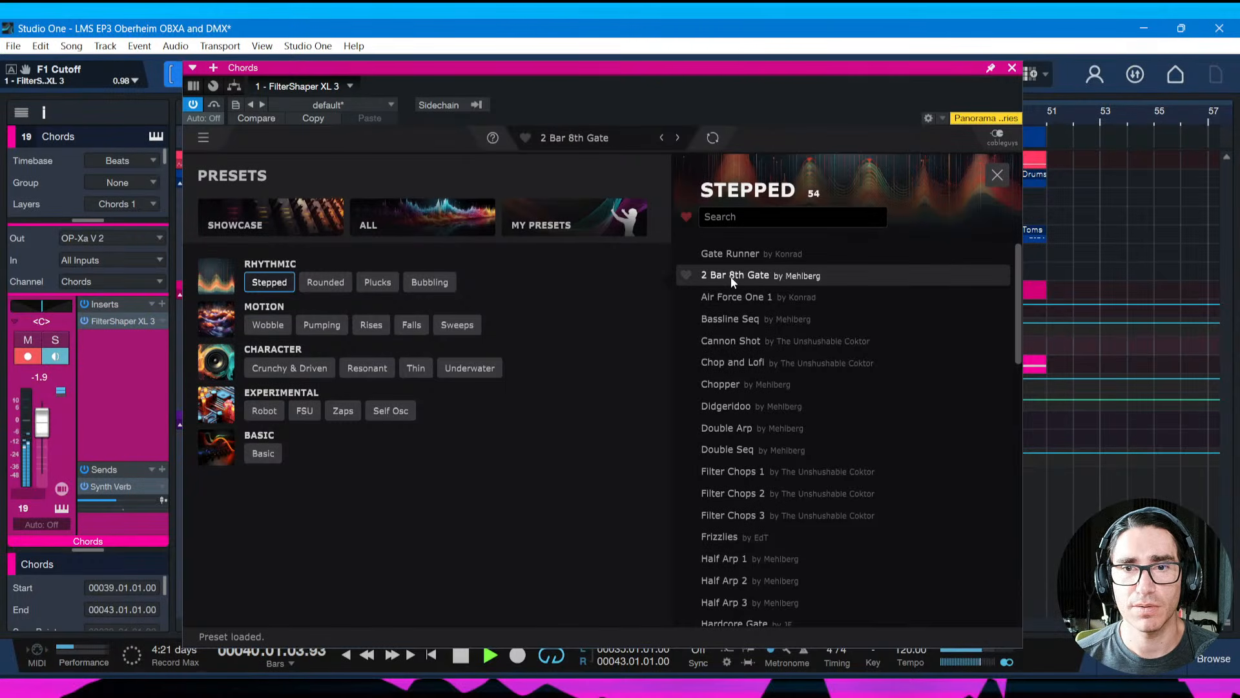
pyautogui.click(731, 321)
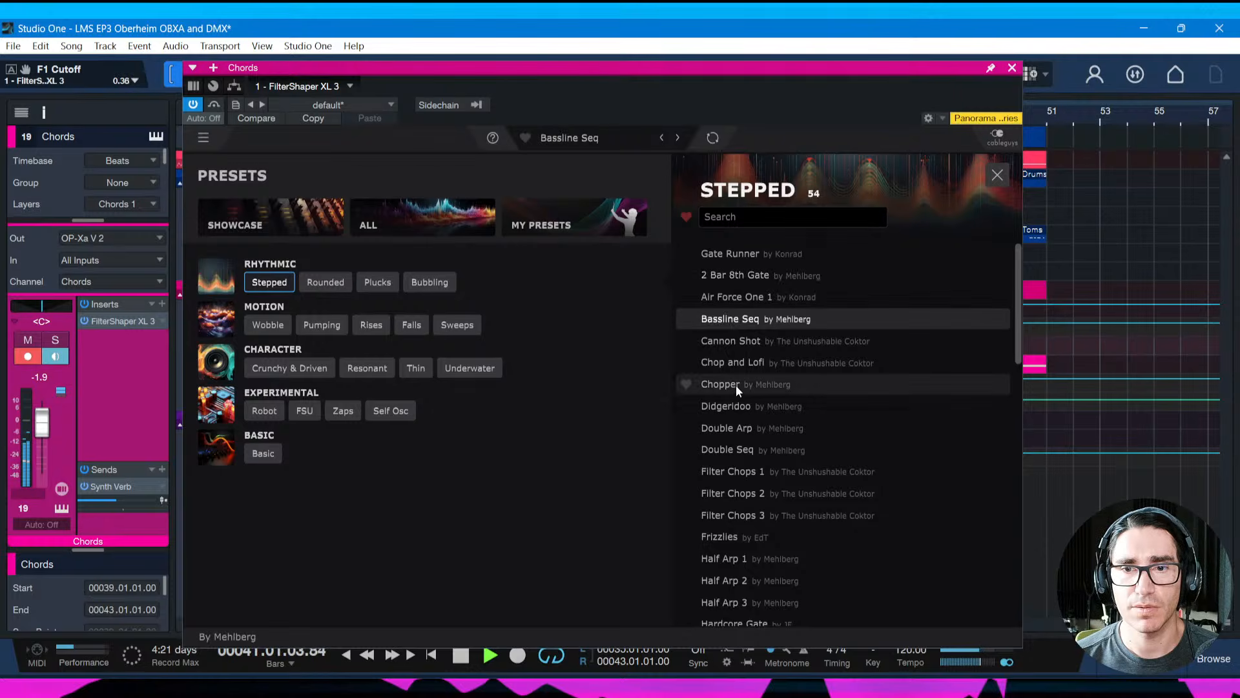
pyautogui.click(728, 342)
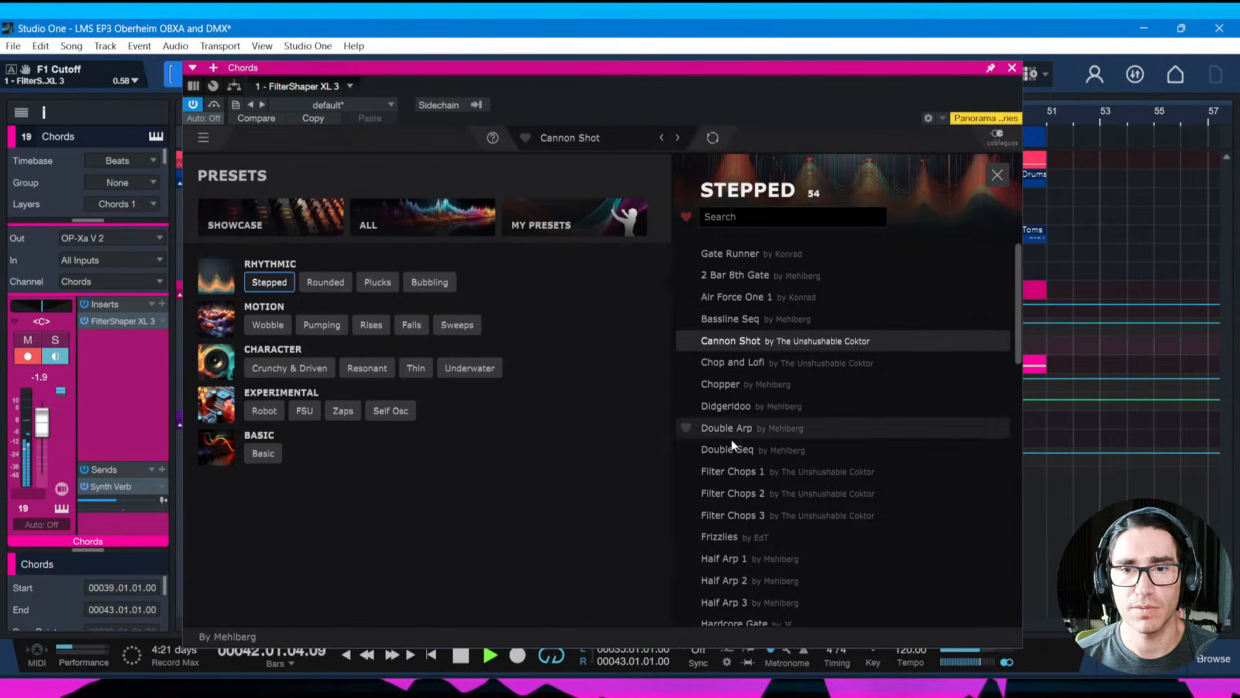
# Compare the Stepped presets Filter Chops 1, Filter Chops 2 and Half Arp 1 on the Chords
pyautogui.click(732, 470)
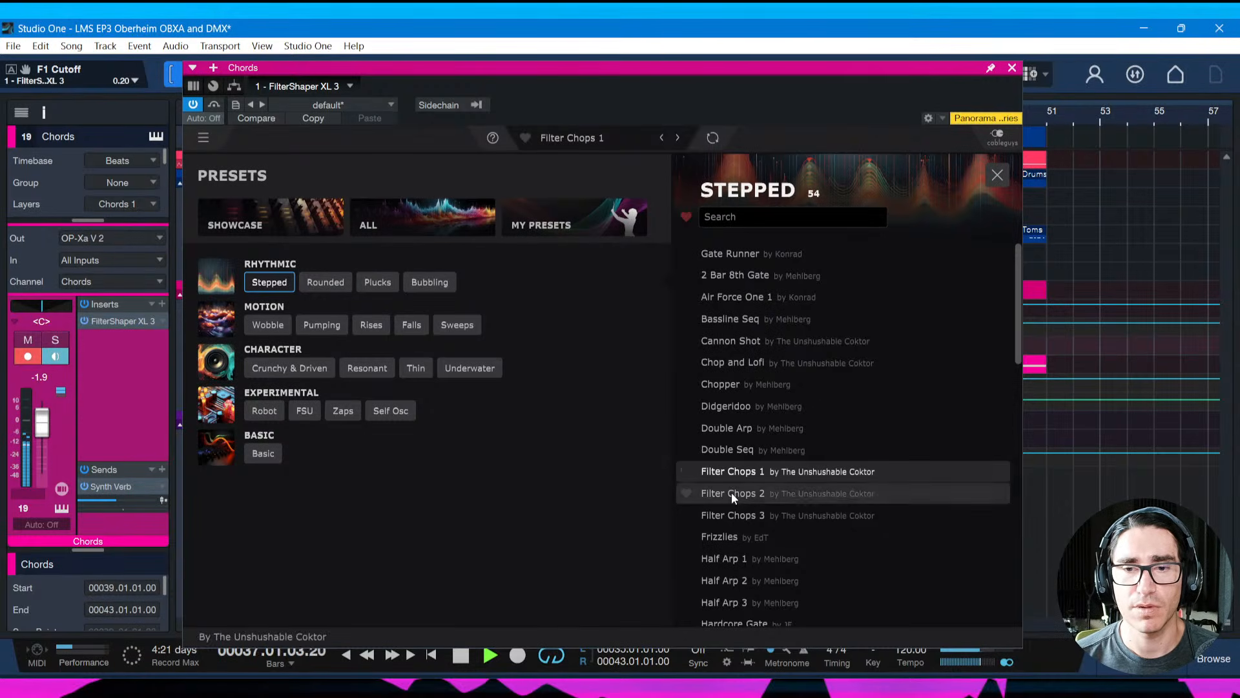
pyautogui.click(731, 492)
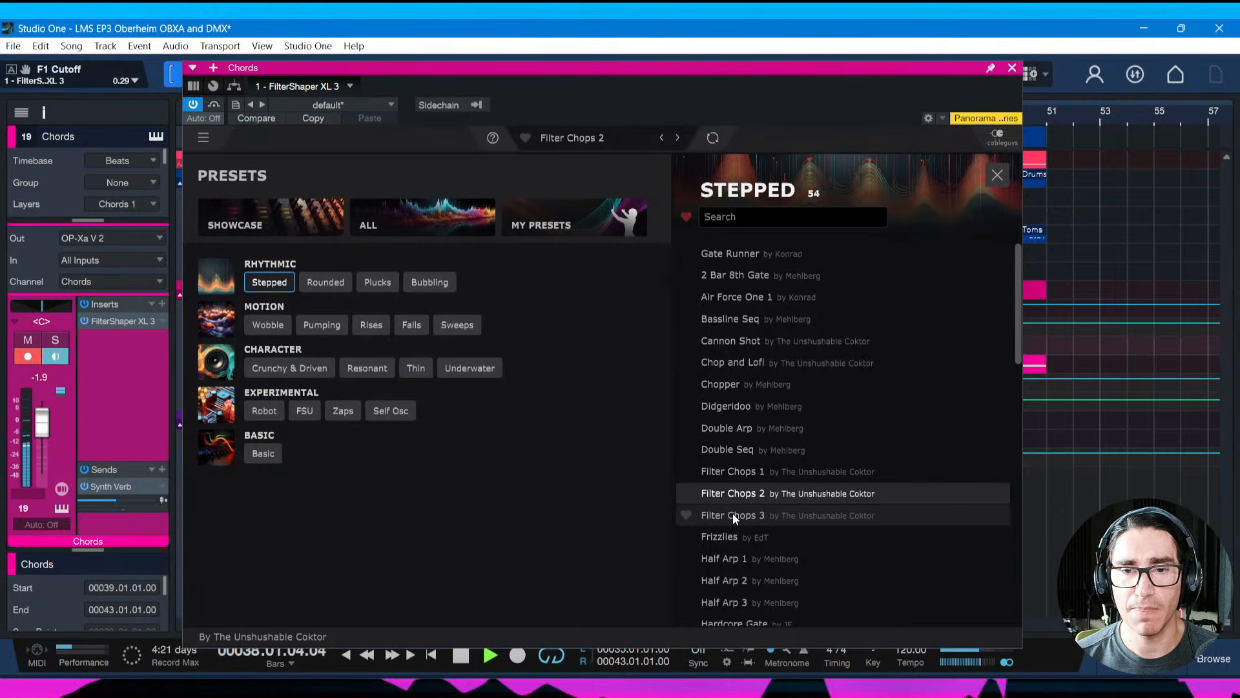
pyautogui.click(726, 557)
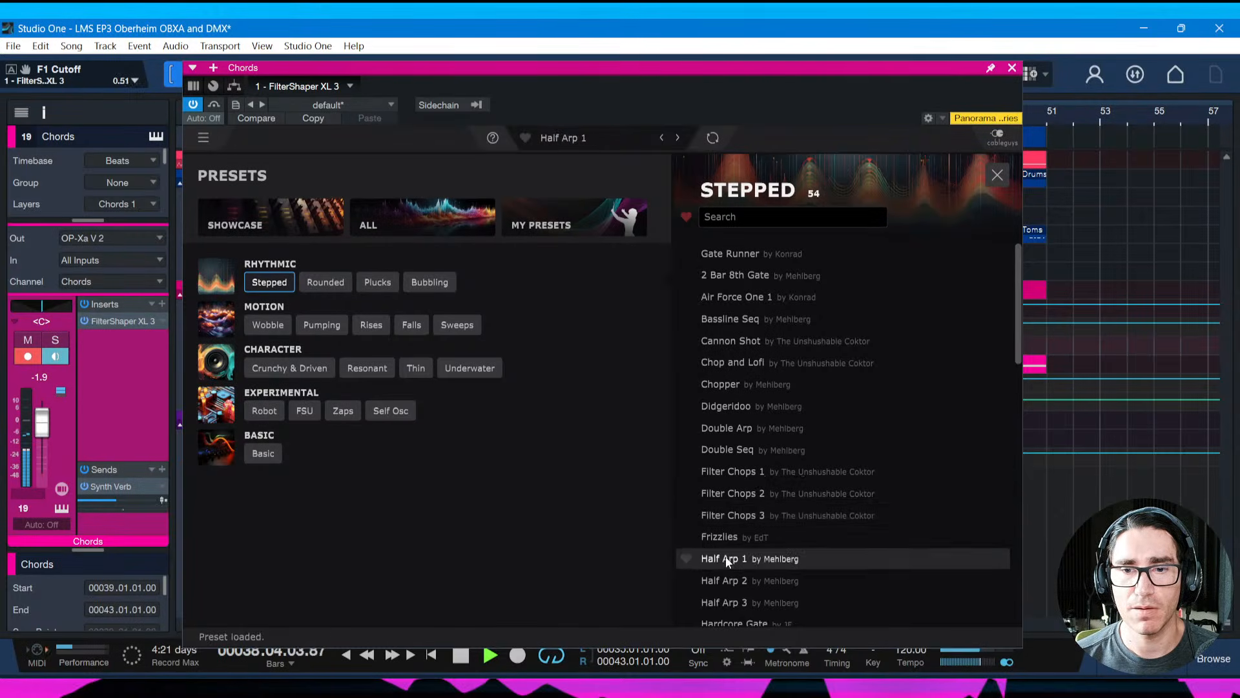
pyautogui.click(728, 471)
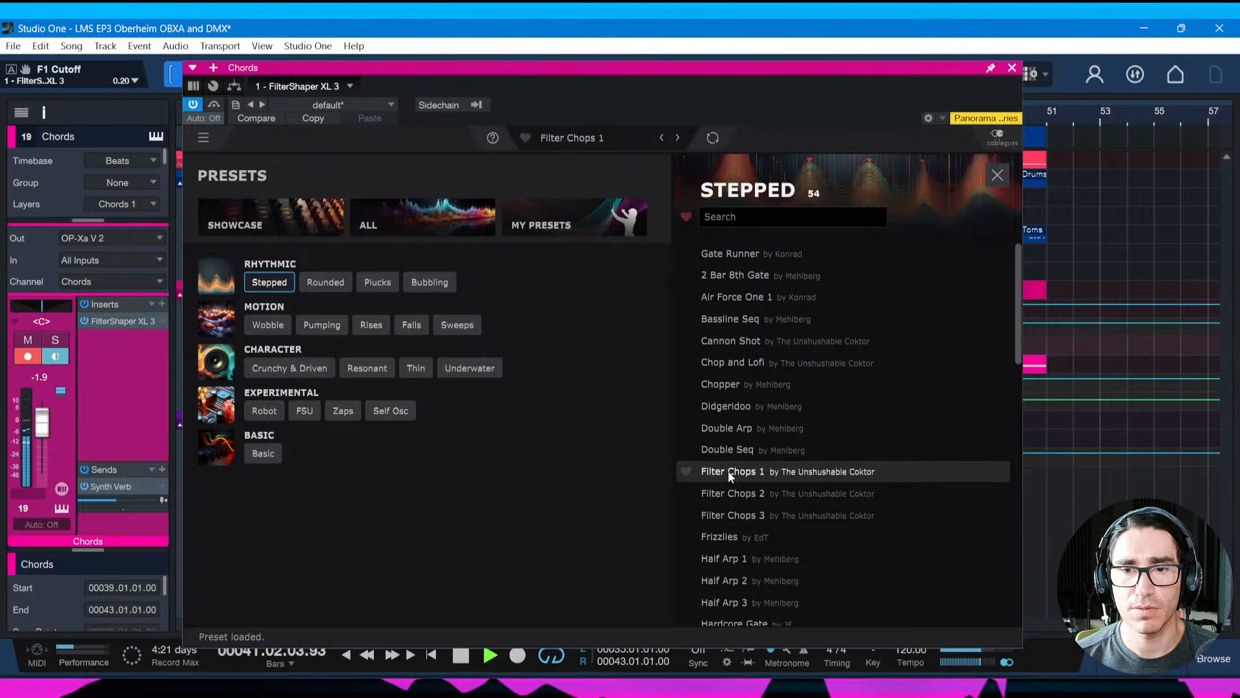
# Compare Half Arp 1 with Half Arp 2, load Half Arp 1, and close the preset browser
pyautogui.click(726, 558)
pyautogui.click(728, 580)
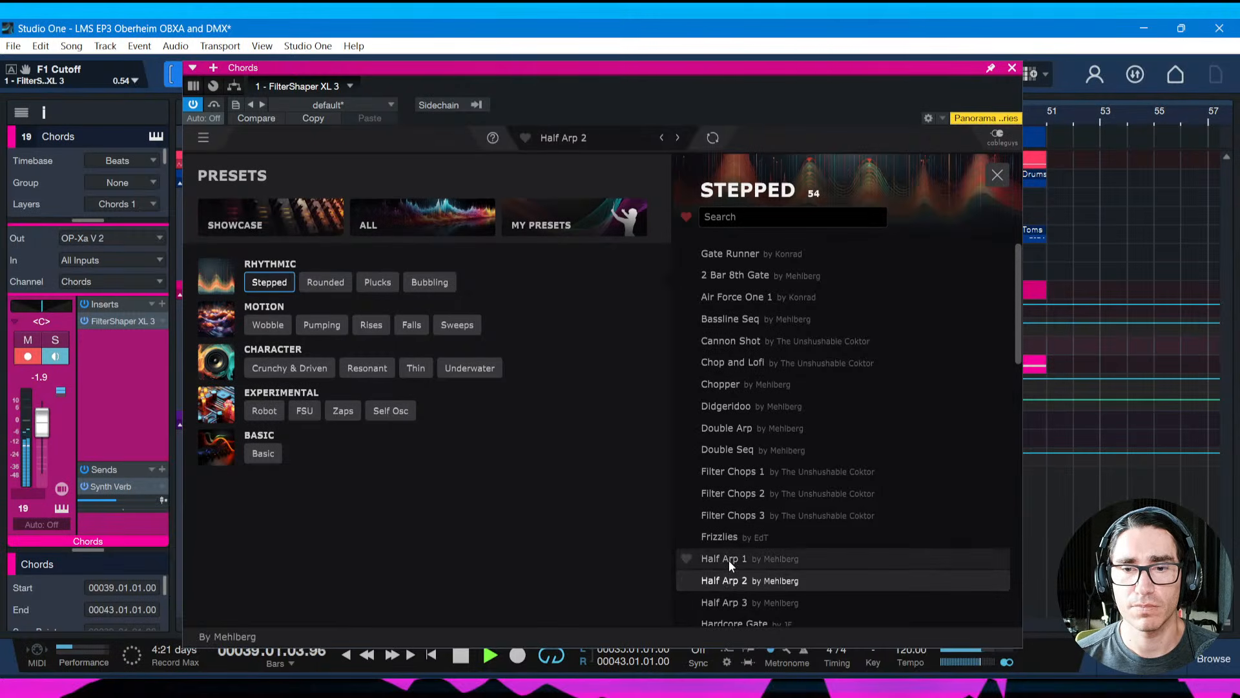
pyautogui.click(728, 560)
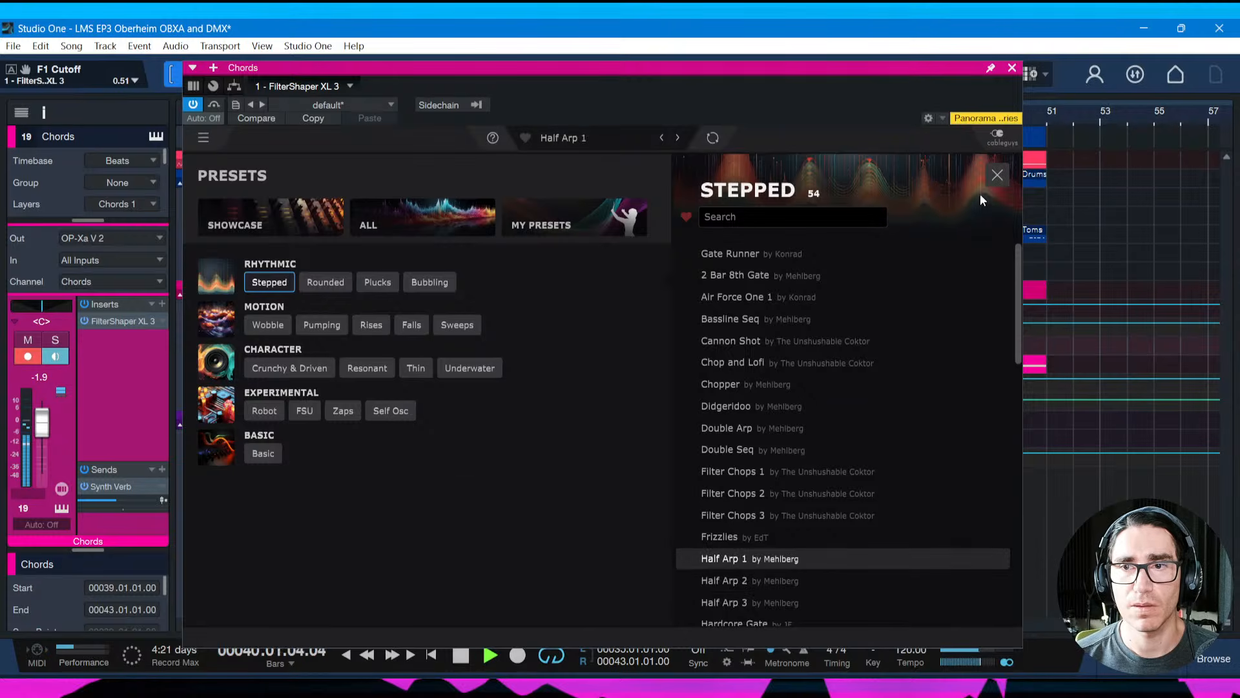
pyautogui.click(997, 175)
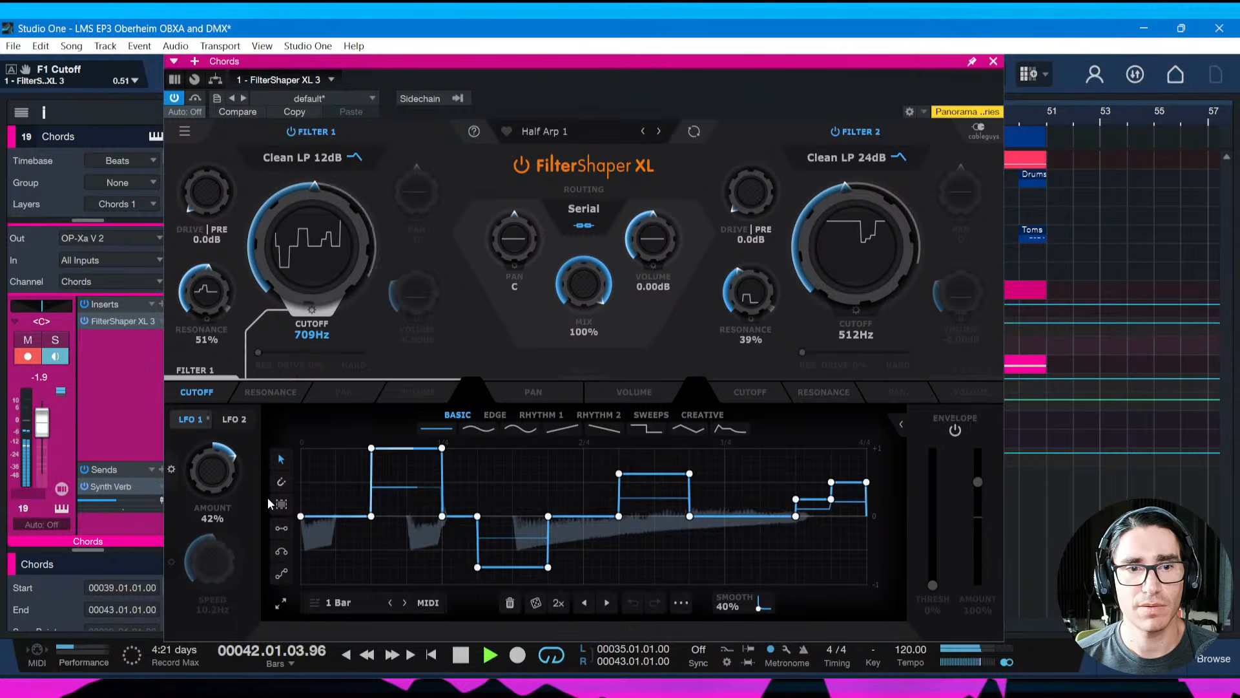
# Lower the Filter 1 cutoff's LFO 1 amount to about 24%, save the song, and close the plug-in window
pyautogui.moveTo(204, 470)
pyautogui.mouseDown()
pyautogui.moveTo(204, 438)
pyautogui.moveTo(204, 479)
pyautogui.mouseUp()
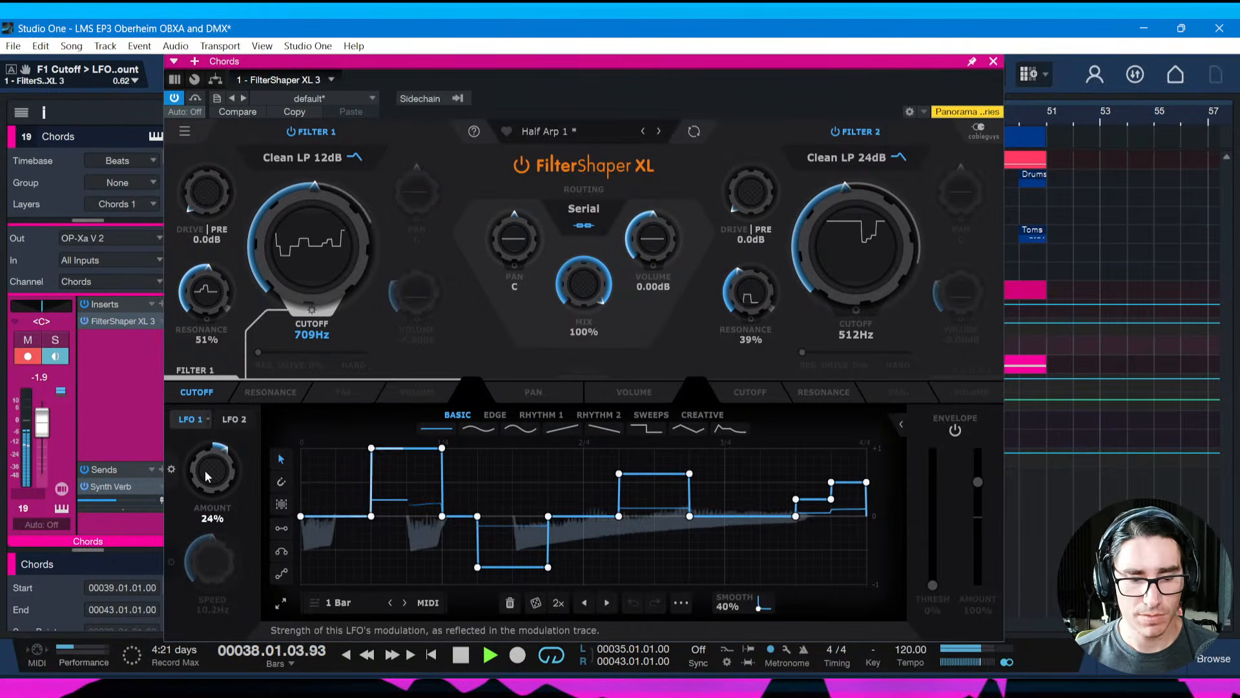
pyautogui.hotkey('ctrl', 's')
pyautogui.click(993, 62)
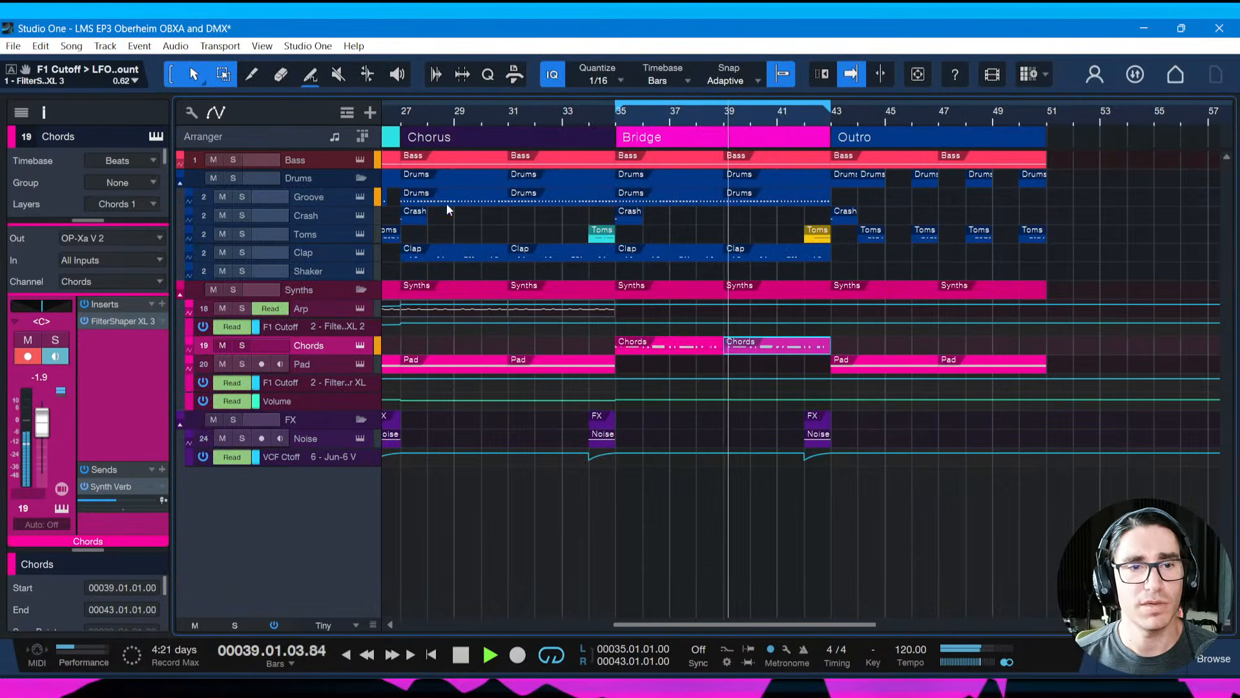
# Insert Replika XT on the Chords channel and place it before FilterShaper XL in the insert chain
pyautogui.click(162, 304)
pyautogui.write('repli')
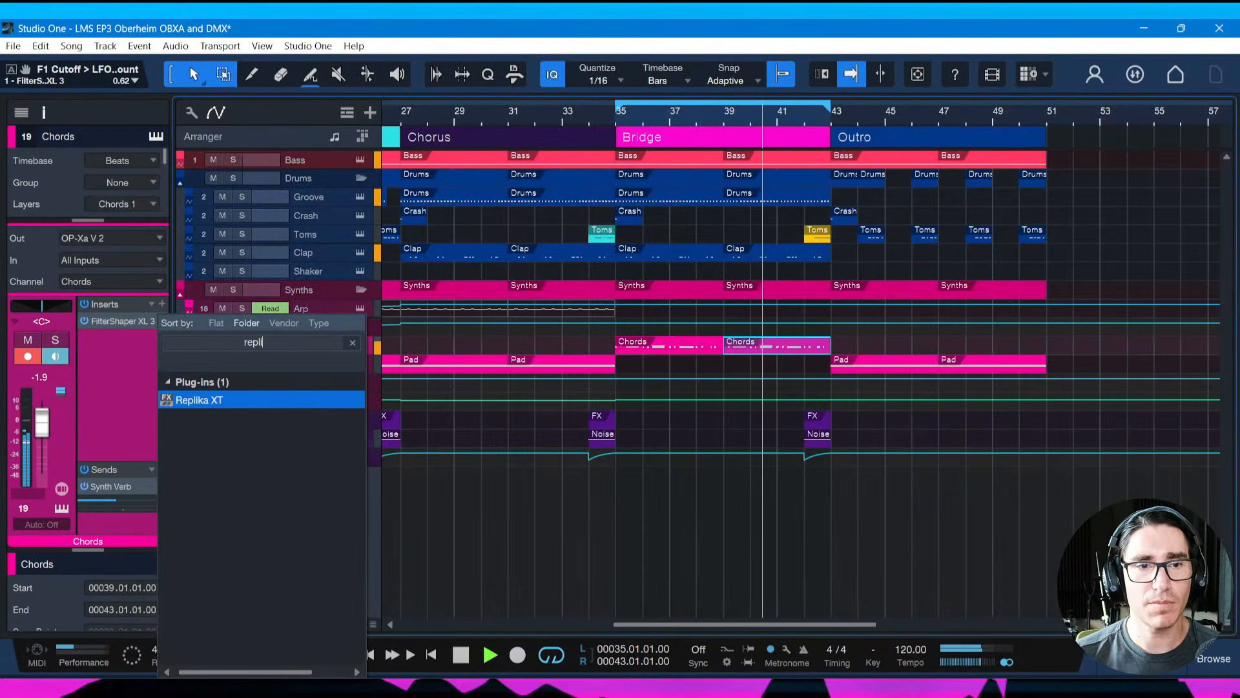
pyautogui.press('Return')
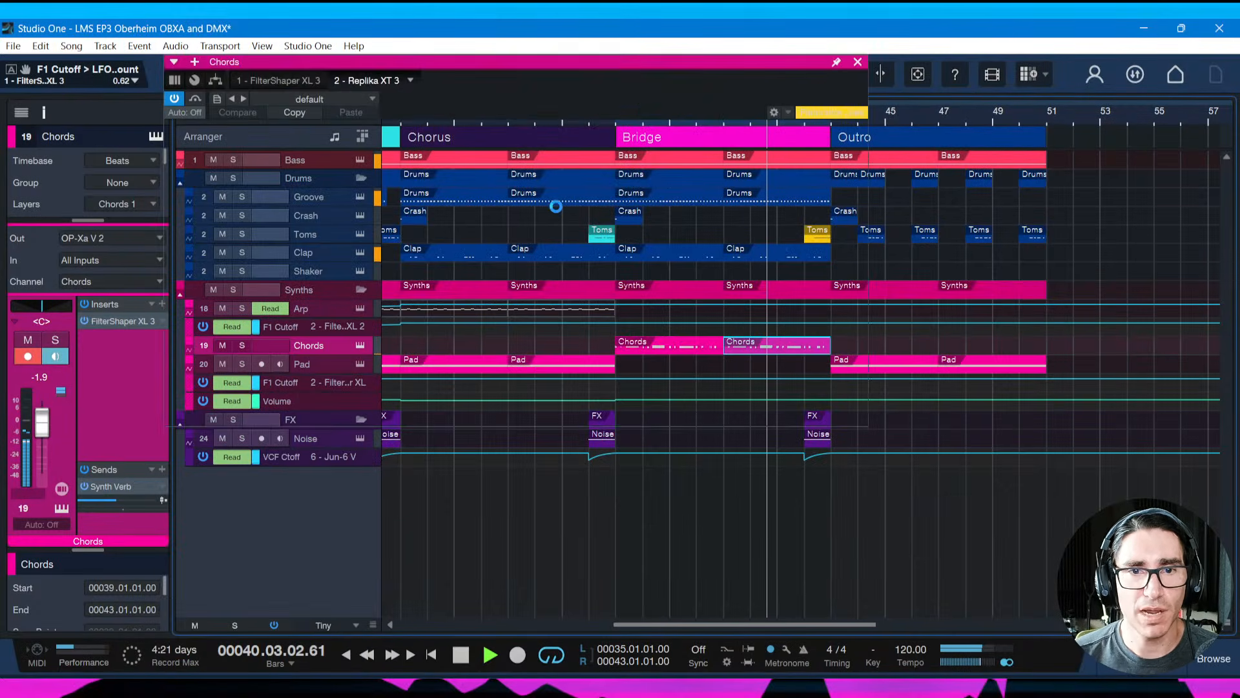
pyautogui.moveTo(263, 84); pyautogui.dragTo(255, 84)
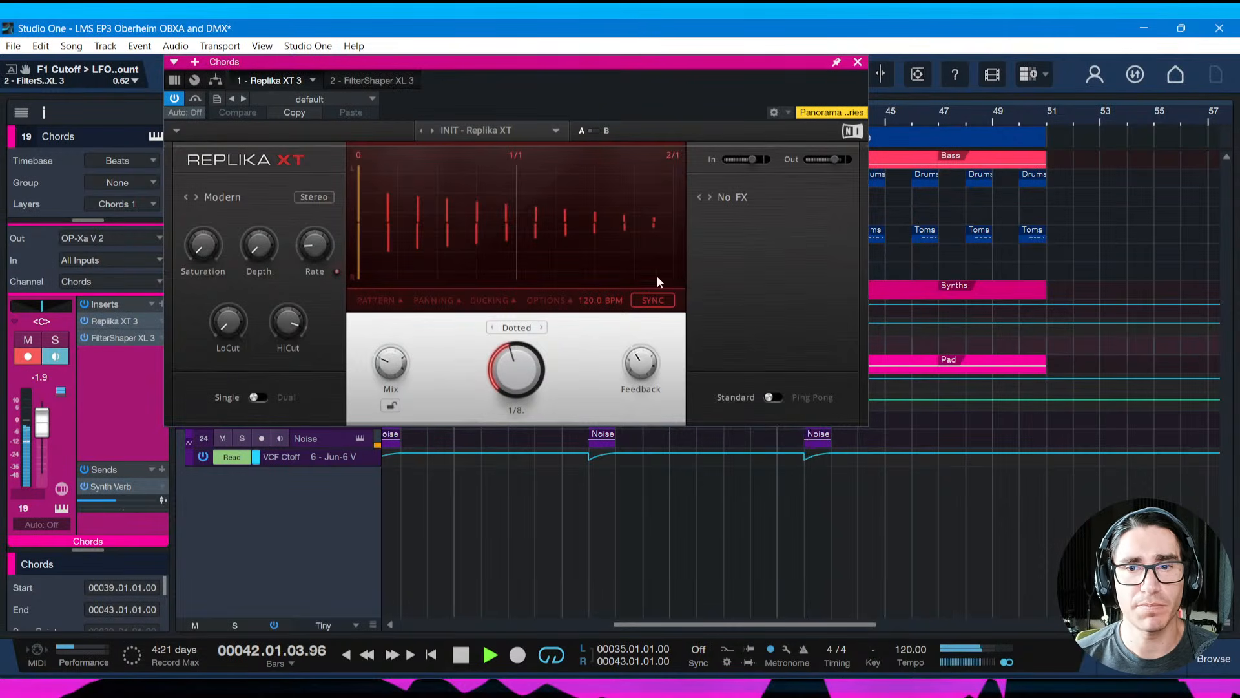
# Enable Ping Pong in Replika XT, set Mix to 59% / 41%, lower HiCut, and raise LoCut to about 209 Hz
pyautogui.click(796, 397)
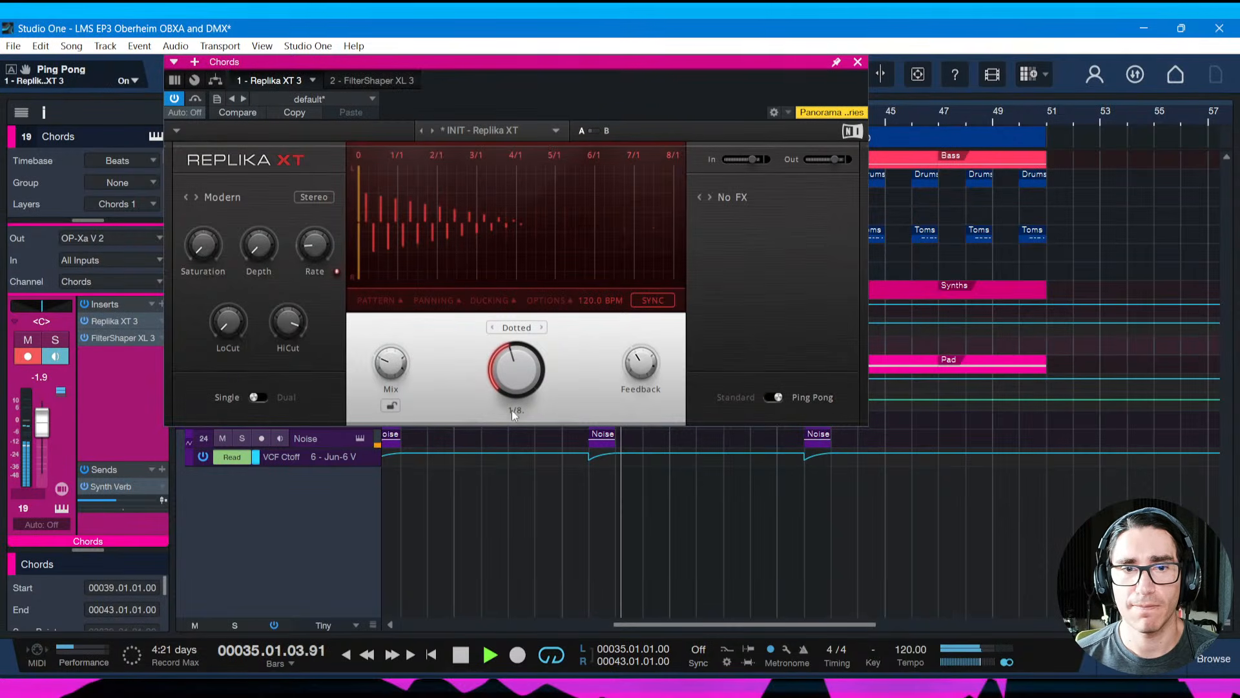
pyautogui.moveTo(390, 363); pyautogui.dragTo(391, 343)
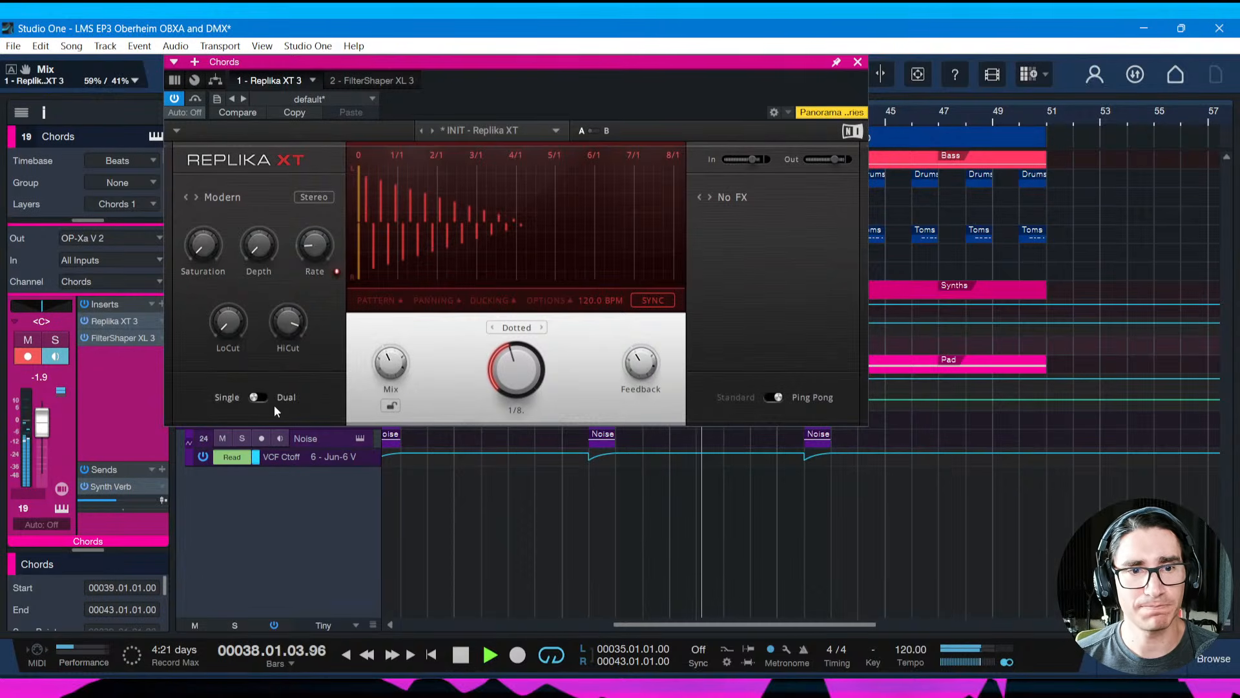
pyautogui.moveTo(289, 329); pyautogui.dragTo(289, 354)
pyautogui.moveTo(229, 323); pyautogui.dragTo(228, 270)
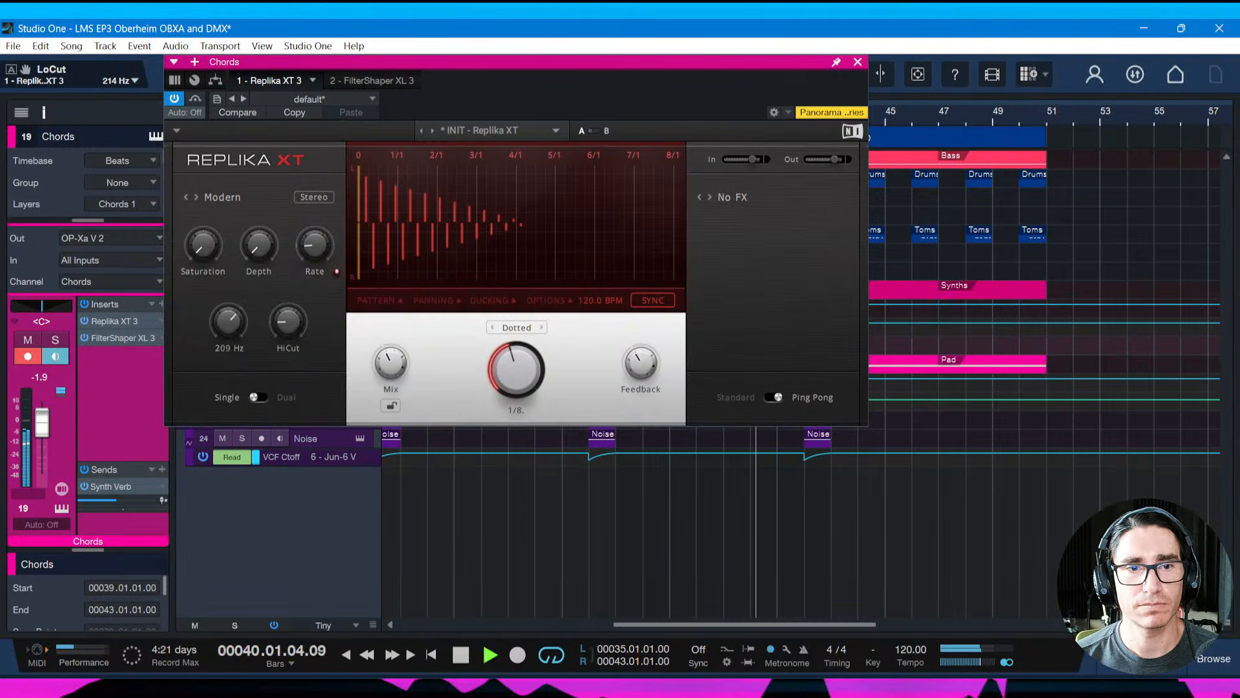
# Set Replika XT's Feedback to 57.5%, close its window, and save the song
pyautogui.moveTo(640, 364); pyautogui.dragTo(646, 369)
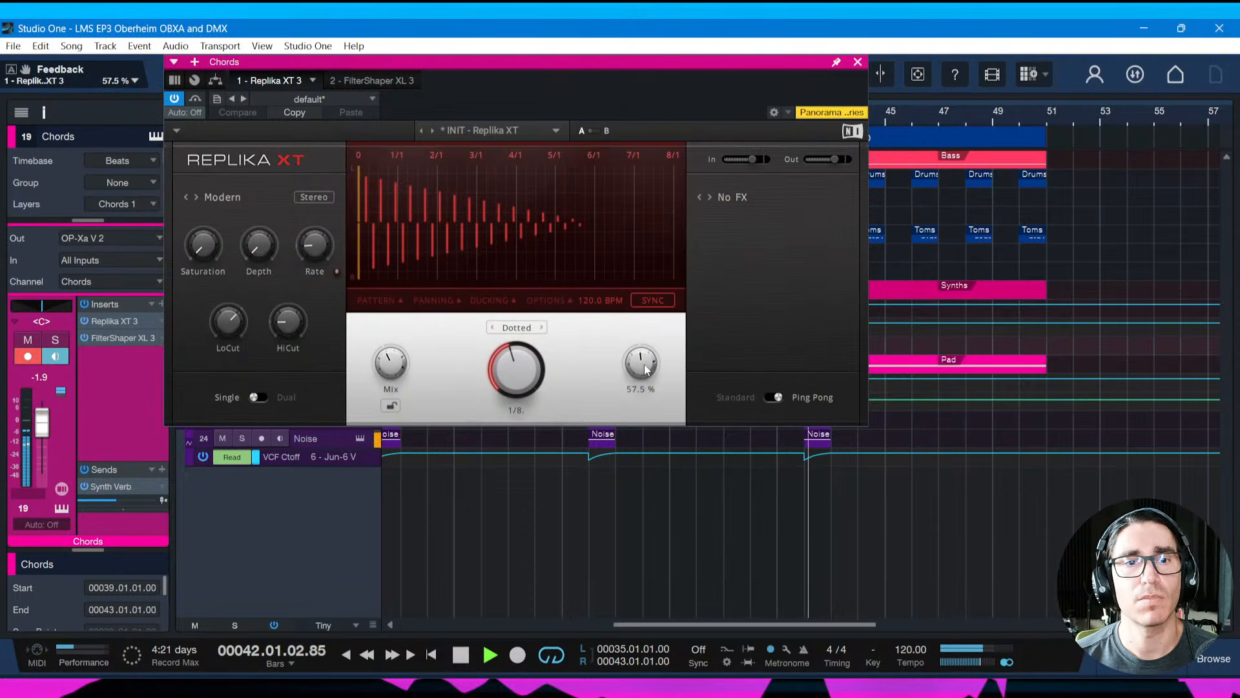
pyautogui.moveTo(636, 63); pyautogui.dragTo(716, 138)
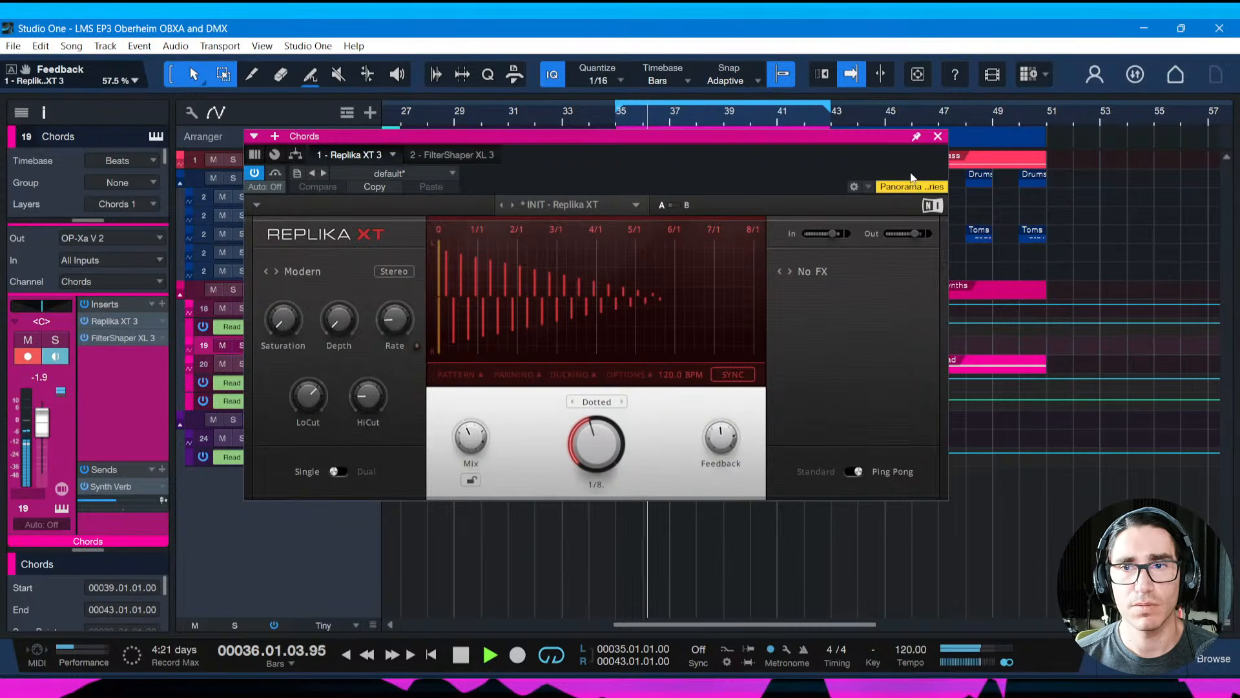
pyautogui.click(938, 137)
pyautogui.hotkey('ctrl', 's')
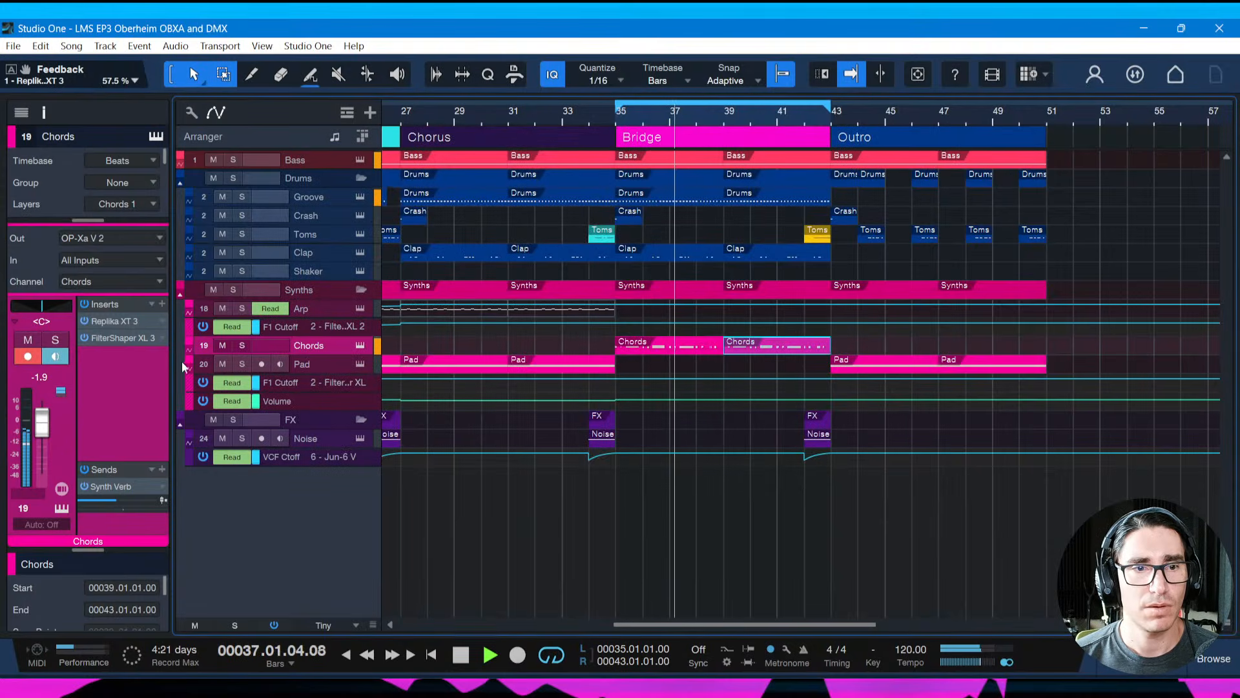
# Insert the Phasis plug-in from the Modulation folder on the Chords channel
pyautogui.click(162, 304)
pyautogui.scroll(-6, 278, 517)
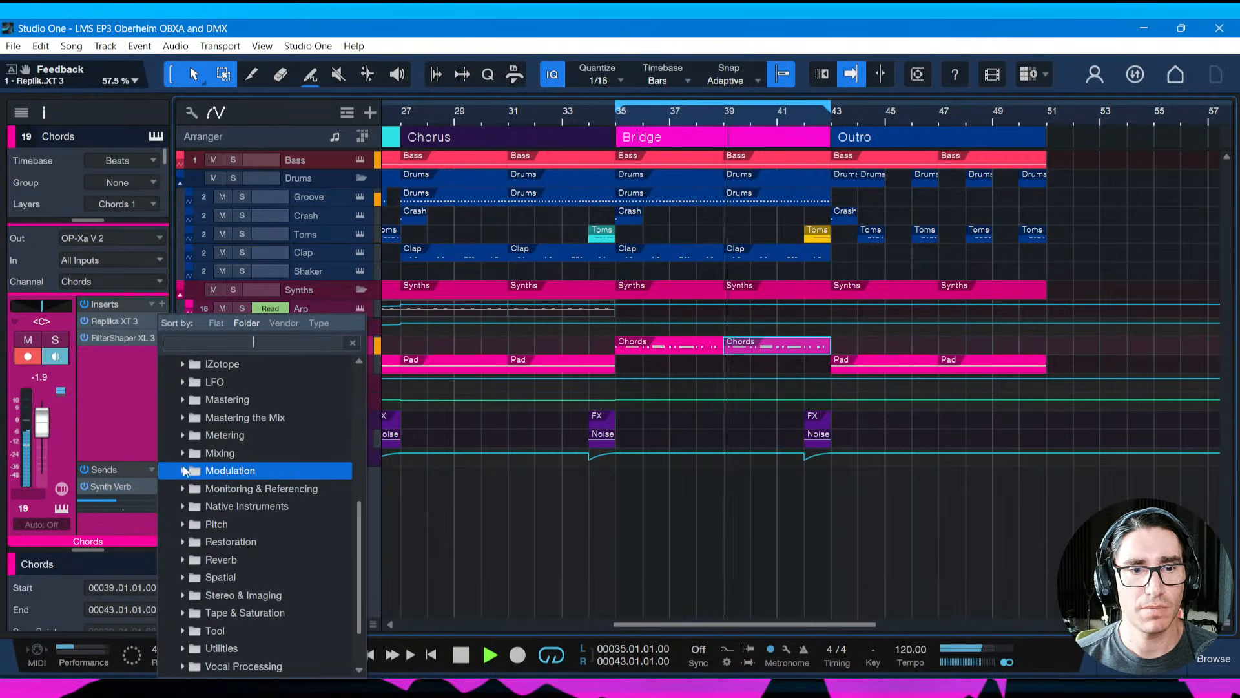
pyautogui.click(181, 471)
pyautogui.scroll(-3, 268, 561)
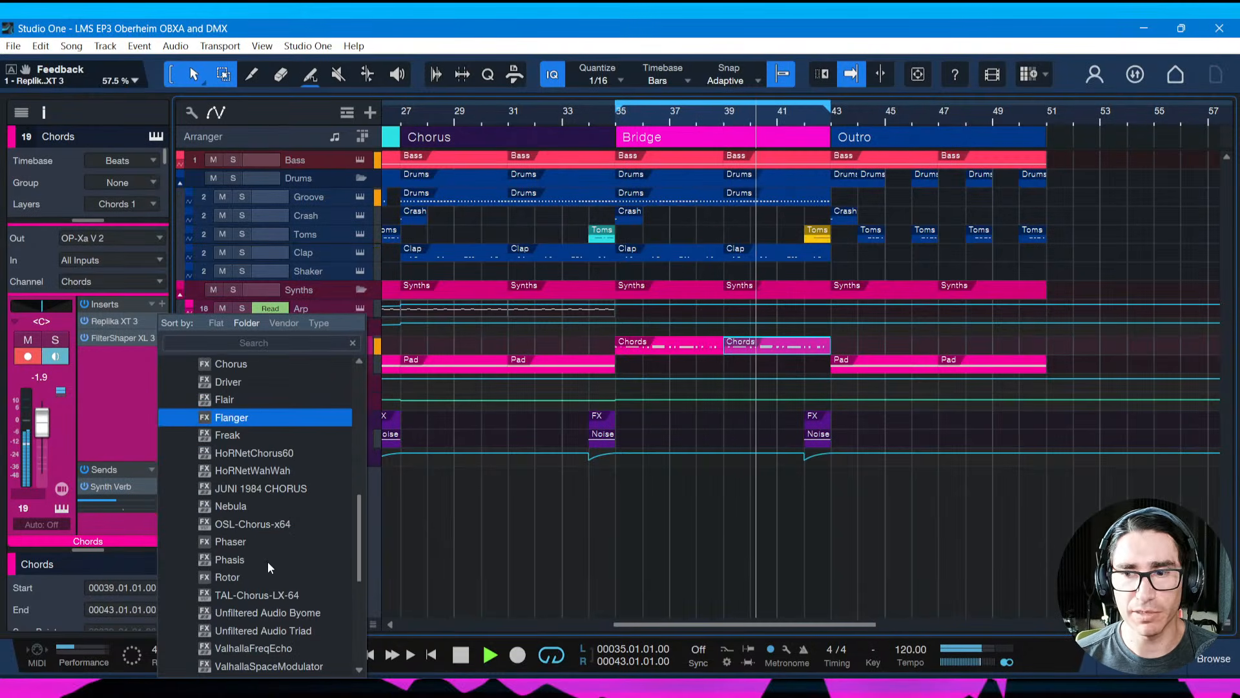
pyautogui.scroll(3, 253, 518)
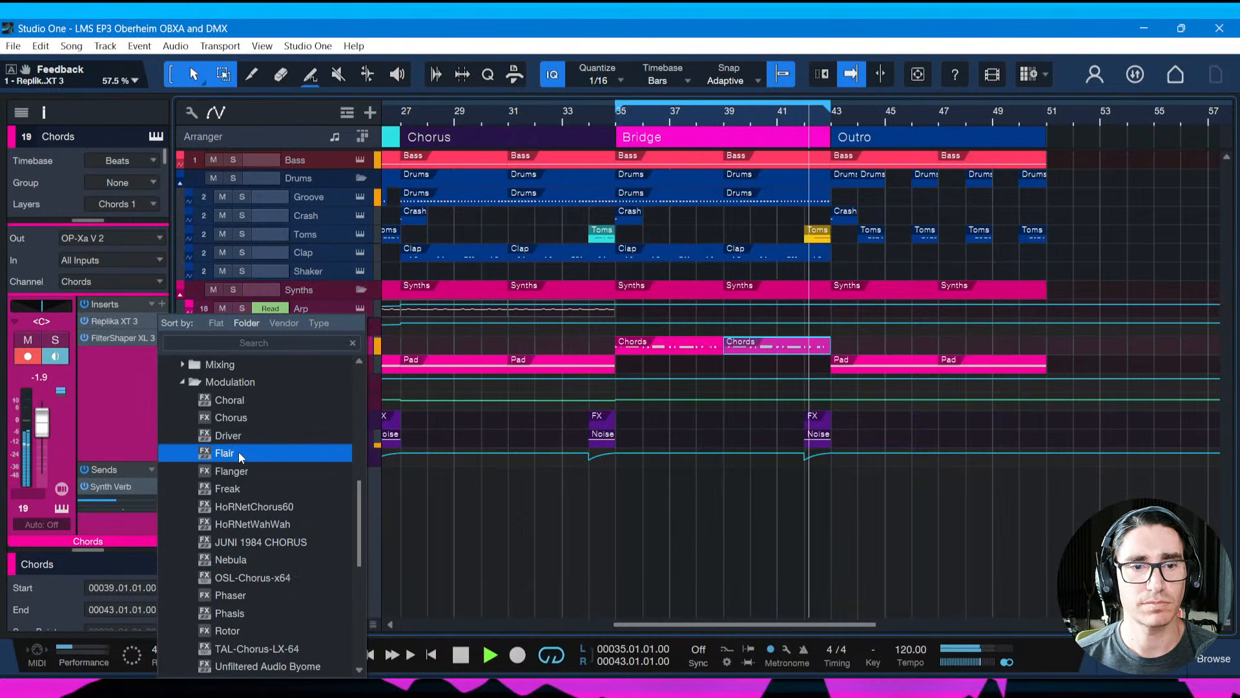
pyautogui.click(248, 595)
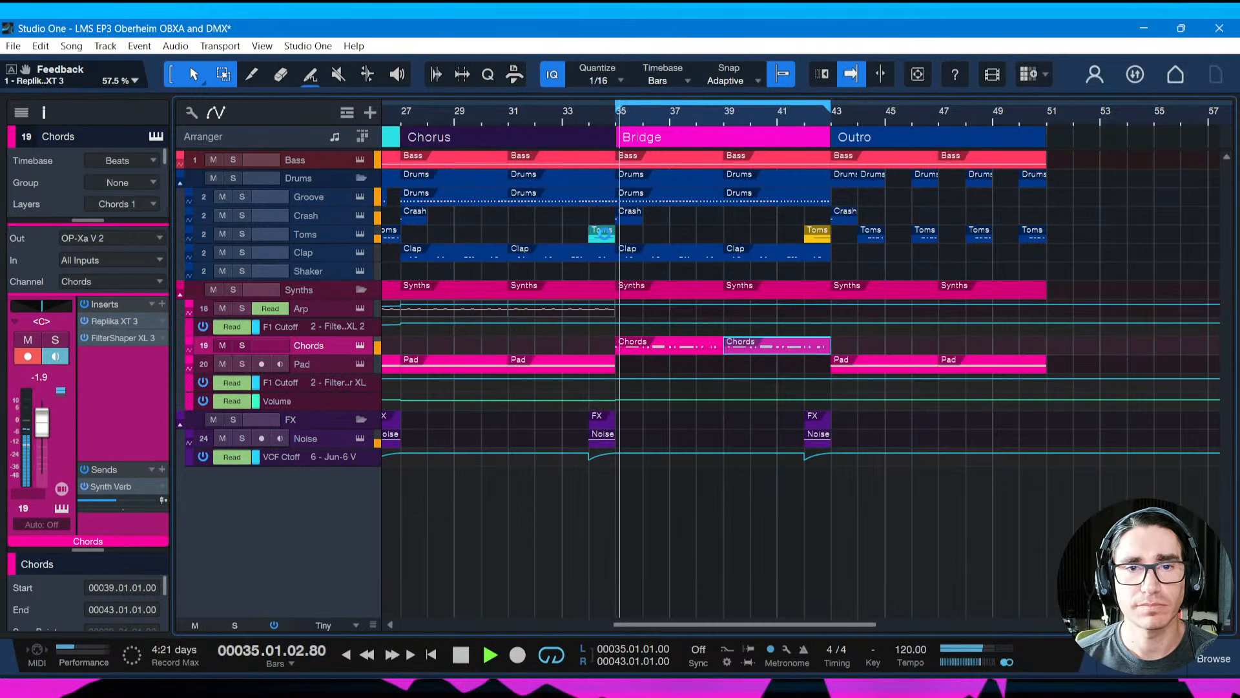
# Load the Classic Stereo preset in Phasis and reduce its Mix to 48.5%
pyautogui.click(431, 208)
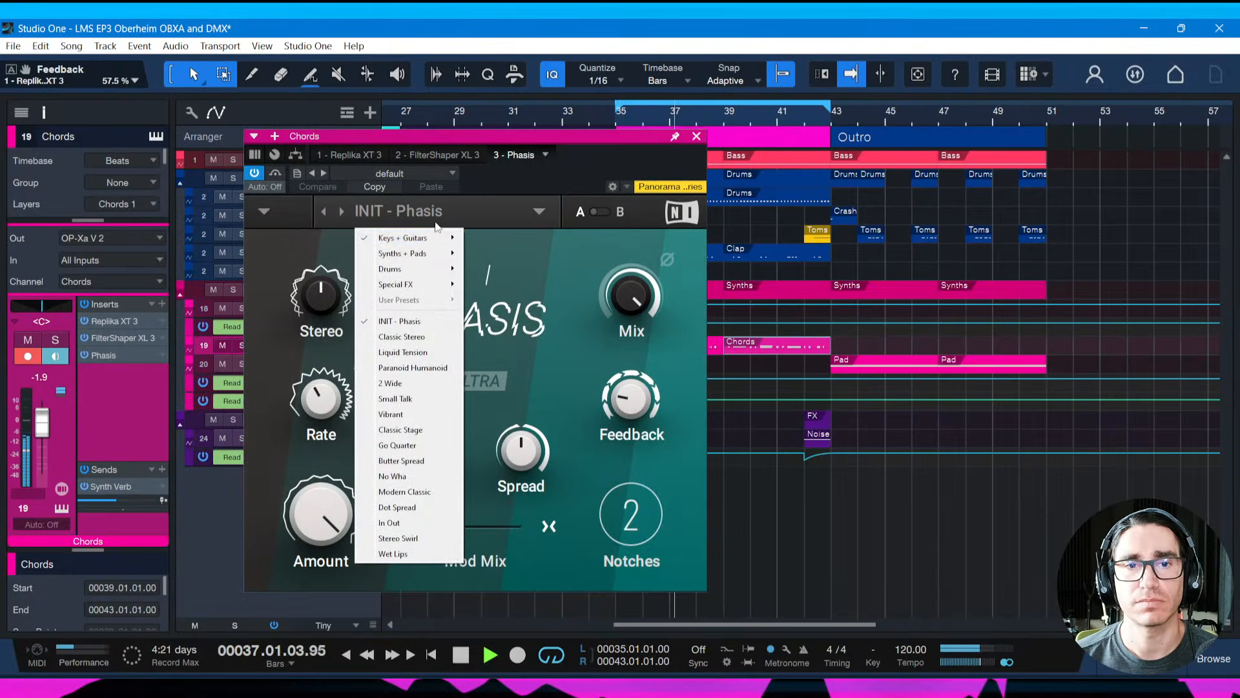
pyautogui.moveTo(453, 238)
pyautogui.click(517, 259)
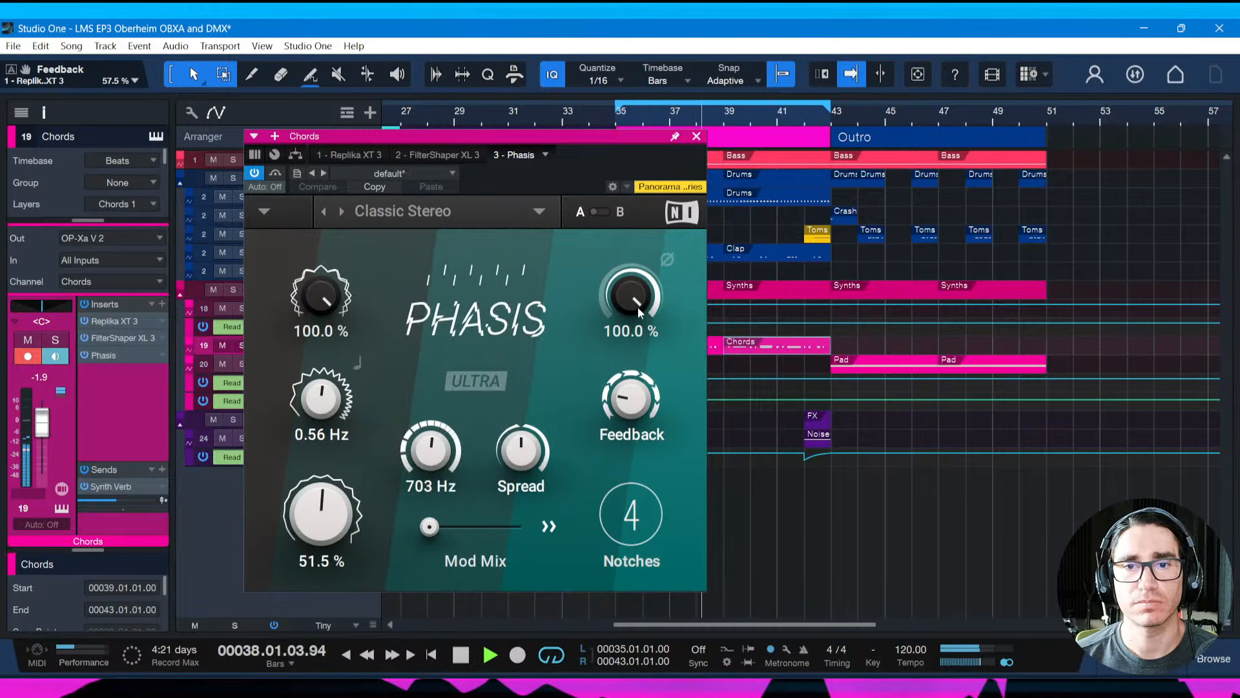
pyautogui.moveTo(638, 308); pyautogui.dragTo(637, 359)
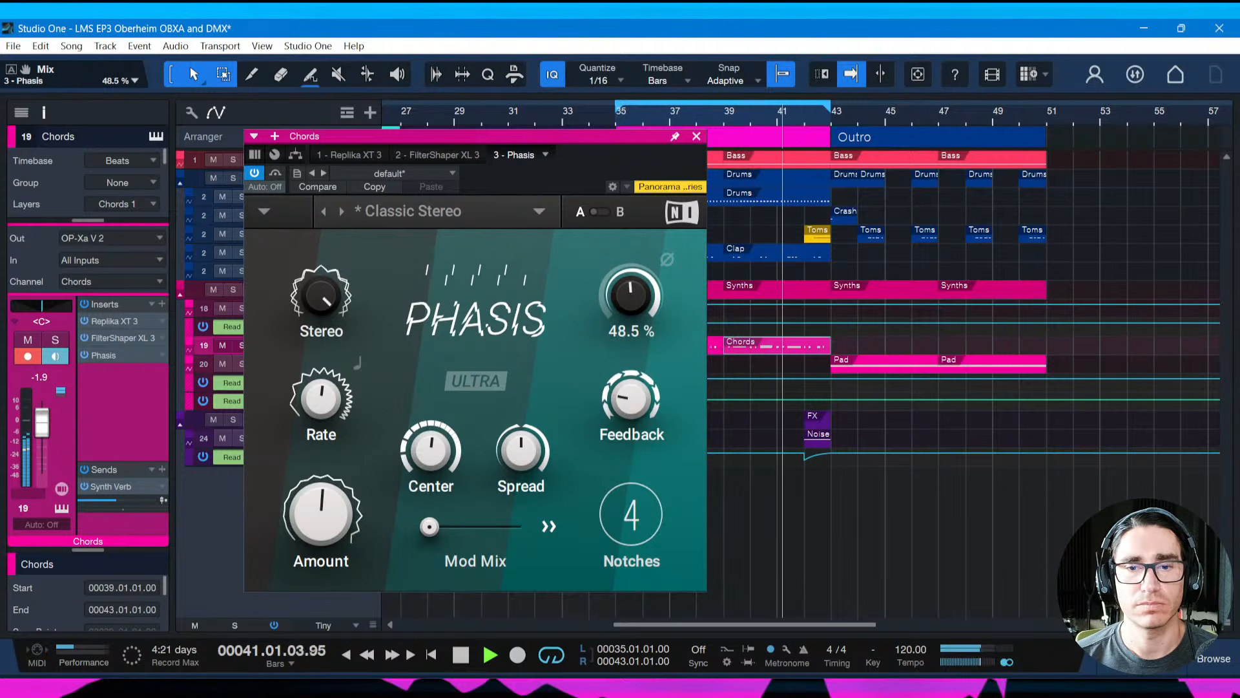
# Move Phasis ahead of FilterShaper XL in the Chords inserts and raise the channel's Synth Verb send level to -4.3 dB
pyautogui.moveTo(607, 133); pyautogui.dragTo(625, 128)
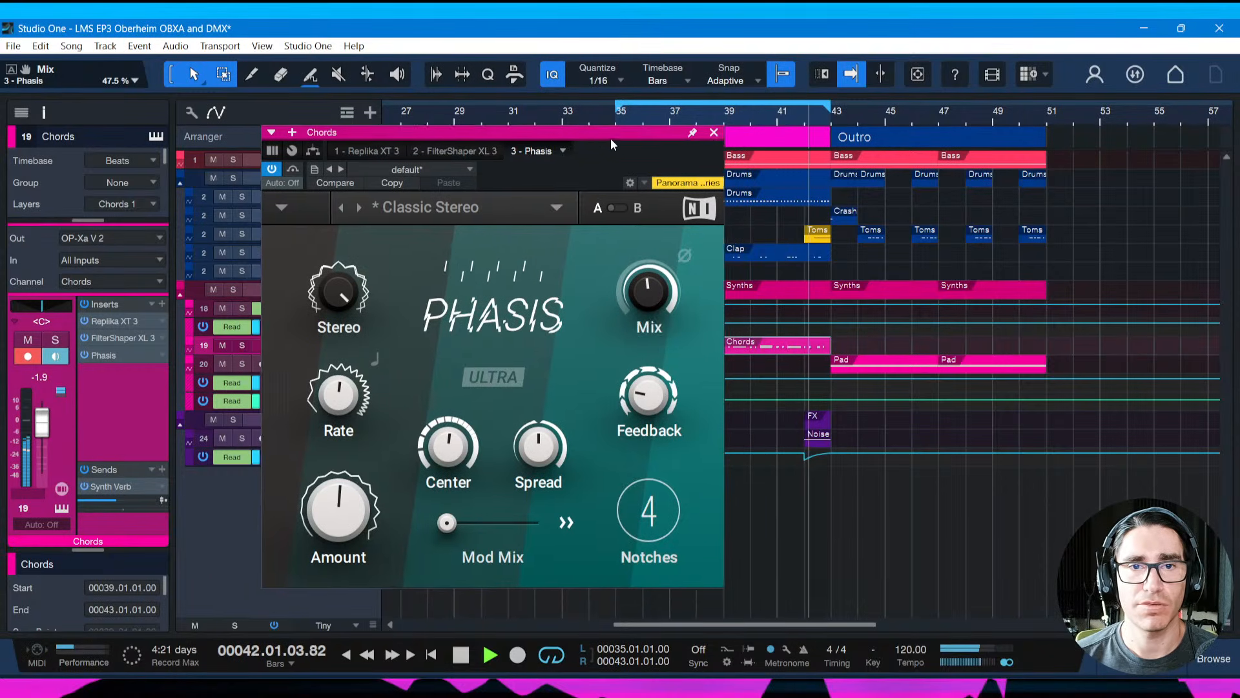
pyautogui.moveTo(539, 152); pyautogui.dragTo(409, 153)
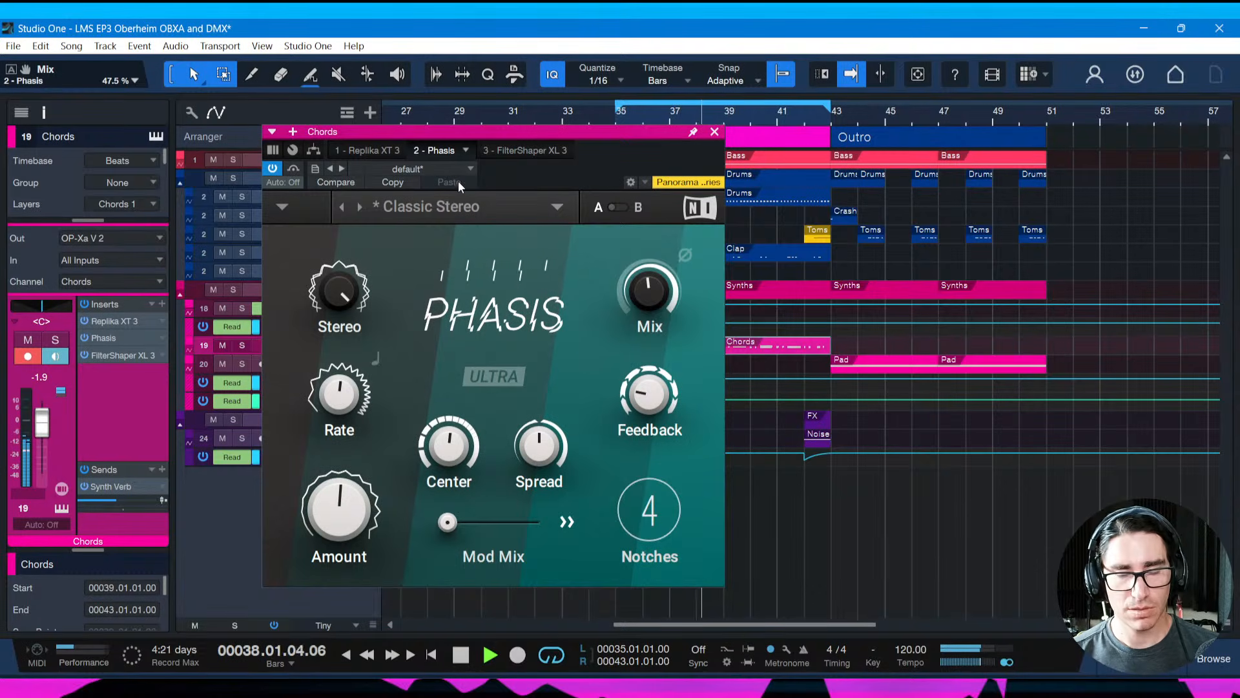
pyautogui.hotkey('ctrl', 's')
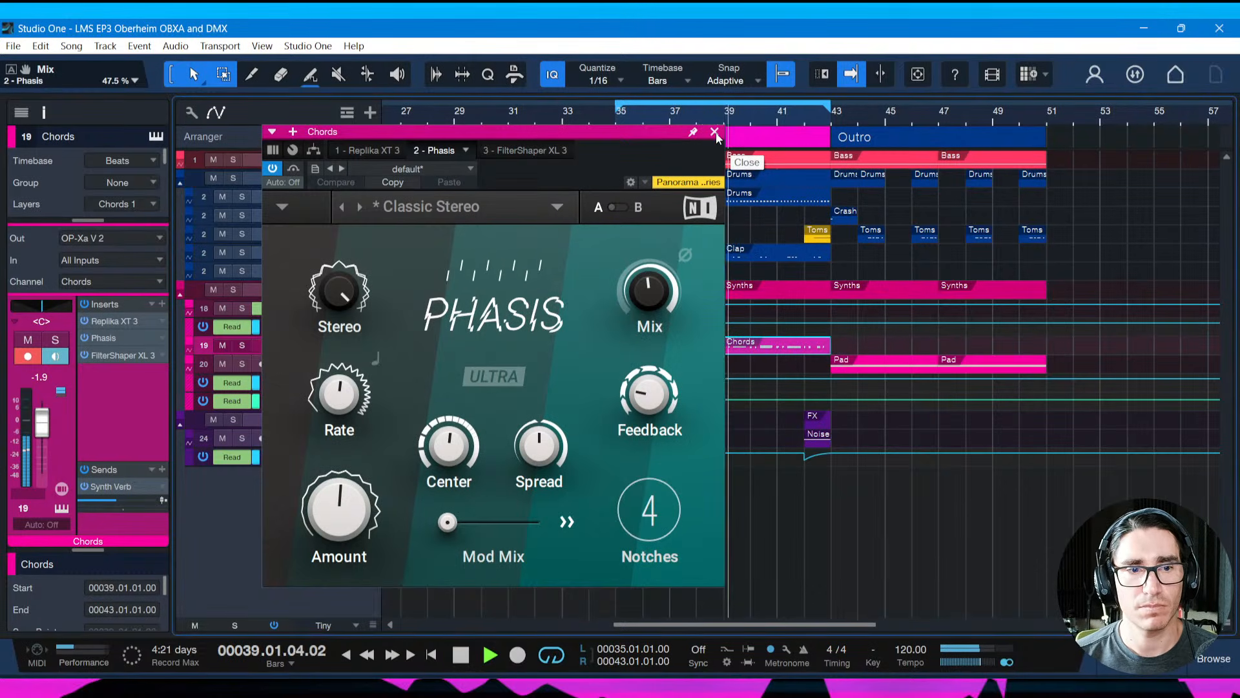
pyautogui.click(715, 132)
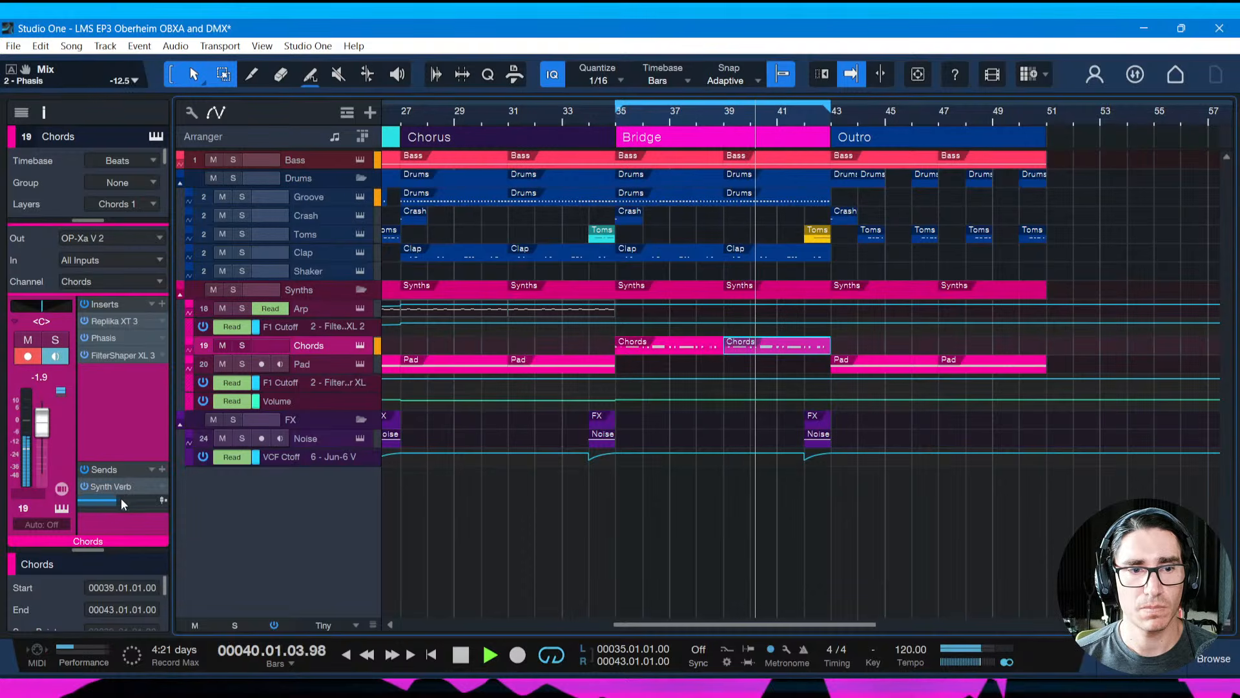
pyautogui.moveTo(122, 498)
pyautogui.mouseDown()
pyautogui.moveTo(145, 498)
pyautogui.moveTo(130, 504)
pyautogui.mouseUp()
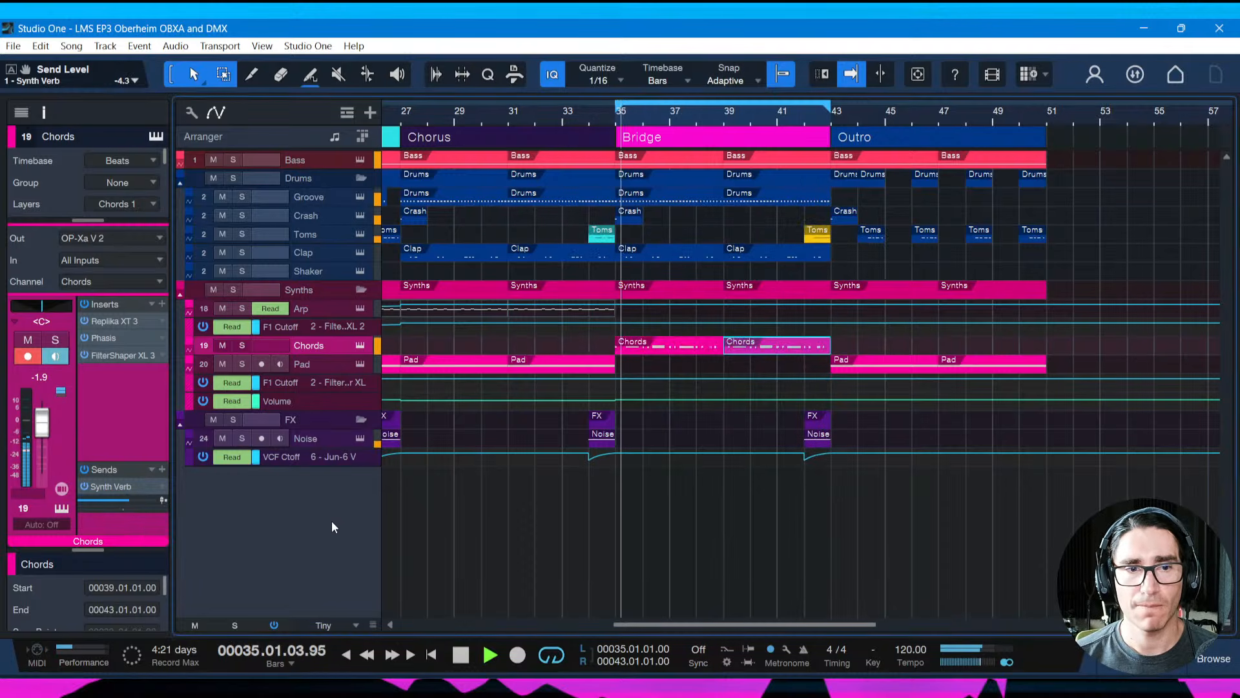
pyautogui.press('space')
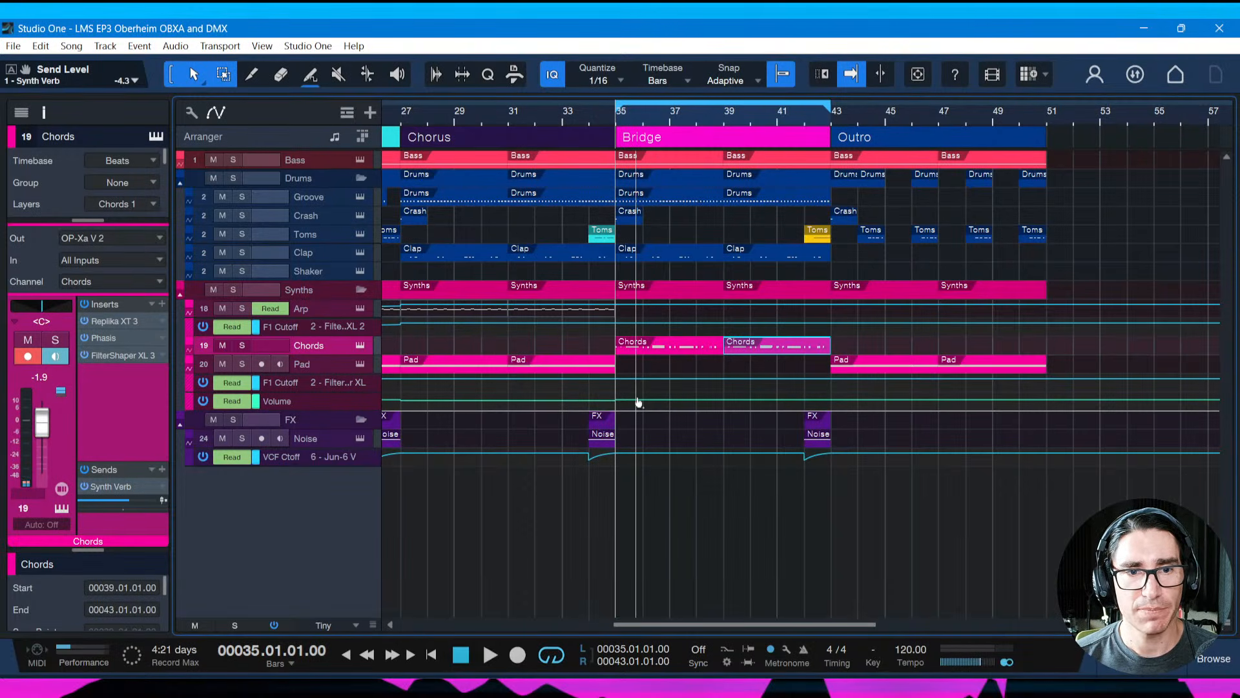
# Create an empty Pad event across the Bridge from bar 35 to 43, save the song, and open the event for note editing
pyautogui.moveTo(624, 360); pyautogui.dragTo(830, 367)
pyautogui.hotkey('ctrl', 's')
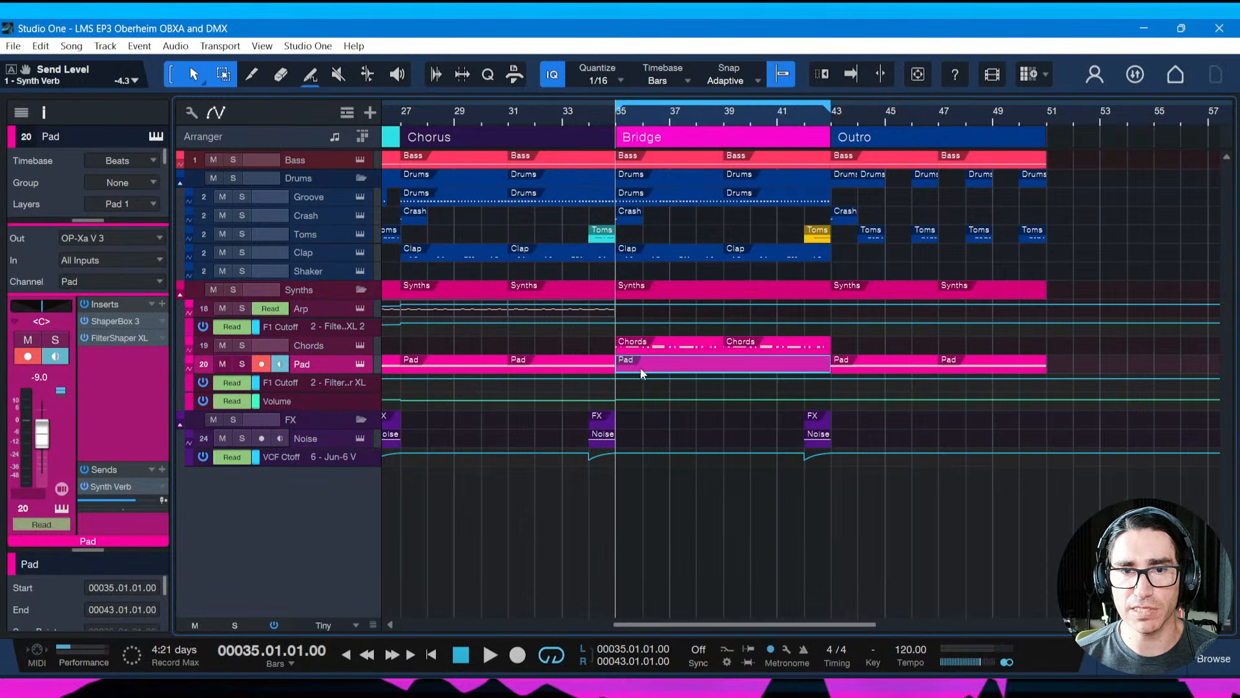
pyautogui.doubleClick(641, 370)
pyautogui.press('f')
# Play the Bridge while trying out pad notes against the arrangement
pyautogui.press('space')
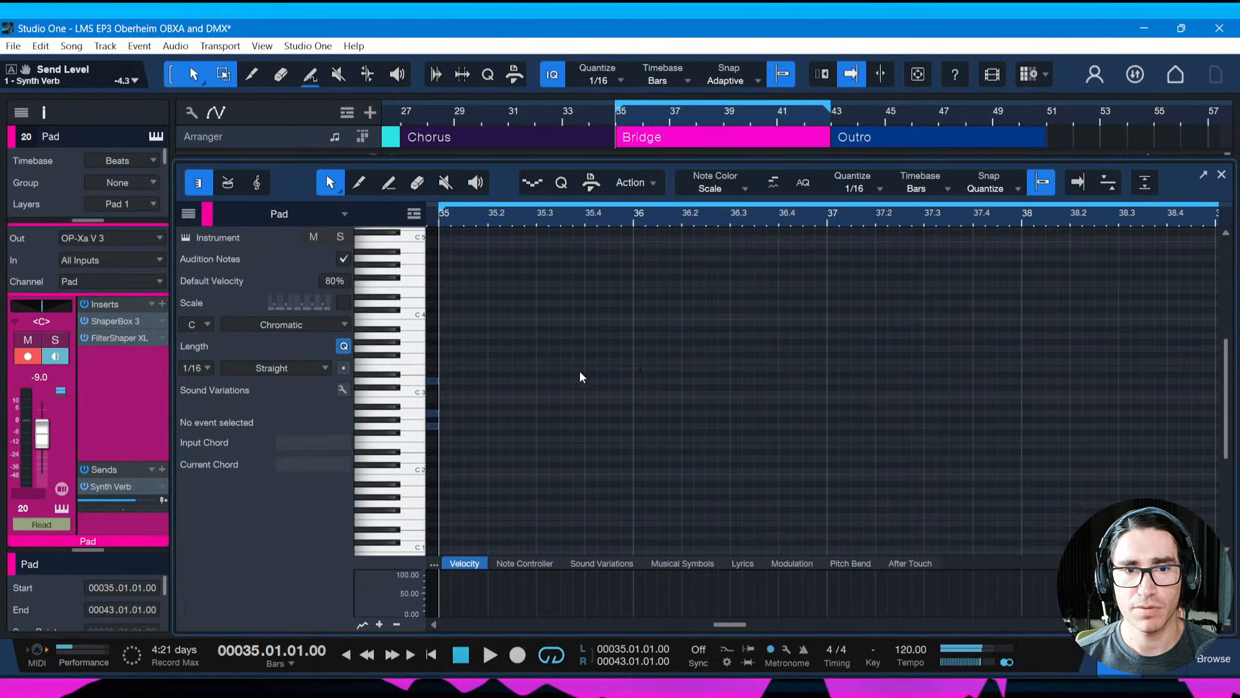
pyautogui.press('space')
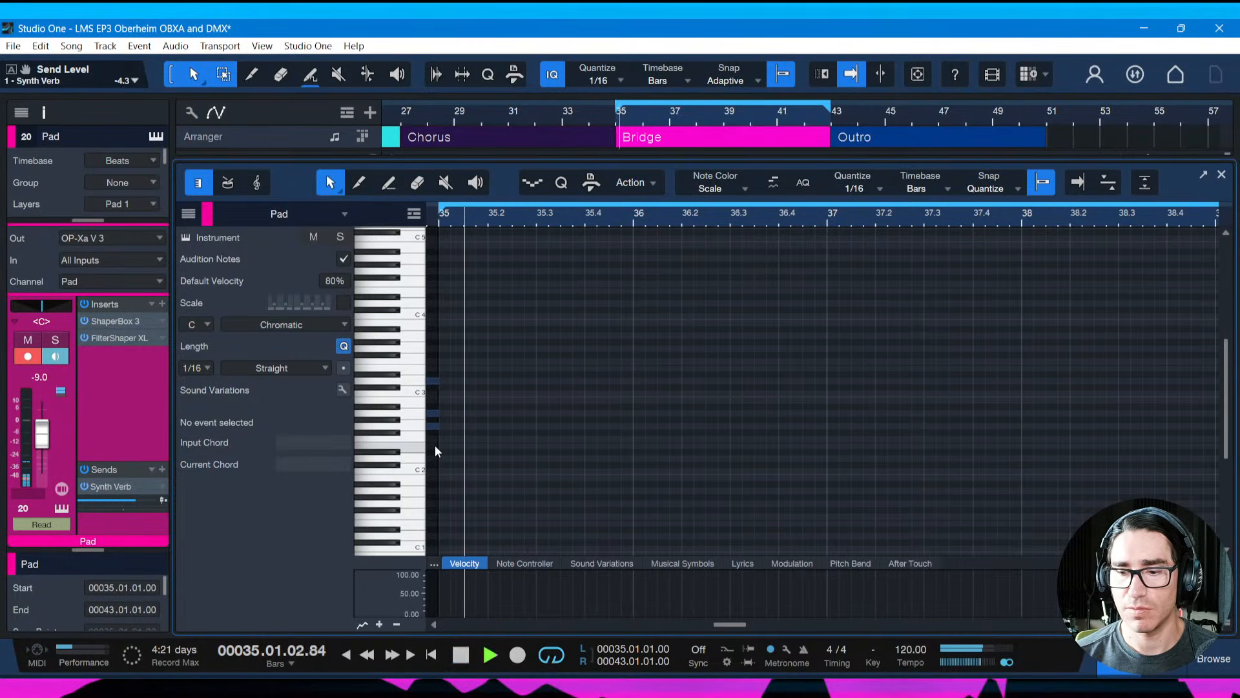
pyautogui.press('space')
pyautogui.press('space')
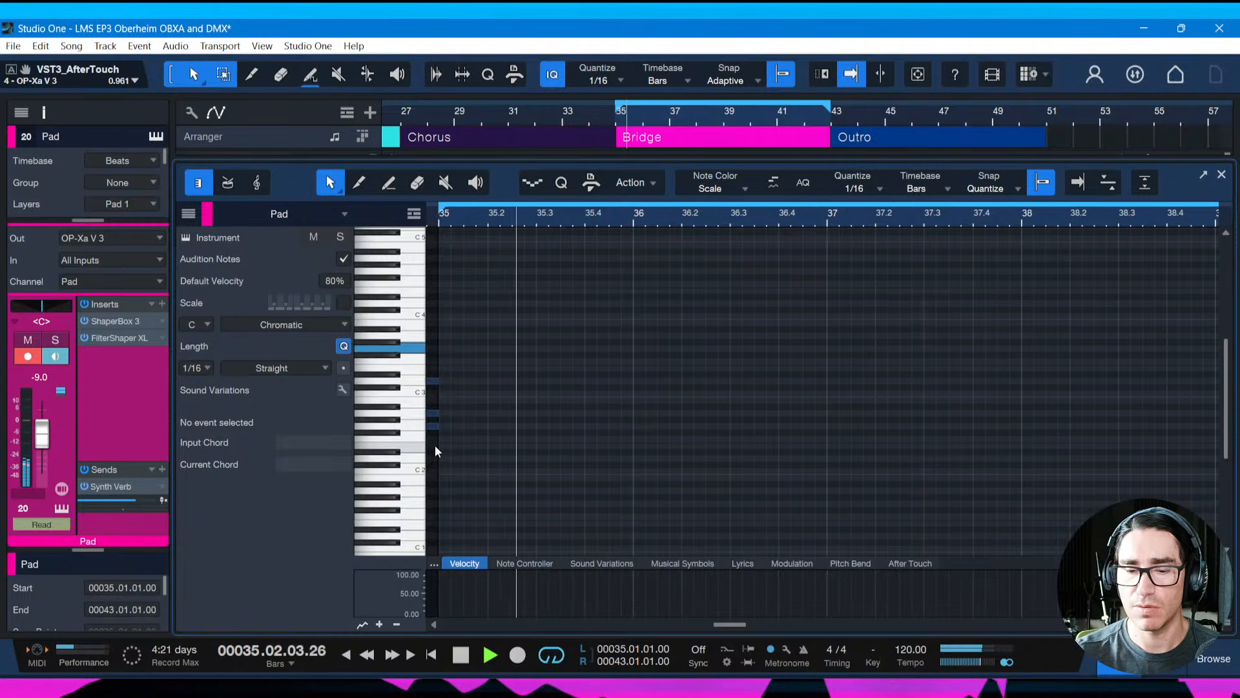
pyautogui.press('space')
pyautogui.press('space')
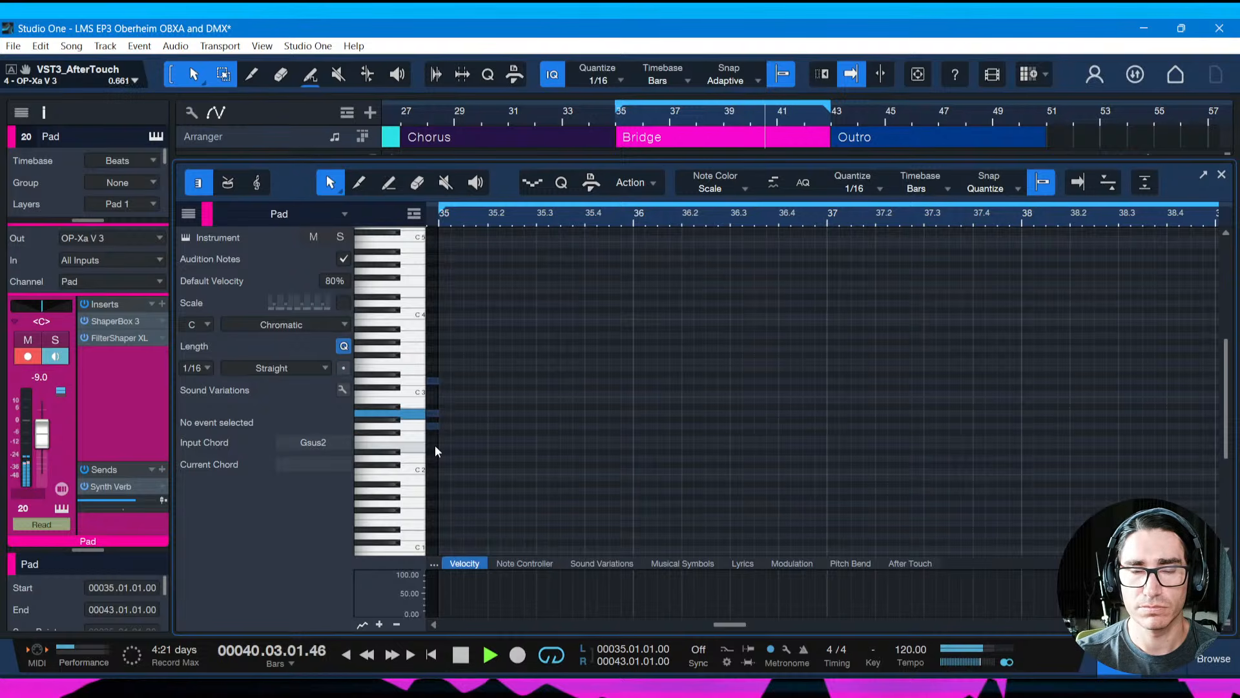
pyautogui.press('space')
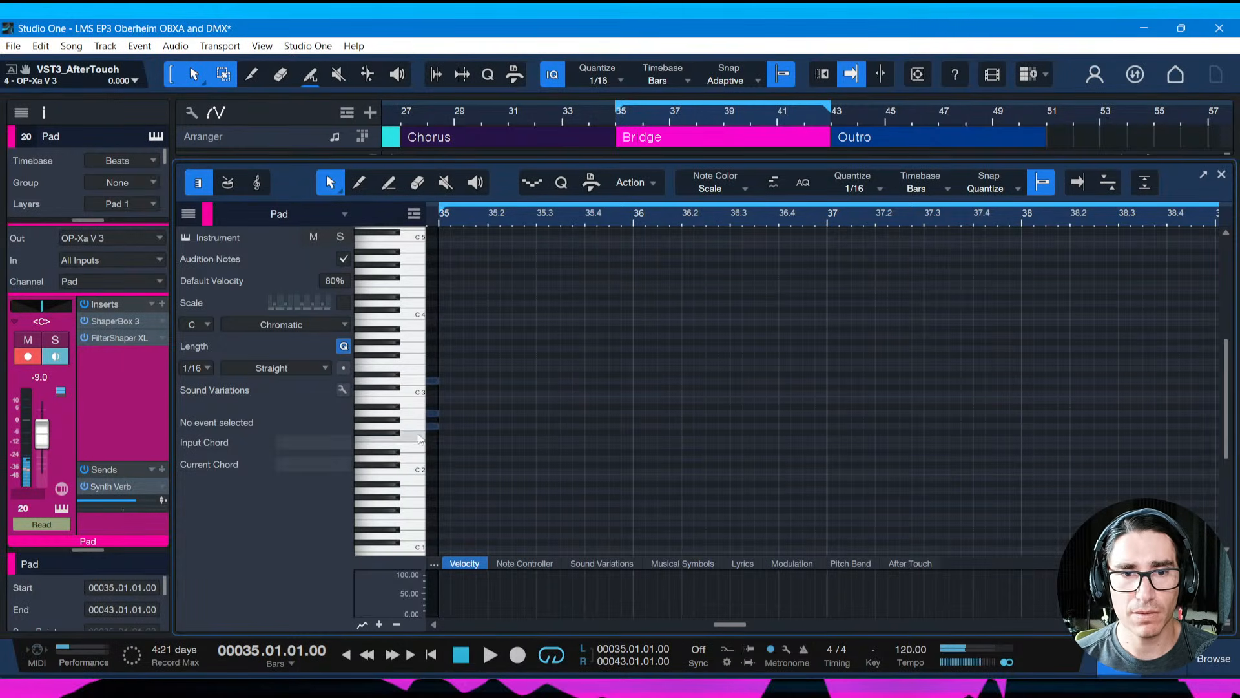
# Draw a one-bar G2 note at bar 35 of the Pad event and duplicate it to bar 36 transposed to A2
pyautogui.moveTo(488, 432); pyautogui.dragTo(631, 427)
pyautogui.press('space')
pyautogui.press('space')
pyautogui.press('d')
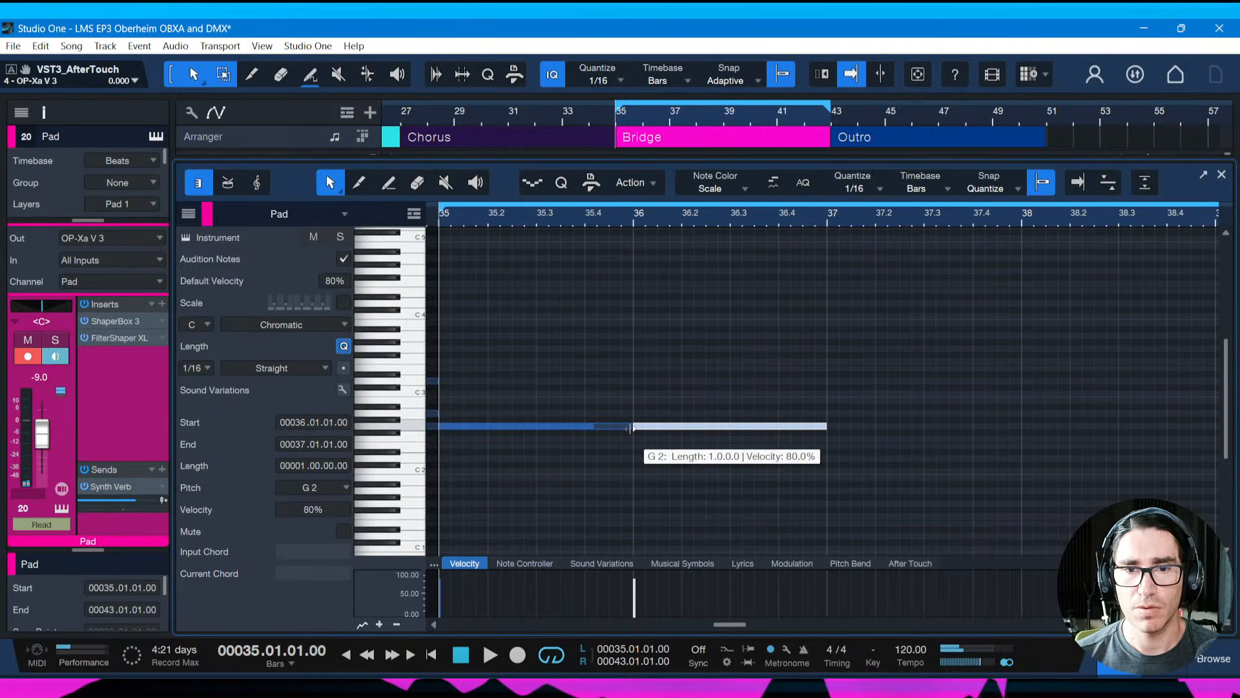
pyautogui.press('Up')
pyautogui.press('Up')
pyautogui.press('Up')
pyautogui.press('Up')
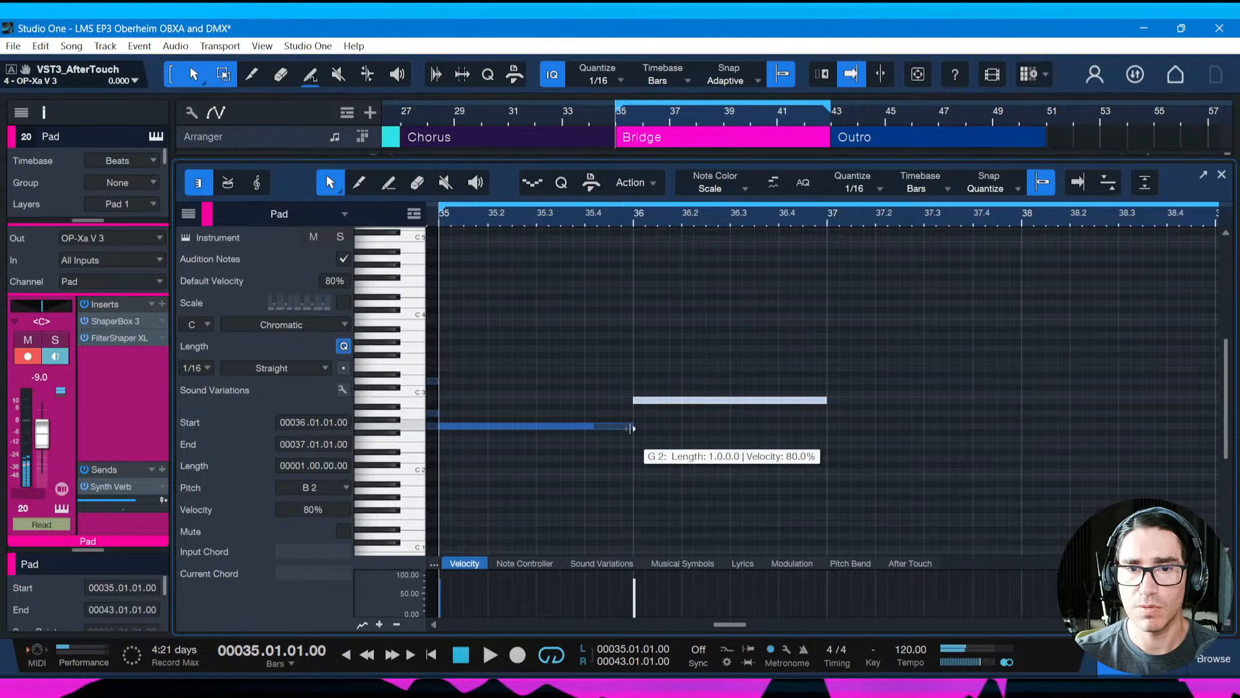
pyautogui.press('Down')
pyautogui.press('Down')
pyautogui.press('space')
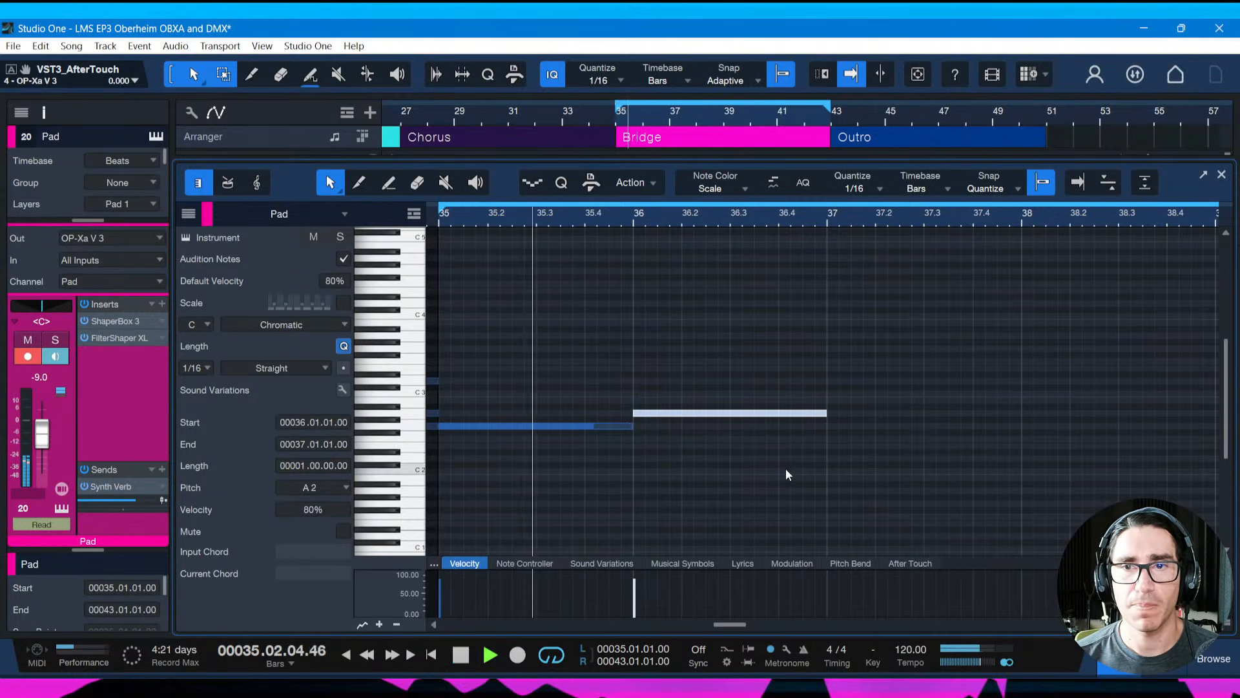
# Duplicate the A2 note to bar 37, transpose the copy up to D3, and save the song
pyautogui.moveTo(875, 223); pyautogui.dragTo(821, 213)
pyautogui.press('space')
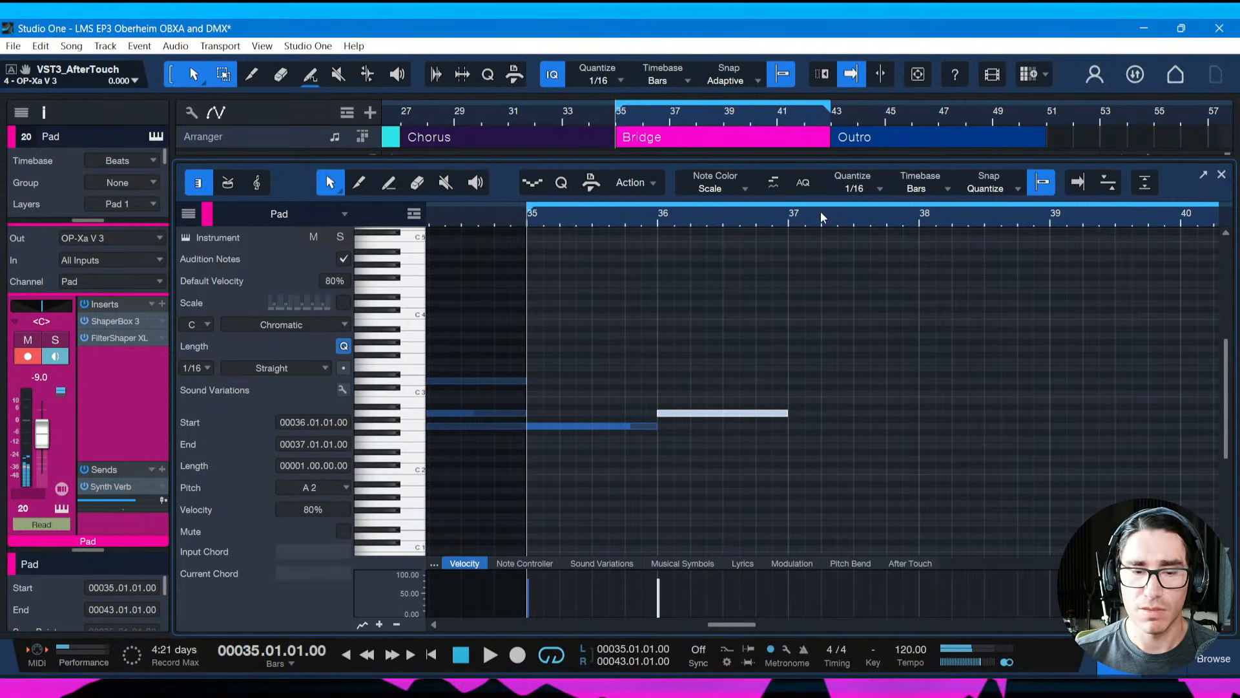
pyautogui.press('d')
pyautogui.press('Up')
pyautogui.press('Up')
pyautogui.press('Up')
pyautogui.press('Up')
pyautogui.press('Up')
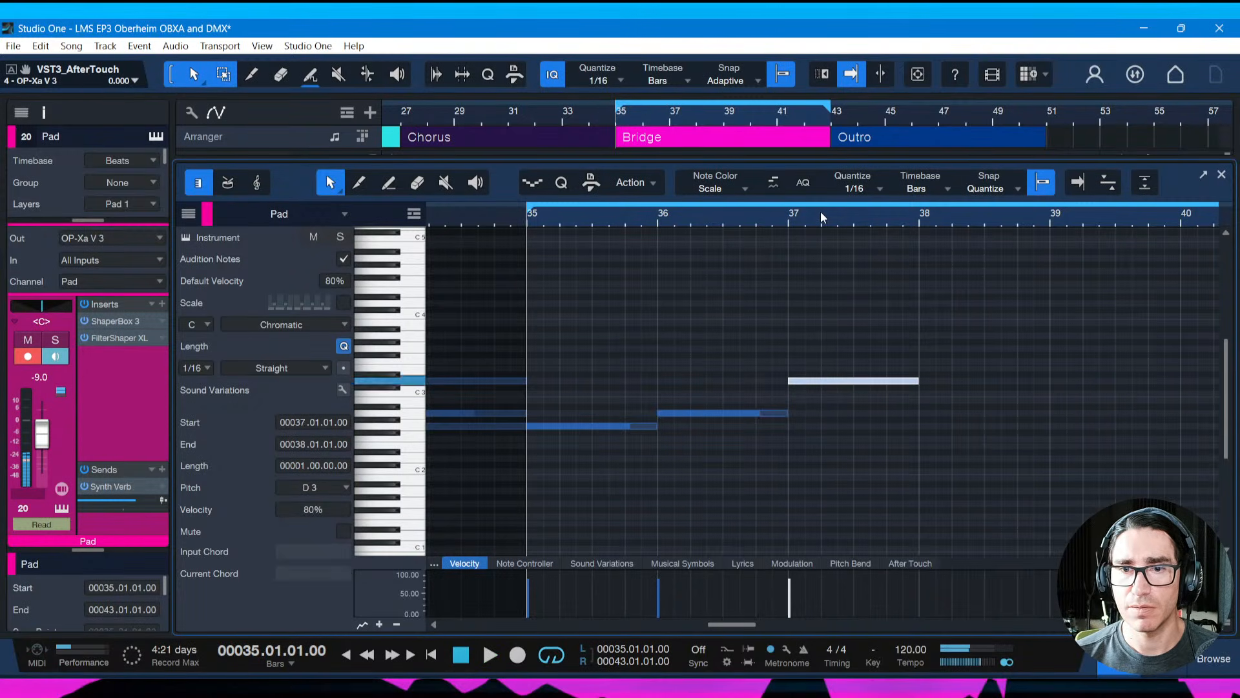
pyautogui.click(757, 317)
pyautogui.hotkey('ctrl', 's')
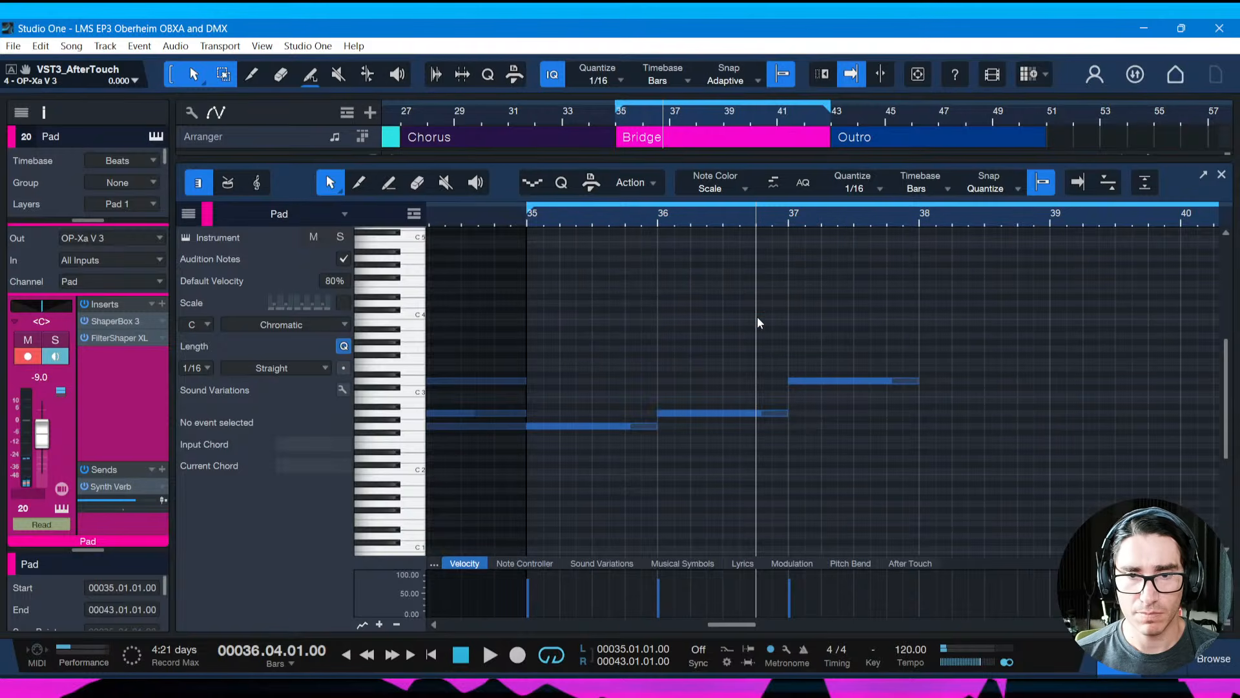
pyautogui.hotkey('ctrl', 'a')
pyautogui.press('d')
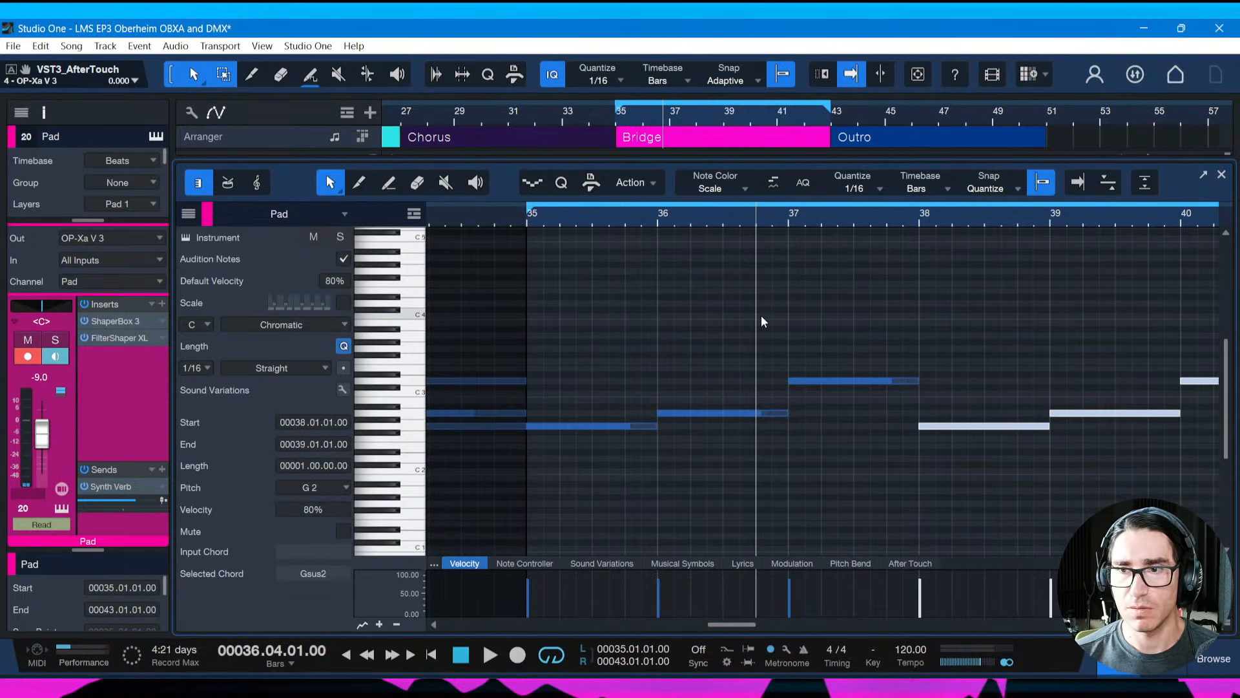
pyautogui.hotkey('shift', 'l')
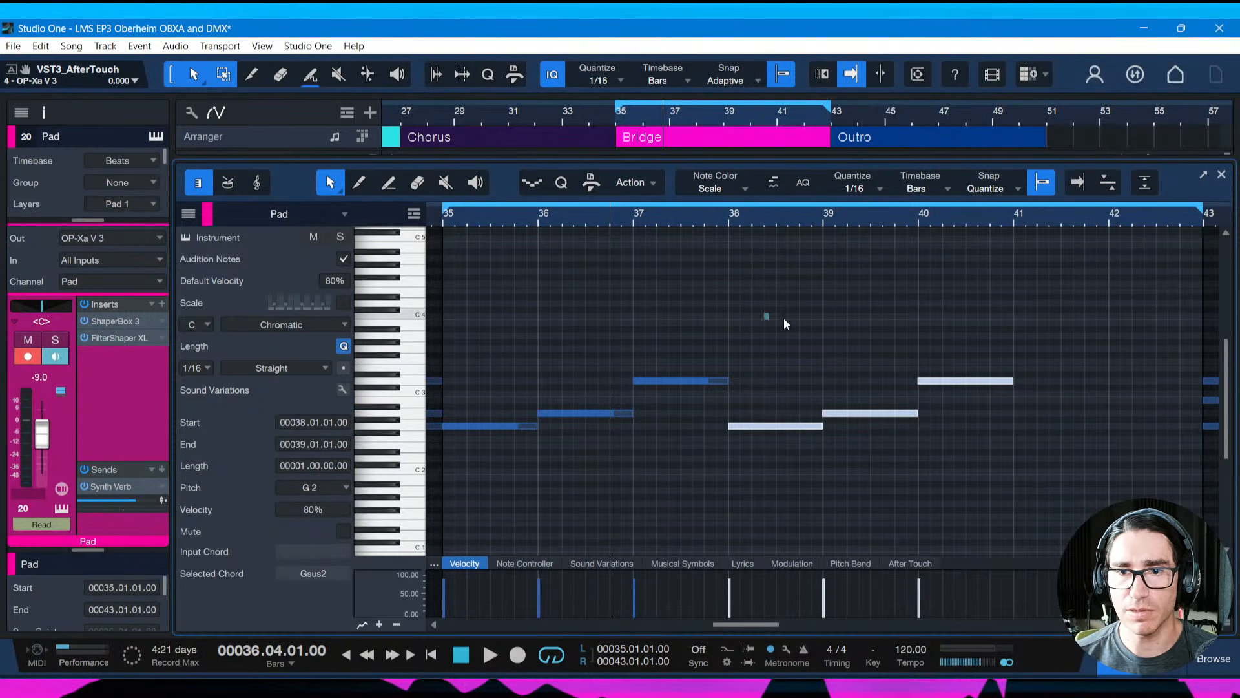
pyautogui.moveTo(765, 312); pyautogui.dragTo(981, 457)
pyautogui.press('Delete')
# Extend the D3 note to bar 39, duplicate the three-note pad pattern across bars 39 to 43, and save the song
pyautogui.click(729, 381)
pyautogui.moveTo(731, 380); pyautogui.dragTo(822, 385)
pyautogui.hotkey('ctrl', 'a')
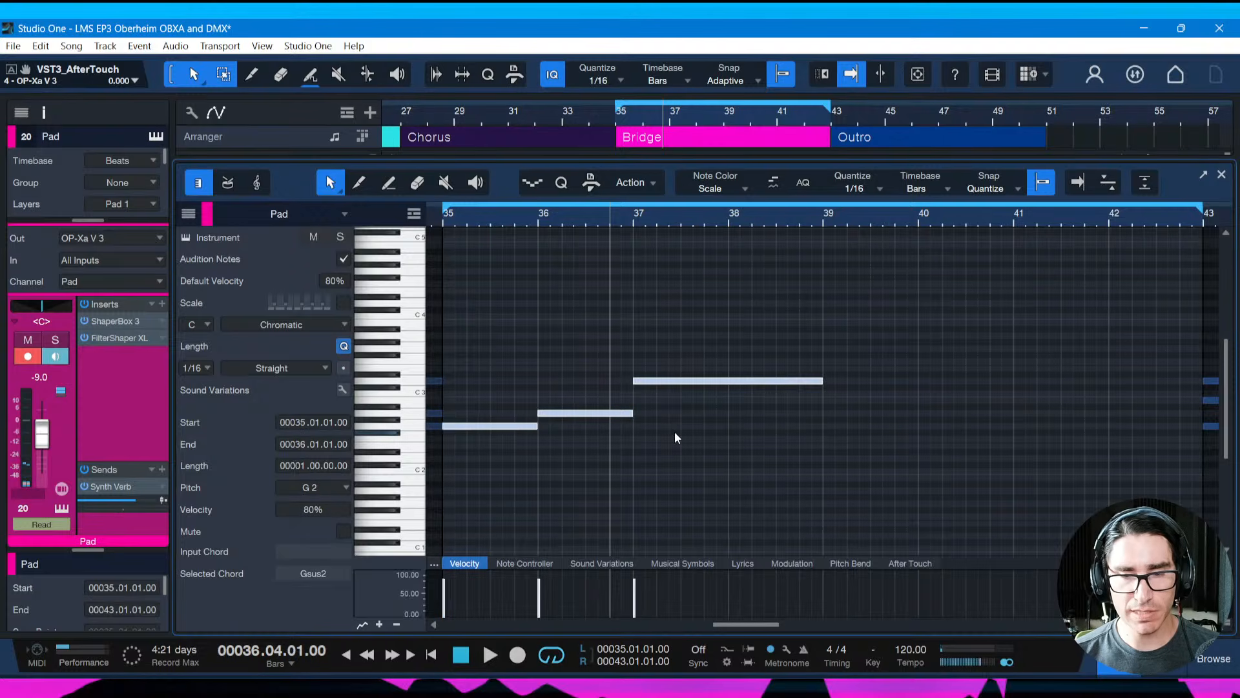
pyautogui.hotkey('ctrl', 'd')
pyautogui.press('space')
pyautogui.hotkey('ctrl', 's')
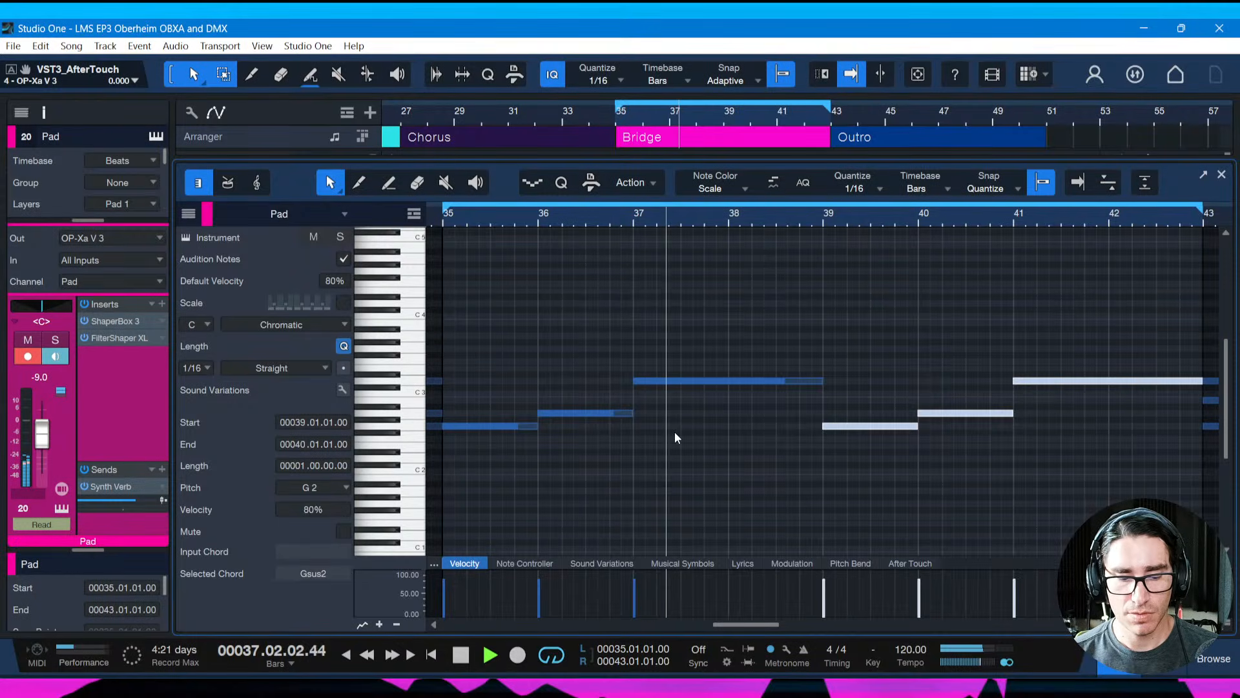
# Lower the Chords channel volume to -5.3 dB in the mixer with the Pad muted temporarily, unmute the Pad, and save
pyautogui.press('F3')
pyautogui.hotkey('ctrl', 's')
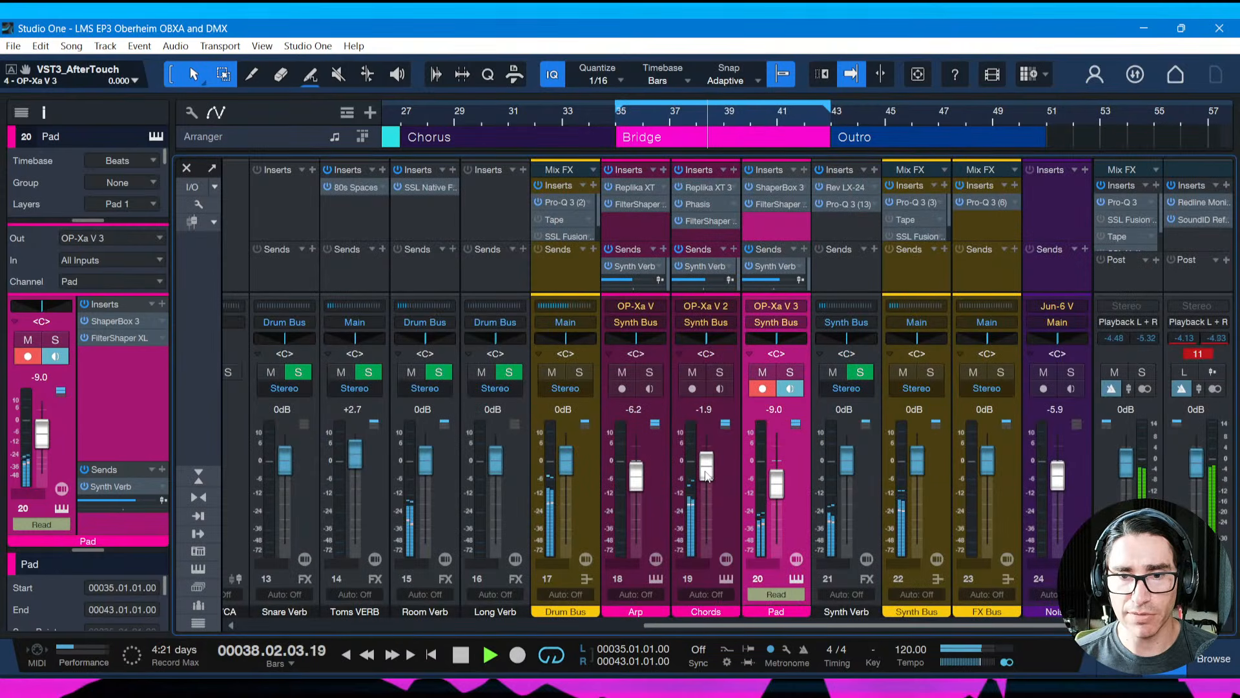
pyautogui.click(706, 475)
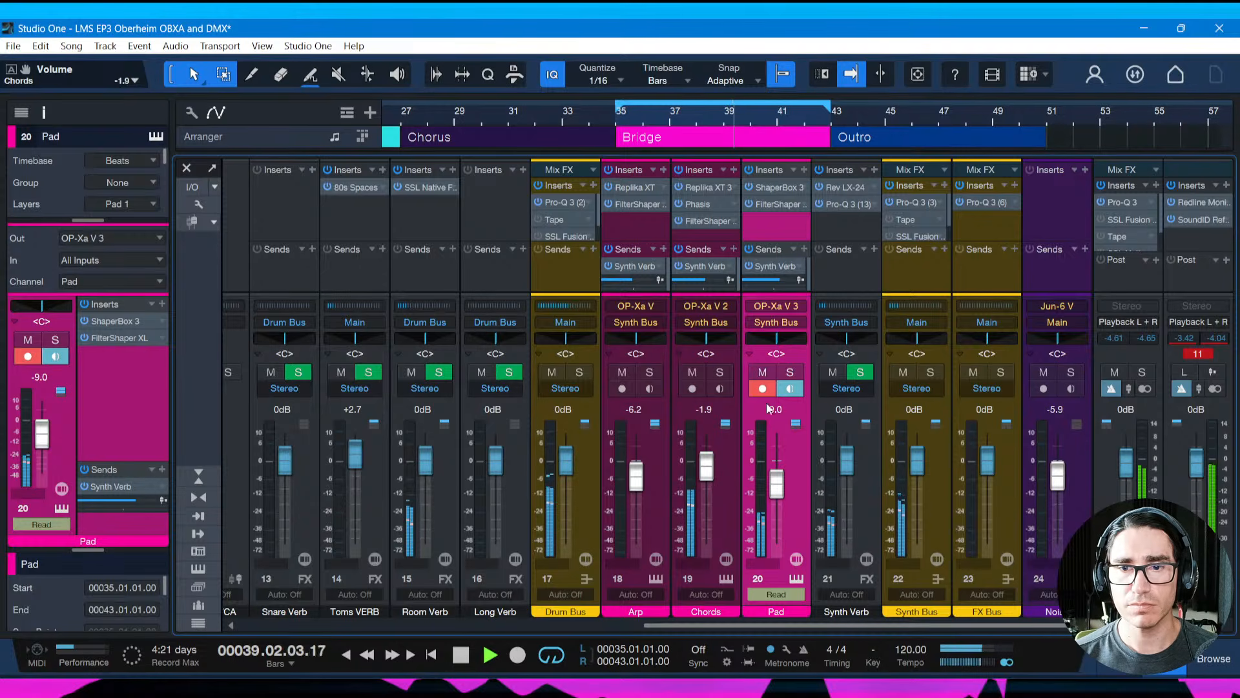
pyautogui.click(763, 372)
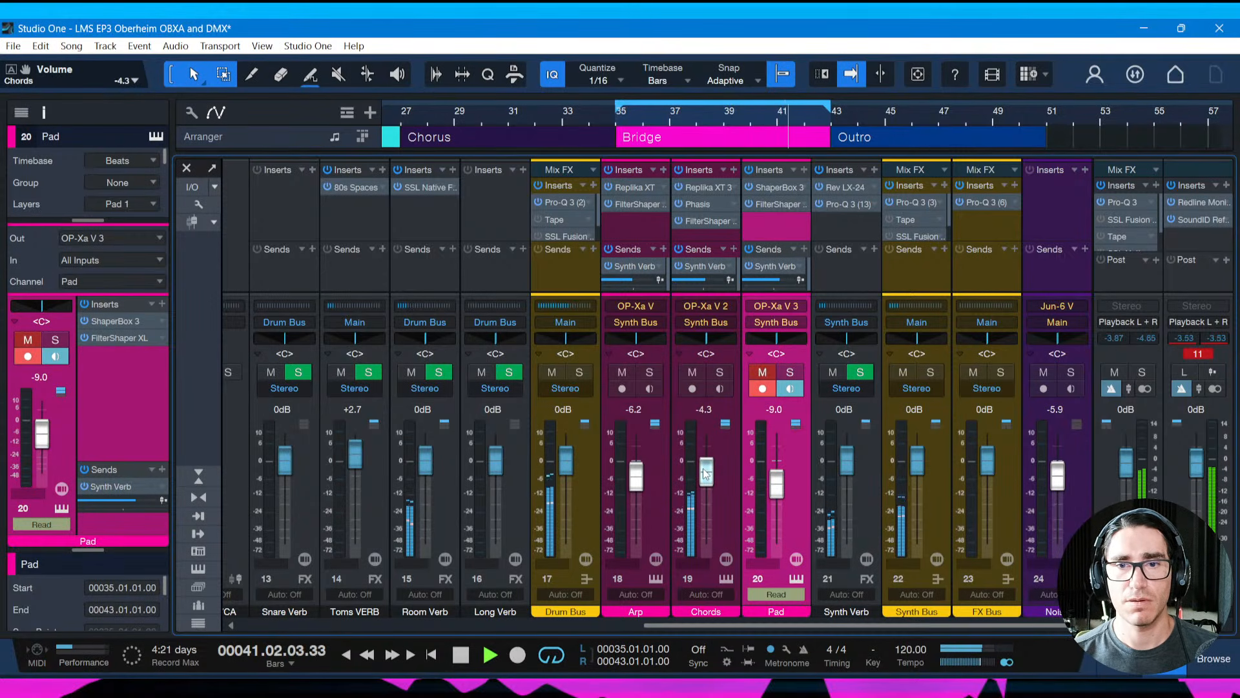
pyautogui.hotkey('ctrl', 's')
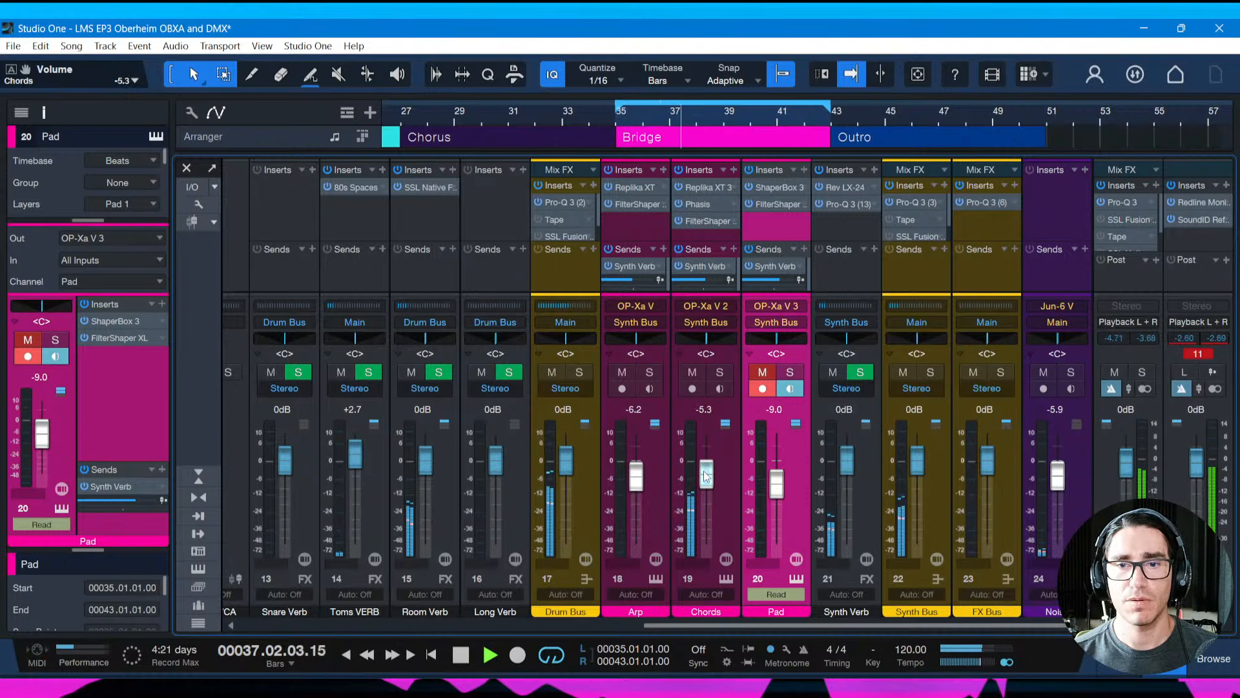
pyautogui.click(765, 375)
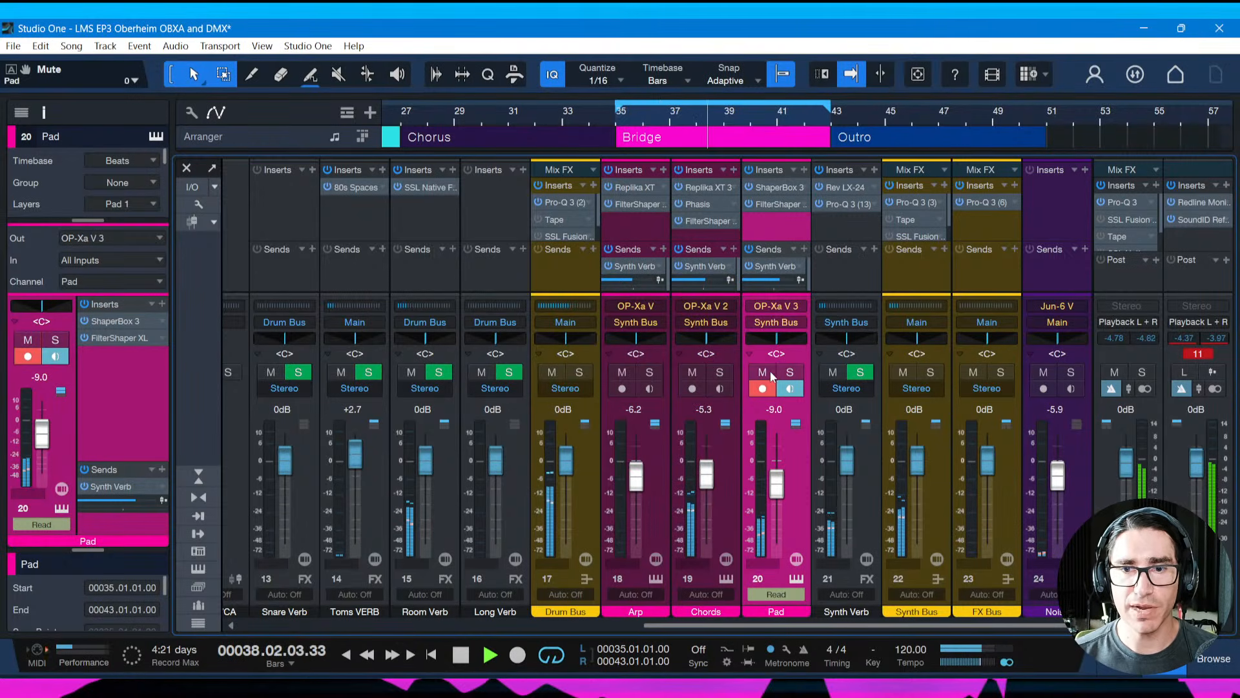
pyautogui.press('F3')
pyautogui.hotkey('ctrl', 's')
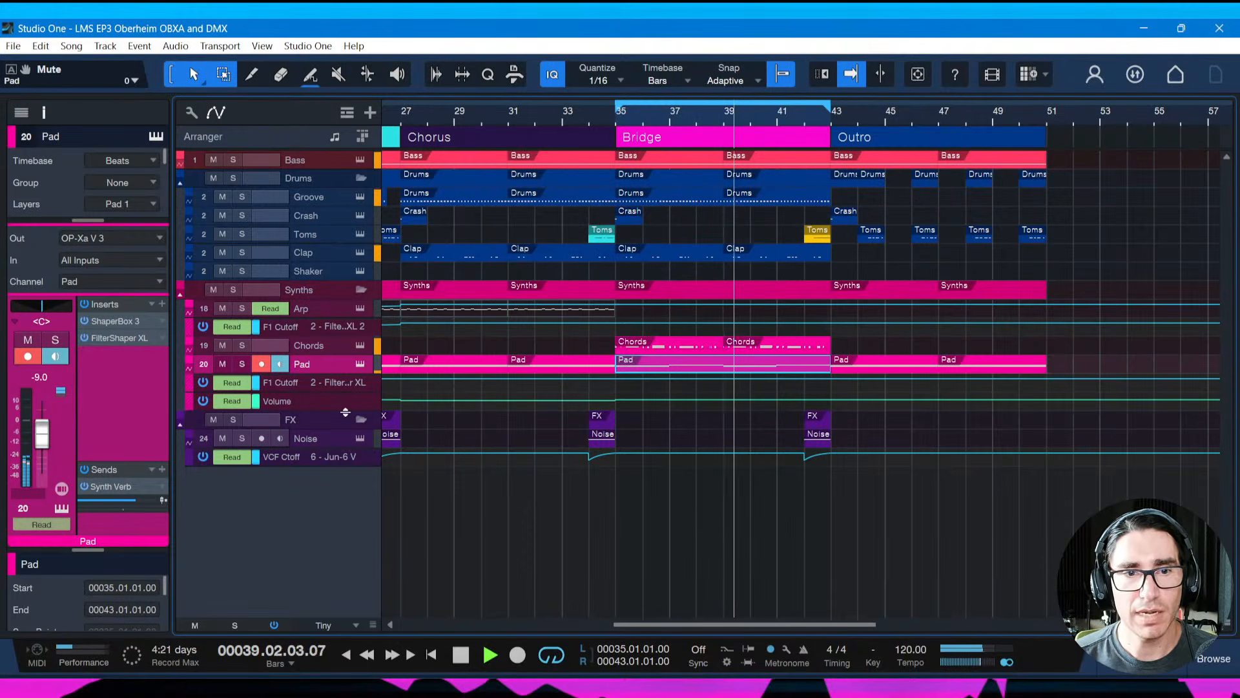
# Enlarge the Pad's Volume automation lane, raise the automation across the Bridge, bars 35 to 43, to -4.5 dB, and save
pyautogui.click(319, 397)
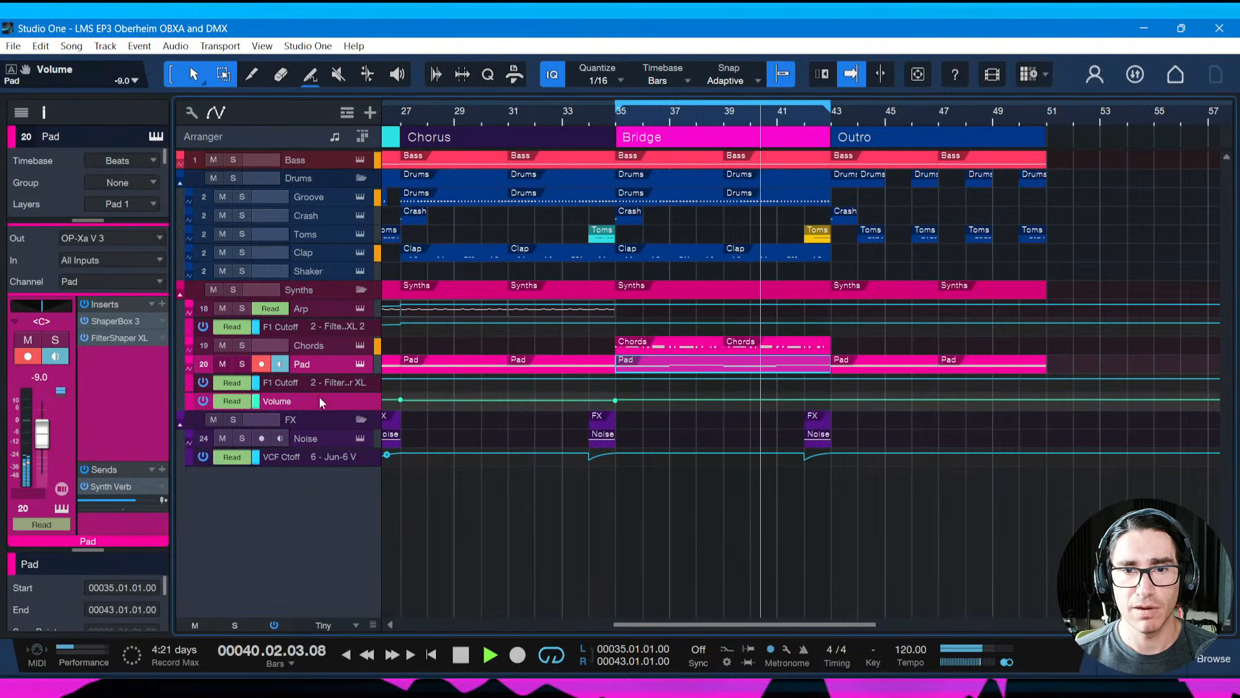
pyautogui.moveTo(323, 408); pyautogui.dragTo(334, 538)
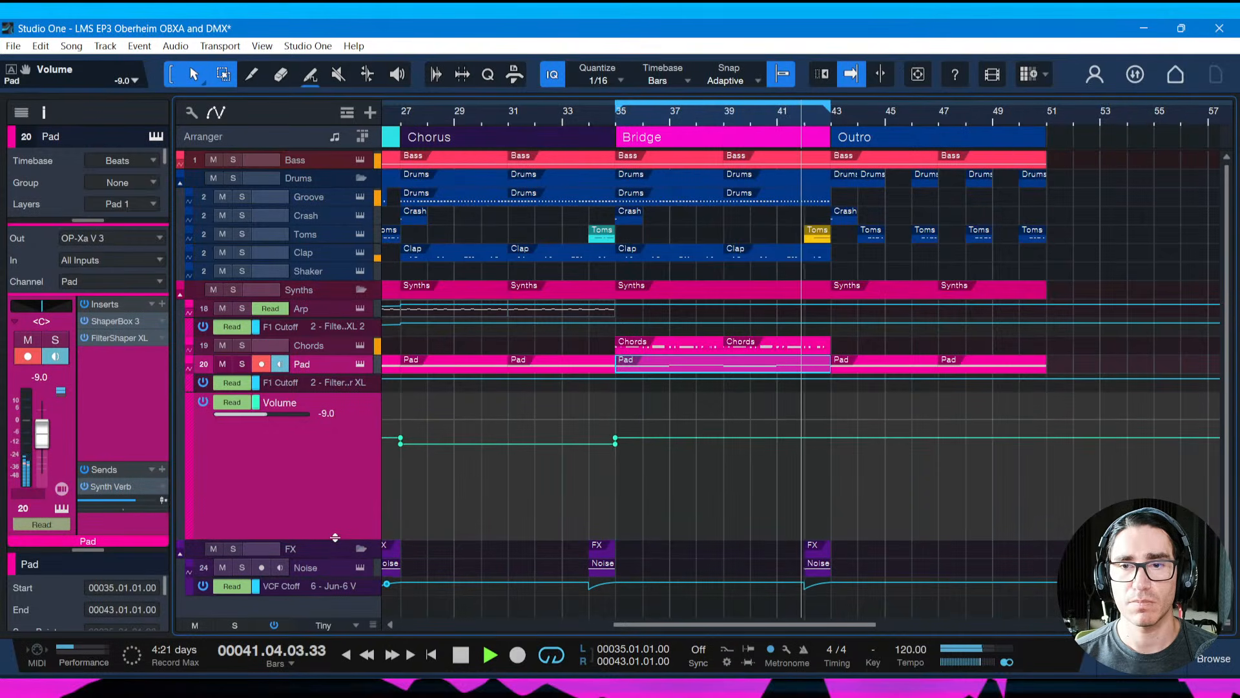
pyautogui.click(830, 439)
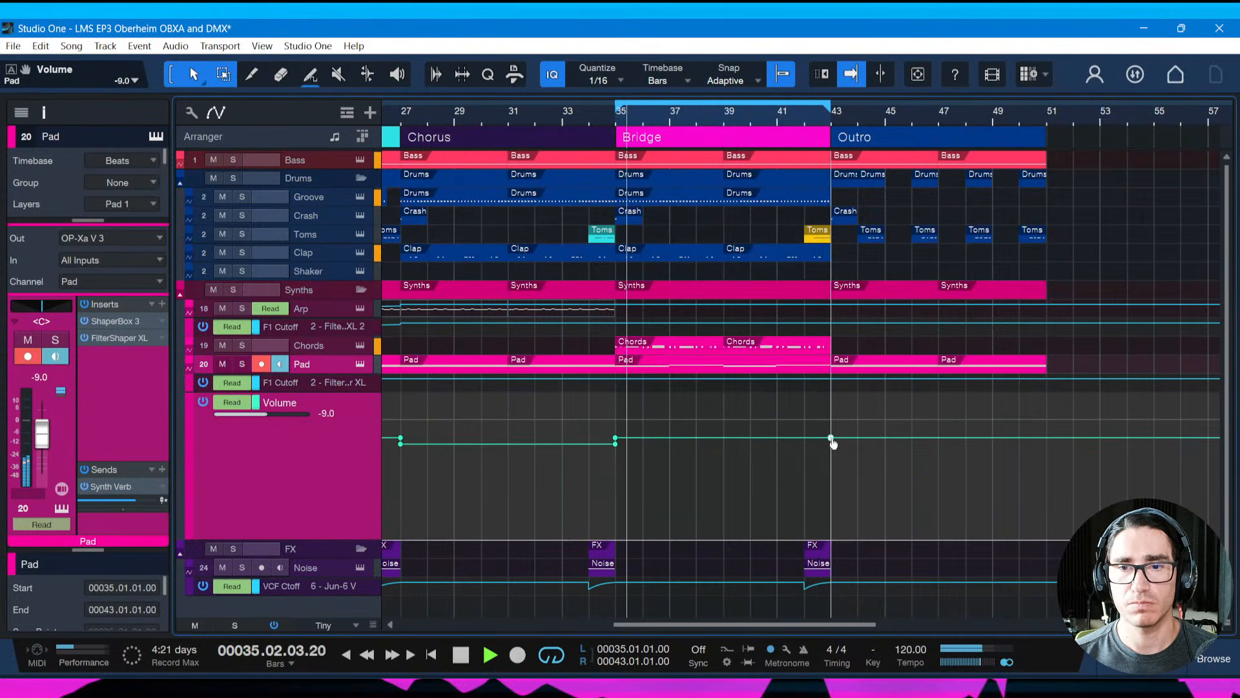
pyautogui.moveTo(707, 409); pyautogui.dragTo(713, 402)
pyautogui.hotkey('ctrl', 's')
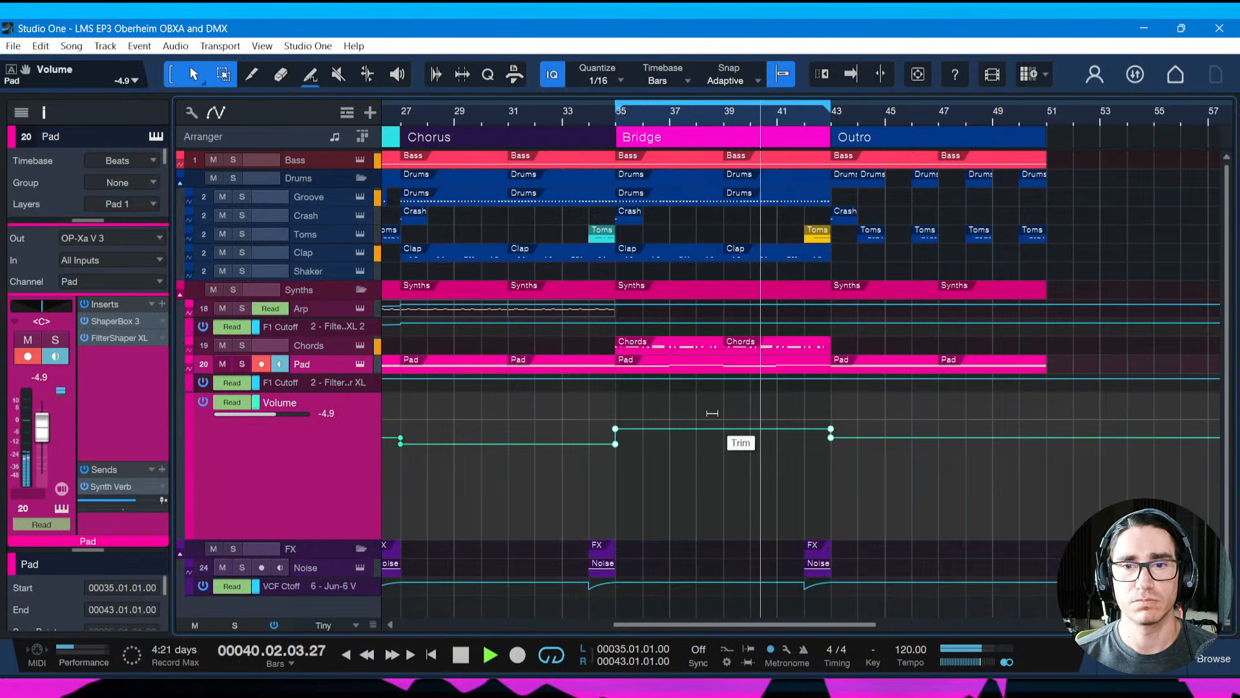
pyautogui.moveTo(725, 411); pyautogui.dragTo(726, 407)
pyautogui.hotkey('ctrl', 's')
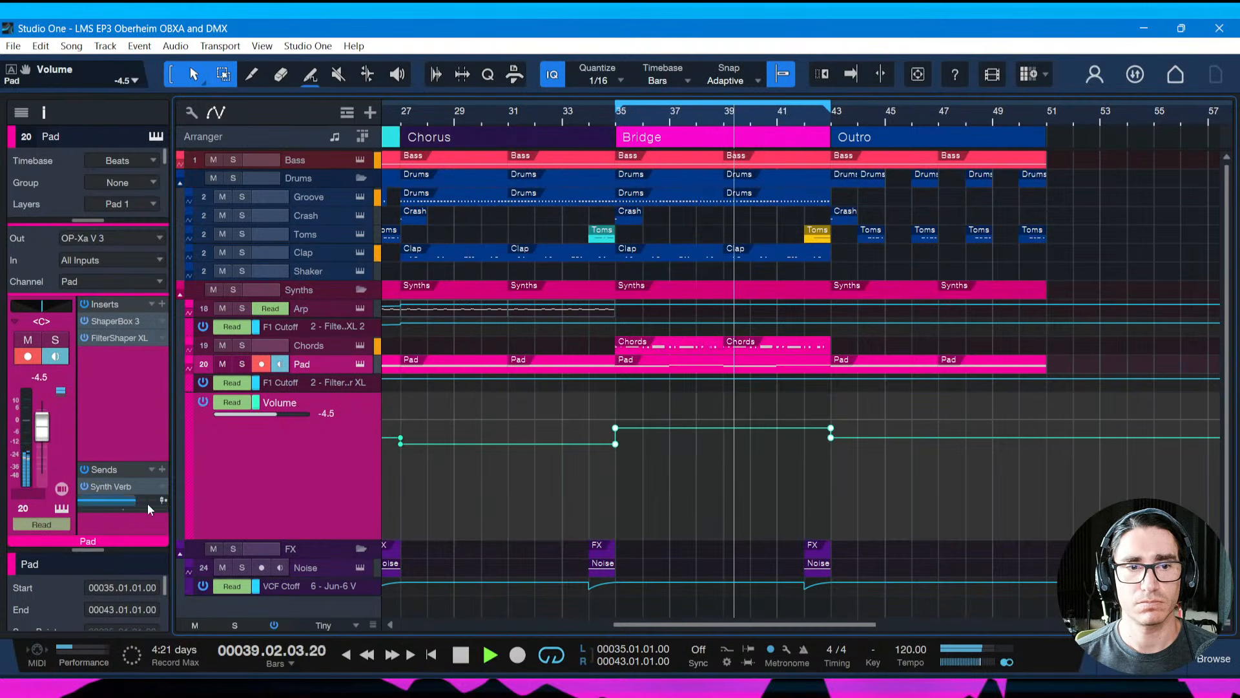
pyautogui.press('space')
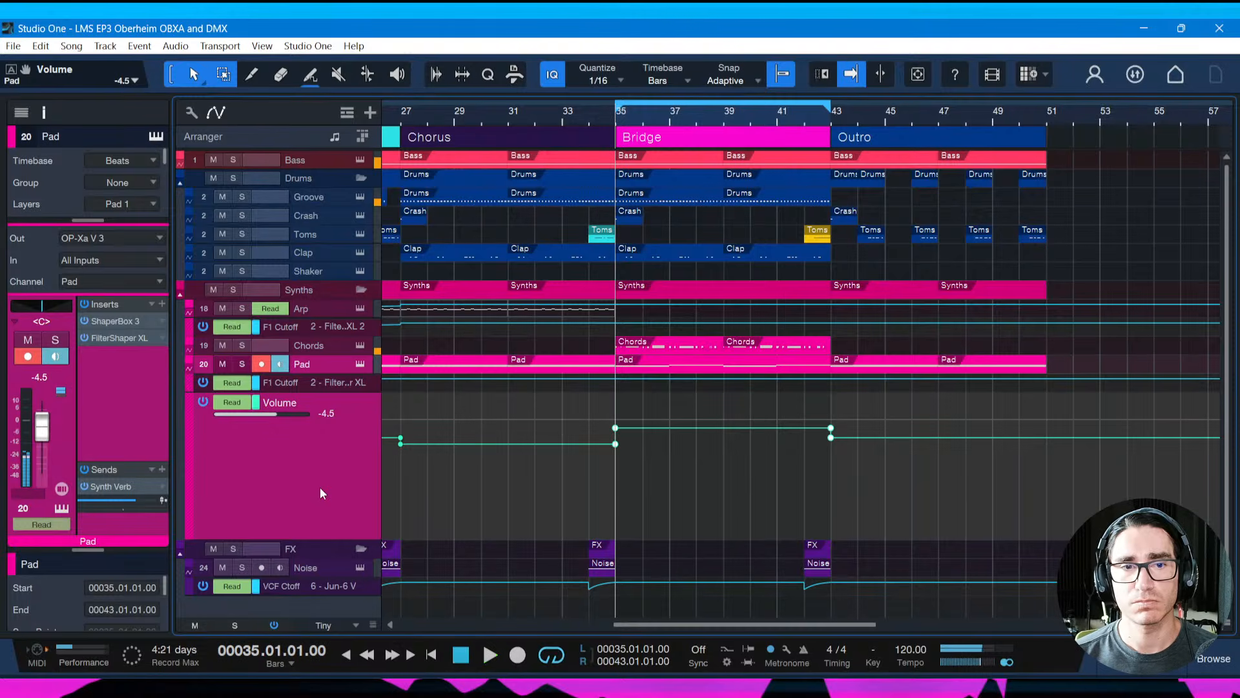
# Add Replika XT to the Pad channel's inserts and move it to the first slot, ahead of ShaperBox 3
pyautogui.click(162, 304)
pyautogui.write('repli')
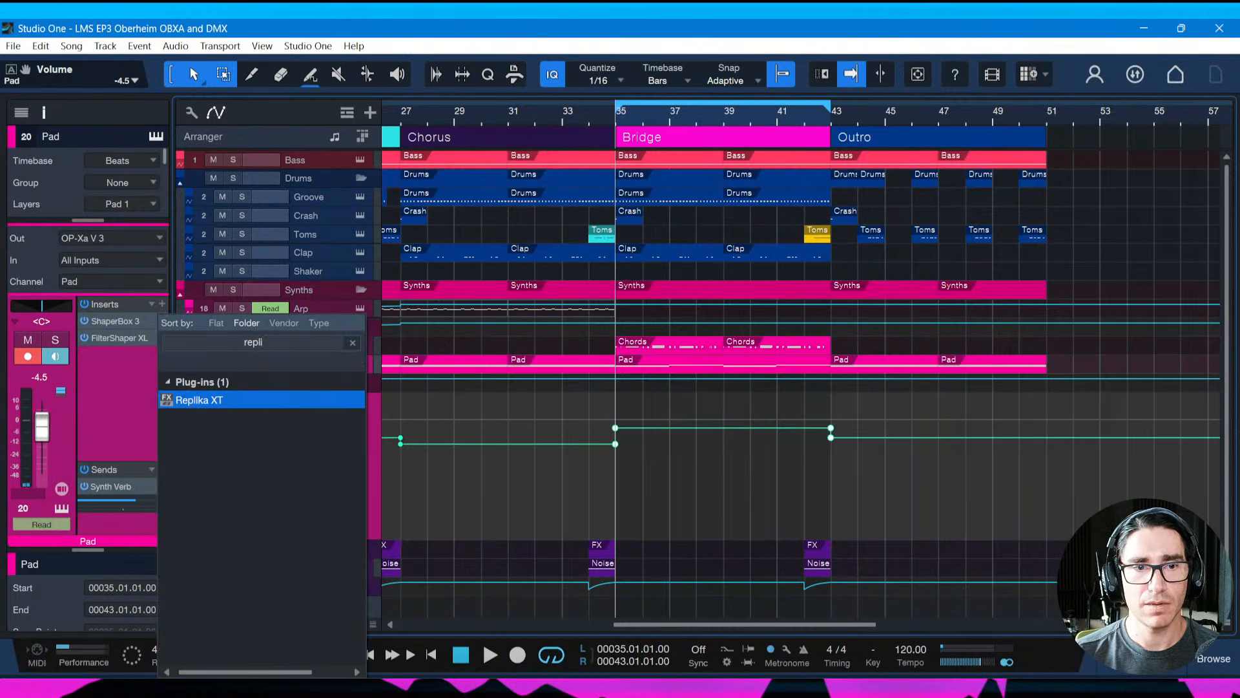
pyautogui.press('Return')
pyautogui.hotkey('ctrl', 's')
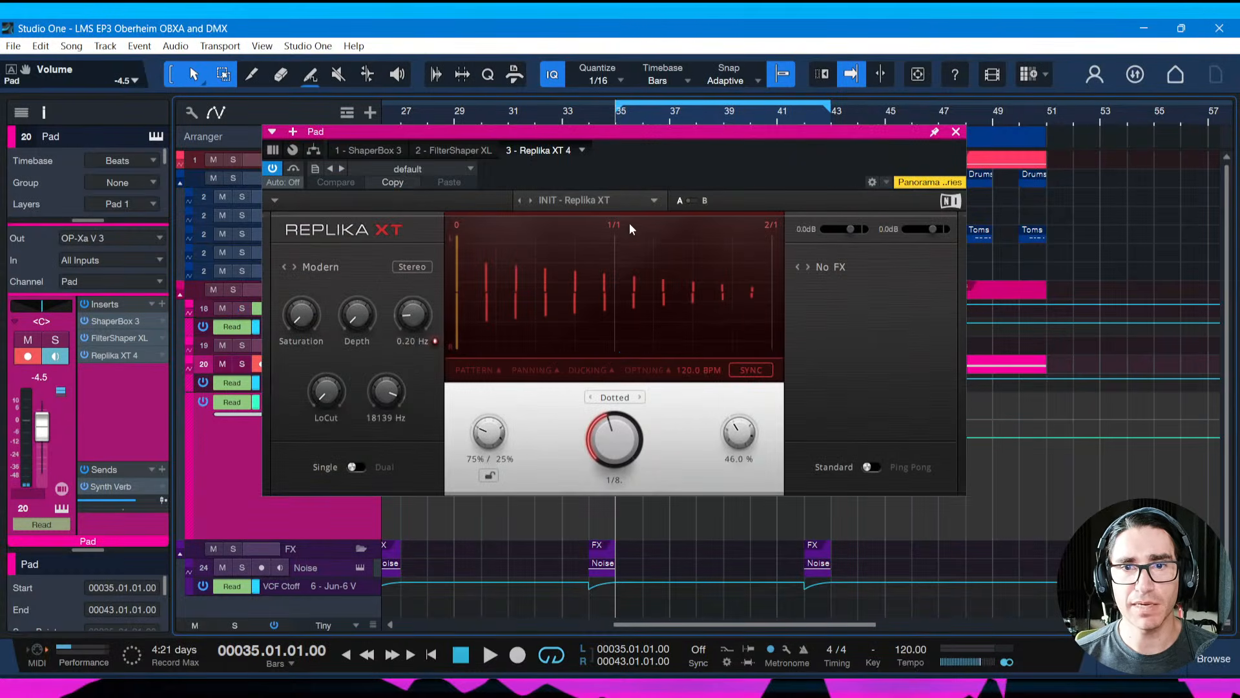
pyautogui.press('space')
pyautogui.moveTo(593, 145); pyautogui.dragTo(497, 146)
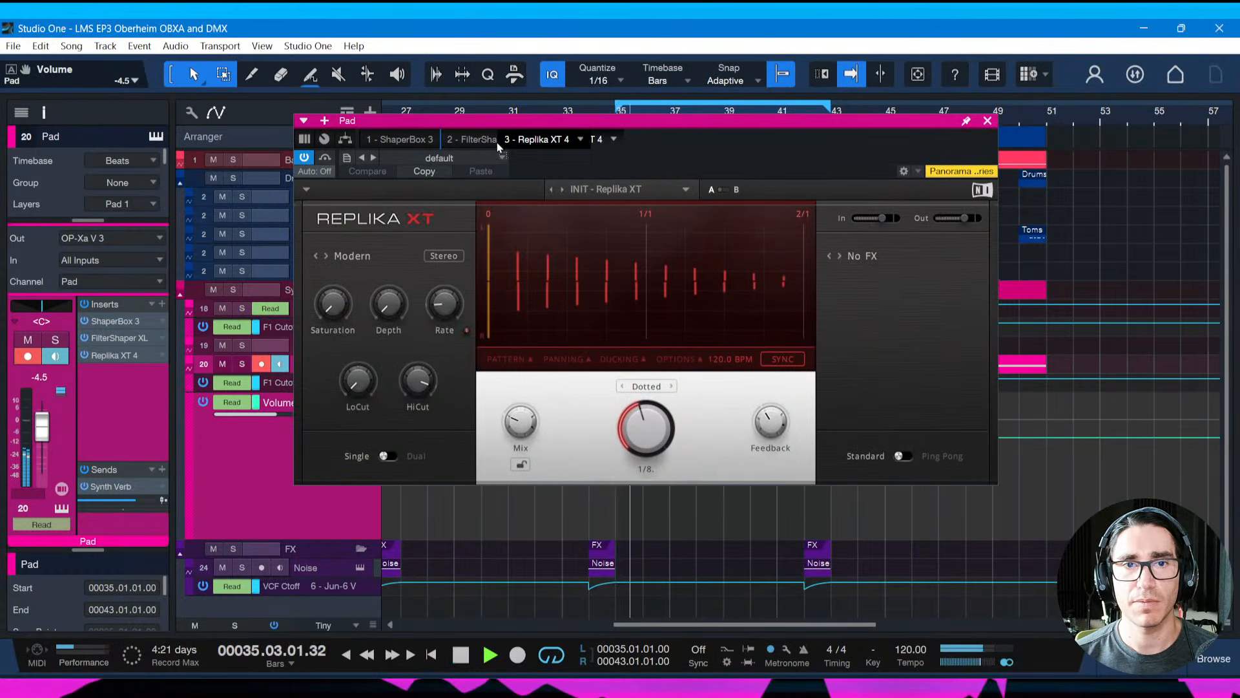
pyautogui.moveTo(378, 137); pyautogui.dragTo(382, 138)
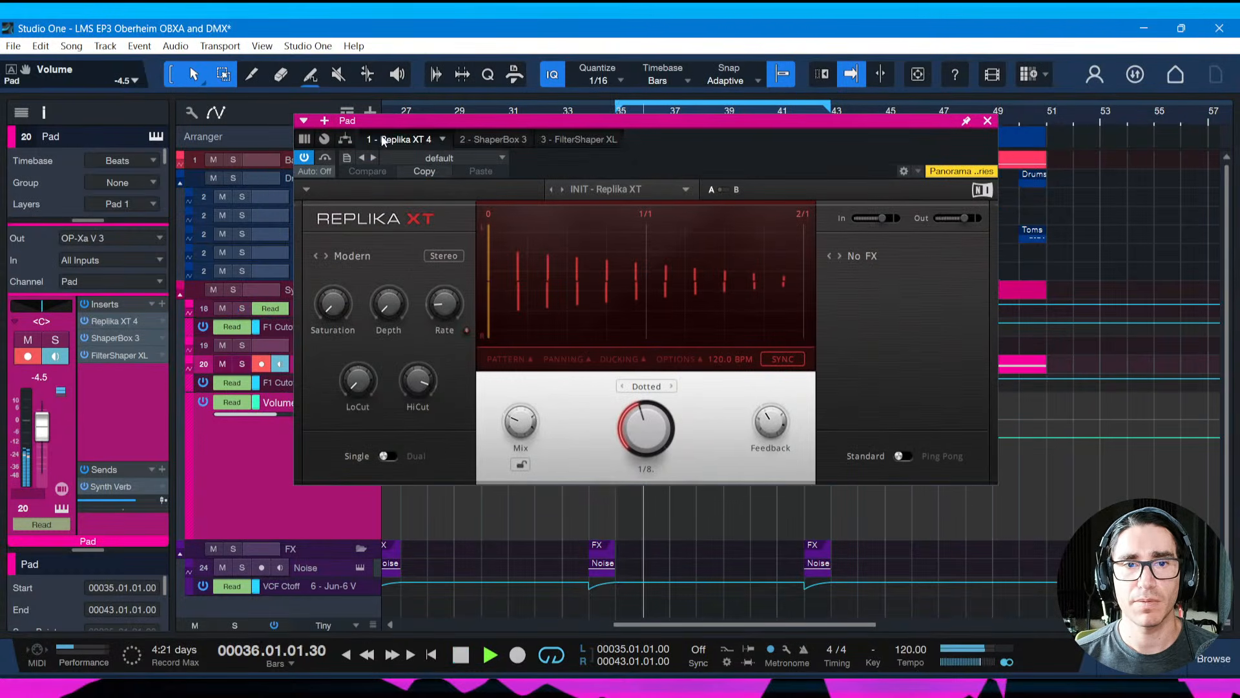
# Set the Pad's Replika XT delay to Ping Pong with a 66% / 34% mix, adjust its filters and feedback, and save
pyautogui.click(904, 455)
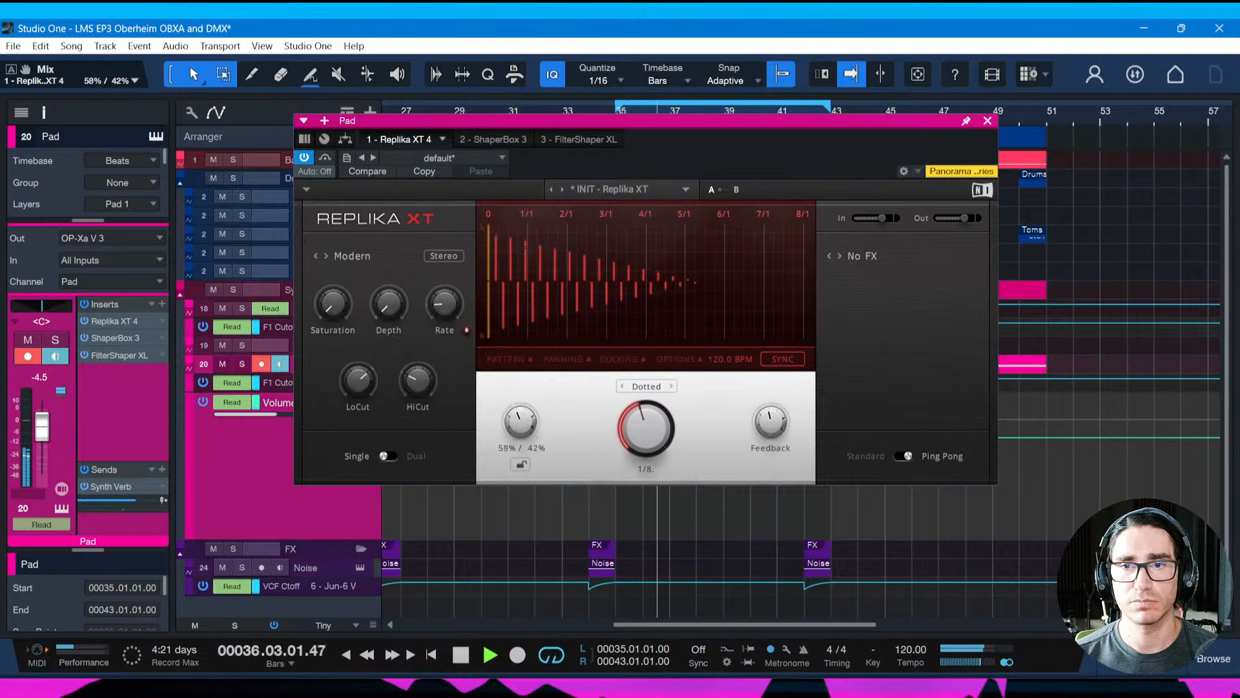
pyautogui.hotkey('ctrl', 's')
pyautogui.press('Escape')
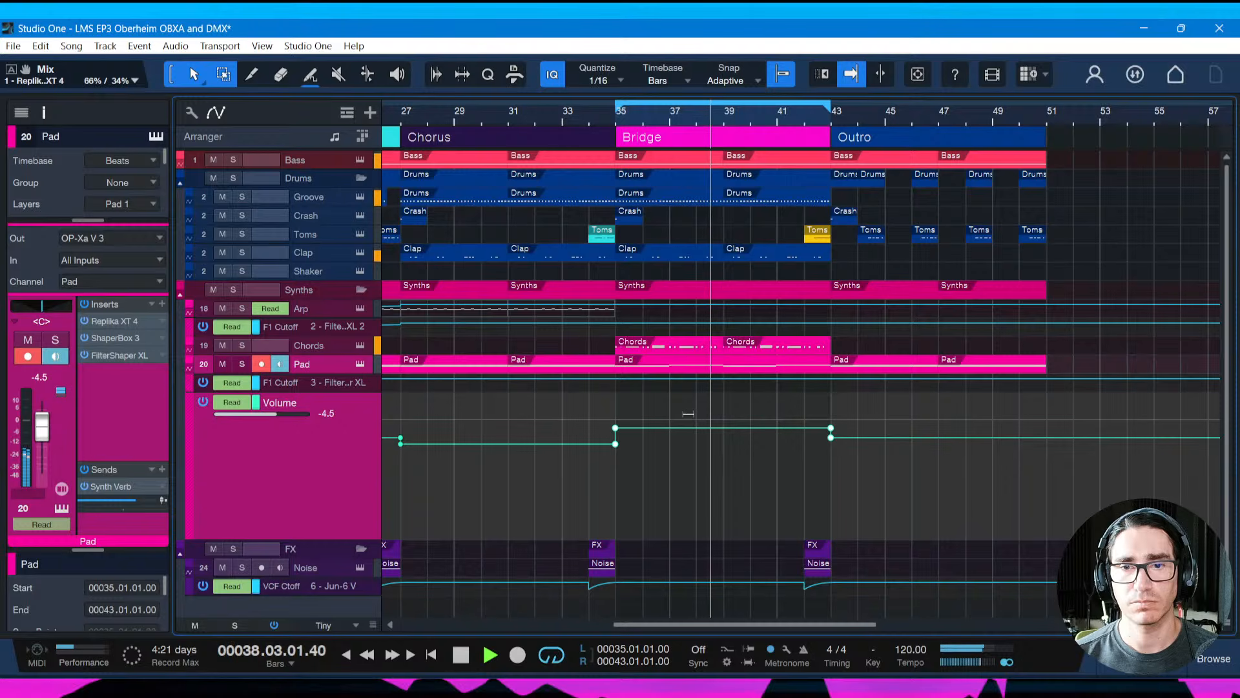
# Raise the Pad's Volume automation across the Bridge to -4.1 dB and play the song from bar 31 through the Bridge
pyautogui.moveTo(686, 414)
pyautogui.mouseDown()
pyautogui.moveTo(686, 398)
pyautogui.moveTo(688, 416)
pyautogui.mouseUp()
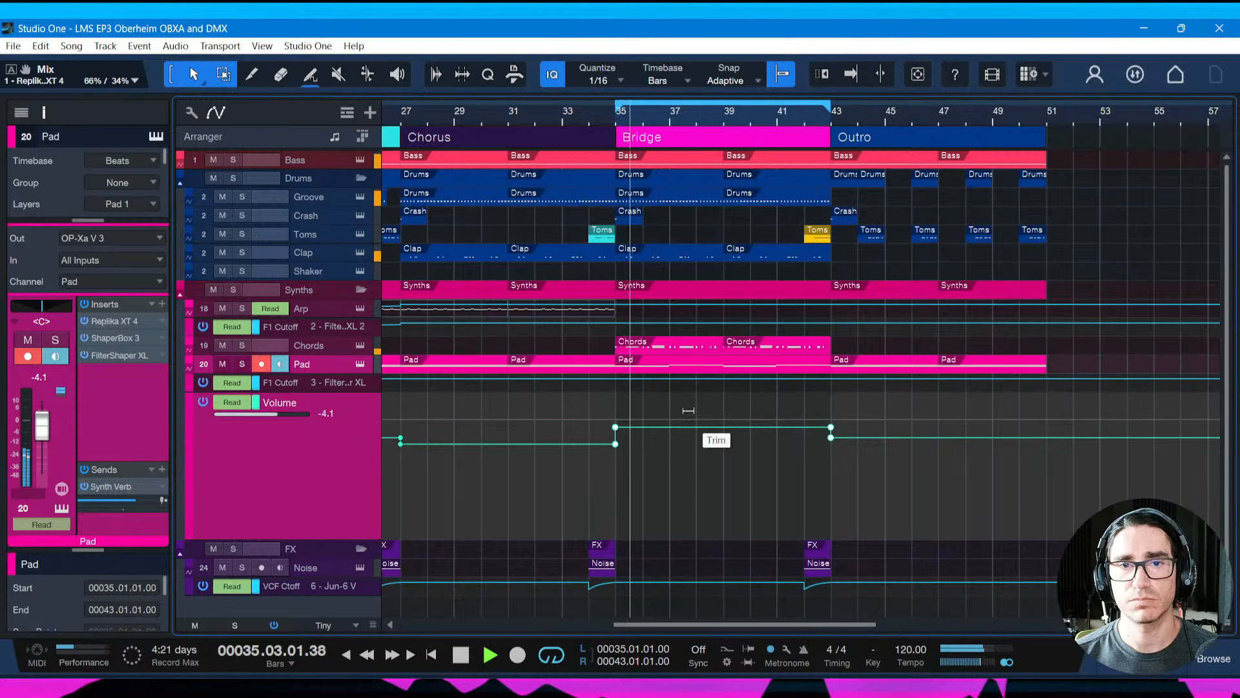
pyautogui.press('space')
pyautogui.click(522, 121)
pyautogui.press('space')
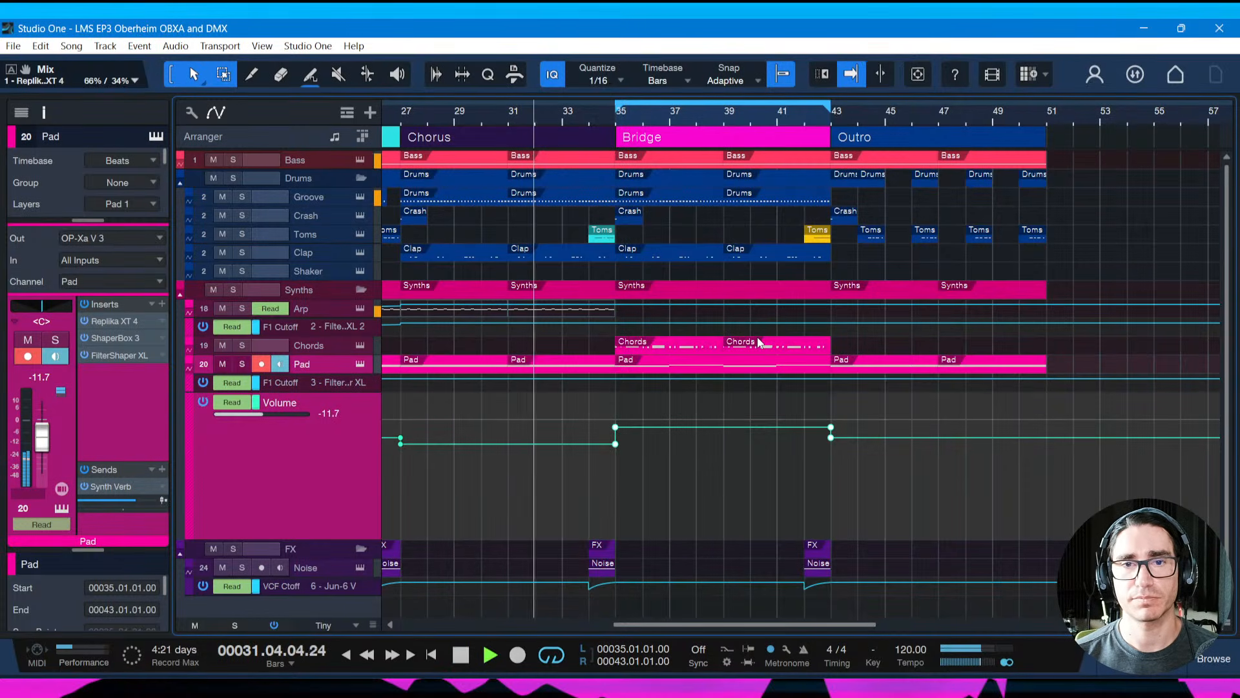
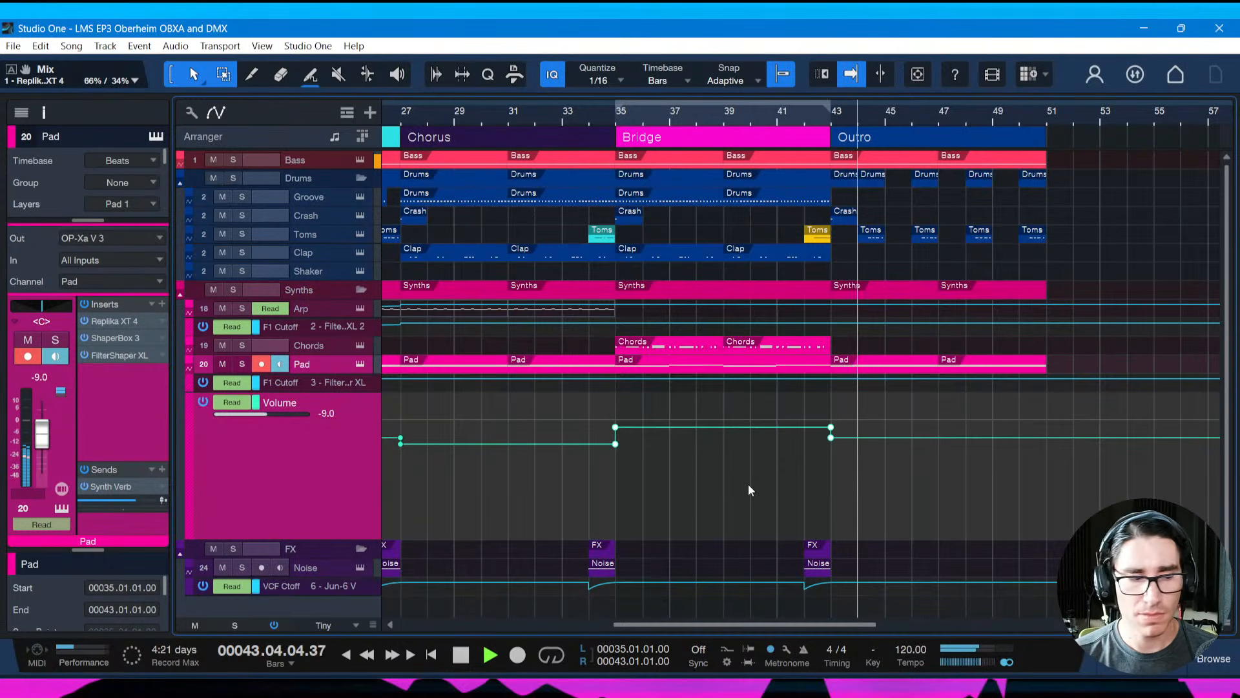
pyautogui.press('space')
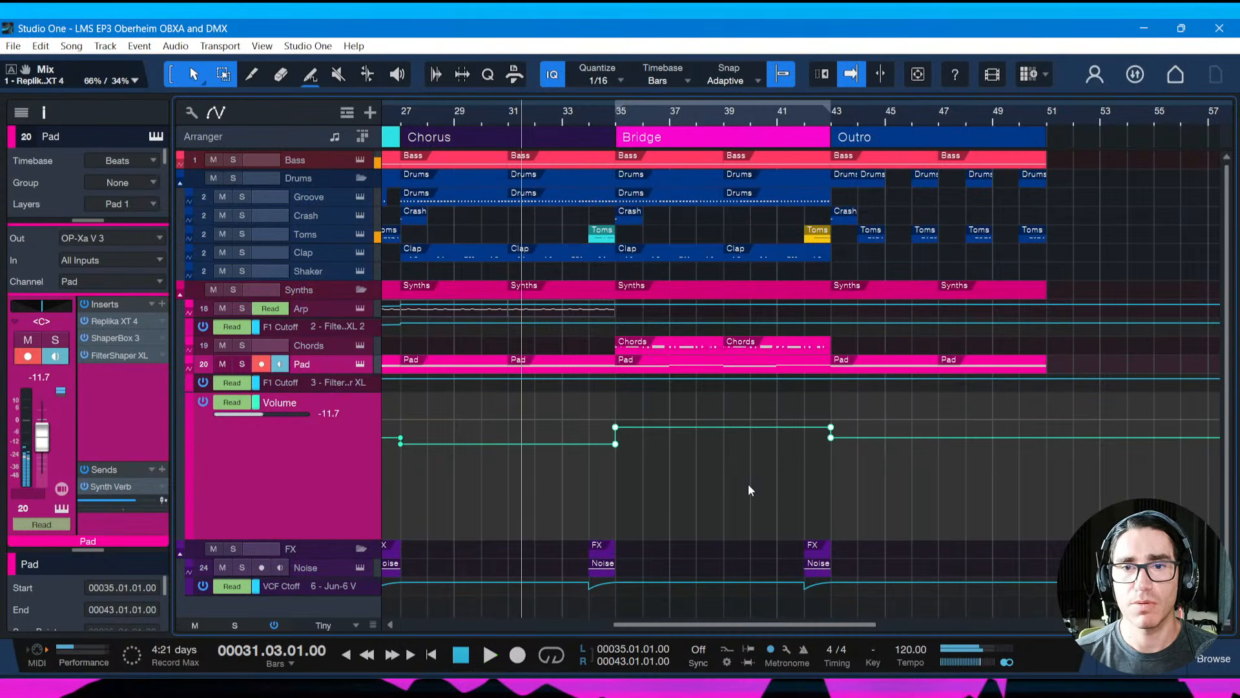
# Mark the Bridge as done in the song notes and save the song
pyautogui.hotkey('ctrl', 'i')
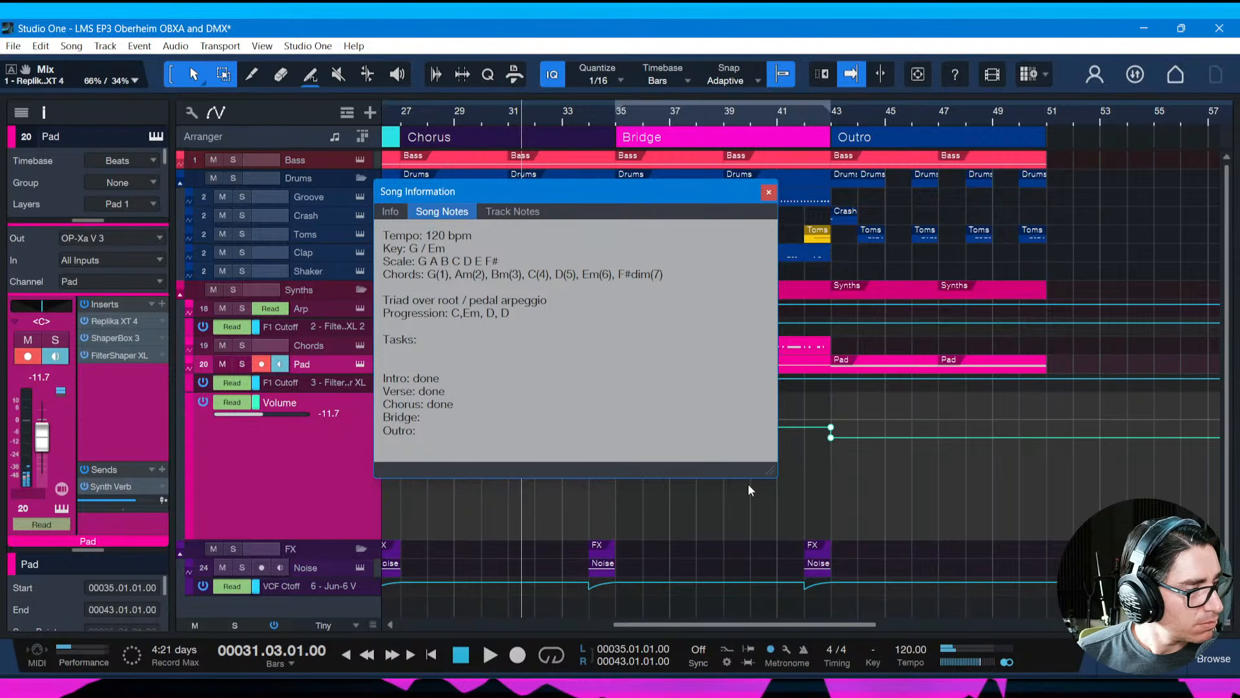
pyautogui.click(432, 416)
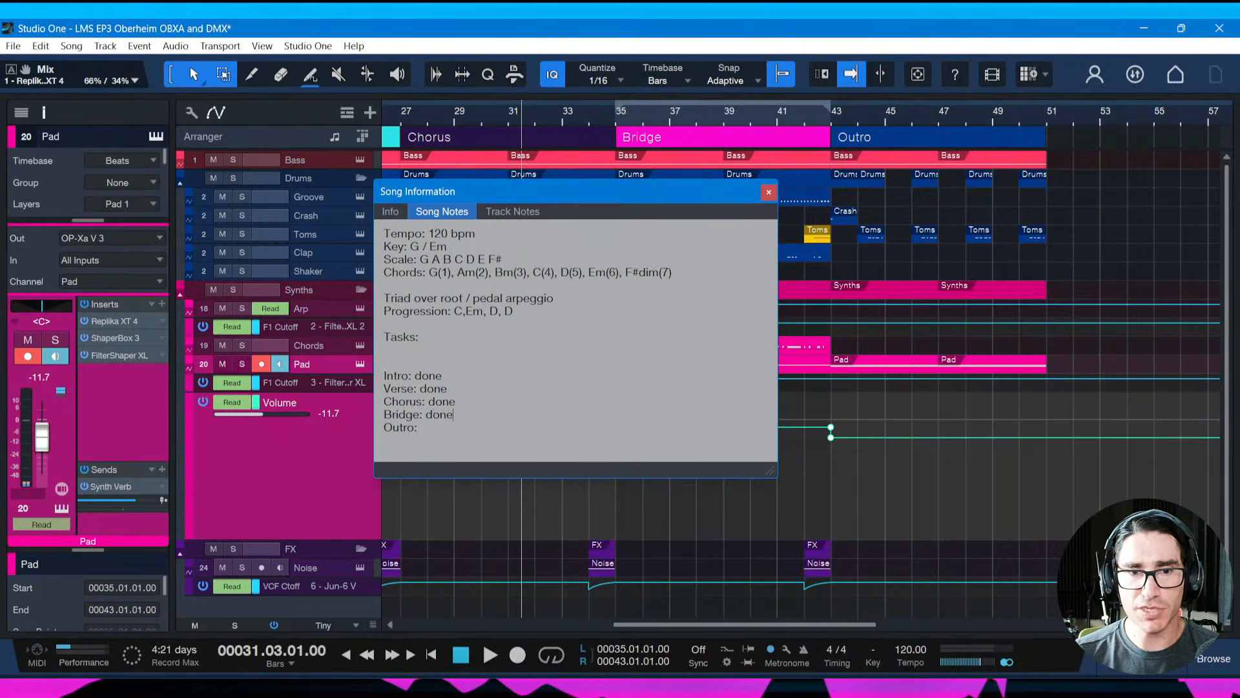
pyautogui.click(769, 191)
pyautogui.hotkey('ctrl', 's')
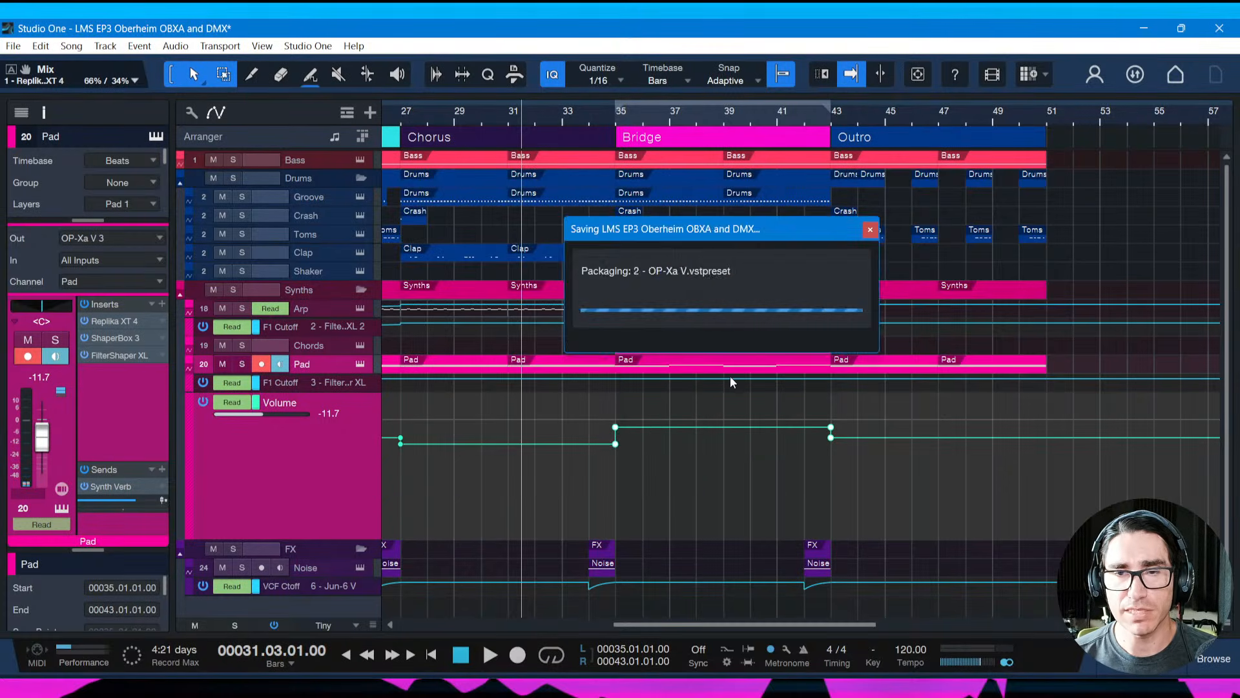
# Play the transition from bar 42 into the Outro and compare the Outro's parts with the song's opening sections
pyautogui.hscroll(2, 819, 122)
pyautogui.moveTo(819, 124); pyautogui.dragTo(743, 117)
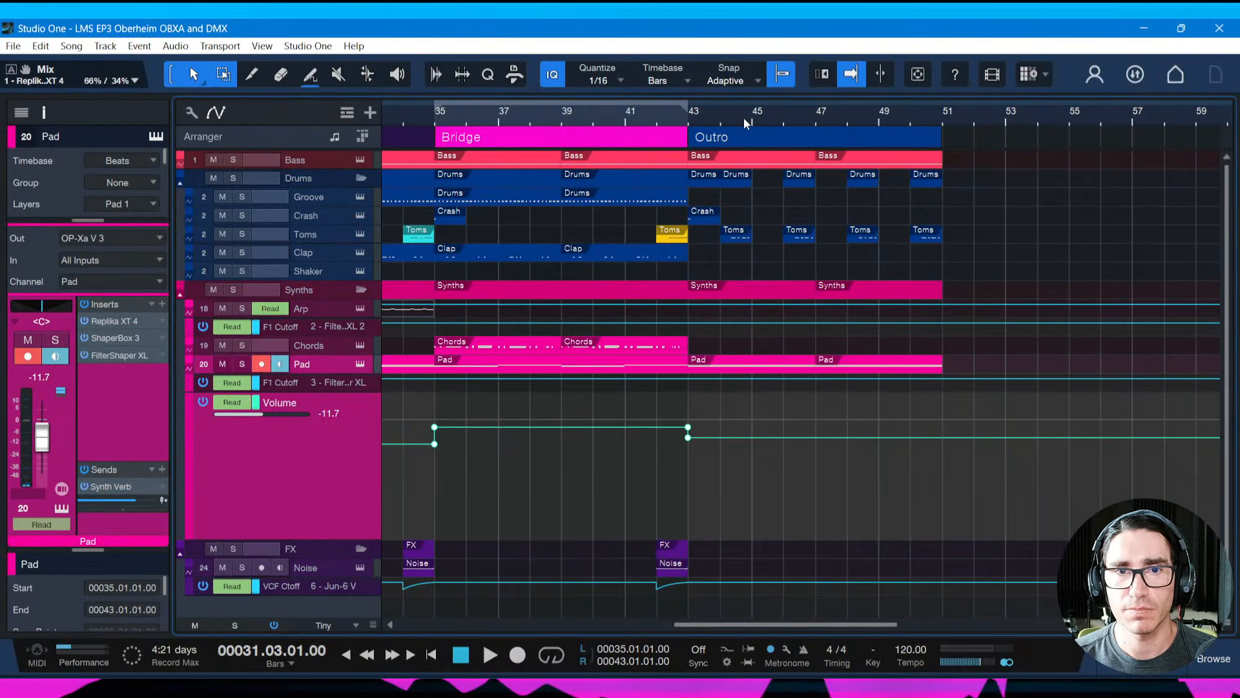
pyautogui.click(659, 119)
pyautogui.press('space')
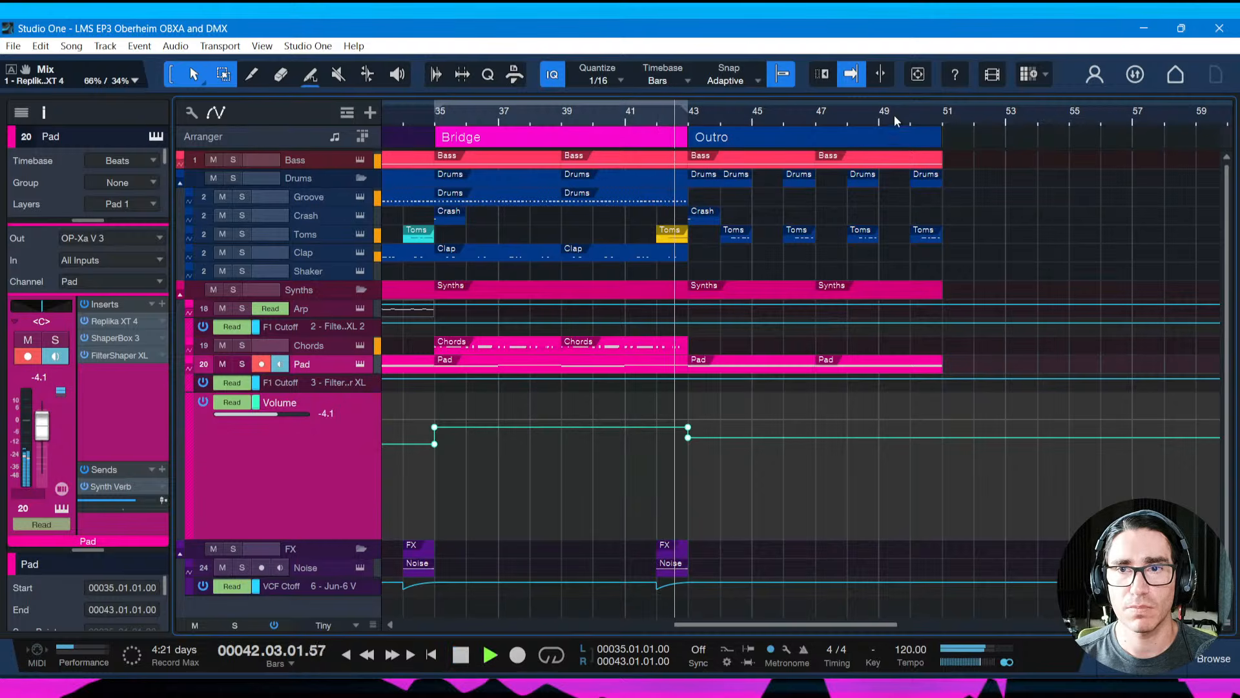
pyautogui.moveTo(895, 120); pyautogui.dragTo(876, 115)
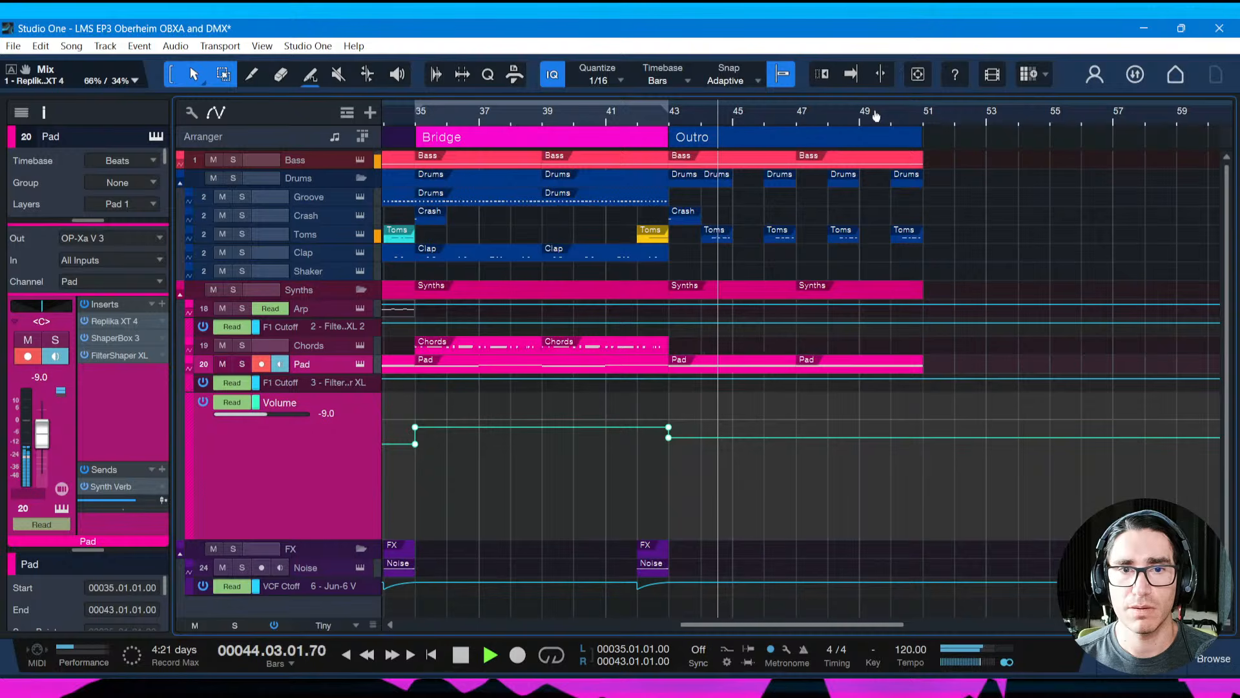
pyautogui.press('space')
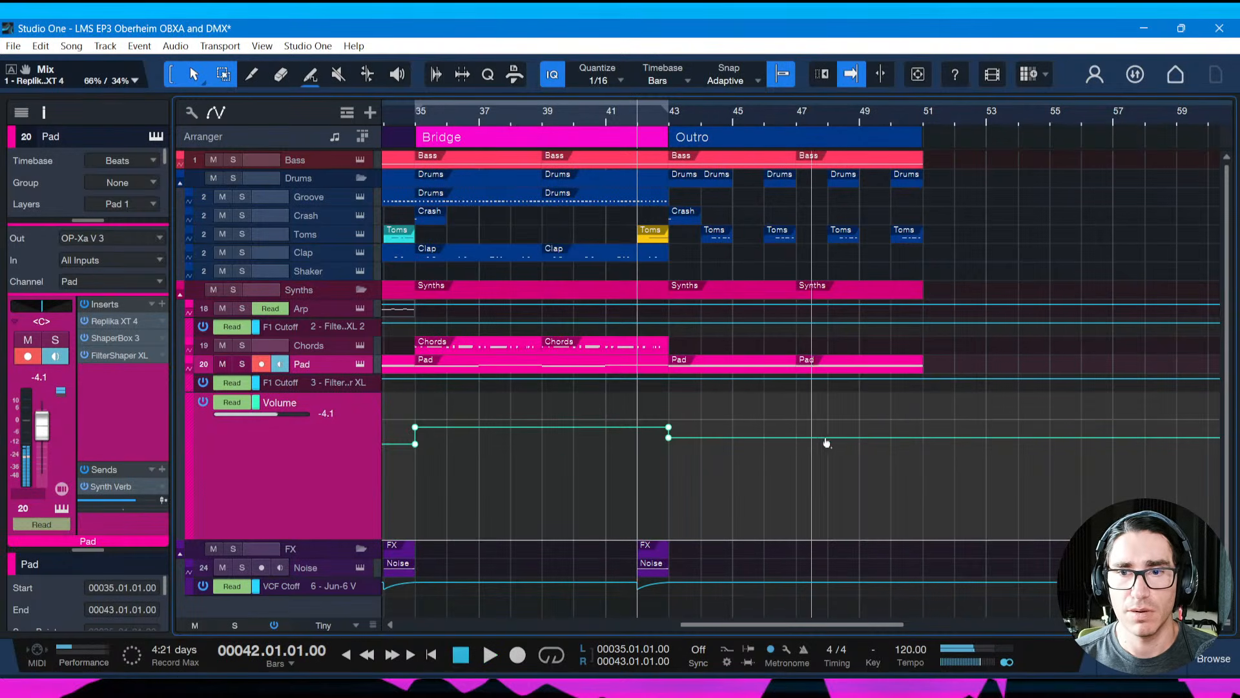
pyautogui.press('space')
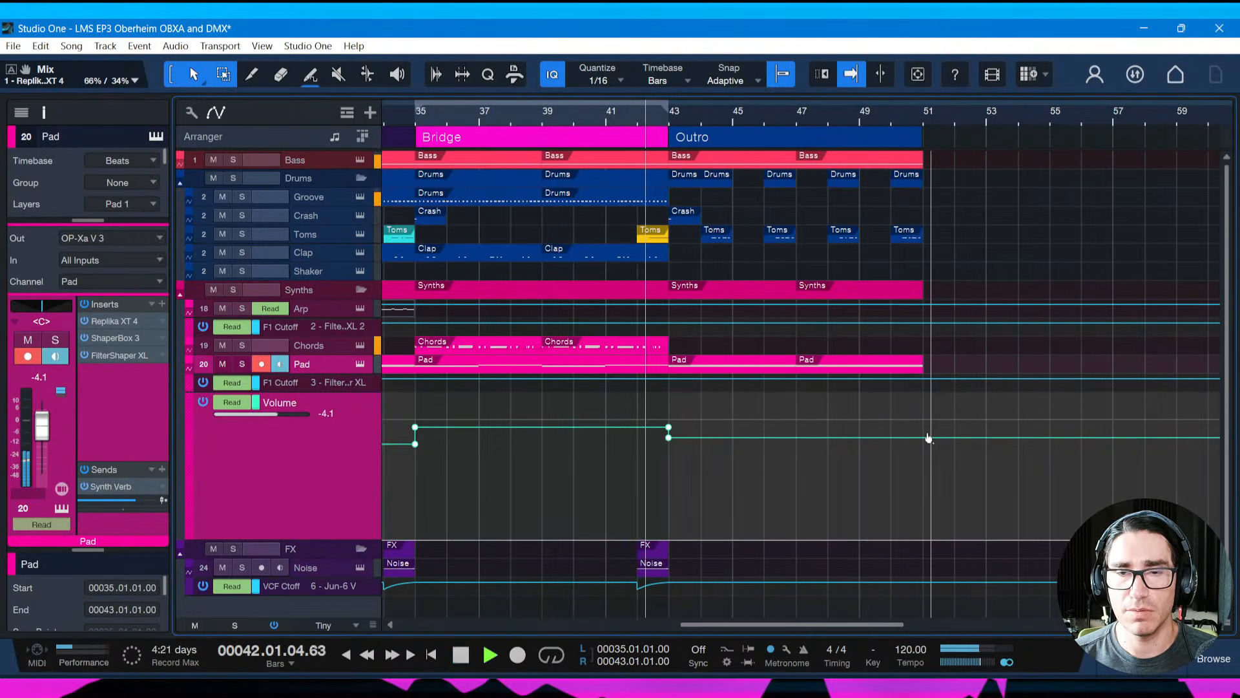
pyautogui.moveTo(713, 624); pyautogui.dragTo(429, 624)
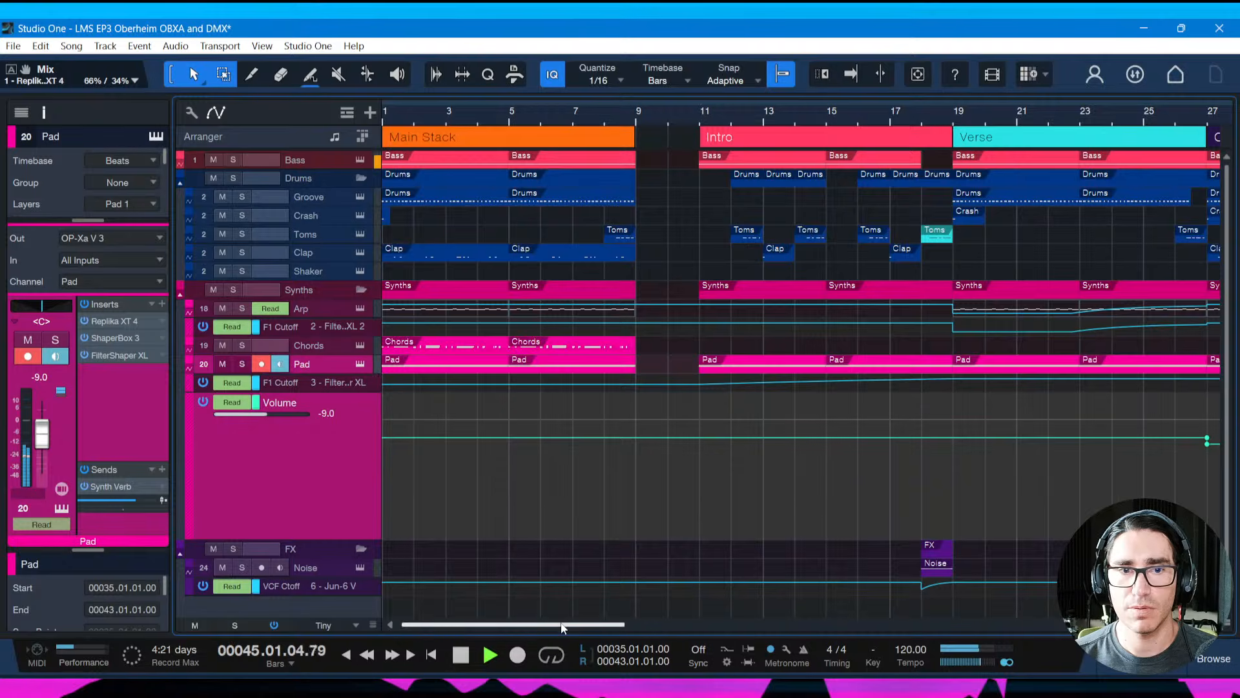
pyautogui.moveTo(562, 626); pyautogui.dragTo(866, 611)
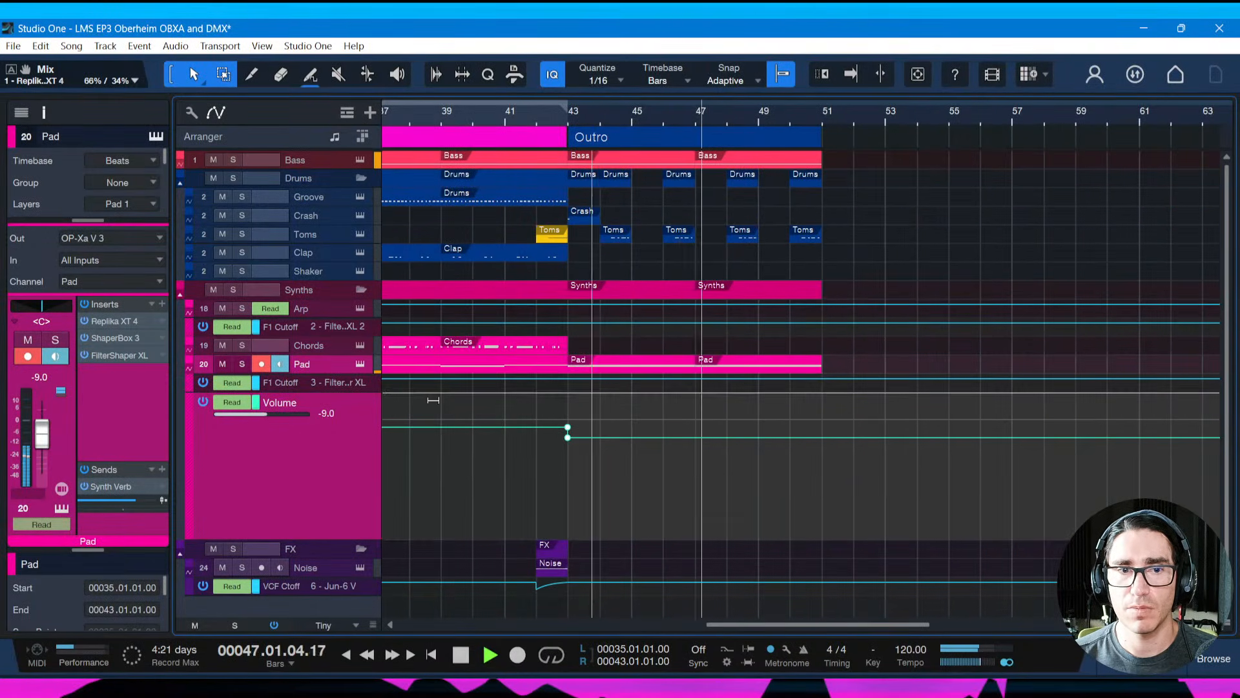
# Stop playback, select the Pad's F1 Cutoff automation, and enlarge its lane for editing
pyautogui.click(319, 383)
pyautogui.press('space')
pyautogui.moveTo(734, 116); pyautogui.dragTo(746, 82)
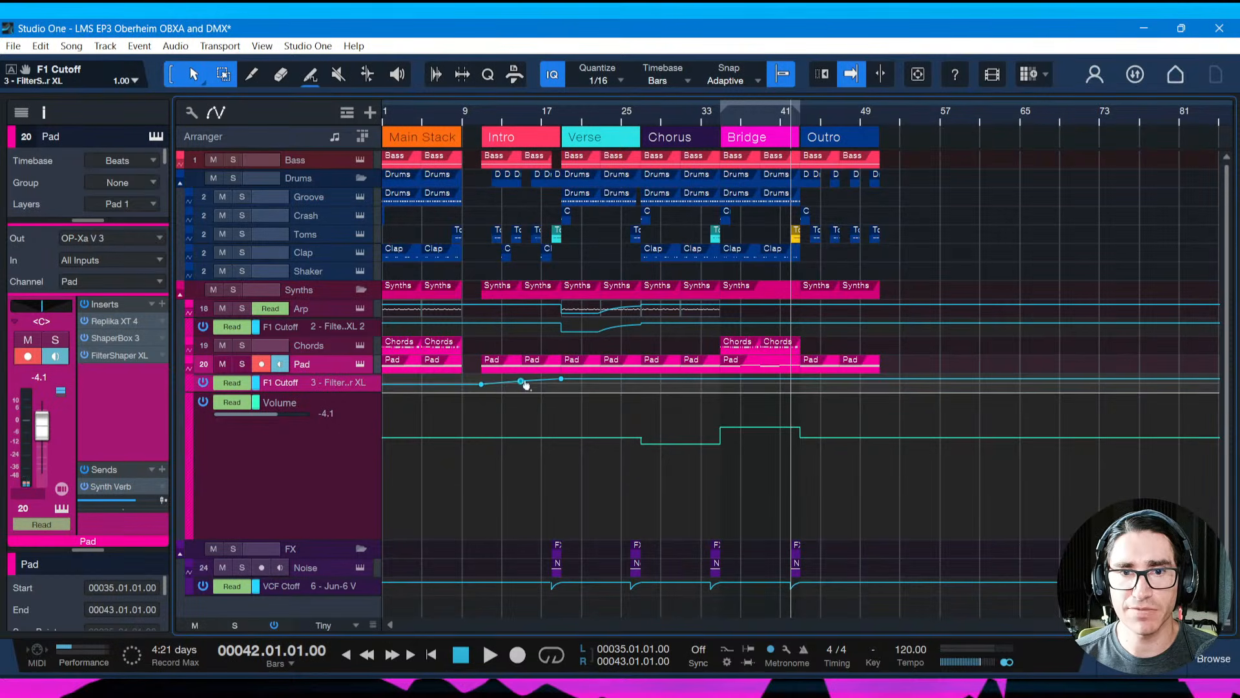
pyautogui.doubleClick(521, 381)
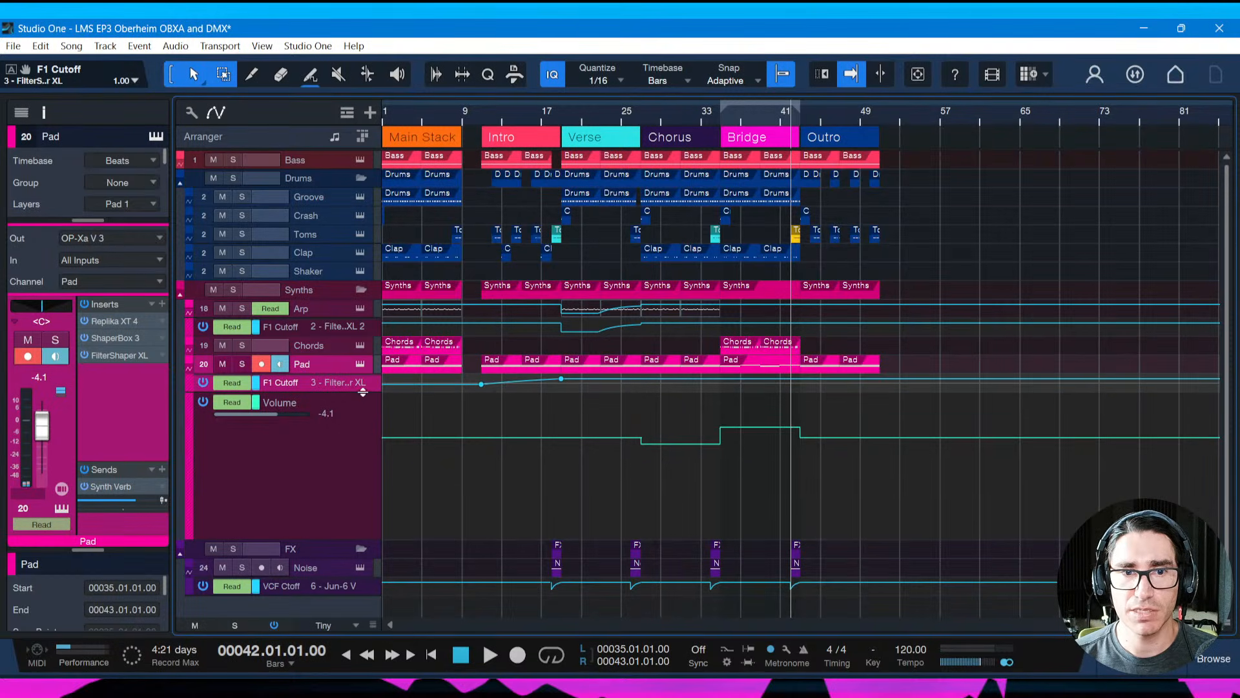
pyautogui.moveTo(362, 392); pyautogui.dragTo(364, 473)
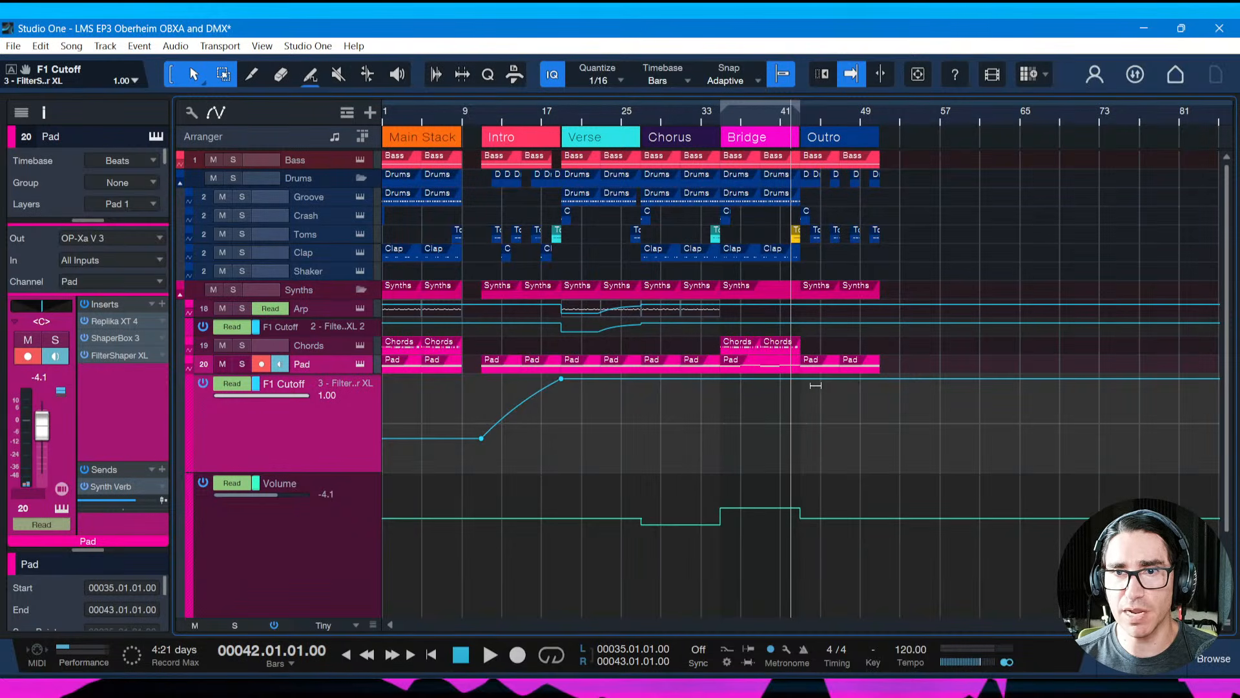
# Ramp the Pad's F1 Cutoff automation down from 1.00 at bar 45 to 0.20 at bar 51, and play the Outro
pyautogui.moveTo(868, 115); pyautogui.dragTo(881, 132)
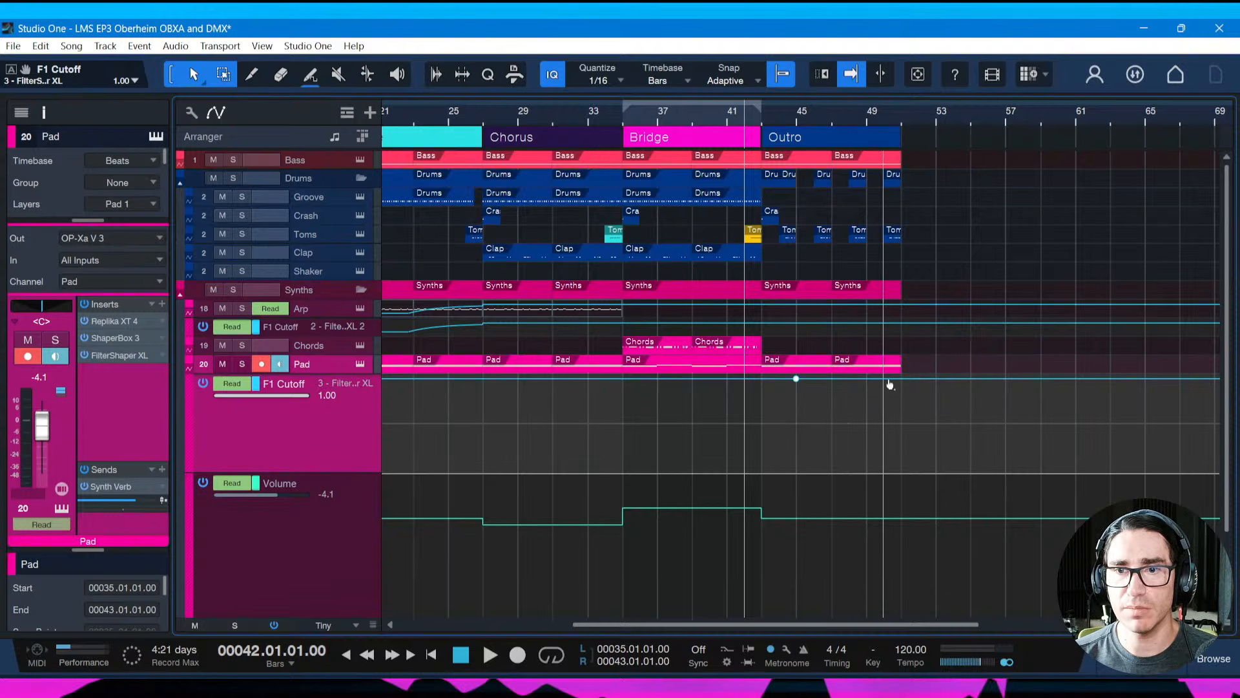
pyautogui.moveTo(903, 386); pyautogui.dragTo(904, 455)
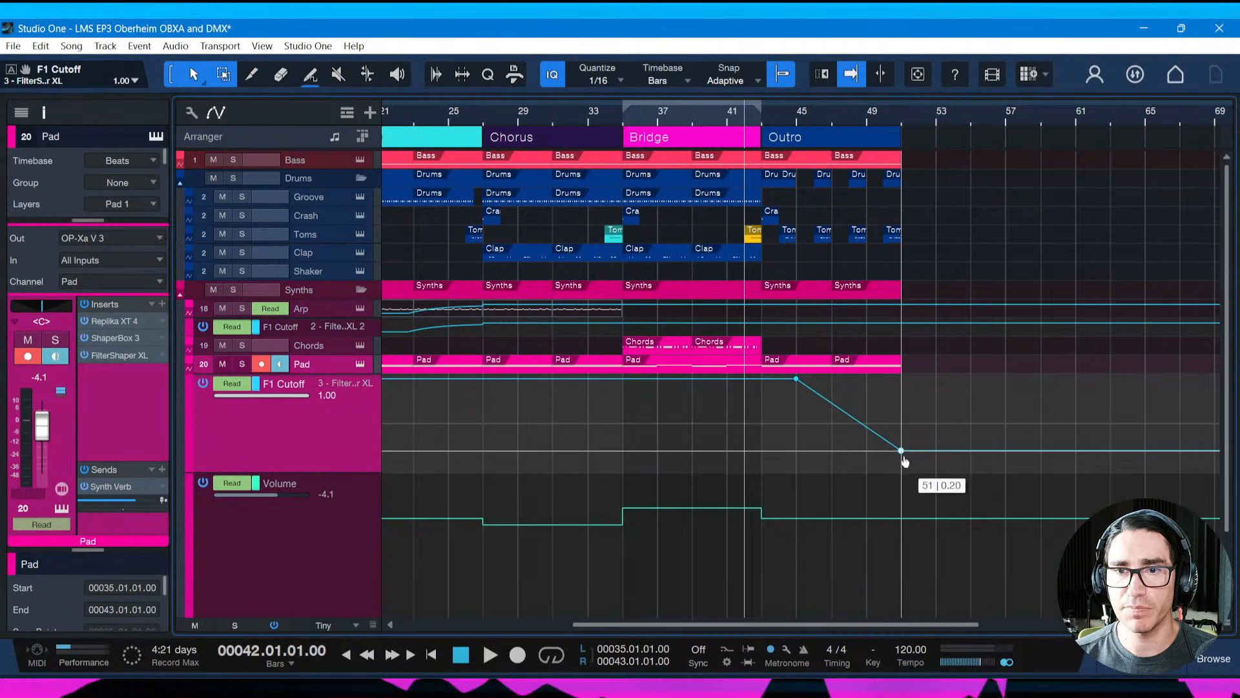
pyautogui.press('space')
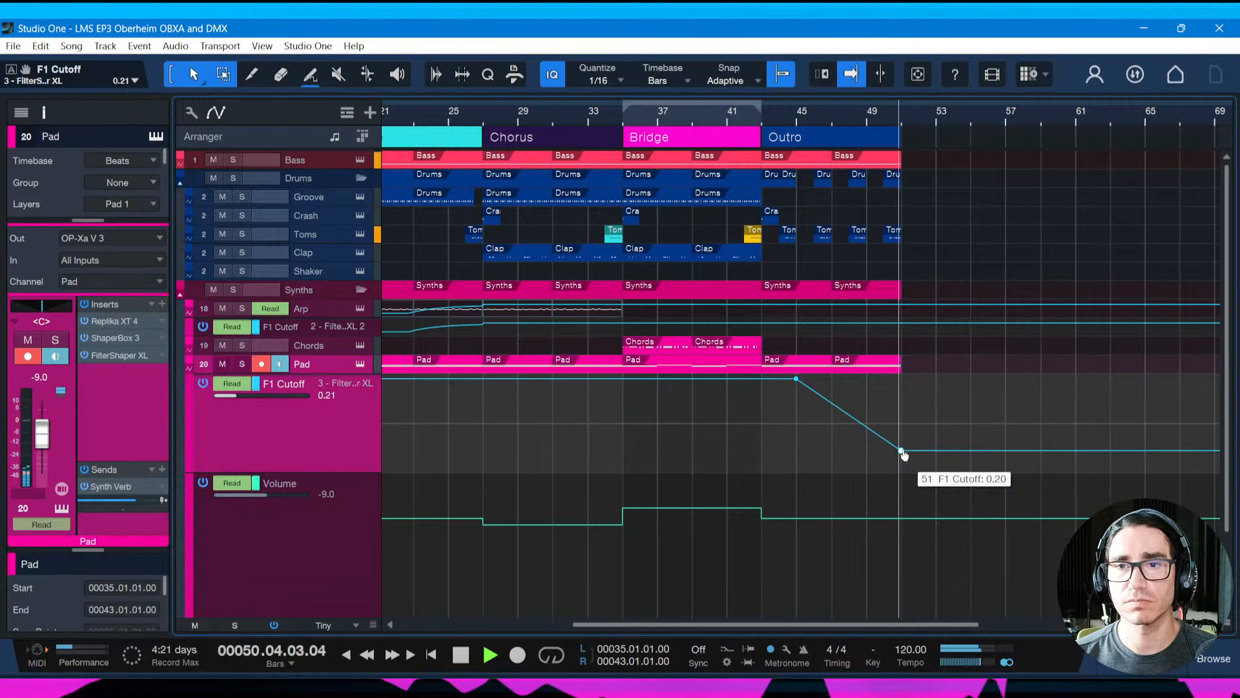
pyautogui.press('space')
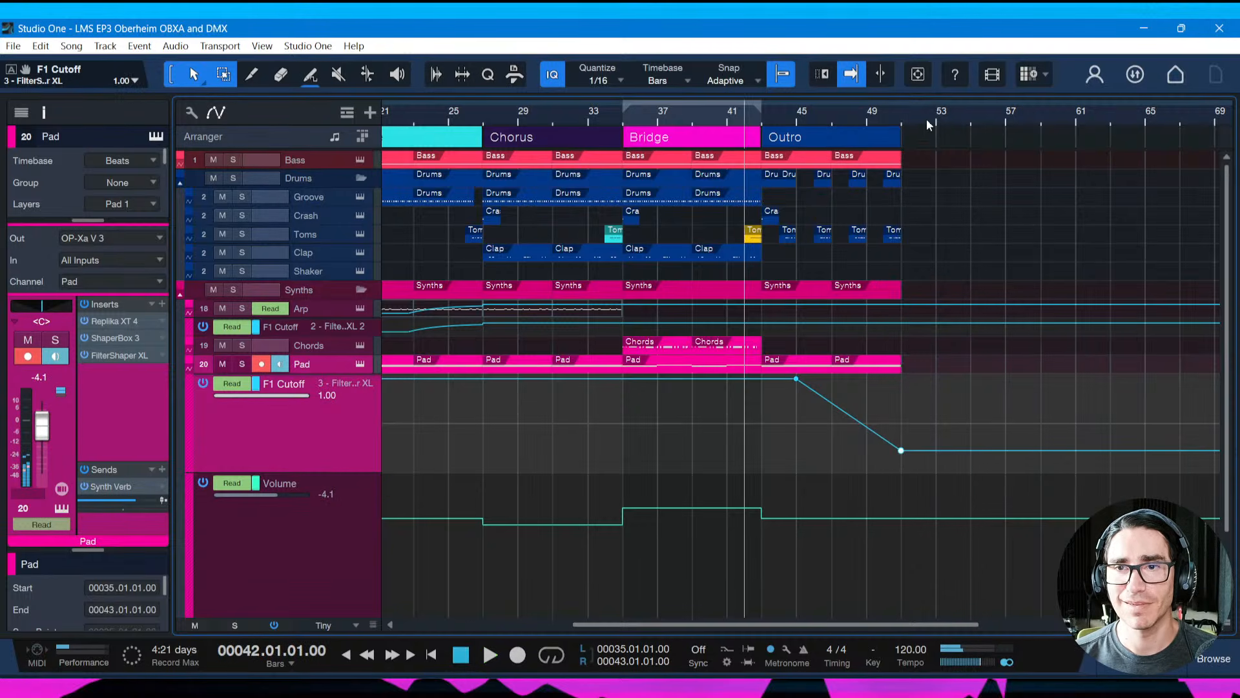
# Review the Outro's ending and the whole arrangement, and reset the Pad's automation lanes to their compact height
pyautogui.moveTo(926, 119); pyautogui.dragTo(921, 144)
pyautogui.click(815, 115)
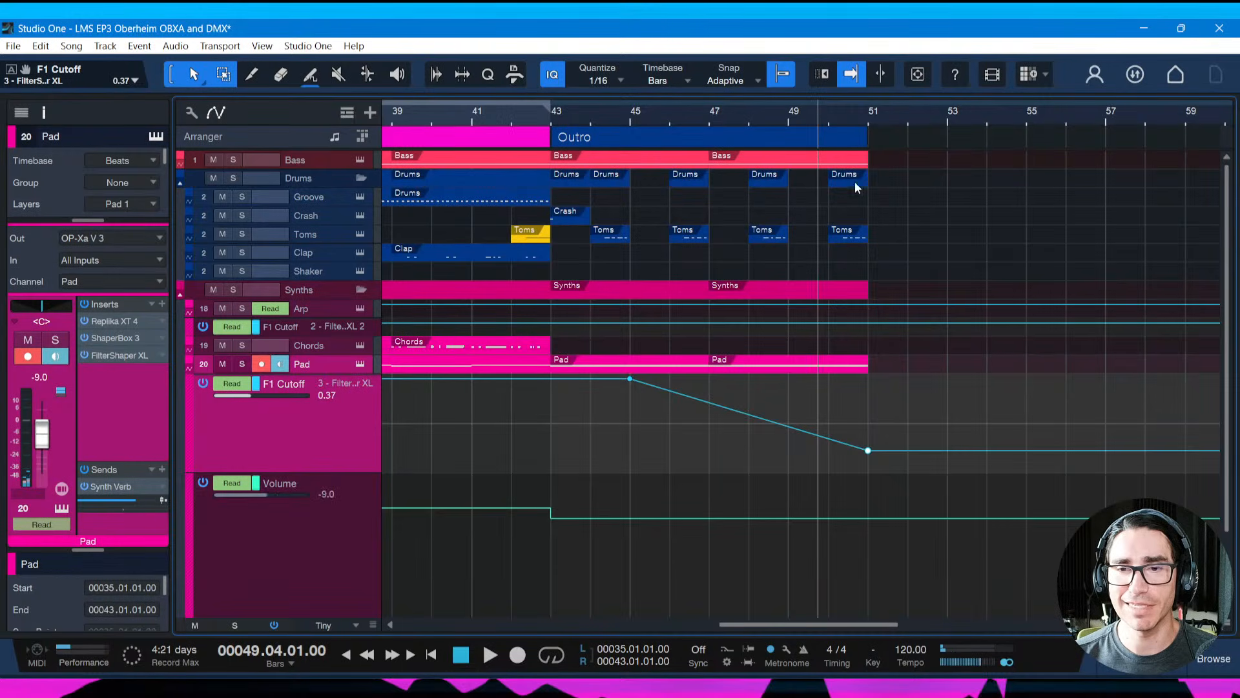
pyautogui.moveTo(885, 98)
pyautogui.mouseDown()
pyautogui.moveTo(863, 93)
pyautogui.moveTo(880, 84)
pyautogui.mouseUp()
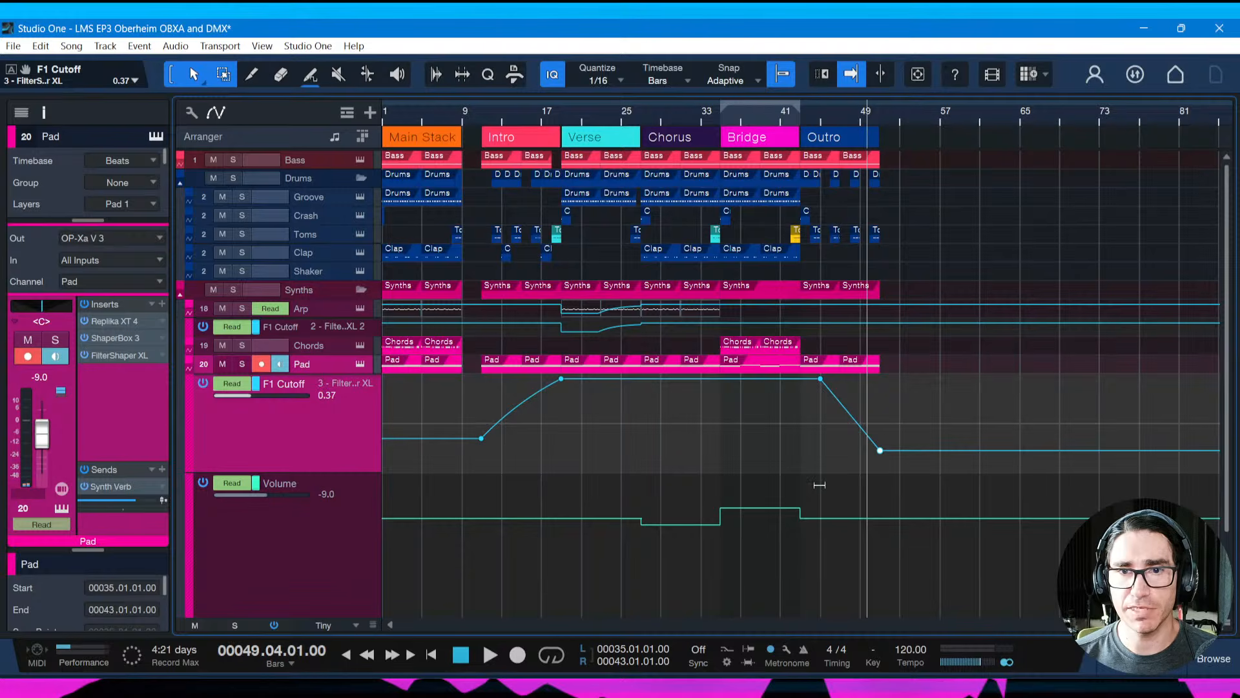
pyautogui.scroll(-3, 728, 531)
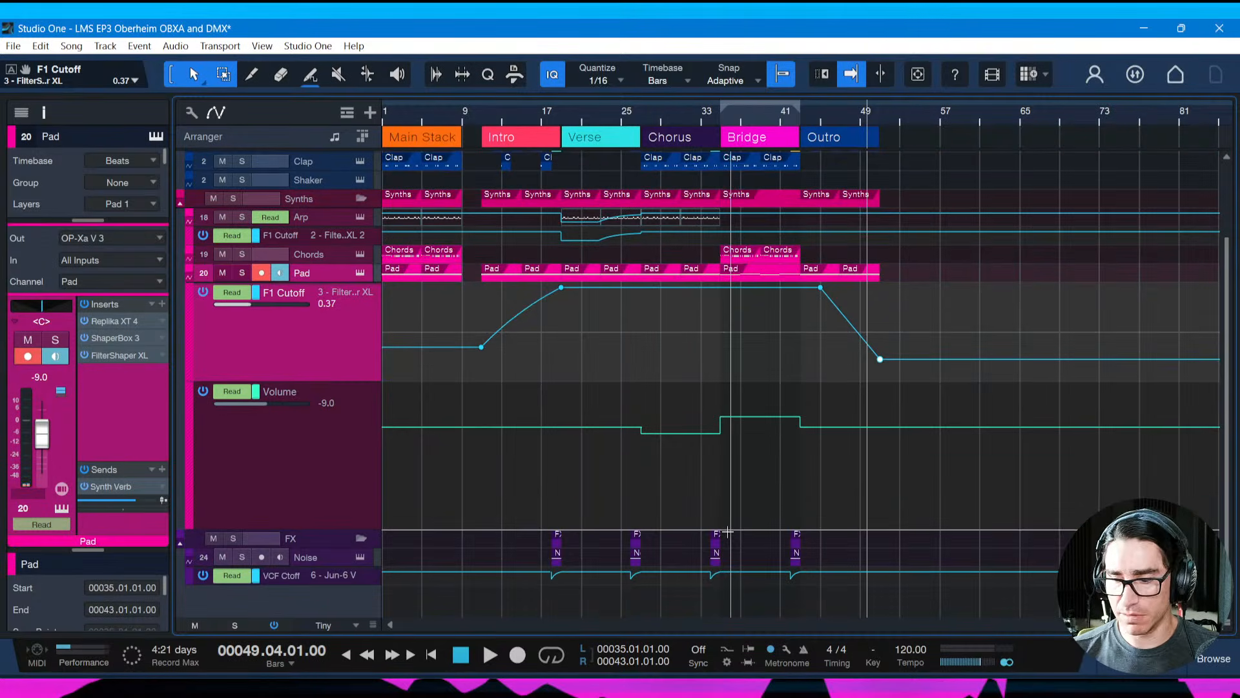
pyautogui.hotkey('shift', 'w')
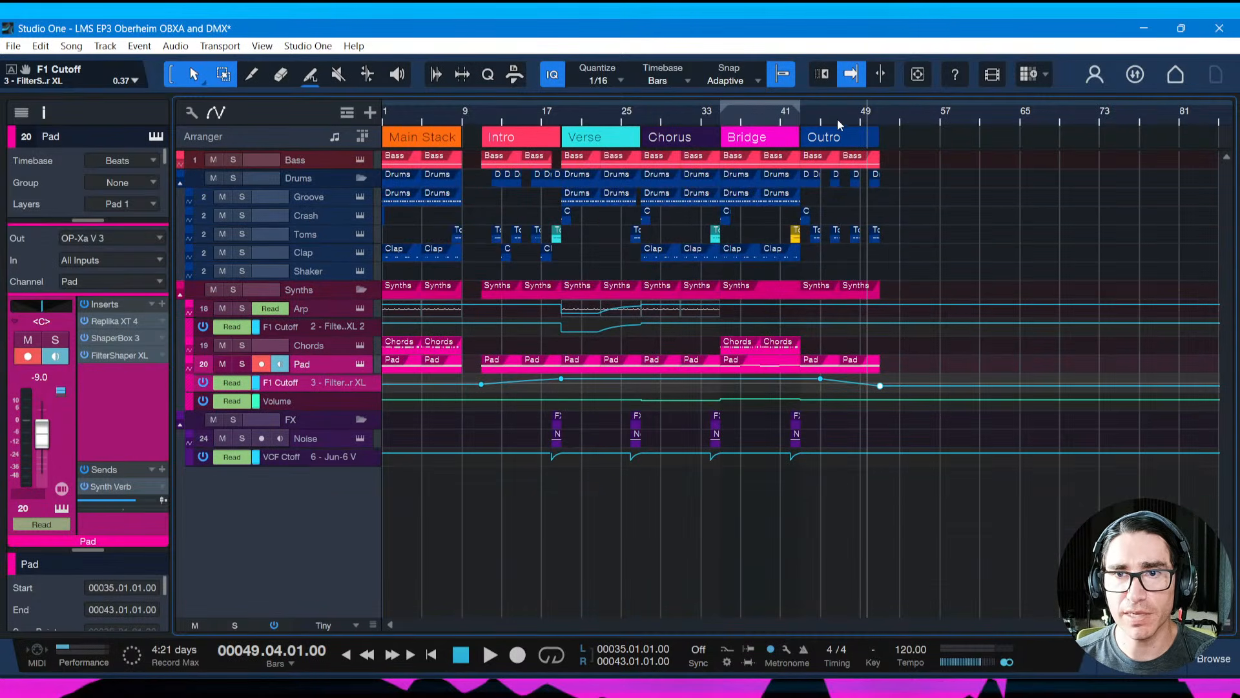
# Copy the Noise event with its VCF cutoff automation from bar 42 to bar 50, play the Outro's ending, and save
pyautogui.press('e')
pyautogui.click(720, 445)
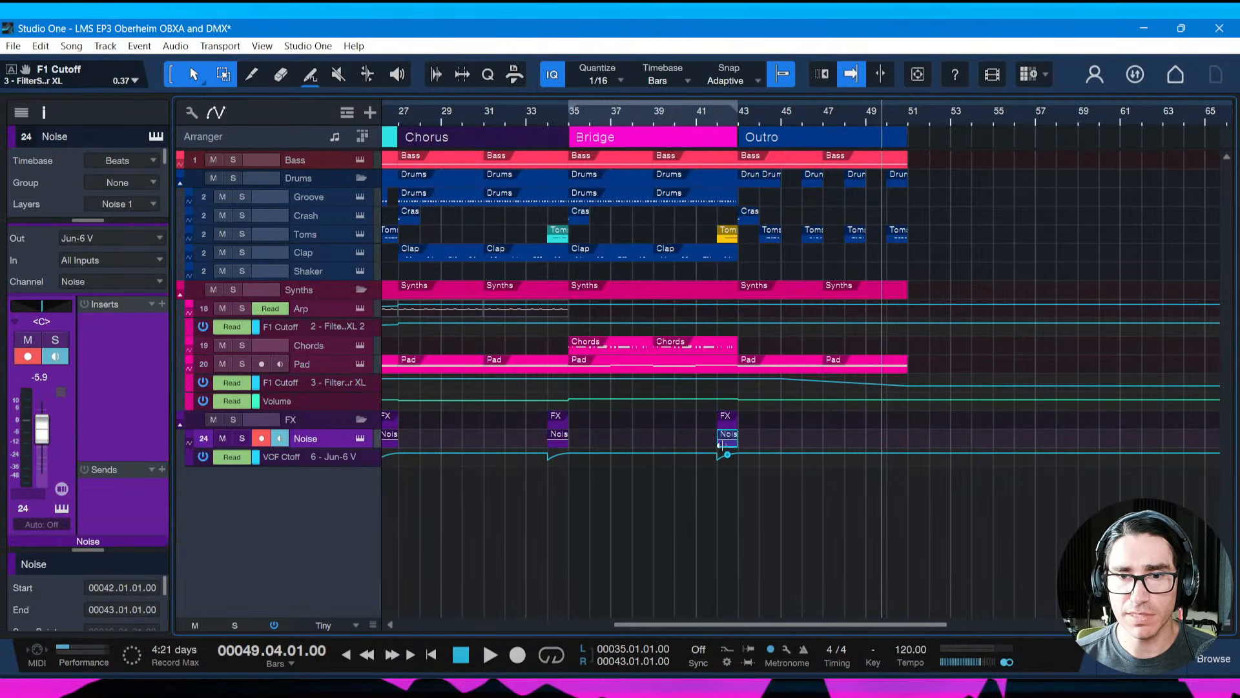
pyautogui.moveTo(792, 439); pyautogui.dragTo(898, 445)
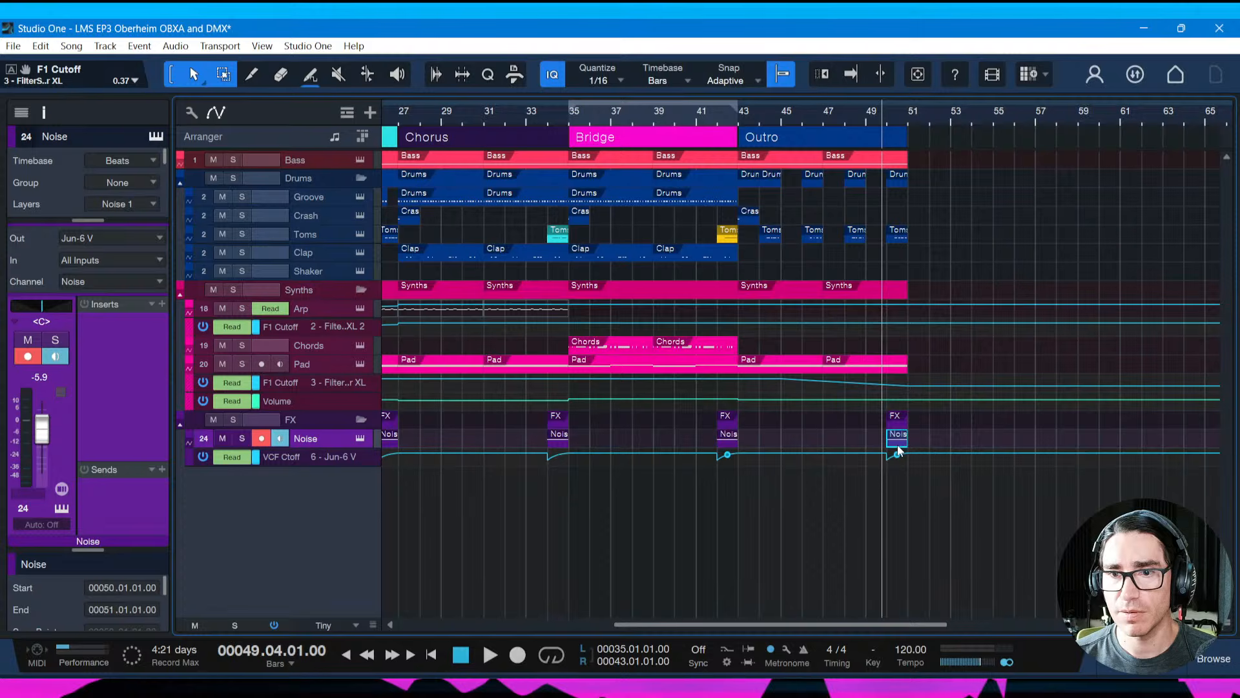
pyautogui.press('space')
pyautogui.press('f')
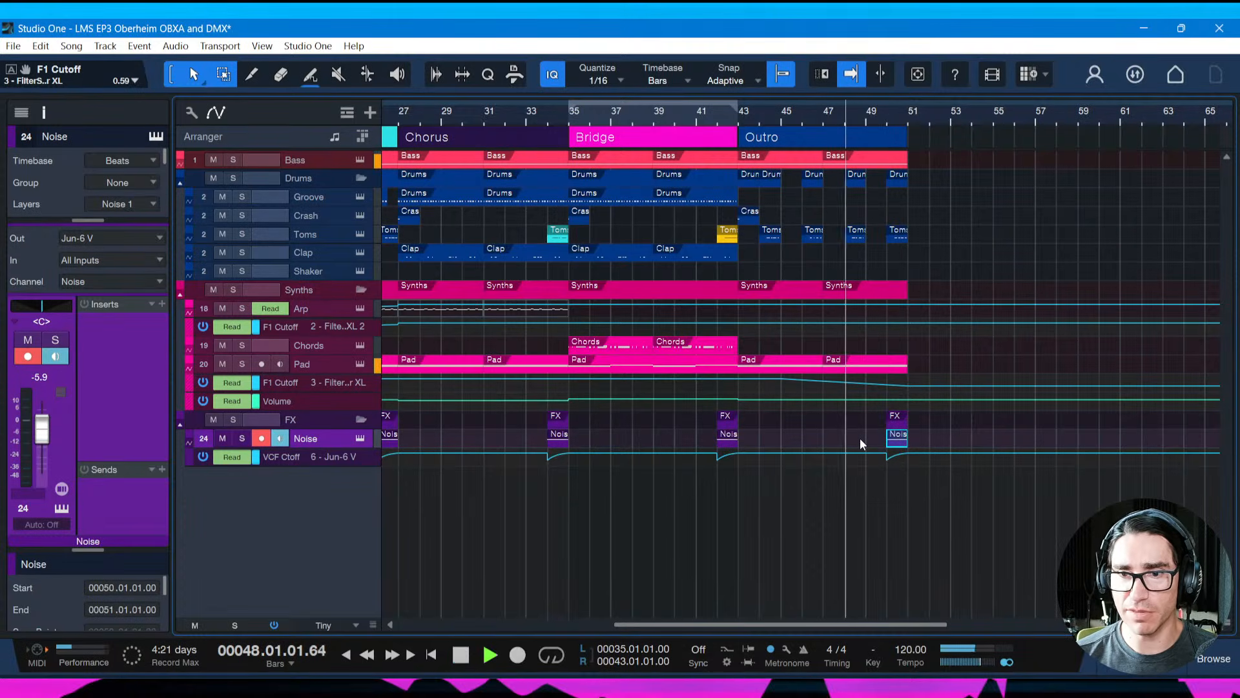
pyautogui.hotkey('ctrl', 's')
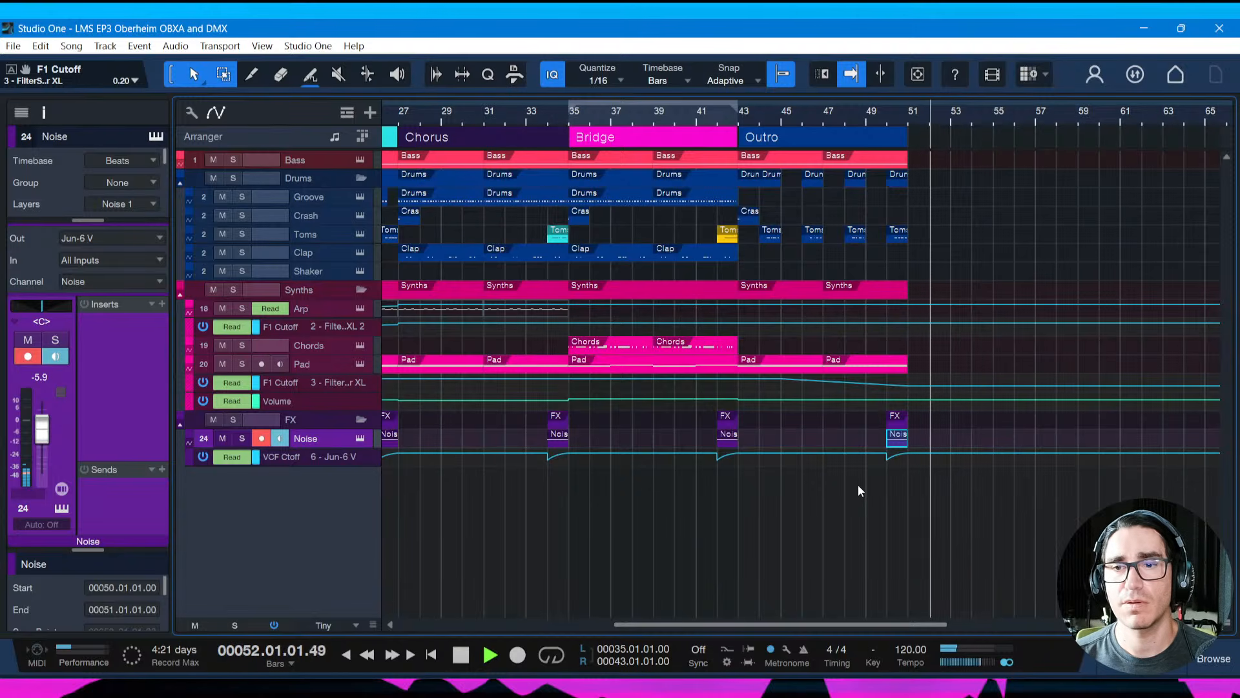
# Play the Outro's ending from bar 48, and play the transition from the Bridge into the Outro from bar 42
pyautogui.press('space')
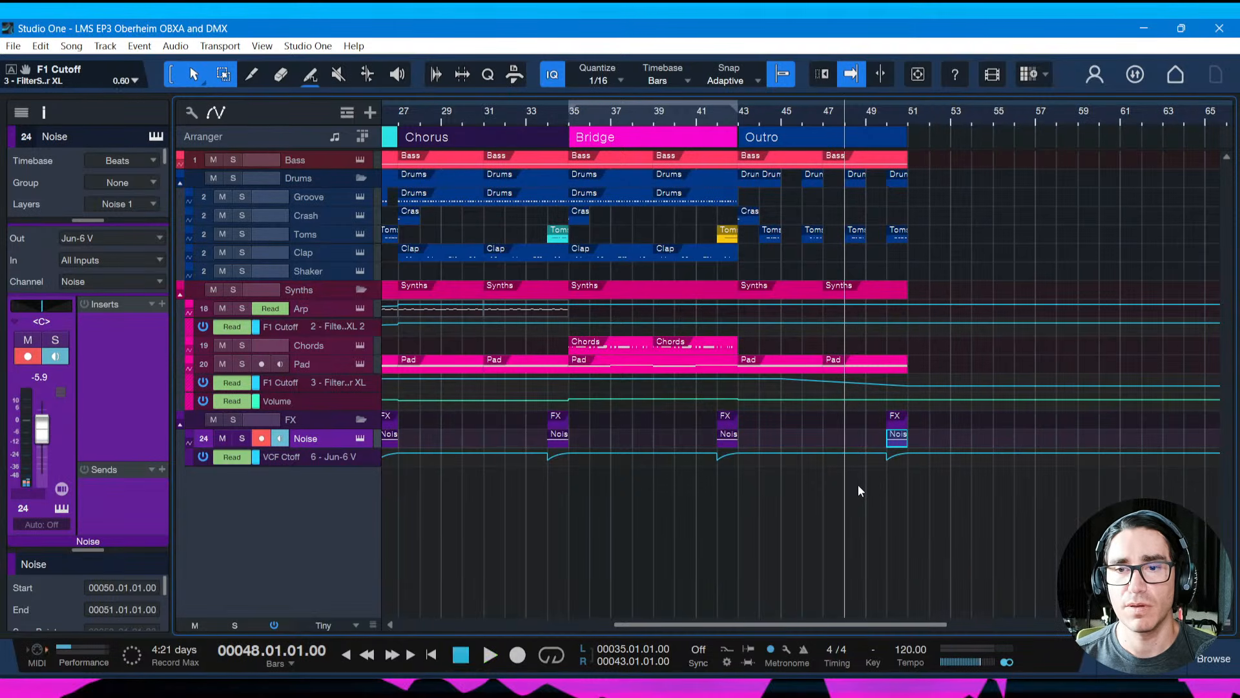
pyautogui.press('space')
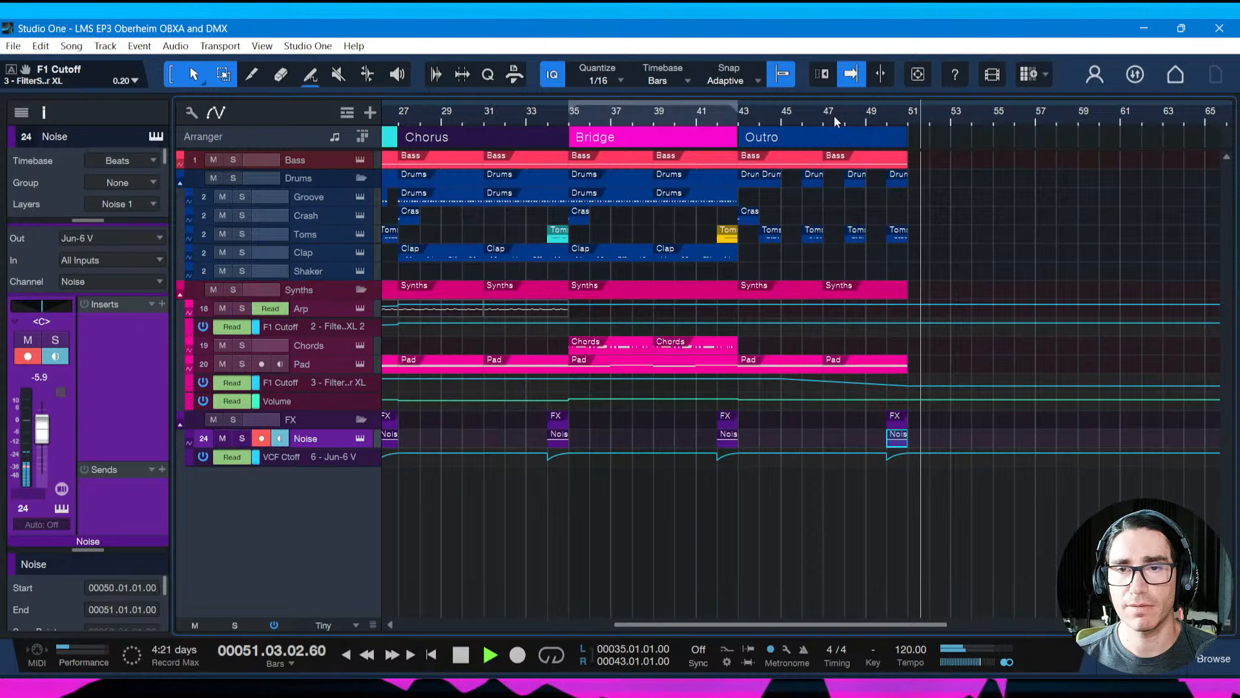
pyautogui.press('space')
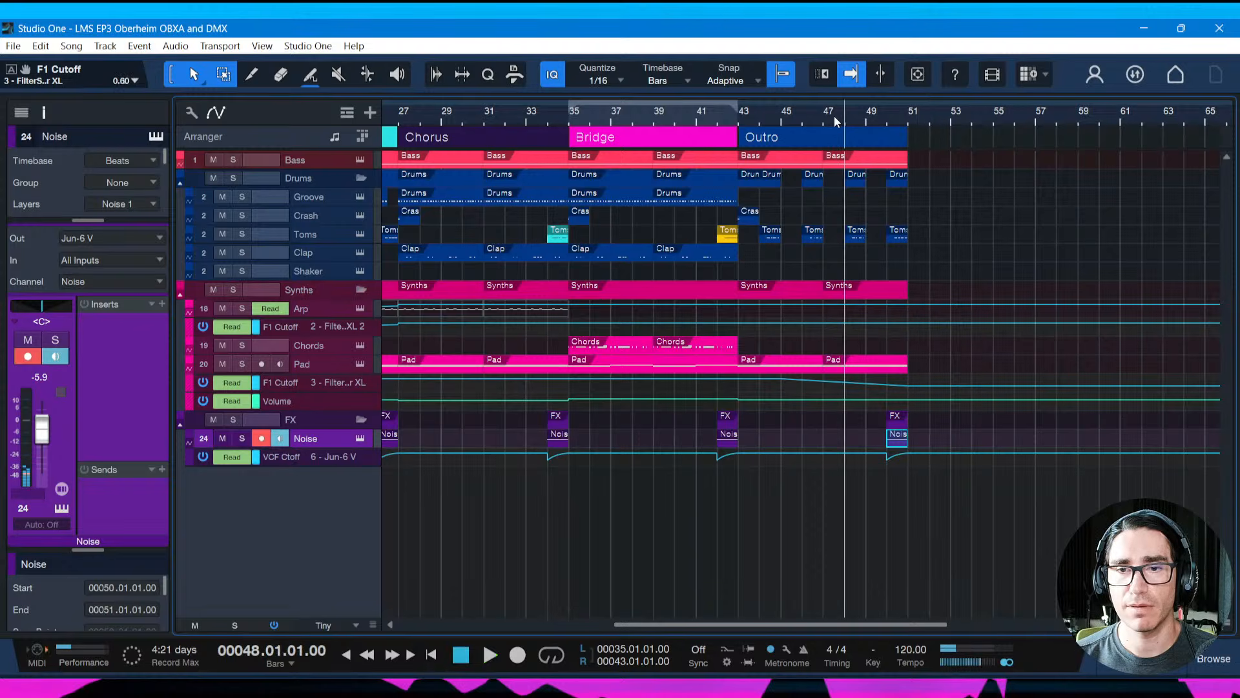
pyautogui.click(723, 124)
pyautogui.press('space')
# Open the song notes to check the section task list, close them, and save the song
pyautogui.hotkey('ctrl', 'i')
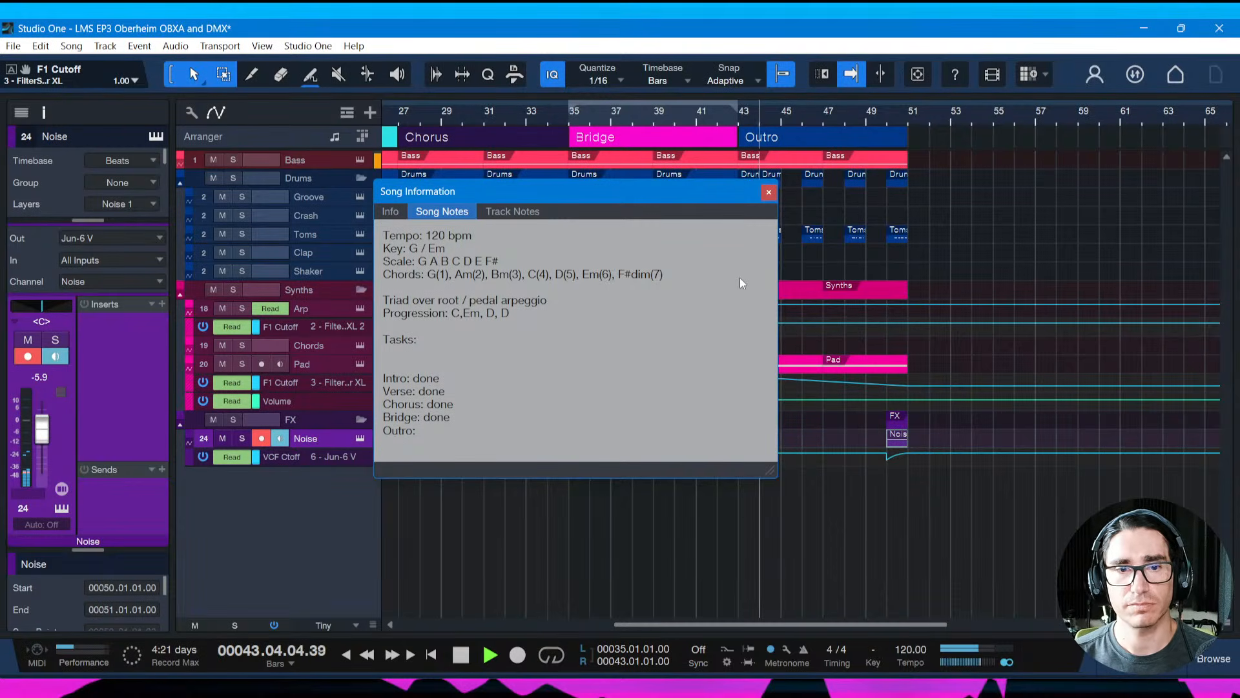
pyautogui.click(769, 192)
pyautogui.hotkey('ctrl', 's')
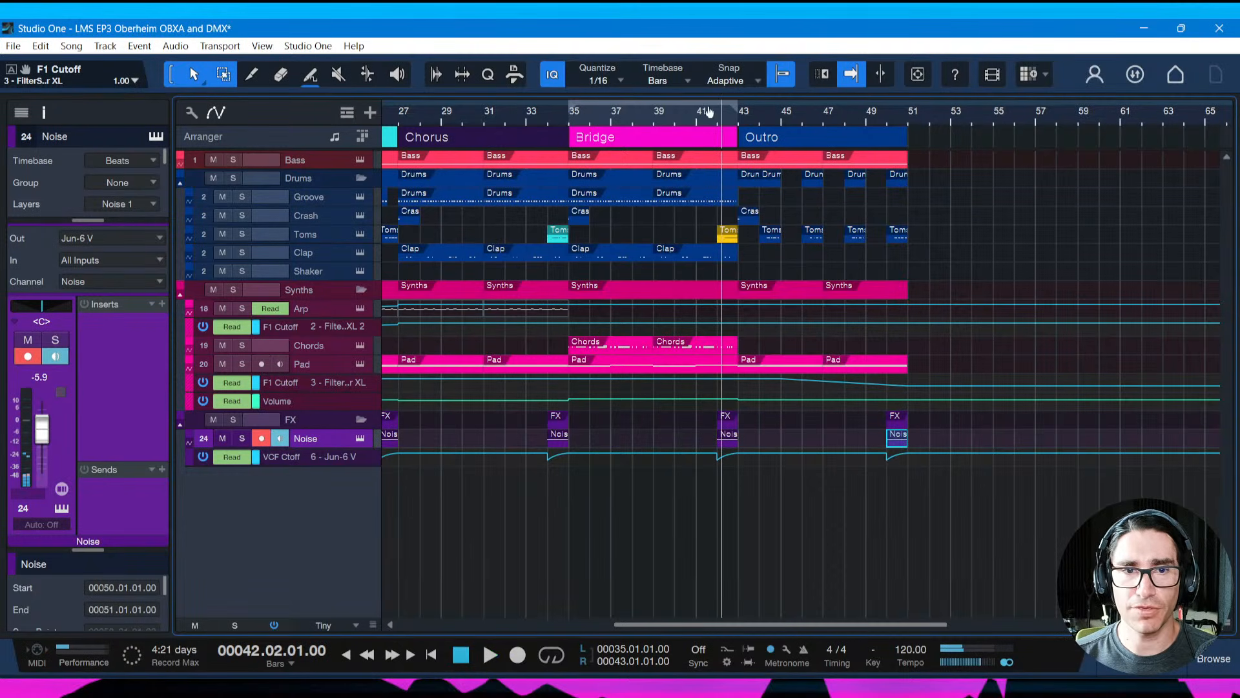
# Open the mixer at the toms and drum effect channels, save, and play the transition into the Outro
pyautogui.press('F3')
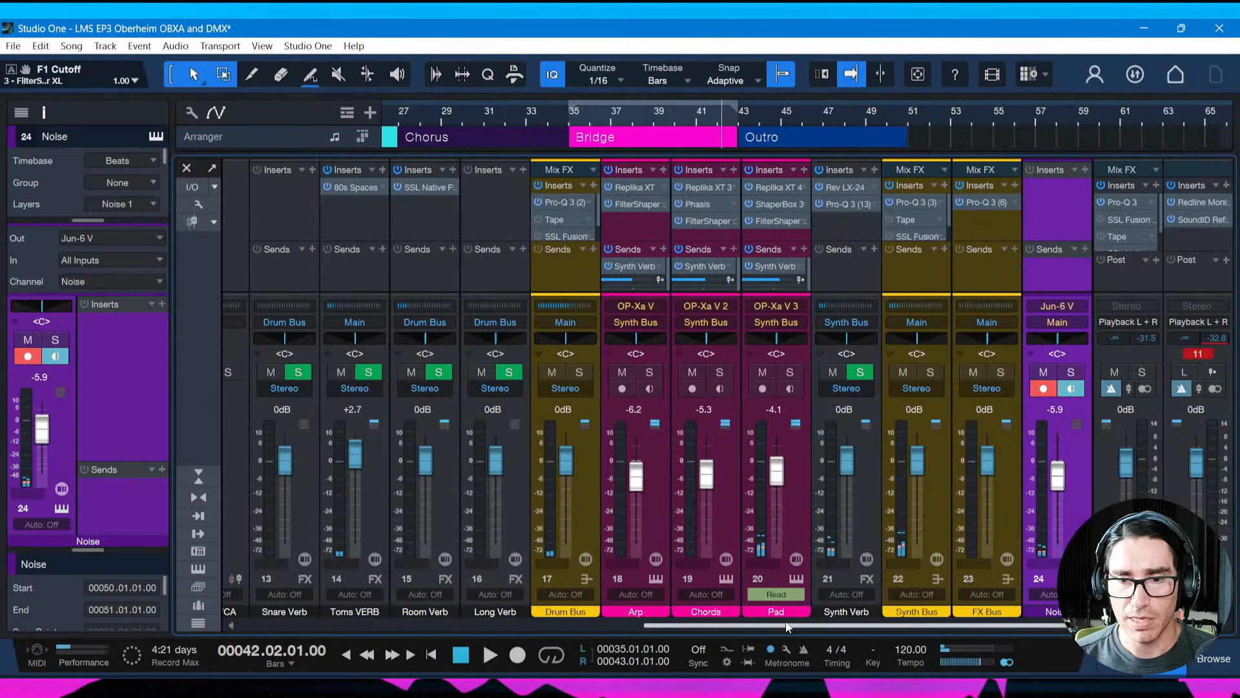
pyautogui.moveTo(686, 628); pyautogui.dragTo(592, 630)
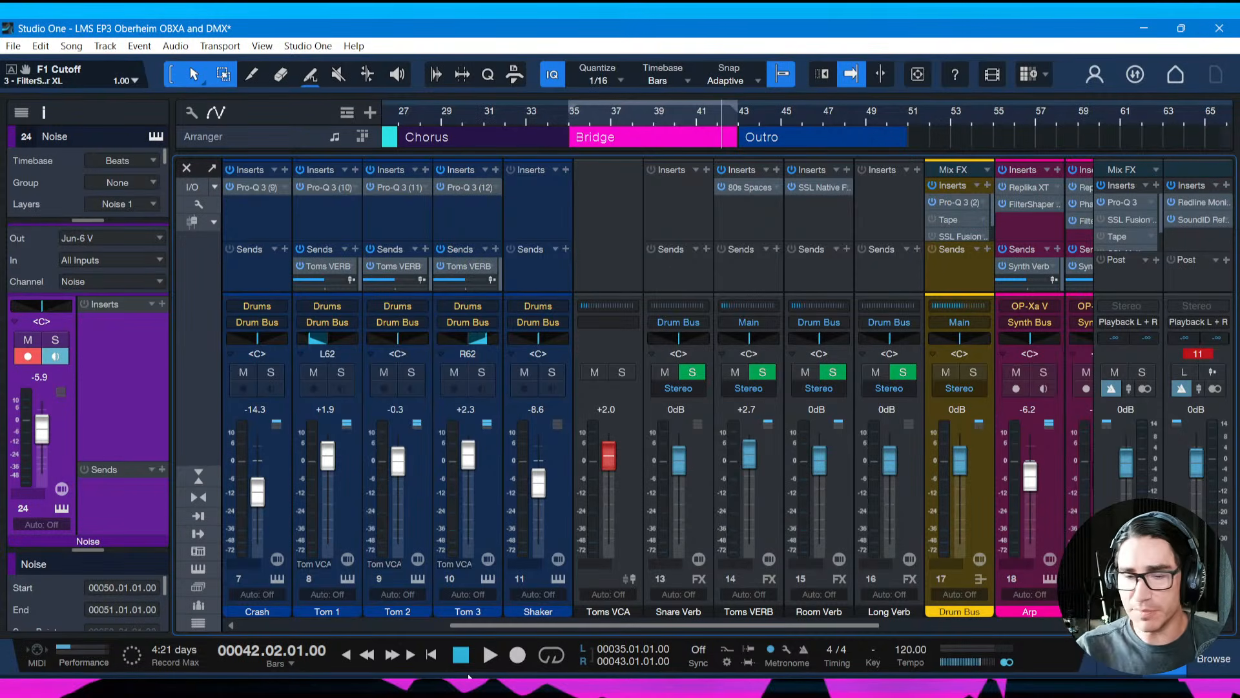
pyautogui.hotkey('ctrl', 's')
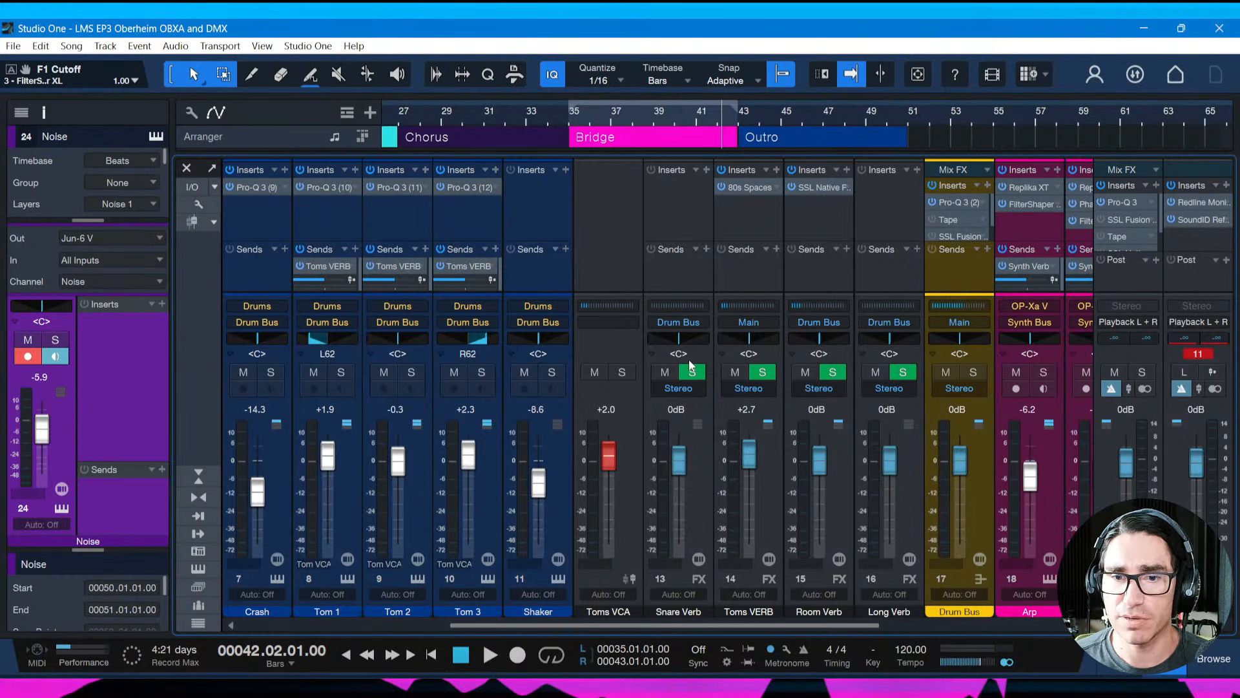
pyautogui.press('space')
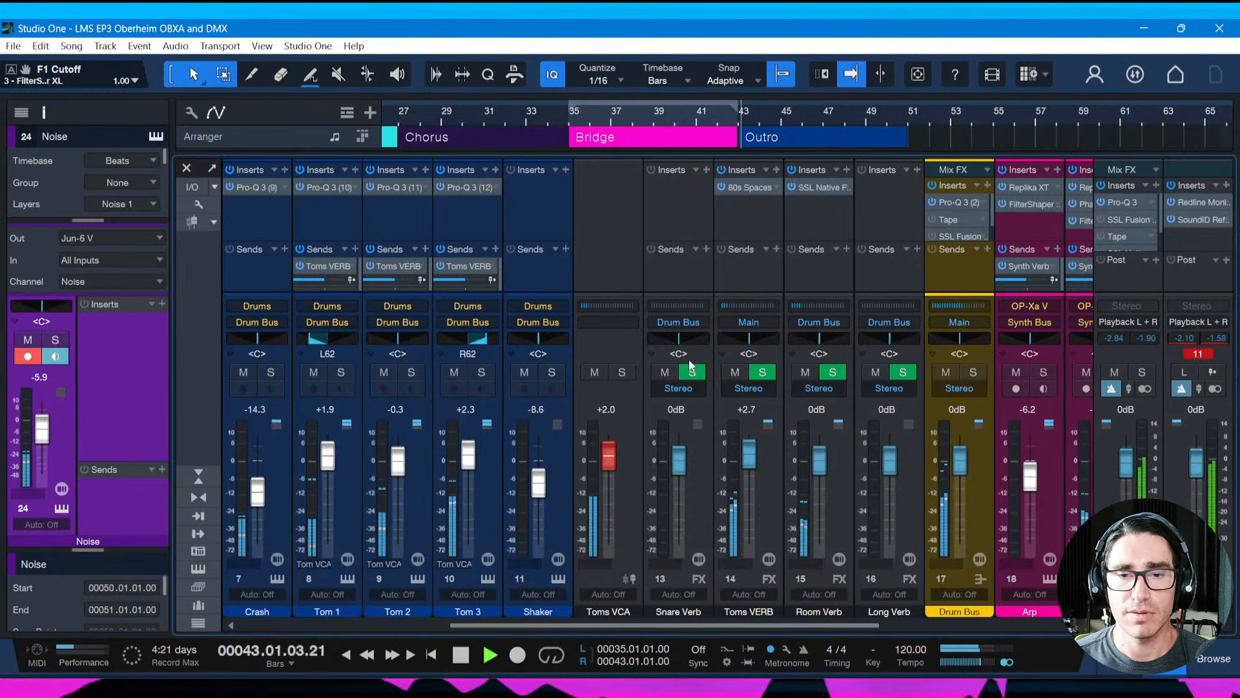
# Select the Toms VCA channel, undo the last changes, save, and return to the arrangement with the Toms VCA track shown
pyautogui.click(609, 461)
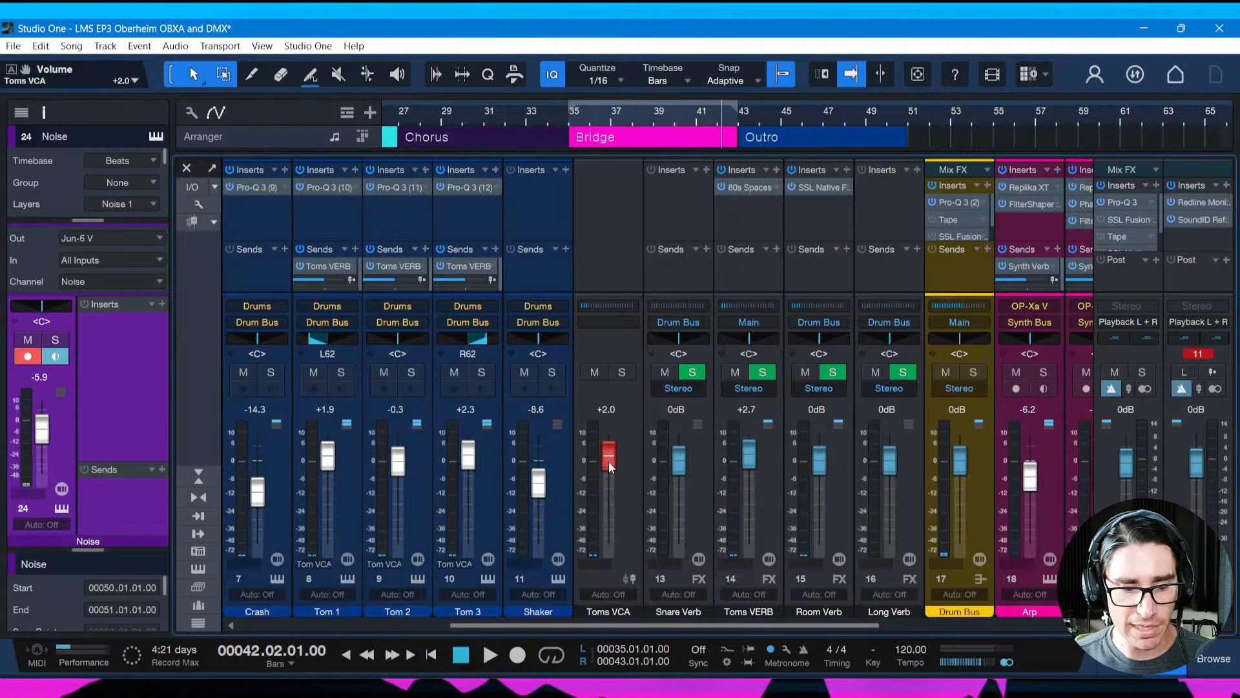
pyautogui.hotkey('ctrl', 'z')
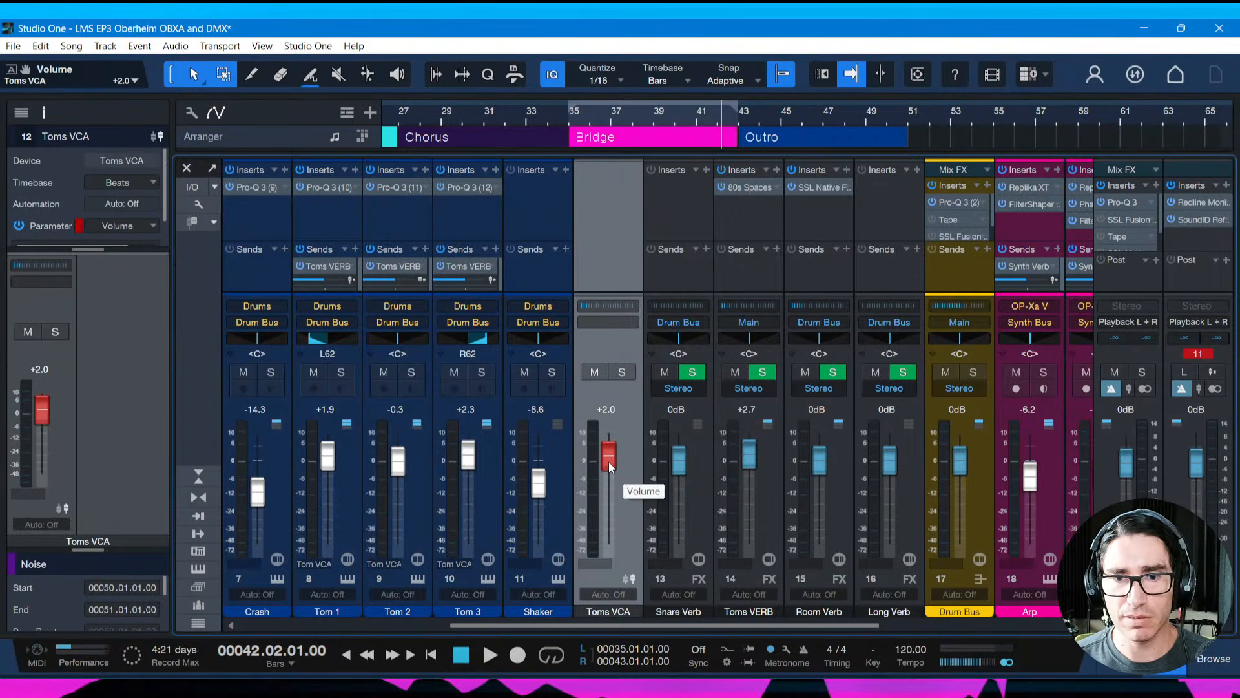
pyautogui.hotkey('ctrl', 'z')
pyautogui.hotkey('ctrl', 's')
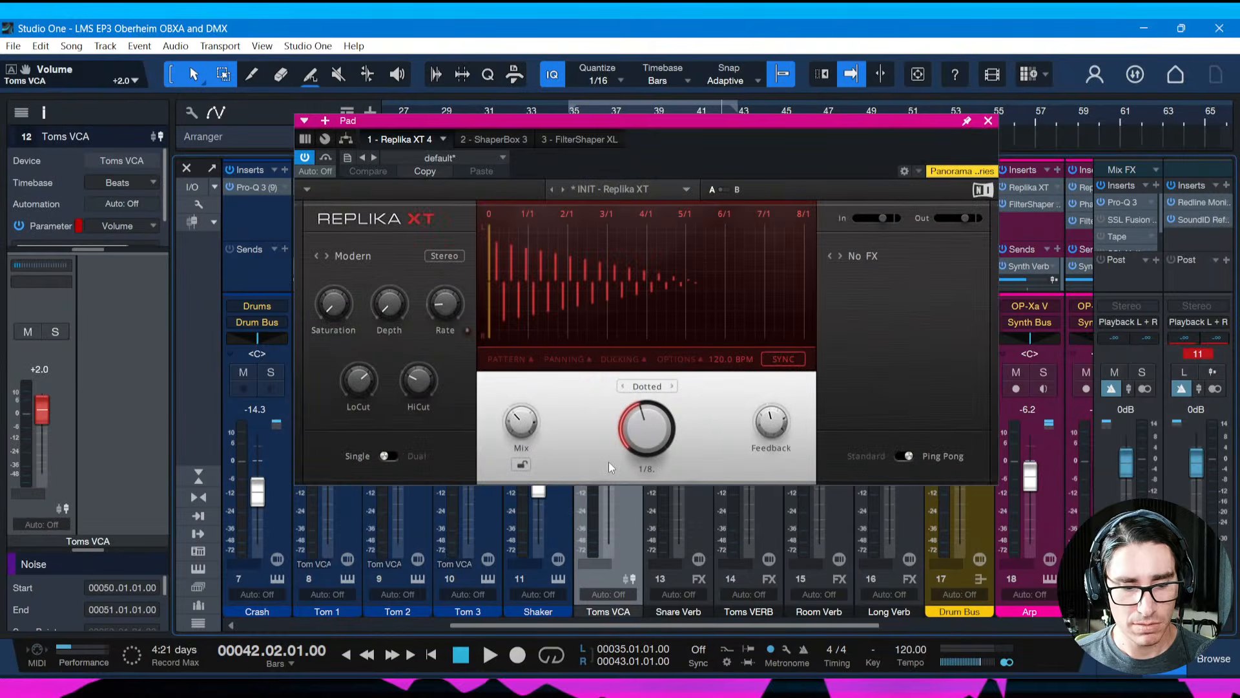
pyautogui.press('Escape')
pyautogui.press('F3')
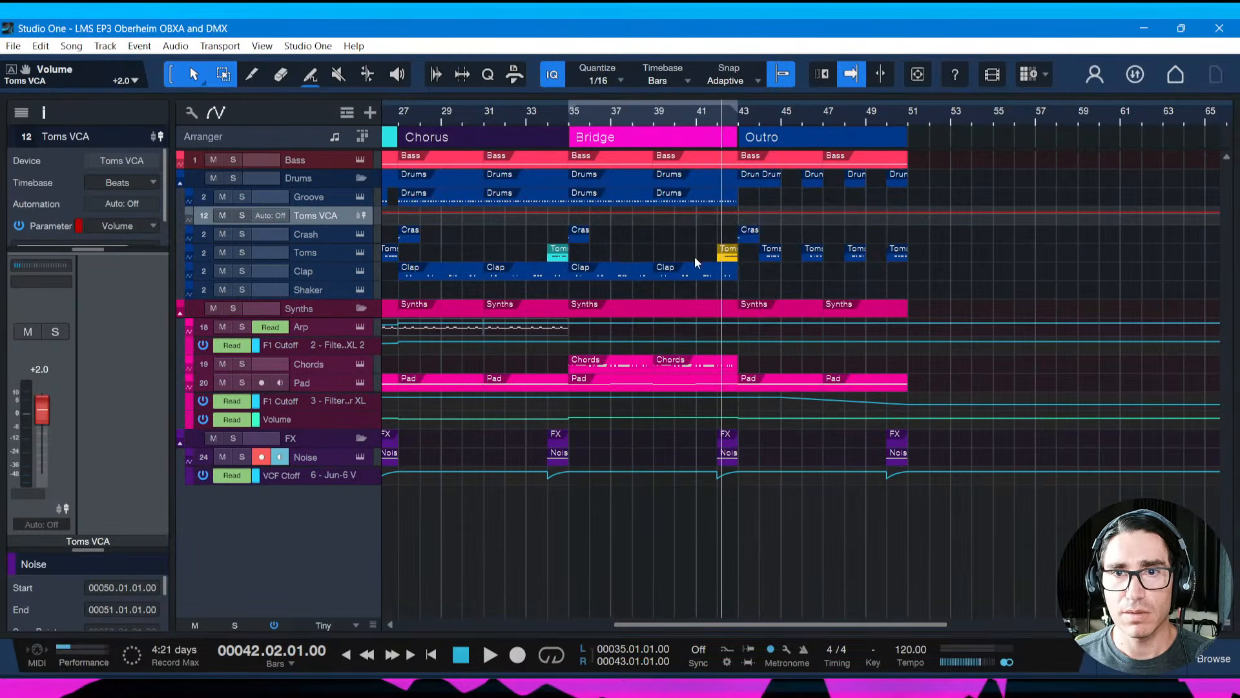
# Move the Toms VCA track directly below the Toms track and enlarge its volume automation lane
pyautogui.moveTo(754, 126); pyautogui.dragTo(742, 131)
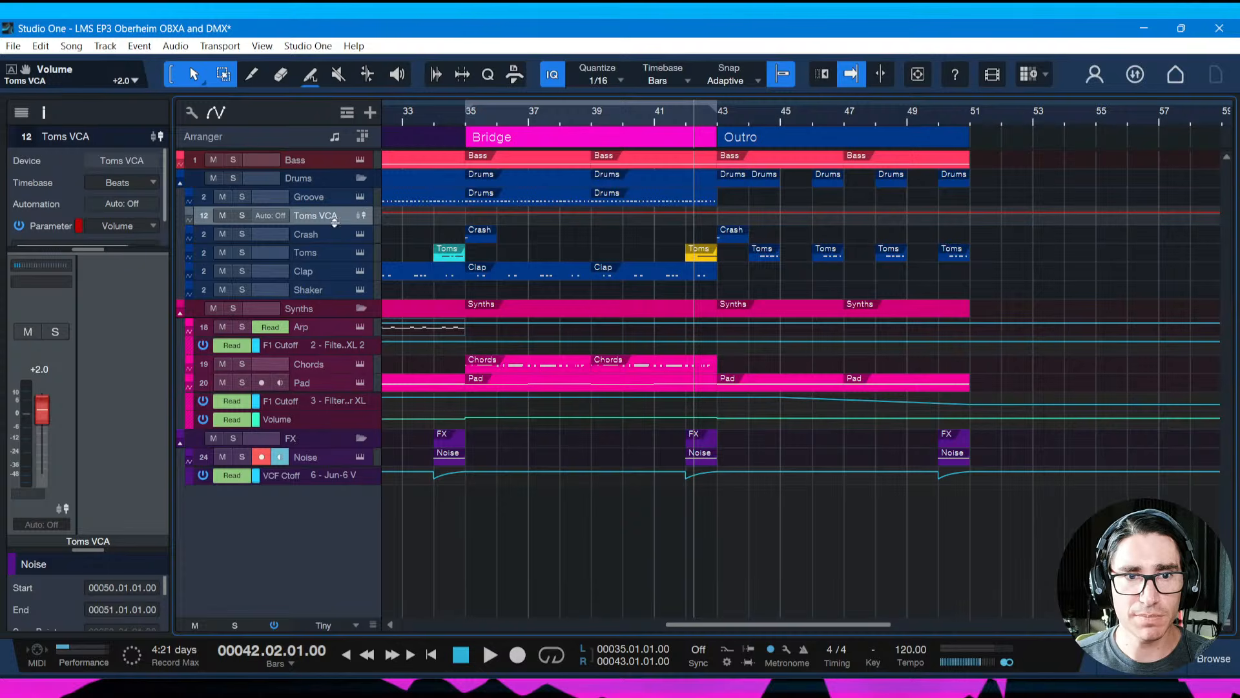
pyautogui.moveTo(338, 256); pyautogui.dragTo(338, 260)
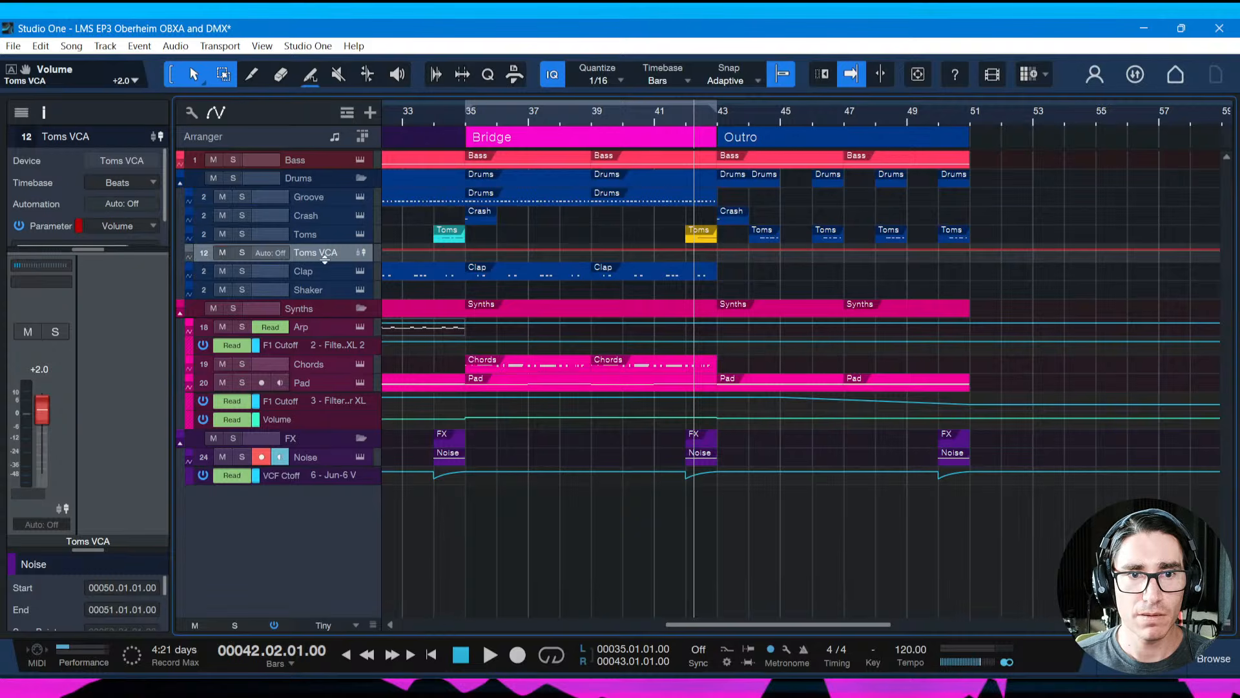
pyautogui.moveTo(327, 261); pyautogui.dragTo(358, 394)
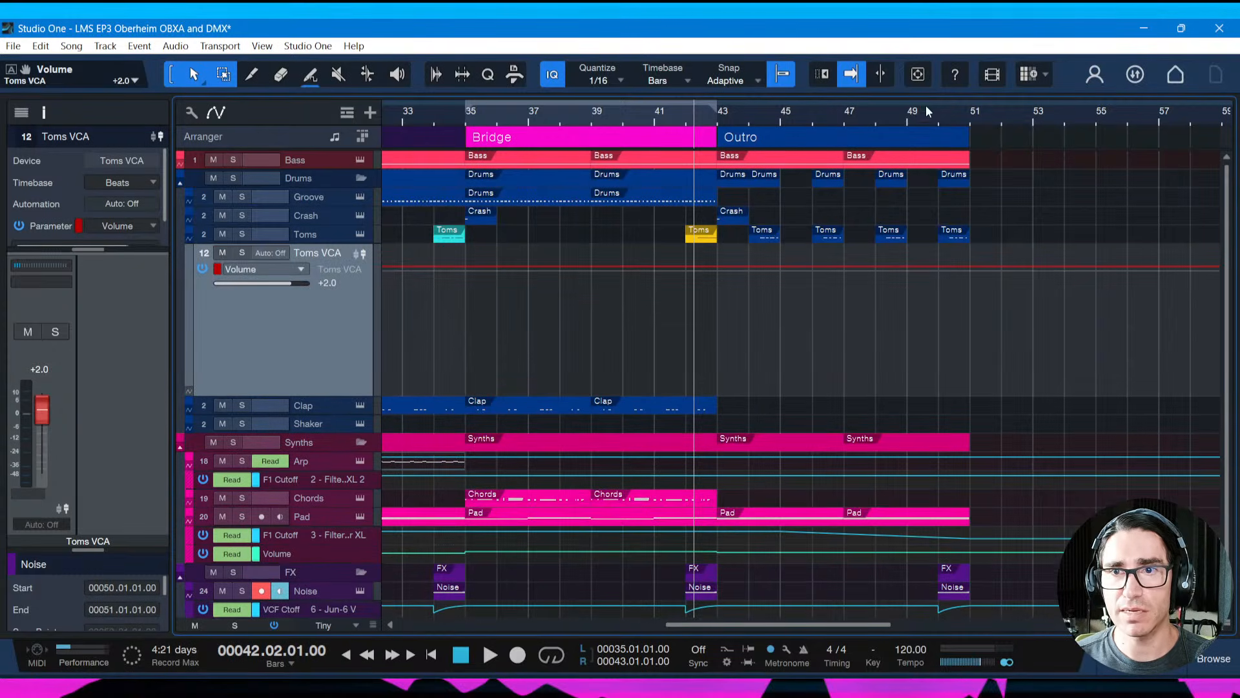
# Add Toms VCA volume points at bars 43 and 51, lower the Outro between them to -1.6 dB, play it, and save
pyautogui.moveTo(925, 106); pyautogui.dragTo(921, 118)
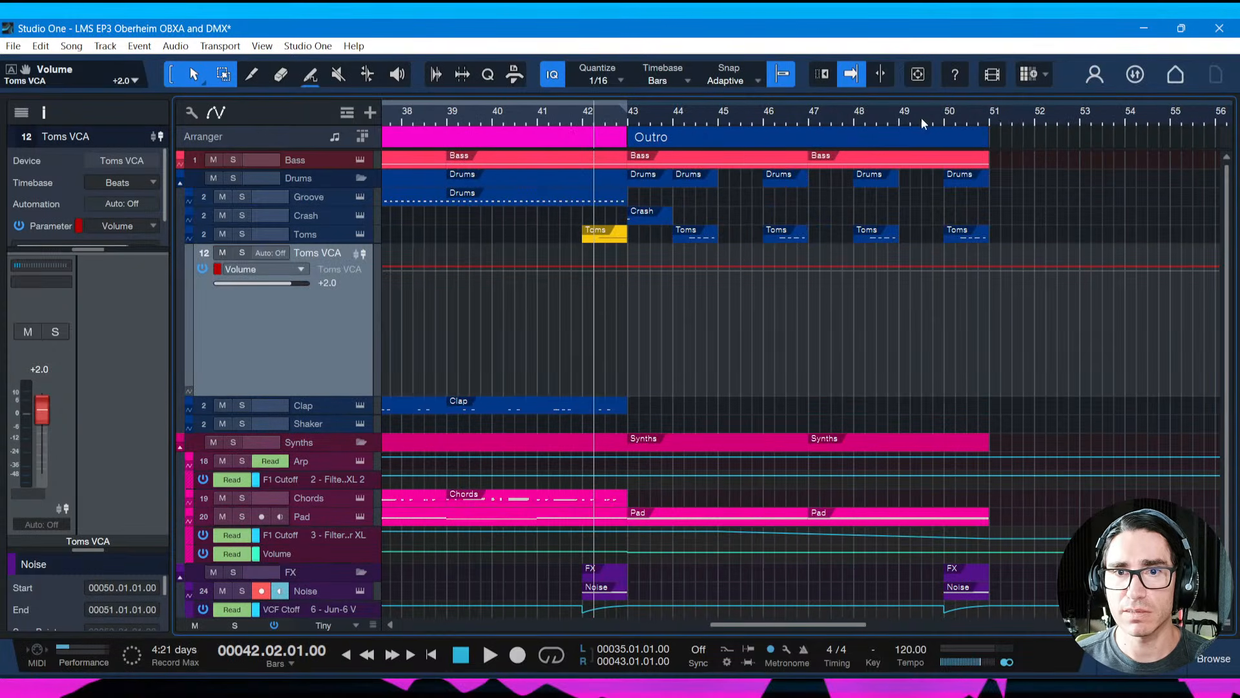
pyautogui.click(631, 270)
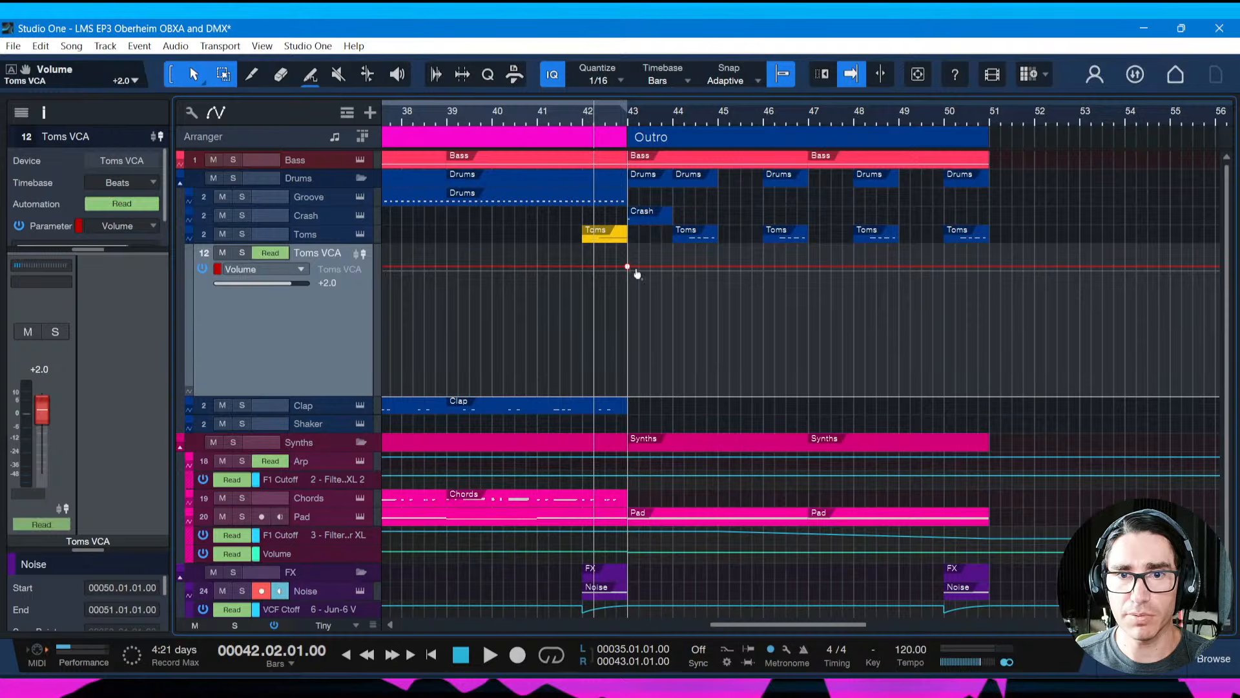
pyautogui.click(990, 267)
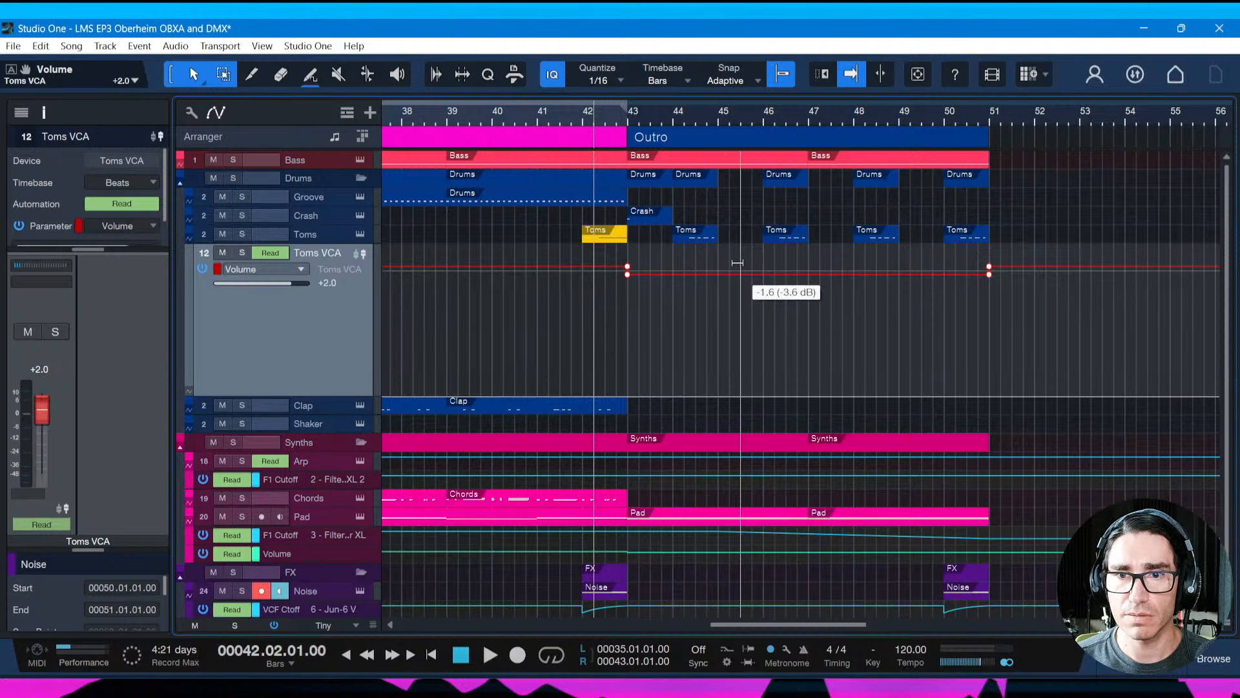
pyautogui.press('space')
pyautogui.hotkey('ctrl', 's')
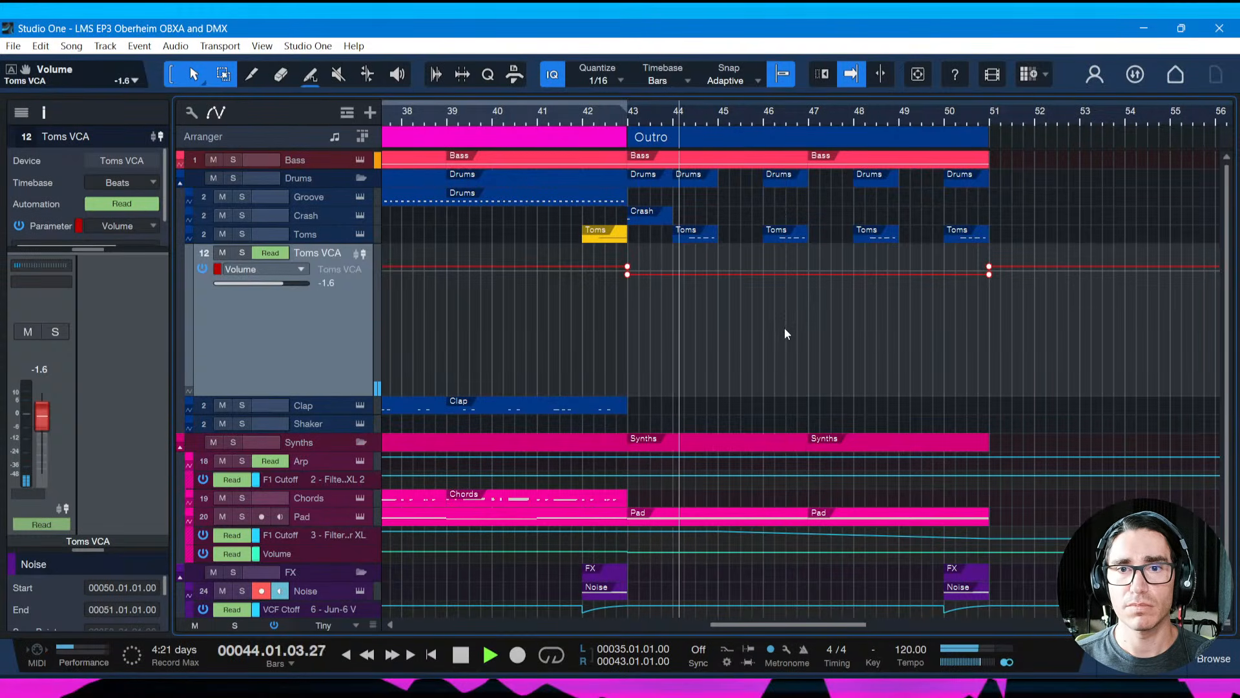
# Raise the Toms VCA volume across the Outro to -0.9 dB, play the section, and save
pyautogui.press('space')
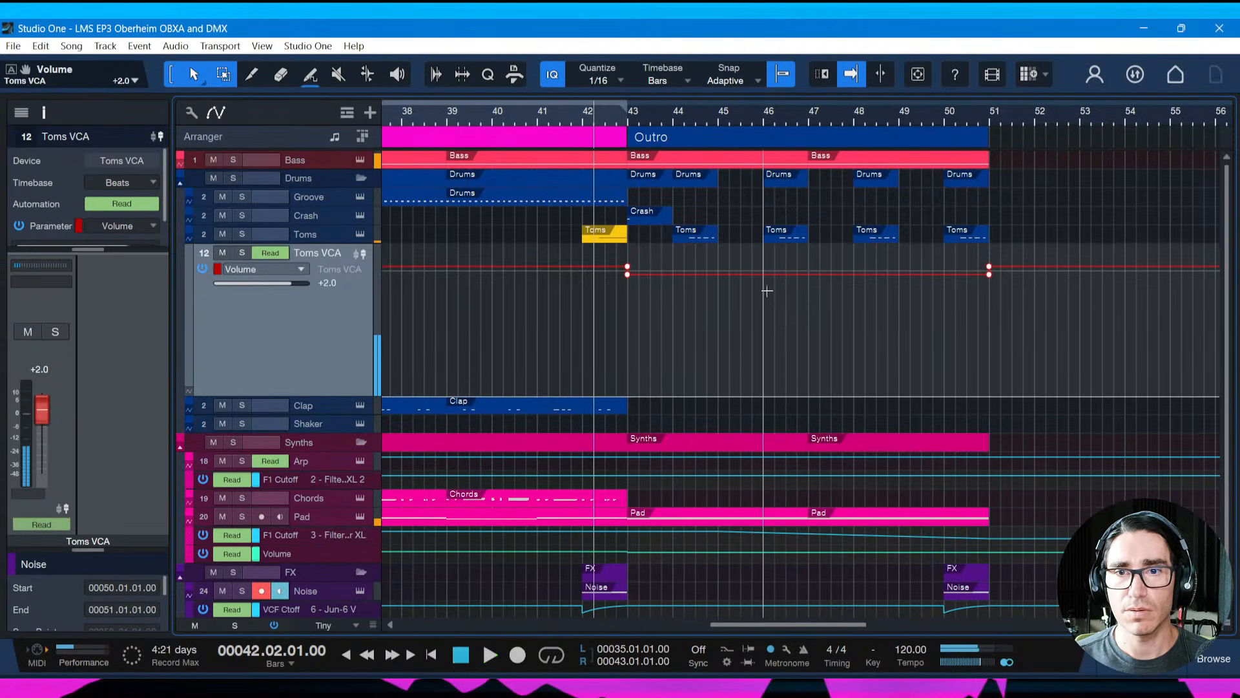
pyautogui.moveTo(759, 264); pyautogui.dragTo(758, 263)
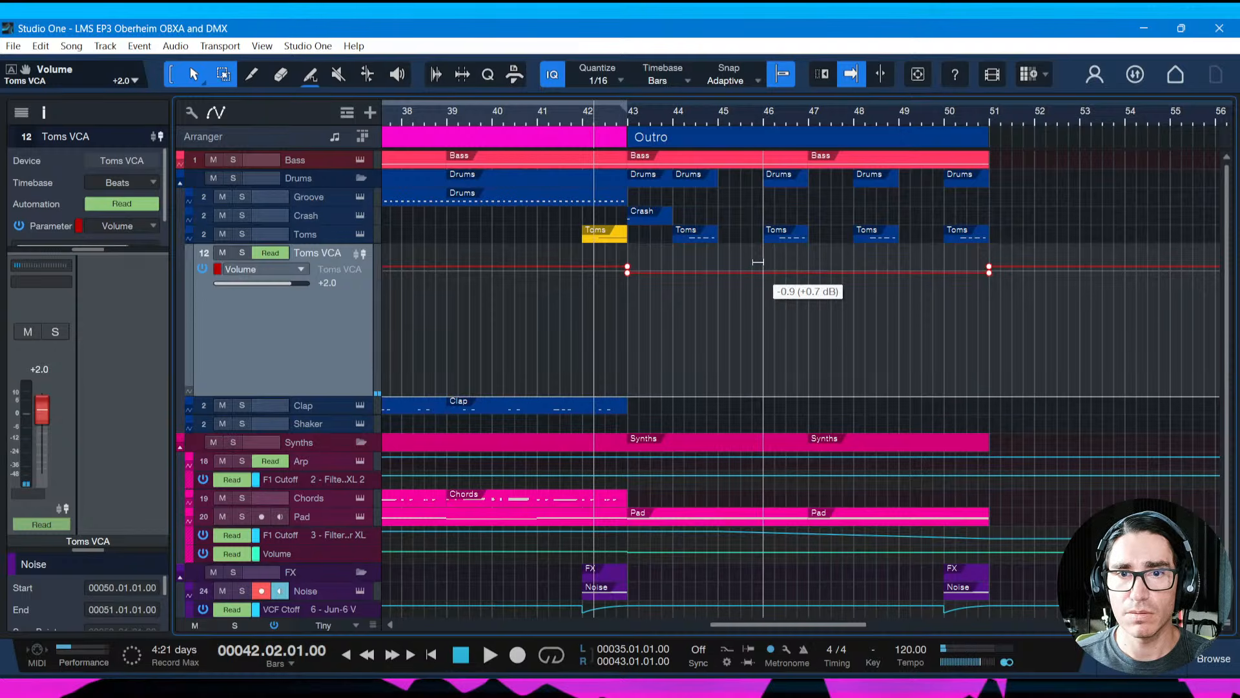
pyautogui.moveTo(757, 263); pyautogui.dragTo(757, 263)
pyautogui.press('space')
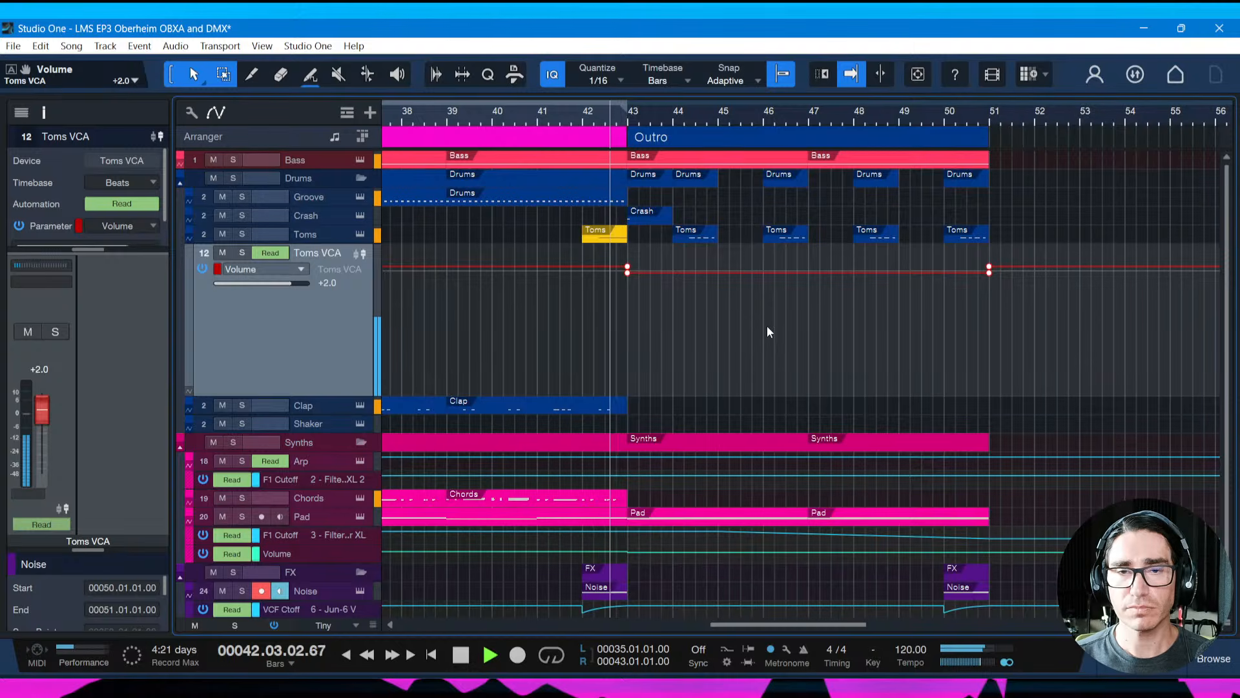
pyautogui.hotkey('ctrl', 's')
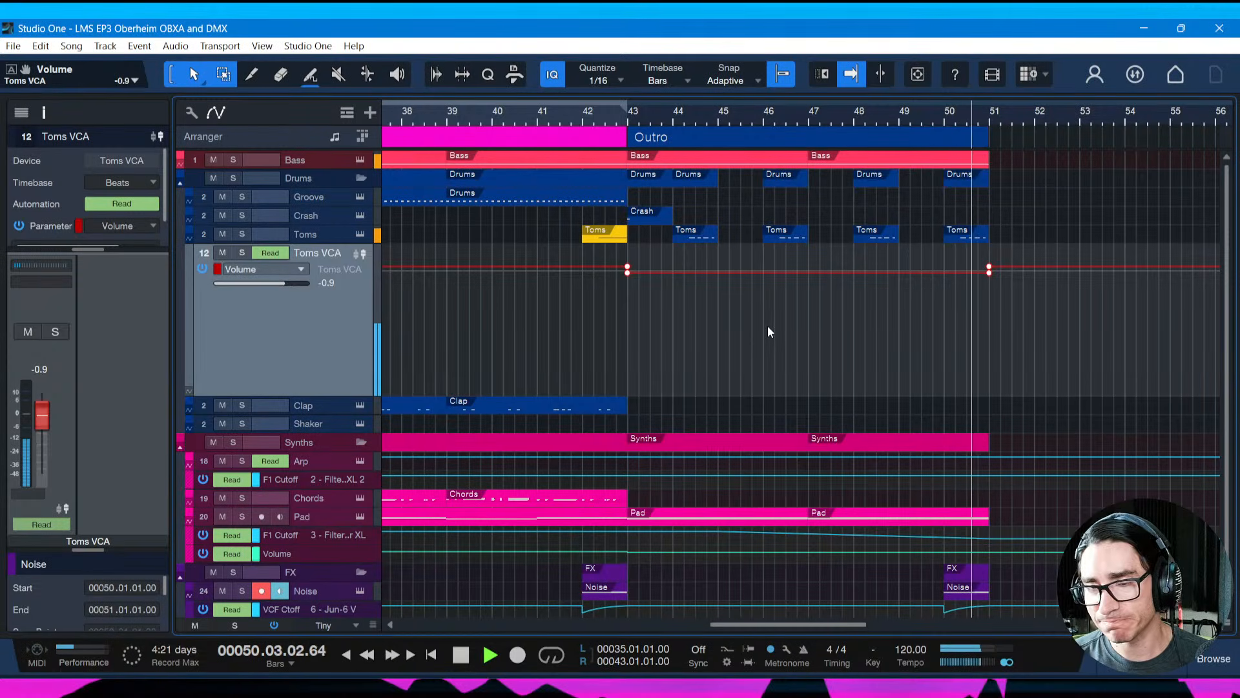
pyautogui.press('space')
# Add Toms VCA volume points at bars 11 and 19, and lower the Intro between them to +0.6 dB
pyautogui.moveTo(756, 623); pyautogui.dragTo(423, 623)
pyautogui.moveTo(885, 120); pyautogui.dragTo(672, 130)
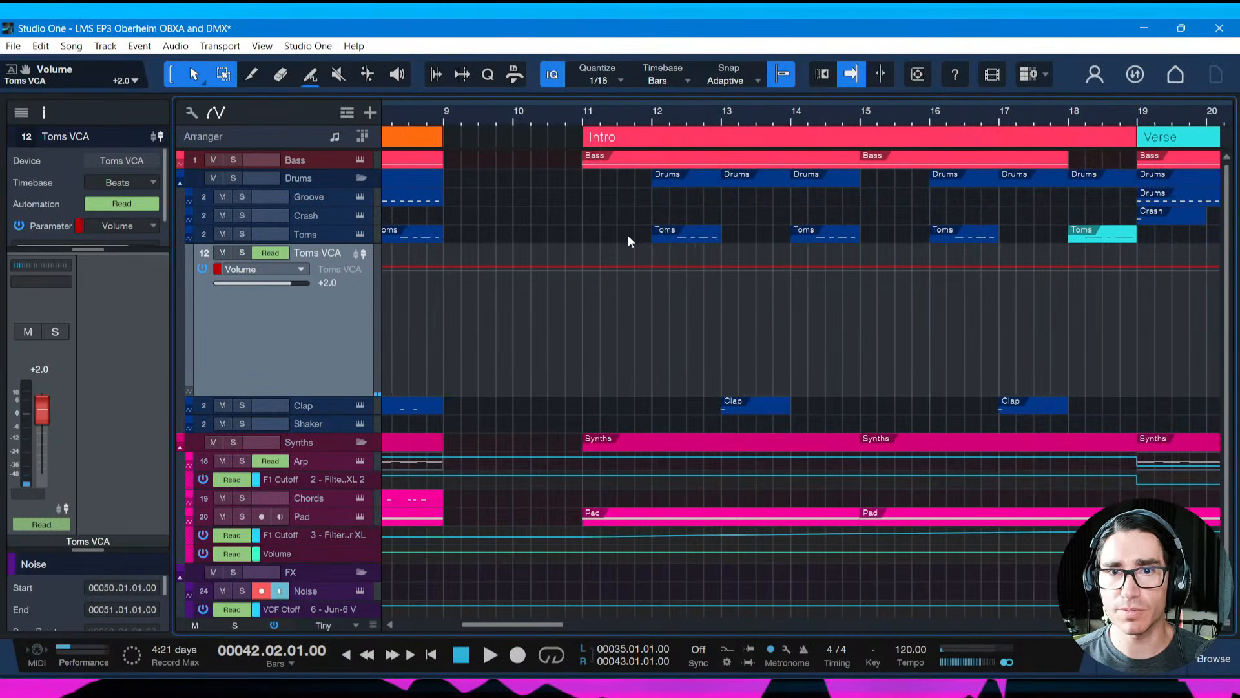
pyautogui.click(582, 267)
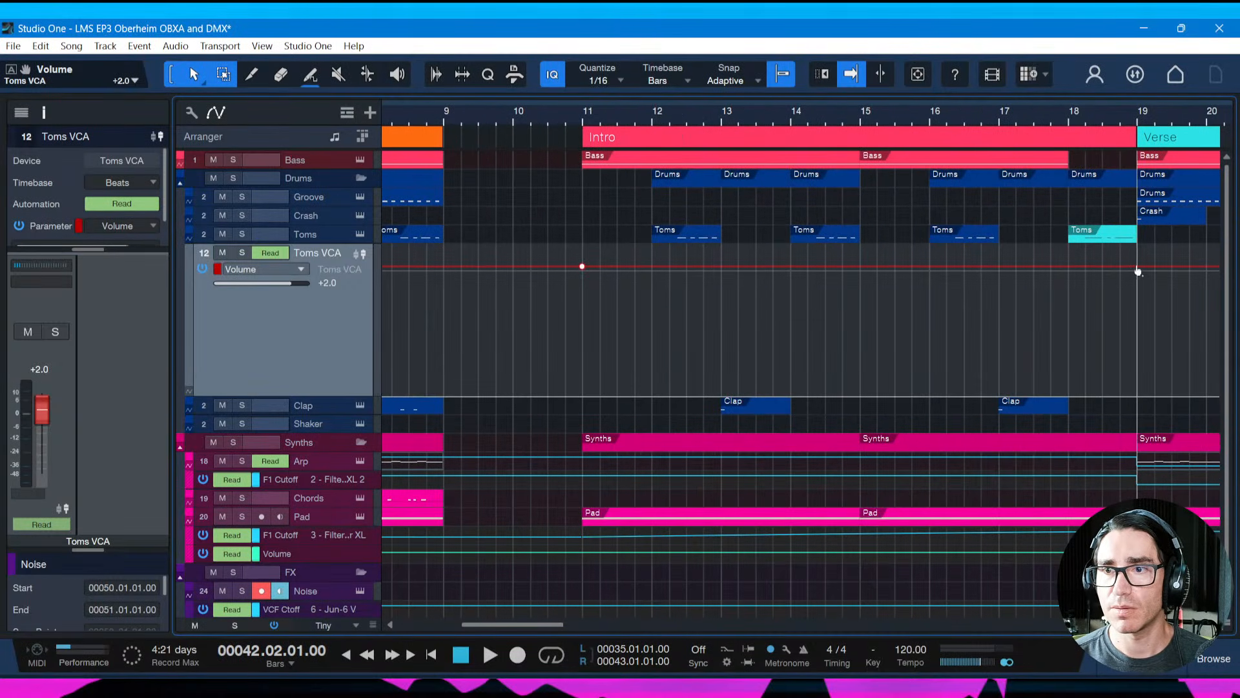
pyautogui.moveTo(1024, 126); pyautogui.dragTo(825, 83)
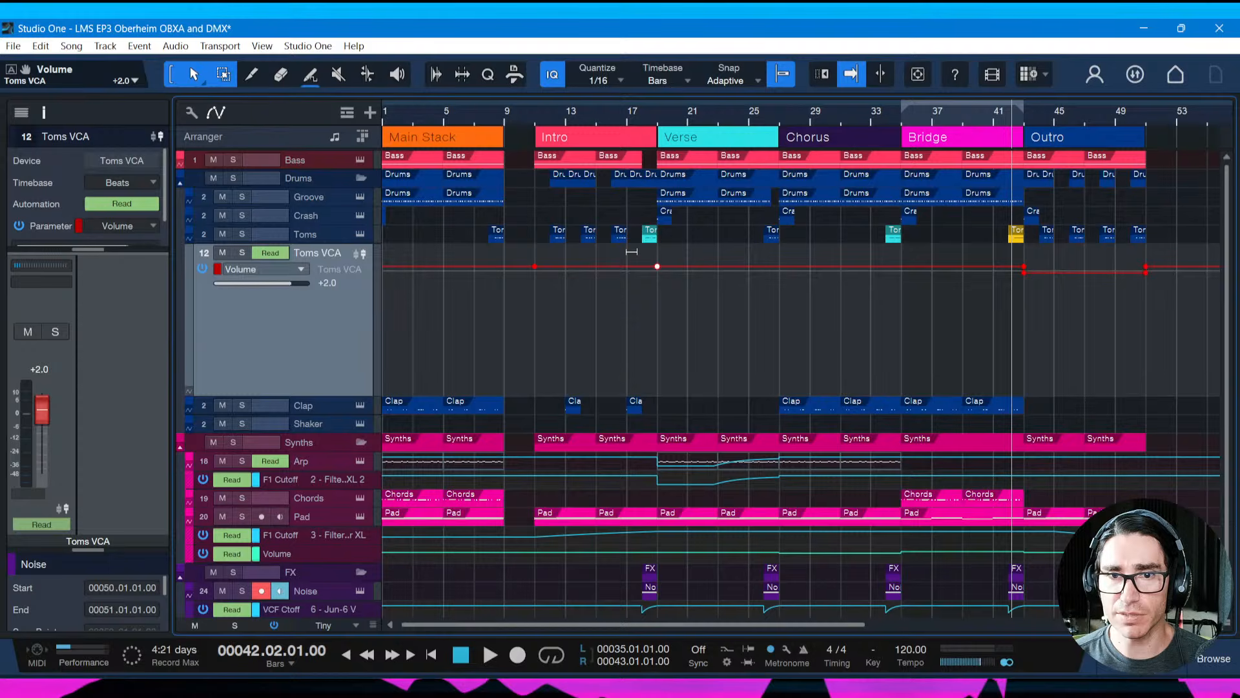
pyautogui.moveTo(632, 252); pyautogui.dragTo(632, 257)
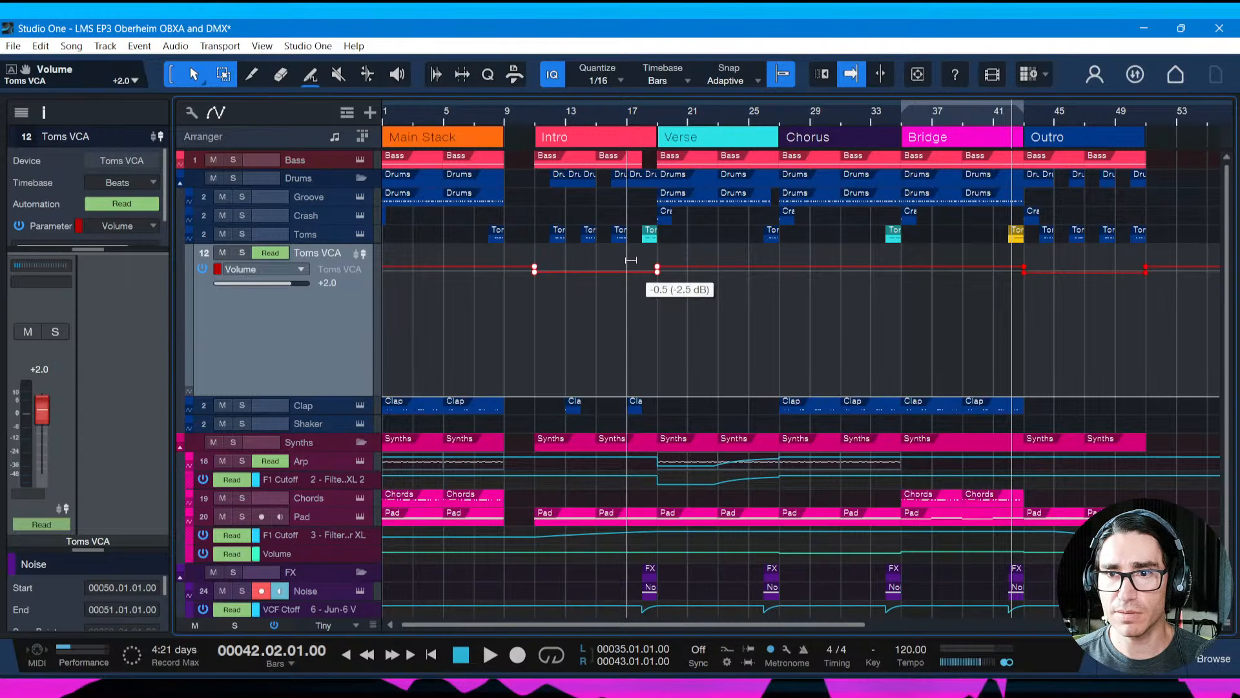
pyautogui.moveTo(631, 260); pyautogui.dragTo(631, 258)
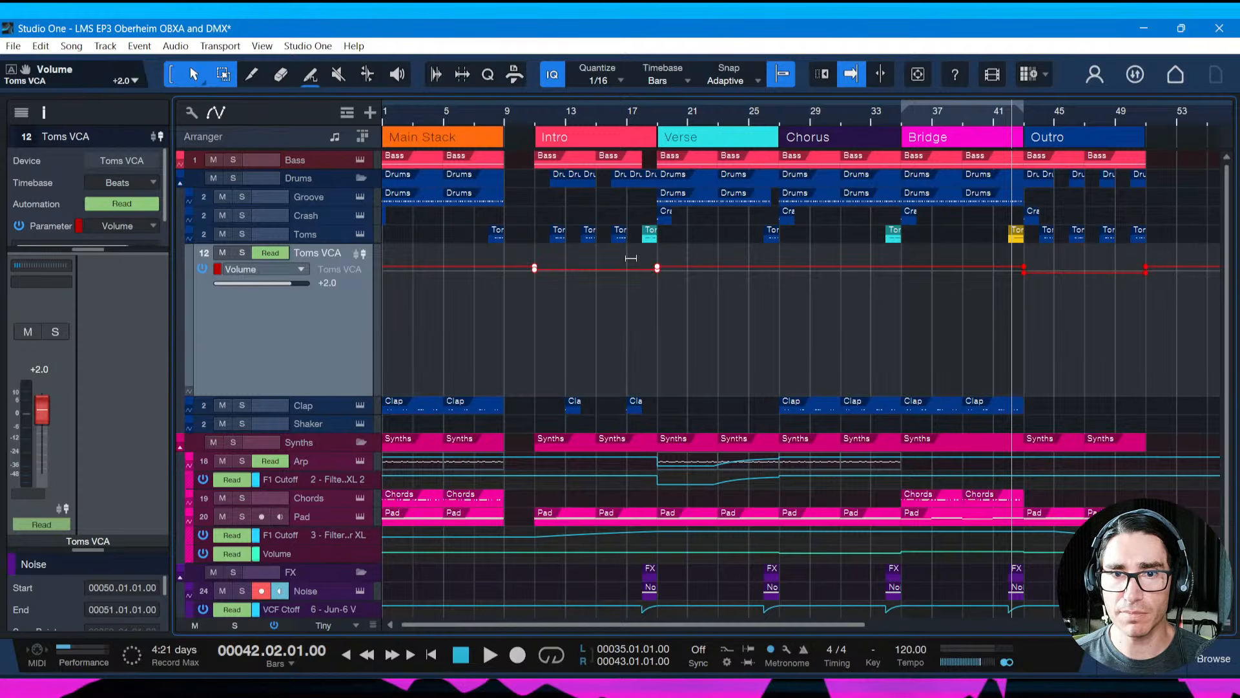
# Play the Intro from bar 11 to check the toms level, and save the song
pyautogui.click(529, 115)
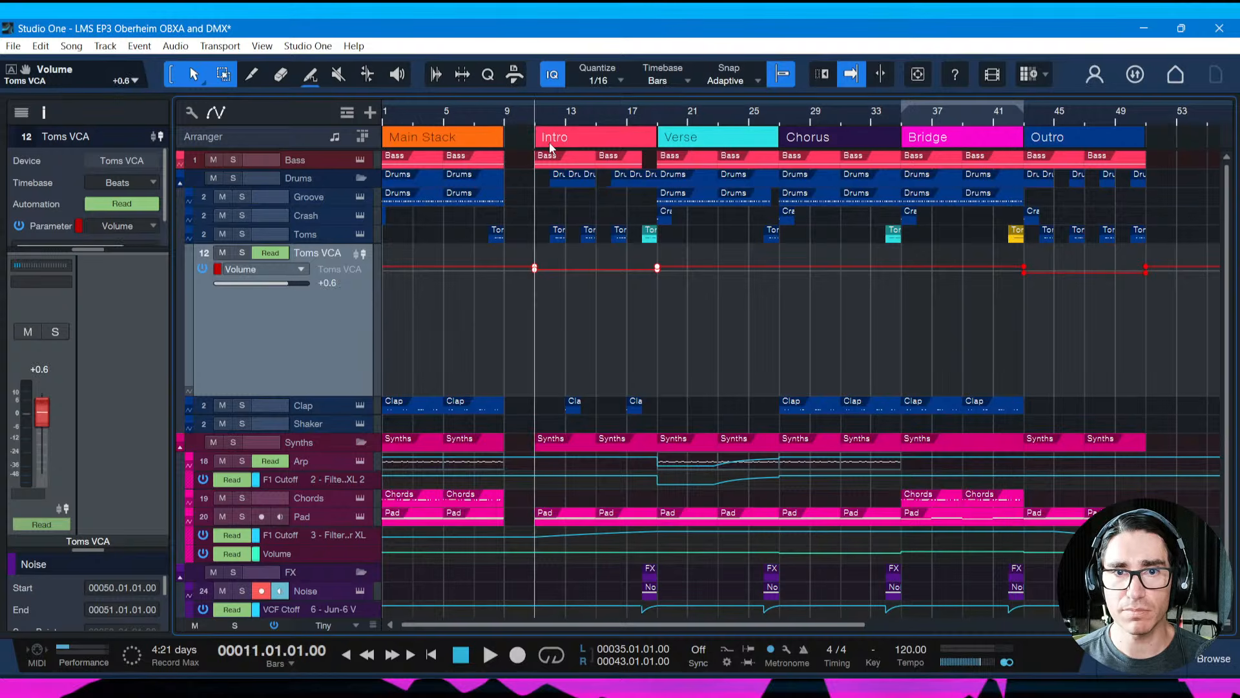
pyautogui.press('space')
pyautogui.hotkey('ctrl', 's')
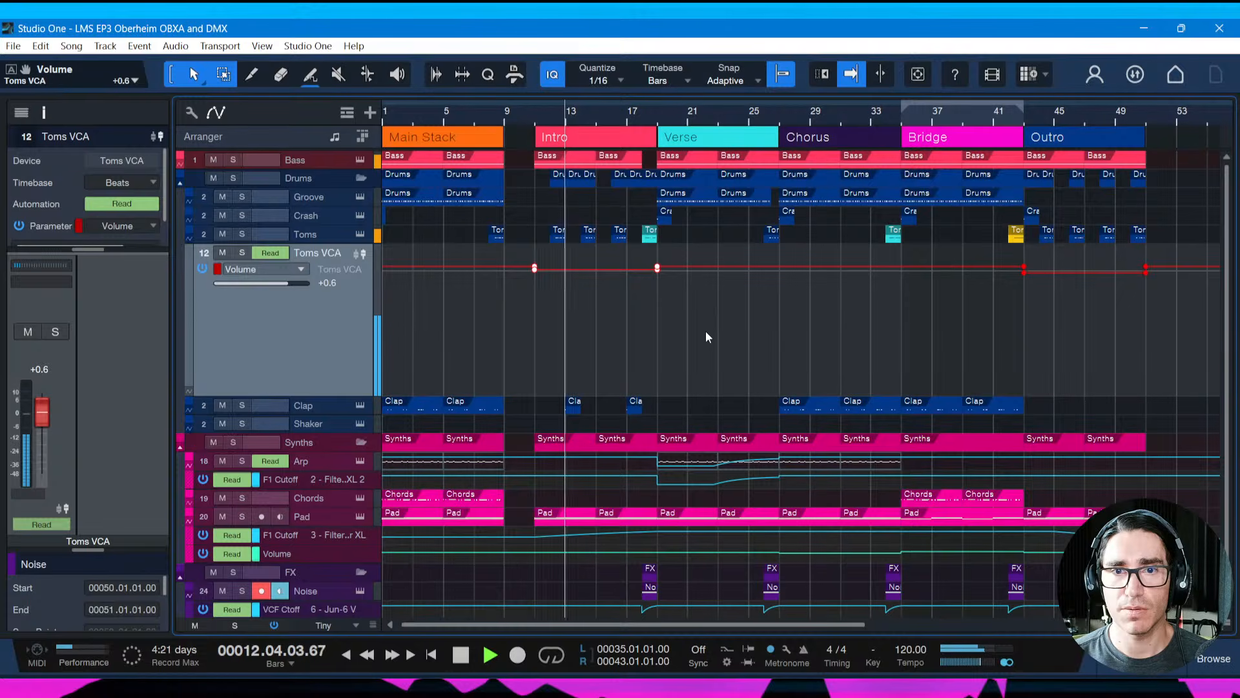
pyautogui.press('space')
# Lower the Toms VCA volume across the Intro to -0.9 dB, play and save it, and turn off autoscroll
pyautogui.moveTo(590, 257); pyautogui.dragTo(589, 259)
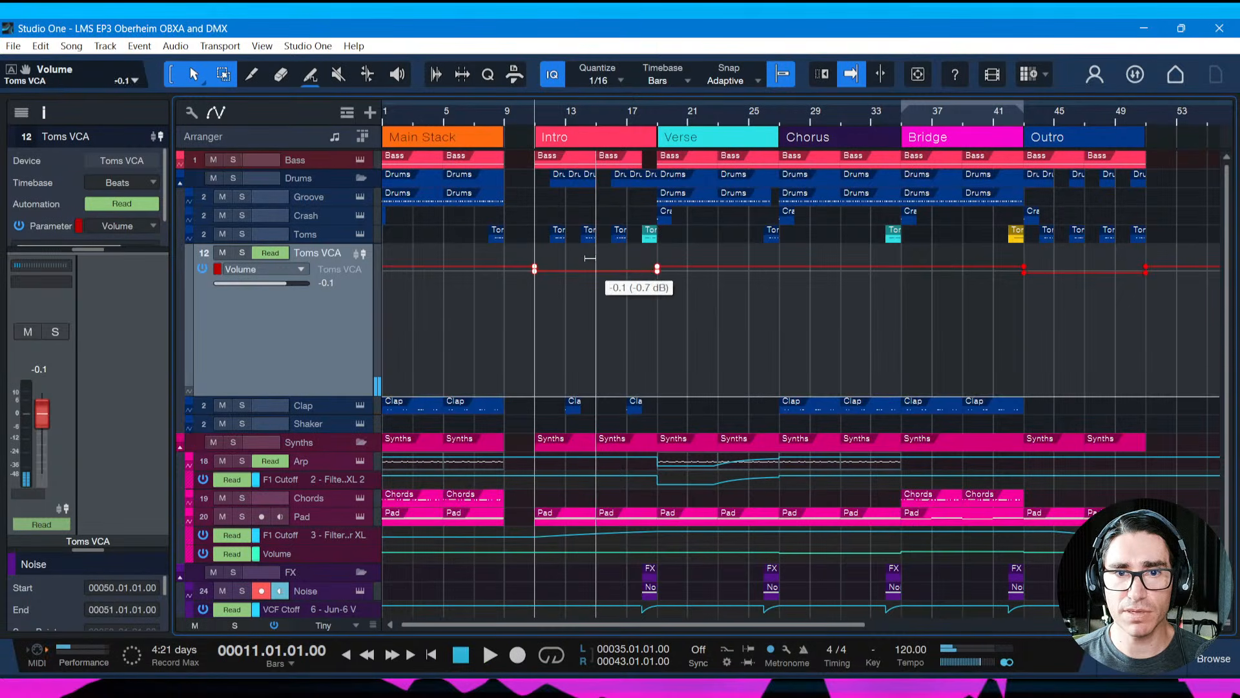
pyautogui.press('space')
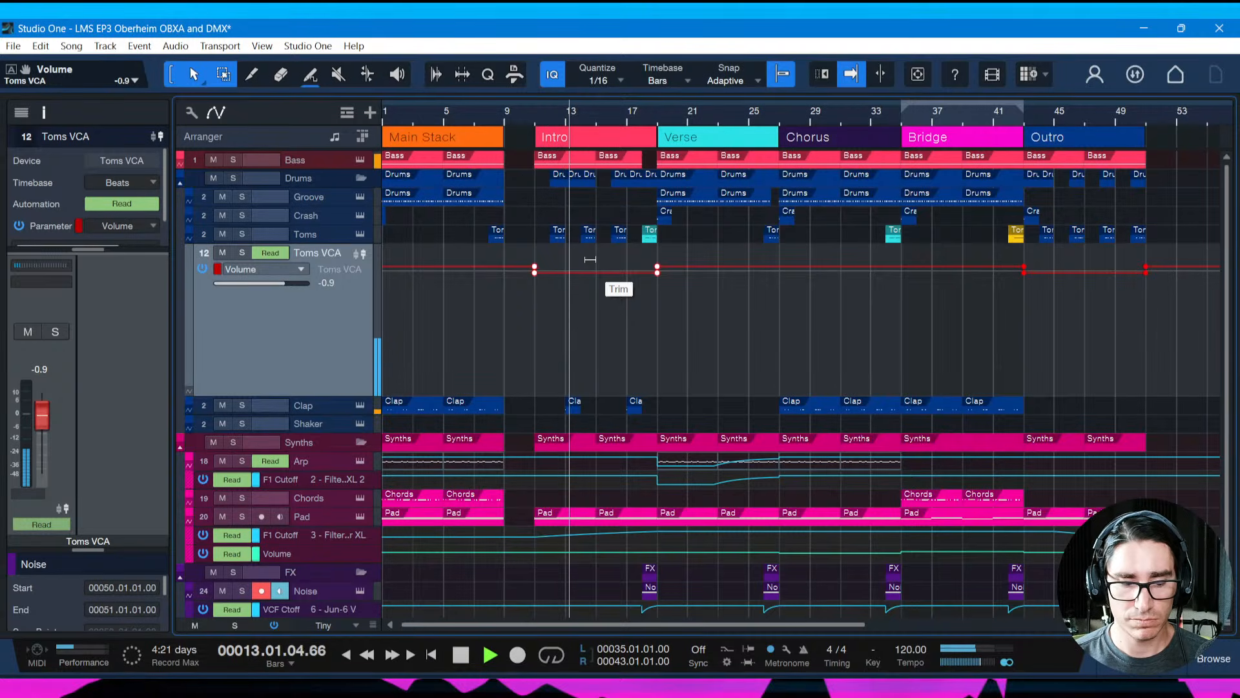
pyautogui.hotkey('ctrl', 's')
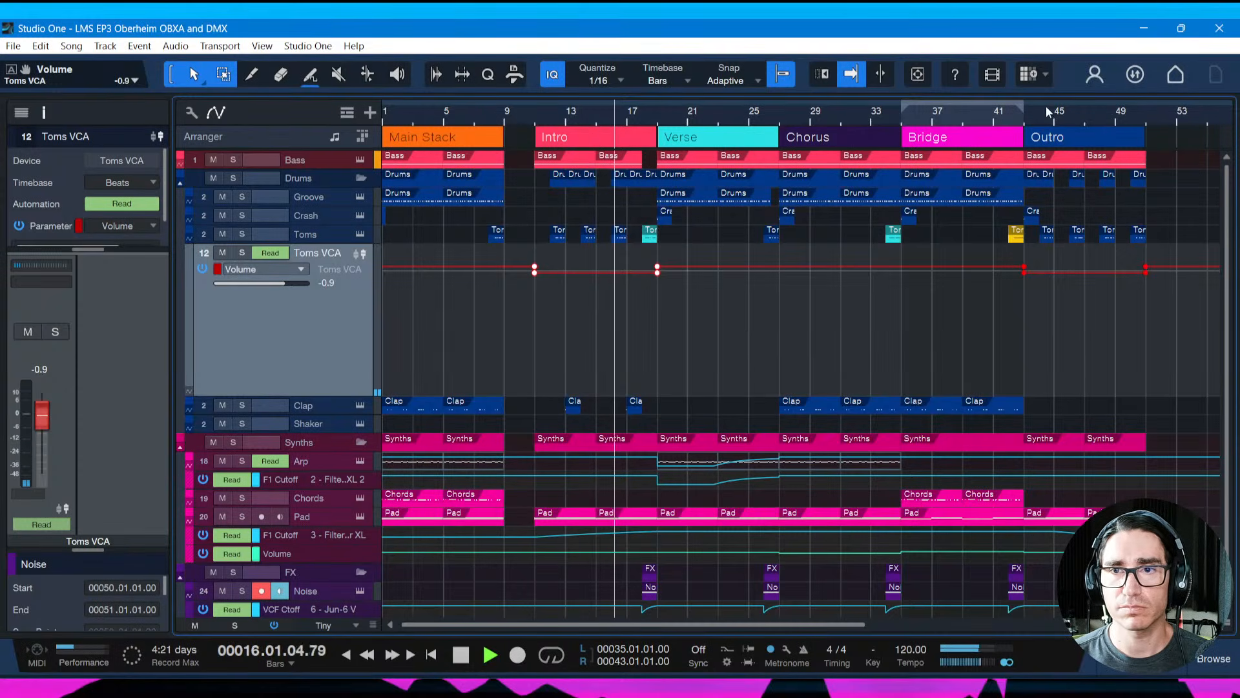
pyautogui.press('f')
pyautogui.moveTo(871, 123); pyautogui.dragTo(841, 120)
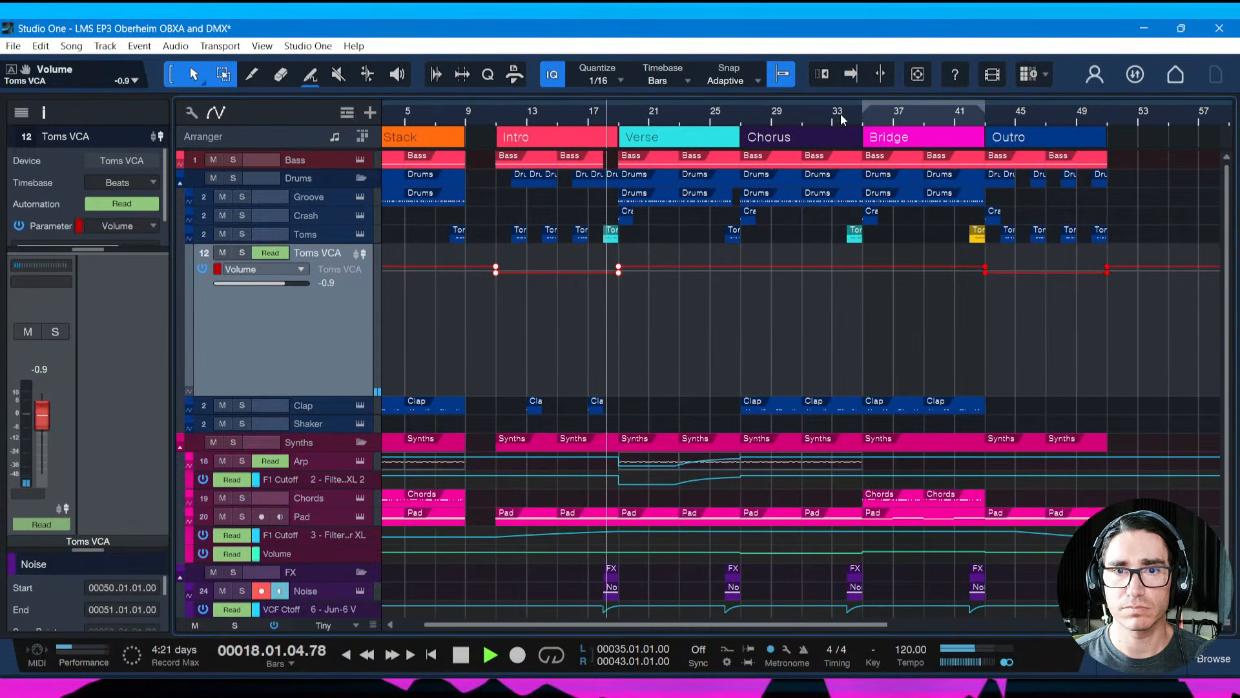
# Return the Toms VCA automation track to its compact height and save the song
pyautogui.hotkey('ctrl', 's')
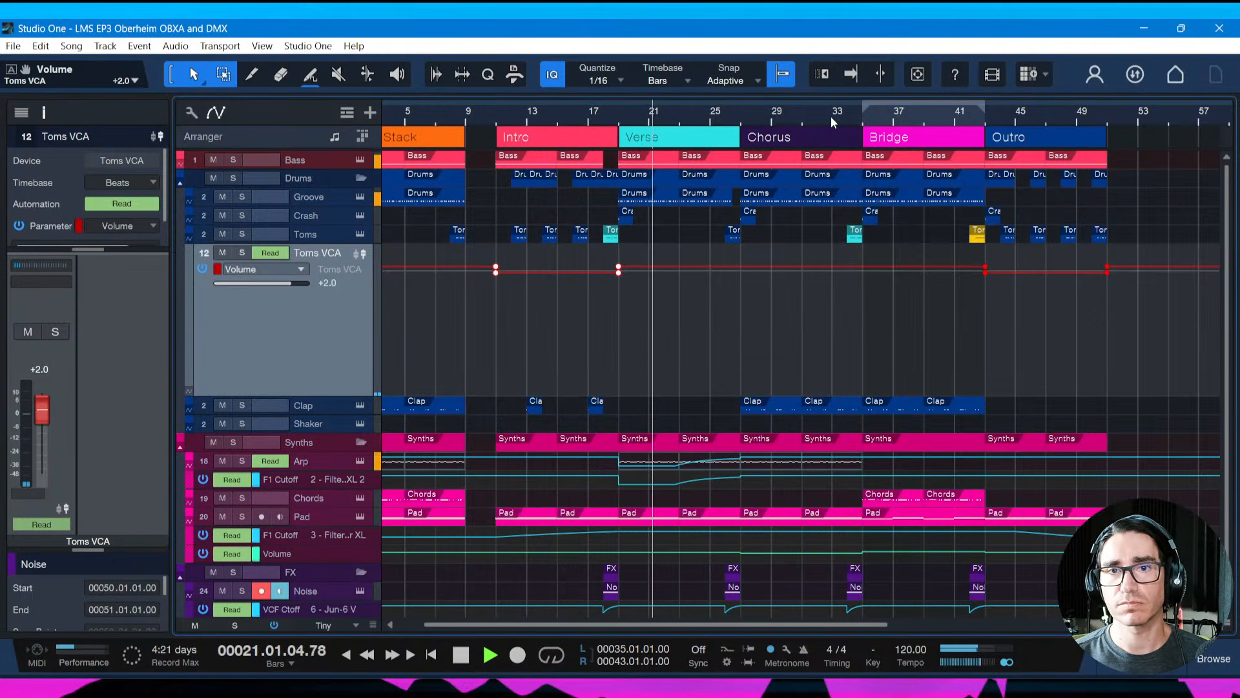
pyautogui.moveTo(832, 117); pyautogui.dragTo(806, 115)
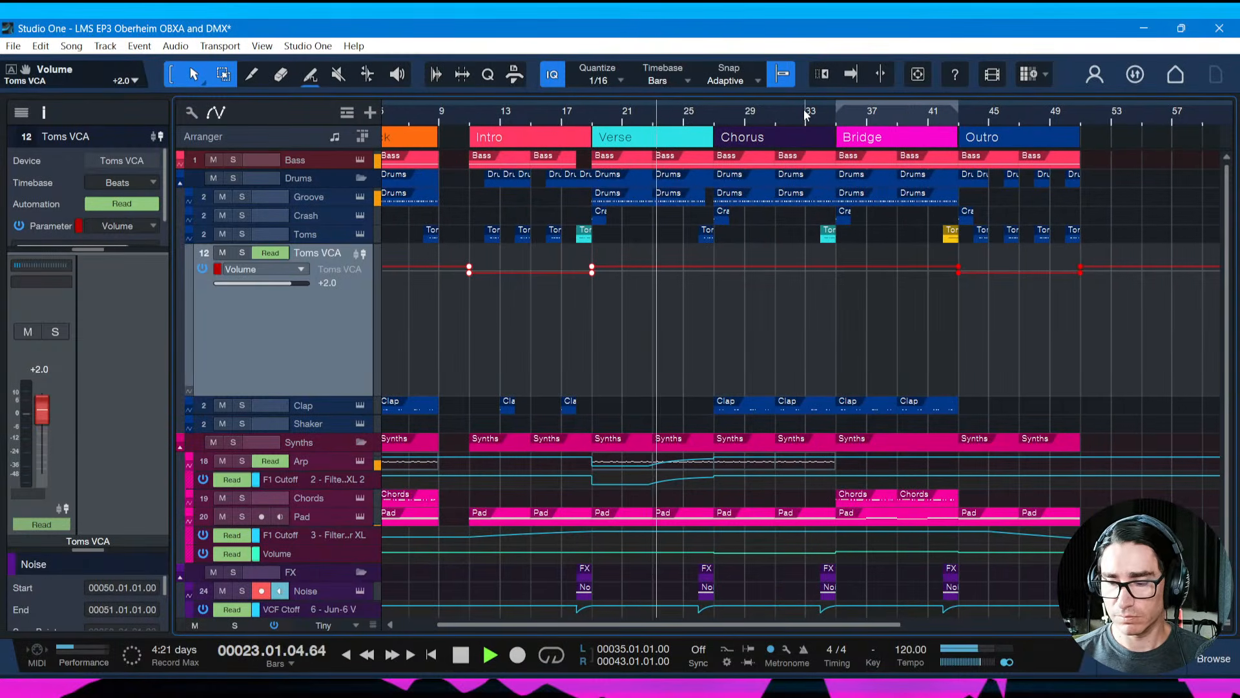
pyautogui.press('z')
pyautogui.hotkey('ctrl', 's')
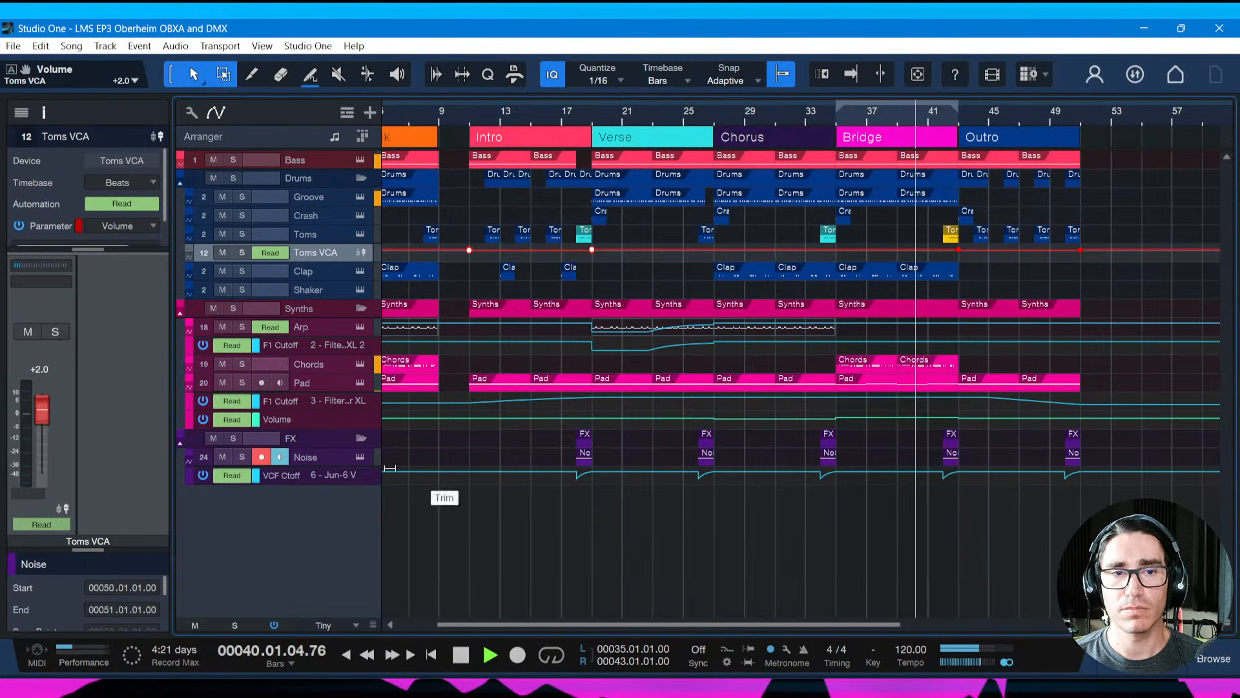
# Enlarge the Pad's Volume automation lane and set the Bridge level to -3.2 dB, playing from bar 35 to check it
pyautogui.click(334, 421)
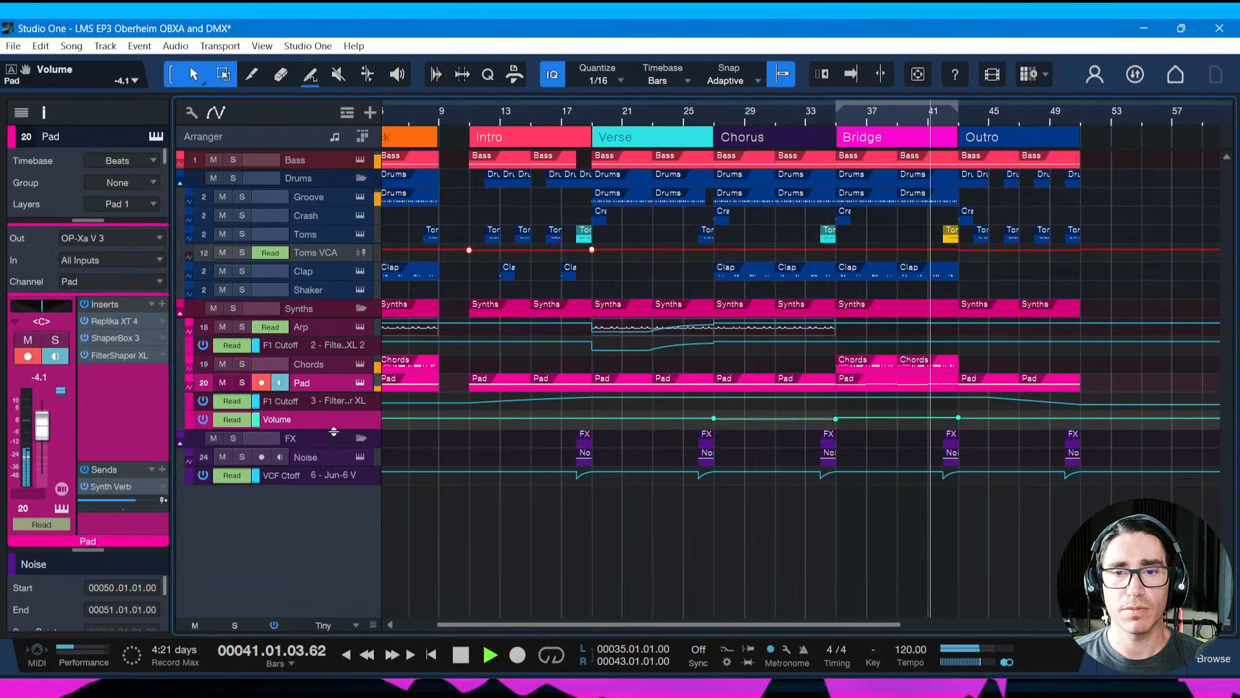
pyautogui.moveTo(334, 428); pyautogui.dragTo(331, 480)
pyautogui.press('space')
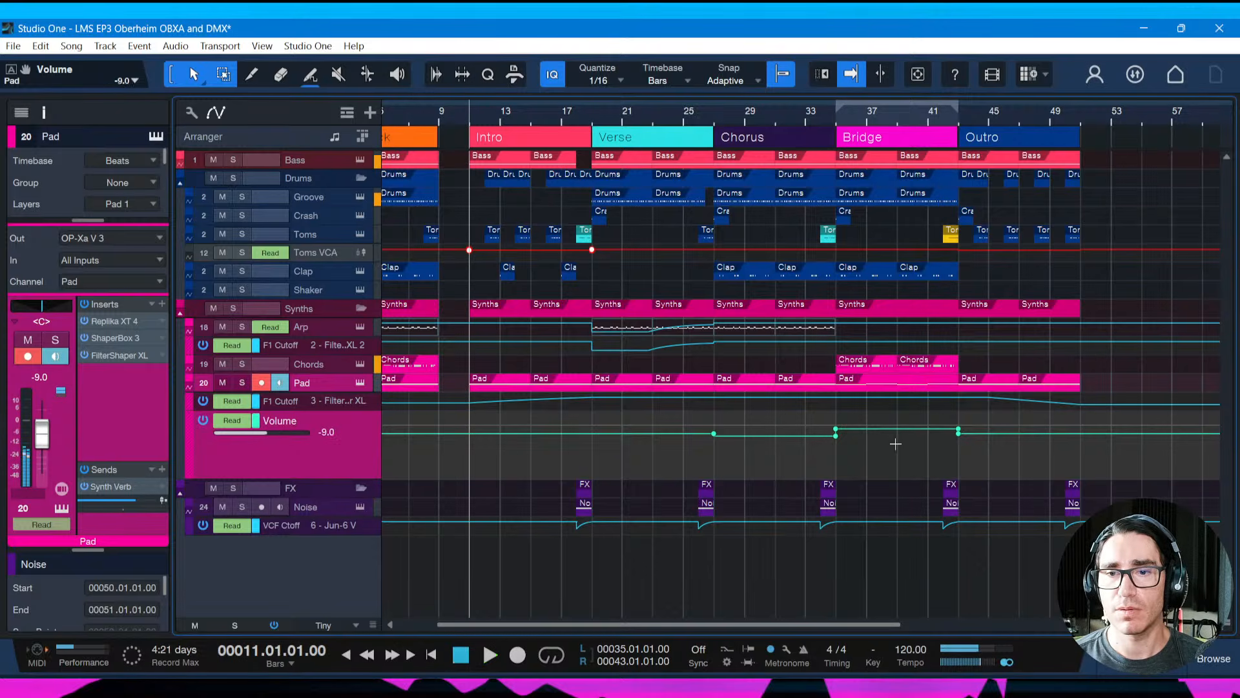
pyautogui.moveTo(874, 418); pyautogui.dragTo(874, 417)
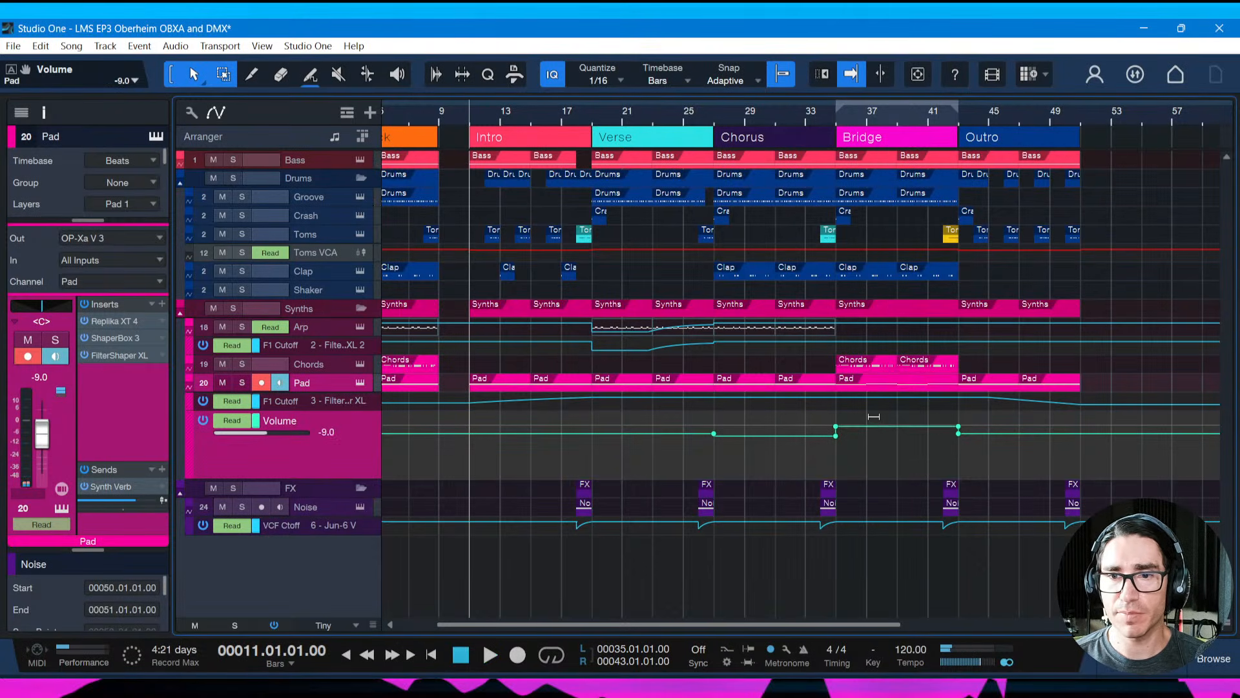
pyautogui.click(832, 115)
pyautogui.press('space')
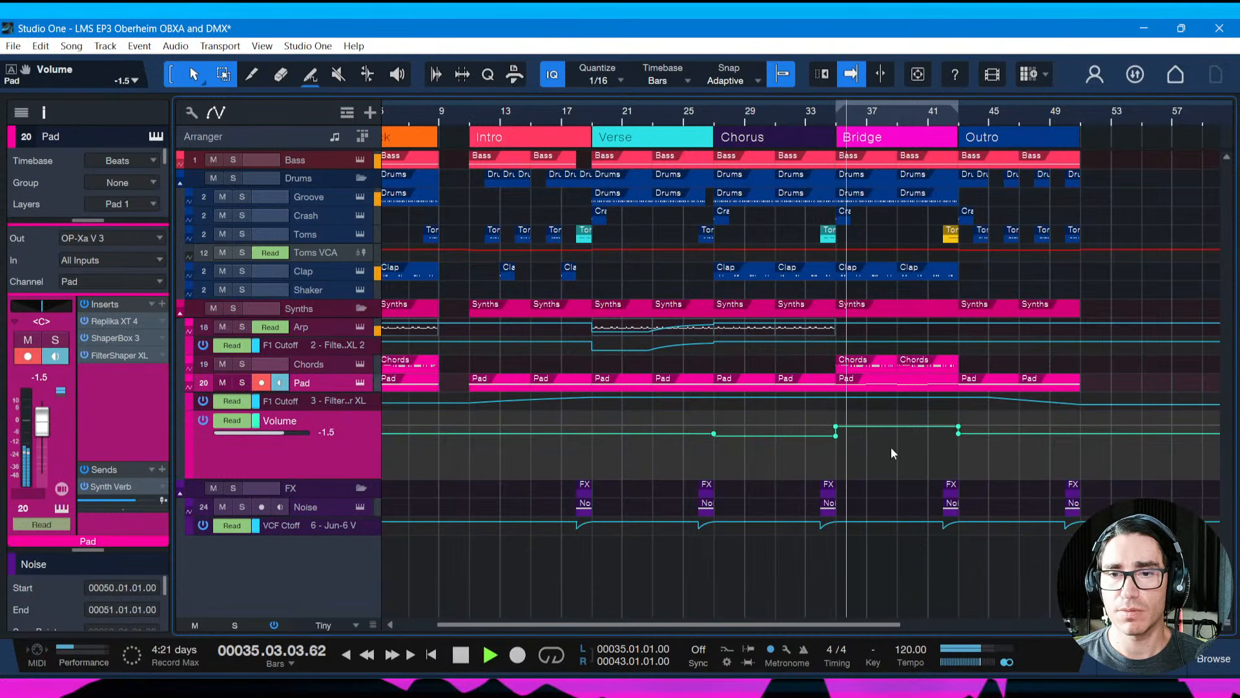
pyautogui.moveTo(885, 414); pyautogui.dragTo(885, 417)
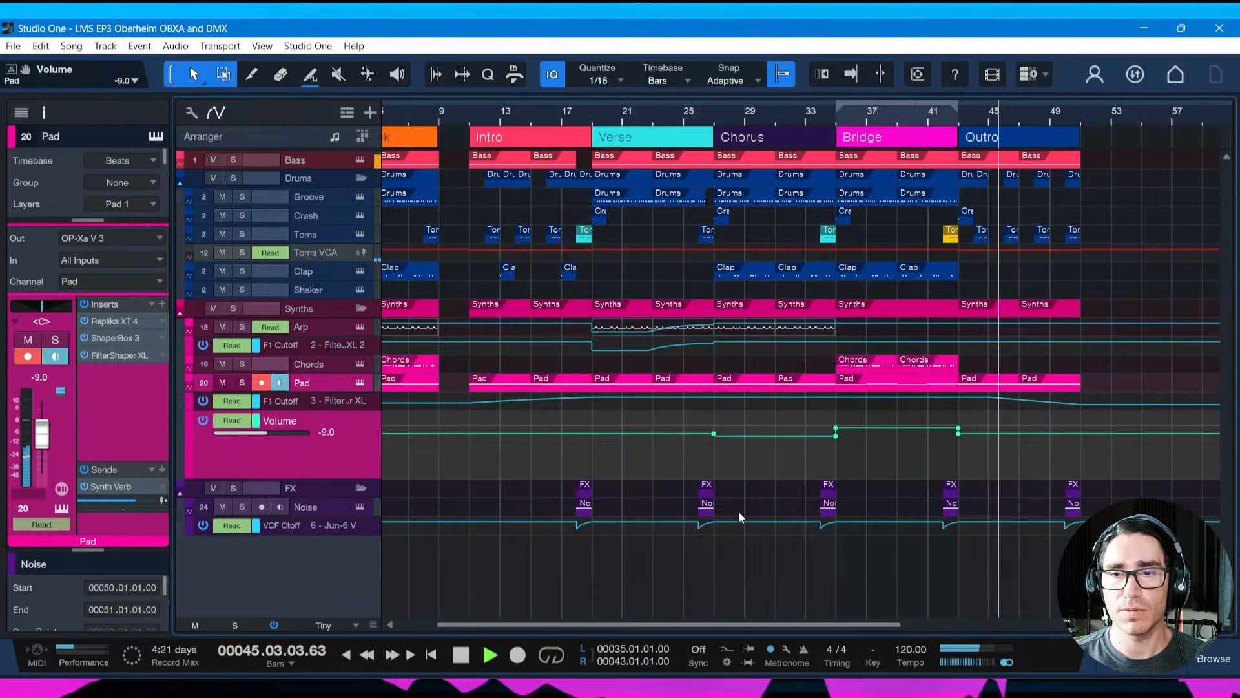
pyautogui.press('space')
# Move the Pad's lower volume point at the Bridge's end to bar 44 at -3.2 dB, and play from bar 42
pyautogui.moveTo(884, 625); pyautogui.dragTo(948, 599)
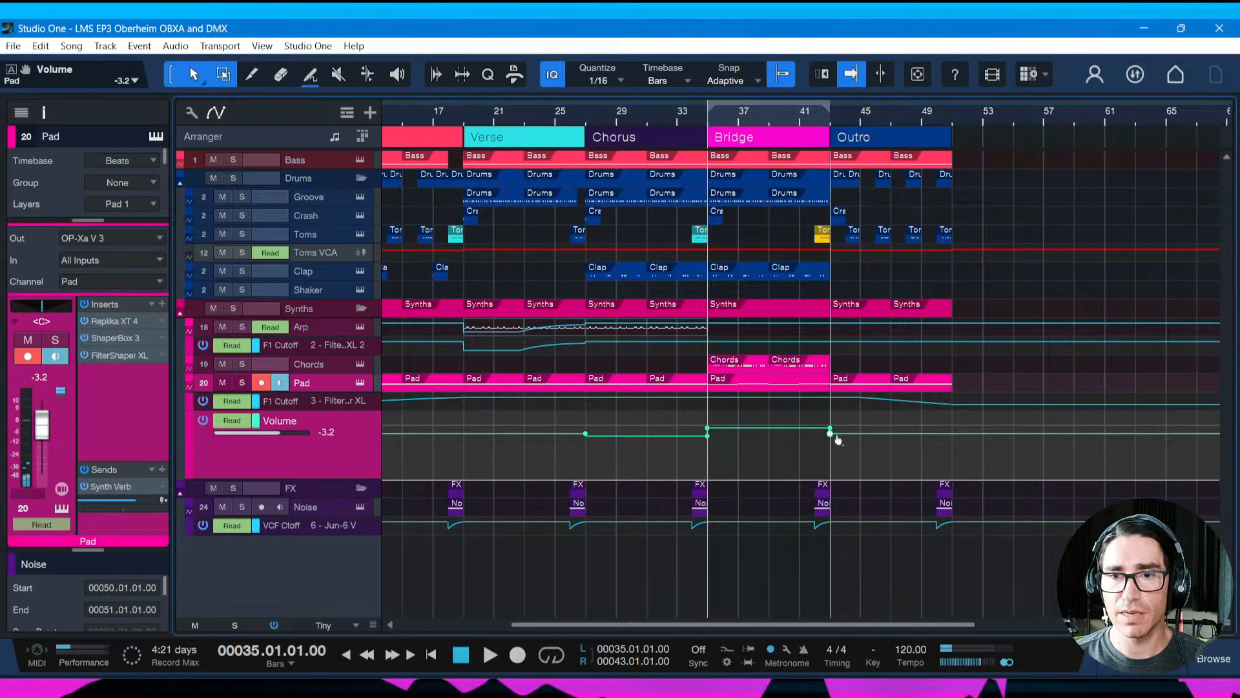
pyautogui.moveTo(832, 439); pyautogui.dragTo(843, 436)
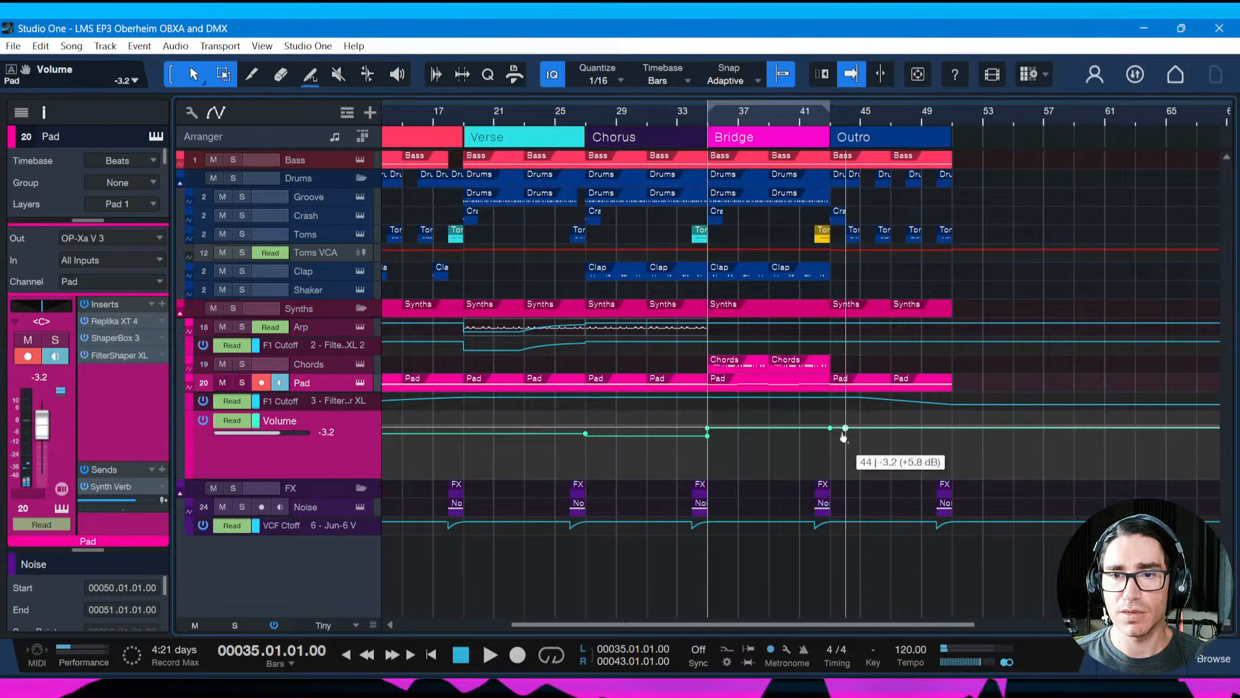
pyautogui.click(816, 112)
pyautogui.press('space')
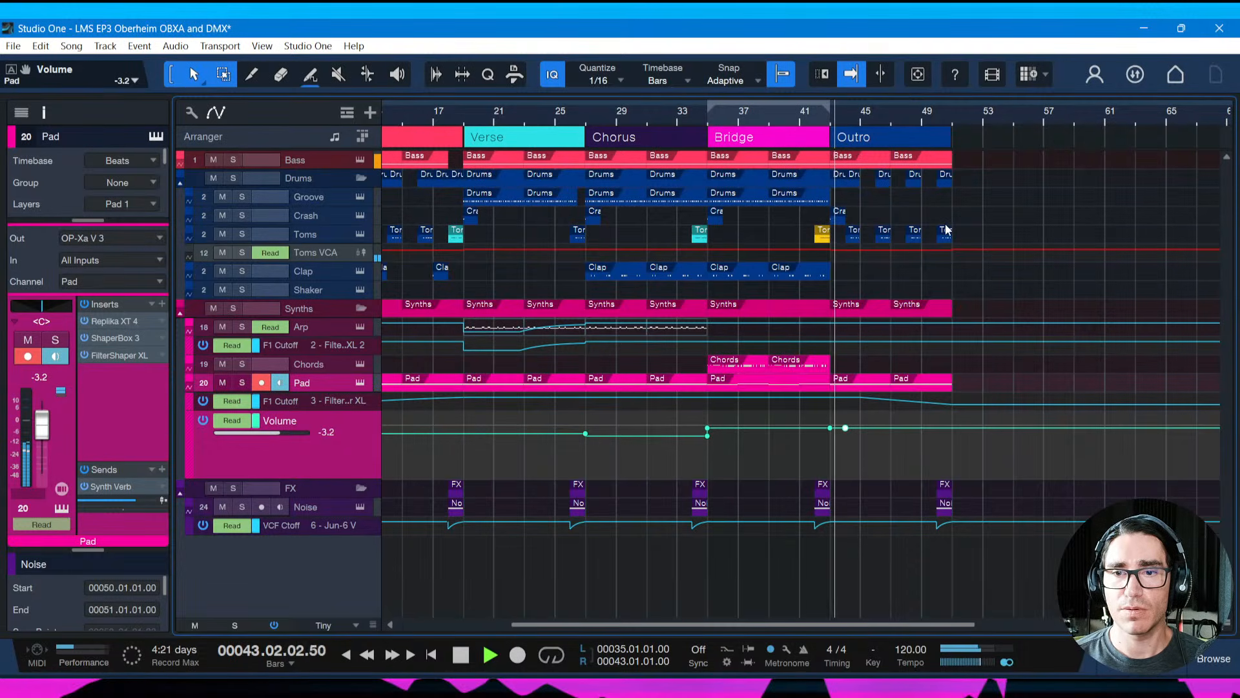
pyautogui.press('space')
# Lower the Pad's volume point to -10.3 dB just before bar 44, play the fade into the Outro from bar 42, and save
pyautogui.moveTo(845, 432); pyautogui.dragTo(840, 443)
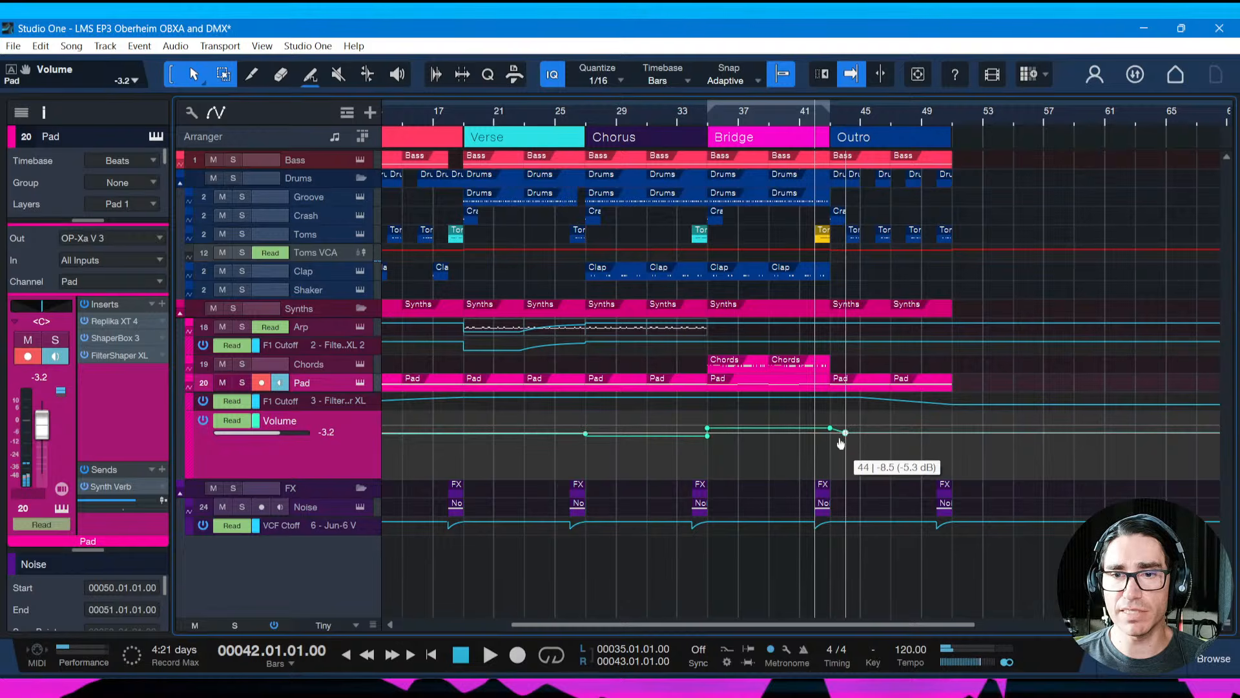
pyautogui.moveTo(905, 120); pyautogui.dragTo(894, 139)
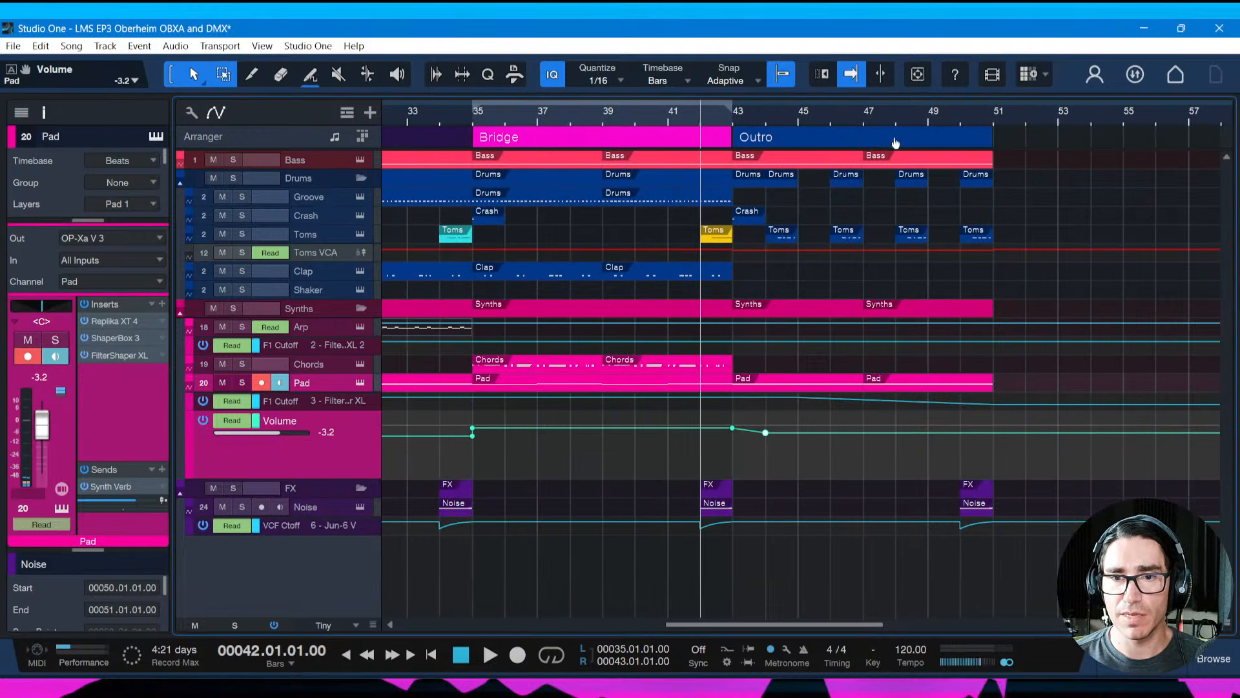
pyautogui.moveTo(765, 433); pyautogui.dragTo(754, 441)
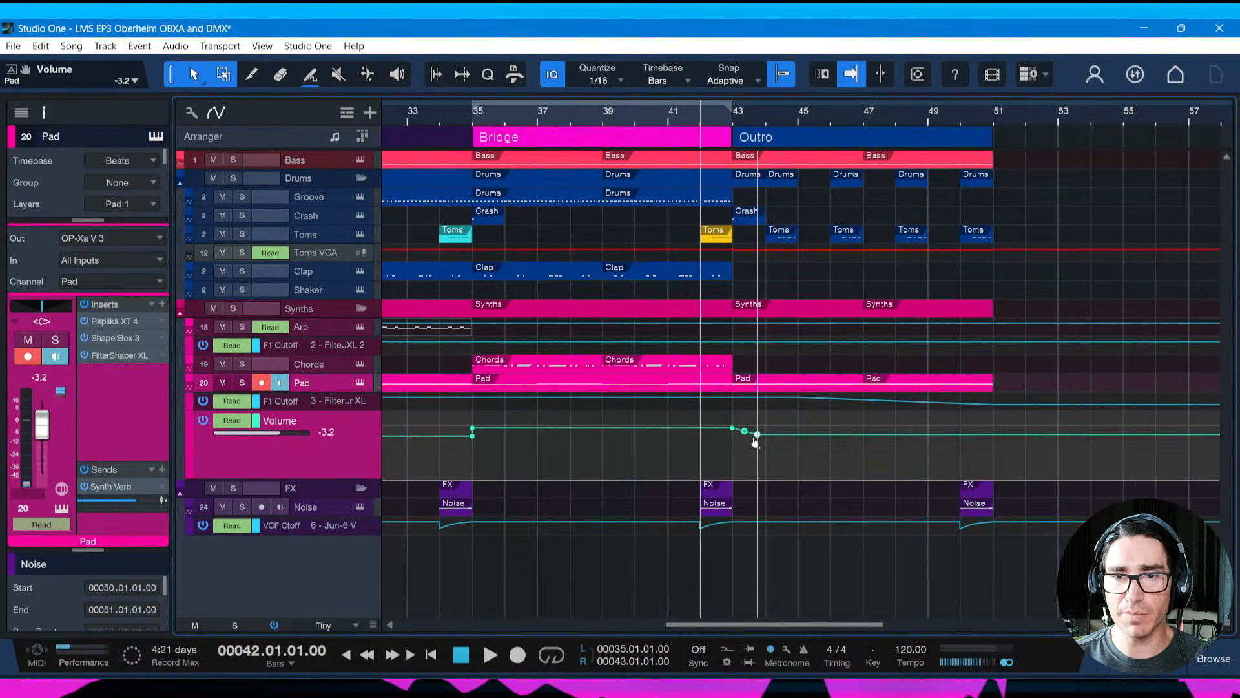
pyautogui.press('space')
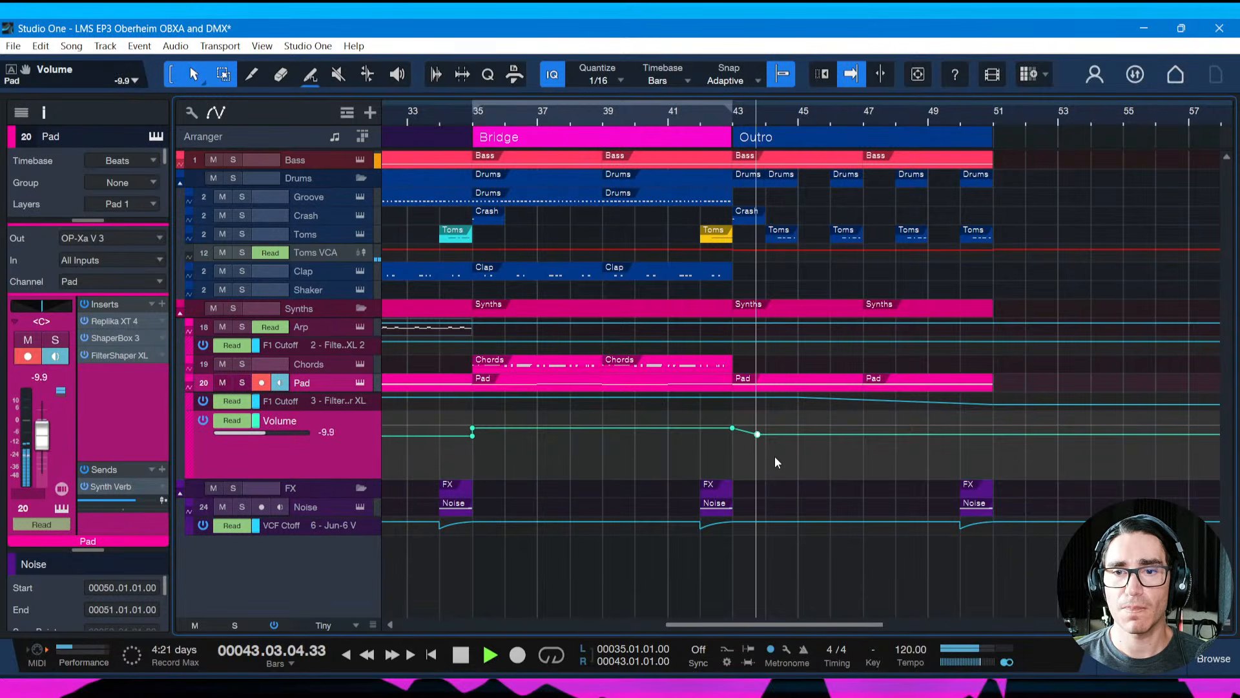
pyautogui.hotkey('ctrl', 's')
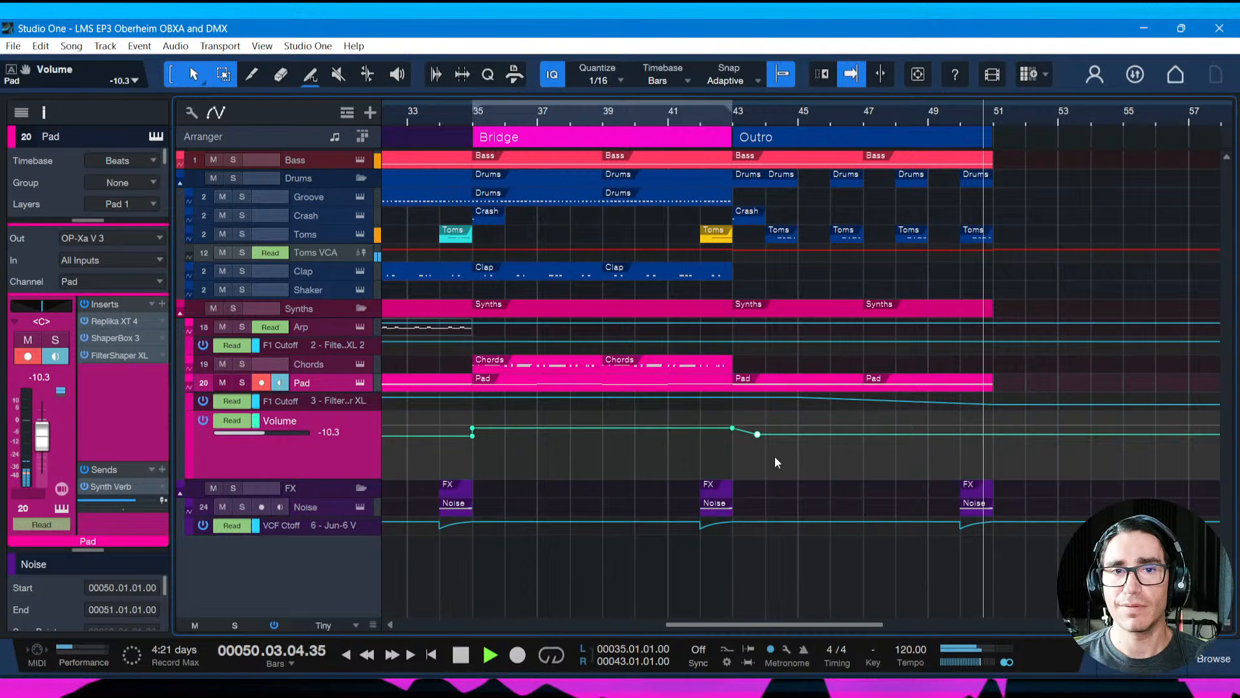
pyautogui.press('space')
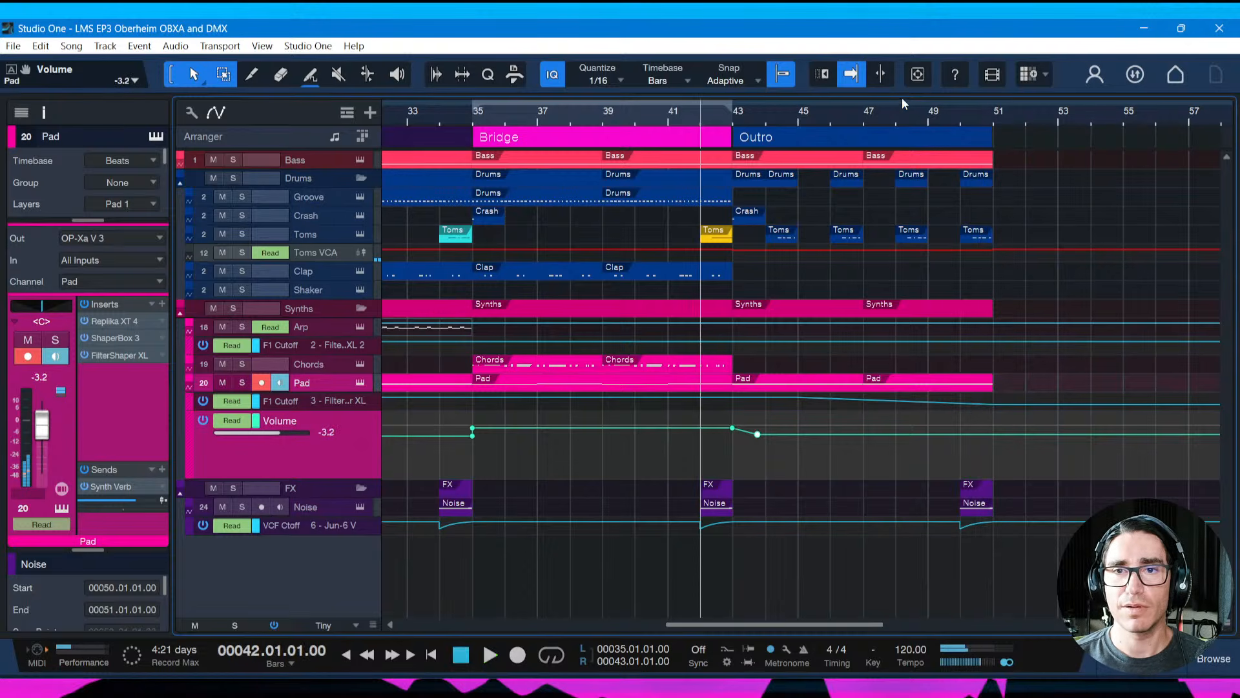
# Open the song notes at the Outro line, close them, and save the song
pyautogui.moveTo(834, 122); pyautogui.dragTo(850, 95)
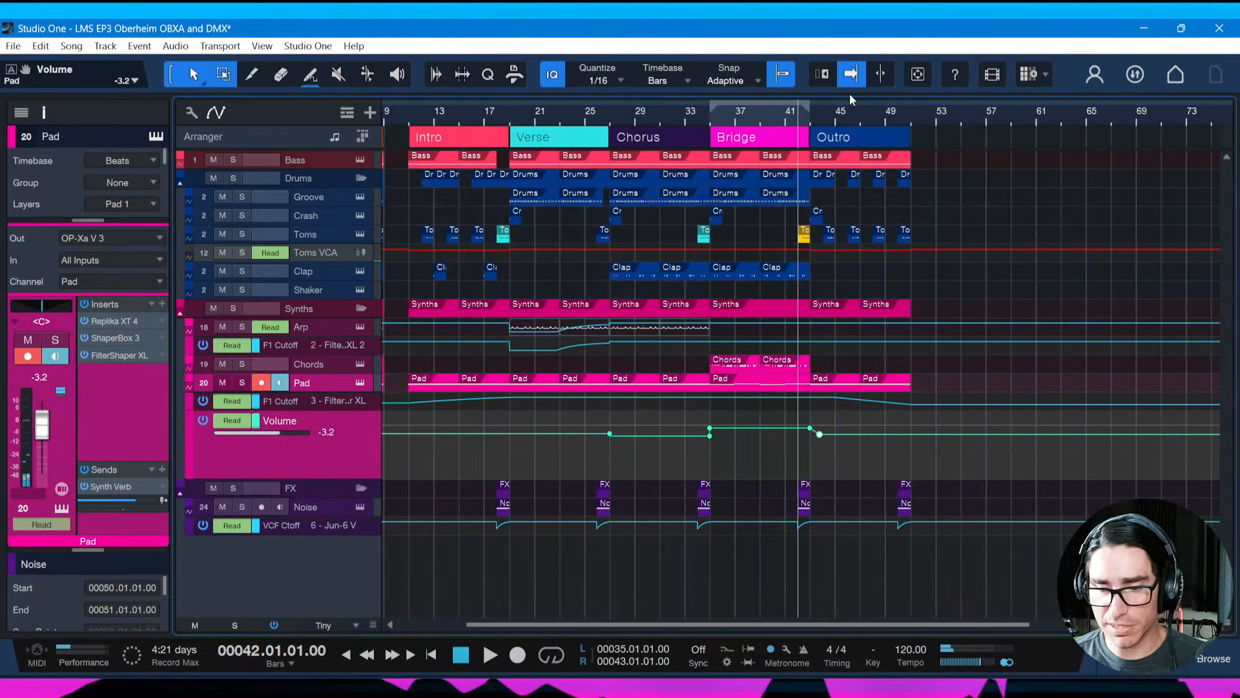
pyautogui.hotkey('ctrl', 'i')
pyautogui.click(447, 427)
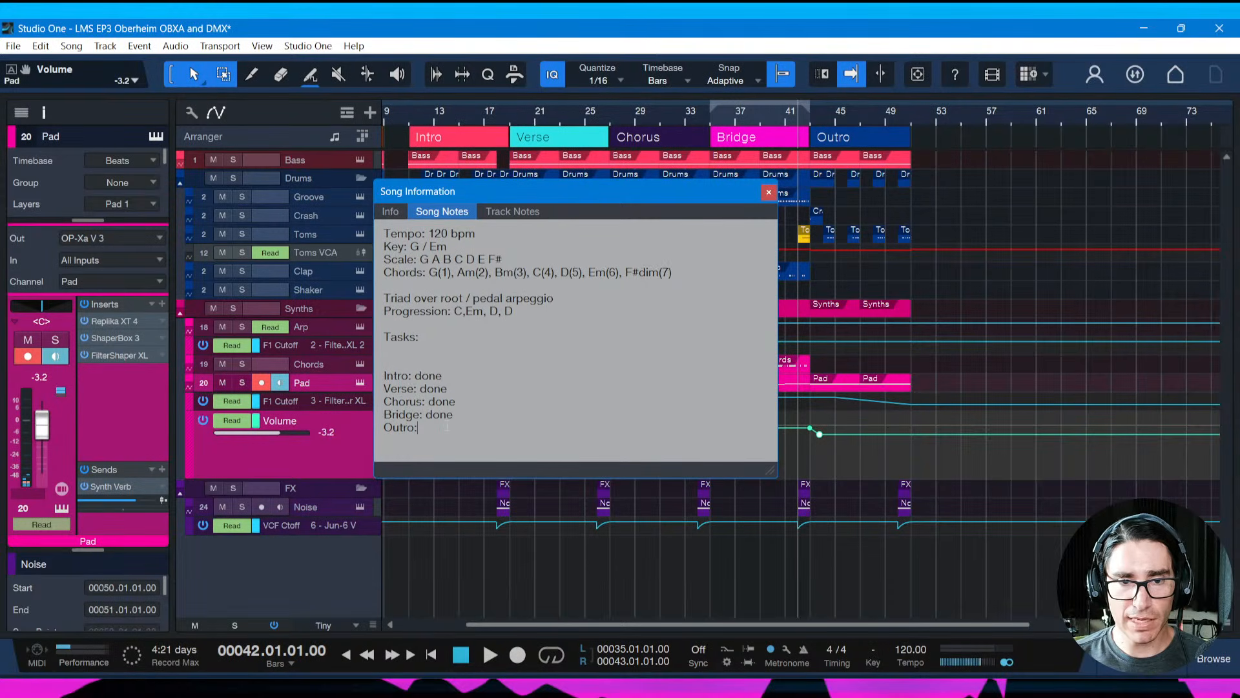
pyautogui.click(768, 192)
pyautogui.hotkey('ctrl', 's')
# Shorten the Chorus's second Groove event to end at 34.03.01, and play from bar 33 into the Bridge
pyautogui.moveTo(792, 625); pyautogui.dragTo(716, 598)
pyautogui.scroll(5, 730, 128)
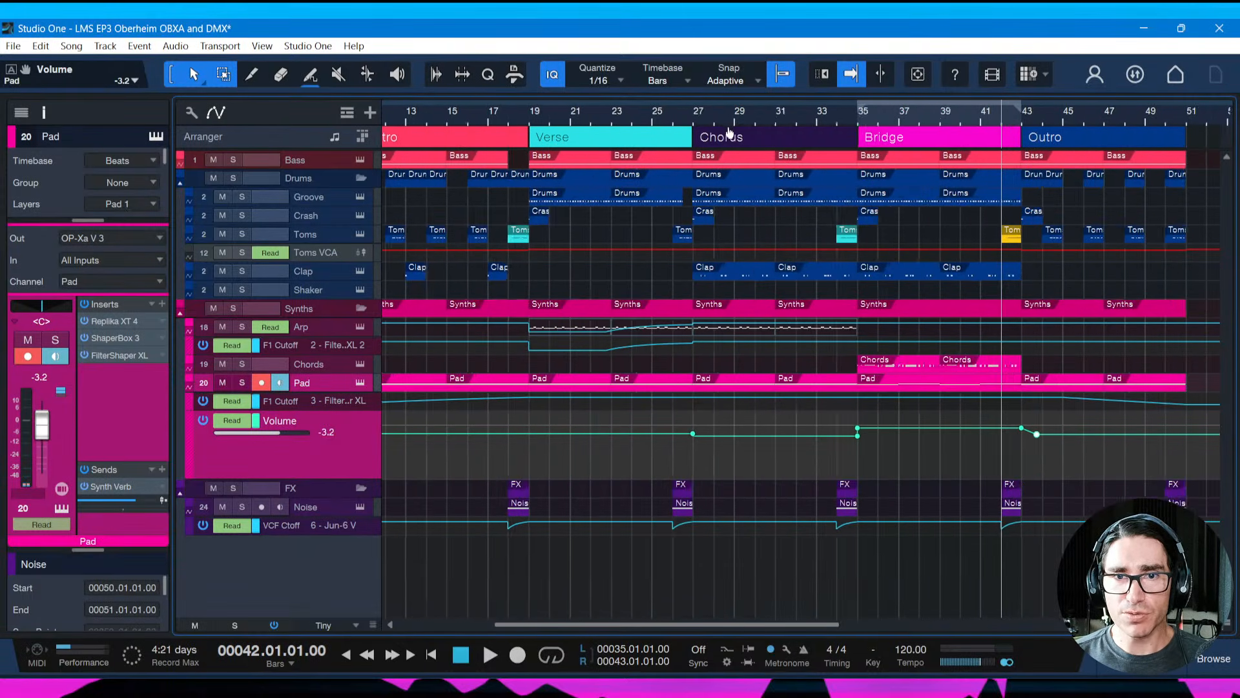
pyautogui.scroll(-1, 728, 127)
pyautogui.scroll(2, 729, 129)
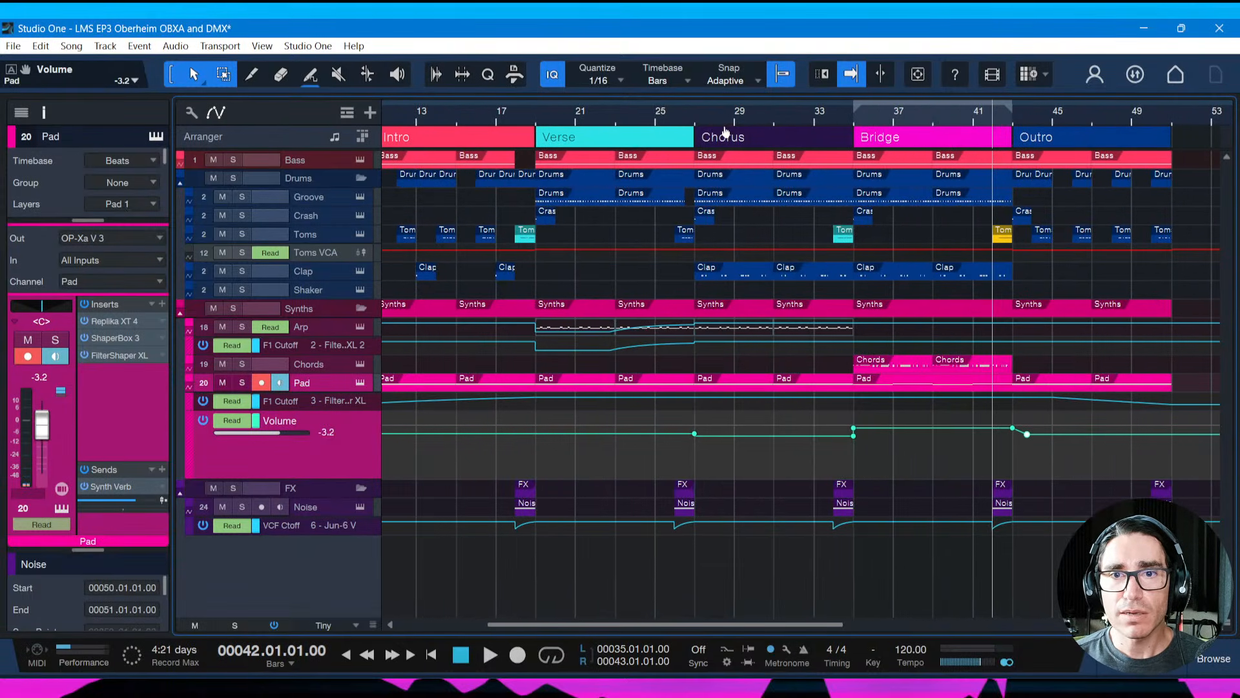
pyautogui.moveTo(898, 124); pyautogui.dragTo(848, 136)
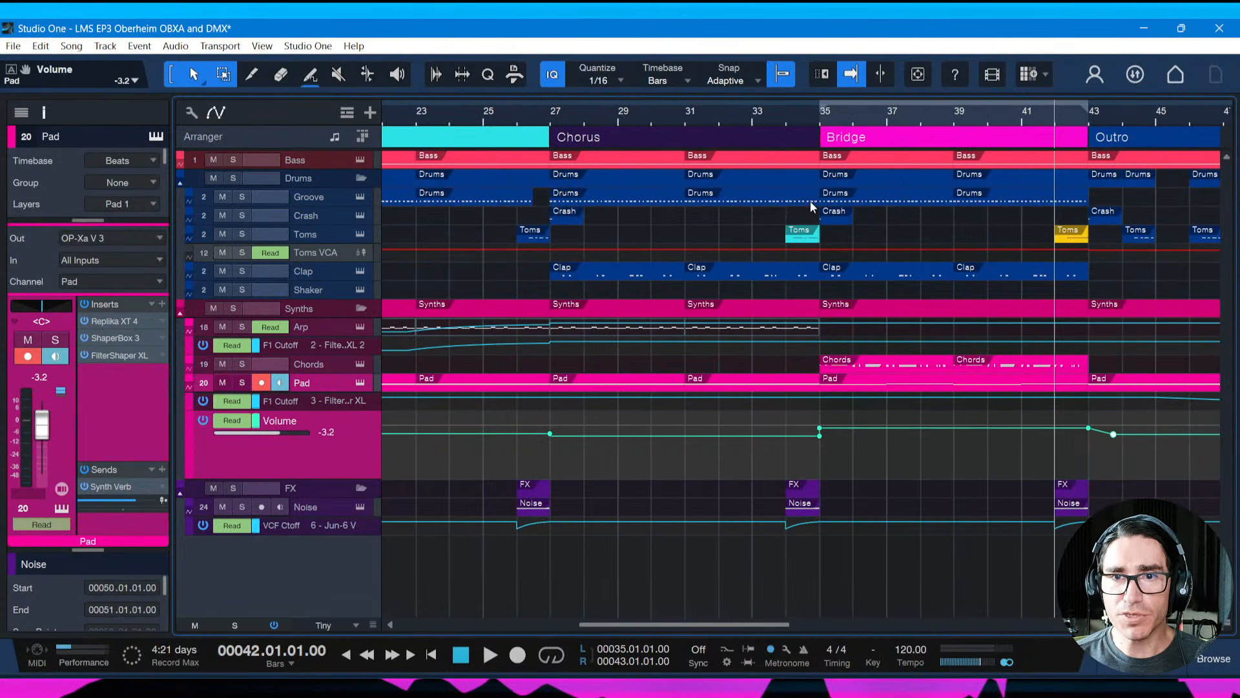
pyautogui.moveTo(810, 200); pyautogui.dragTo(805, 198)
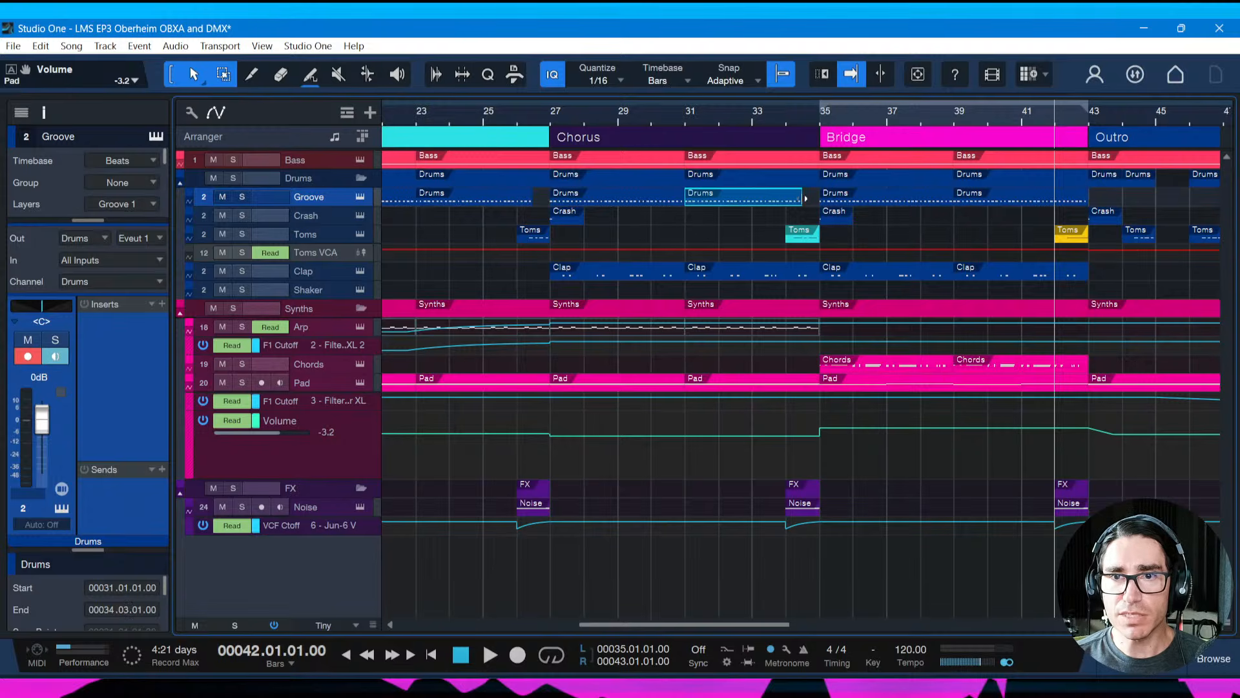
pyautogui.click(770, 115)
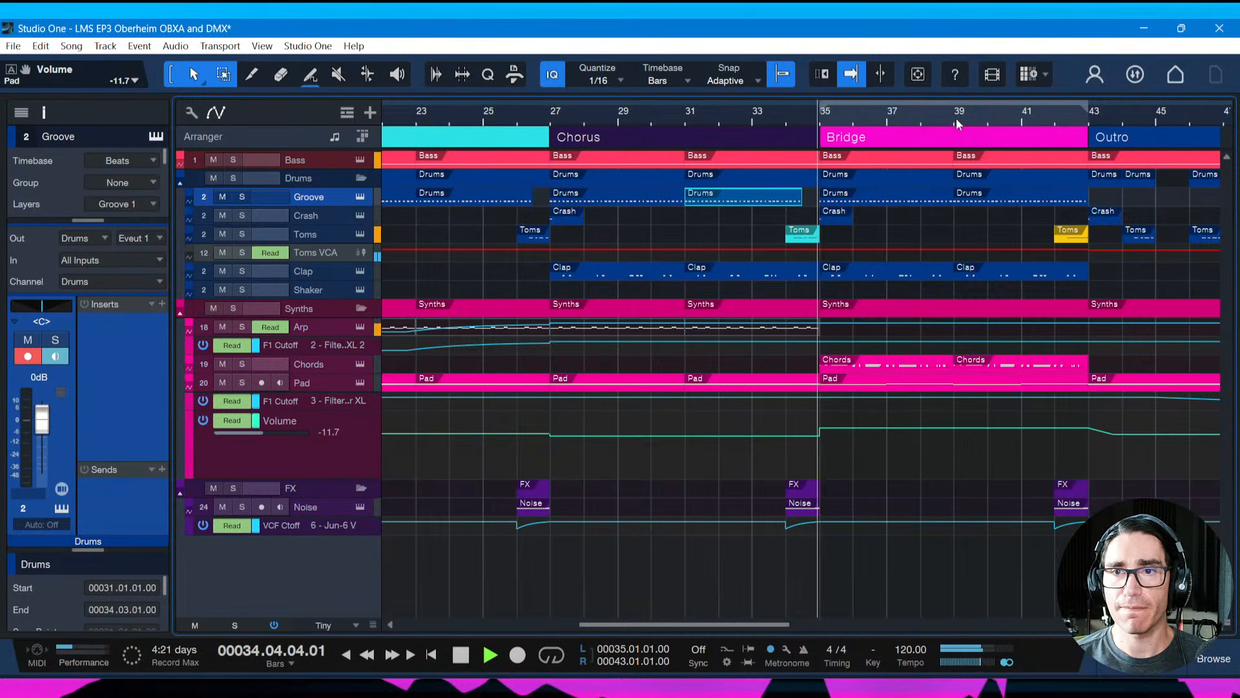
pyautogui.press('space')
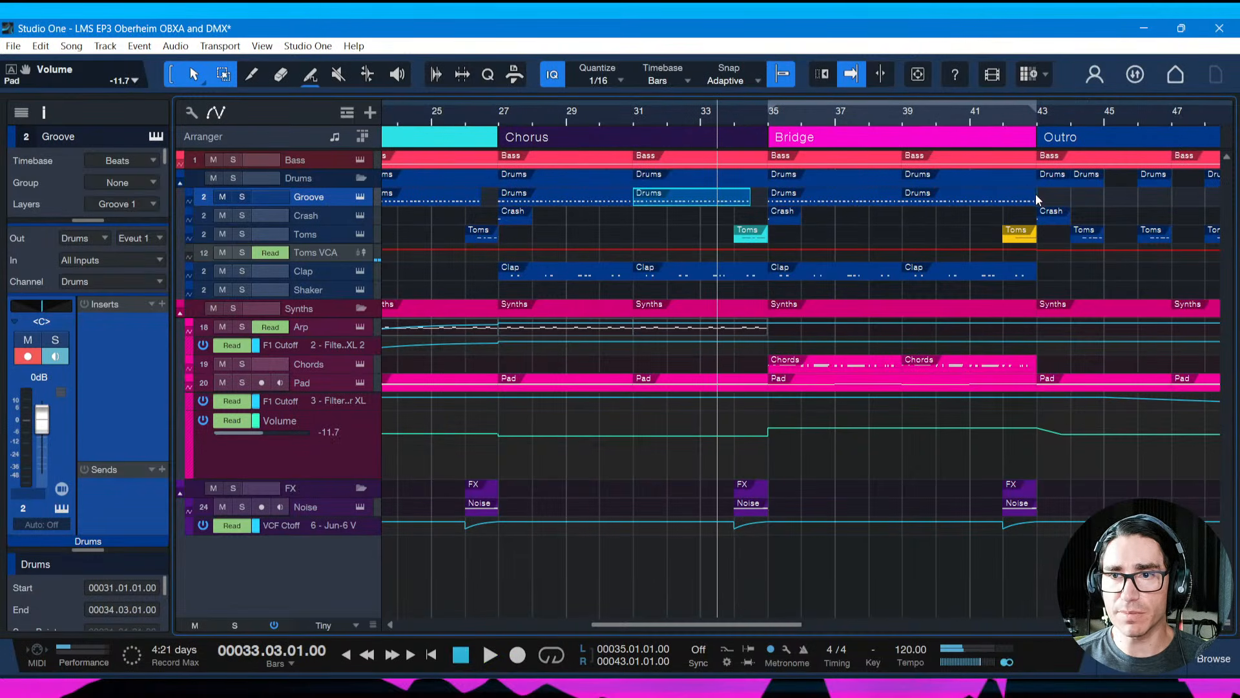
# Shorten the Bridge's second Groove event to end at 42.03.01, play the transition into the Outro, and save
pyautogui.moveTo(1036, 193); pyautogui.dragTo(1019, 199)
pyautogui.click(977, 114)
pyautogui.press('space')
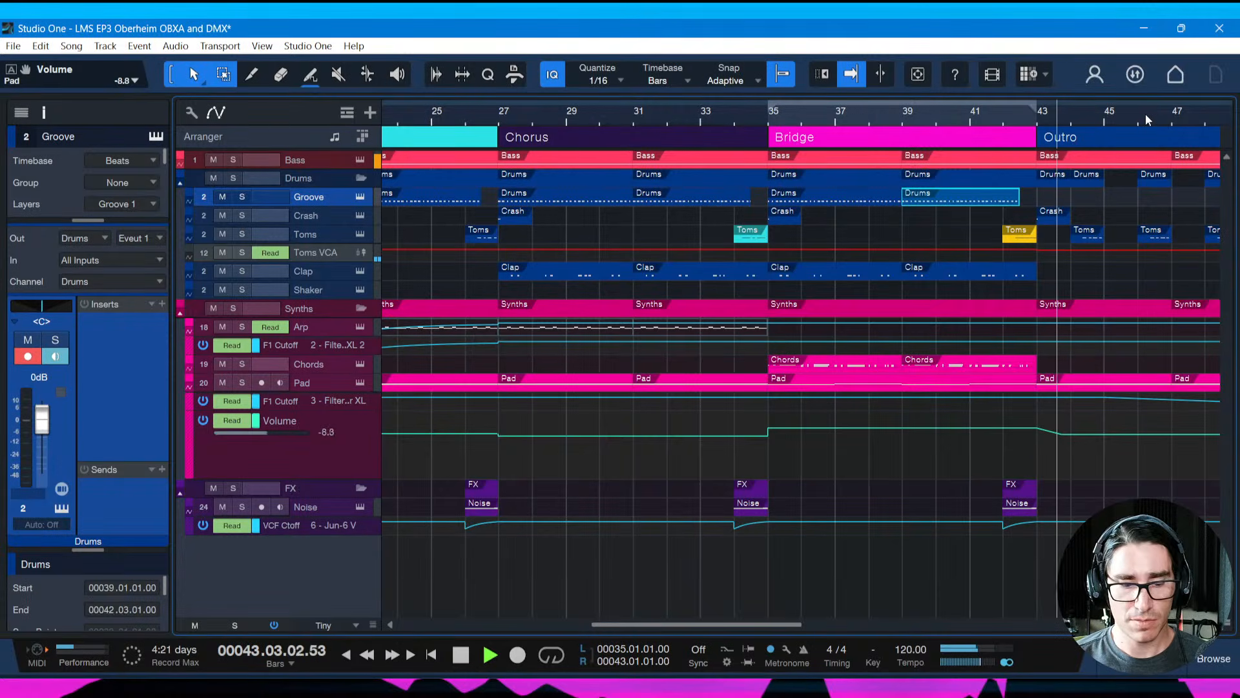
pyautogui.hotkey('ctrl', 's')
pyautogui.press('space')
# Return the Pad's Volume automation lane to its compact height and save the song
pyautogui.moveTo(793, 112)
pyautogui.mouseDown()
pyautogui.moveTo(792, 100)
pyautogui.moveTo(781, 110)
pyautogui.mouseUp()
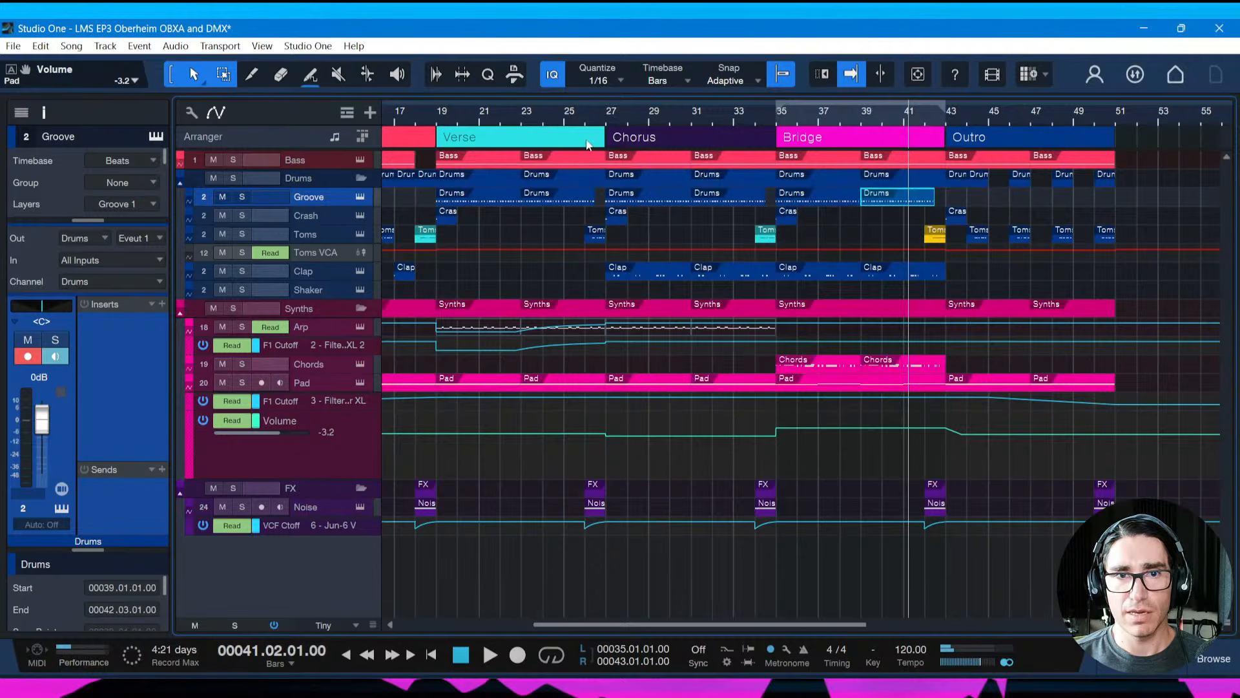
pyautogui.moveTo(649, 118); pyautogui.dragTo(702, 103)
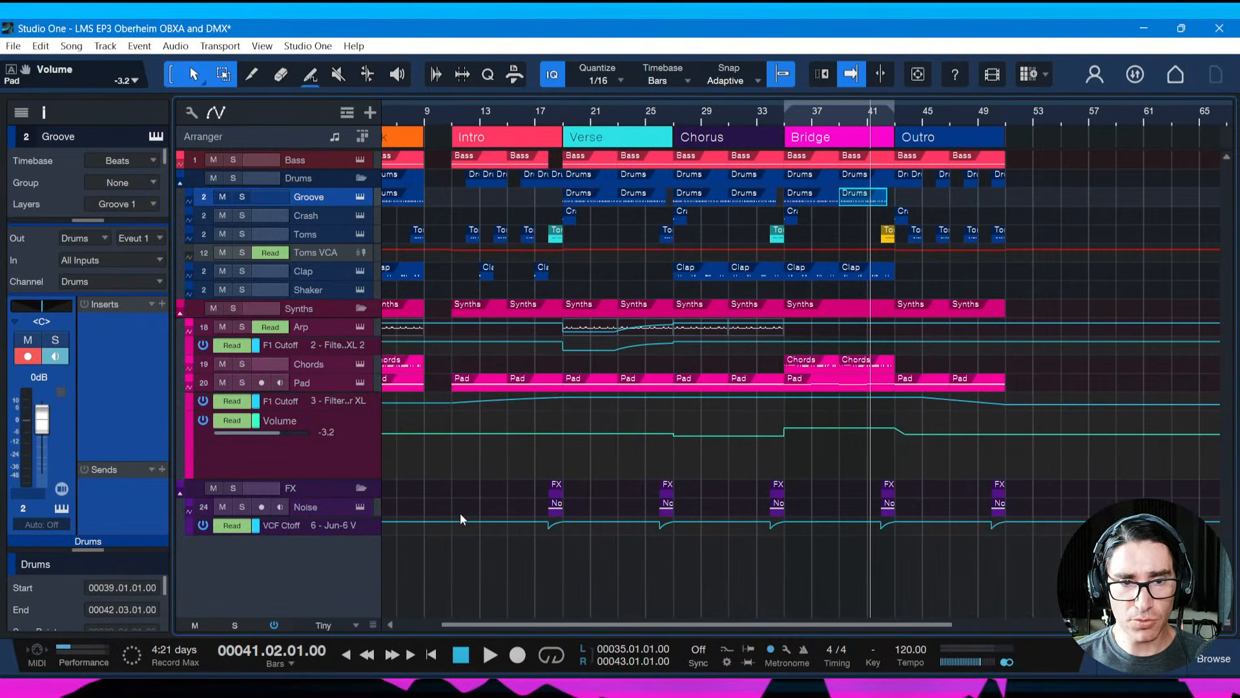
pyautogui.hotkey('ctrl', 's')
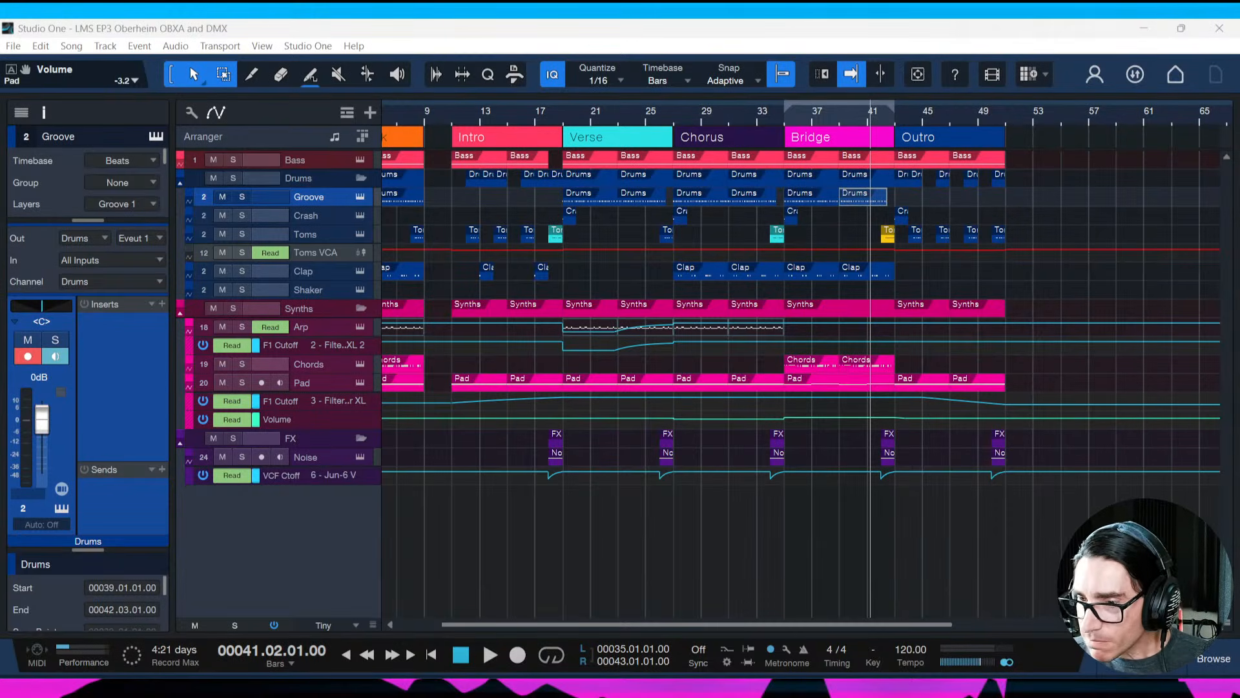
pyautogui.hotkey('alt', 'Tab')
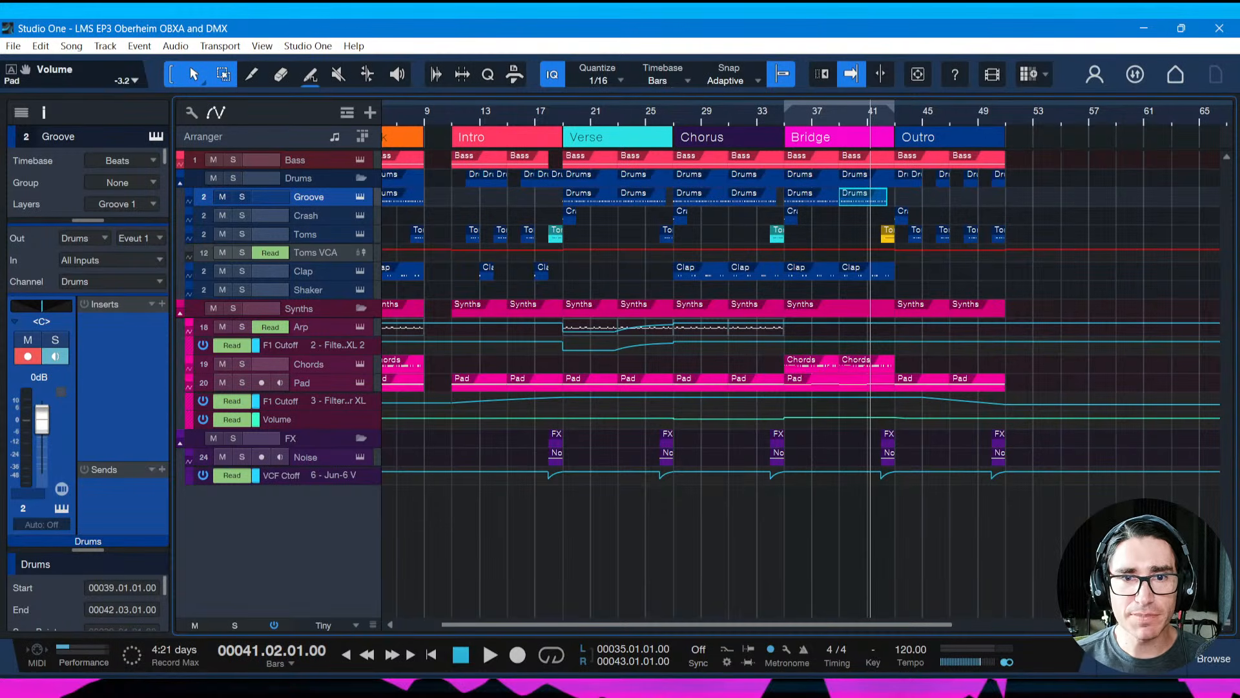
# Play the full arrangement from bar 11, temporarily enlarging the tracks to the Small height before returning them to Tiny
pyautogui.click(451, 114)
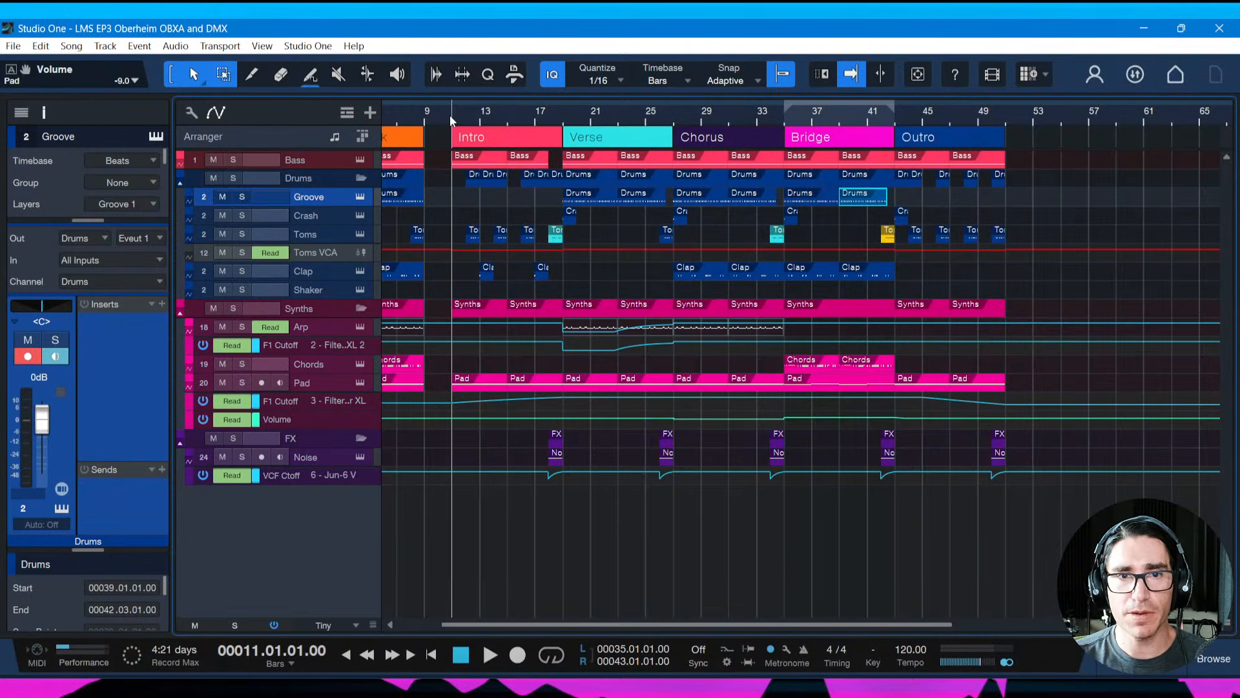
pyautogui.press('space')
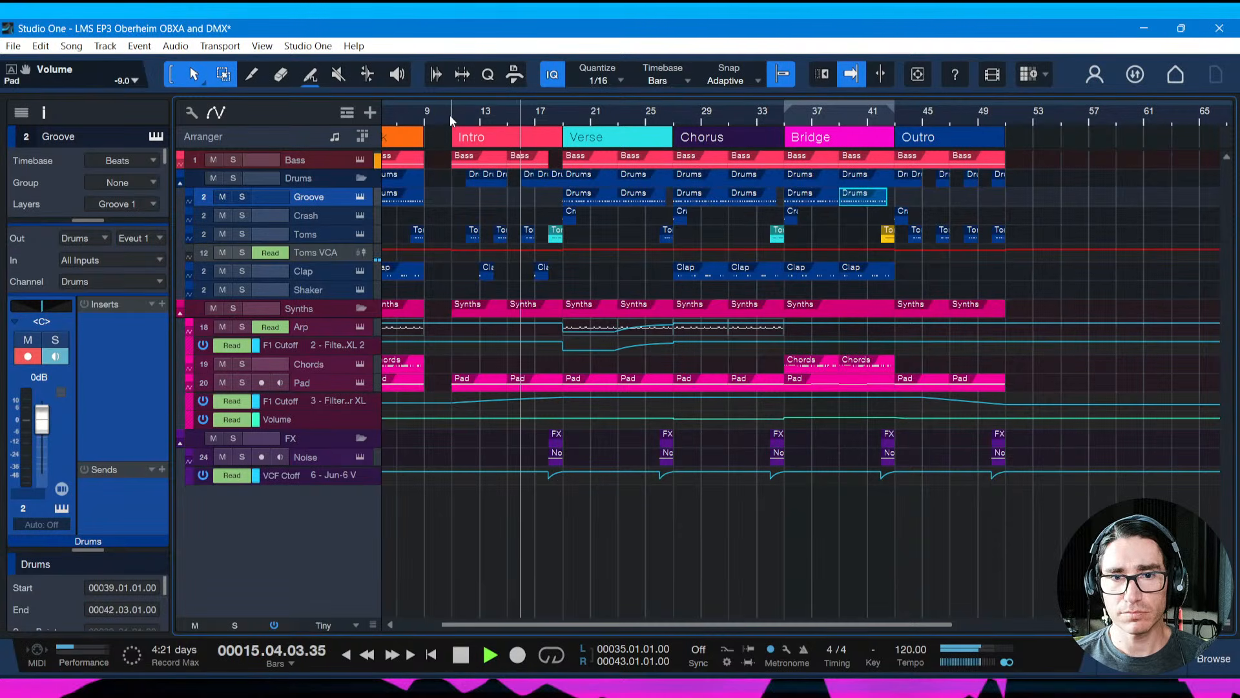
pyautogui.hotkey('shift', 'e')
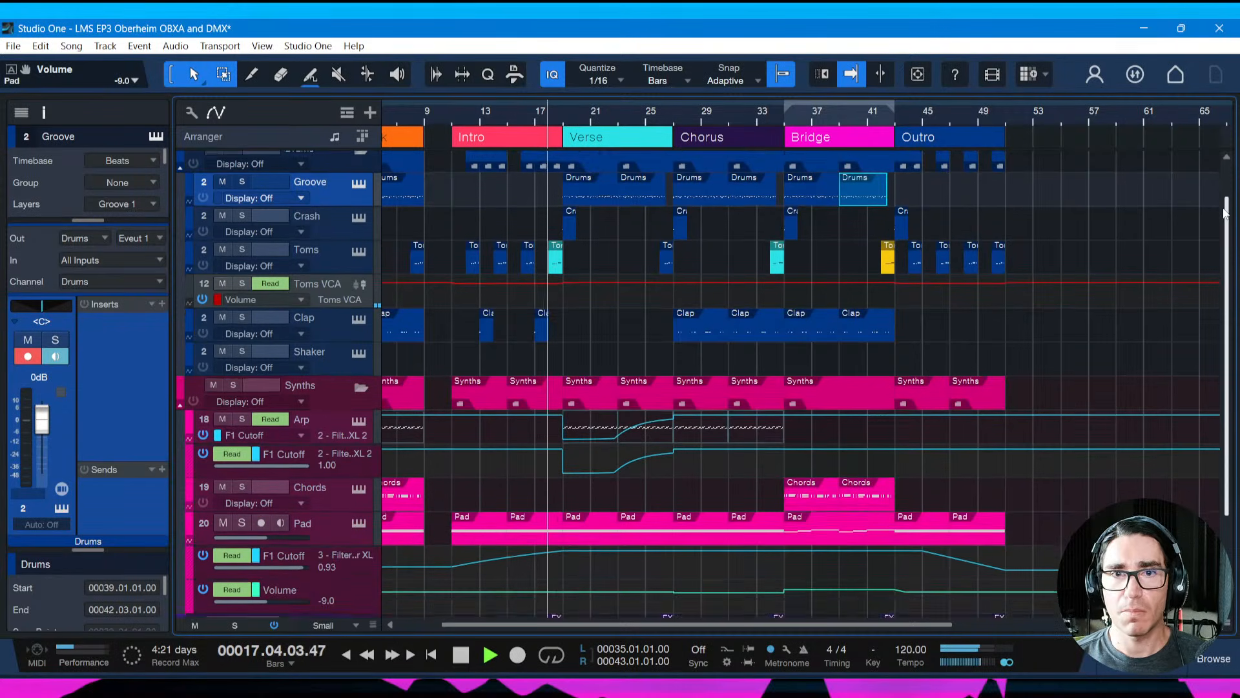
pyautogui.scroll(2, 1211, 180)
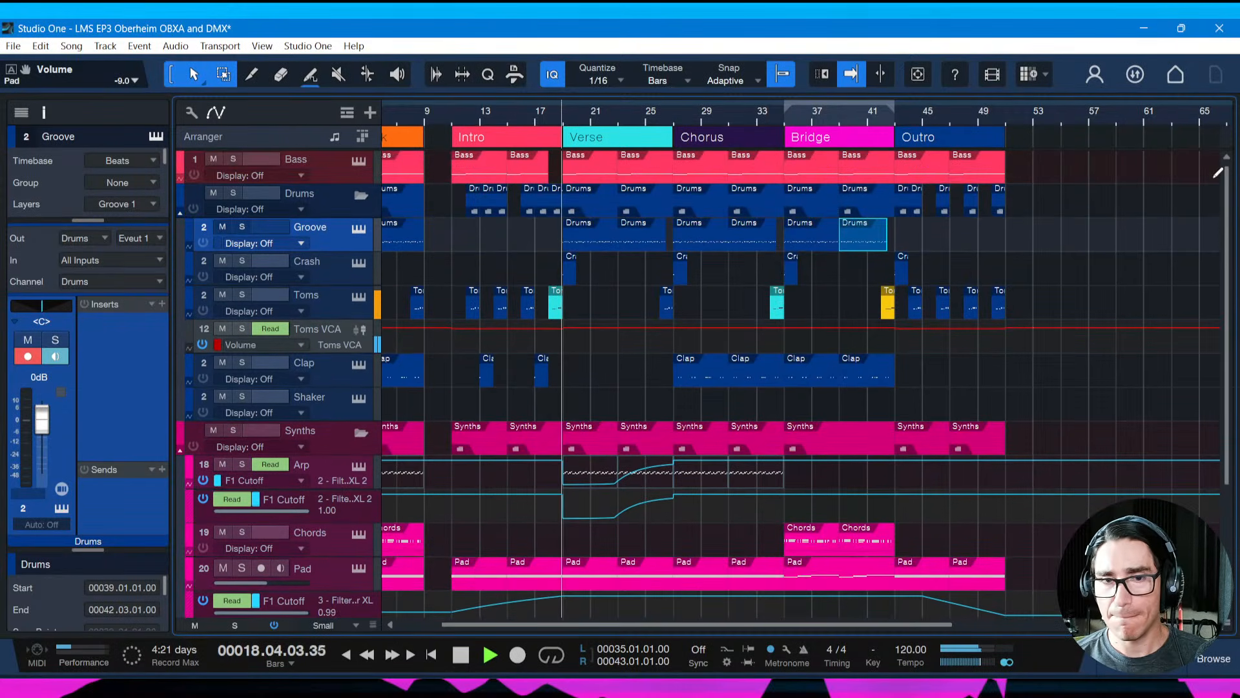
pyautogui.hotkey('shift', 'e')
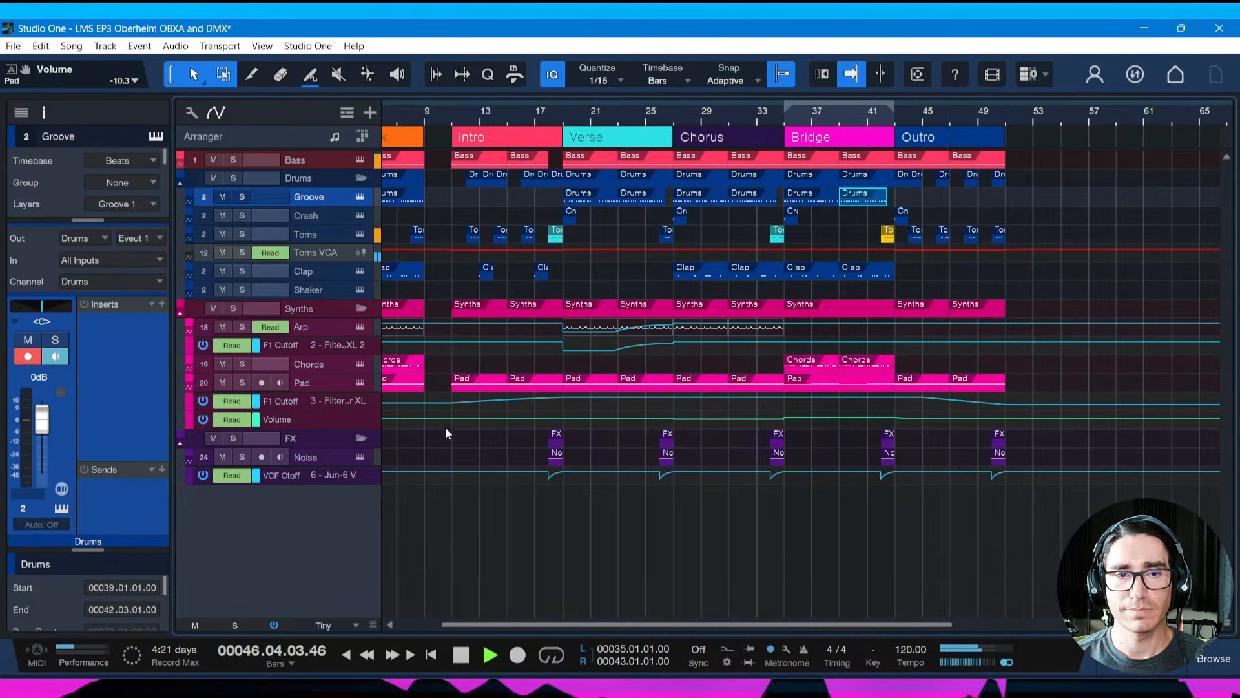
# Bend the Pad's F1 Cutoff automation decline in the Outro into an upward-bulging curve, and play the Outro from bar 43
pyautogui.moveTo(354, 410); pyautogui.dragTo(353, 431)
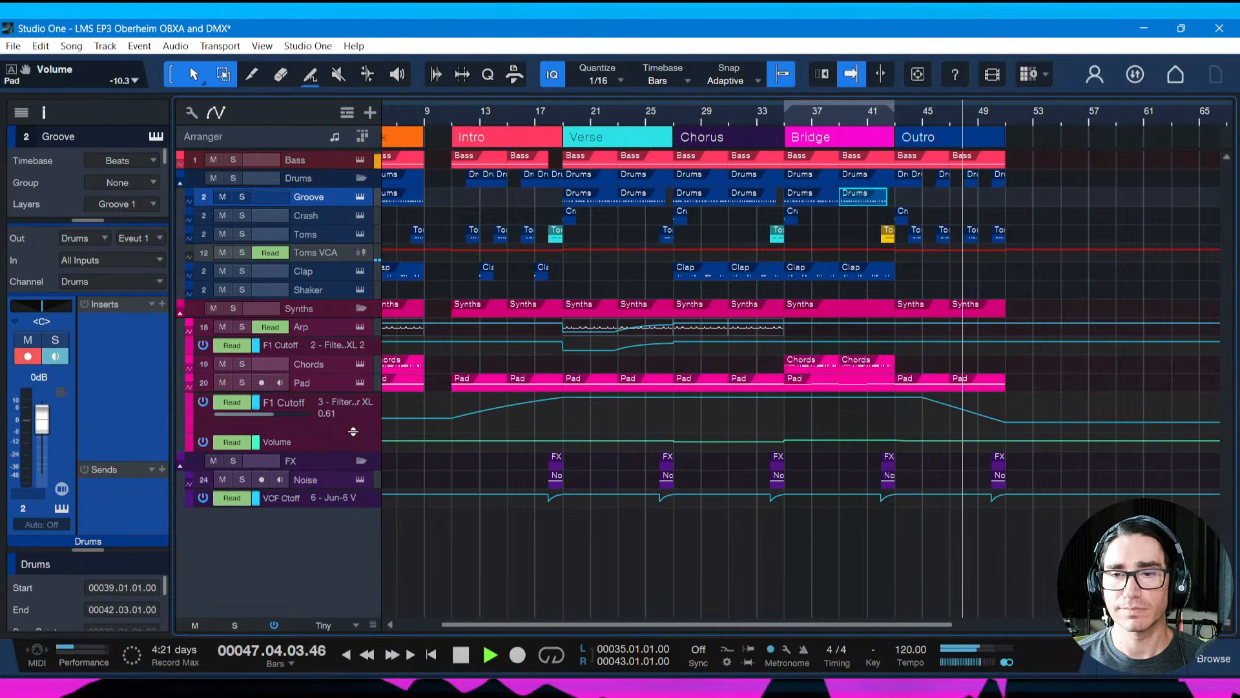
pyautogui.moveTo(964, 417); pyautogui.dragTo(968, 409)
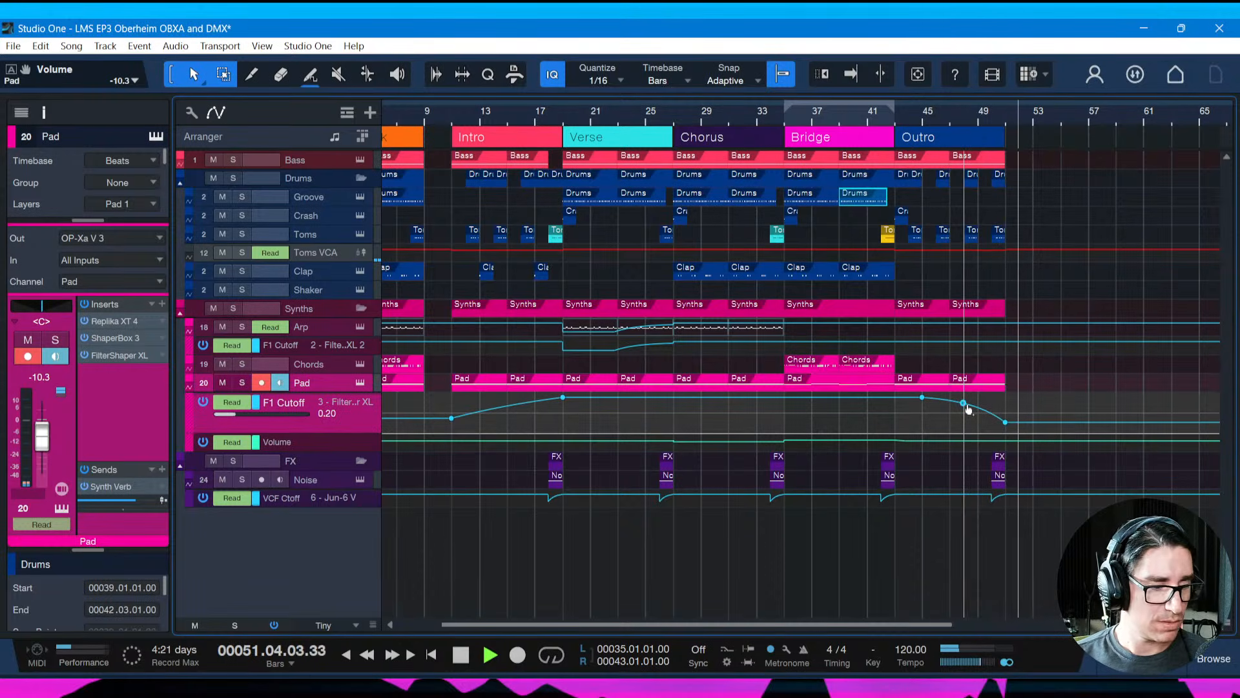
pyautogui.press('space')
pyautogui.click(892, 115)
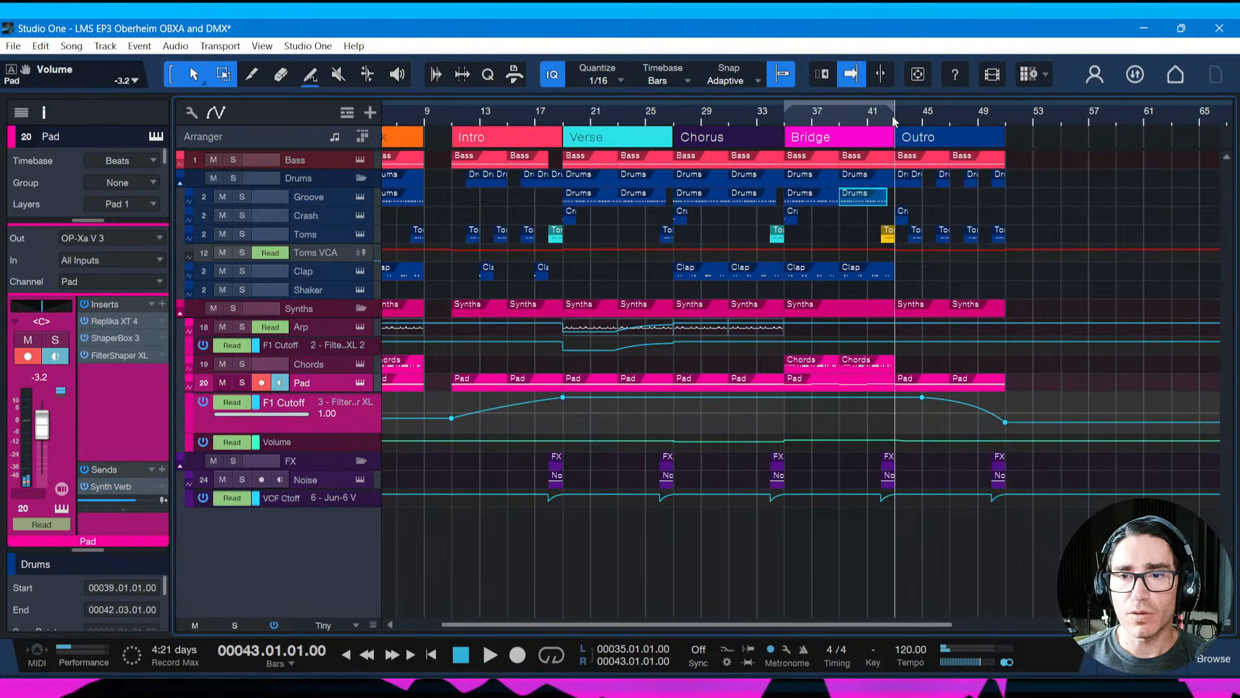
pyautogui.press('space')
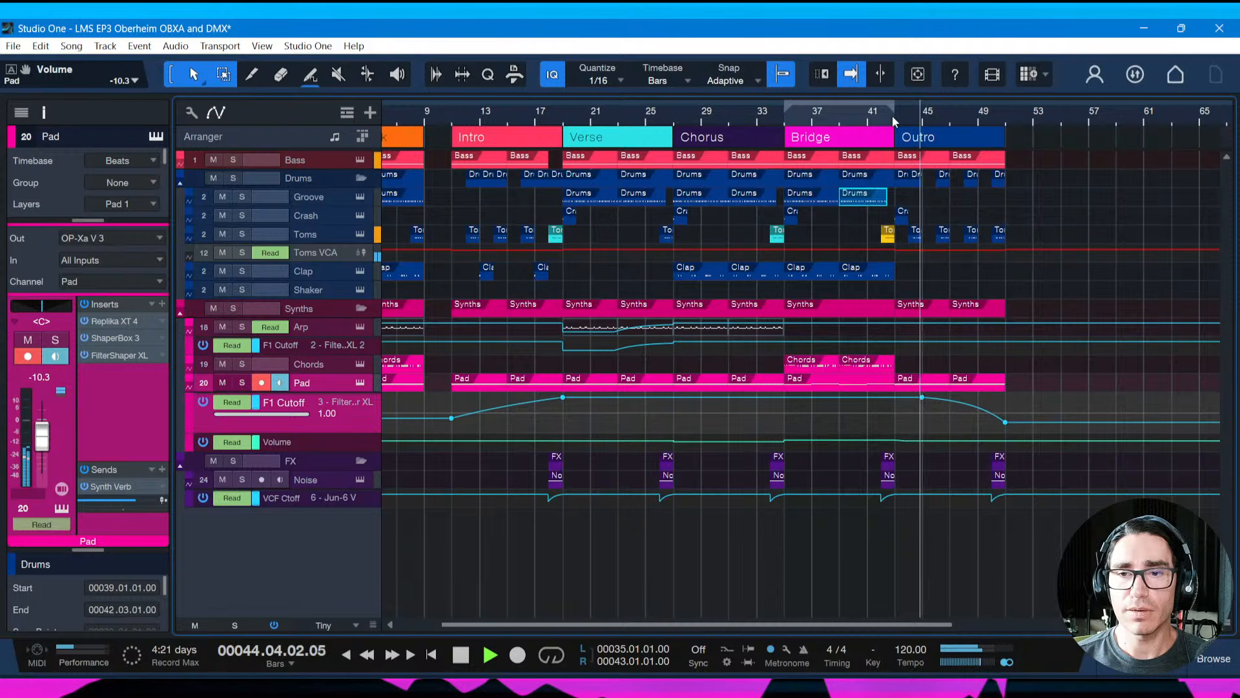
pyautogui.press('space')
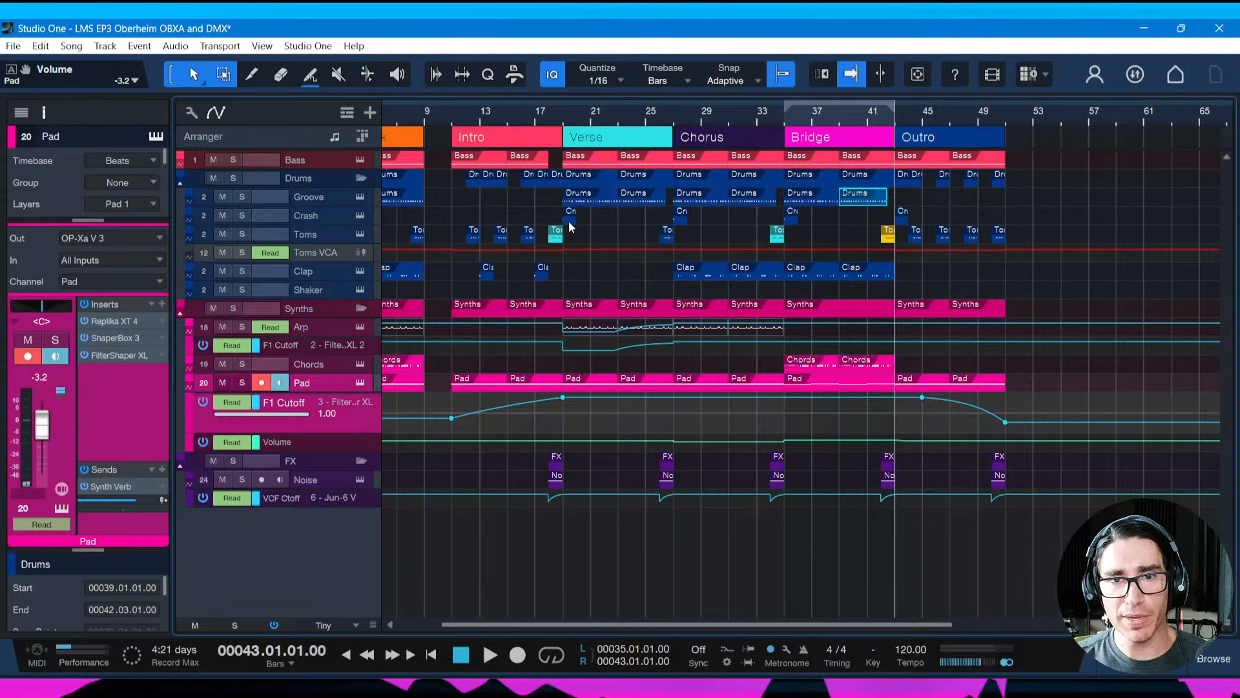
# Save the song with the reshaped Outro filter automation
pyautogui.hotkey('ctrl', 's')
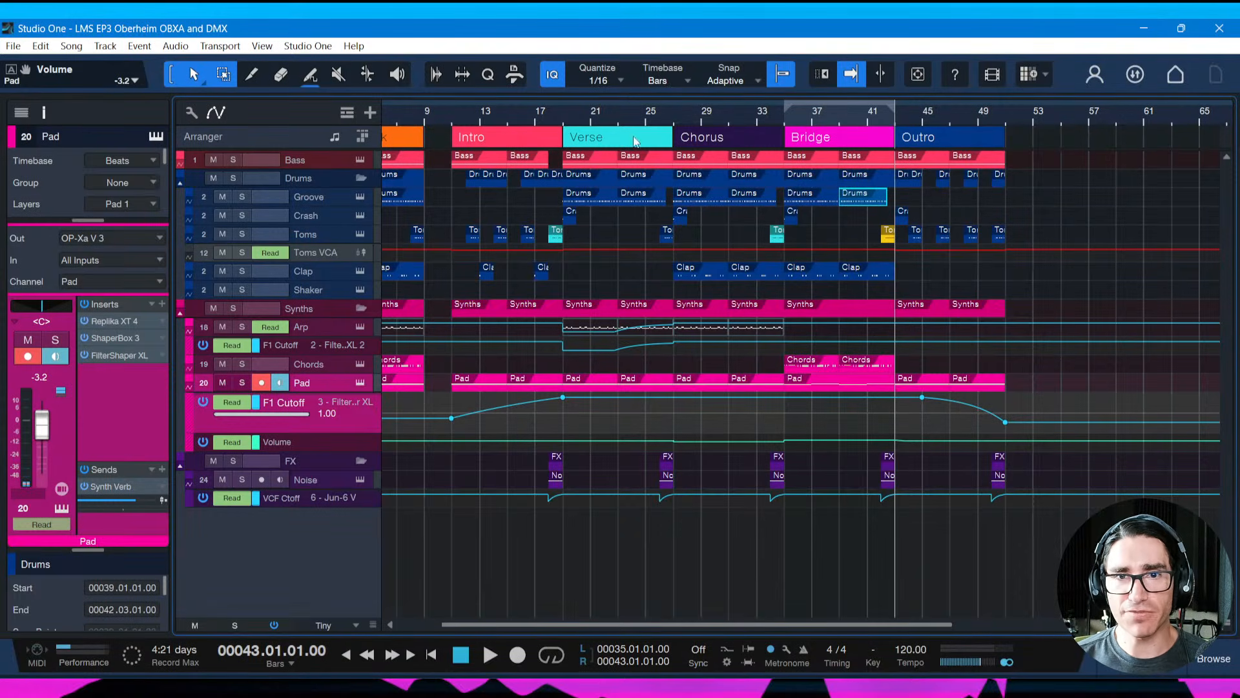
pyautogui.moveTo(648, 118); pyautogui.dragTo(651, 121)
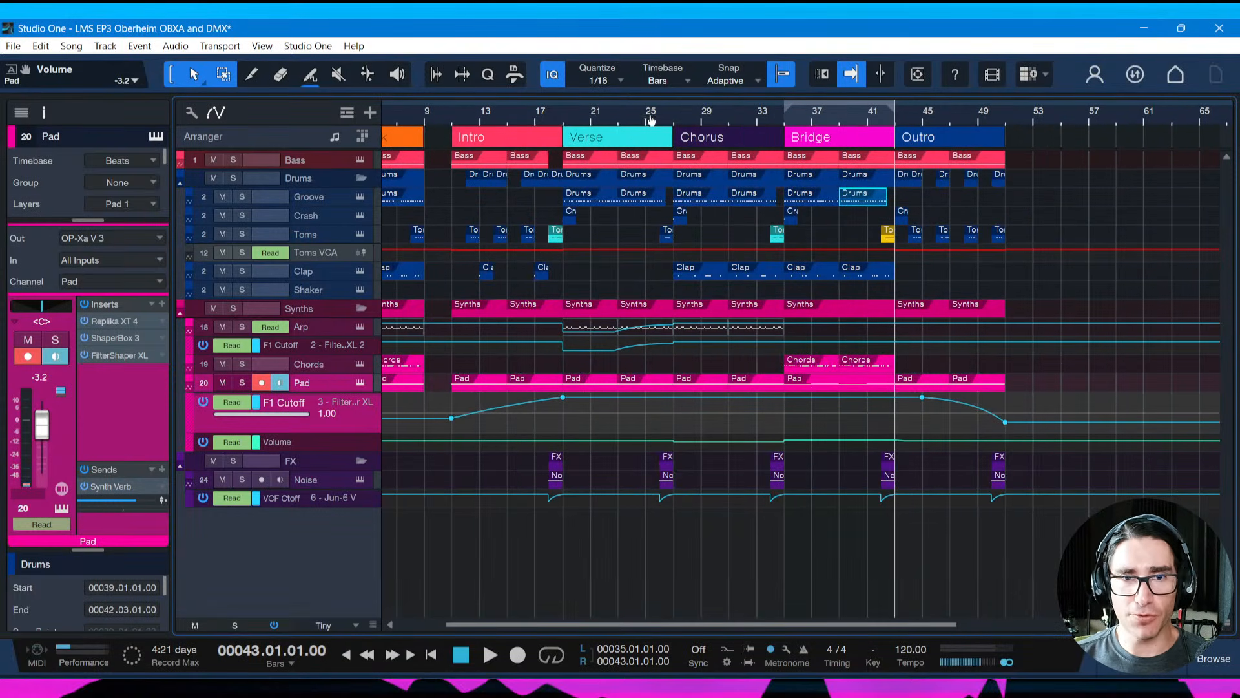
pyautogui.hotkey('ctrl', 's')
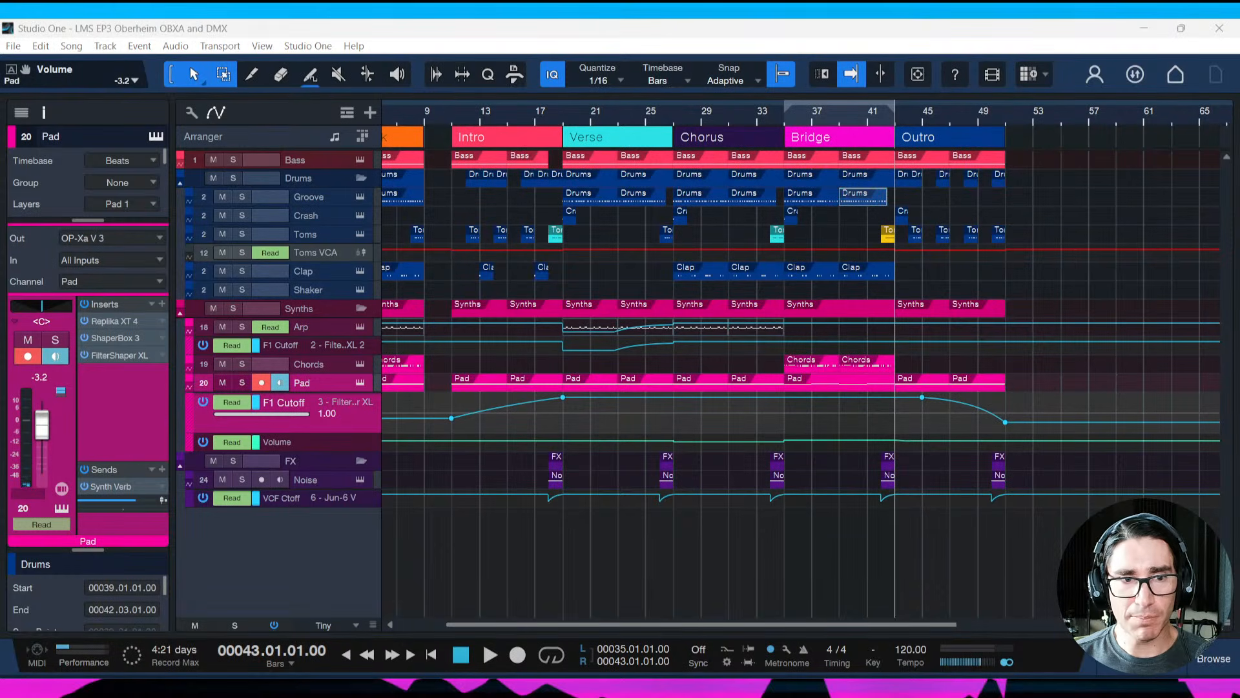